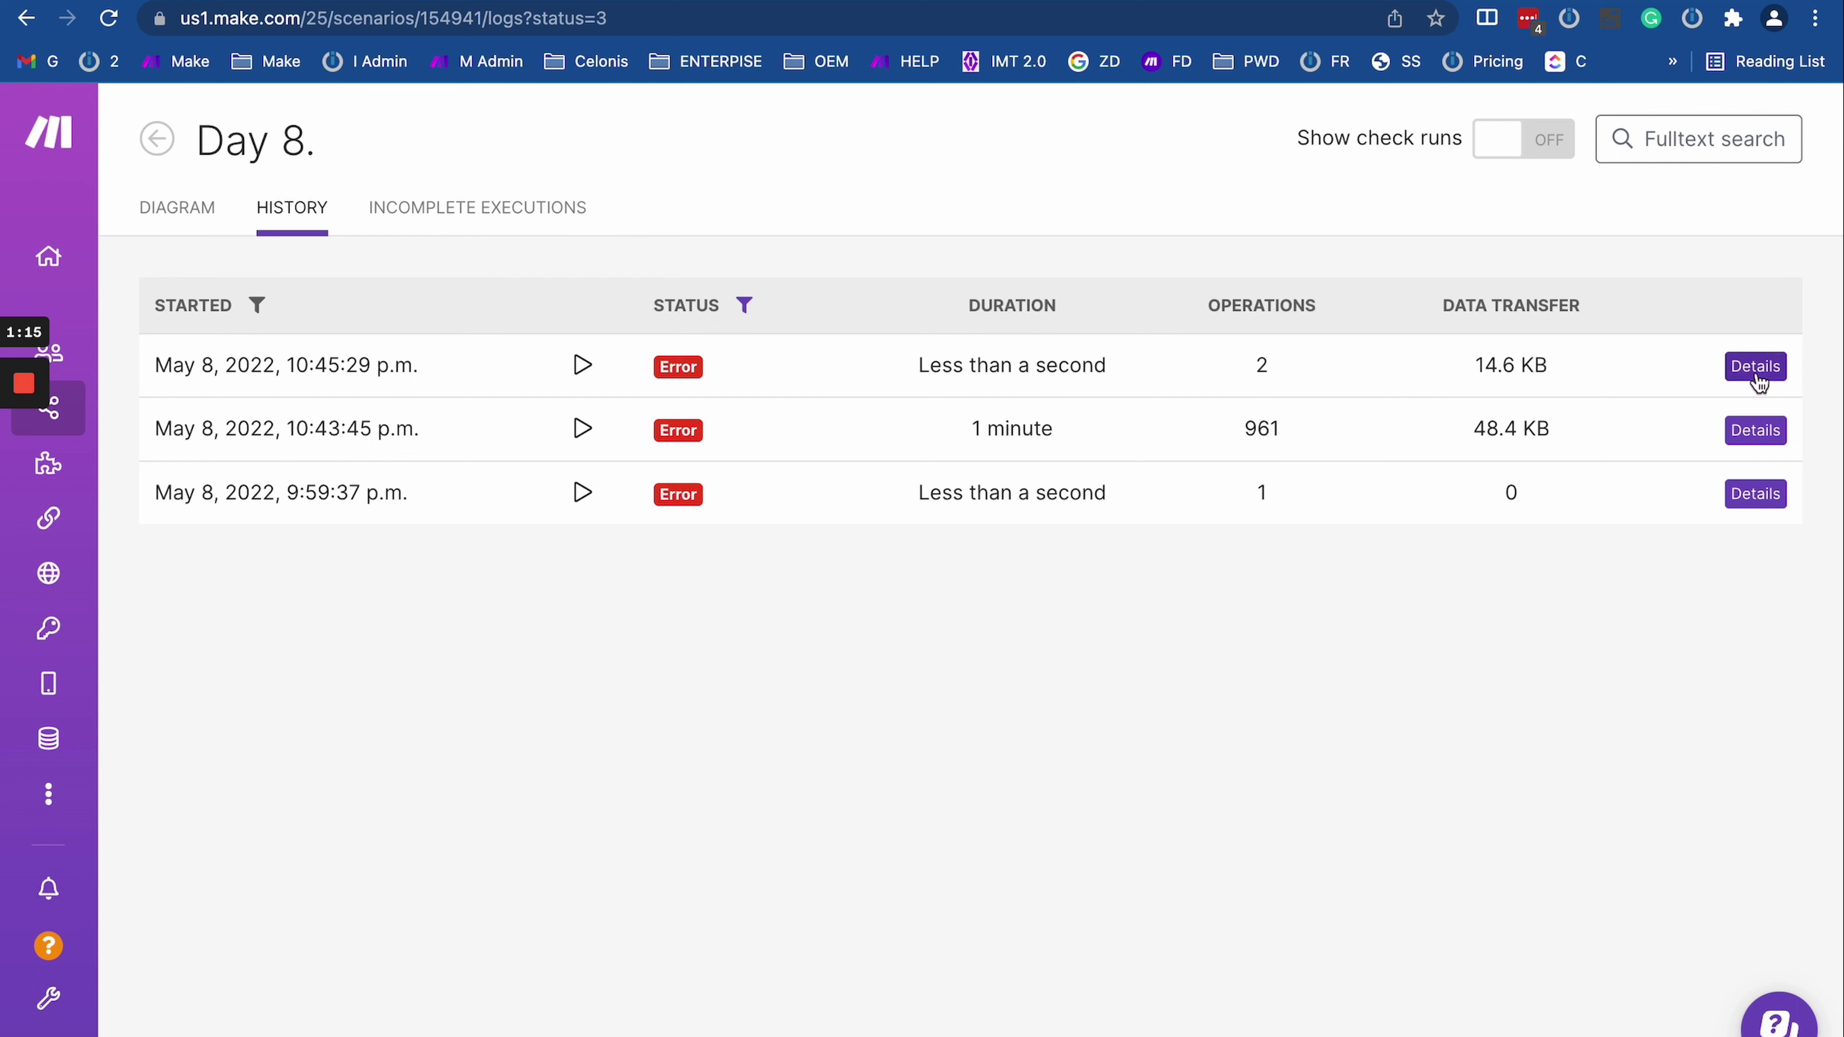
Step: Open the details of the latest failed run, the 10:45 PM run
click(1756, 366)
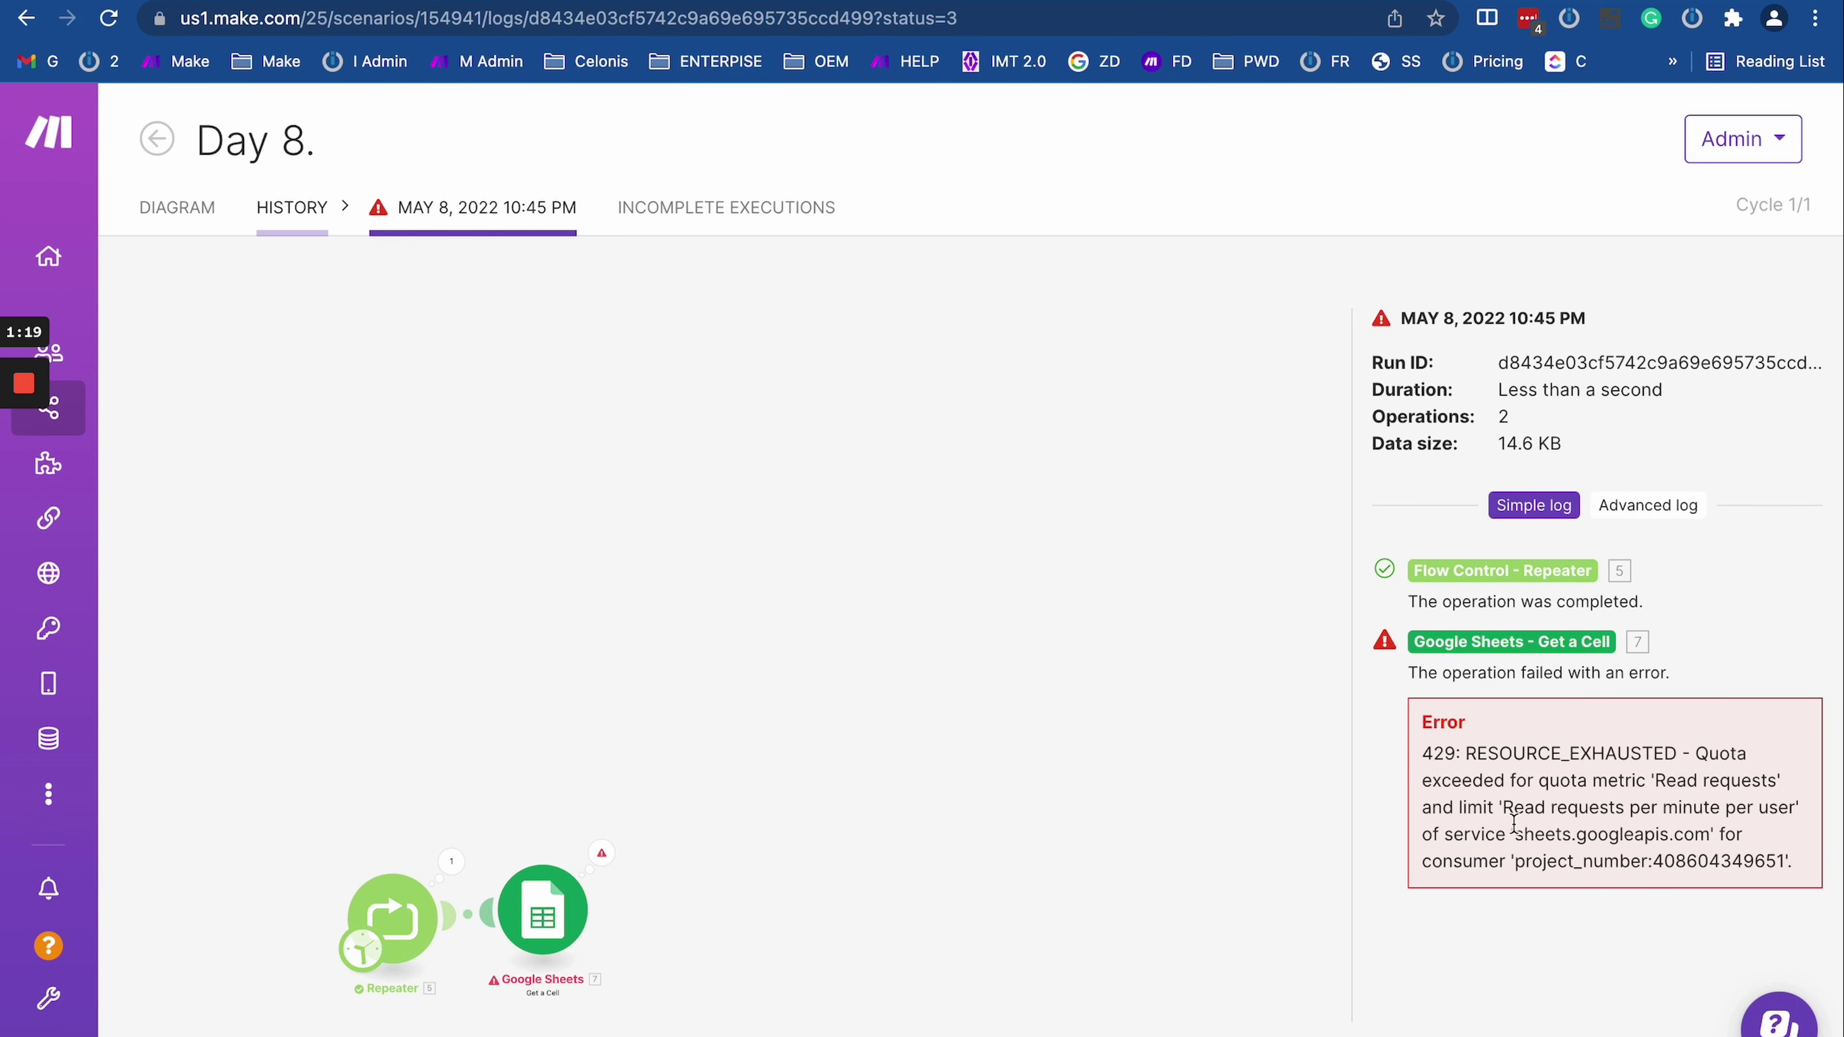
Step: Center the run diagram, select the 429 error text, and open the browser developer tools
drag(985, 724, 1313, 361)
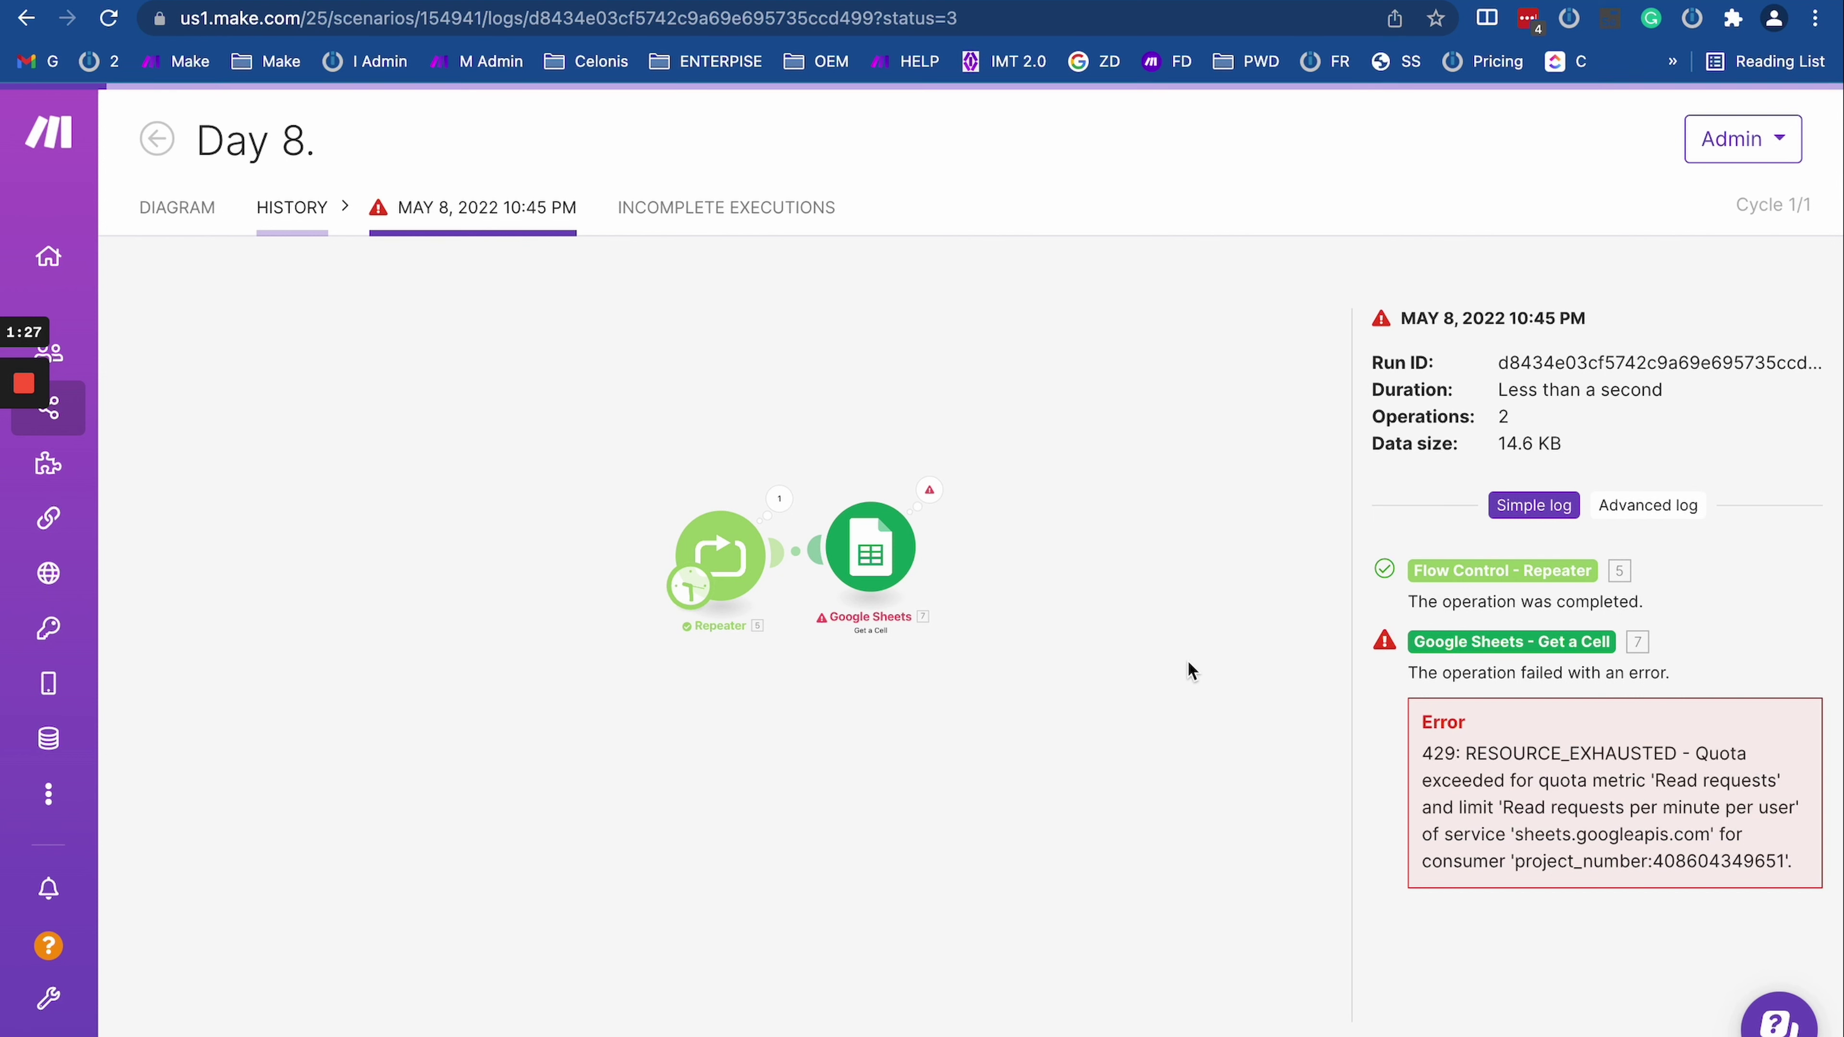
scroll(1045, 523, up, 5)
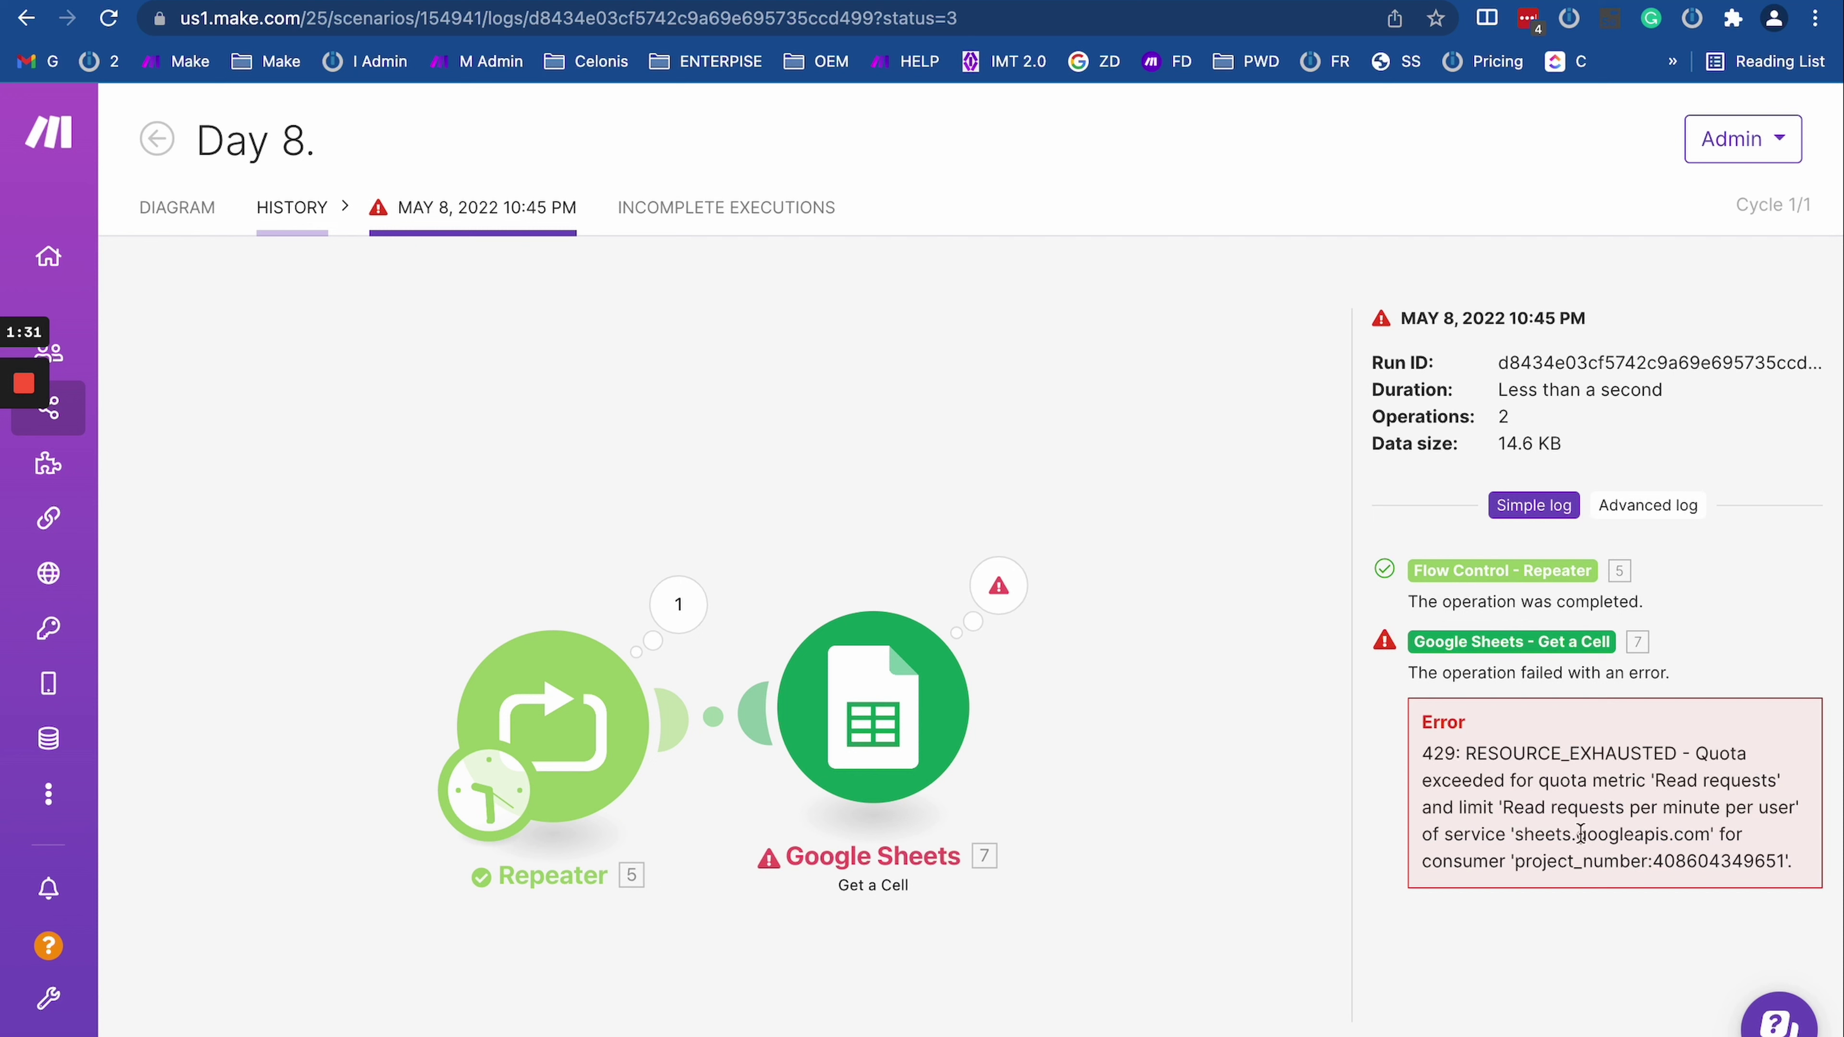
triple_click(1538, 807)
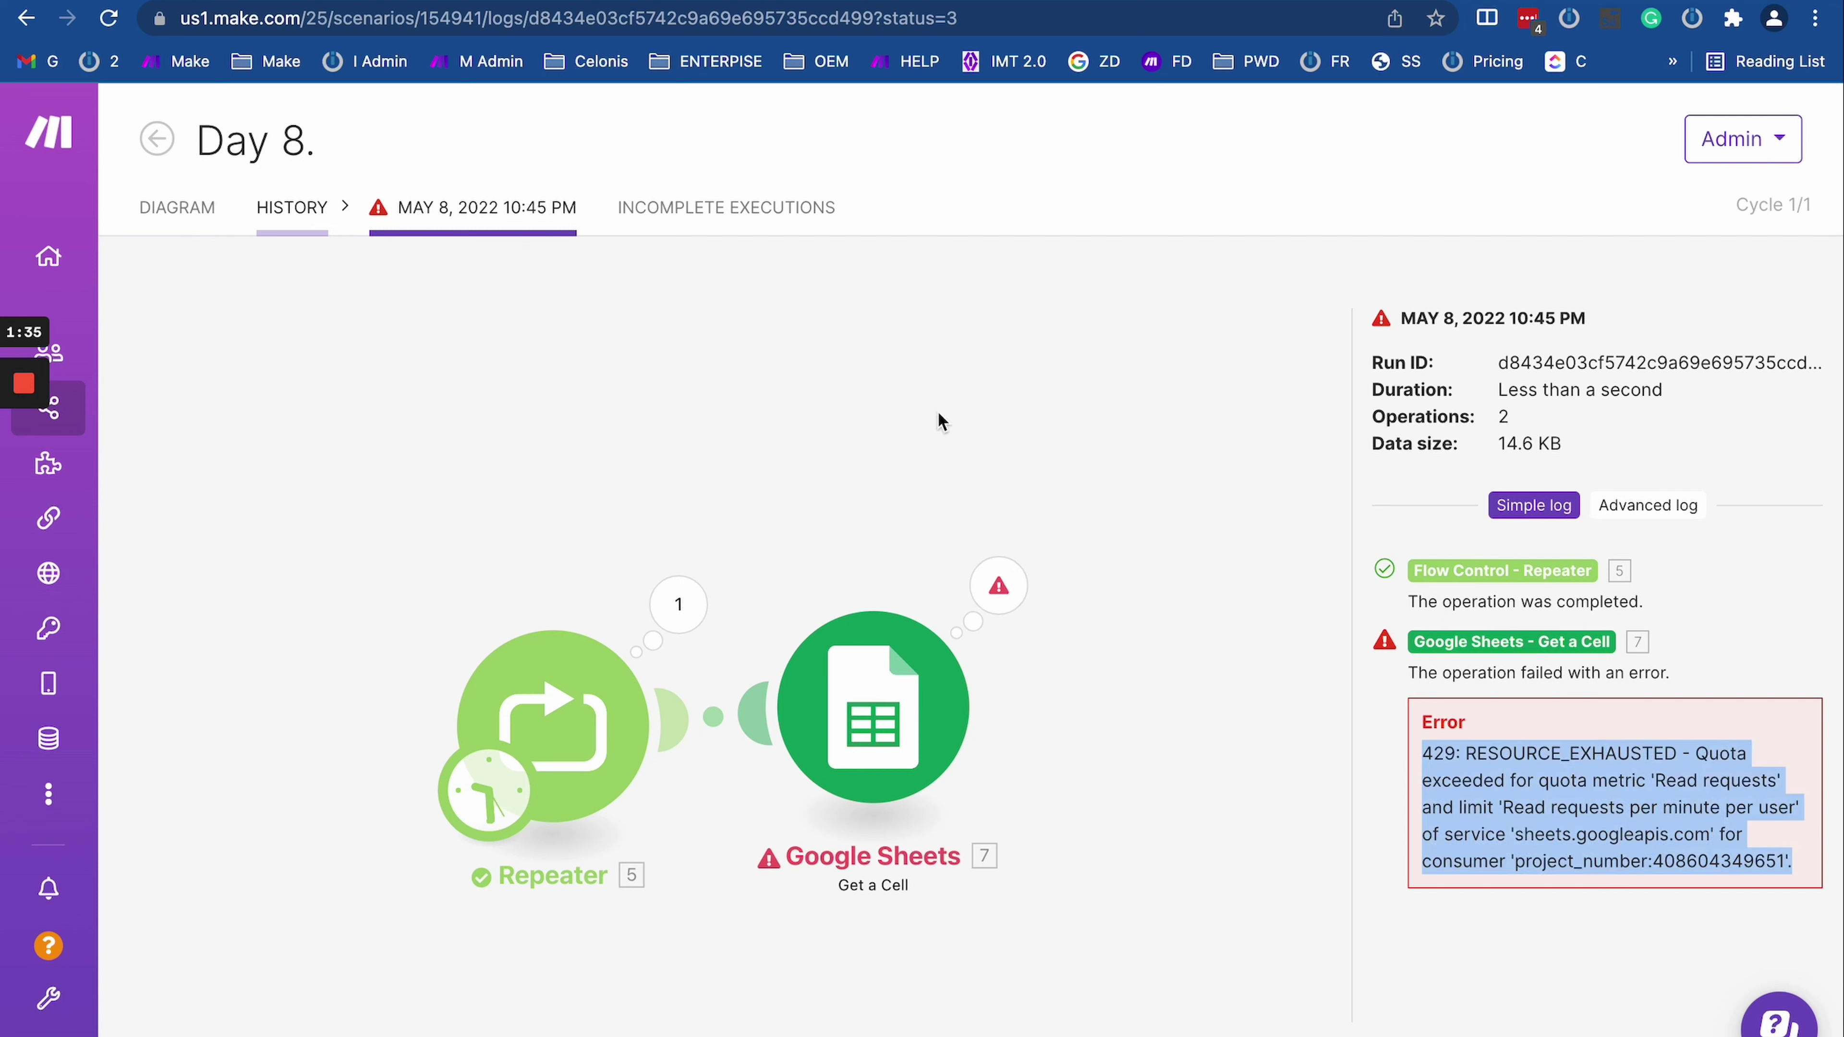
key(super+alt+i)
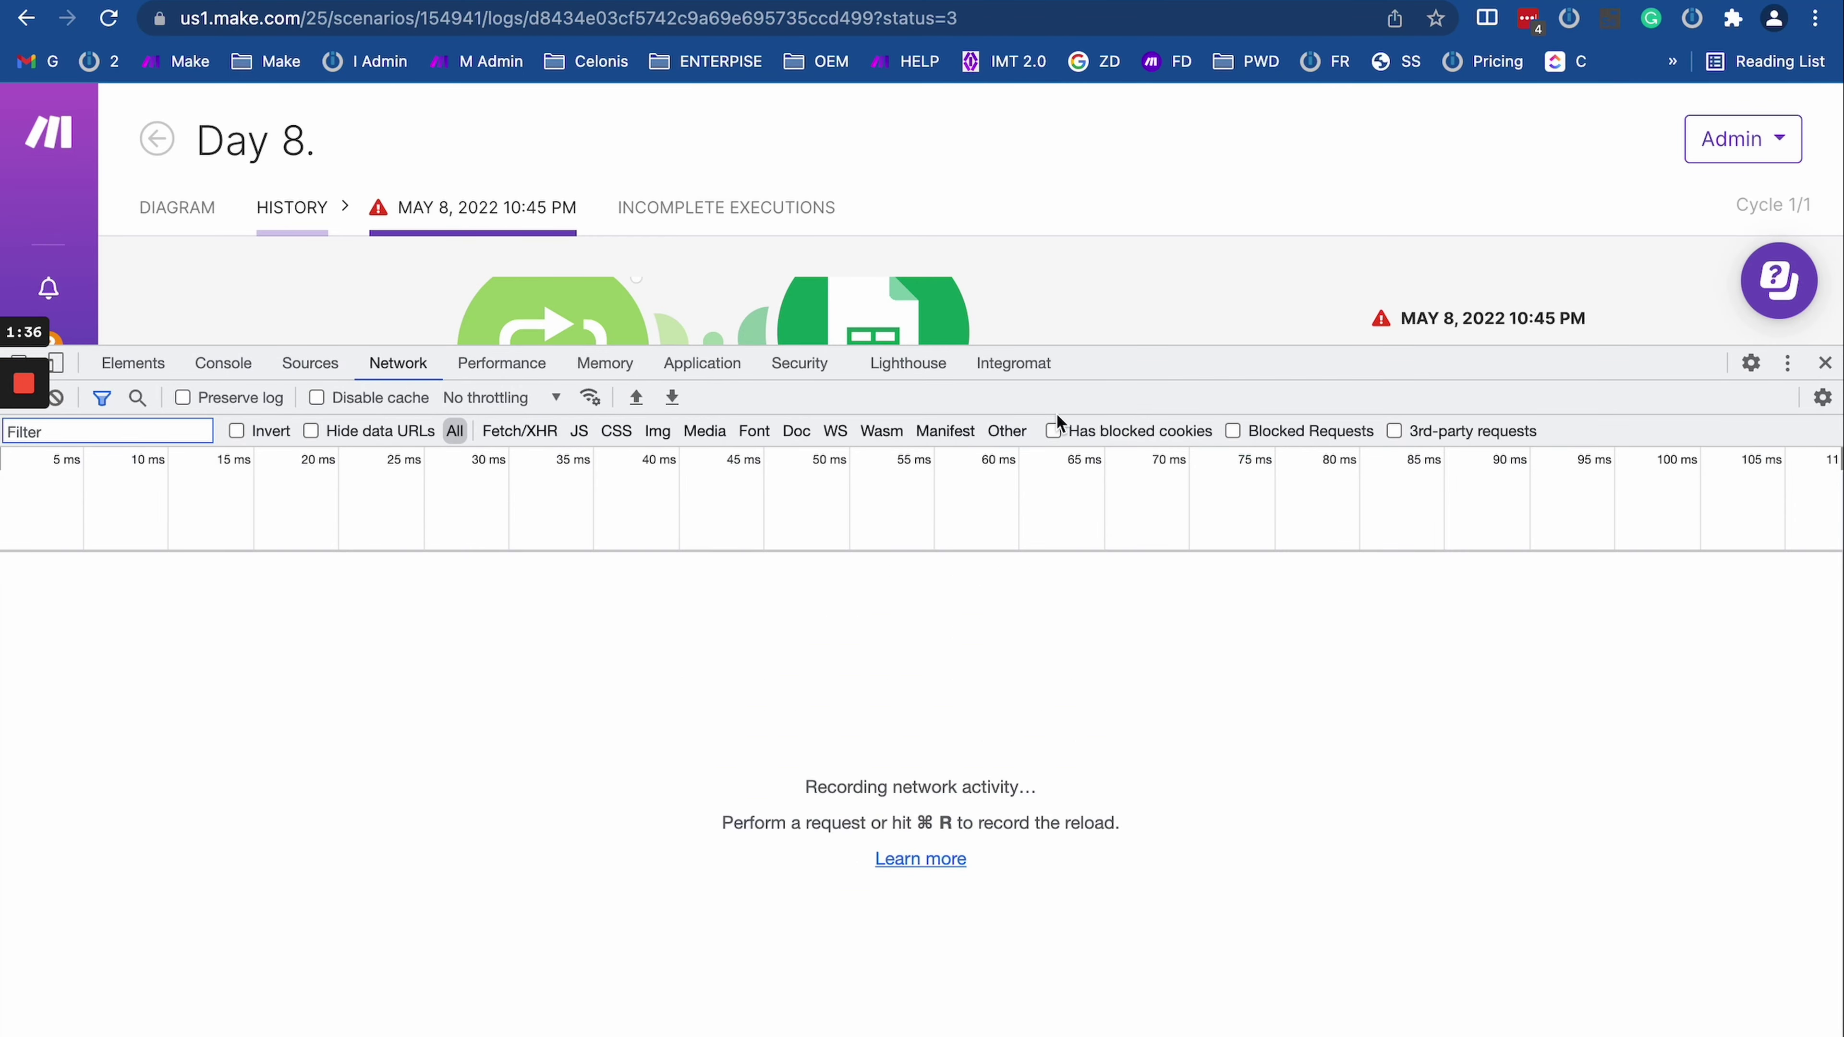
Step: Shrink the developer tools pane and show the Integromat DevTools panel
drag(1085, 359, 1074, 565)
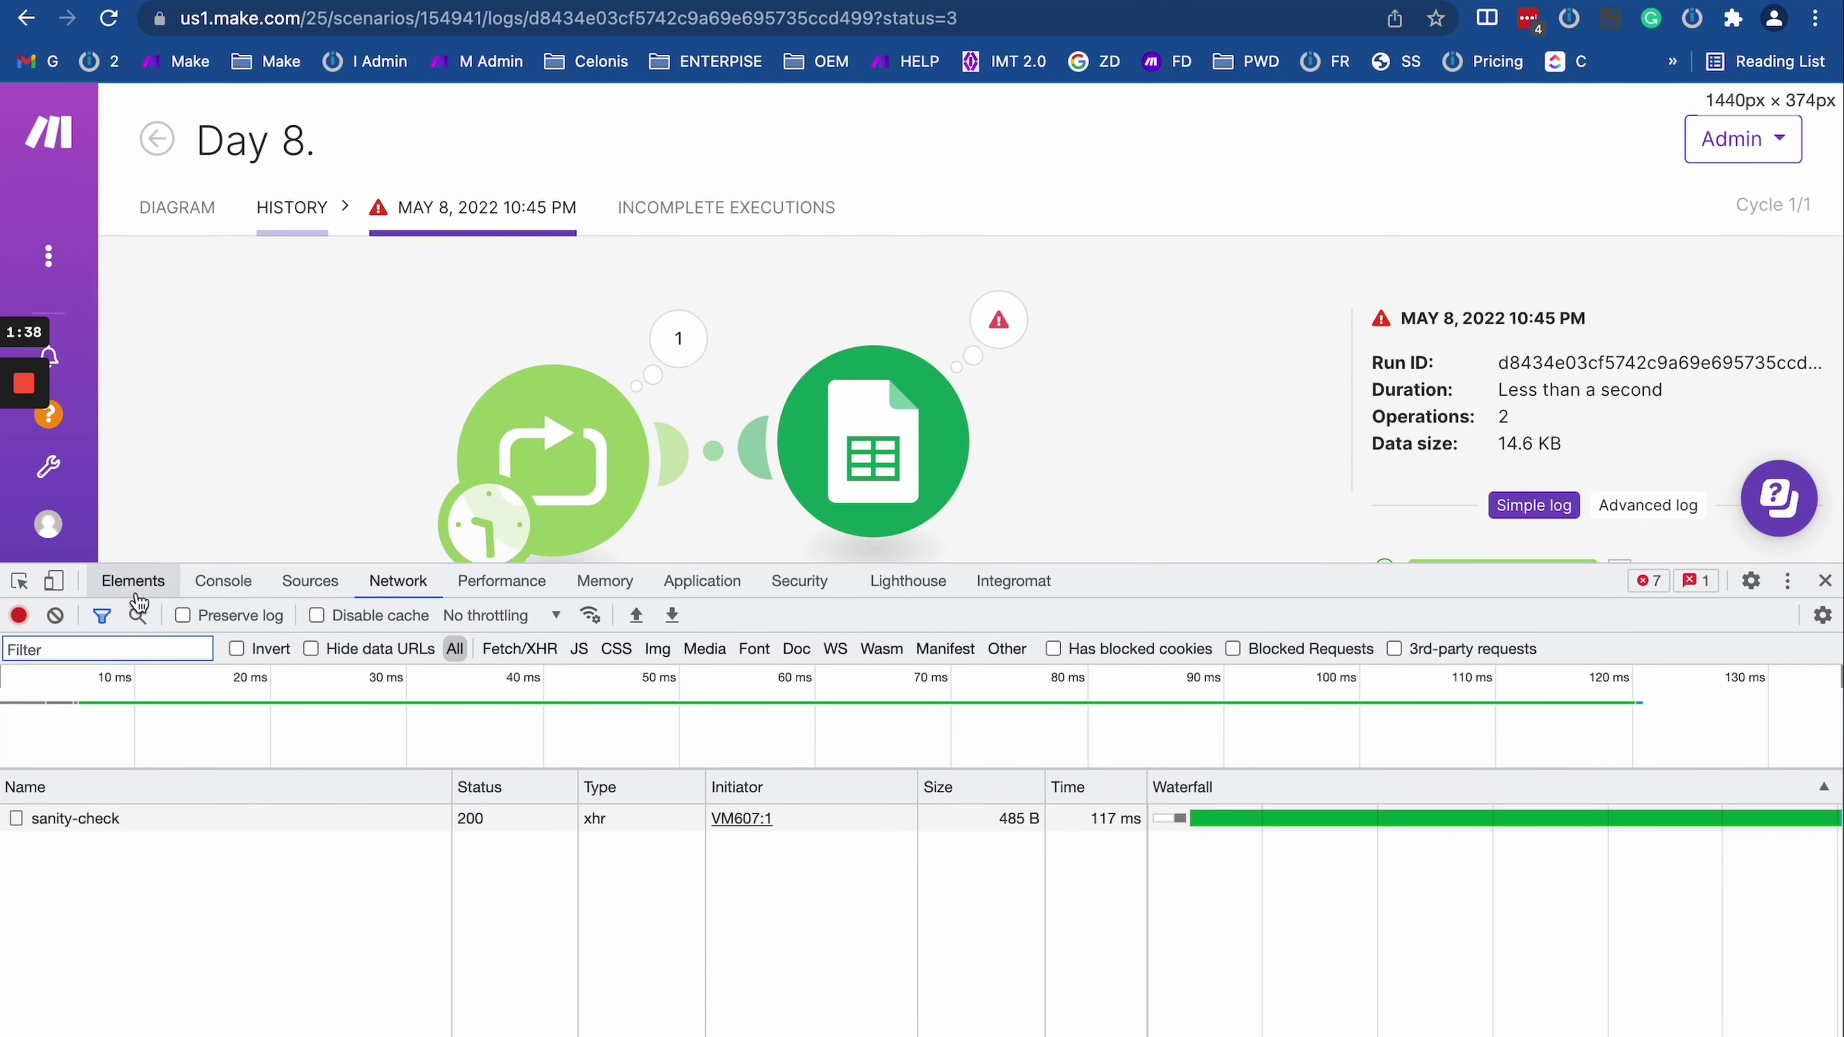
click(225, 581)
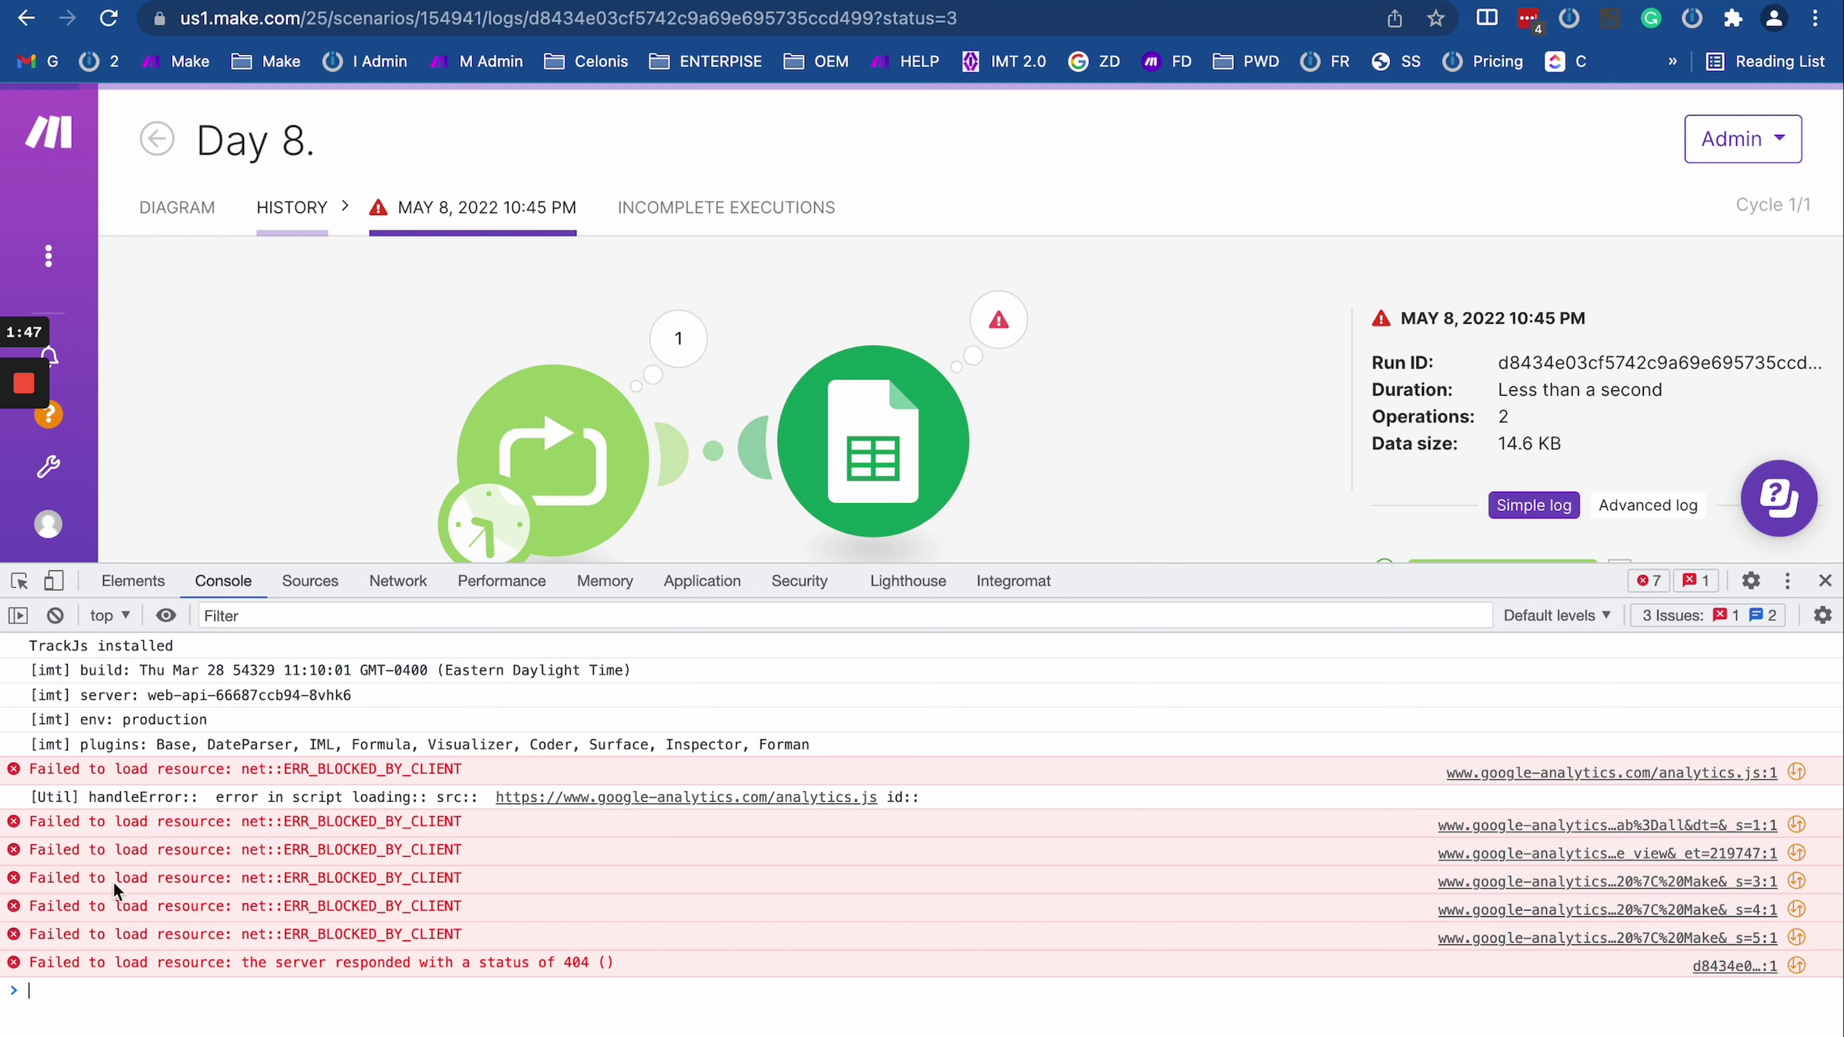
click(1030, 587)
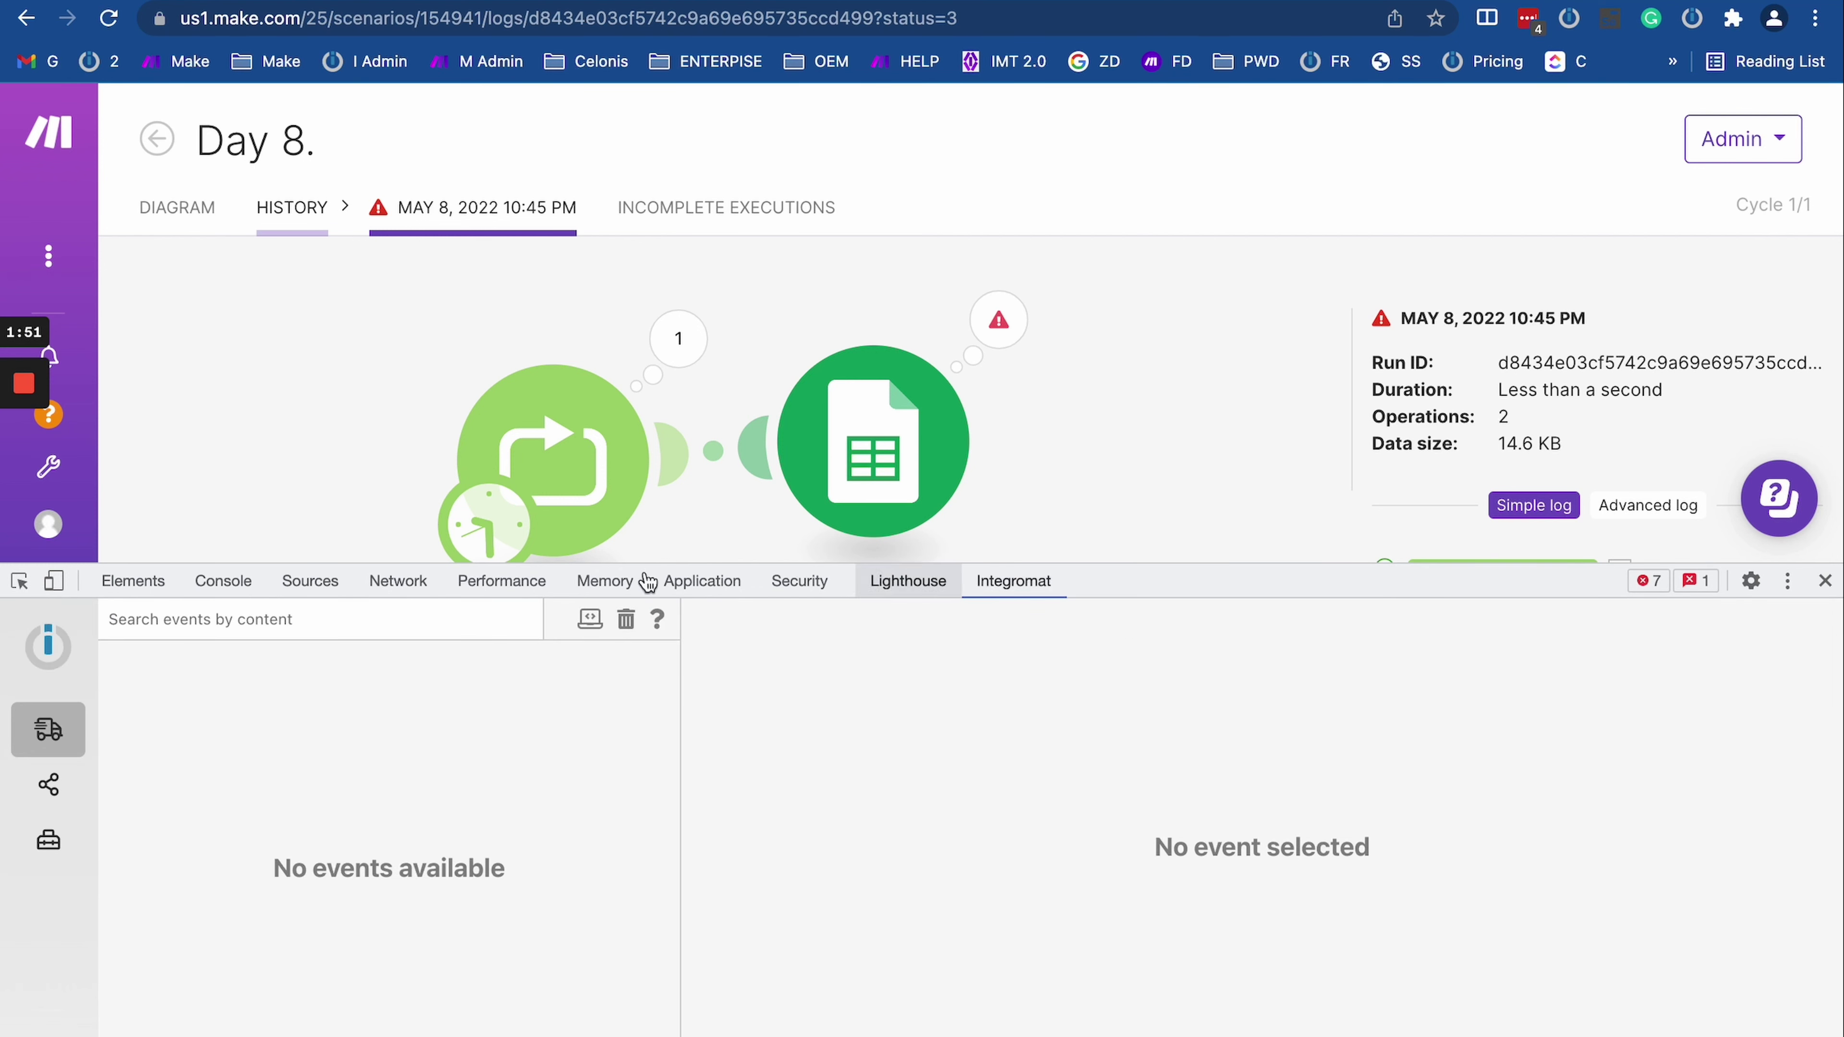
Step: In the Scenario Debugger, open Operation 1 of the Google Sheets module
click(67, 780)
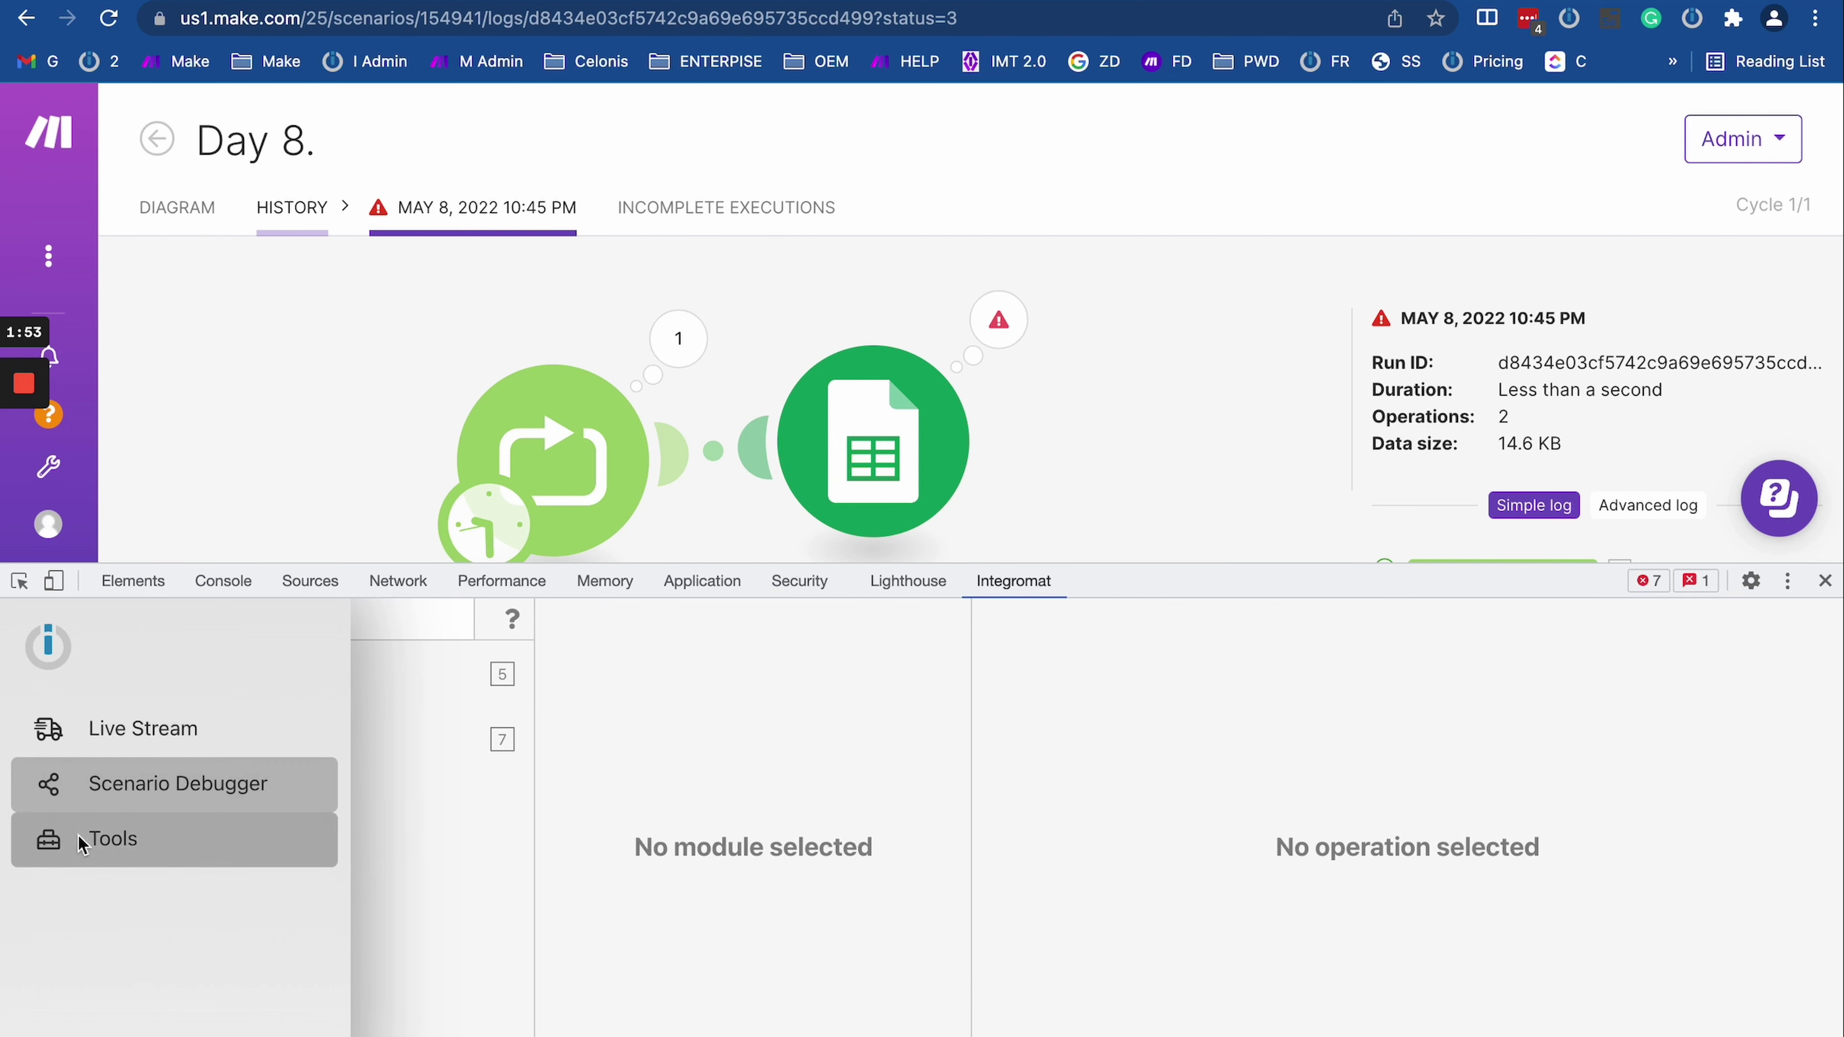
click(54, 839)
click(67, 783)
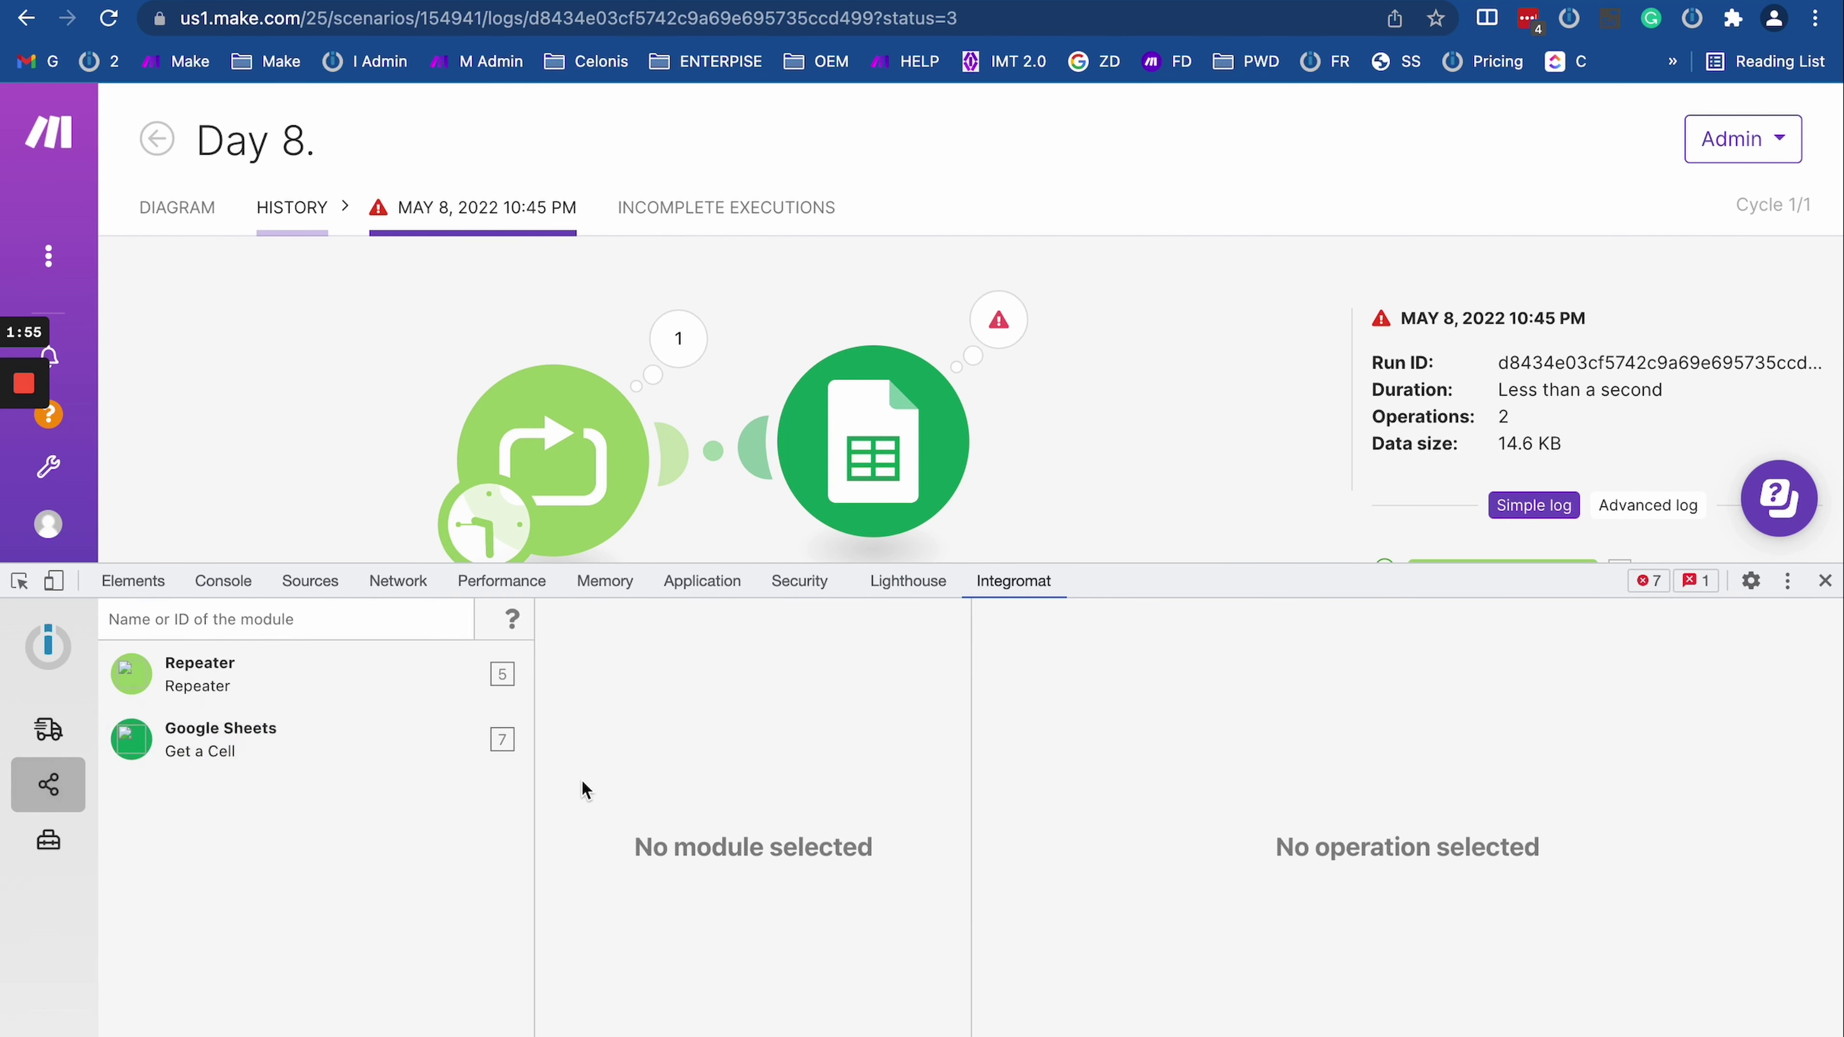
click(280, 763)
click(660, 665)
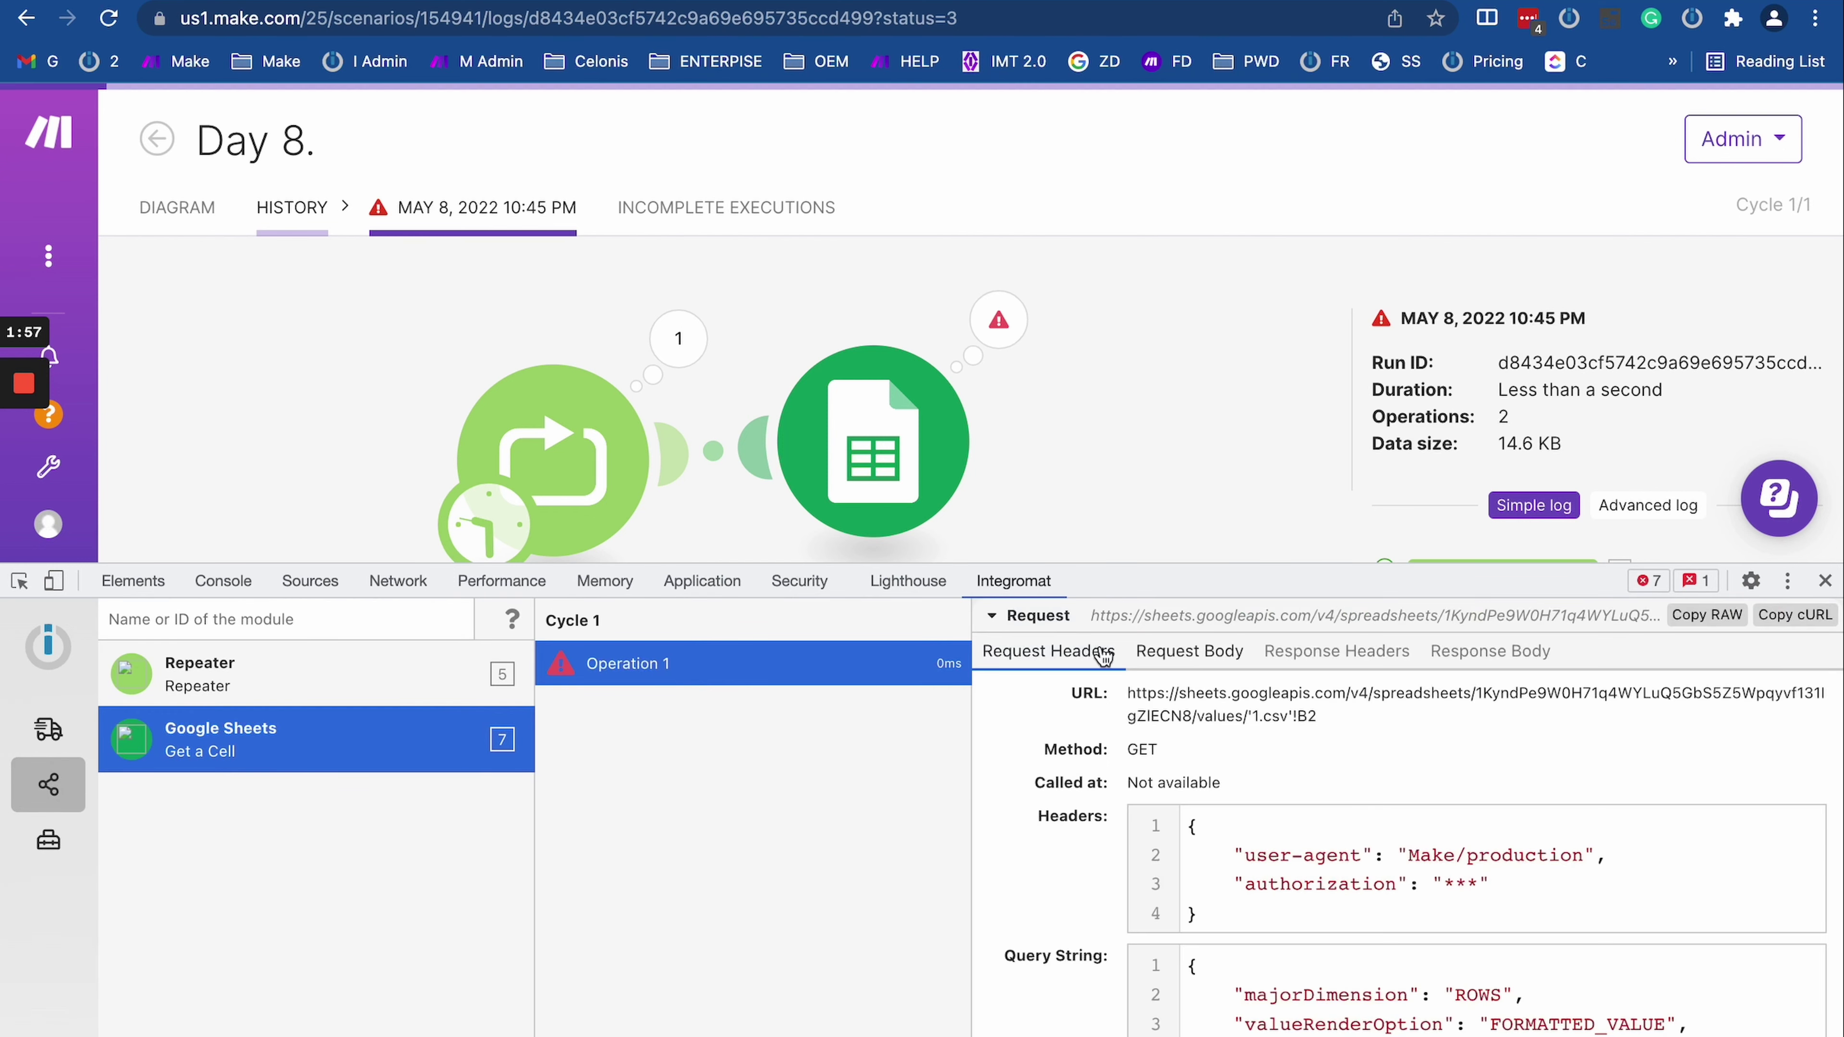
scroll(1193, 870, down, 1)
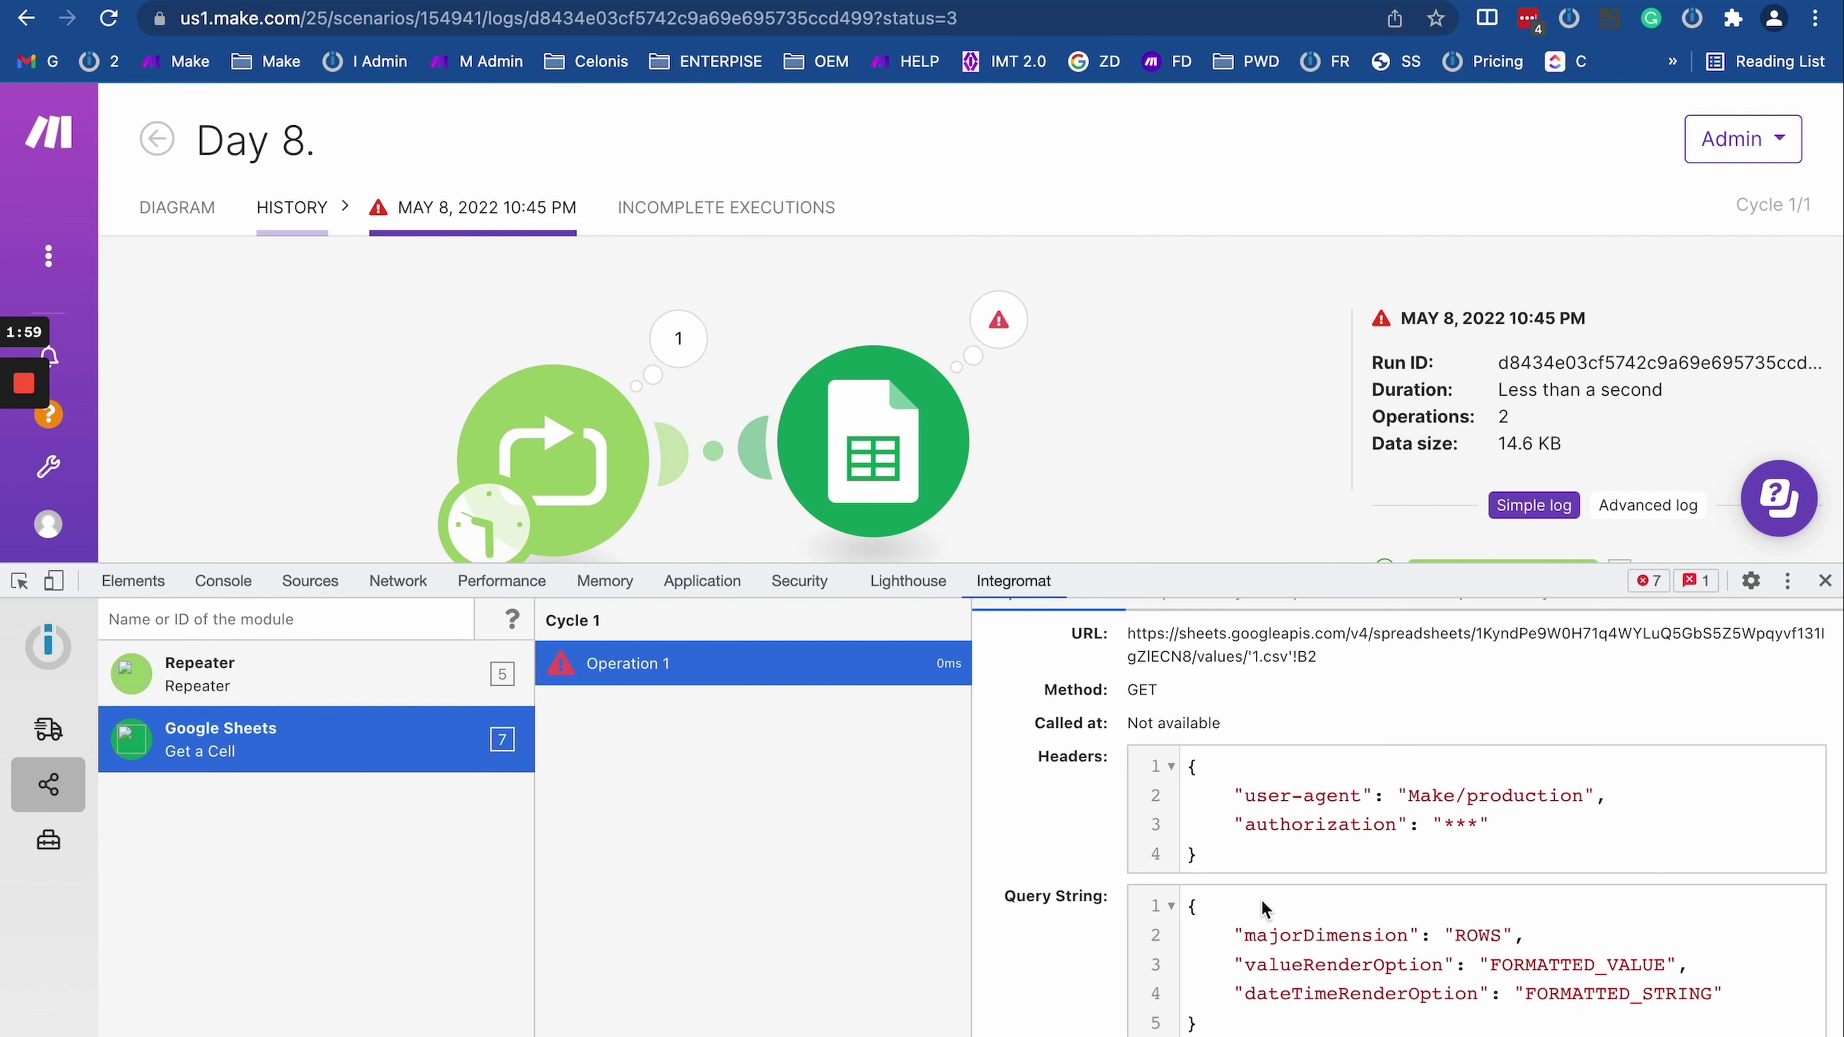
scroll(1263, 908, up, 1)
Step: Review the operation's request body and its response headers with status 429
click(1198, 652)
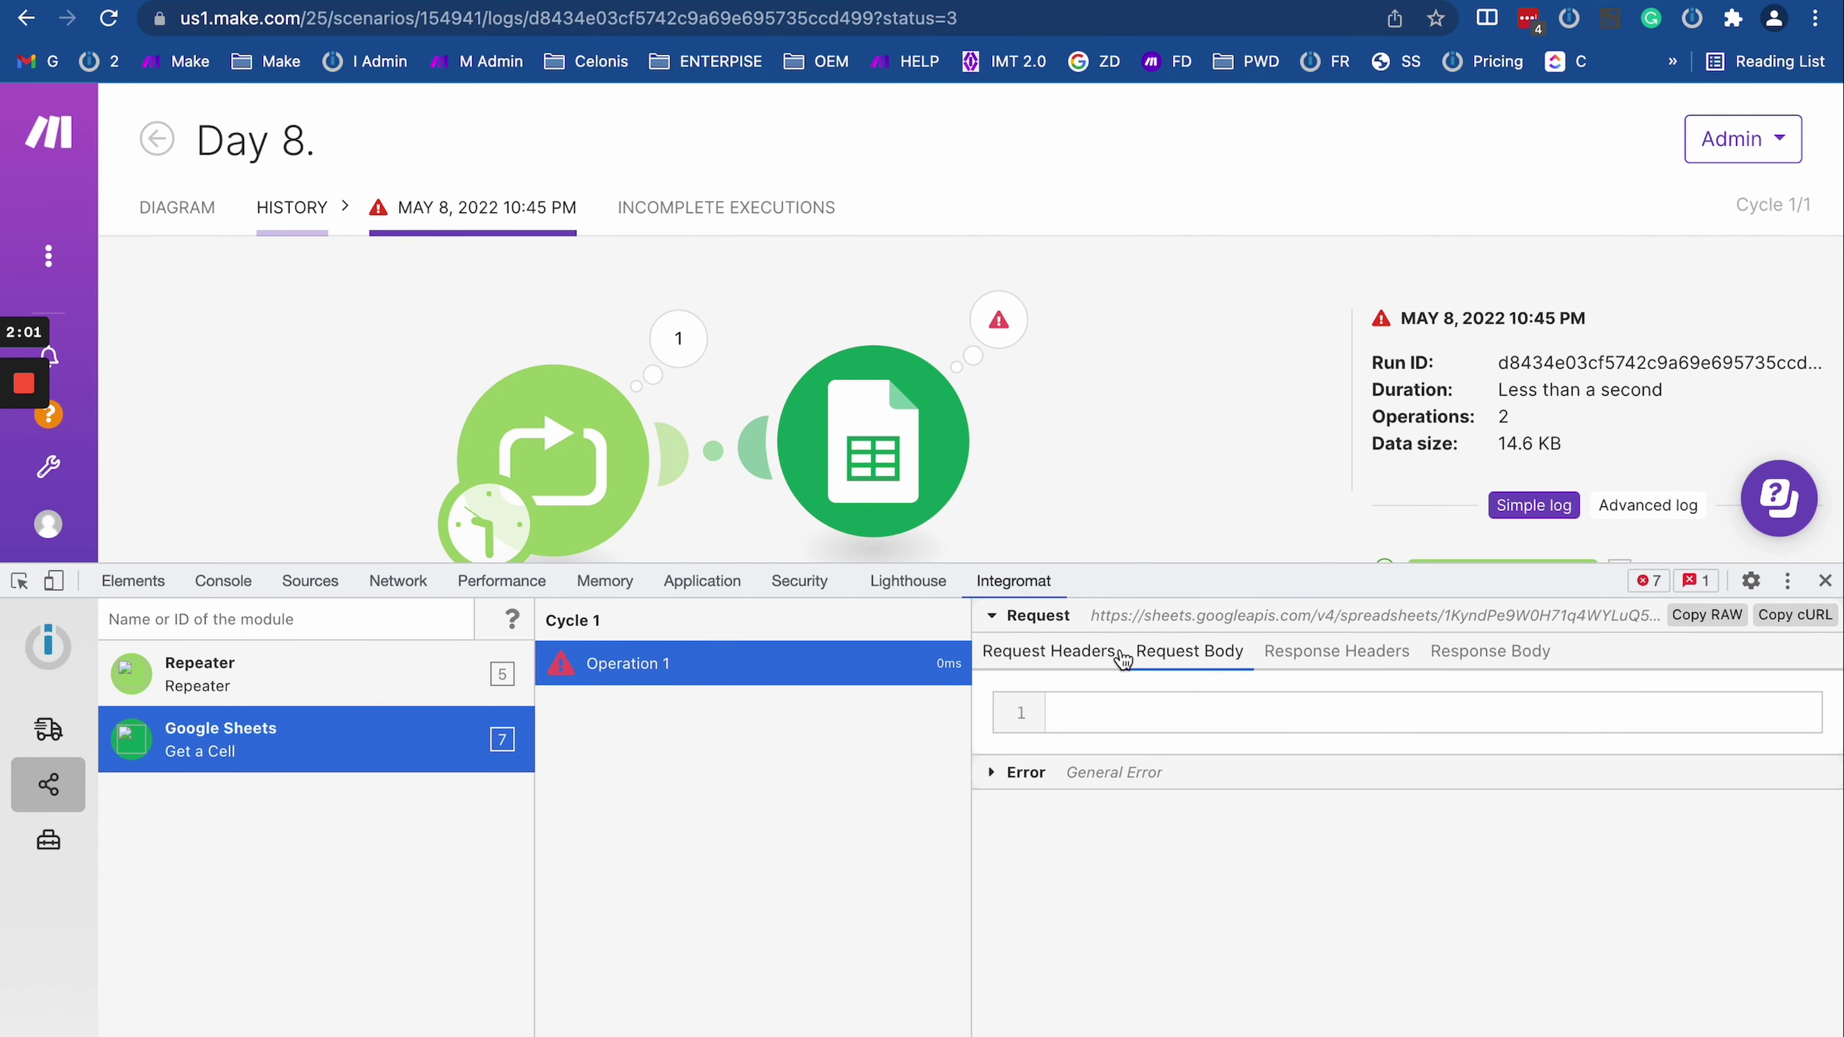
click(1338, 652)
scroll(1344, 837, down, 5)
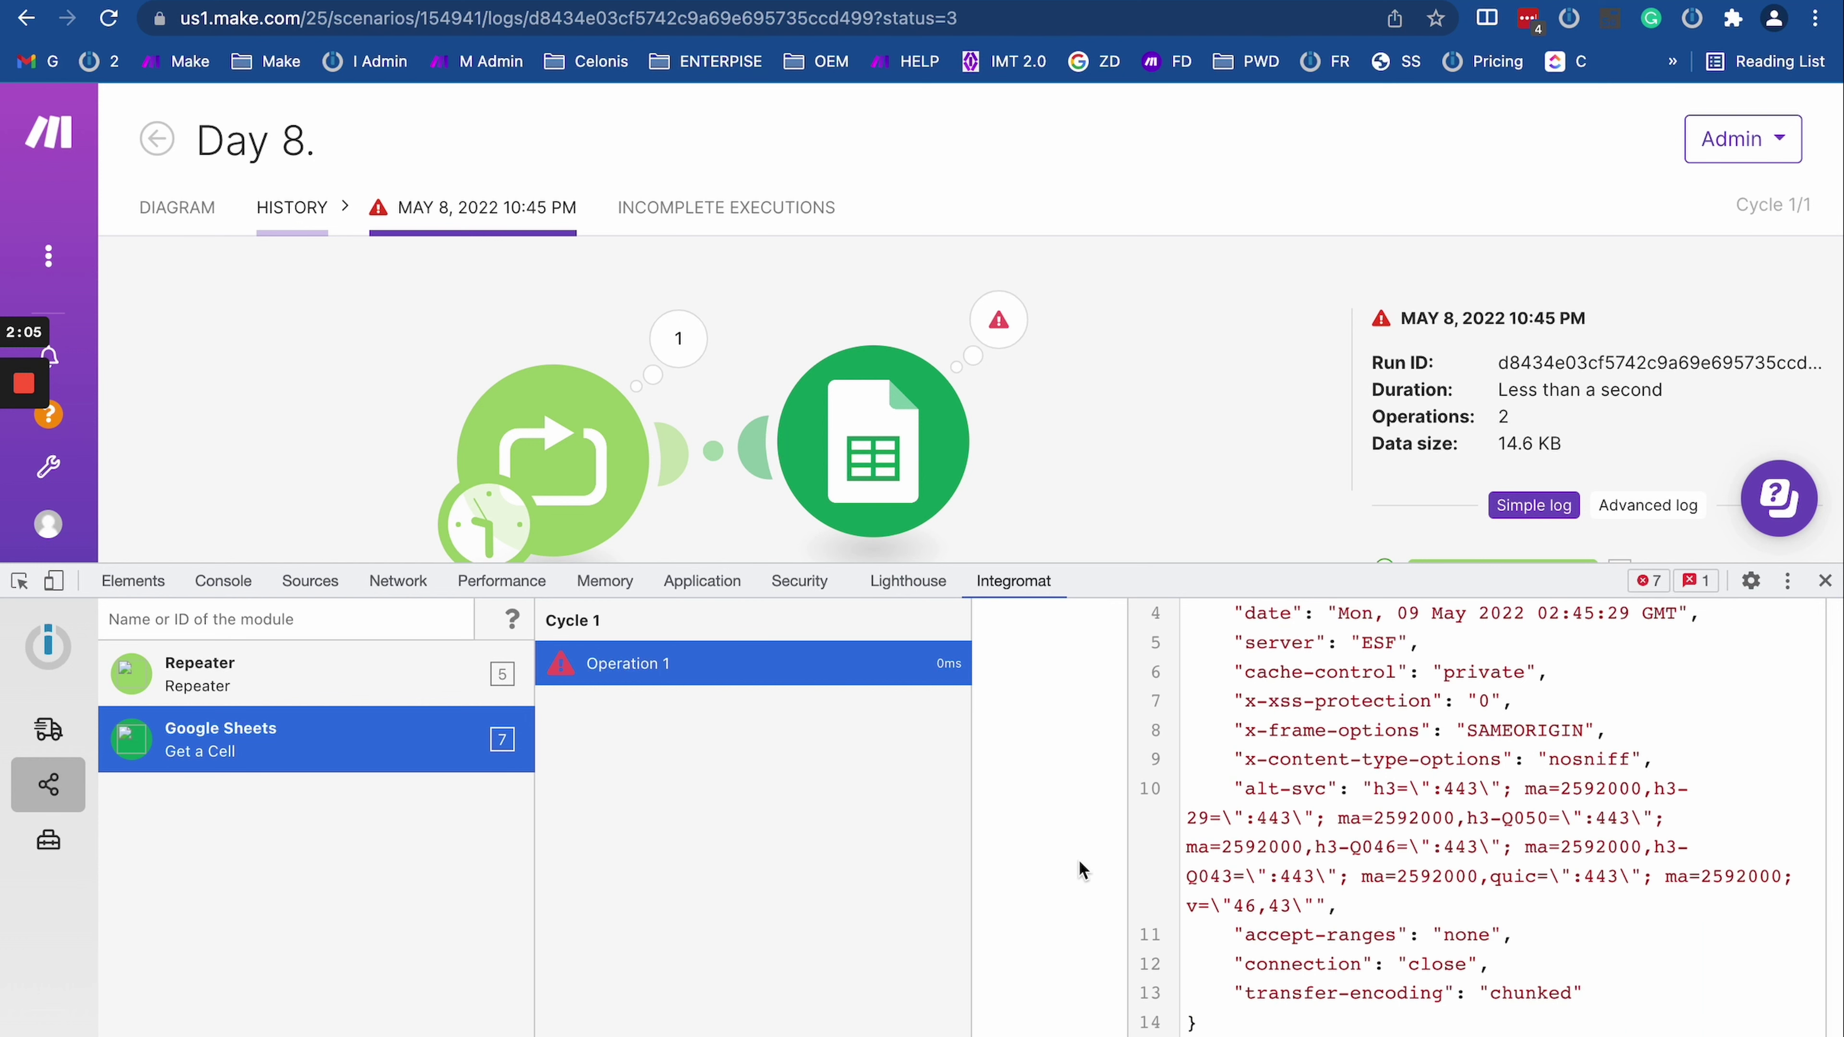
scroll(1081, 870, up, 5)
scroll(1153, 930, down, 10)
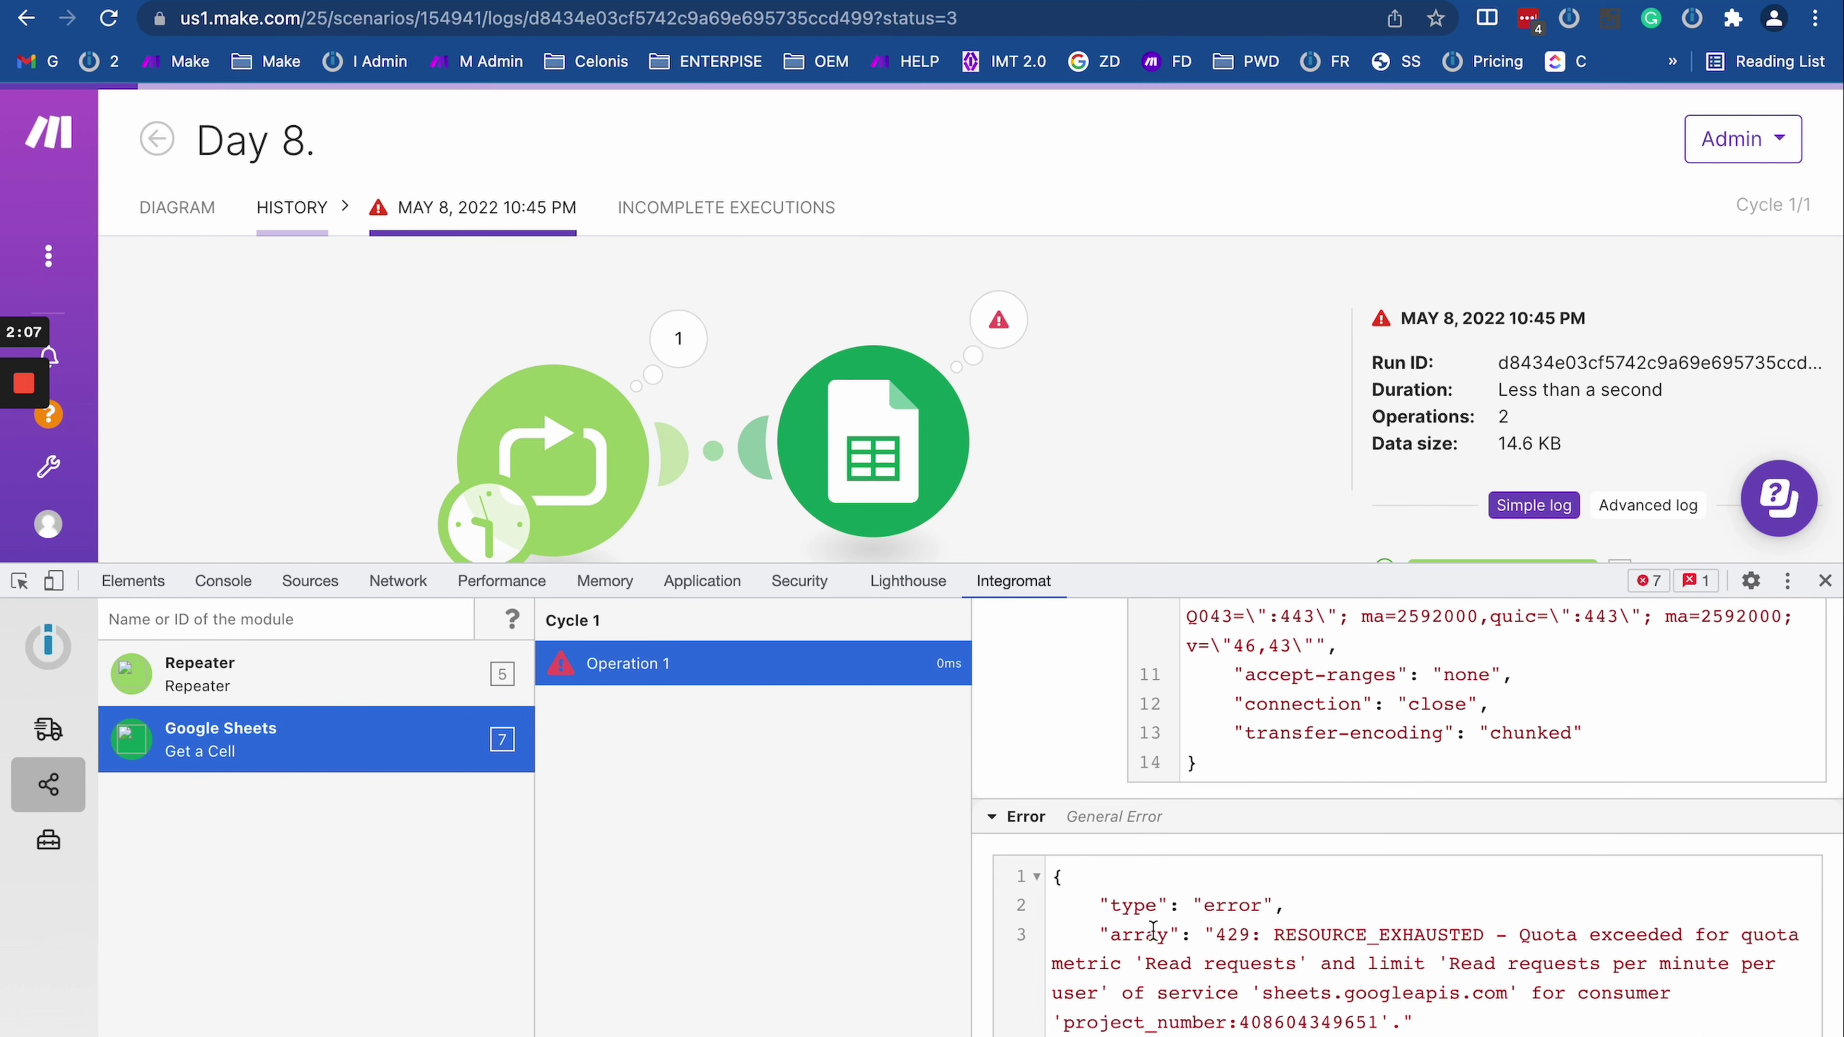
drag(1082, 875, 1416, 1020)
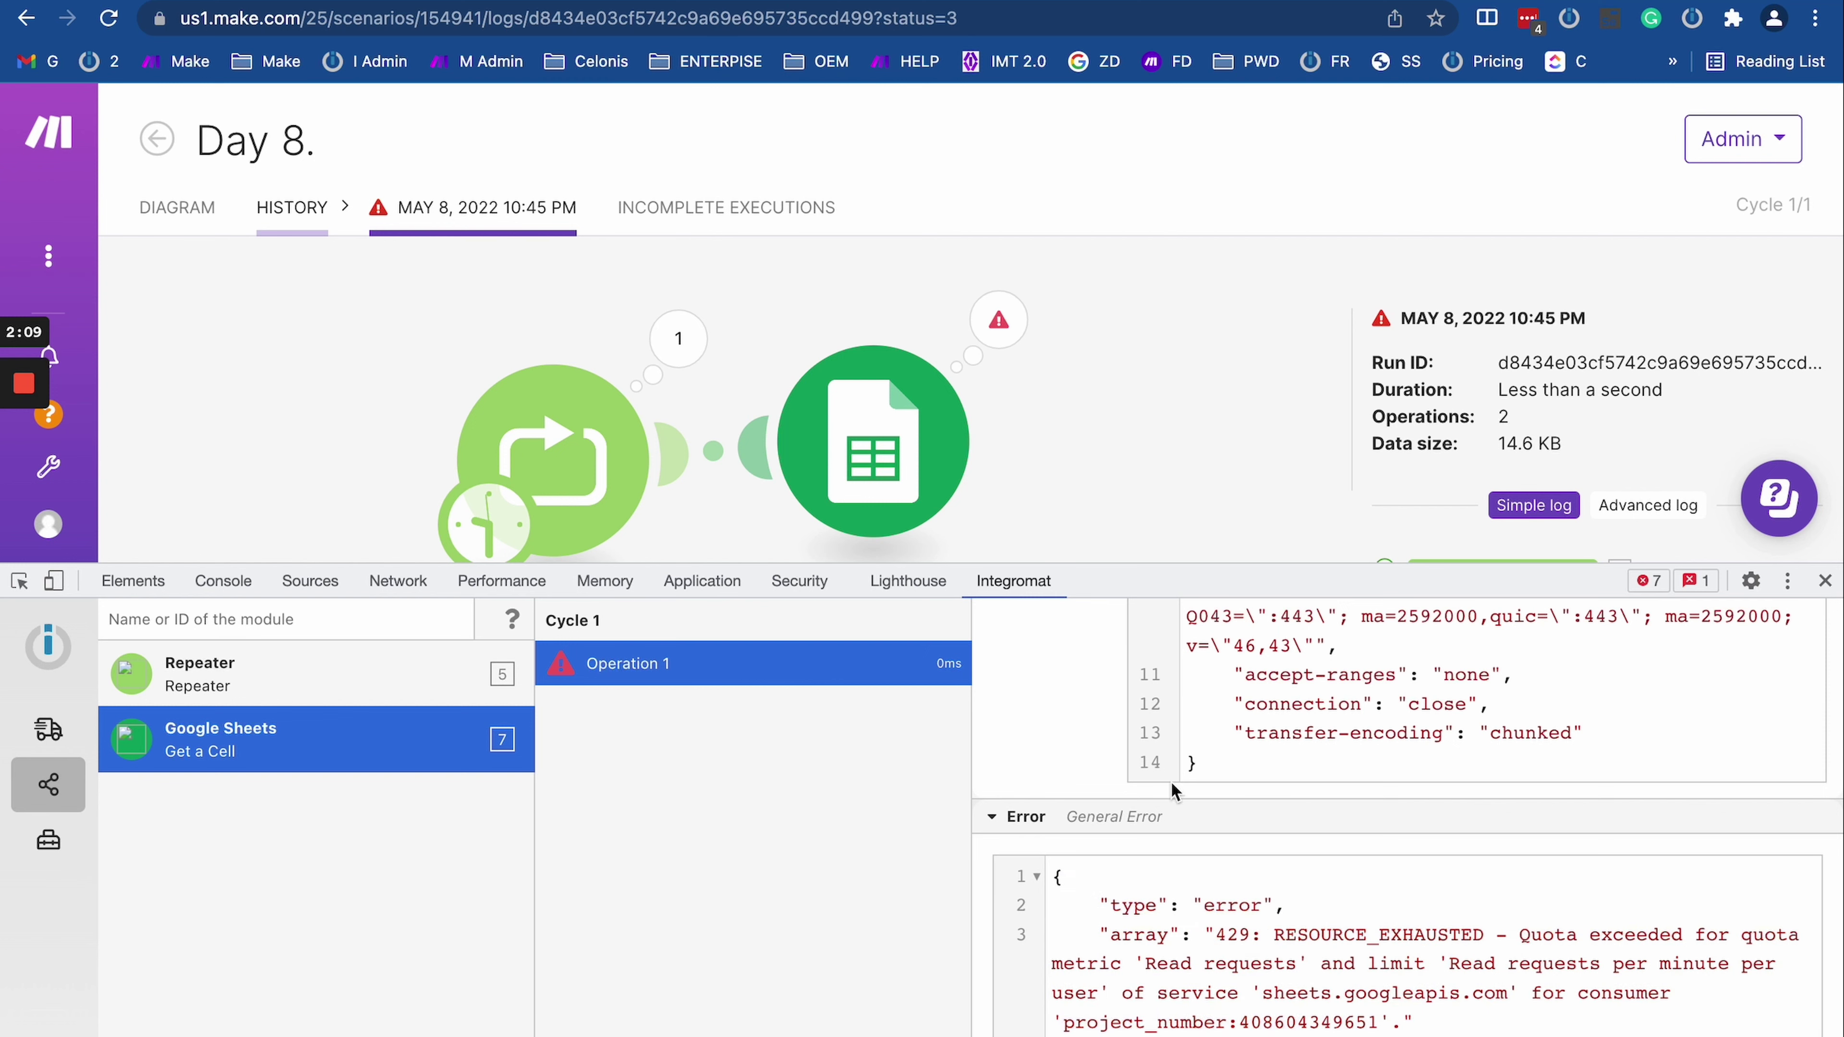
scroll(1149, 761, up, 10)
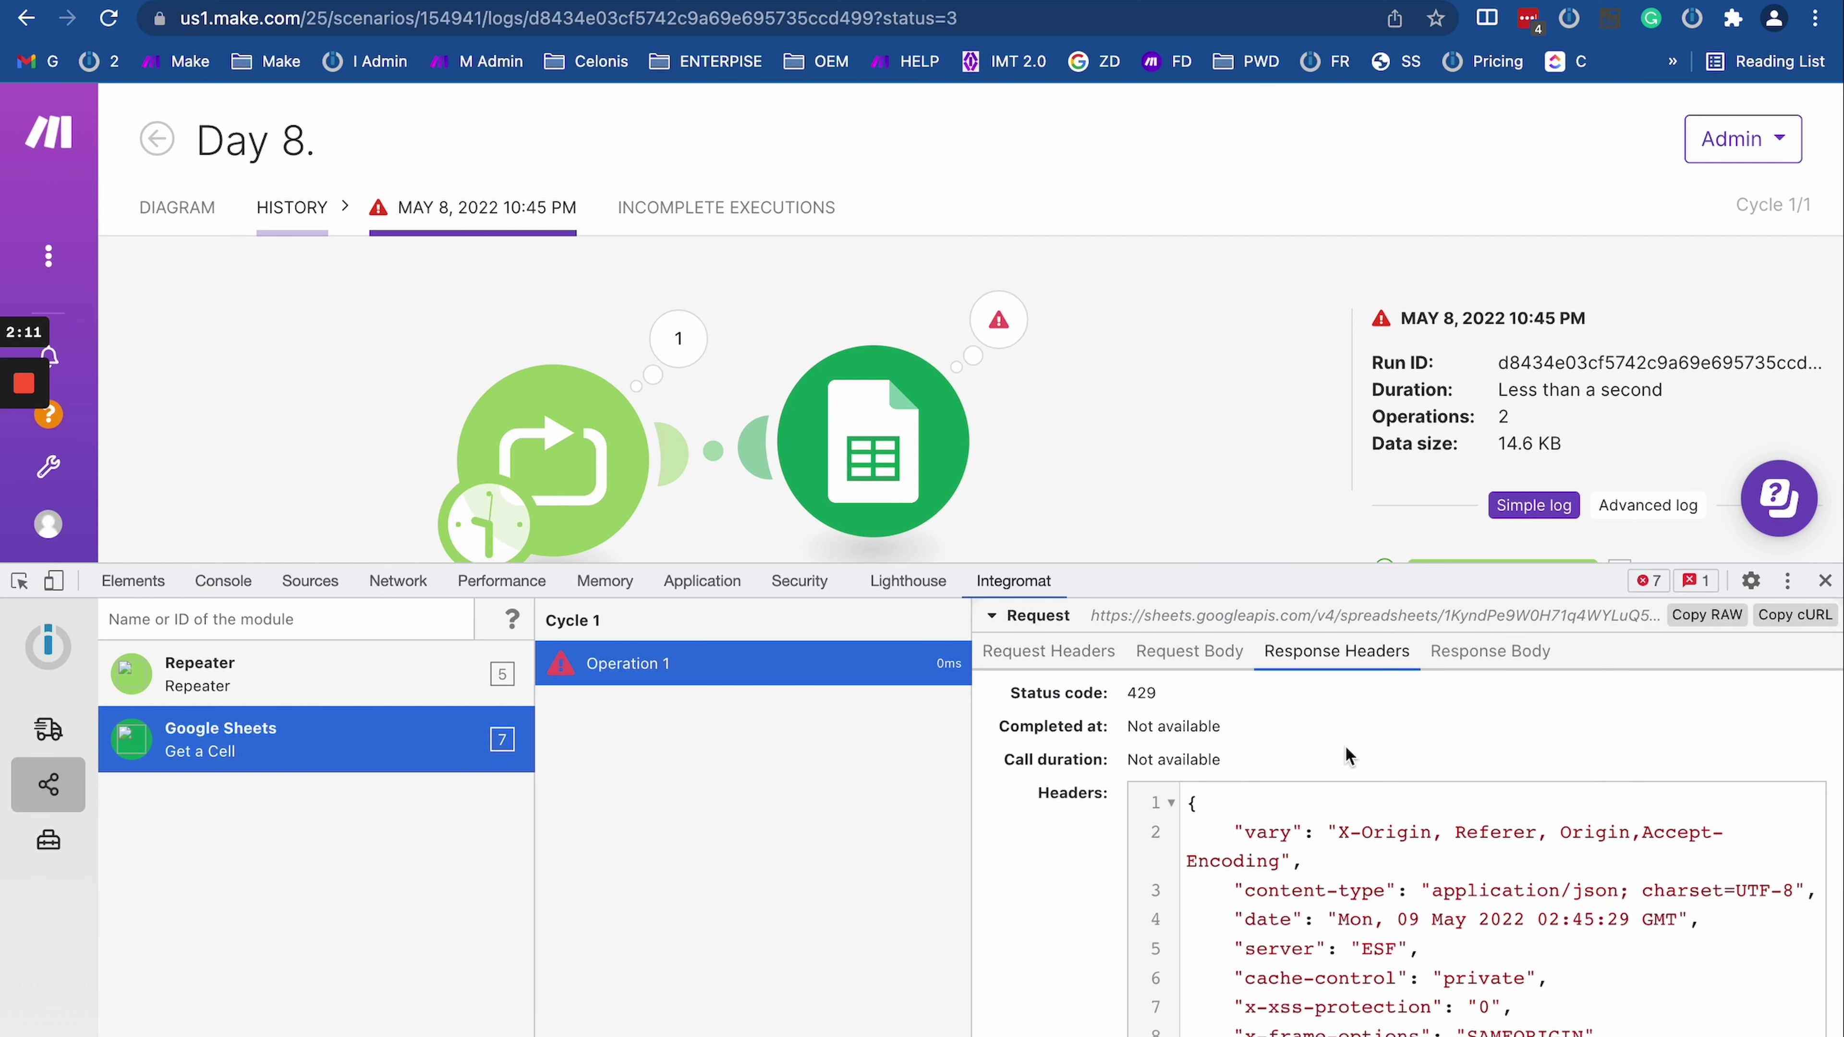
Step: Read the response body showing the RESOURCE_EXHAUSTED quota error
click(1489, 651)
scroll(1421, 960, down, 1)
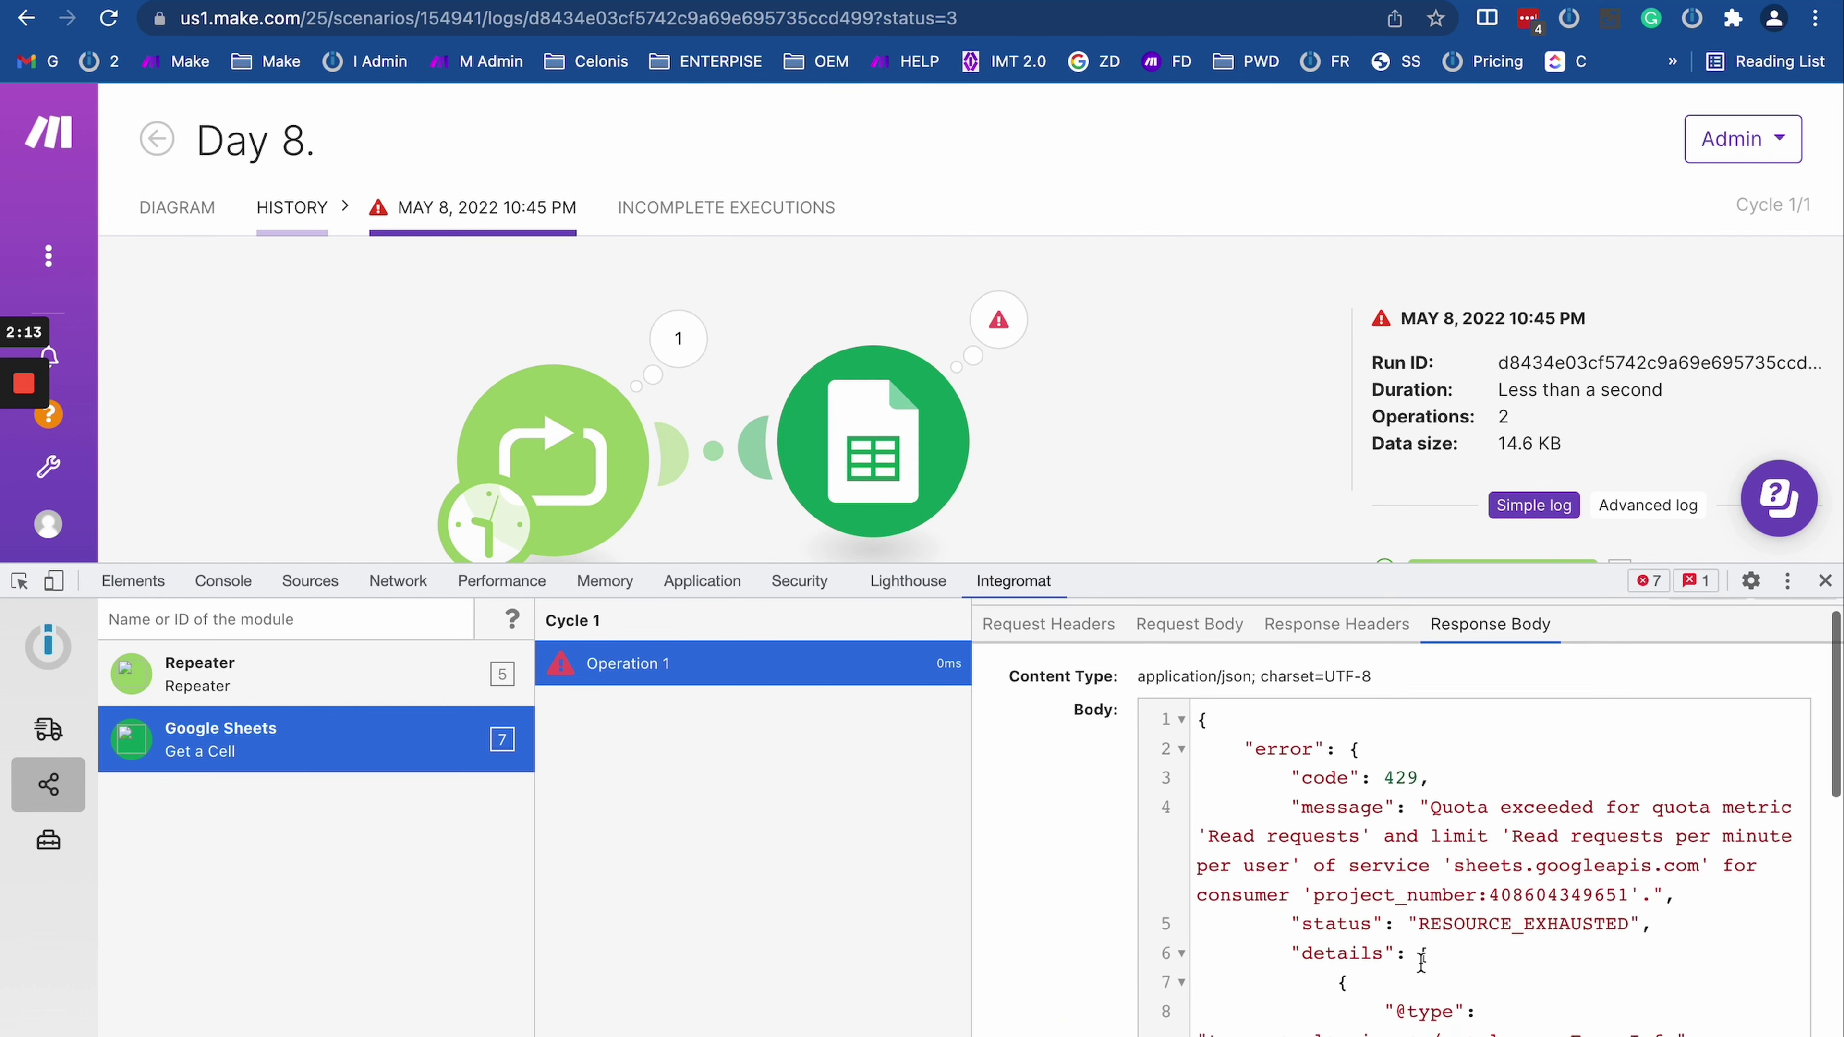
scroll(1421, 961, down, 3)
scroll(1508, 781, up, 5)
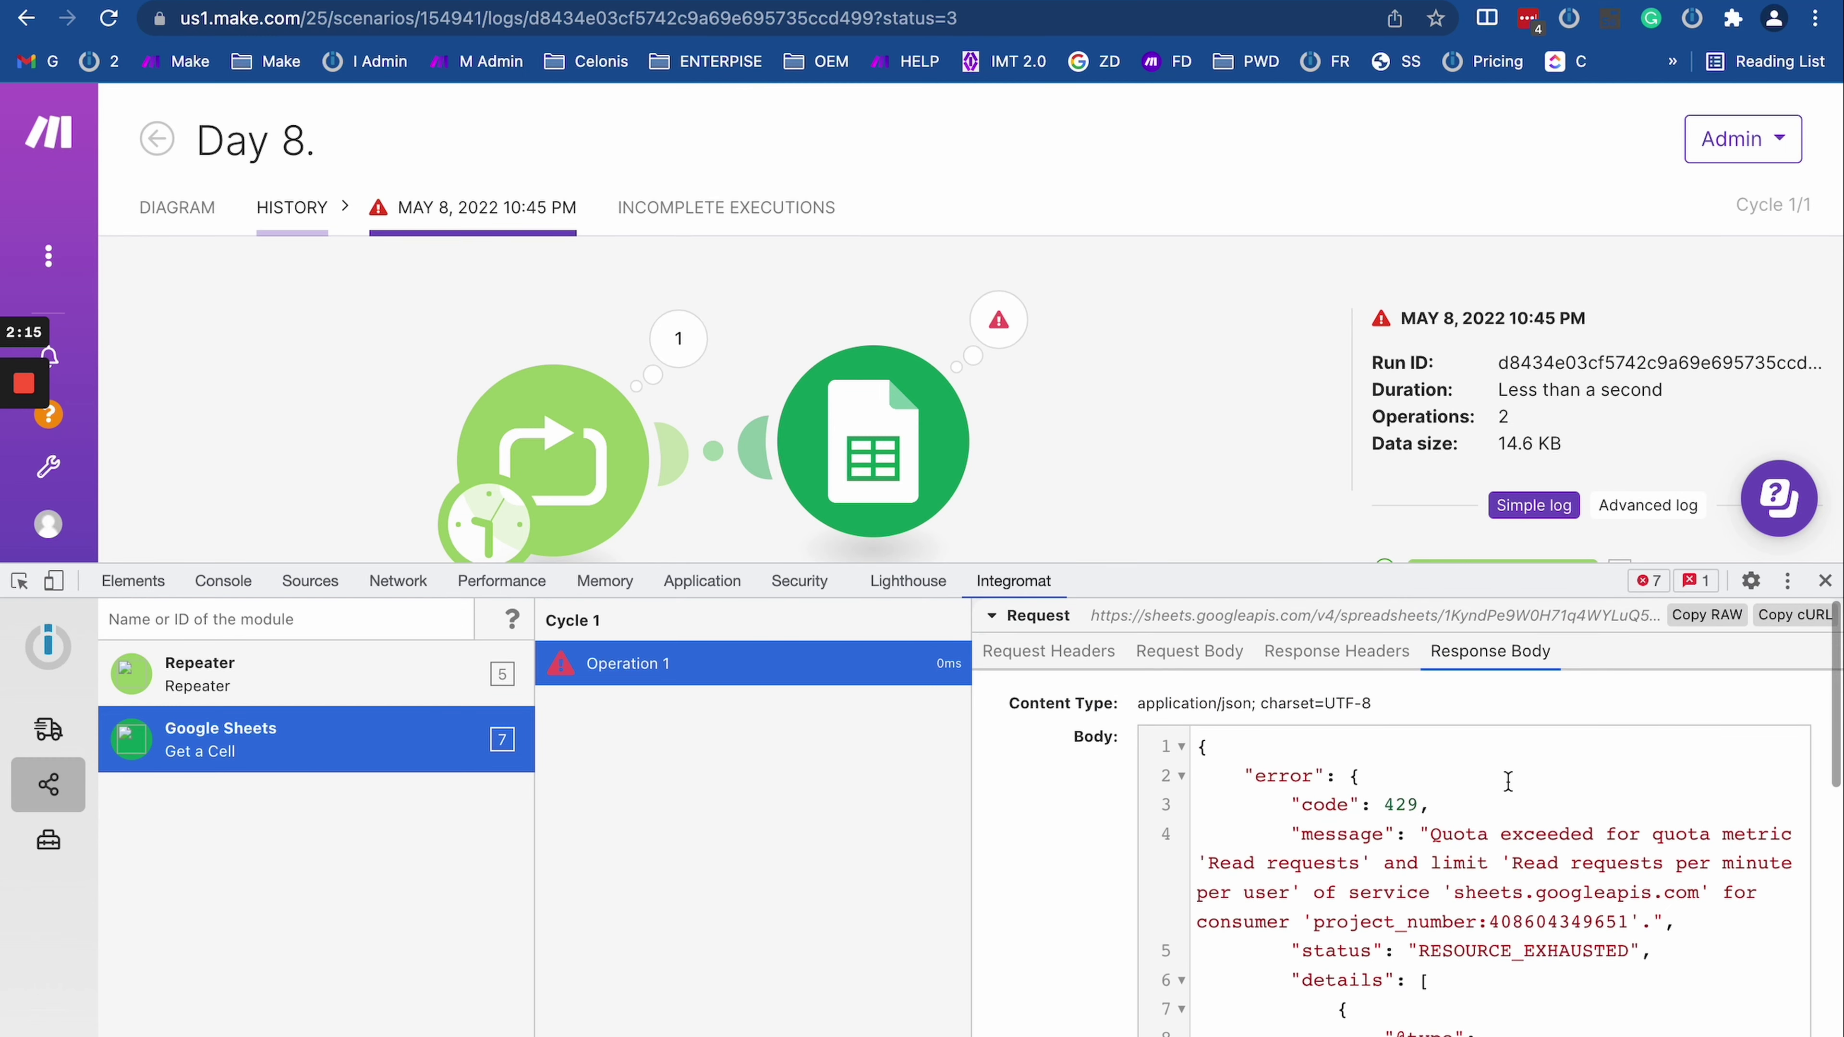
scroll(1344, 877, down, 5)
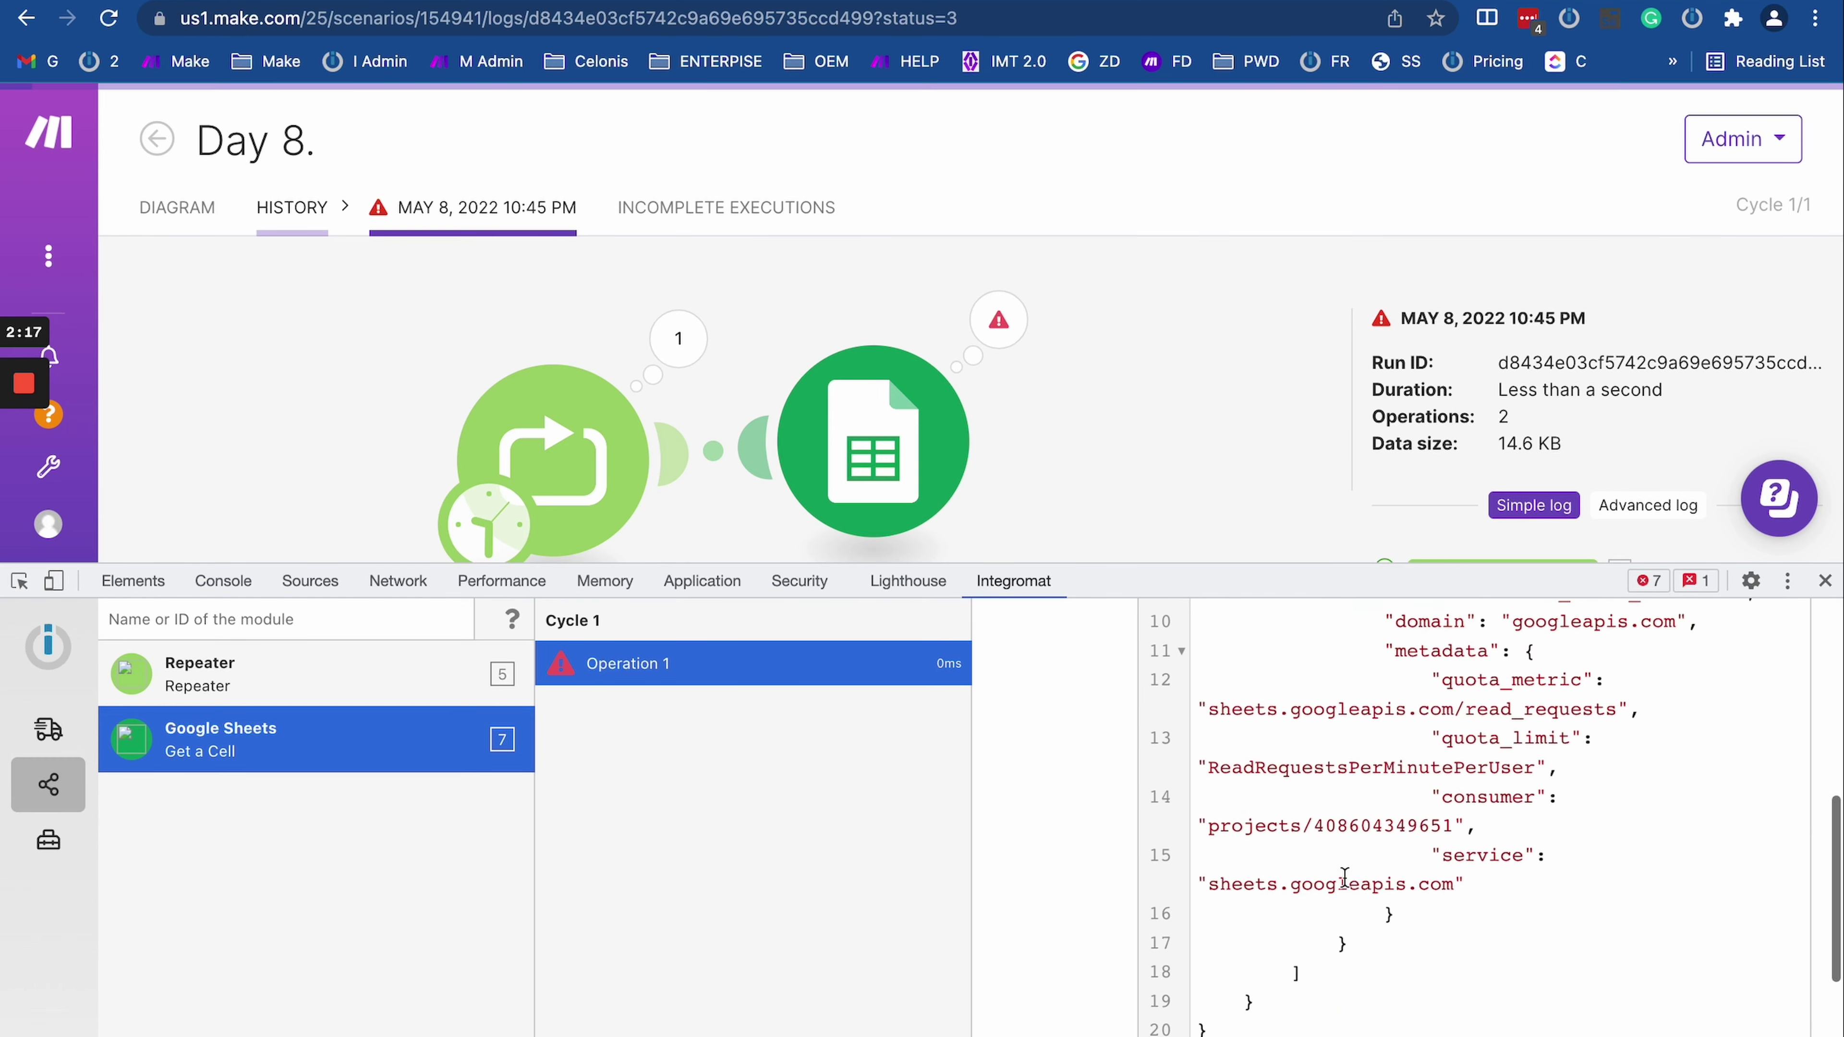
scroll(1345, 877, down, 2)
scroll(1345, 878, up, 4)
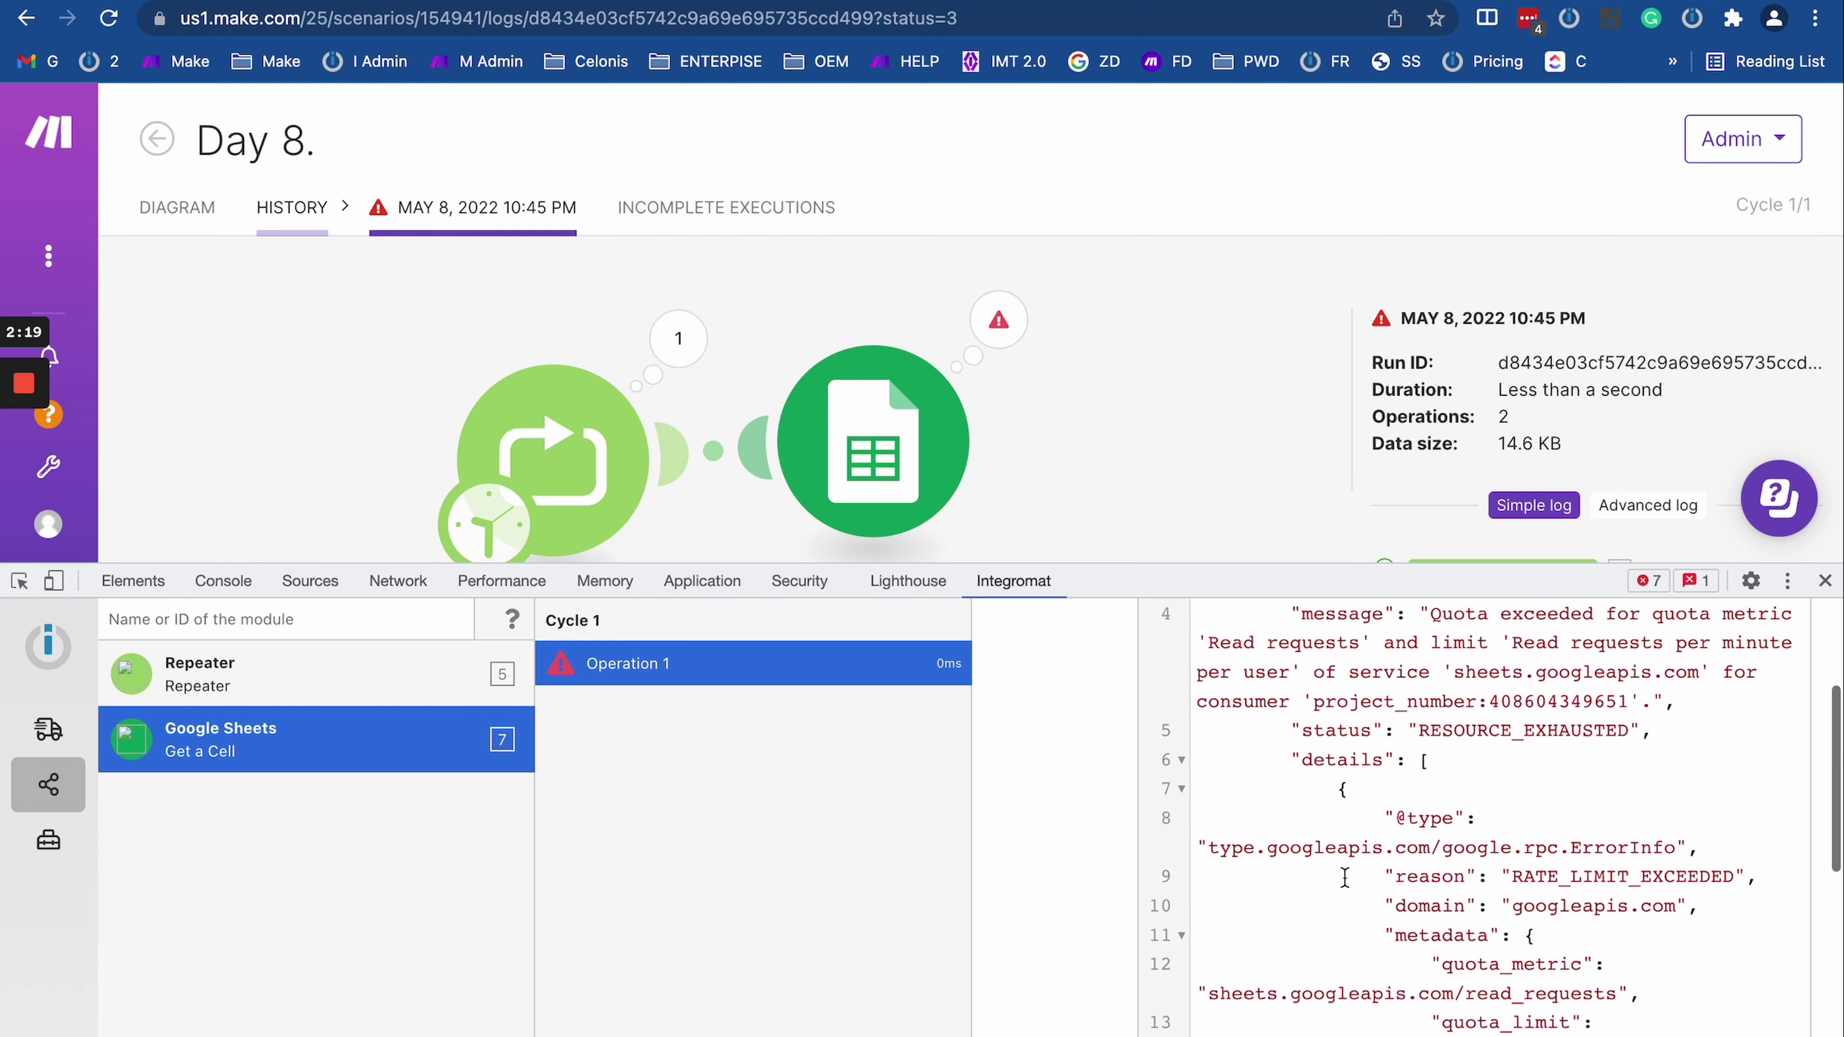
scroll(1344, 878, up, 3)
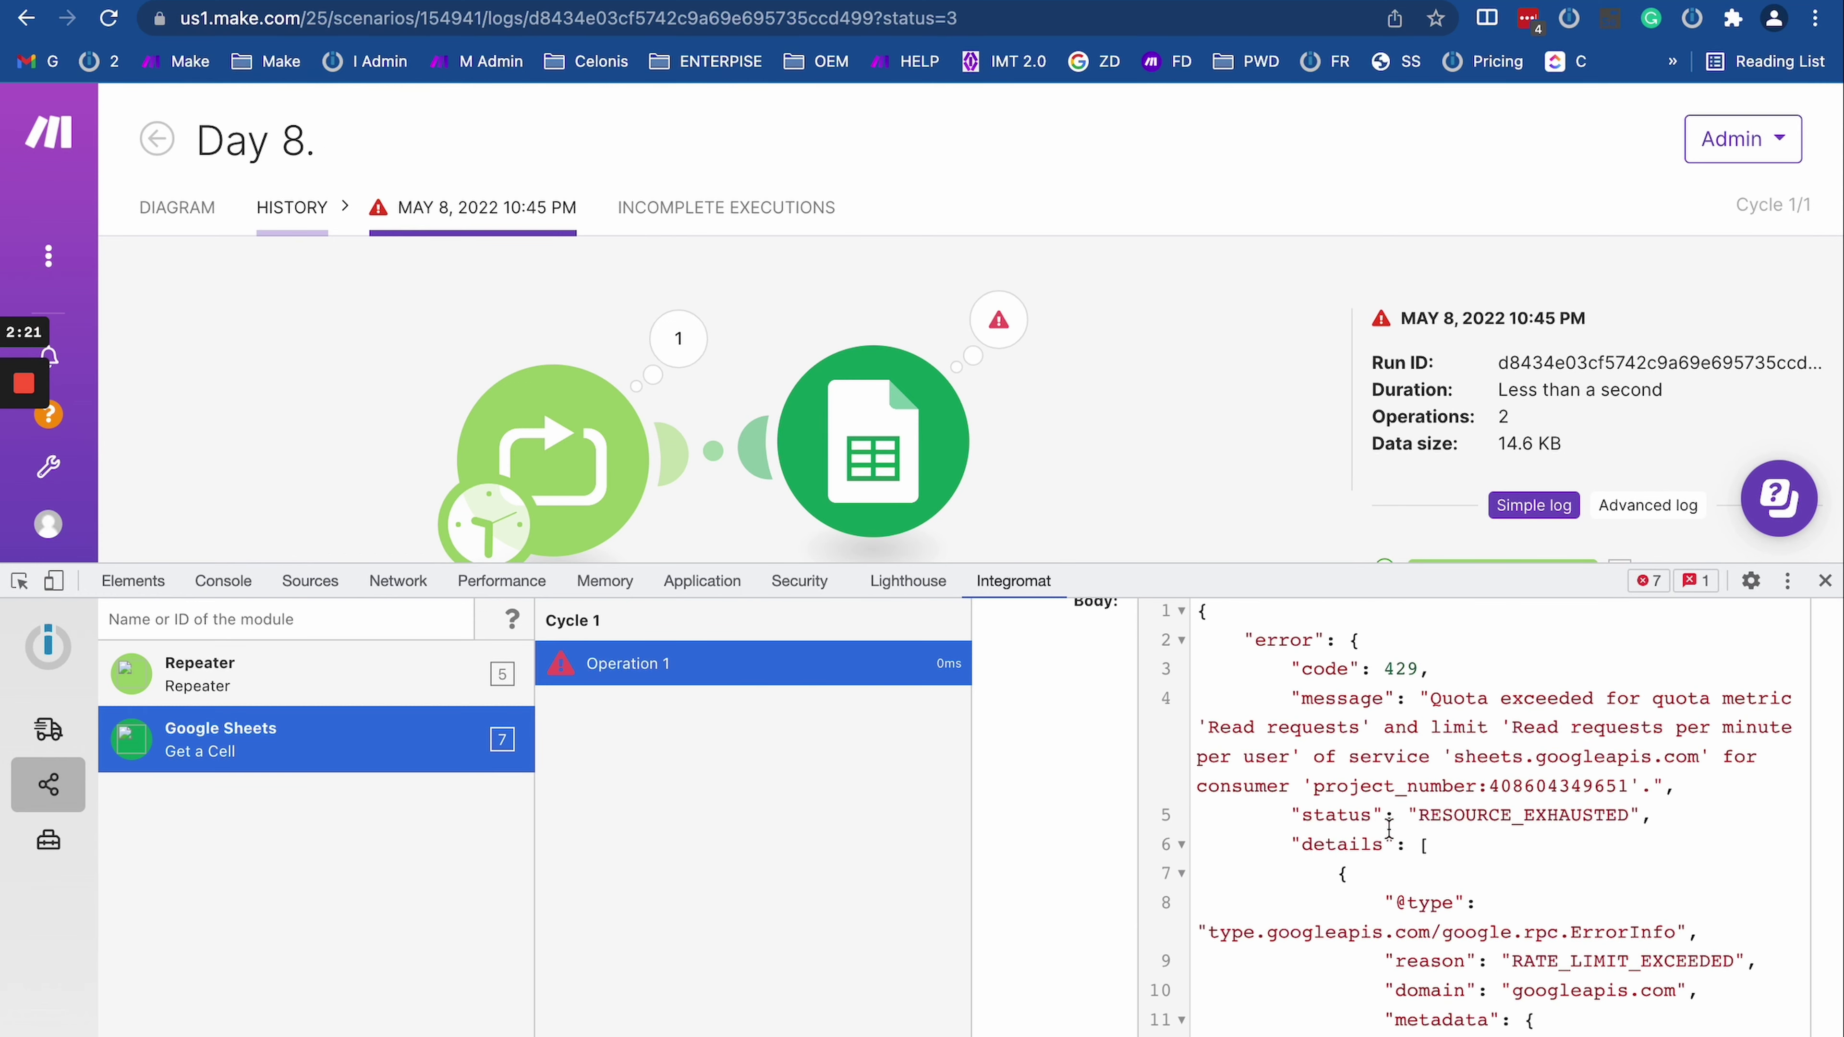
scroll(1307, 904, down, 1)
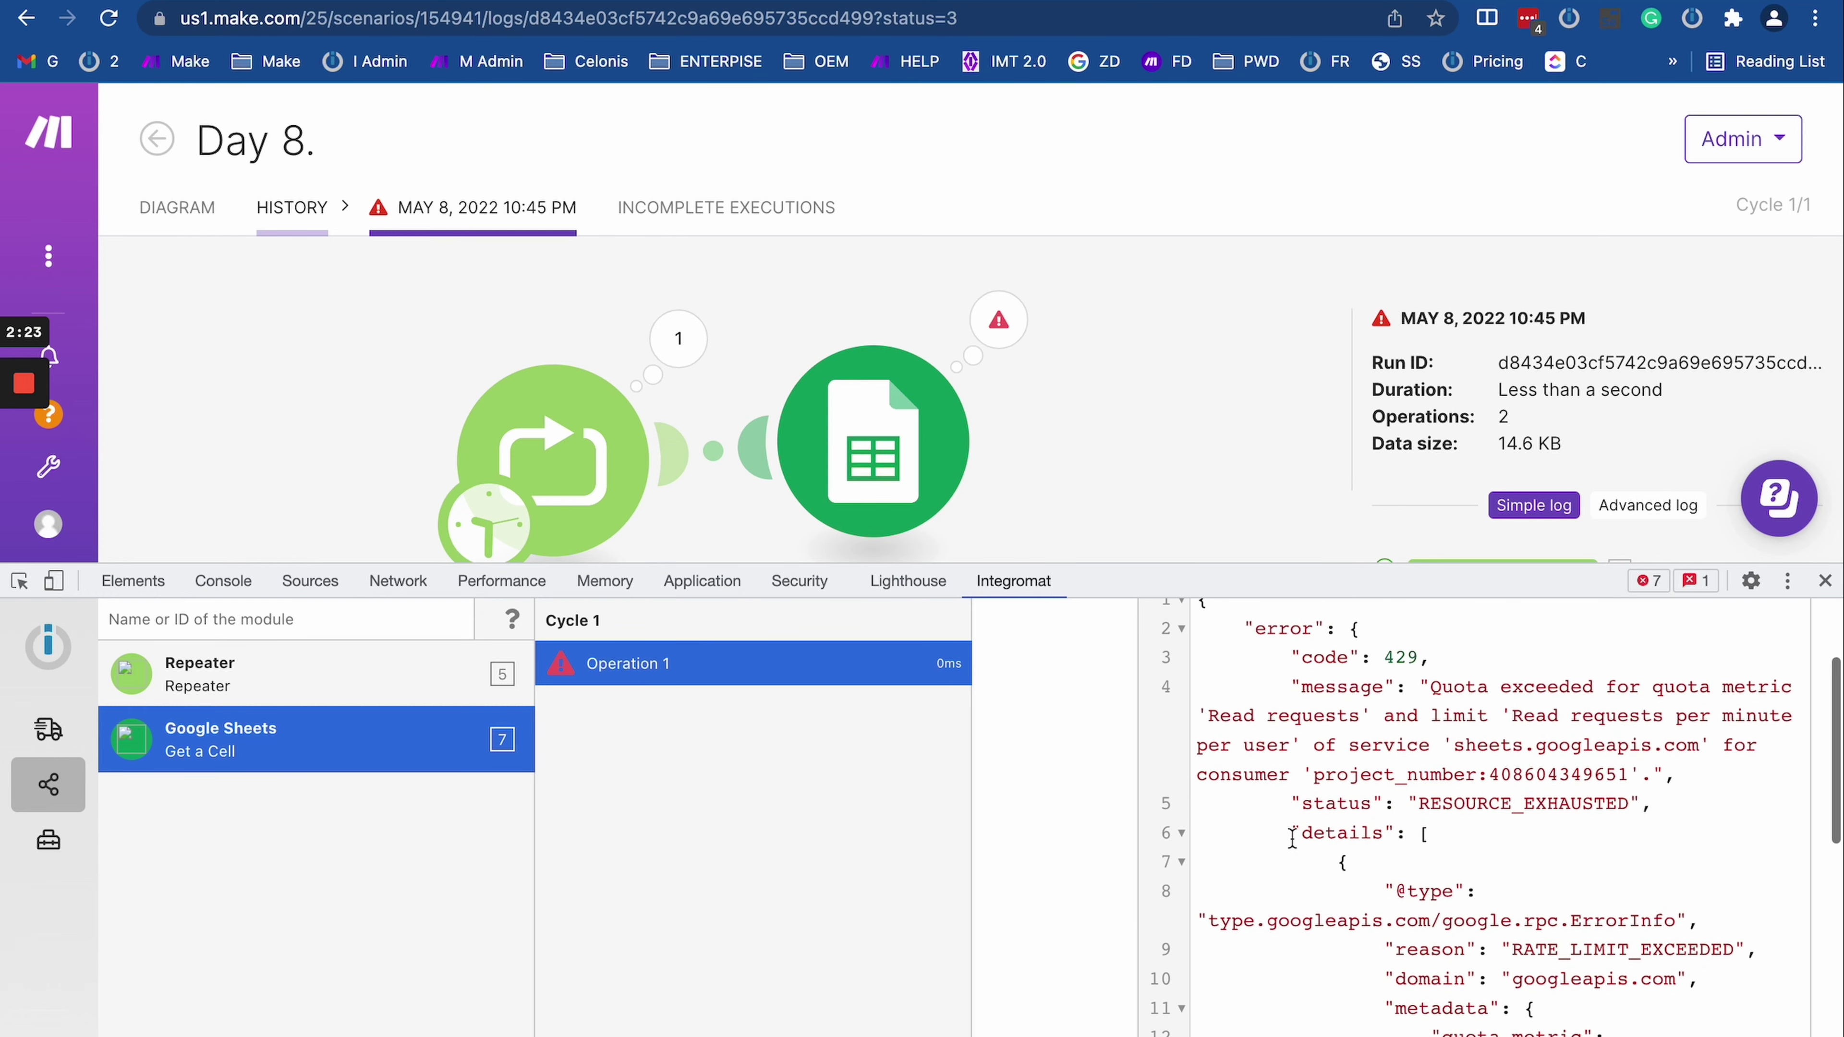
drag(1266, 802, 1445, 1017)
scroll(1408, 846, down, 6)
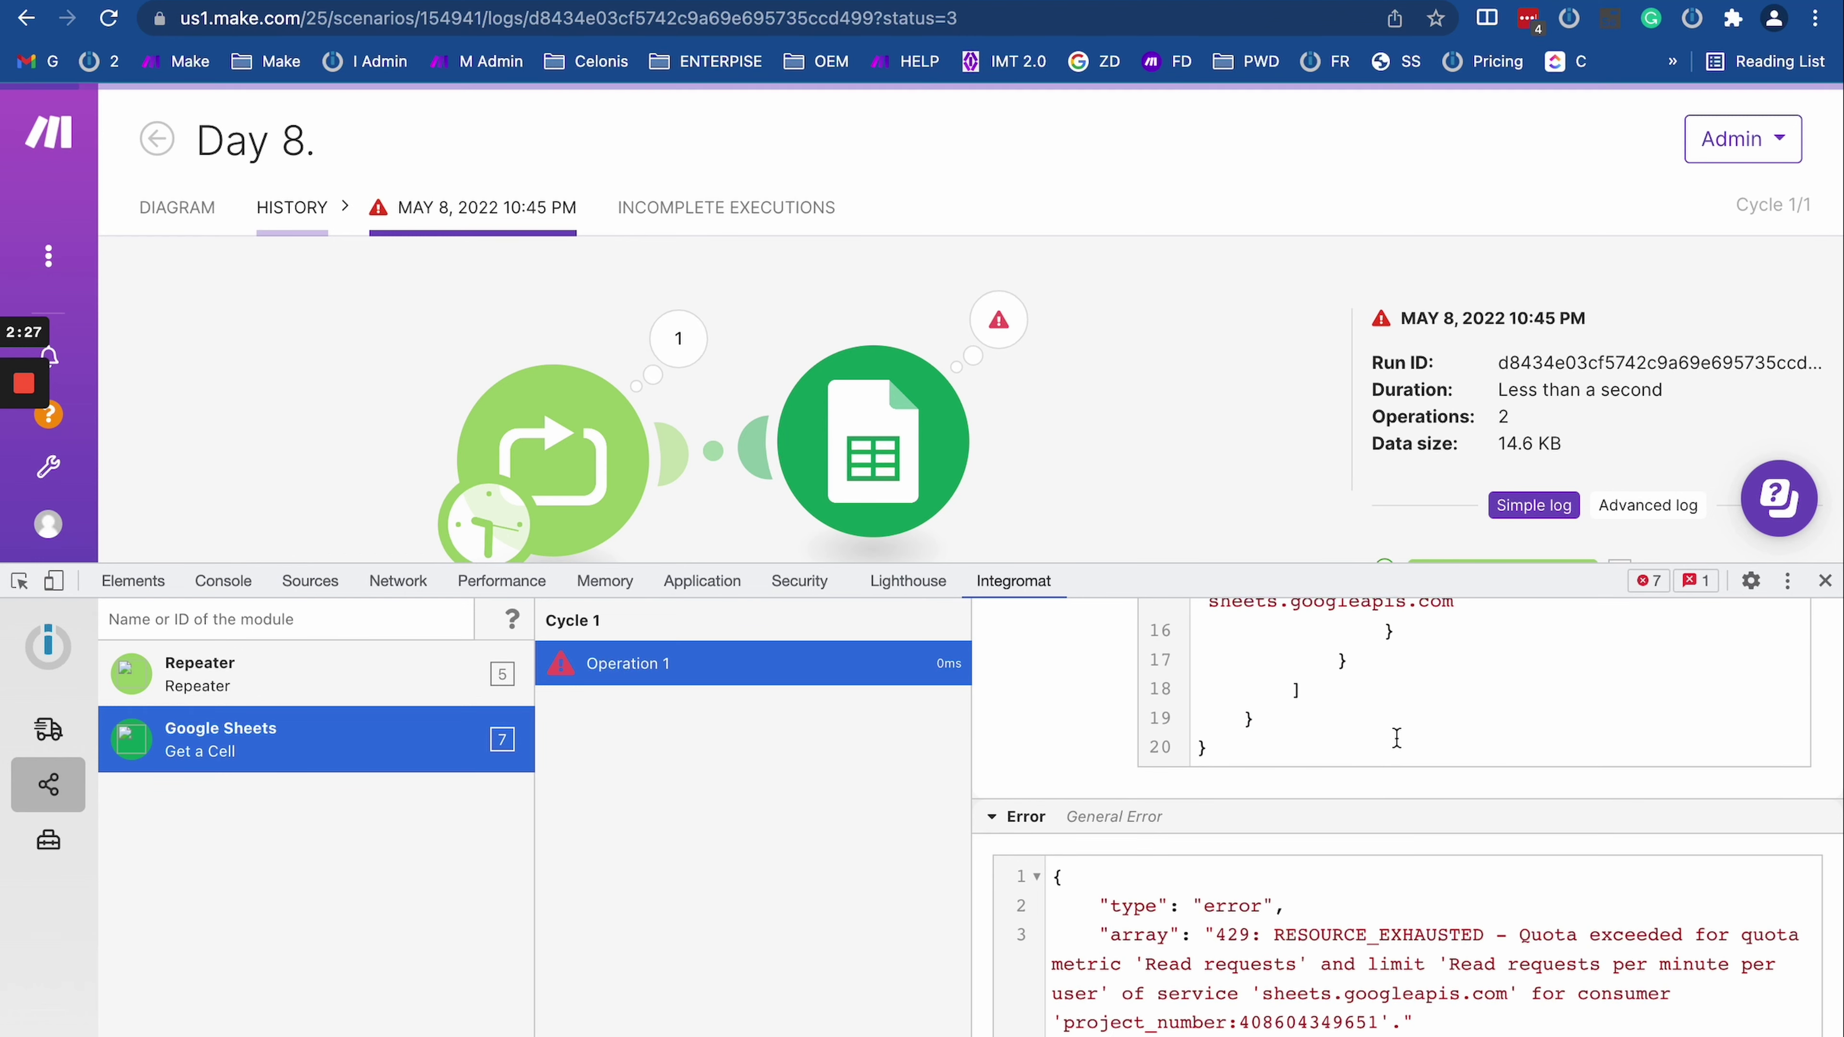
scroll(1397, 737, up, 1)
scroll(1397, 737, up, 2)
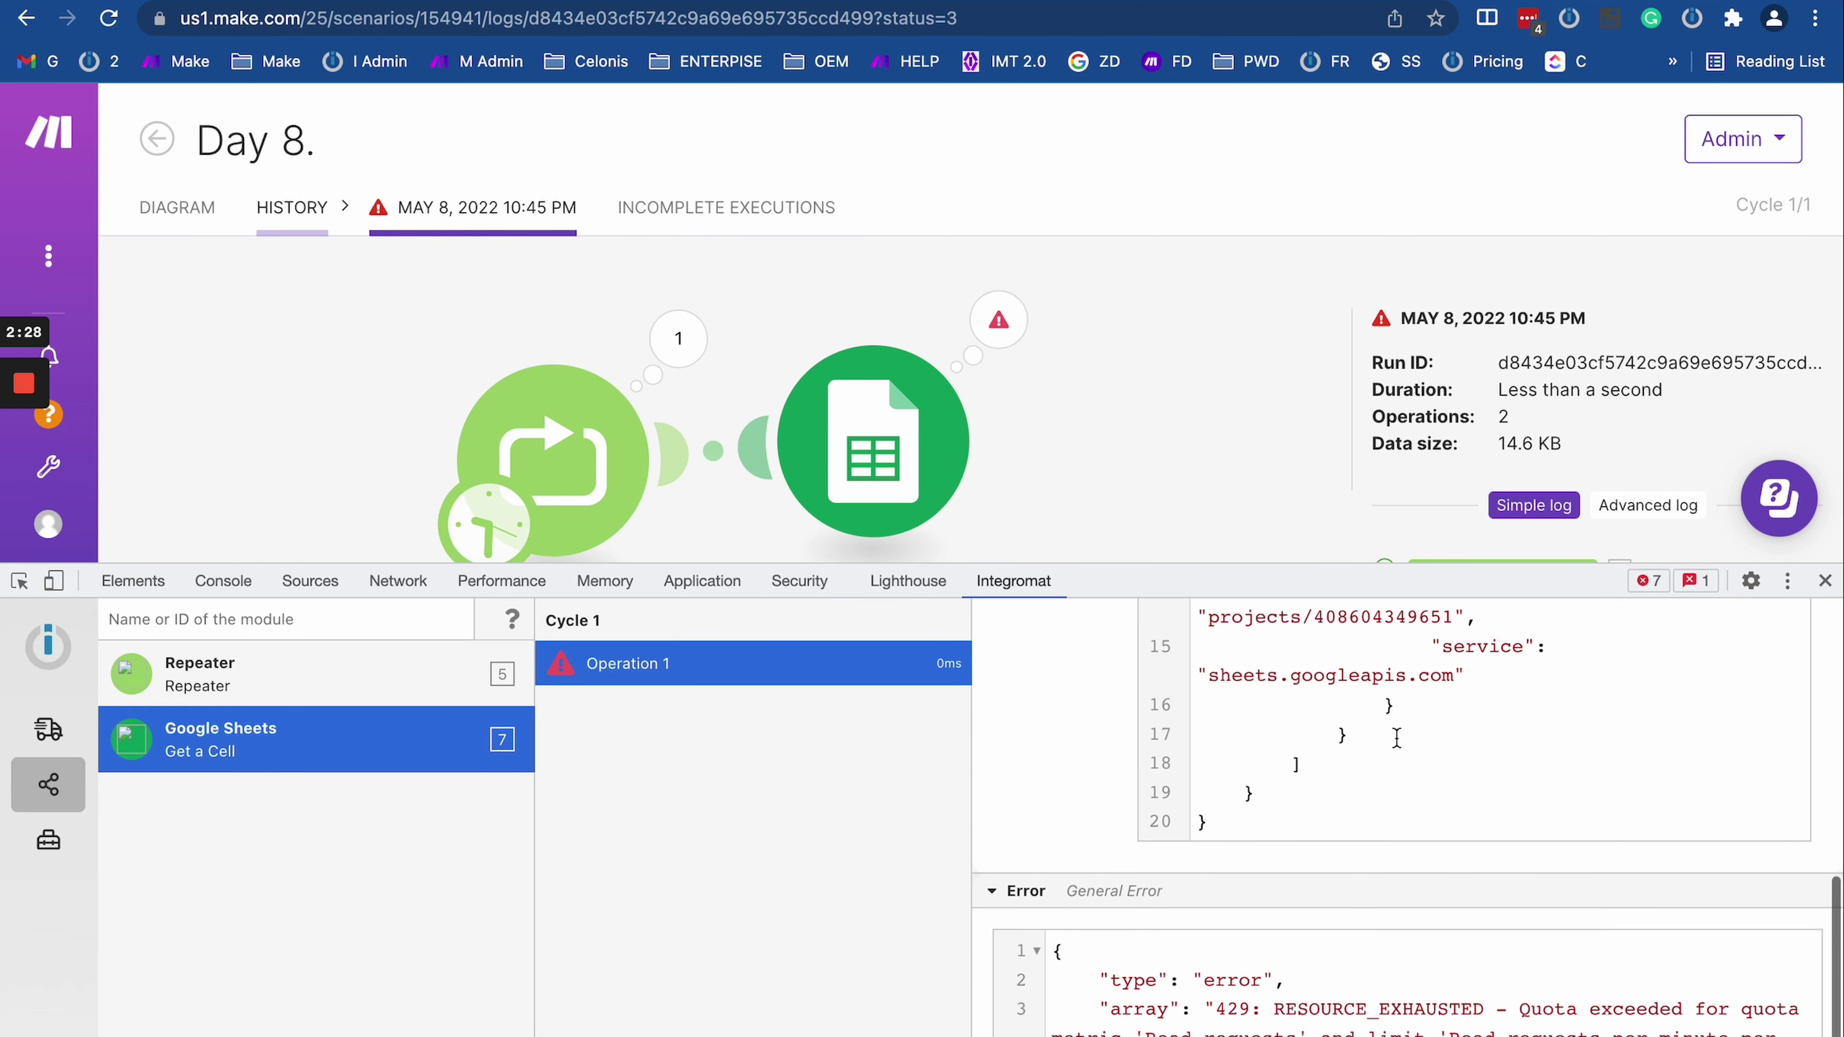
scroll(1397, 737, up, 8)
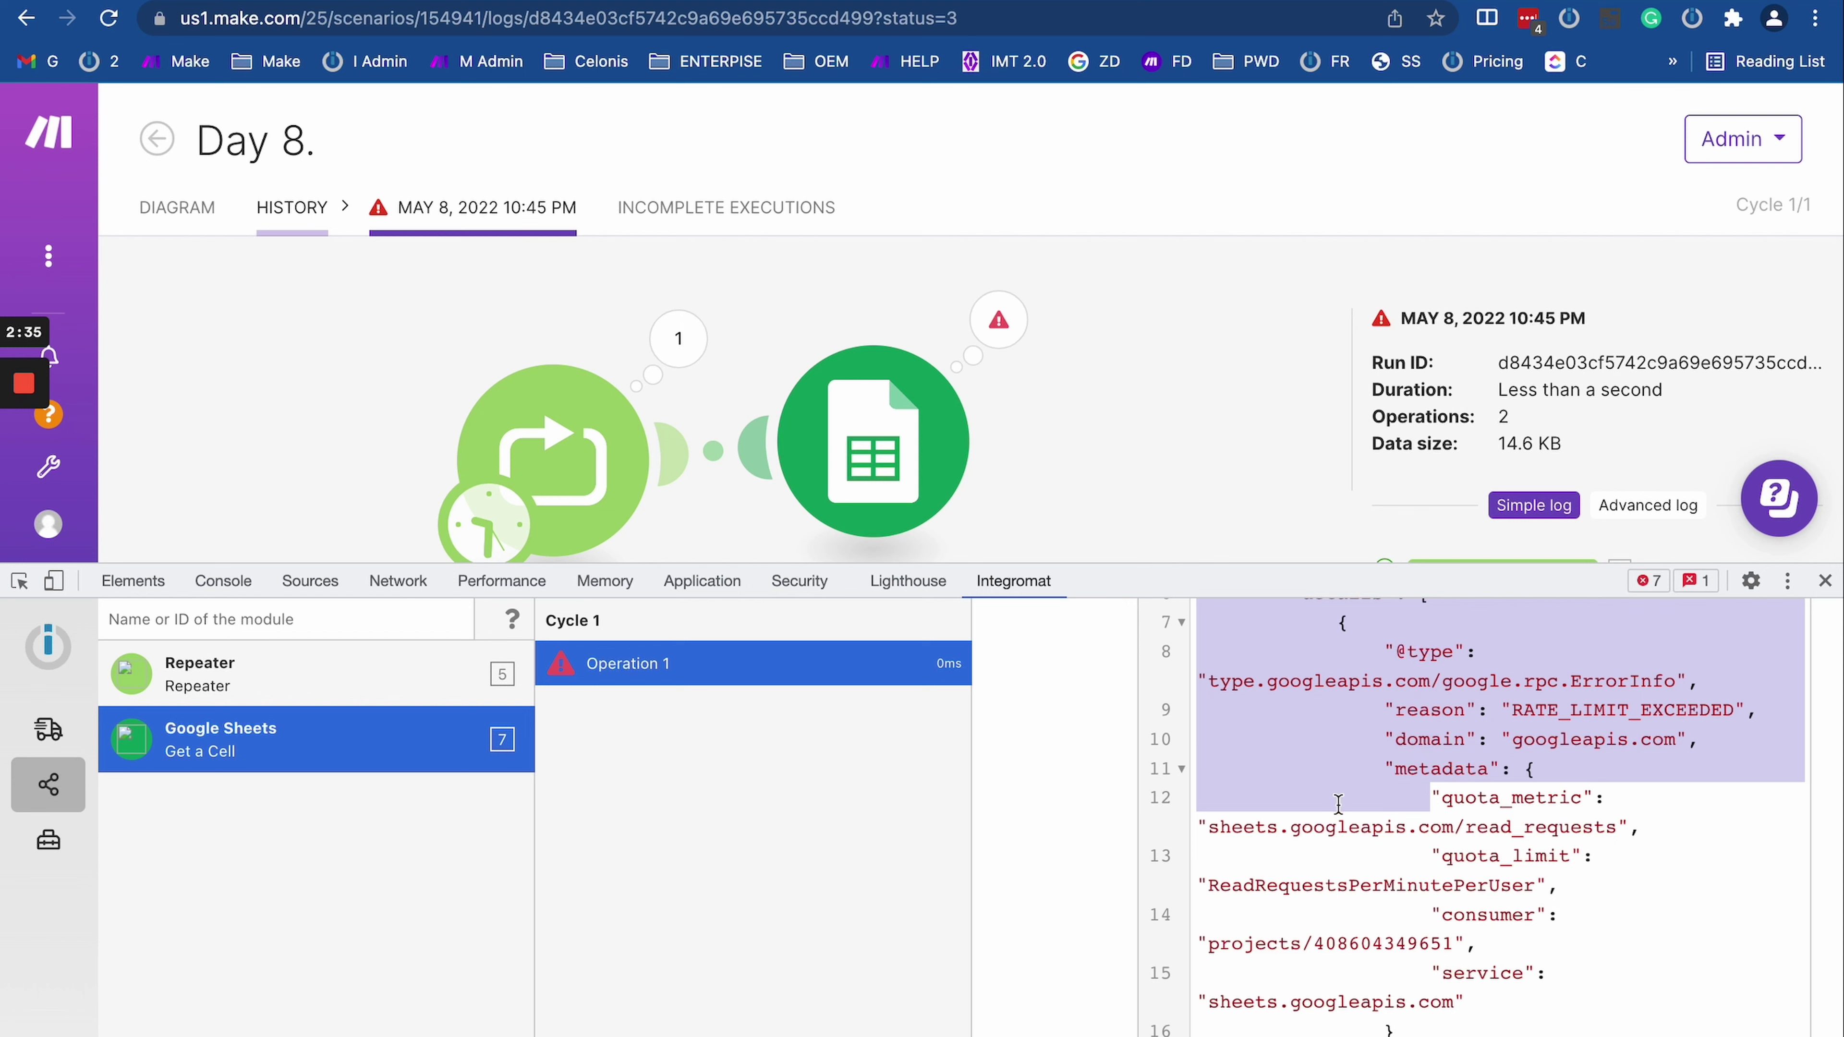
scroll(1338, 804, up, 5)
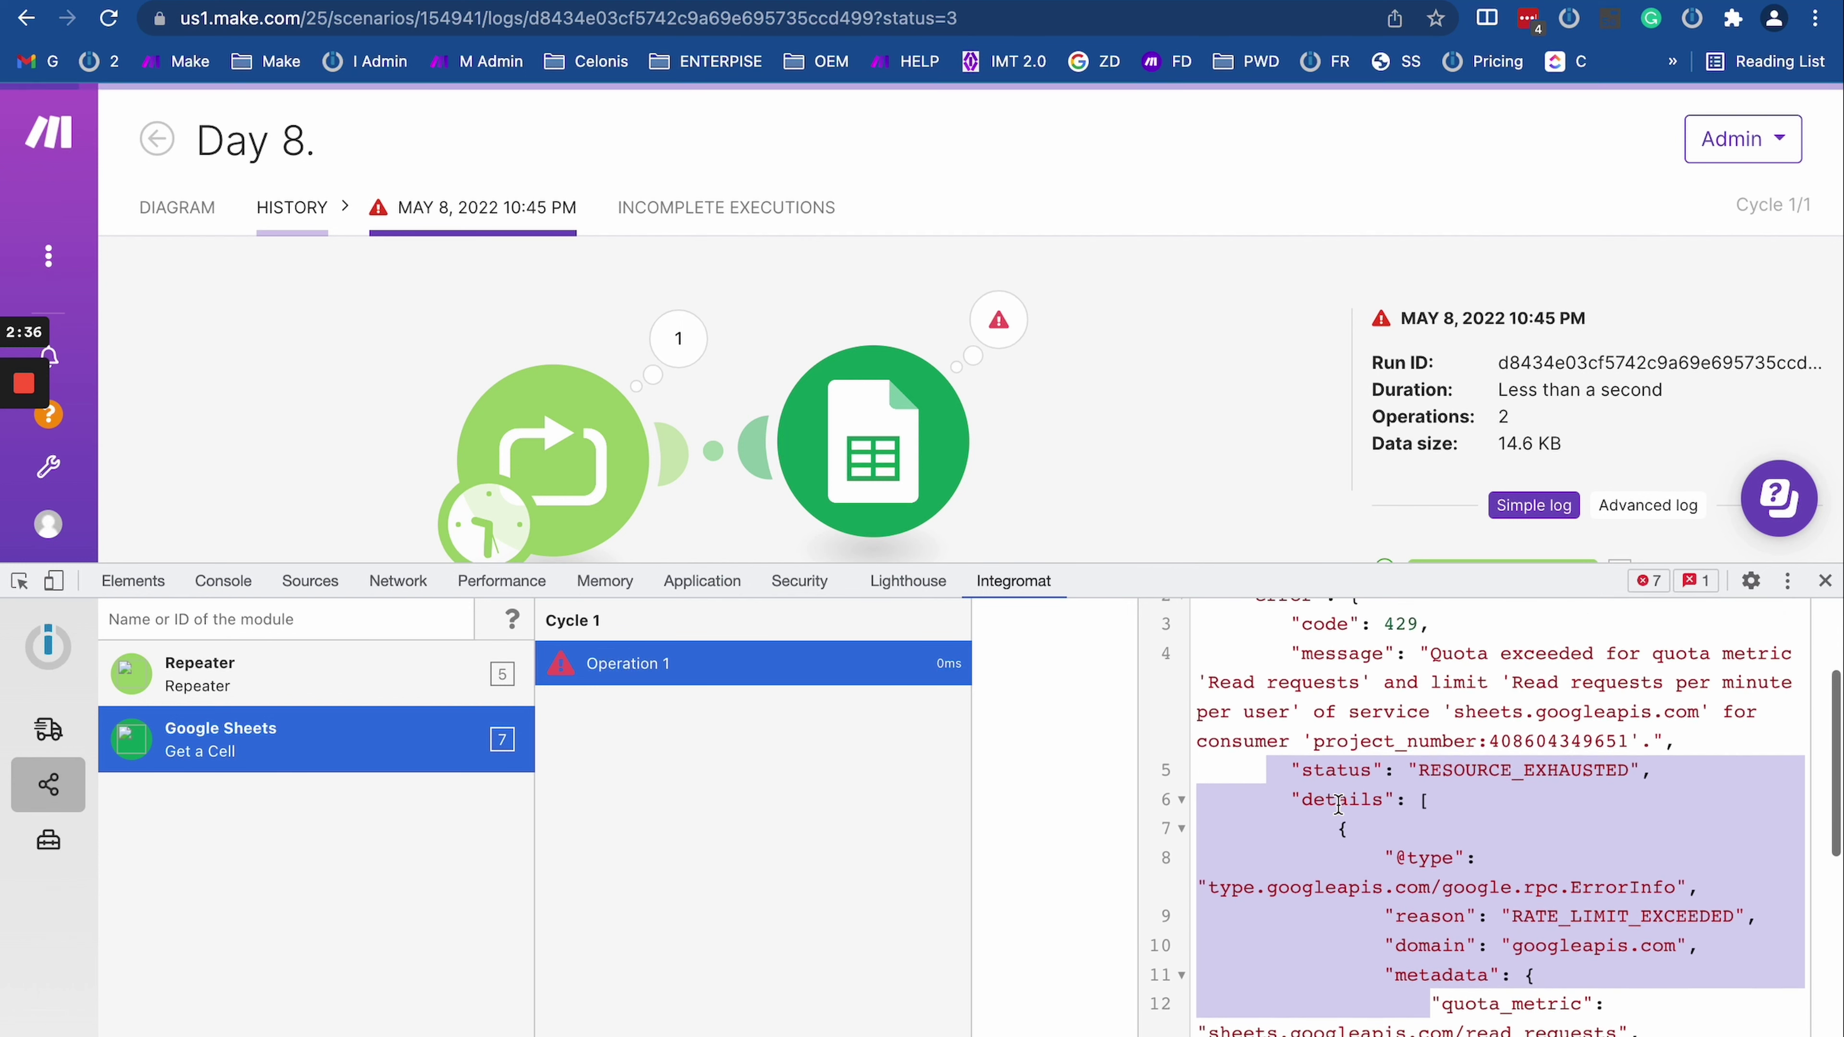
scroll(1354, 839, up, 2)
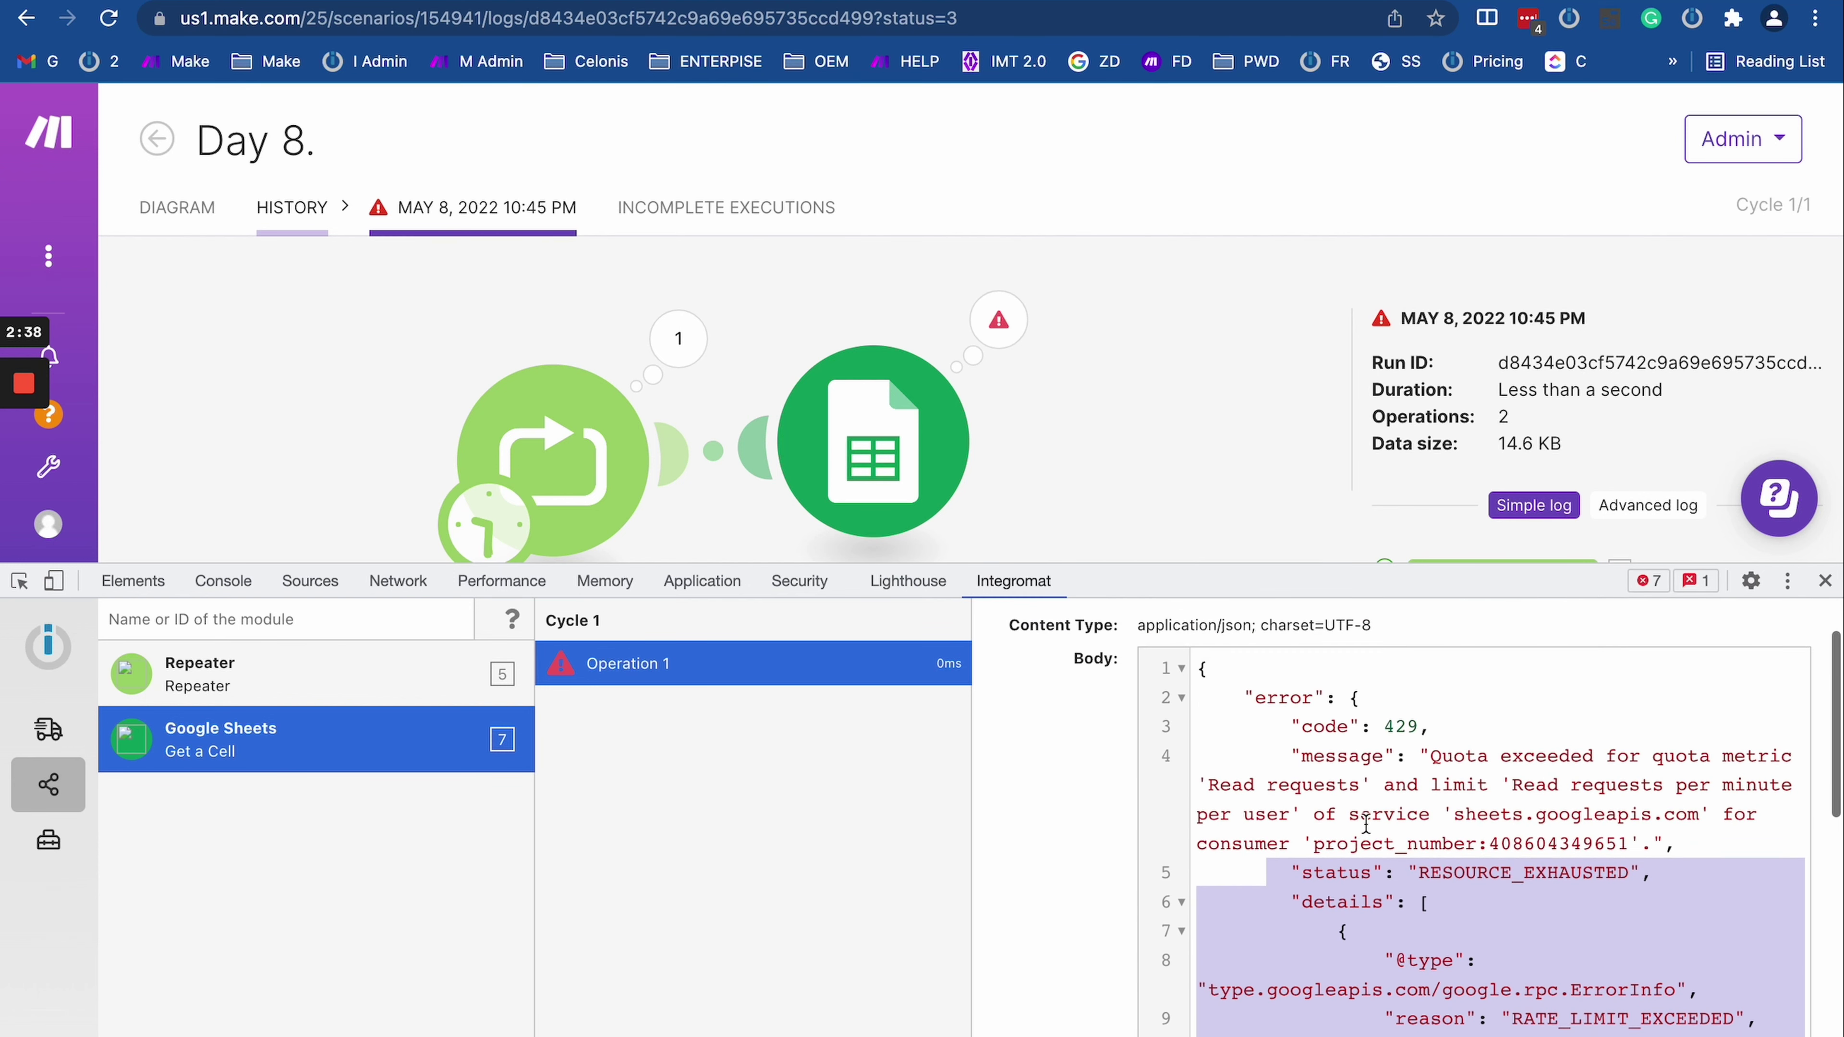
Step: Compare the Google Sheets RuntimeError message with the response JSON's message value
click(1311, 748)
drag(1280, 755, 1679, 850)
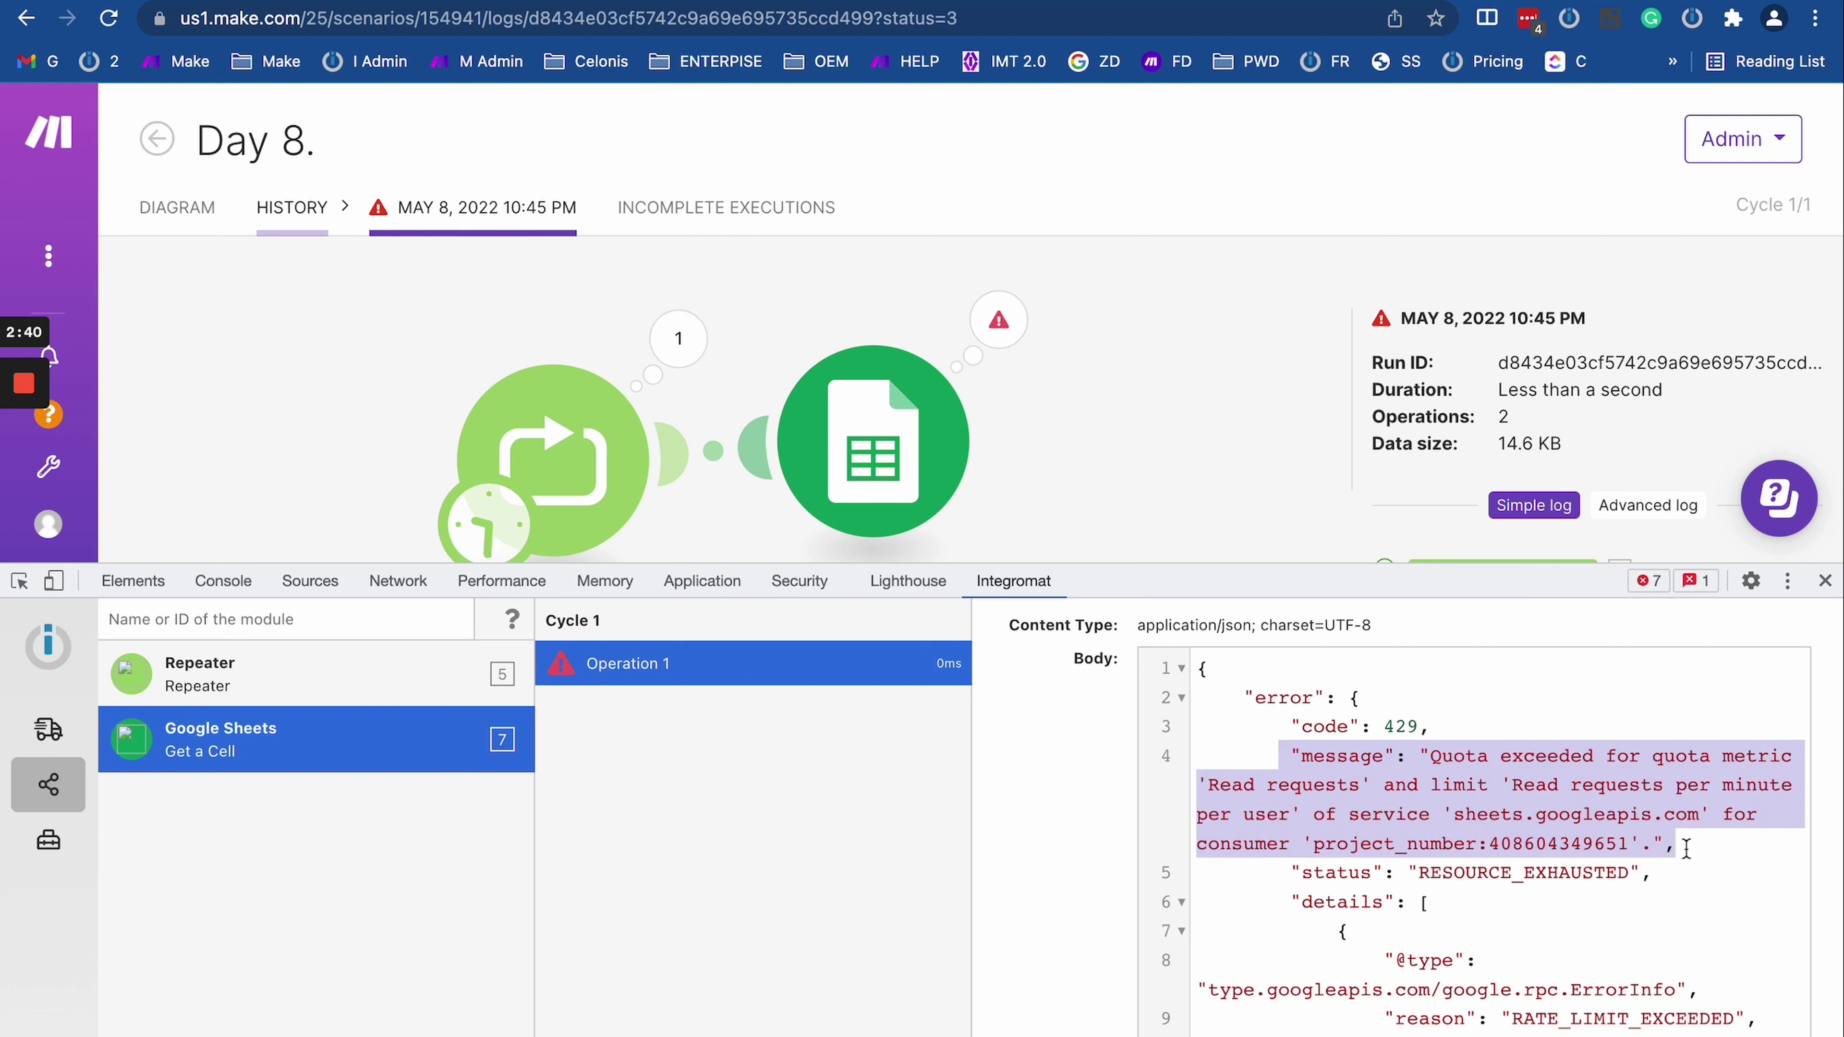
click(997, 320)
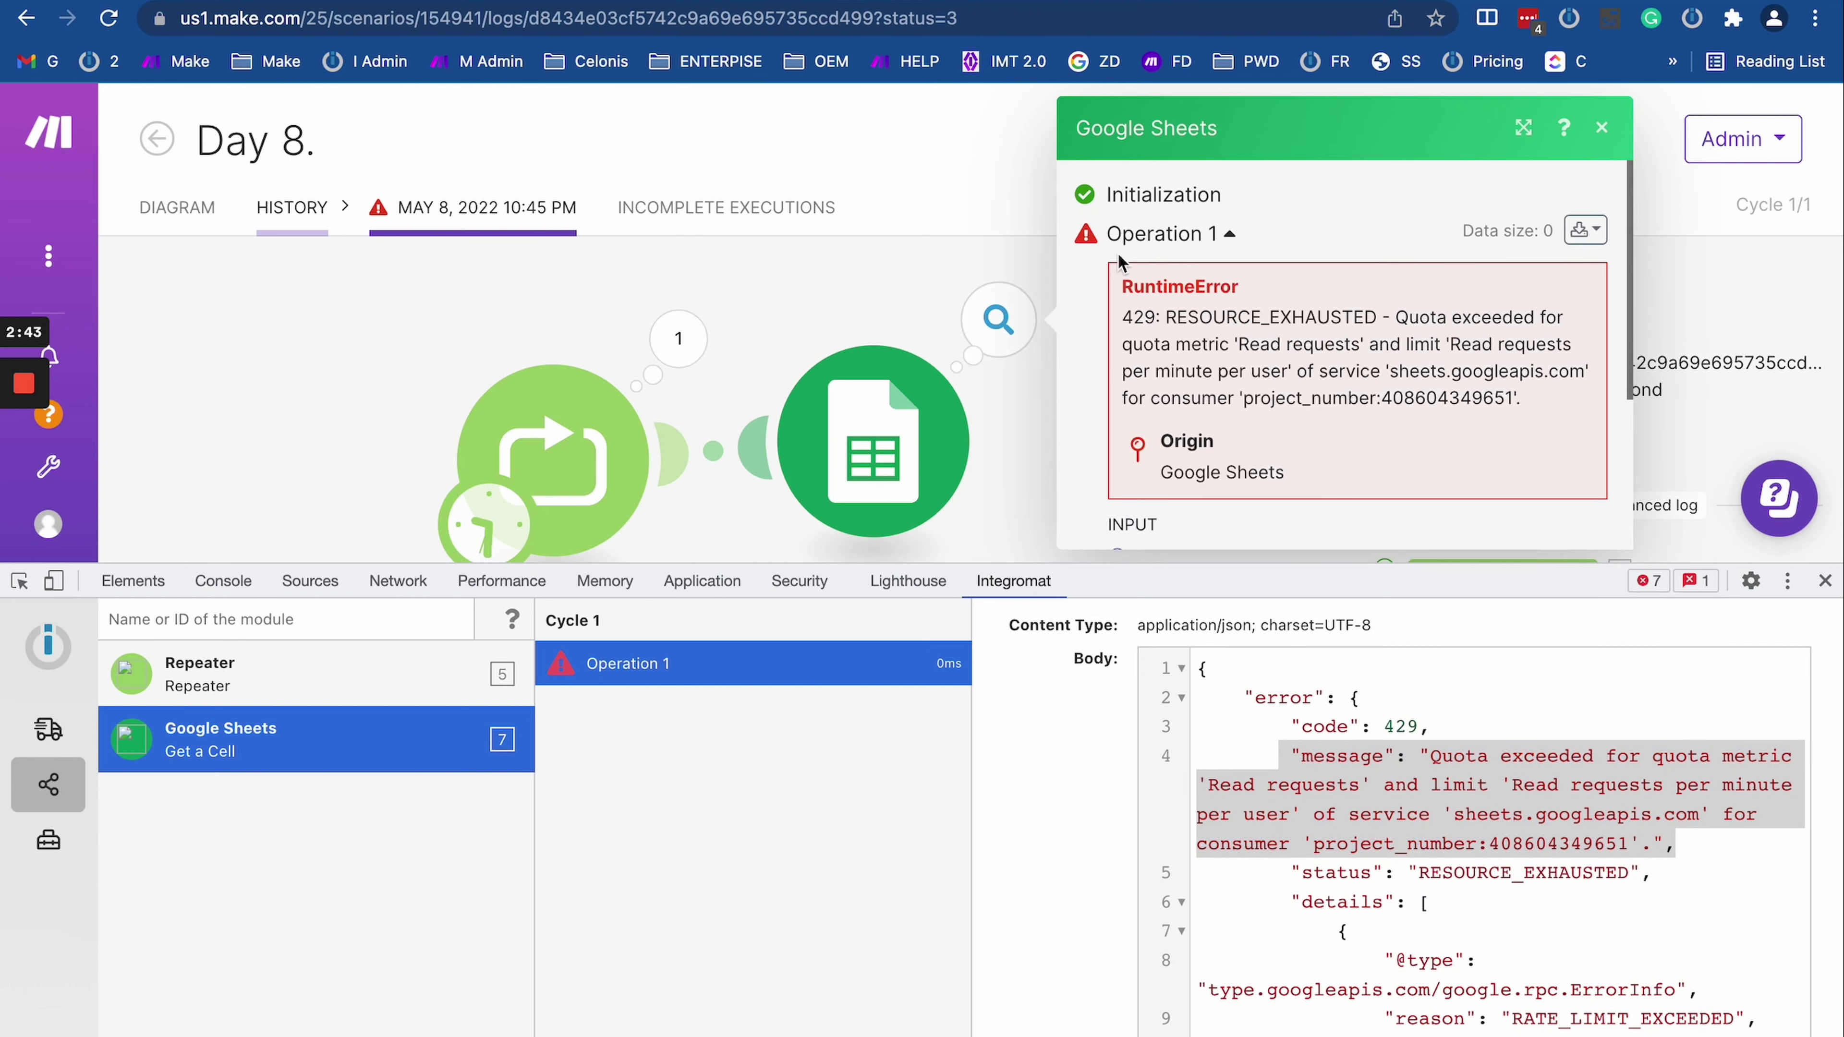
drag(1123, 321, 1563, 459)
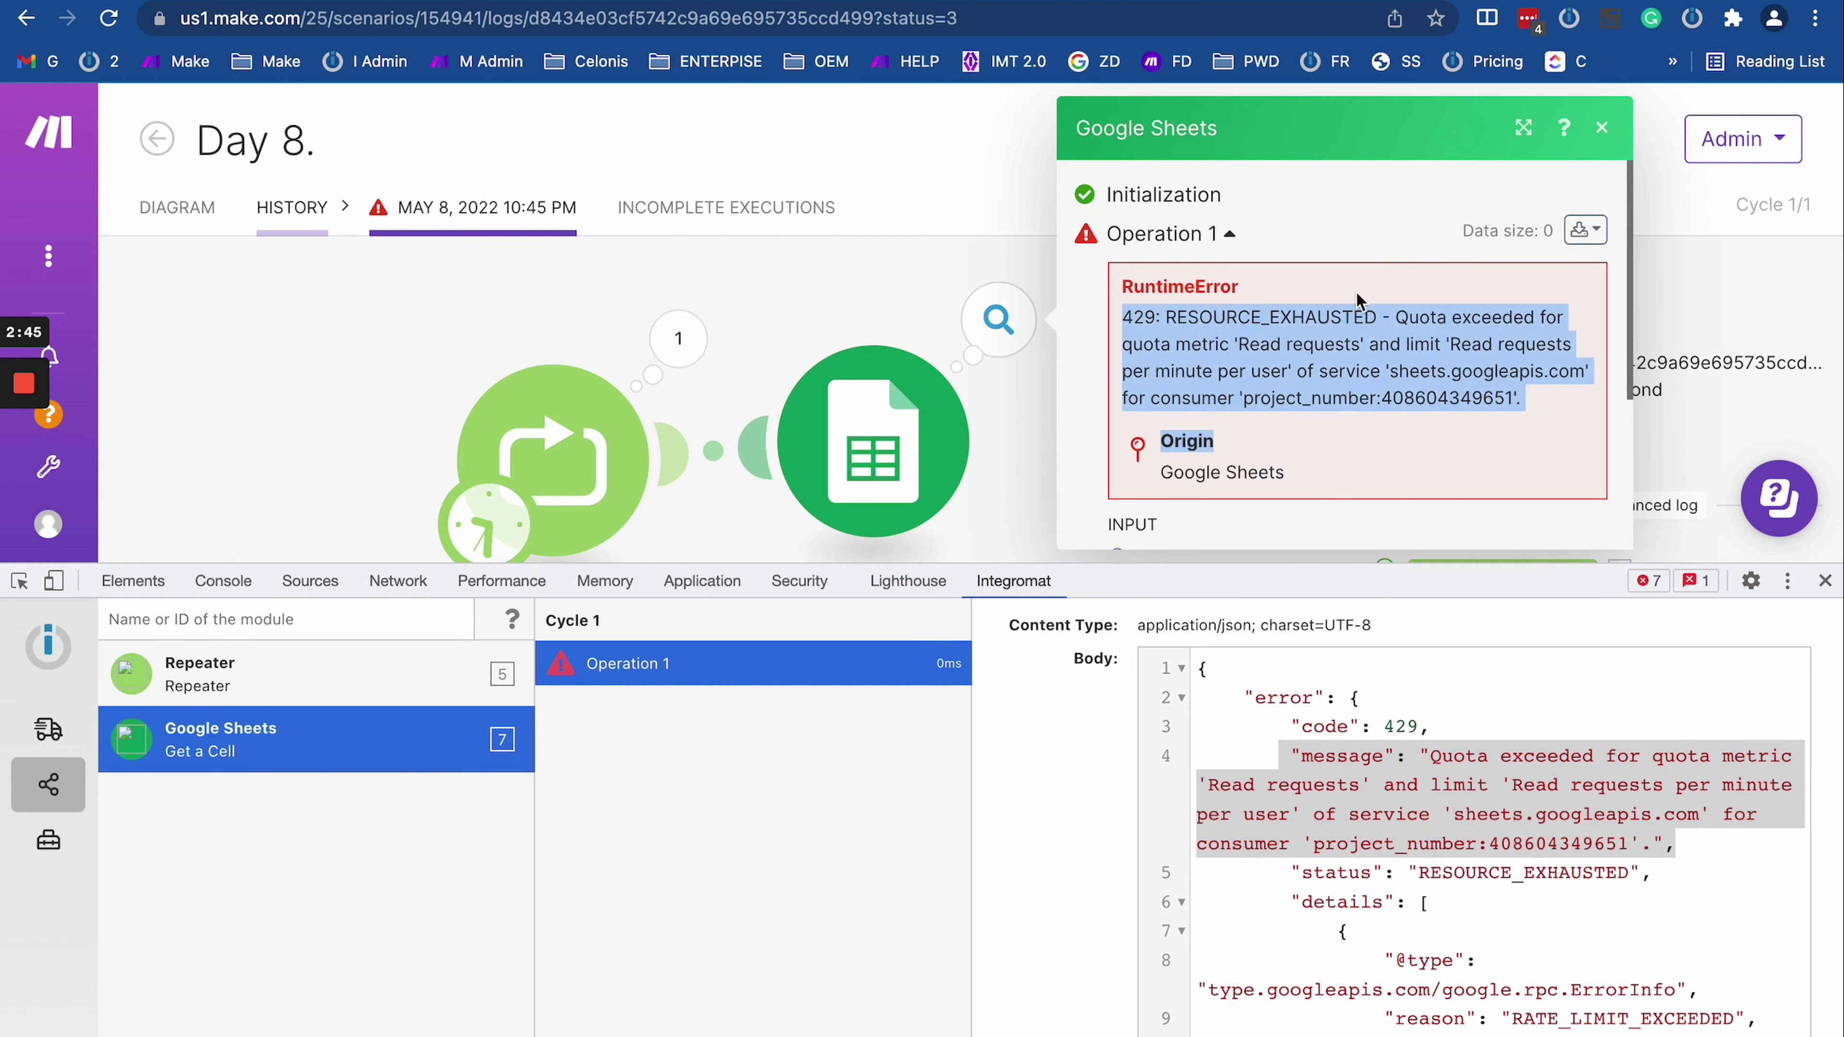
triple_click(1274, 401)
scroll(1302, 838, down, 1)
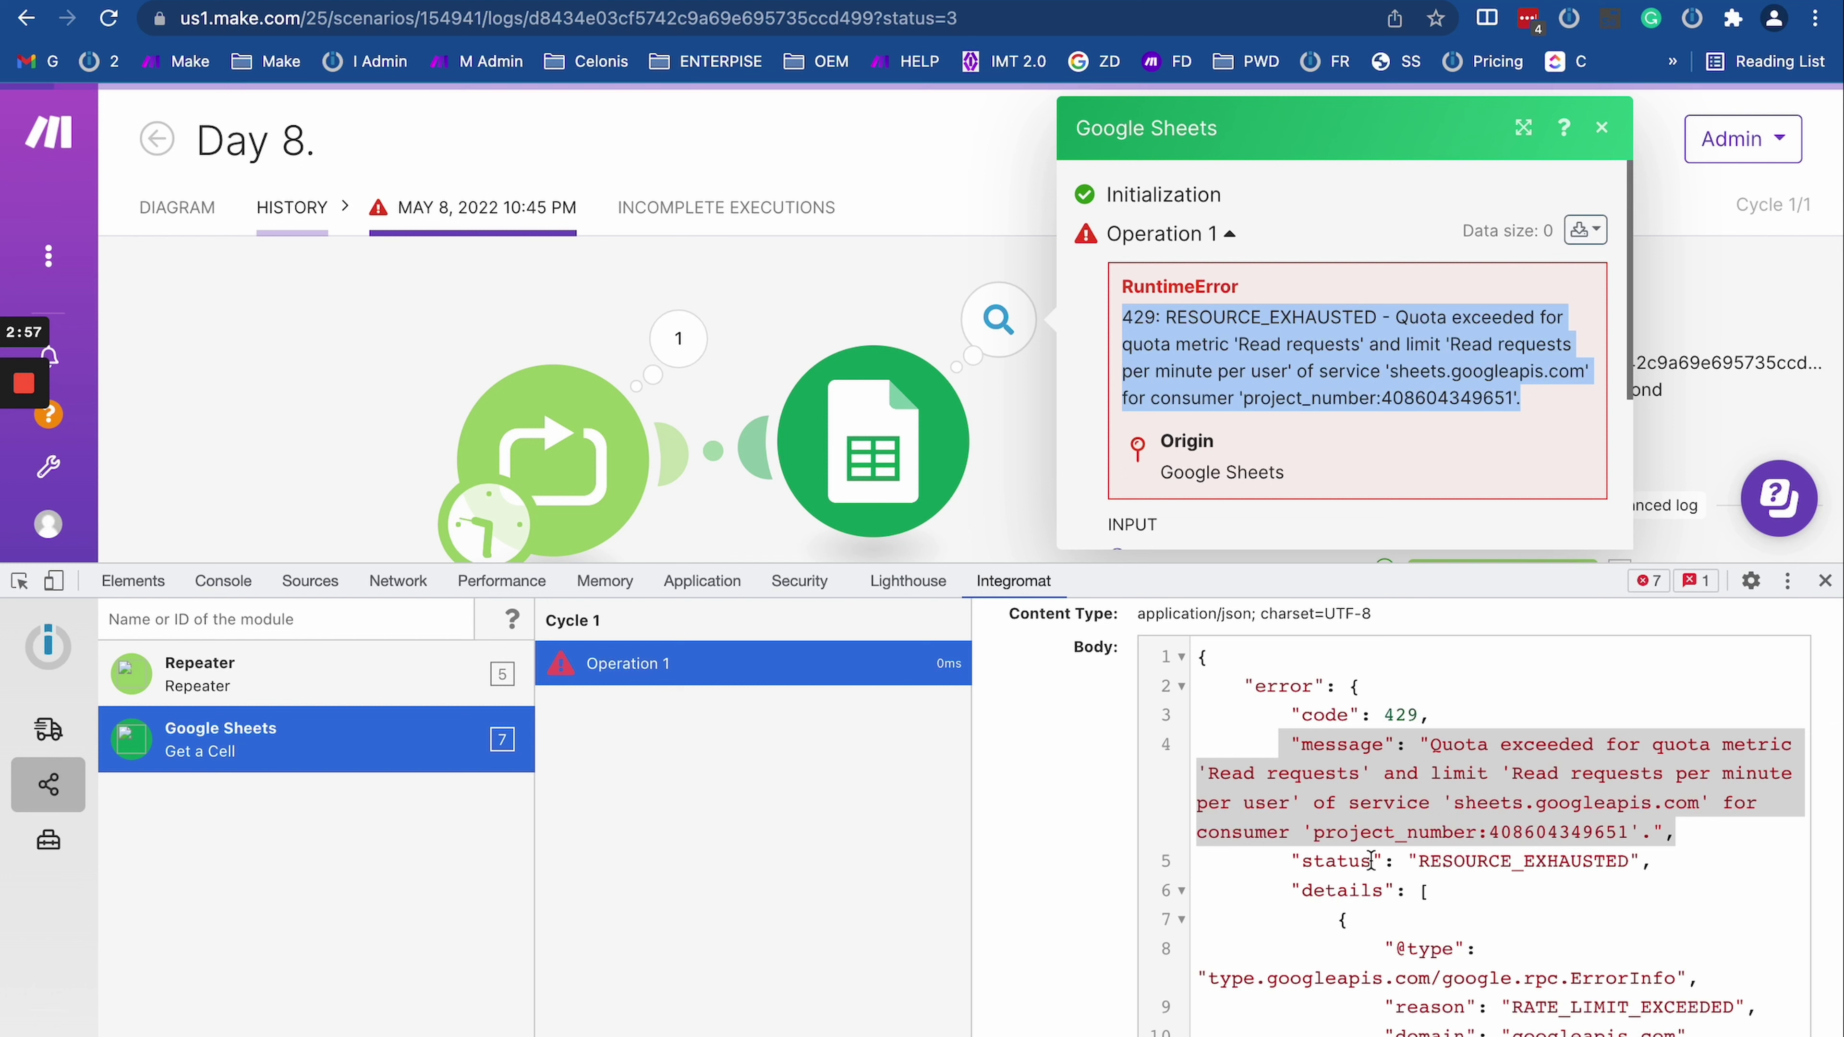
scroll(1391, 973, down, 2)
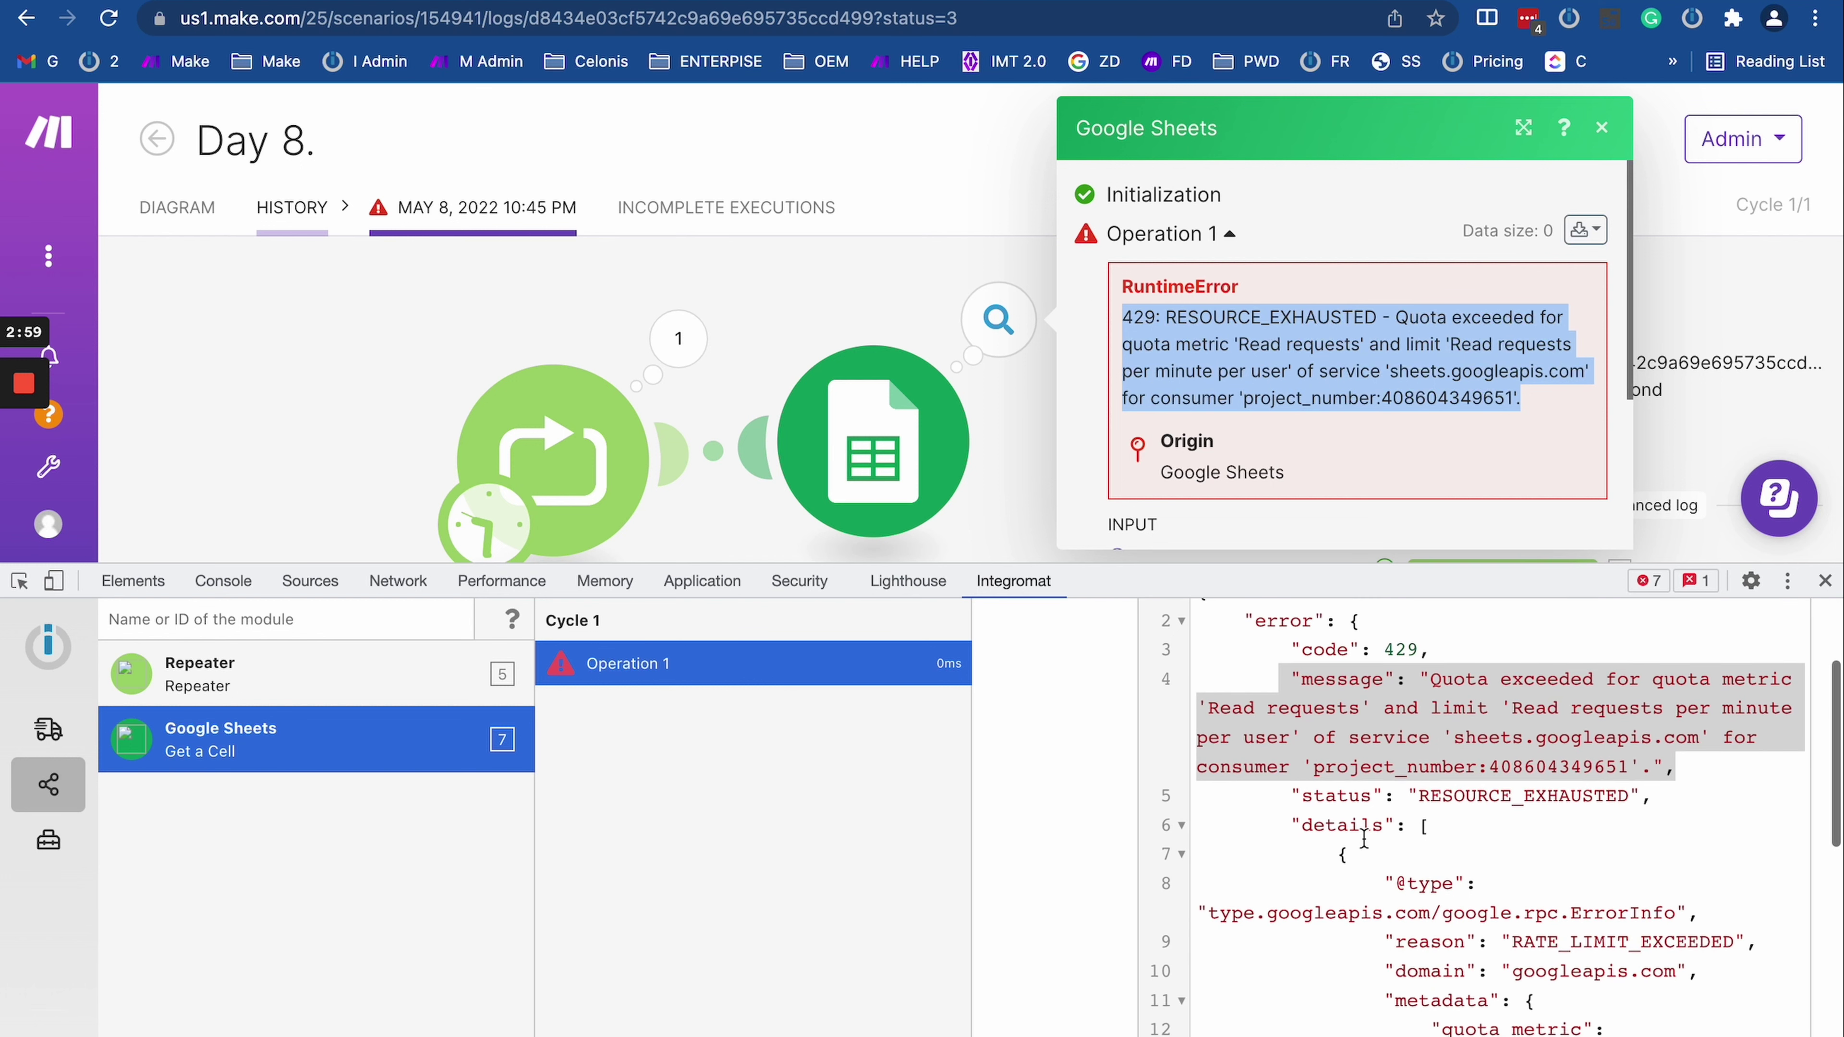
click(1370, 716)
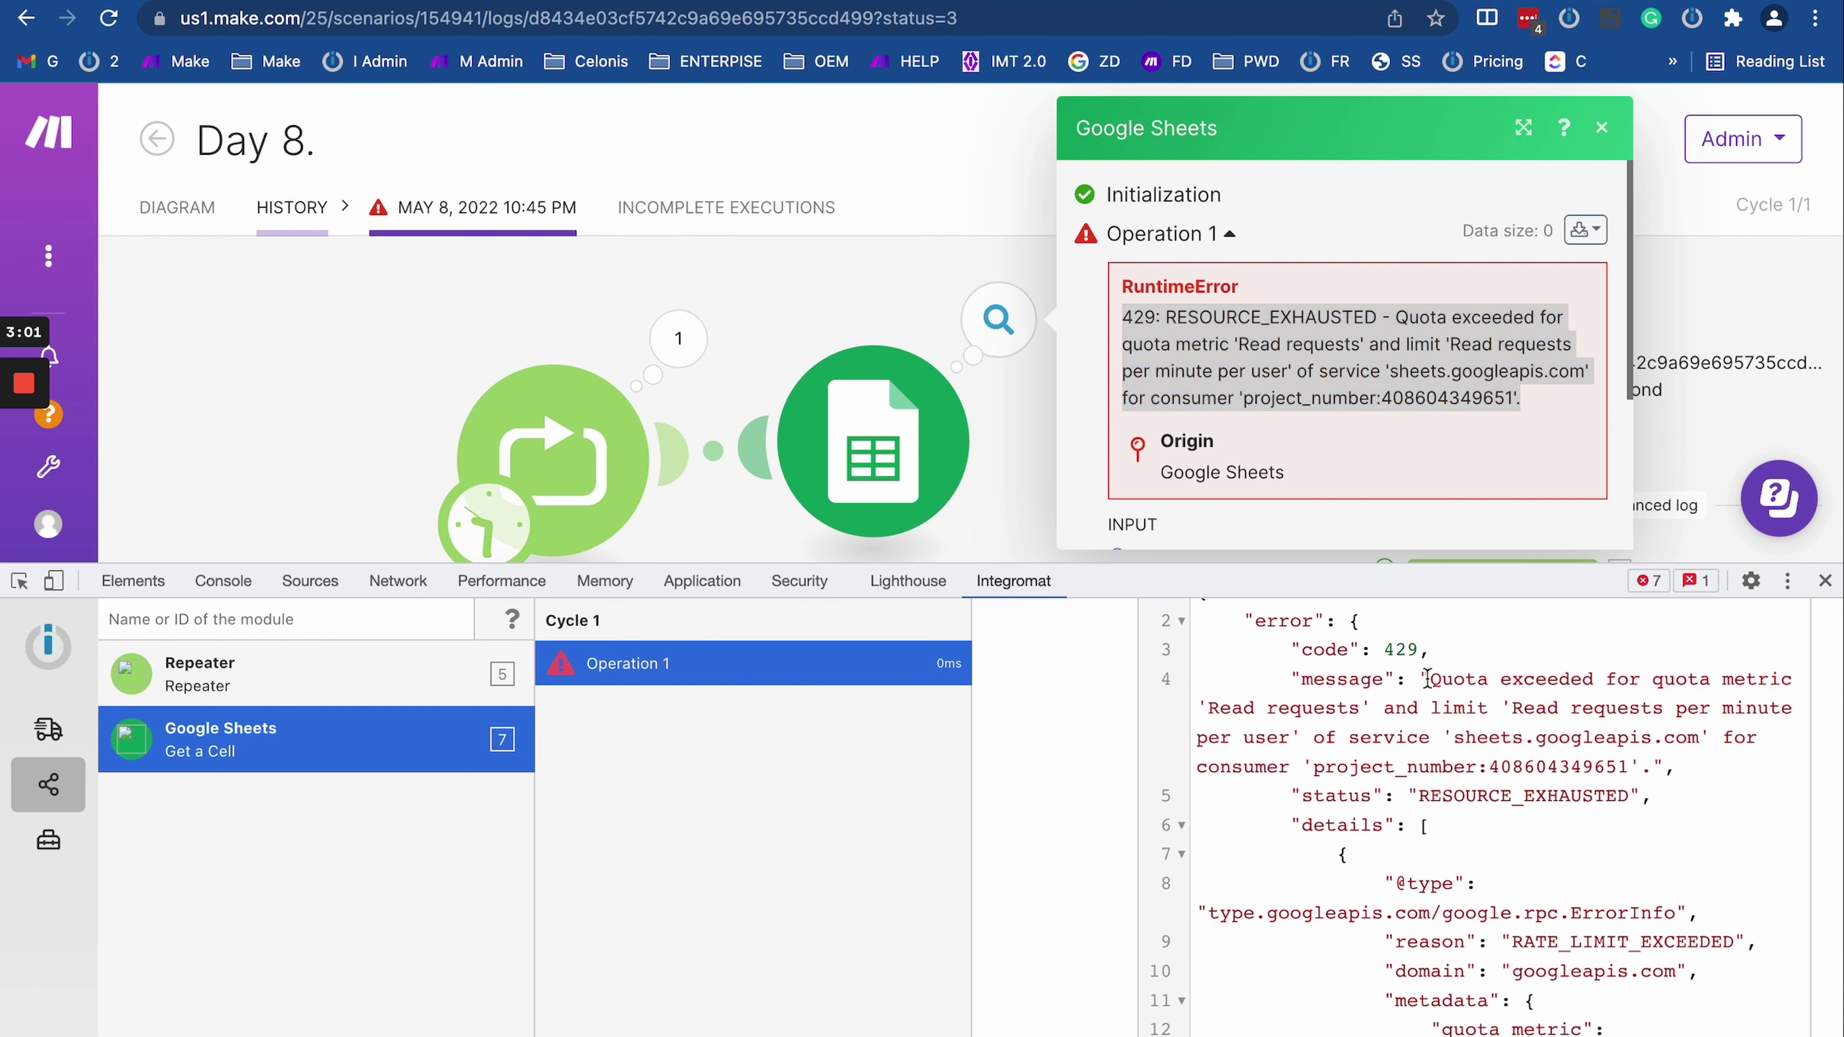
drag(1449, 679, 1673, 768)
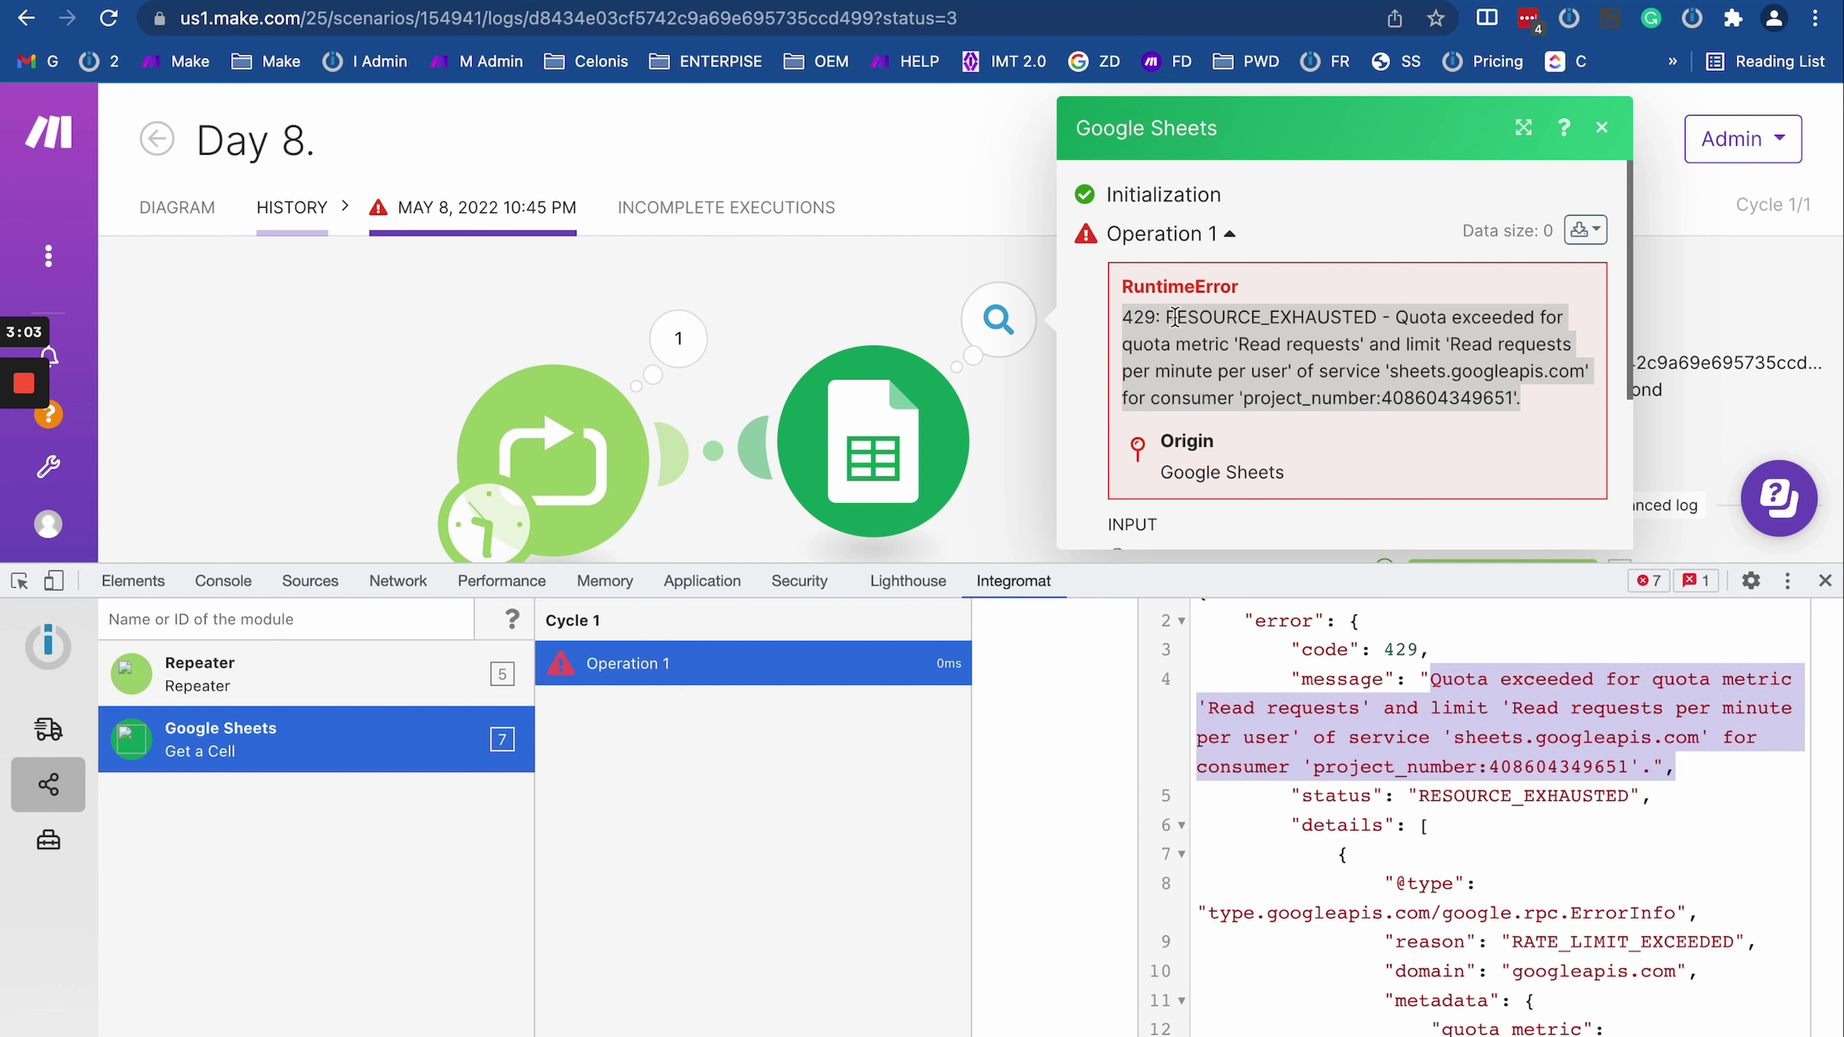
Step: Match the 429 RESOURCE_EXHAUSTED code and quota text, then enlarge the operation details
click(1143, 318)
double_click(1137, 318)
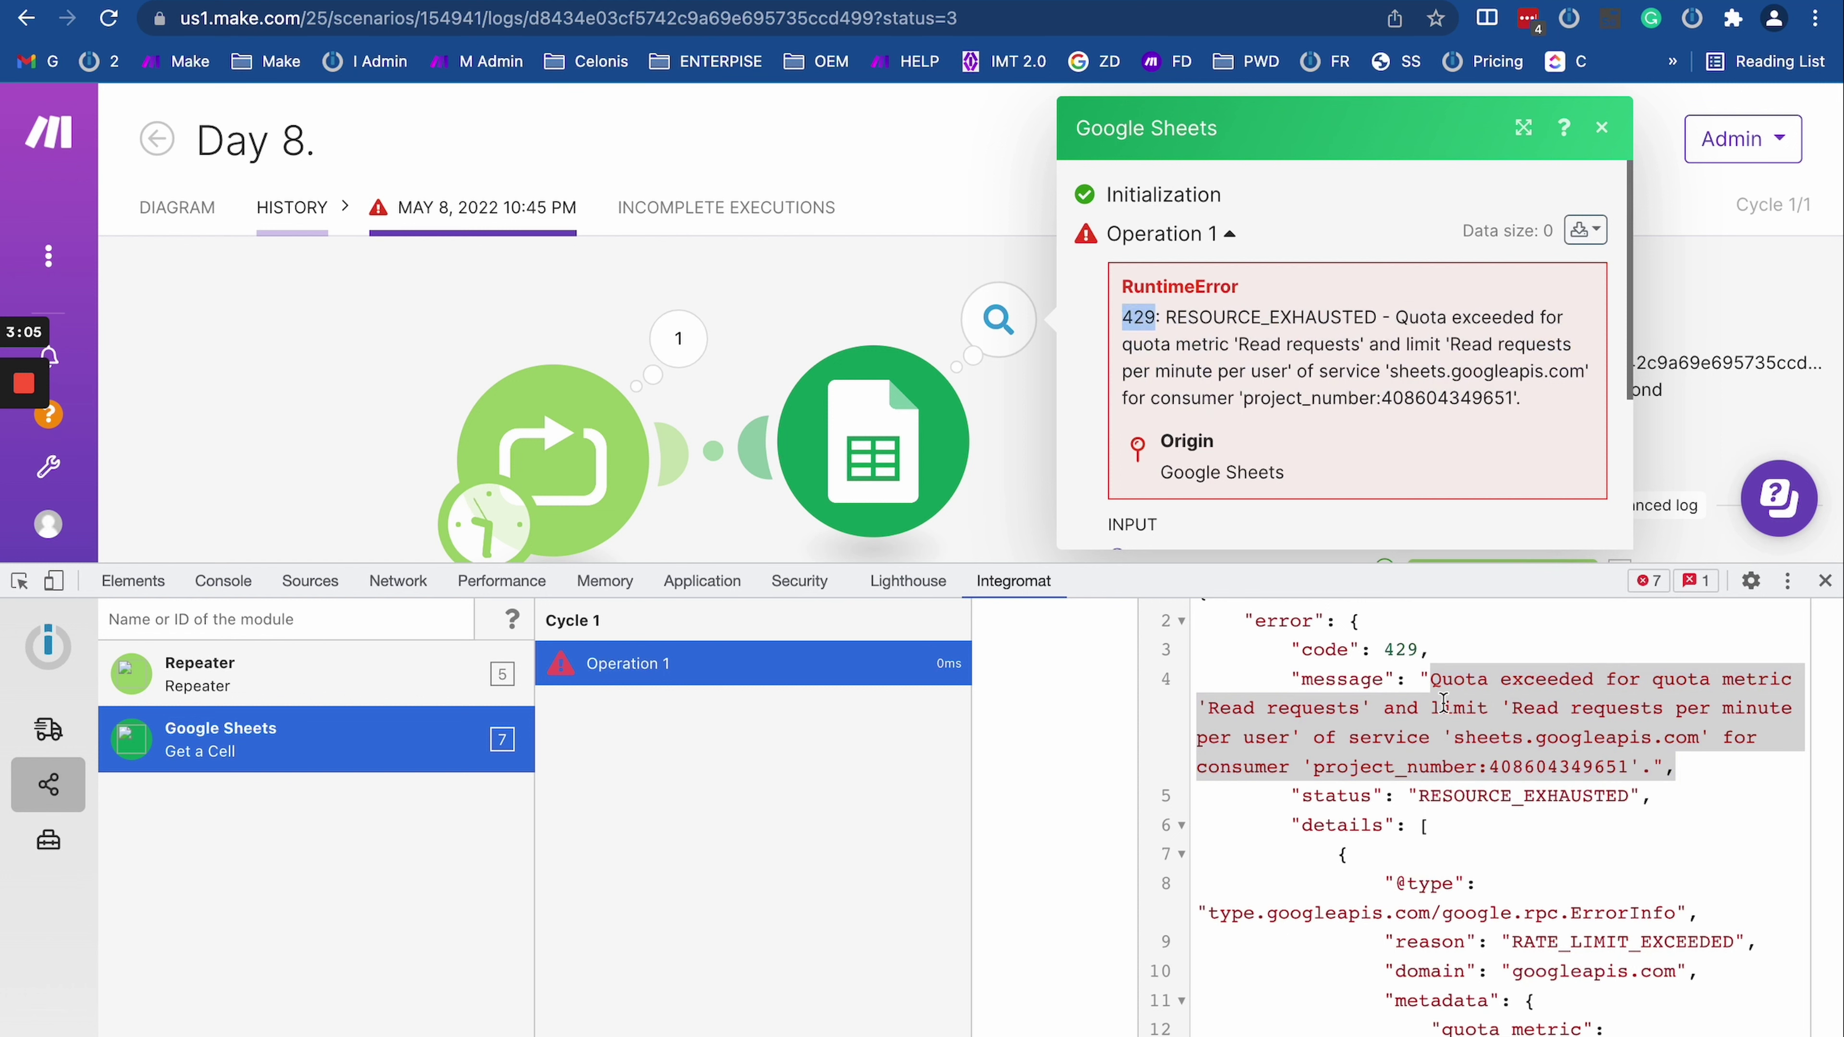
drag(1165, 317, 1384, 318)
drag(1279, 796, 1684, 804)
drag(1397, 320, 1538, 429)
drag(1304, 622, 1603, 799)
click(1374, 434)
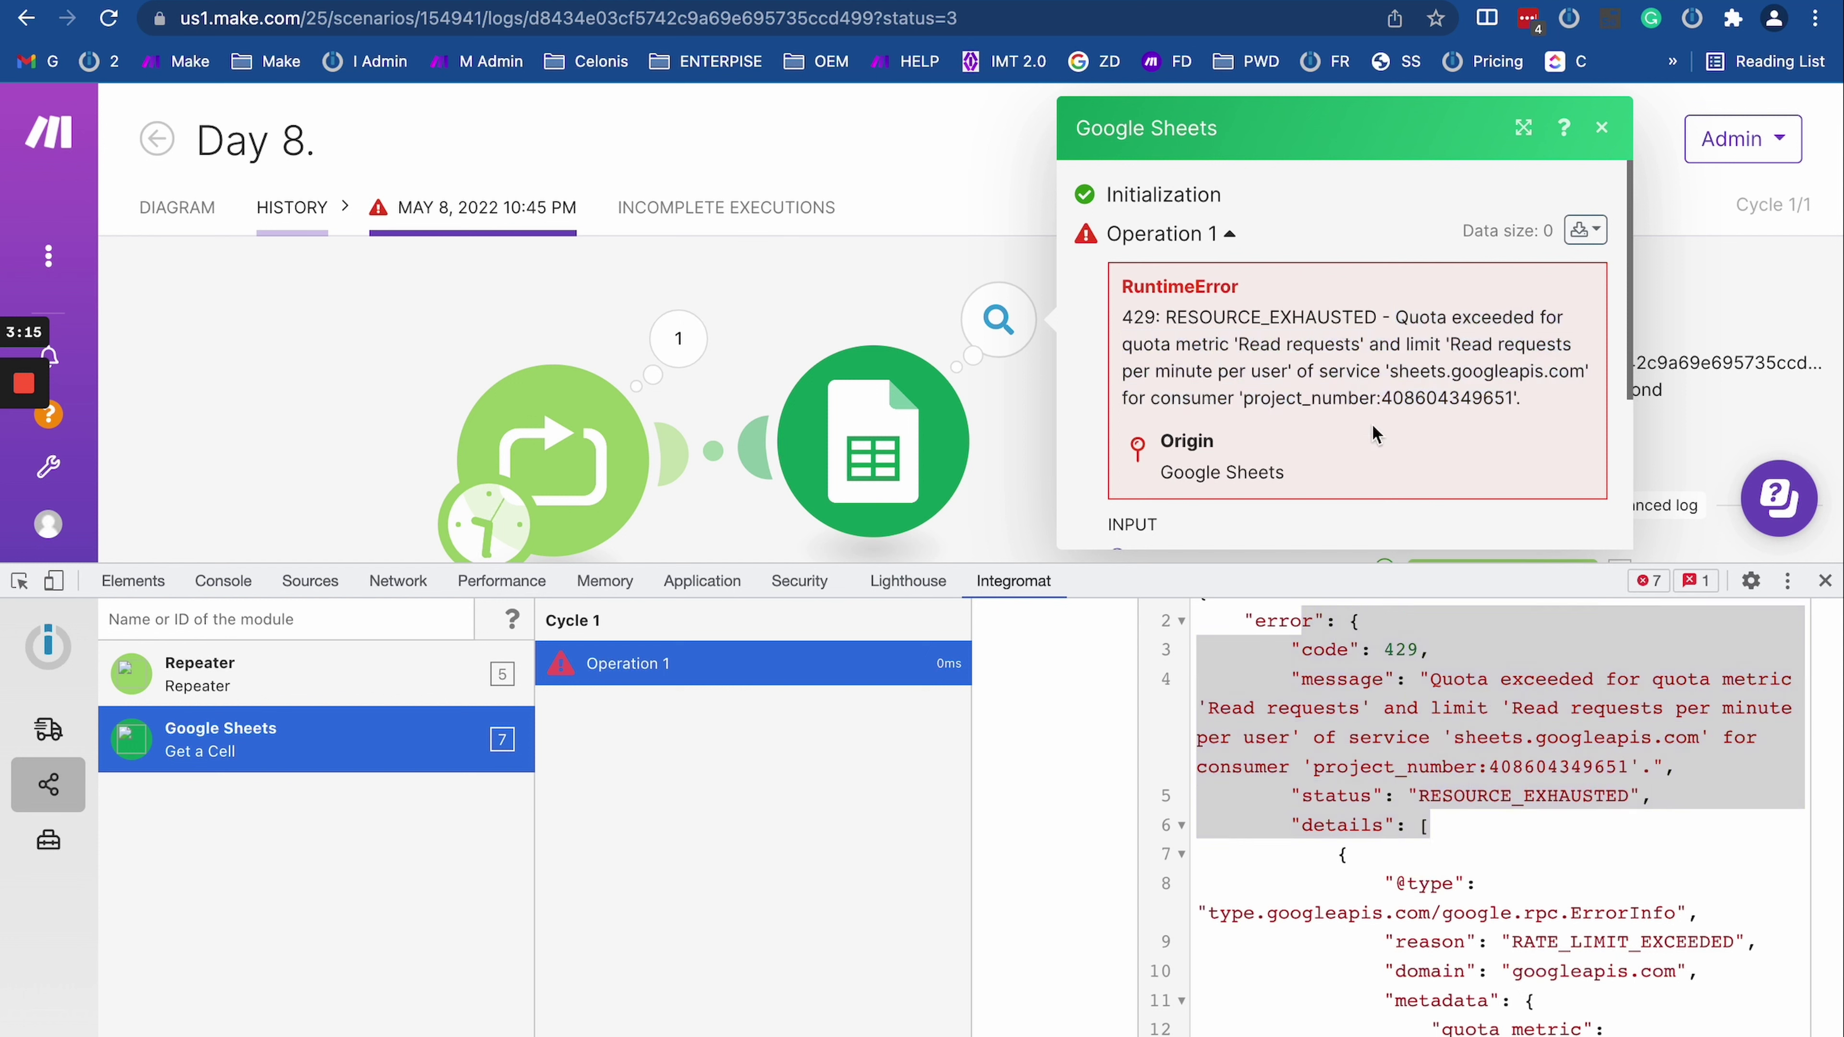
drag(1120, 317, 1545, 428)
click(1534, 784)
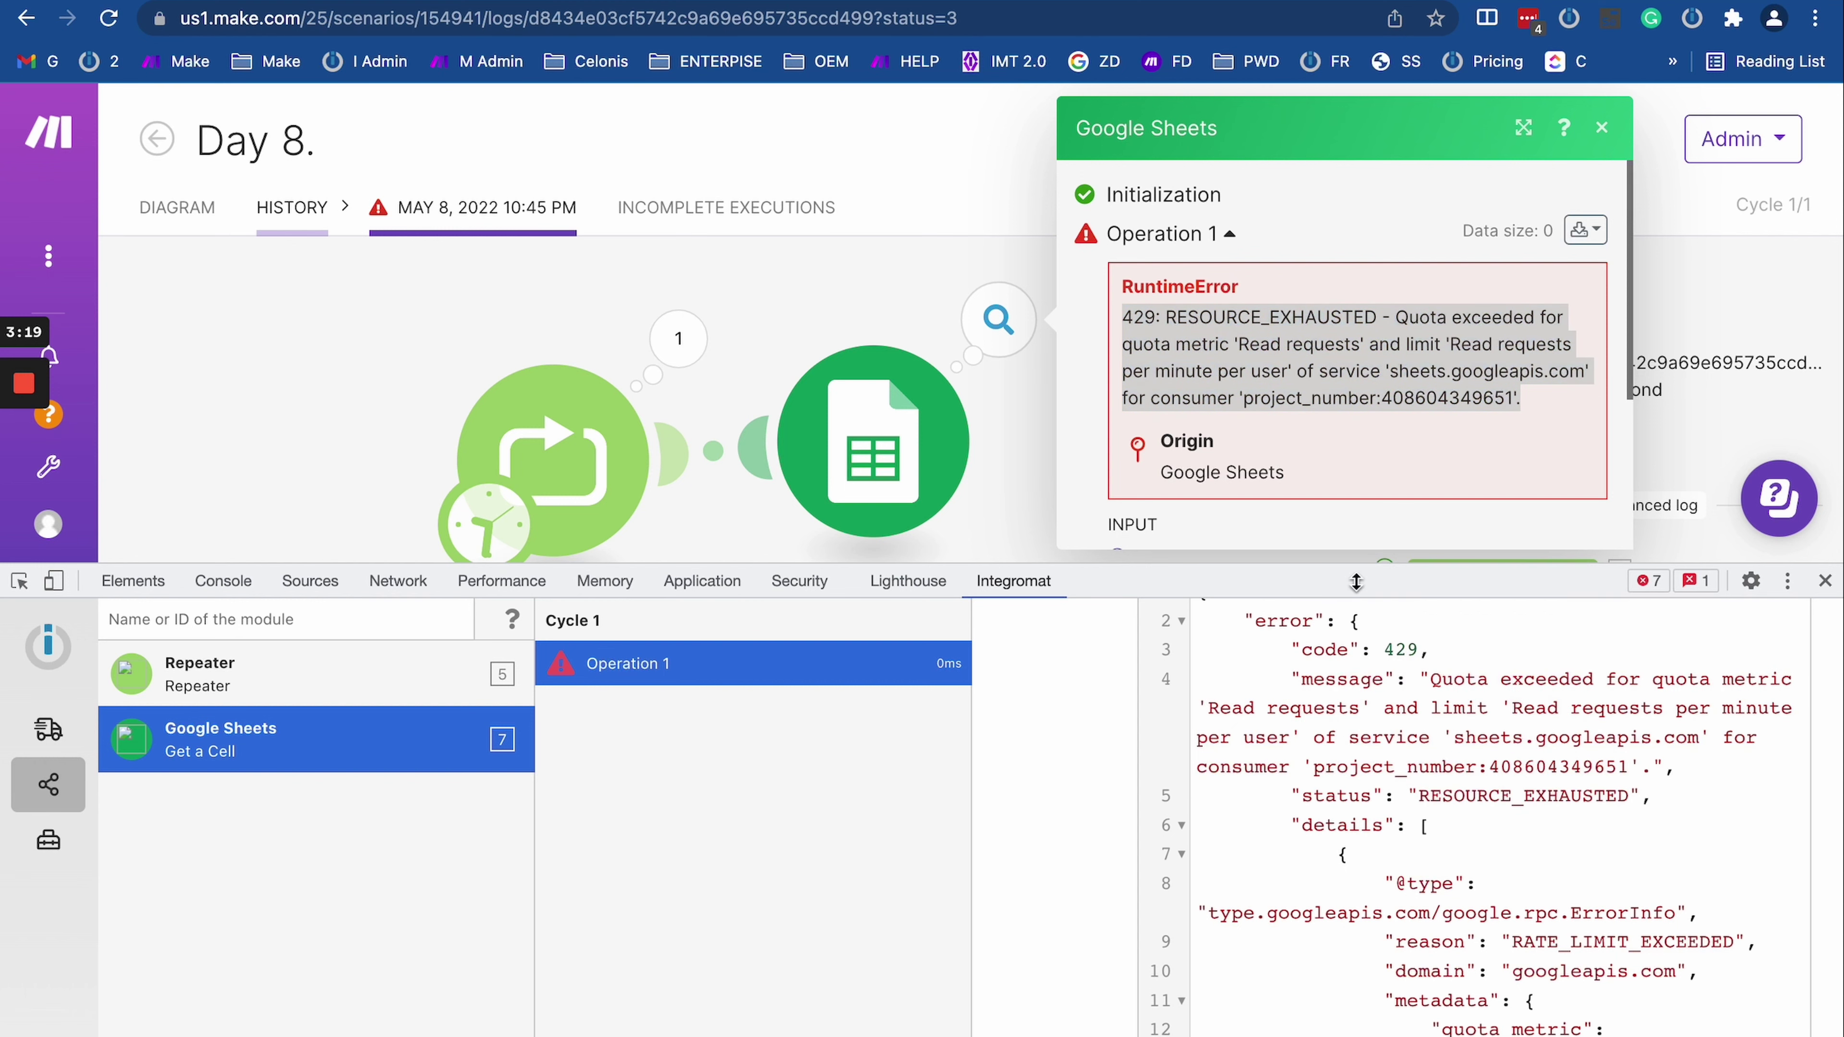
scroll(1387, 913, down, 10)
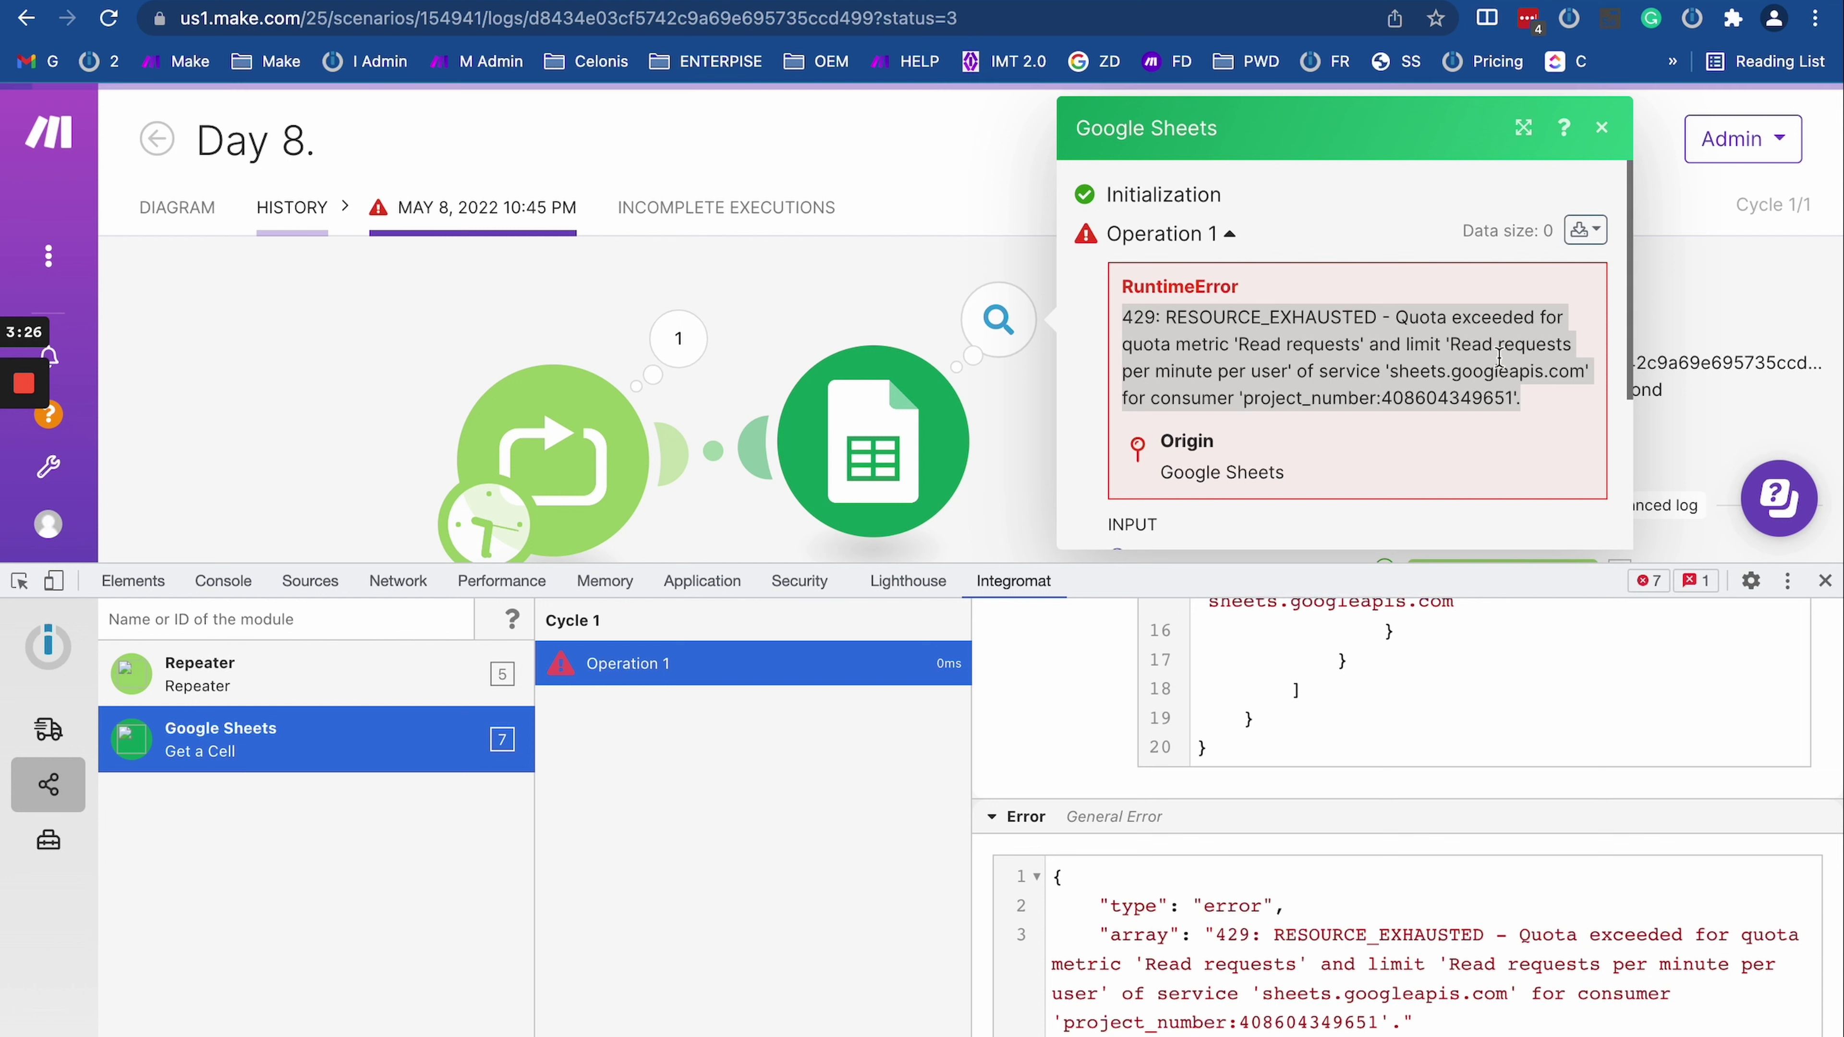
drag(1150, 564, 1150, 814)
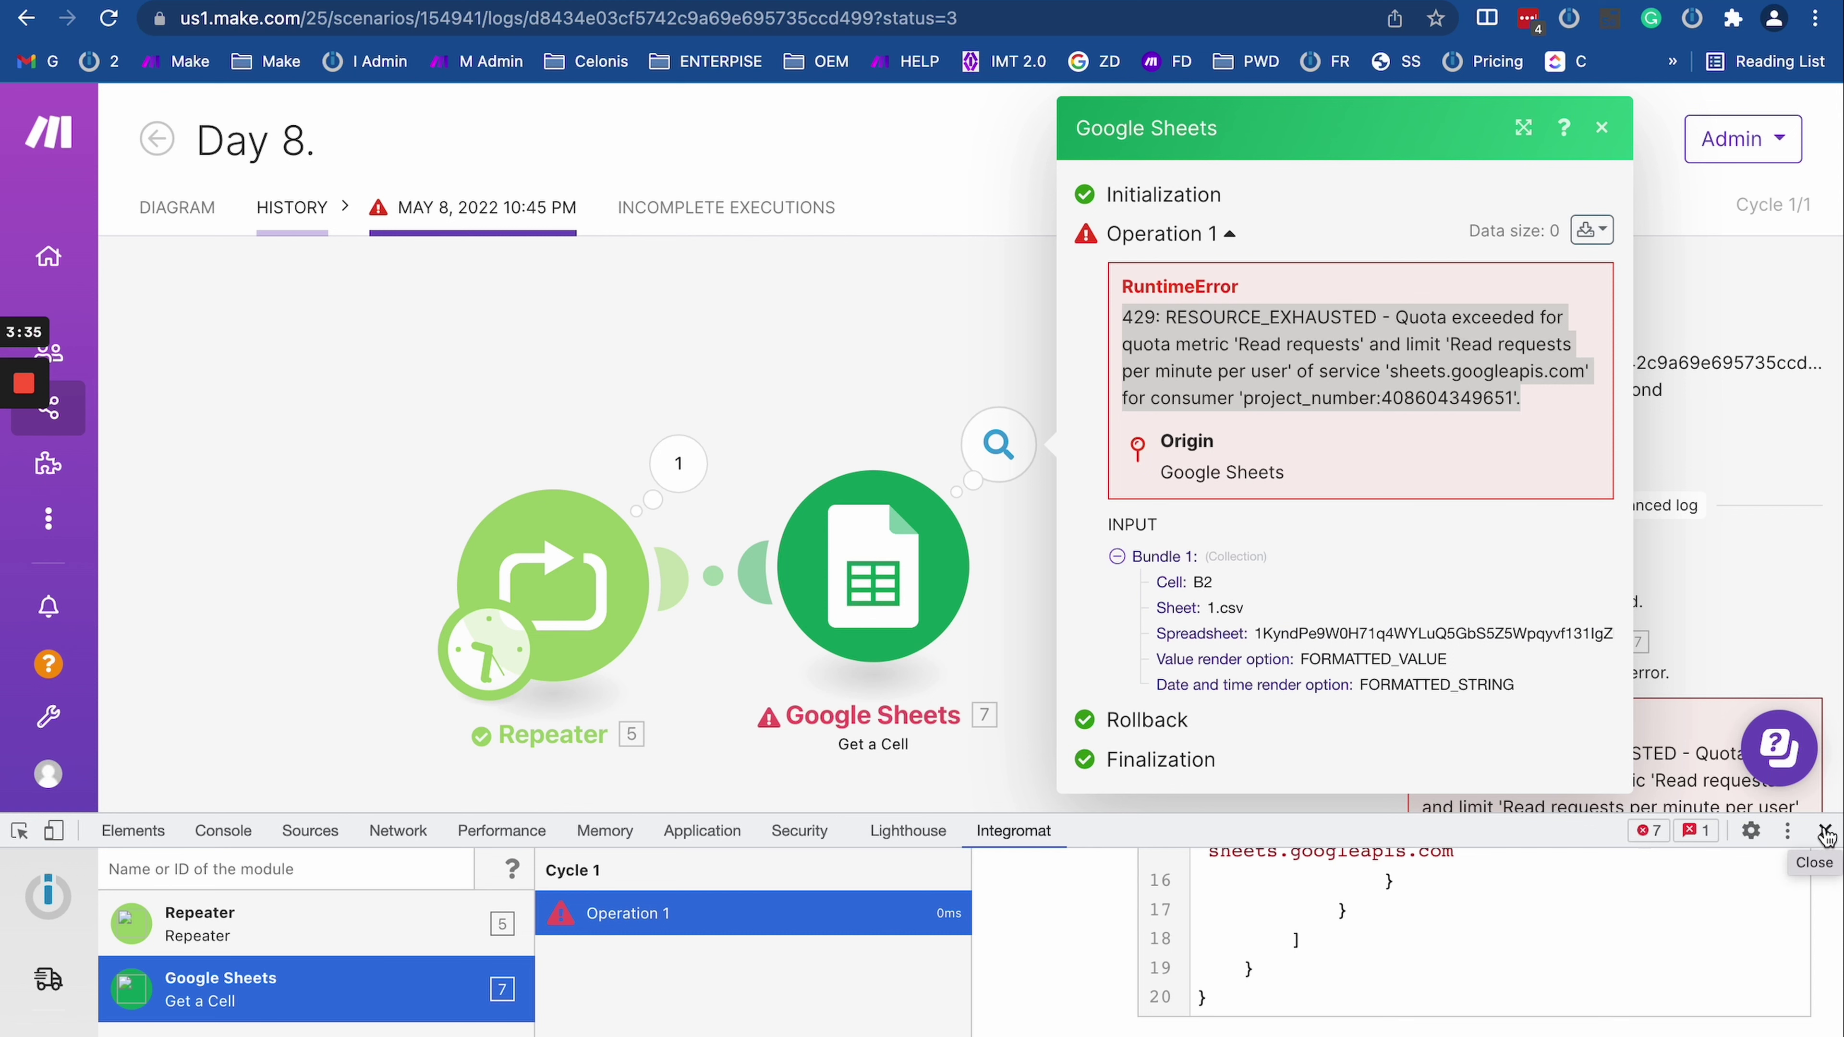
Step: Close the developer tools and reopen the Google Sheets operation details
click(1826, 835)
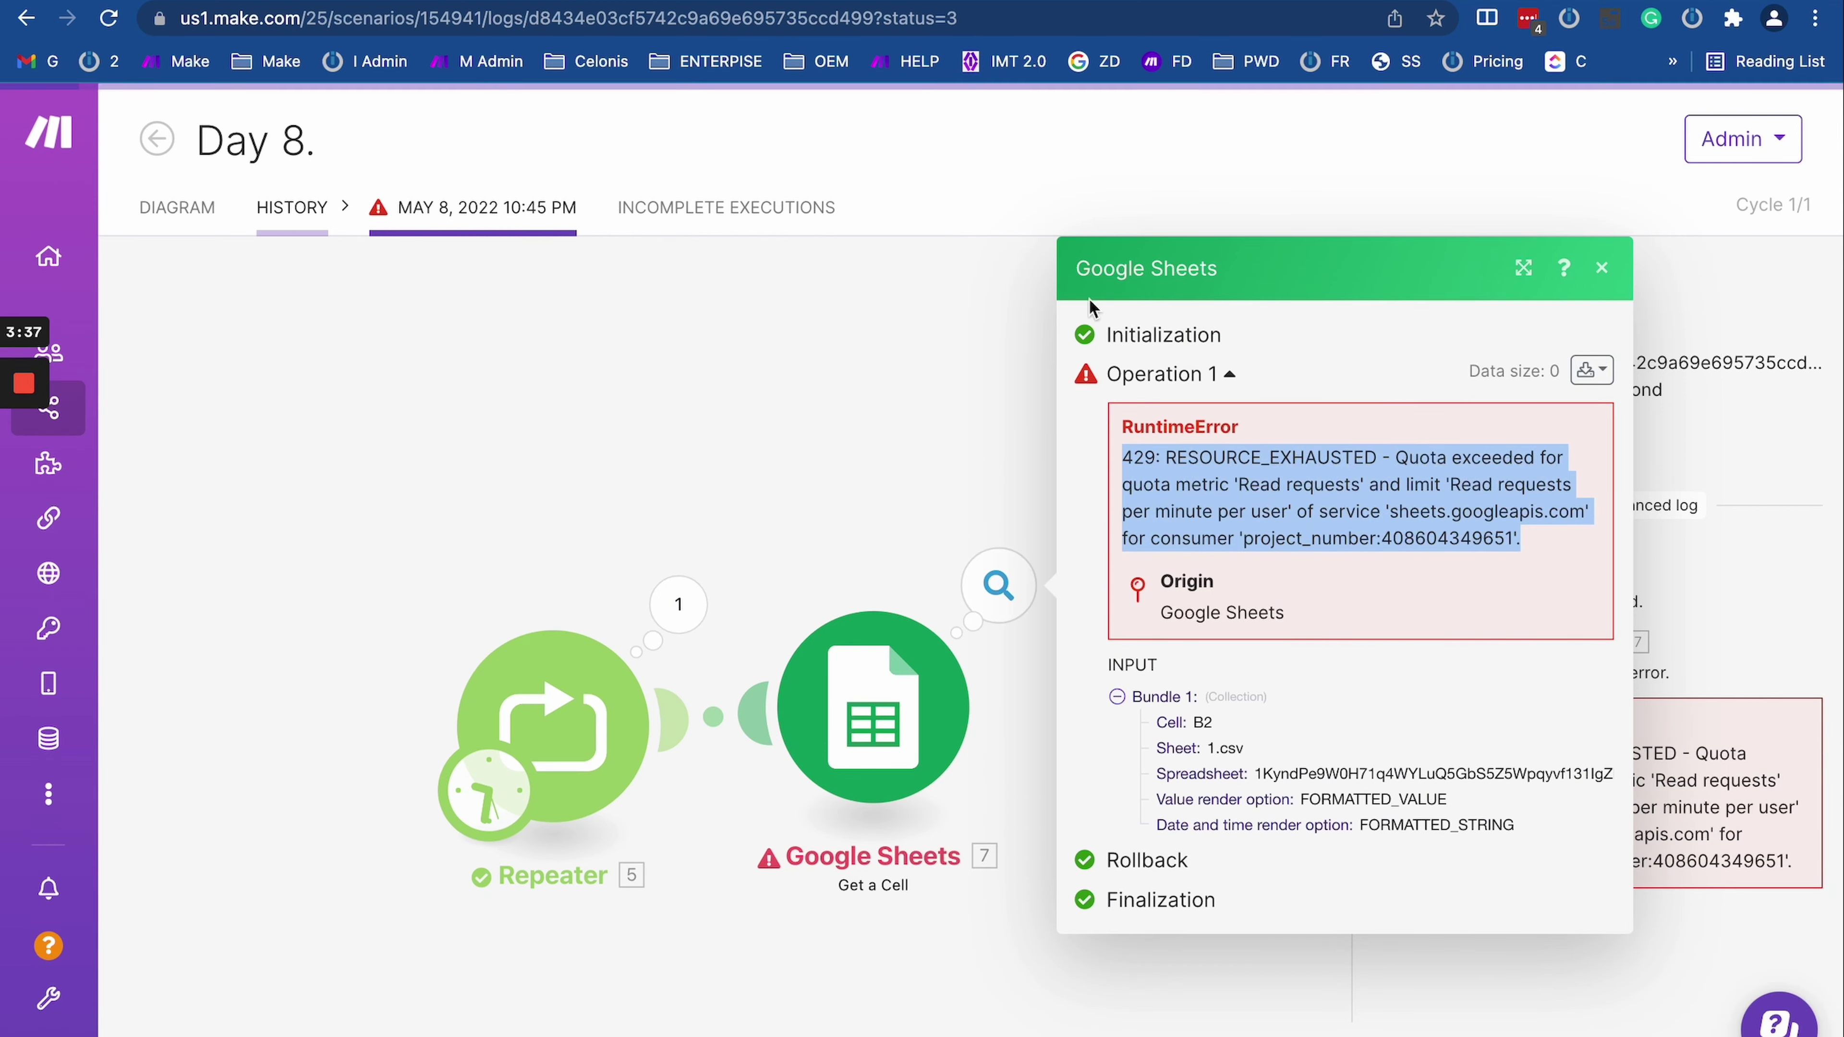
click(922, 414)
click(999, 587)
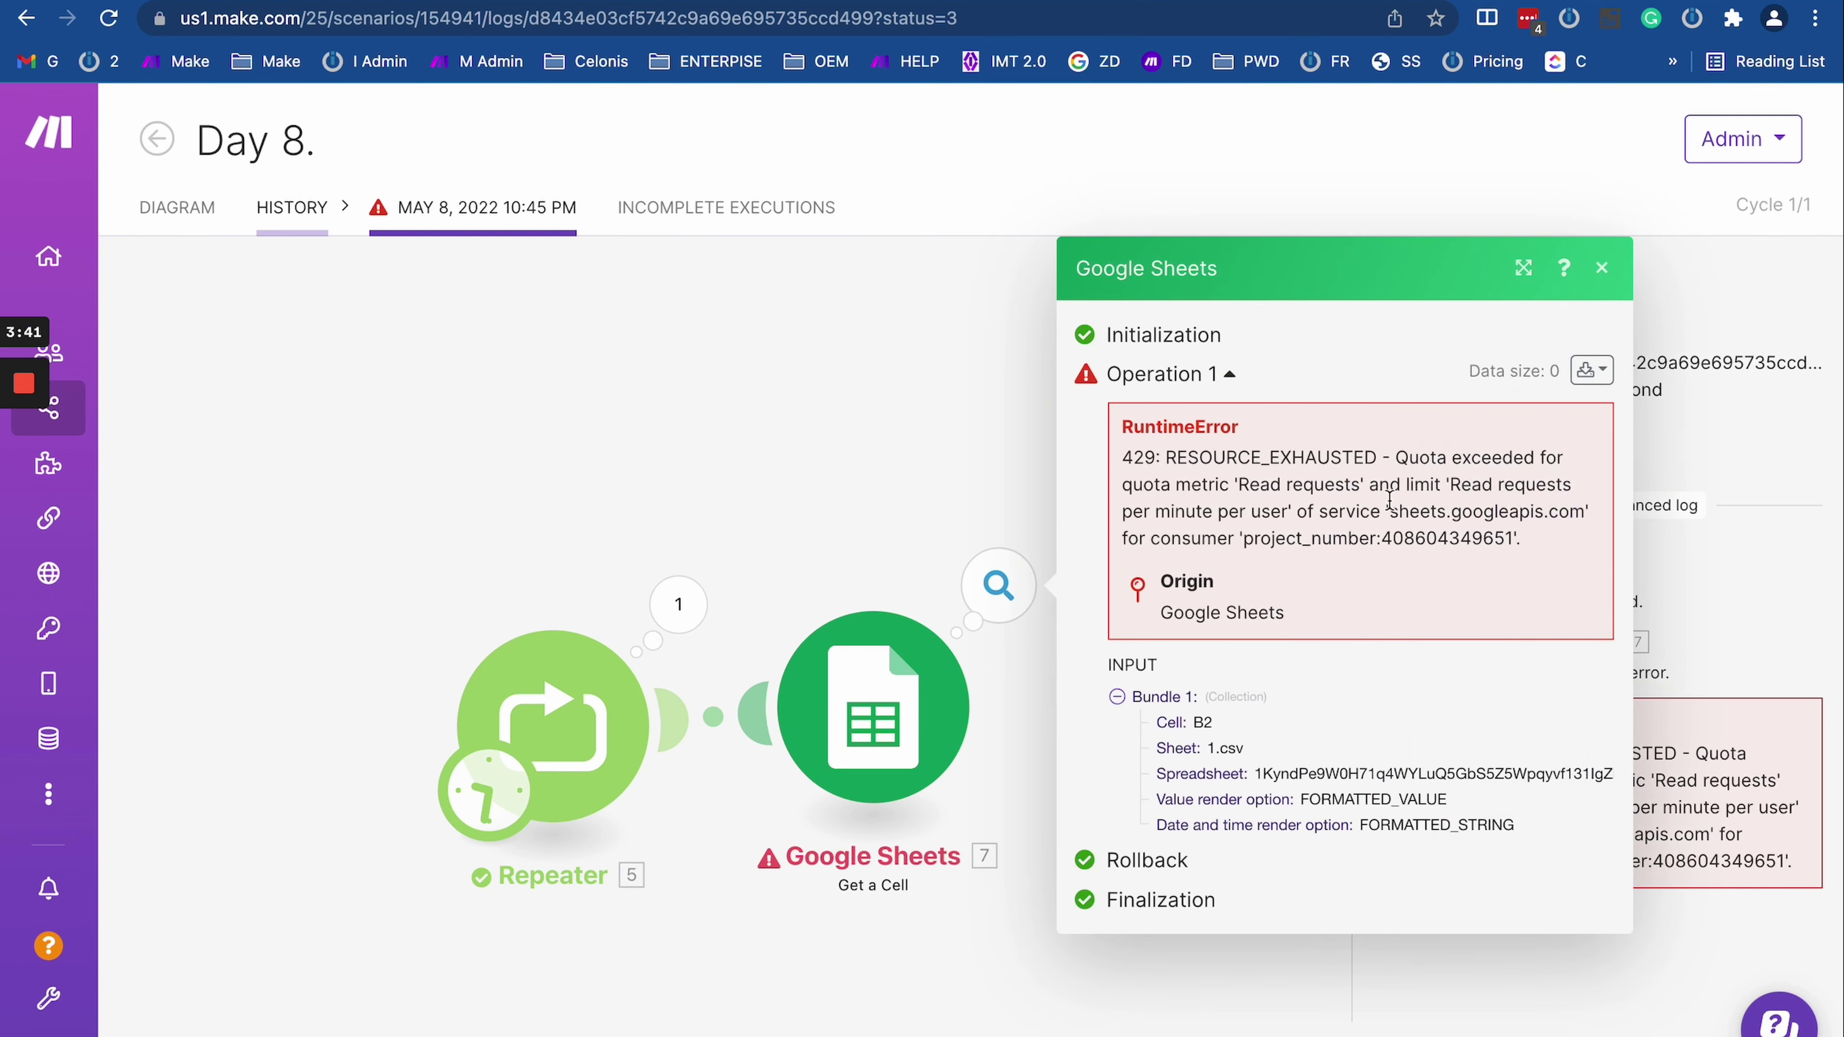
Step: Highlight the error message and select the 429 error code
drag(1210, 475, 1550, 555)
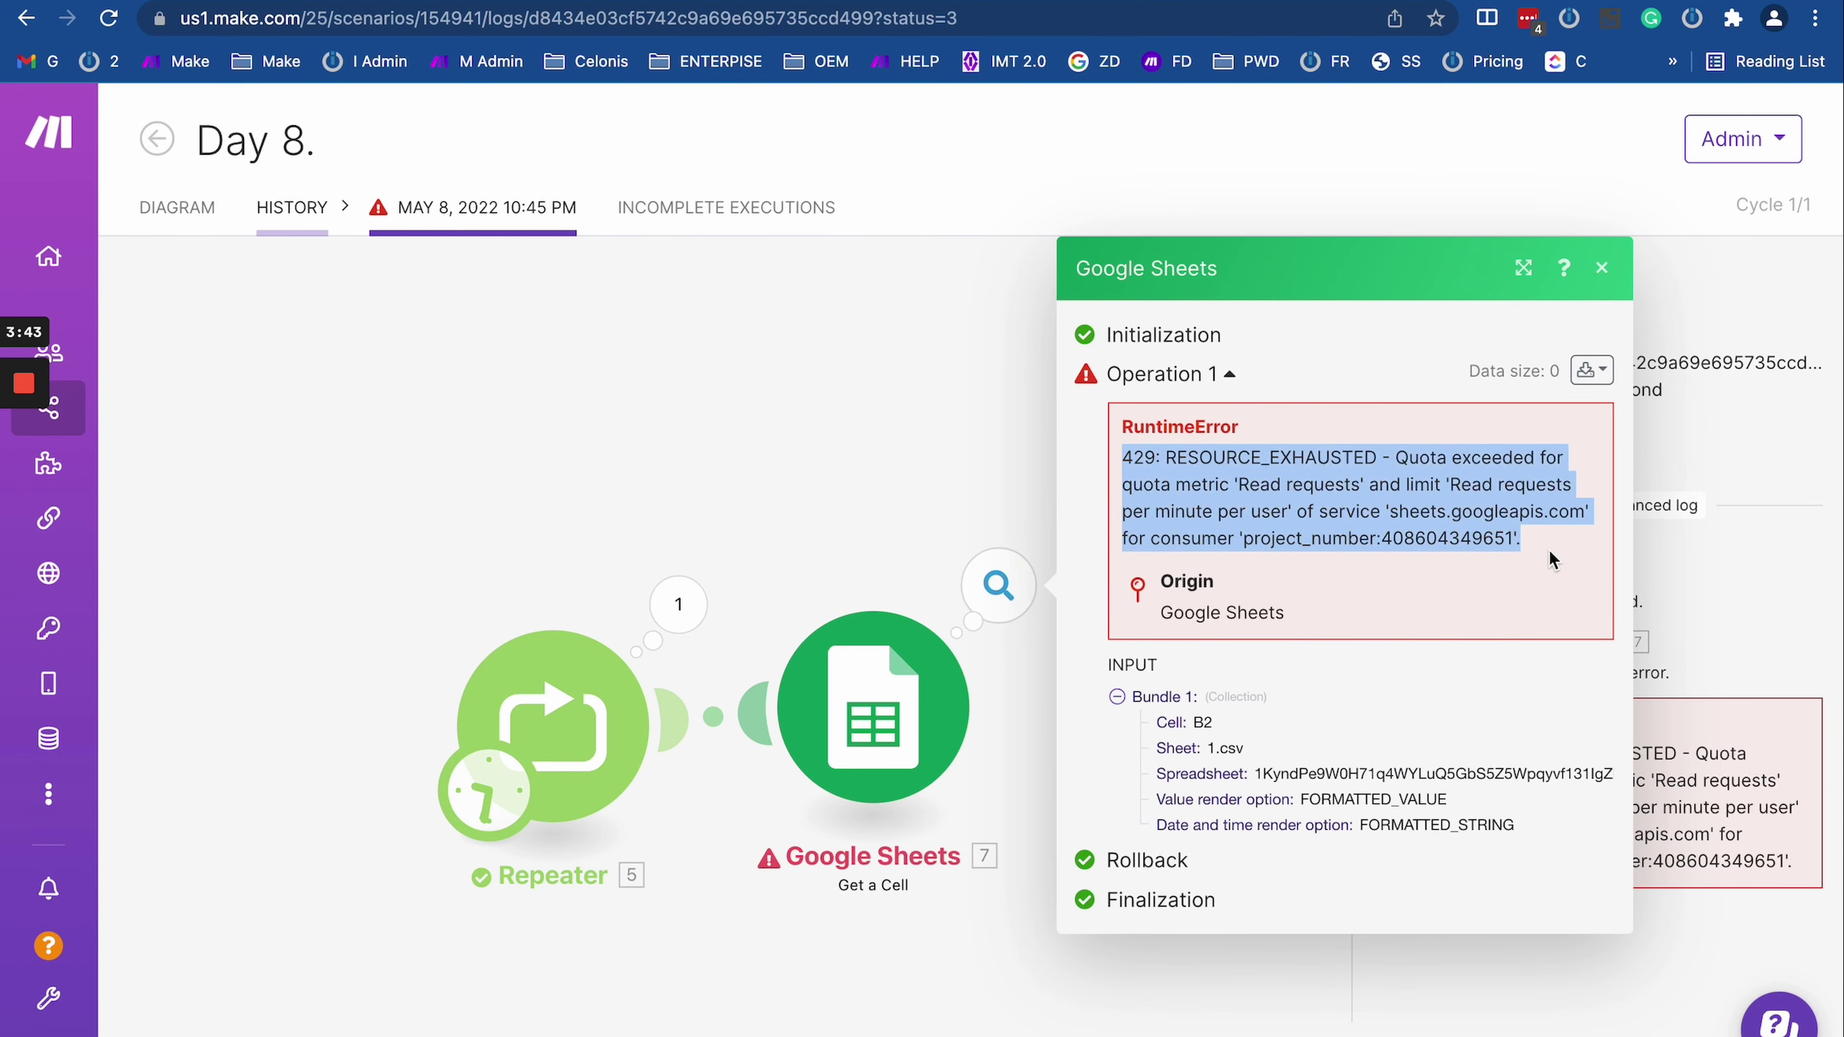
click(1543, 556)
drag(1115, 465, 1122, 427)
click(1546, 549)
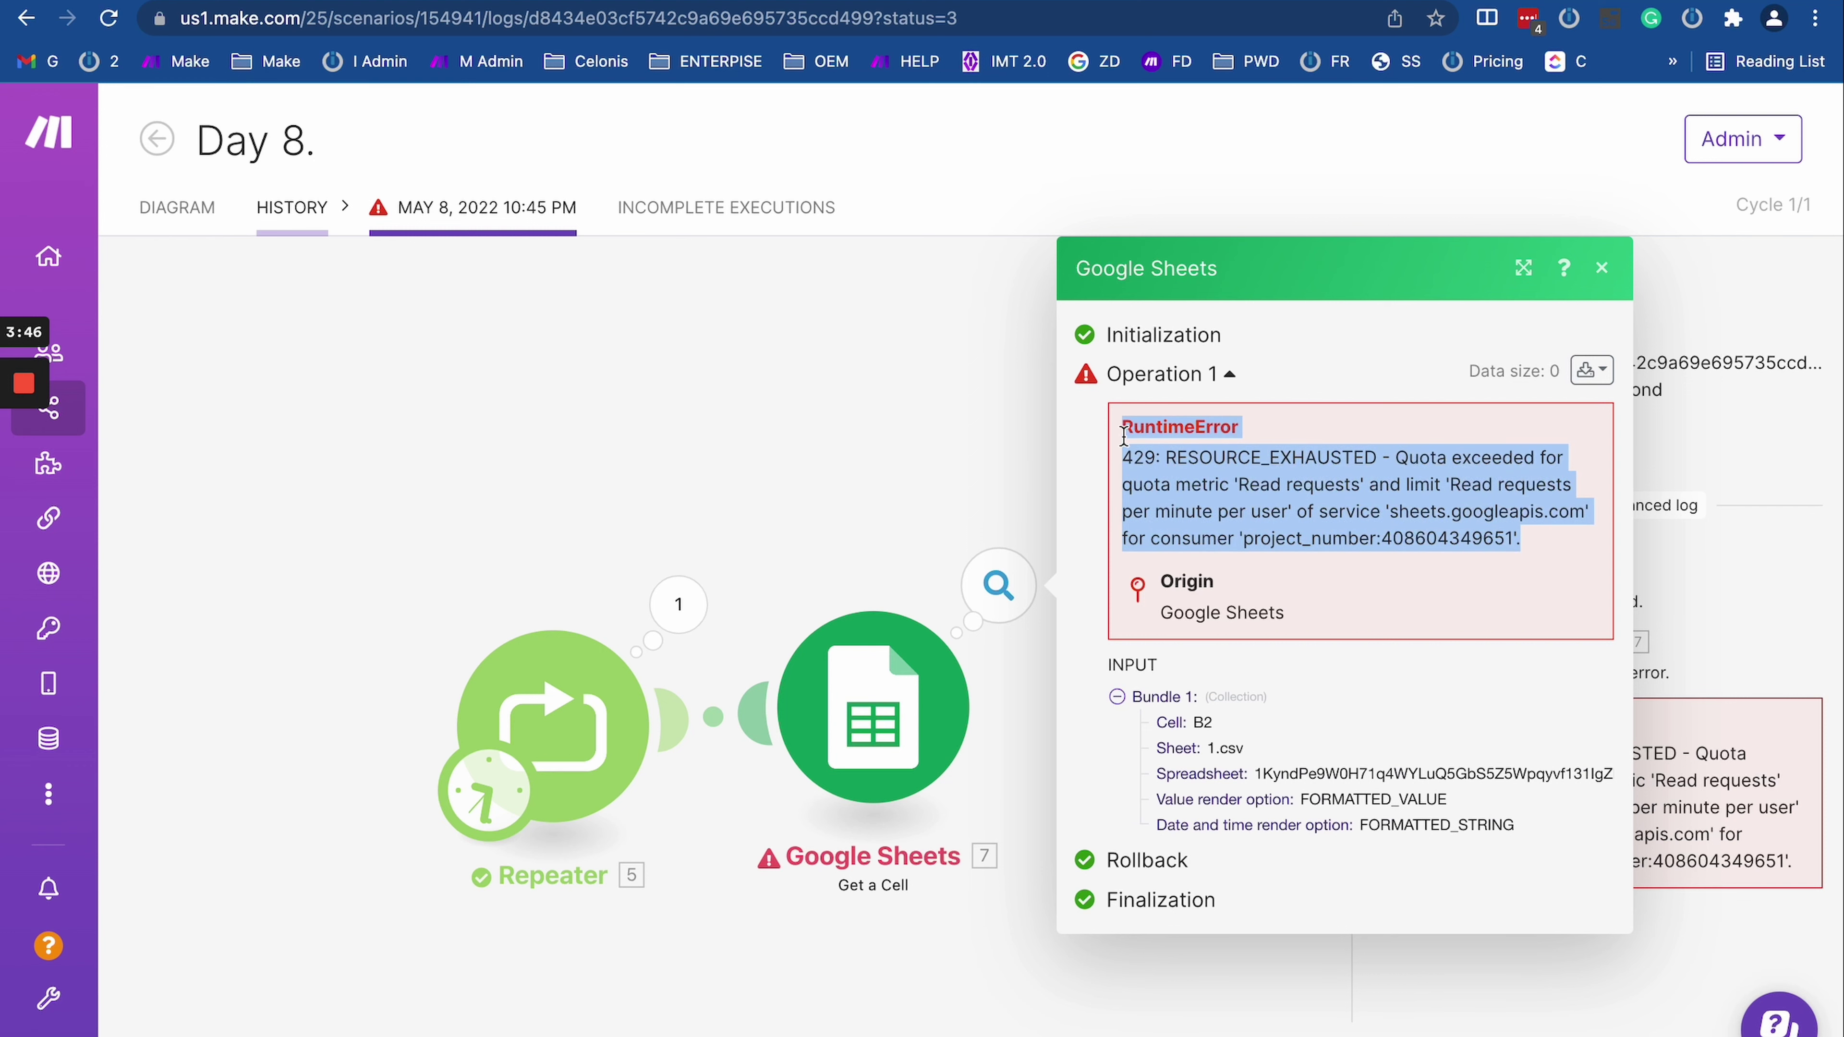
click(1132, 483)
double_click(1137, 455)
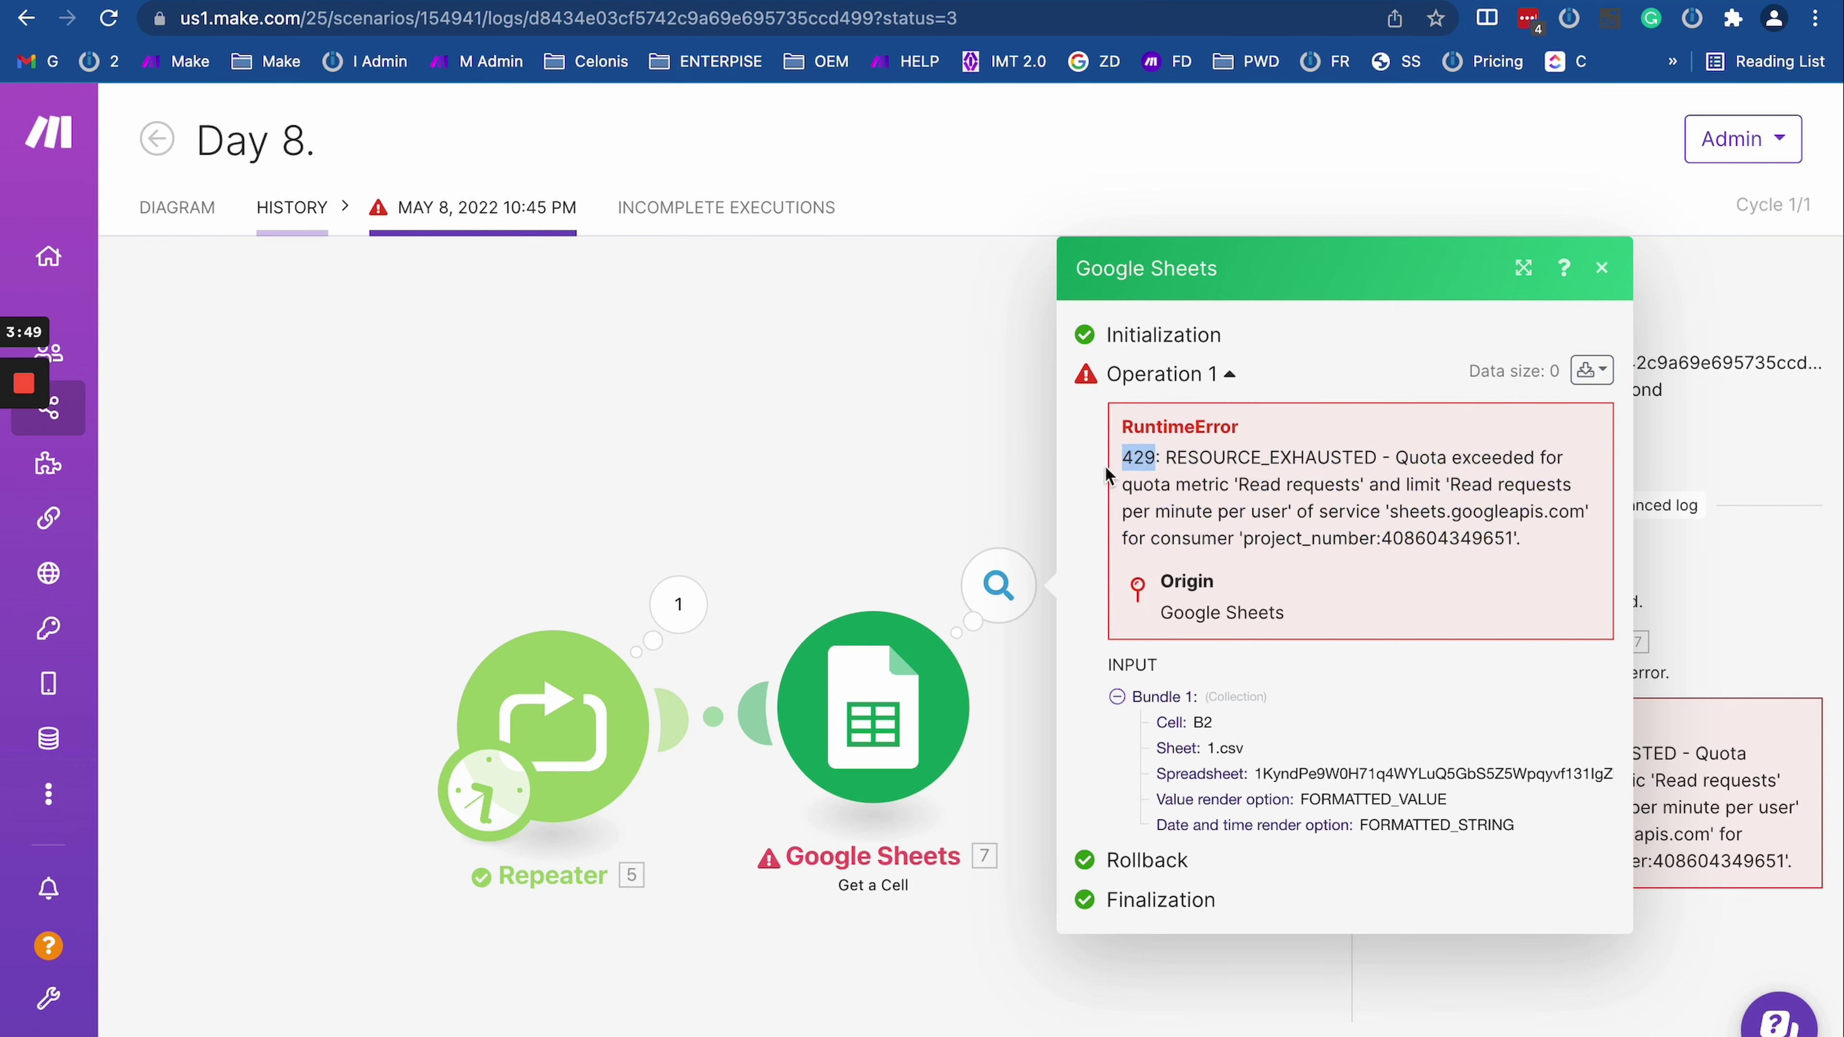
Step: Search Google for 'http request codes' in a new tab
key(super+t)
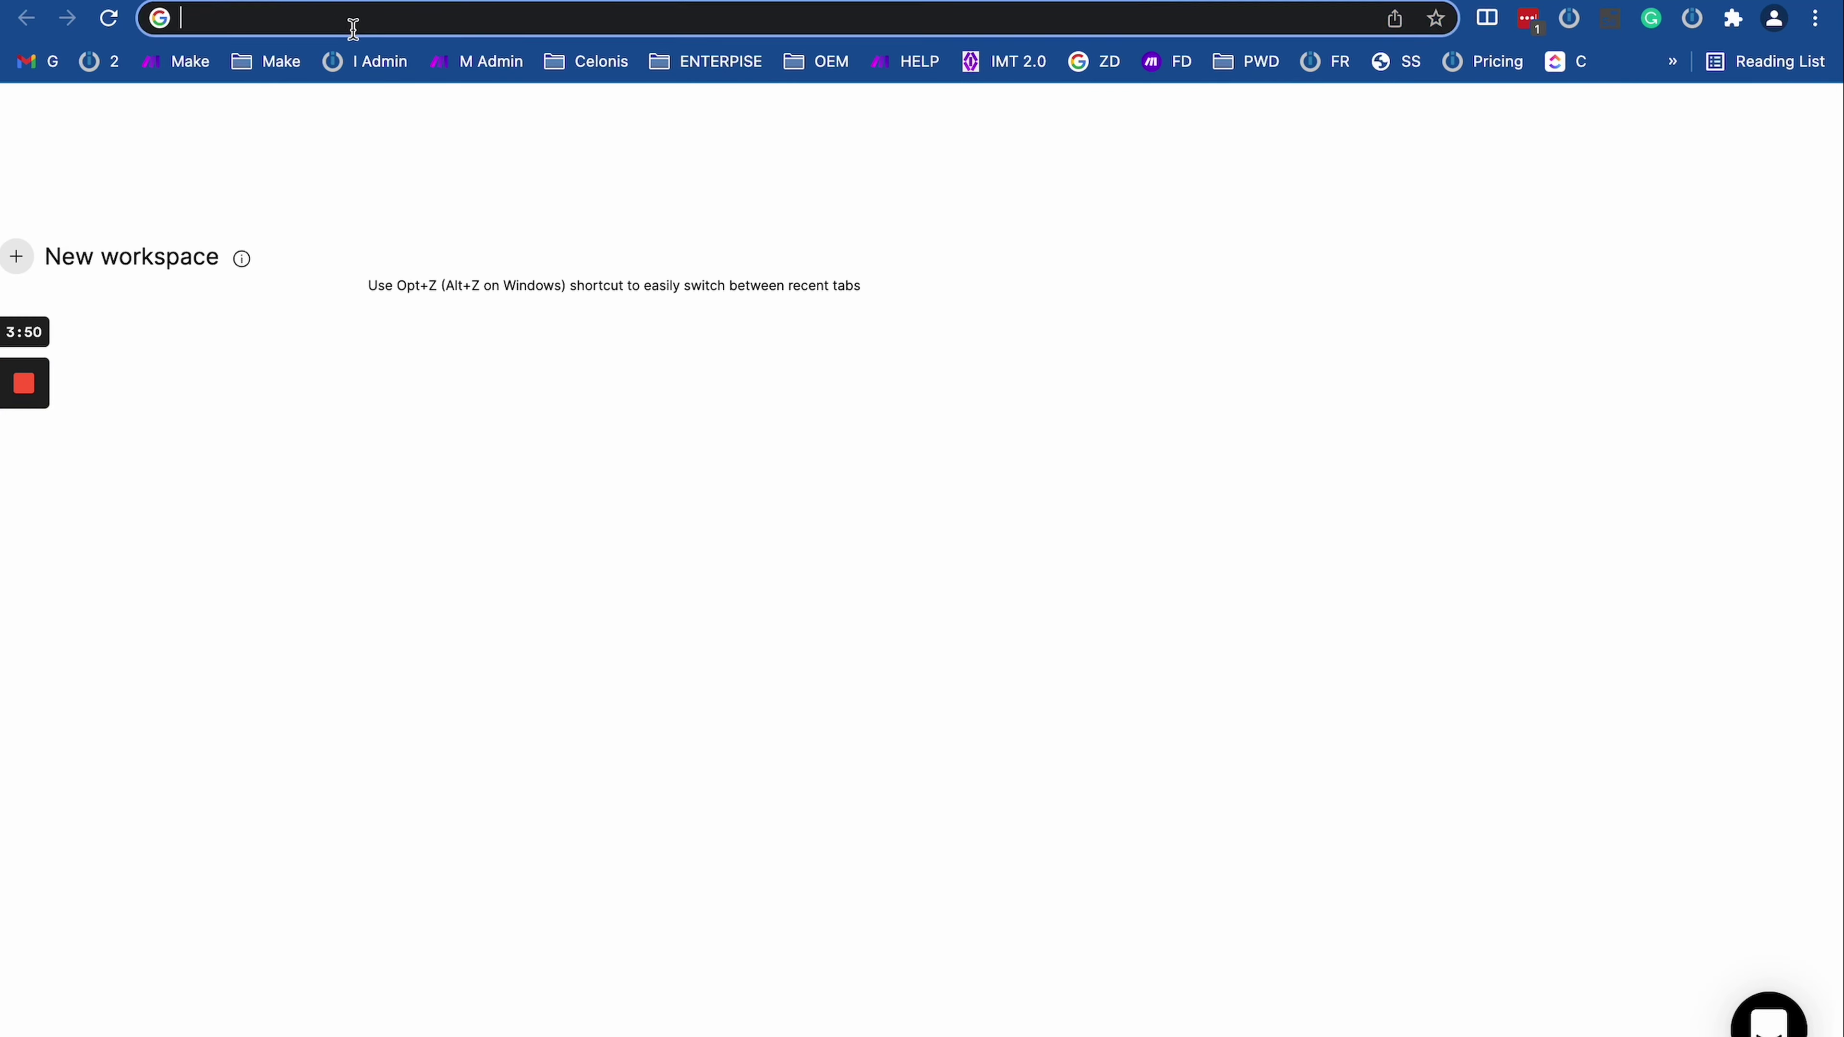
click(350, 32)
text(http)
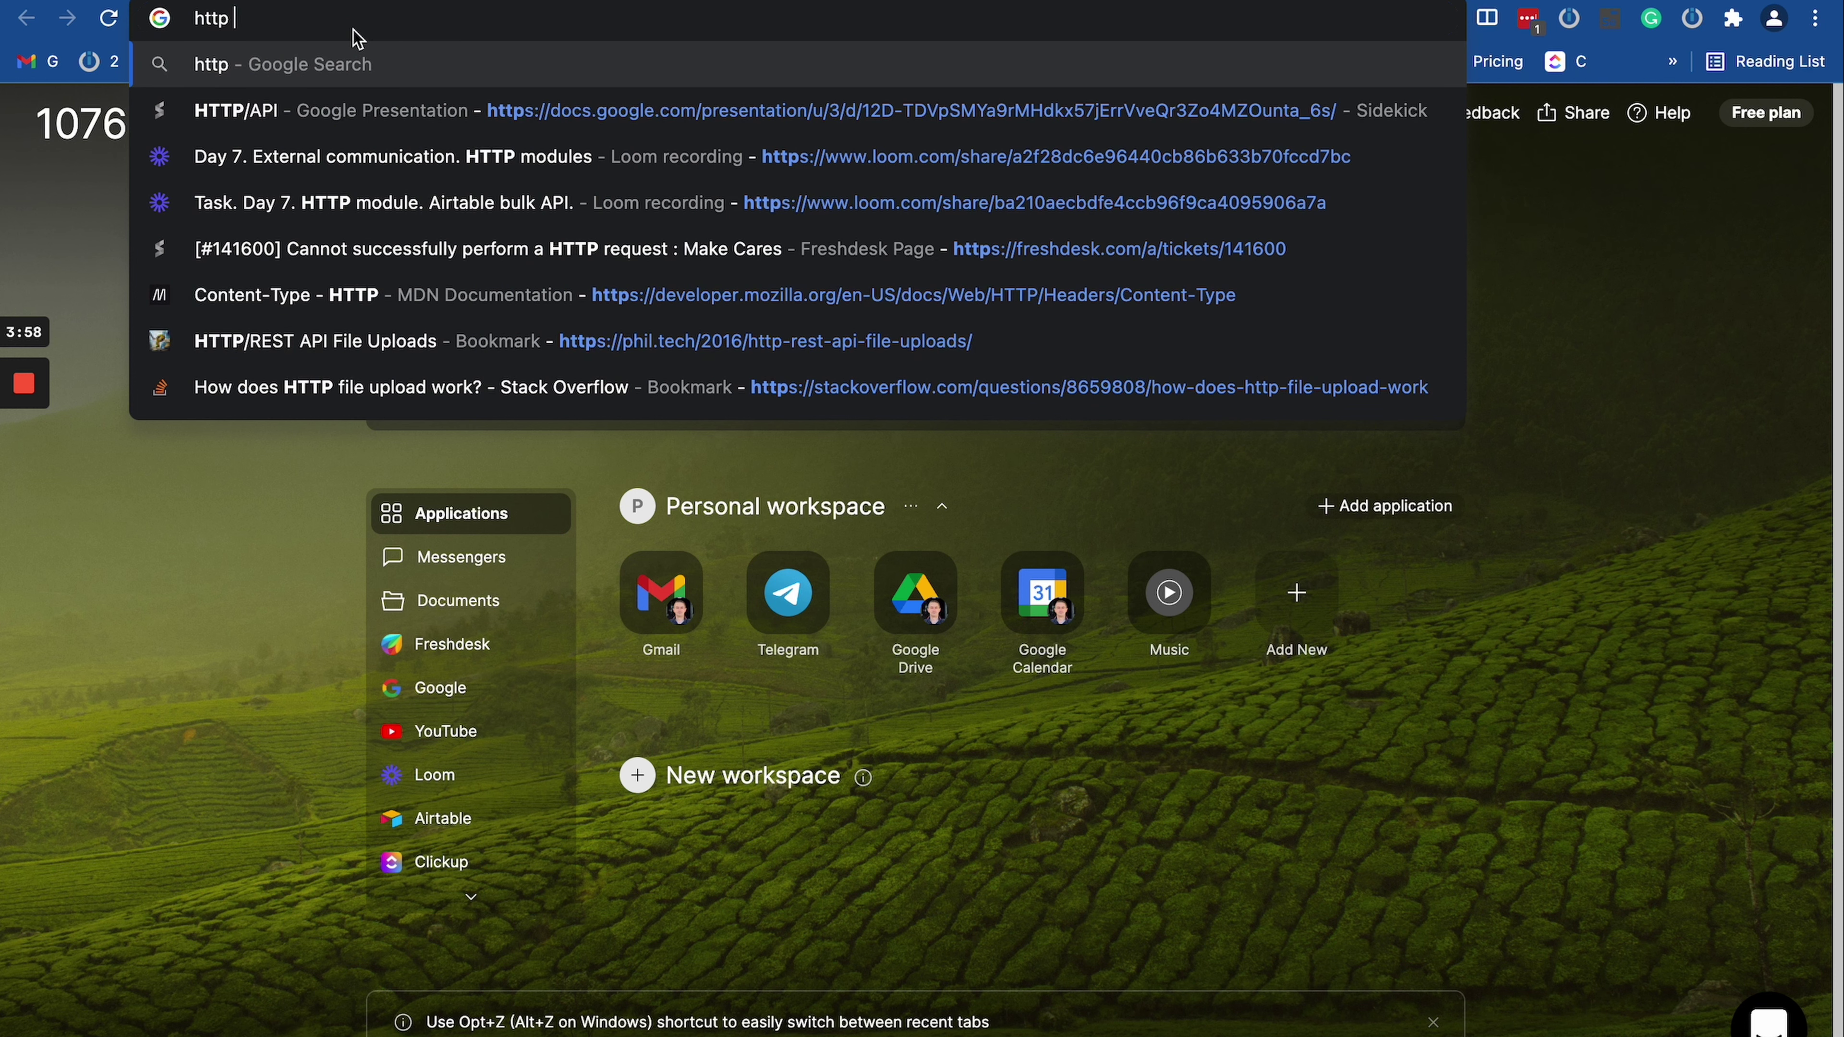
text(request cod)
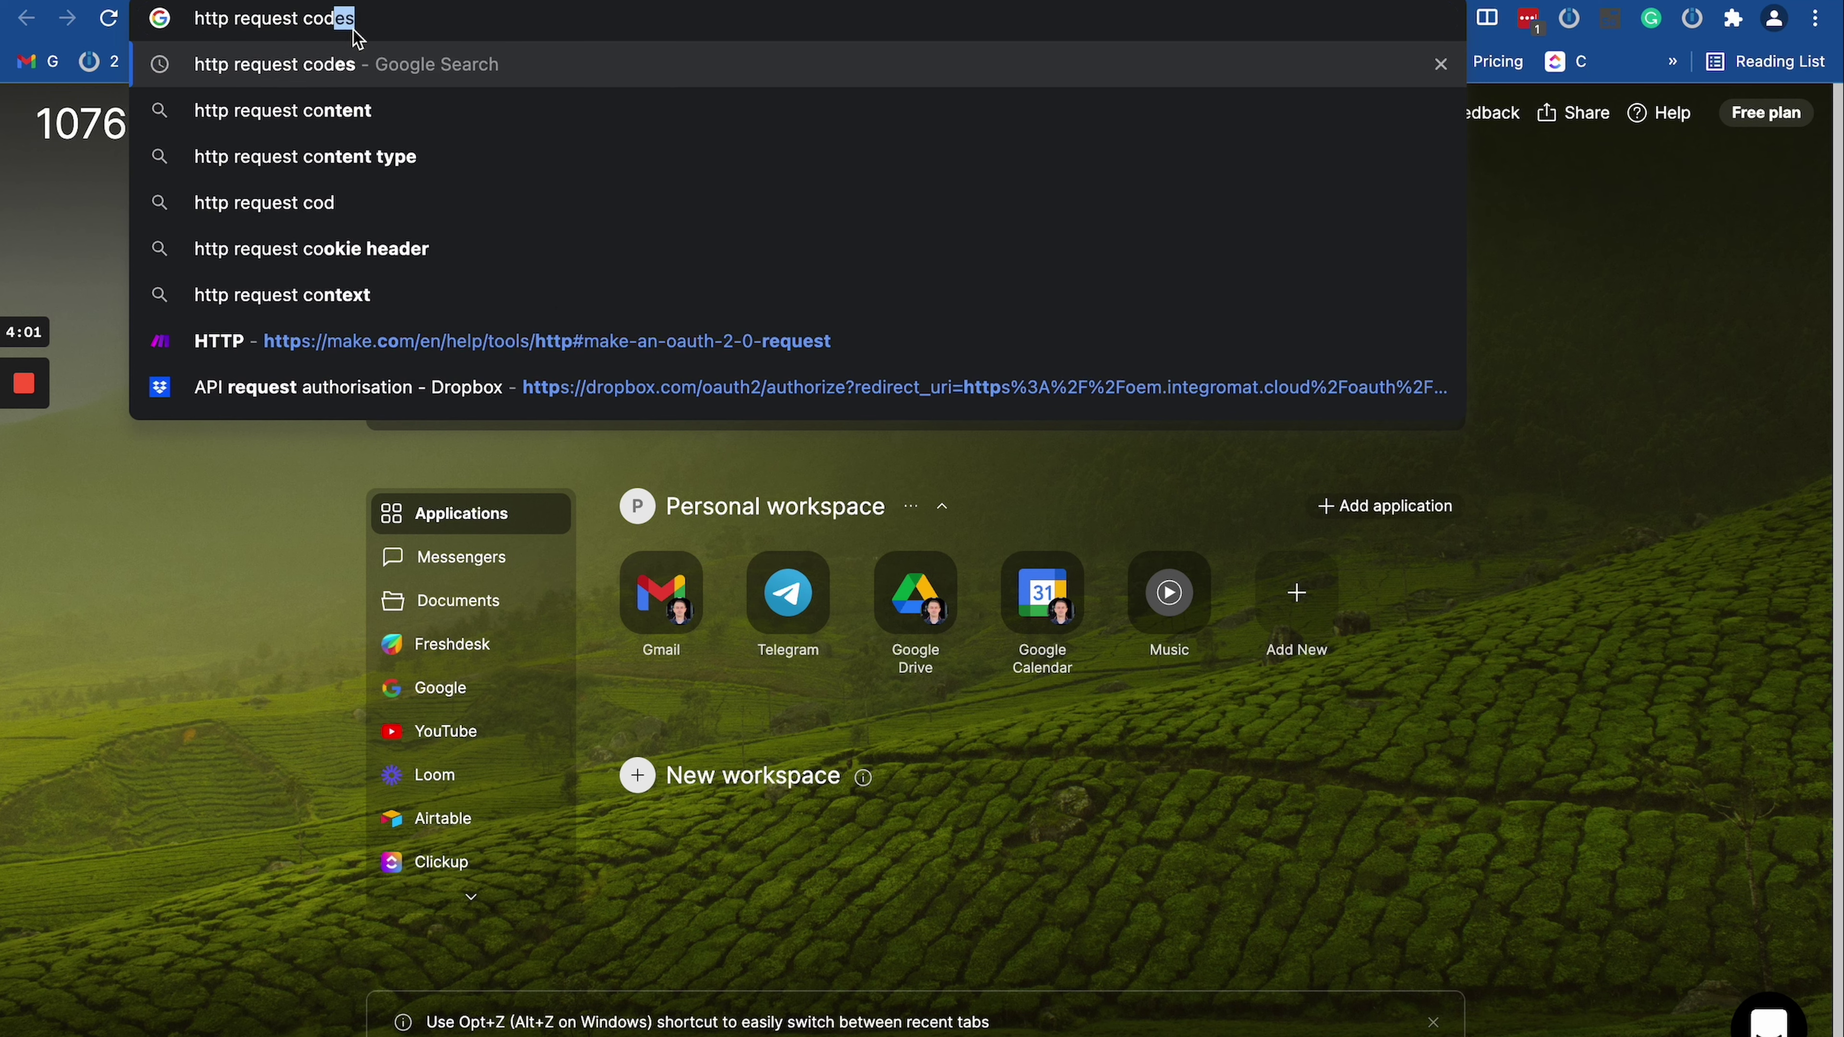
text(es)
key(Return)
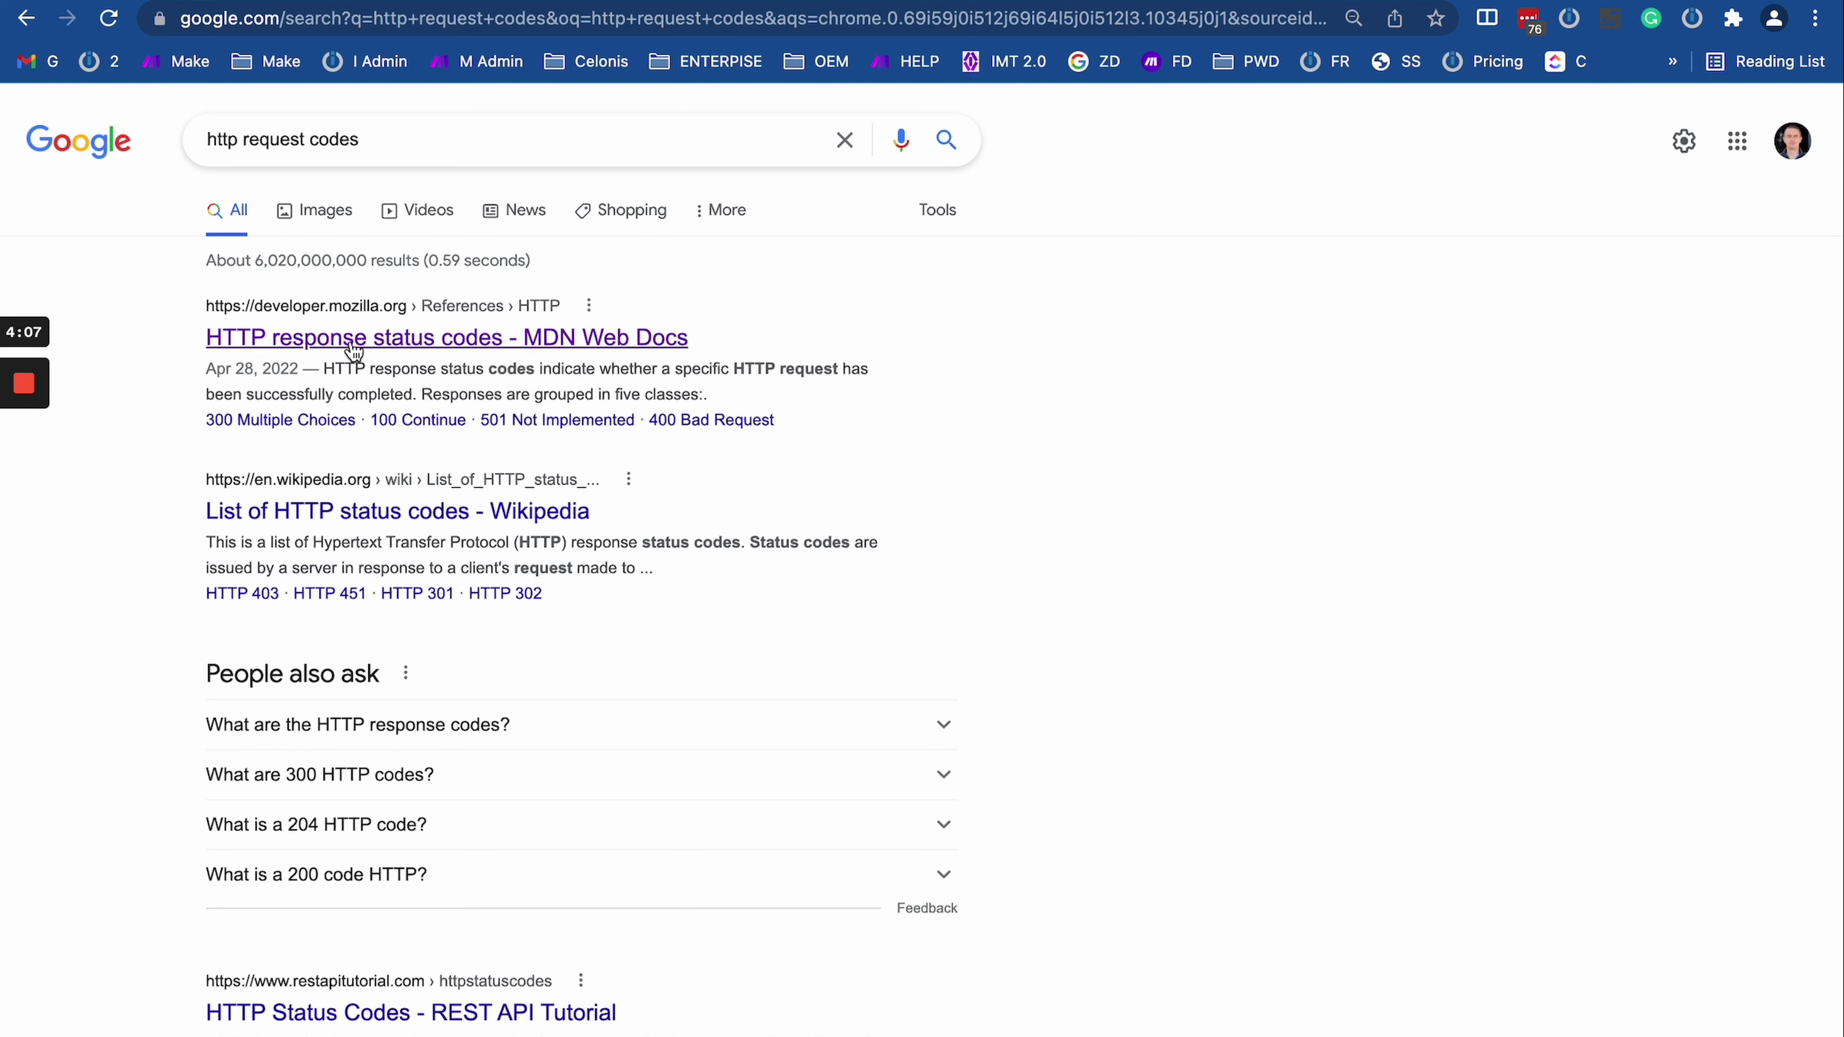
Step: Open the MDN status codes result in a separate tab
right_click(385, 336)
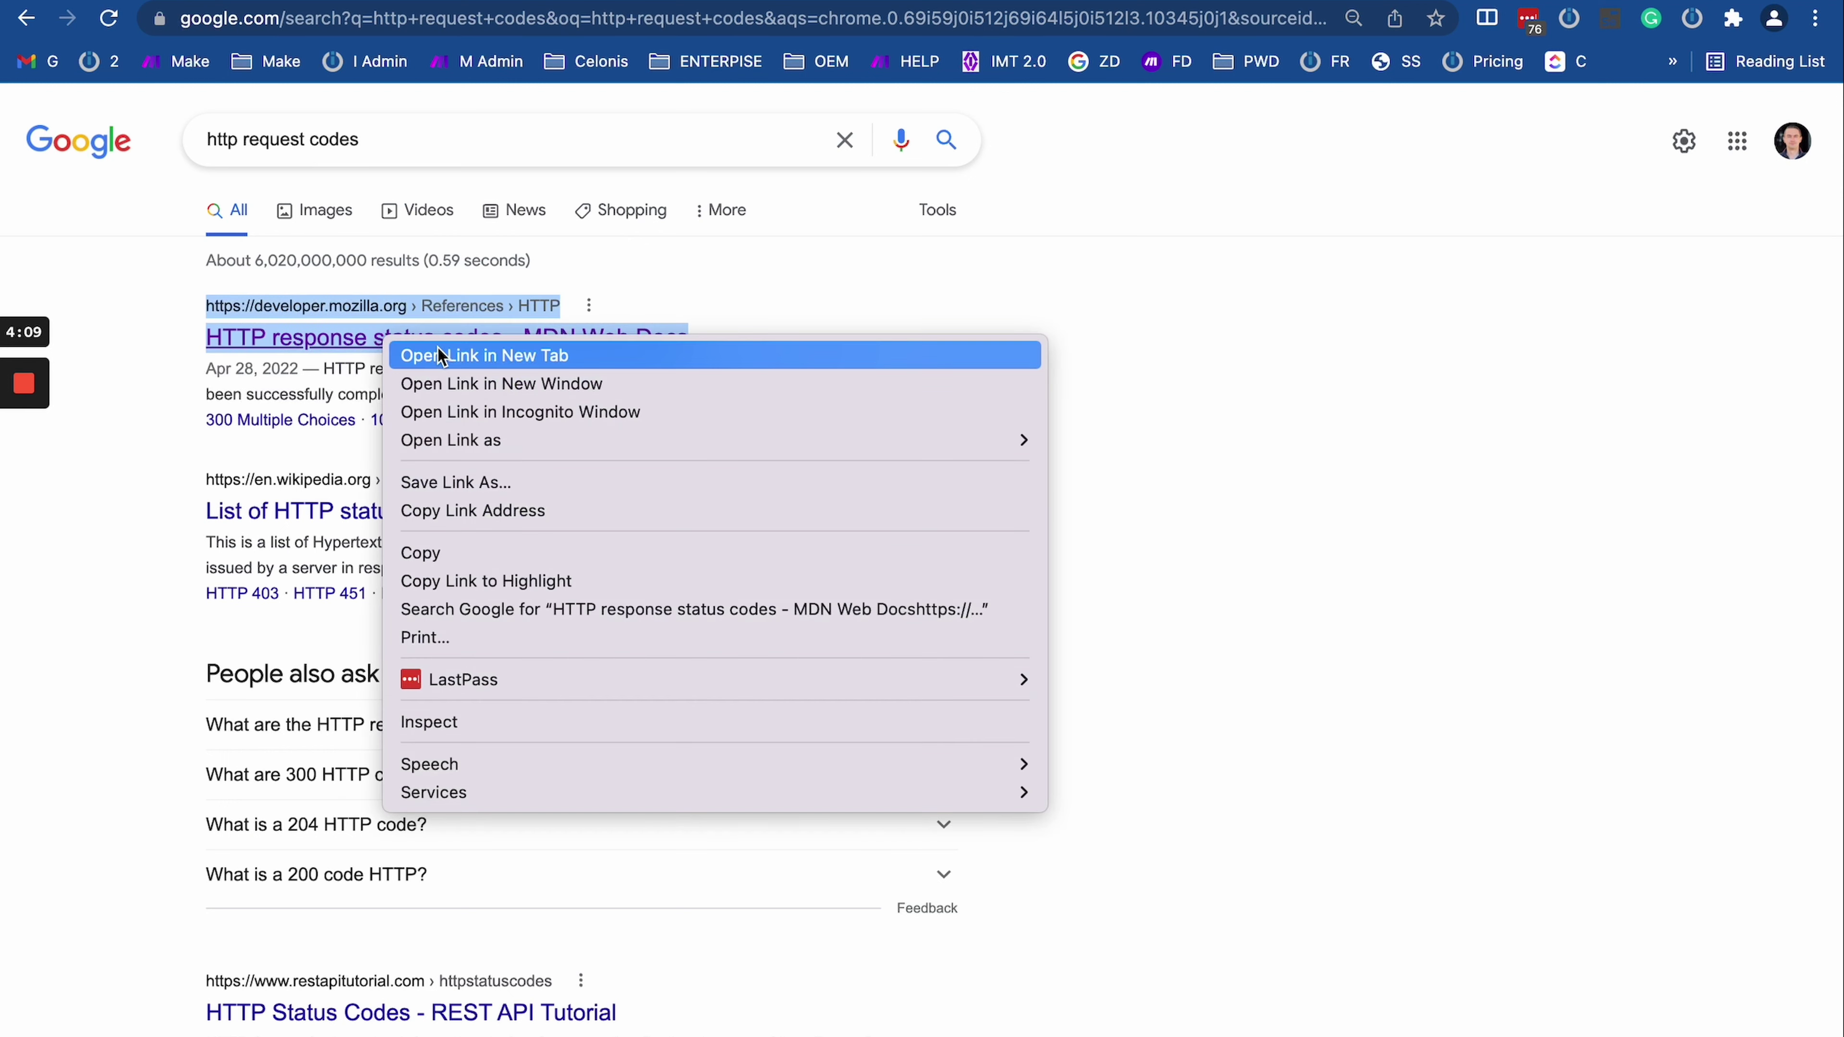
click(448, 356)
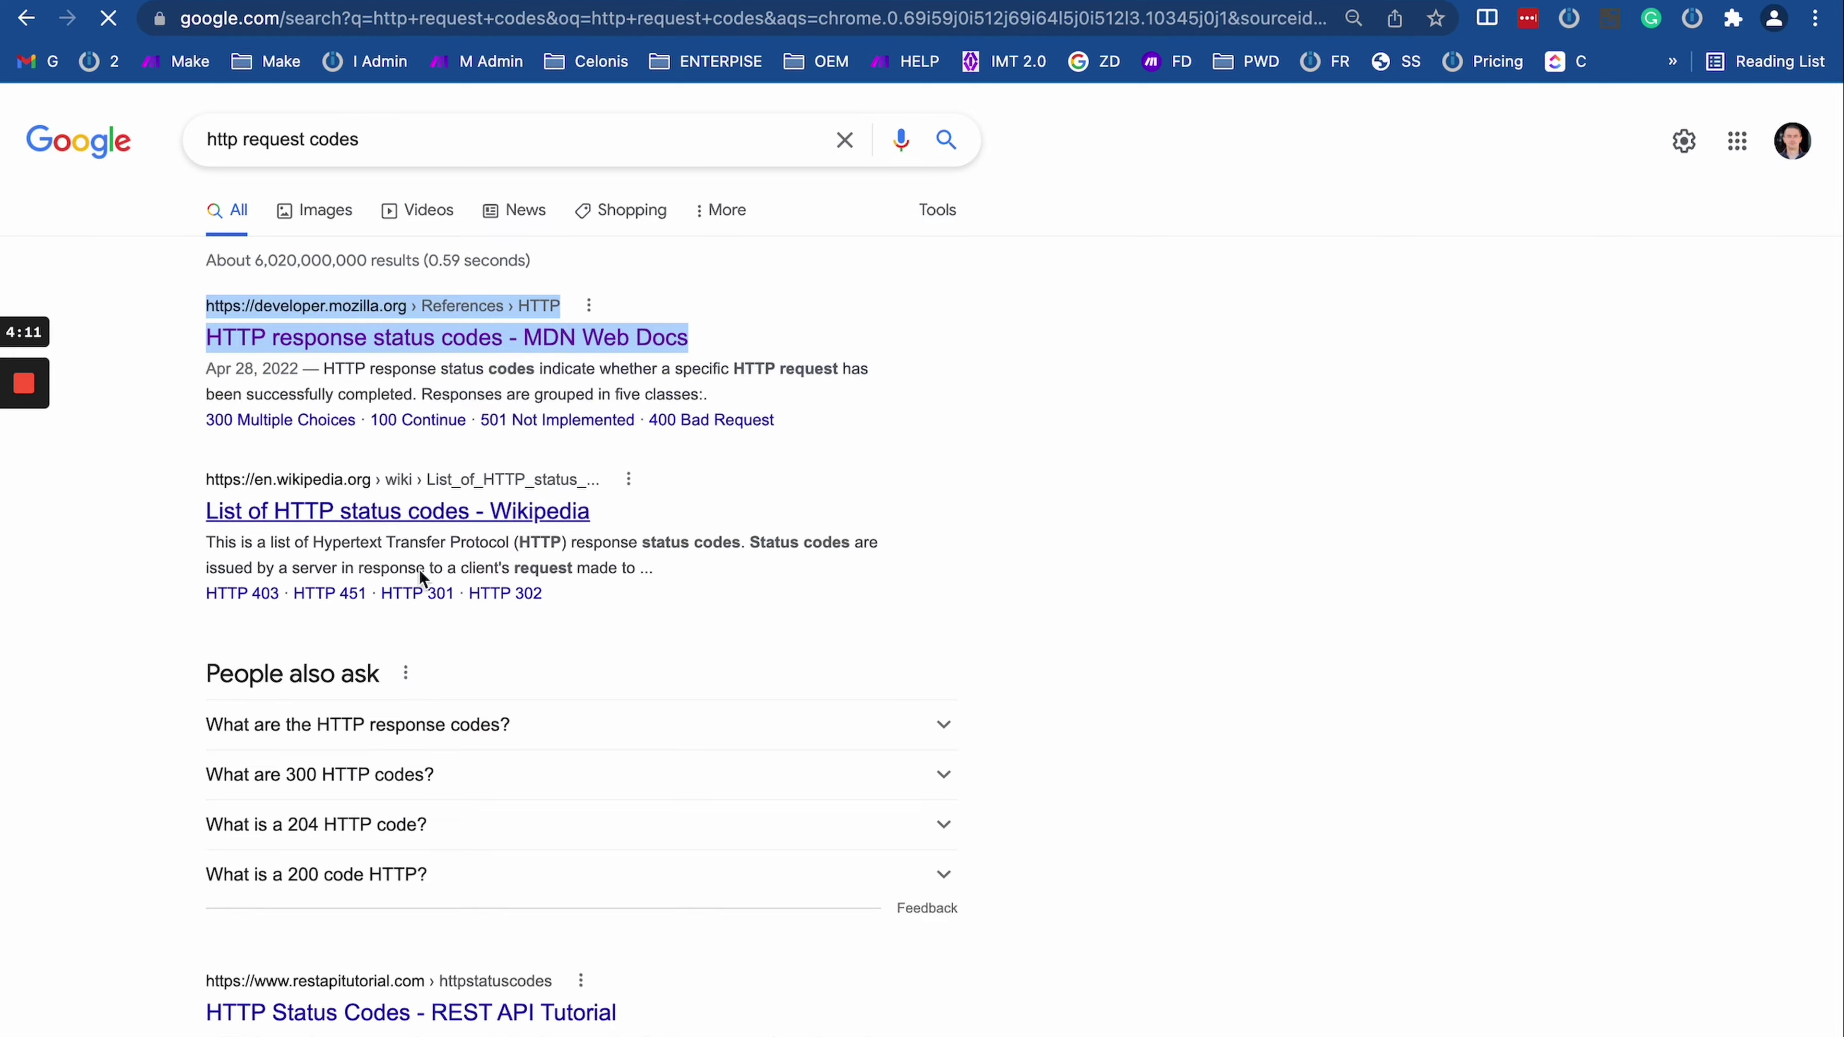
scroll(543, 667, down, 10)
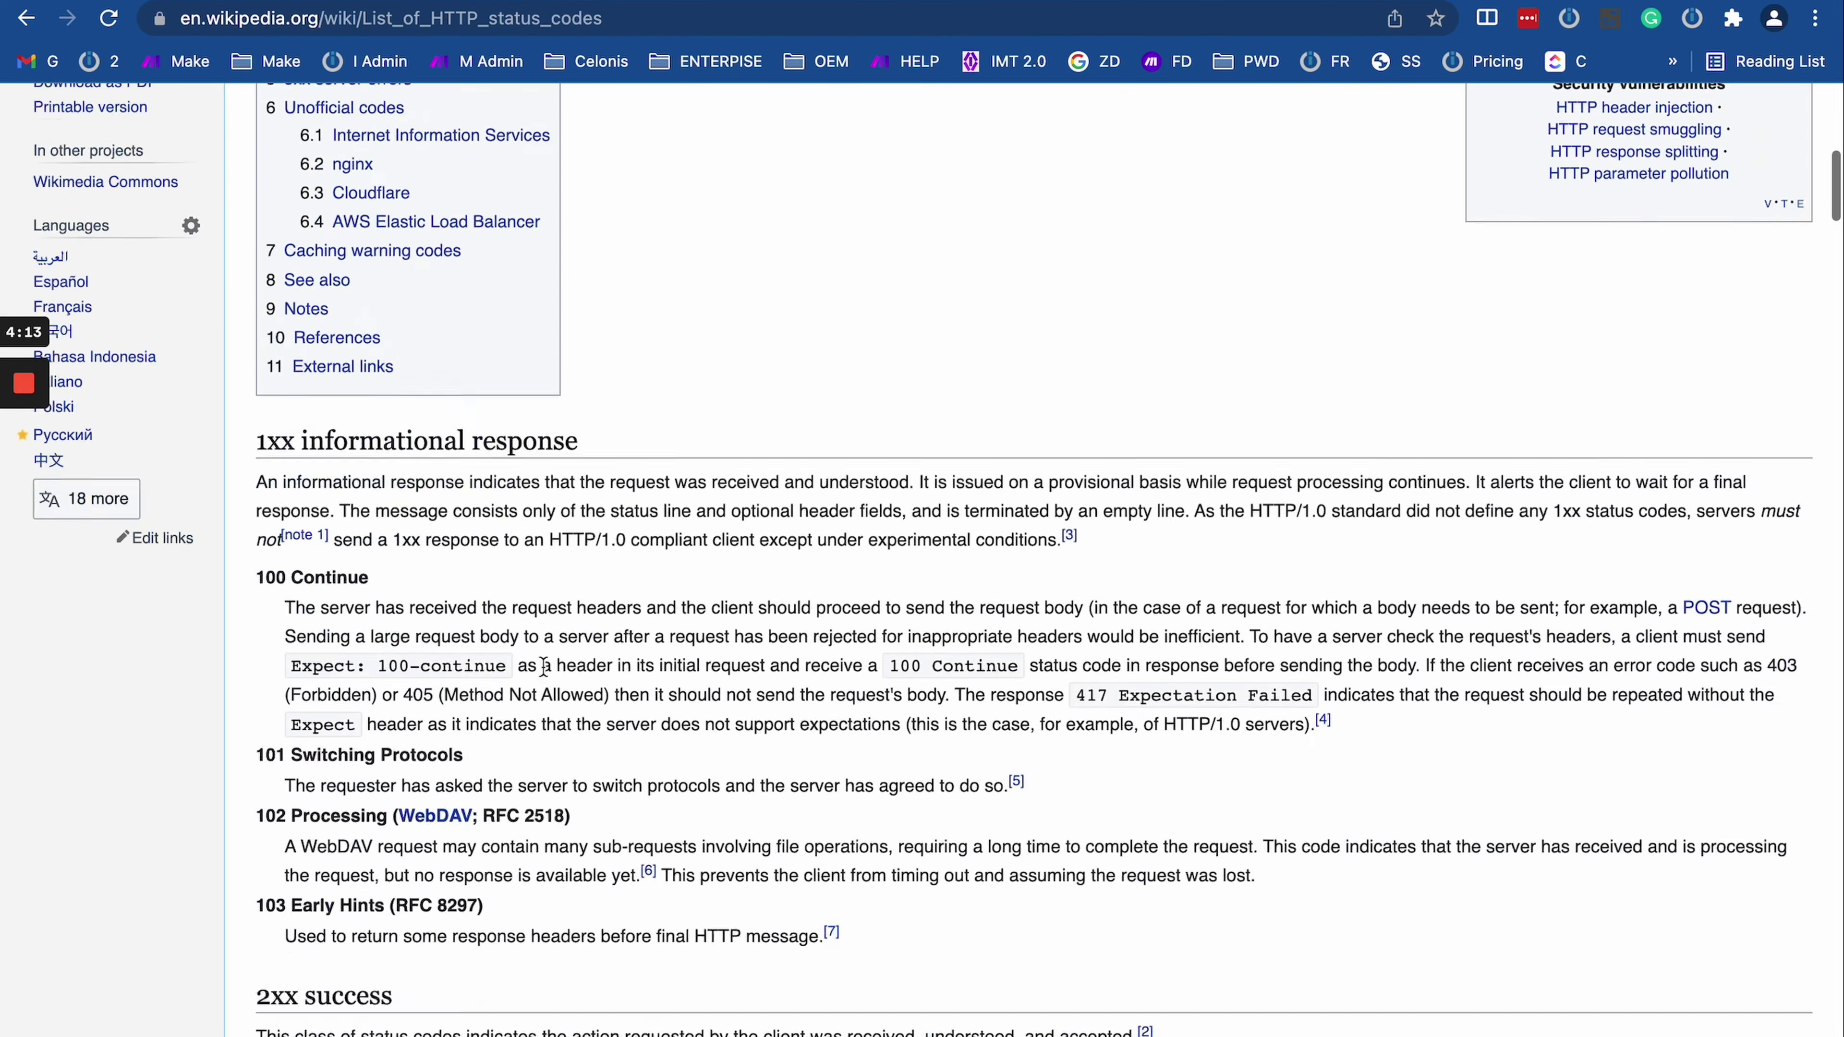
Step: On the MDN page, jump to client error responses and highlight 429 Too Many Requests
scroll(543, 667, down, 20)
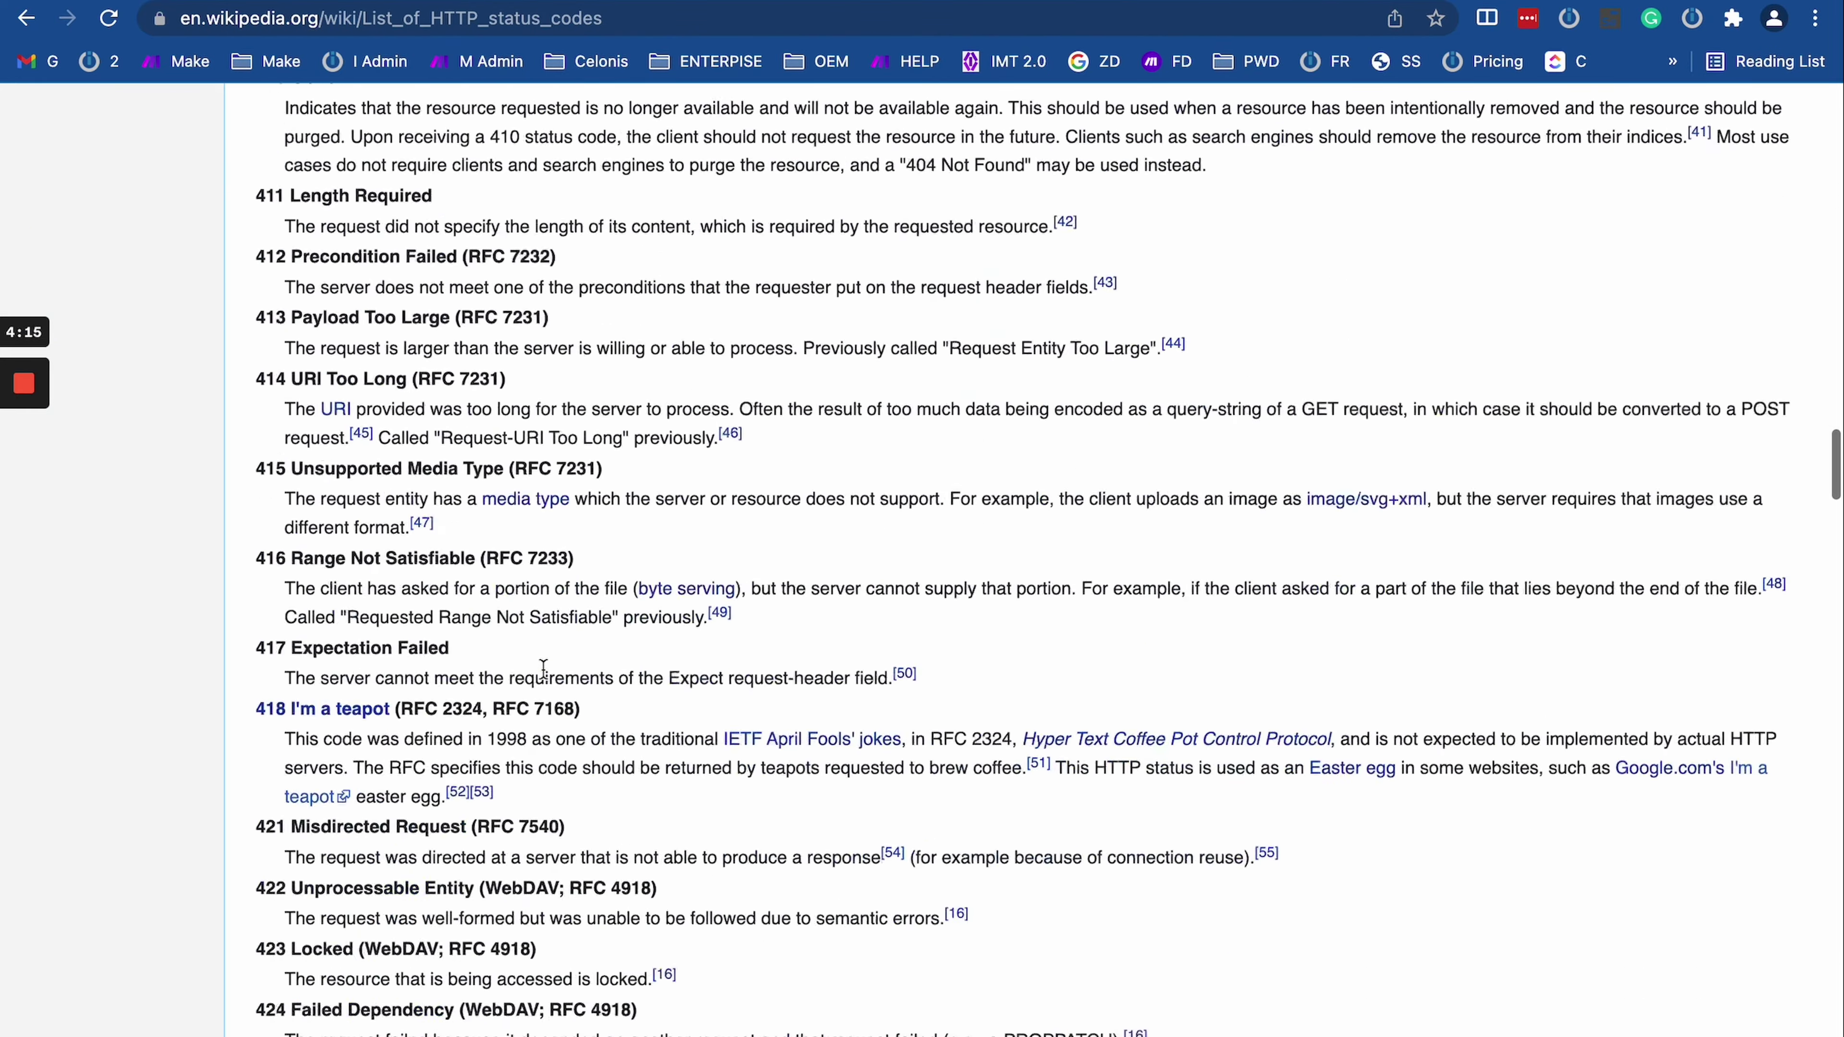
scroll(543, 667, down, 15)
scroll(543, 667, up, 20)
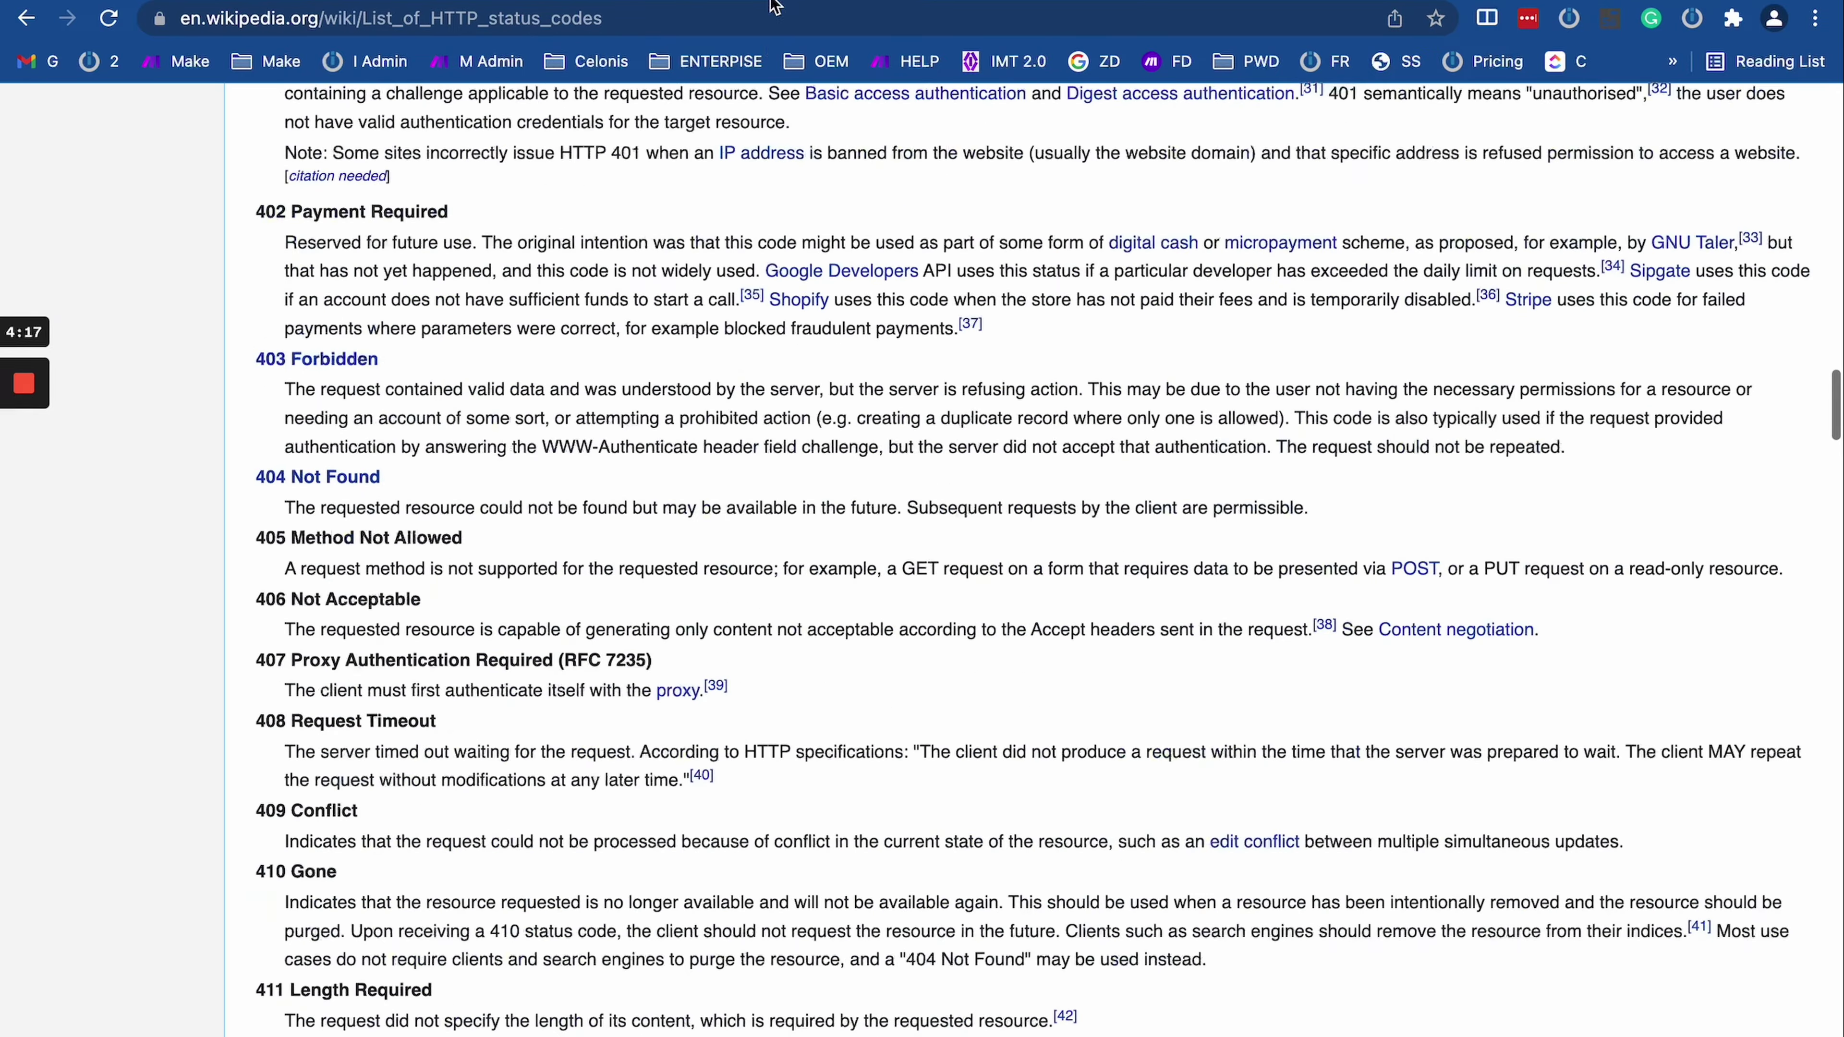
key(ctrl+Tab)
scroll(681, 254, down, 4)
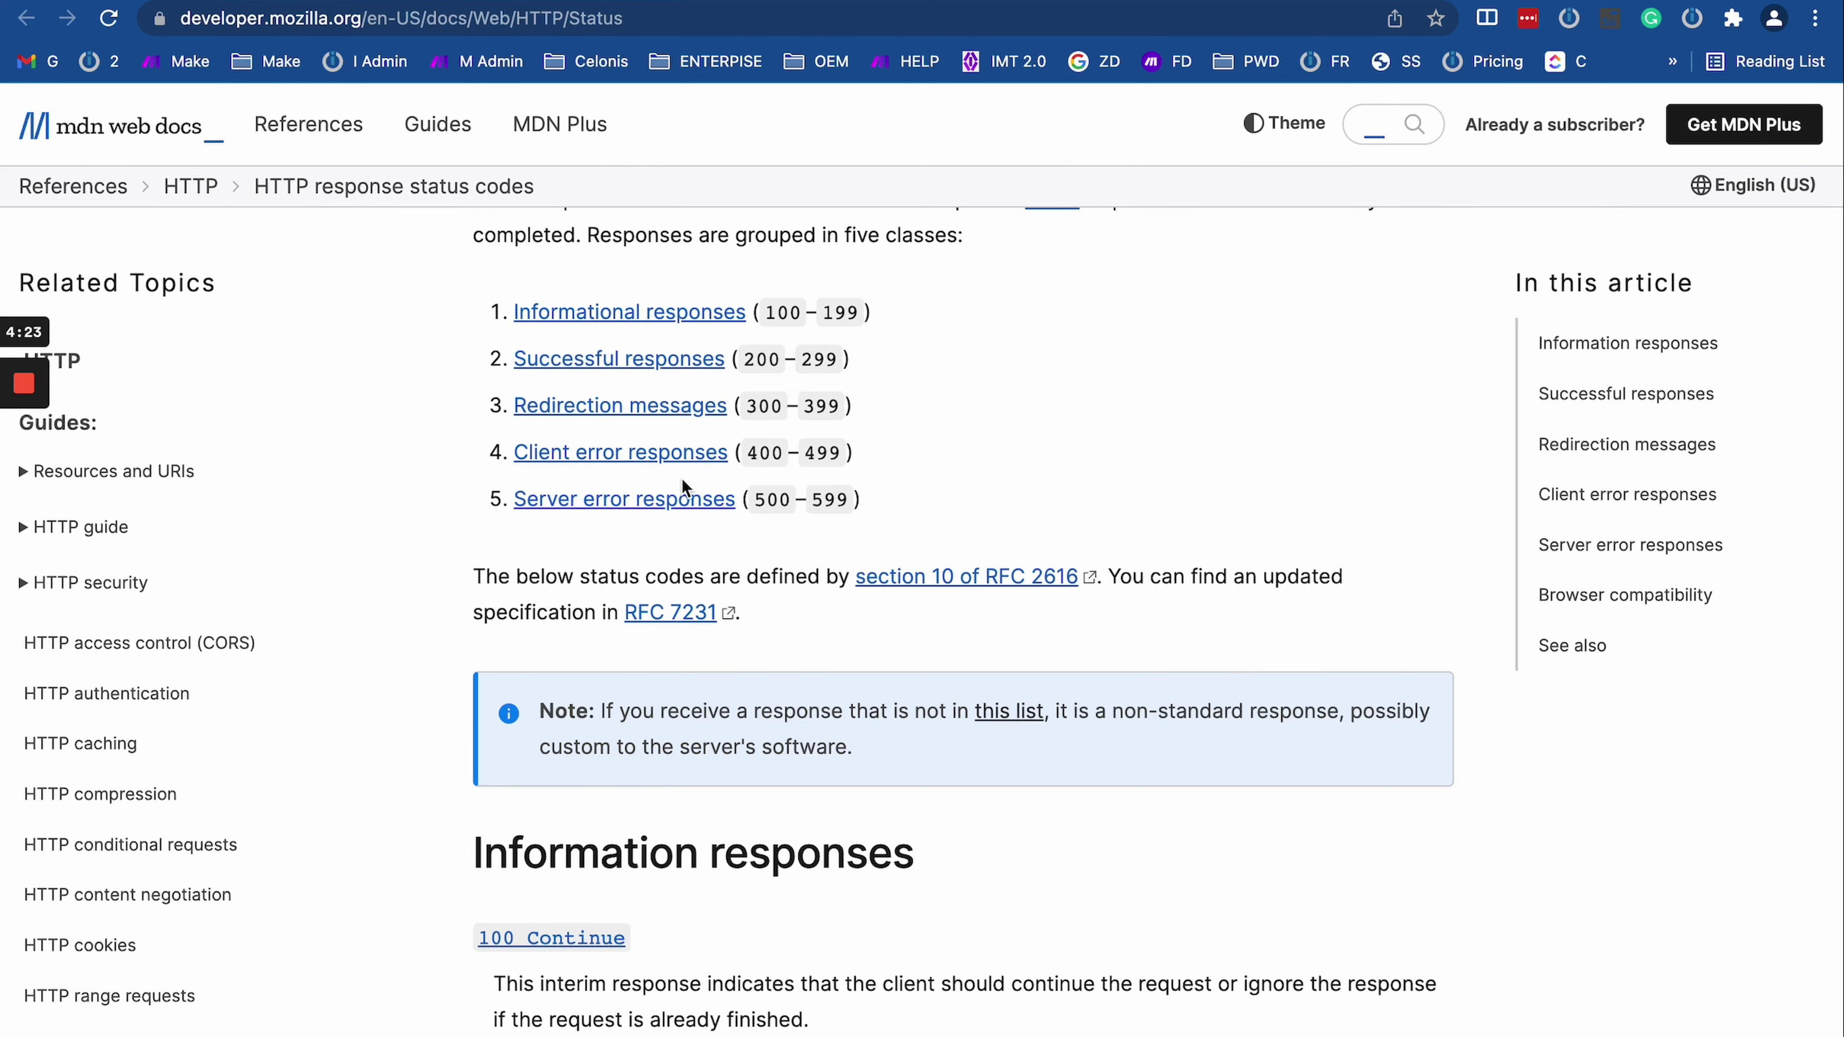
click(639, 451)
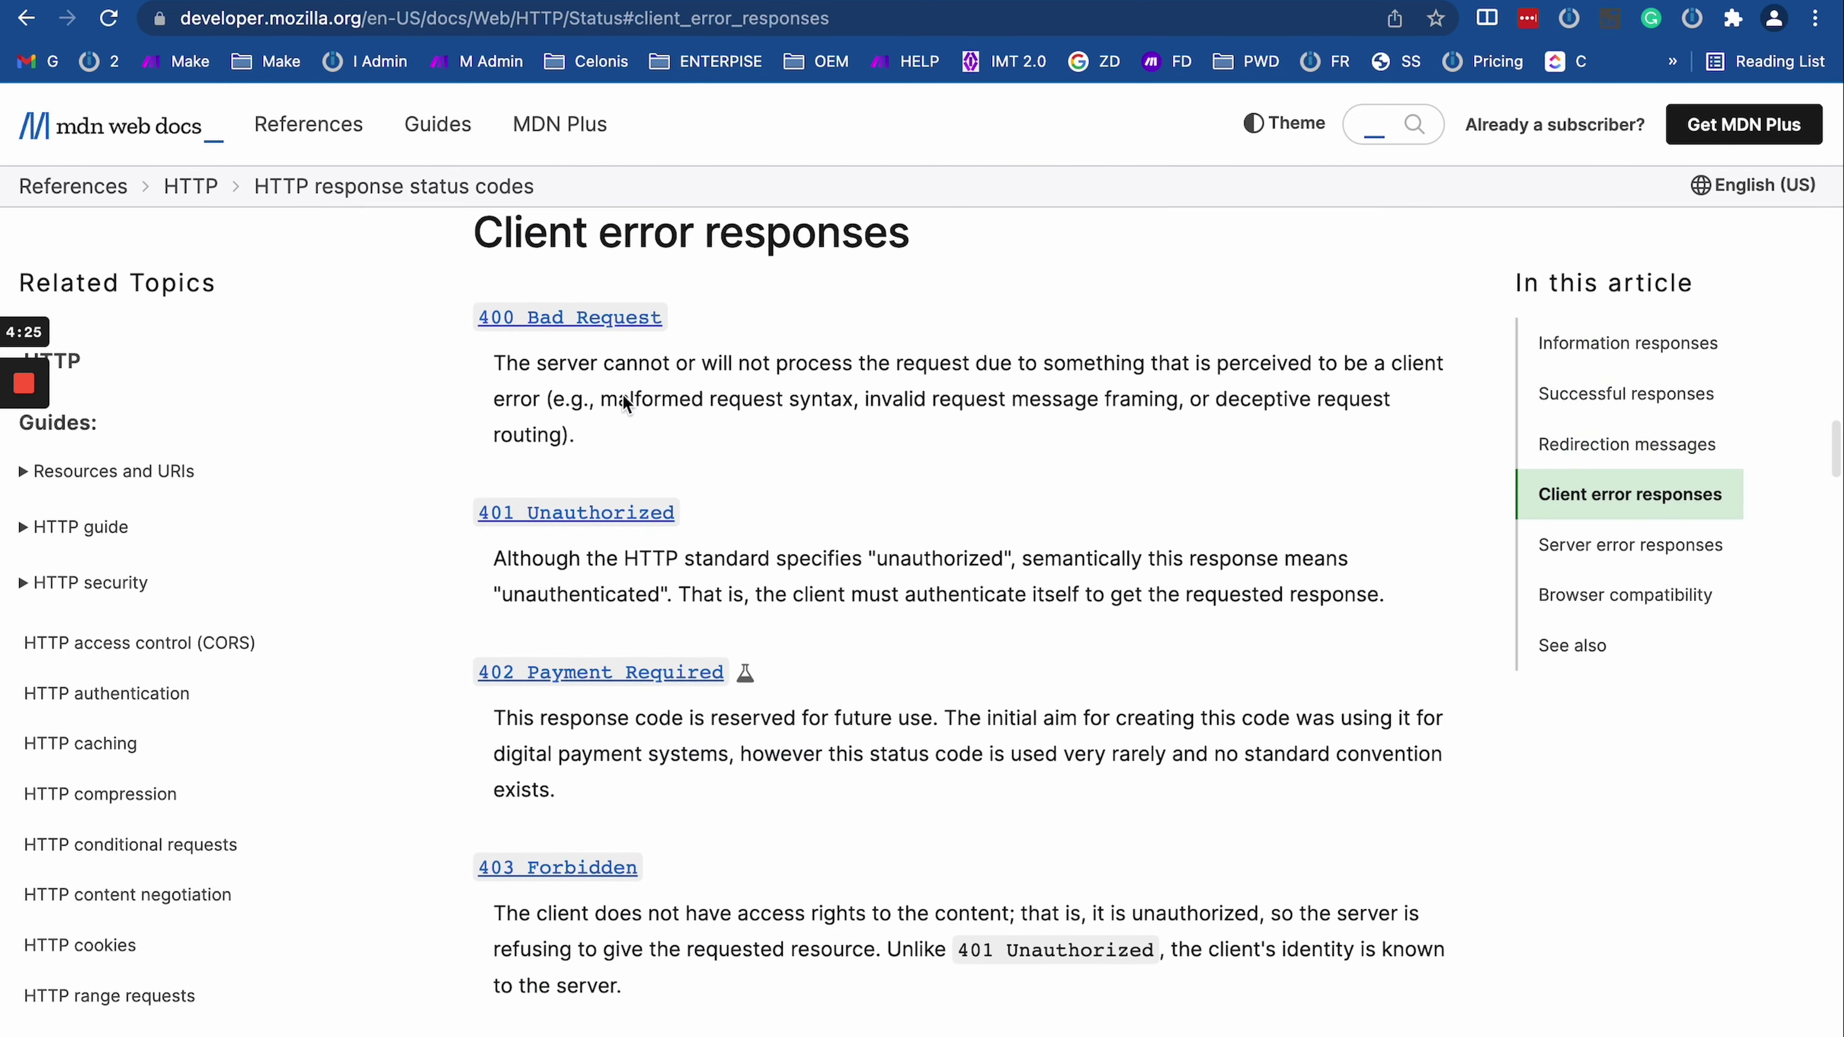
scroll(625, 403, down, 15)
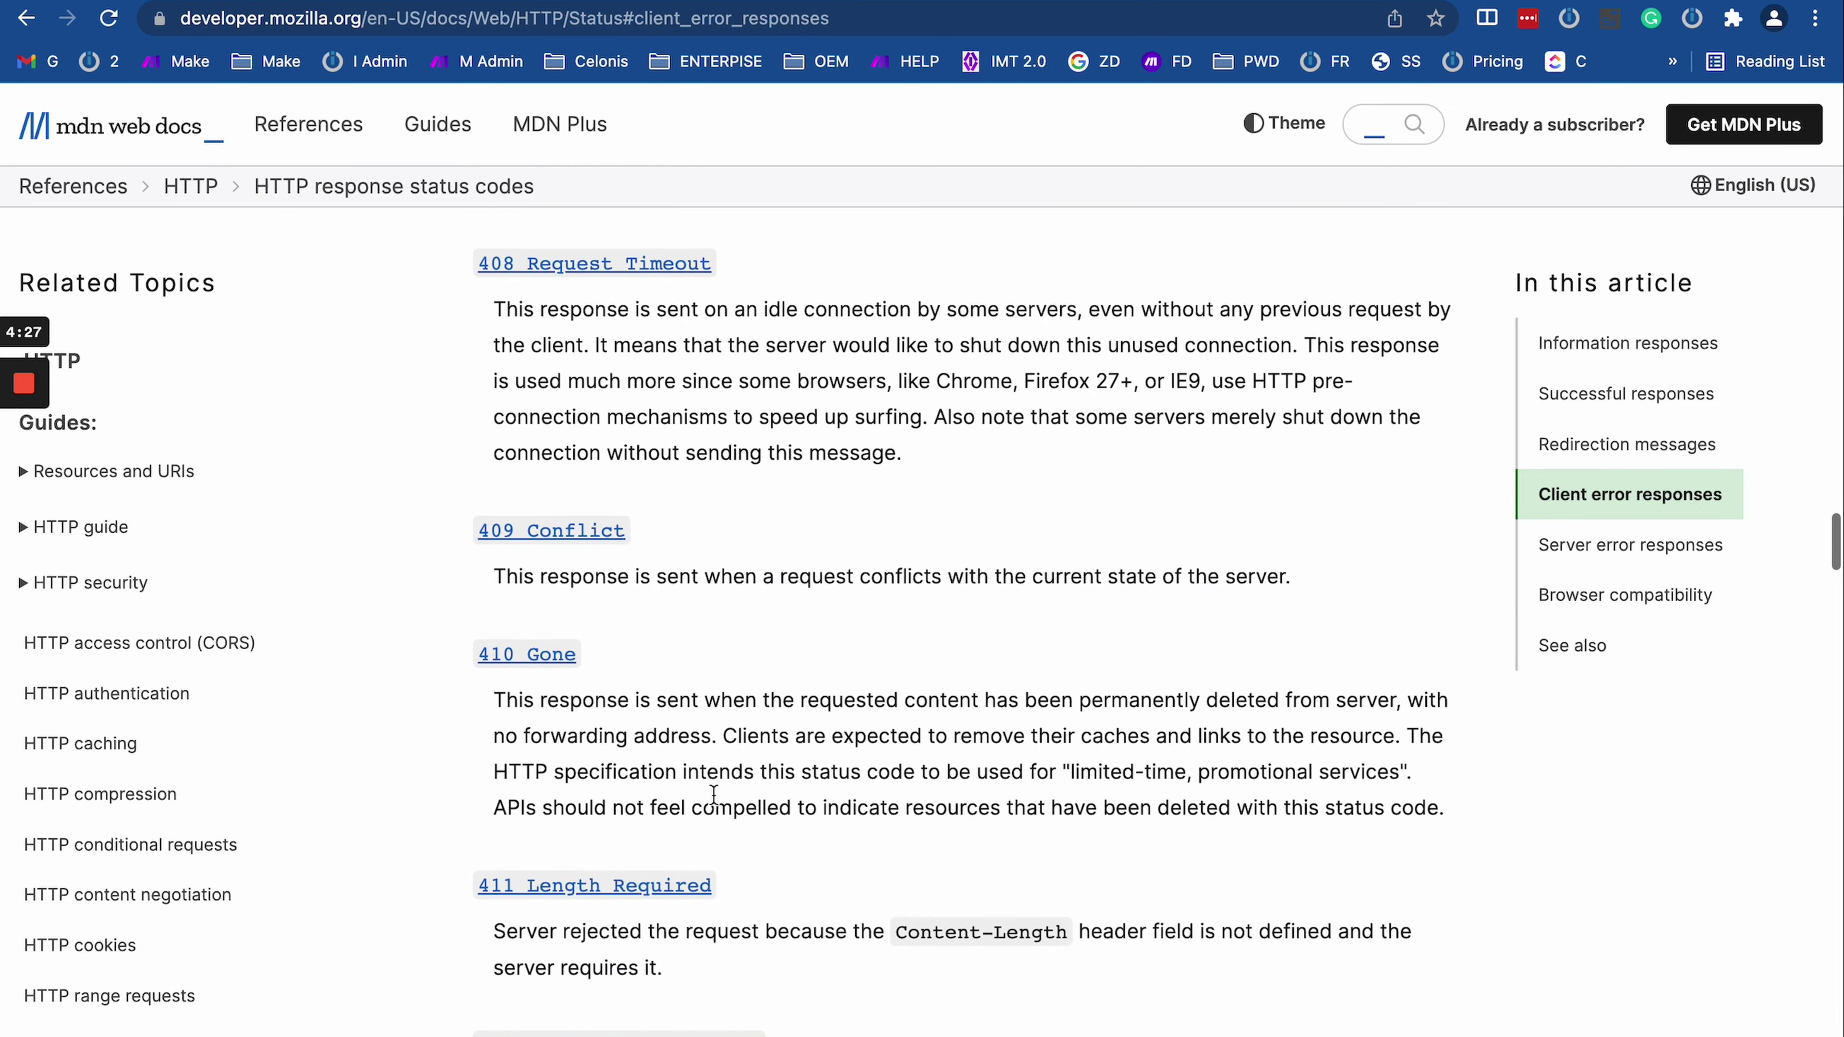
scroll(713, 793, down, 20)
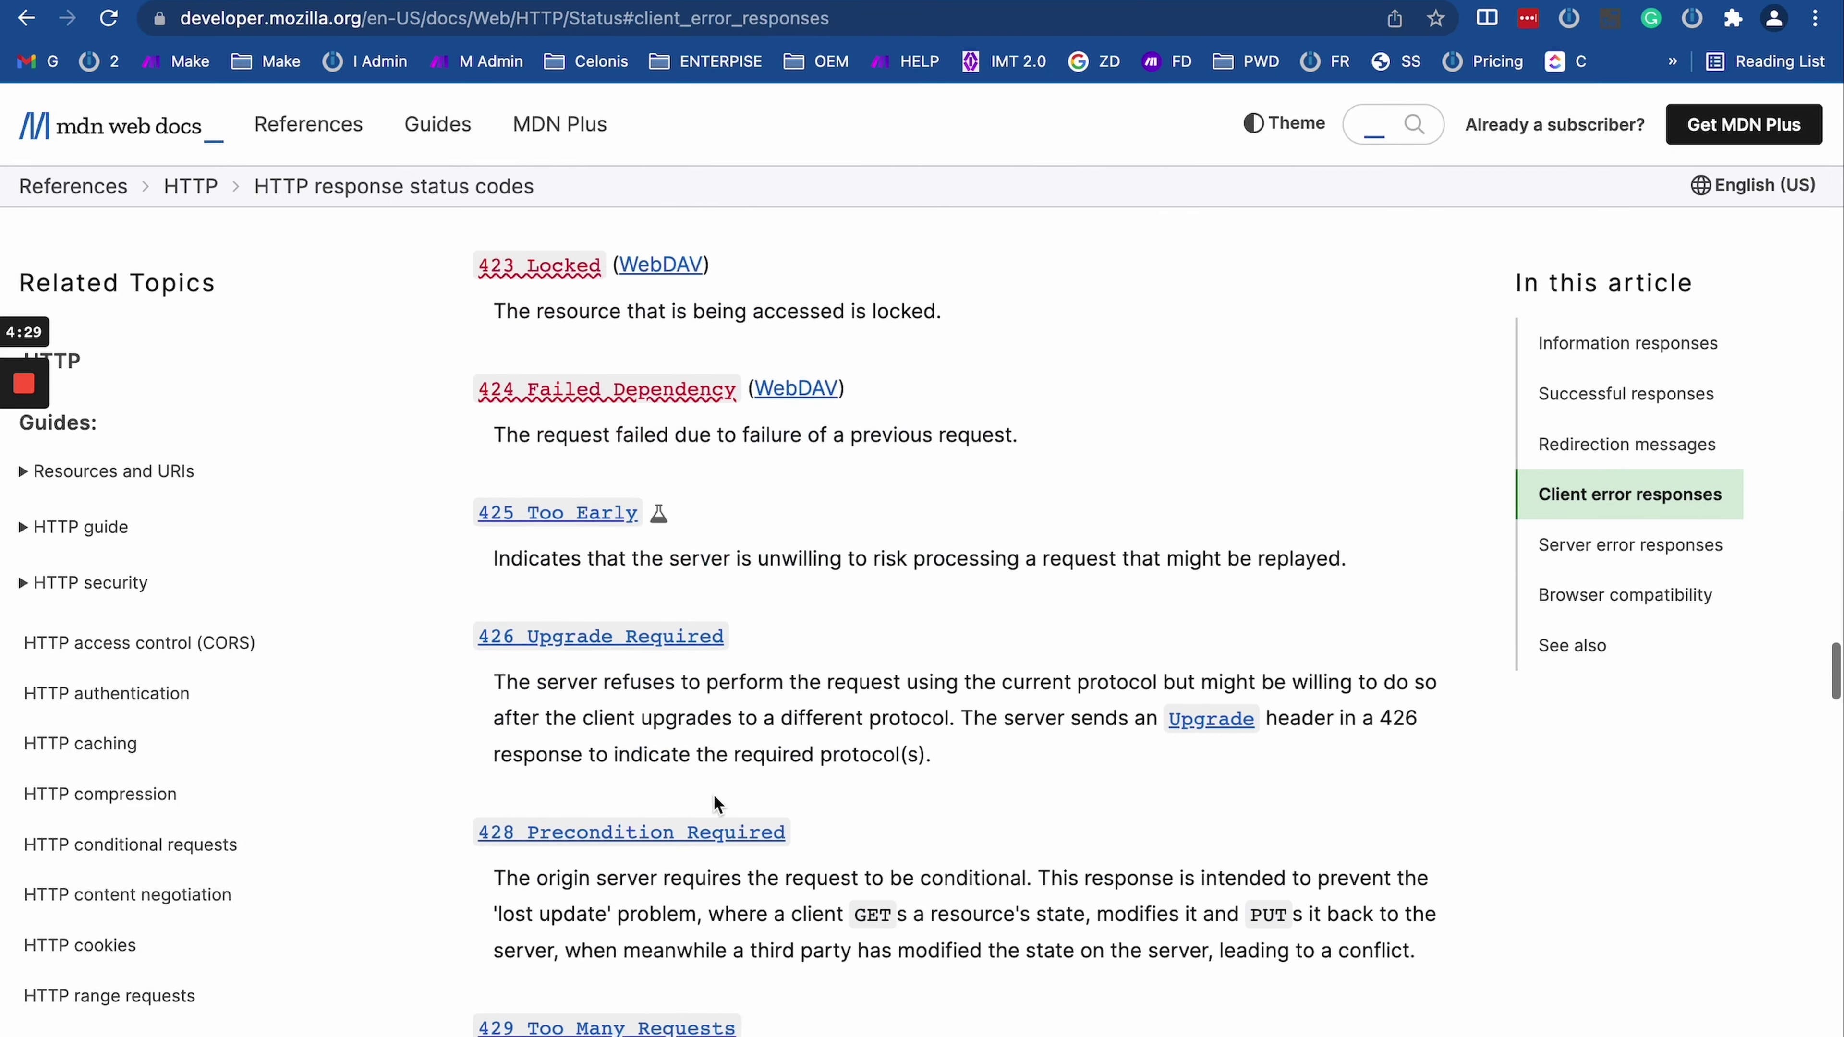
scroll(713, 794, down, 20)
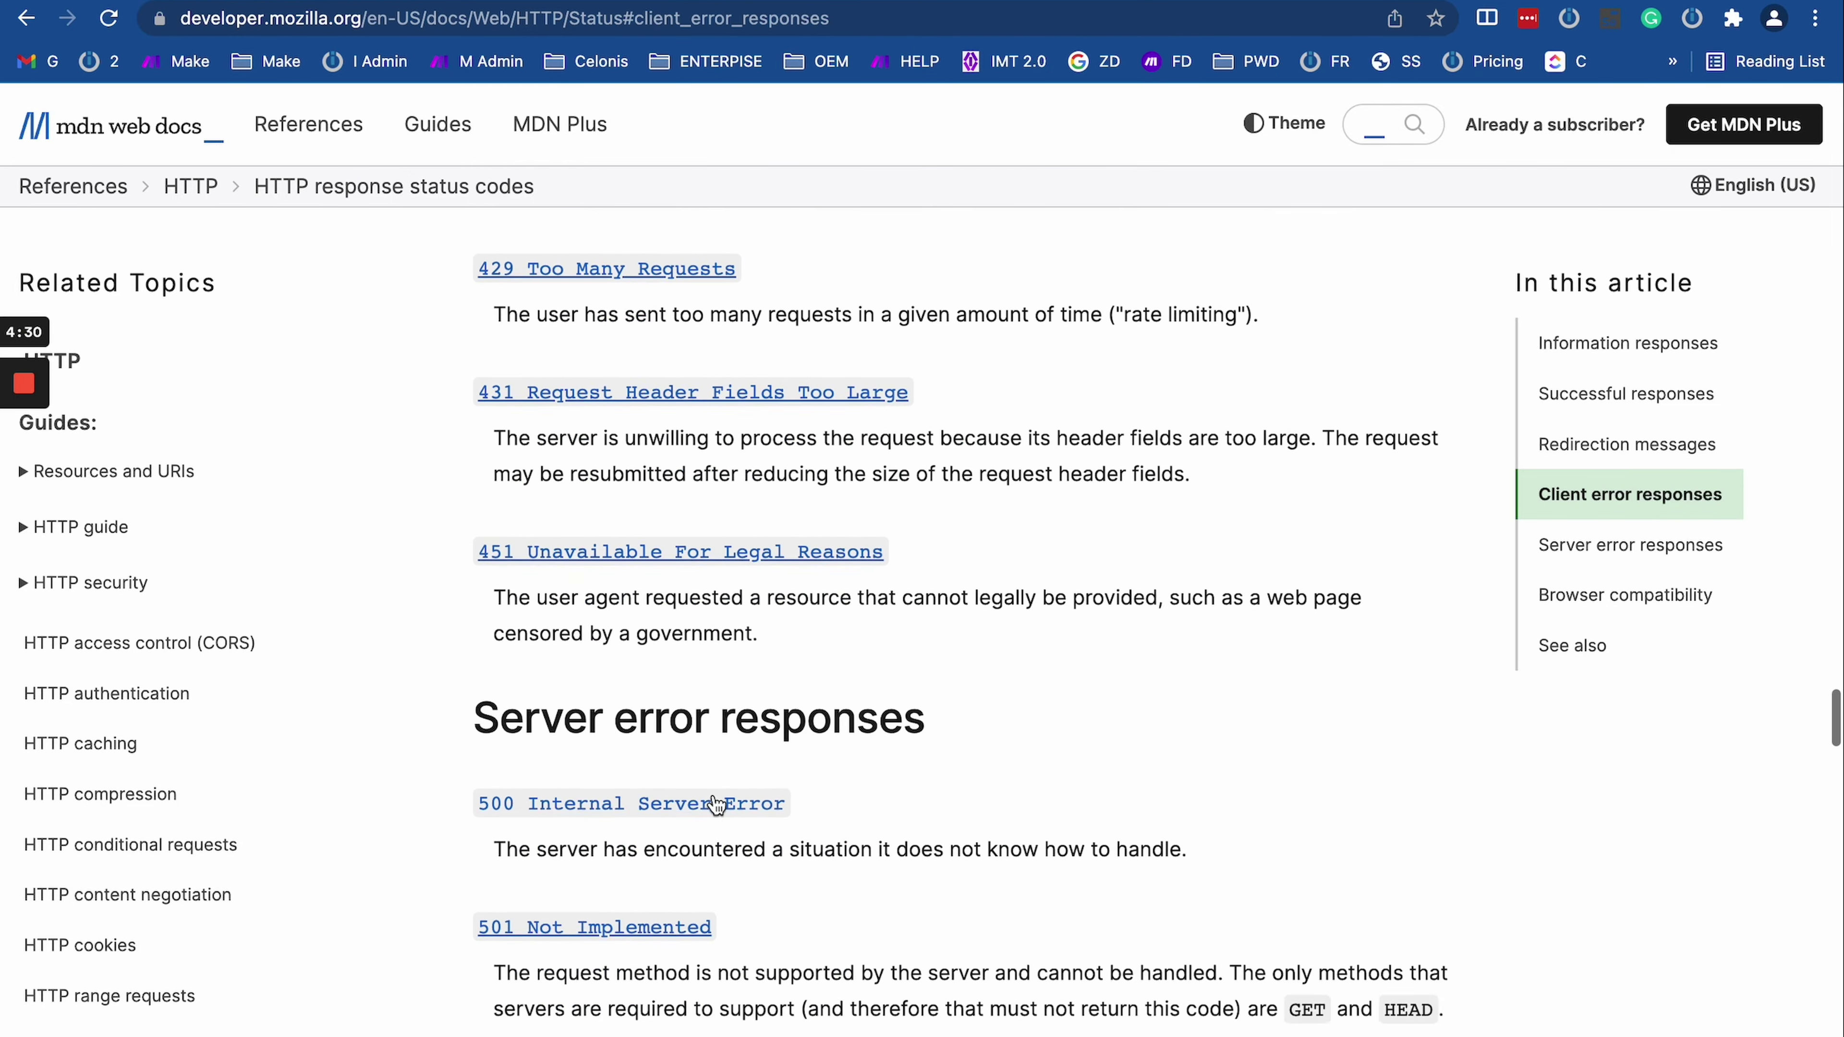
scroll(773, 425, up, 5)
drag(537, 405, 1341, 540)
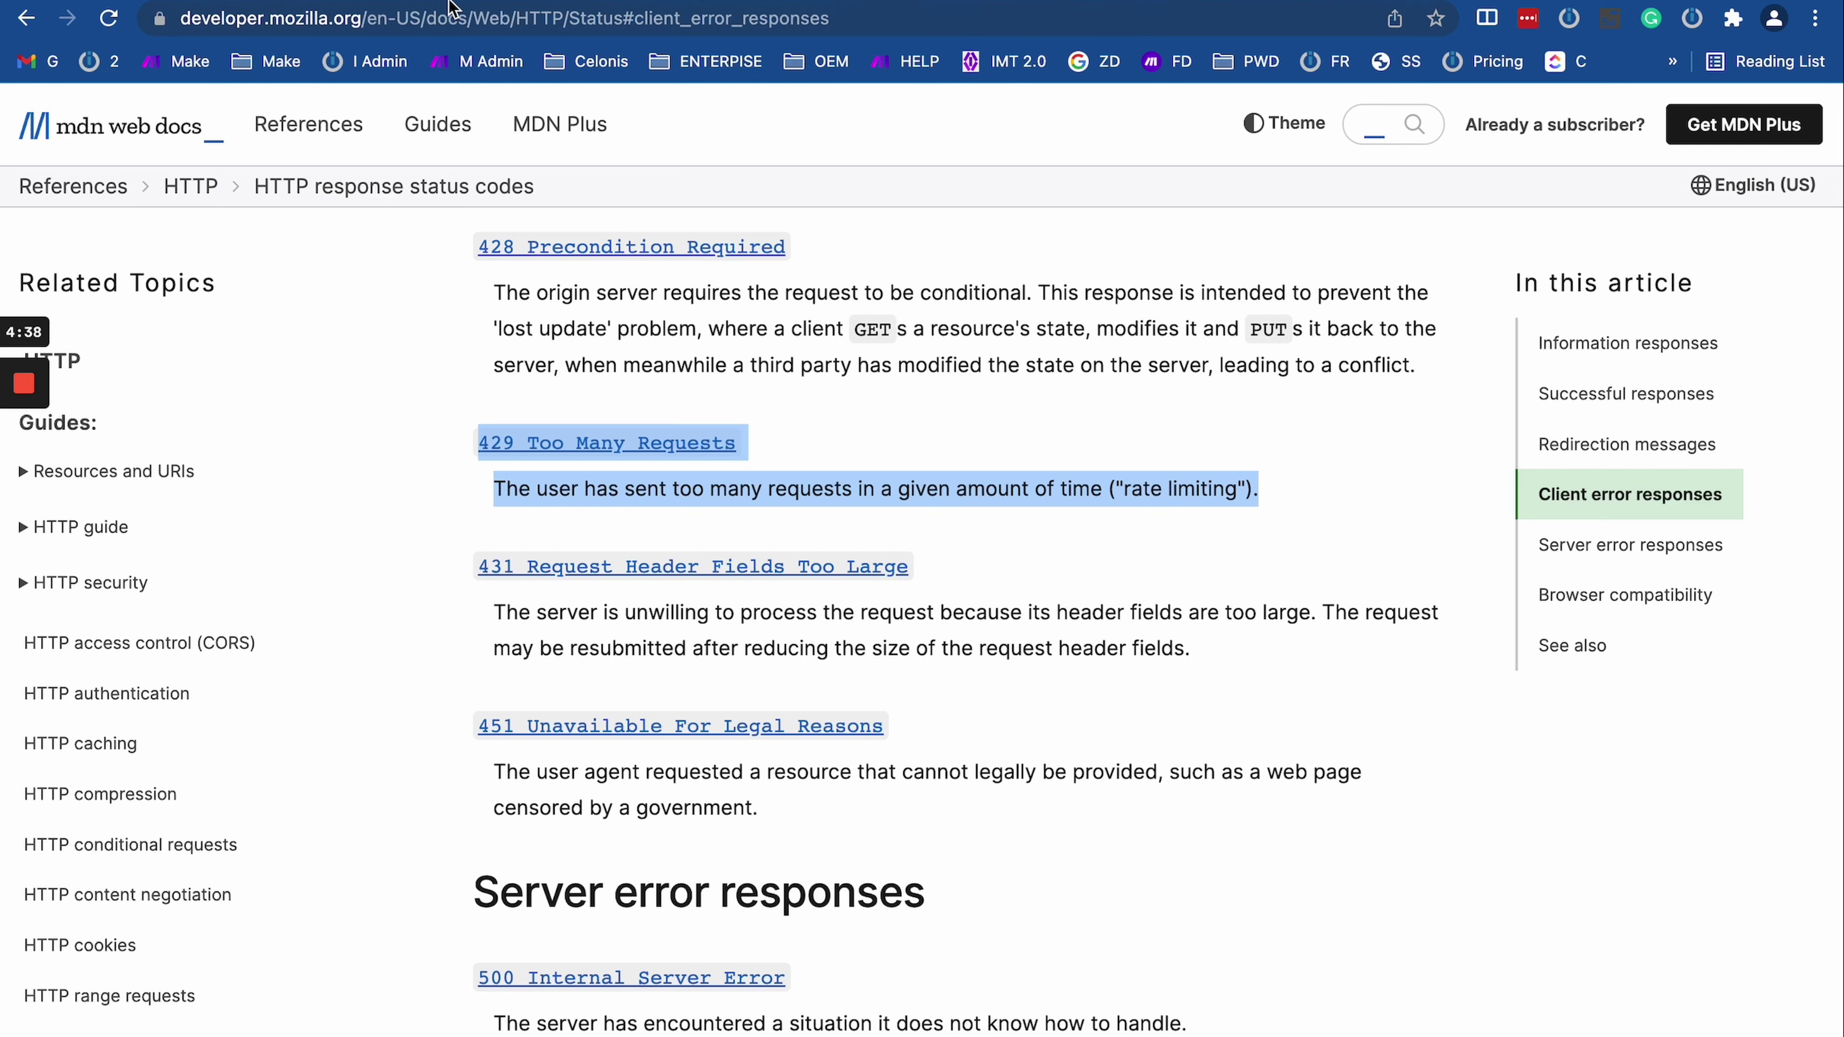
Step: Return to Make and highlight the 'Quota exceeded' read-requests portion of the 429 error
key(ctrl+Tab)
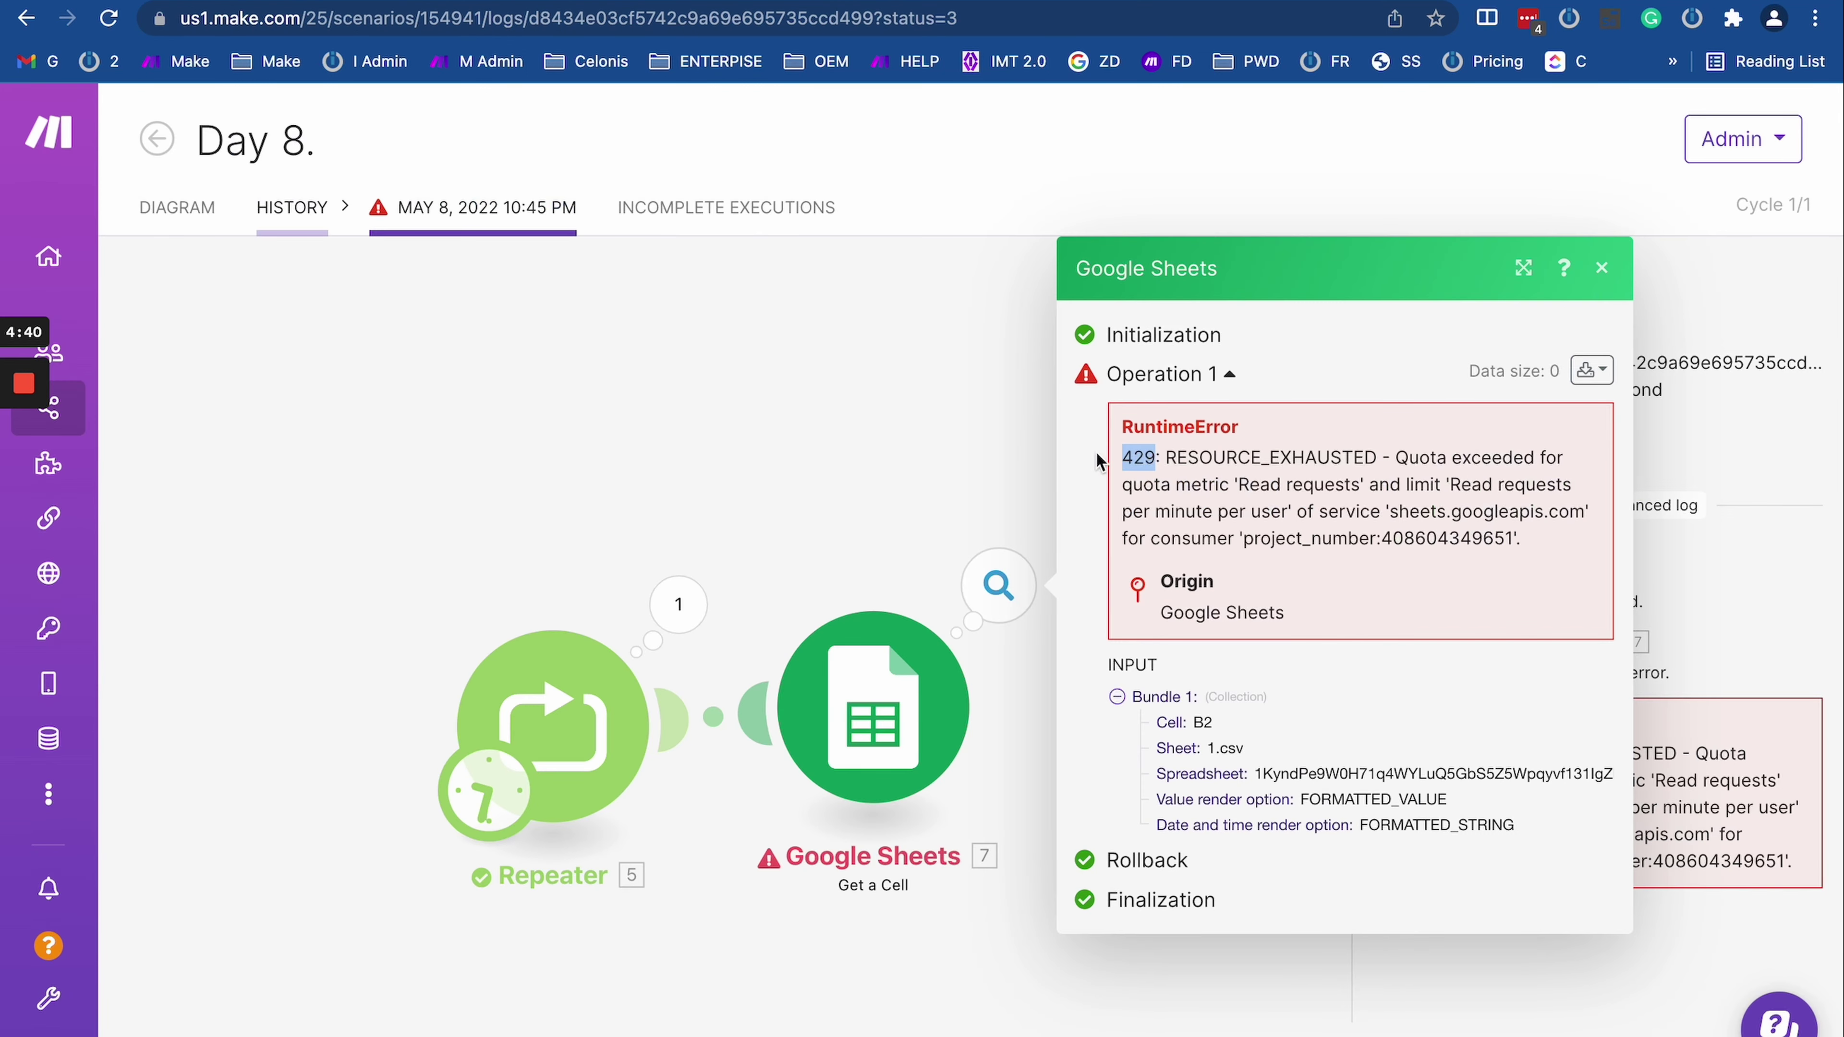
click(1251, 472)
drag(1394, 458, 1565, 534)
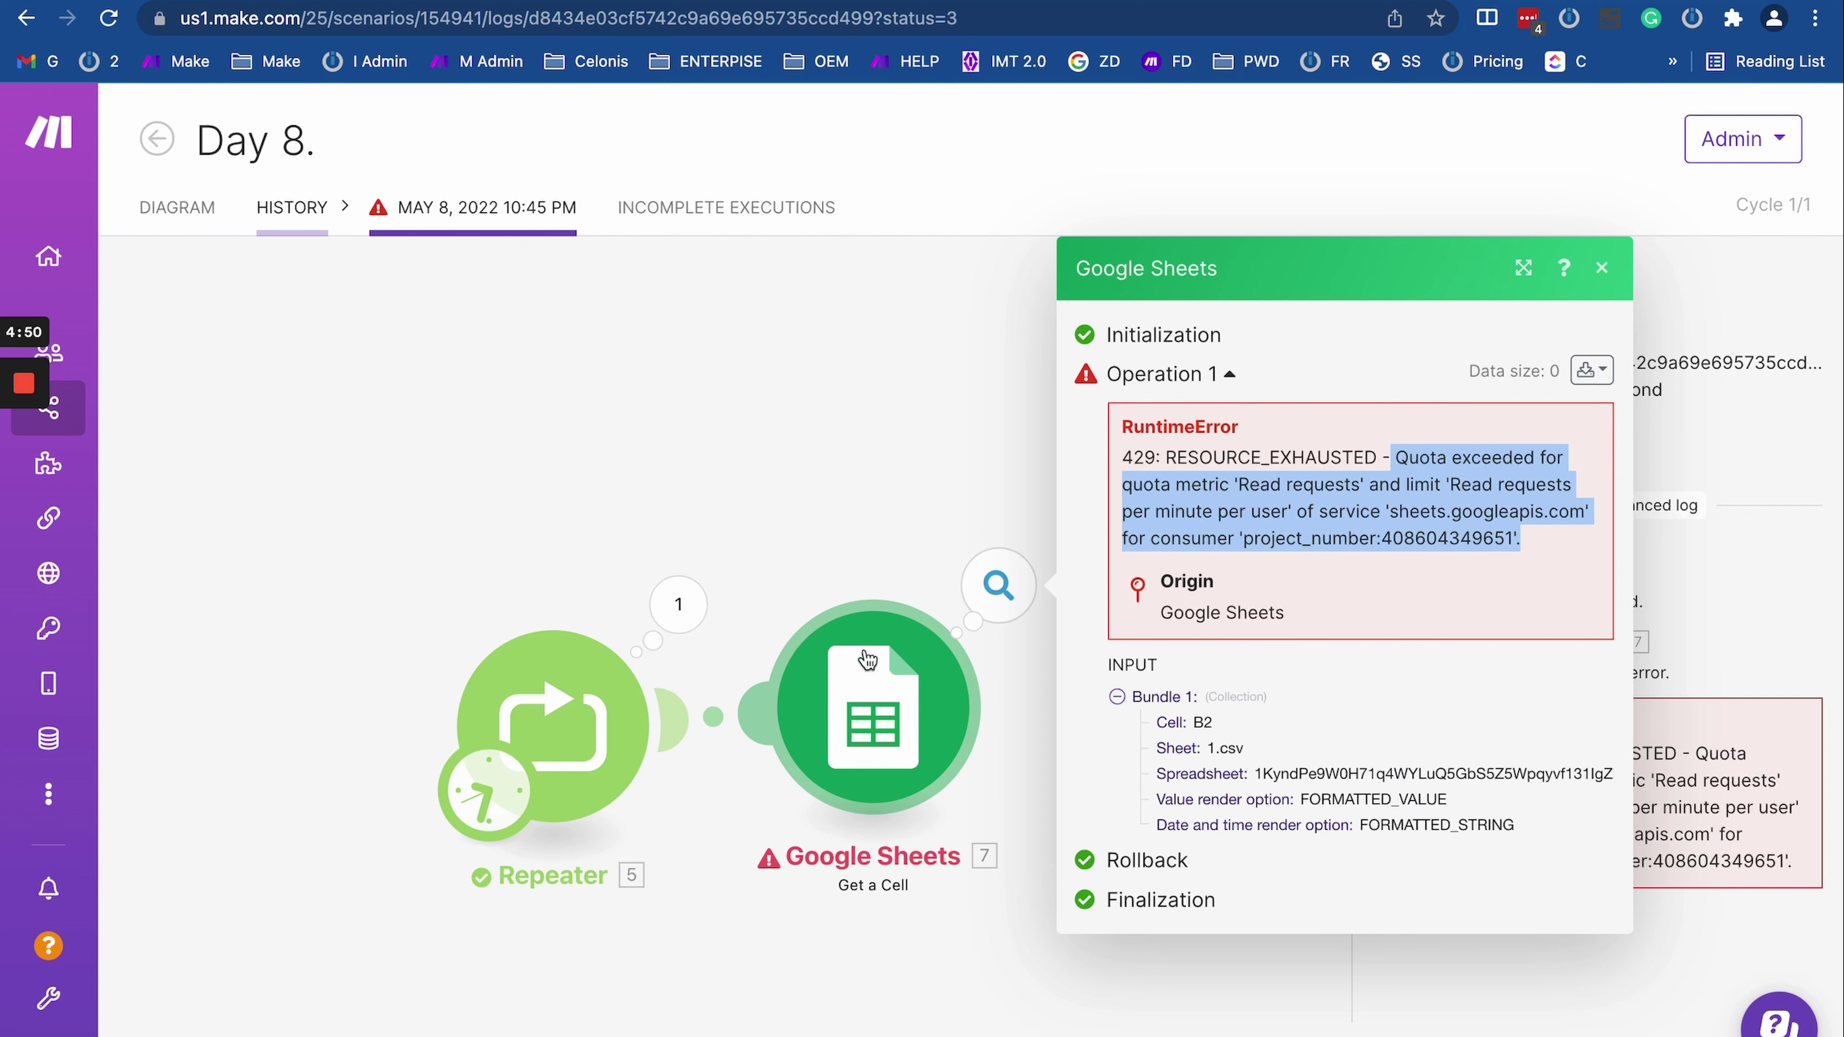
click(1281, 493)
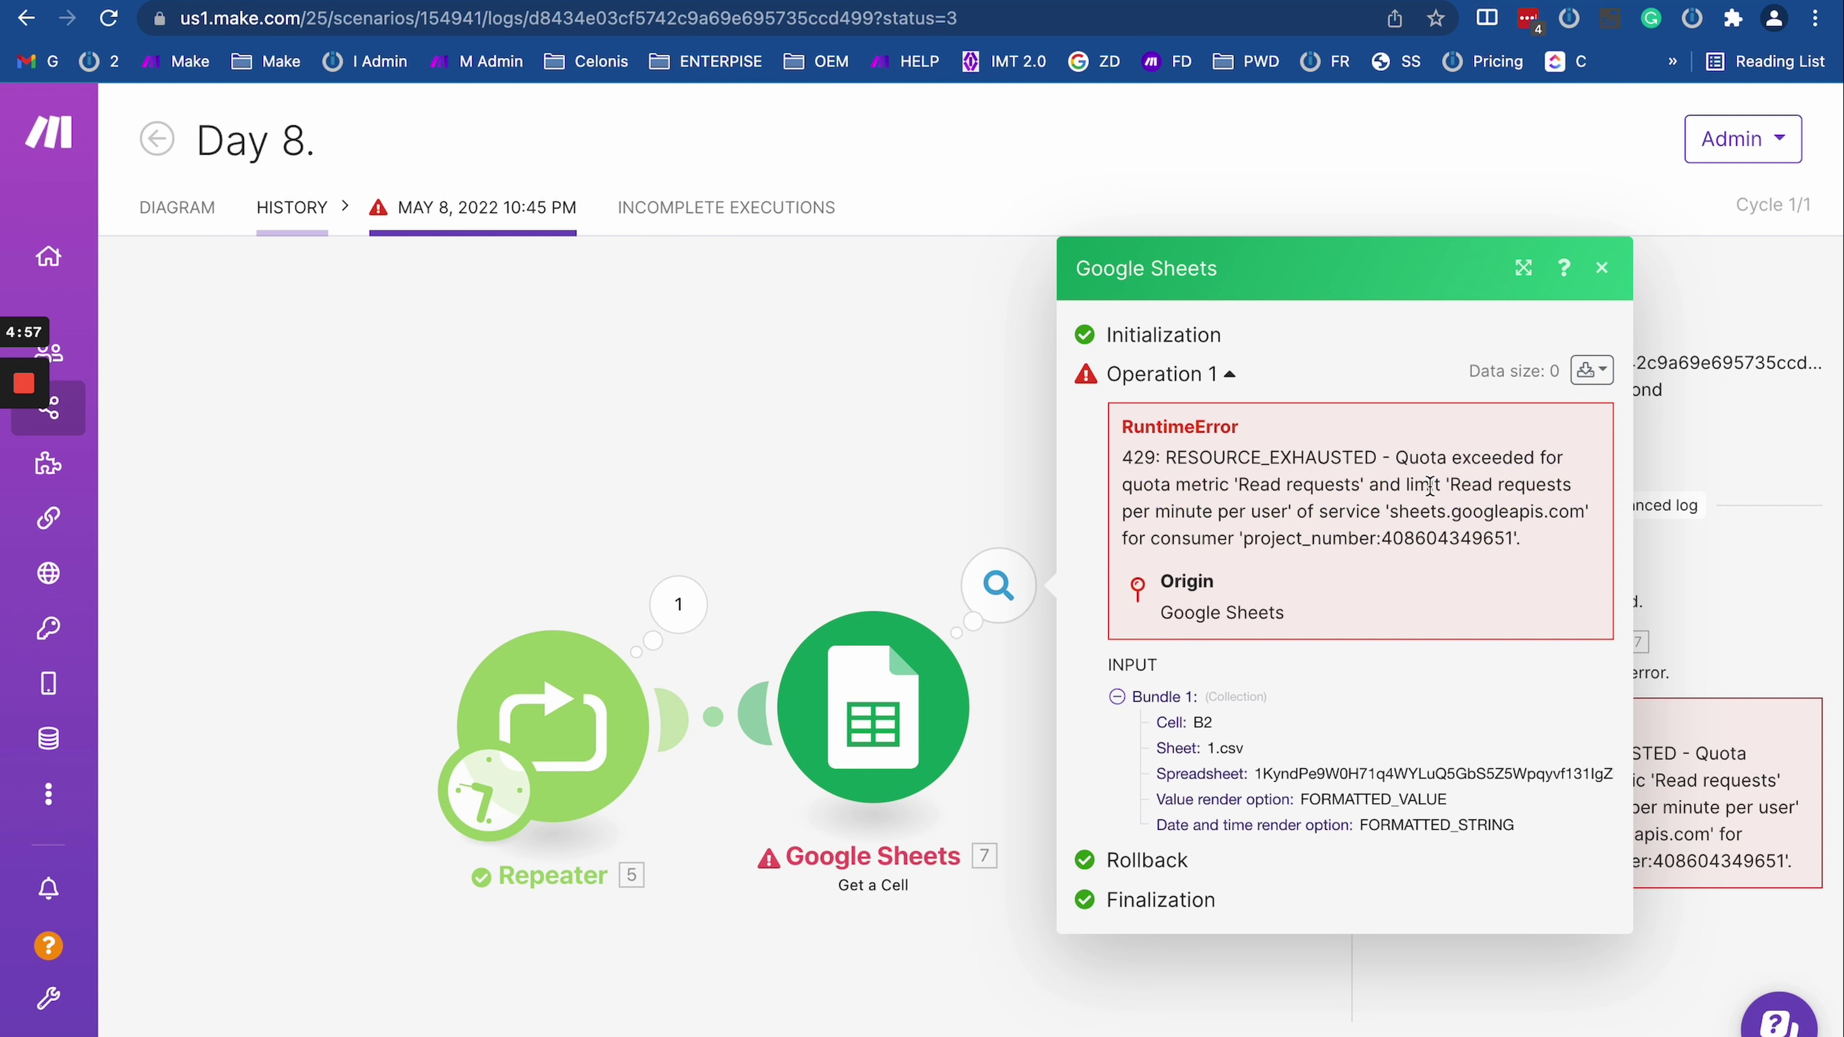
drag(1395, 452, 1560, 548)
click(1560, 548)
drag(1391, 457, 1579, 580)
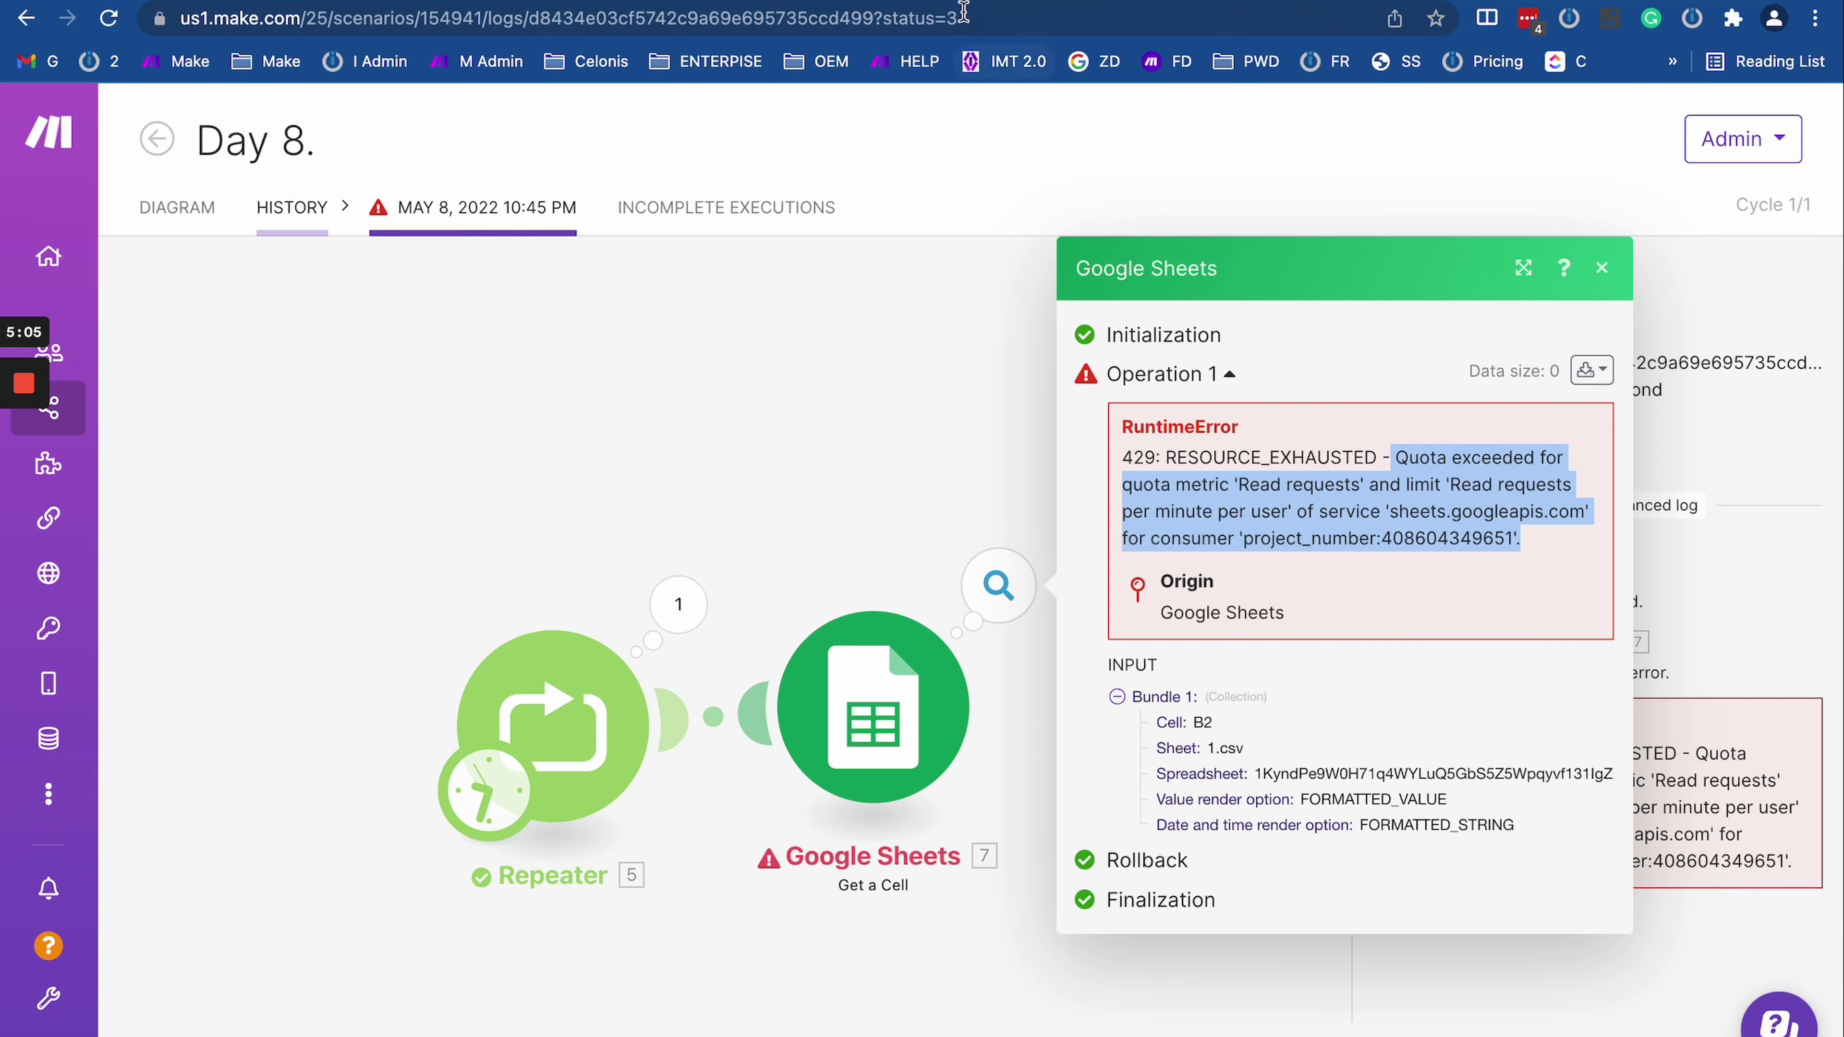
key(super+t)
Step: Search for 'google sheet api quota' and open the 'Usage limits | Sheets API' page
click(912, 26)
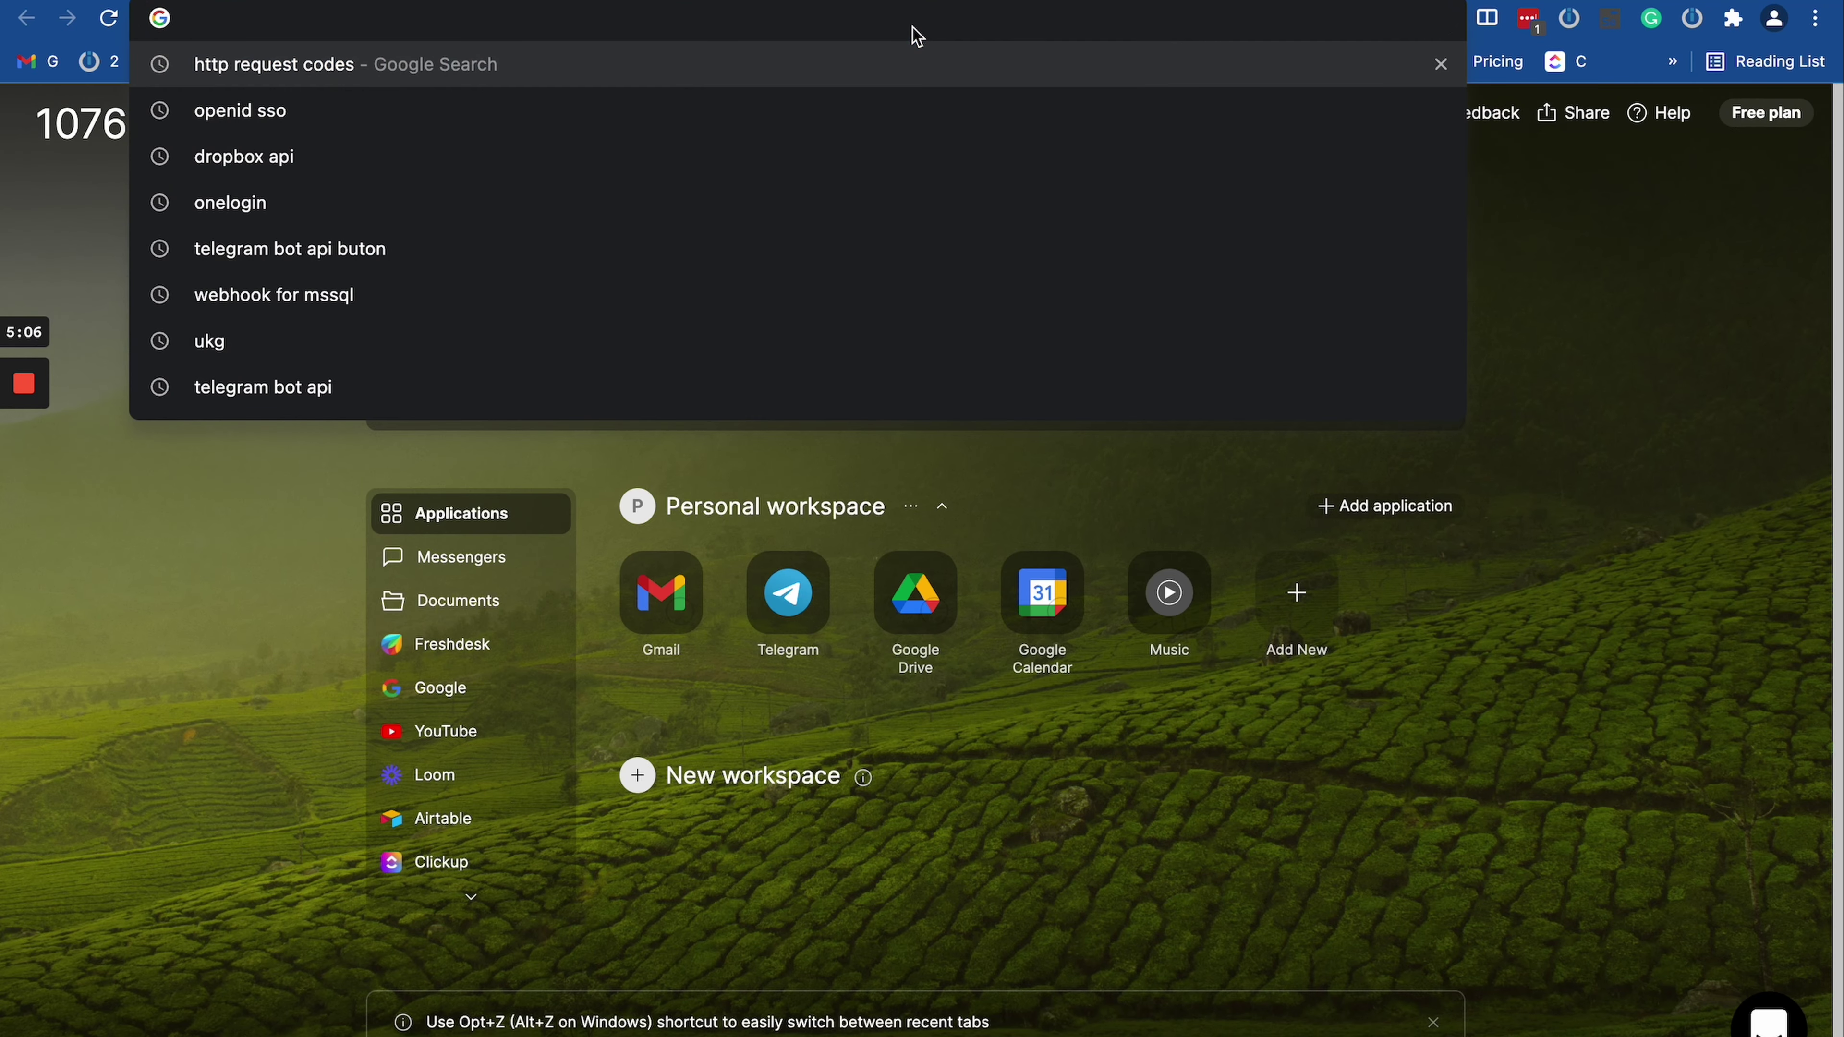
text(goog)
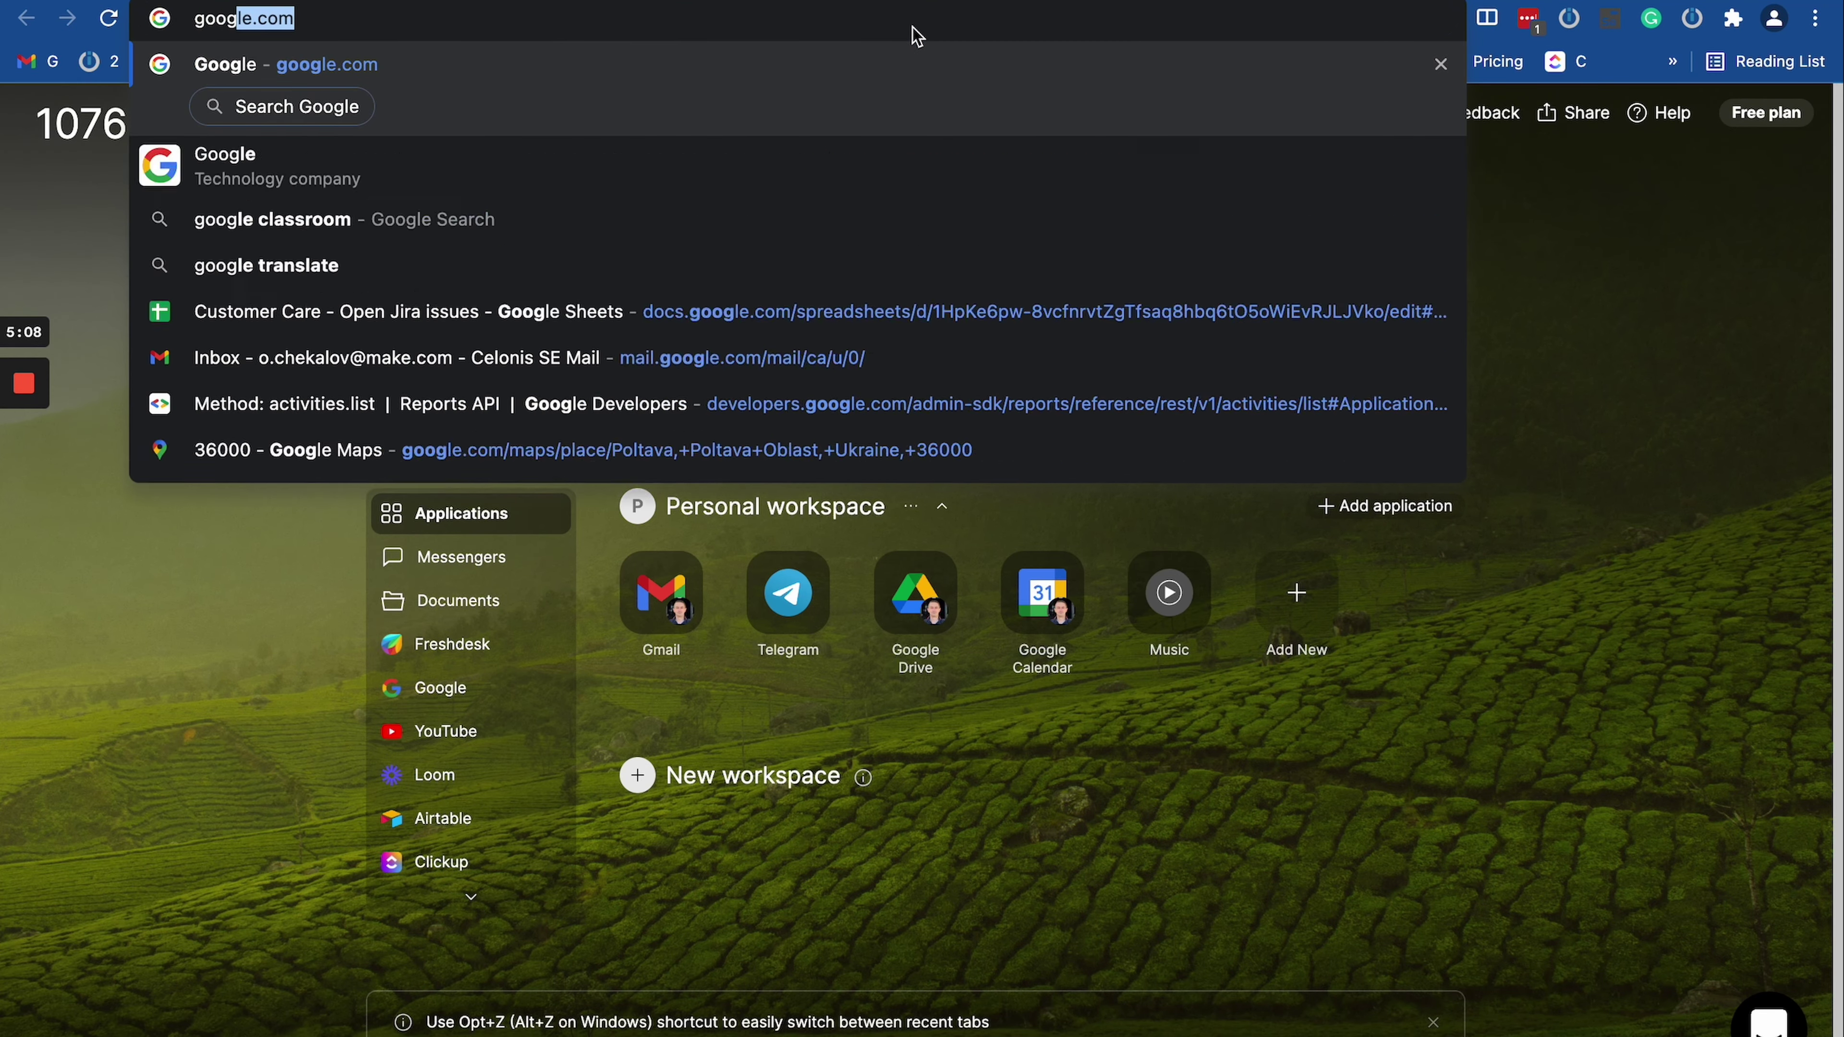
text(le shee)
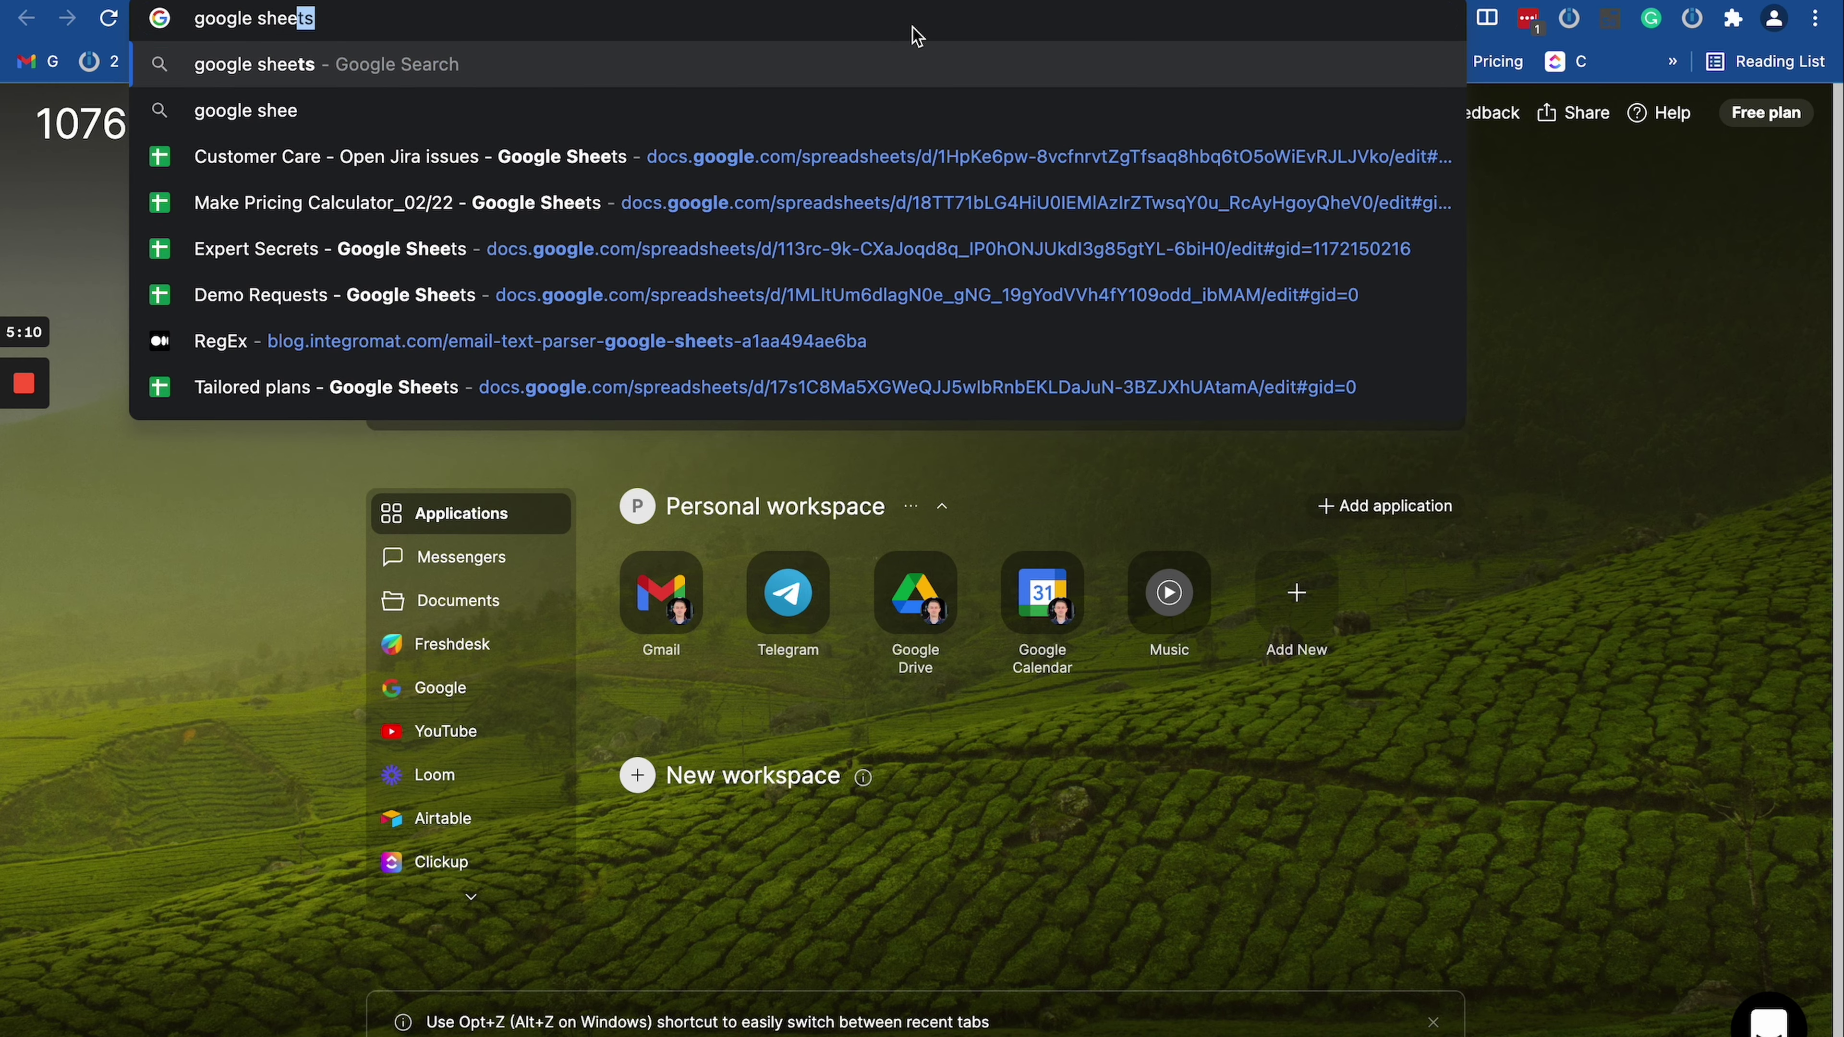
text(t api)
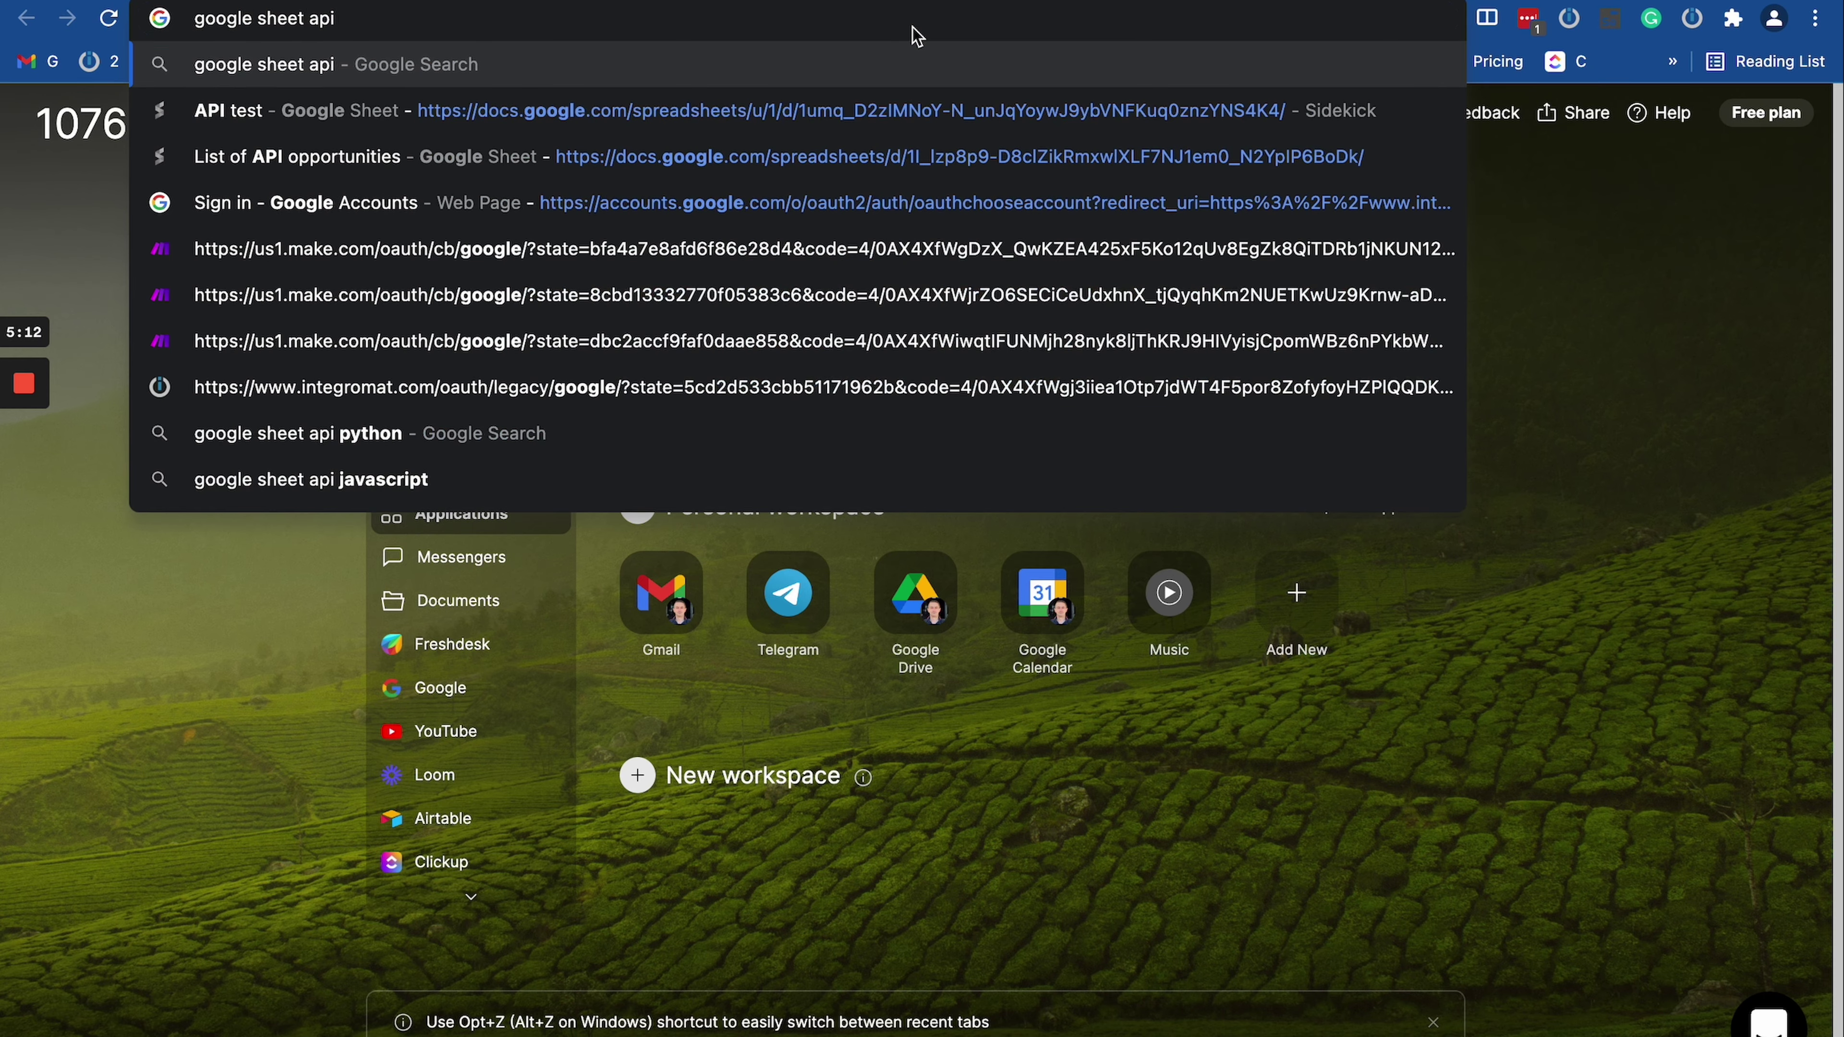
text( quota)
key(Return)
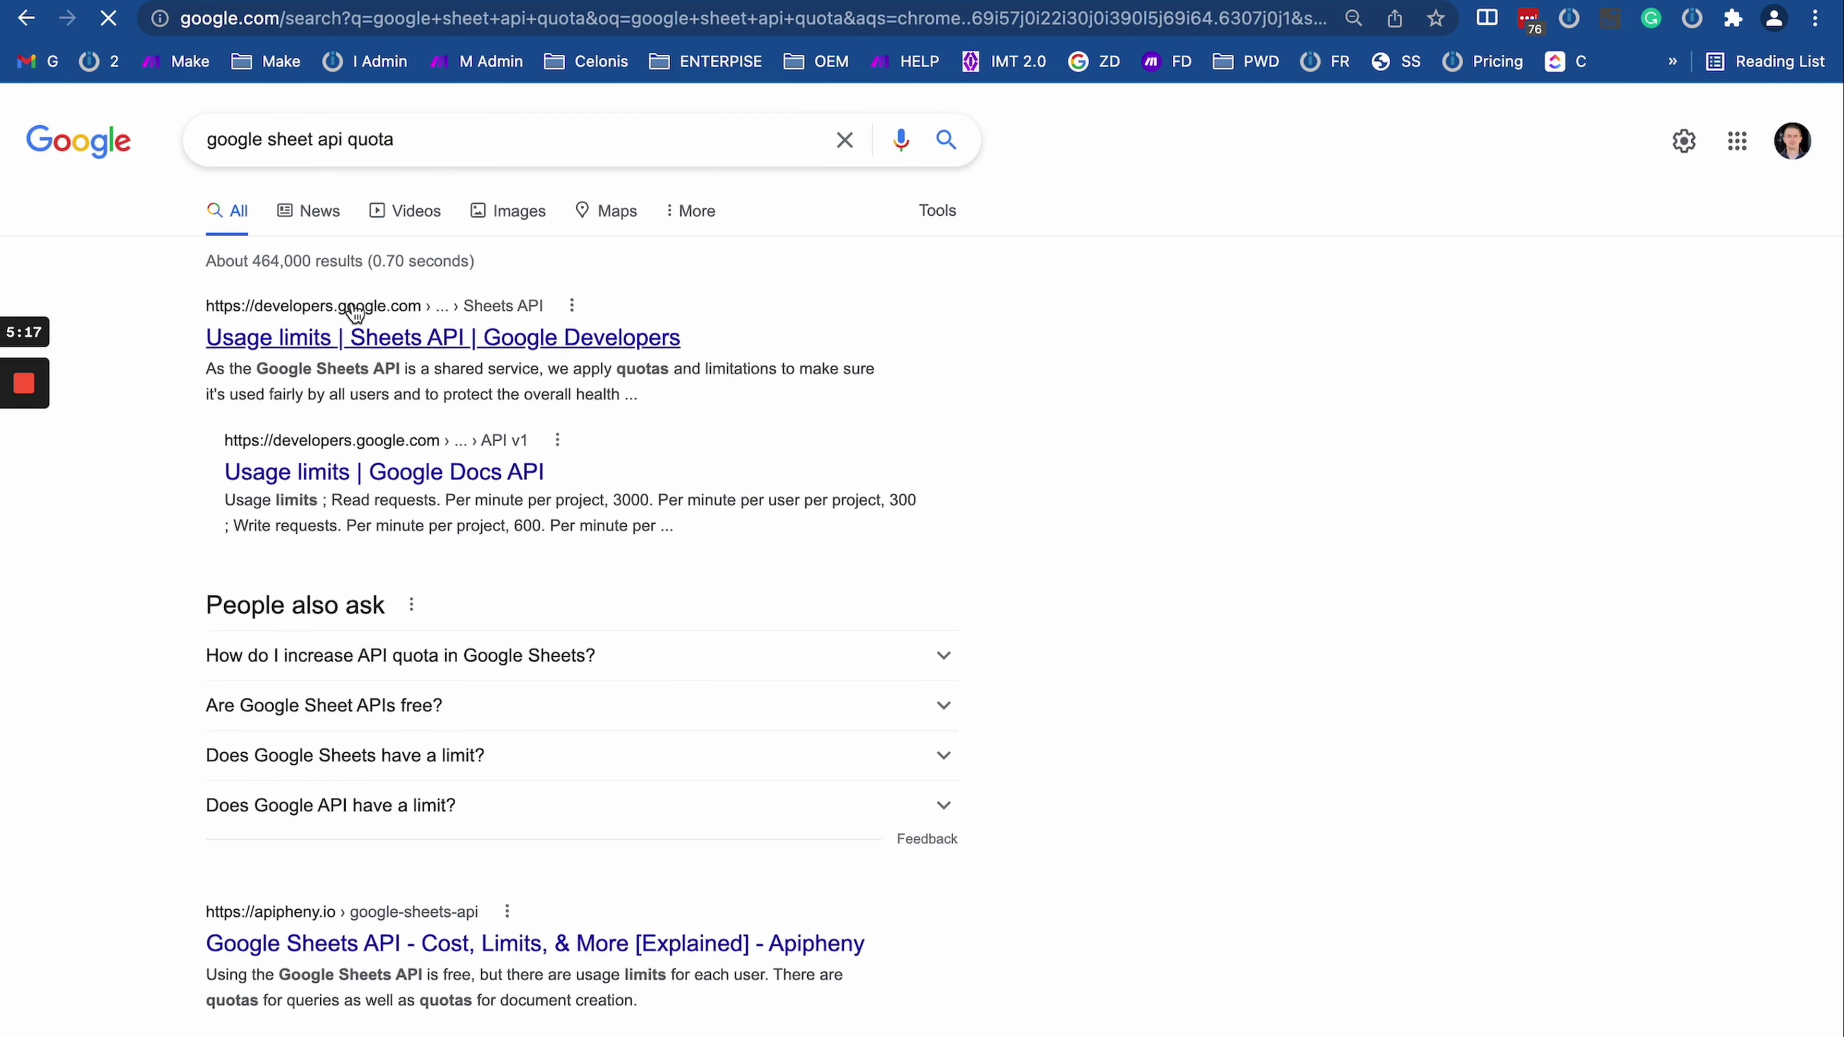
click(275, 312)
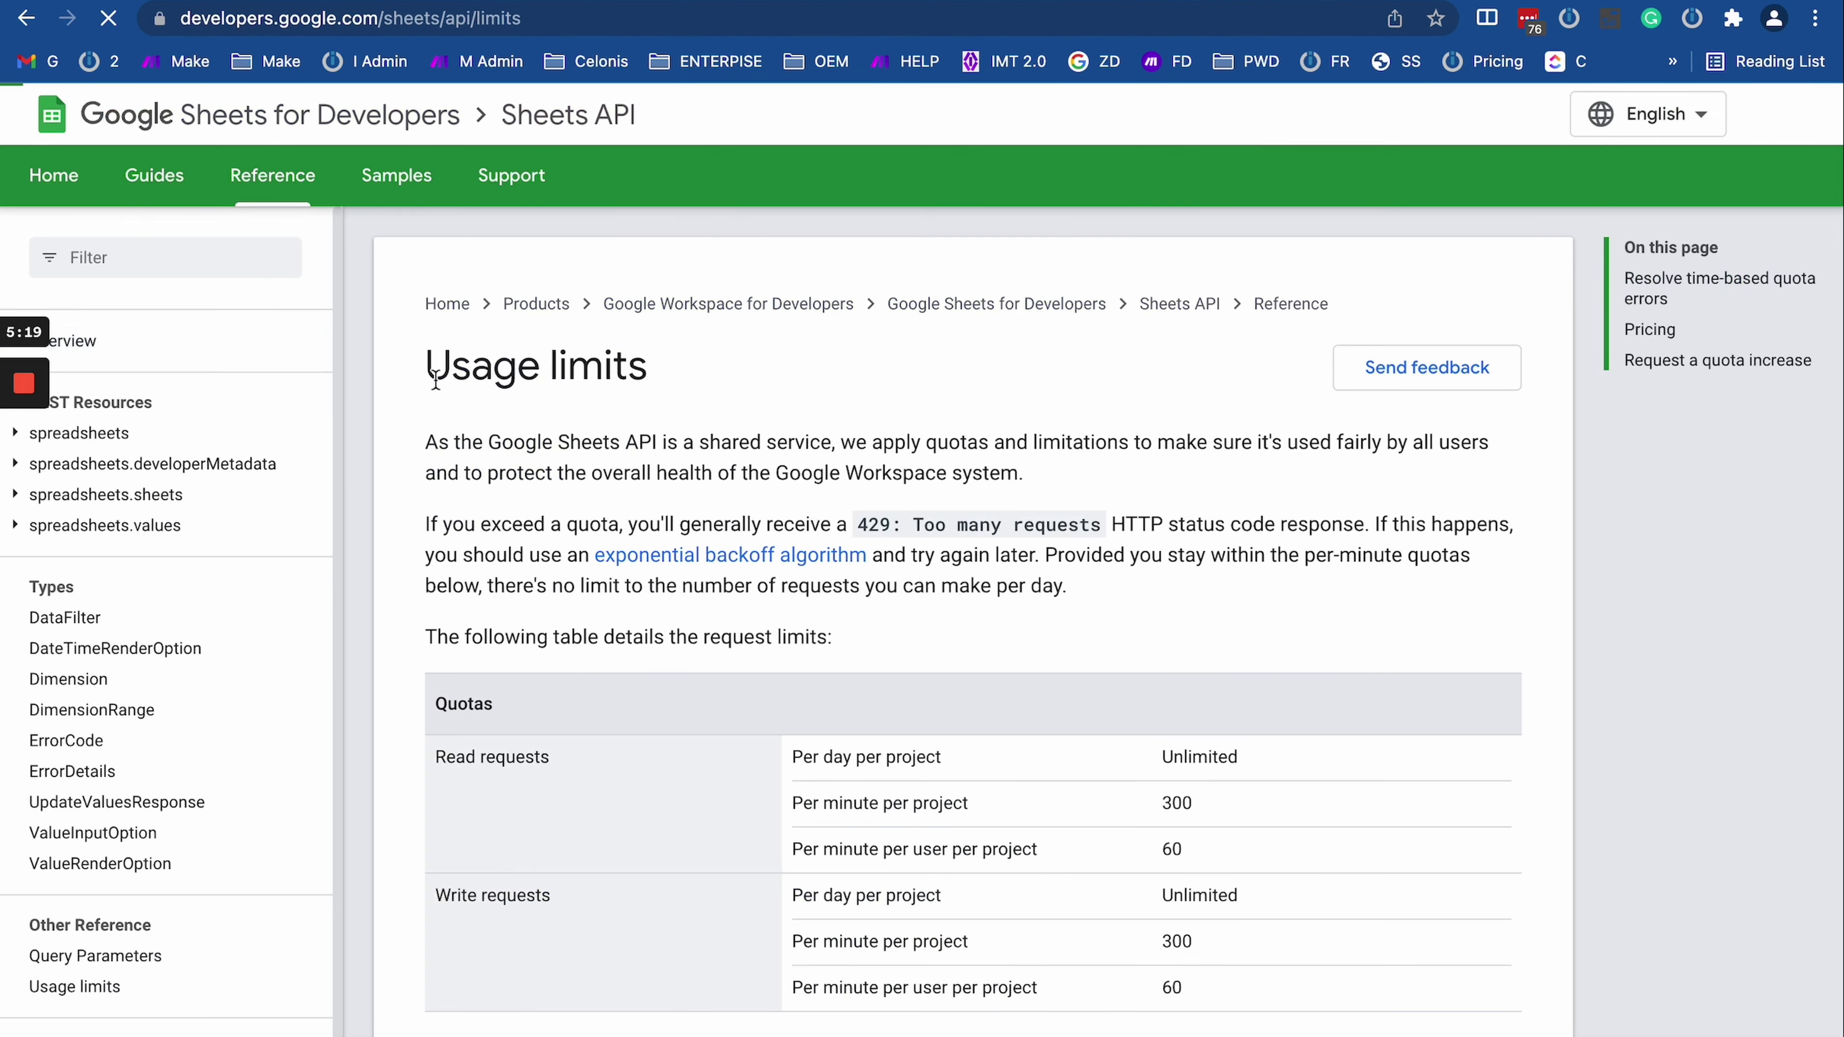
Step: Highlight the 300 per-minute read request limit in the quotas table
scroll(940, 623, down, 1)
scroll(940, 623, down, 1)
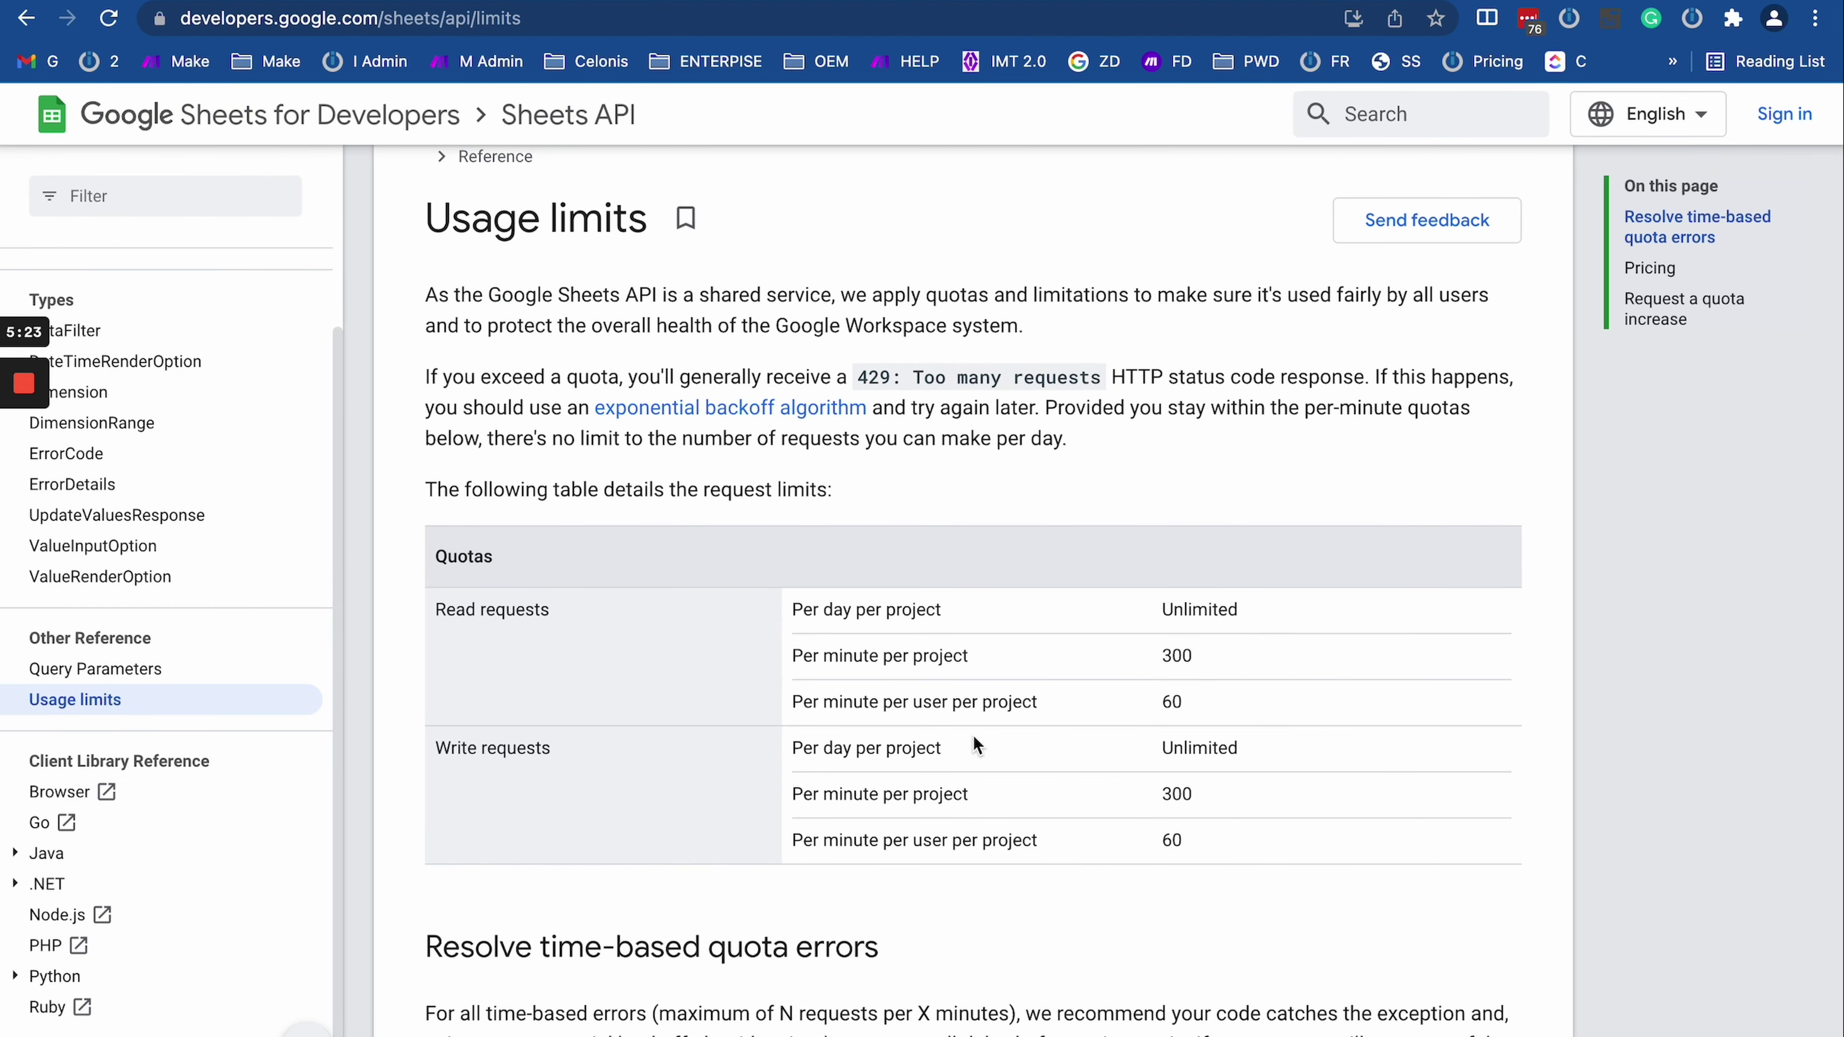
scroll(972, 734, down, 4)
scroll(980, 709, up, 4)
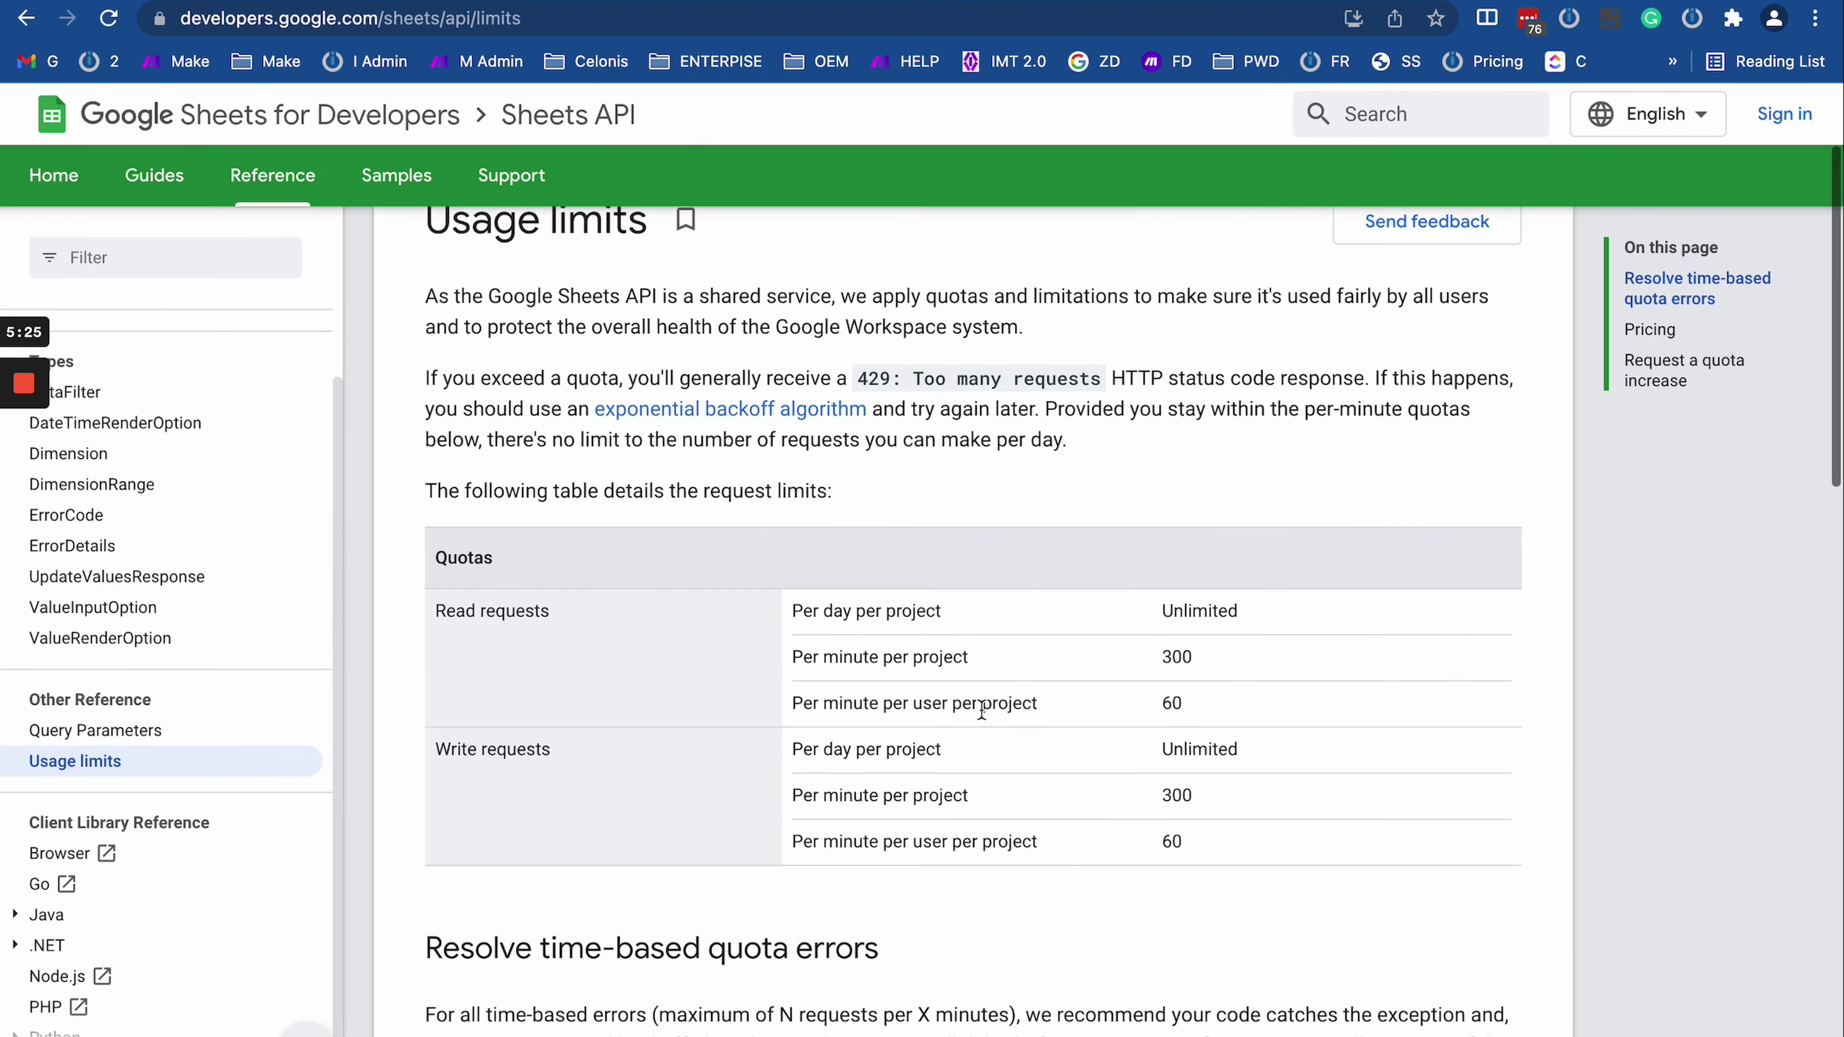
double_click(1176, 657)
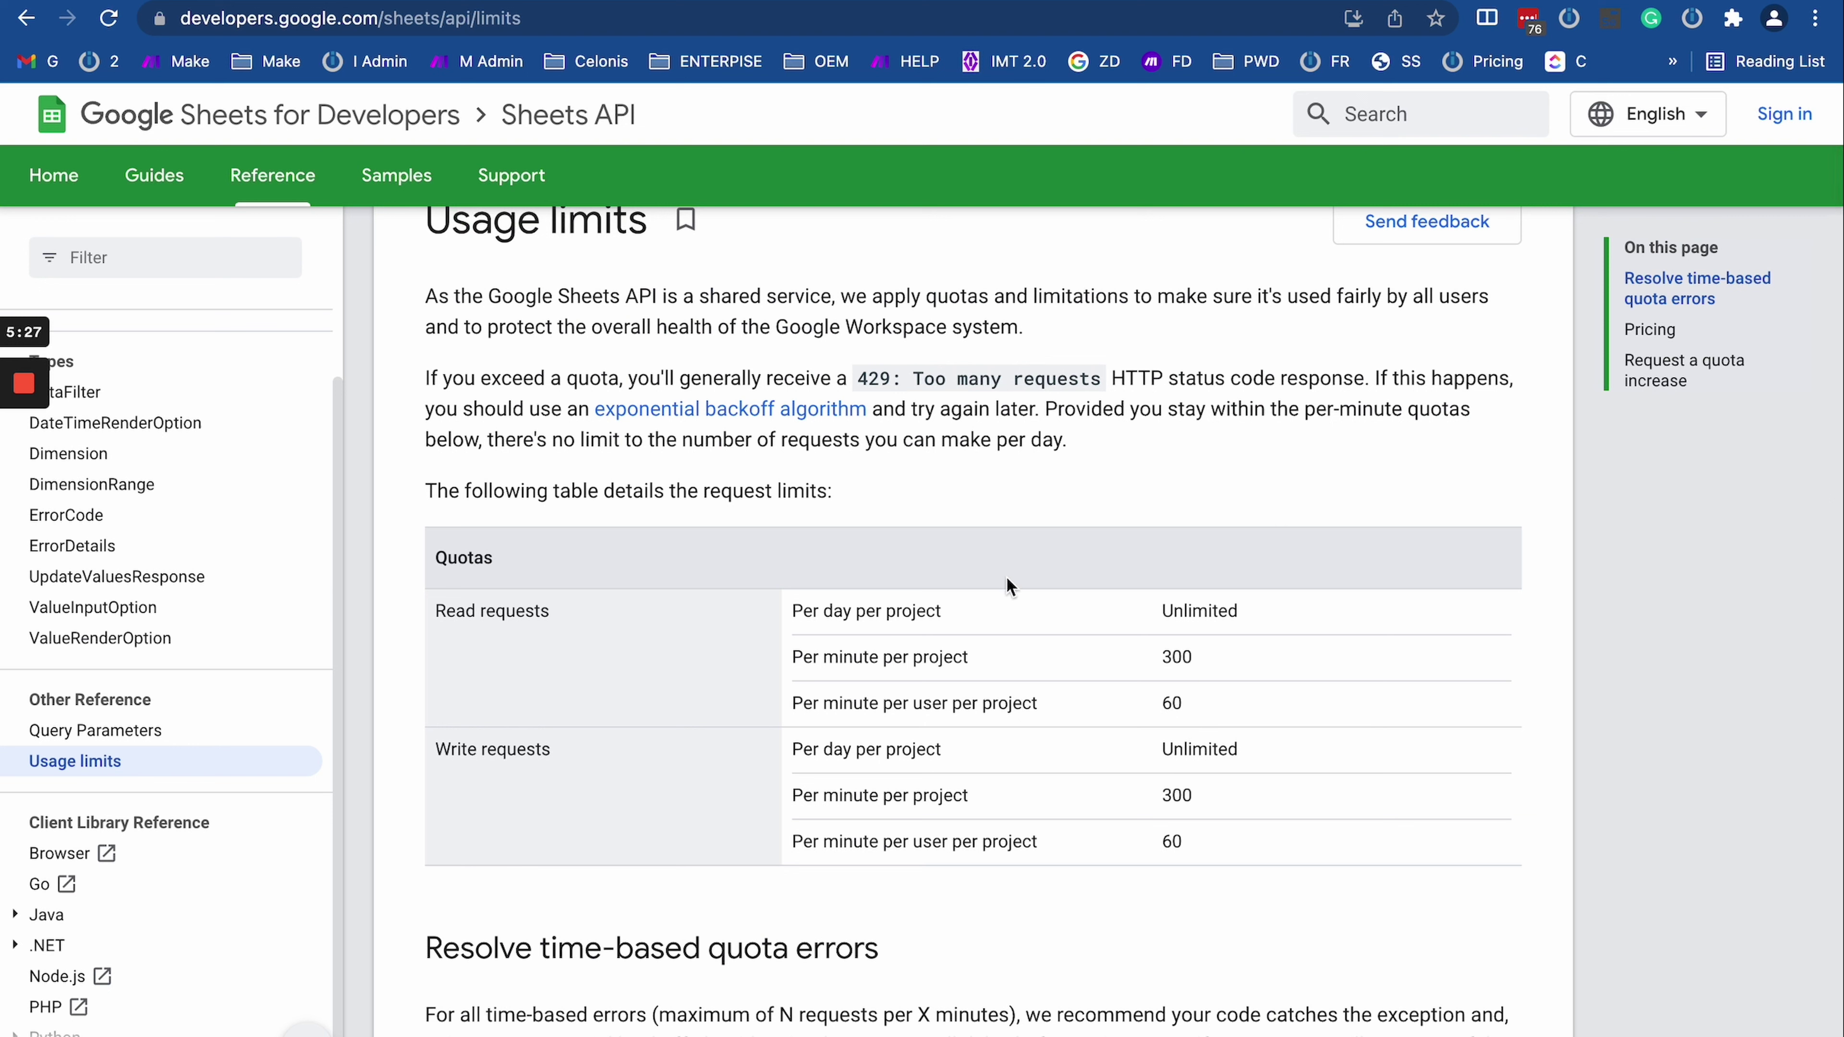
drag(1160, 656, 1286, 659)
click(1174, 657)
drag(763, 663, 1247, 659)
click(1292, 651)
double_click(1174, 657)
scroll(1180, 666, down, 1)
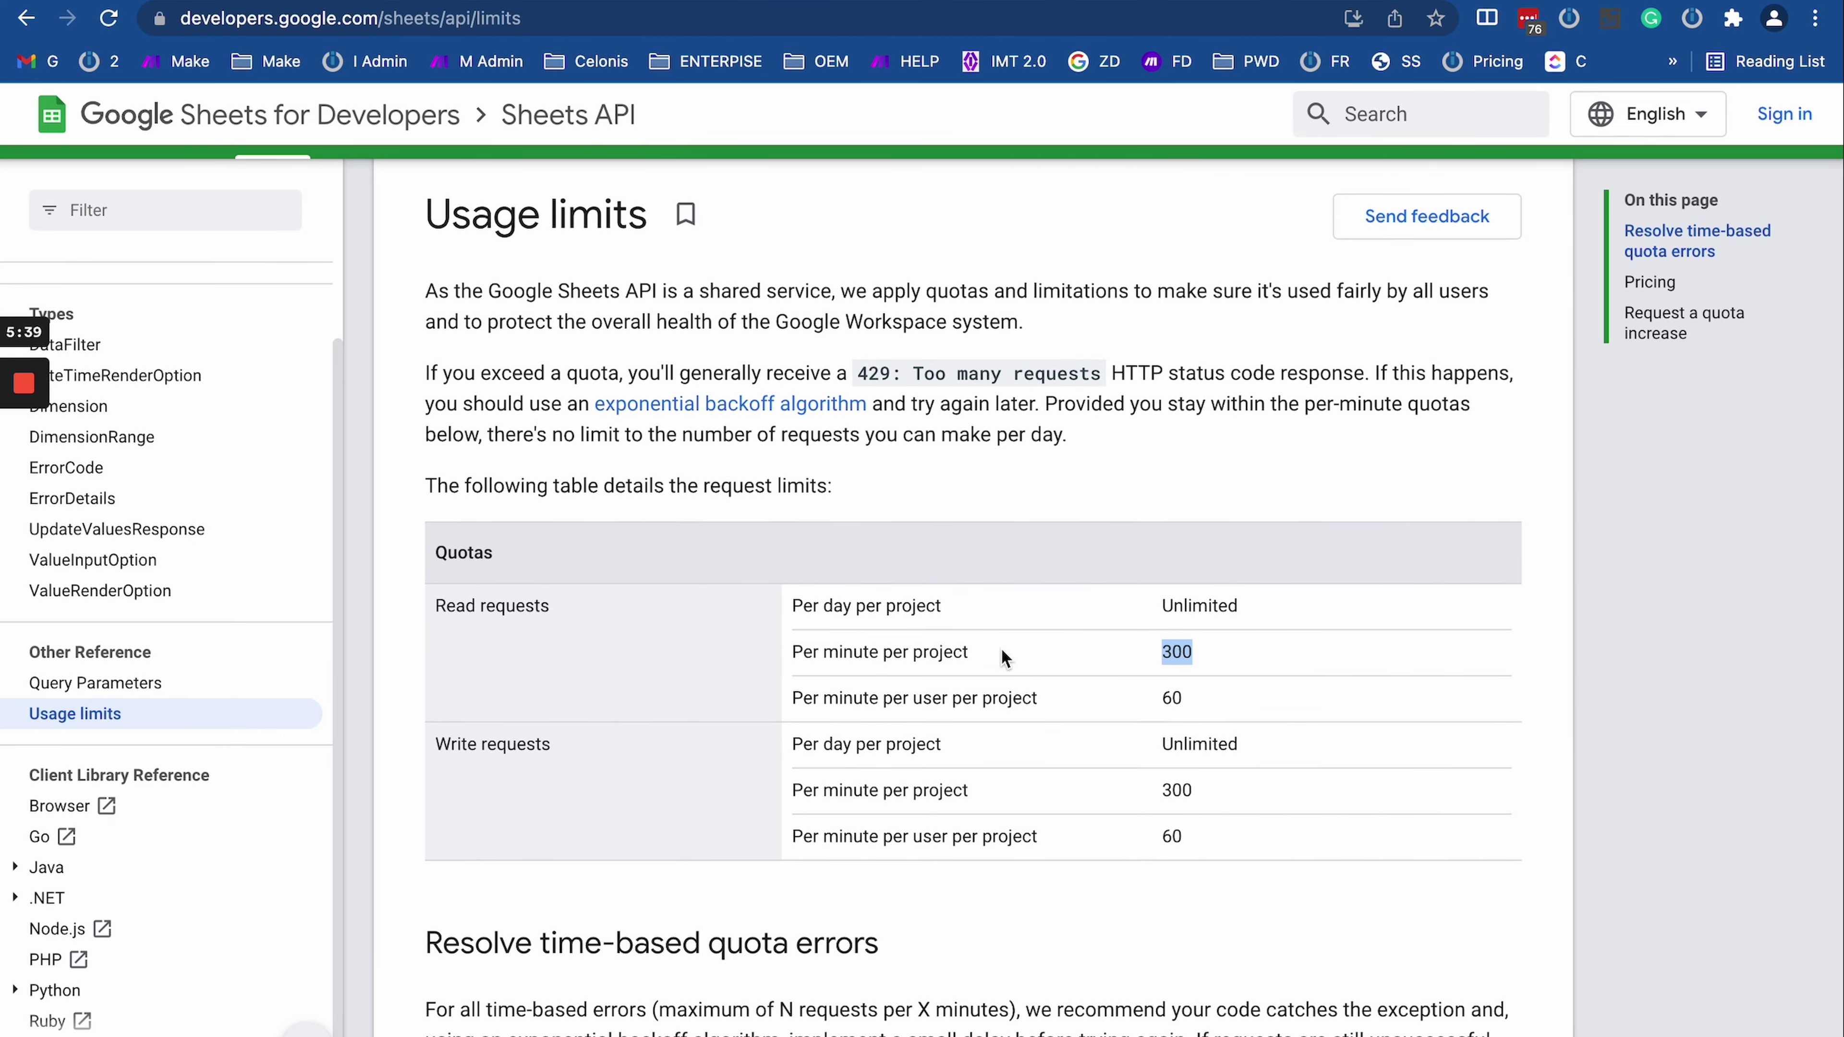
scroll(844, 693, down, 10)
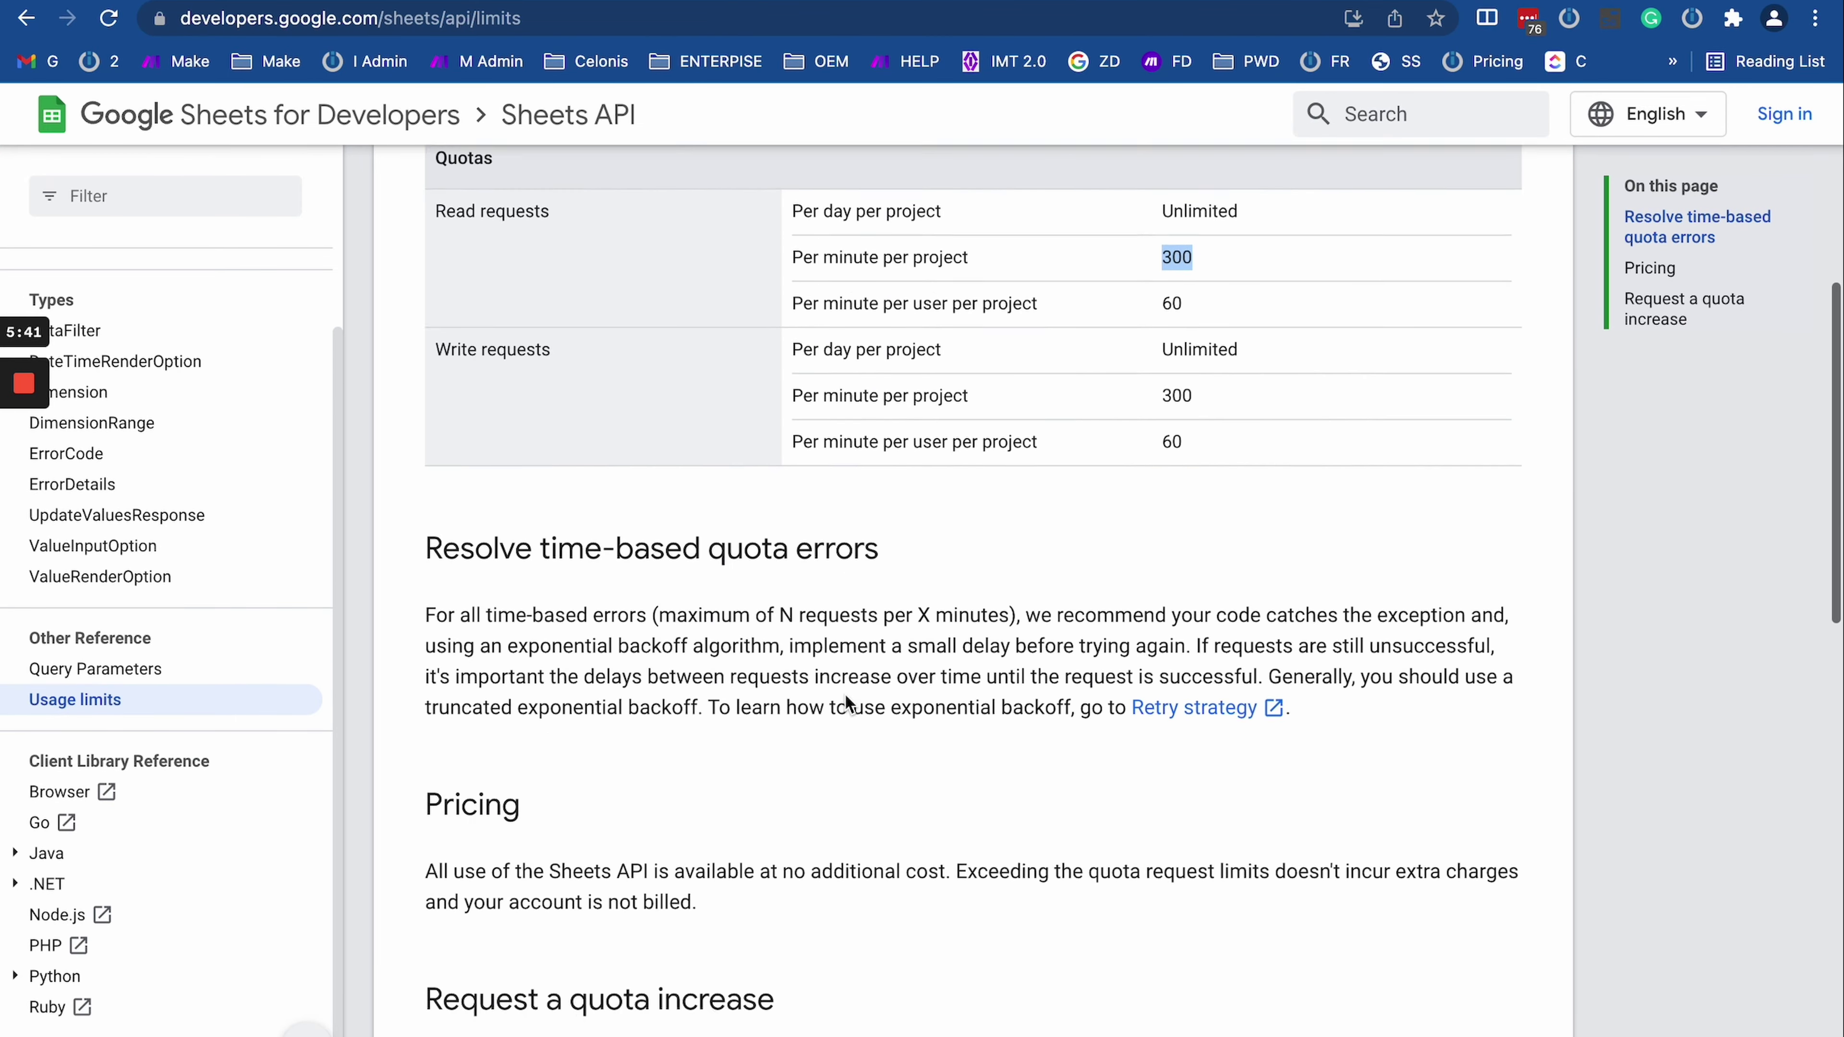
scroll(844, 693, up, 10)
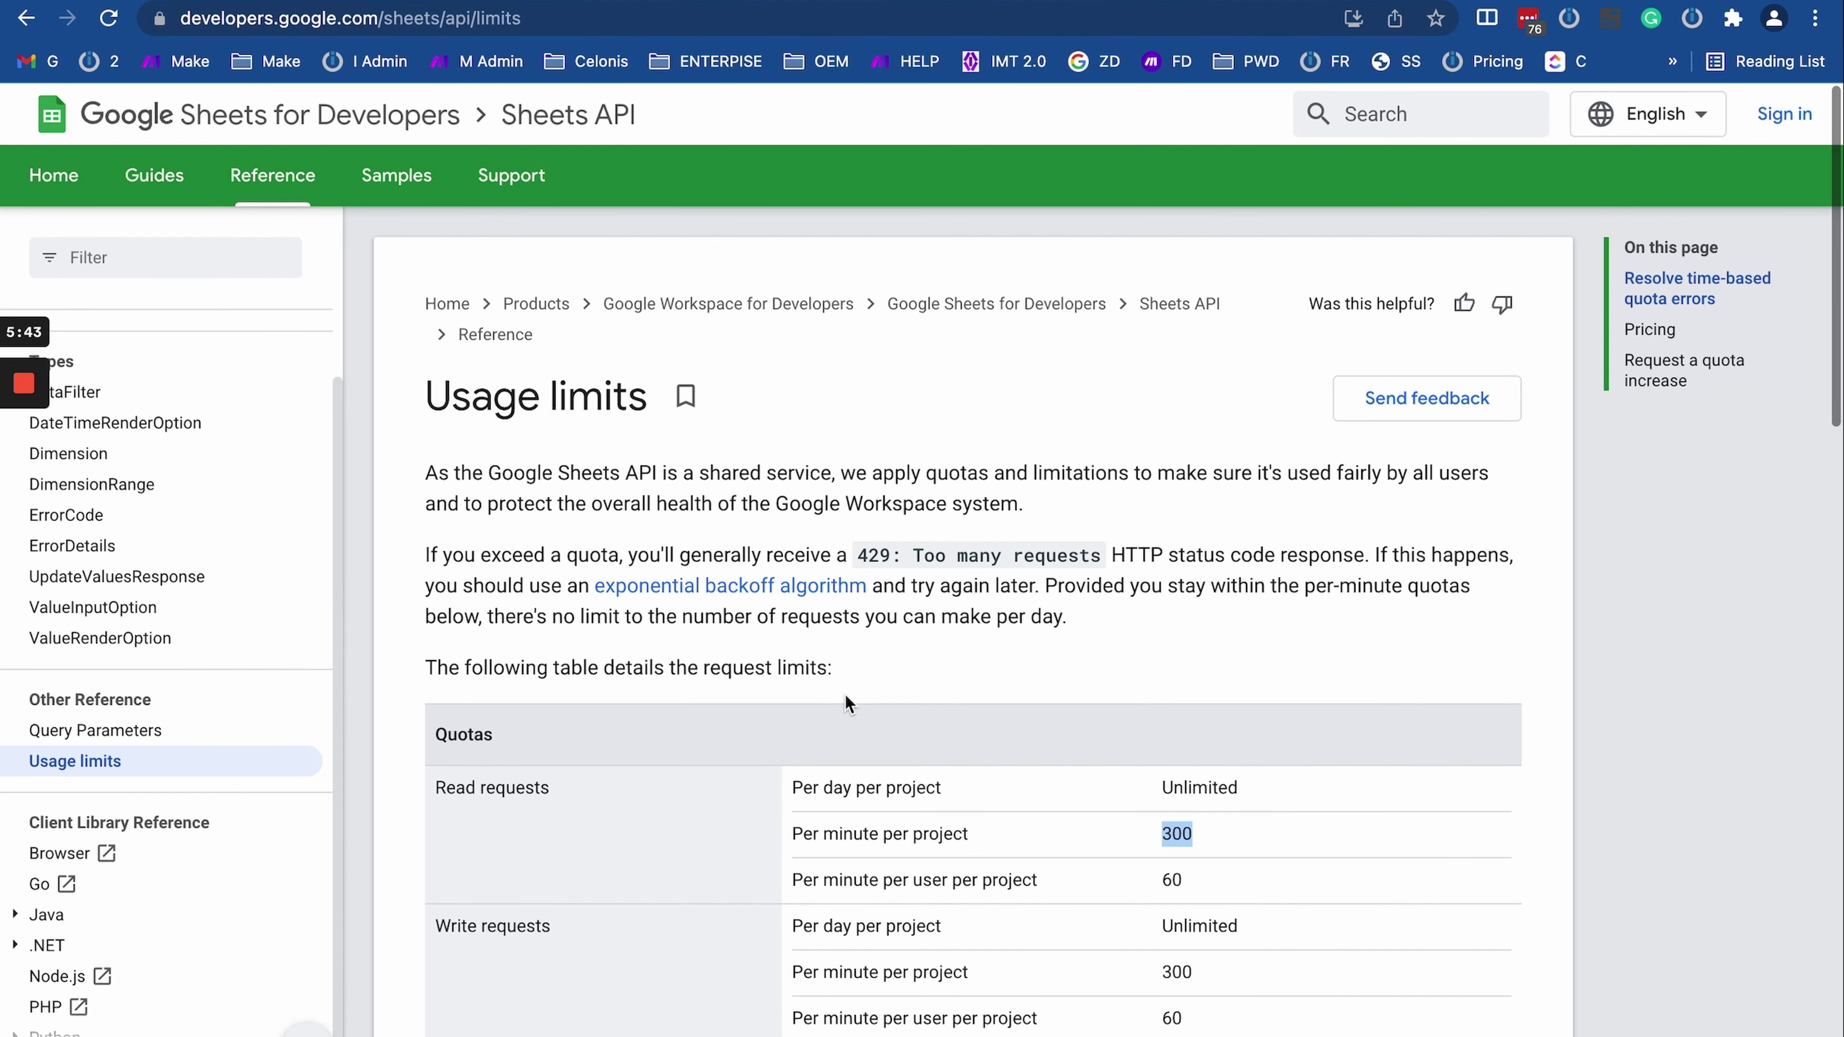
click(911, 670)
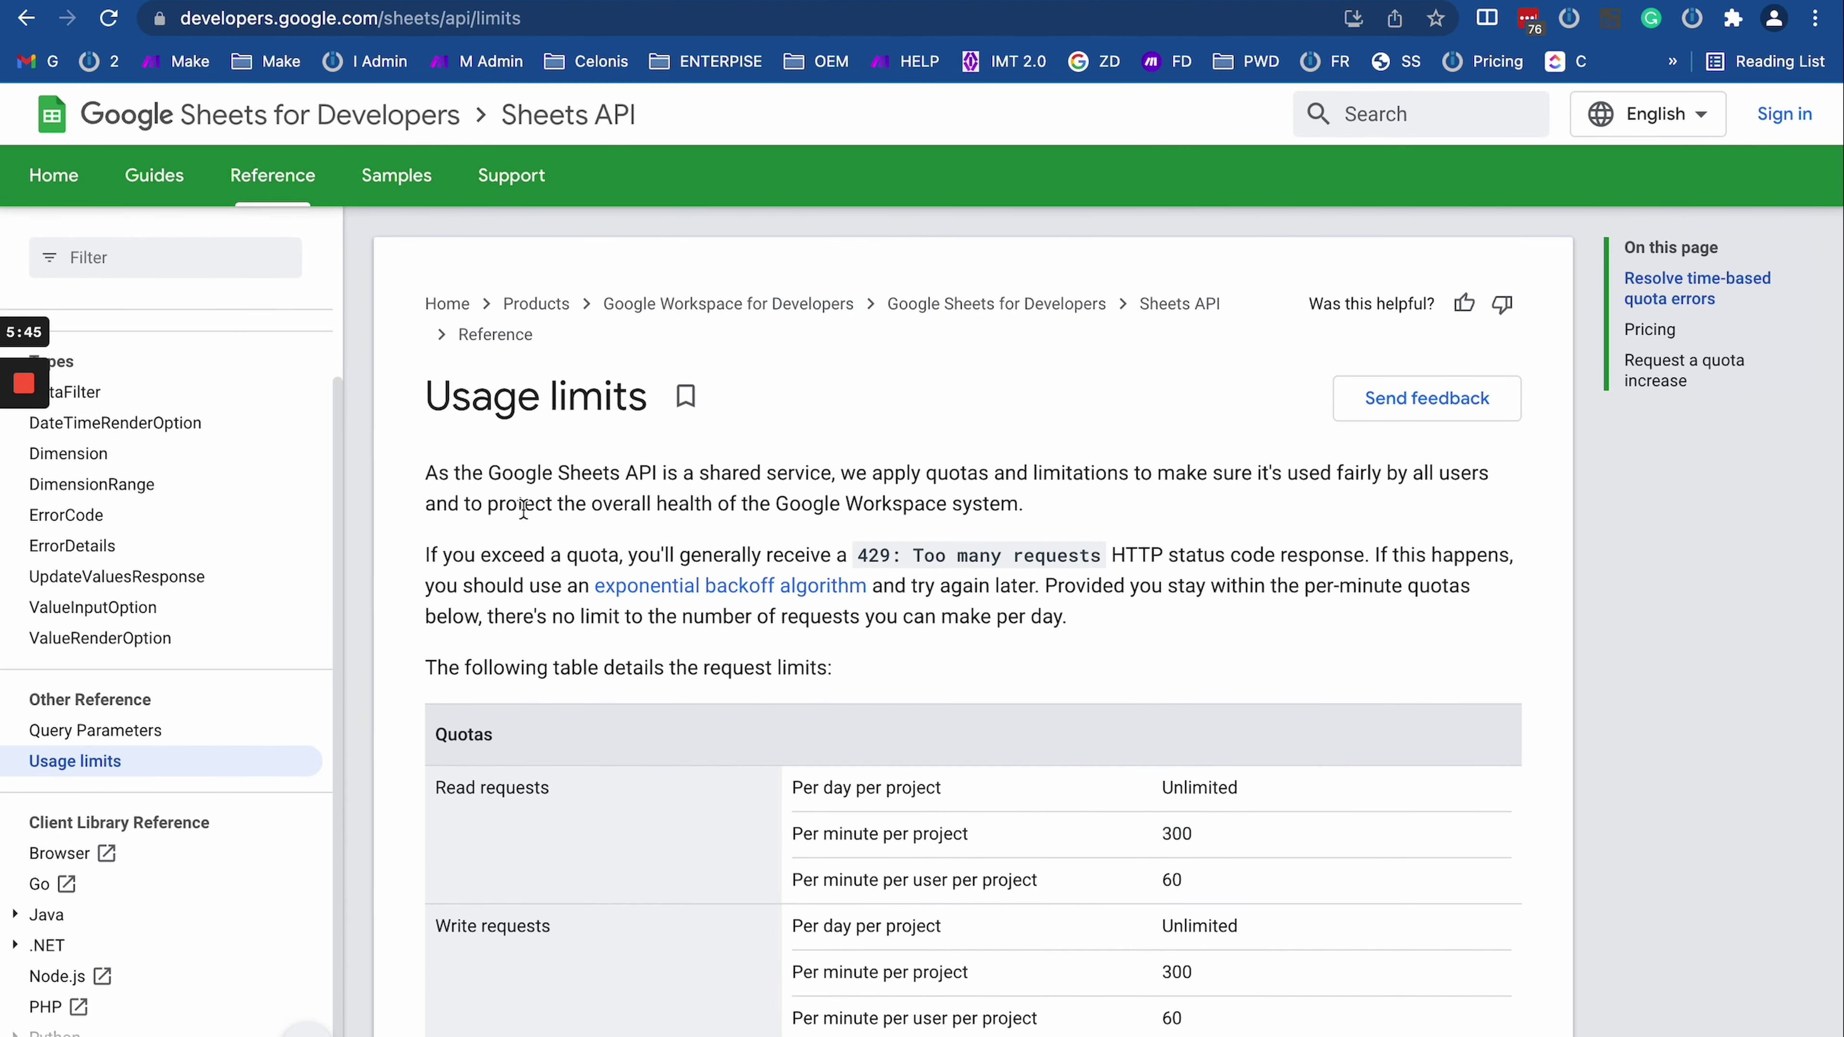
Step: Select the introductory quota paragraphs and the request-limits table
drag(444, 465, 913, 660)
click(934, 683)
scroll(1150, 769, down, 1)
scroll(1150, 768, down, 2)
double_click(1177, 717)
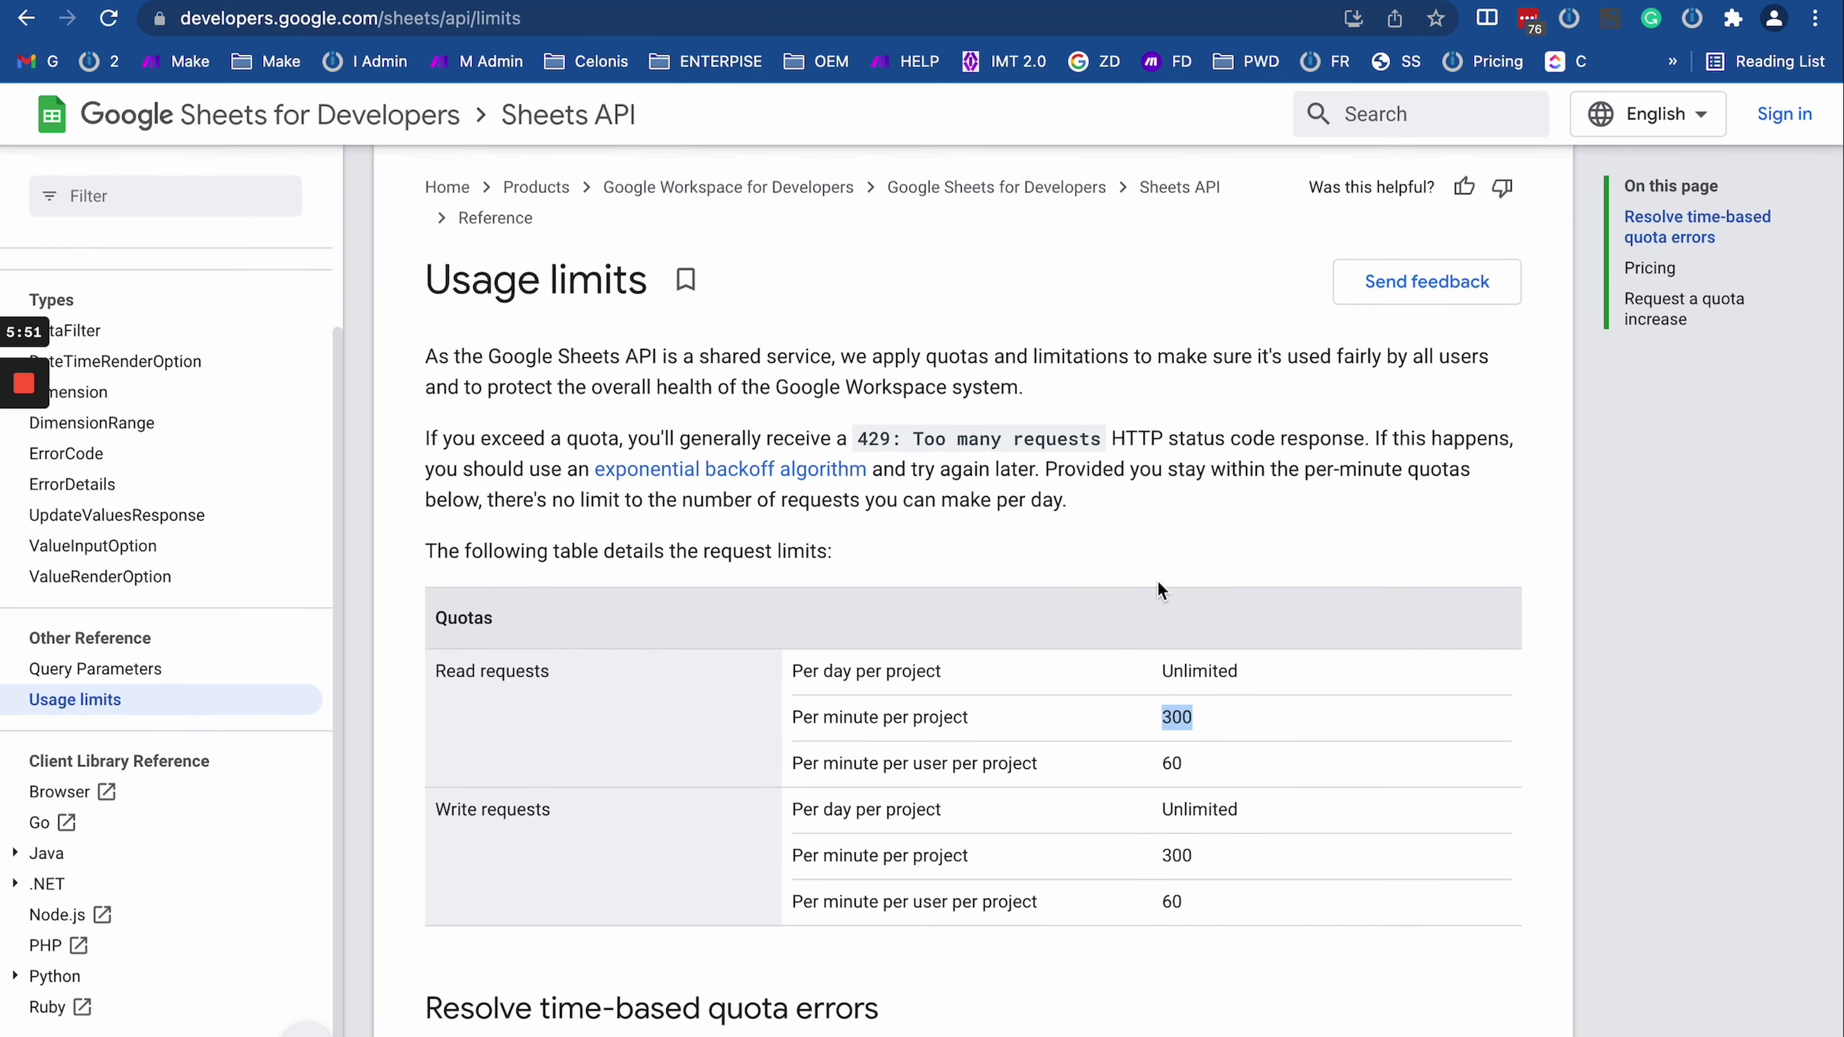
drag(1156, 580, 1177, 545)
click(1149, 348)
double_click(1179, 718)
drag(1040, 573, 1087, 559)
click(1030, 291)
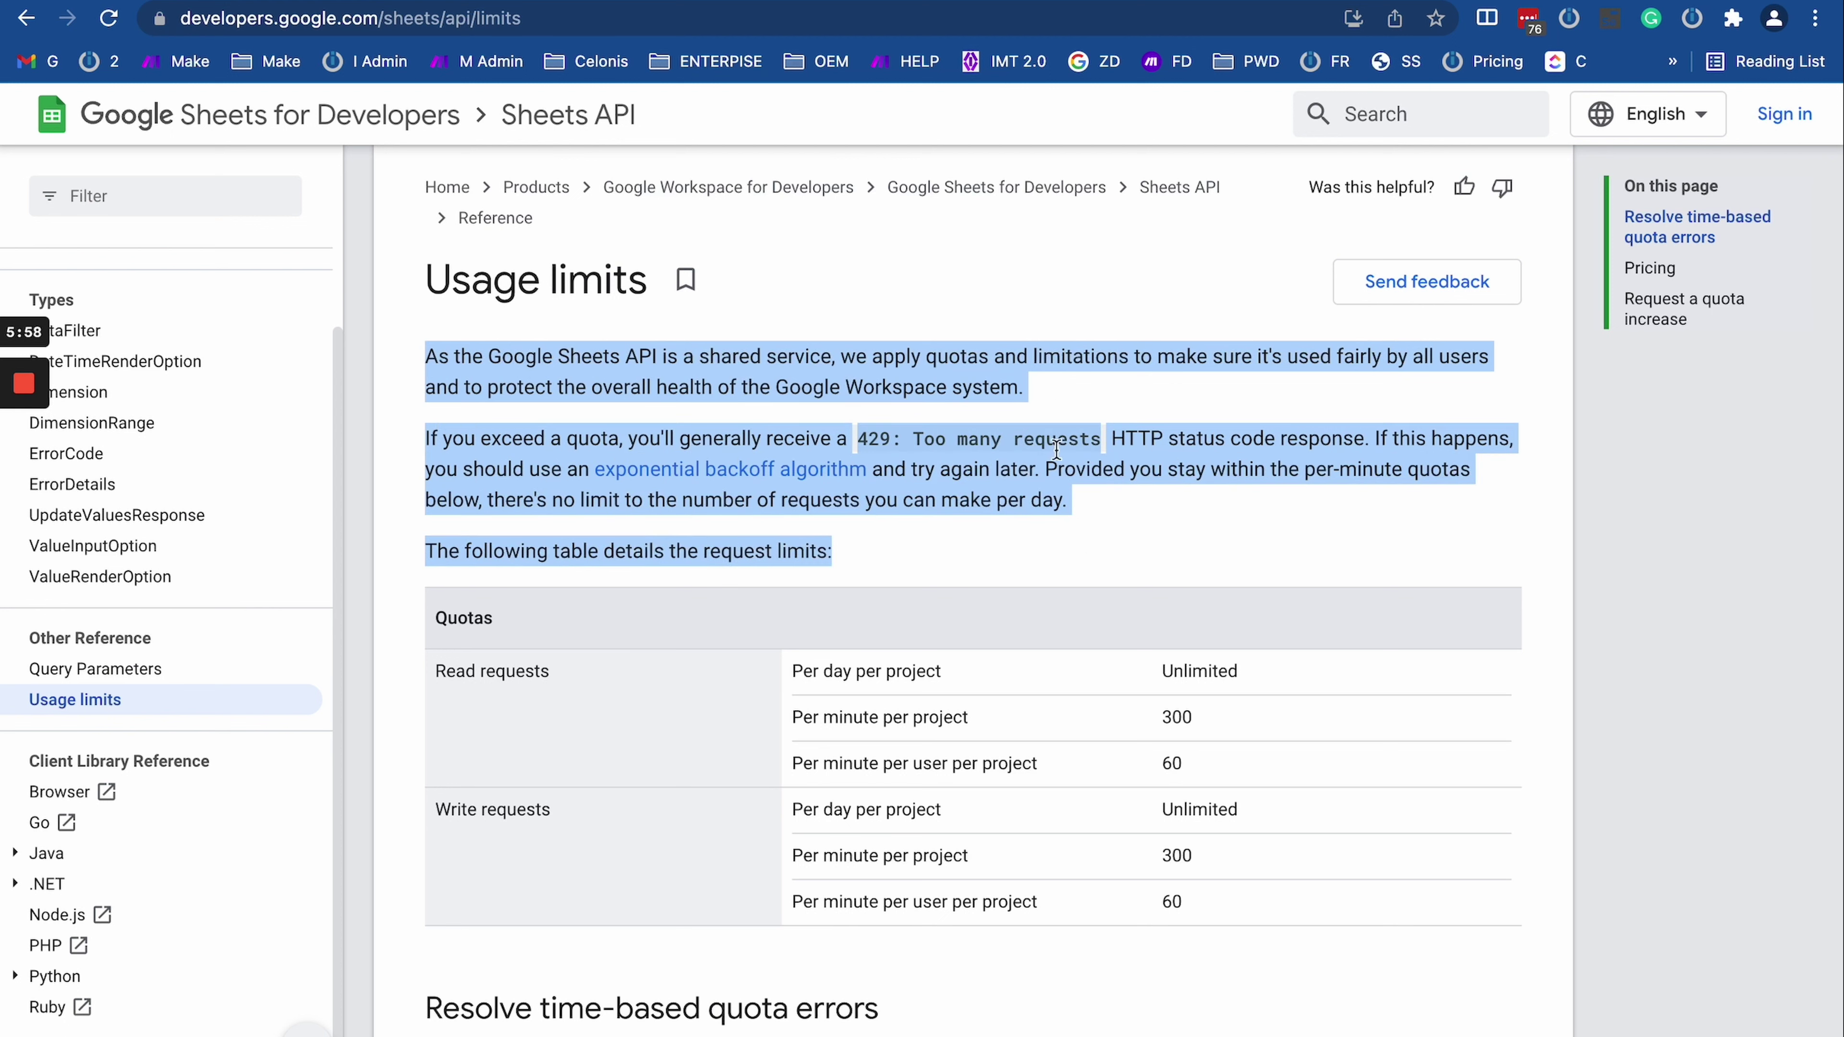
click(1069, 495)
drag(1042, 526, 1025, 570)
click(1017, 320)
click(1024, 569)
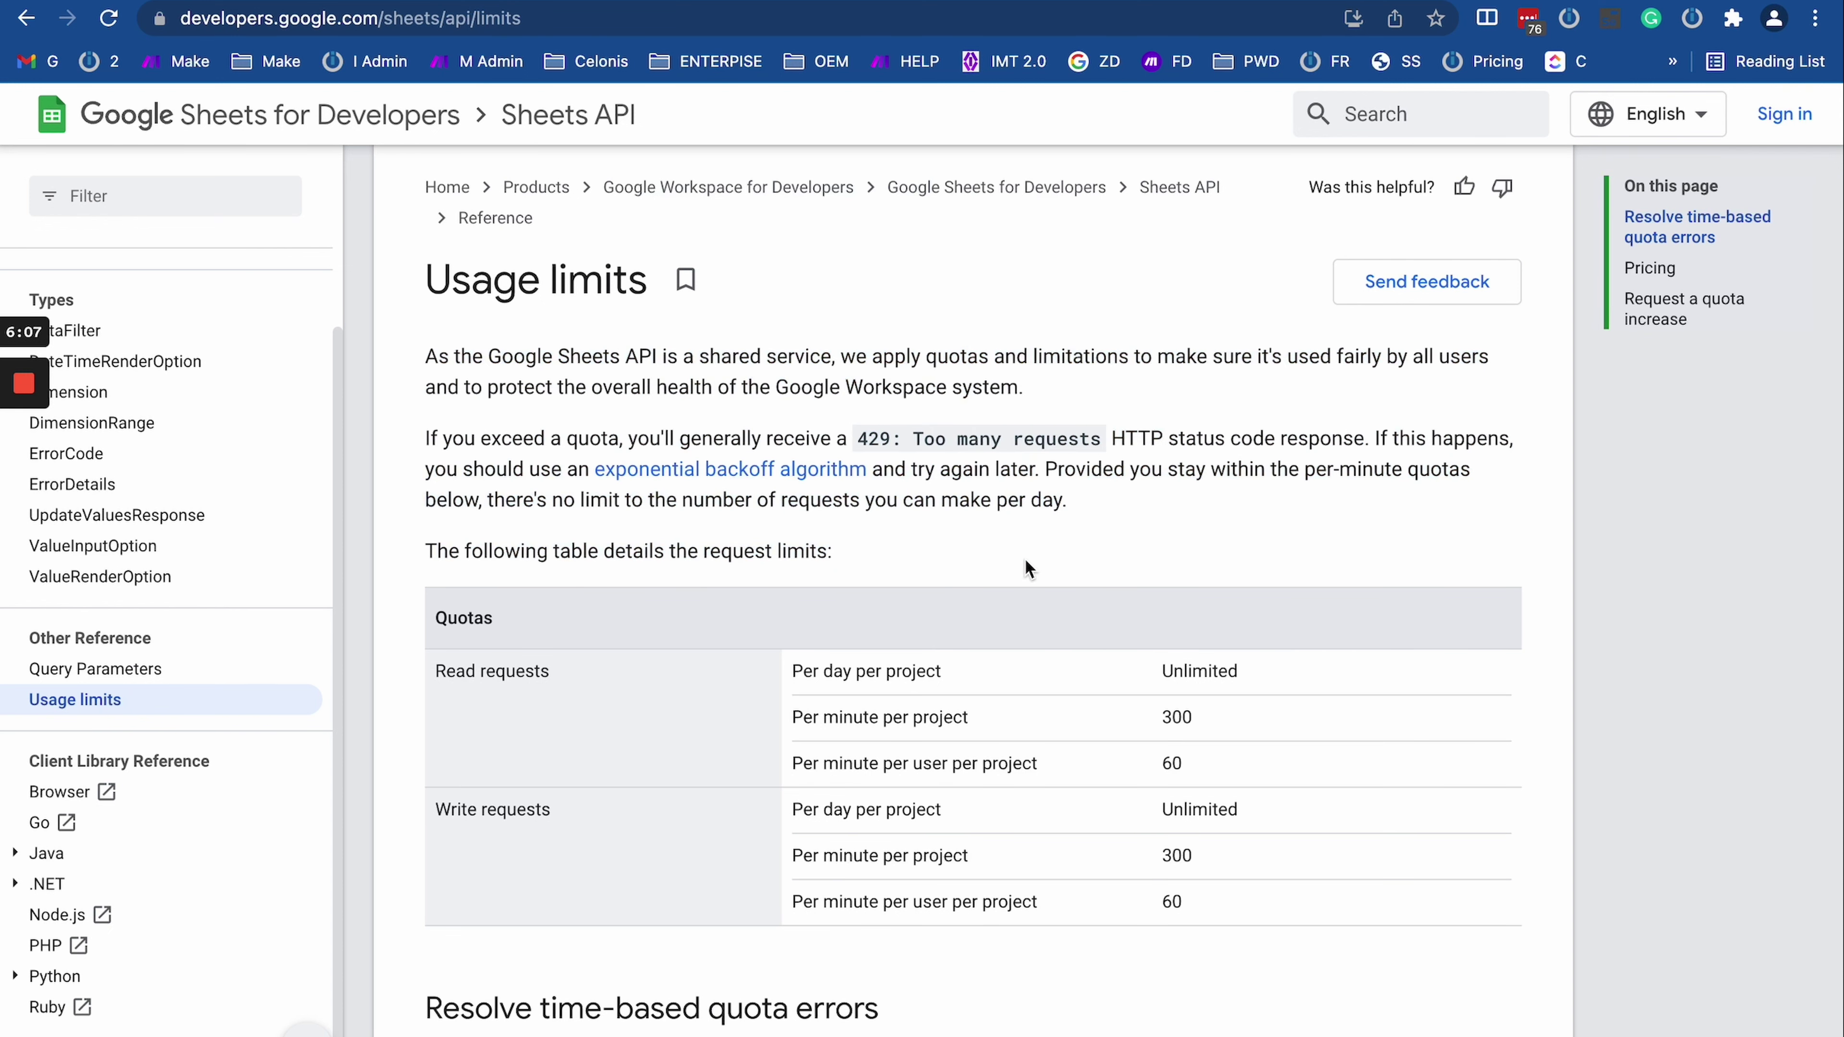
drag(802, 320, 943, 559)
click(944, 559)
drag(429, 350, 899, 621)
click(885, 533)
Step: Highlight the sentences on per-minute quotas, handling quota errors, and unlimited daily requests
triple_click(827, 541)
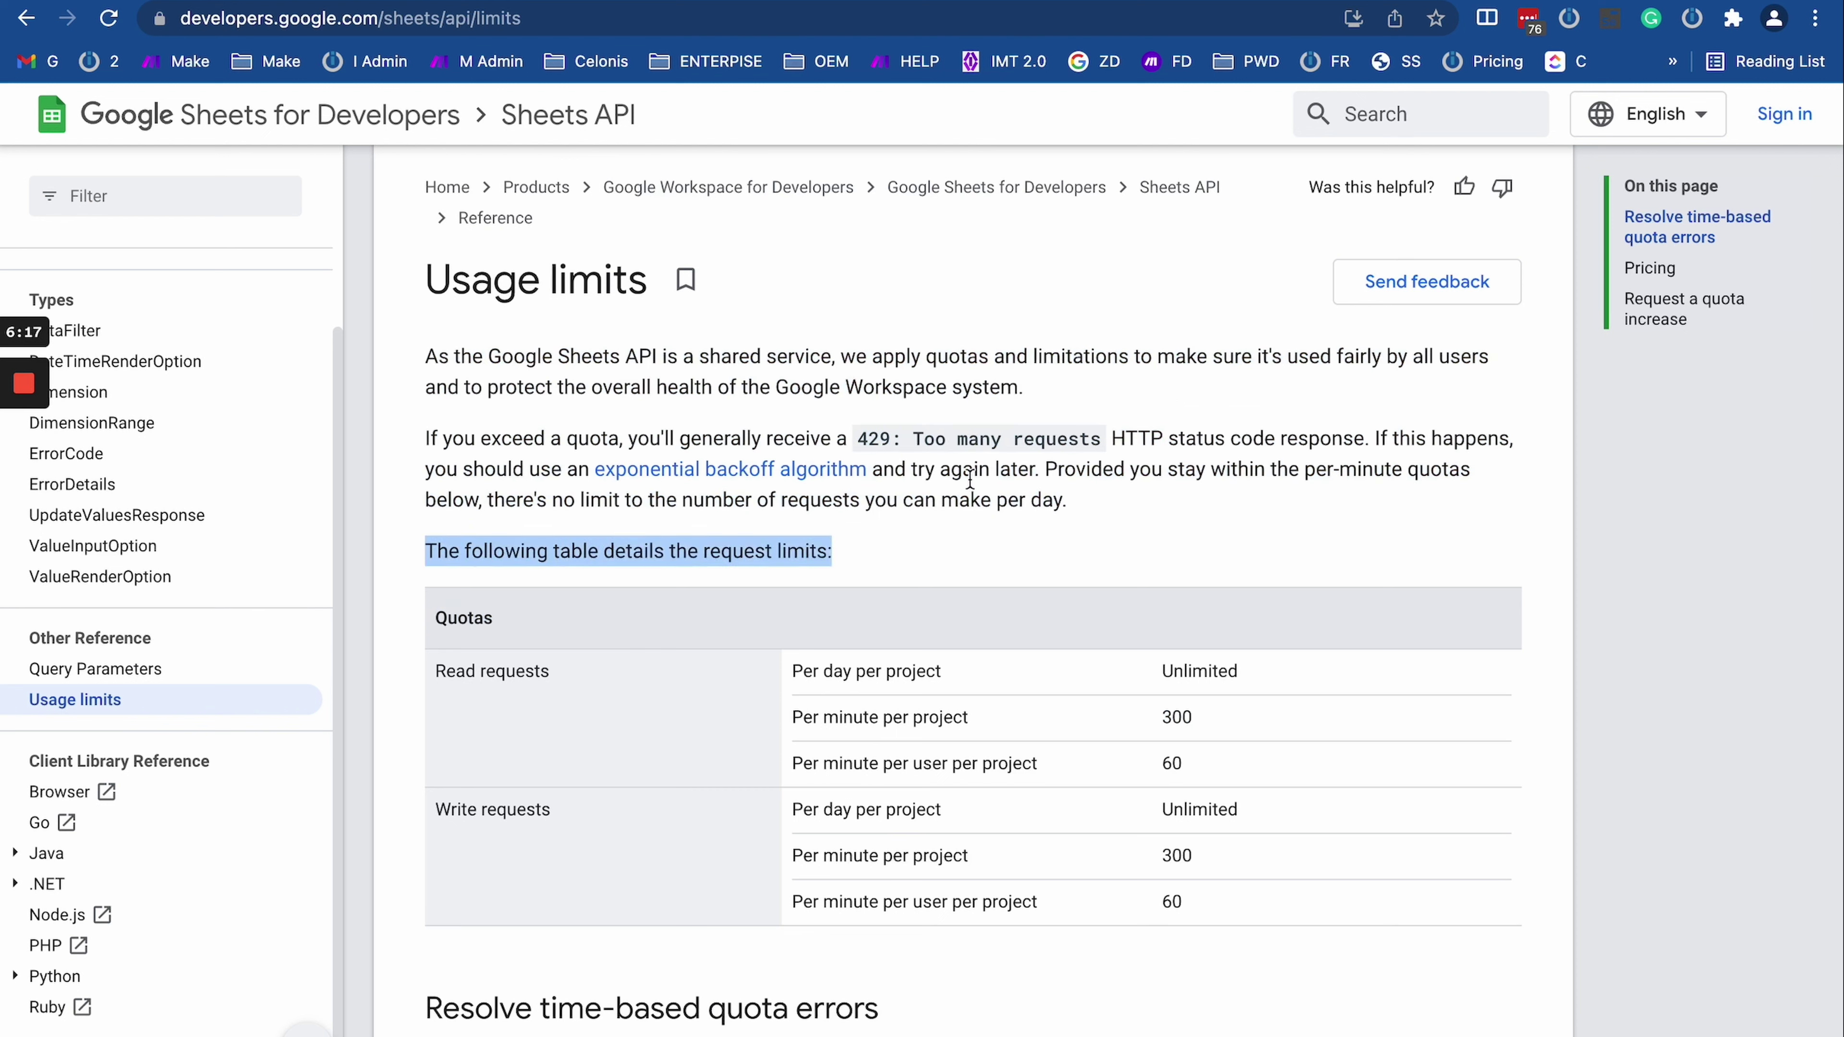
click(1029, 458)
drag(1029, 457, 1288, 518)
click(1289, 519)
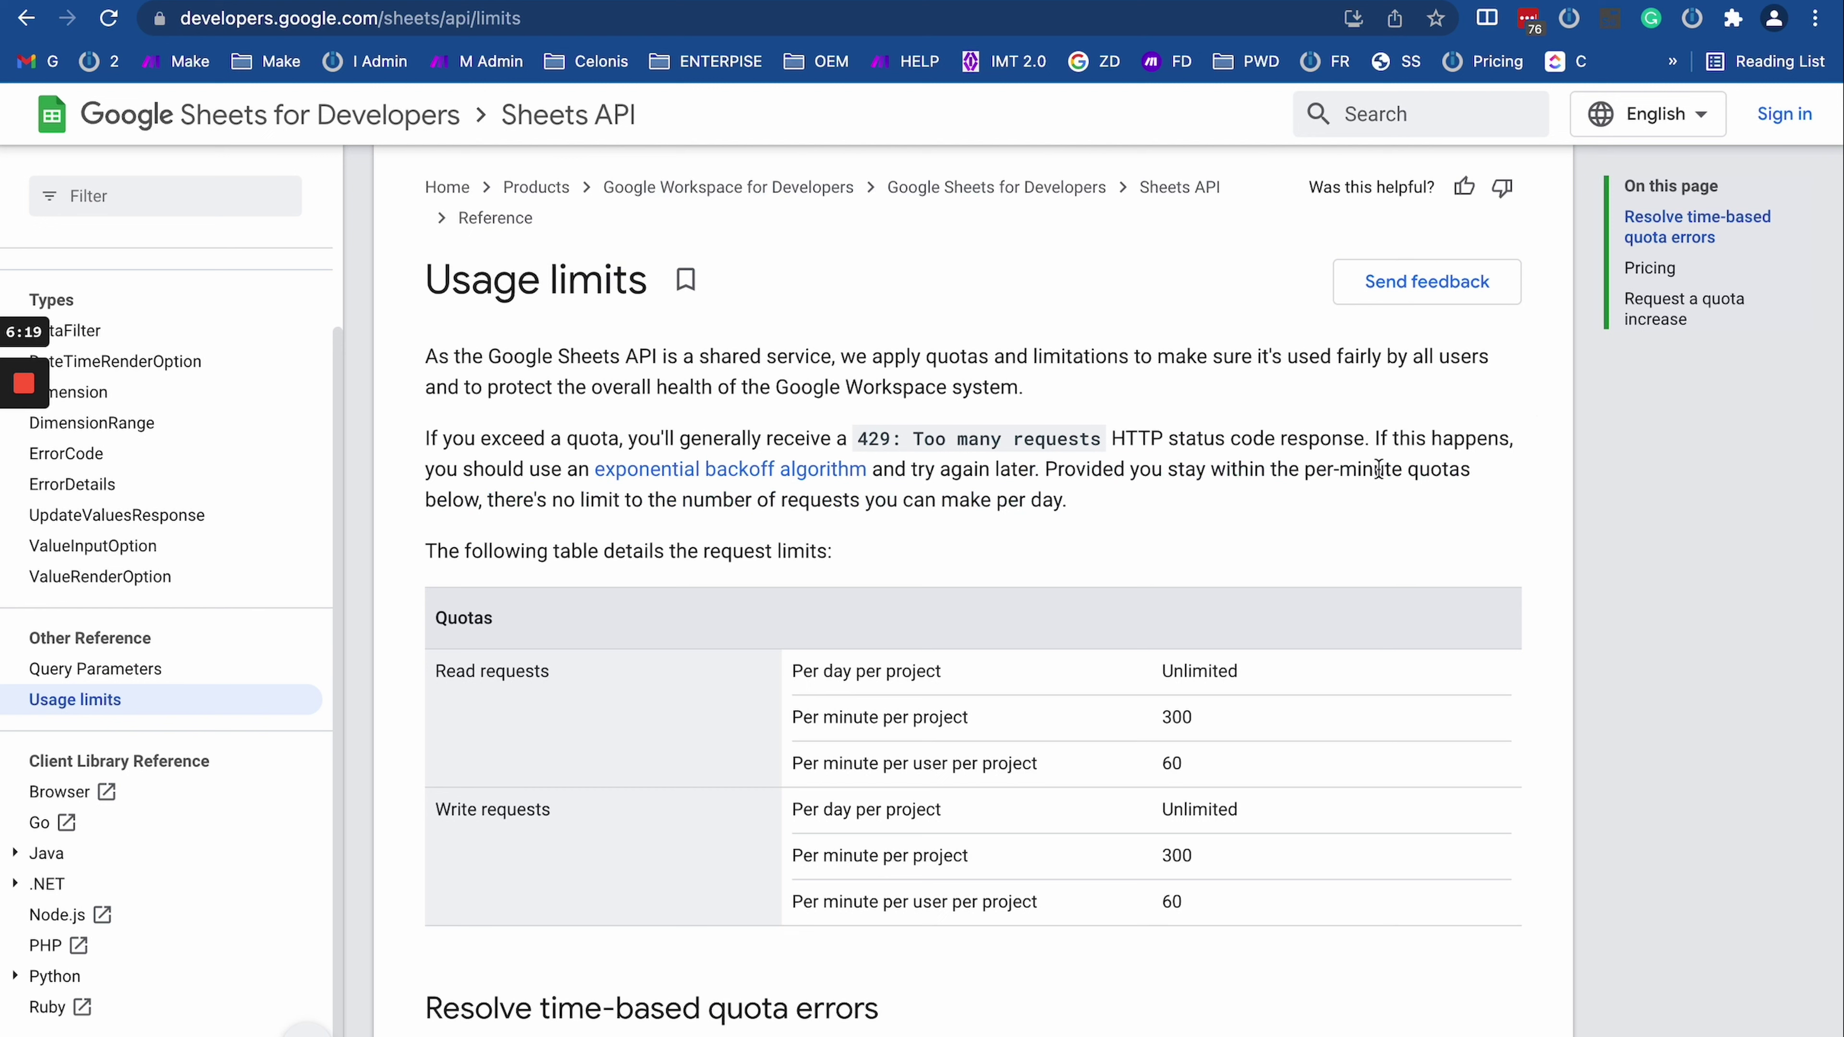
drag(1378, 438, 1422, 533)
click(1423, 533)
drag(1066, 474, 1206, 515)
click(1205, 519)
drag(465, 502, 1064, 501)
Step: Find and select the 429 status code on the Google Sheets usage limits page
scroll(1024, 567, down, 6)
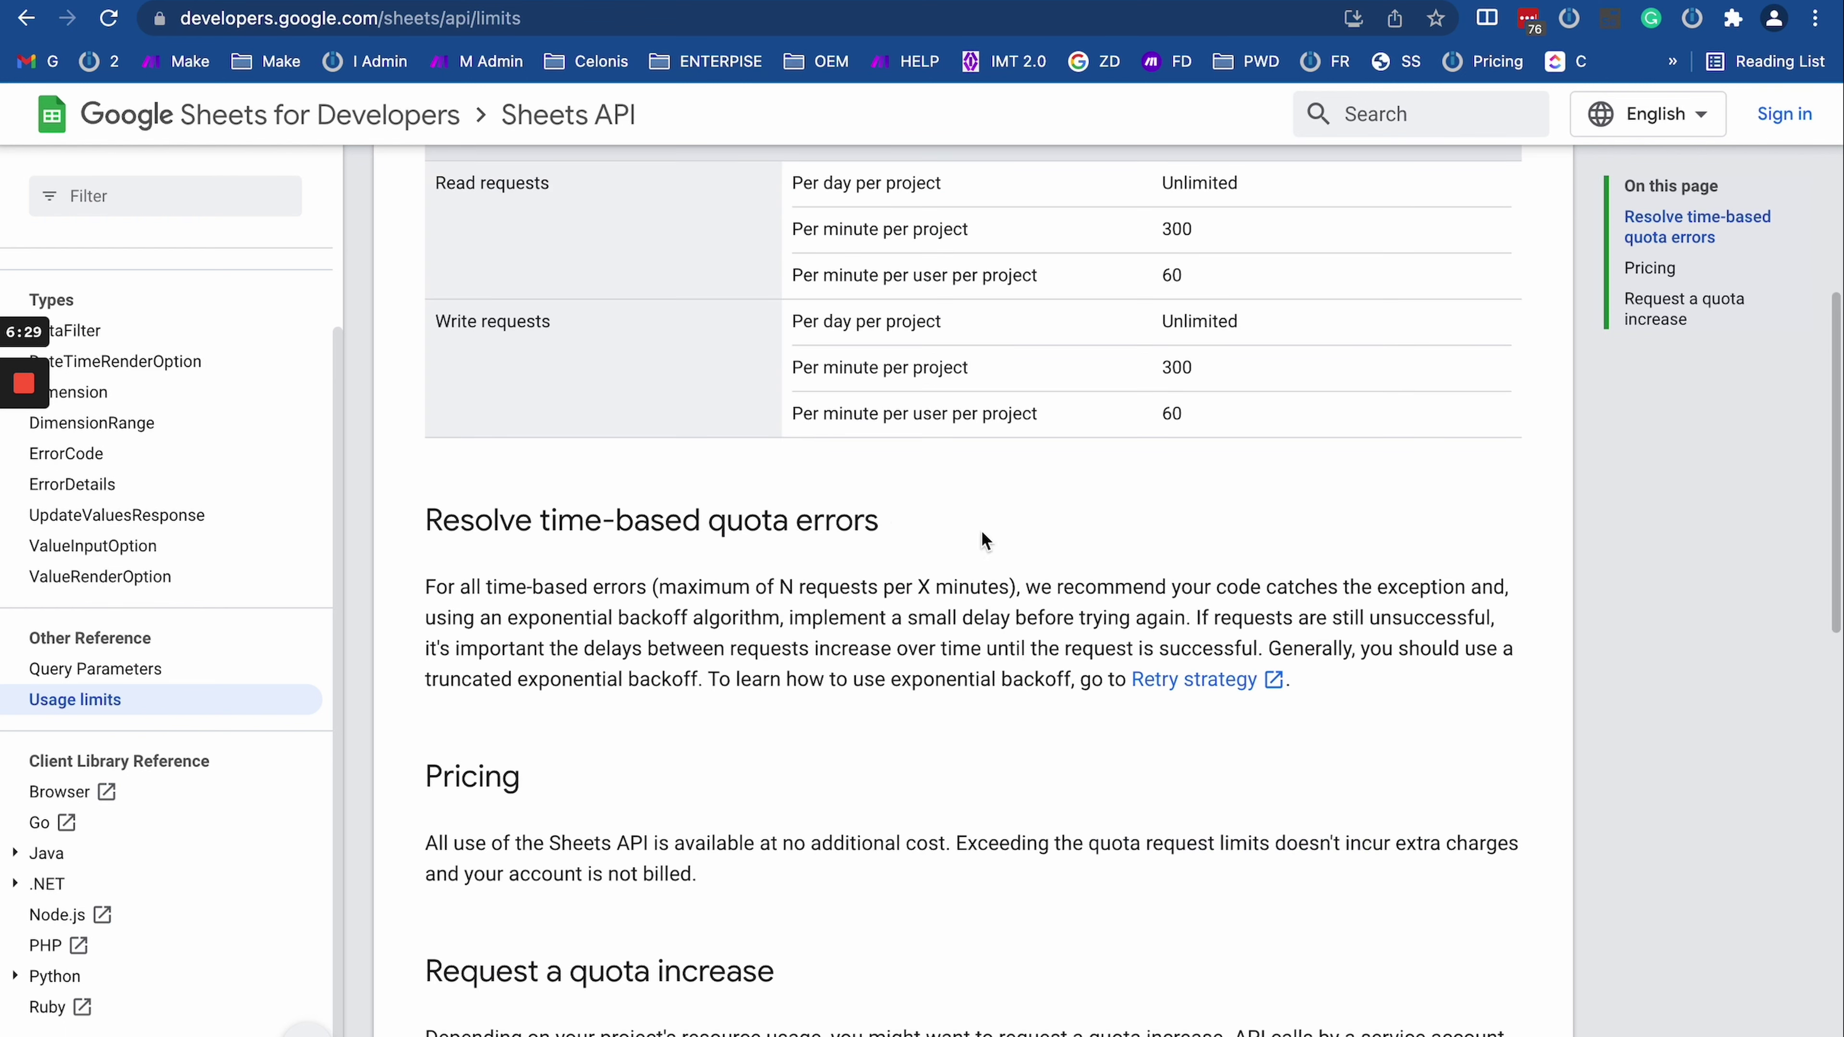
scroll(801, 739, down, 7)
scroll(547, 587, up, 3)
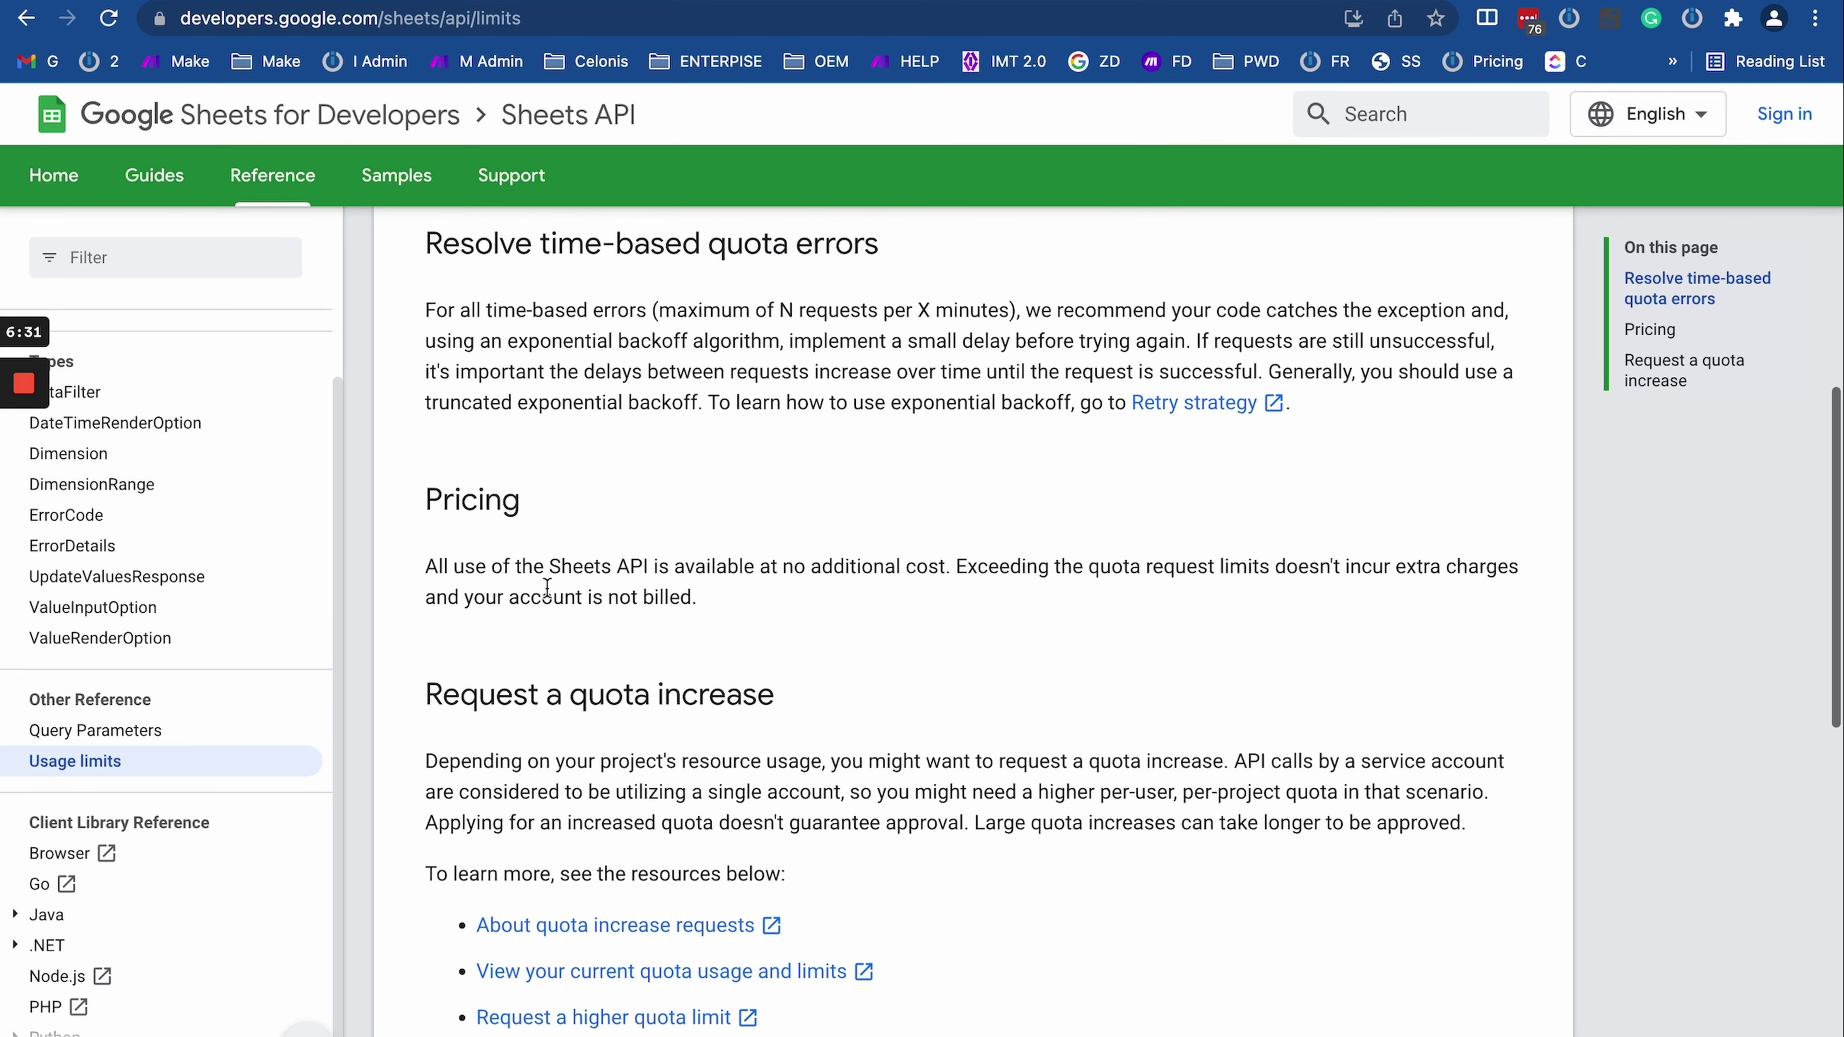
drag(428, 539, 741, 650)
click(741, 650)
scroll(736, 646, up, 1)
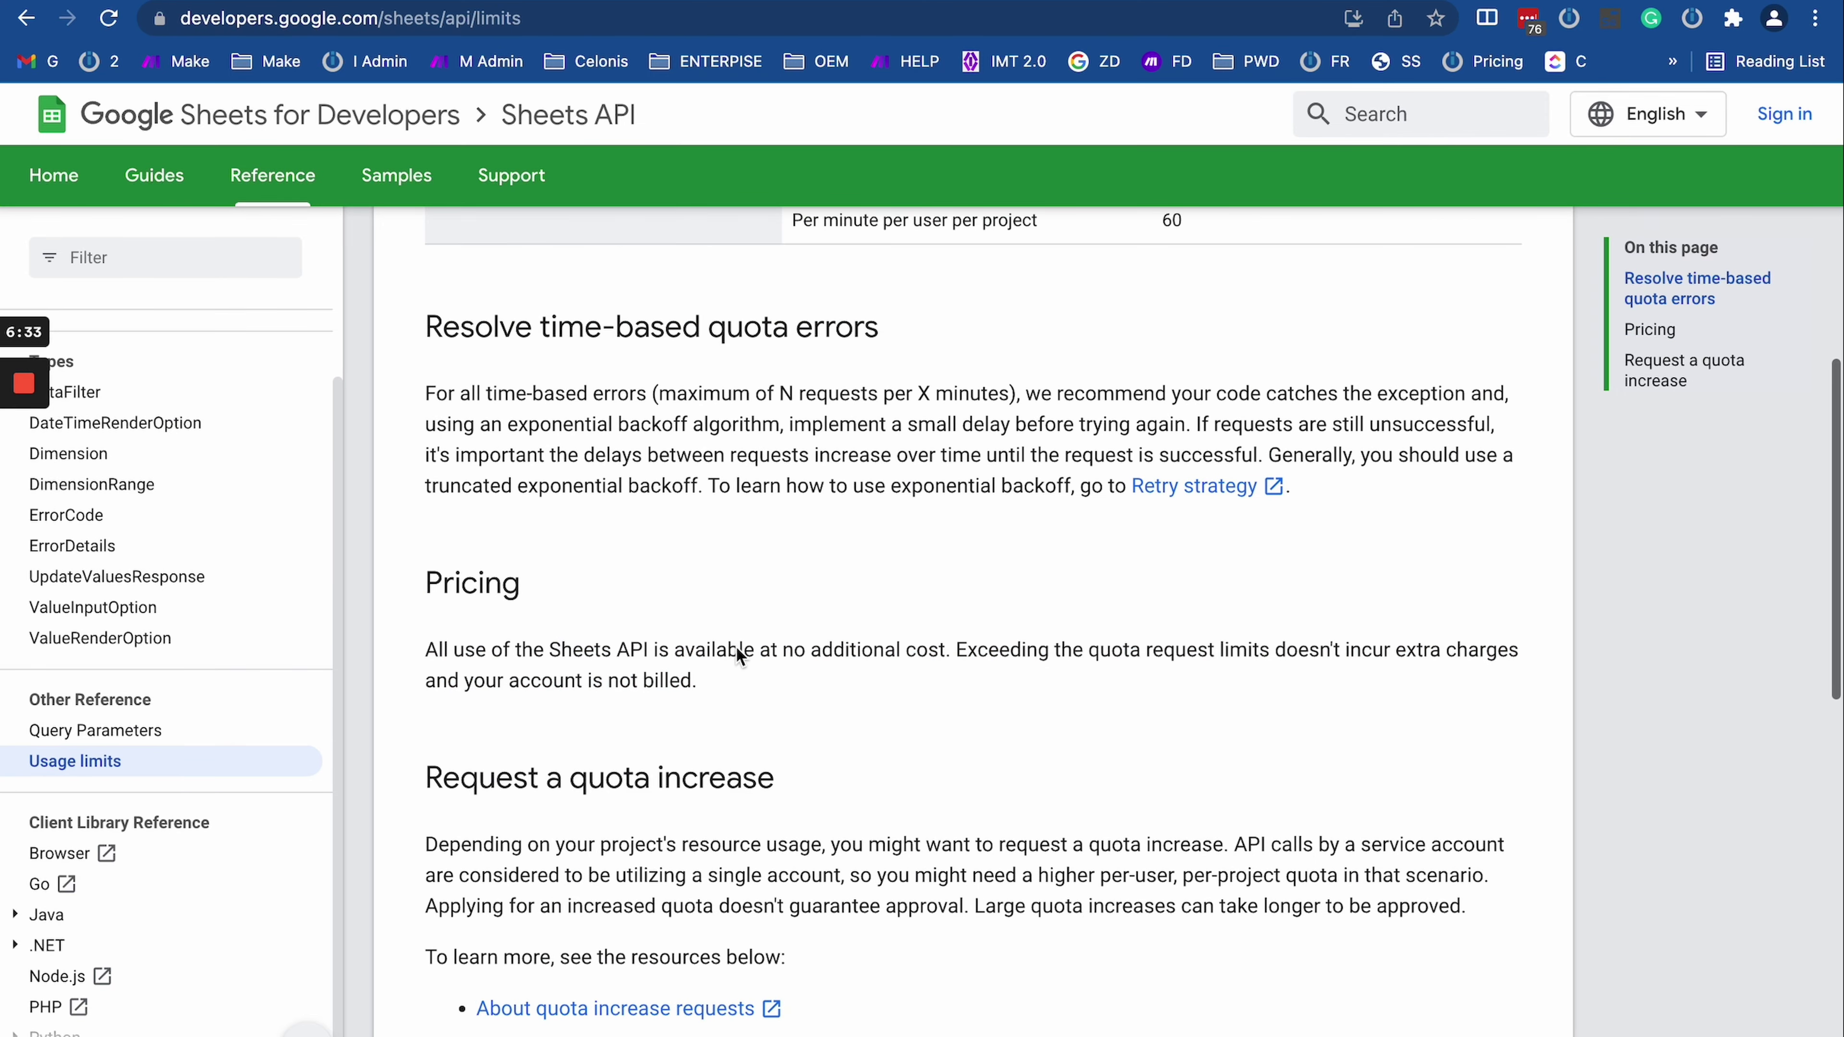
scroll(736, 650, up, 5)
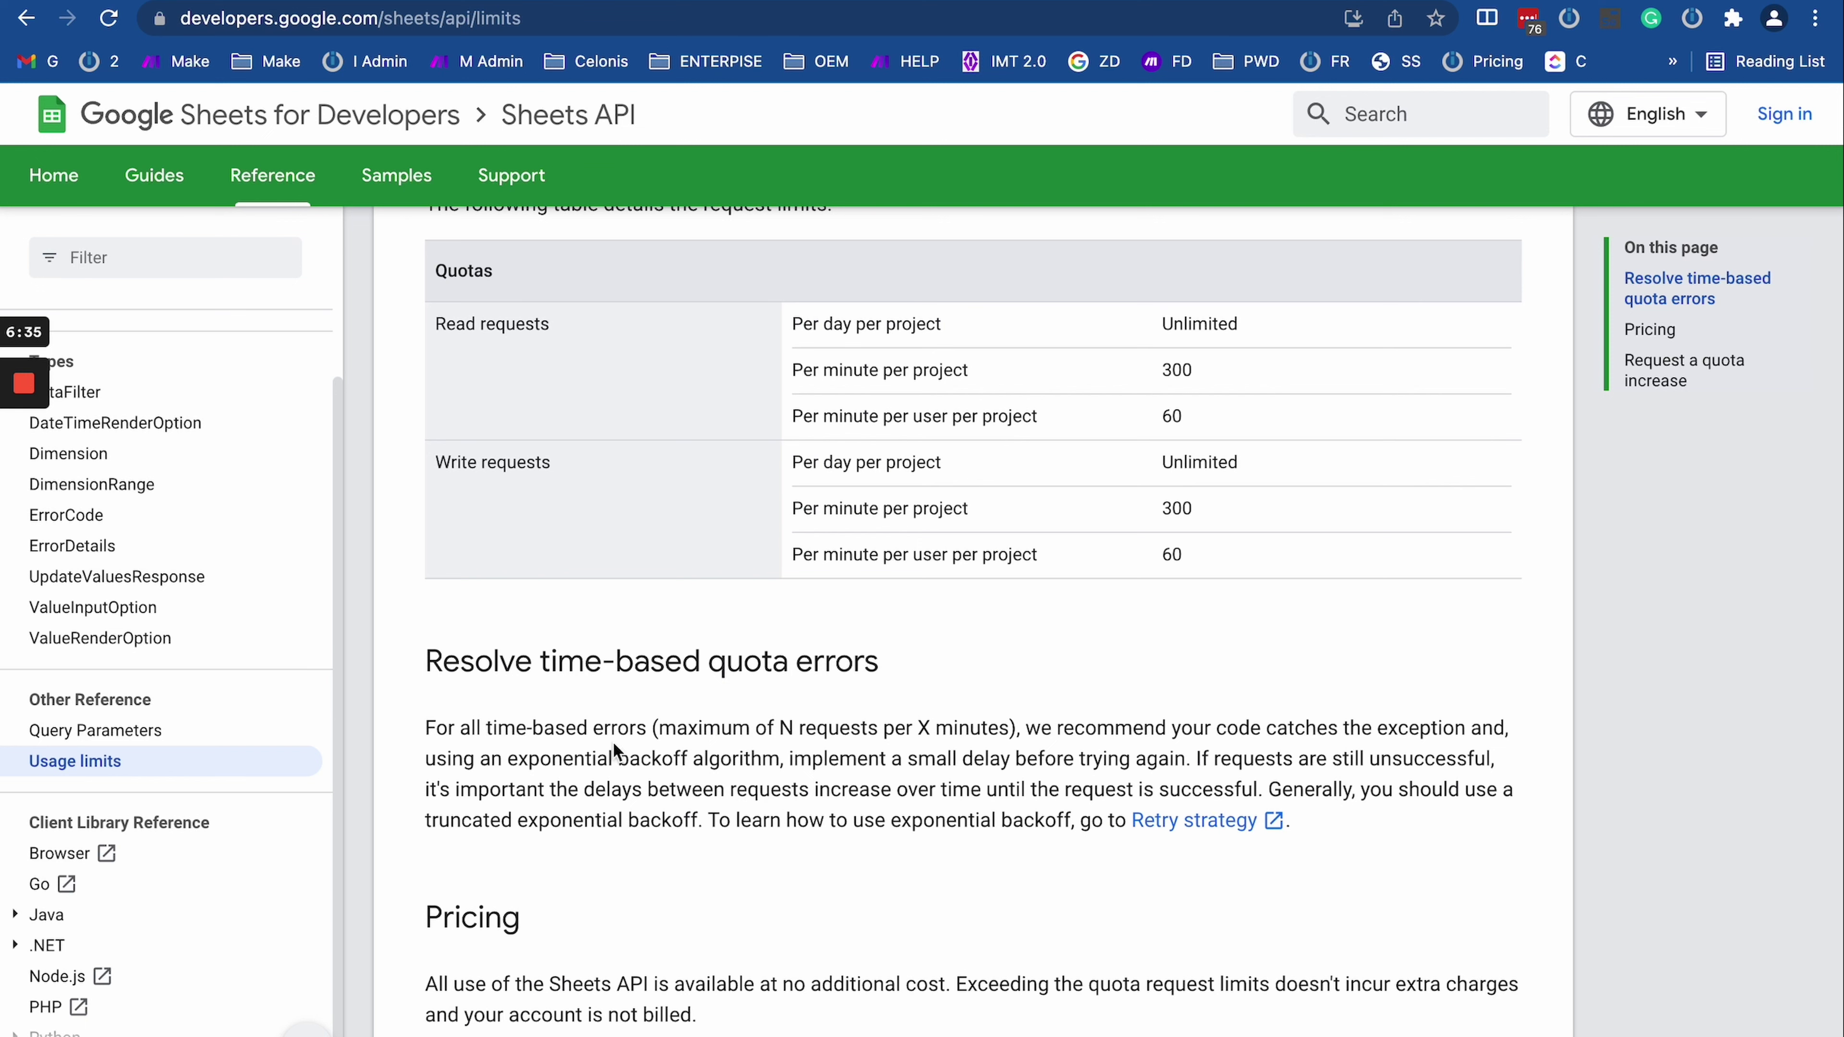
scroll(992, 719, up, 3)
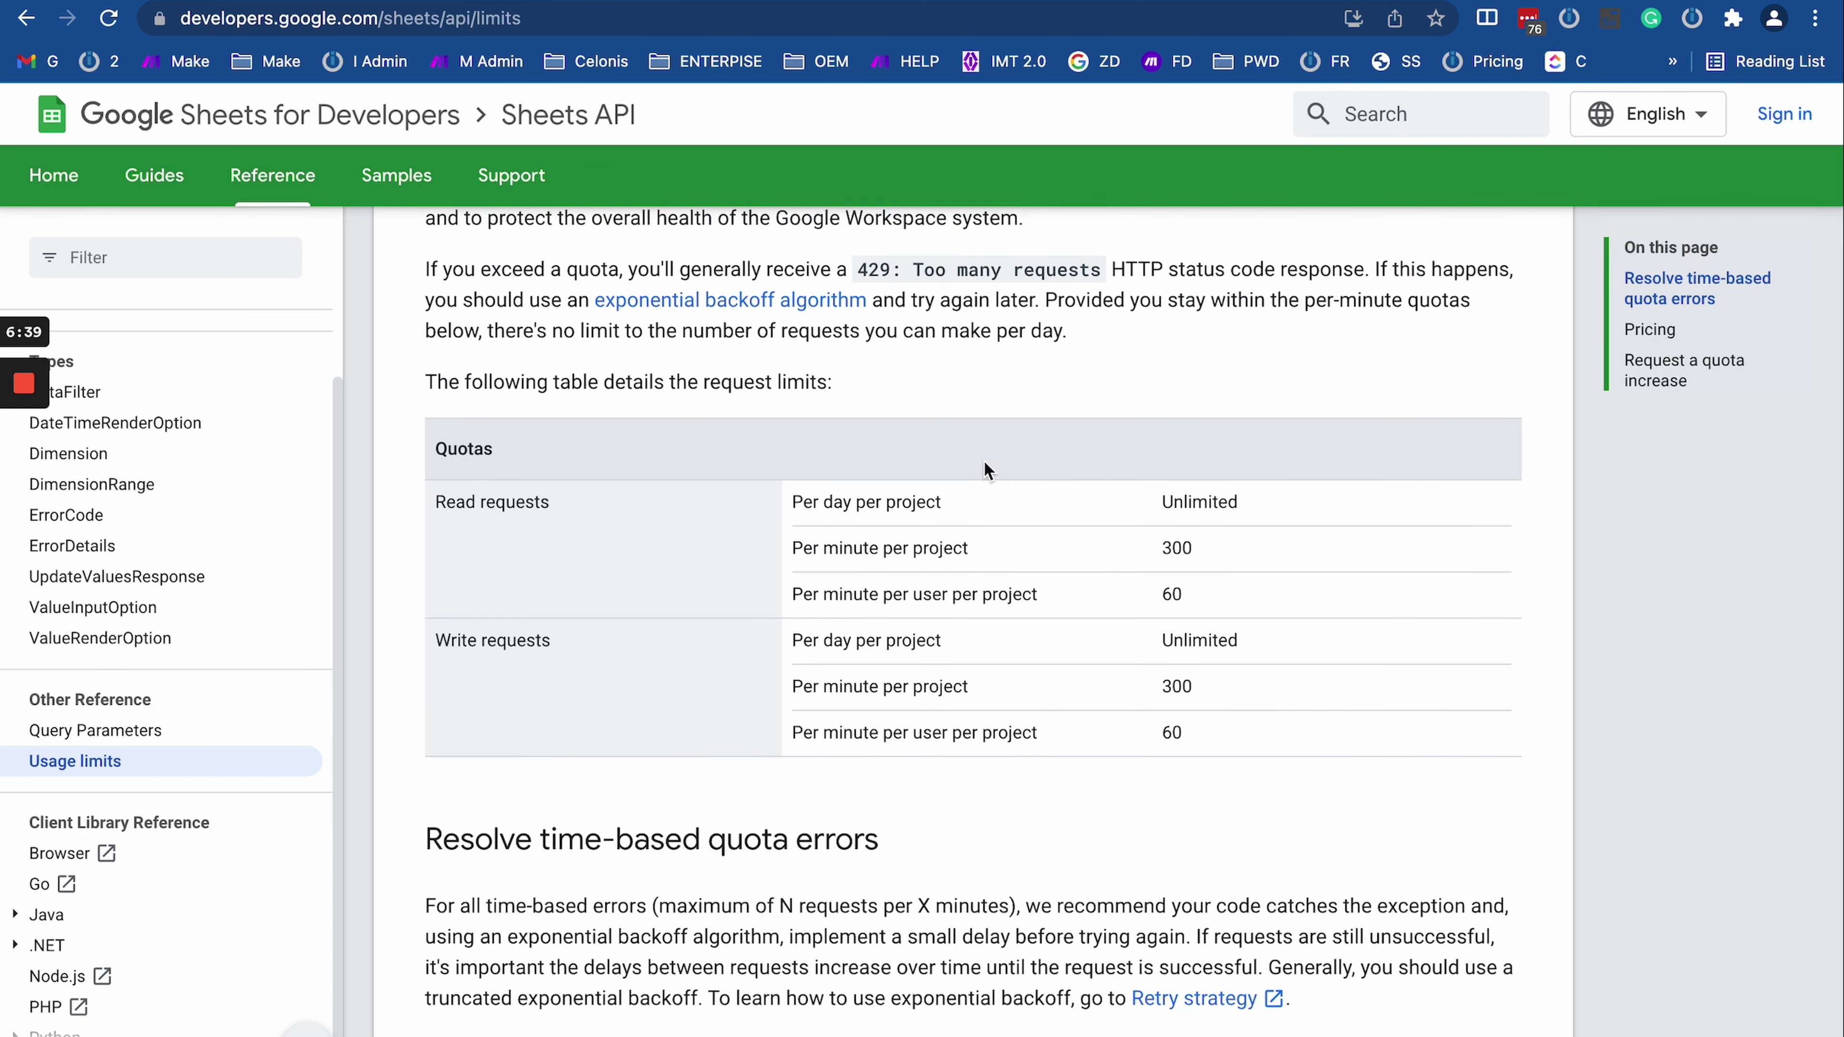
scroll(1042, 350, up, 1)
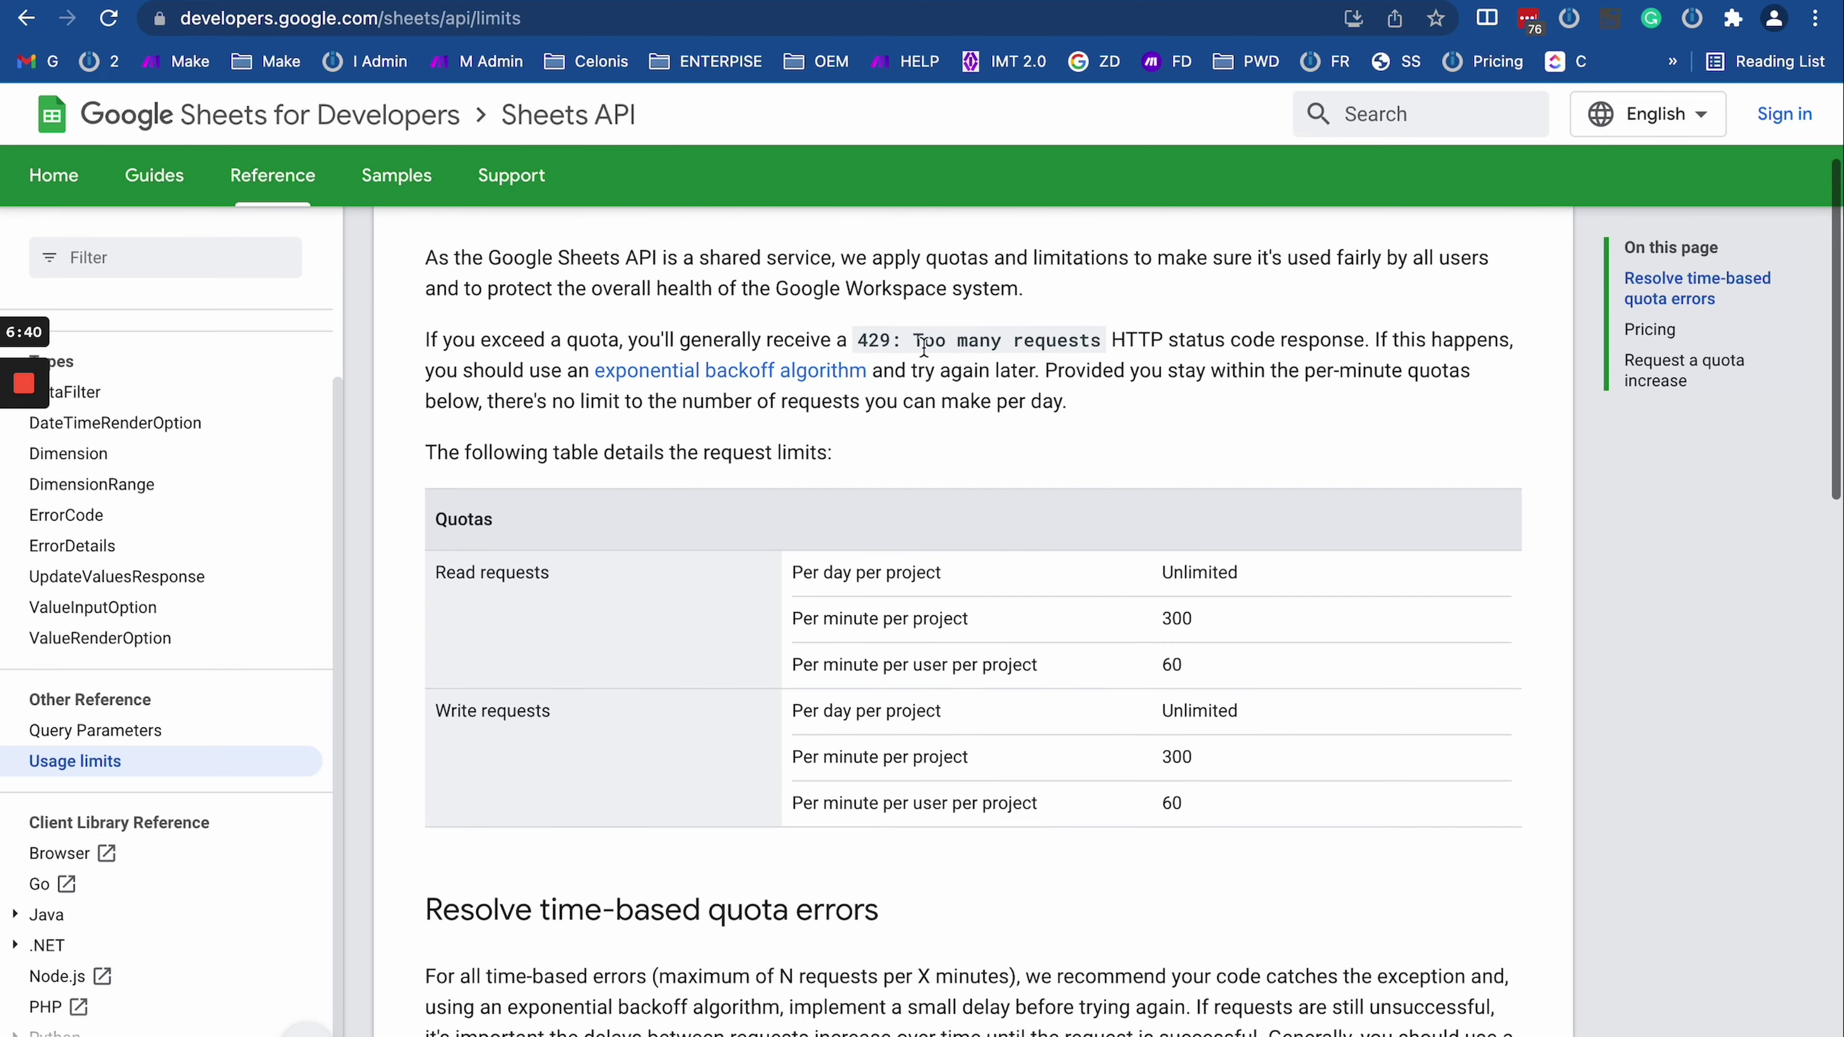
drag(857, 340, 1103, 341)
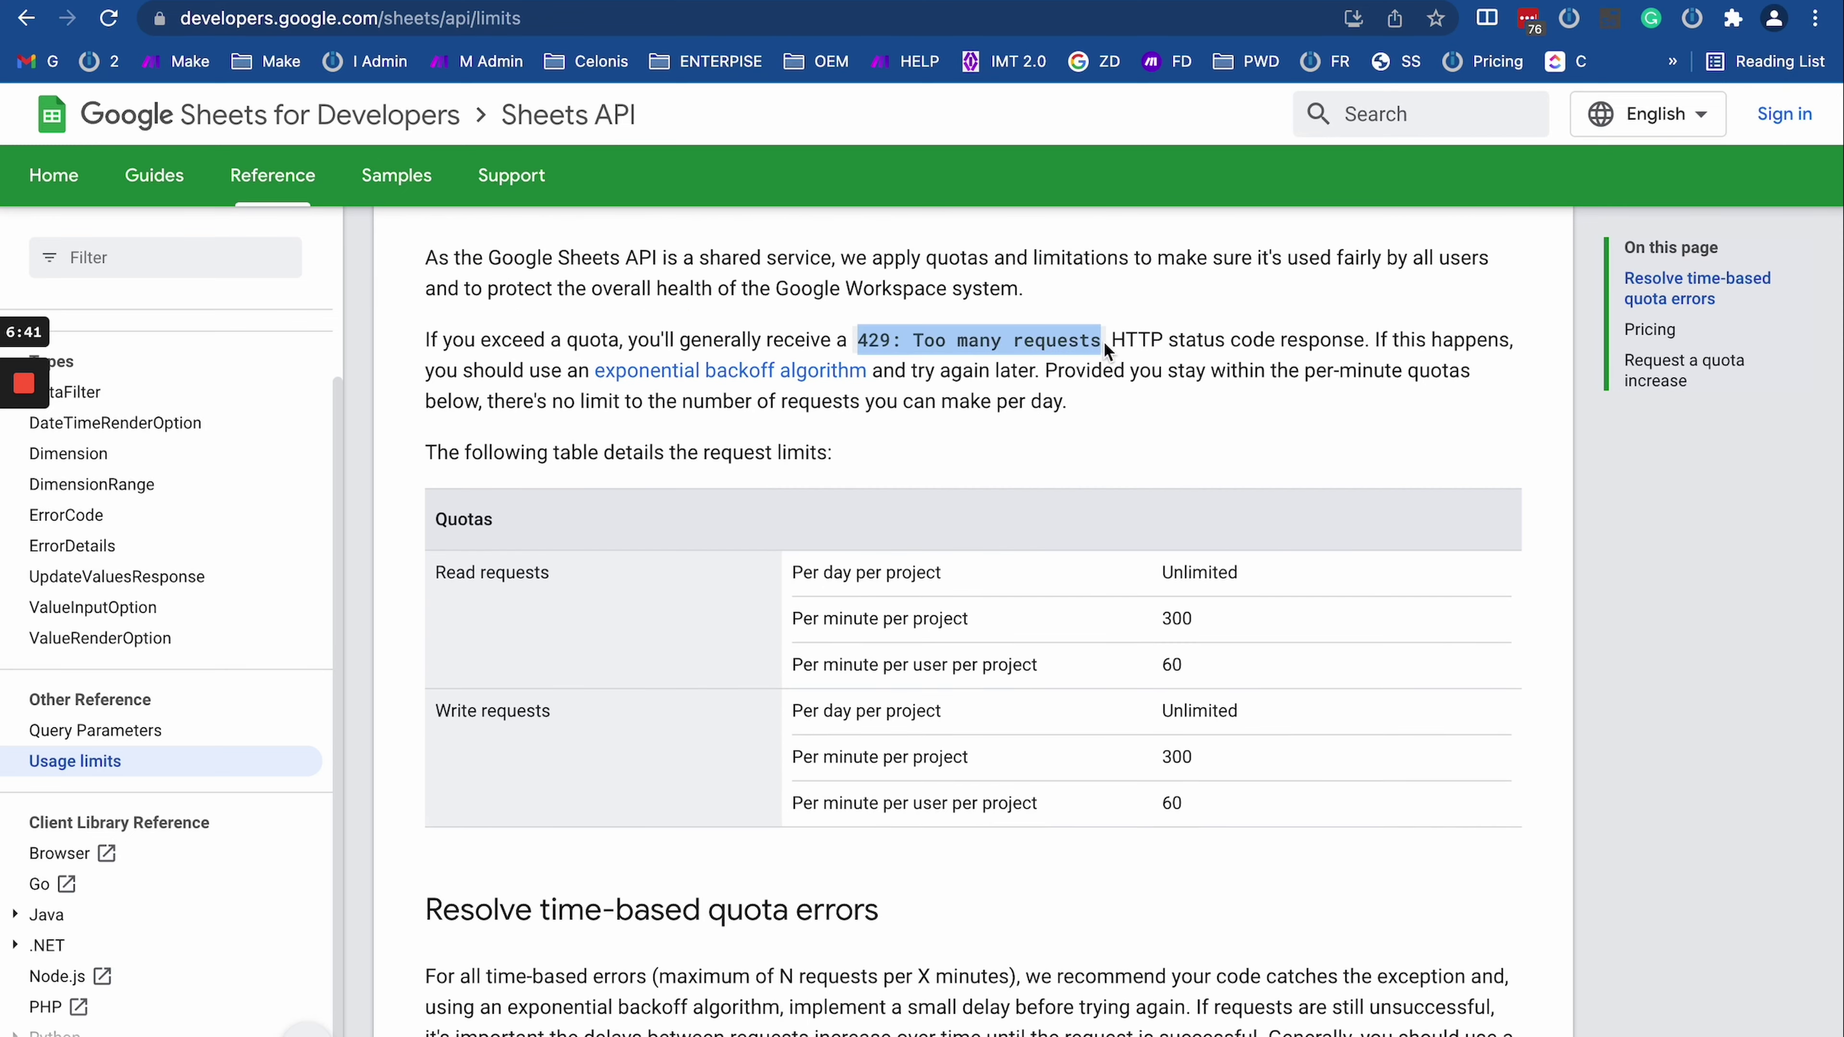
double_click(879, 340)
Step: Compare 429 on the MDN status-code page, then select the full 429 error in the Make log
key(ctrl+Tab)
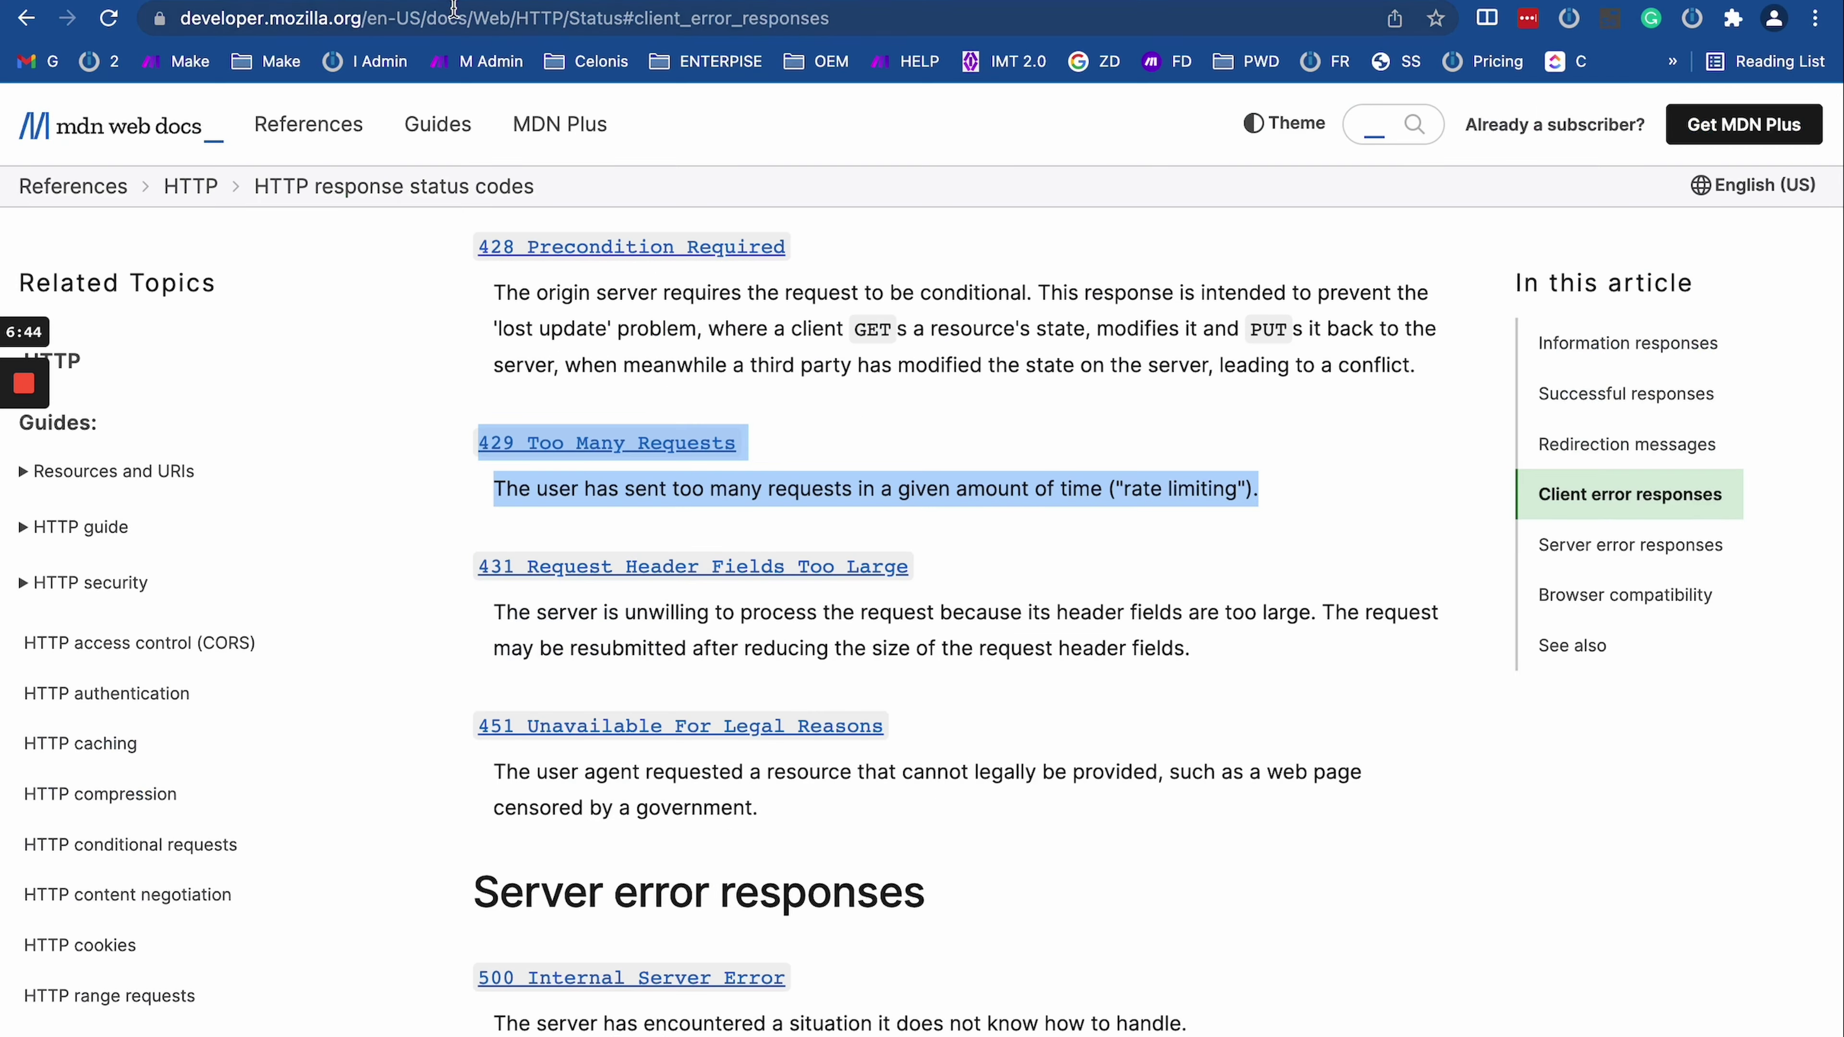
key(ctrl+Tab)
key(ctrl+Tab)
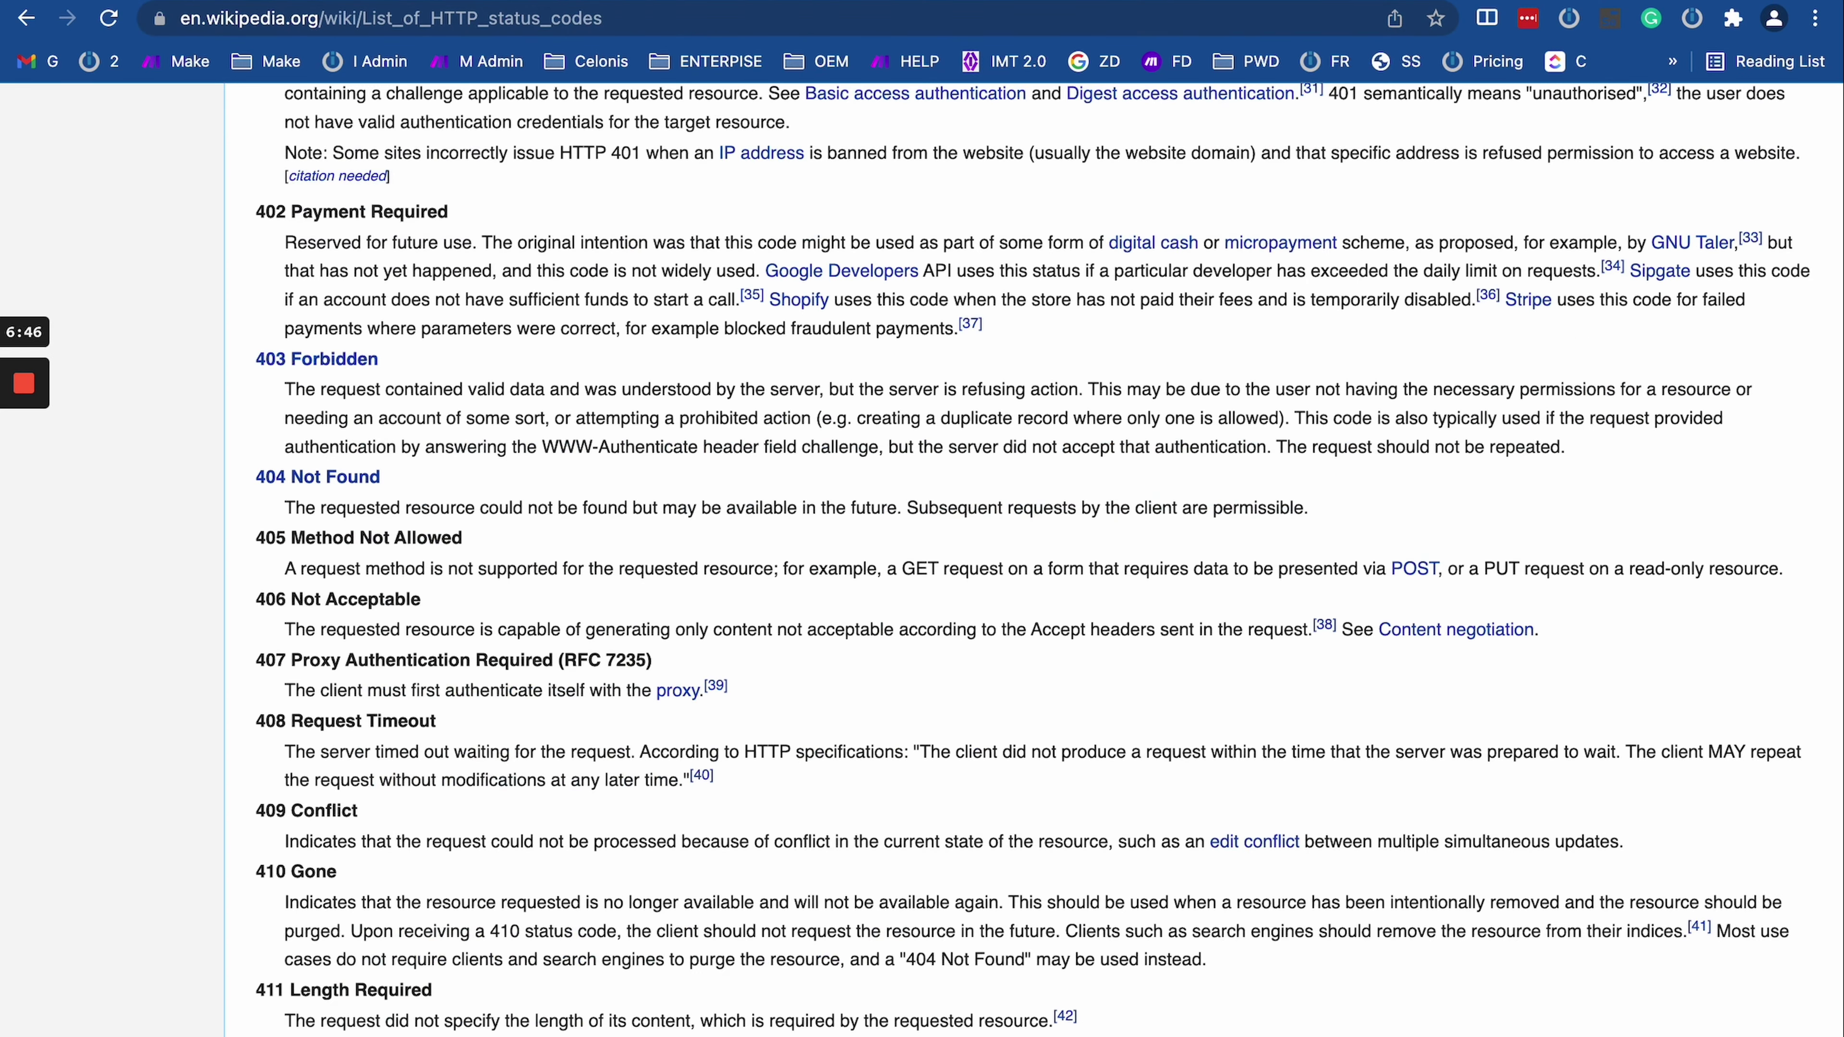
drag(1122, 457, 1533, 573)
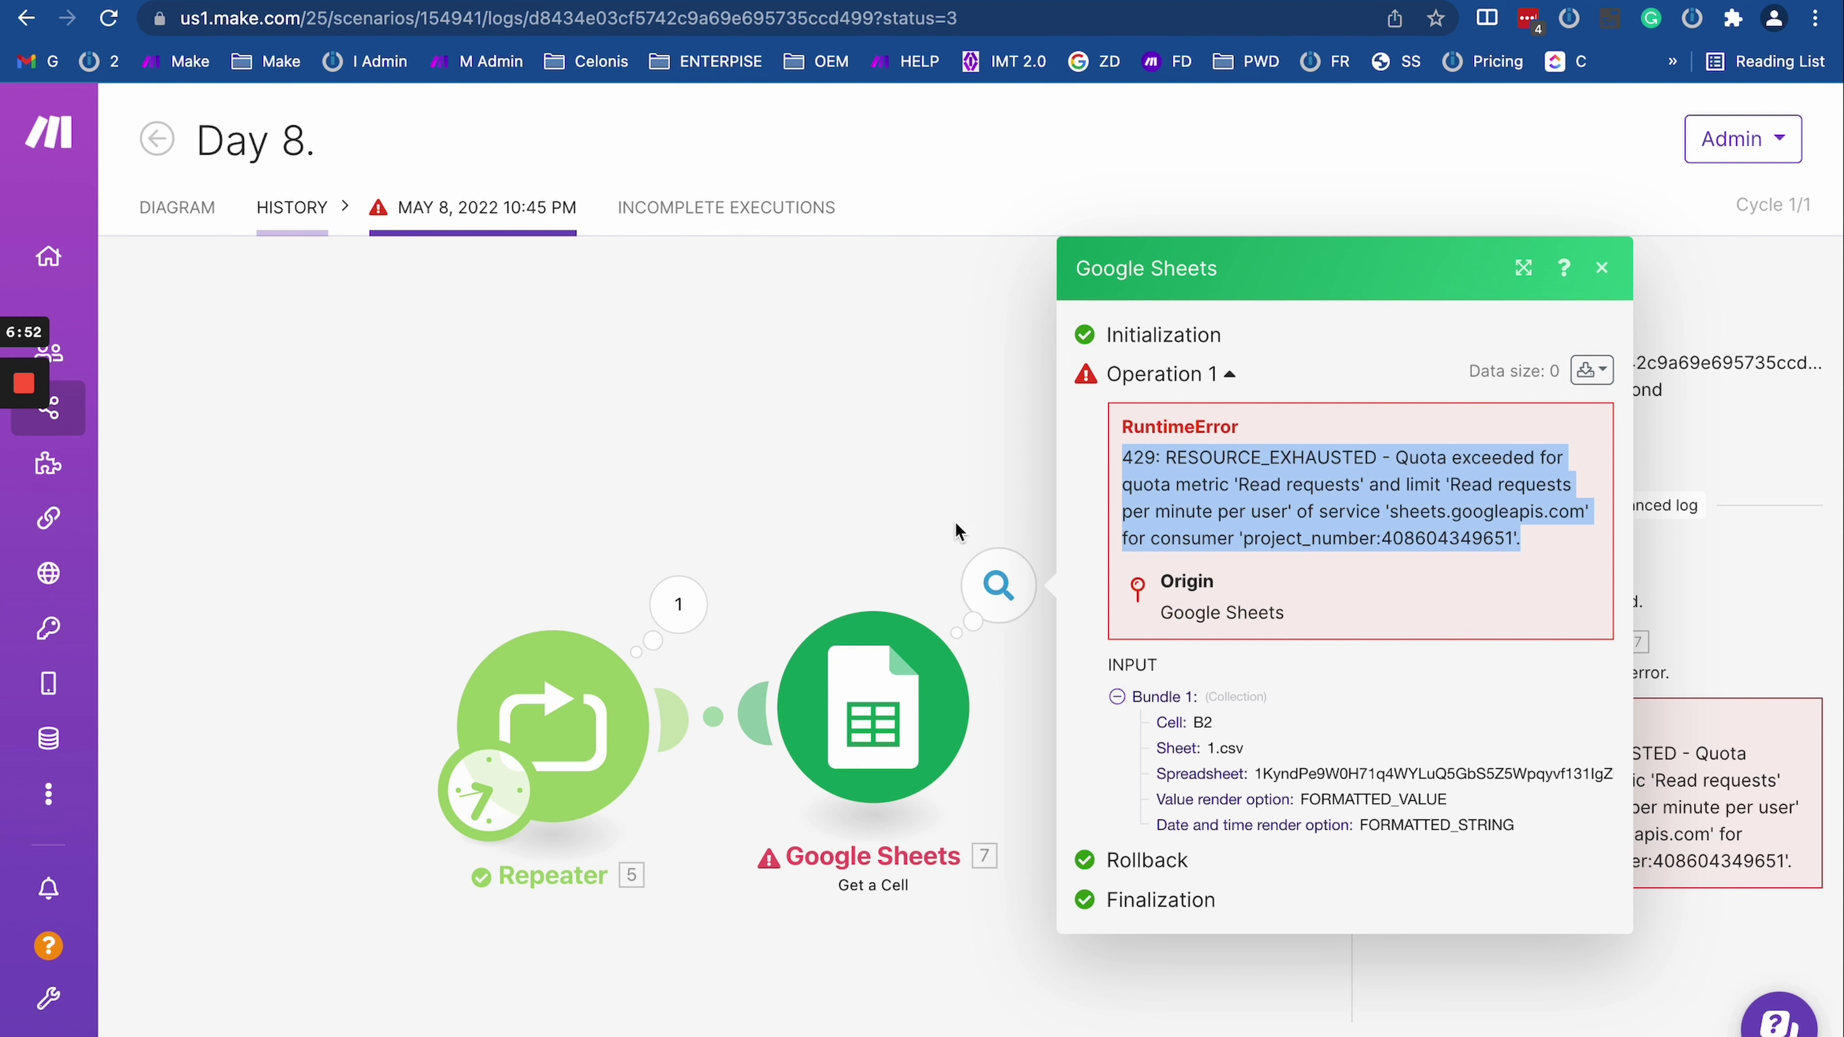
click(926, 528)
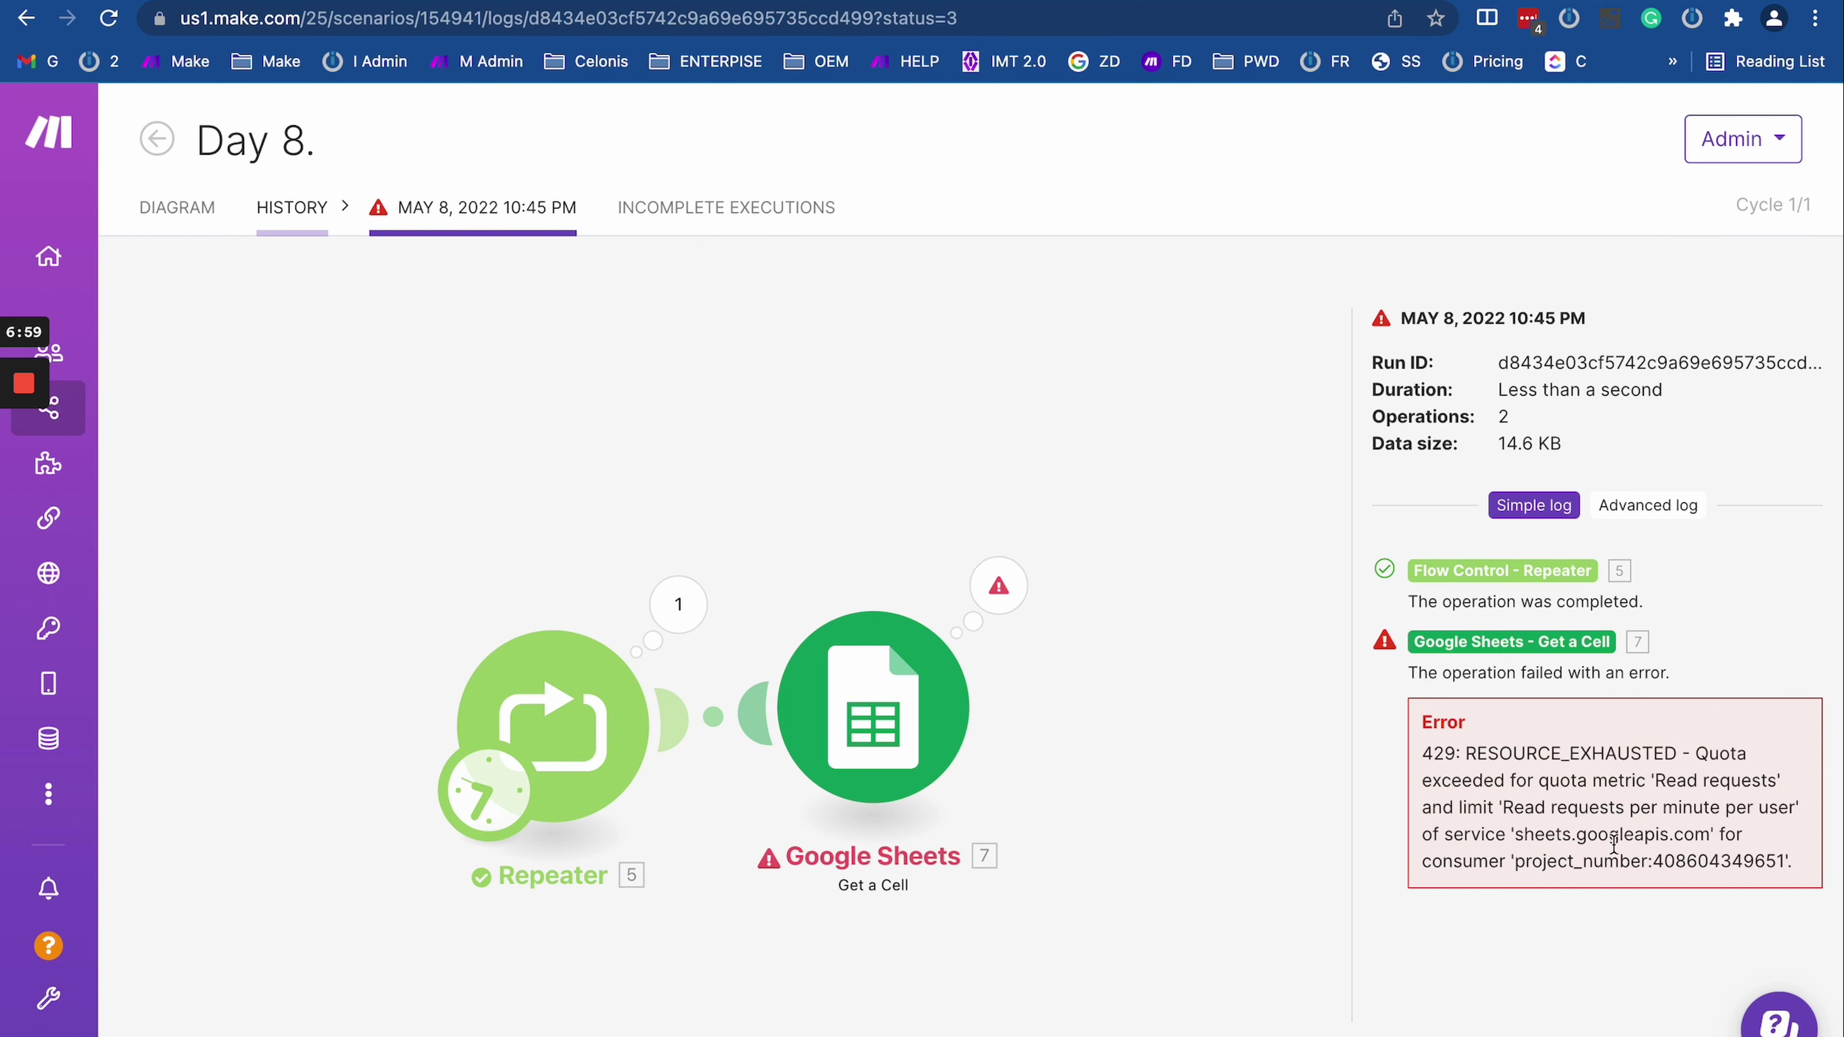
drag(1083, 766, 1083, 635)
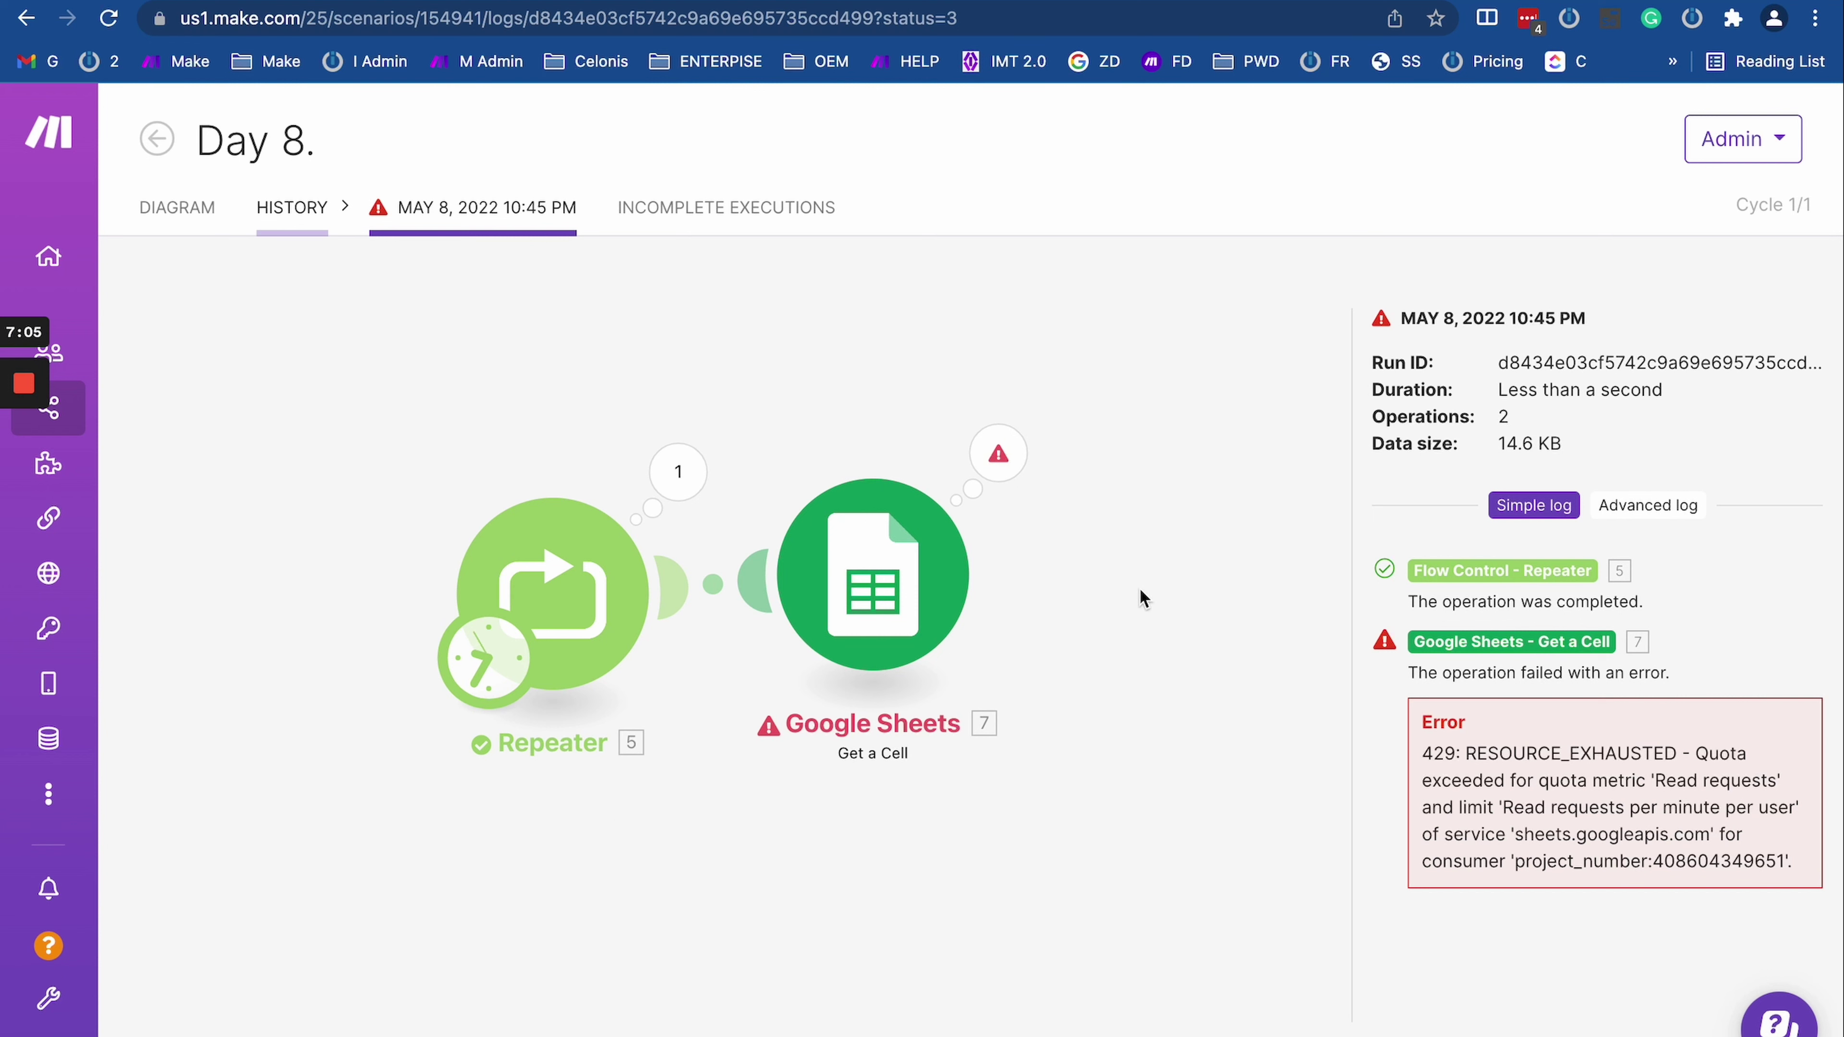
drag(1121, 701, 1197, 812)
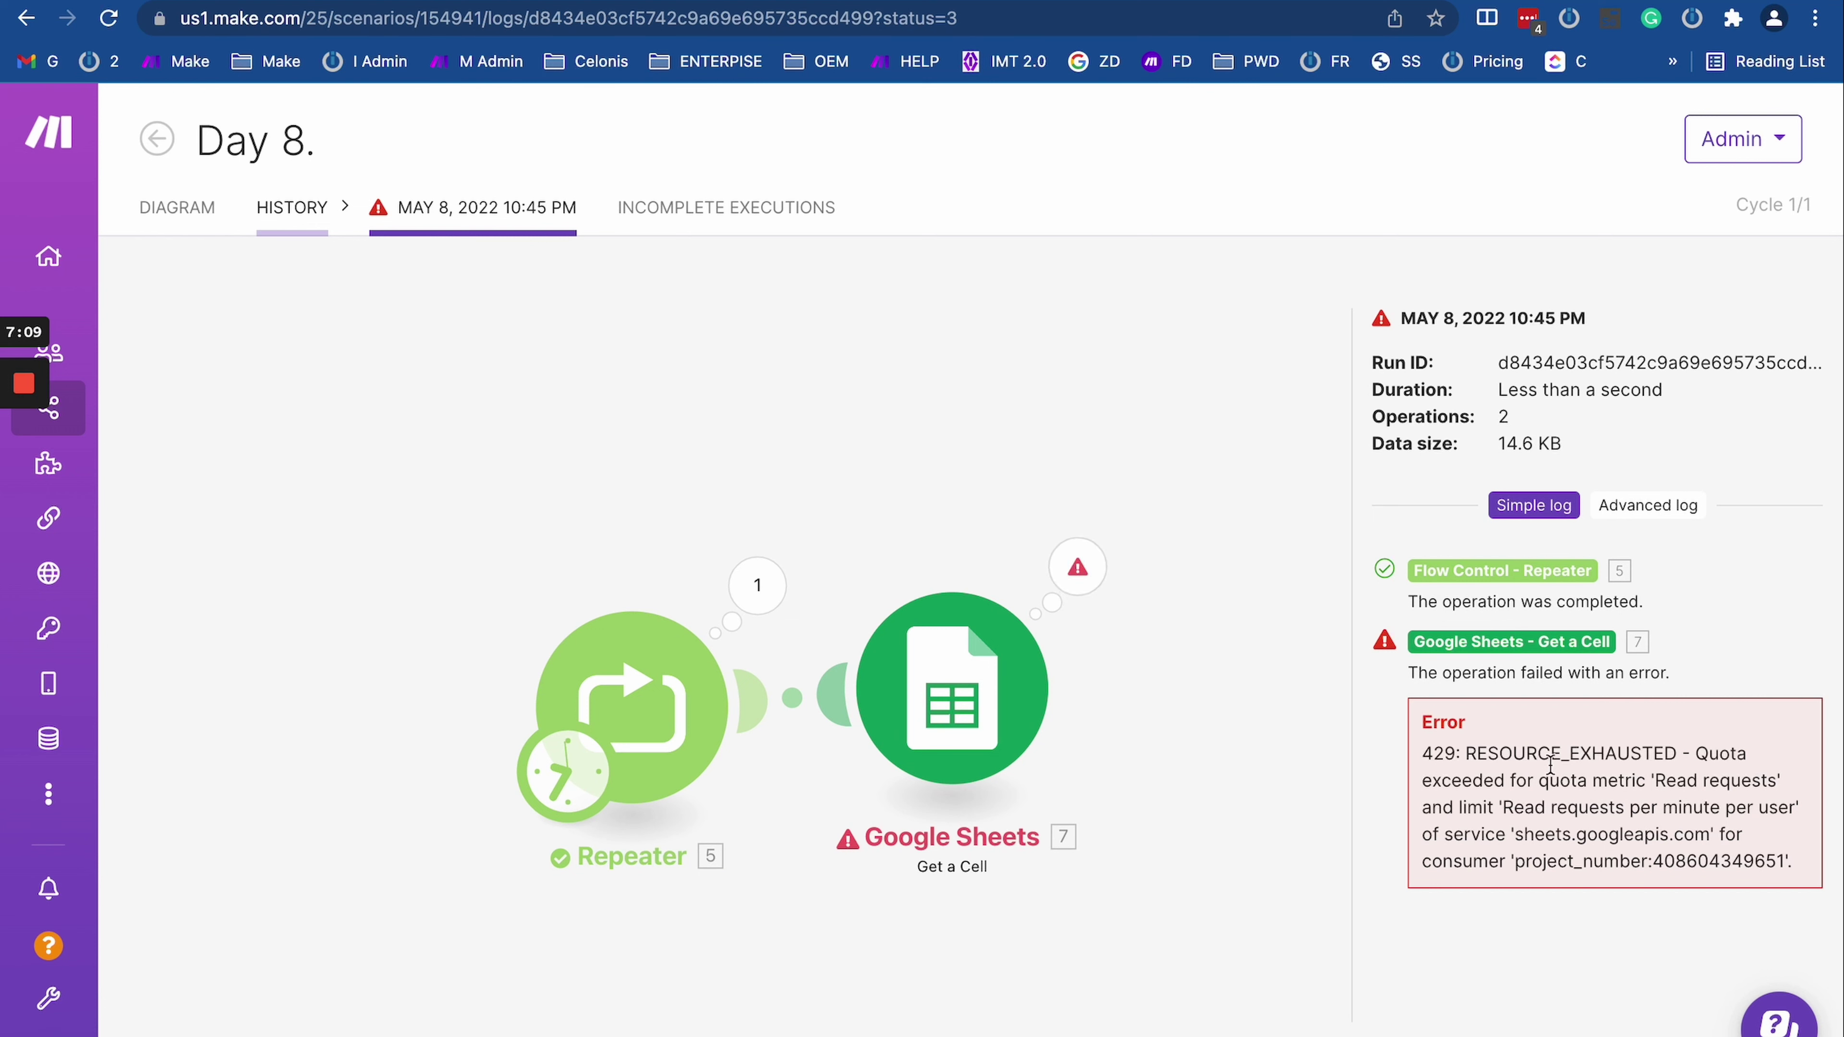
triple_click(1554, 780)
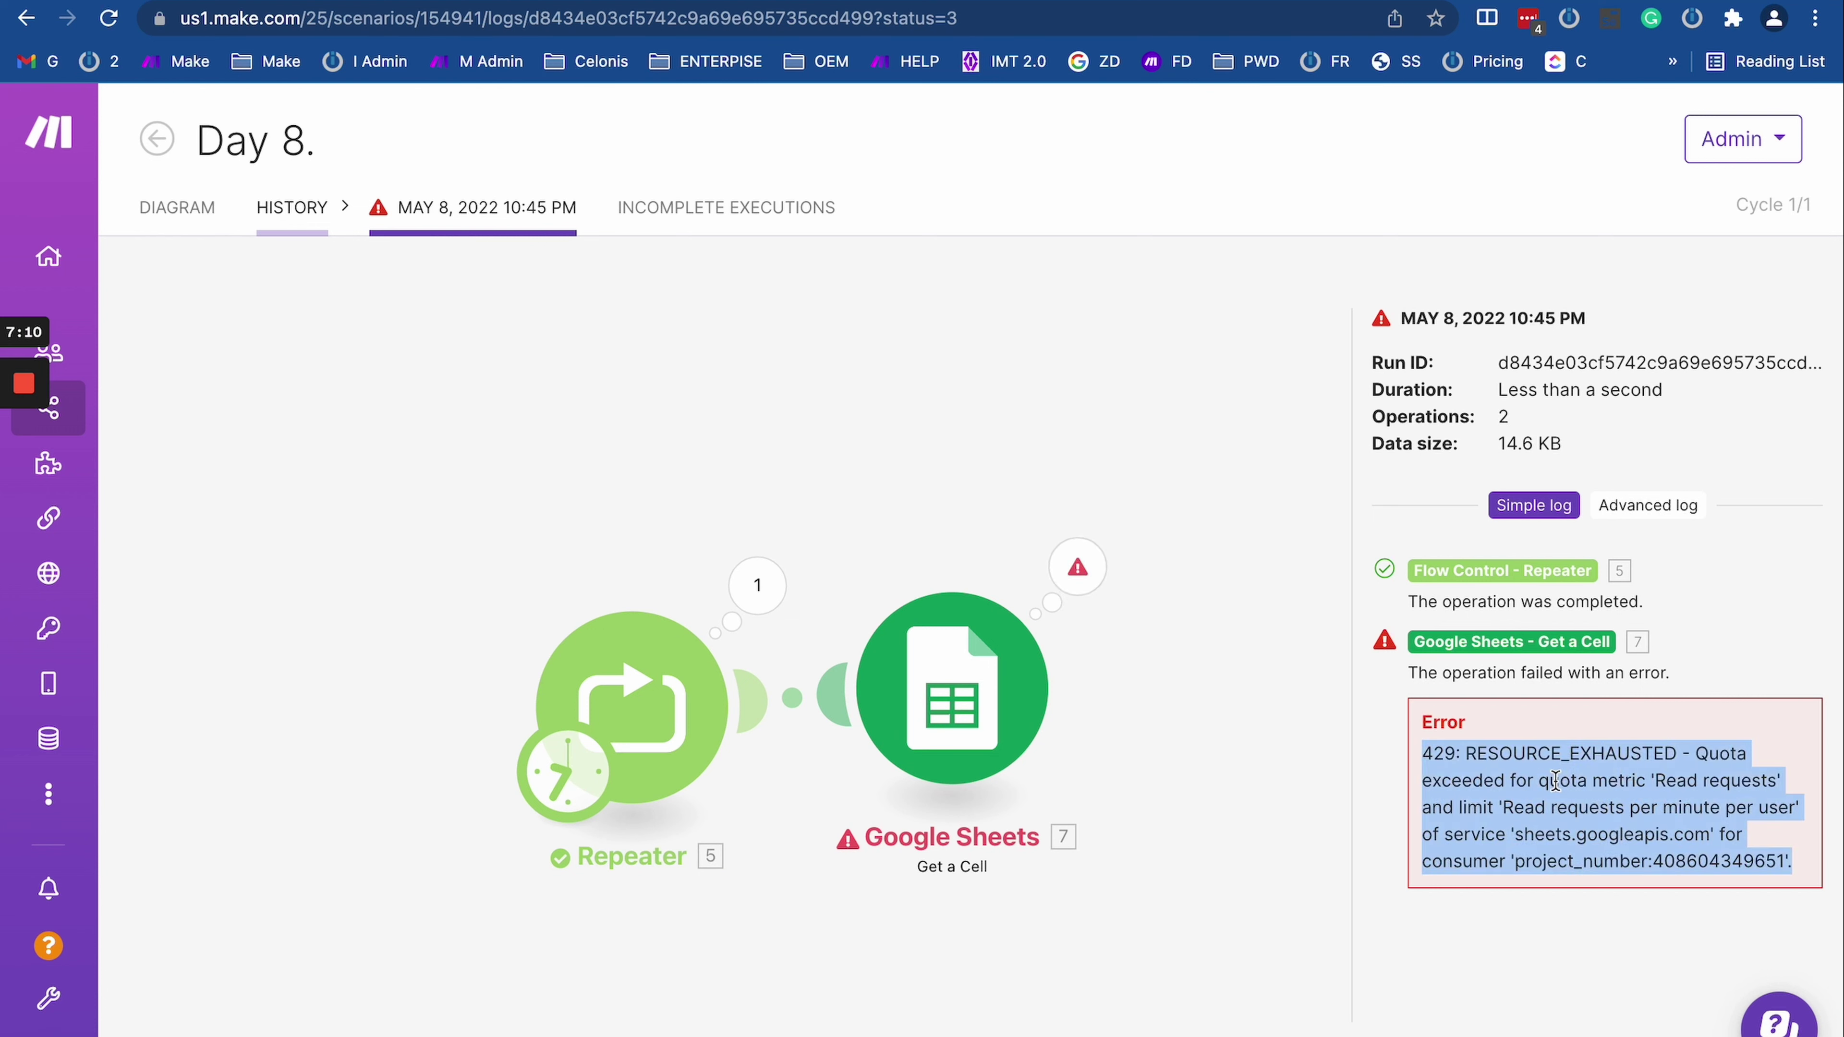
click(1061, 581)
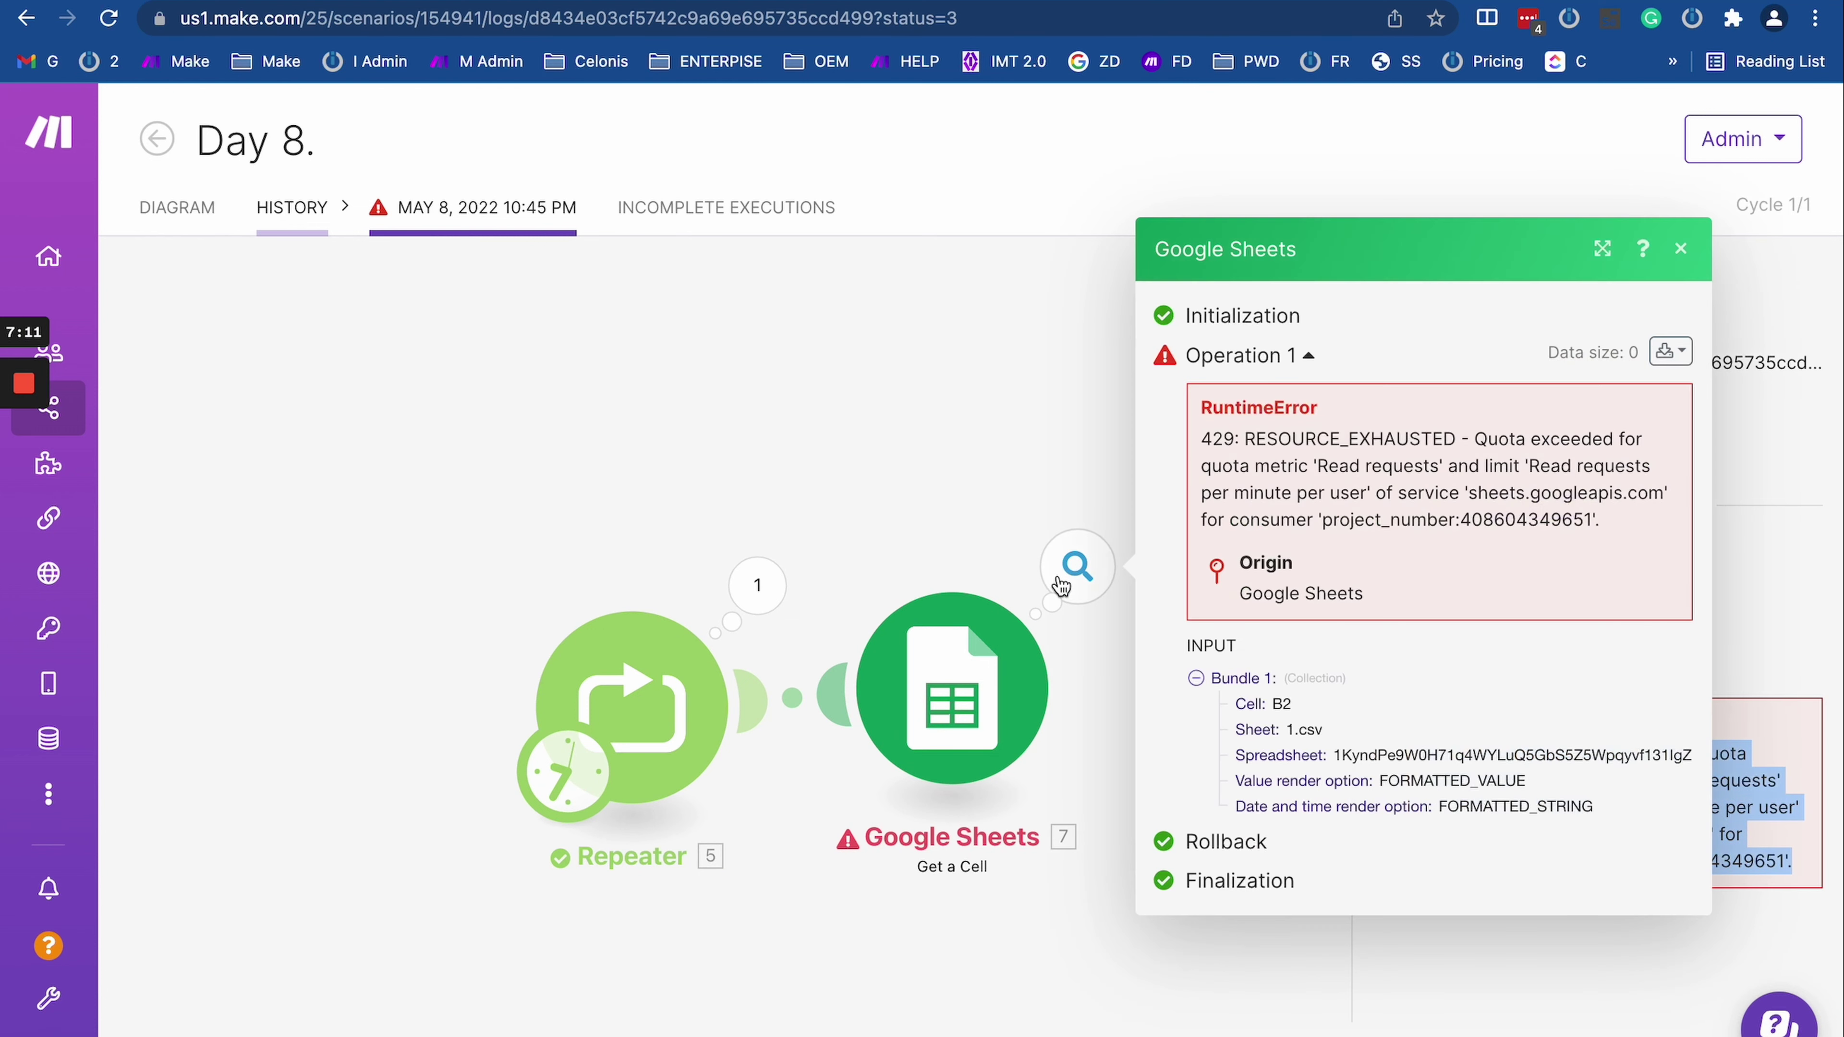
click(1014, 417)
double_click(1612, 366)
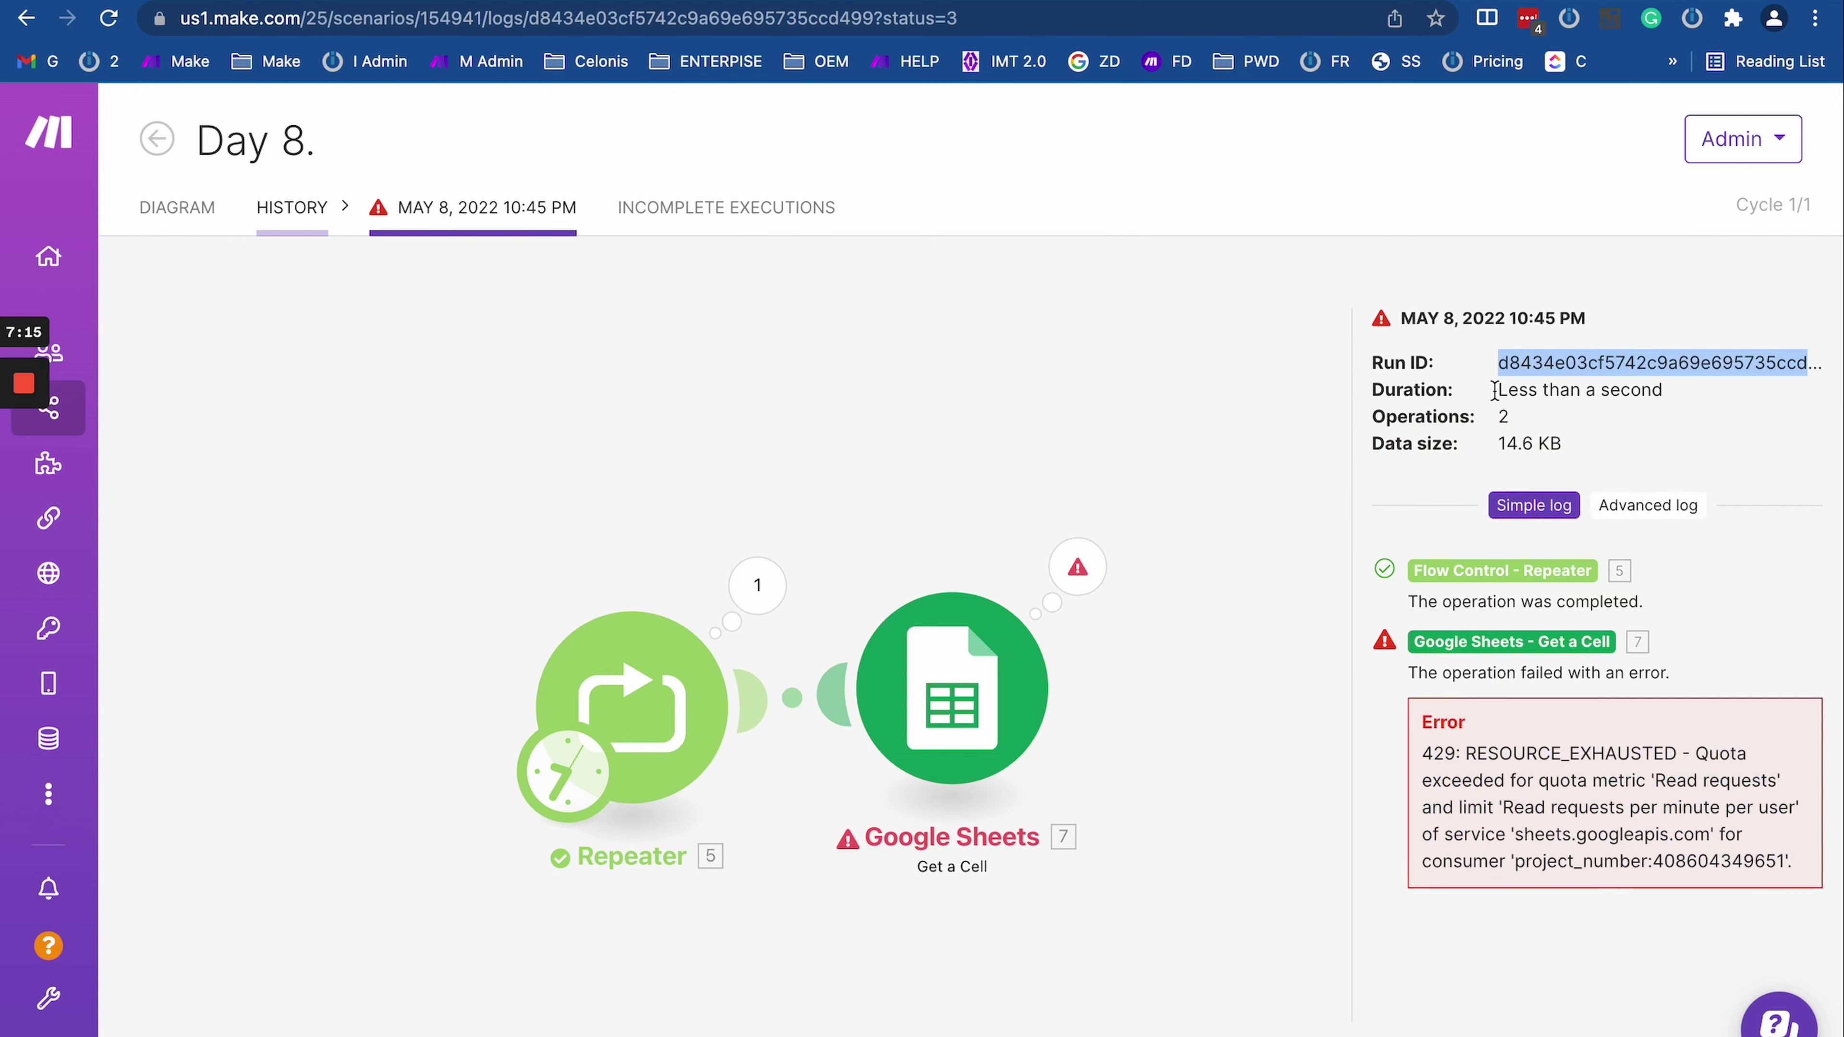
click(551, 17)
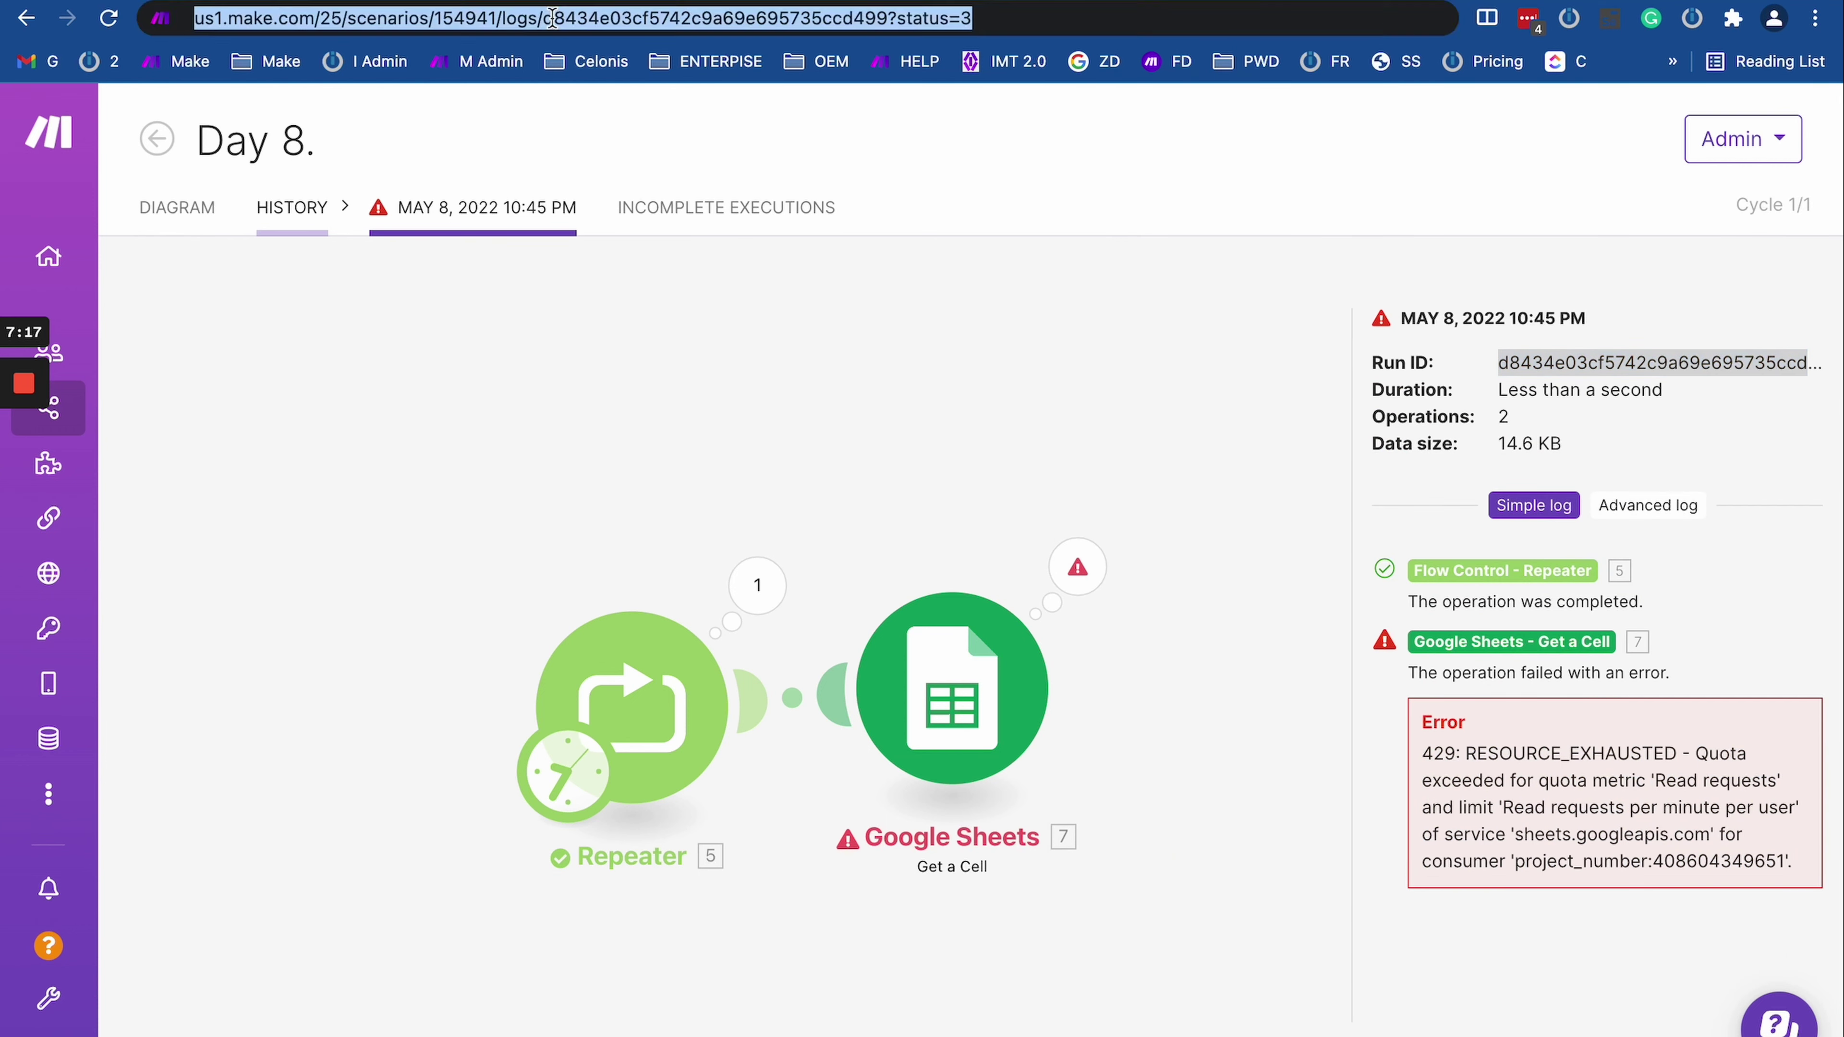
double_click(670, 18)
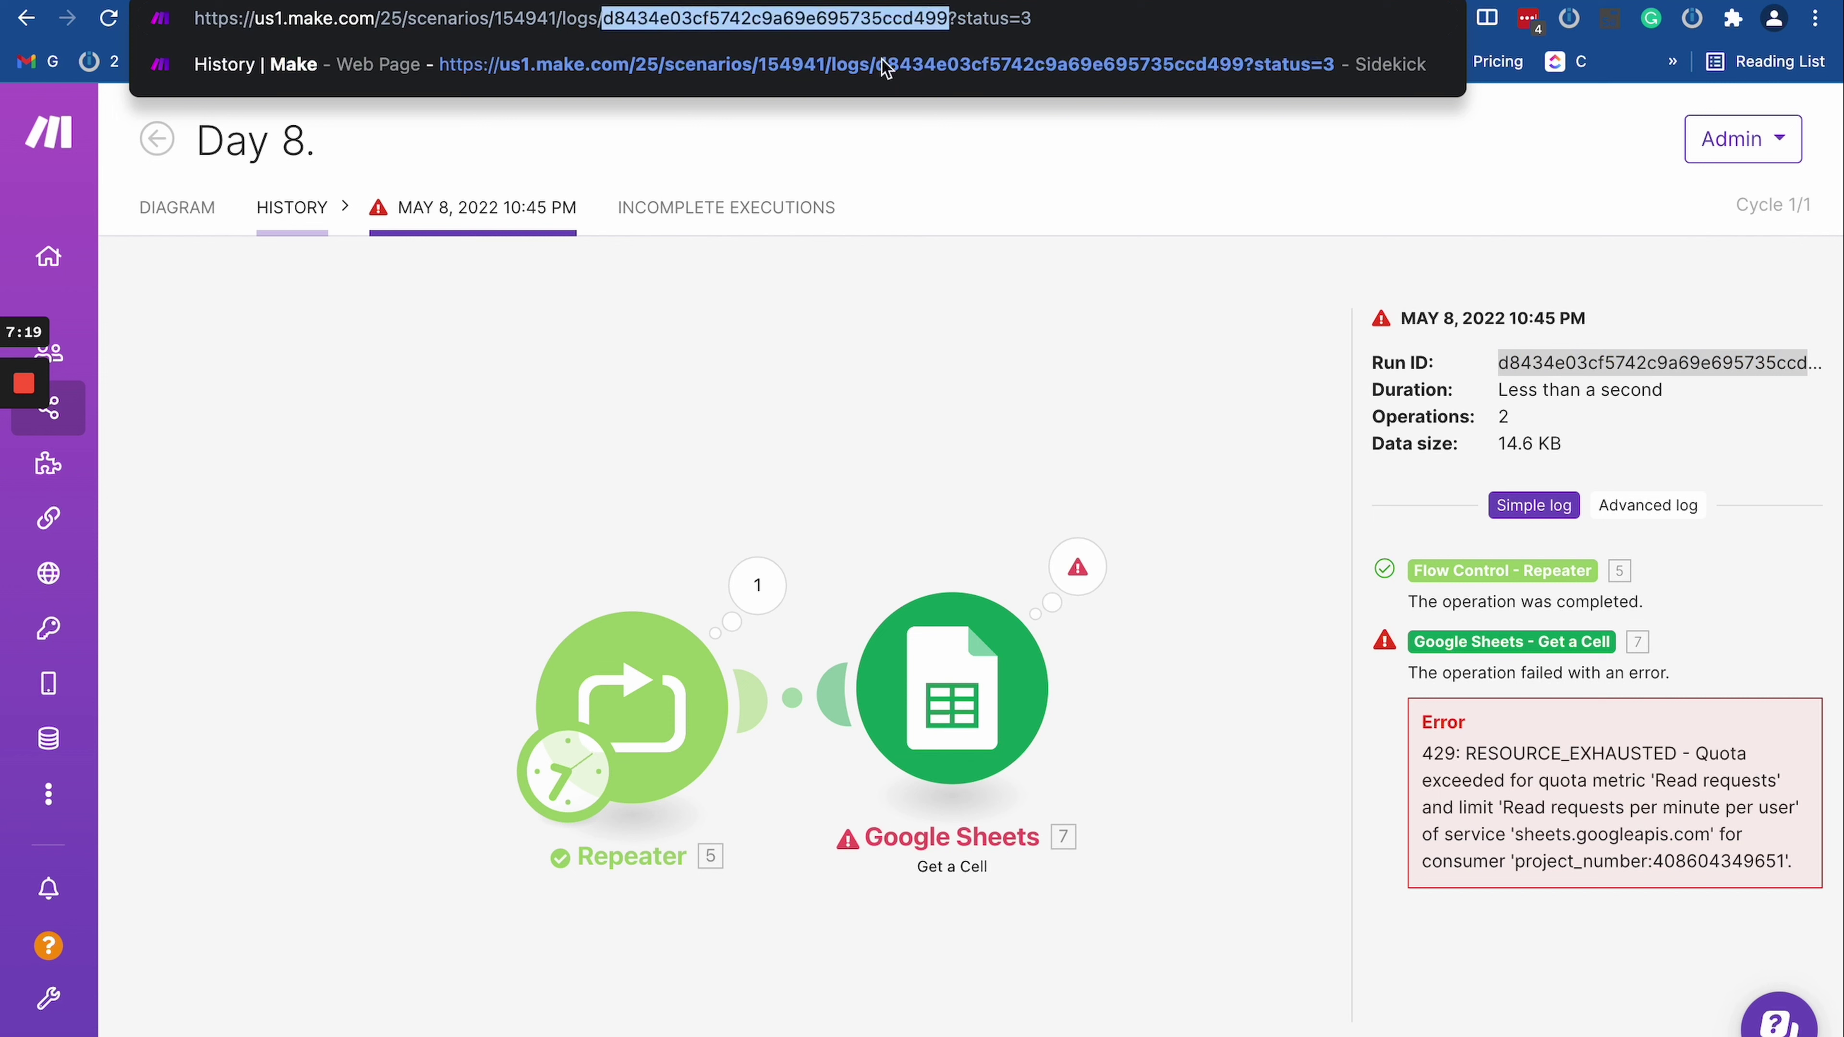
click(1559, 361)
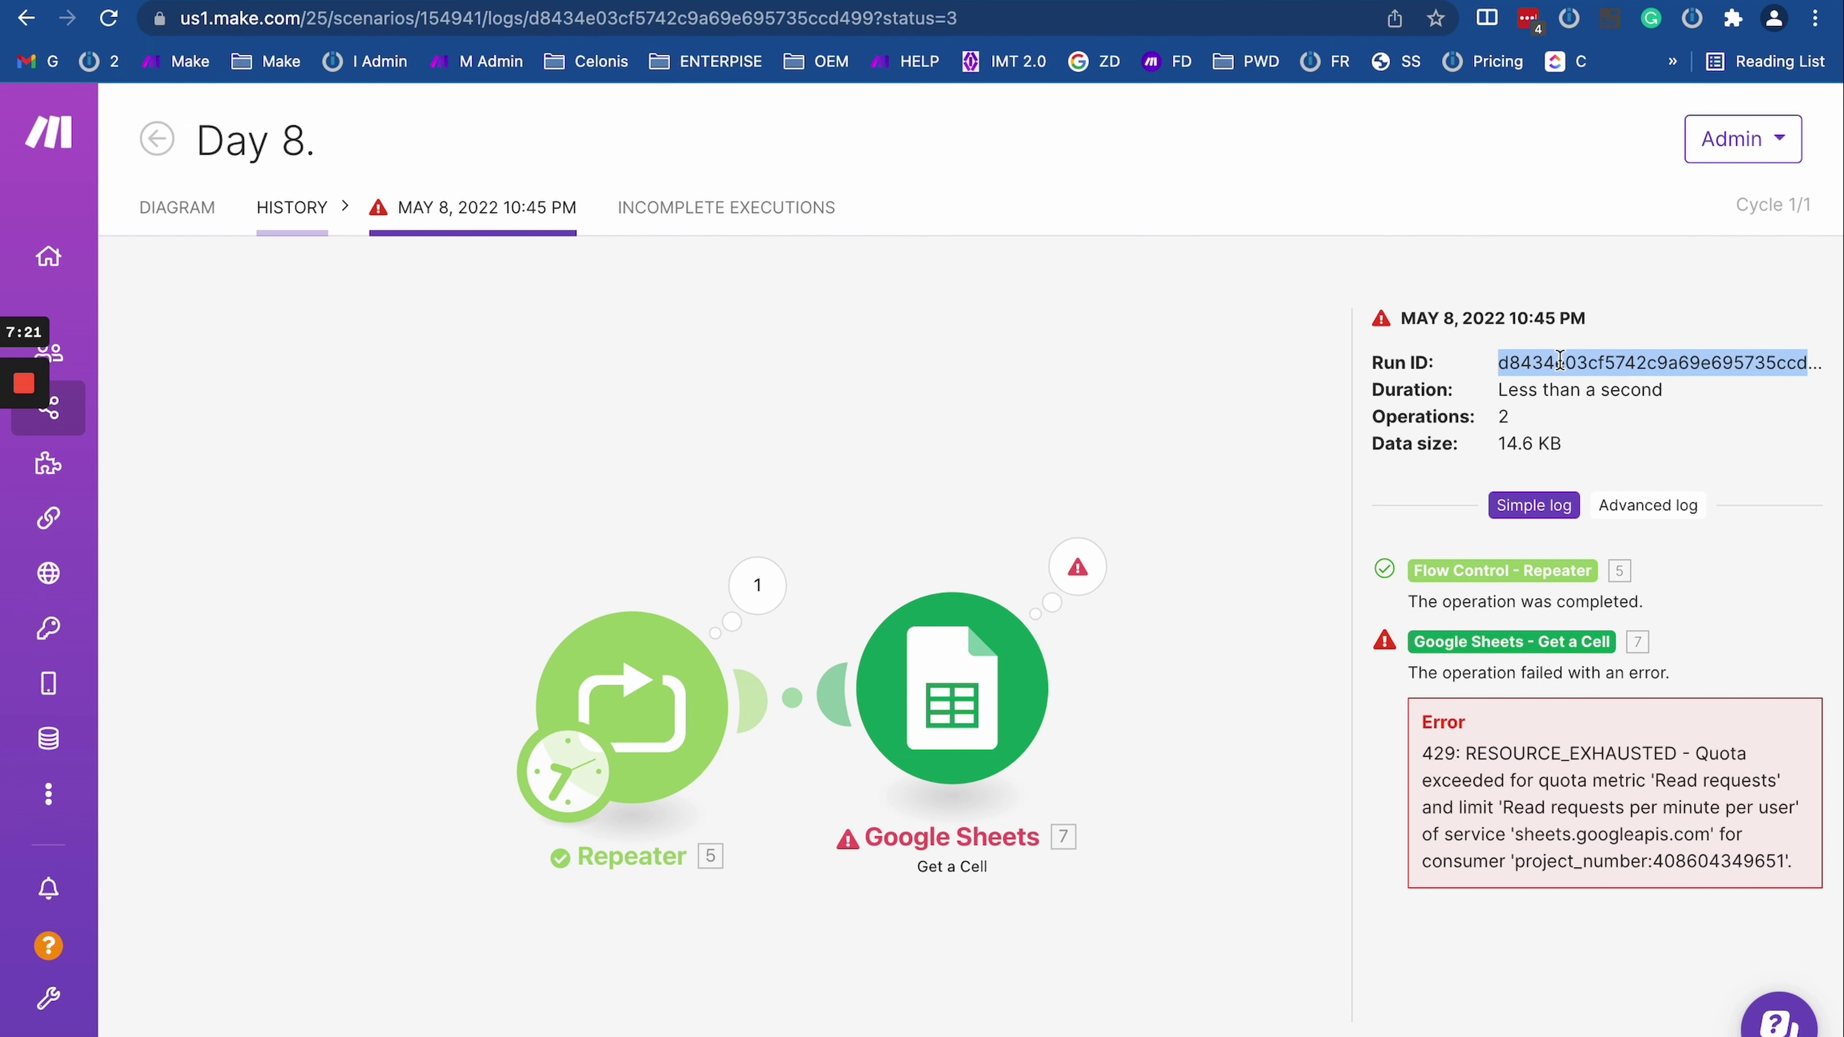
click(608, 18)
click(609, 18)
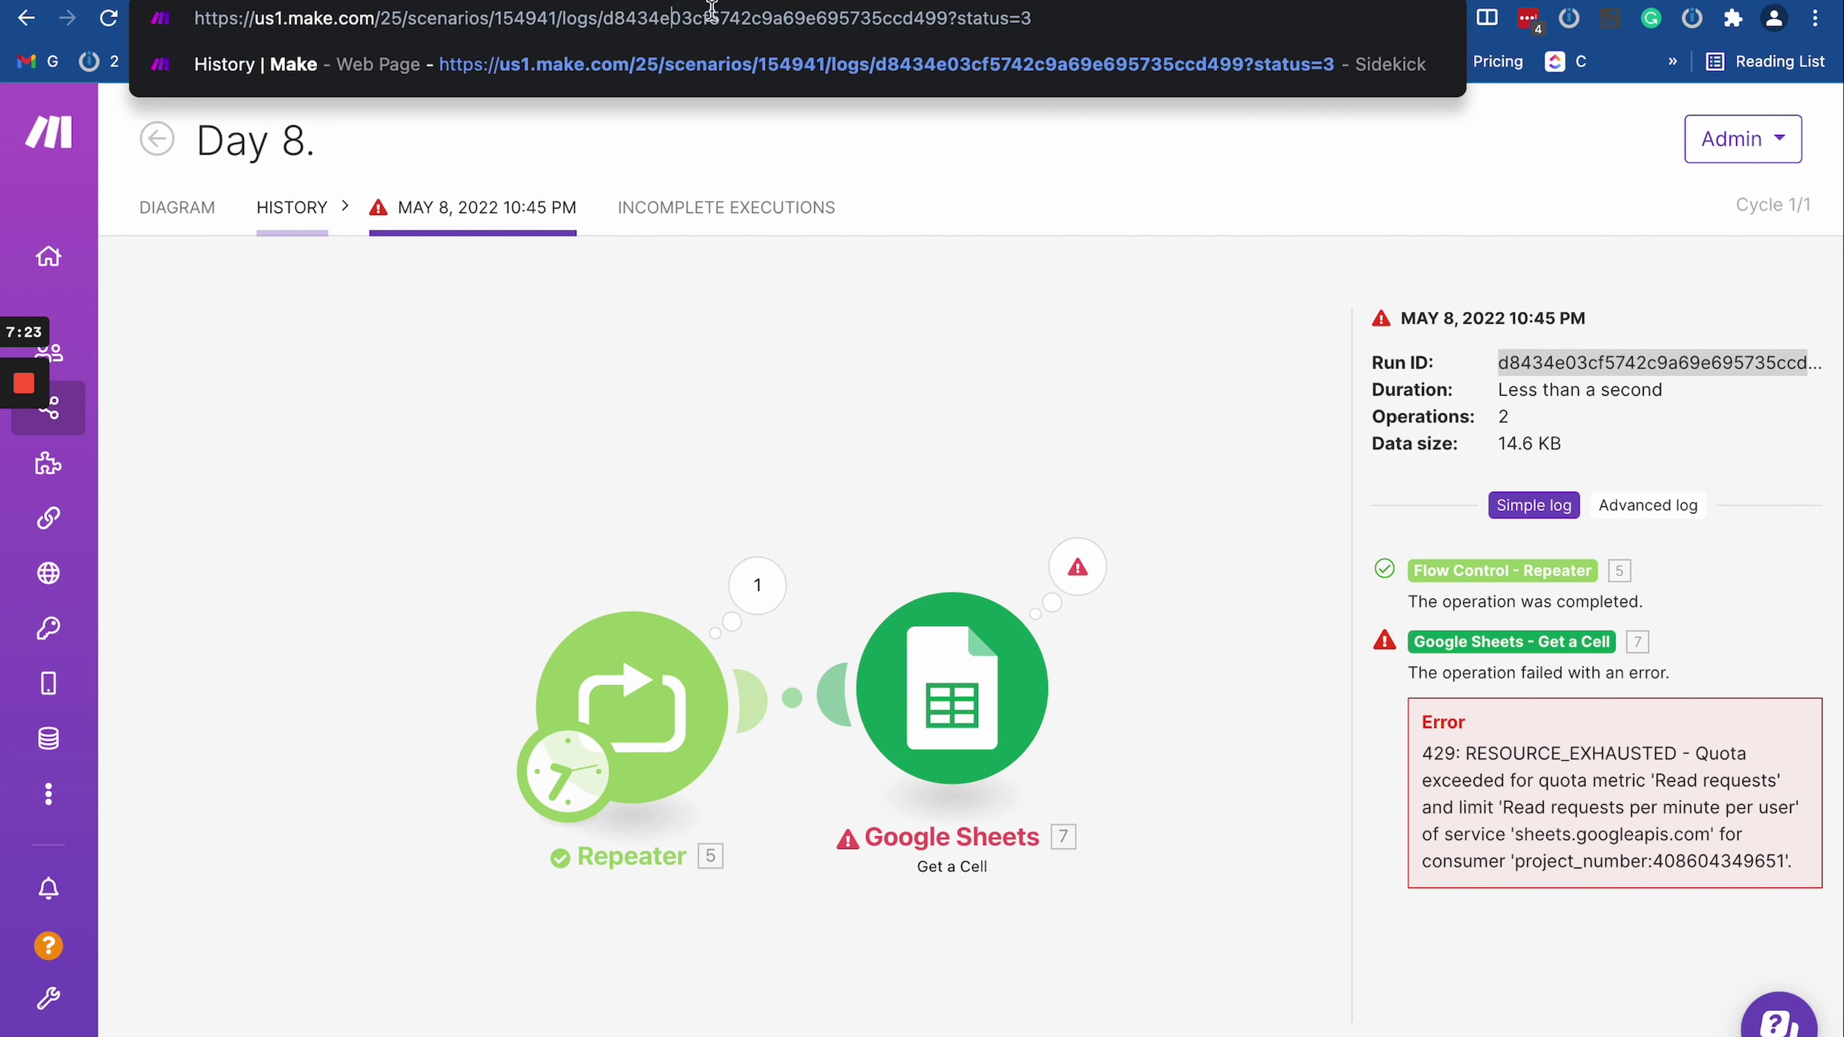
double_click(719, 18)
click(1532, 363)
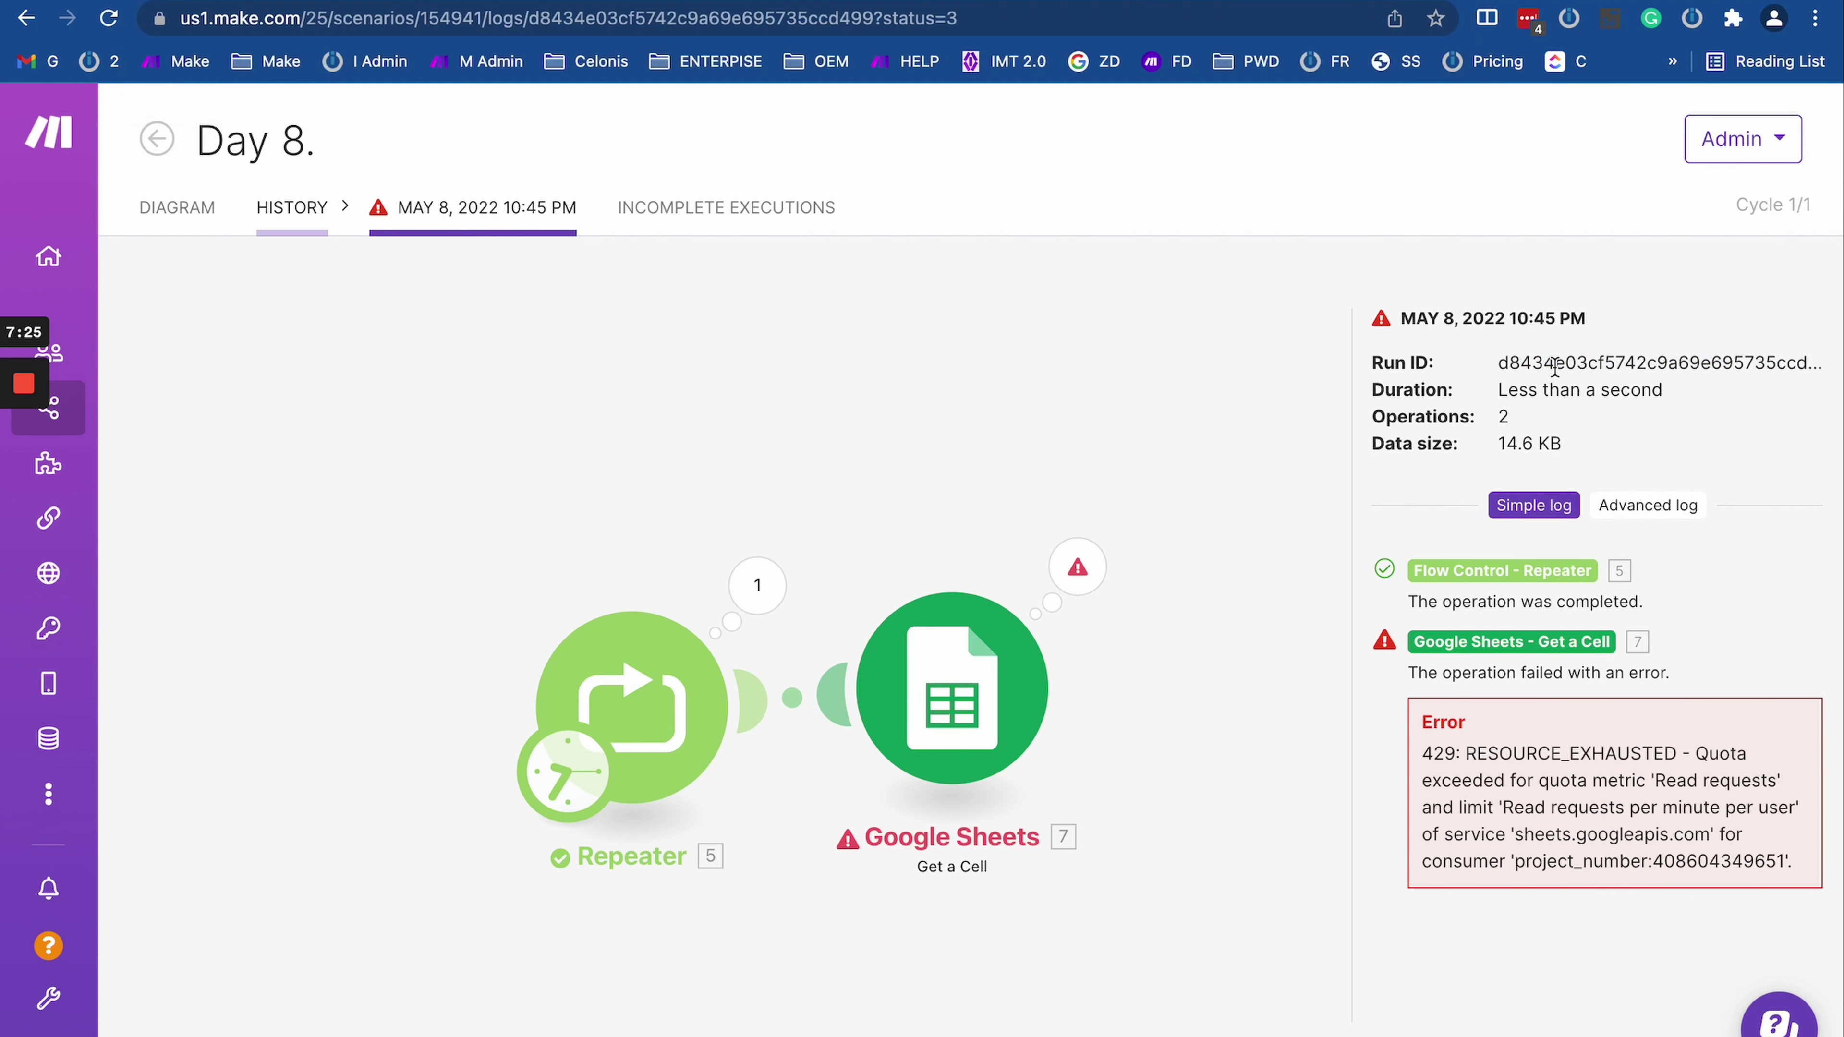
click(1555, 366)
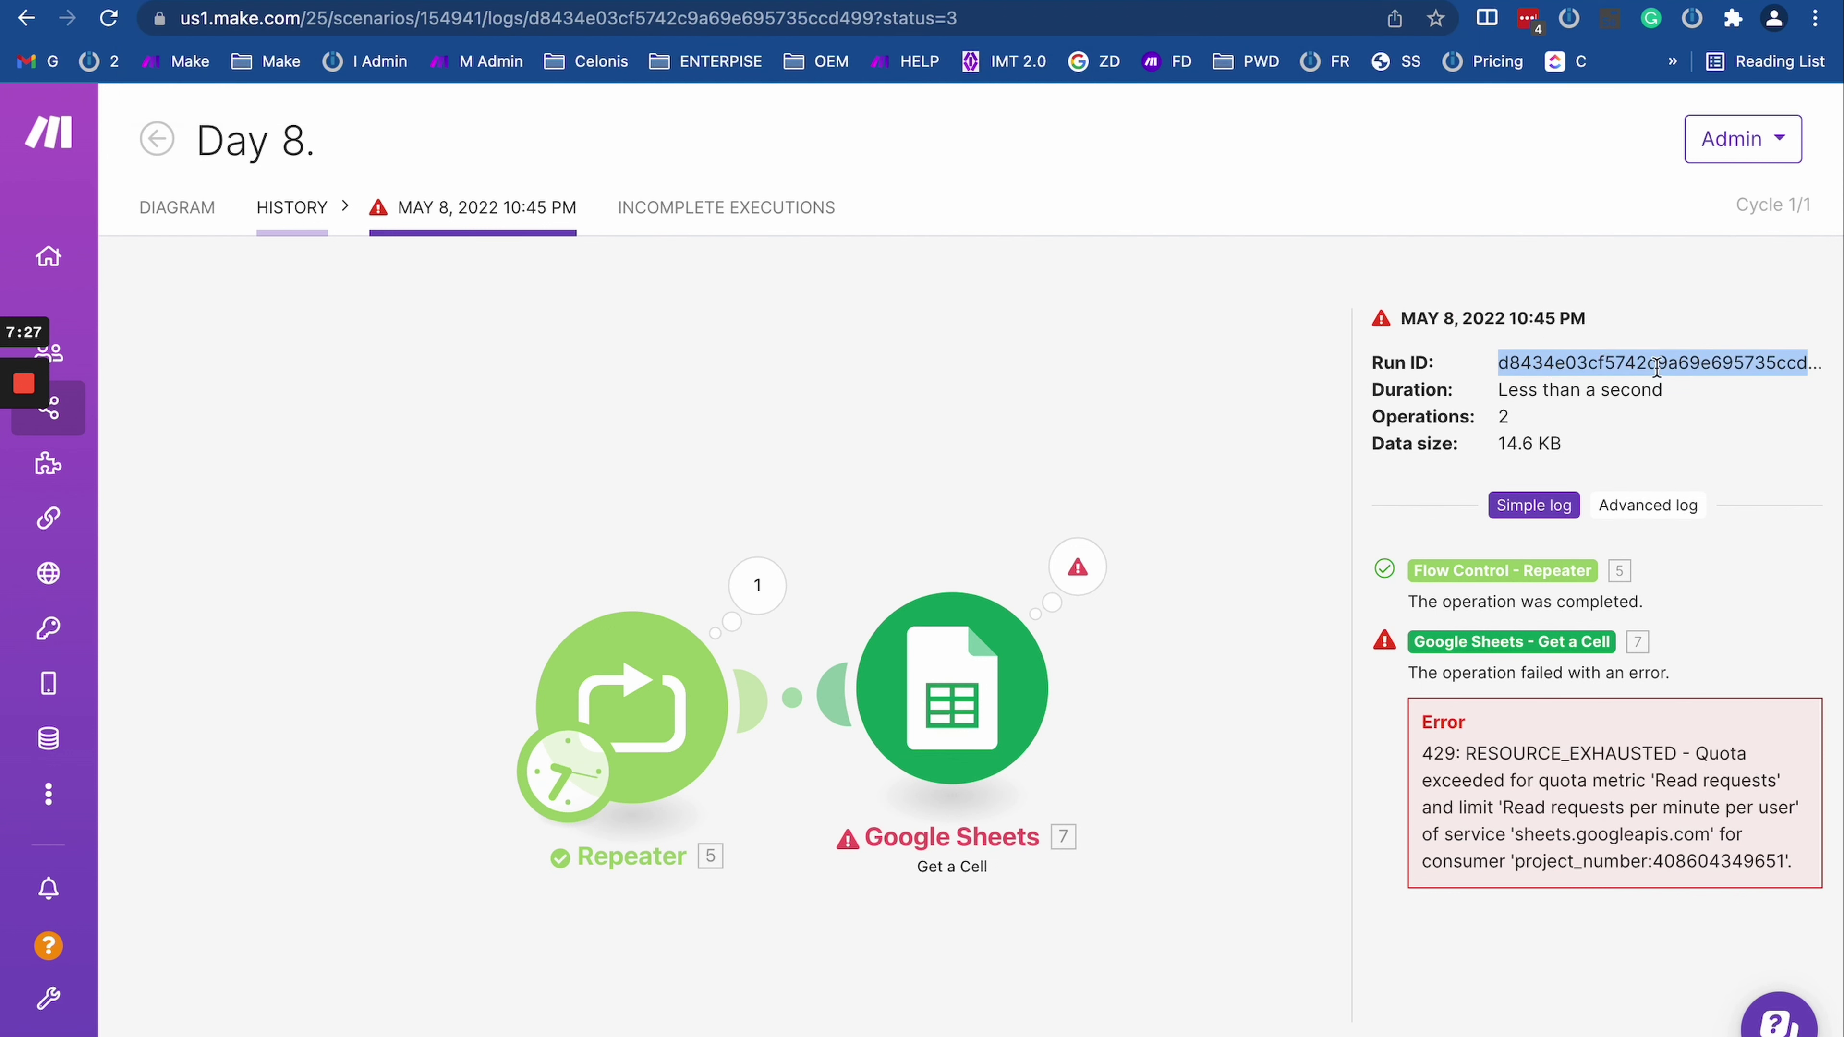
click(658, 18)
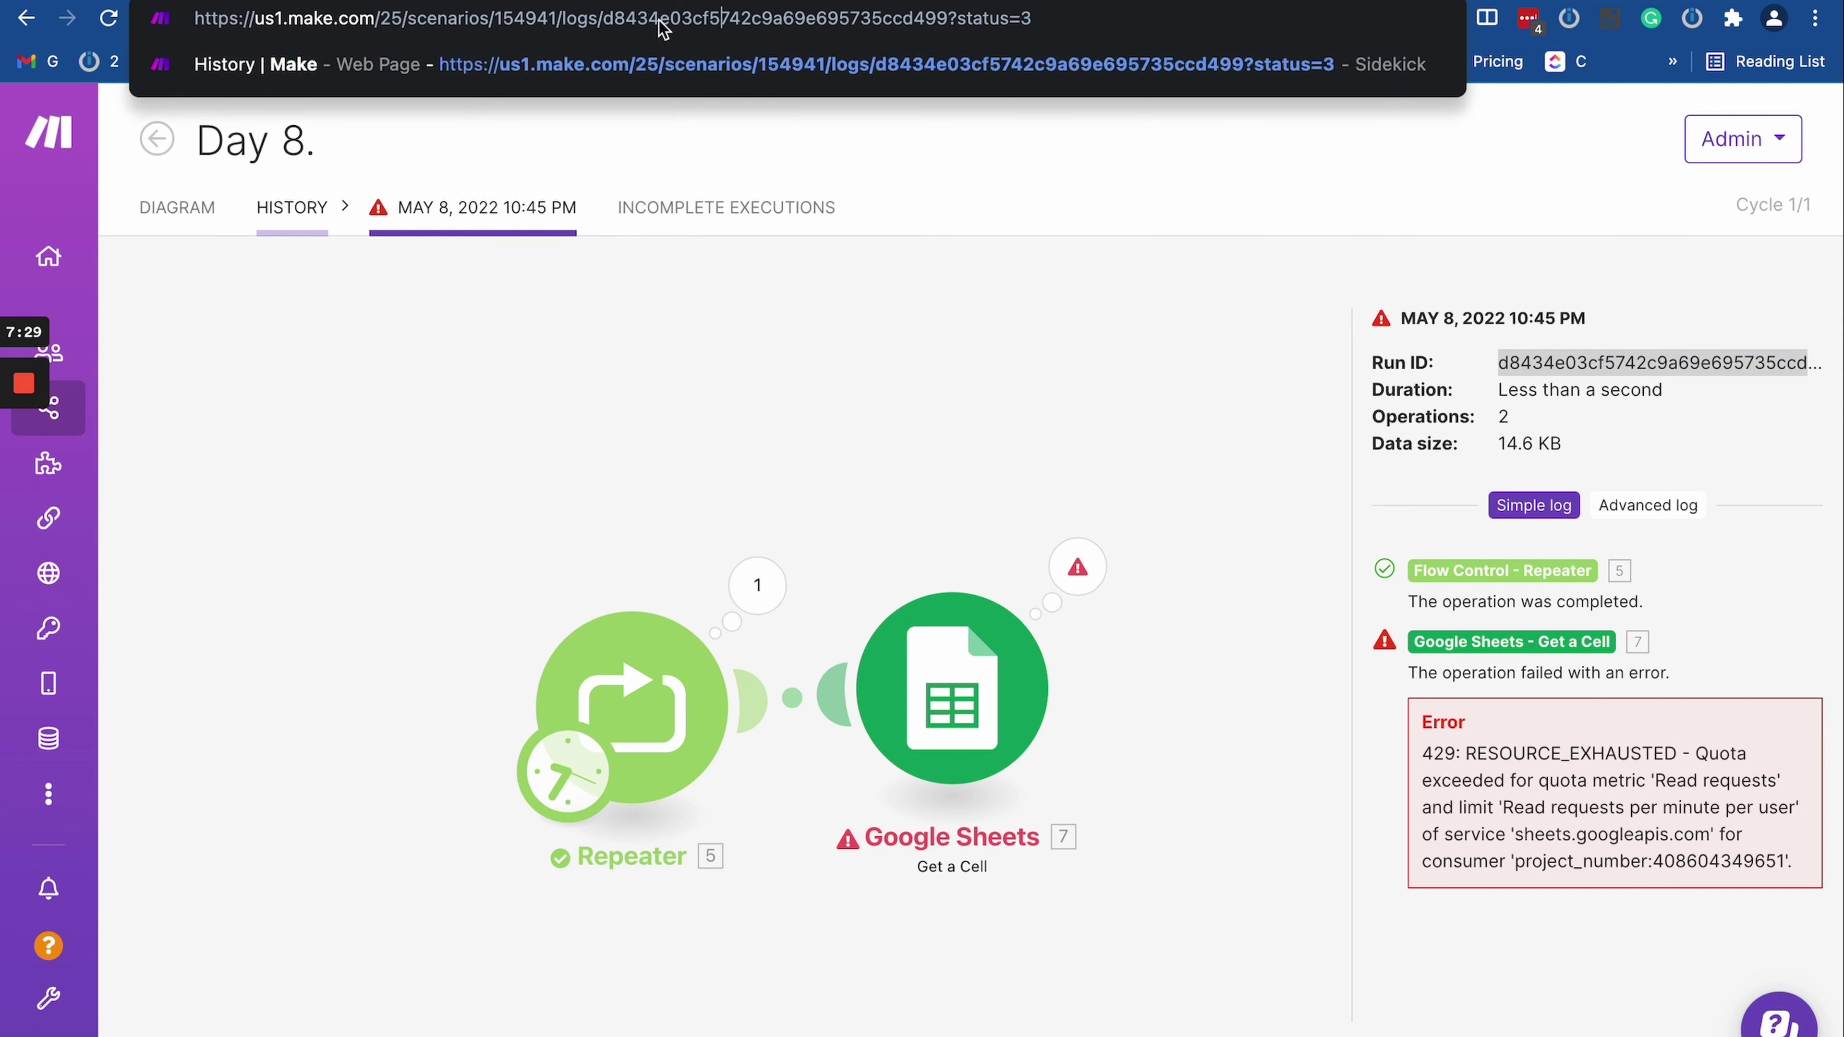
double_click(771, 10)
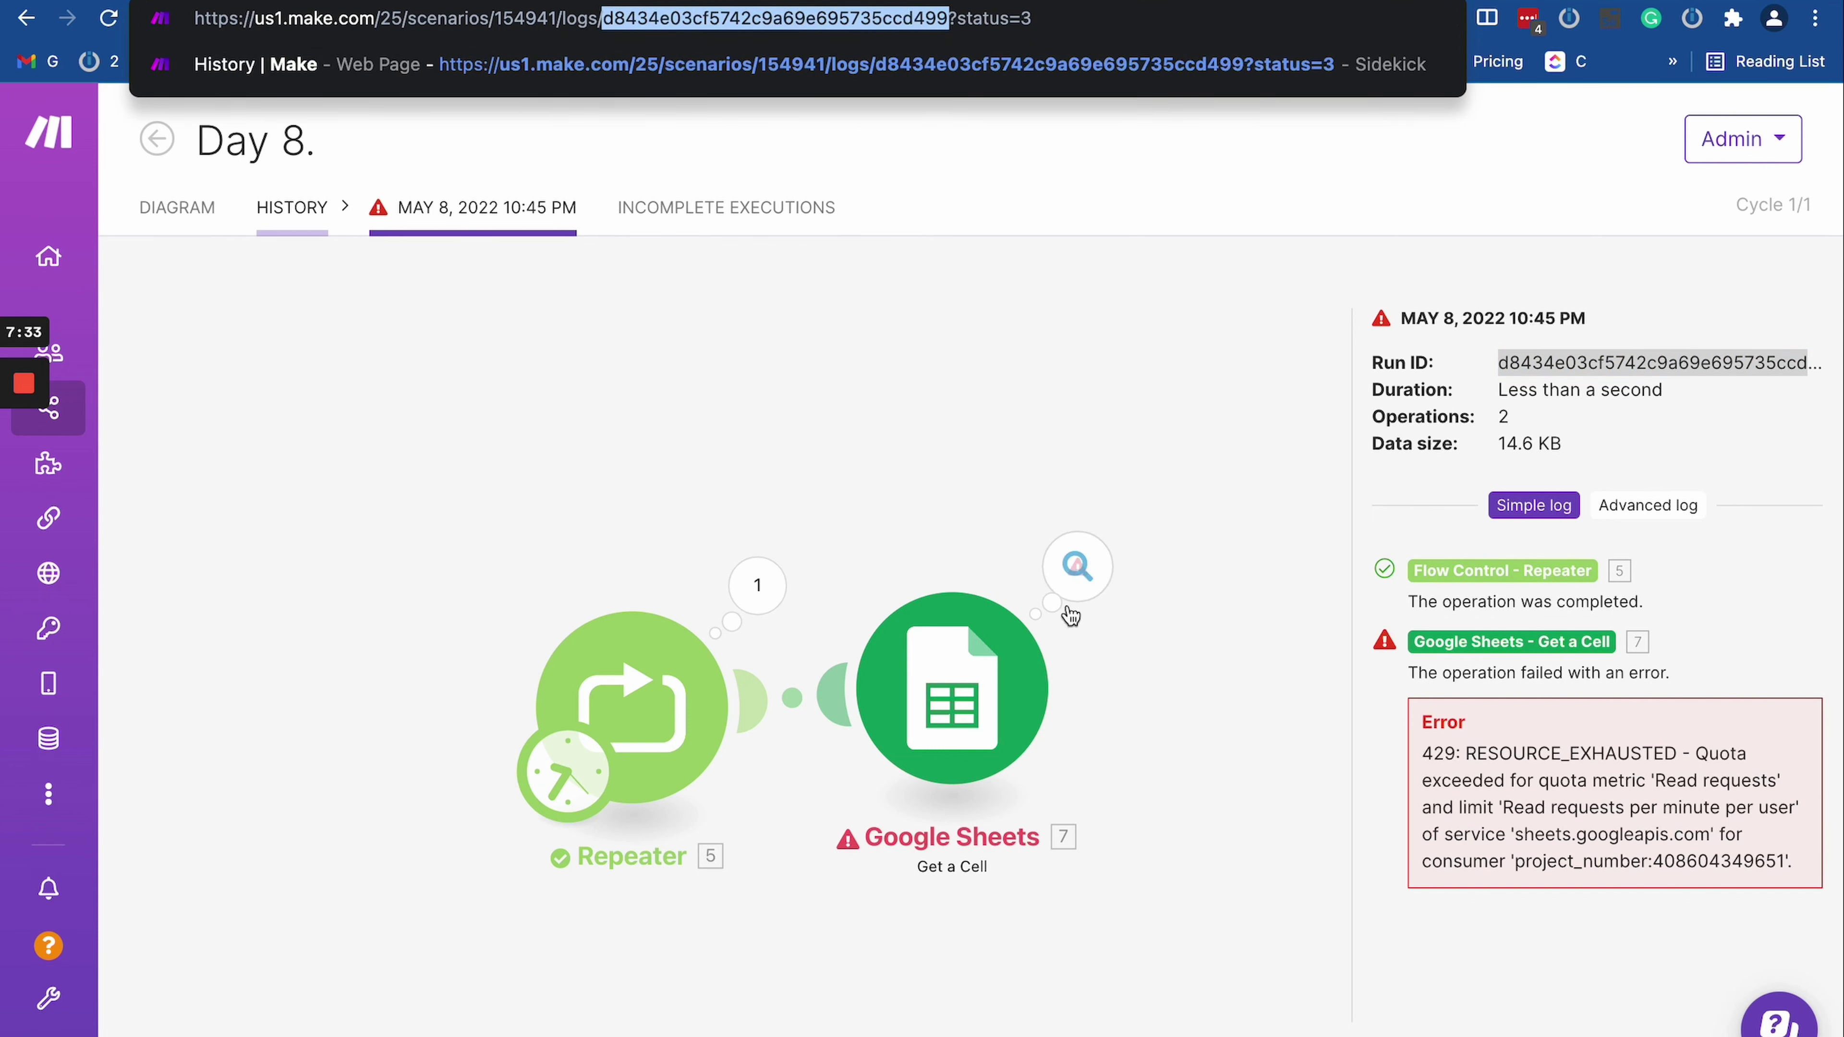
click(595, 18)
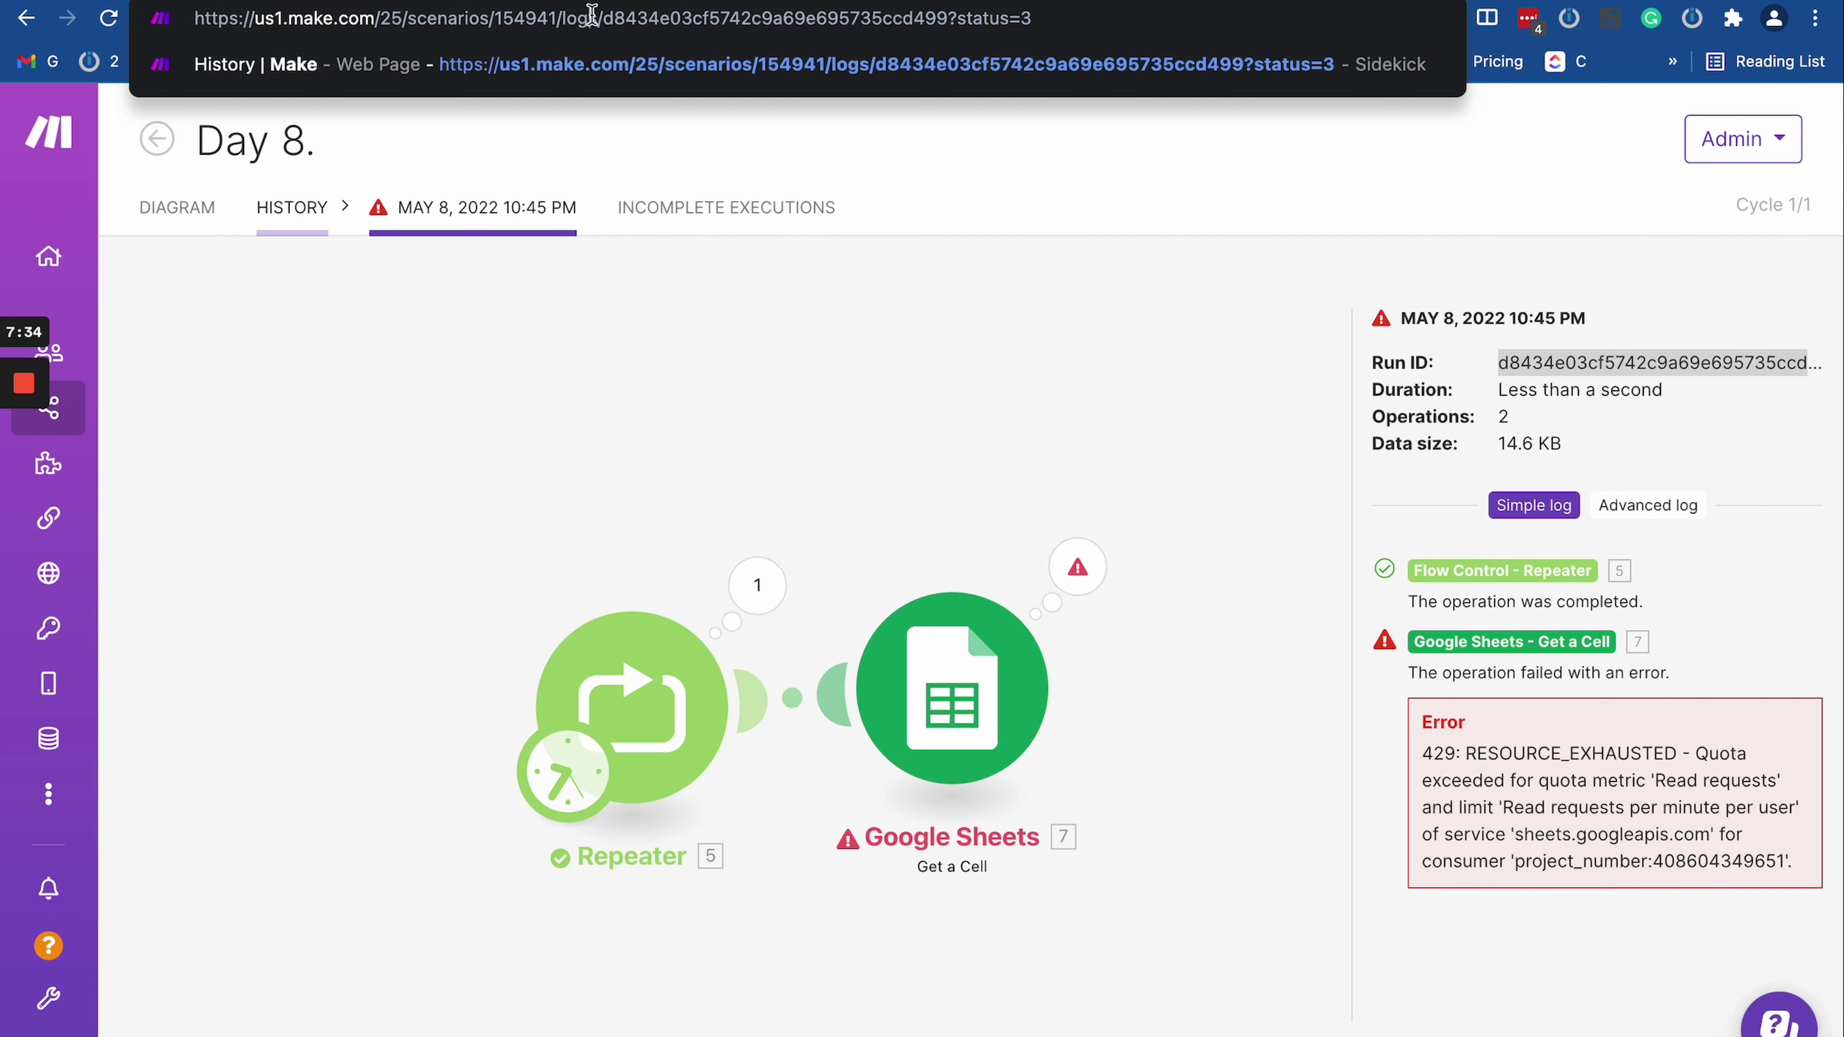
triple_click(633, 20)
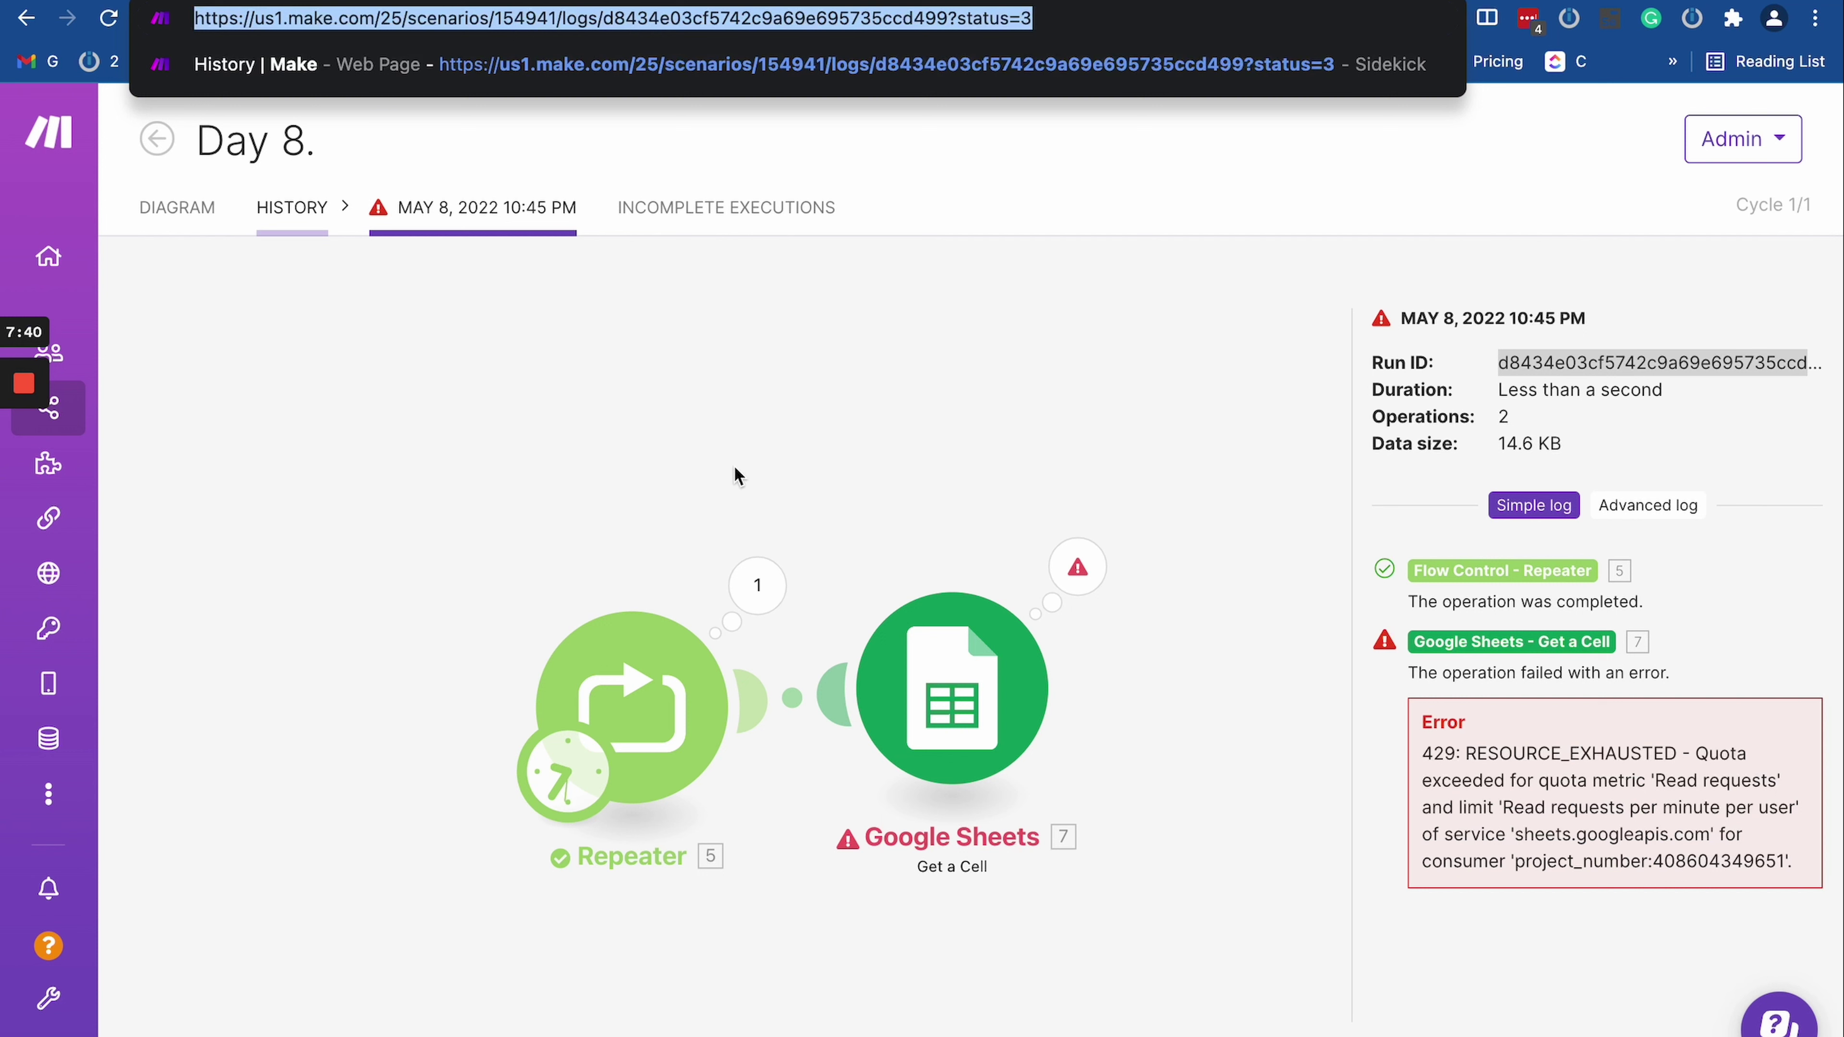
triple_click(617, 24)
click(590, 340)
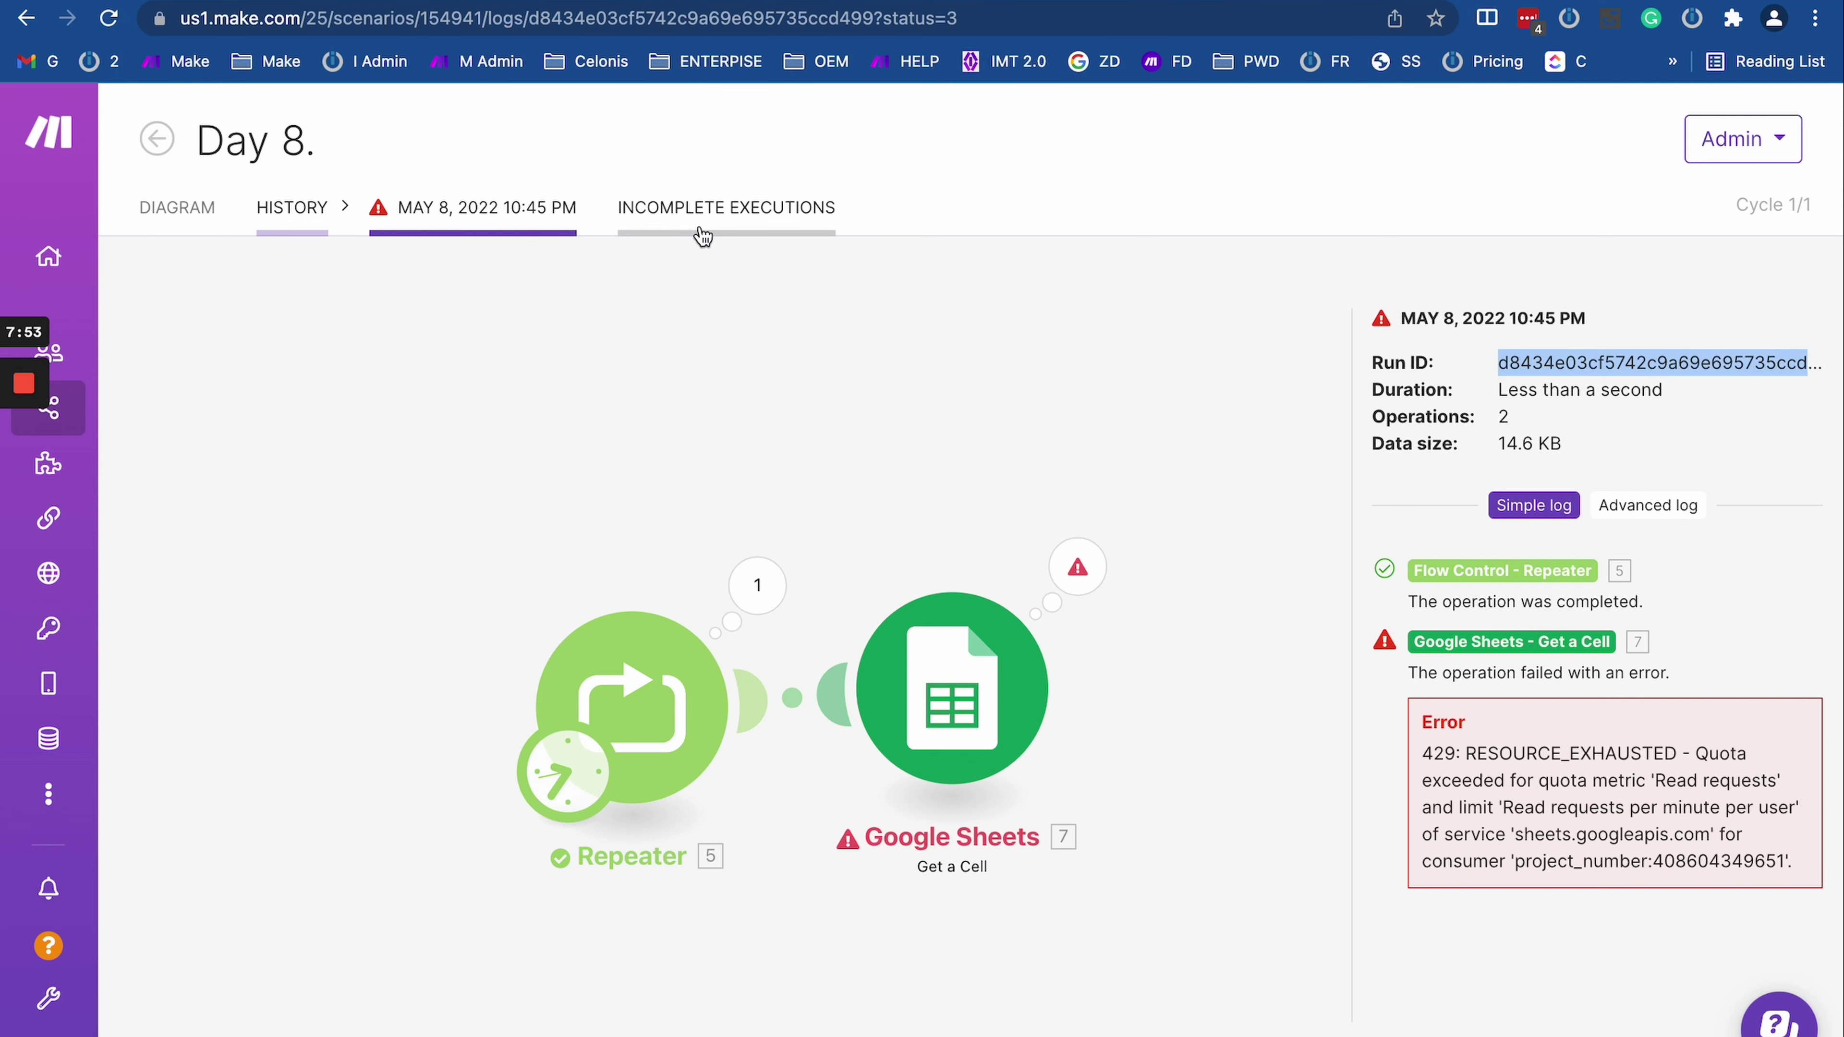
Step: Open the Day 8 scenario editor and bring up the Repeater's settings
click(195, 218)
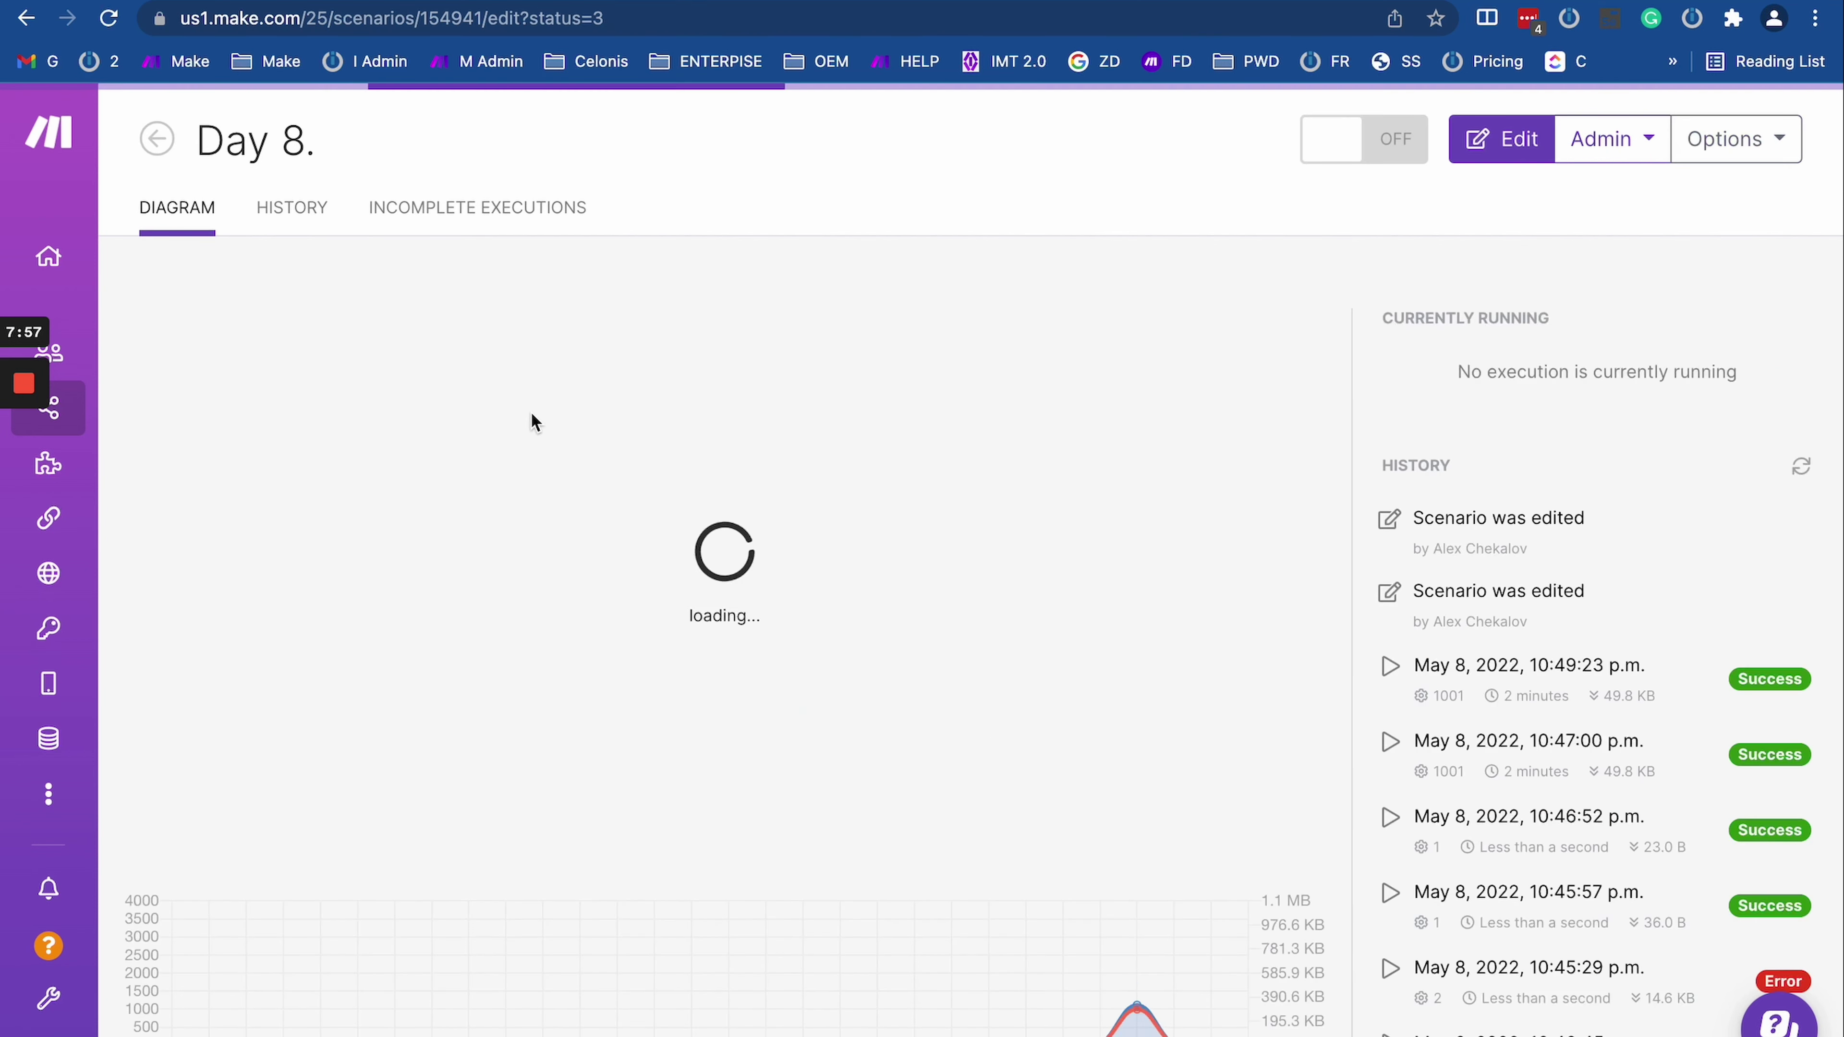
click(915, 738)
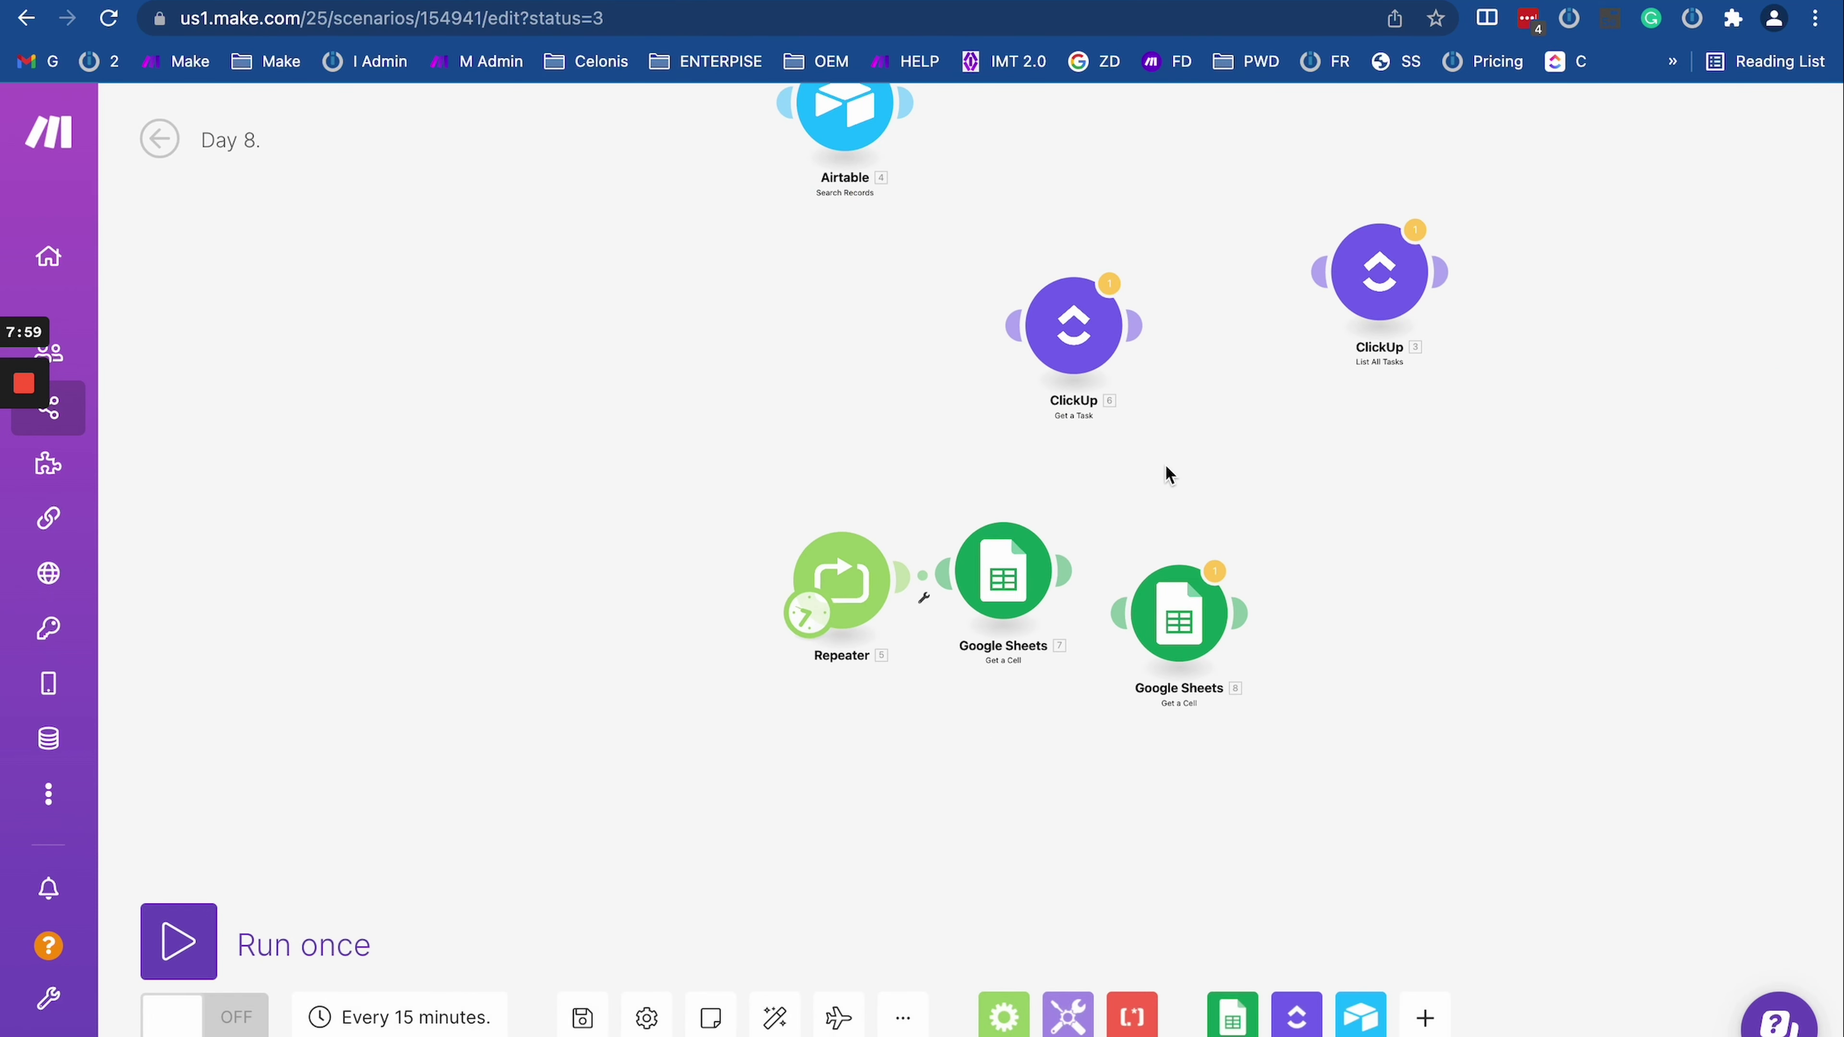
drag(1017, 610, 989, 505)
click(858, 550)
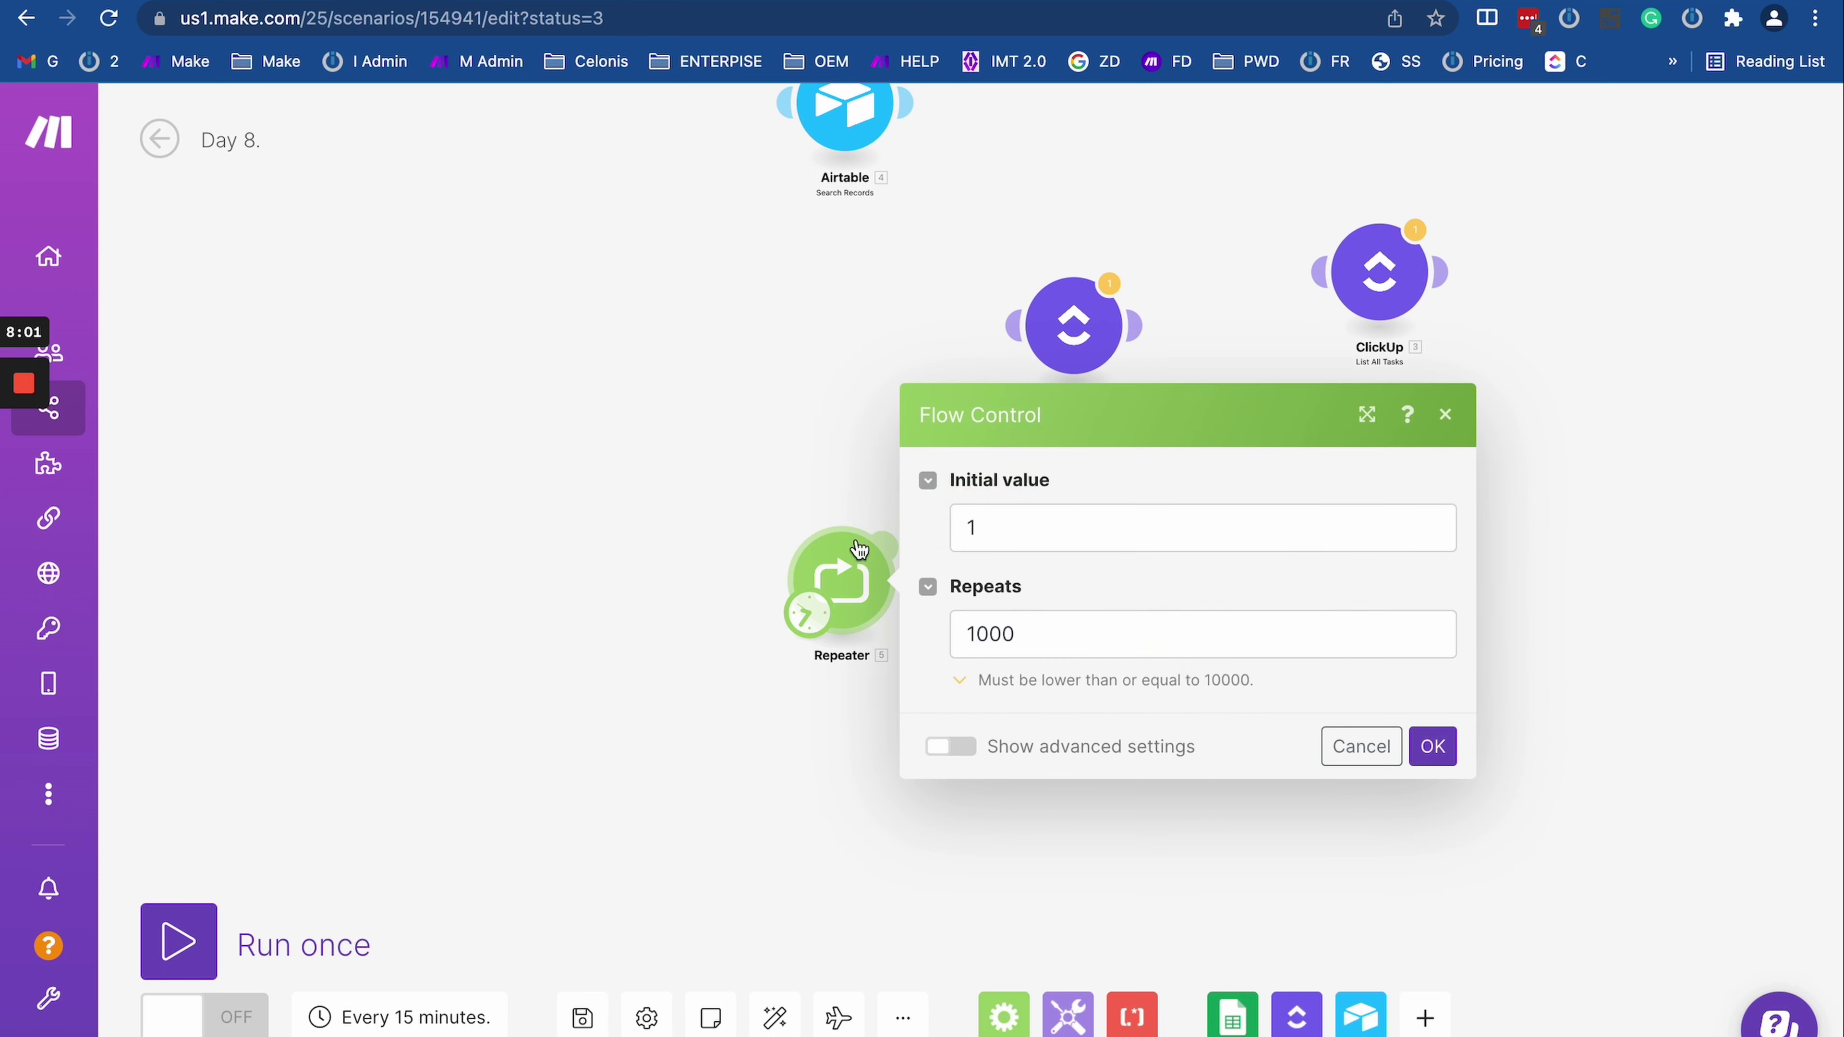
click(807, 426)
scroll(569, 542, right, 5)
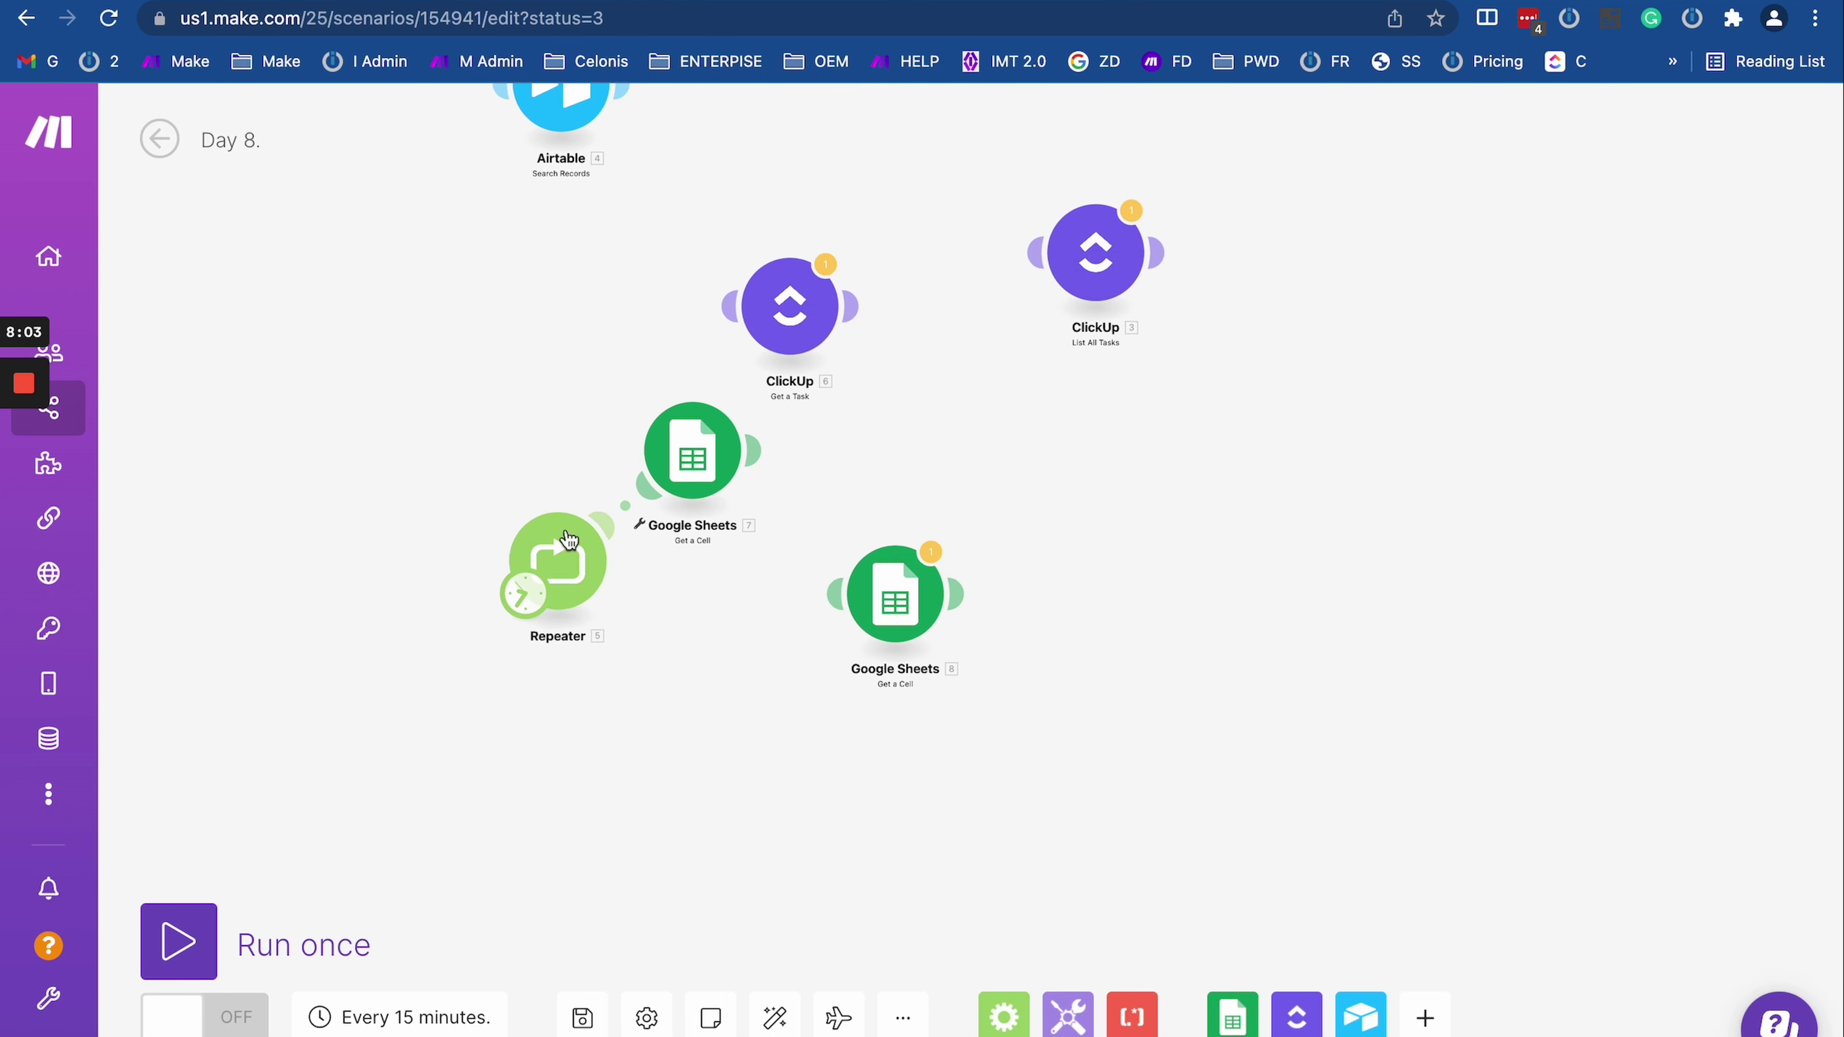
click(569, 541)
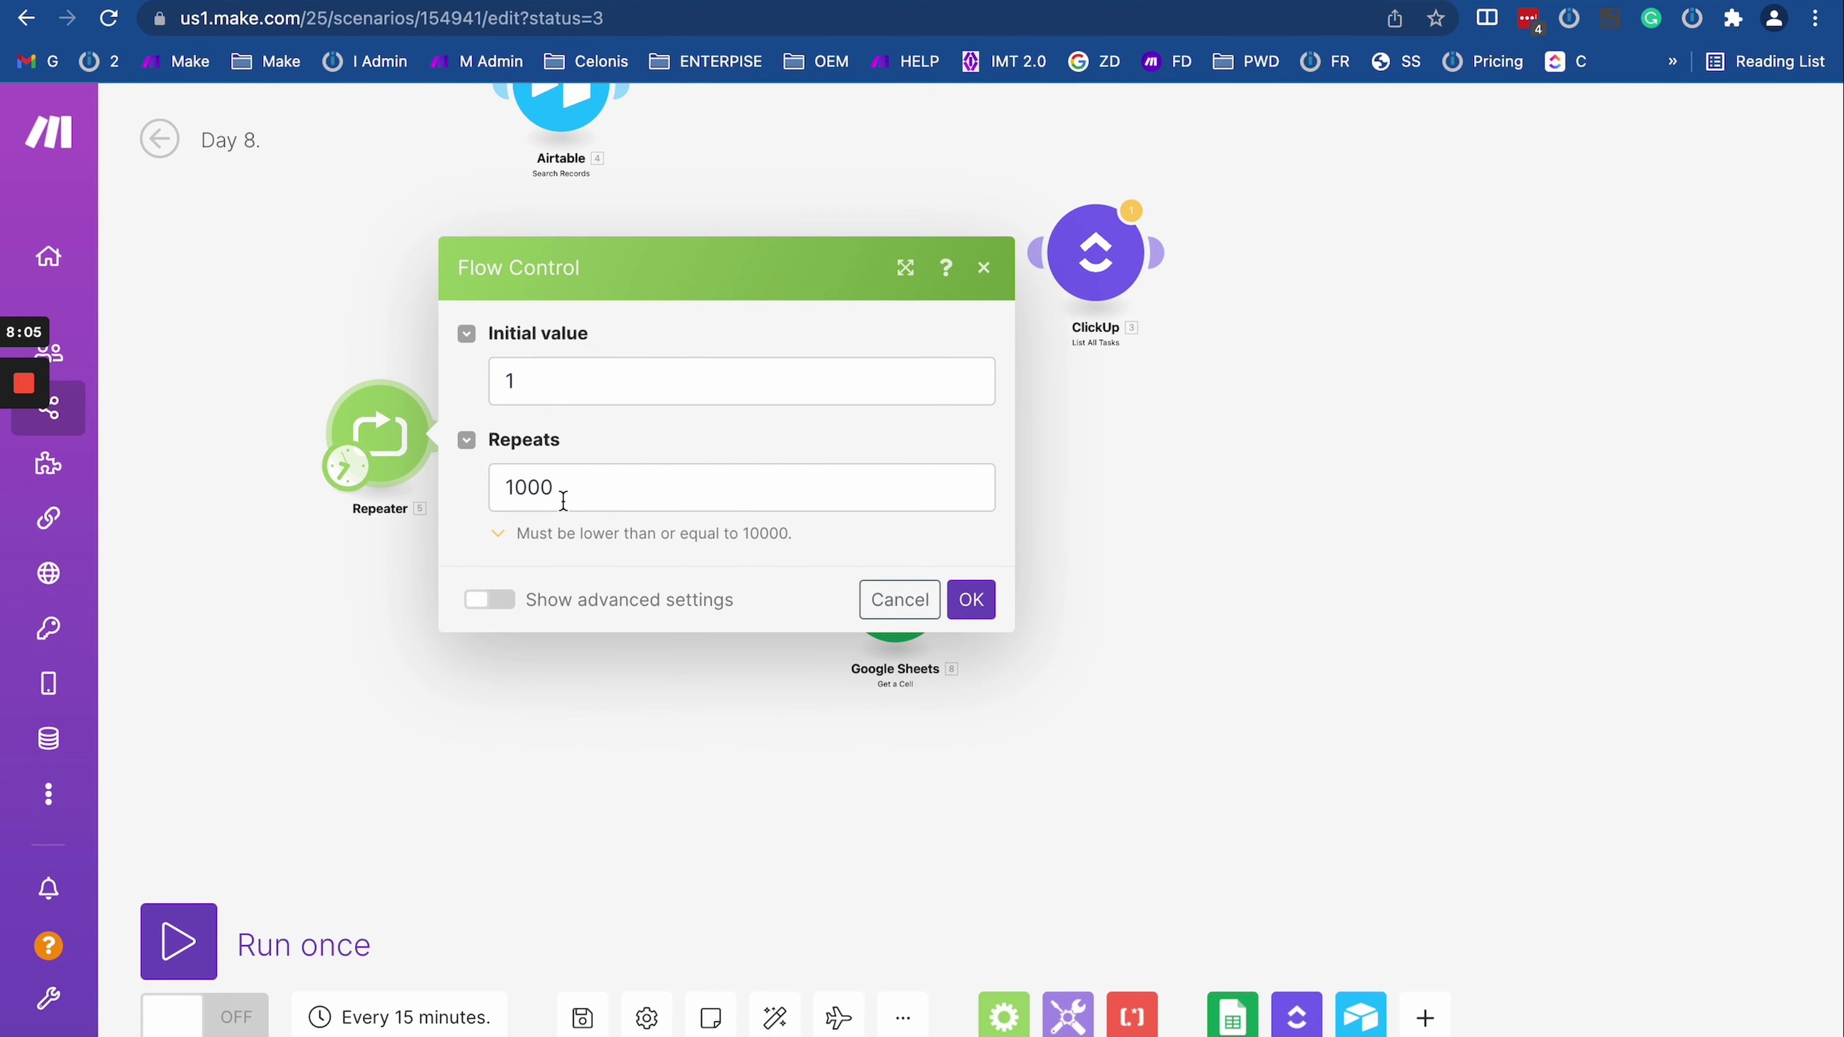
click(289, 559)
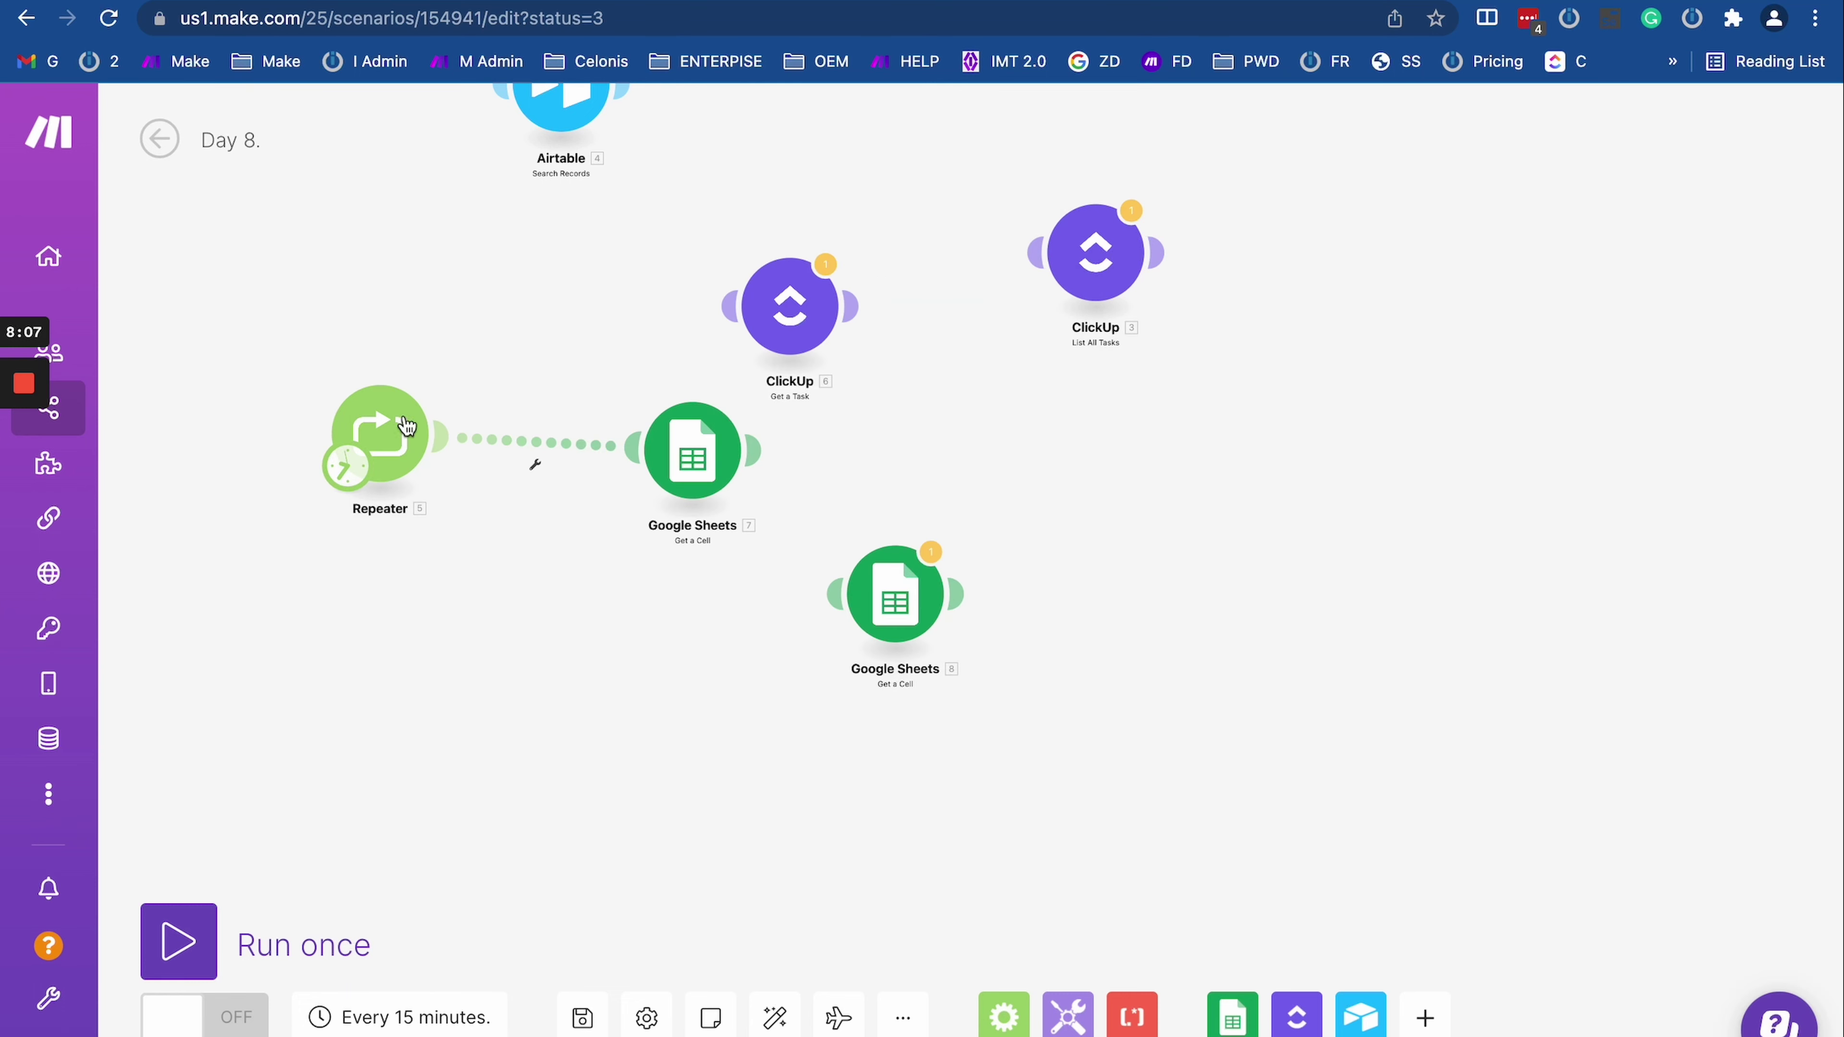
click(388, 428)
Step: Change the Repeater's Repeats from 1000 to 3000 and run the scenario once
click(559, 486)
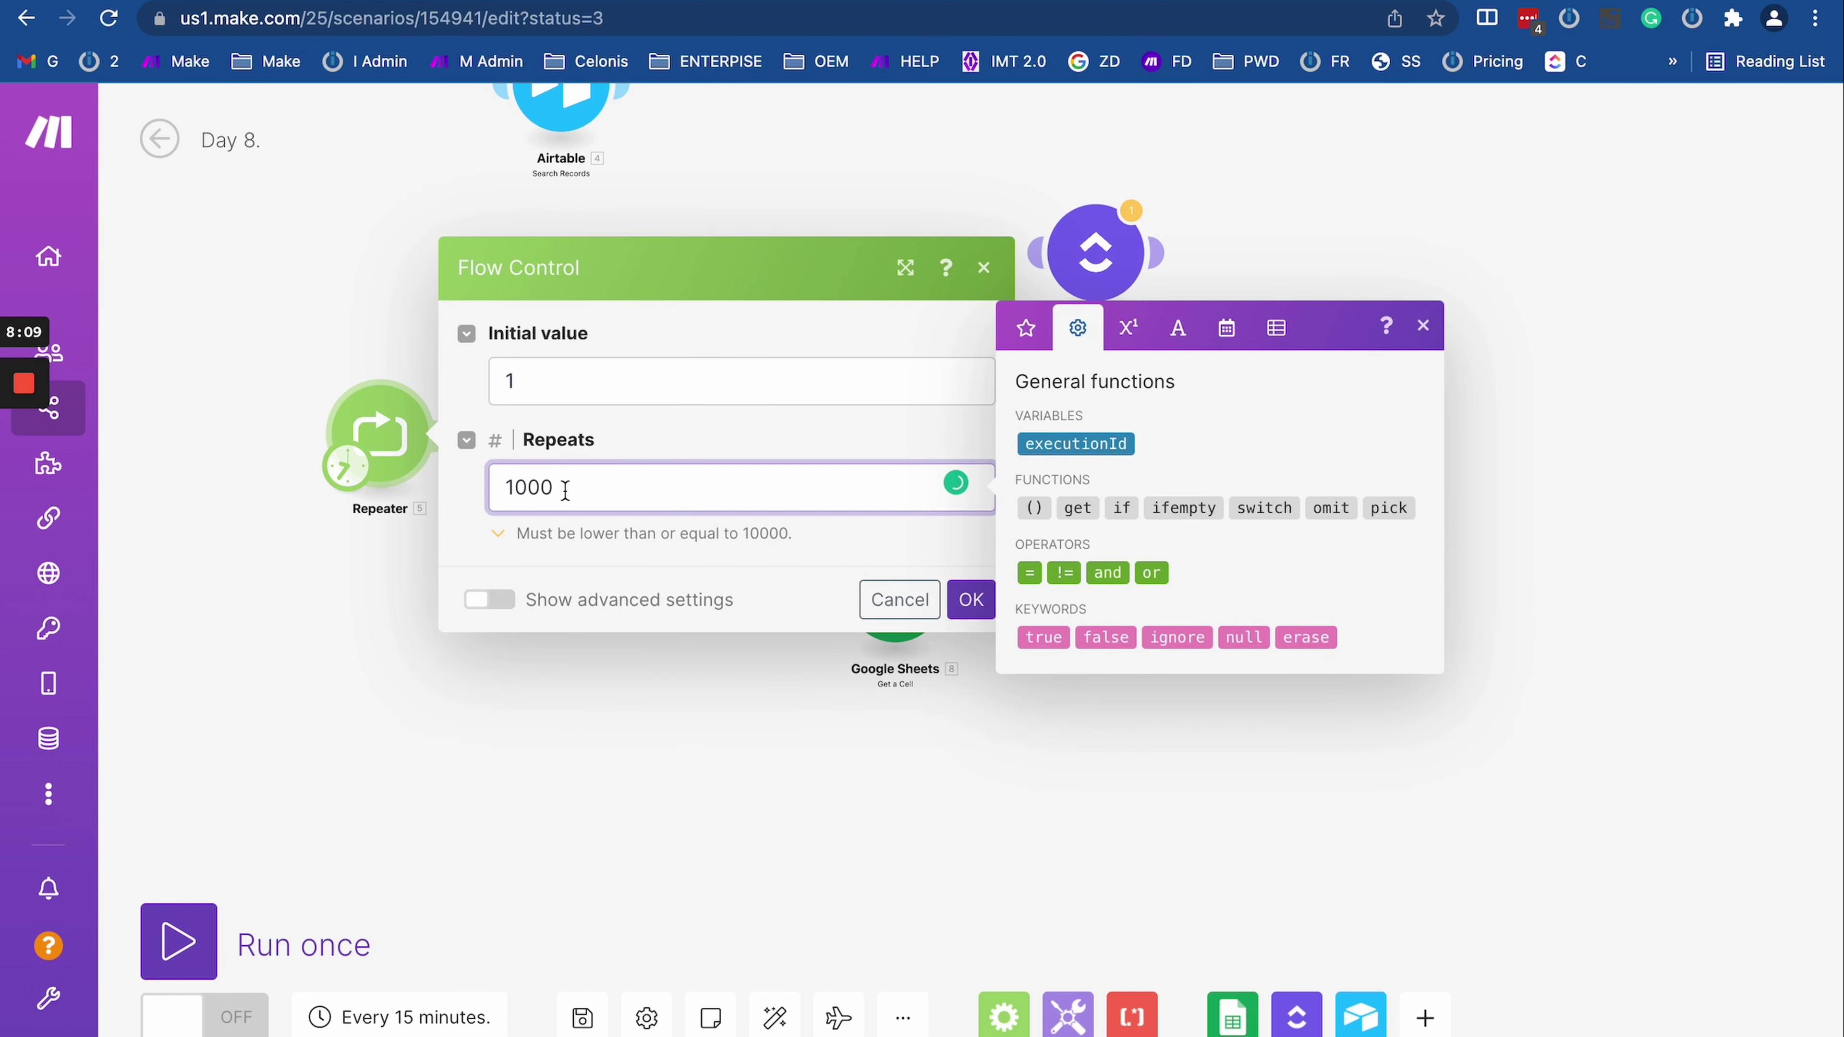
key(super+Left)
key(BackSpace)
text(3)
click(971, 600)
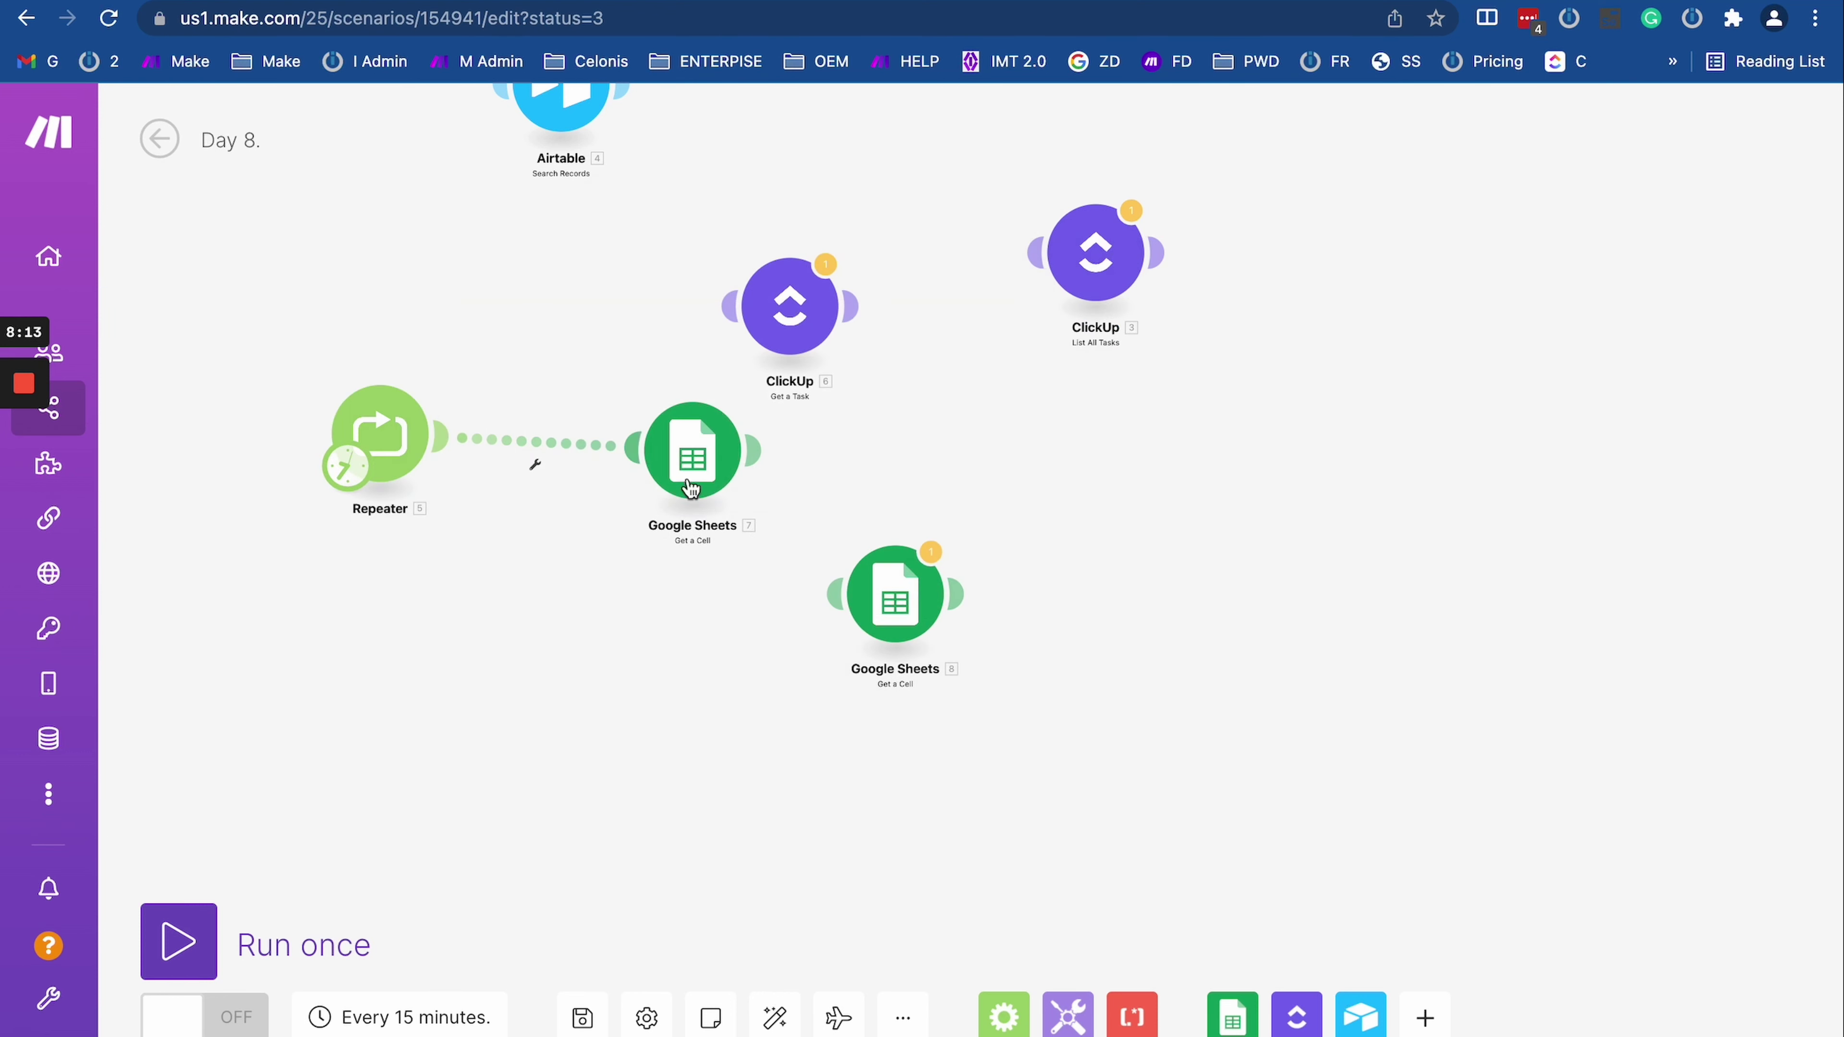
click(187, 973)
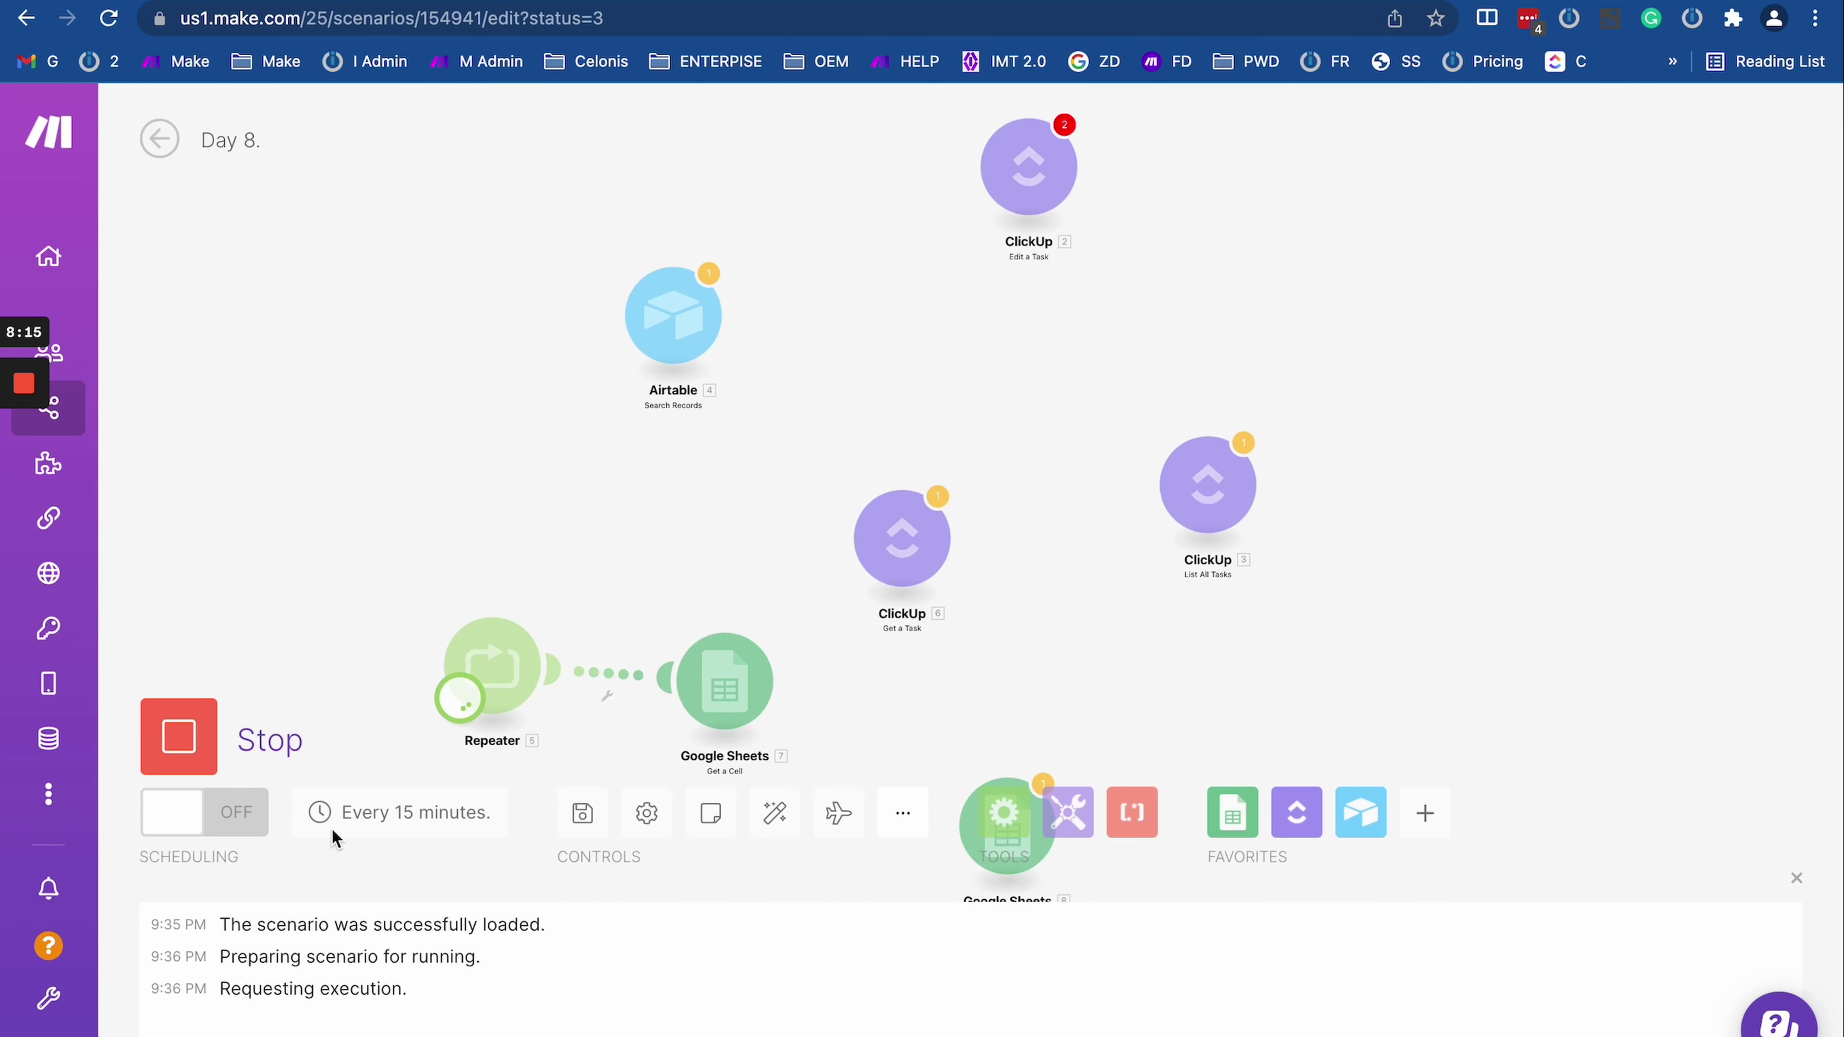
Step: Wait for the test run to finish, checking the browser developer console meanwhile
scroll(772, 657, up, 3)
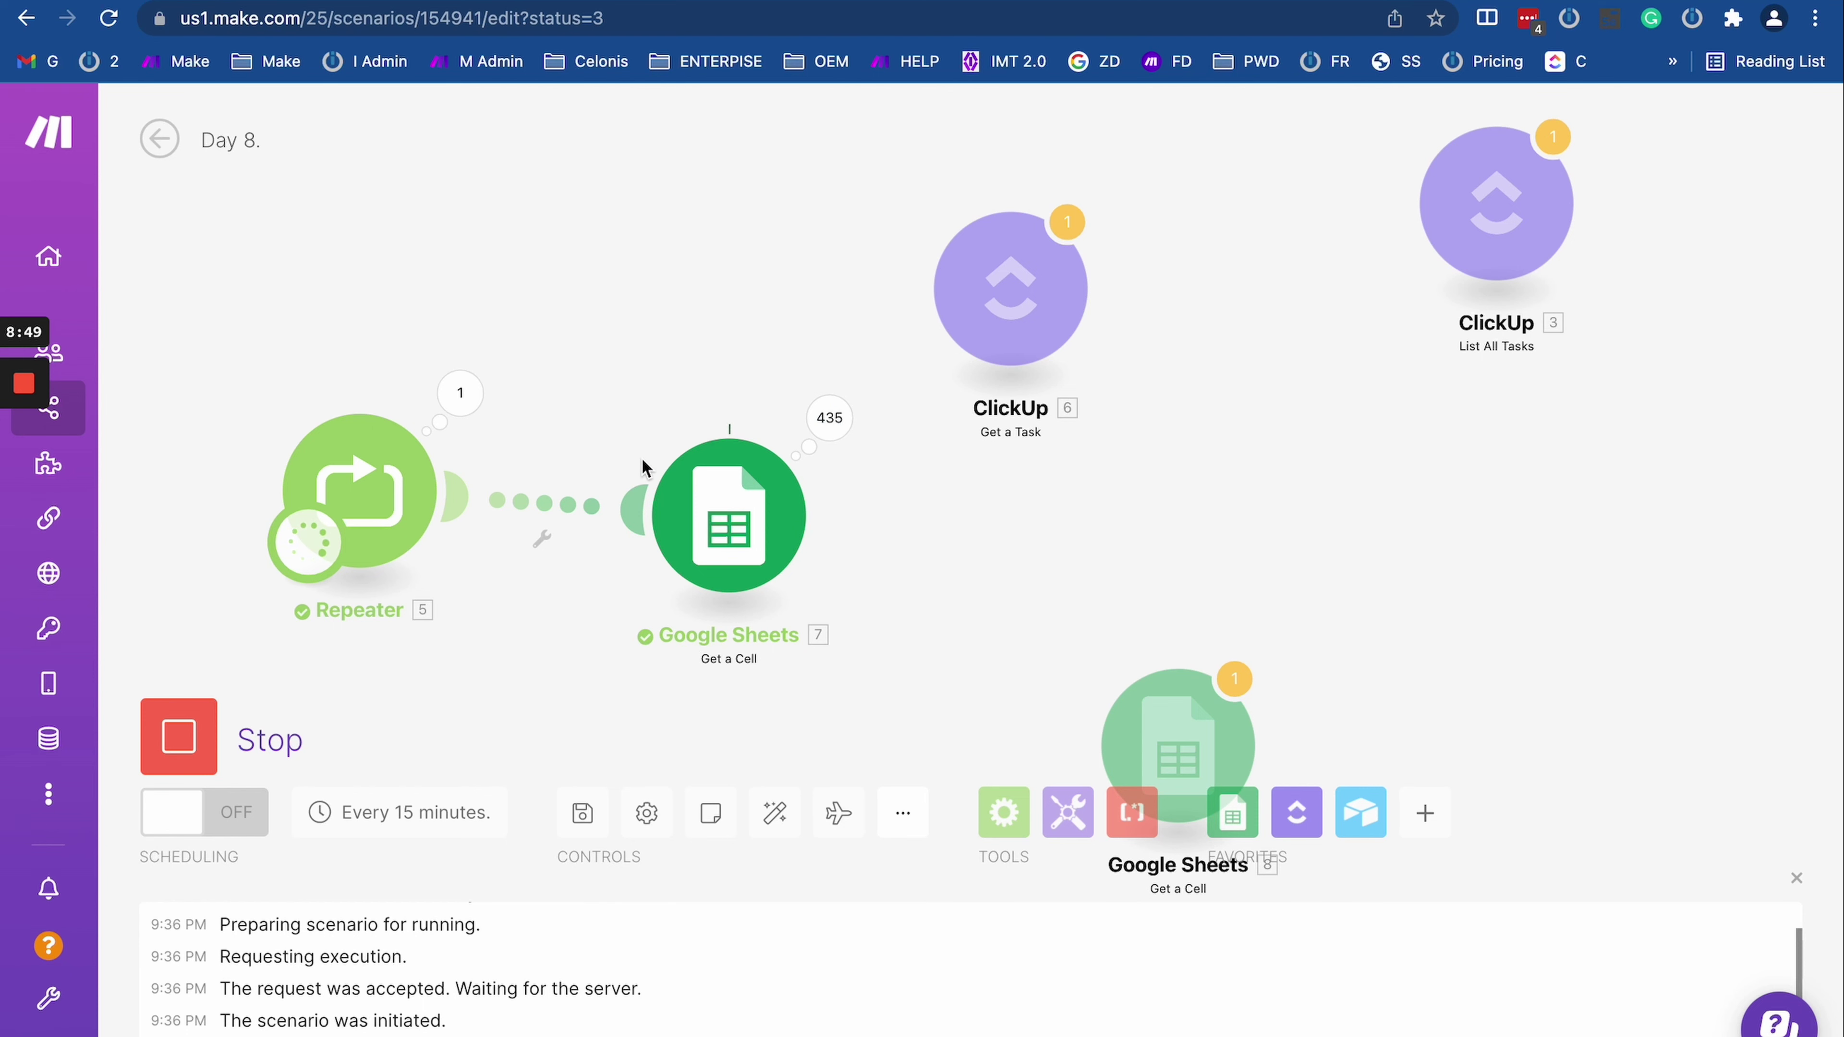
key(super+alt+i)
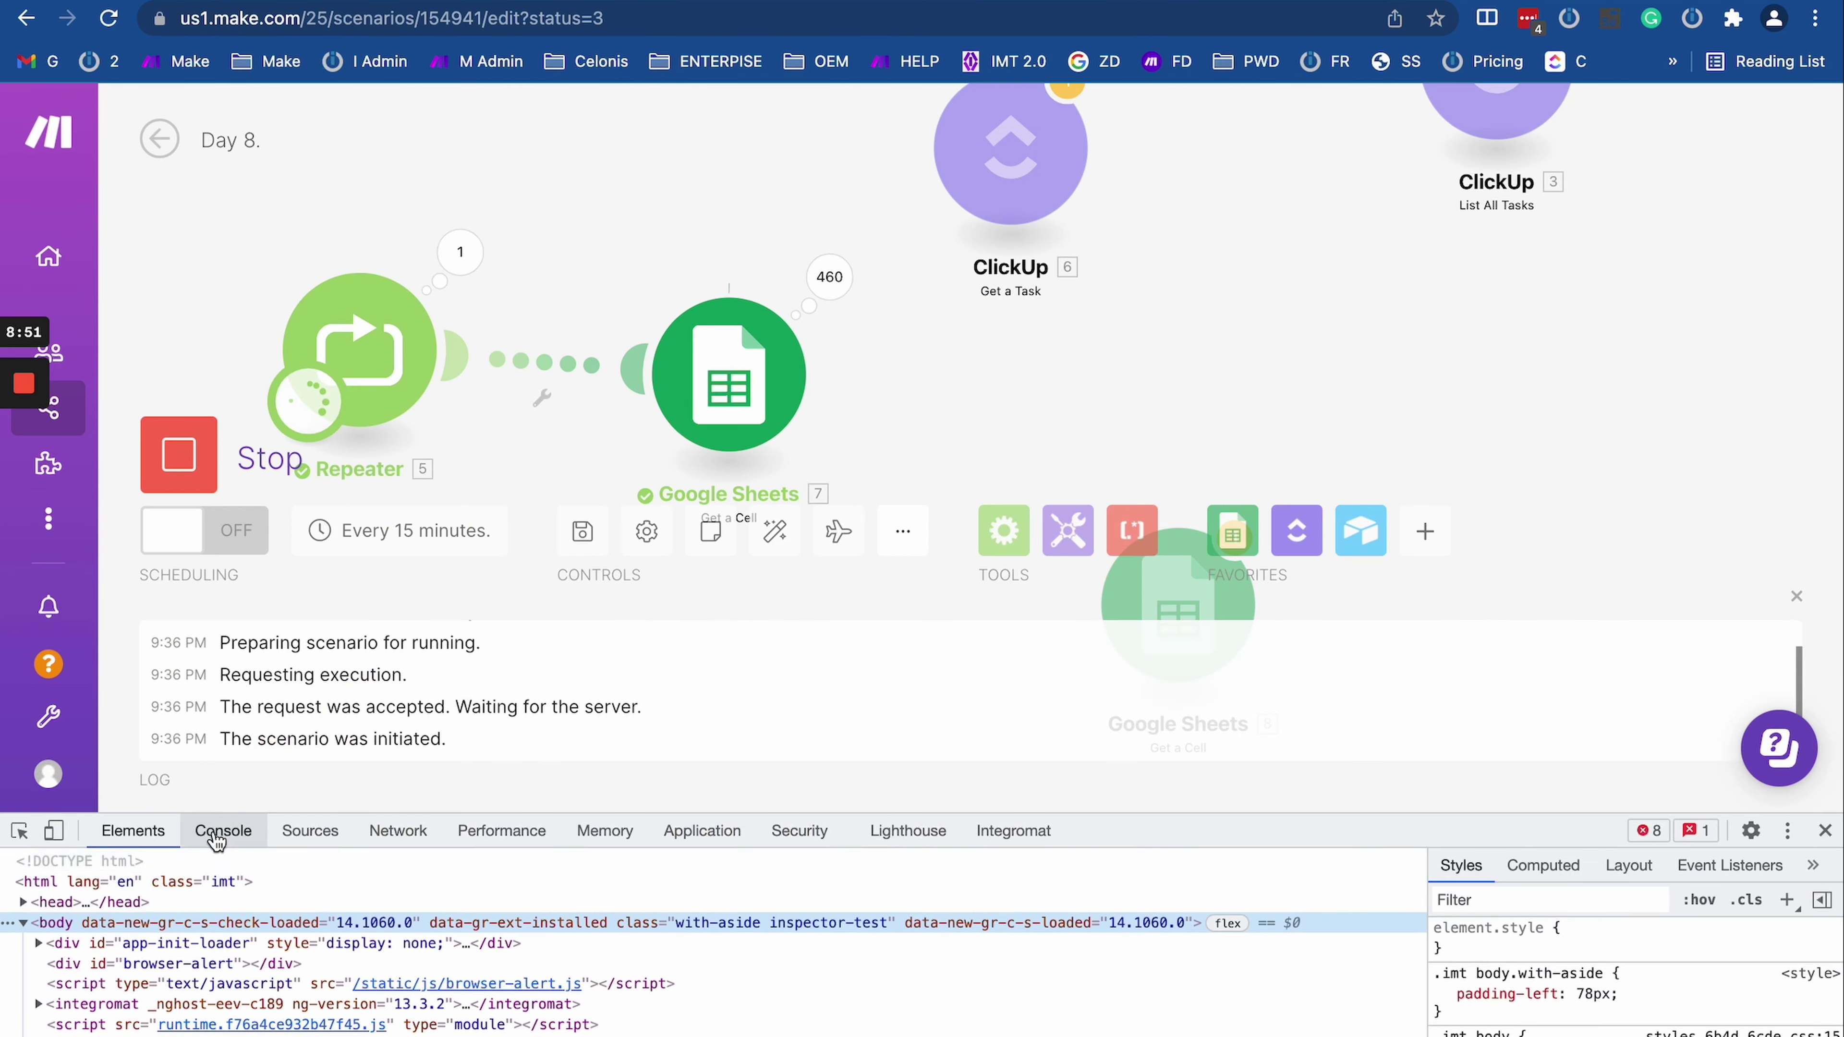
click(223, 830)
scroll(426, 944, up, 10)
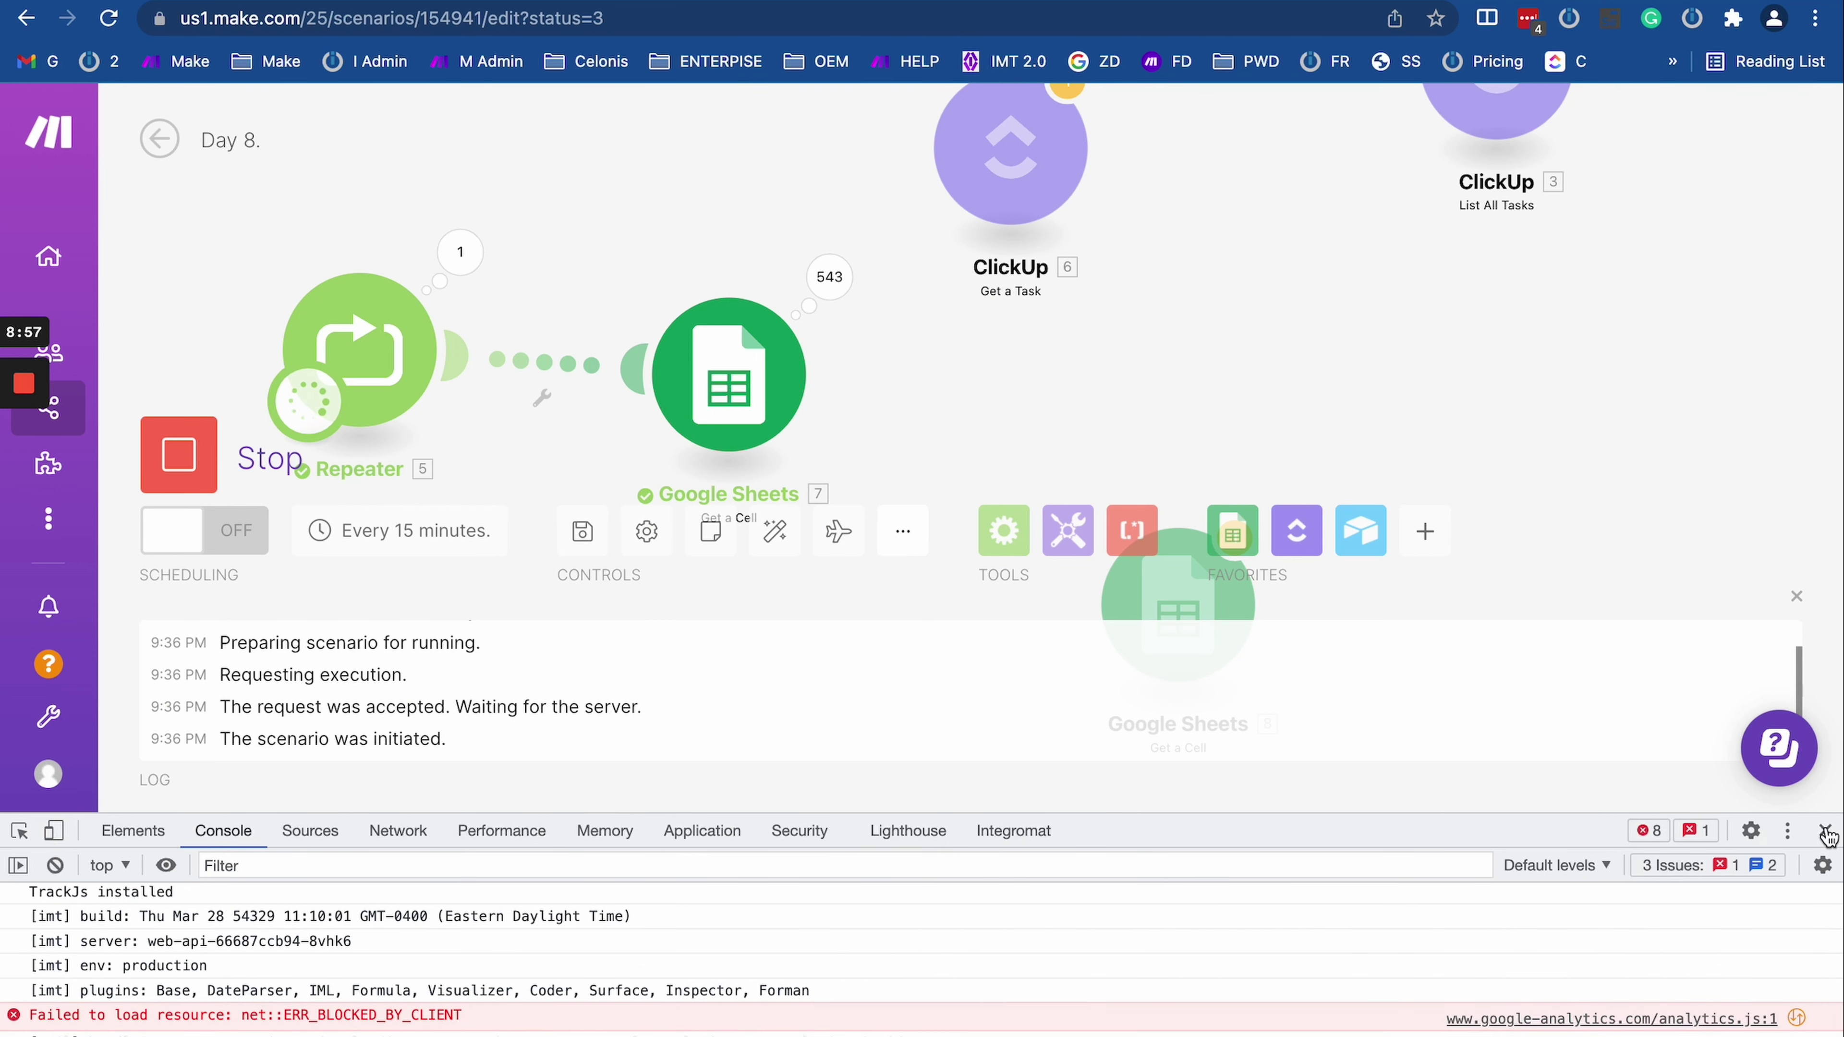
key(super+alt+i)
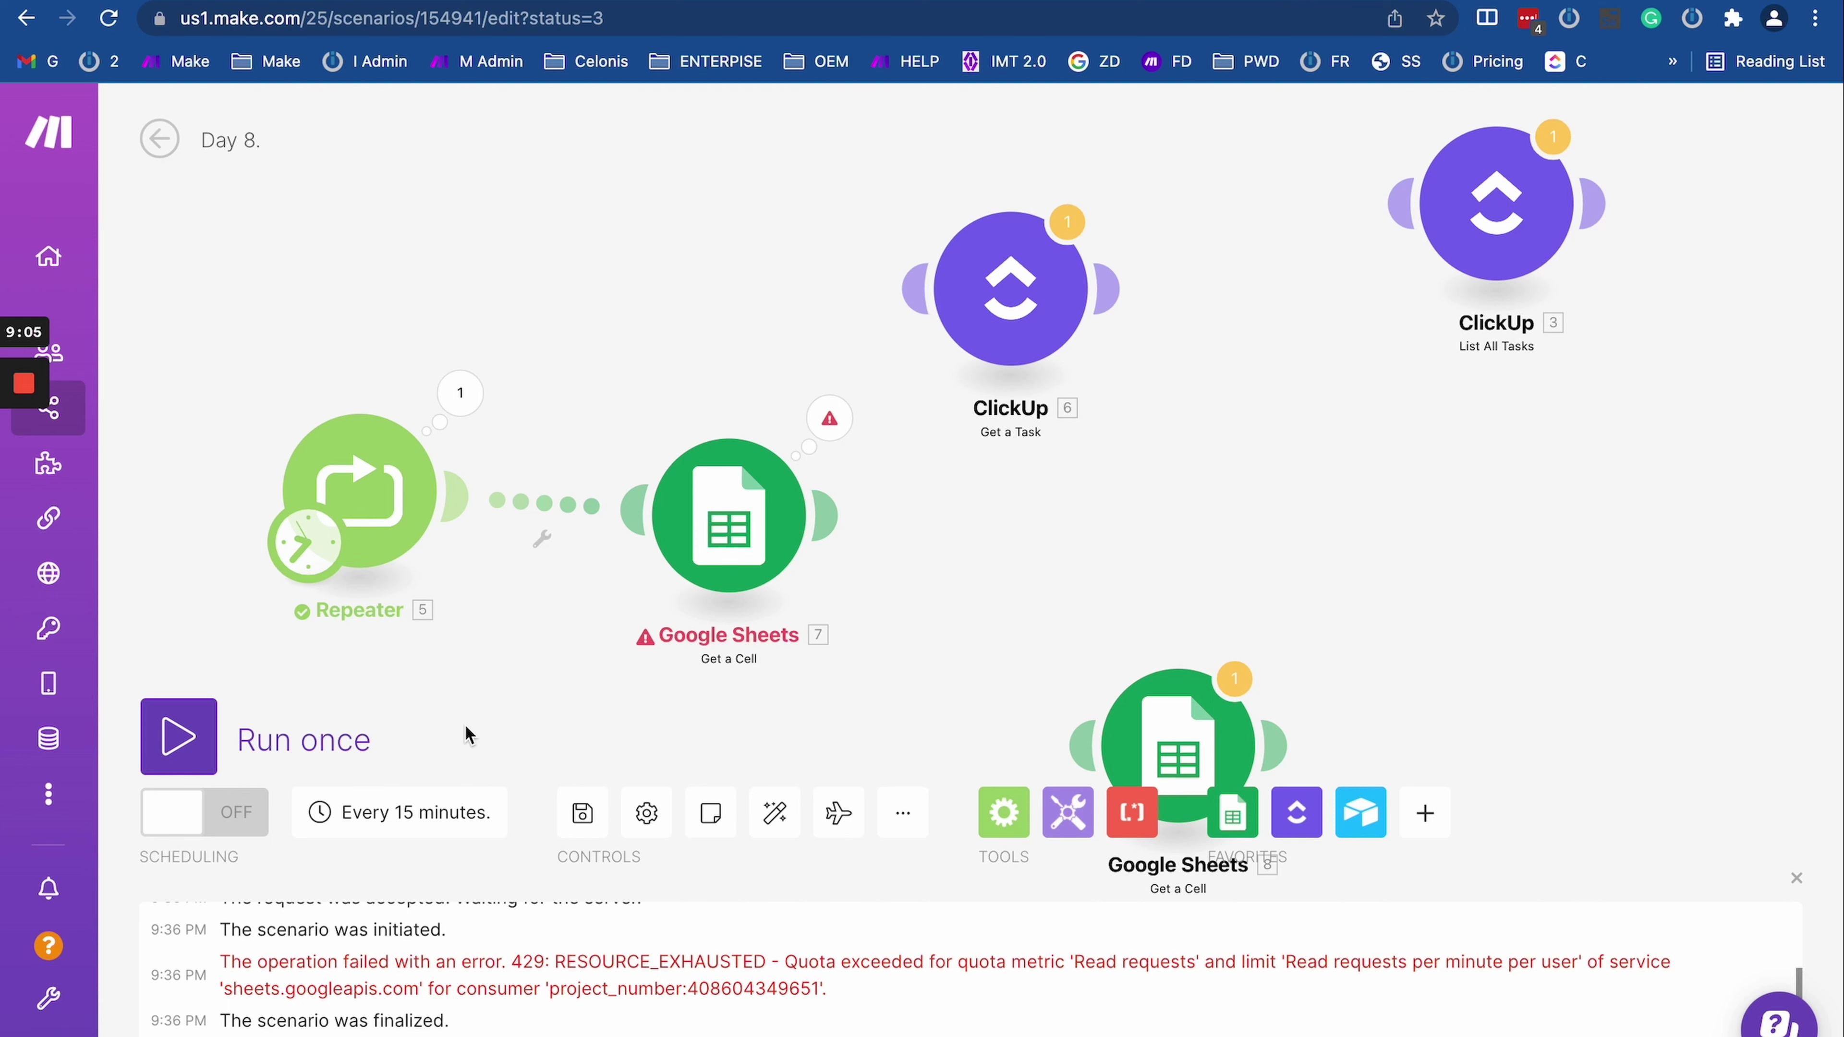
Step: Review Google Sheets operation 617's 429 error, close the results and exit the editor
click(827, 420)
scroll(1060, 664, down, 20)
scroll(1060, 665, down, 20)
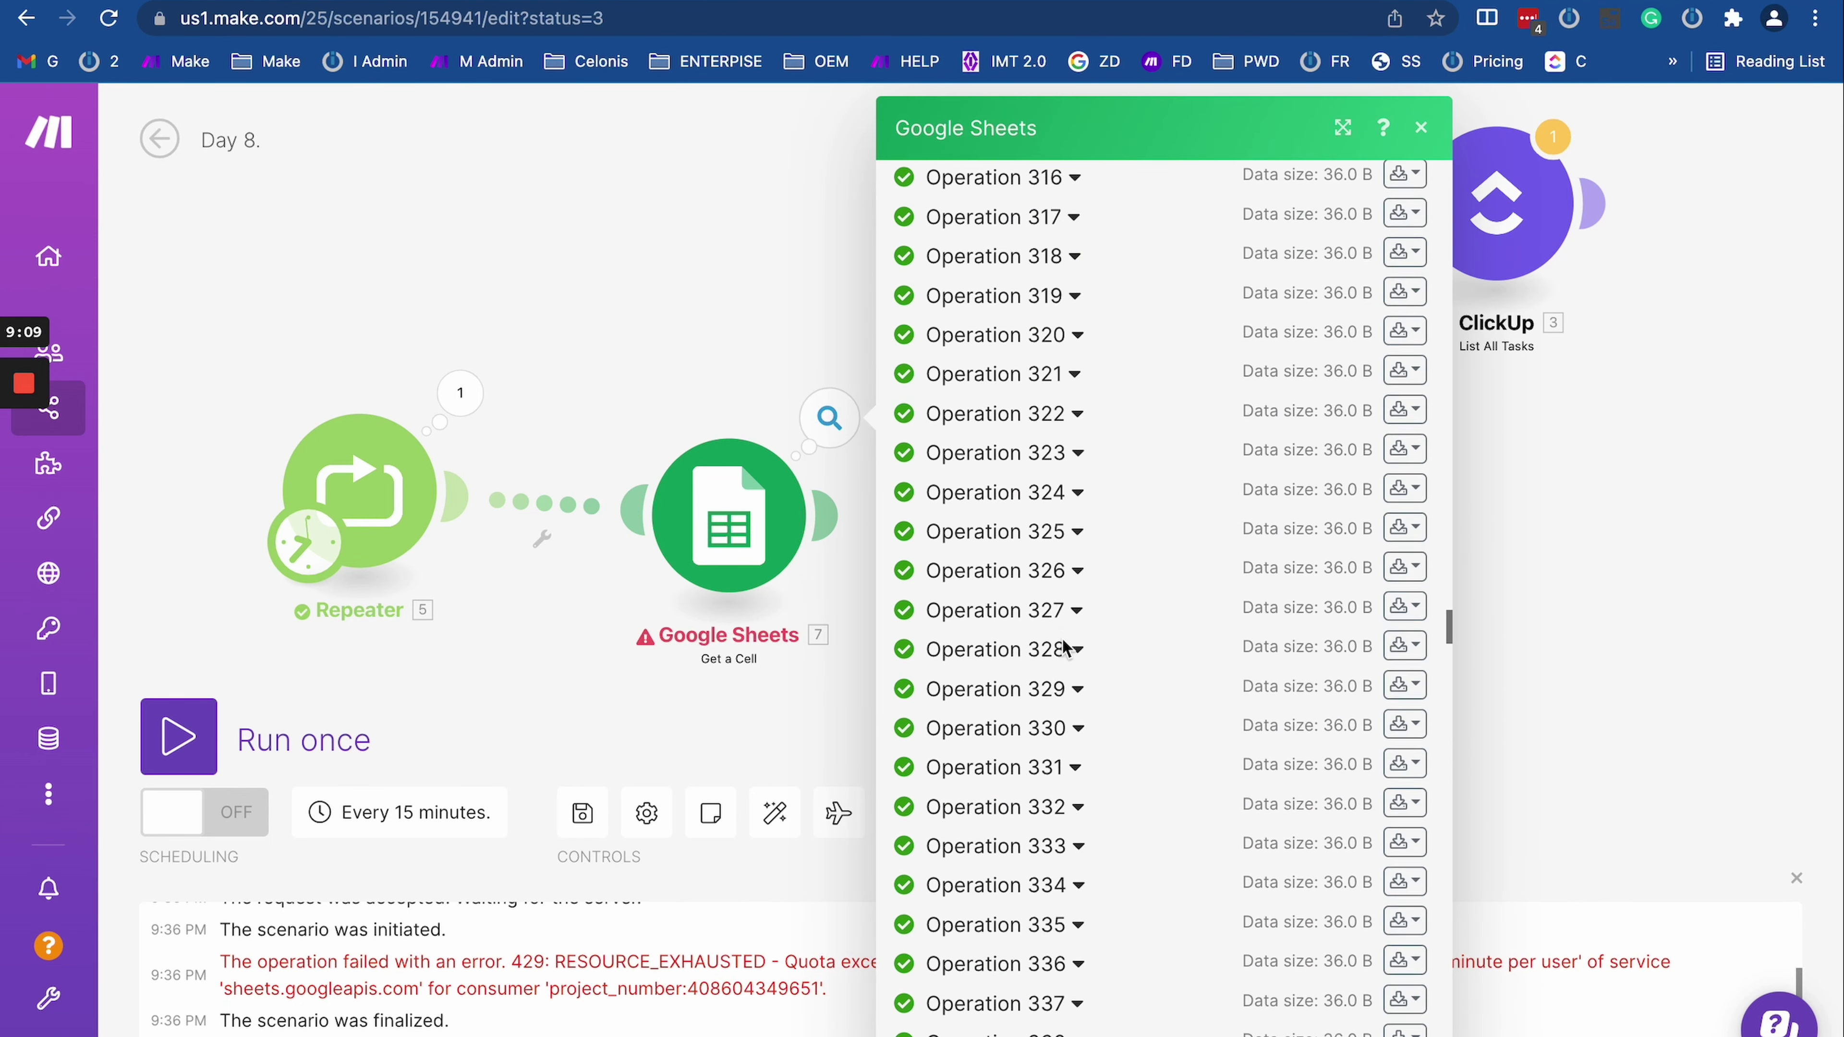
scroll(1061, 639, up, 4)
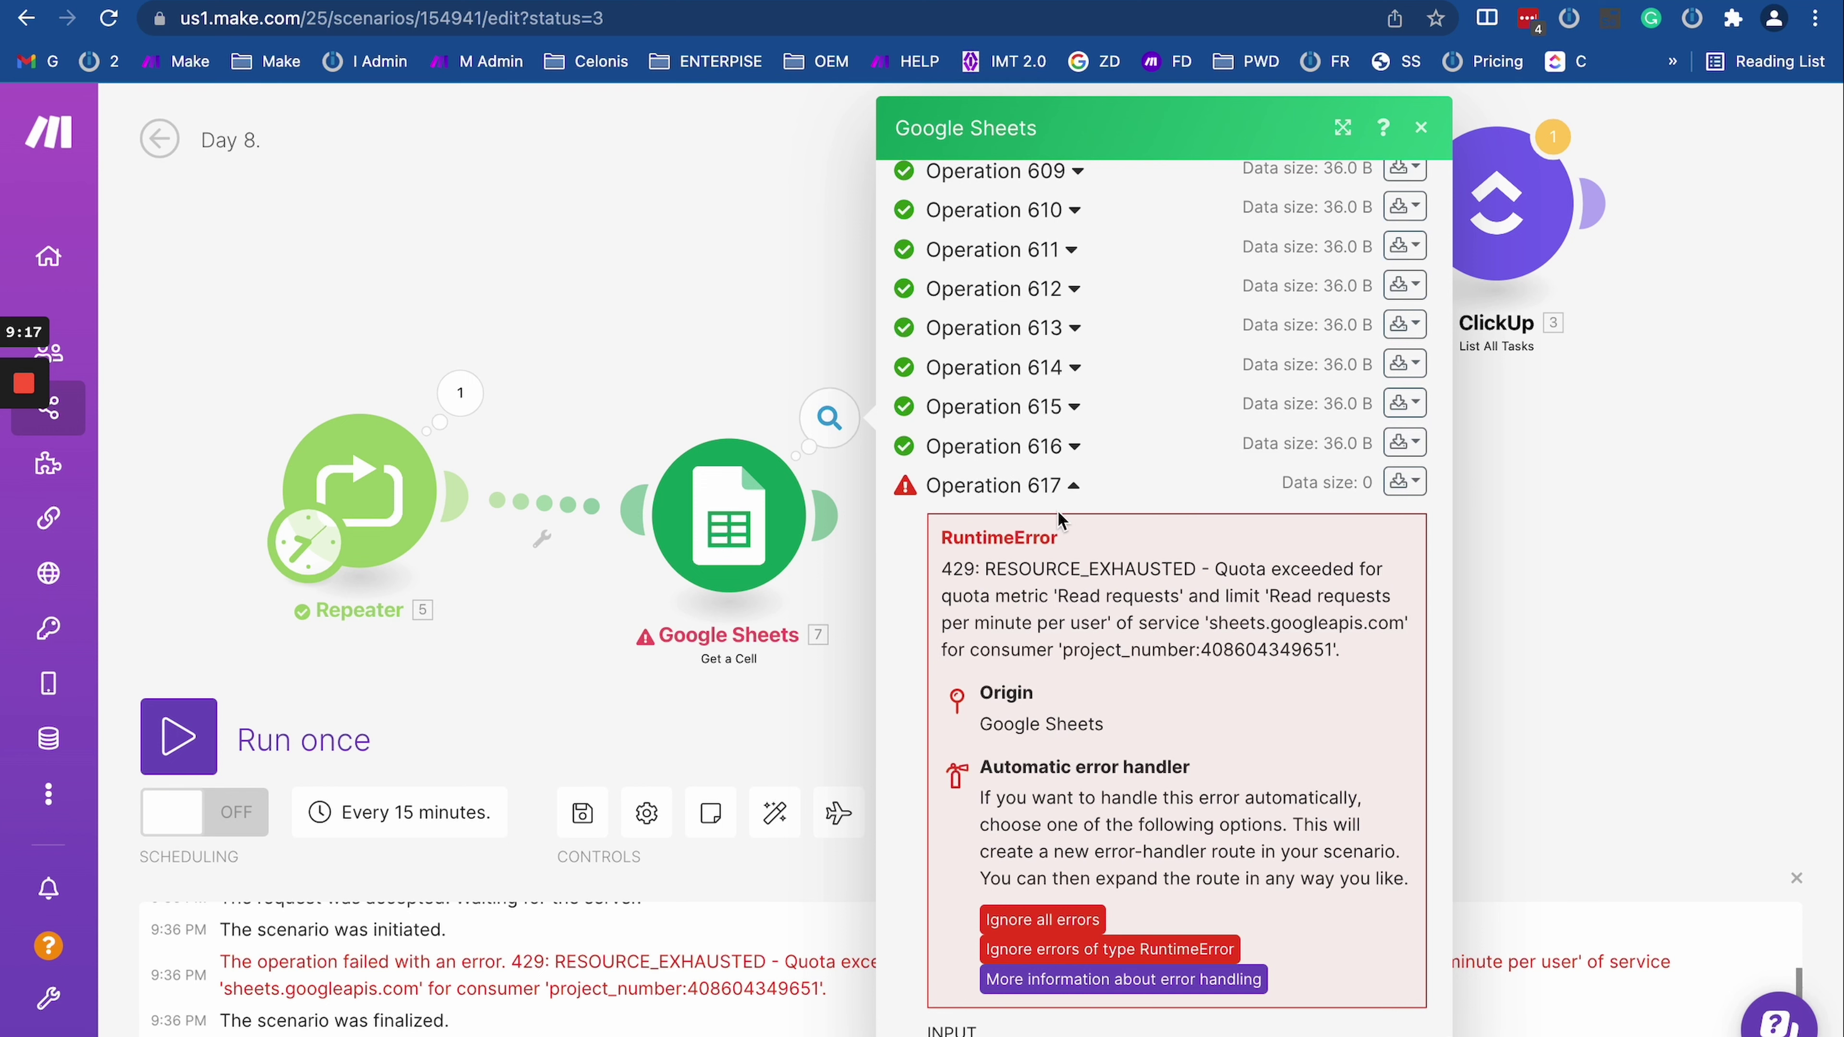
click(1067, 487)
scroll(1071, 487, up, 15)
scroll(1071, 483, up, 20)
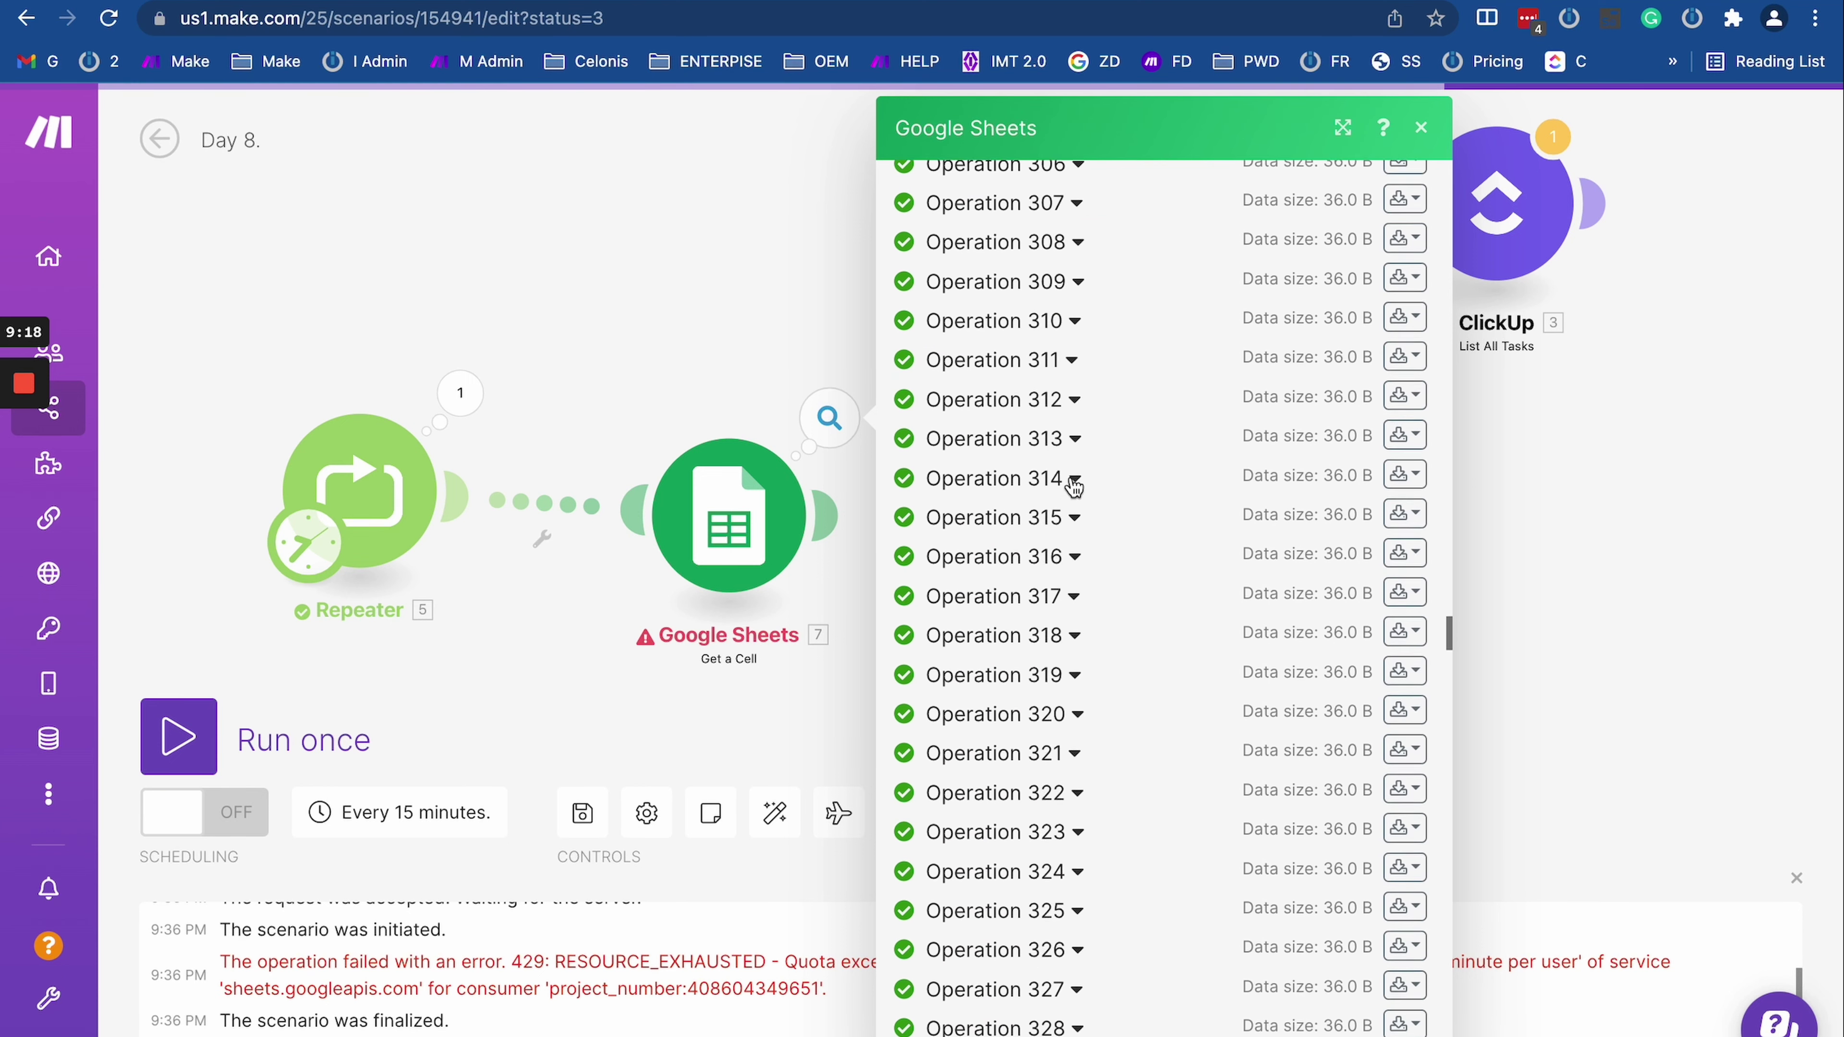
click(665, 349)
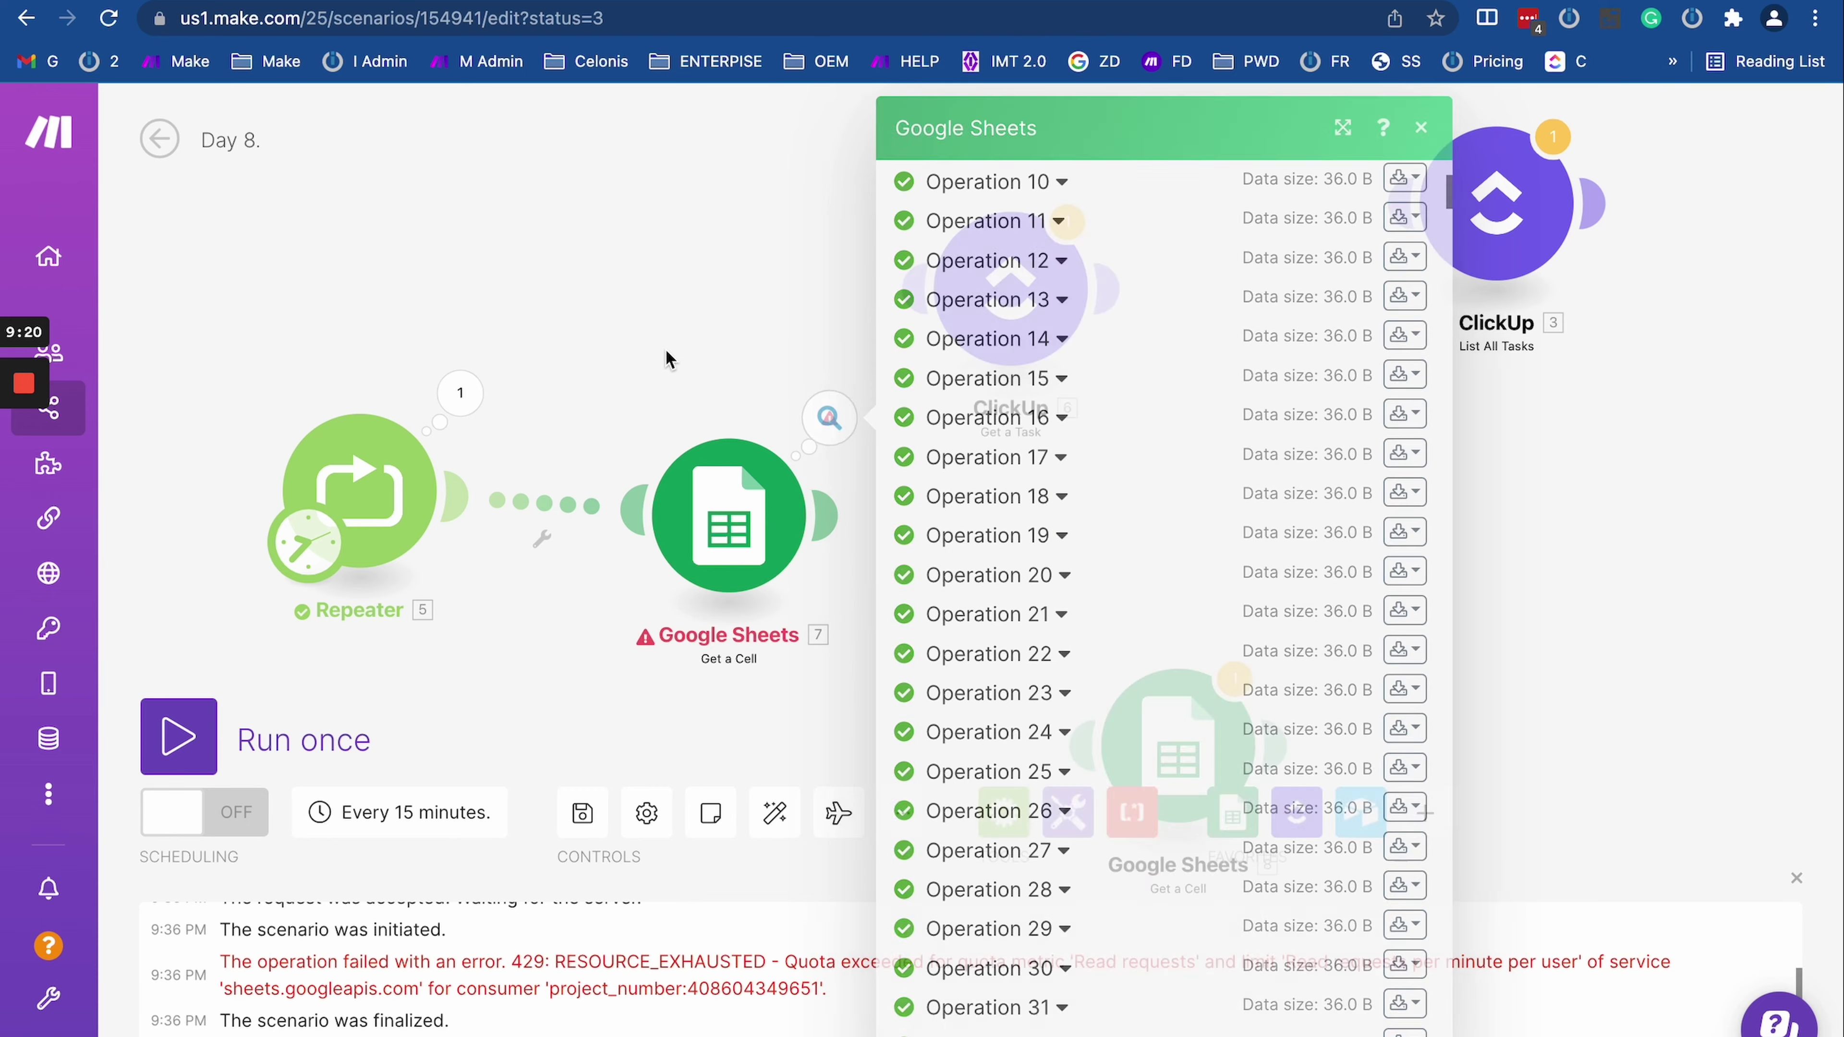
click(160, 138)
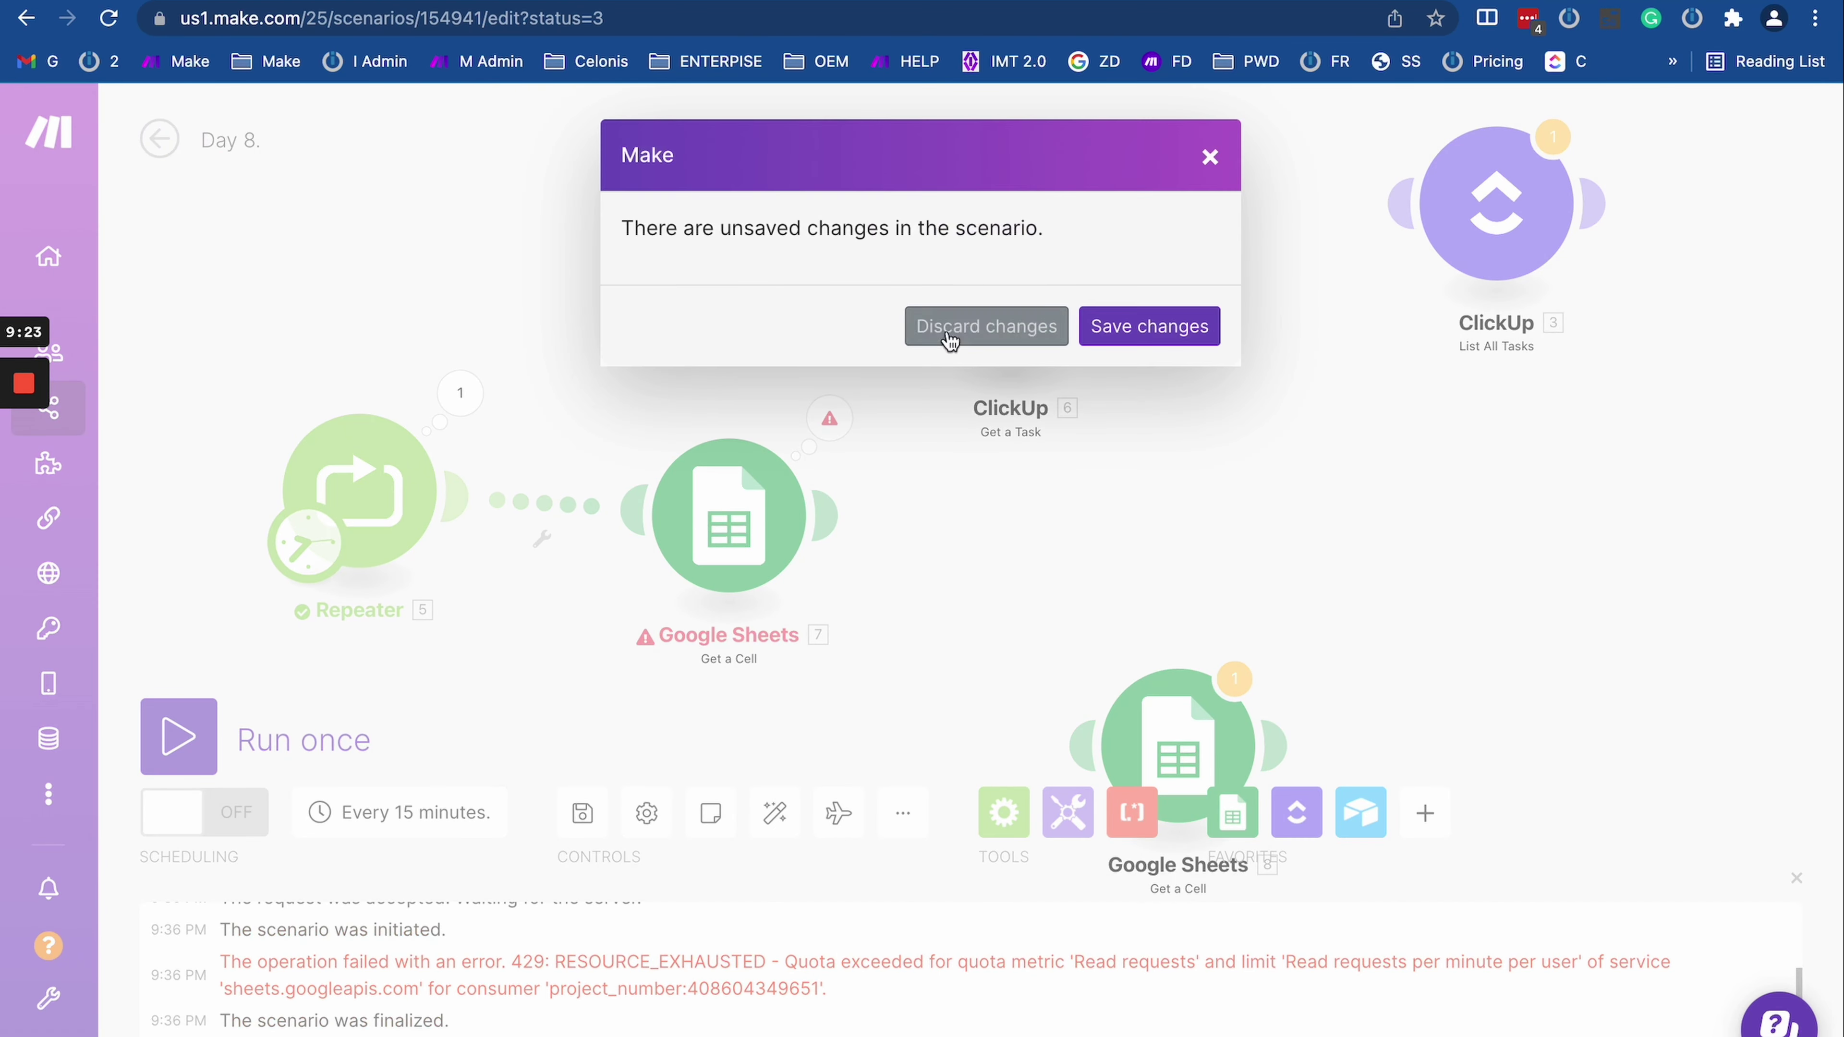
Step: Discard the unsaved changes and reopen the Day 8 scenario diagram for editing
click(955, 329)
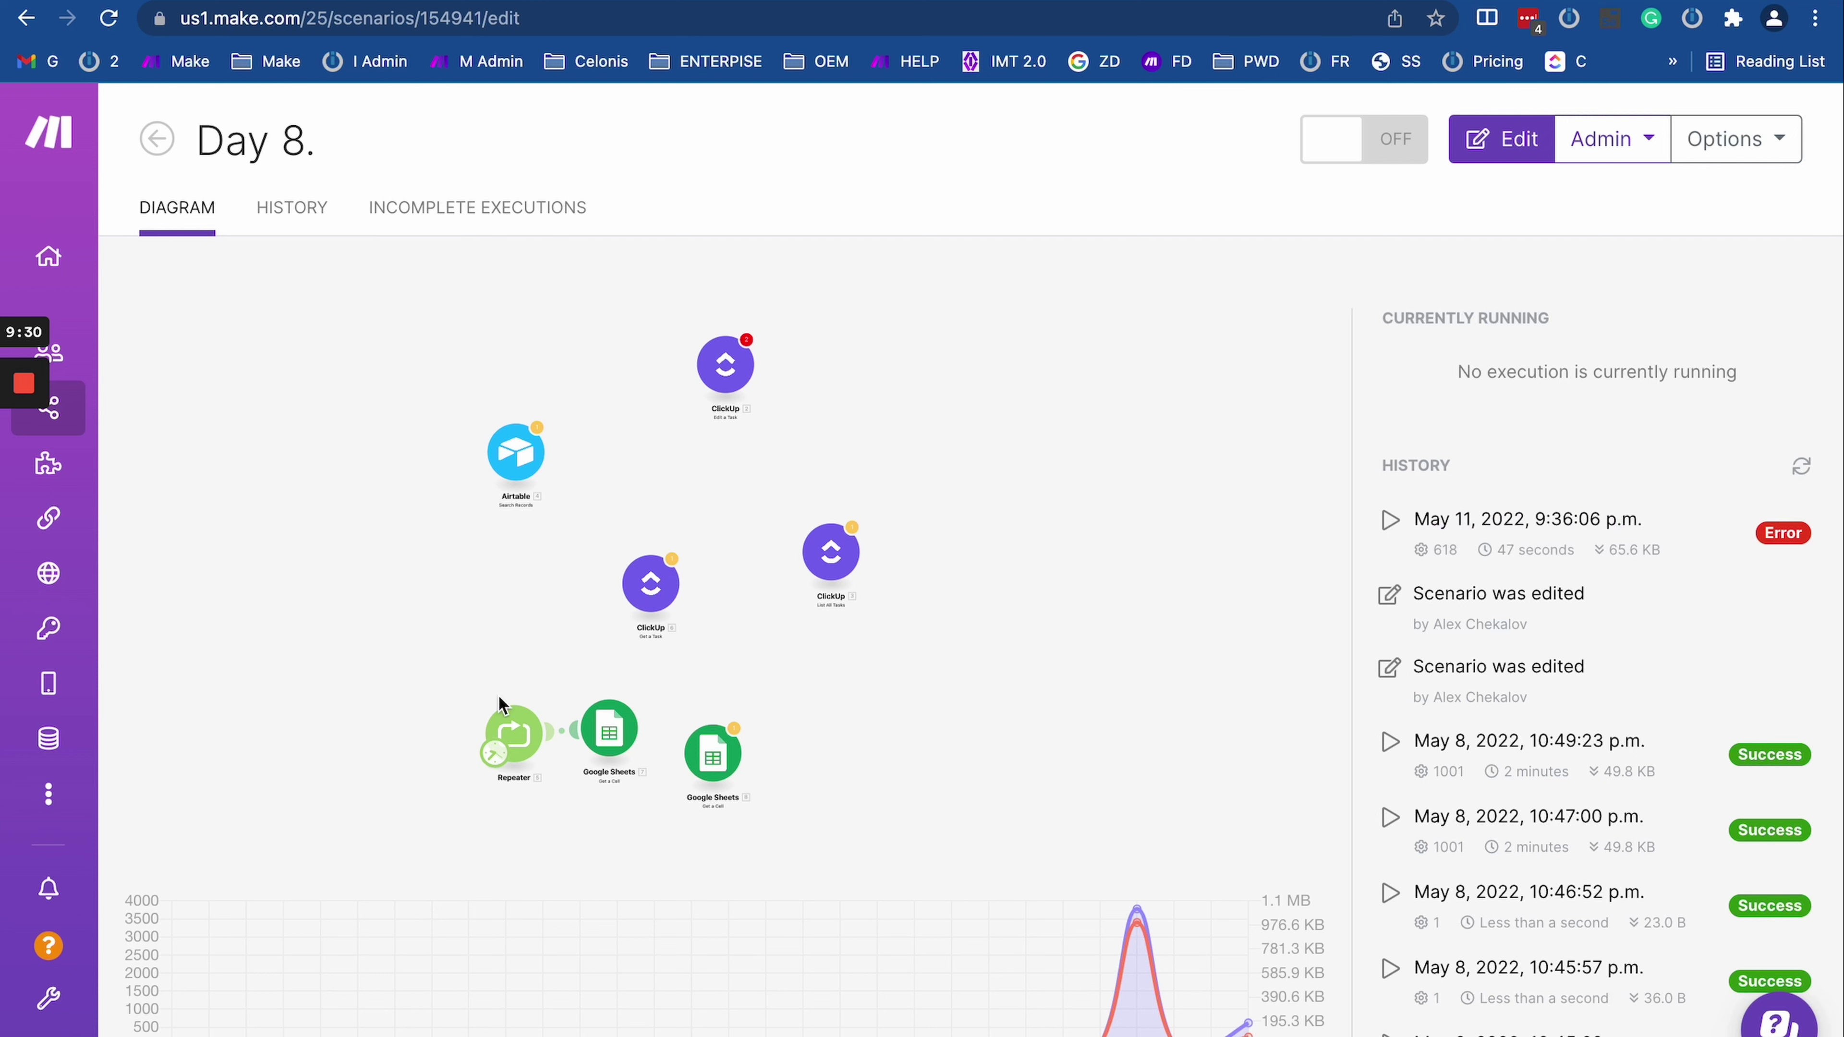
click(465, 647)
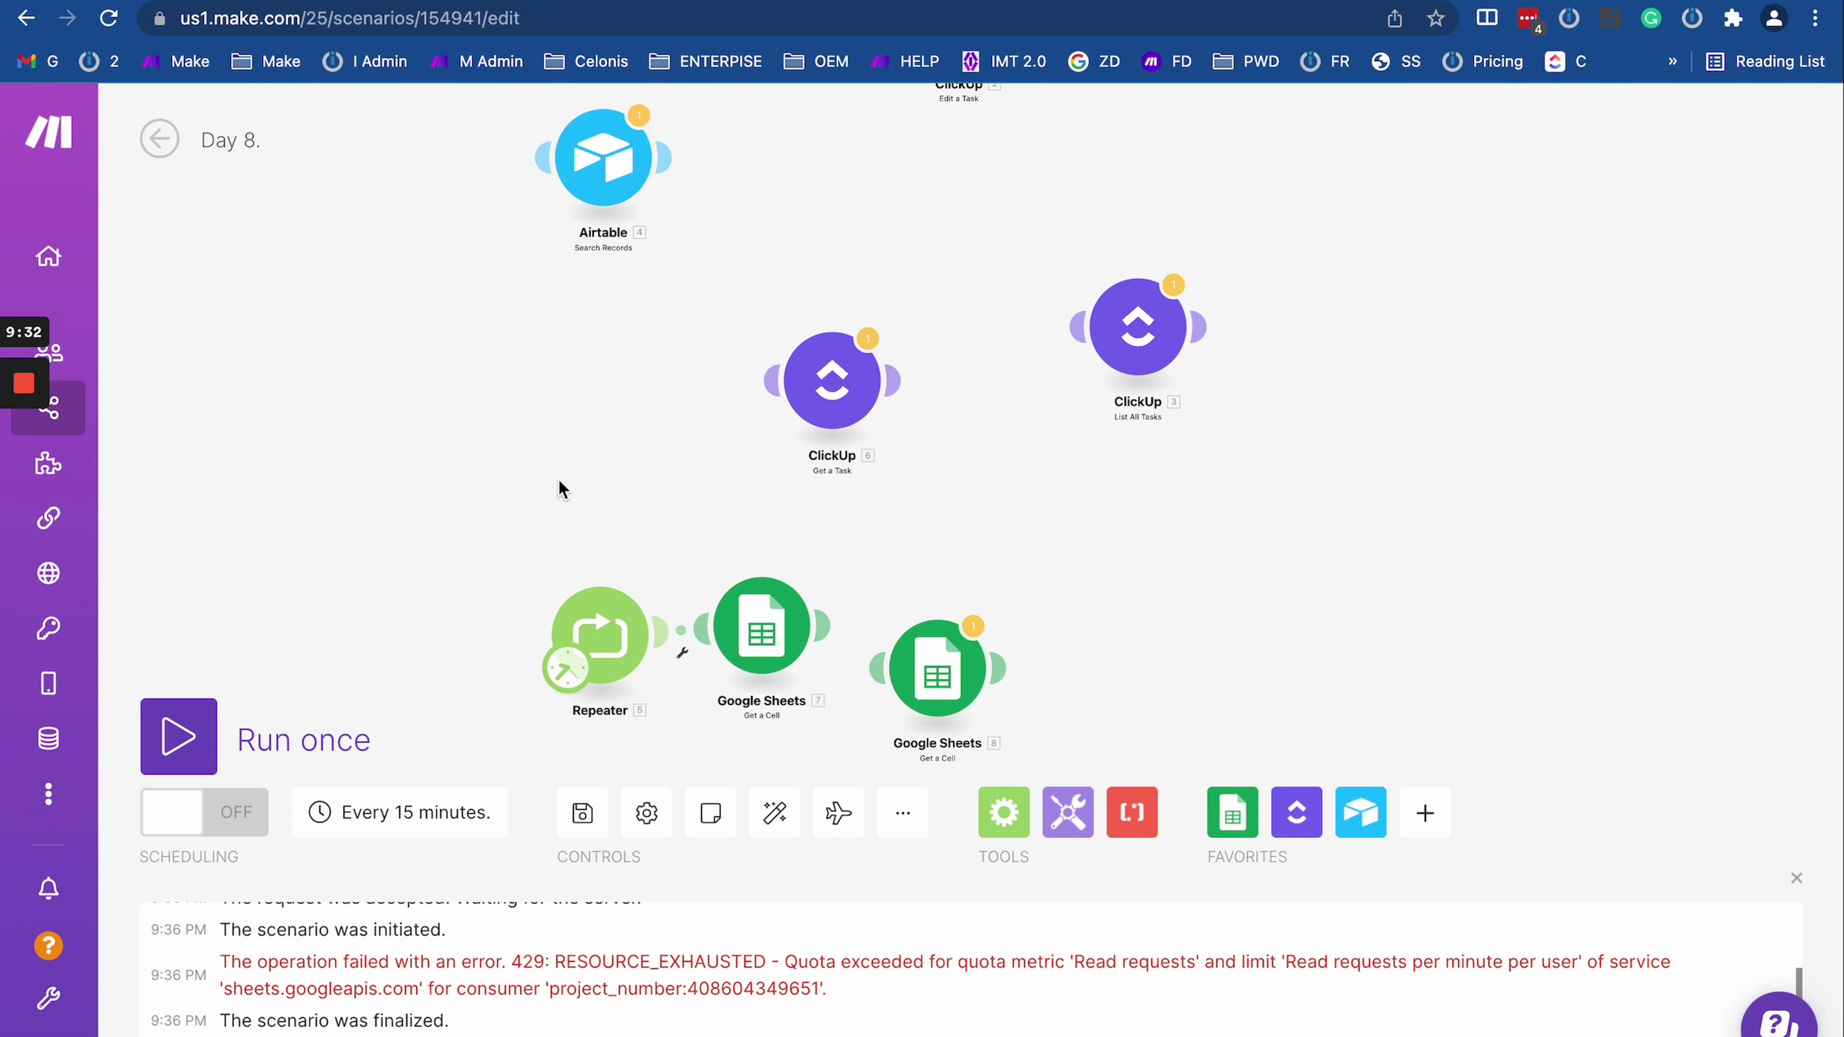
scroll(548, 370, down, 2)
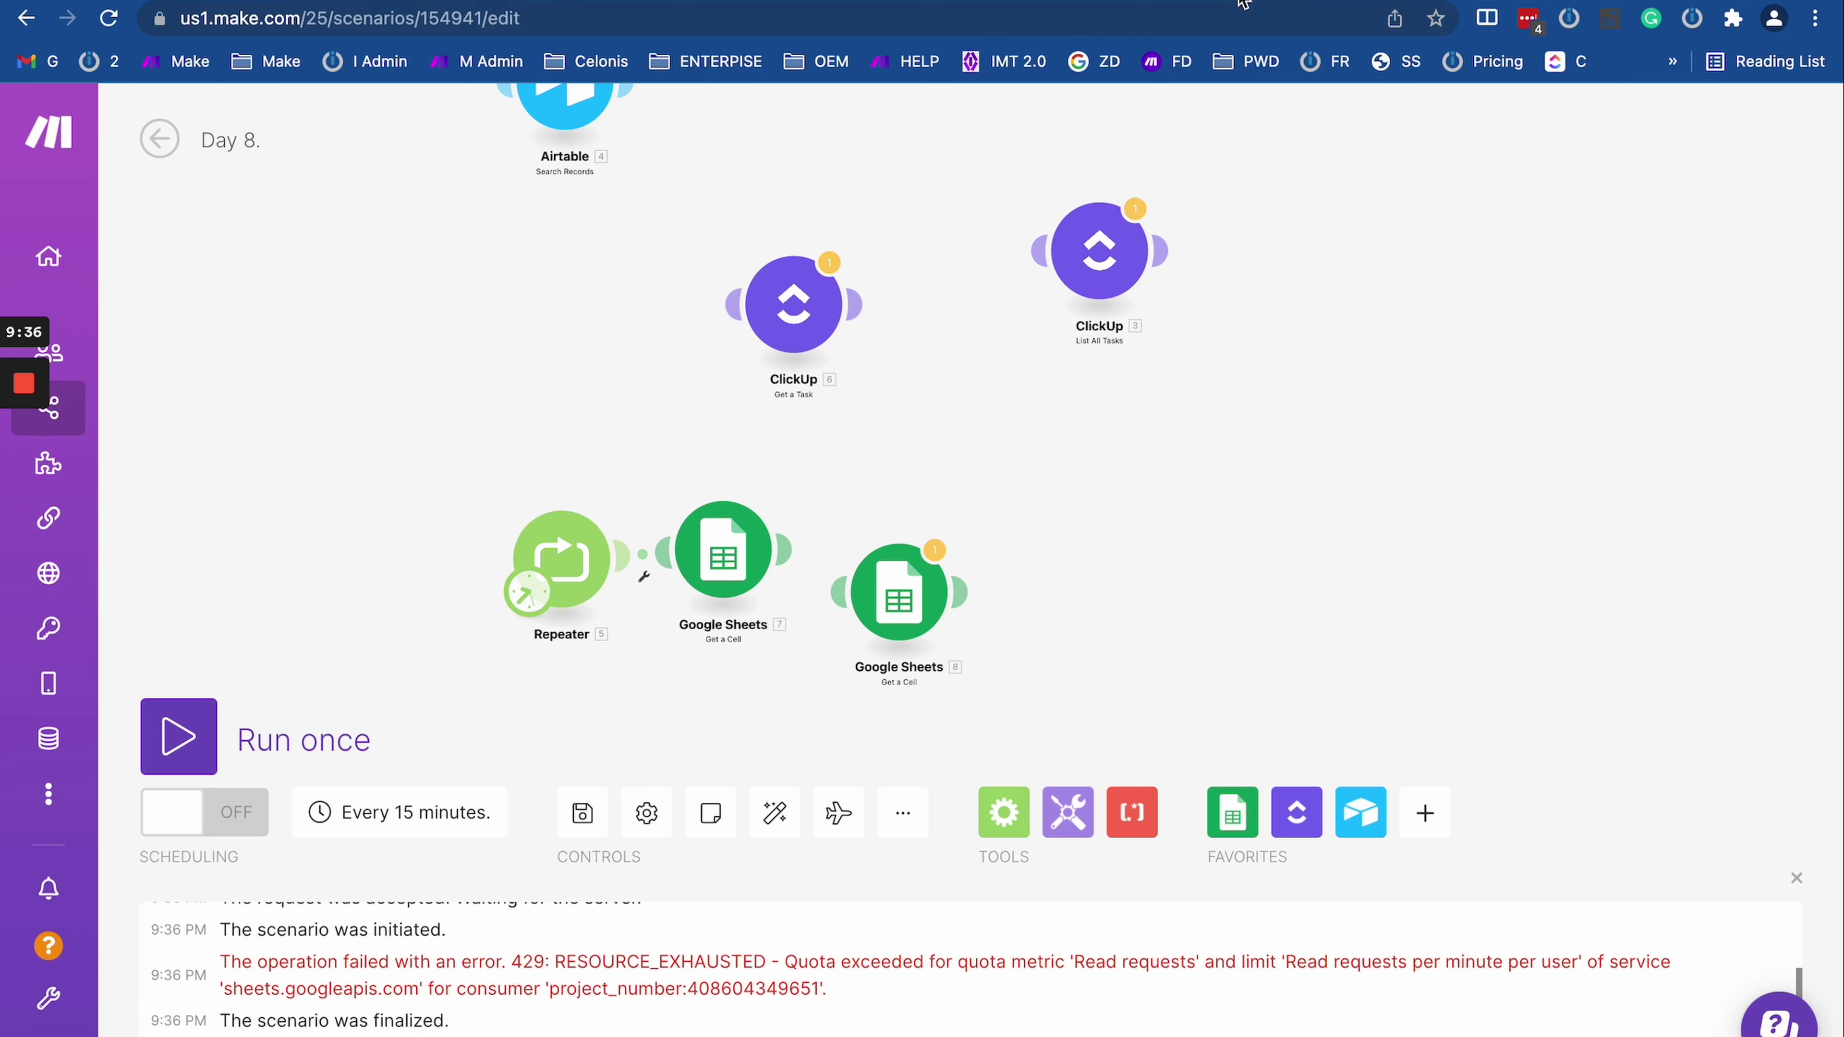
Step: Open the Make help site in a new tab and inspect the Google Sheets run results
key(super+t)
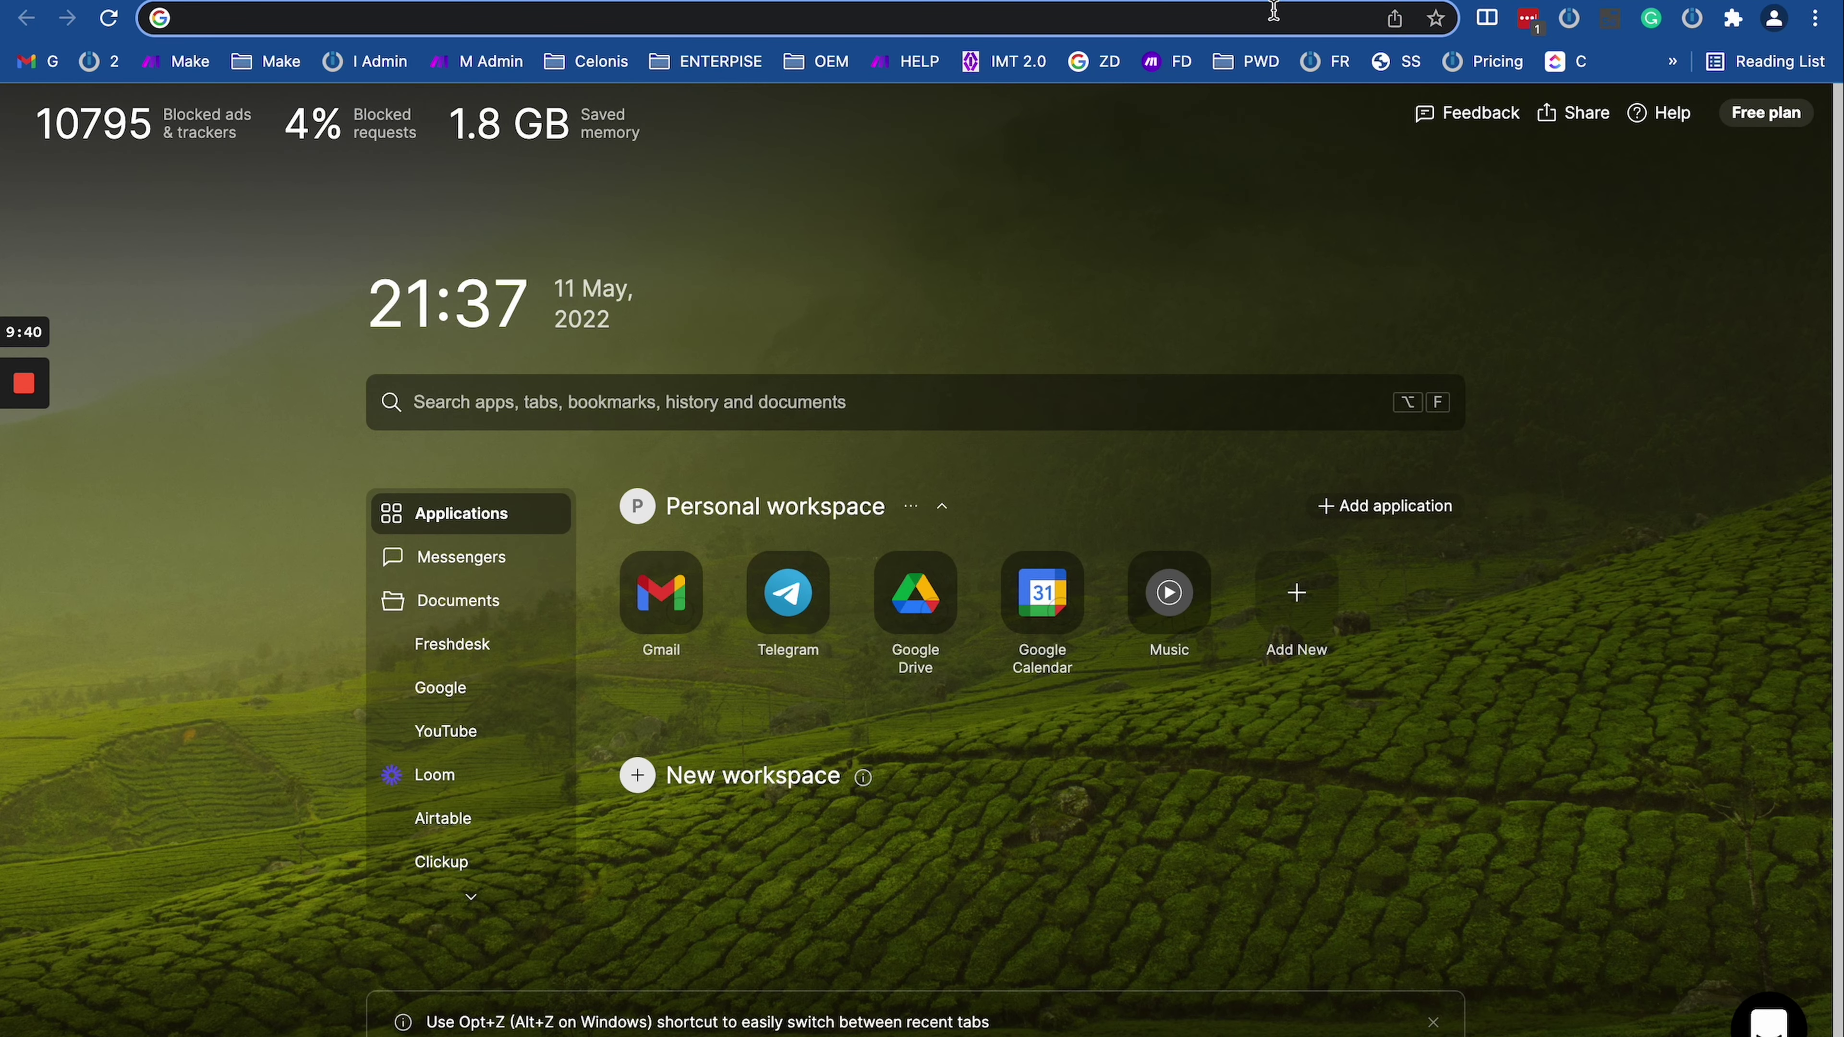
click(904, 62)
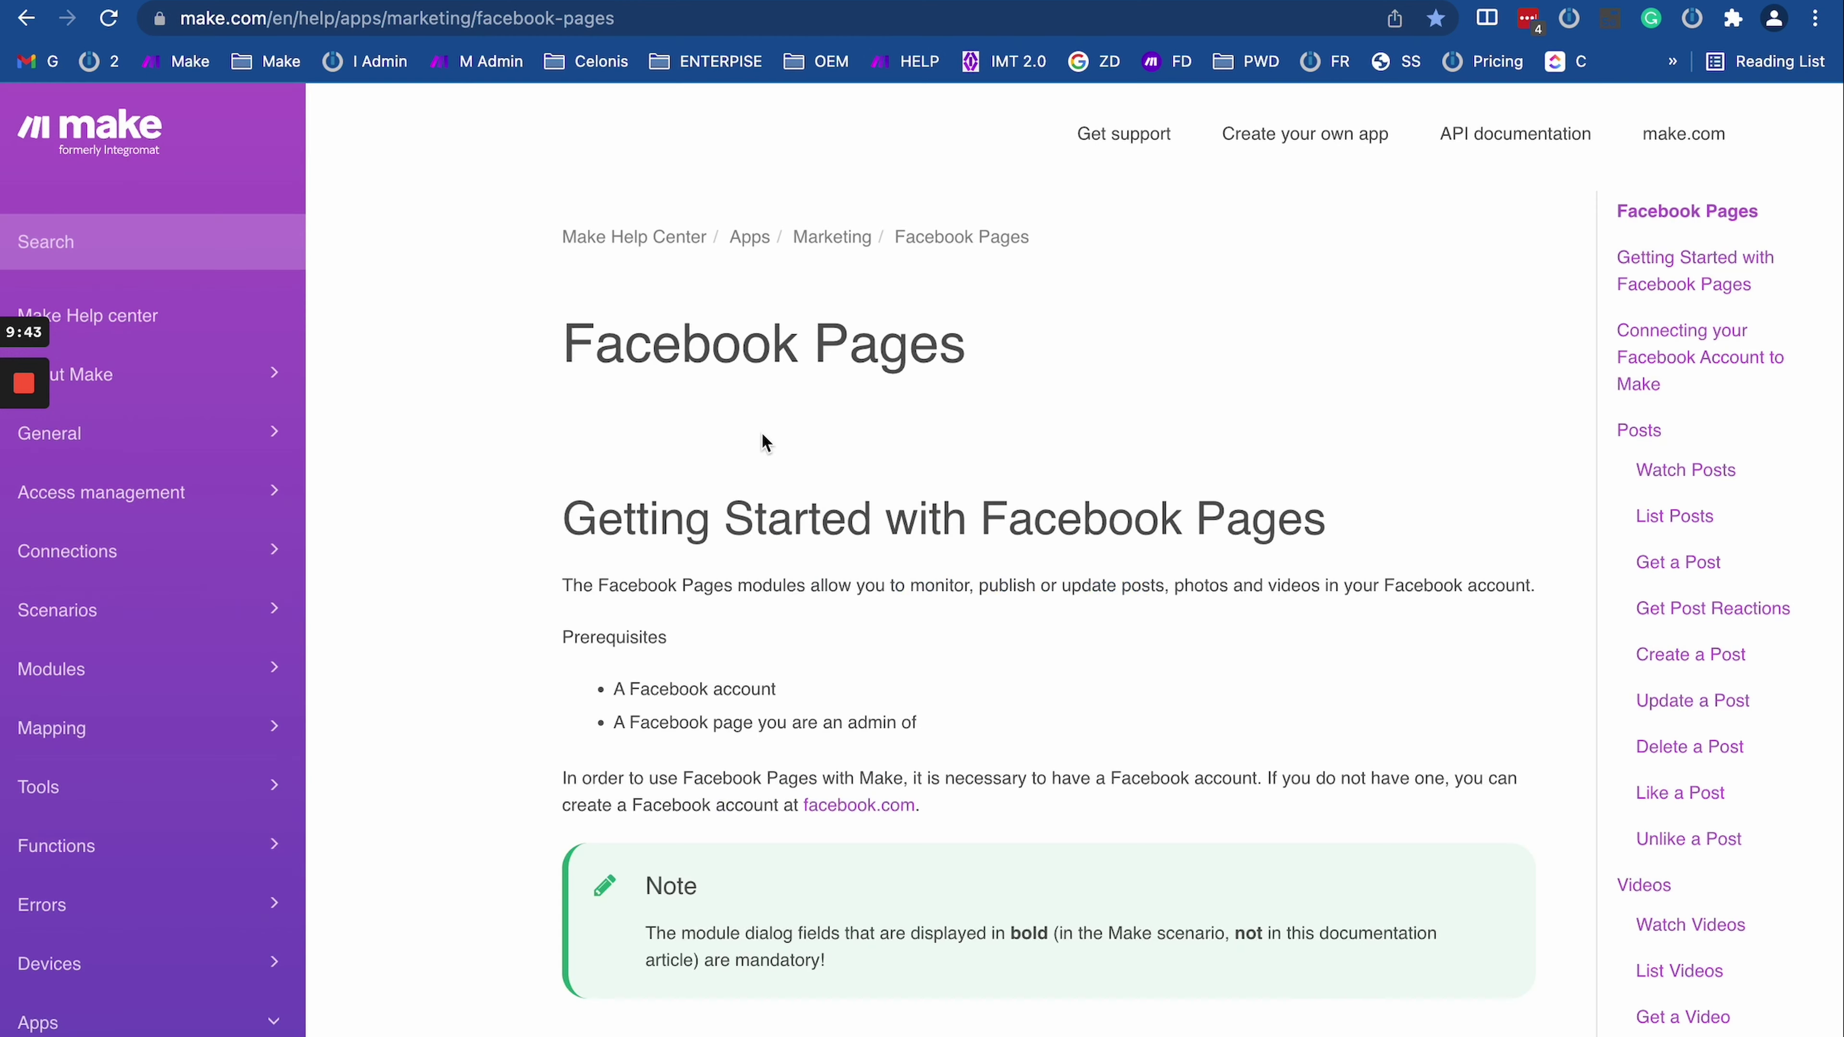
key(ctrl+shift+Tab)
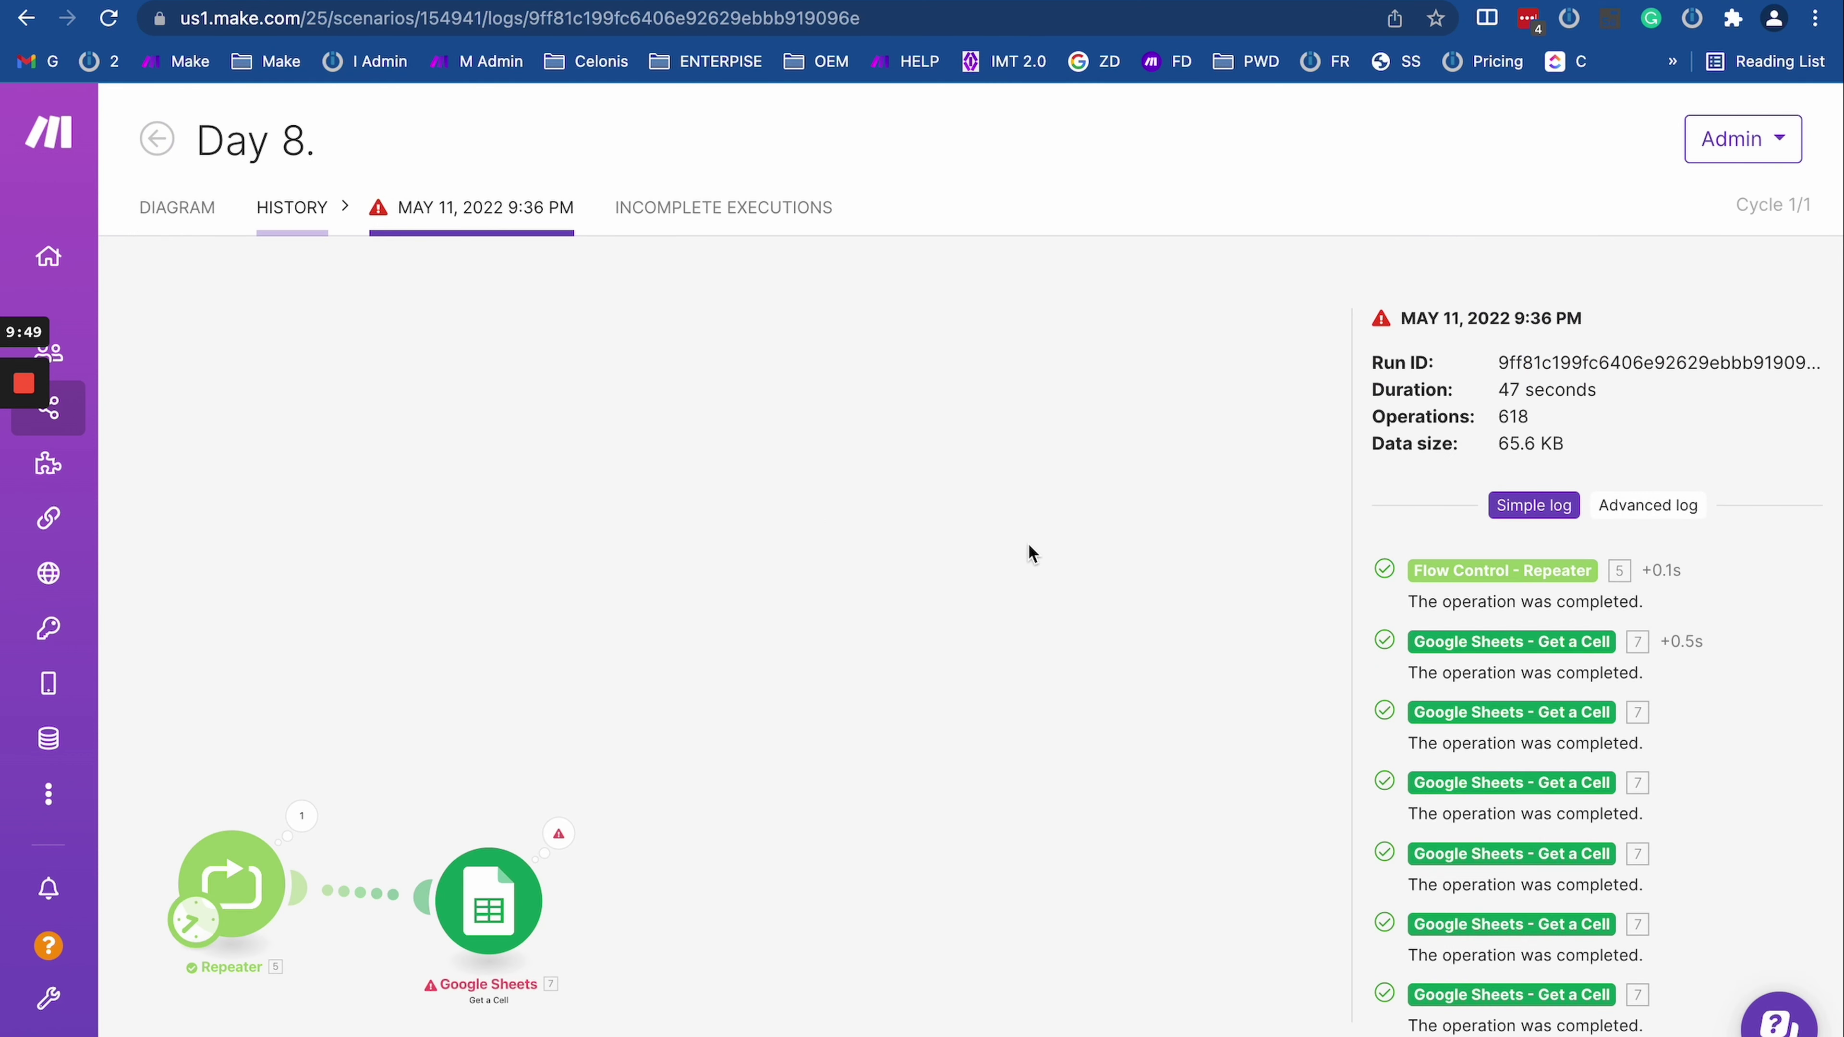
click(559, 833)
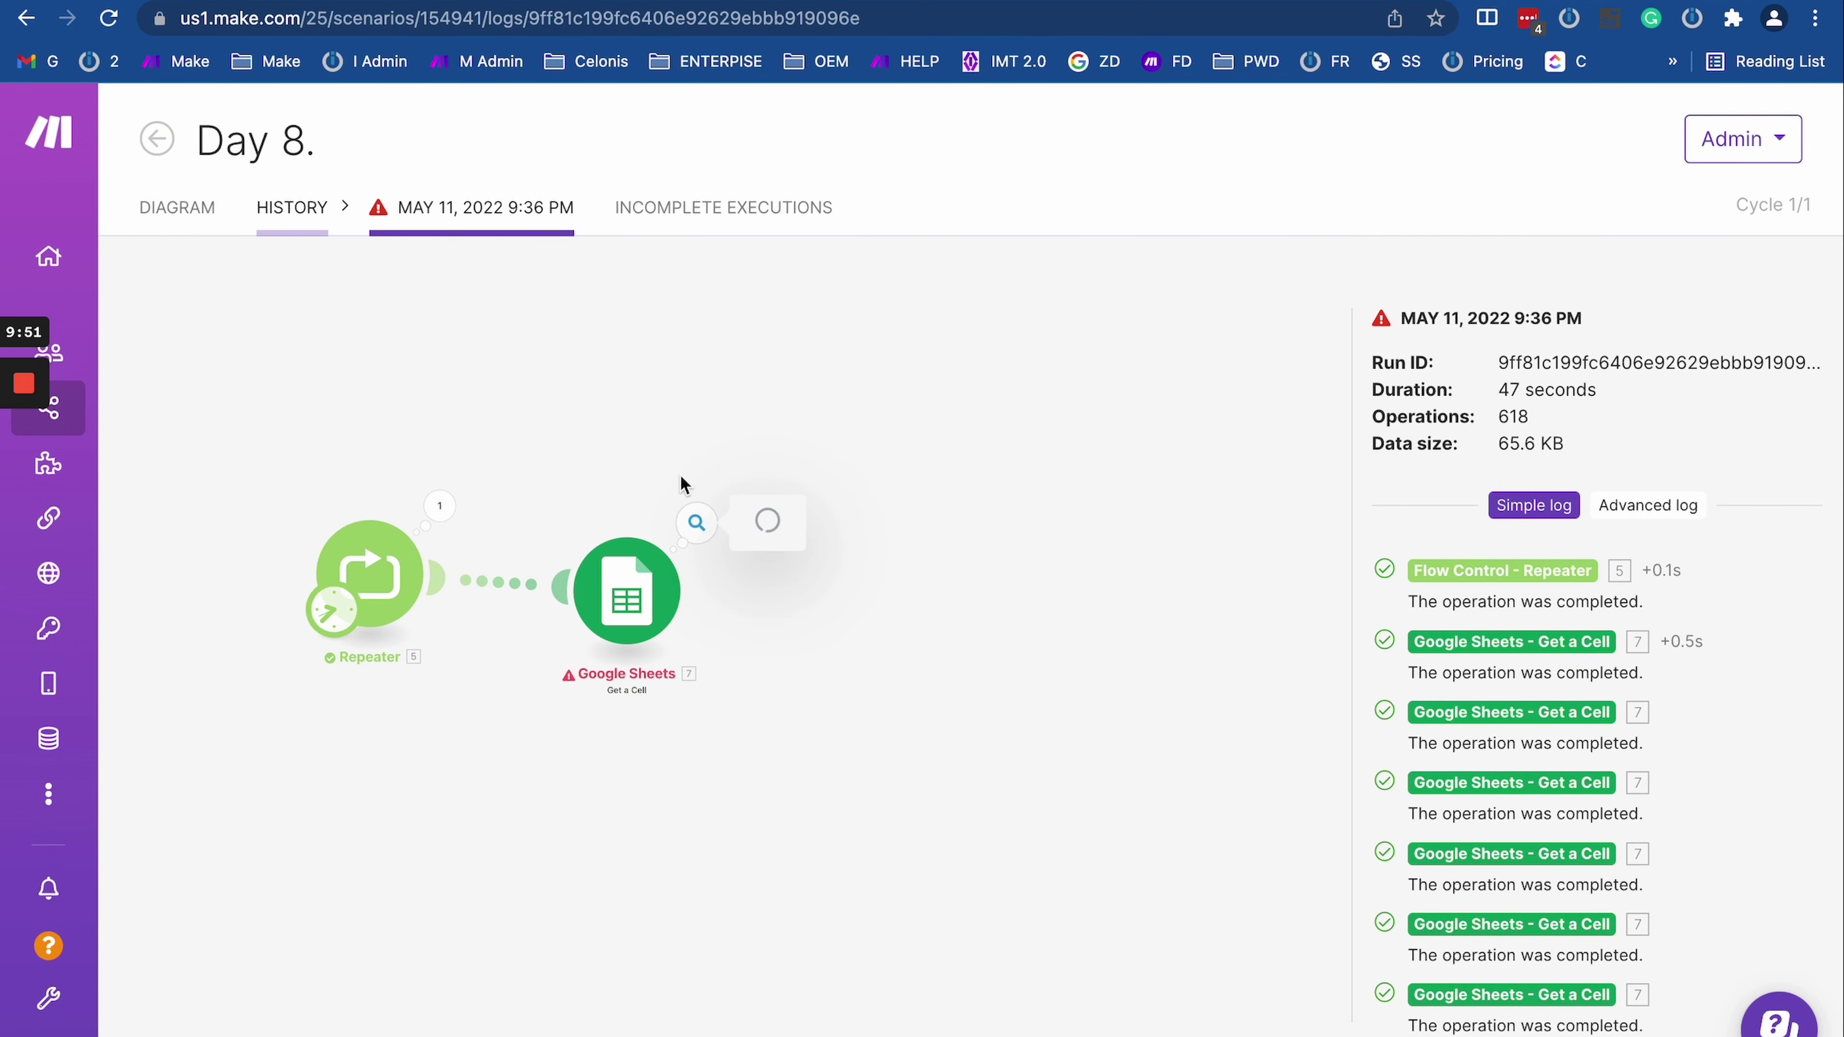
key(ctrl+Tab)
Step: Expand the Throw topic and jump to its Alternate solution section
scroll(612, 511, up, 10)
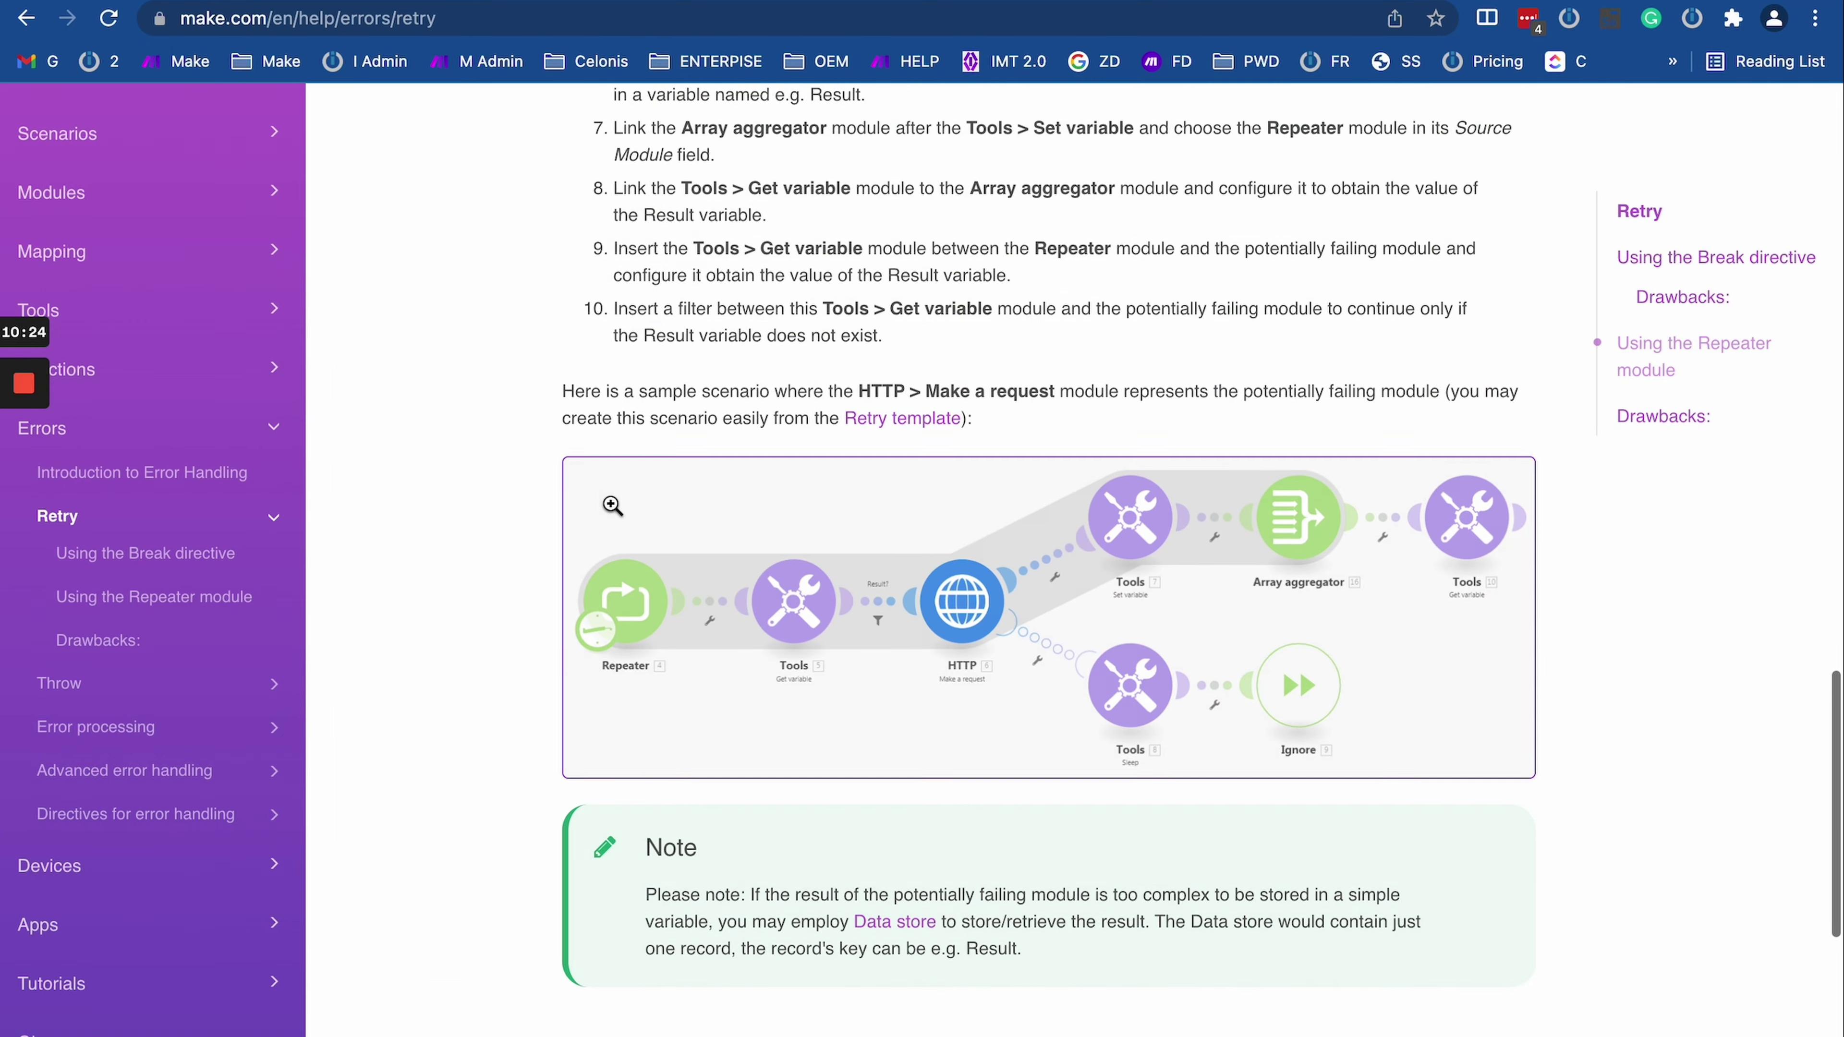
scroll(611, 510, down, 4)
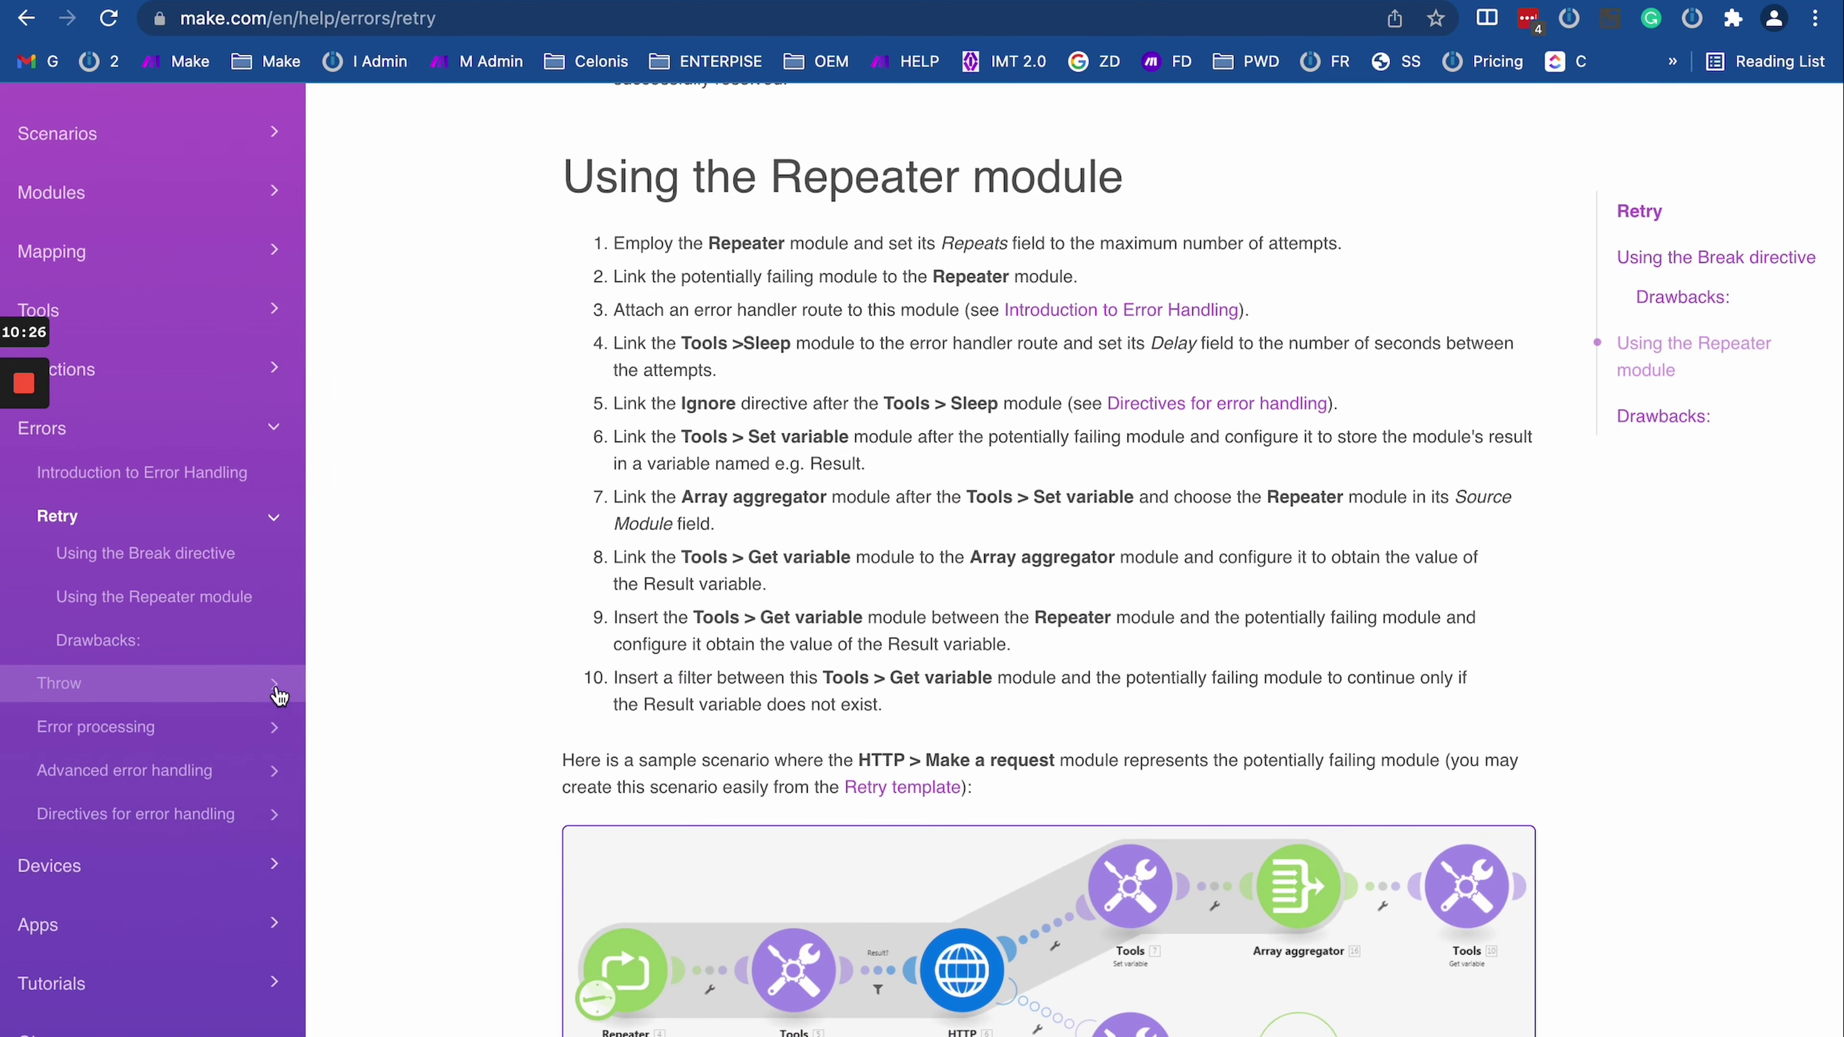
click(269, 689)
scroll(247, 697, down, 1)
click(166, 686)
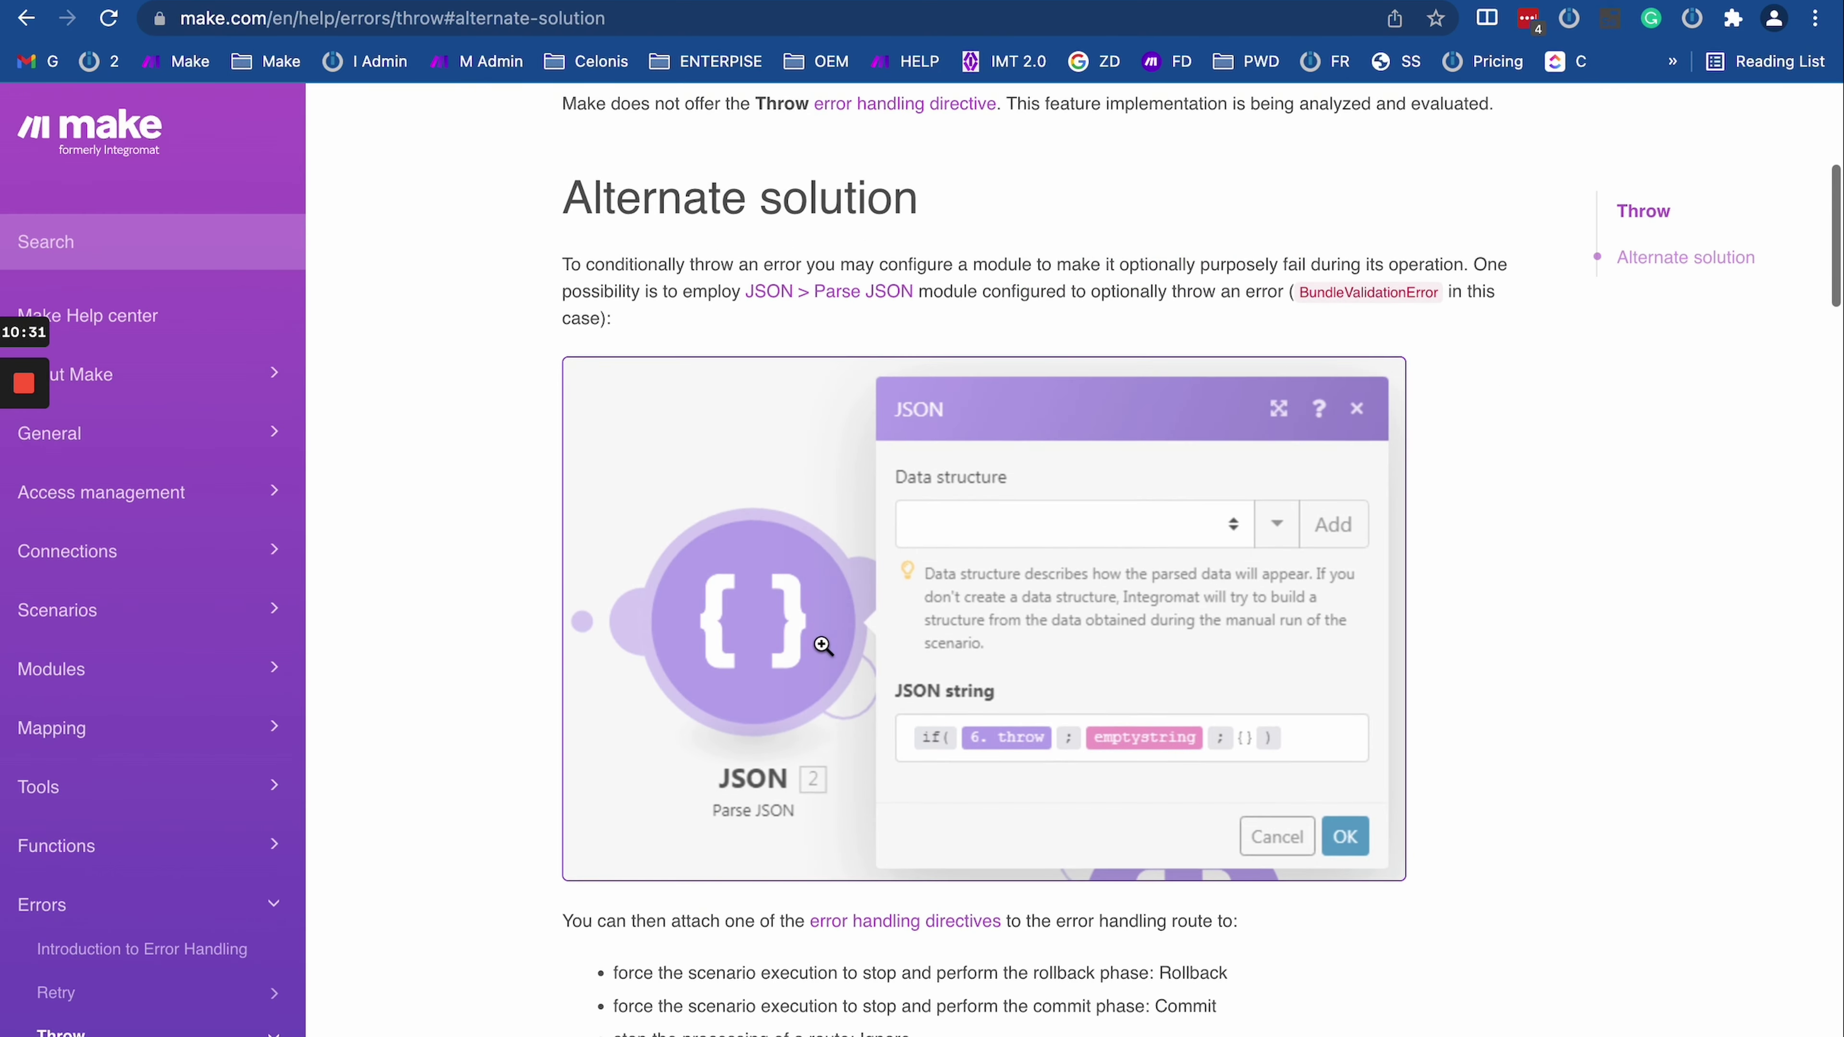
Step: Expand Error processing and open its Error types section
scroll(820, 645, down, 3)
scroll(820, 644, down, 20)
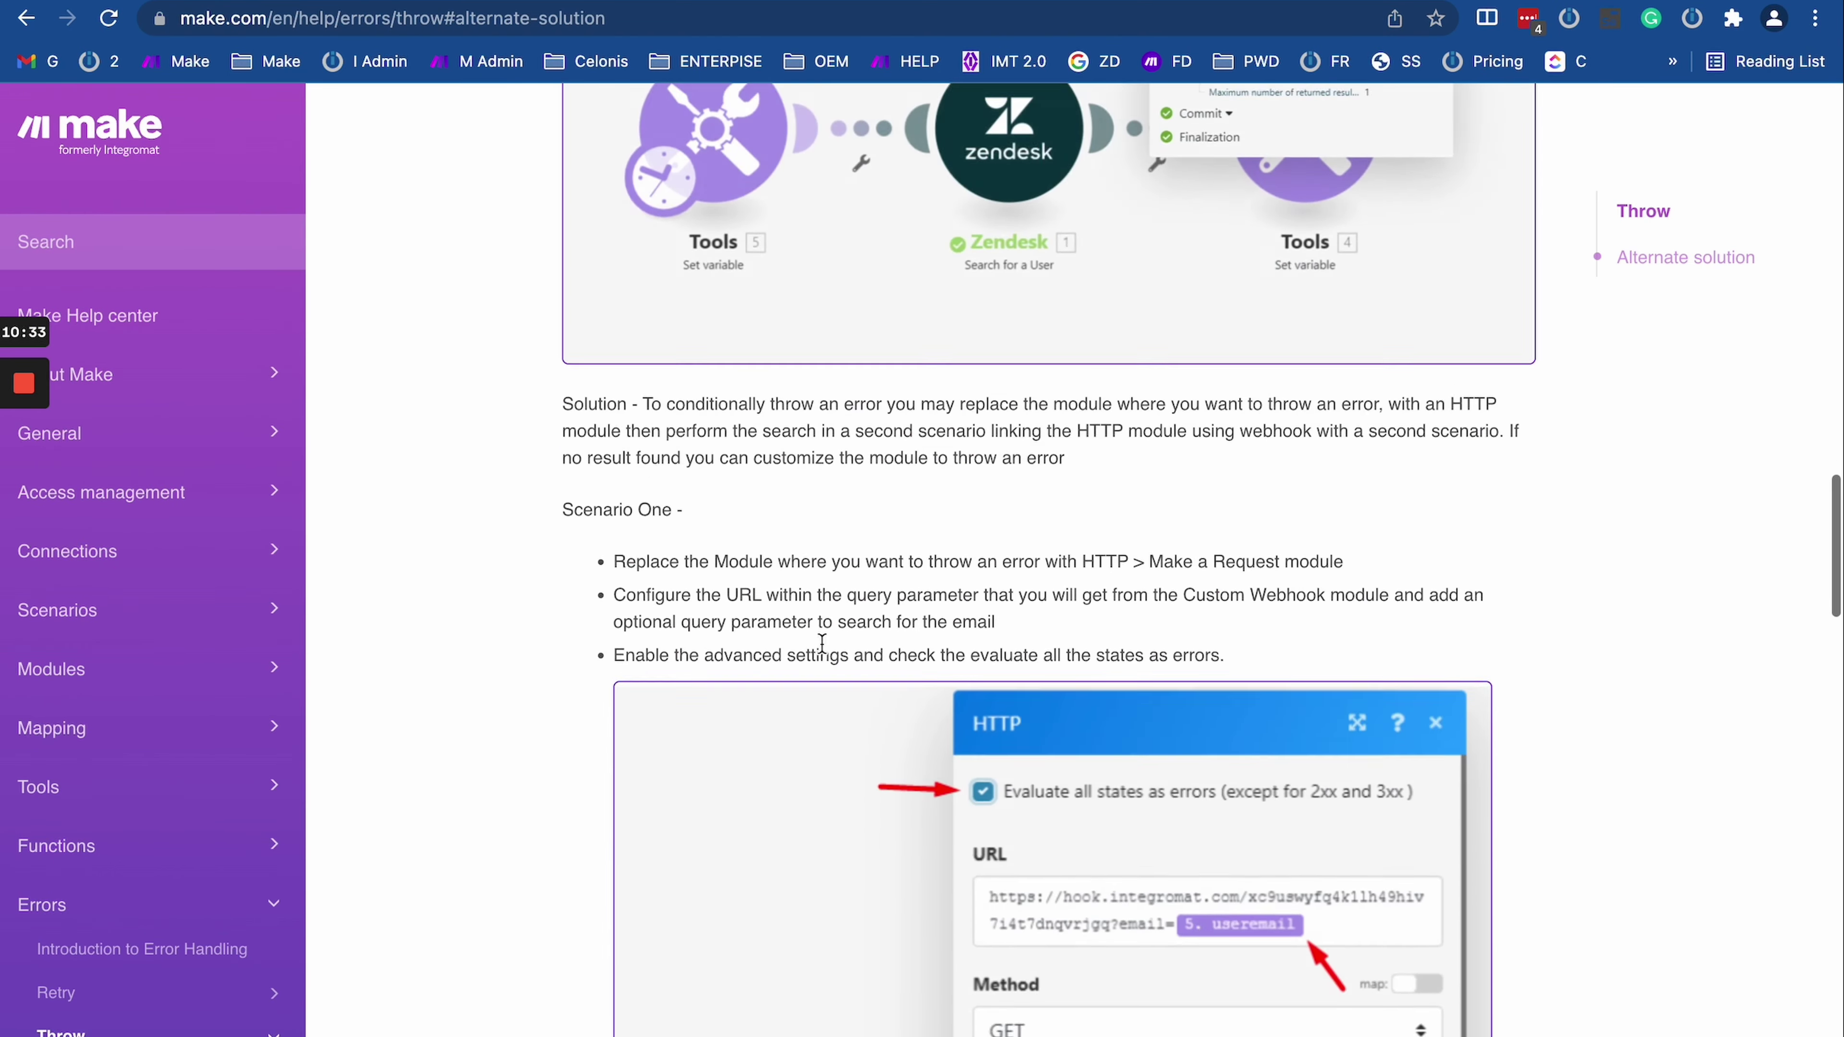
scroll(181, 690, down, 5)
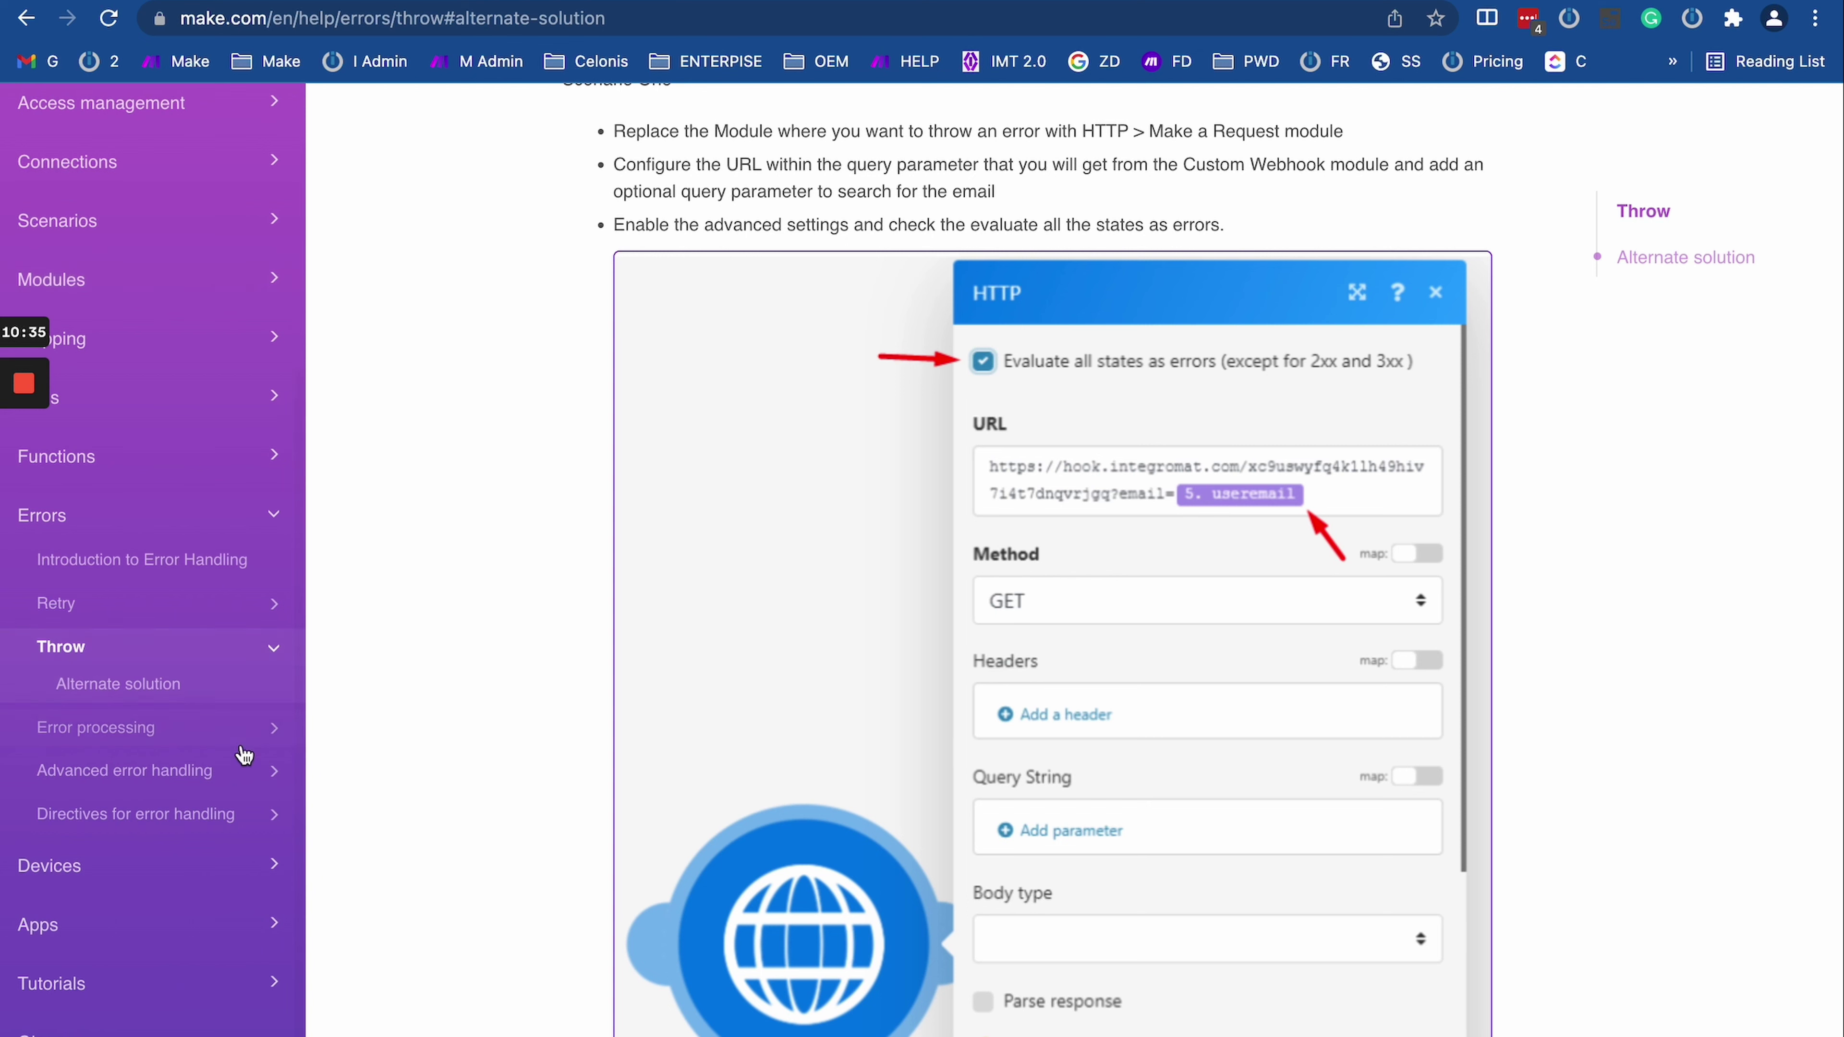
click(263, 729)
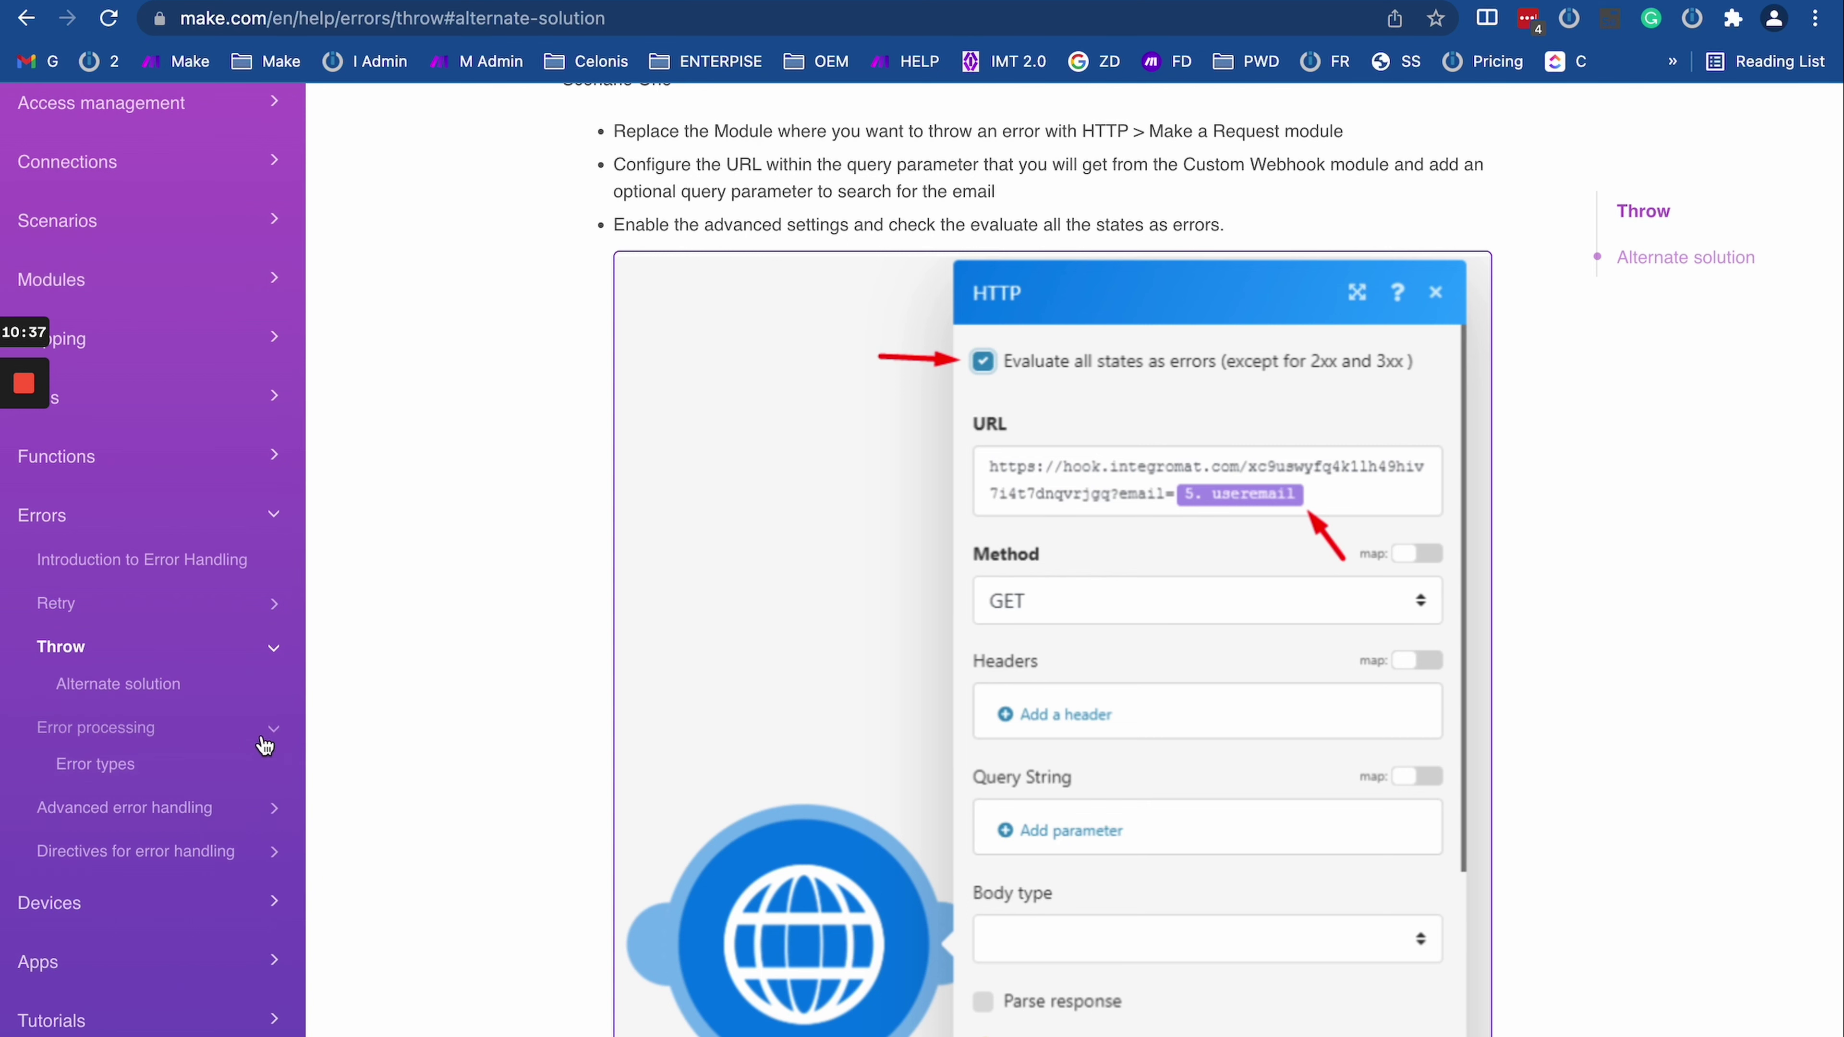
click(197, 781)
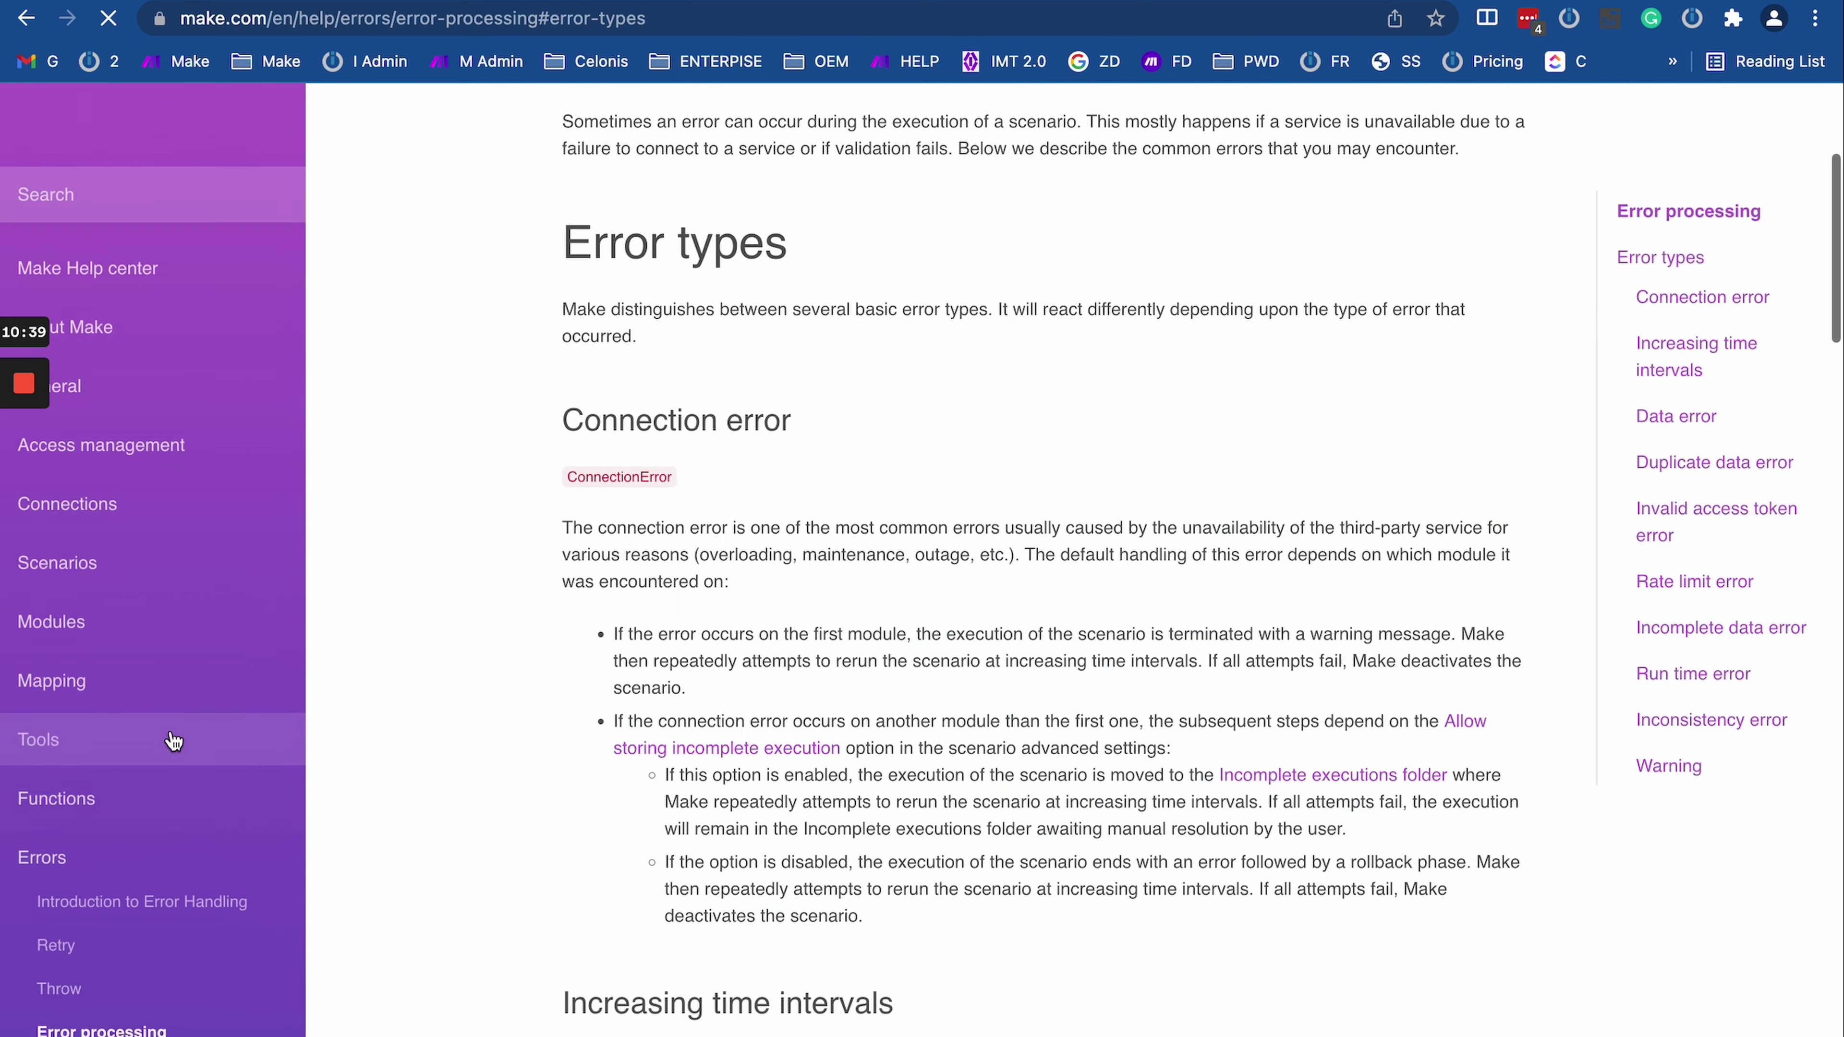
Step: Return to the failed run's log and select RuntimeError in the error message
scroll(823, 792, down, 1)
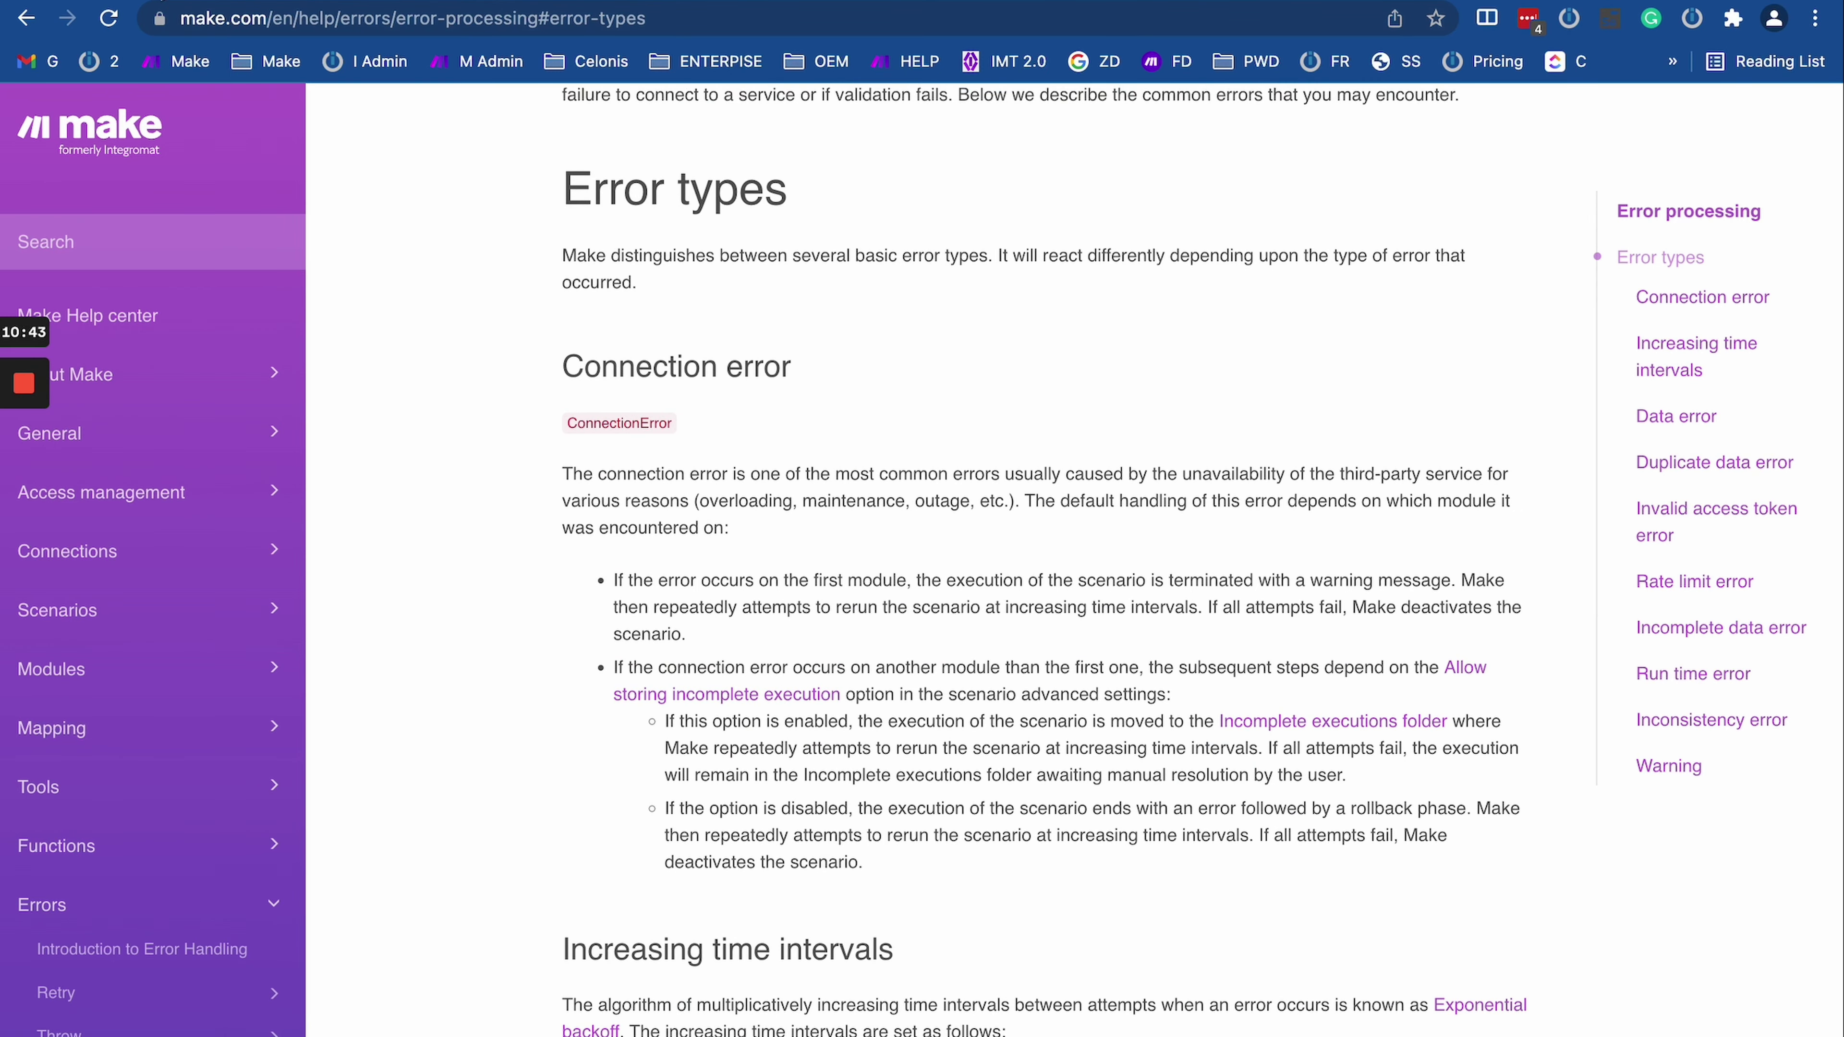
key(ctrl+Tab)
click(890, 590)
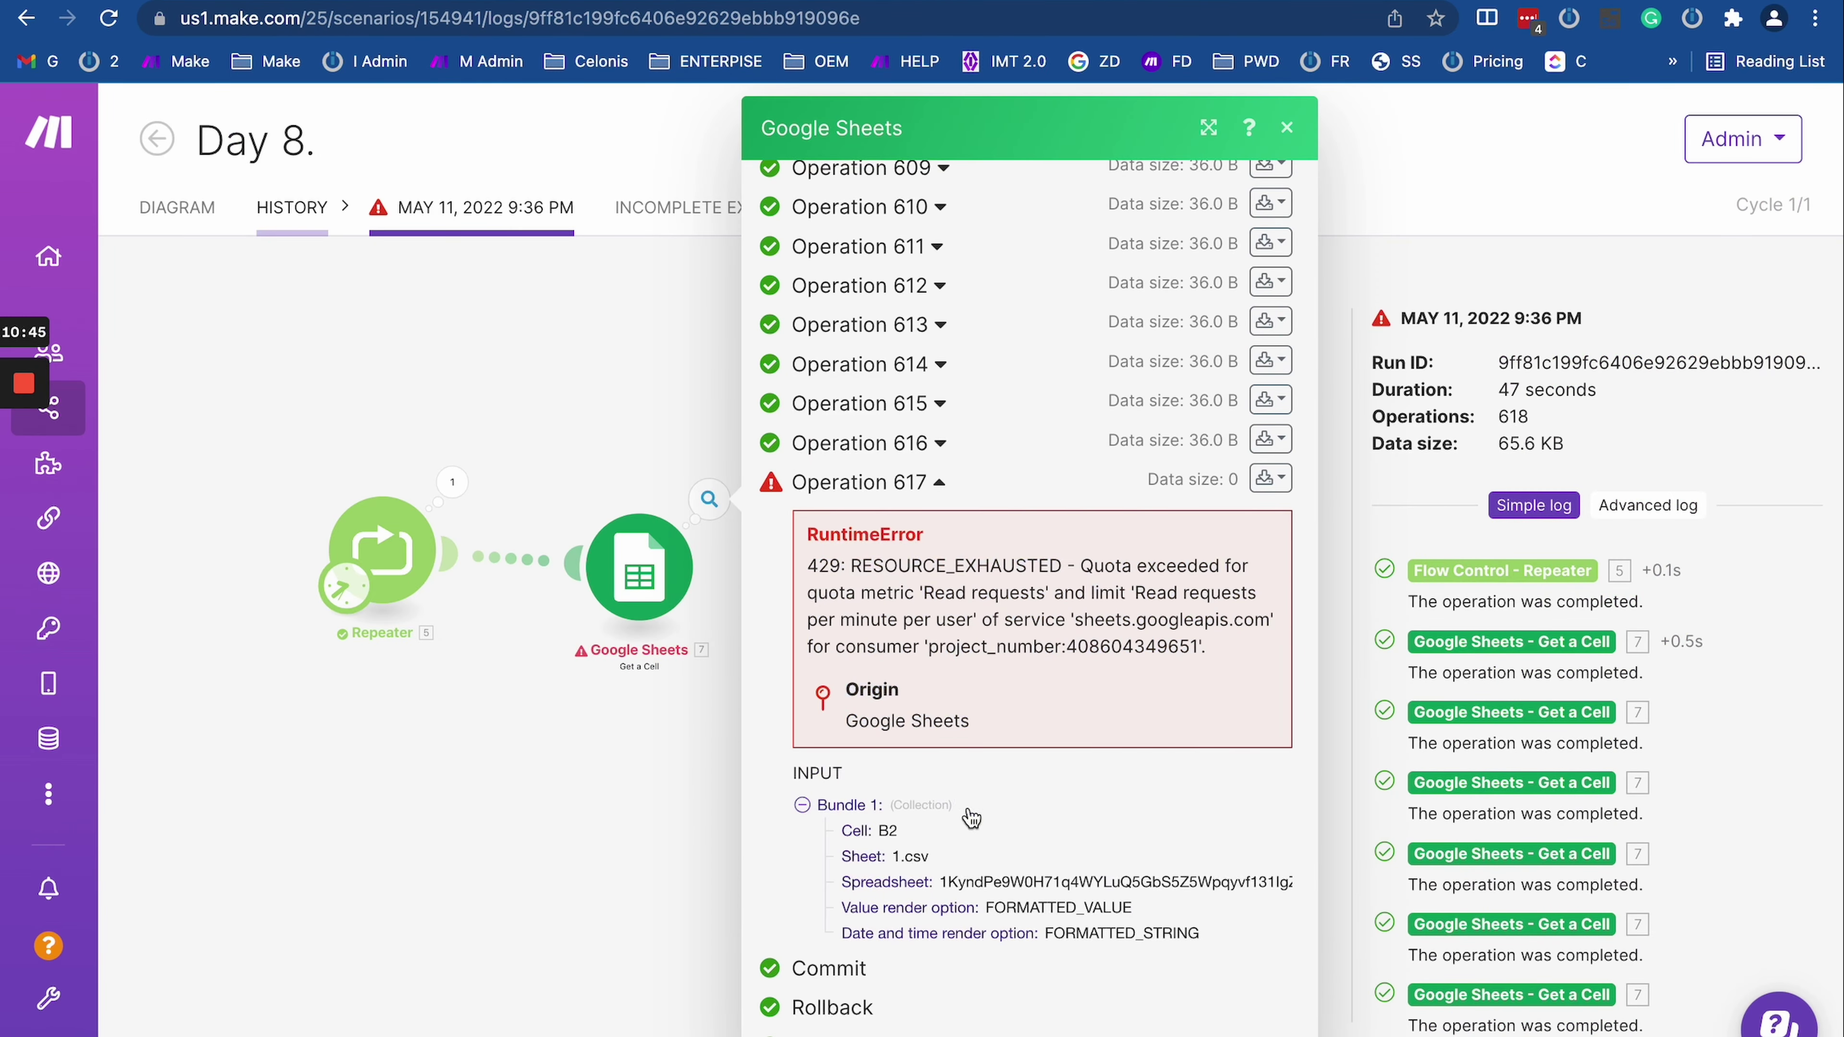
drag(806, 538, 936, 546)
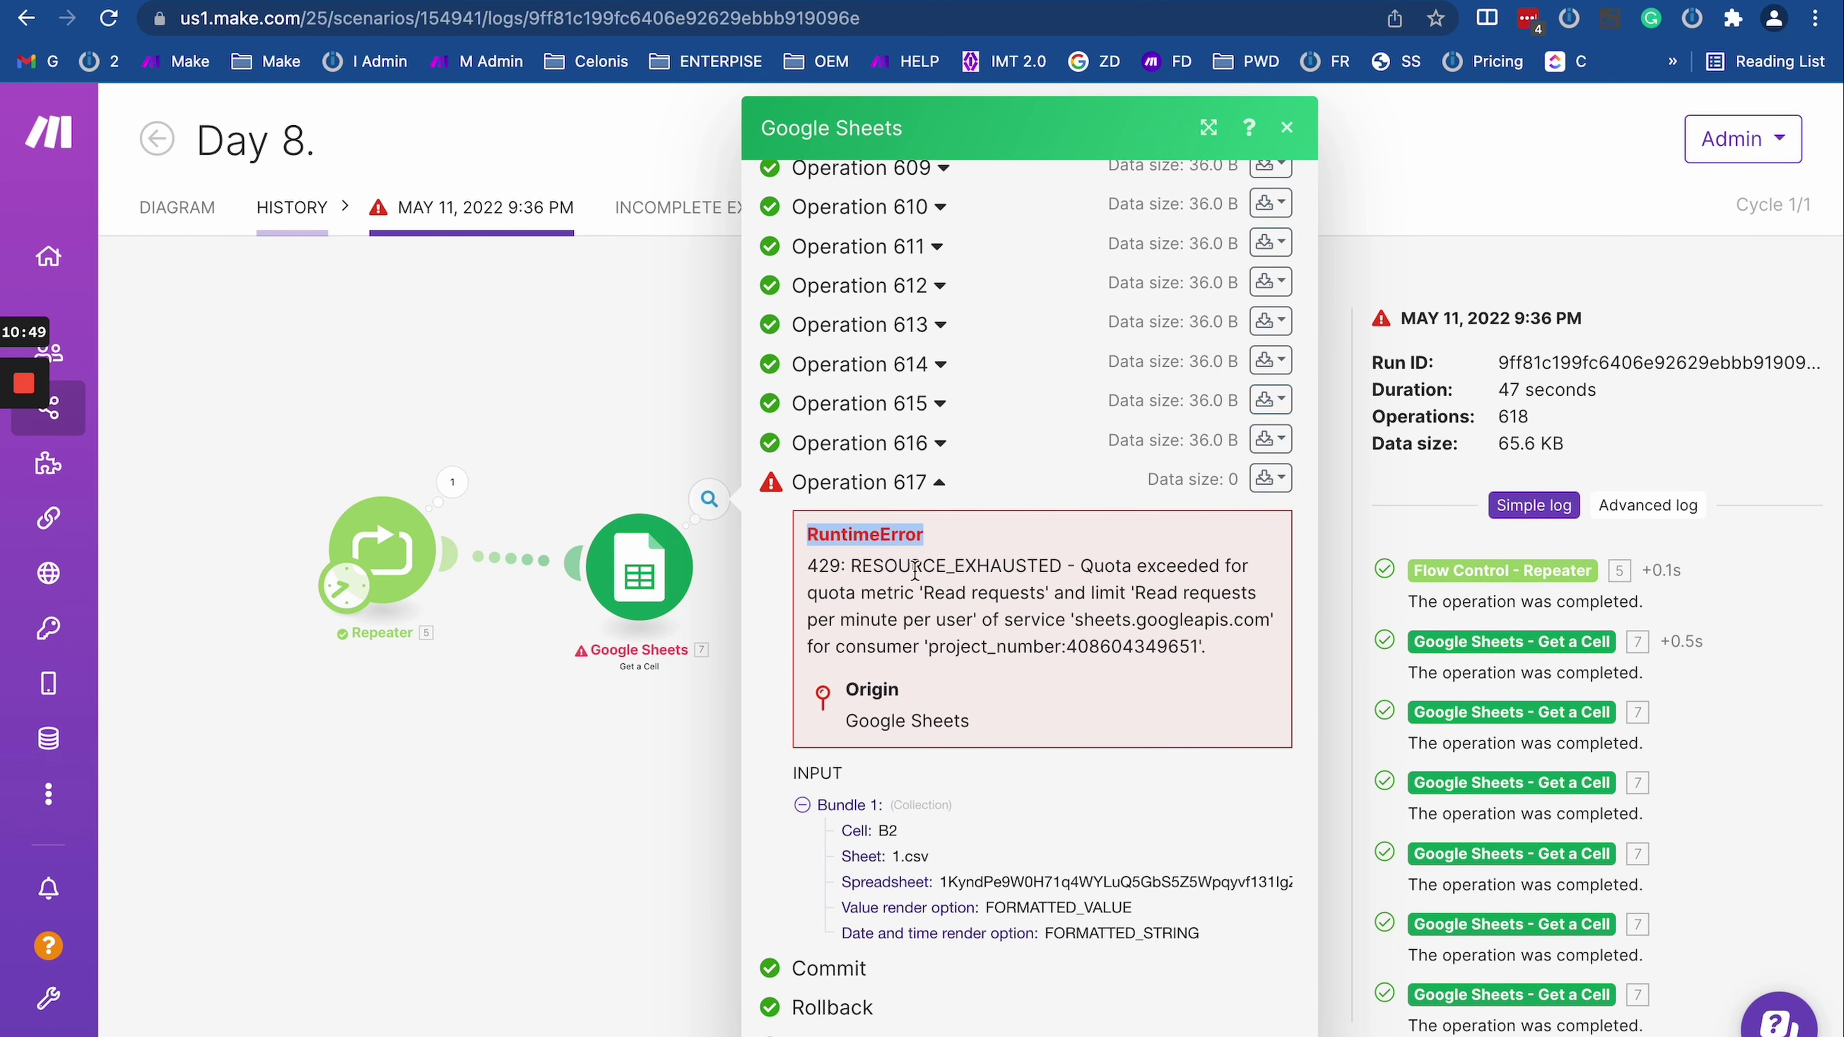
Step: Compare with the Connection error heading and explanation in the Error types article
key(ctrl+Tab)
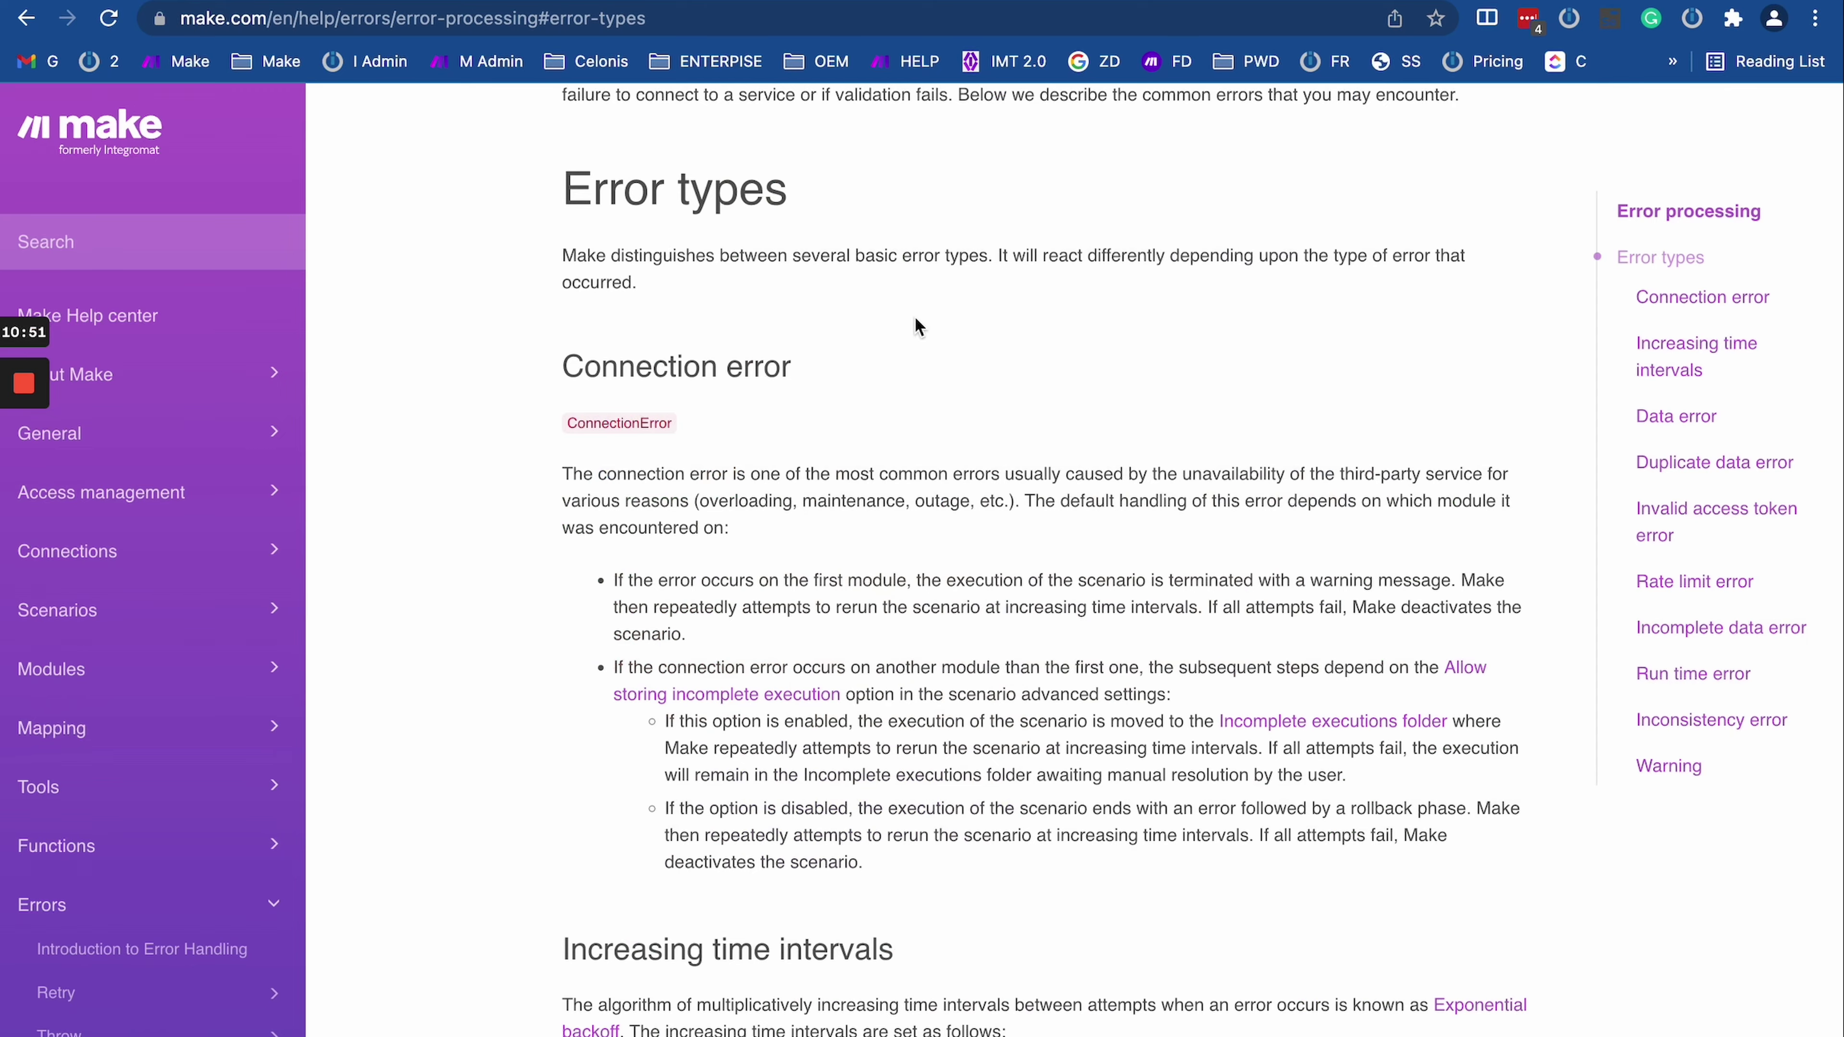
scroll(787, 502, down, 12)
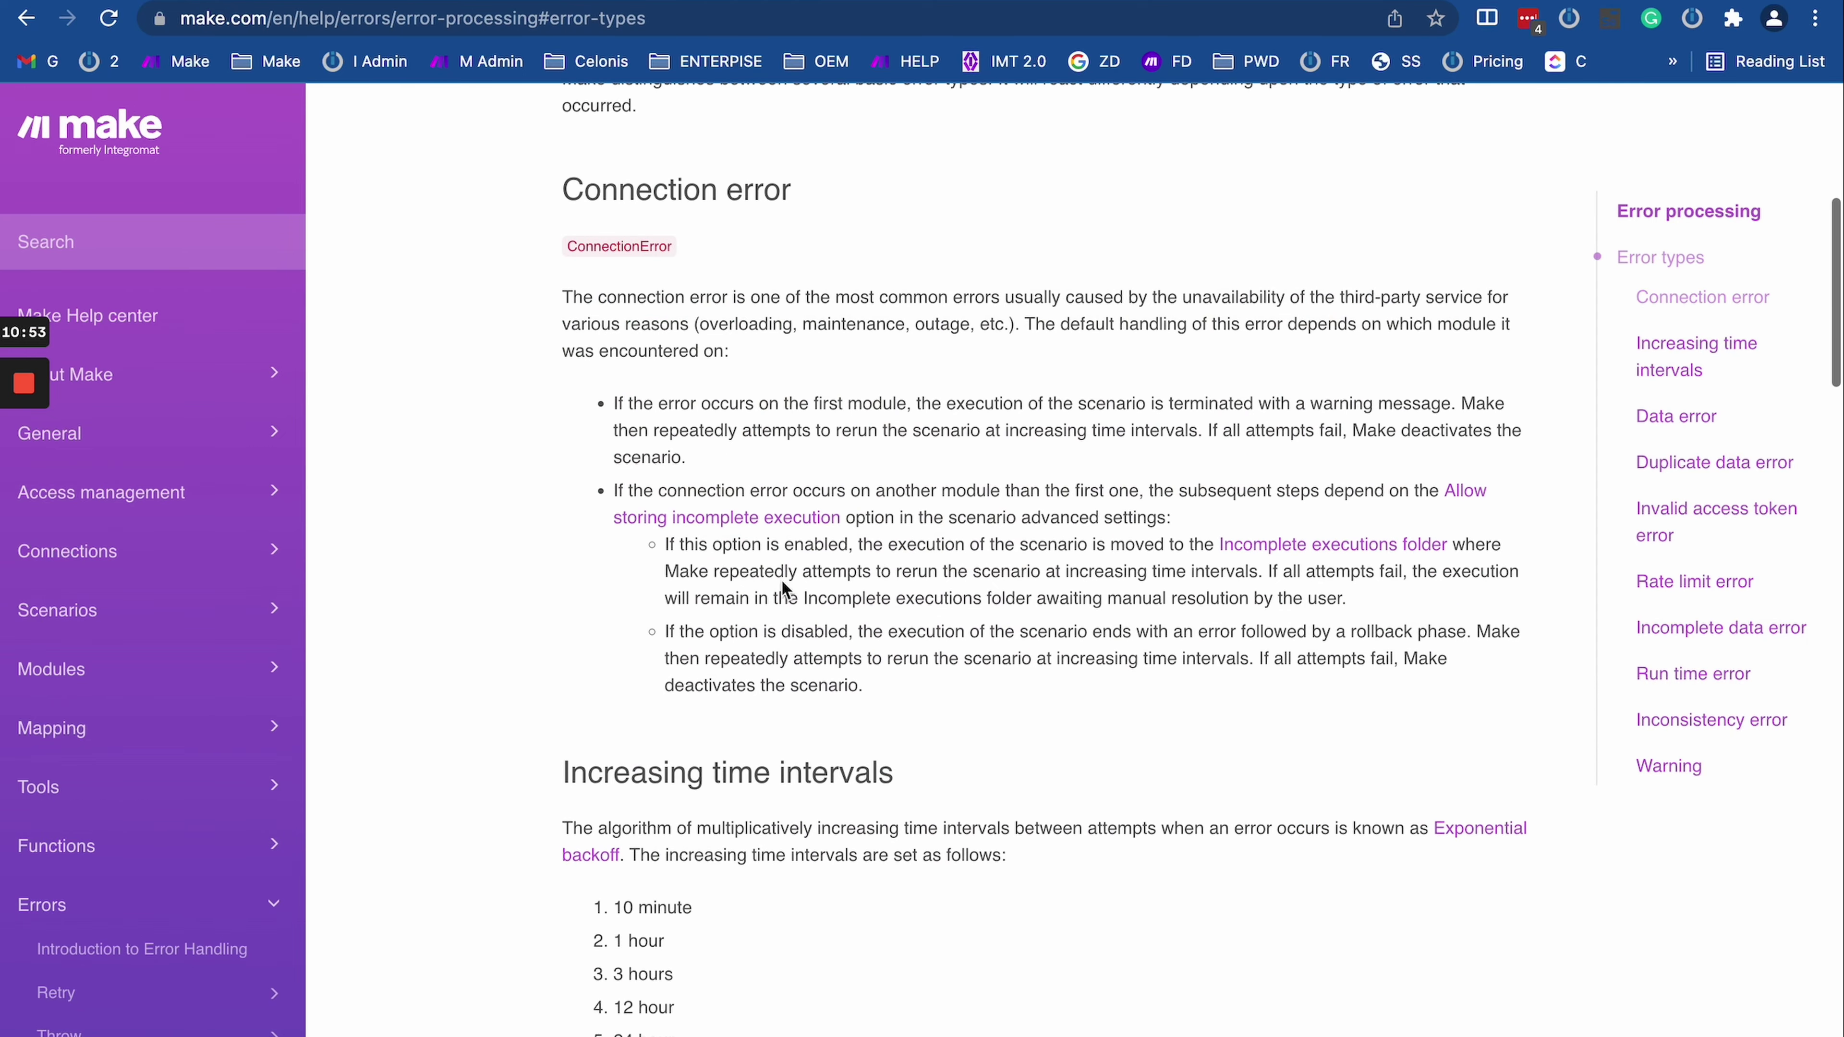
scroll(785, 590, down, 20)
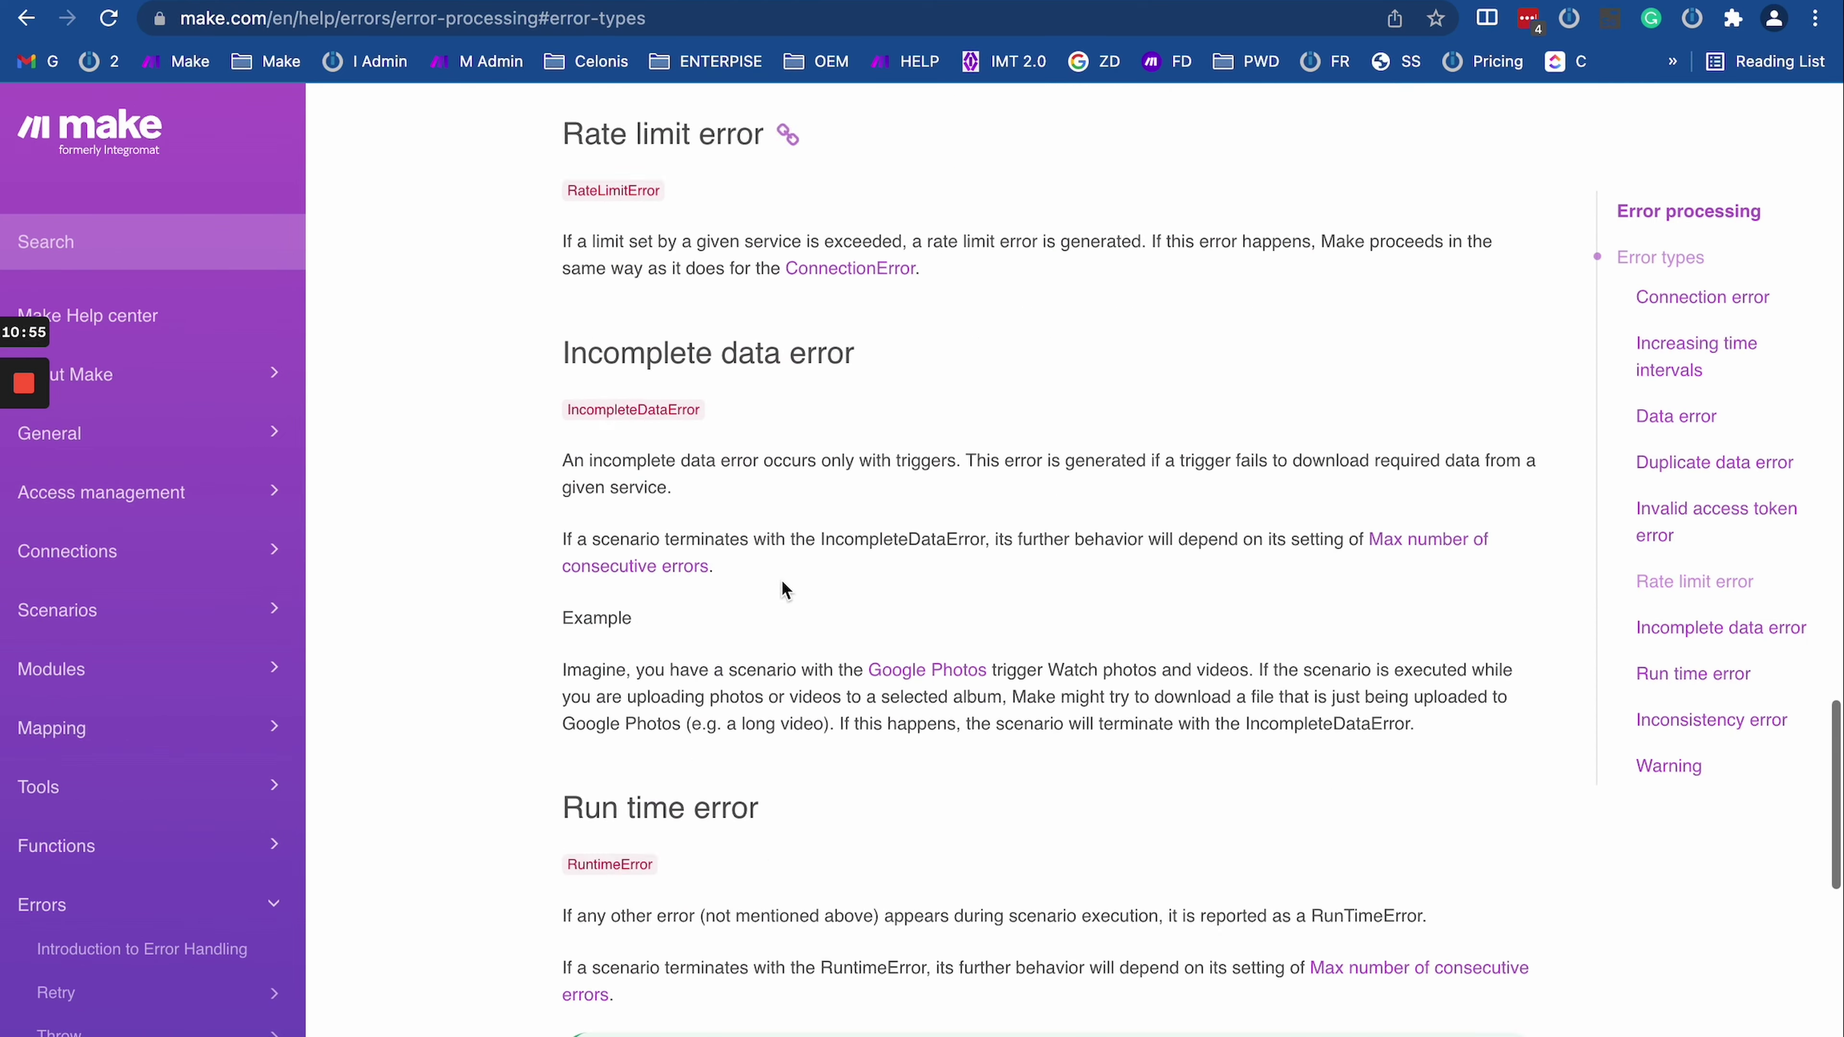
scroll(785, 589, up, 20)
scroll(781, 580, up, 10)
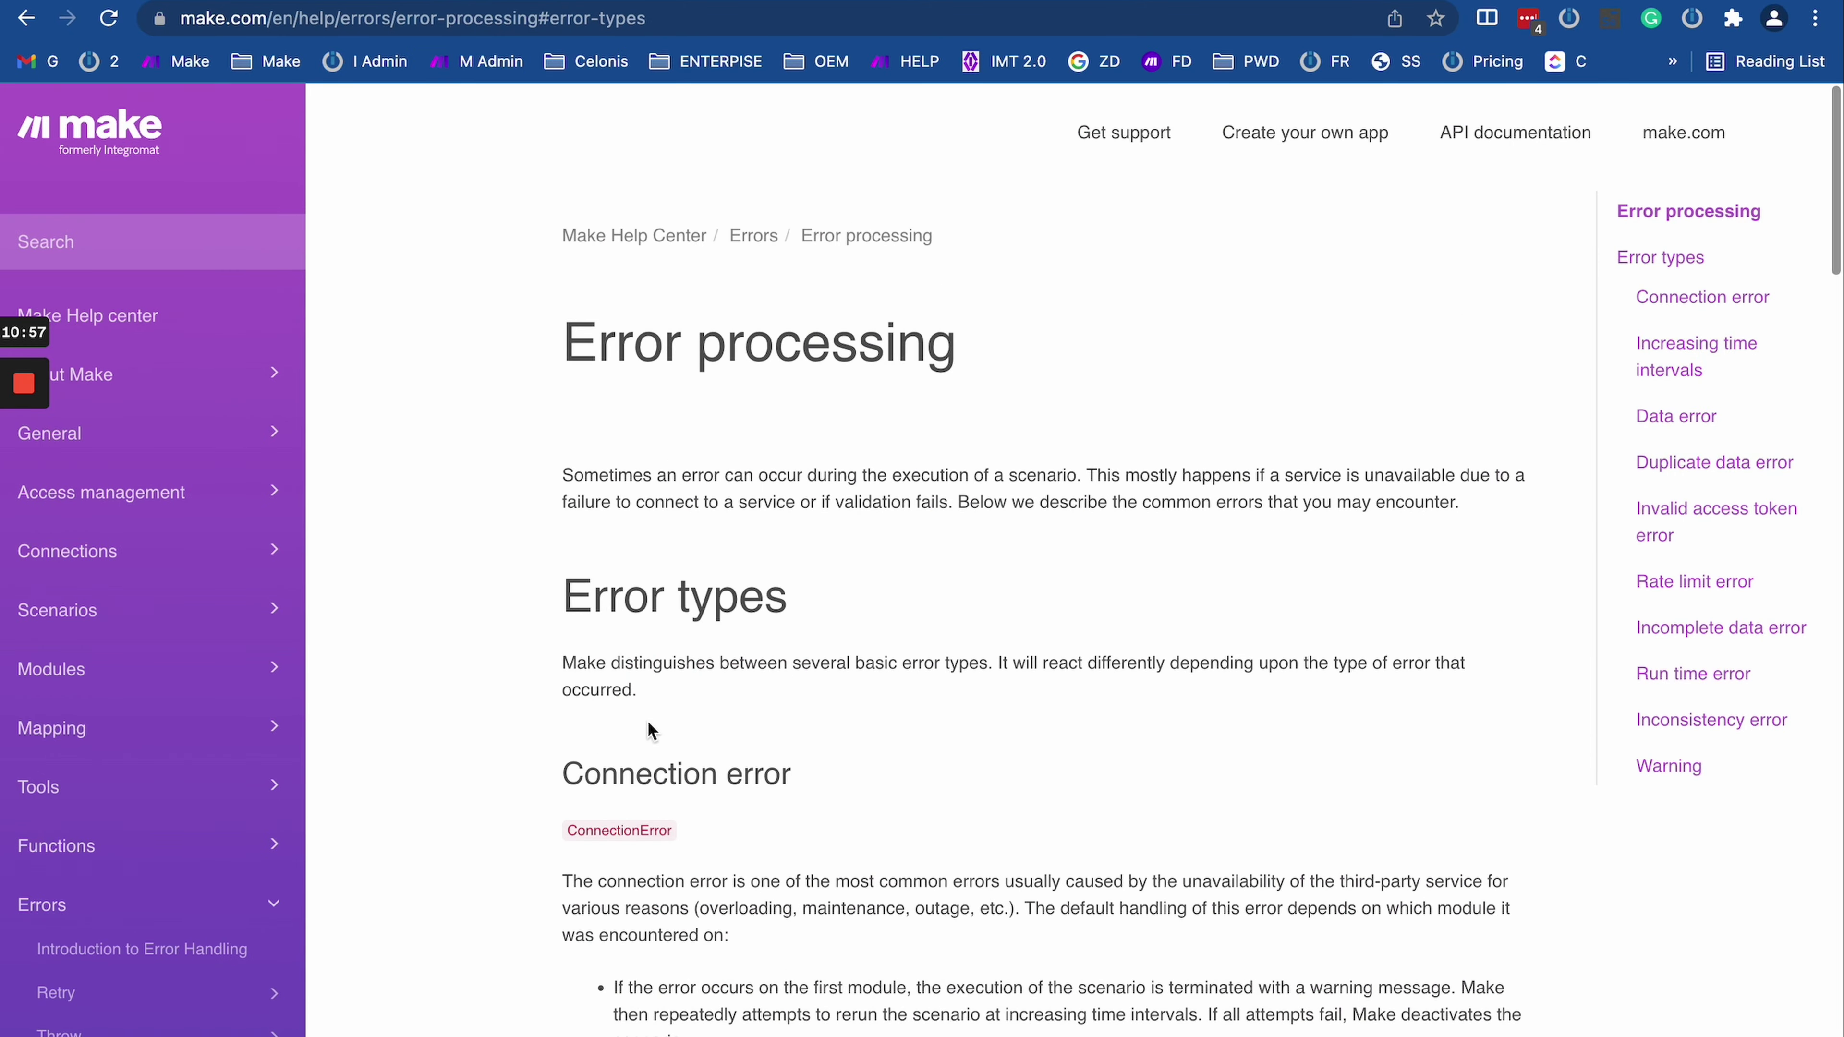
triple_click(661, 775)
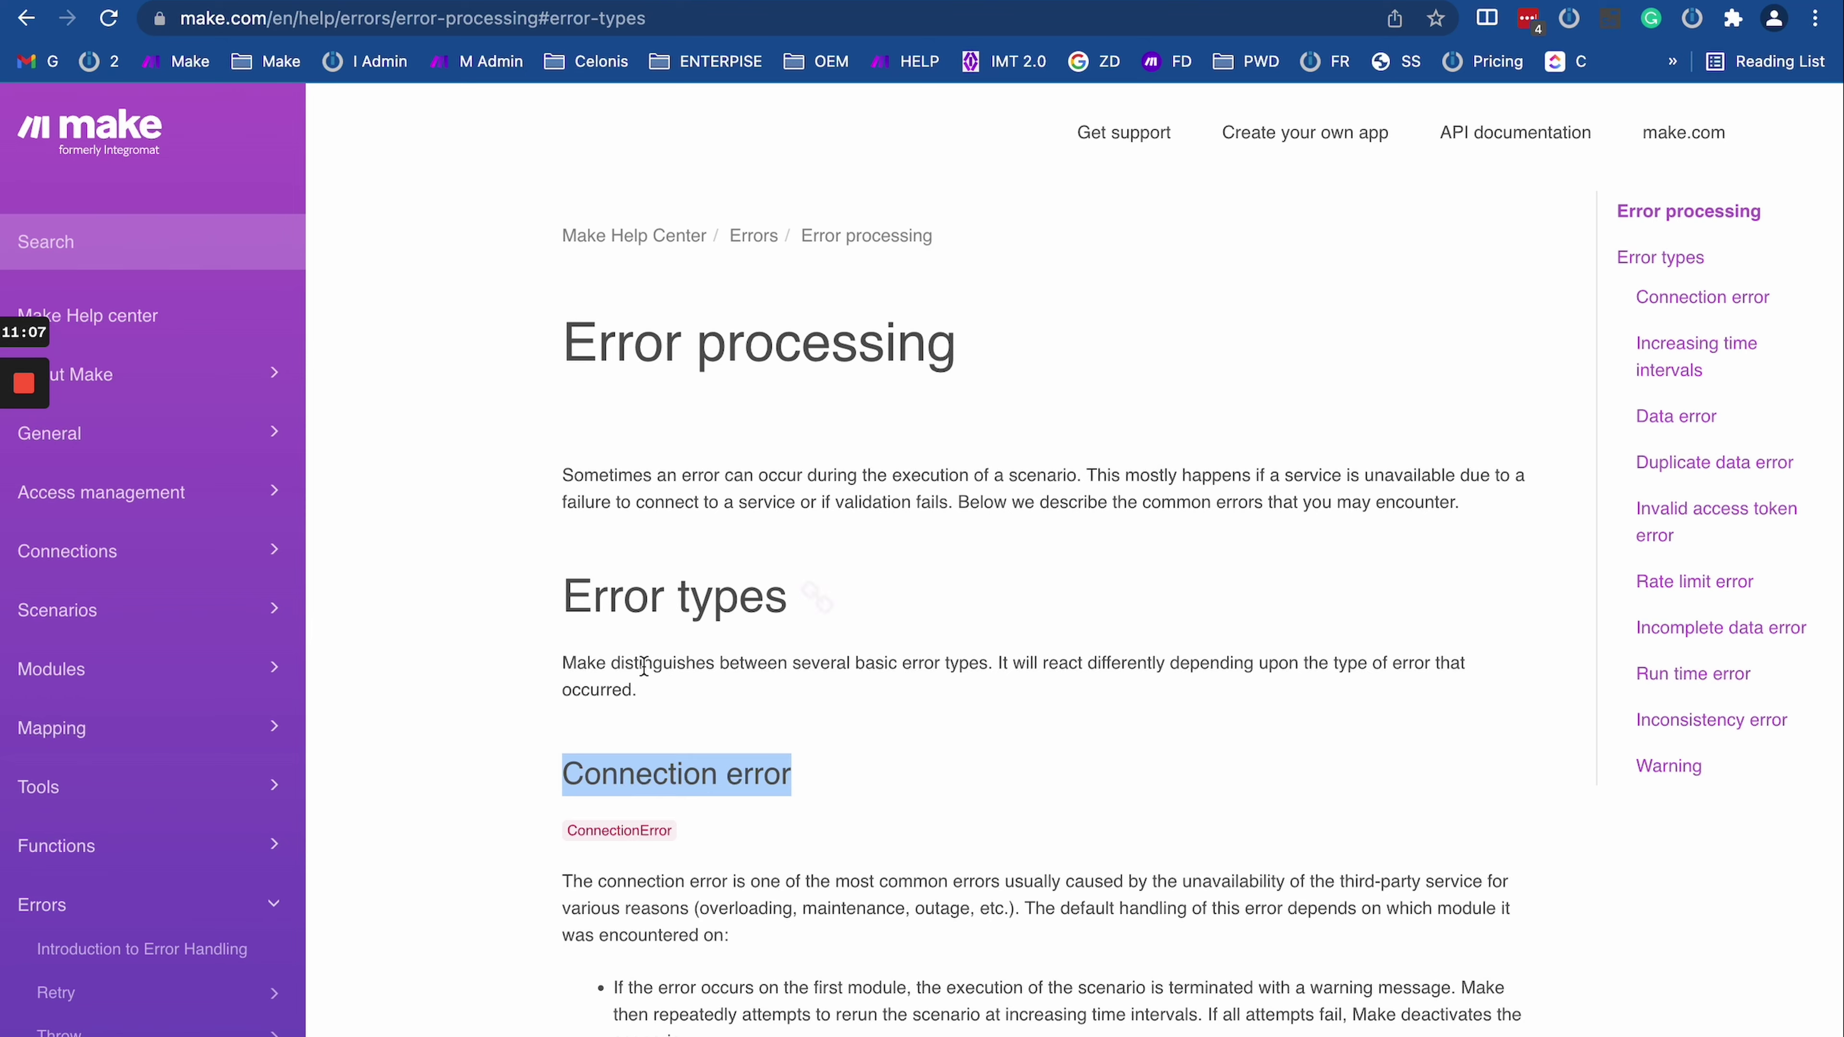
scroll(682, 719, down, 5)
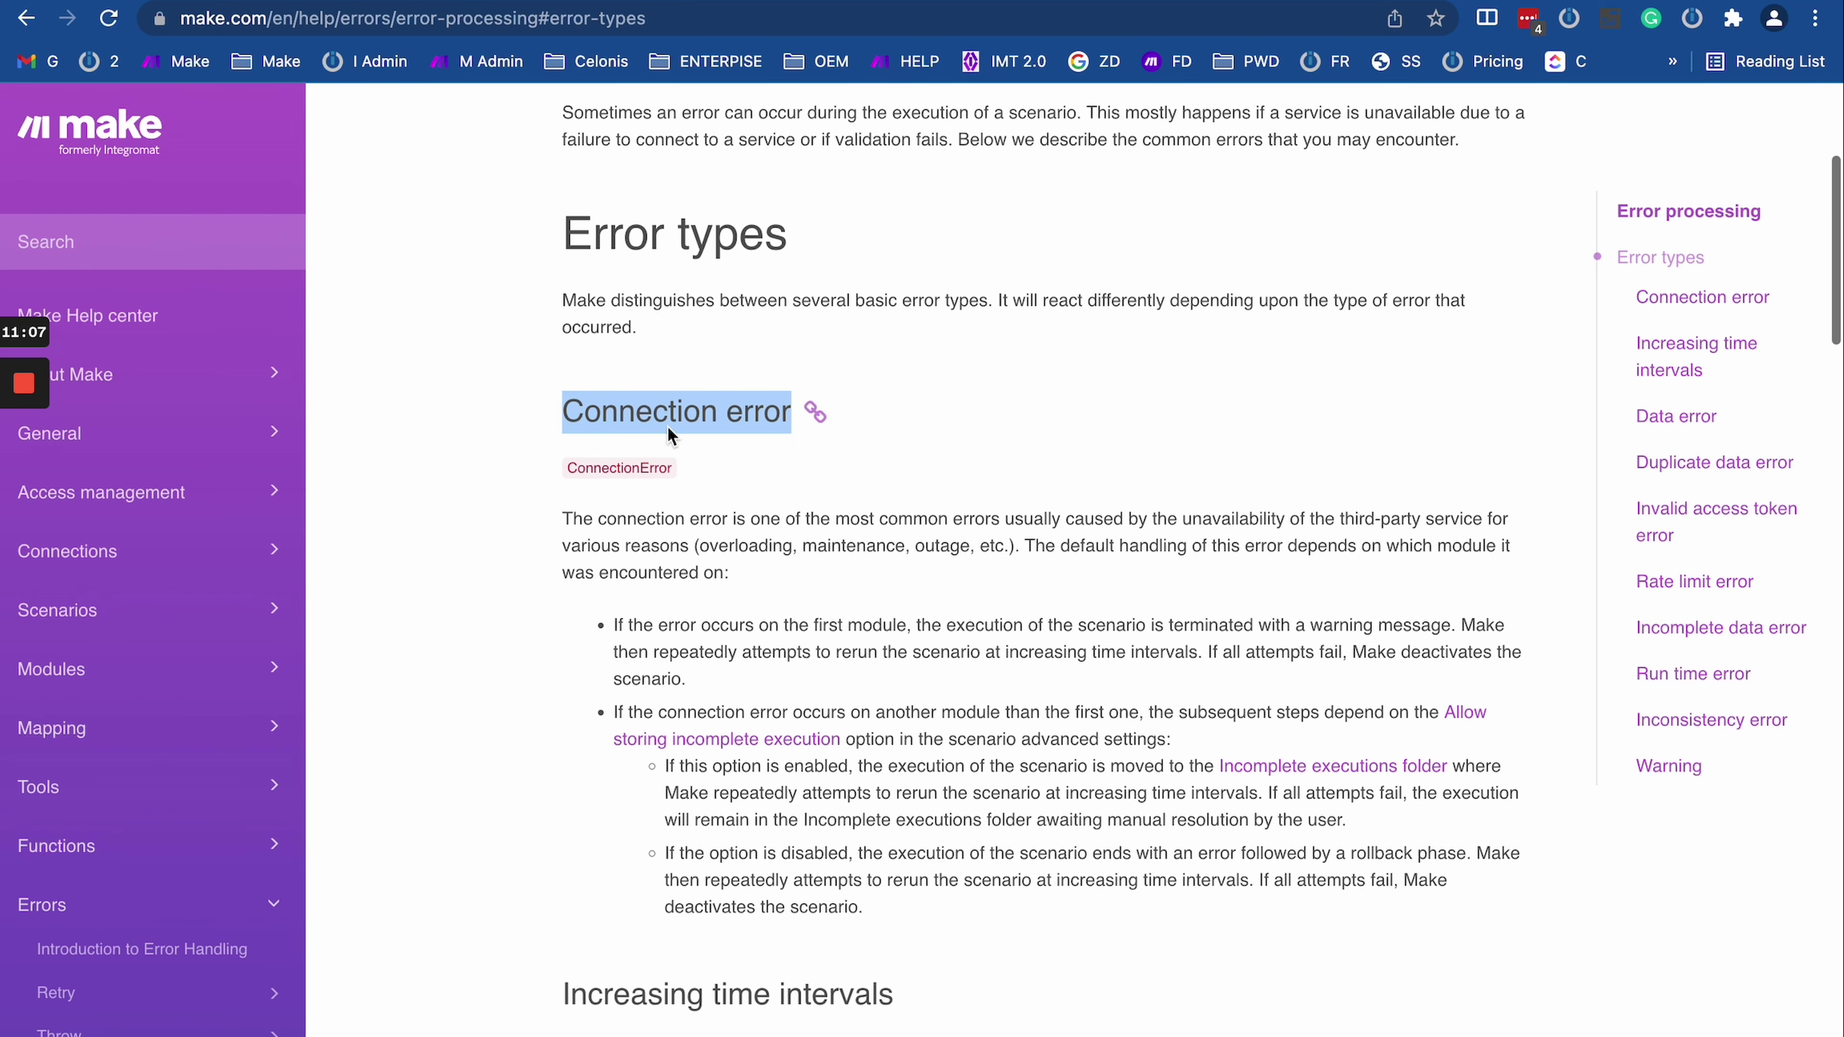
triple_click(607, 411)
triple_click(736, 570)
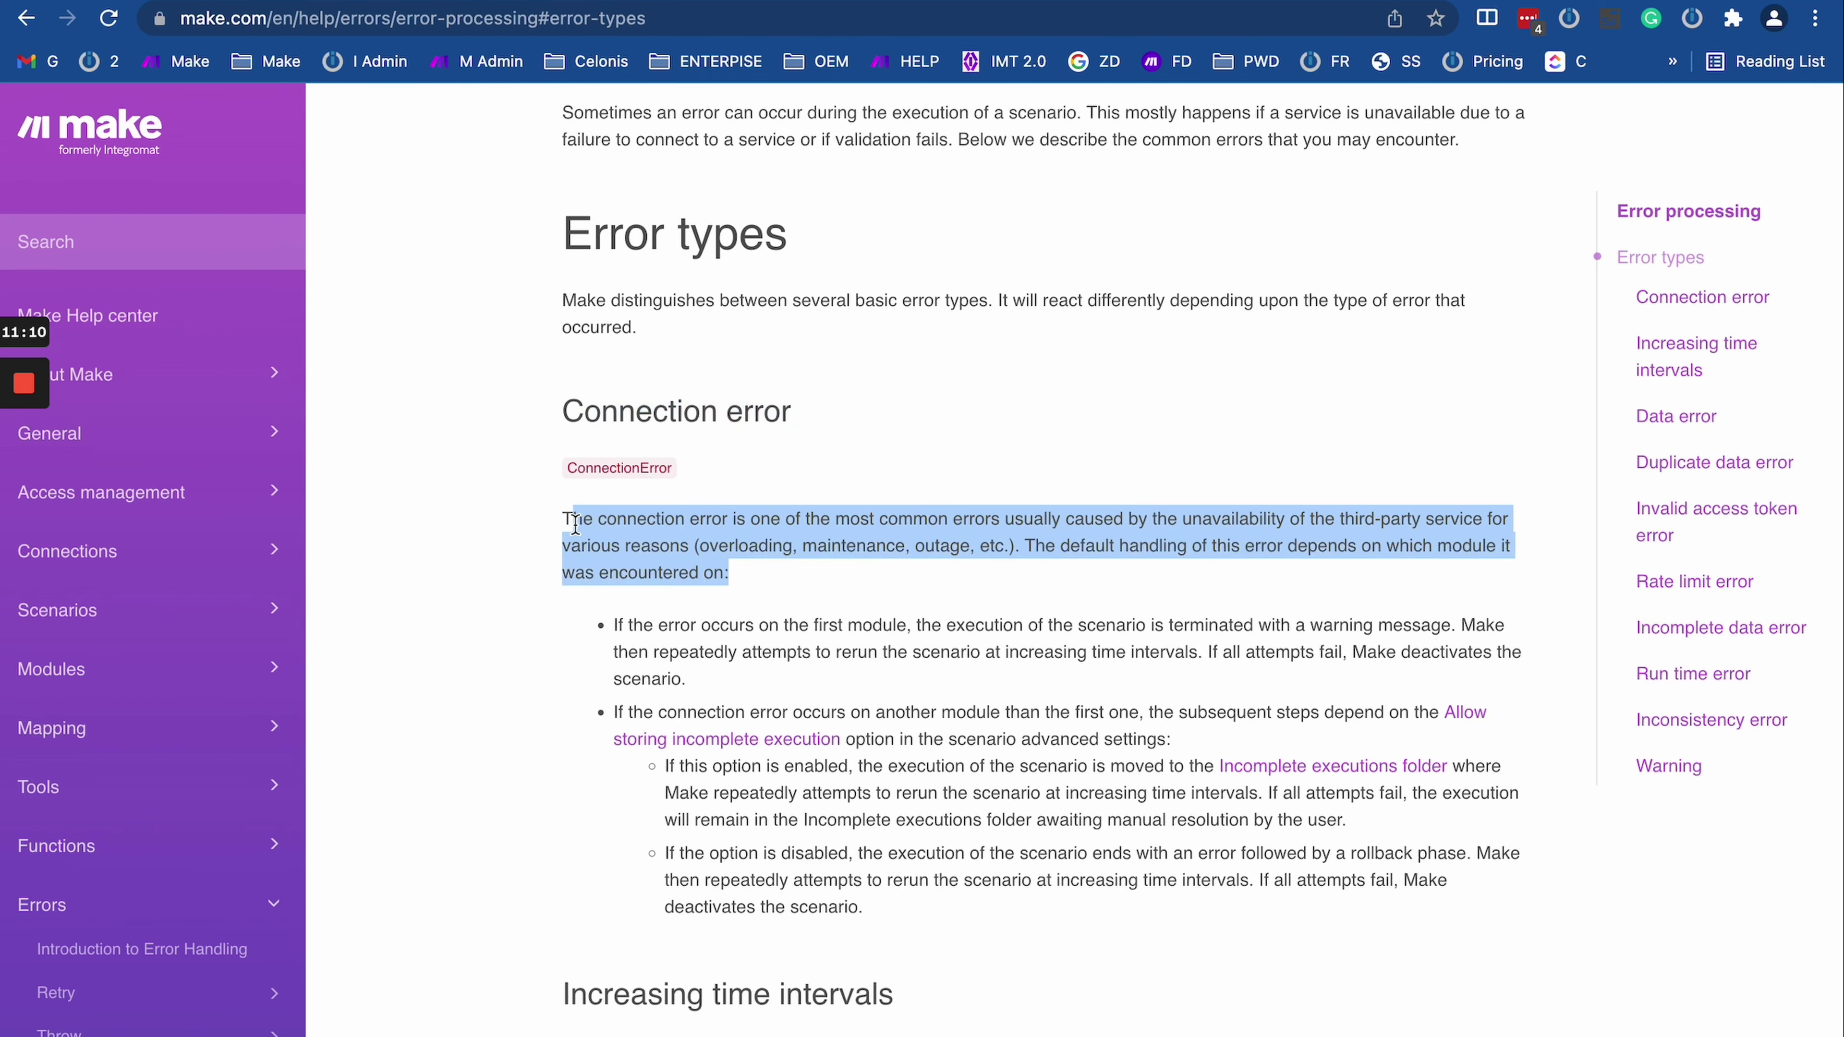
drag(564, 519, 862, 758)
click(988, 908)
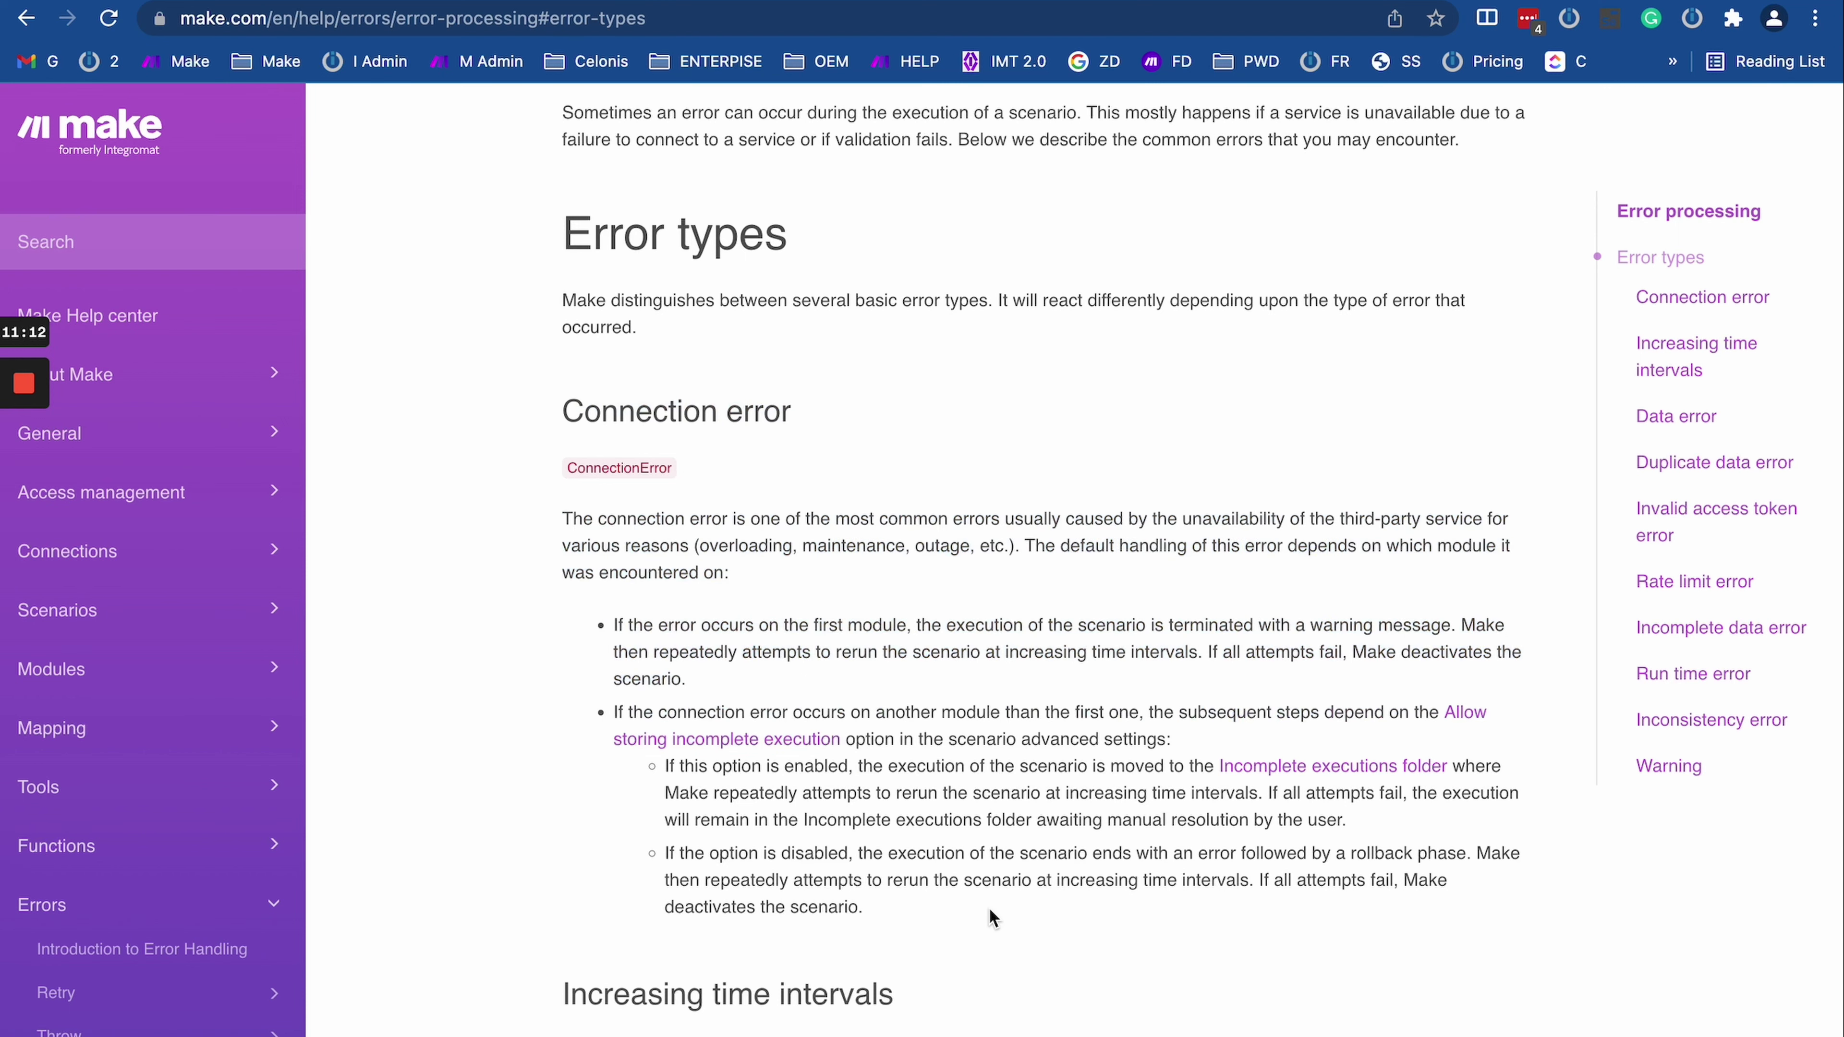
Step: Highlight the whole Connection error heading again, then return to the Day 8 run log
scroll(989, 908, down, 4)
scroll(990, 912, down, 3)
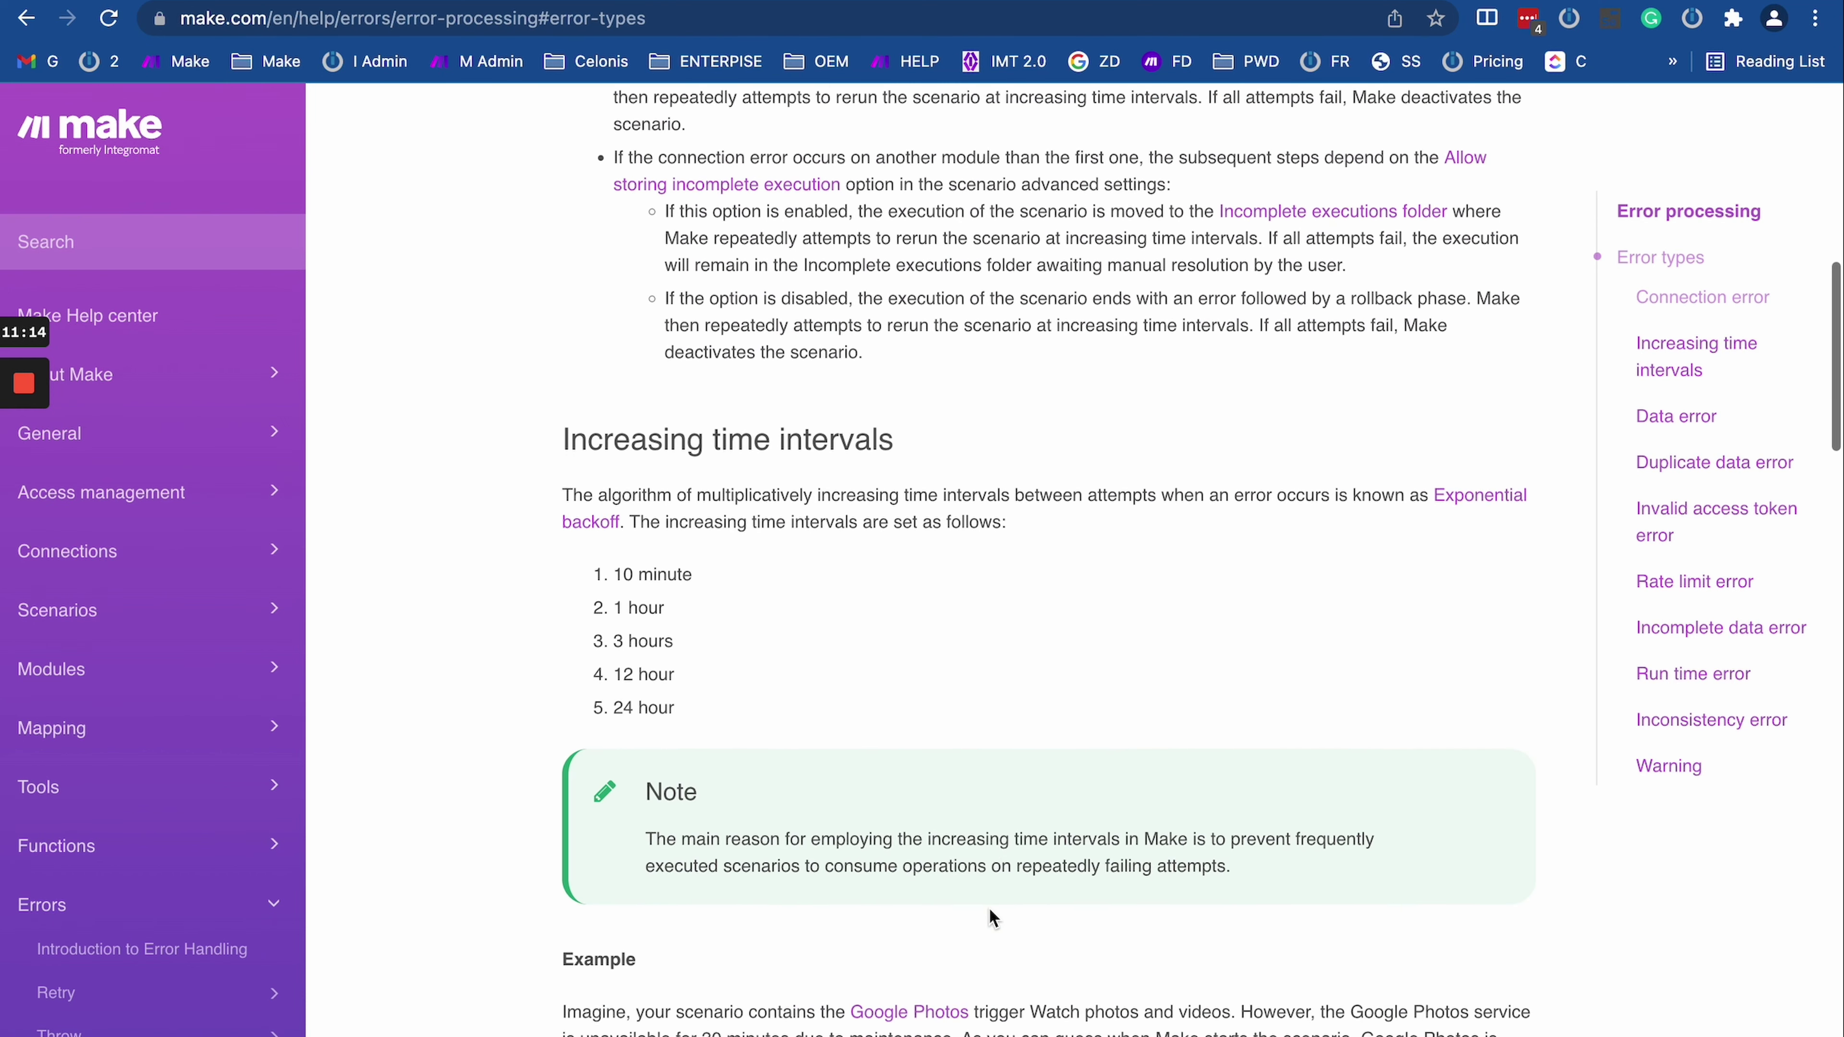
scroll(864, 585, down, 1)
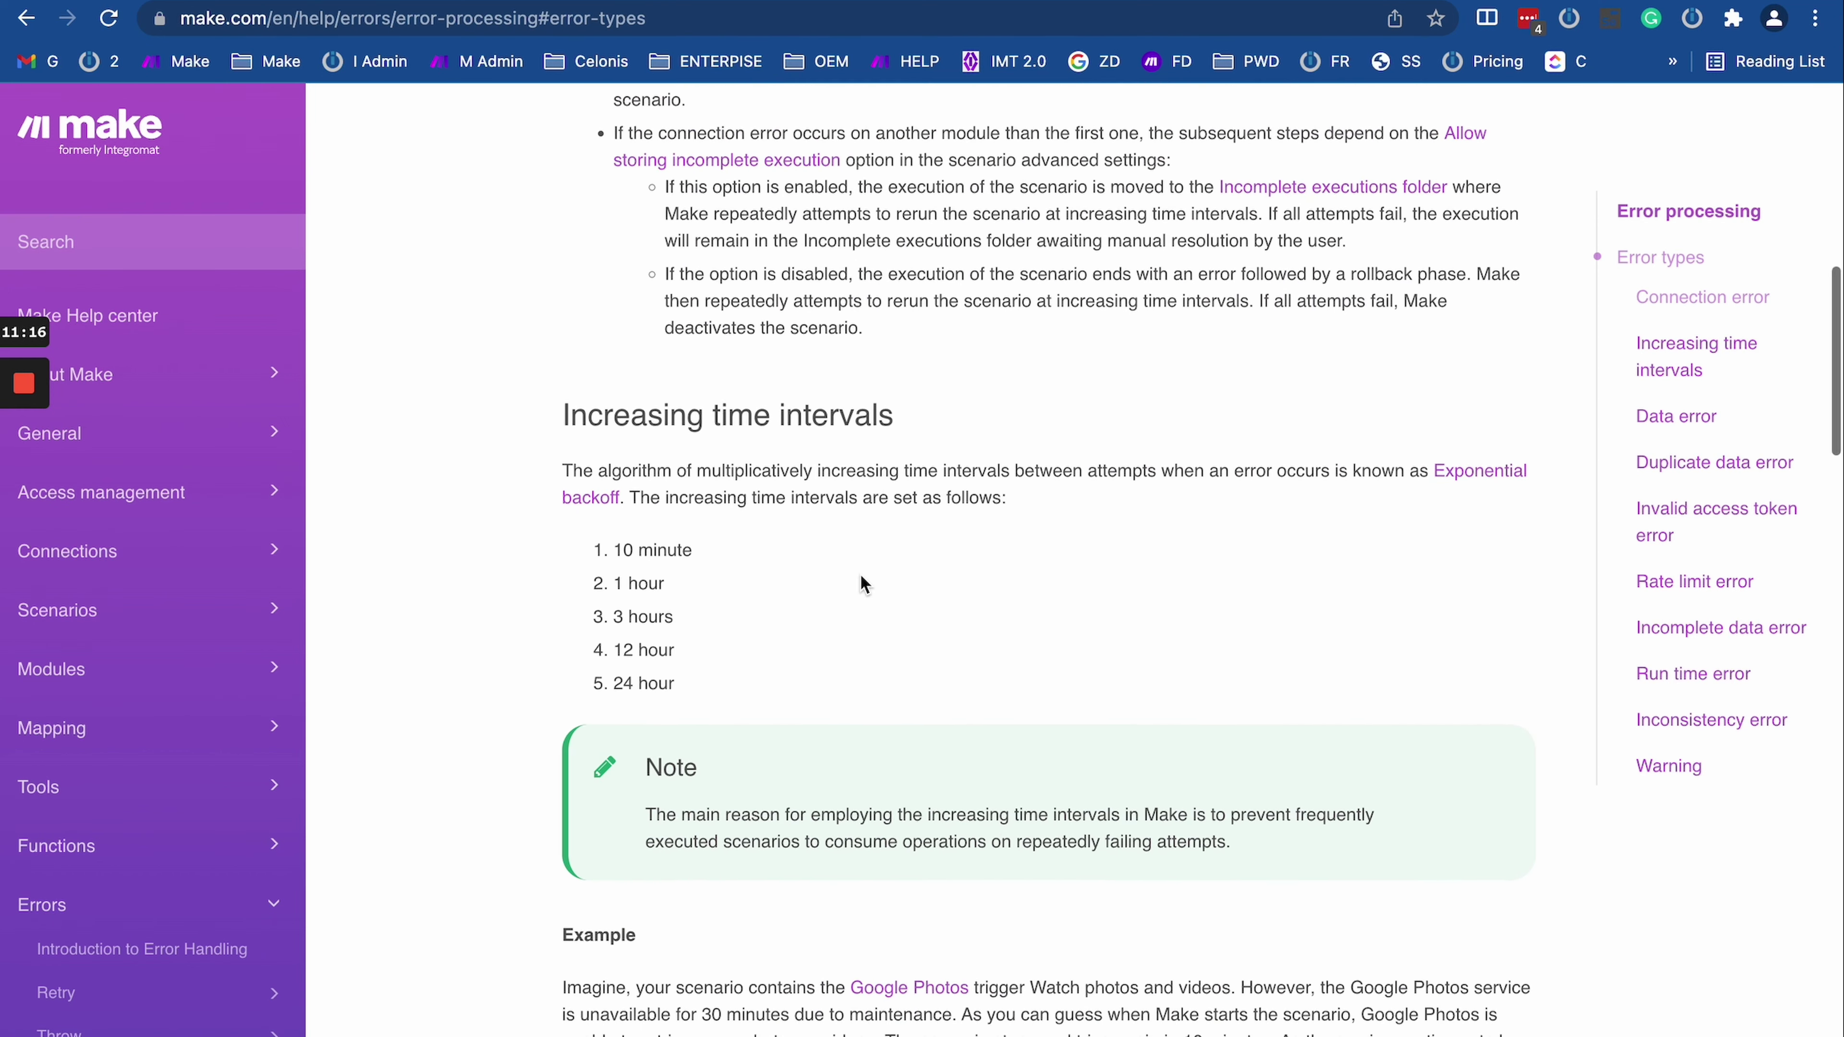
scroll(856, 305, up, 7)
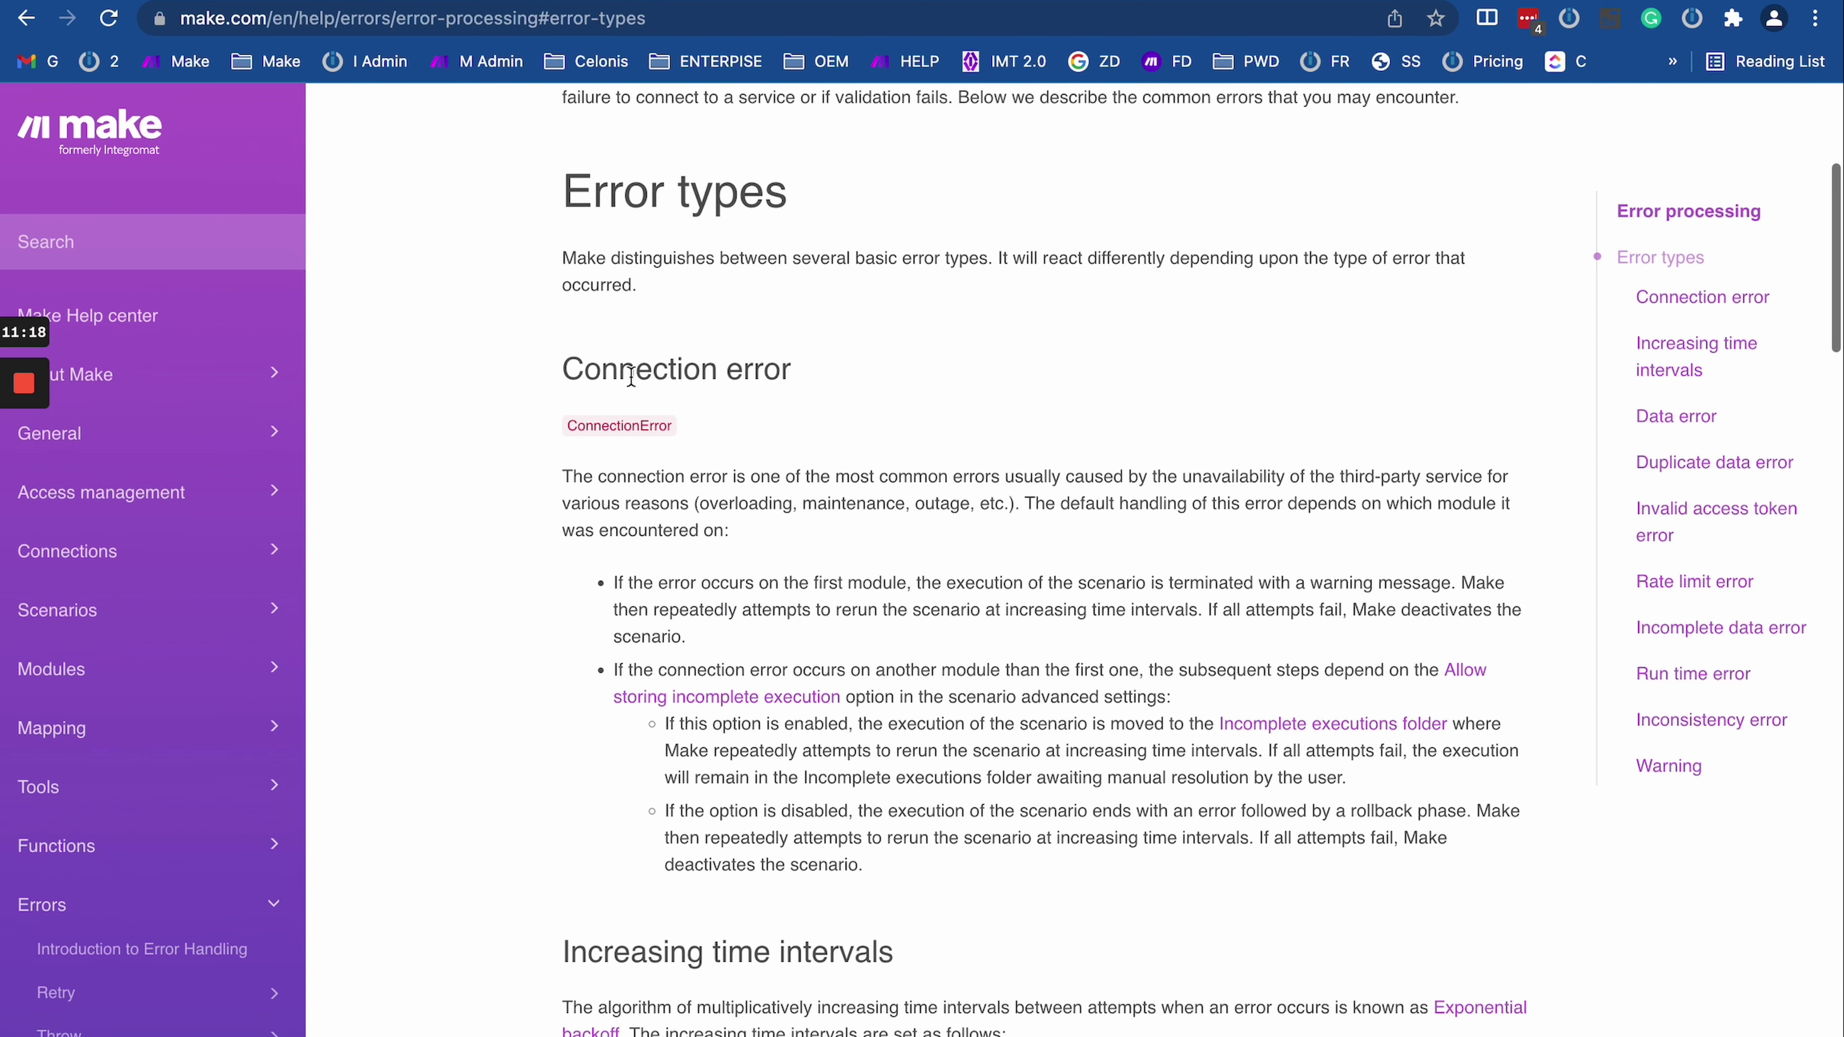
drag(553, 369, 887, 611)
click(890, 702)
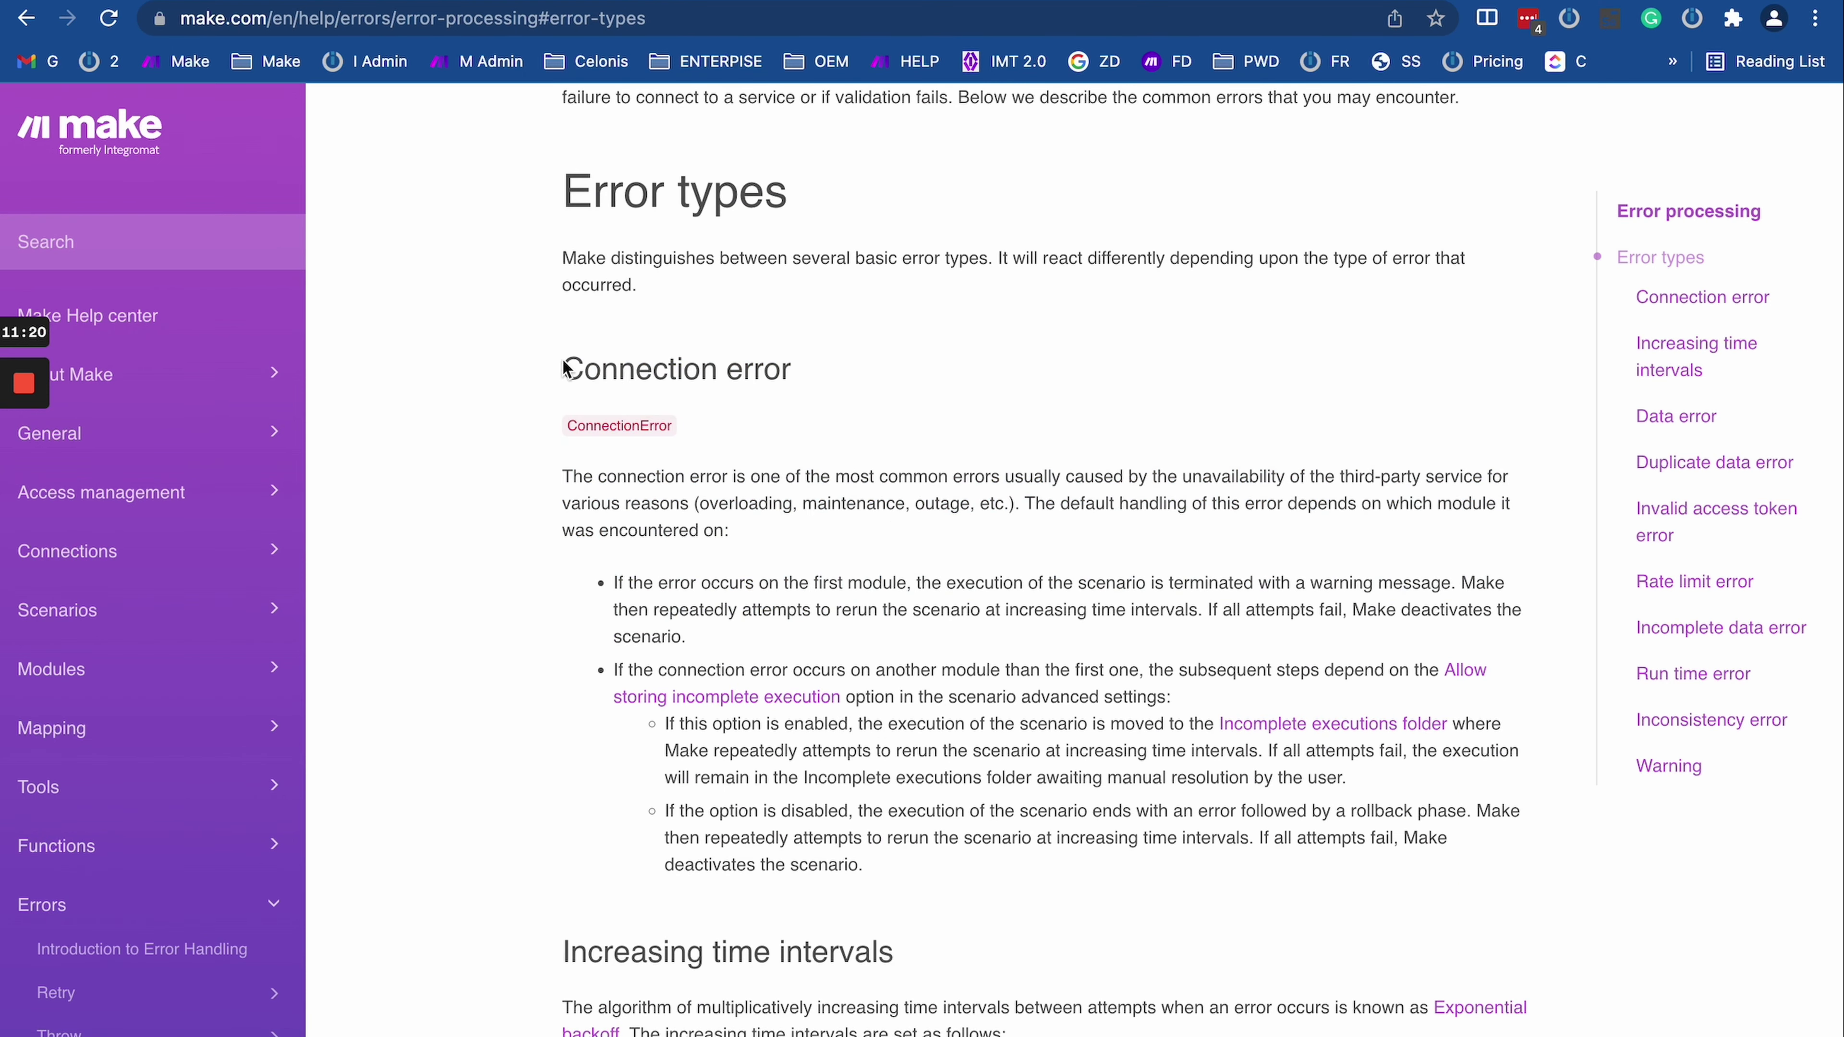
drag(566, 369, 770, 377)
click(785, 368)
triple_click(648, 358)
scroll(781, 819, down, 5)
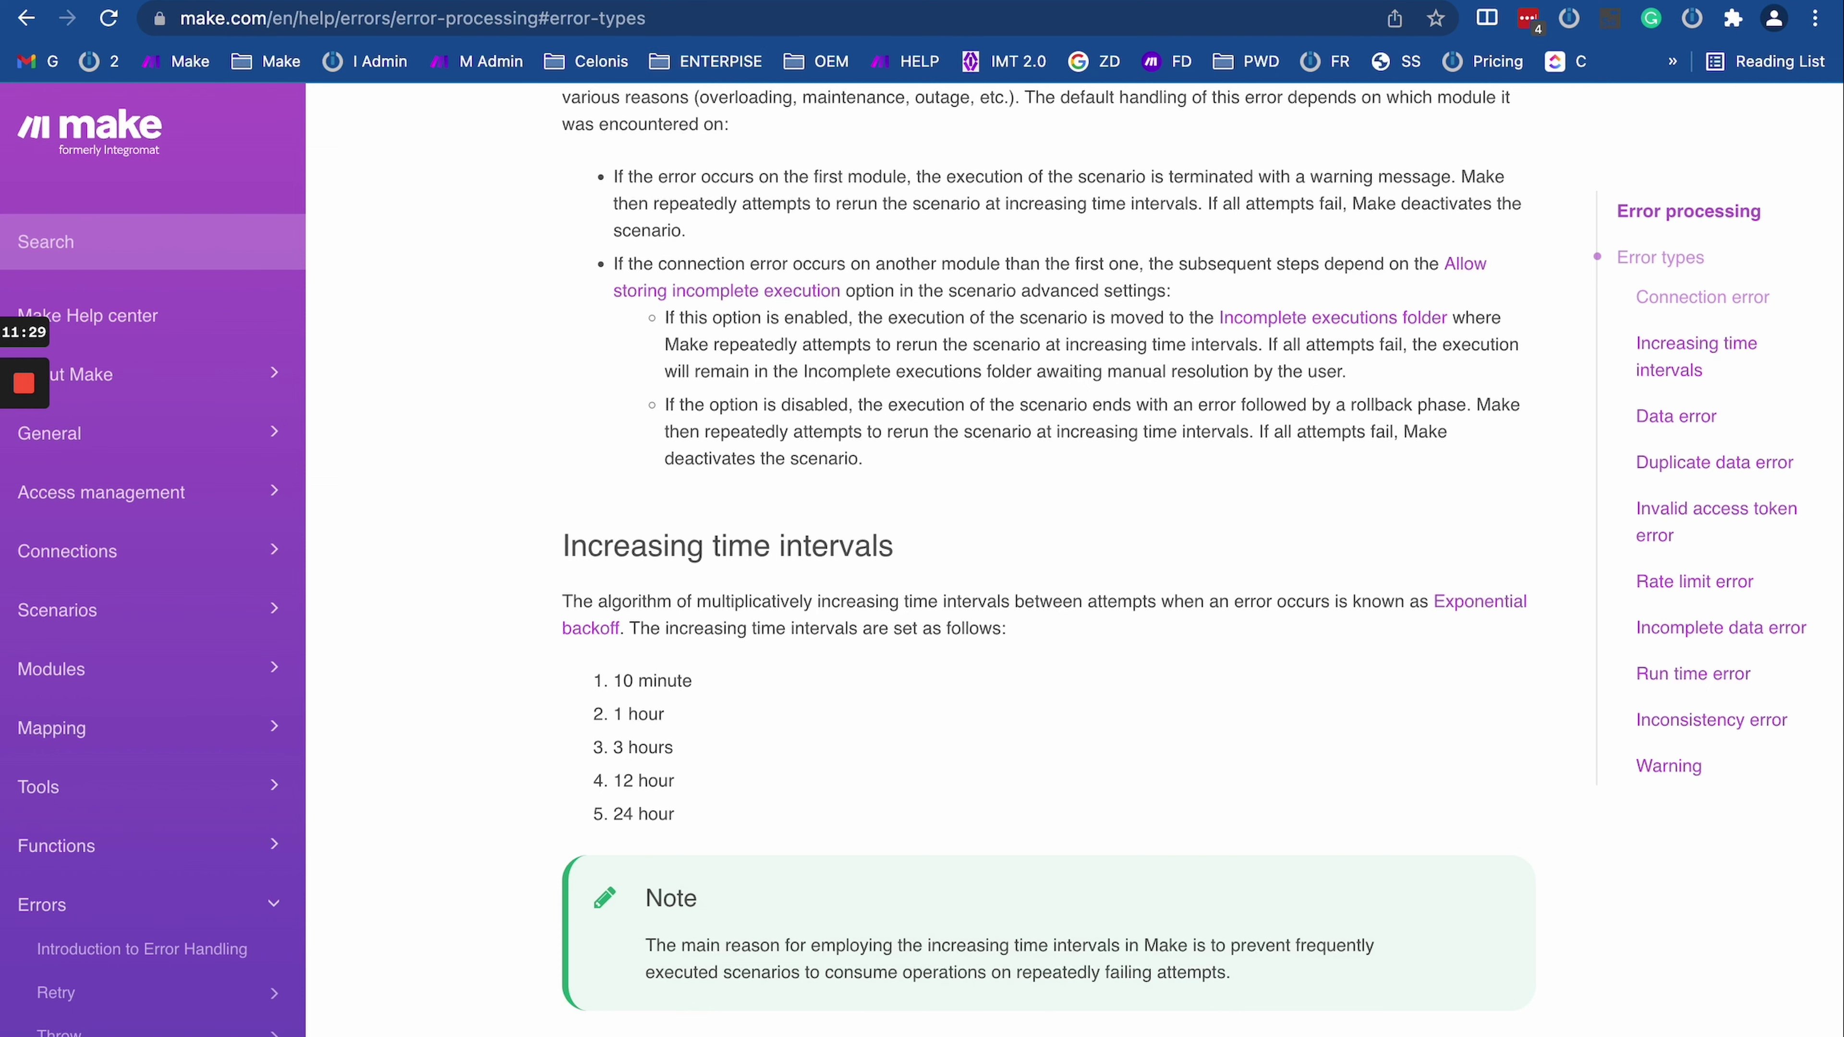
key(ctrl+Tab)
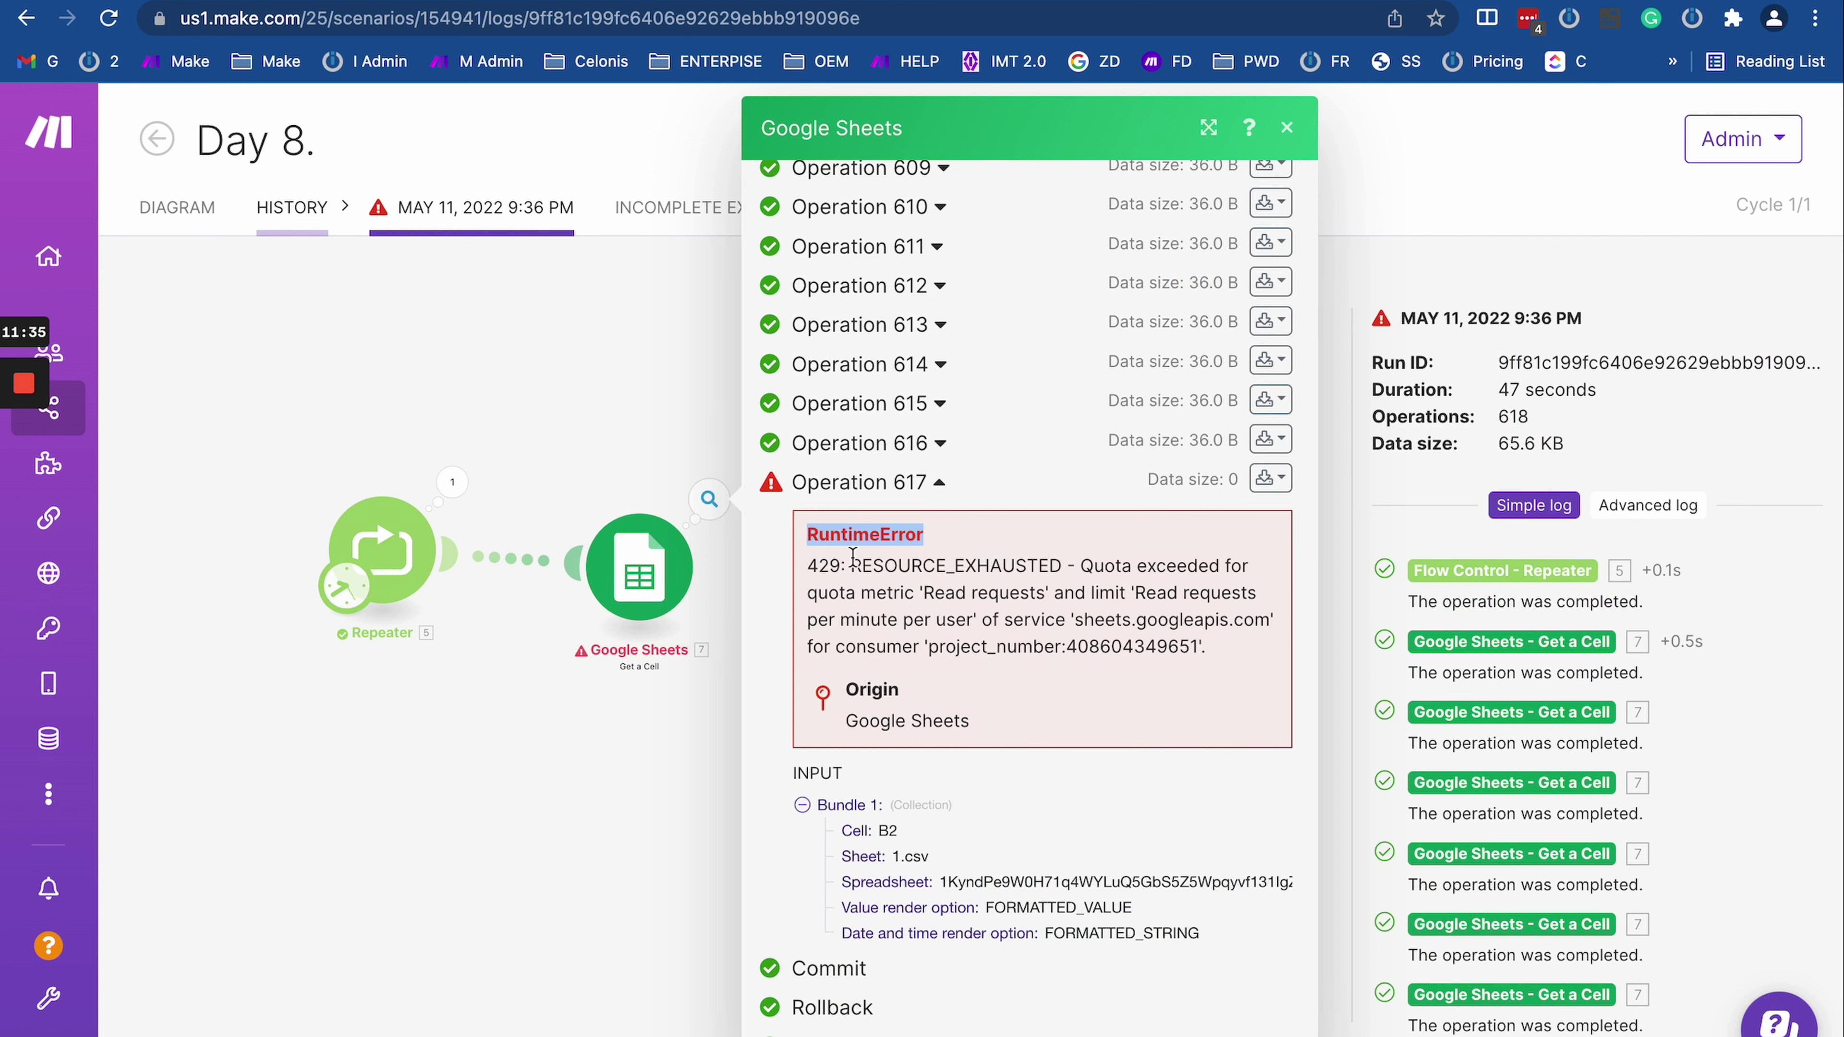
Step: Highlight the full 429 quota-exceeded error message in the run log
drag(808, 565, 1149, 676)
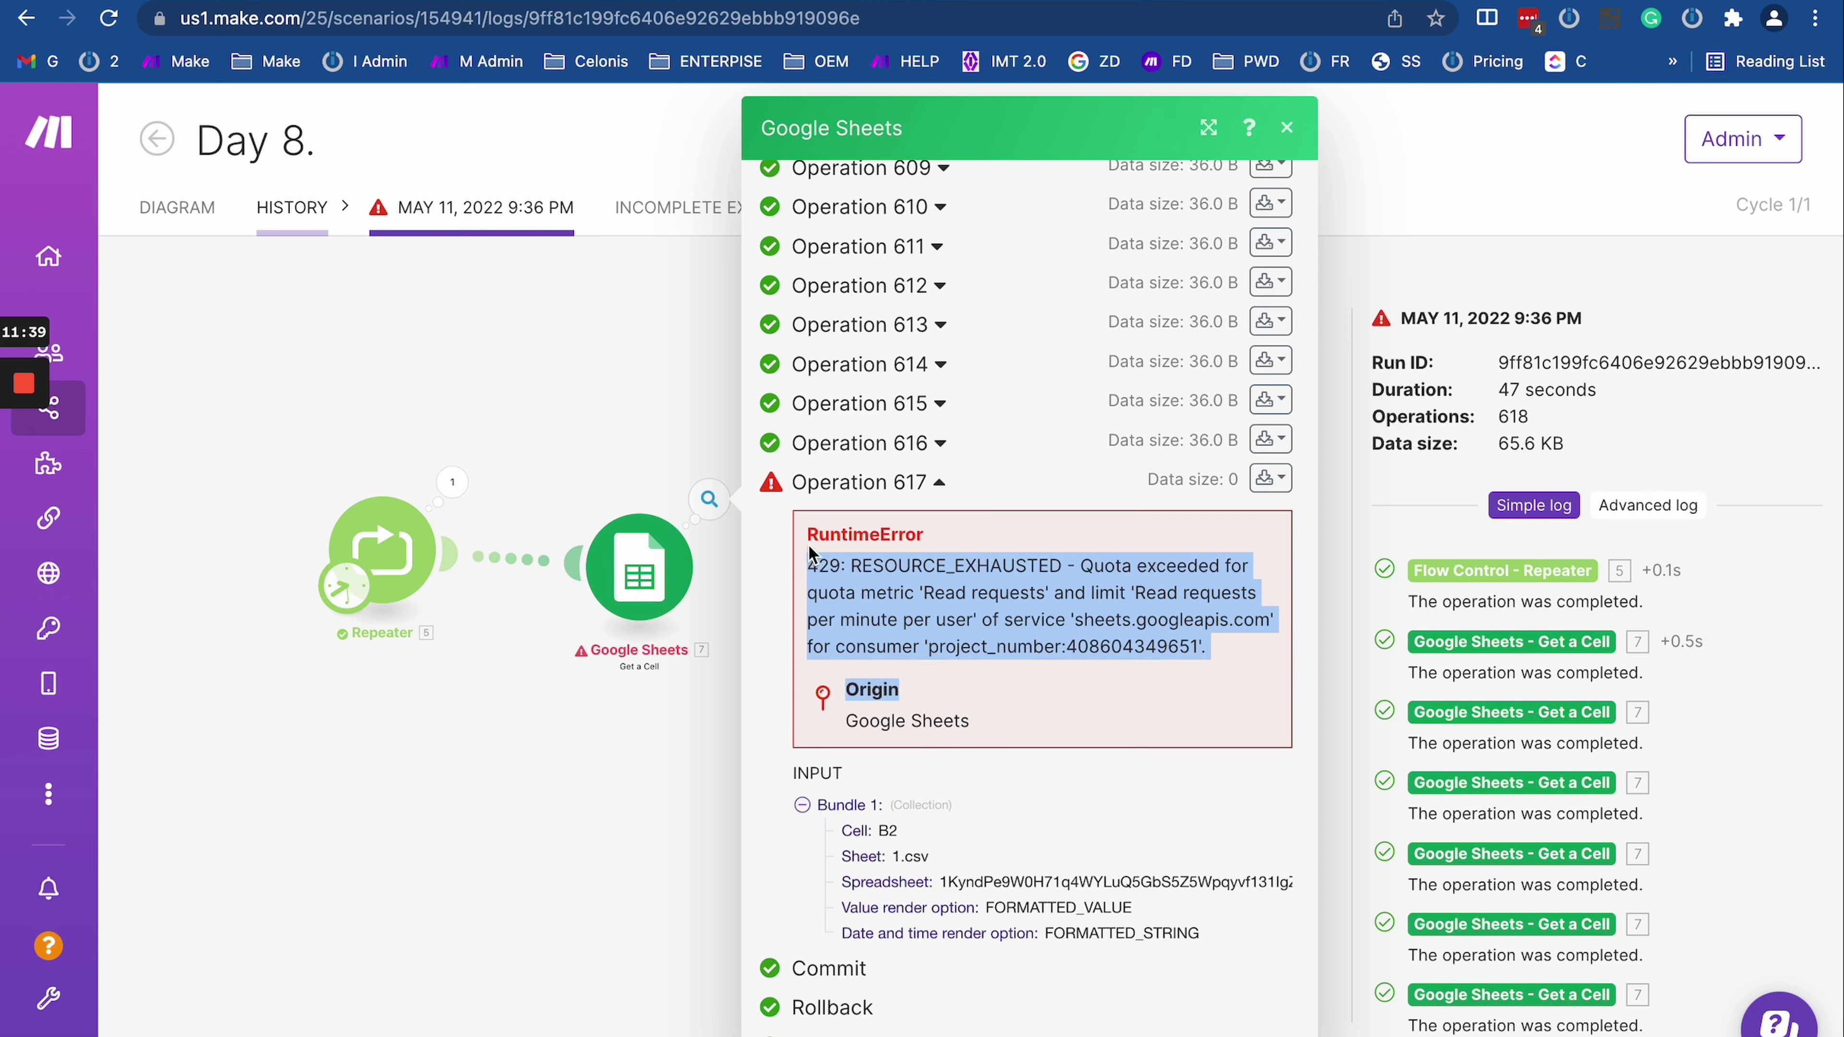
click(813, 564)
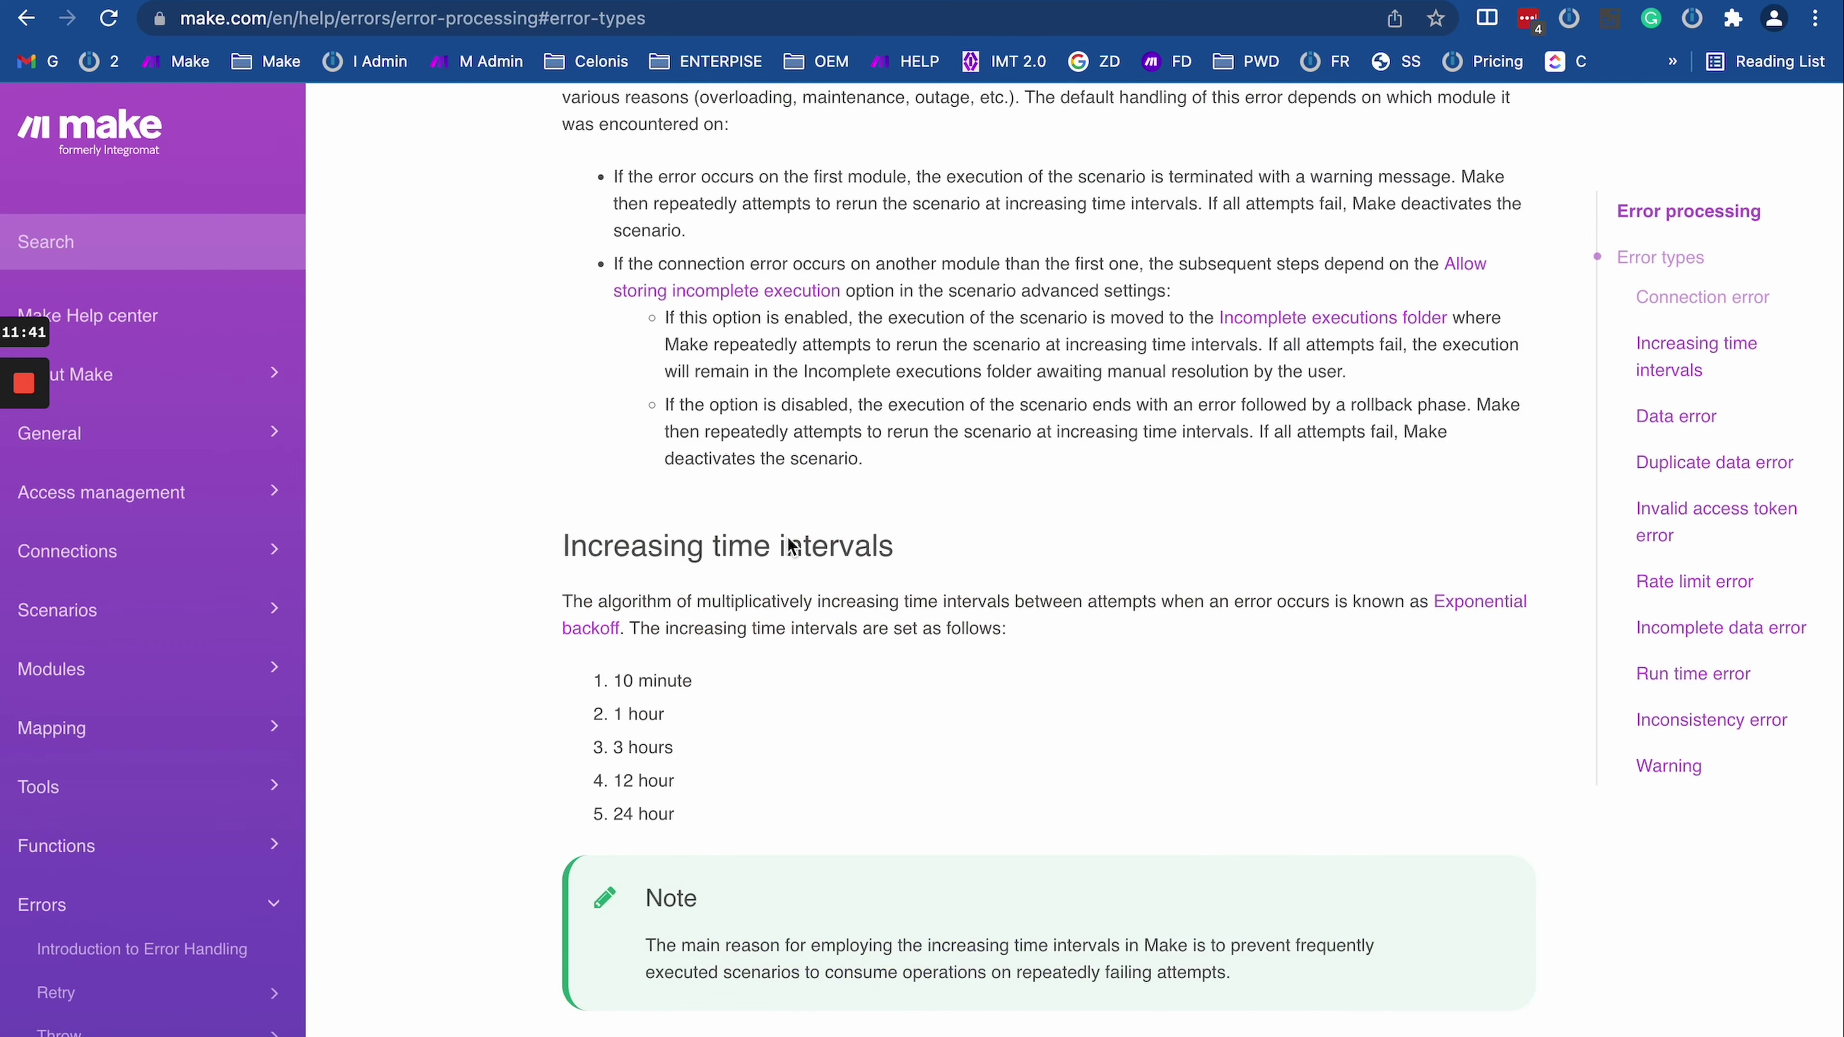
scroll(796, 555, down, 3)
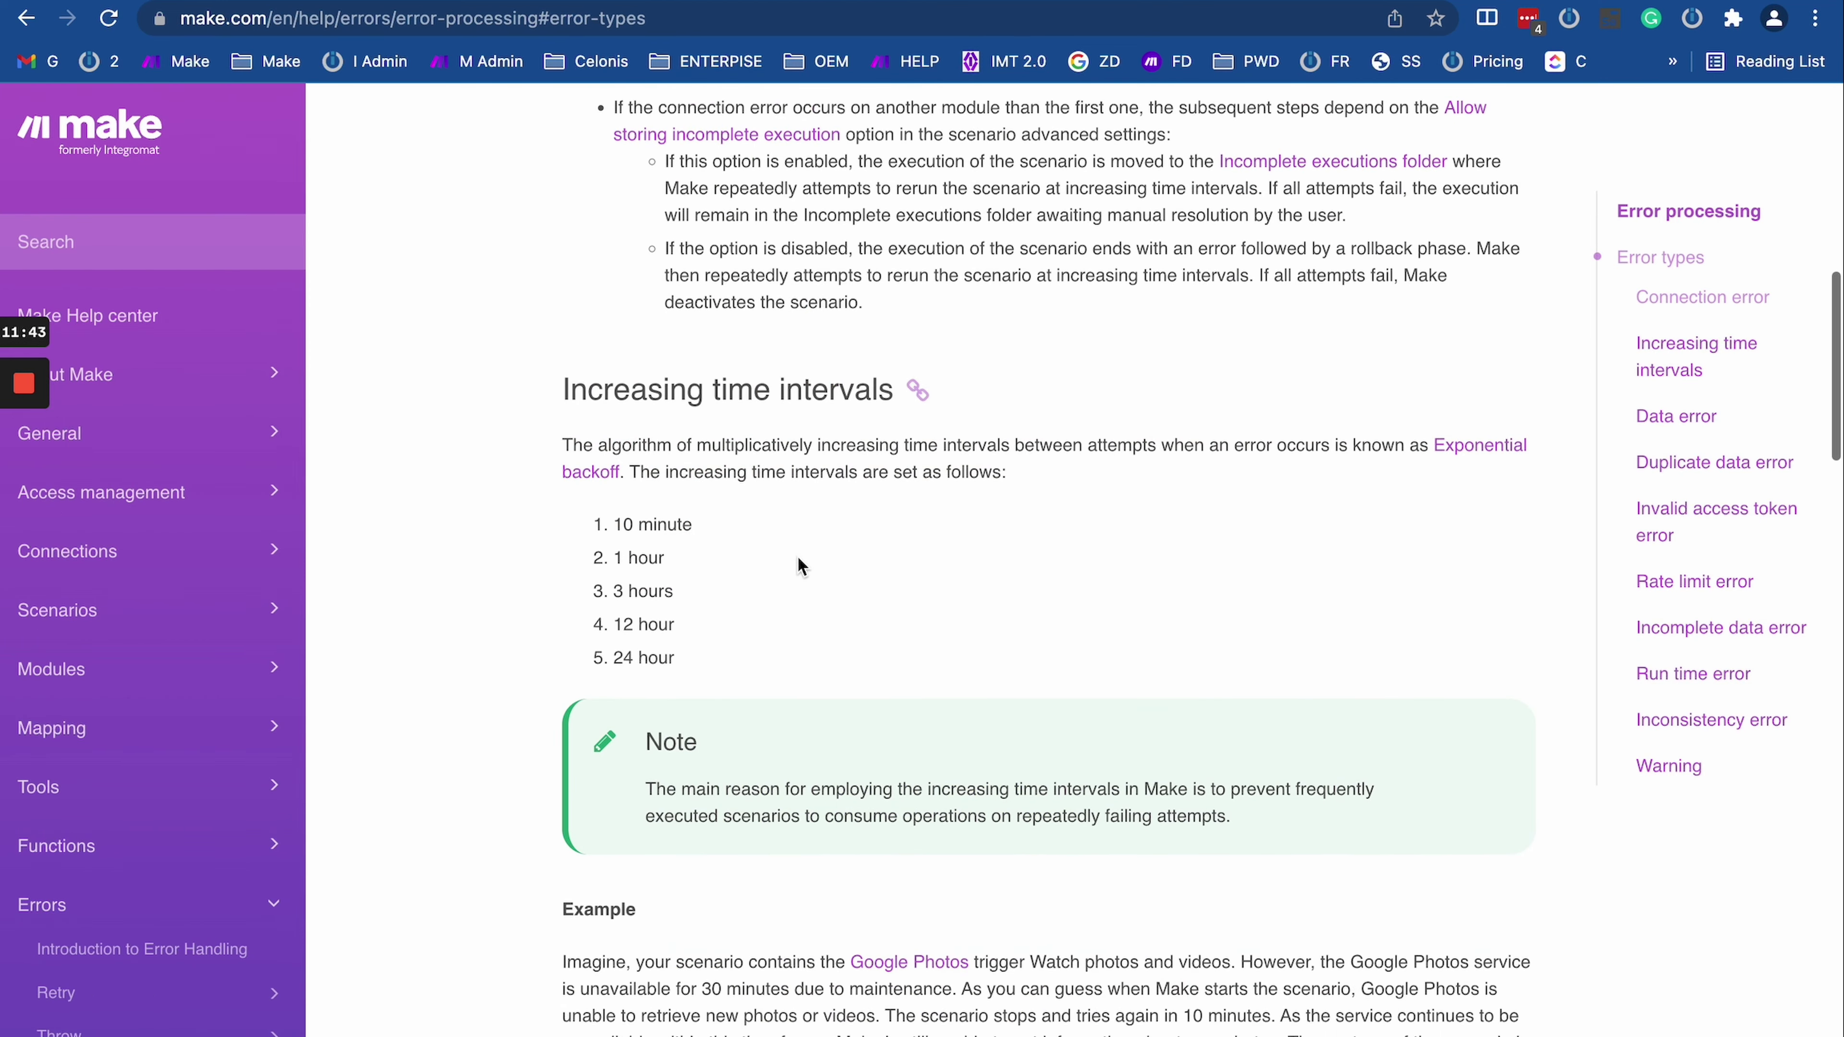
scroll(796, 566, down, 12)
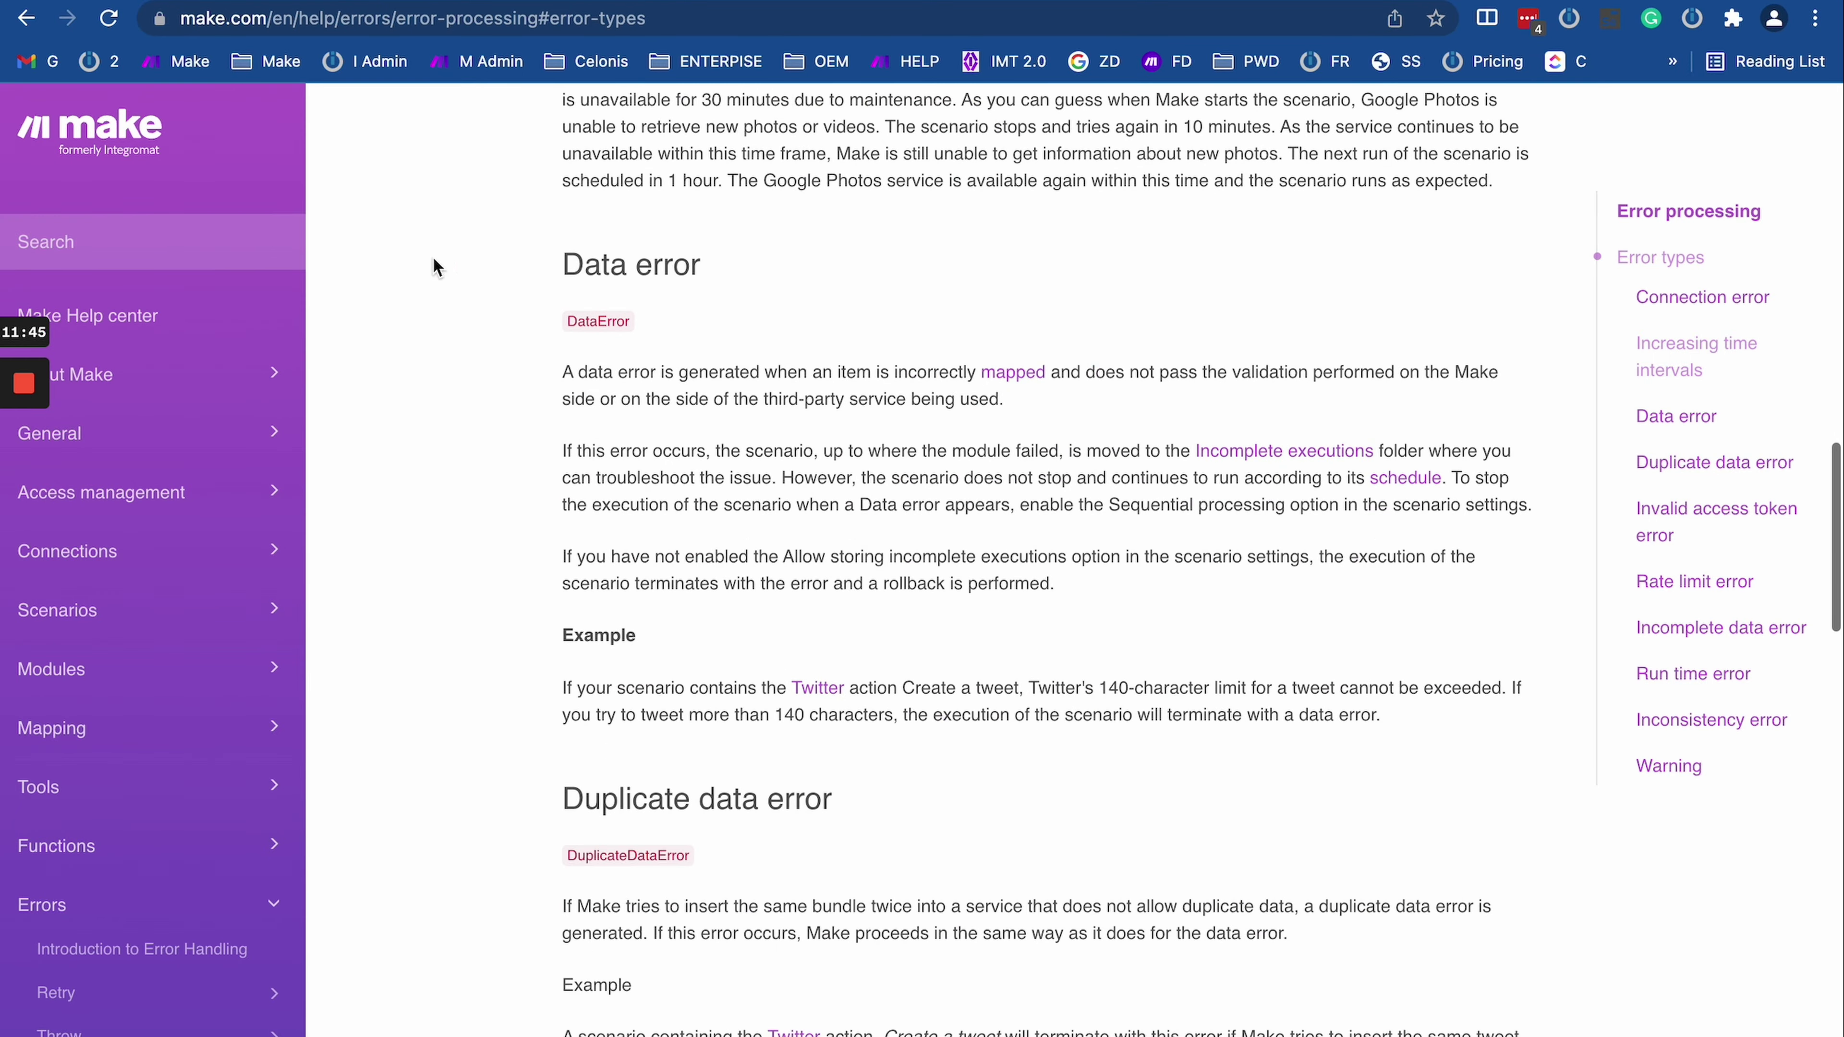
scroll(748, 647, down, 6)
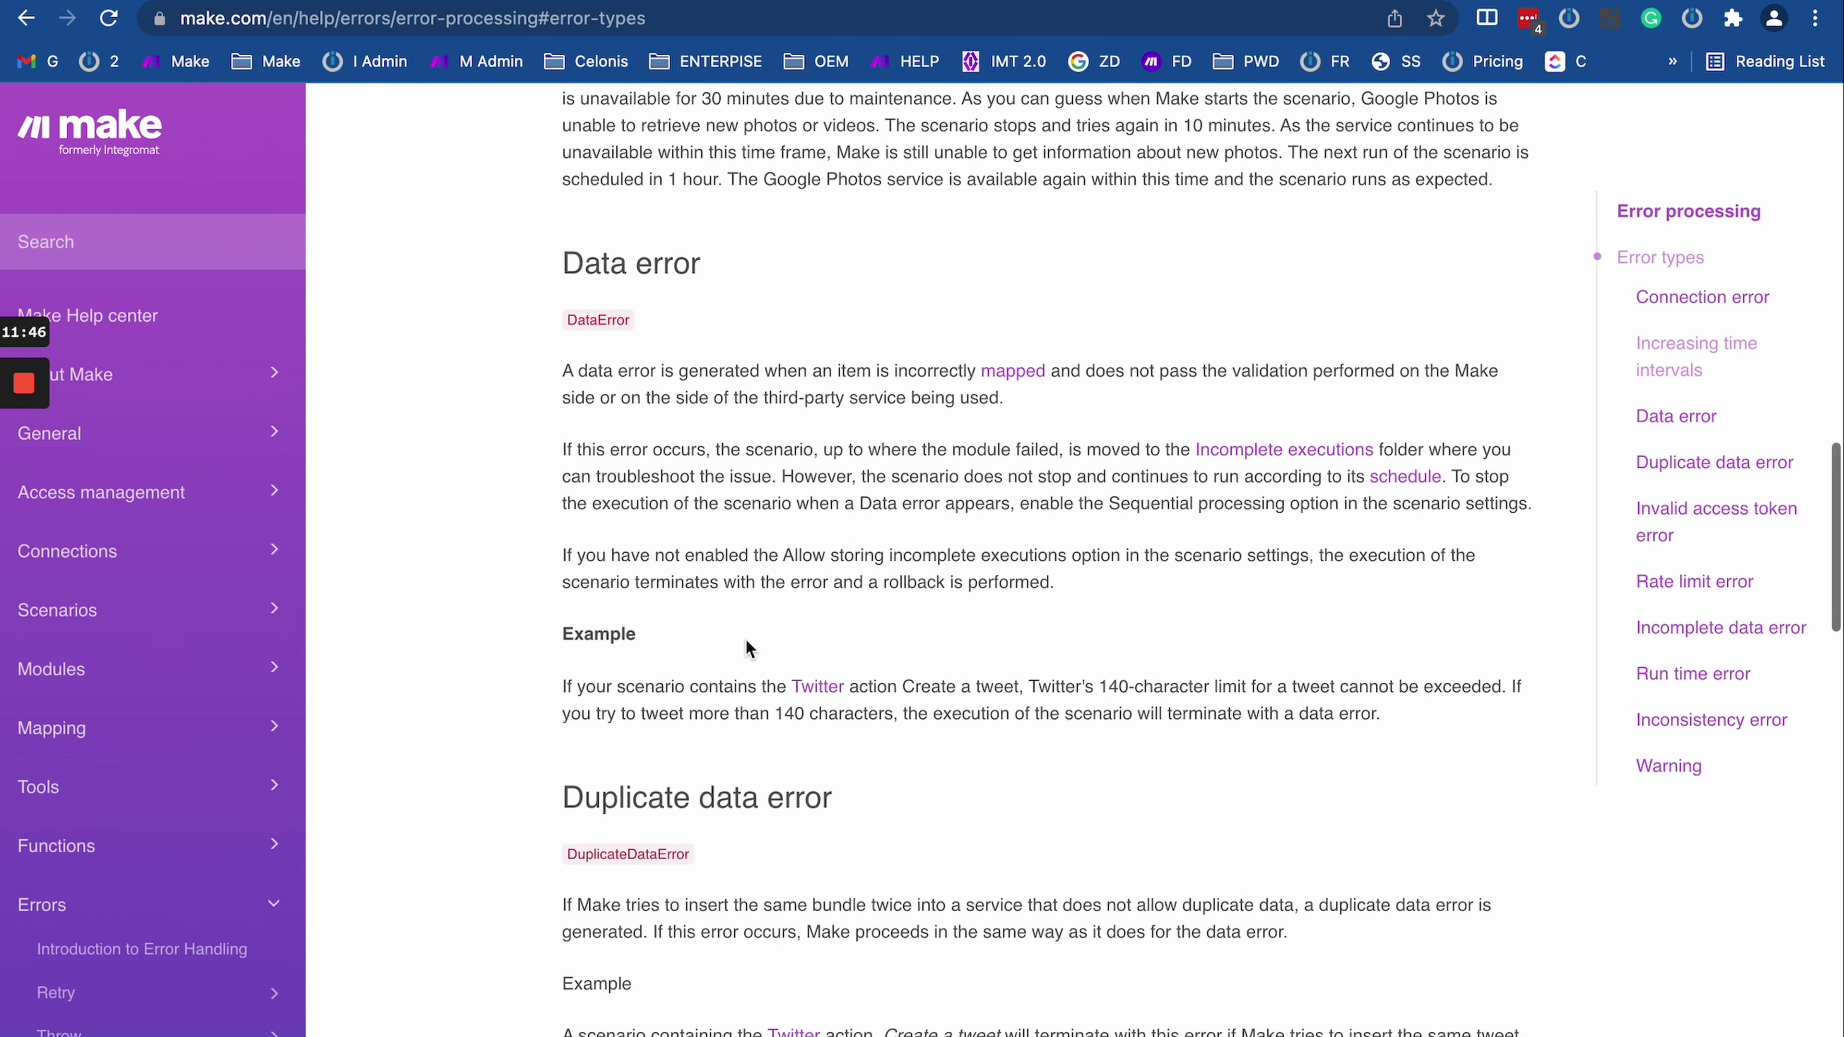
scroll(748, 646, down, 3)
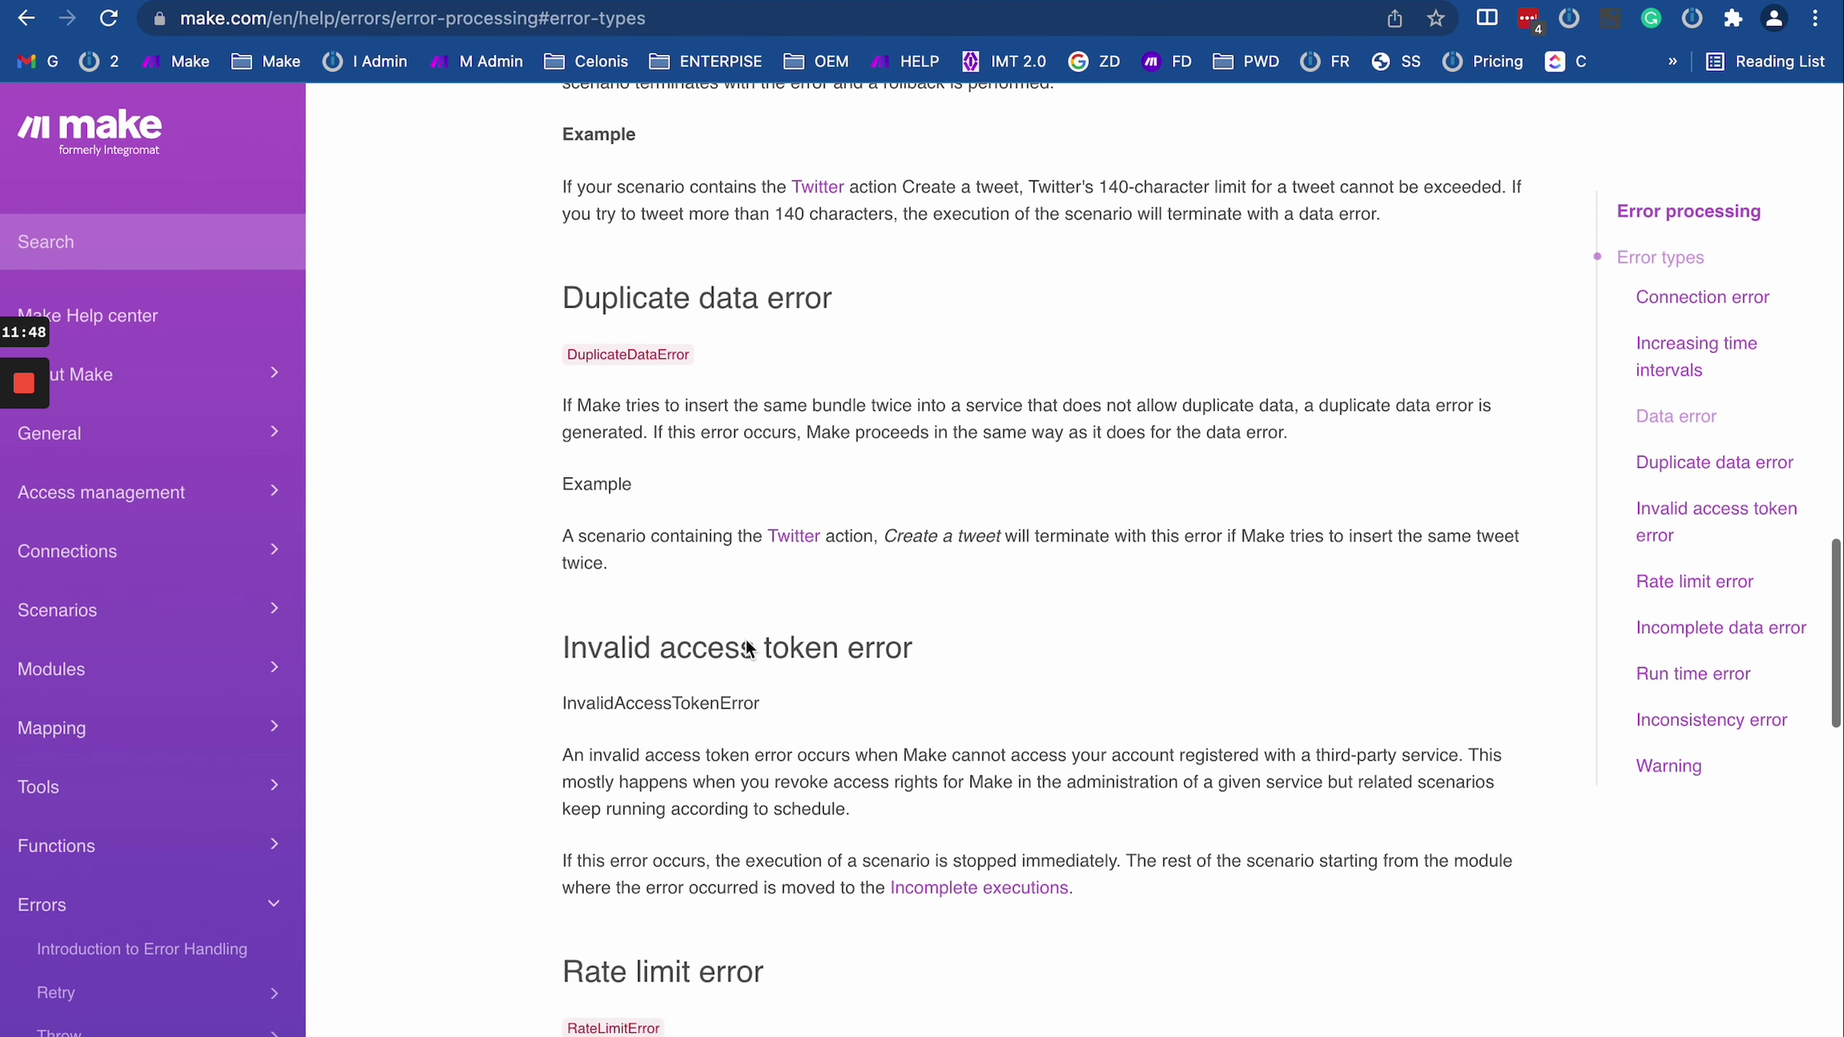
scroll(782, 473, down, 6)
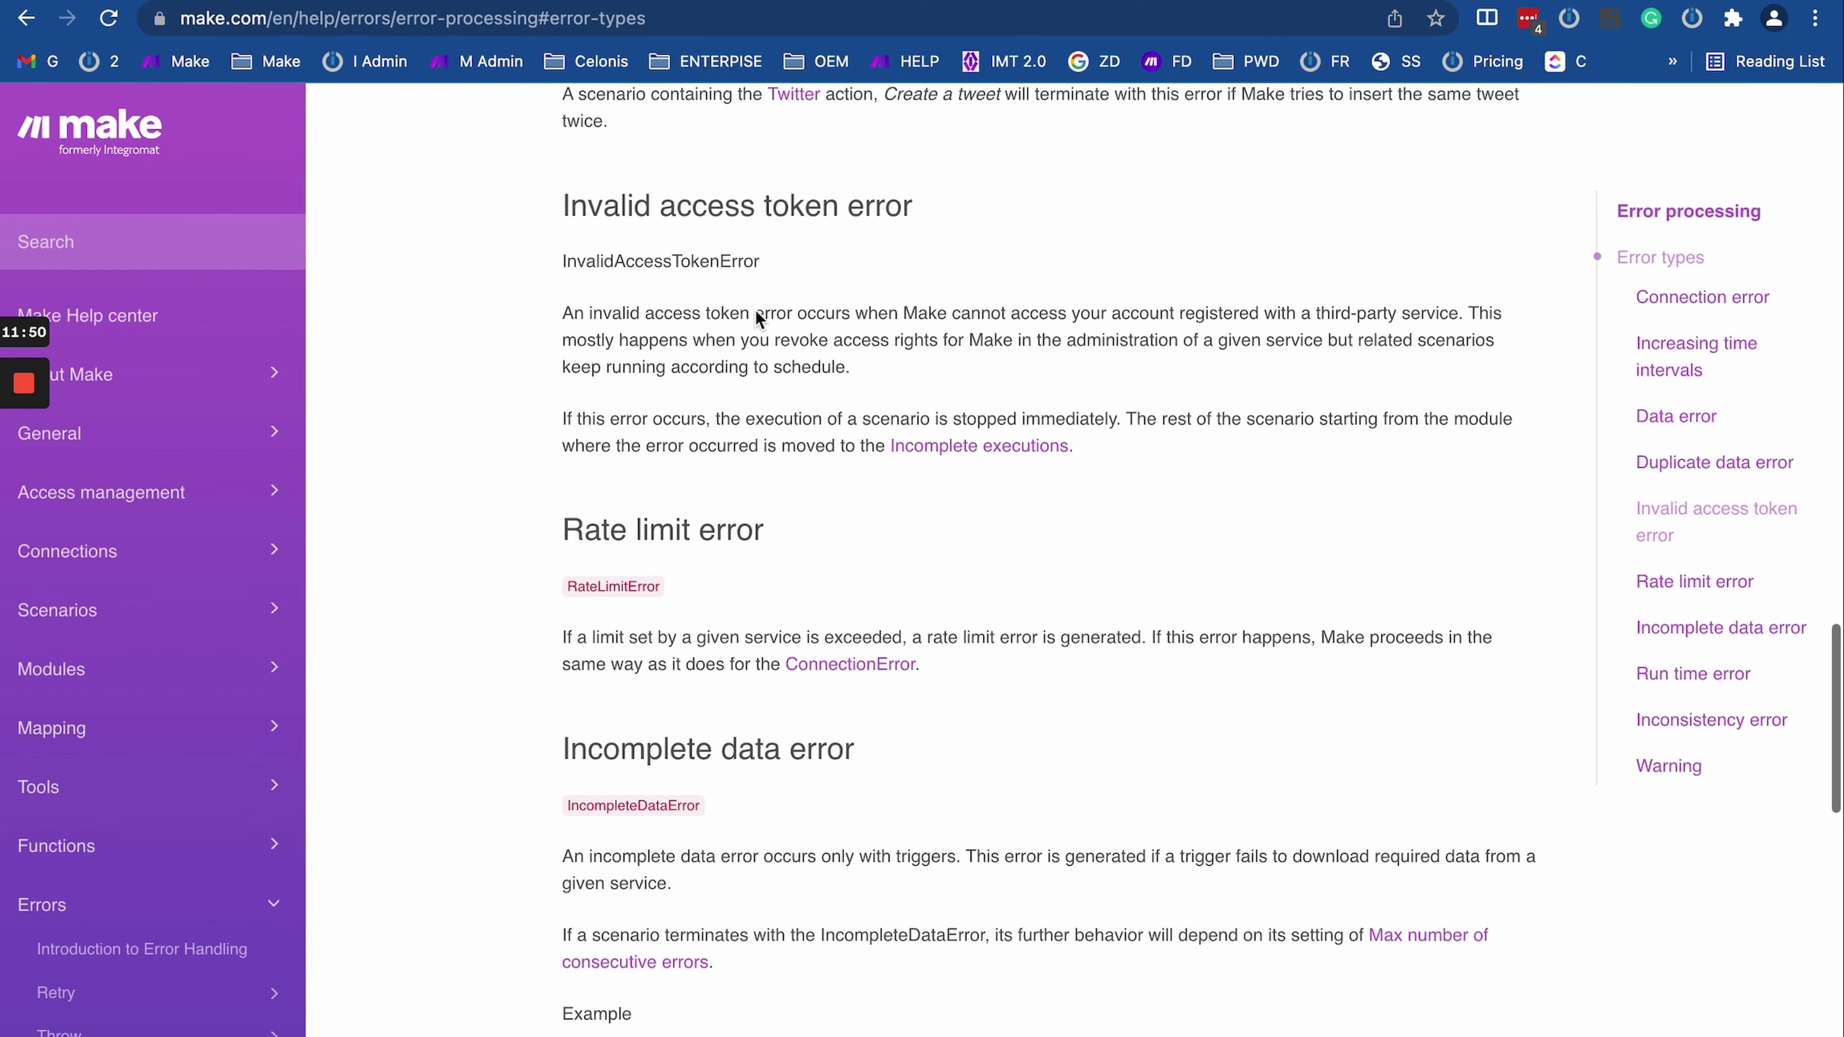
scroll(634, 216, up, 3)
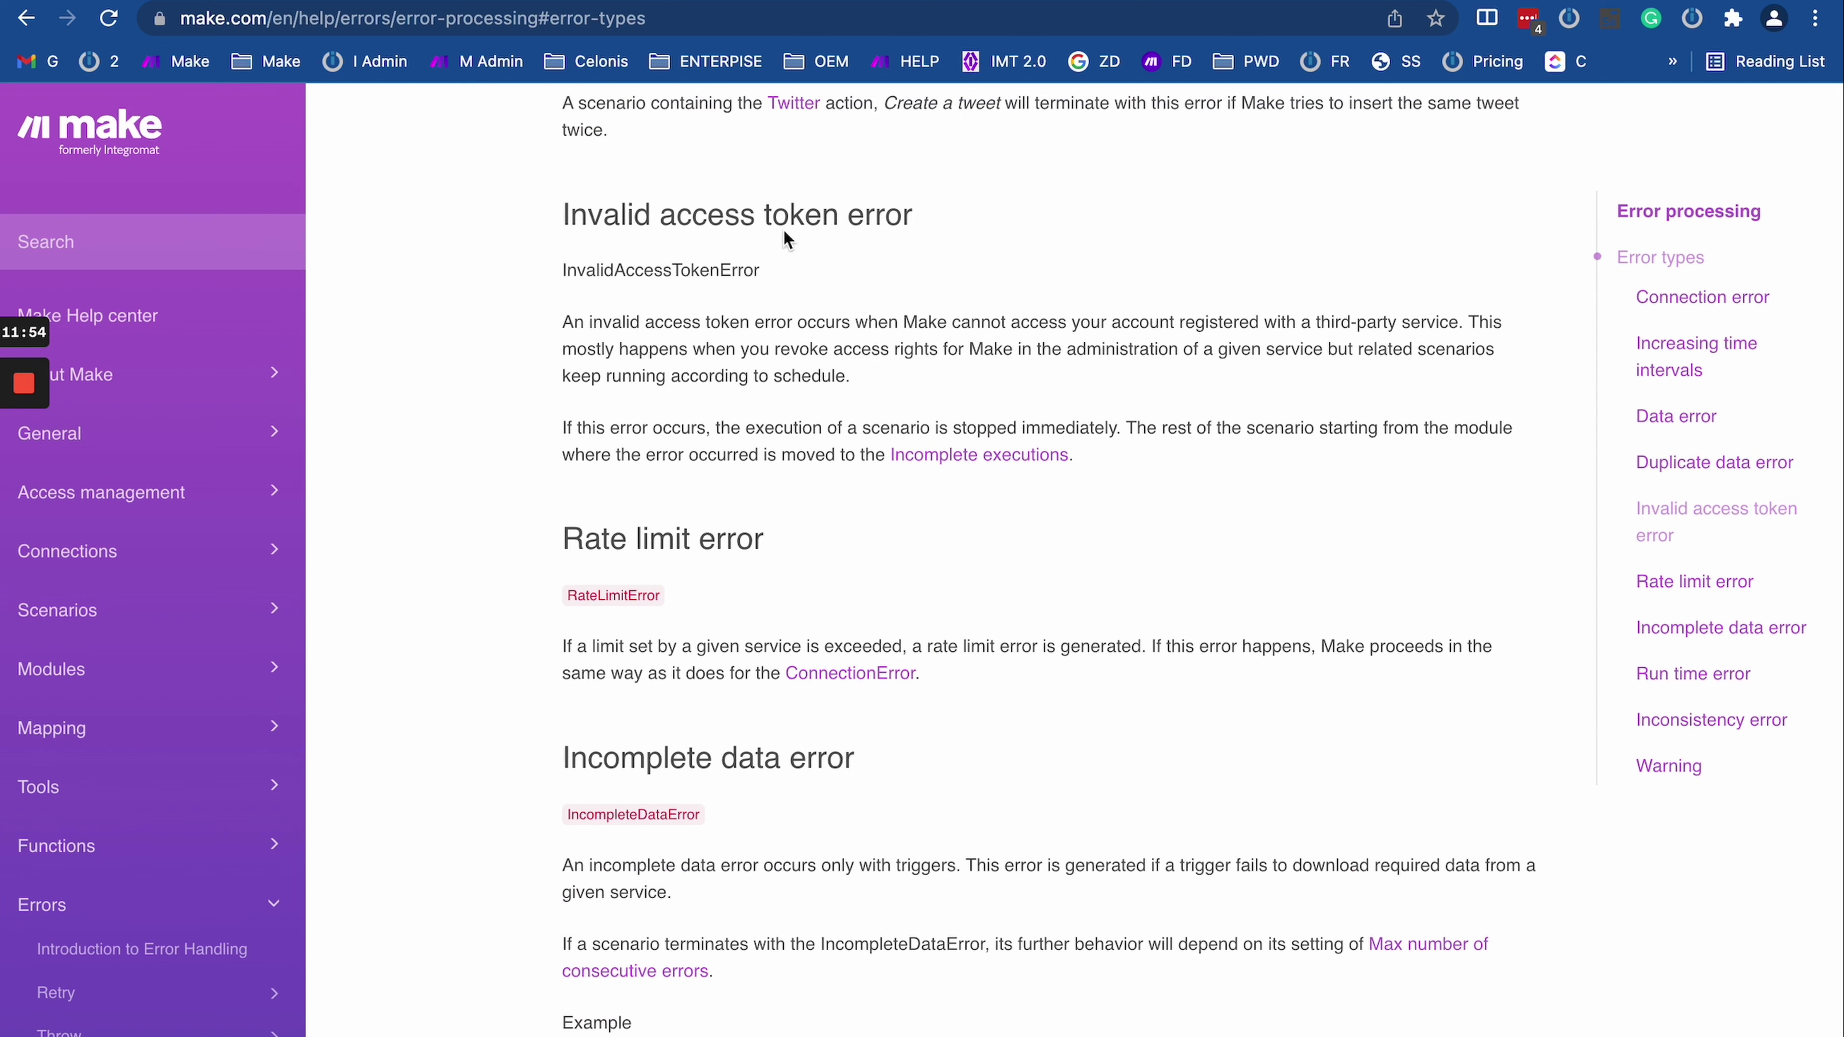
Step: Read the Invalid access token and Rate limit error sections, selecting the Rate limit heading
drag(563, 215, 851, 376)
click(843, 393)
scroll(837, 420, down, 4)
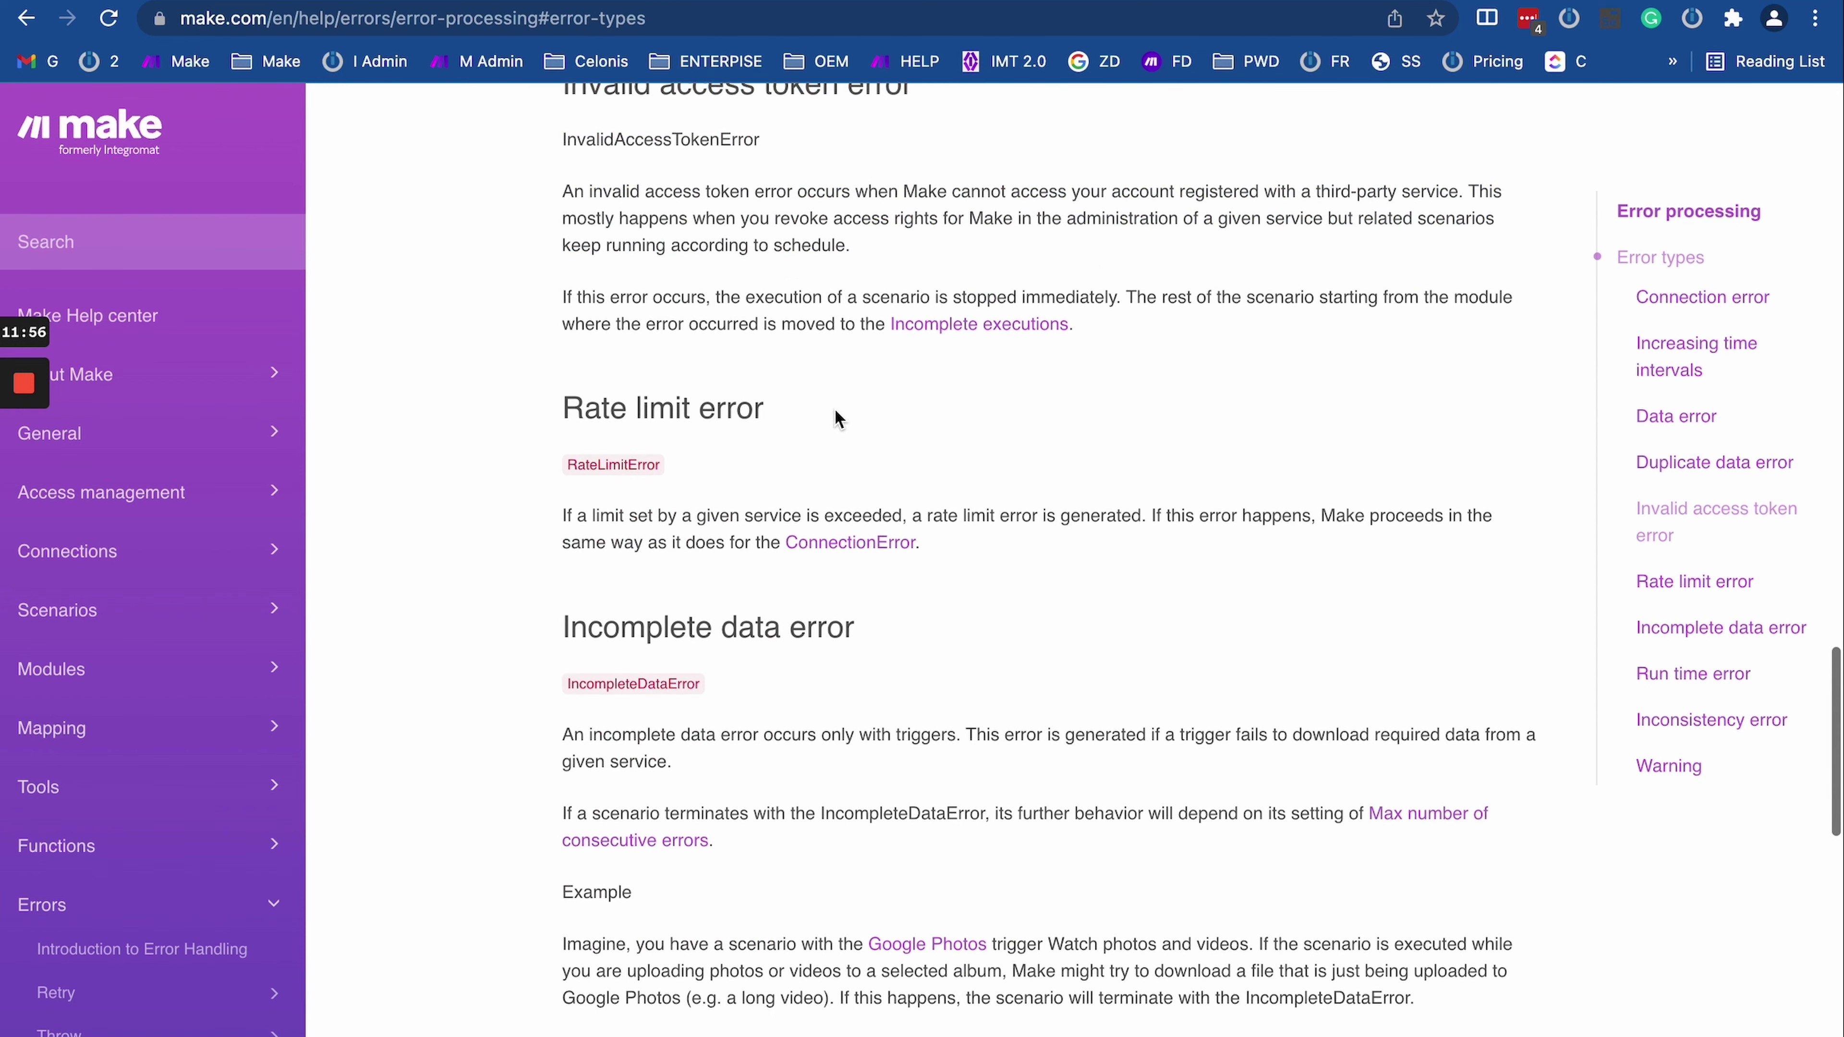
drag(547, 226, 767, 309)
click(767, 309)
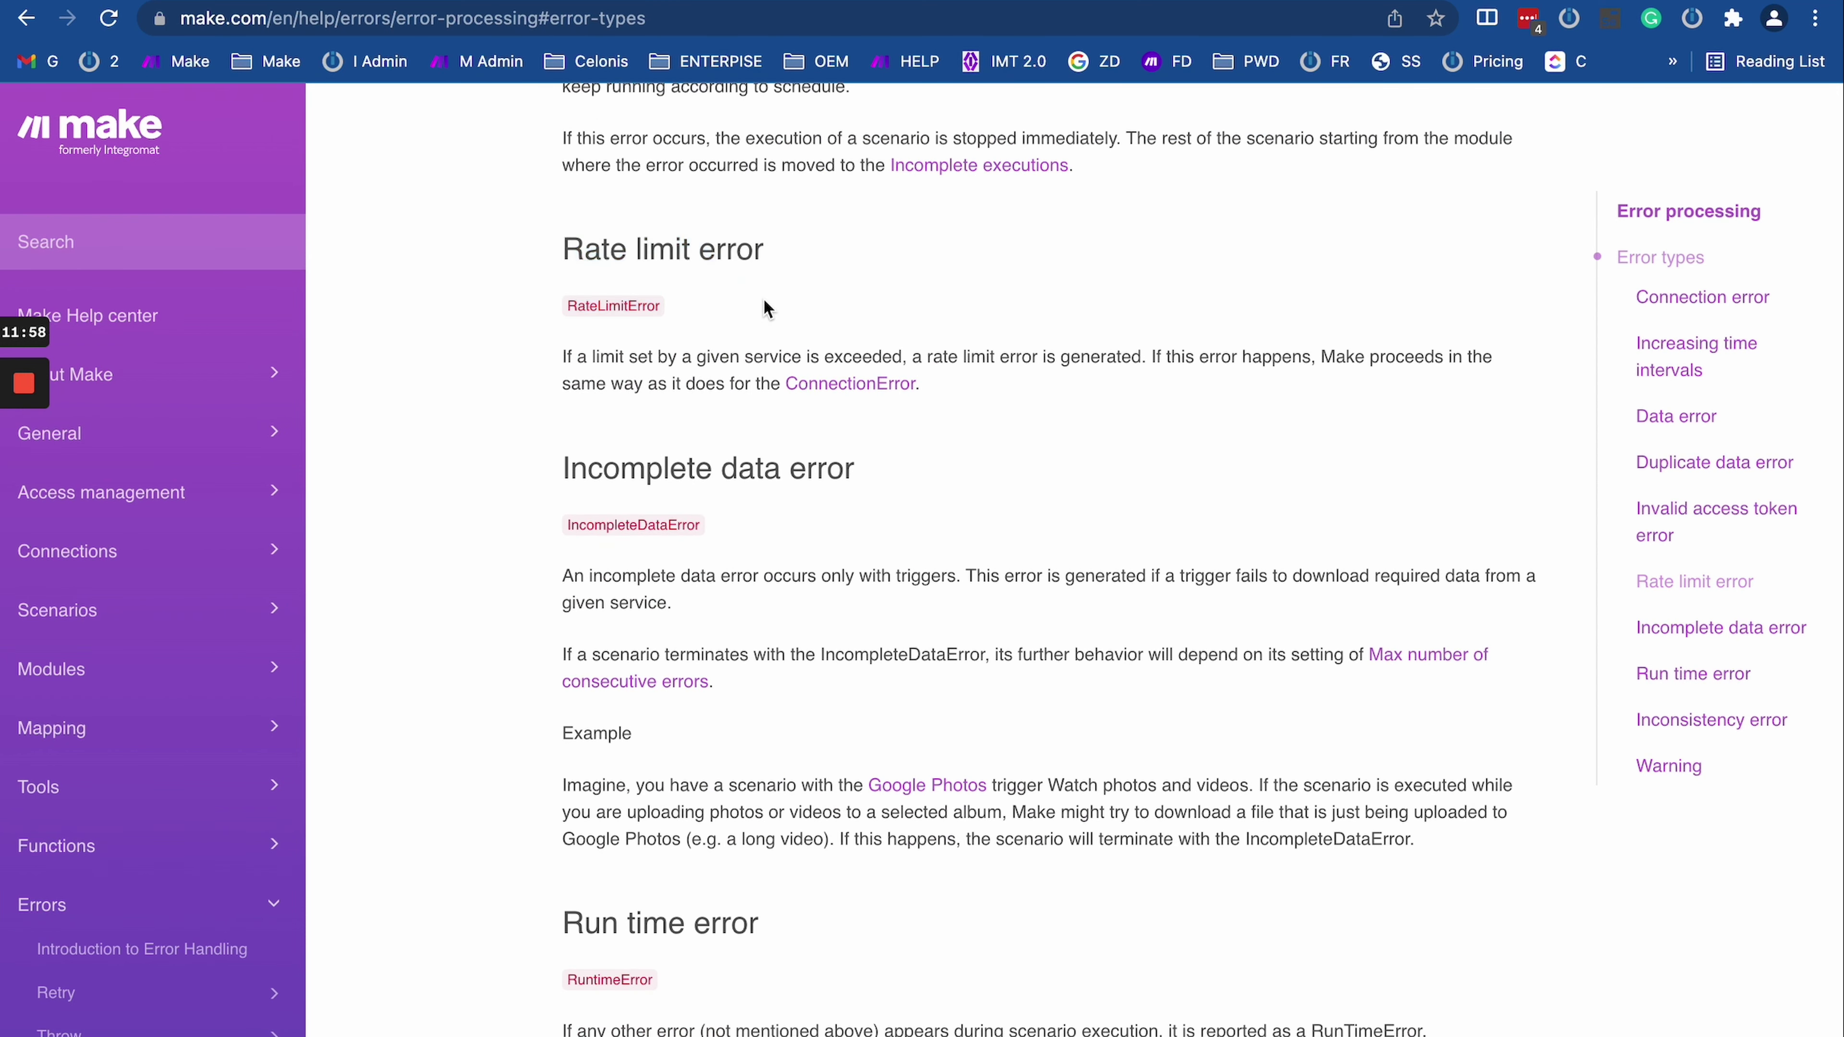
triple_click(702, 245)
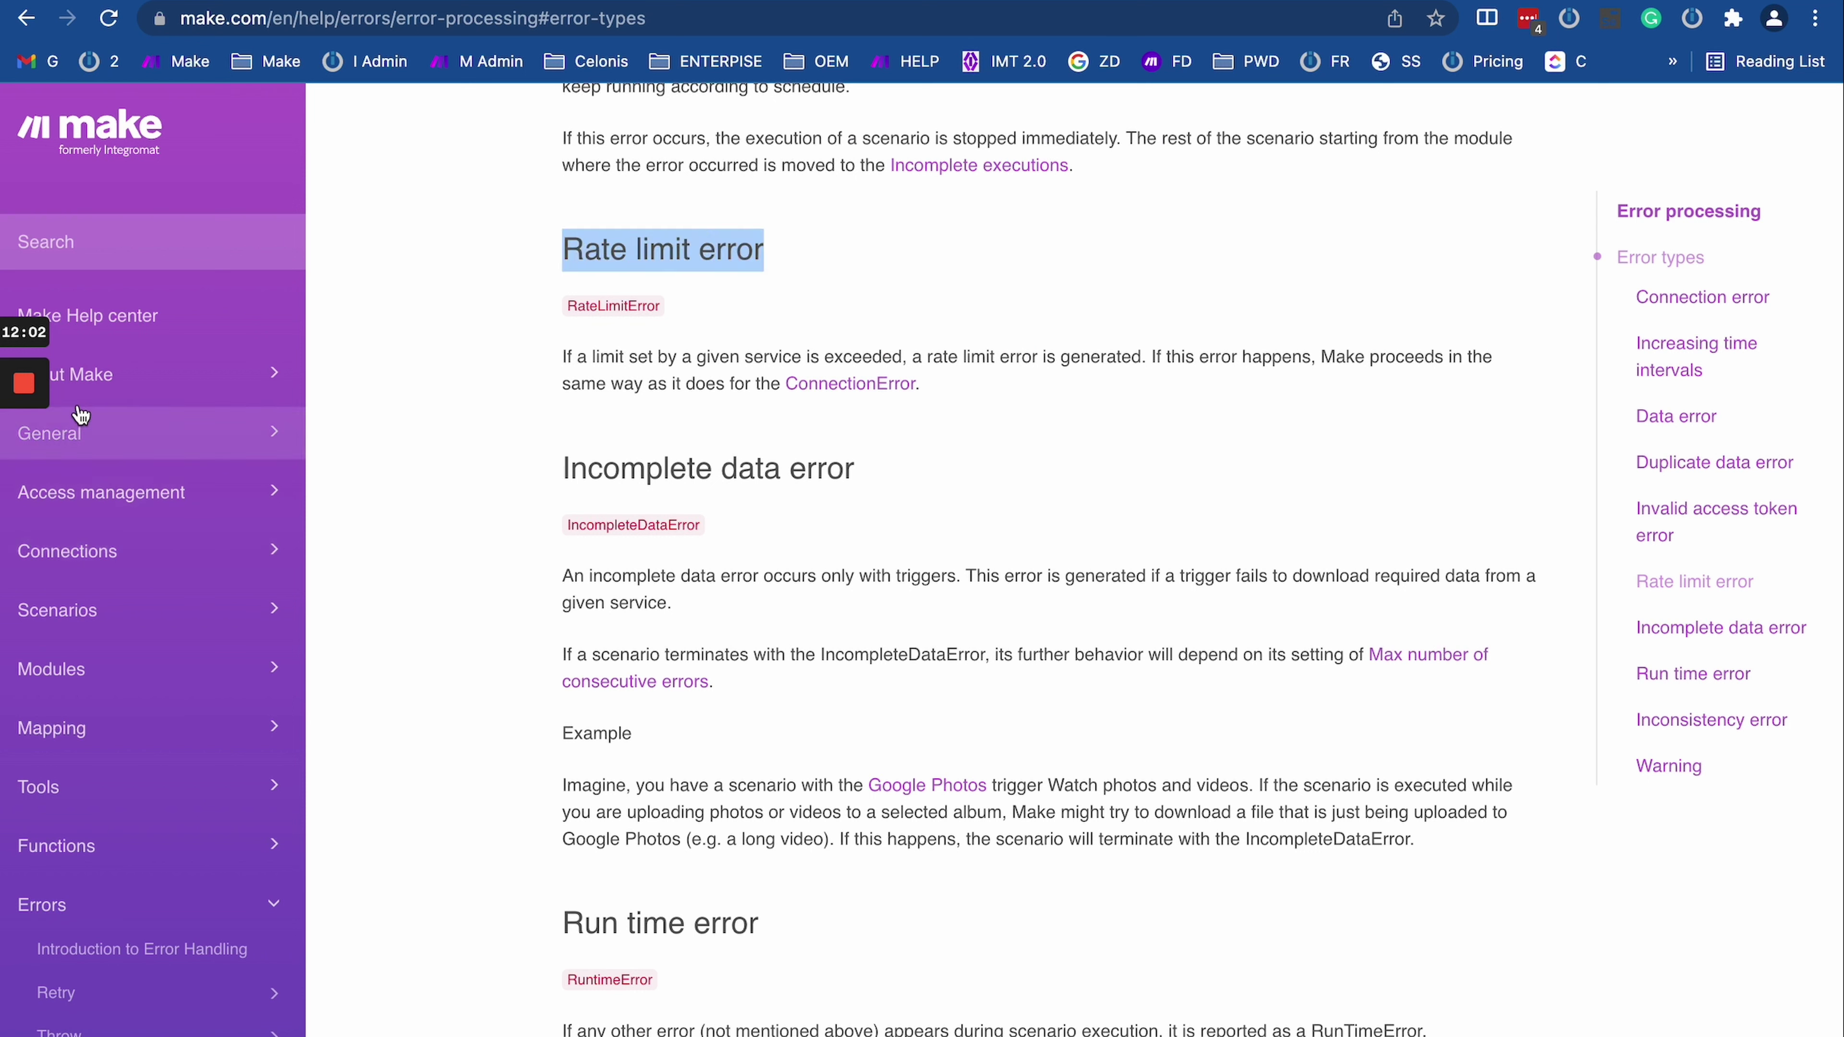
mouse_move(29, 392)
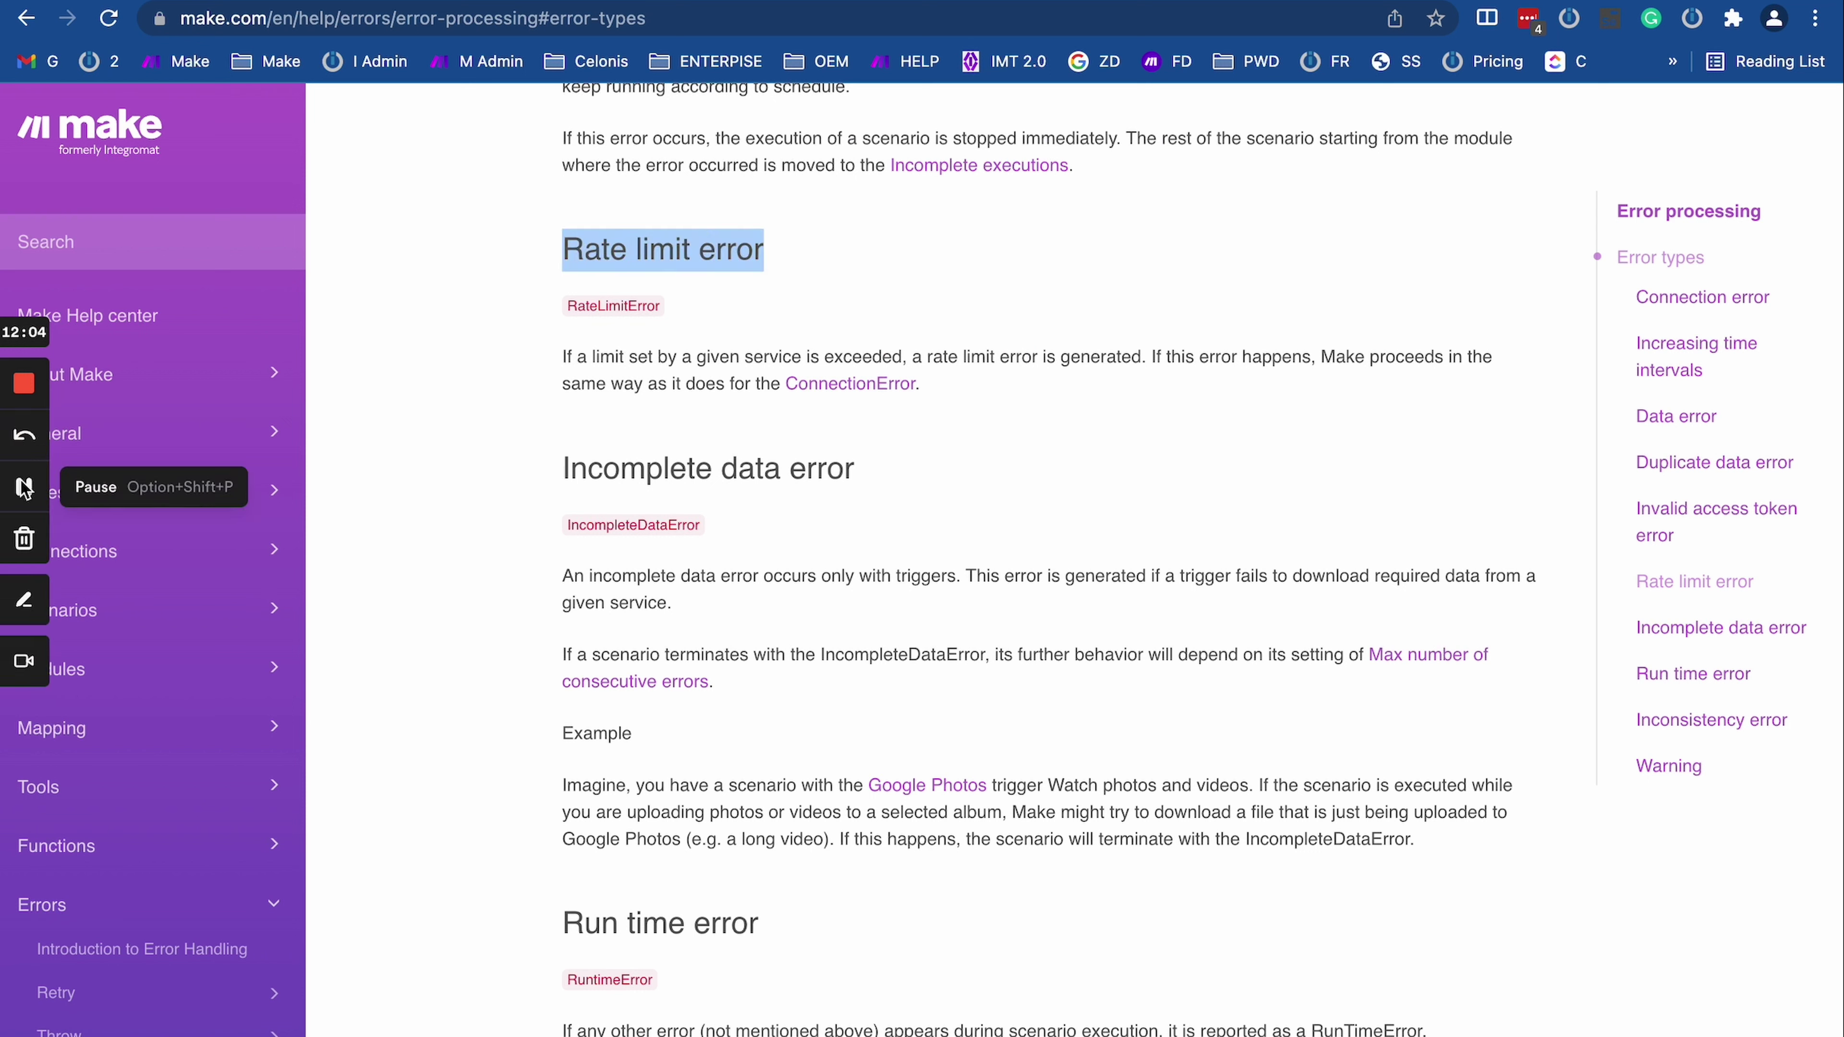
scroll(648, 696, down, 2)
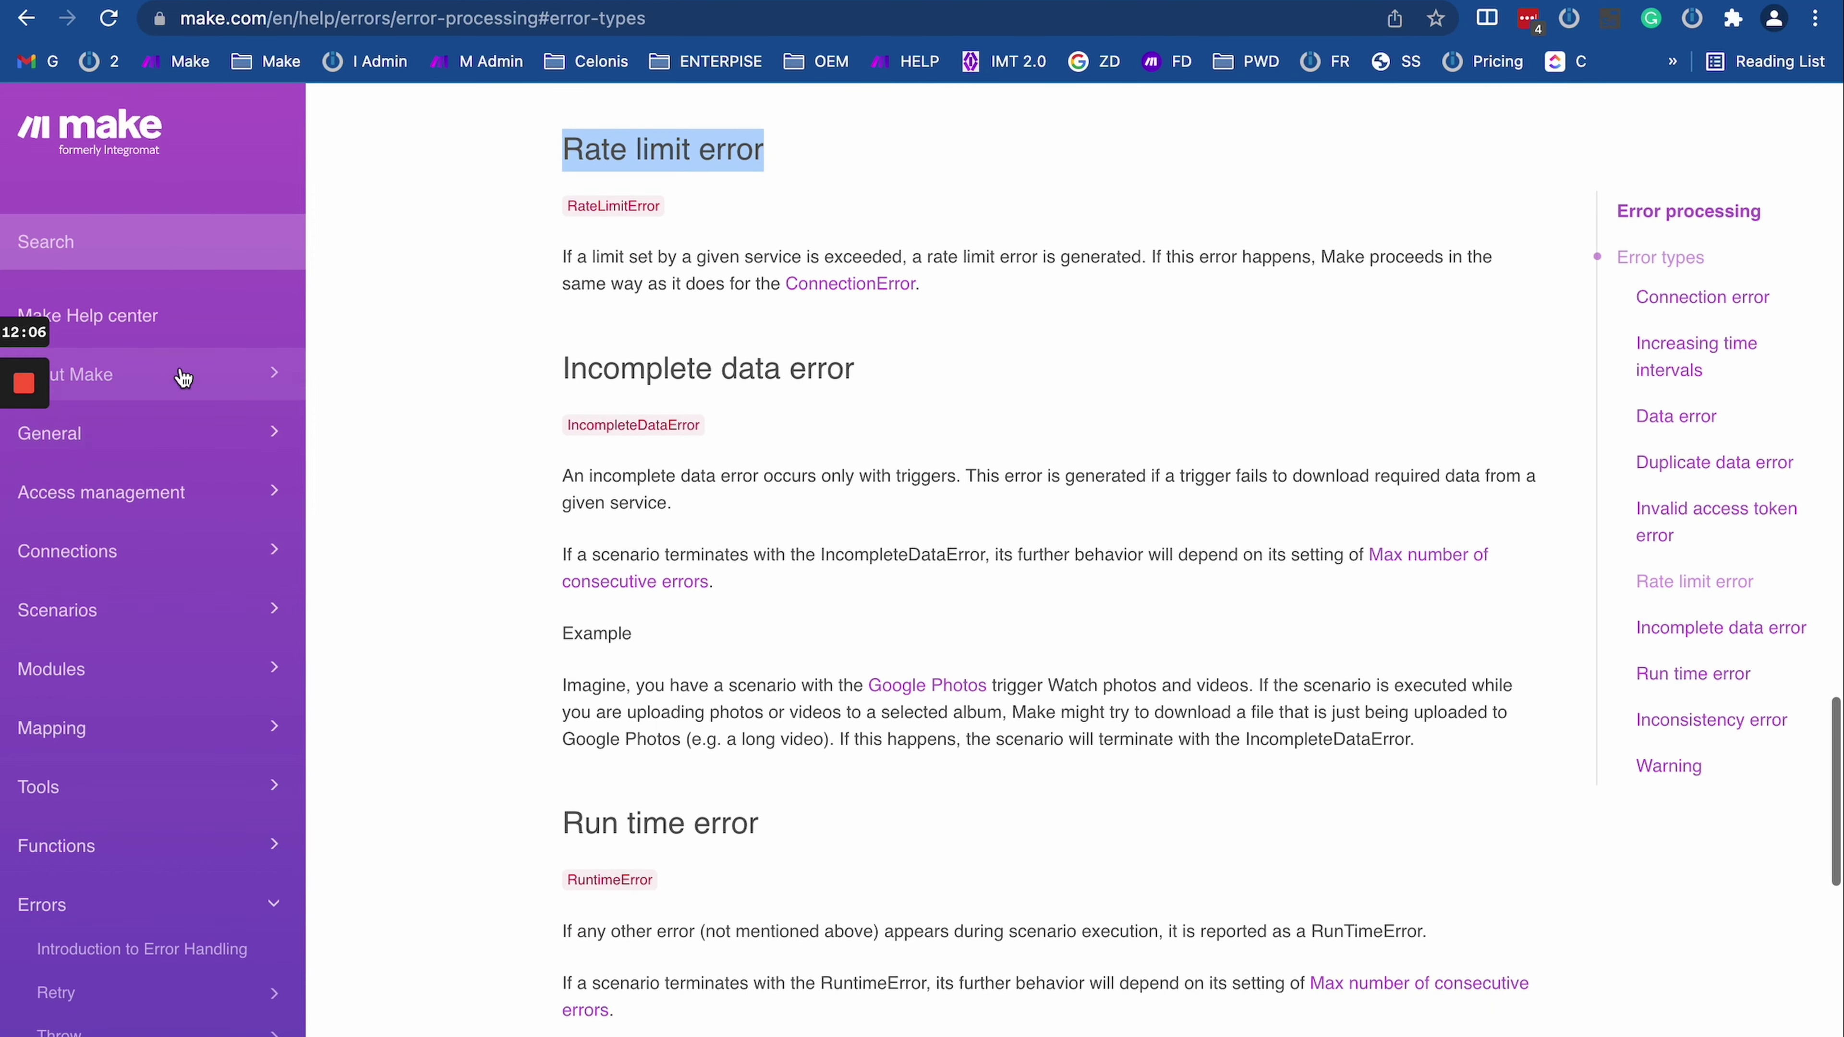
scroll(28, 483, down, 10)
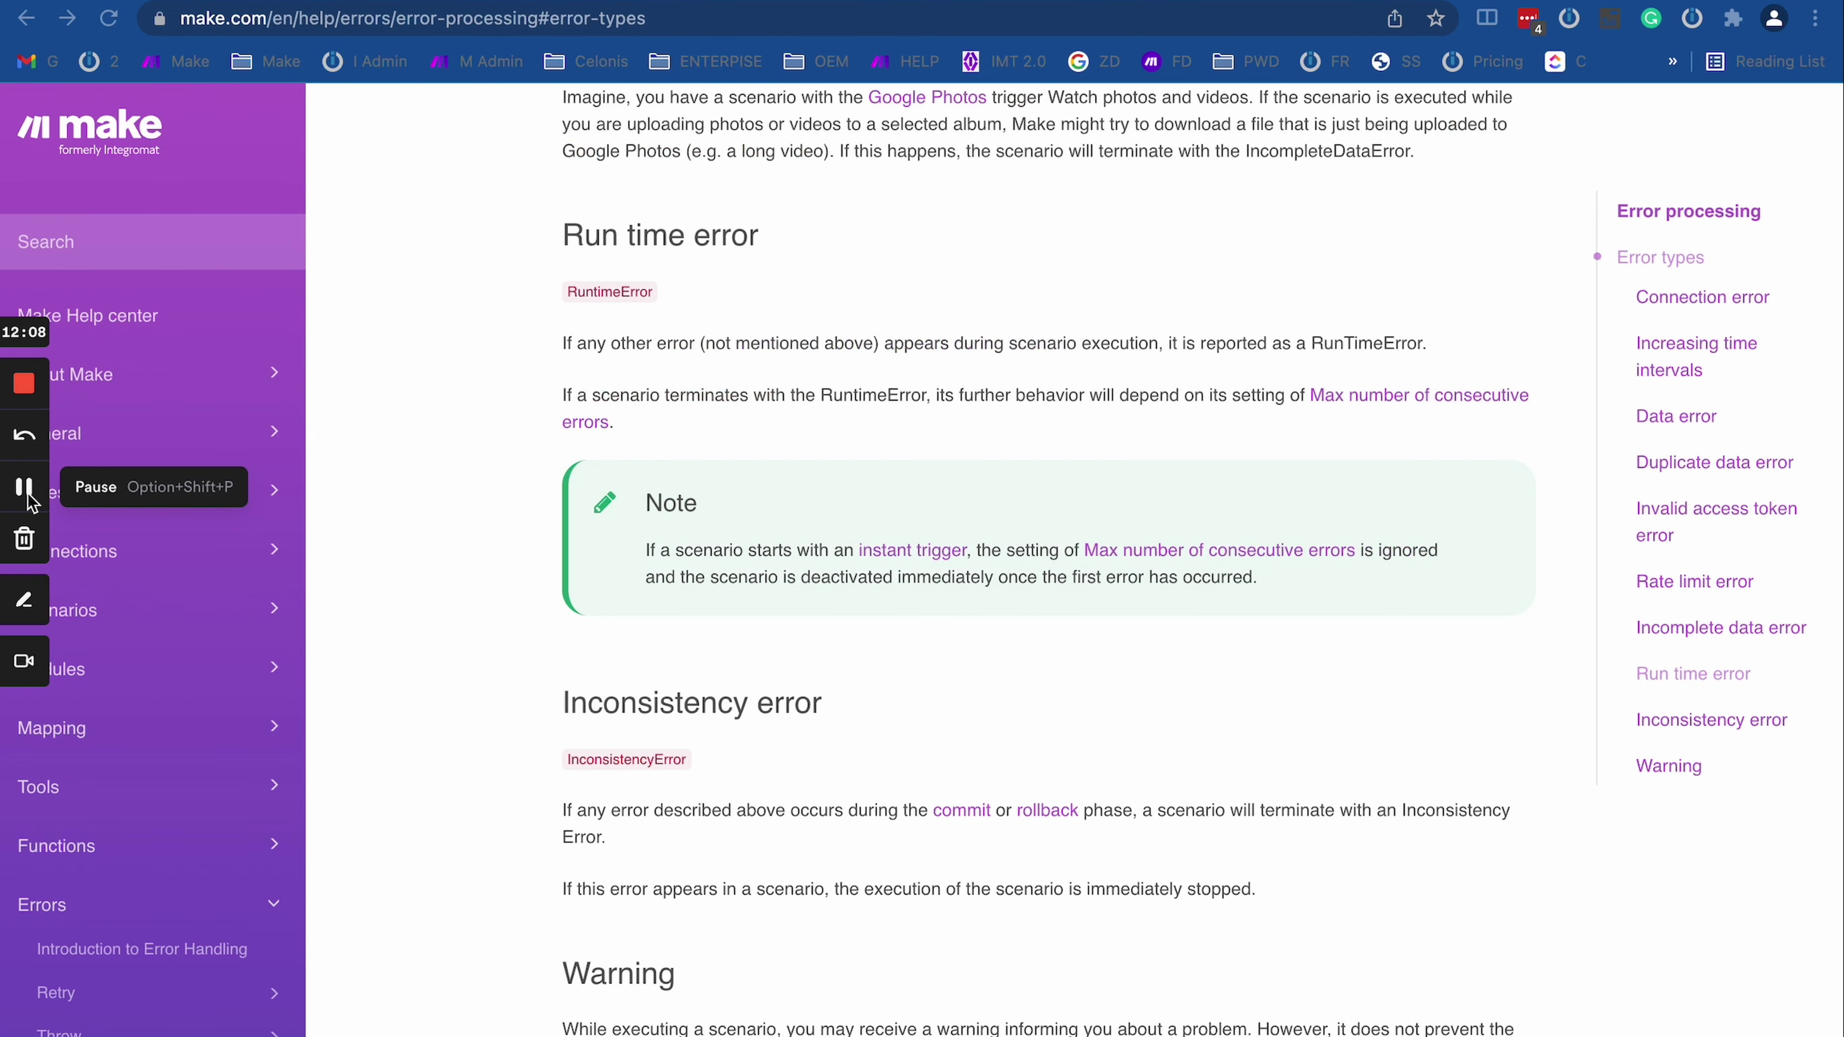
Step: Scroll through the Run time error section of the Error types article
click(775, 808)
scroll(777, 805, down, 5)
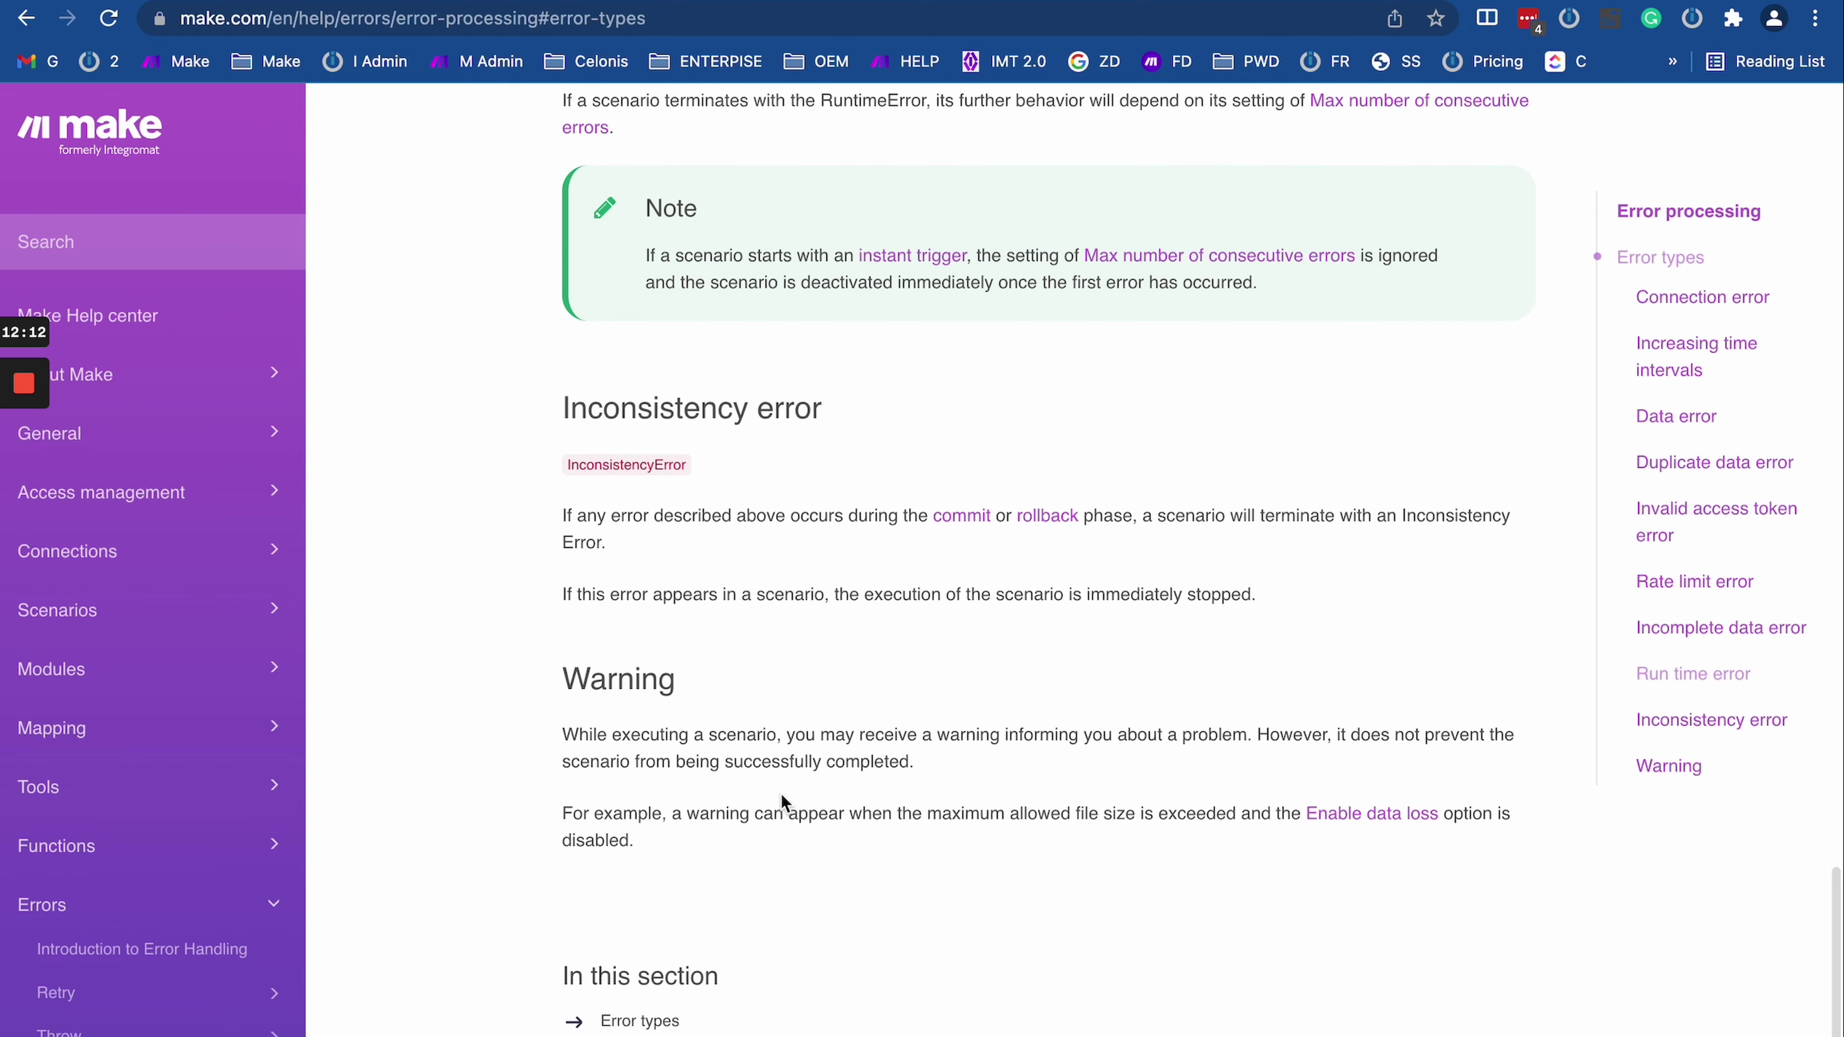
scroll(781, 799, down, 2)
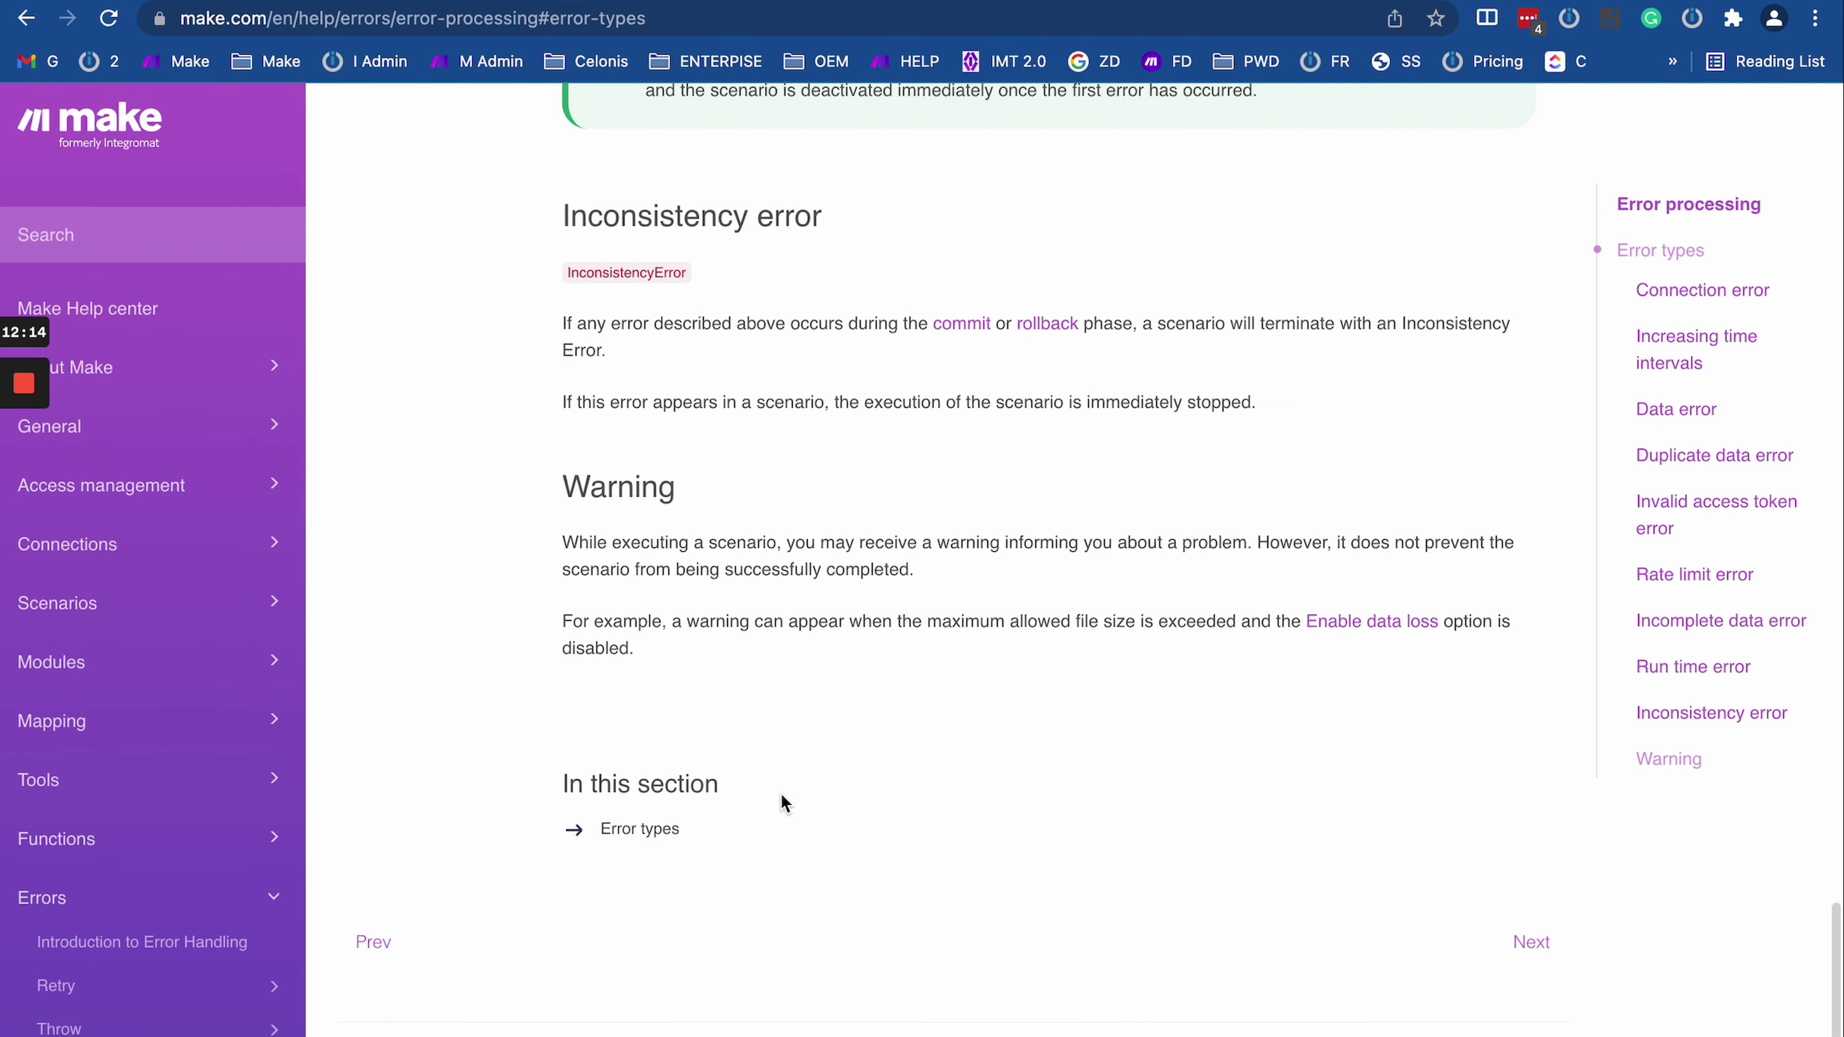
scroll(746, 492, up, 15)
scroll(726, 640, down, 17)
scroll(704, 782, up, 11)
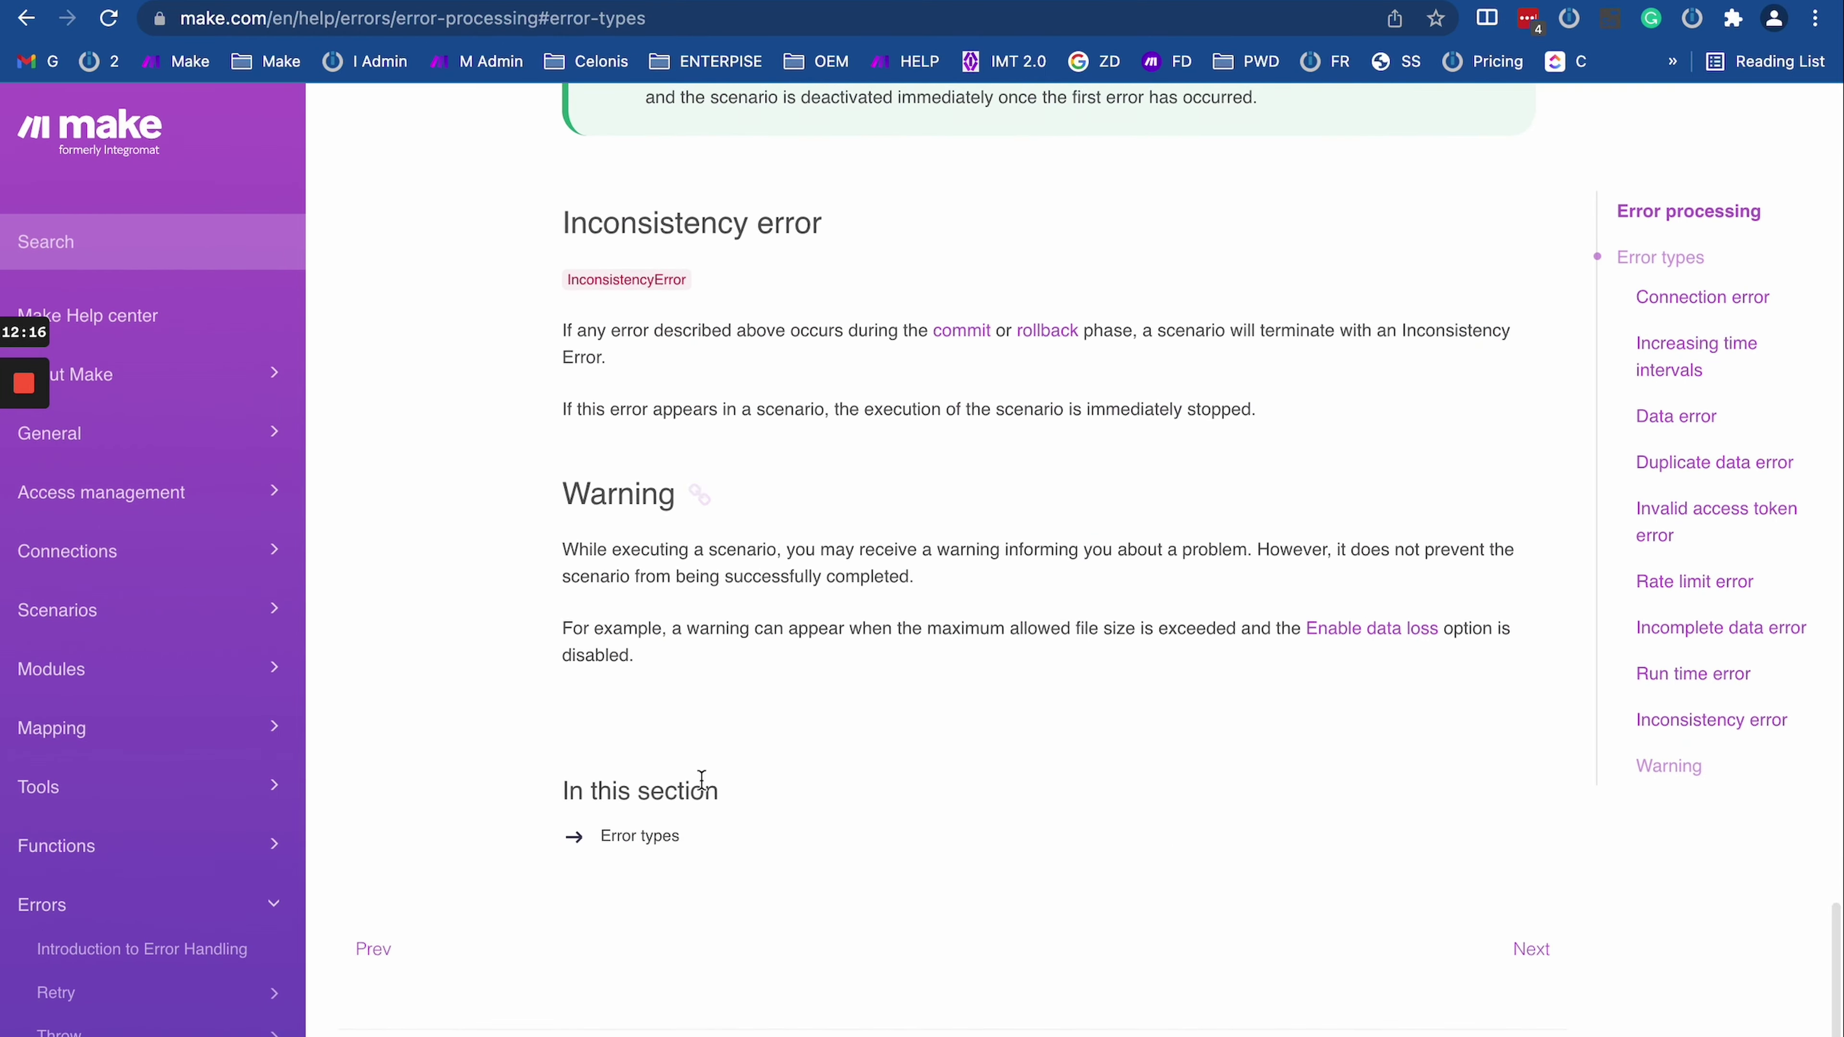
scroll(701, 780, up, 18)
scroll(701, 780, down, 15)
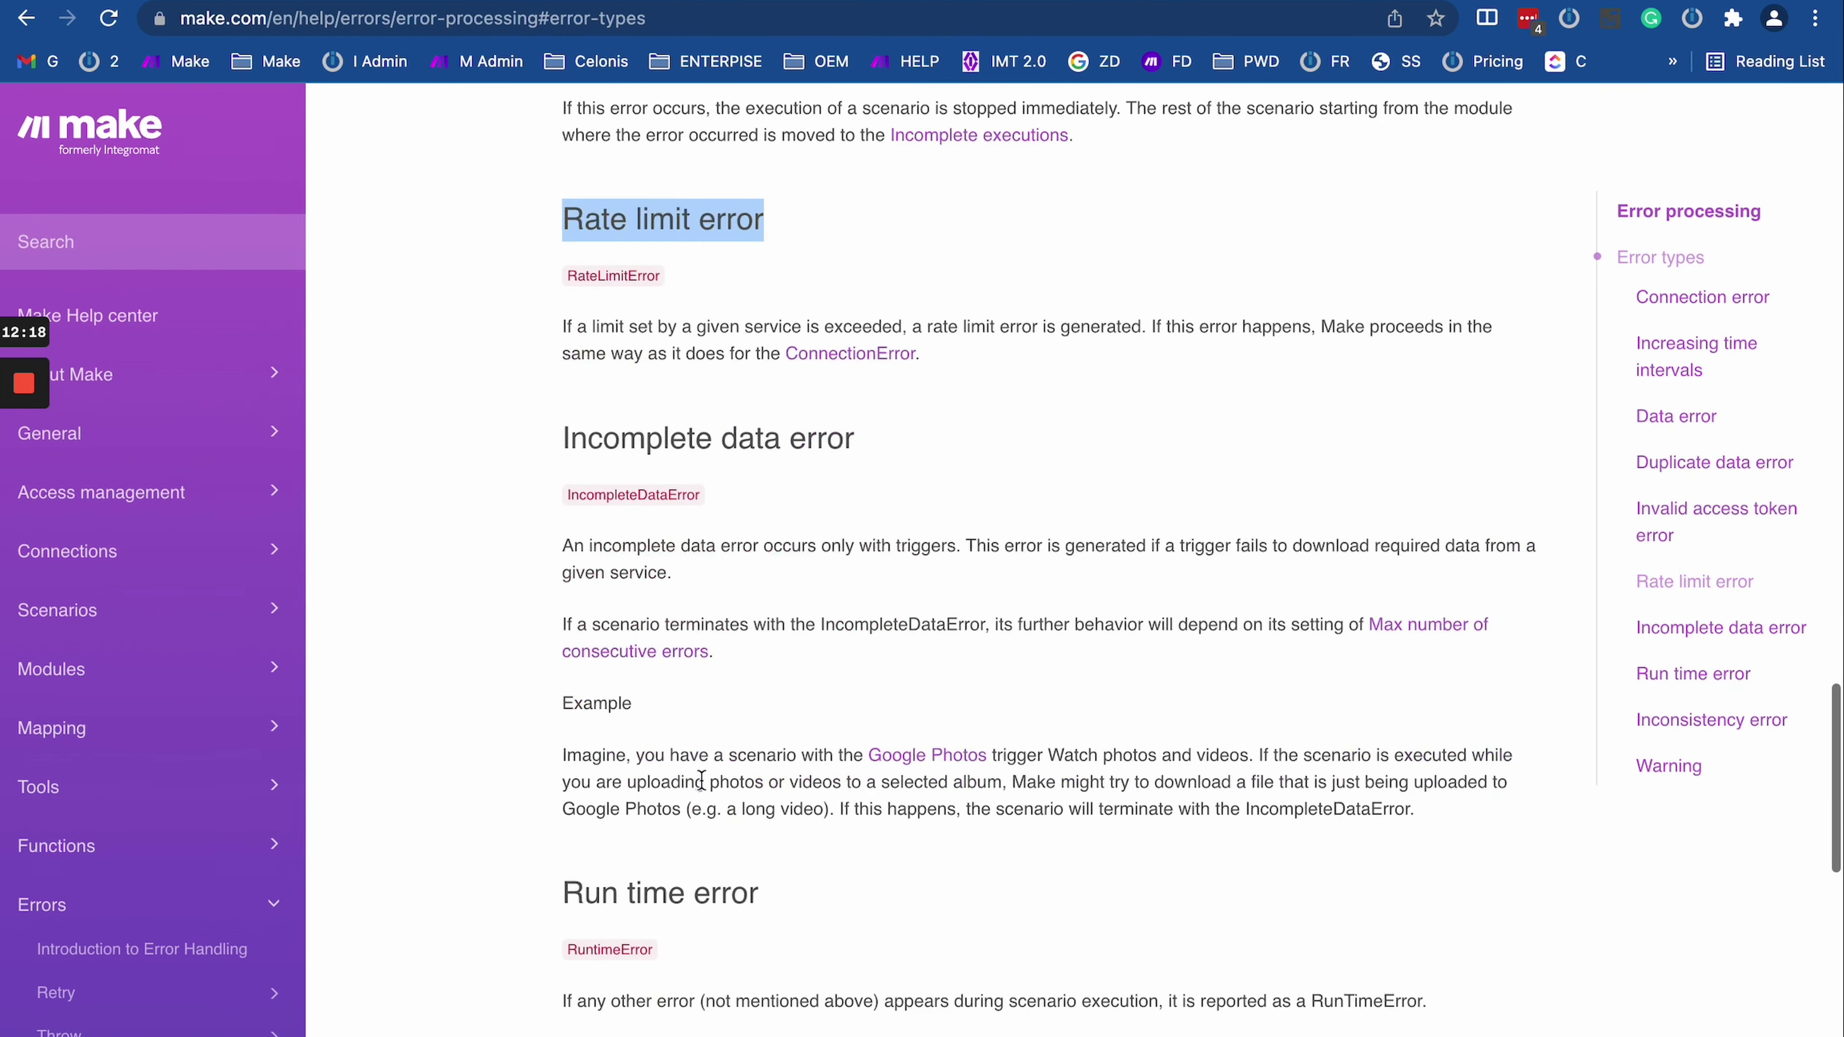
scroll(701, 781, down, 10)
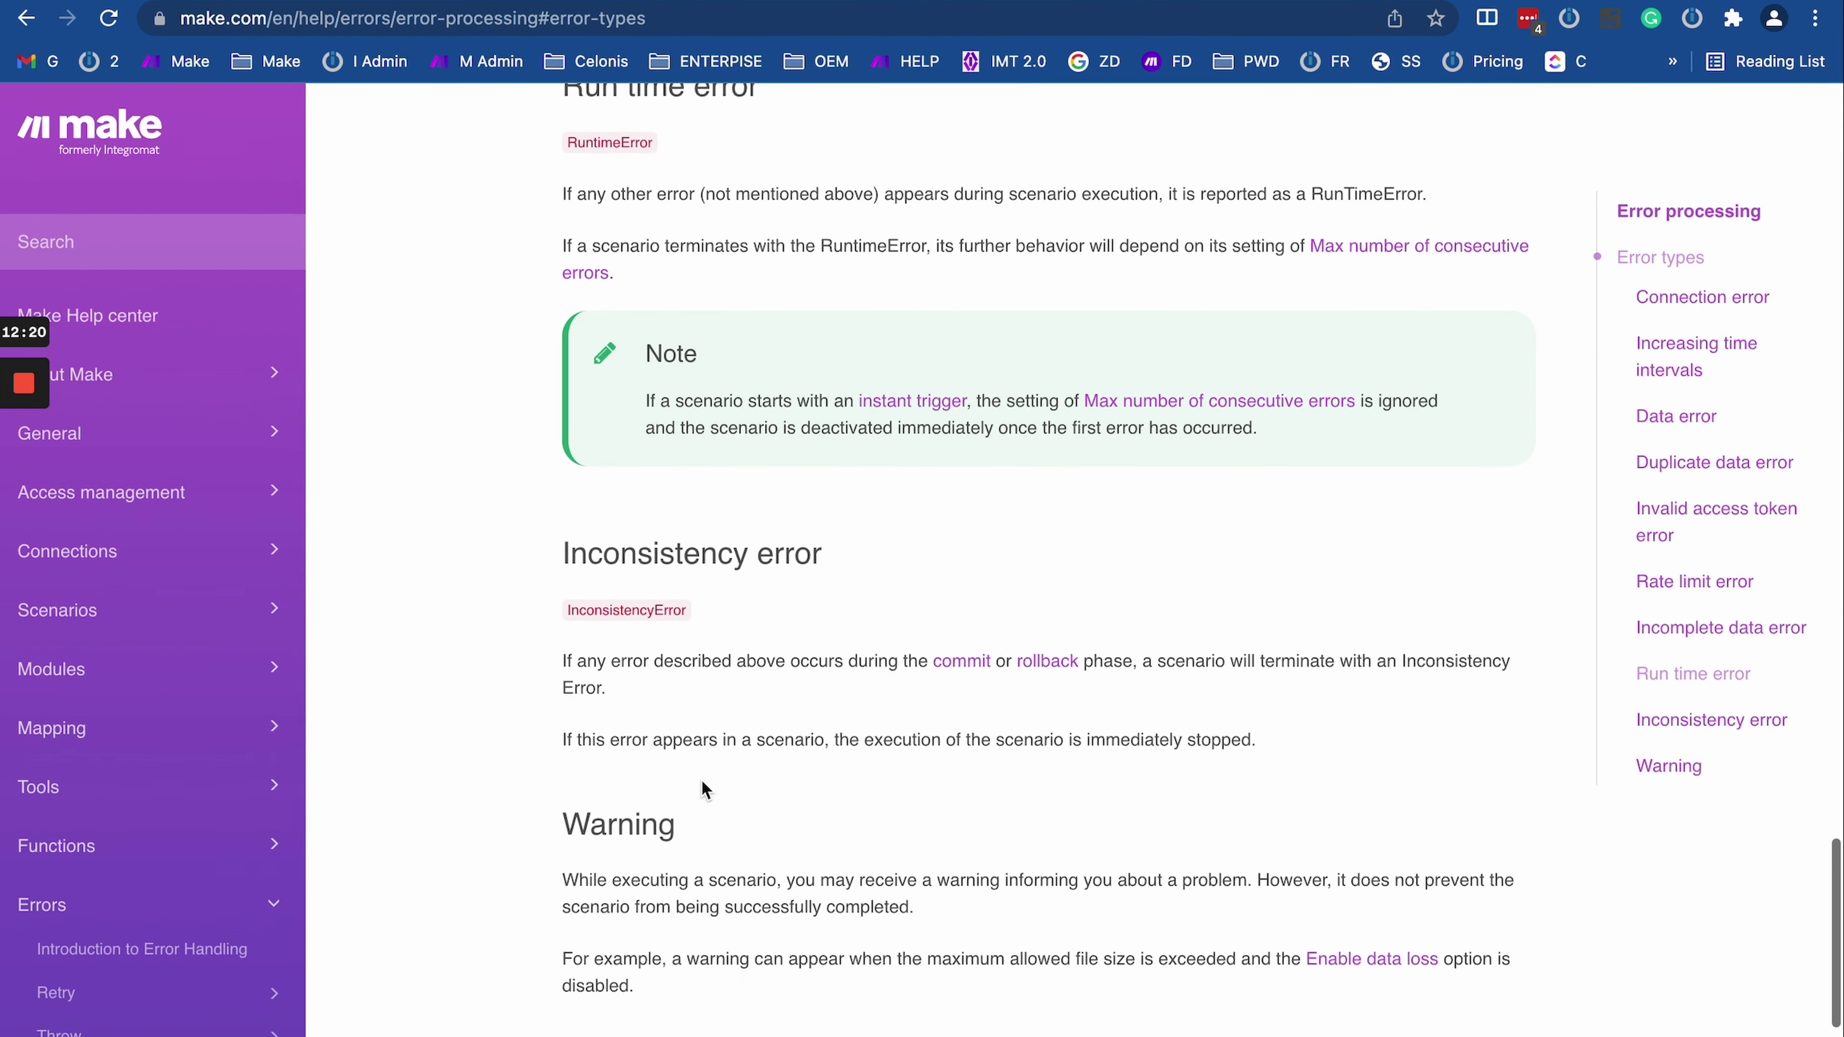
scroll(550, 191, up, 1)
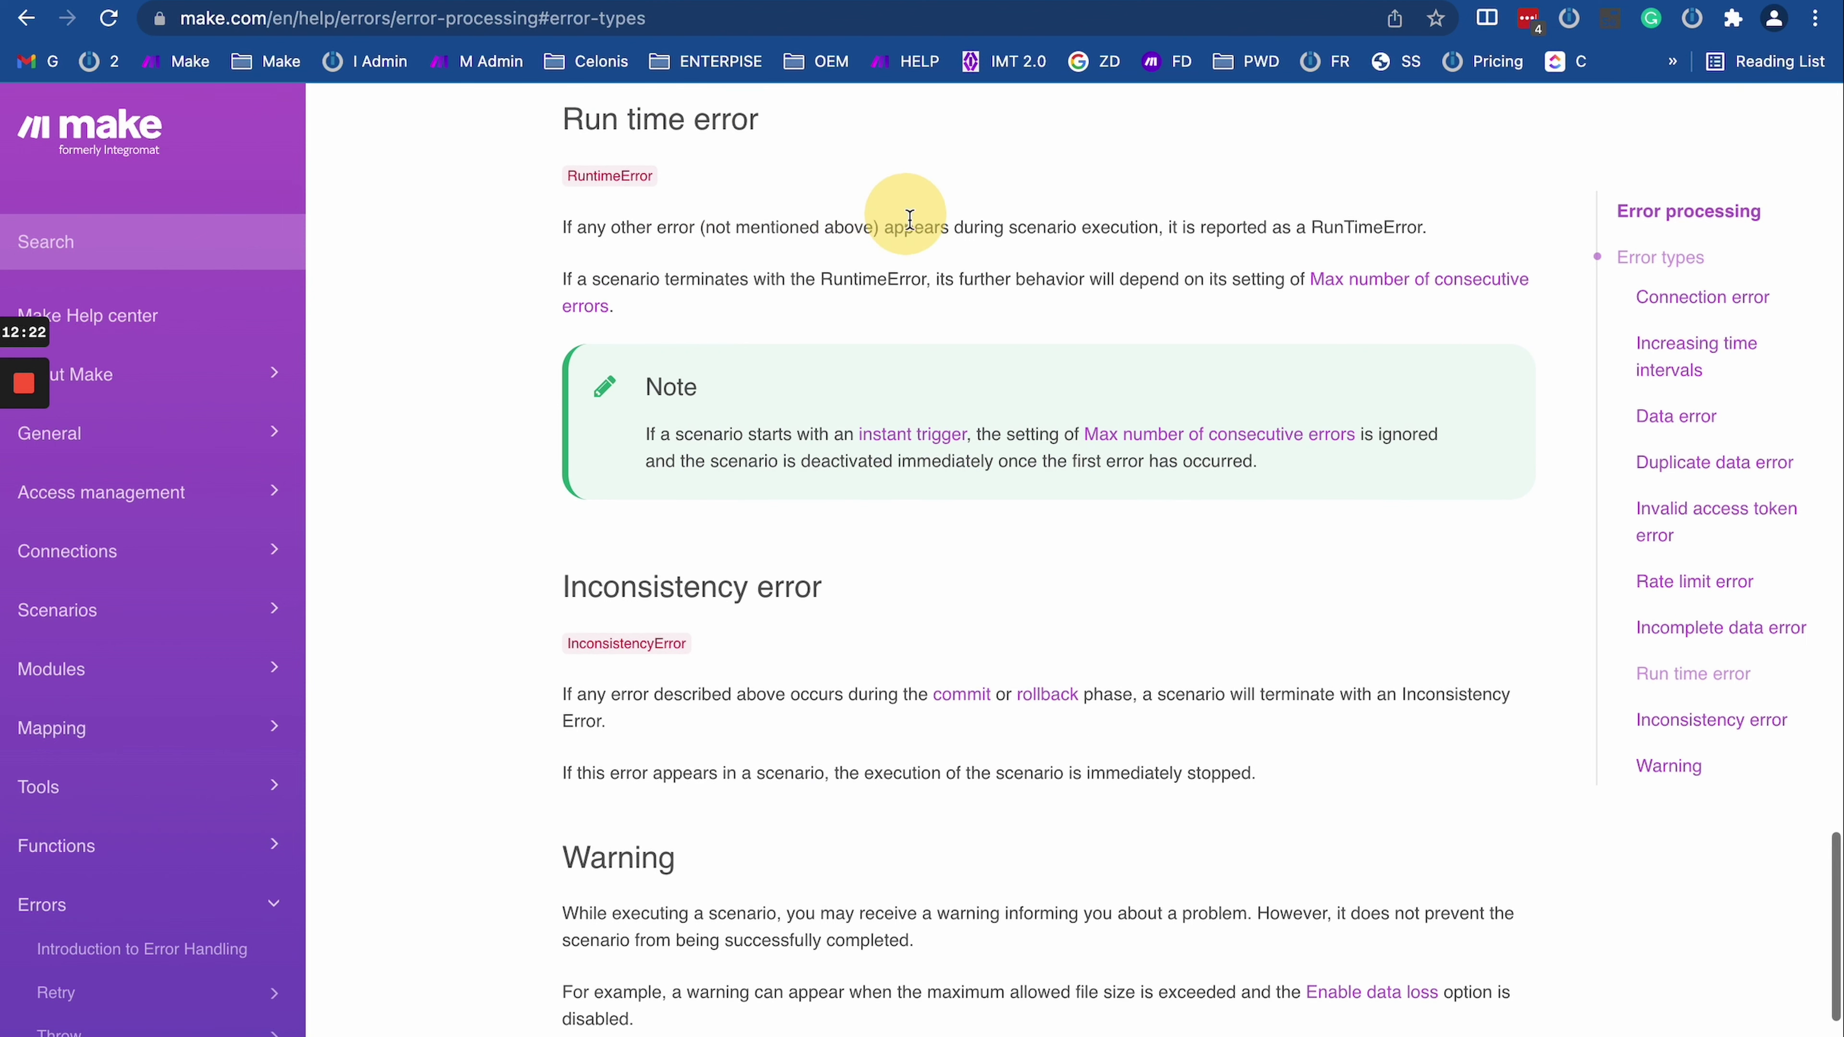
drag(893, 227, 954, 321)
click(959, 278)
scroll(1057, 297, up, 4)
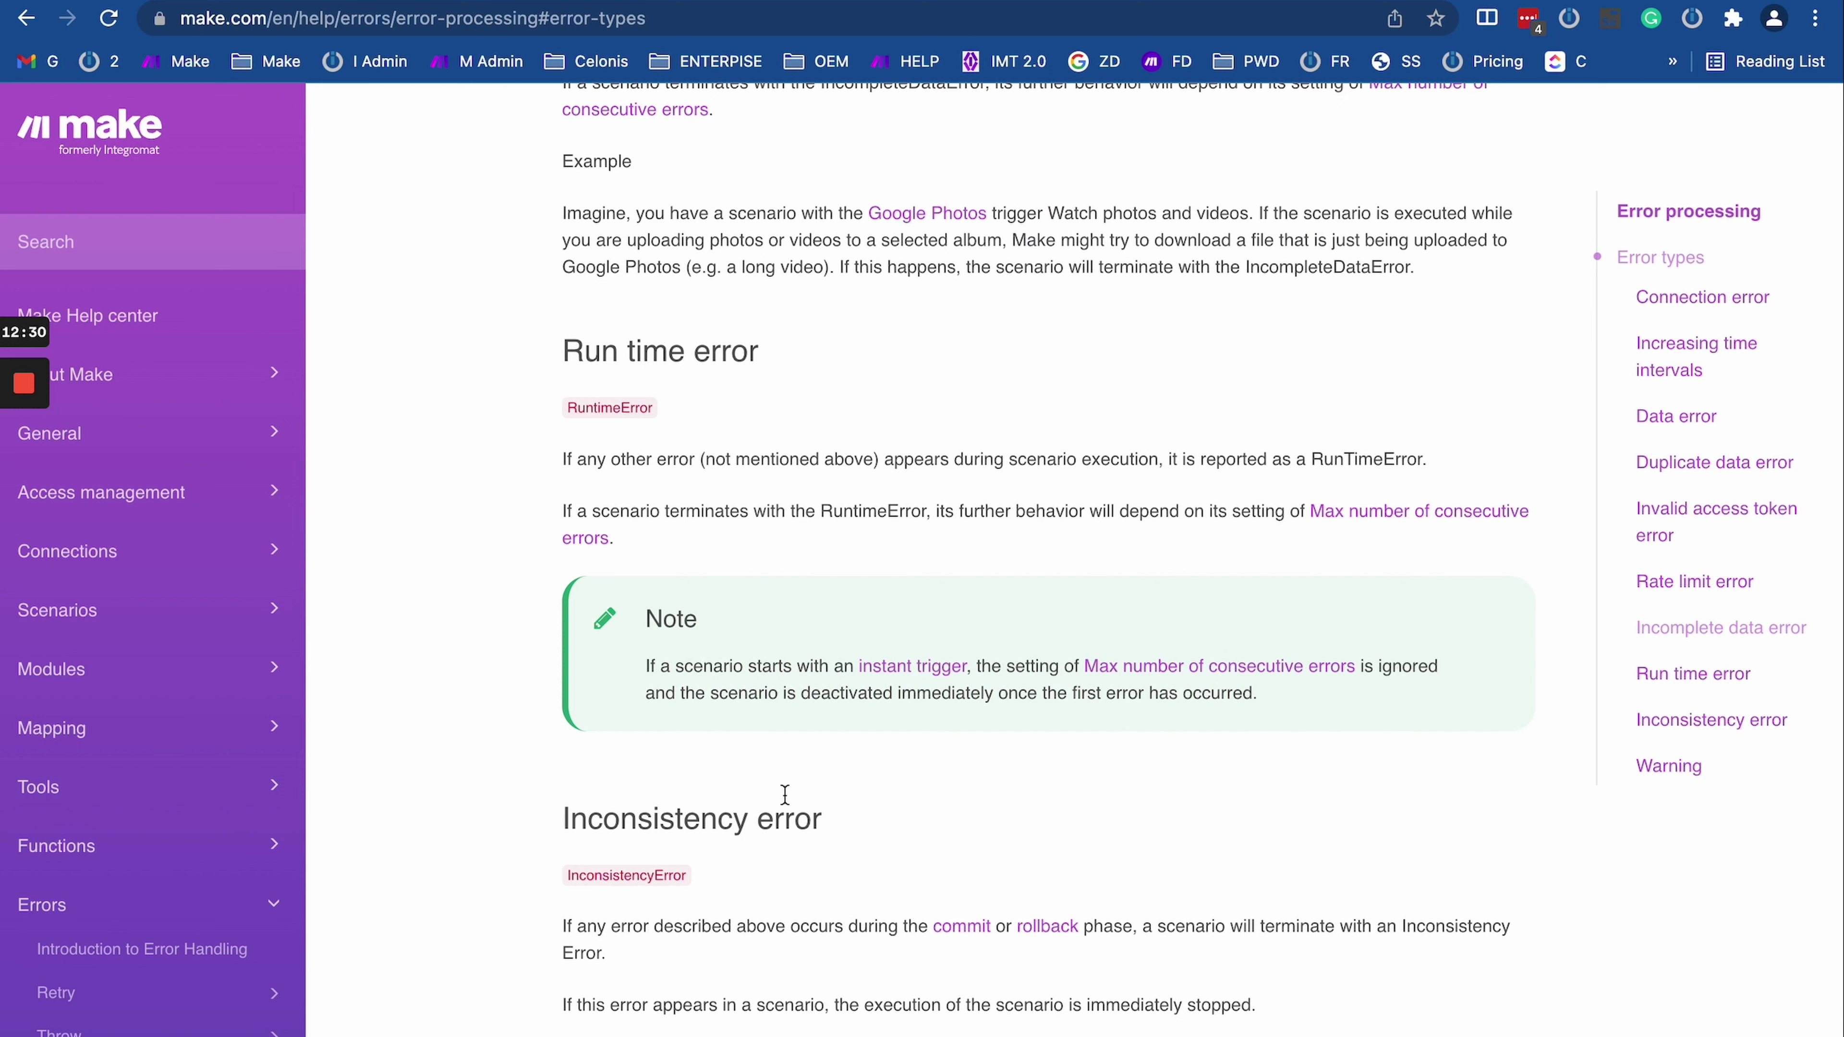
scroll(123, 781, down, 5)
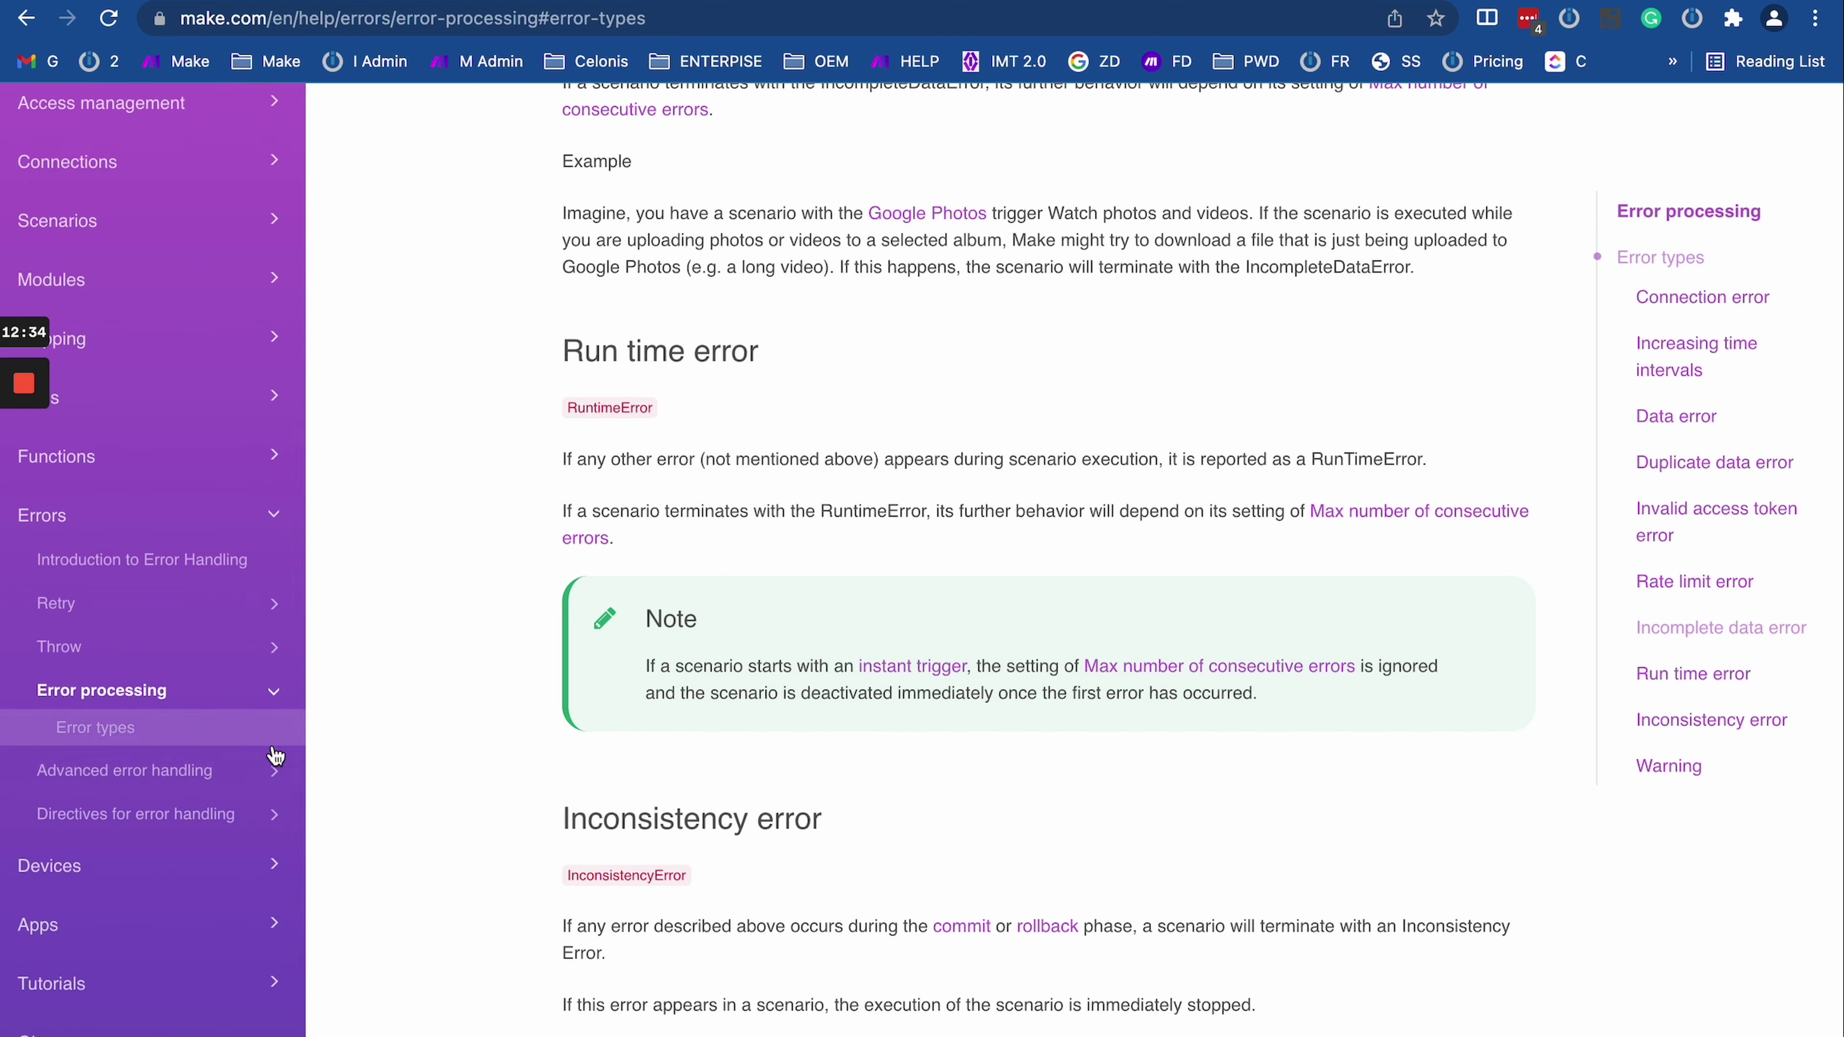
Step: Expand Advanced error handling and Directives for error handling, and open the Break article
click(270, 771)
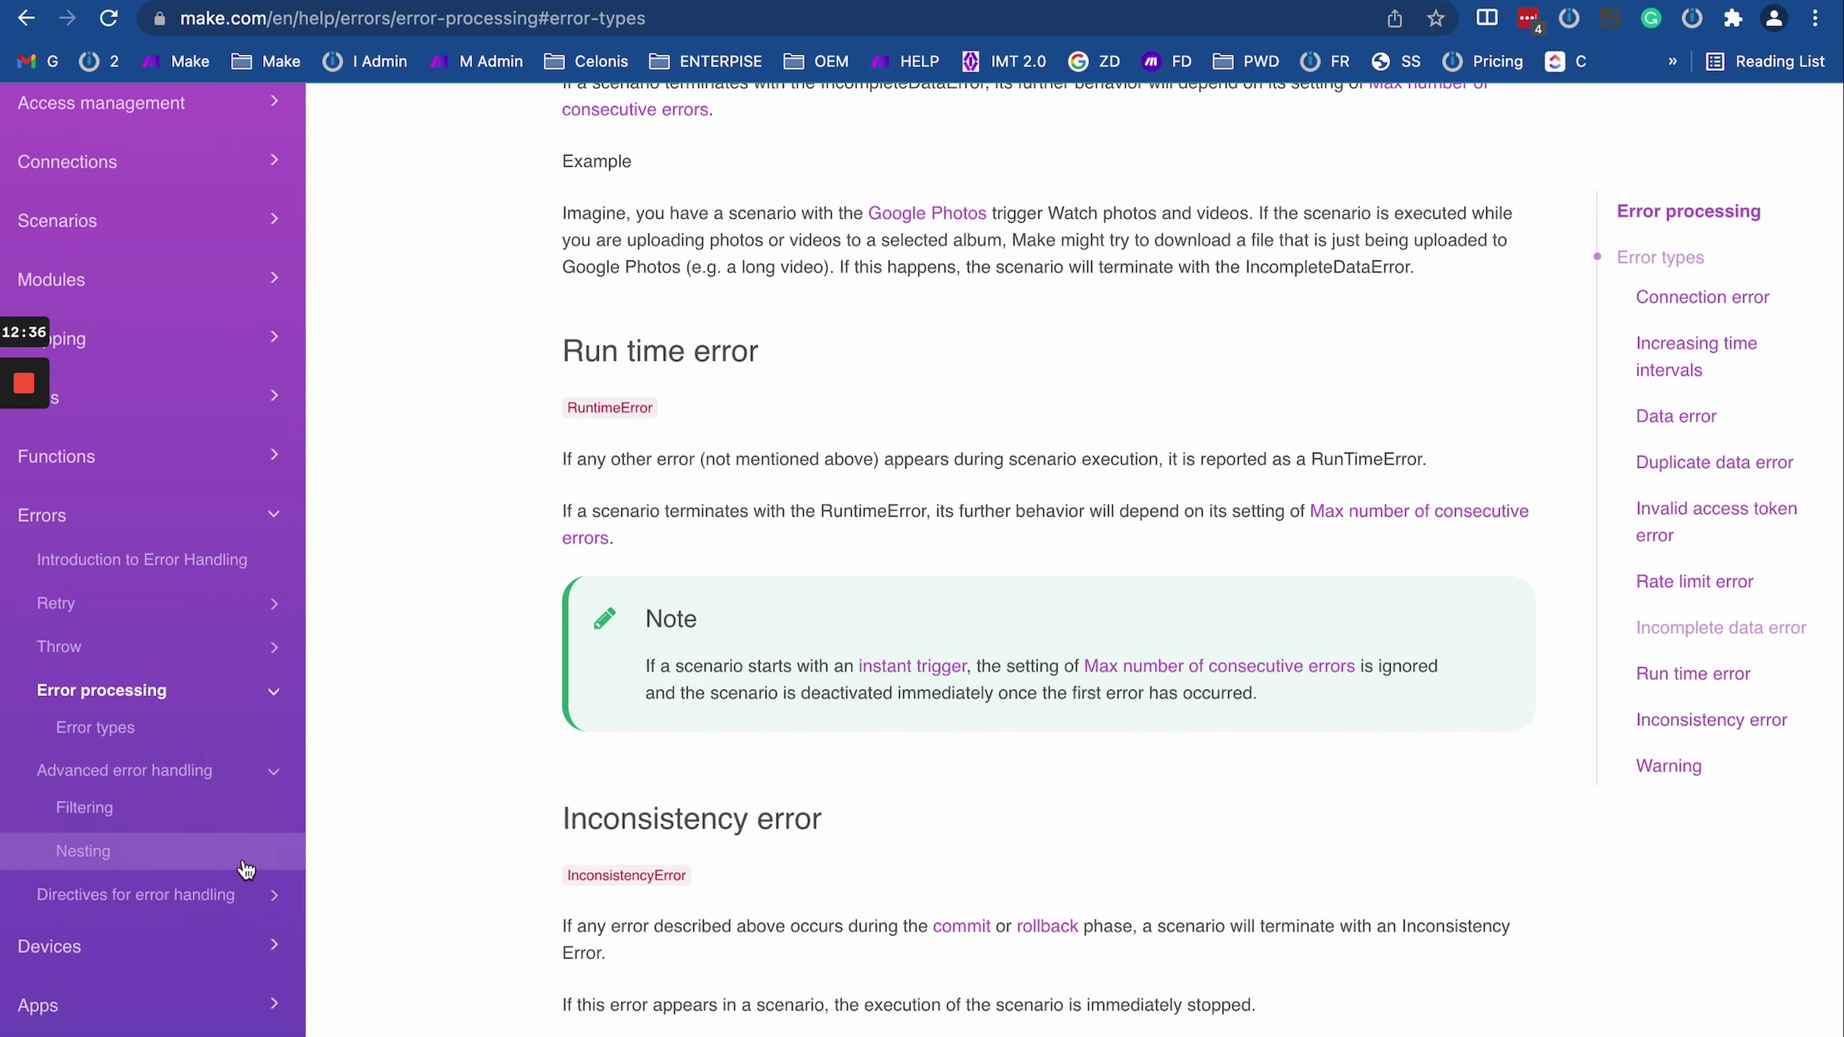
click(270, 897)
scroll(263, 908, down, 2)
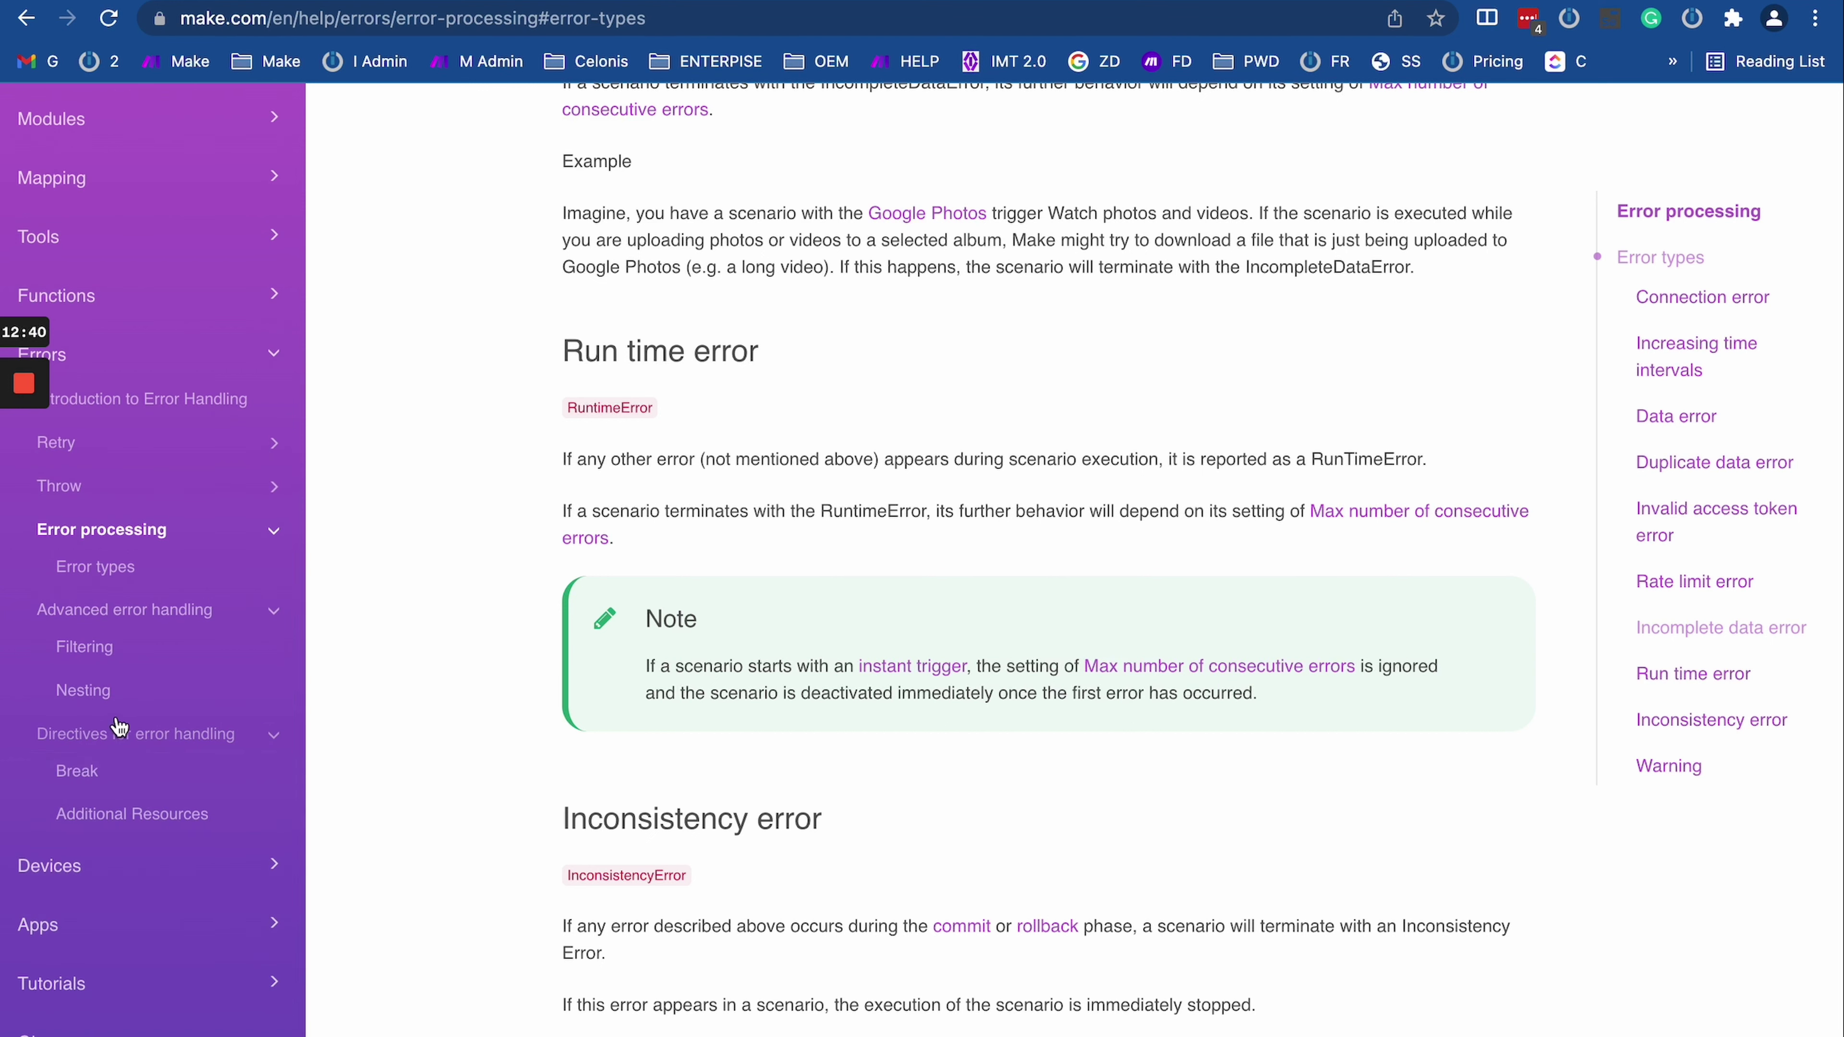
click(110, 769)
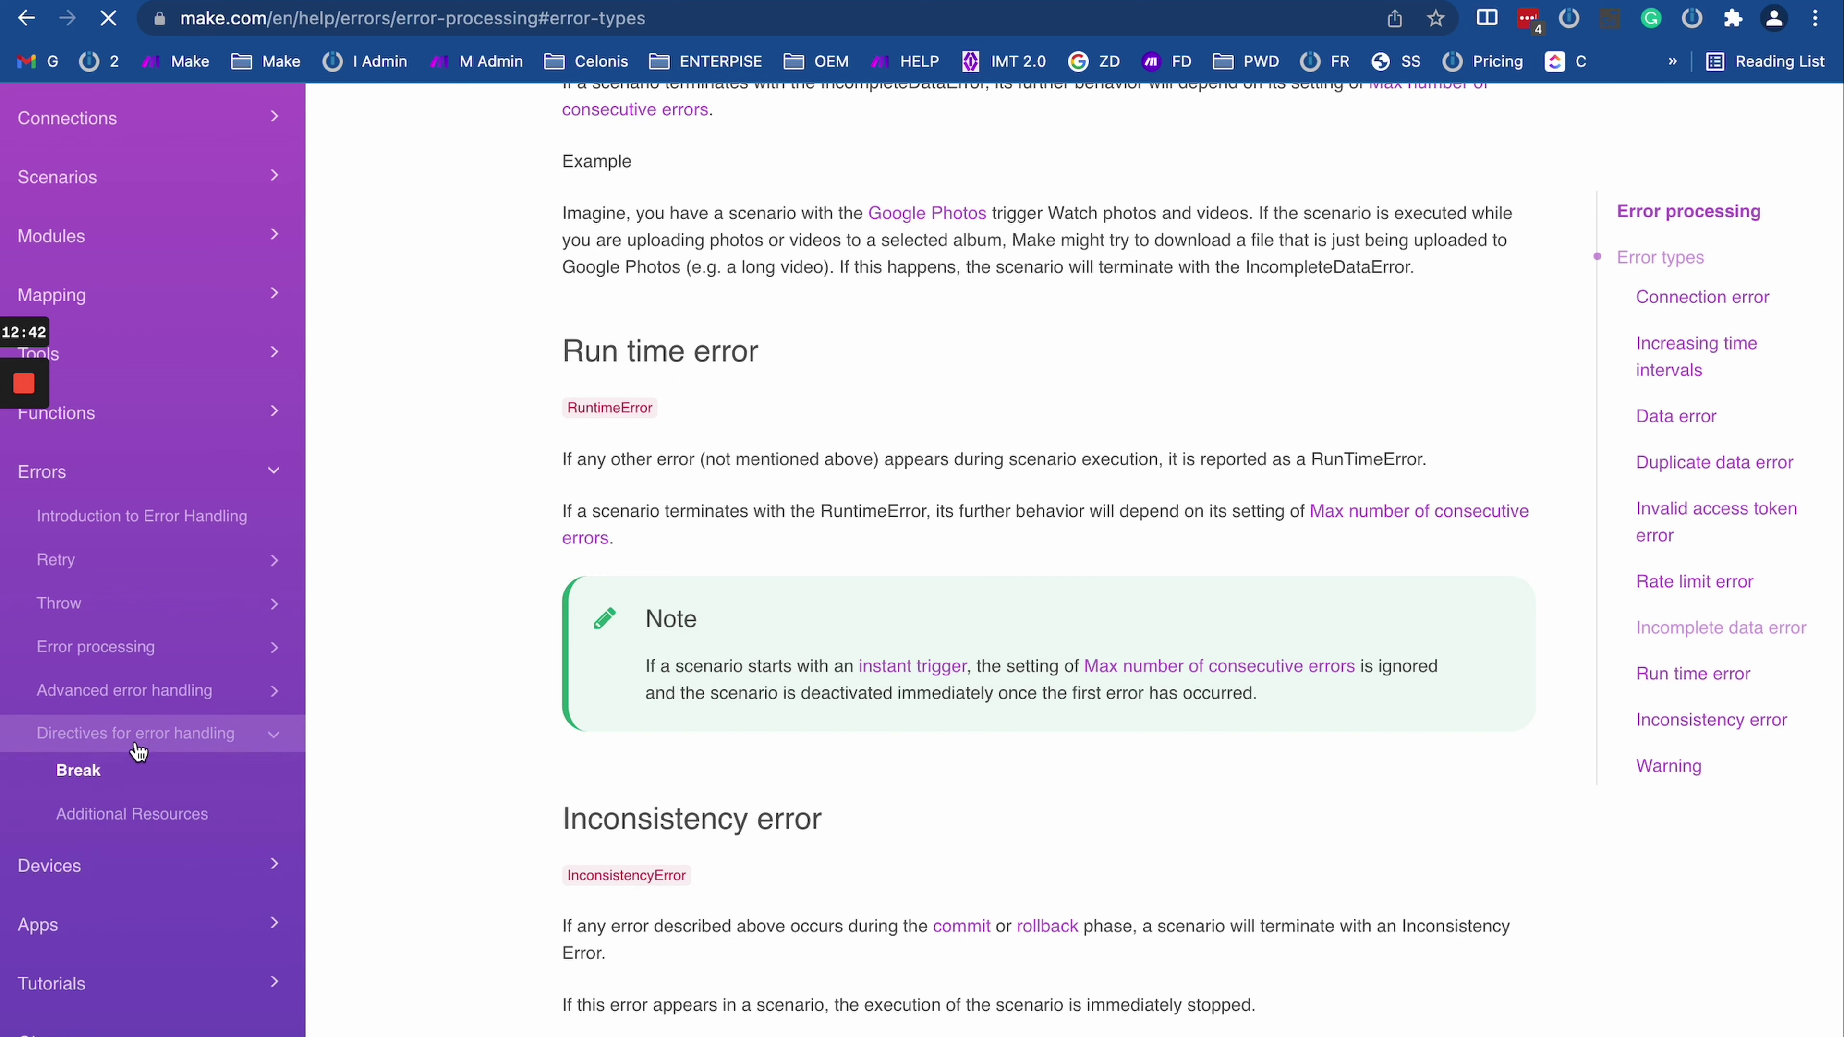
Step: Read through the Break directive article, then return to the Day 8 run log
scroll(701, 588, up, 15)
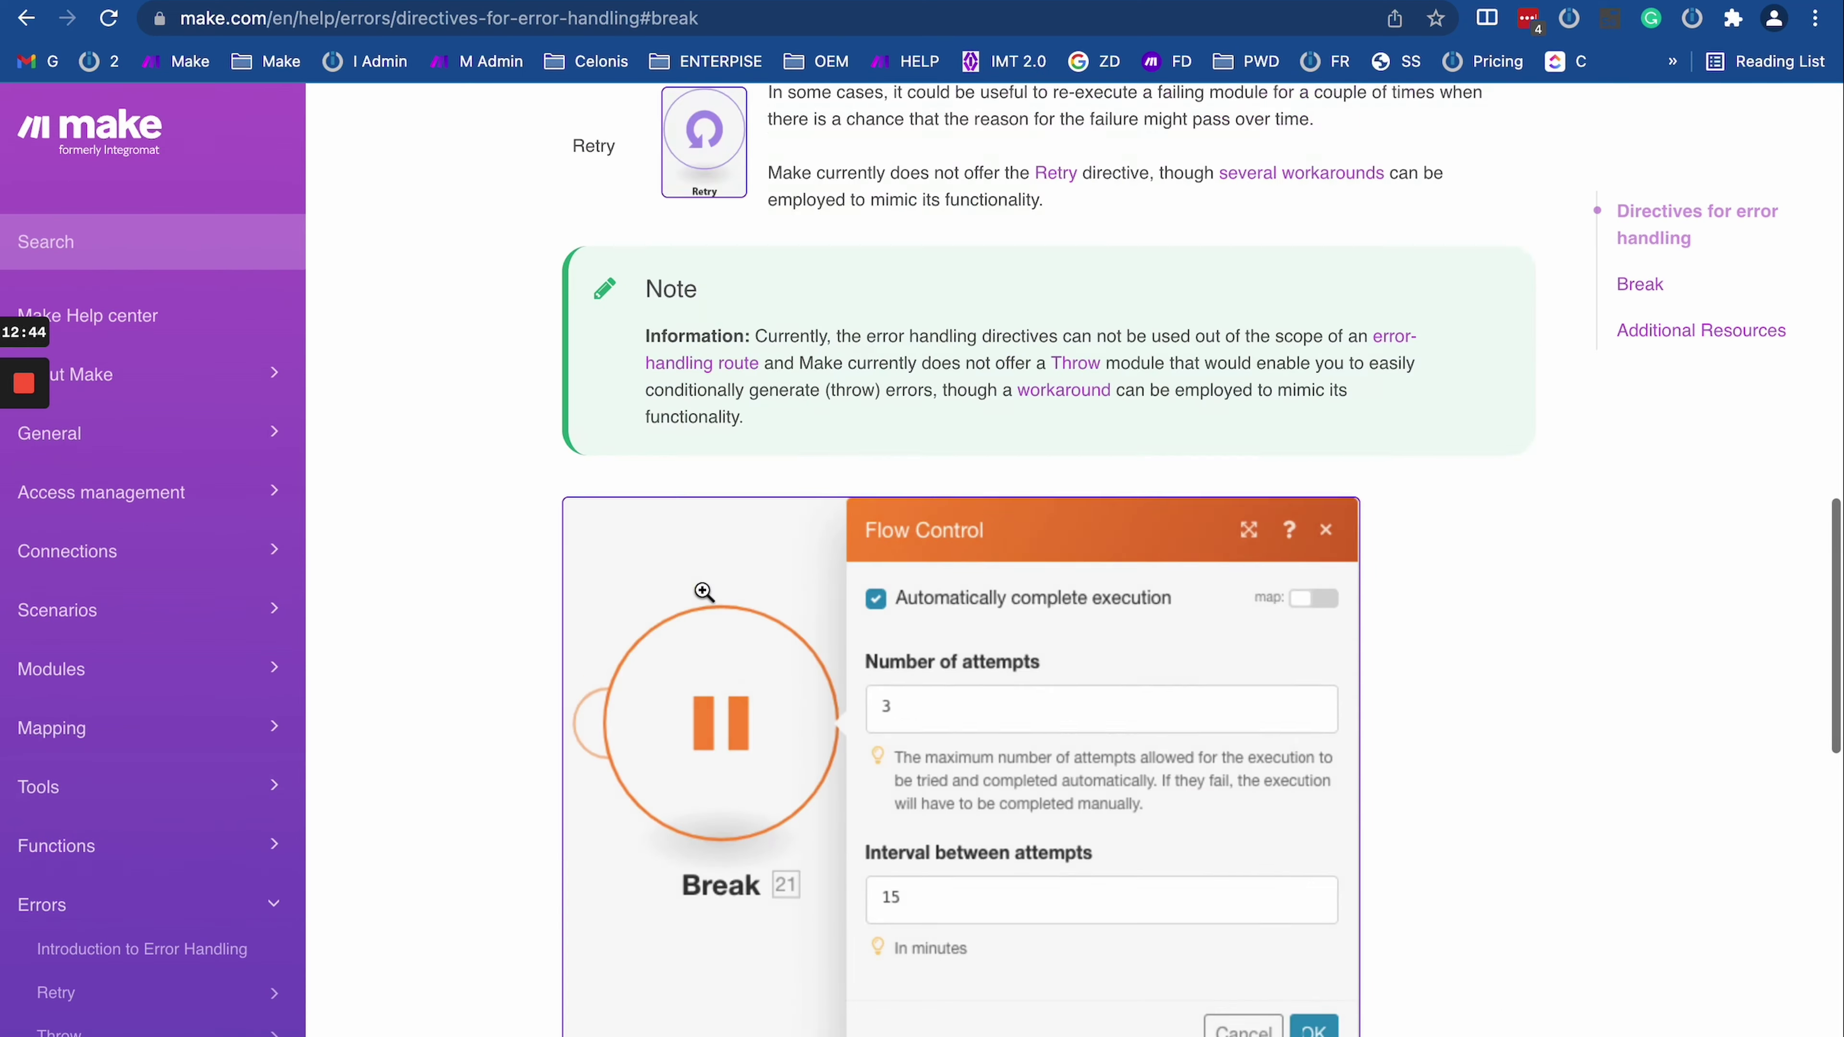
scroll(701, 588, up, 1)
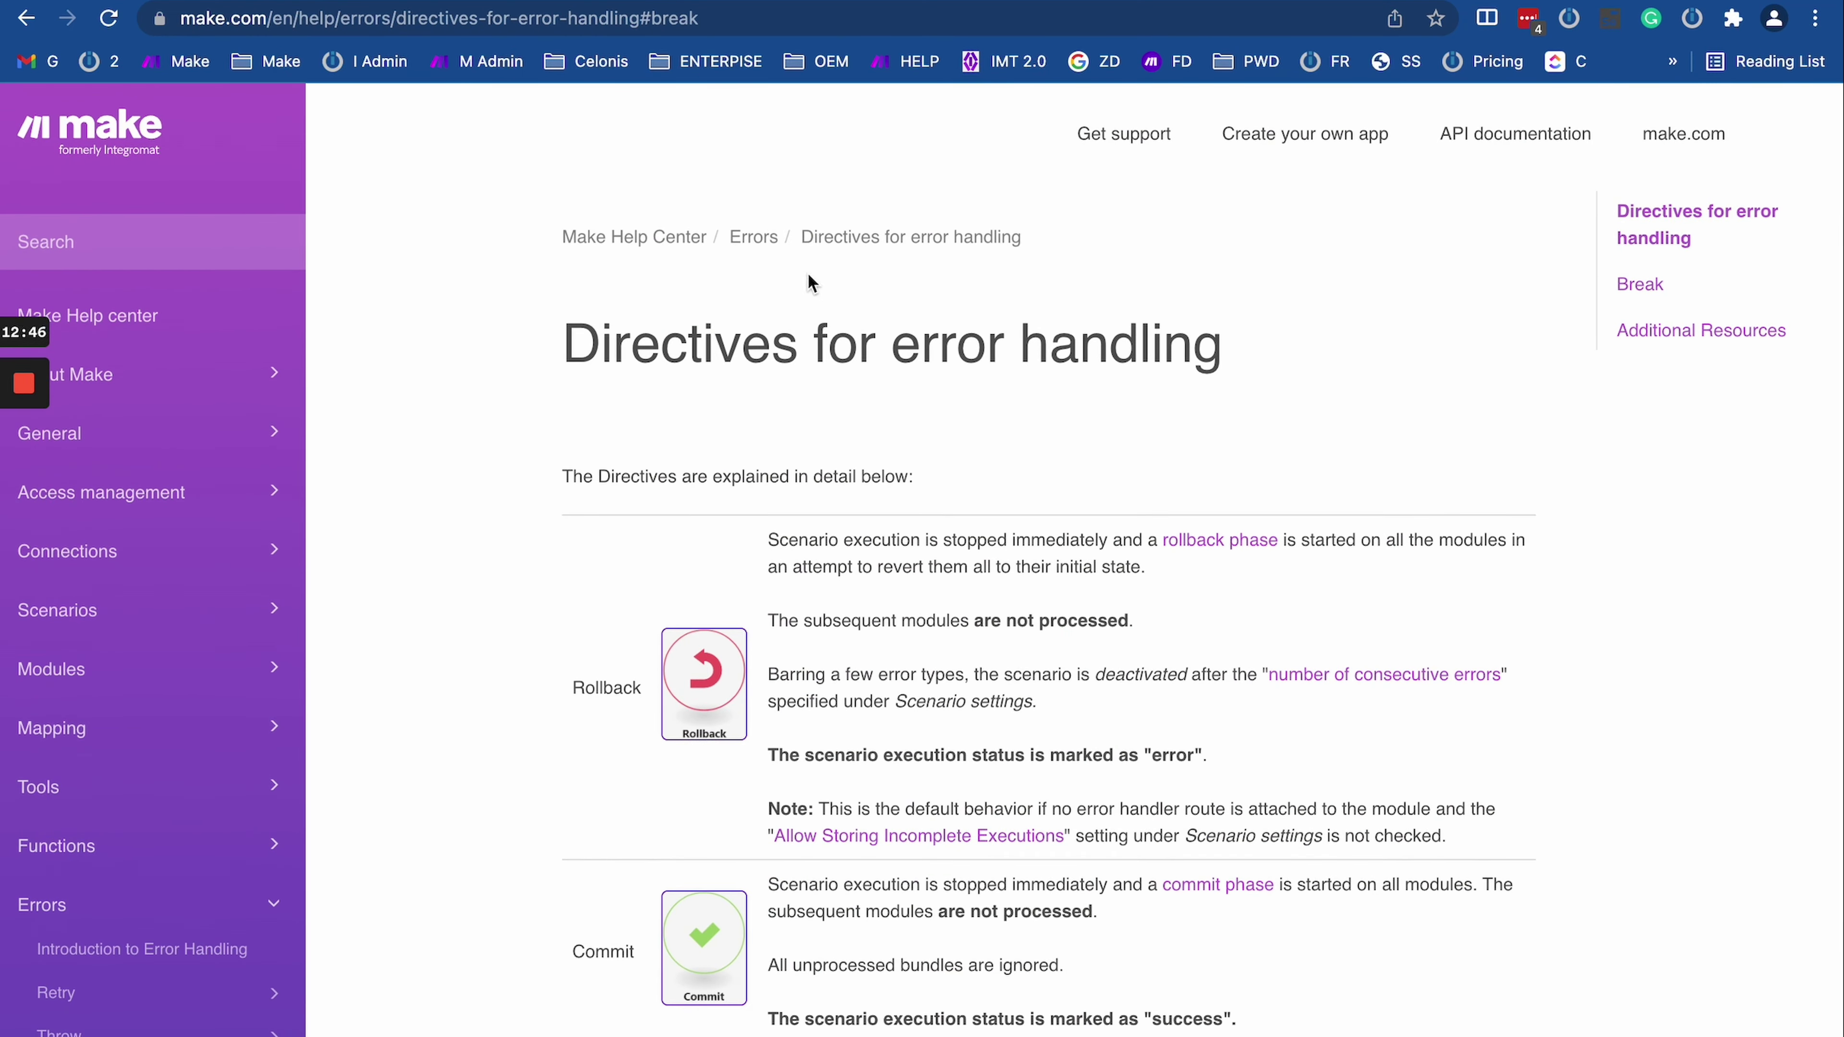
scroll(922, 436, down, 10)
scroll(920, 477, up, 9)
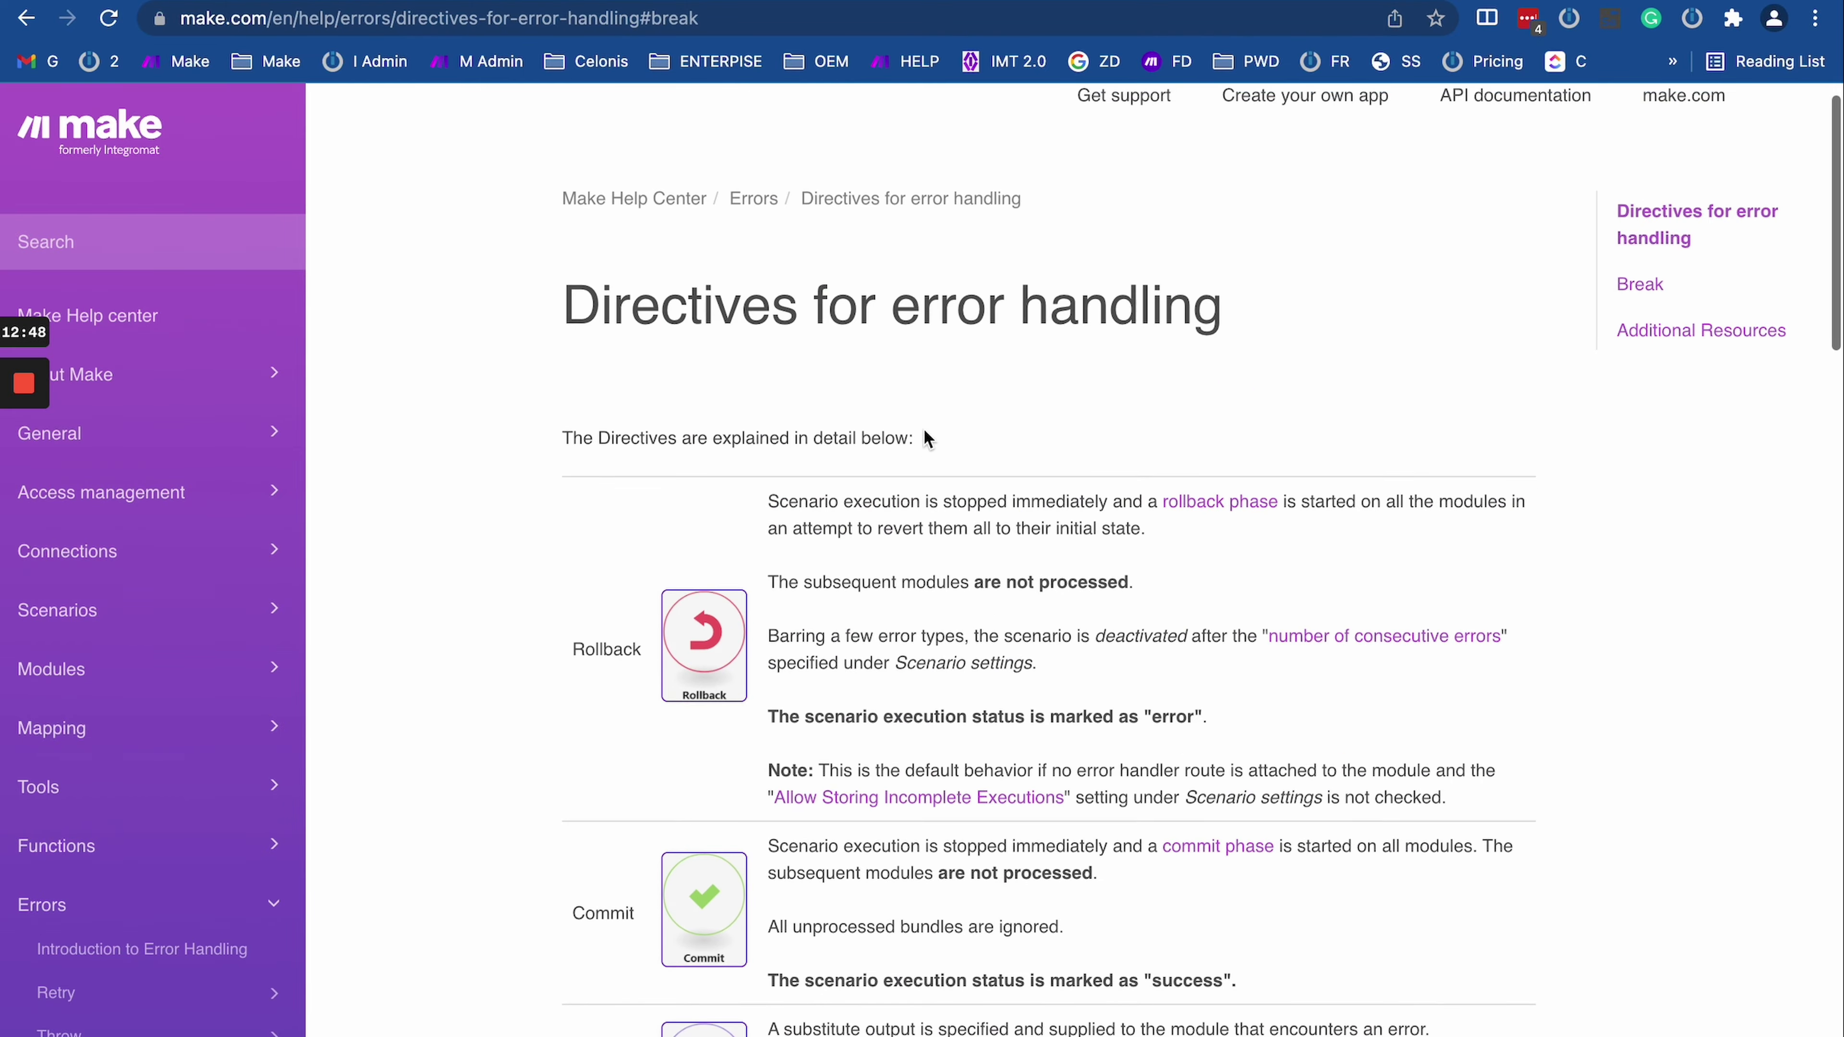
scroll(753, 737, down, 10)
scroll(754, 736, up, 7)
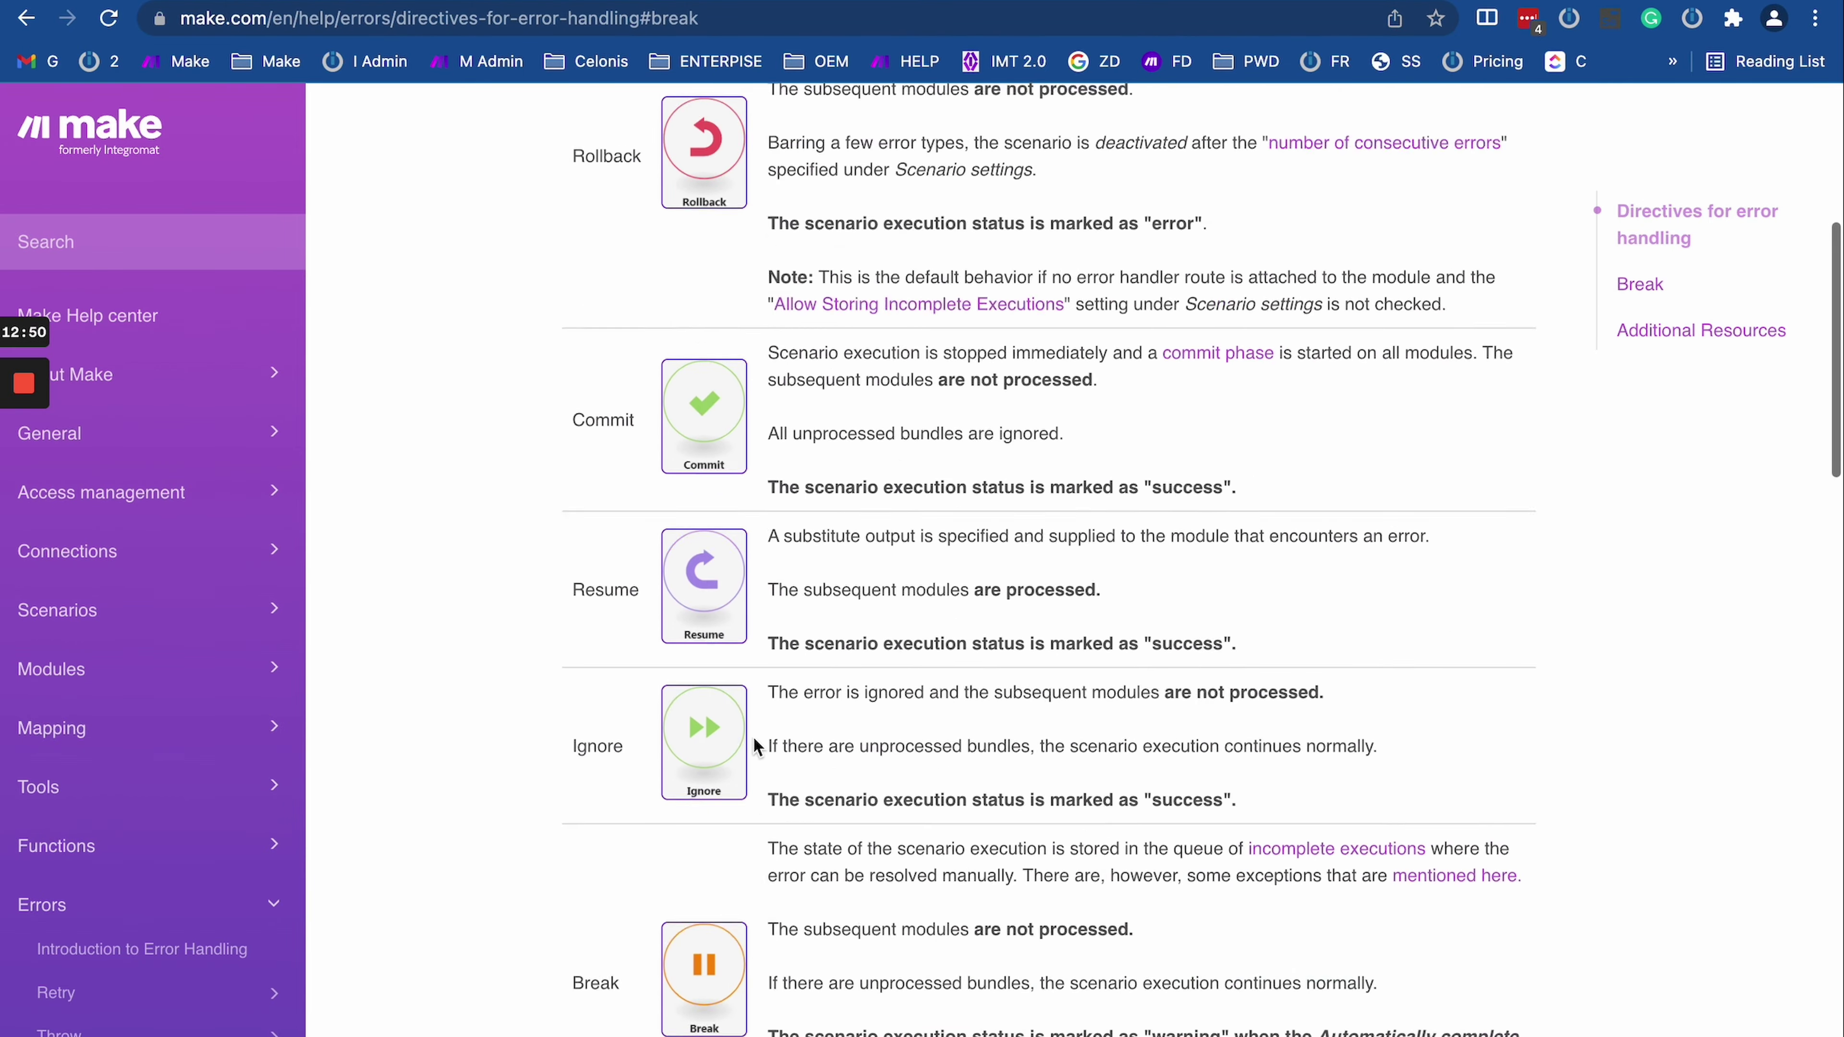
scroll(753, 736, up, 2)
scroll(753, 737, down, 4)
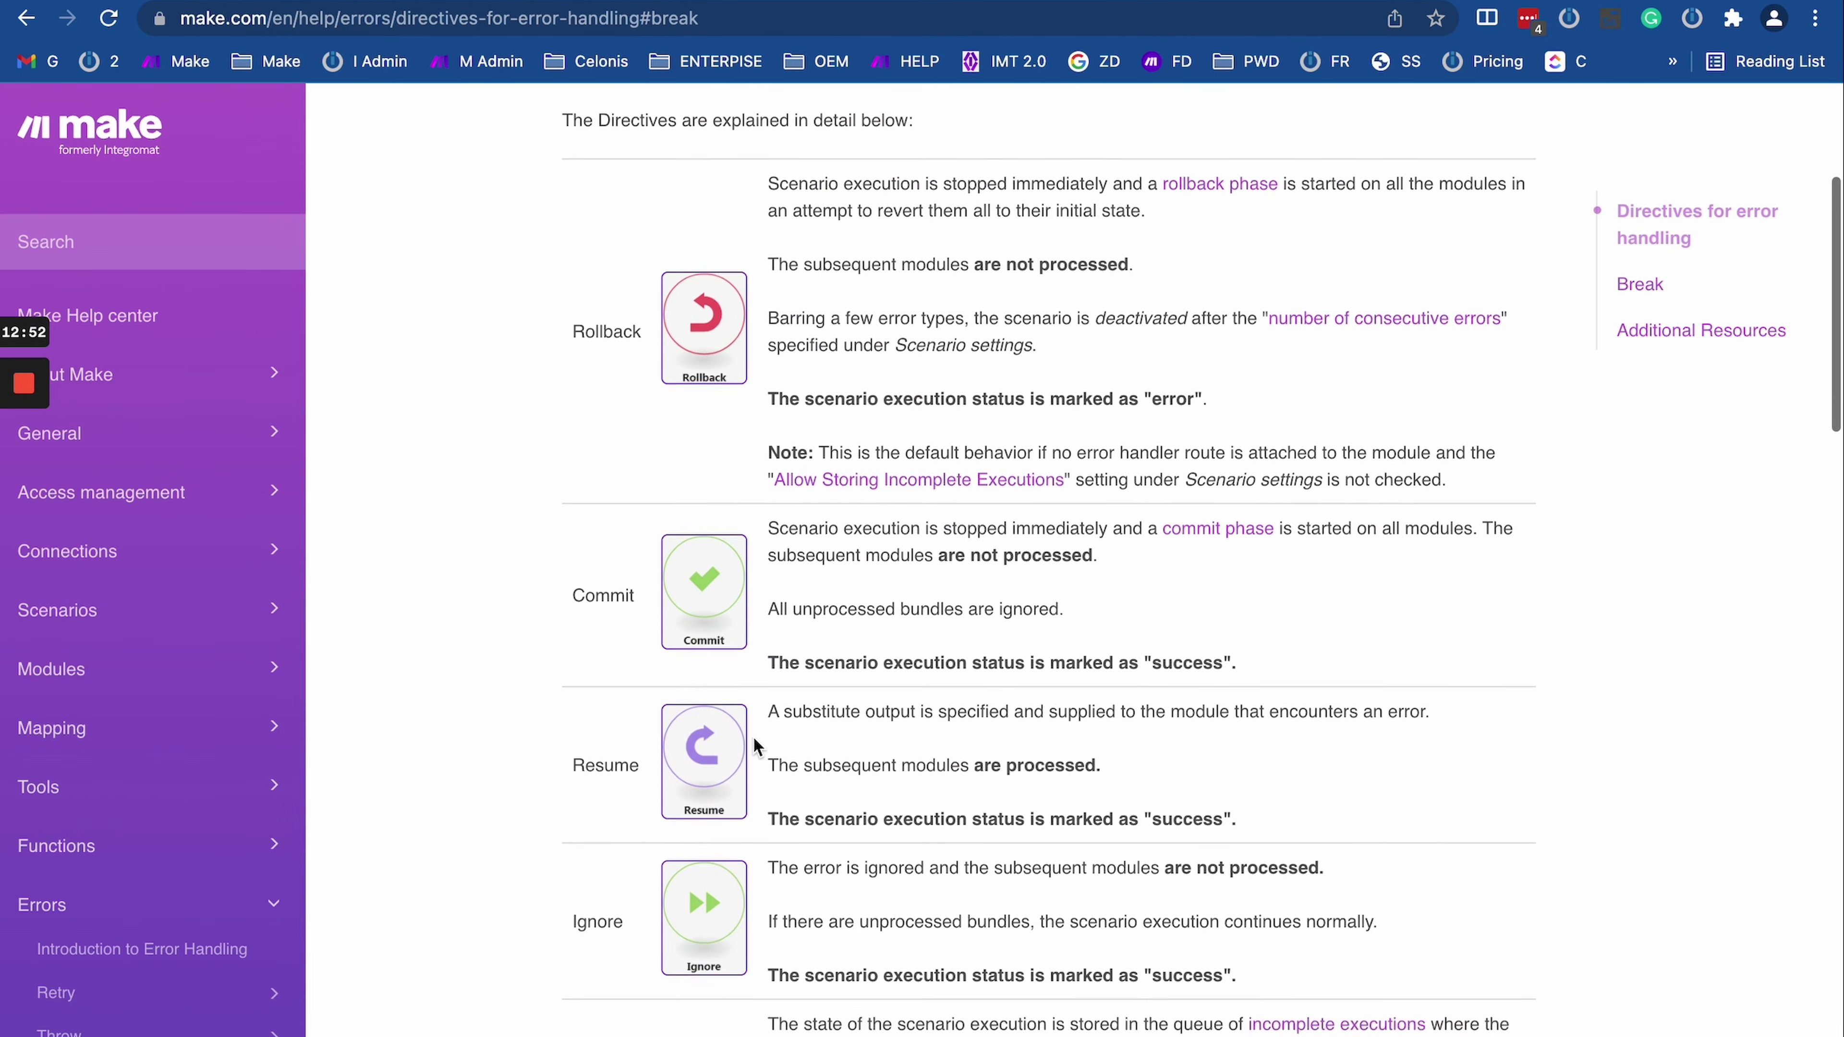
scroll(753, 736, down, 4)
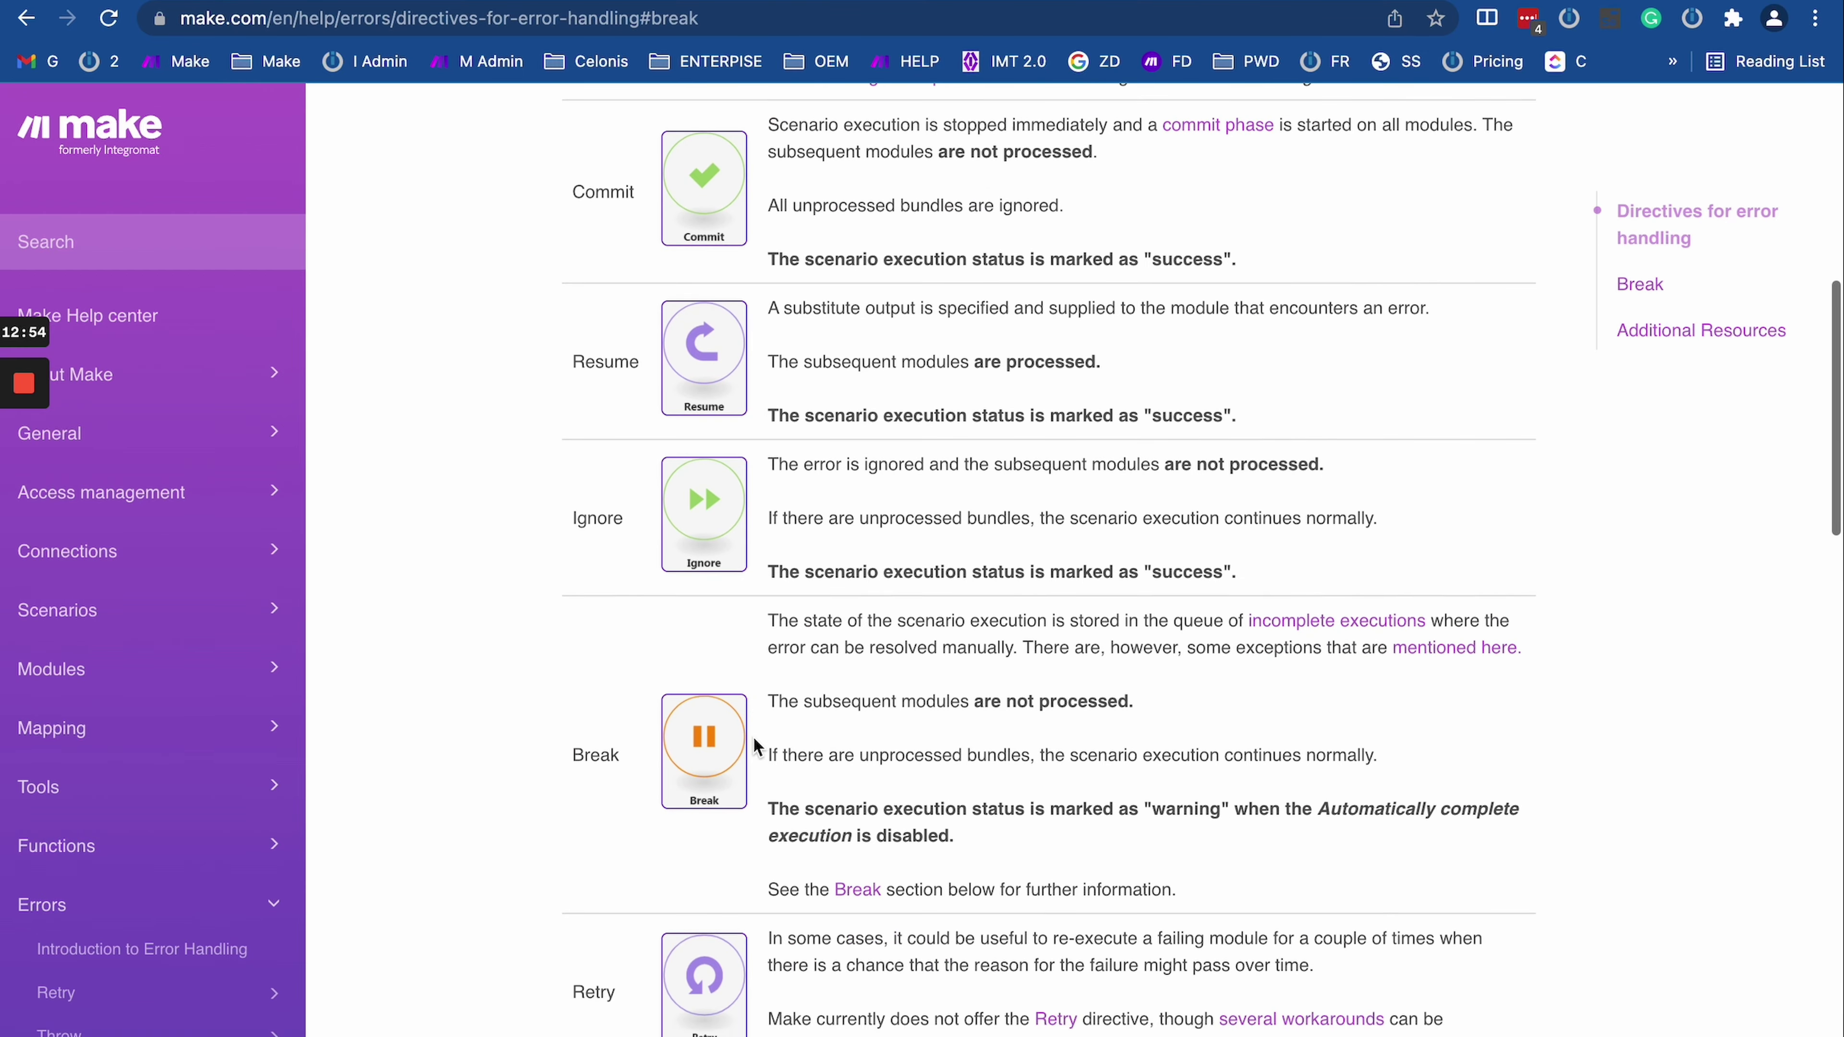
scroll(753, 737, up, 3)
scroll(753, 737, up, 3)
scroll(803, 715, down, 4)
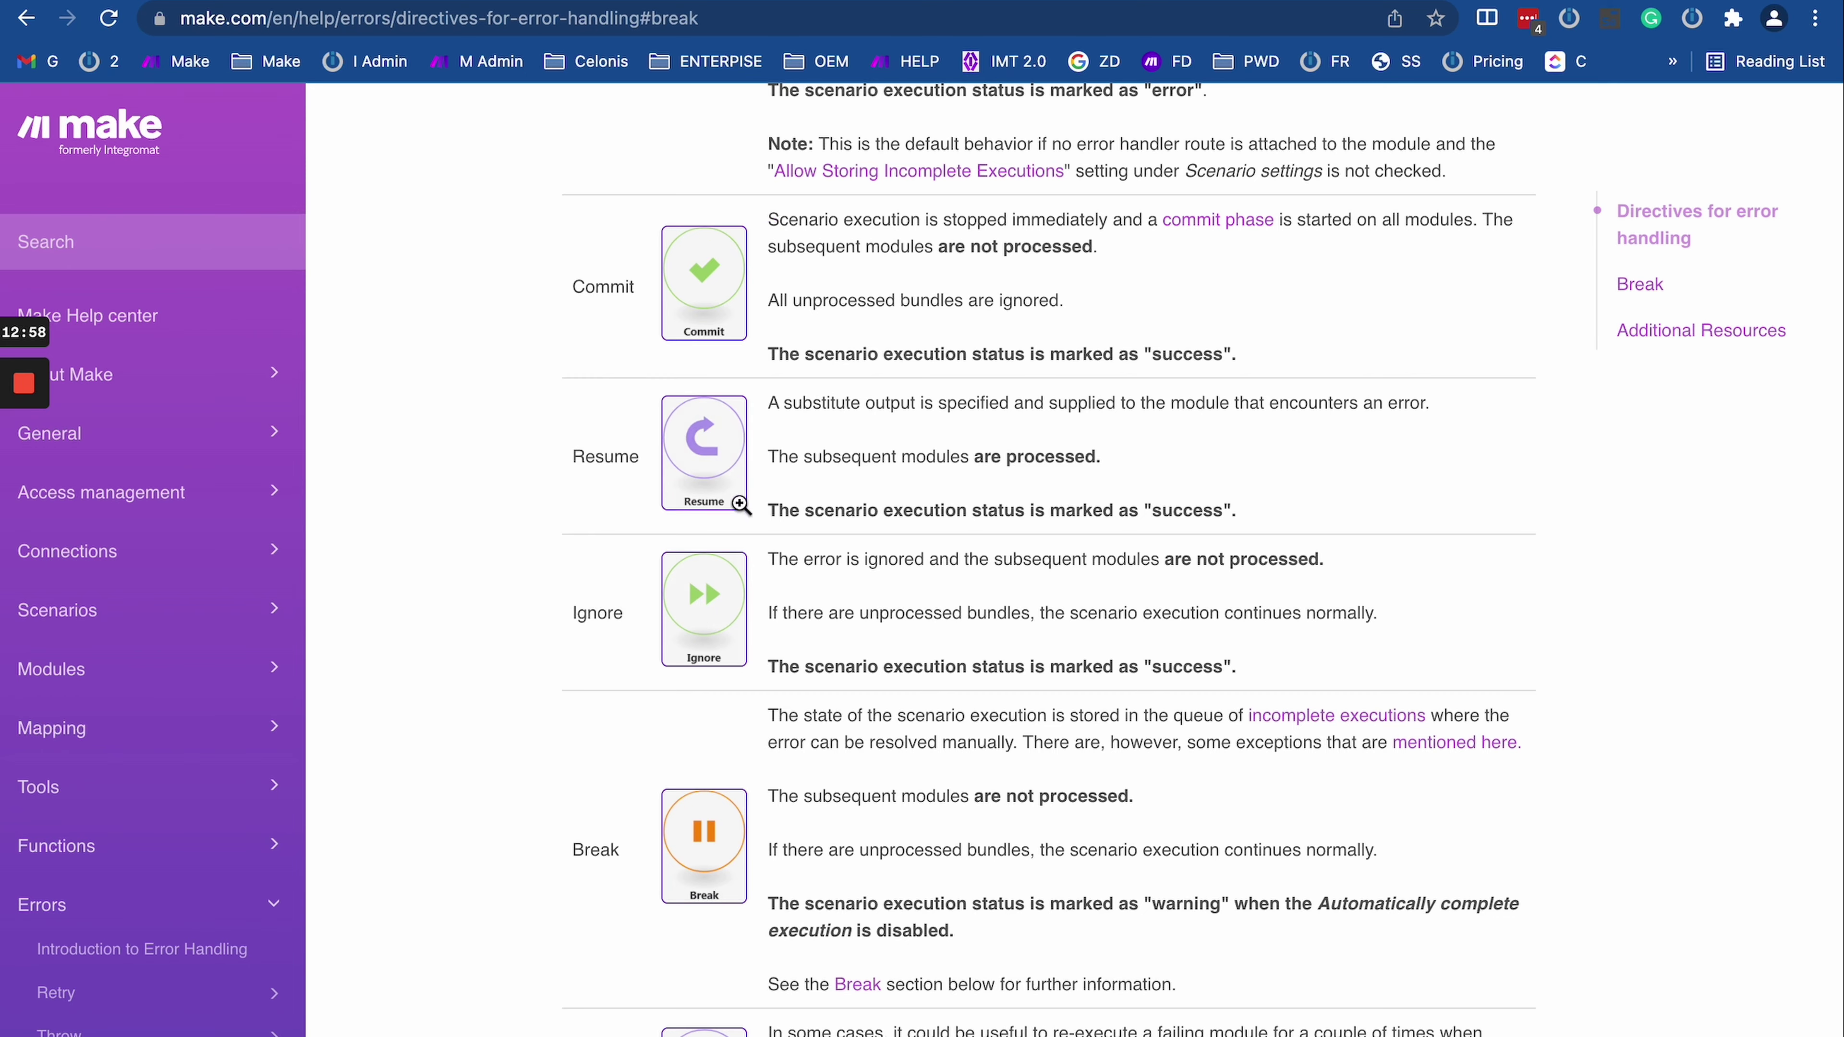
scroll(739, 504, down, 2)
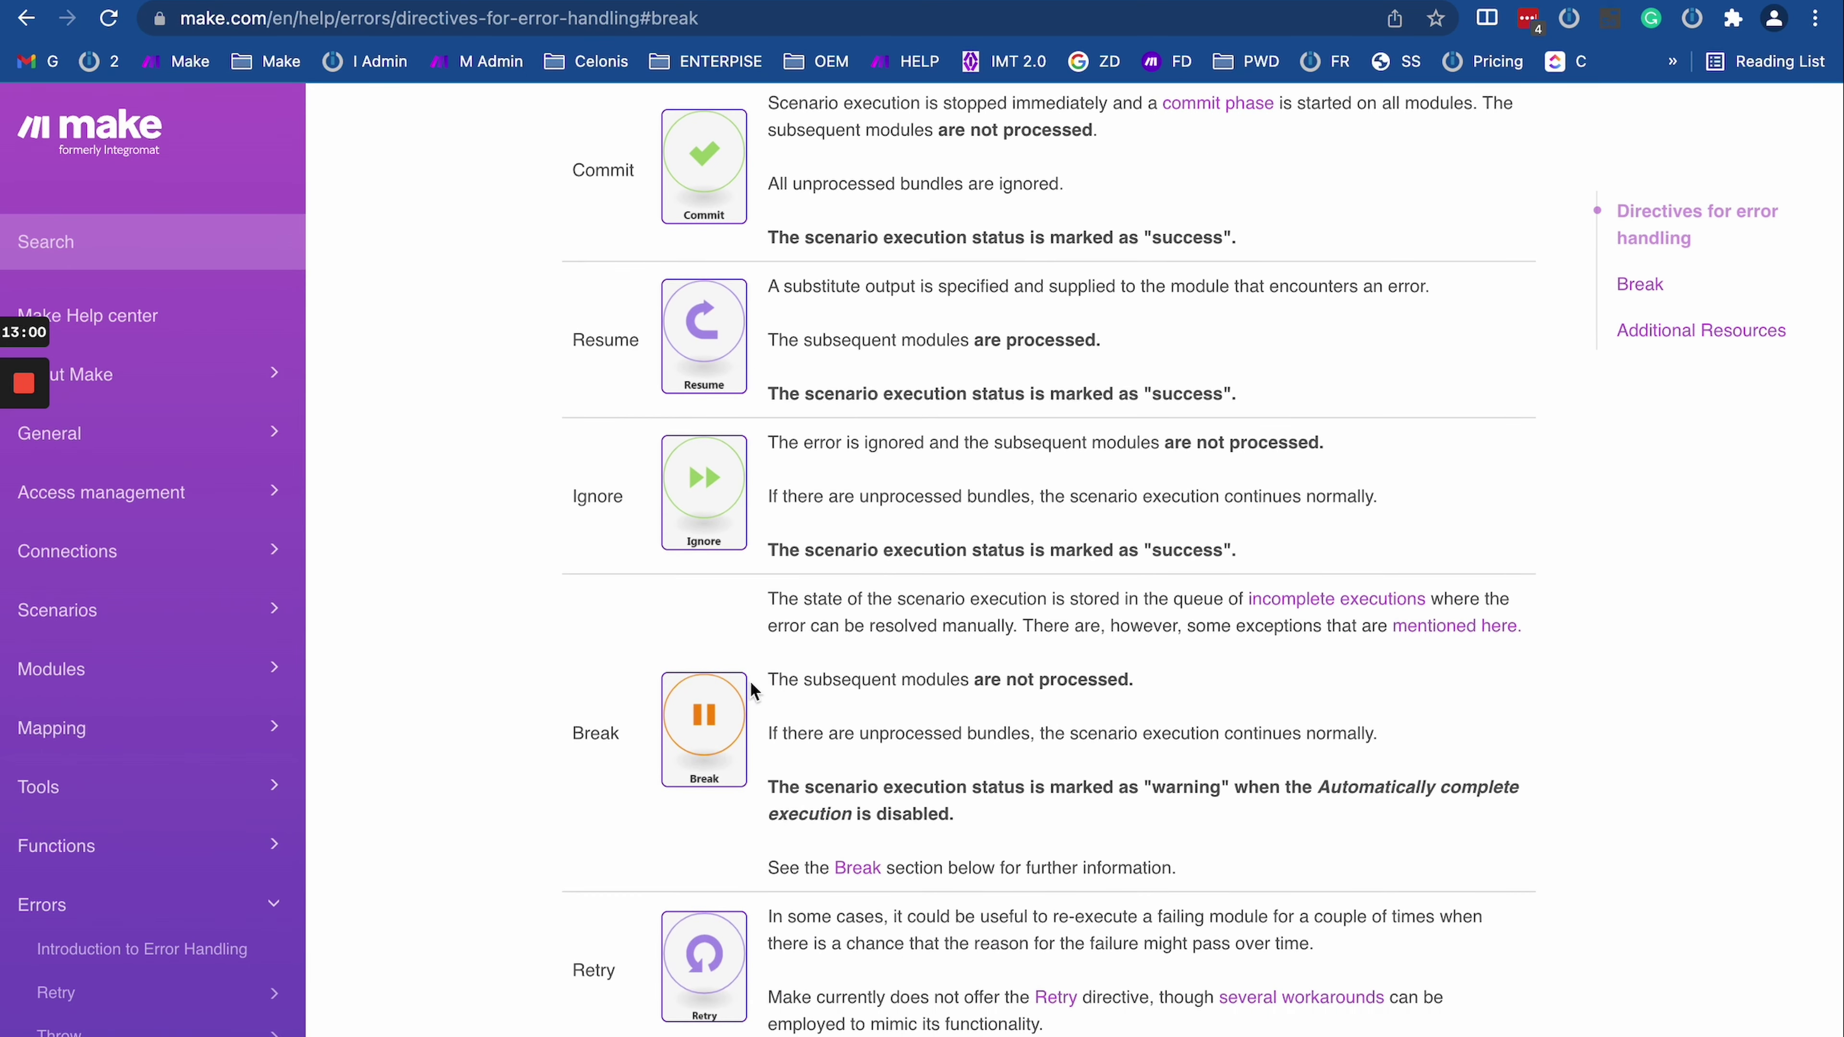
scroll(750, 689, up, 3)
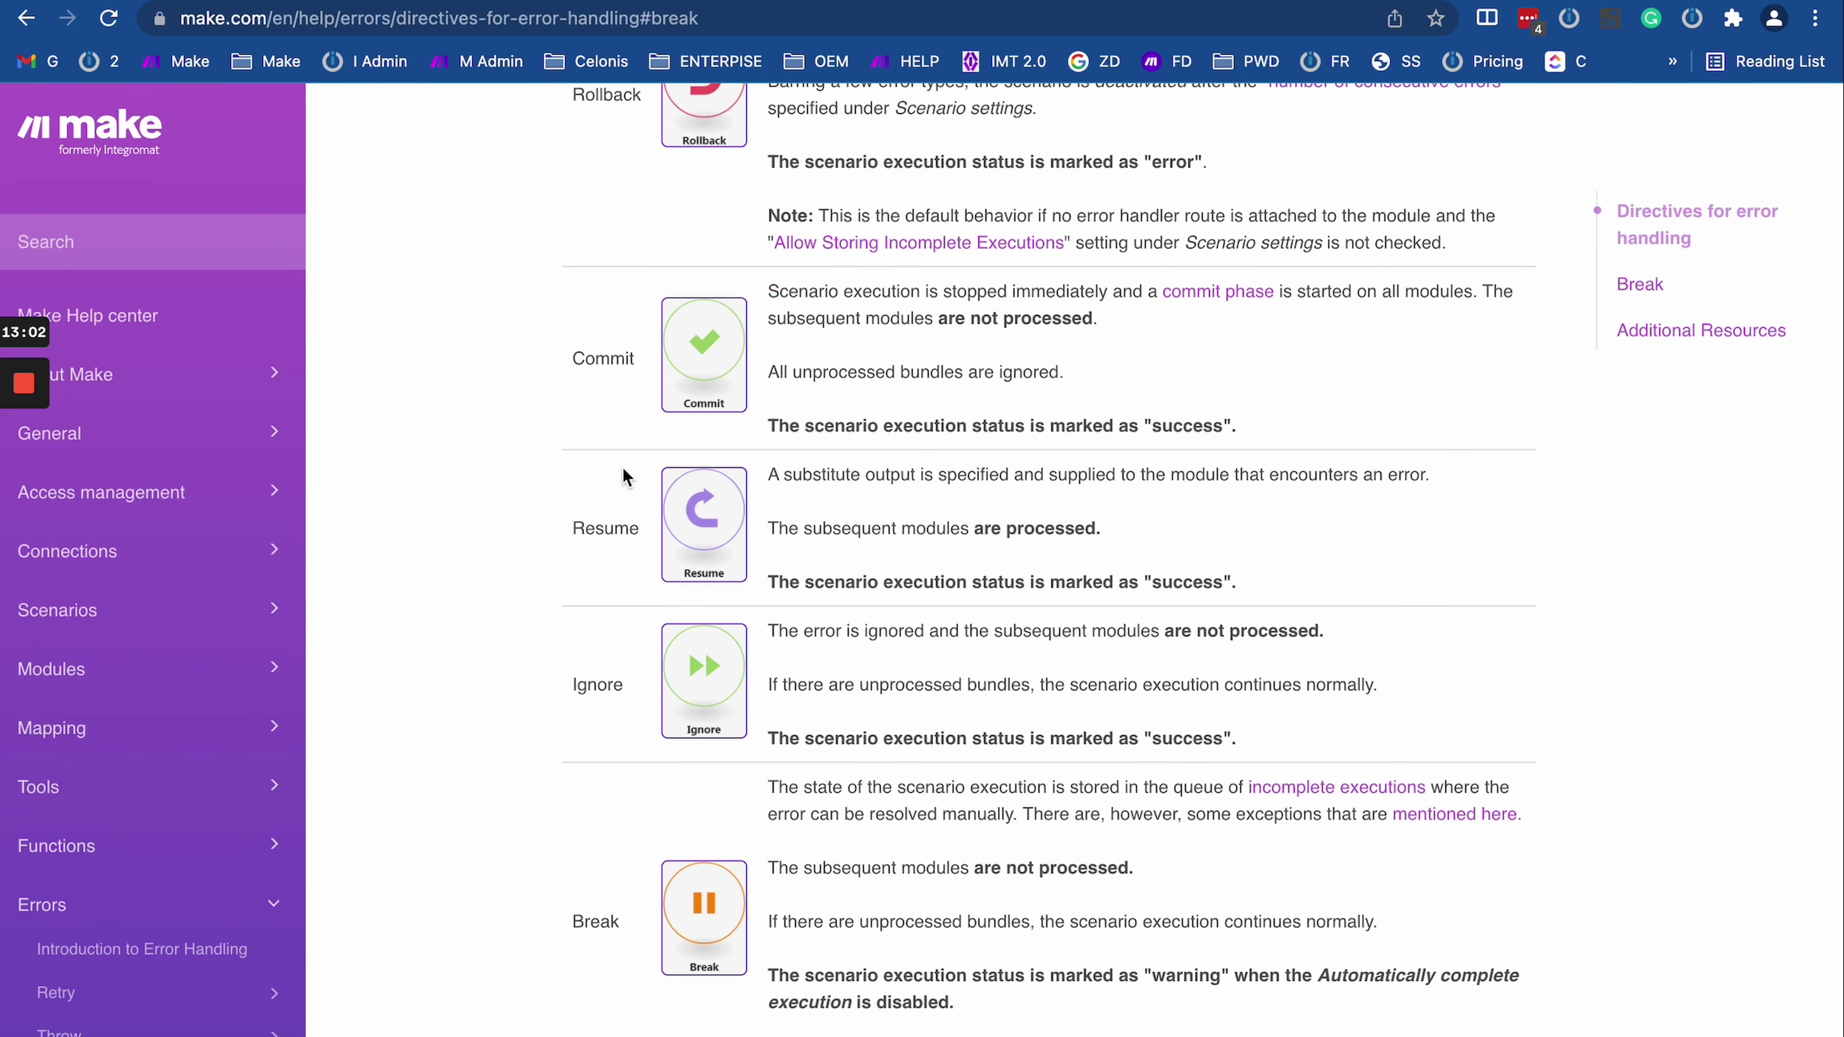
scroll(905, 616, down, 5)
scroll(904, 617, up, 10)
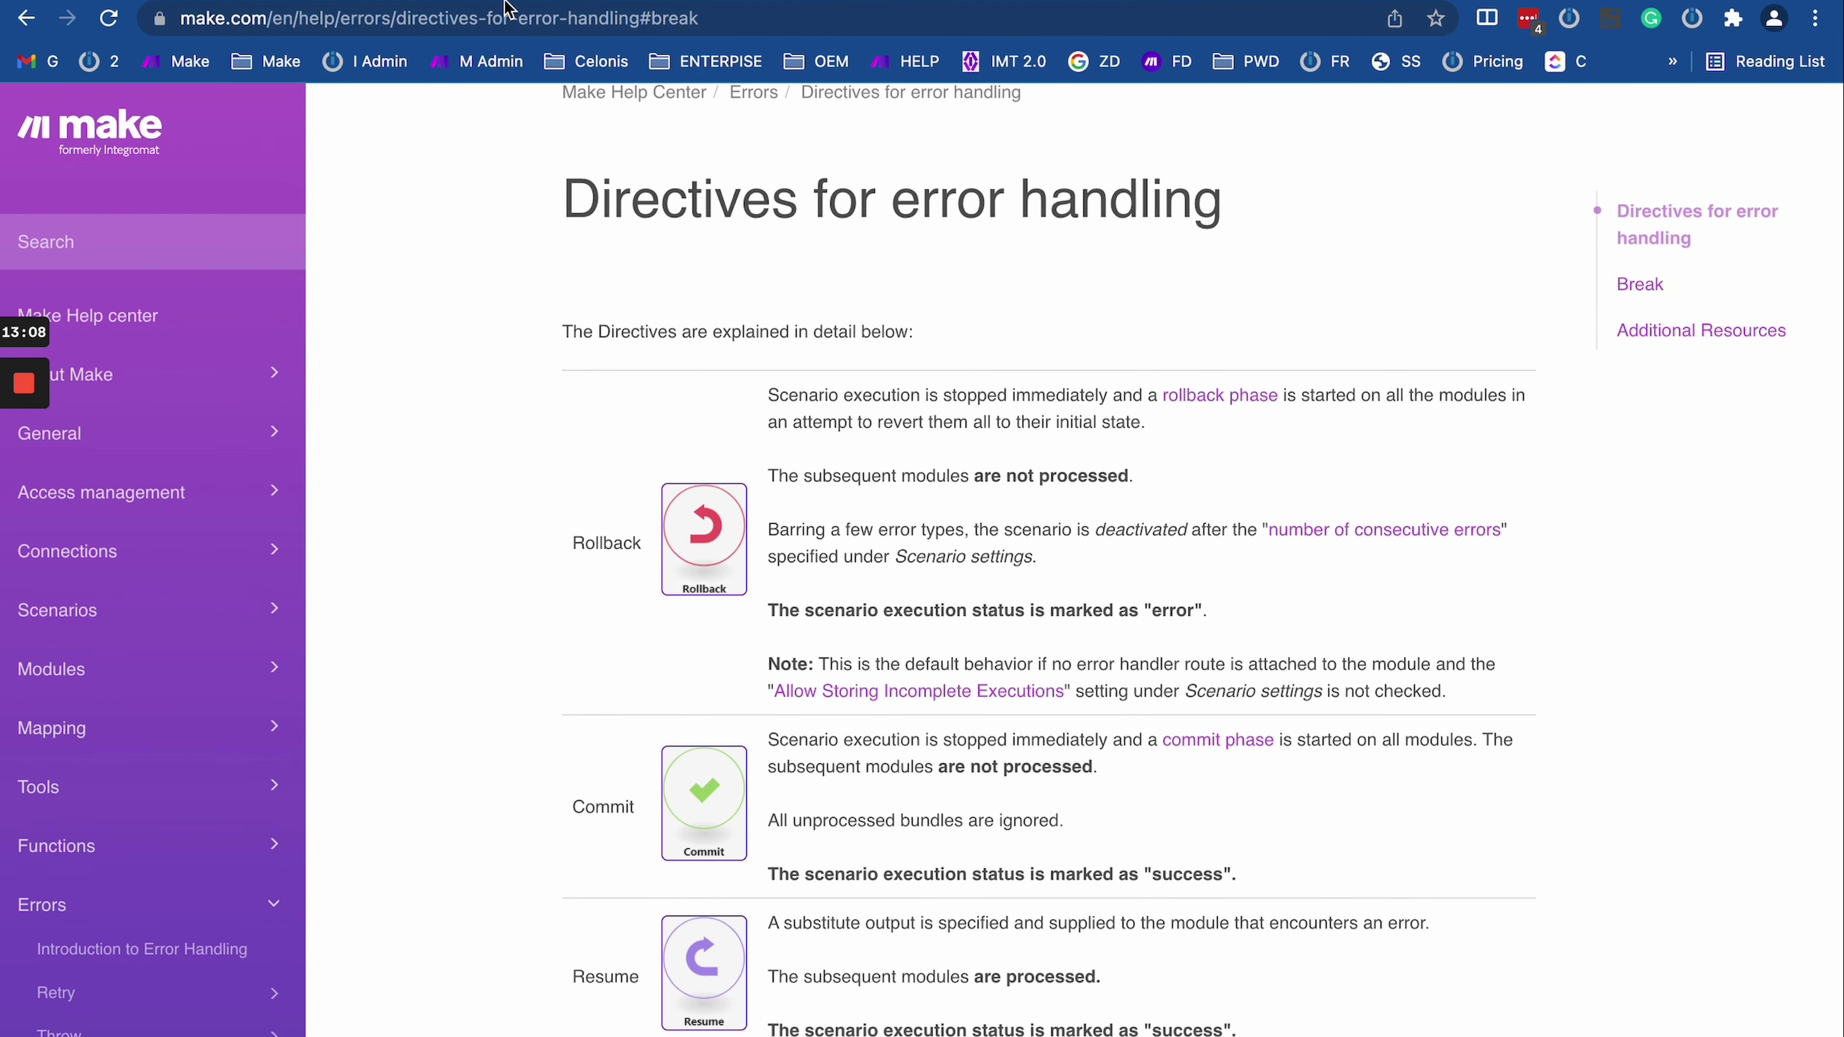
key(ctrl+Tab)
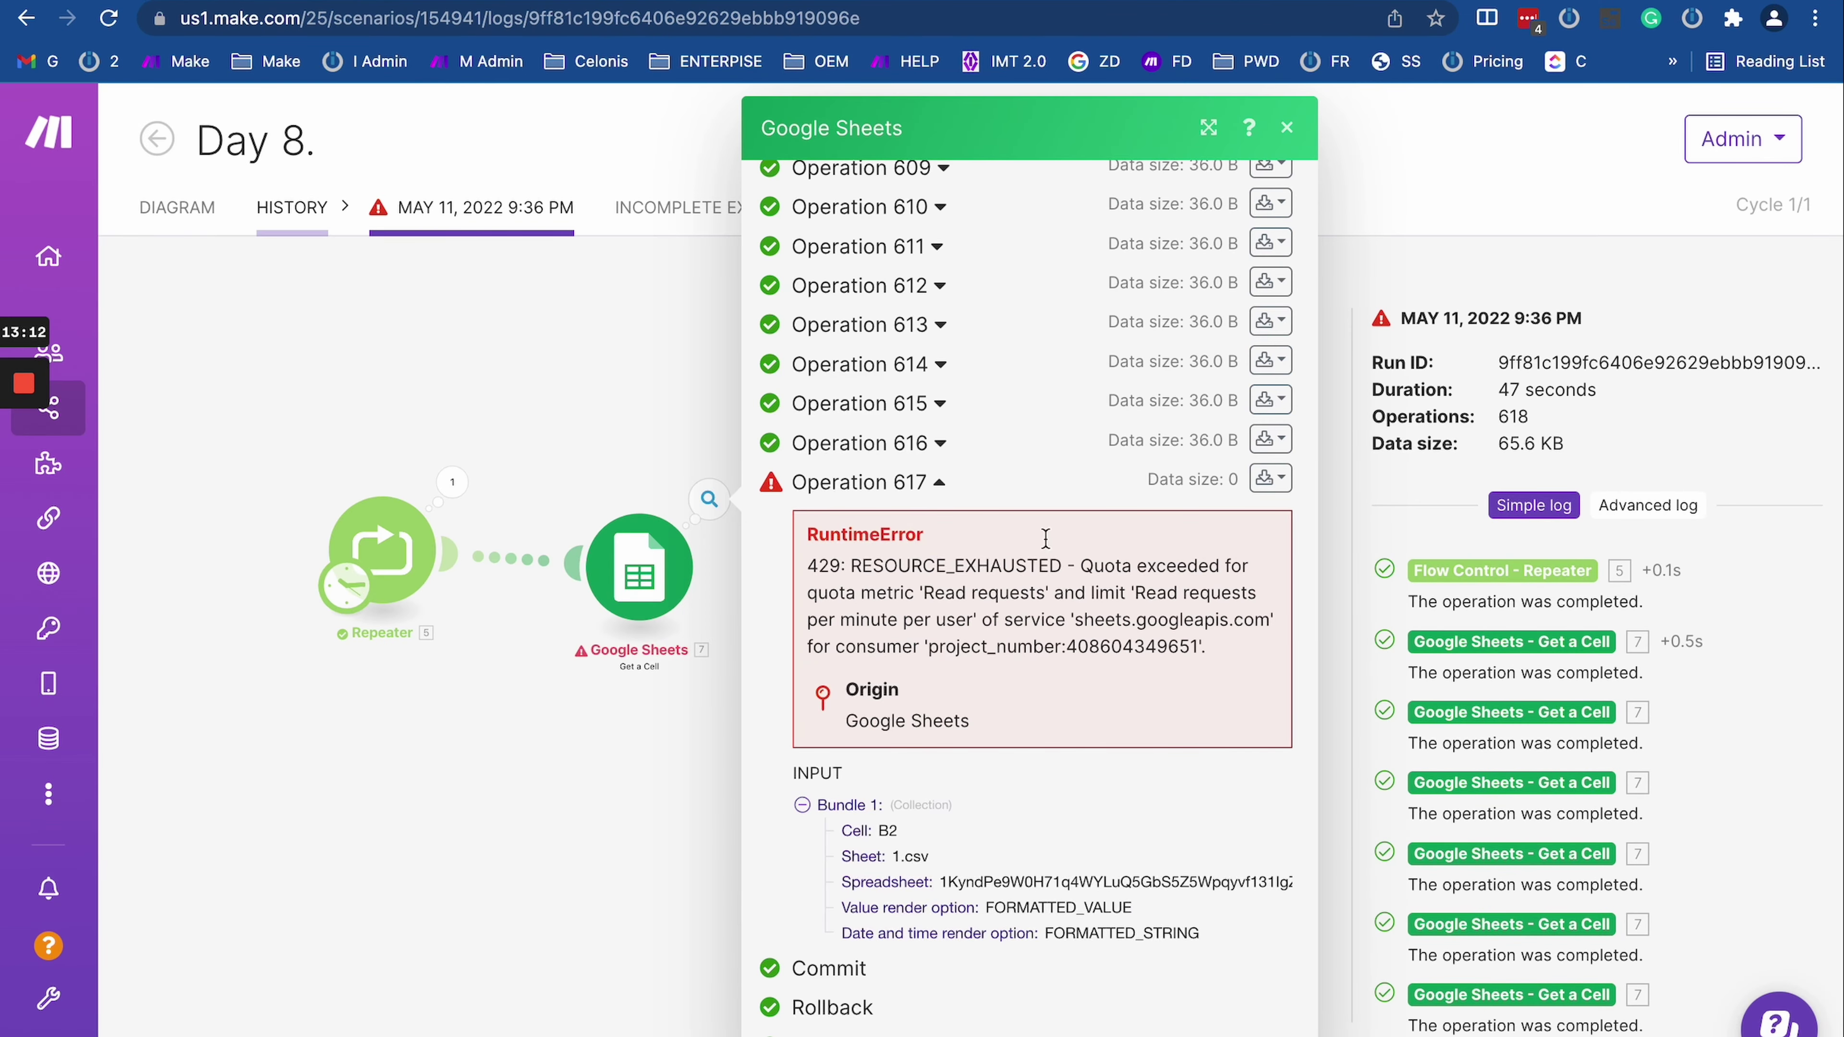
Step: Close the Google Sheets run log to show the Day 8. diagram with its 9:36 PM error run
drag(597, 833, 642, 832)
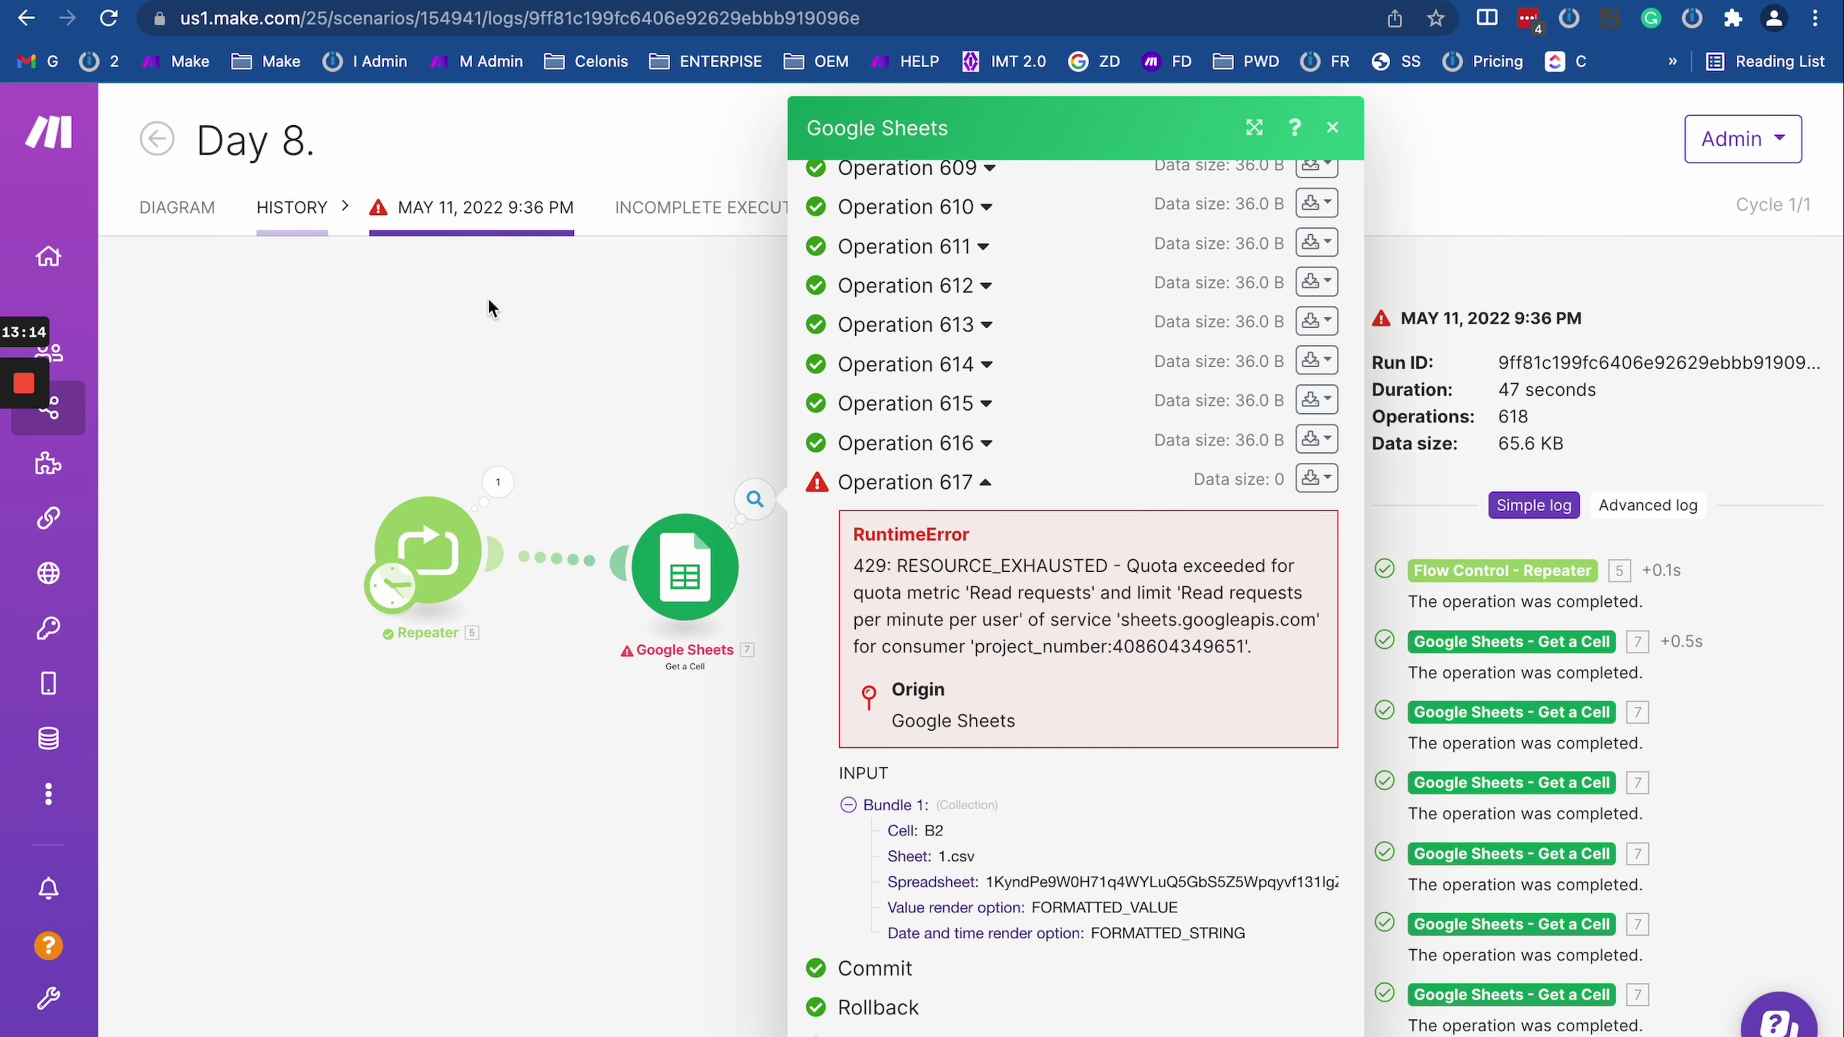
click(185, 237)
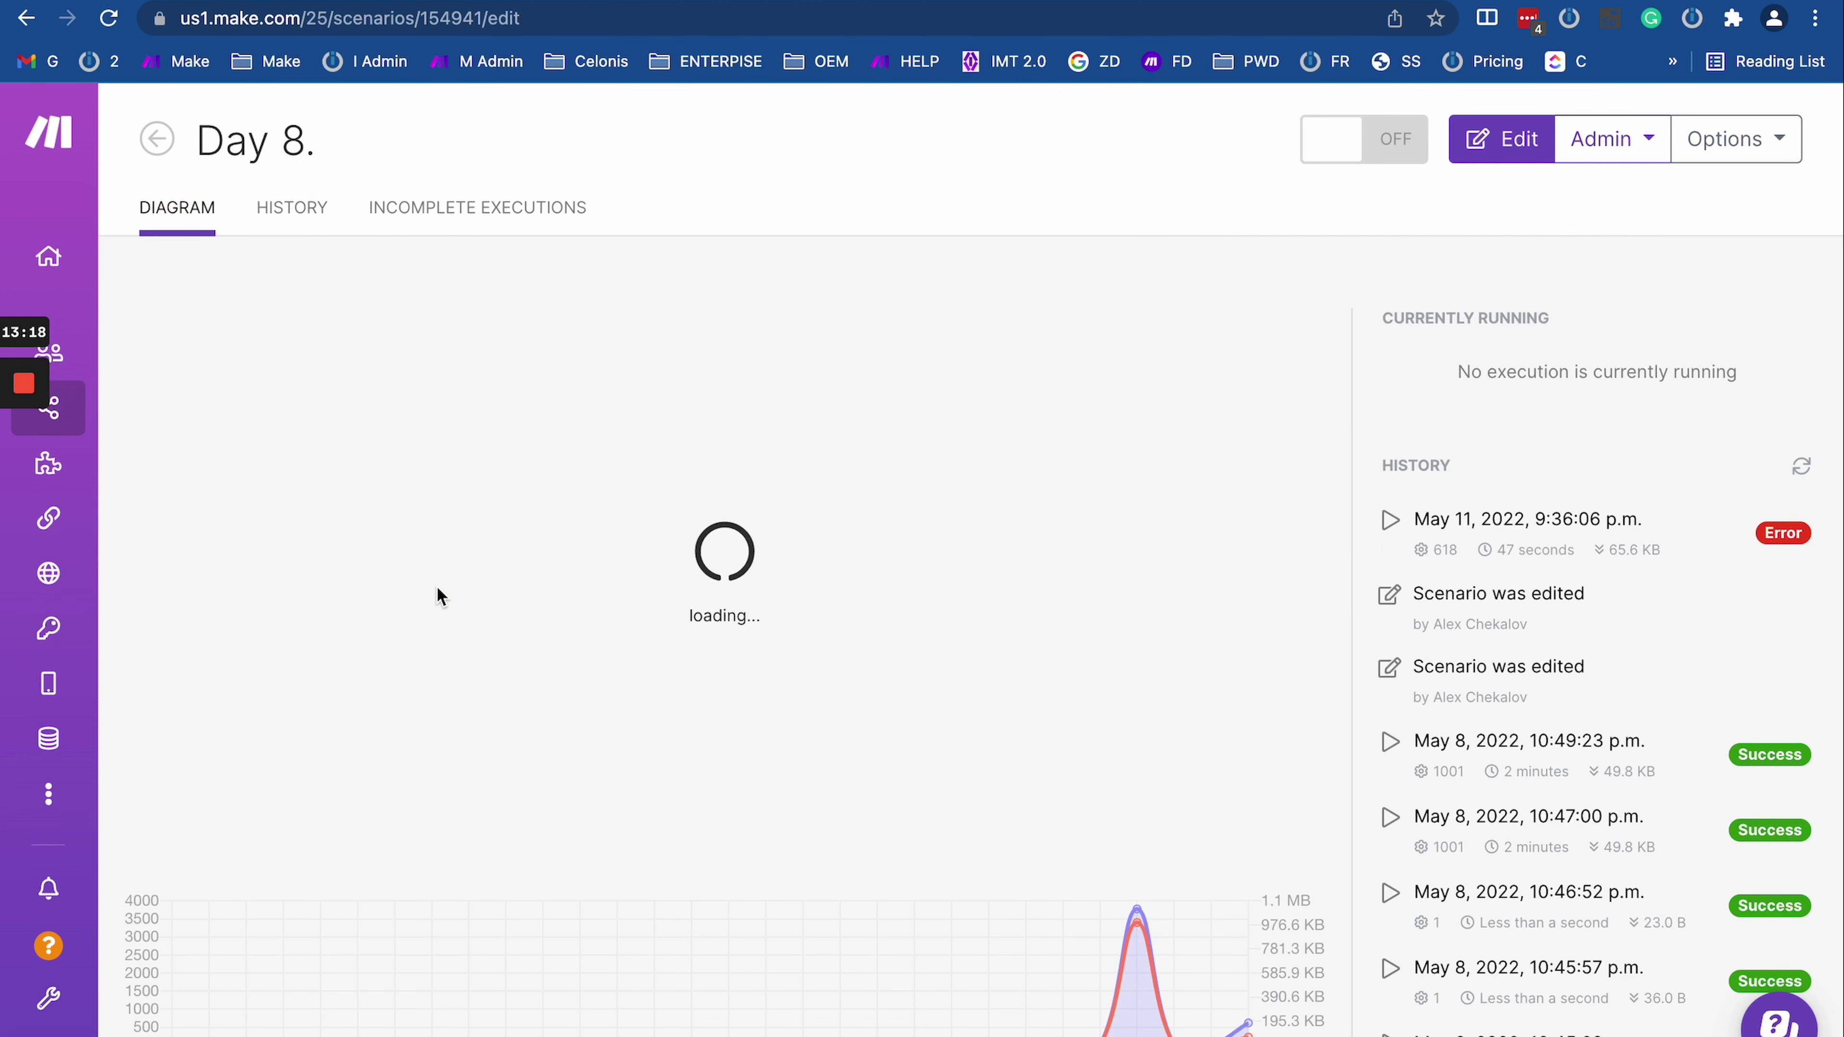
Step: Enter editing mode, then reopen and confirm the Repeater's repeat settings
click(773, 737)
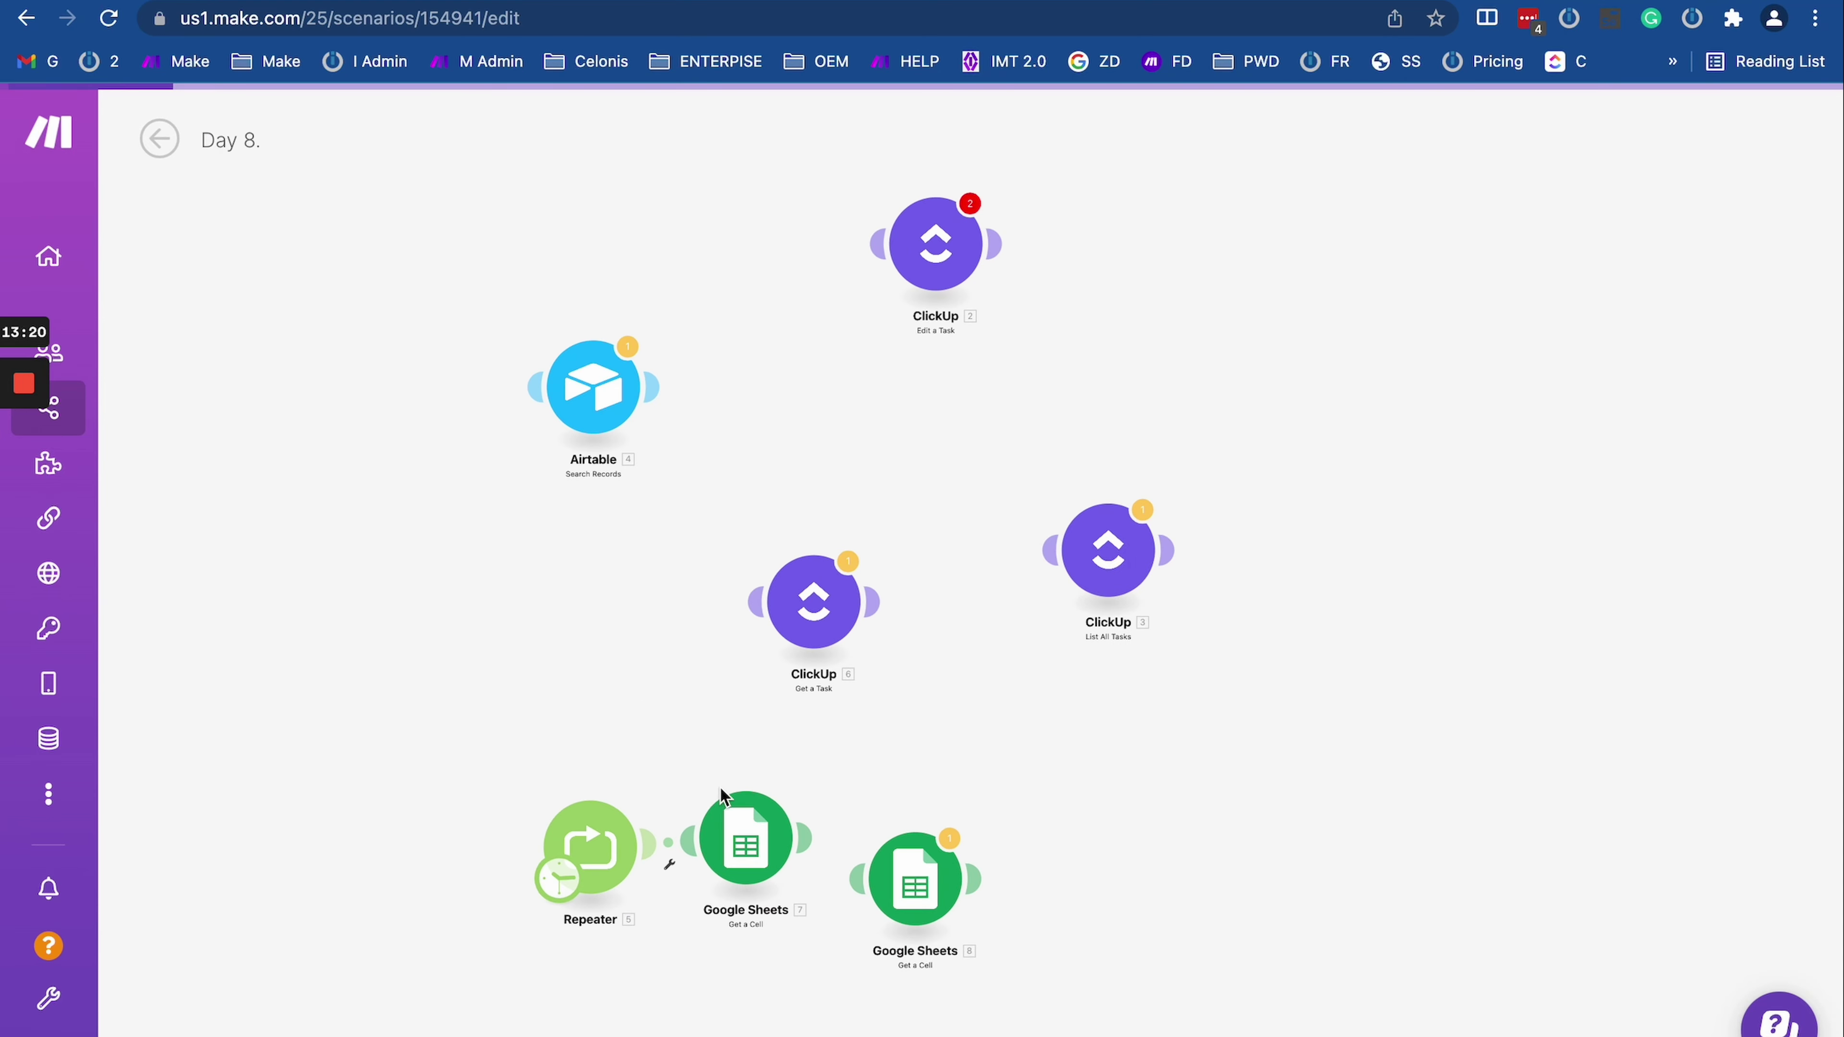
click(633, 824)
click(803, 912)
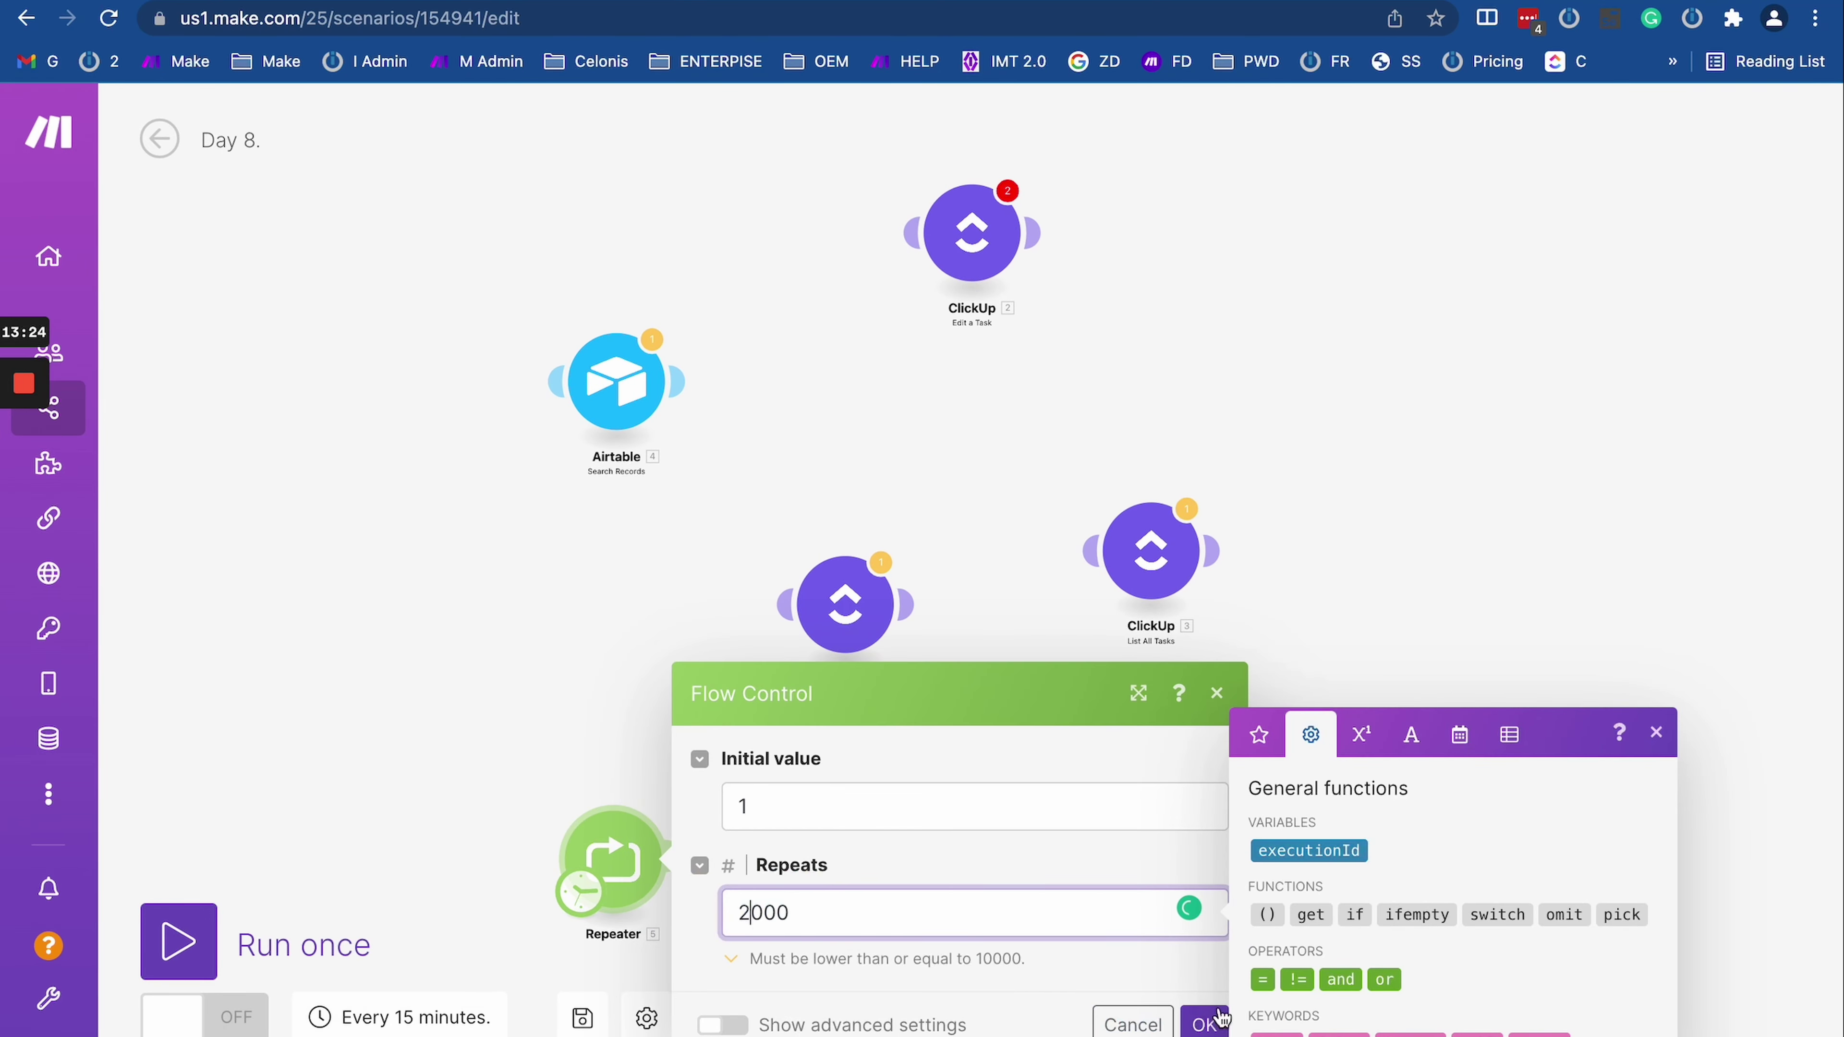
click(1205, 1023)
Step: Link Google Sheets 8 after Google Sheets 7 and line Repeater and both Sheets modules up in one row
drag(425, 665, 428, 165)
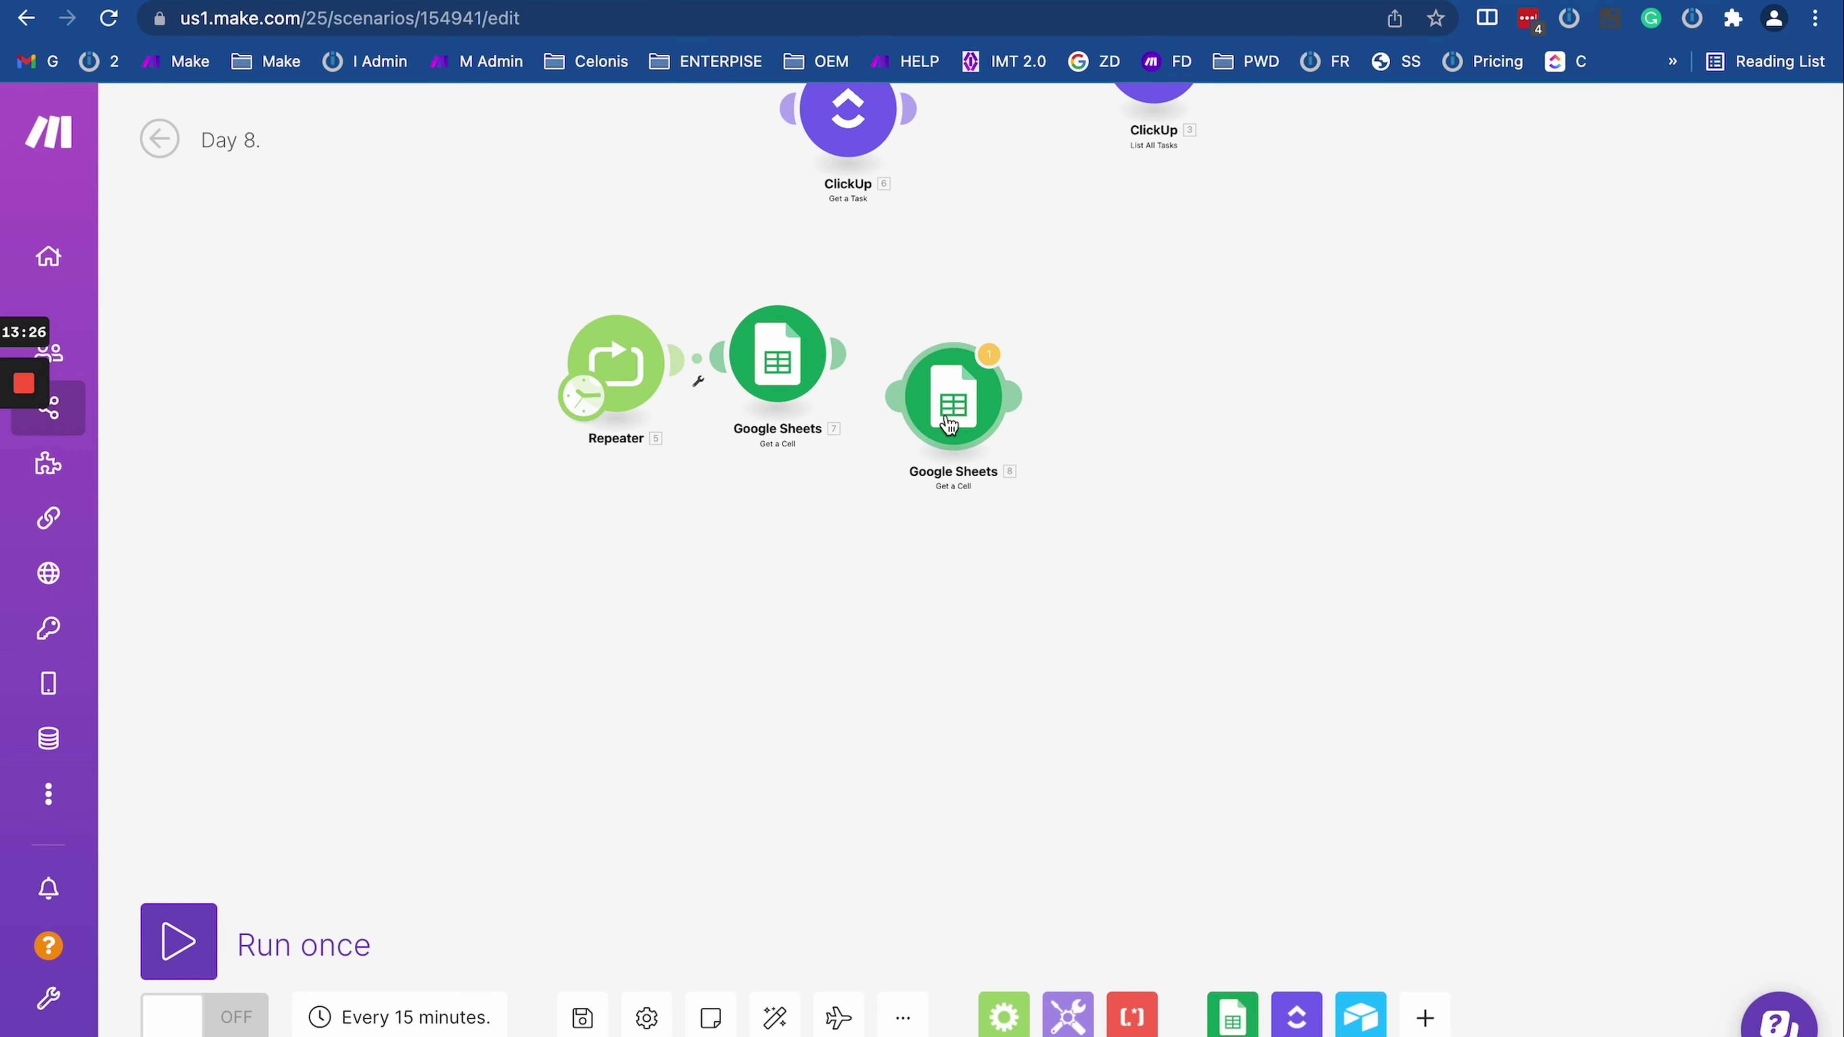
drag(948, 424, 998, 393)
drag(801, 505, 842, 541)
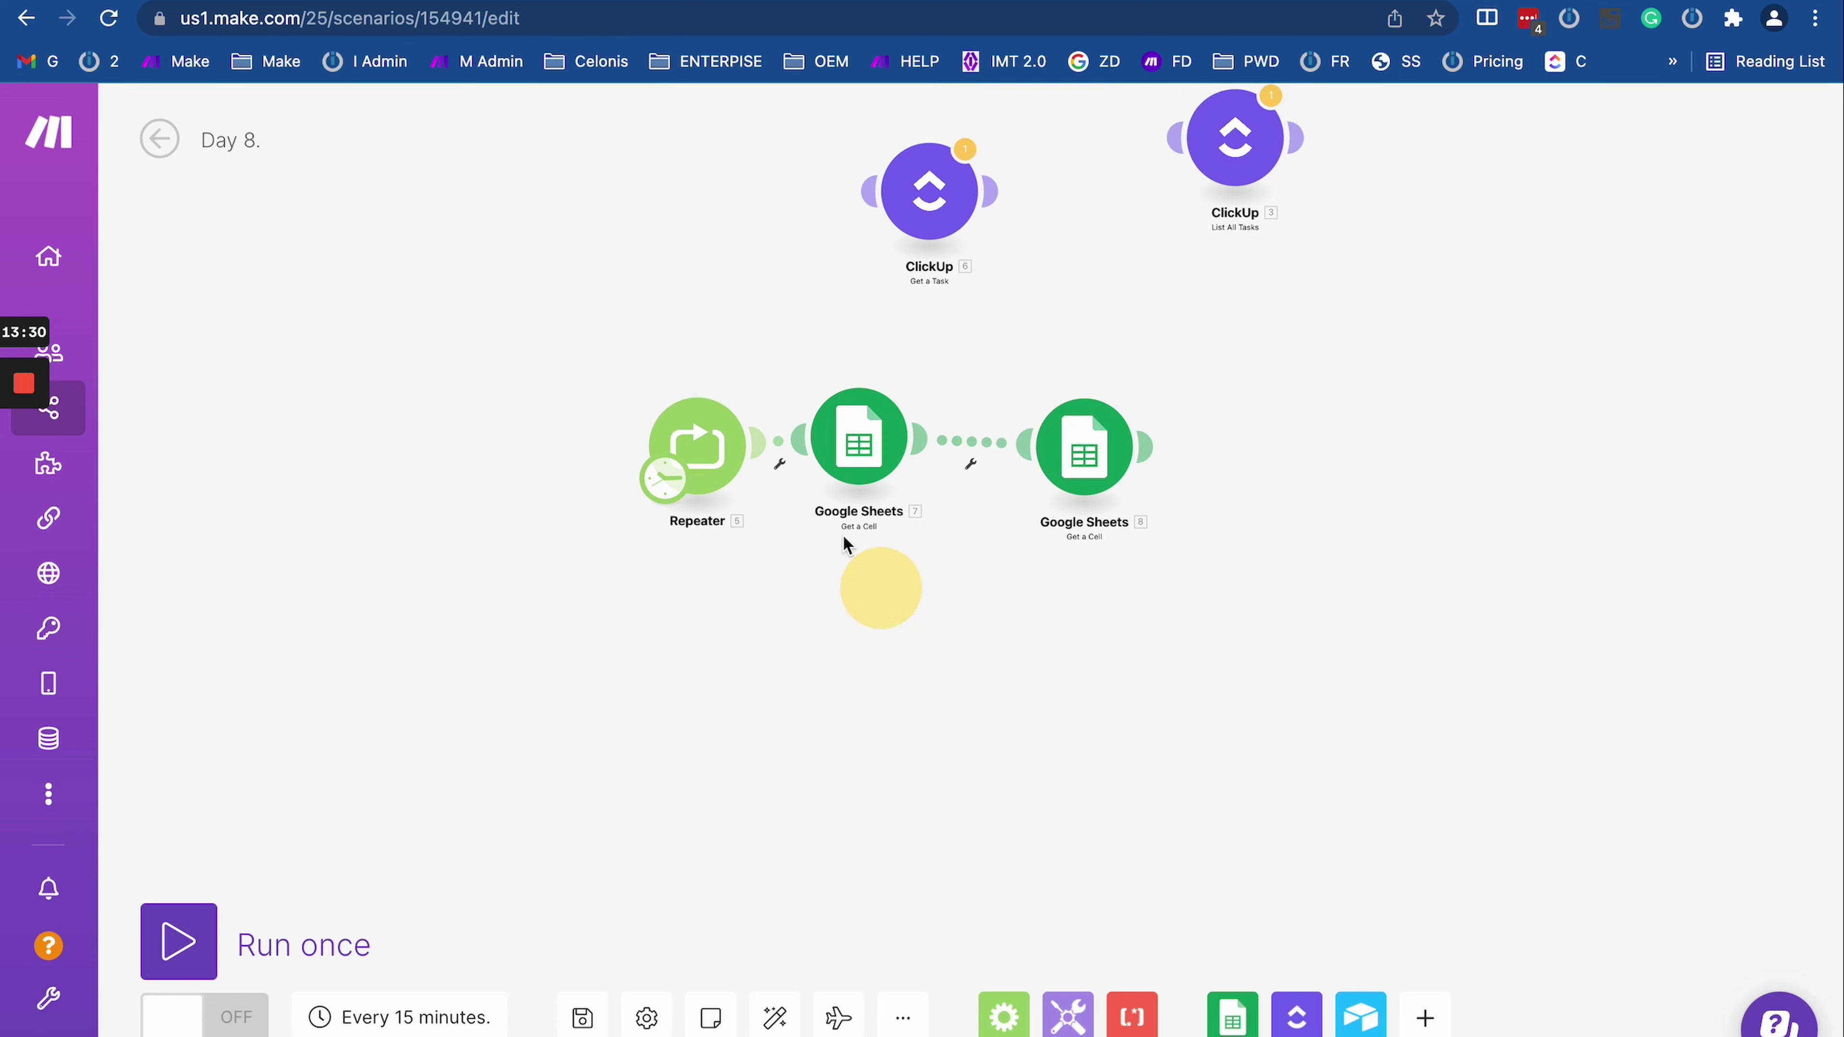
drag(693, 446, 333, 428)
drag(851, 447, 588, 463)
drag(1082, 452, 841, 490)
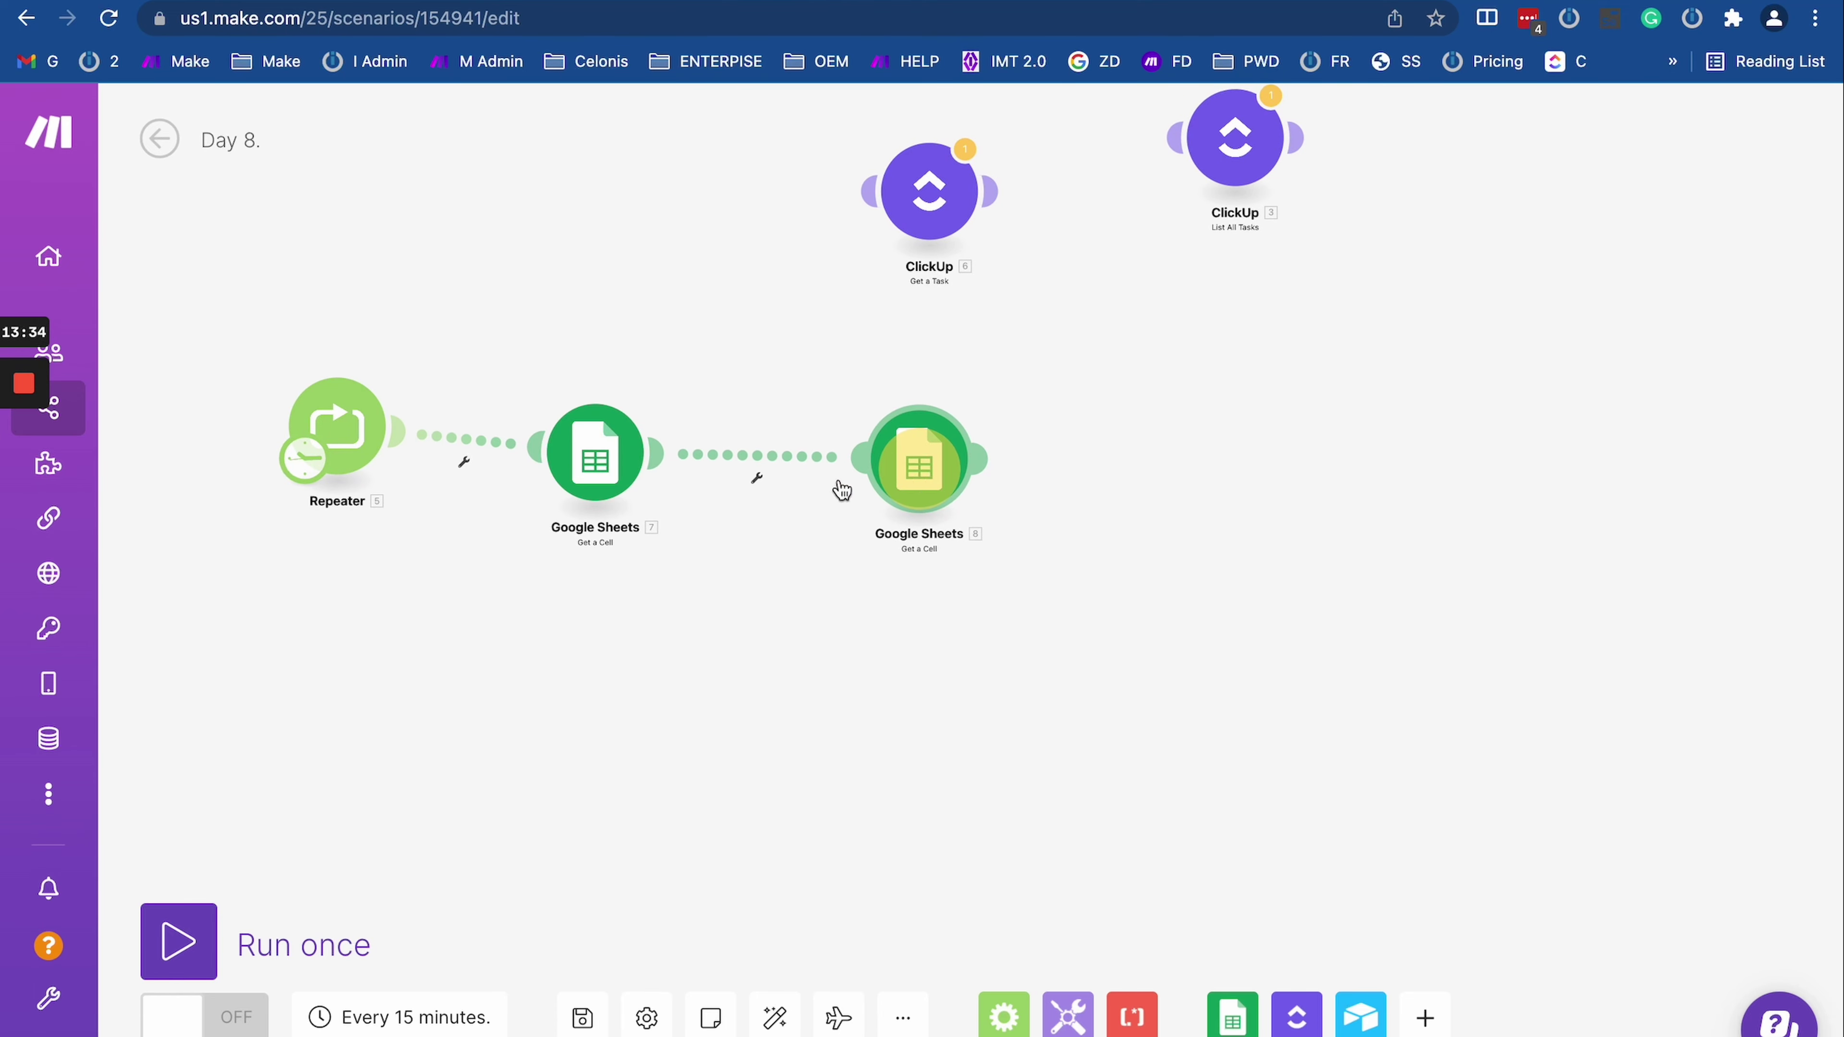
scroll(574, 537, up, 5)
drag(551, 541, 379, 581)
drag(1254, 817, 1280, 749)
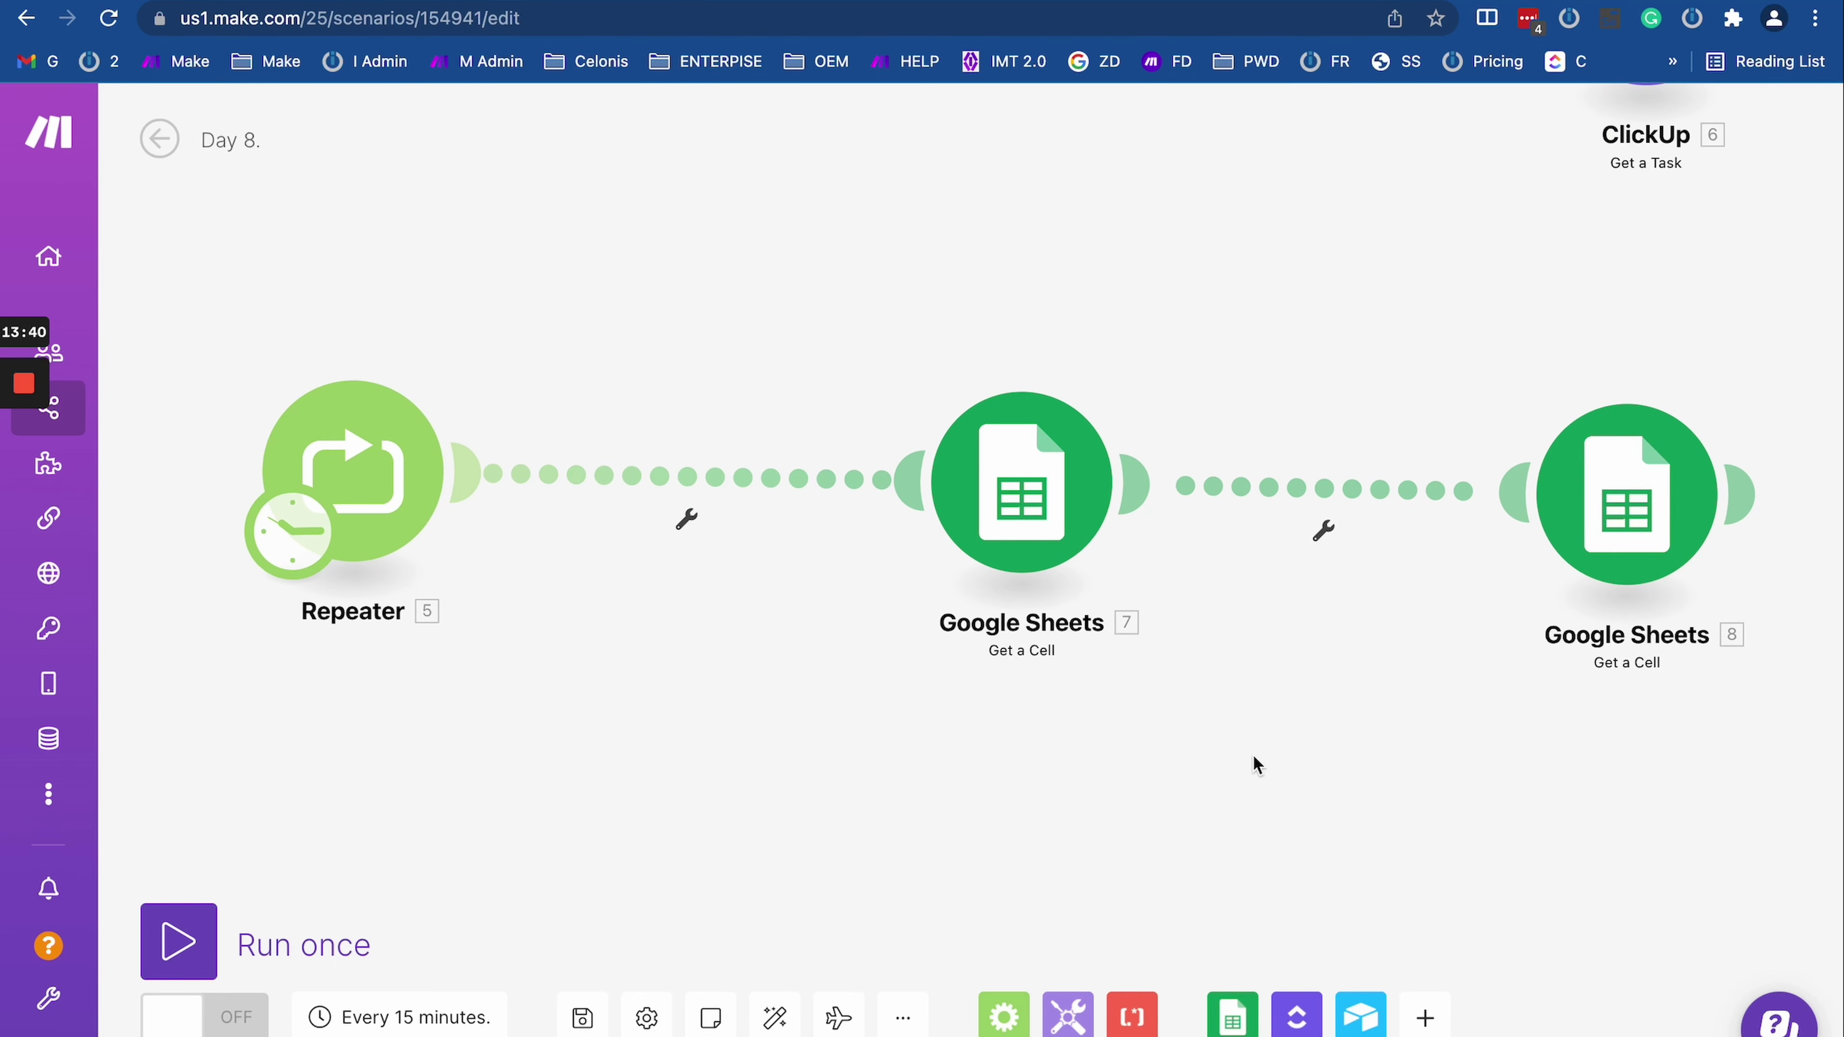
click(1628, 509)
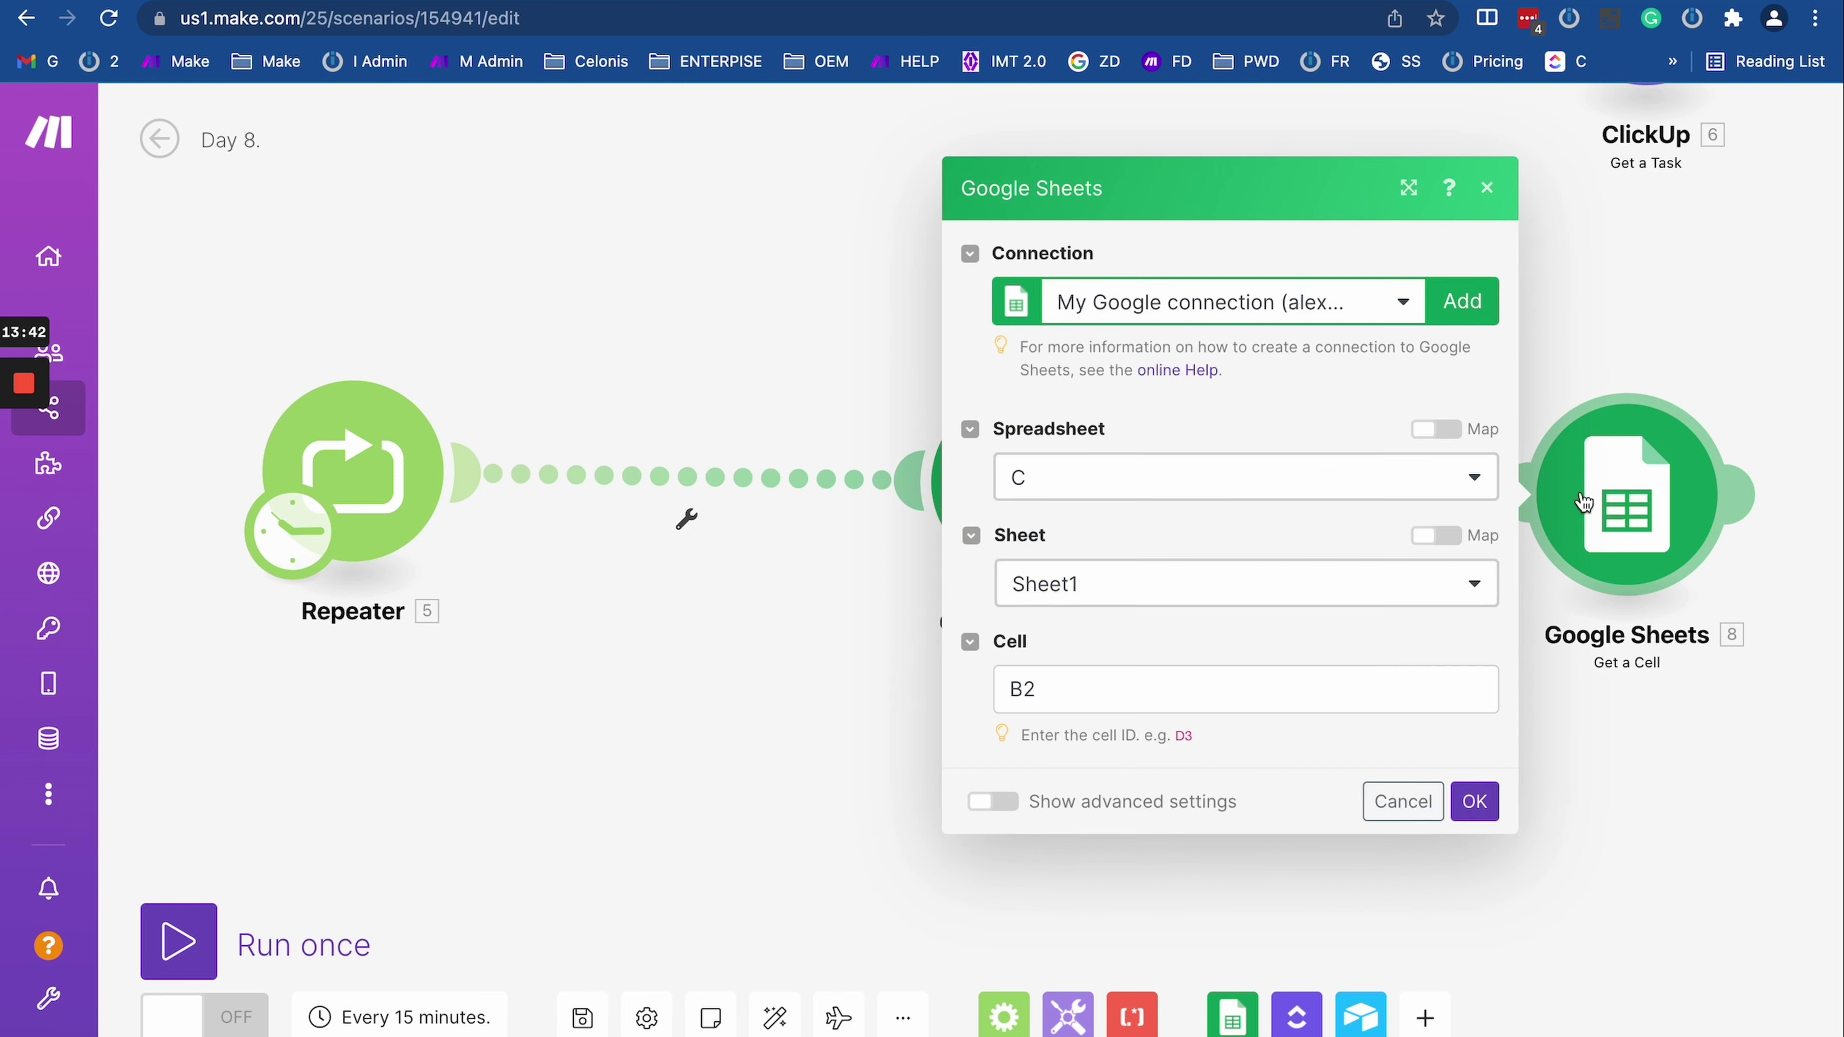
click(1075, 687)
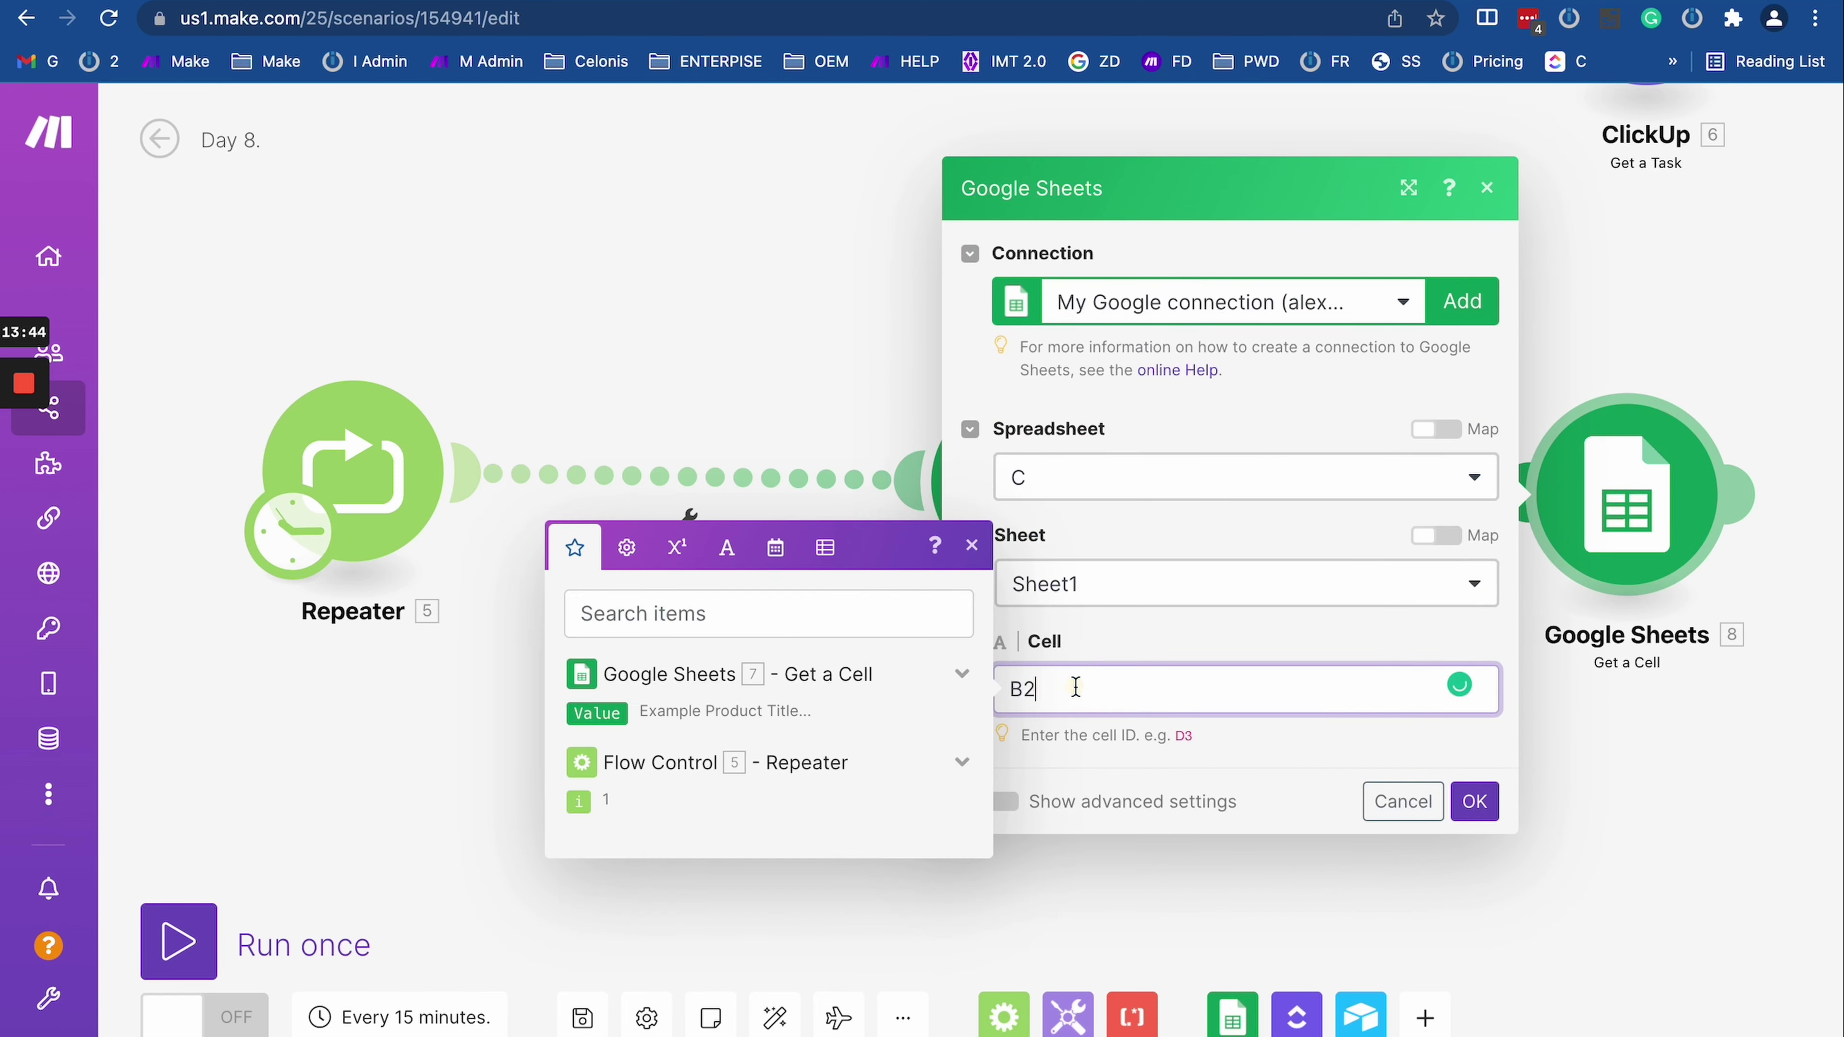
click(1200, 887)
mouse_move(1232, 1013)
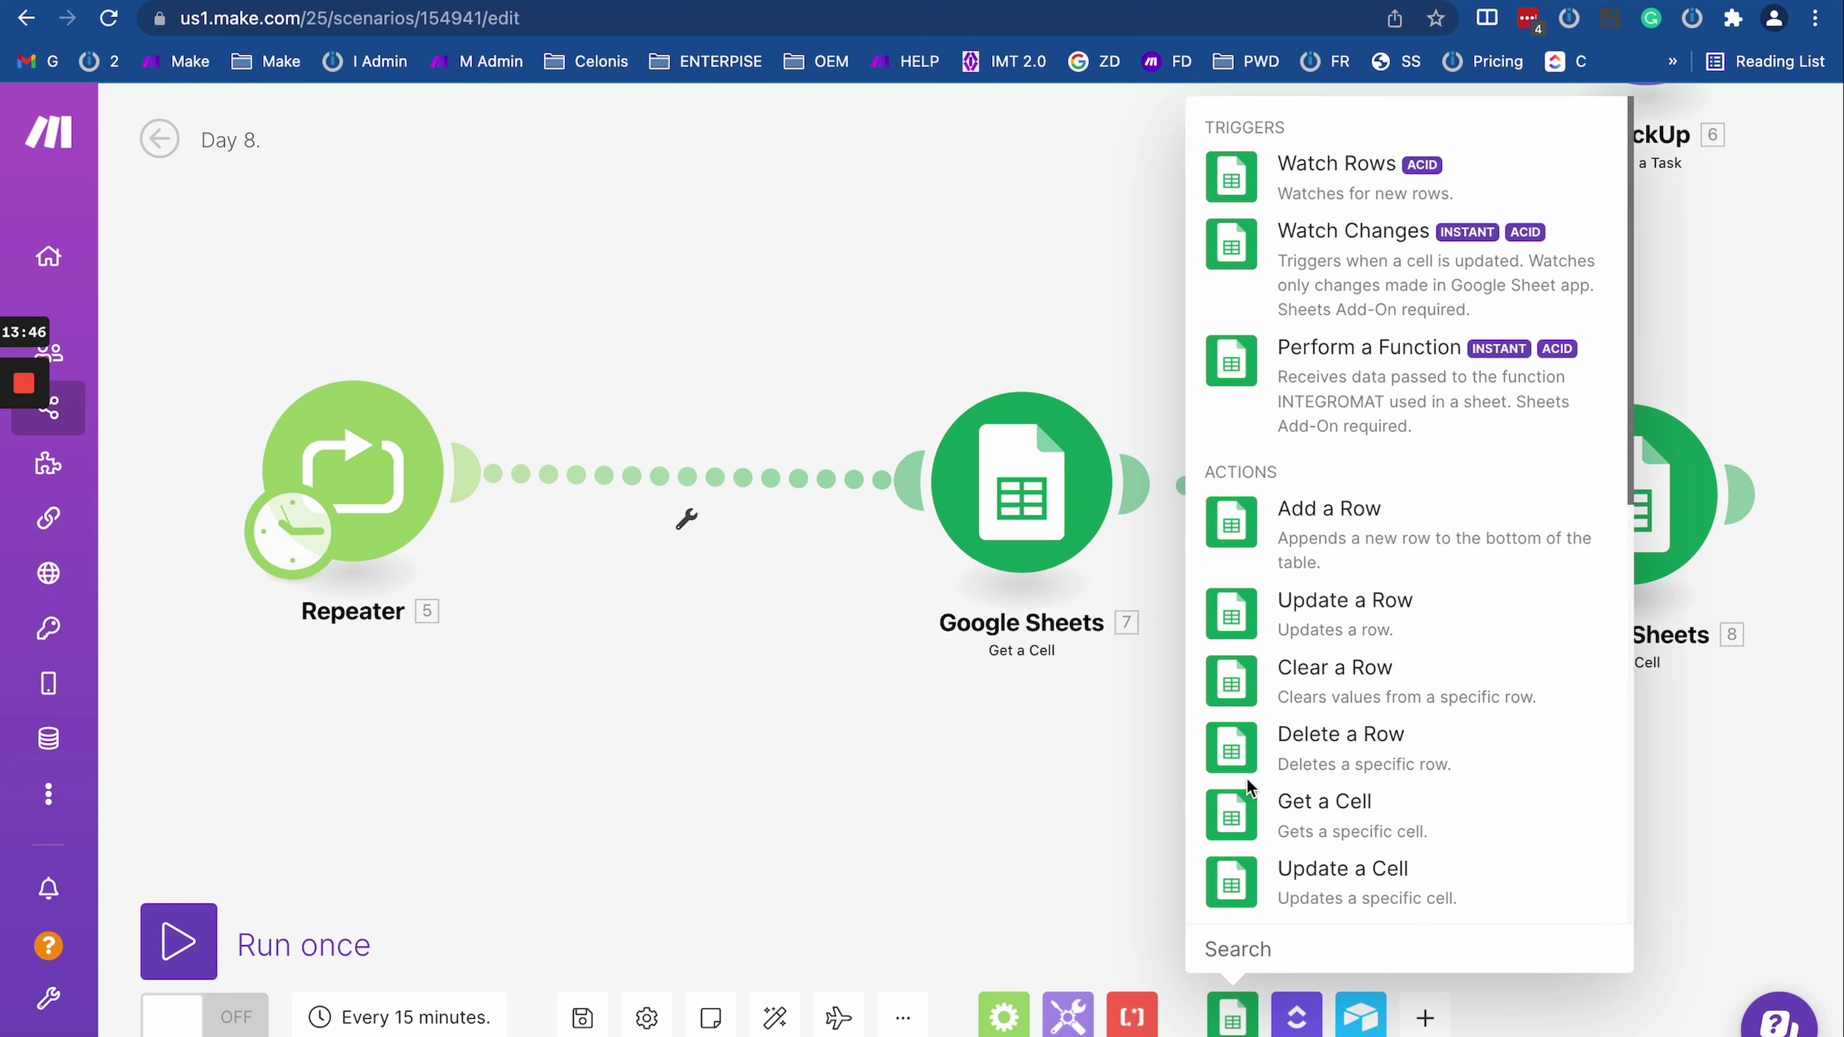
scroll(1331, 796, down, 10)
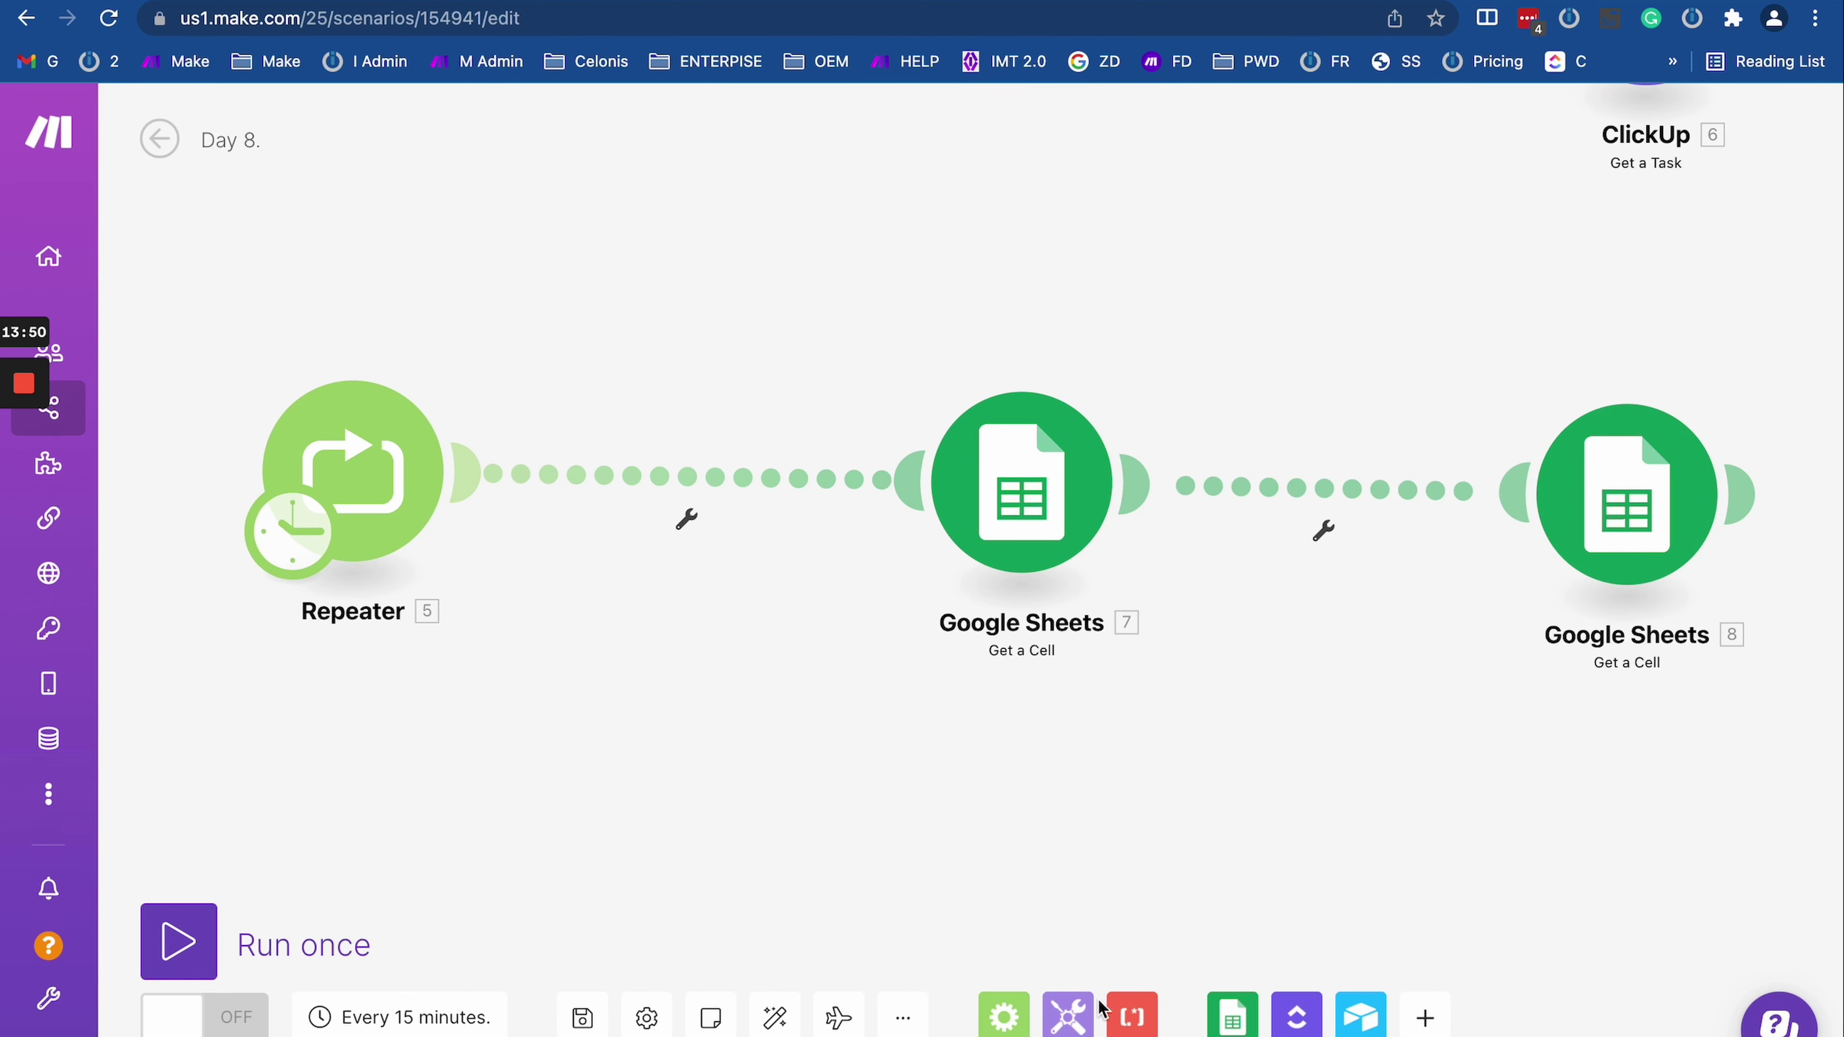
mouse_move(1068, 1014)
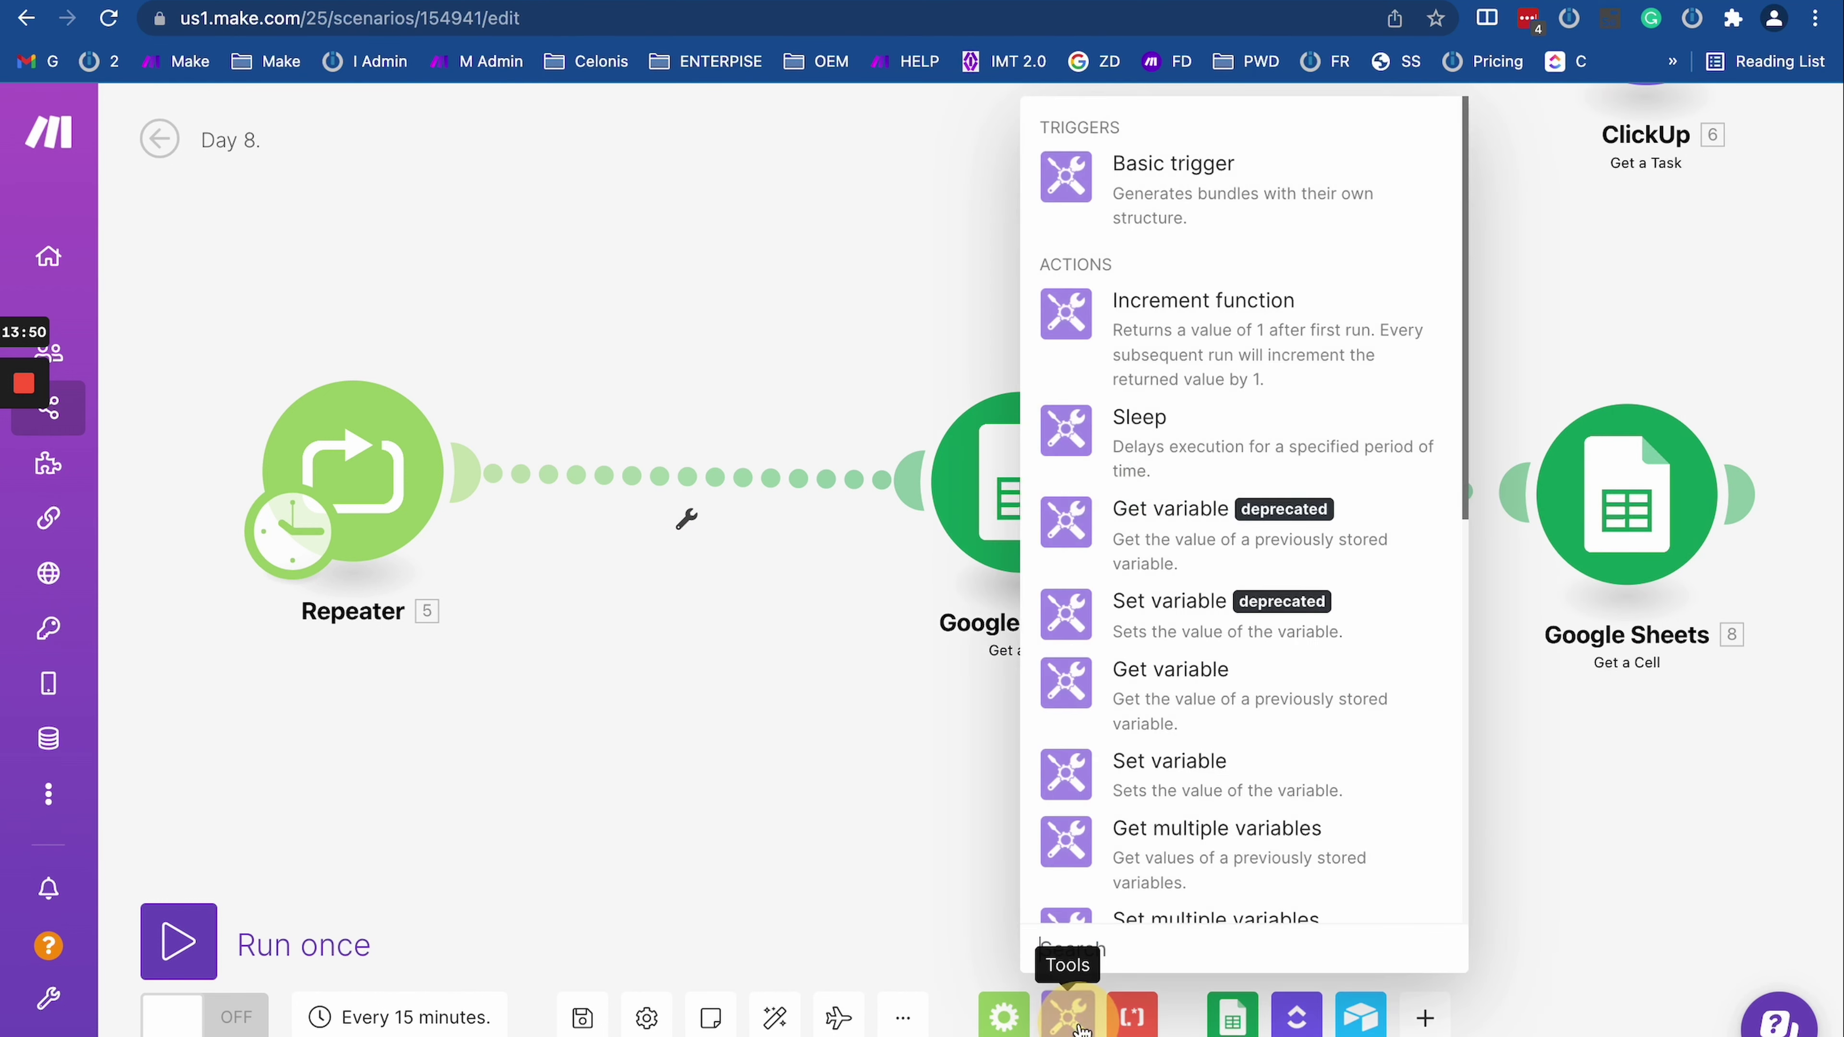
click(1136, 195)
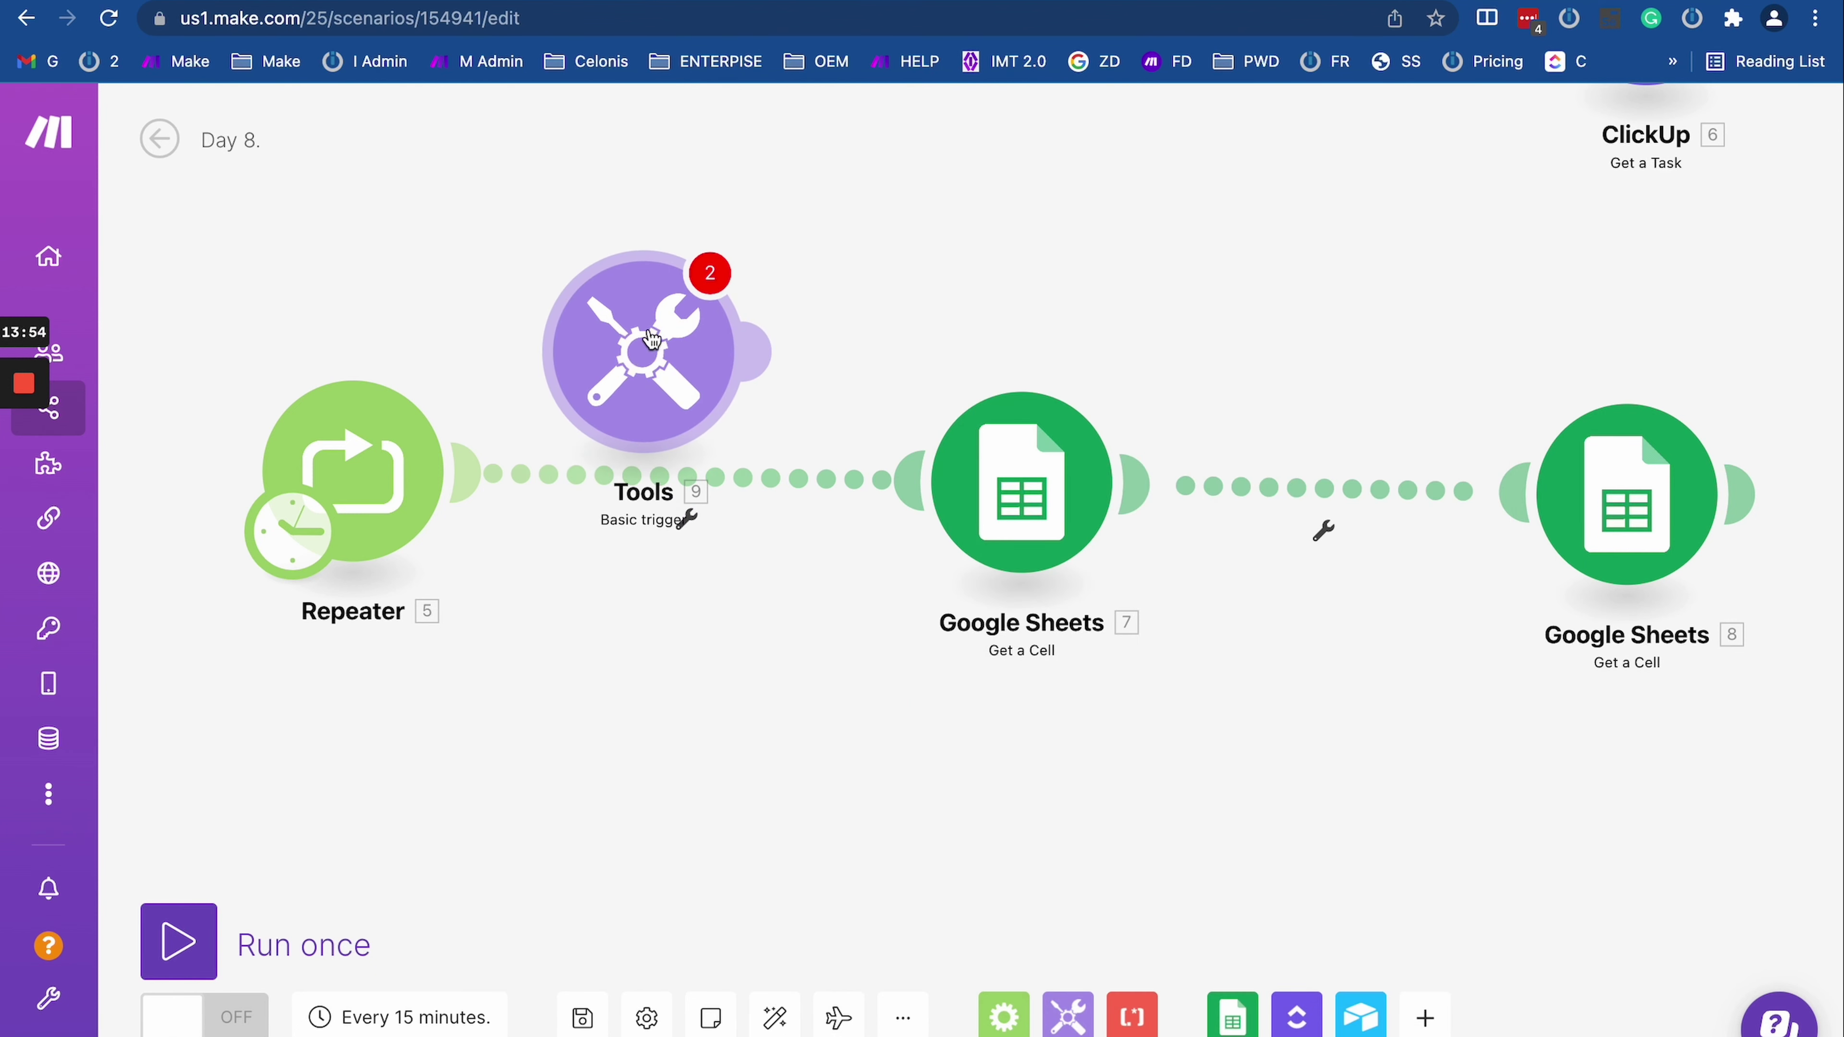
right_click(651, 339)
click(768, 643)
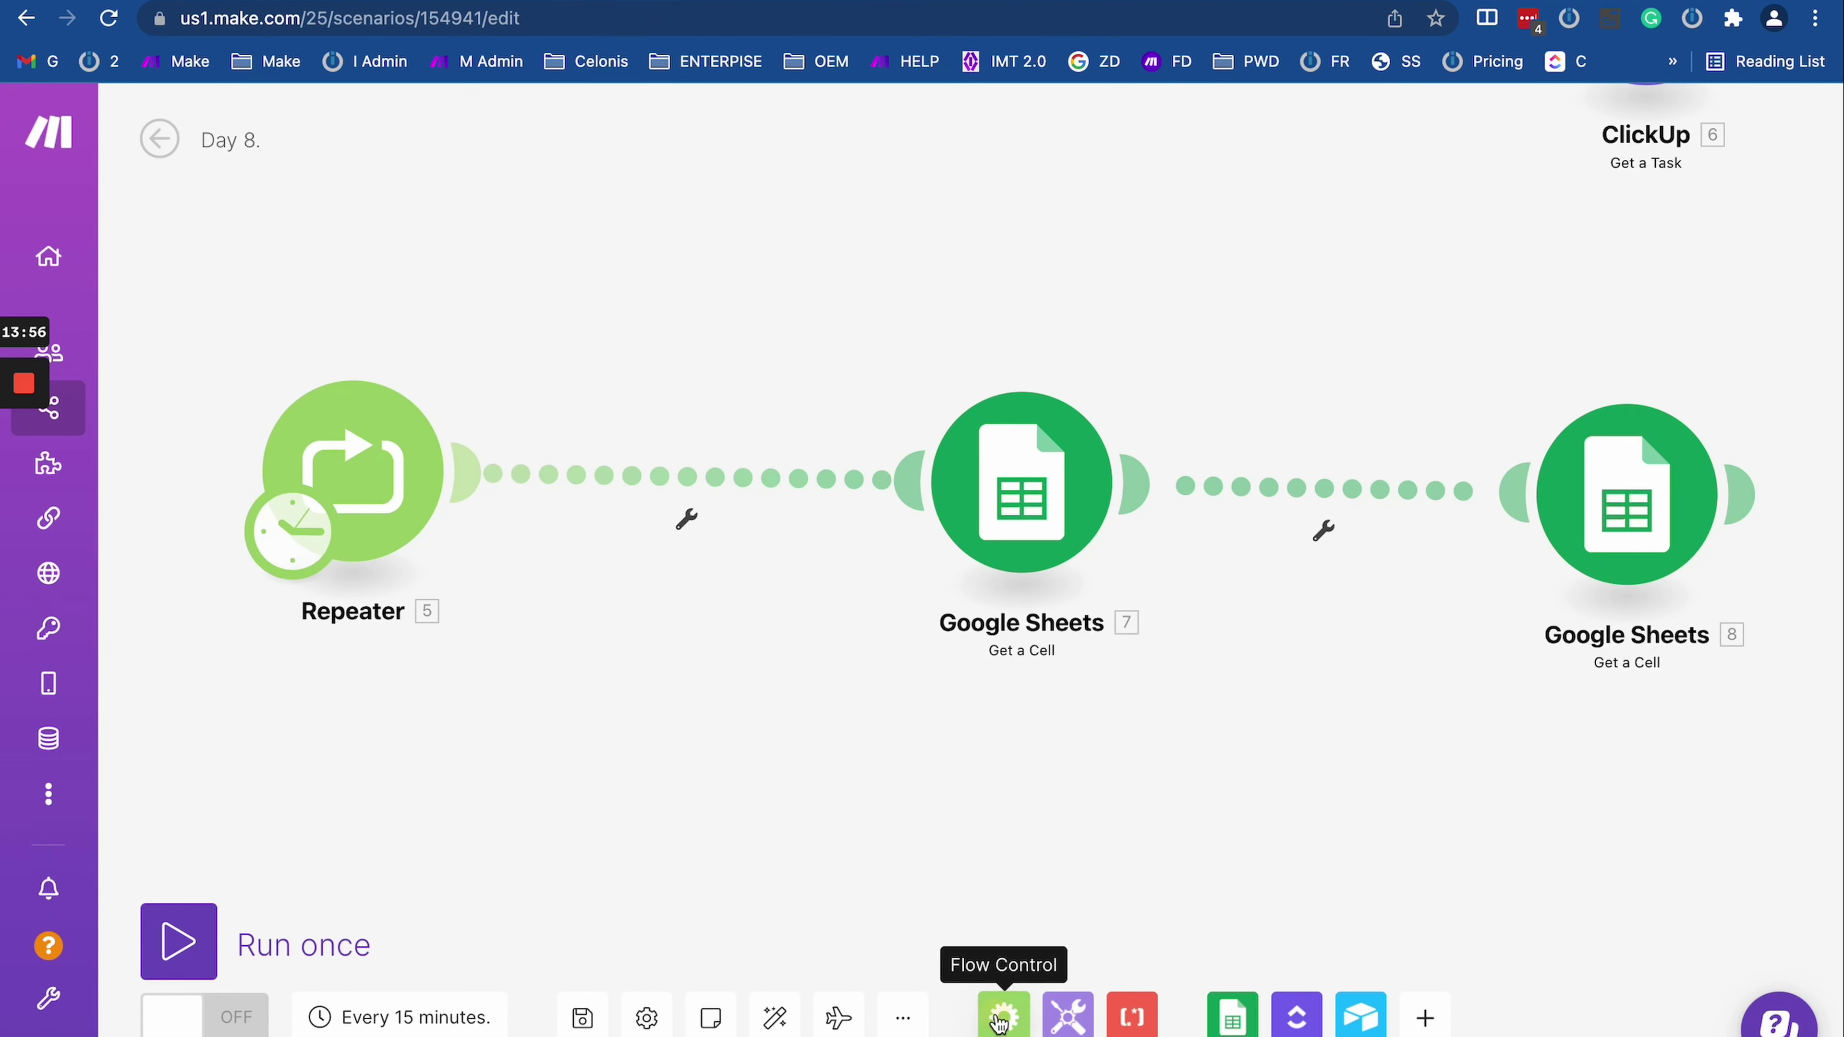
Step: Insert an Iterator after the Repeater with an unmapped array of three items, each 1
mouse_move(1000, 1021)
click(1036, 296)
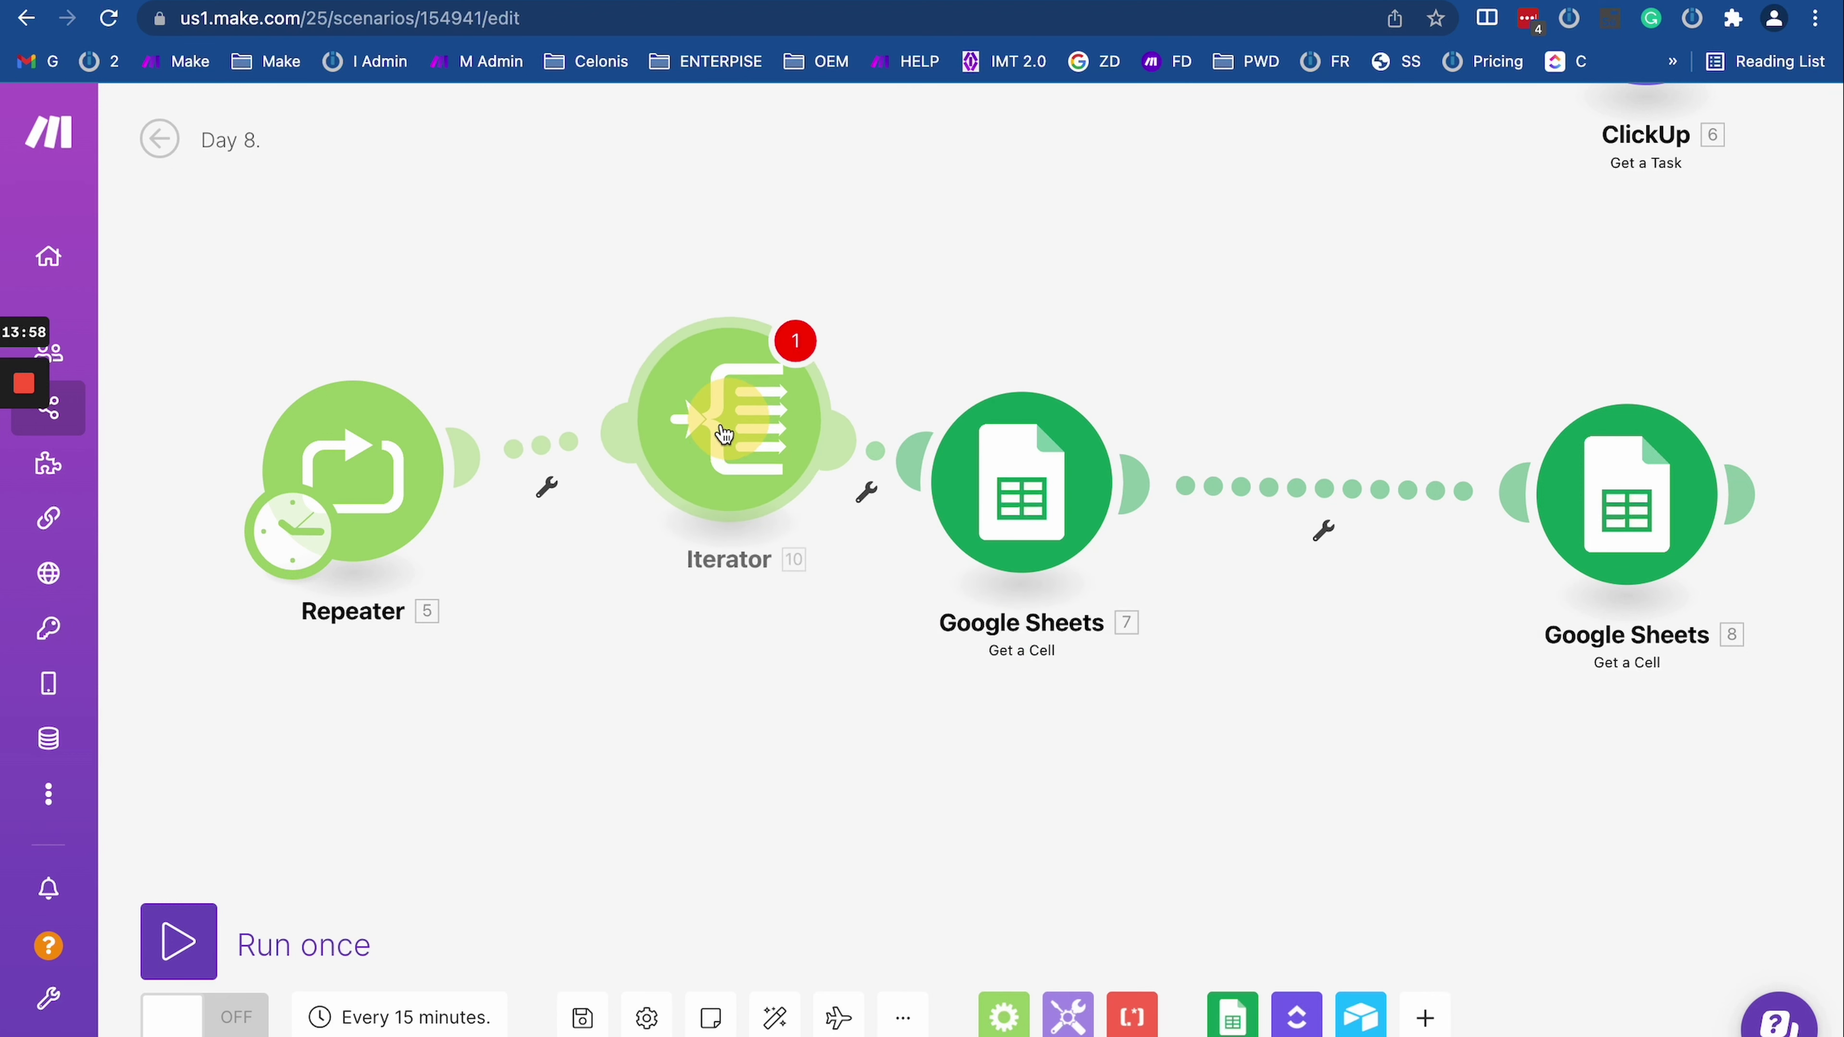
click(714, 483)
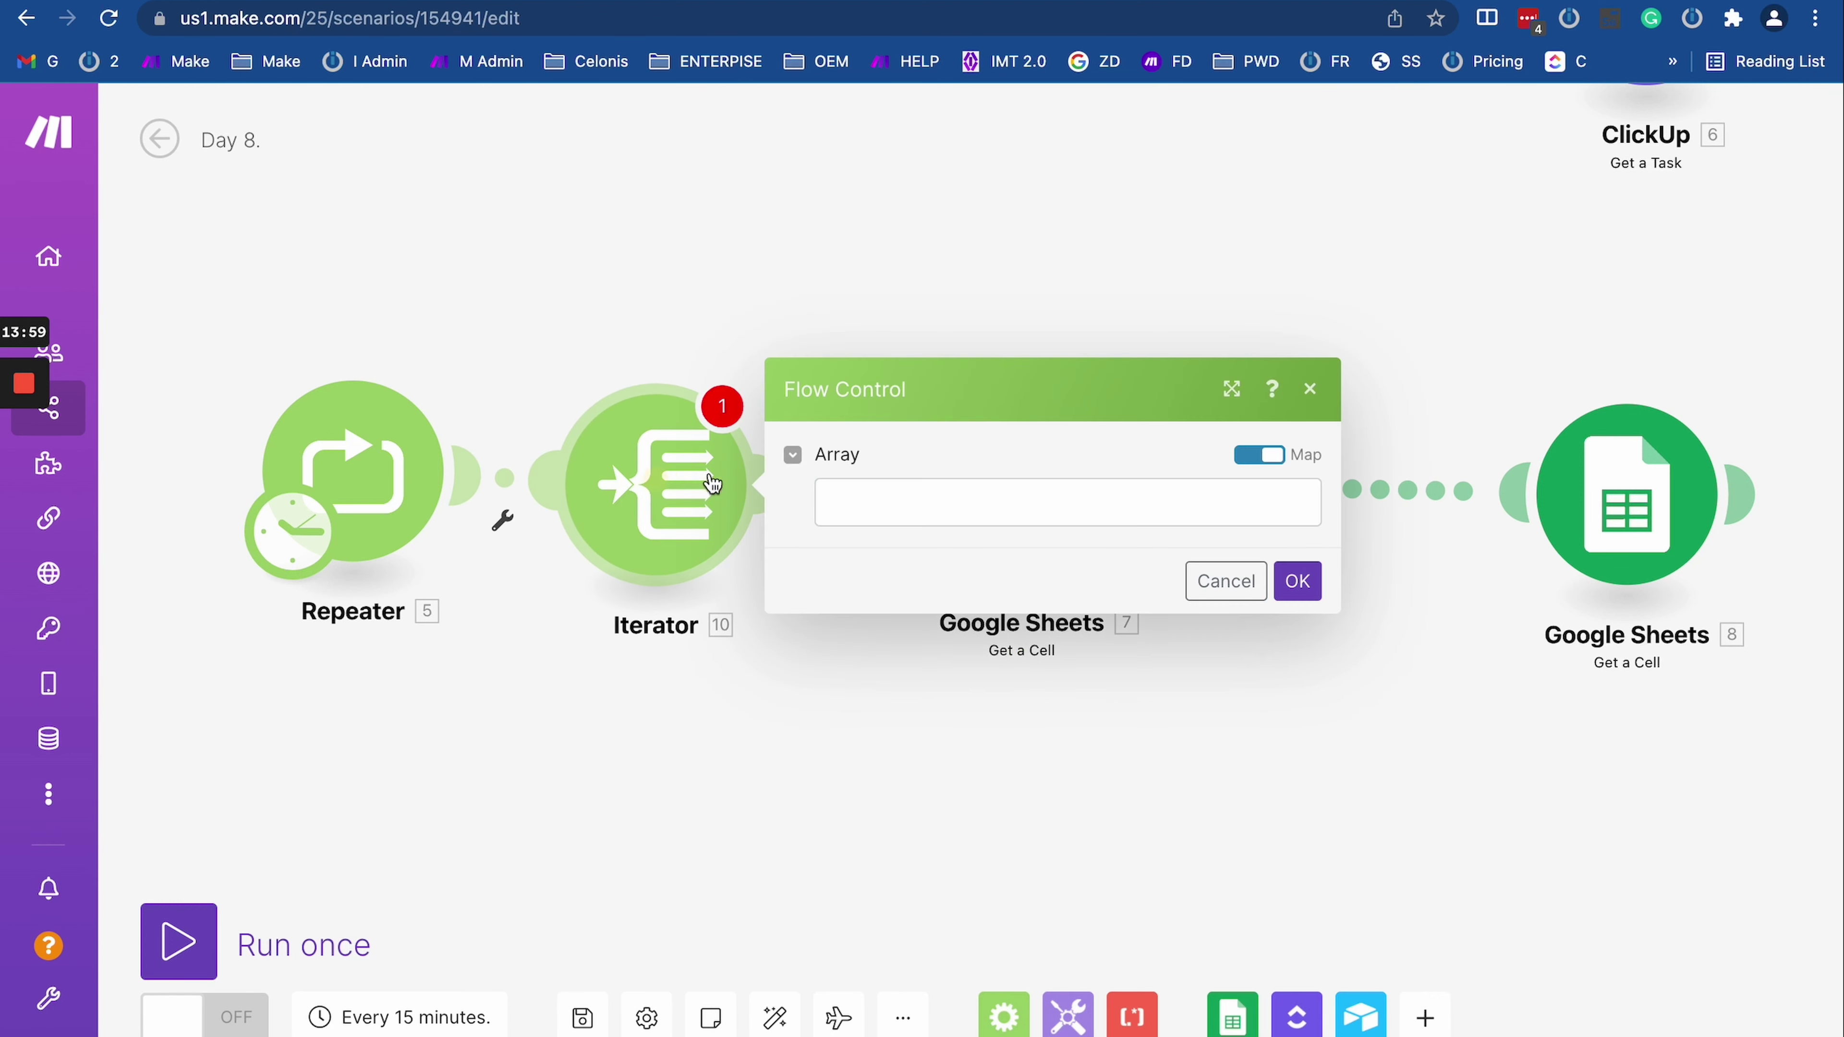
click(915, 503)
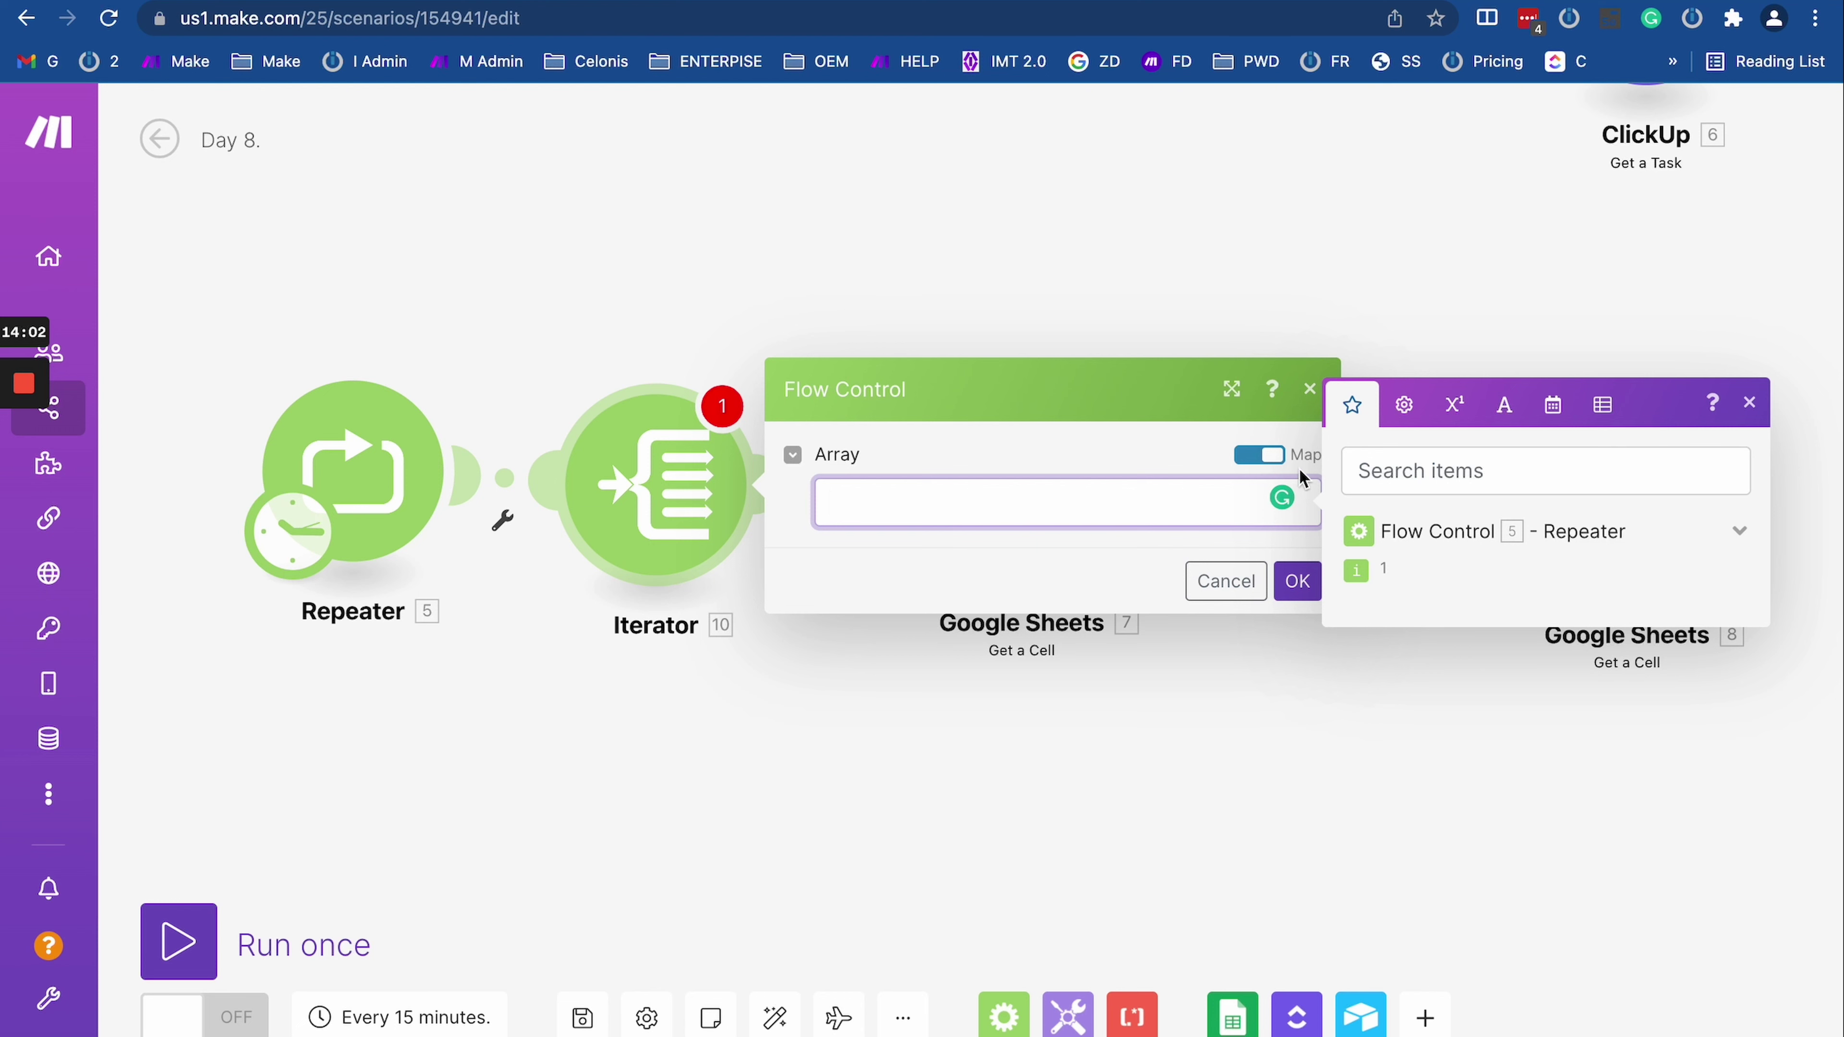
click(1264, 455)
click(887, 496)
click(909, 503)
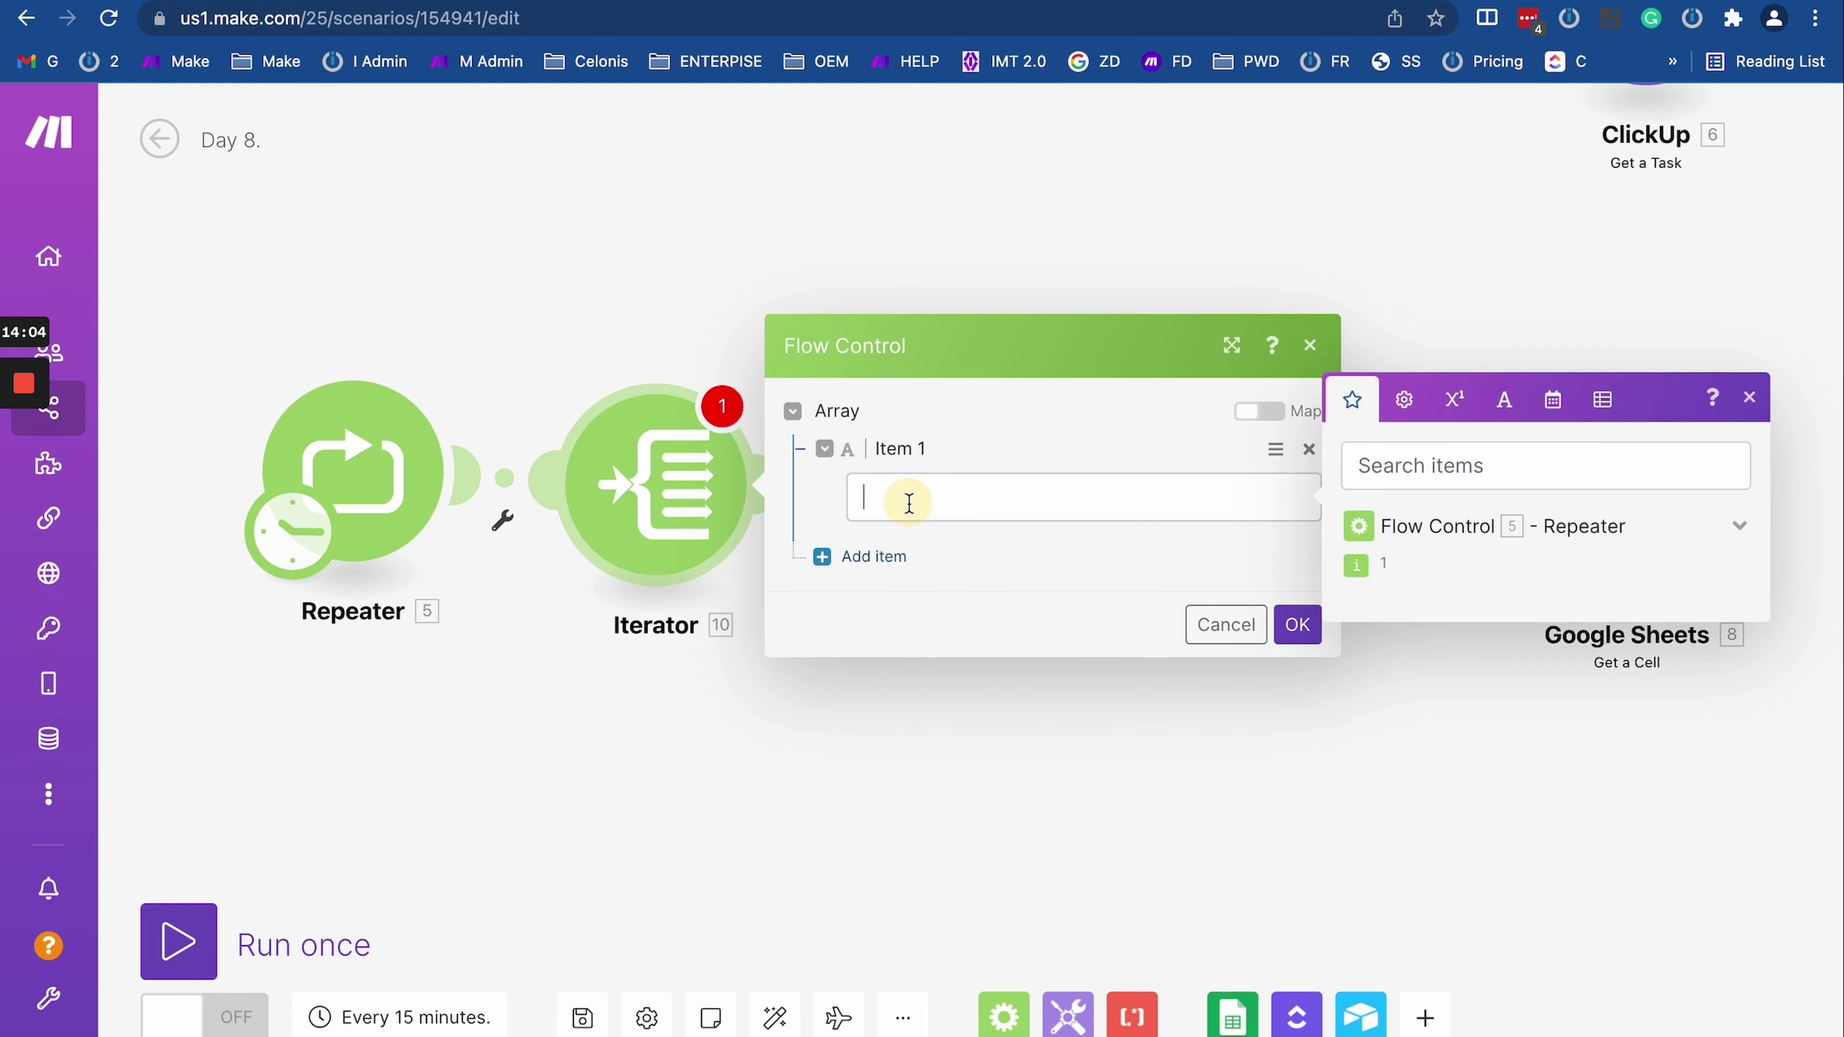
click(859, 581)
click(894, 554)
text(1)
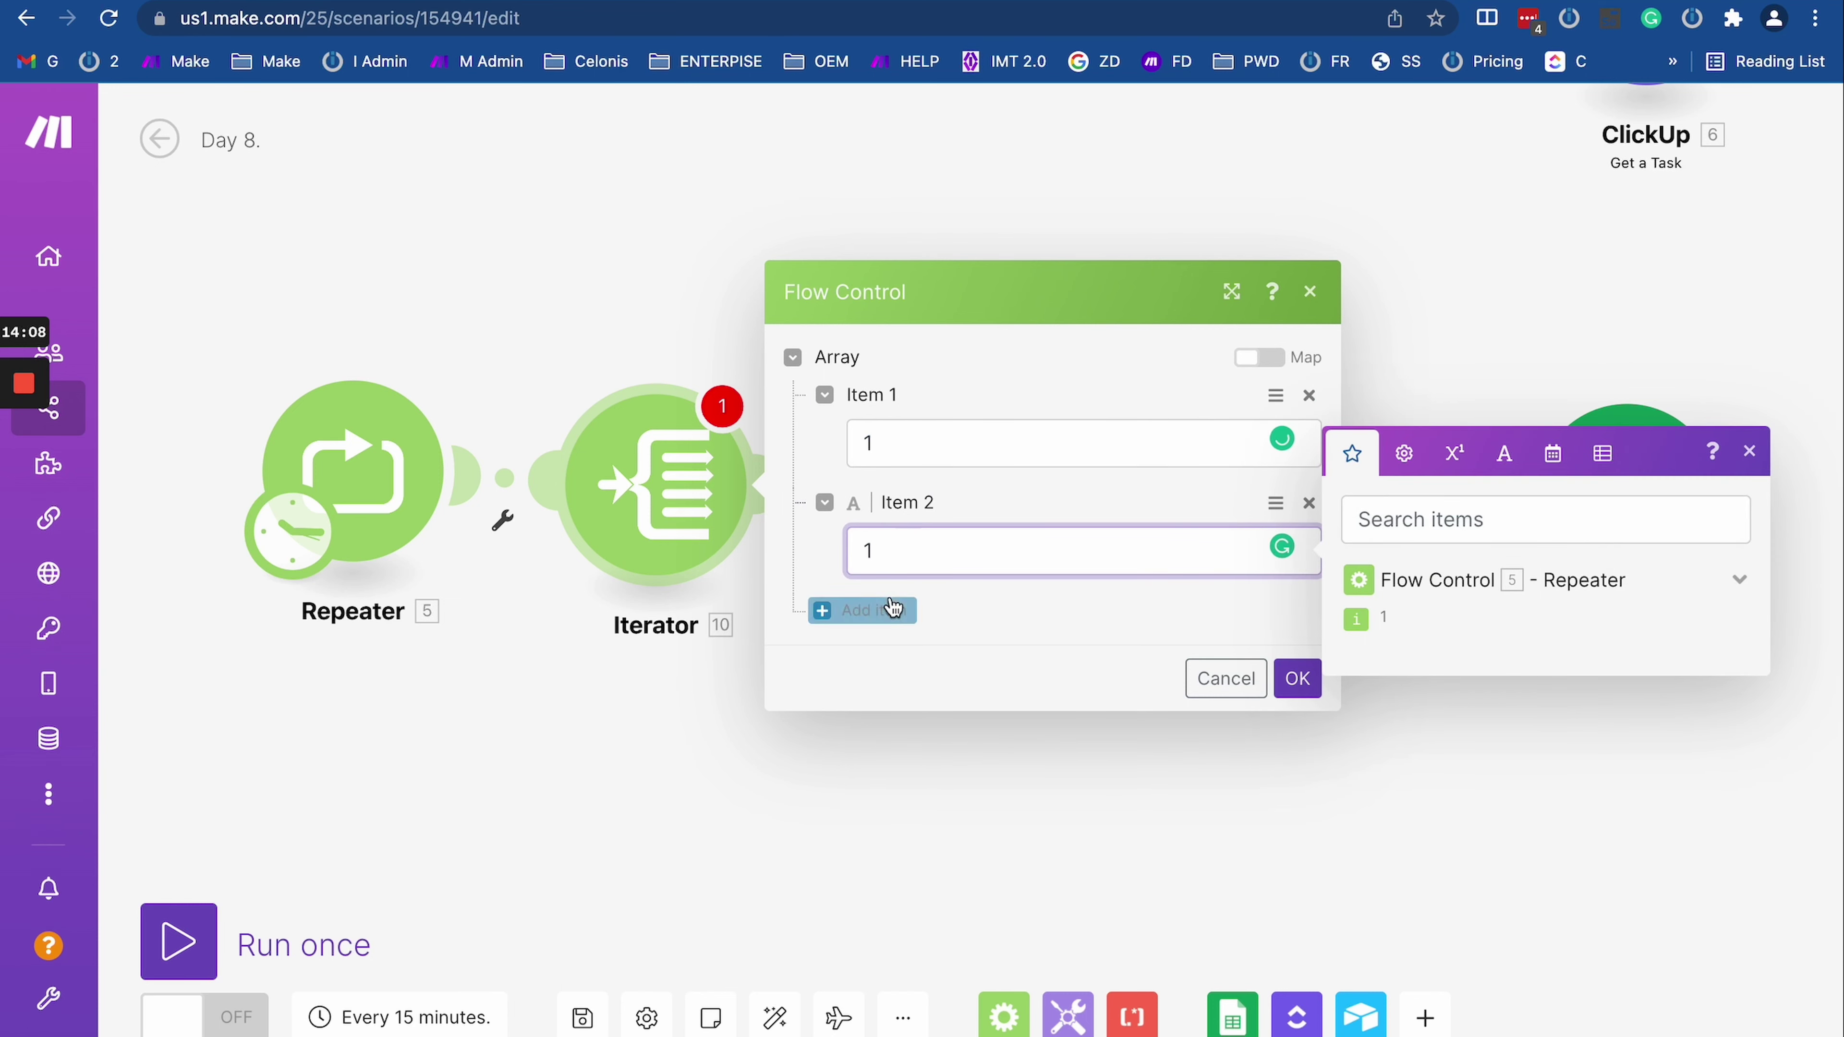
click(893, 609)
click(899, 615)
text(1)
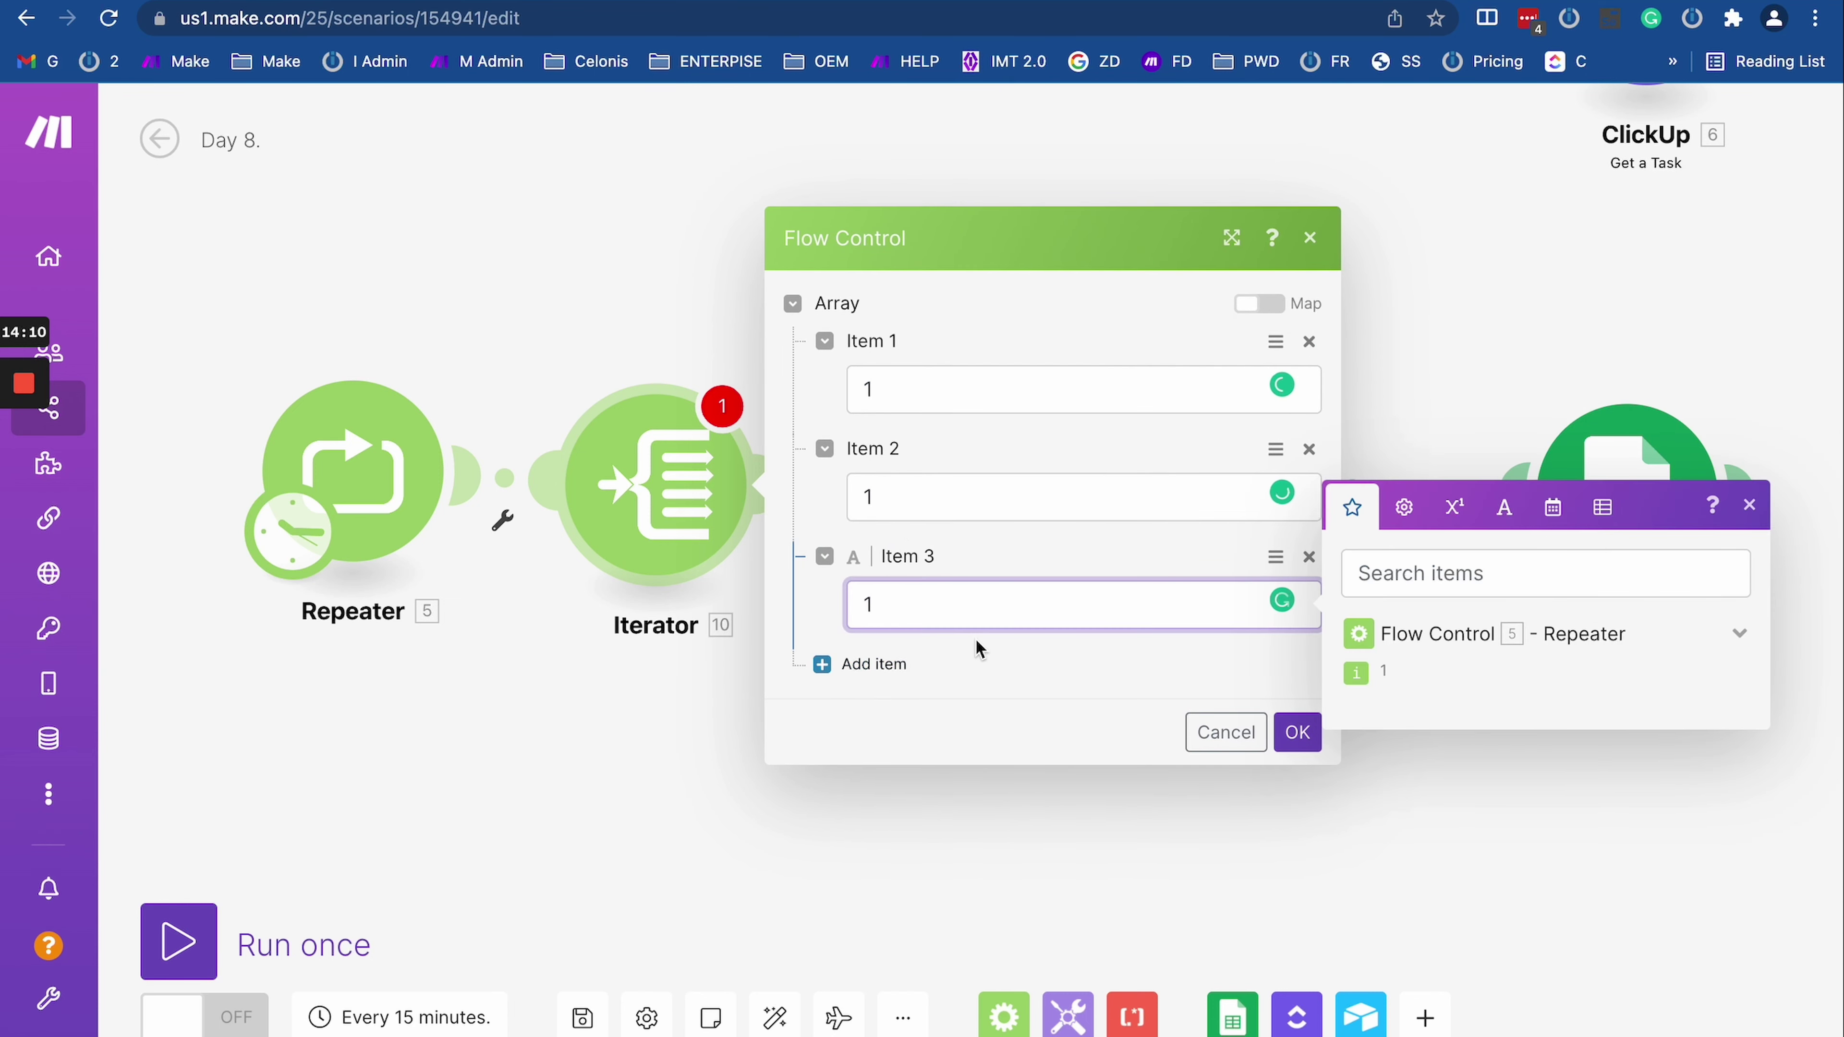
click(1285, 748)
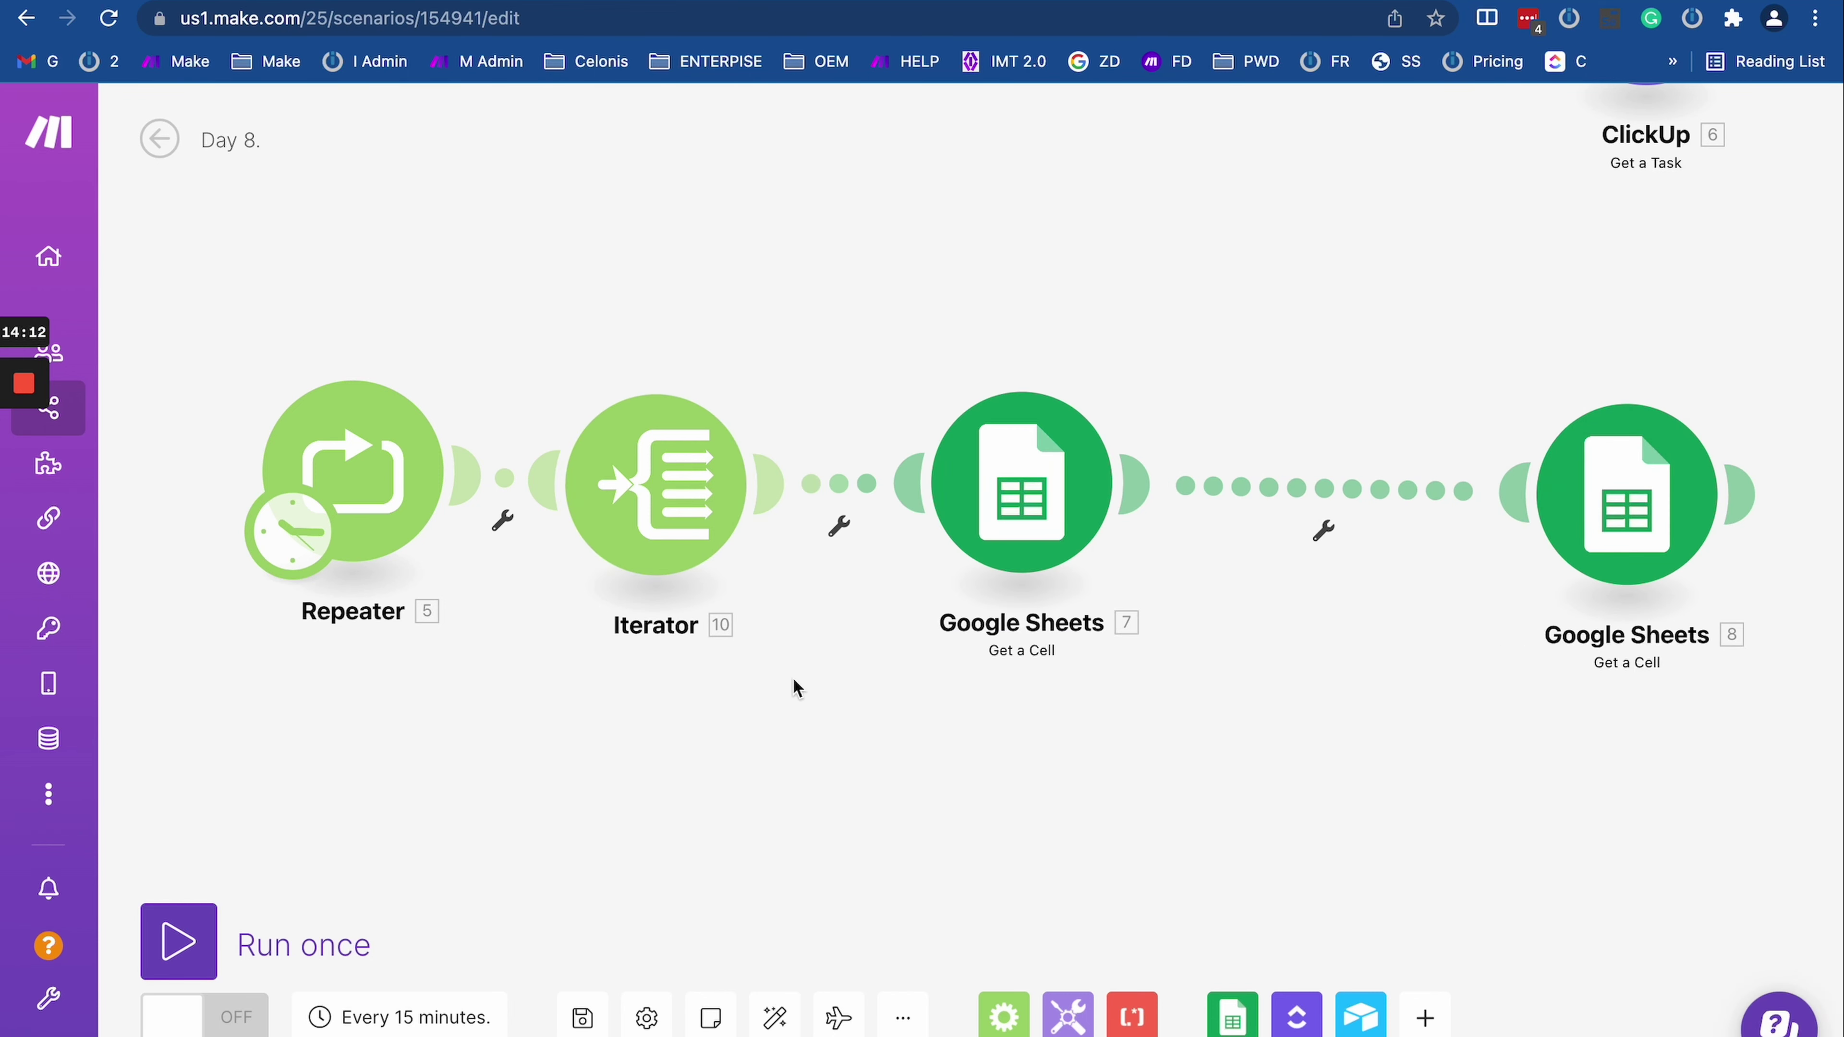
Step: Change the Repeater's repeats from 2000 to 2
click(359, 481)
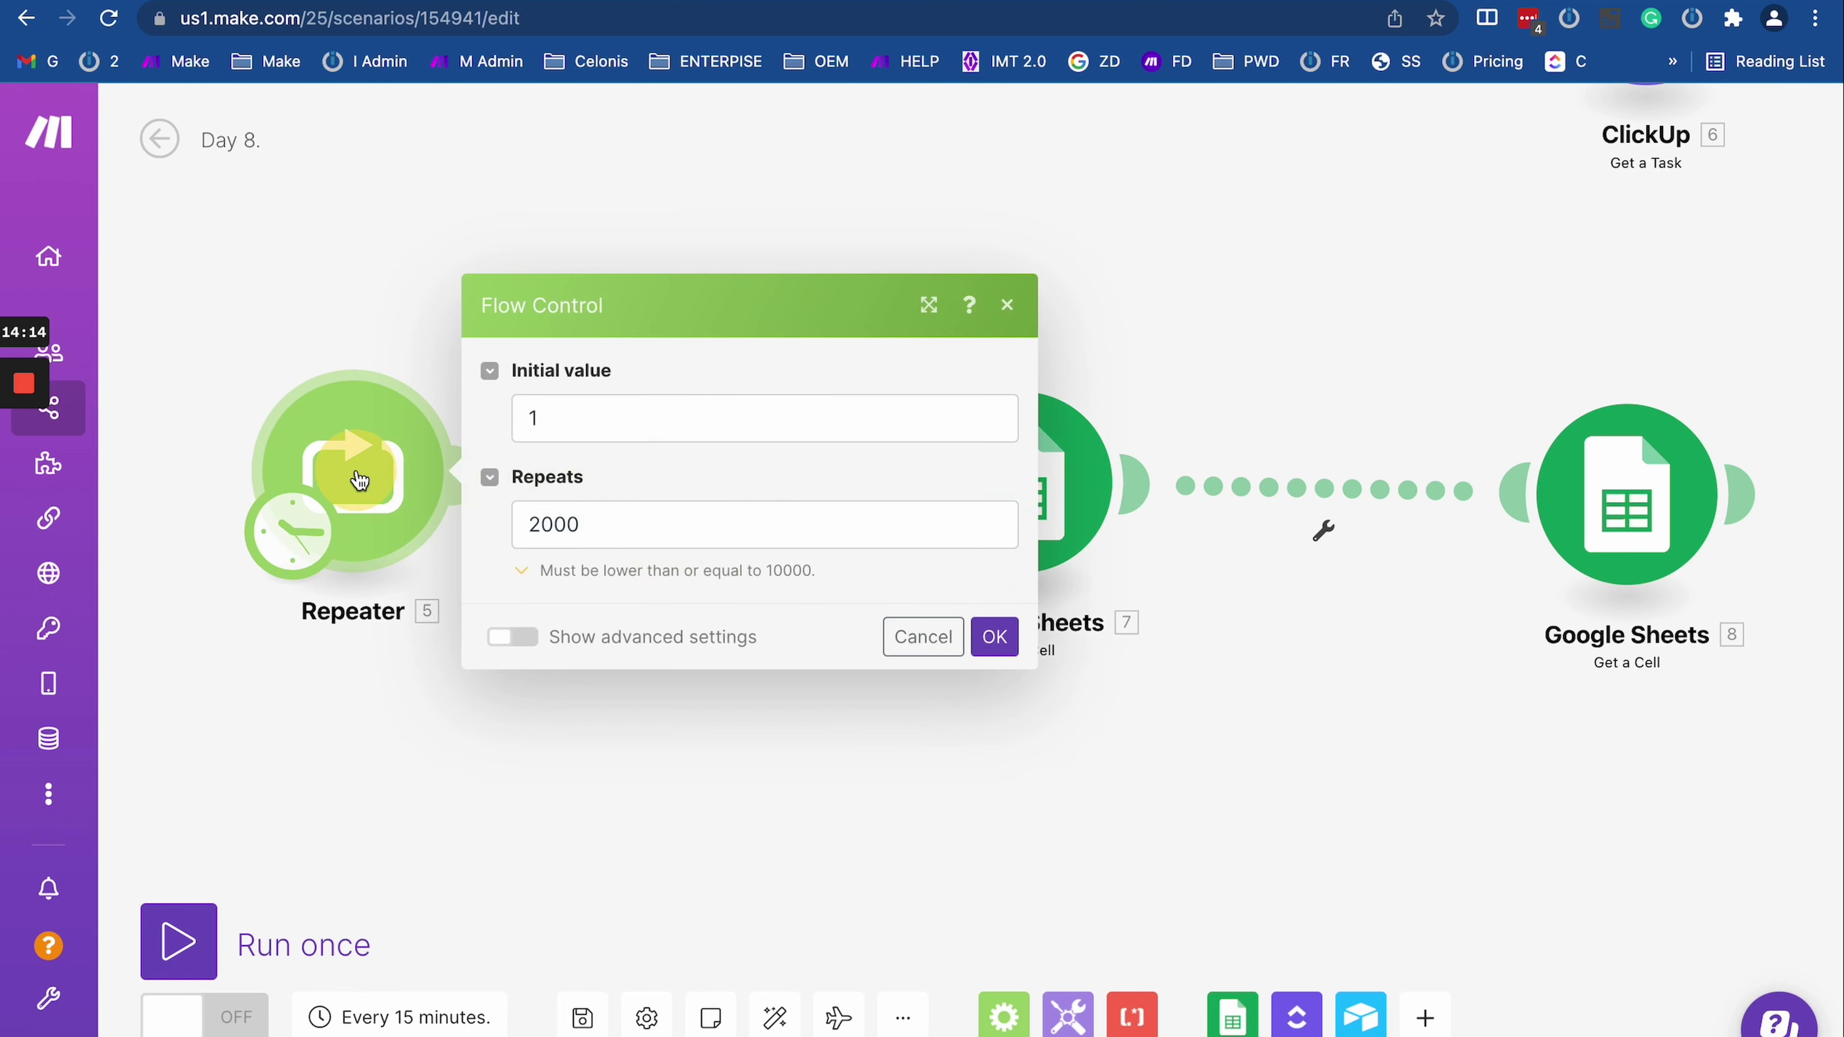
click(539, 508)
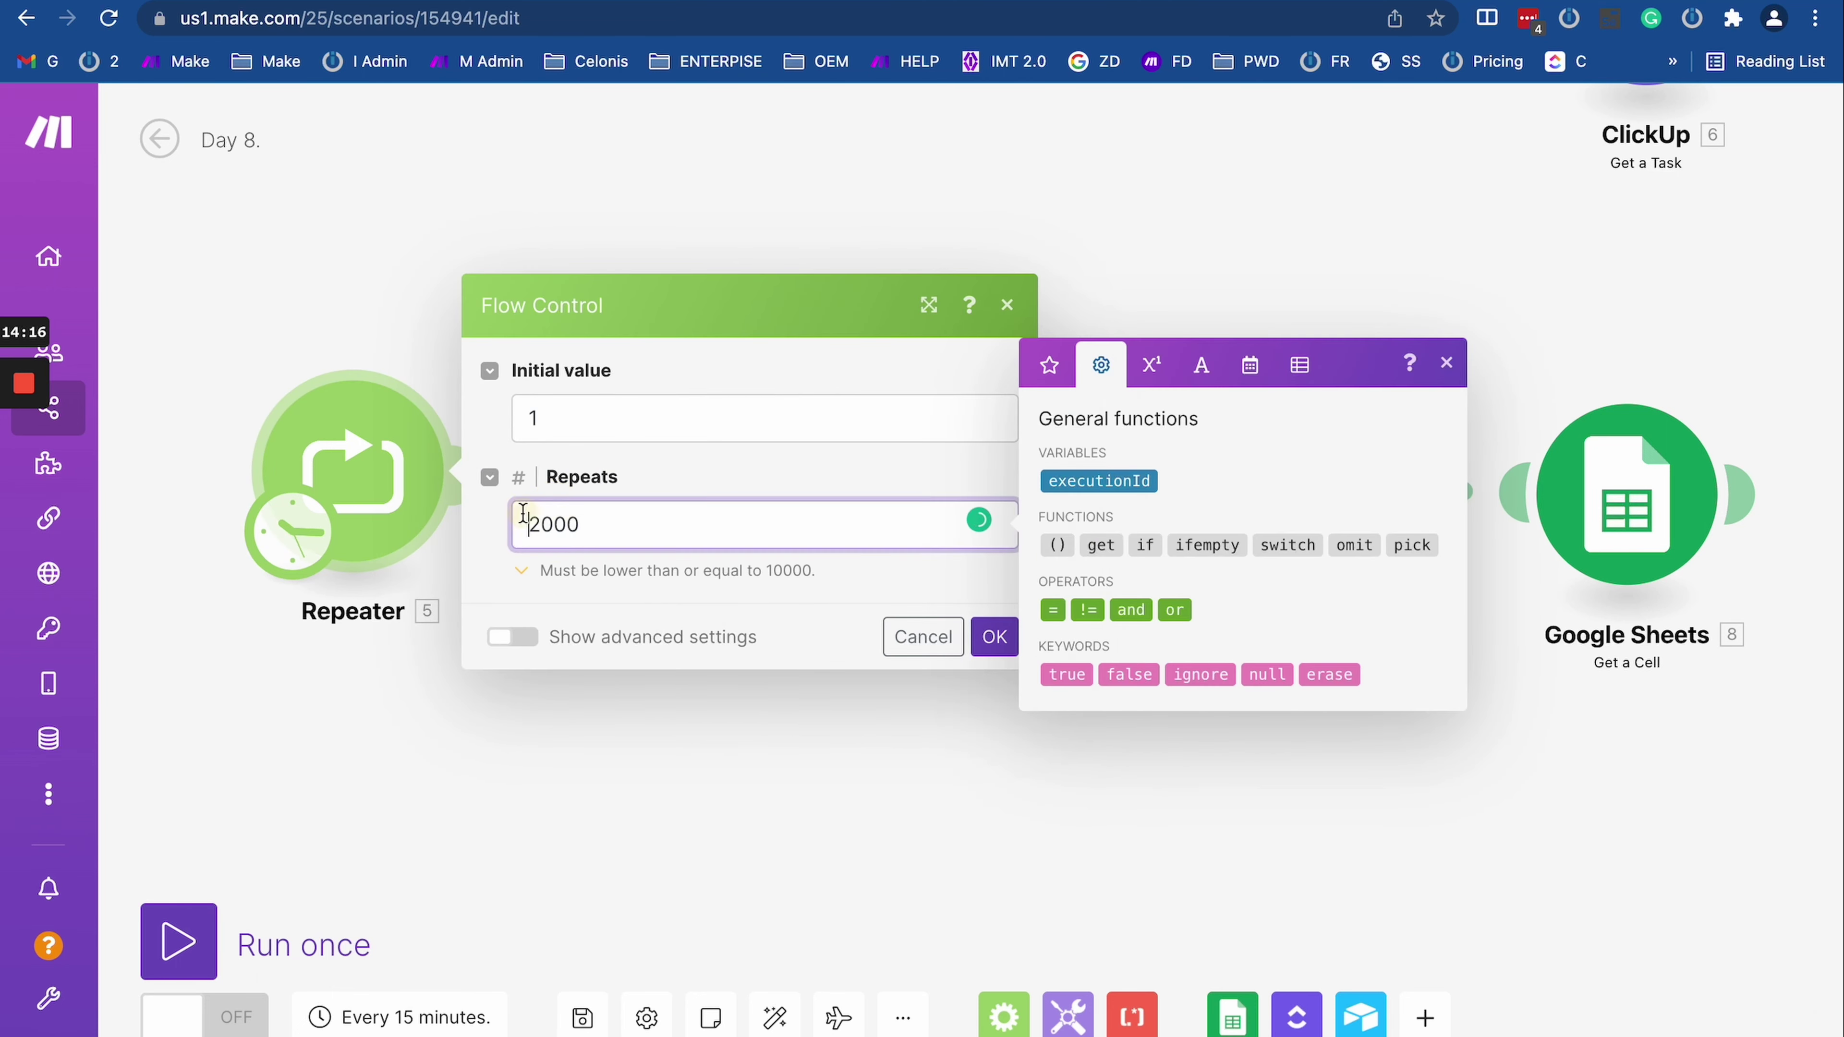
double_click(683, 510)
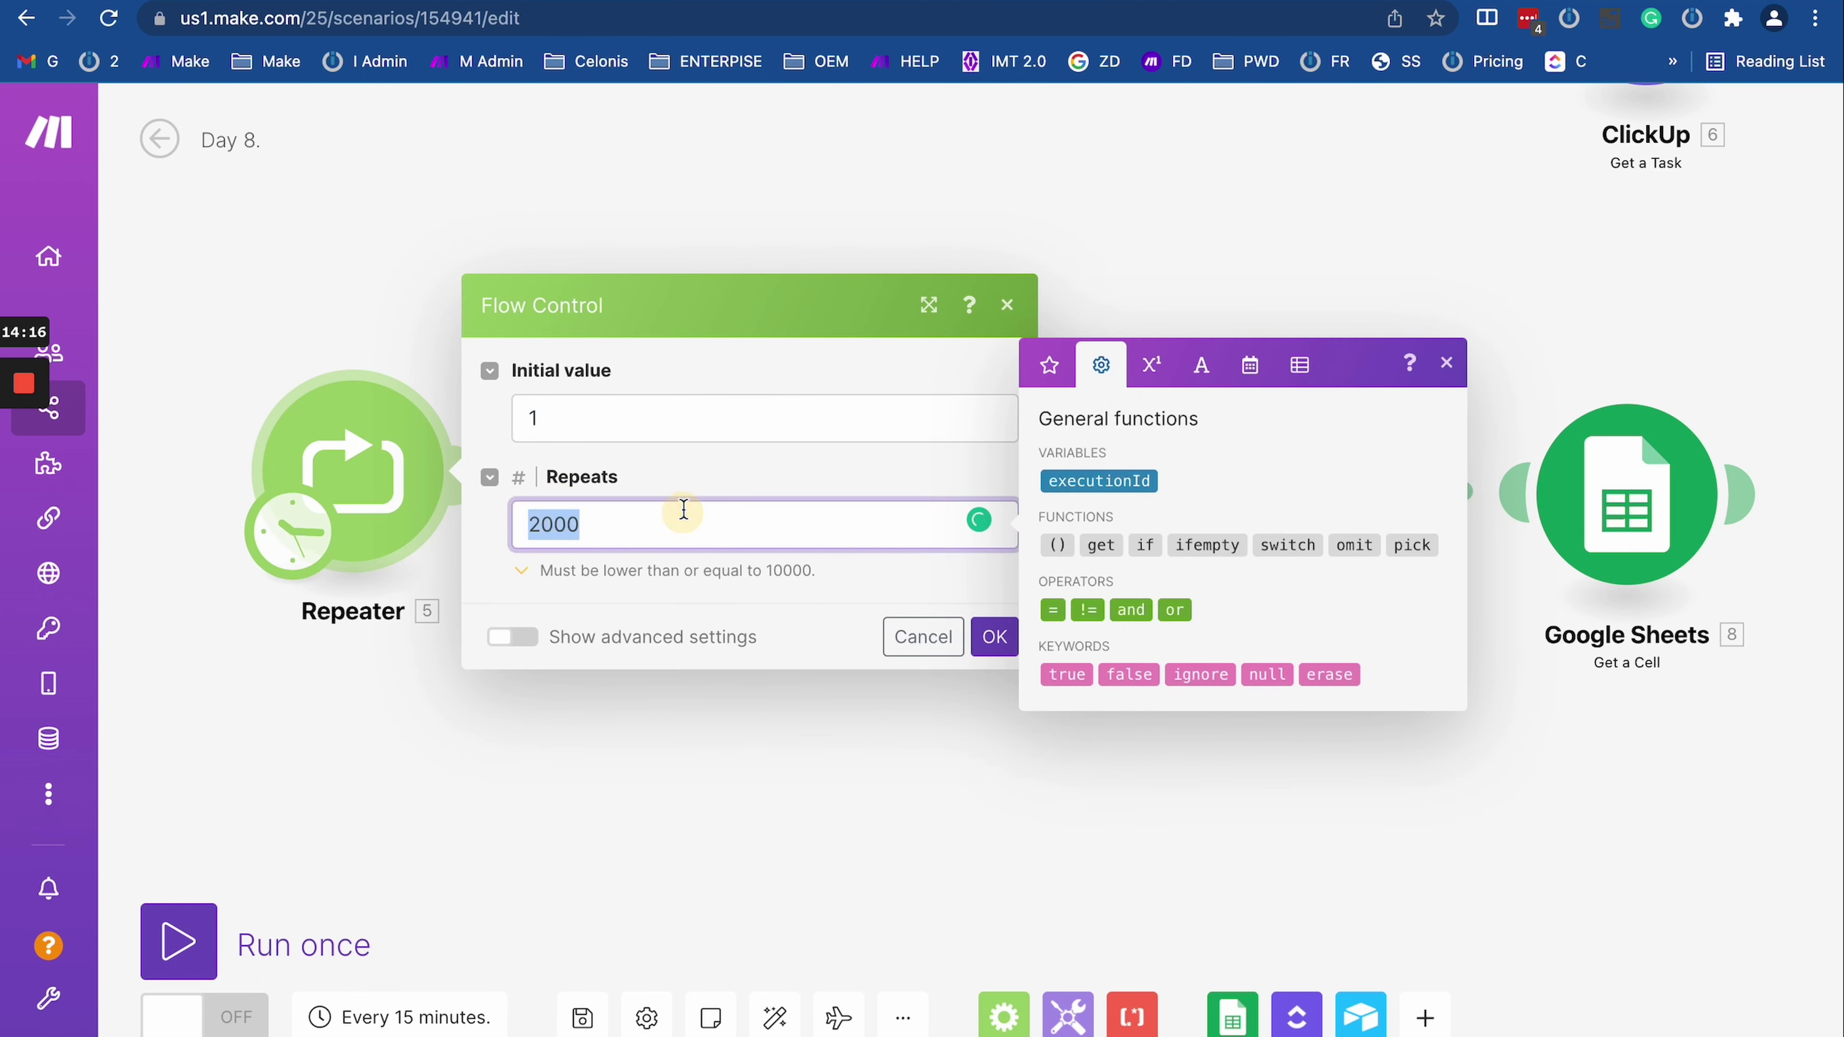
text(2)
click(994, 638)
drag(1574, 510, 1558, 468)
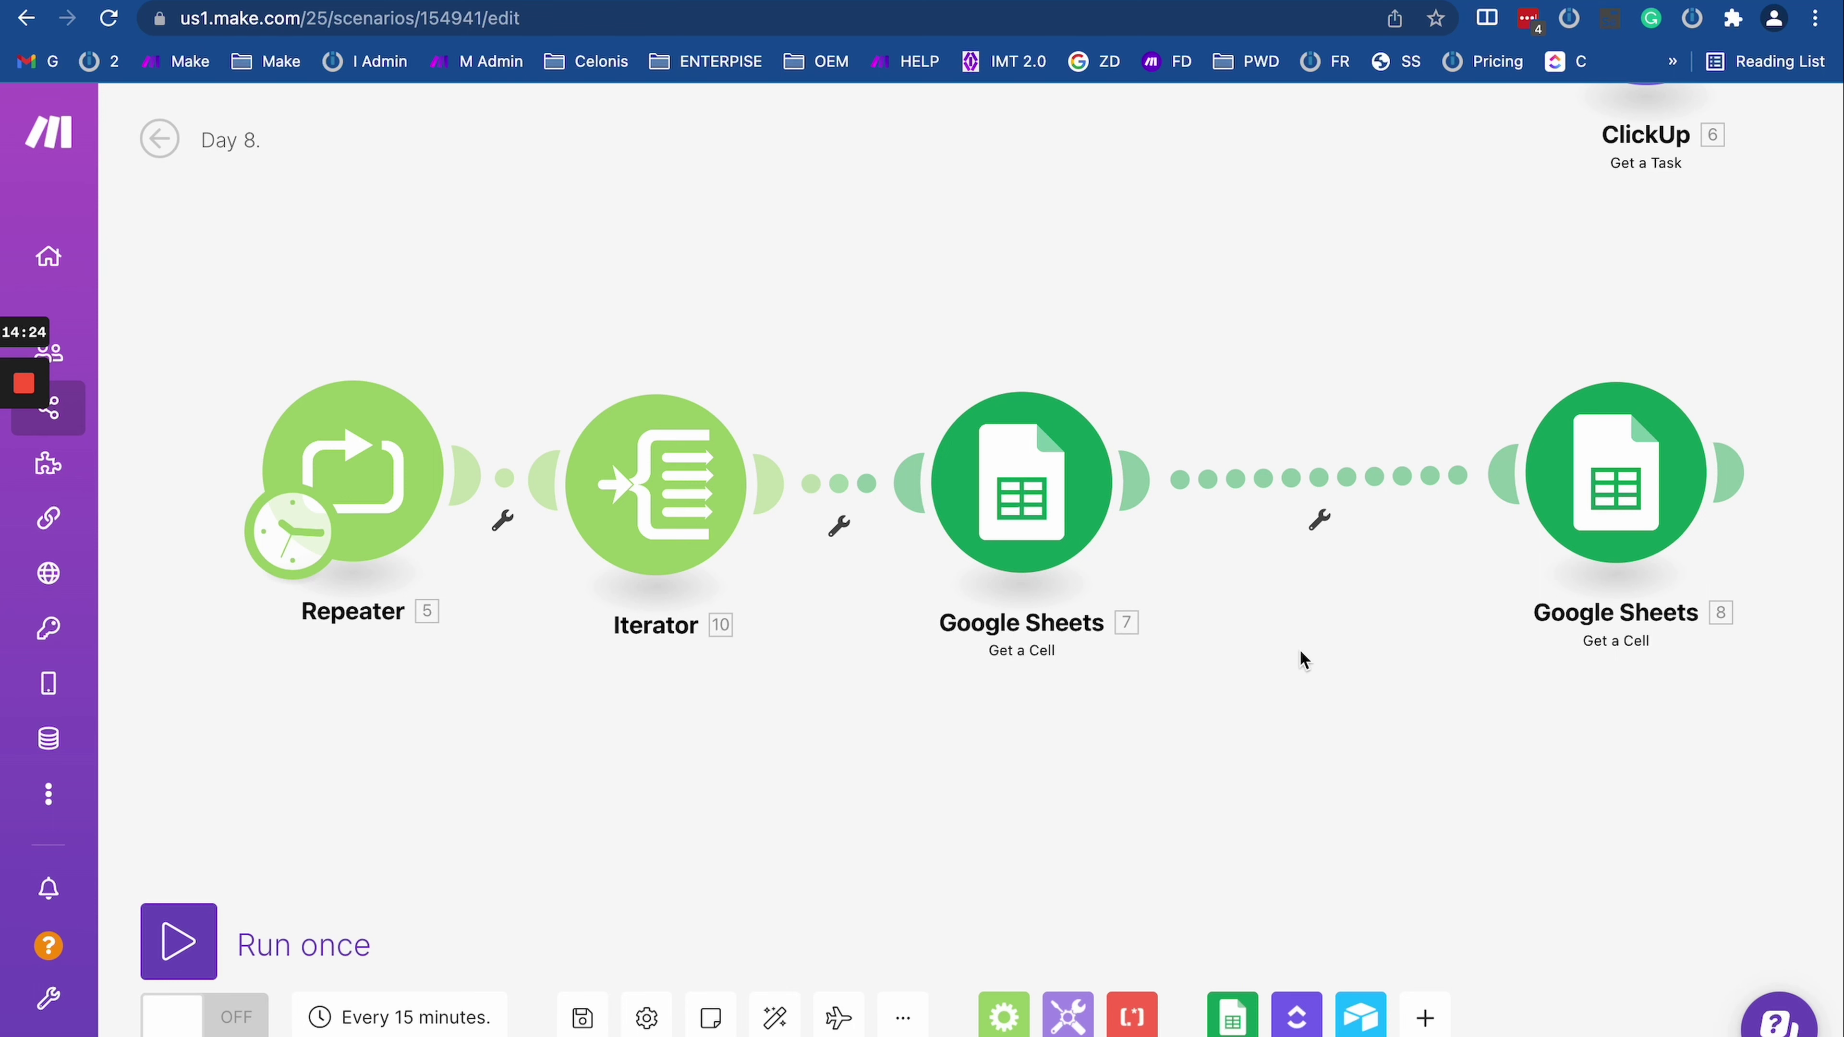
Step: Drop a Tools Set variable module onto the link between the Sheets modules, save it, and run once
click(1067, 1017)
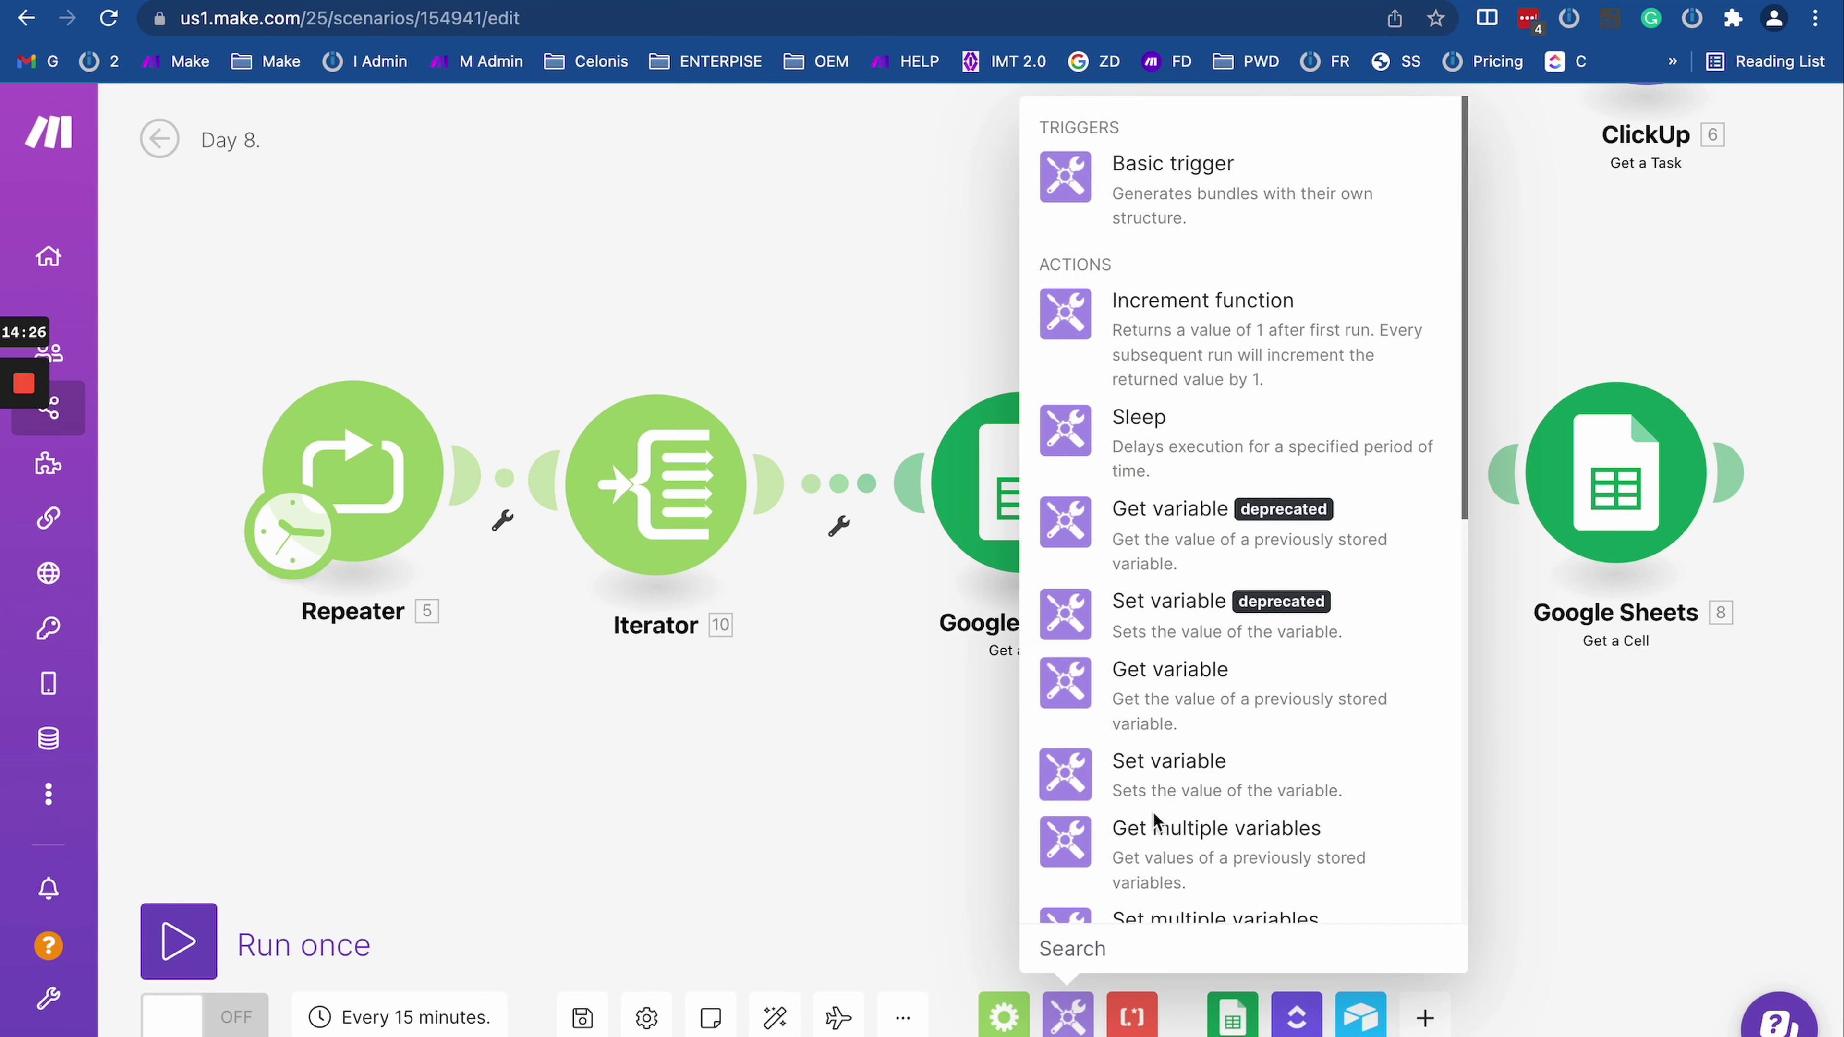
click(1118, 797)
drag(1118, 797, 1307, 505)
click(1306, 505)
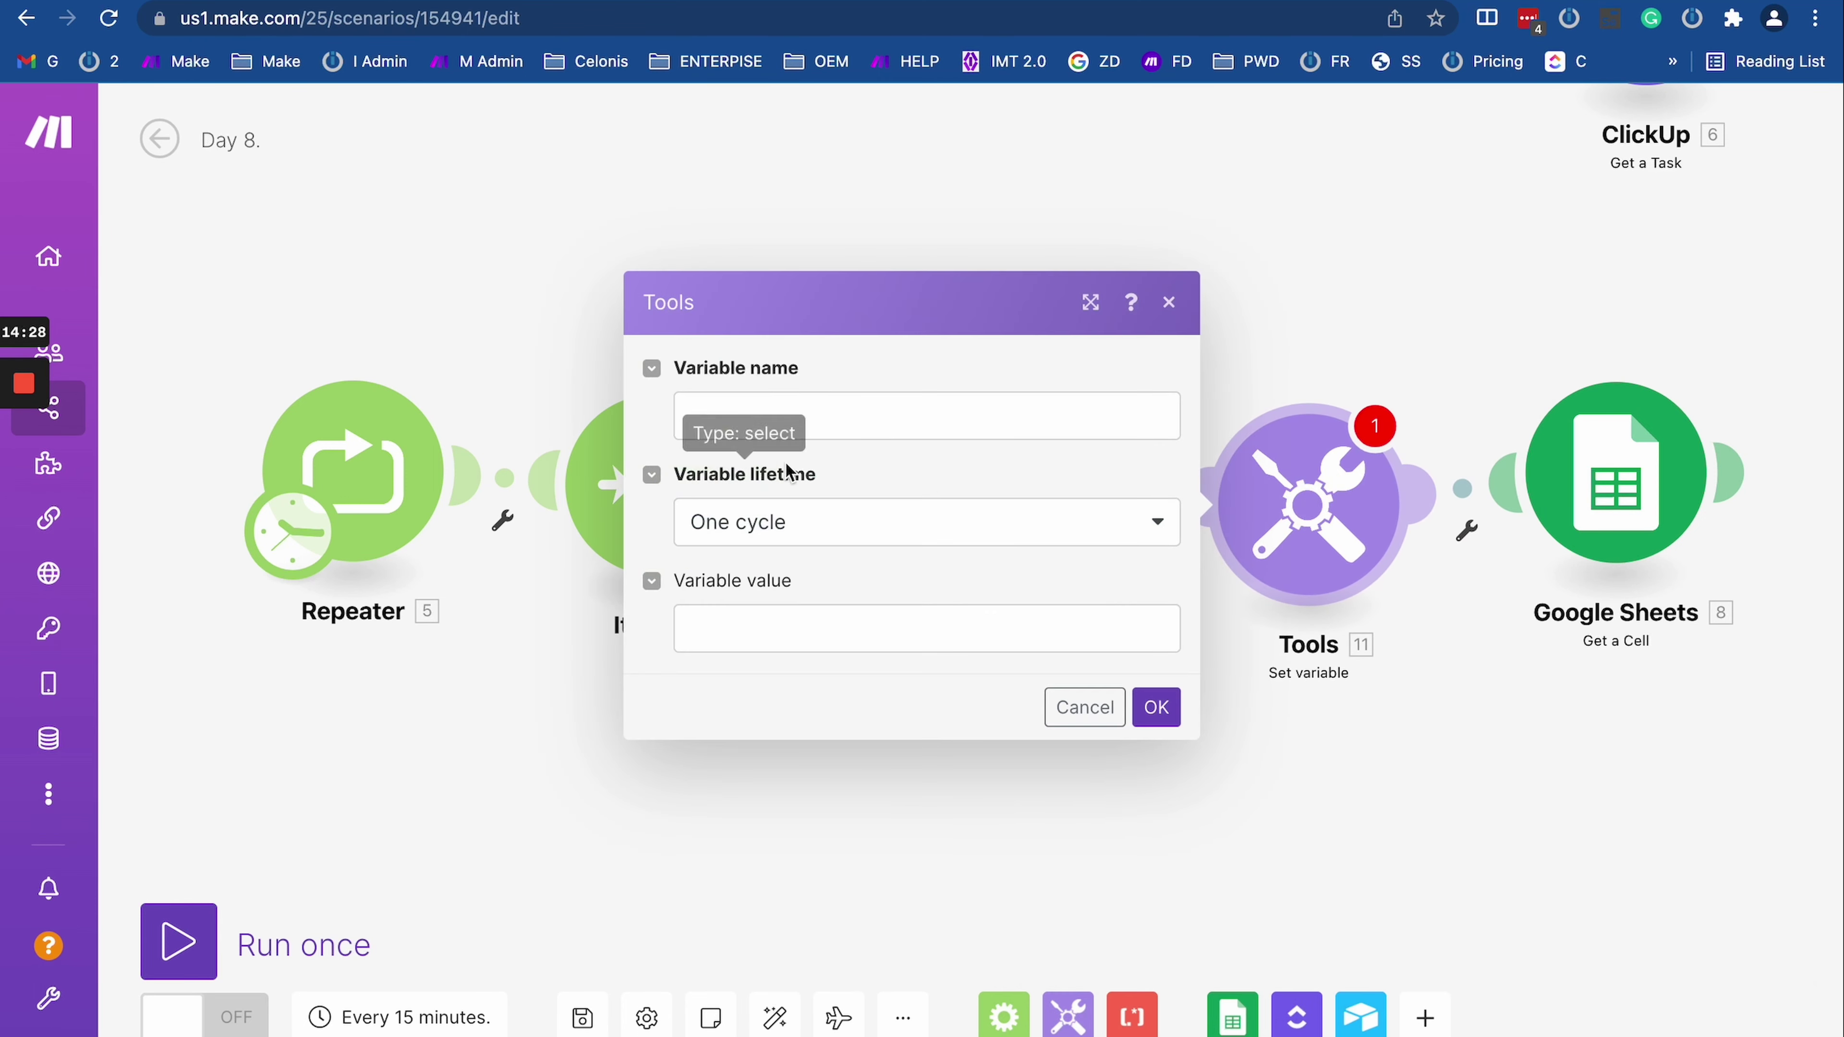
click(753, 426)
click(810, 414)
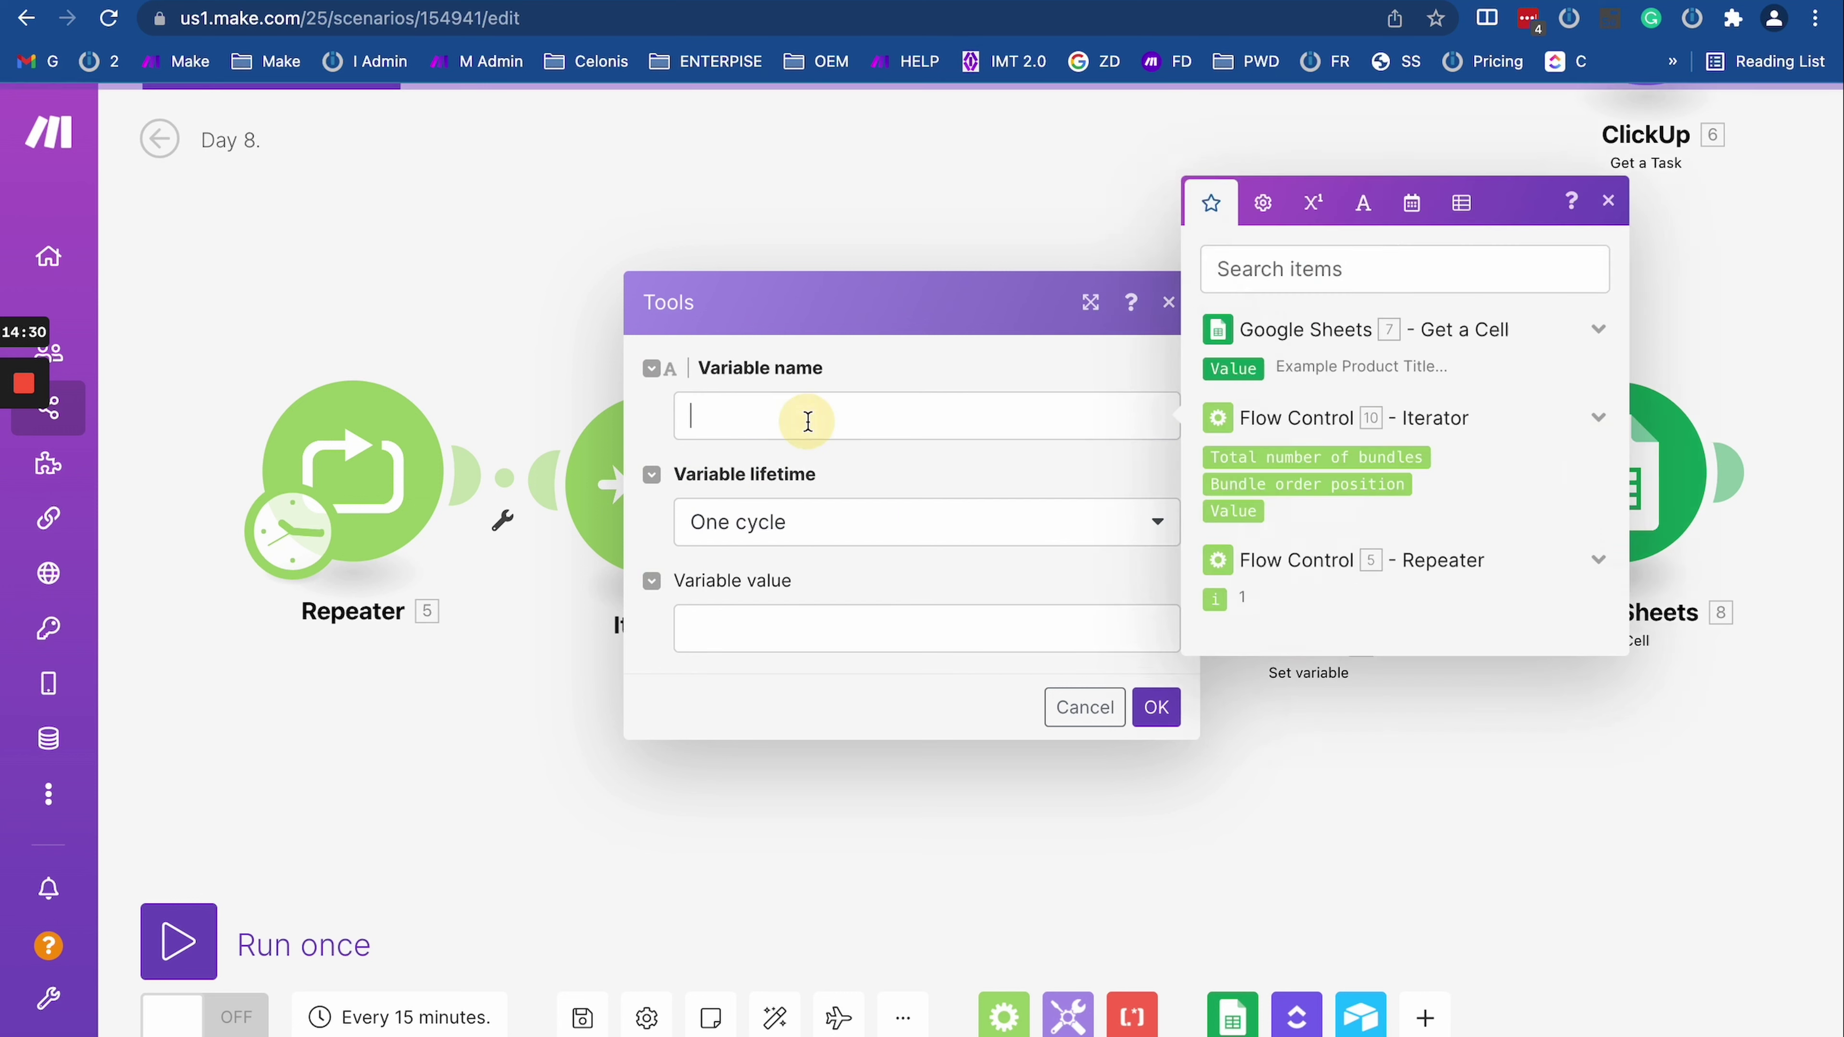
click(1156, 707)
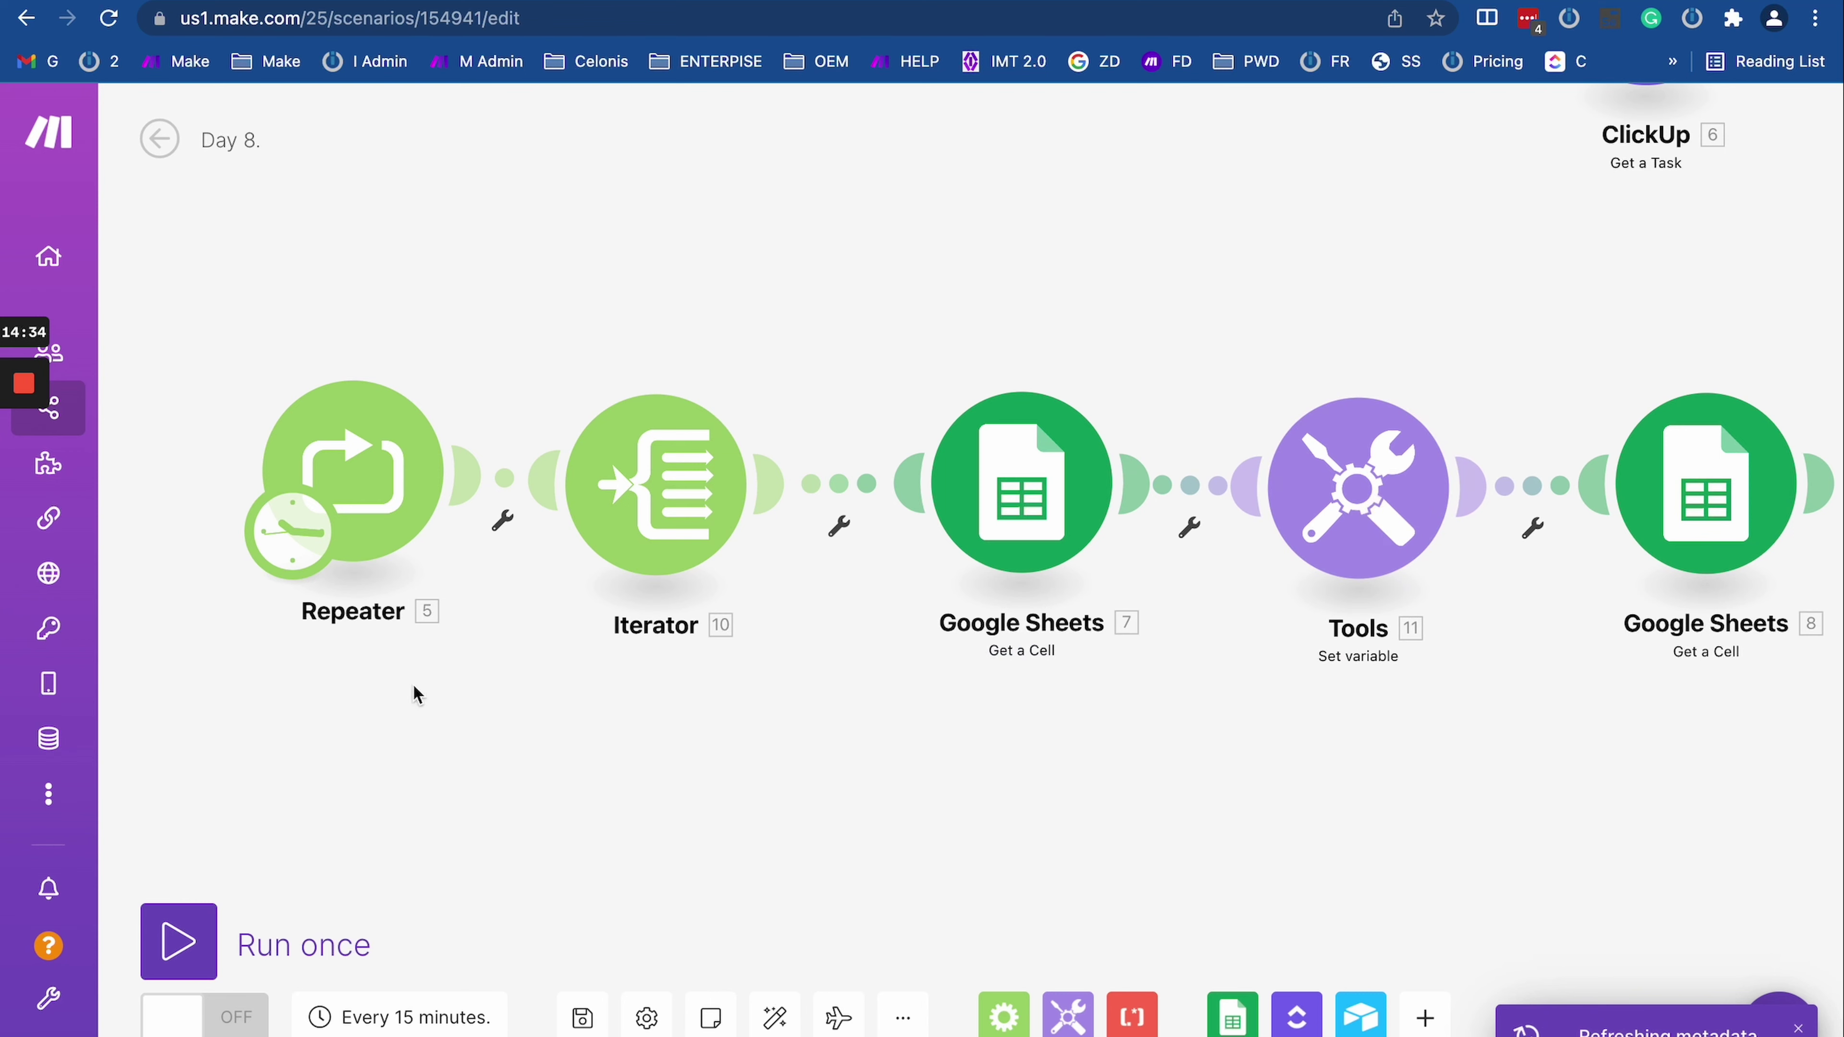
click(179, 941)
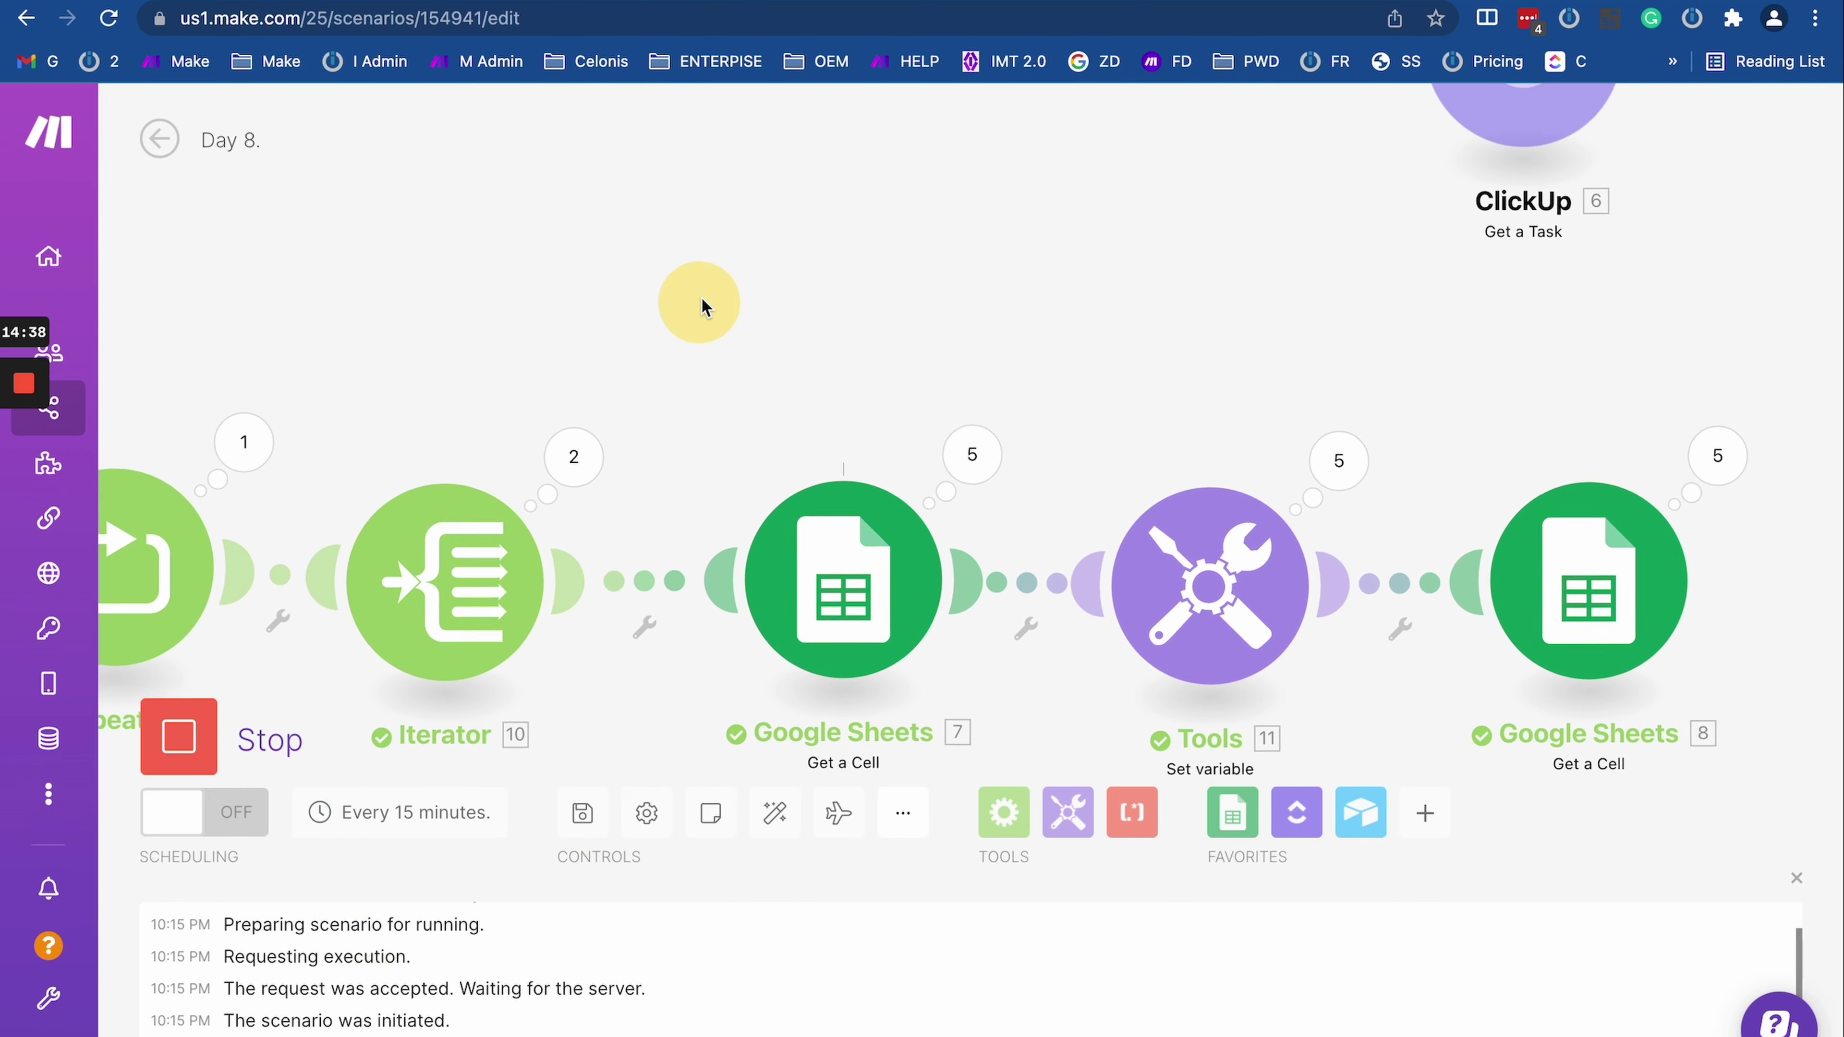
Step: Inspect the Iterator's operation bundles and the first Google Sheets module's results
click(578, 457)
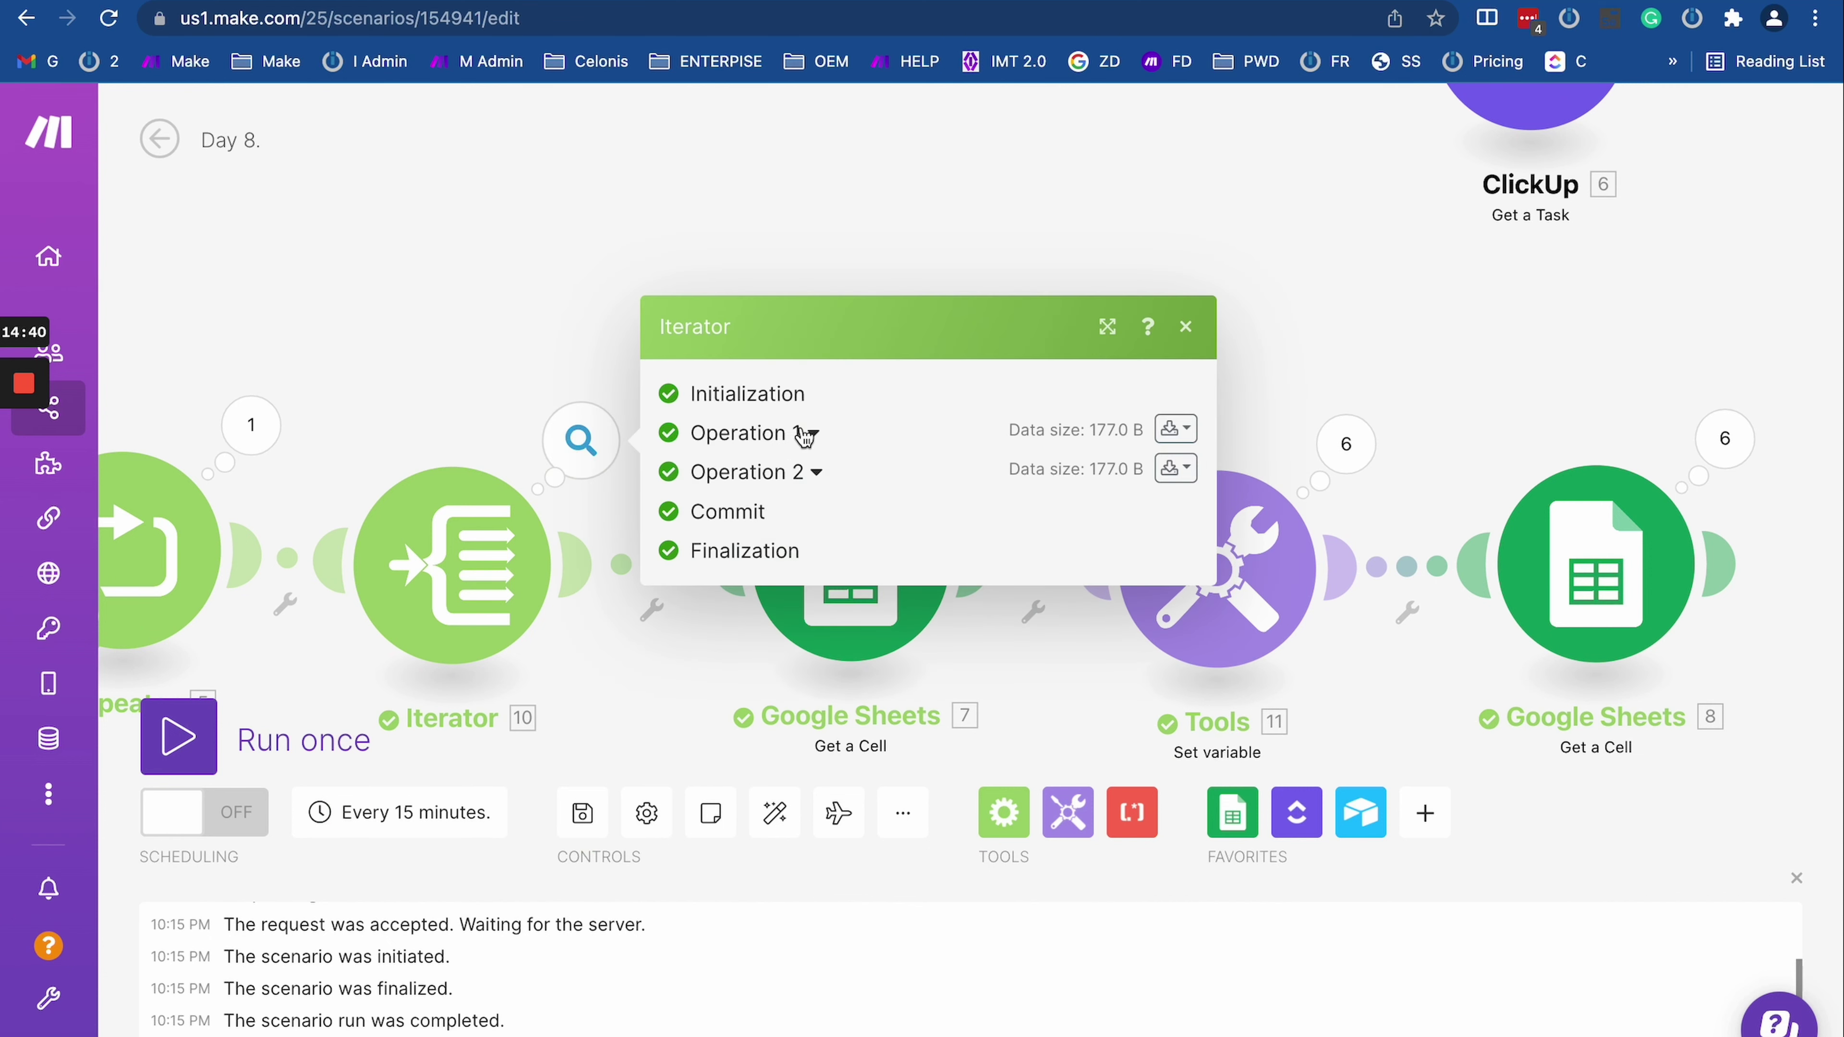
click(801, 430)
click(846, 715)
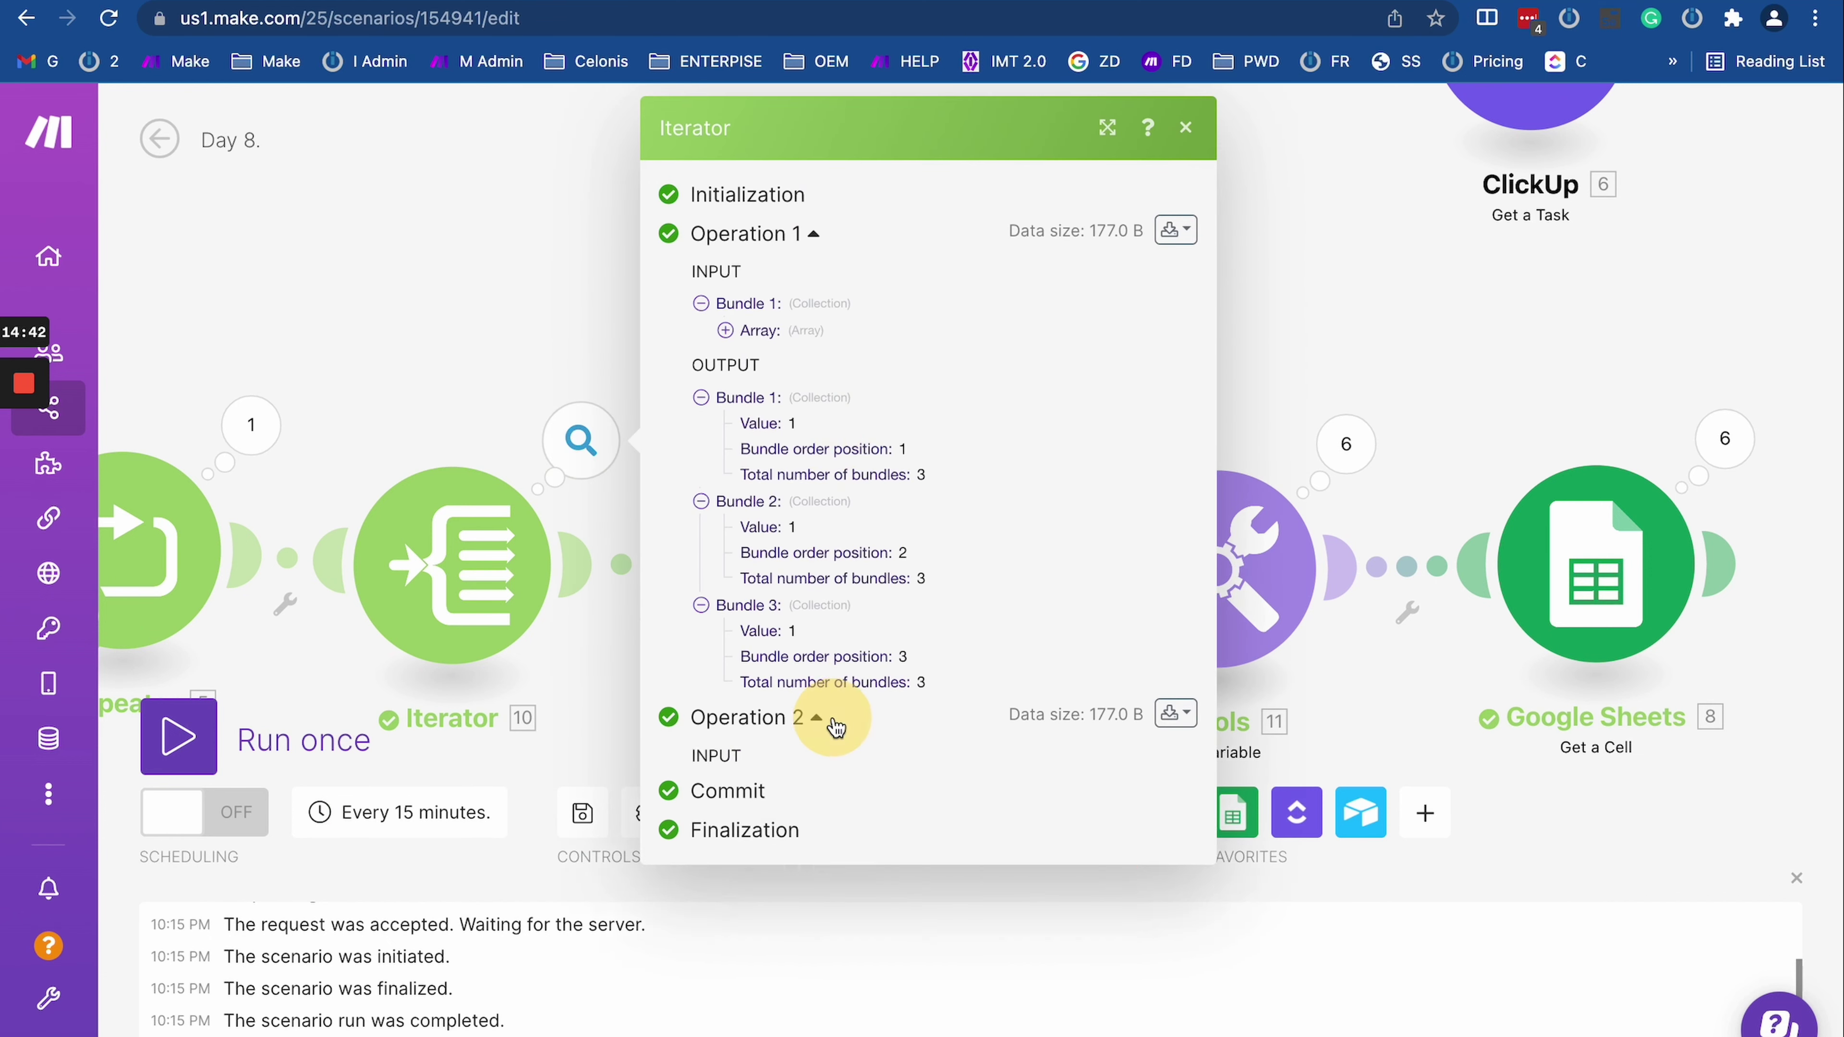
scroll(836, 723, down, 3)
click(506, 374)
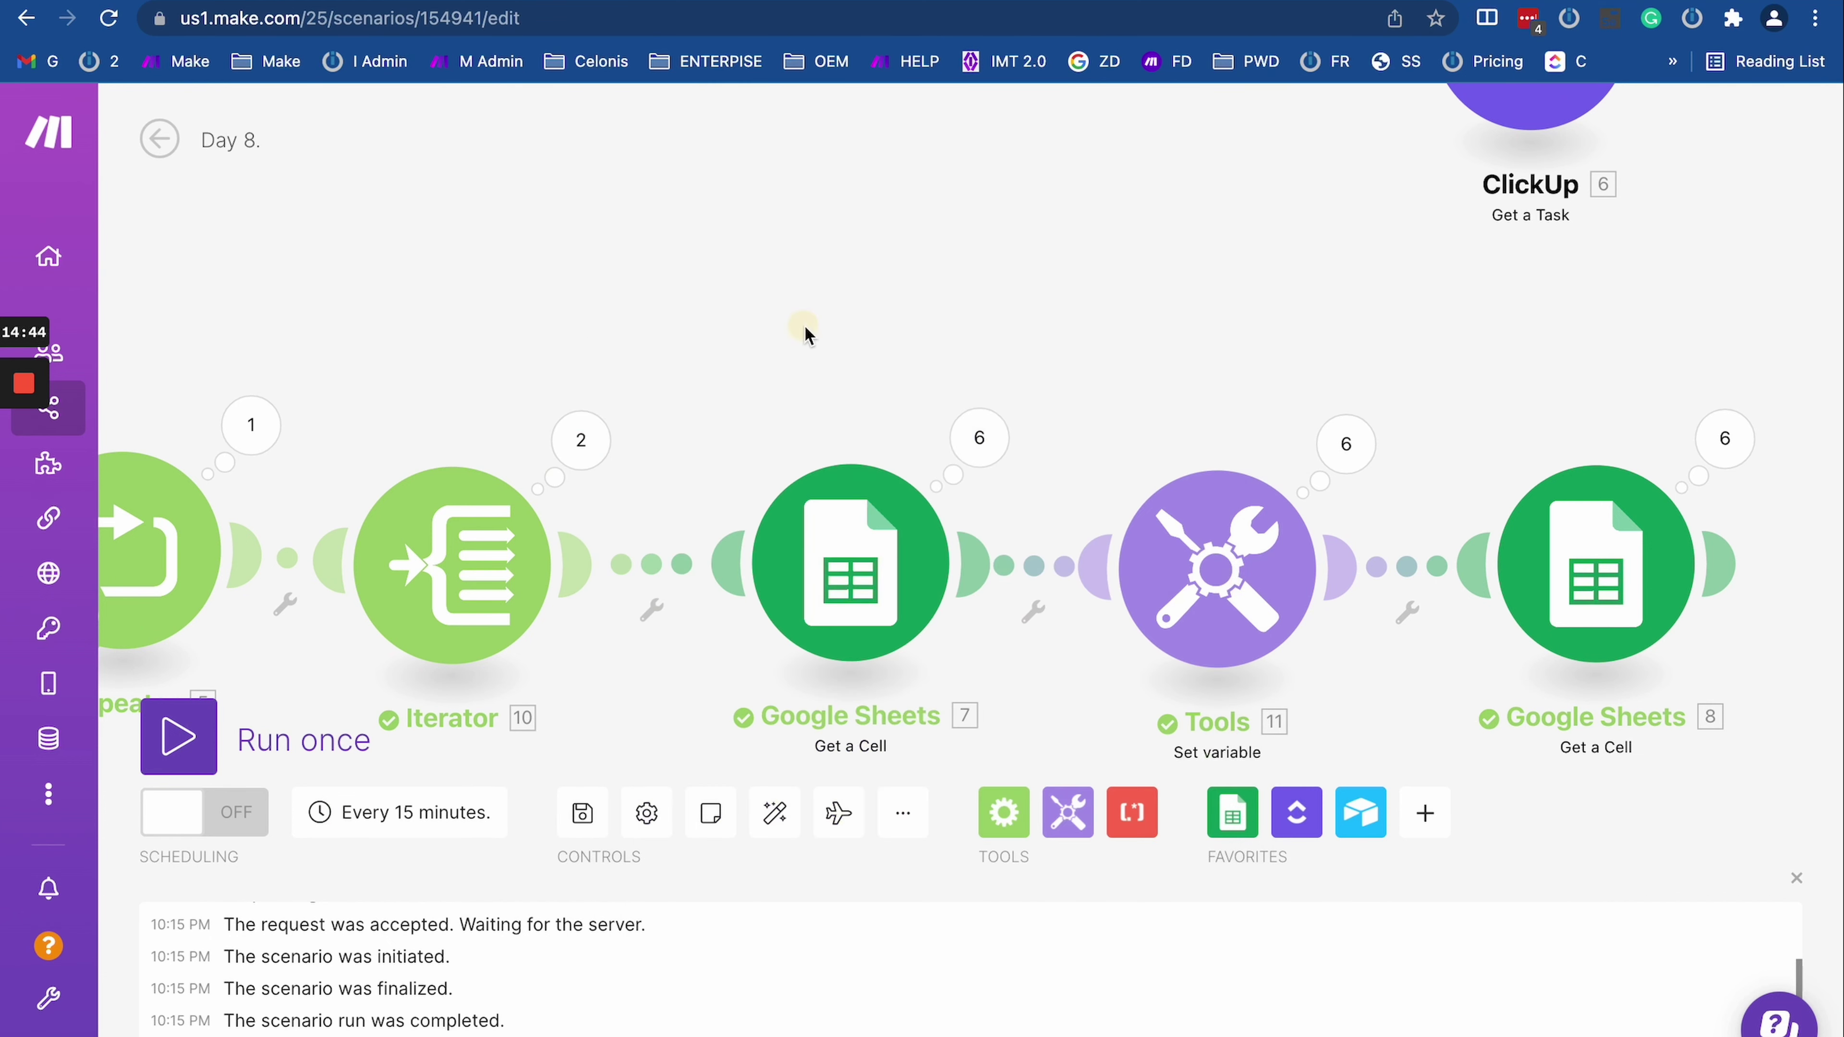
click(951, 317)
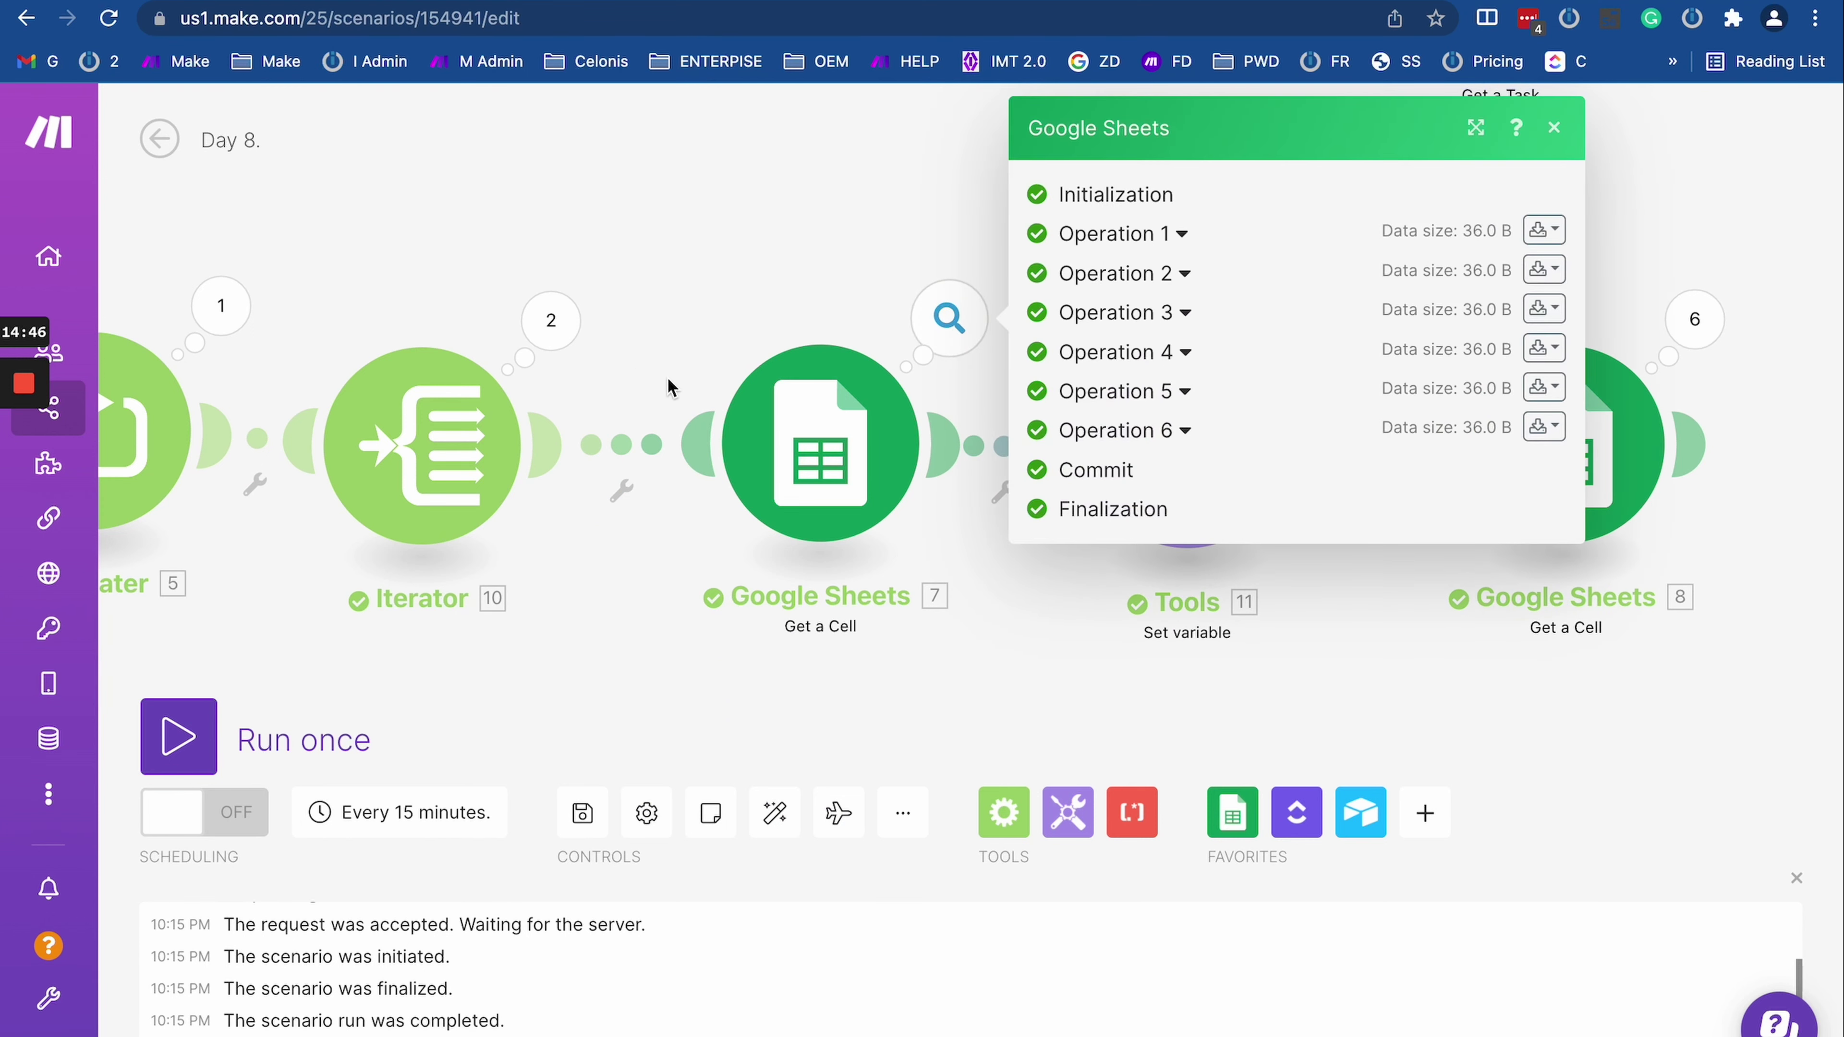
click(733, 231)
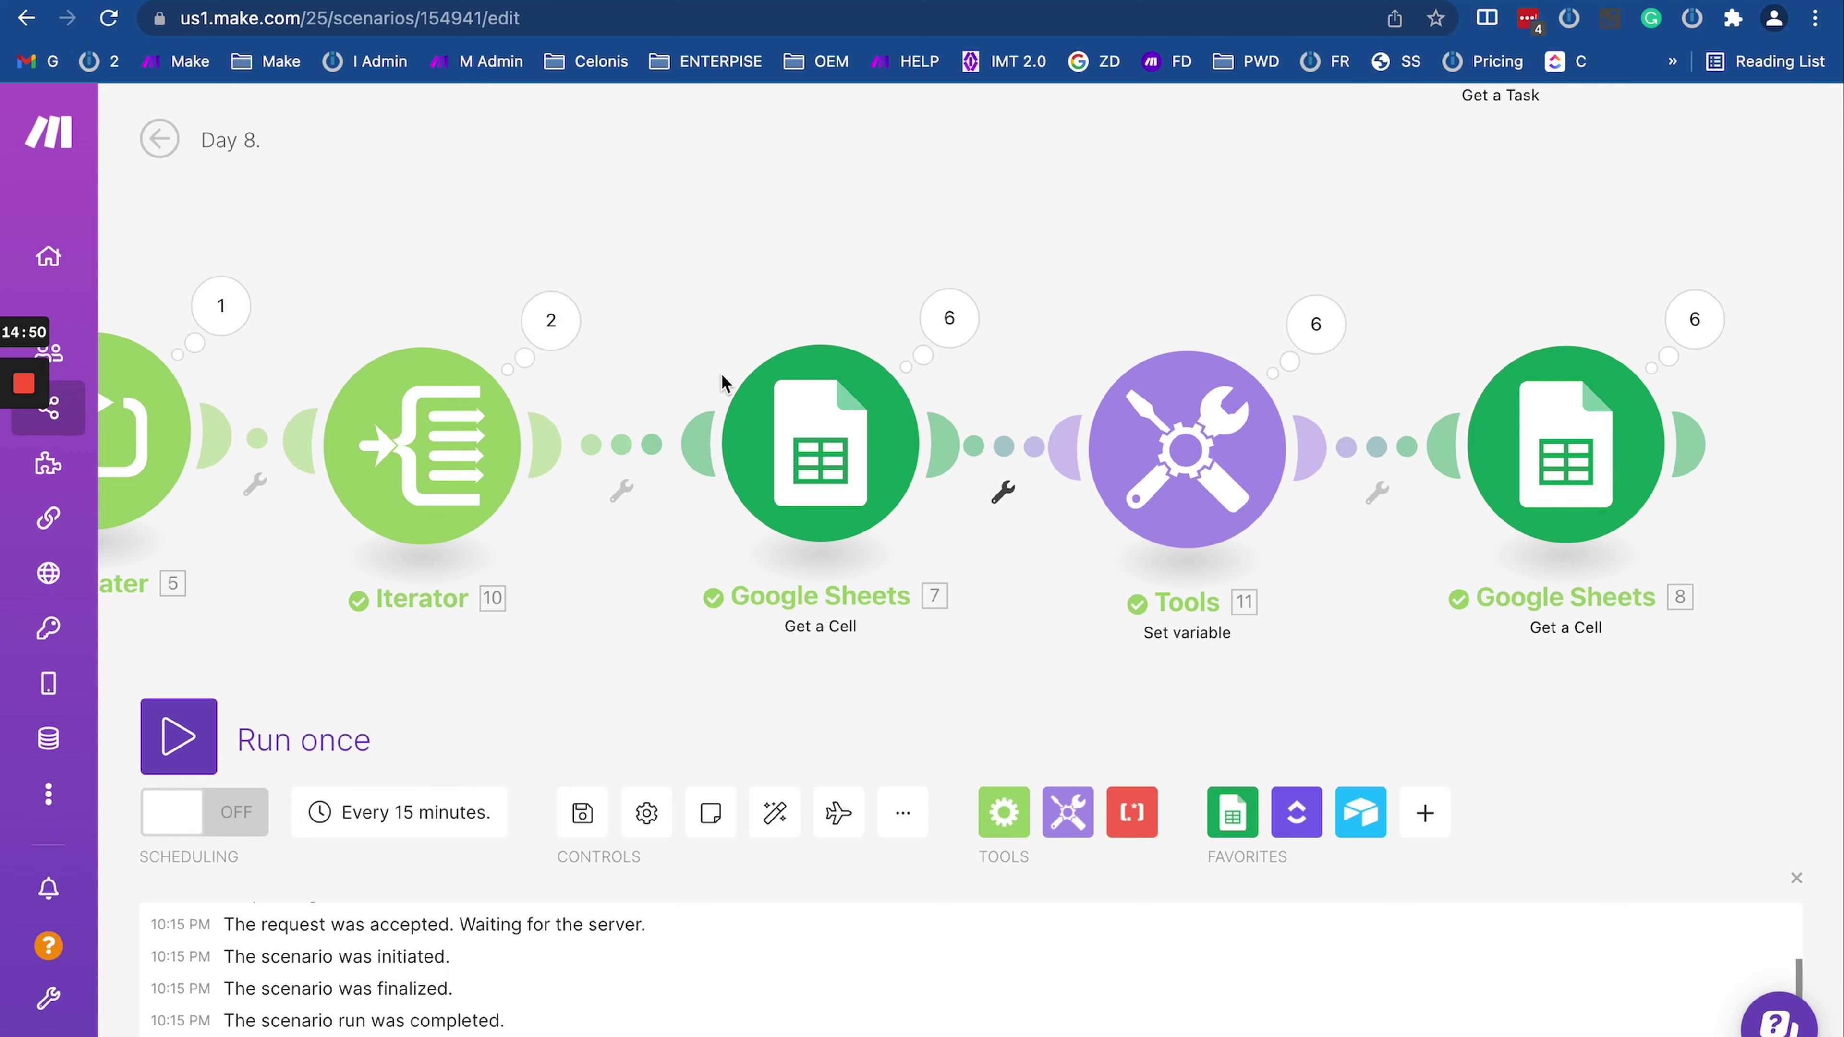
Step: Space the Repeater, Iterator, Tools and last Sheets modules evenly, checking the six Sheets operations
drag(362, 259, 725, 256)
drag(494, 370, 320, 370)
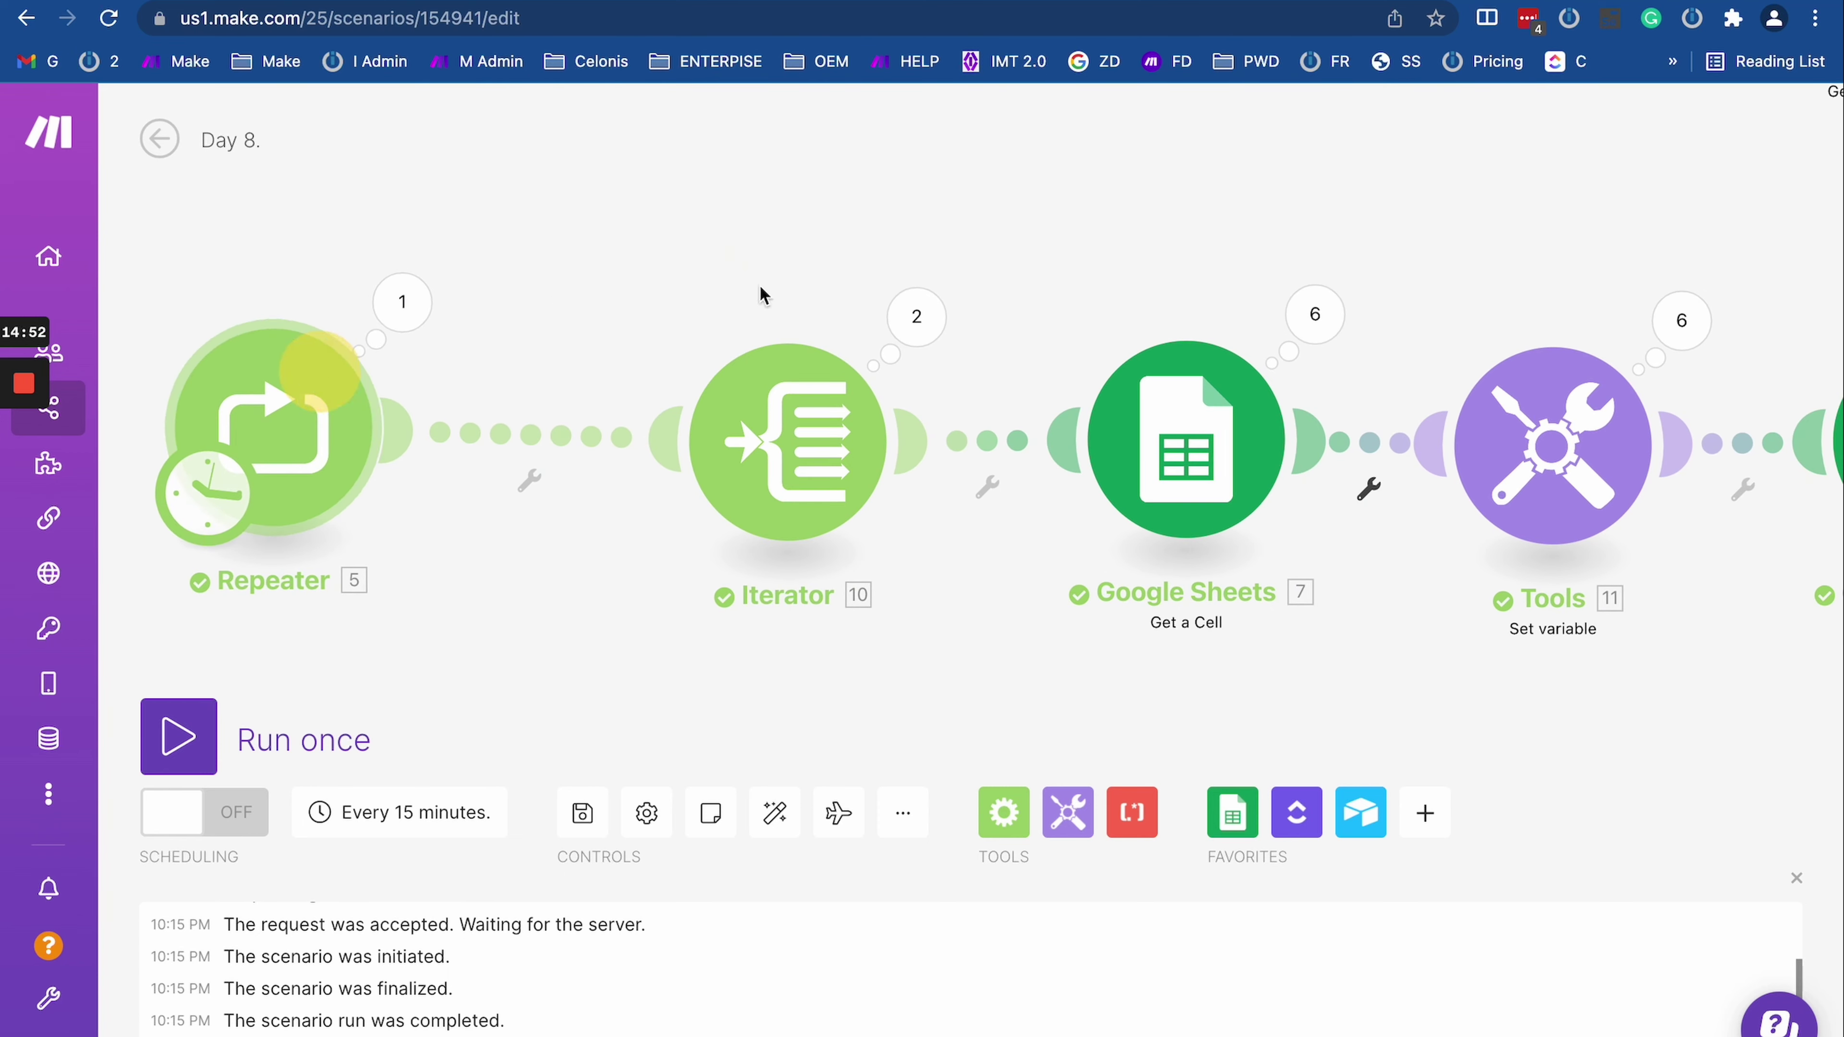
drag(891, 385, 779, 379)
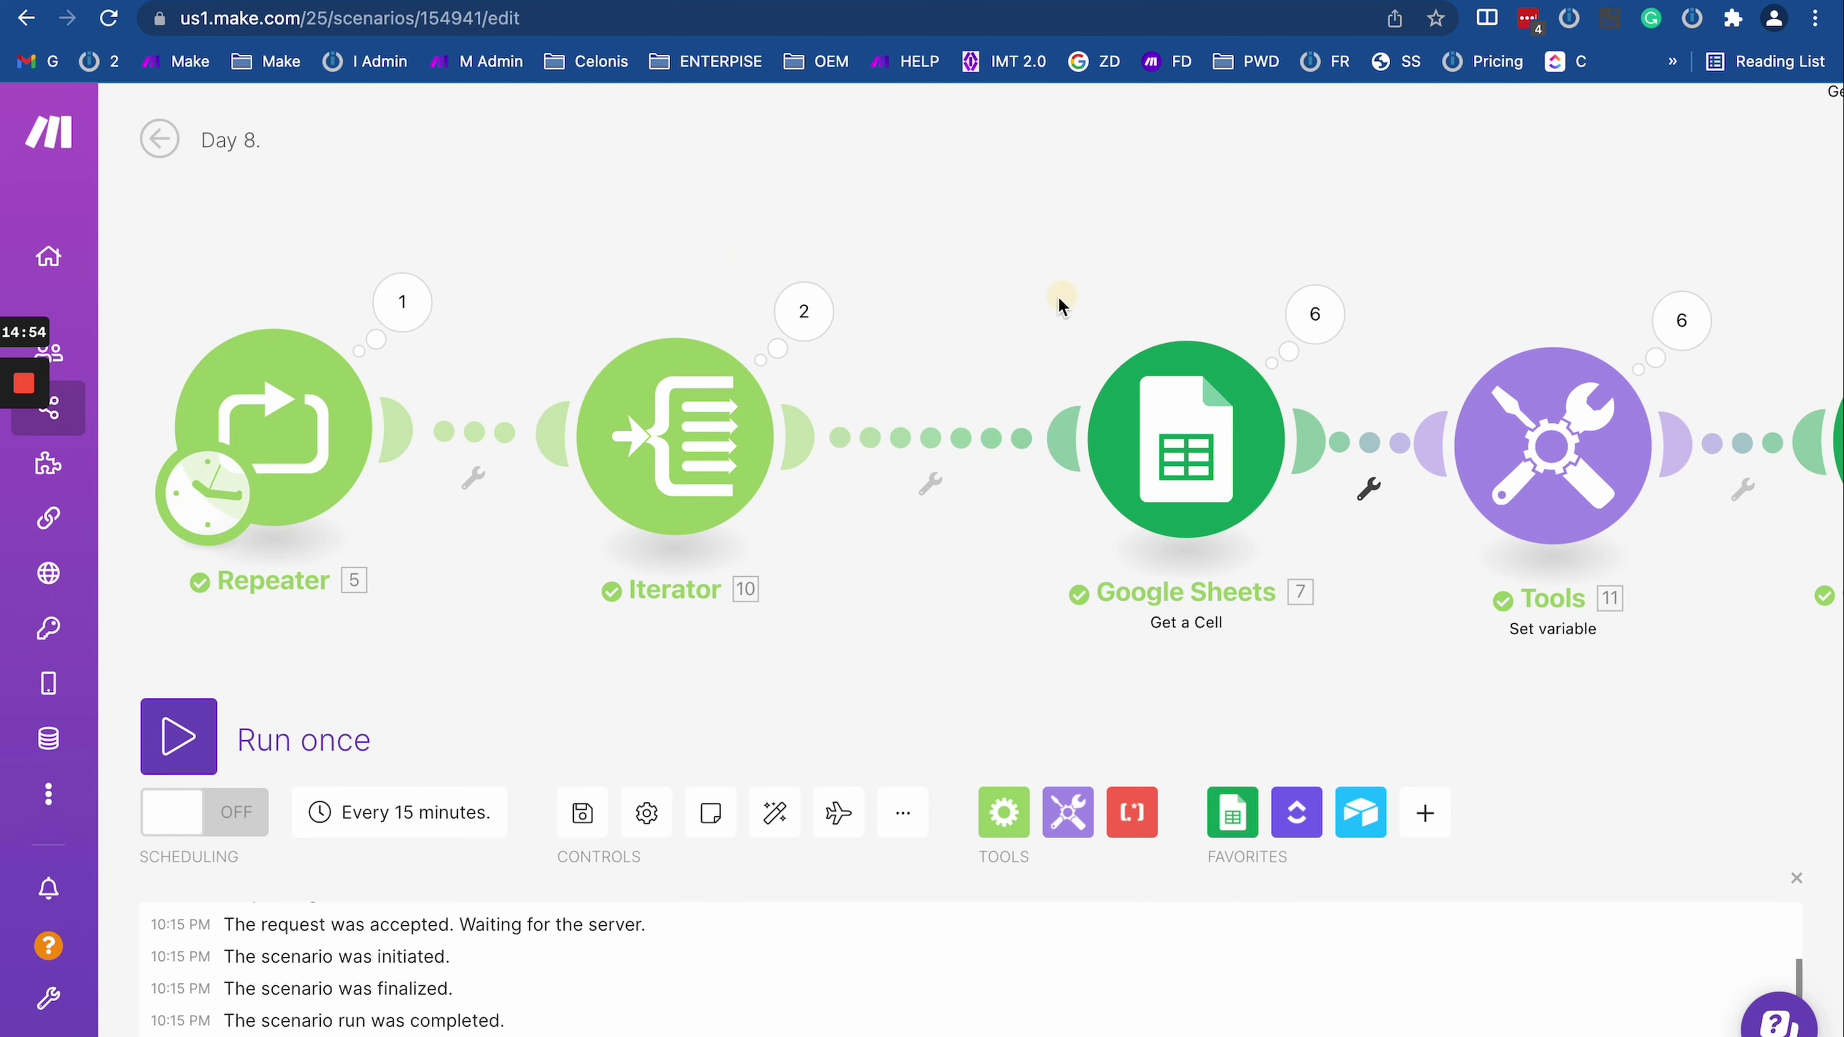
scroll(1045, 312, right, 5)
click(974, 313)
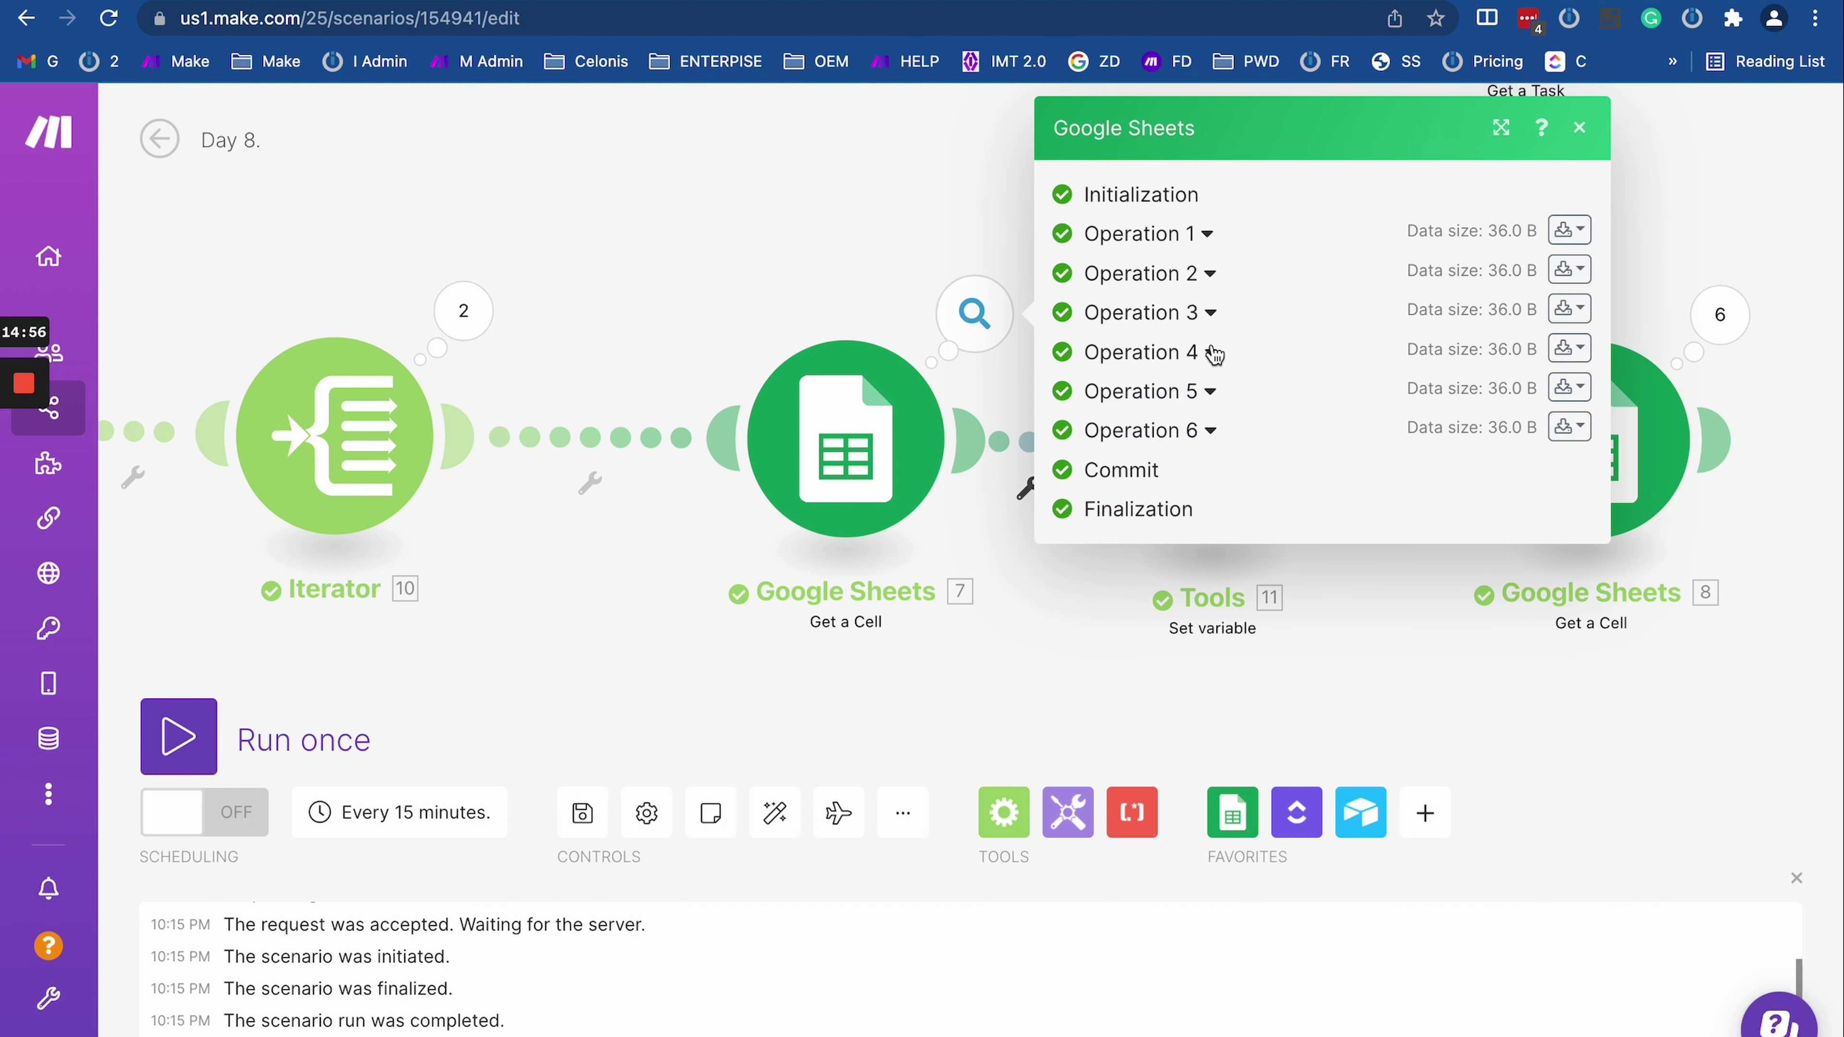
click(813, 246)
drag(1165, 252, 995, 249)
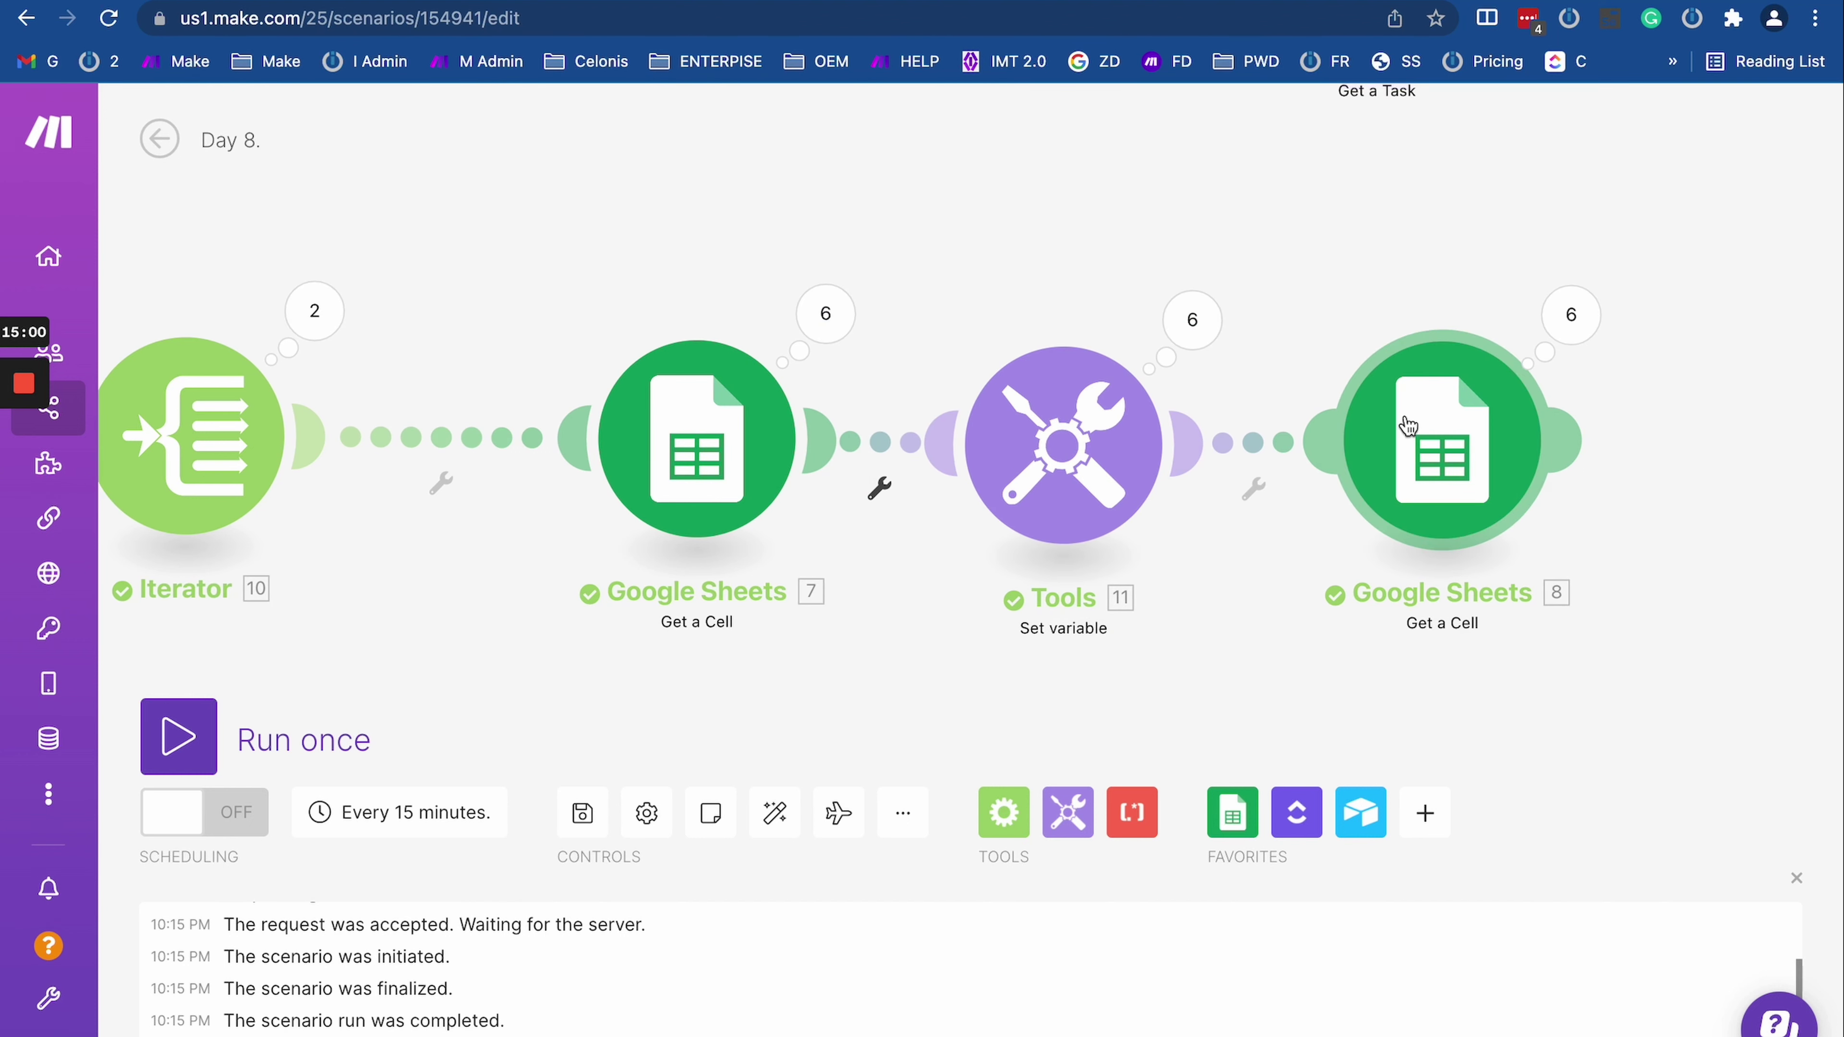
drag(1407, 426, 1506, 426)
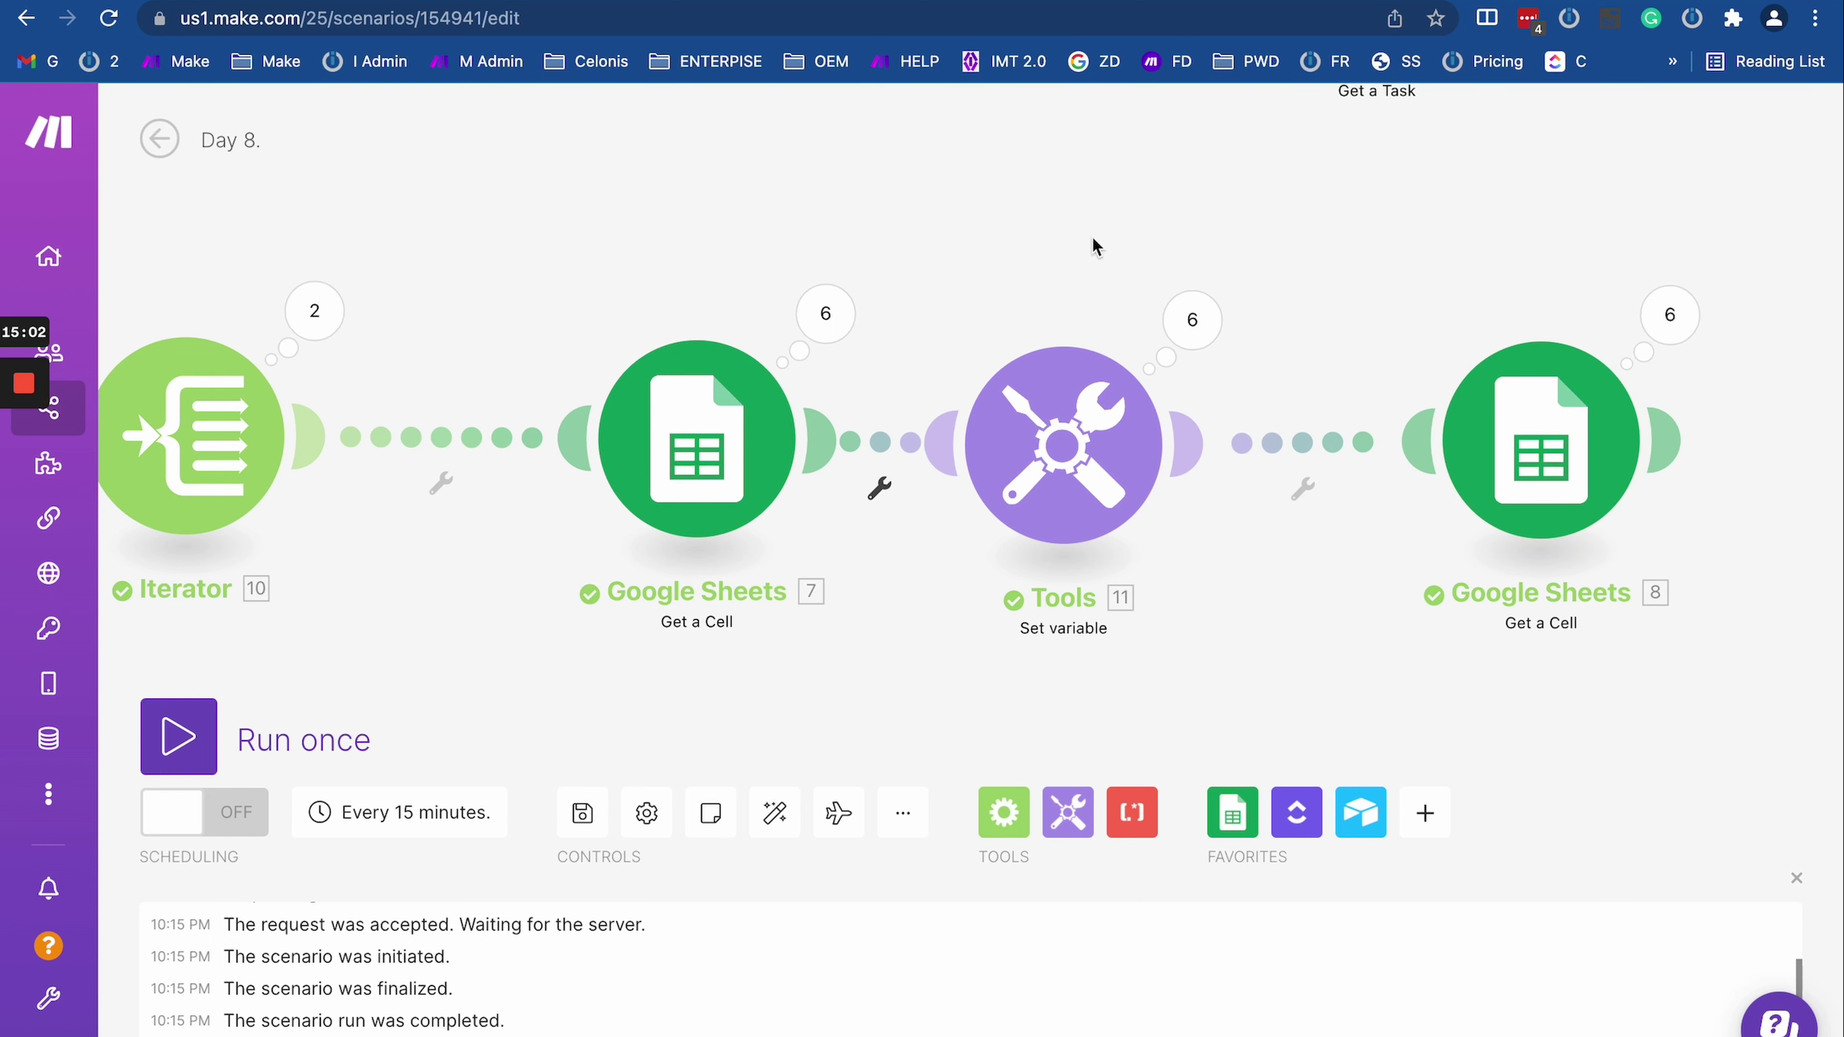
drag(1074, 444, 1151, 458)
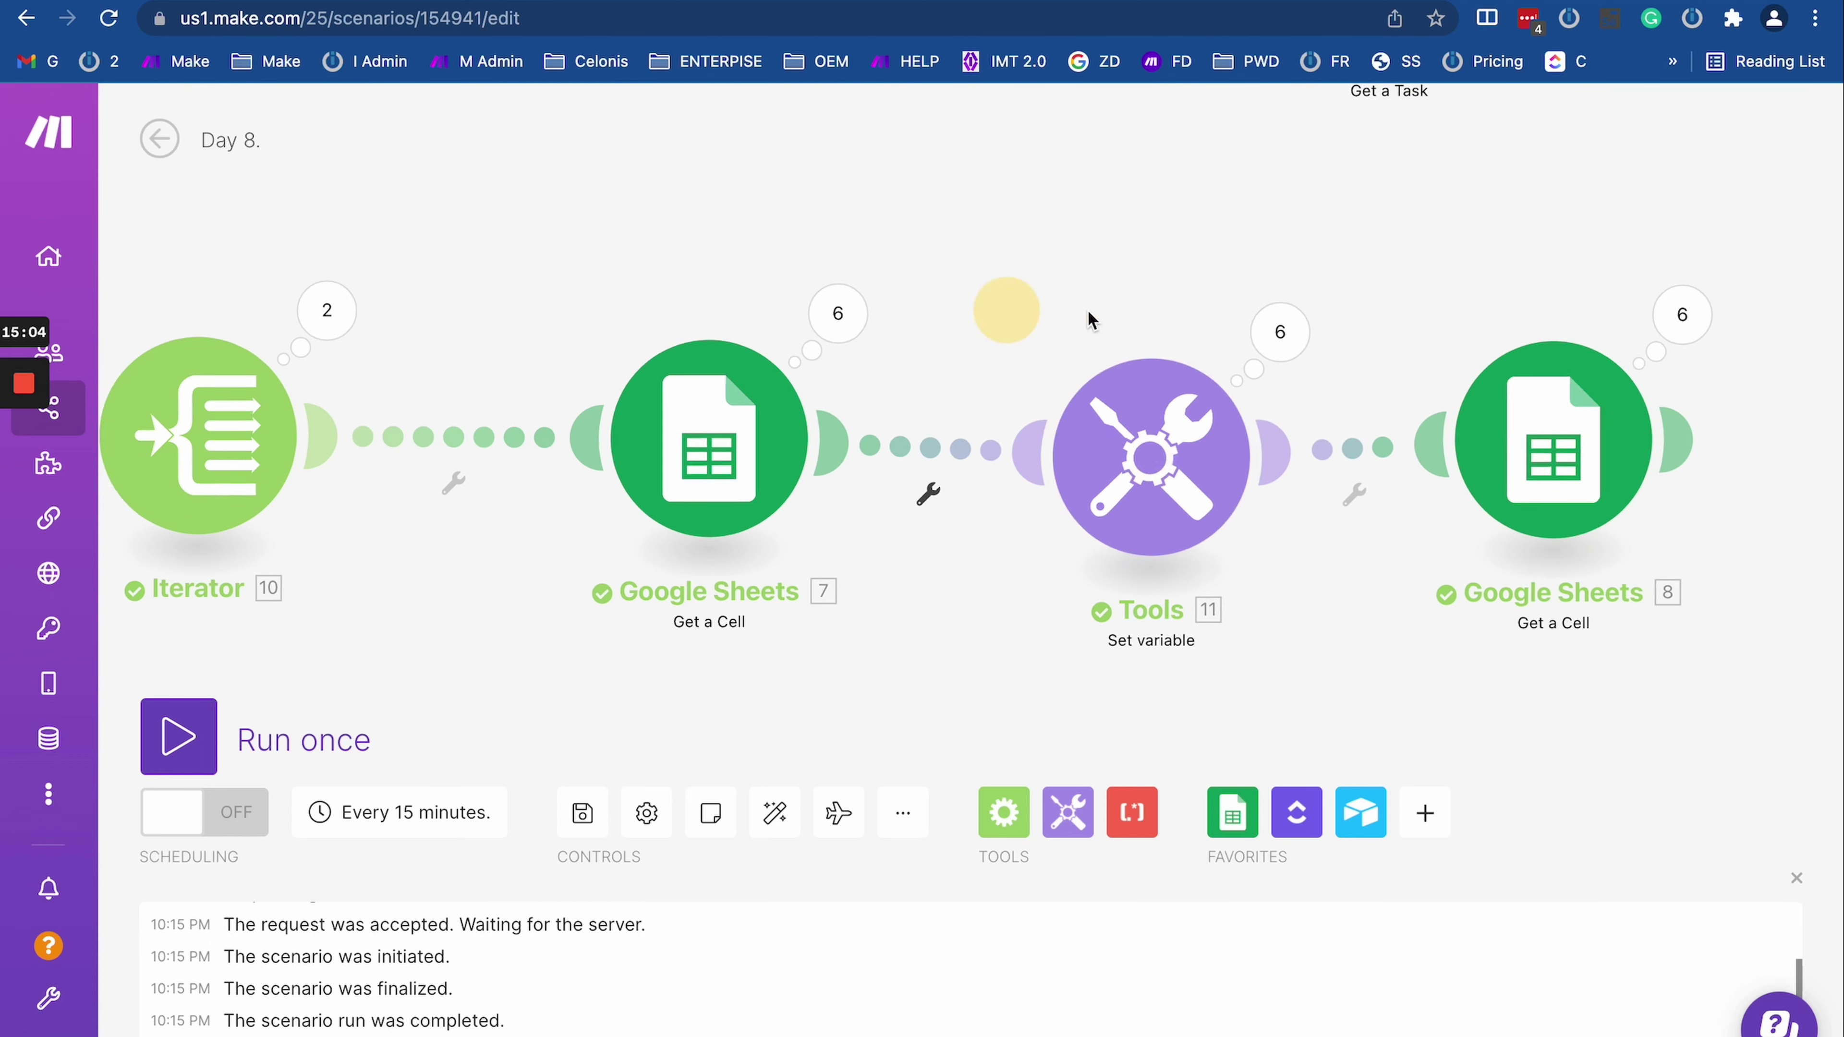
drag(621, 309, 940, 275)
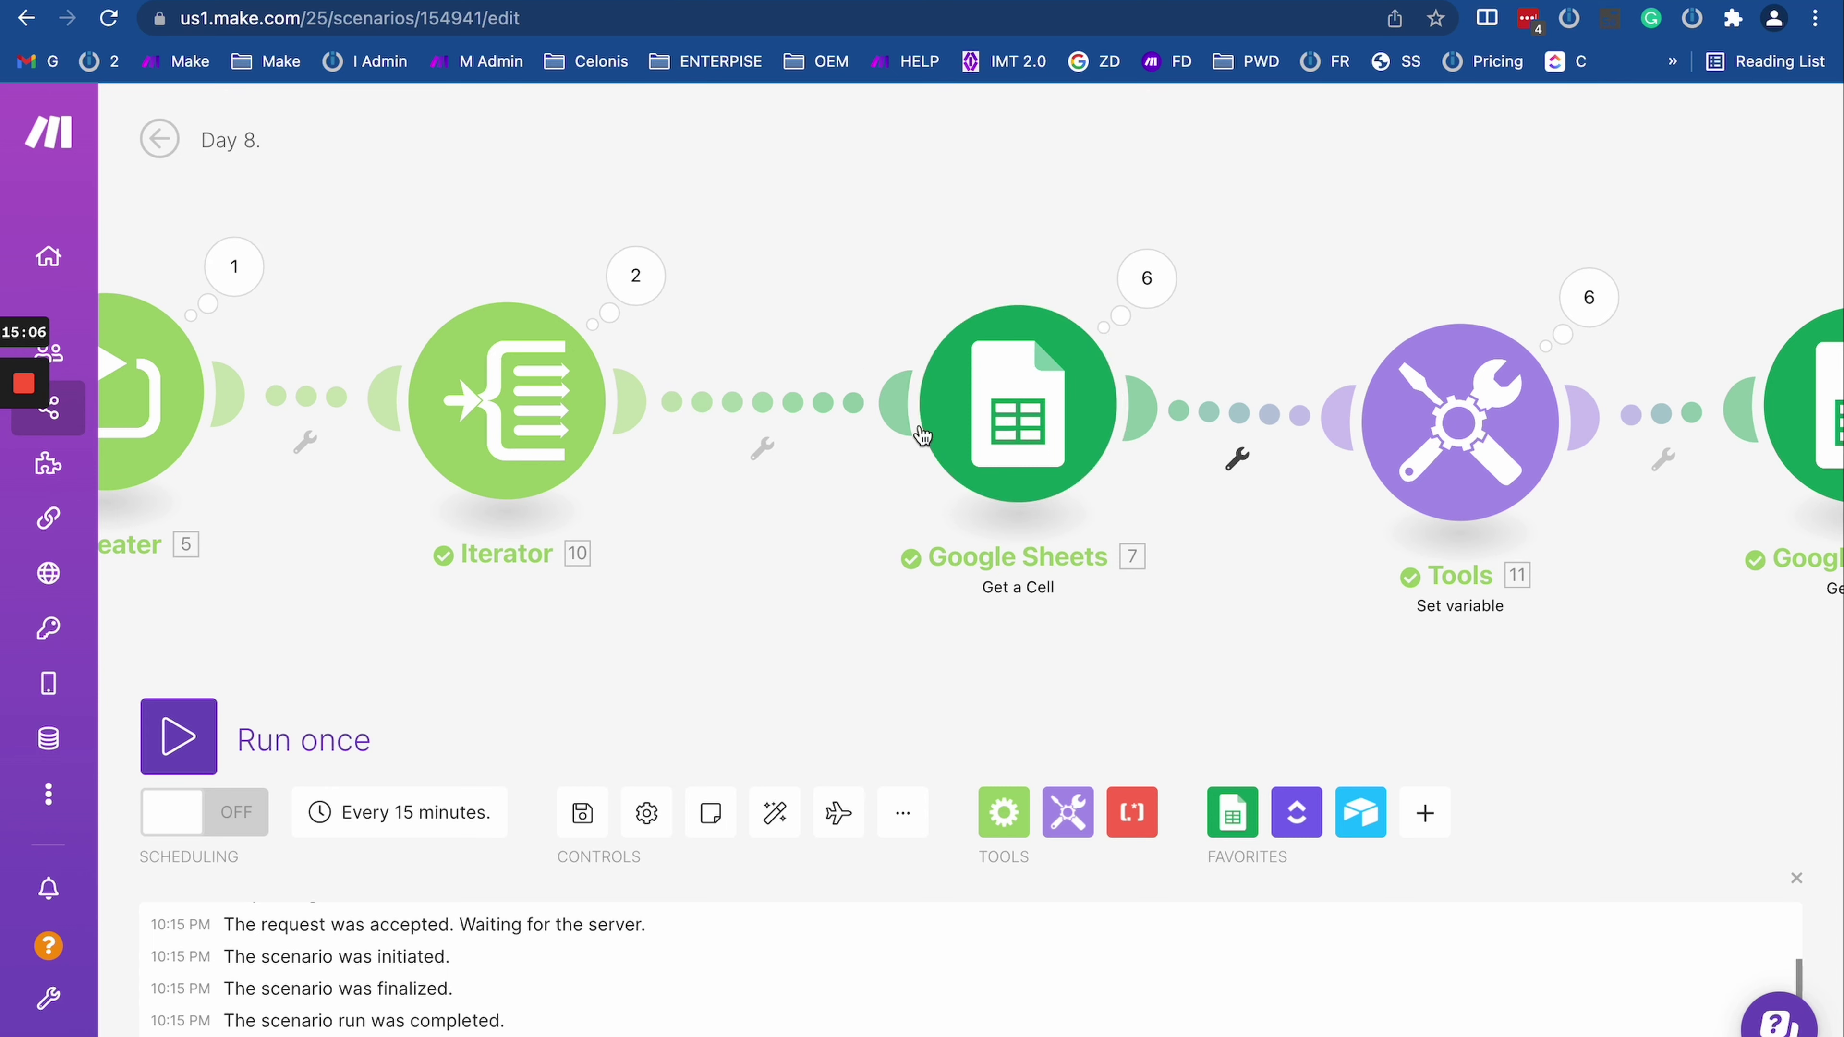
Step: Attach an Ignore error-handler route (module 12) to Google Sheets 7 and view the whole chain
right_click(1066, 417)
click(1193, 516)
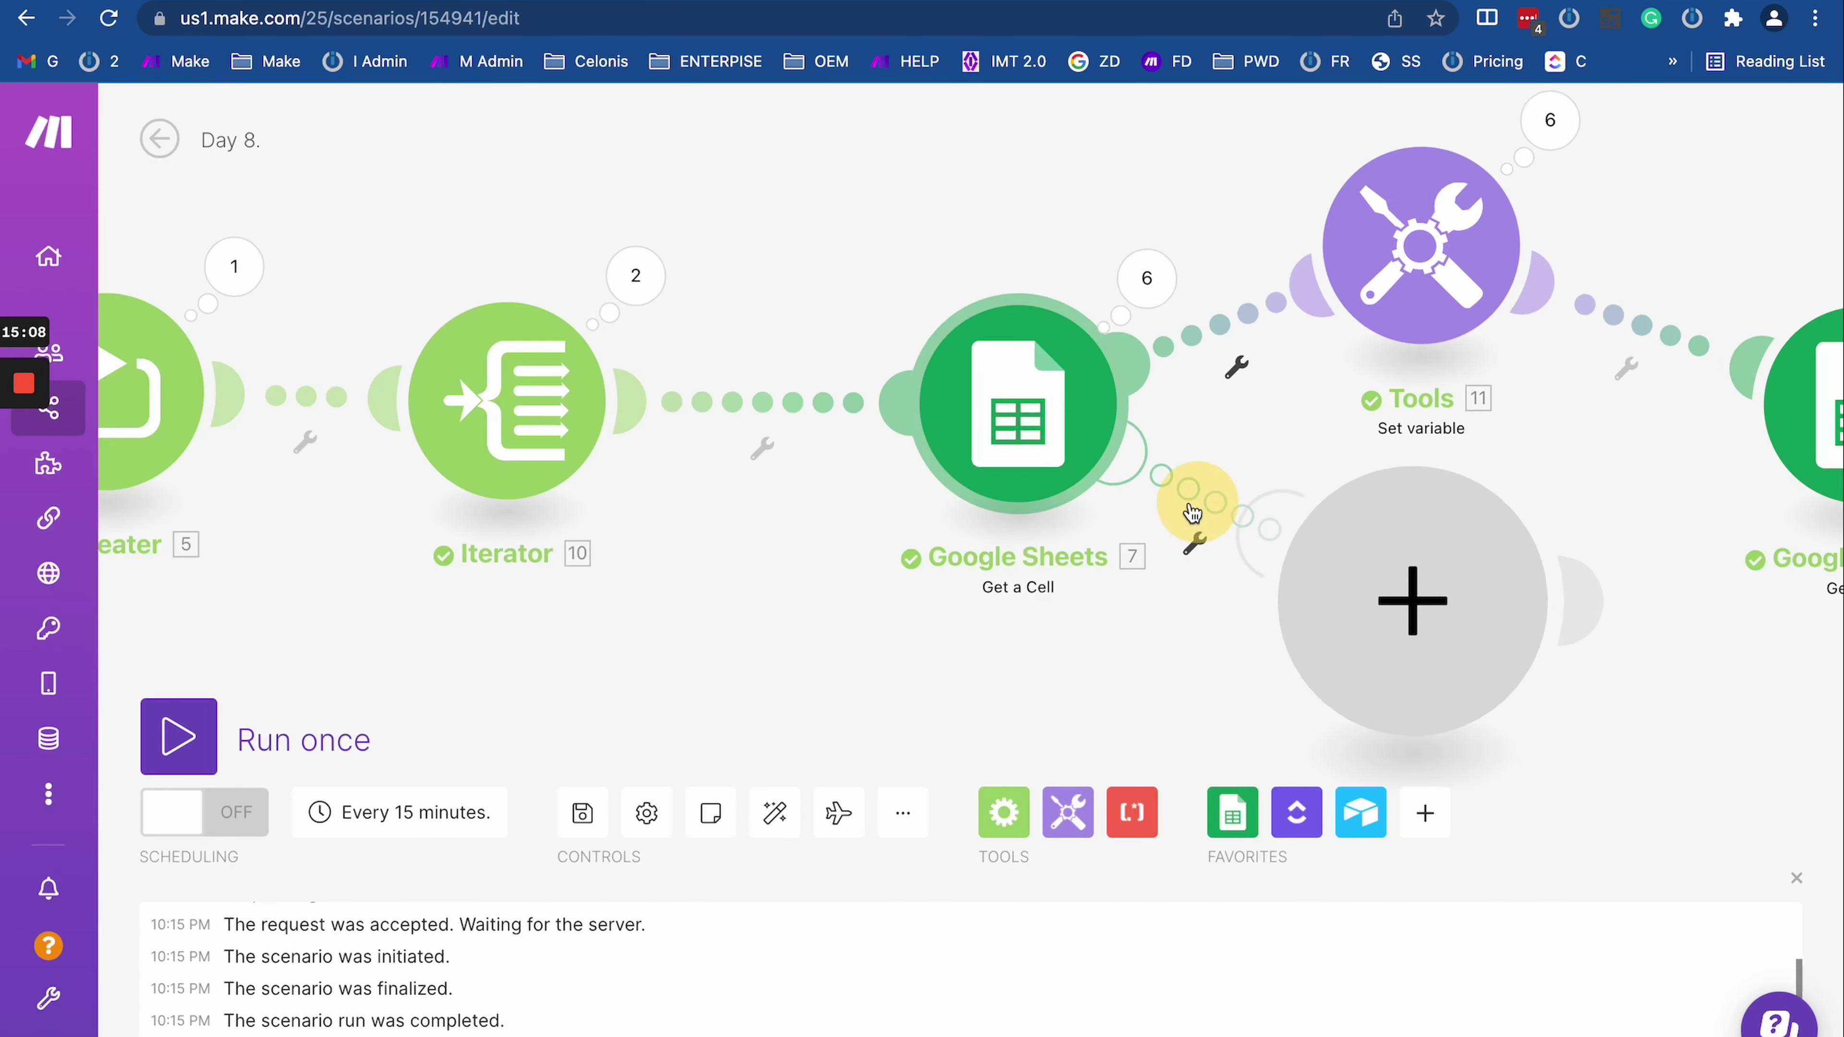
click(1434, 559)
click(864, 568)
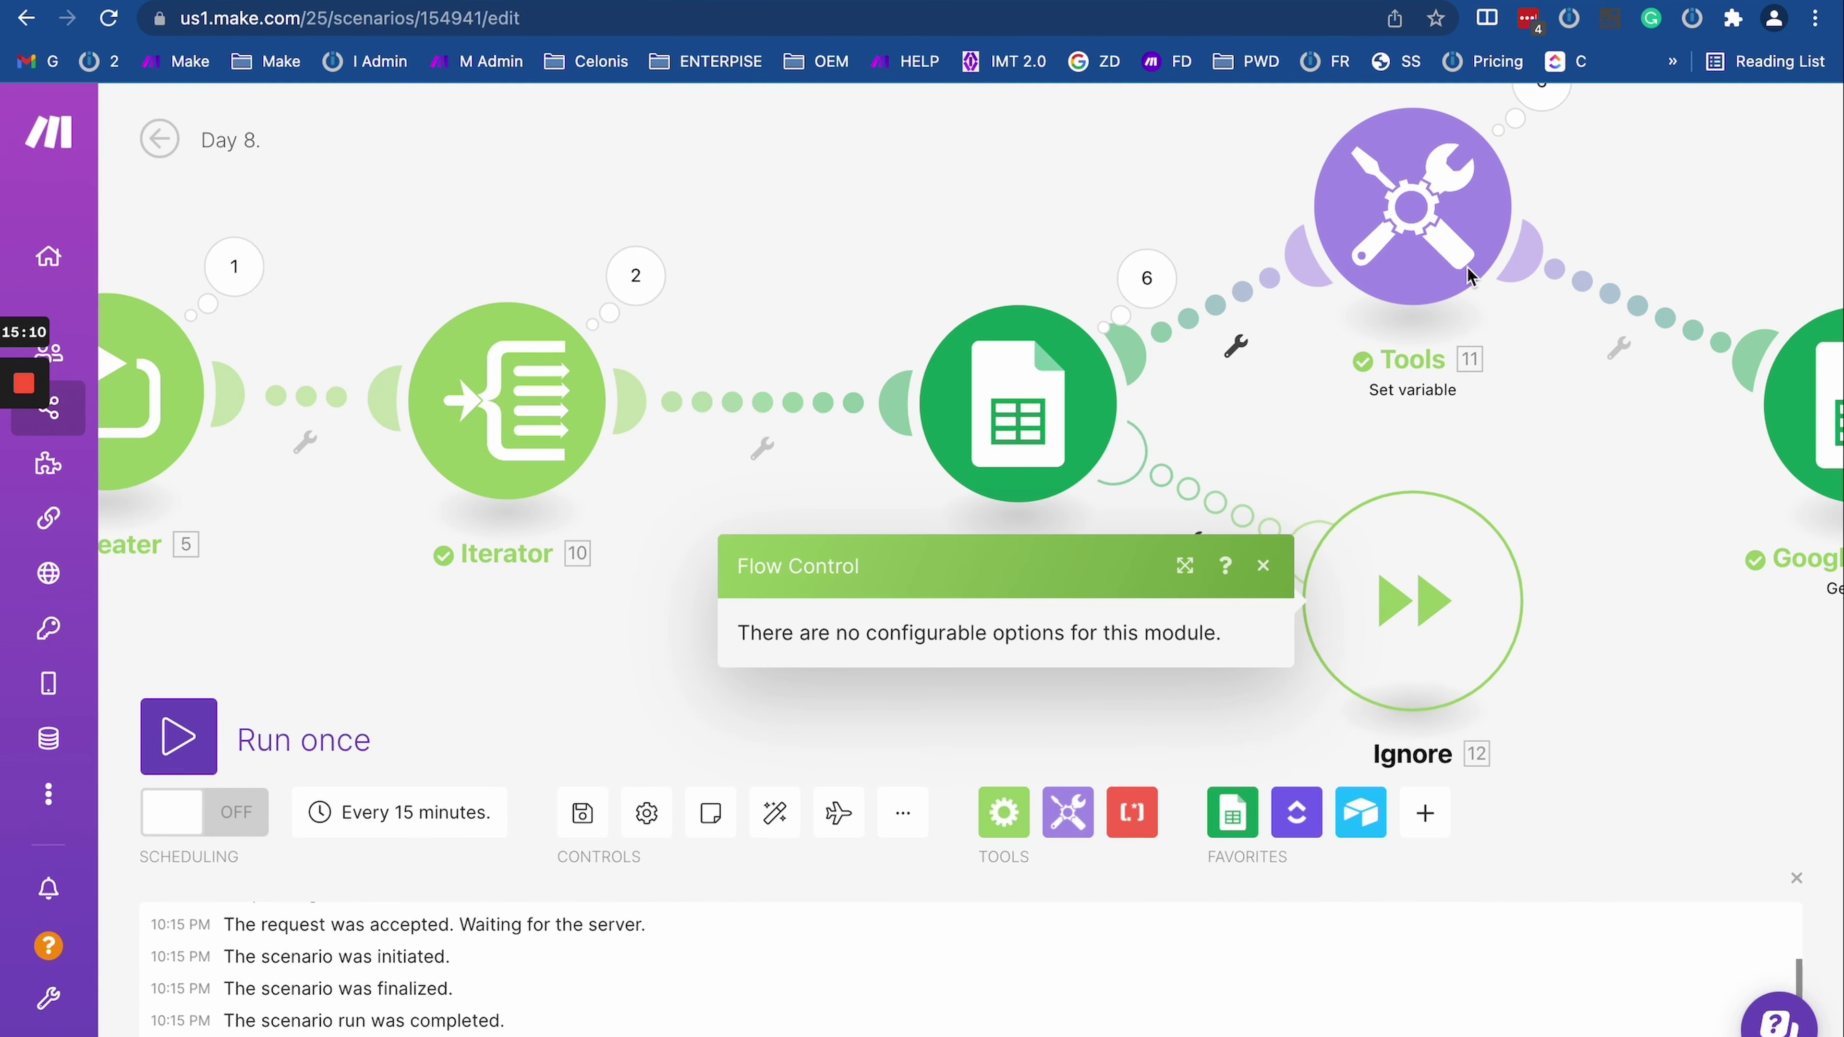
drag(1462, 268, 1485, 445)
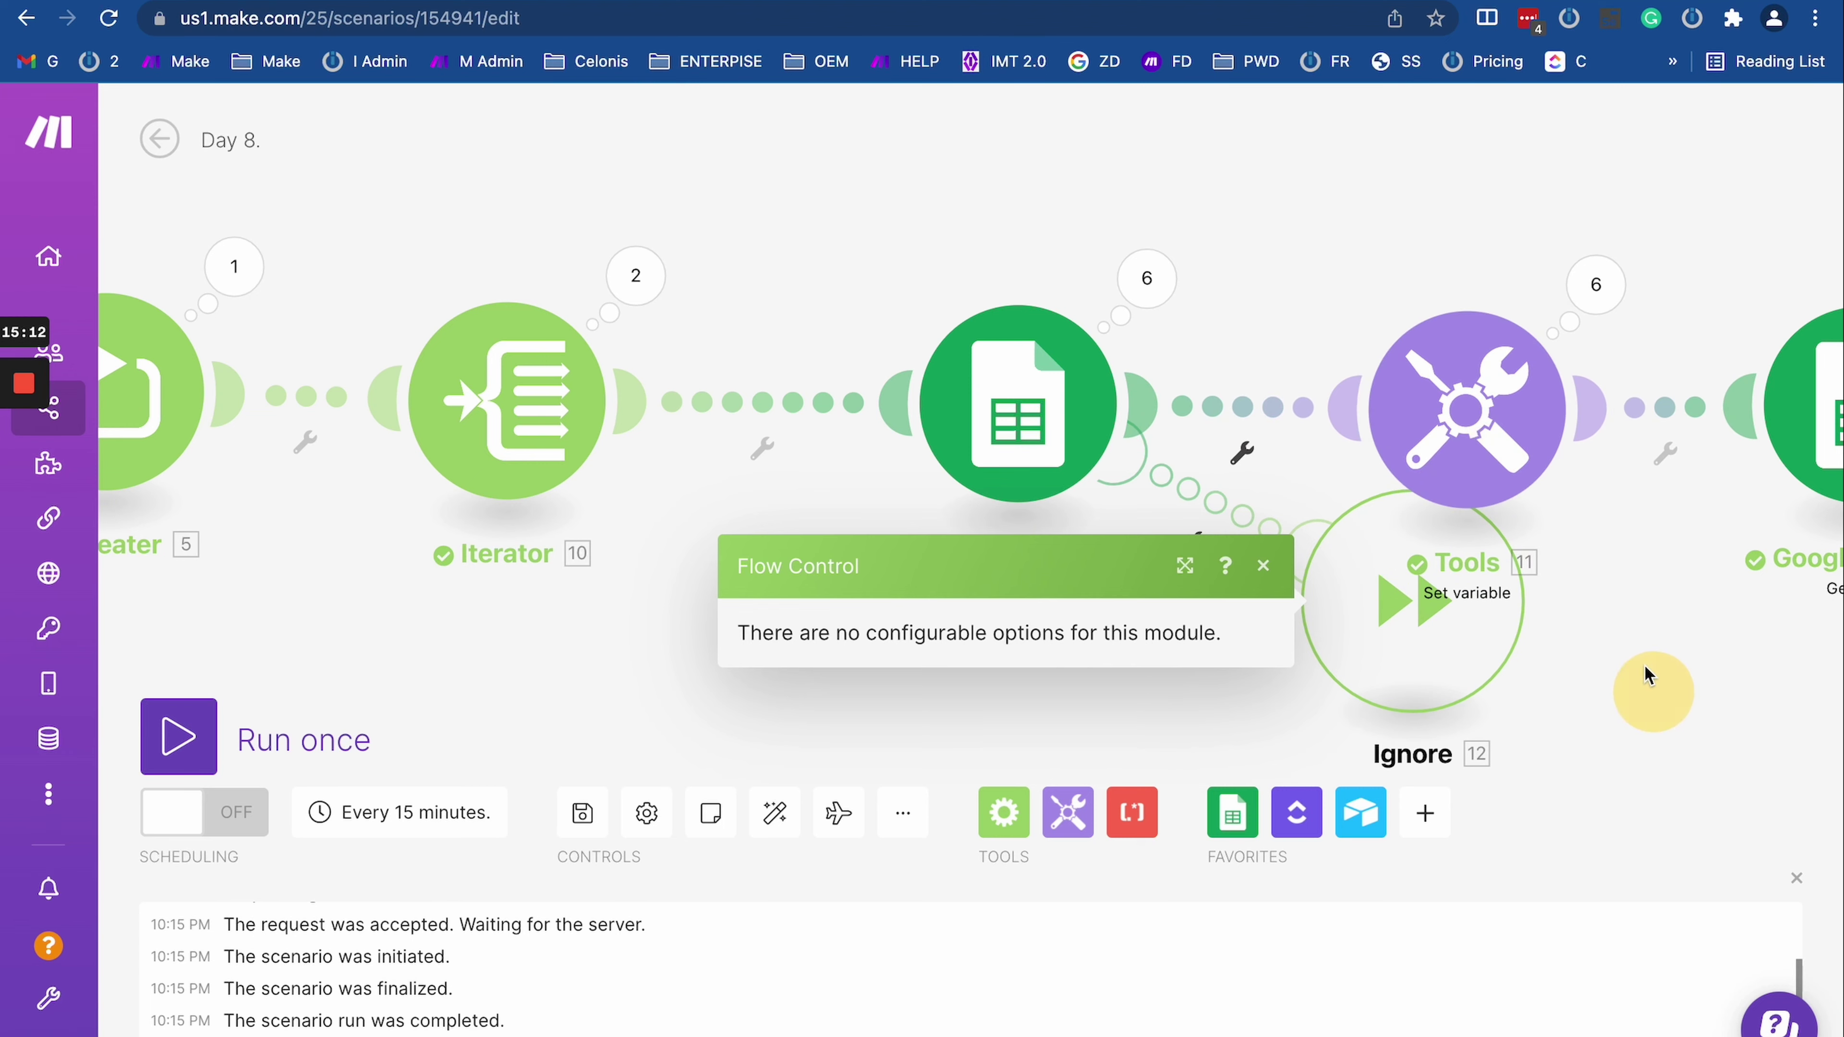
drag(1647, 679, 1605, 510)
scroll(1604, 509, down, 2)
click(1604, 509)
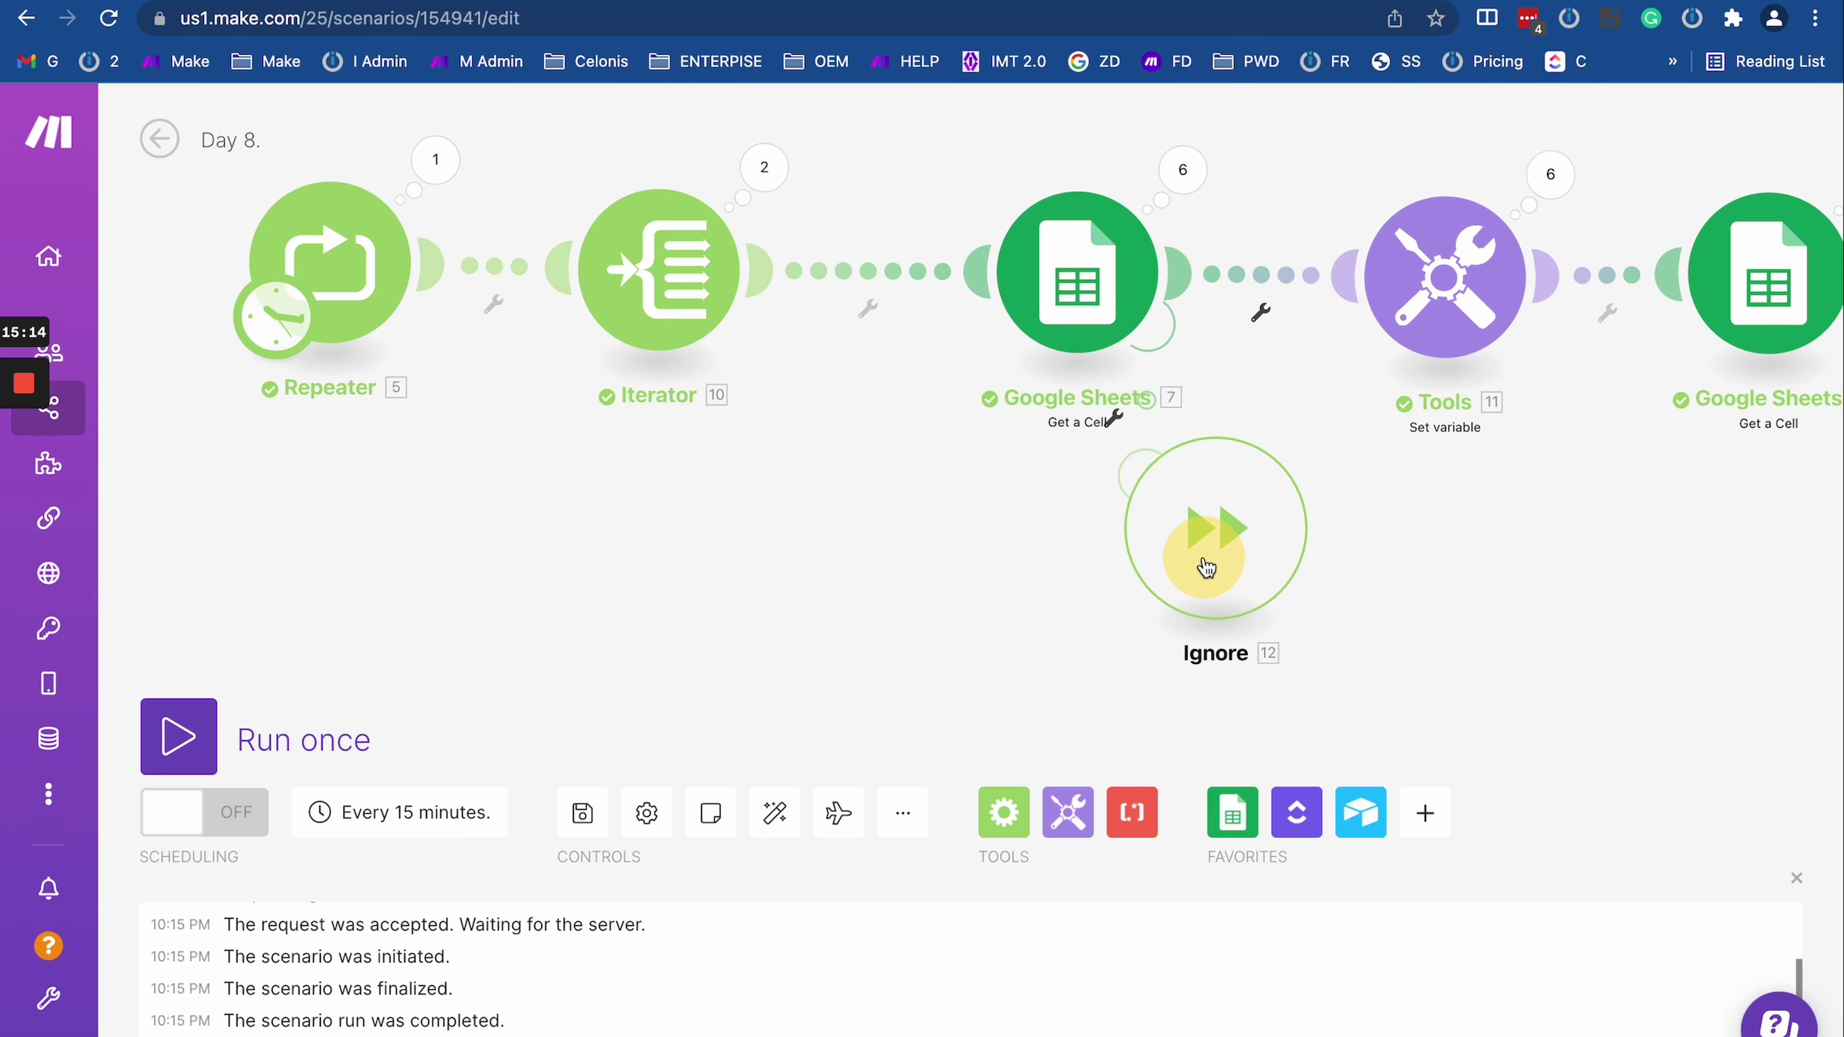
scroll(856, 480, up, 1)
drag(856, 480, 726, 574)
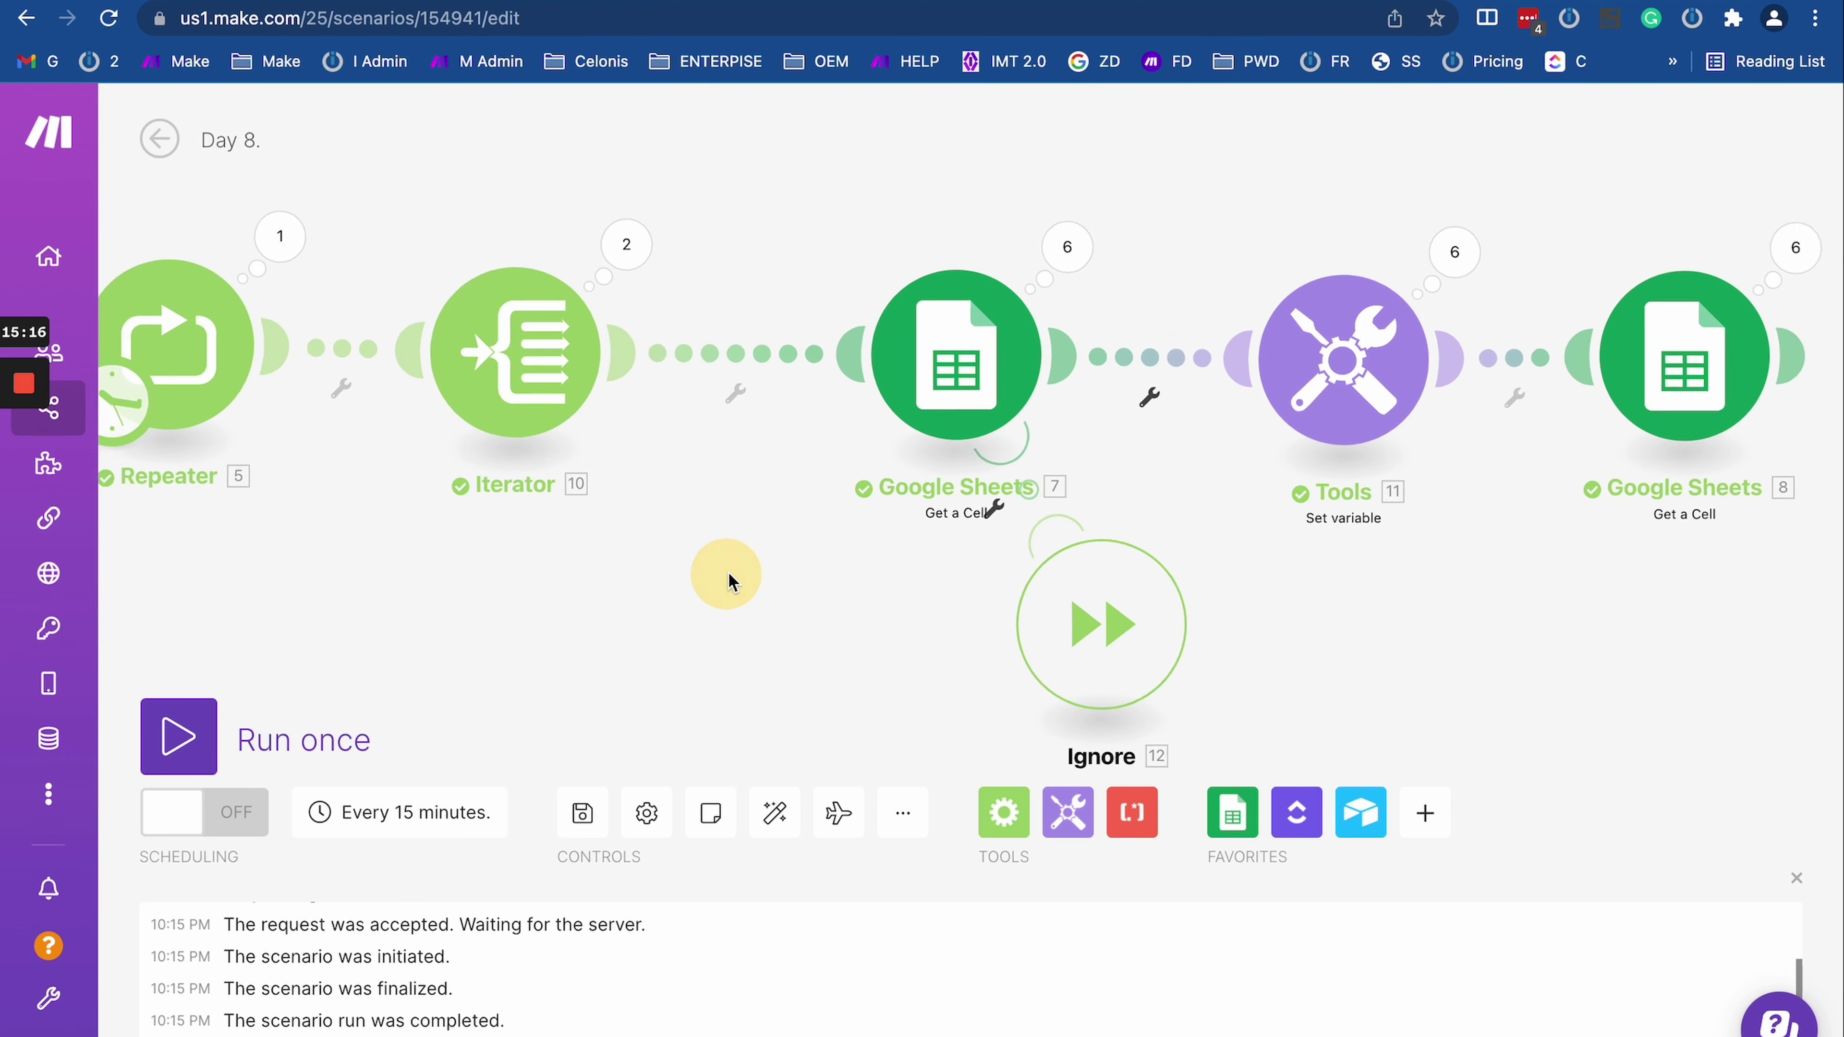
scroll(728, 568, down, 2)
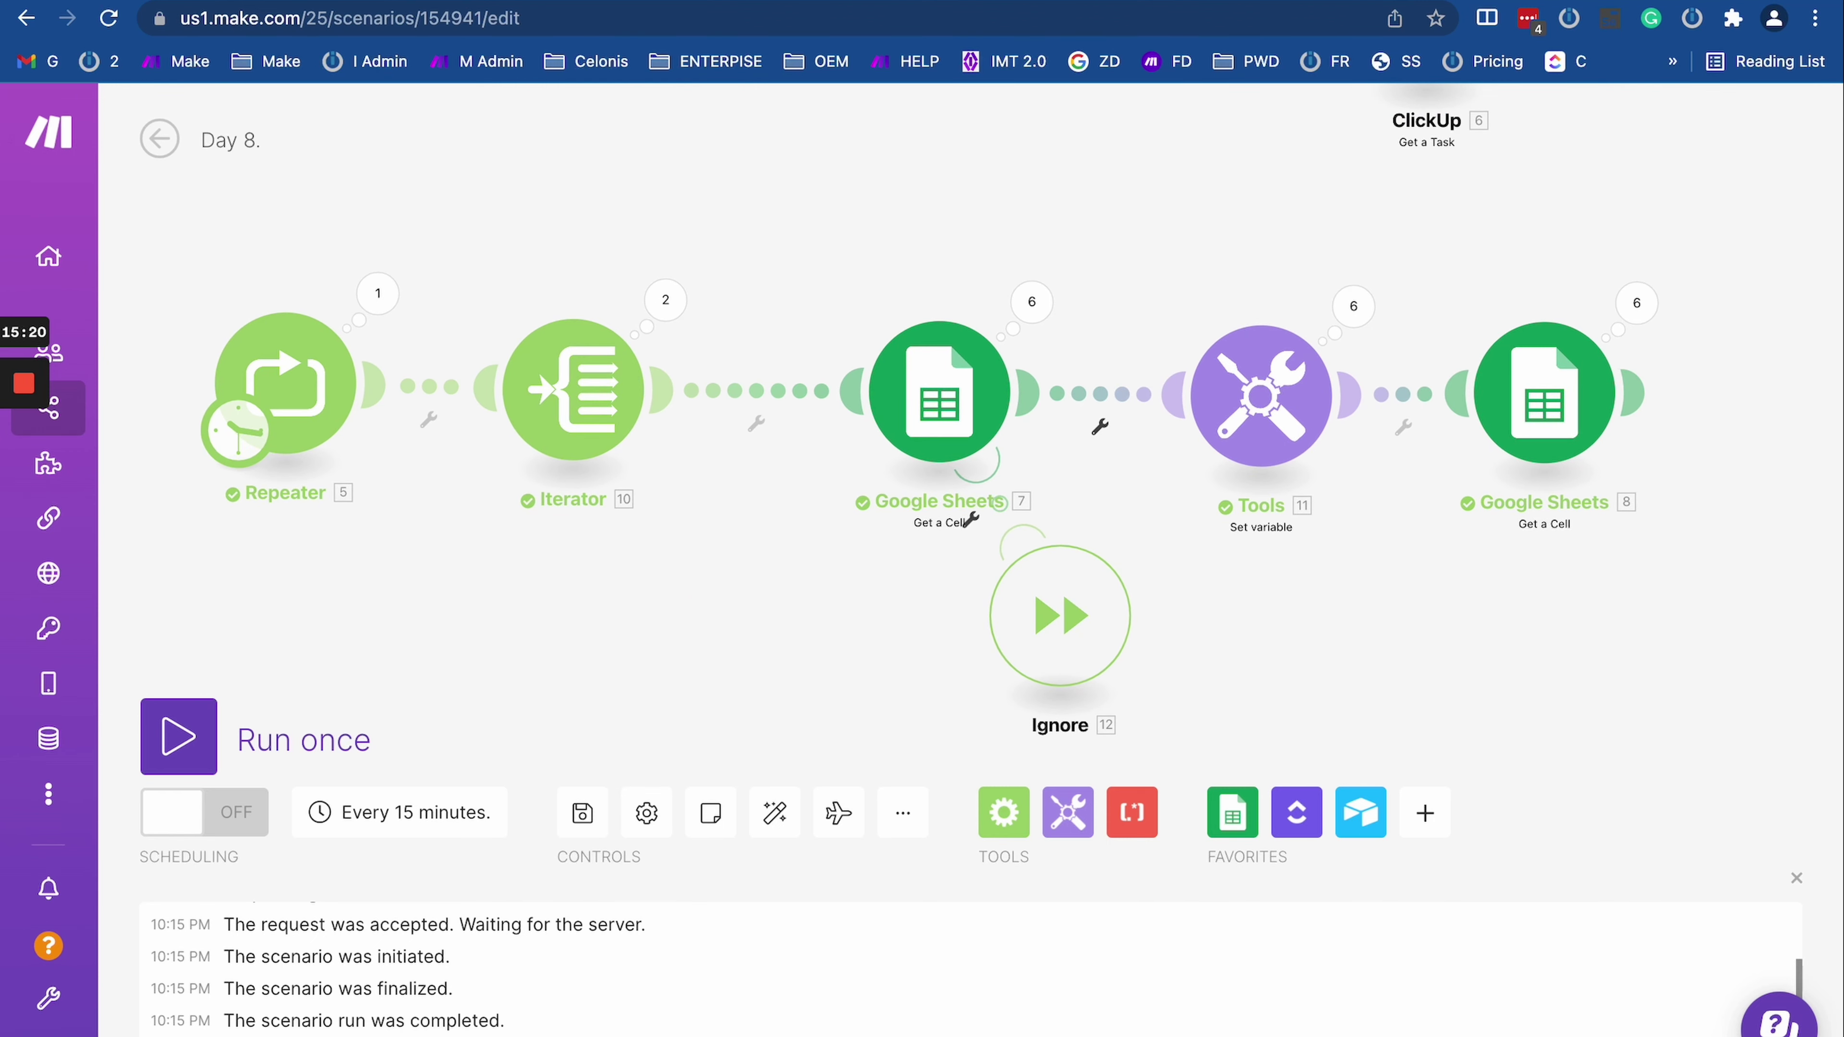
Step: On the error directives help page, highlight the Commit directive's description
key(ctrl+Tab)
scroll(967, 625, down, 5)
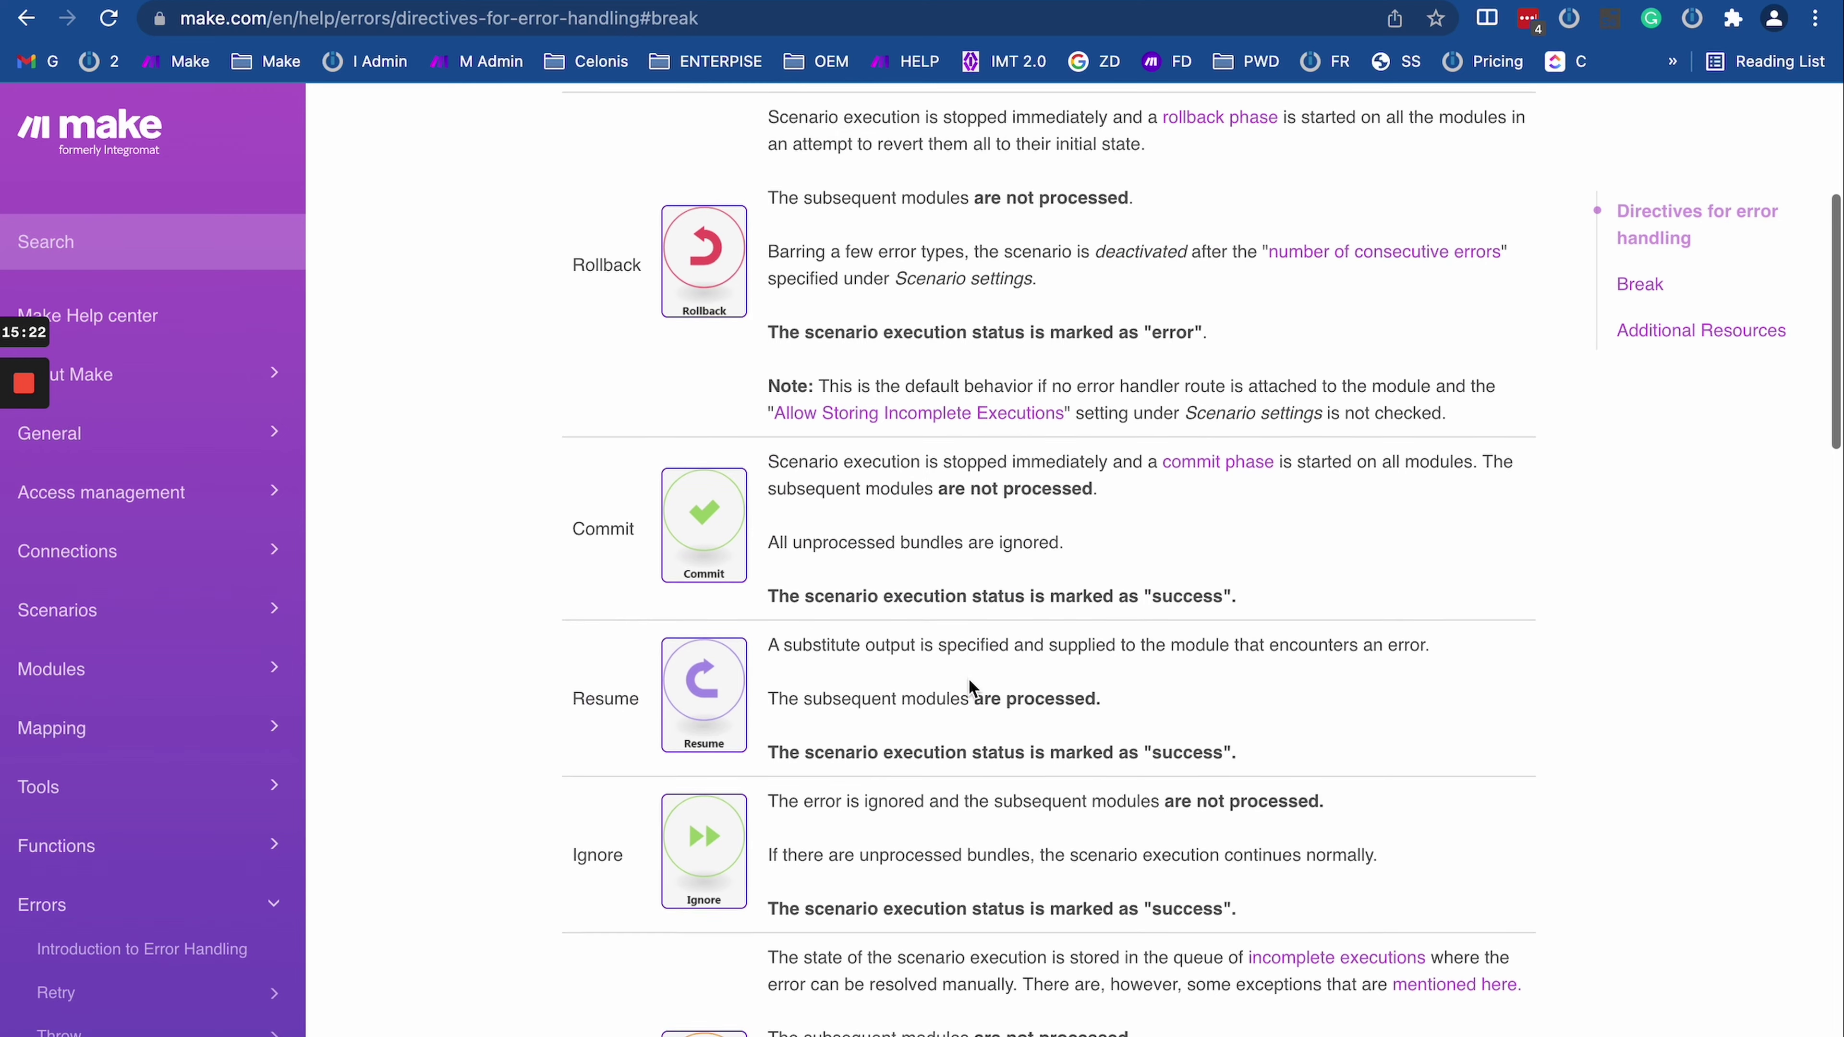
drag(770, 347, 1060, 407)
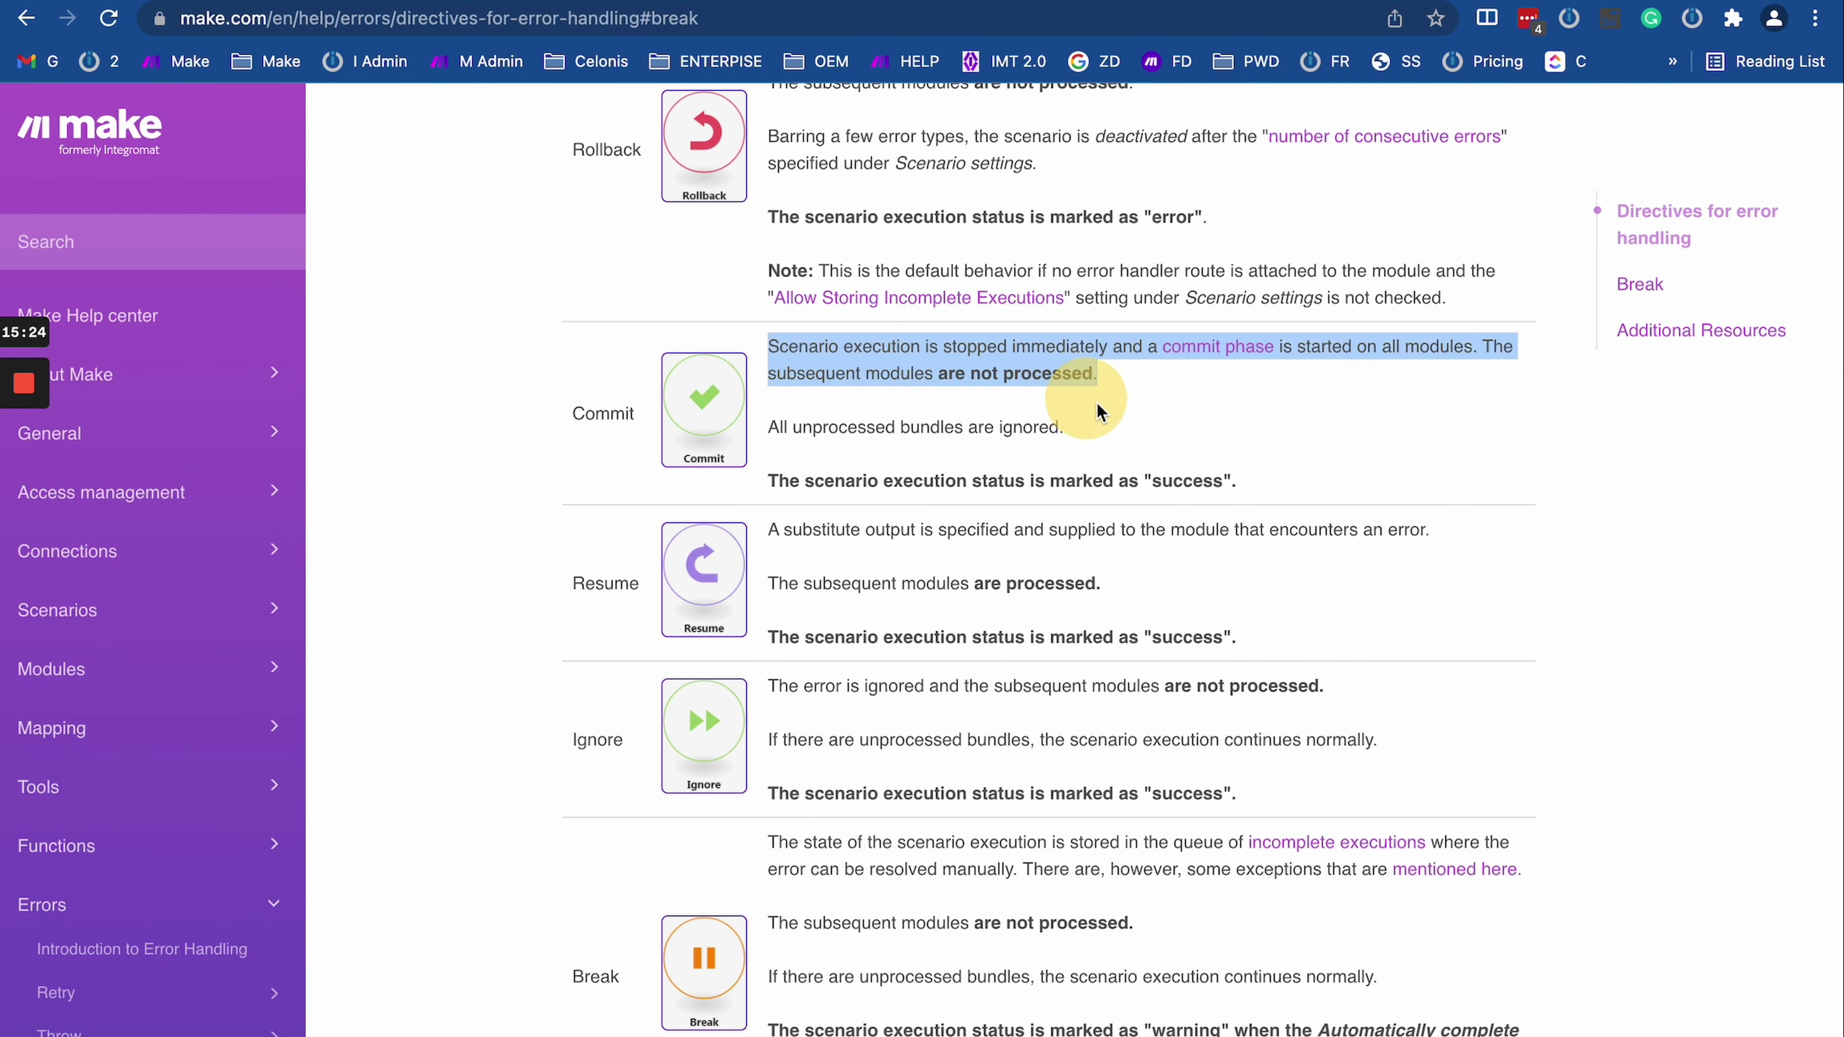
click(1118, 418)
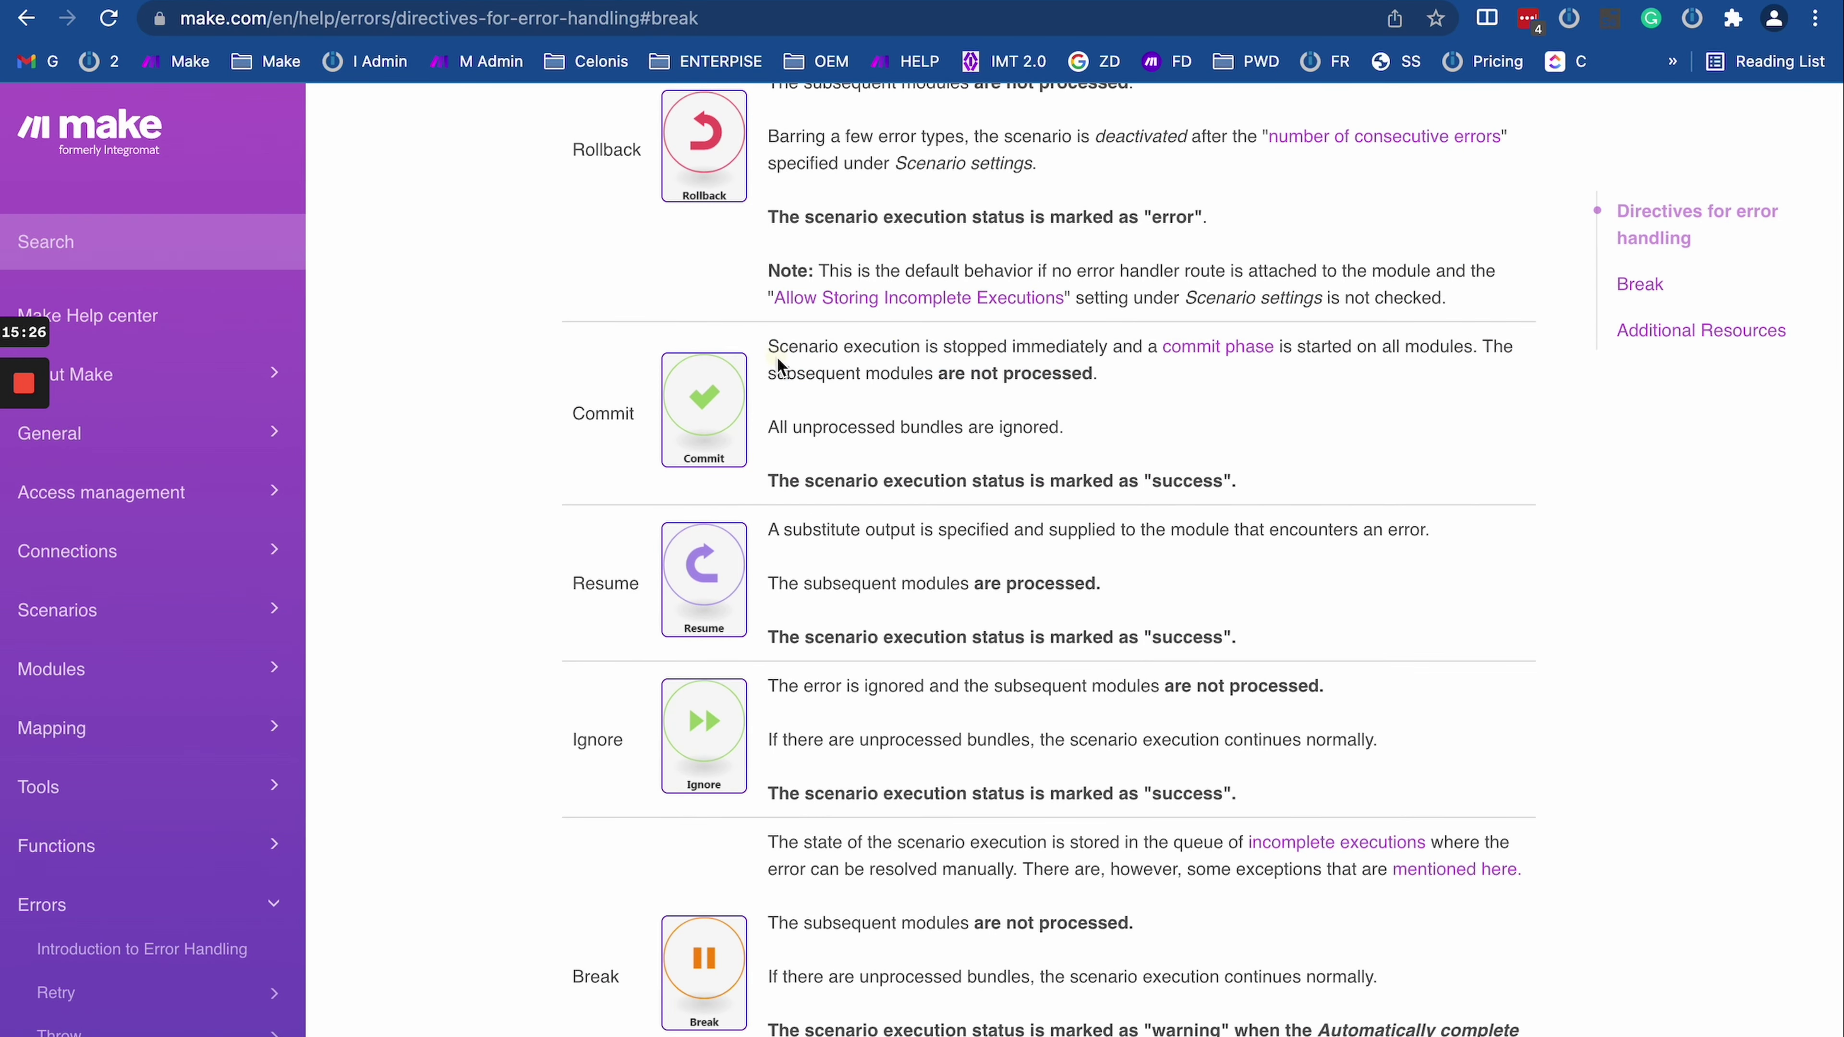
triple_click(778, 365)
click(1124, 392)
drag(799, 370, 1165, 370)
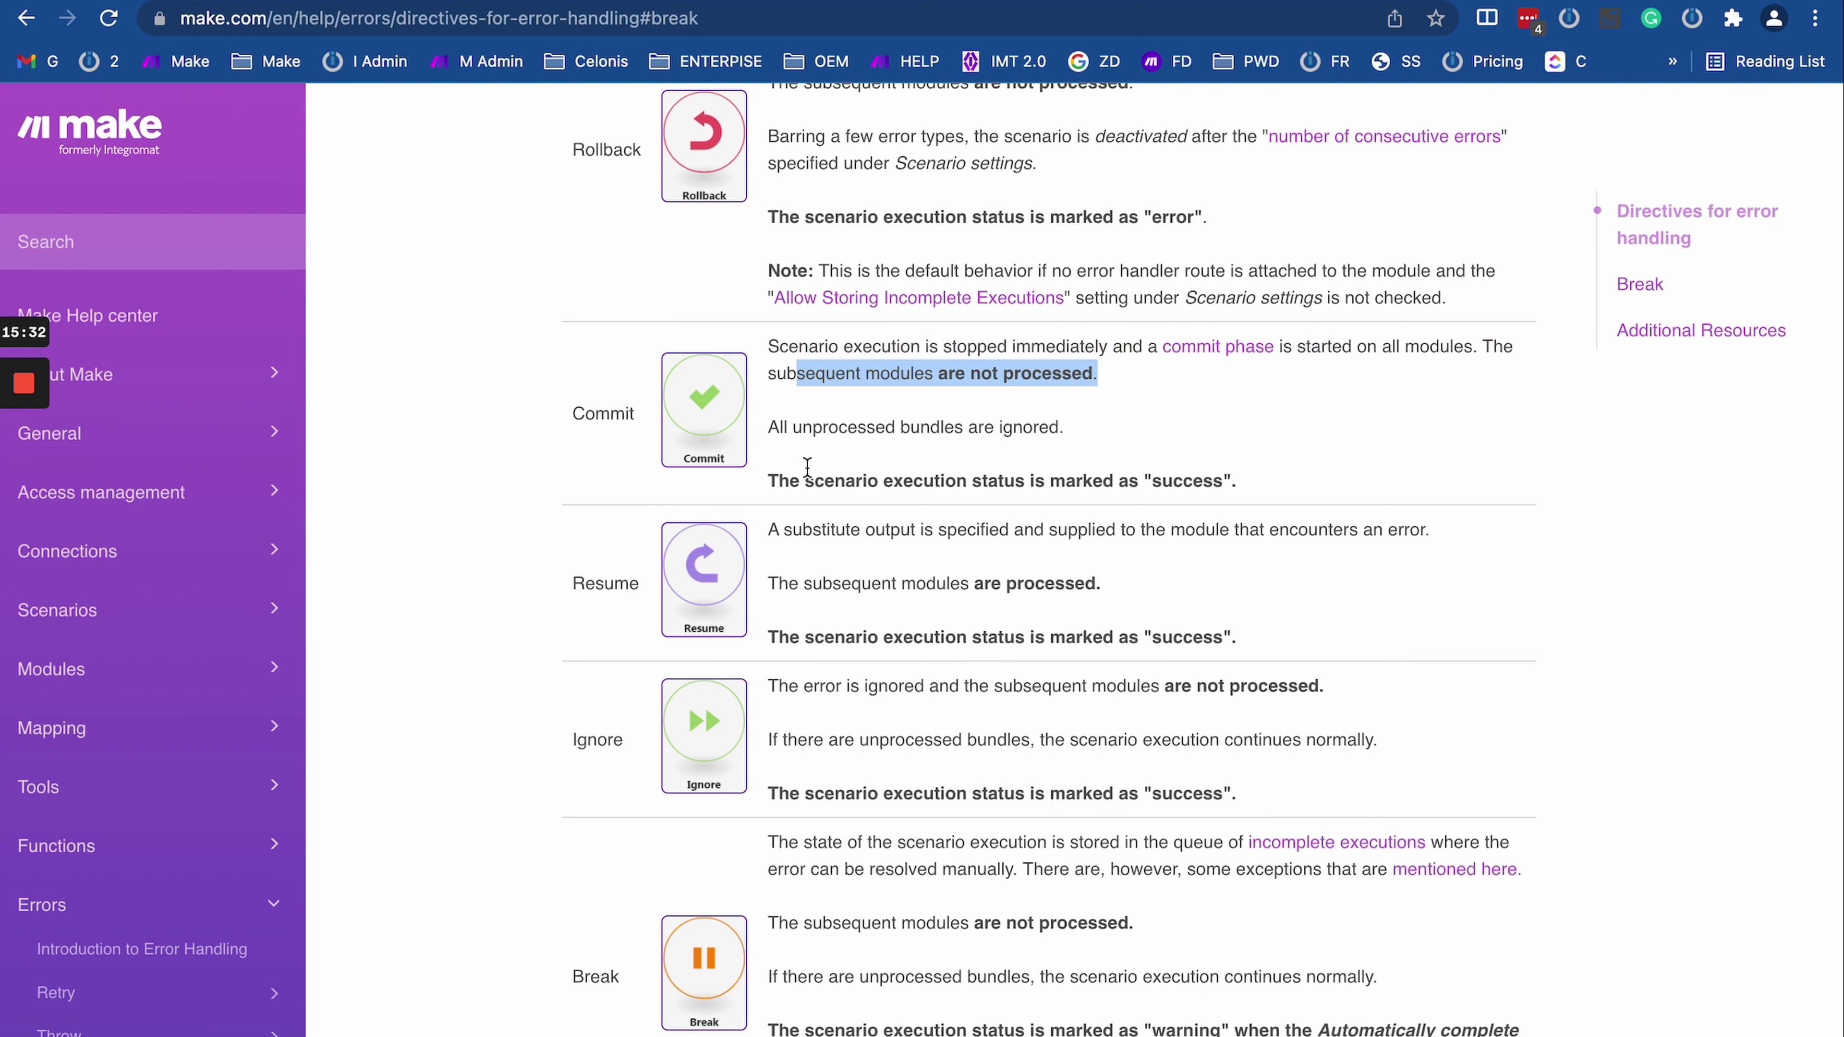
click(777, 794)
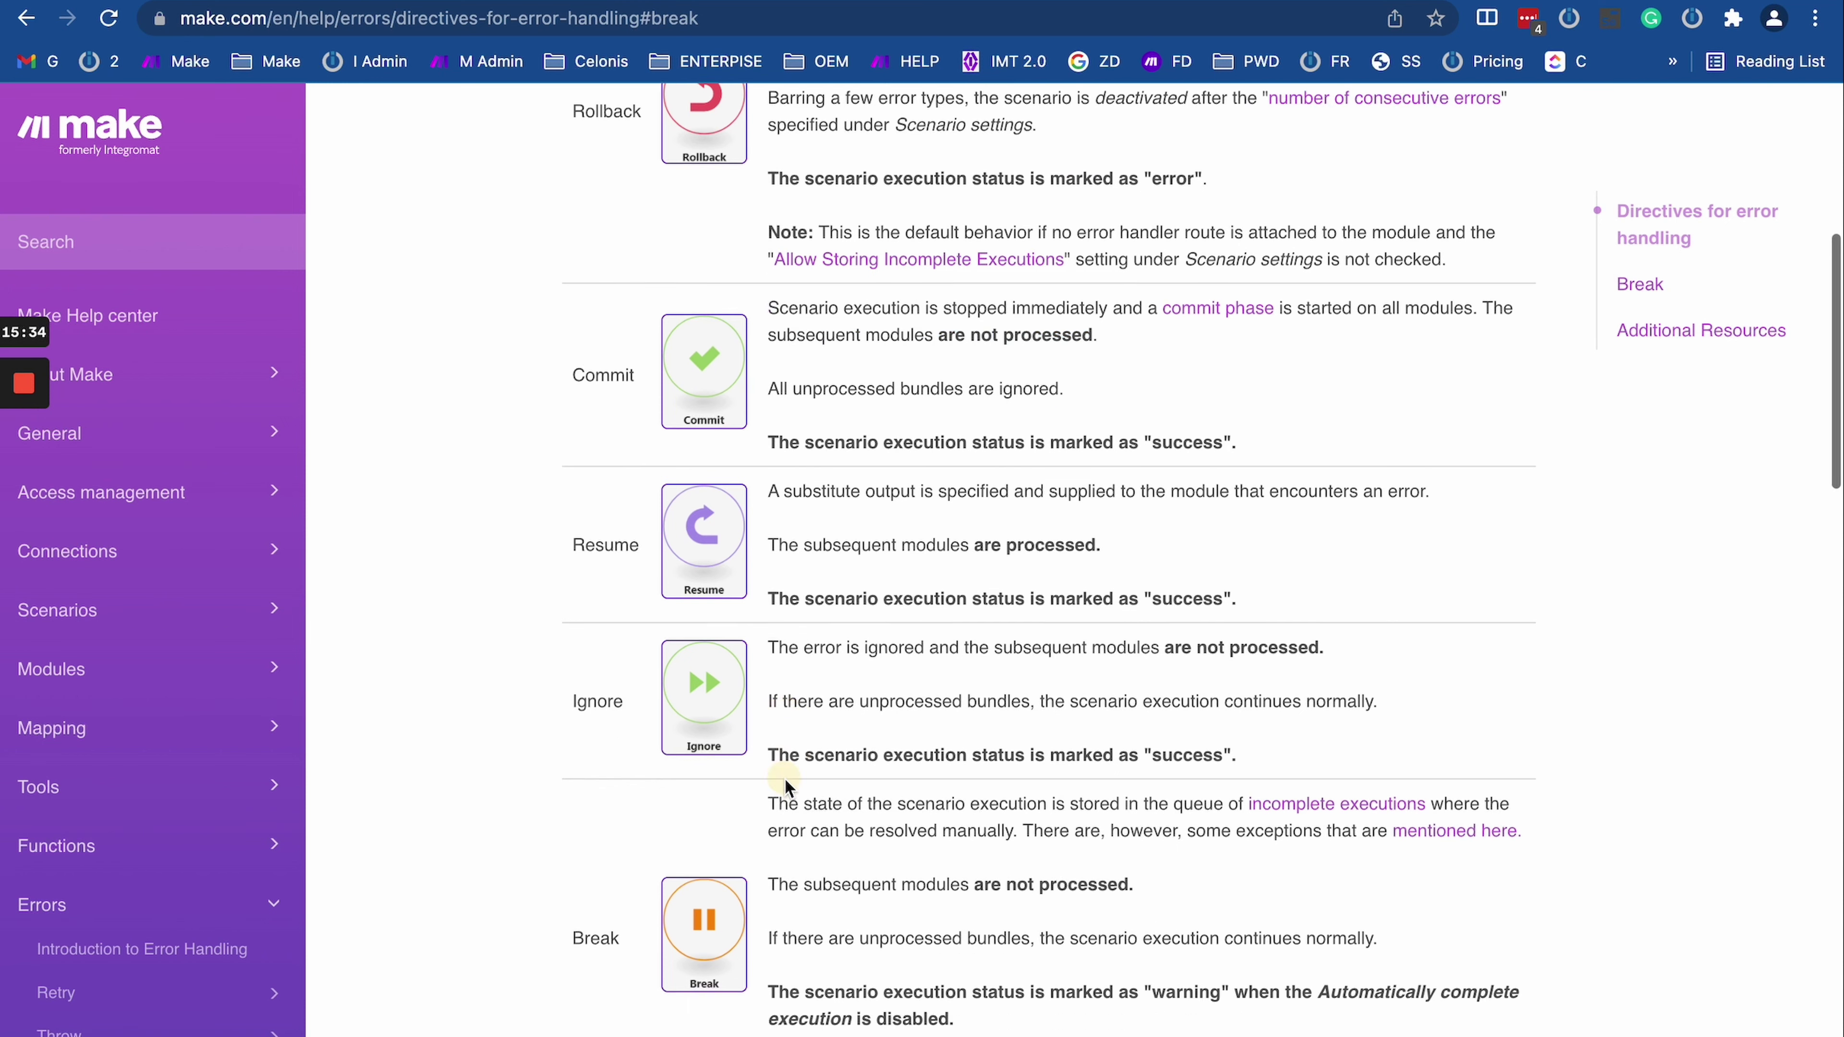
Step: Highlight the Ignore row's success-status and unprocessed-bundles sentences, then return to the scenario editor
scroll(794, 795, down, 3)
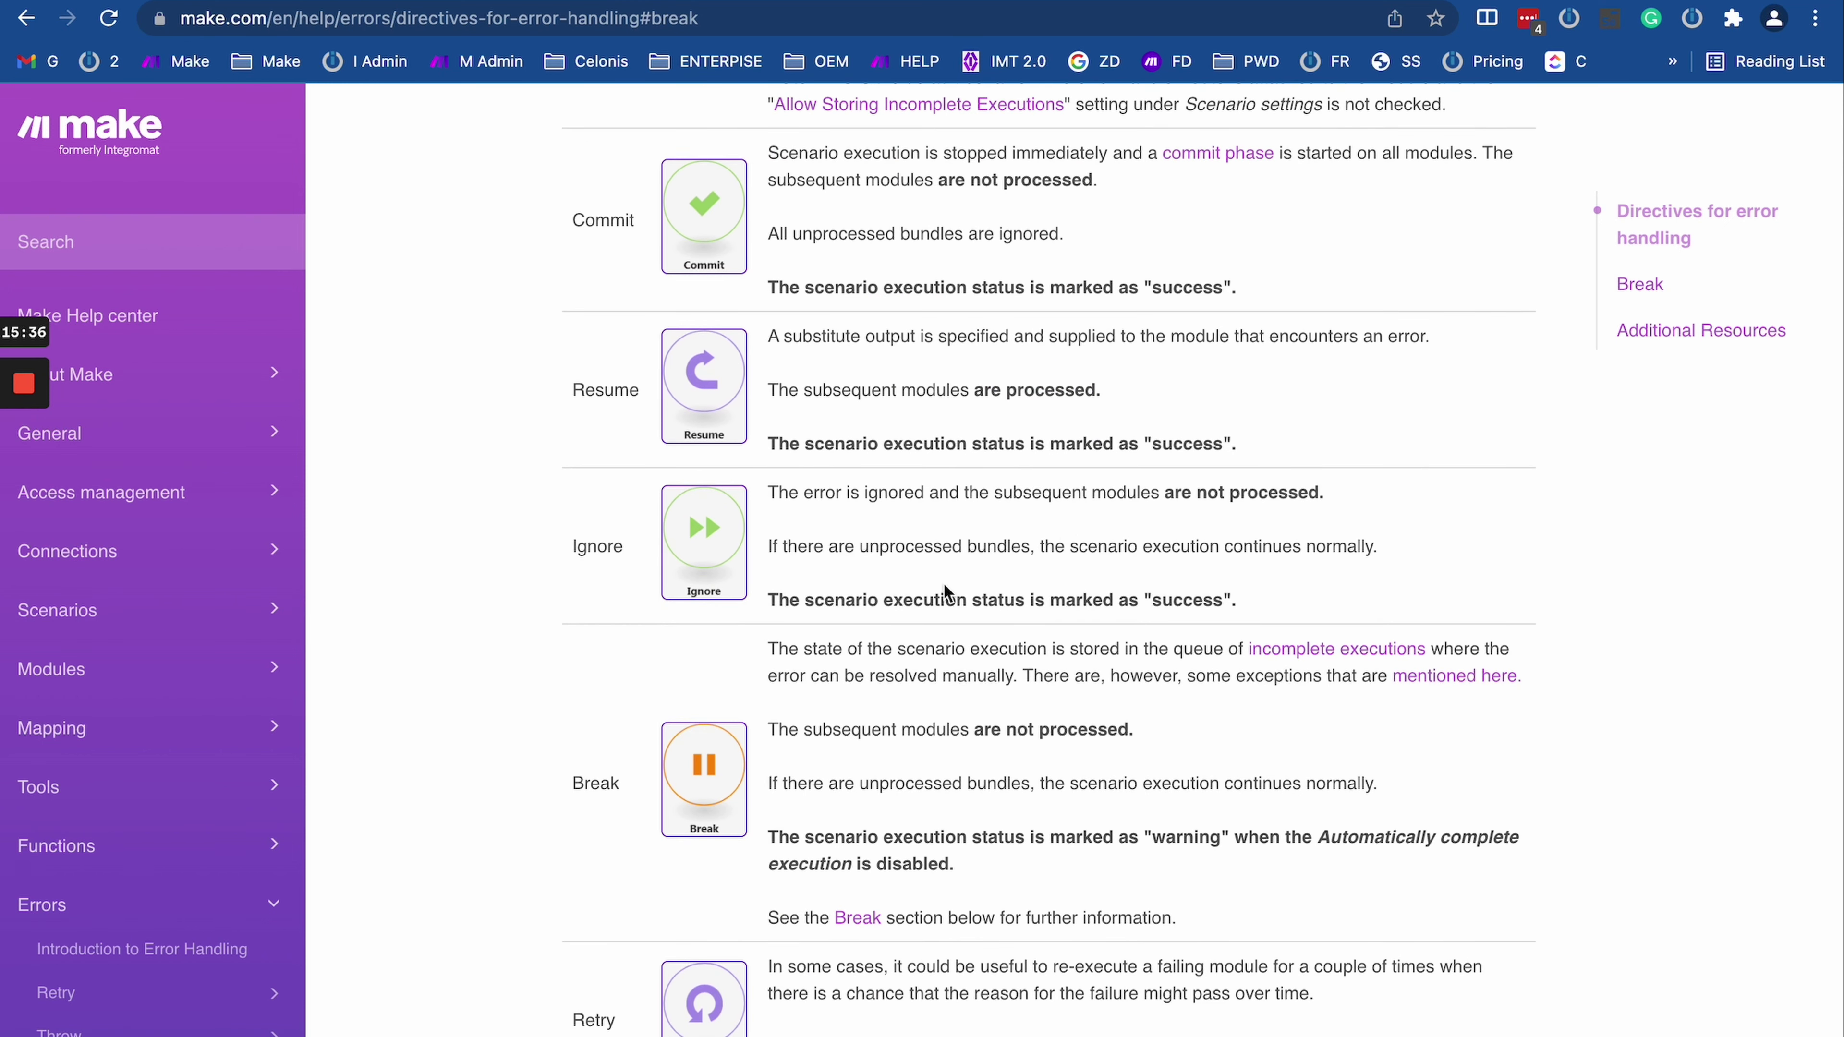
drag(850, 494, 1359, 499)
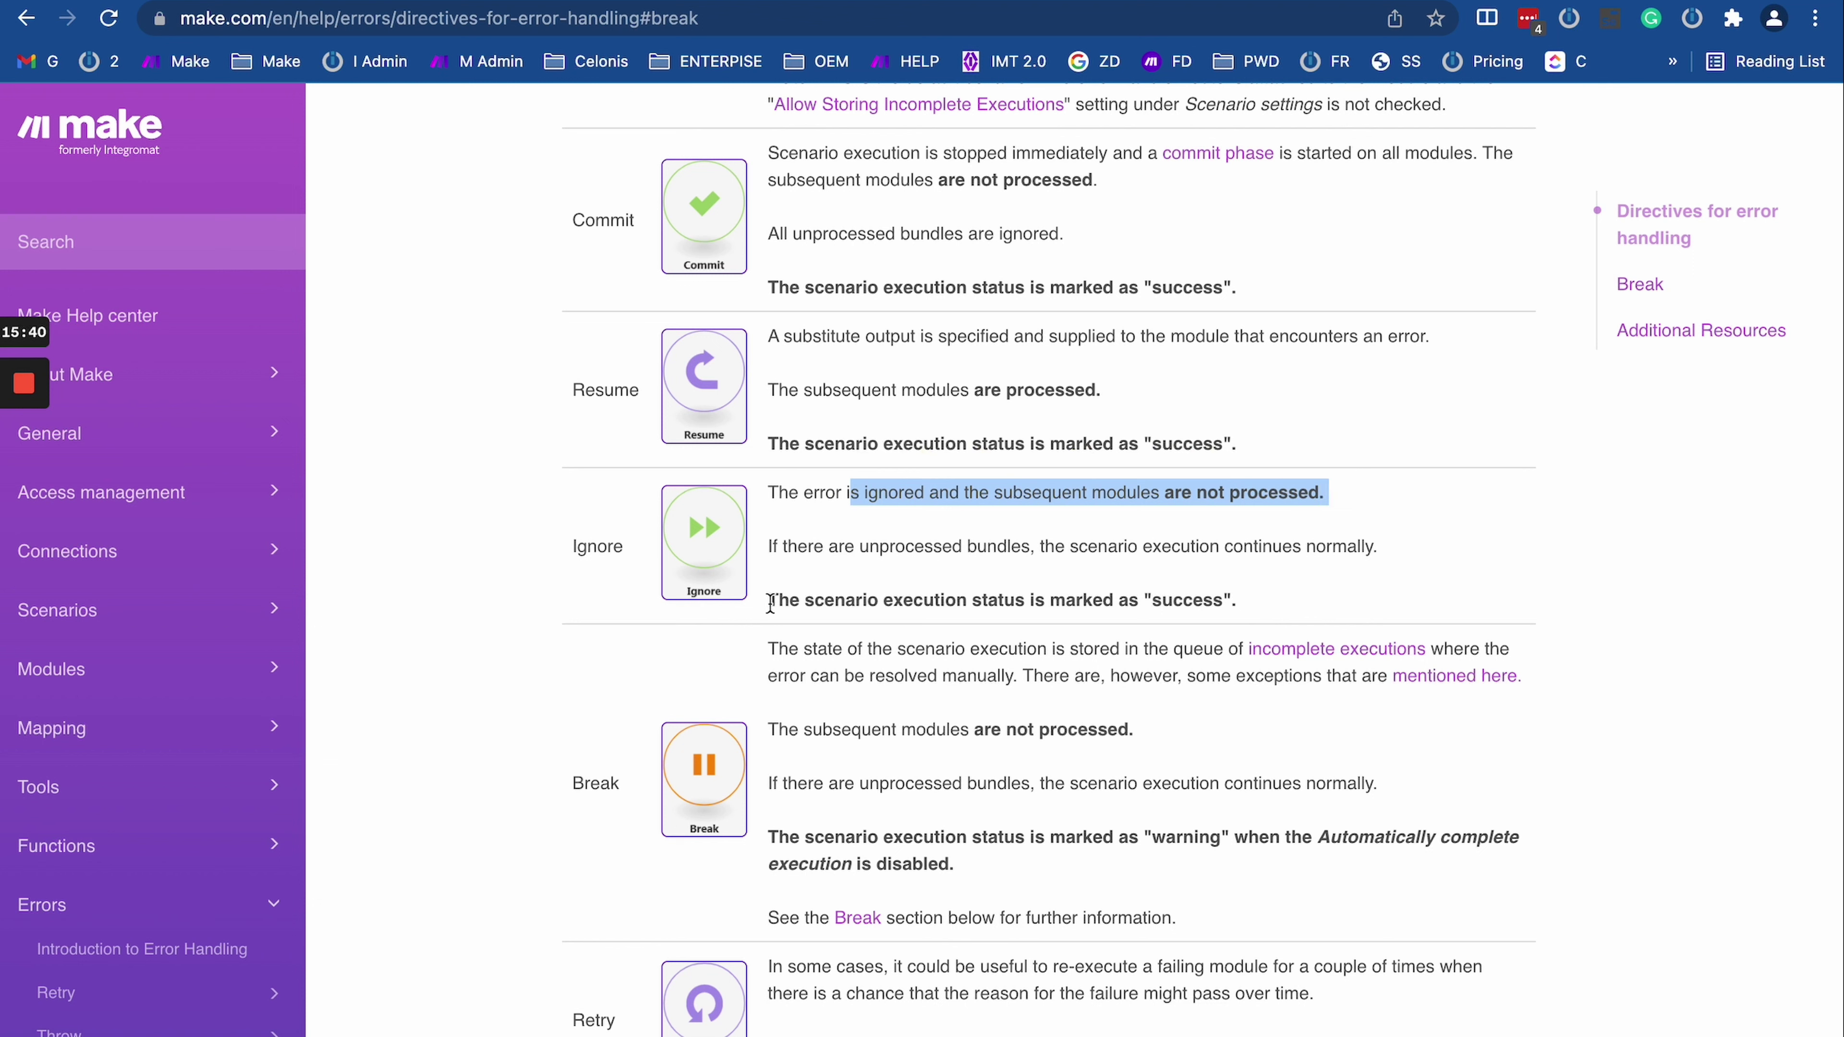
drag(770, 601, 1235, 598)
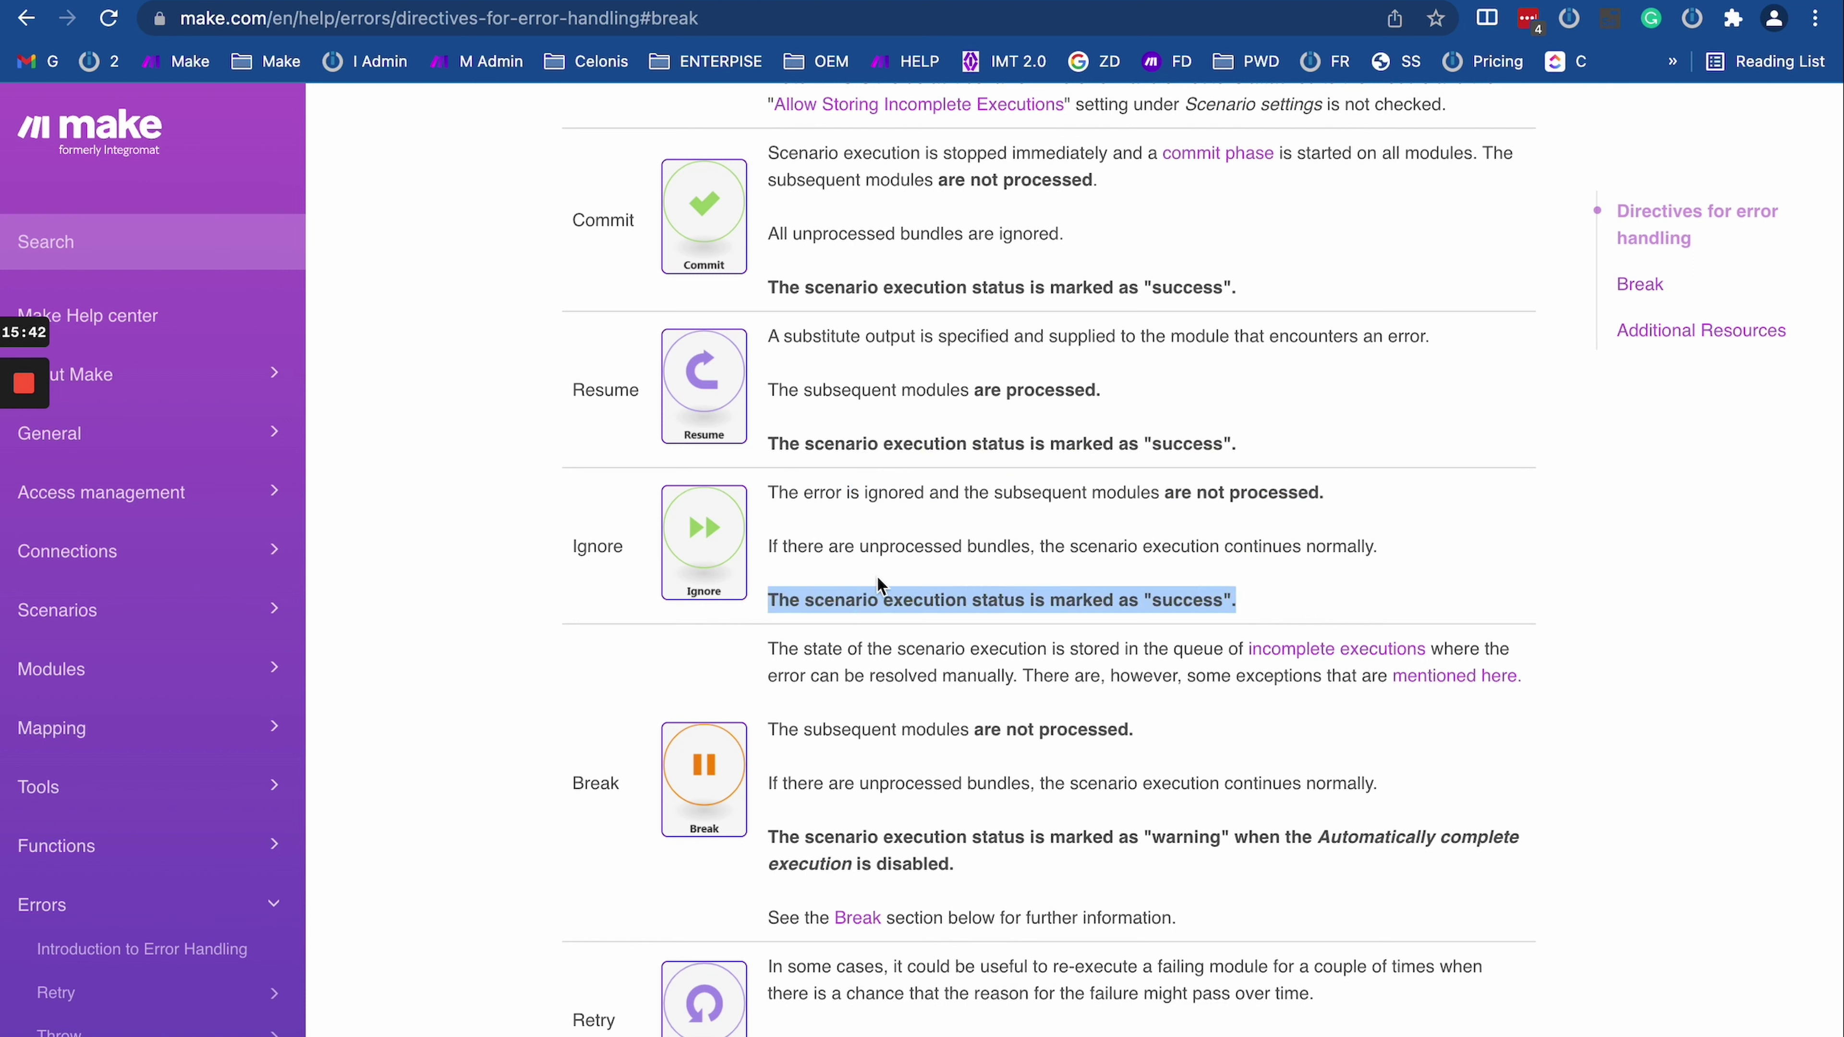
drag(771, 546, 1181, 546)
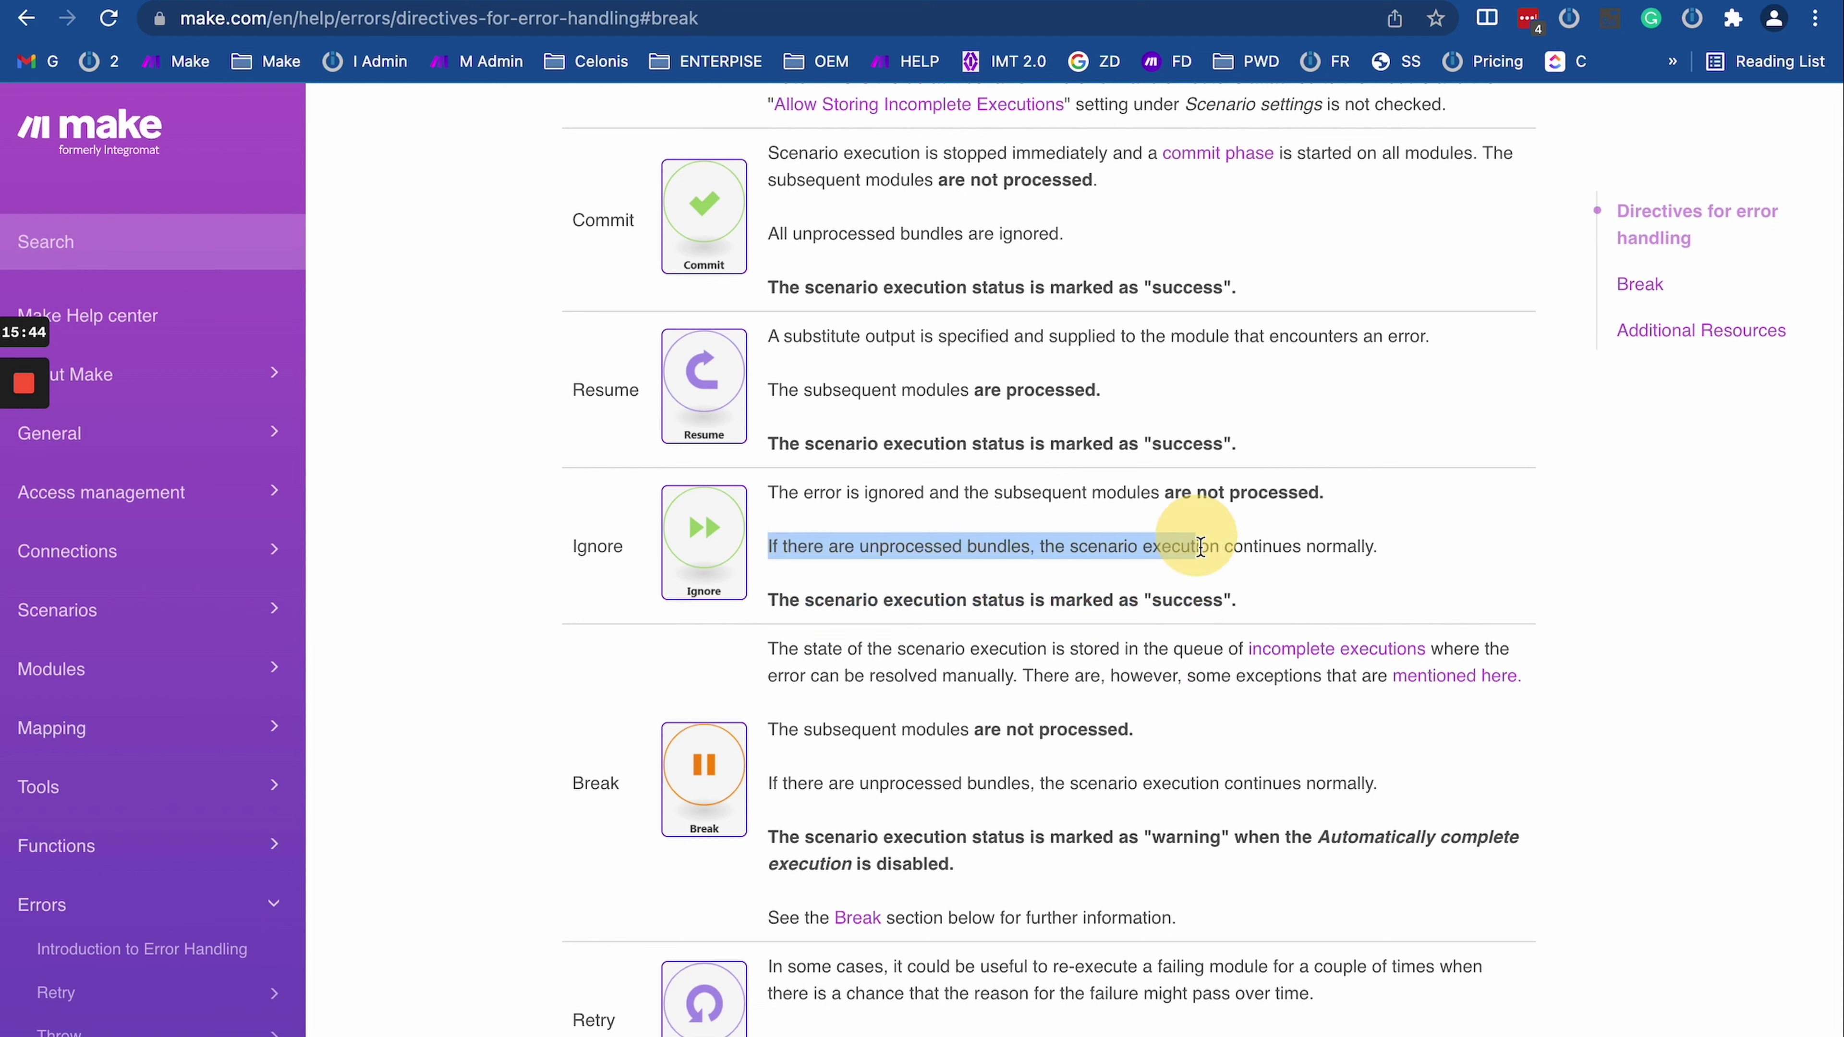
click(1023, 546)
drag(762, 546, 1380, 573)
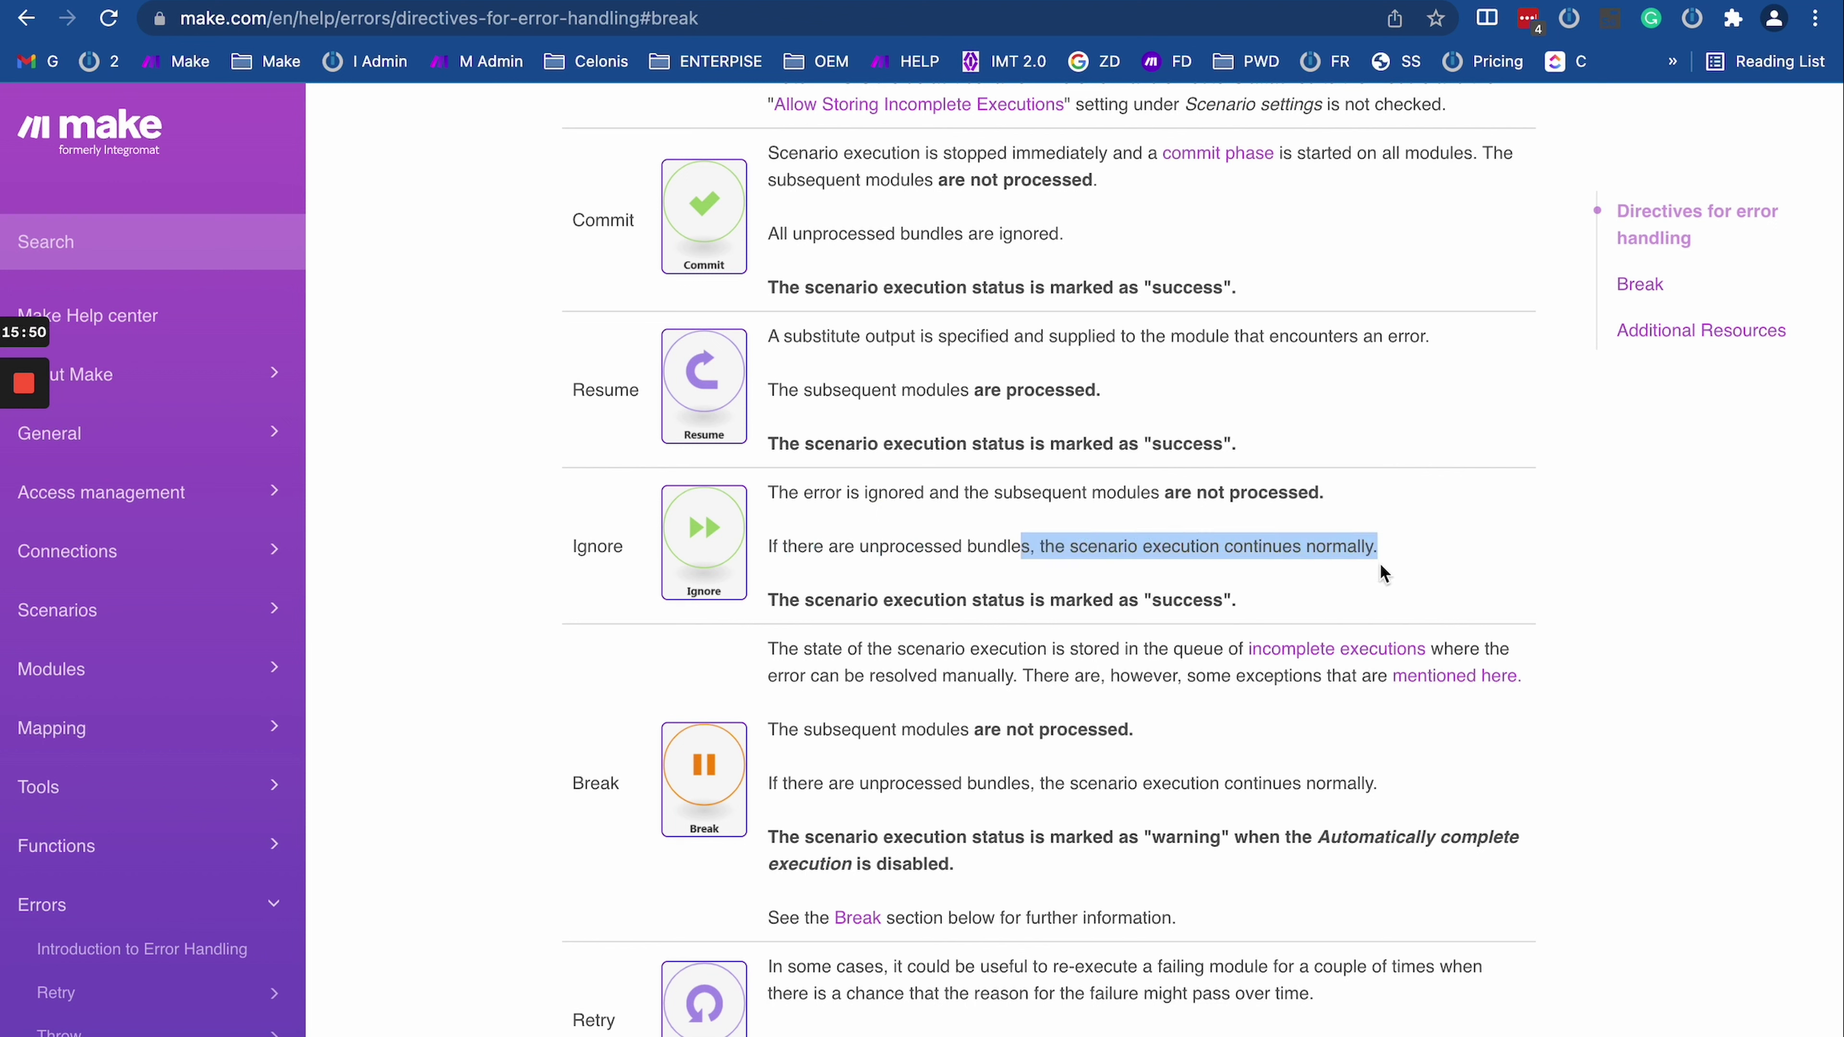
triple_click(1213, 546)
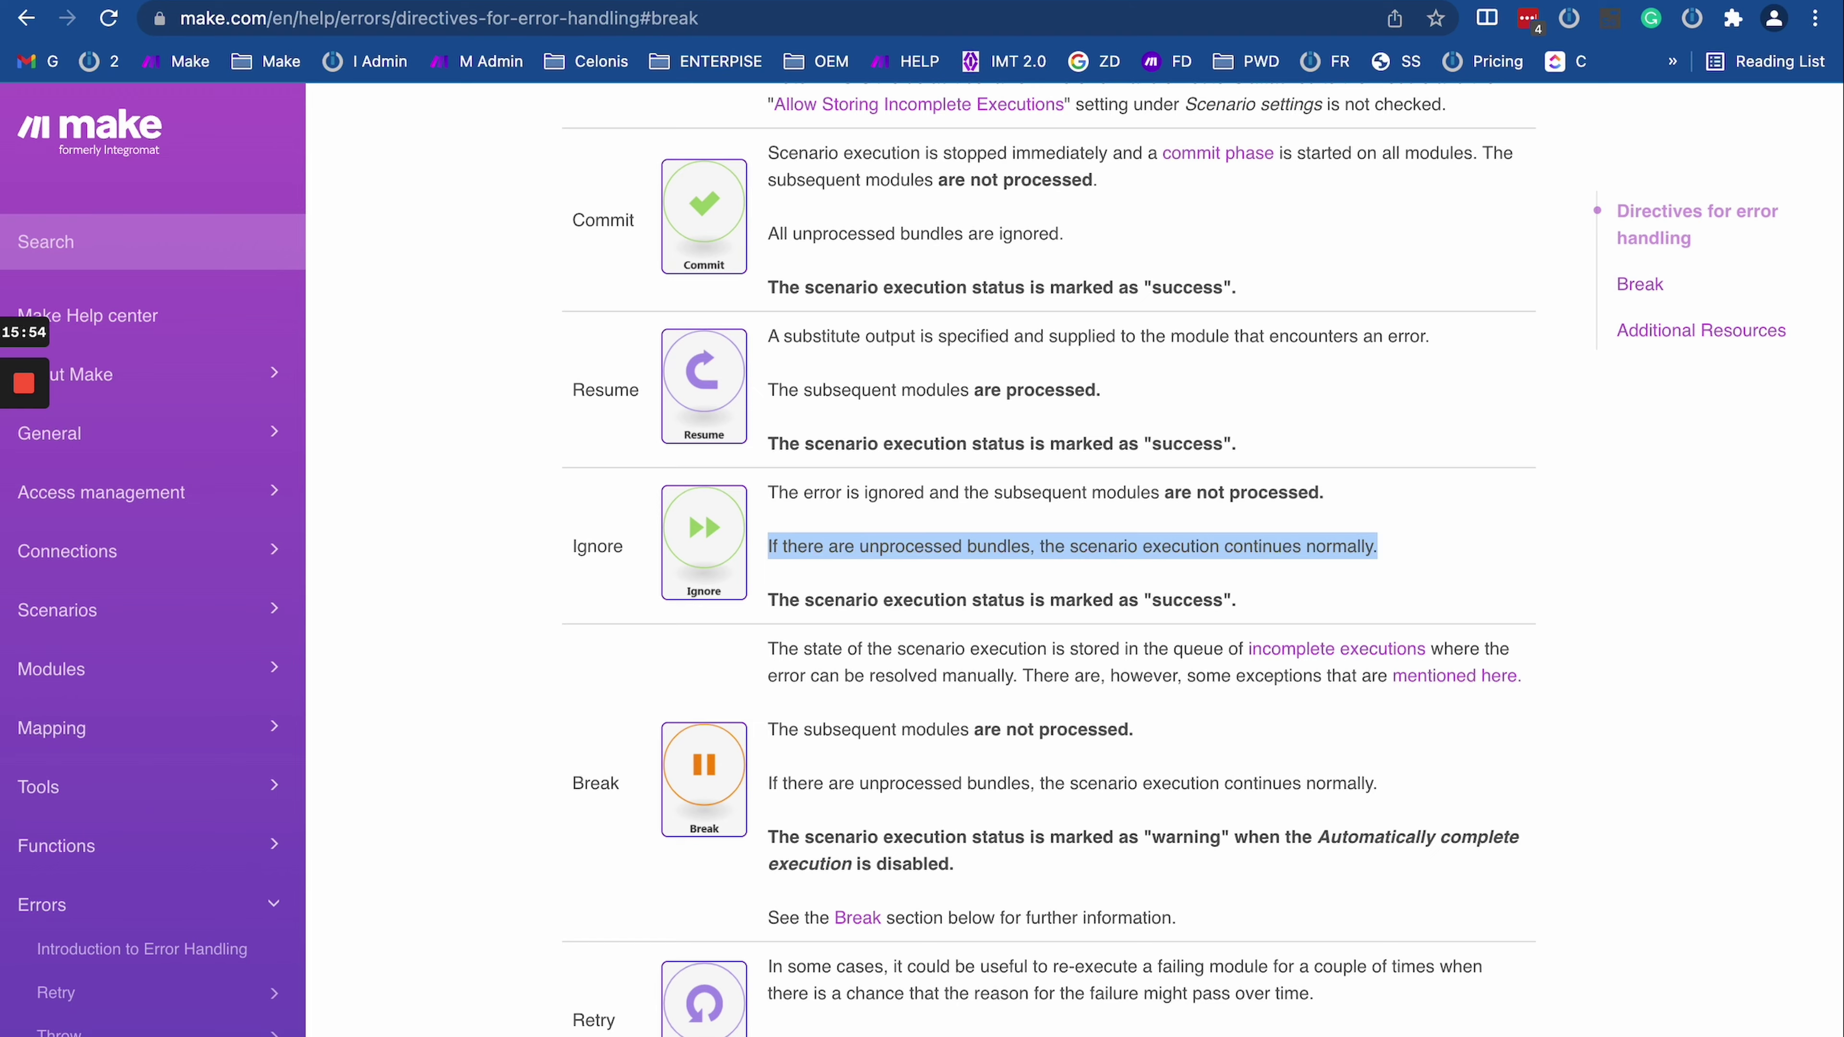
key(ctrl+Tab)
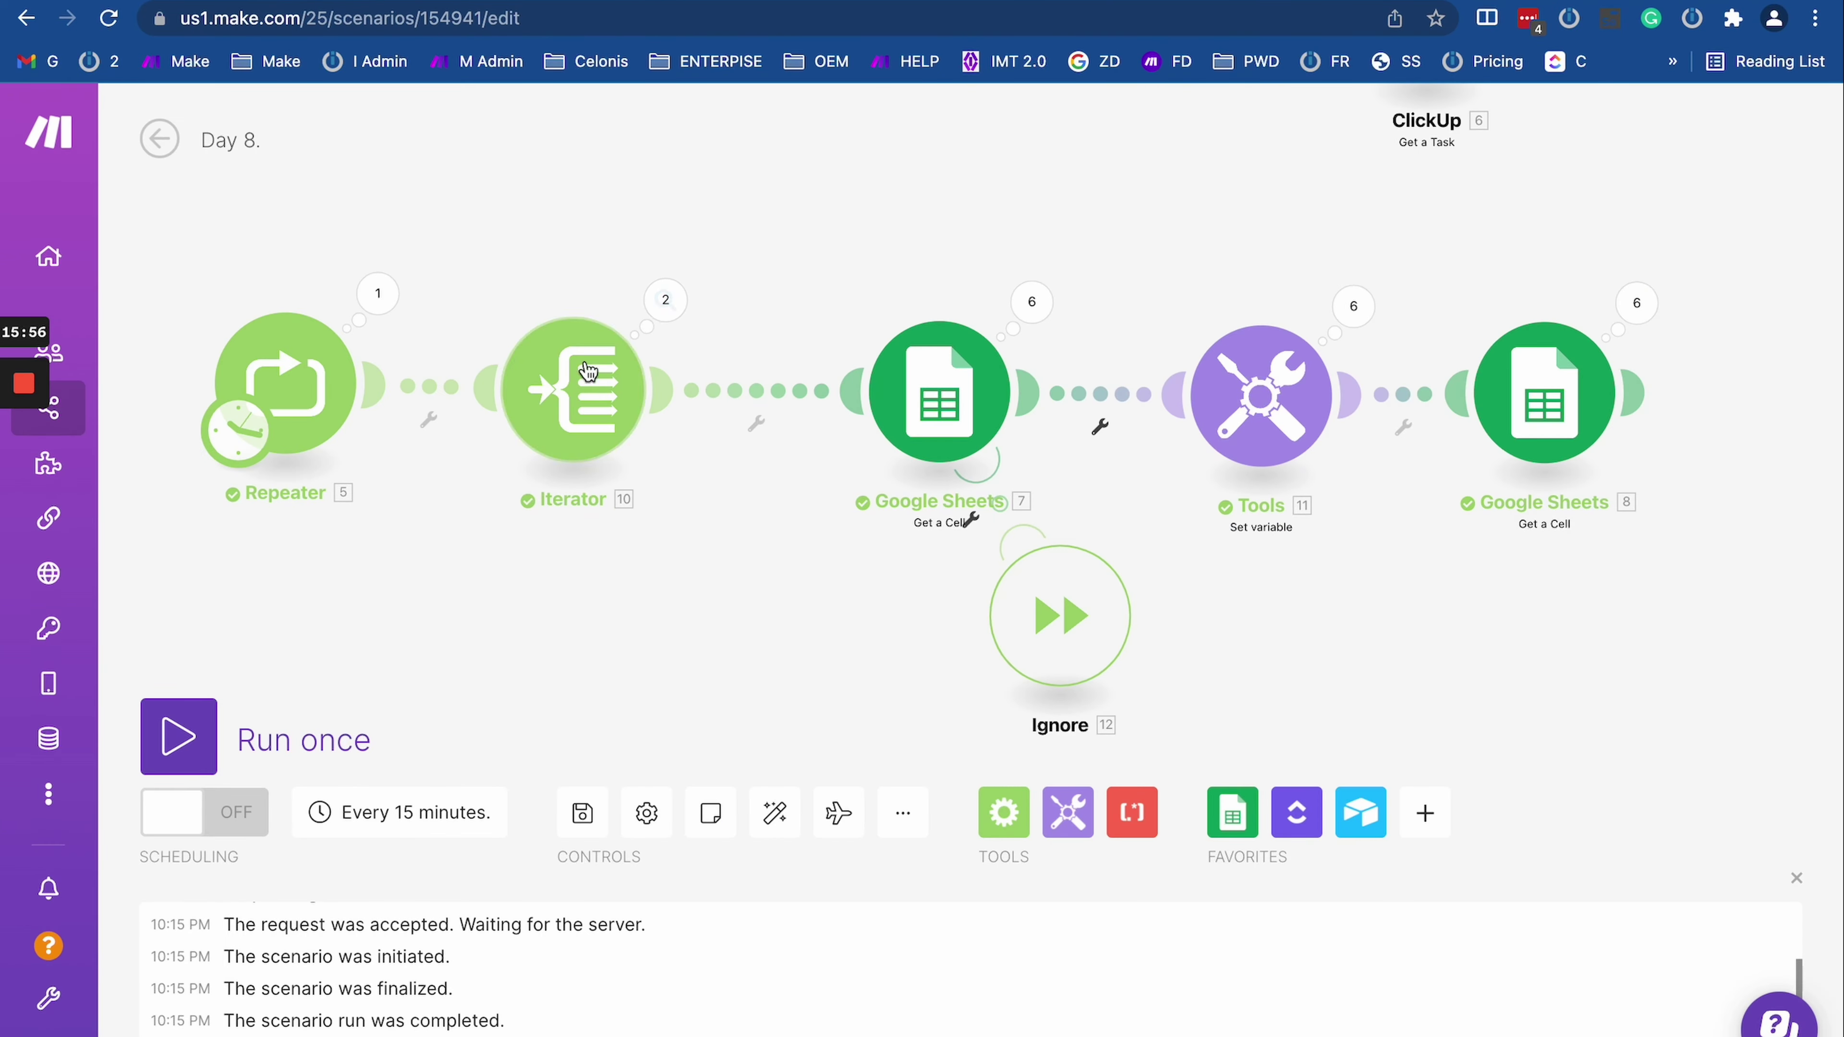
click(664, 318)
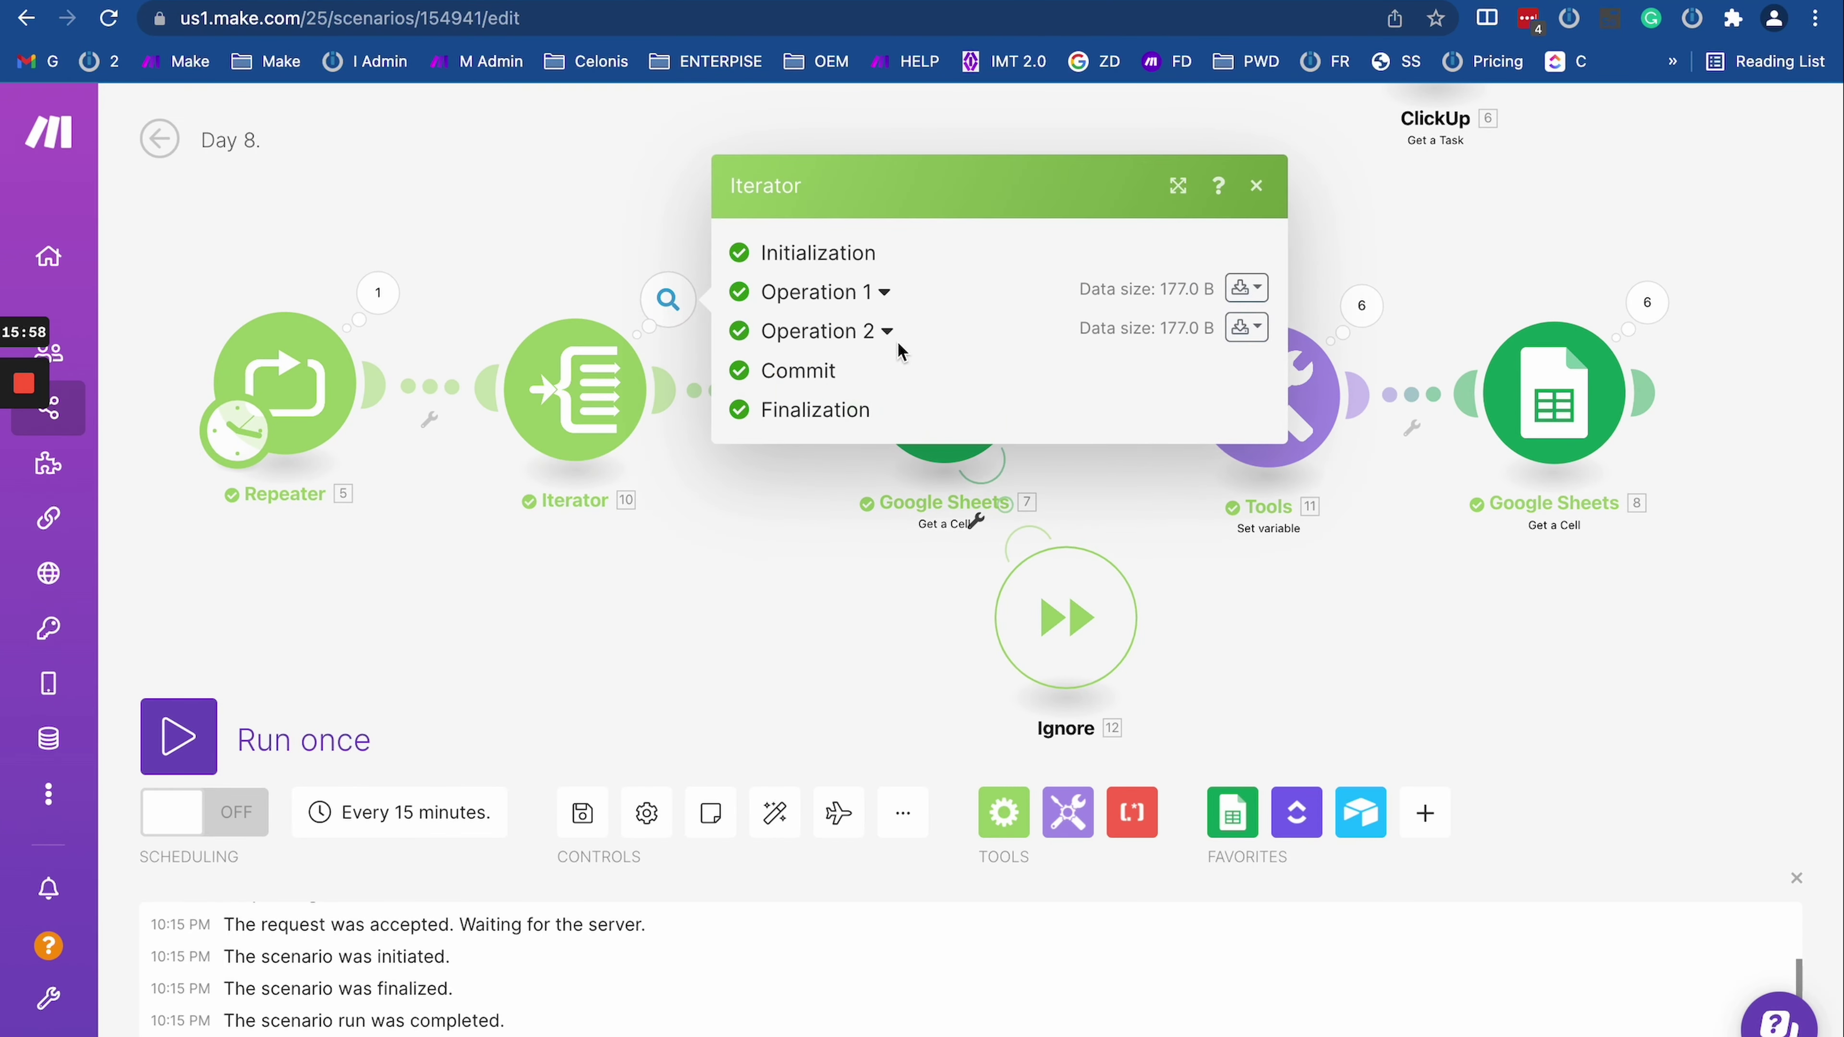
click(884, 292)
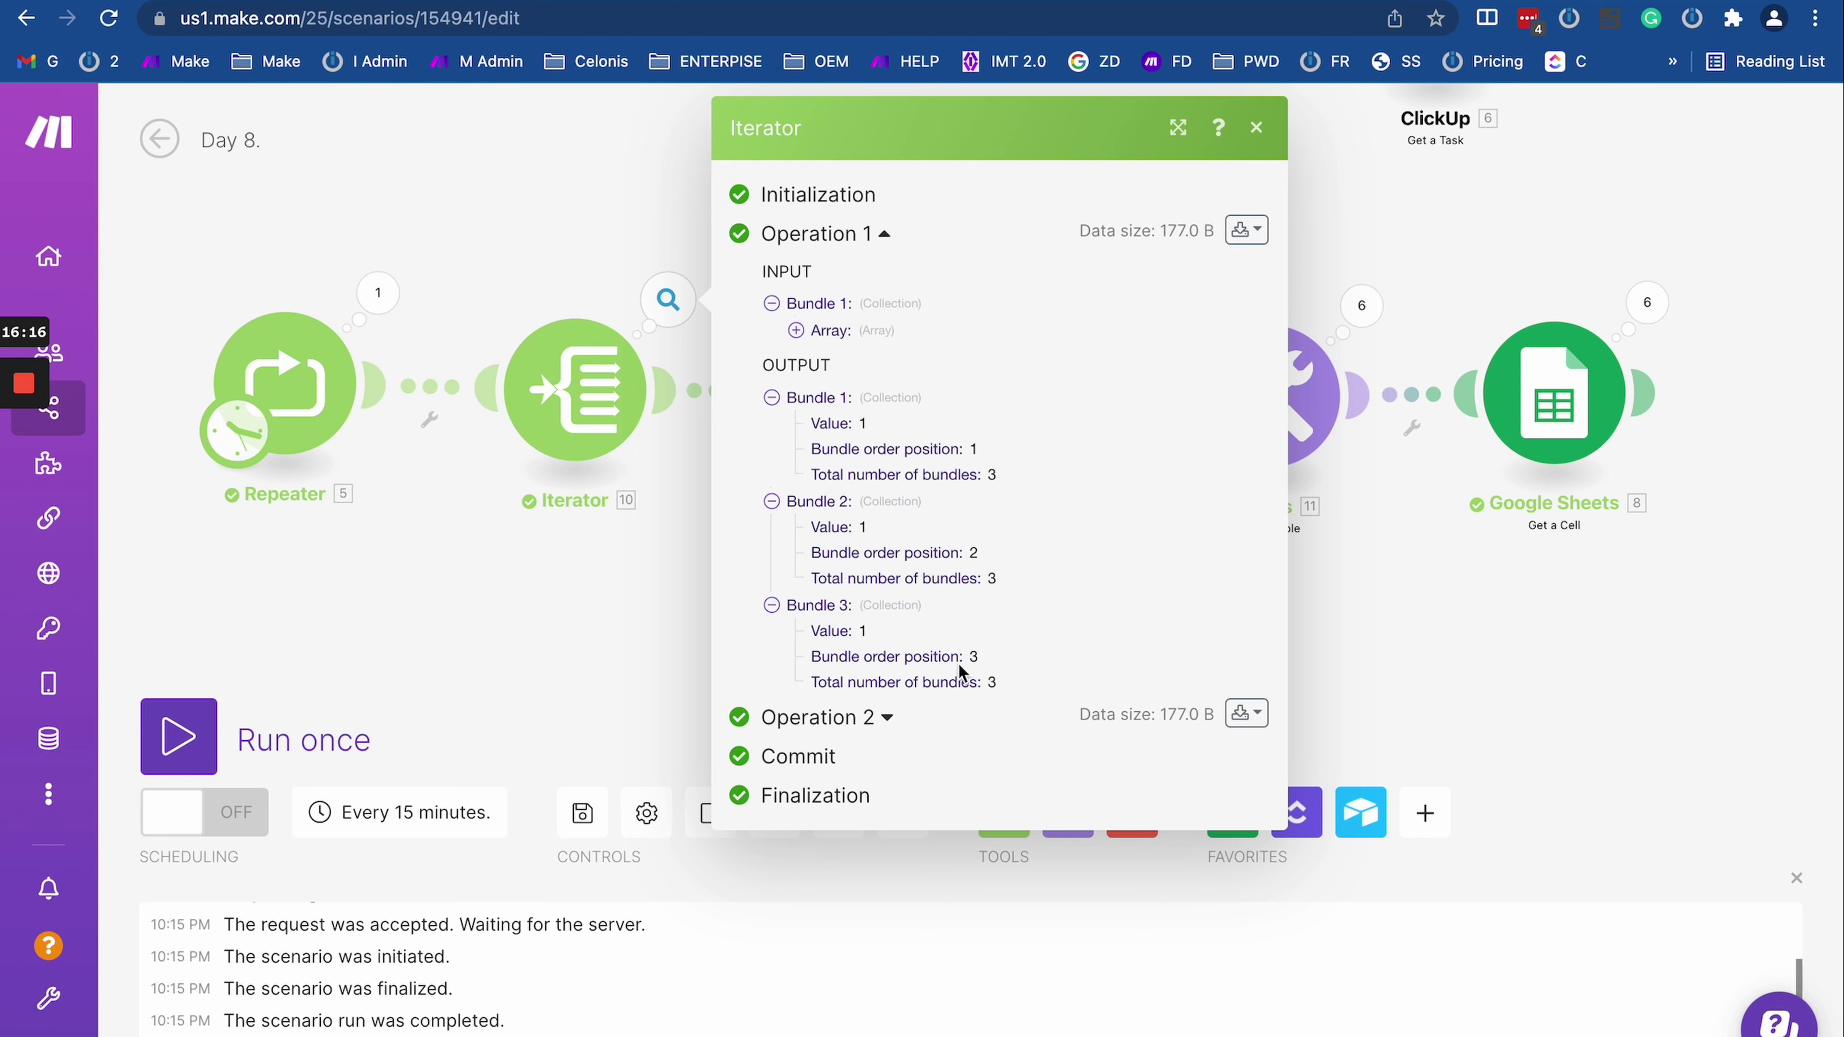
click(607, 591)
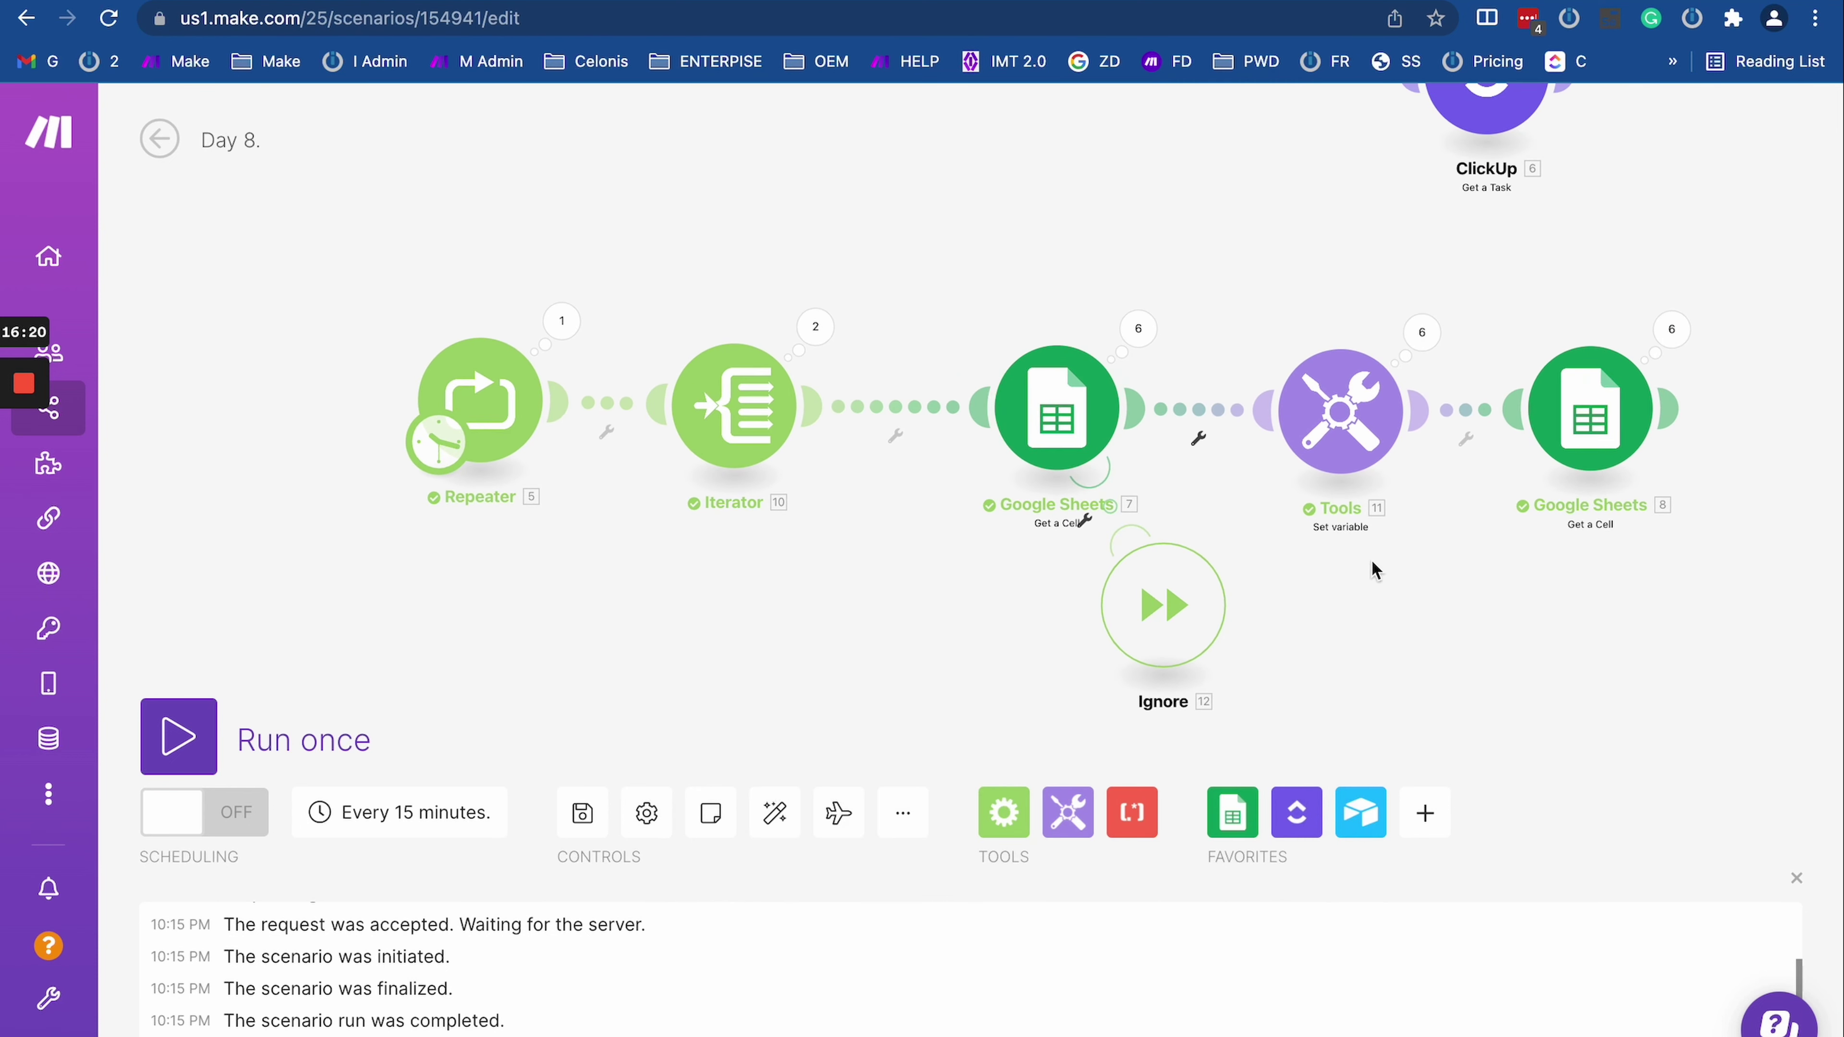
Step: Clone the last Google Sheets module as Google Sheets 13 and detach it from the Router
drag(1374, 570, 1359, 400)
right_click(1590, 243)
click(1636, 436)
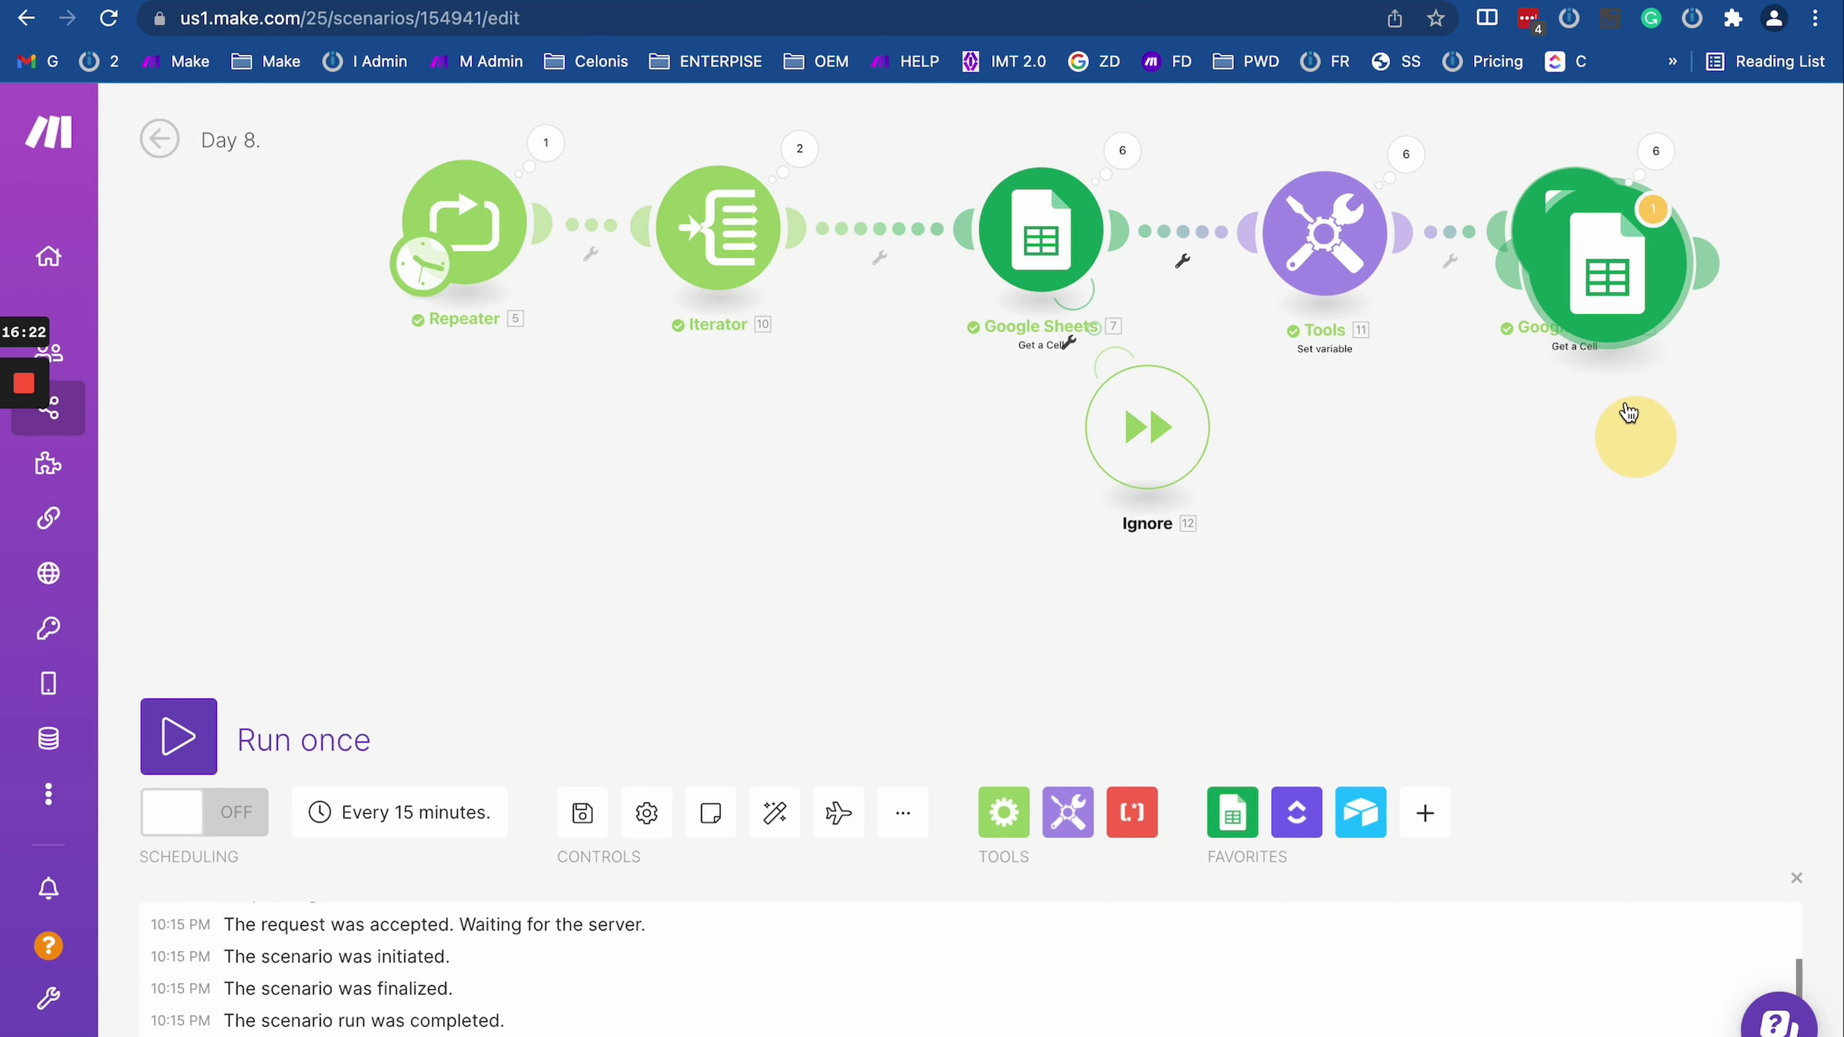
click(948, 517)
drag(870, 517, 715, 283)
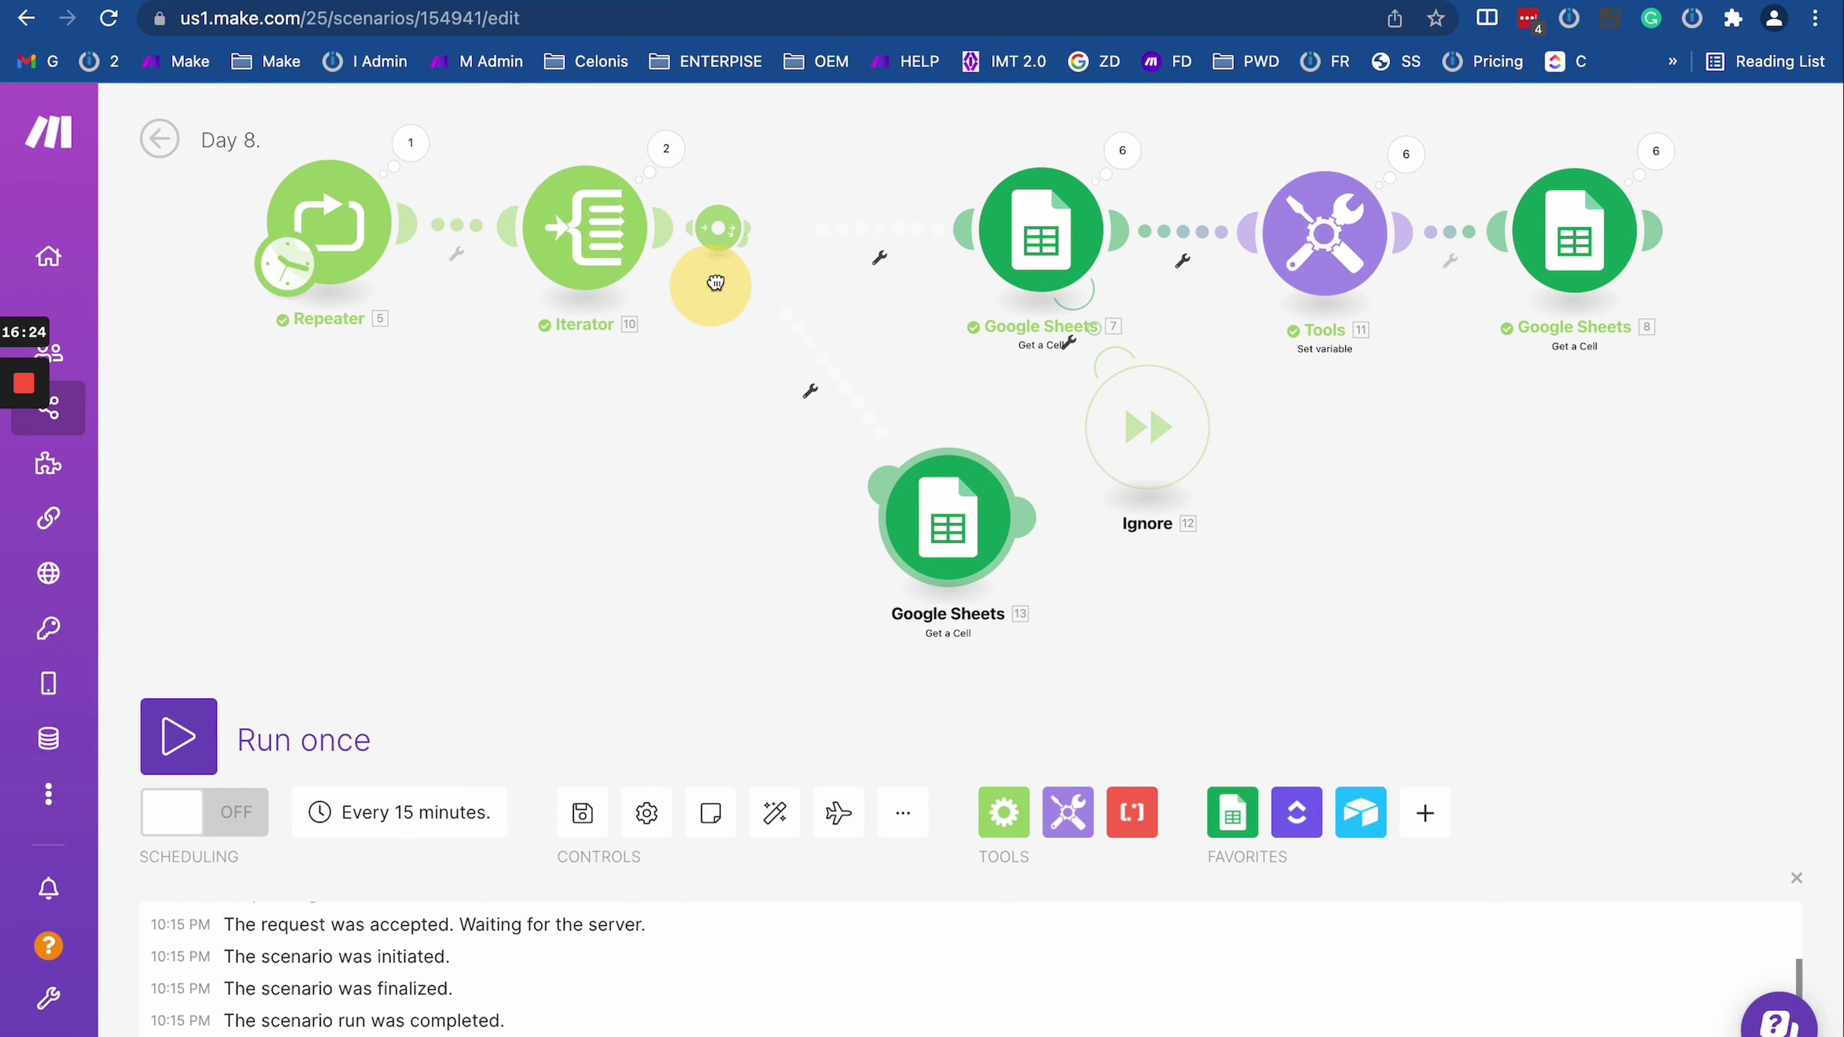
right_click(954, 554)
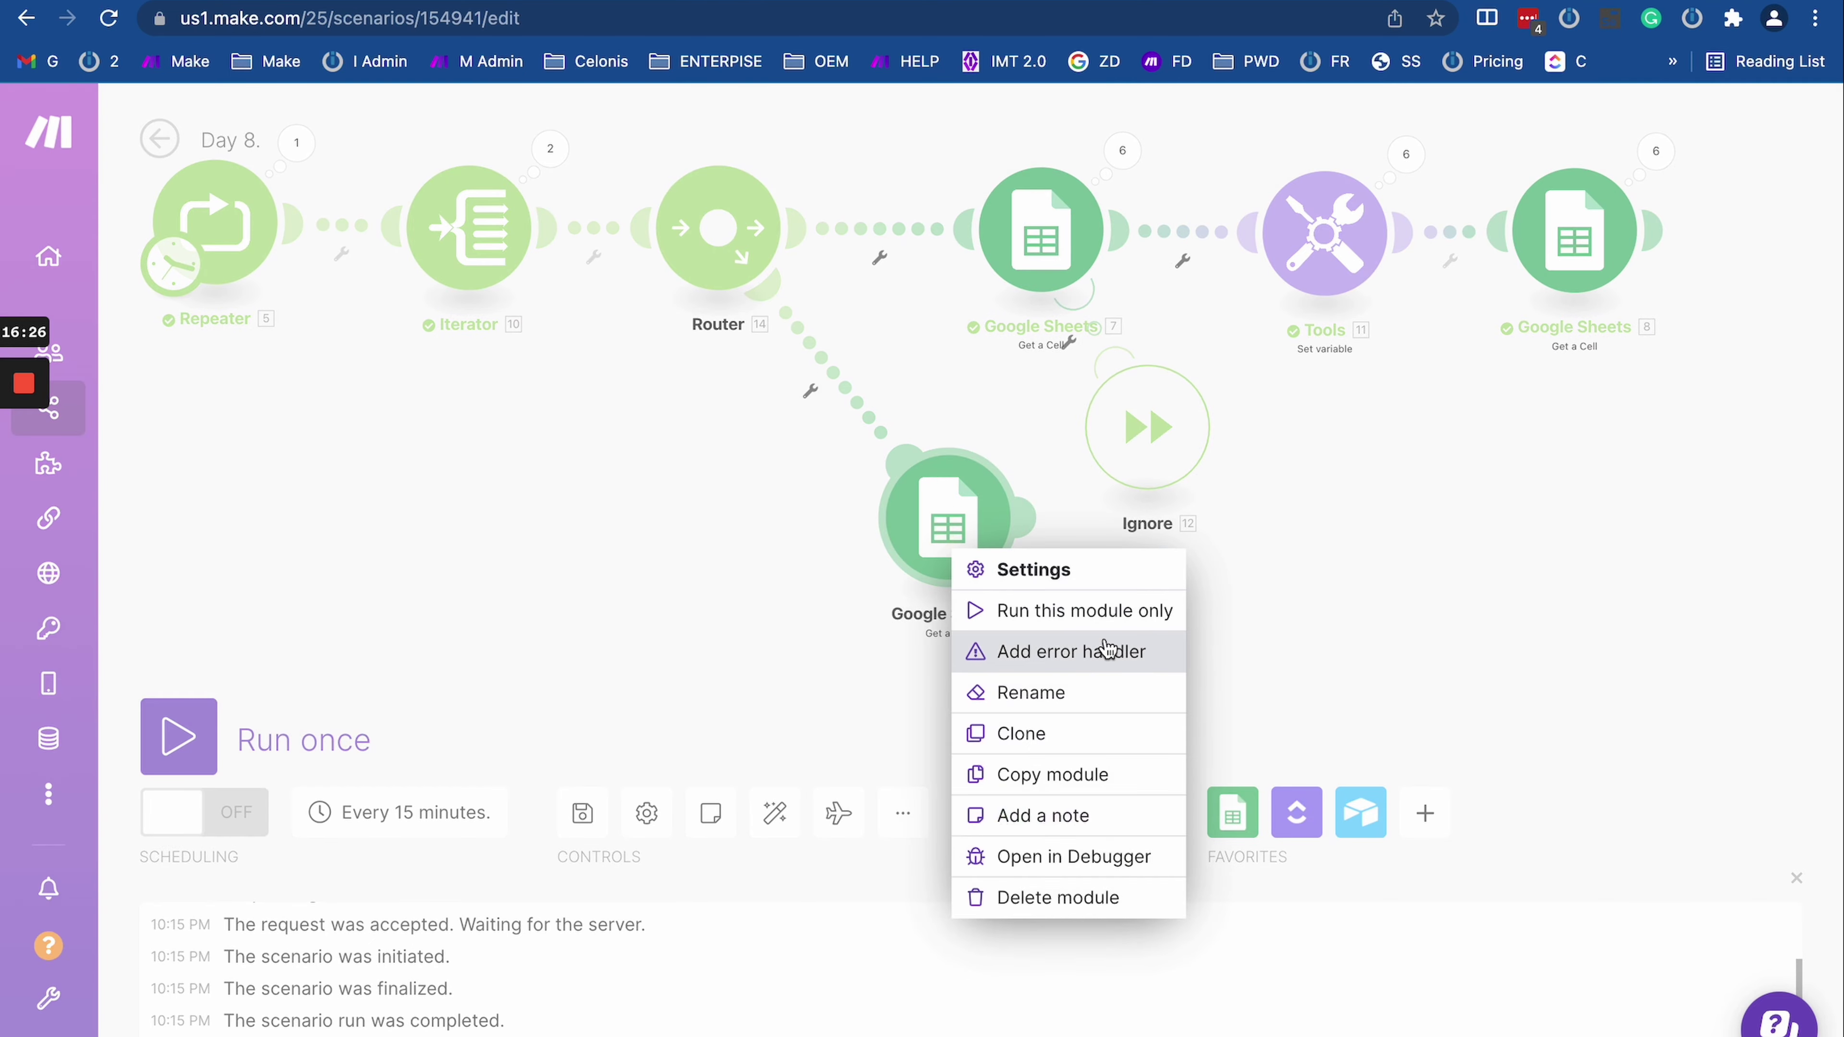
click(850, 574)
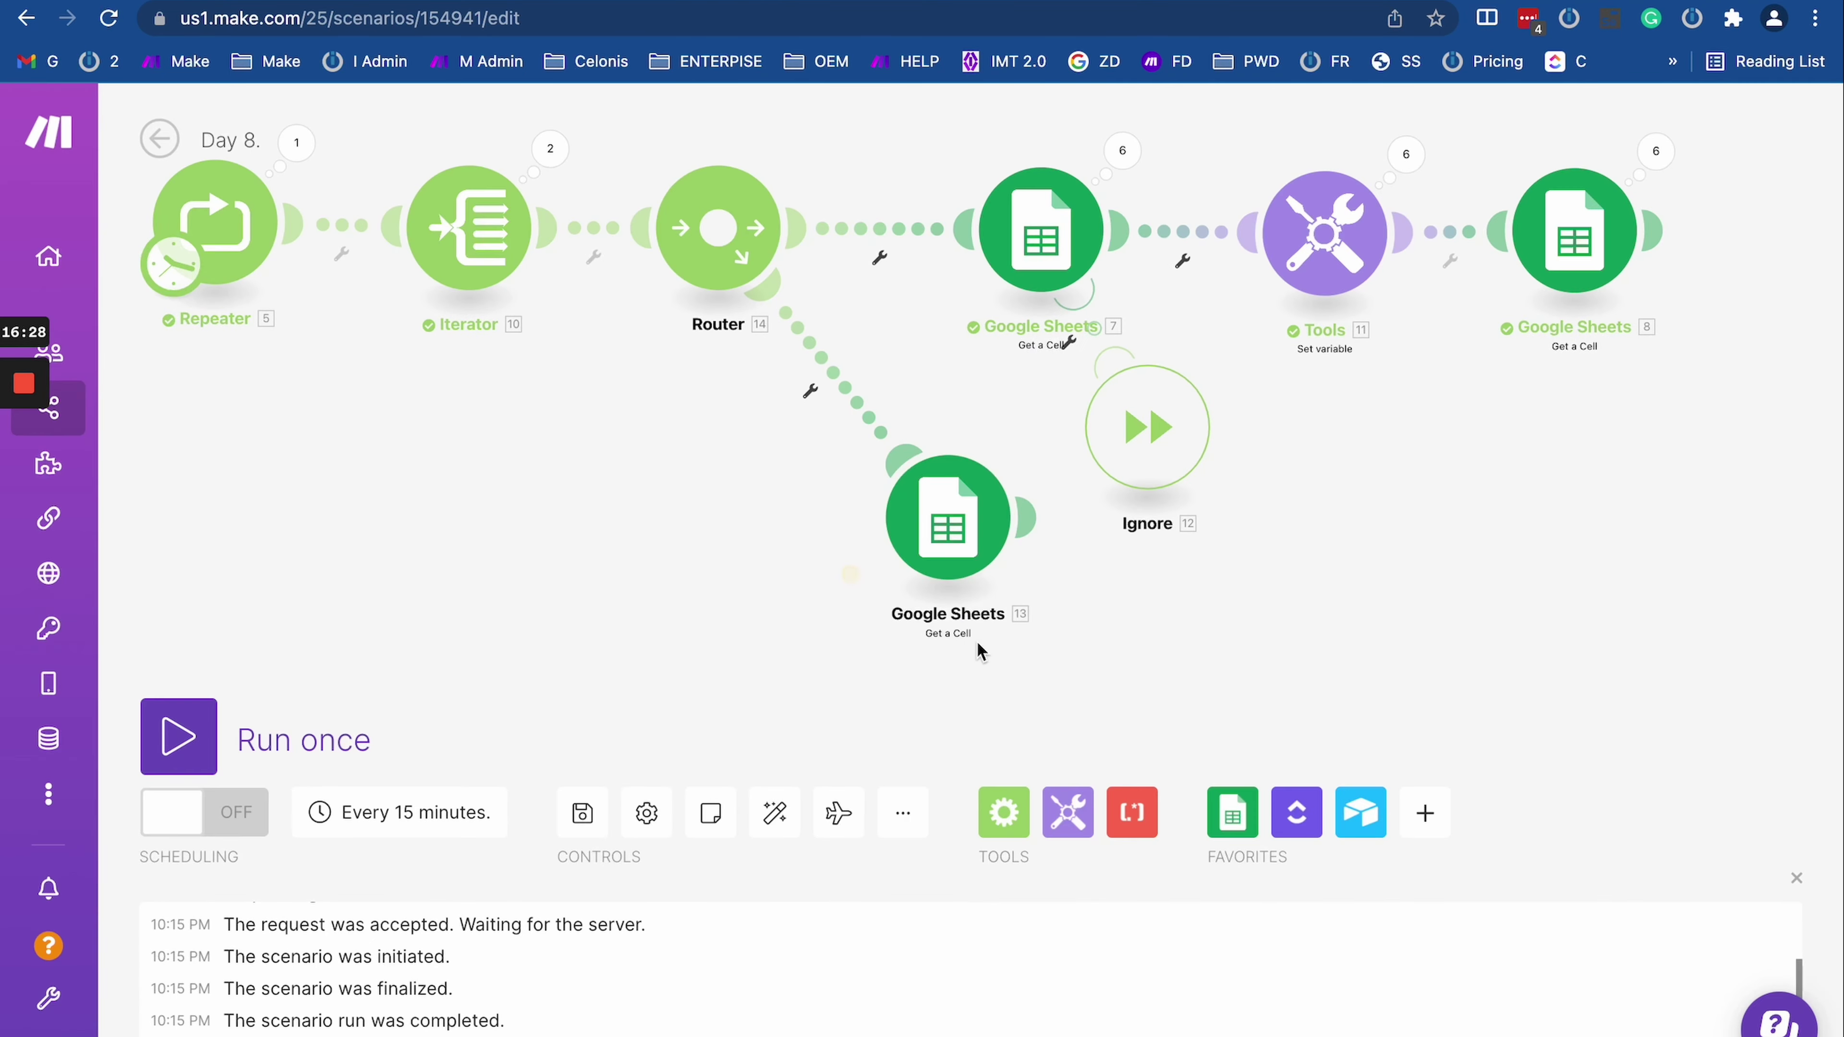
right_click(946, 534)
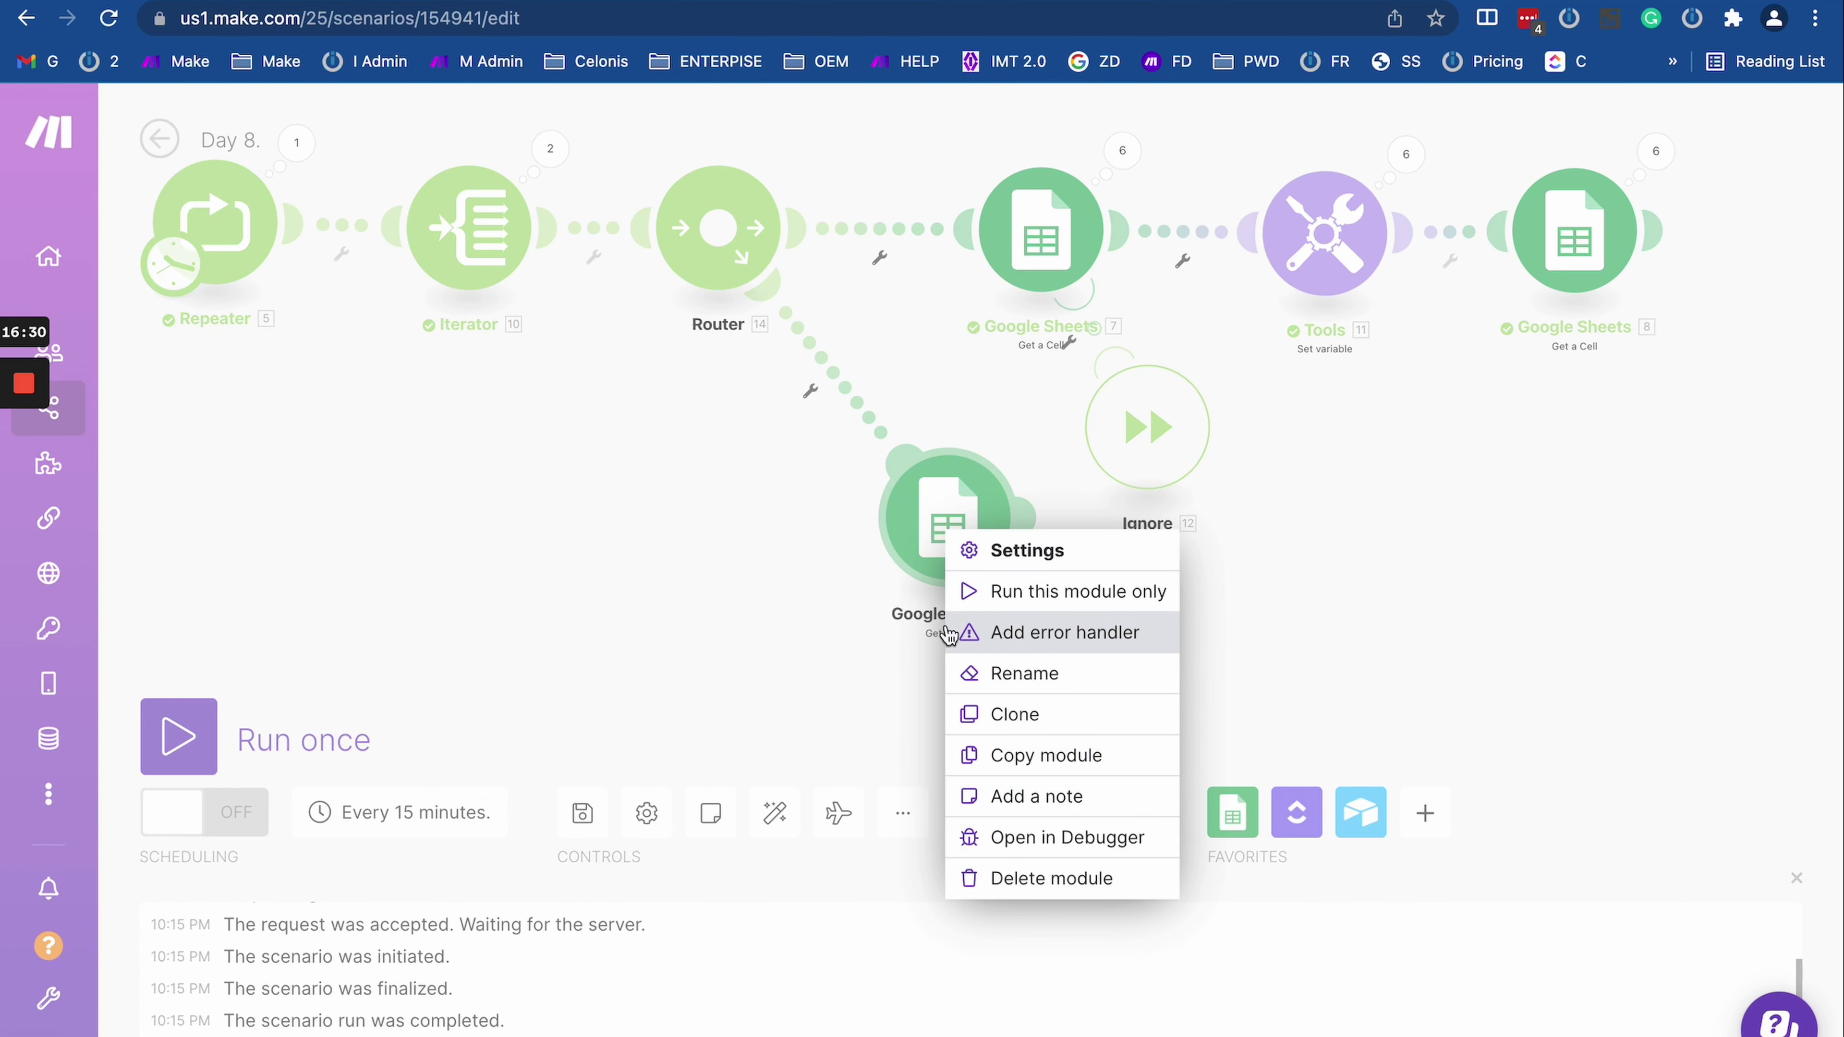
click(786, 597)
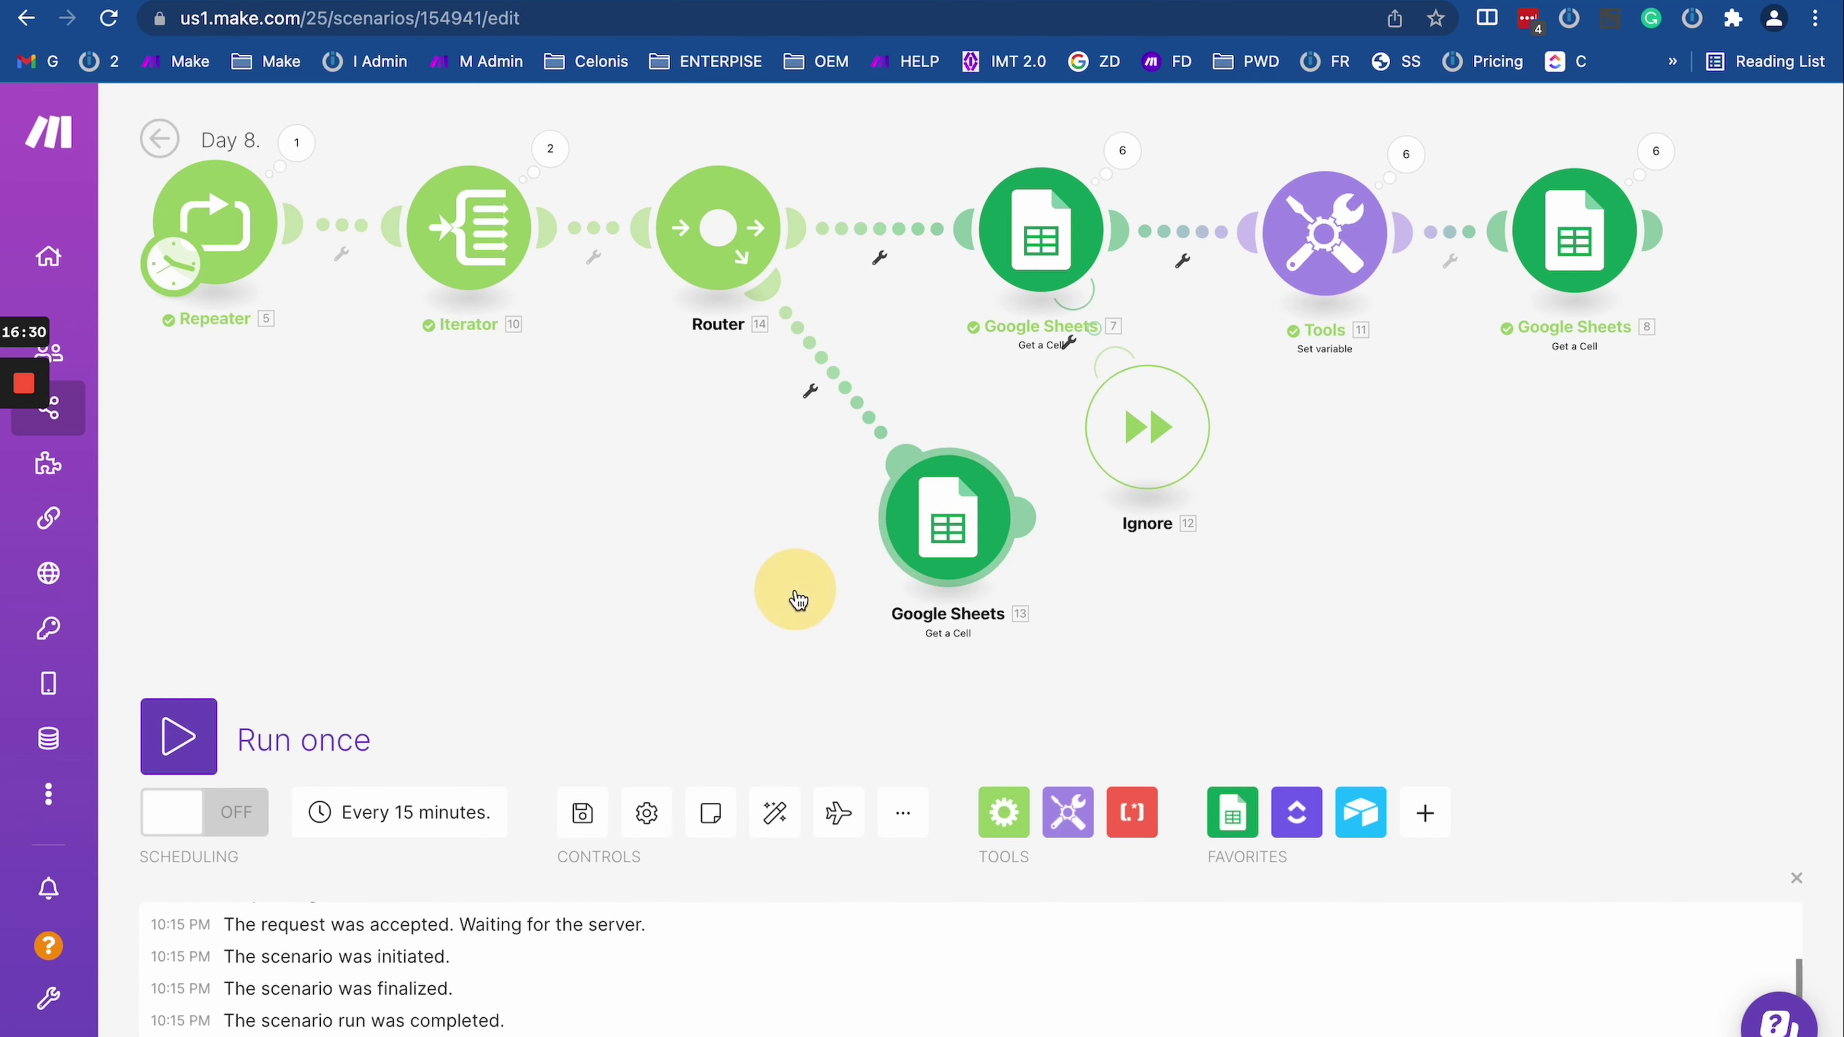
click(849, 406)
click(889, 456)
drag(948, 517, 485, 688)
drag(415, 466, 745, 465)
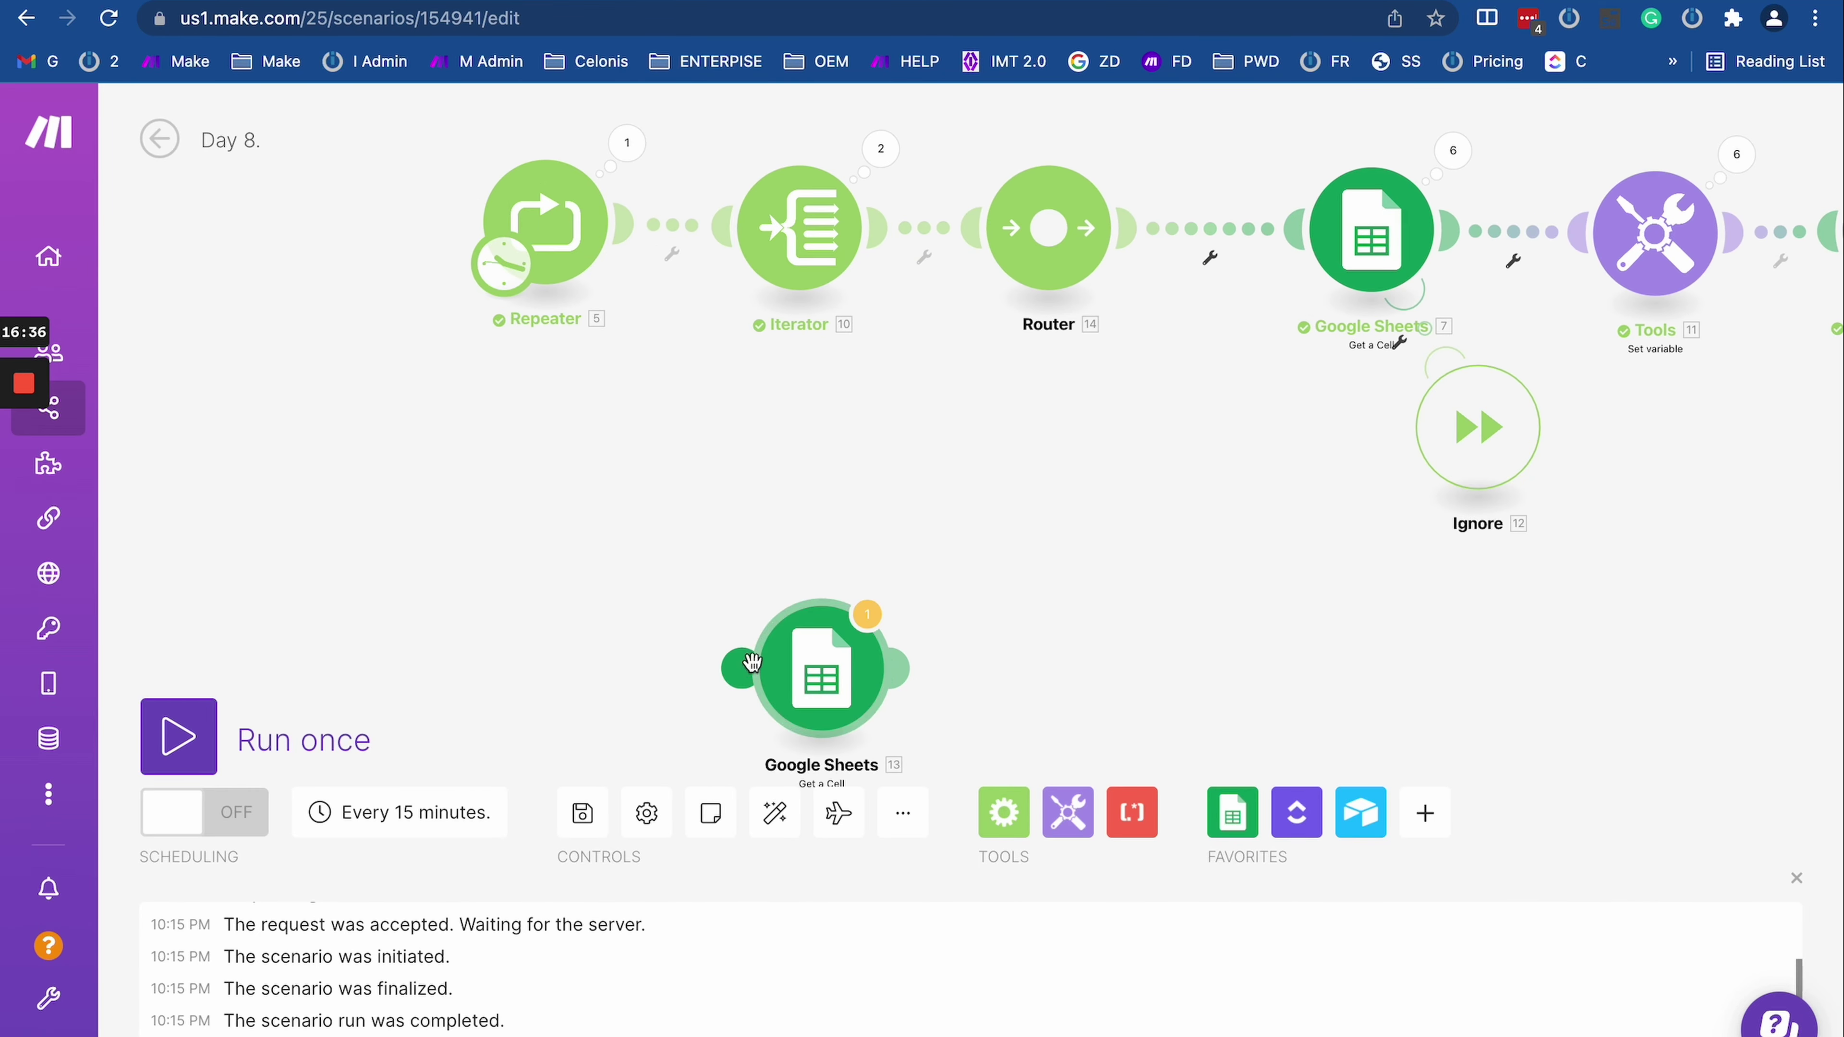
Step: Clone the Repeater as Repeater 15, link Google Sheets 13 after it, and add an error handler
right_click(557, 254)
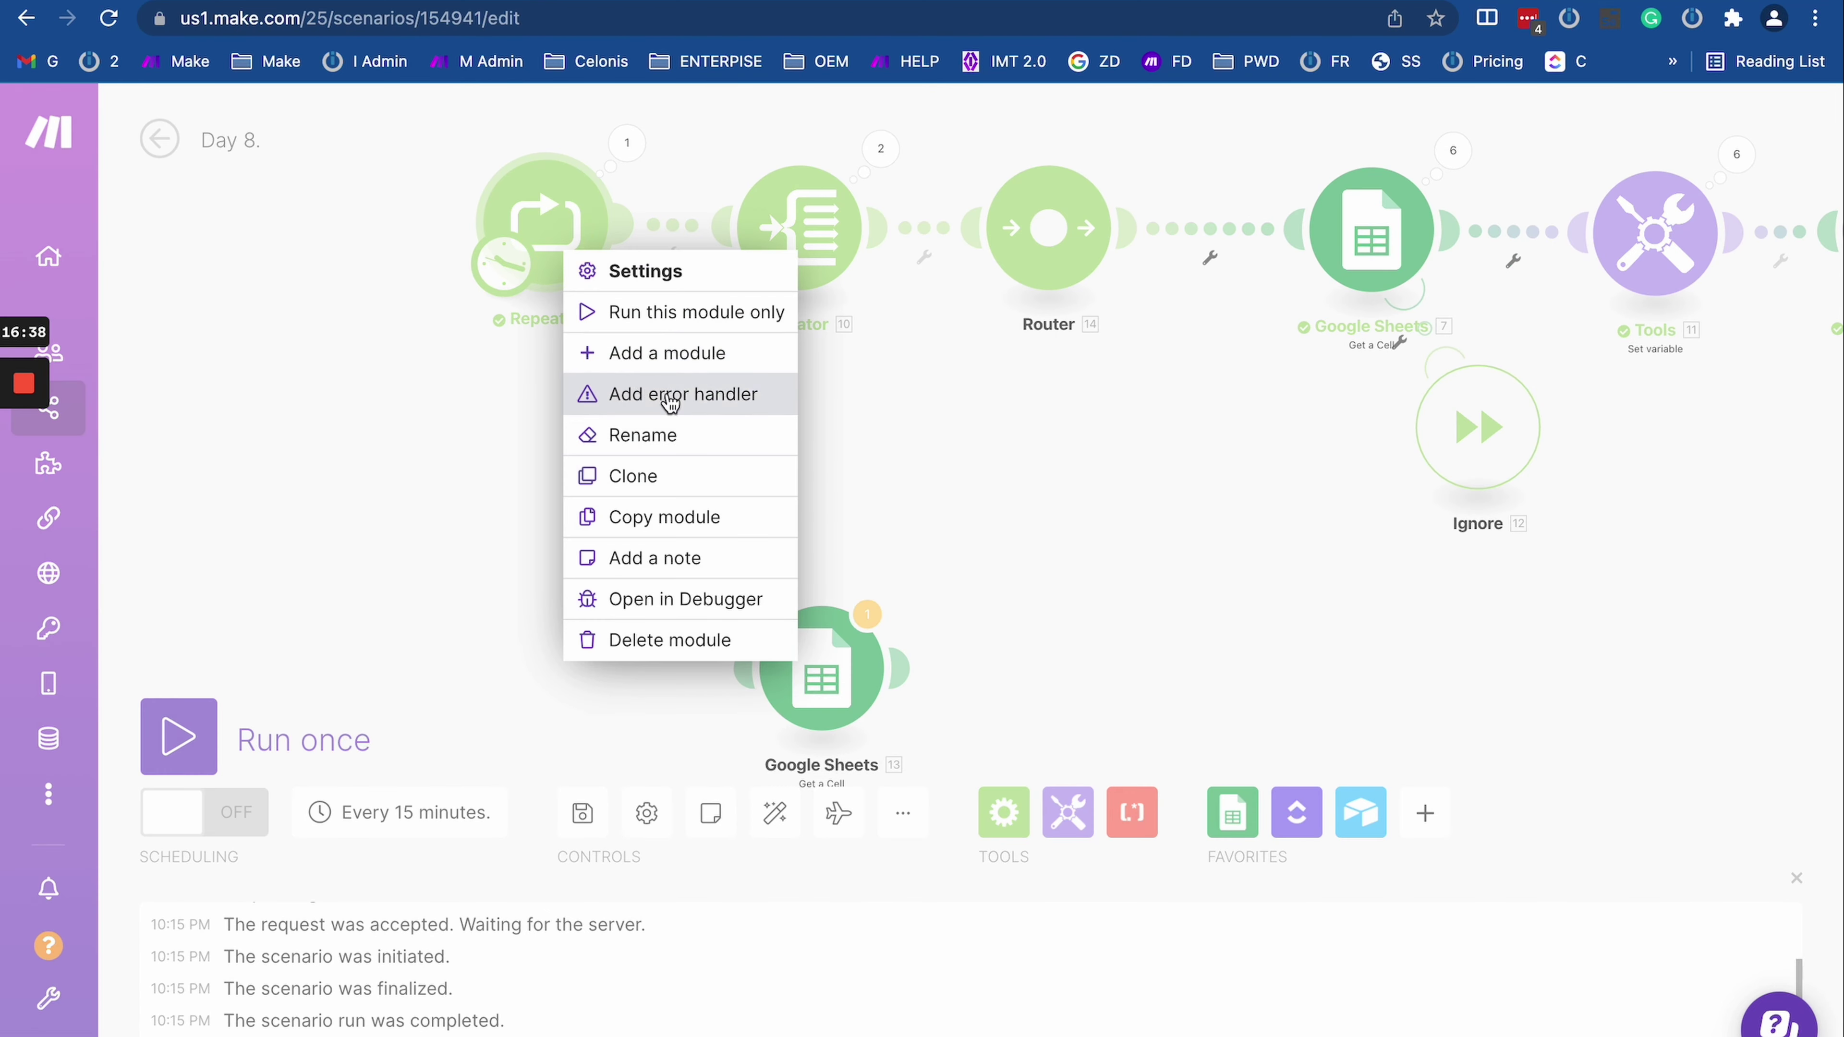
click(657, 477)
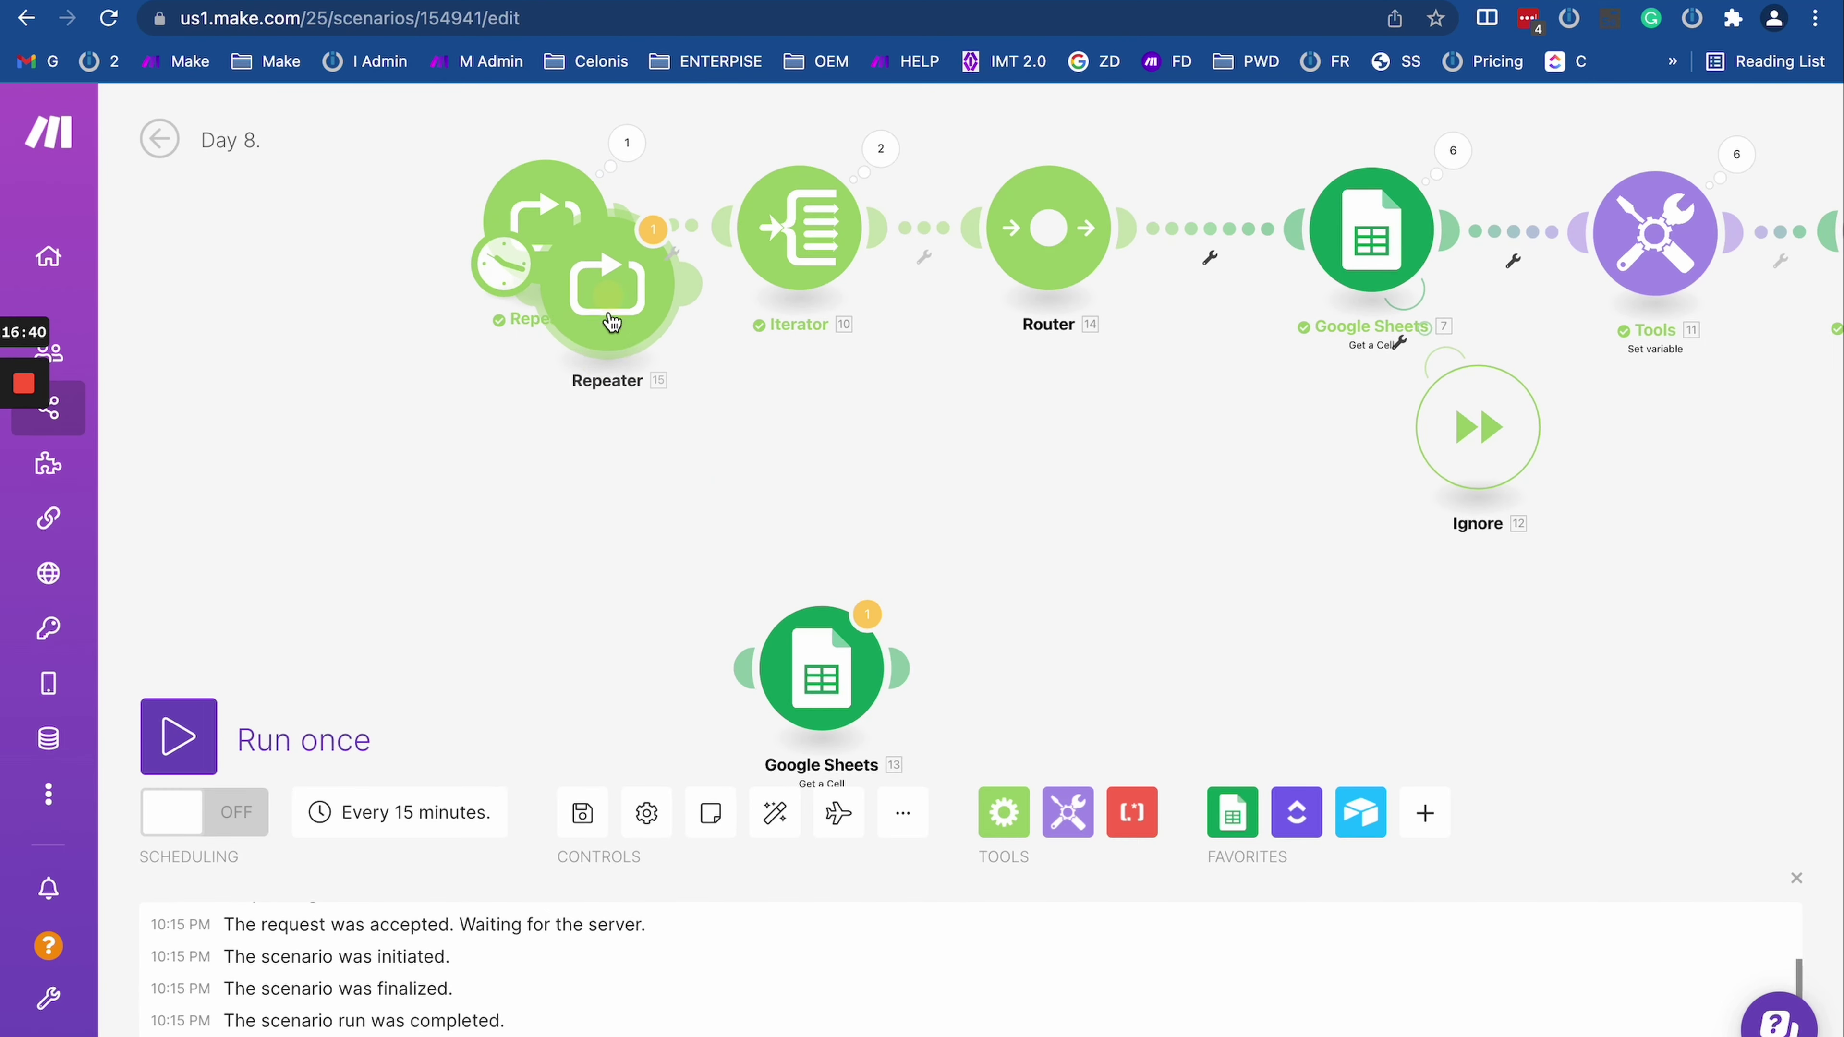
click(610, 674)
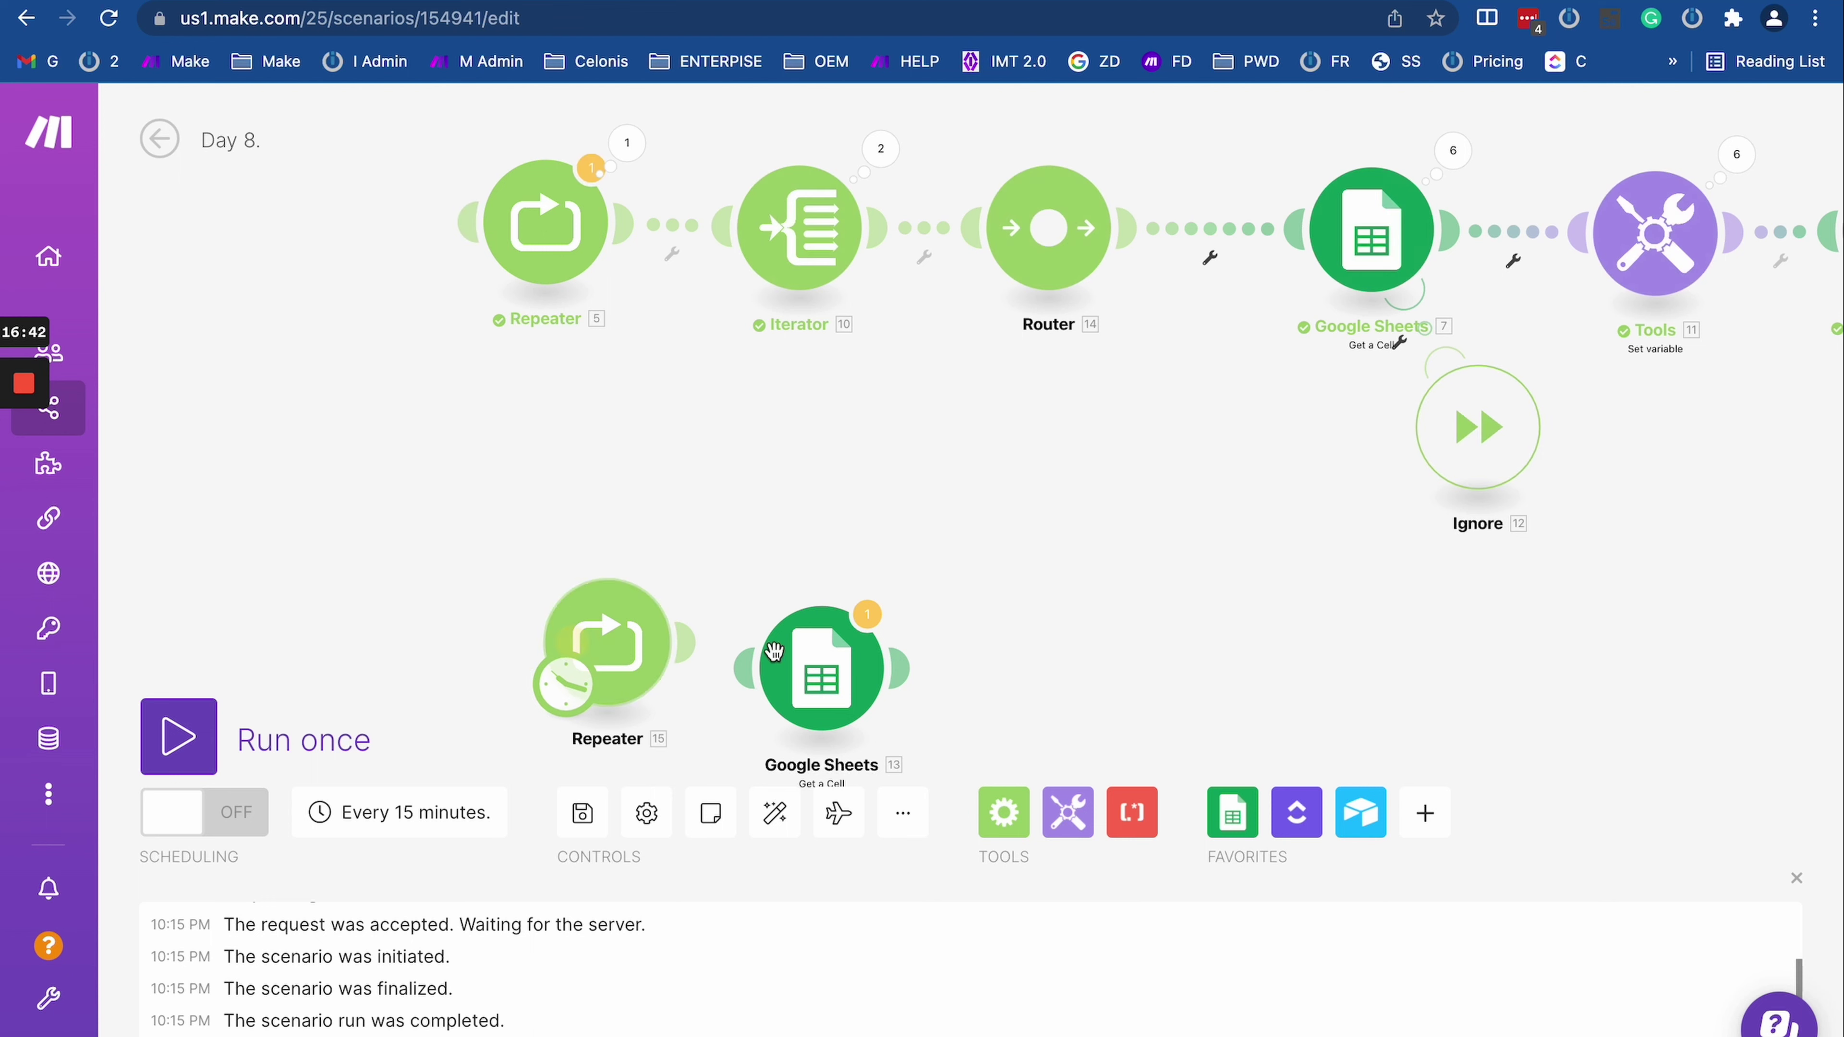
drag(774, 652, 776, 621)
drag(1231, 606, 1161, 469)
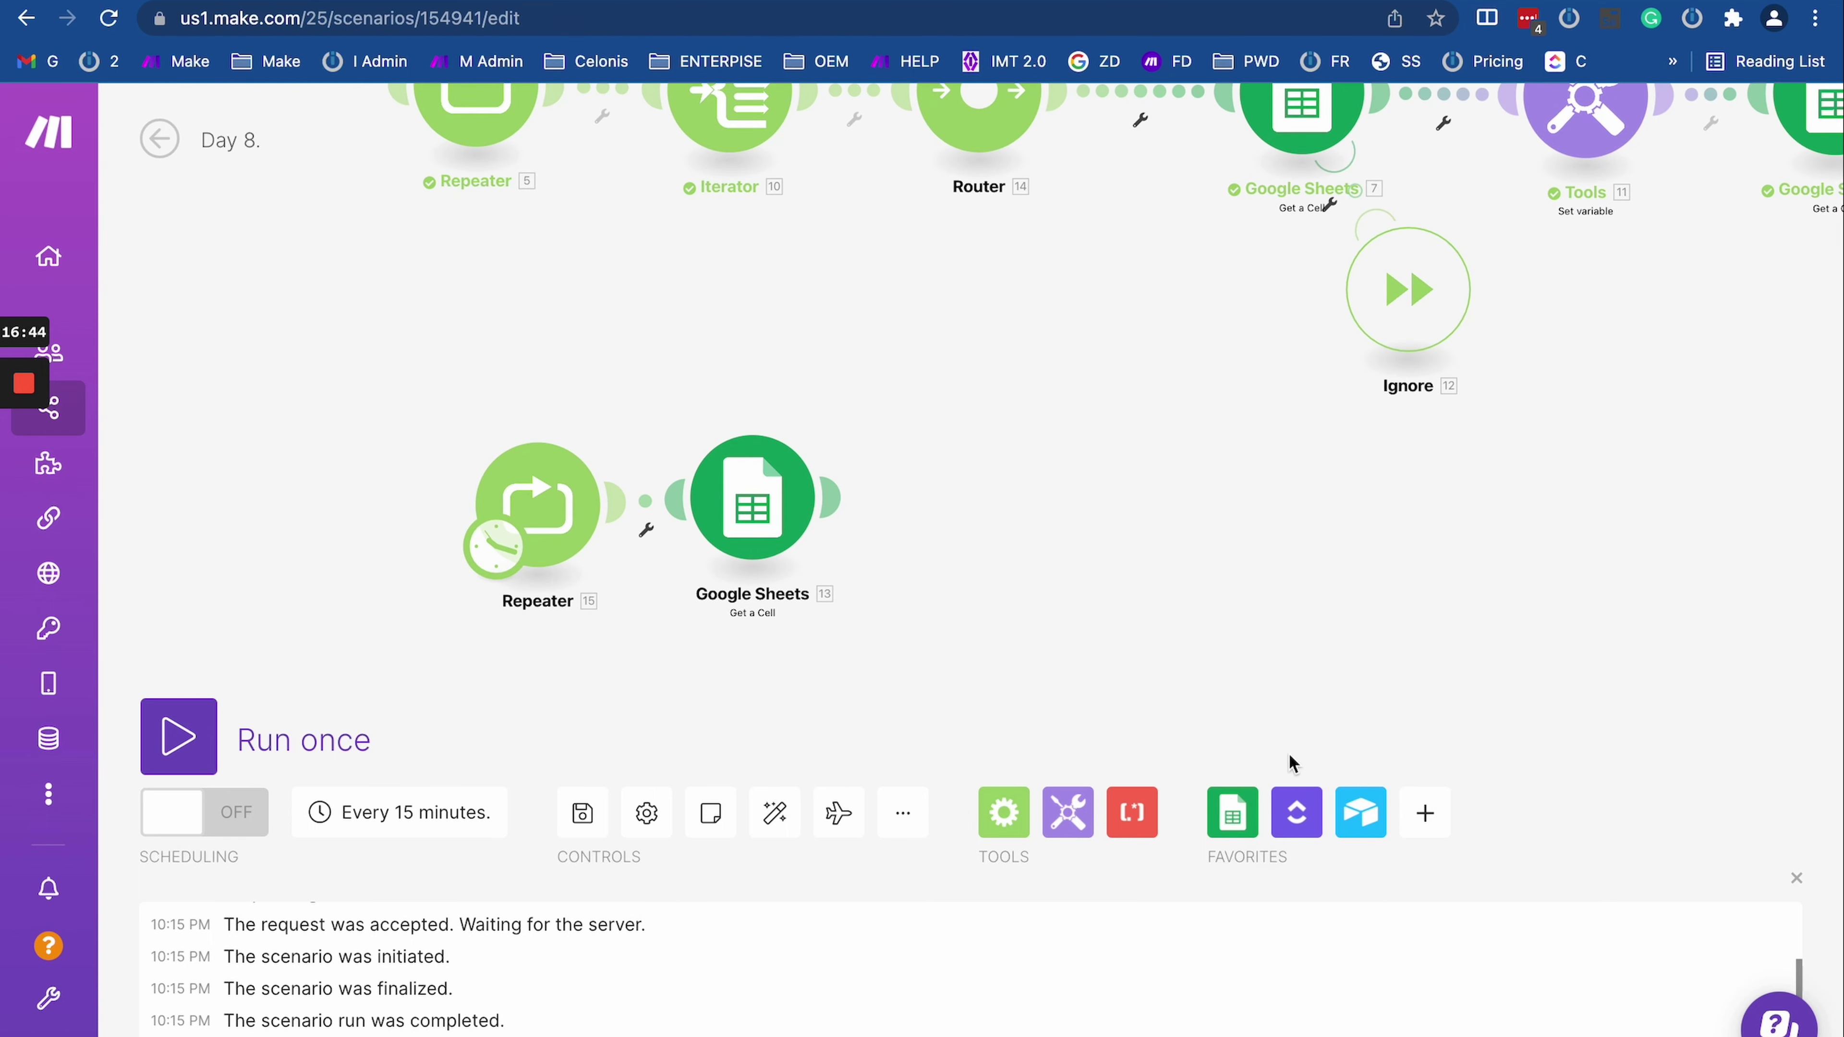
right_click(749, 525)
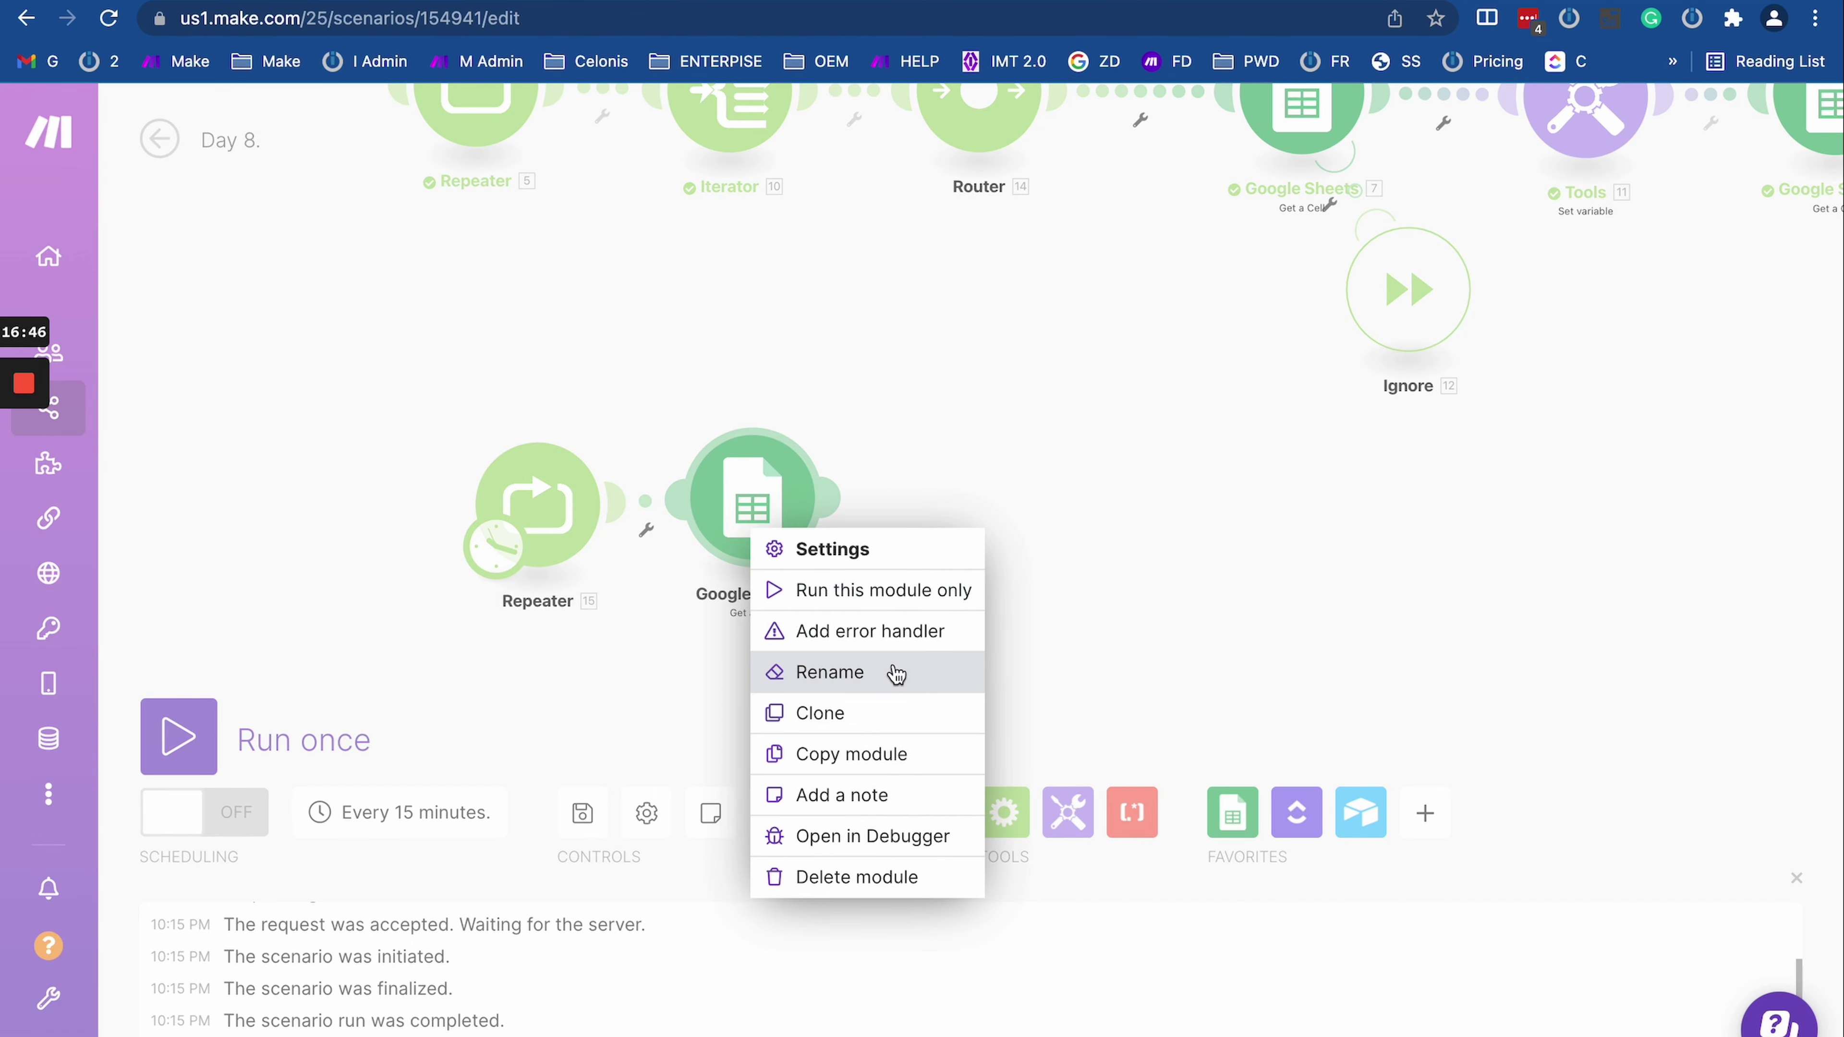
click(870, 631)
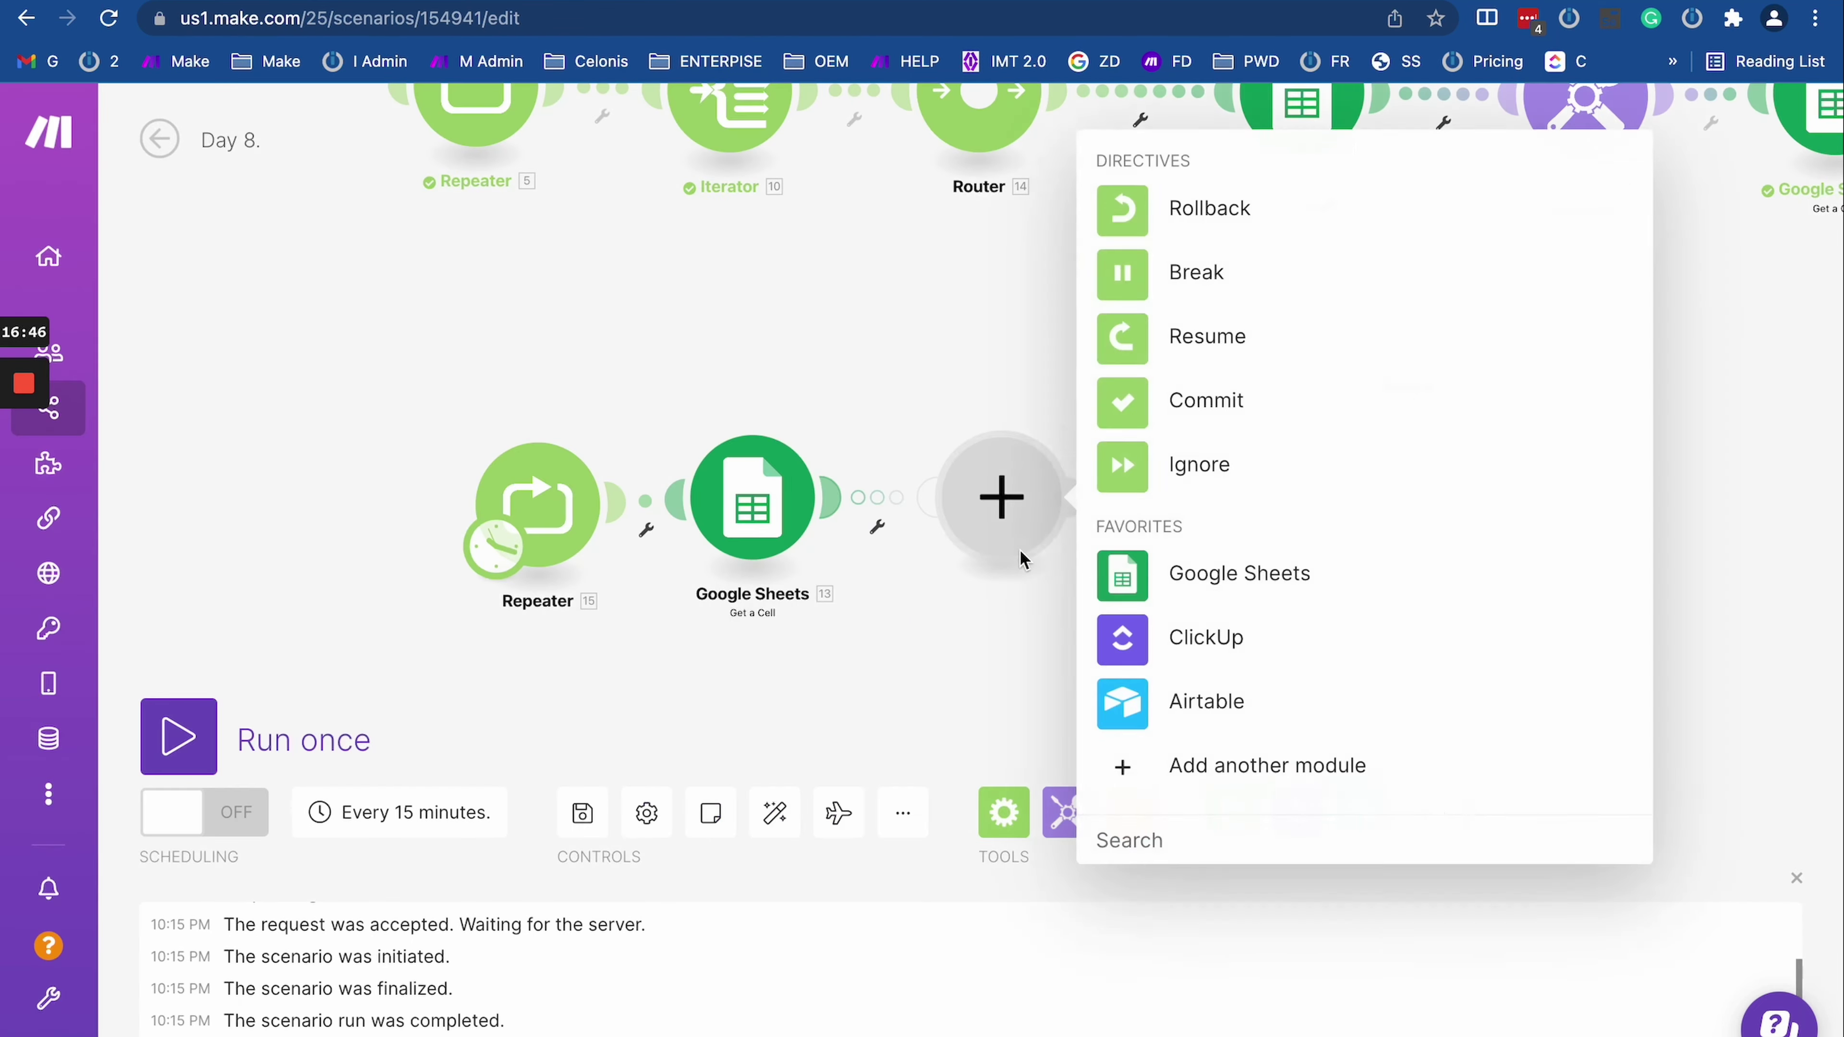
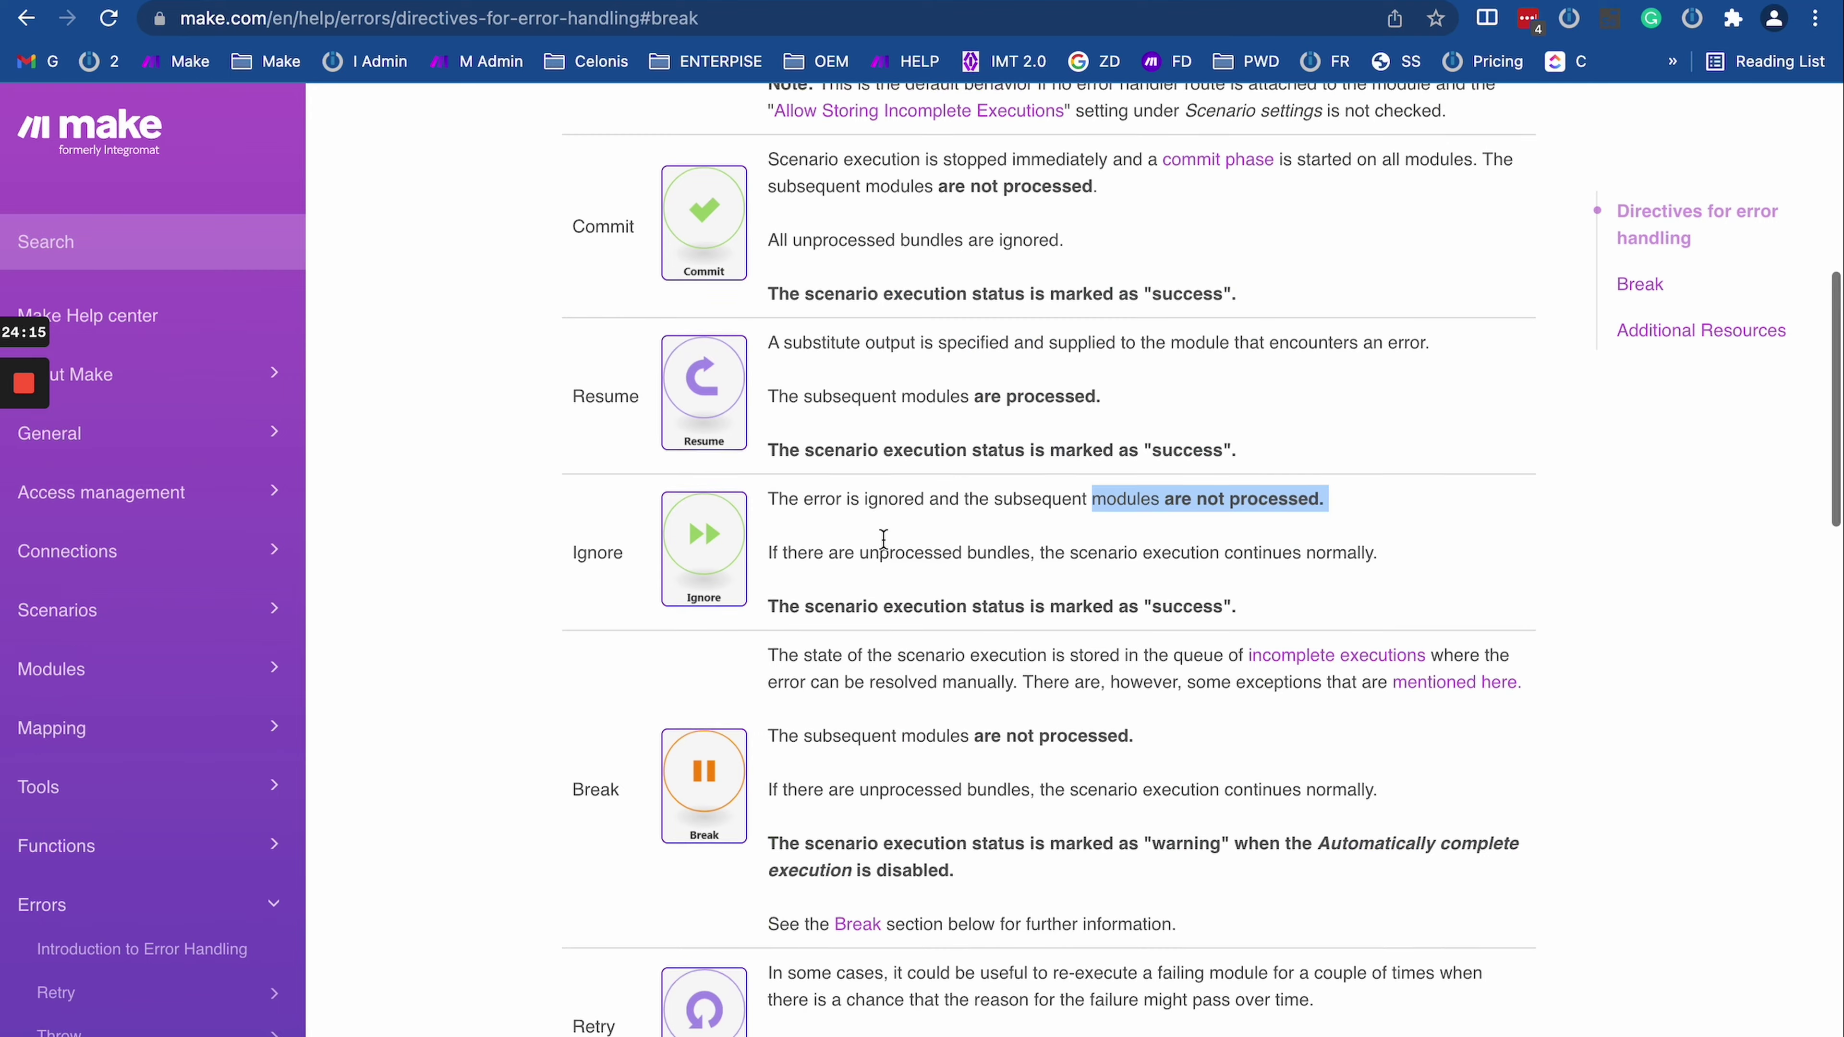
Step: Highlight the Resume directive's description in the help article, then return to the Day 8 scenario
scroll(881, 541, up, 4)
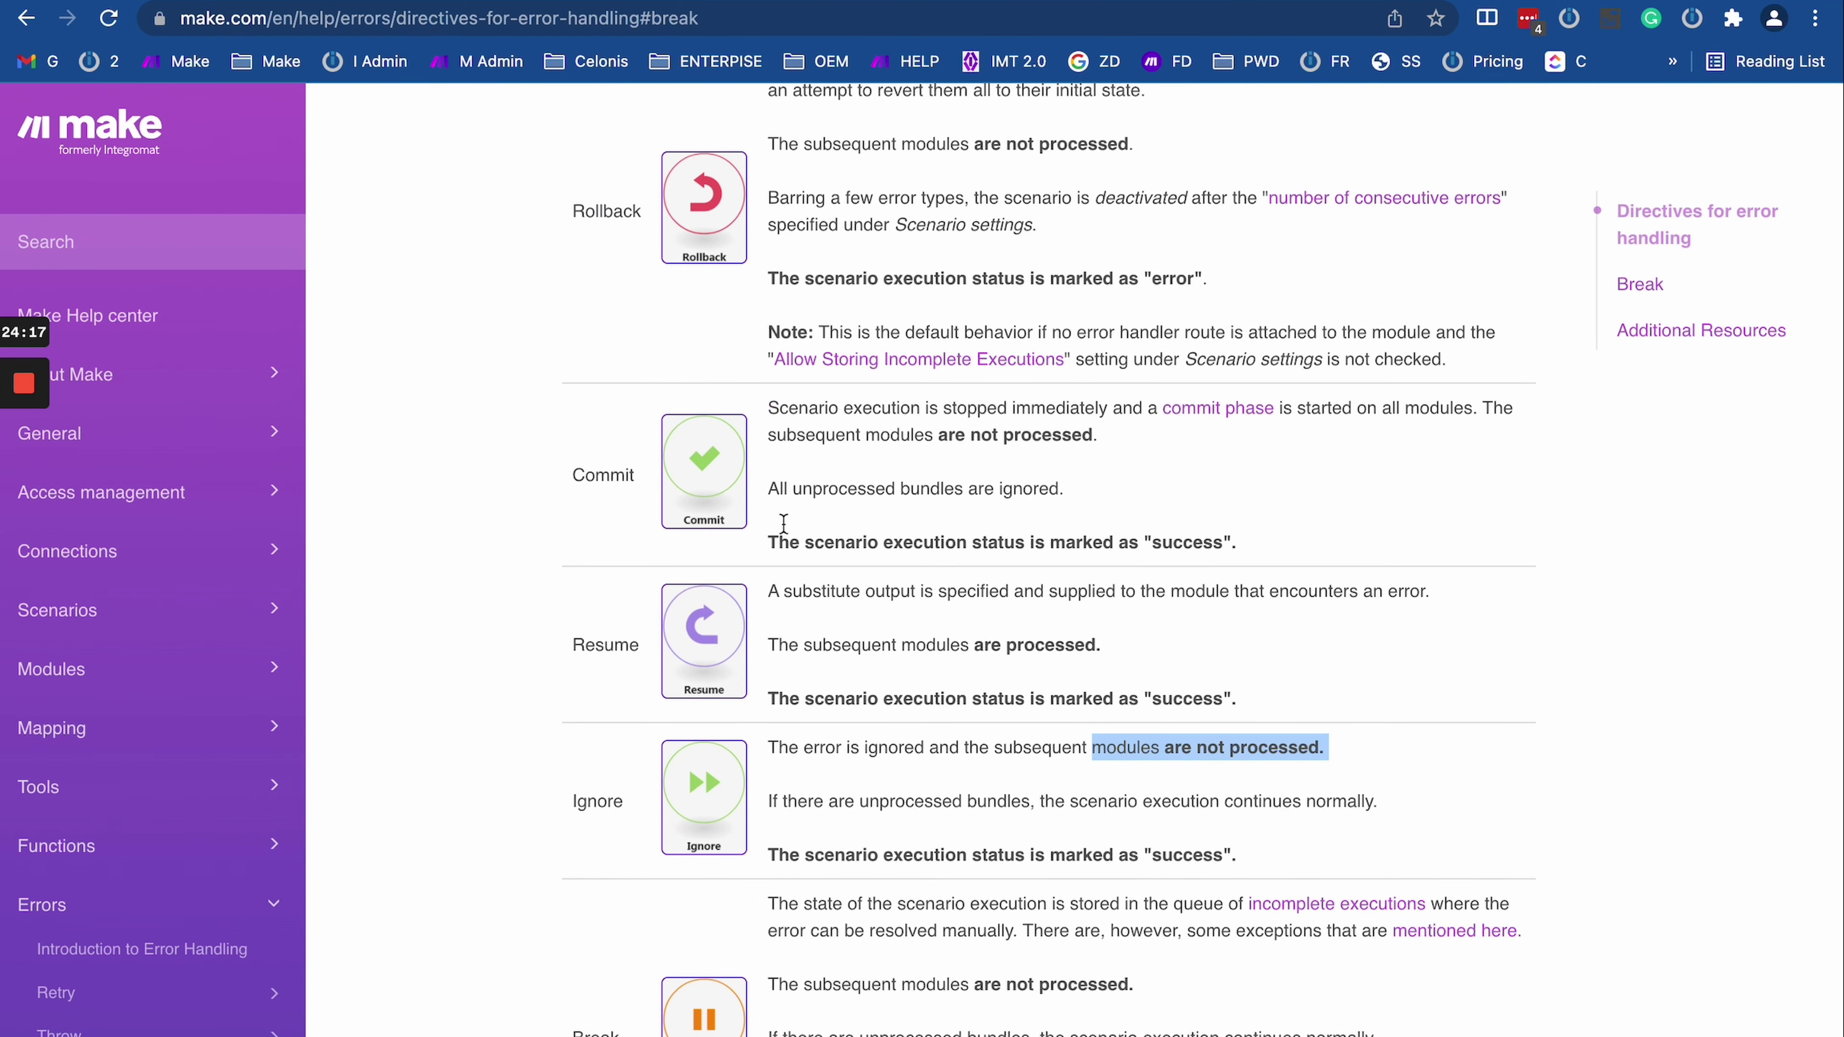
drag(757, 590, 1258, 721)
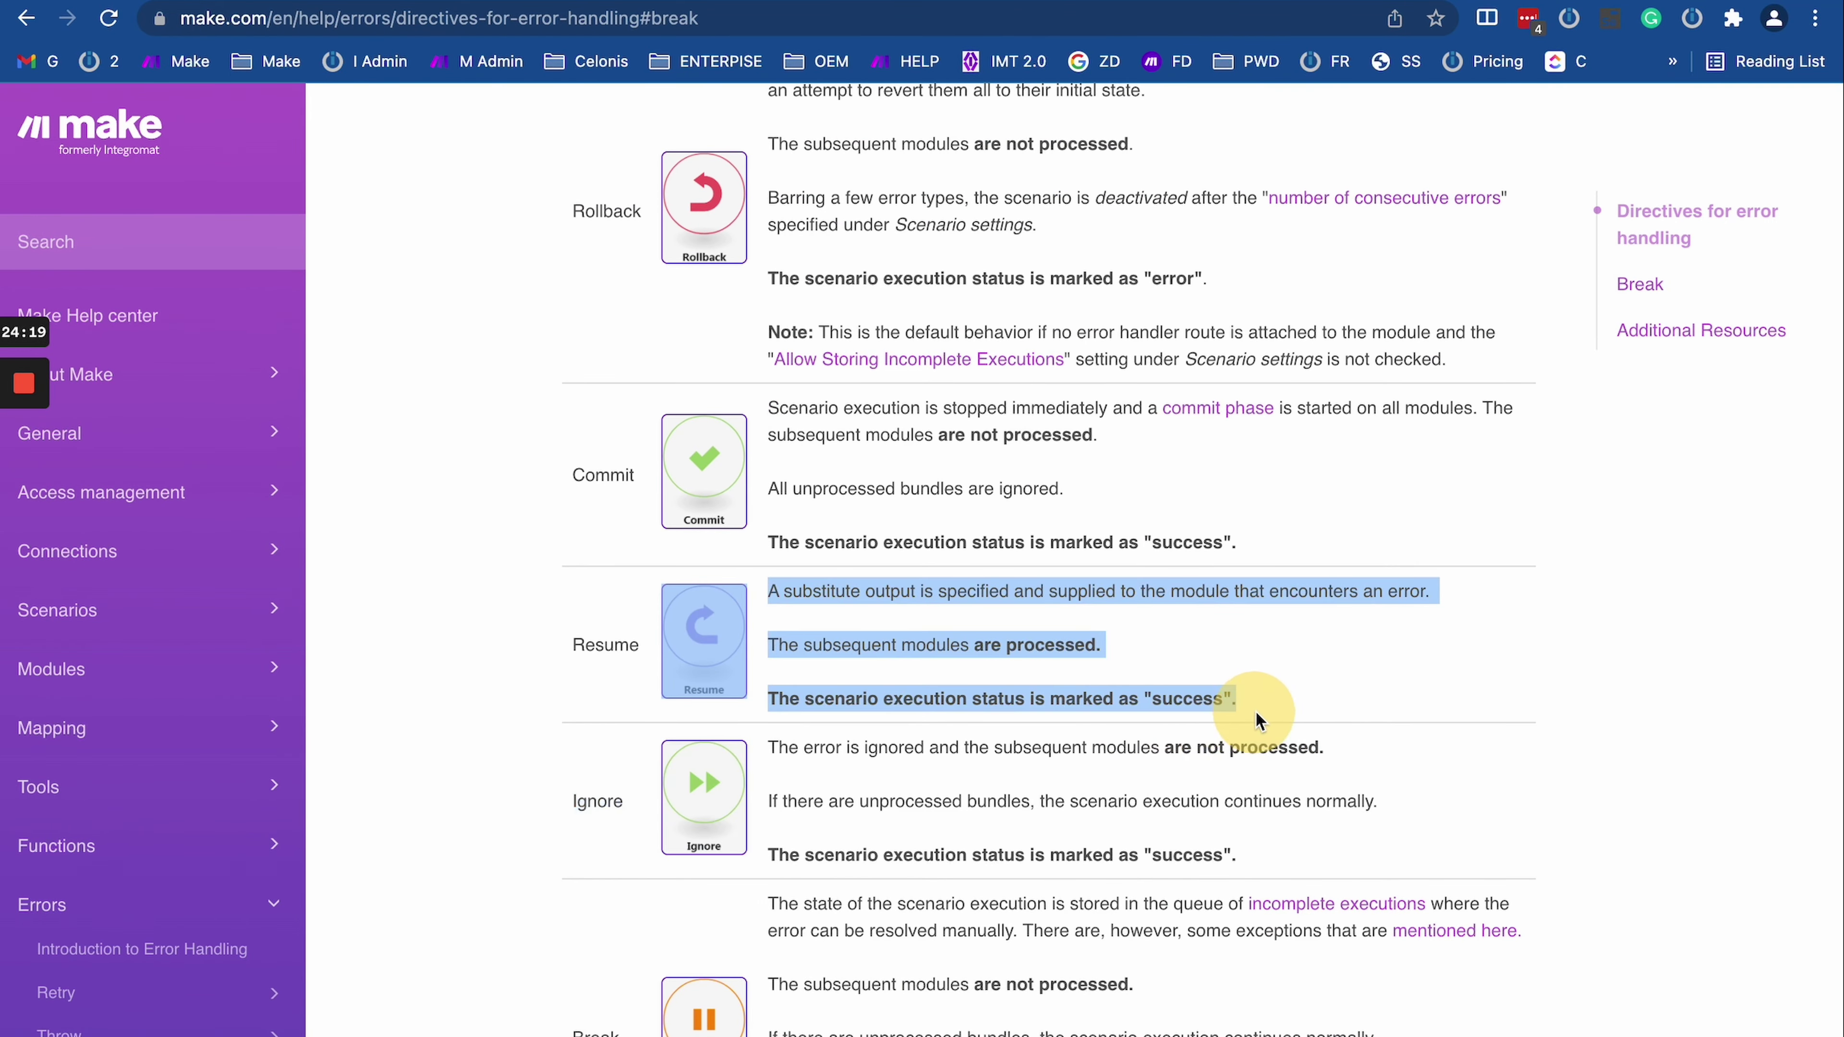
key(ctrl+Tab)
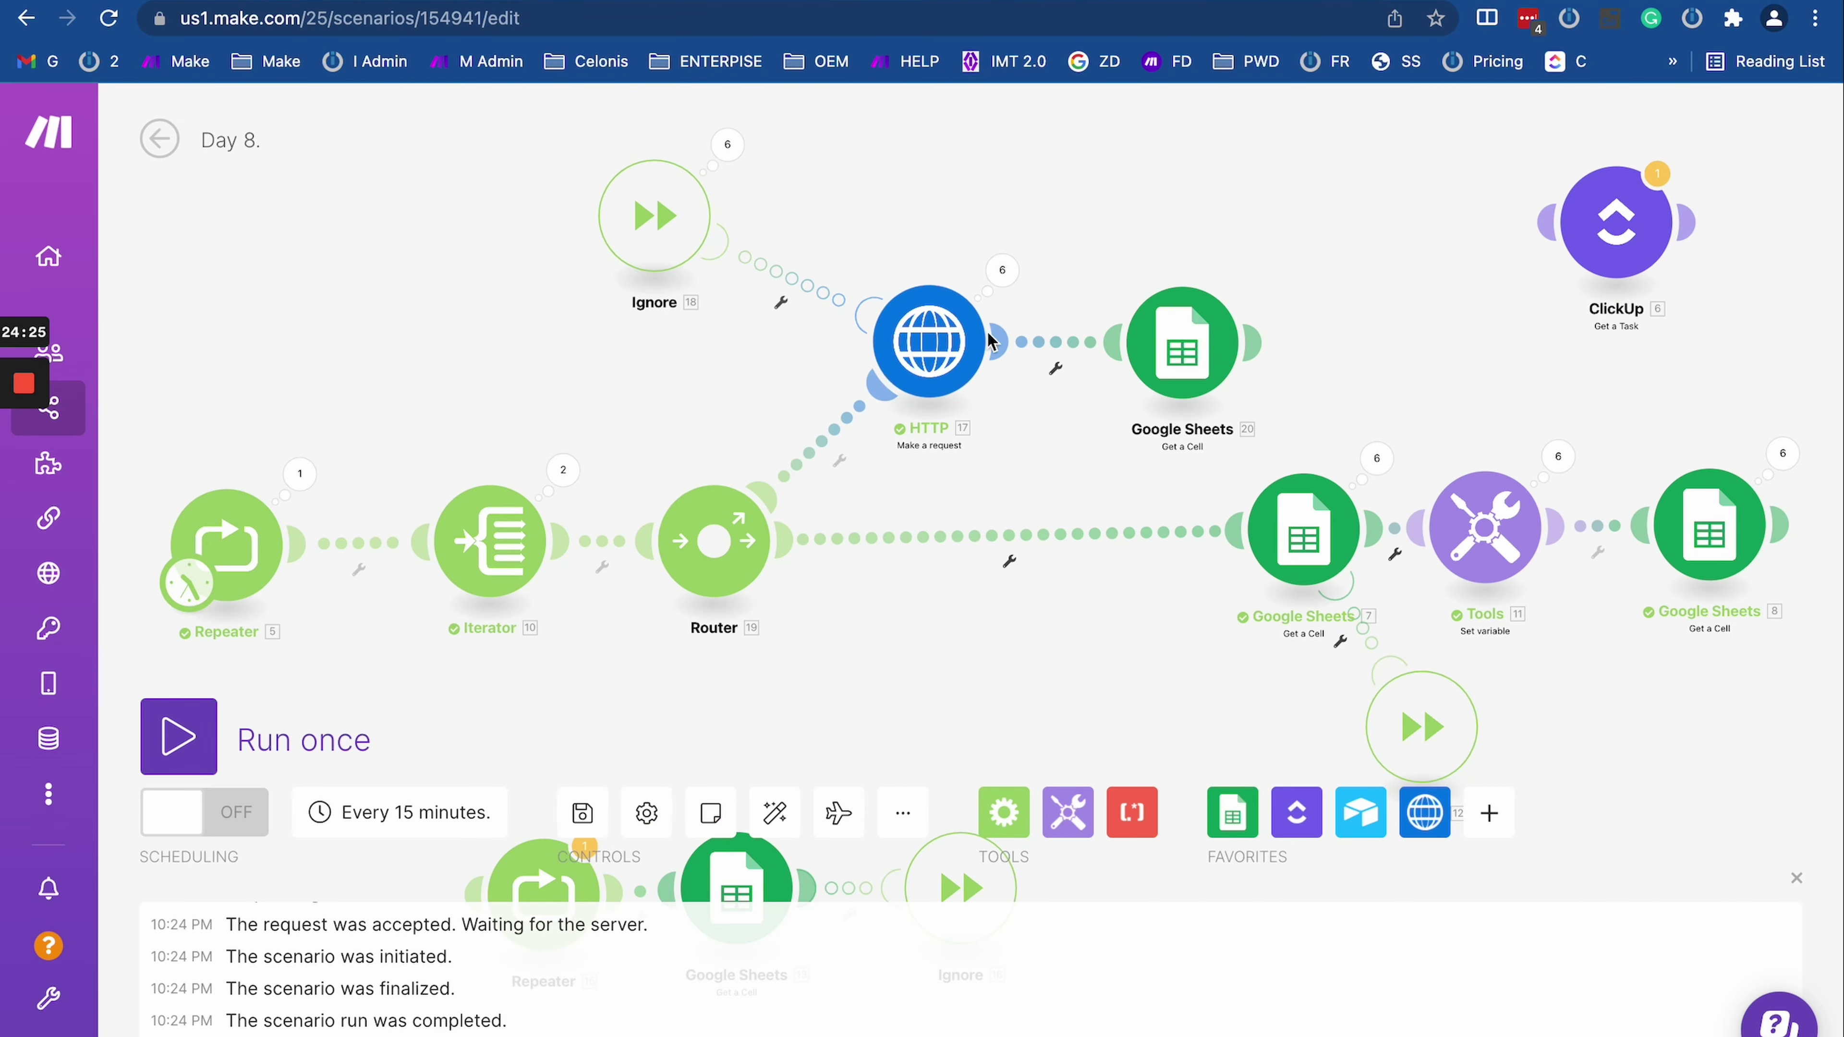
Step: Swap a trial Rollback handler on the HTTP module for a Resume directive and open its settings
right_click(907, 336)
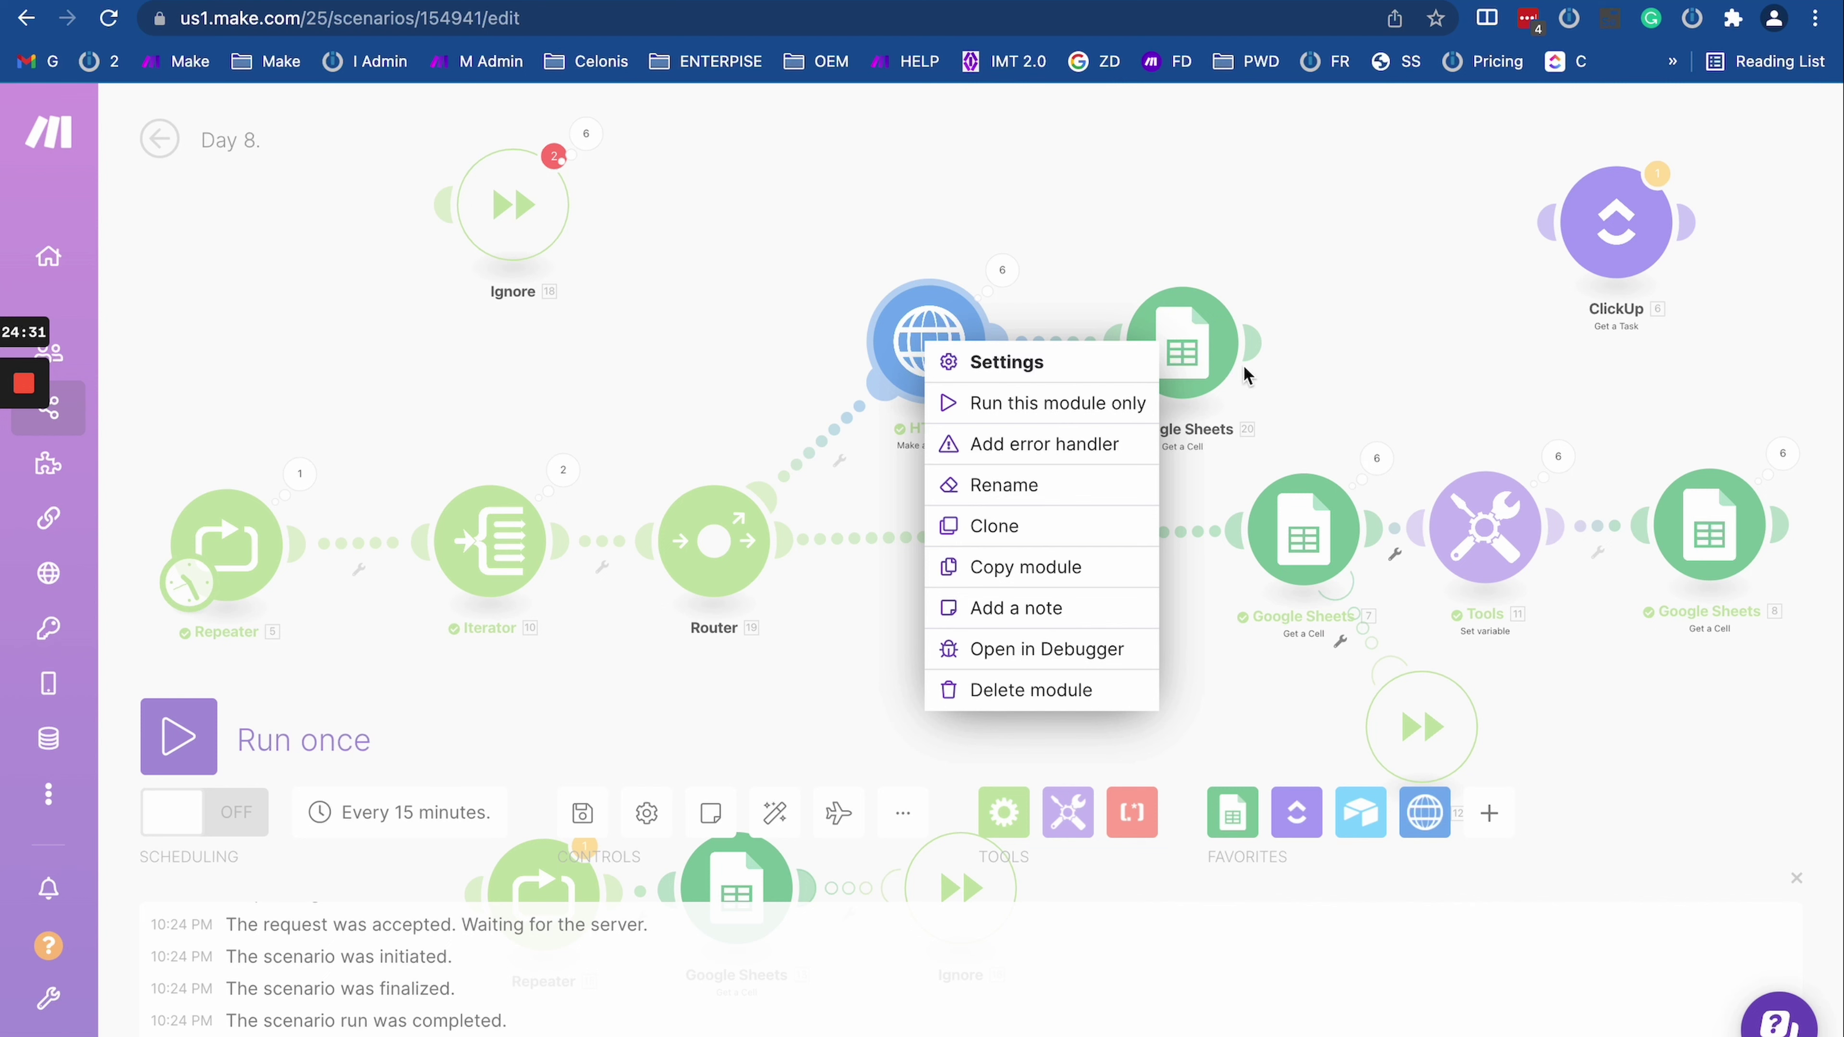
click(1036, 443)
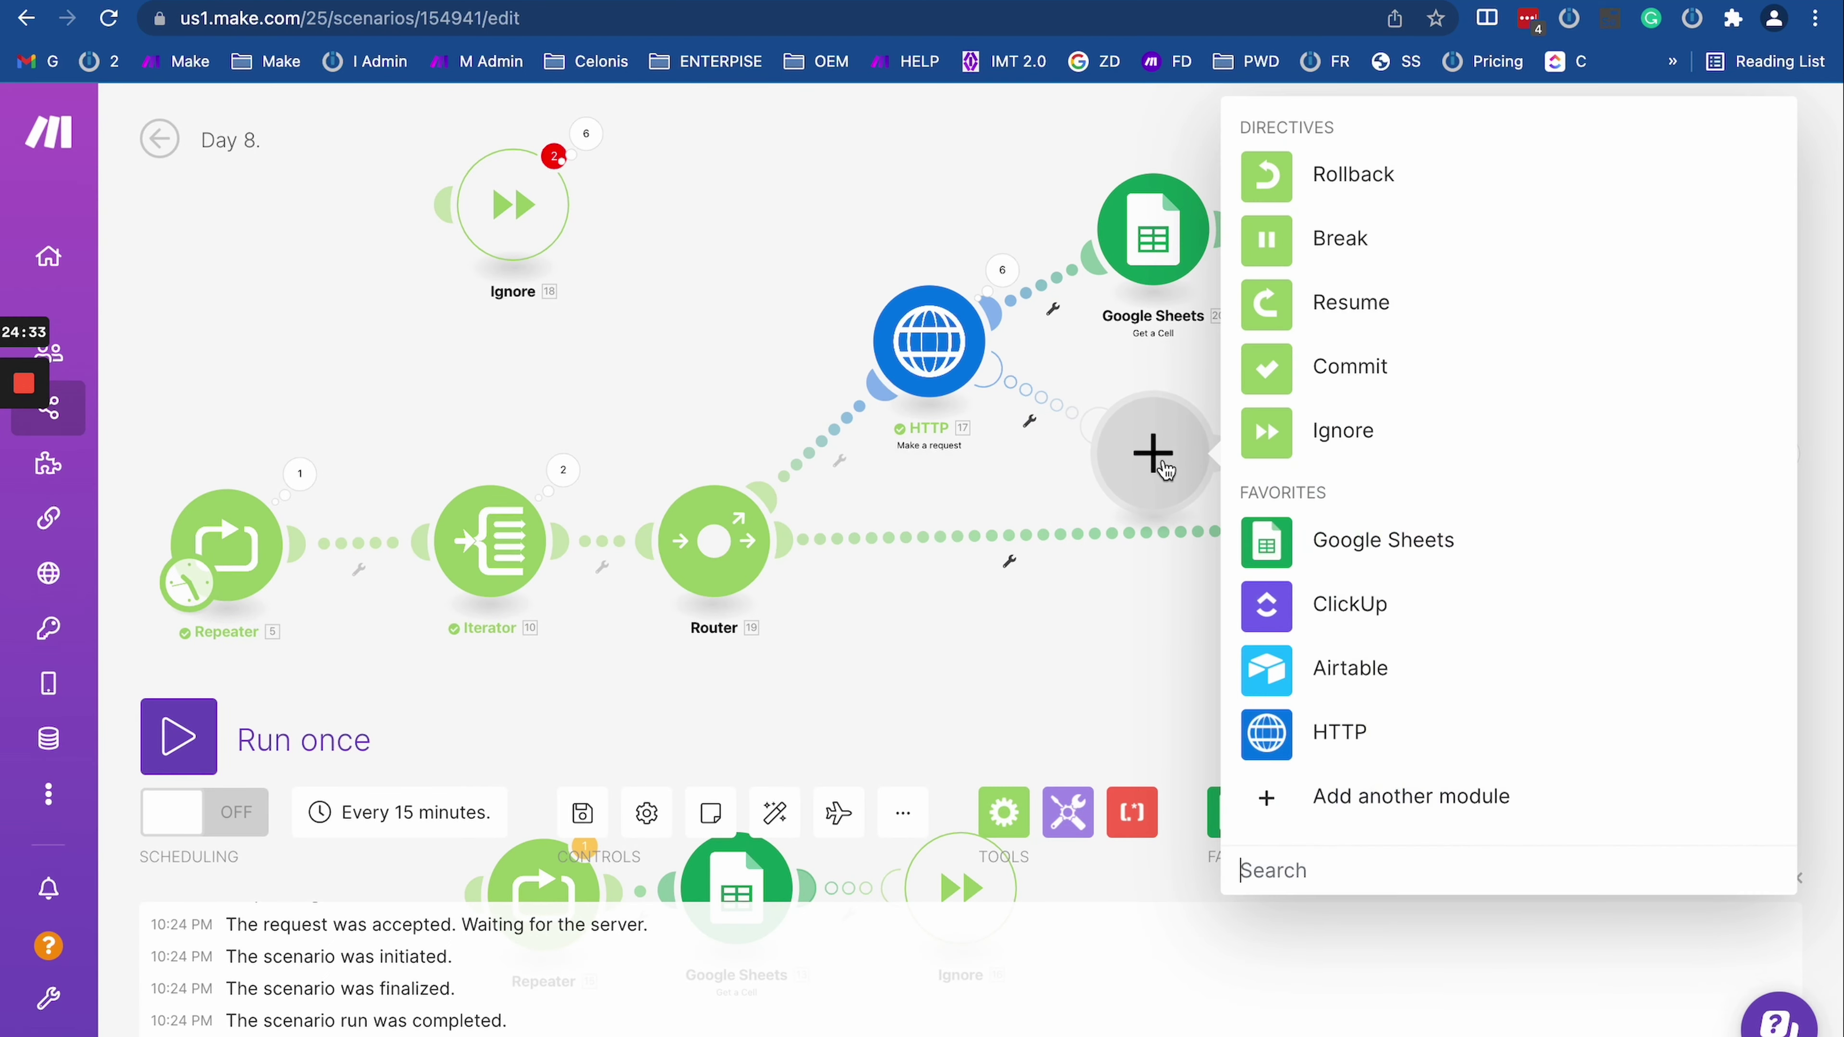
click(1277, 177)
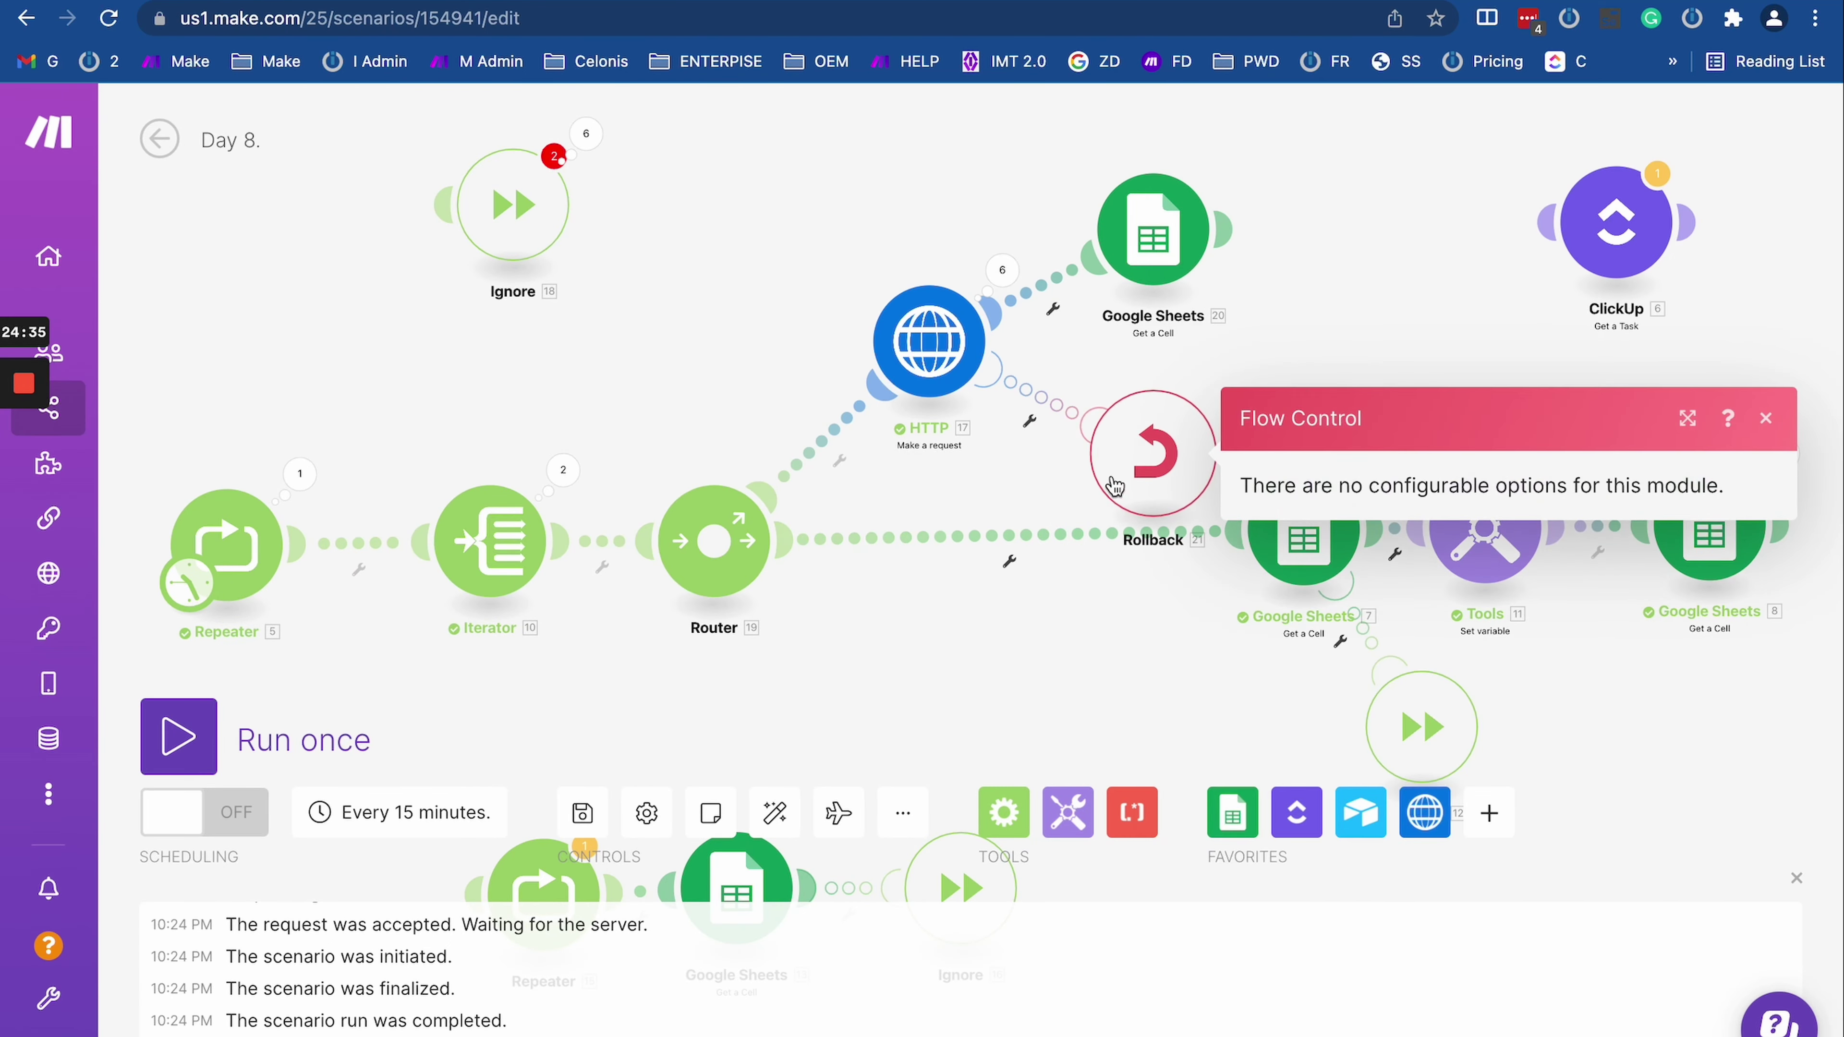
right_click(1131, 459)
click(1193, 672)
click(1001, 269)
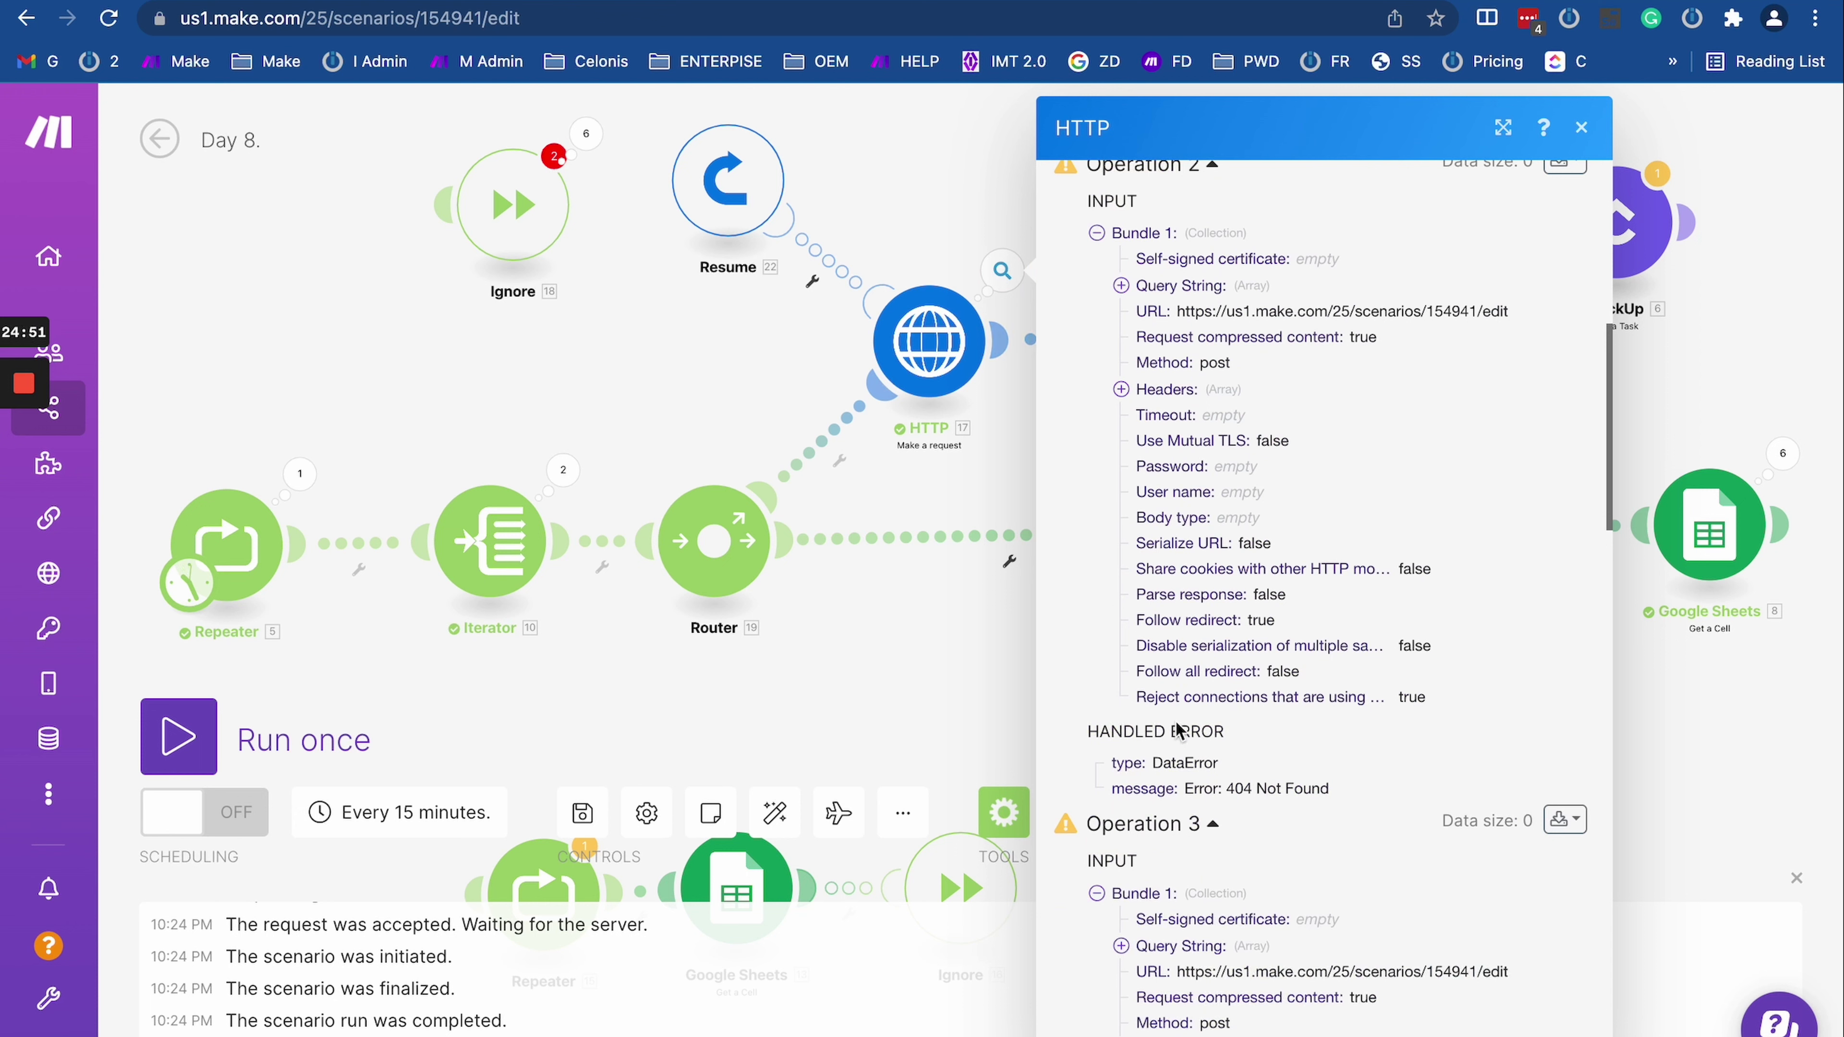
click(730, 190)
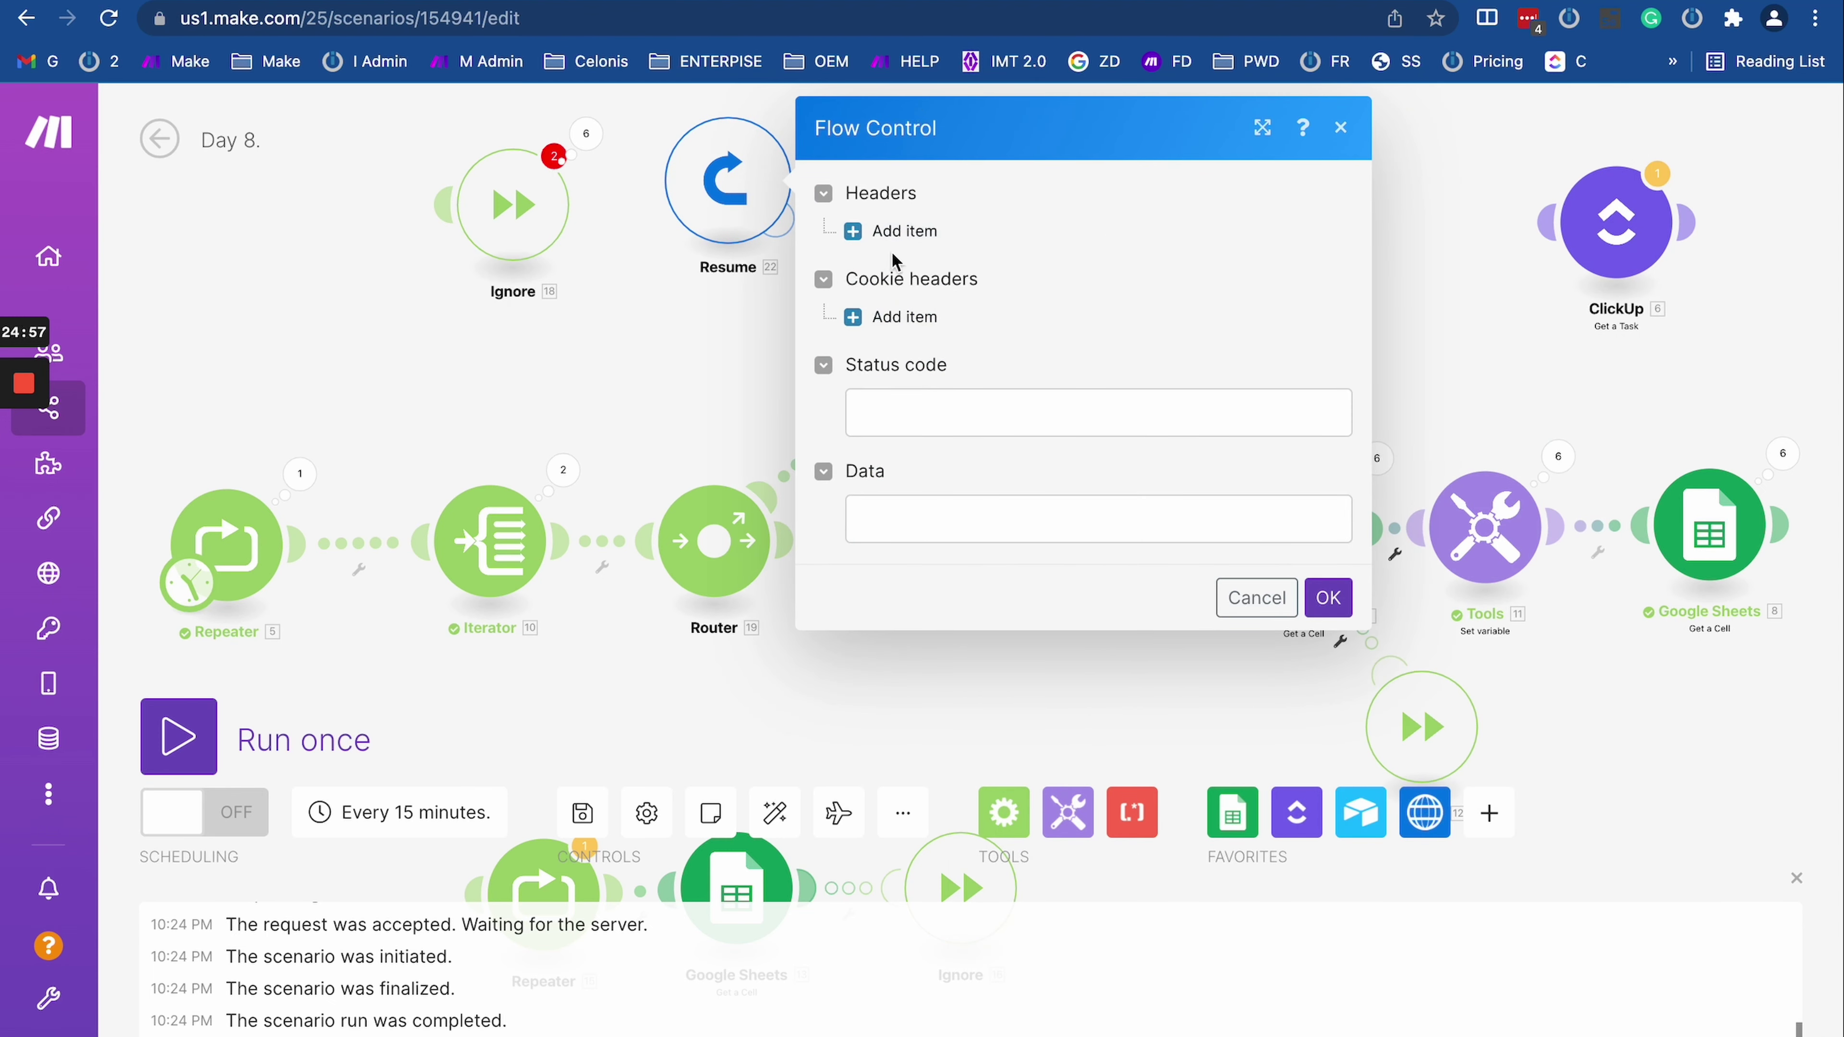
Step: Confirm the Resume handler with Status code and Data left empty, reopening it once to check
click(1075, 518)
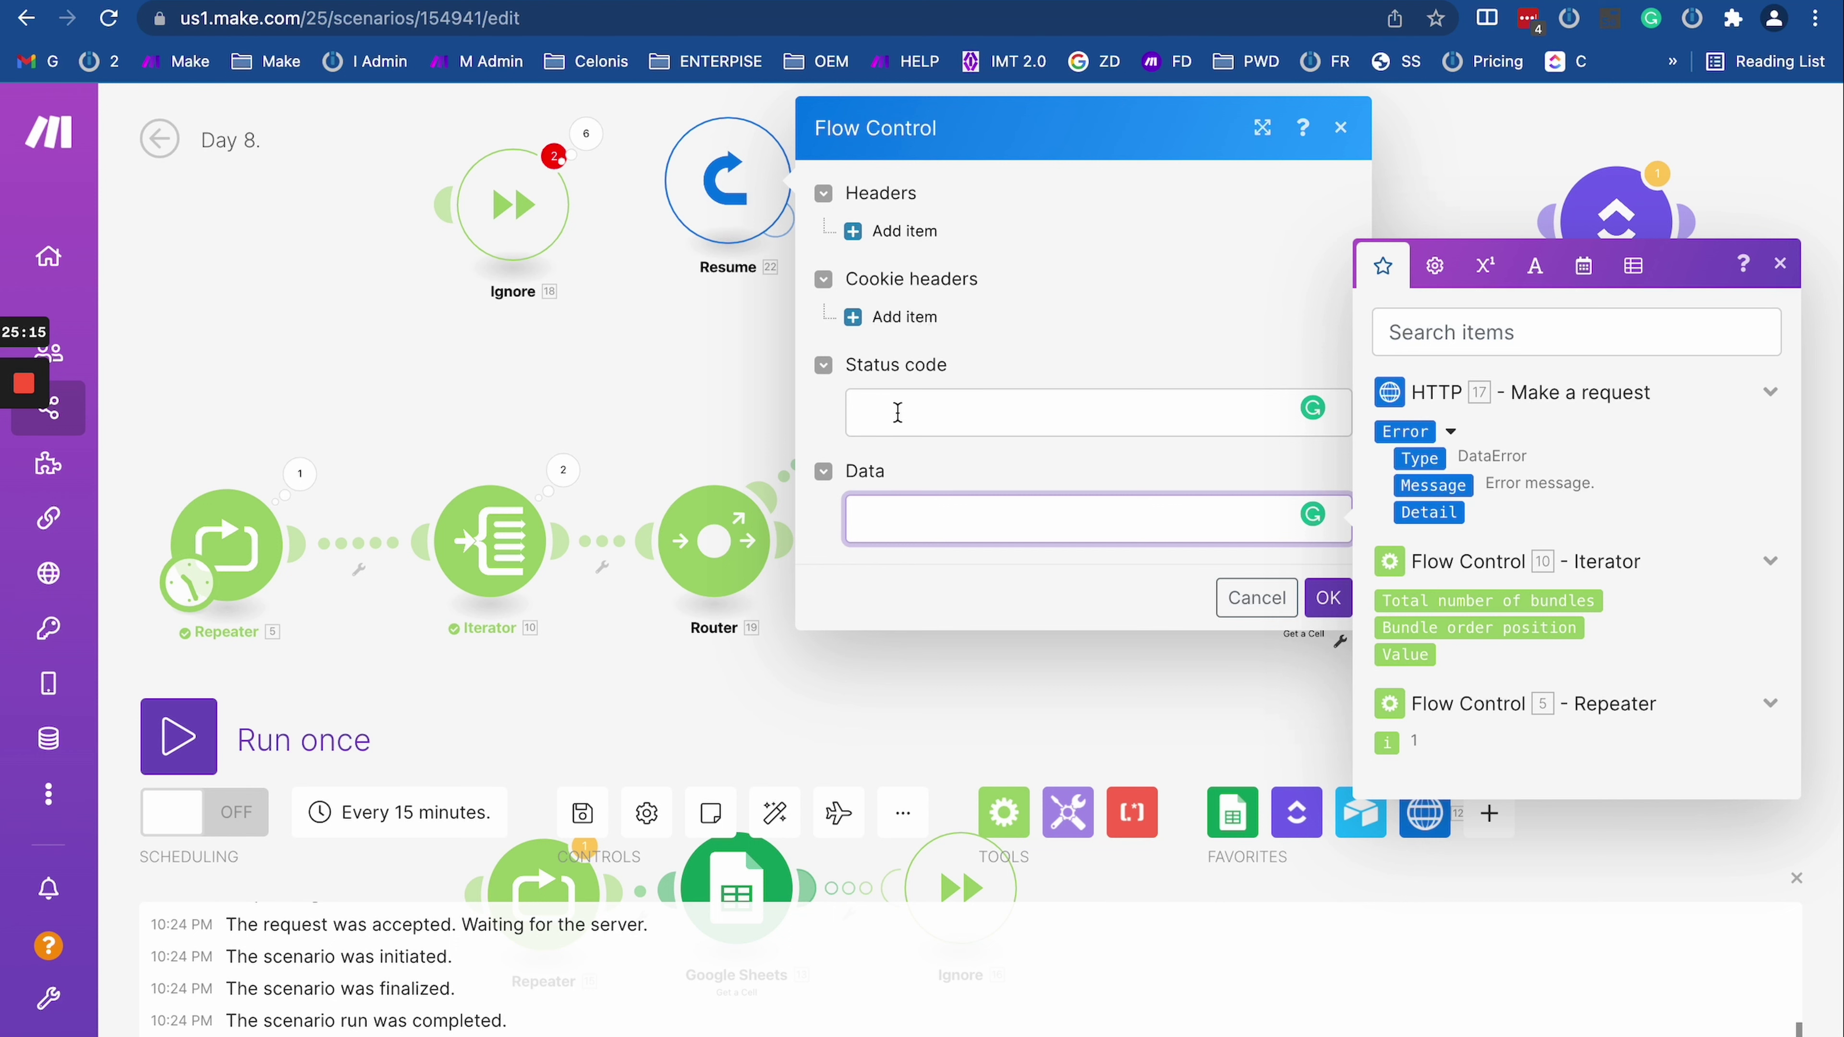
click(860, 418)
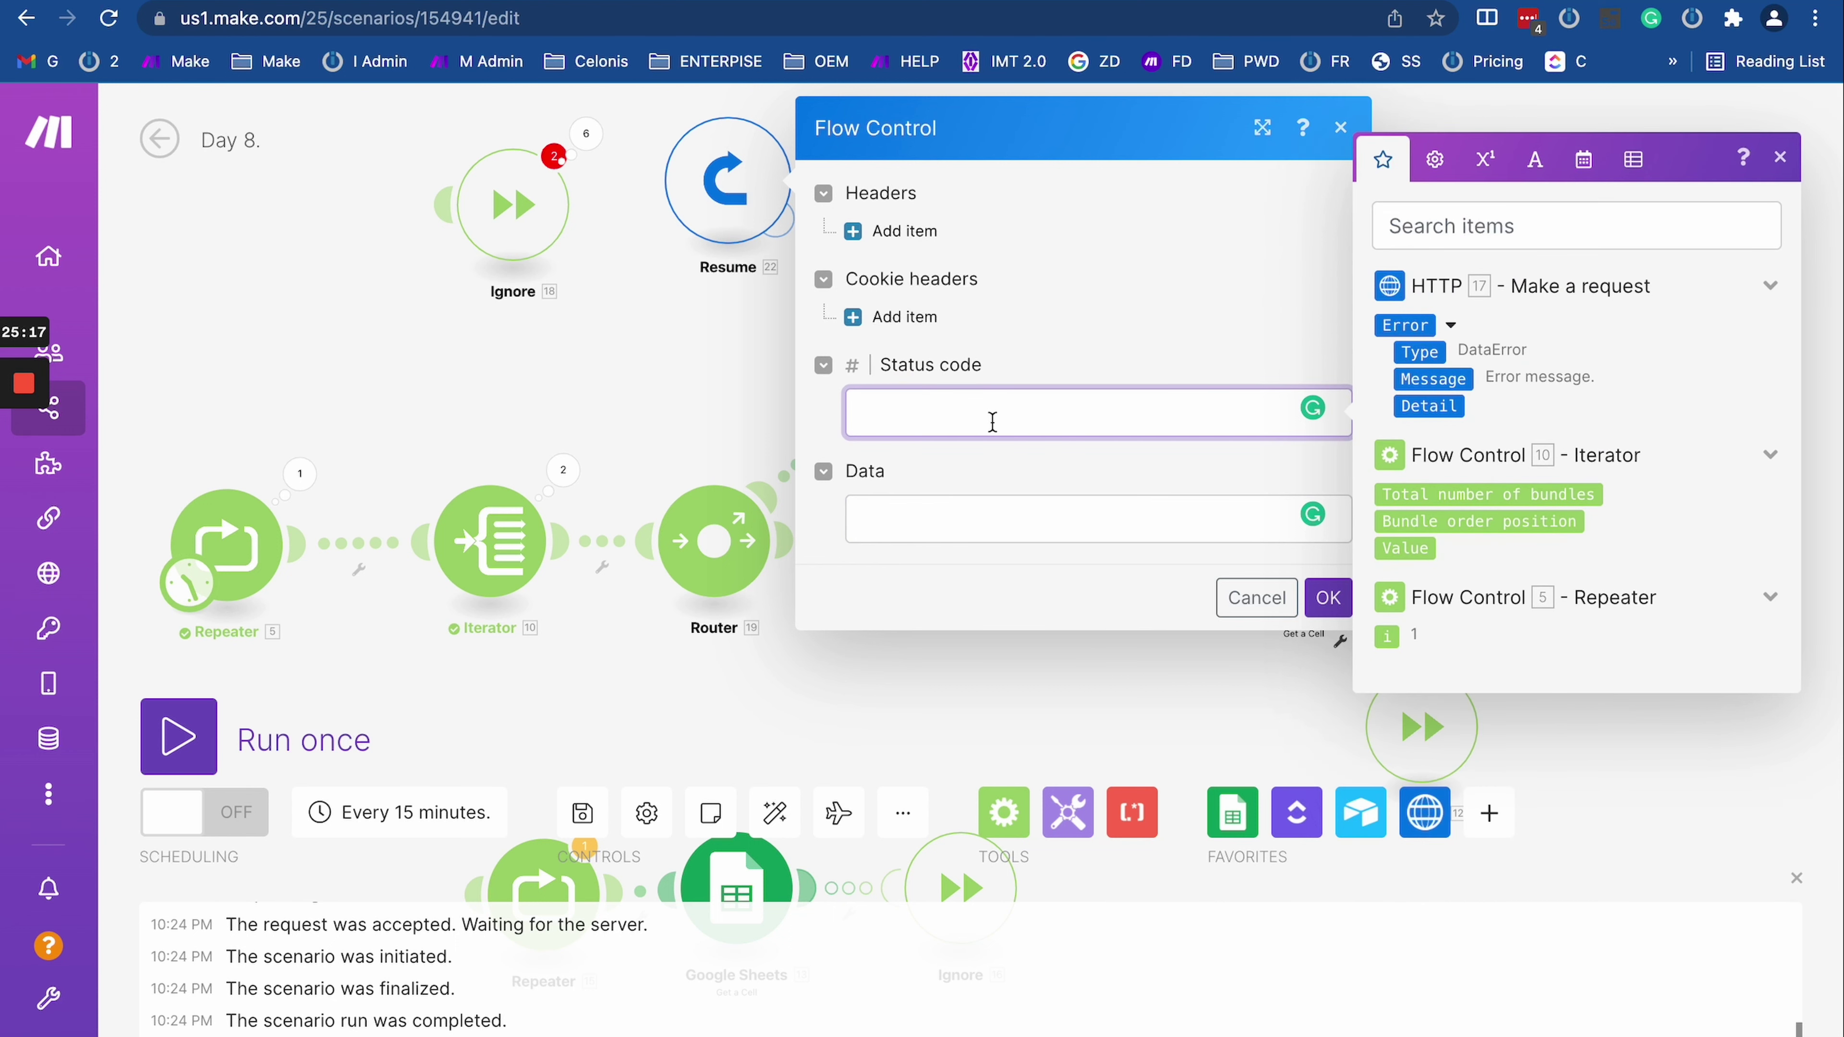
click(1327, 597)
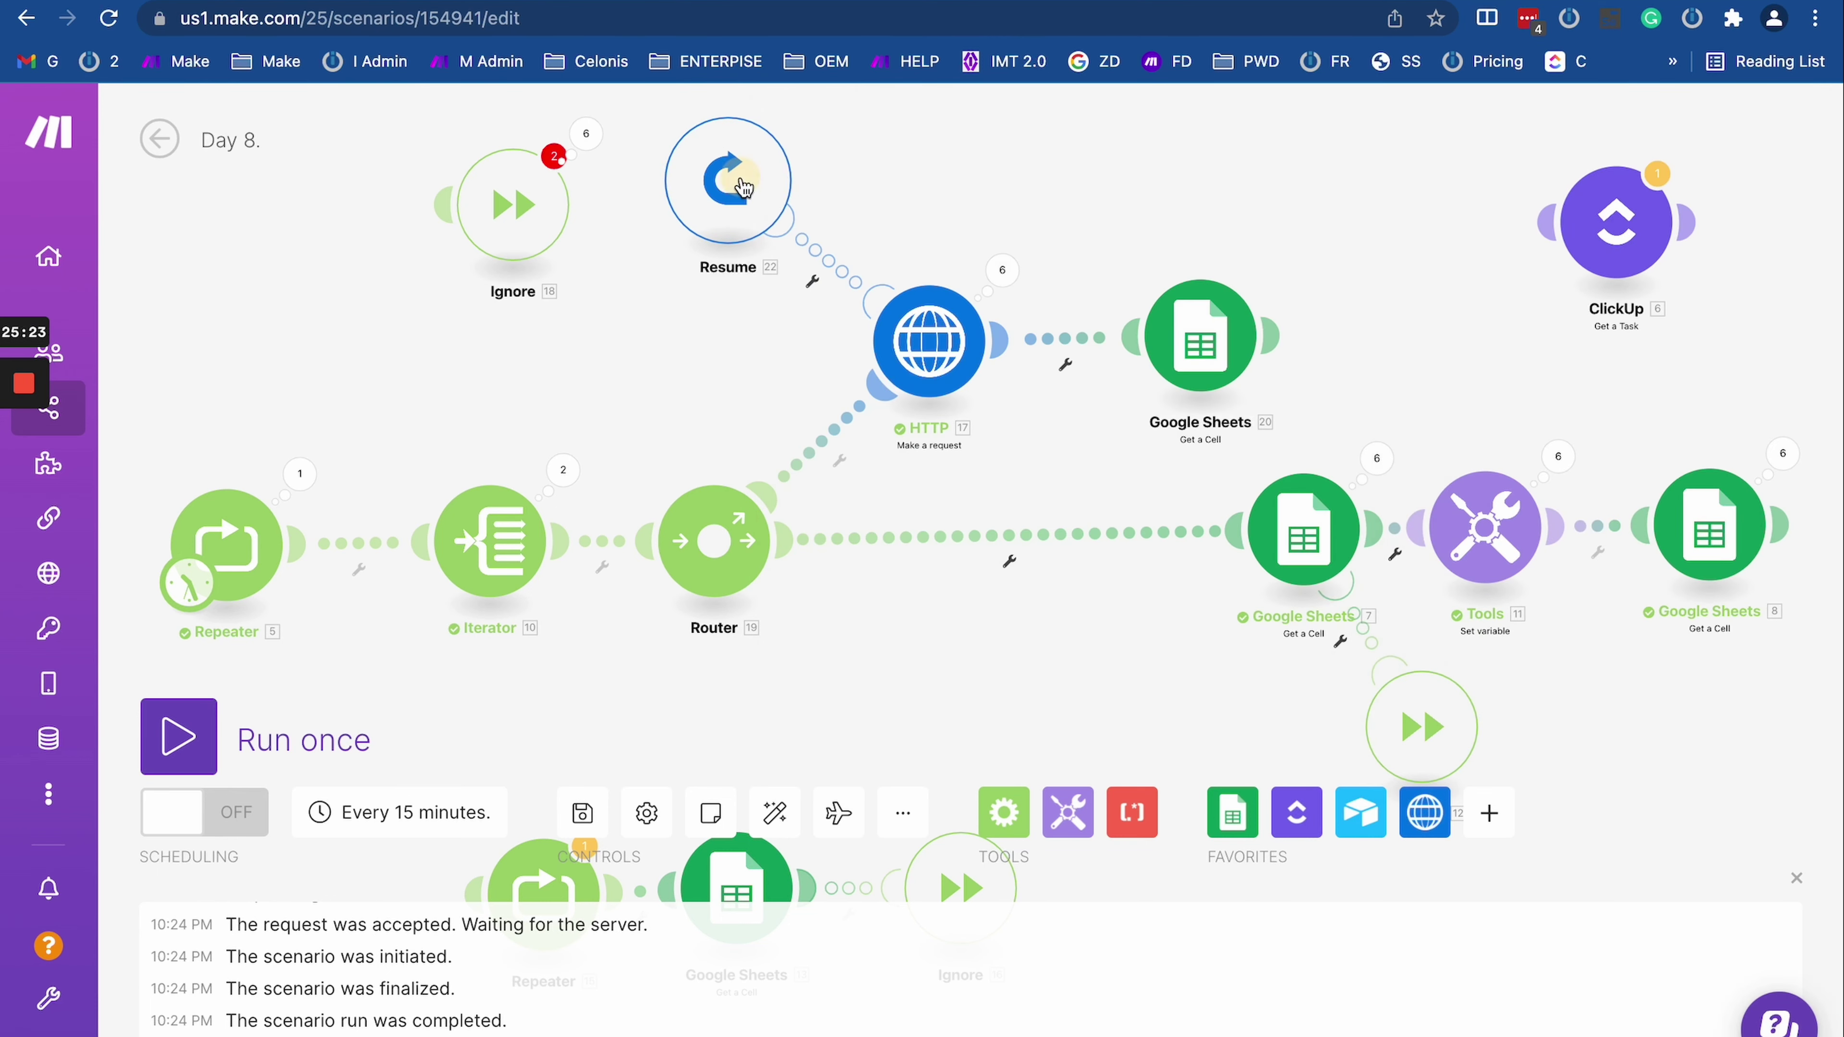
click(752, 193)
click(1327, 597)
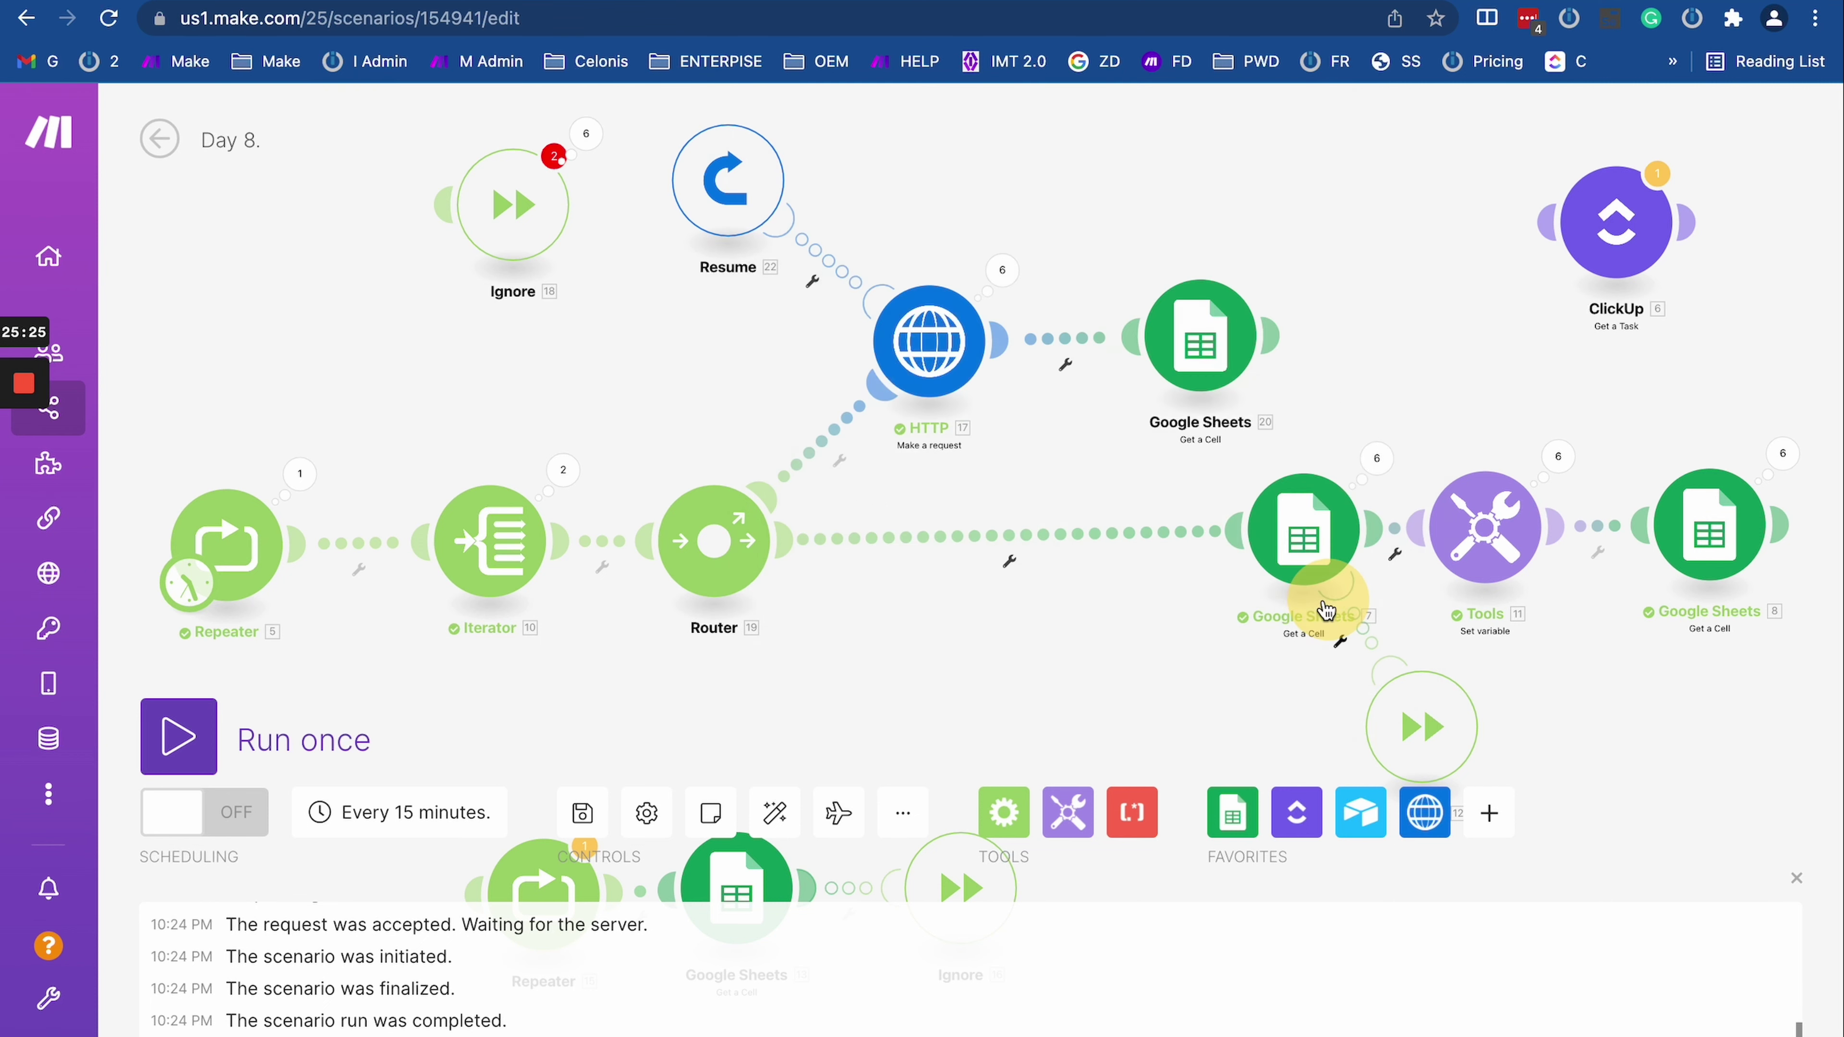
Step: Run the scenario once and inspect the HTTP module's 404 results and Resume's Operation 1
click(190, 737)
scroll(624, 617, down, 3)
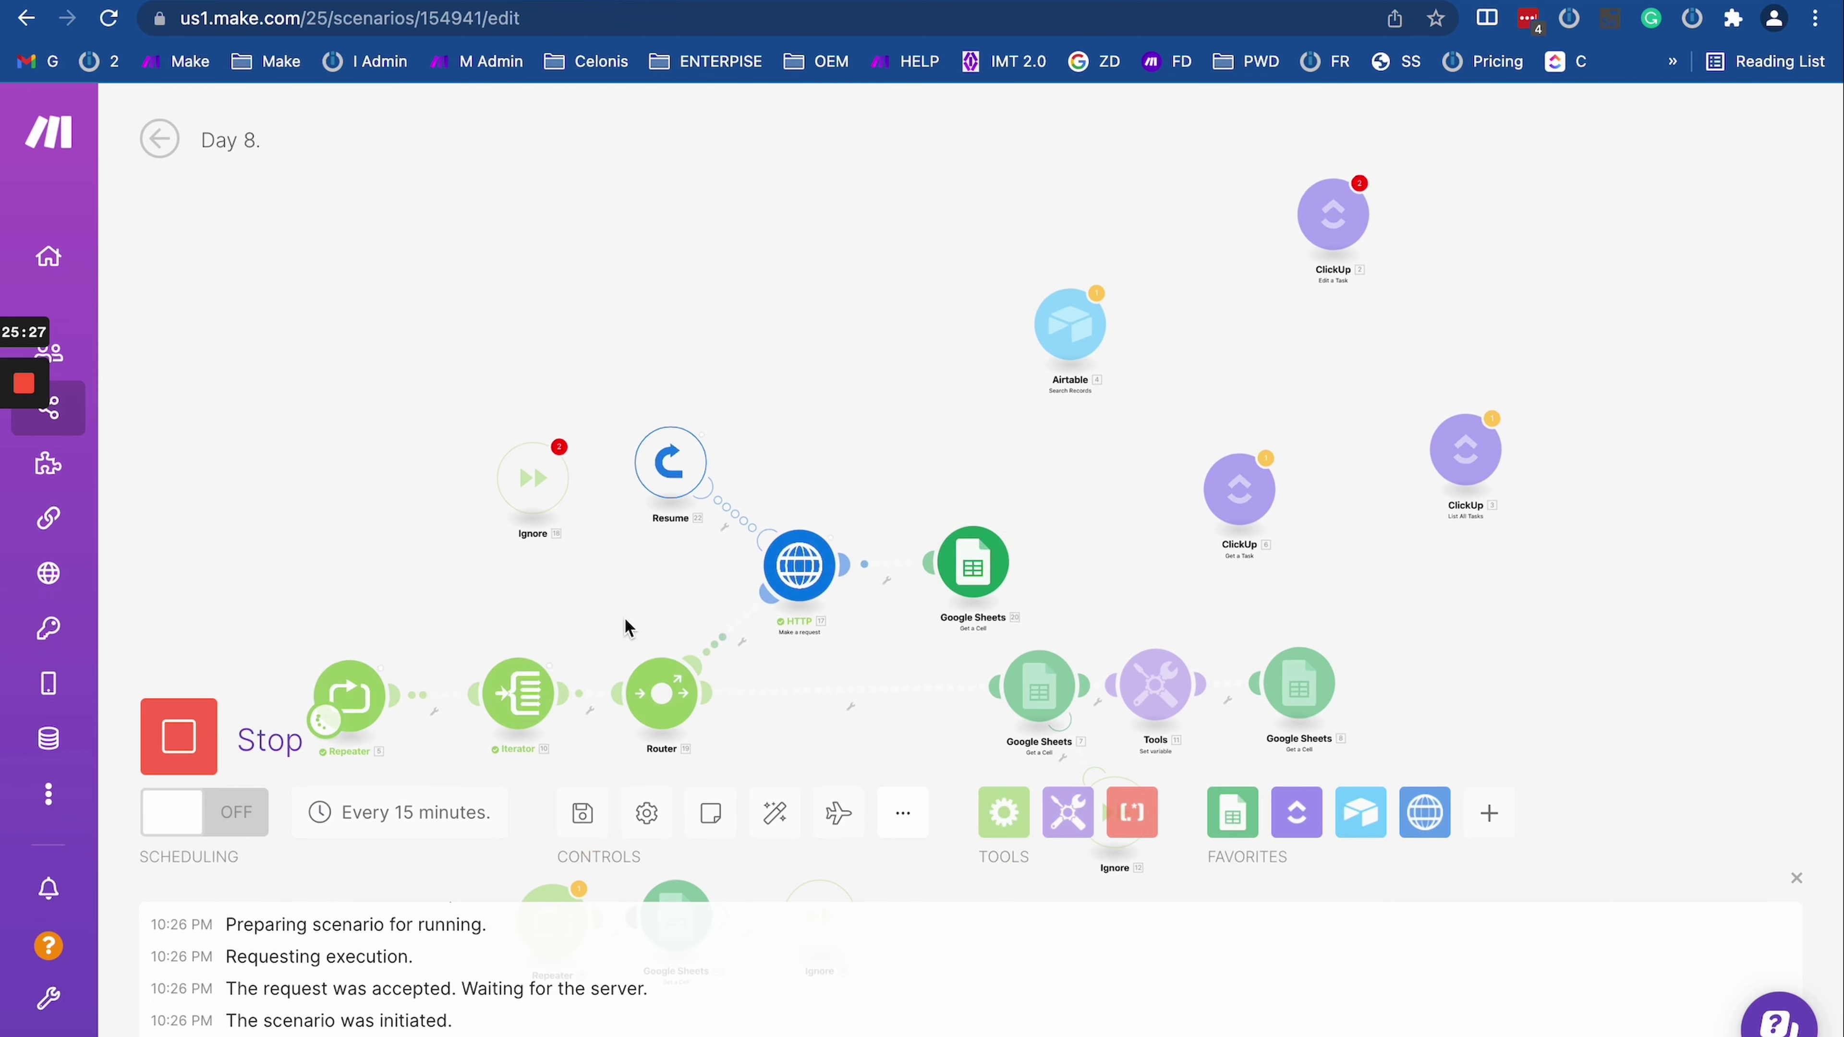
scroll(824, 414, up, 2)
scroll(900, 385, up, 1)
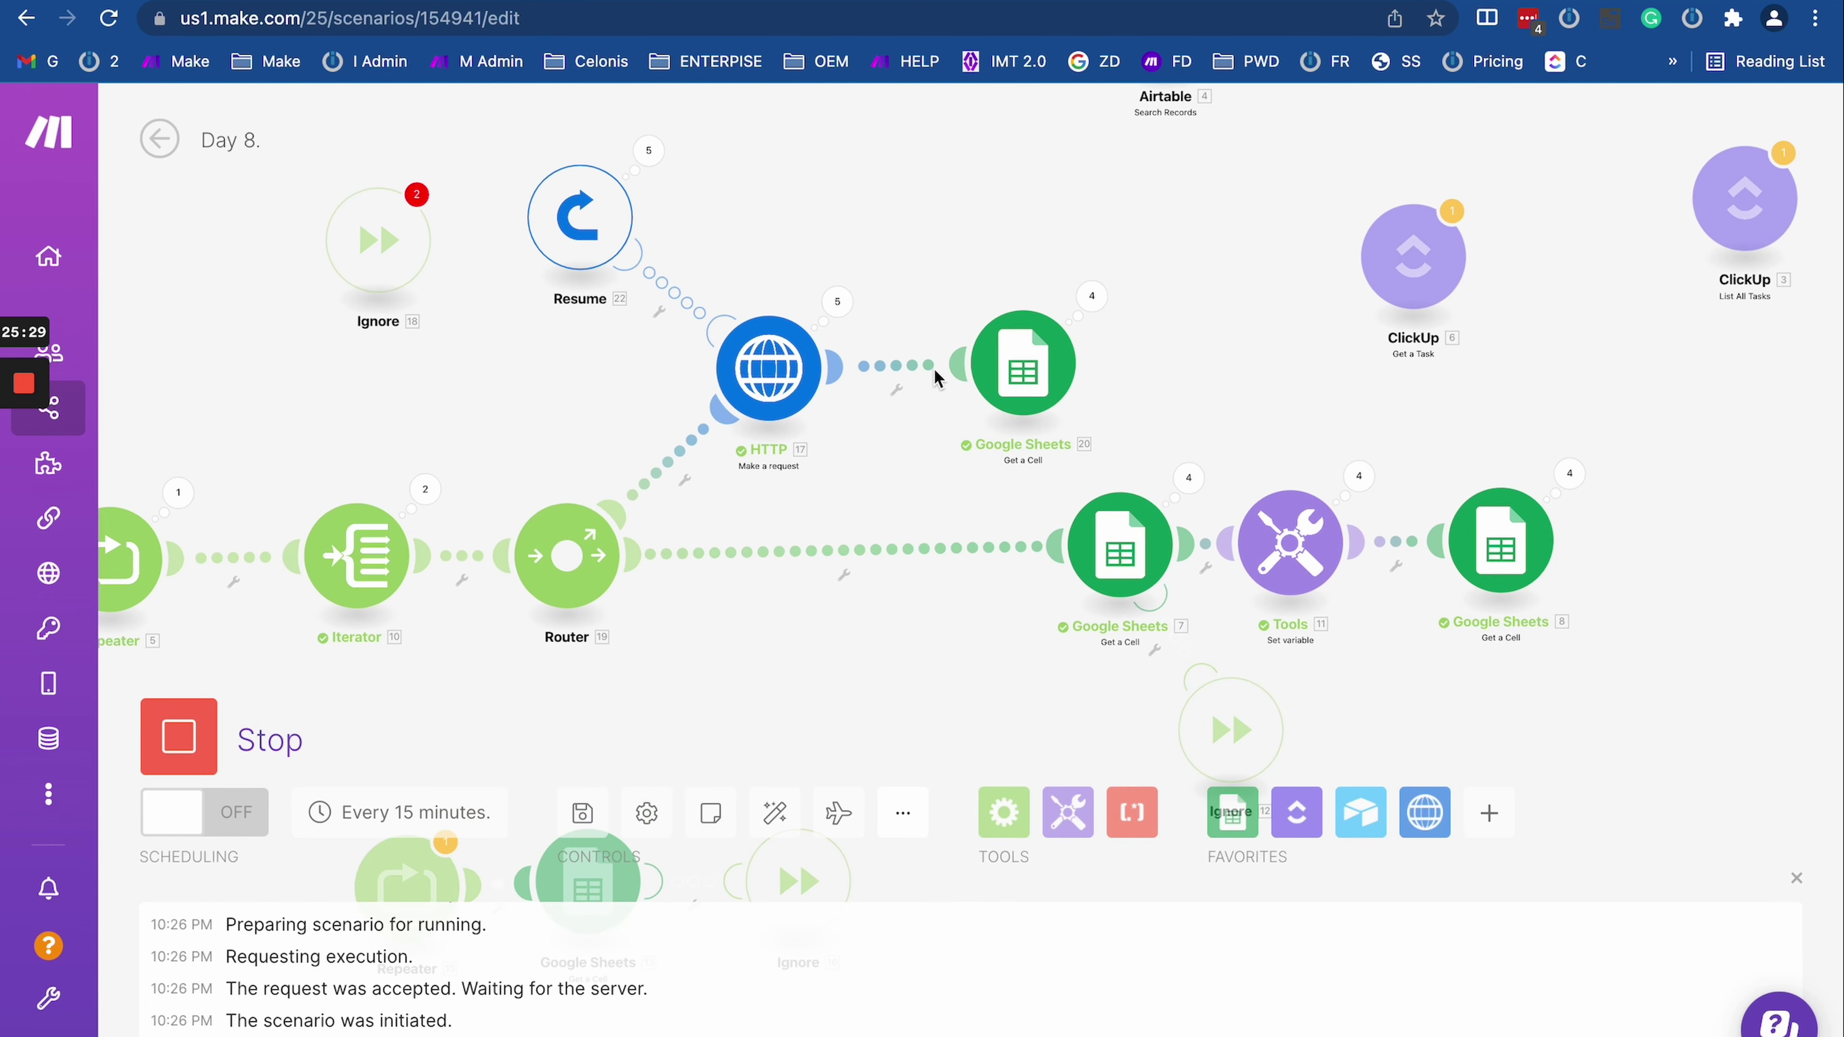
scroll(893, 342, up, 1)
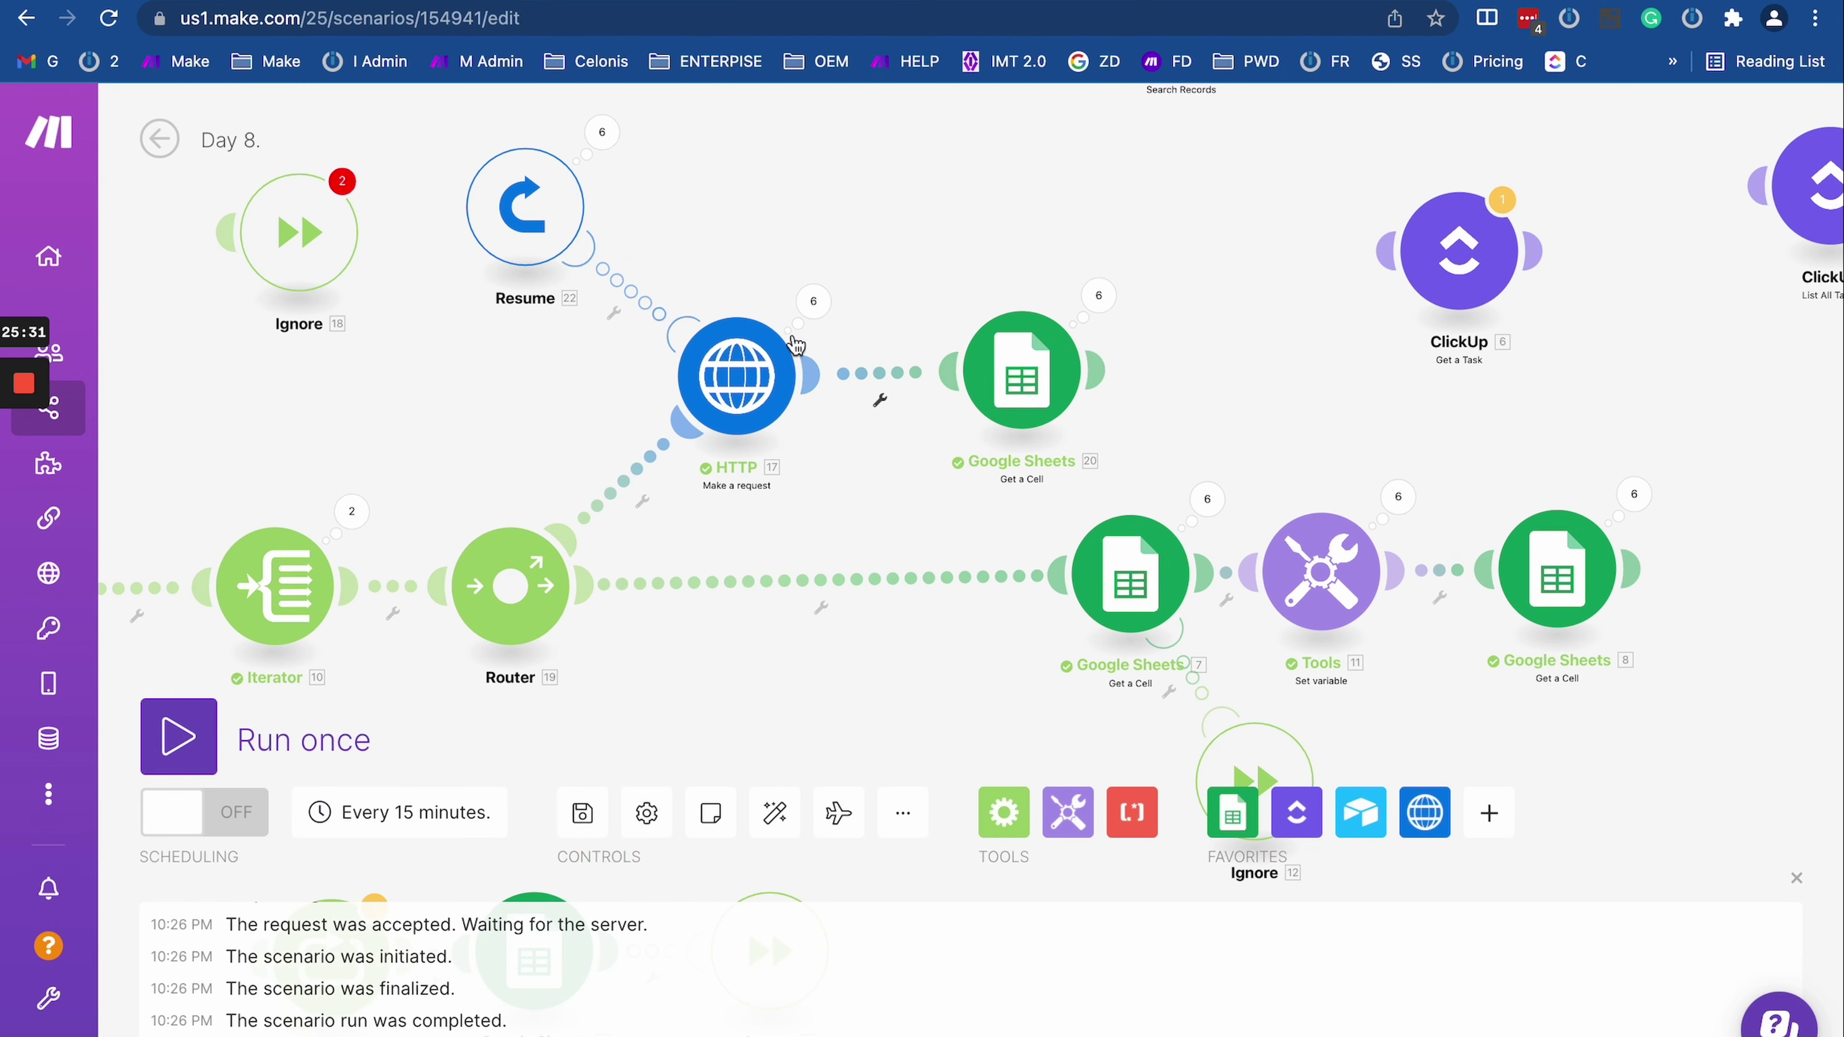
click(813, 300)
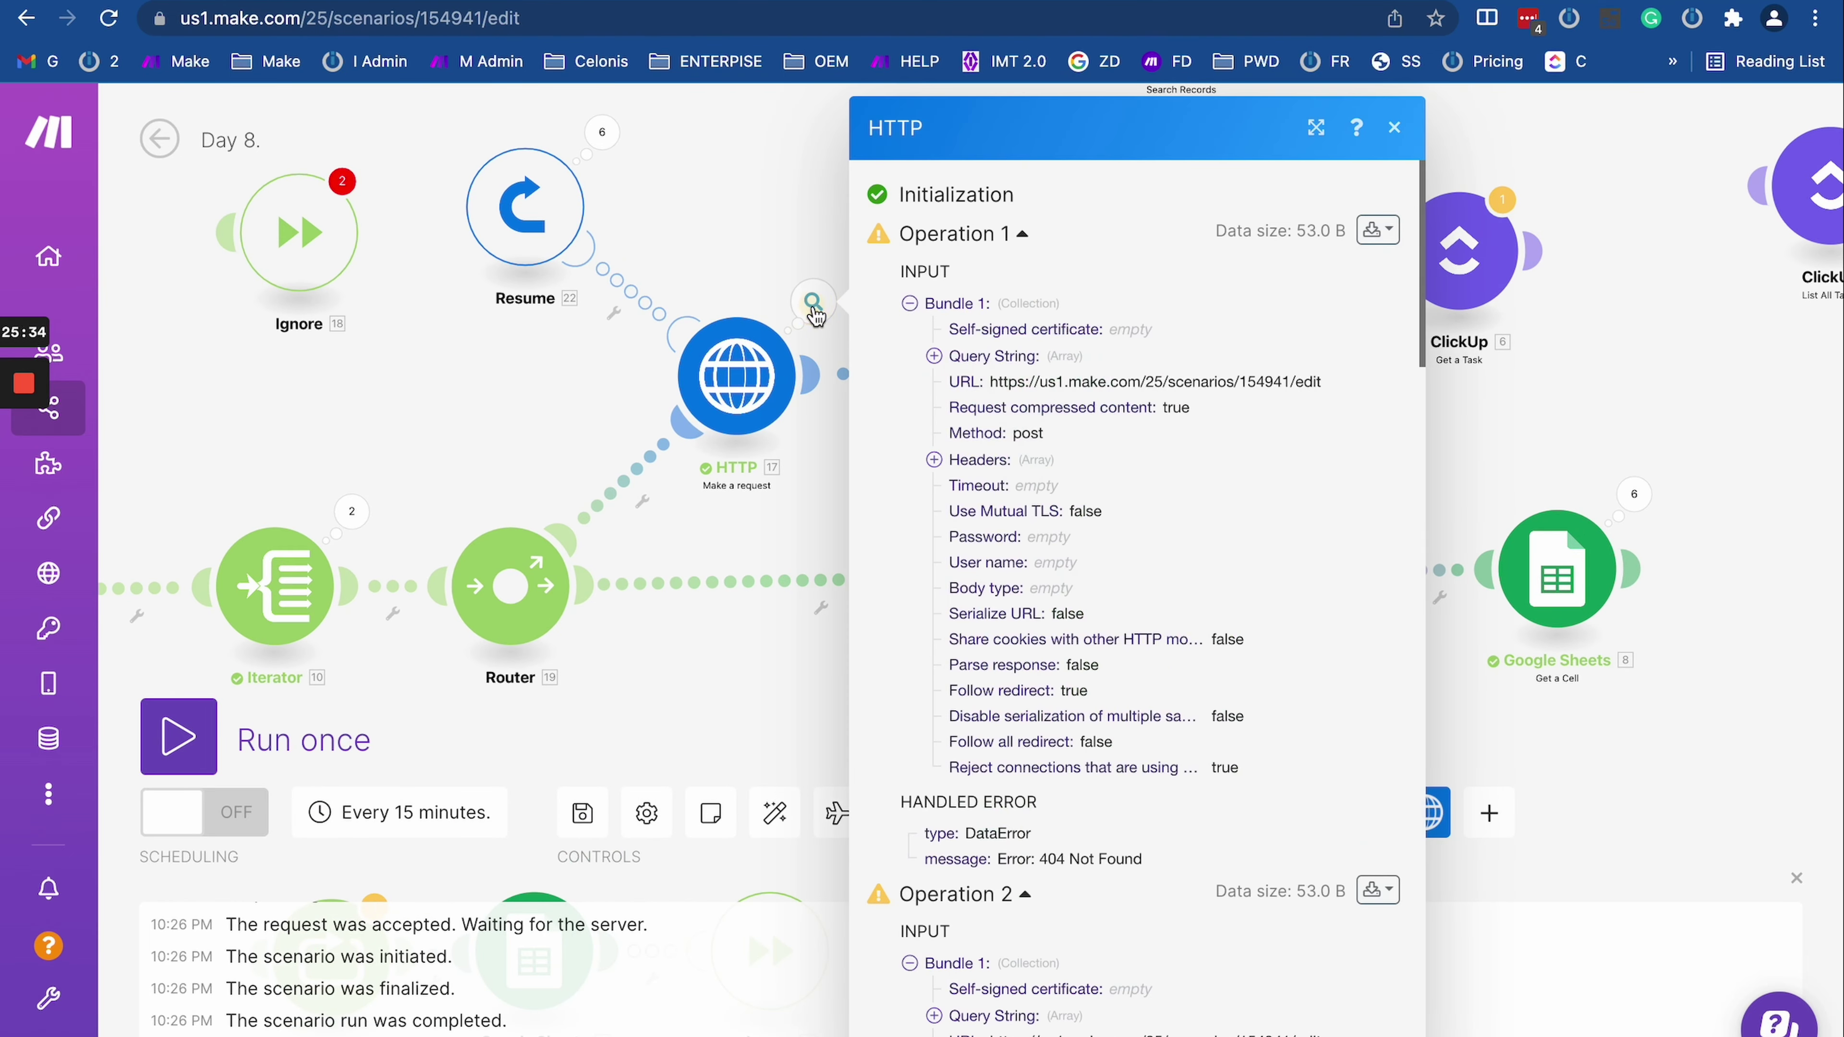
click(601, 132)
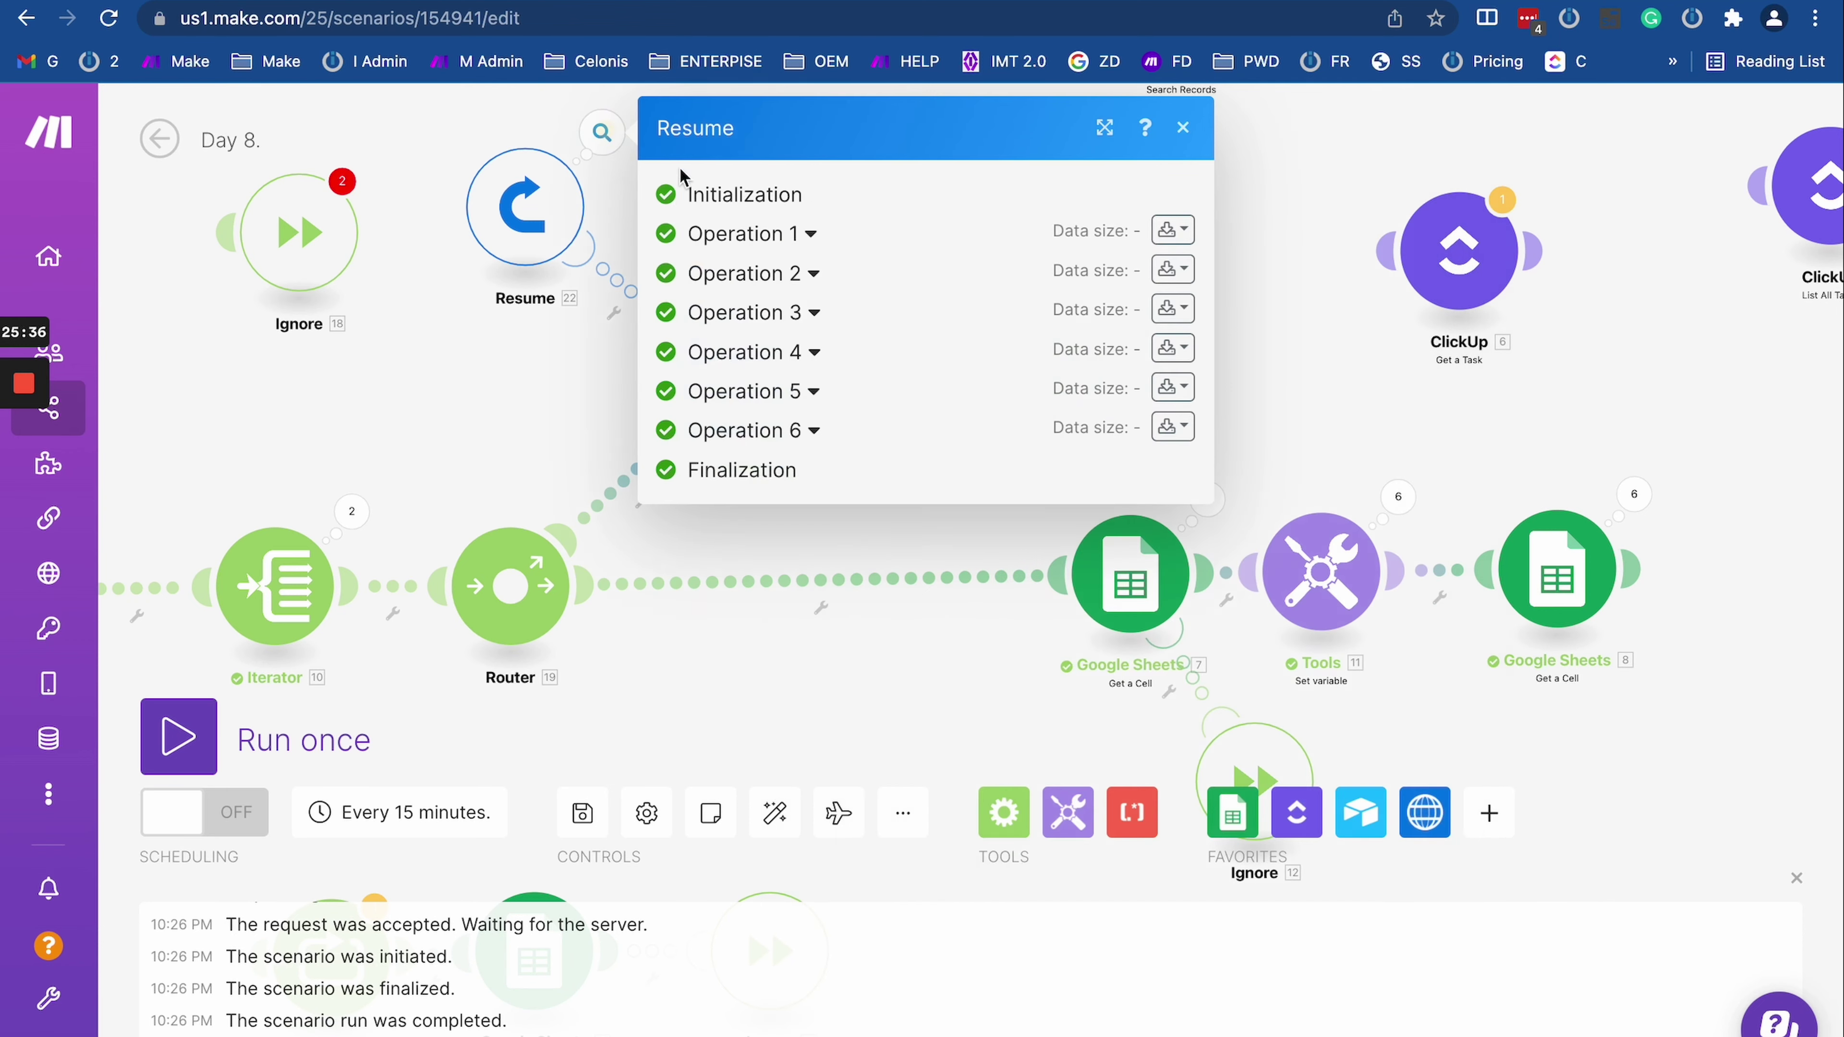
click(810, 235)
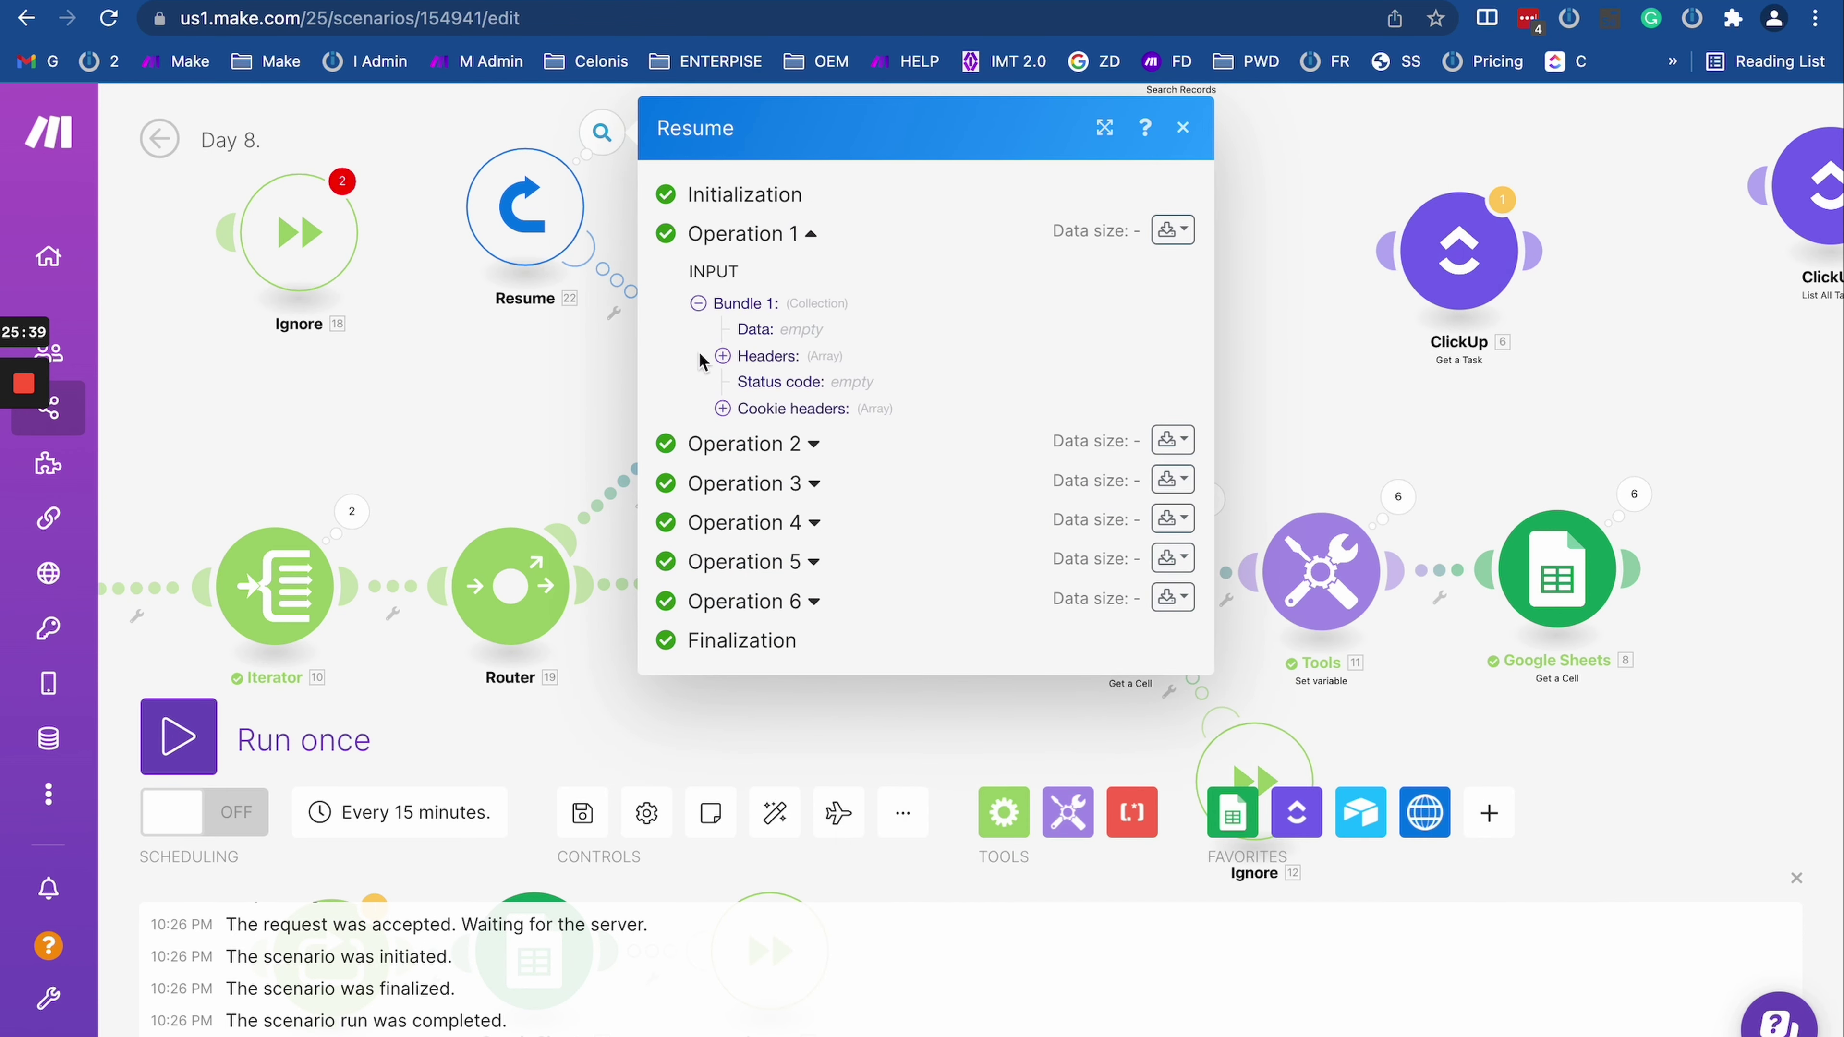
Step: Recheck Resume's settings and Operation 1 input, view the Google Sheets Get a Cell settings, and pan to the Repeater
click(581, 211)
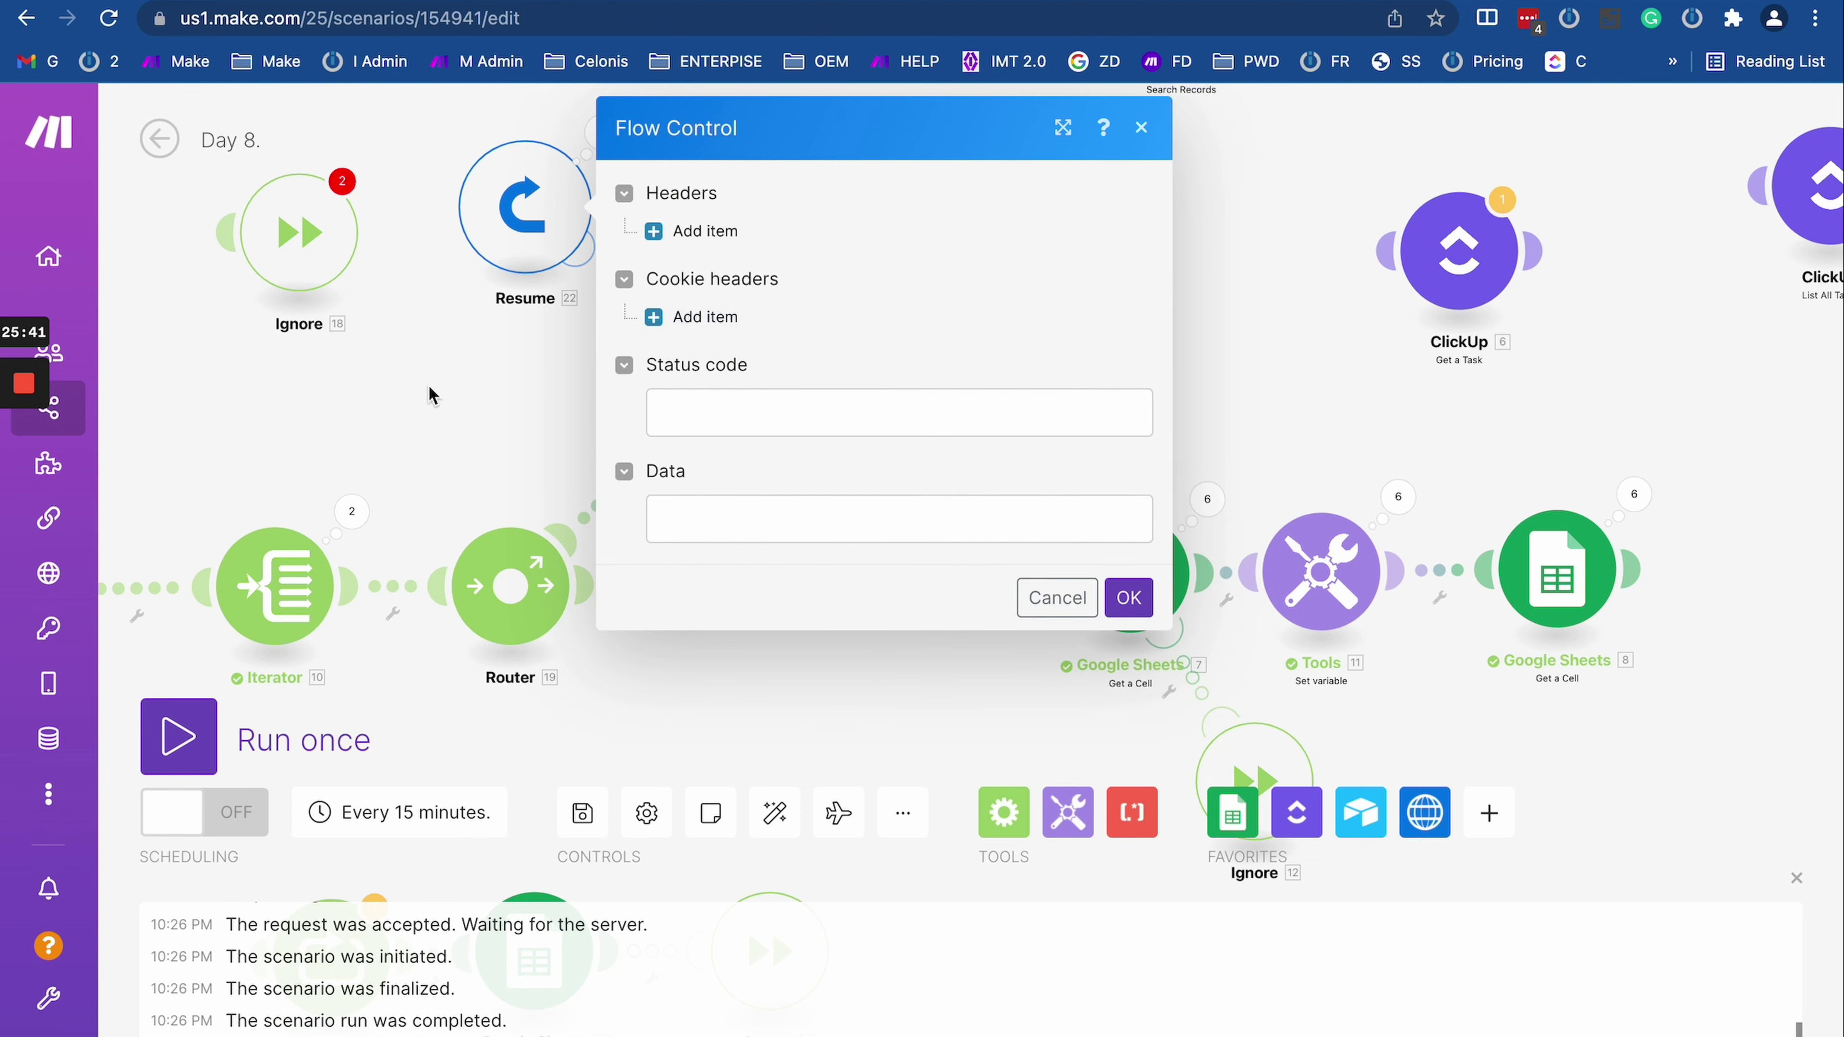
key(Escape)
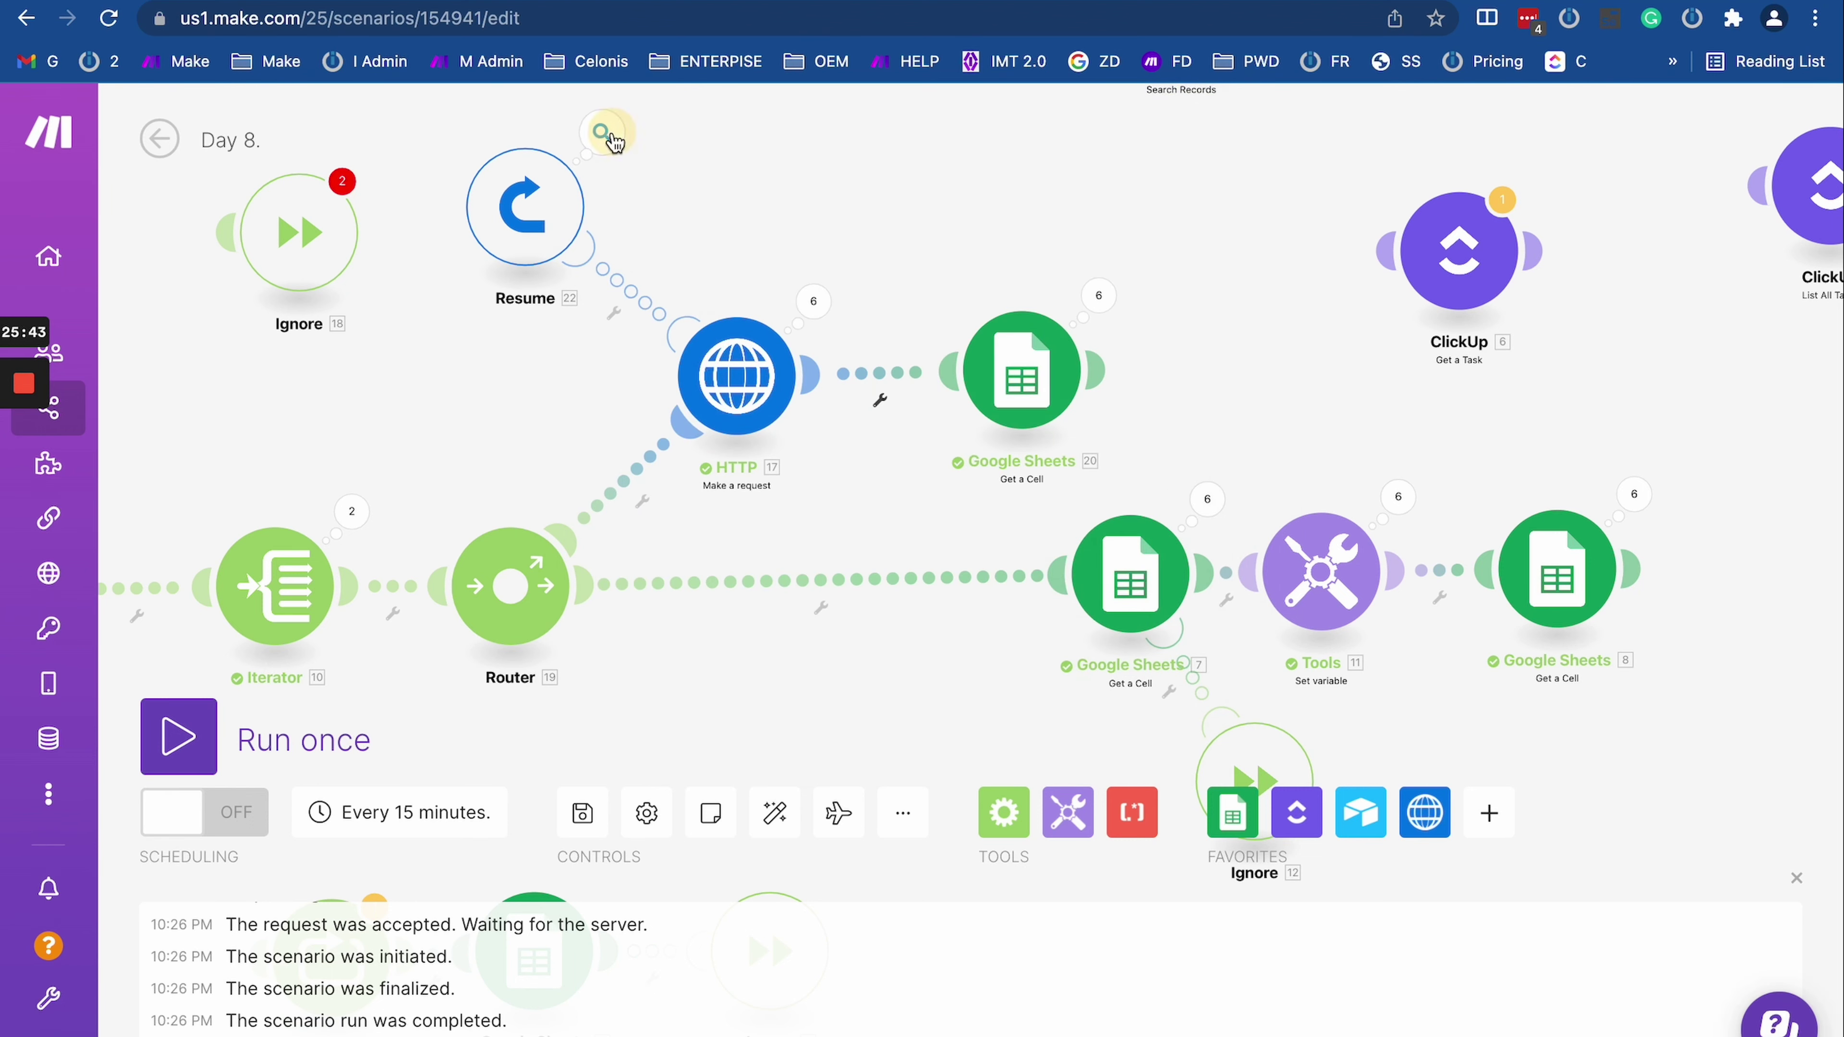
click(602, 132)
click(810, 234)
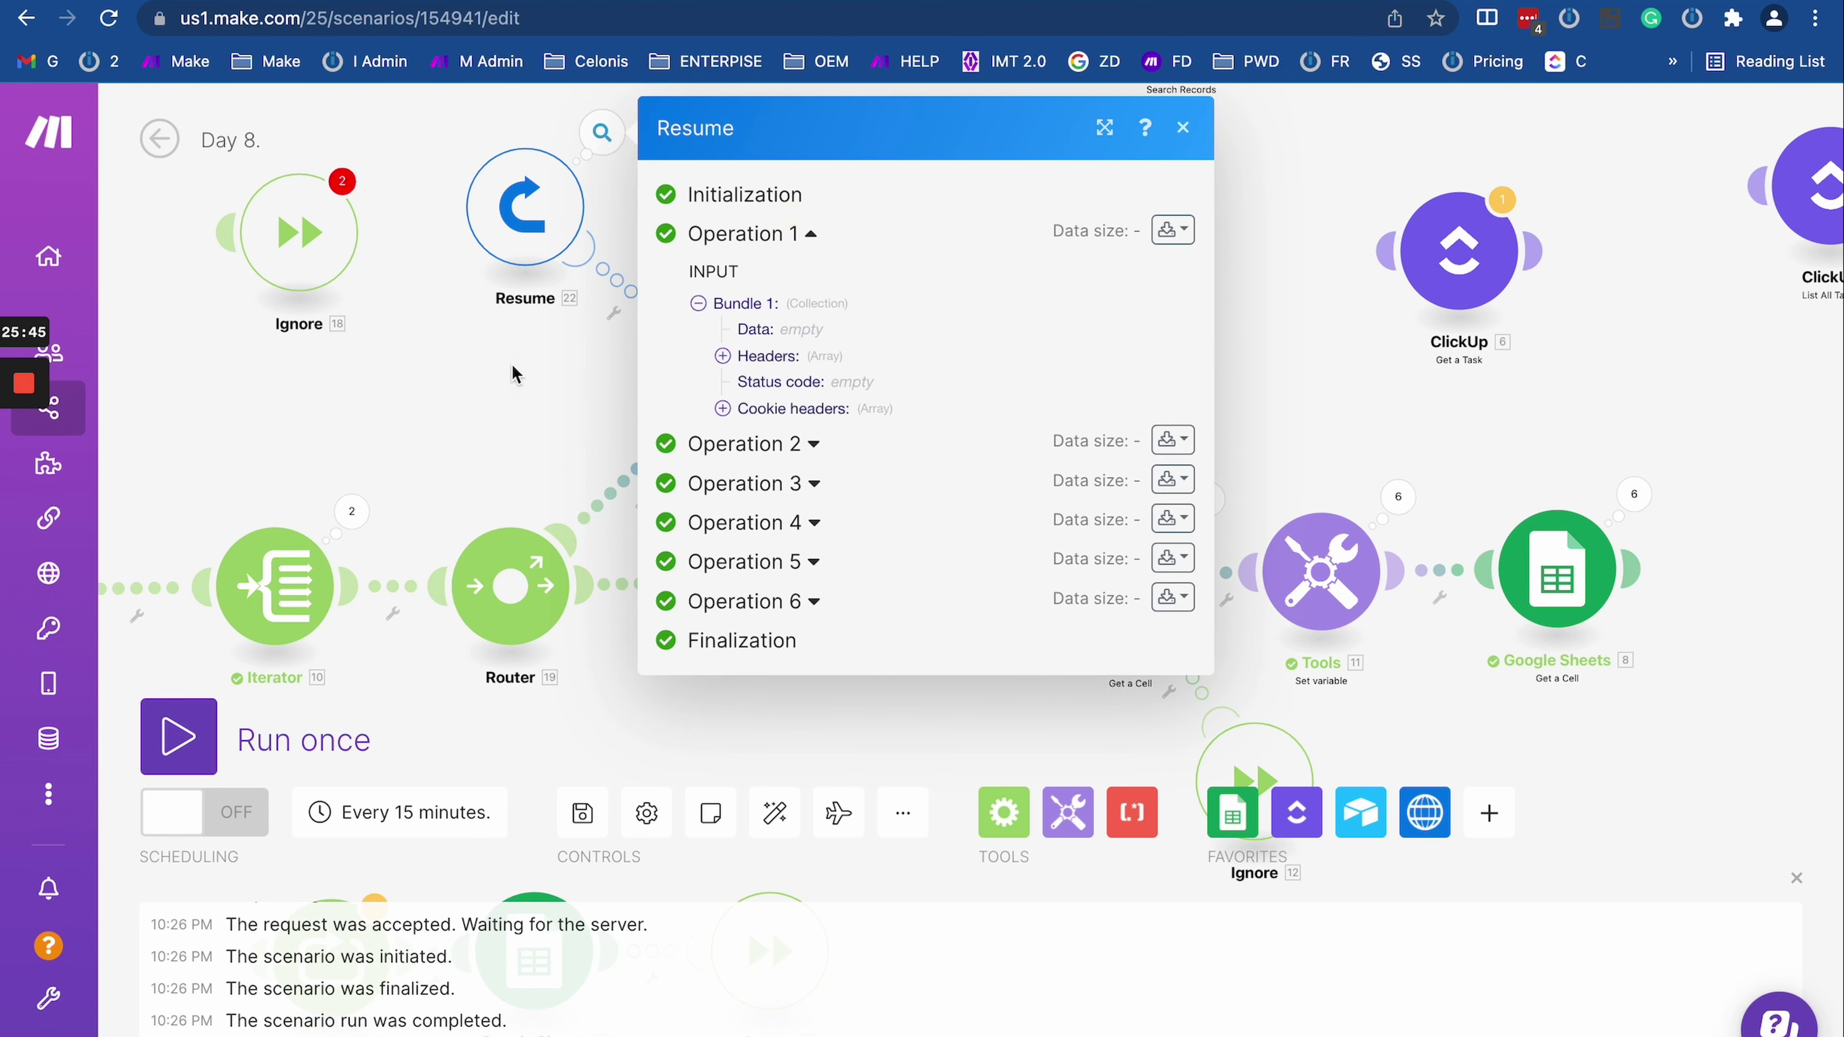
key(Escape)
click(1045, 363)
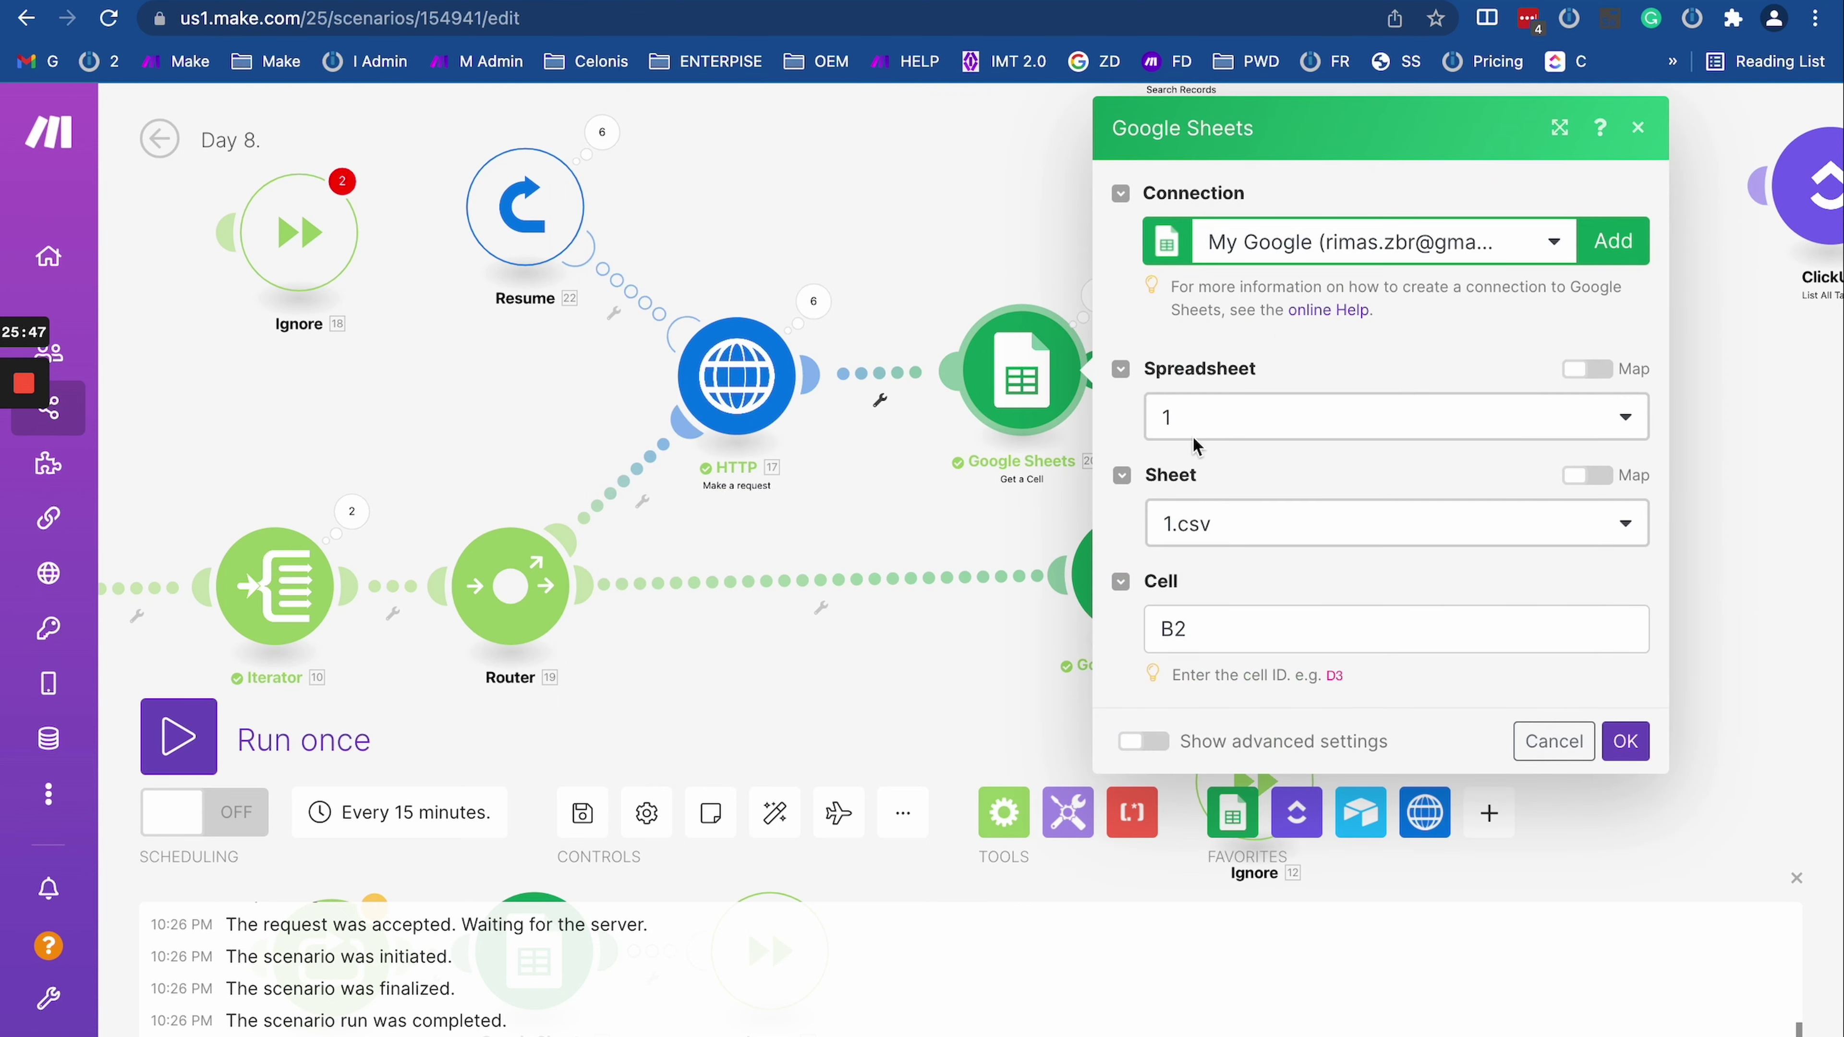
click(953, 485)
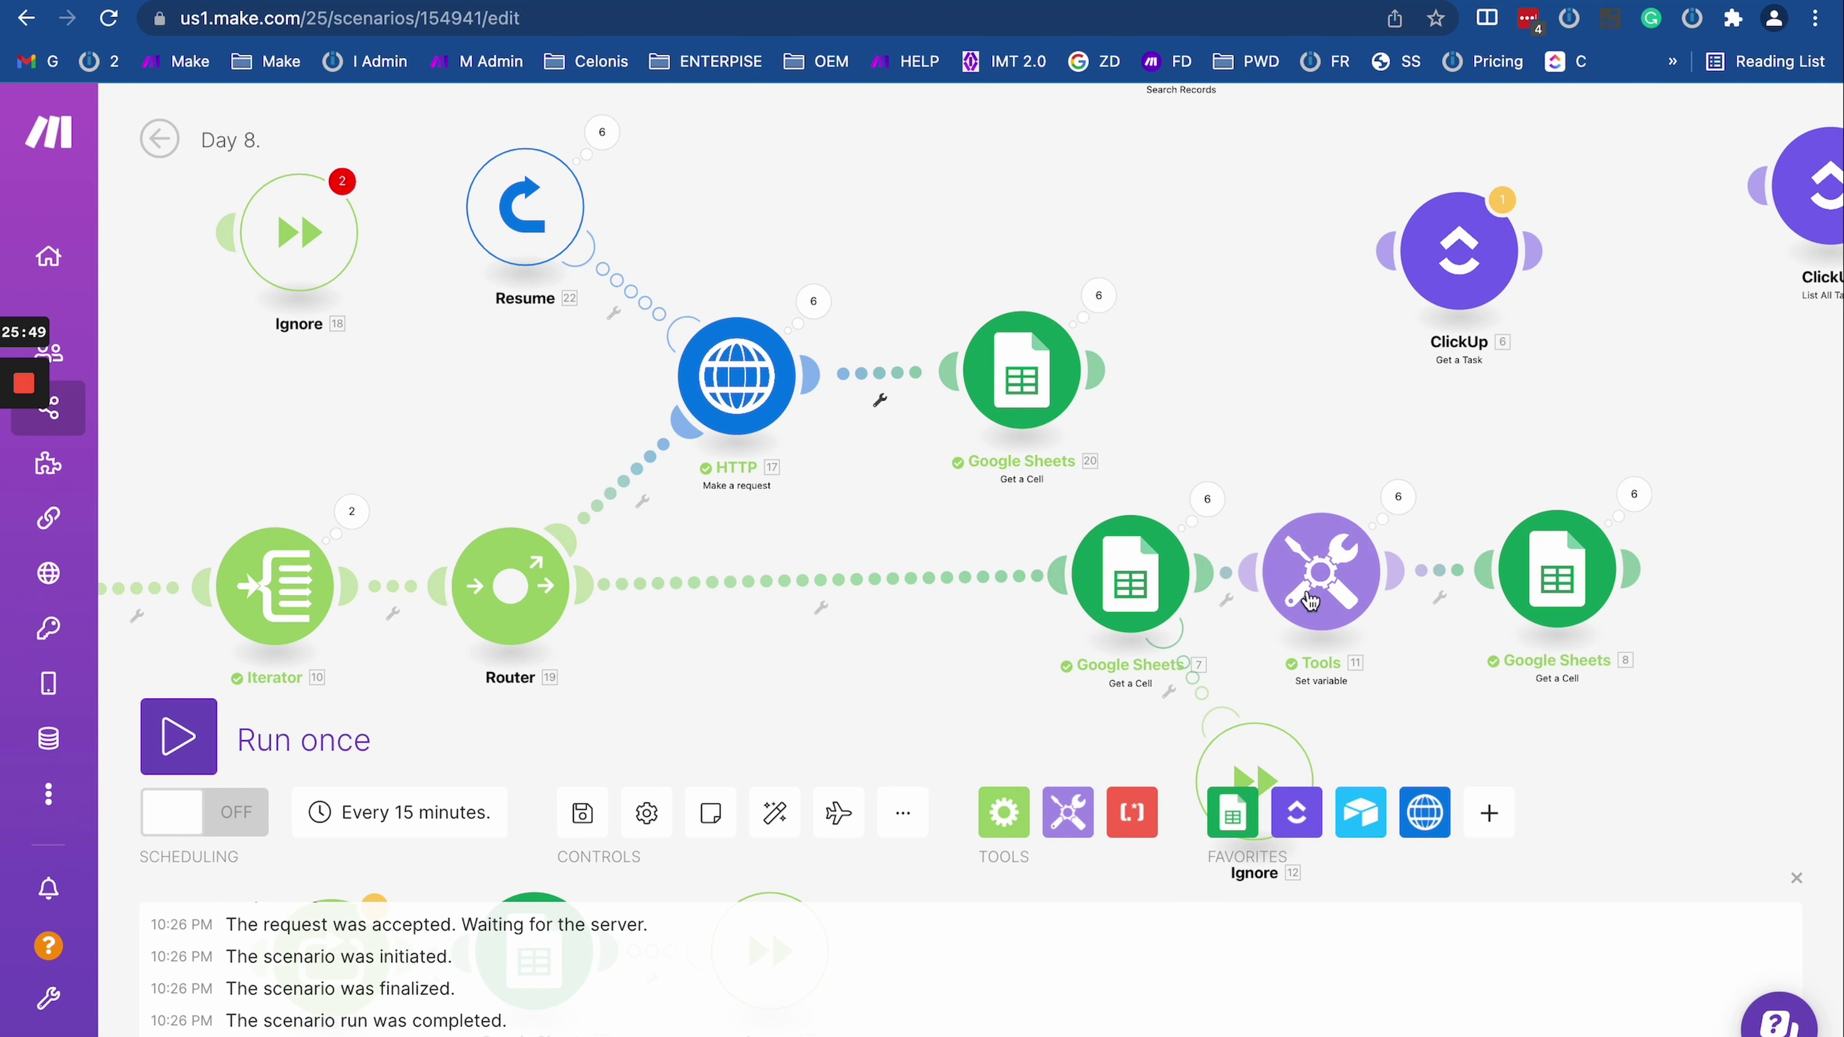
drag(868, 700, 1082, 646)
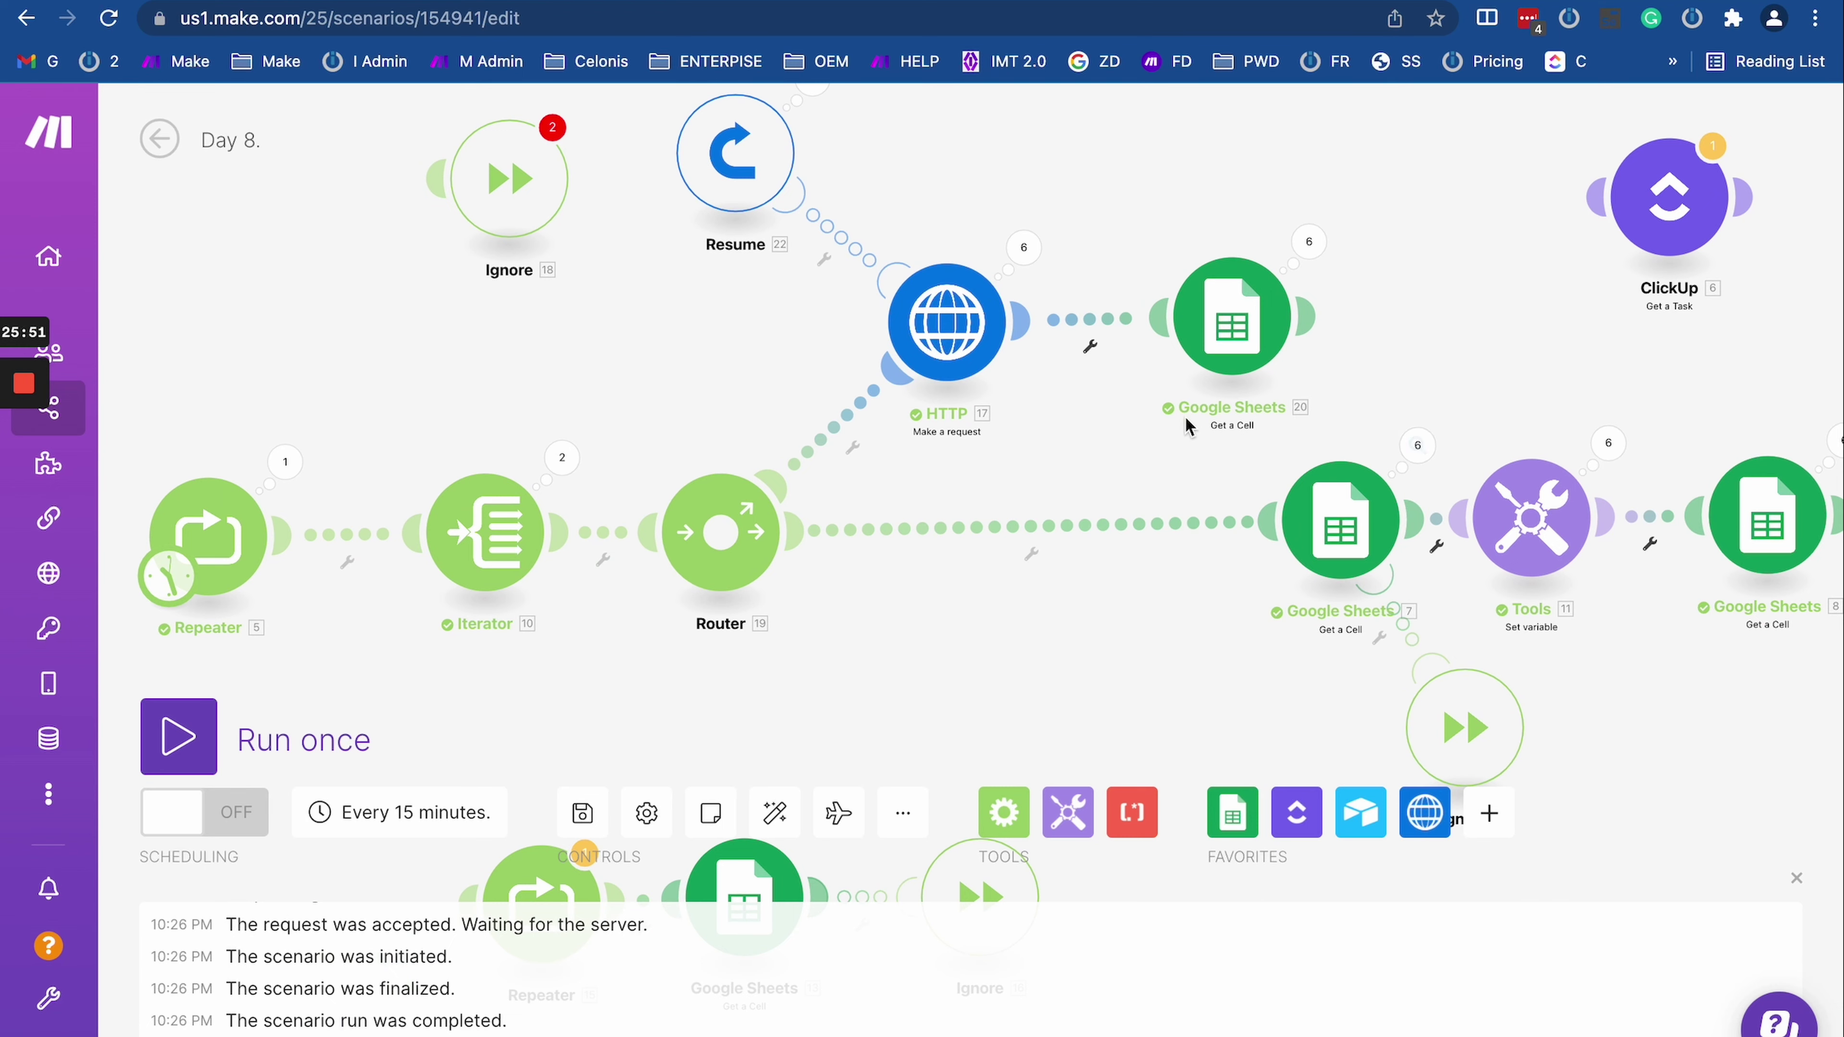
scroll(1185, 418, down, 1)
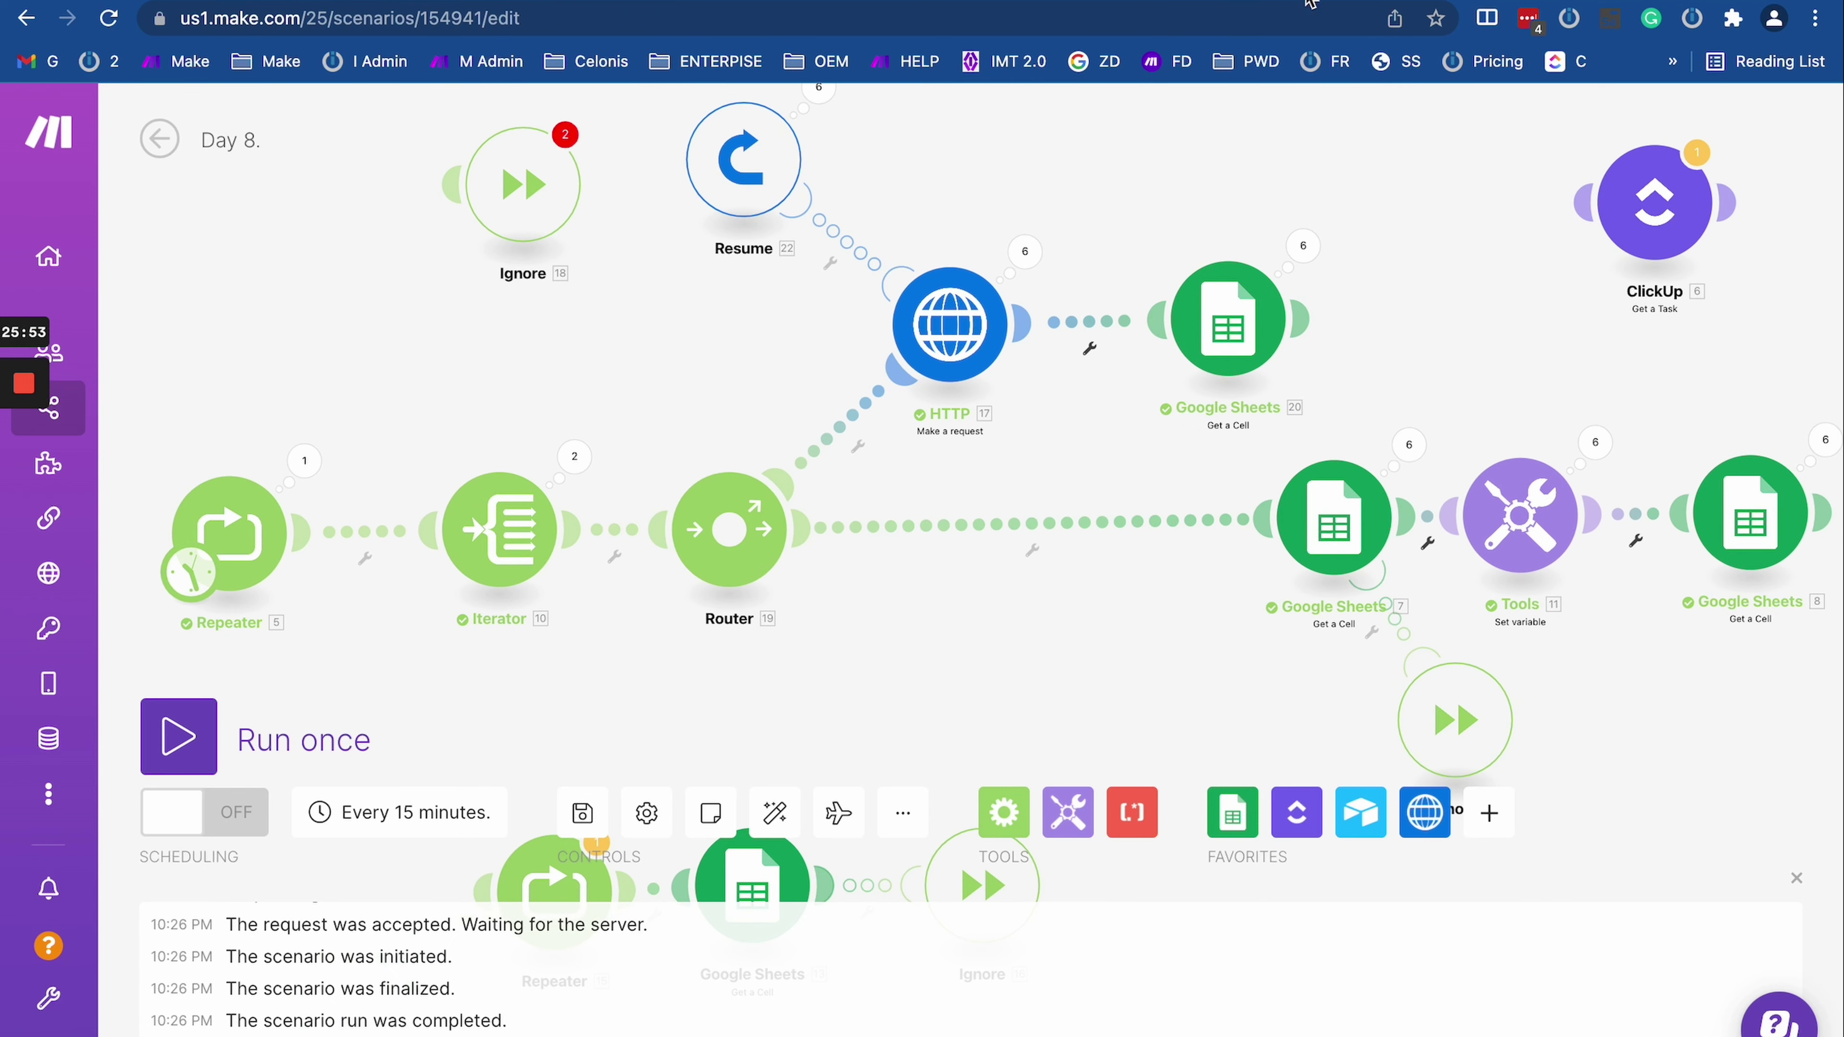
Step: Scroll through the Resume, Ignore, Break and Retry directive descriptions in the help article
key(ctrl+Tab)
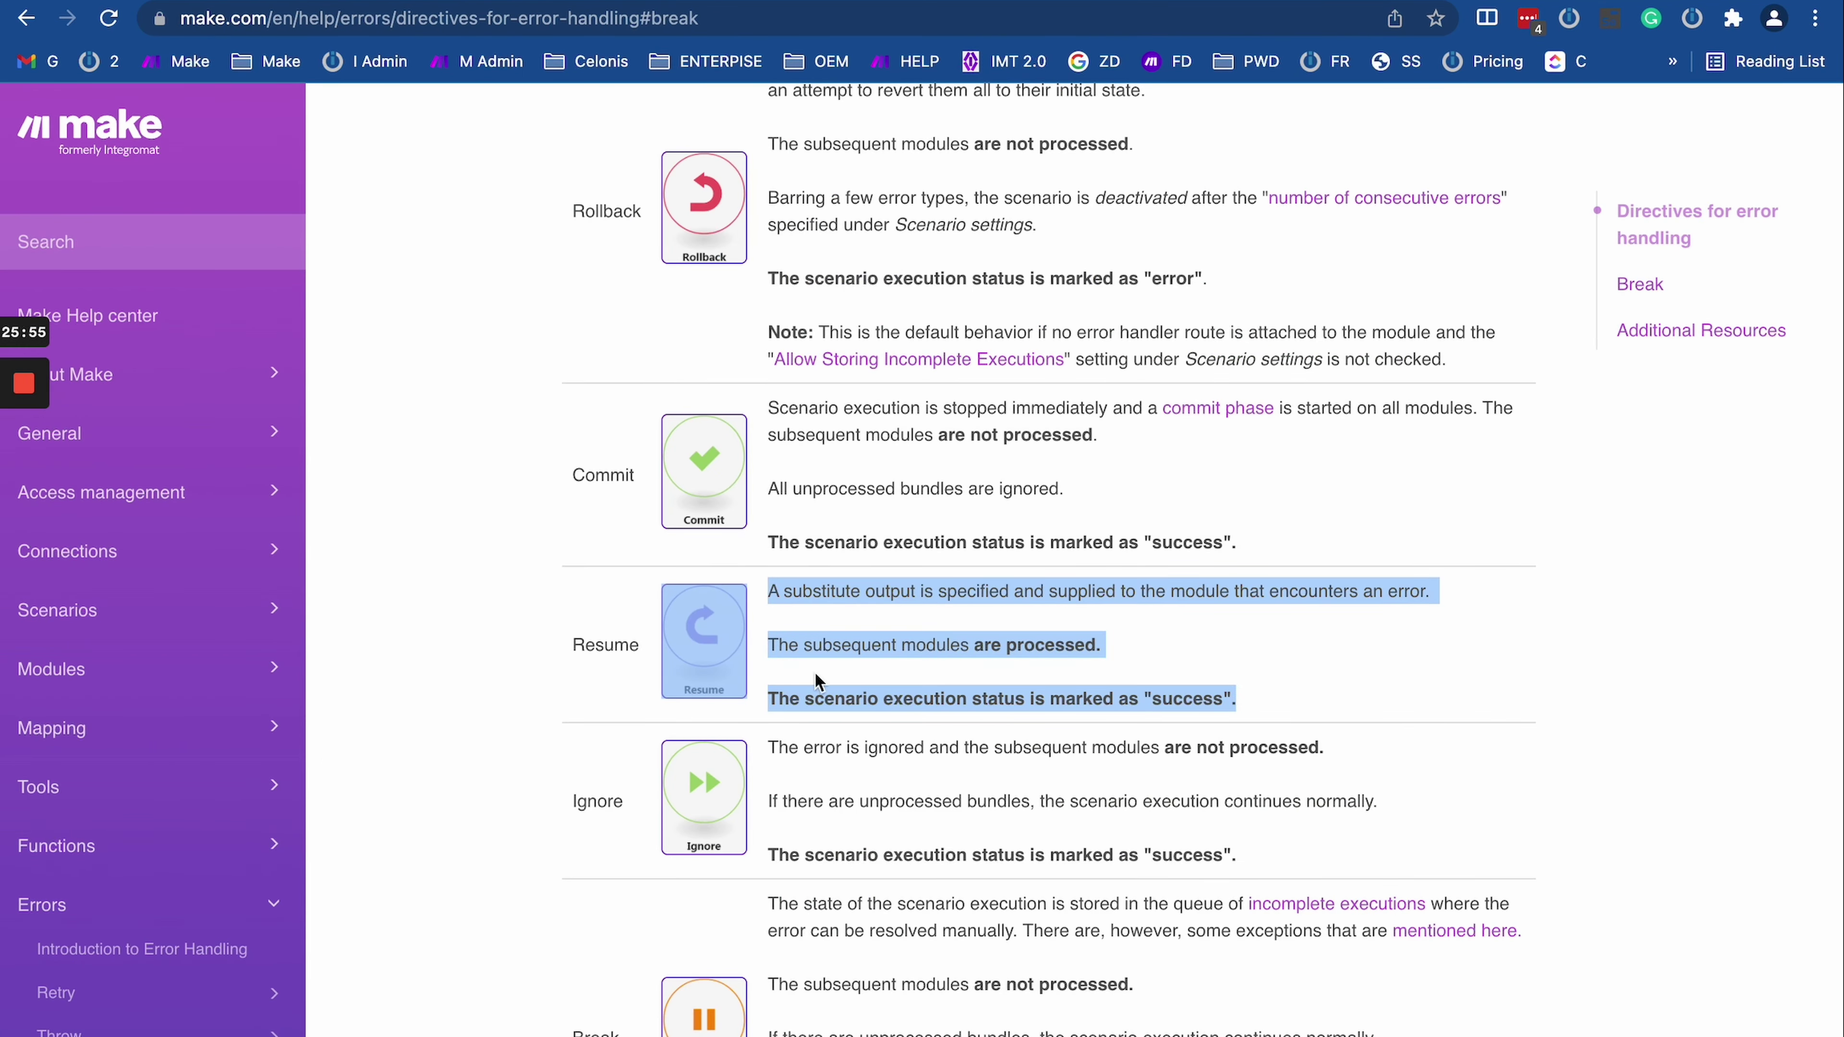
scroll(741, 702, down, 5)
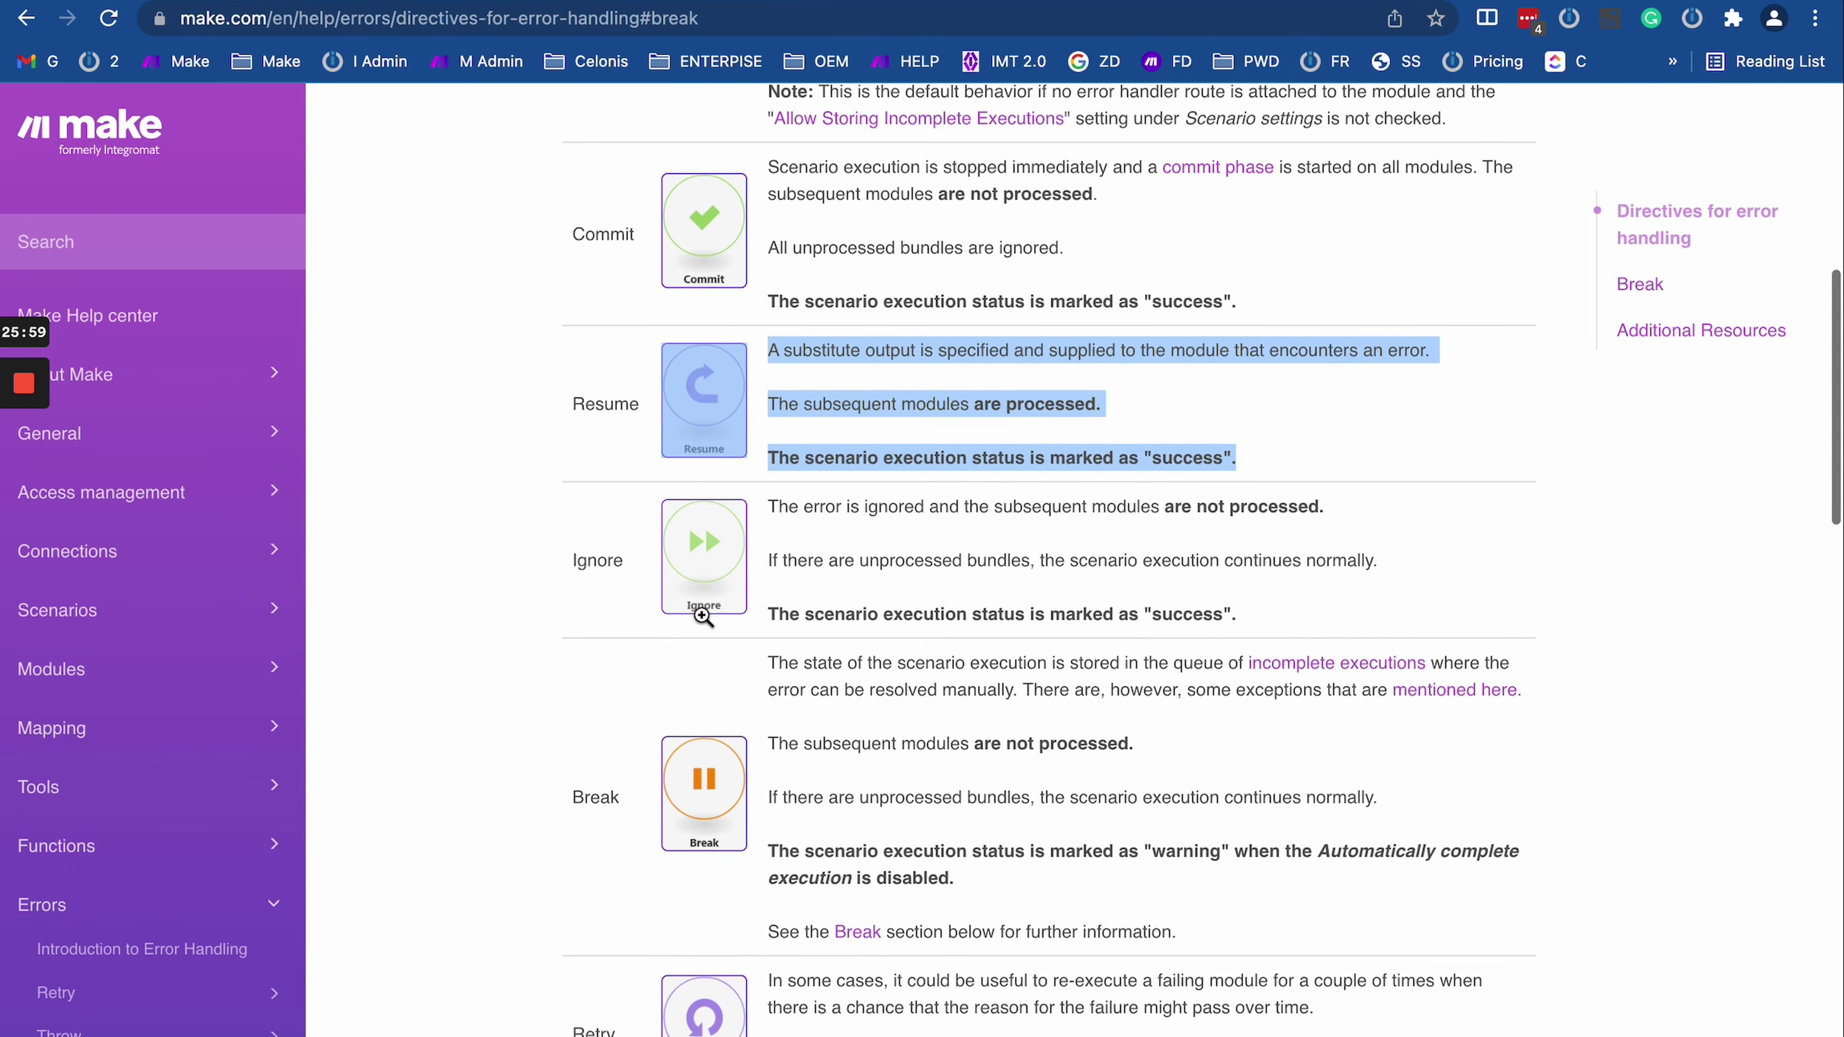
scroll(703, 616, down, 5)
scroll(702, 616, down, 1)
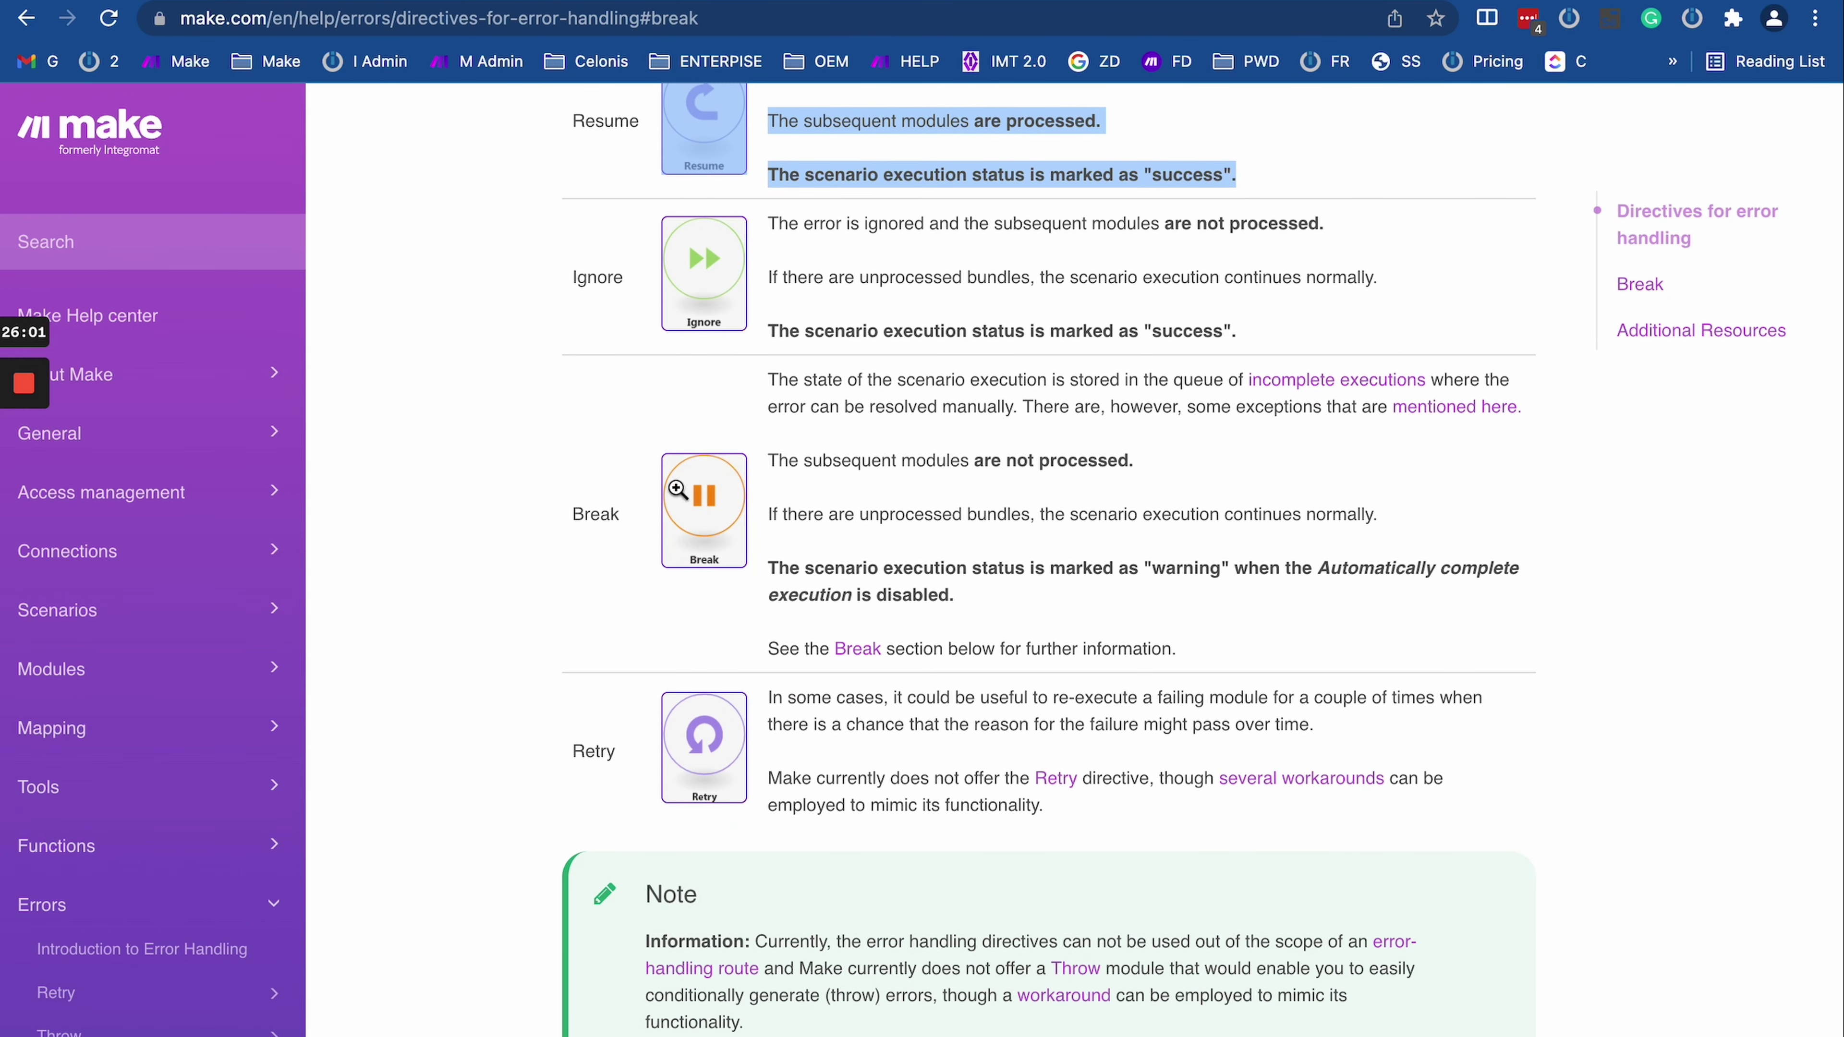
Step: Load the Make home page in a new browser tab
key(ctrl+Tab)
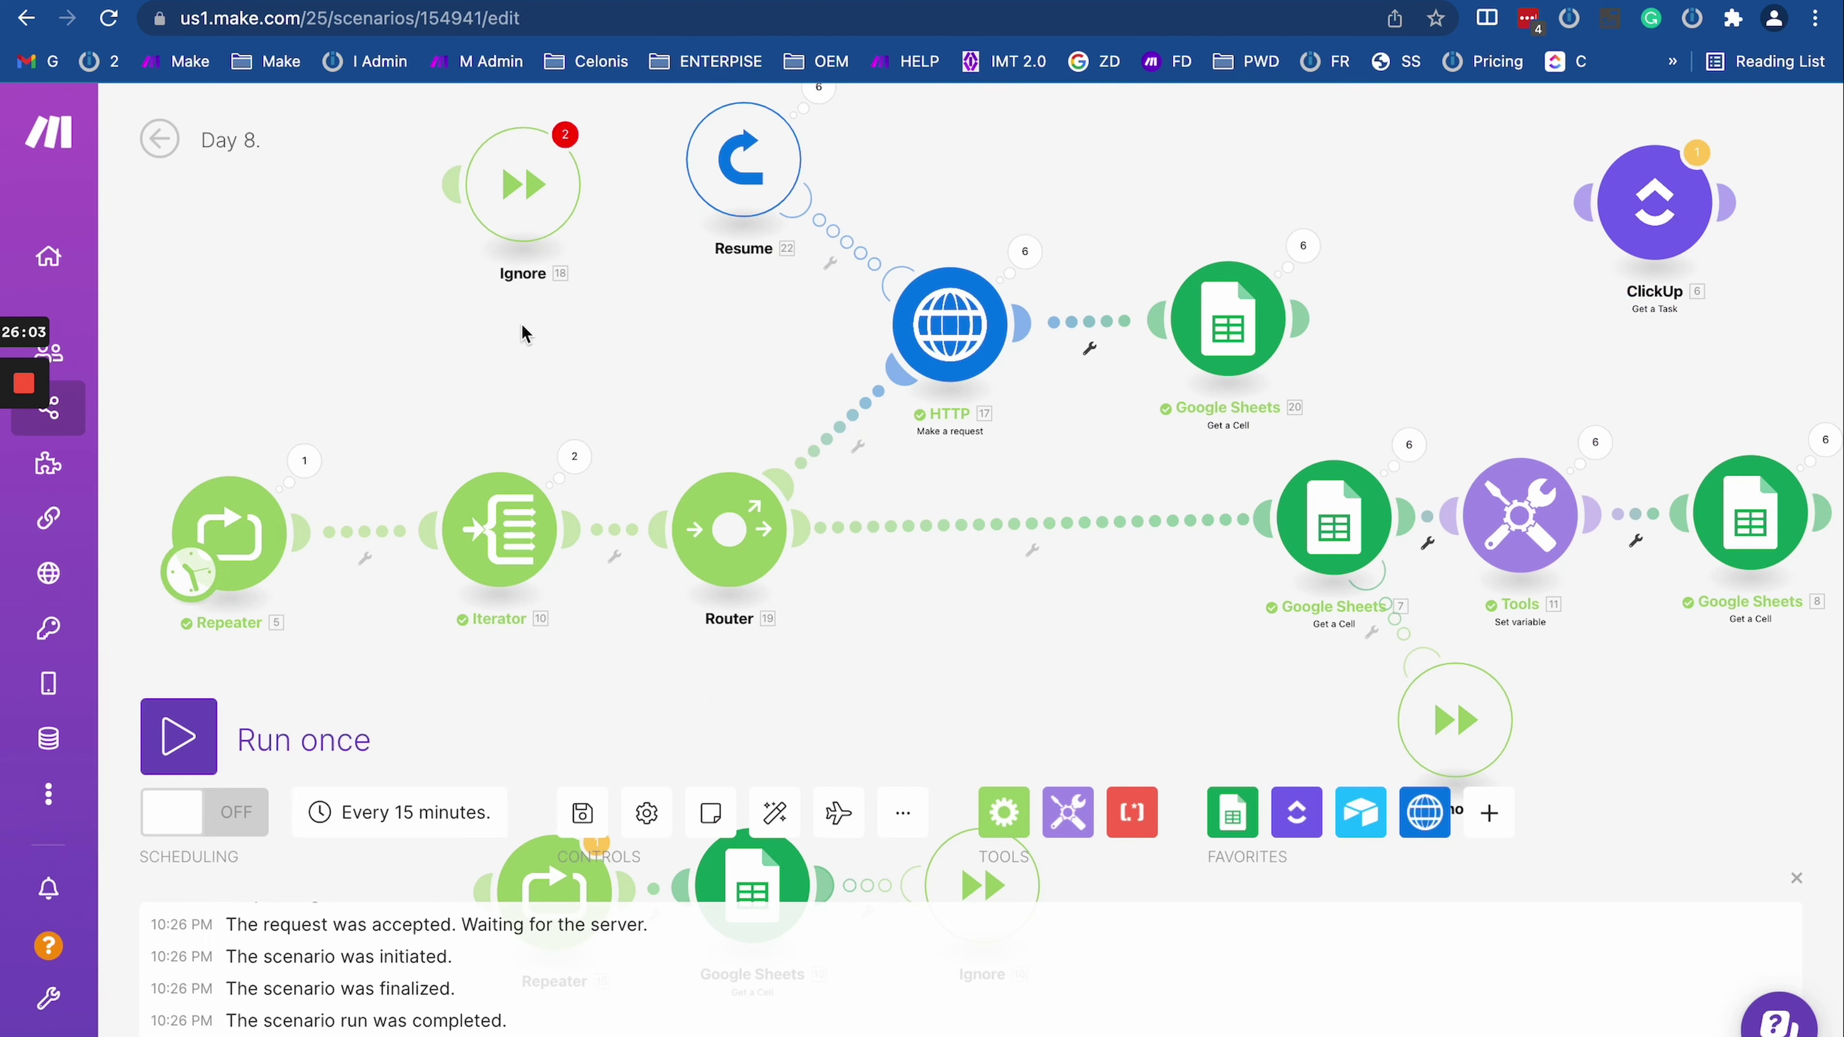
scroll(650, 374, down, 3)
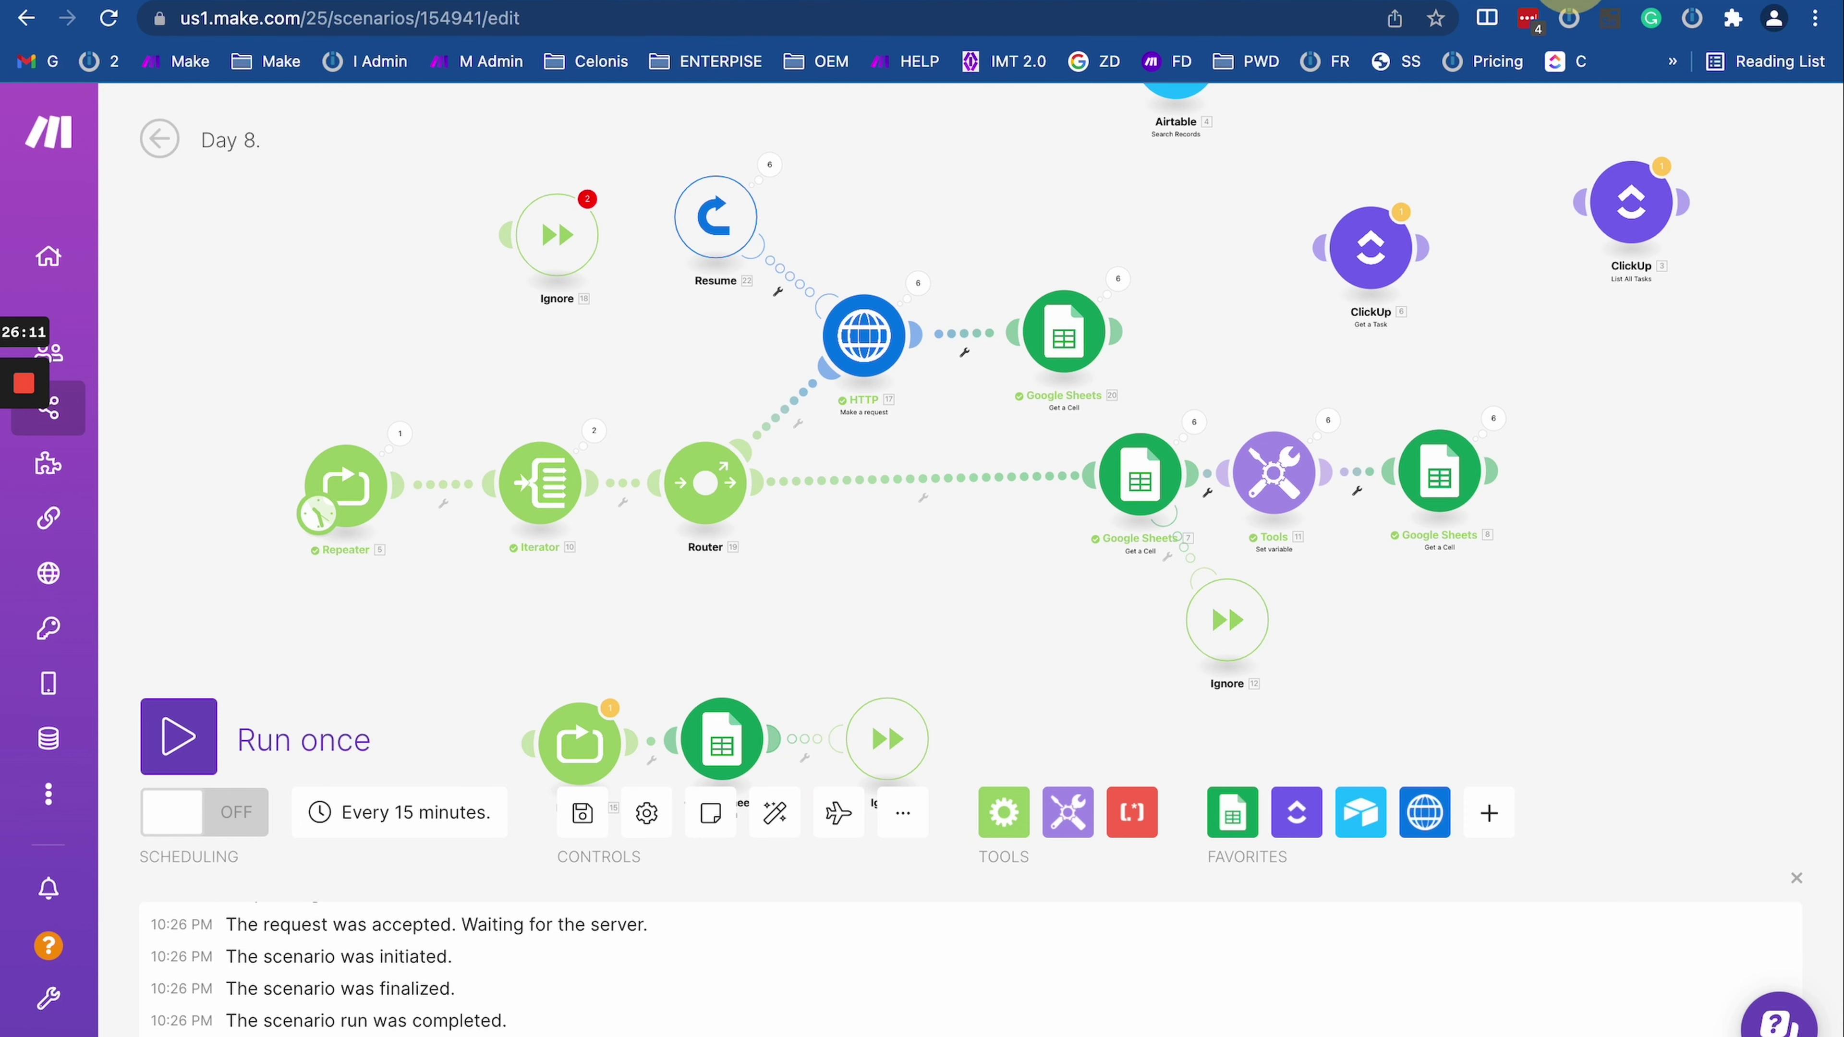
key(ctrl+t)
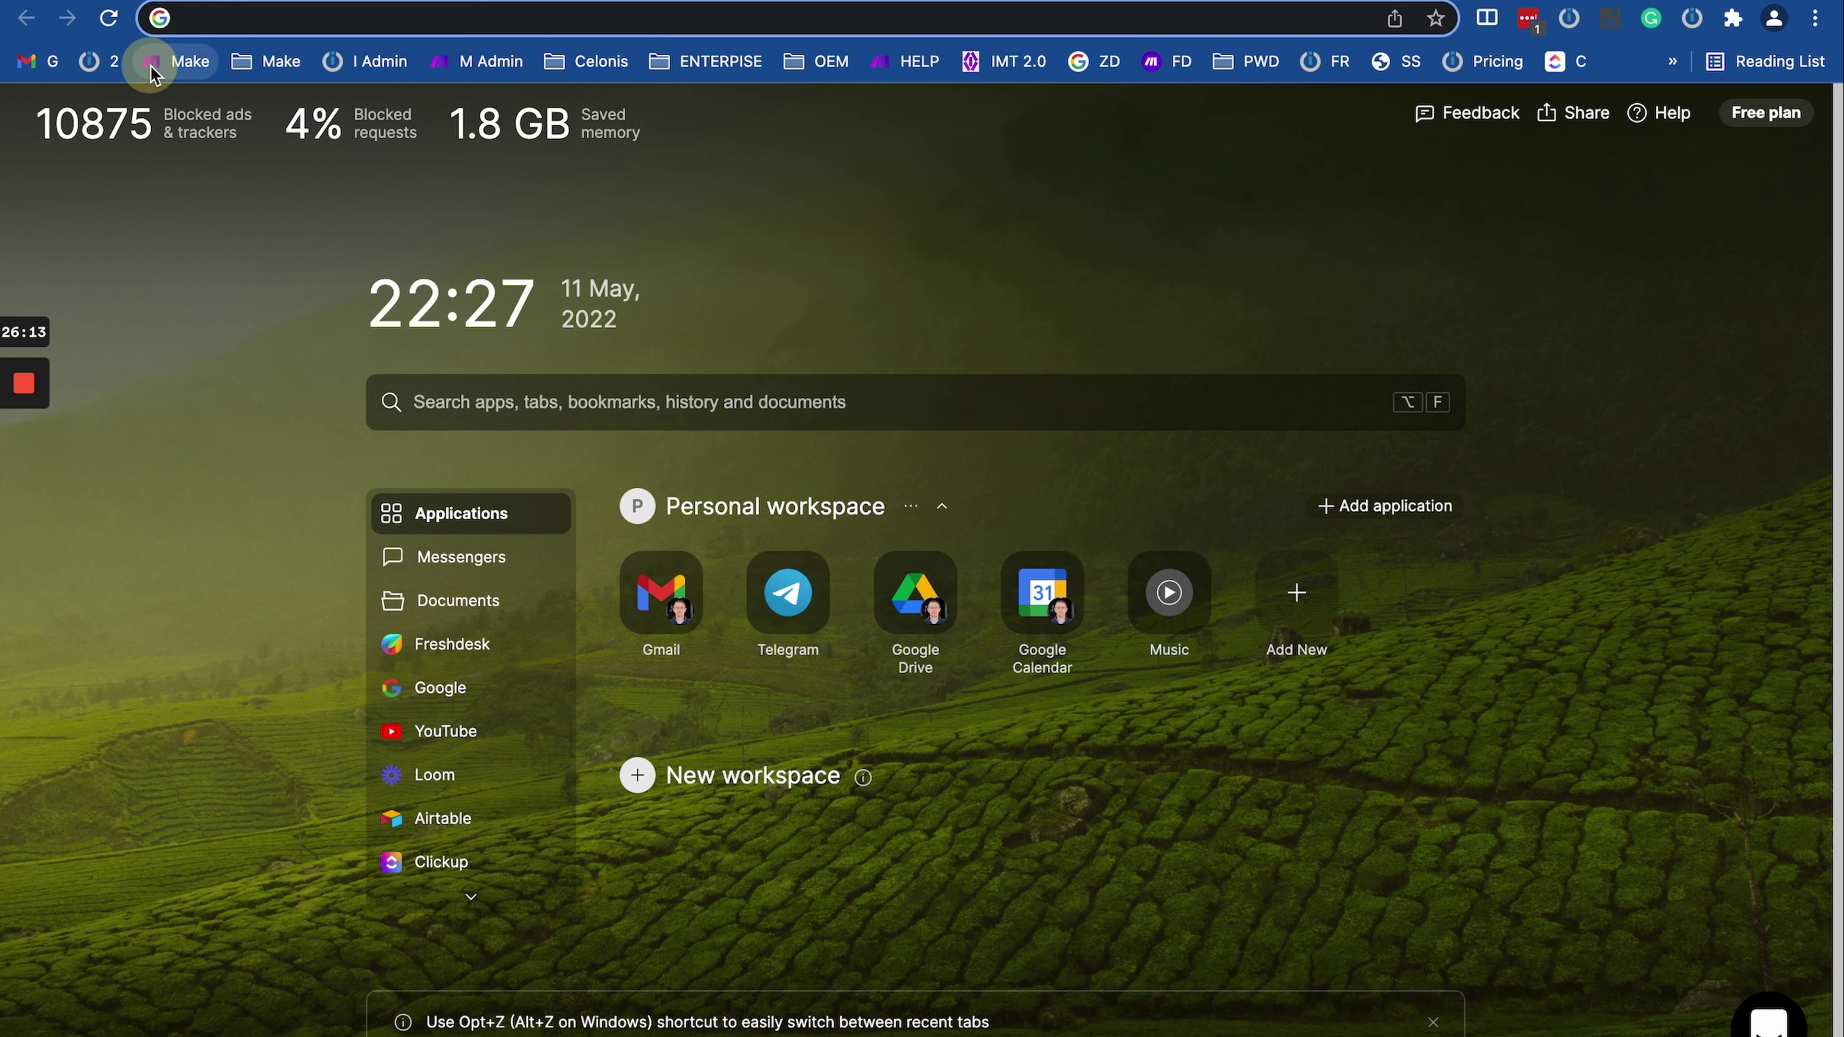
click(154, 71)
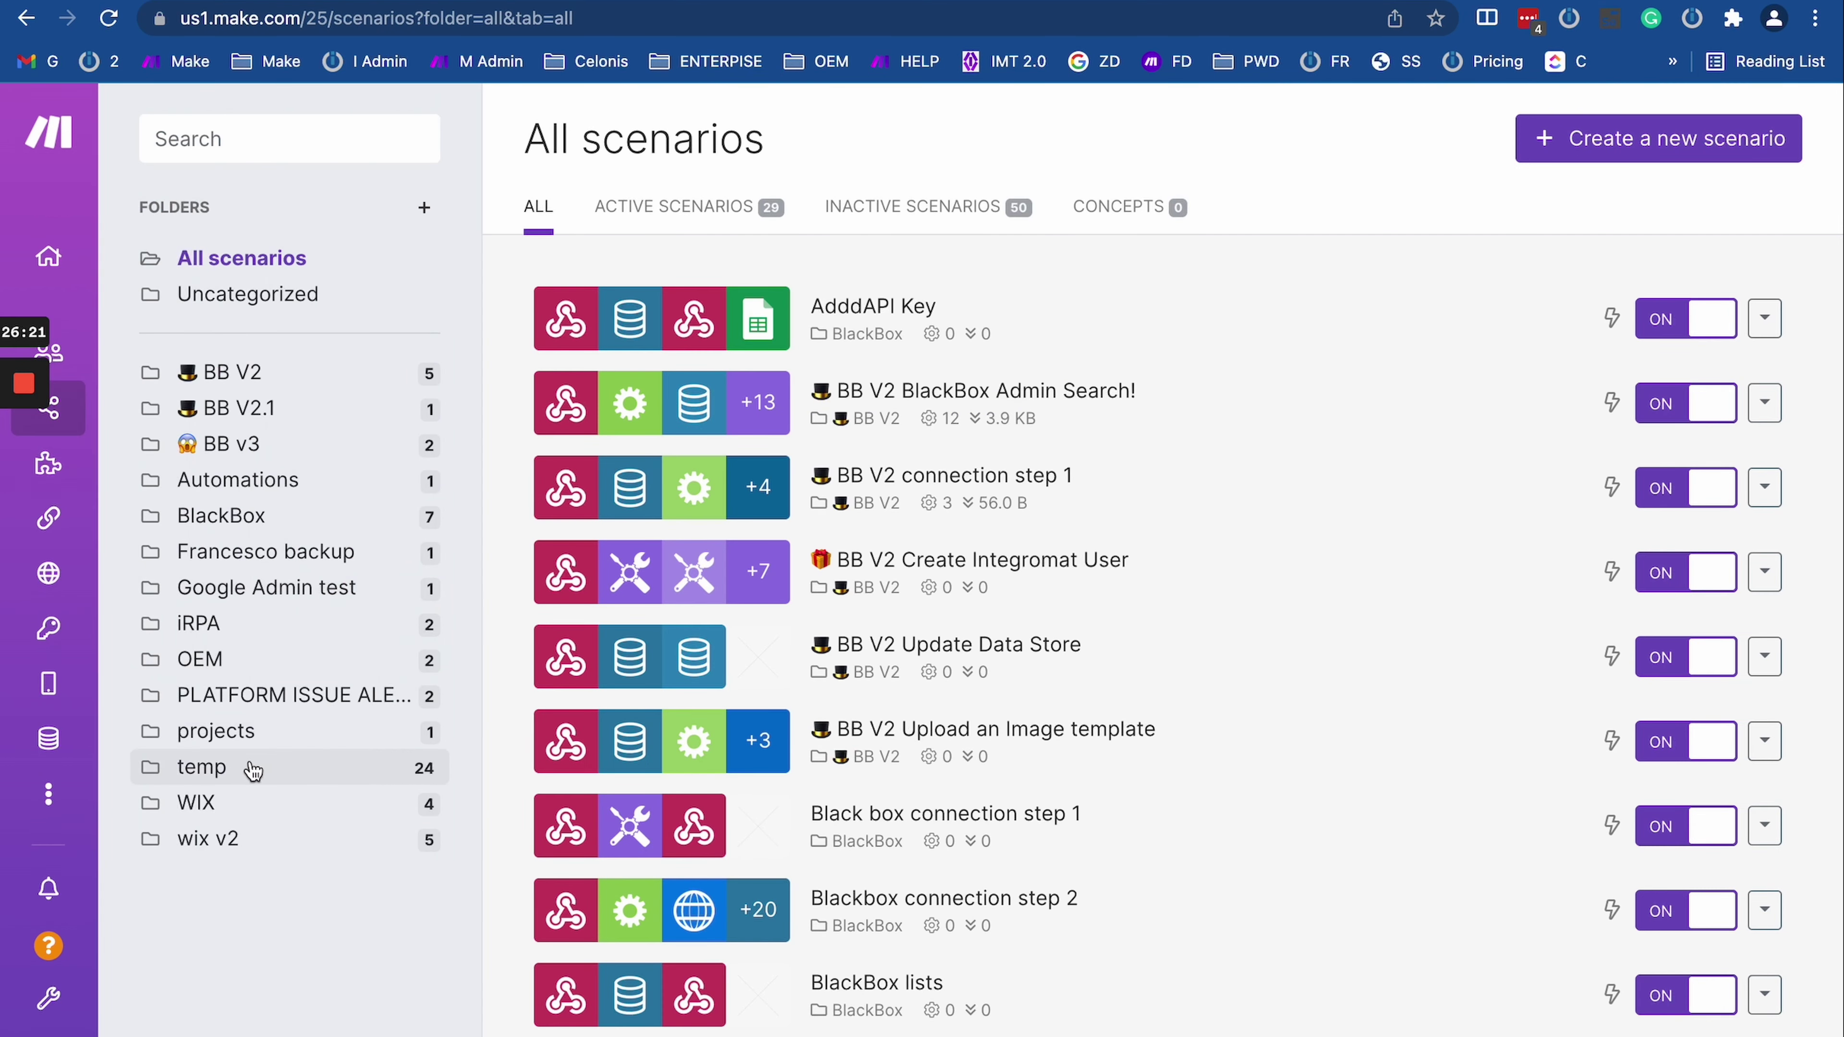
Step: Browse the temp folder's scenarios and open the OAuth Server scenario
click(254, 770)
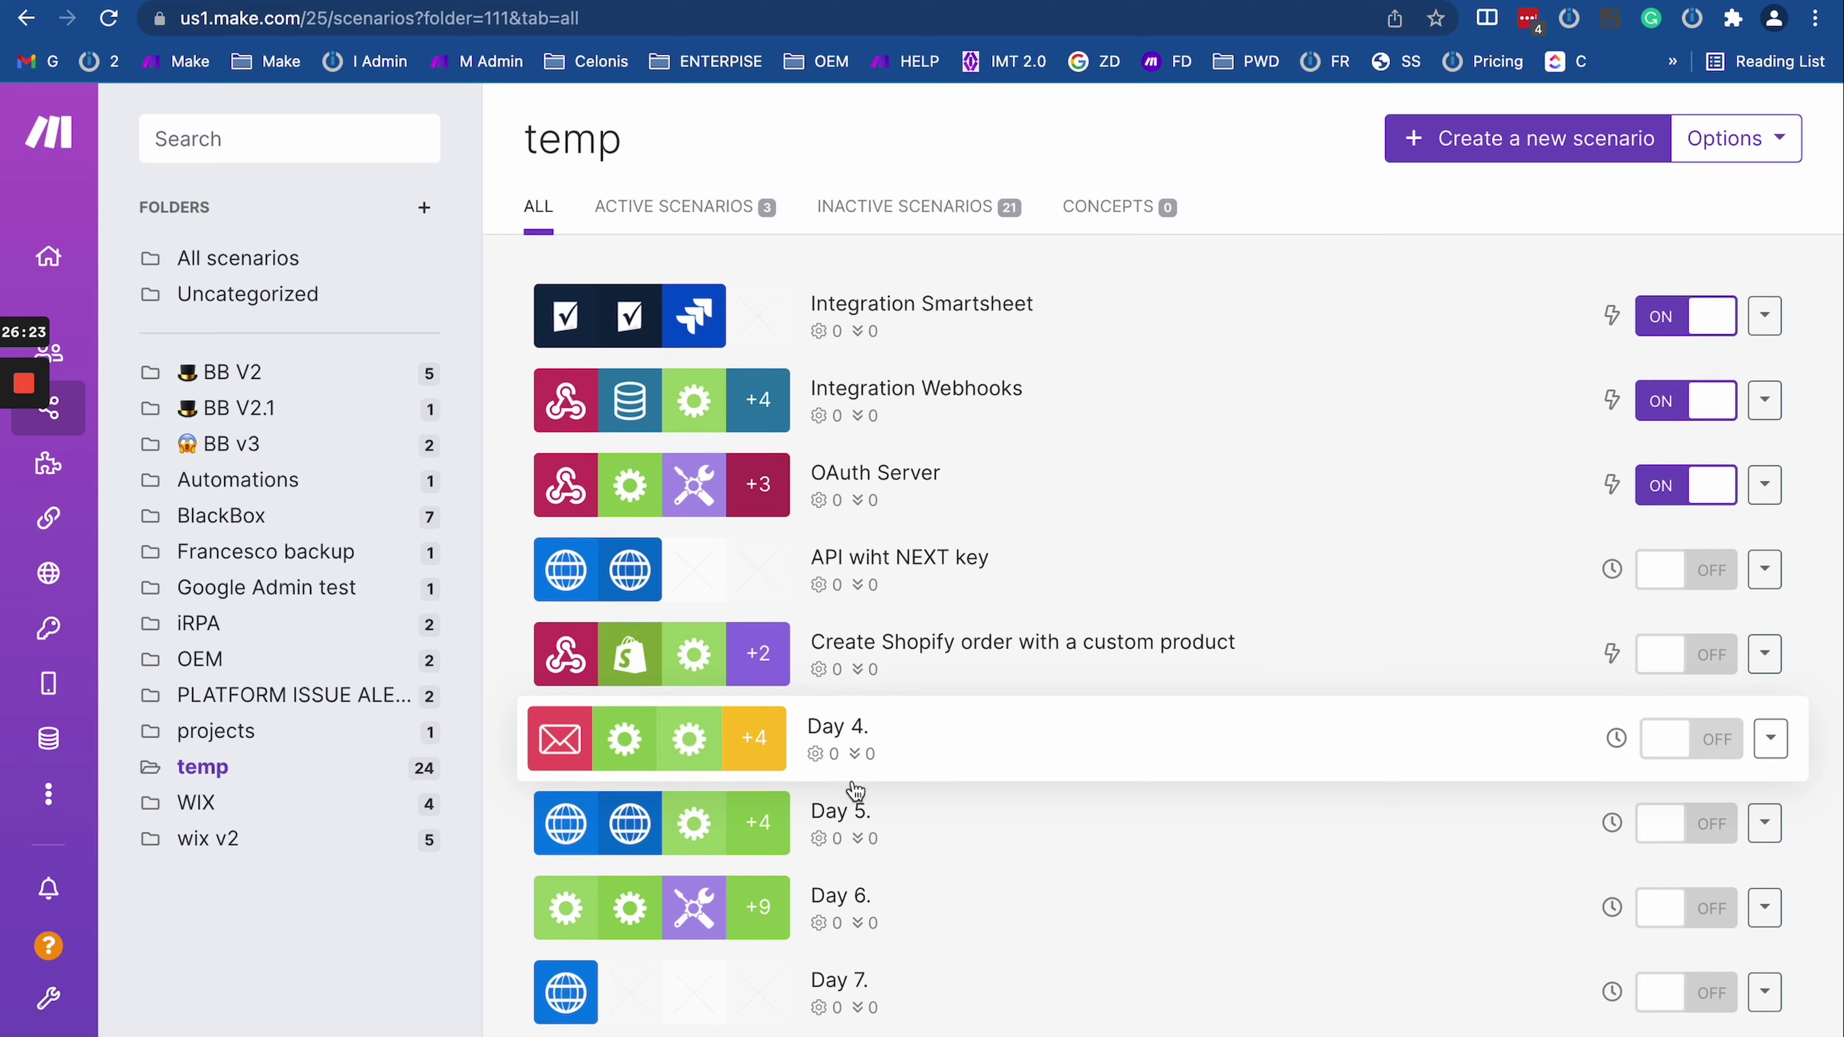
scroll(855, 791, down, 10)
scroll(855, 790, down, 5)
scroll(856, 791, up, 15)
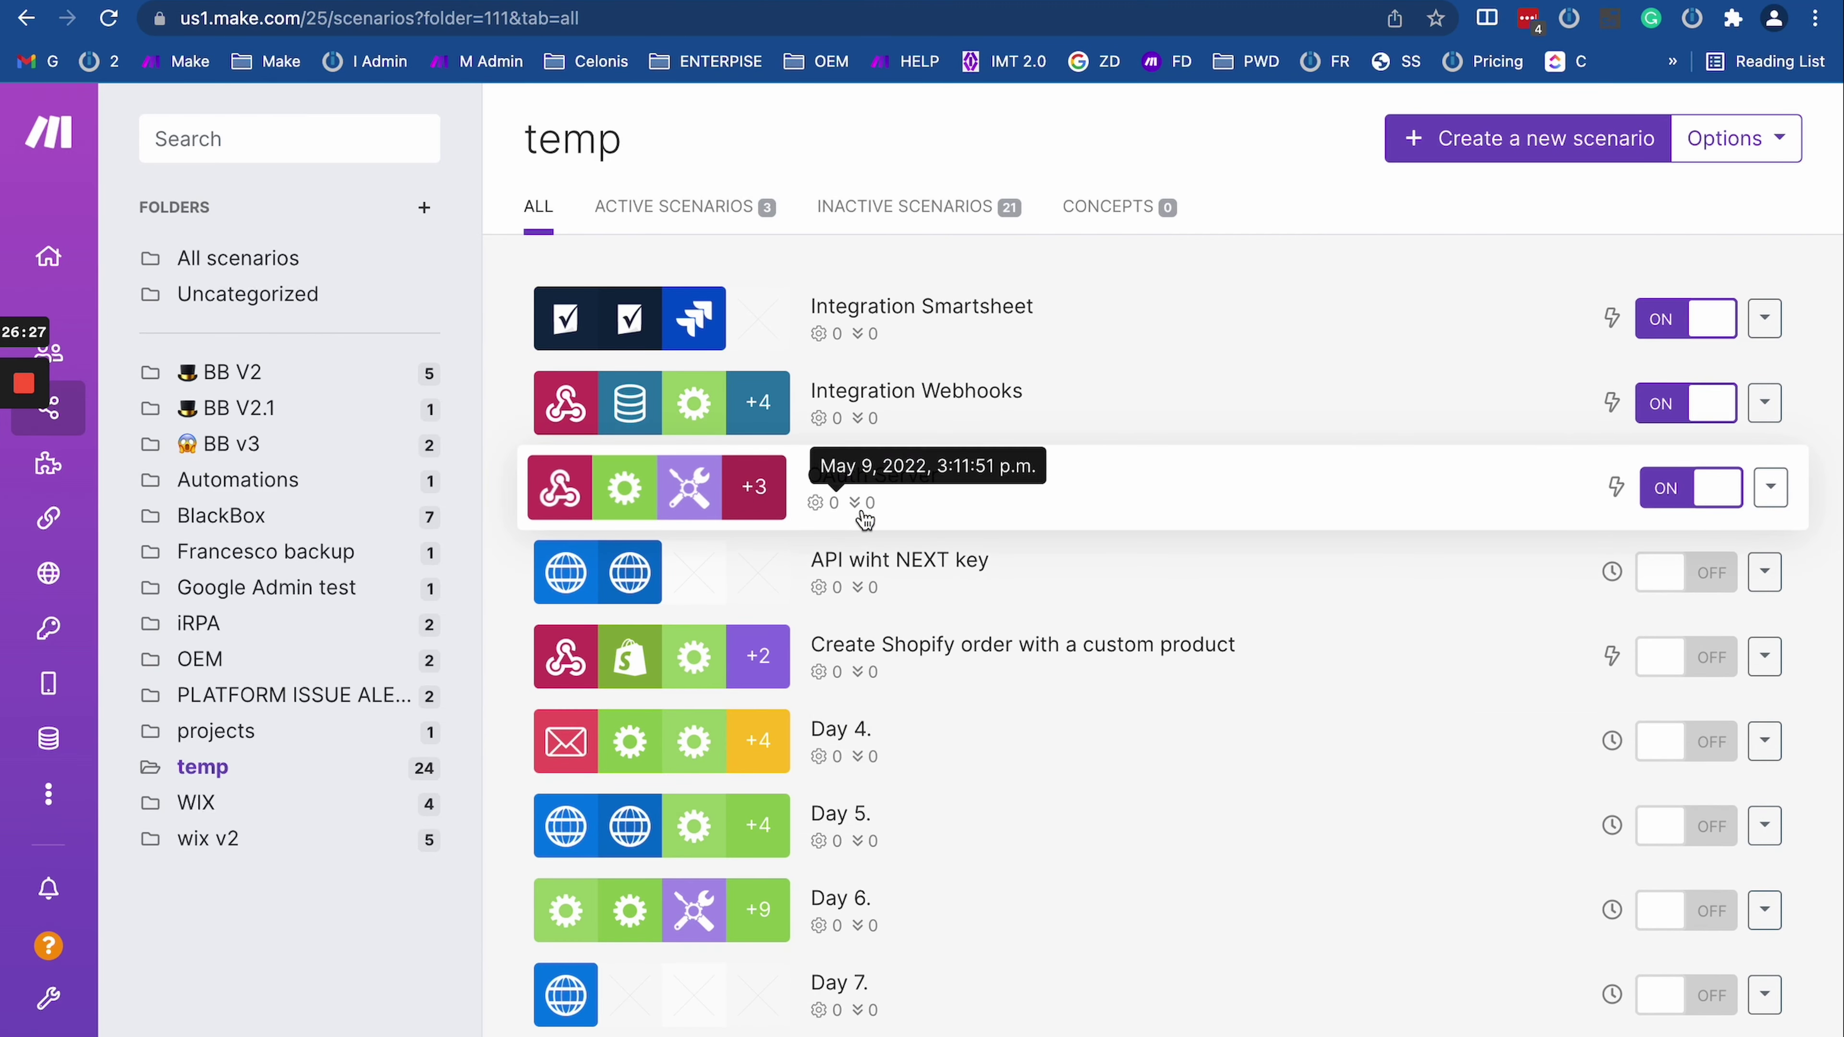
click(859, 518)
Step: Detach the webhook from the Router and add a Webhook response returning status 429
click(475, 425)
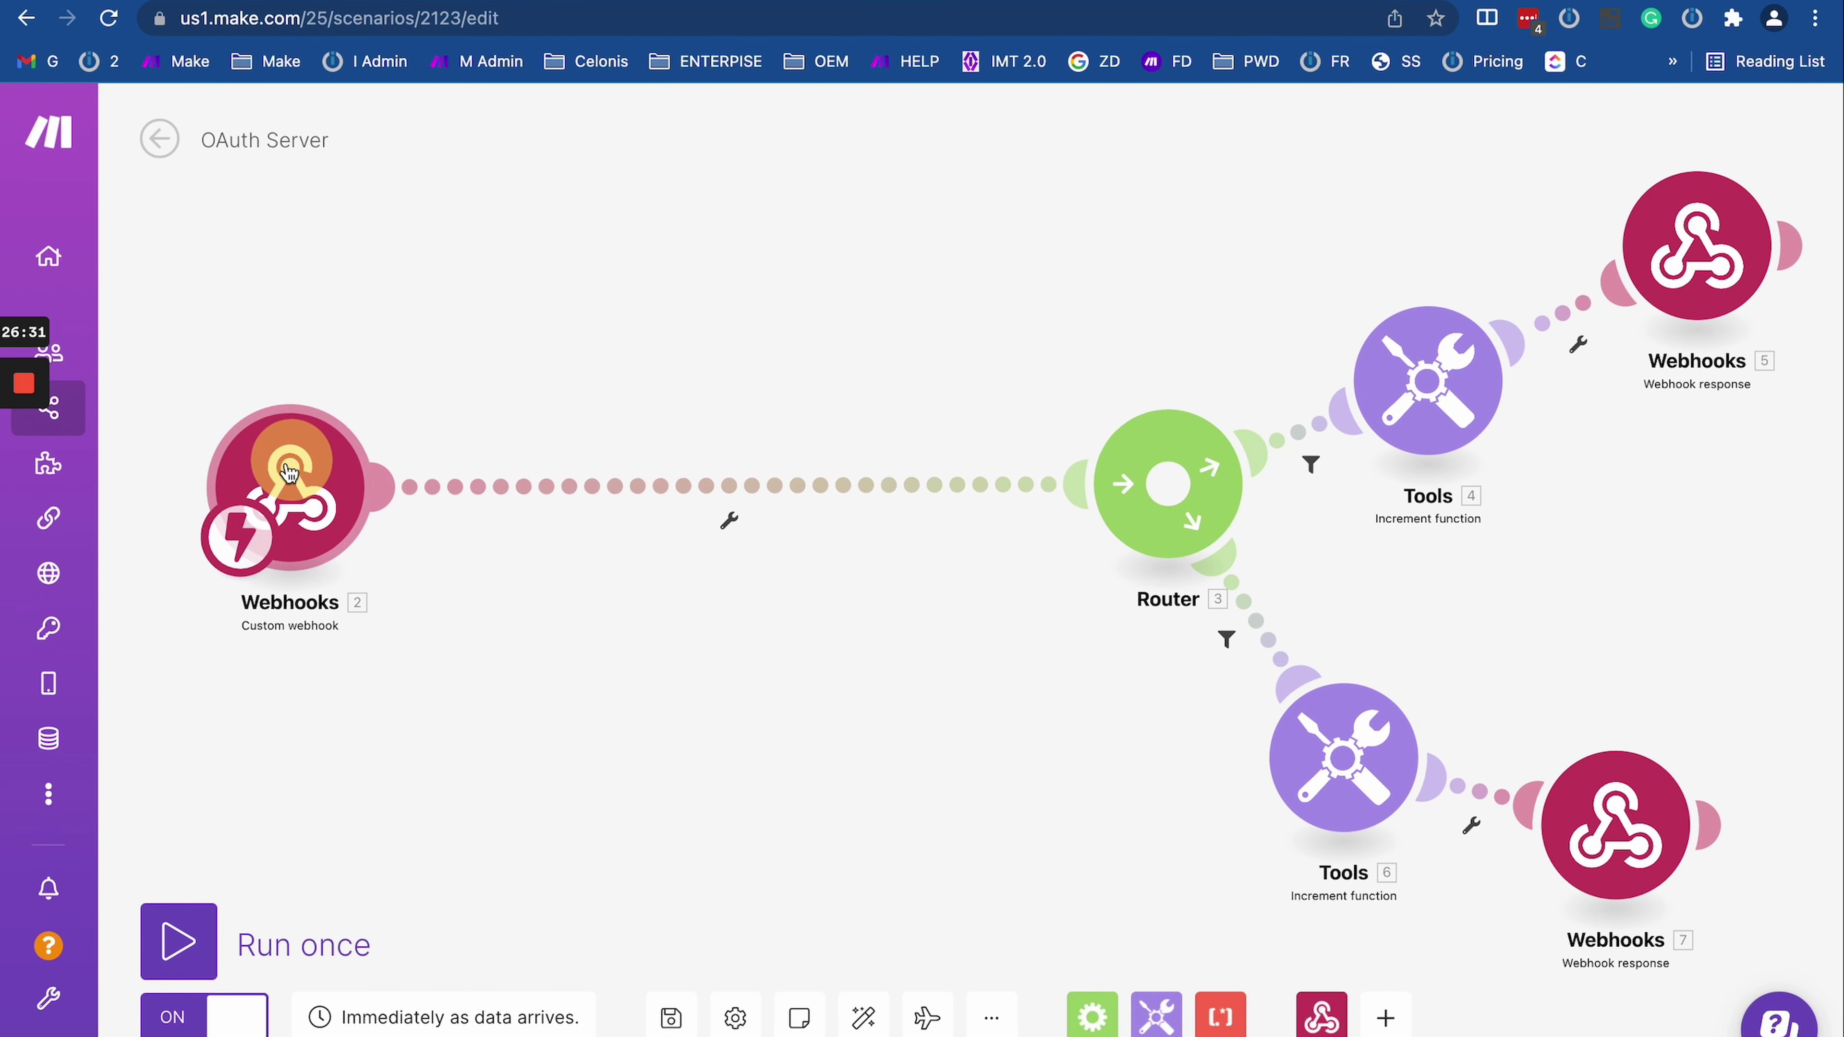
click(715, 524)
click(795, 557)
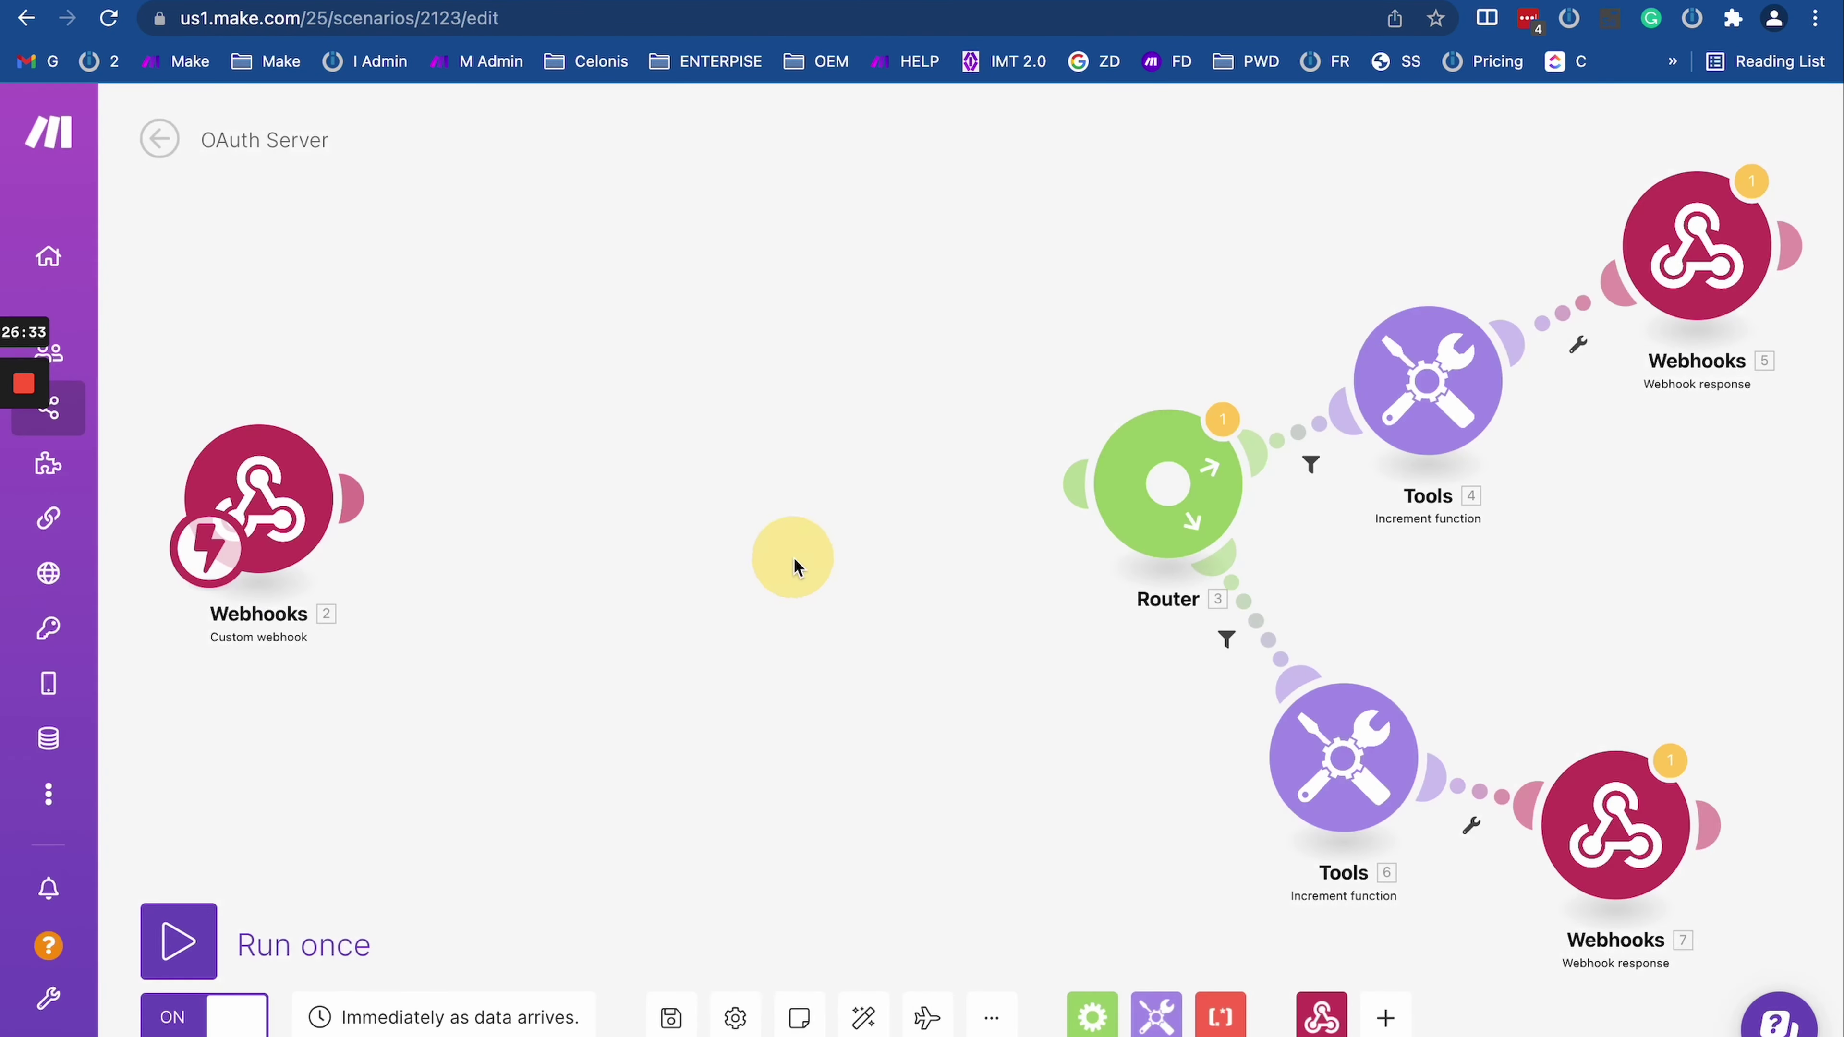
click(1321, 1015)
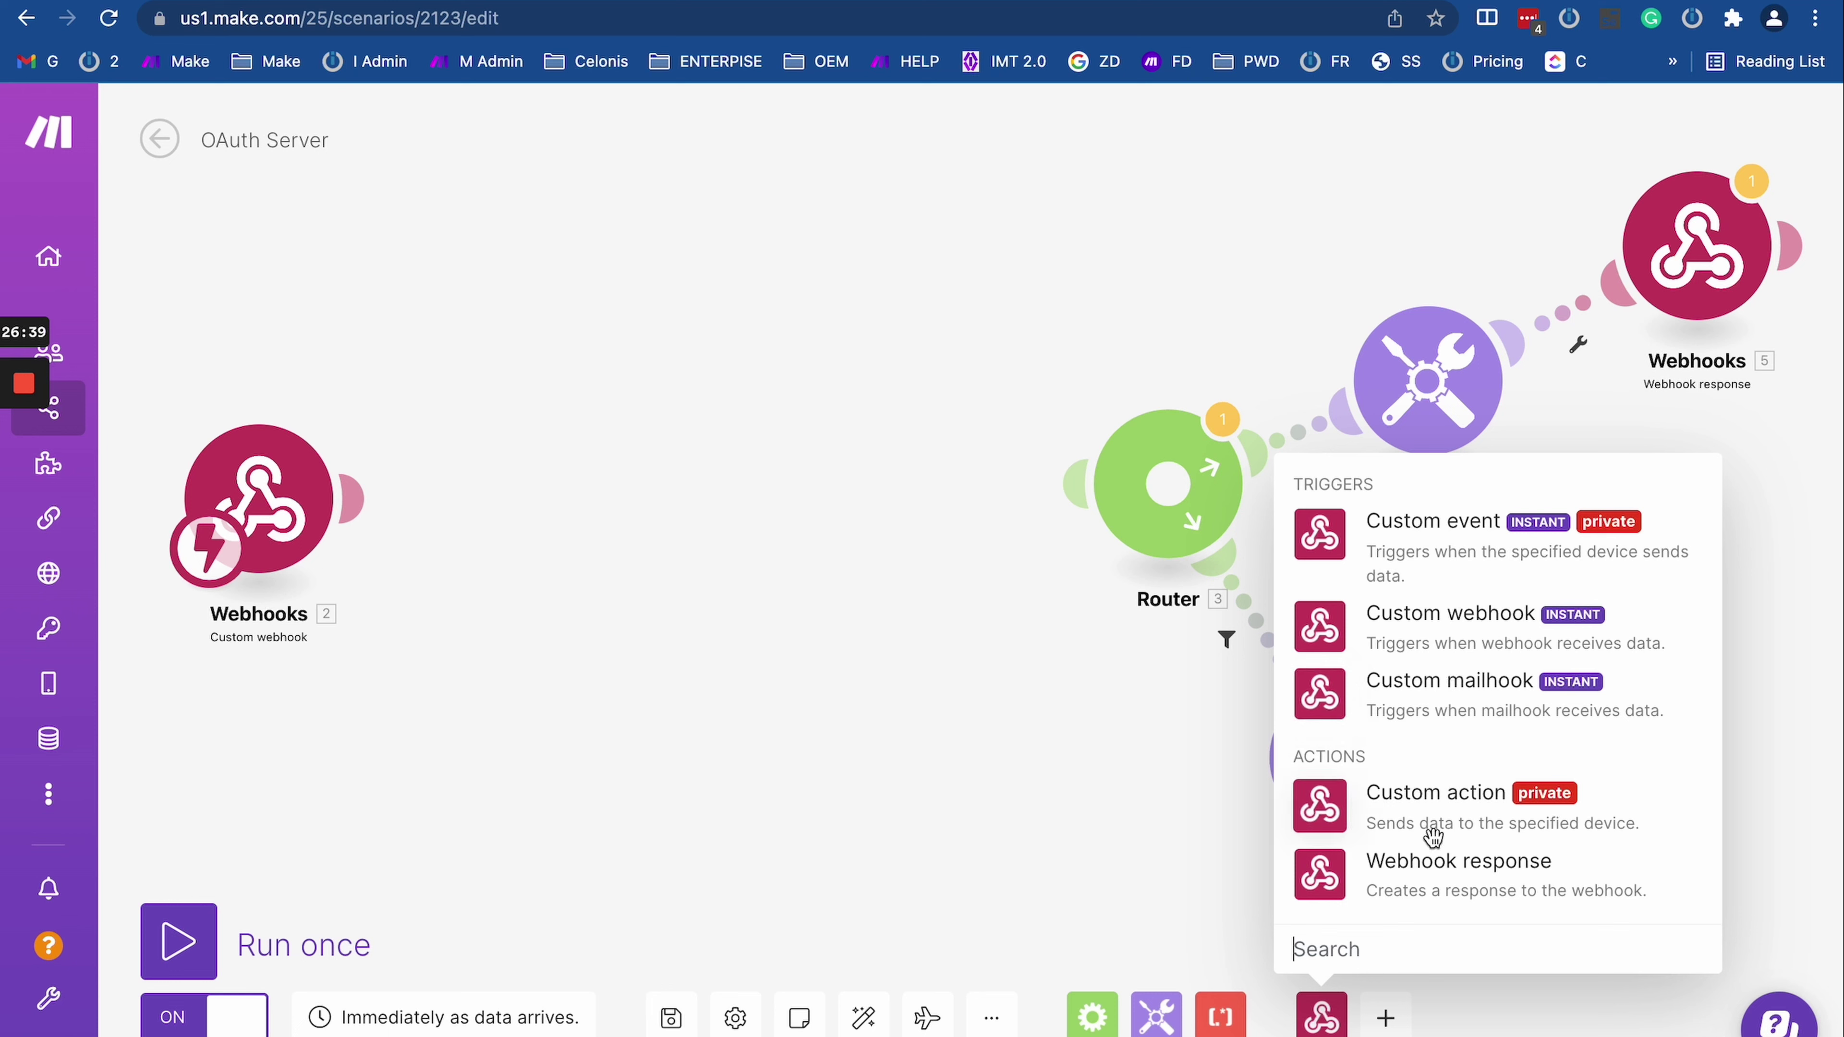
click(1422, 865)
click(606, 524)
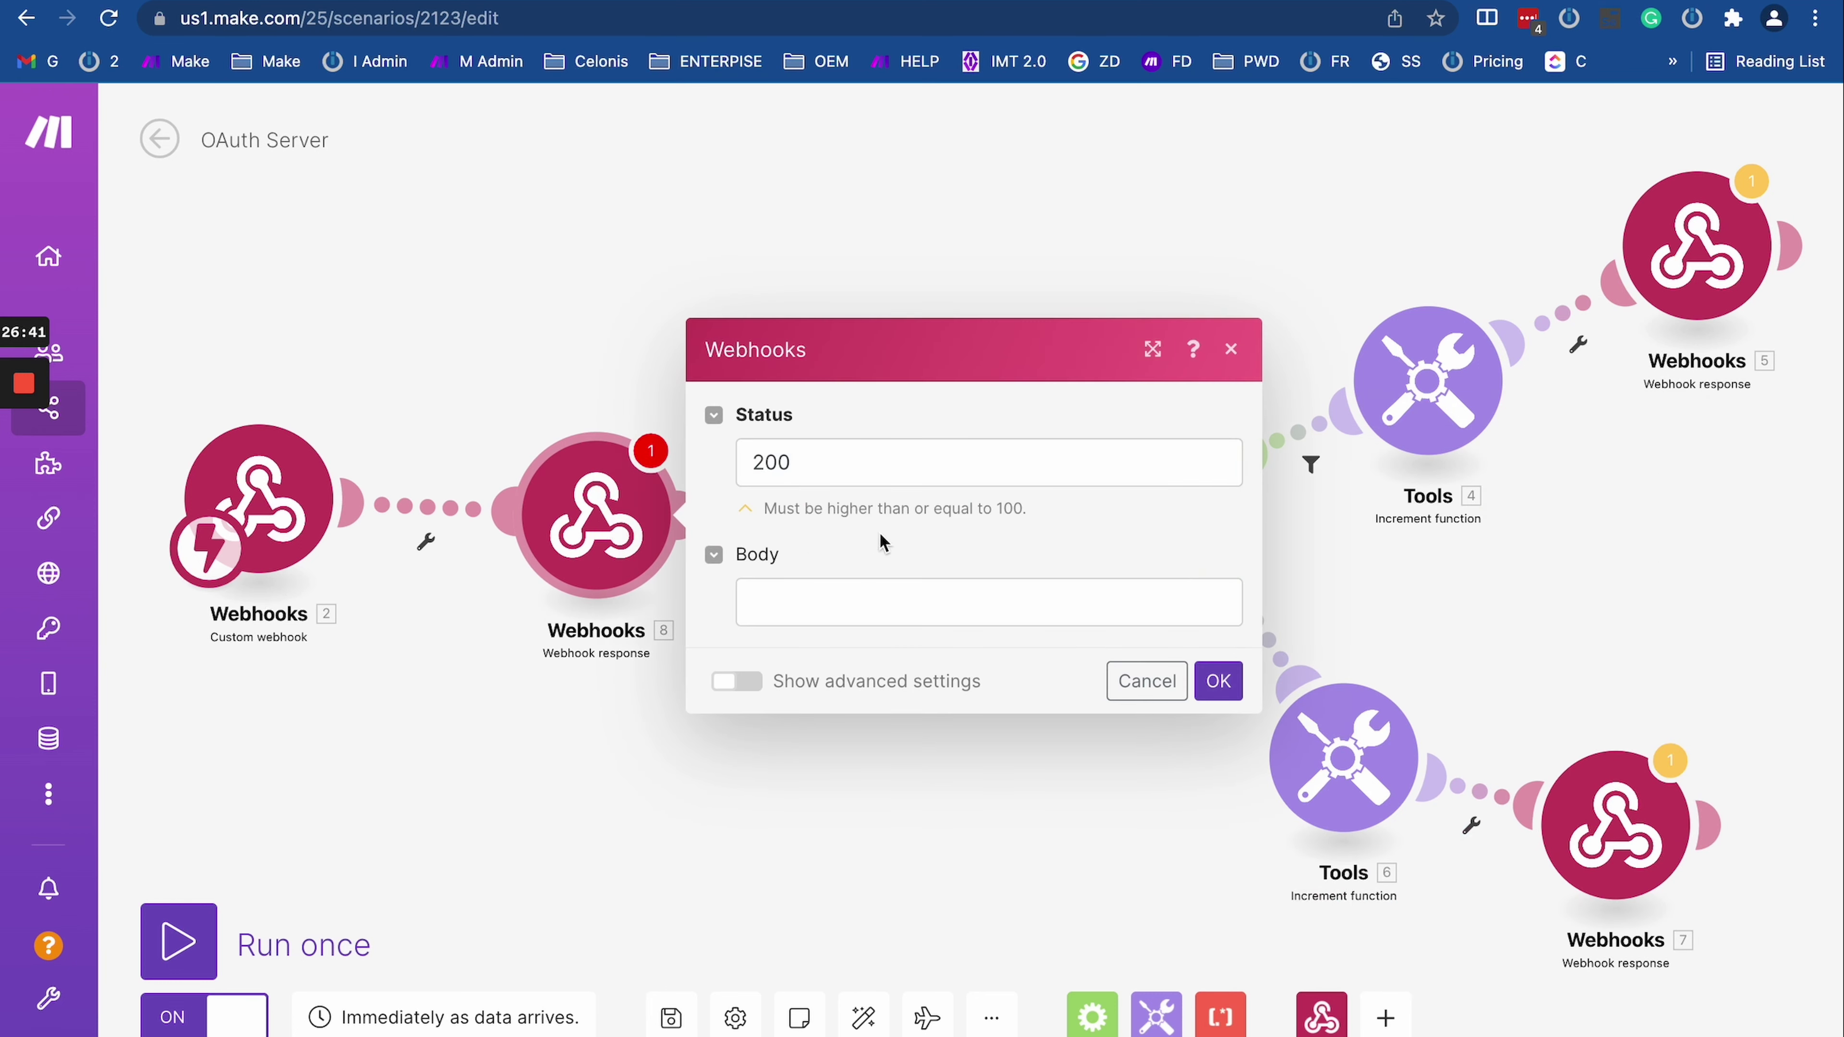
click(818, 466)
double_click(815, 466)
text(429)
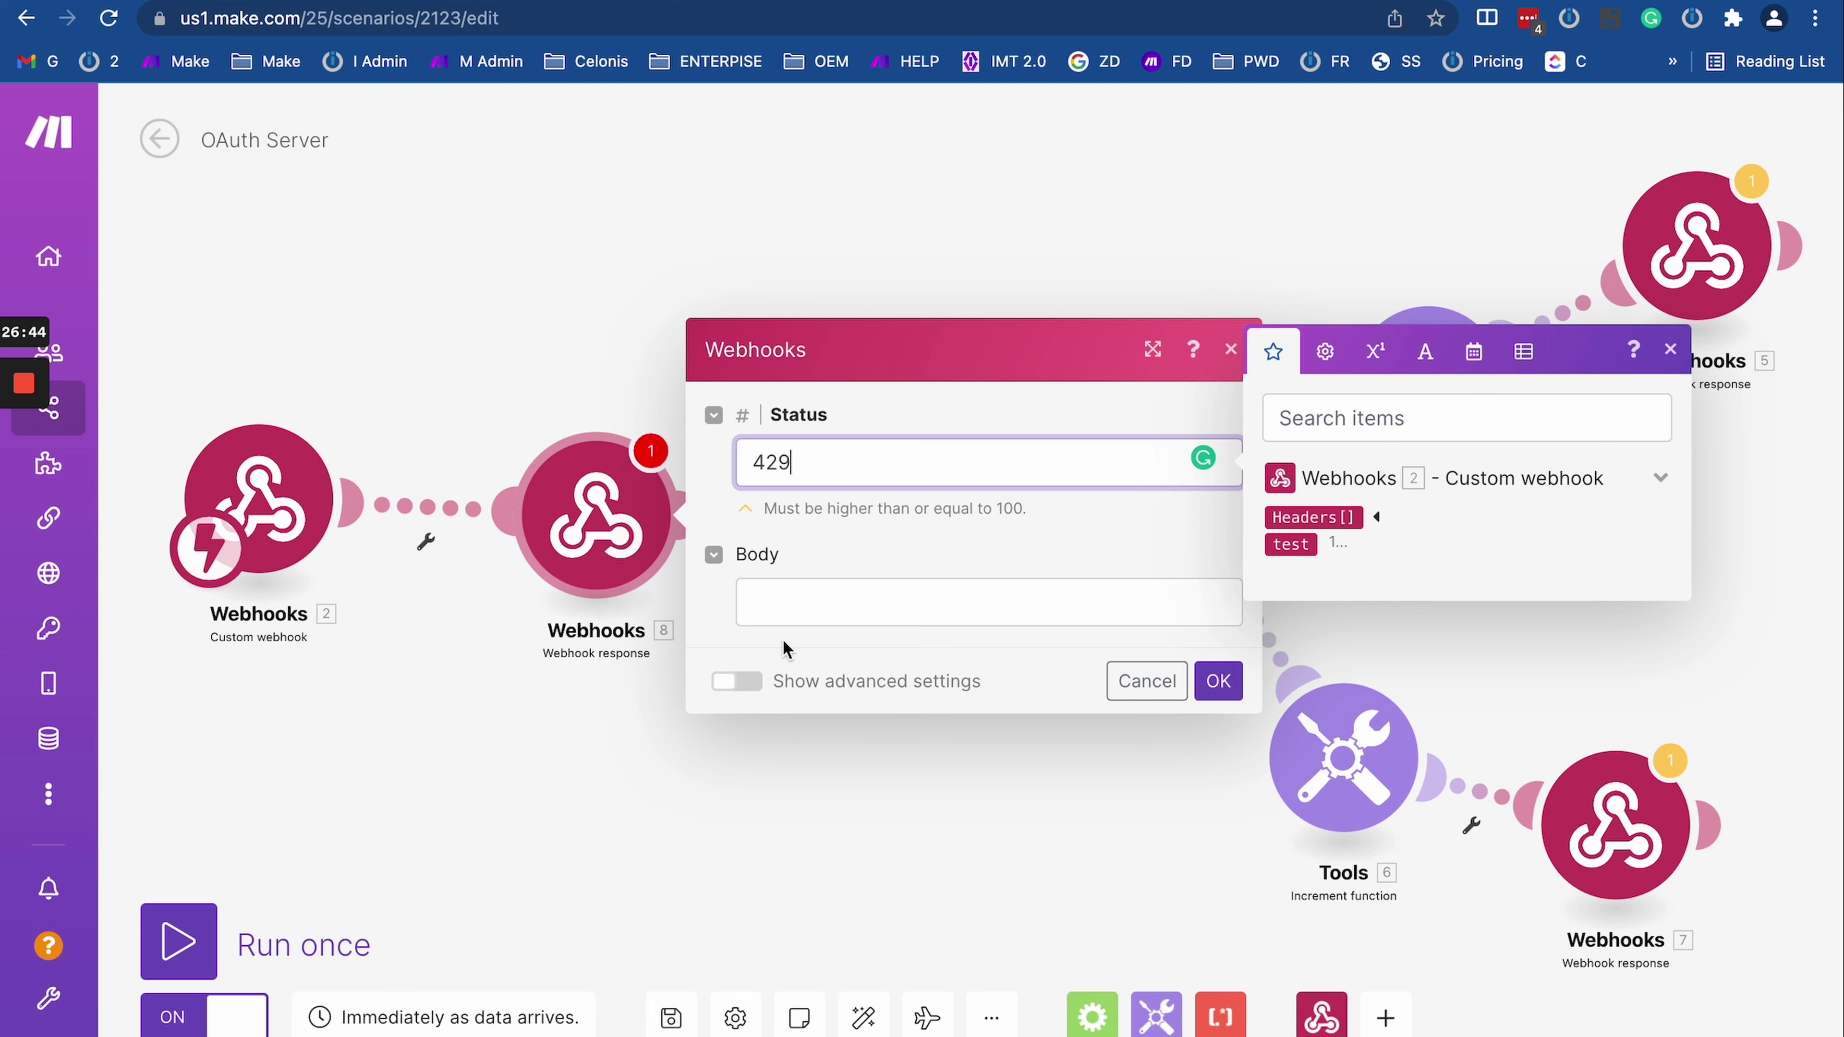
click(774, 600)
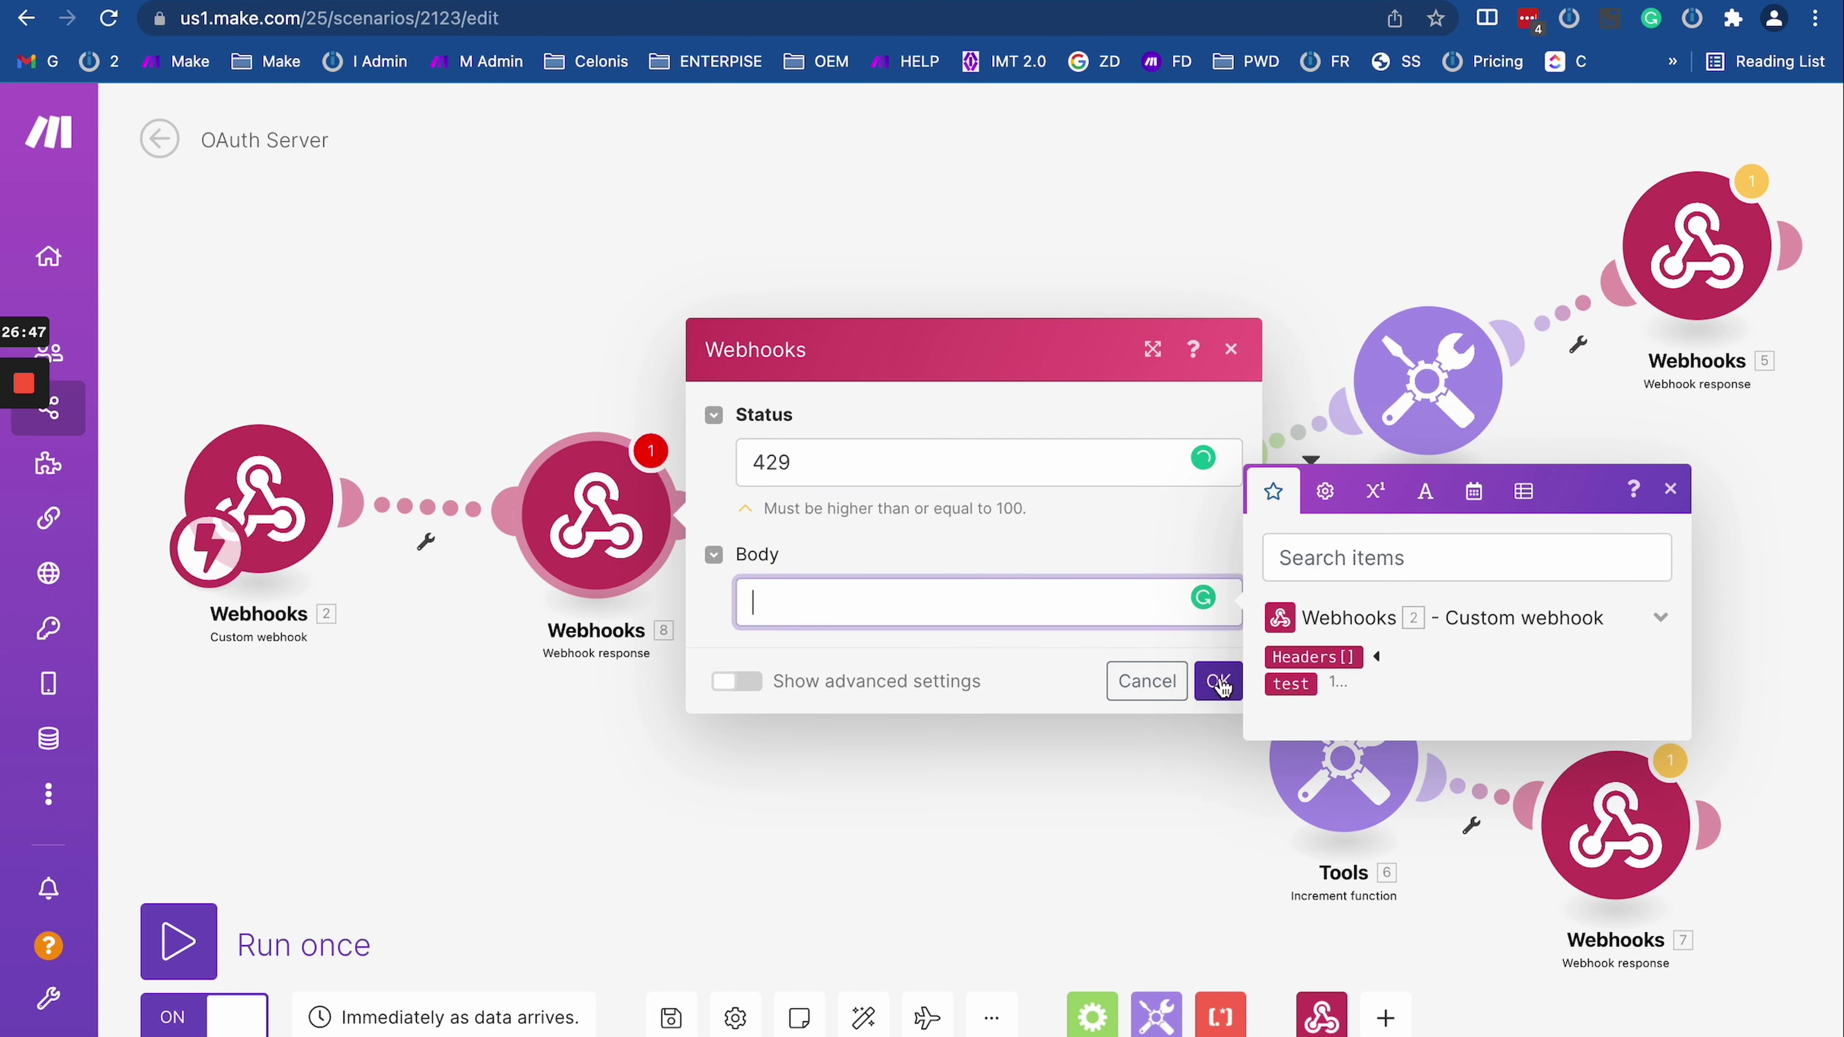
click(938, 597)
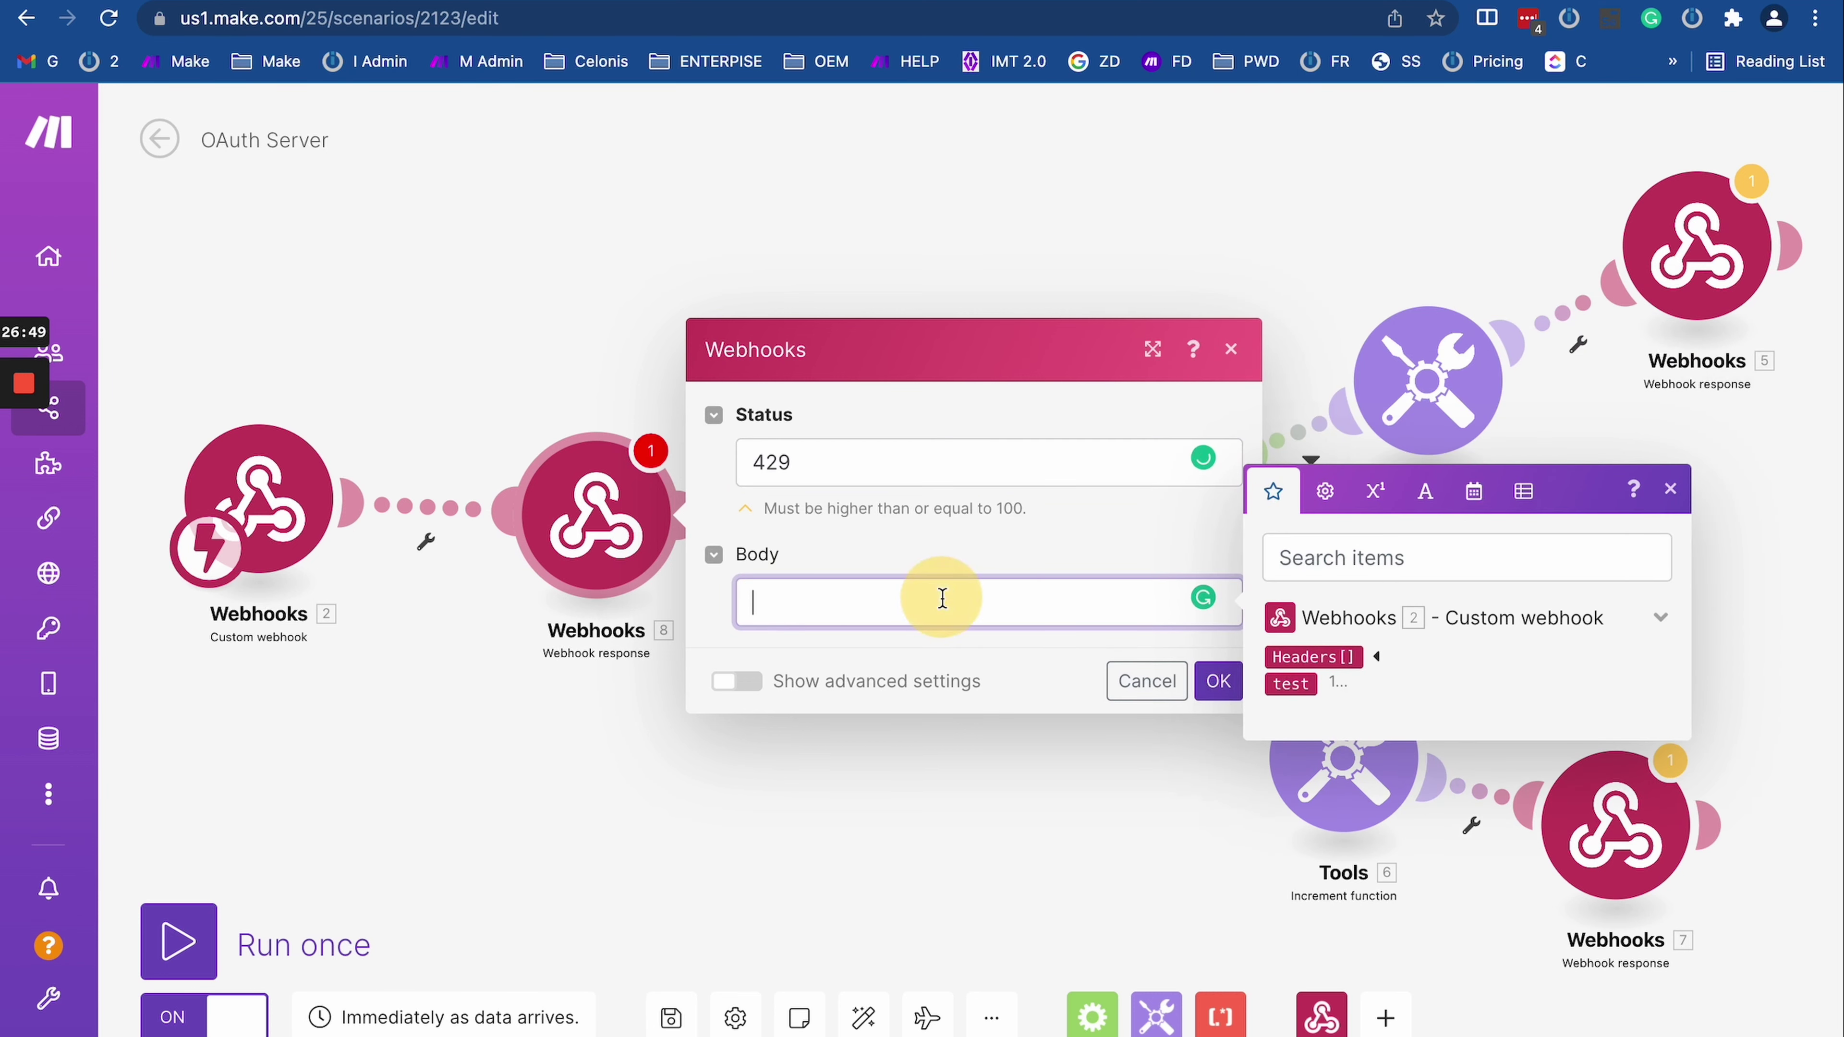
click(1222, 679)
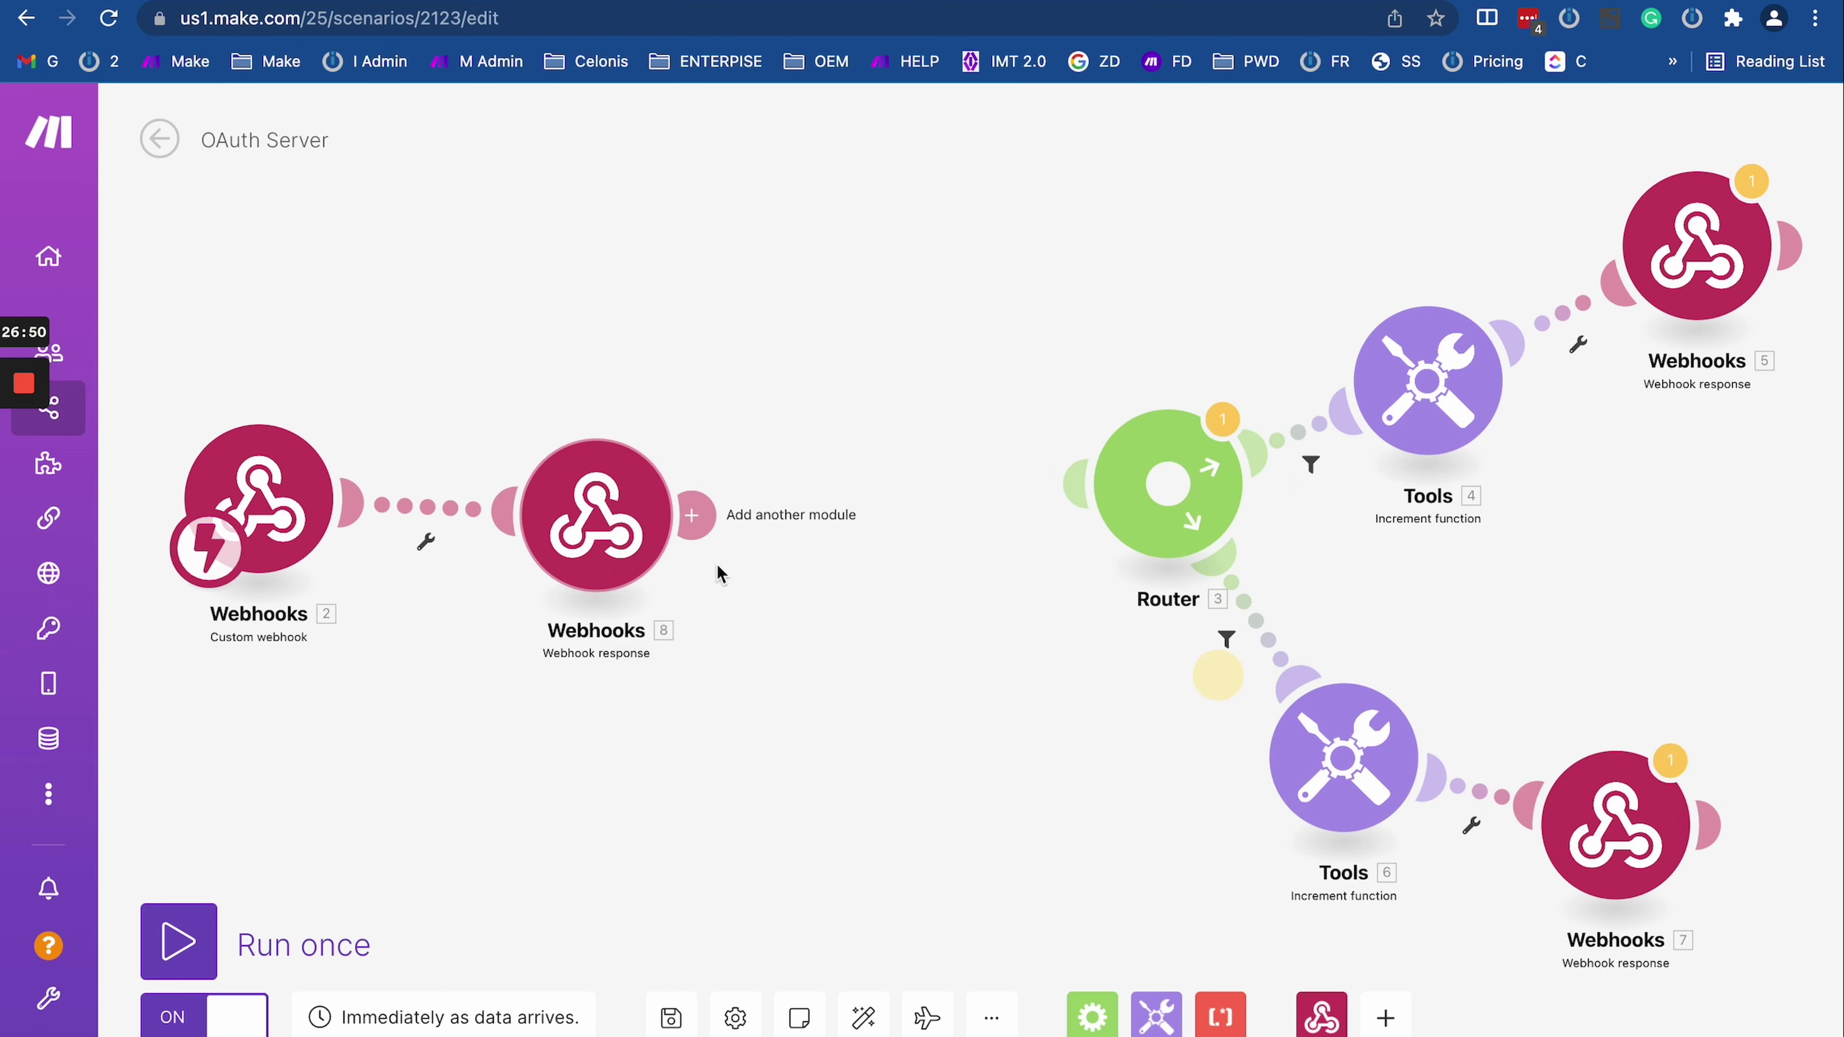
Step: Copy the OAuth Server webhook's address, then bring the Day 8 scenario's start into view
click(255, 566)
click(791, 539)
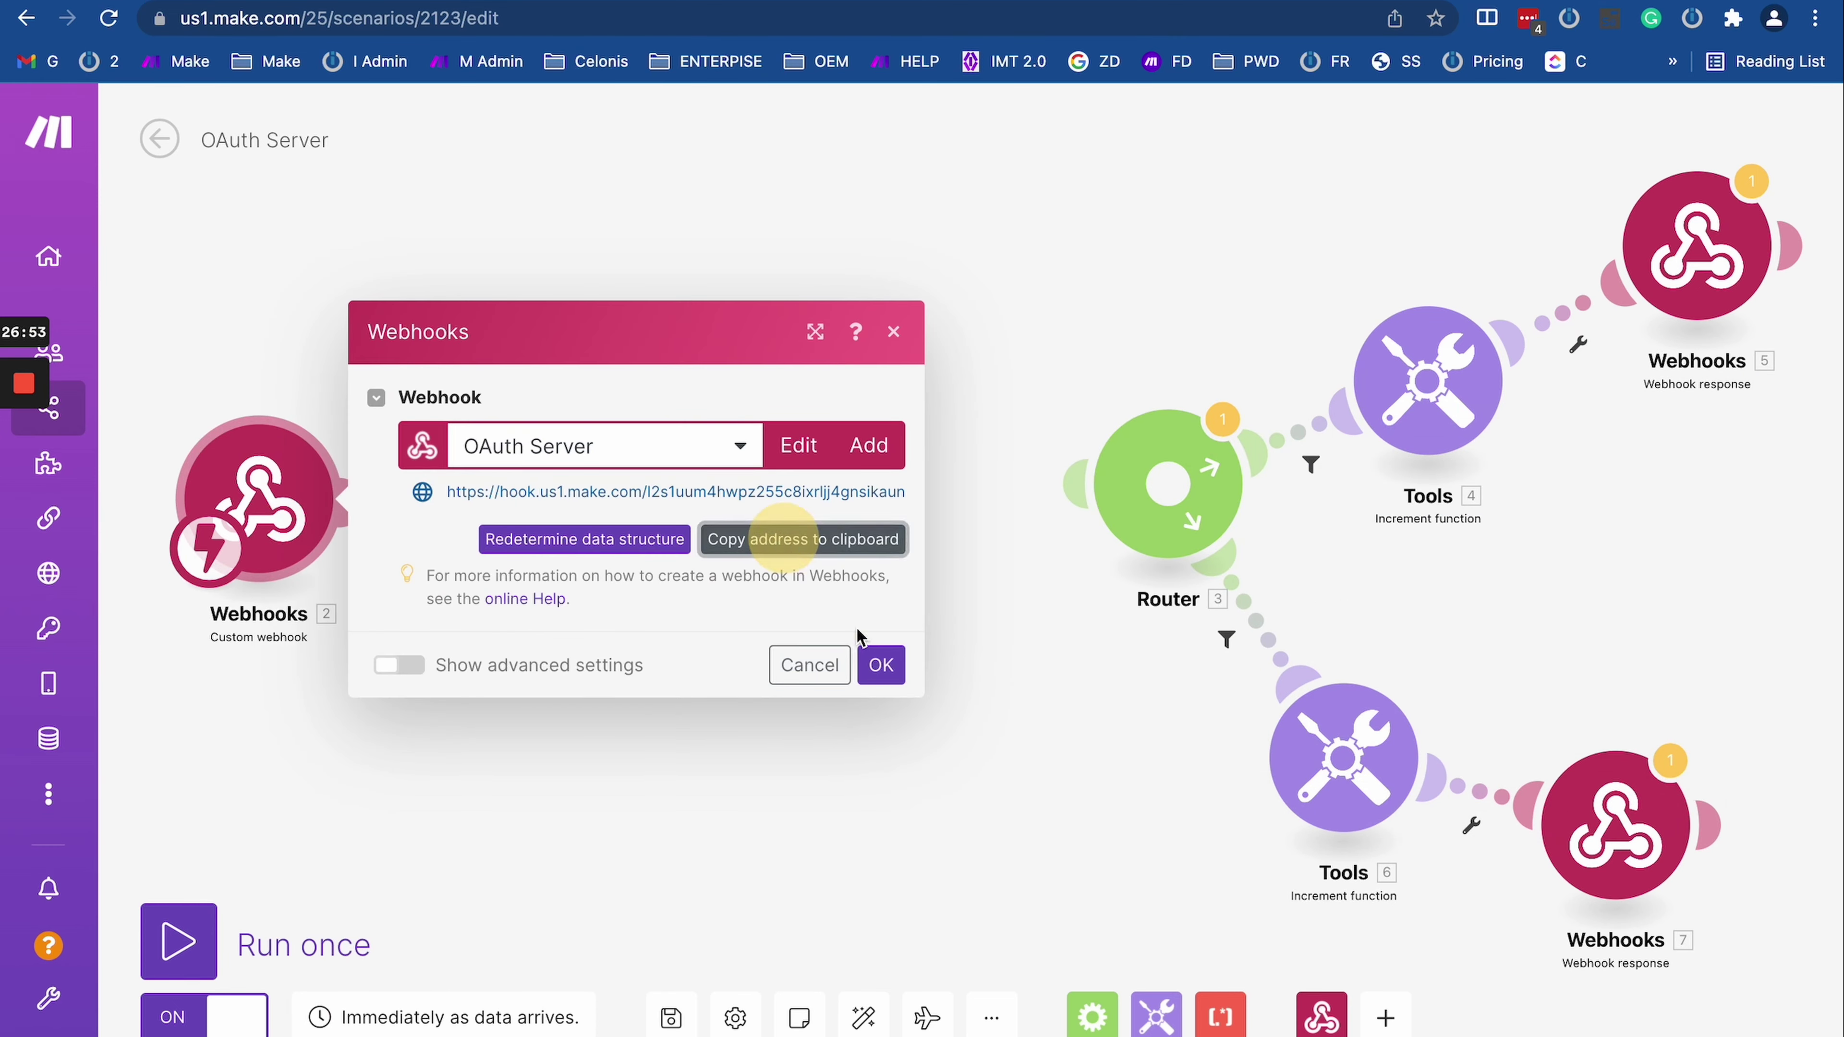
click(880, 665)
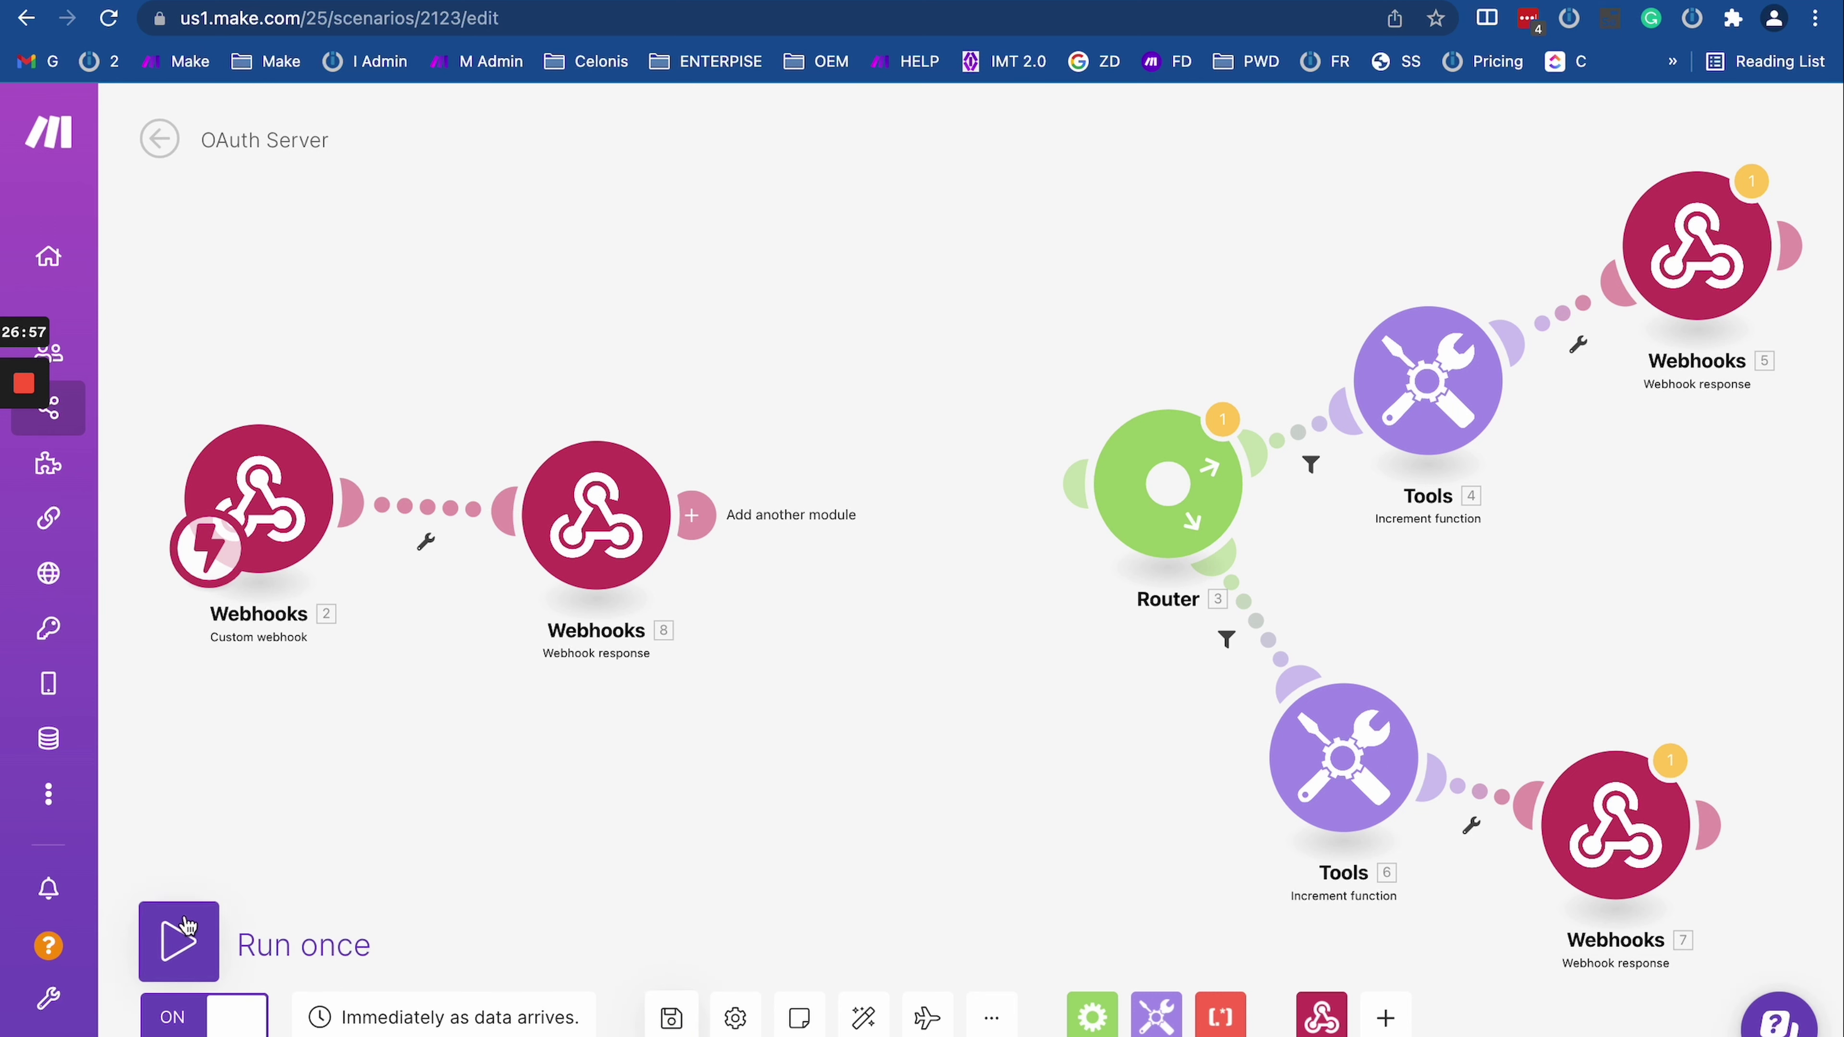
key(ctrl+Tab)
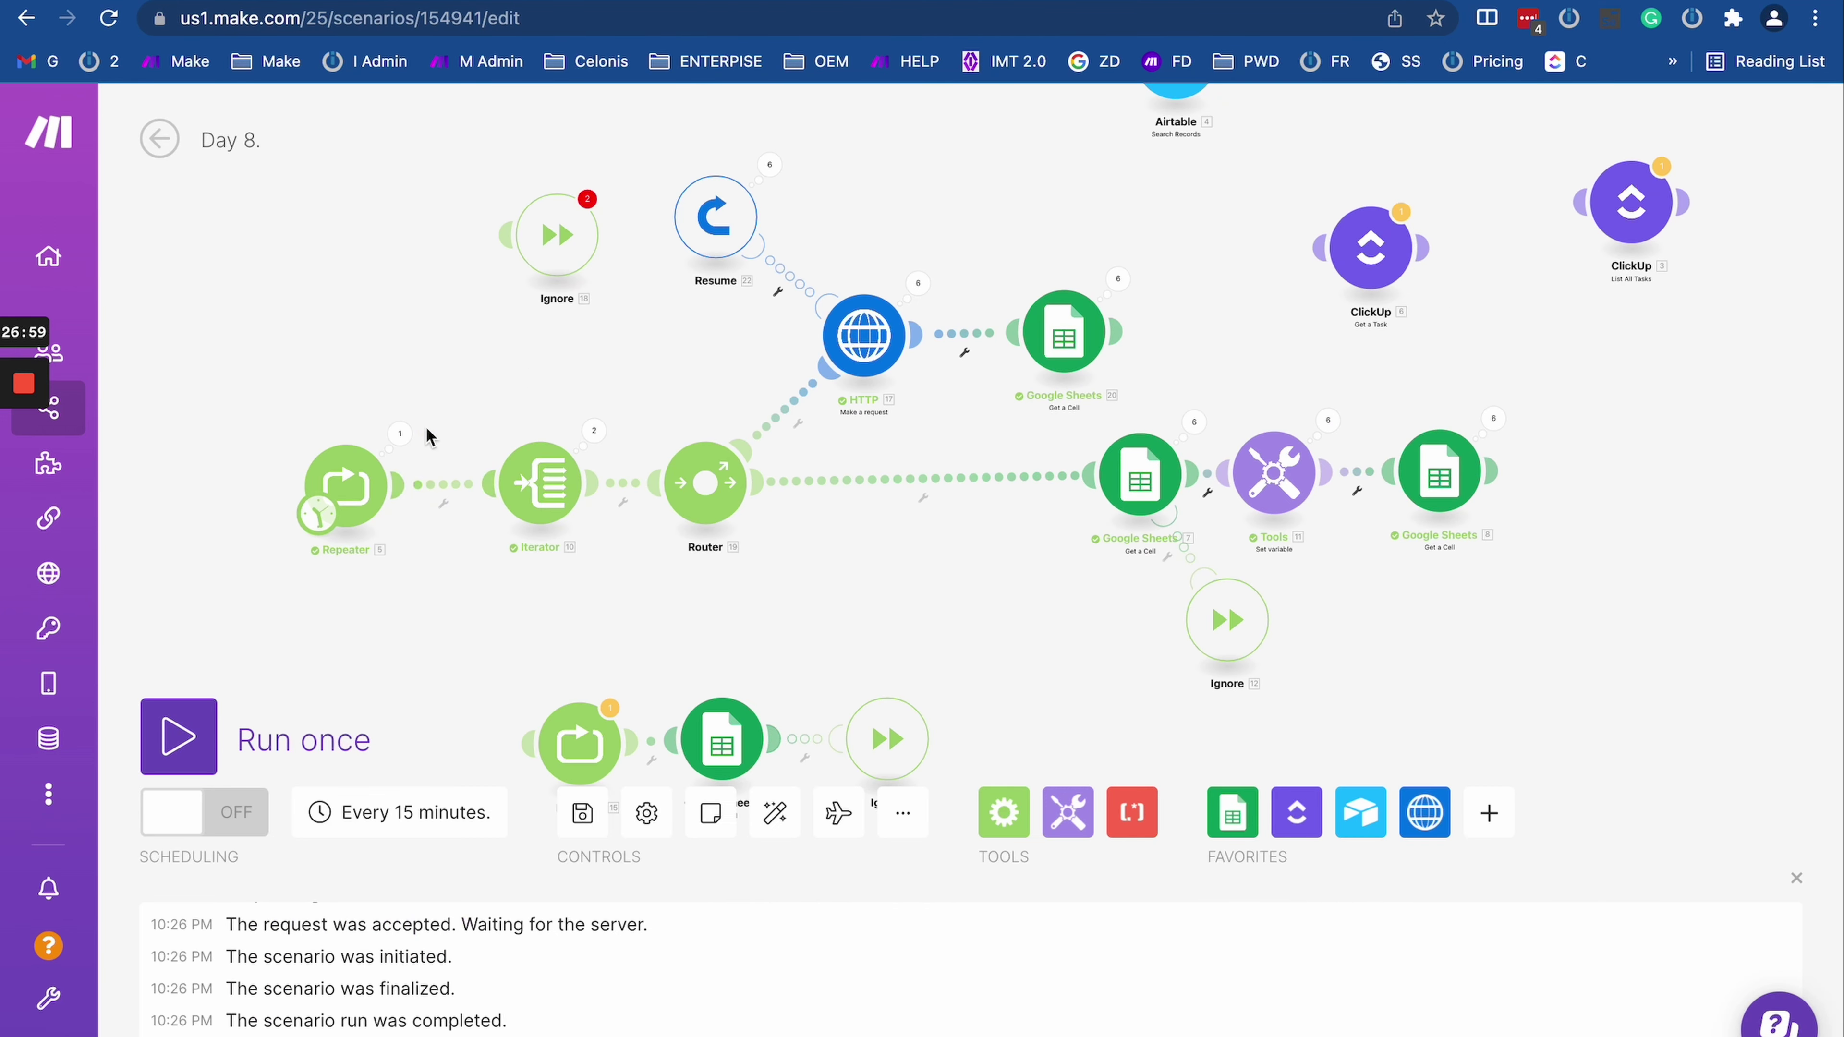
drag(408, 380, 926, 424)
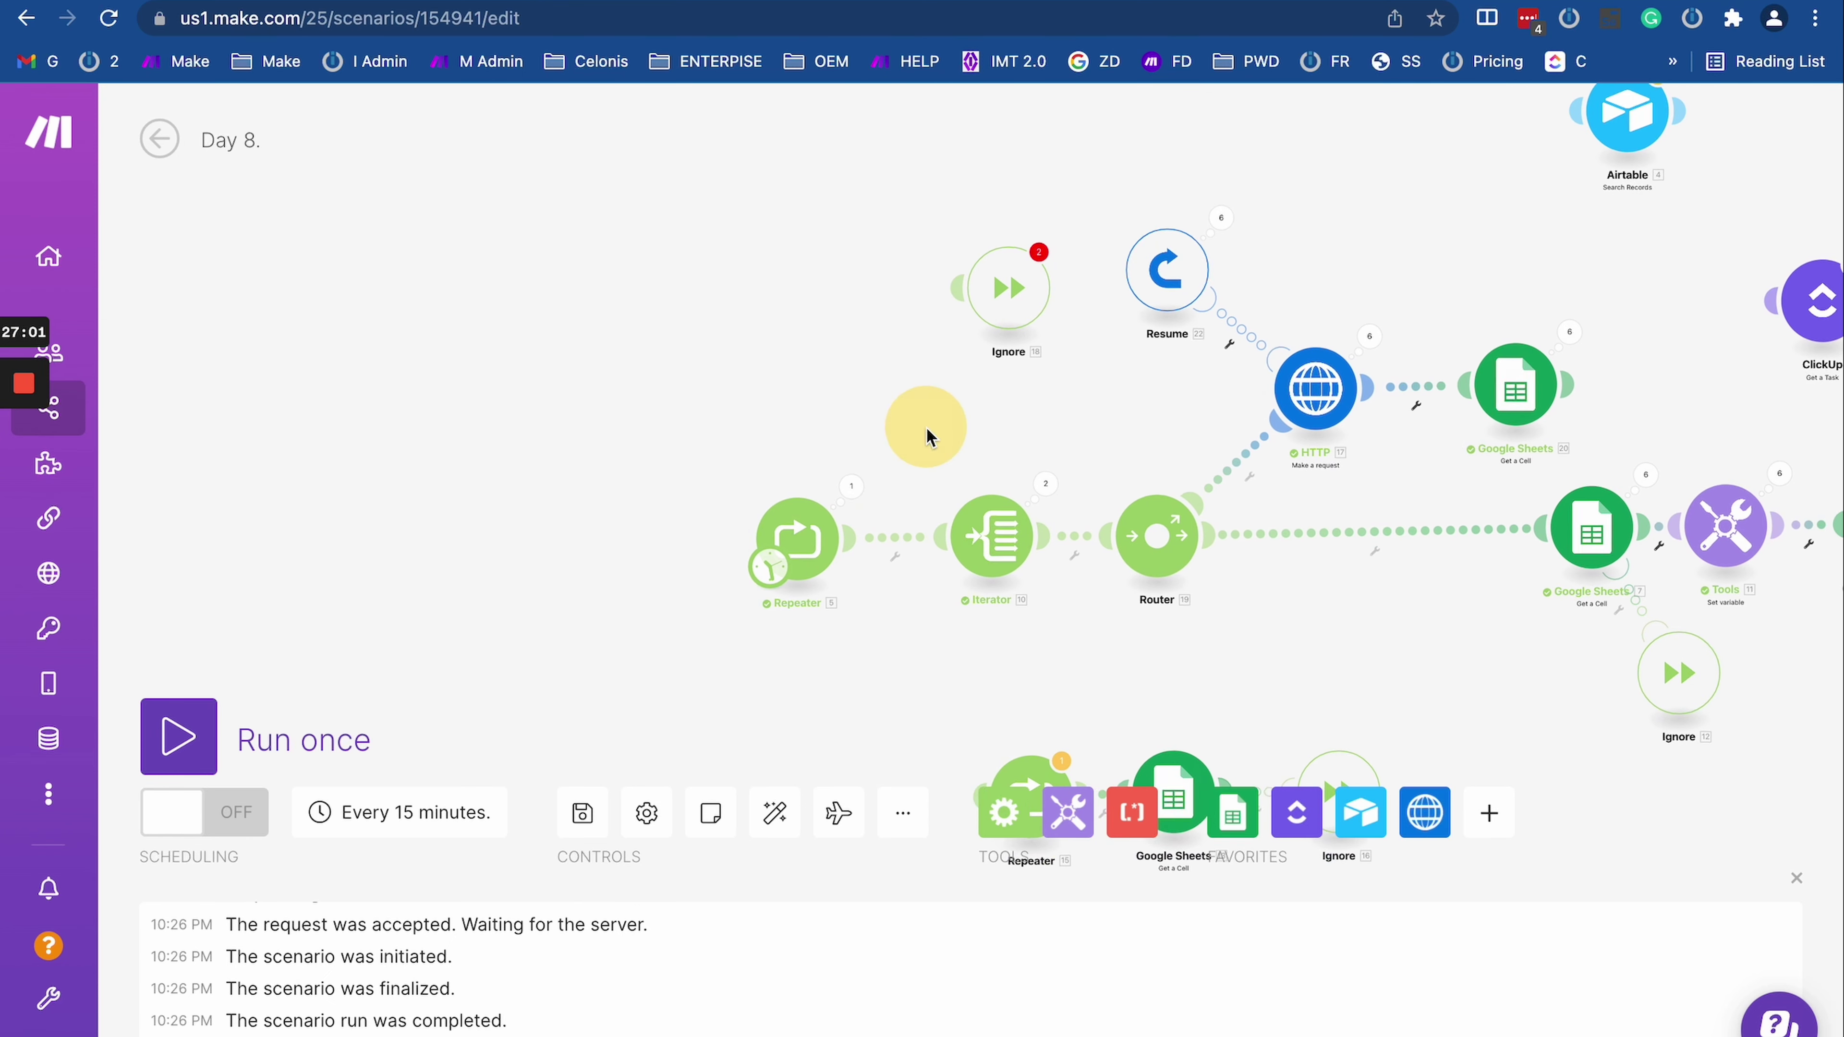
drag(1256, 654, 1259, 579)
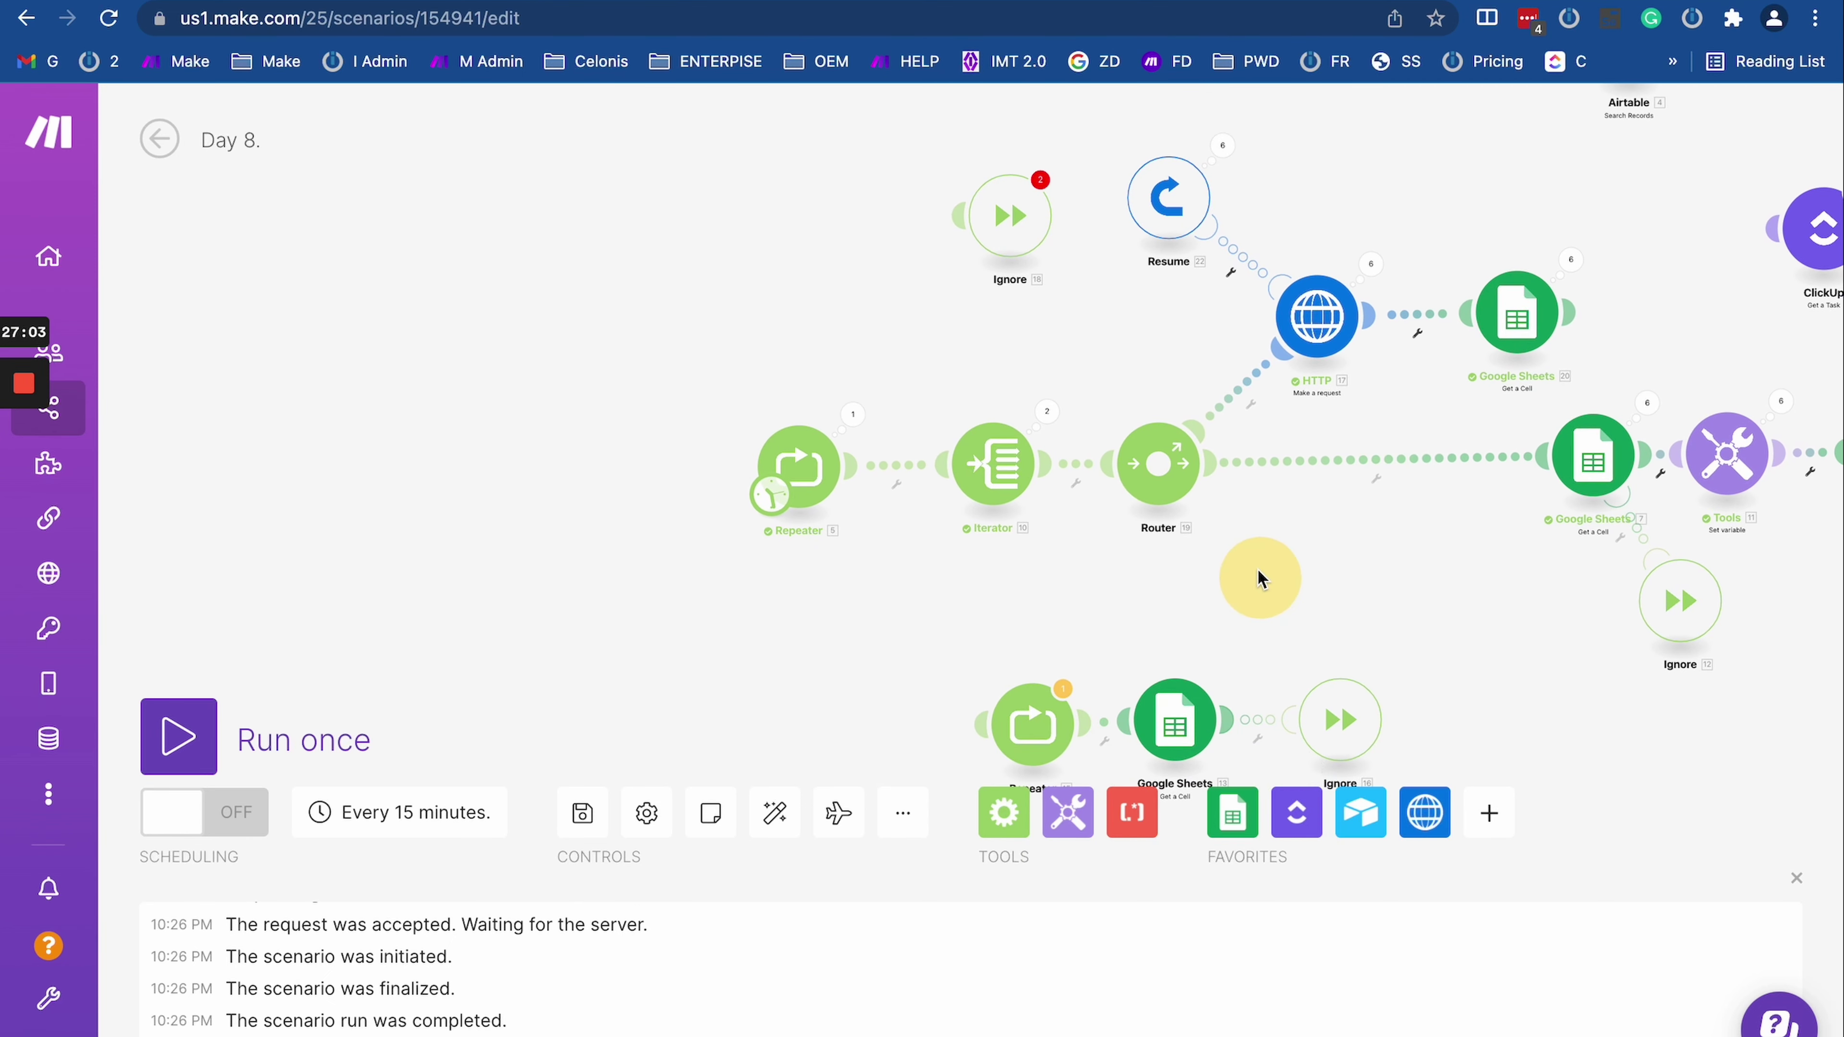
click(1424, 812)
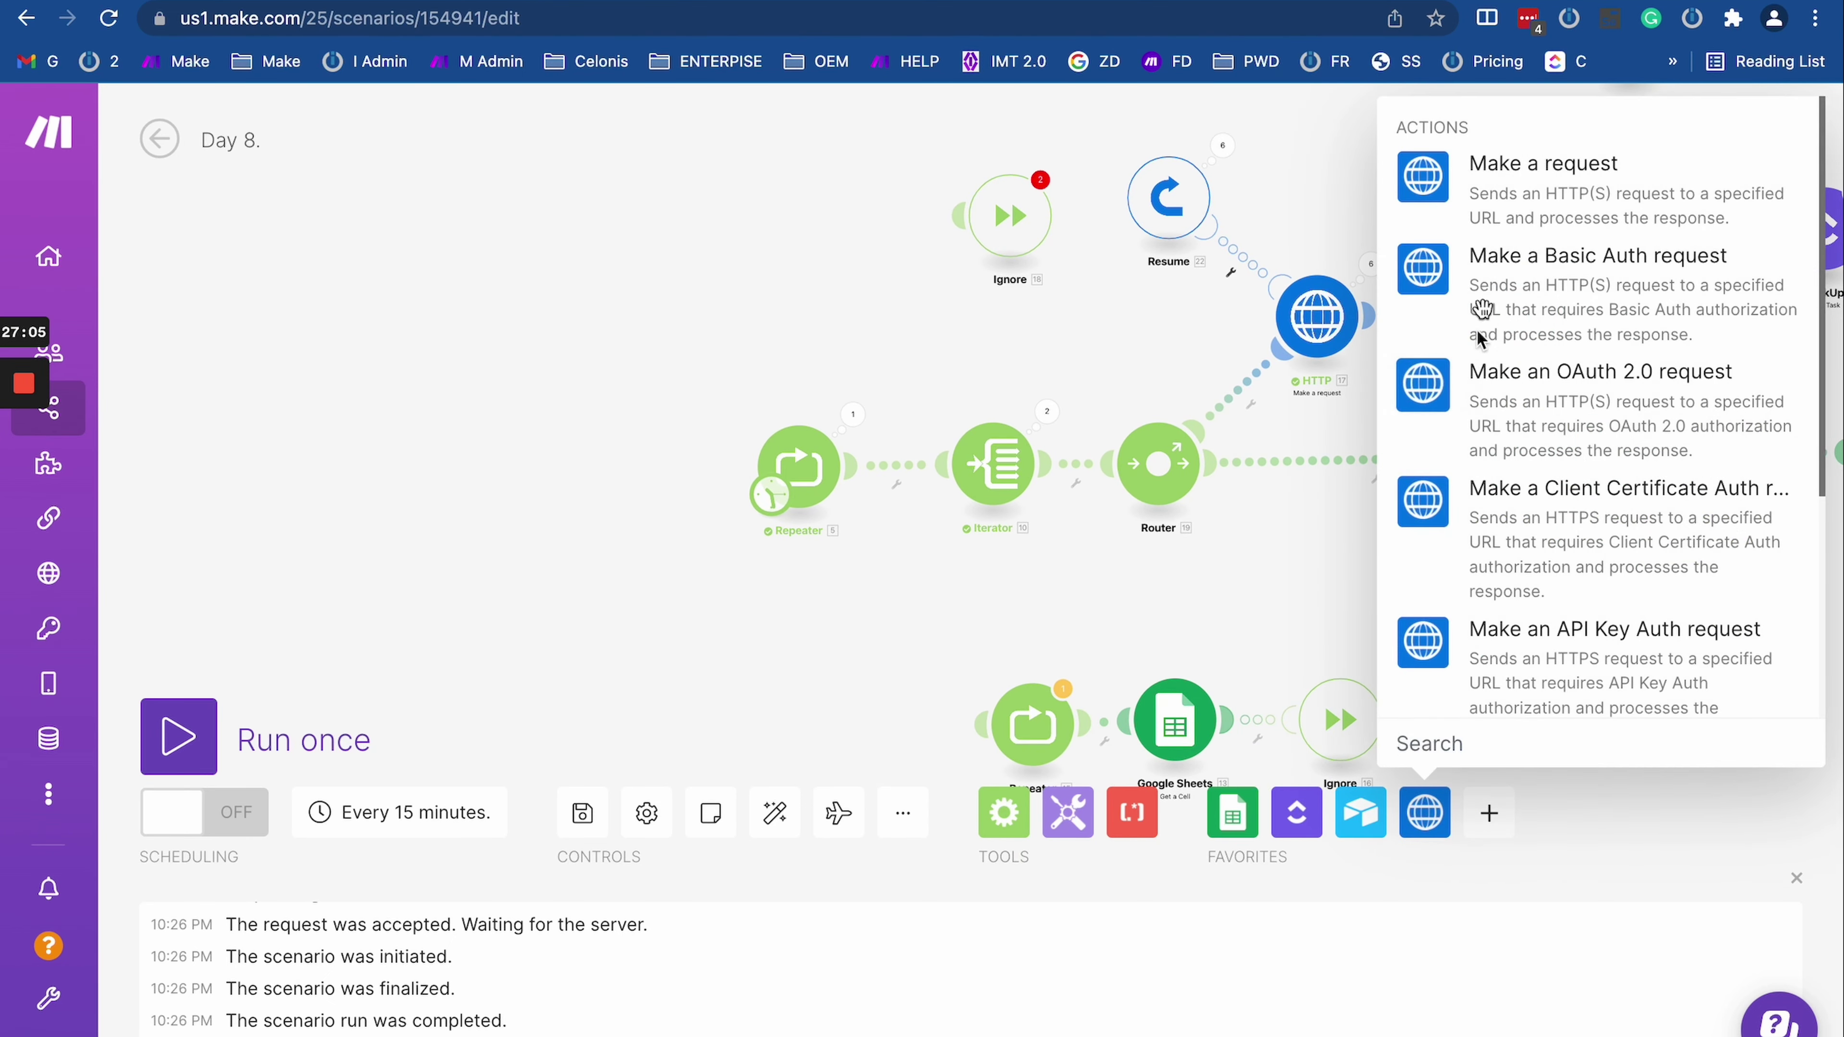
Step: Try a new HTTP request module as the starting module, then delete it so the Iterator starts
click(1423, 174)
click(642, 606)
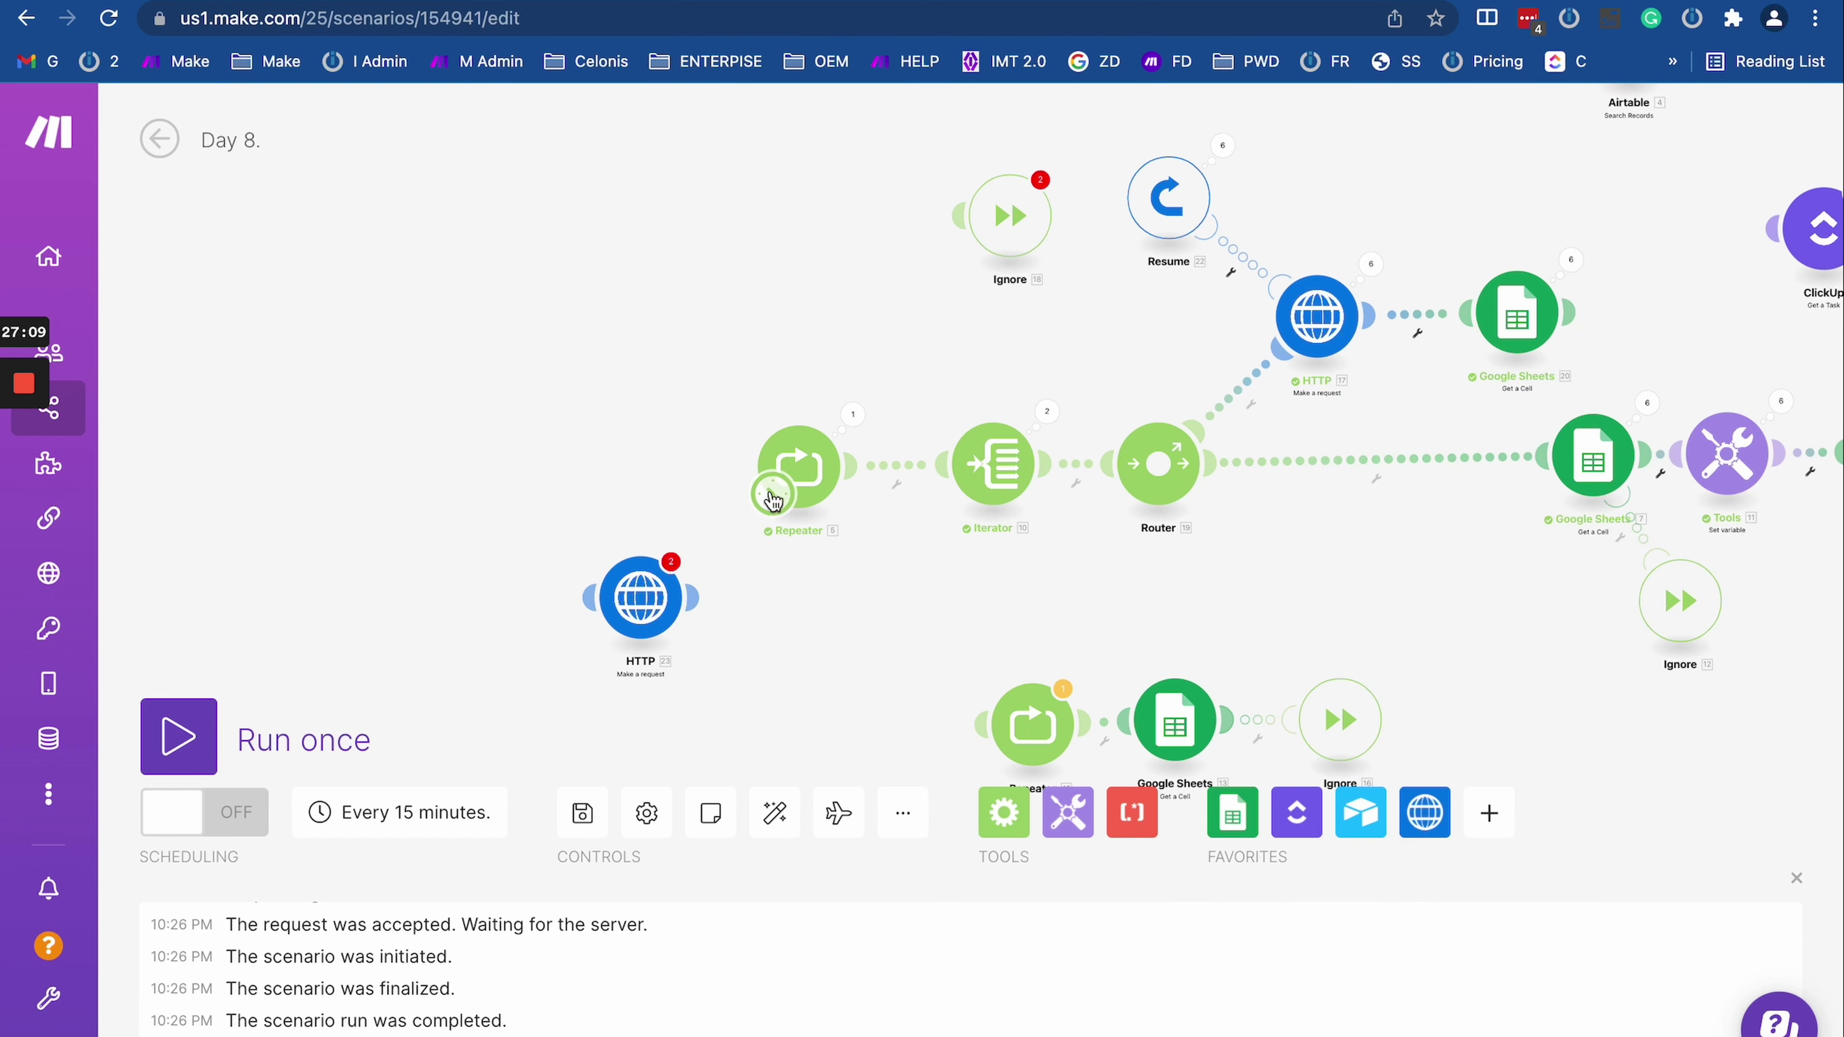
drag(776, 501, 329, 590)
drag(535, 506, 598, 408)
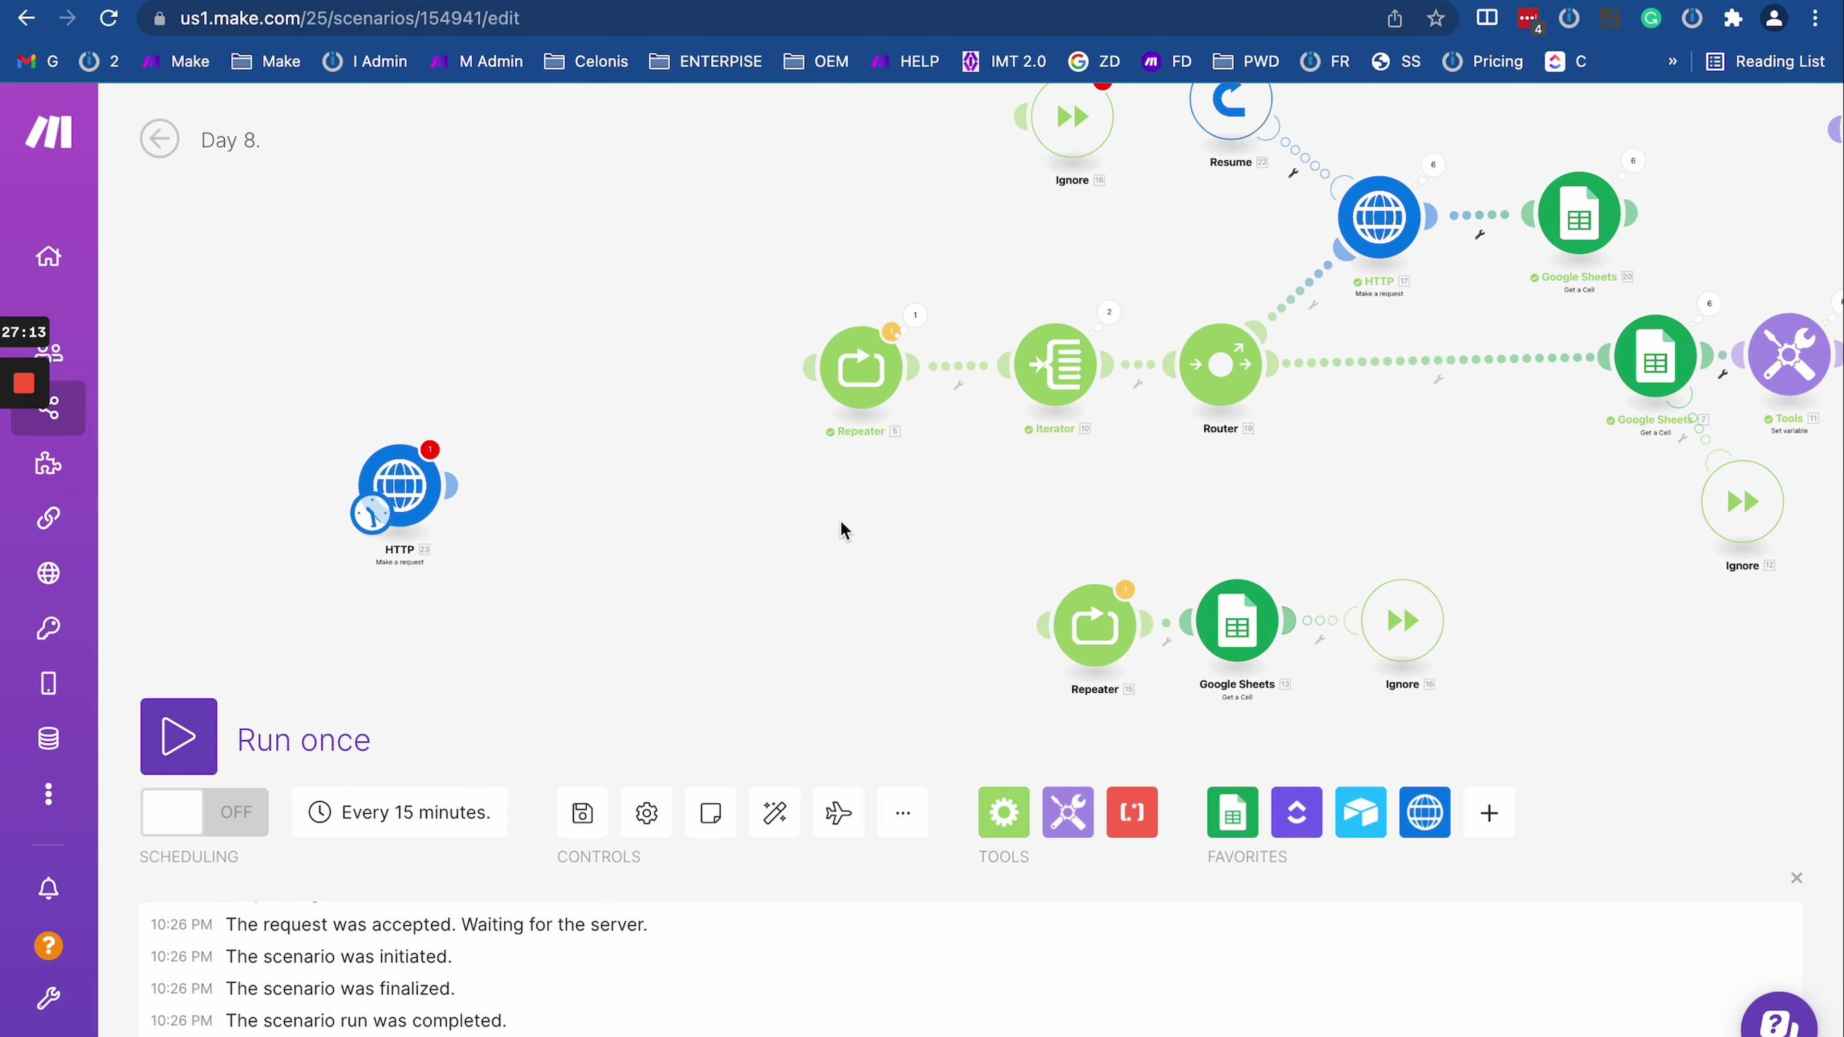
drag(835, 527, 738, 580)
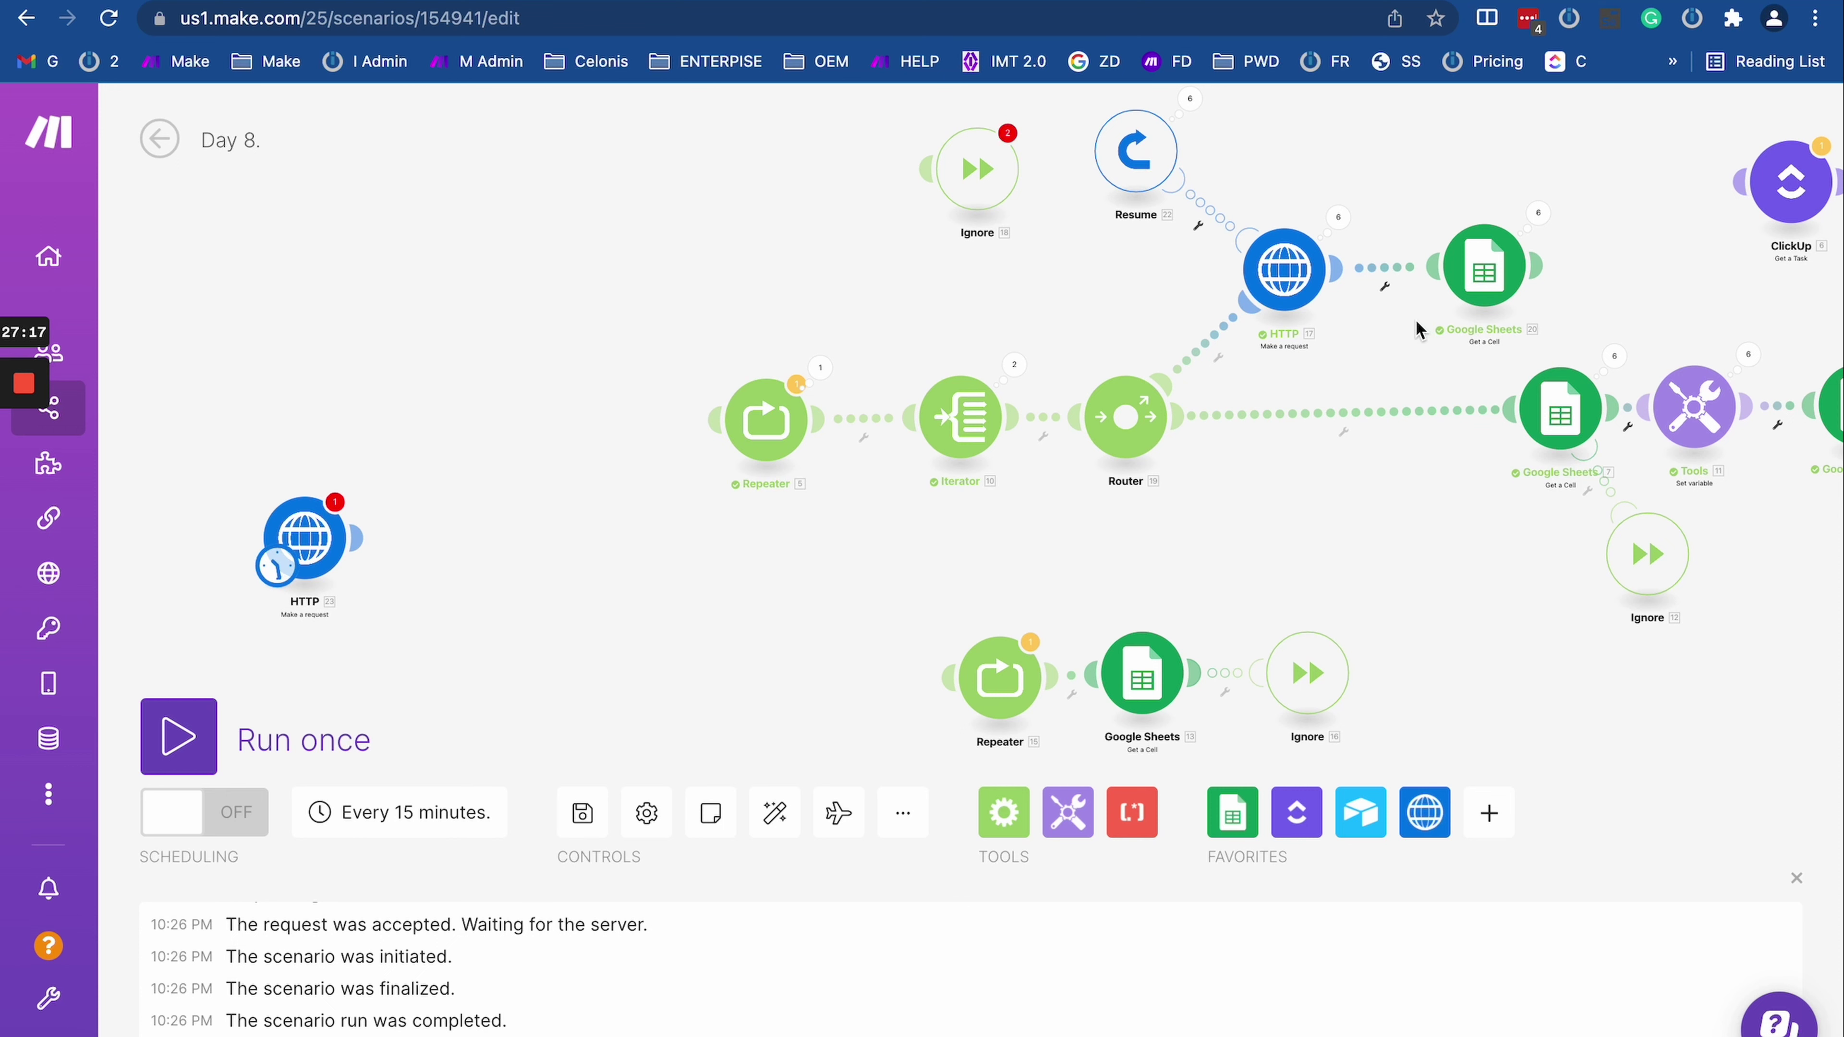
drag(760, 422, 441, 418)
right_click(324, 524)
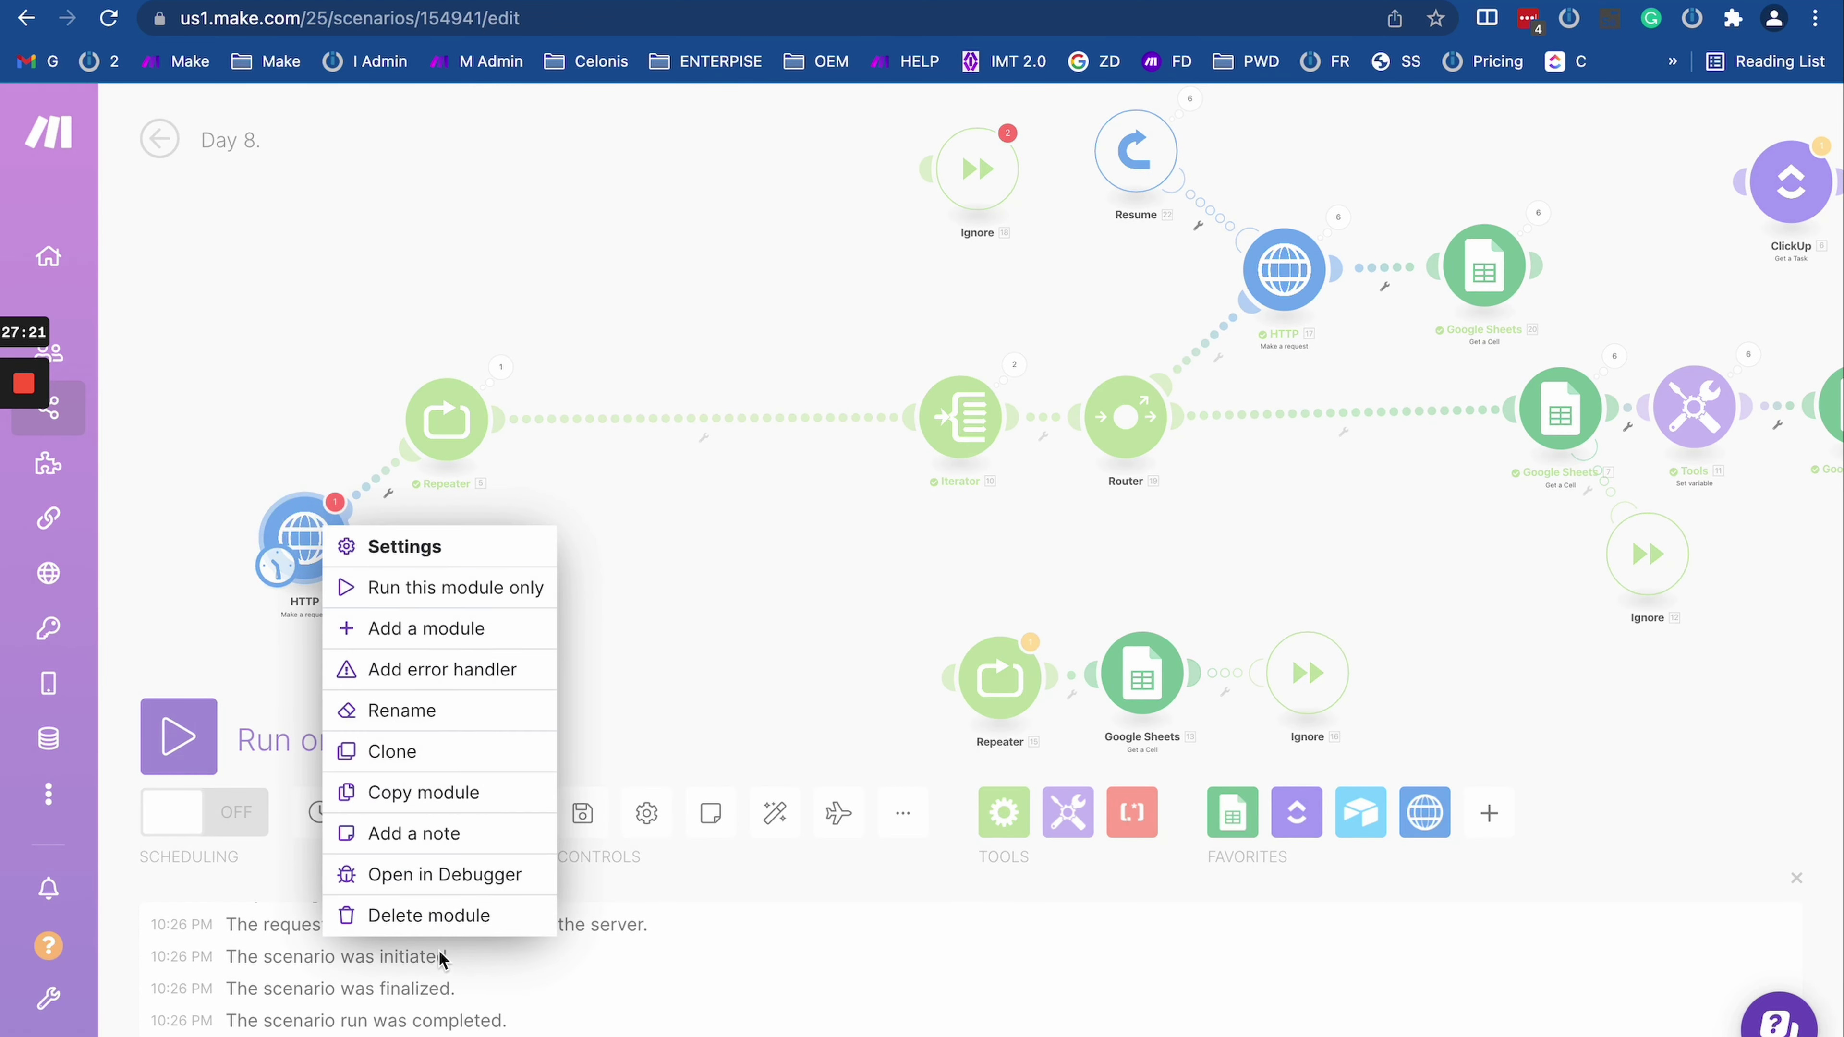
click(428, 915)
Step: Delete Item 2 from the Iterator's array, leaving only the value 1
click(1115, 589)
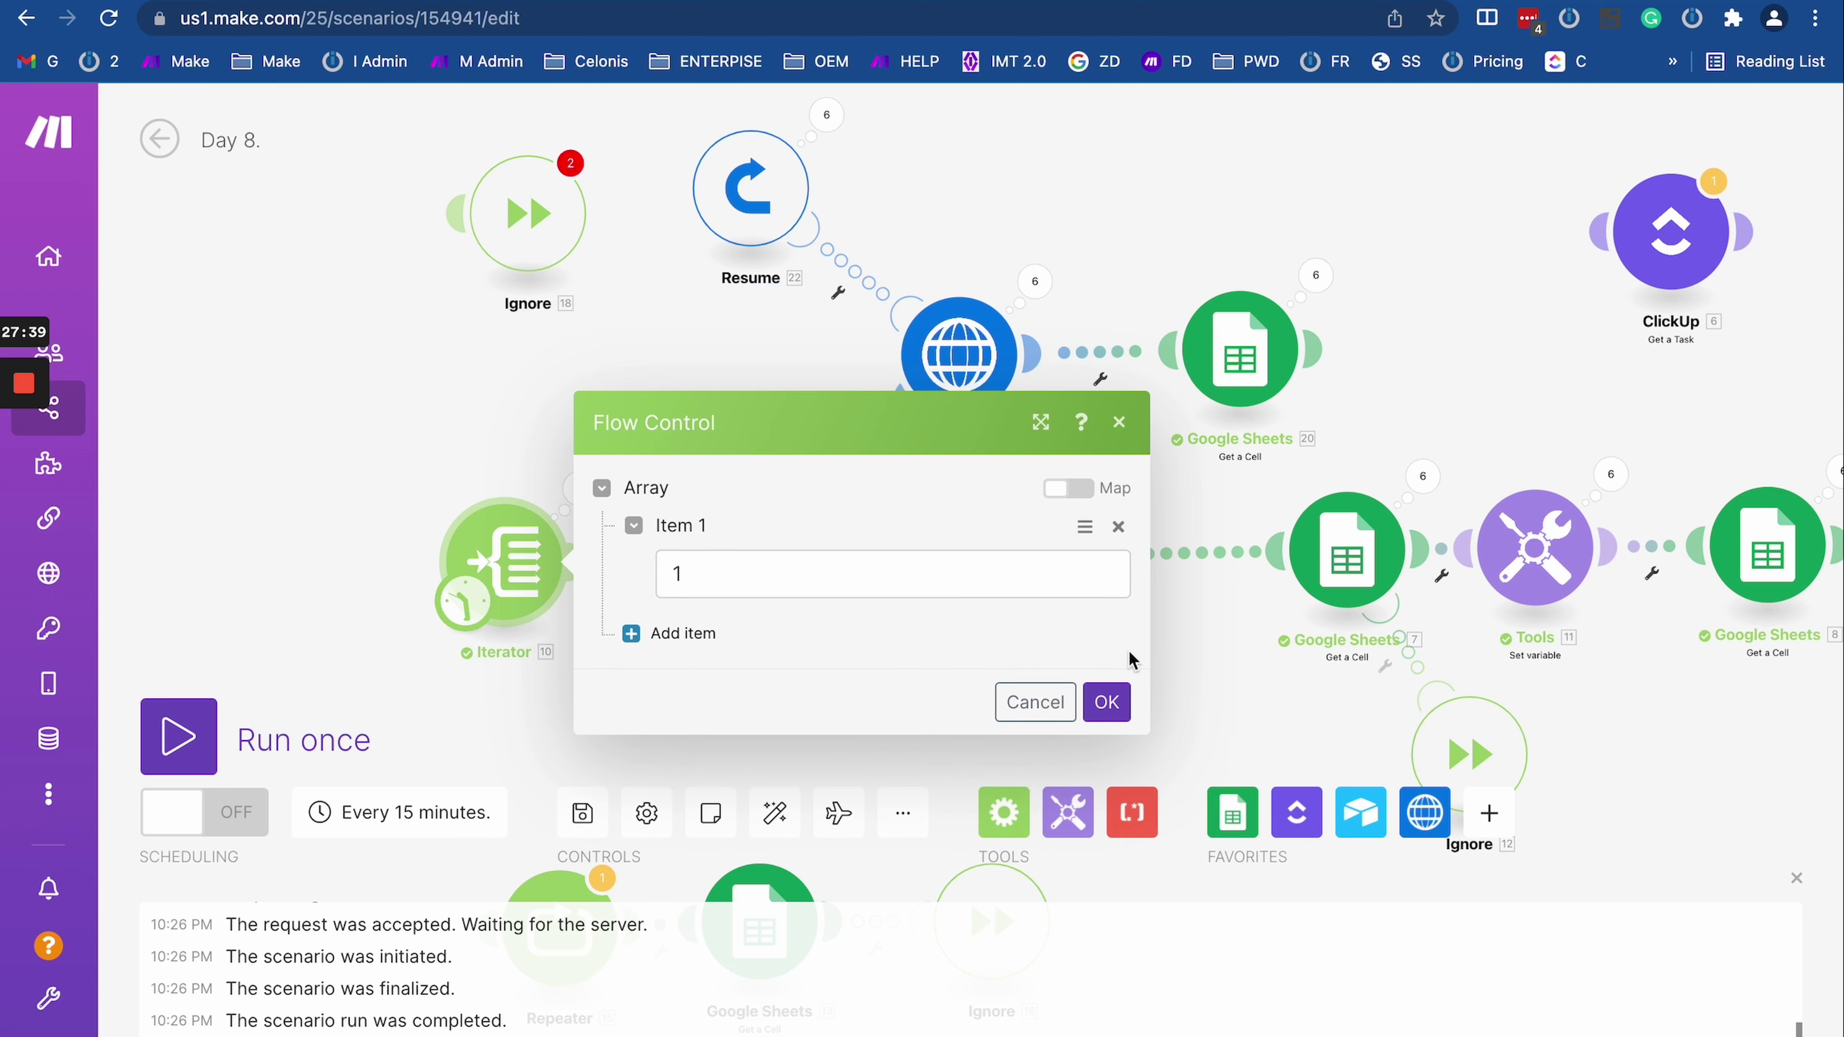
click(1105, 705)
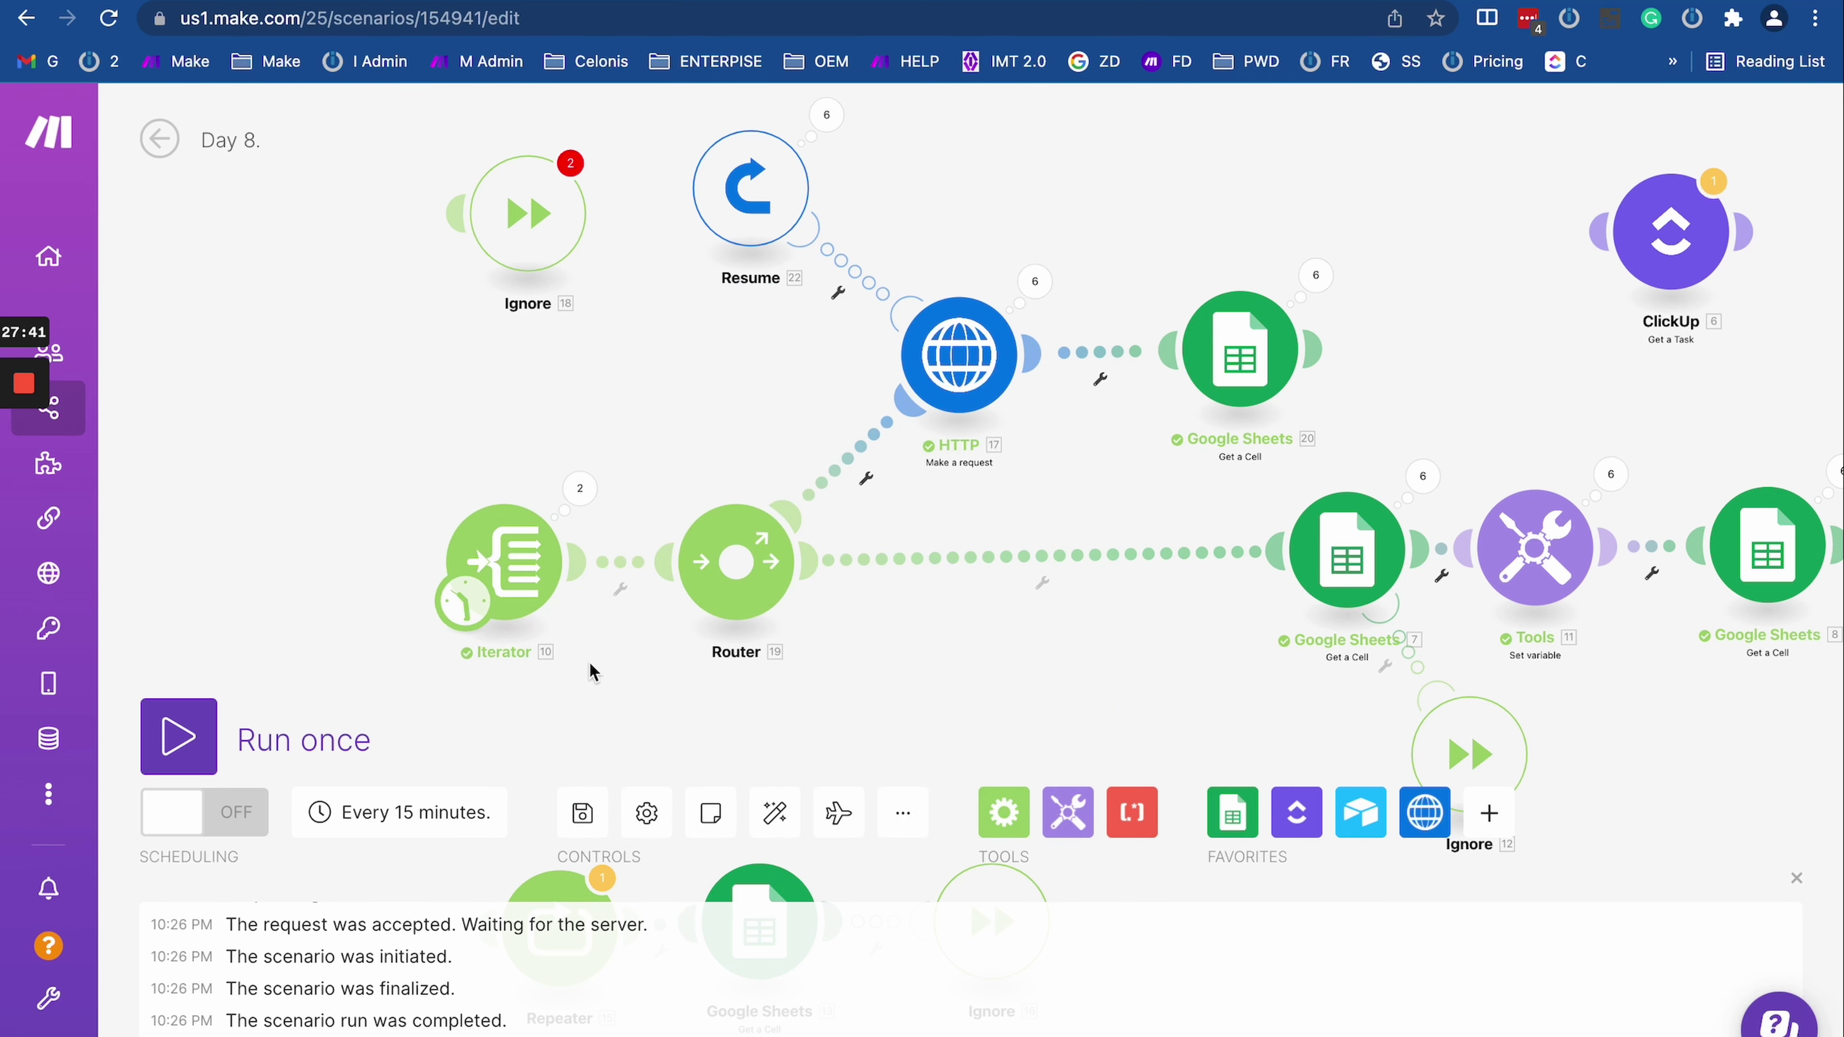
drag(610, 657, 349, 665)
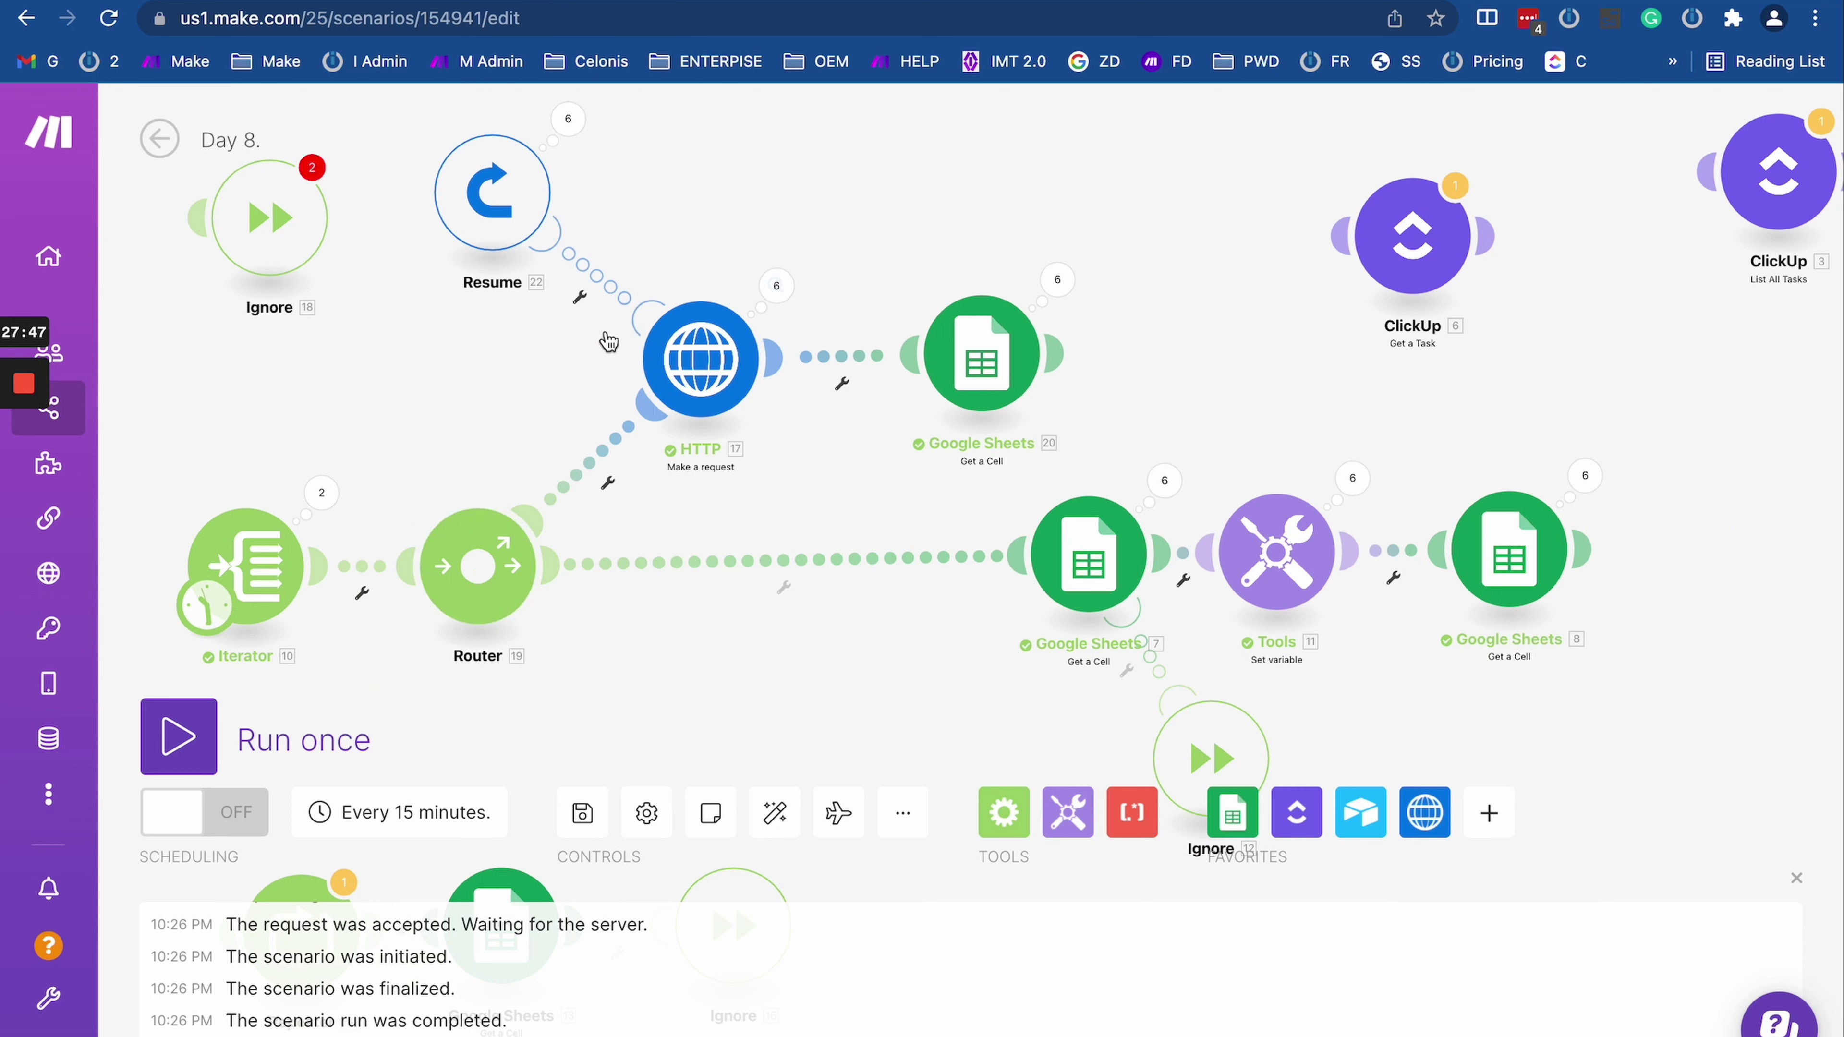
Step: Delete the Resume handler and point the HTTP request, method GET, at the copied webhook URL
right_click(516, 193)
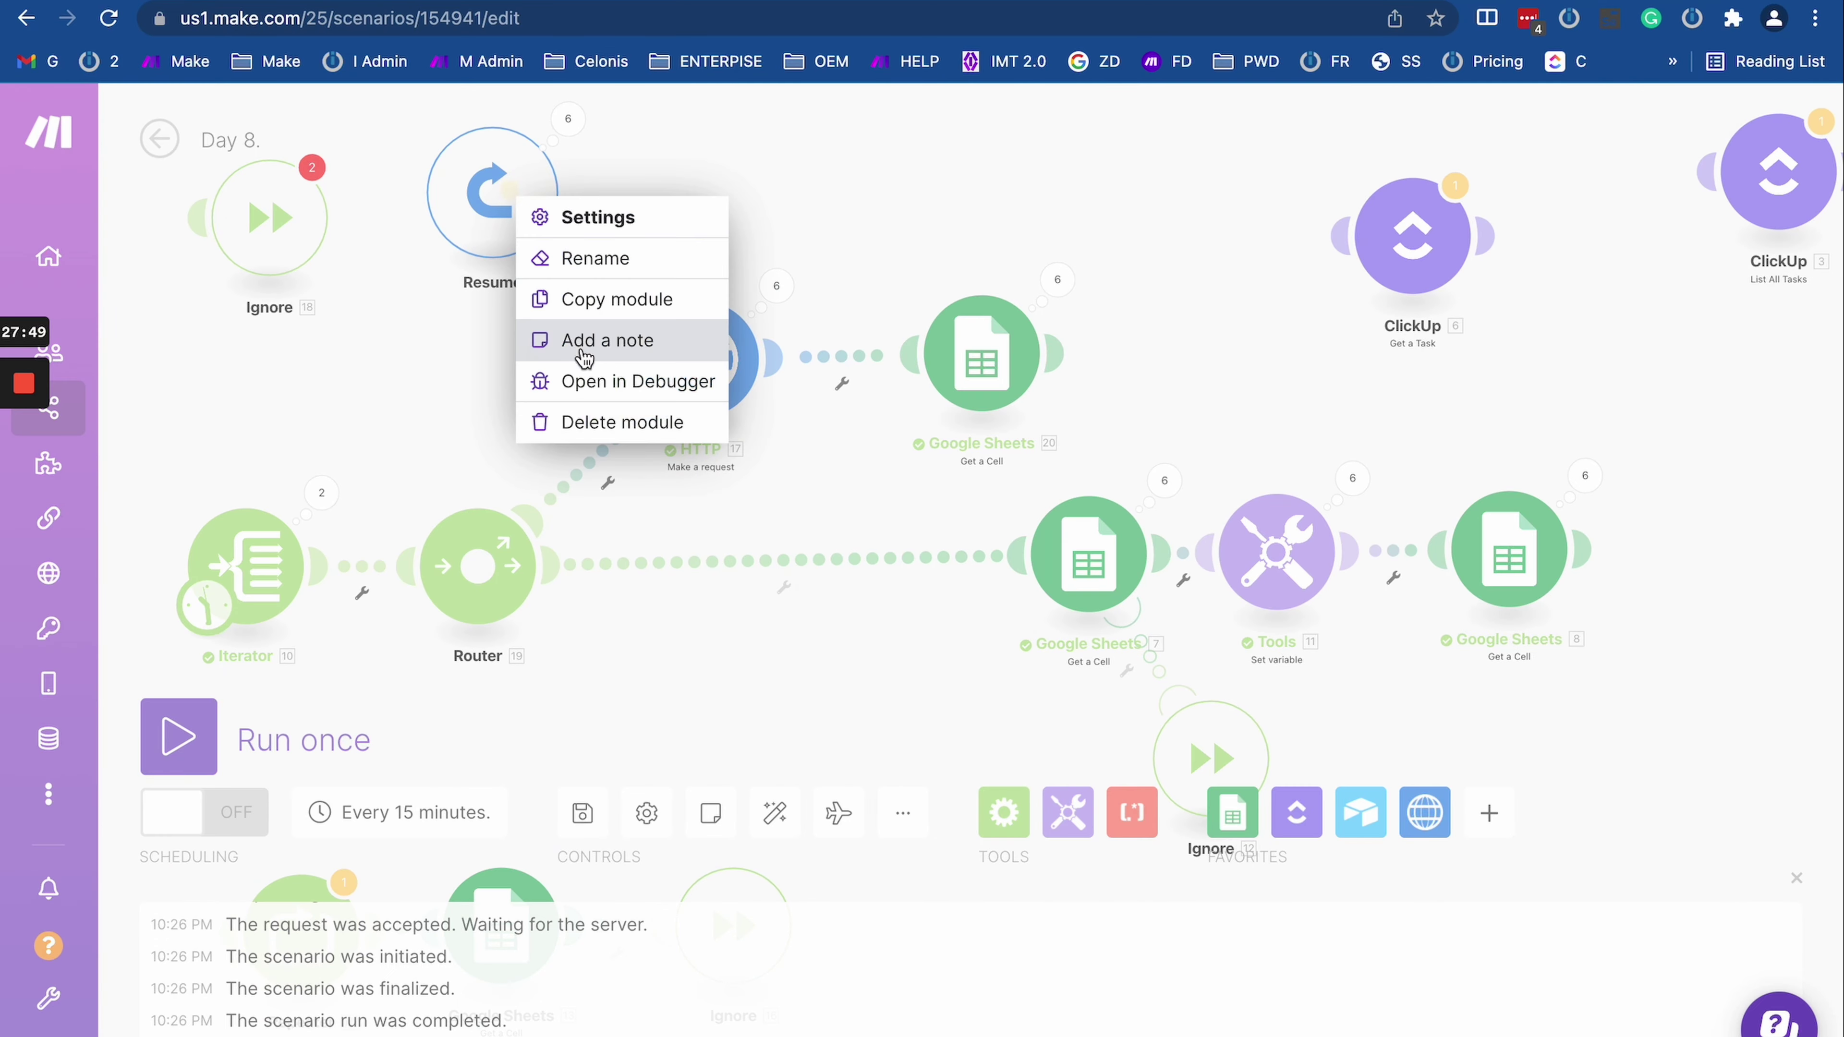
click(597, 416)
click(706, 370)
triple_click(997, 329)
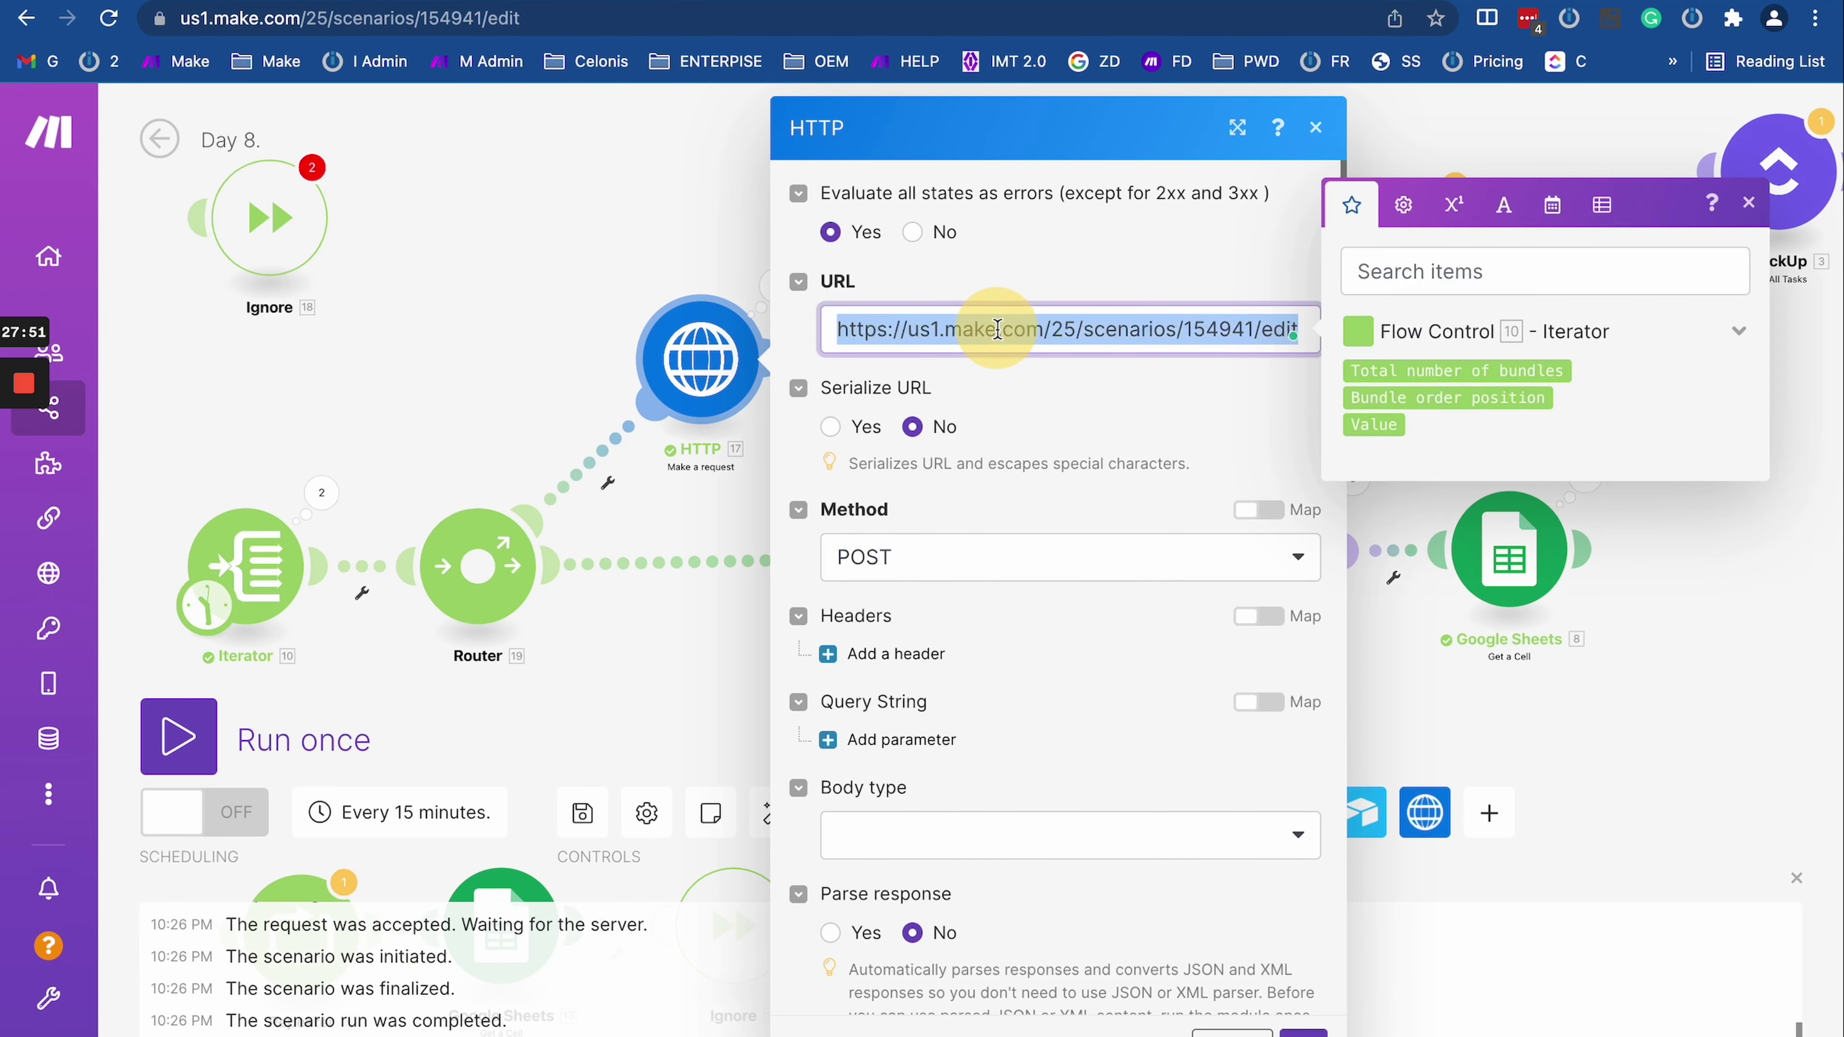
key(super+v)
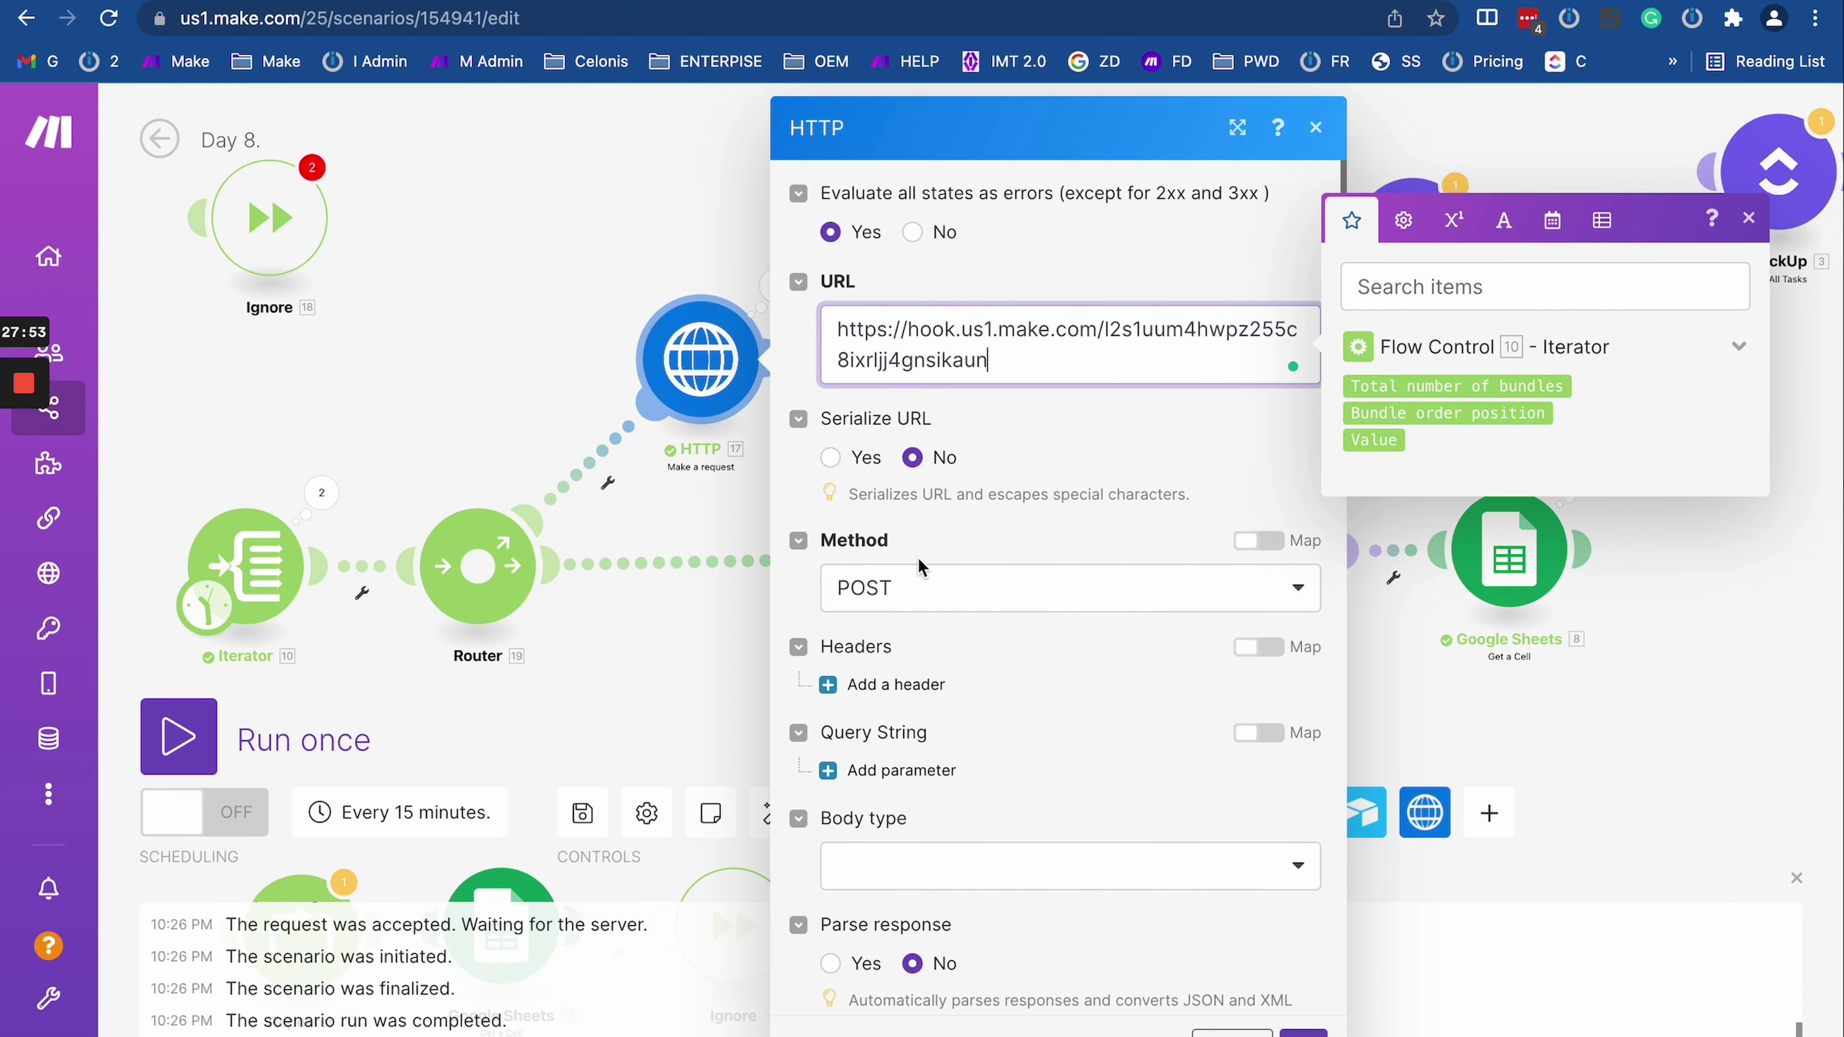
click(911, 592)
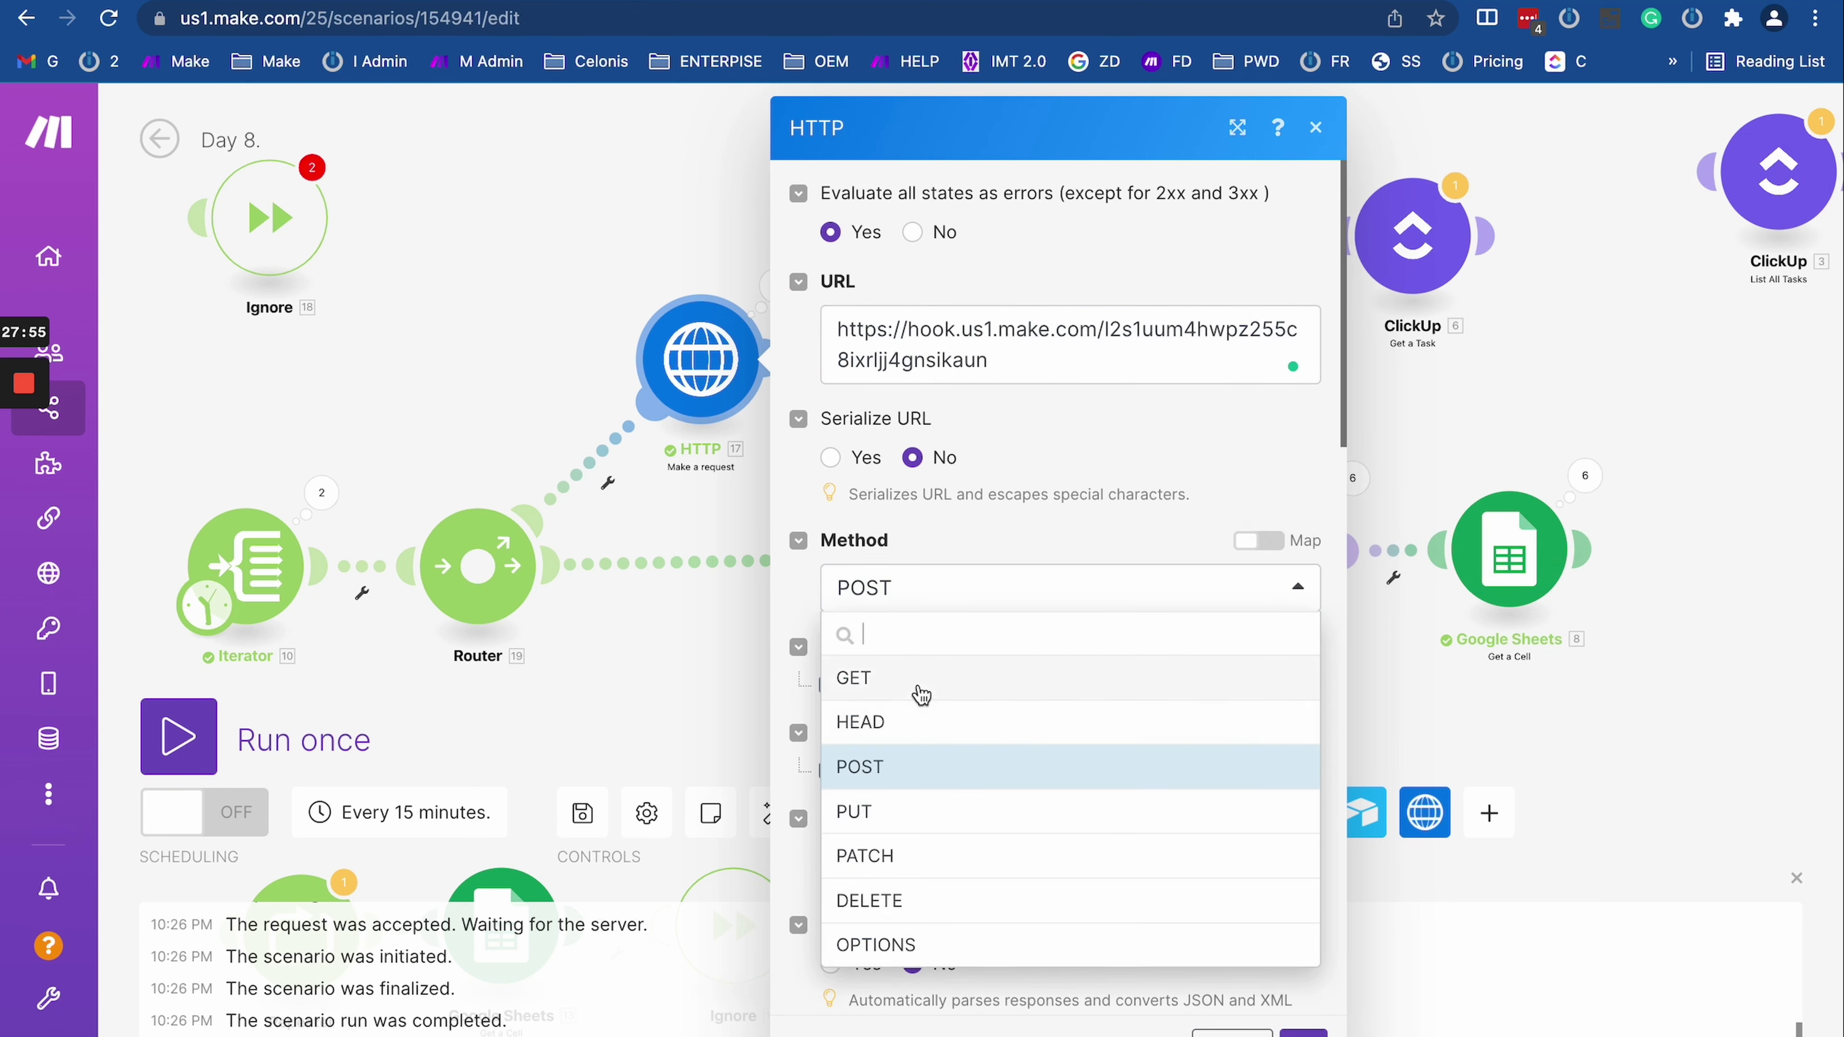
click(872, 677)
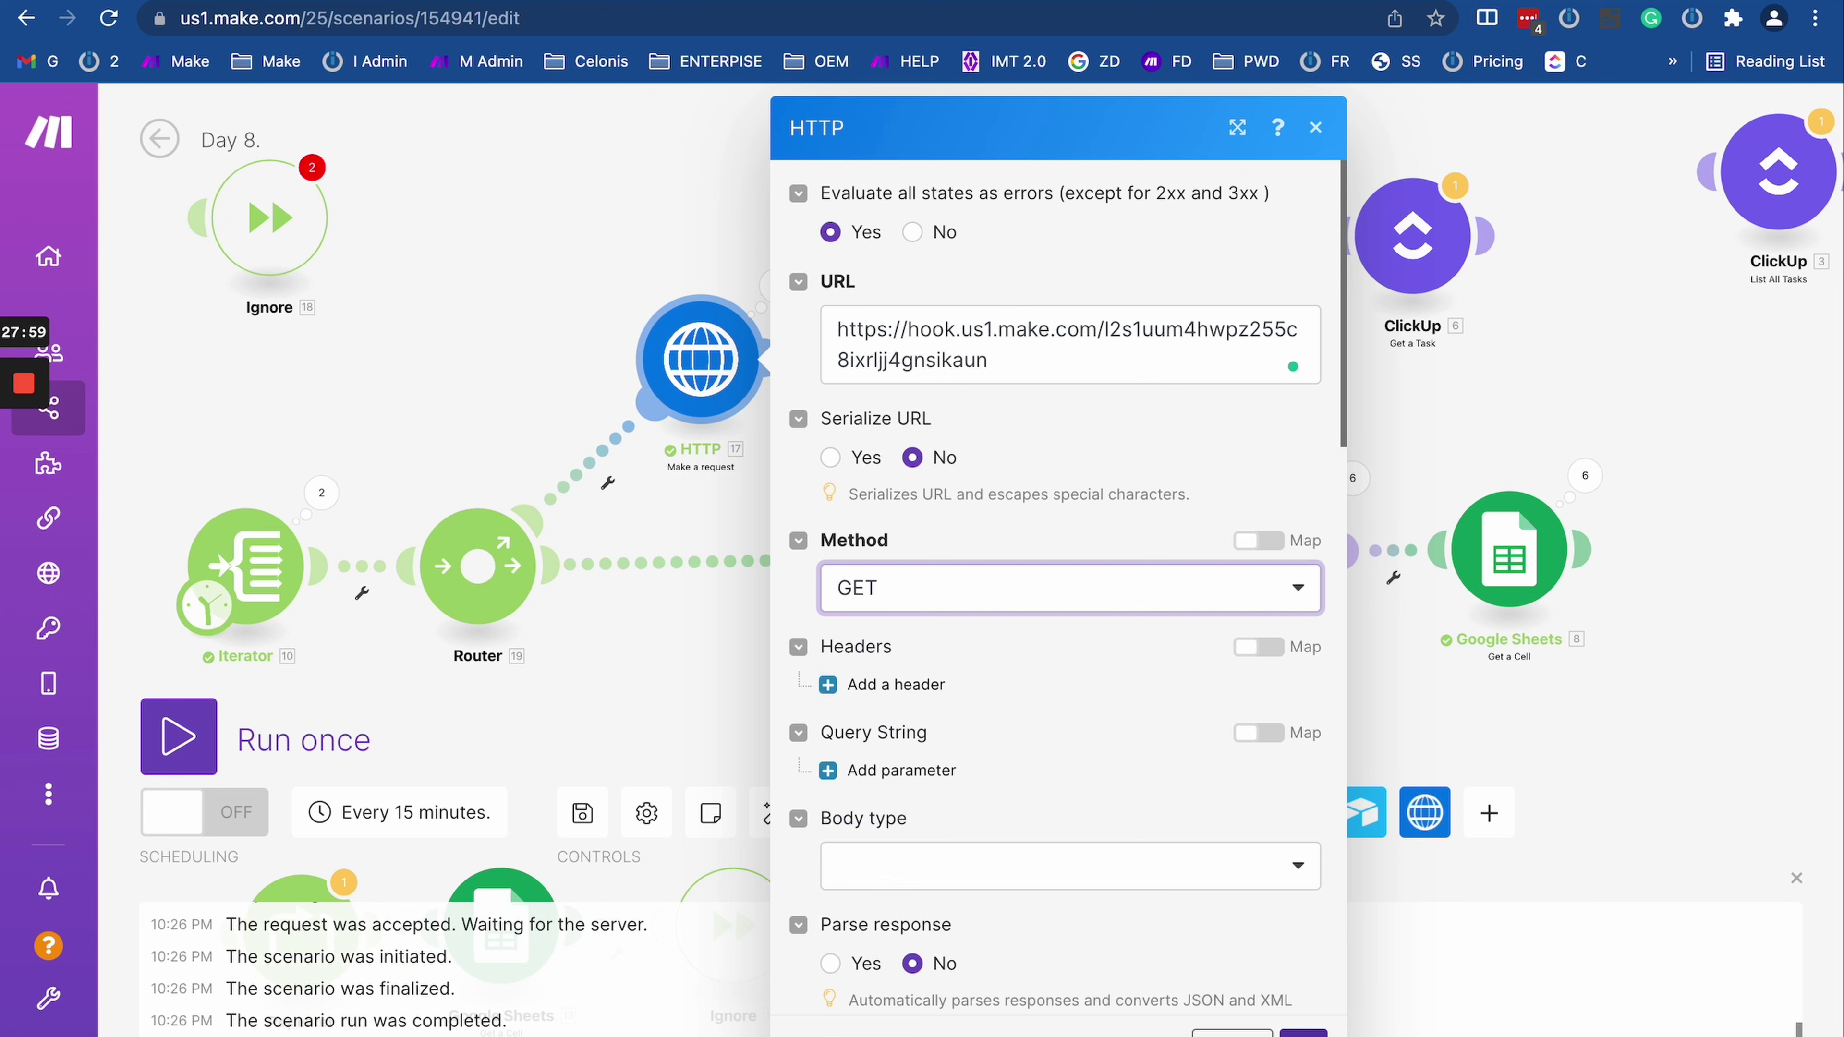
key(Escape)
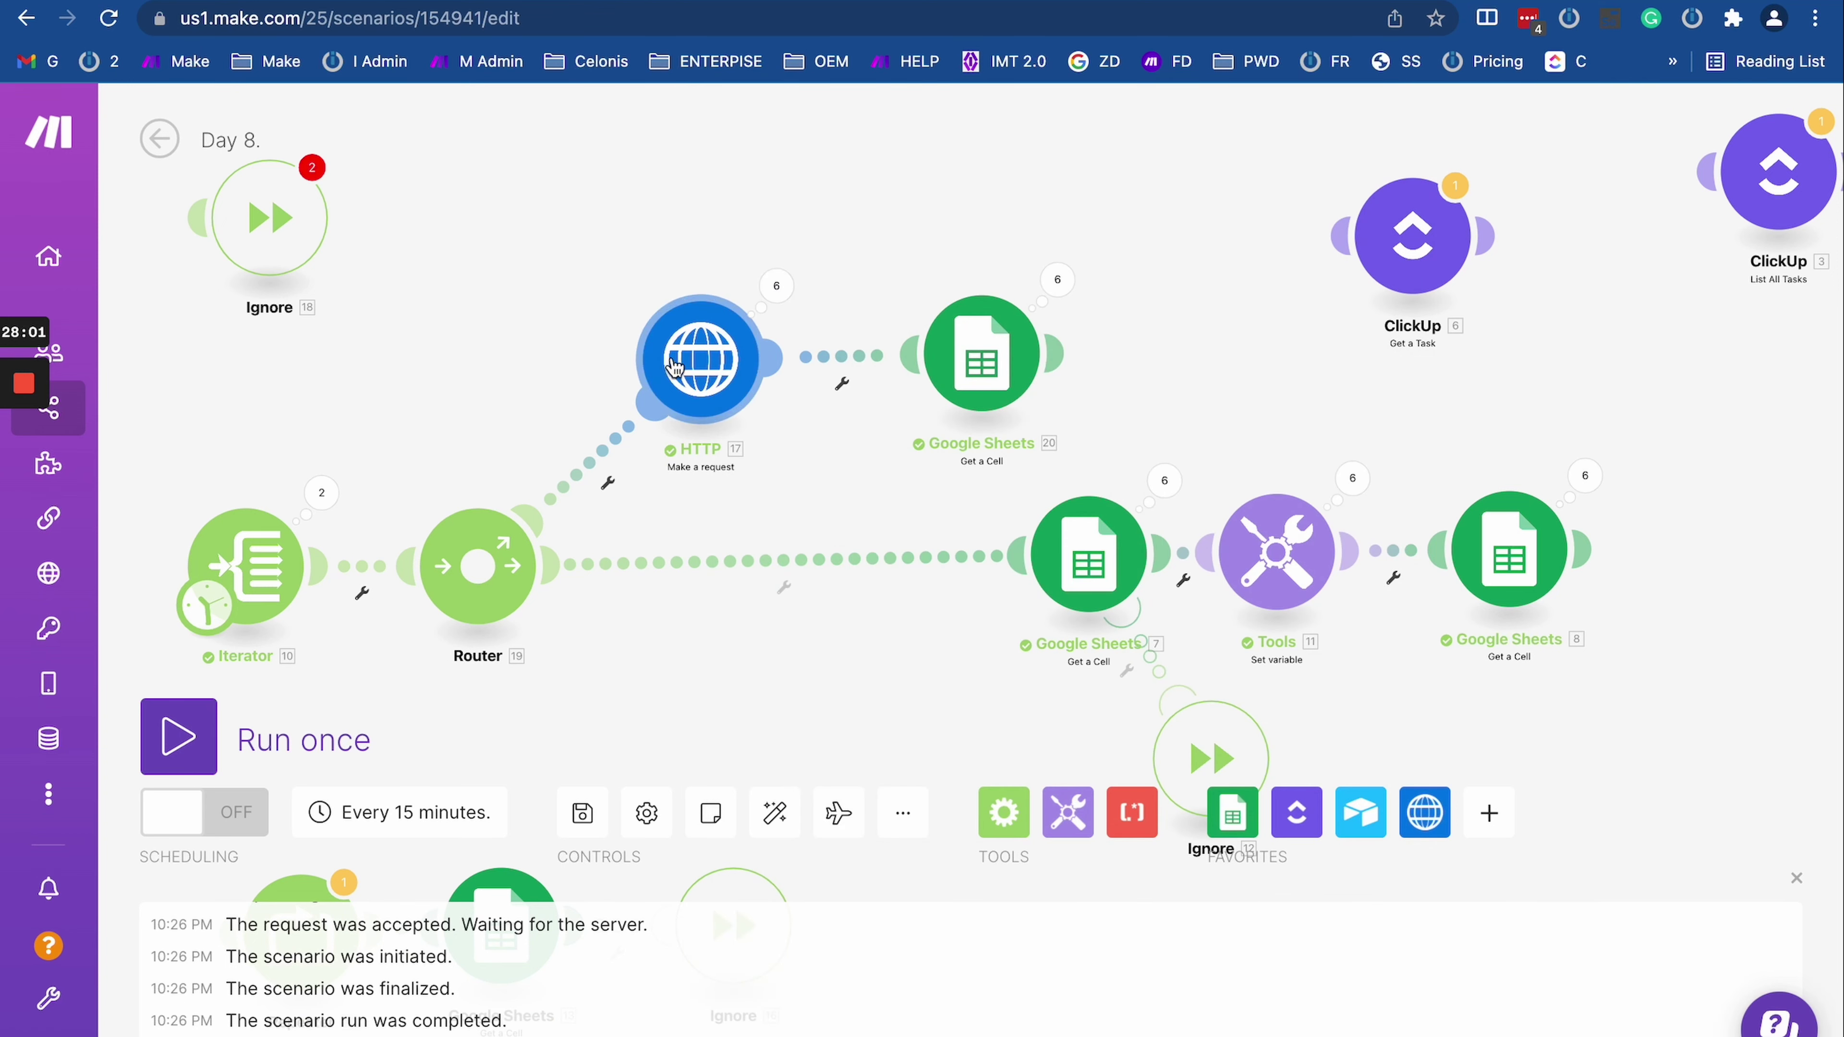
right_click(674, 367)
Step: Attach a Break handler to HTTP that auto-completes after 3 attempts, 15 minutes apart
click(807, 466)
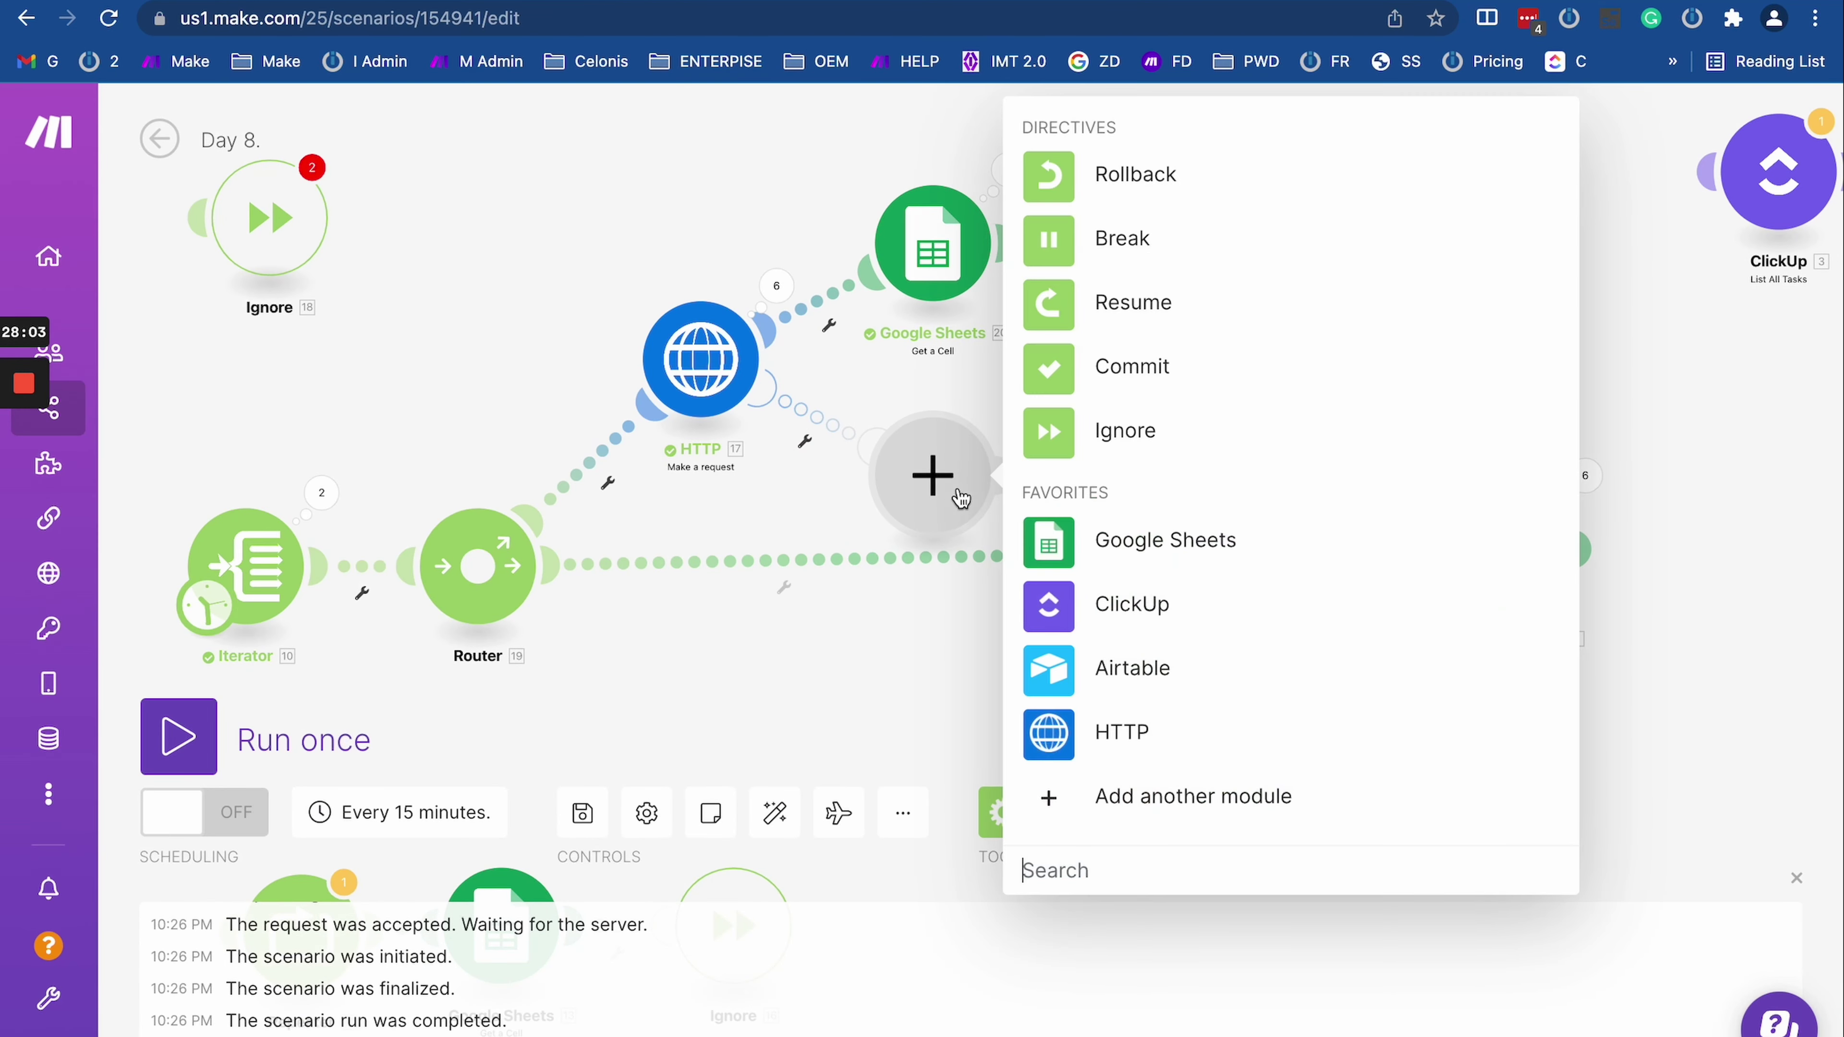
click(1049, 243)
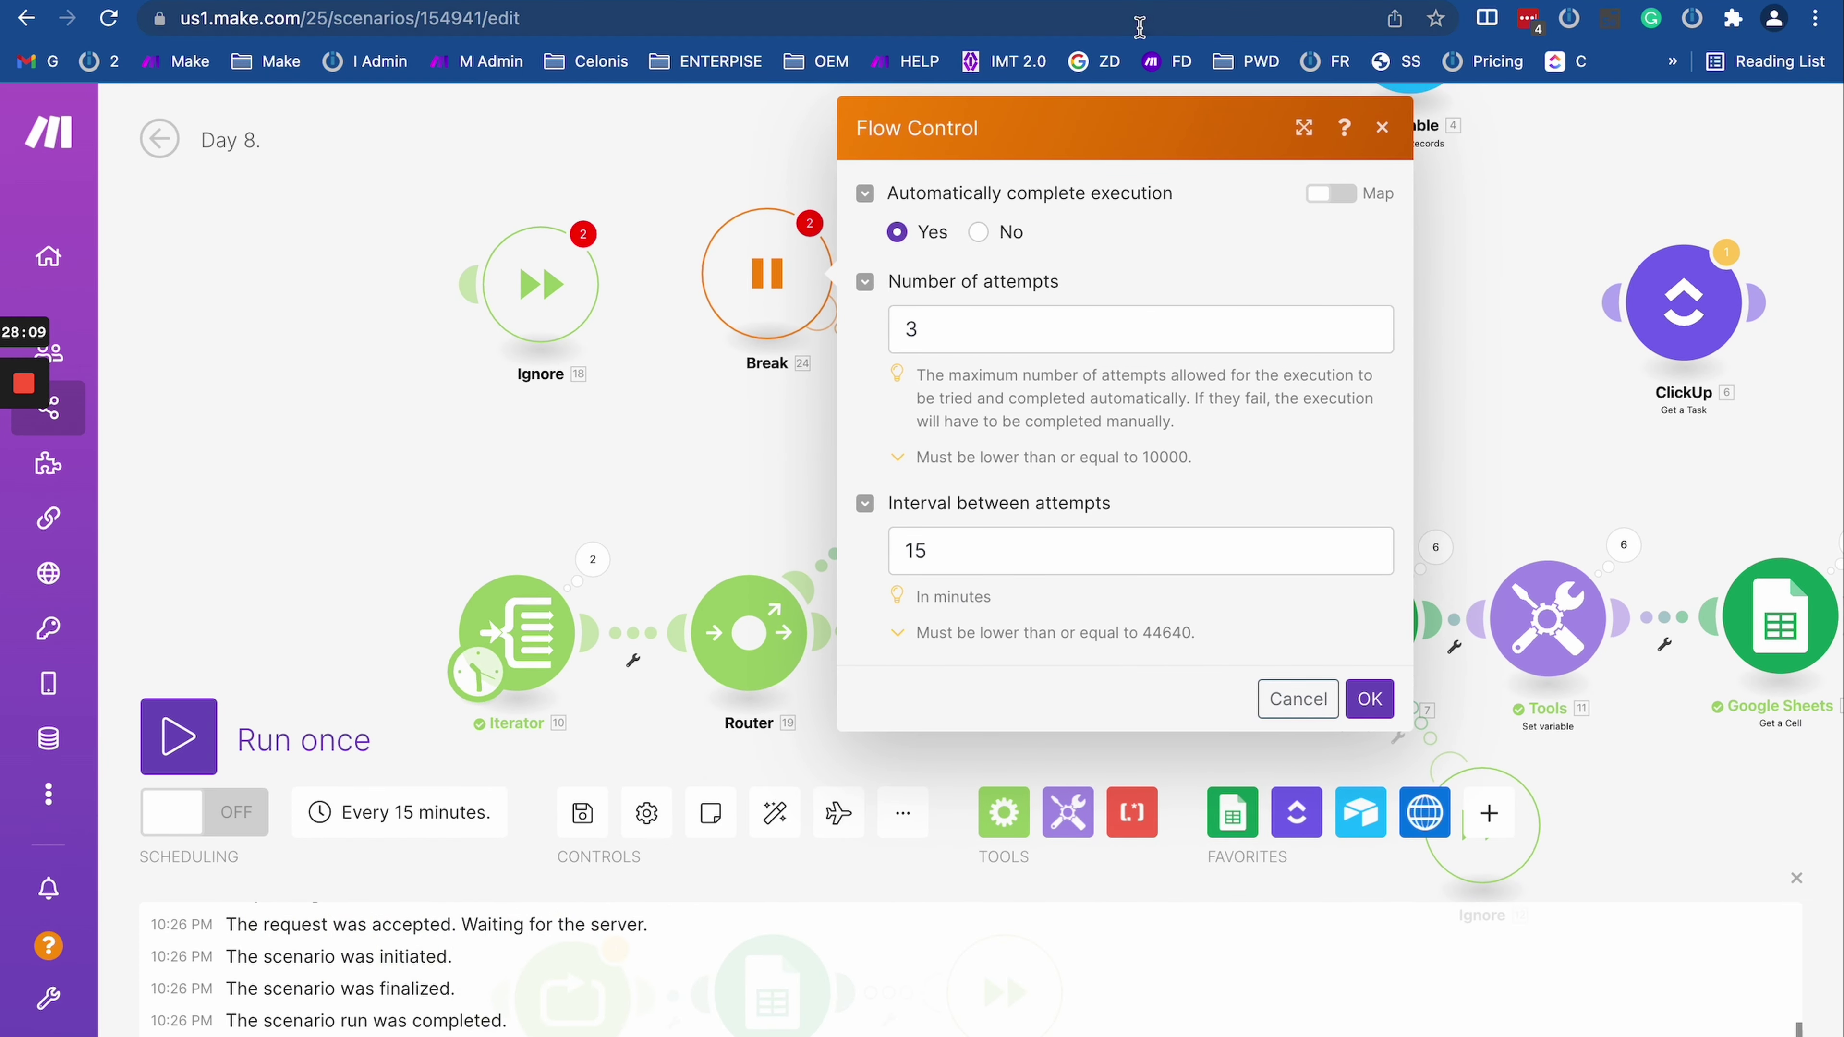
click(1279, 2)
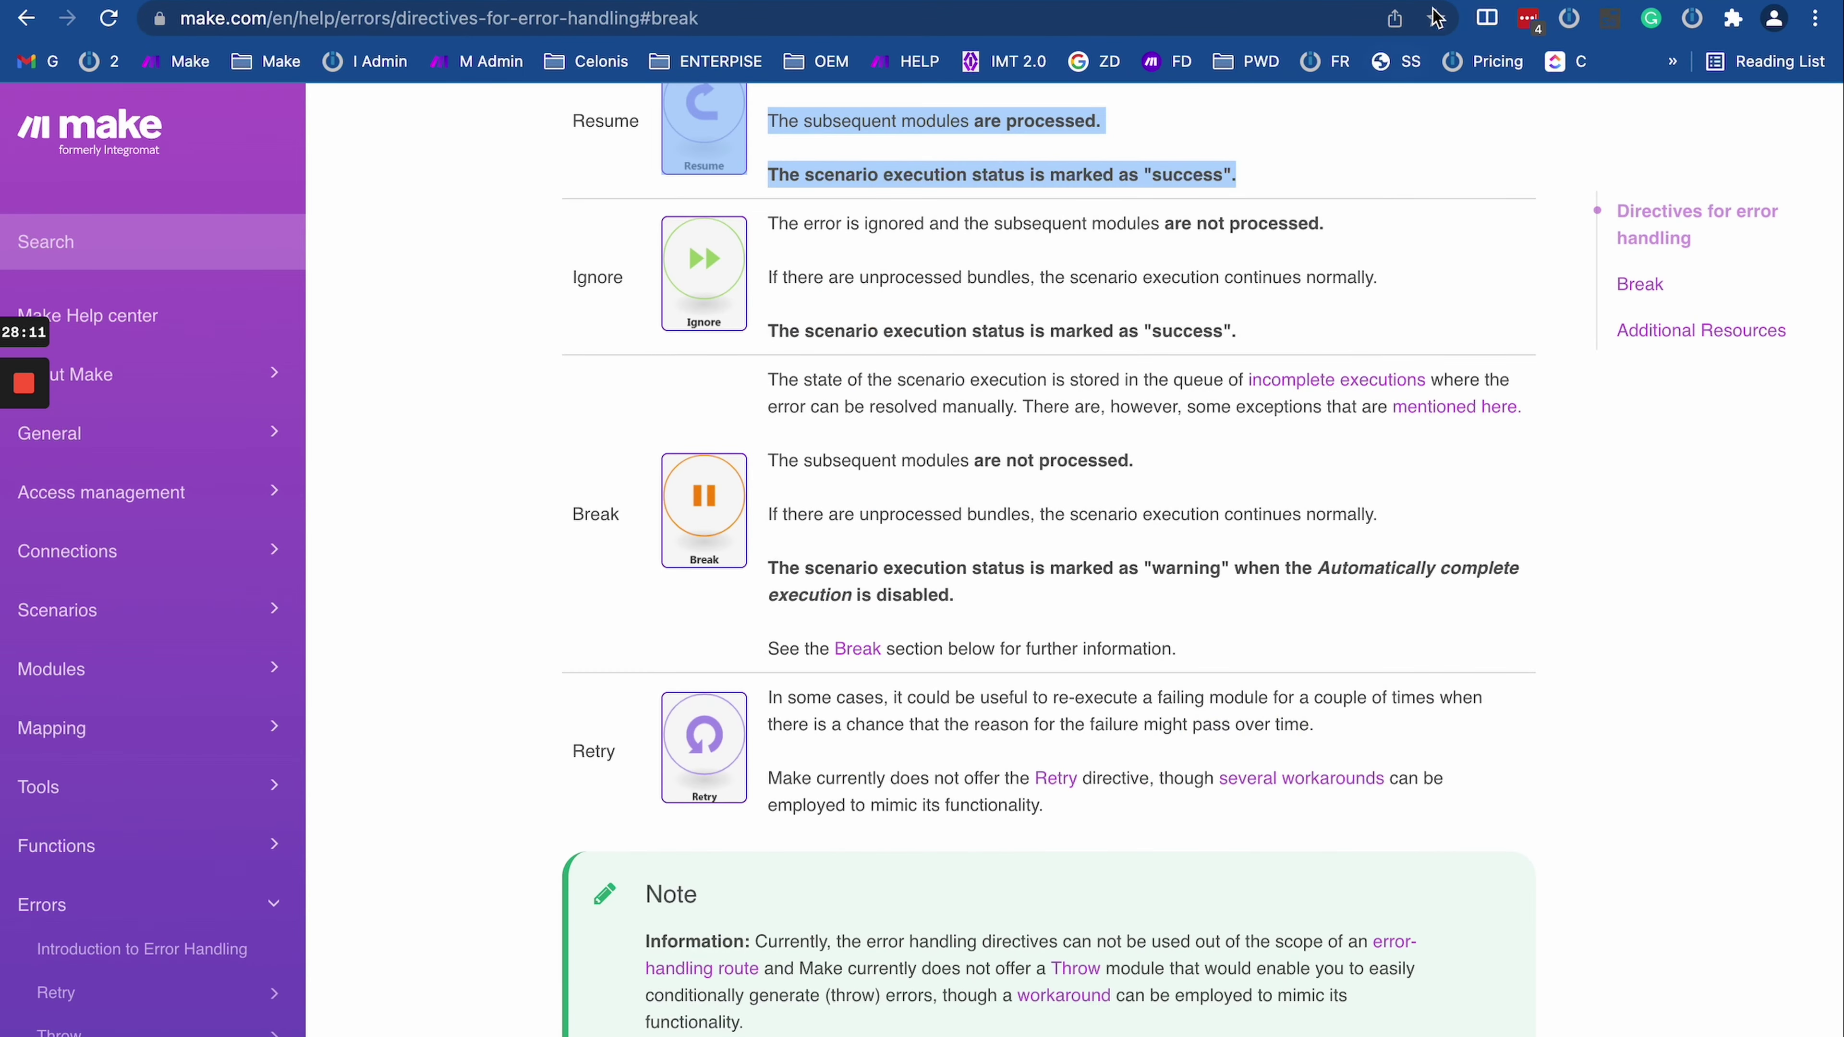
Step: Open the directives page's 'incomplete executions' link in a new browser tab
scroll(987, 464, up, 5)
scroll(203, 653, down, 6)
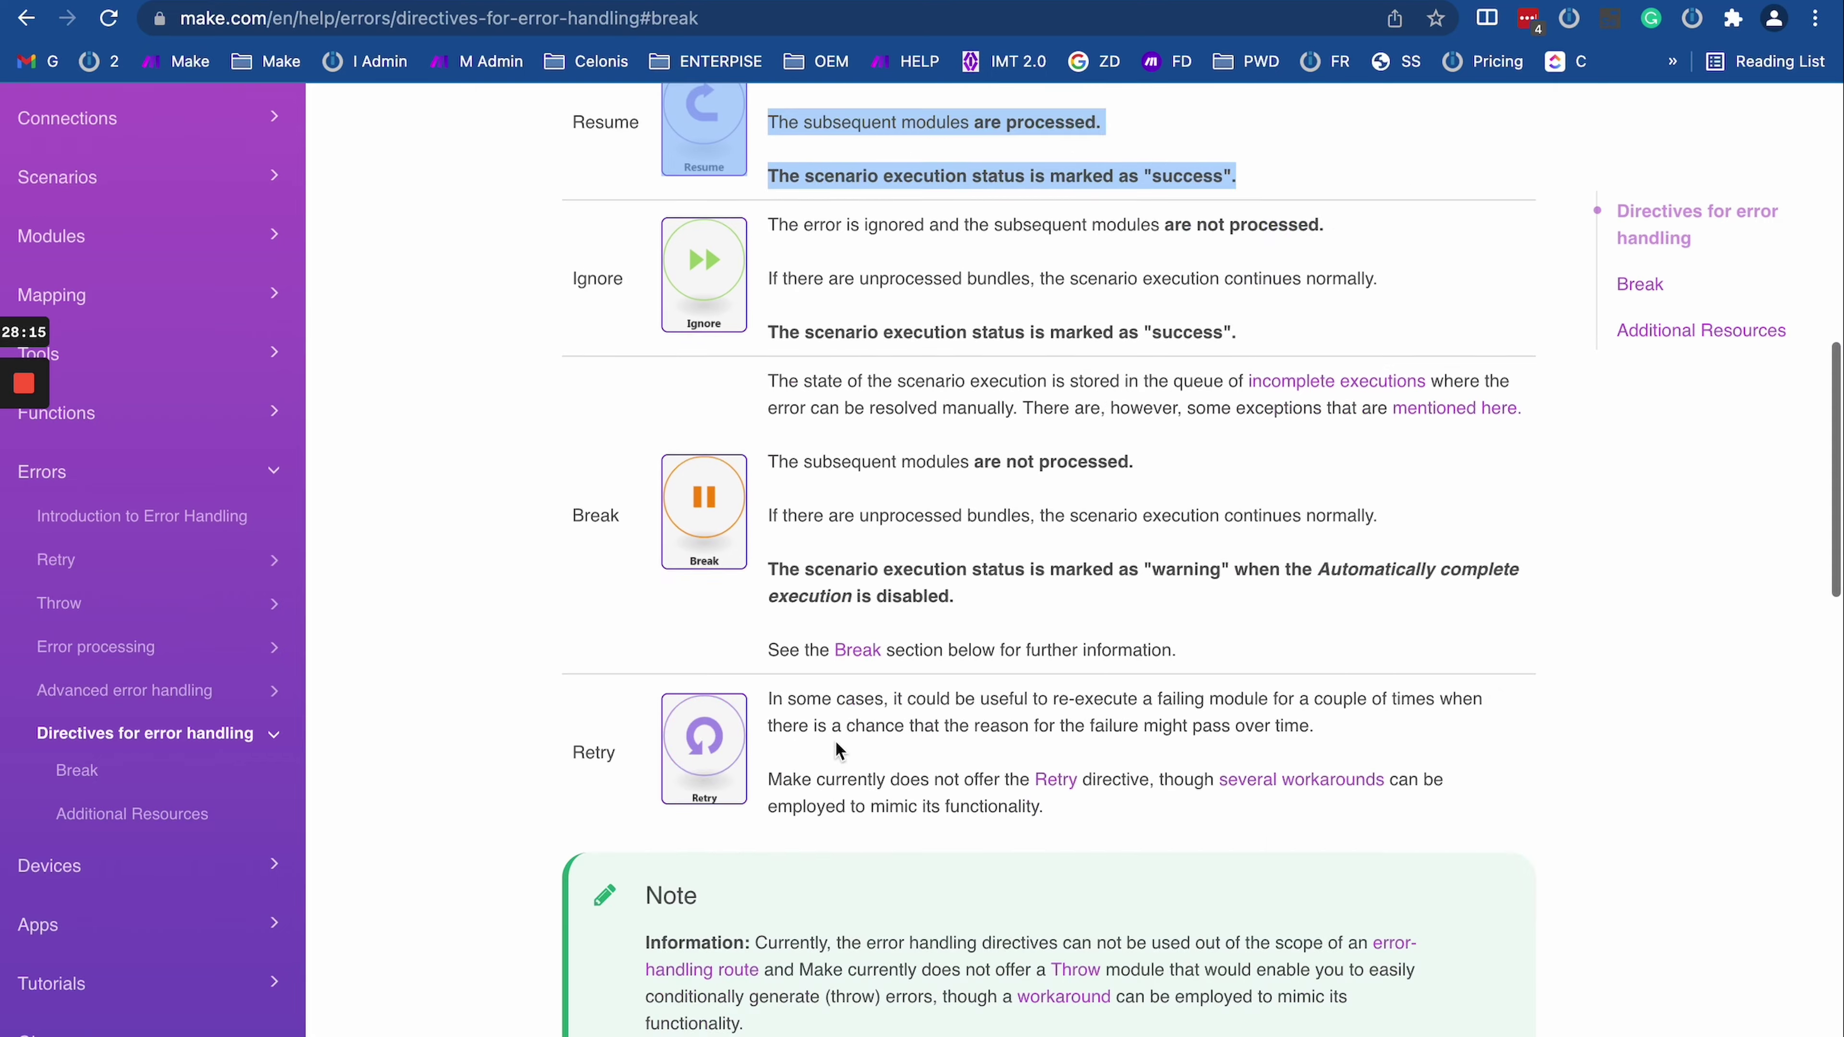
scroll(838, 734, down, 5)
scroll(1146, 723, up, 3)
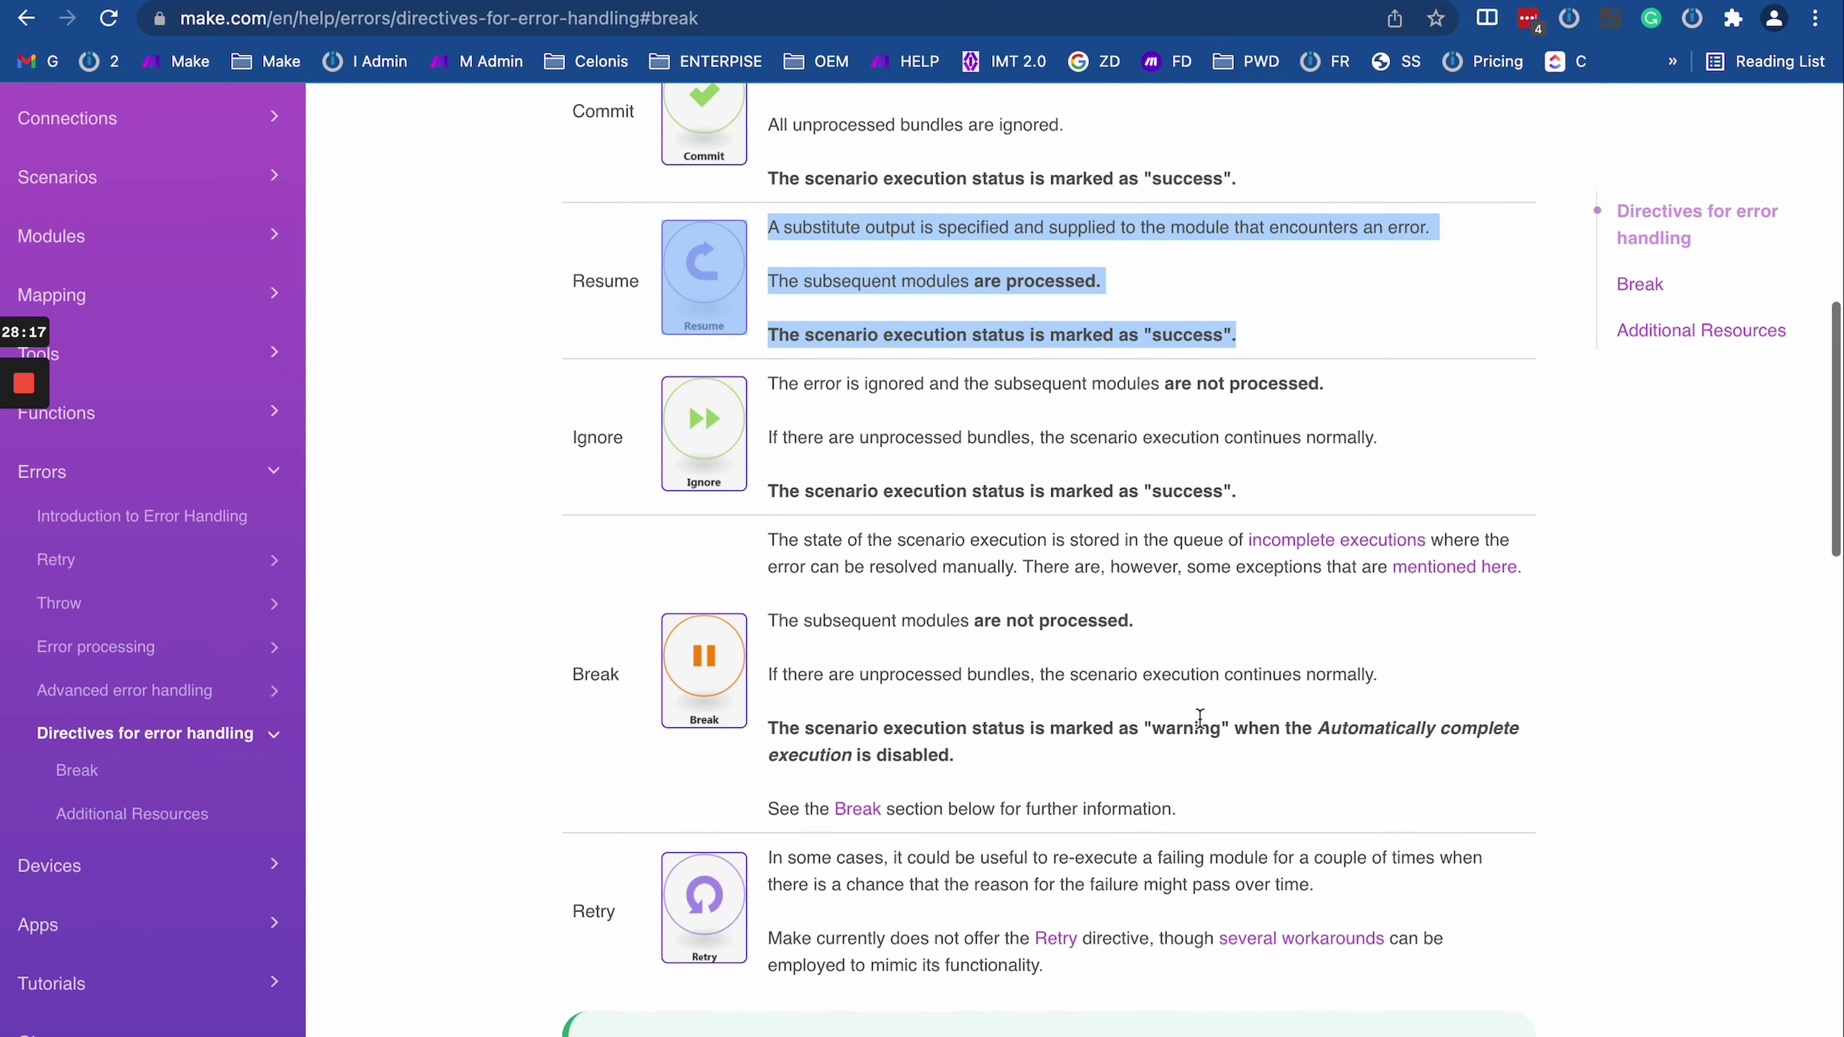
right_click(1333, 537)
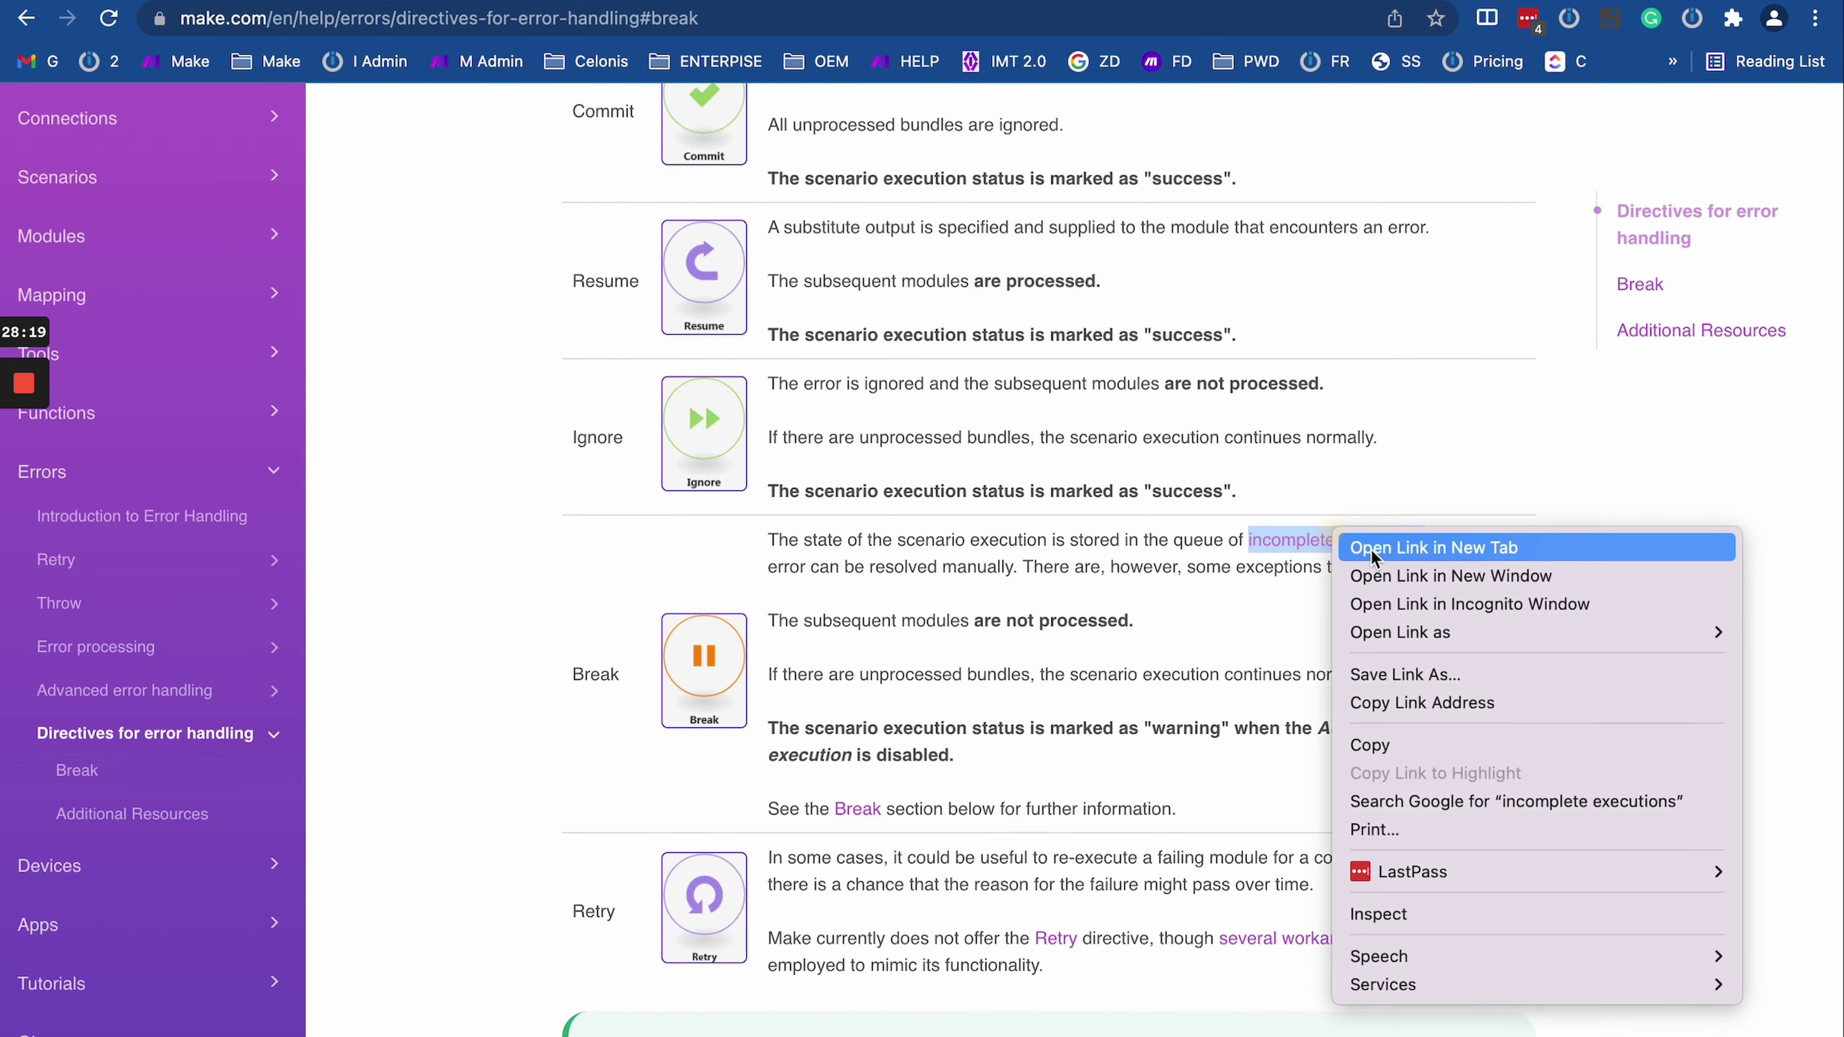
click(1338, 540)
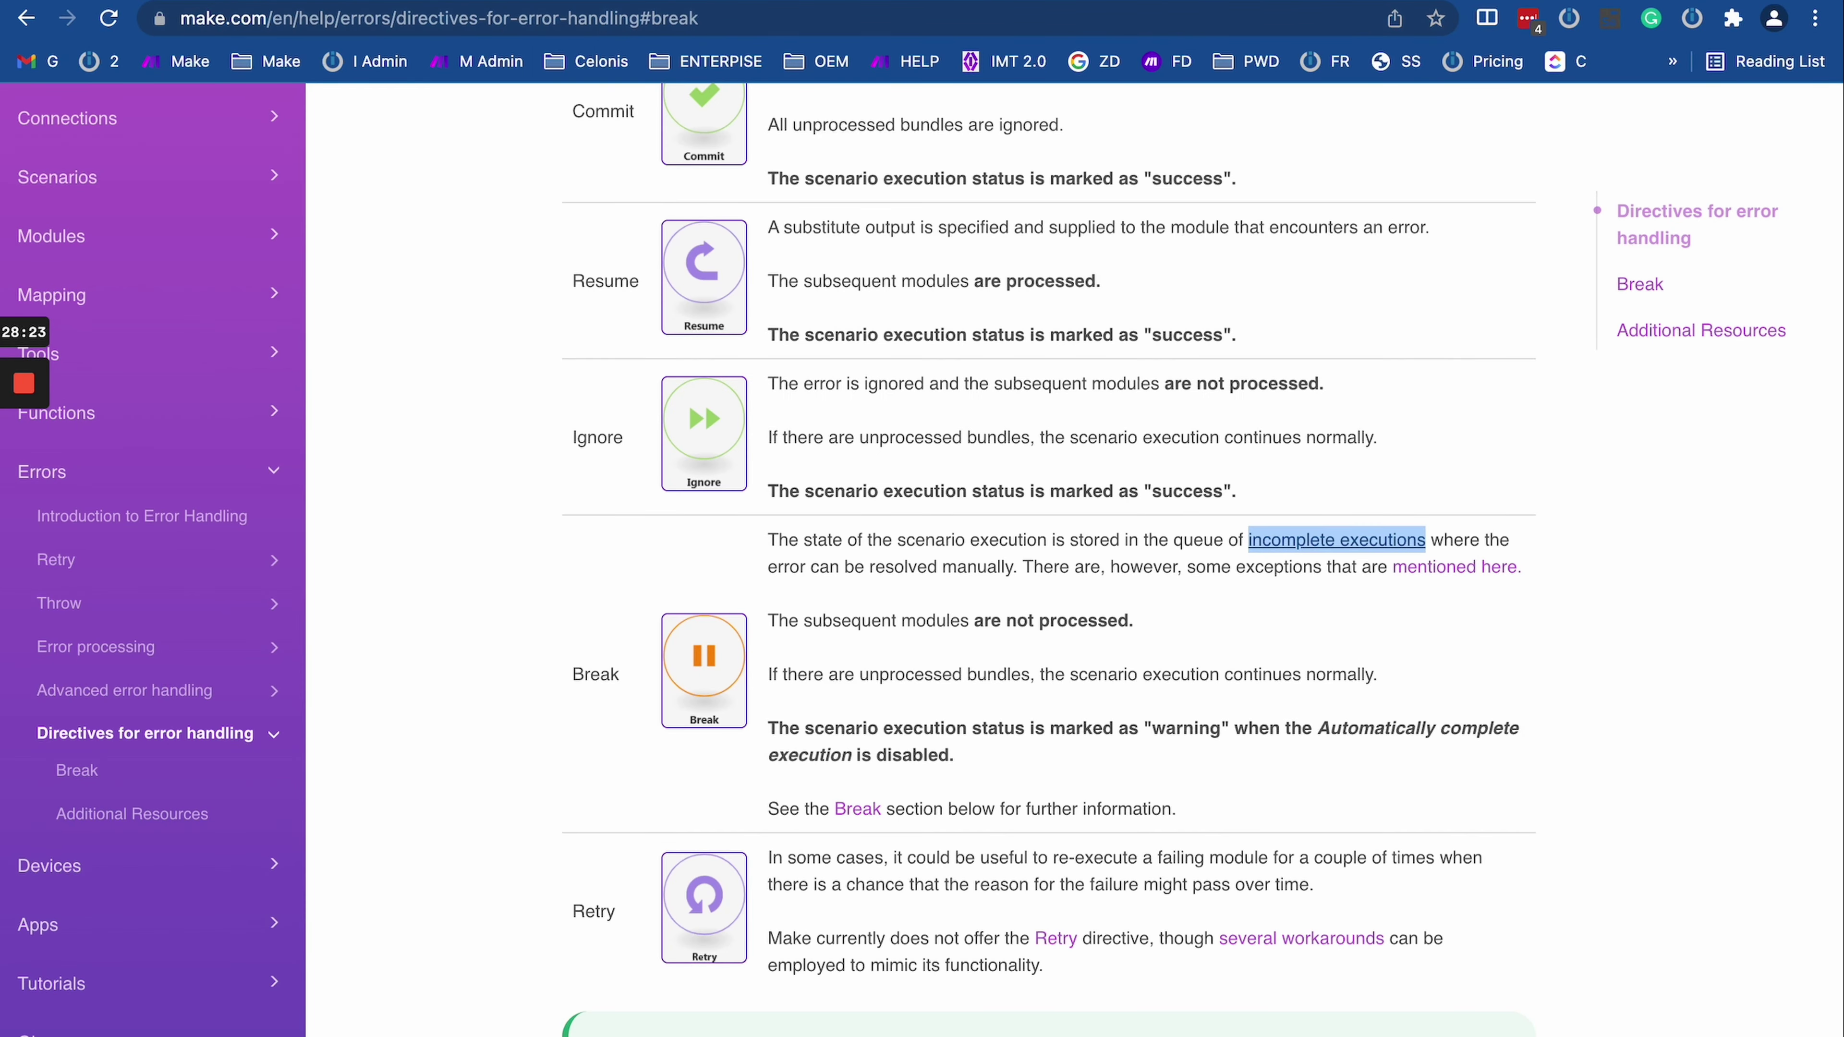
Step: Read the Incomplete executions help article, then return to the Day 8 editor
click(1304, 7)
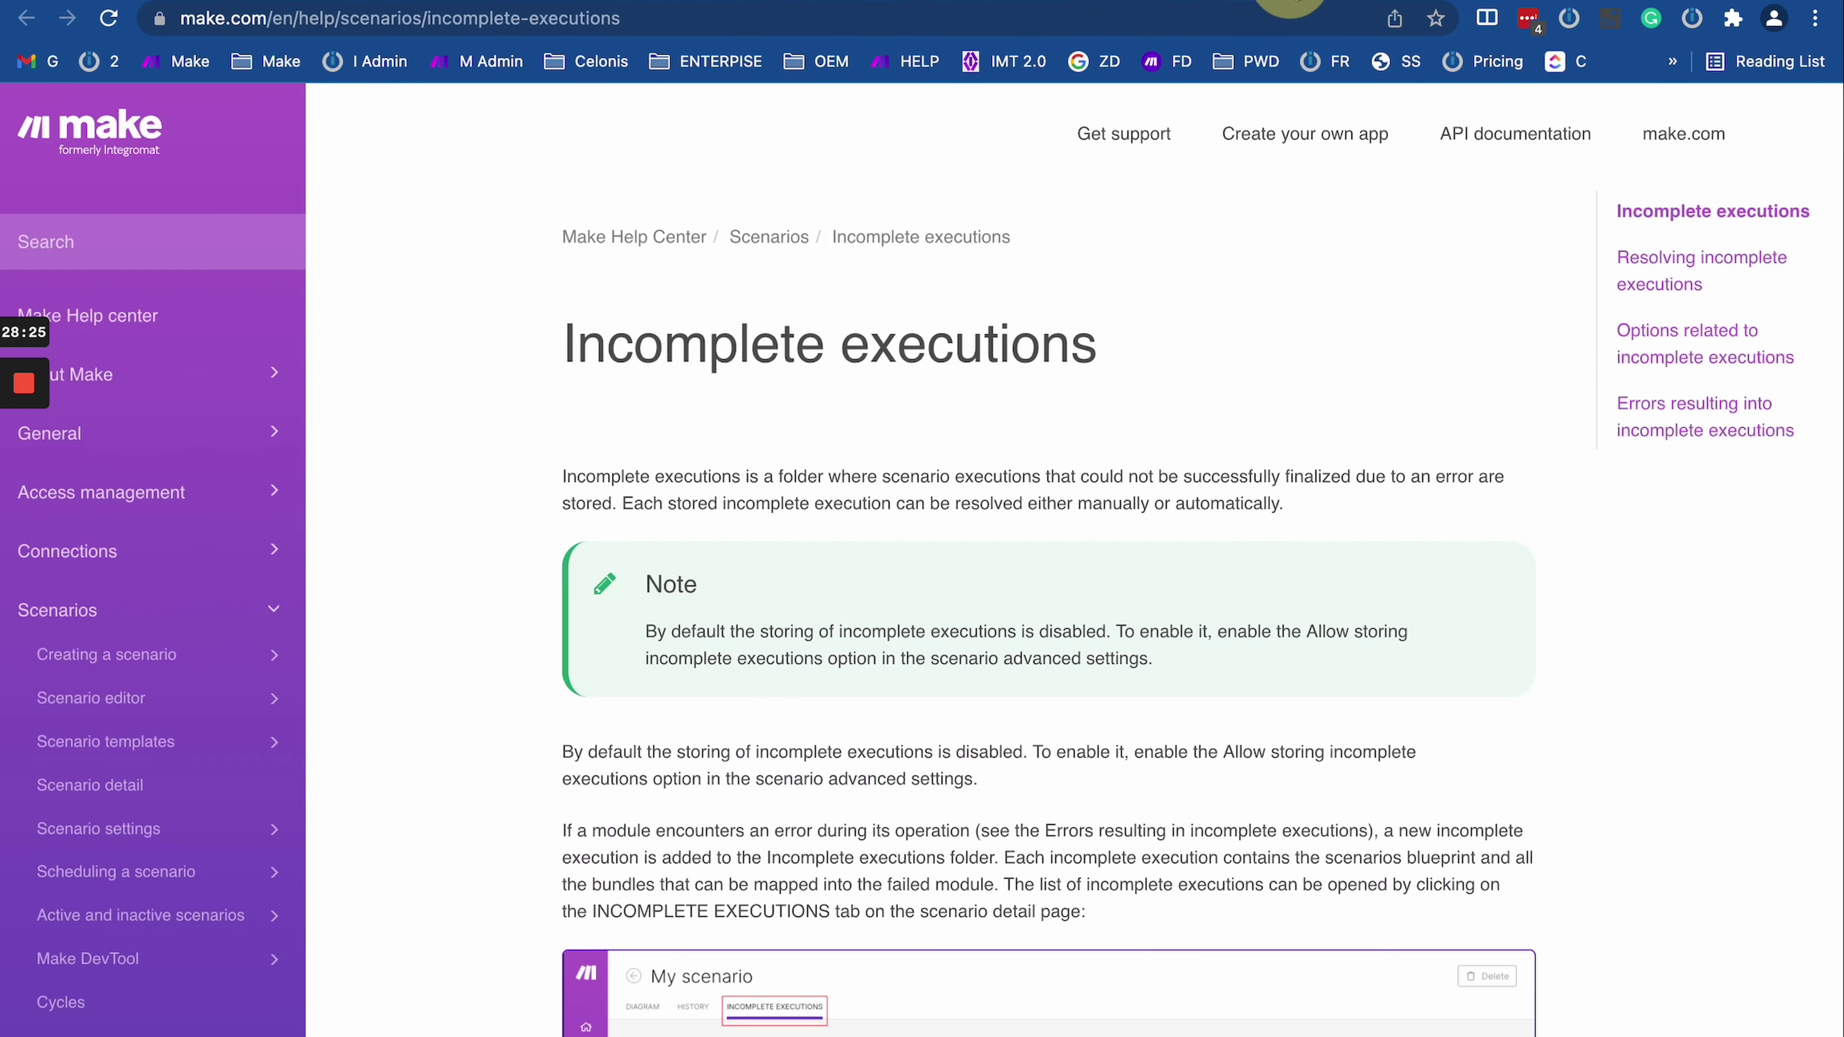
scroll(1023, 611, down, 6)
scroll(1022, 610, down, 2)
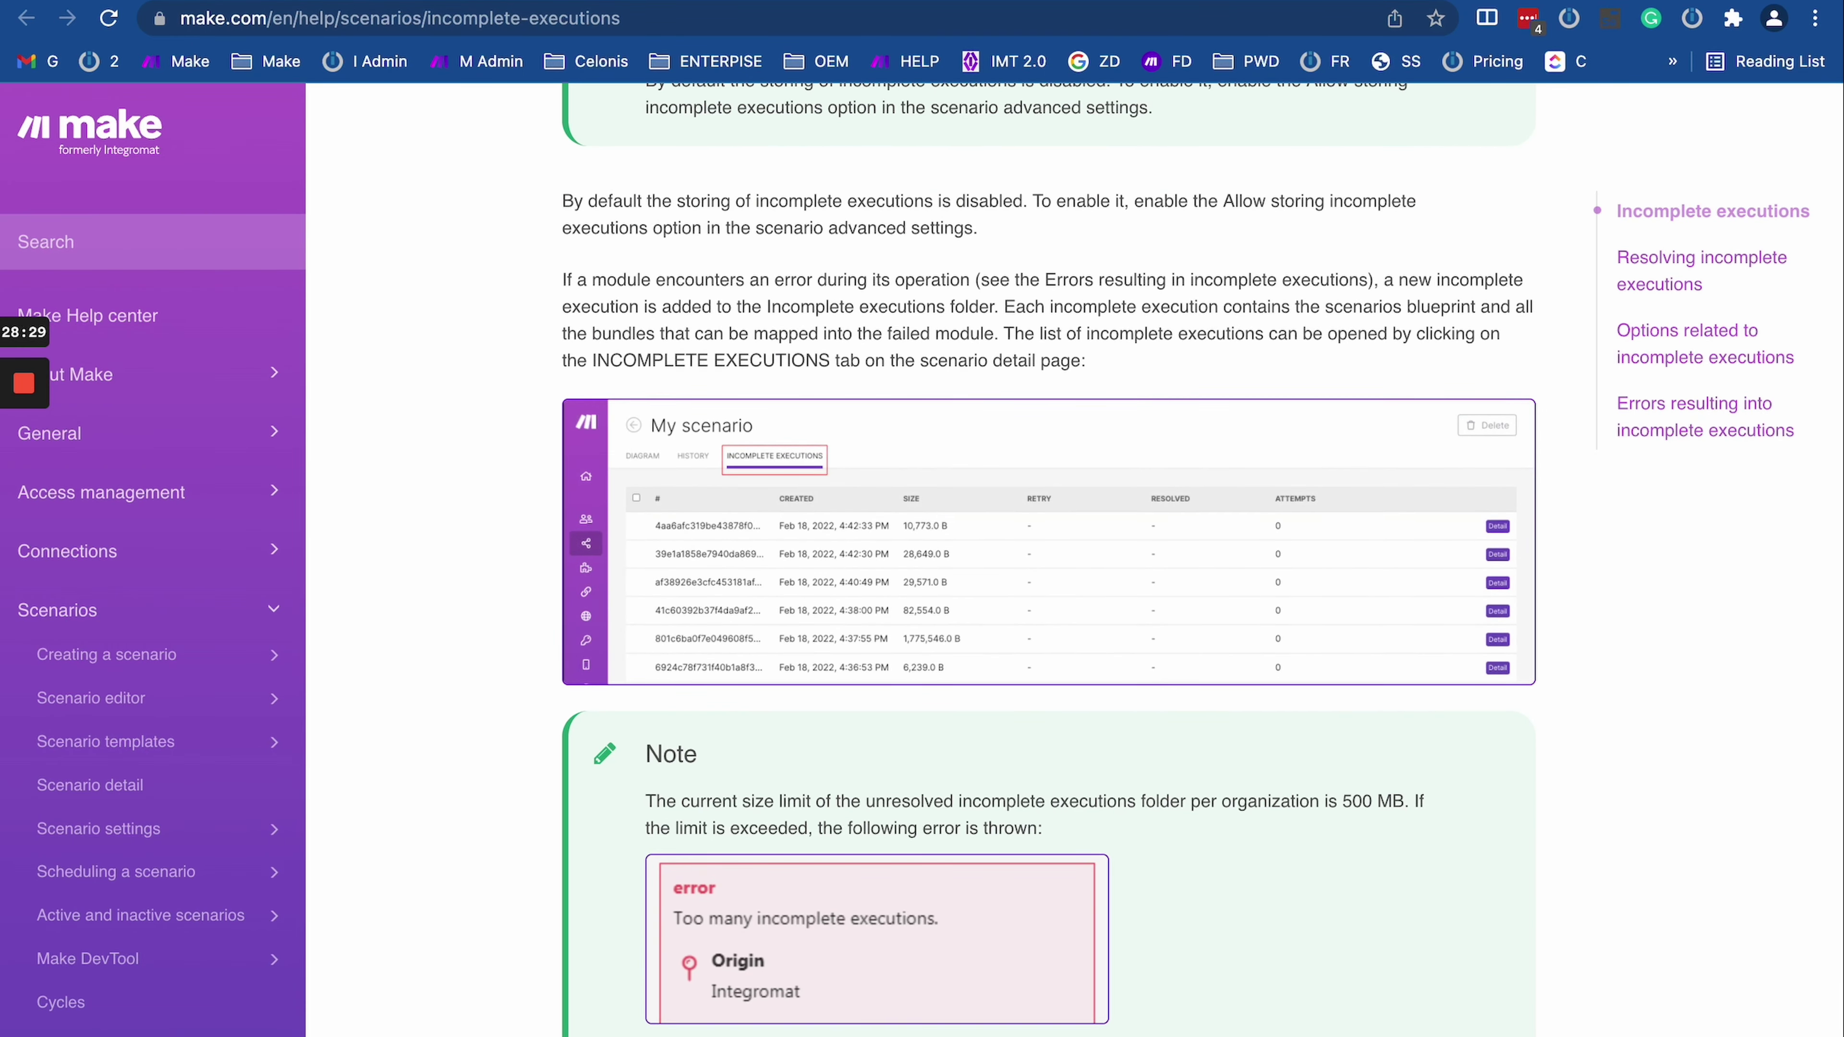
key(ctrl+shift+Tab)
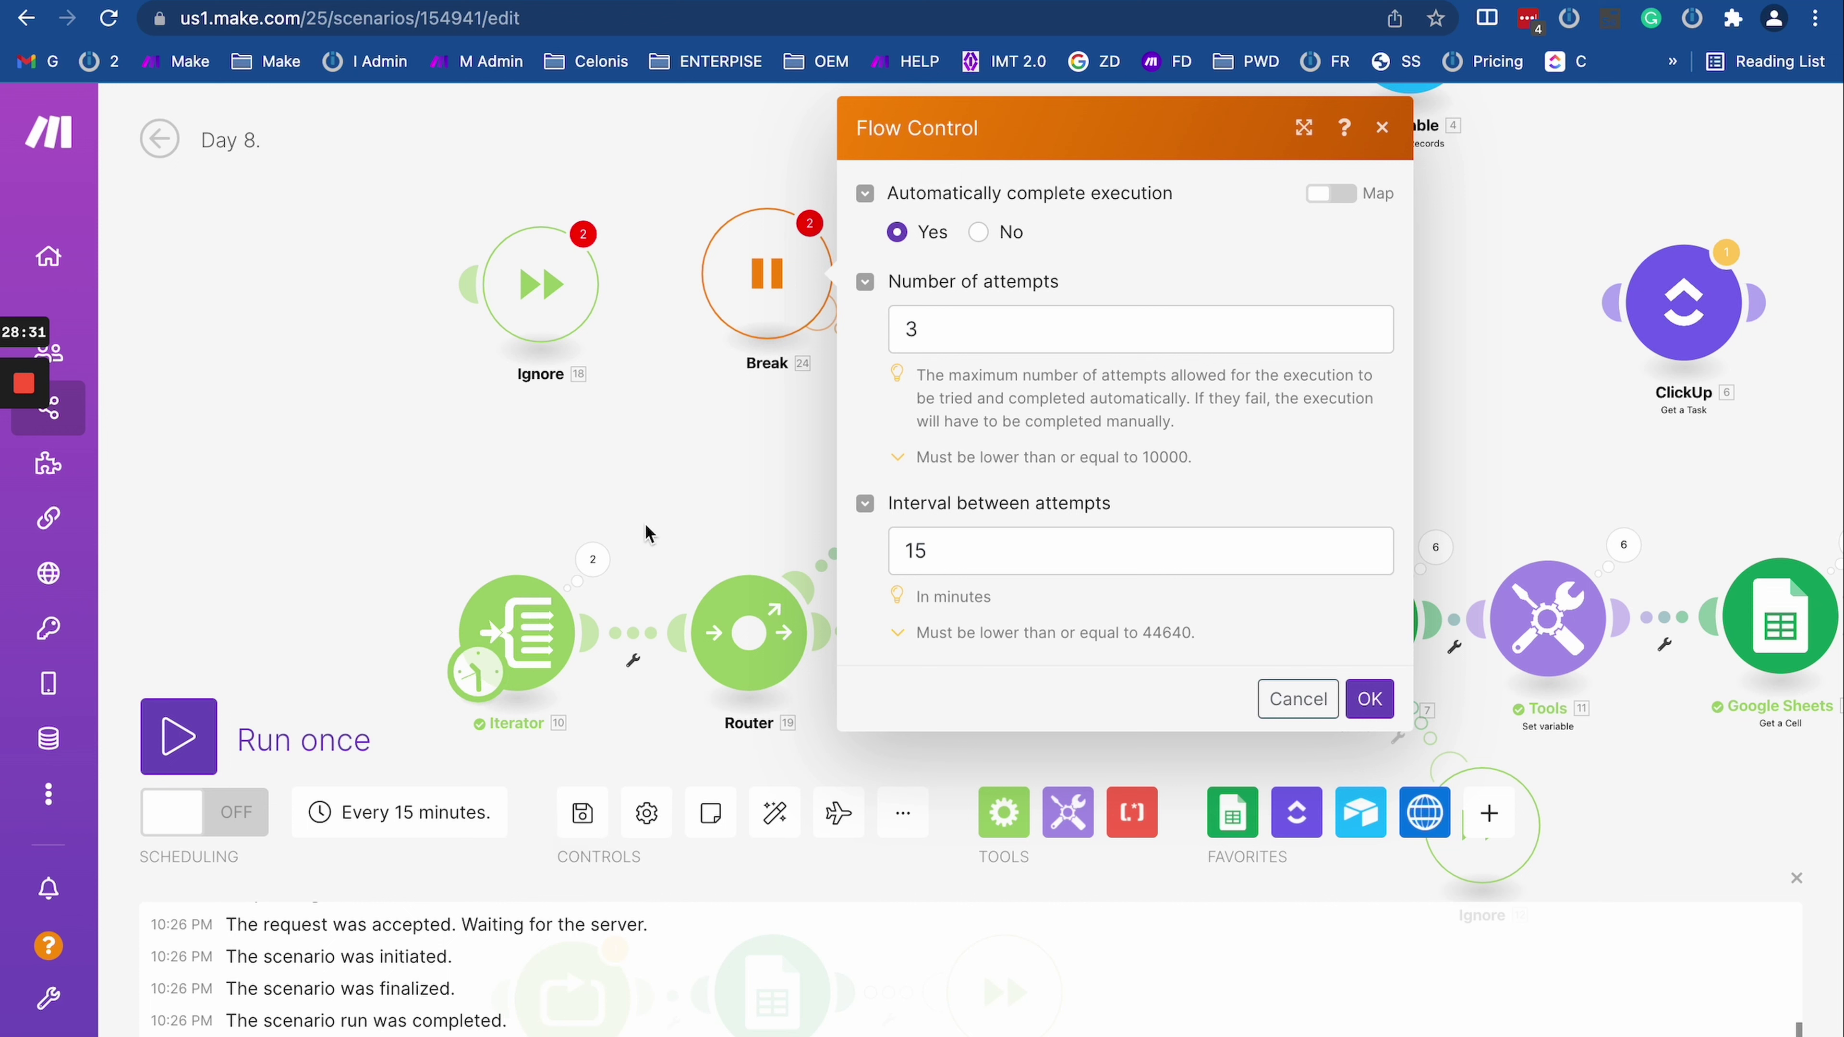
Step: Confirm the Break directive's settings, save the Day 8 scenario, and dismiss the warning
click(1363, 695)
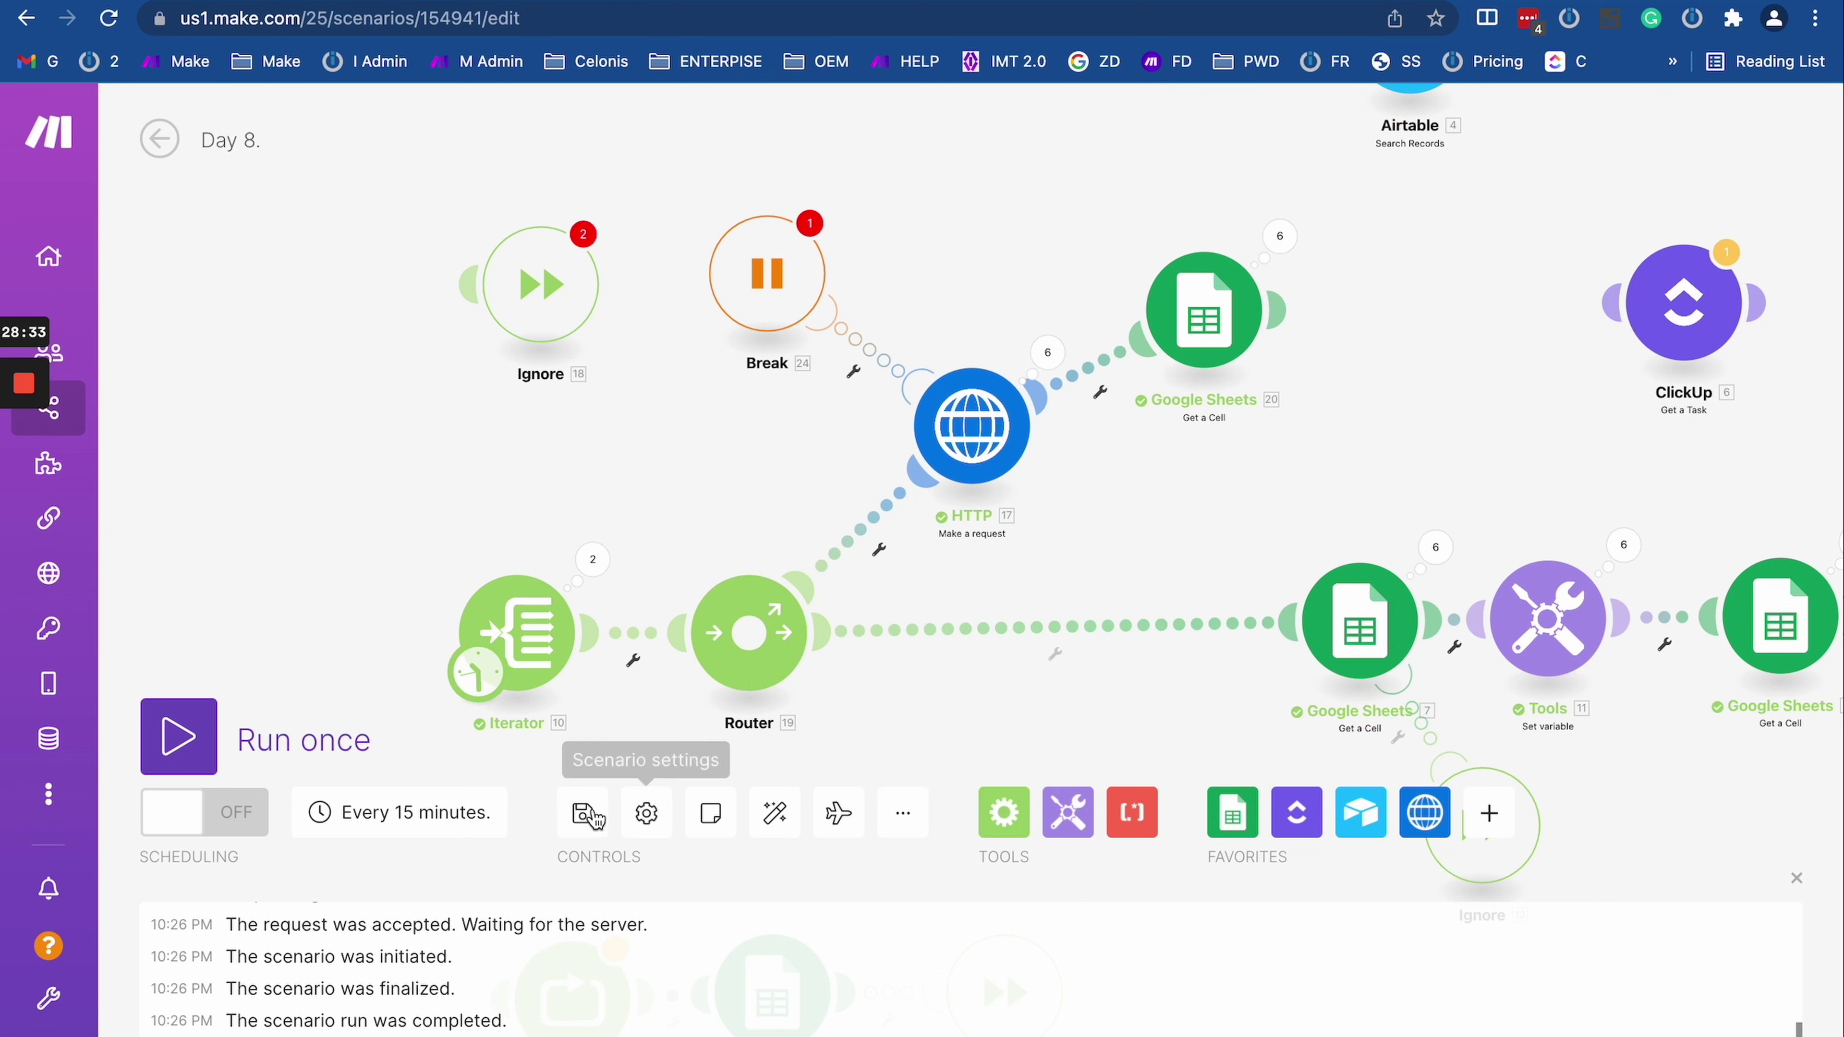
click(598, 786)
click(1076, 712)
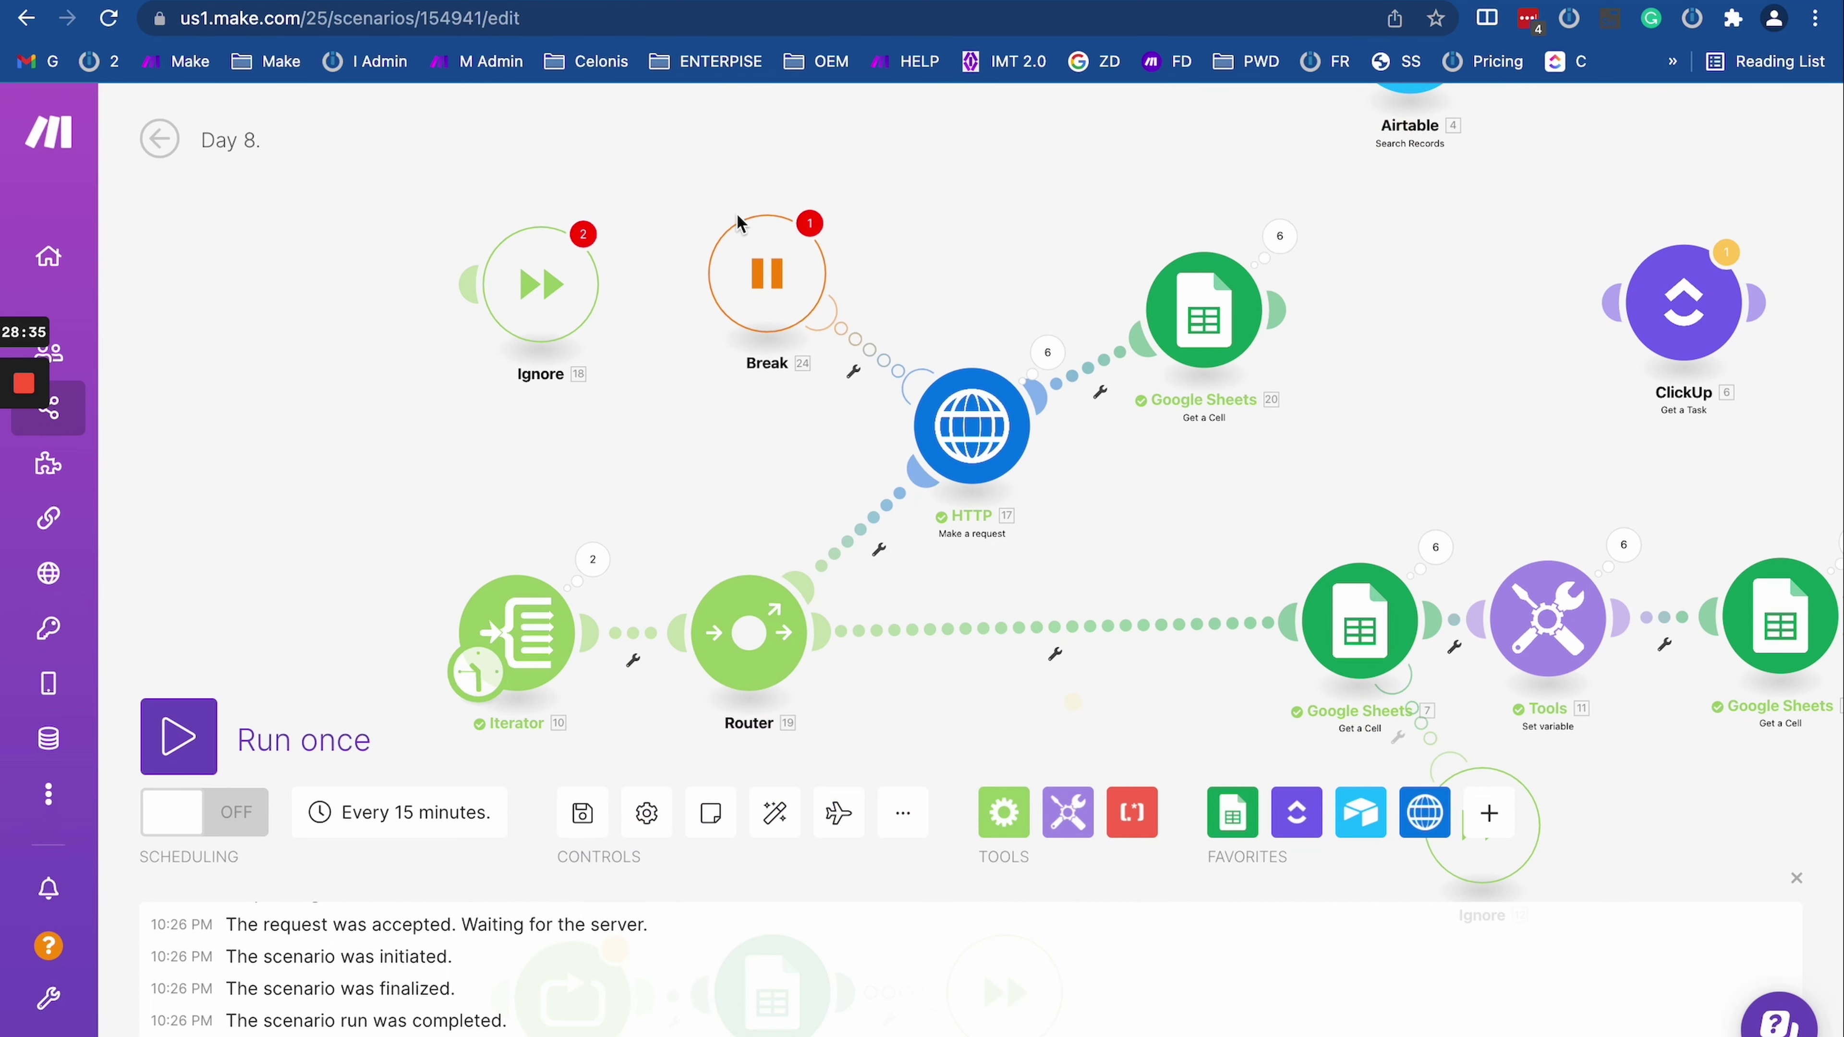
Step: Recheck Break's 3-attempt setting, then view the Iterator's output from the last run
click(752, 269)
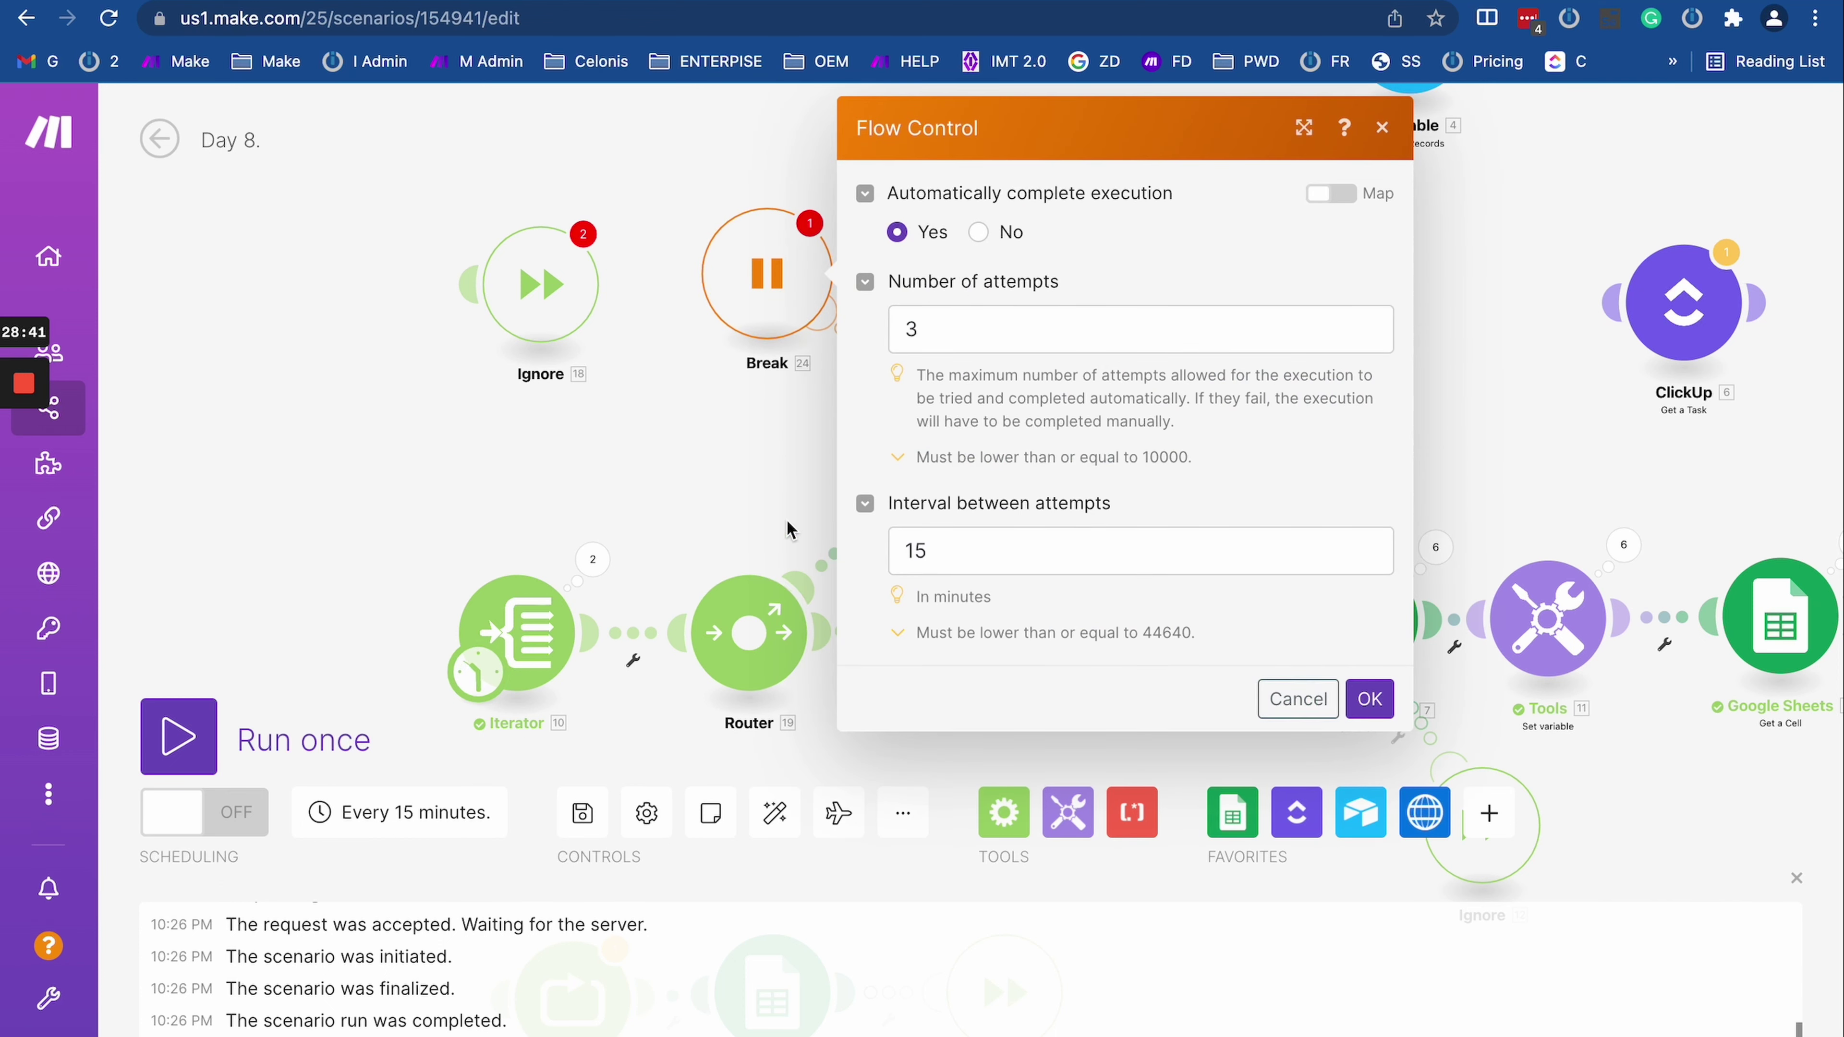
double_click(907, 326)
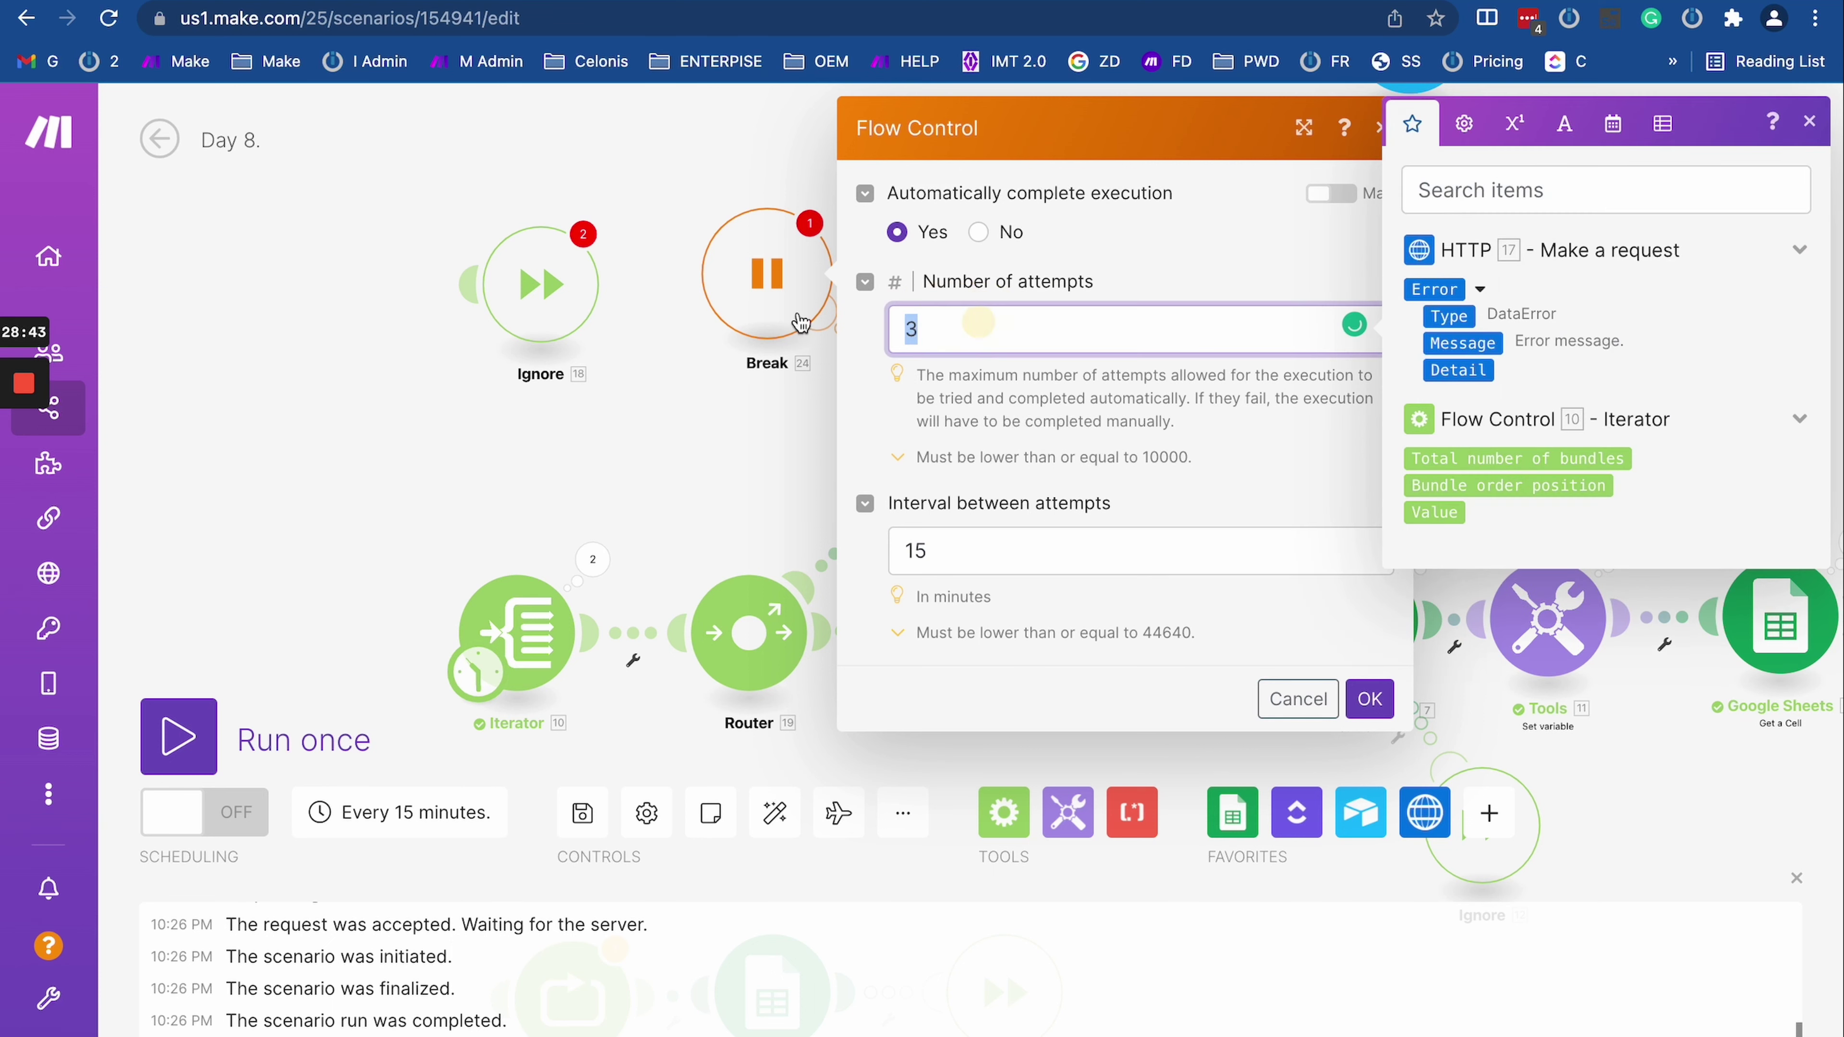
click(771, 408)
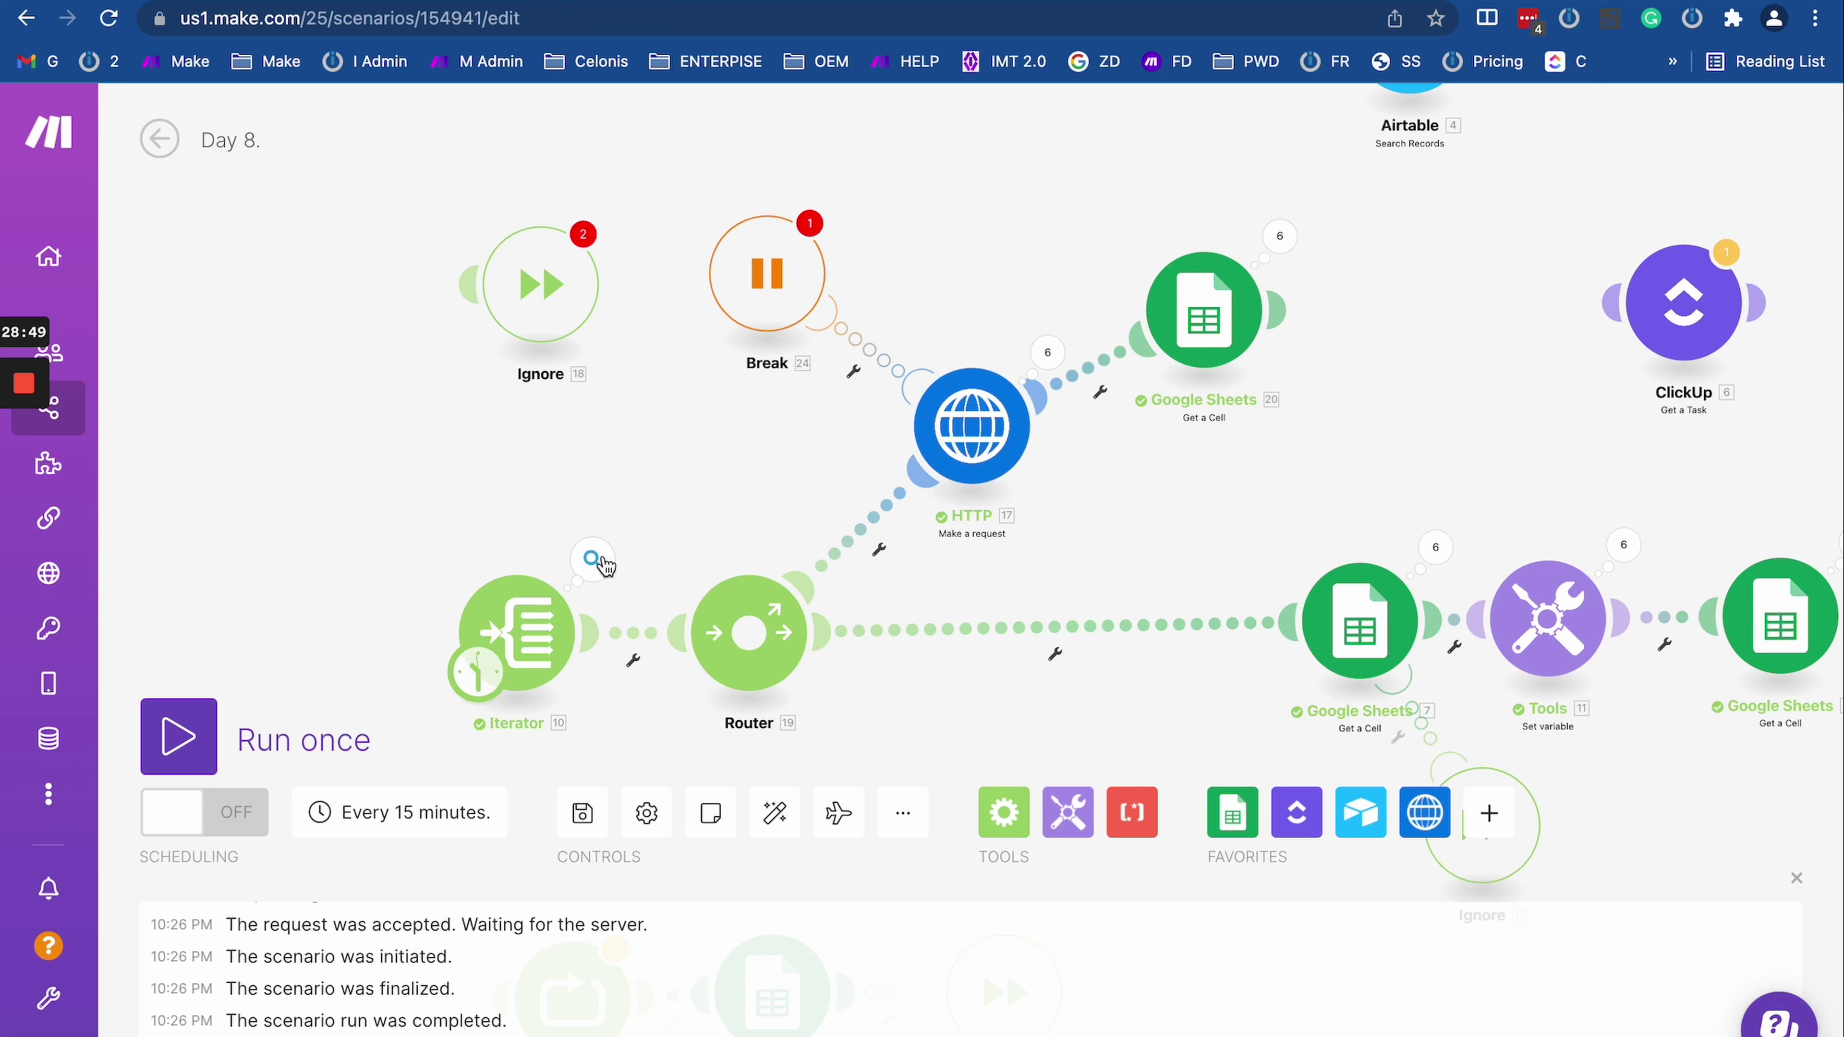
click(593, 560)
click(803, 554)
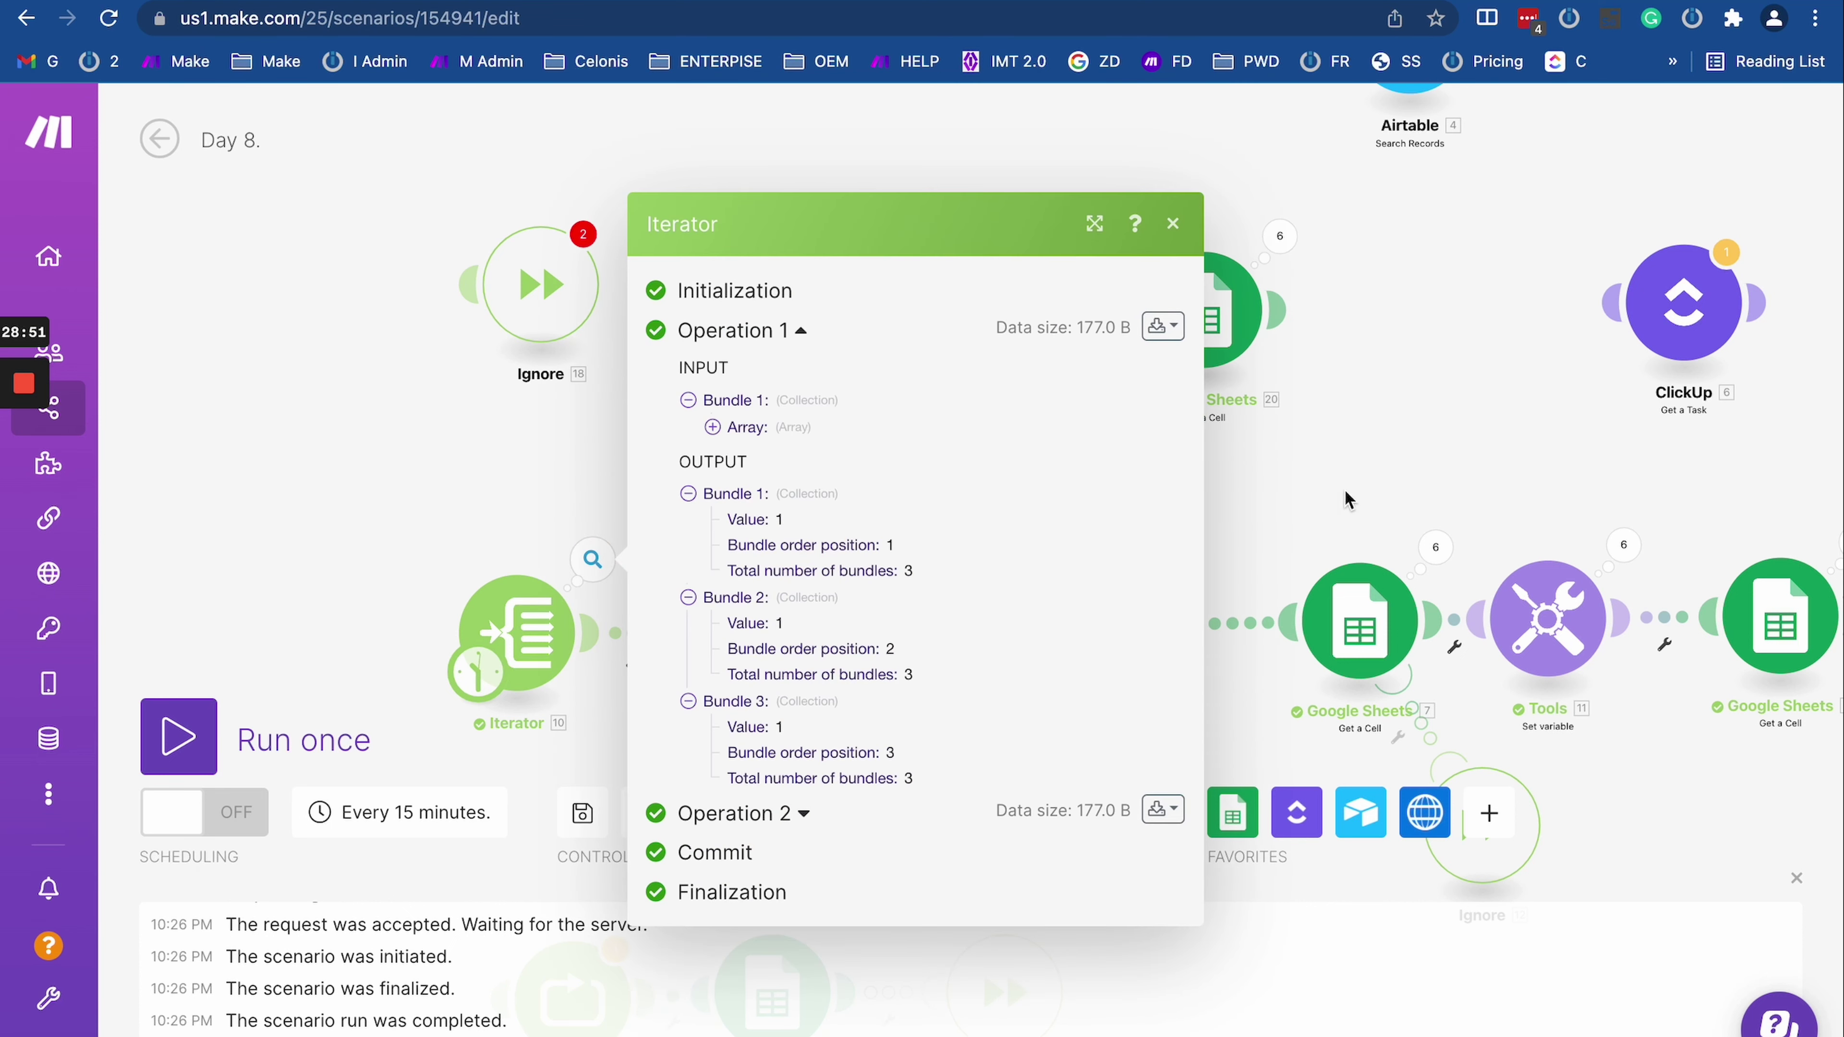
click(1420, 474)
click(1278, 311)
click(1217, 599)
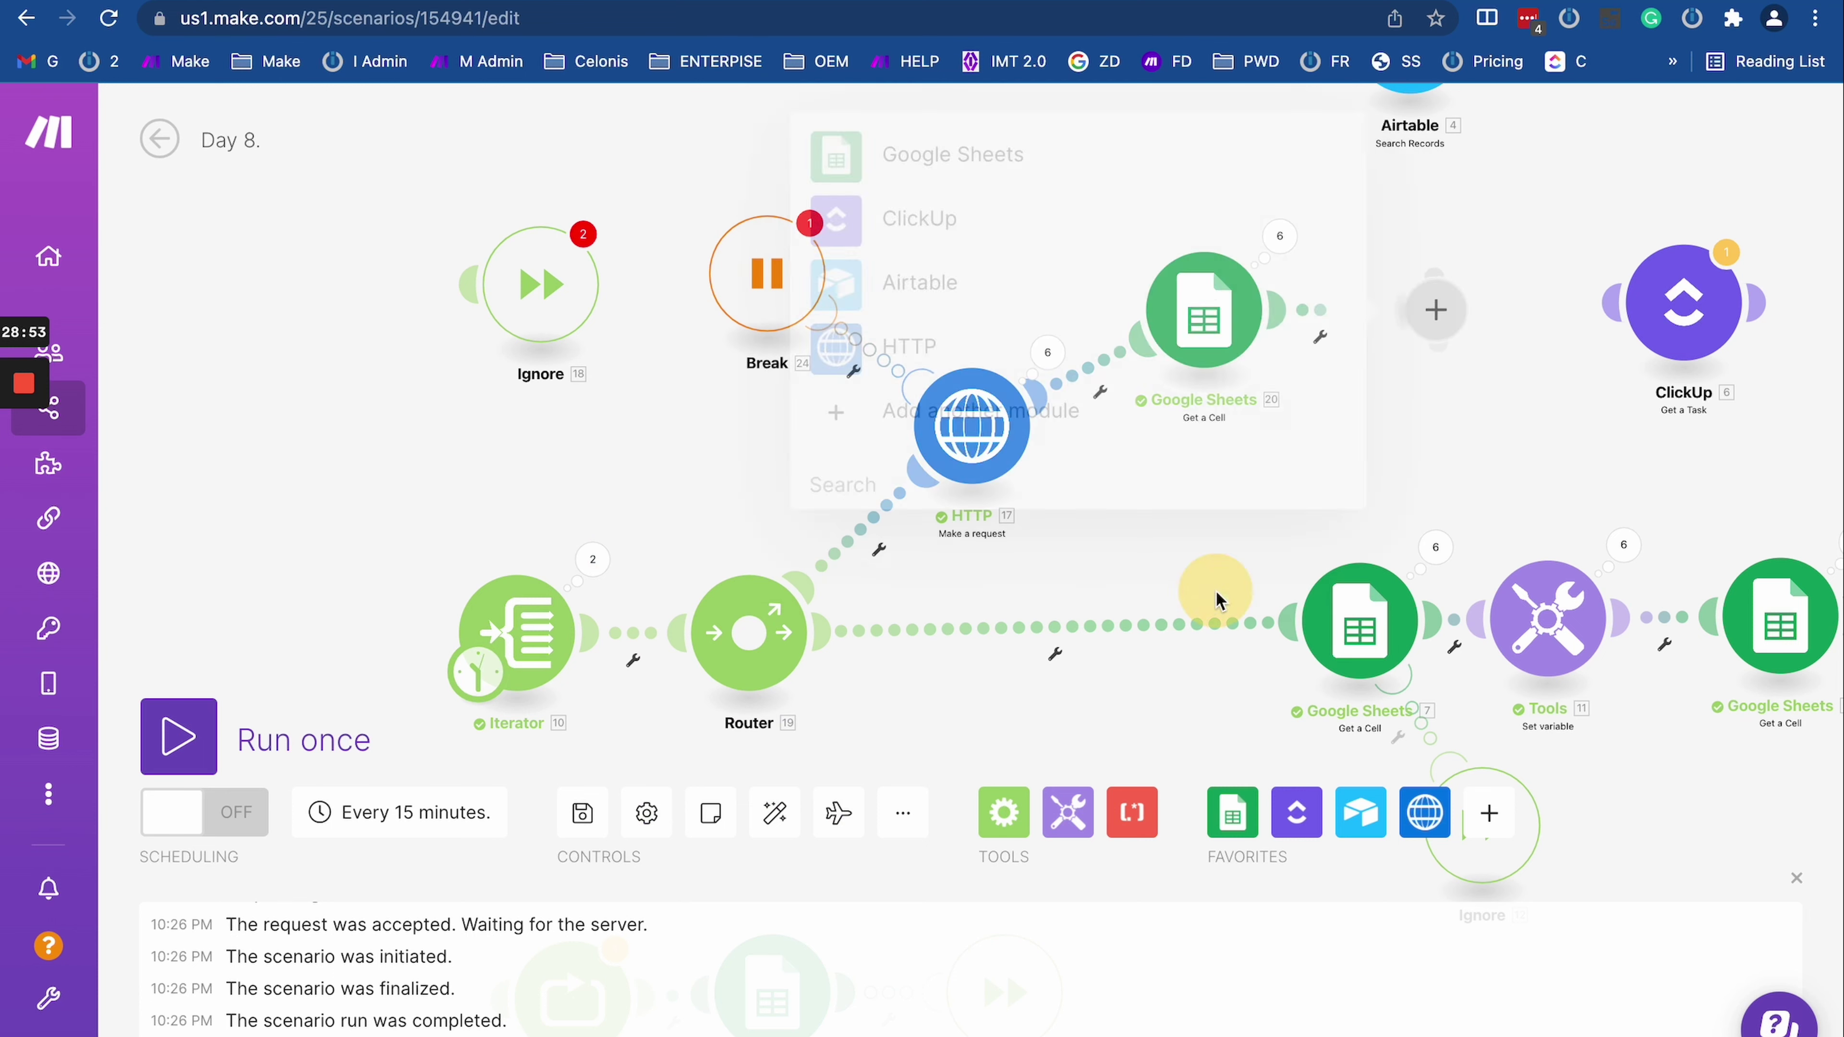
click(1365, 596)
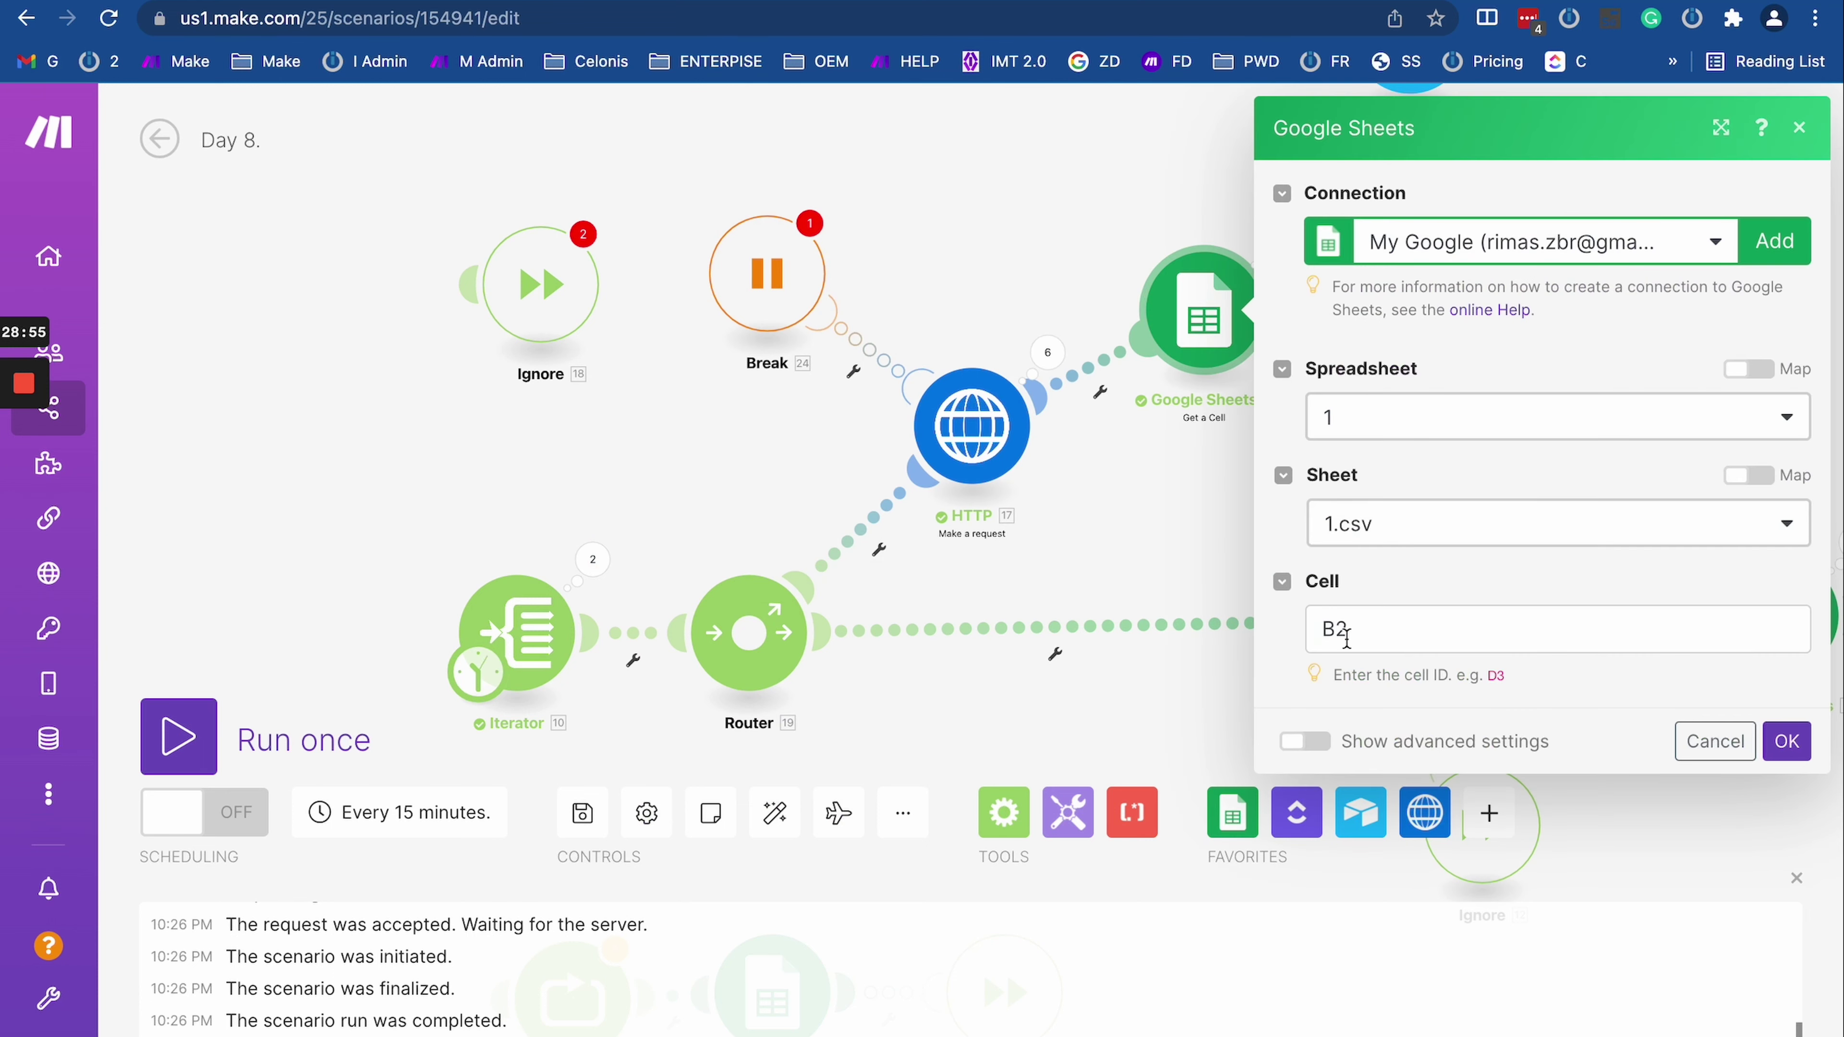
click(1346, 638)
key(shift+Left)
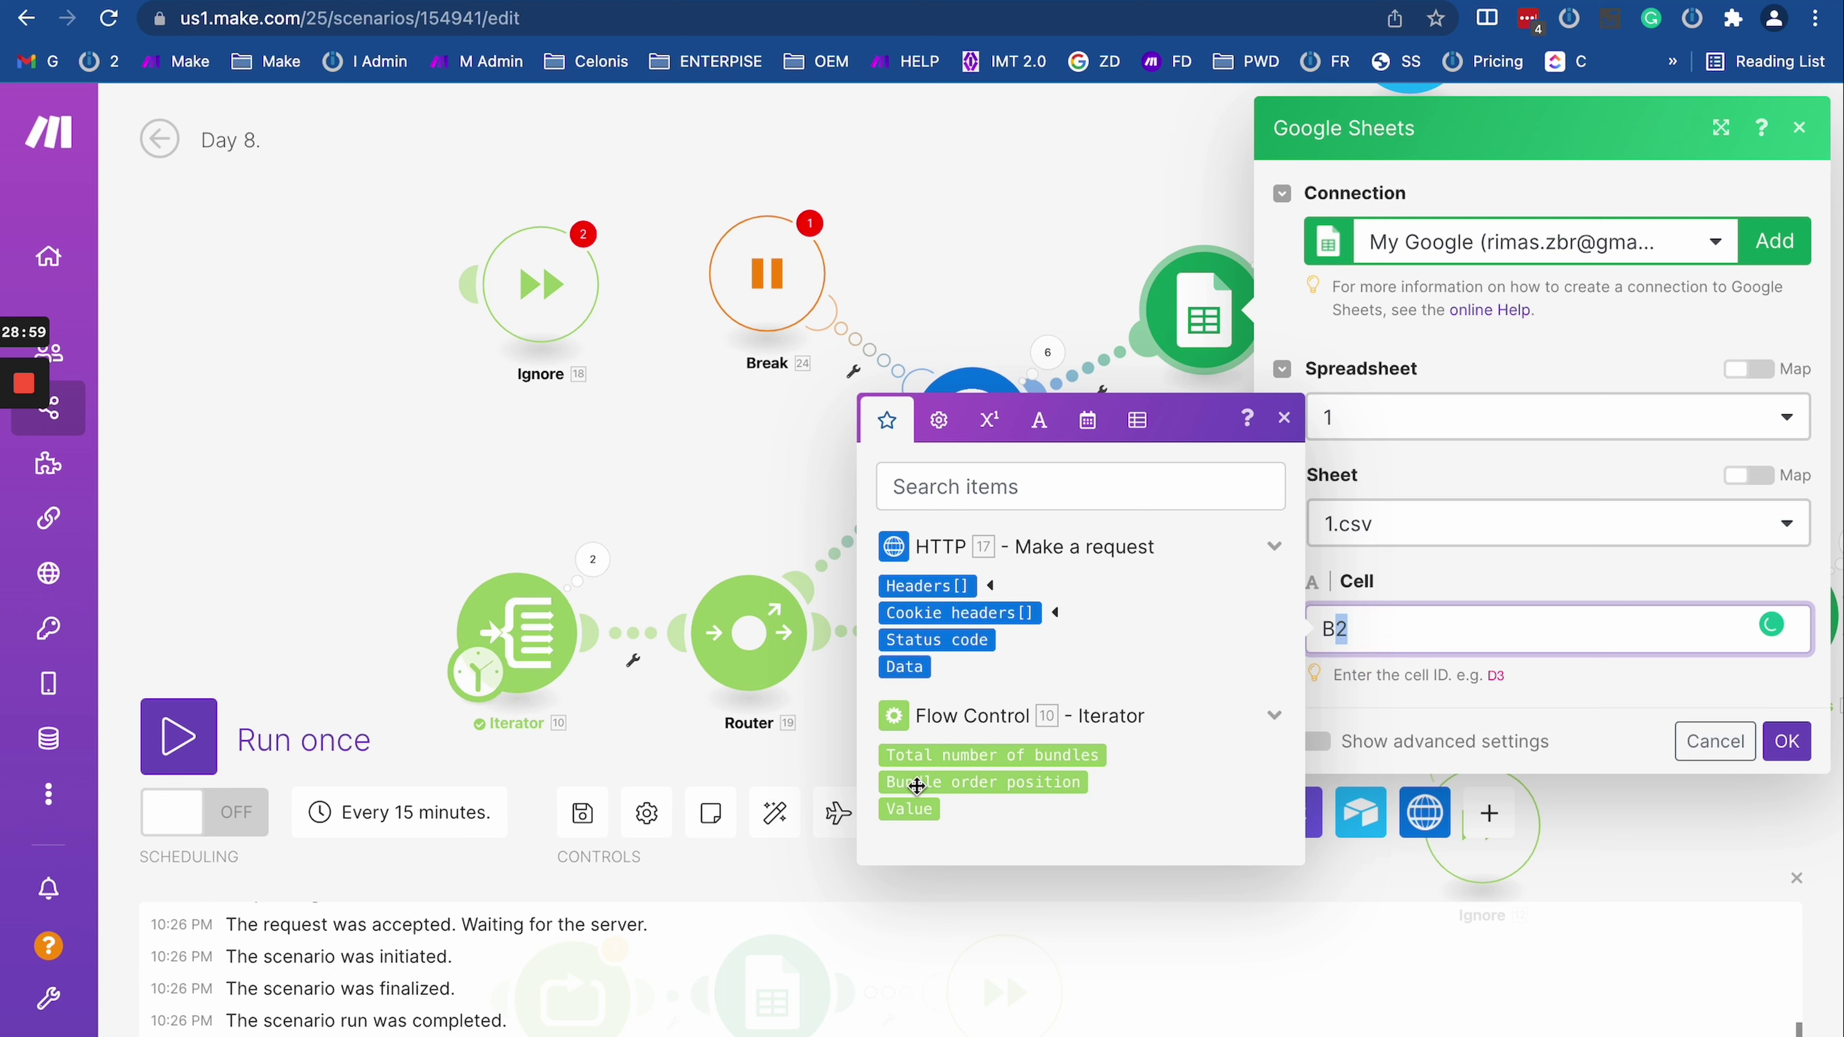
click(909, 809)
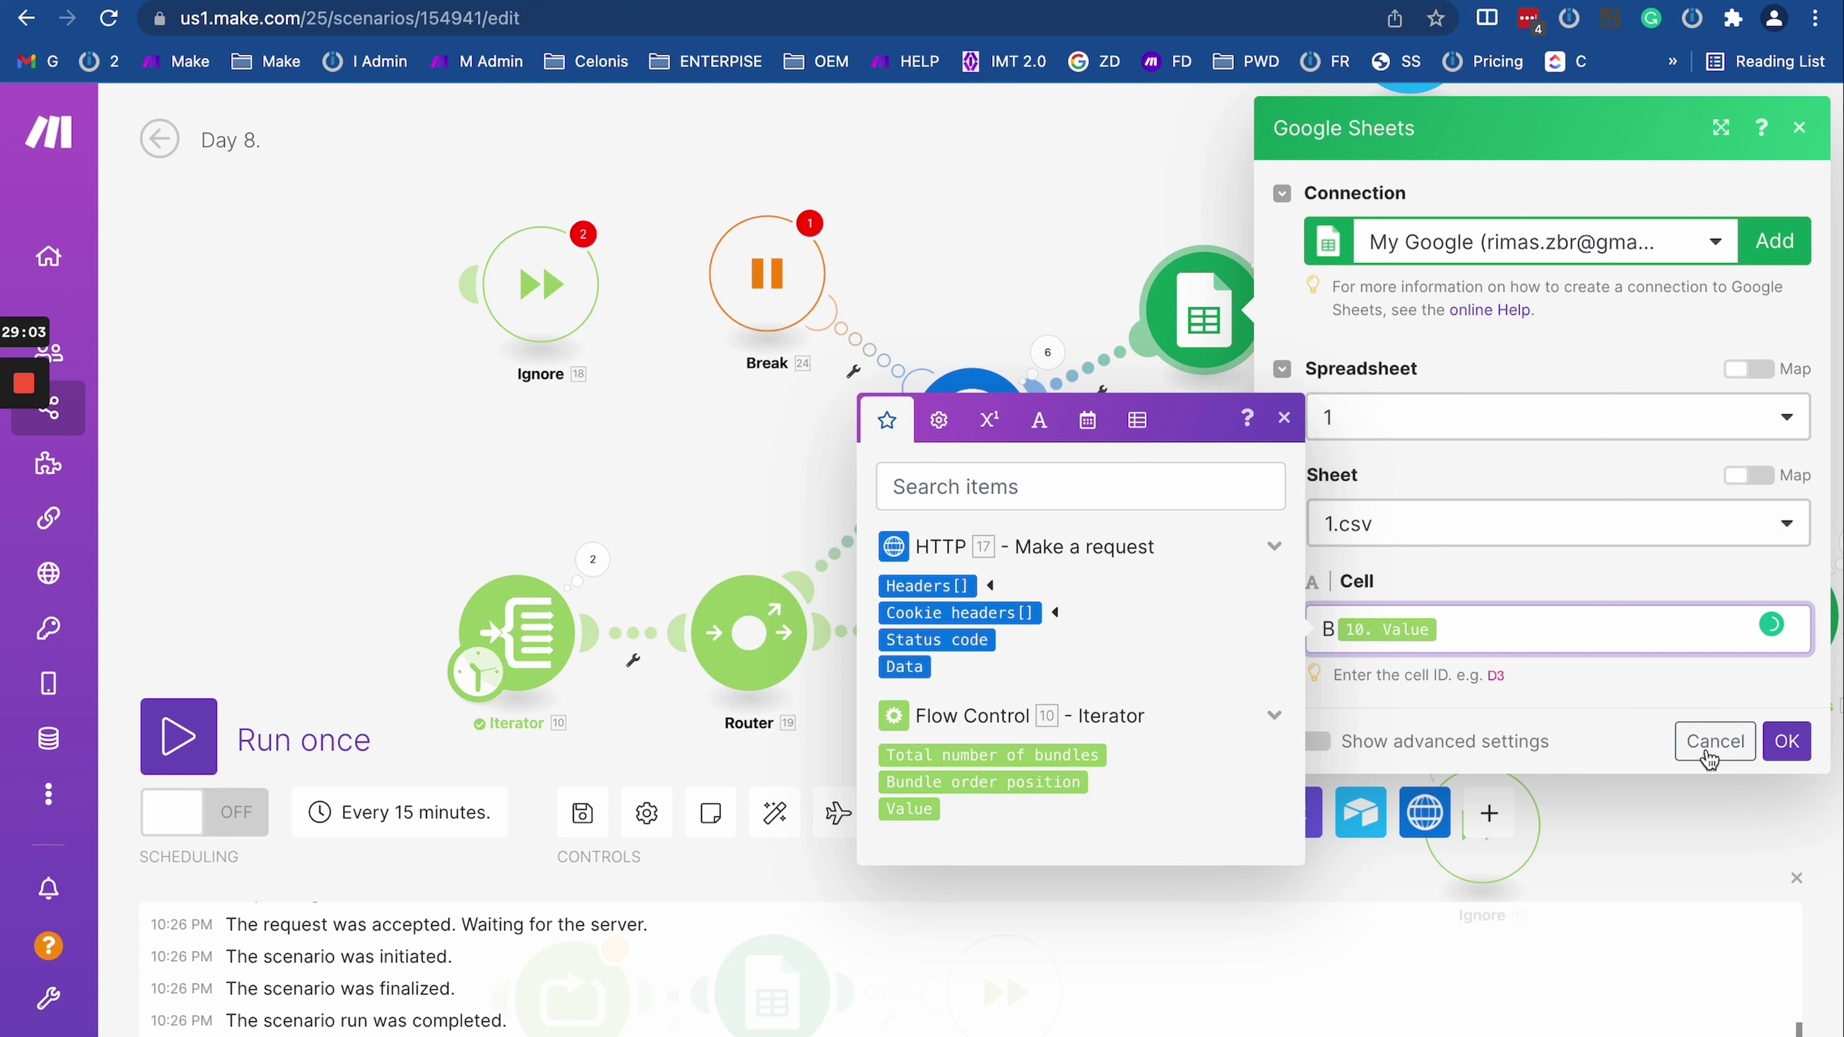
click(1707, 759)
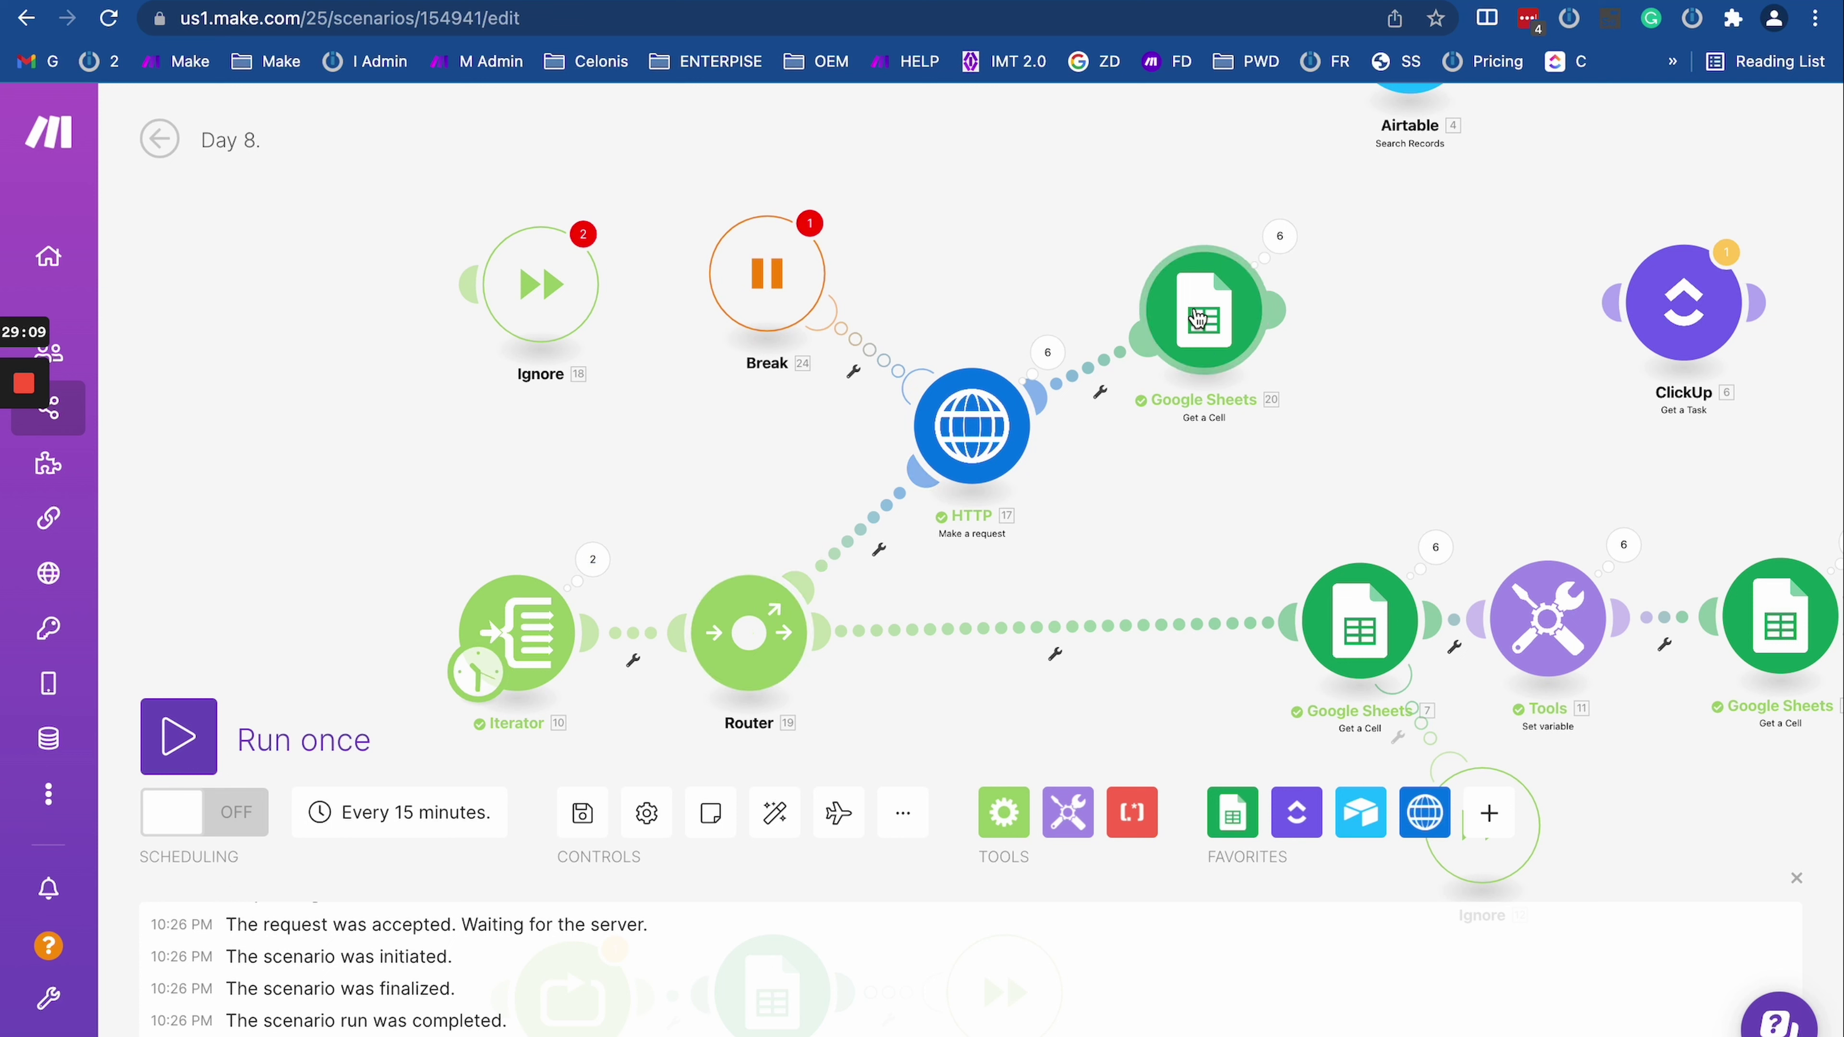
Step: Review the HTTP request module's settings and close them
click(1183, 329)
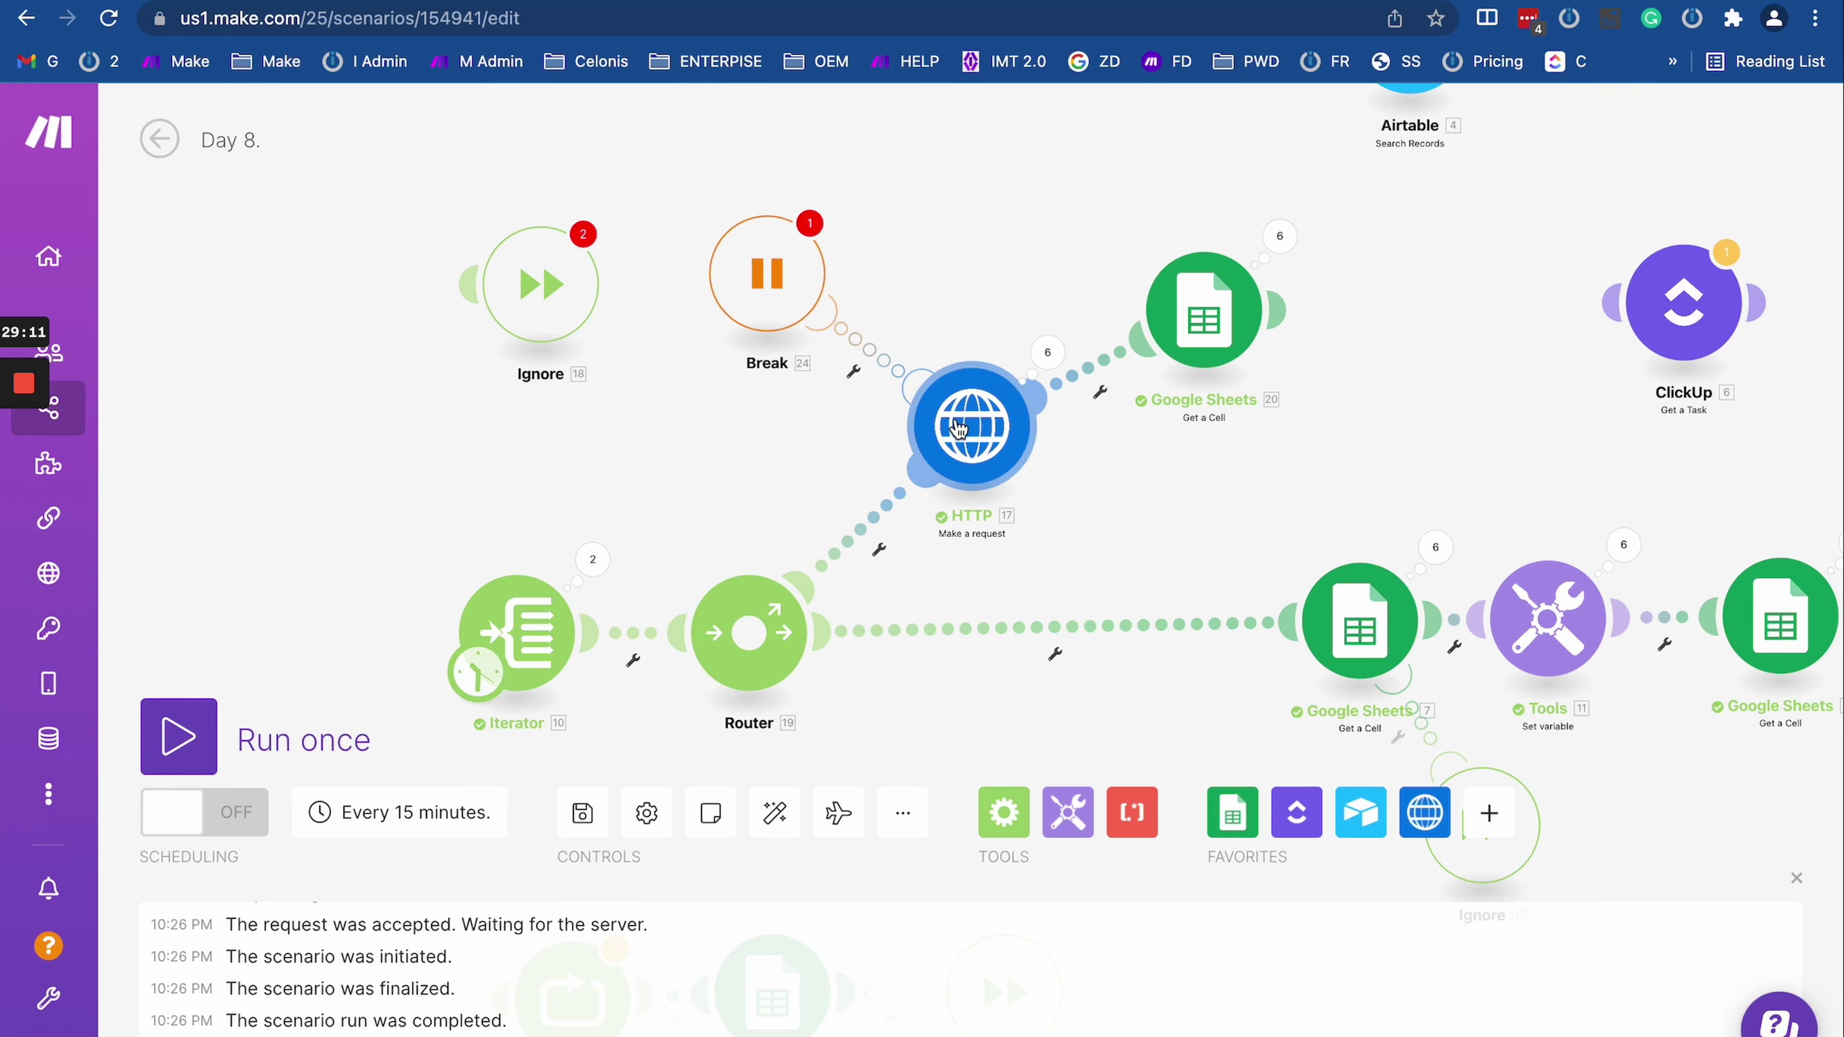
click(958, 428)
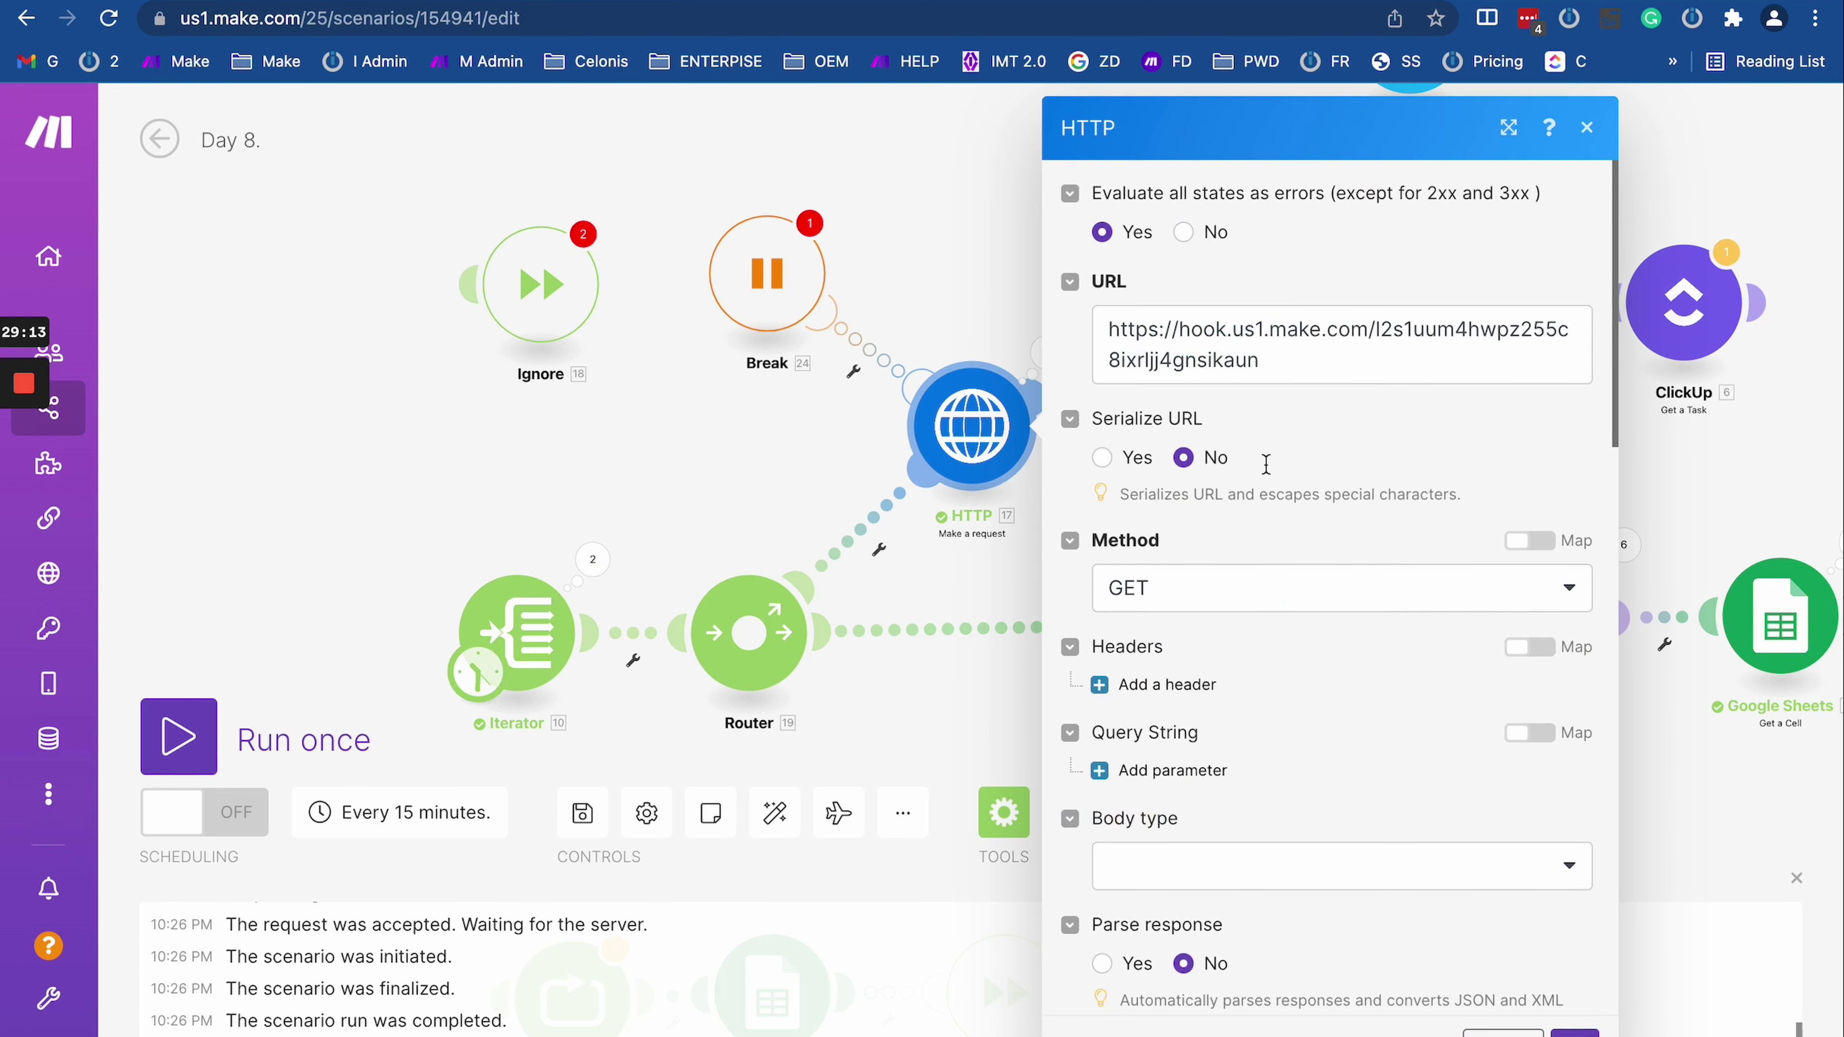
scroll(1166, 571, down, 1)
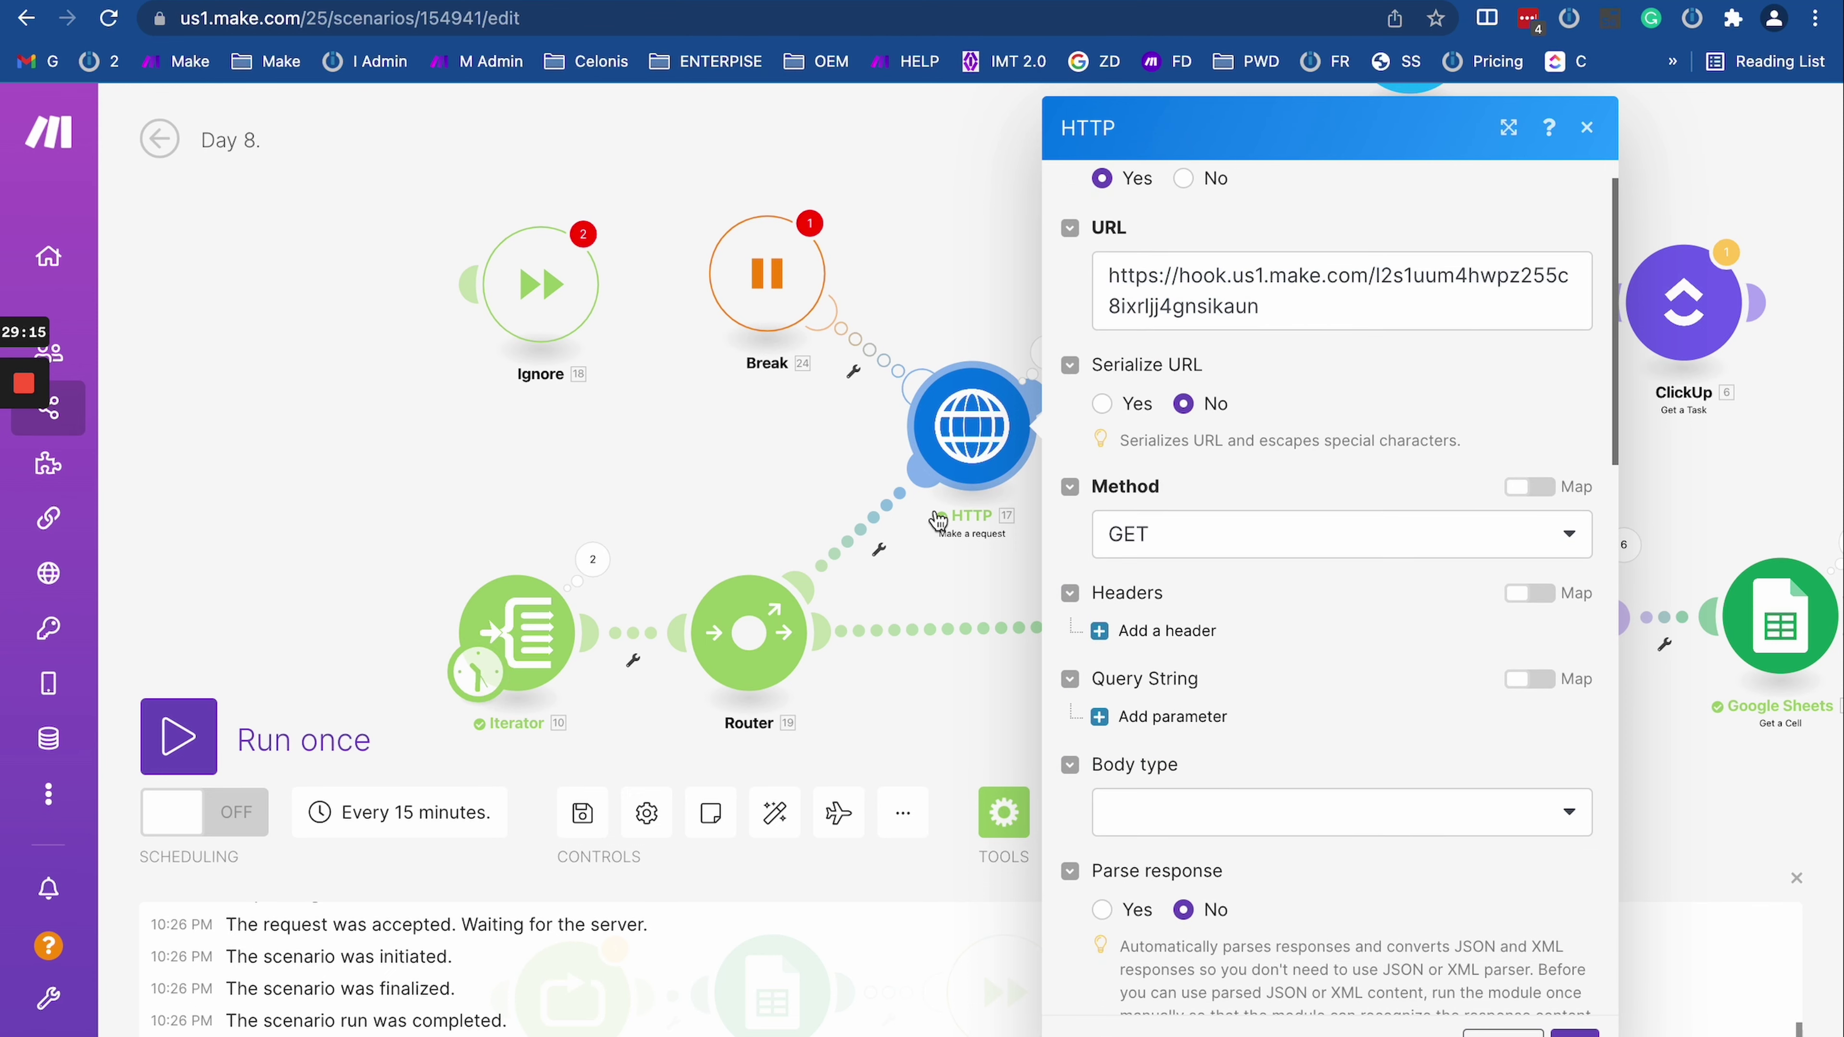
click(965, 398)
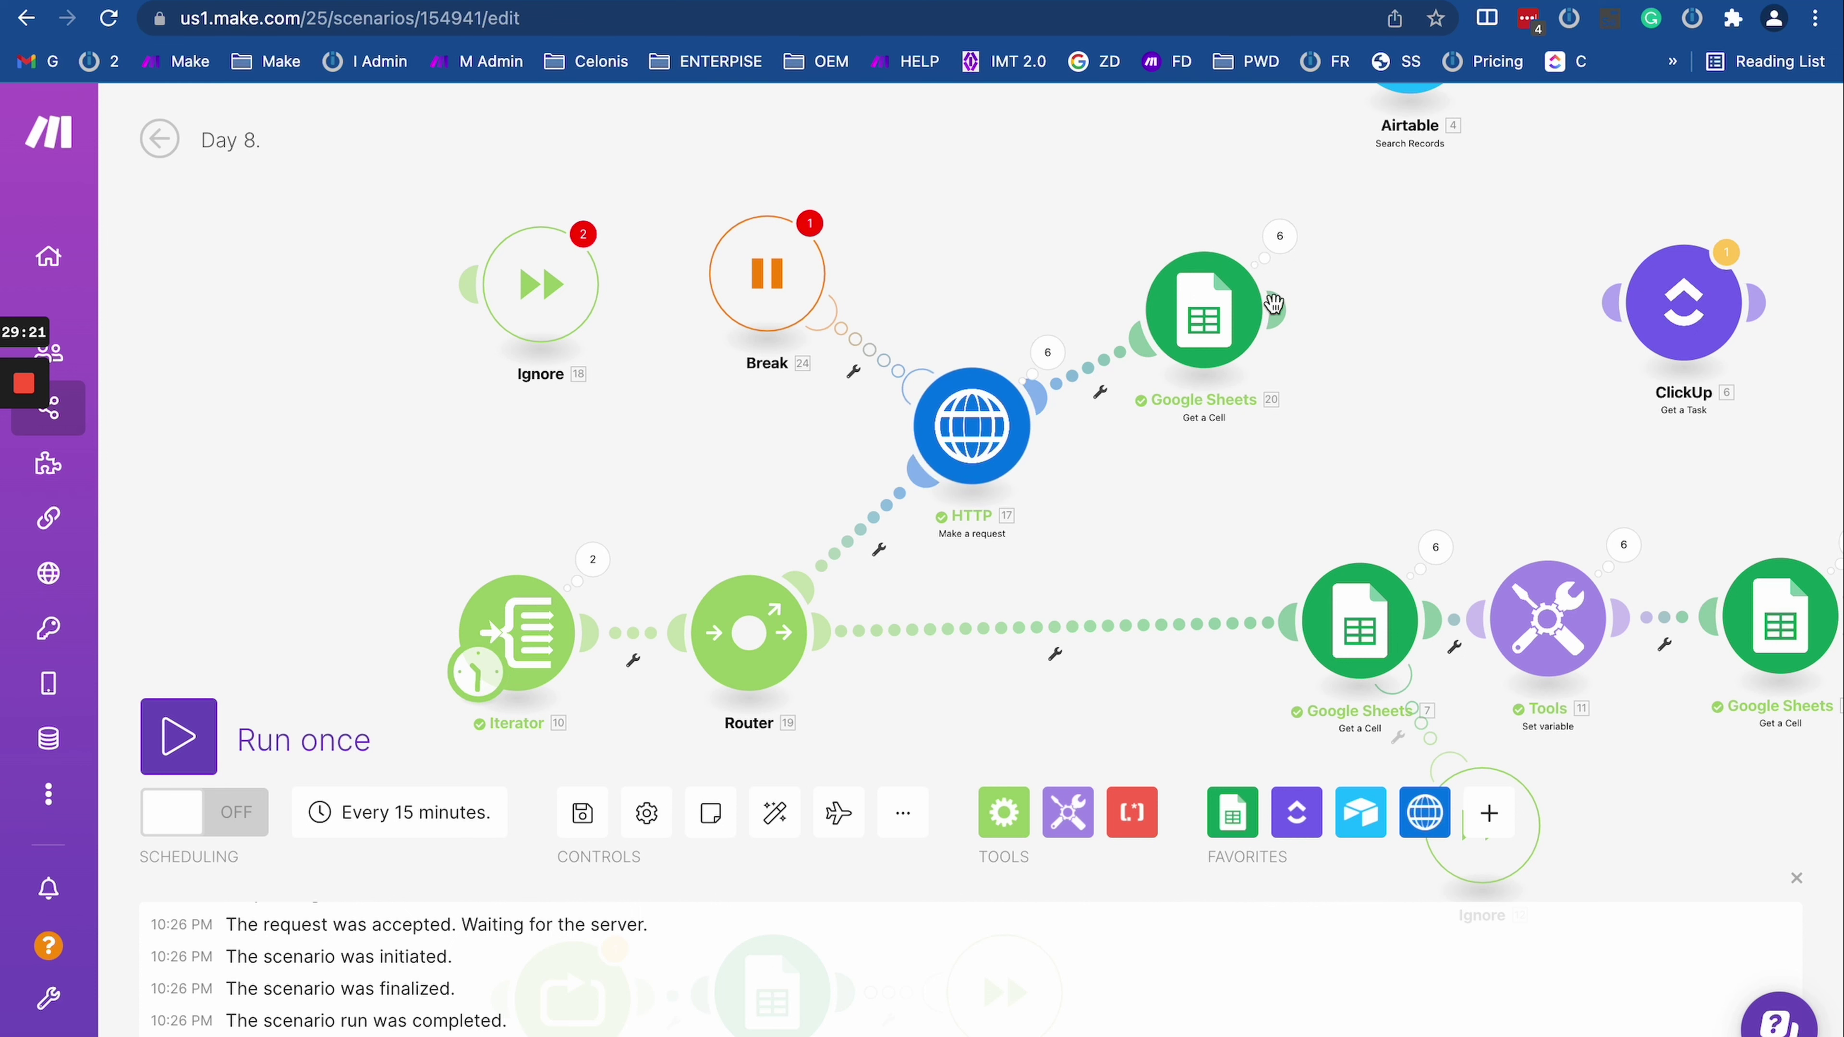
Step: Review Break's number of attempts and interval values, then show its warning messages
click(766, 280)
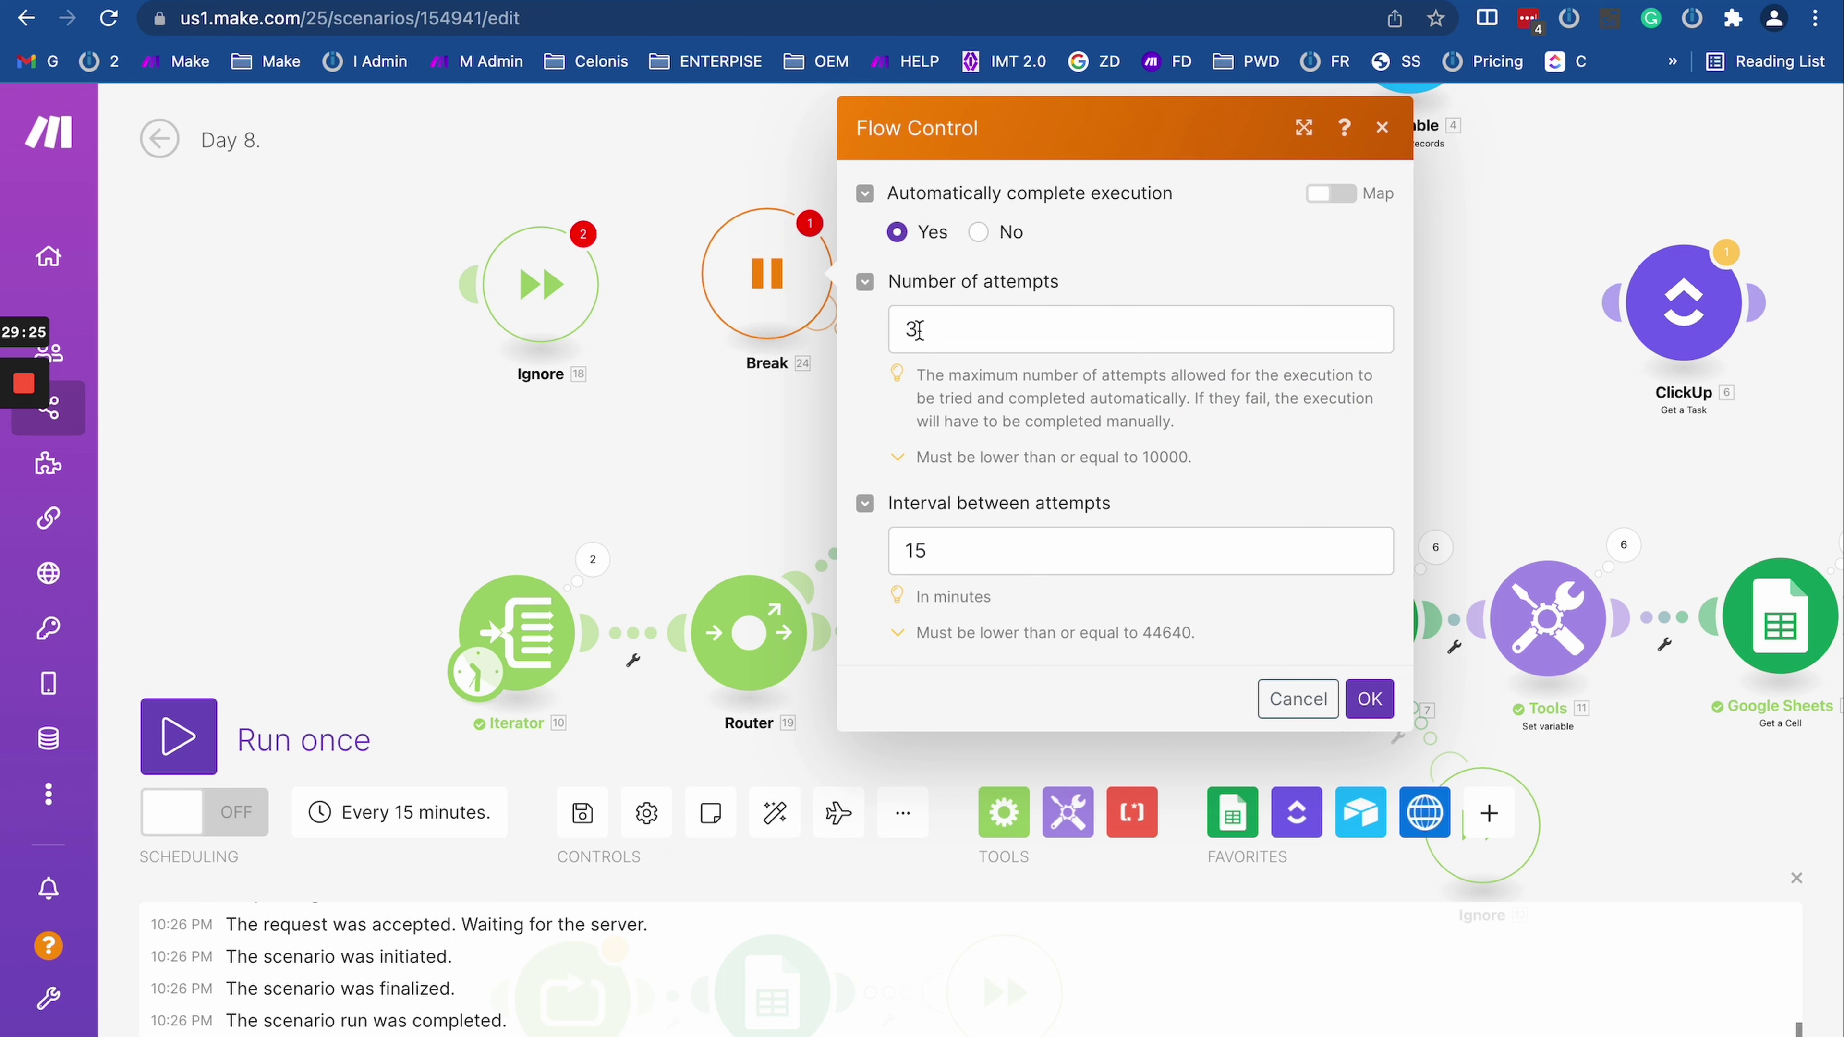
double_click(916, 331)
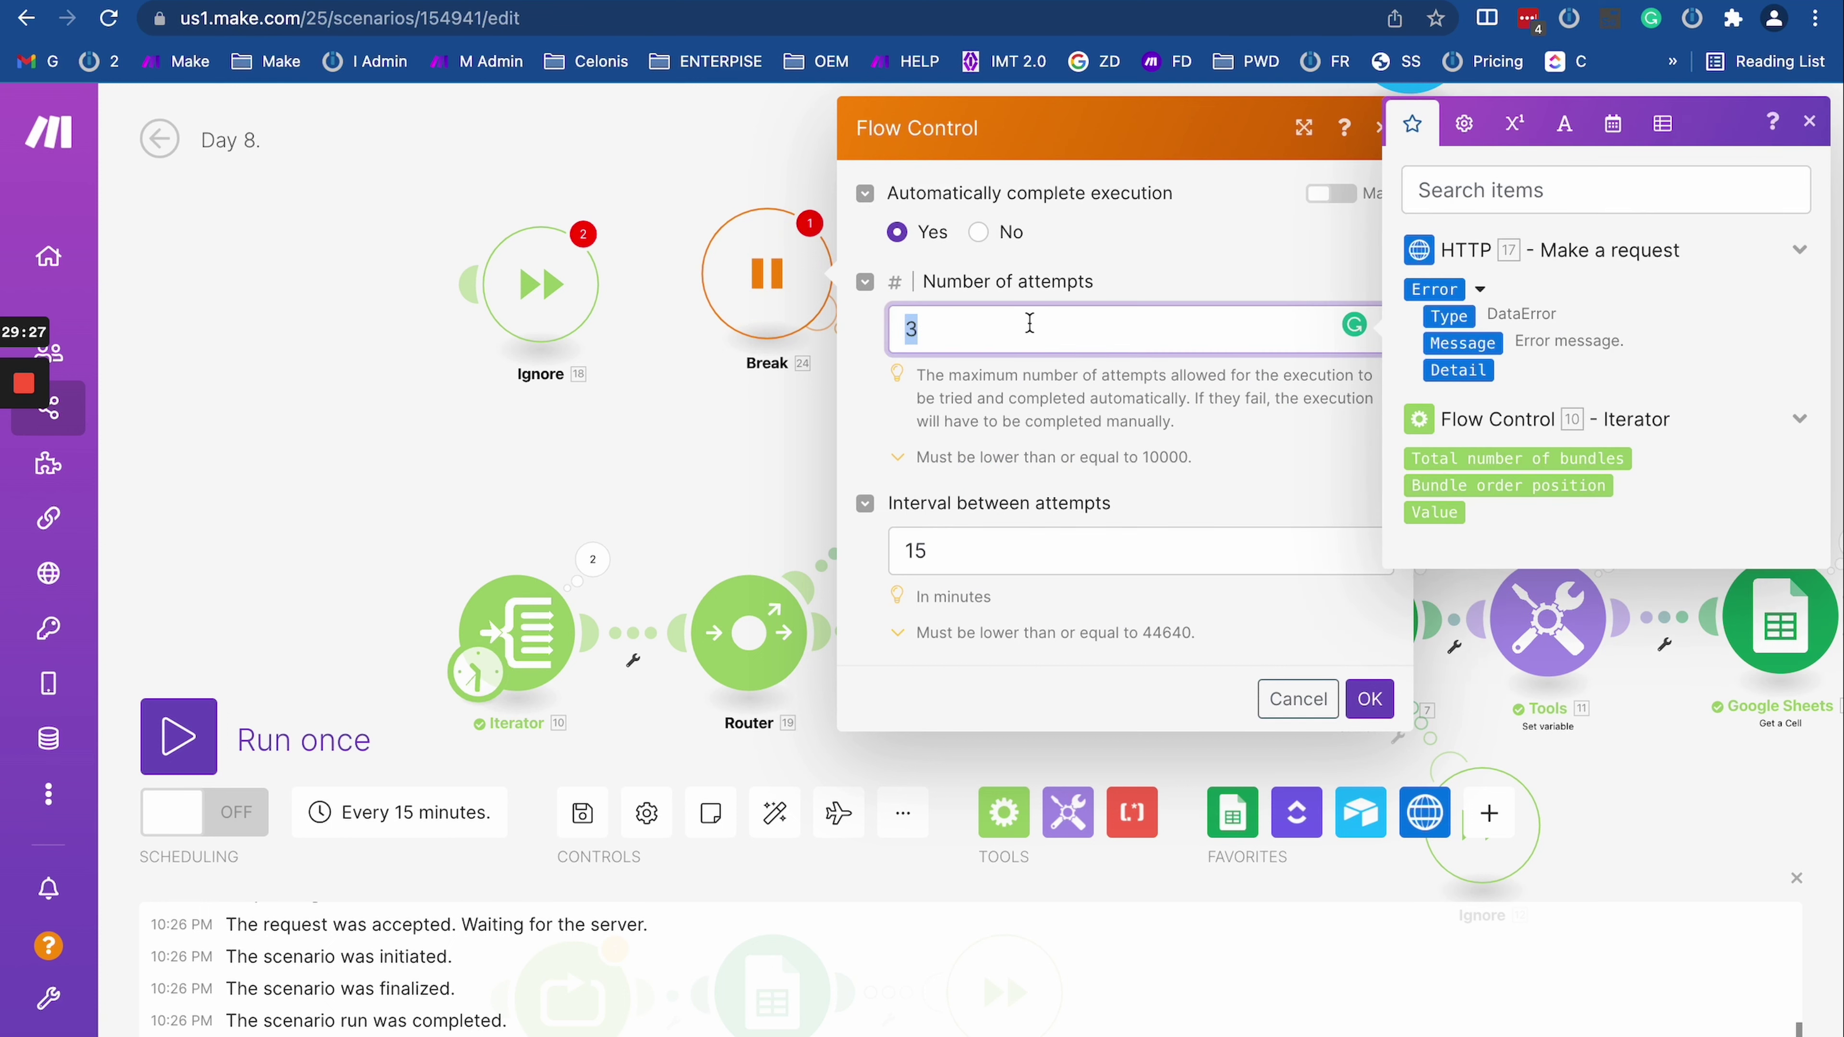
click(919, 332)
double_click(916, 329)
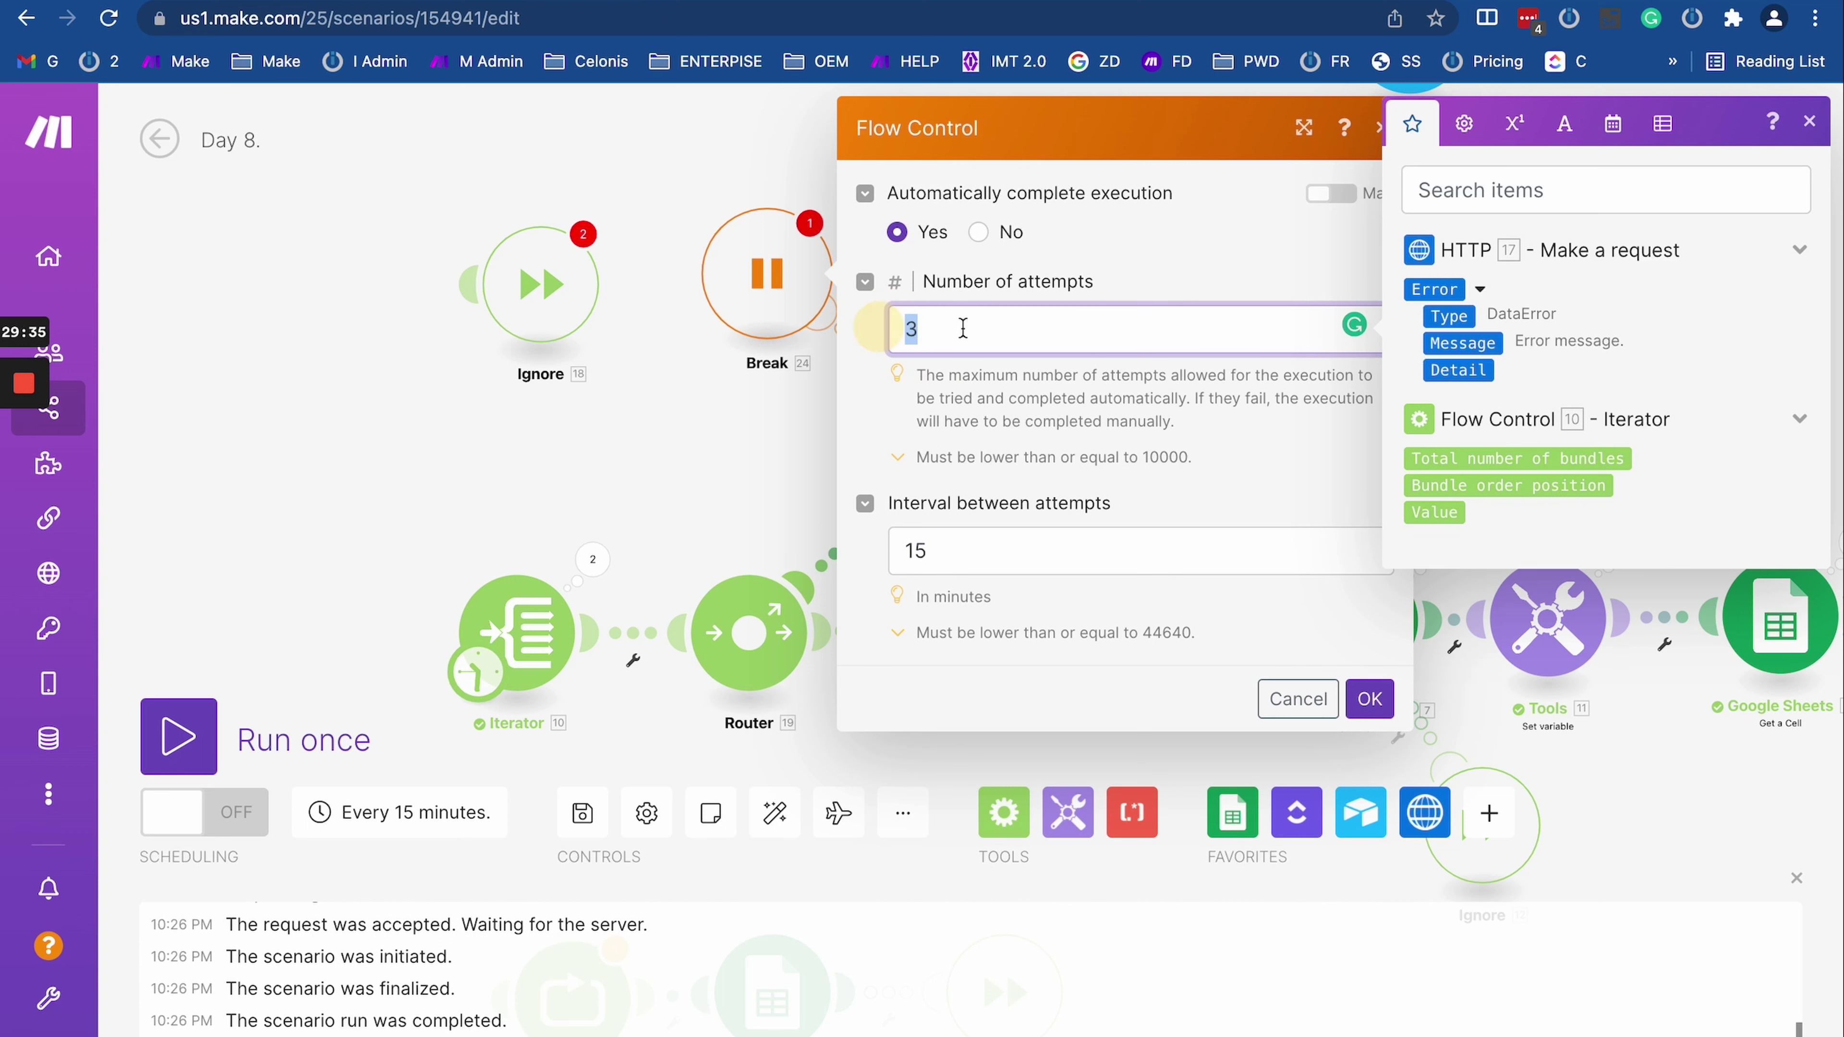
double_click(915, 331)
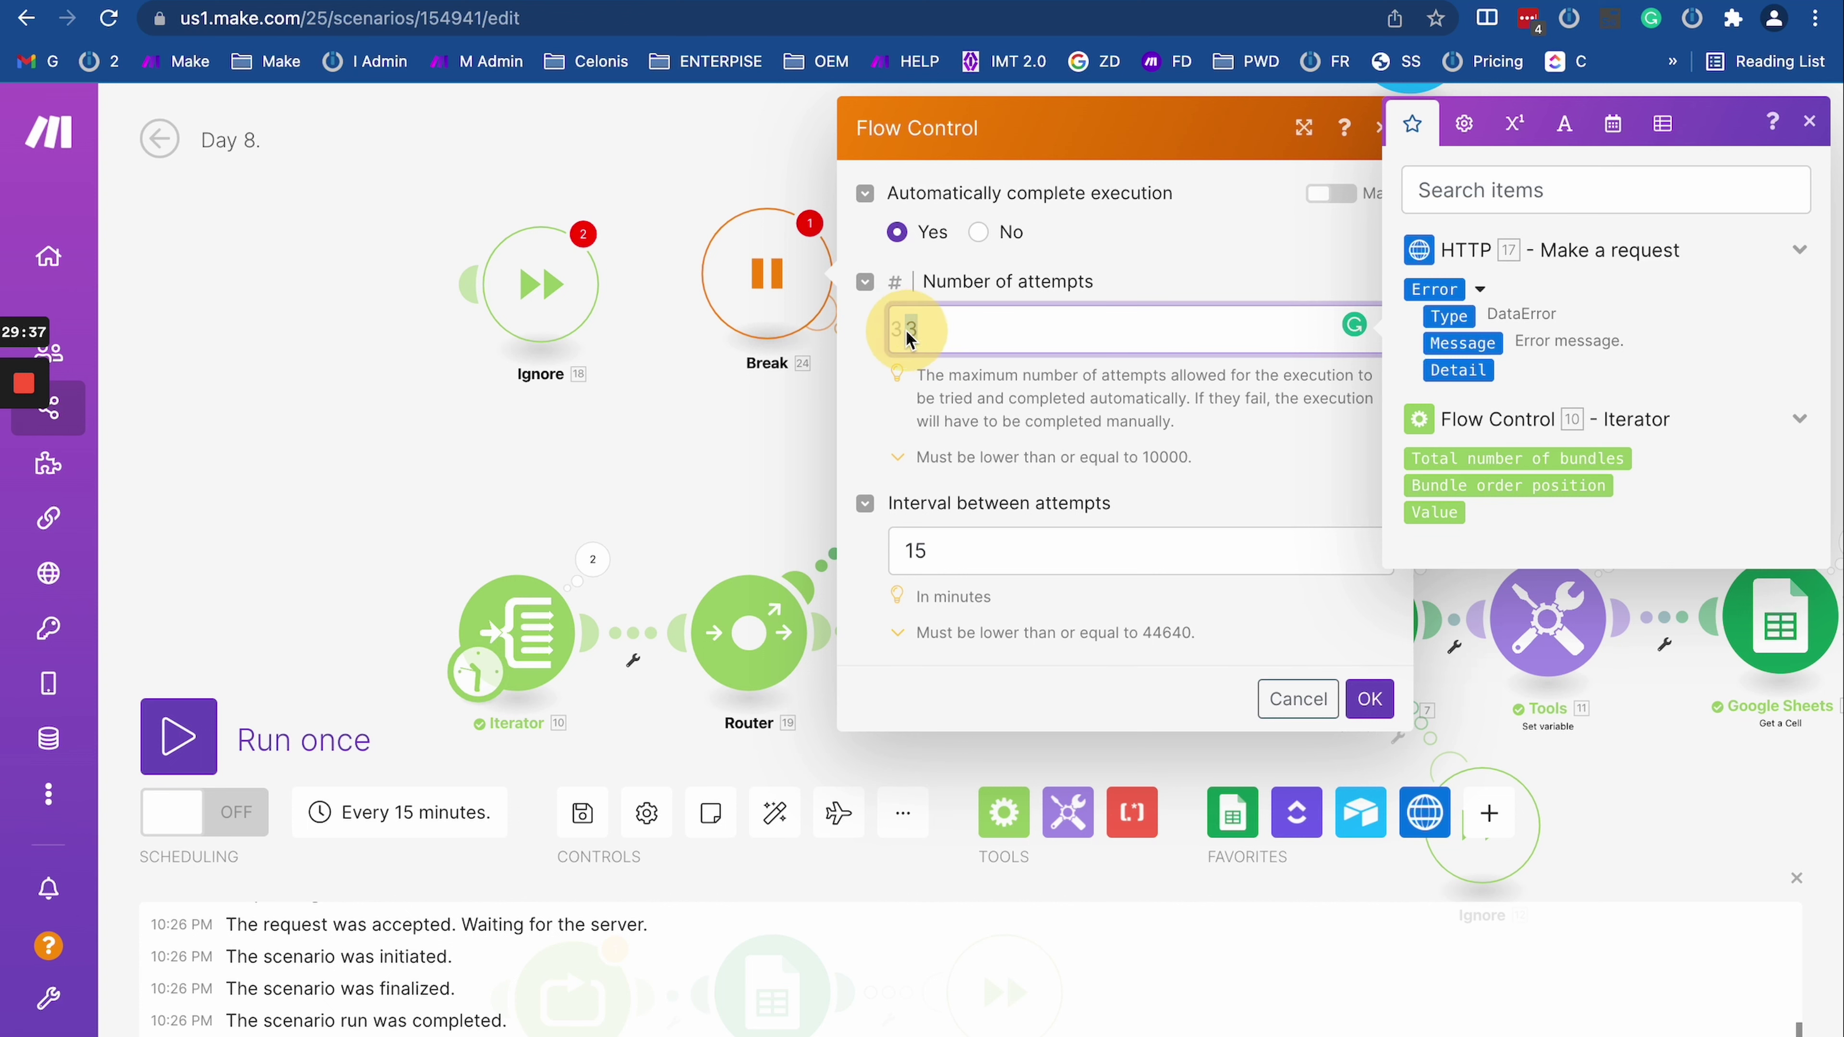
click(941, 566)
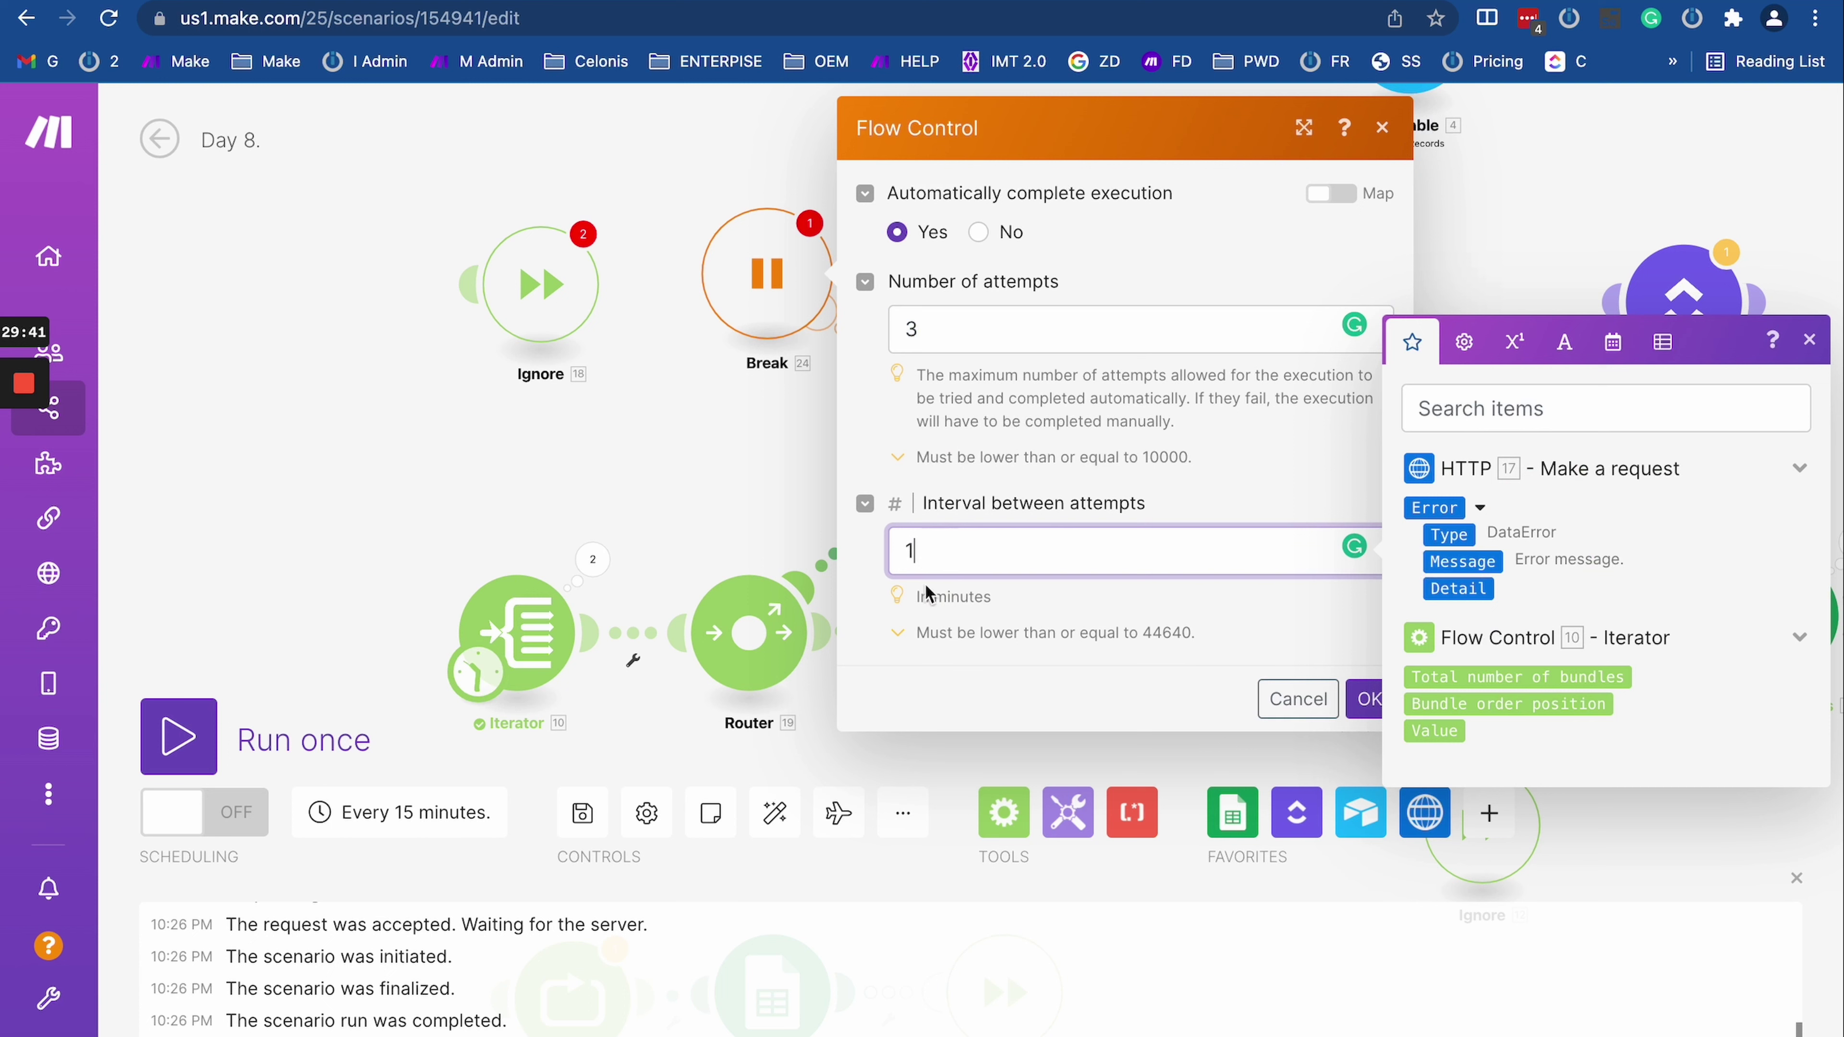
double_click(907, 554)
click(1366, 699)
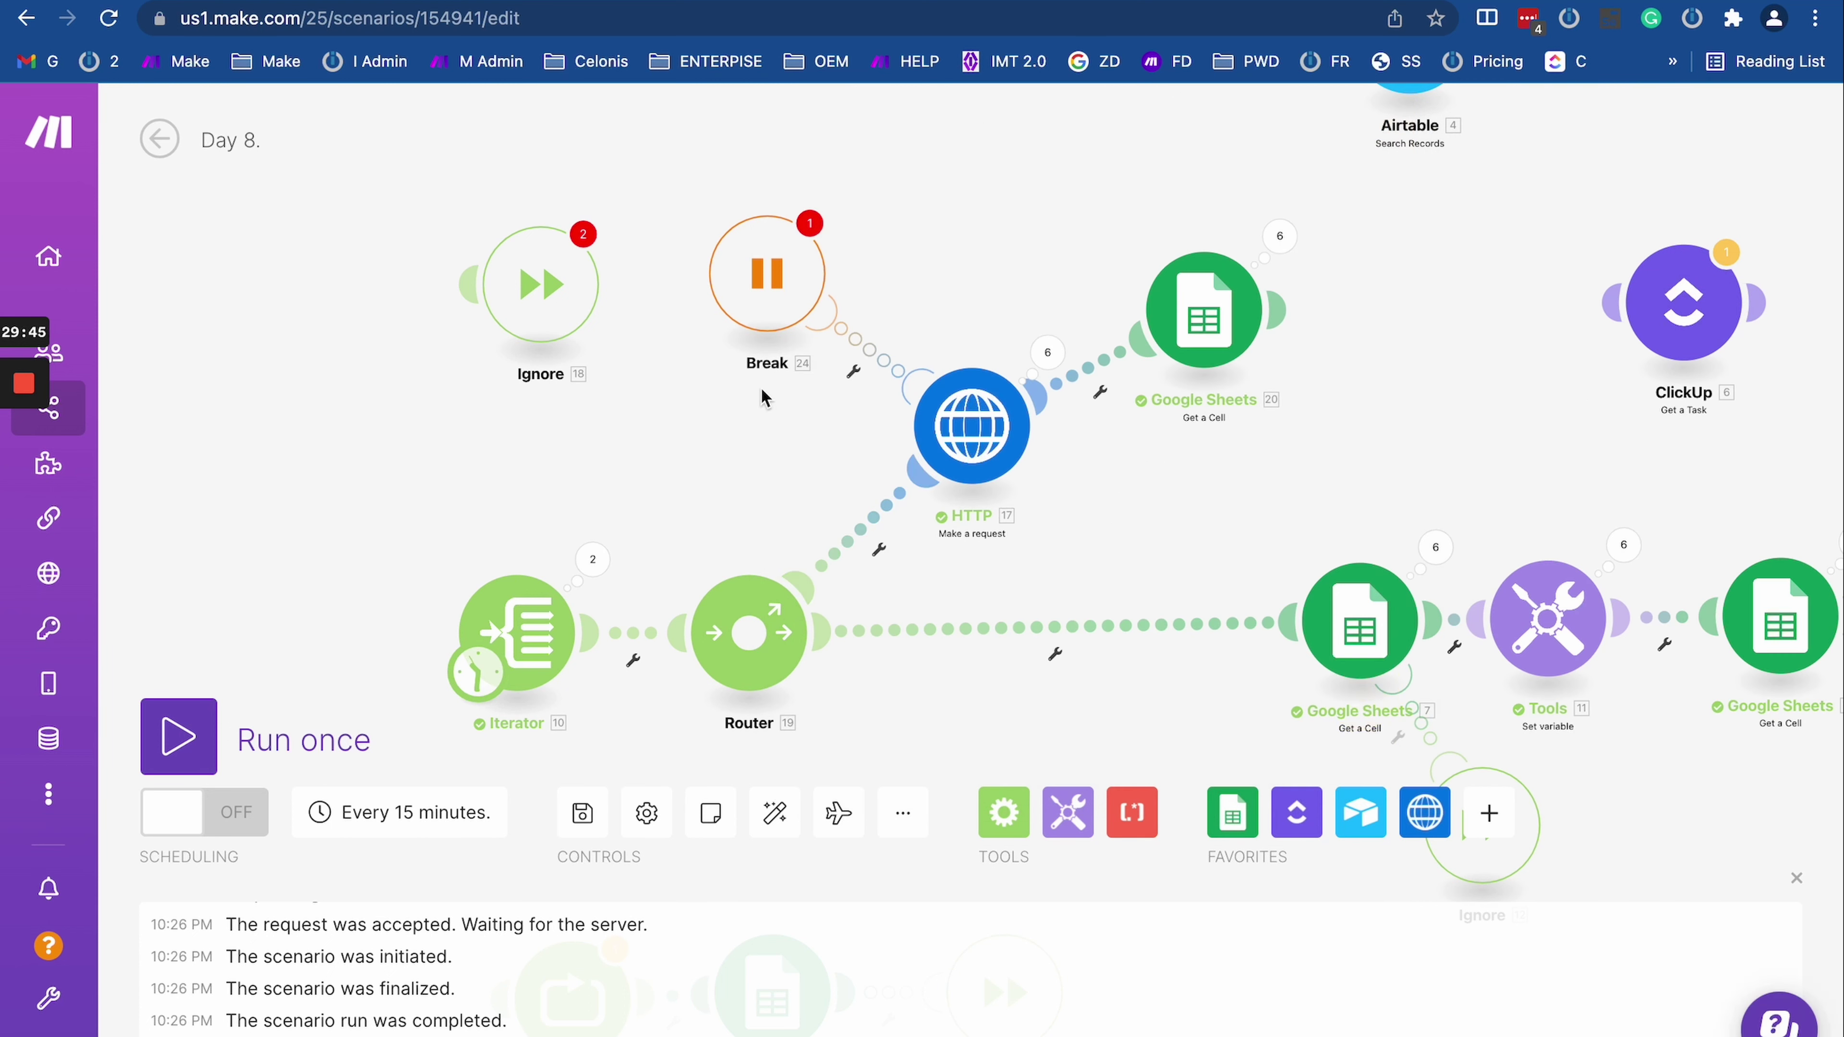
click(810, 223)
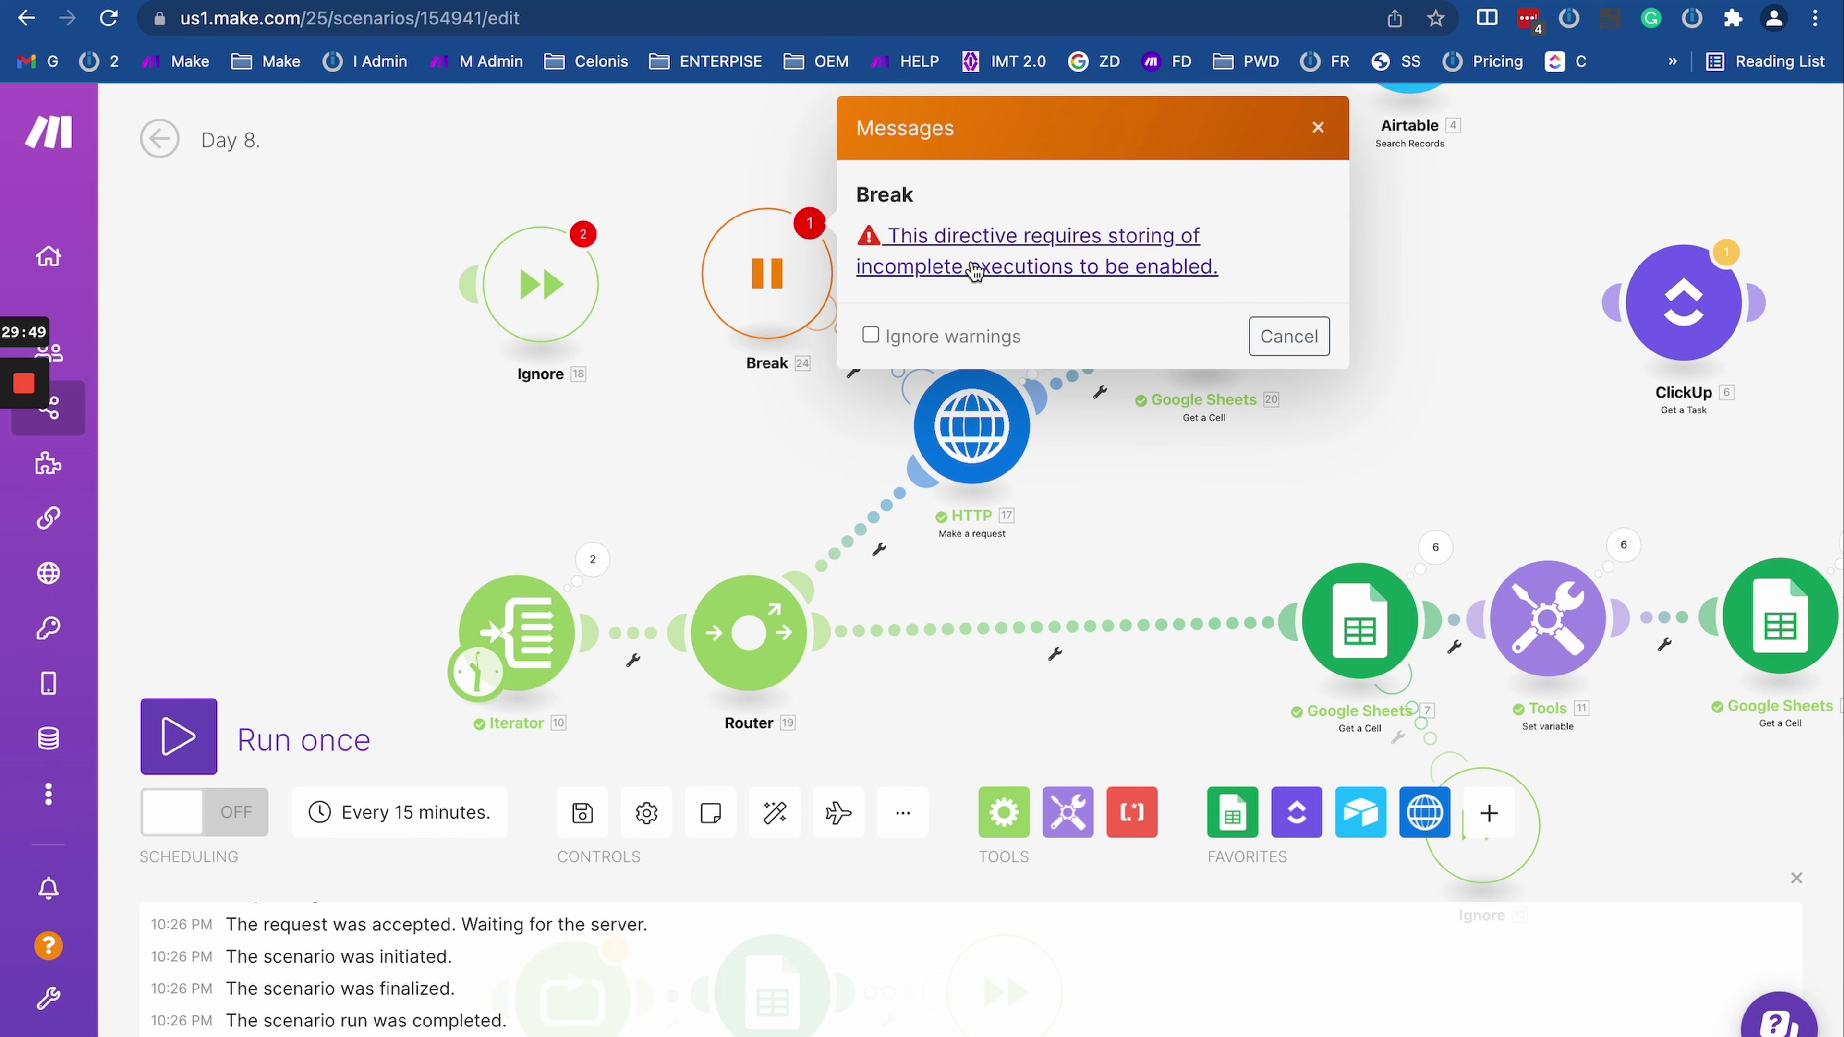
Step: Dismiss the warning and keep 'Allow storing of Incomplete Executions' set to Yes in Scenario settings
click(726, 430)
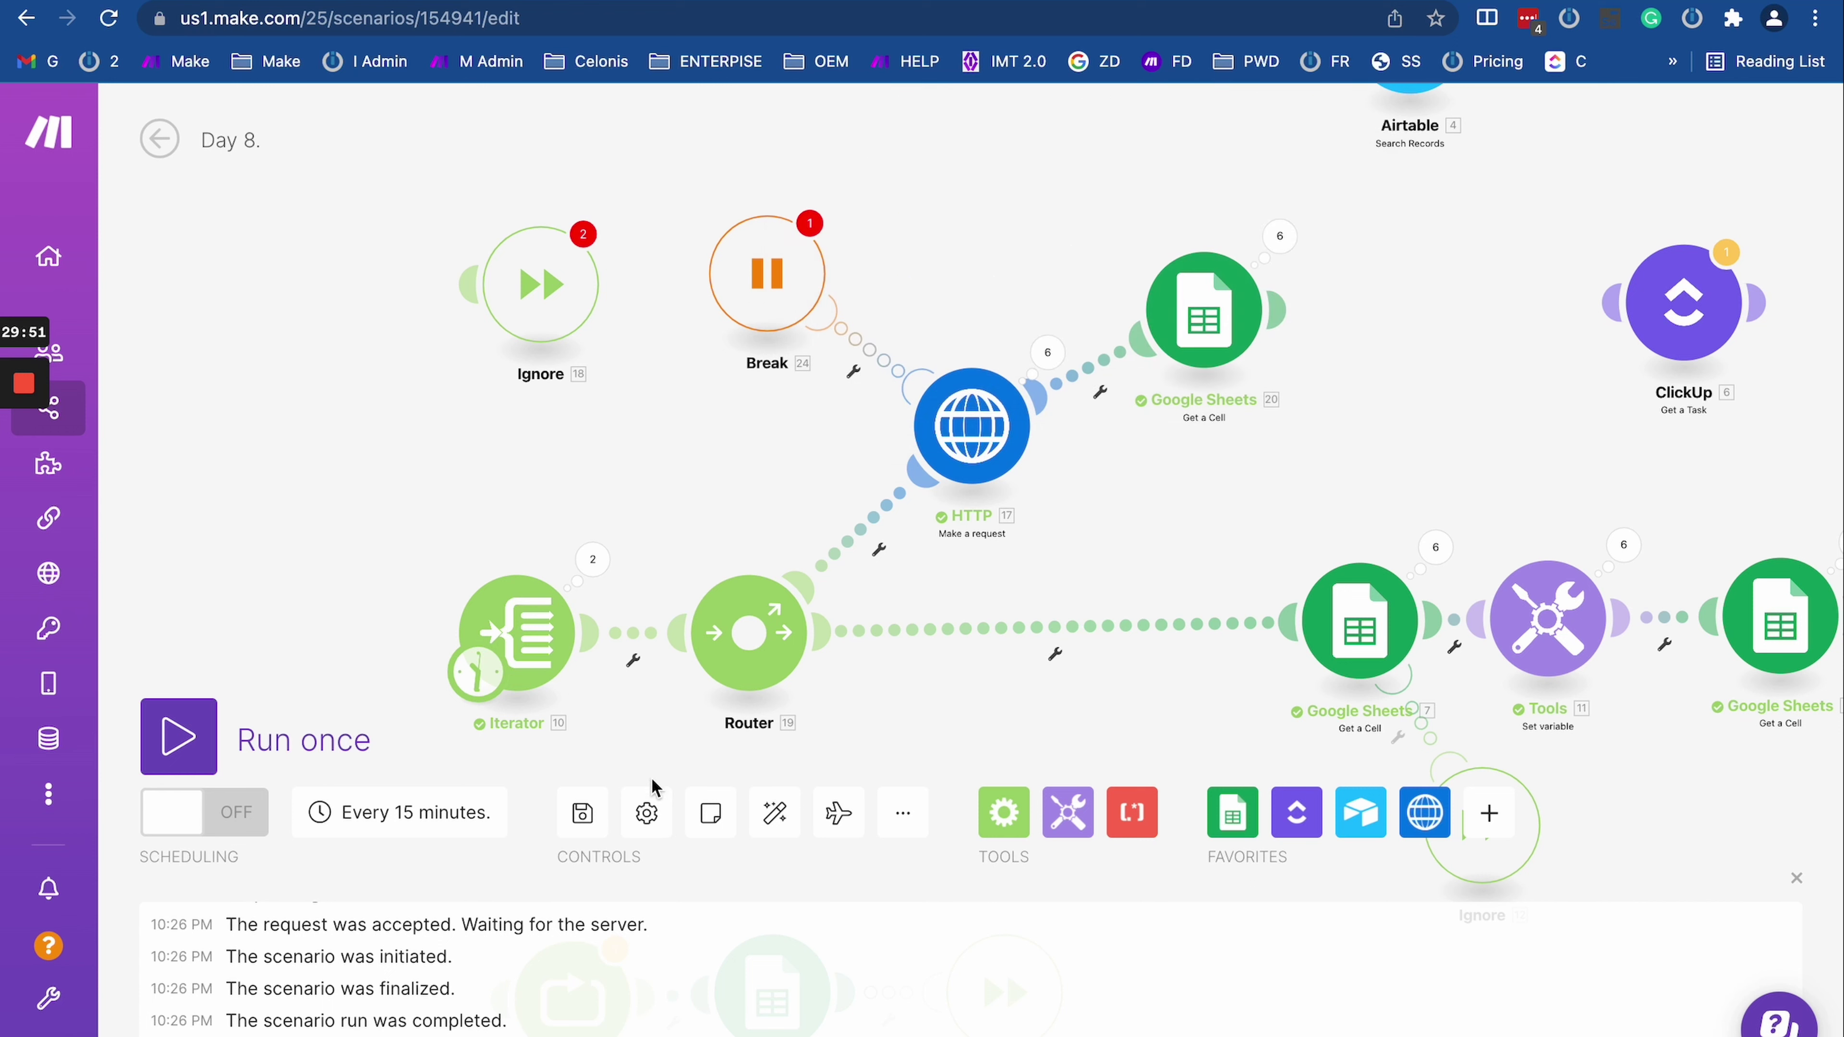
click(646, 812)
scroll(695, 575, down, 3)
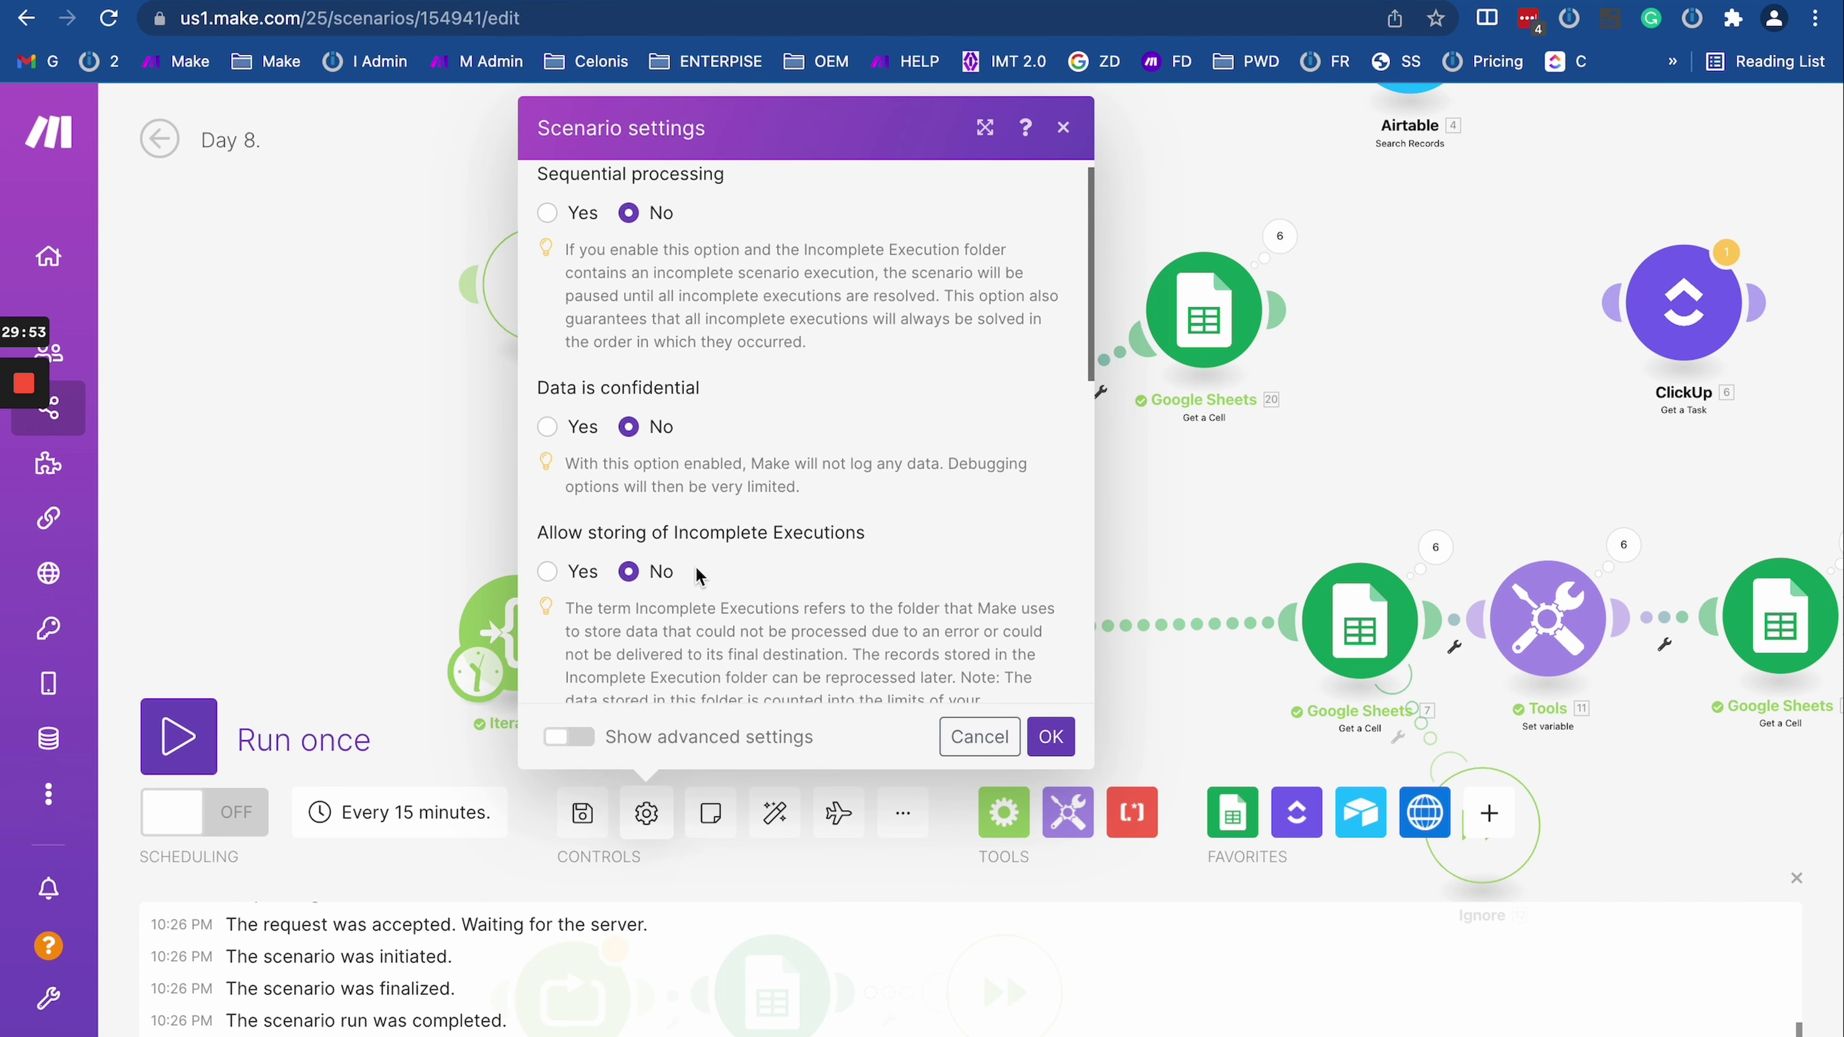
click(548, 438)
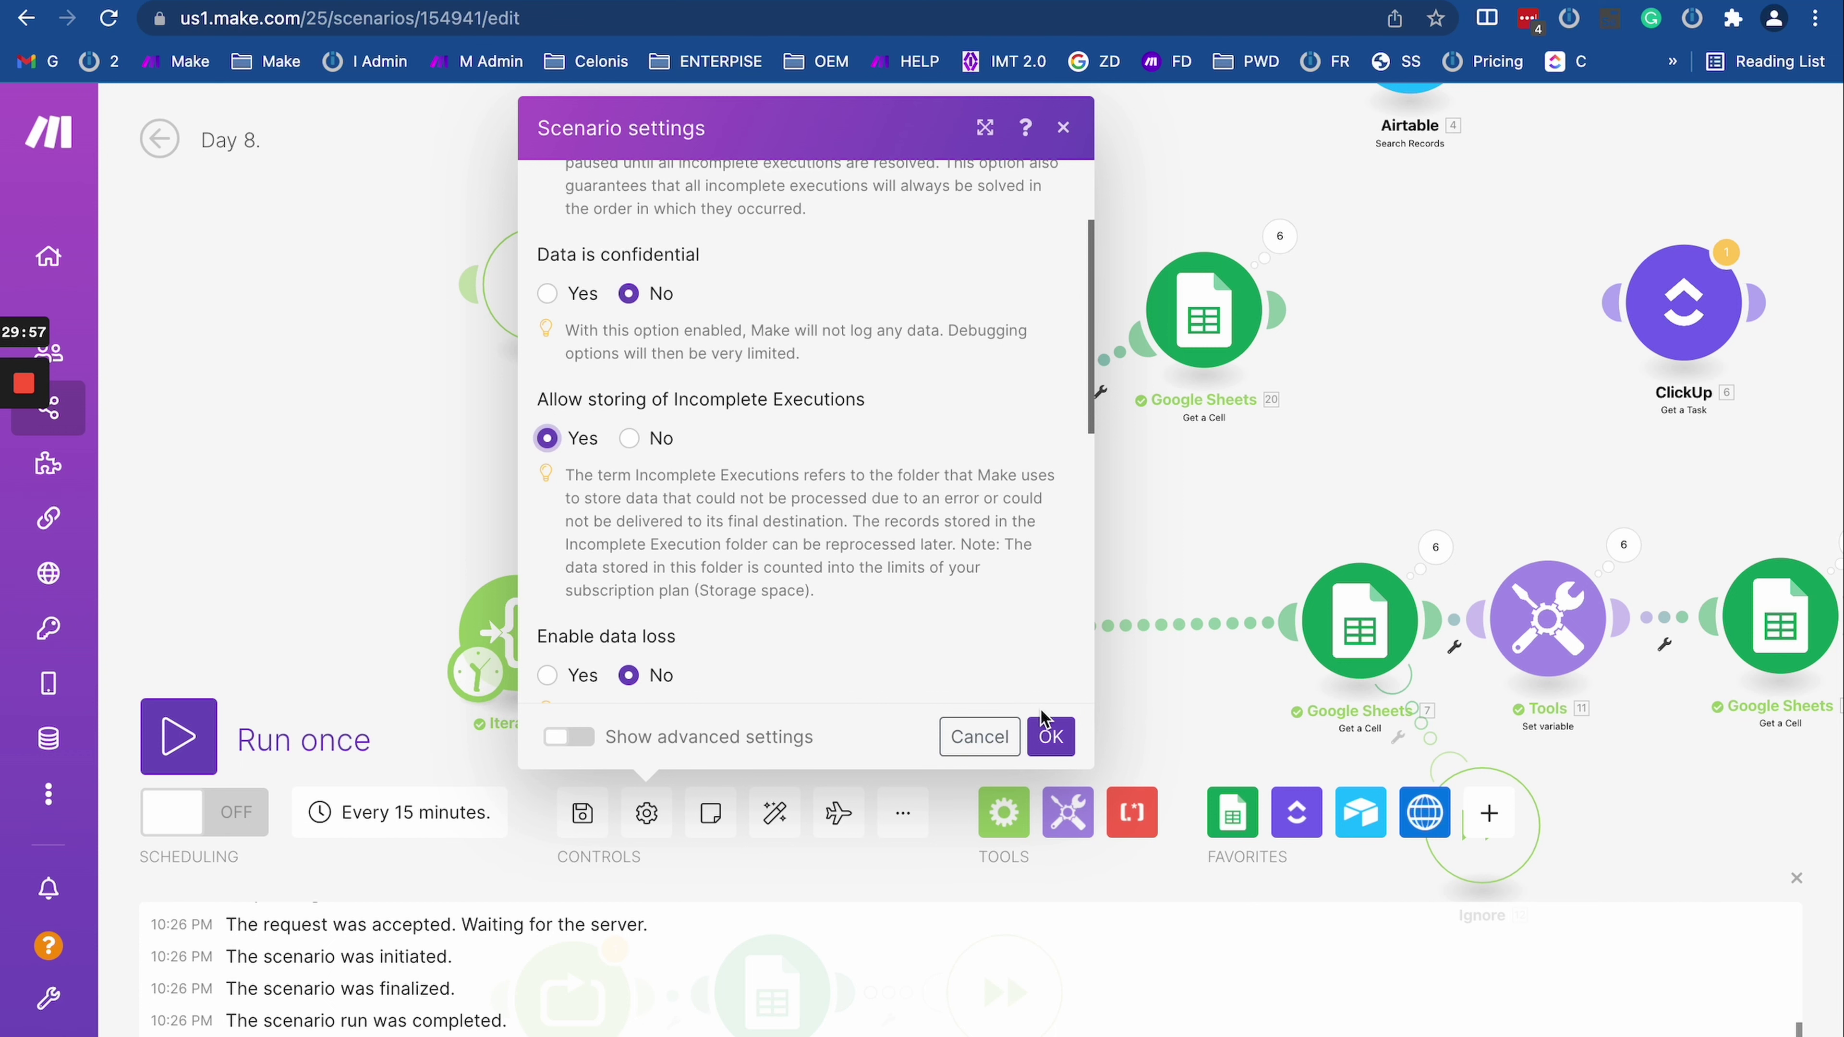
click(1050, 737)
scroll(590, 457, down, 2)
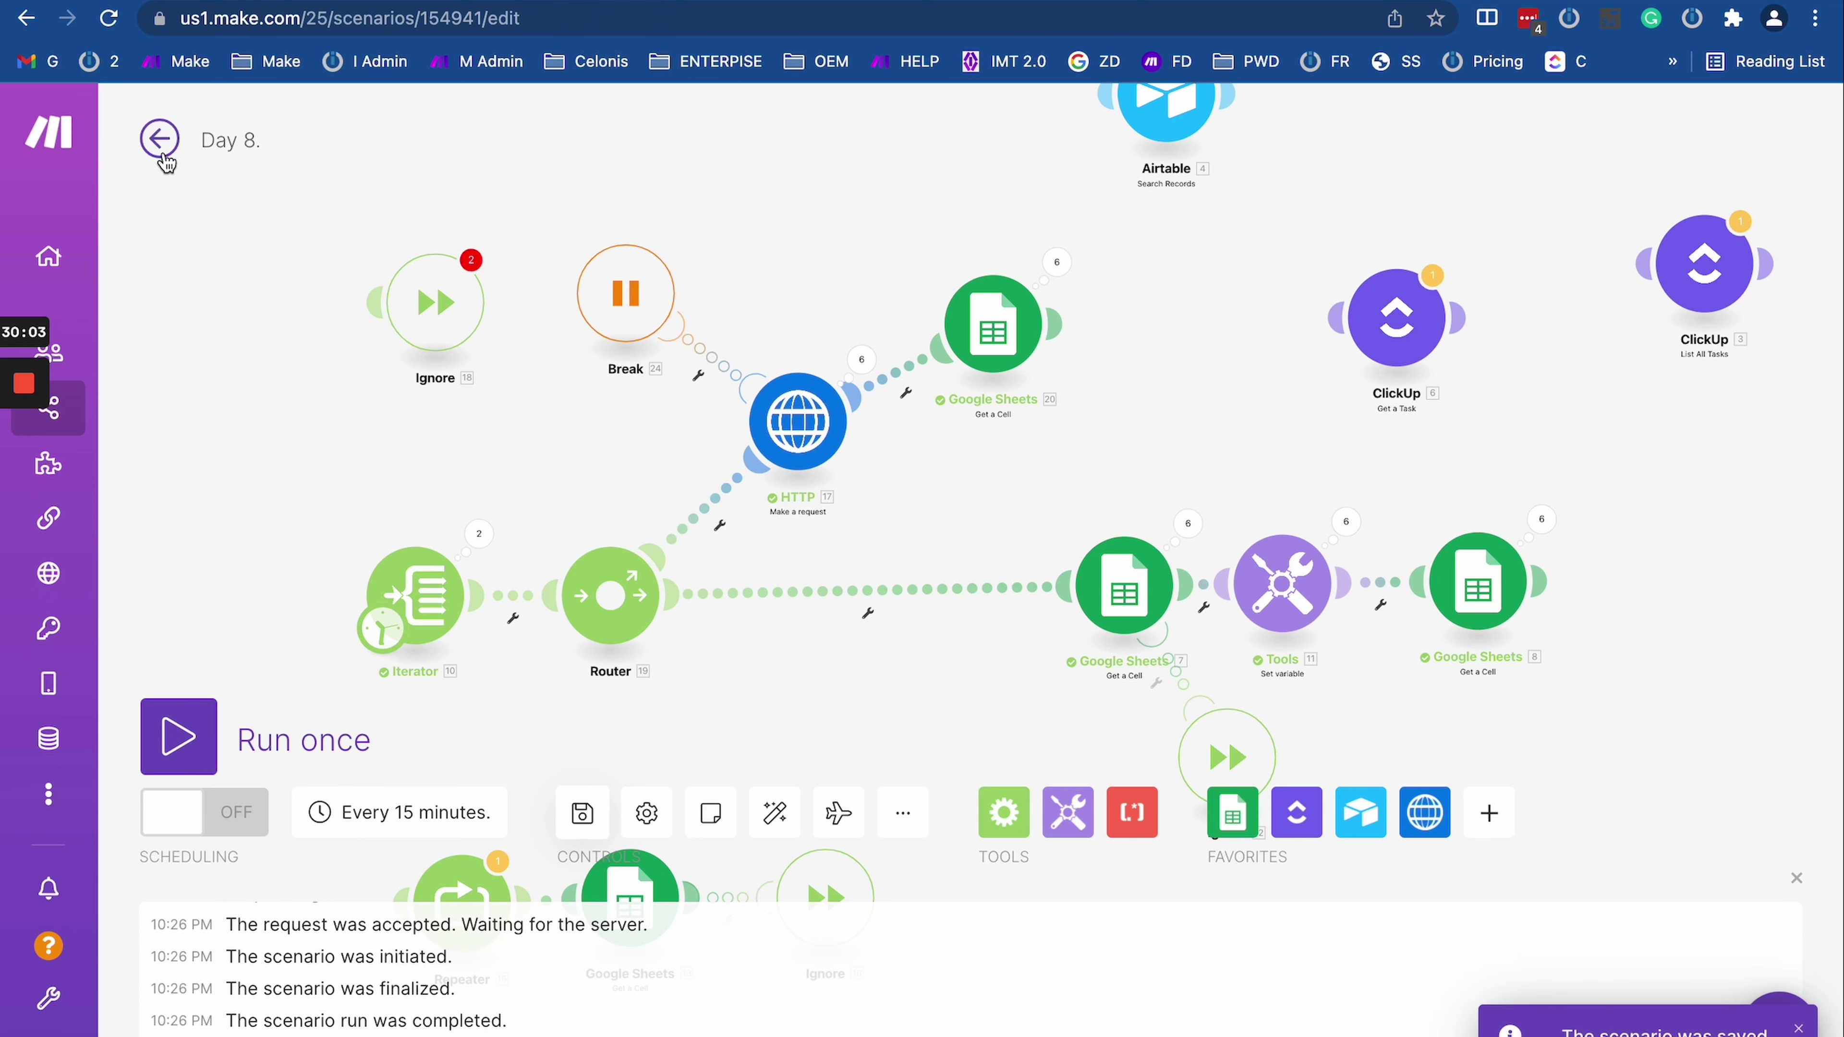
Step: Check the overview's History and Incomplete executions (No data), then return to the Diagram tab
click(161, 142)
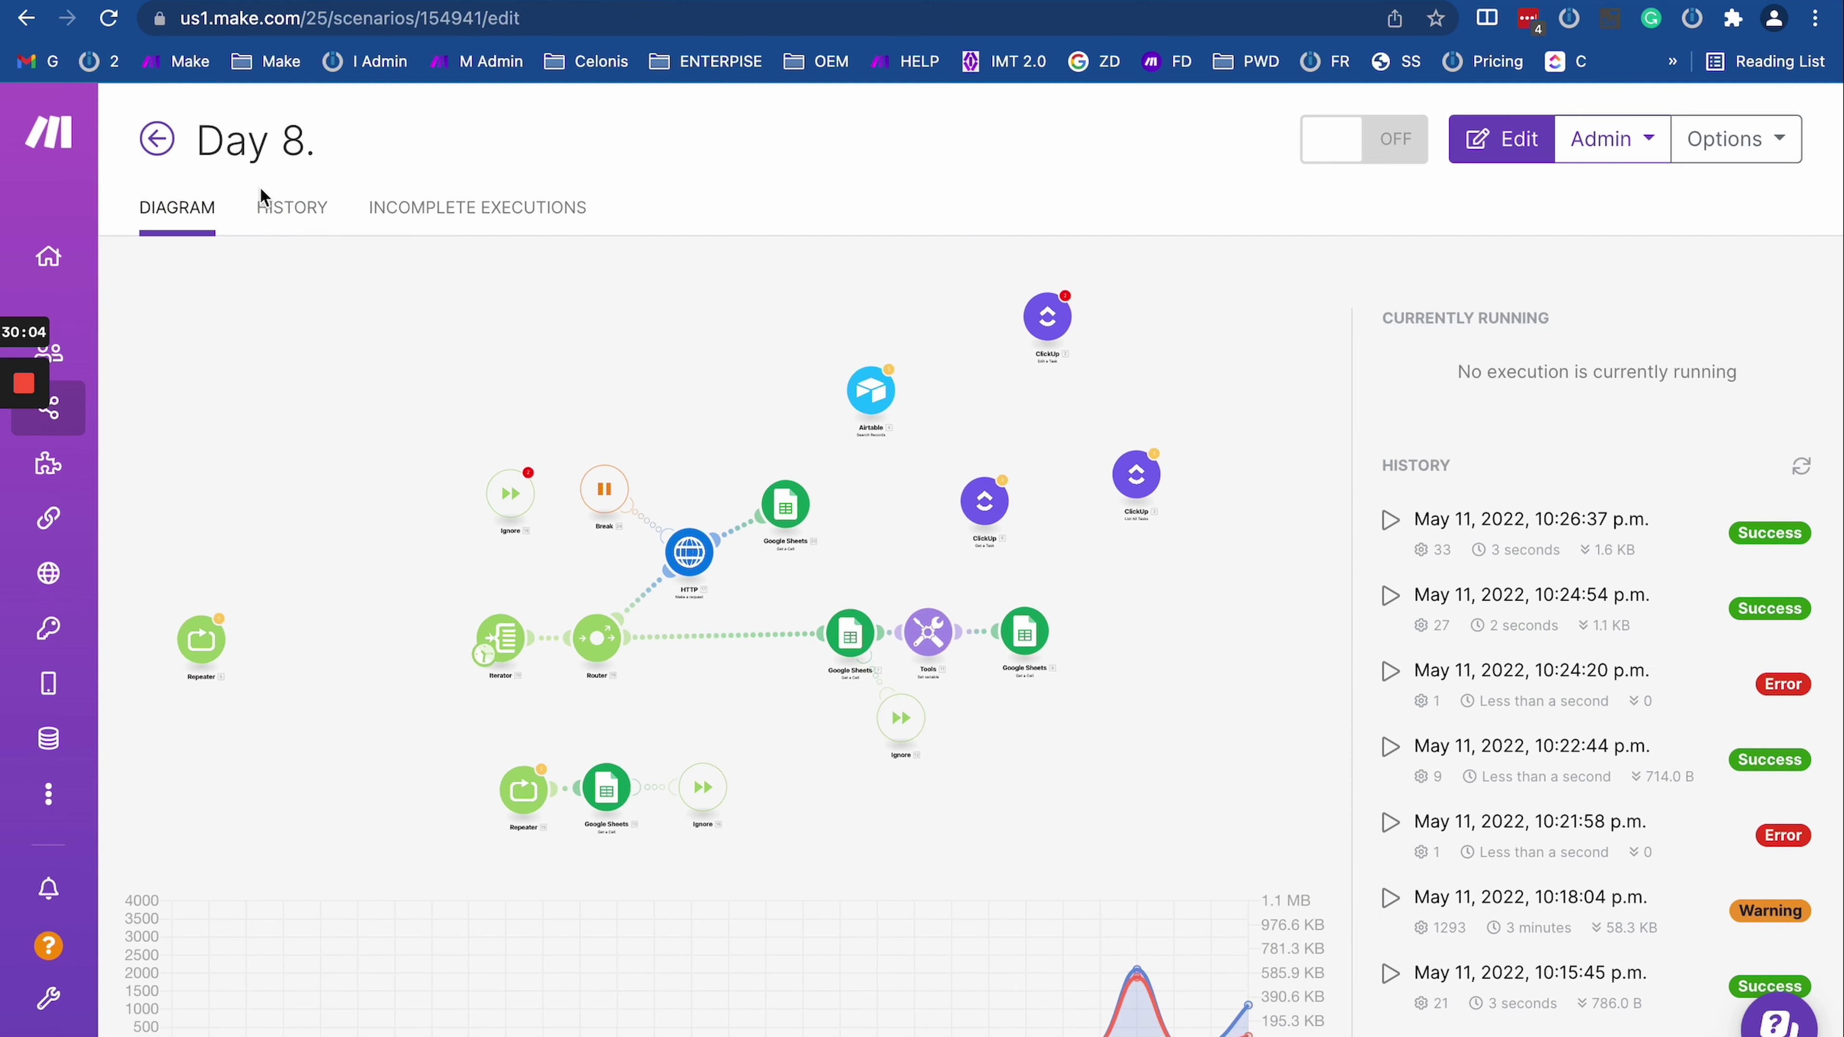
click(299, 230)
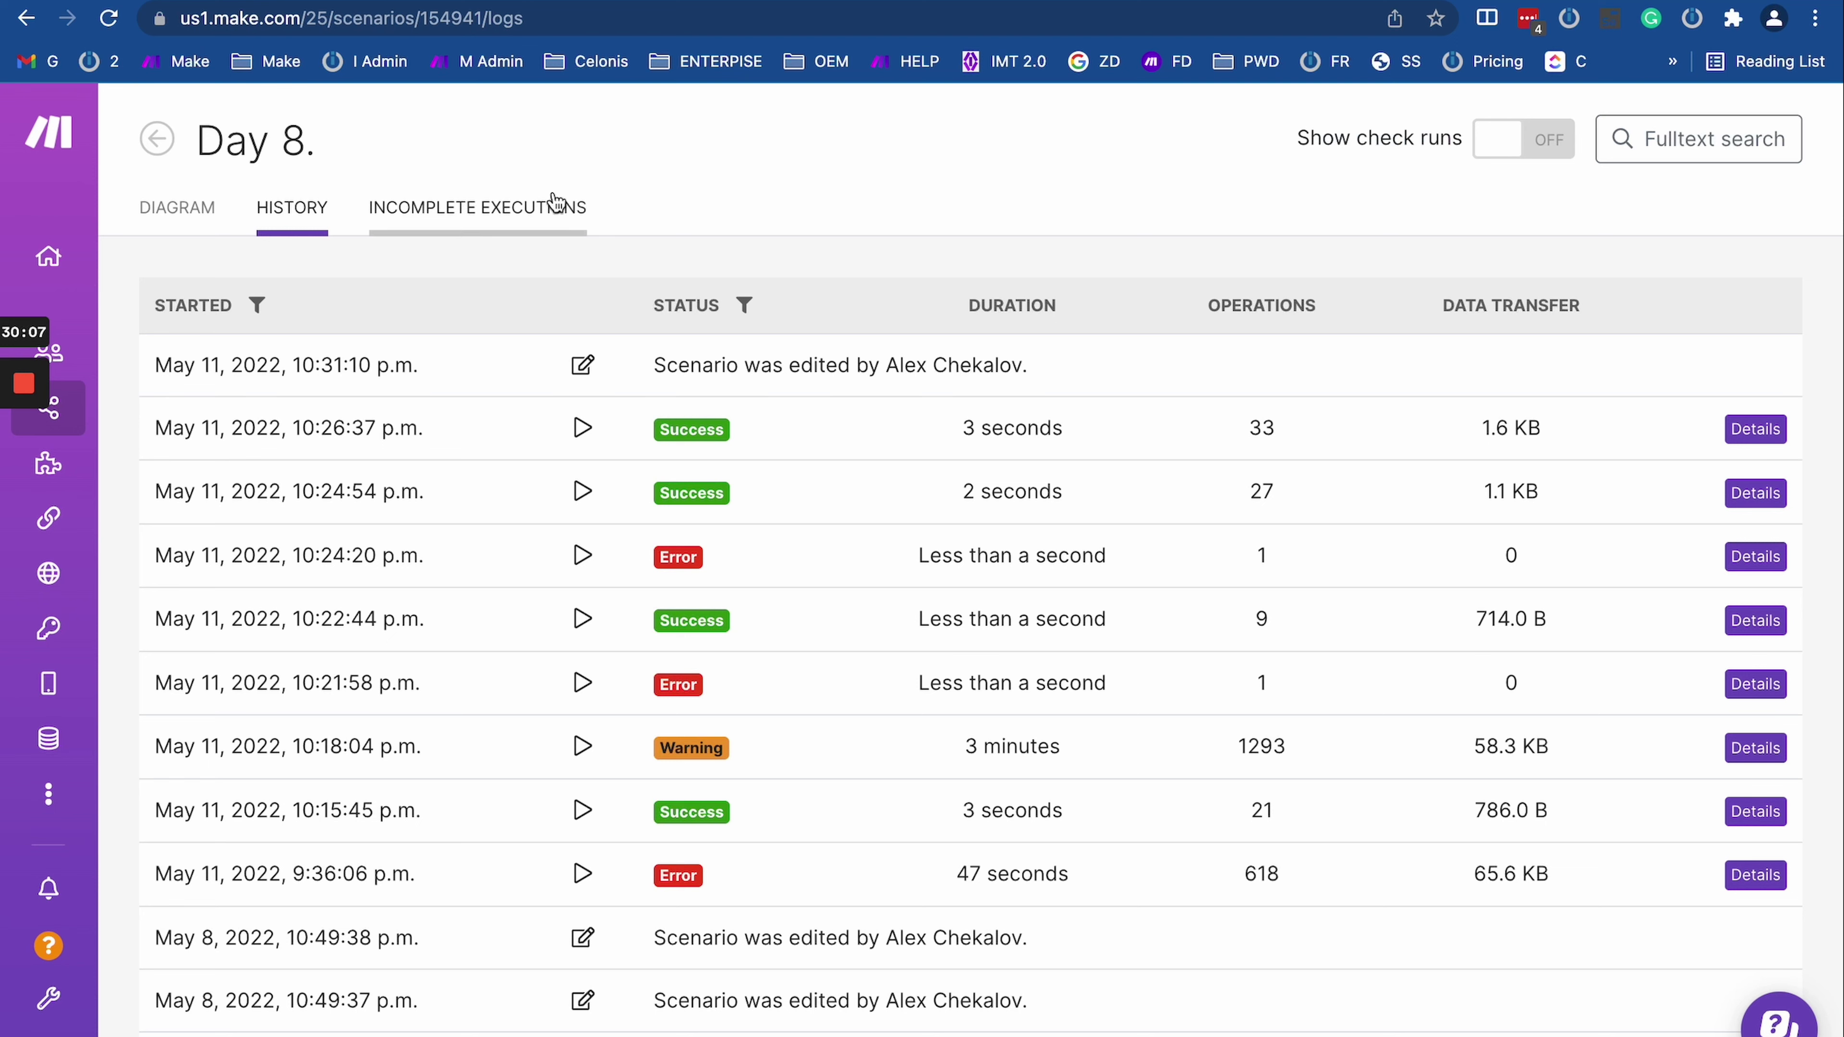
click(535, 210)
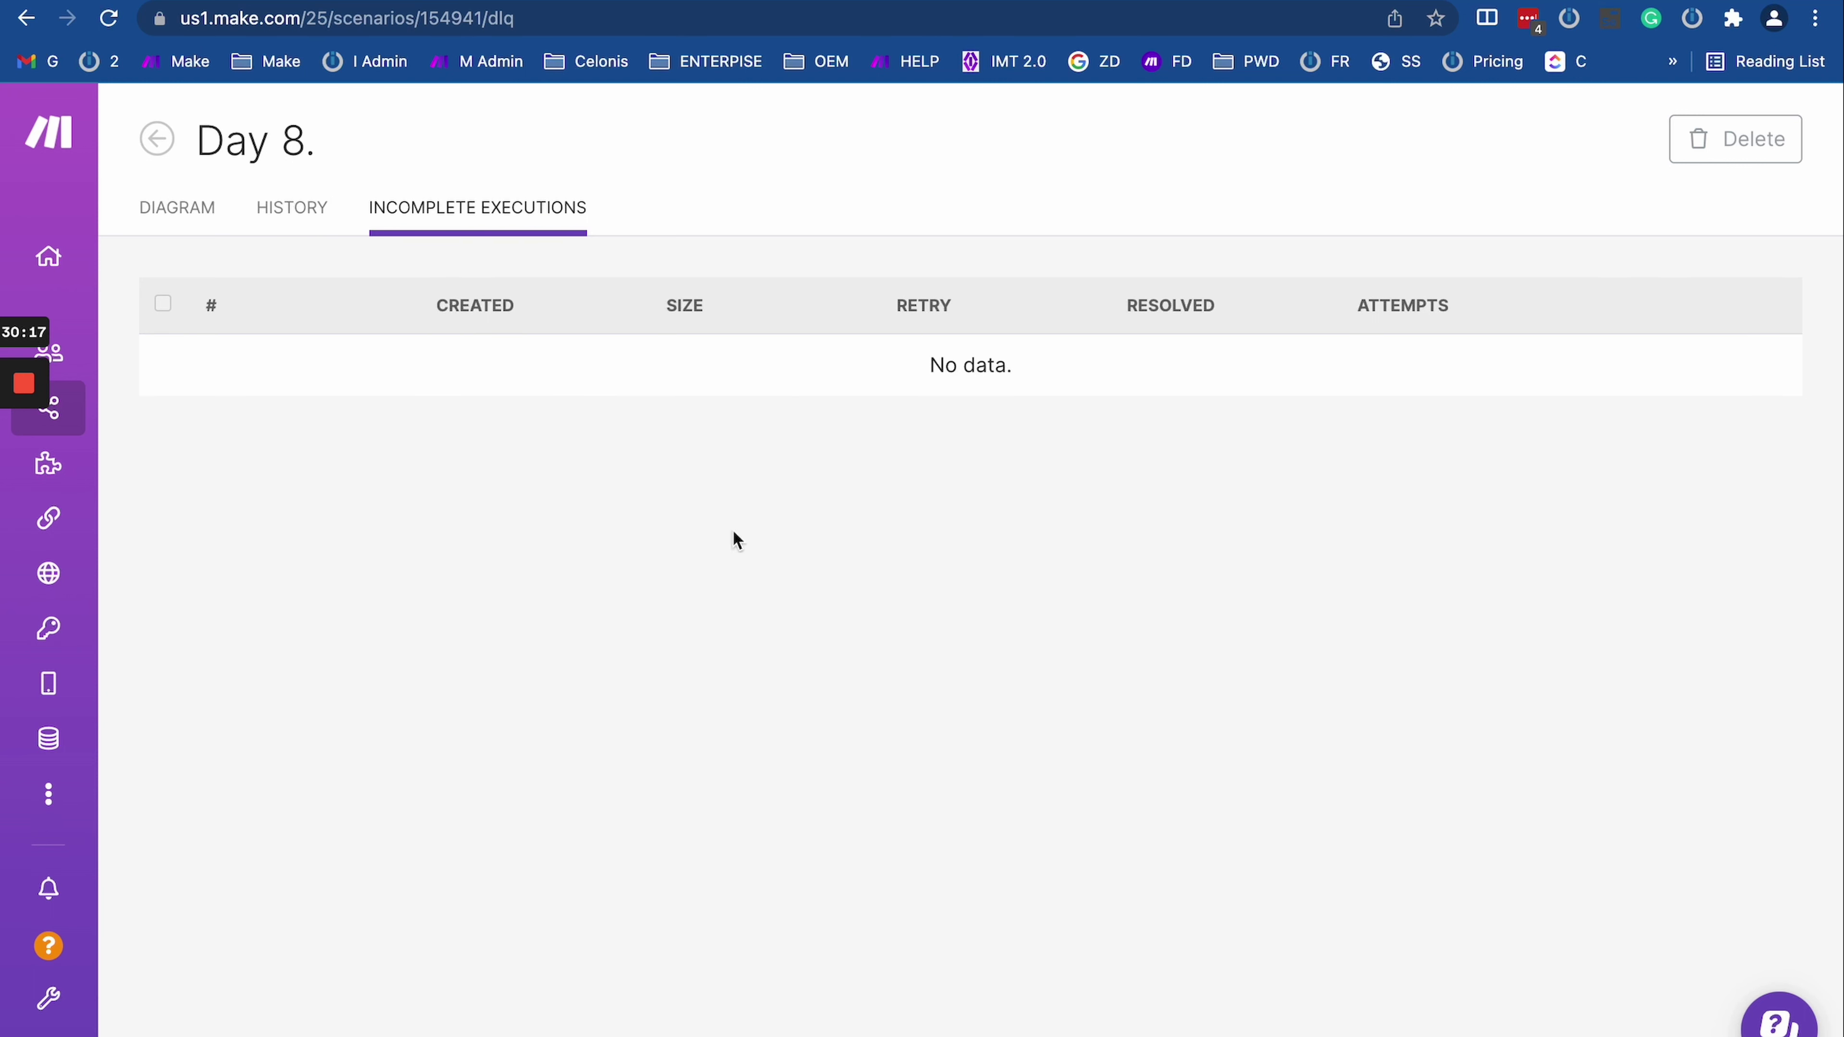
click(161, 212)
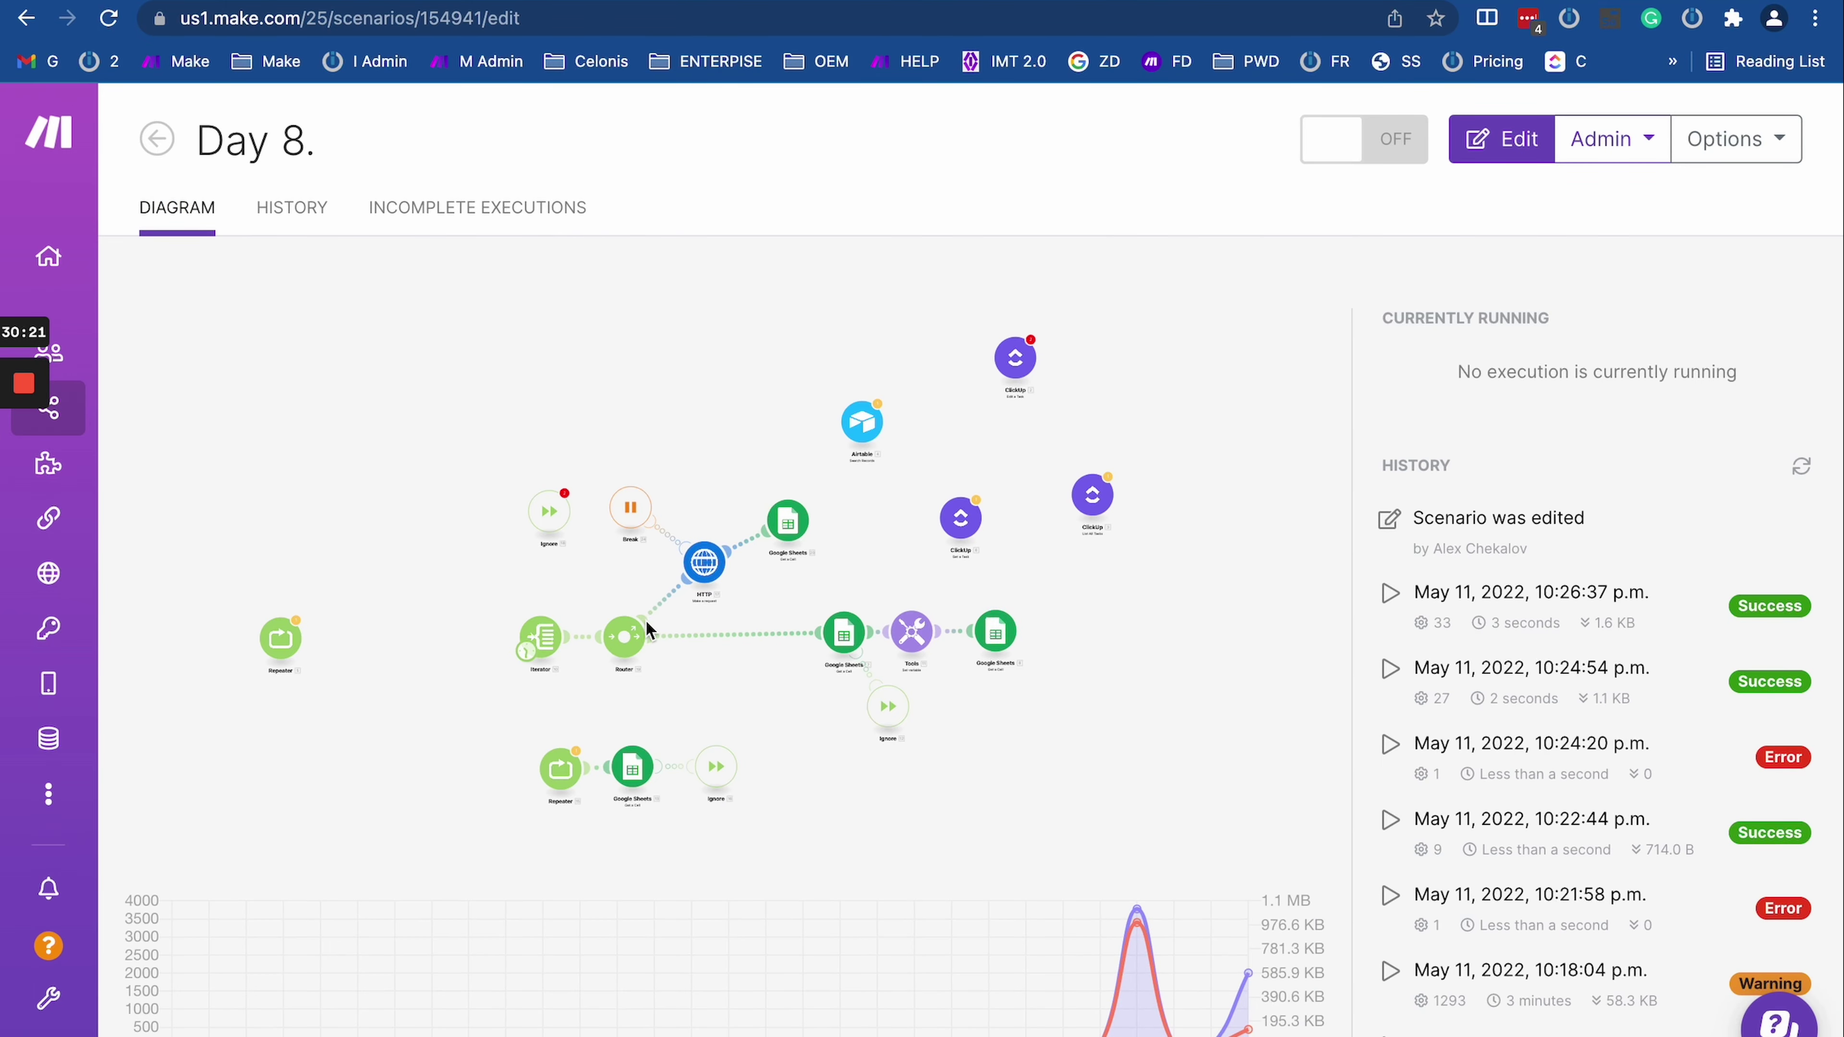
Step: Change the Break module's interval between attempts to 3 minutes and confirm
click(806, 510)
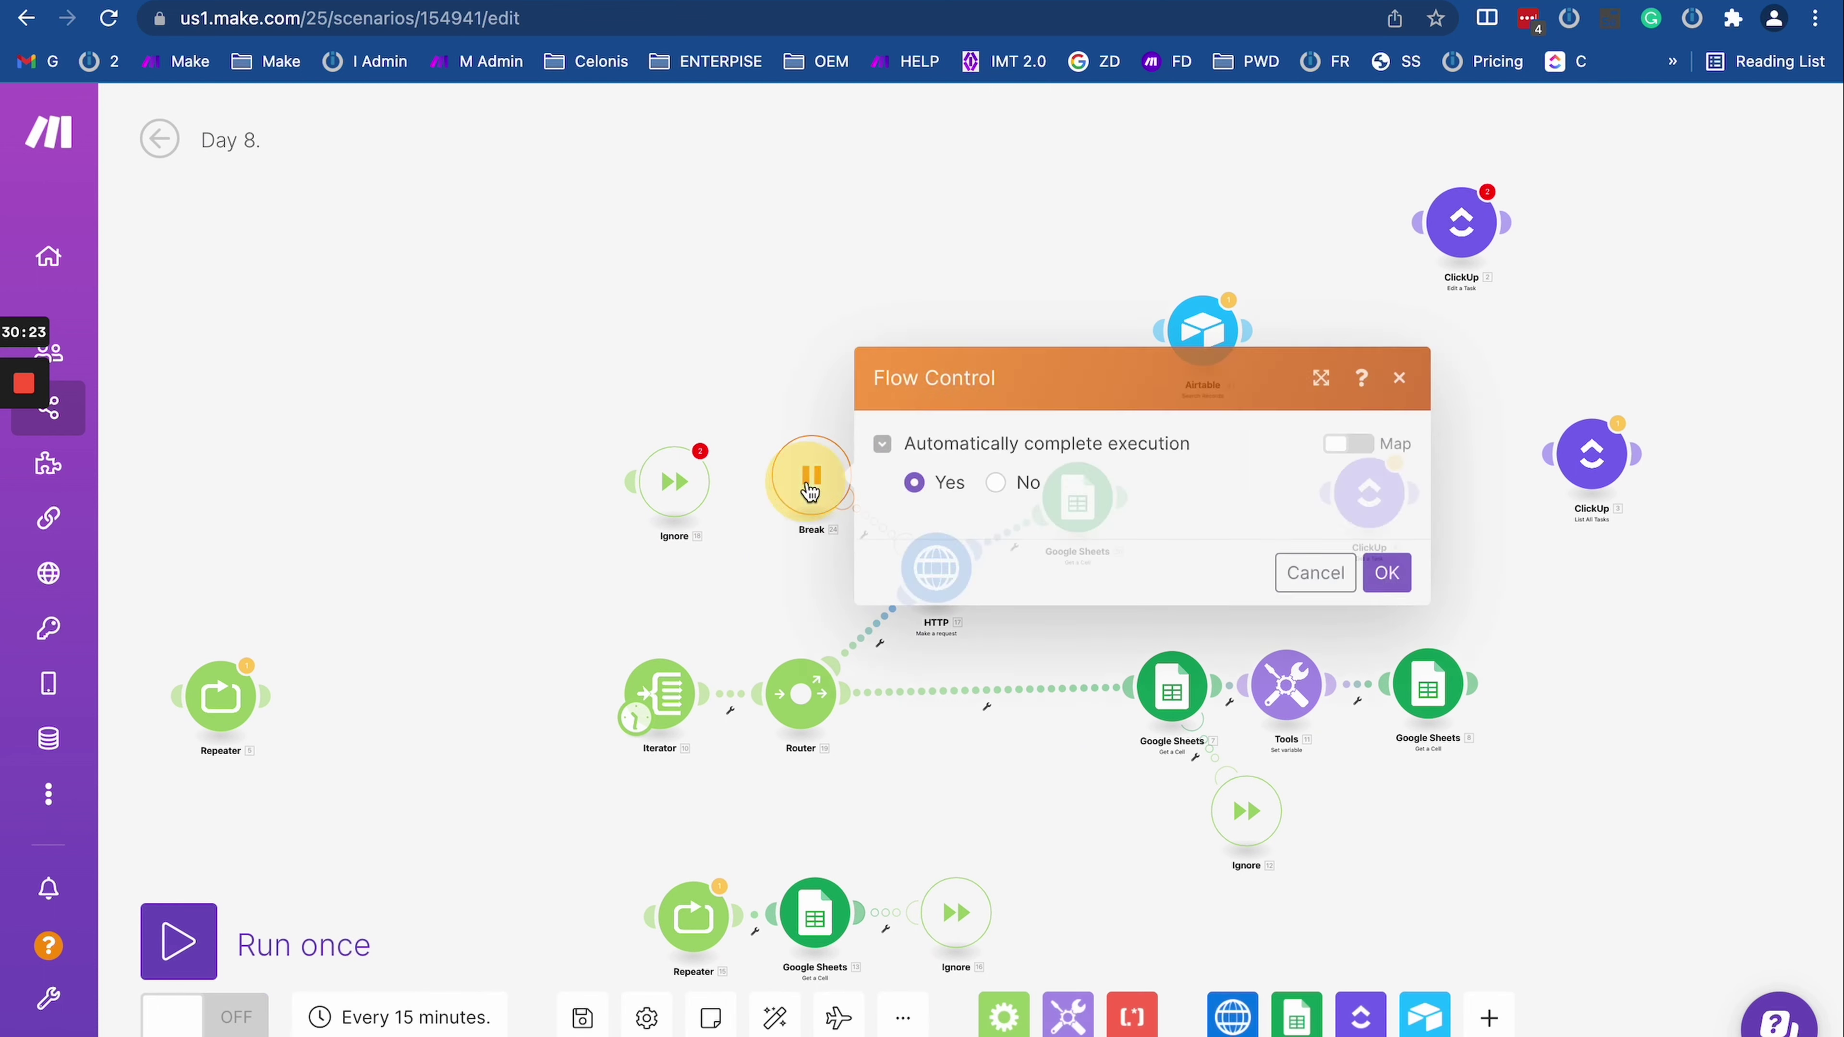
click(931, 615)
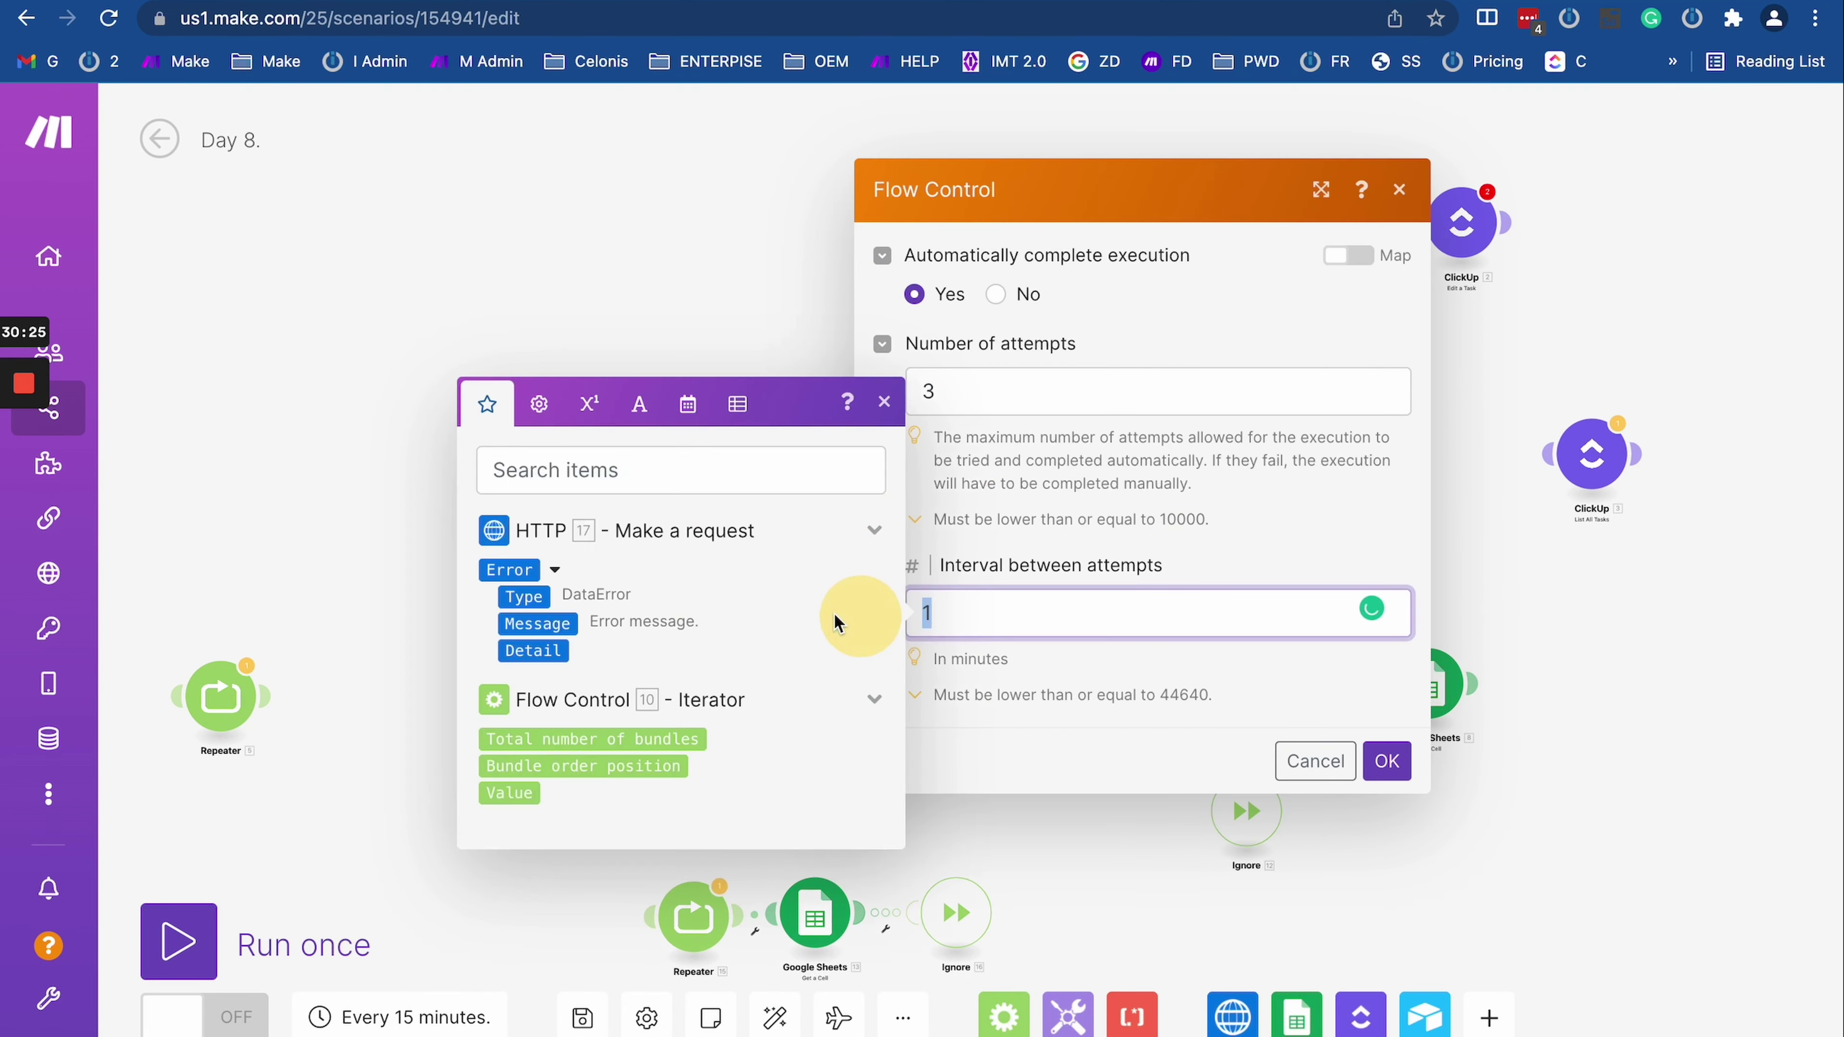
text(3)
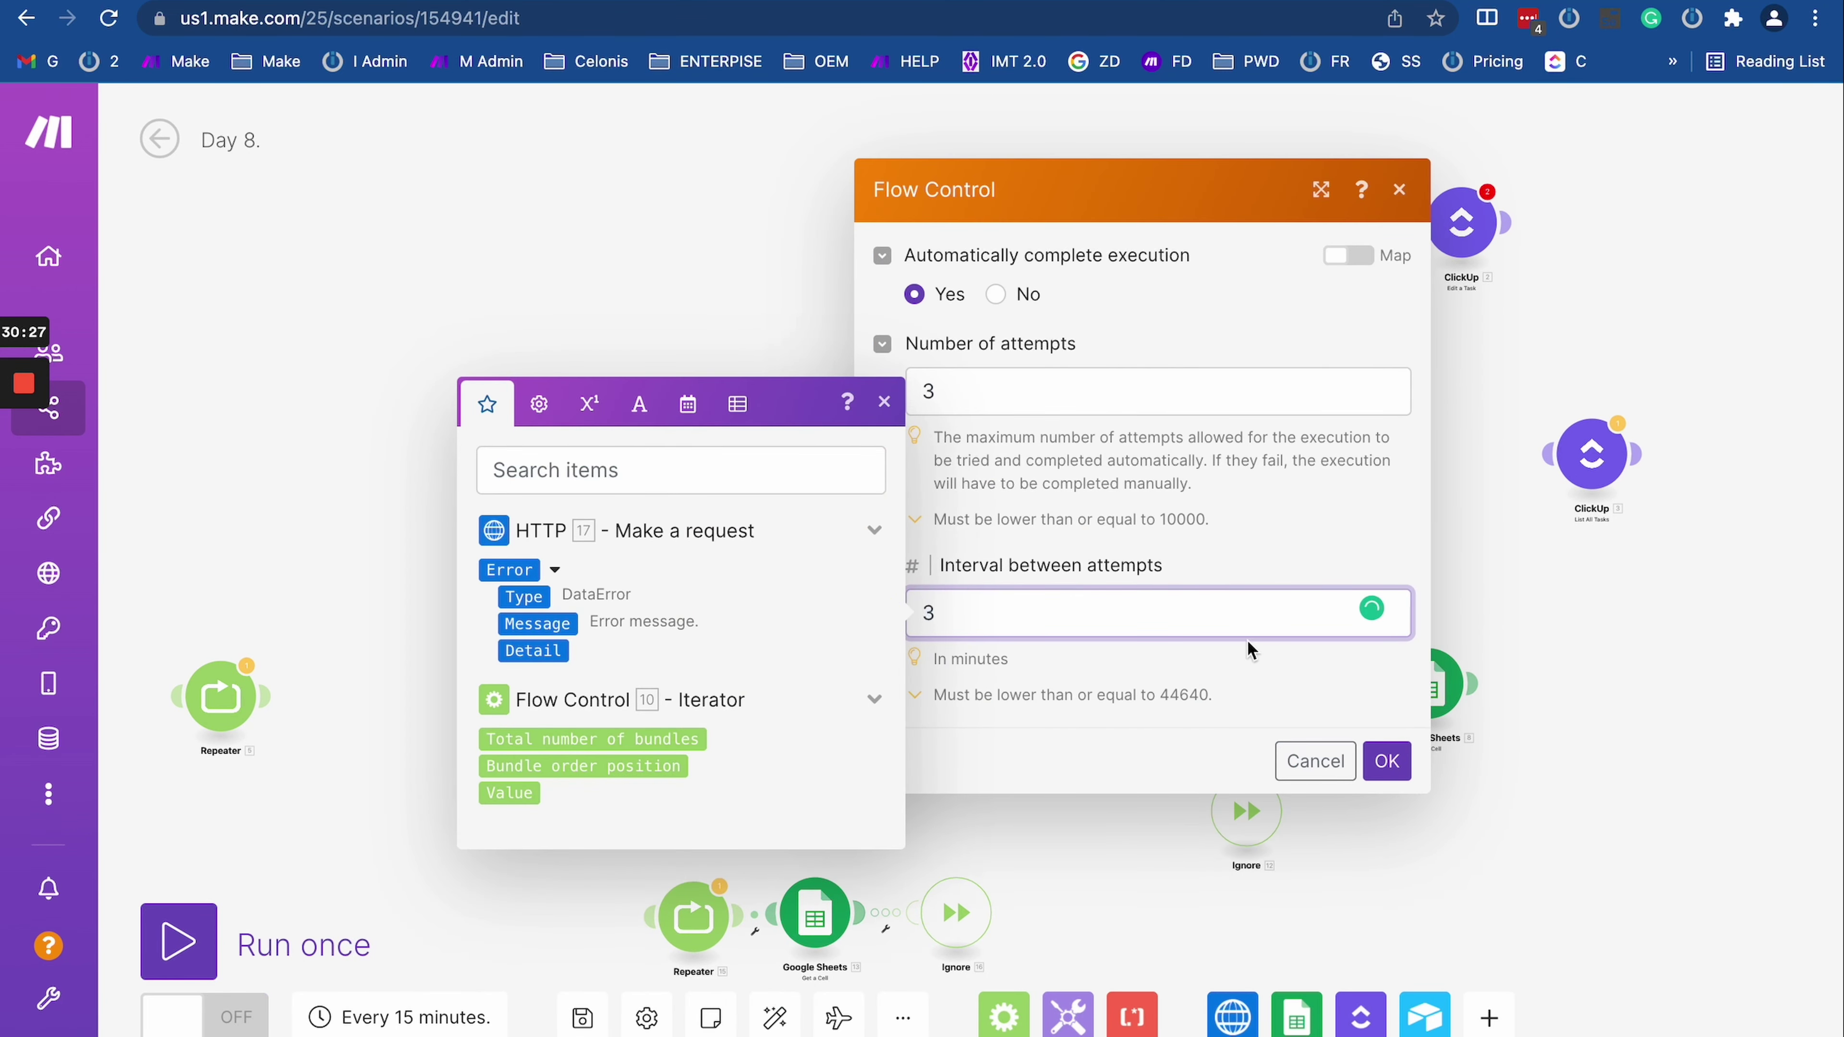
key(BackSpace)
click(1407, 759)
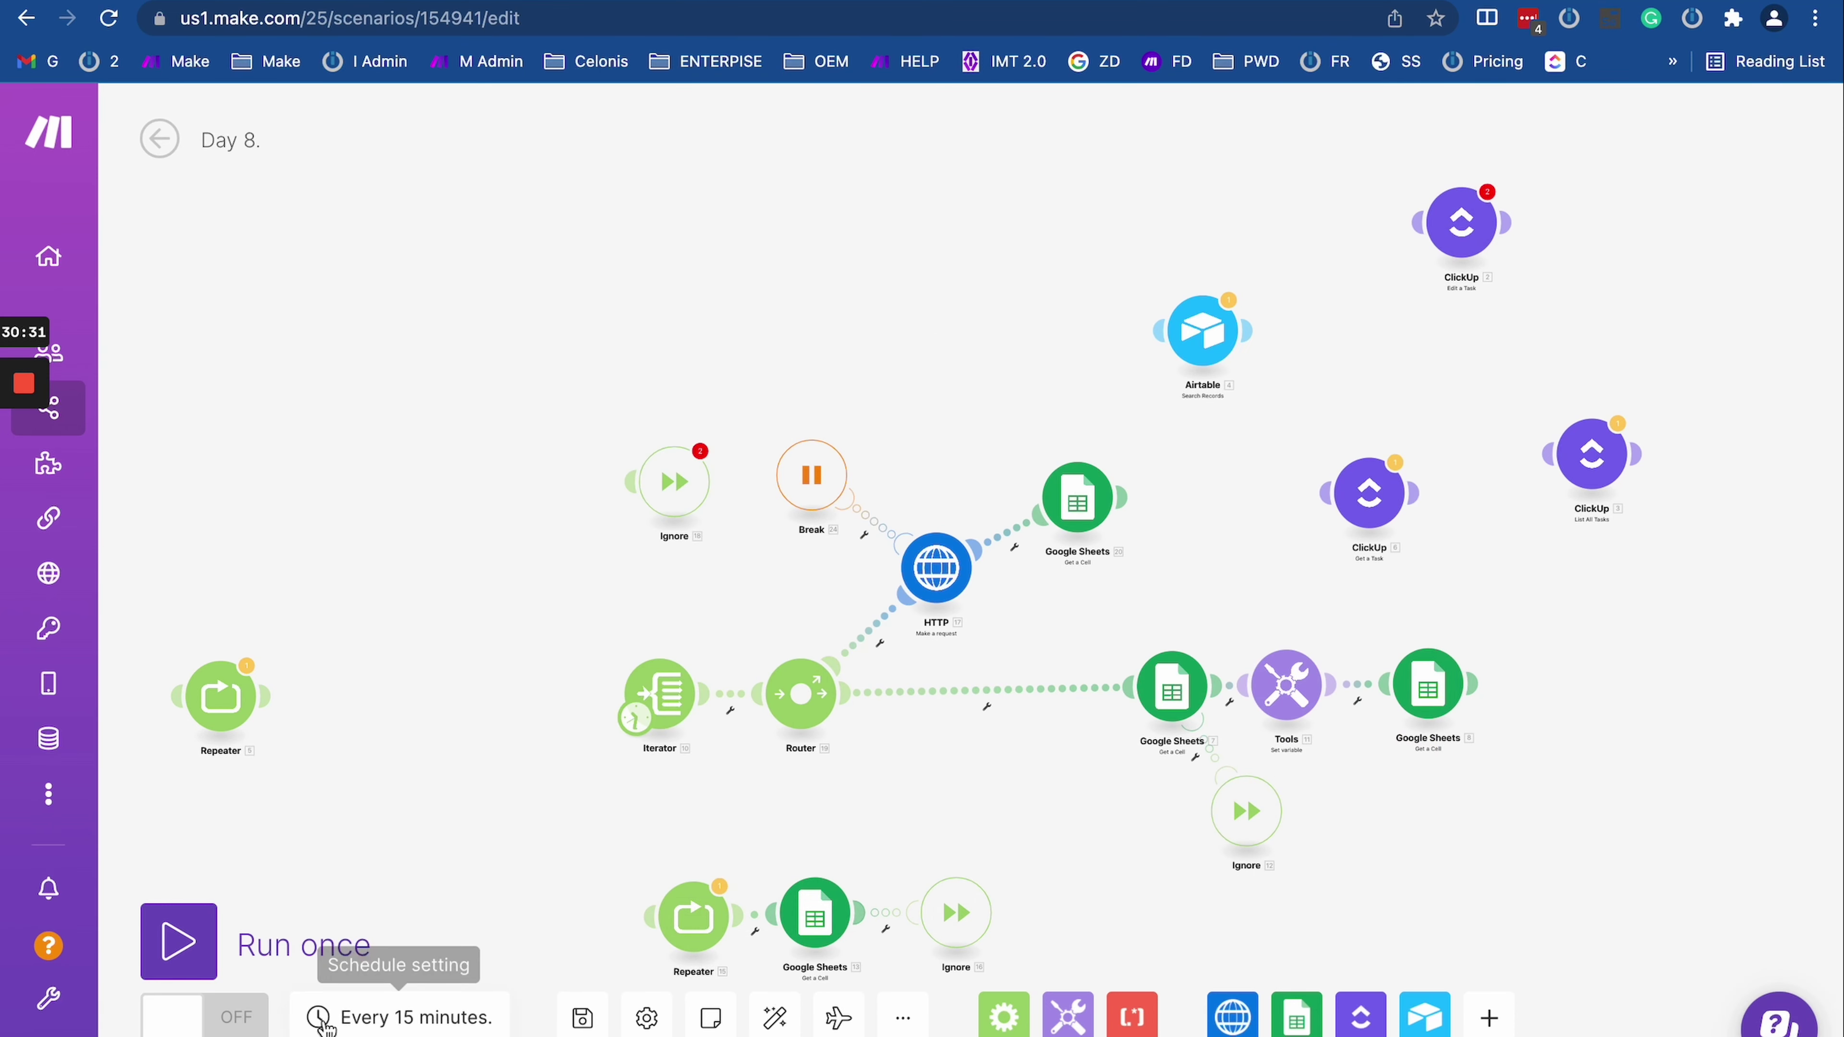
Step: Change the scenario schedule from every 15 minutes to every 3 minutes
click(397, 1017)
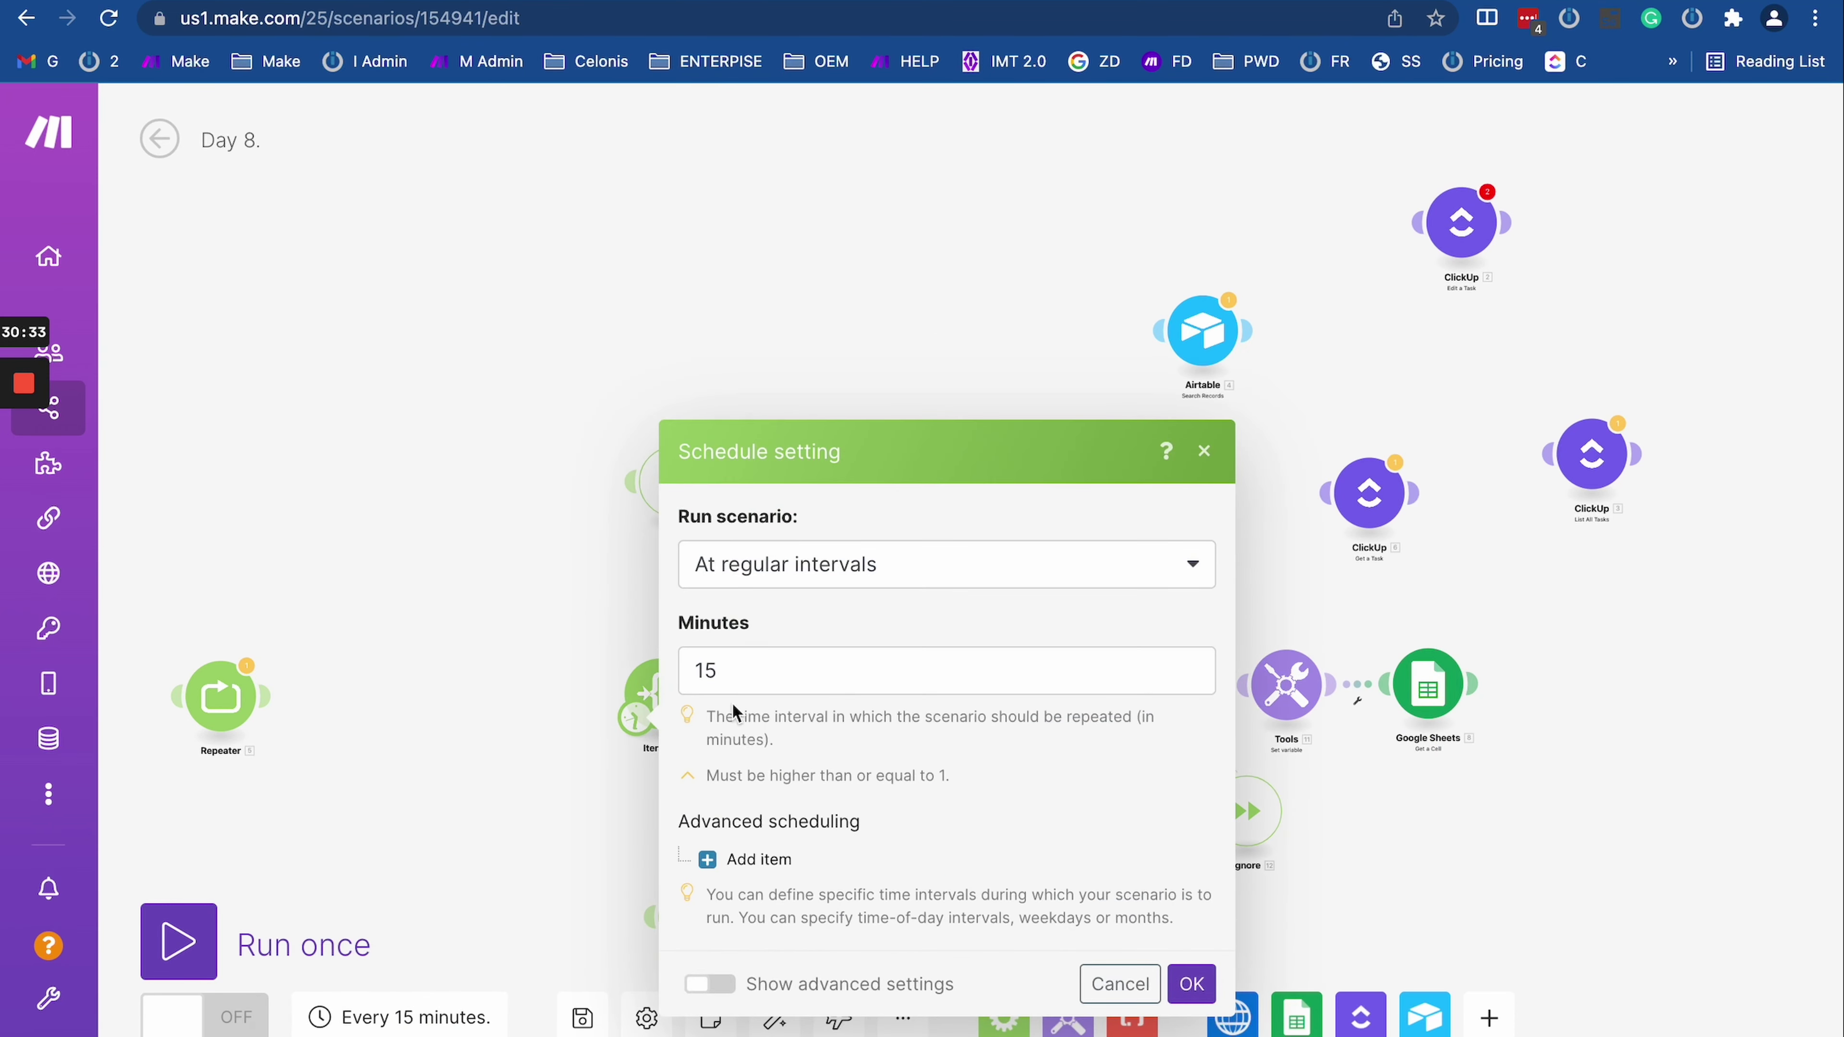
click(616, 674)
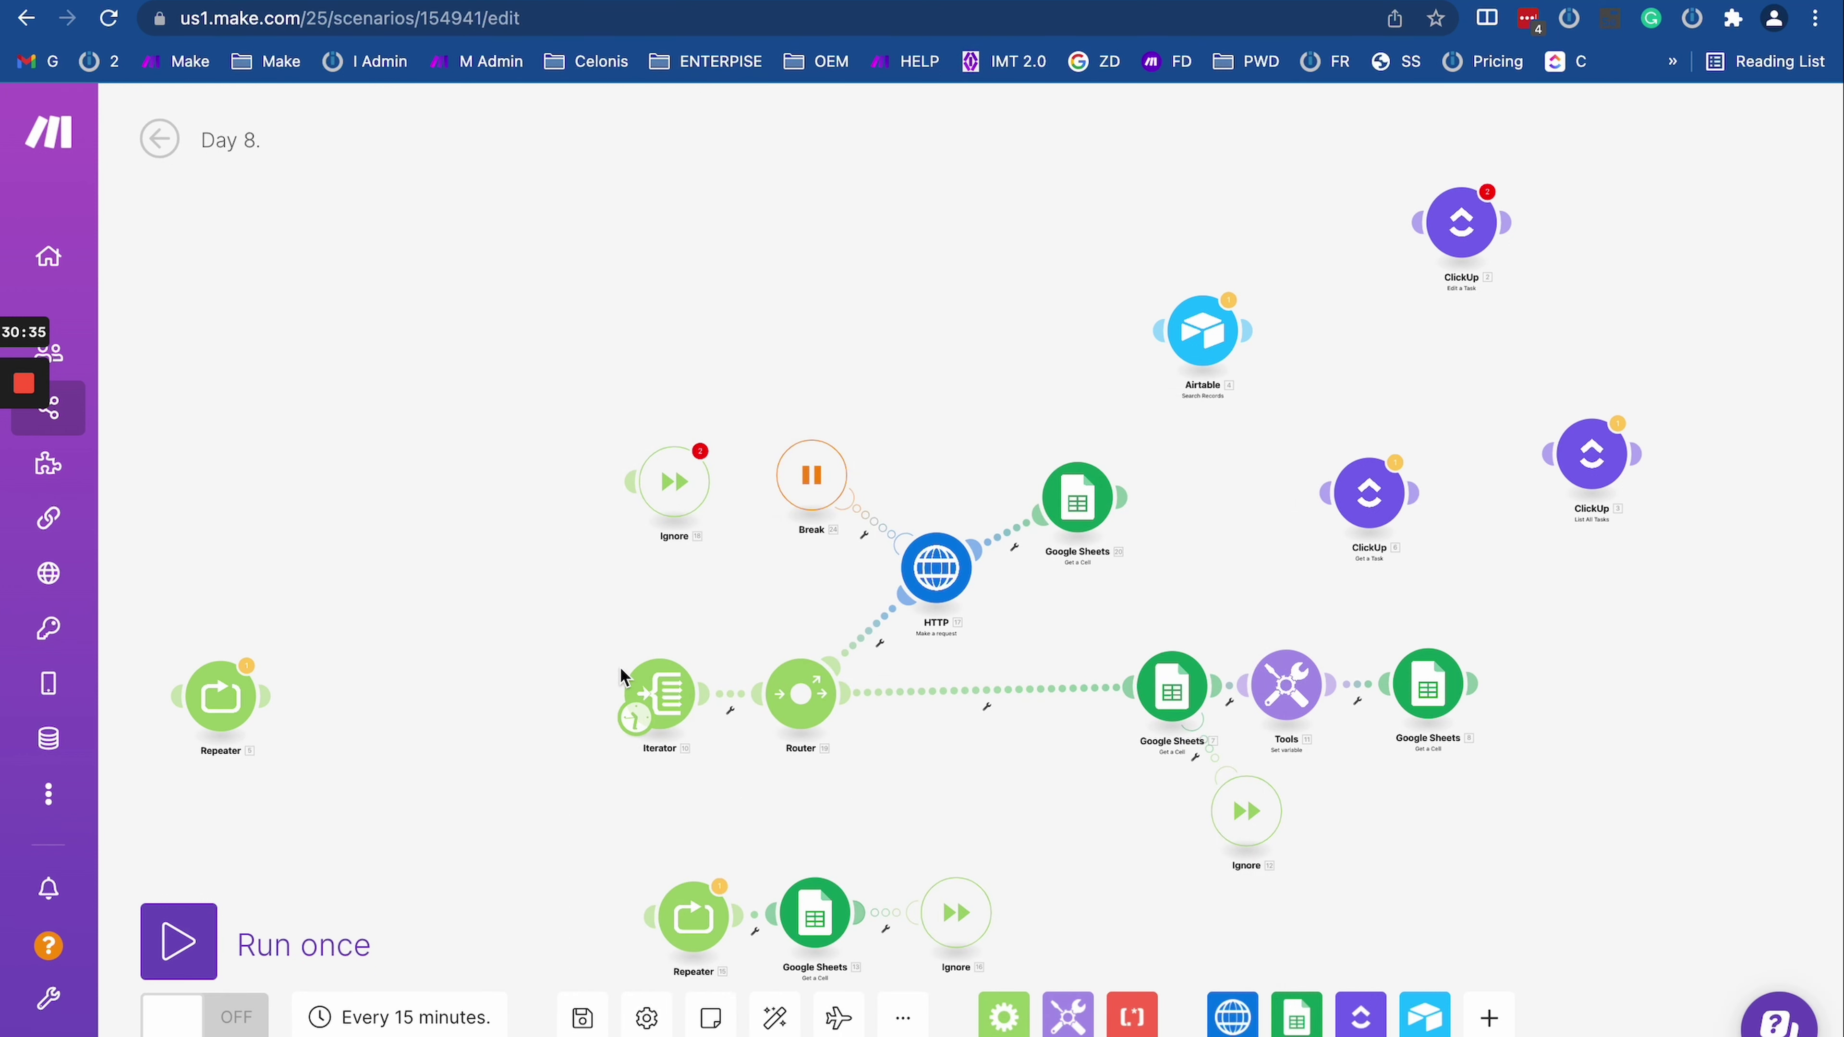
click(444, 1016)
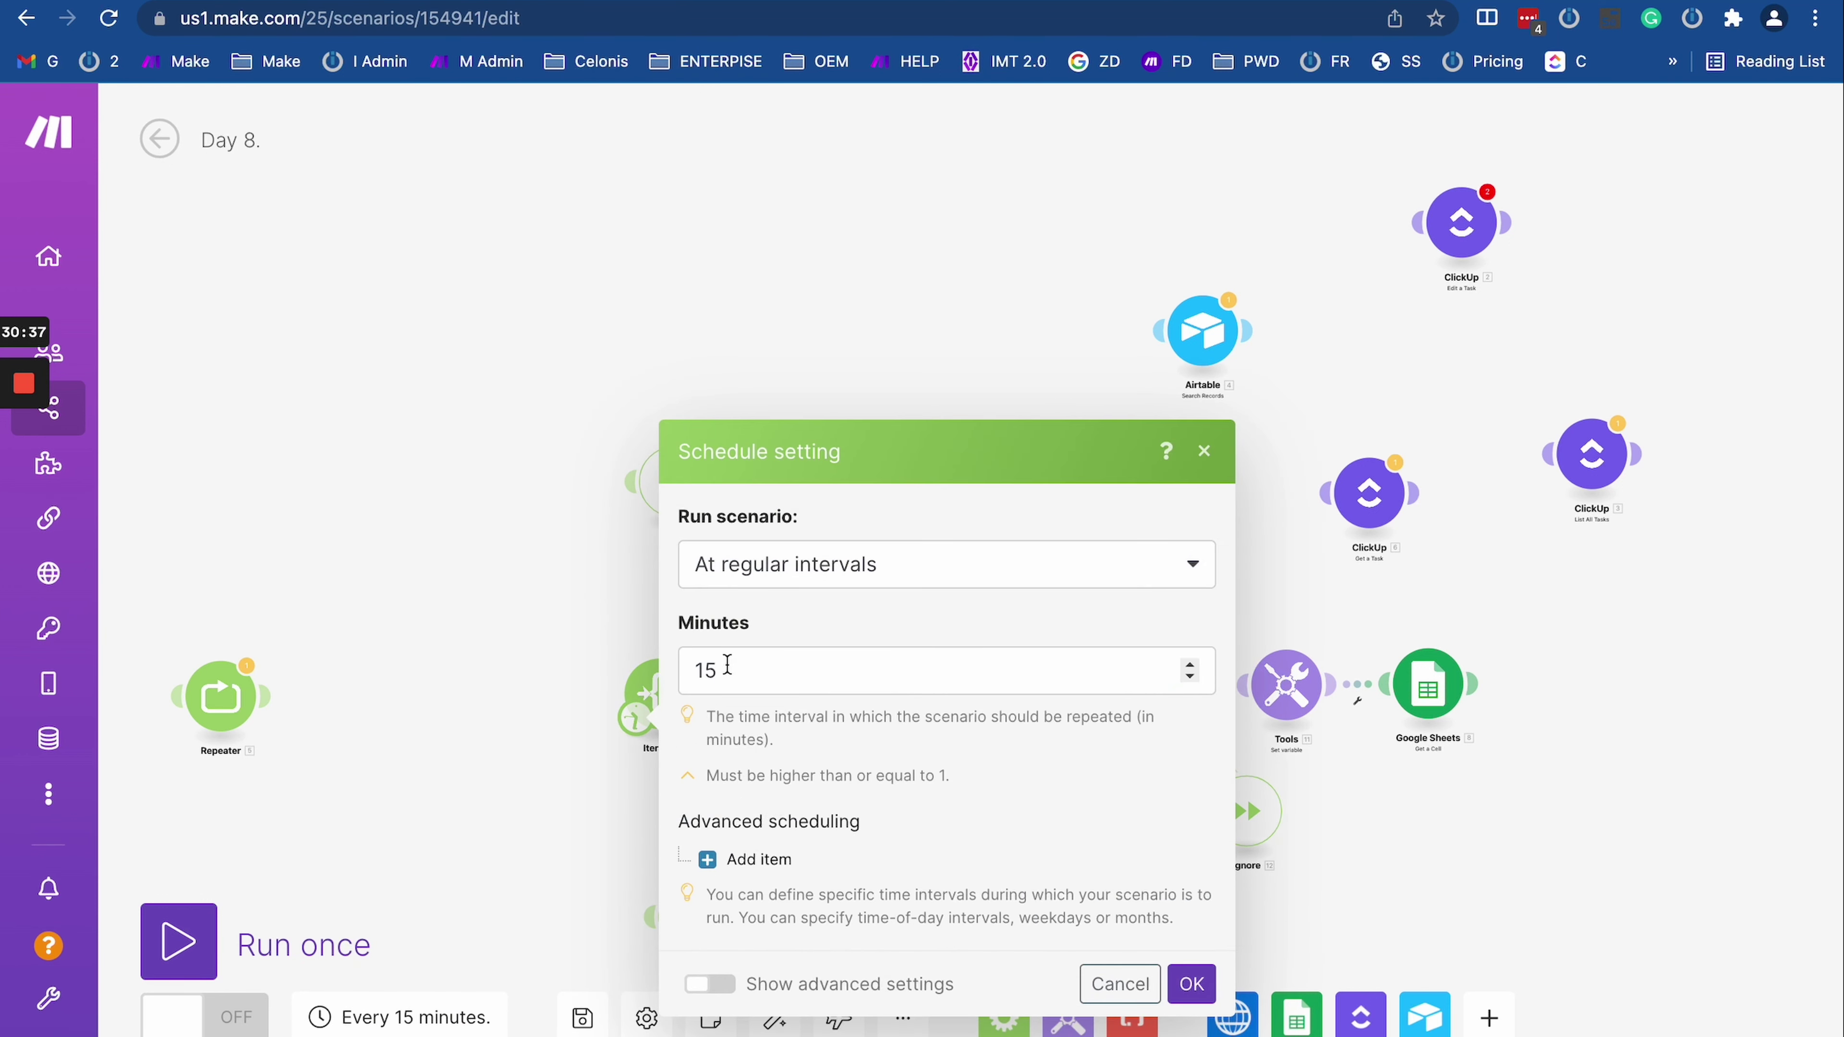
double_click(727, 665)
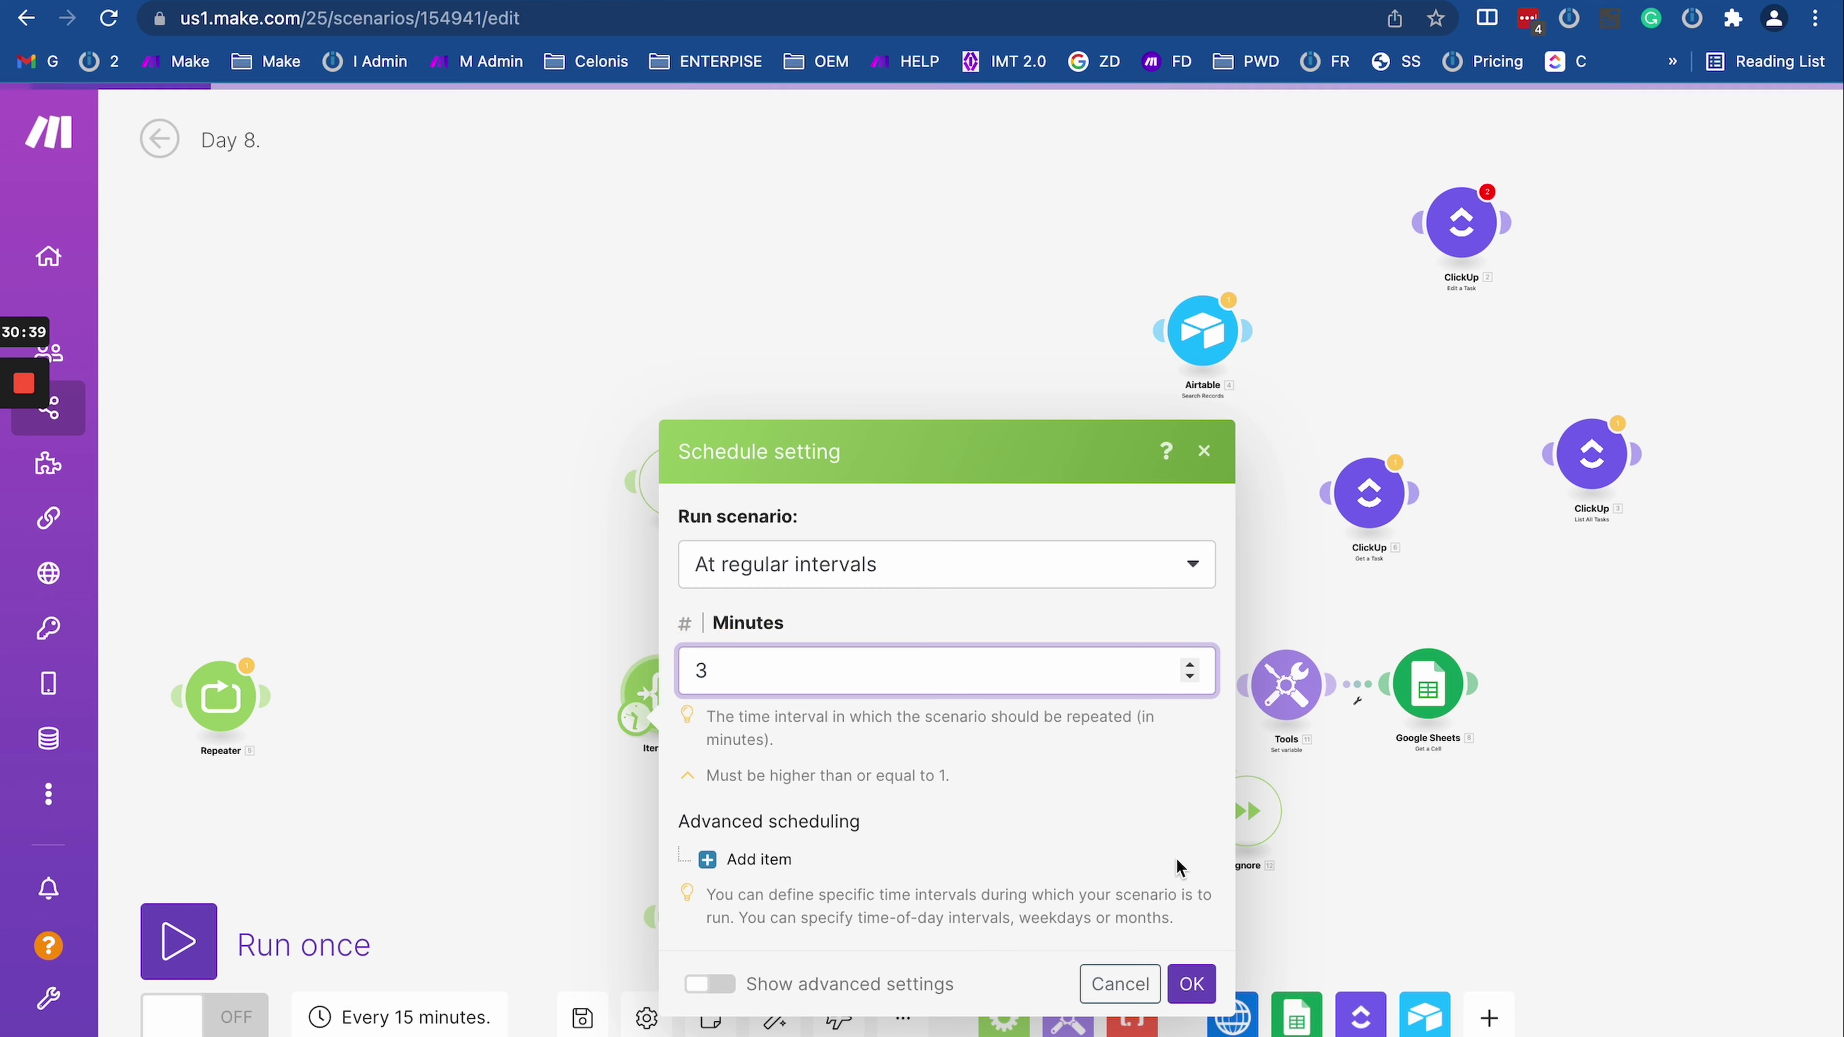
click(1197, 992)
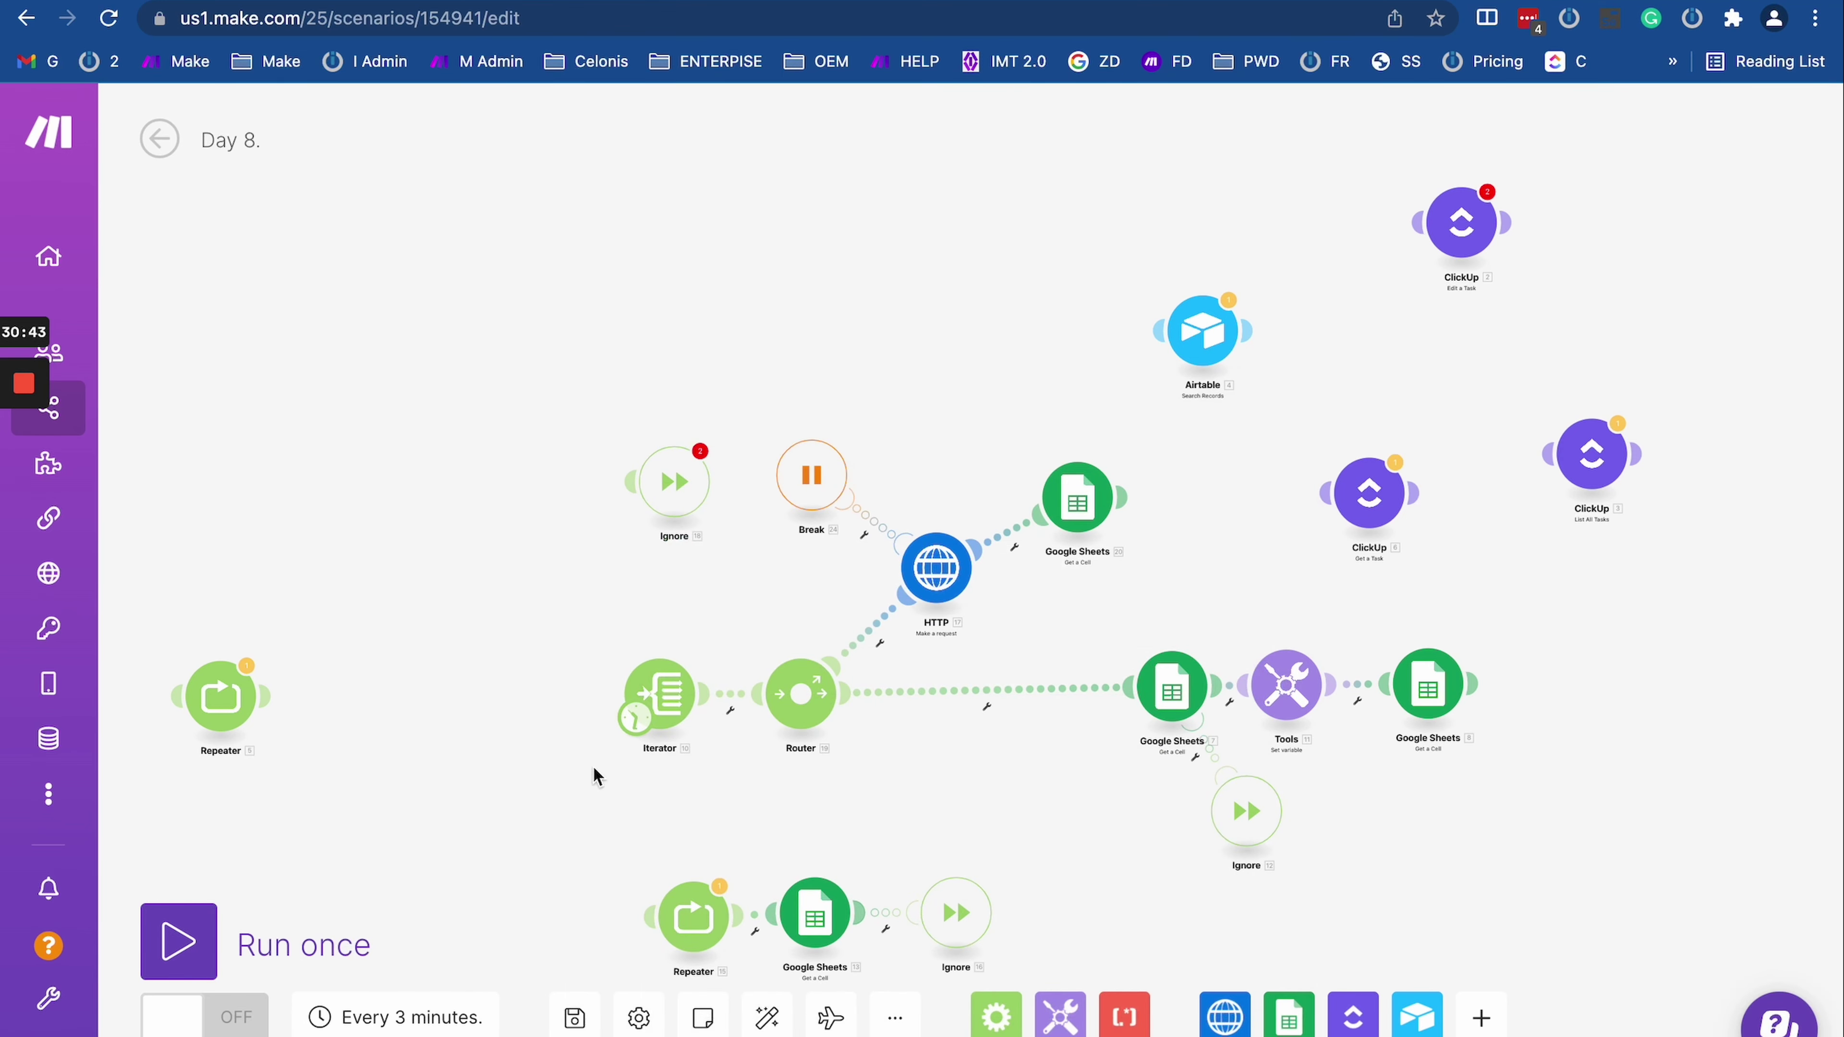
Step: Verify the 3-minute schedule from the Iterator's clock icon, then close it
drag(792, 770, 599, 773)
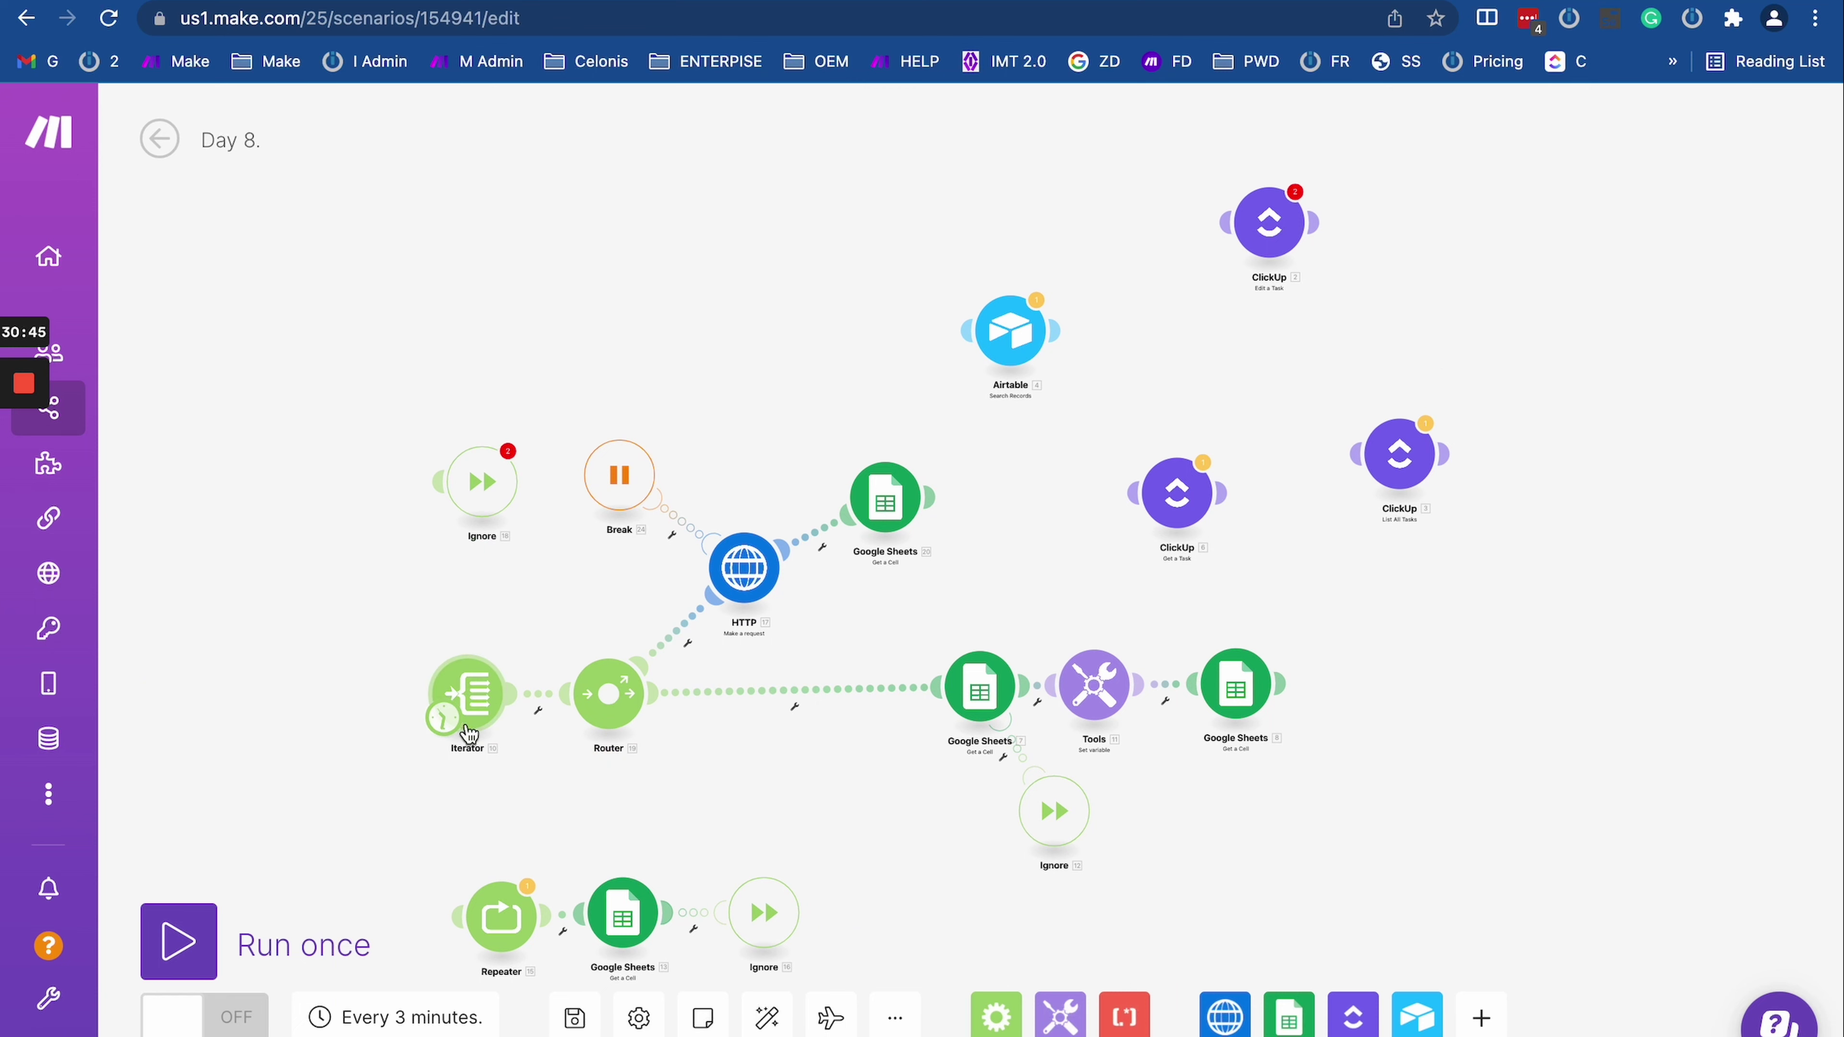
scroll(443, 719, up, 5)
click(429, 691)
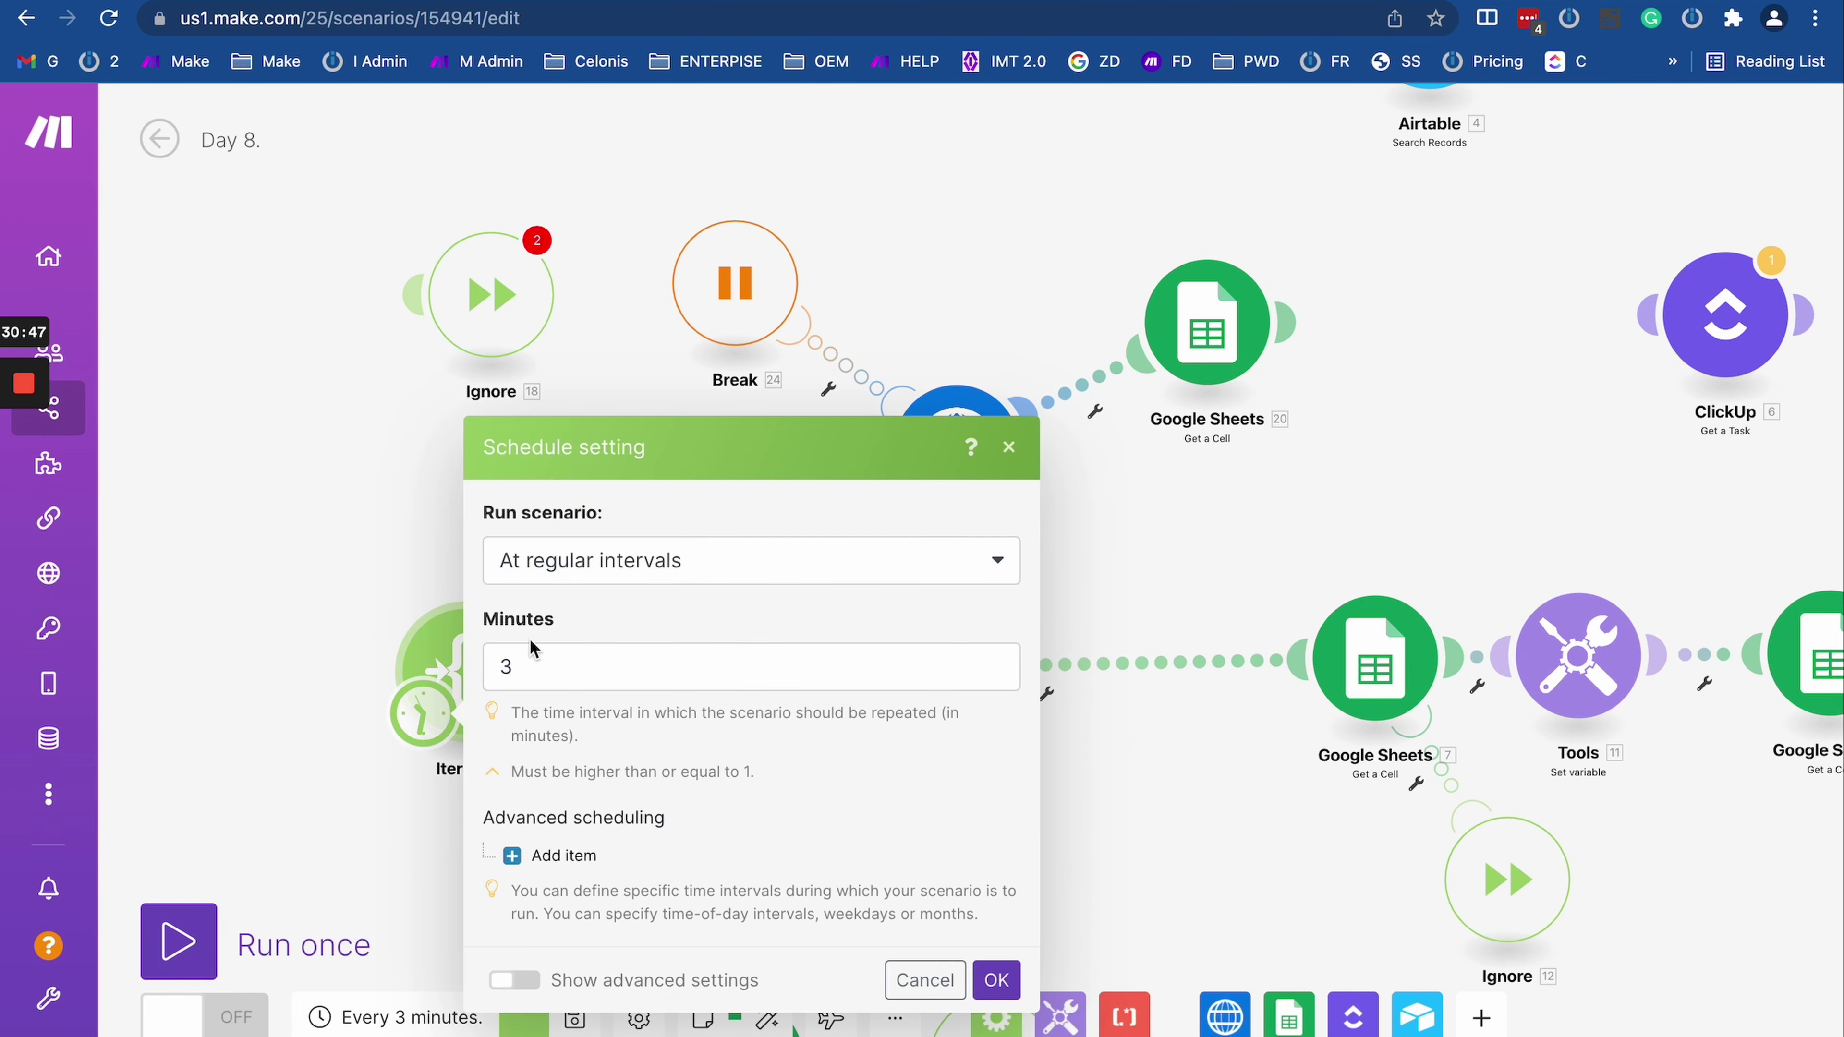
click(359, 561)
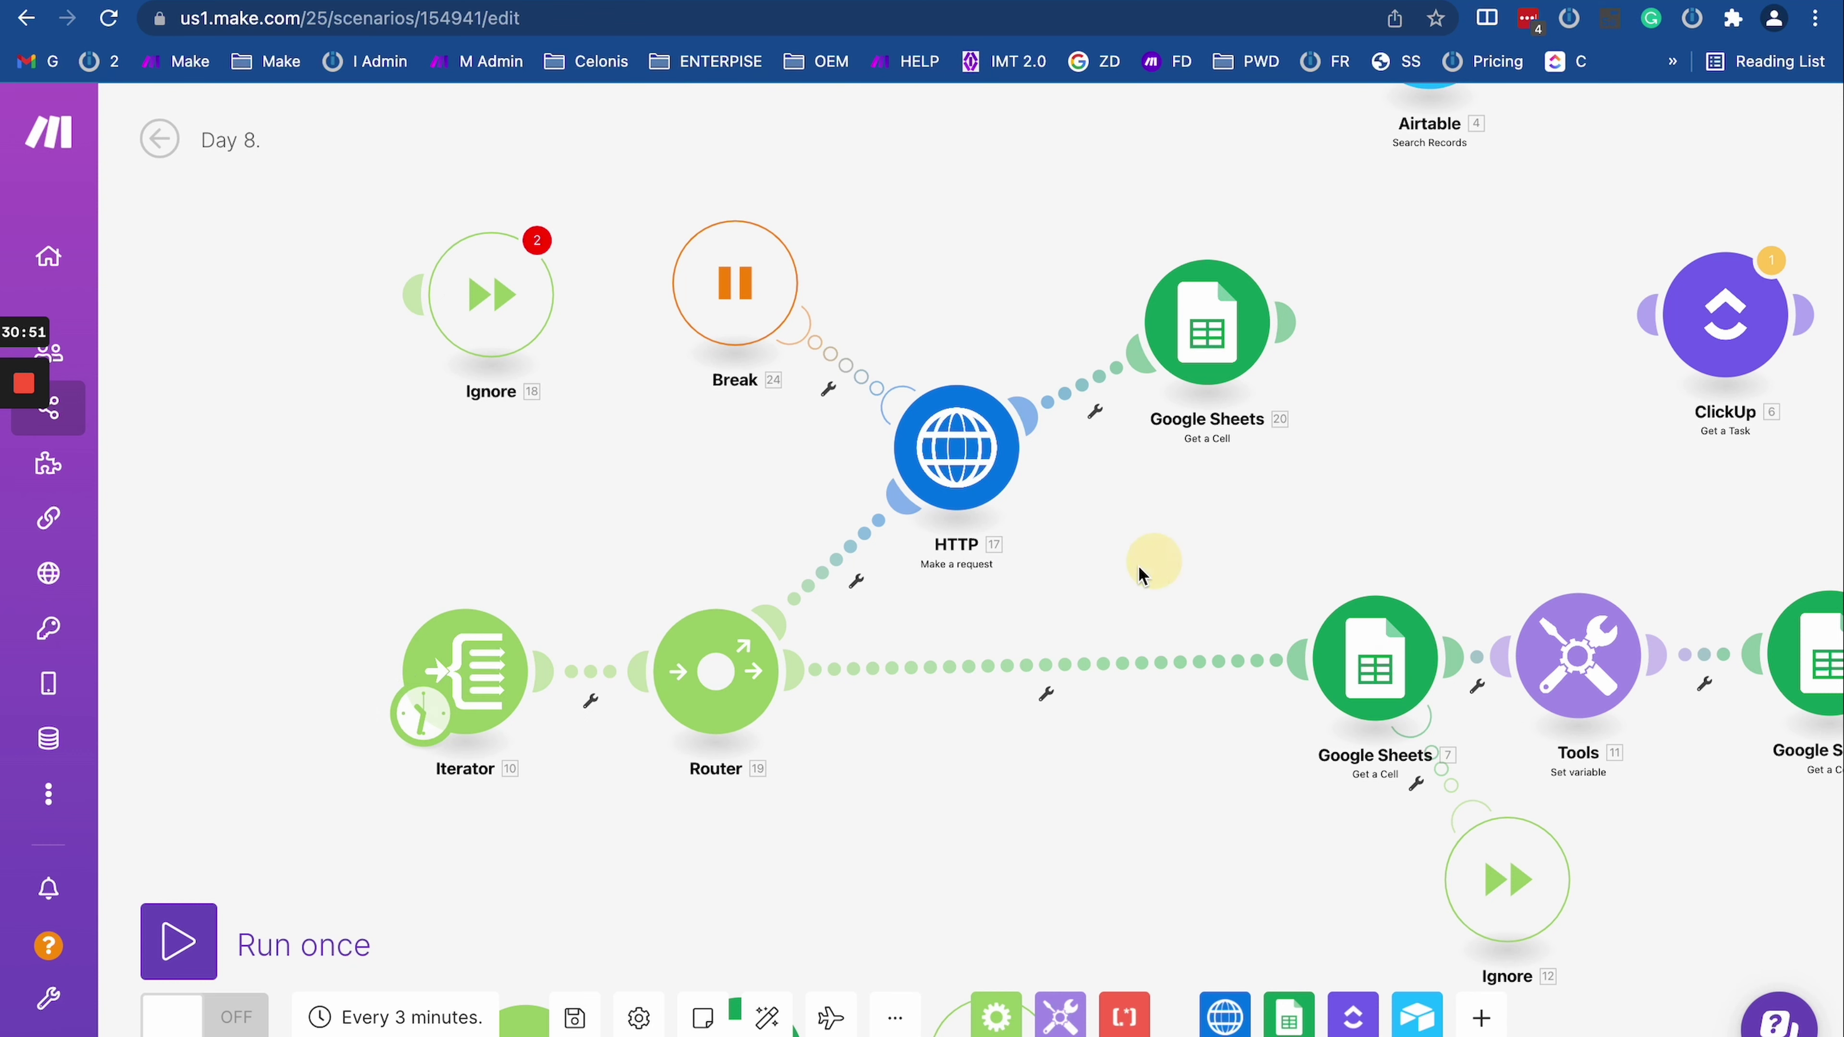
scroll(922, 626, down, 3)
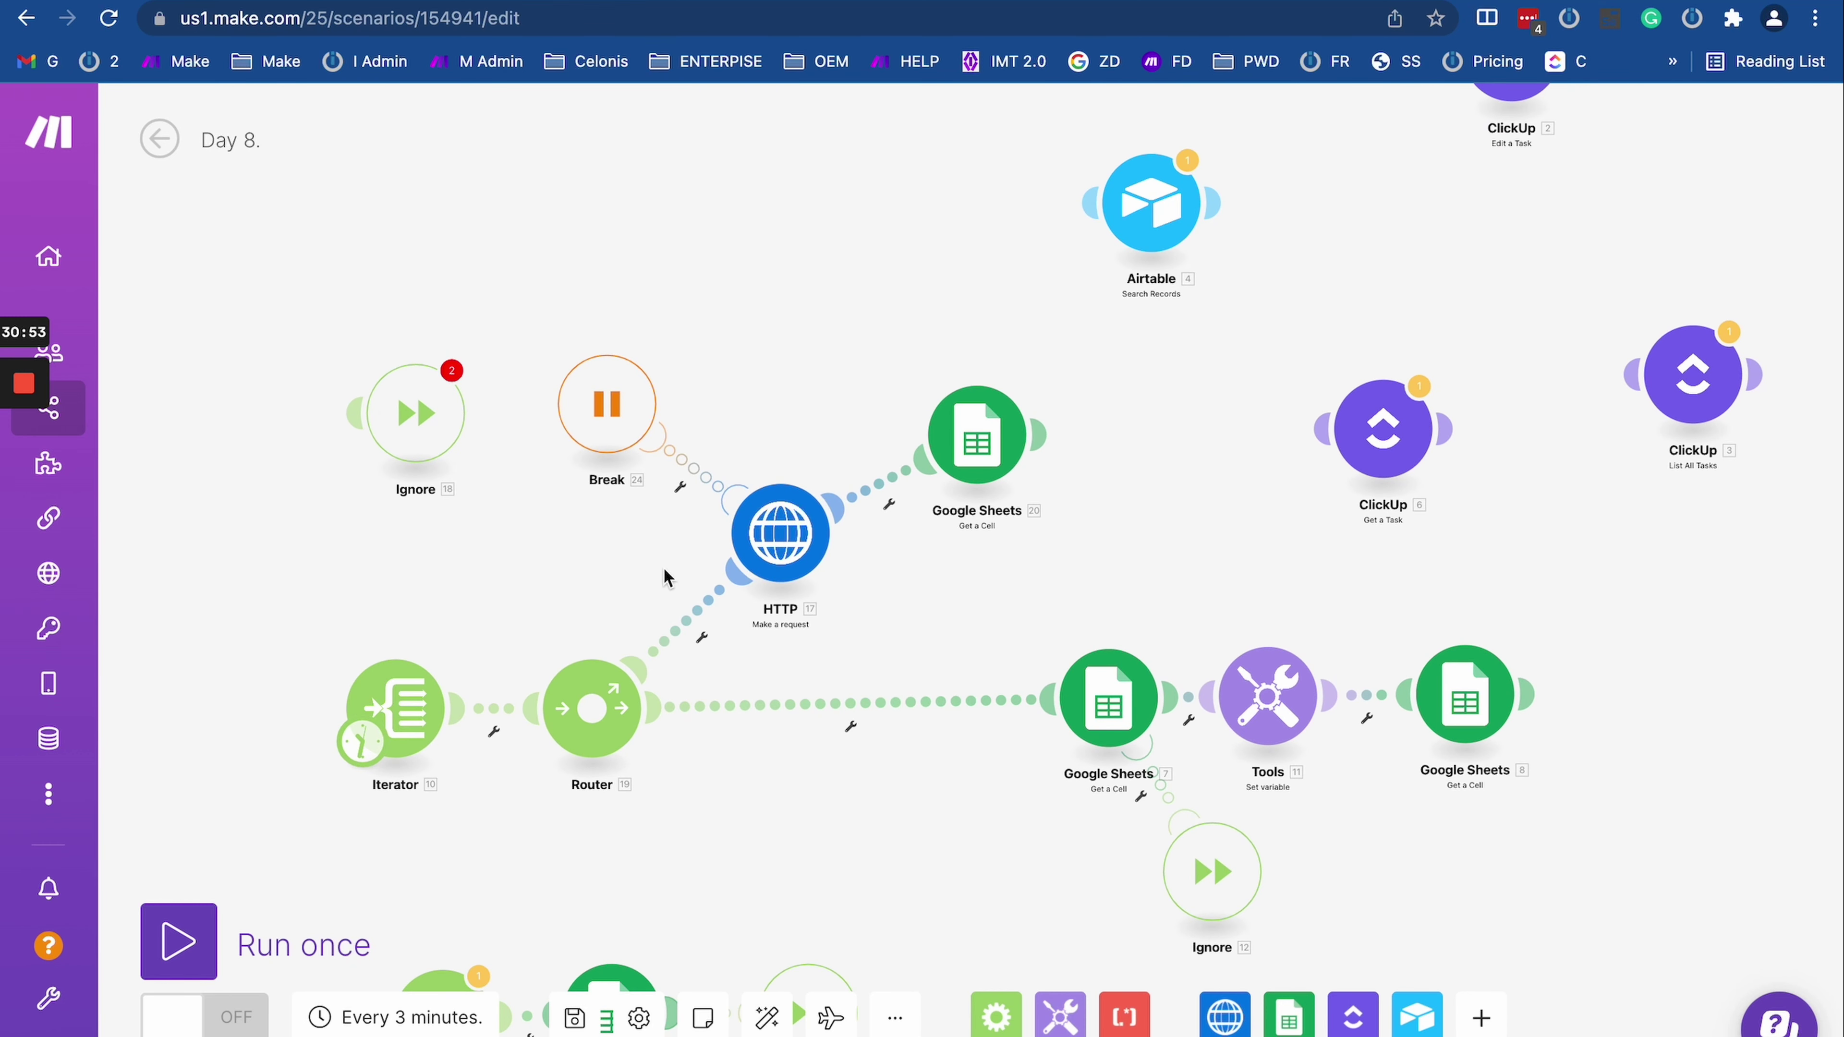
Step: Recheck the Break module's settings and save the scenario
click(612, 391)
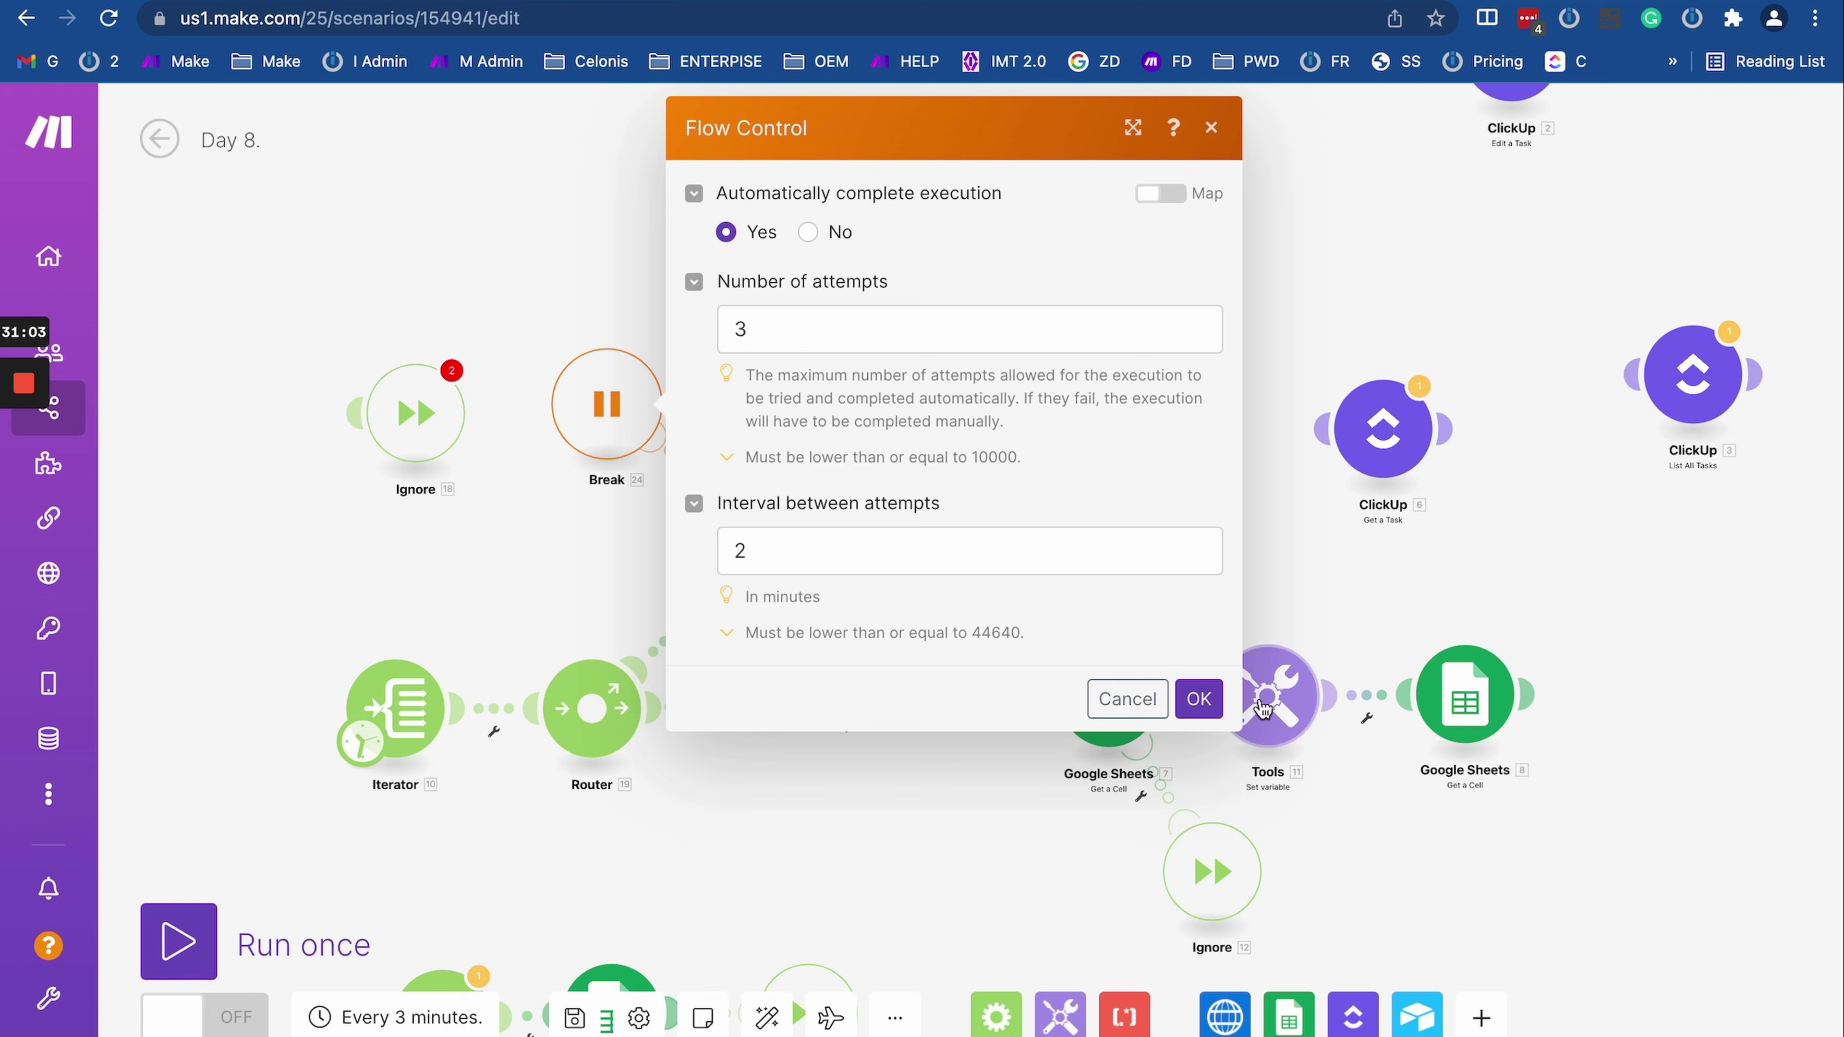
click(1198, 698)
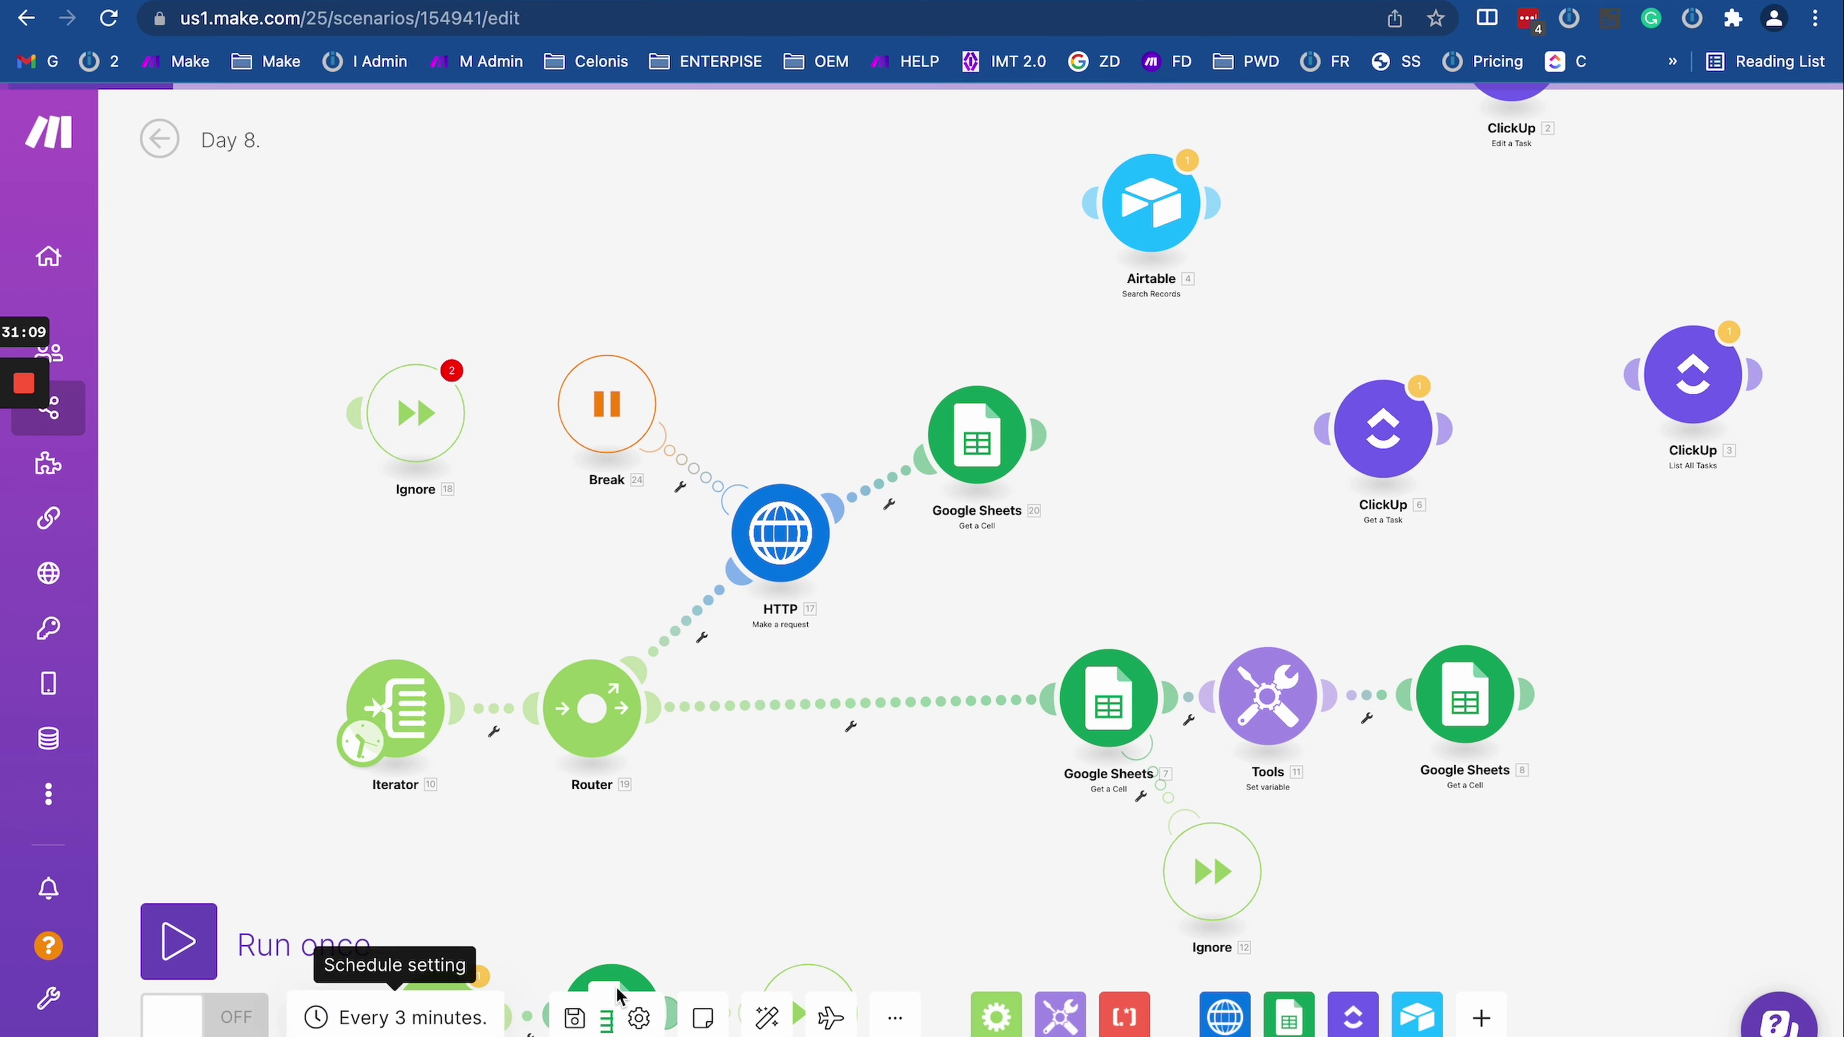
click(575, 1019)
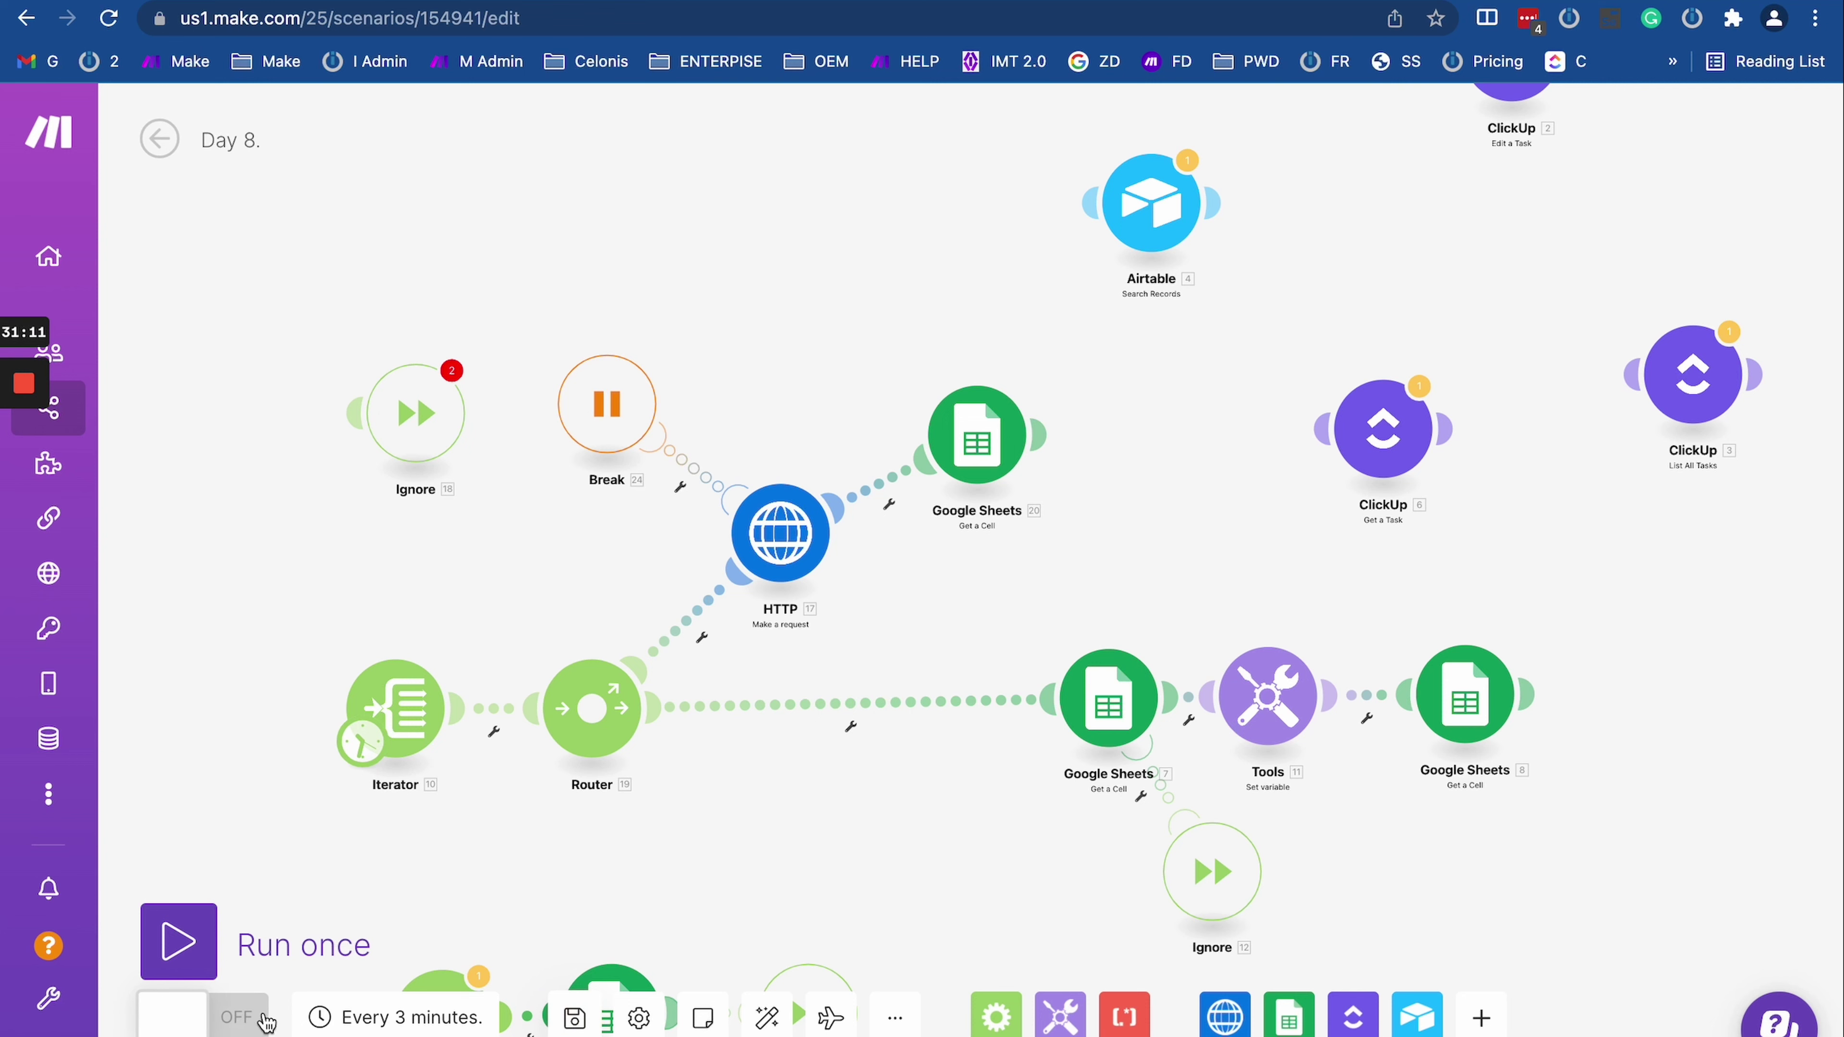
Step: Turn the scenario's scheduling ON and open its History tab
click(241, 1019)
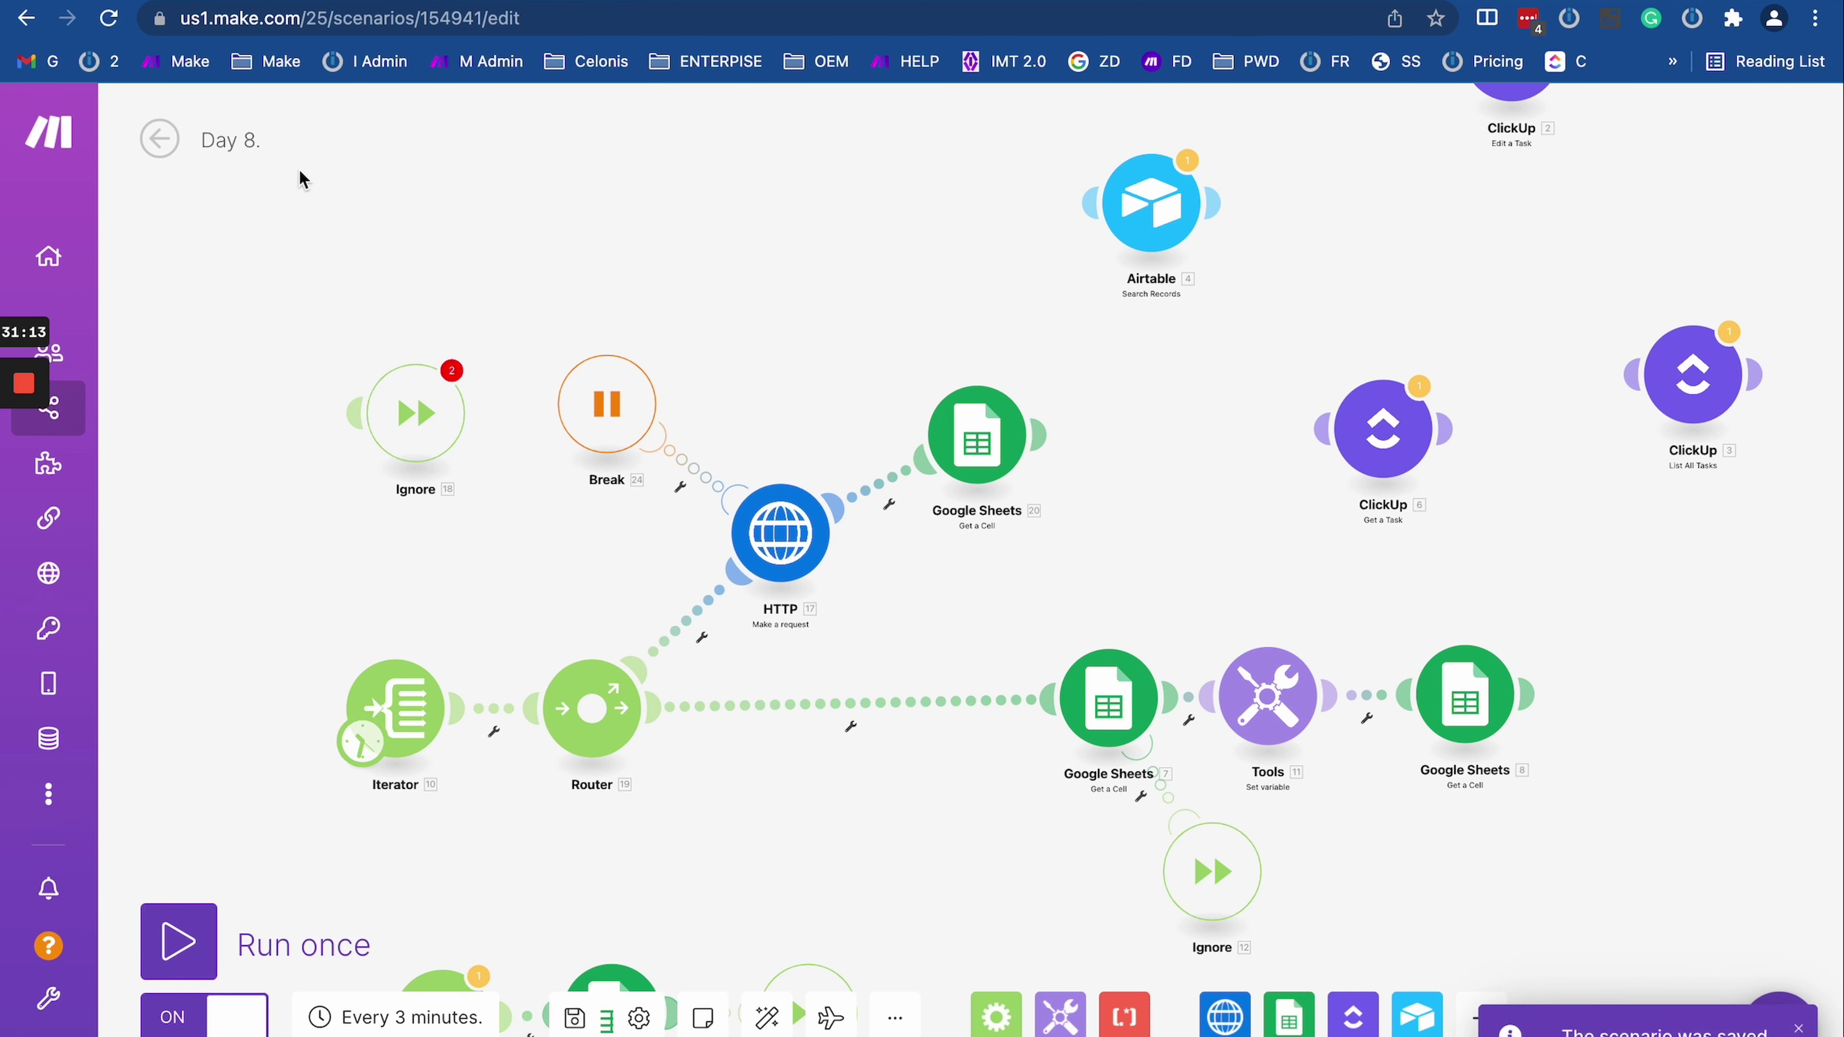
click(159, 138)
click(297, 218)
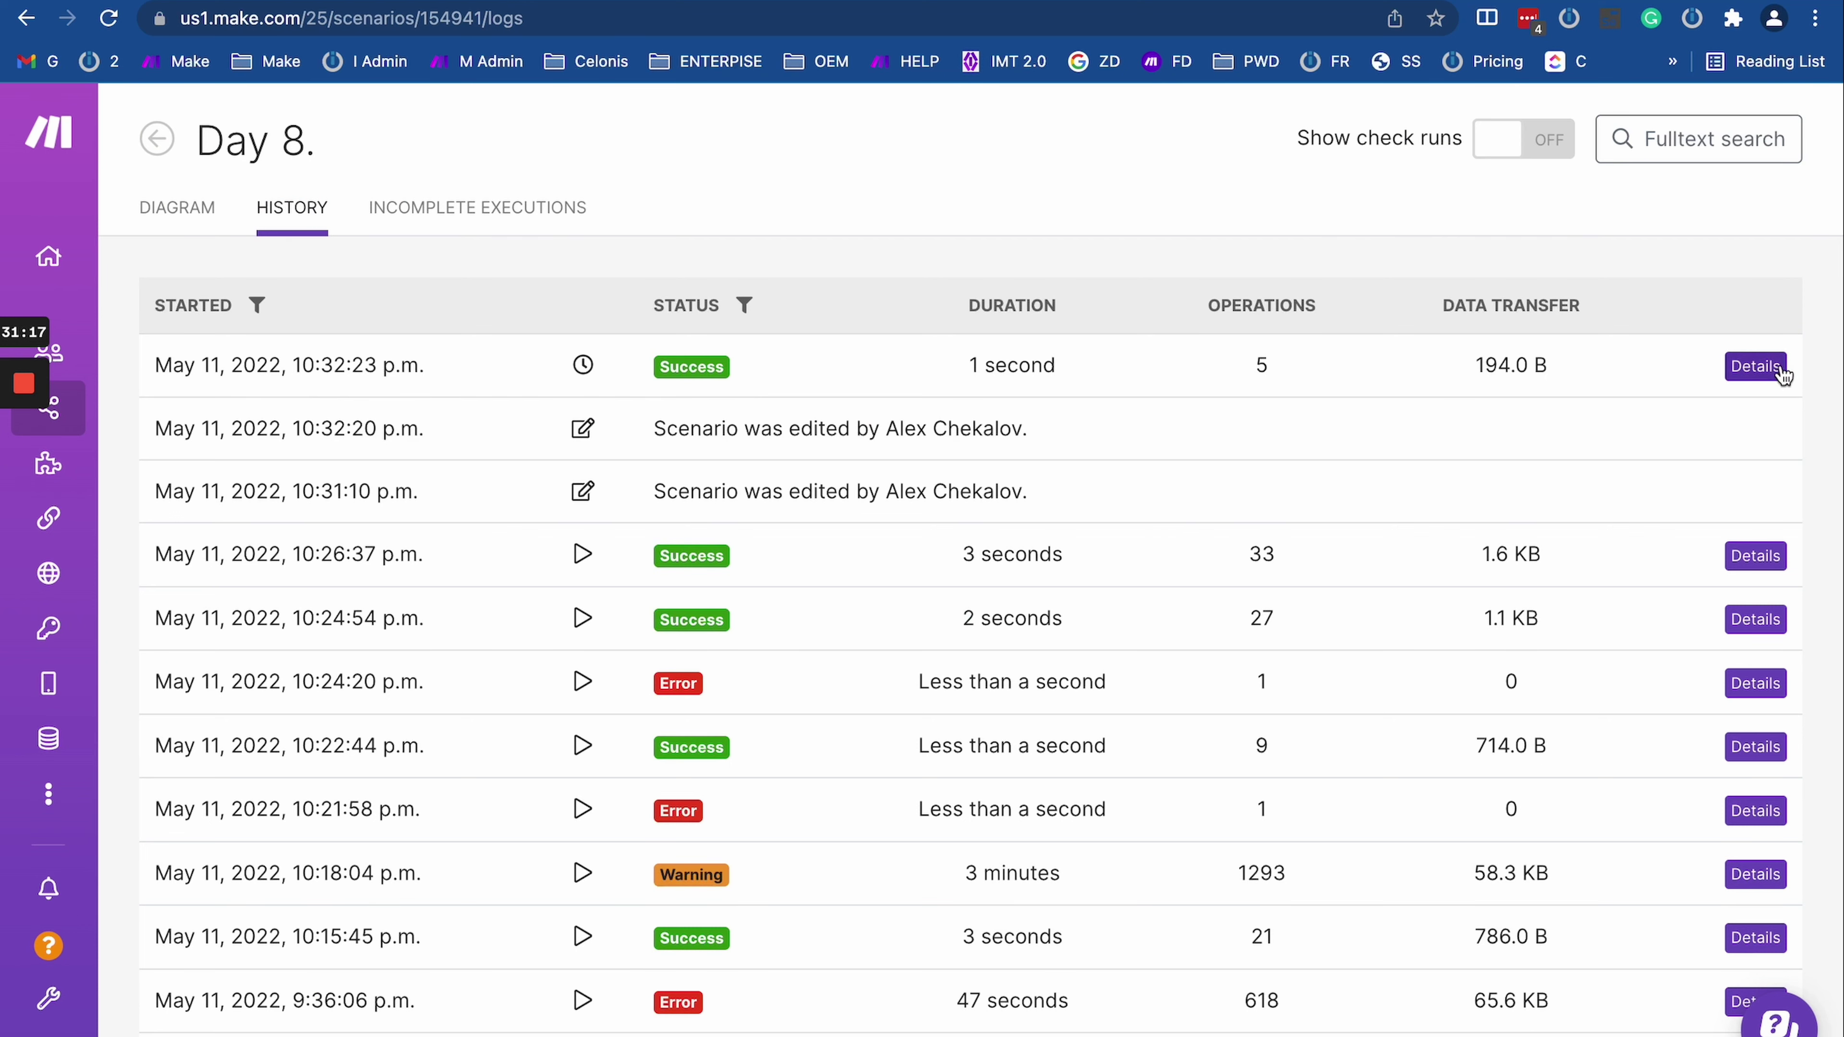
Step: Open the latest run's details and inspect the HTTP module's 429 Too Many Requests error
click(1757, 366)
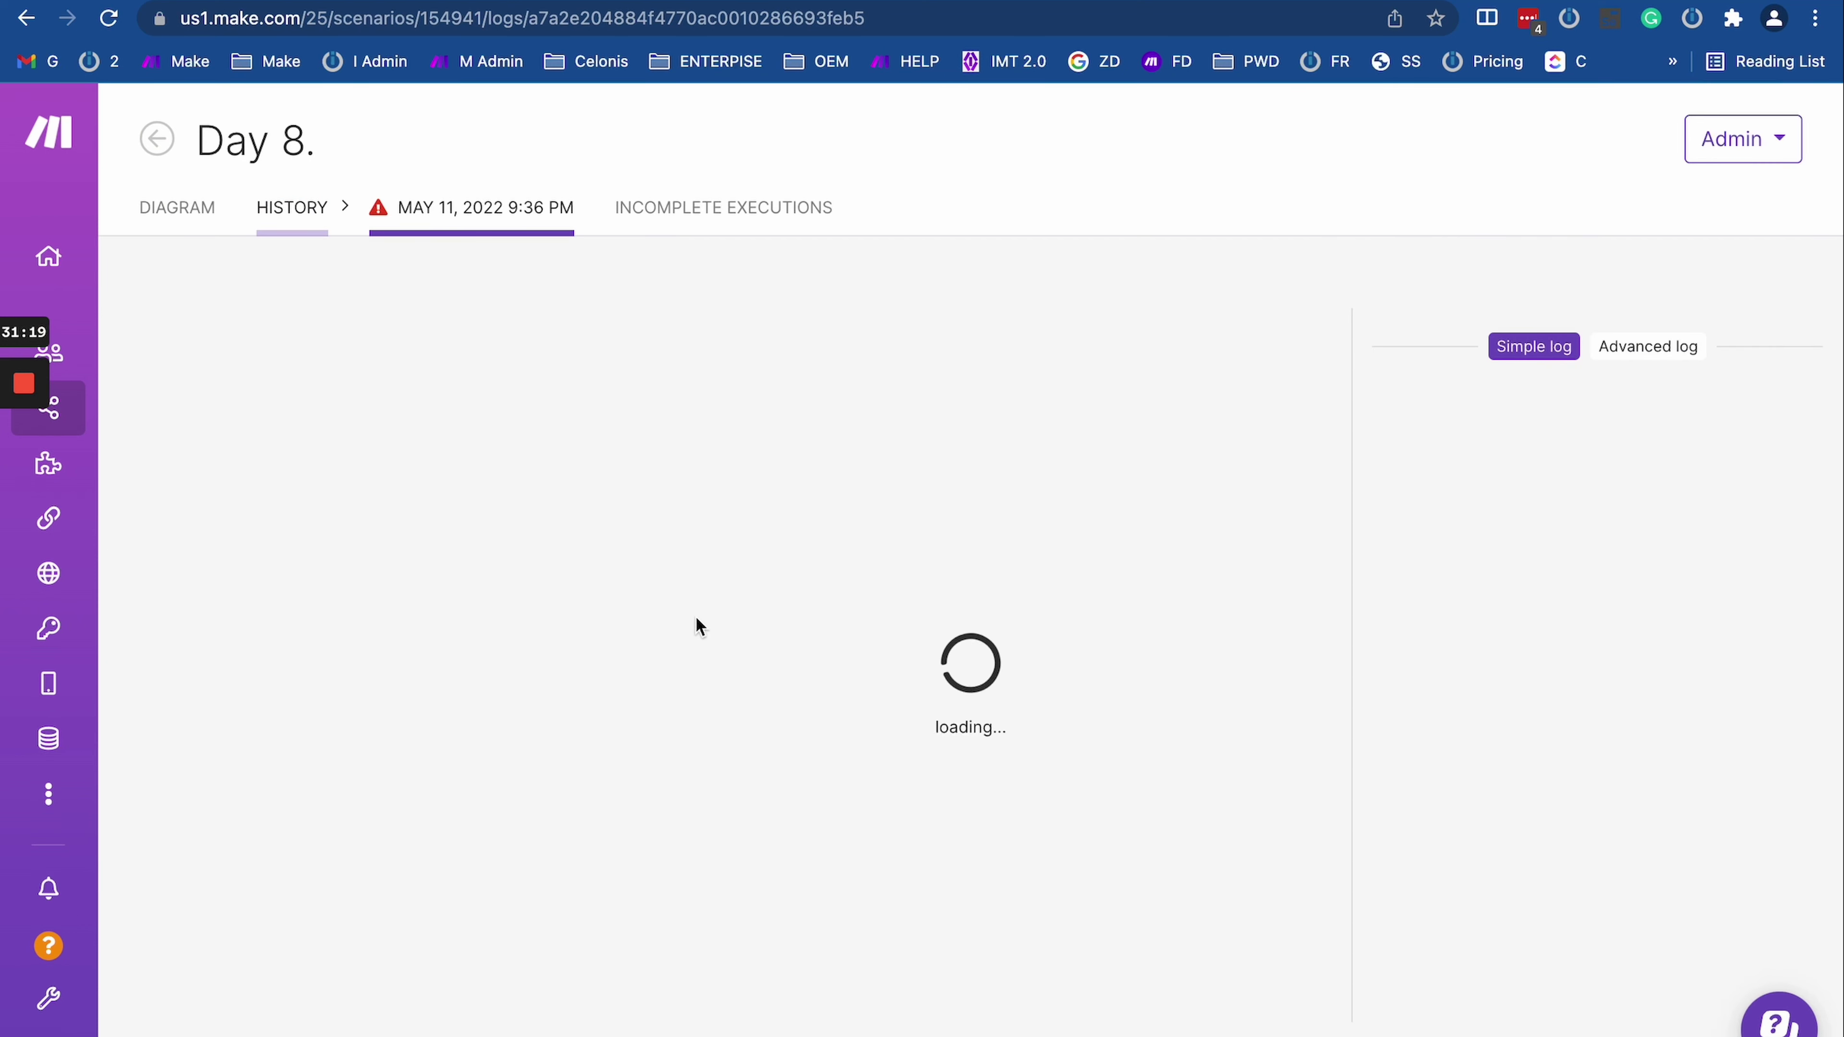
scroll(438, 762, up, 3)
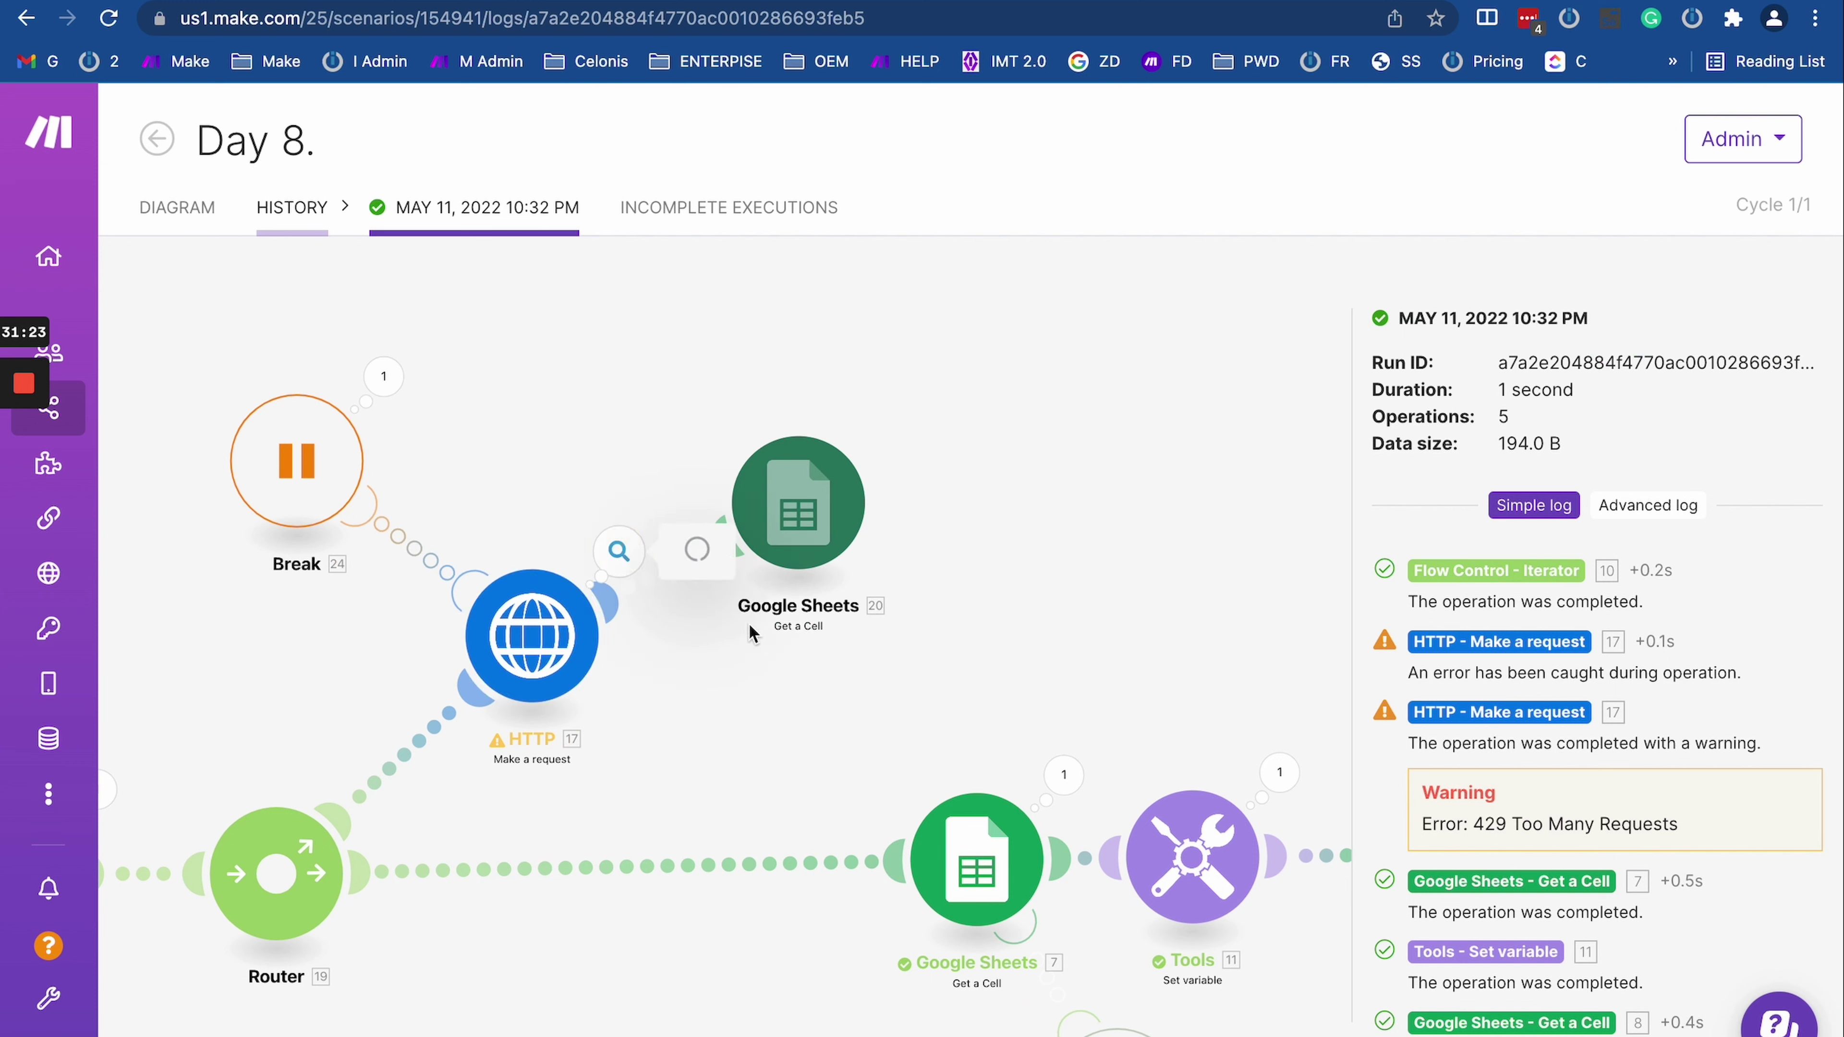
click(537, 646)
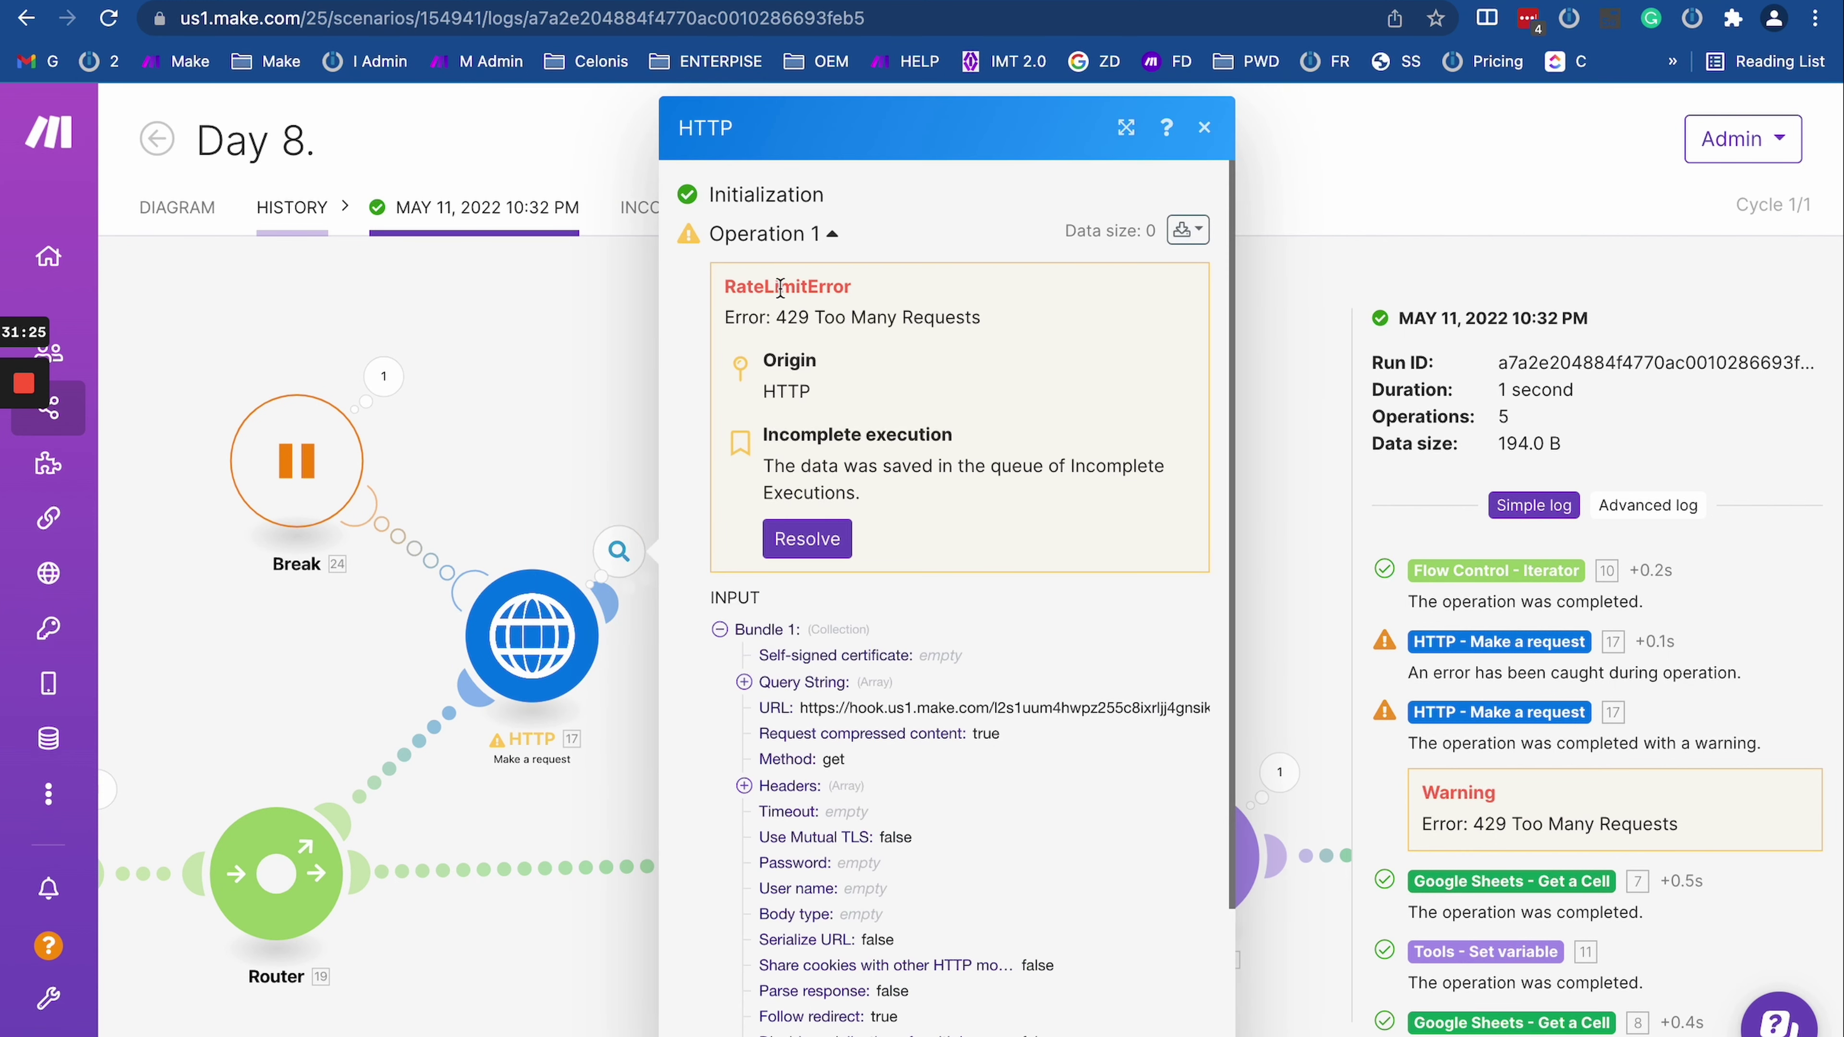
drag(759, 319, 1027, 321)
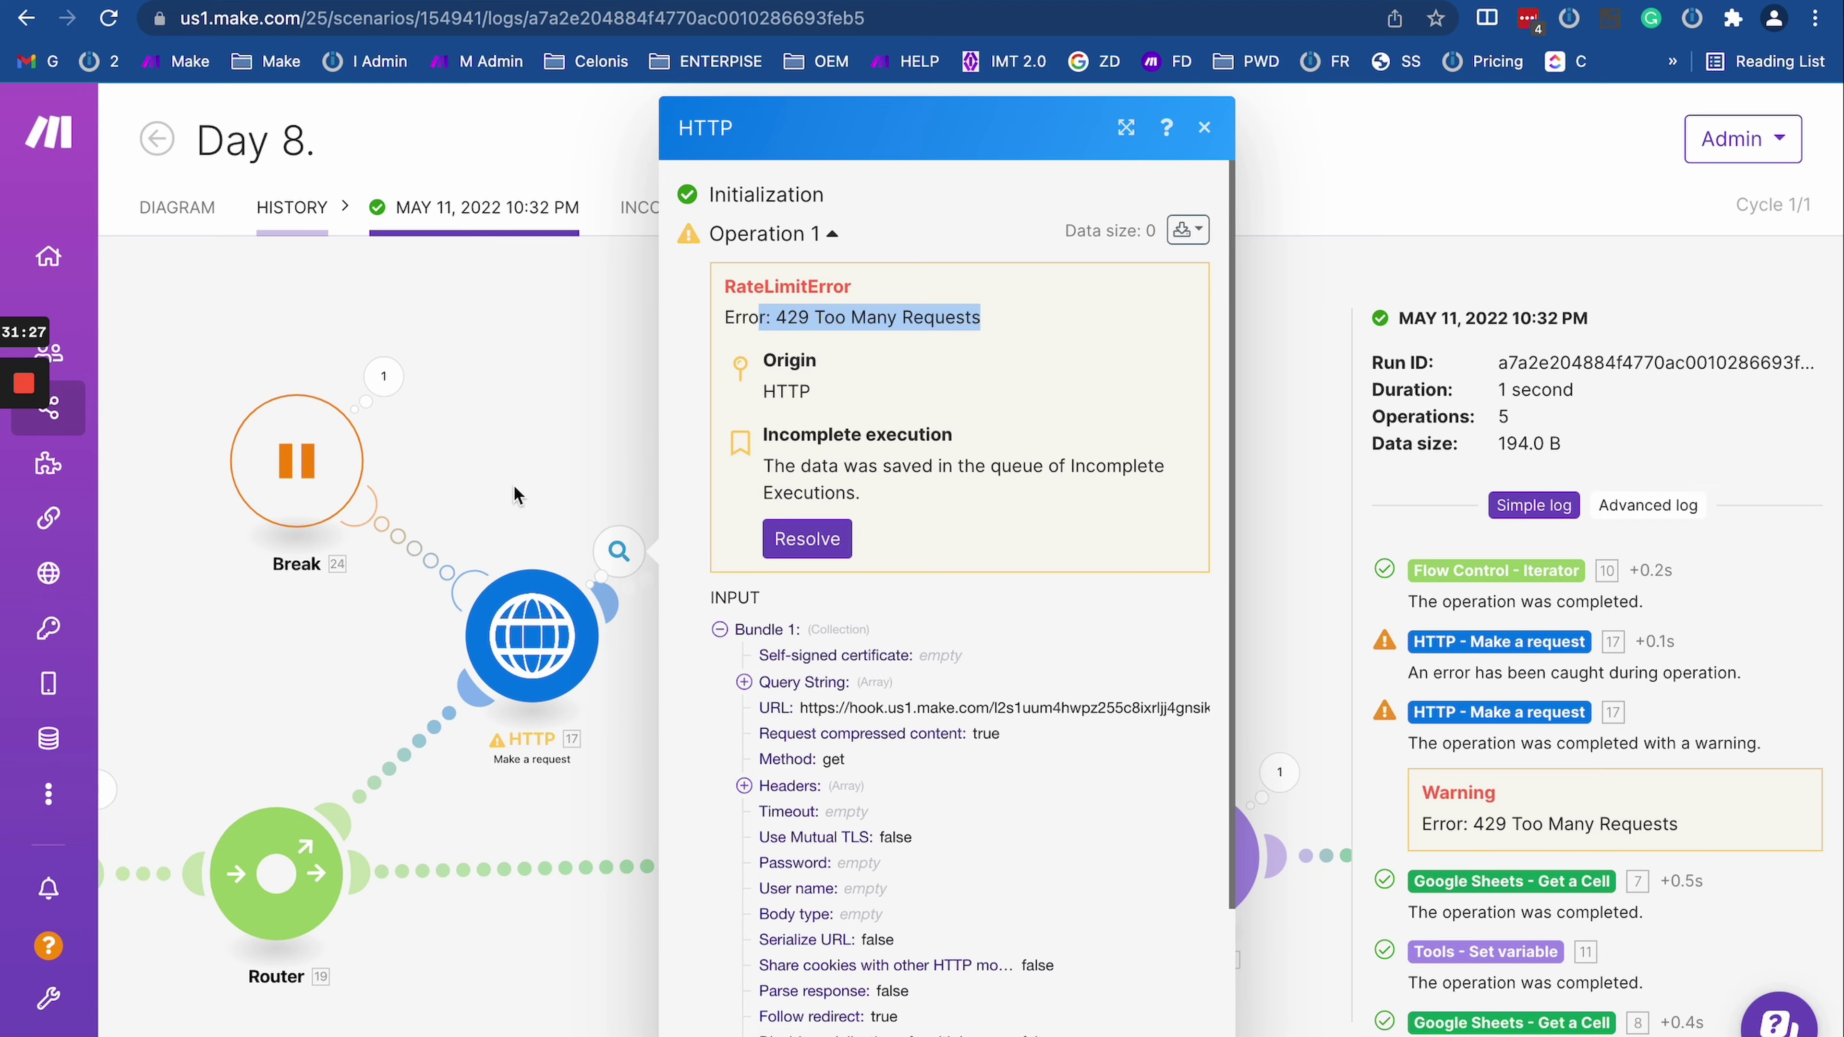
Step: Inspect the Break module's mapped values in that run, then open Incomplete executions
drag(515, 496, 720, 436)
click(574, 444)
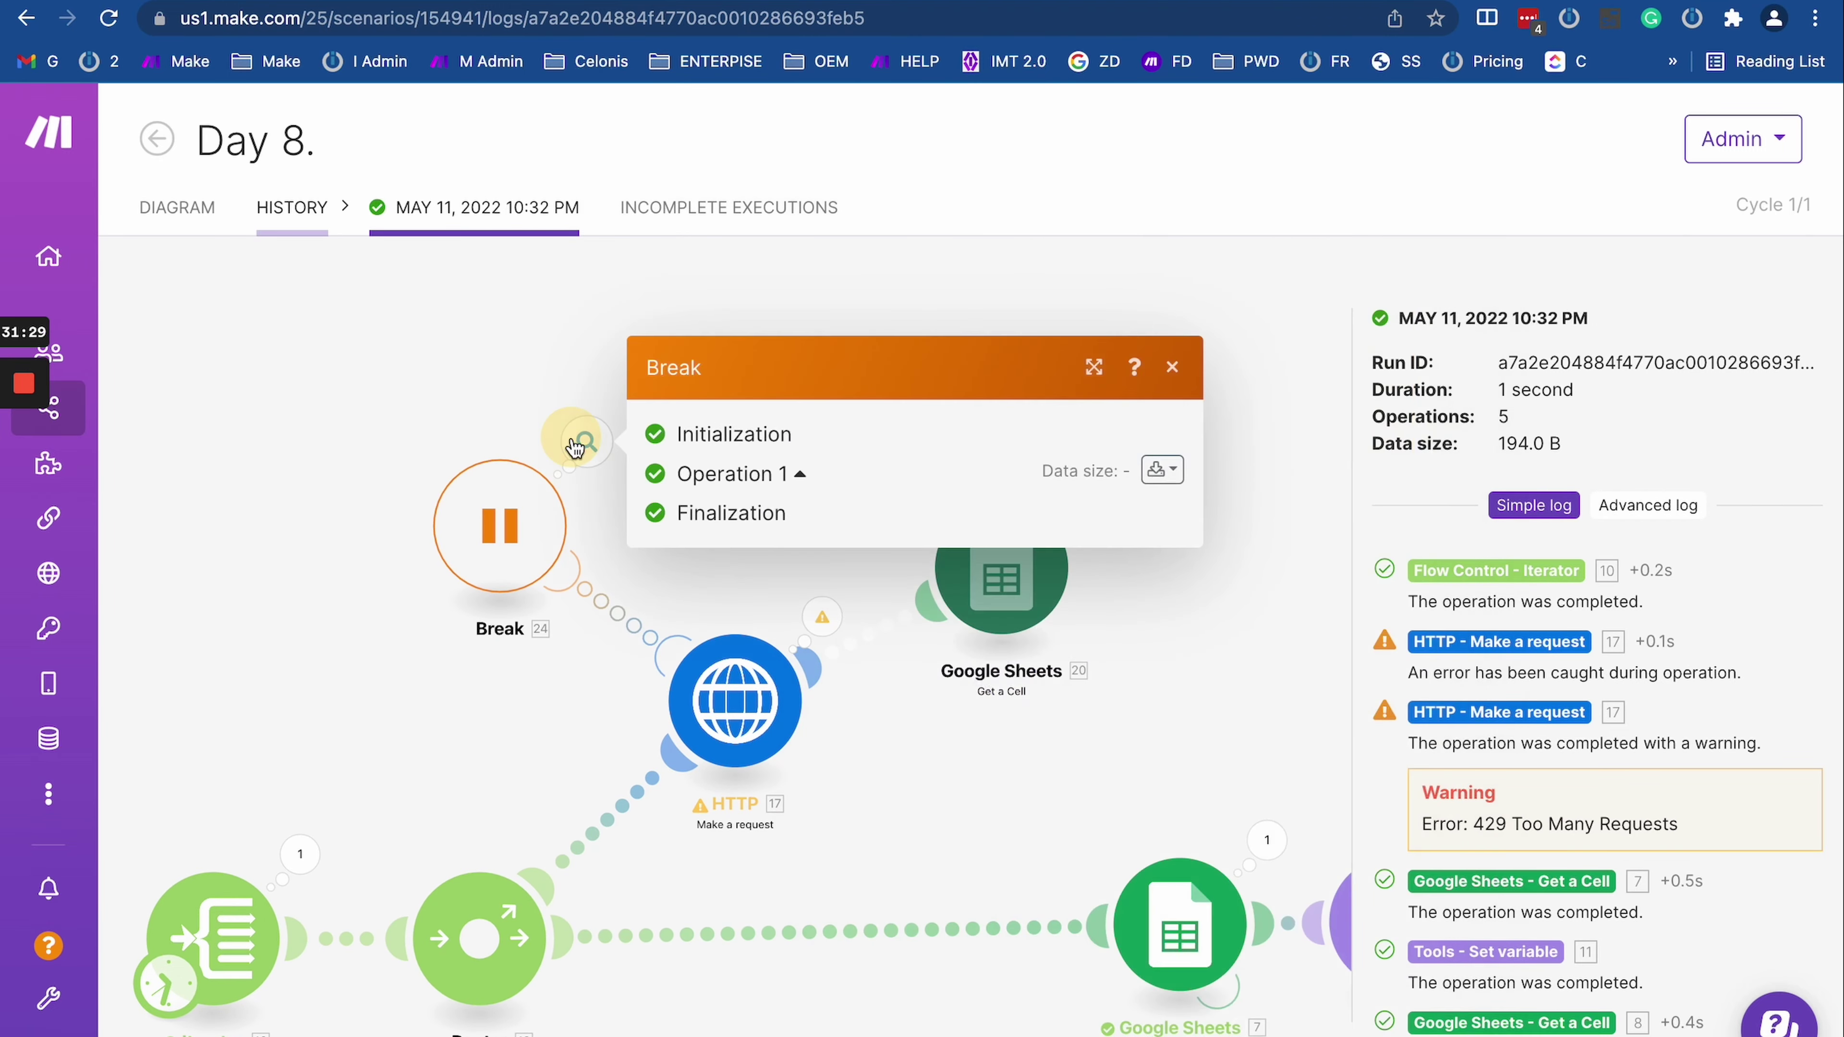
click(491, 536)
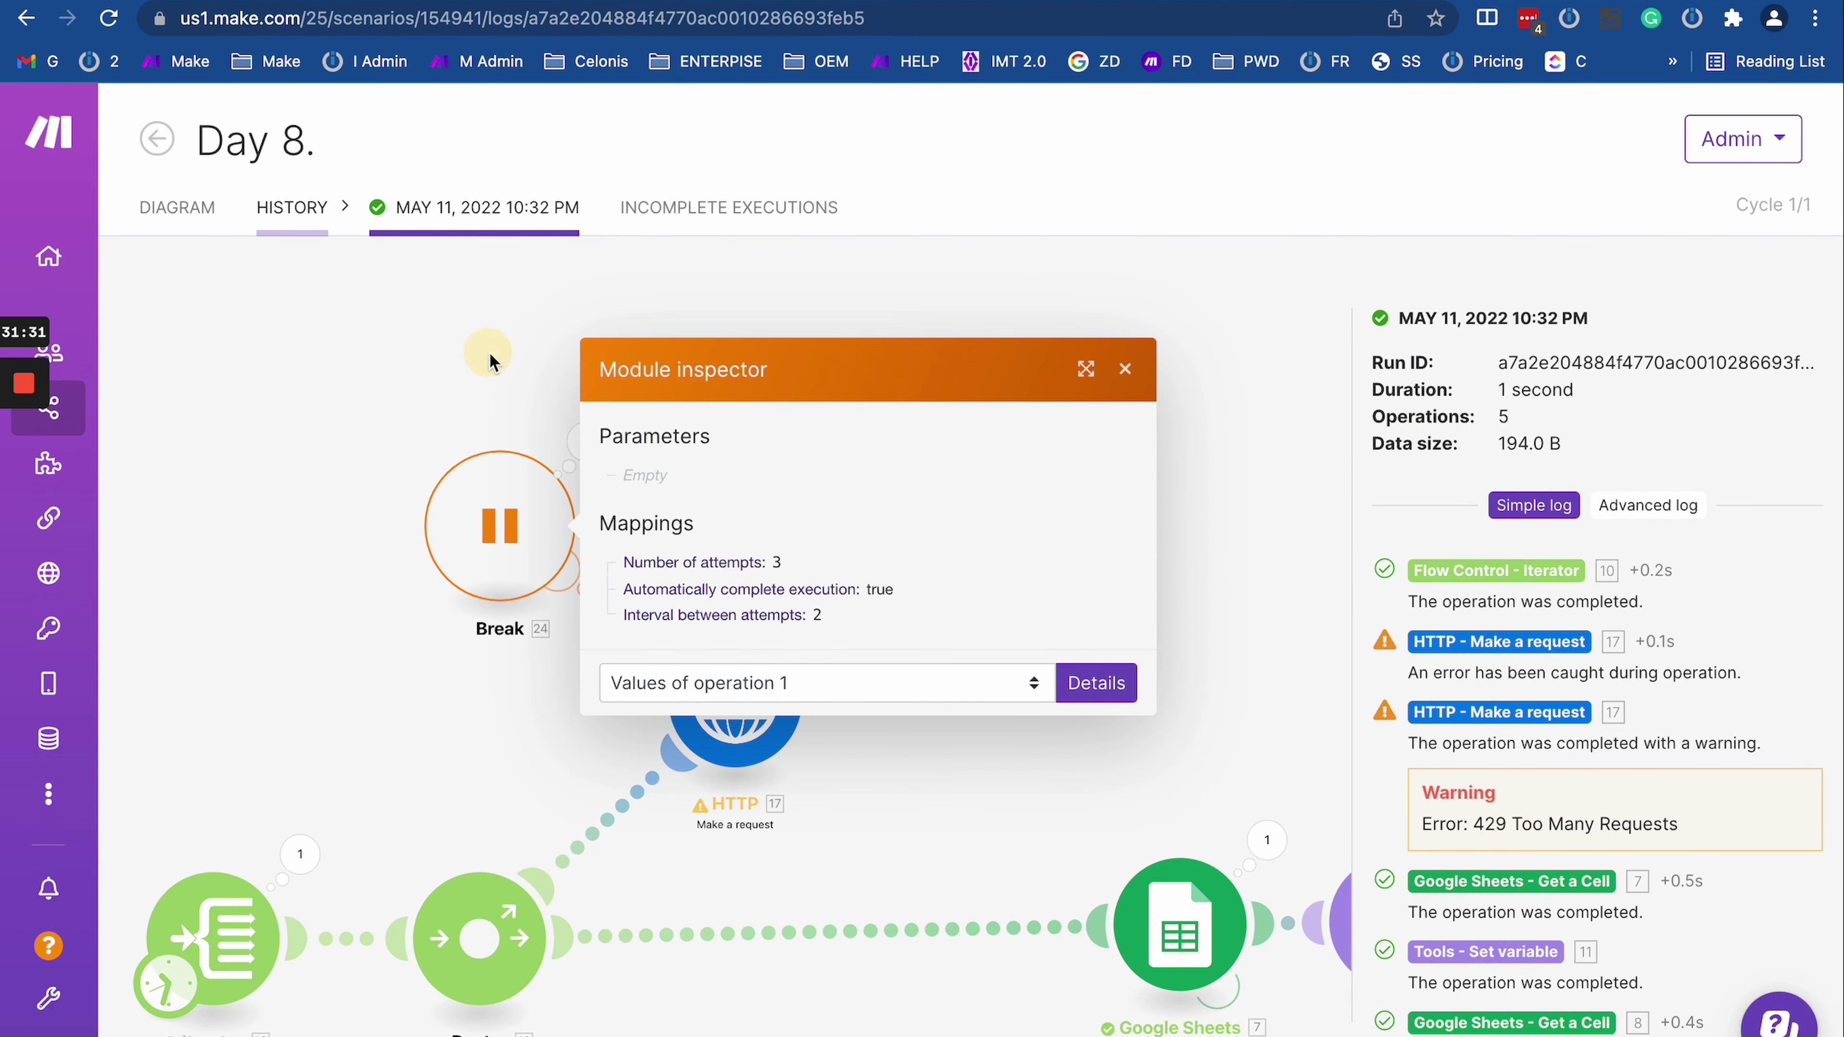
click(577, 445)
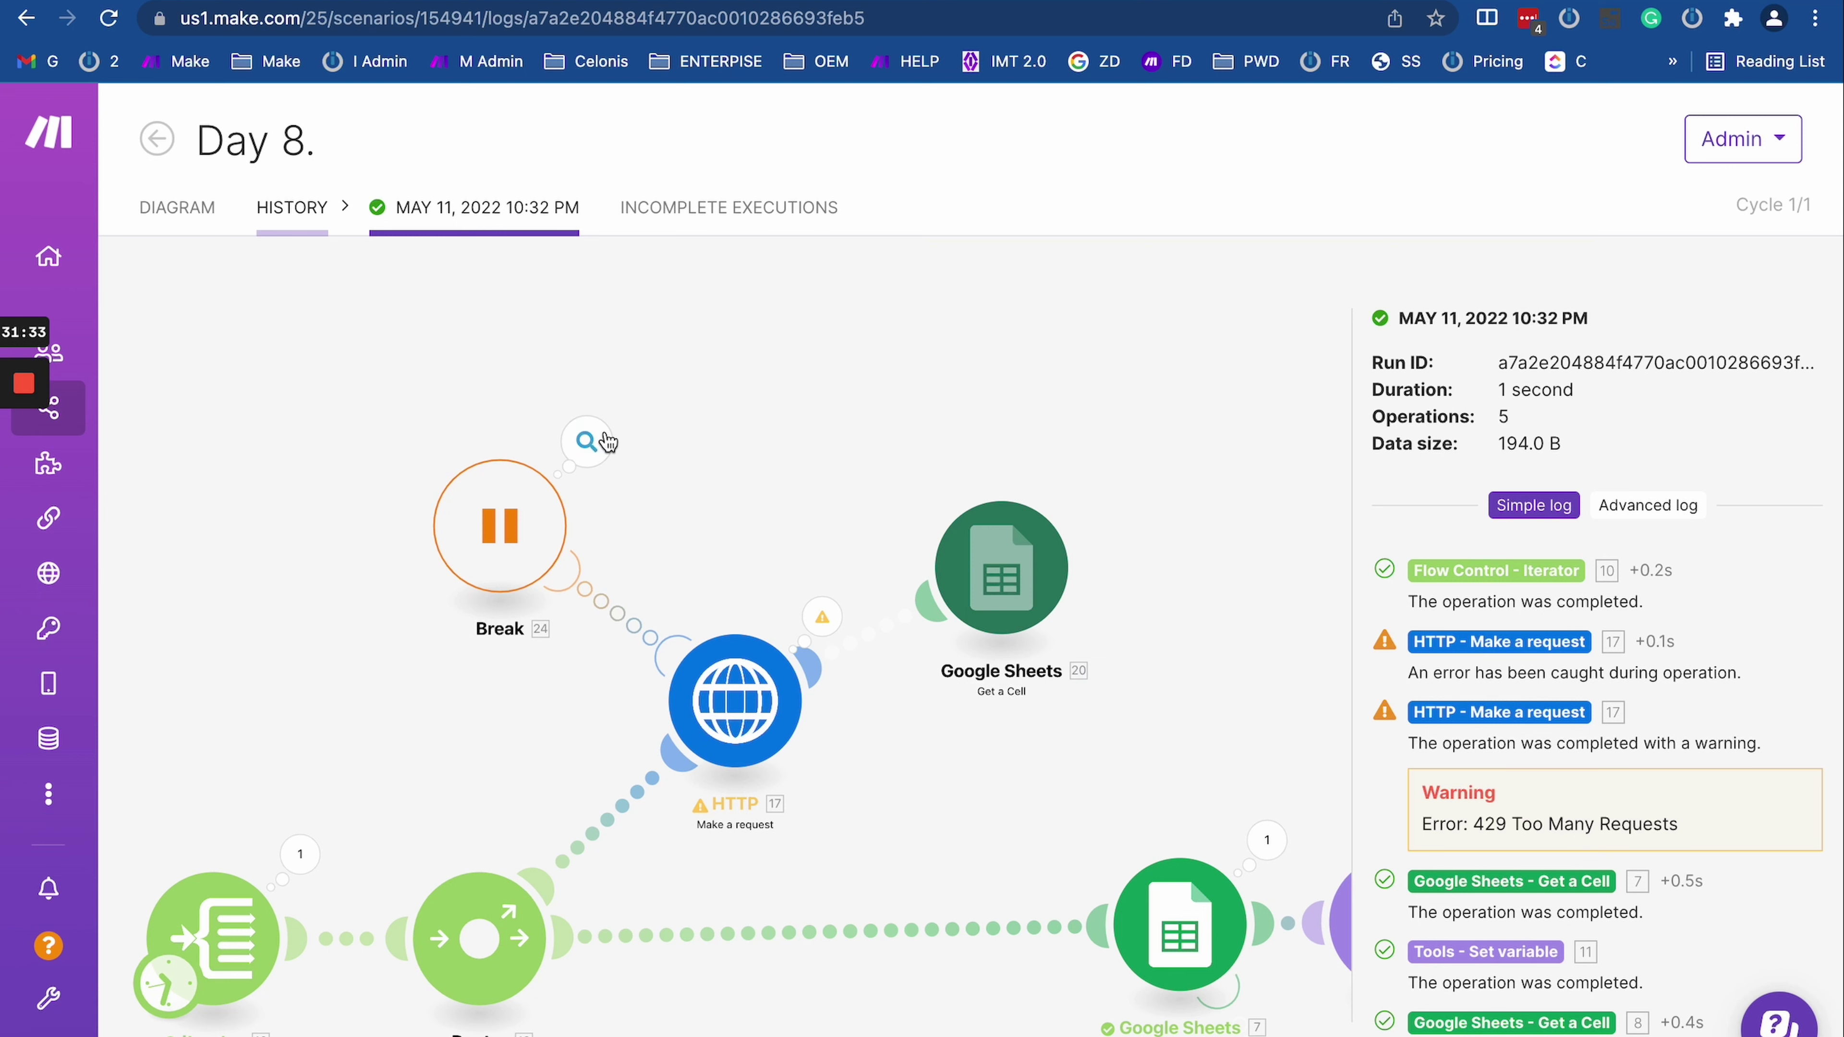
click(668, 211)
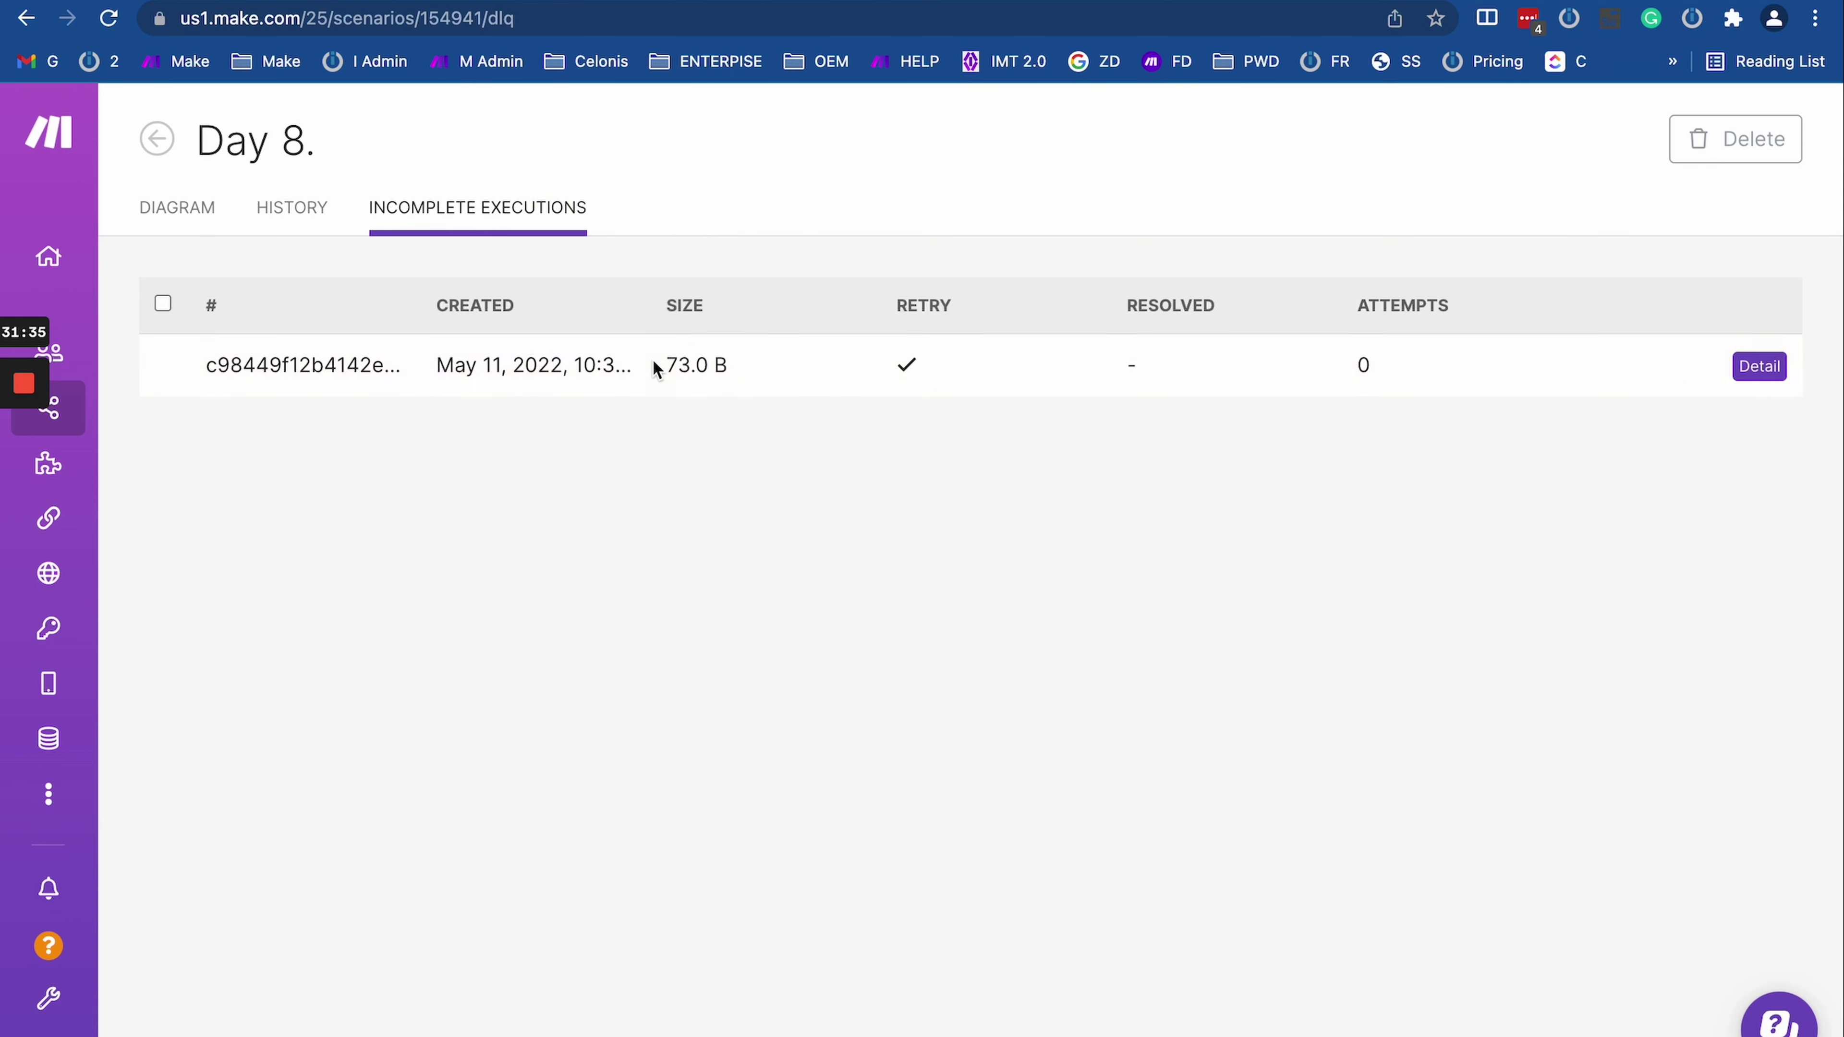
Step: Open the Day 8 editor and check the Break module's Flow Control settings
click(145, 207)
click(421, 567)
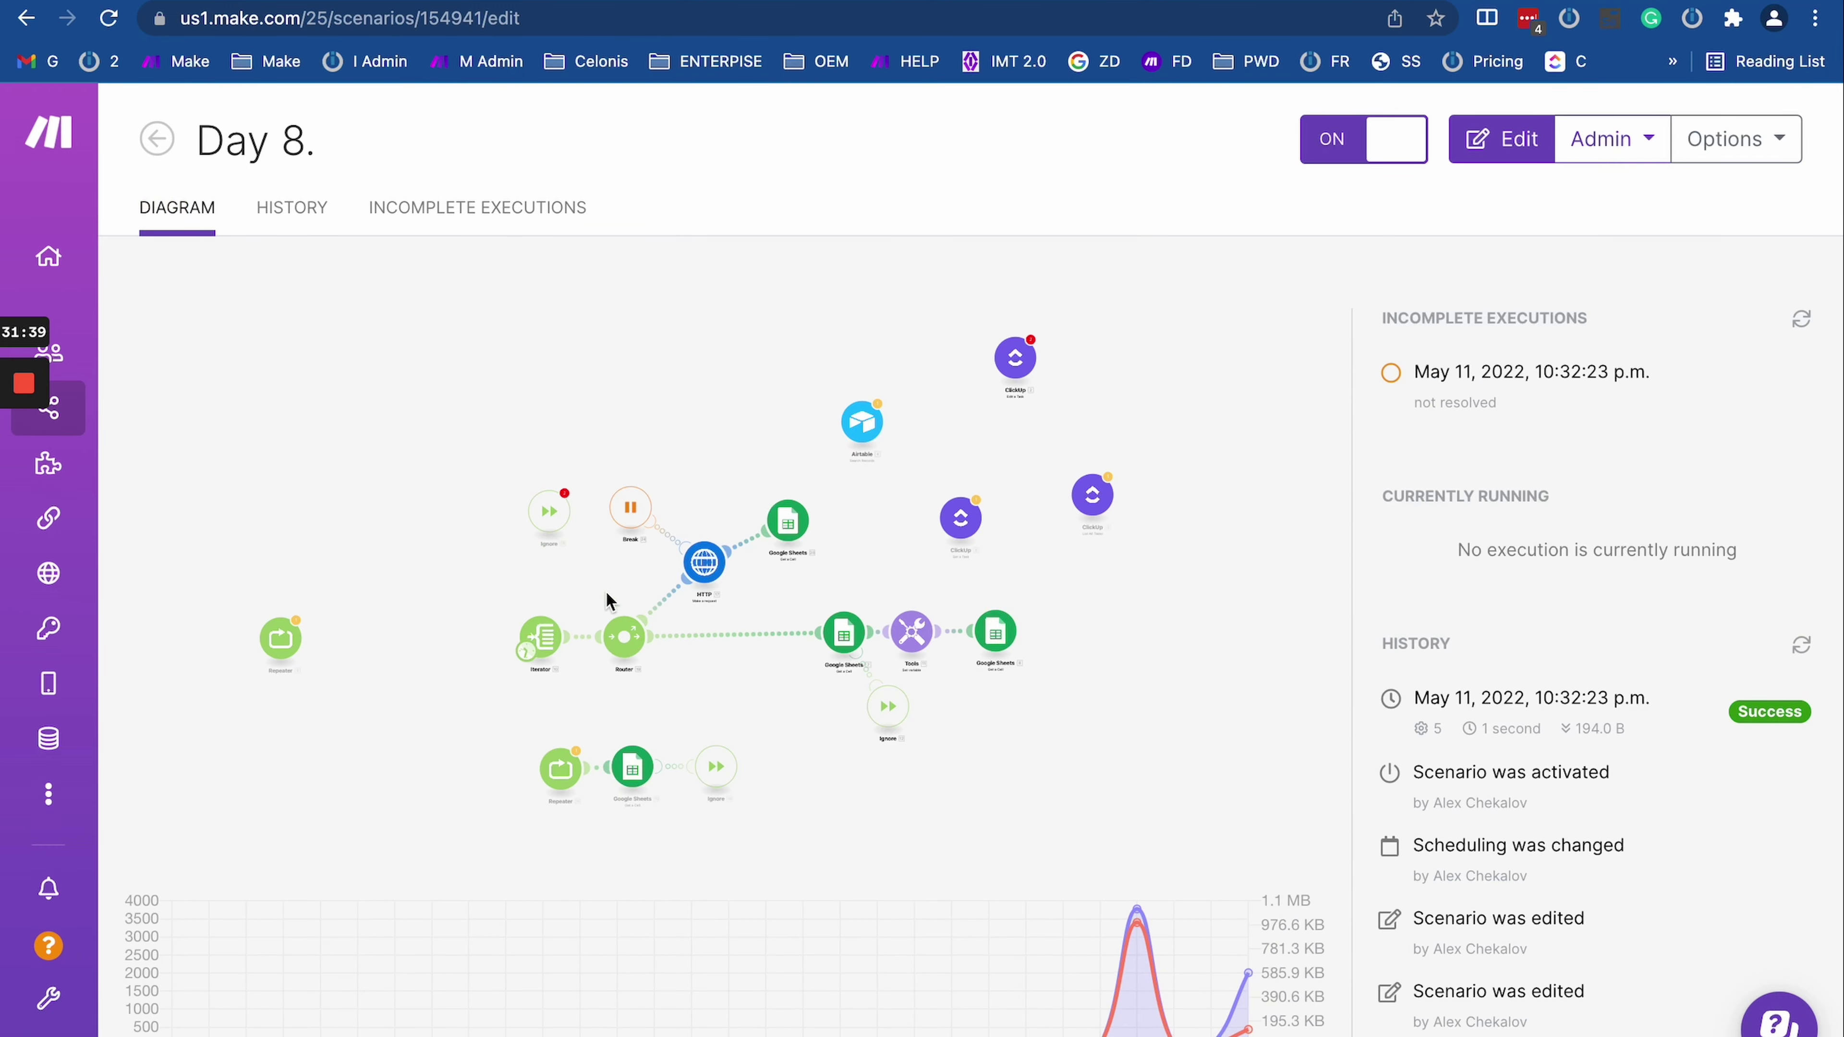
click(639, 516)
click(807, 485)
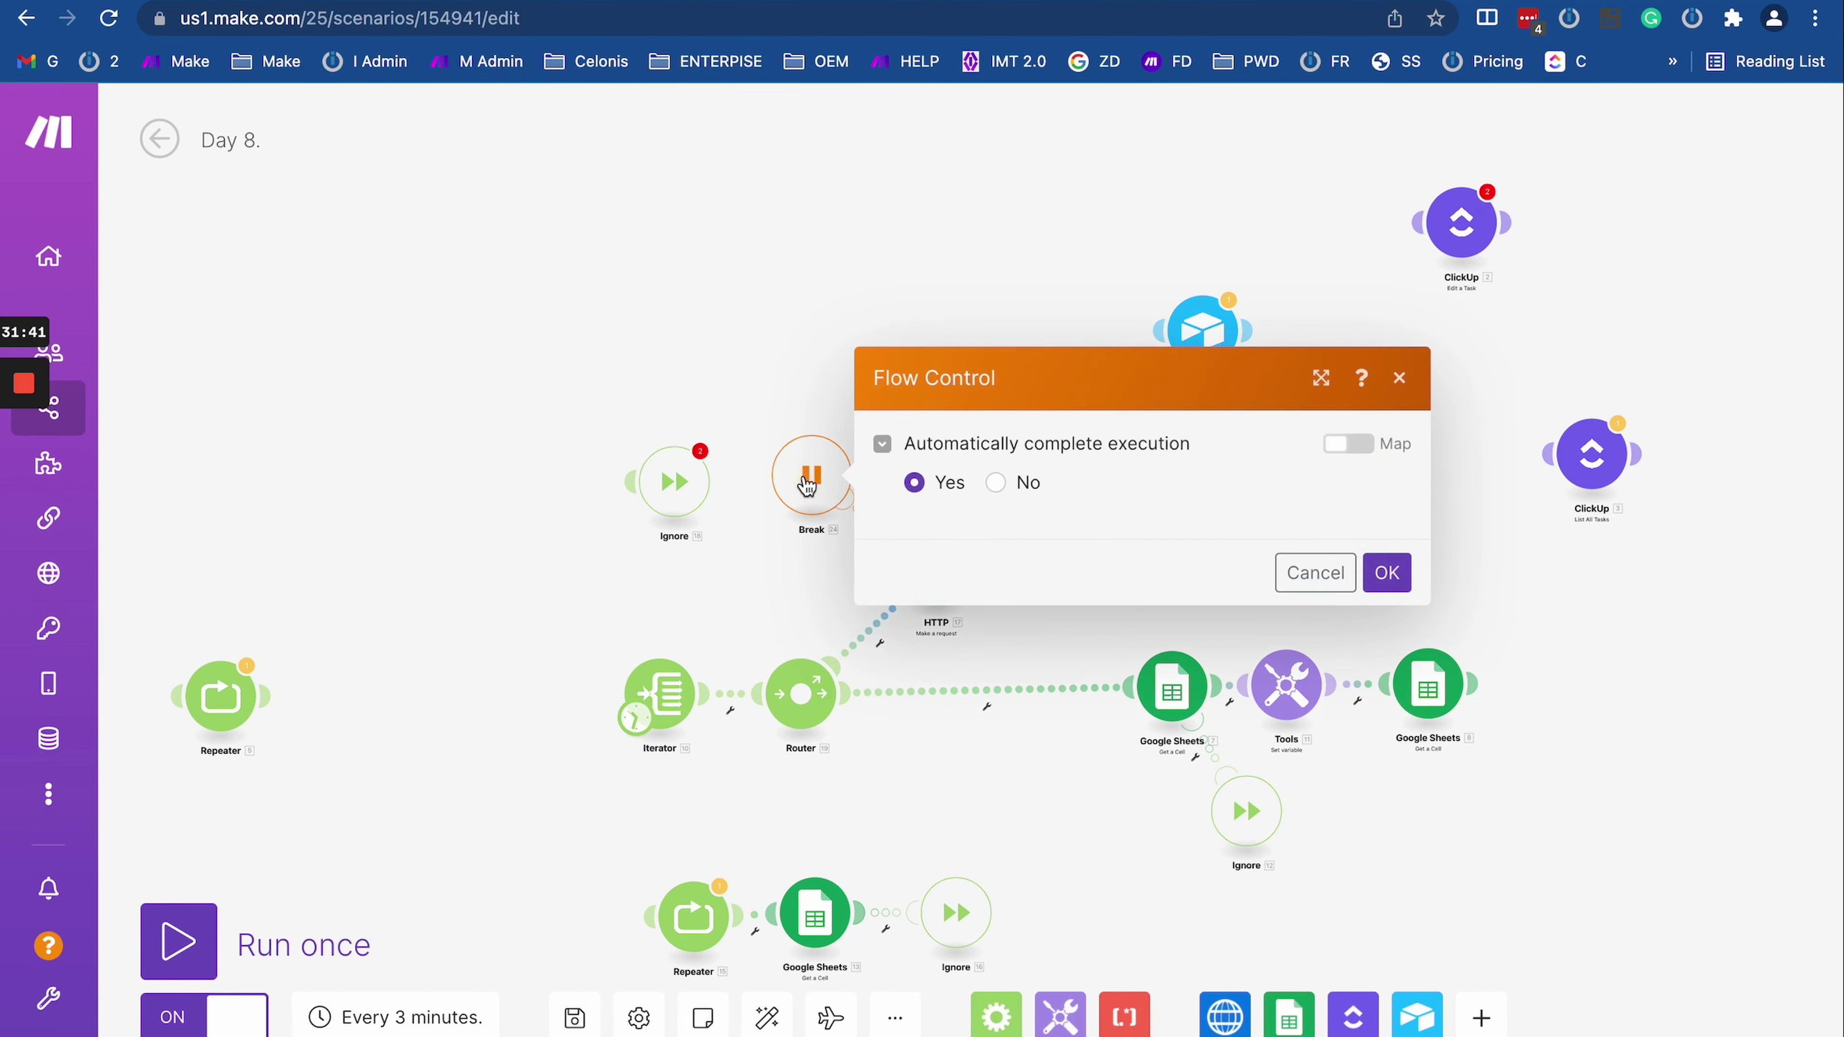
click(649, 331)
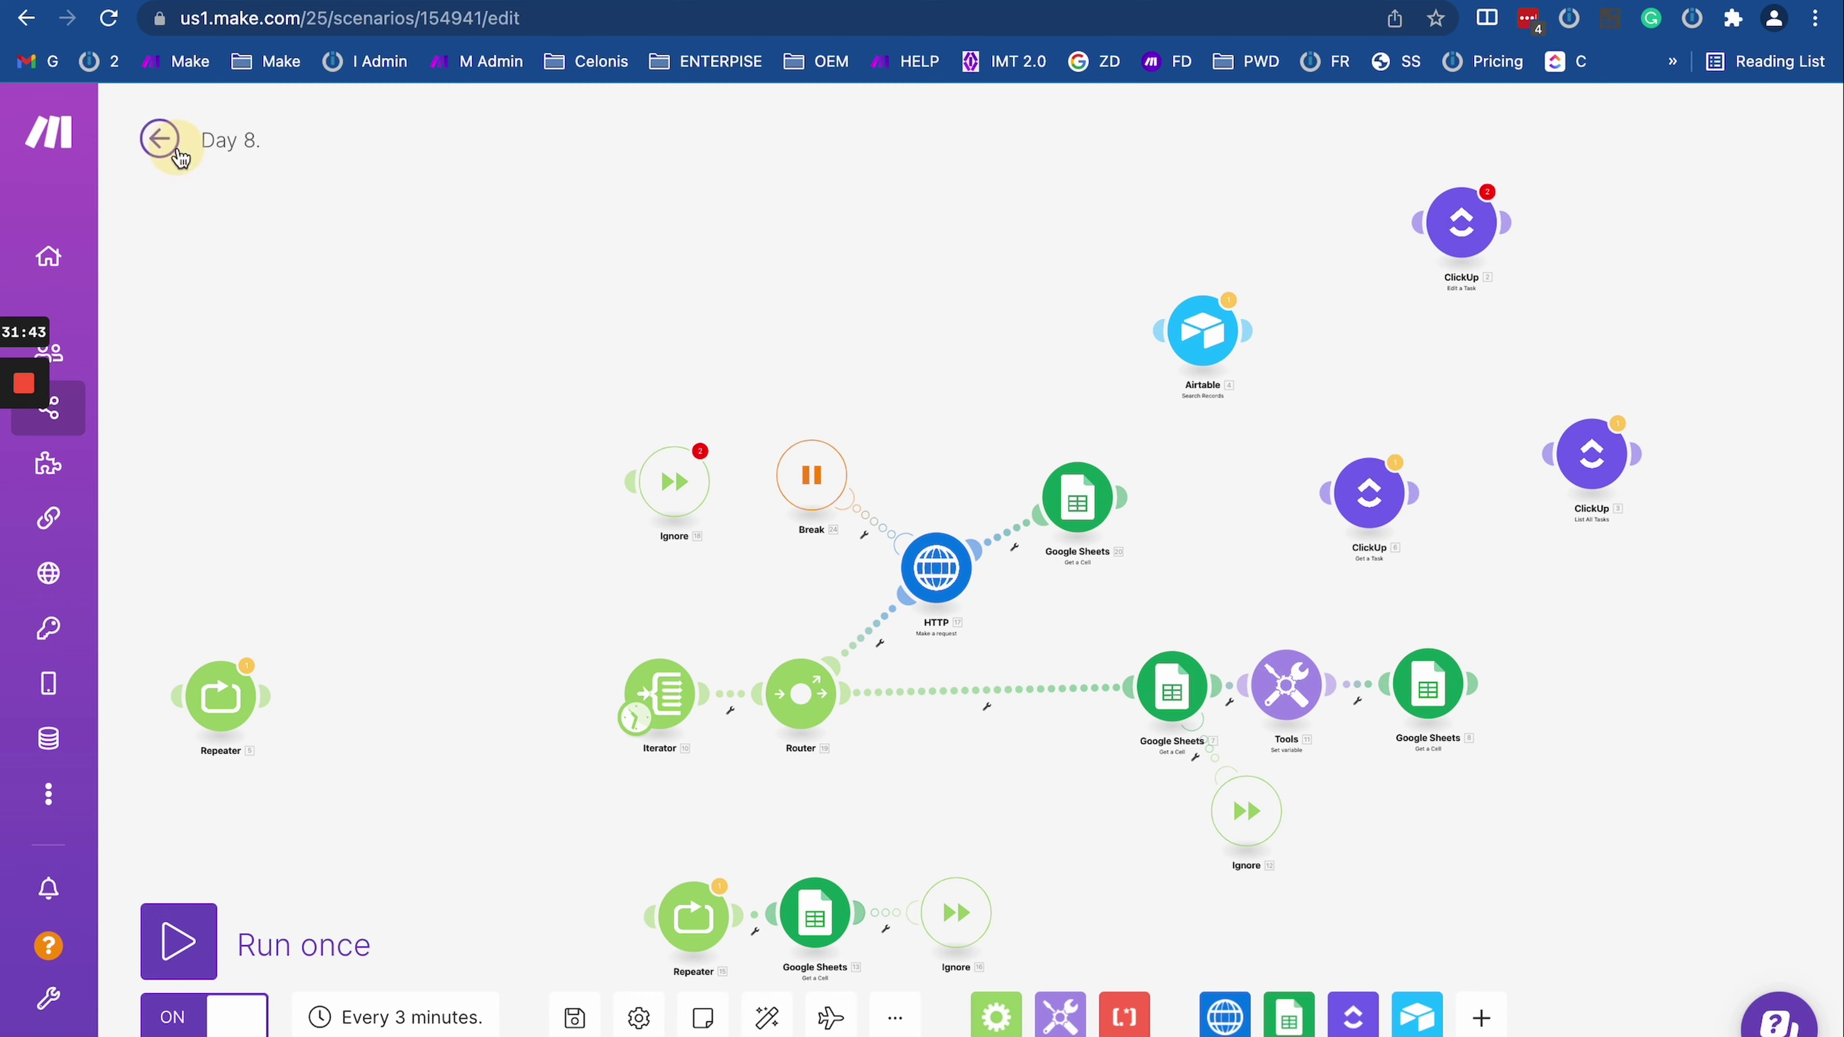
Step: Recheck Break's 3-attempt retry settings, then view the incomplete execution's empty Resolved value
click(159, 138)
click(625, 508)
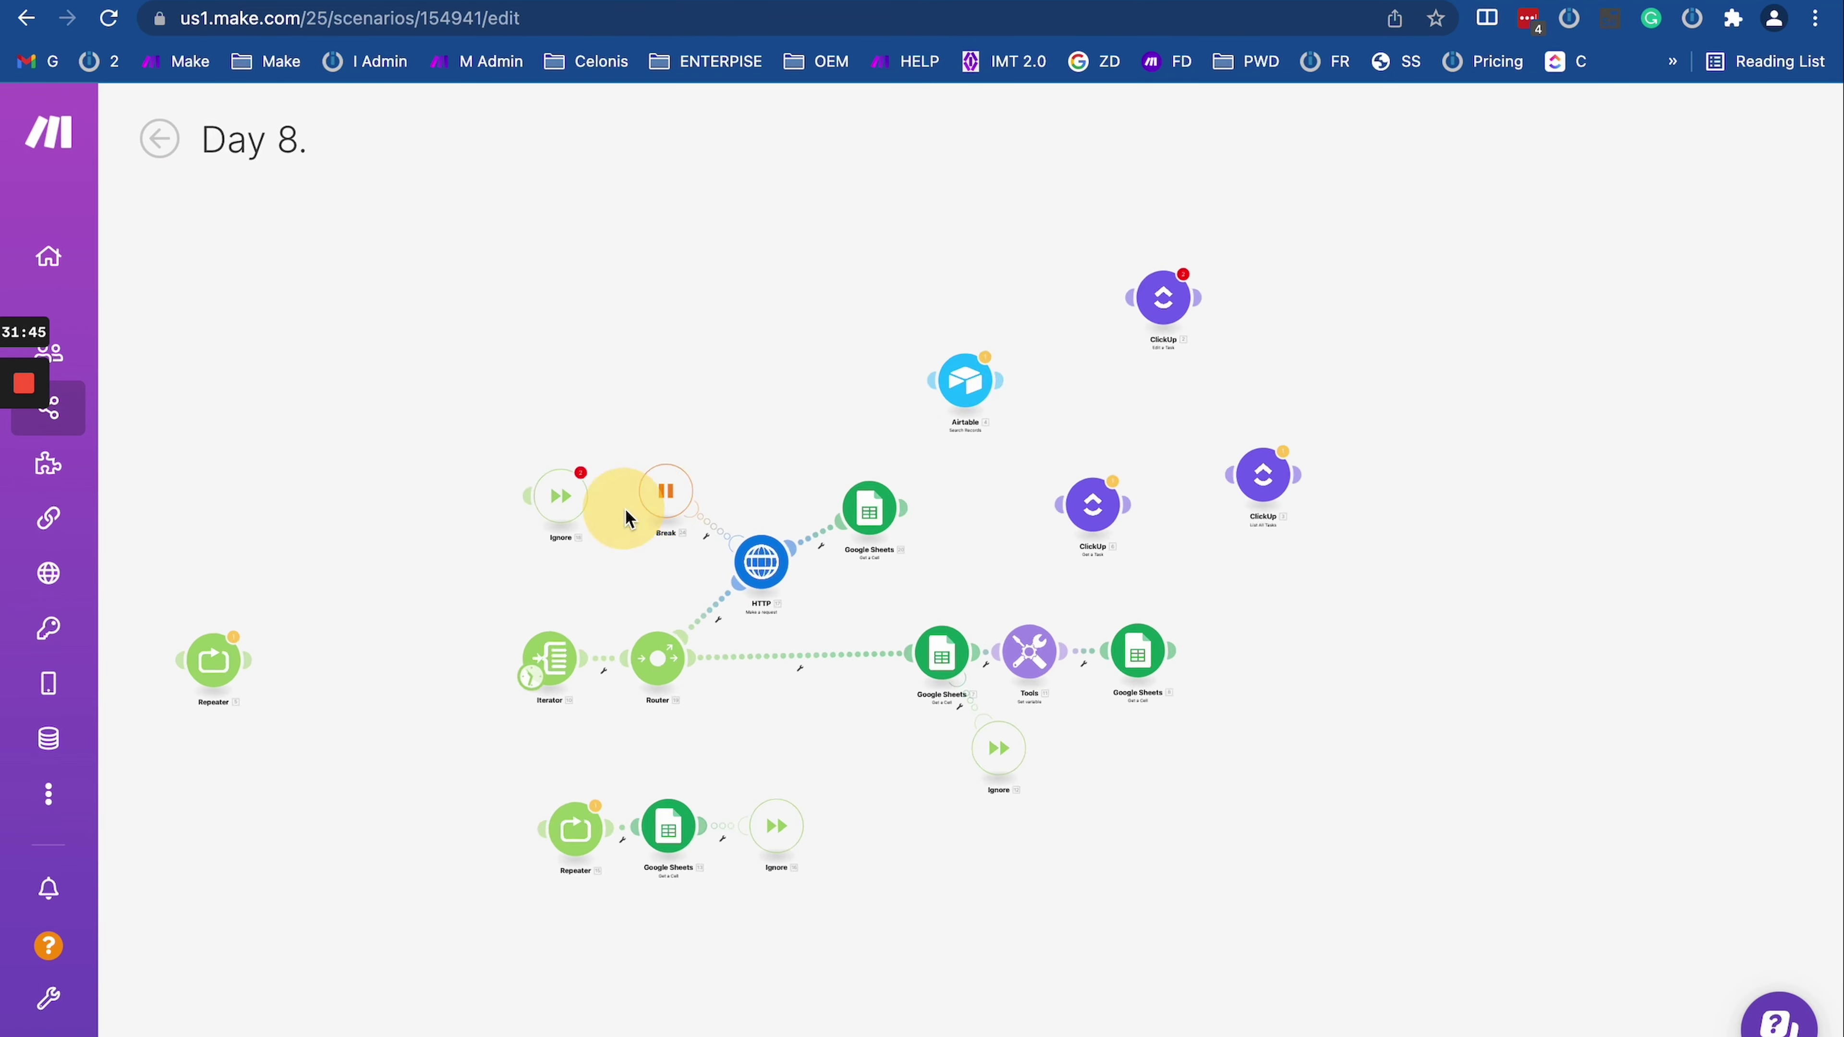
click(811, 476)
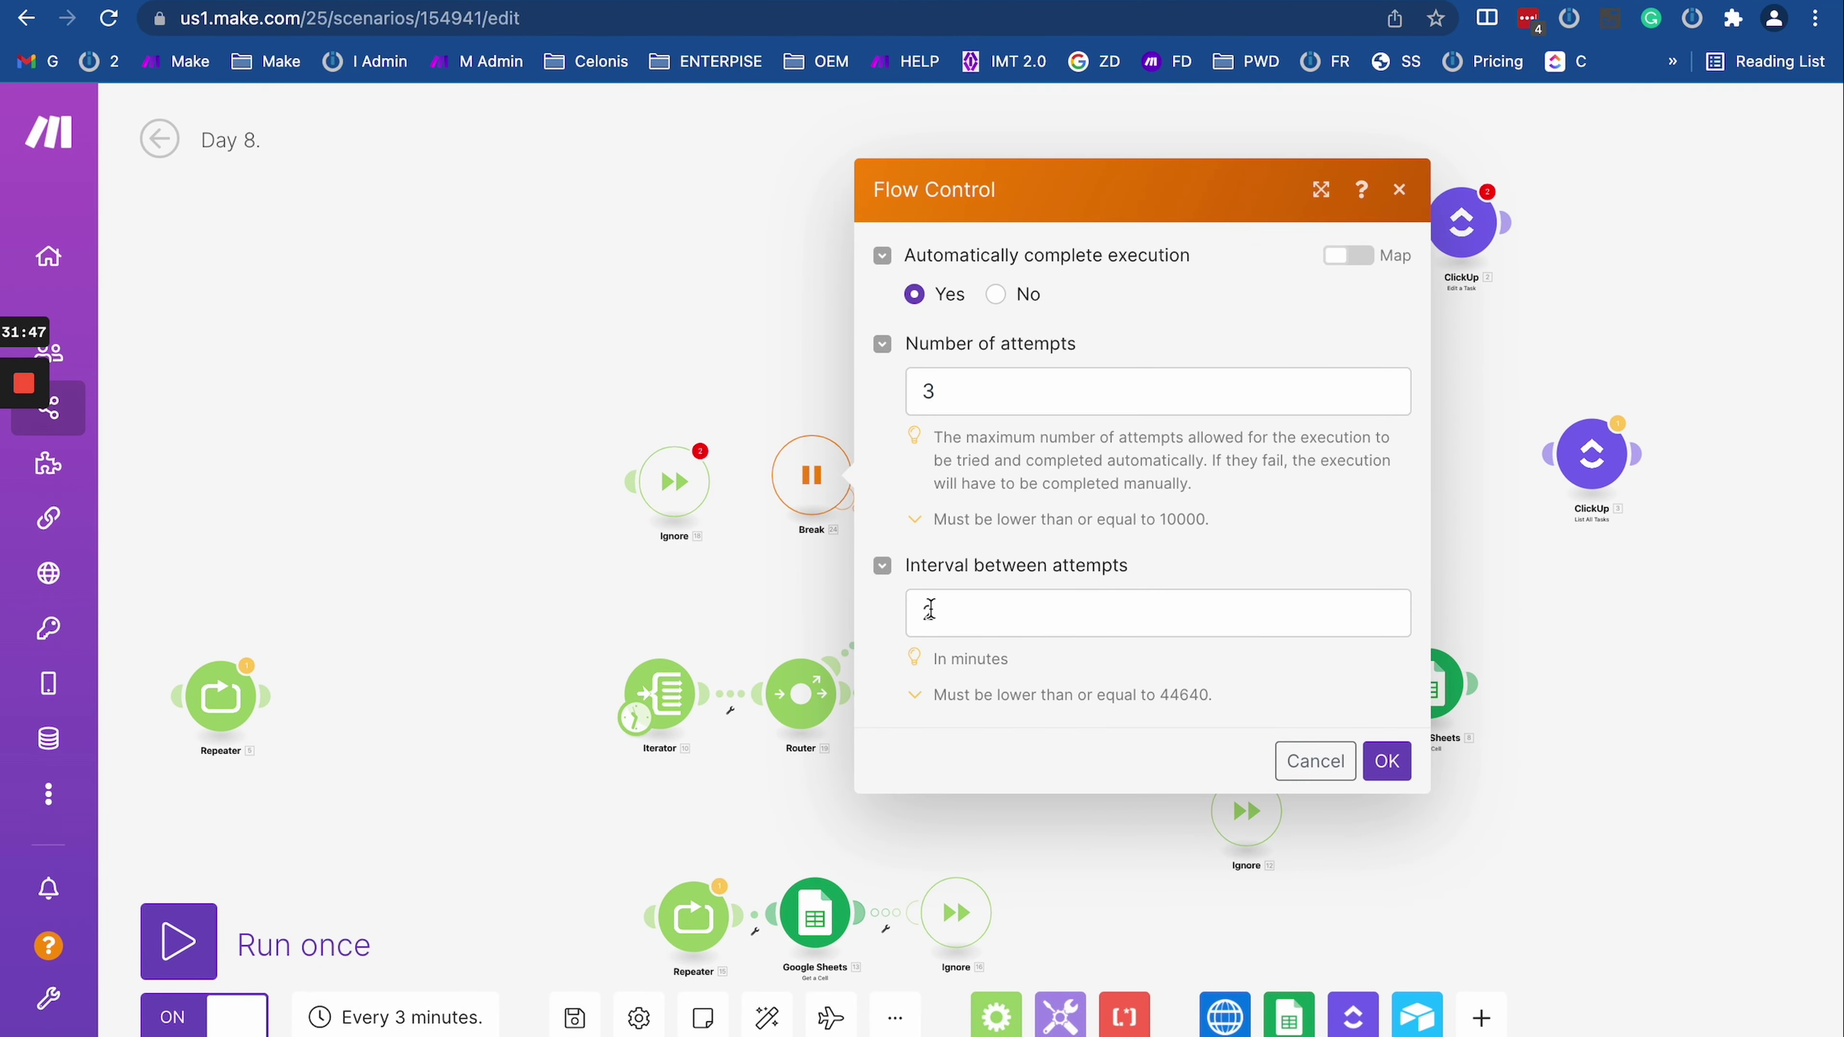
click(159, 137)
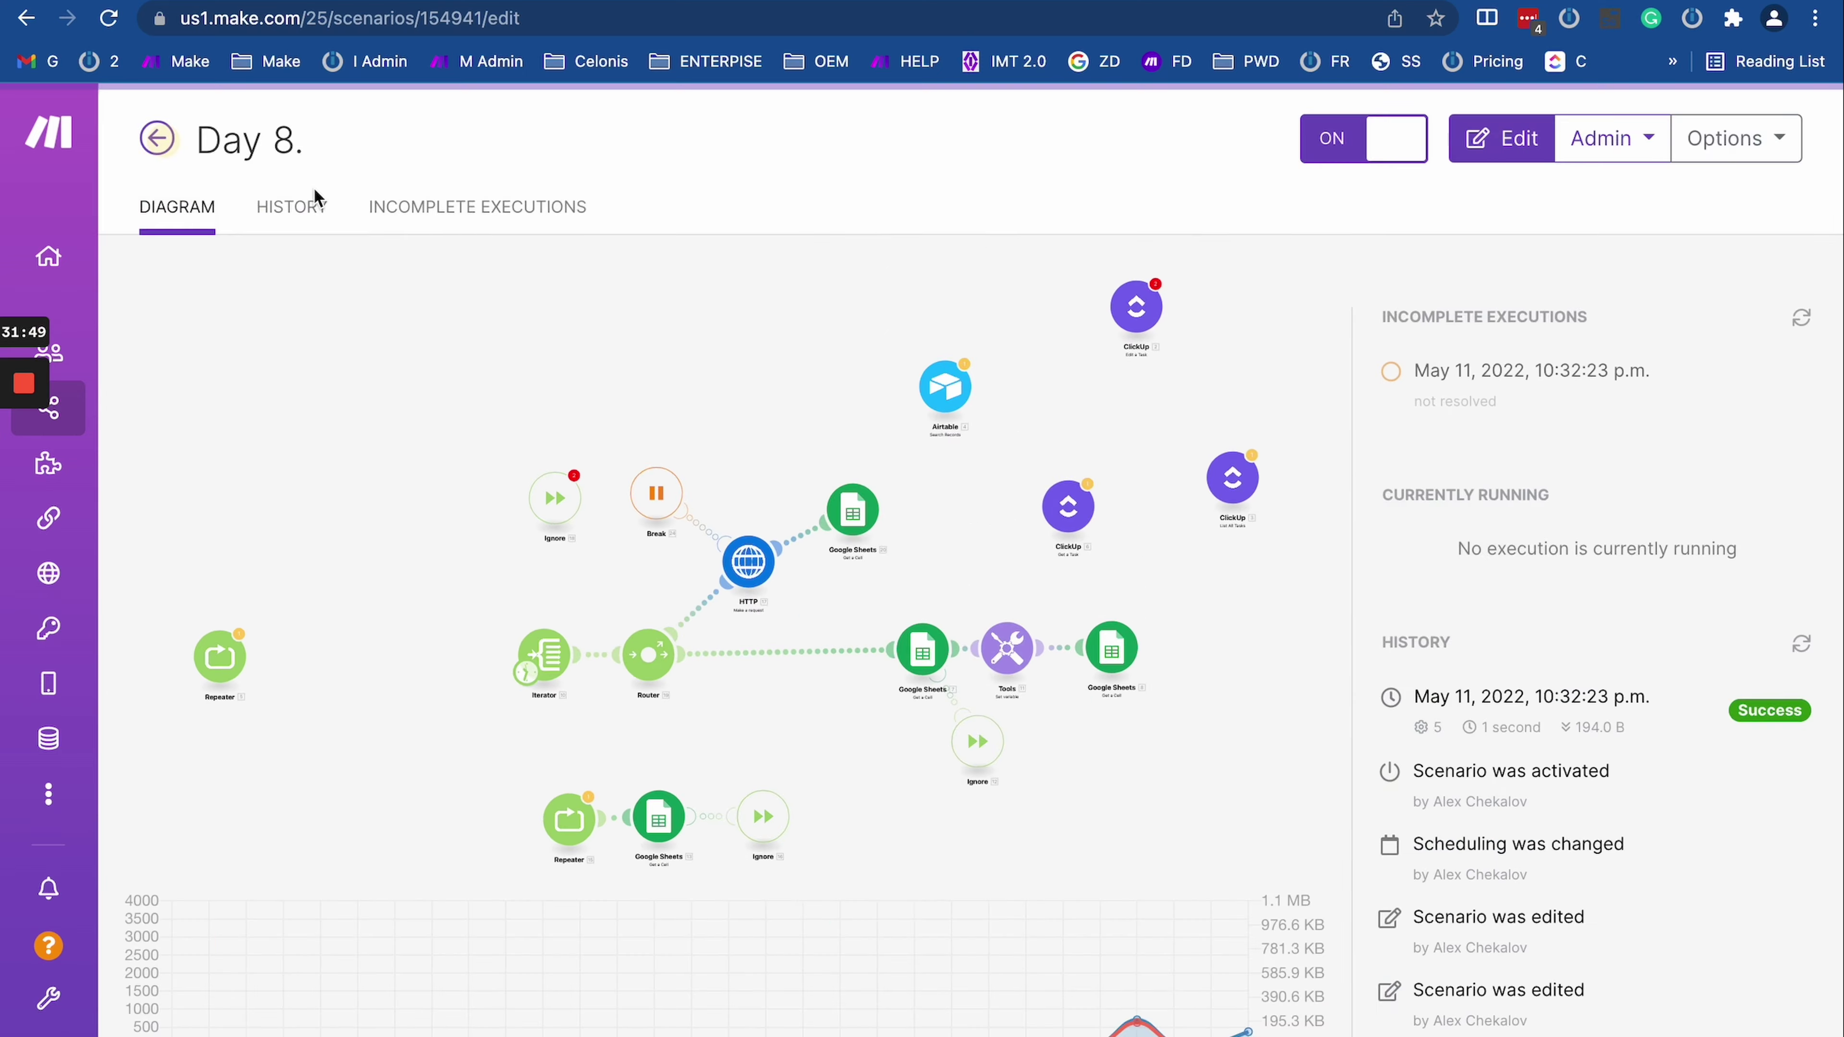
click(479, 210)
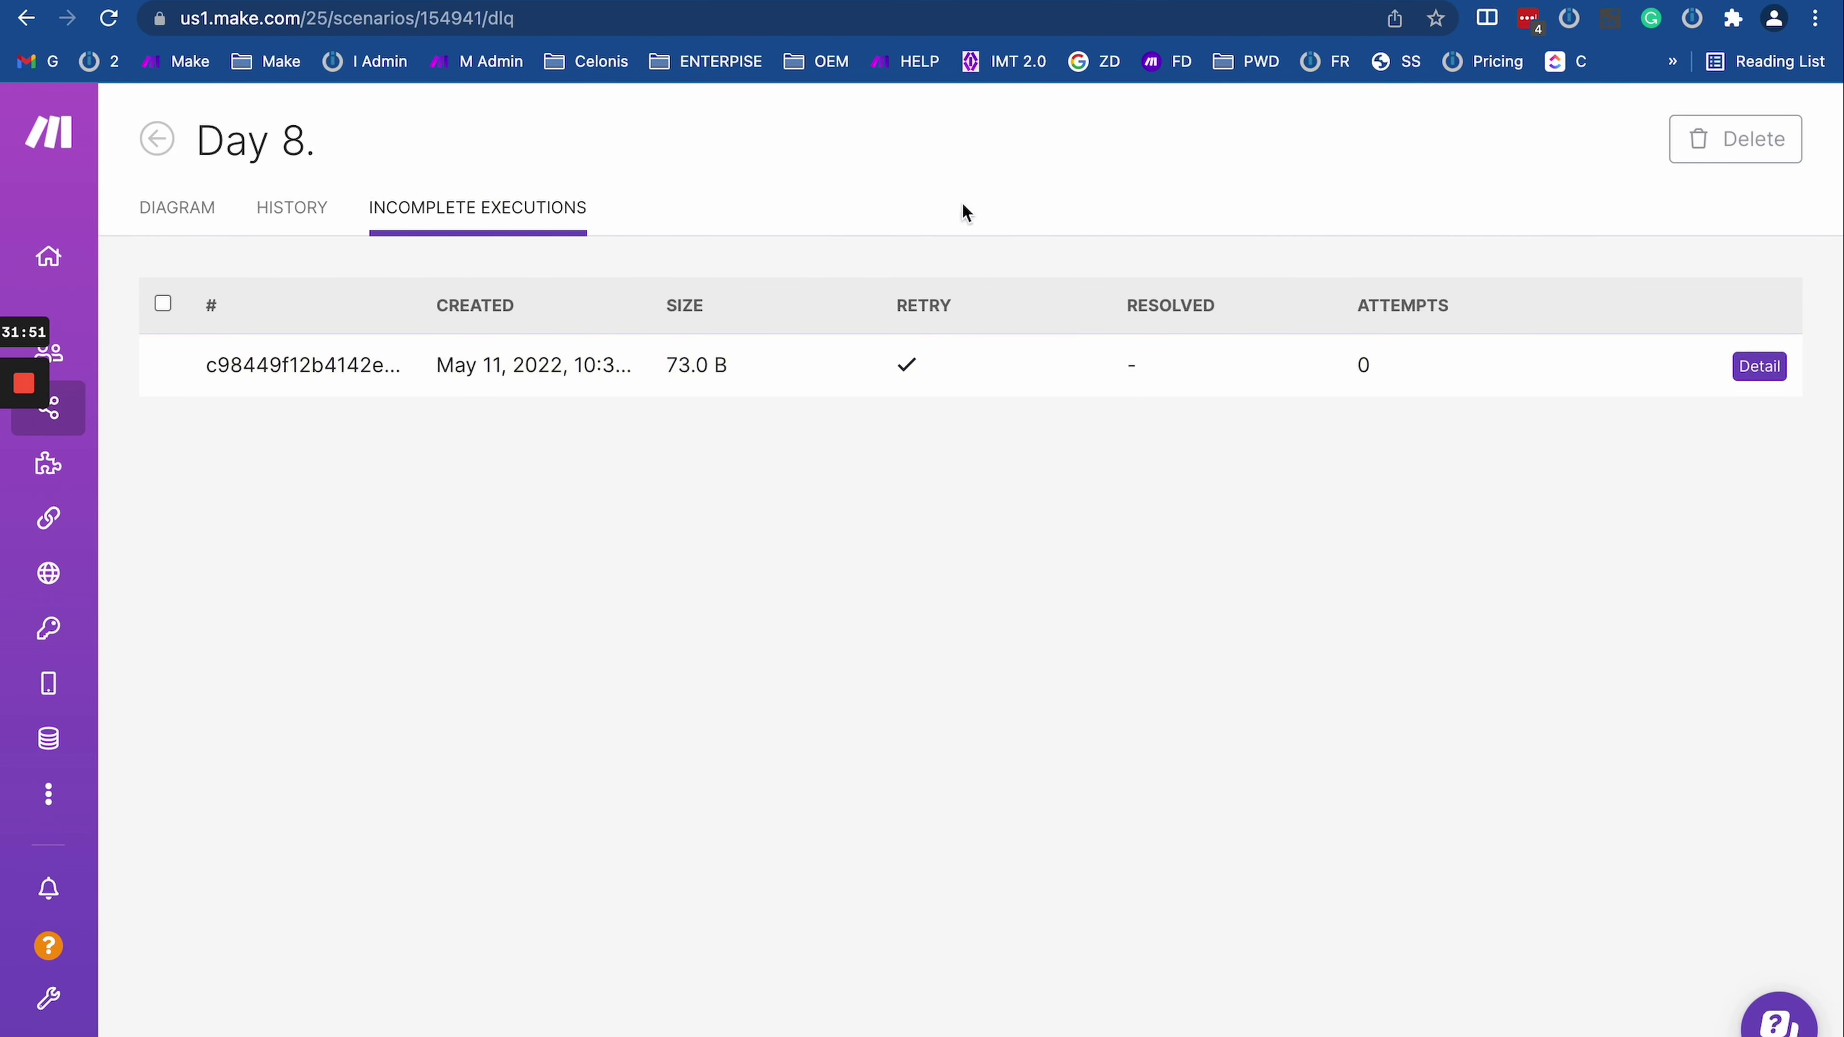
drag(1110, 371, 1424, 382)
Step: Reload Day 8's incomplete executions, switching between the OAuth Server and Day 8, until Attempts shows 1
click(108, 19)
key(super+bracketleft)
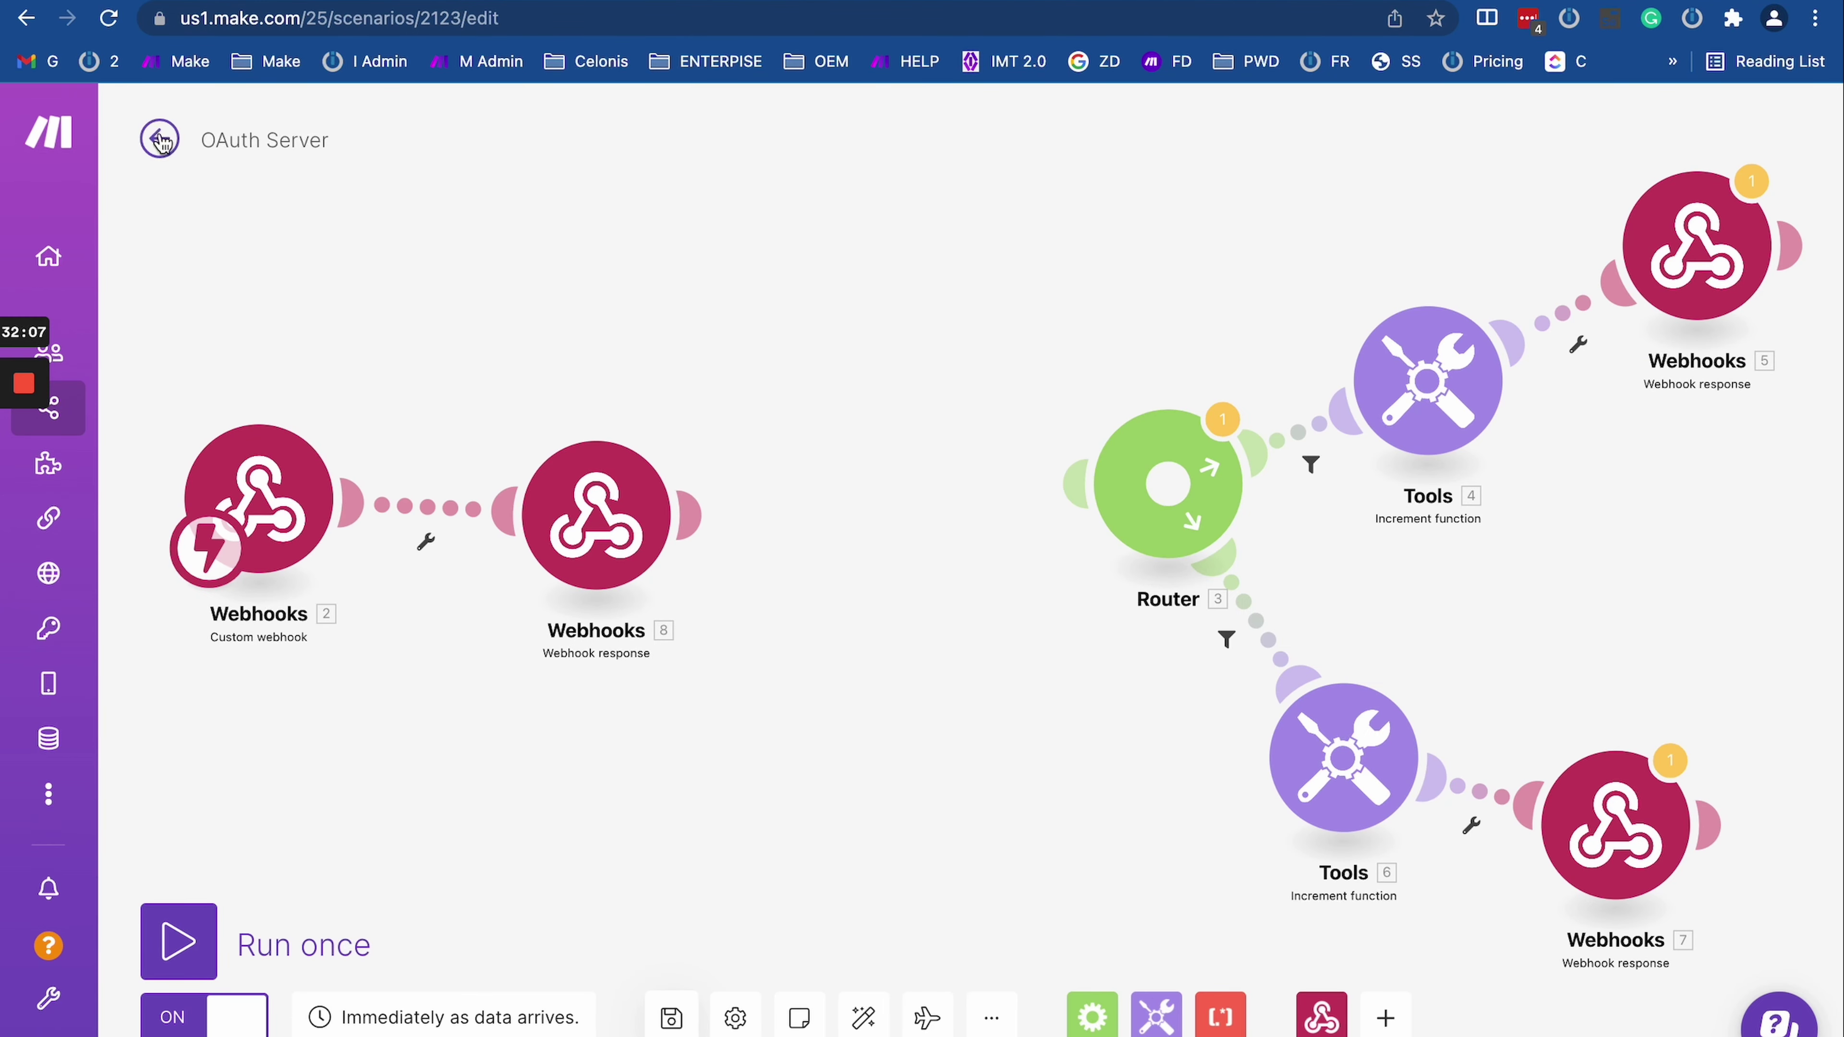
click(160, 140)
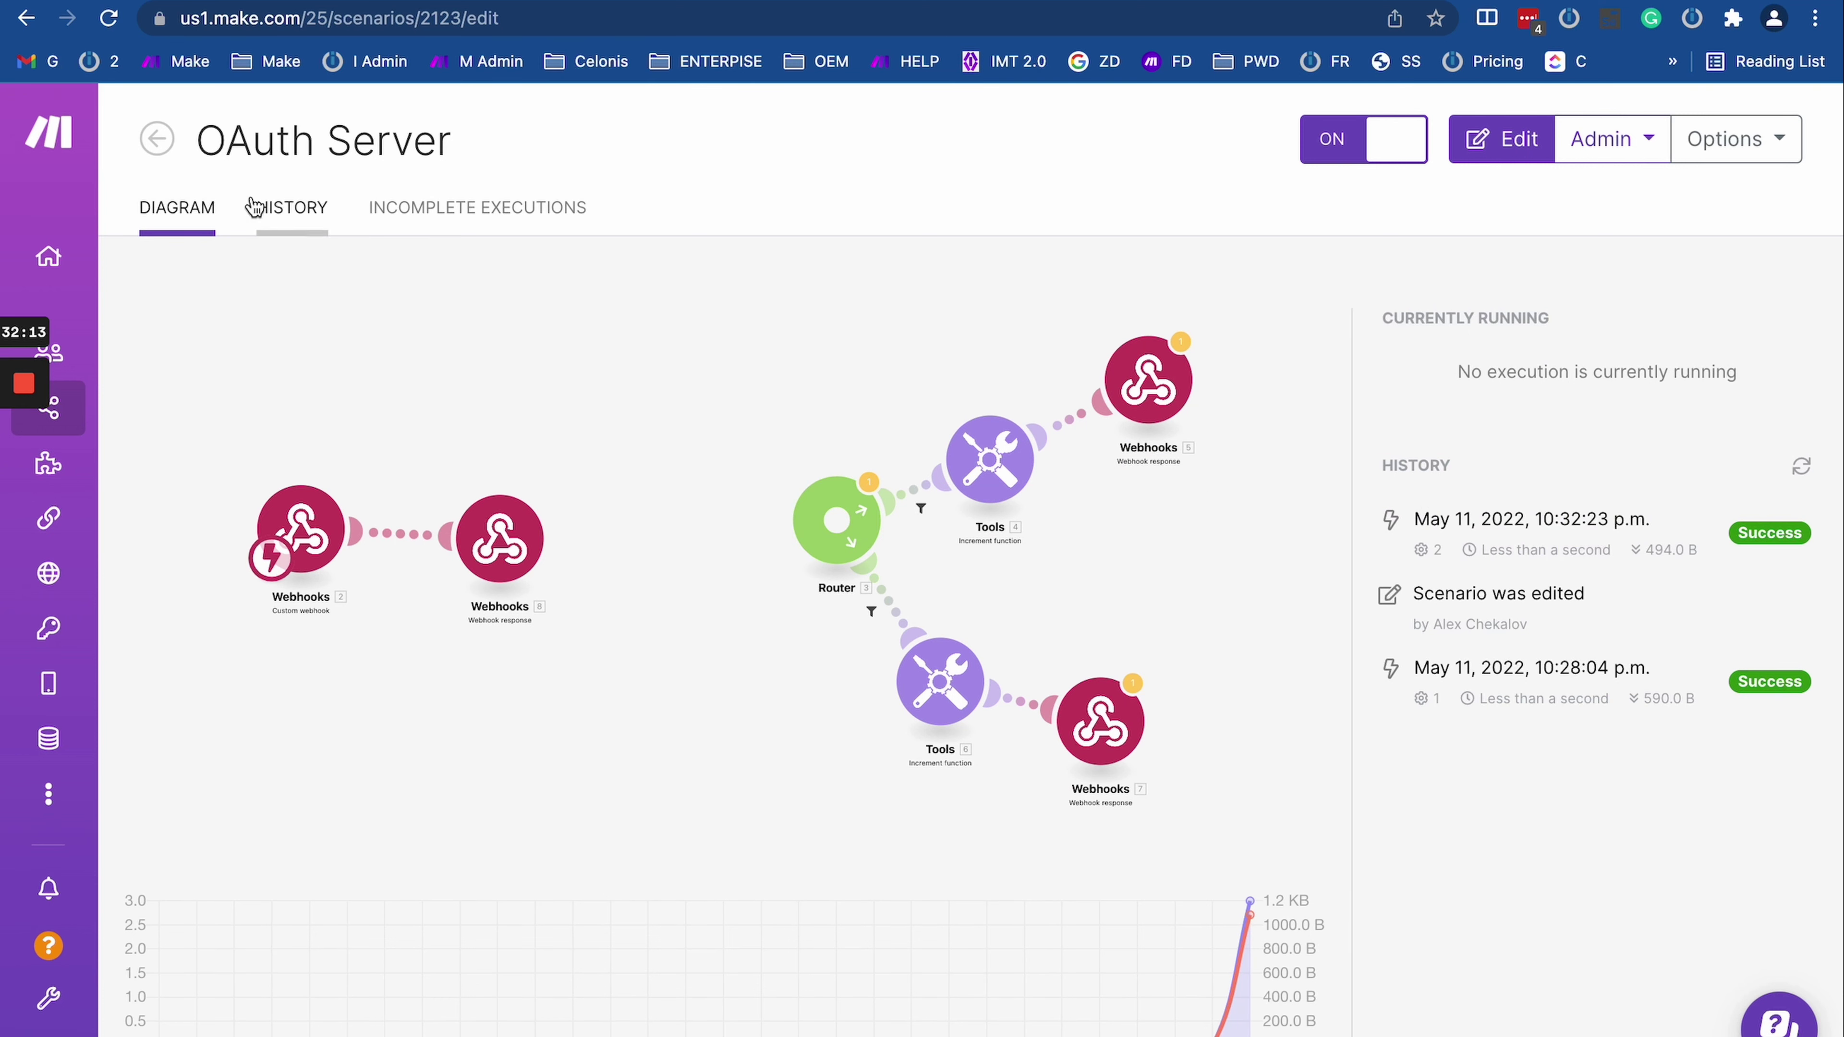
key(super+bracketleft)
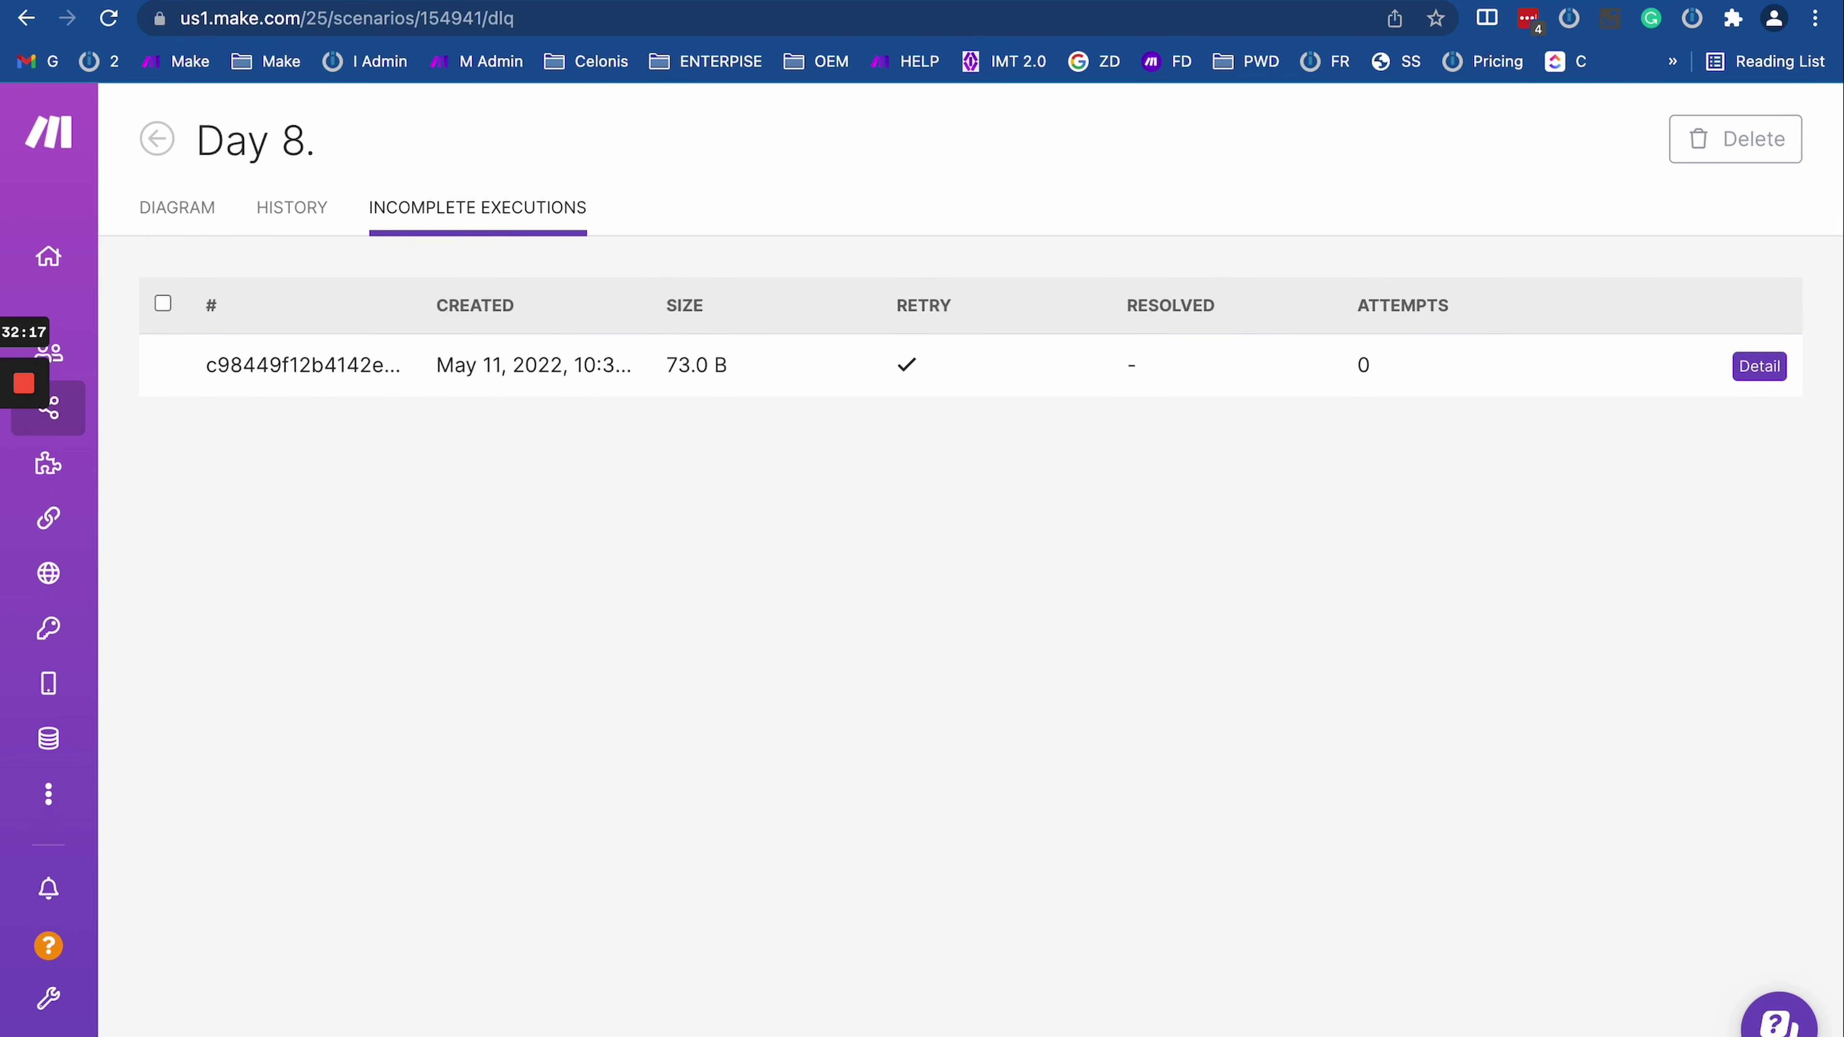
key(super+bracketright)
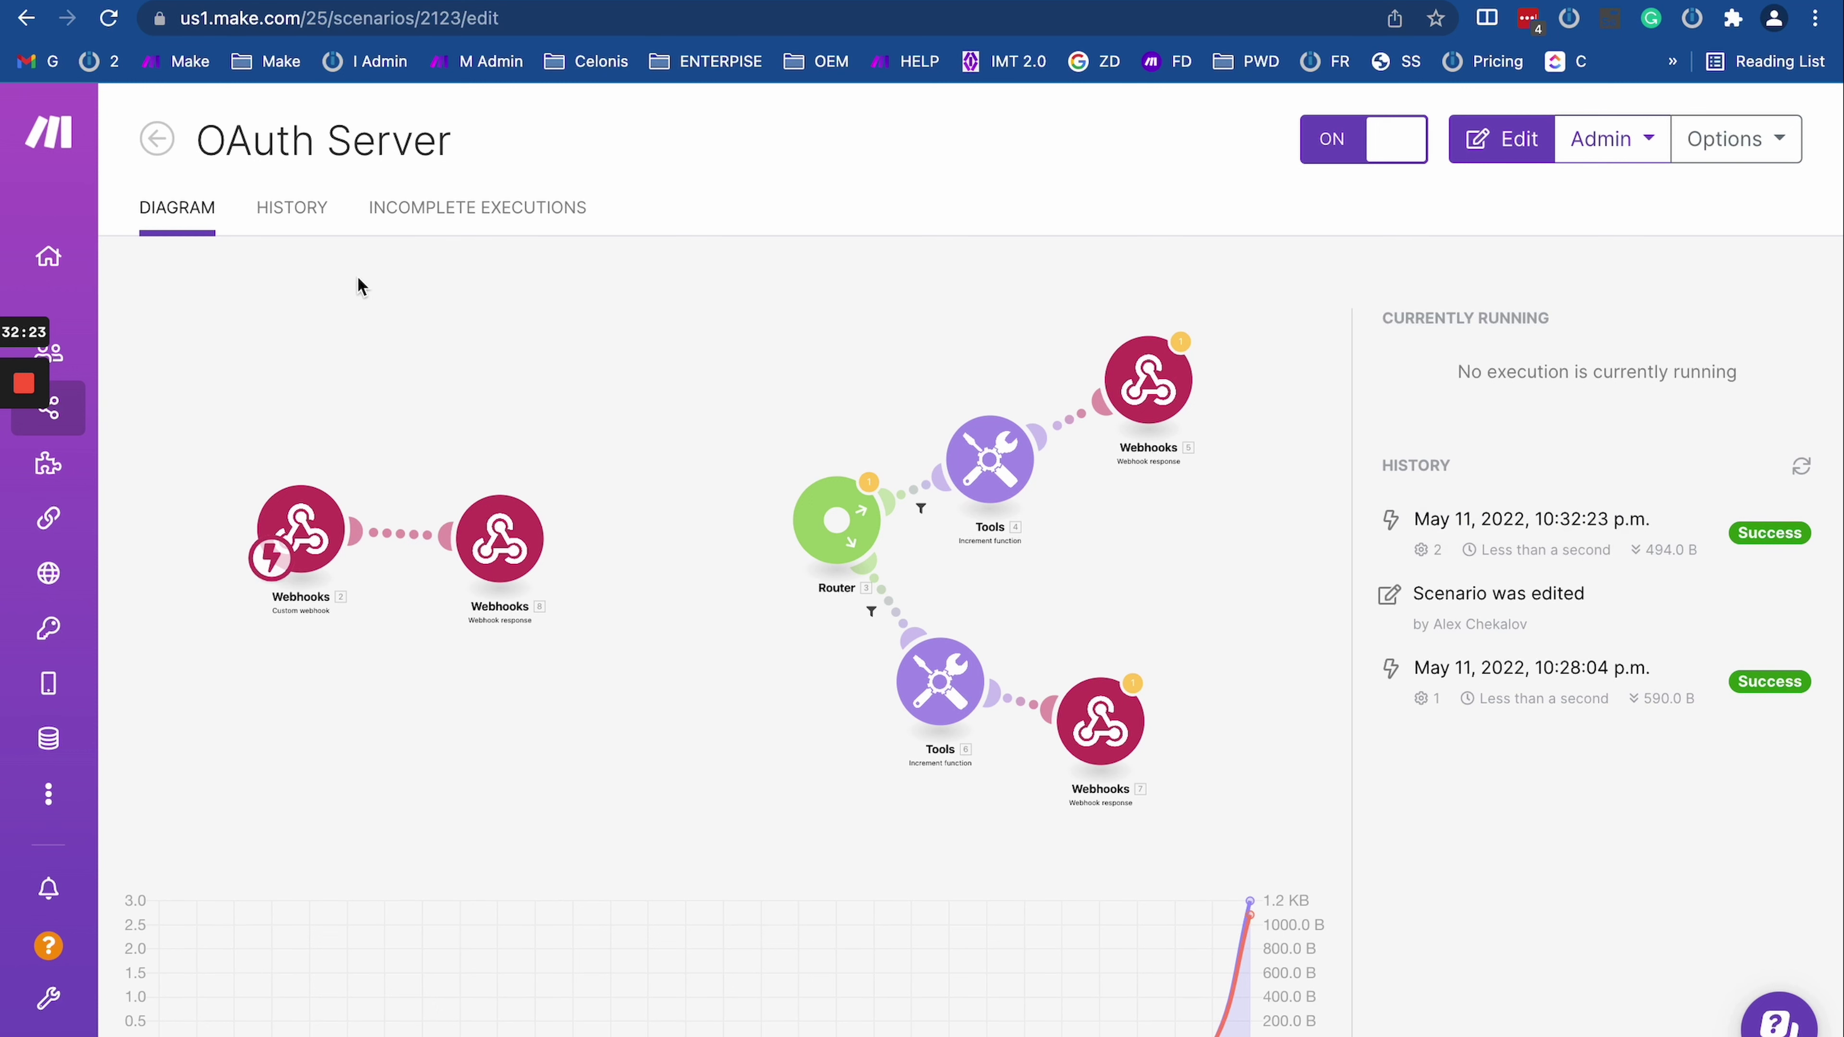
key(super+bracketleft)
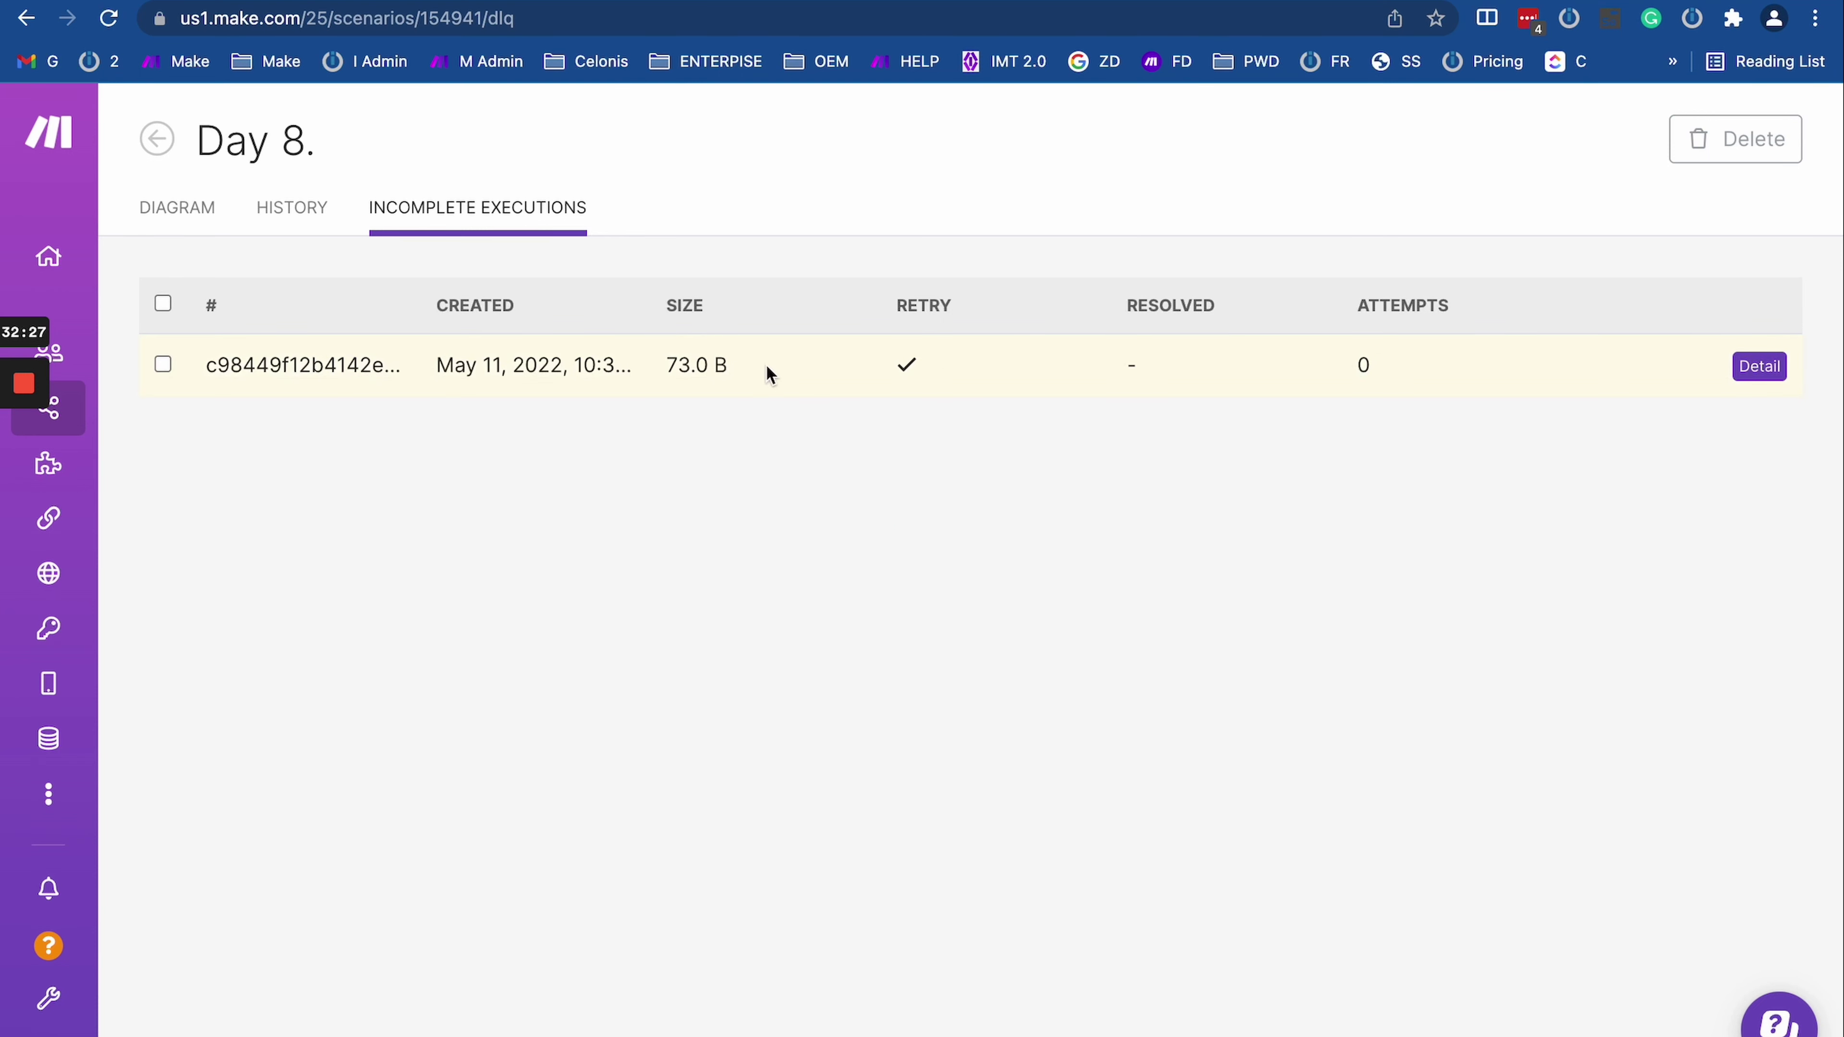
mouse_move(16, 385)
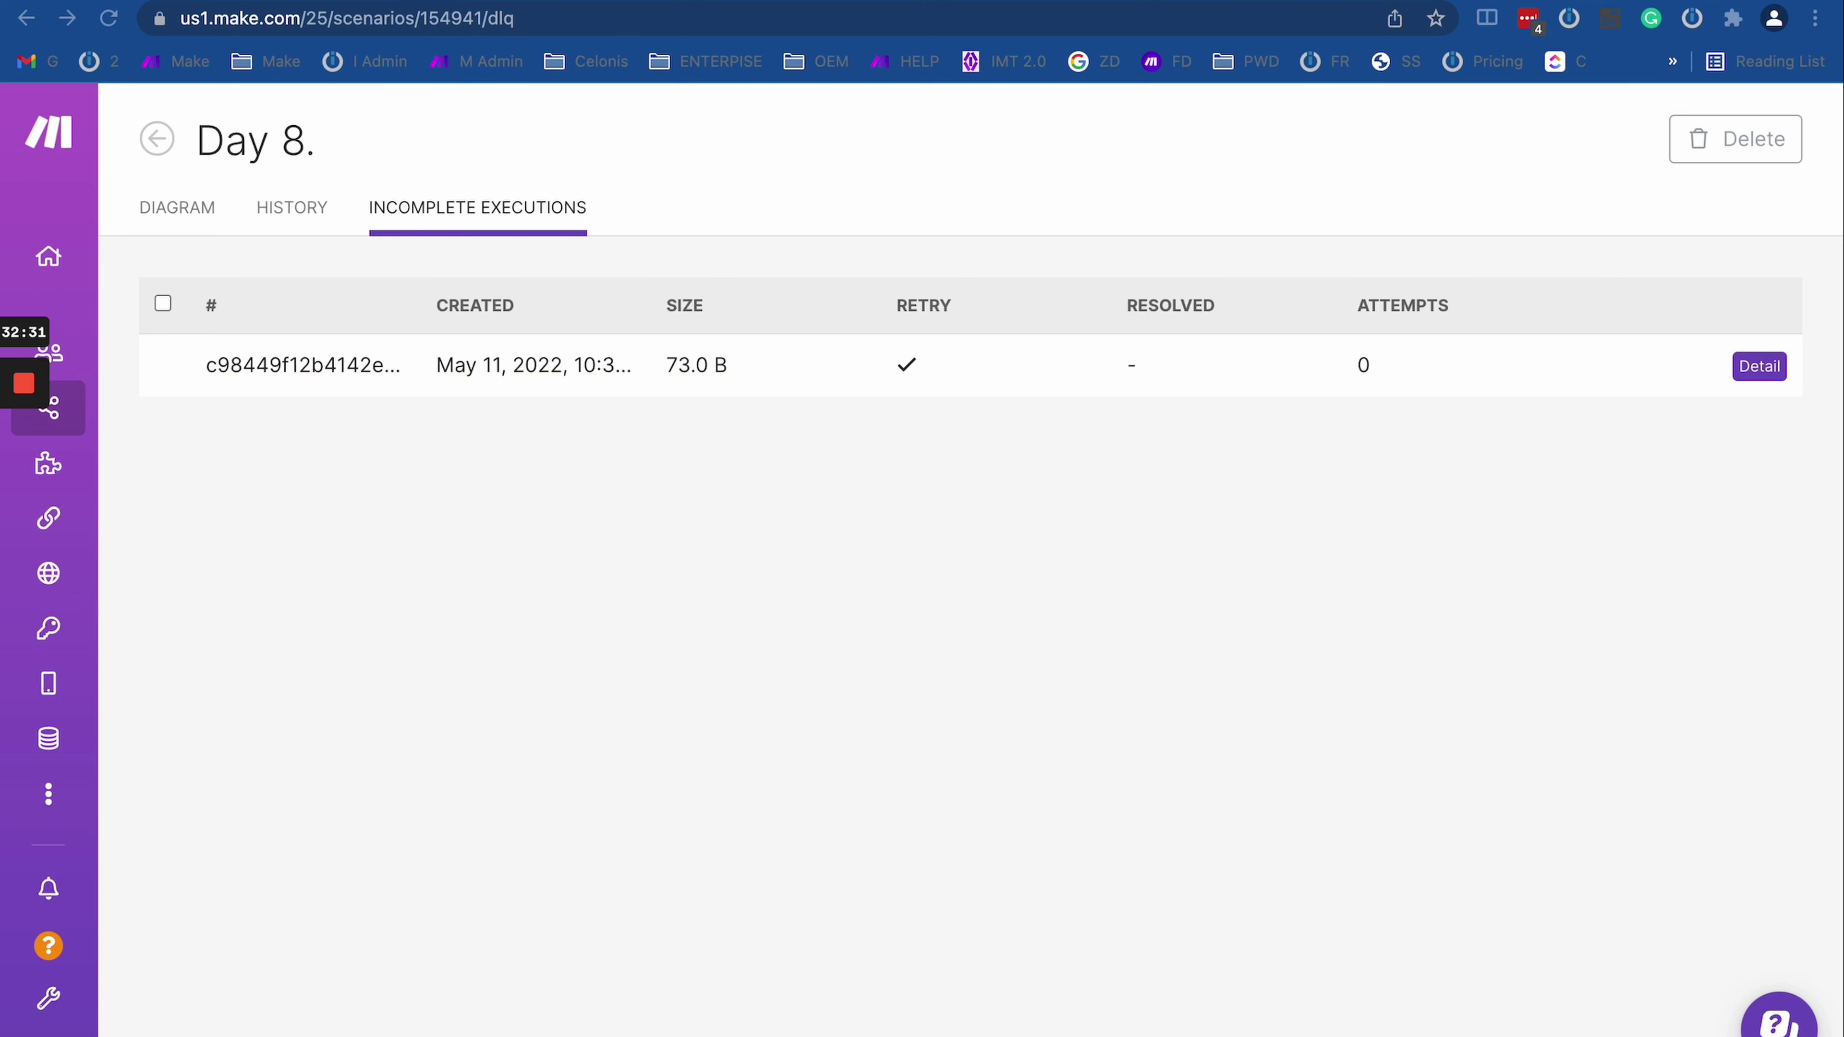
key(super+bracketright)
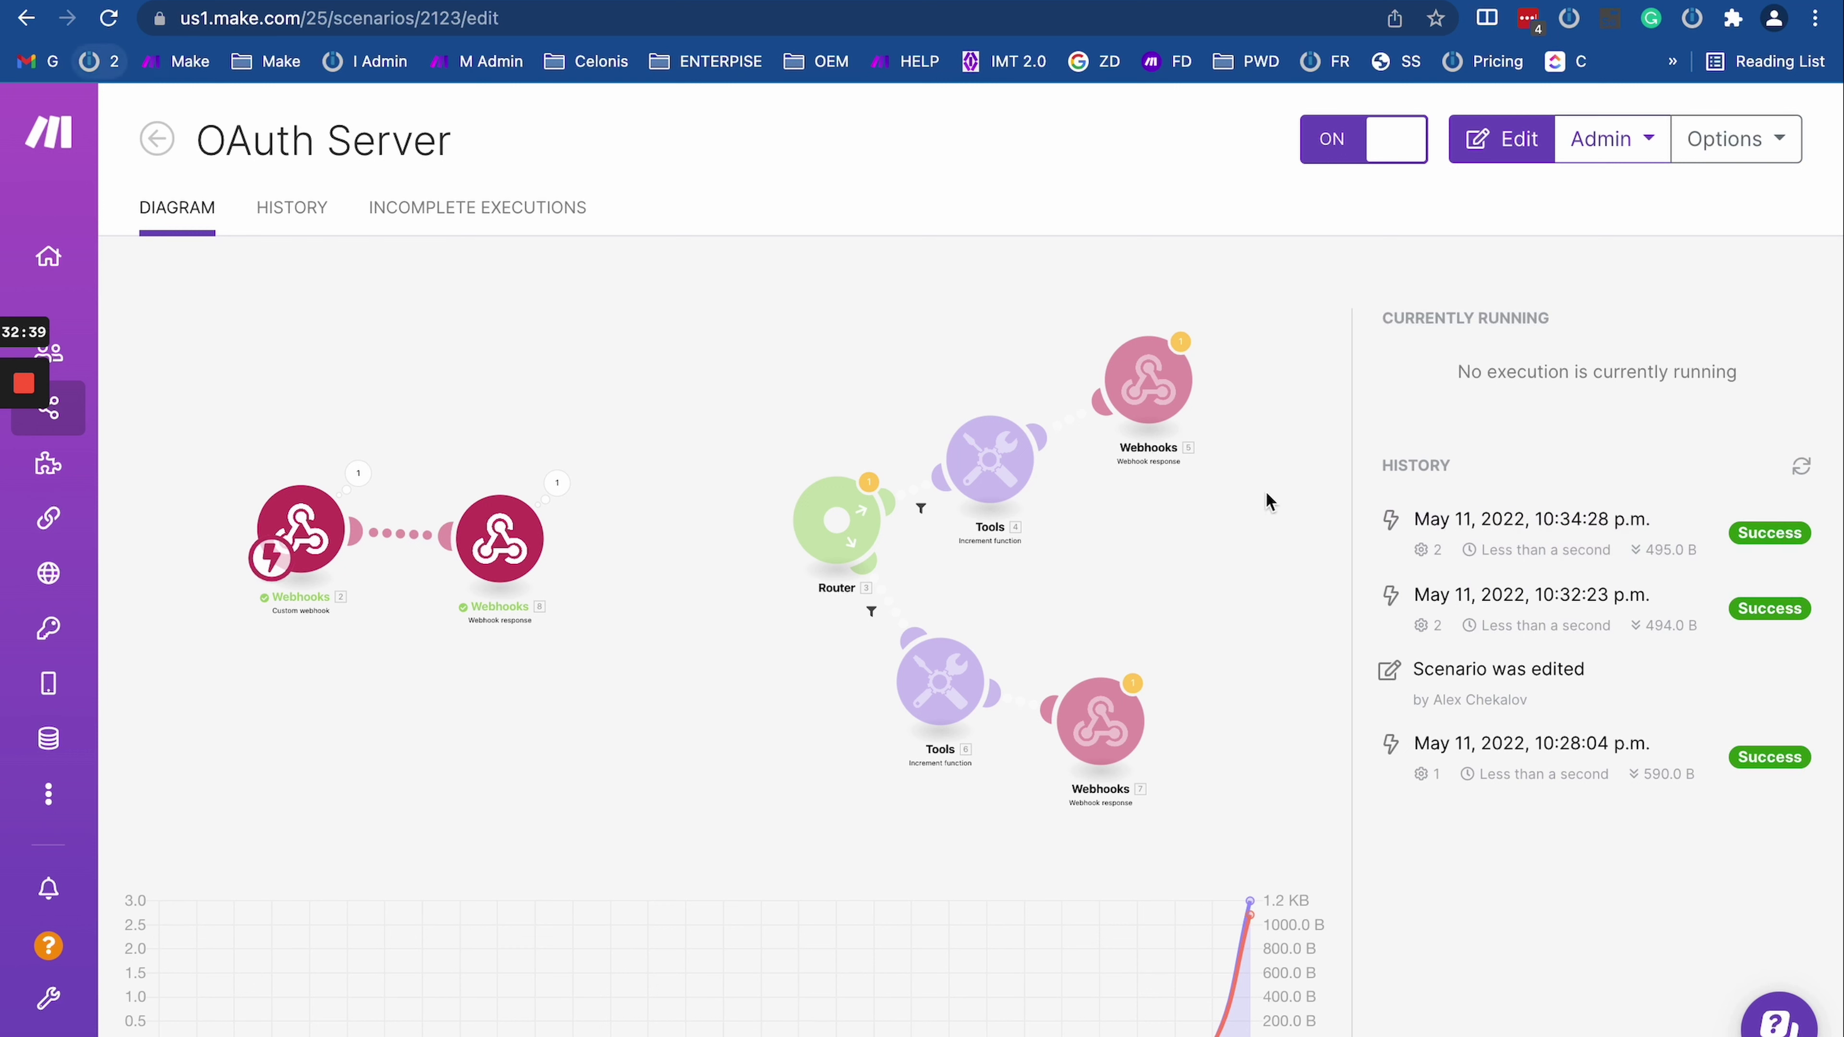
key(super+bracketleft)
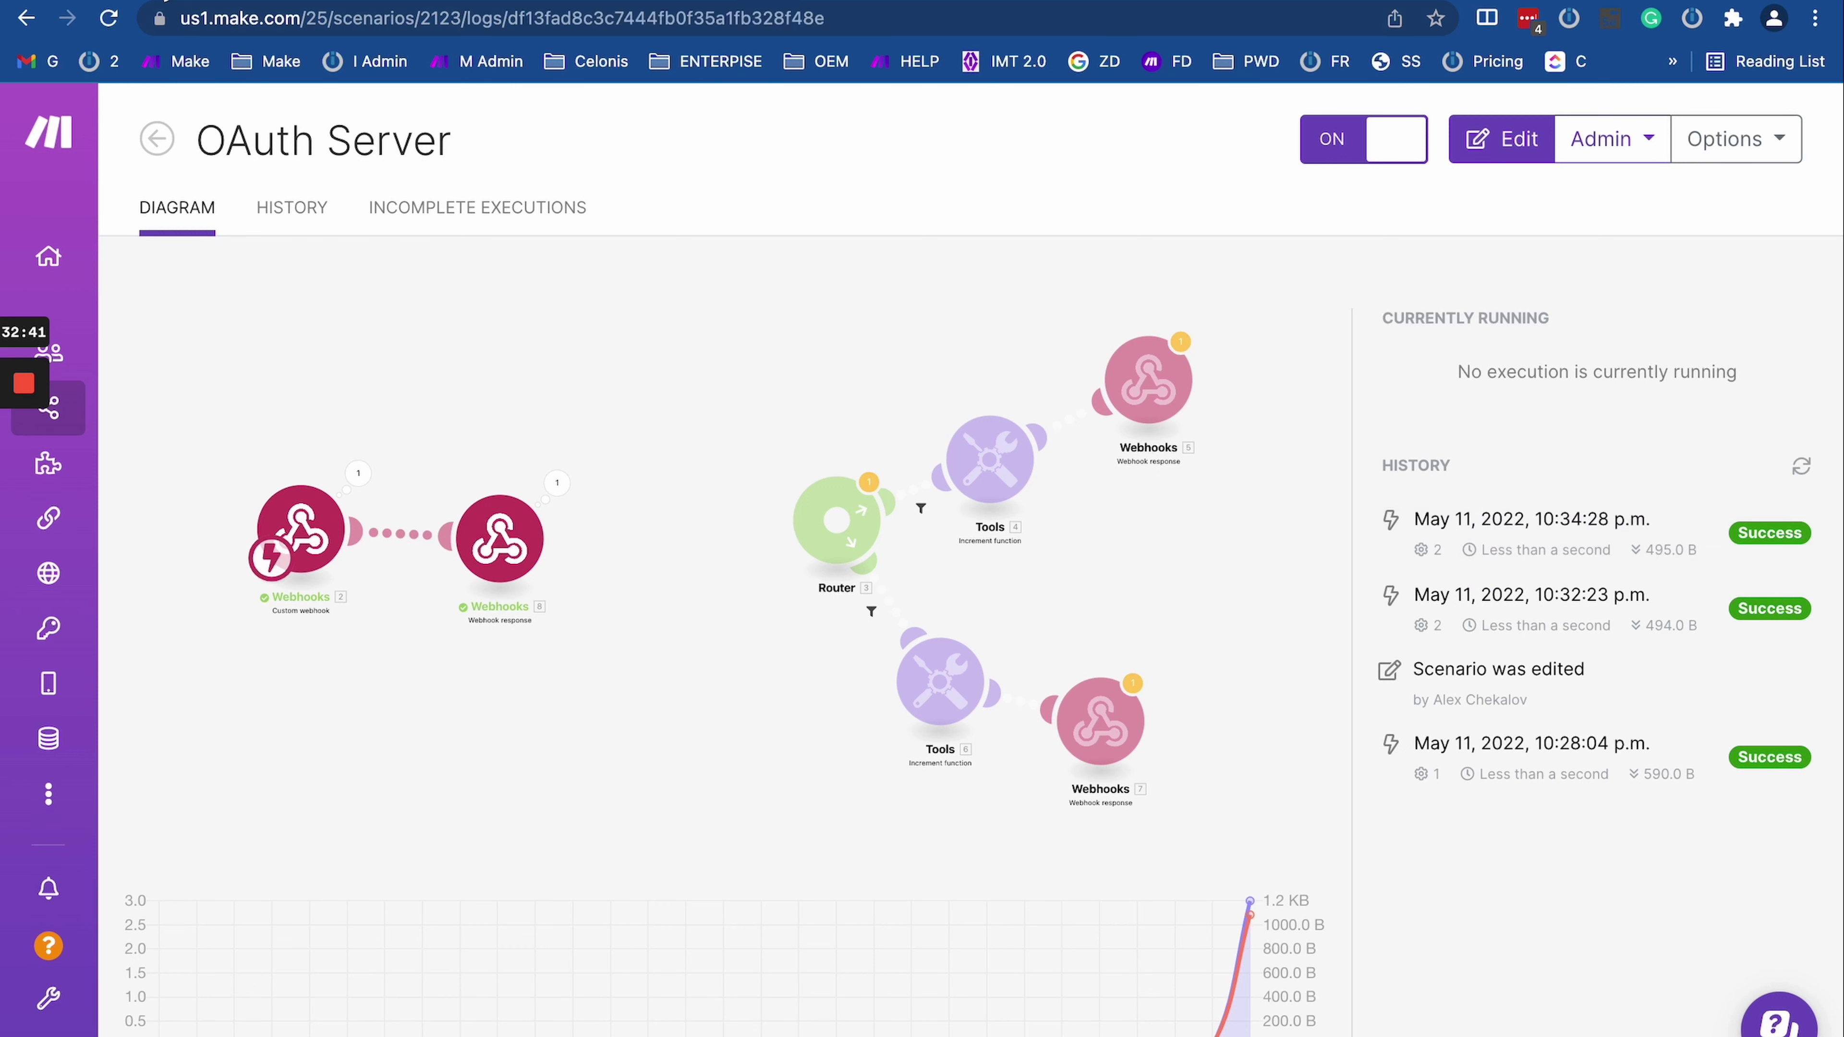
click(109, 19)
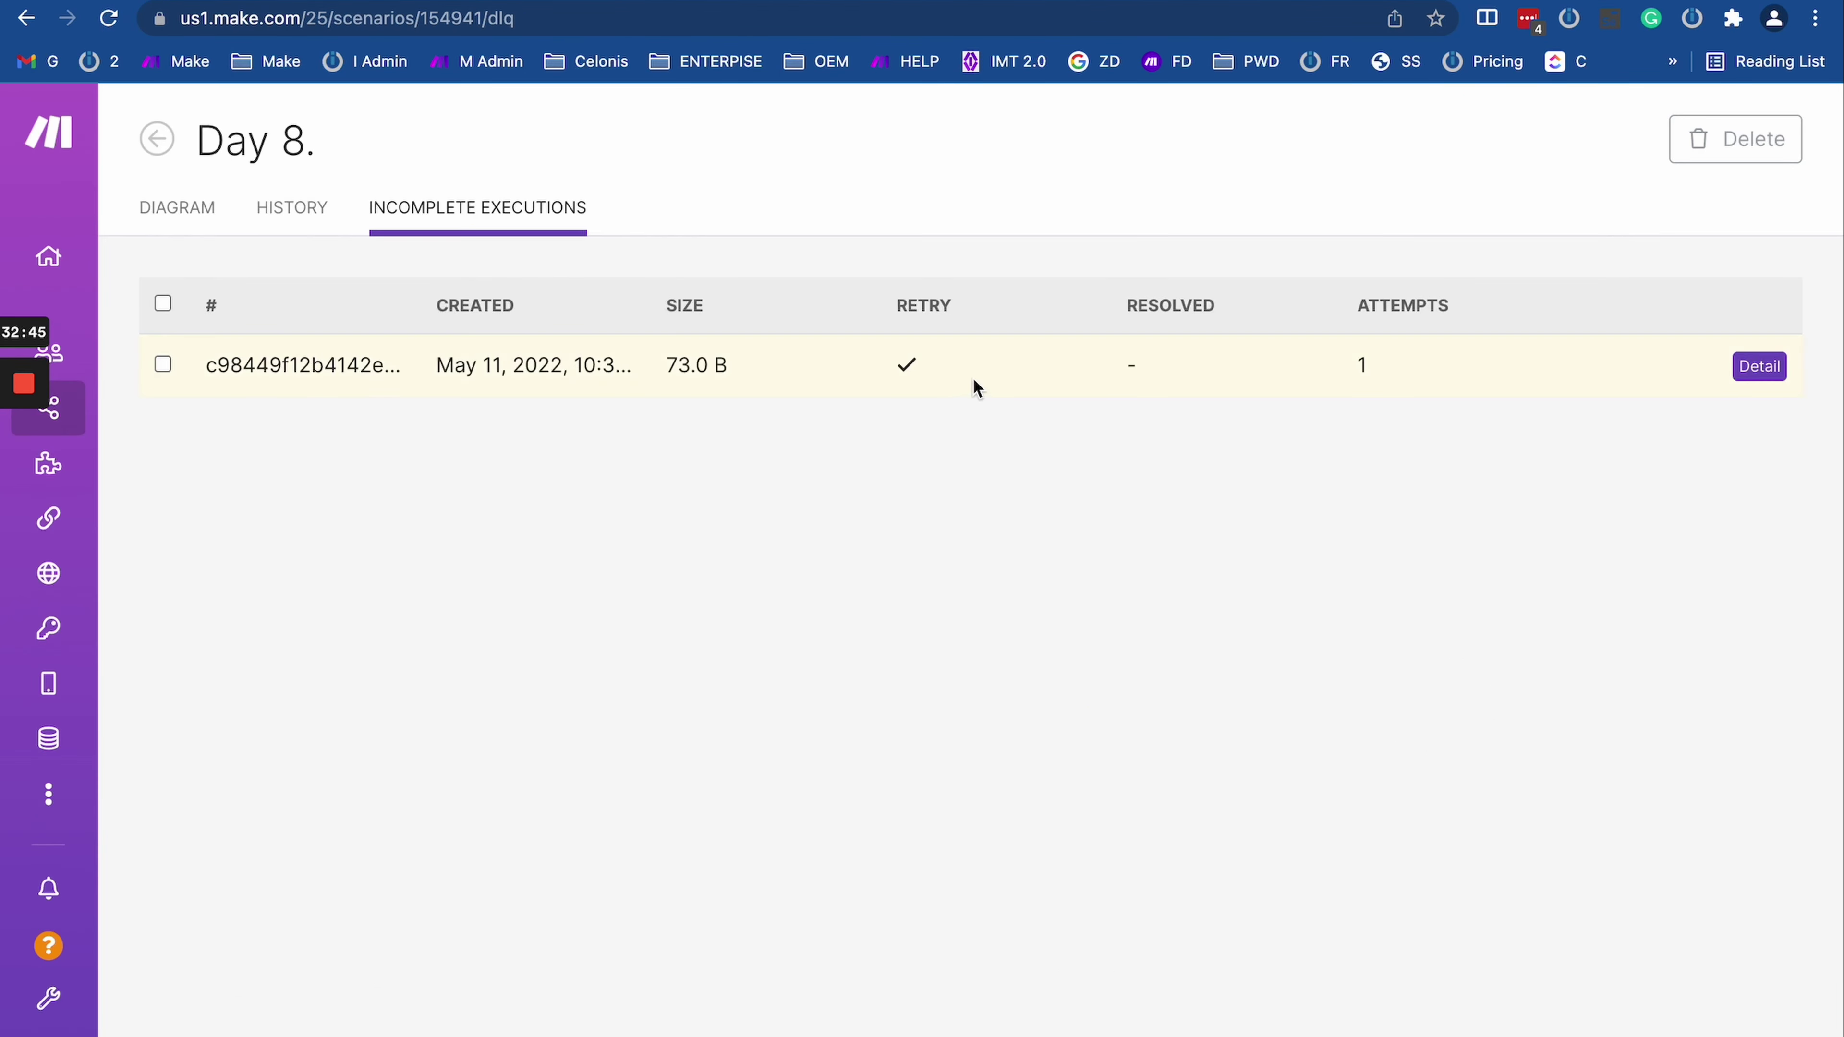
Step: Check the execution with 1 attempt, its details and the run history, then review the new execution's values
double_click(1474, 363)
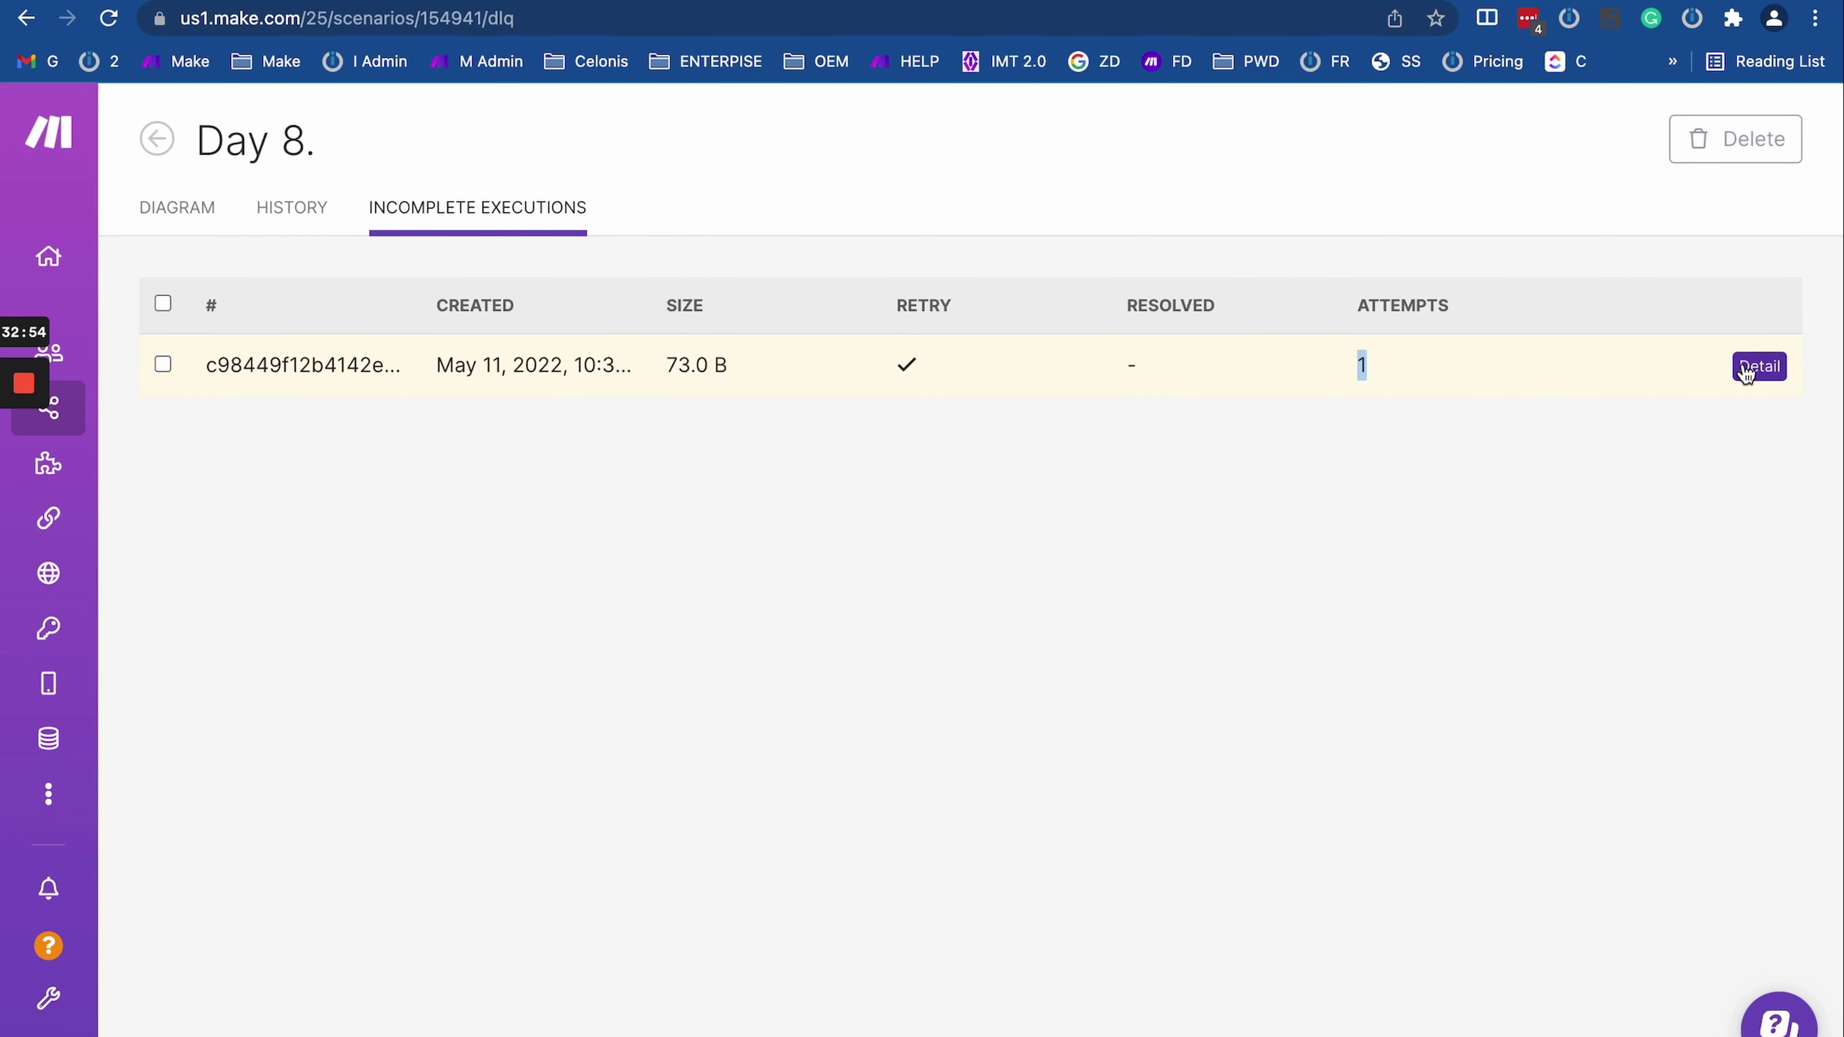
click(1759, 366)
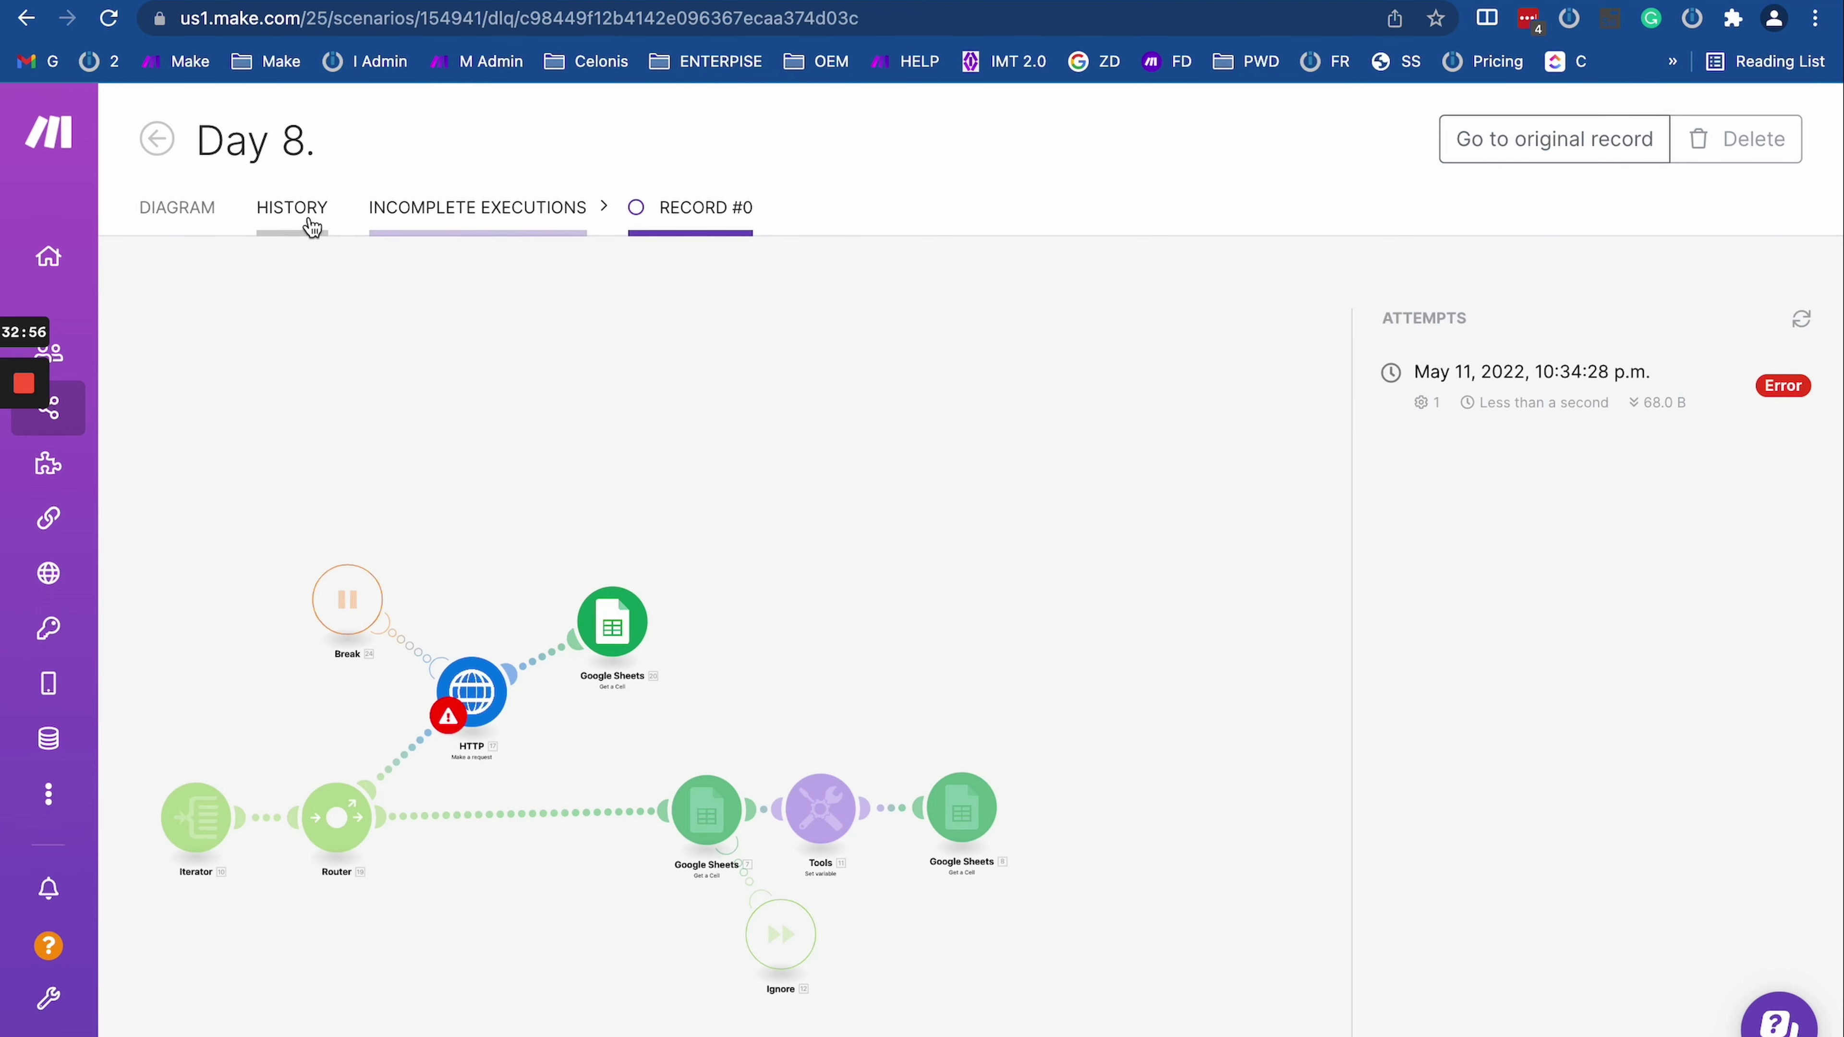
click(294, 209)
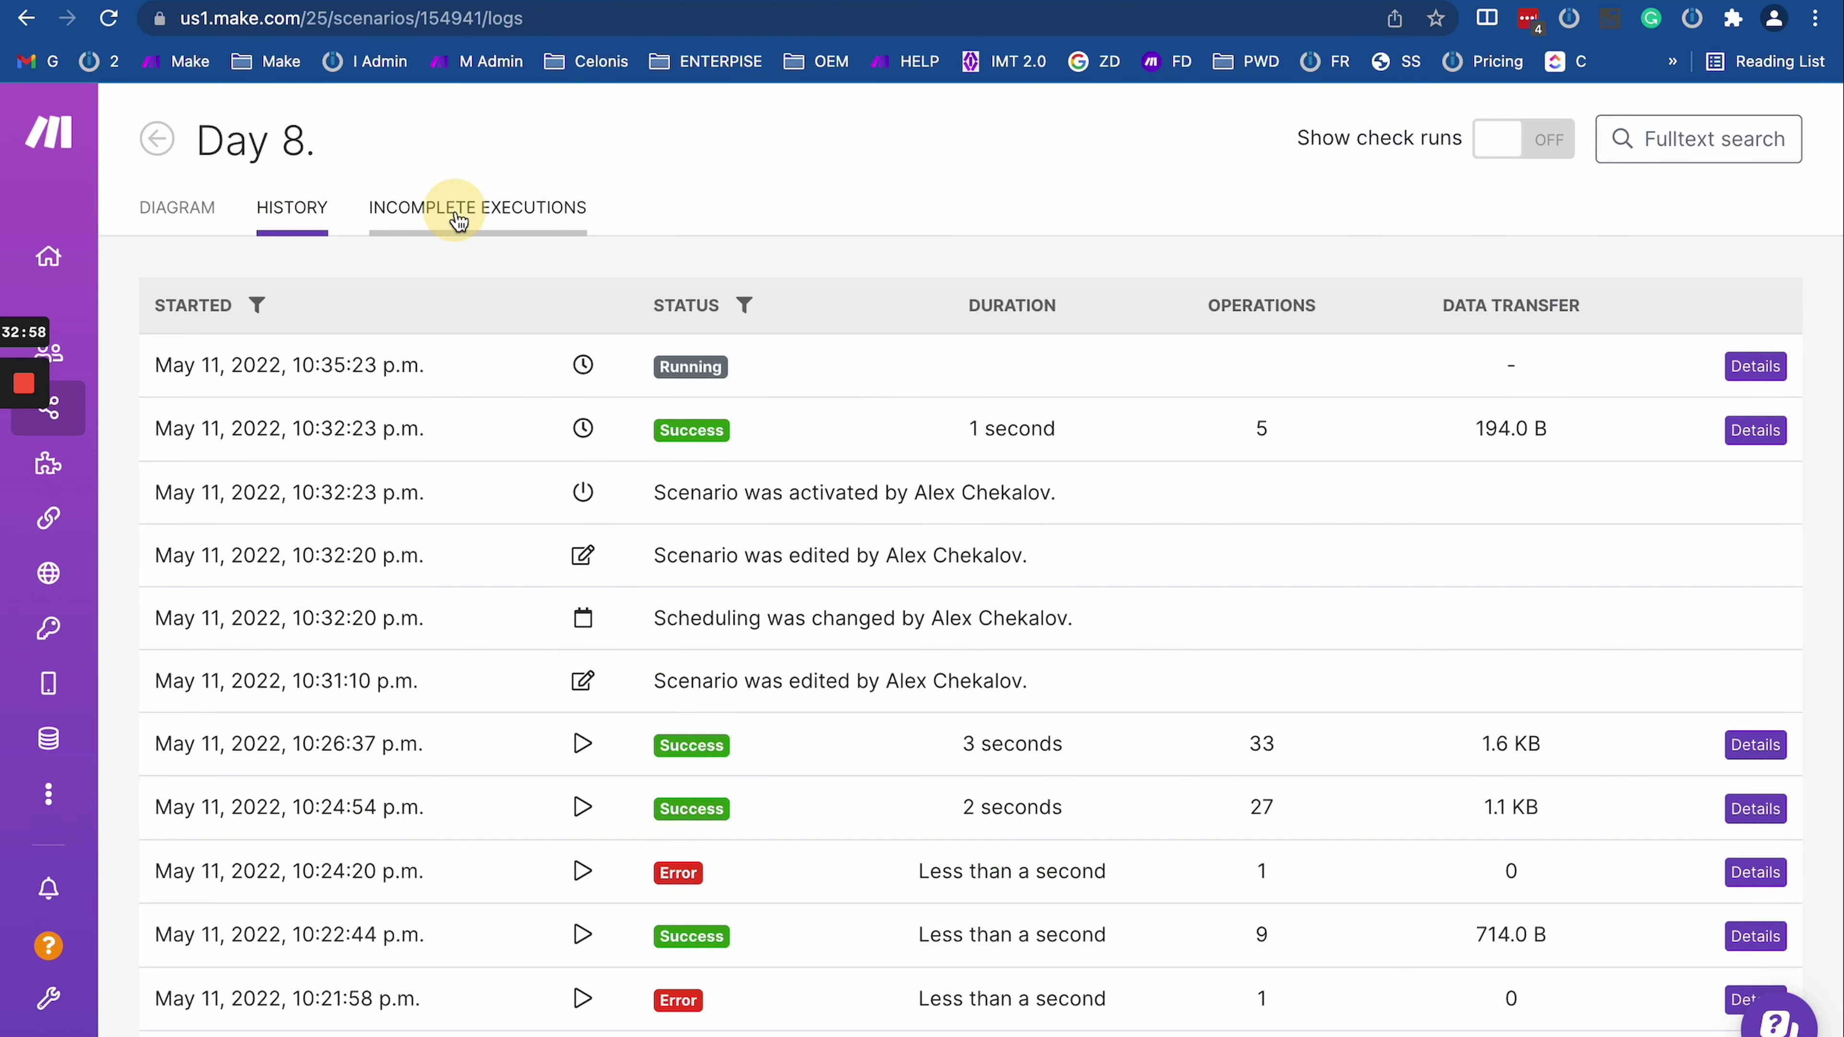
click(455, 214)
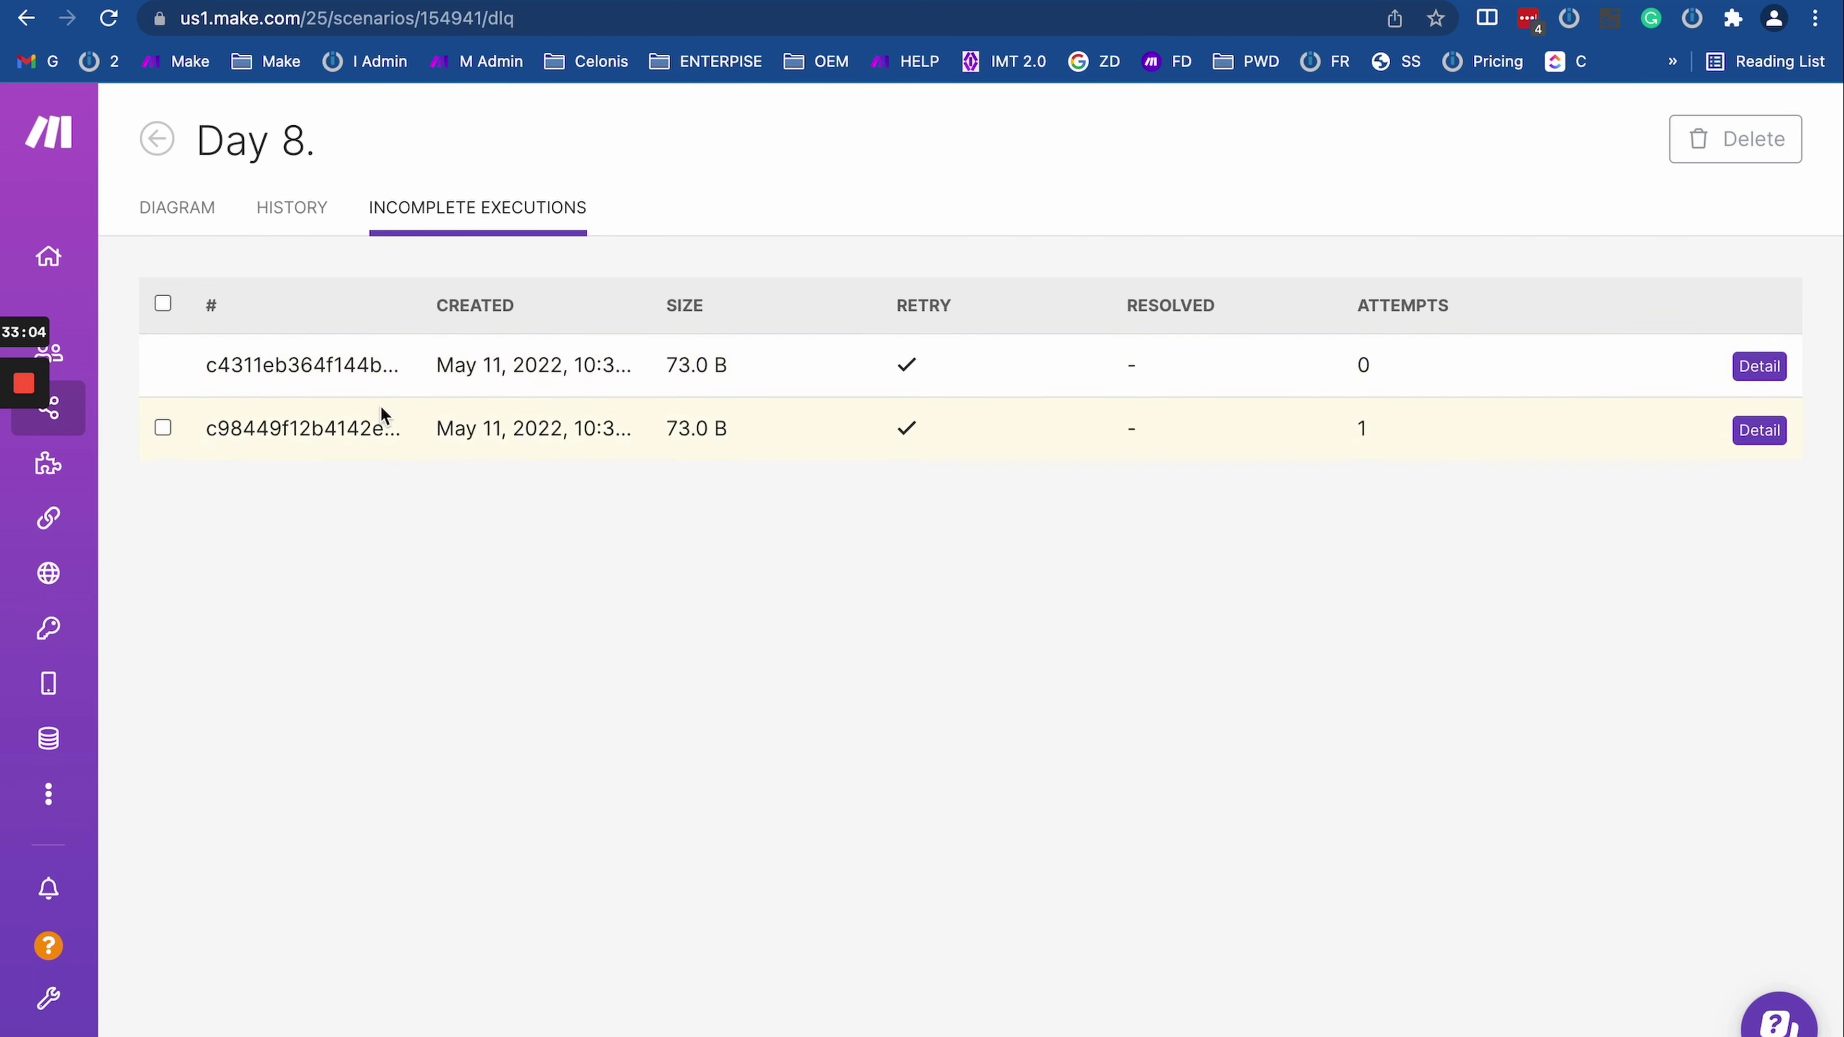
drag(254, 363, 1507, 361)
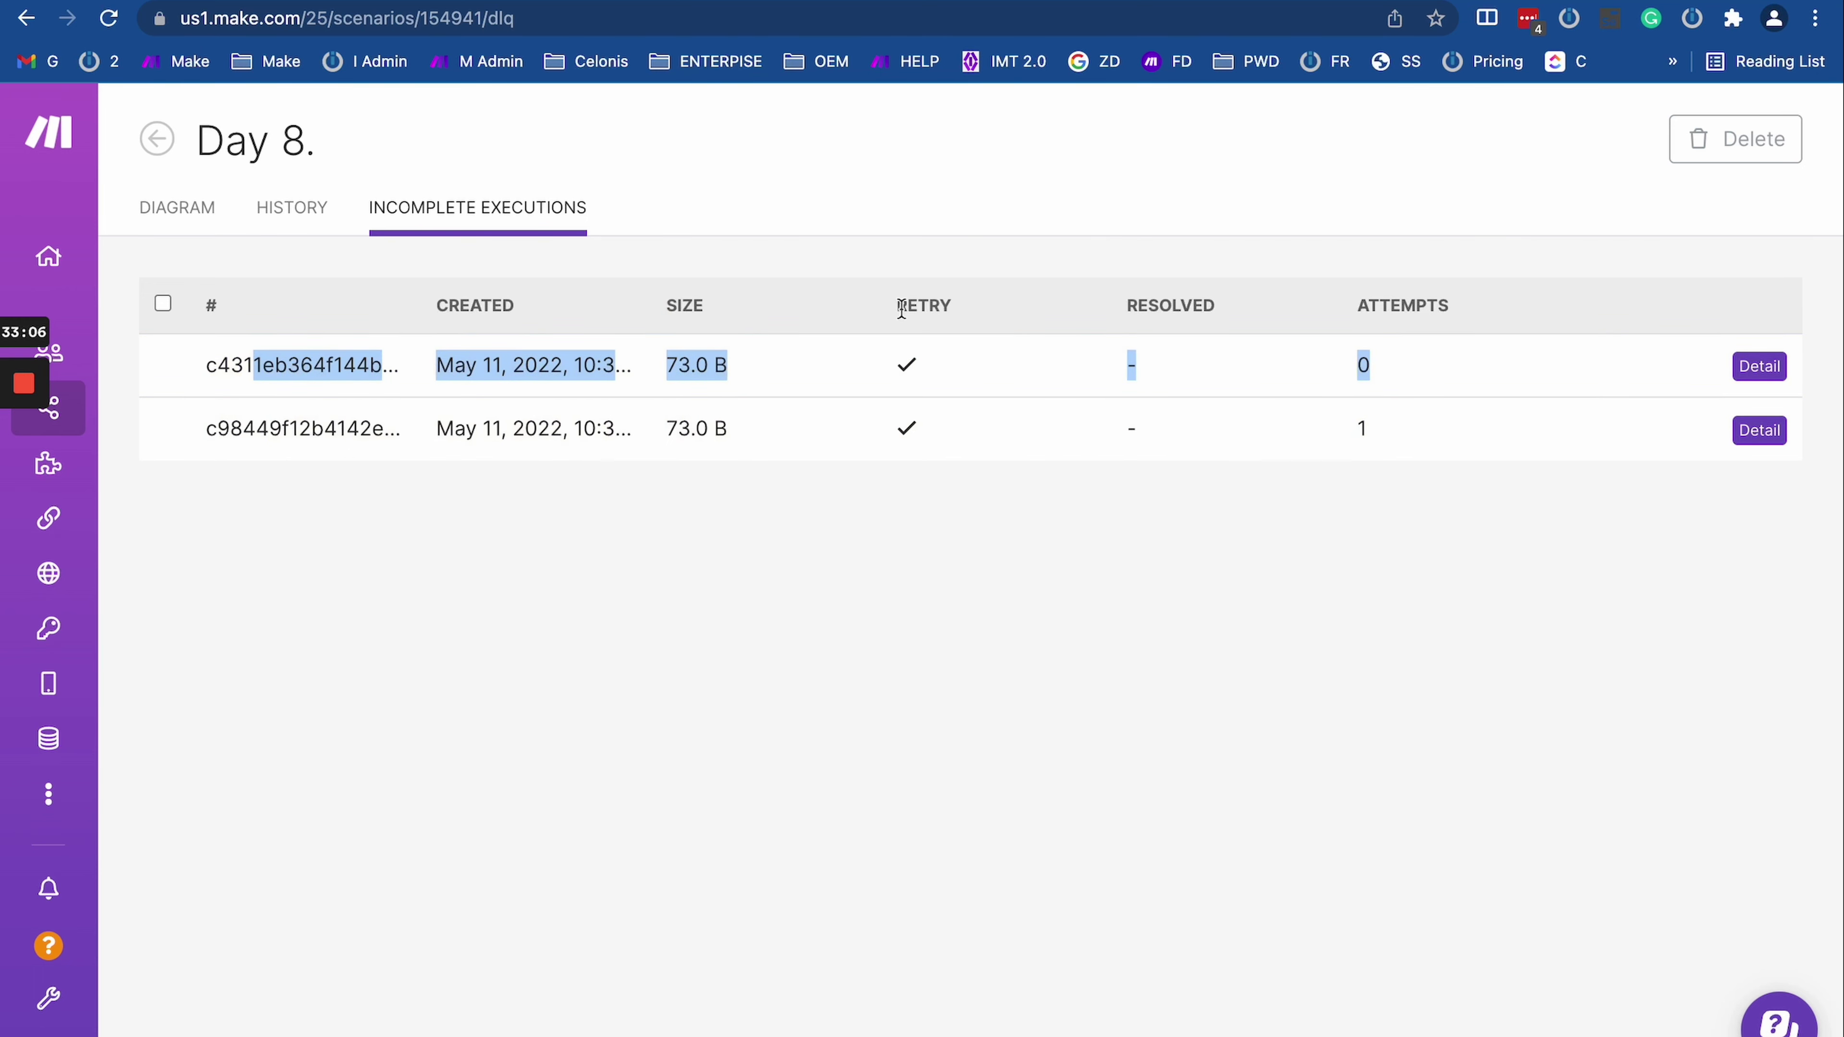
Step: Compare the older and newer executions' size, status and attempts, then open the once-attempted execution's details
click(182, 210)
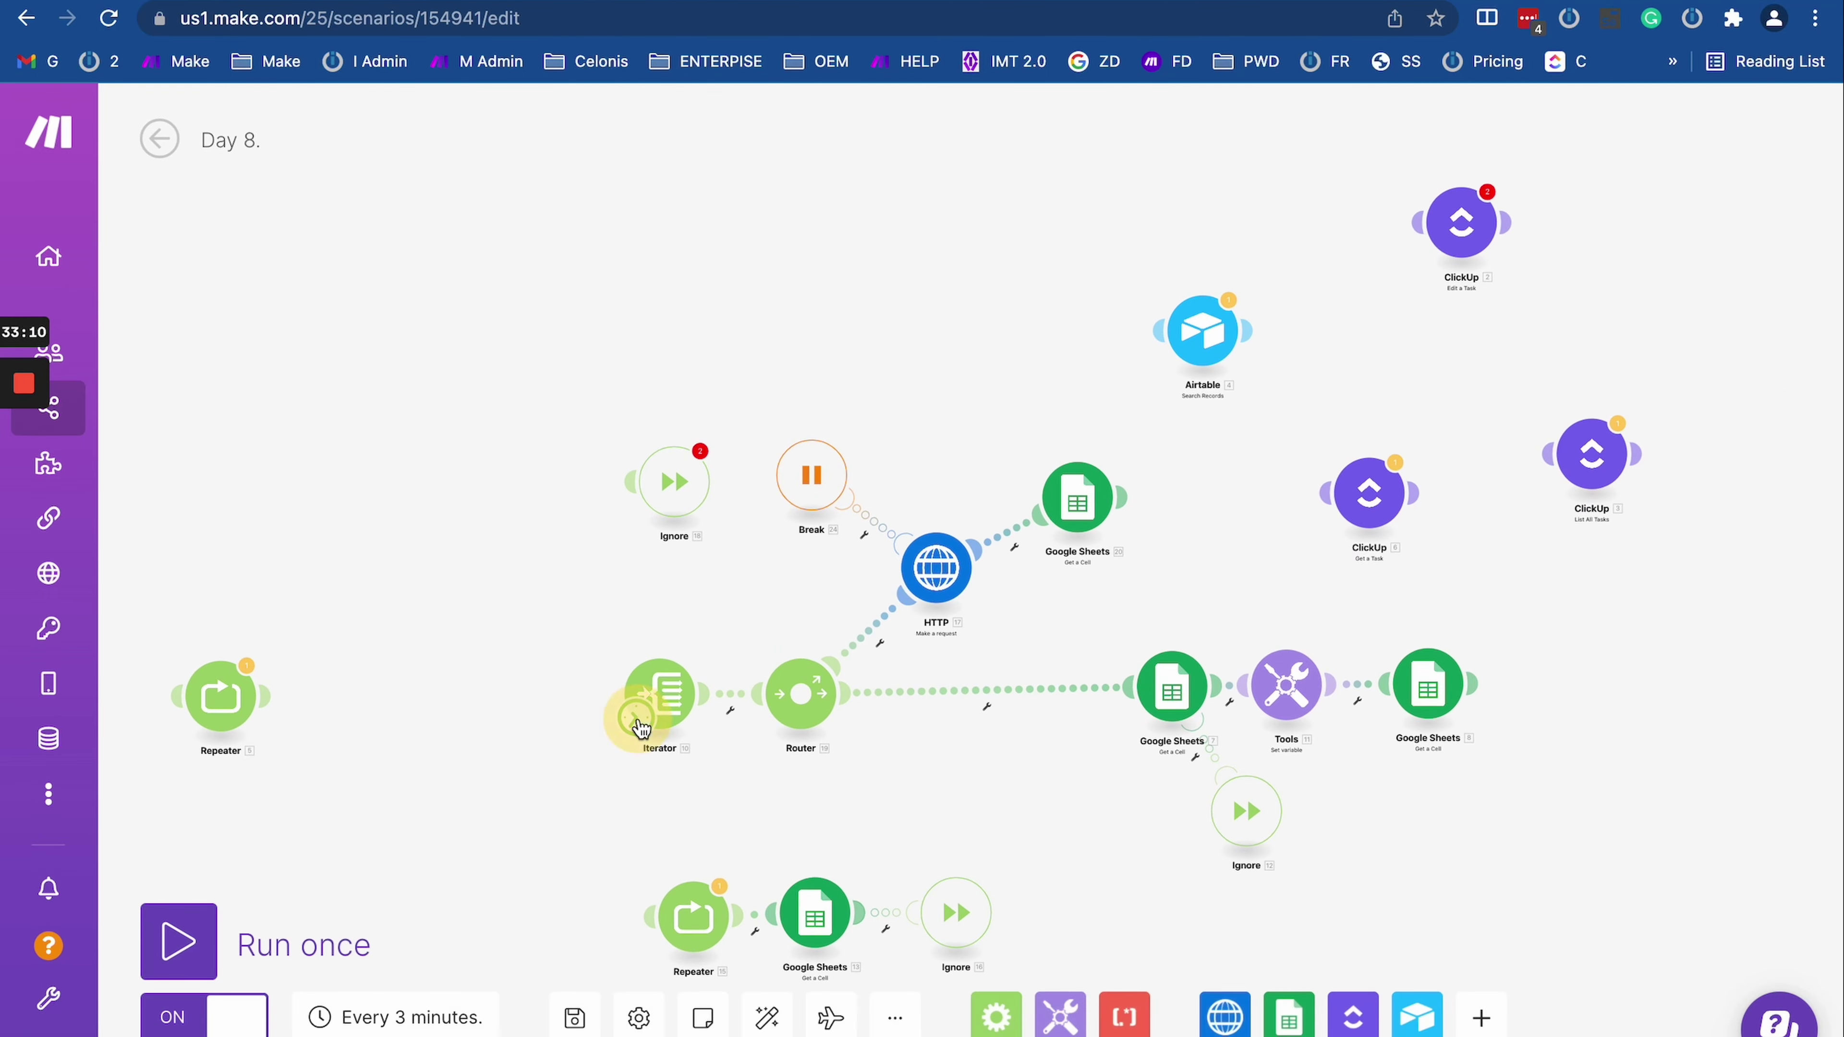
click(636, 719)
click(159, 137)
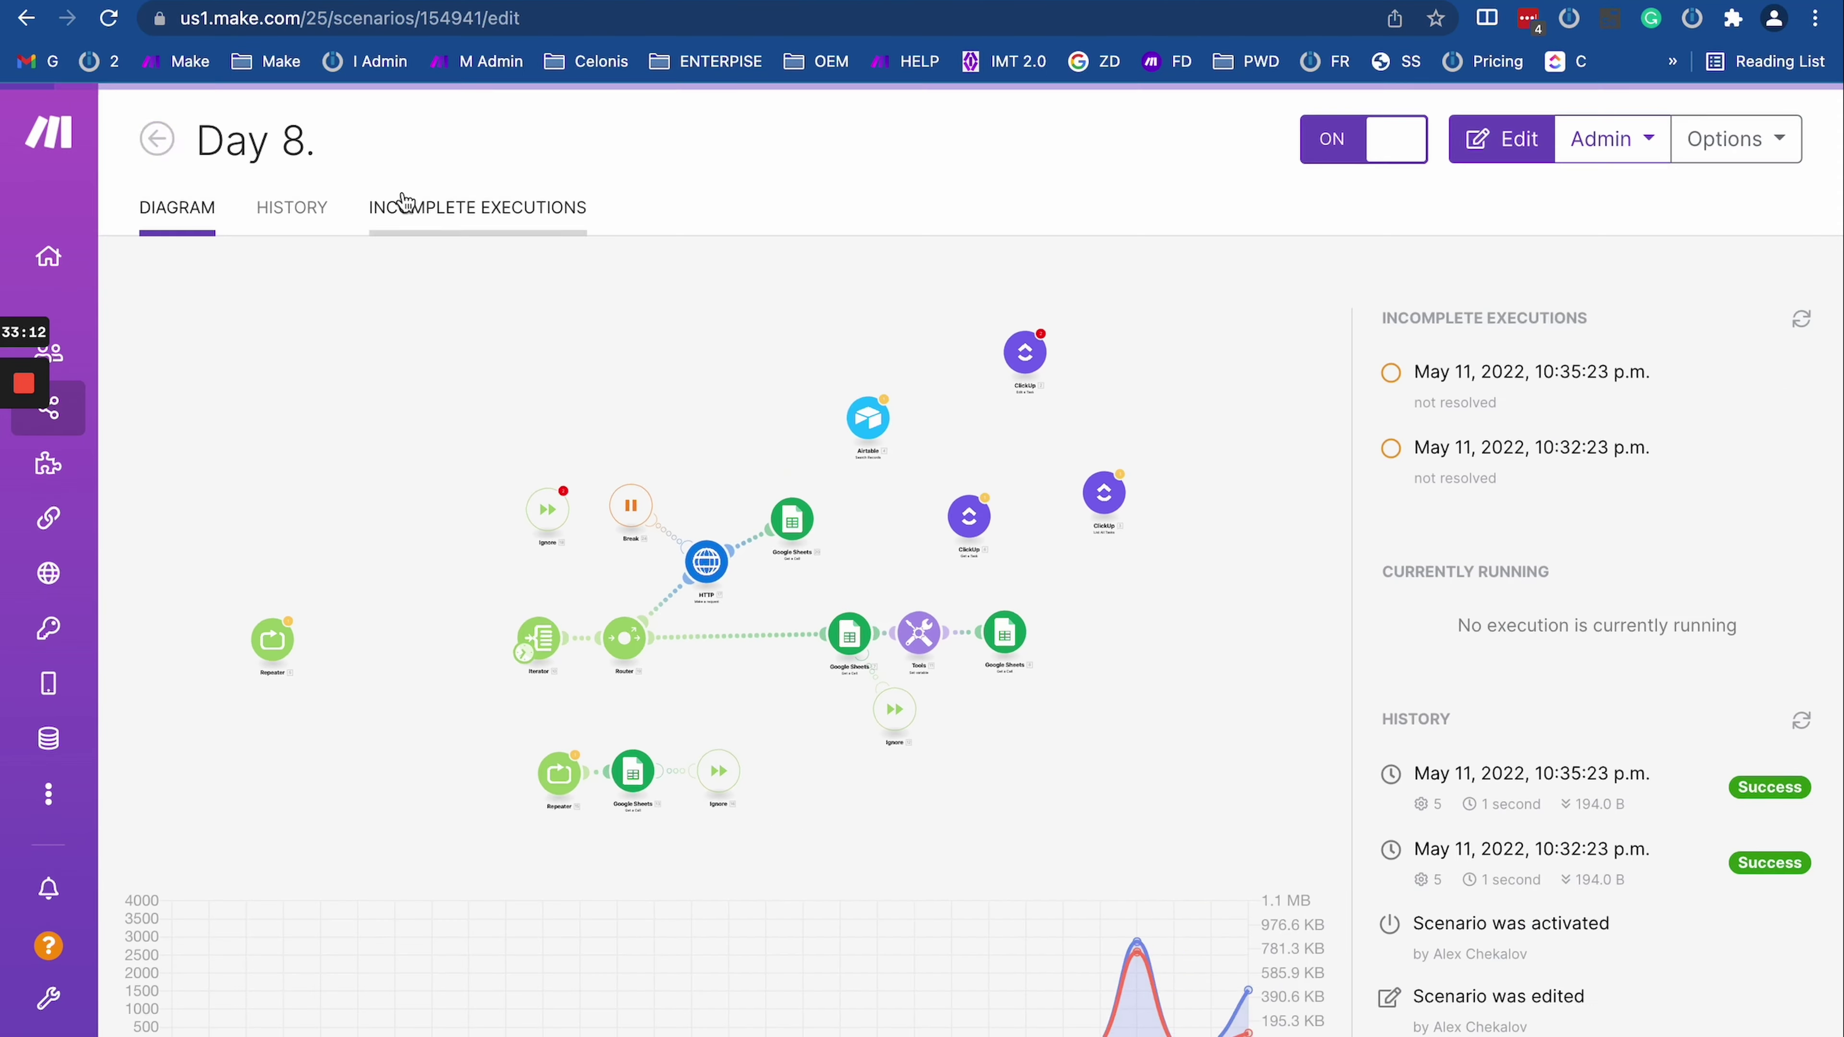
click(319, 227)
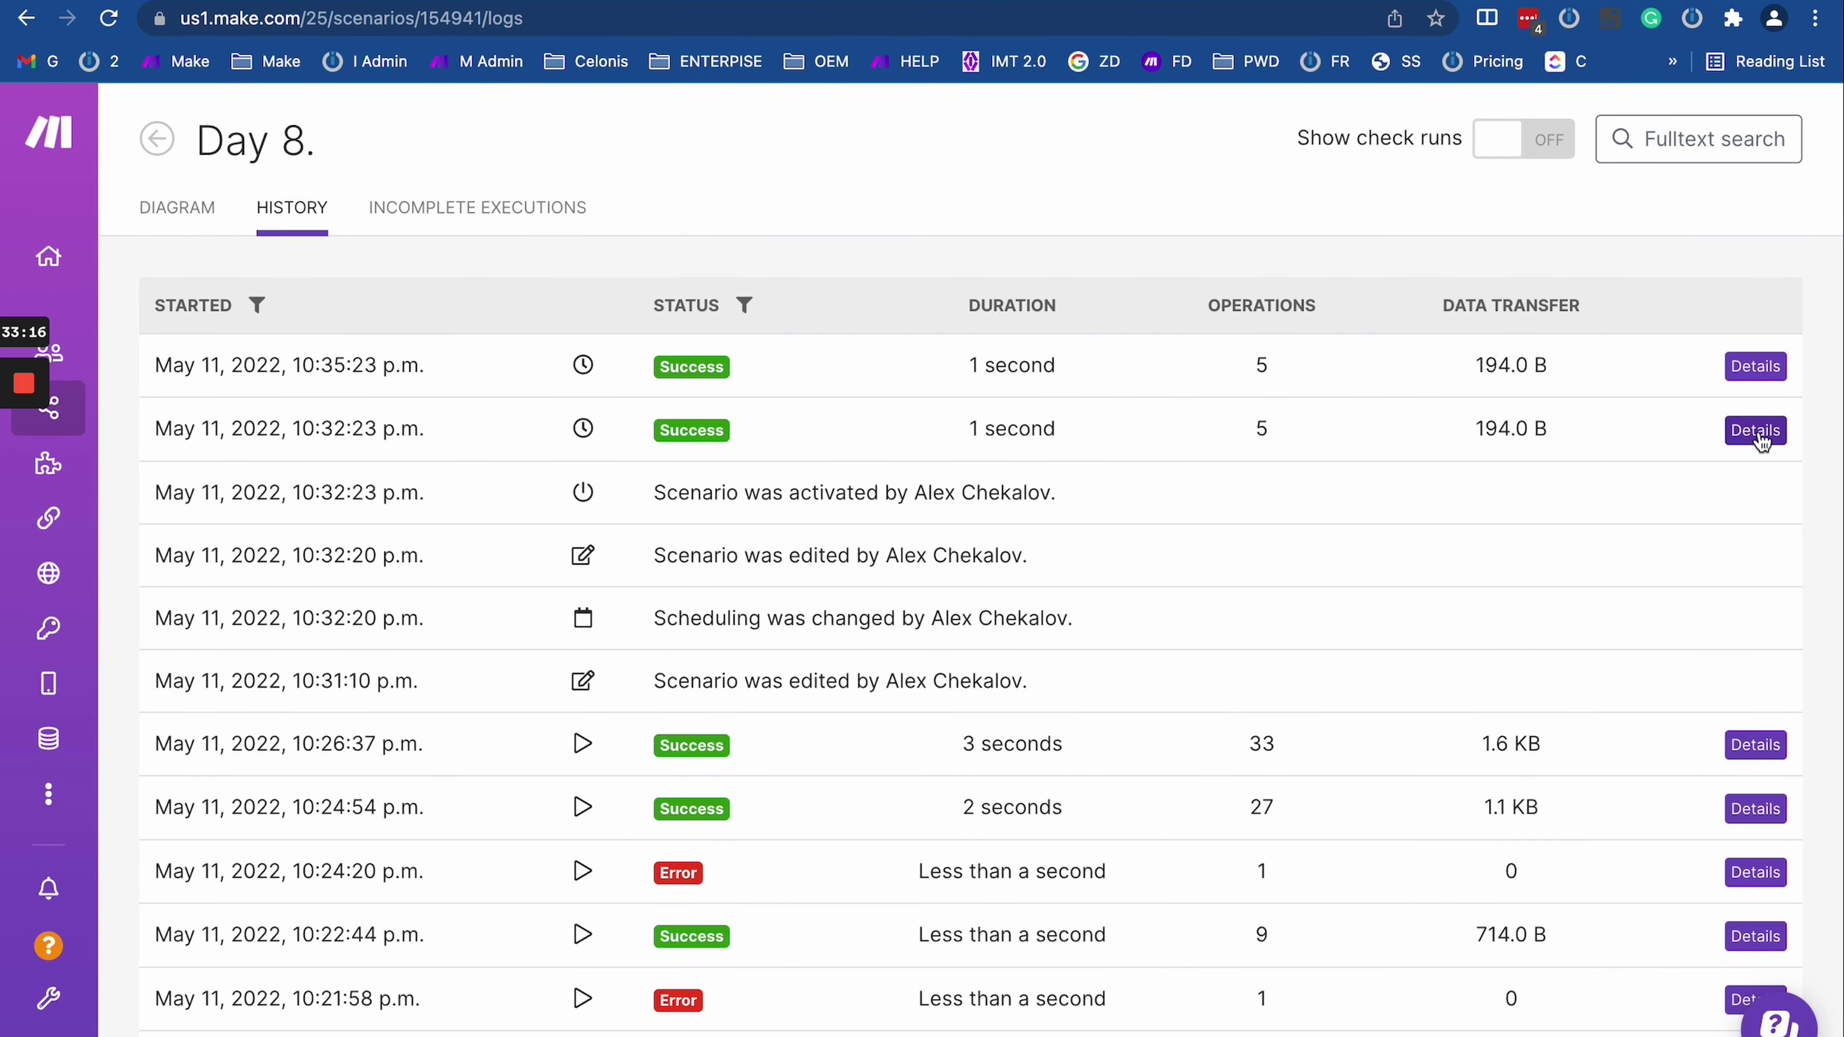
click(466, 210)
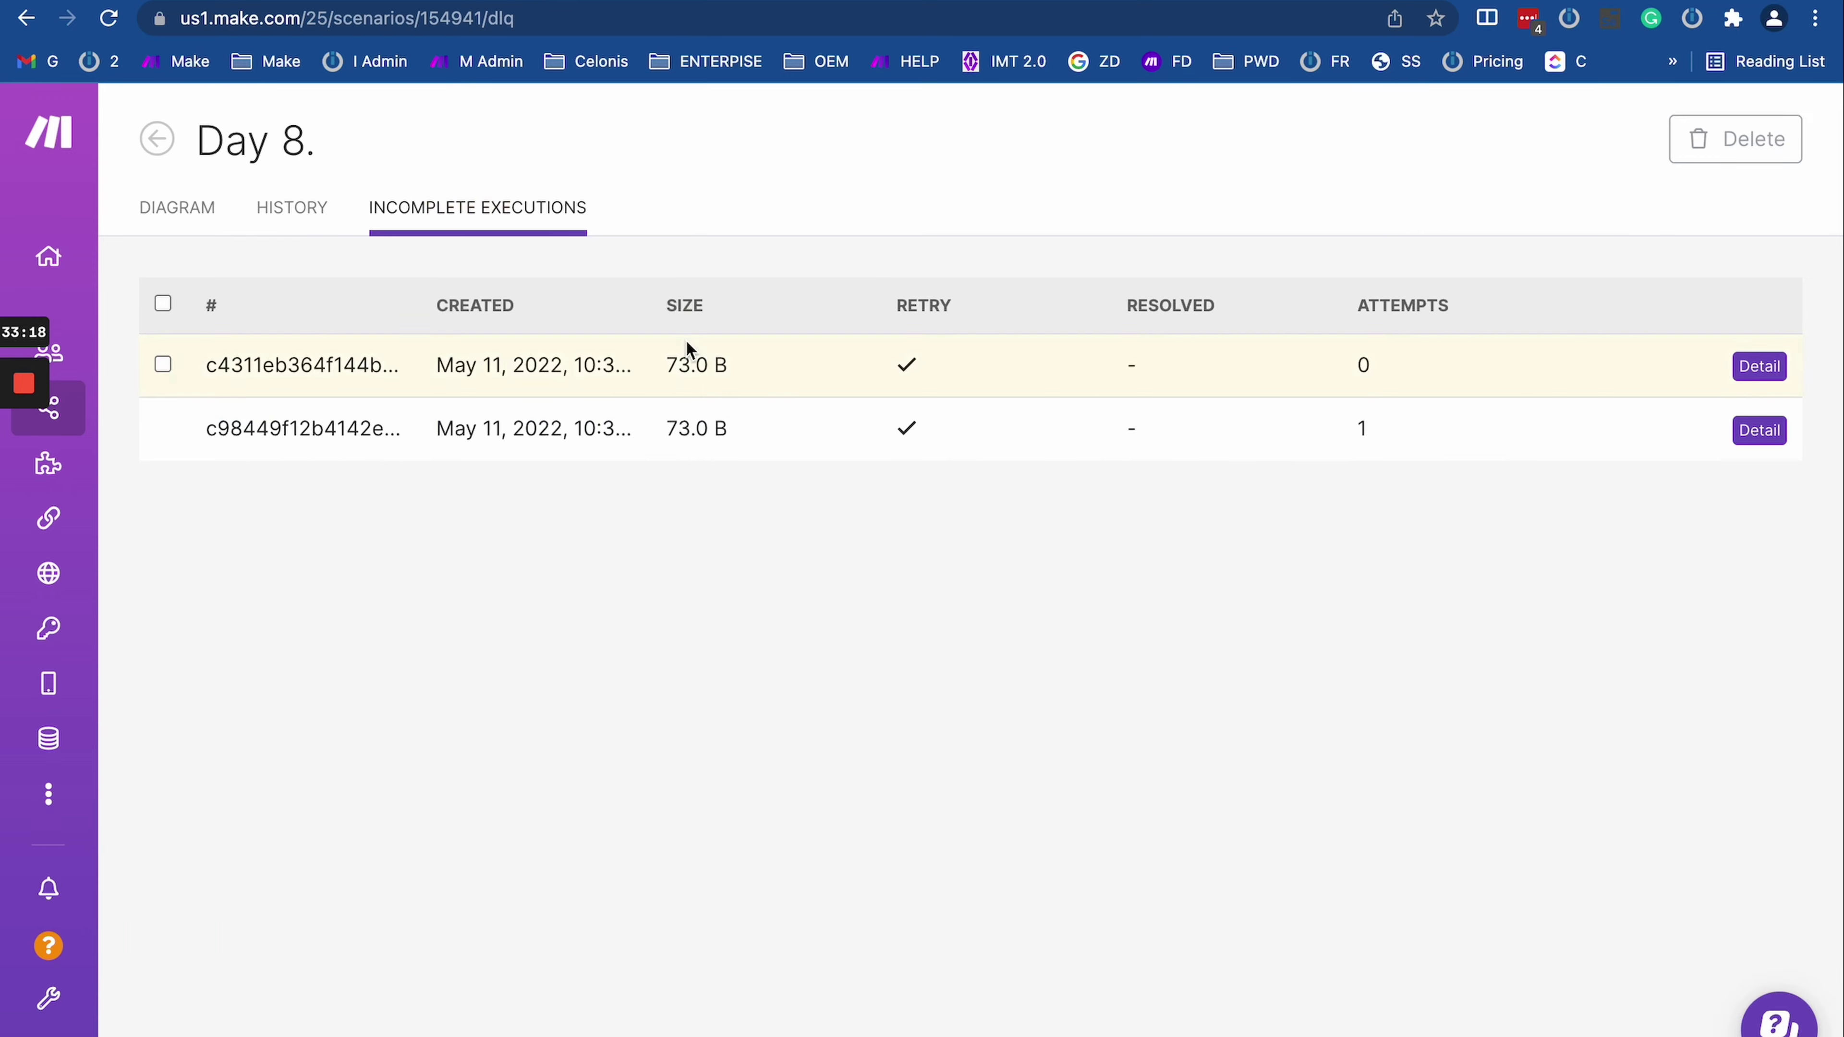
drag(1391, 428, 610, 441)
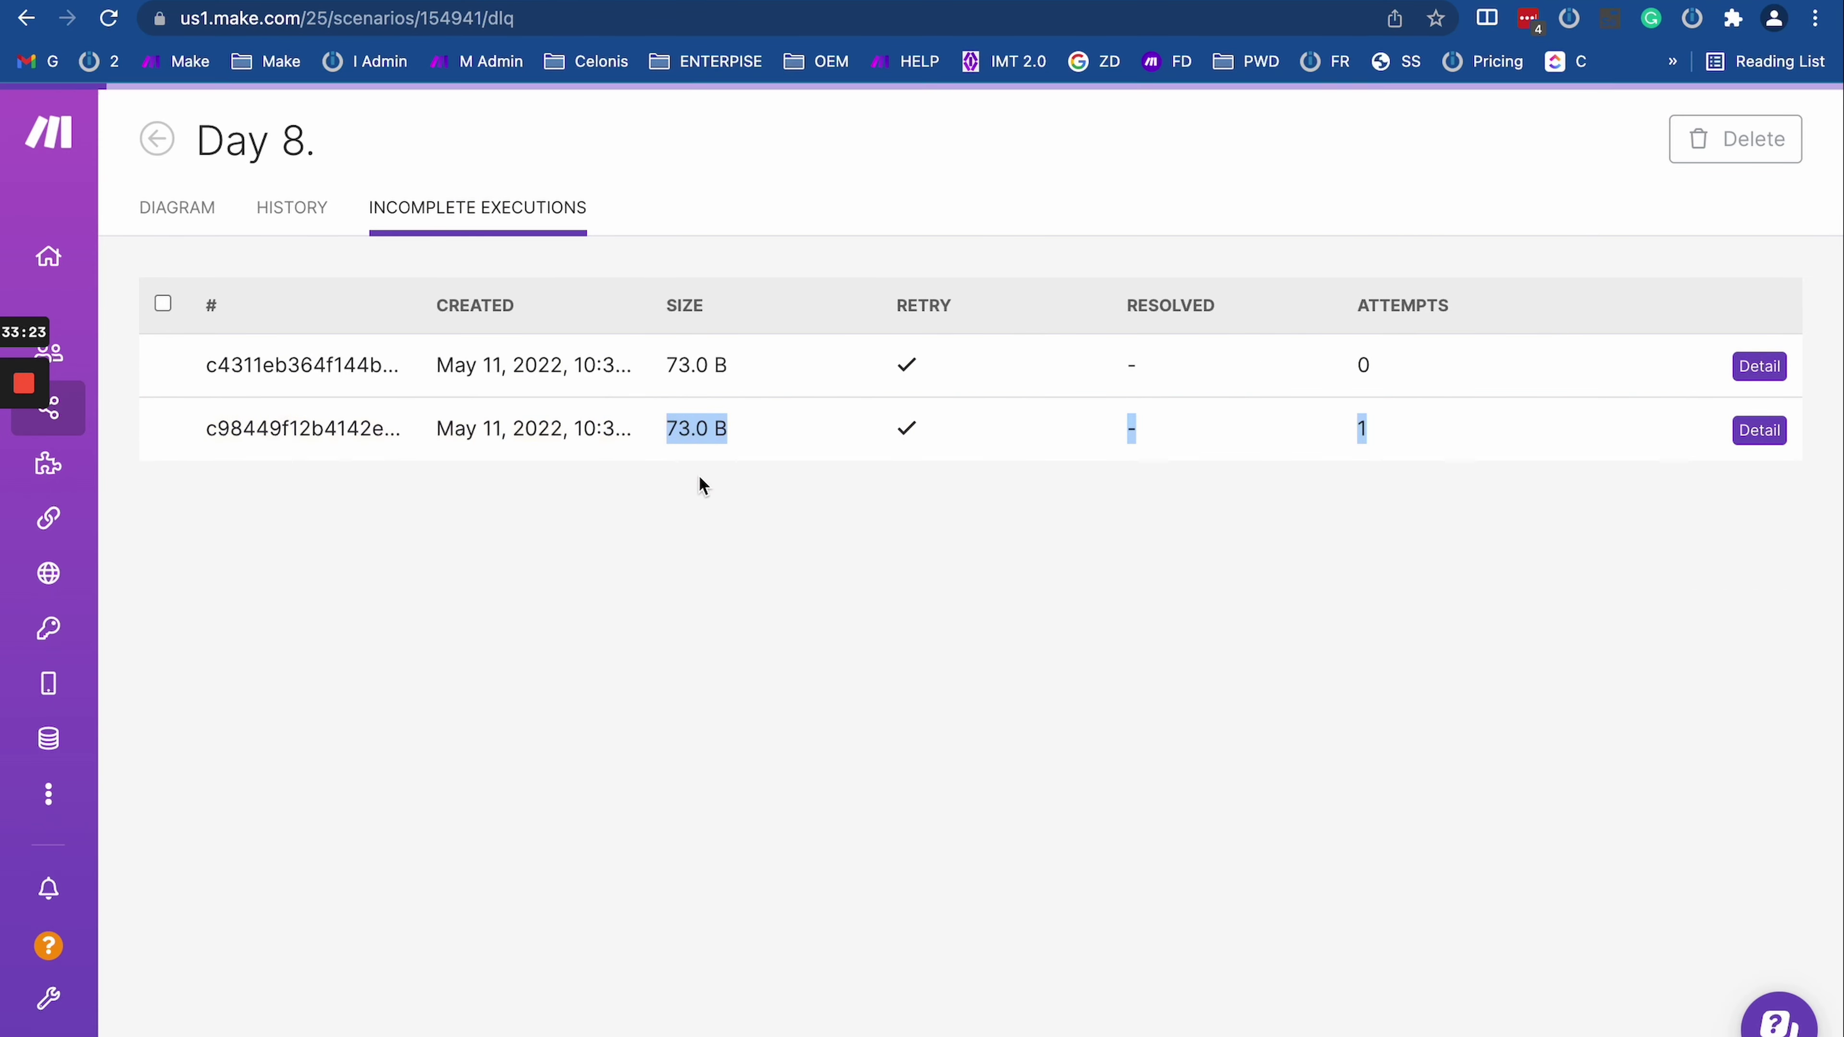
drag(1354, 371, 1420, 370)
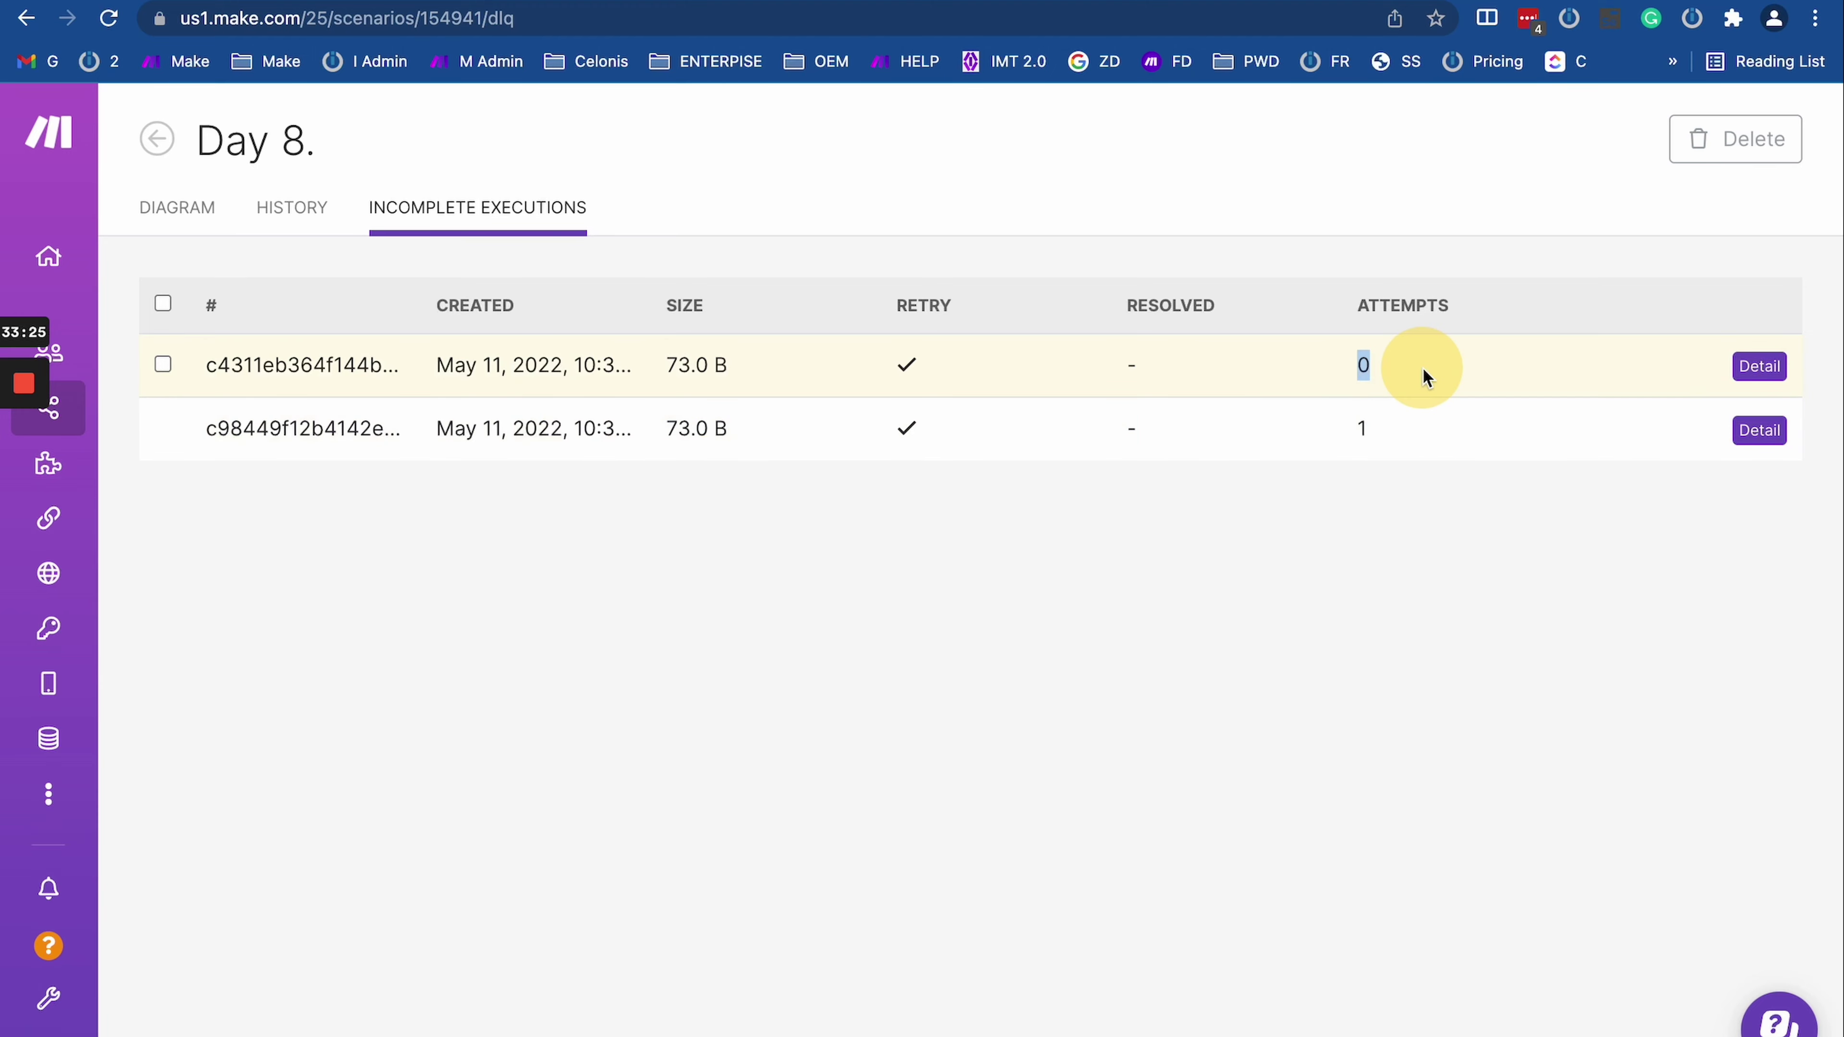
click(1760, 431)
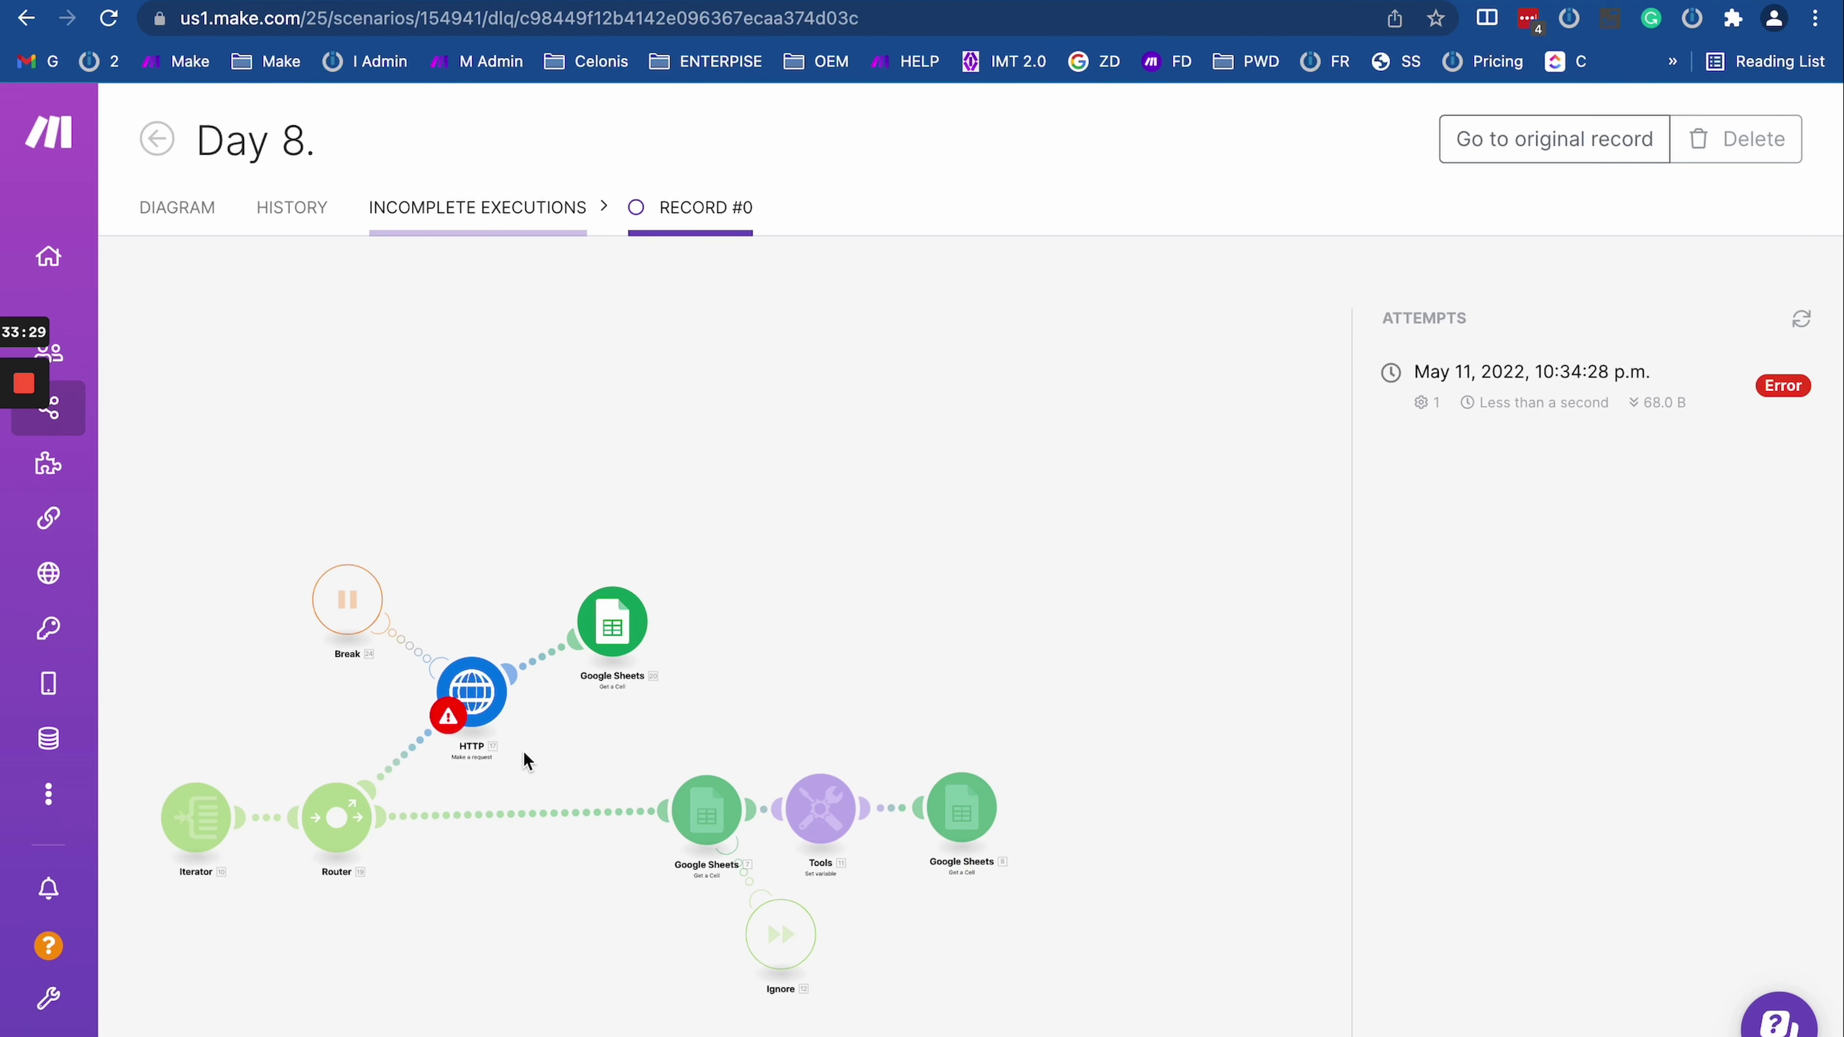
Step: Open the failed record's diagram and read its 429 Too Many Requests interruption reason
click(528, 749)
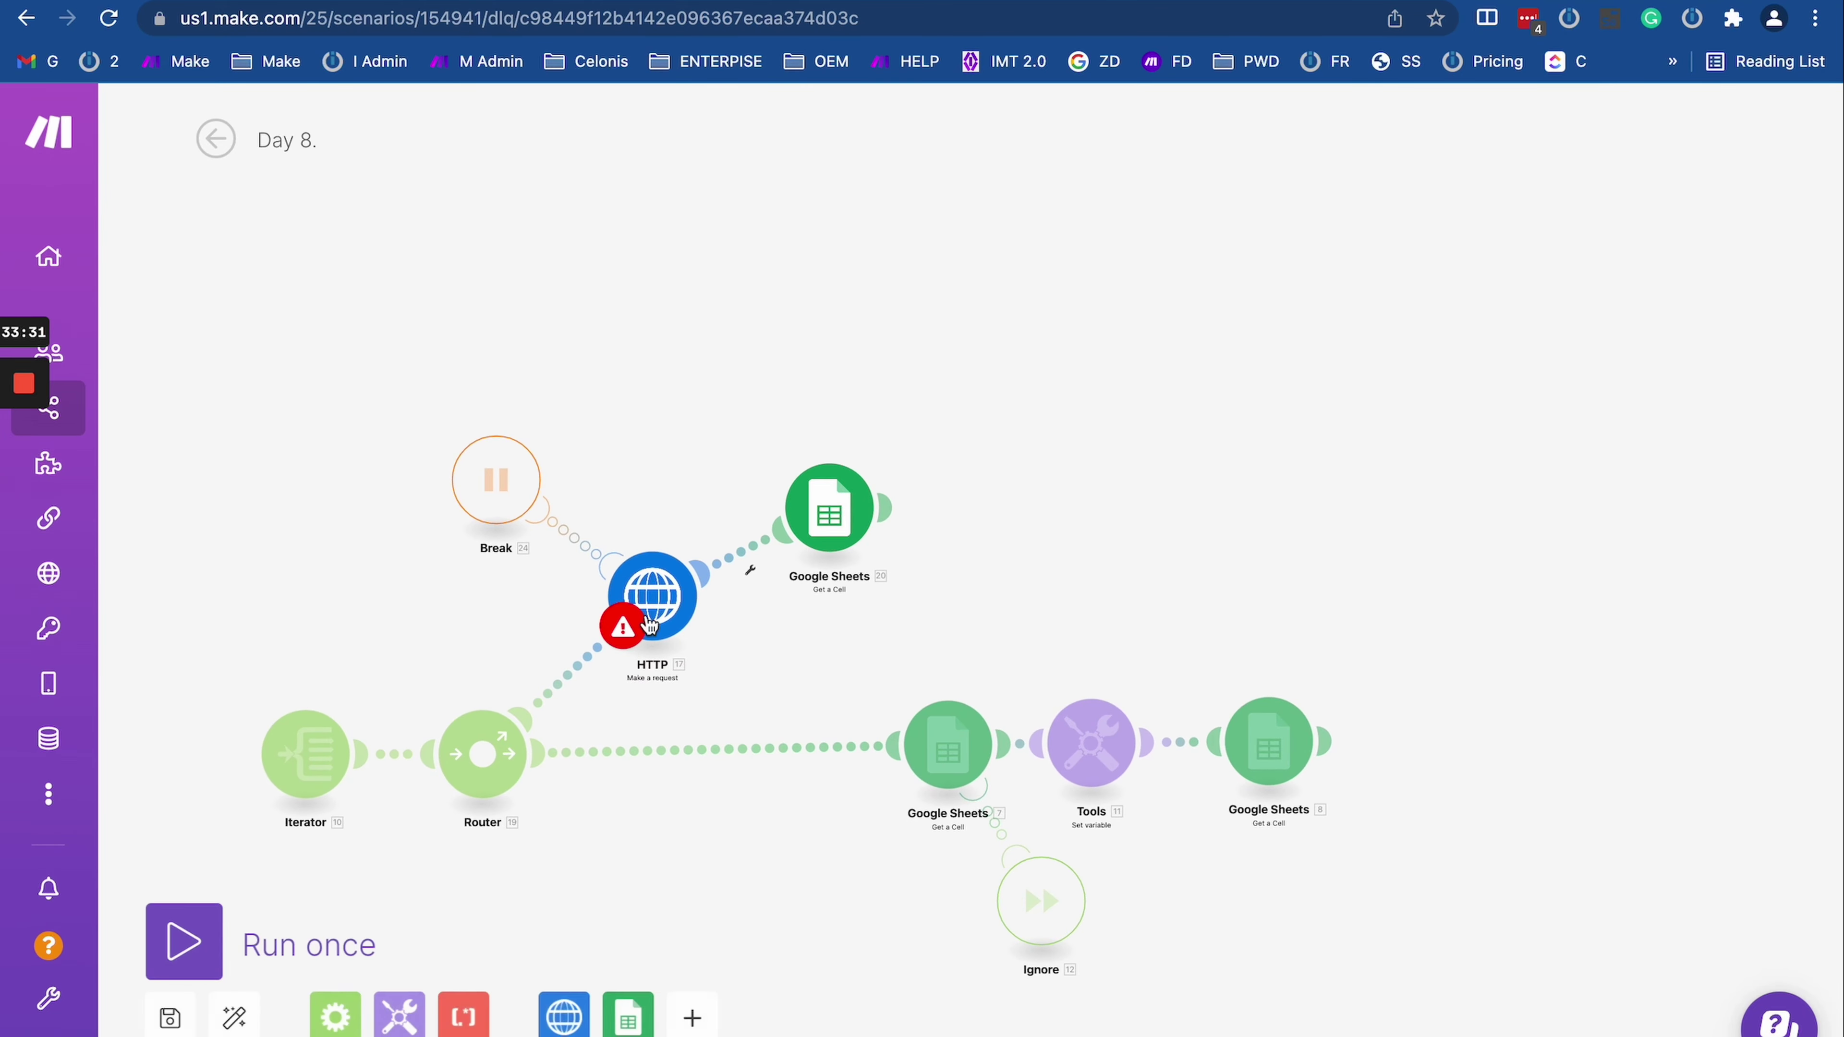
triple_click(1014, 639)
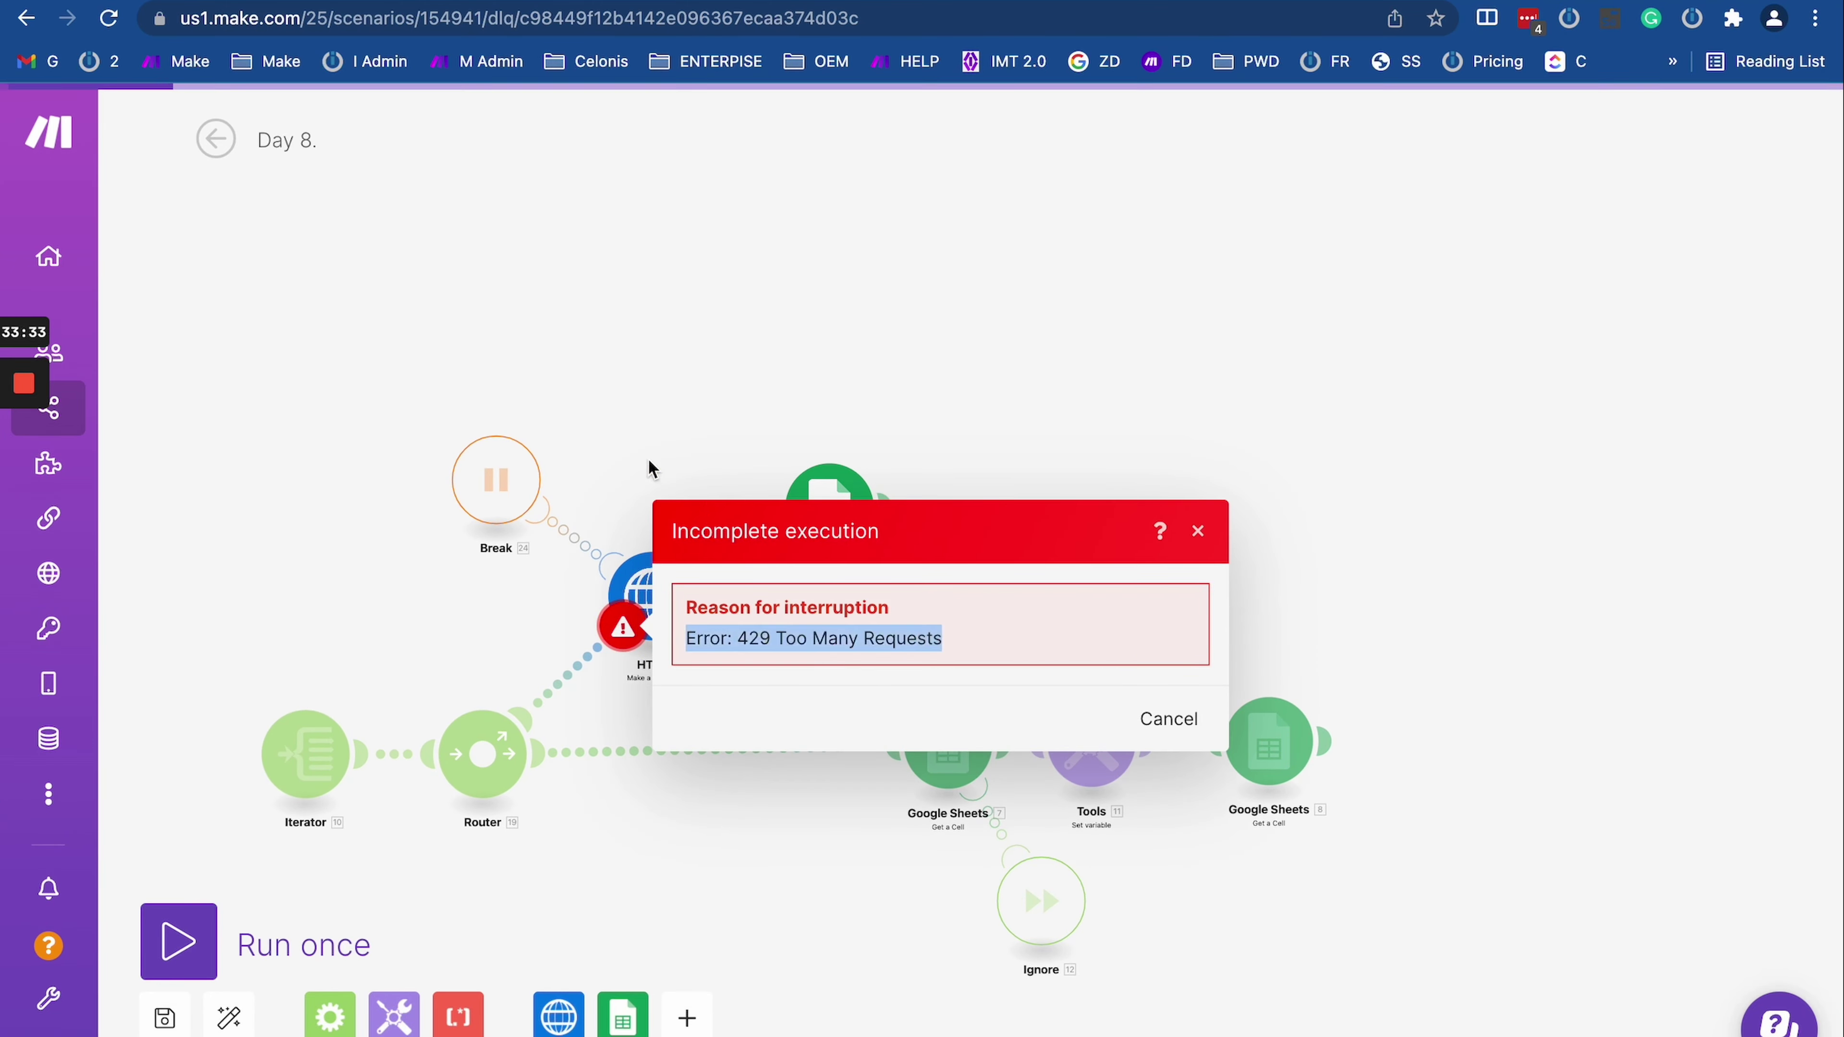
click(648, 458)
click(651, 592)
click(336, 394)
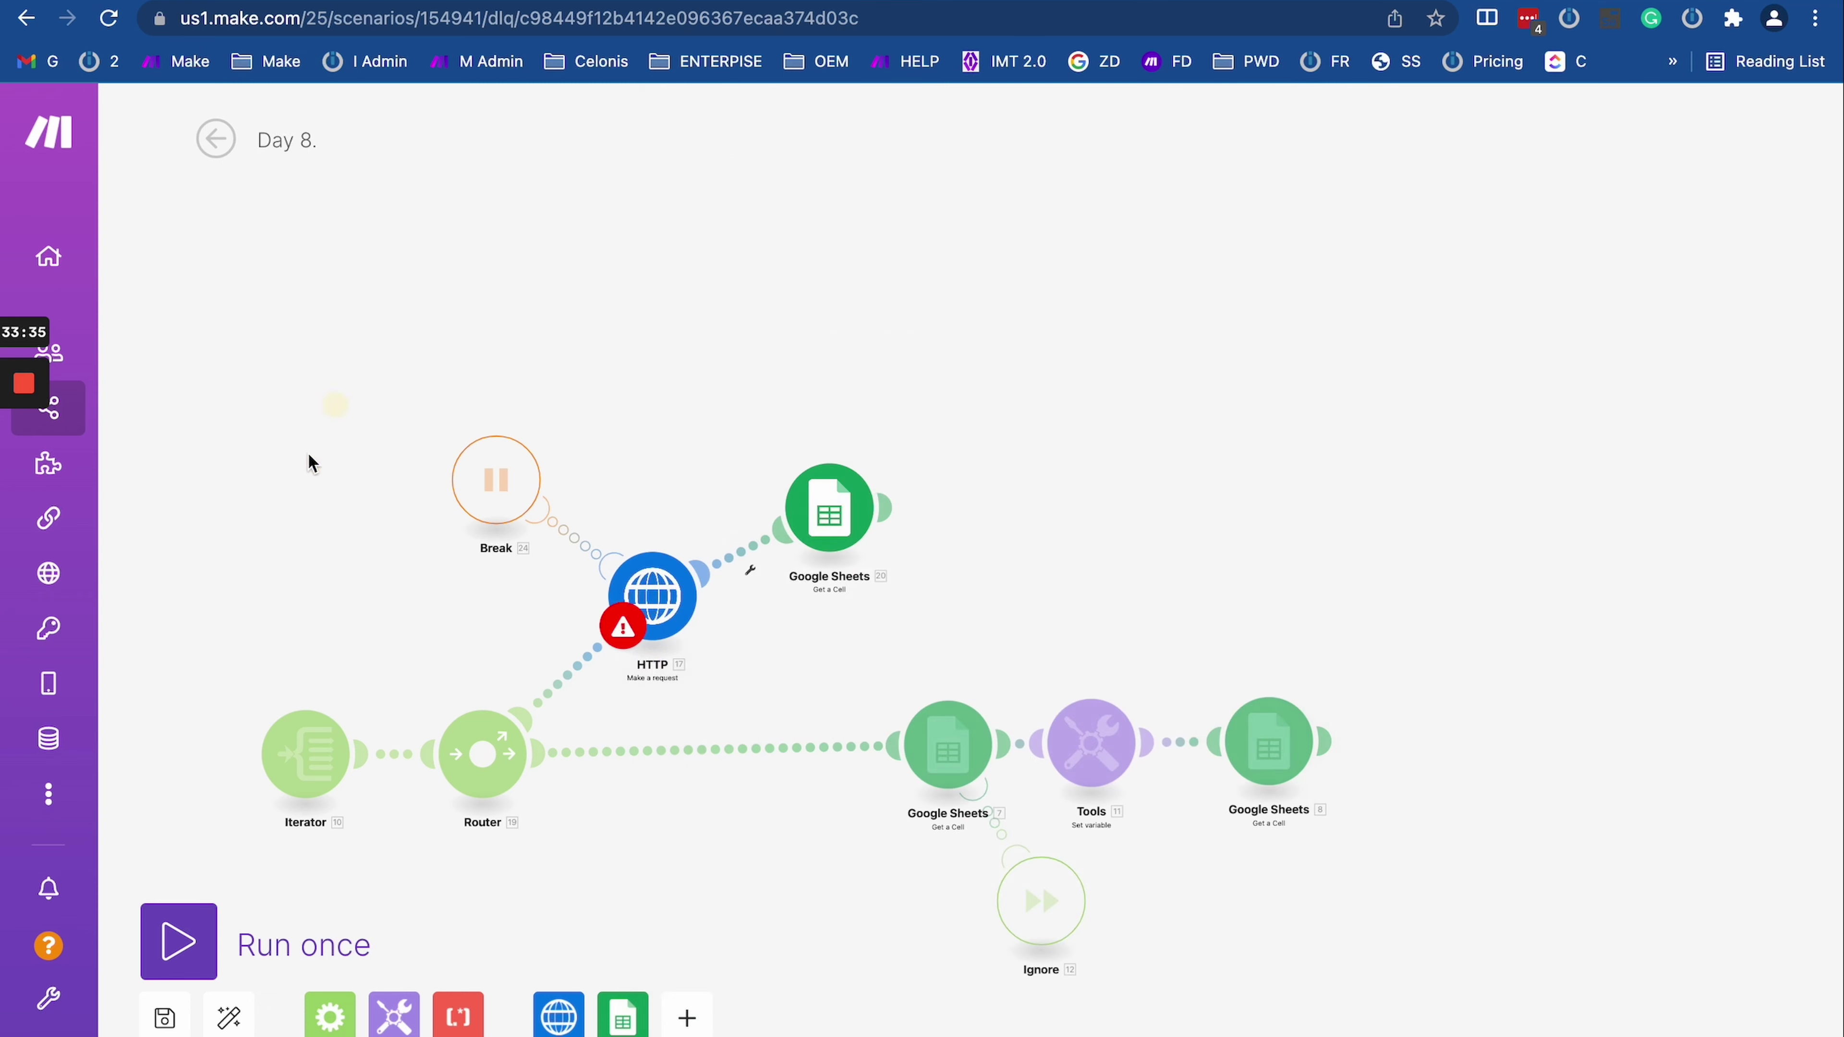
Step: Rerun the incomplete execution, inspect the HTTP module's 429 error output, then leave and discard changes
click(186, 957)
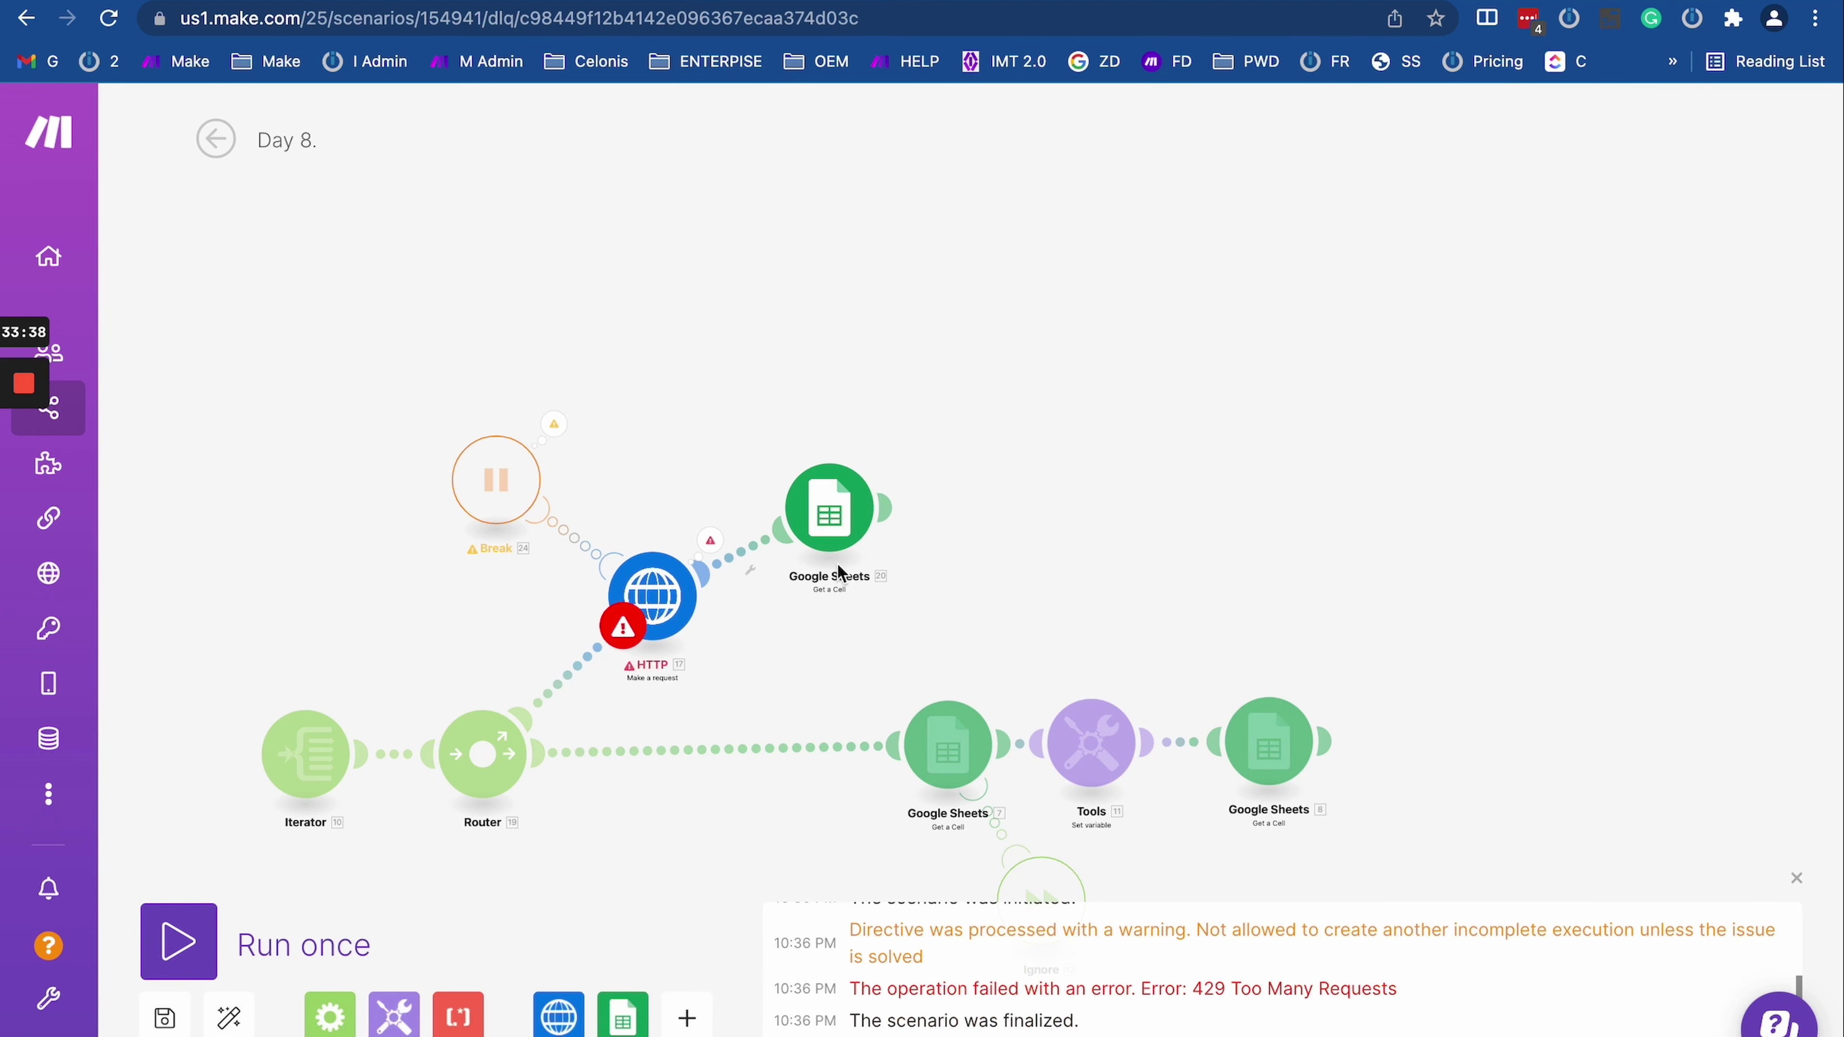
scroll(755, 645, up, 2)
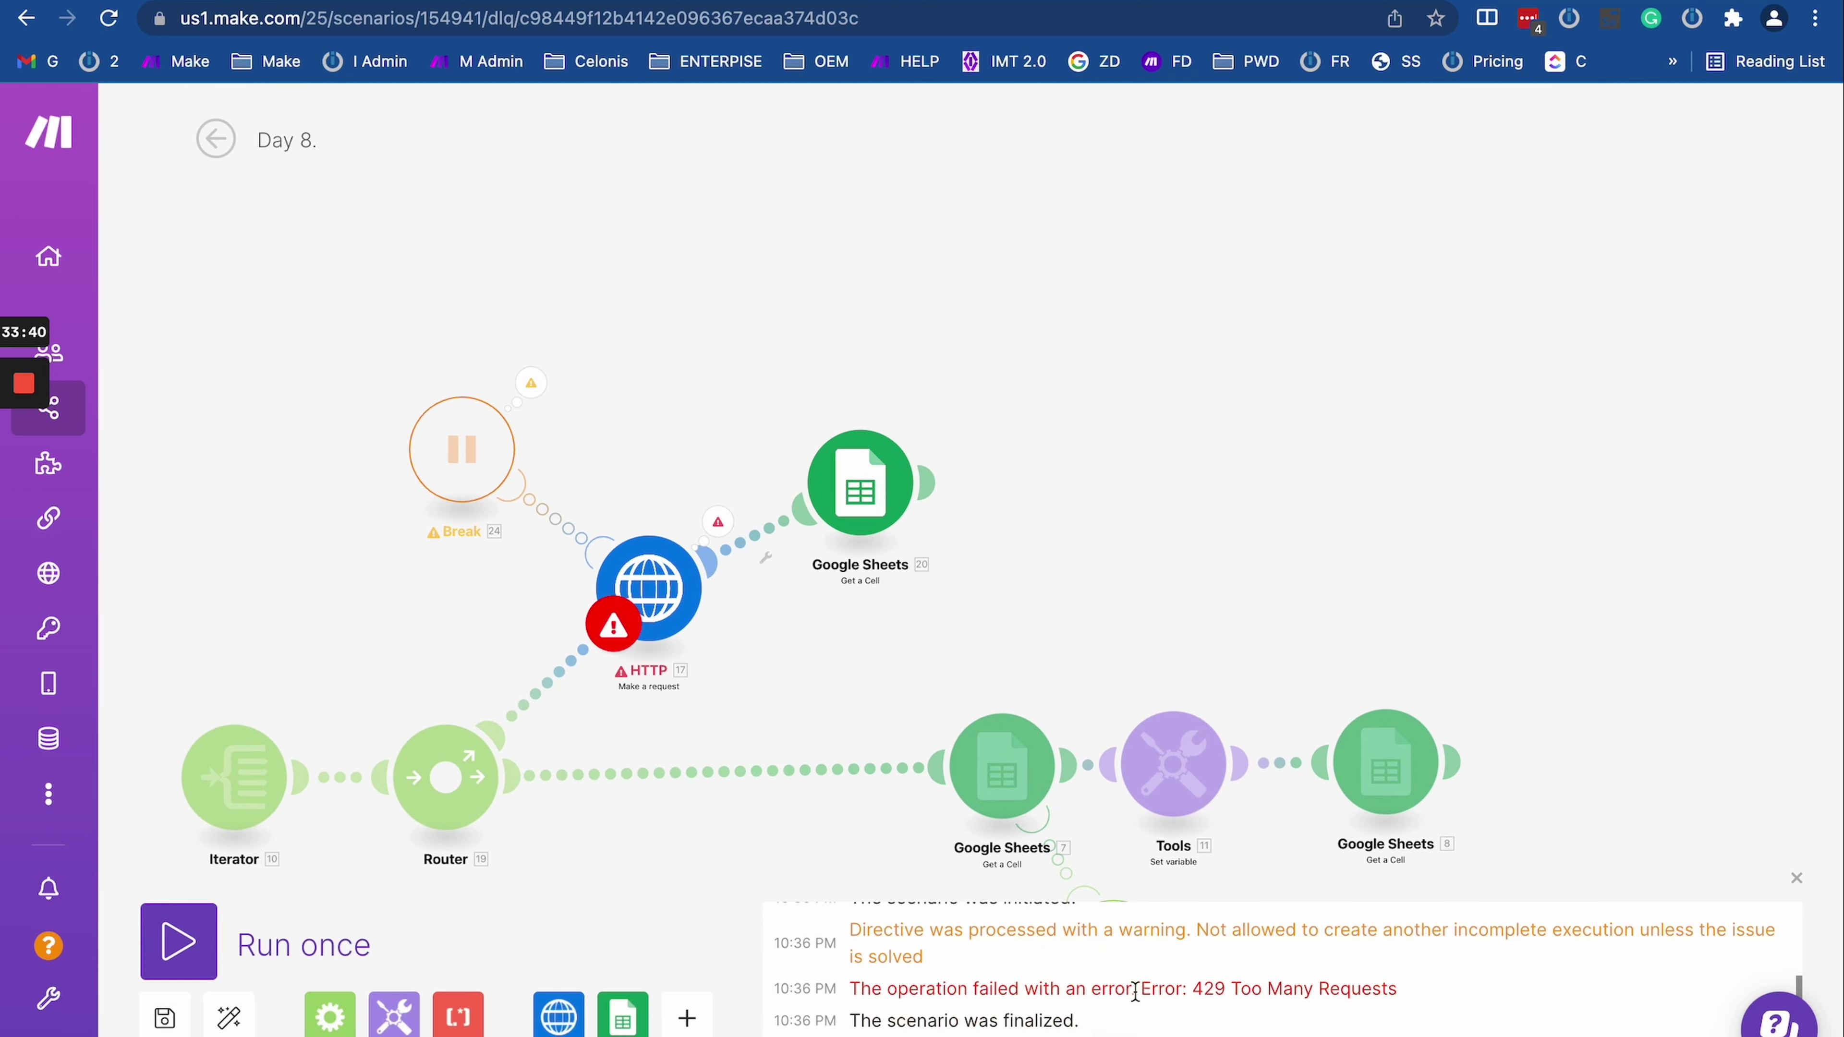
drag(1134, 993, 1397, 992)
click(220, 149)
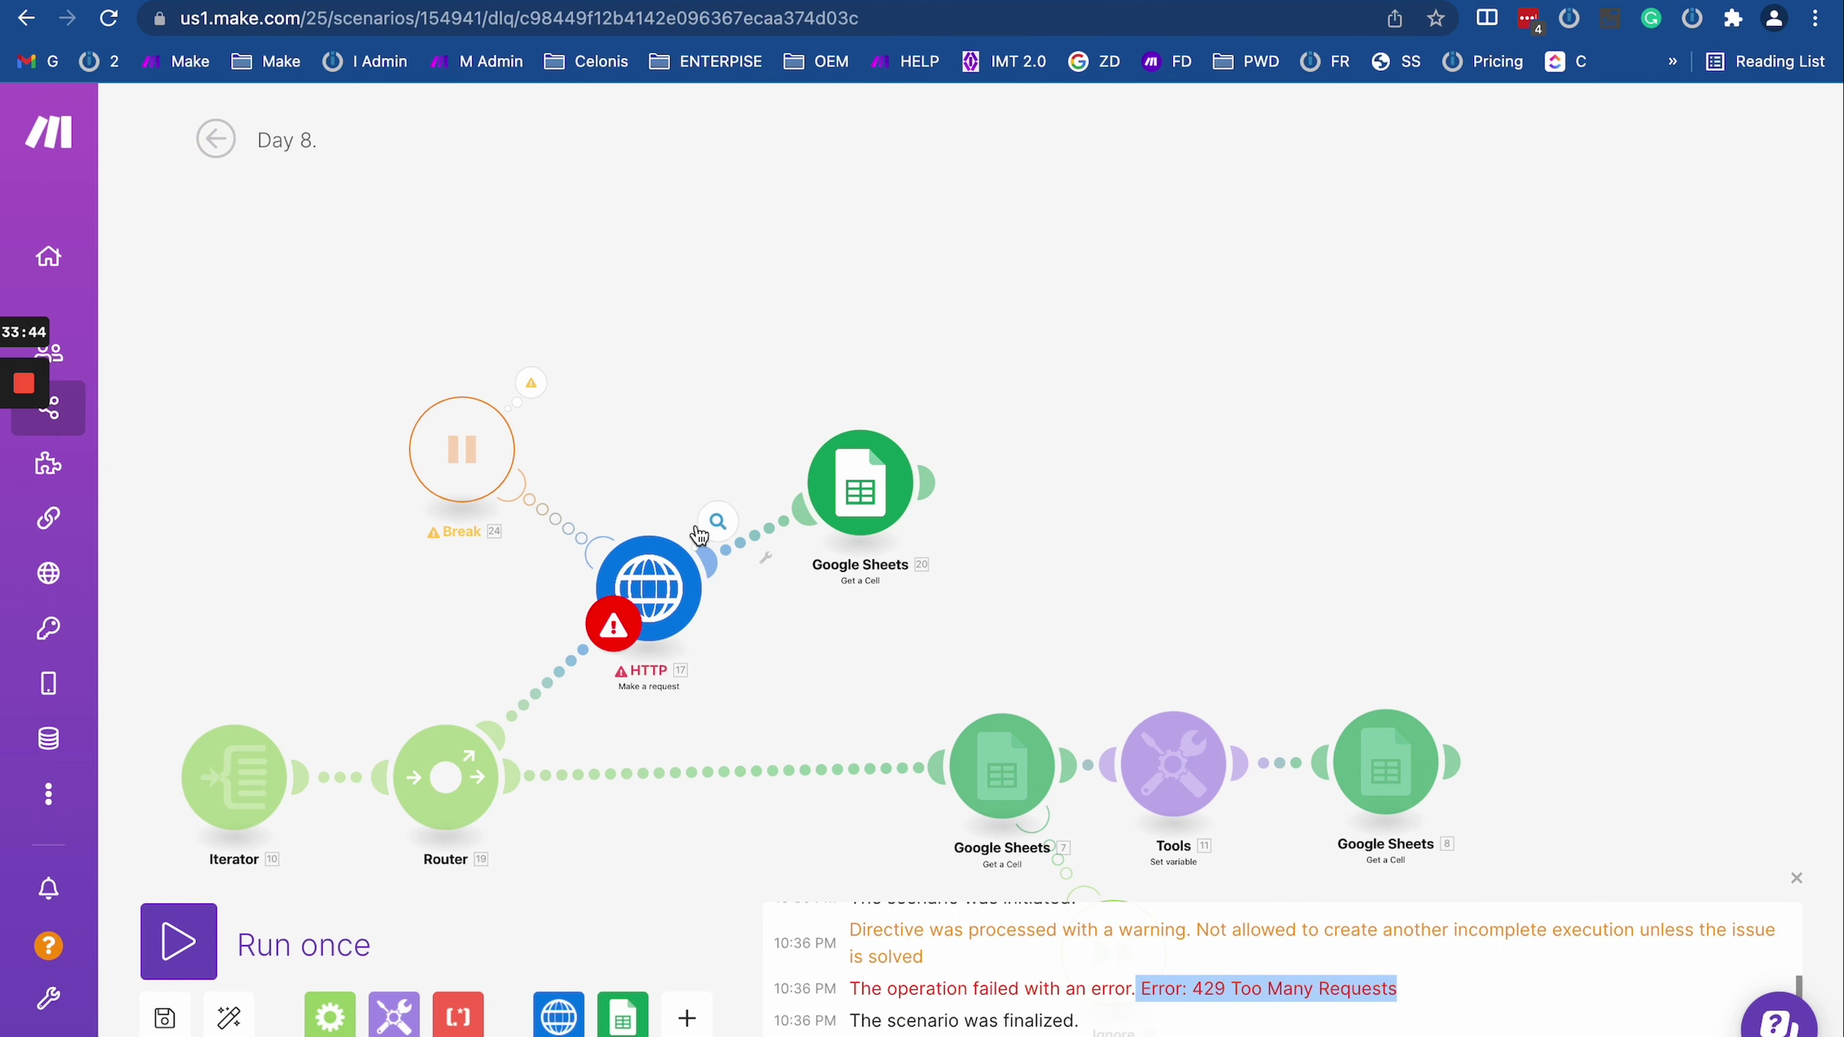
click(715, 523)
click(216, 154)
click(216, 149)
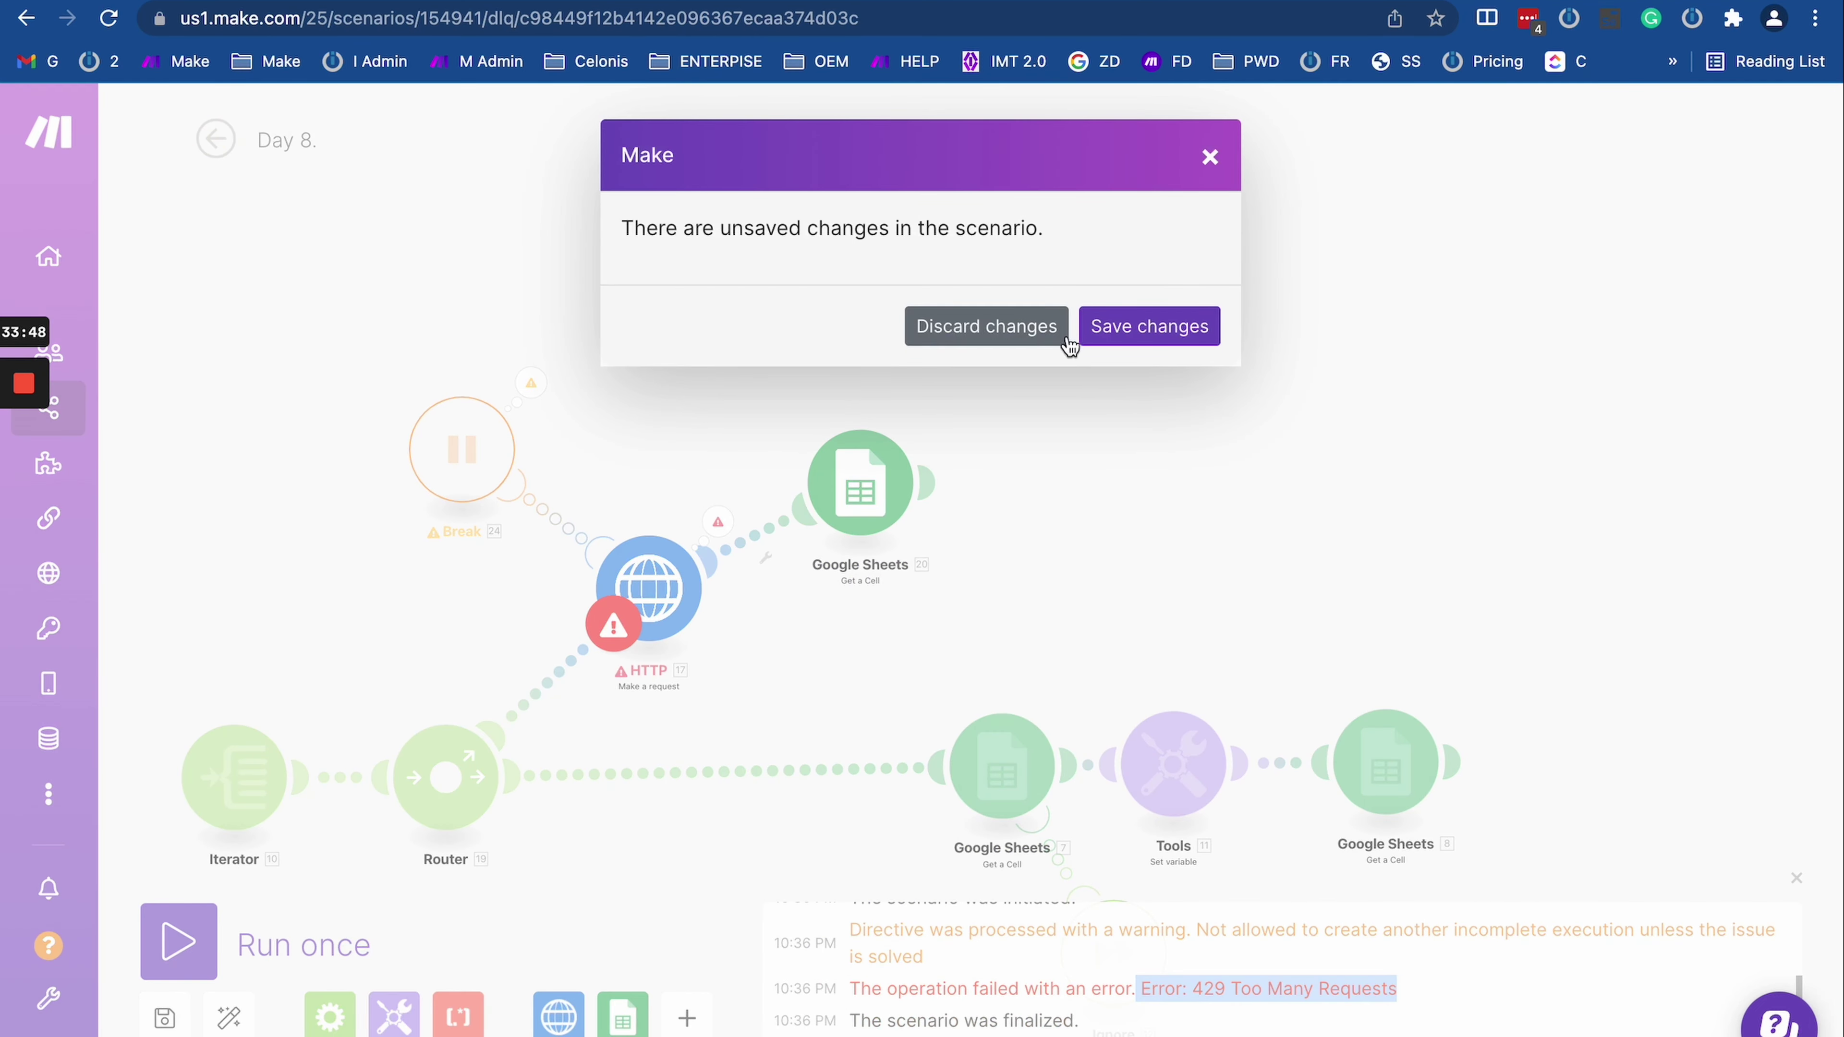
click(986, 327)
Step: Delete the '10. Value' item from Google Sheets module 20's Cell, leaving just B
click(860, 483)
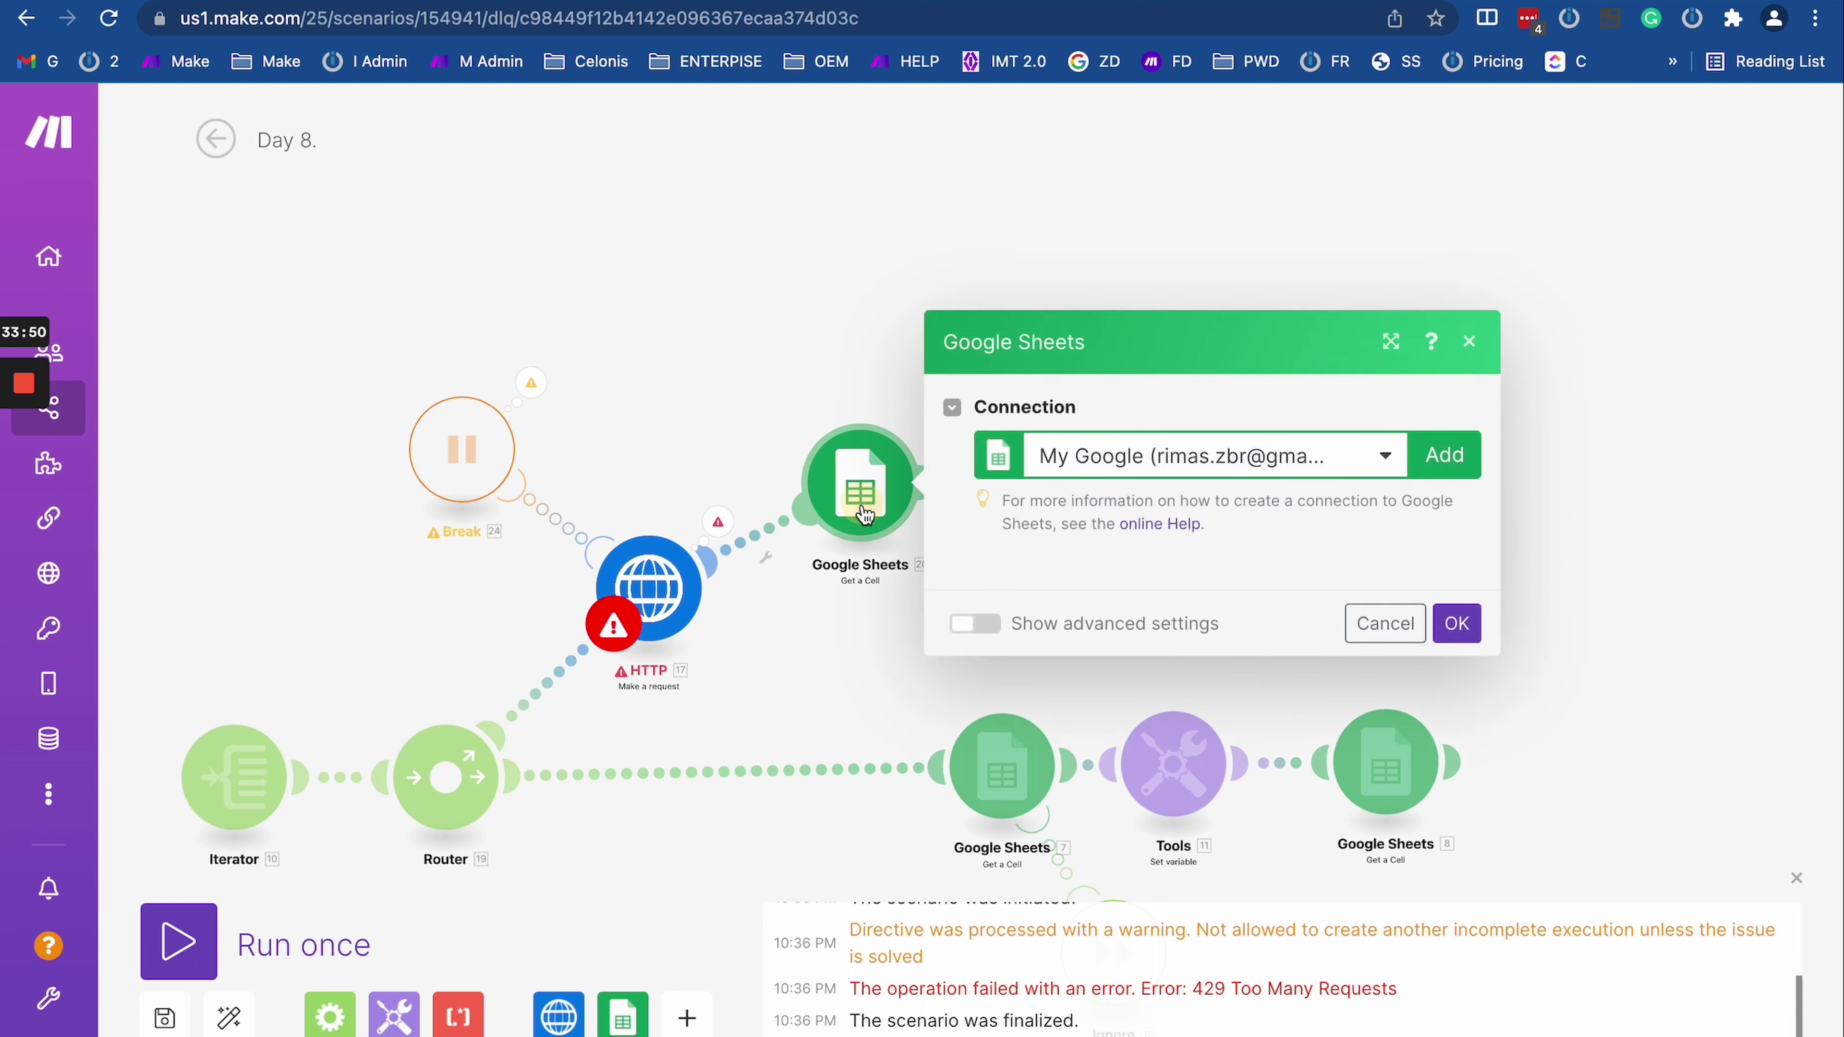
click(1152, 676)
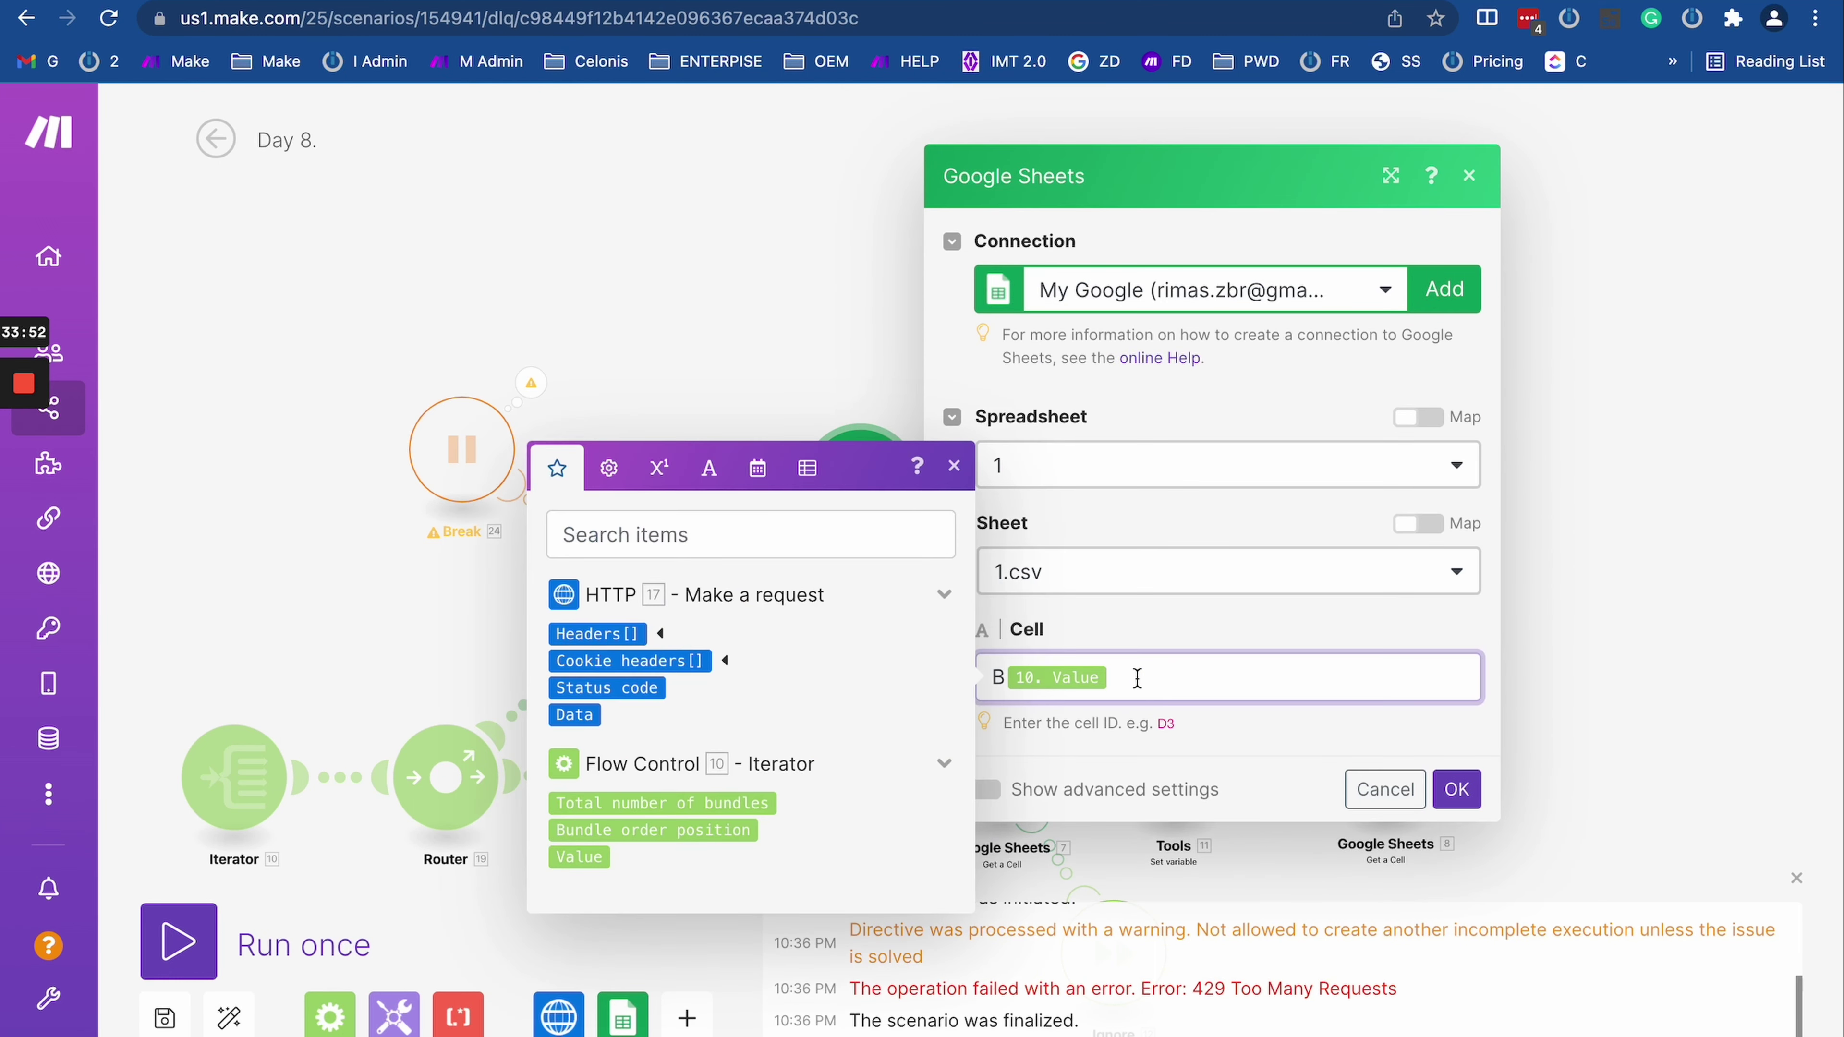
key(BackSpace)
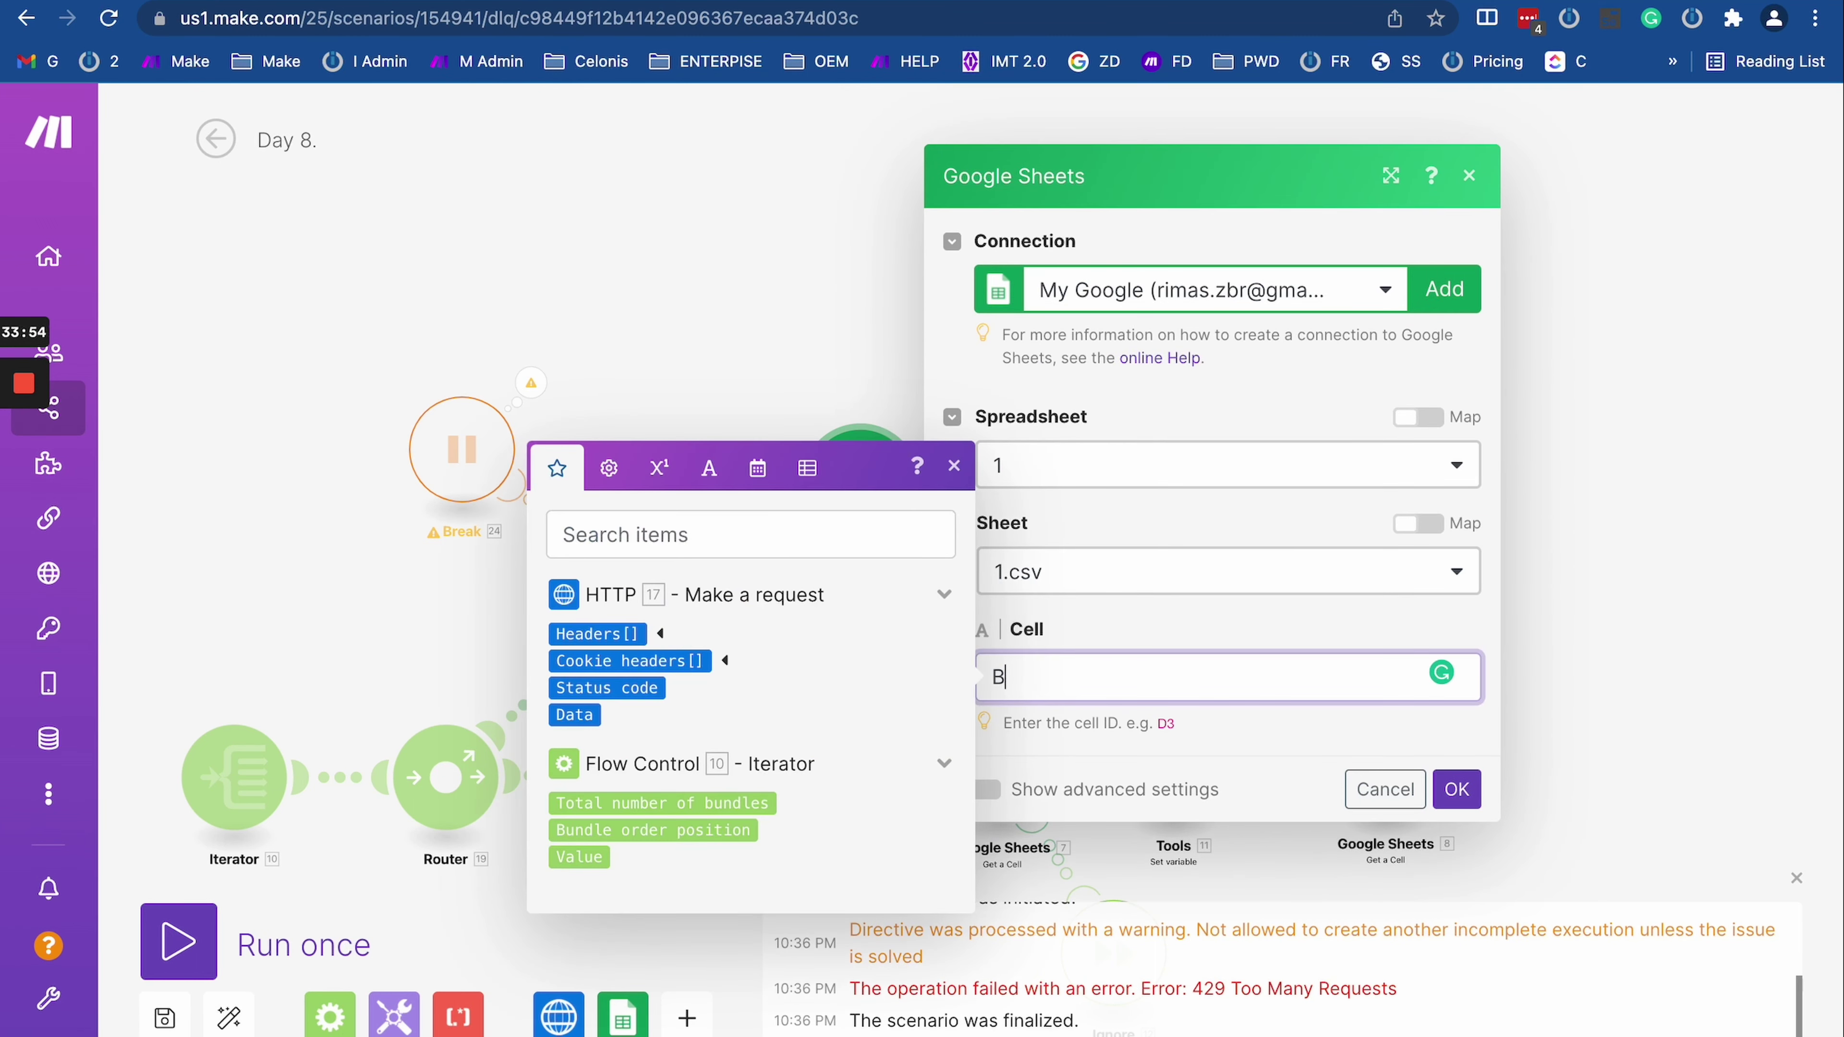
key(Escape)
click(654, 592)
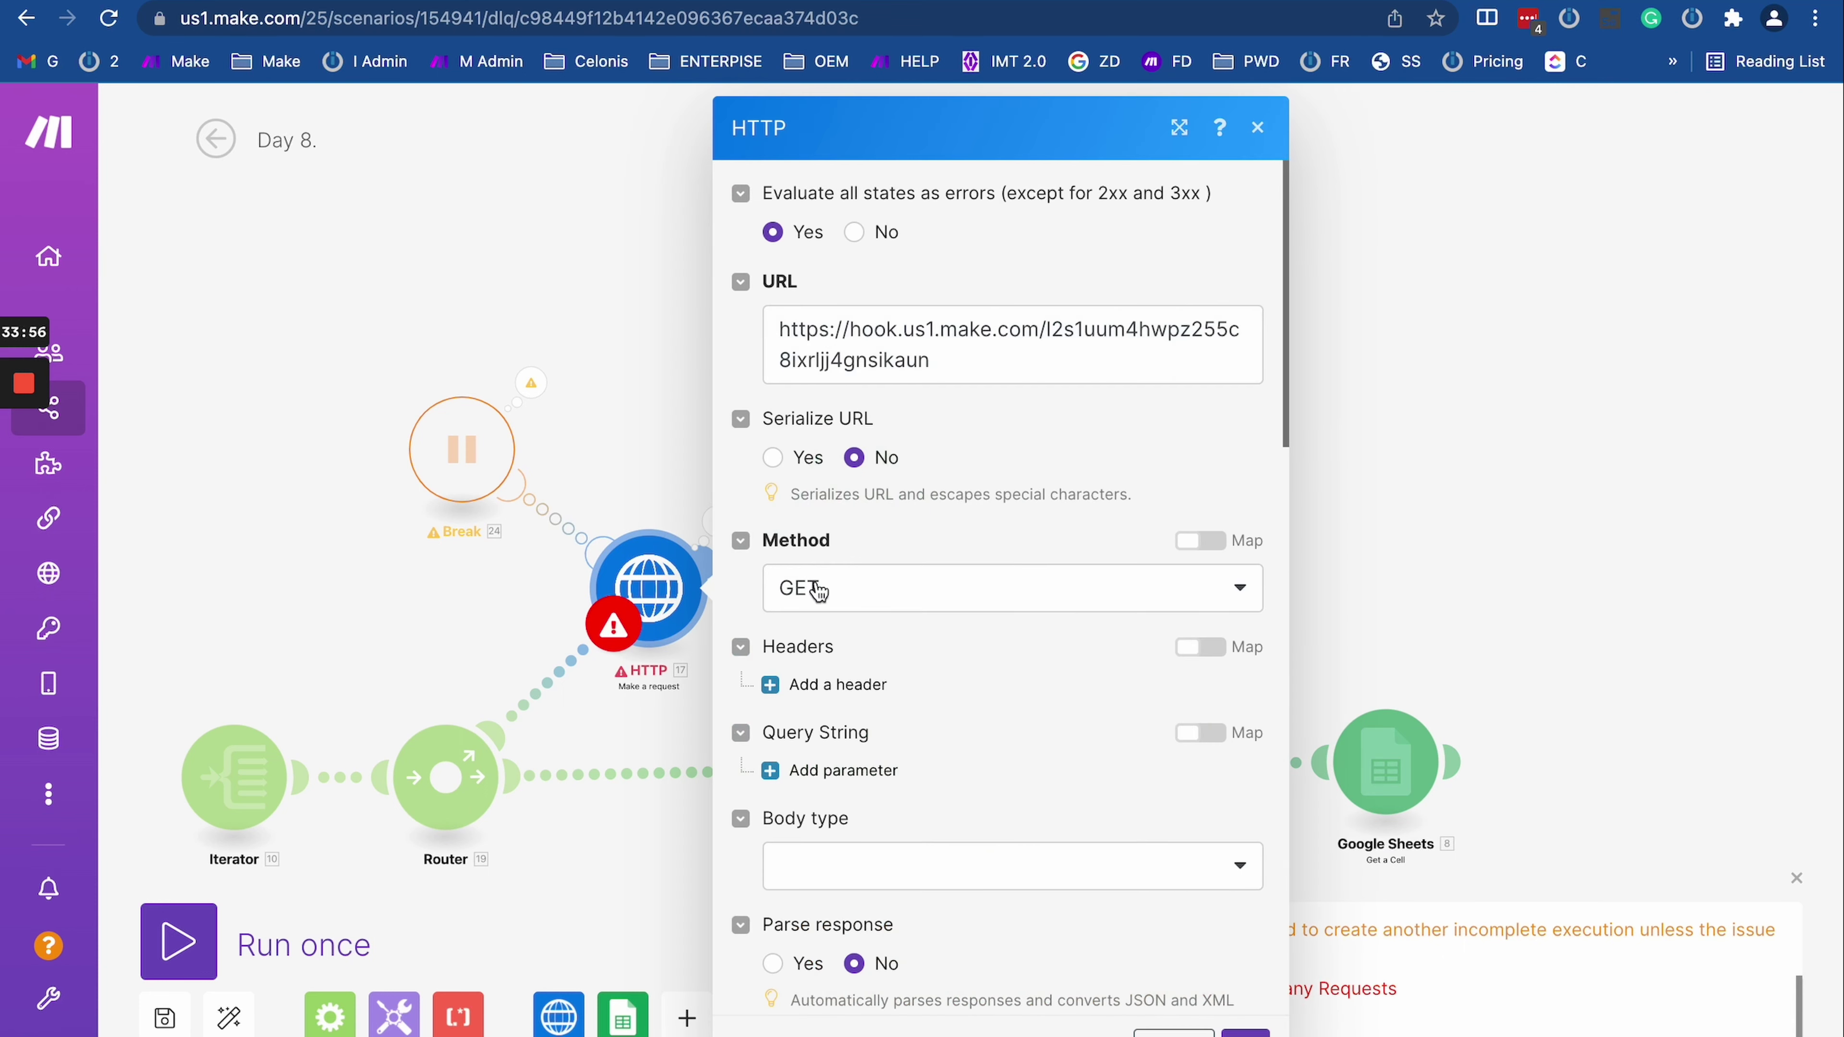
click(962, 372)
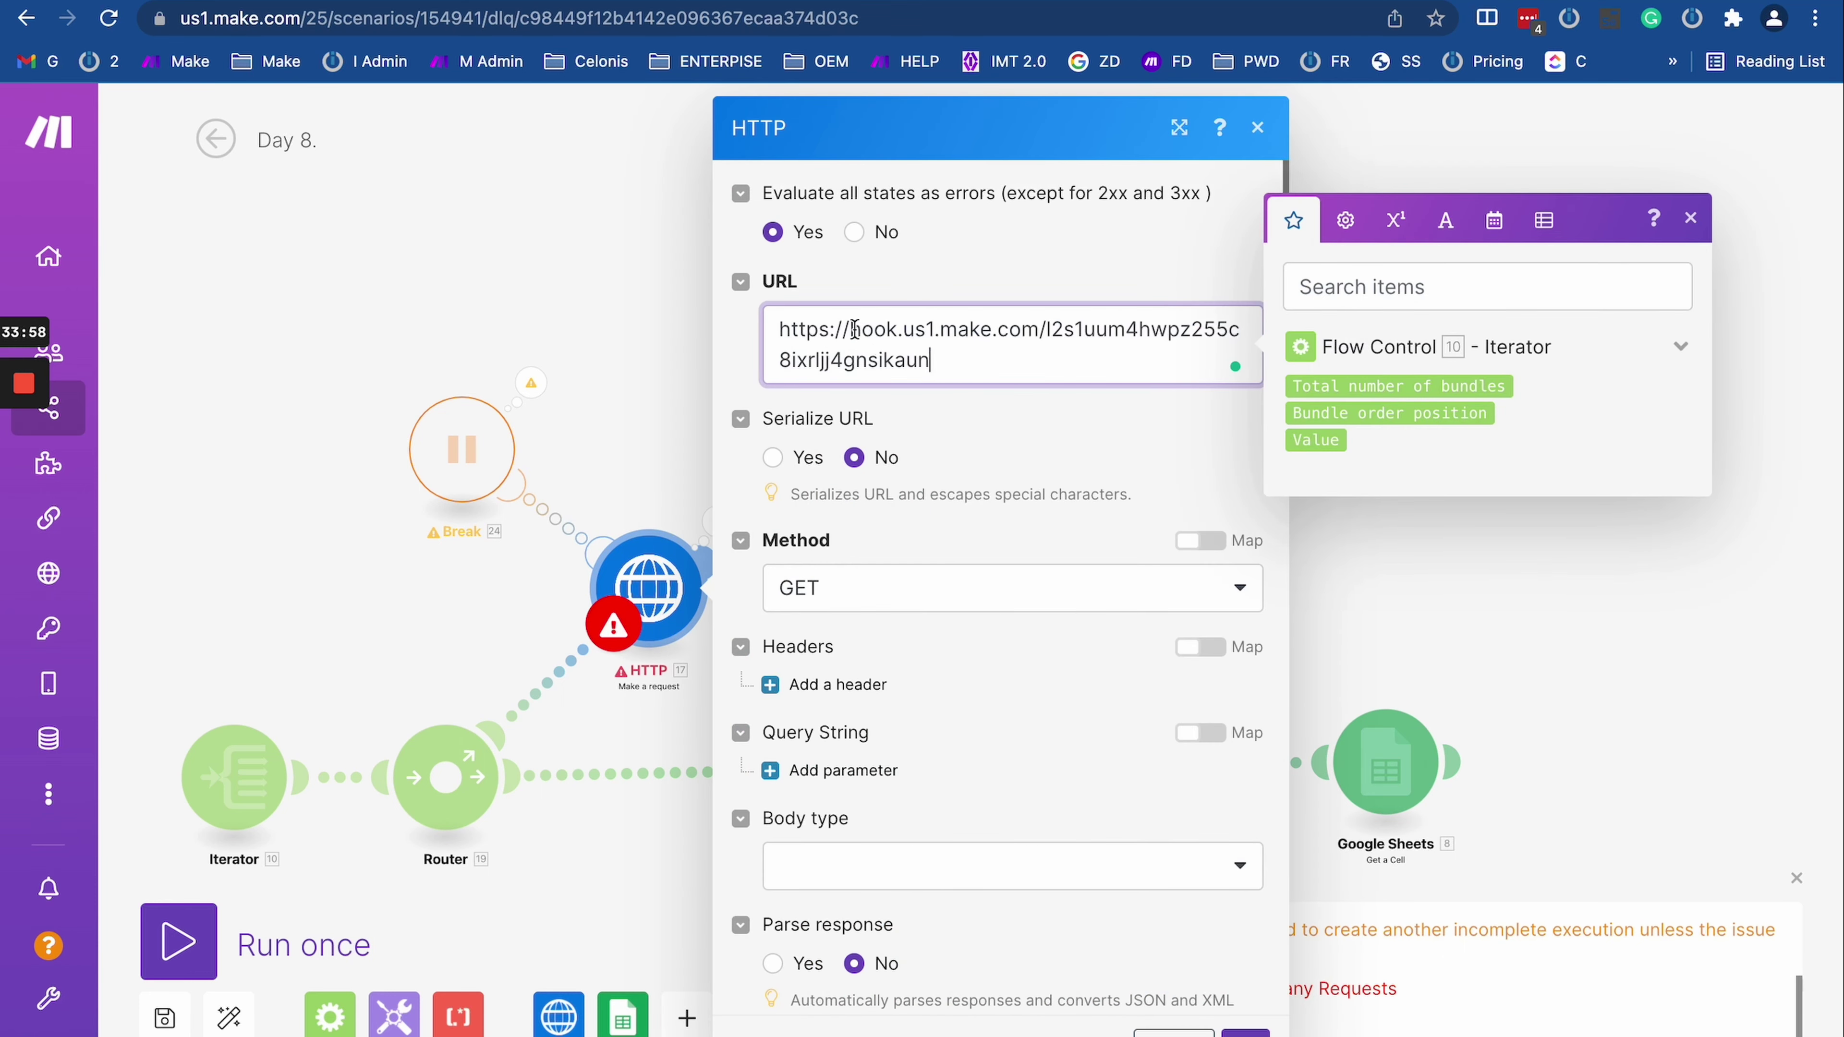
drag(855, 329, 982, 379)
text(google.com)
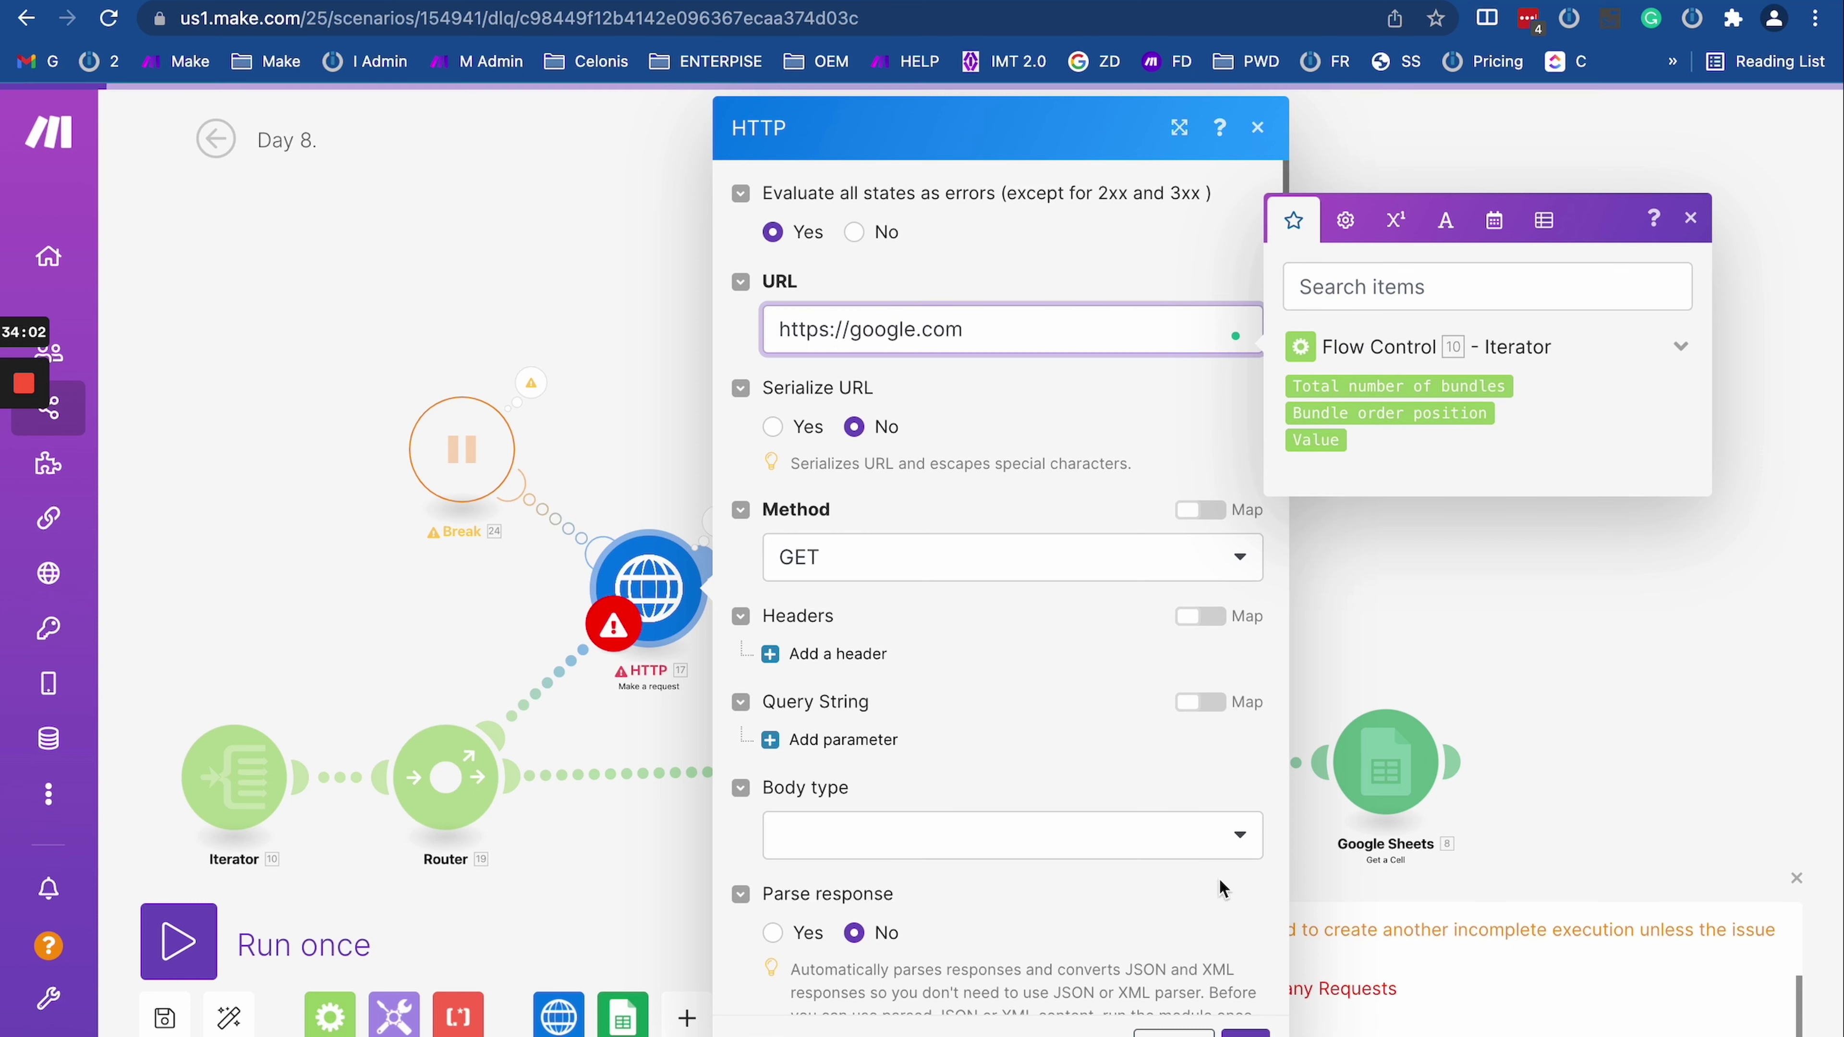
click(1245, 1032)
Step: Run the scenario once, dismissing unsaved-change warnings and dropping the pending Google Sheets edits
click(178, 942)
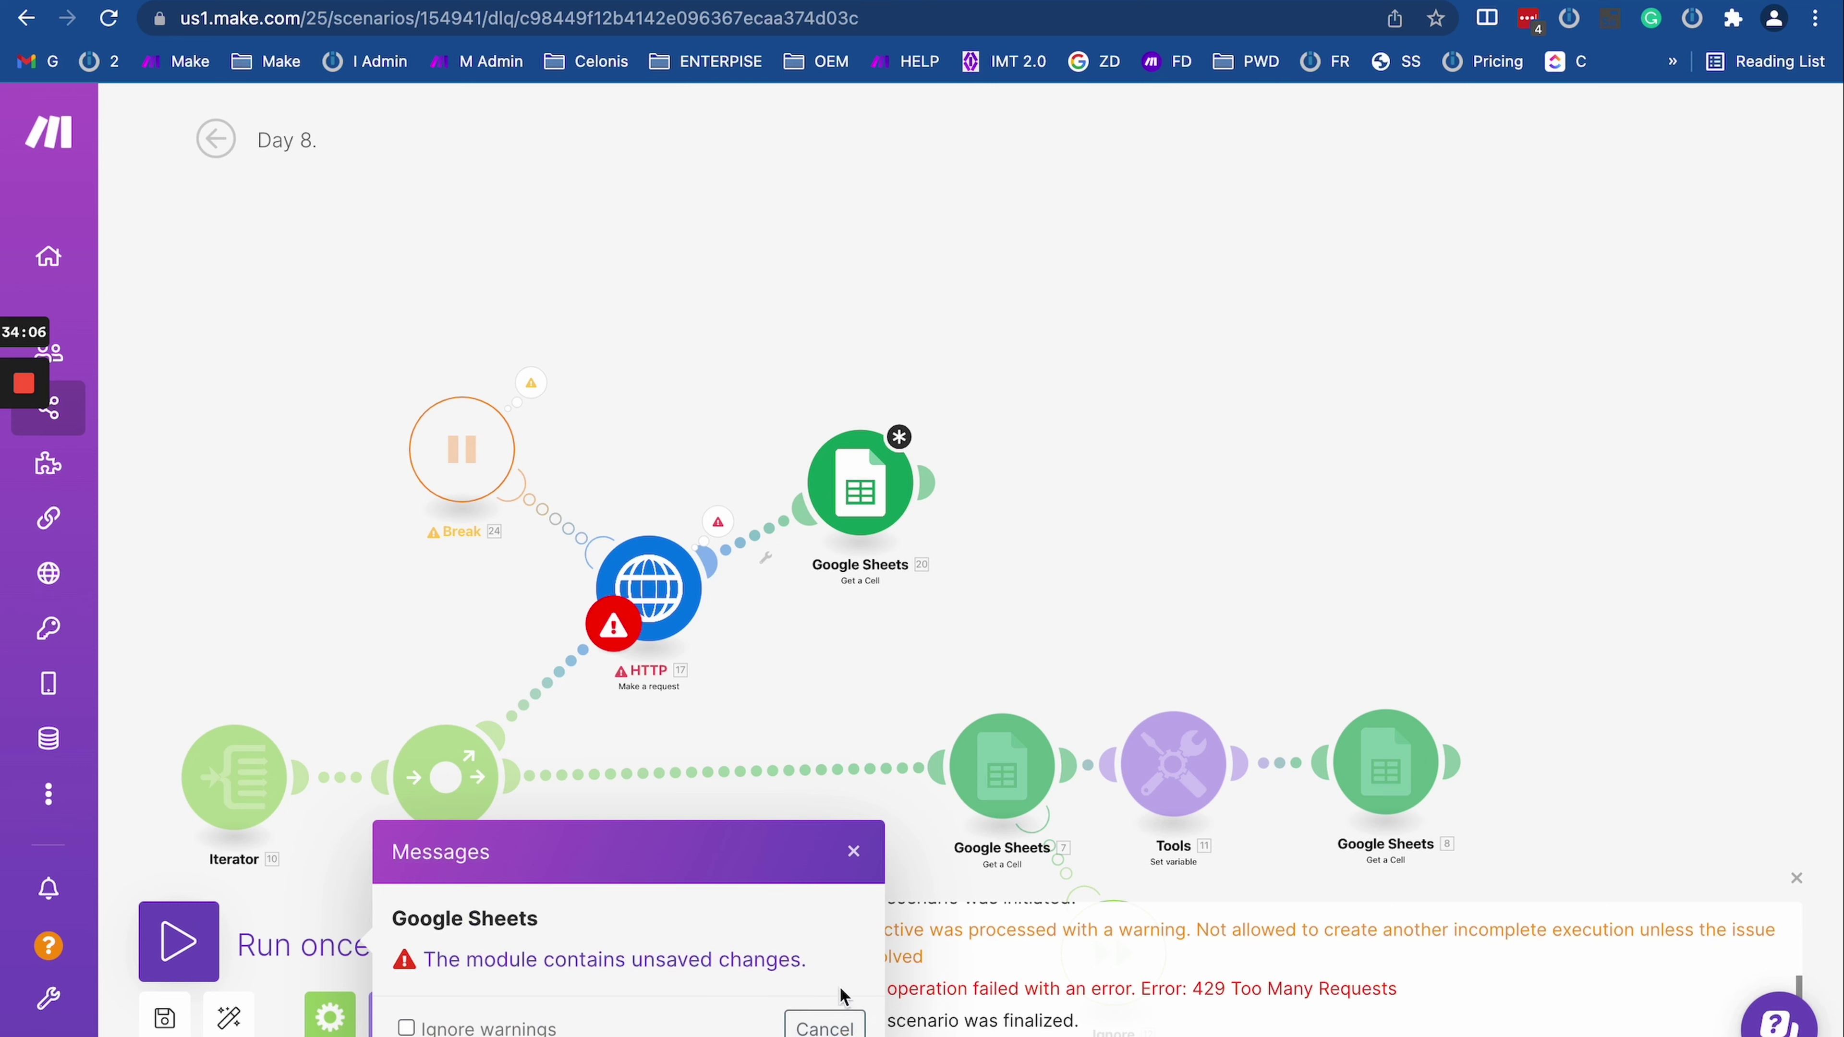
click(853, 851)
click(648, 586)
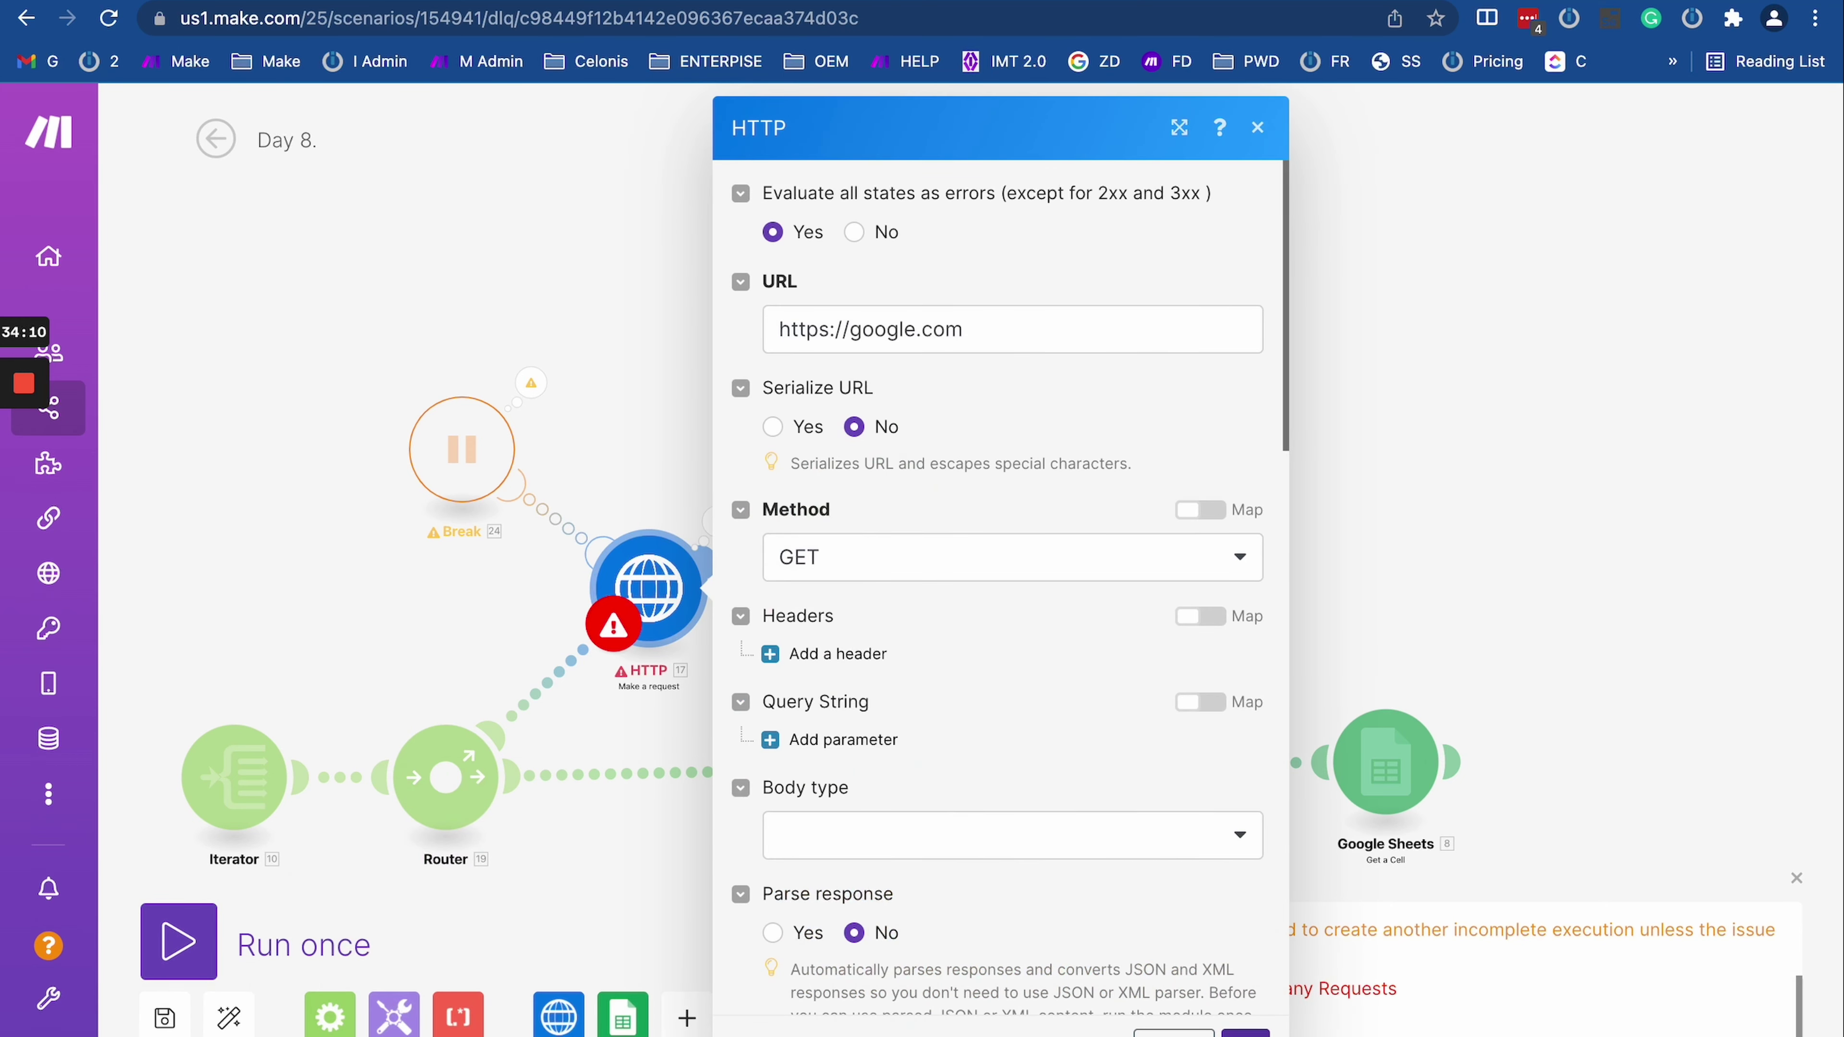
key(Escape)
click(179, 942)
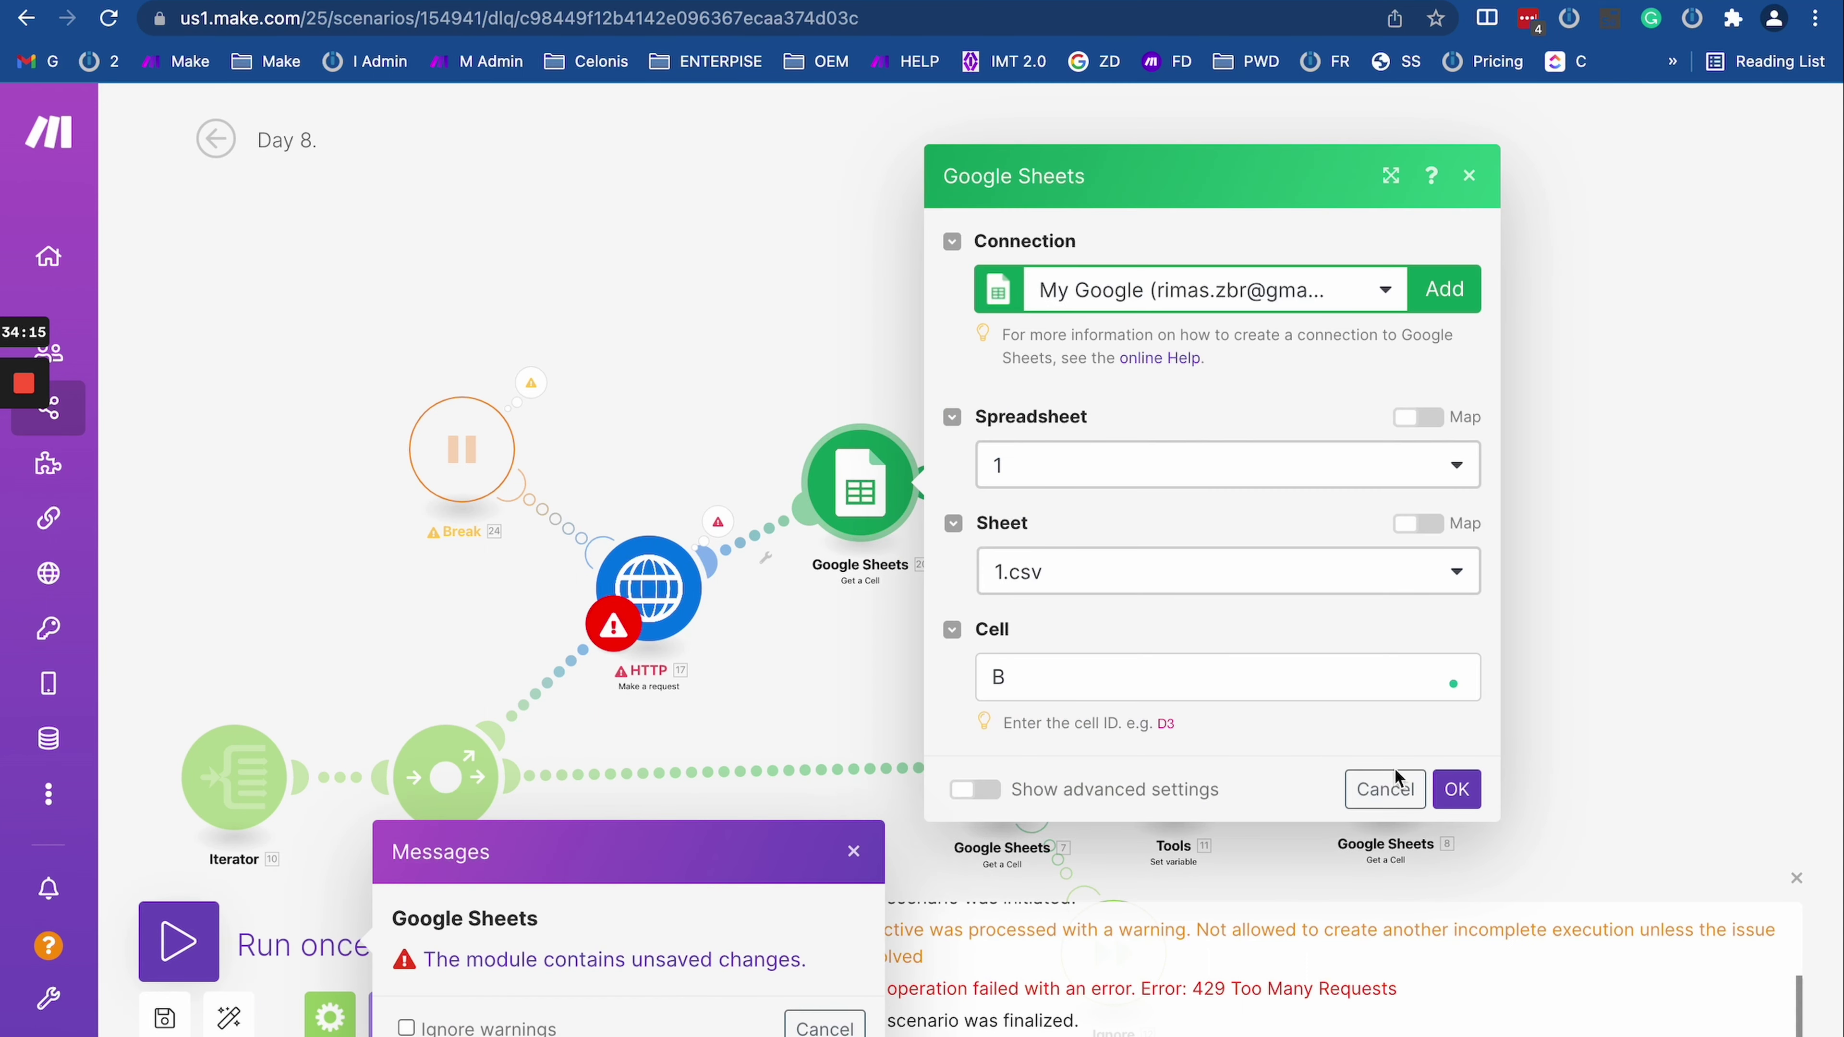
click(1403, 789)
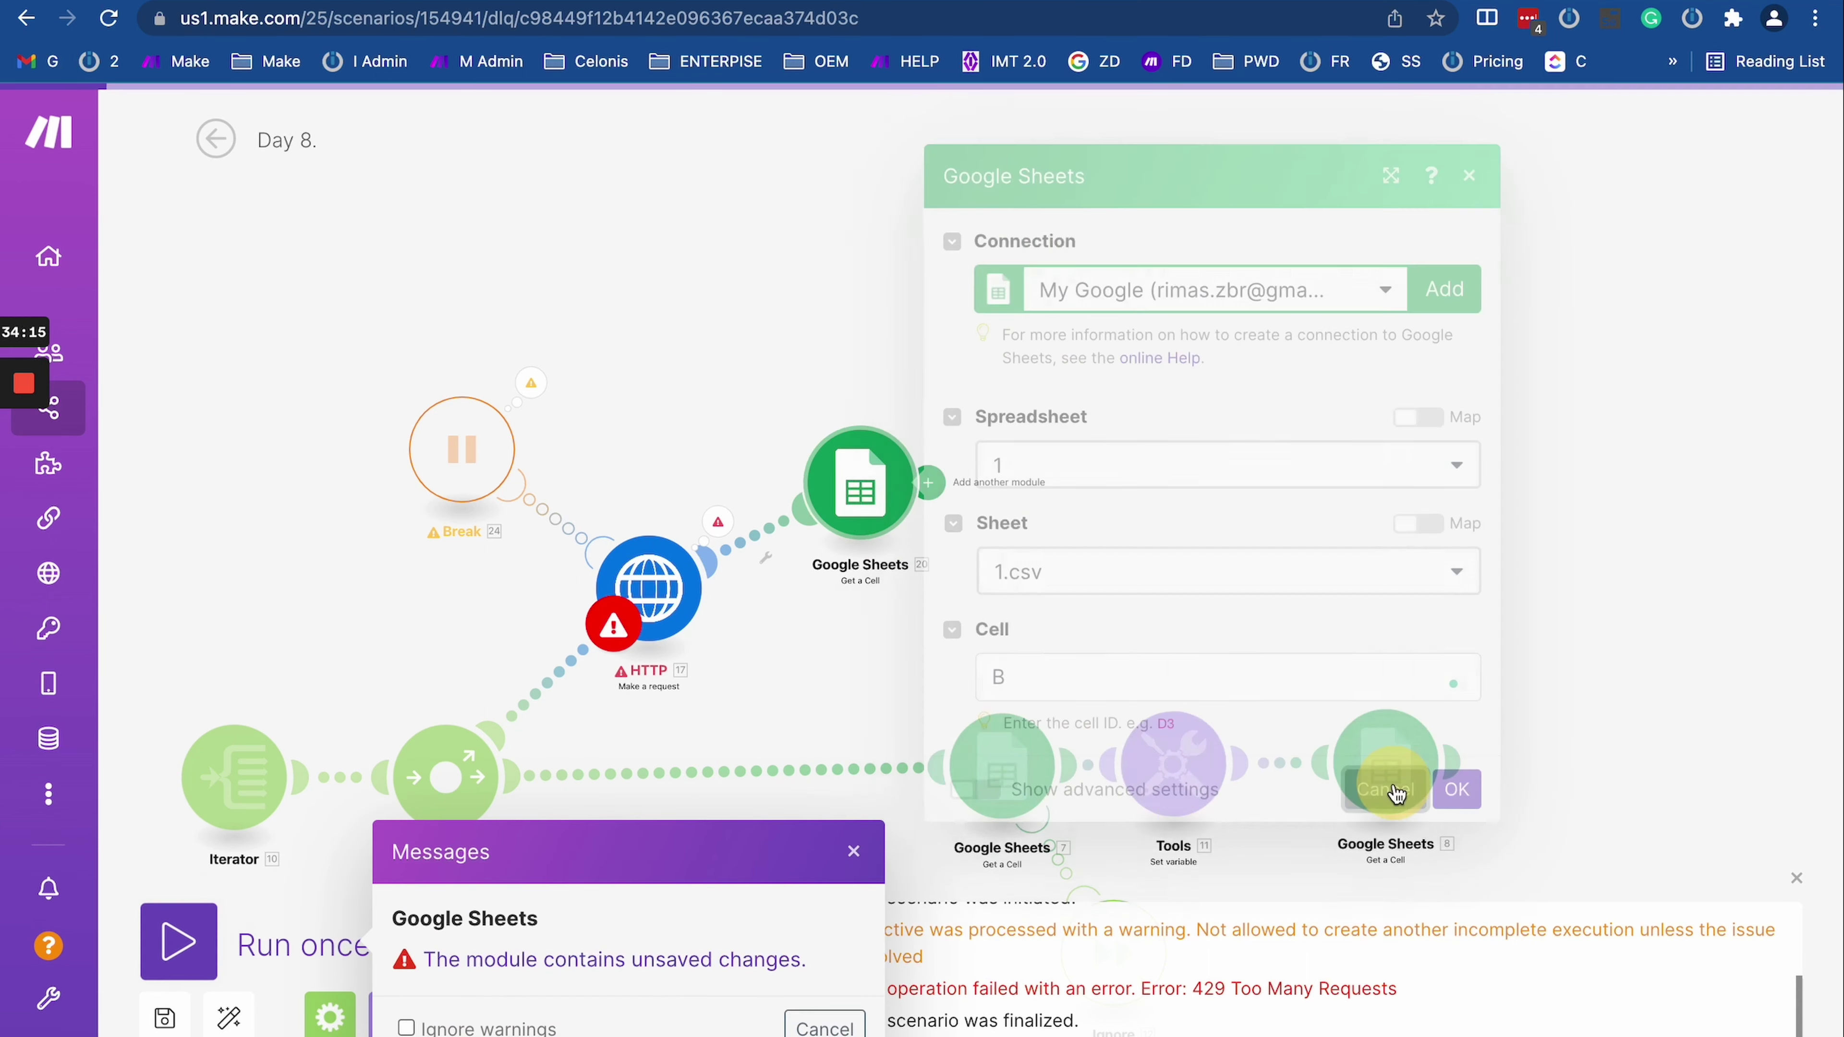
click(854, 852)
click(179, 941)
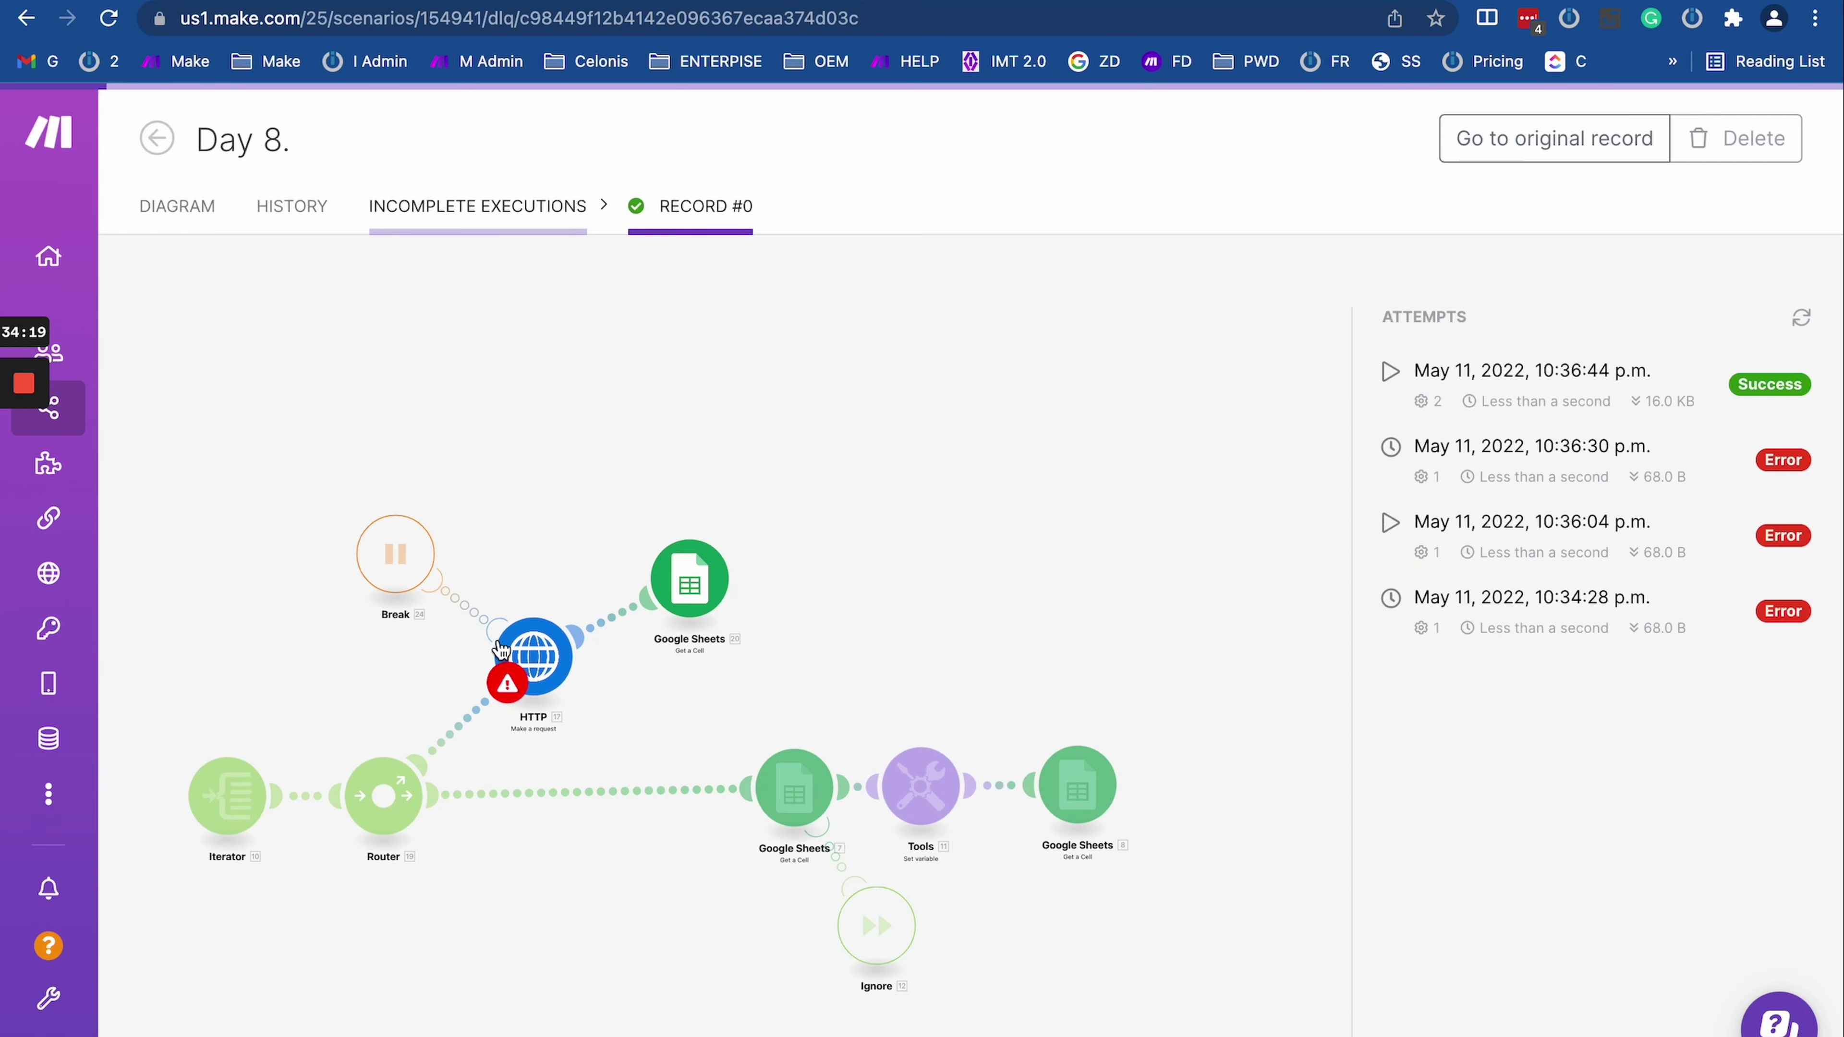
Step: Check Day 8's run history after a reload, then go to the incomplete executions list
click(586, 767)
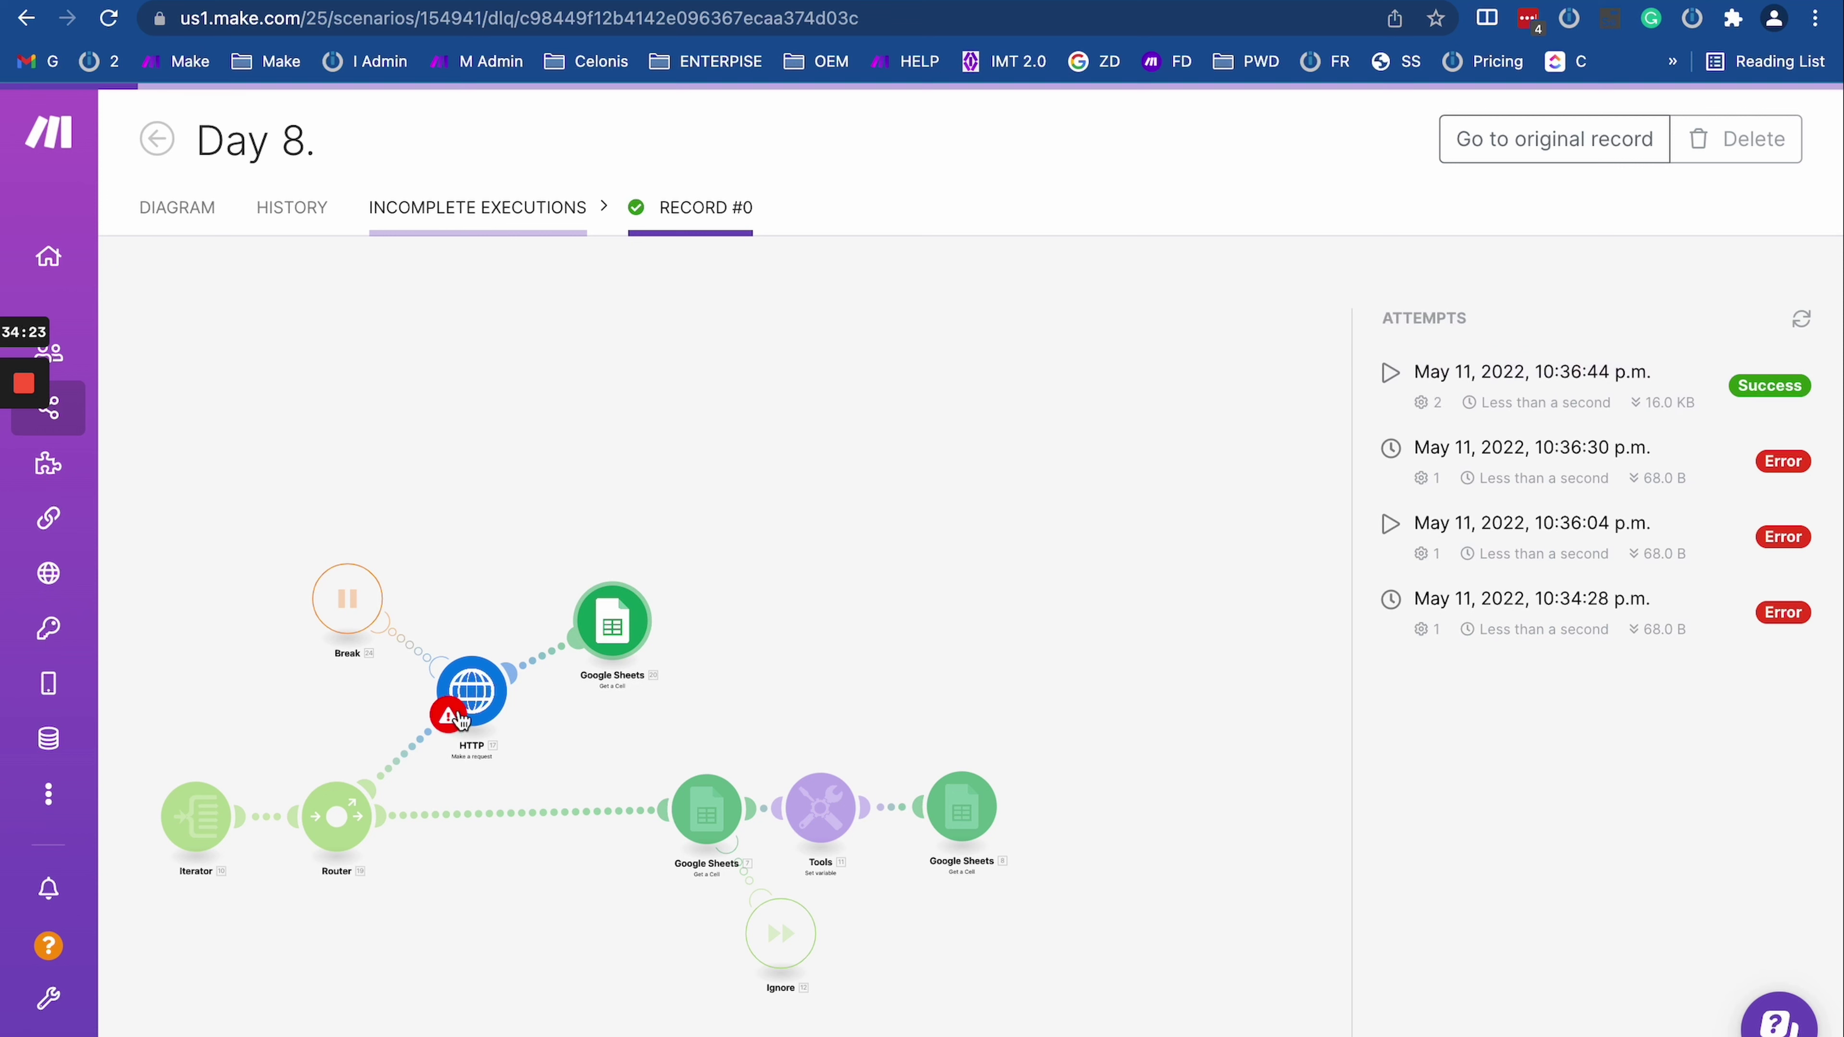
click(468, 698)
click(482, 683)
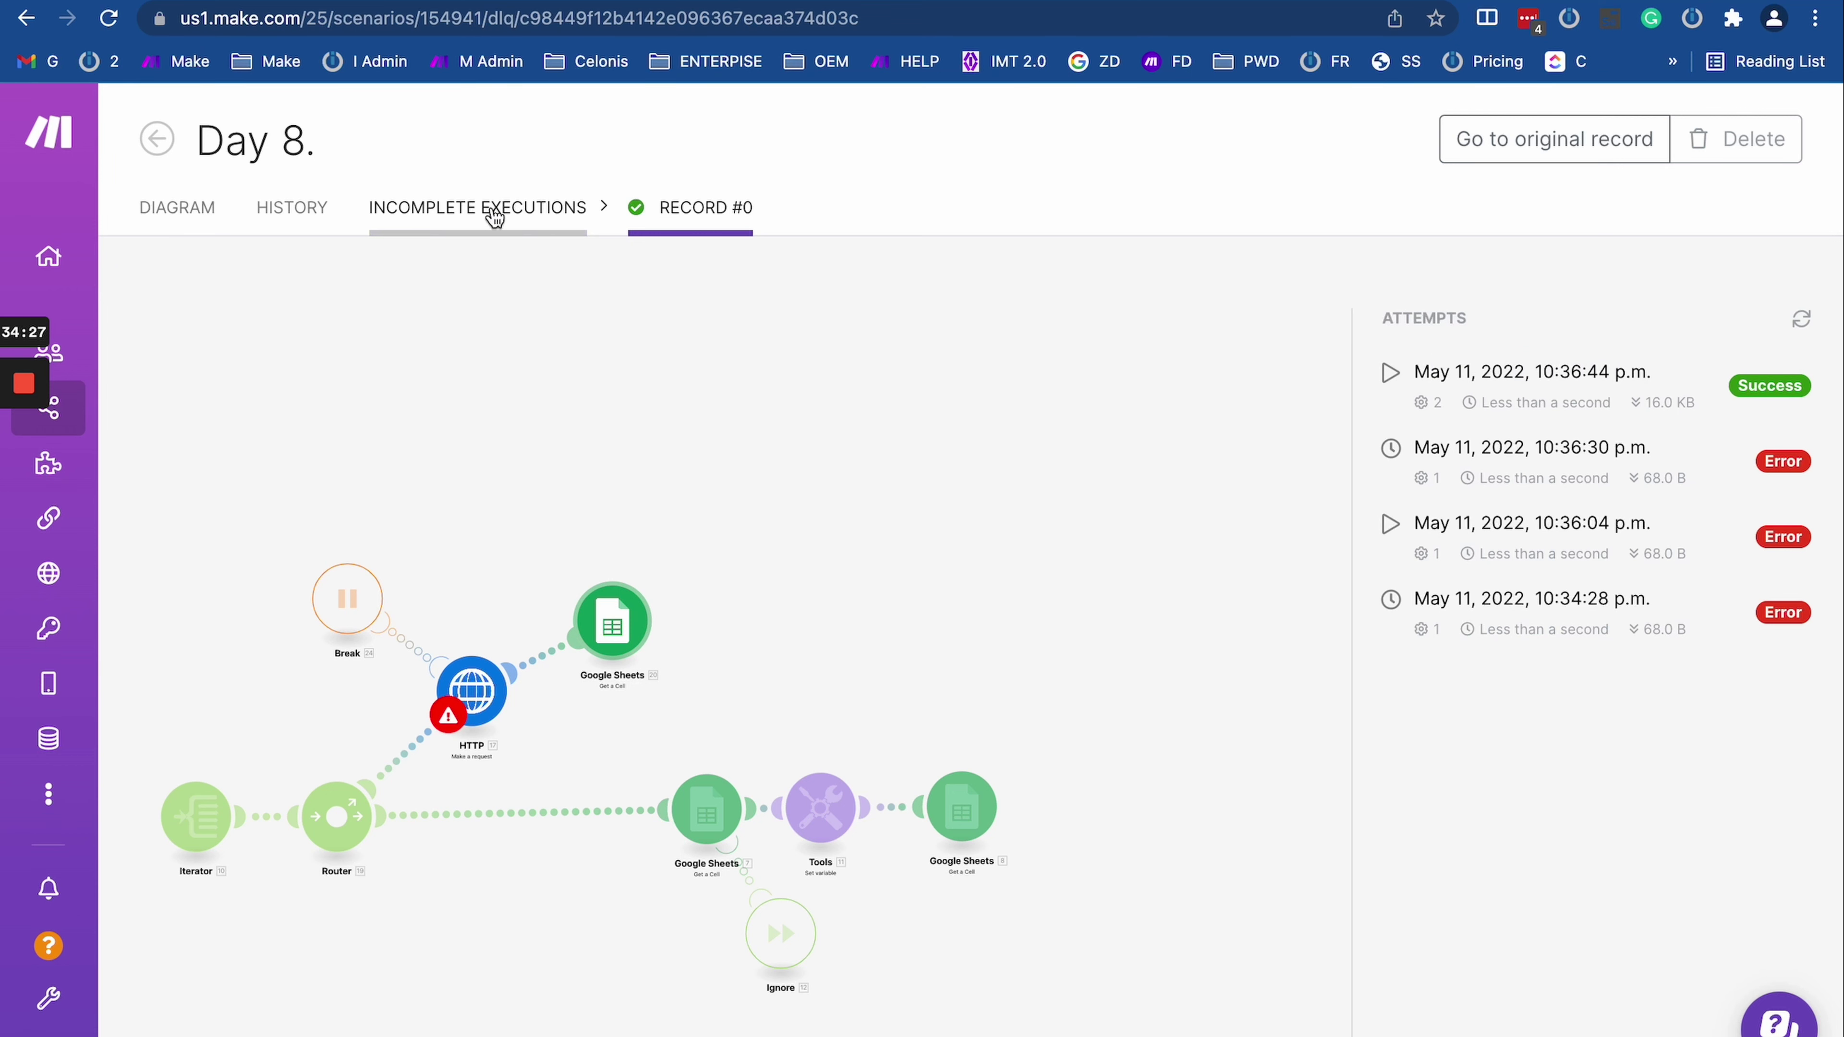
click(705, 207)
click(291, 207)
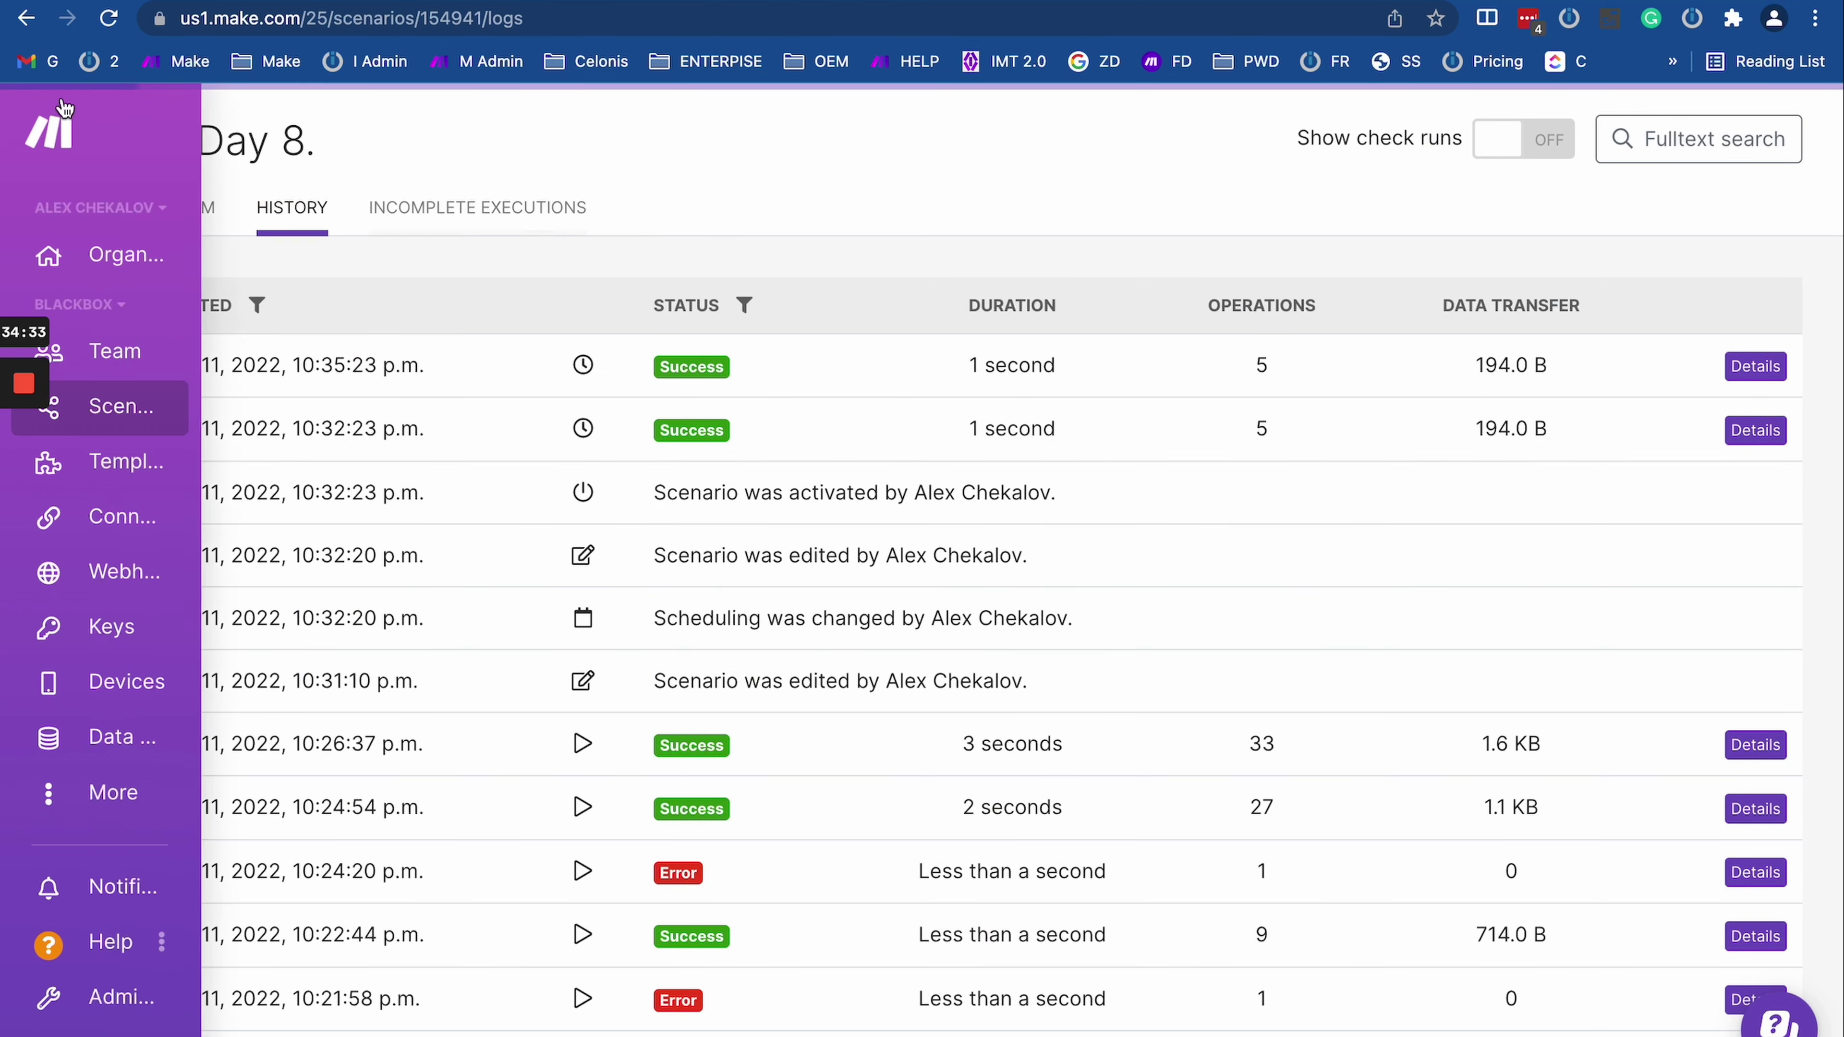
key(super+r)
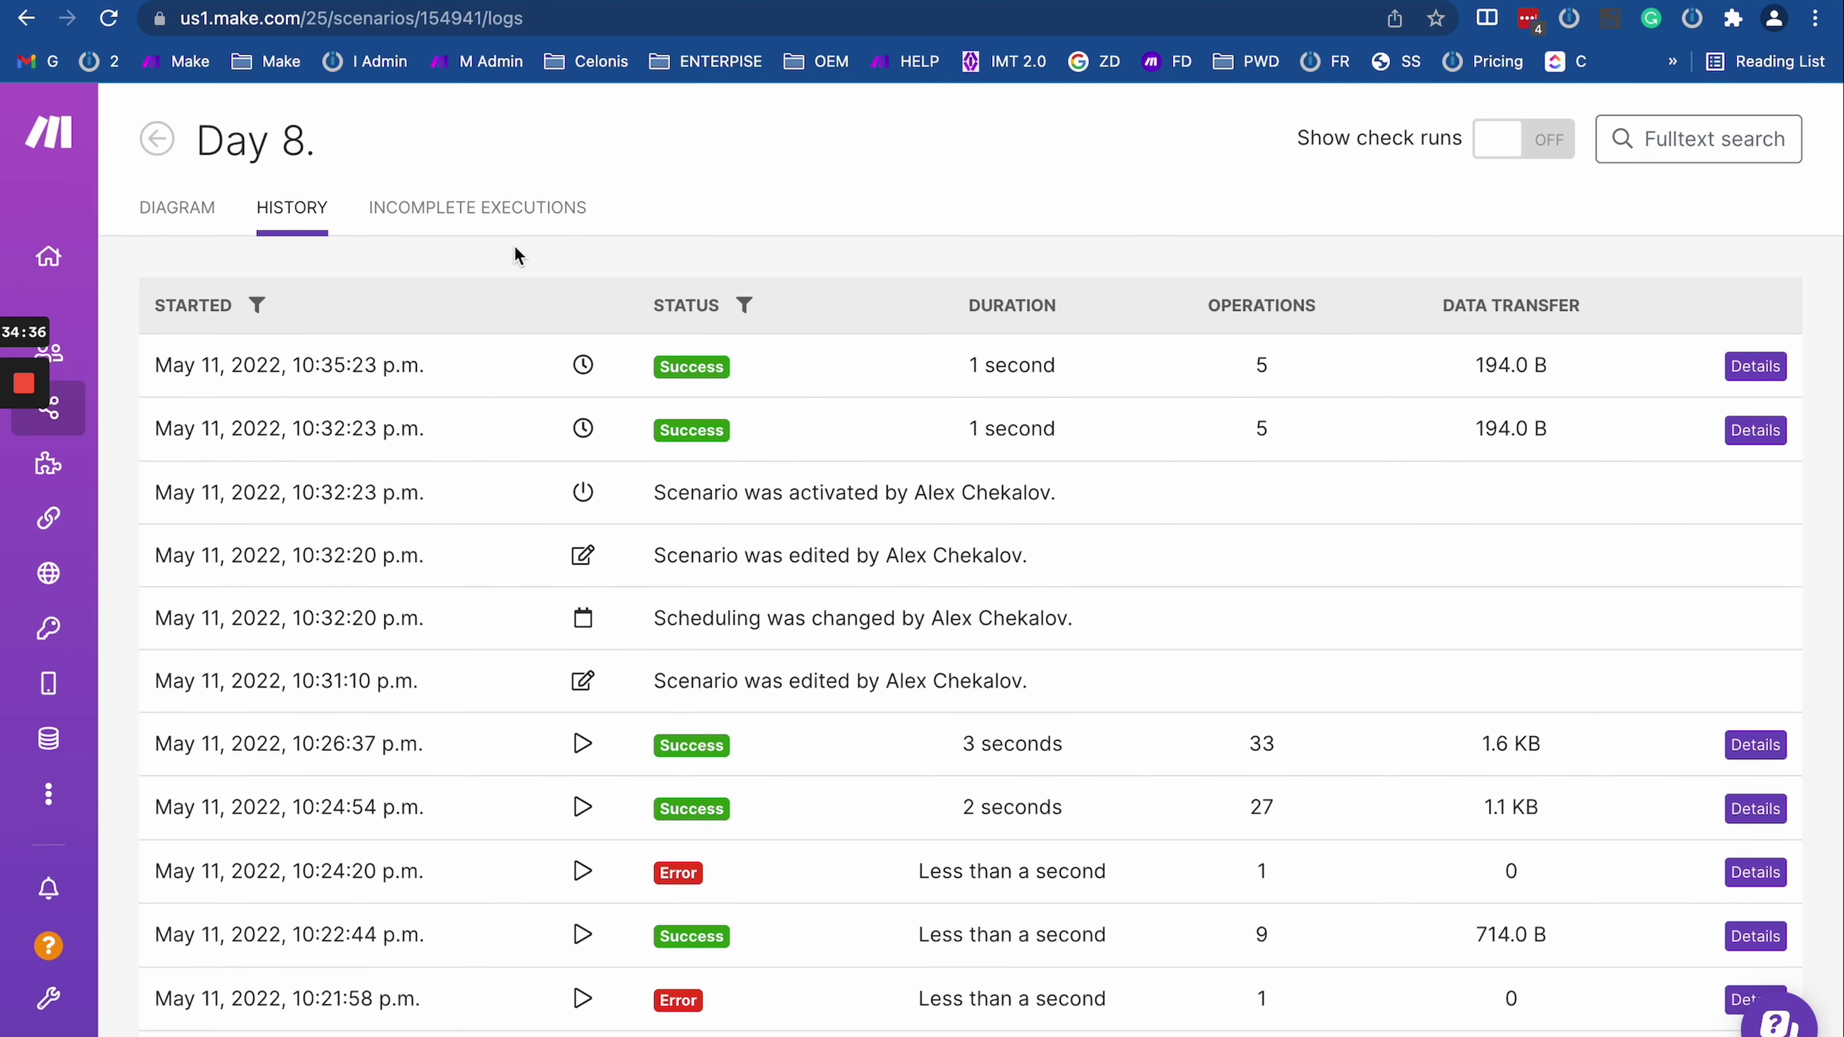
click(493, 218)
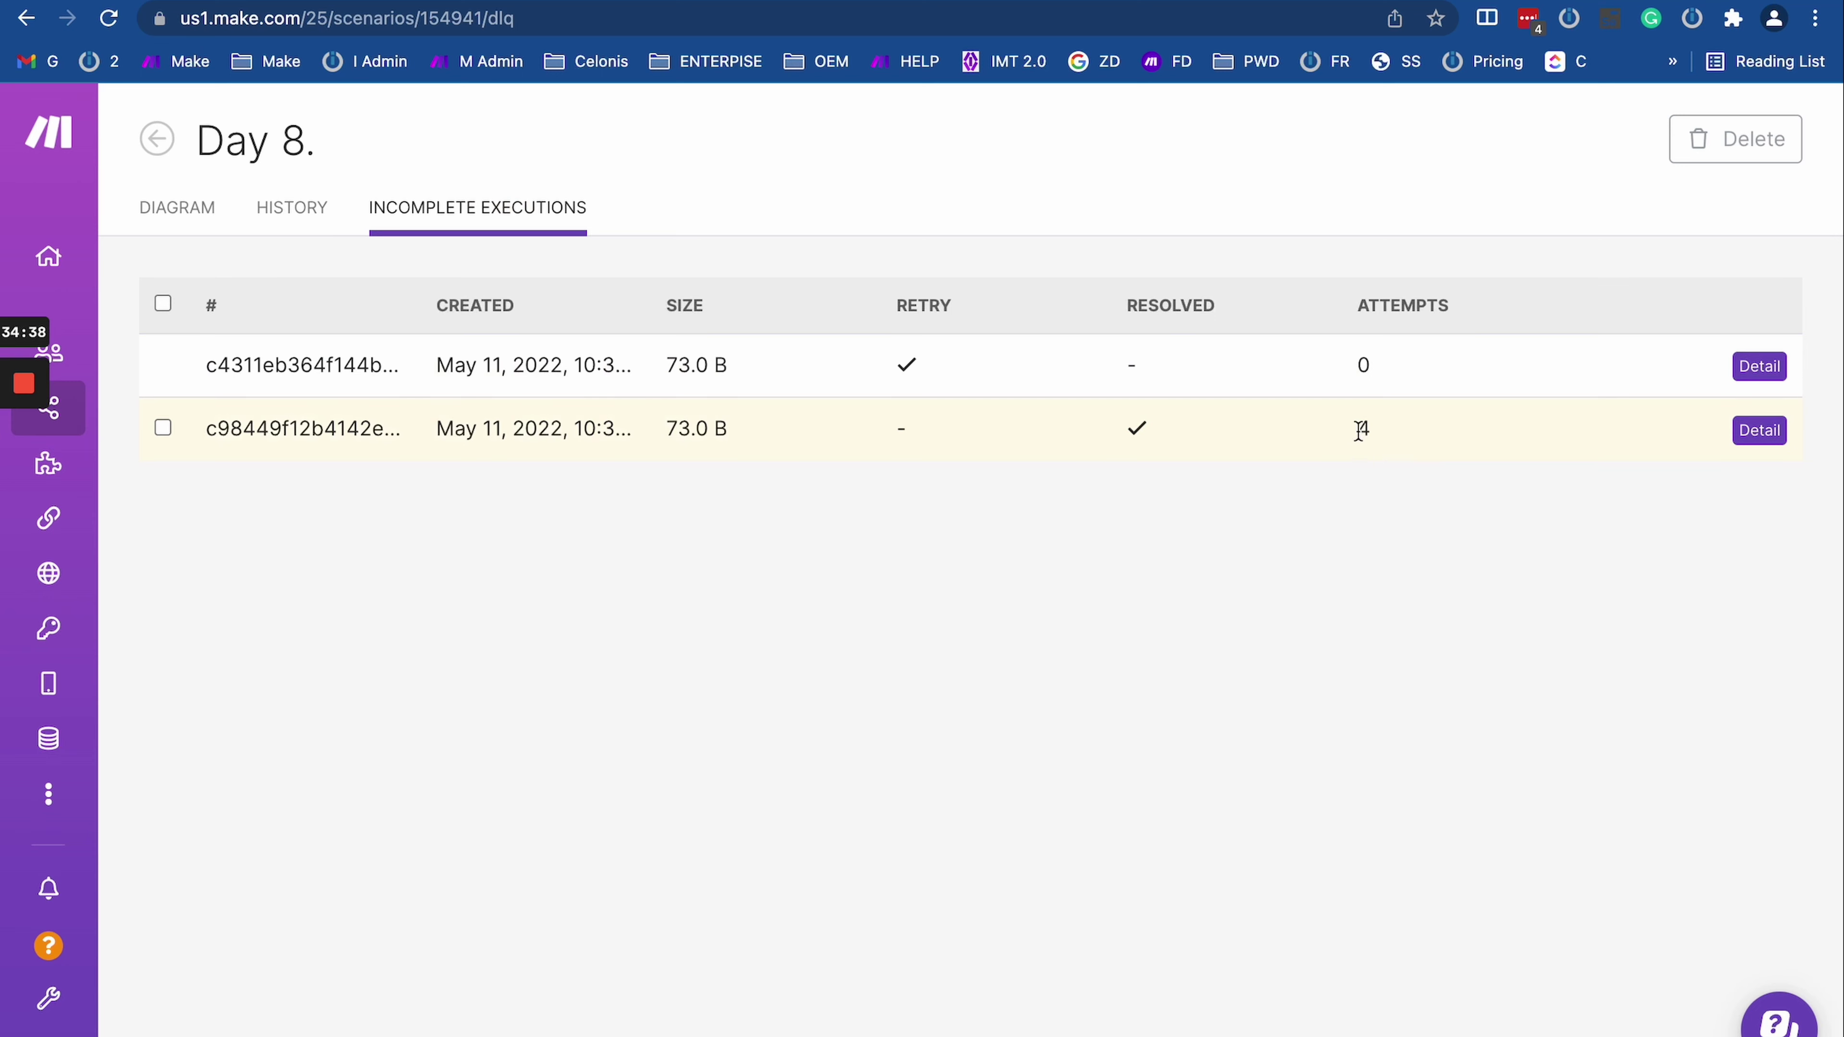
Step: Confirm the resolved execution shows 4 attempts
drag(1359, 430, 1501, 435)
click(1131, 439)
drag(1354, 430, 1491, 434)
click(1136, 434)
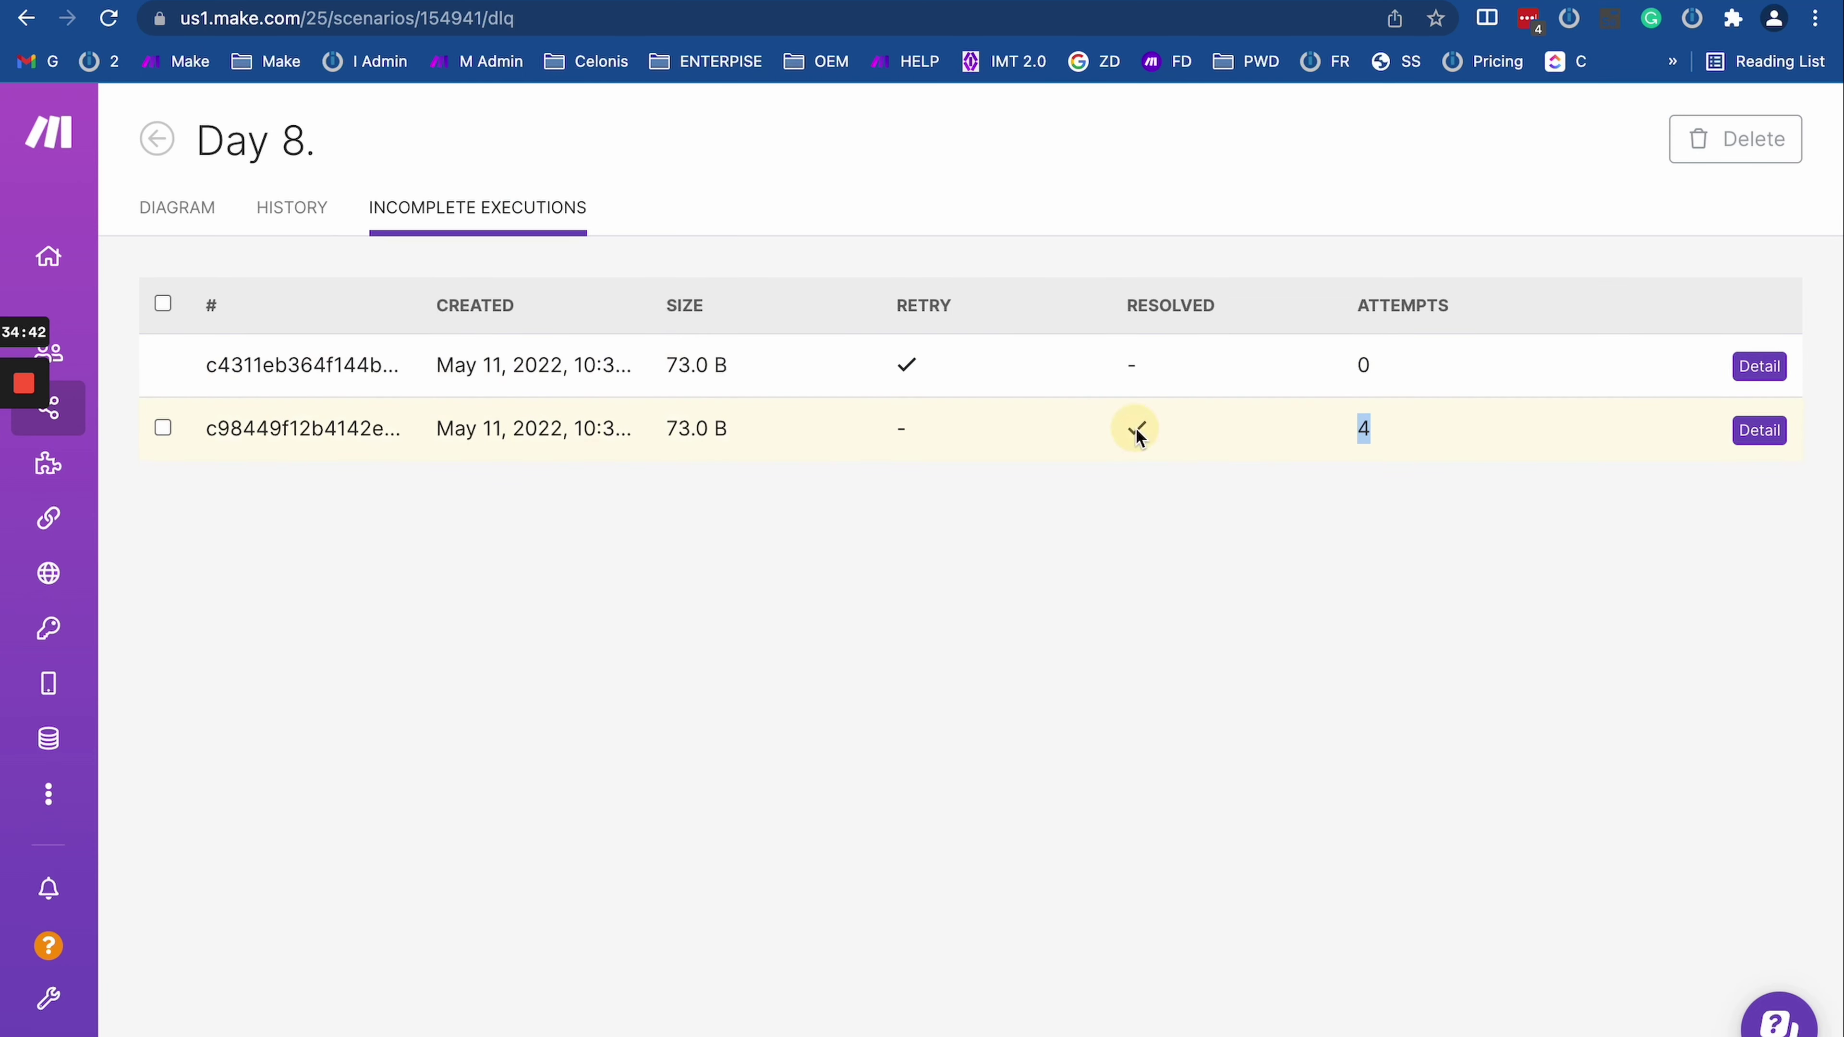
double_click(1361, 428)
click(1359, 429)
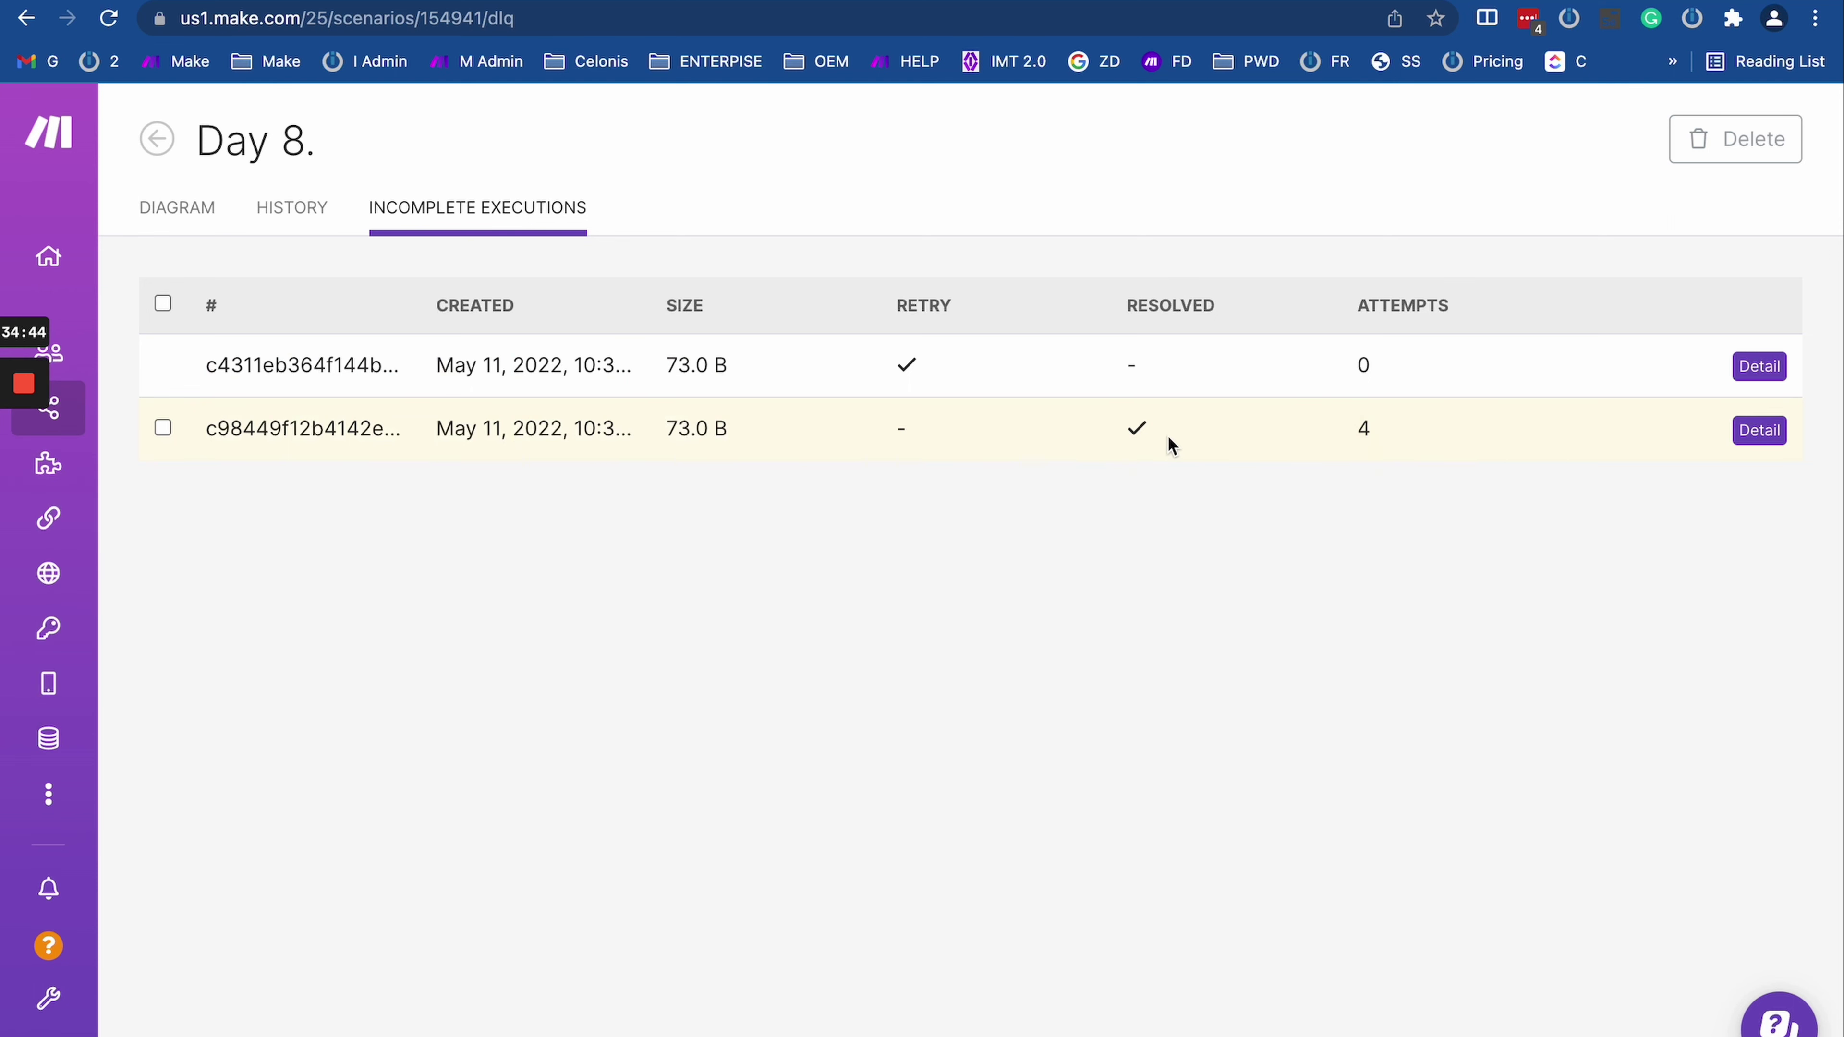
click(1131, 428)
drag(1359, 430, 1469, 421)
click(1361, 428)
double_click(1361, 429)
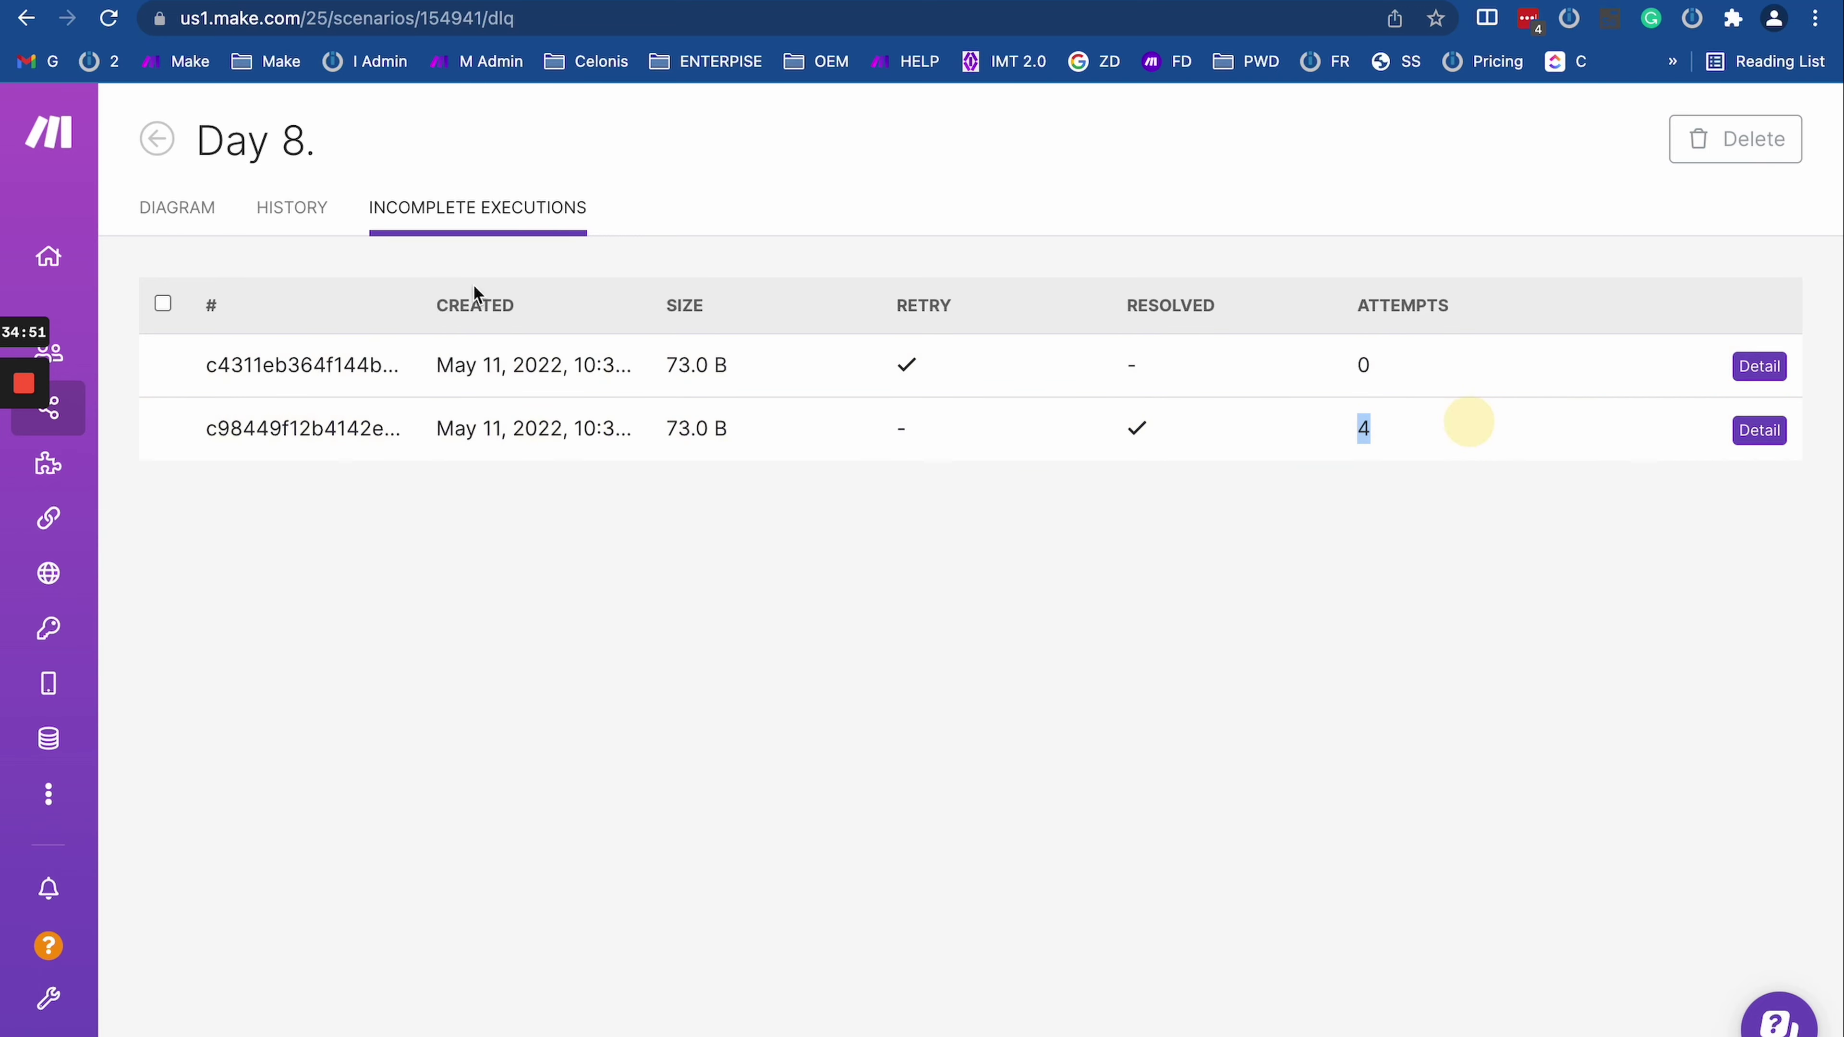
Step: Open the resolved record's successful 10:36:44 attempt log and the 10:32 PM run, then recheck the 1-attempt execution
click(1759, 430)
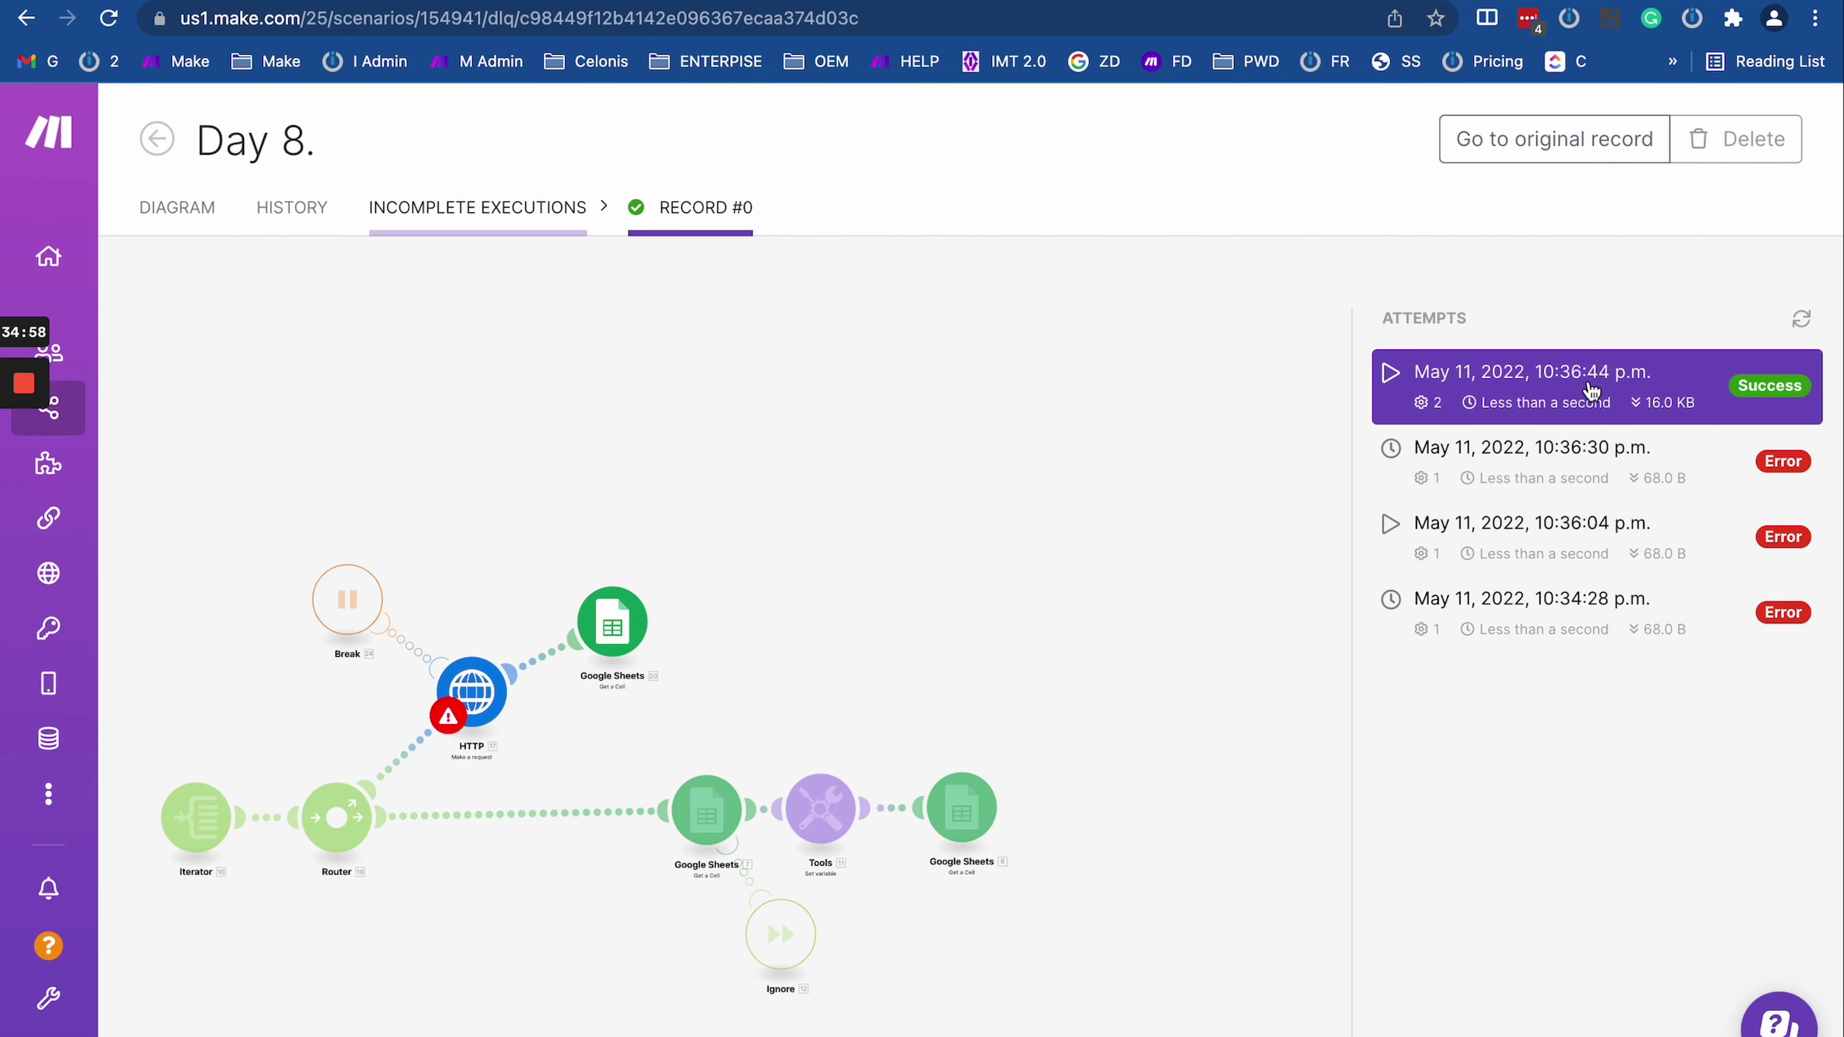
click(1583, 398)
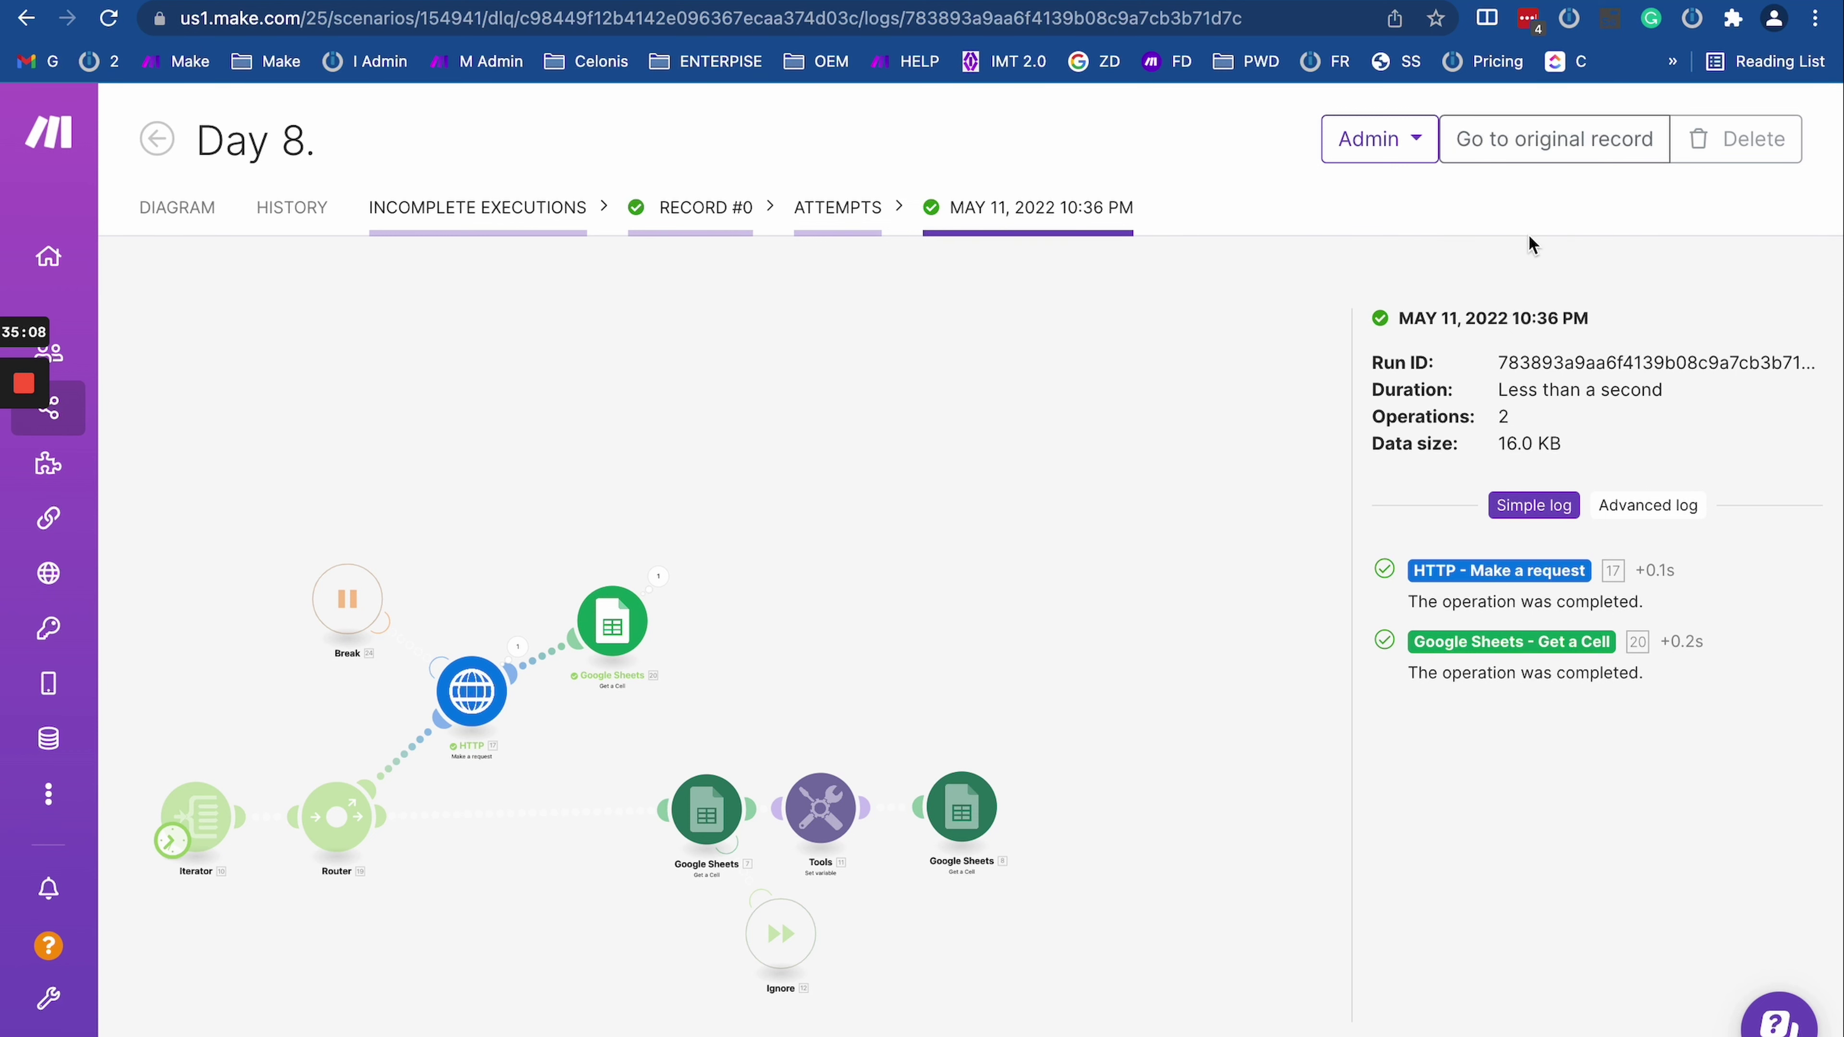
click(1551, 143)
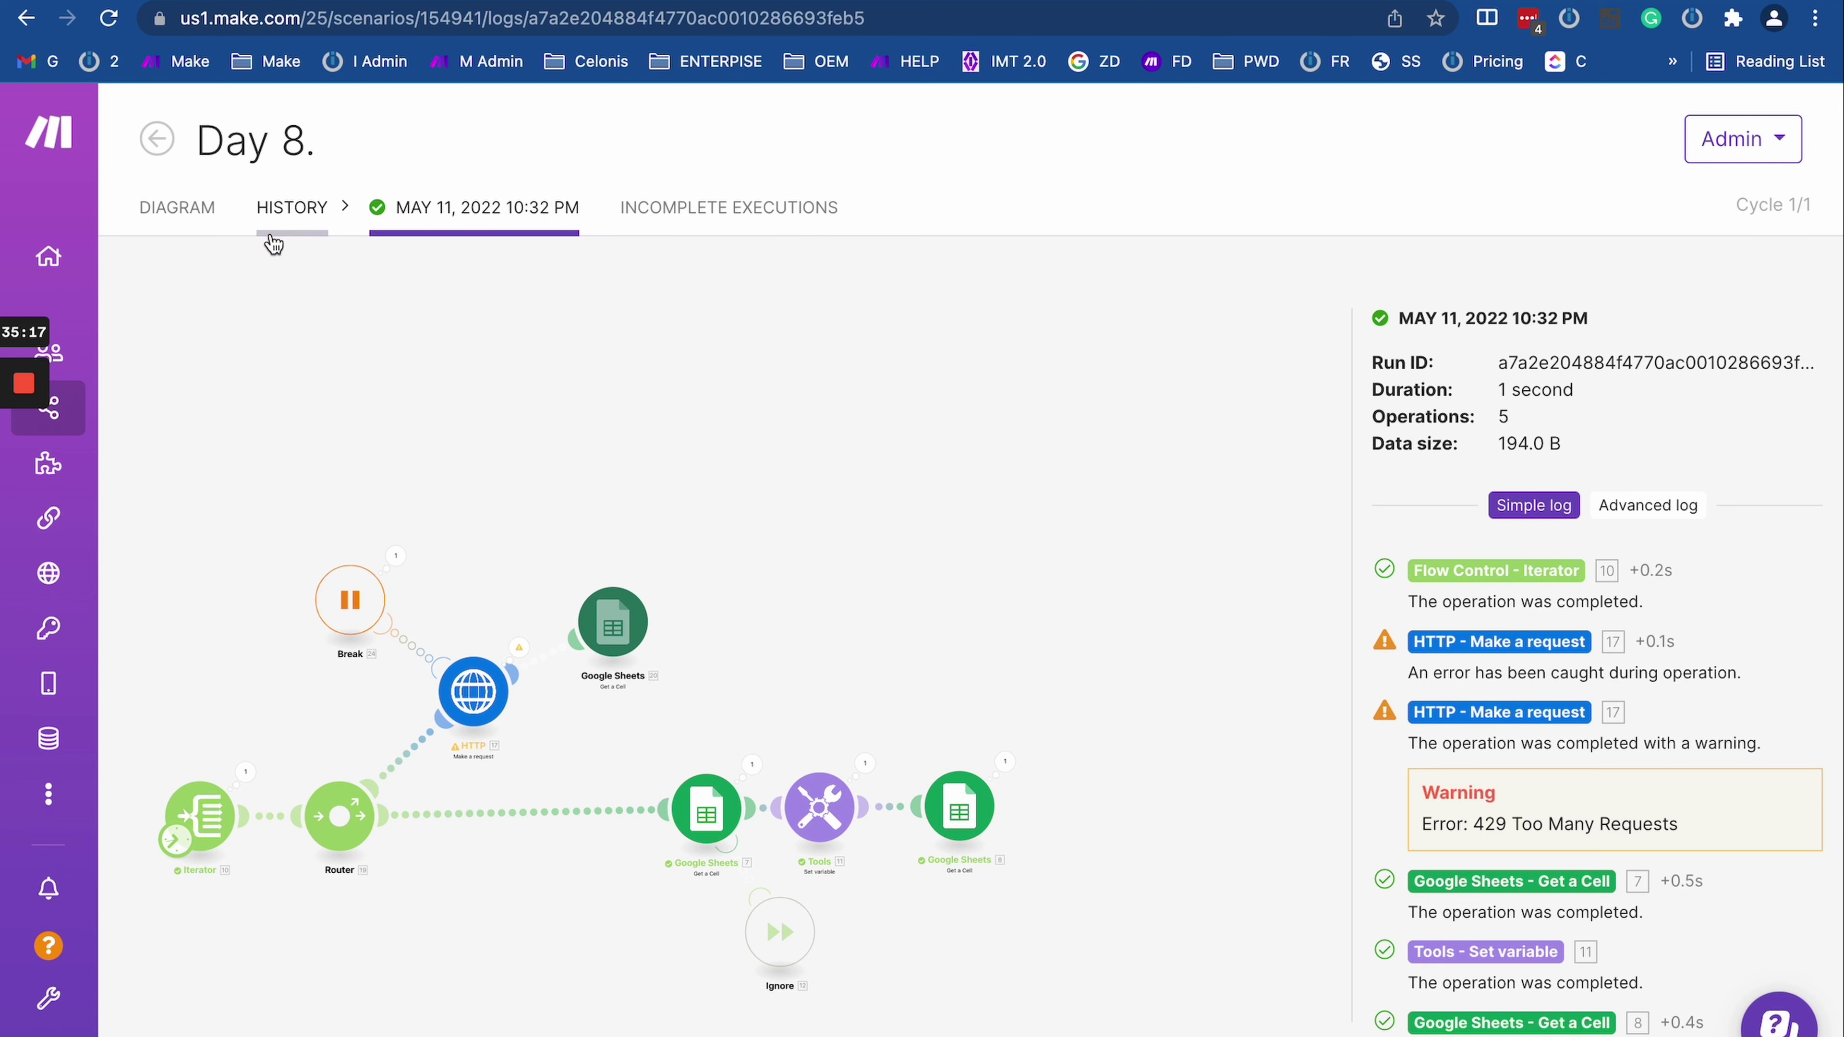
click(797, 209)
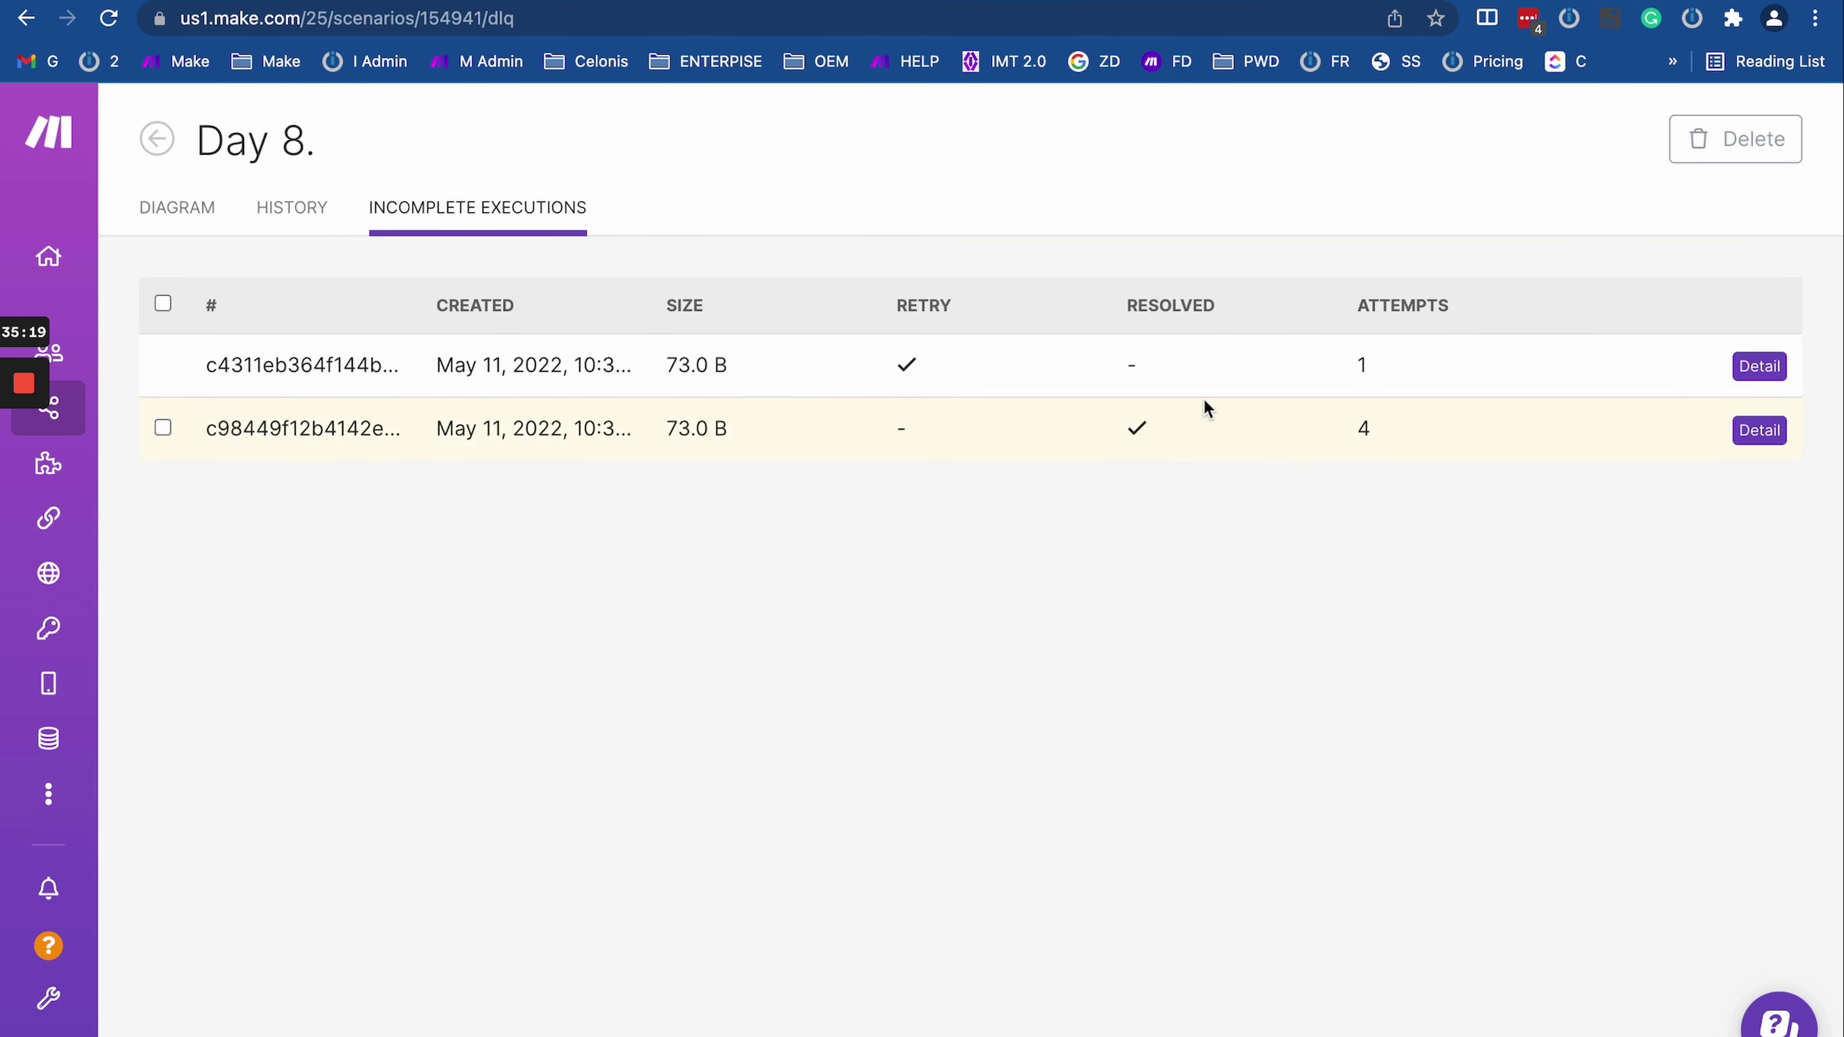
click(109, 18)
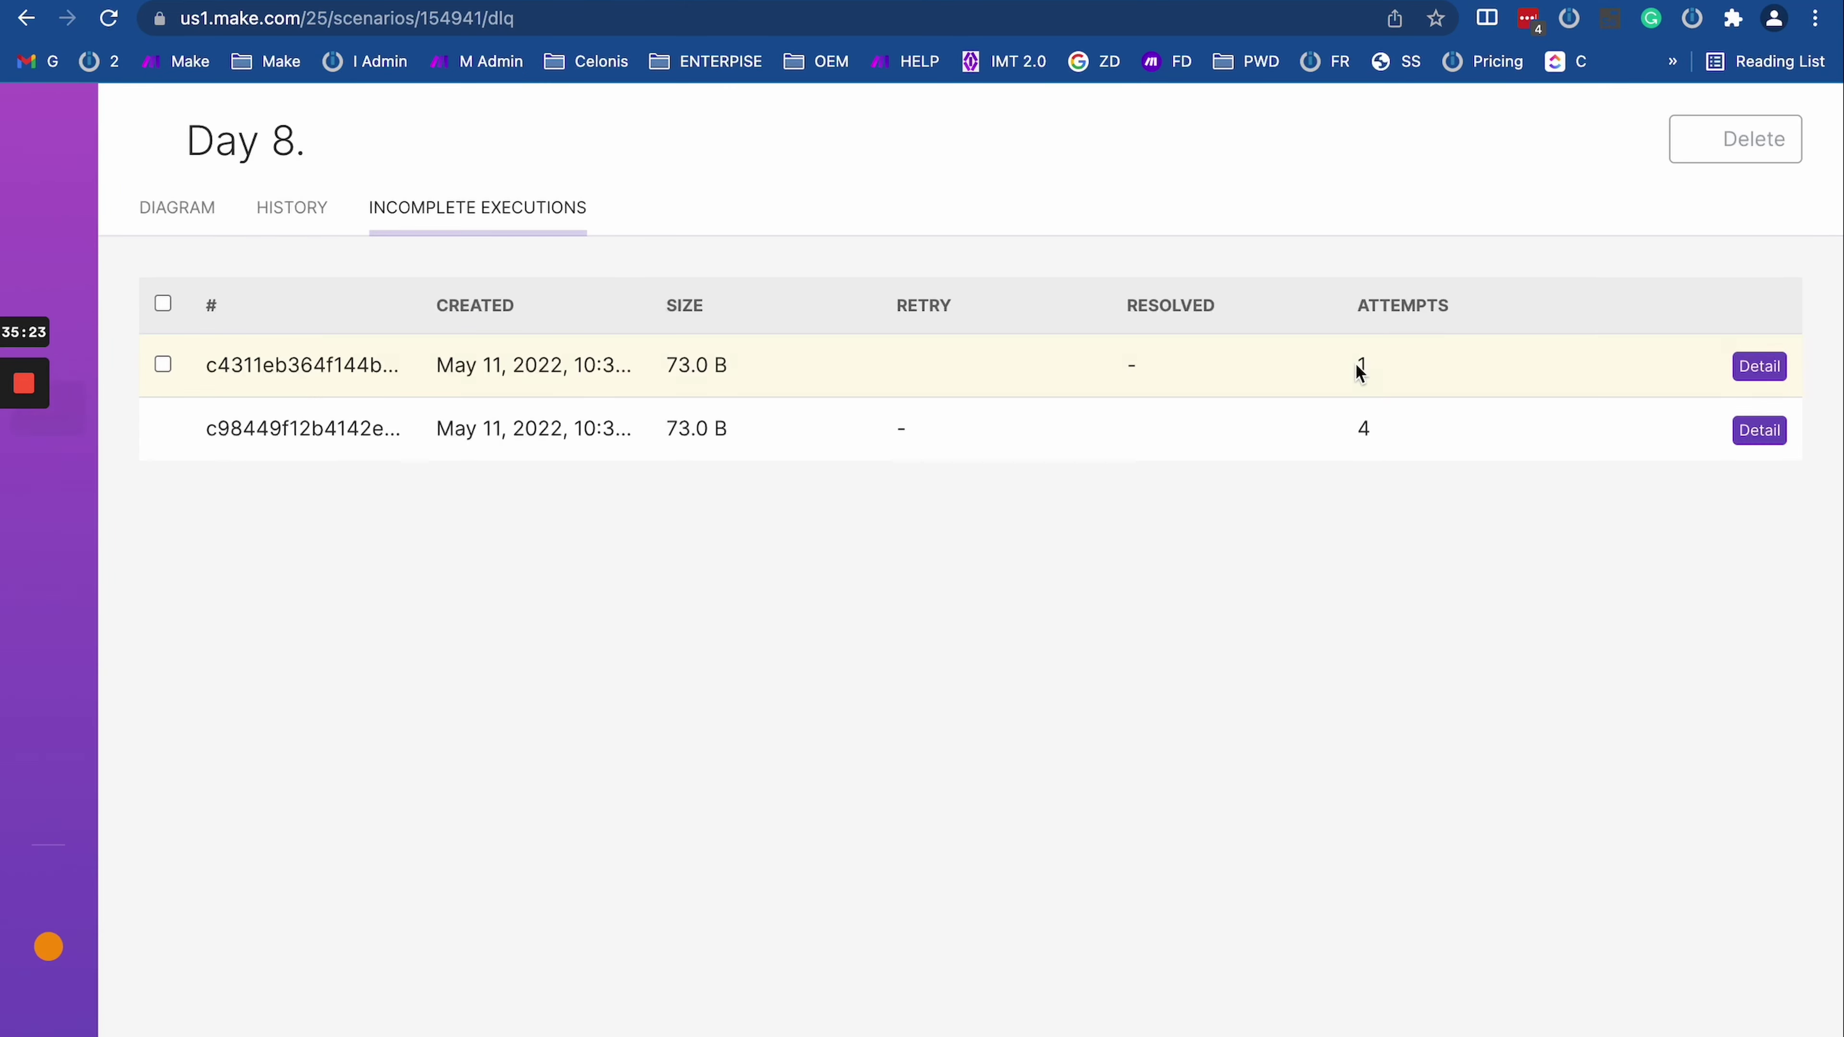
drag(1354, 369, 1454, 371)
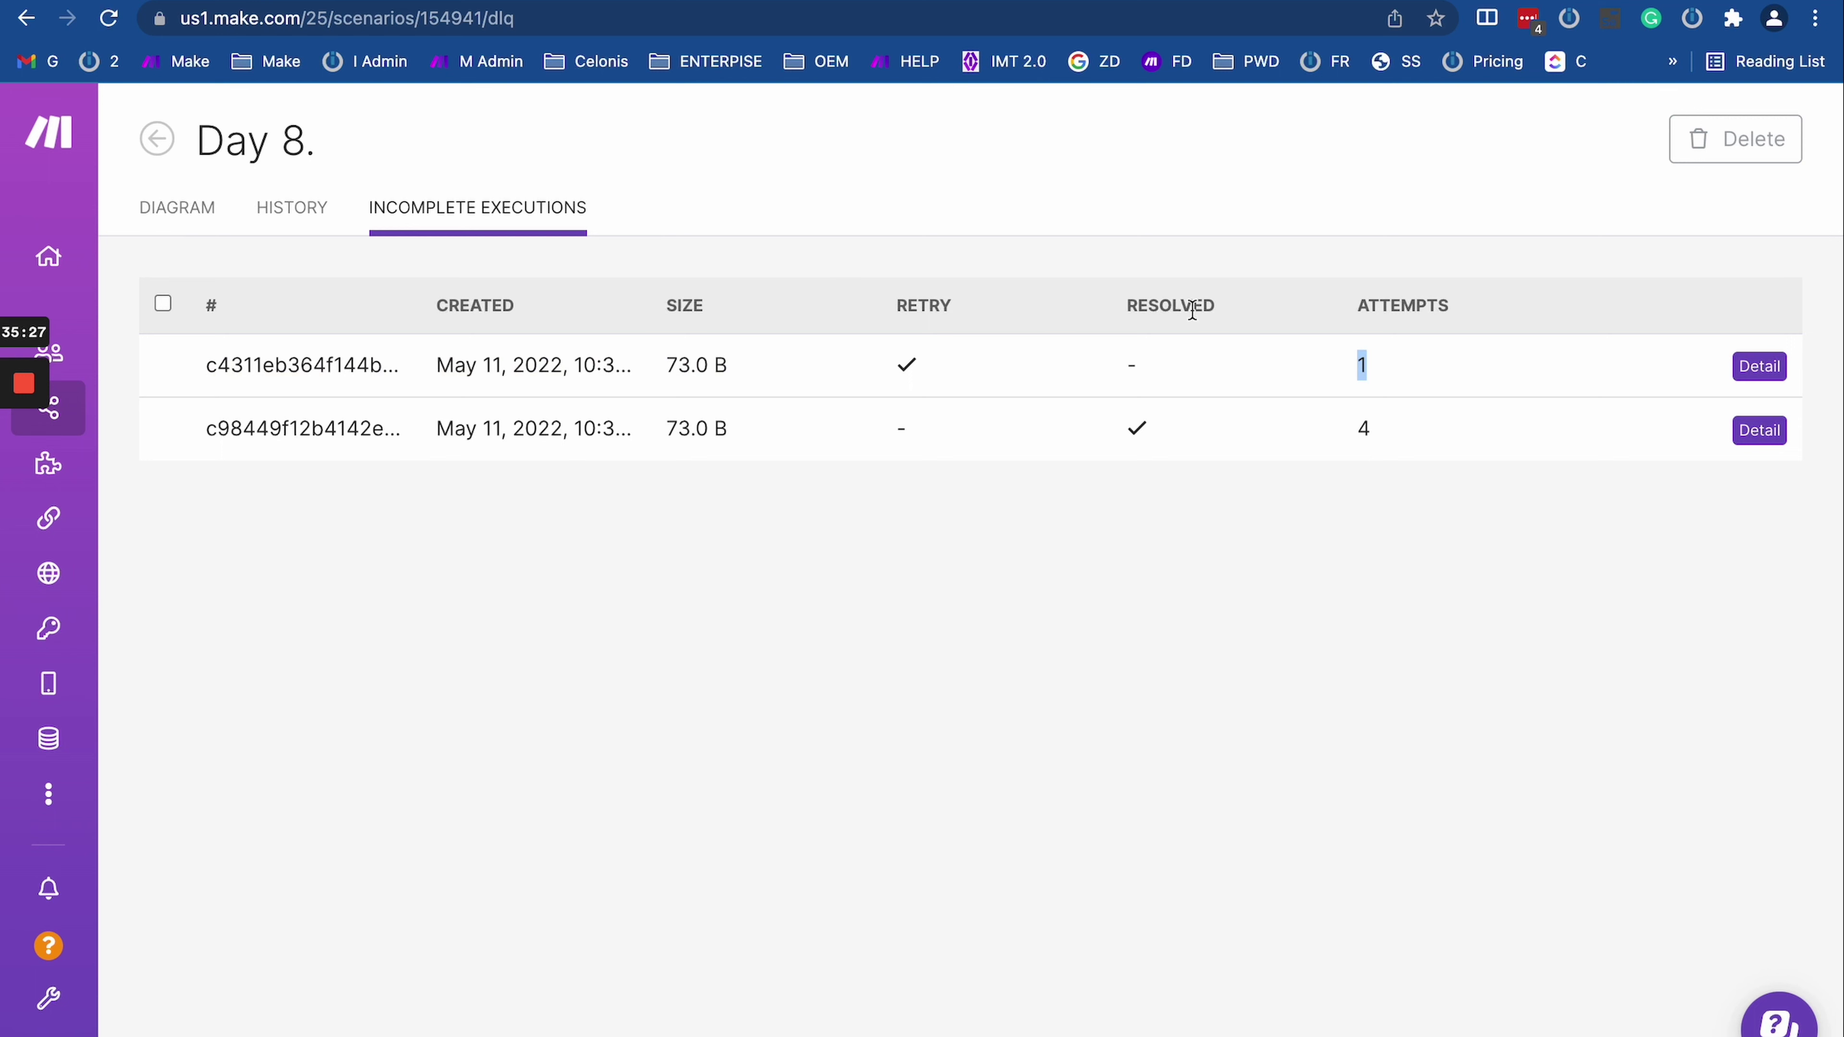
Step: Change OAuth Server webhook response 8's status from 429 to 200, save, and return to Day 8
key(ctrl+Tab)
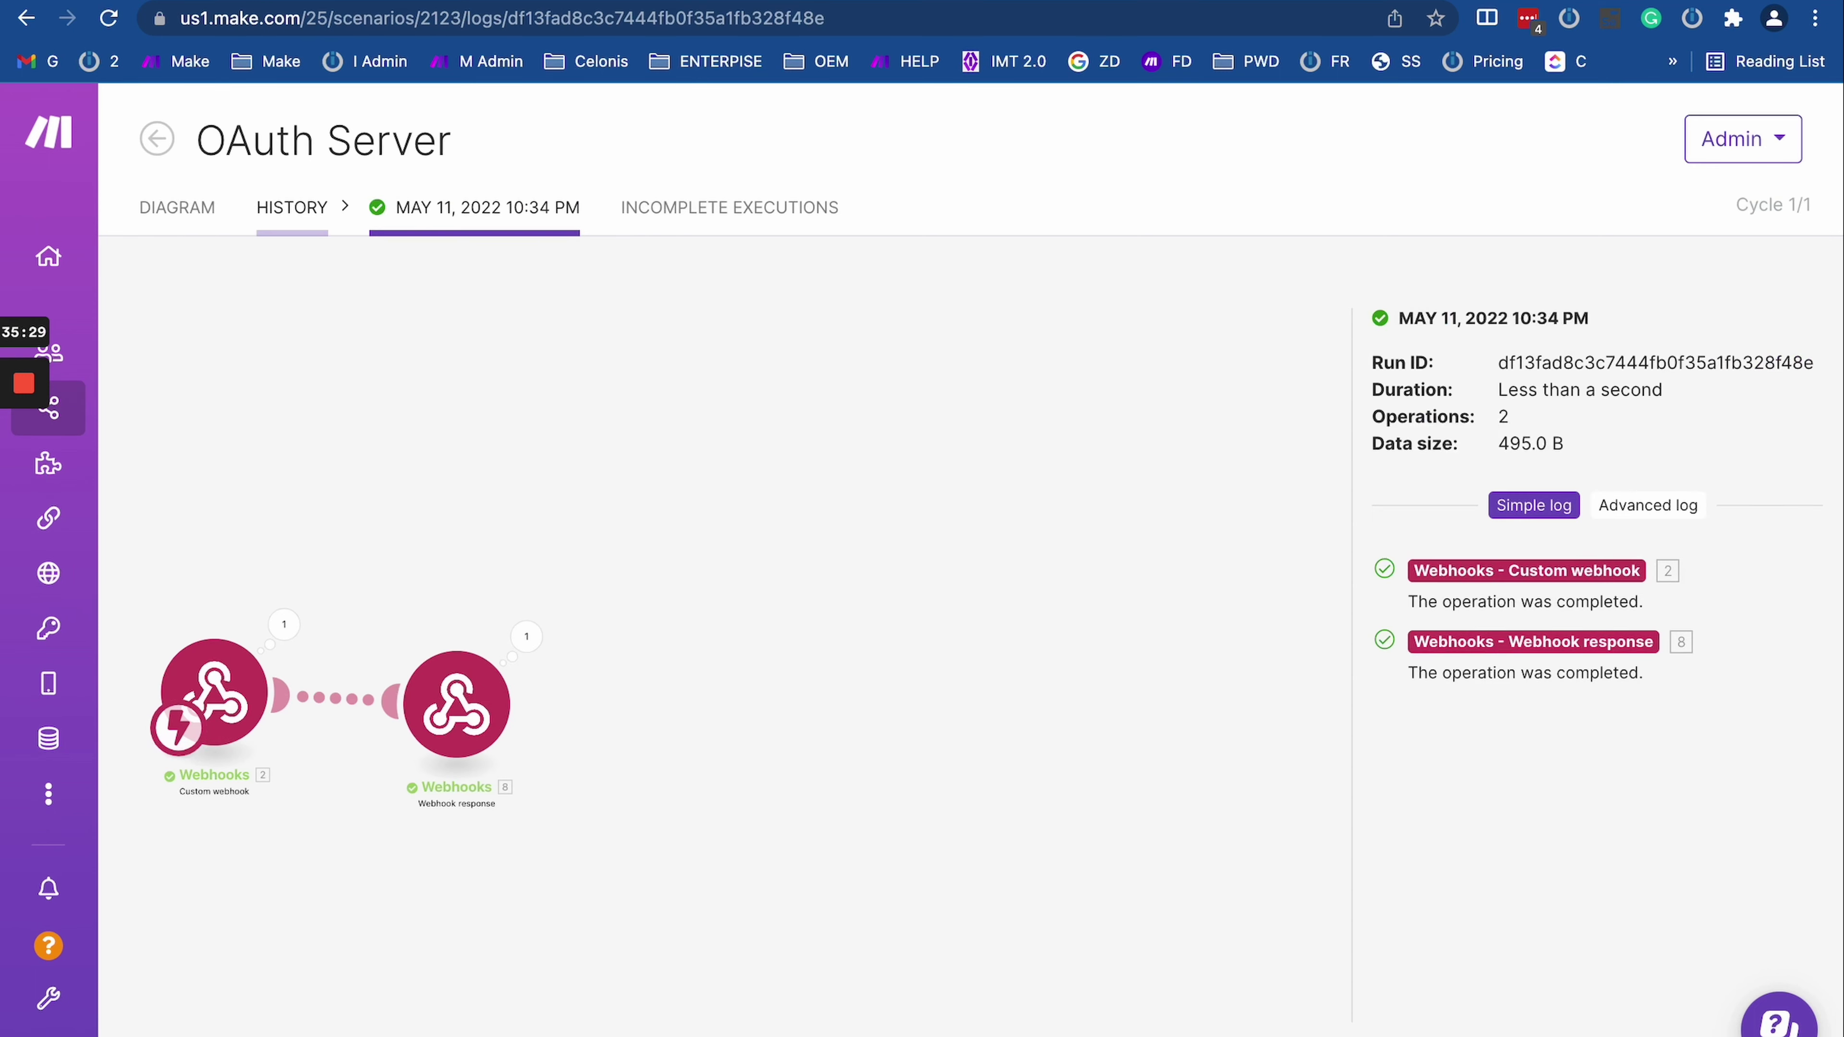
click(180, 217)
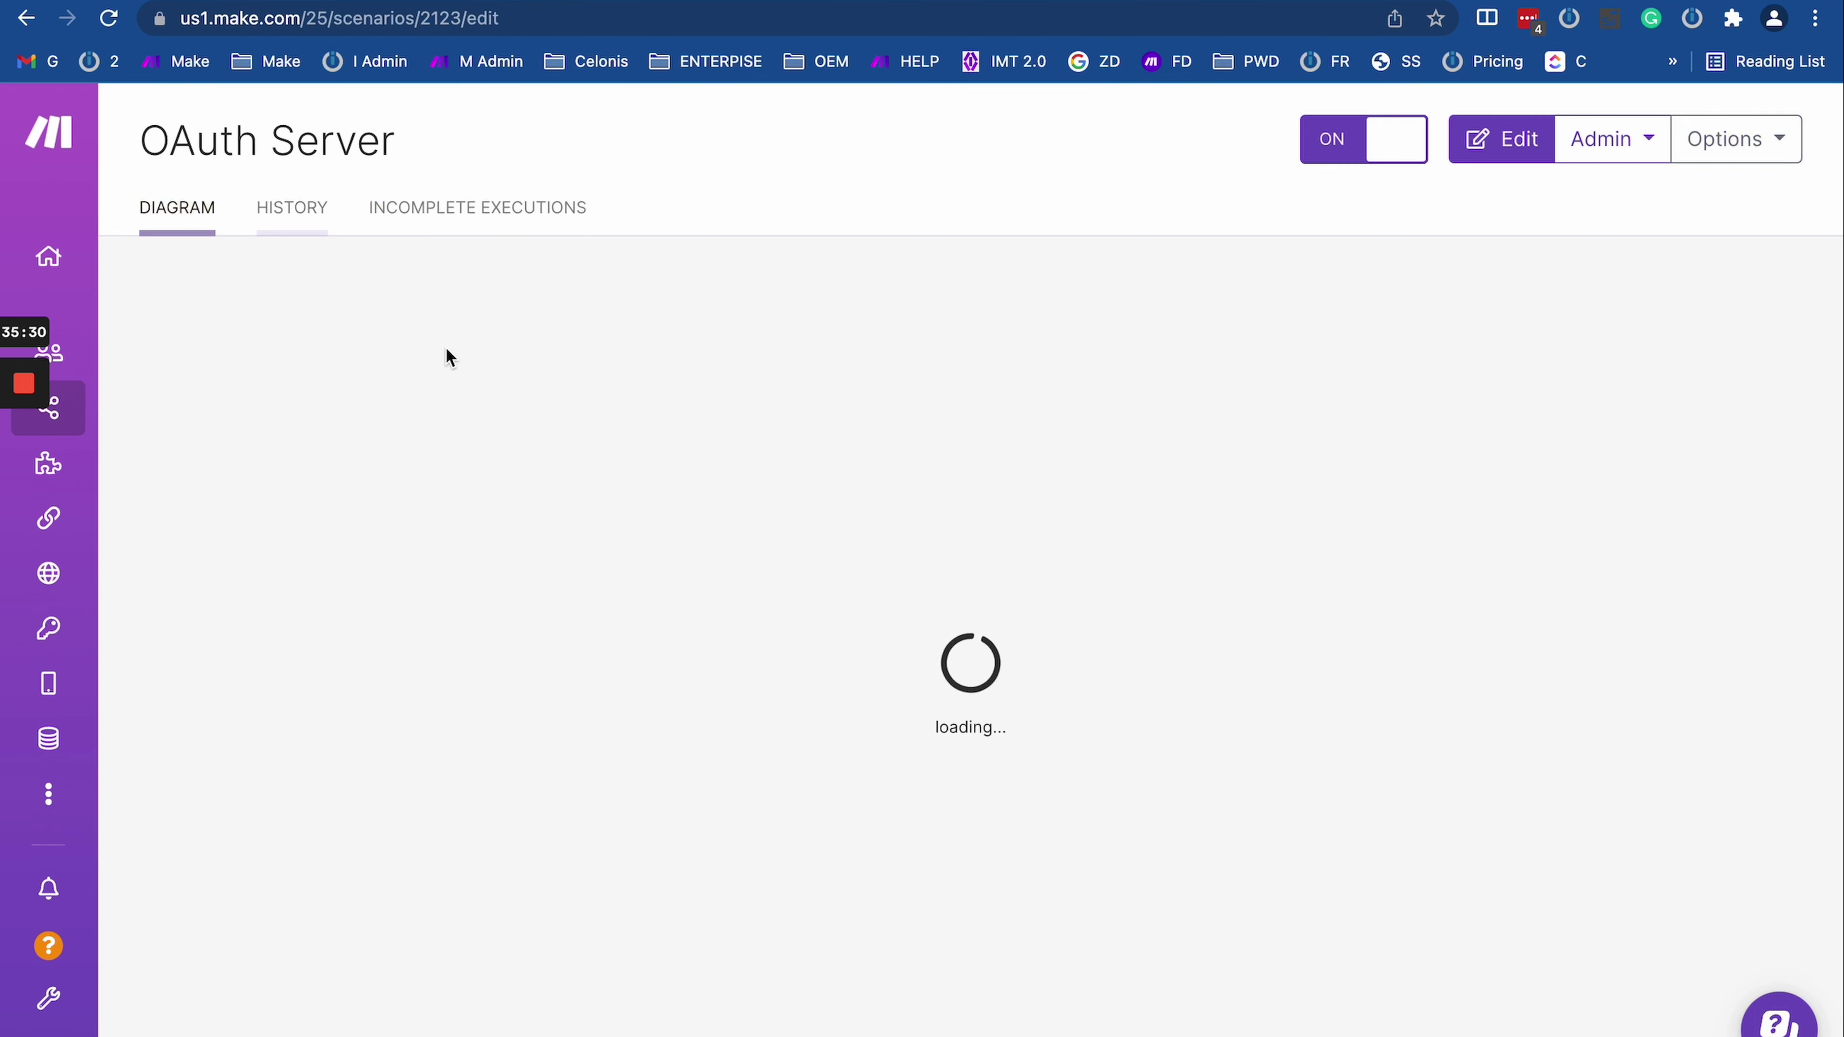
click(465, 541)
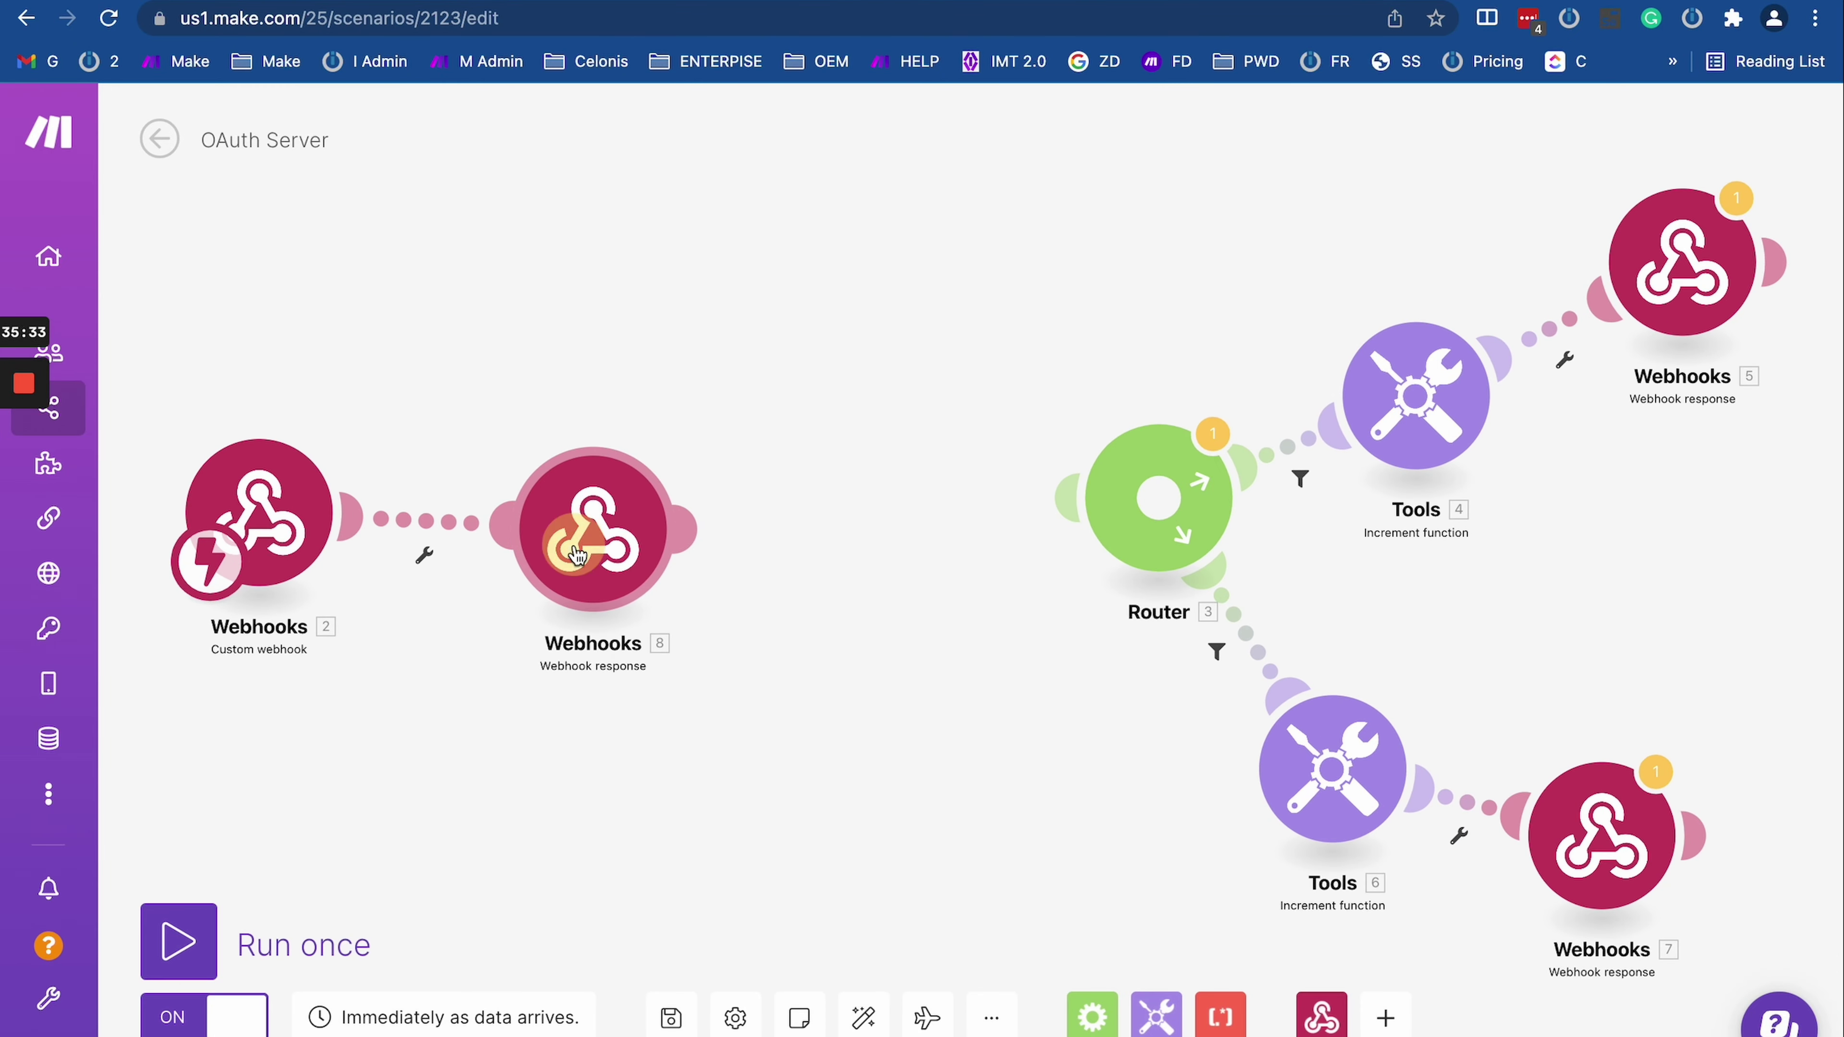
double_click(758, 479)
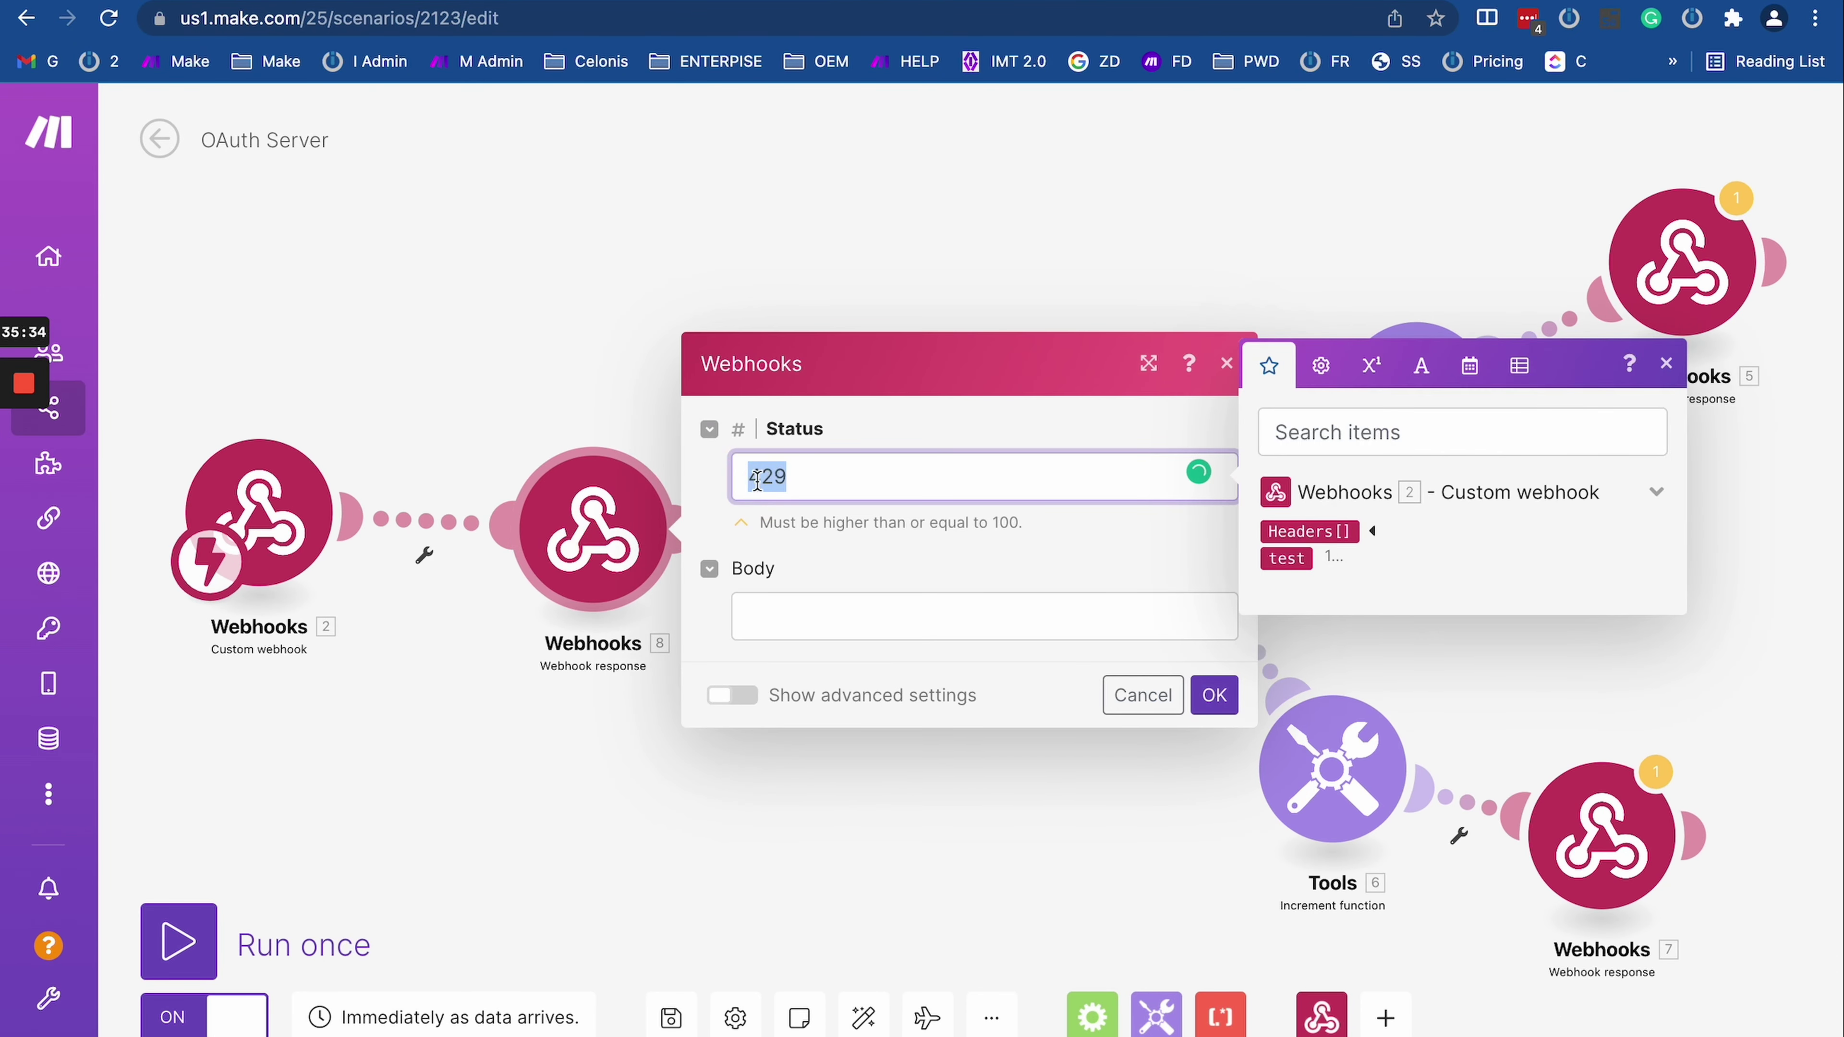
text(200)
click(1212, 695)
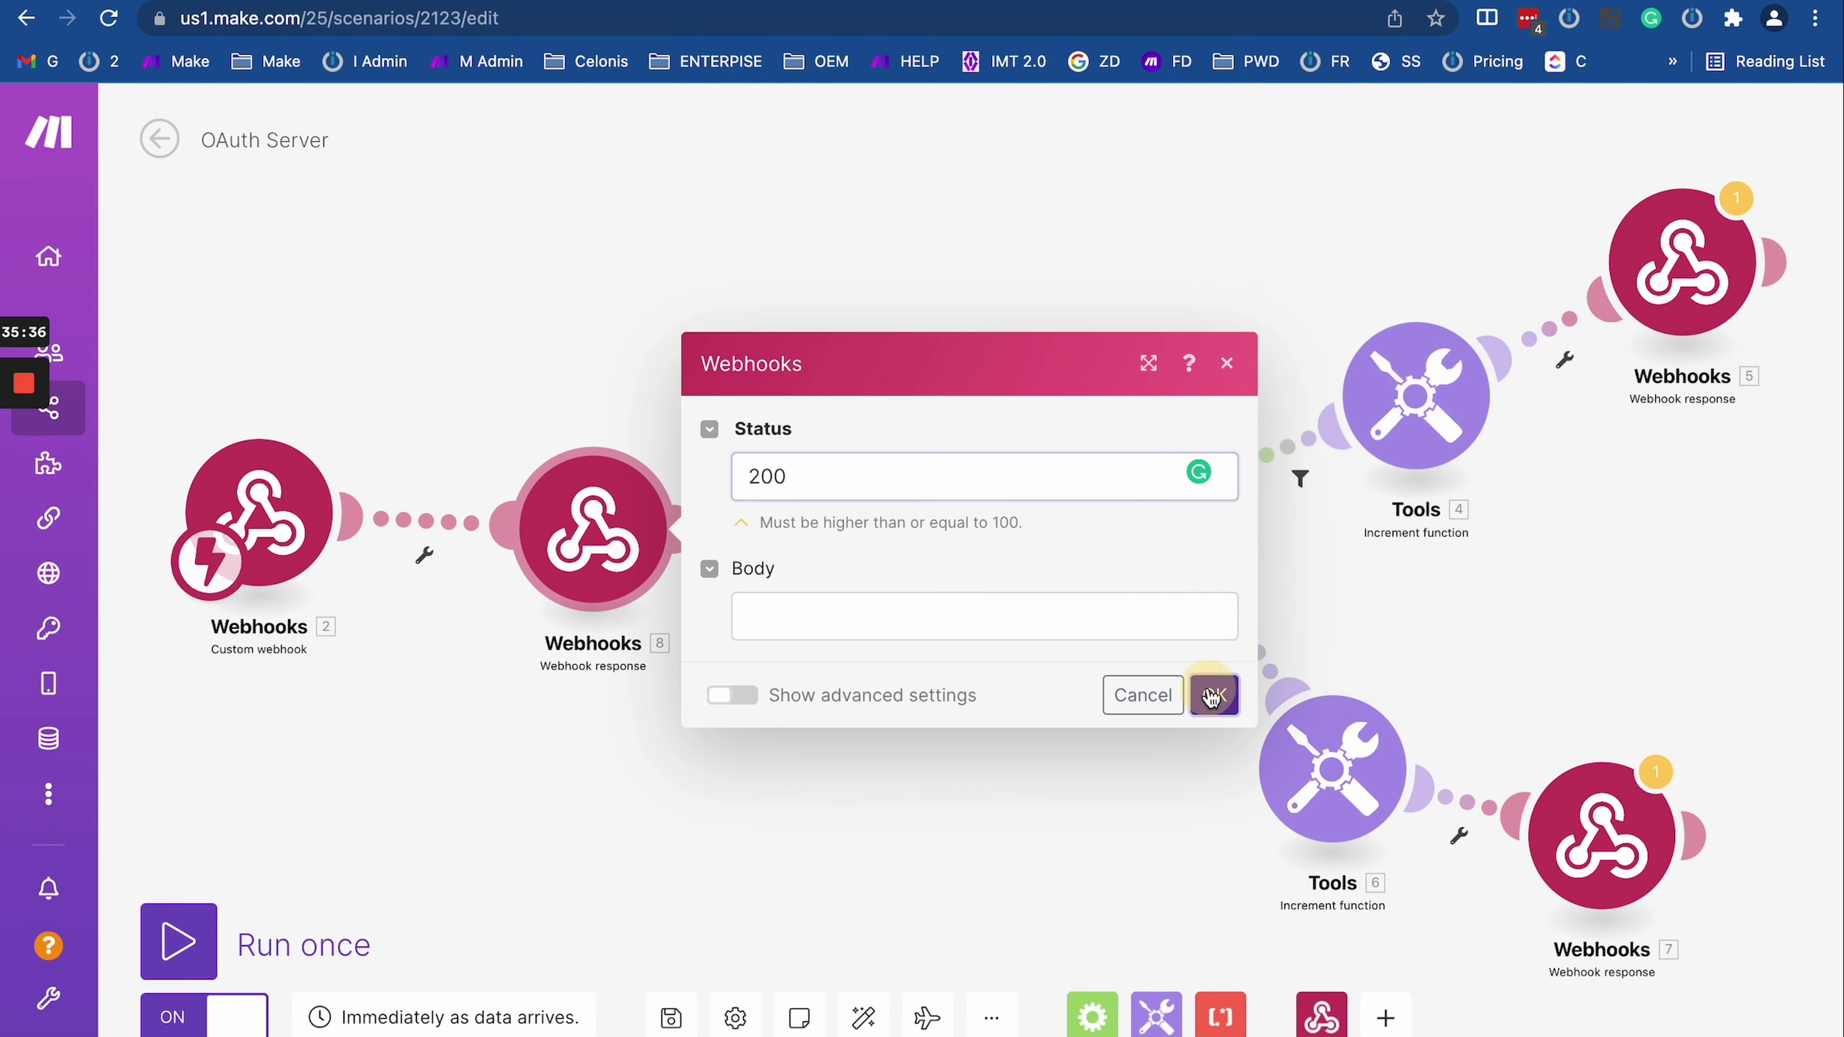
click(671, 1017)
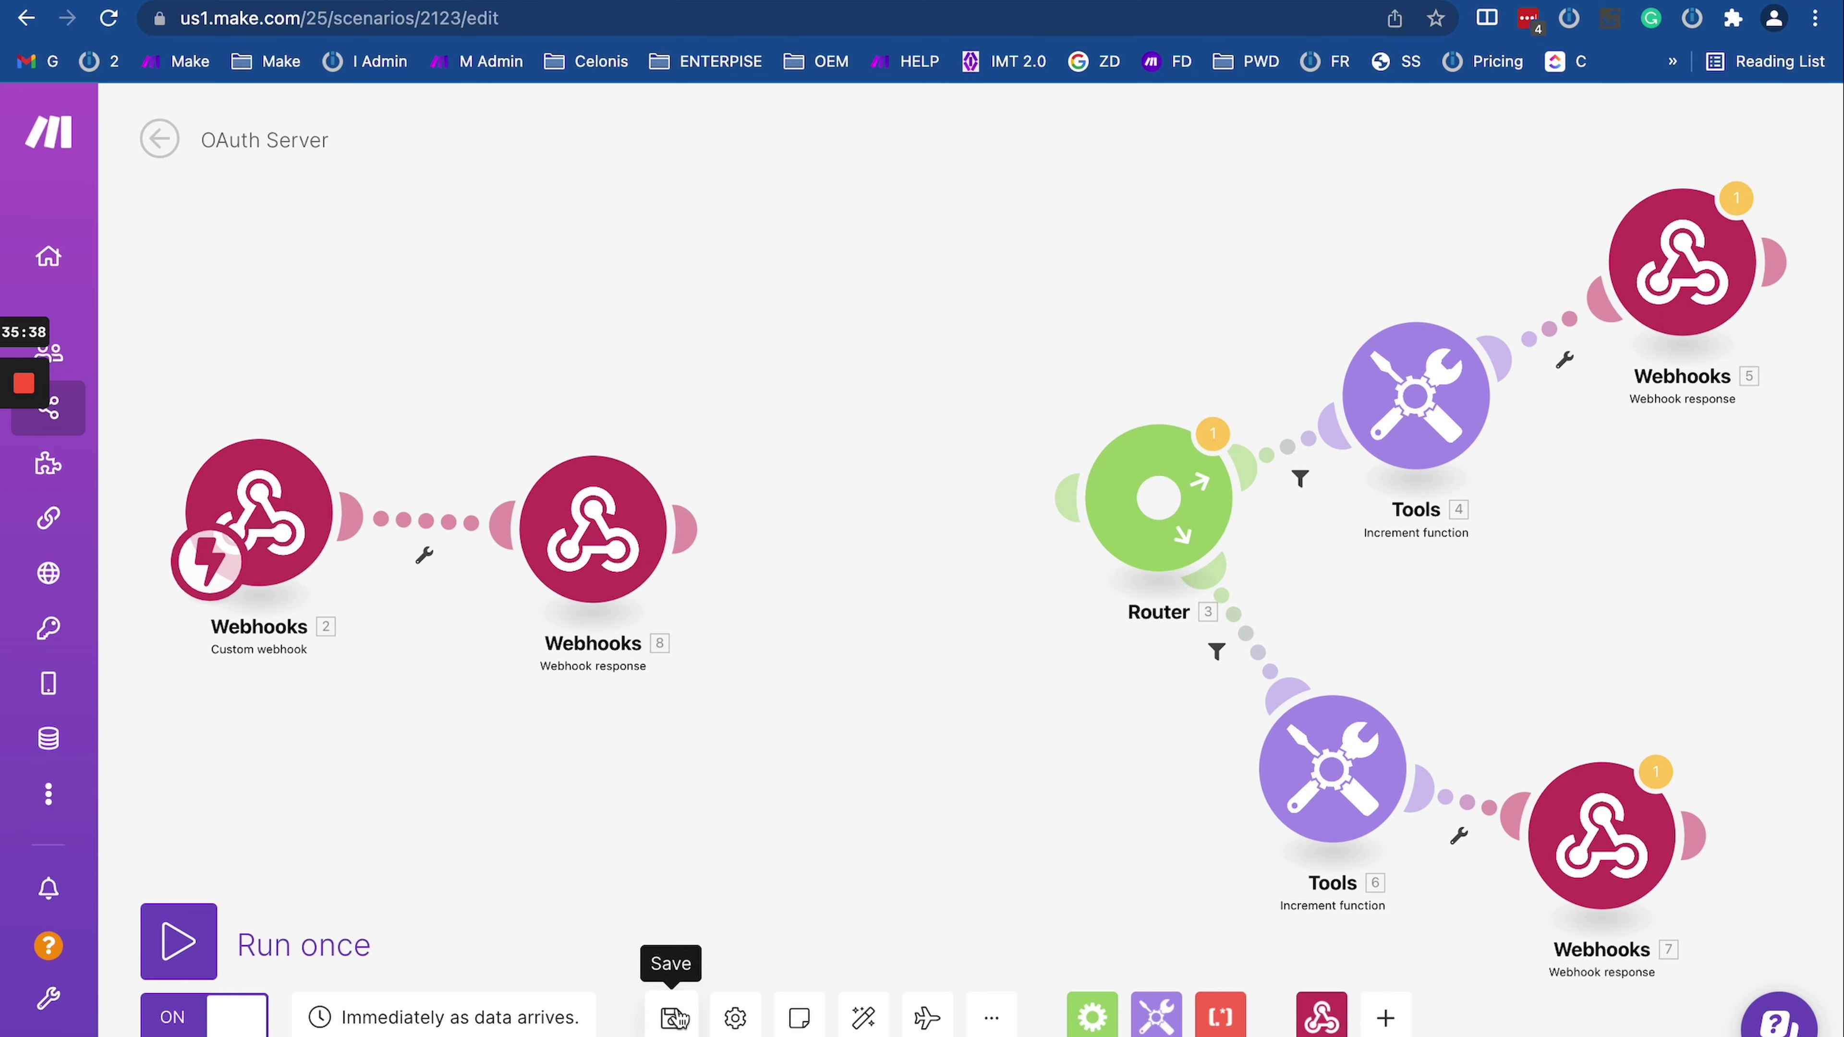
click(152, 3)
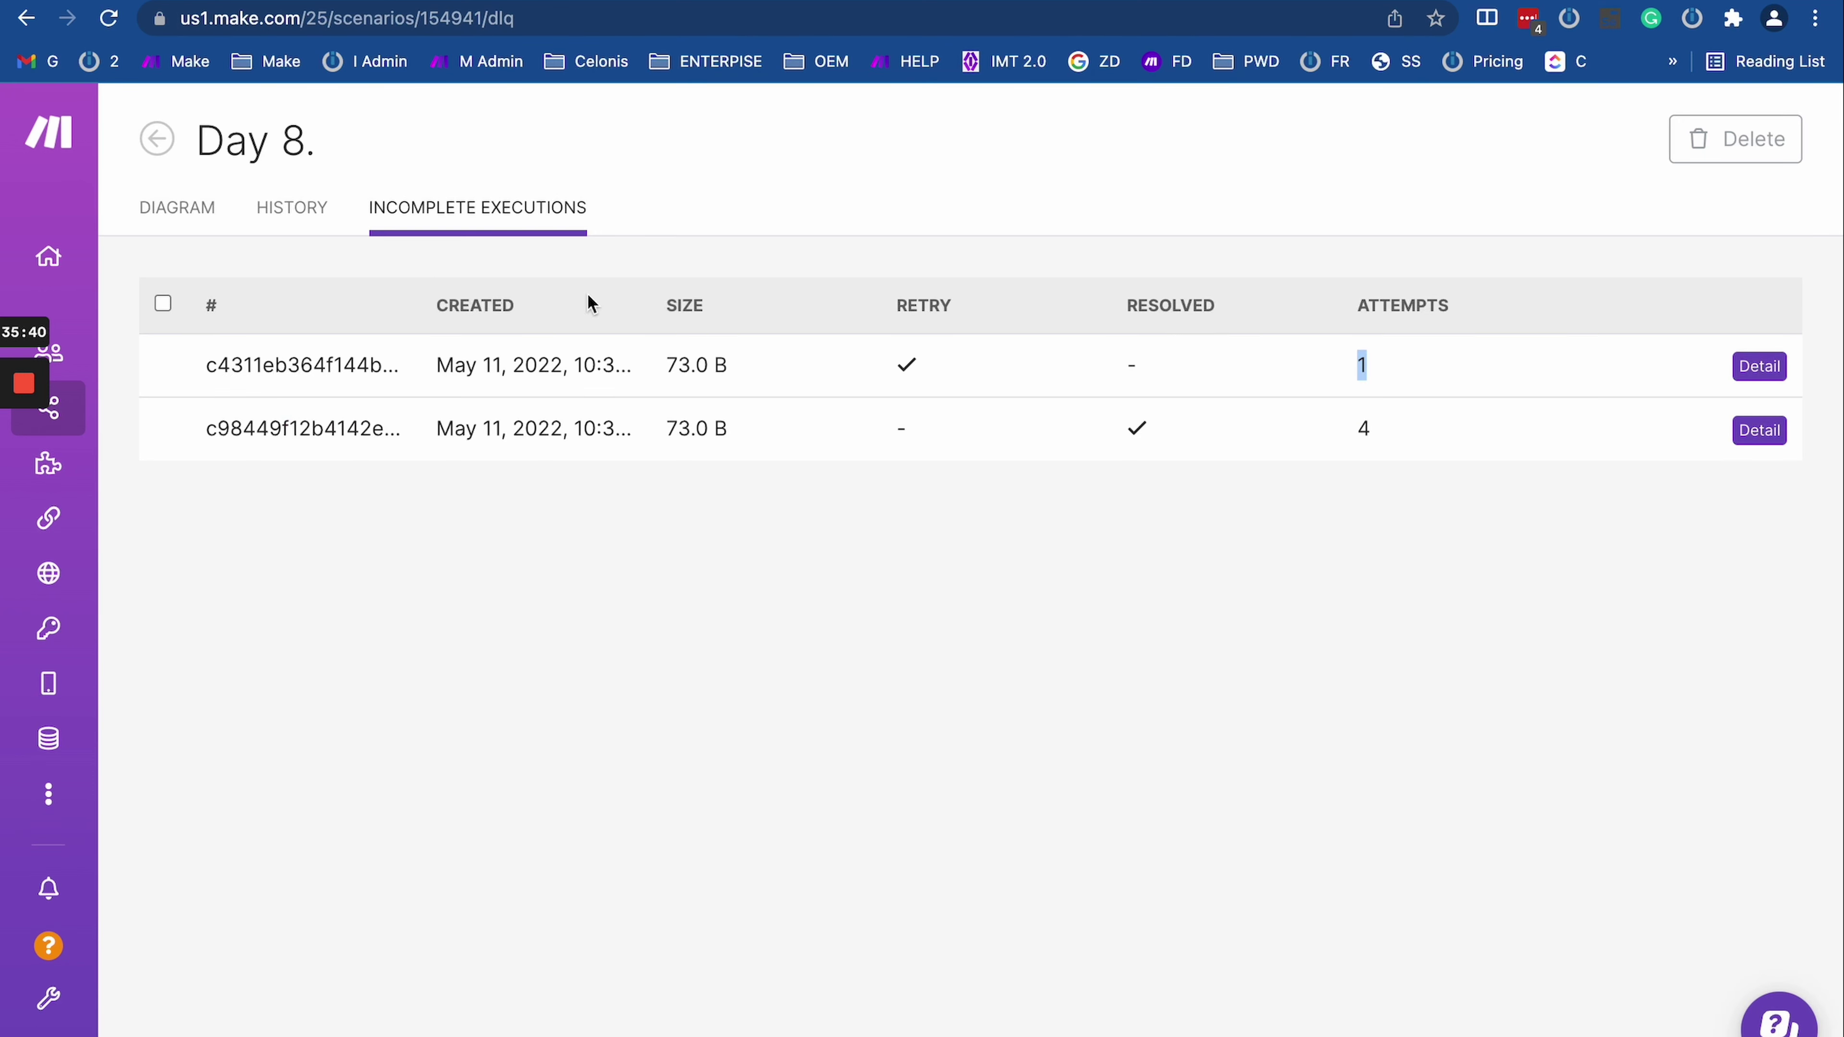
click(283, 212)
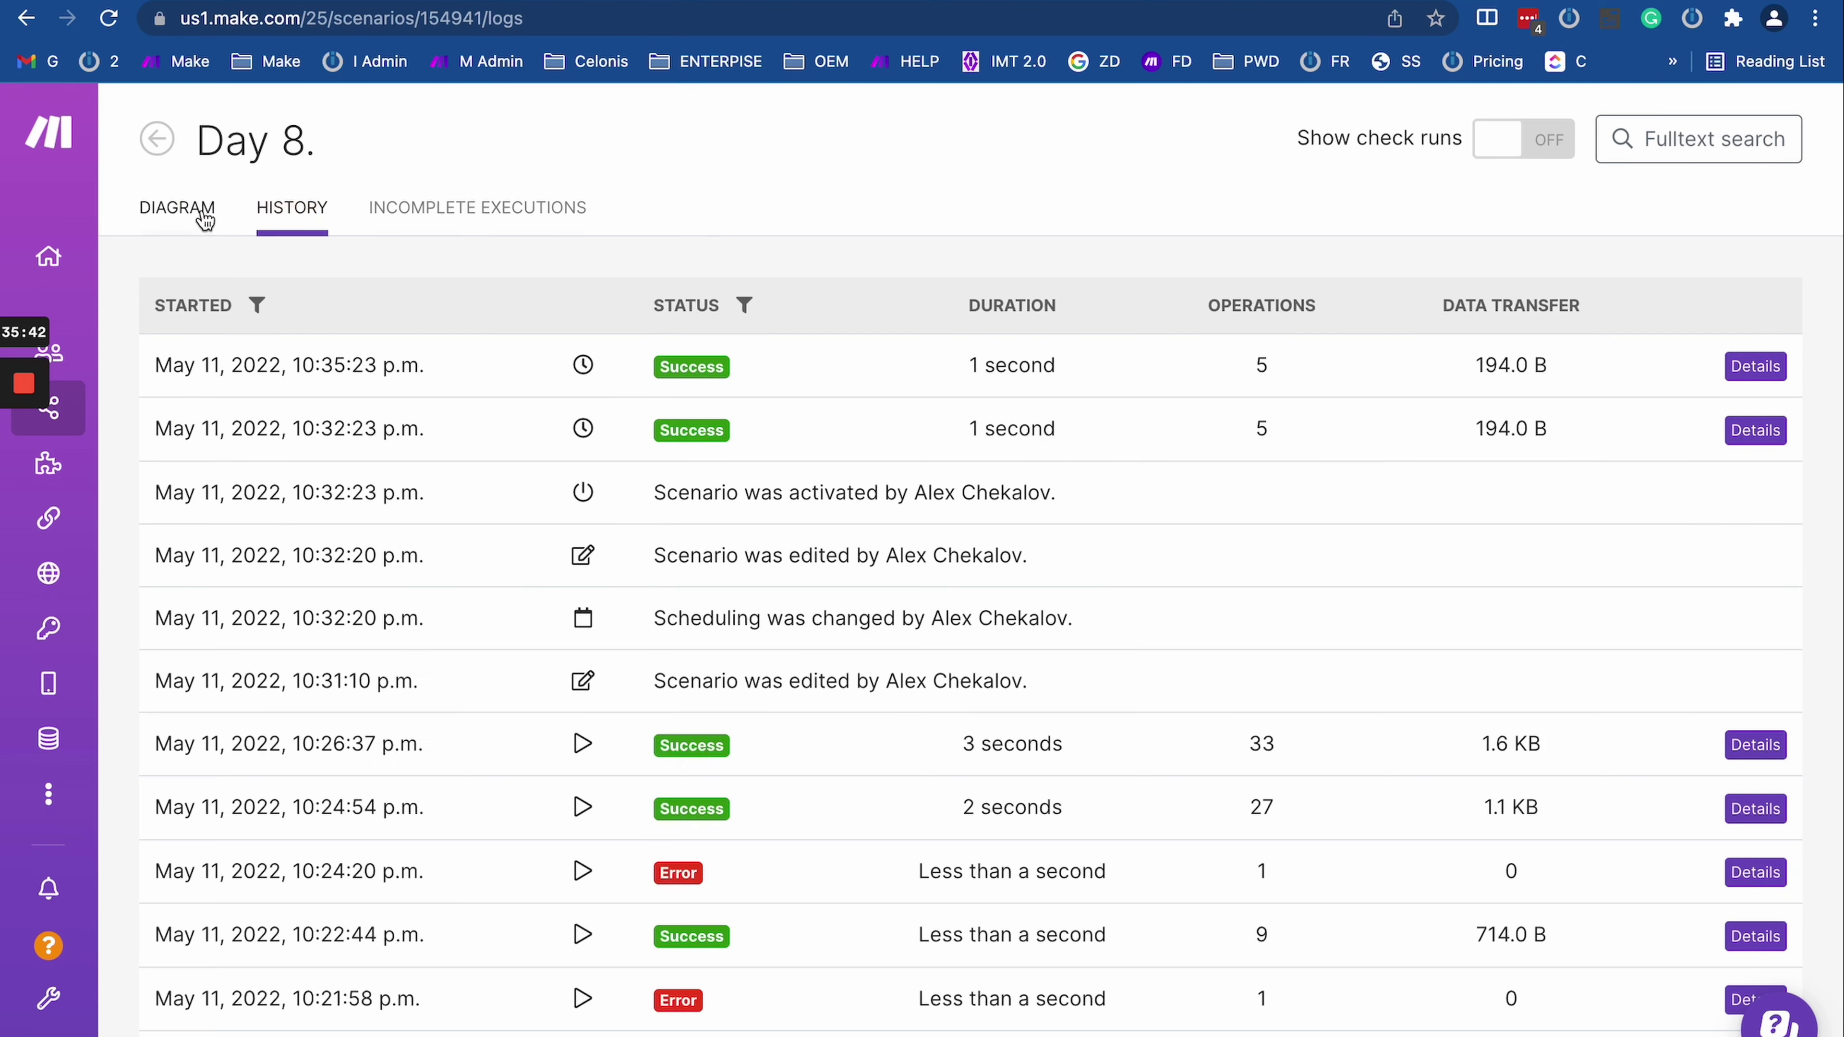
click(108, 20)
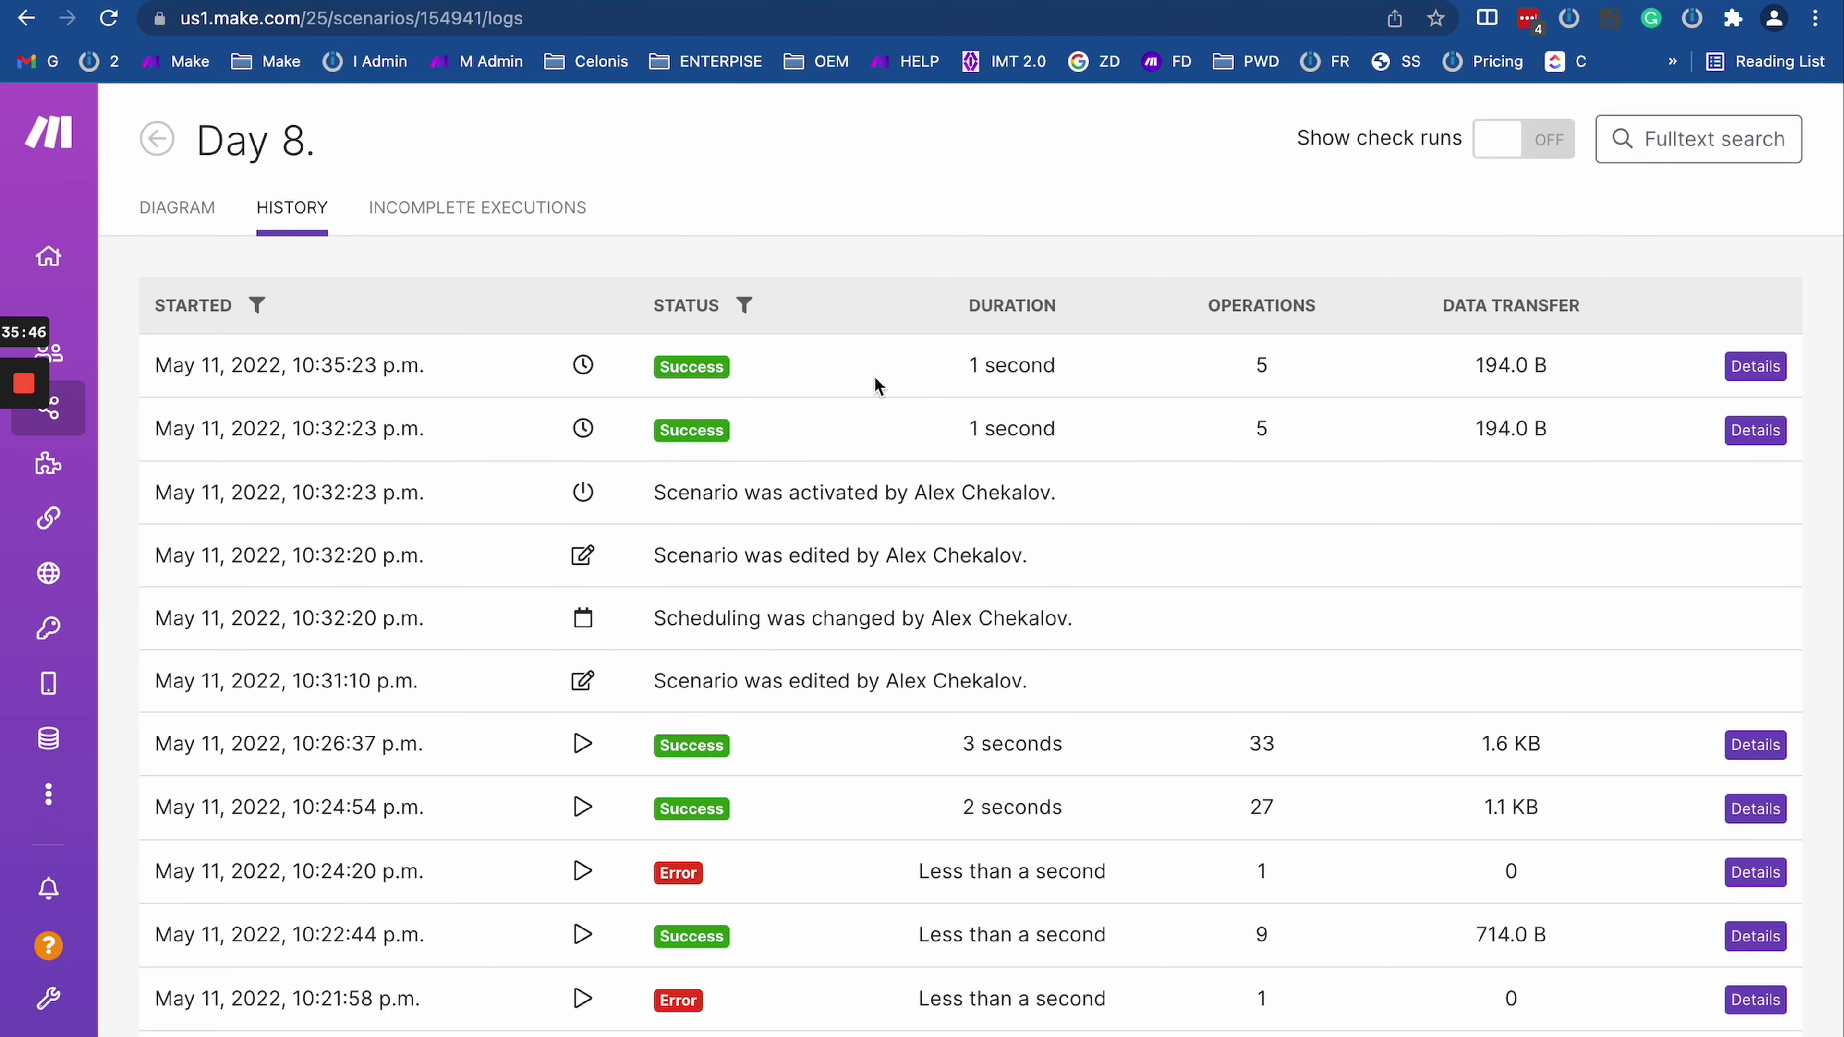
click(468, 208)
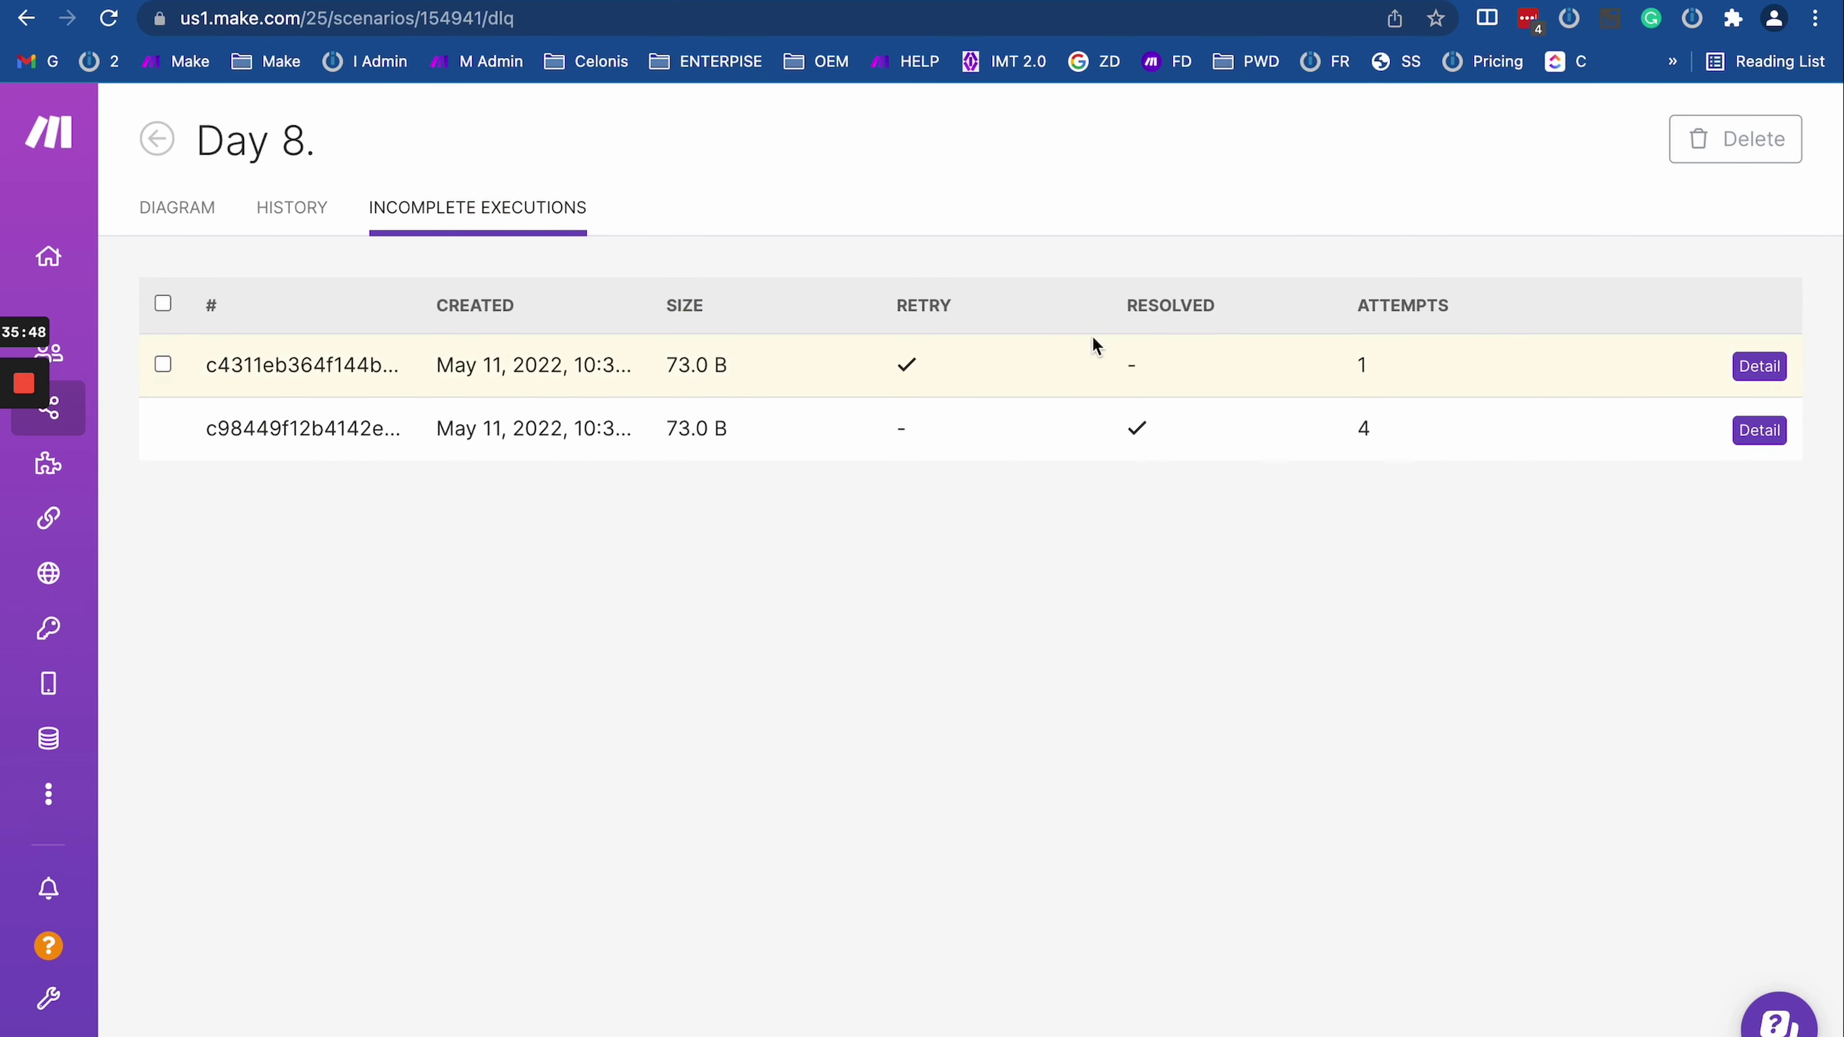
drag(877, 358, 1082, 367)
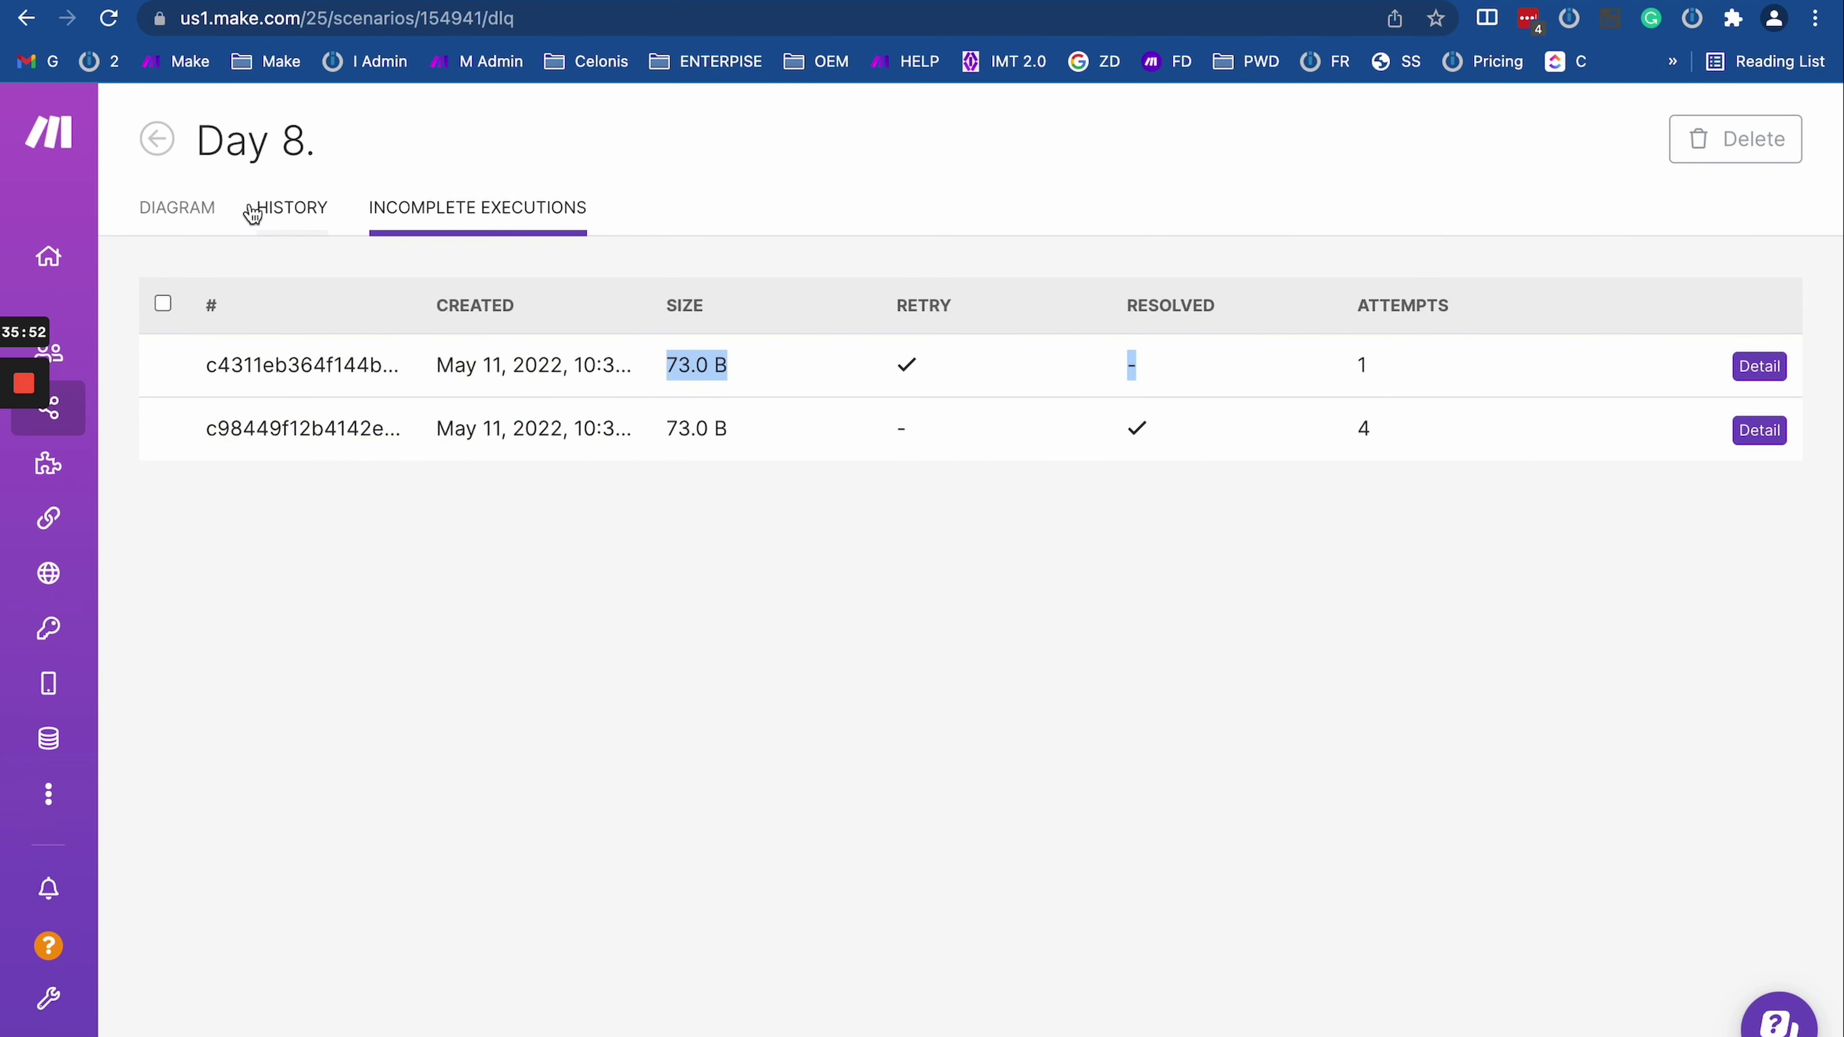
click(265, 209)
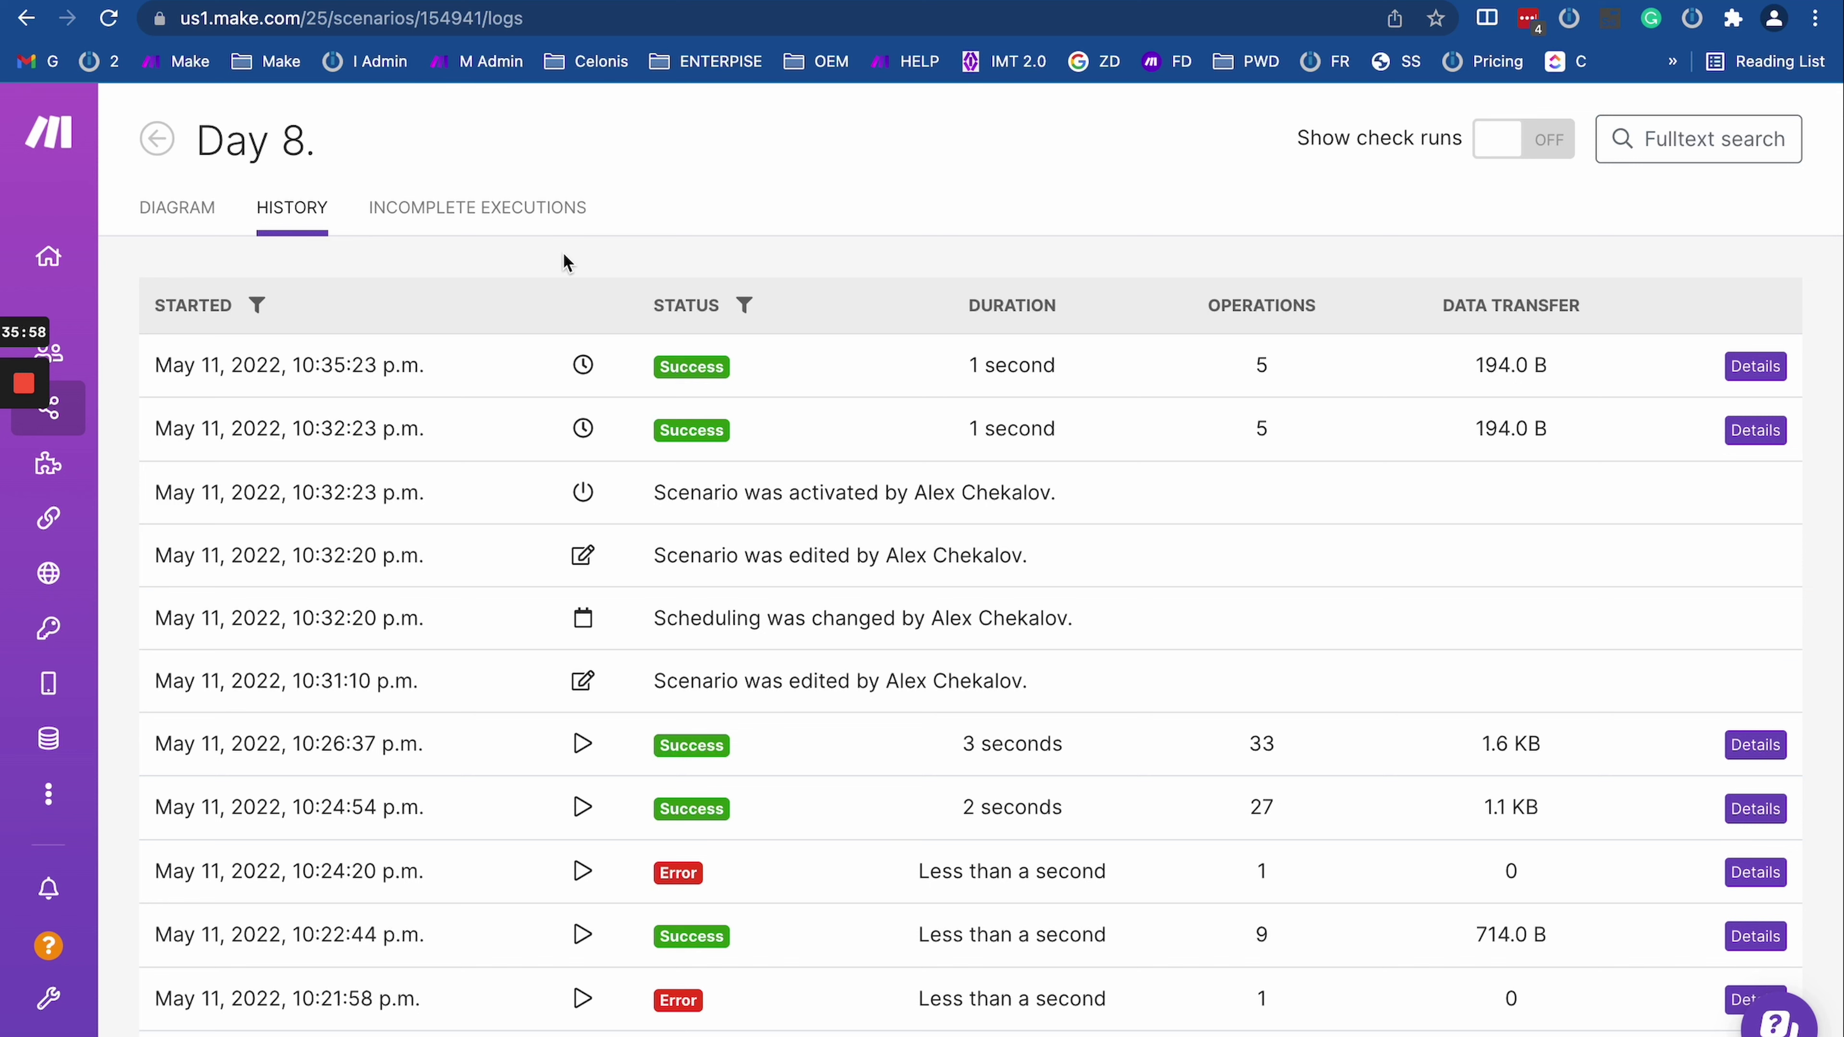
click(459, 204)
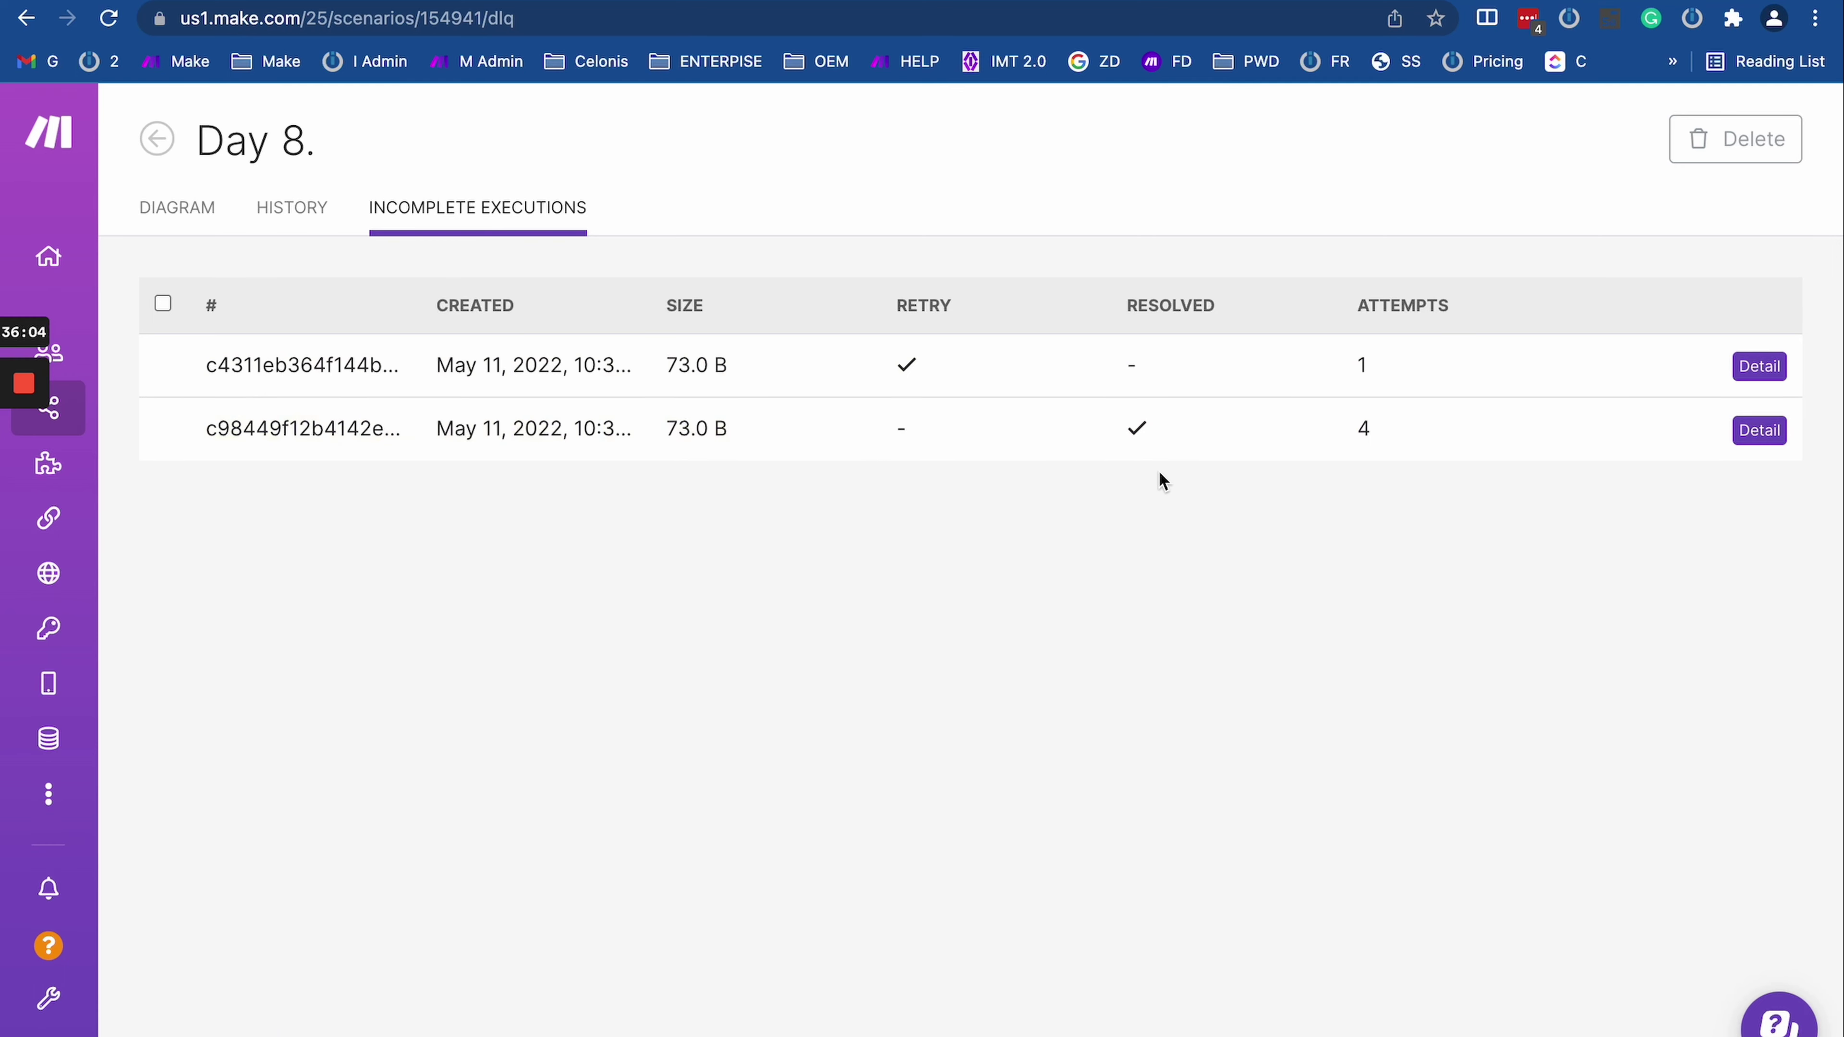
double_click(1553, 429)
drag(1285, 384, 1479, 523)
click(1297, 523)
mouse_move(1323, 2)
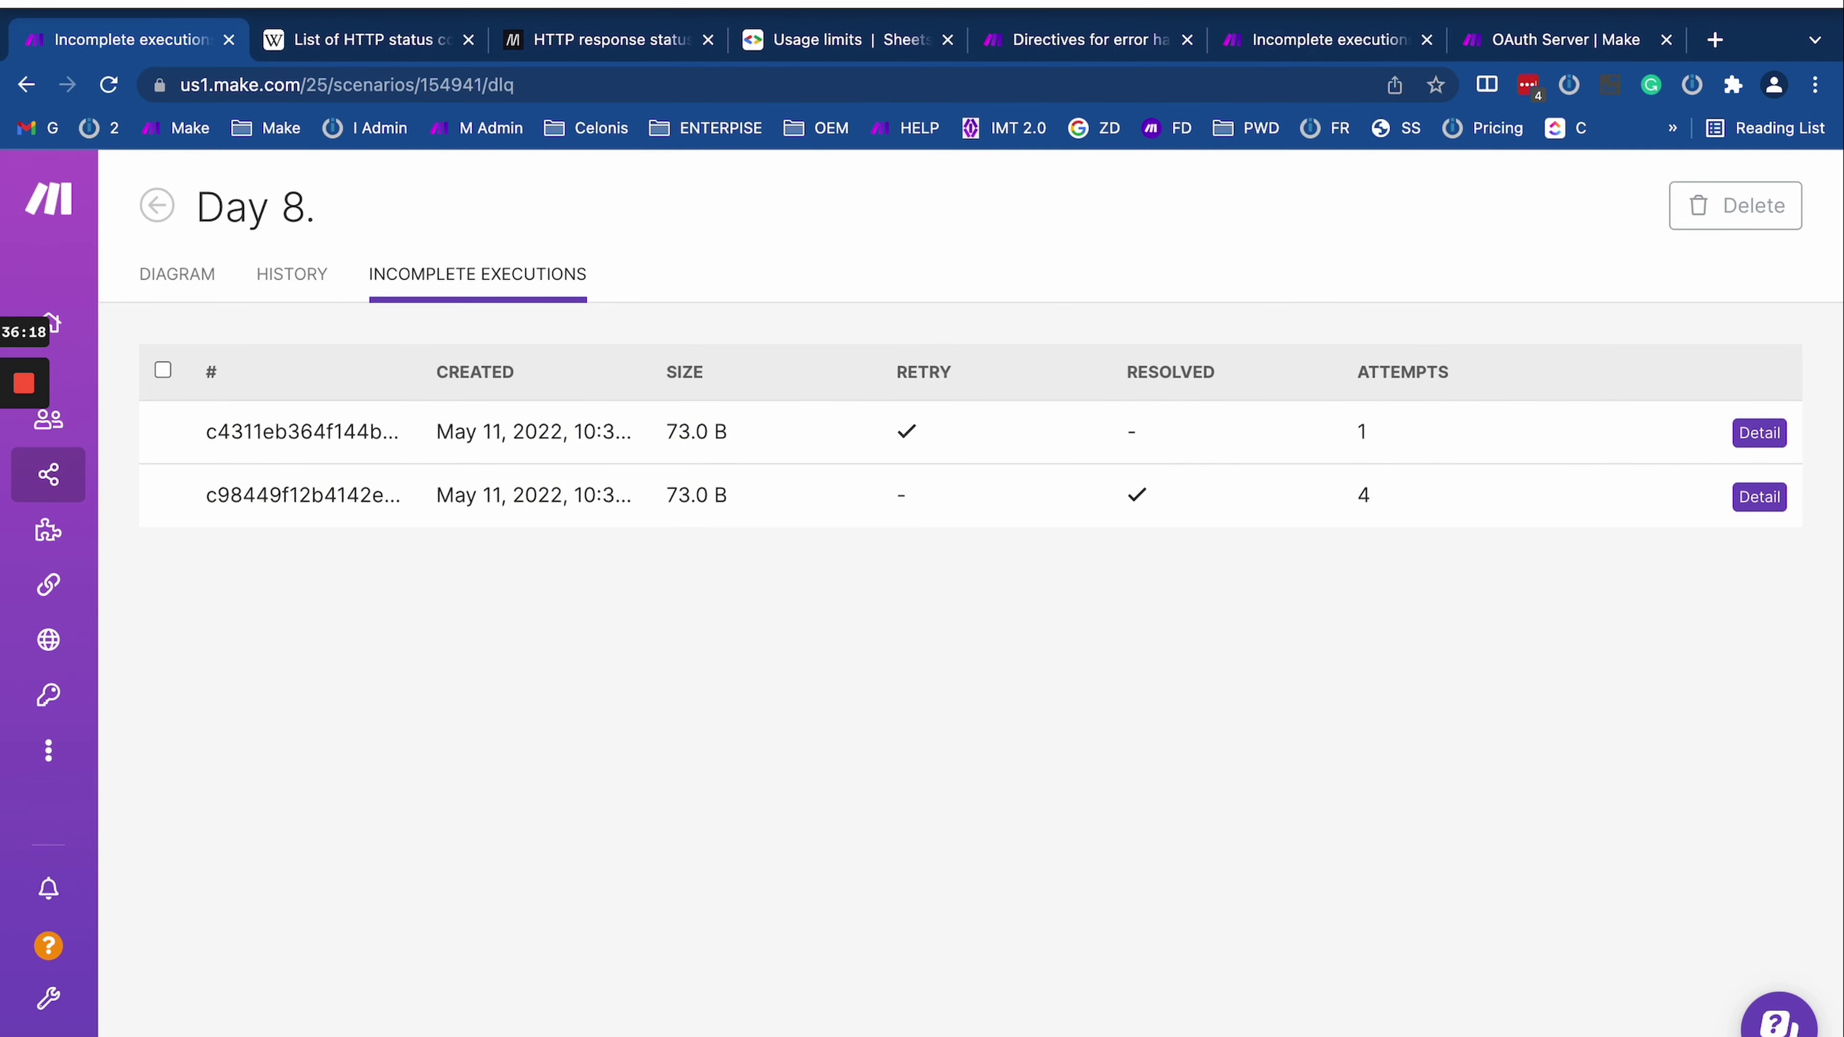
Step: Go to the Incomplete executions article, glance at Directives for error handling, and scroll to the error types section
click(1331, 45)
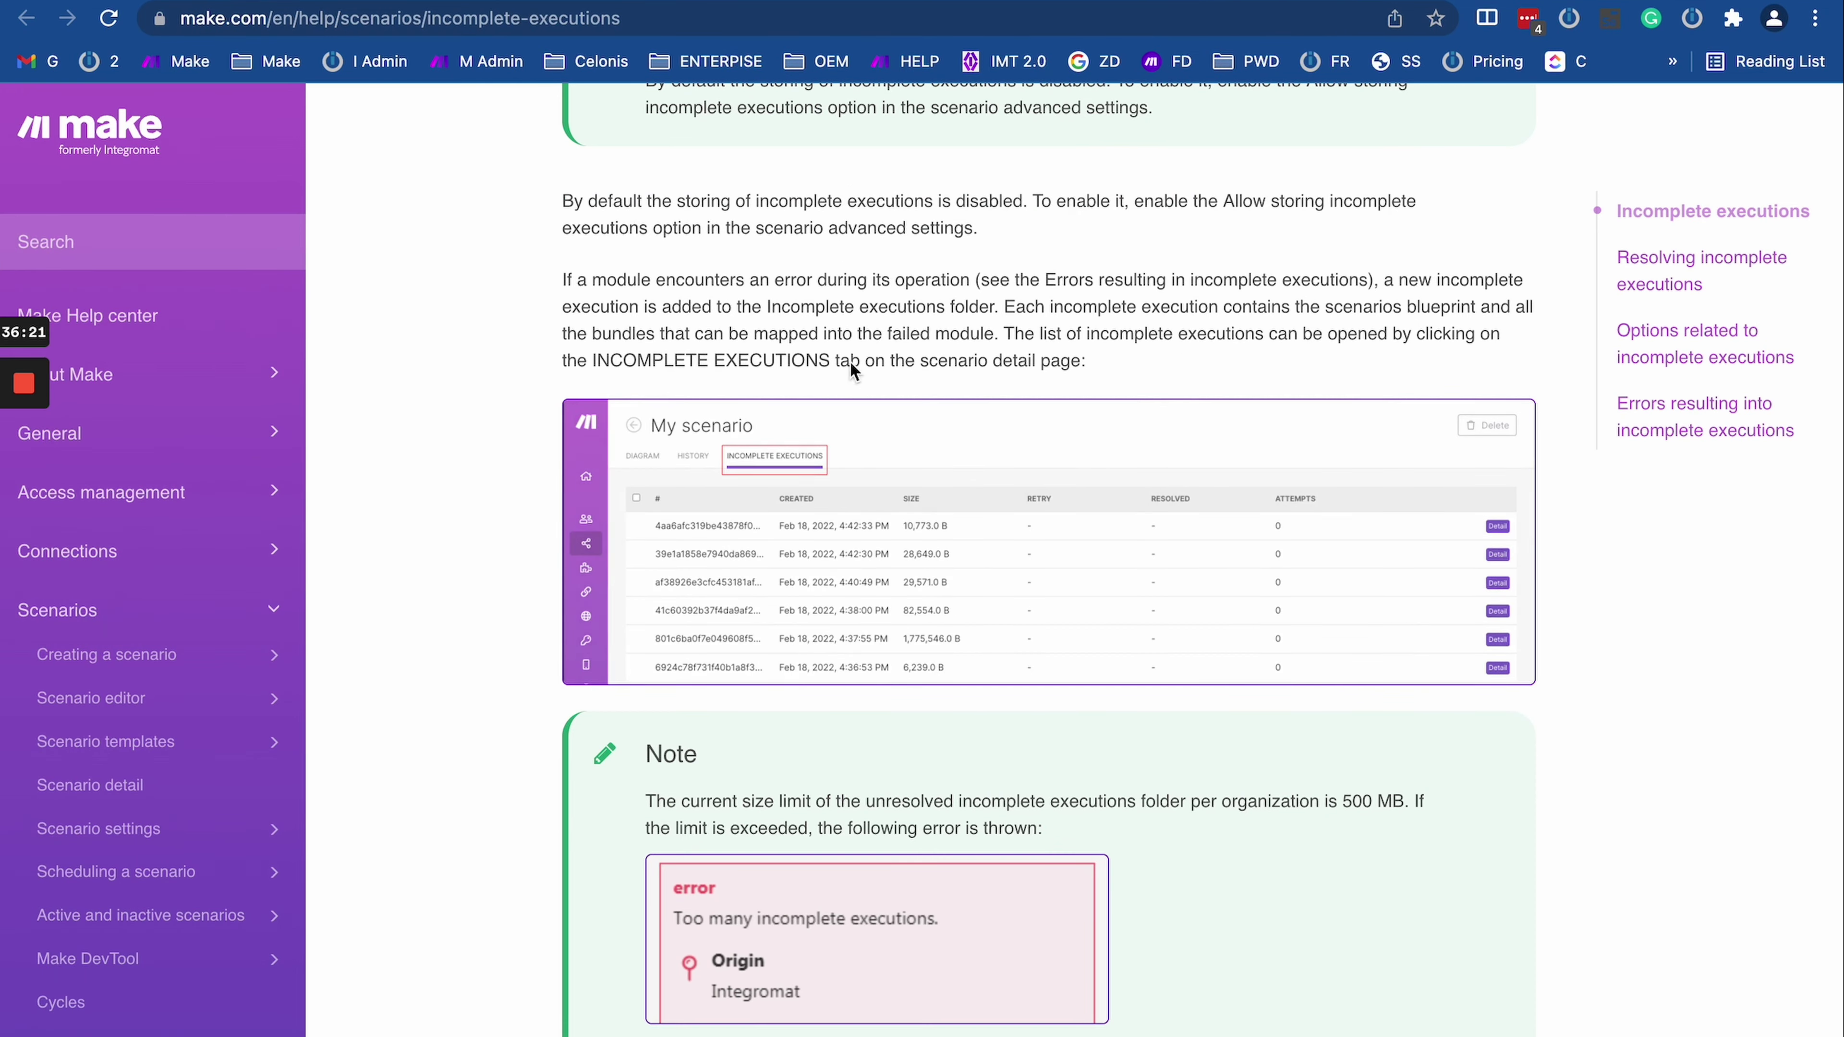
scroll(846, 359, up, 6)
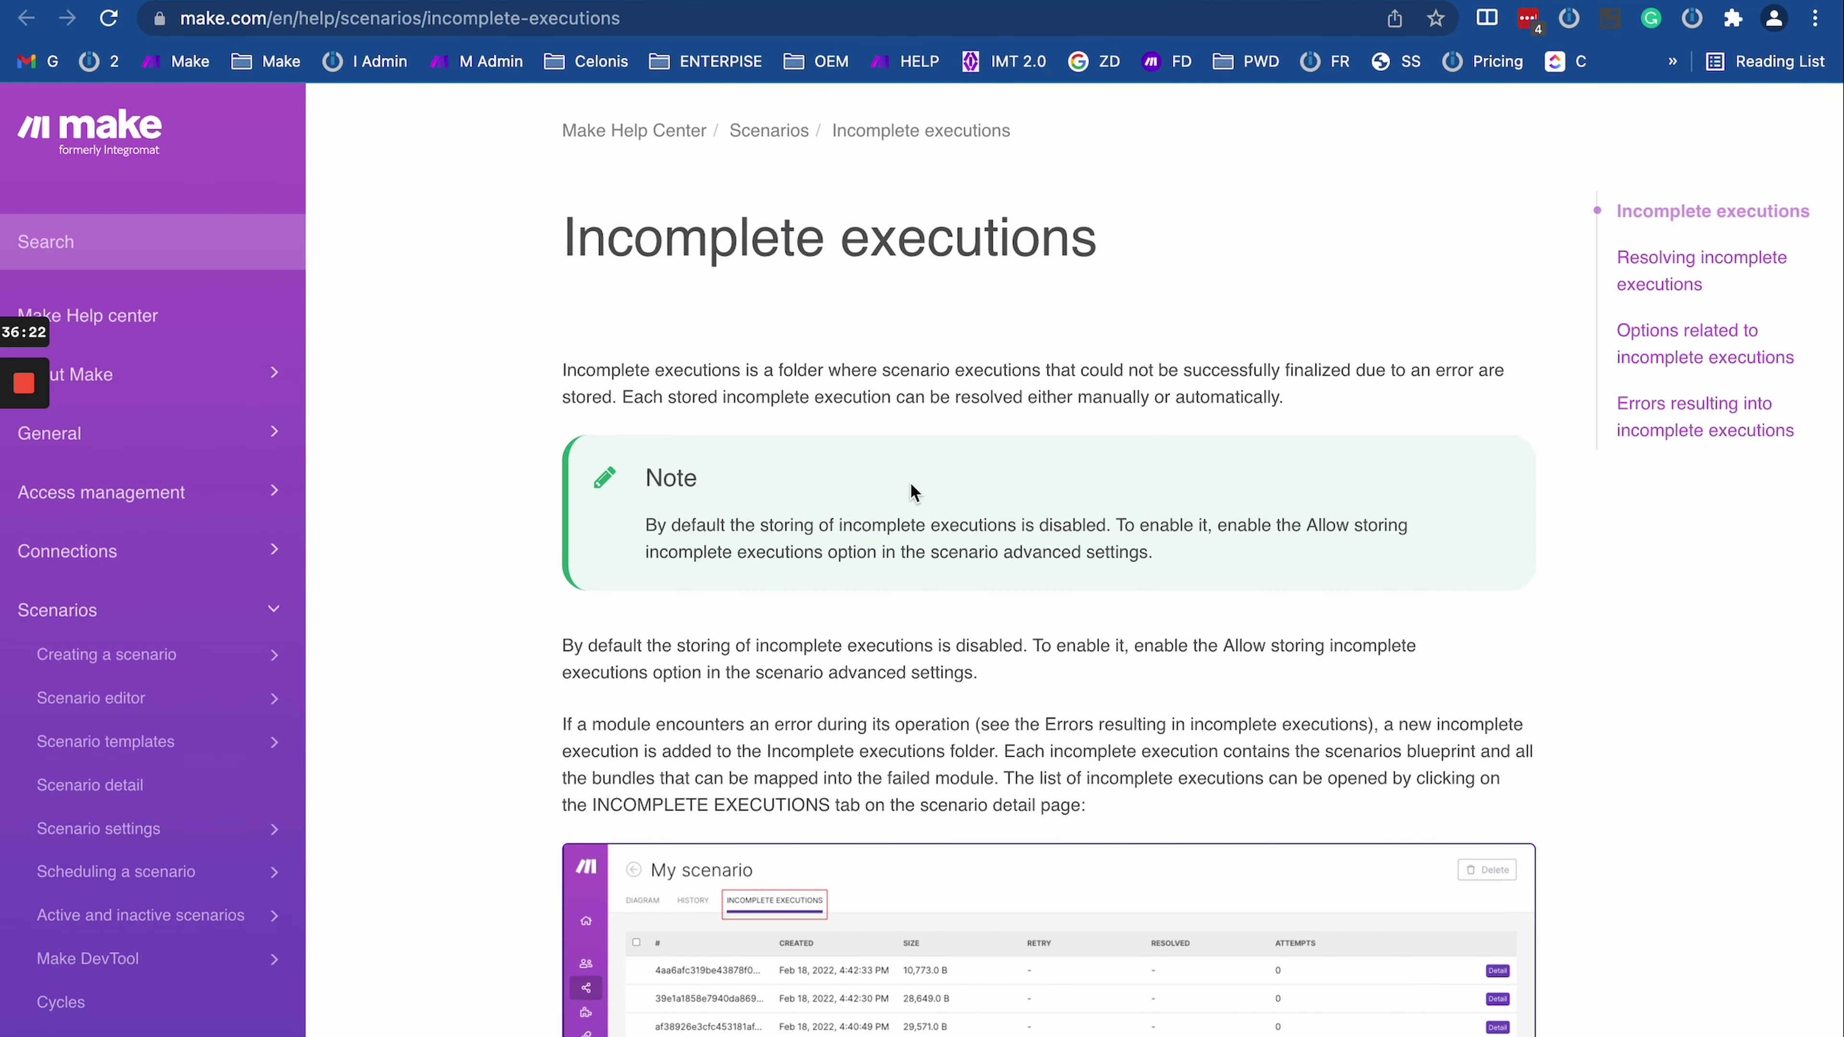
key(ctrl+Tab)
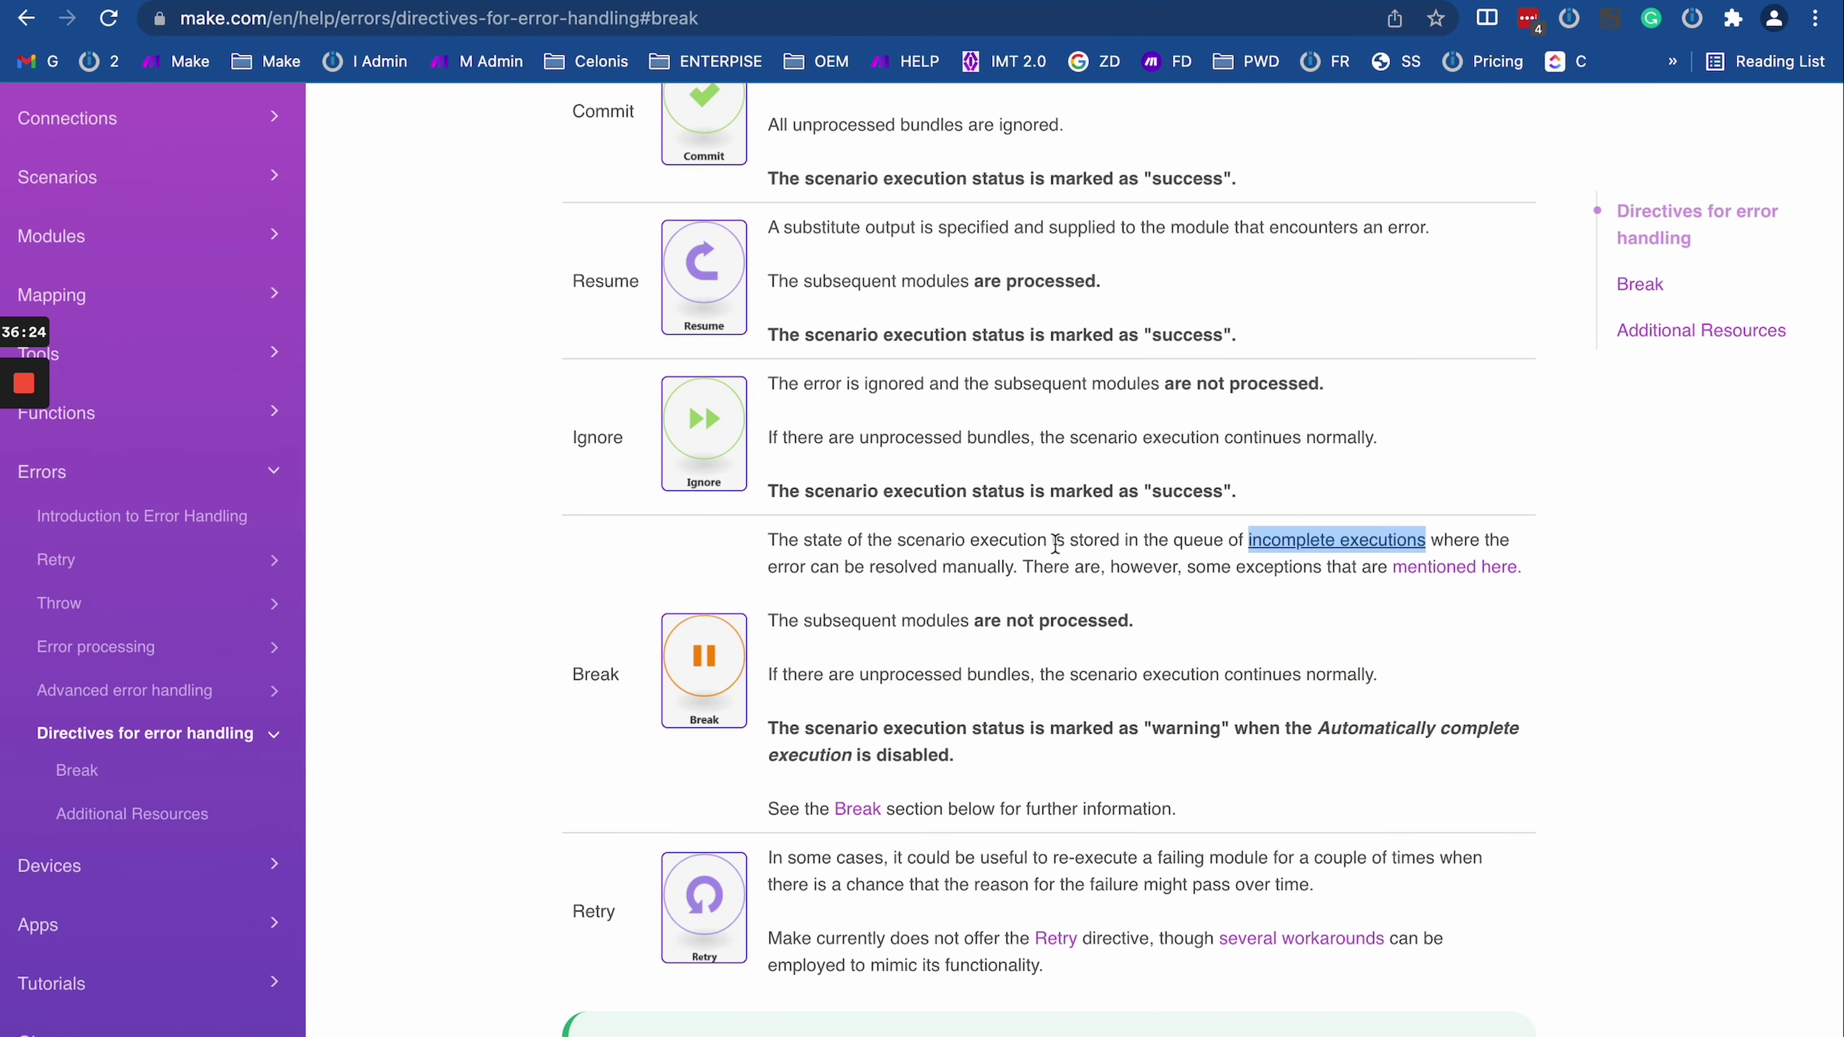
key(ctrl+shift+Tab)
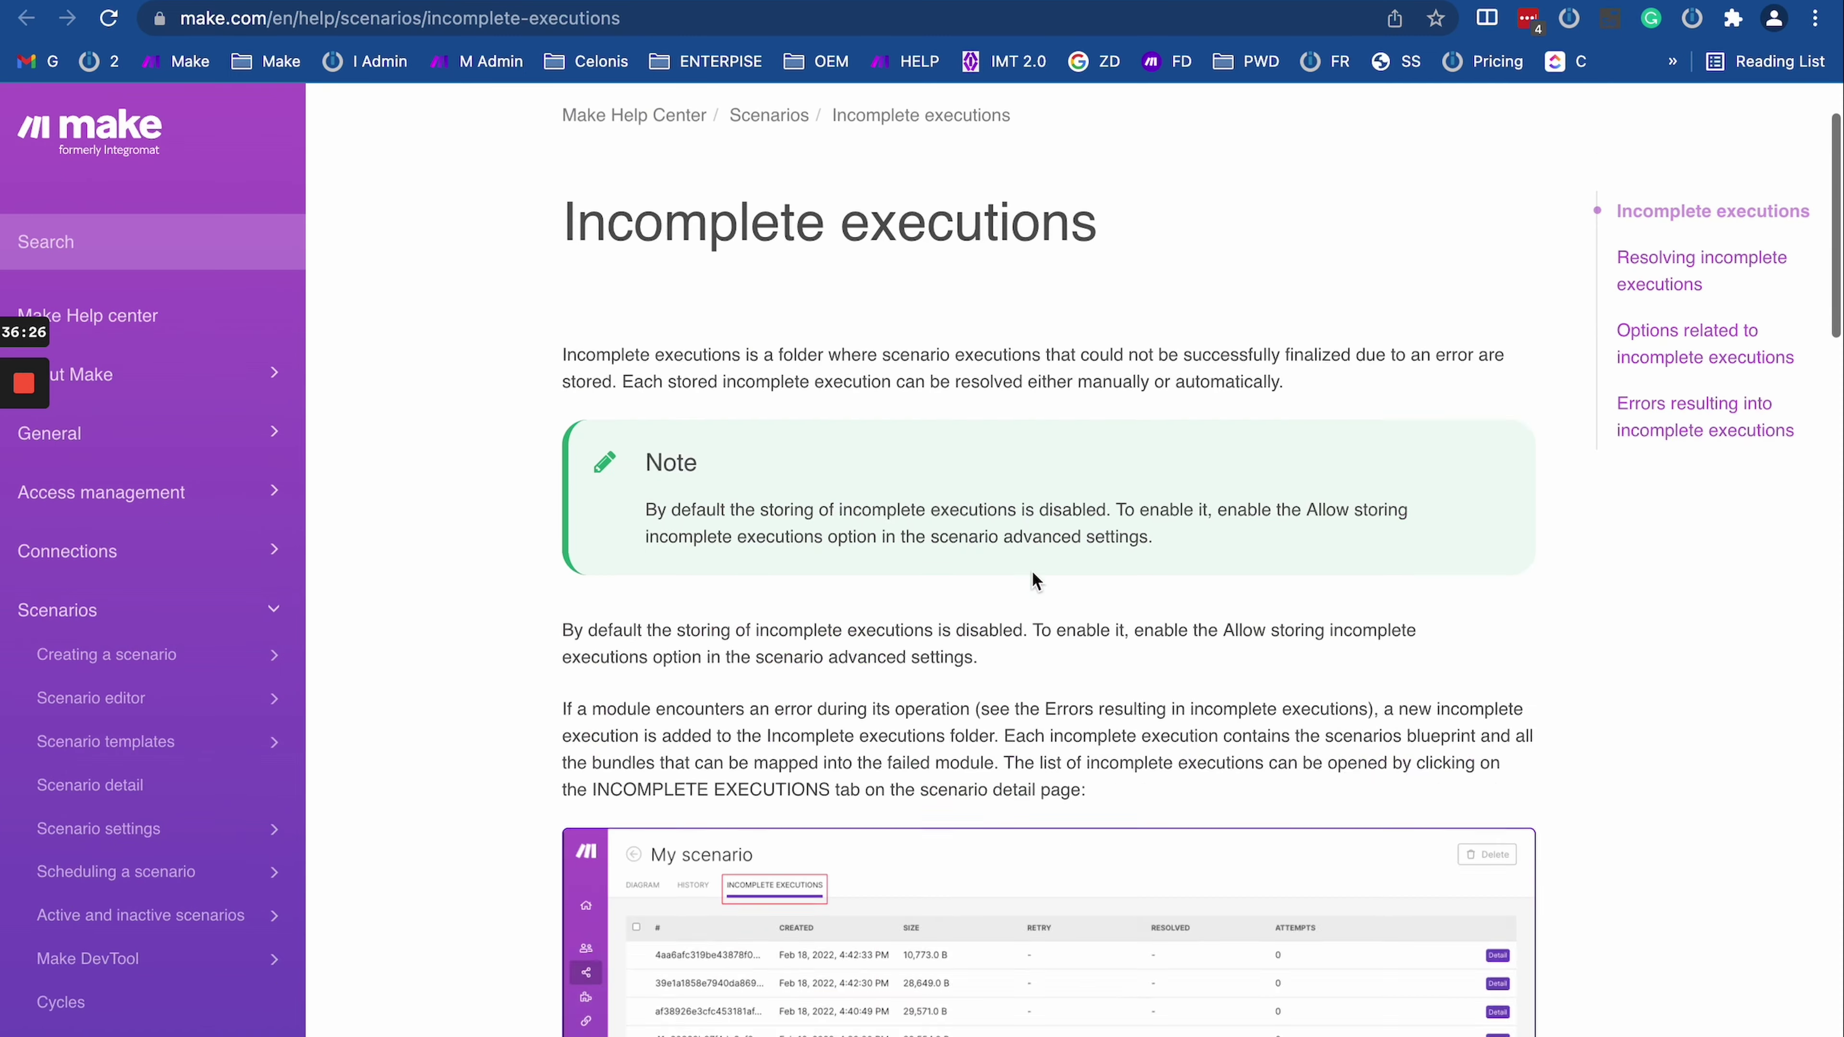
scroll(1035, 581, down, 20)
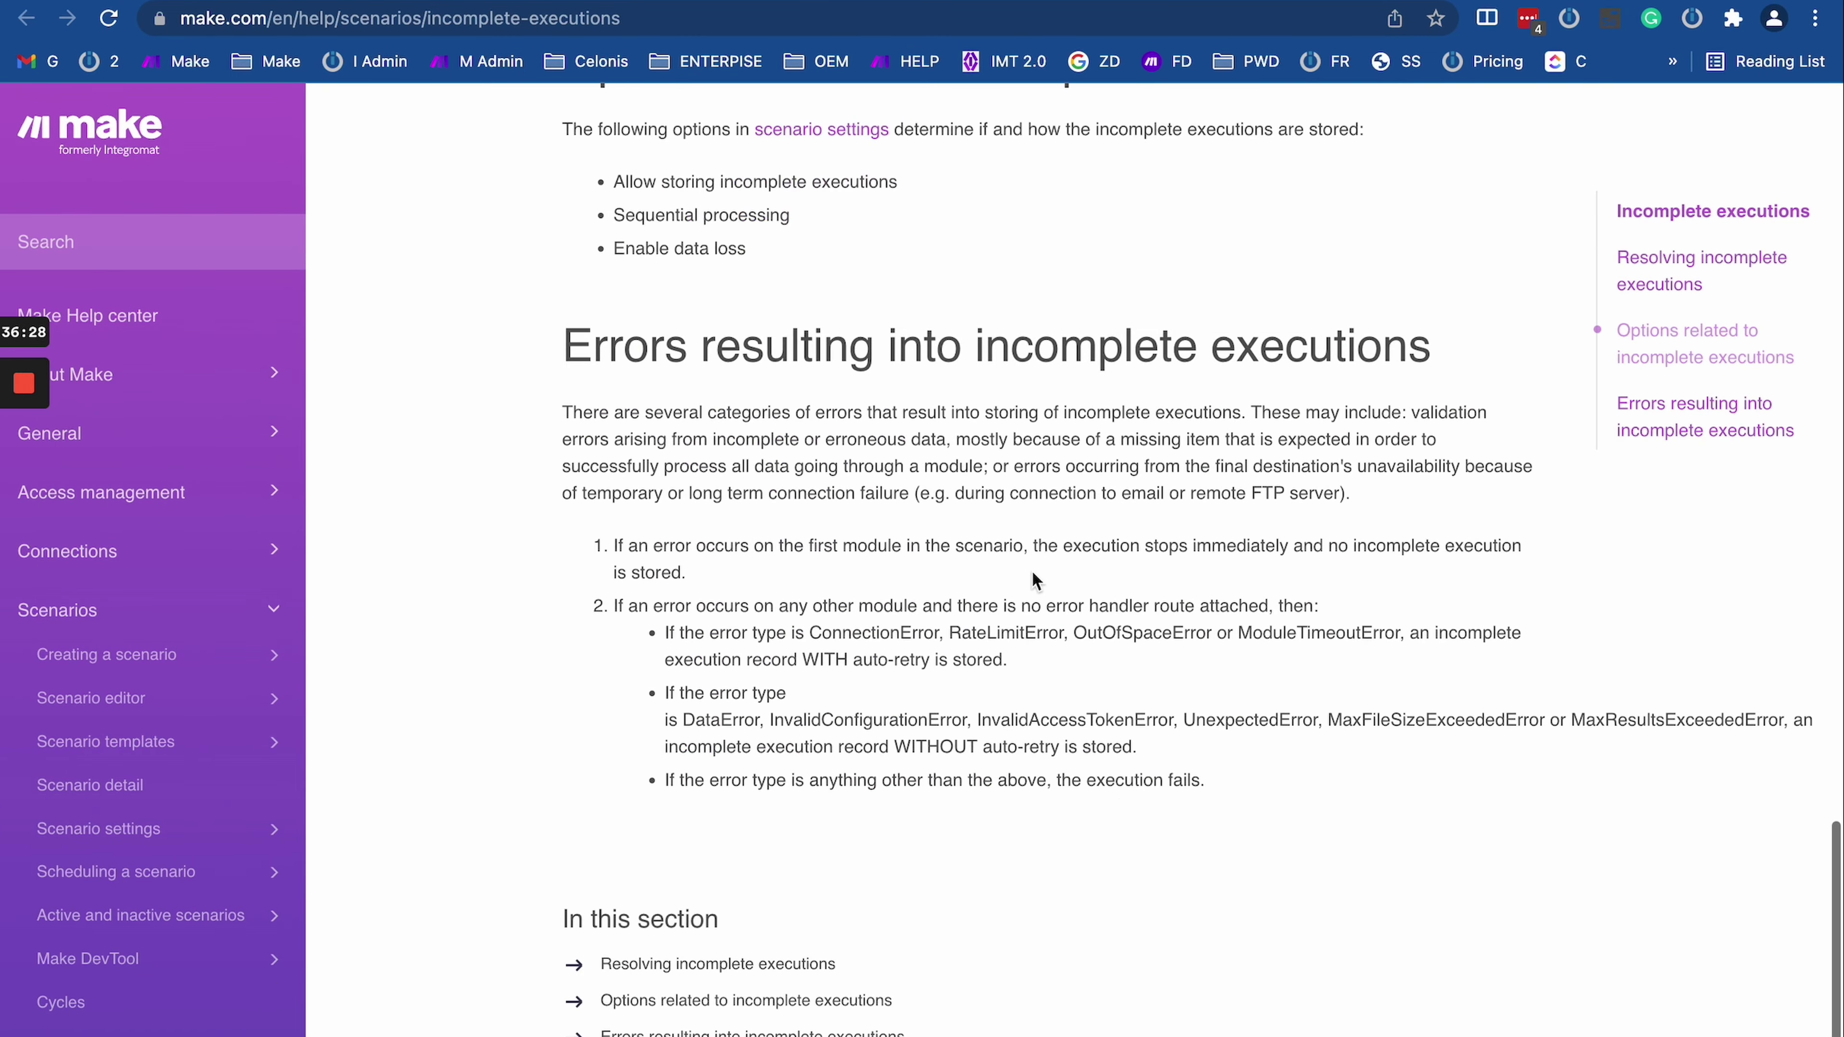
scroll(1035, 581, down, 3)
scroll(1034, 581, up, 5)
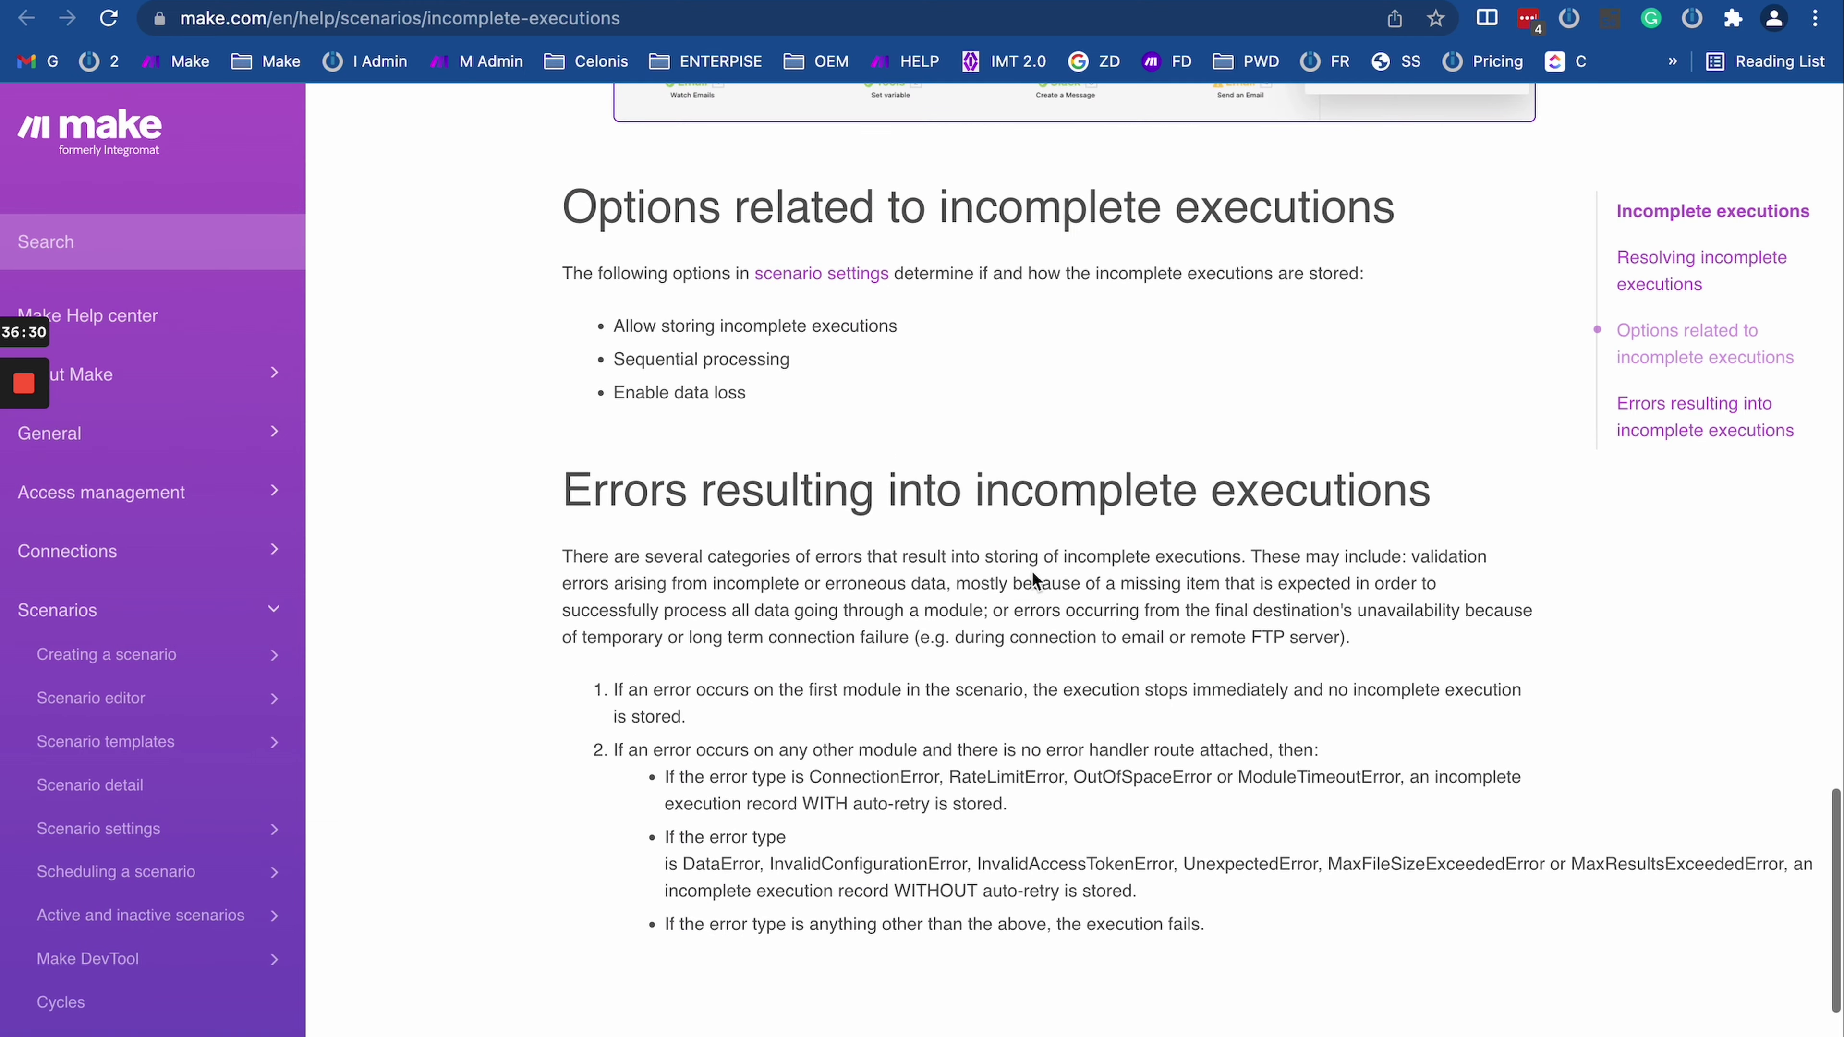
scroll(777, 646, up, 2)
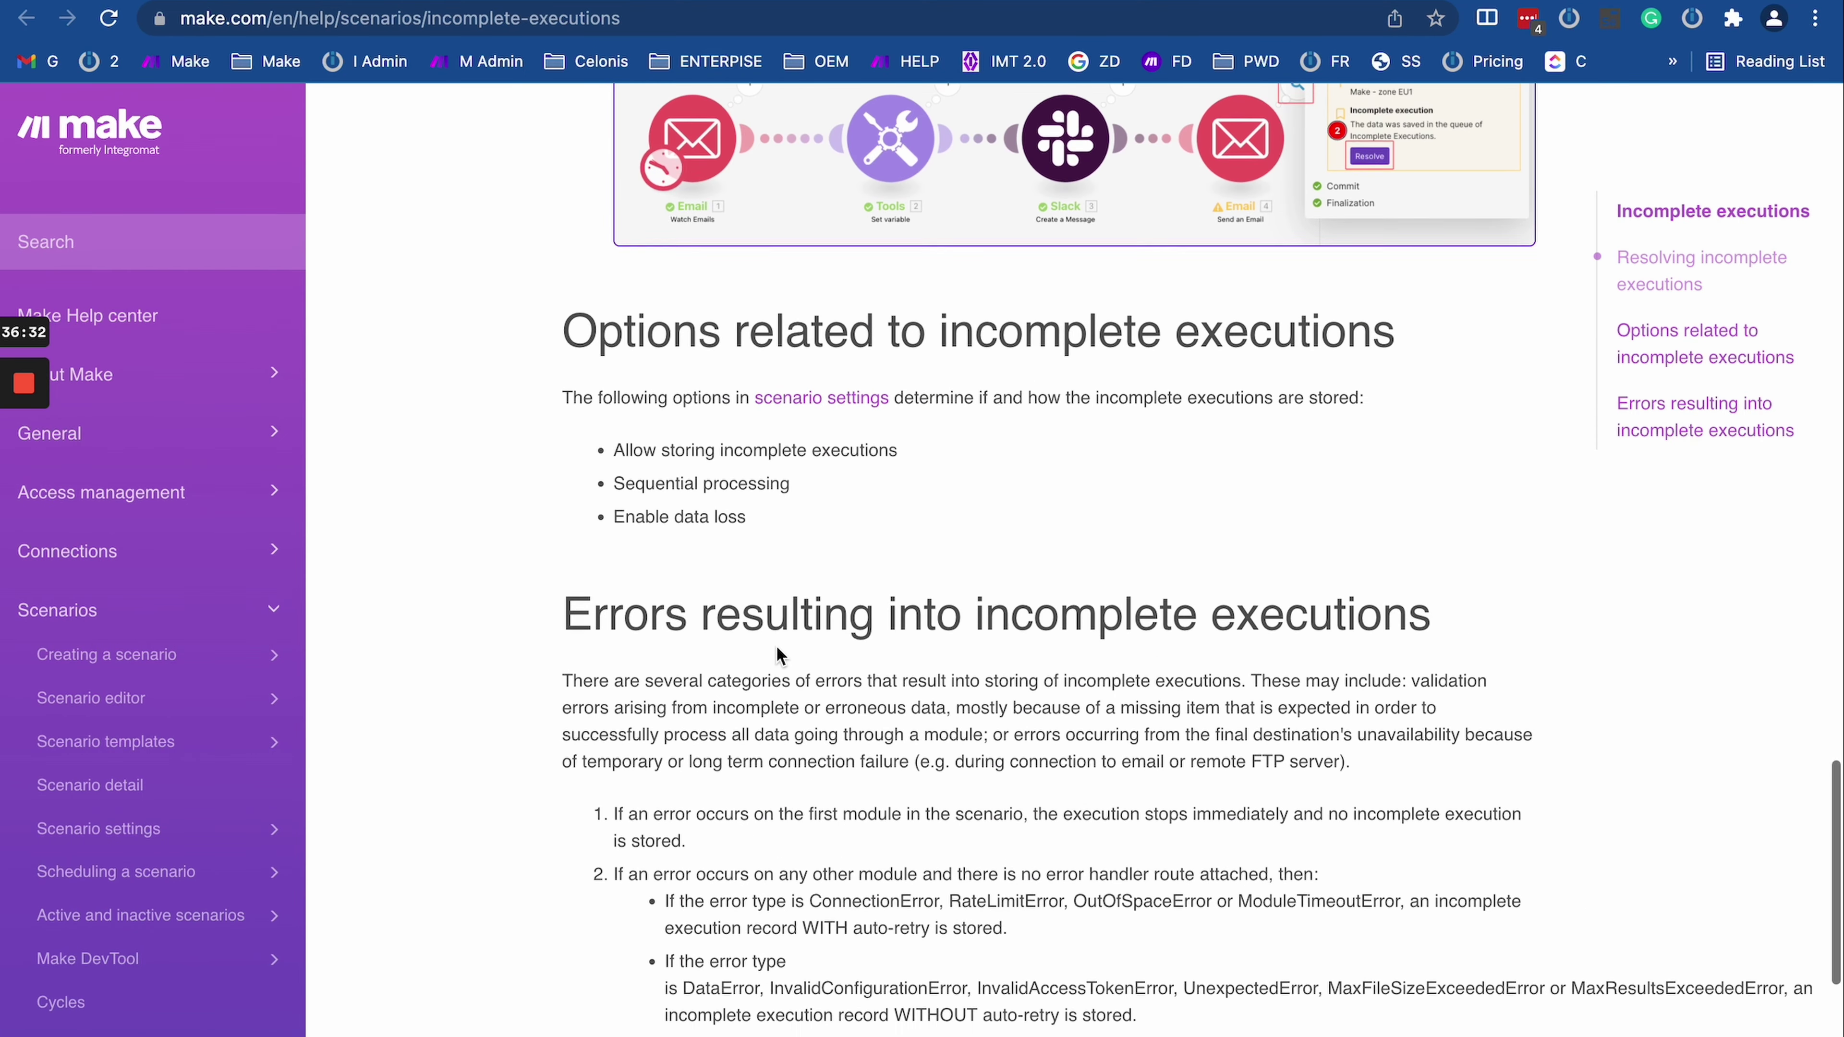
scroll(777, 646, down, 5)
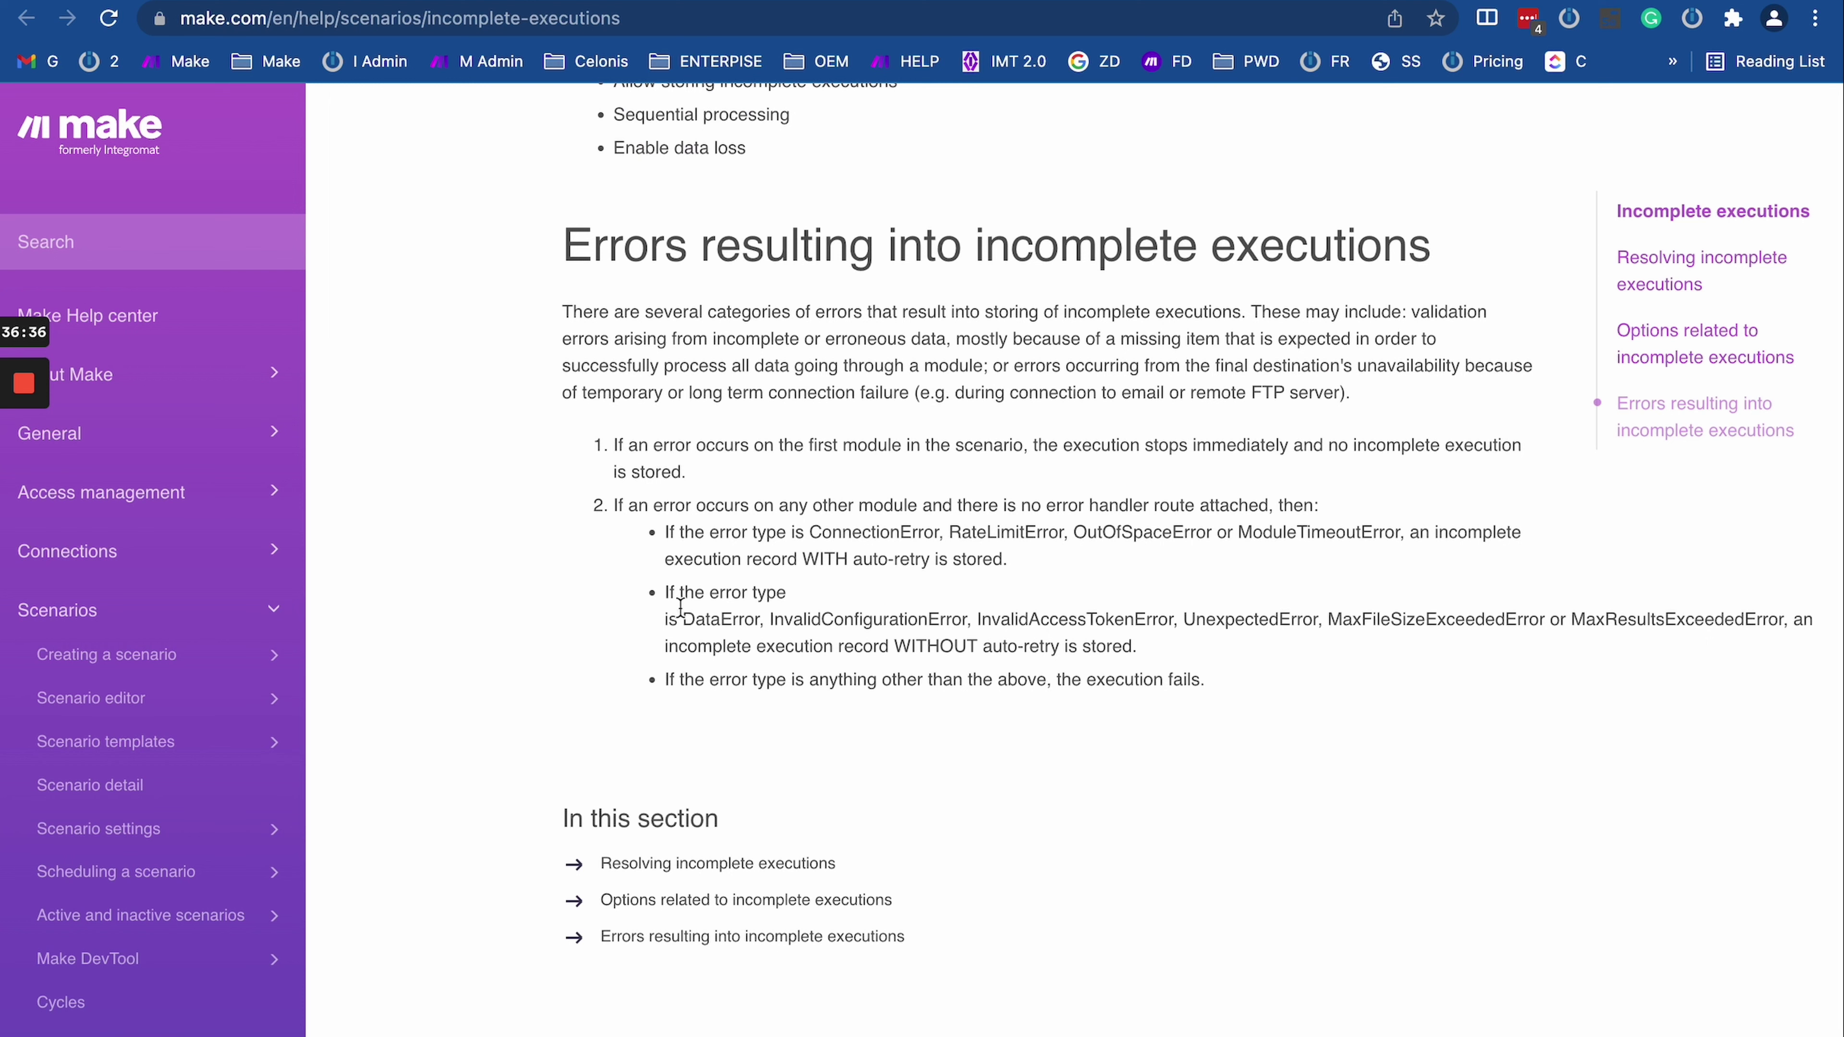
Step: Mark the numbered rules on error outcomes, including the no-error-handler-route condition
drag(601, 445, 1160, 719)
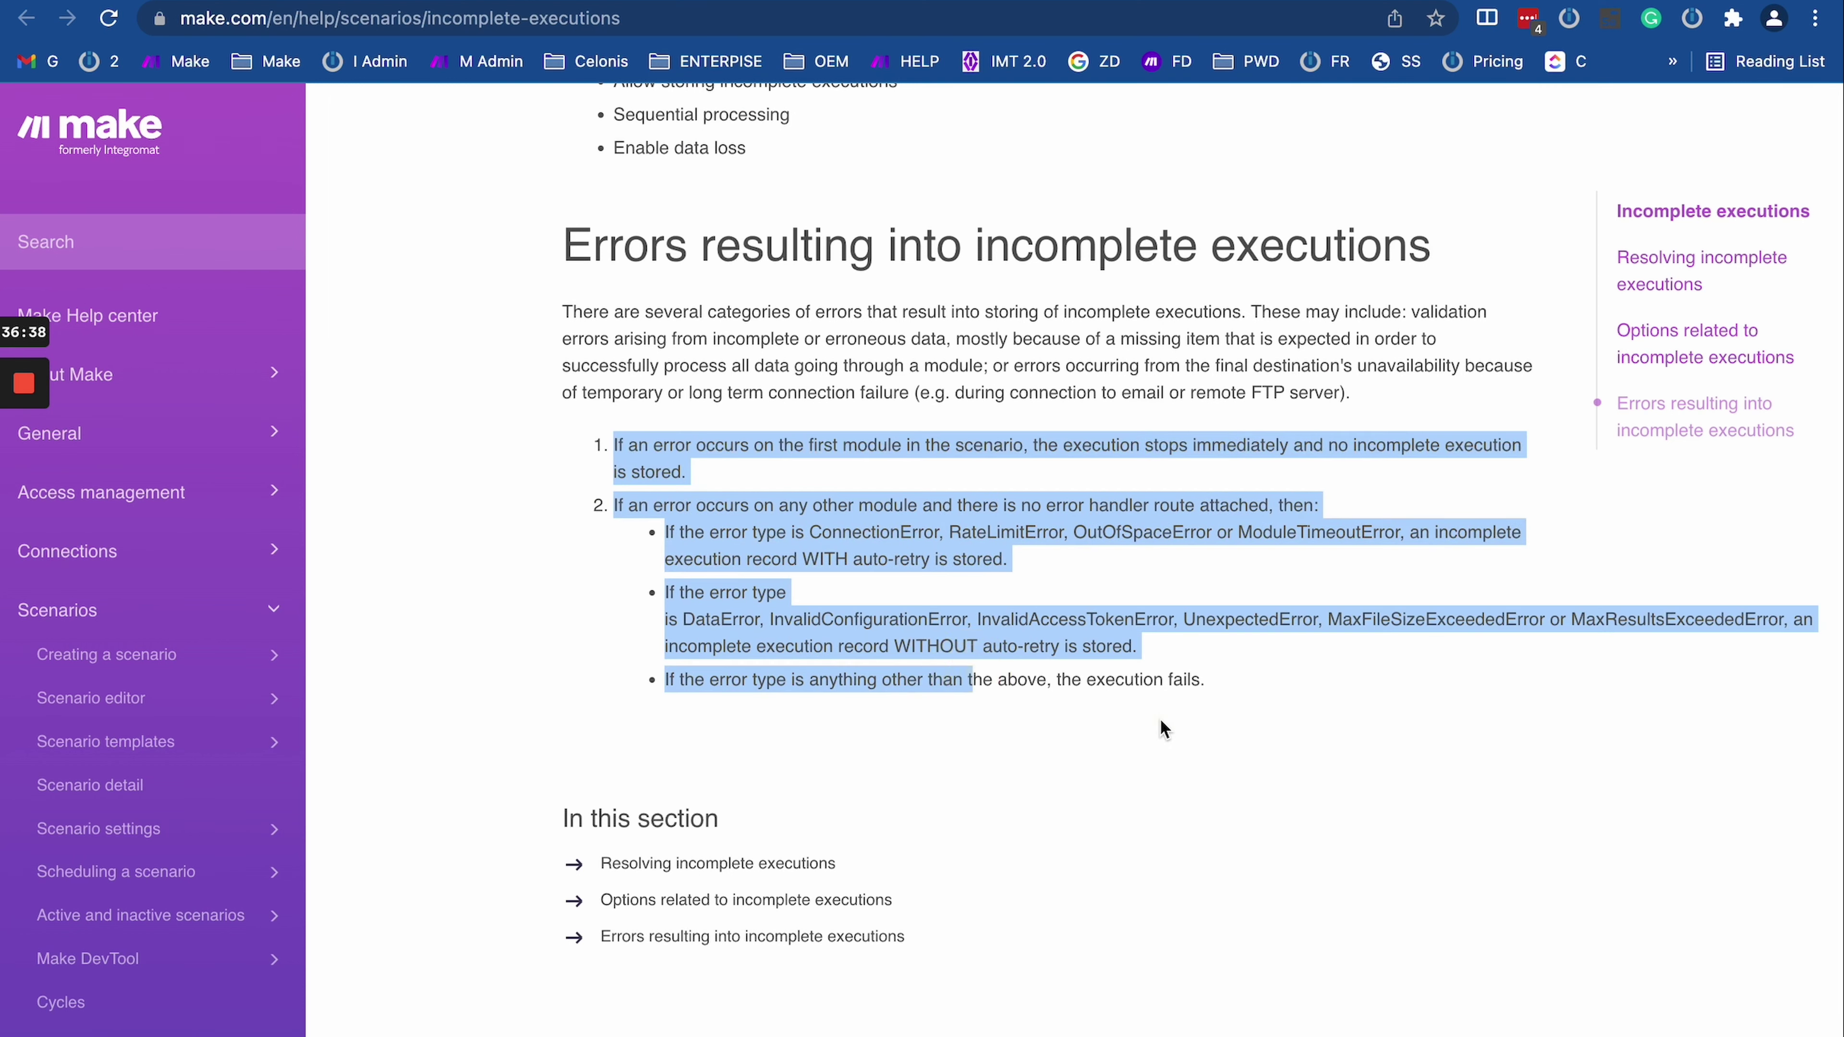
click(1159, 718)
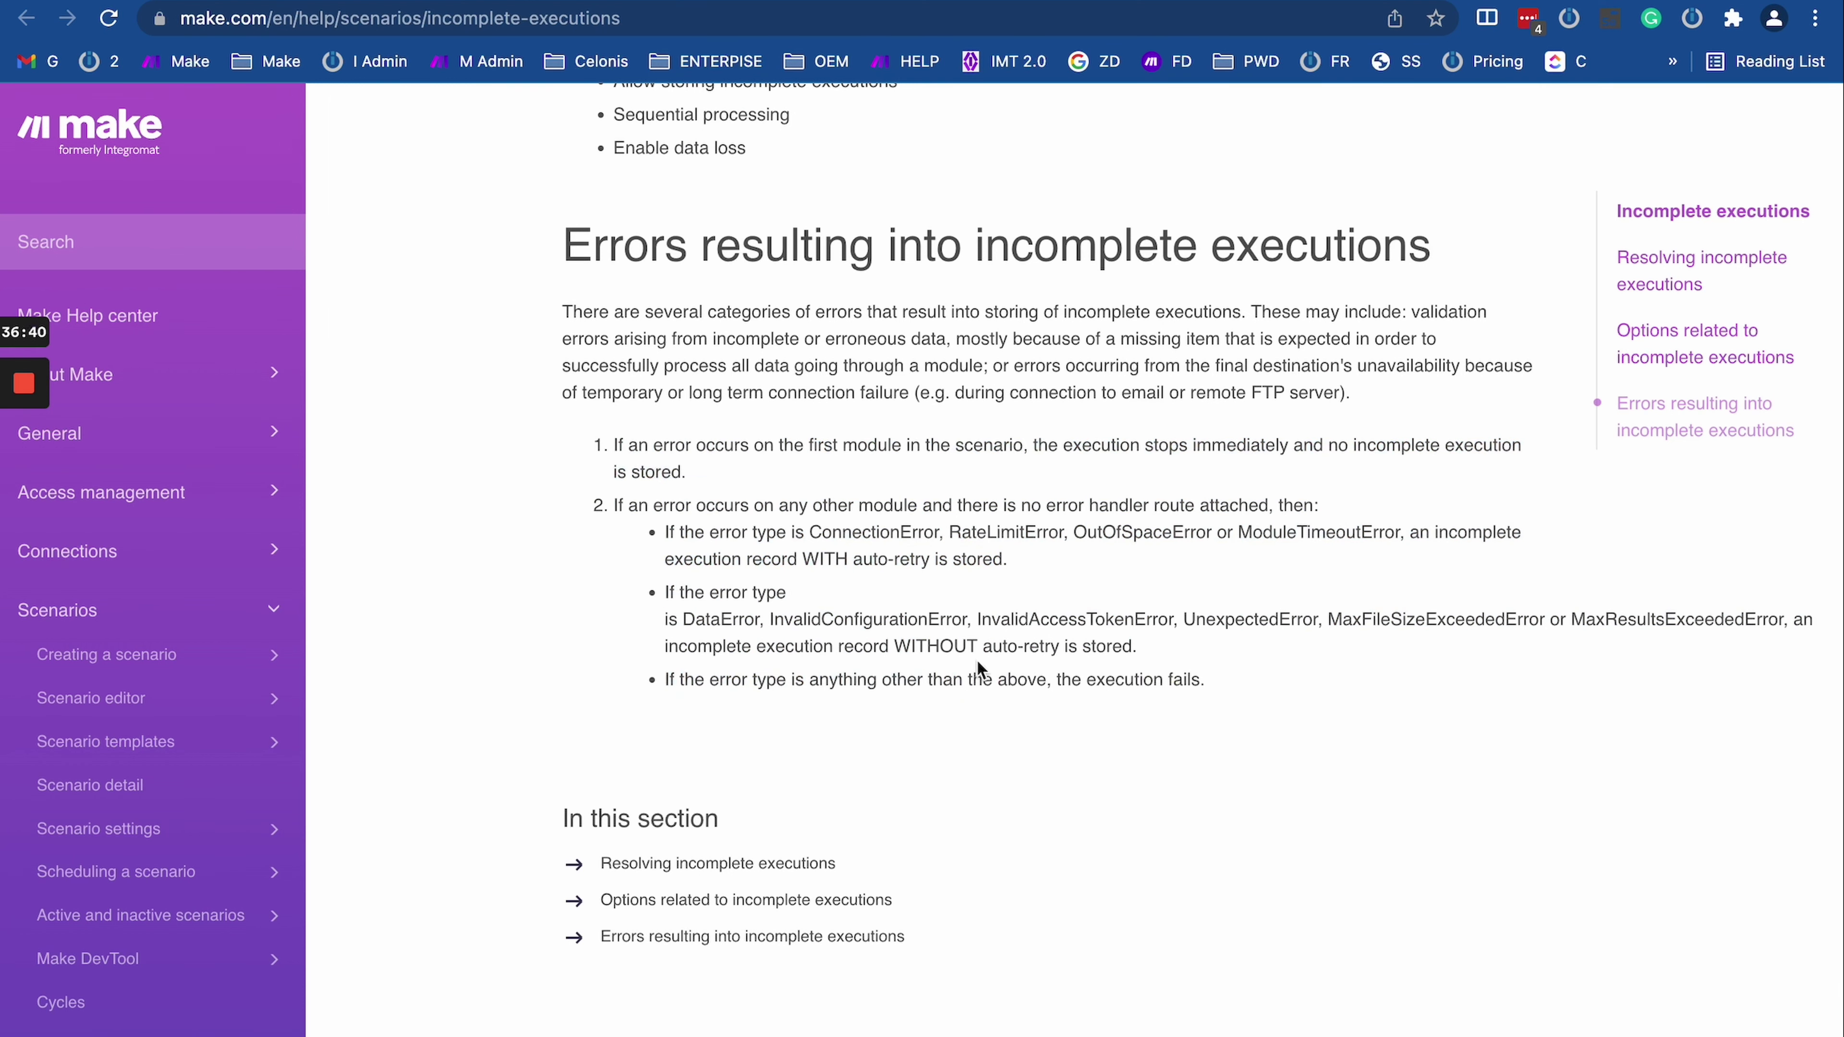
drag(1204, 680, 647, 585)
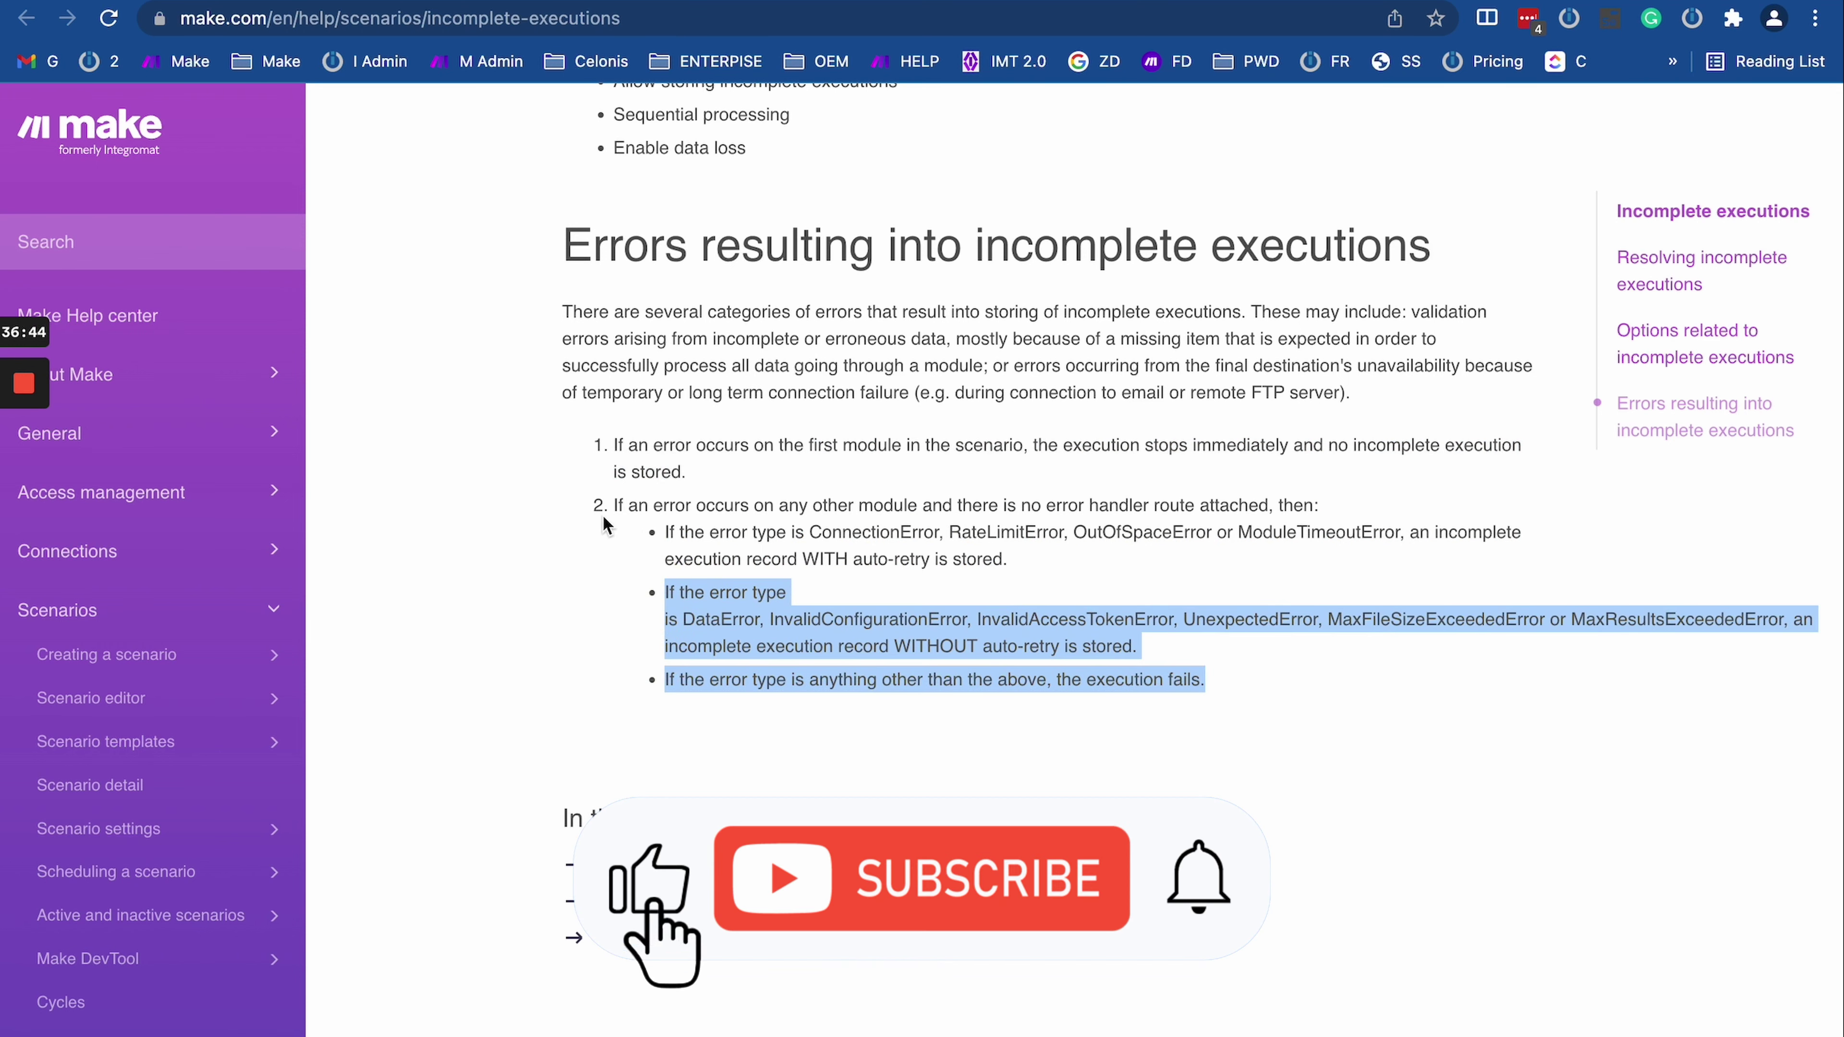
drag(606, 509, 1256, 535)
click(1162, 523)
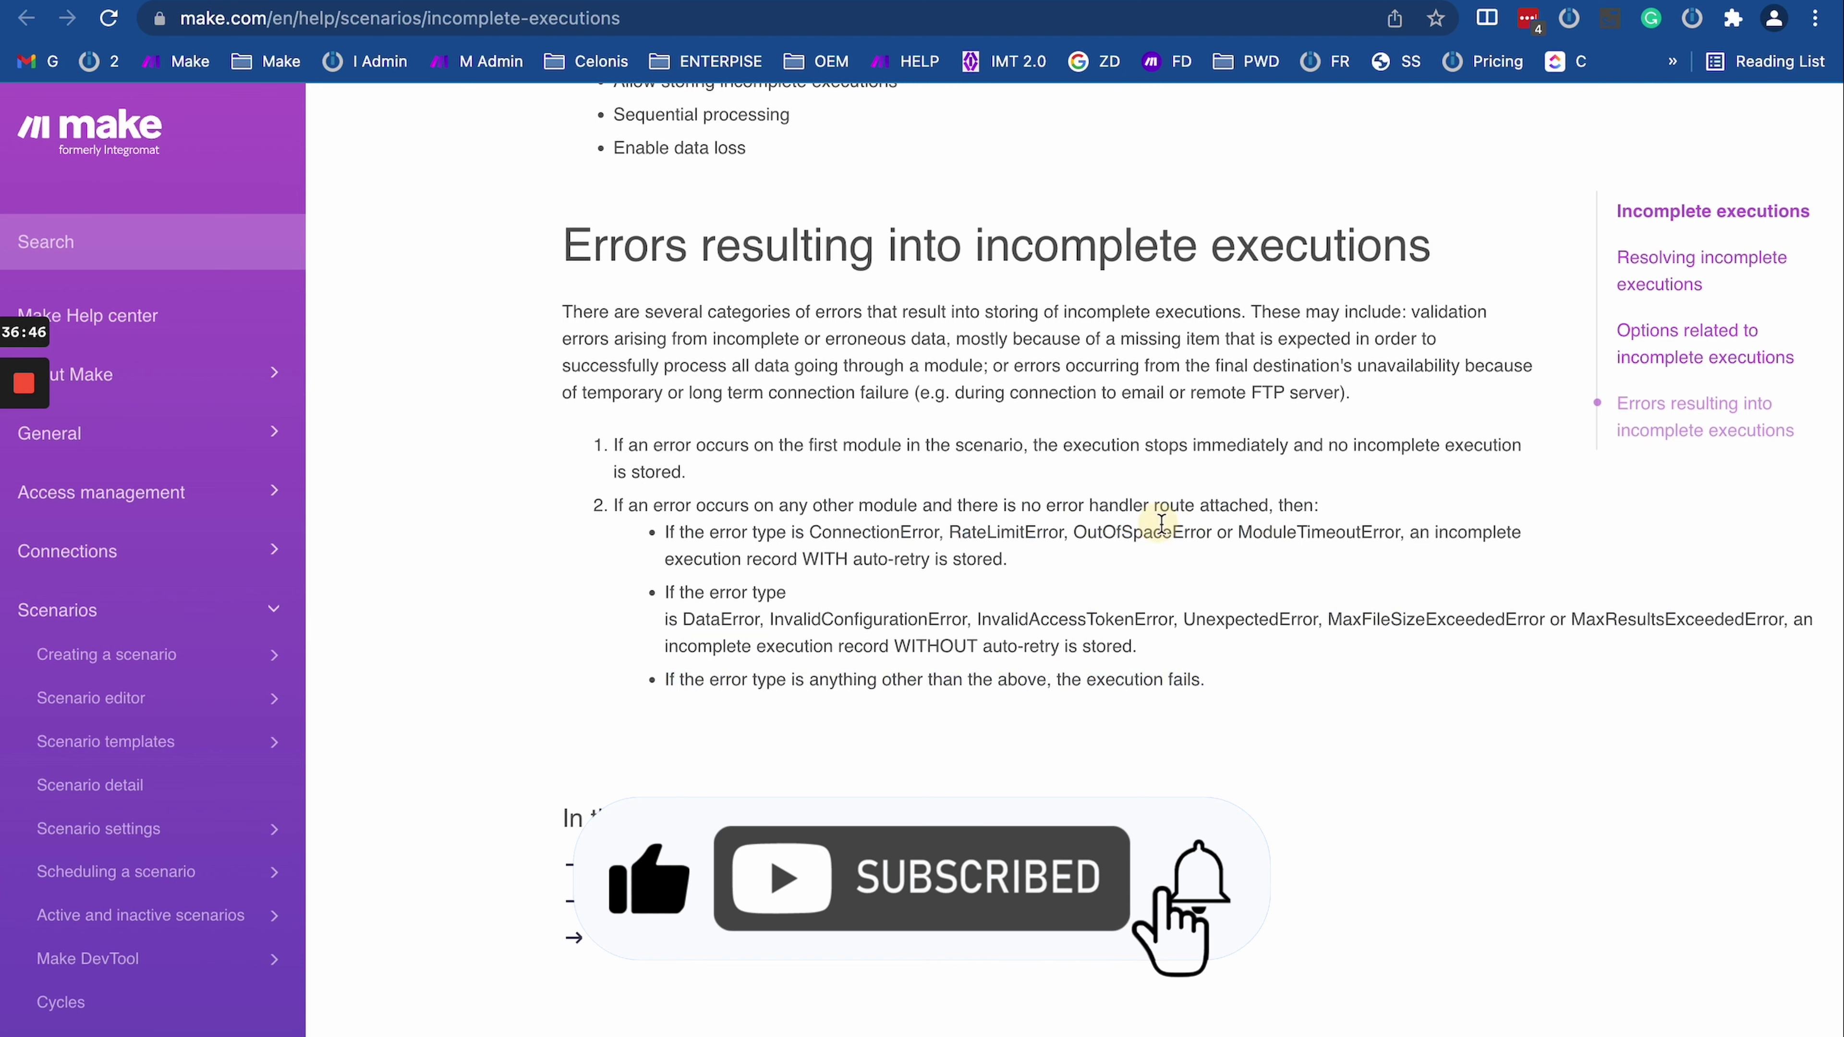
drag(957, 507, 1179, 510)
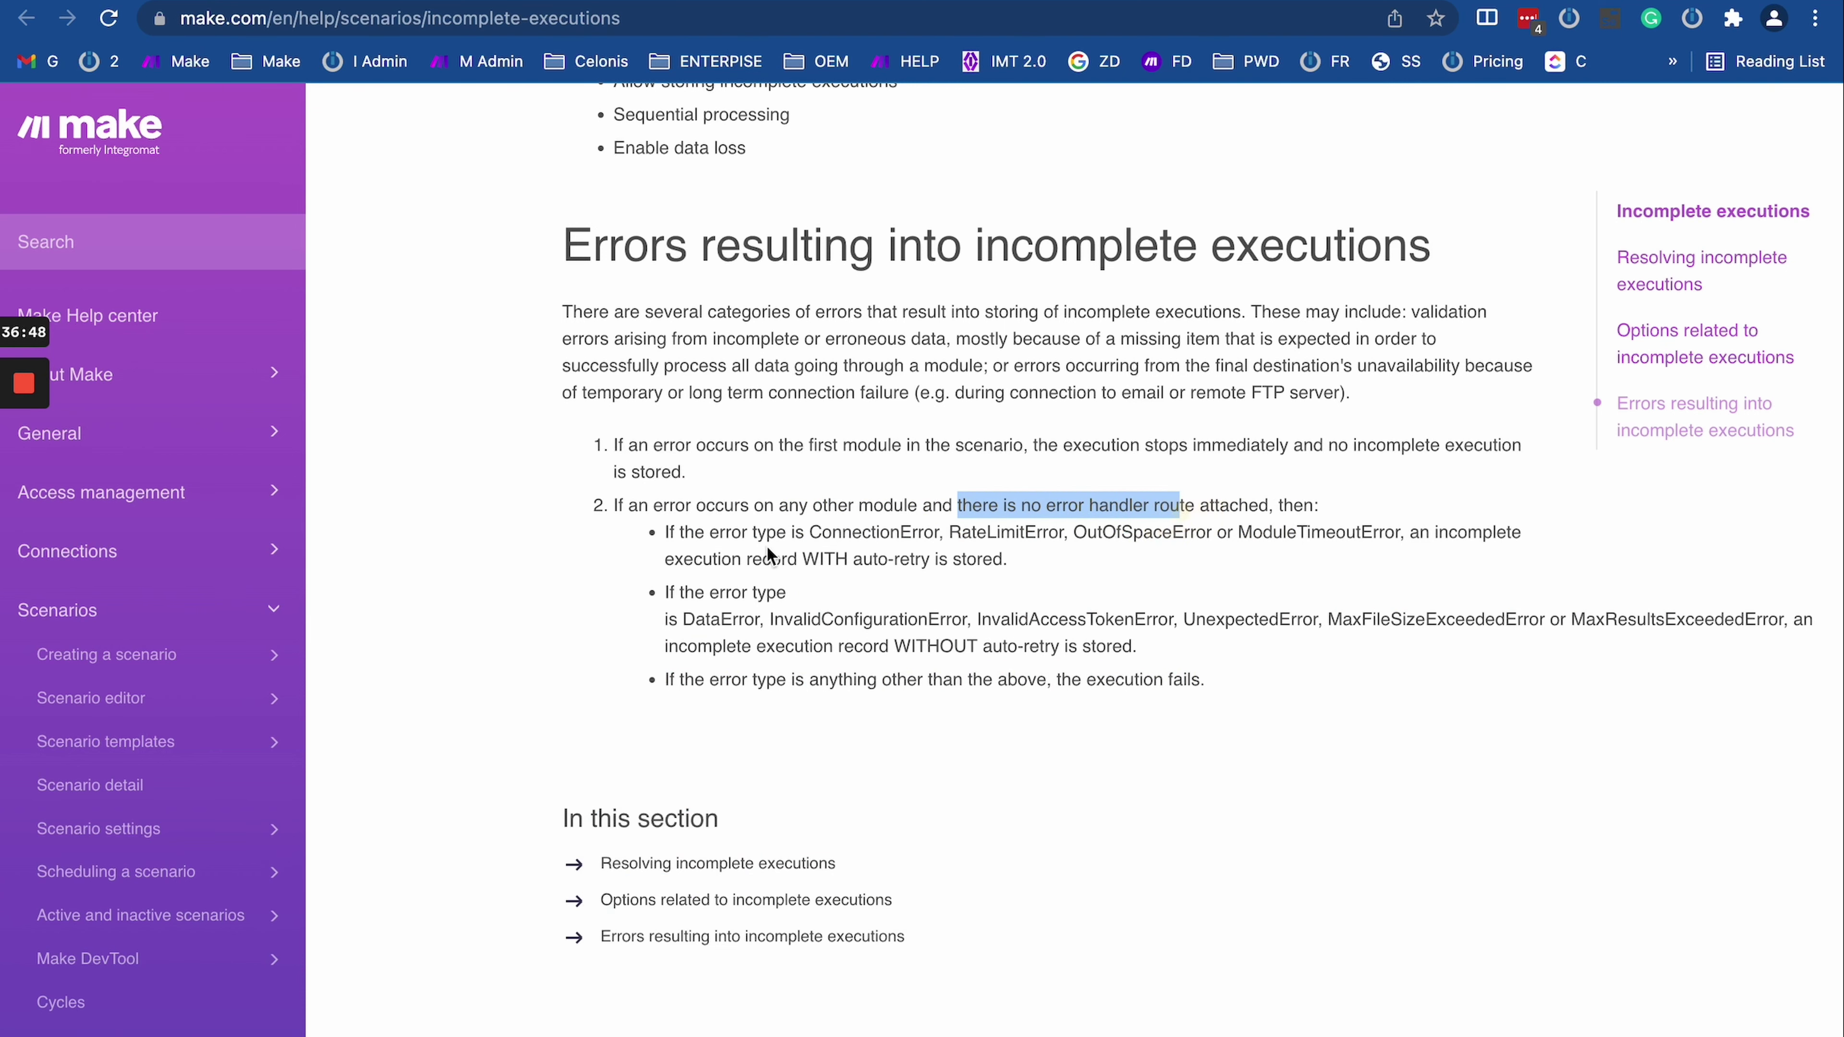
drag(662, 532, 1045, 574)
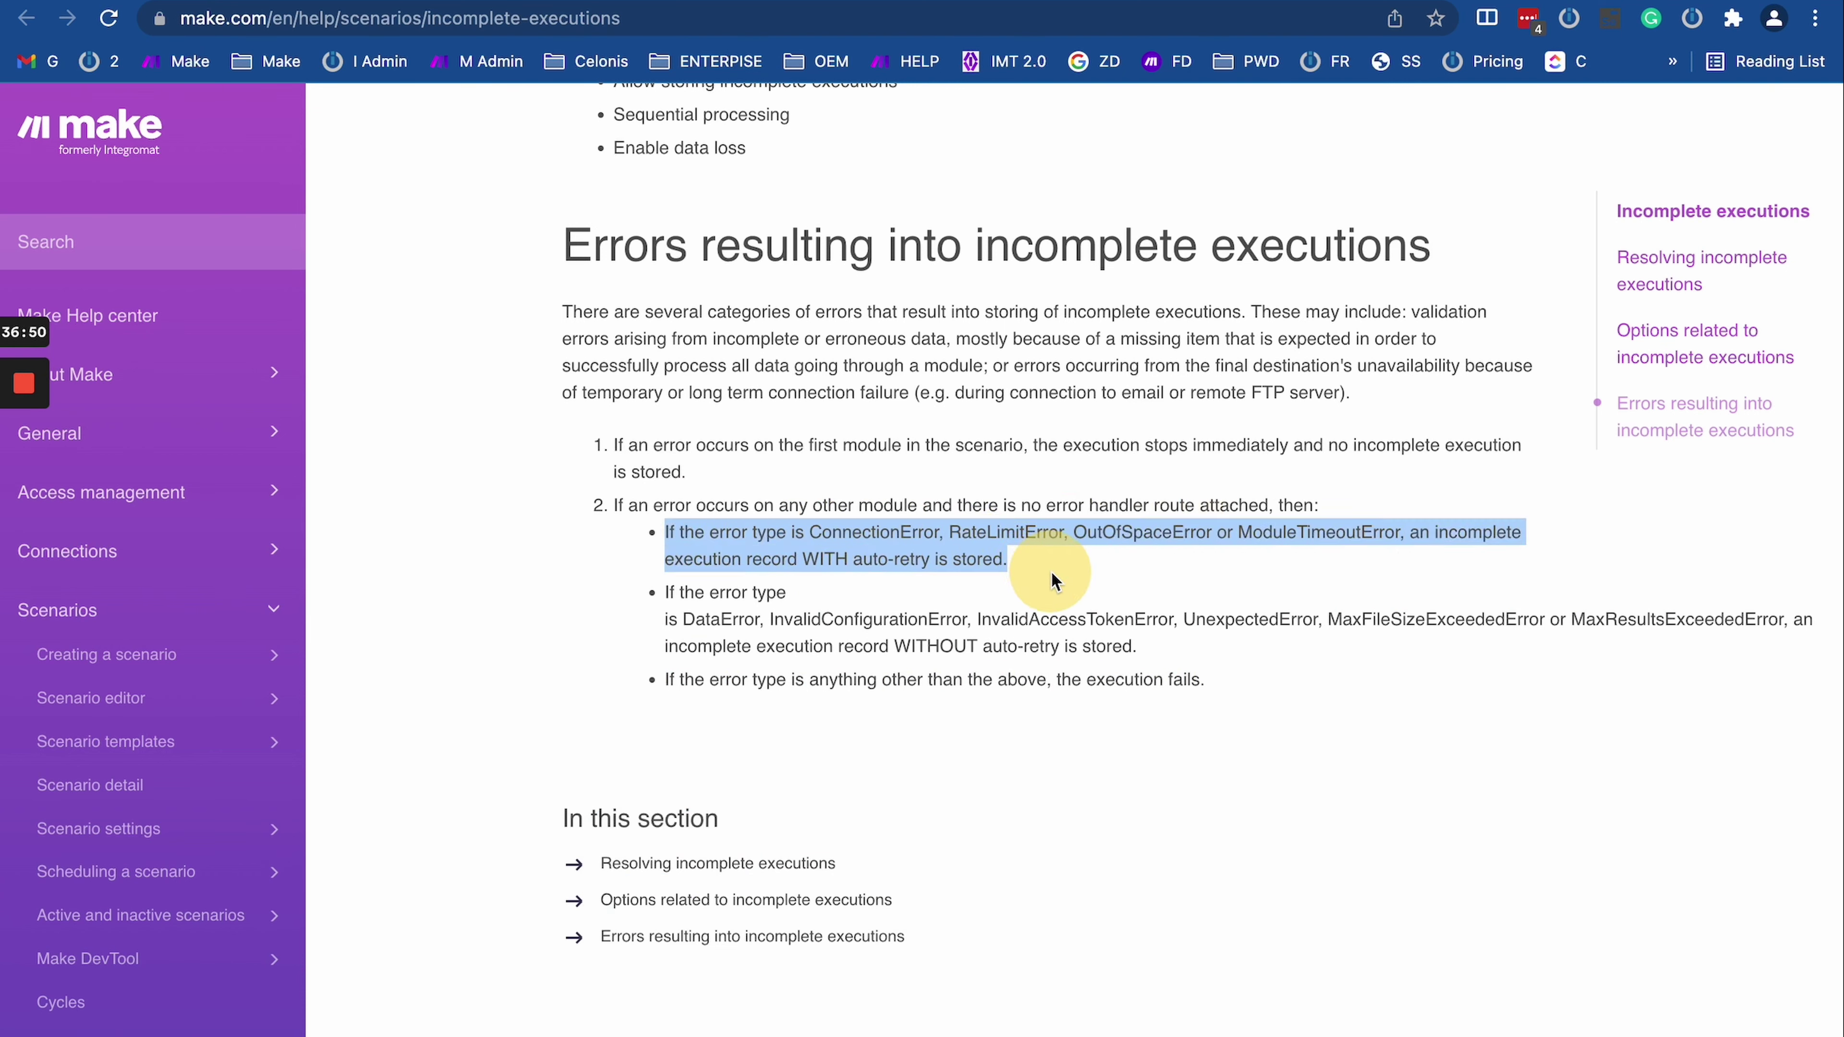
click(741, 534)
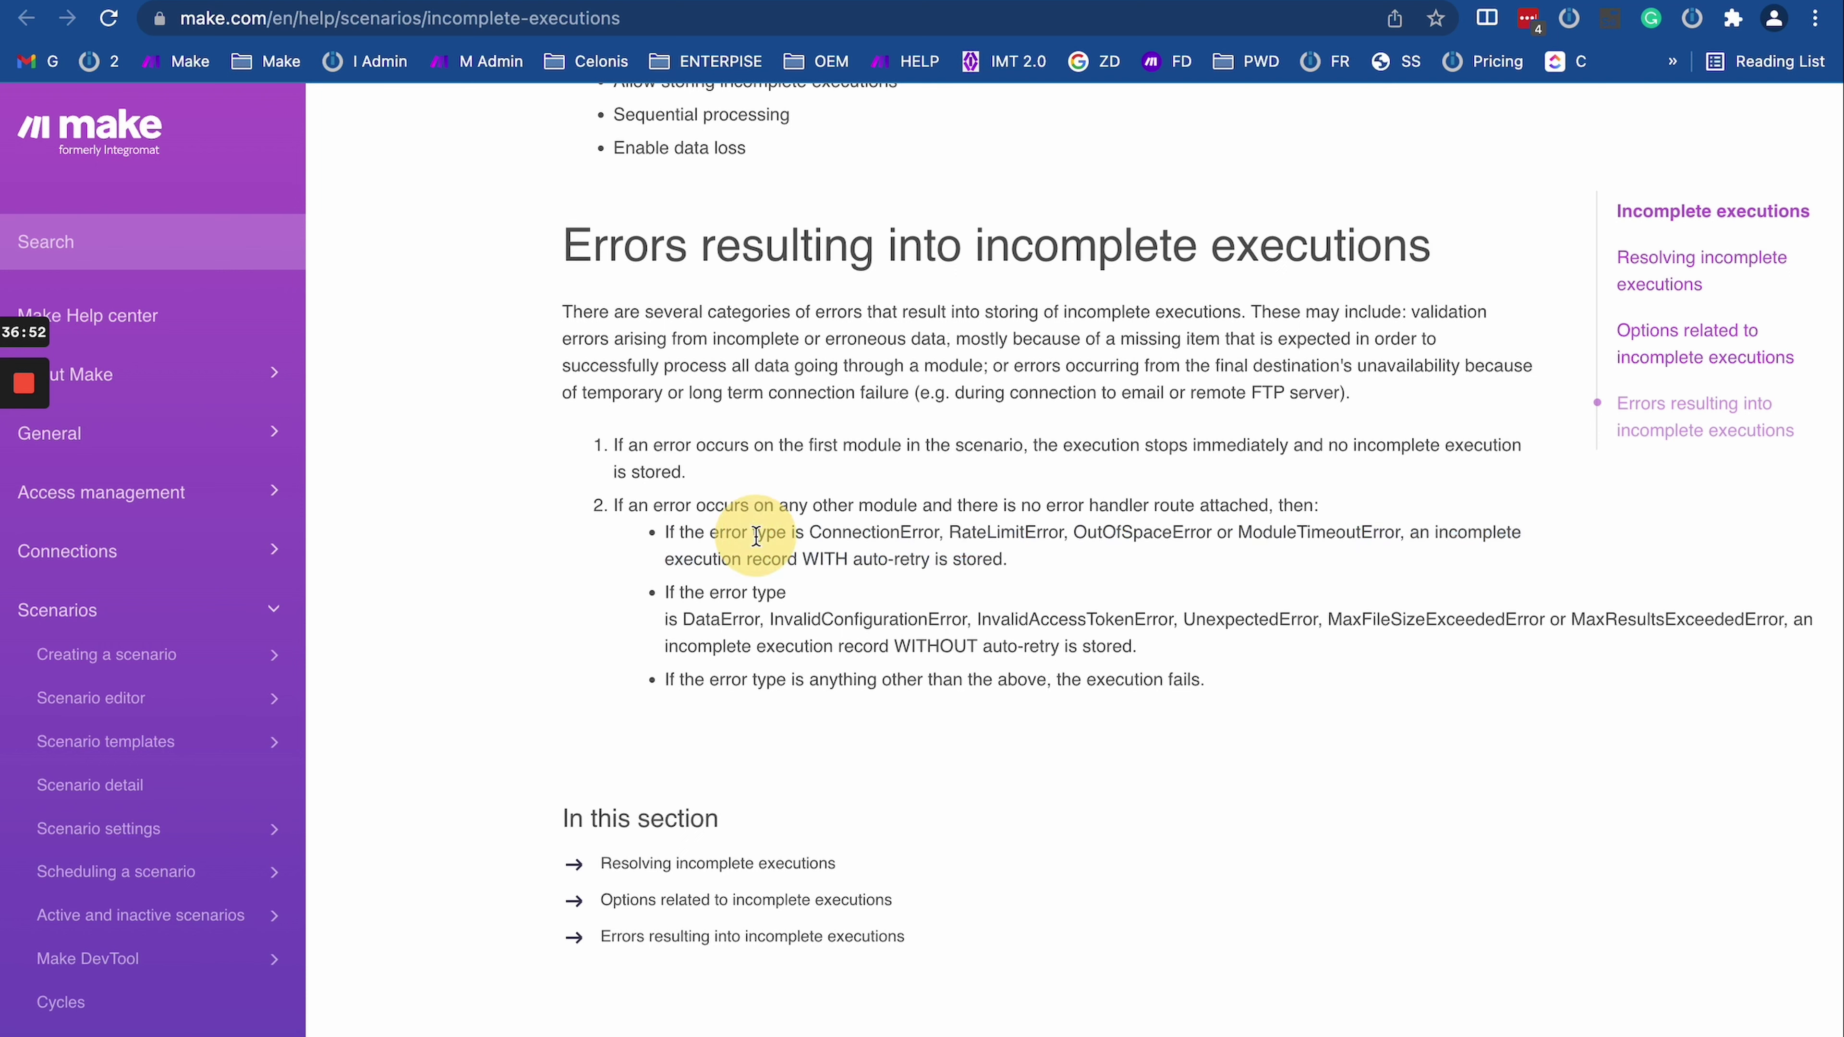
Step: Mark ConnectionError, OutOfSpaceError and ModuleTimeoutError in the auto-retry bullet
double_click(850, 536)
click(1006, 555)
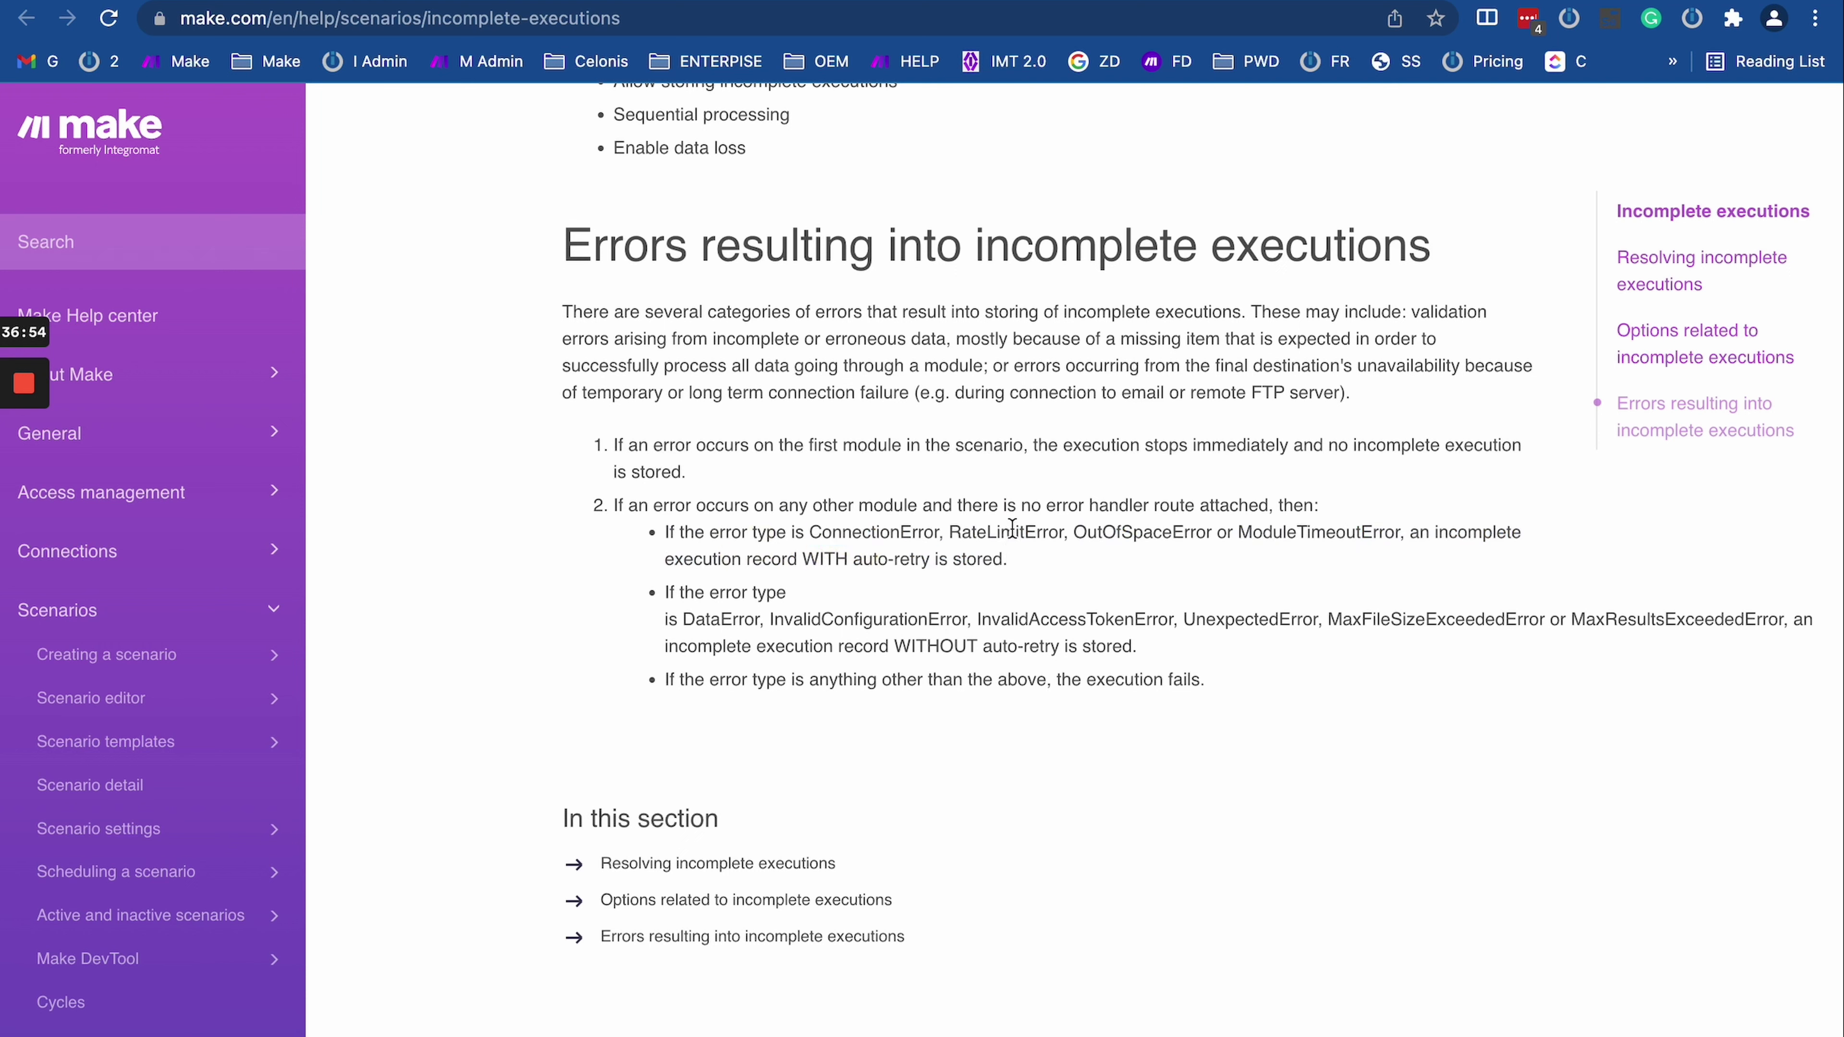
triple_click(1009, 555)
click(1096, 537)
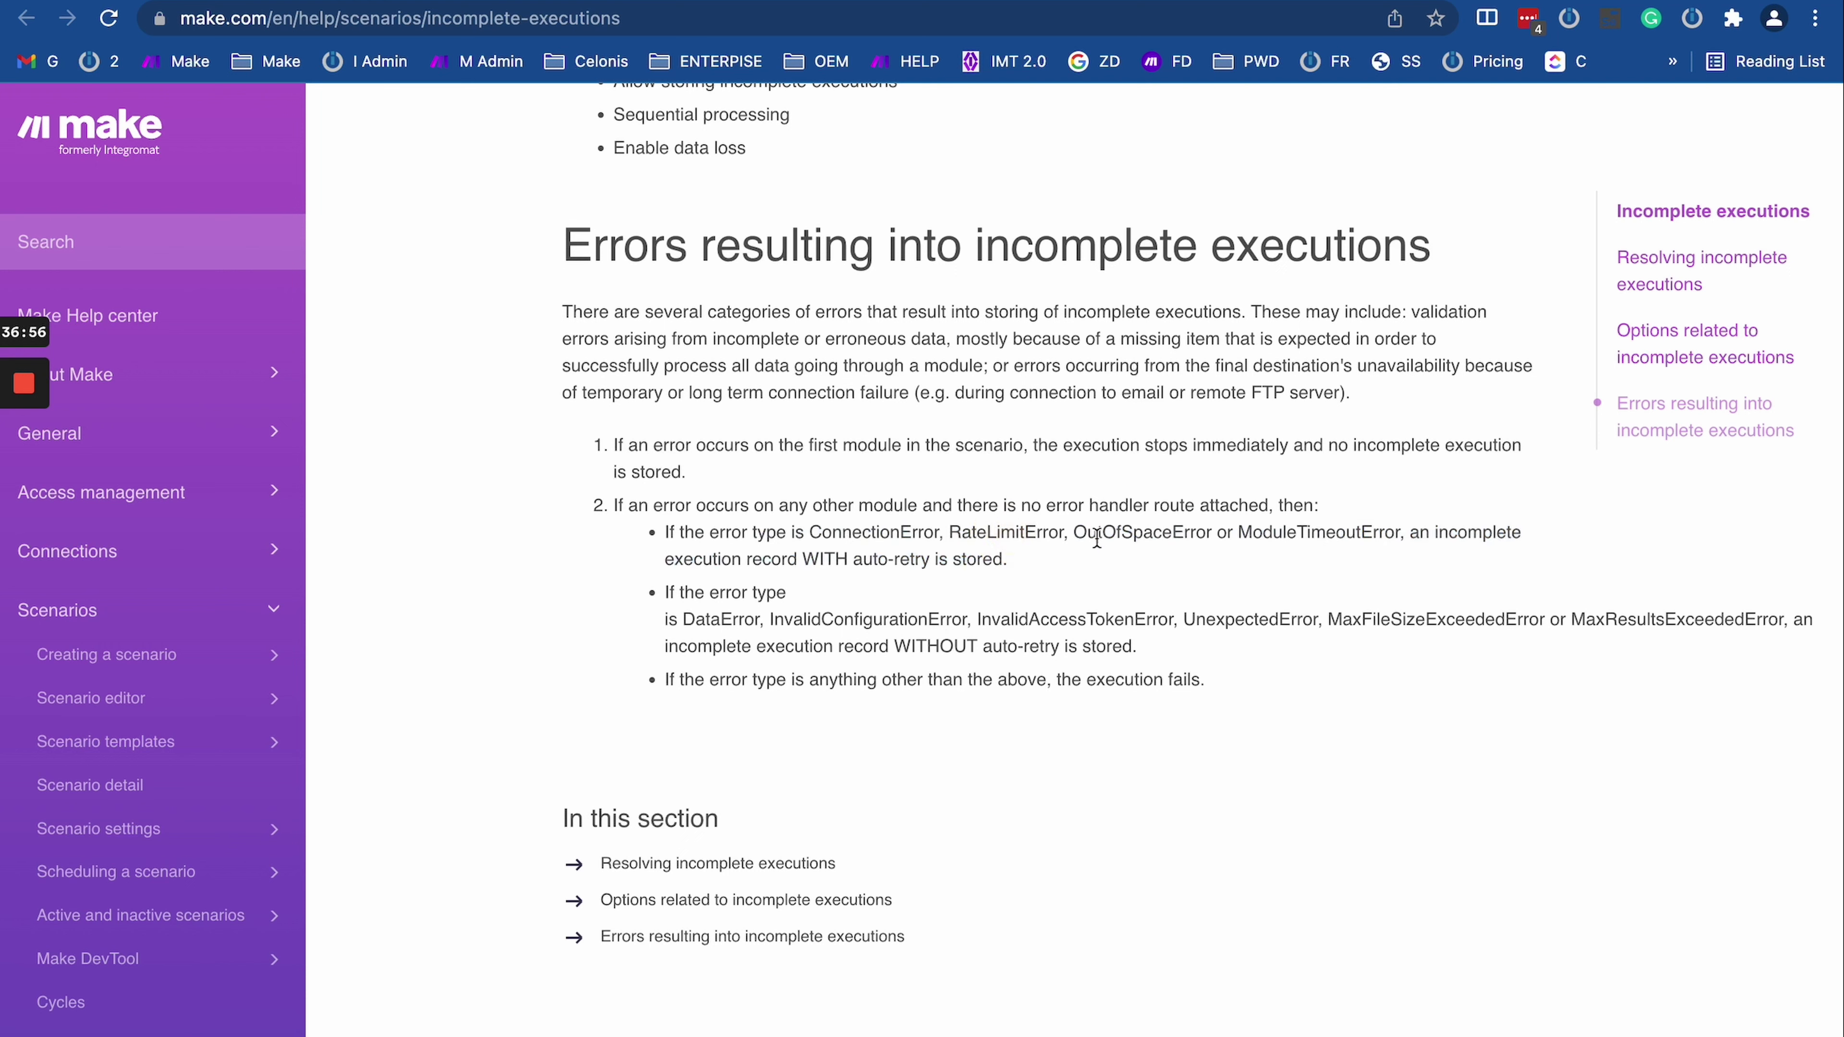
double_click(1154, 539)
double_click(1301, 536)
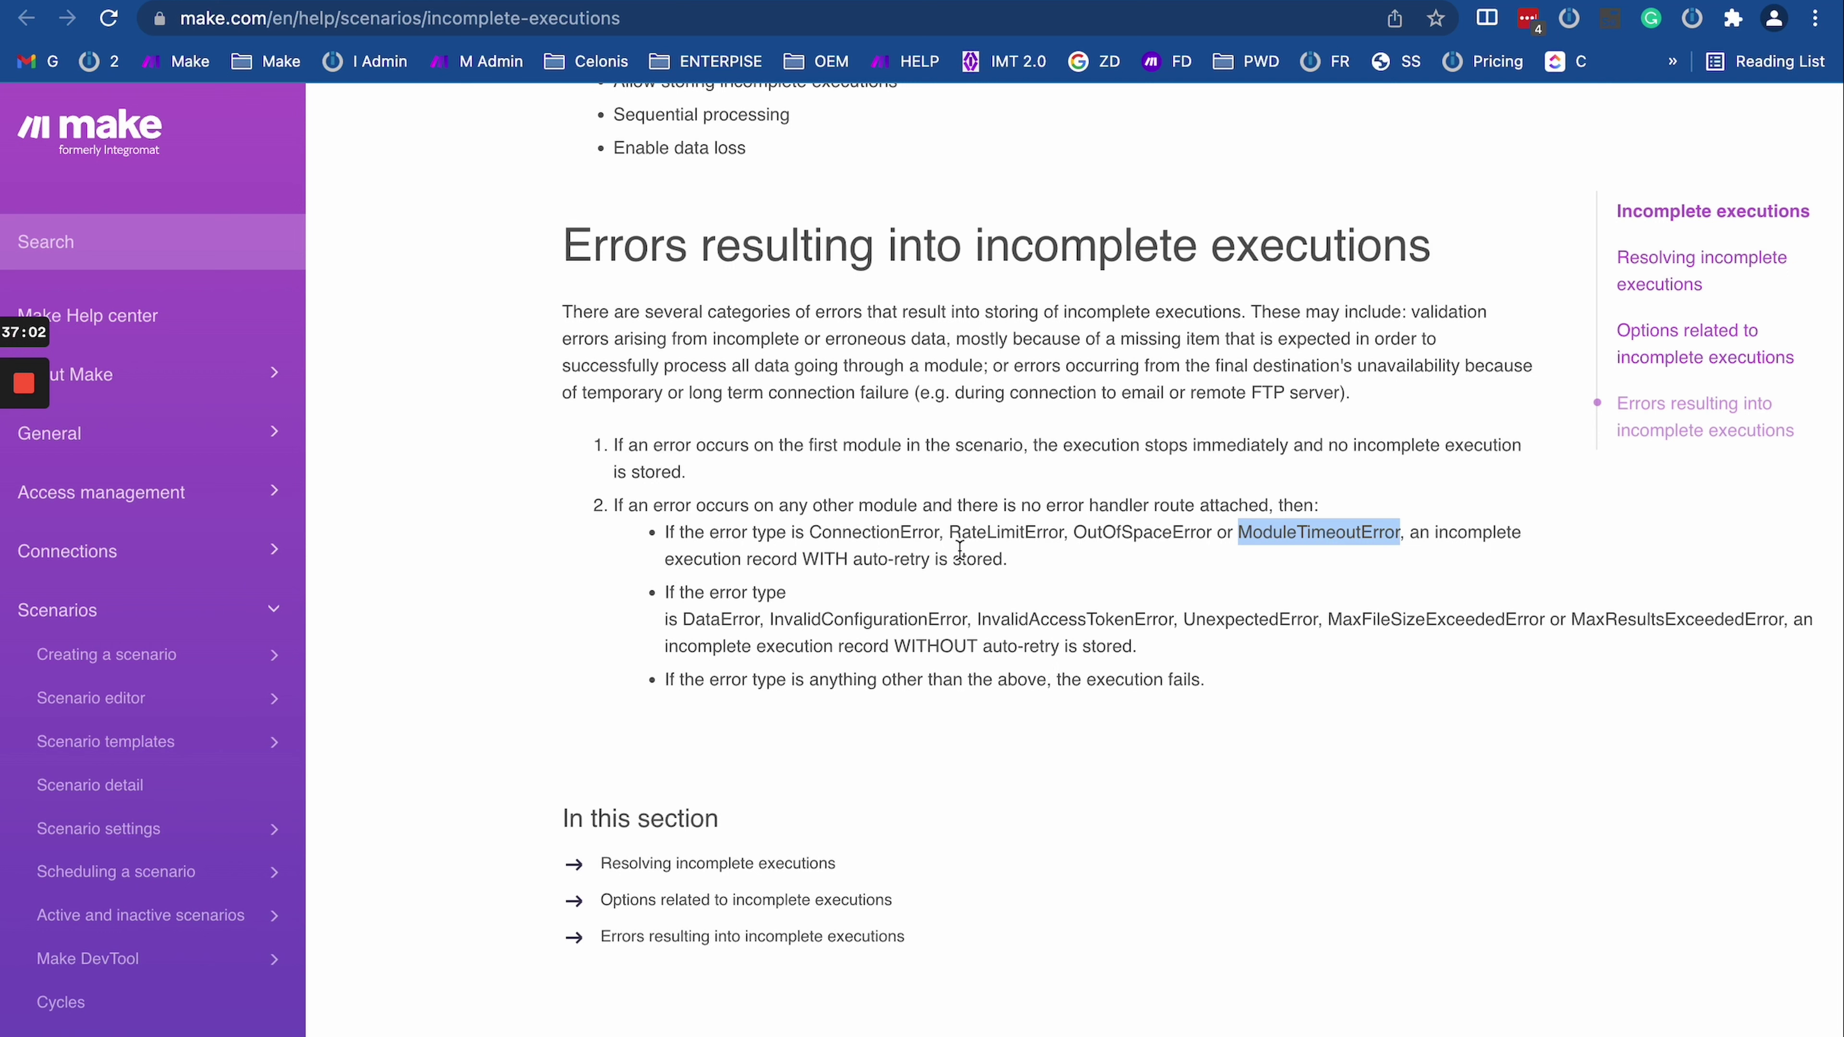
click(820, 560)
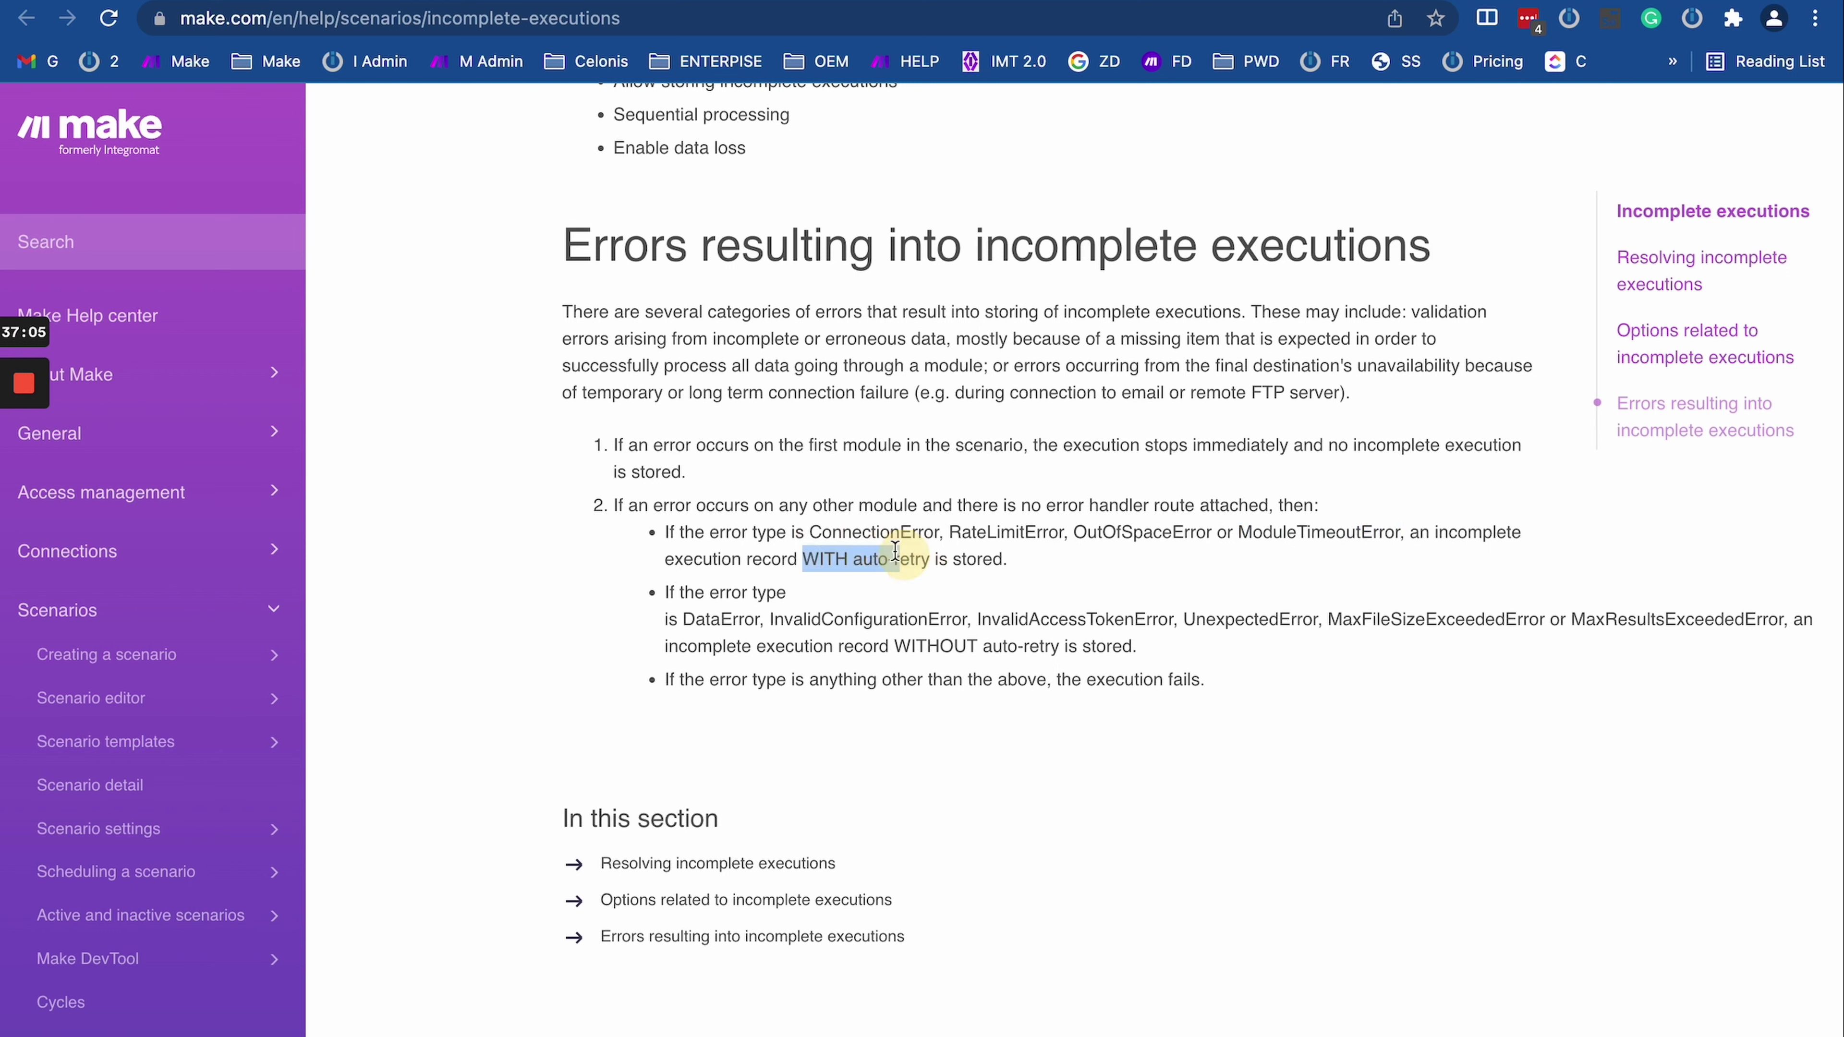
triple_click(706, 517)
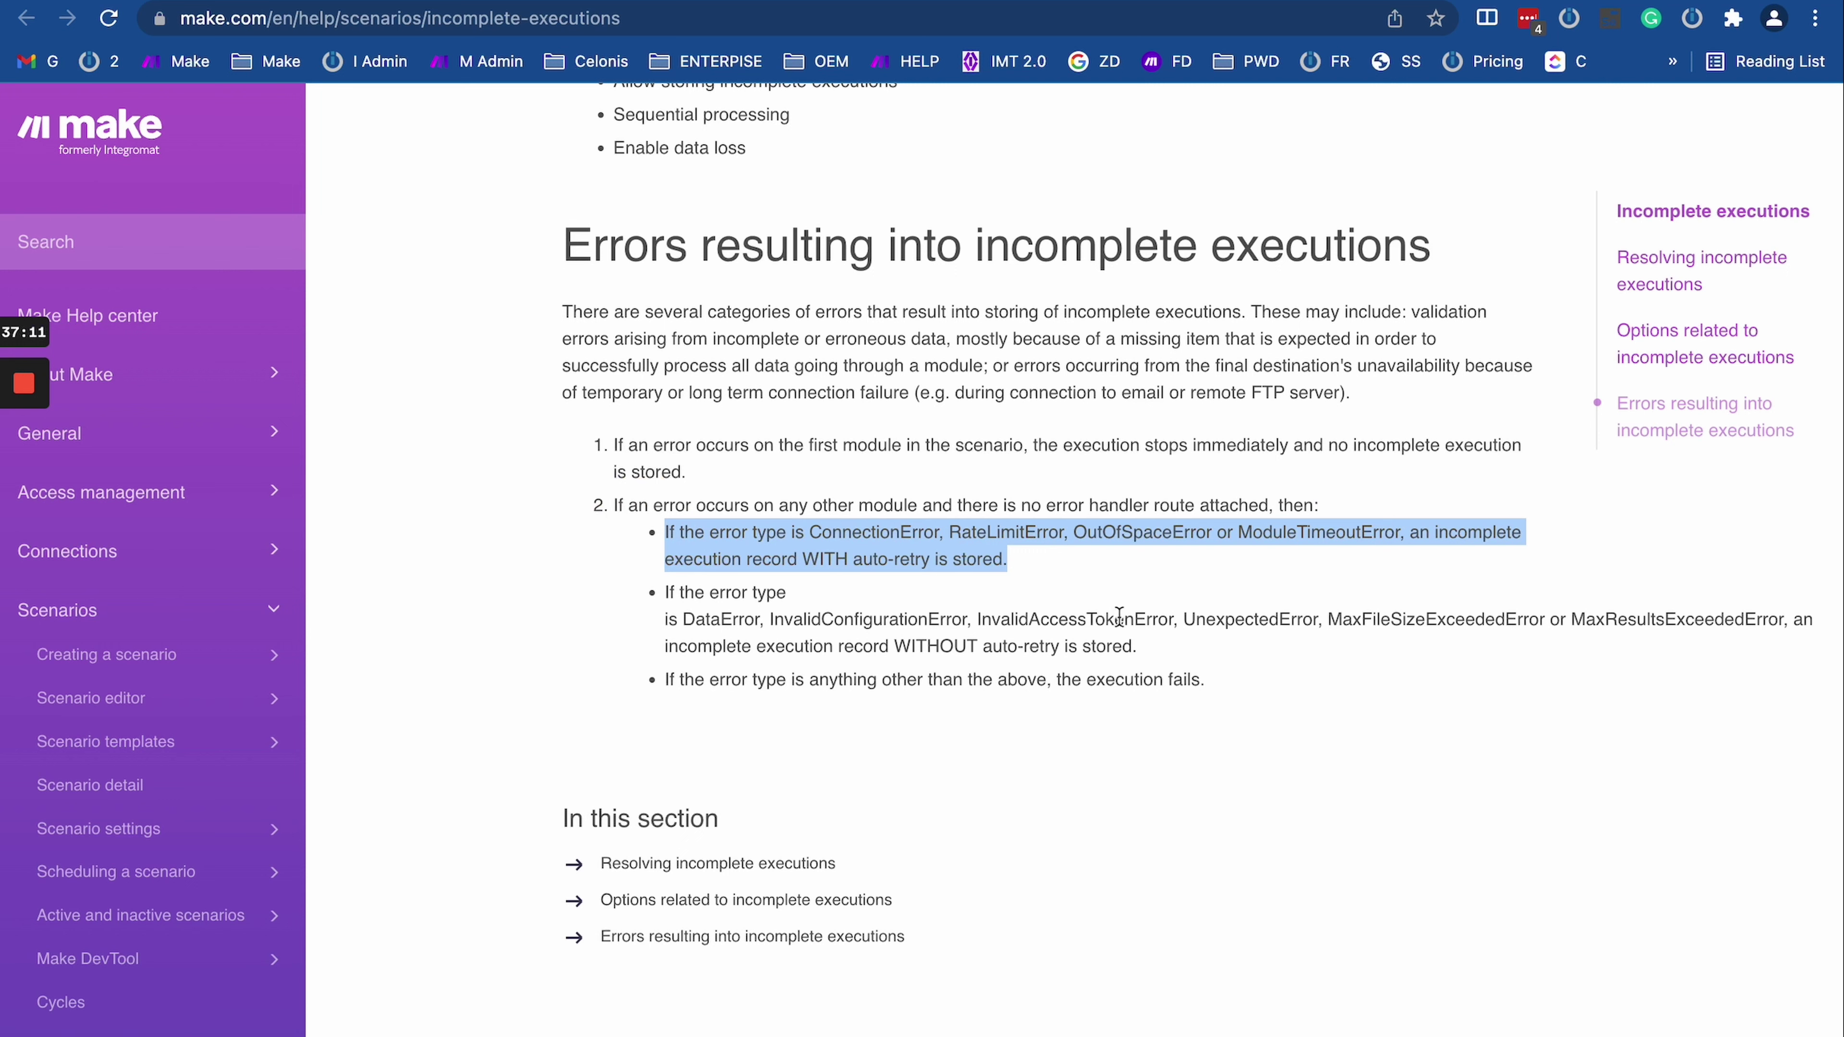
Step: Mark DataError, InvalidConfigurationError and InvalidAccessTokenError in the no-auto-retry bullet, then return to Day 8
mouse_move(682, 619)
mouse_down()
mouse_move(1118, 686)
mouse_move(1173, 651)
mouse_move(758, 648)
mouse_move(675, 609)
mouse_up()
click(1180, 652)
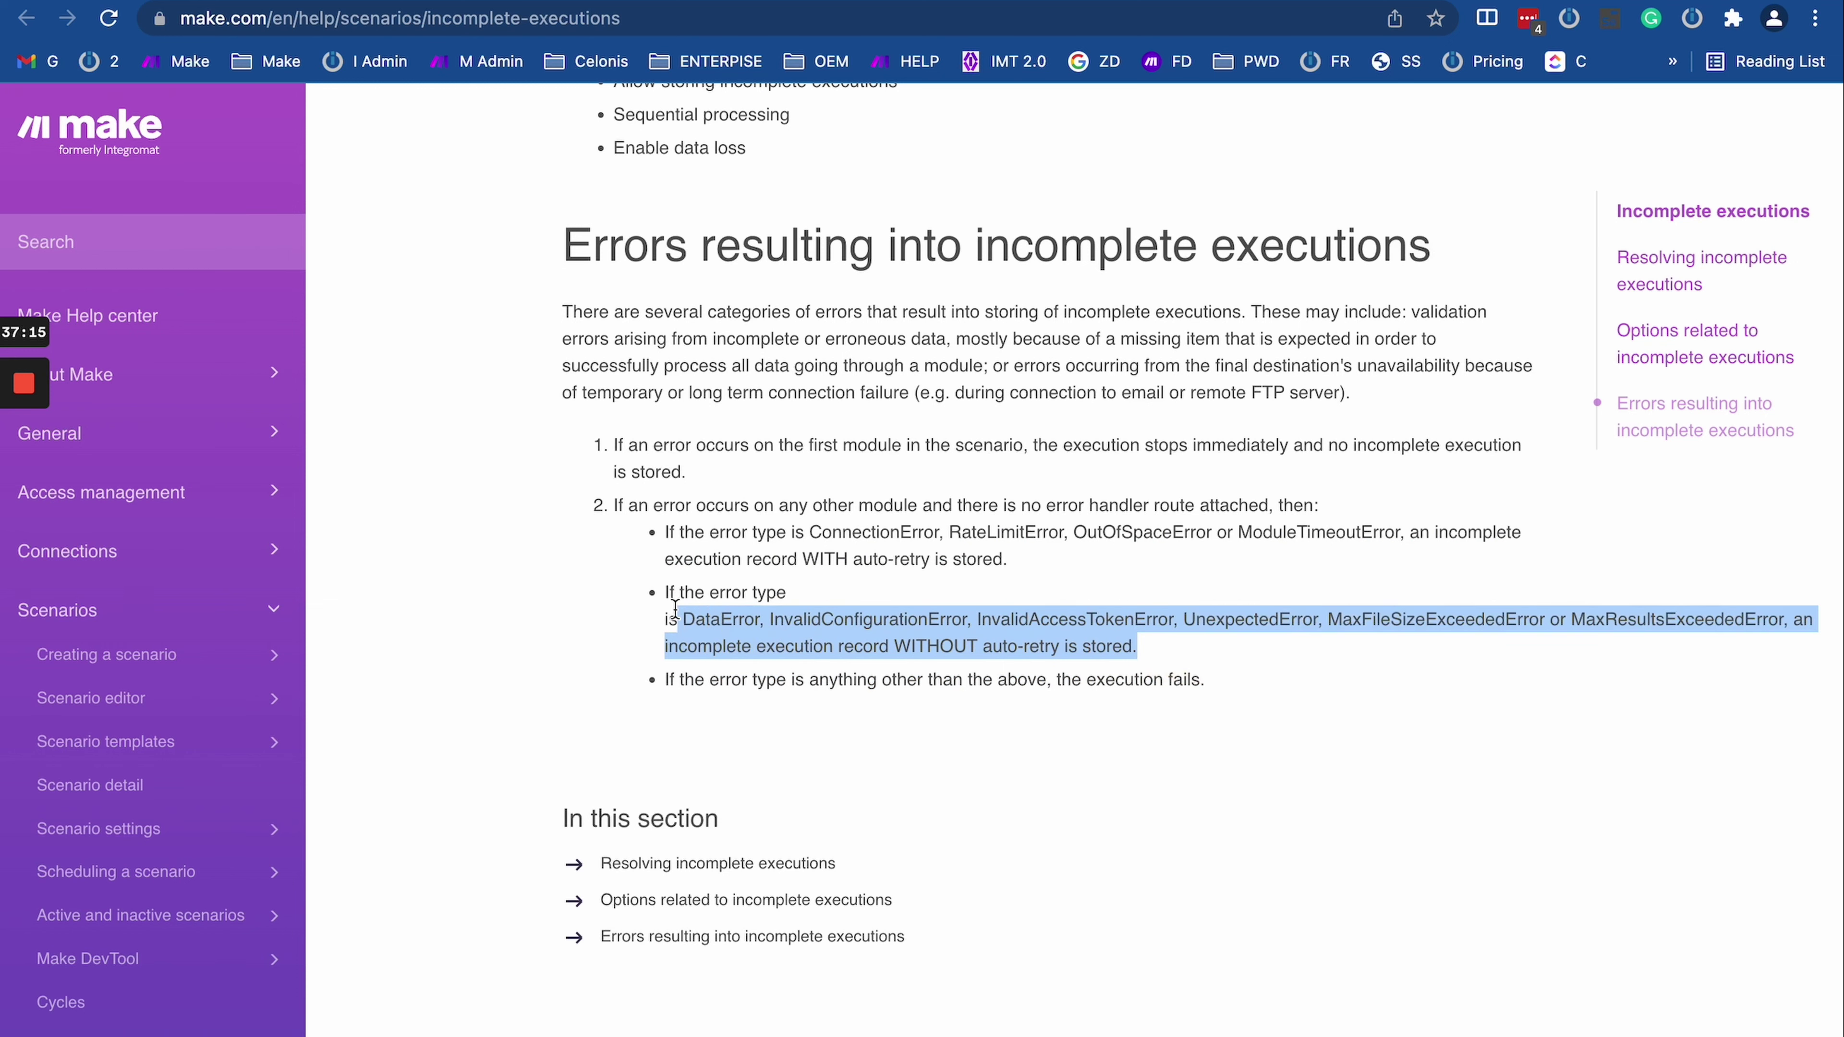
click(661, 617)
double_click(722, 619)
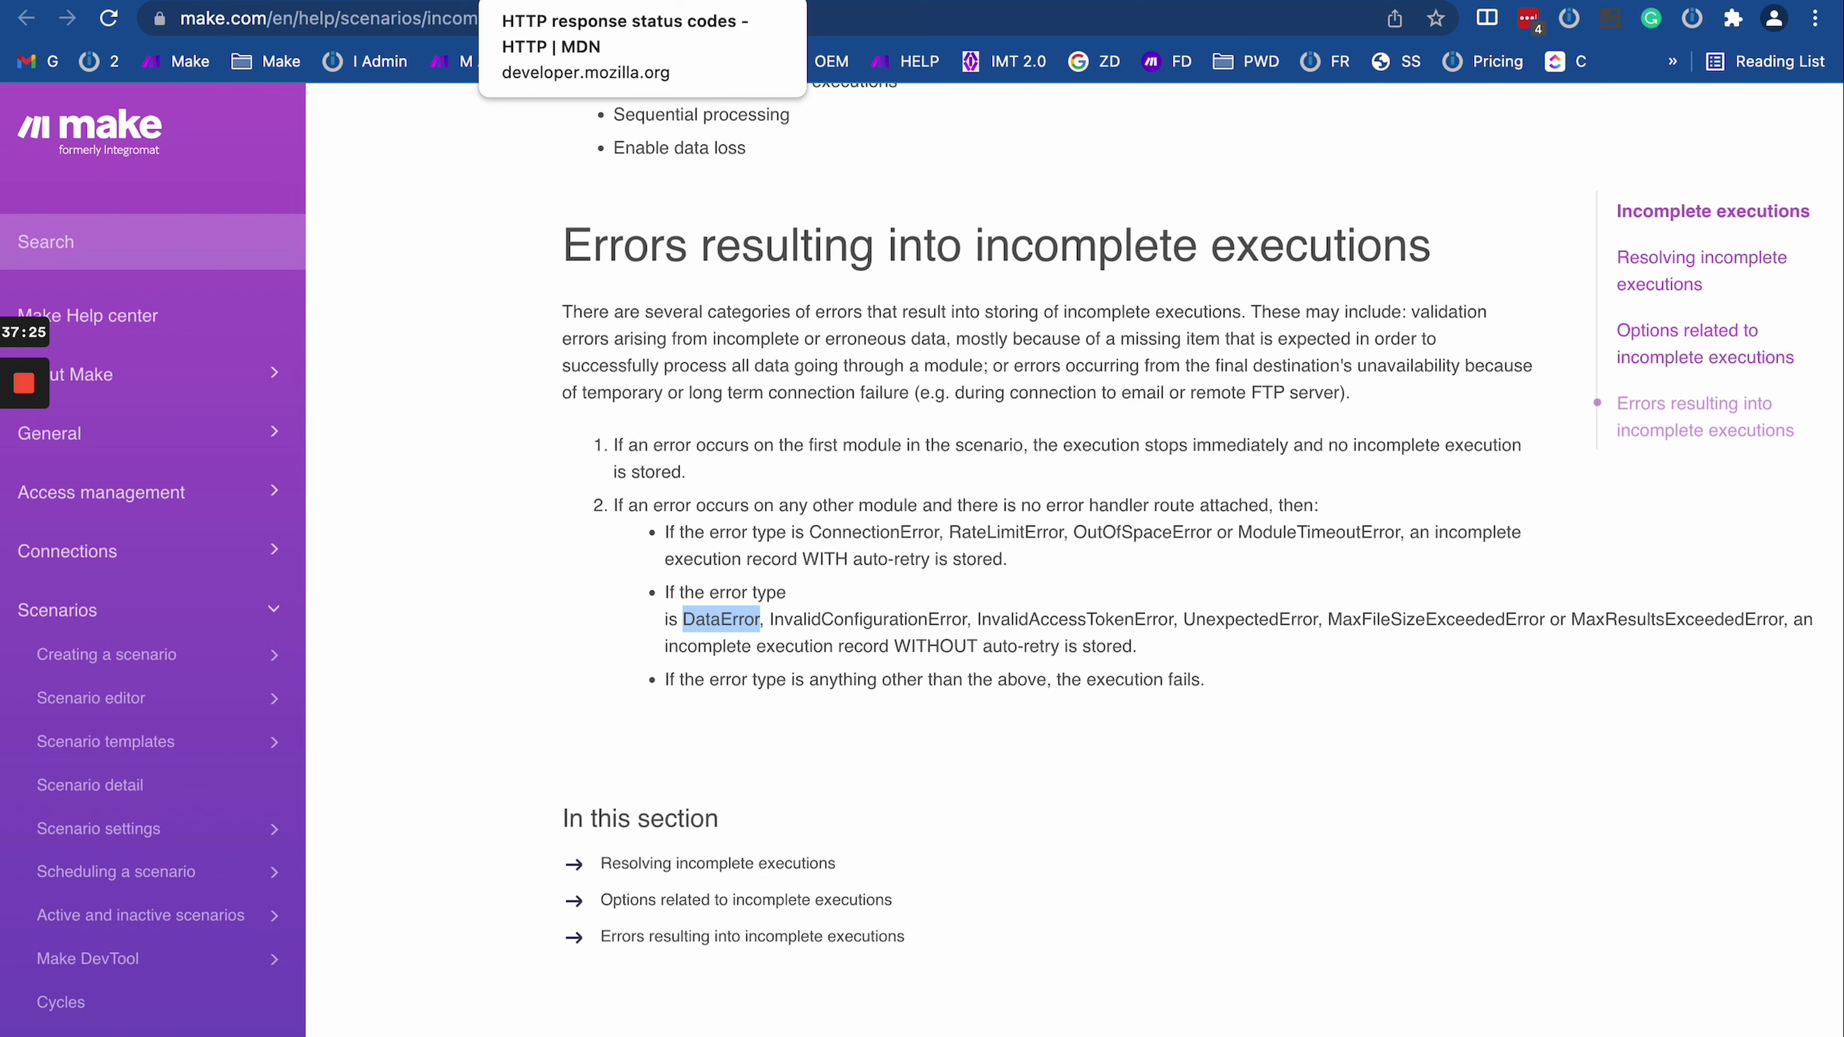
double_click(702, 618)
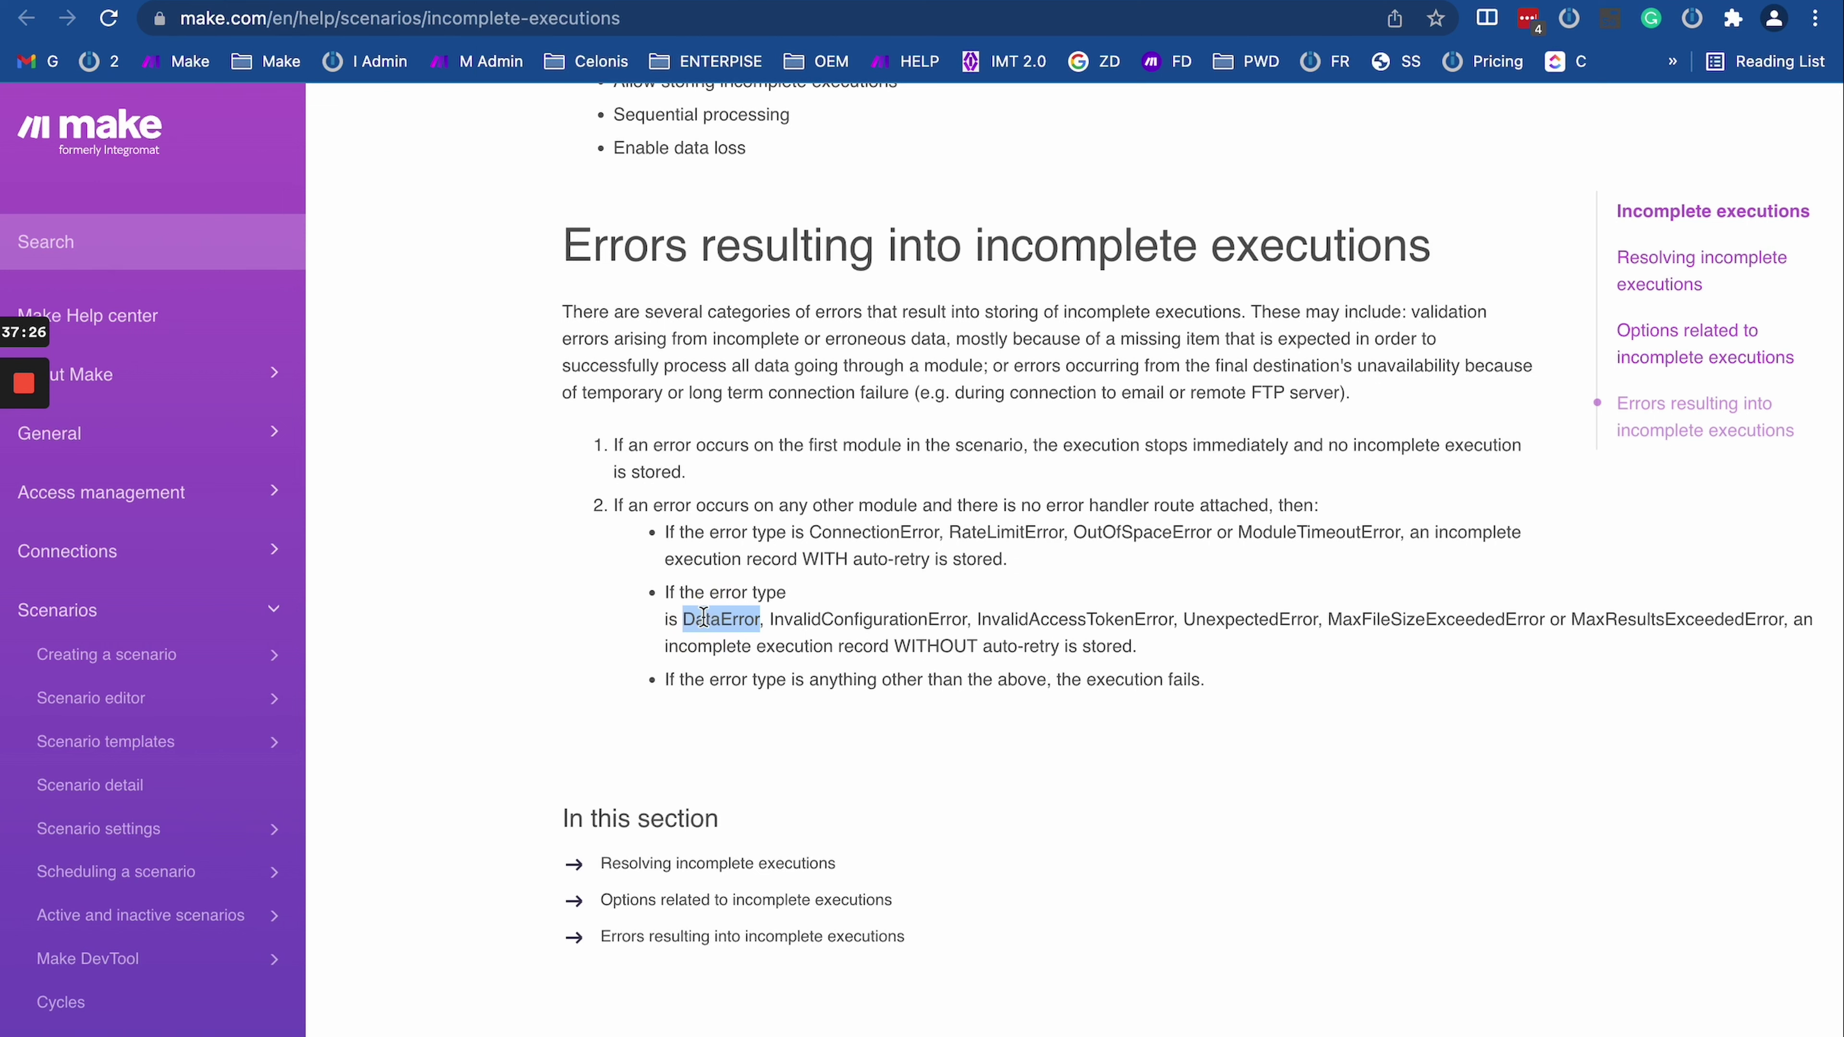
double_click(732, 616)
double_click(835, 621)
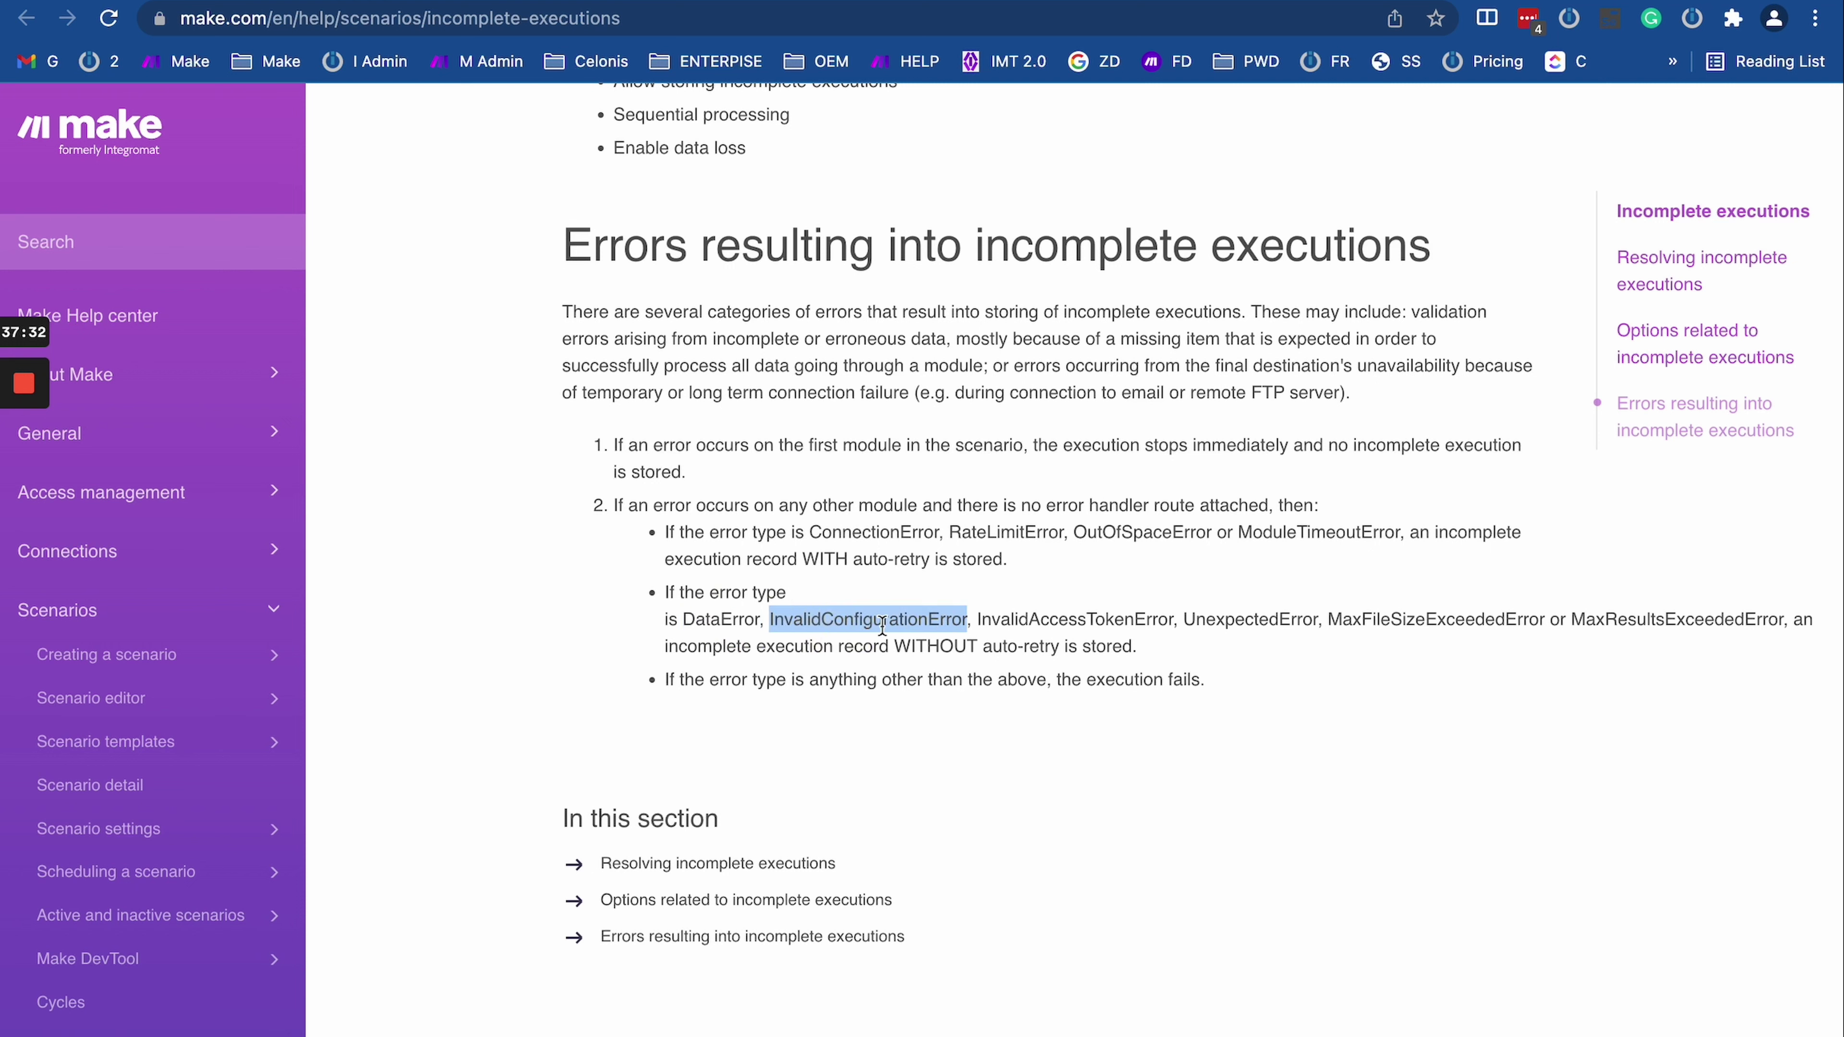
double_click(1089, 620)
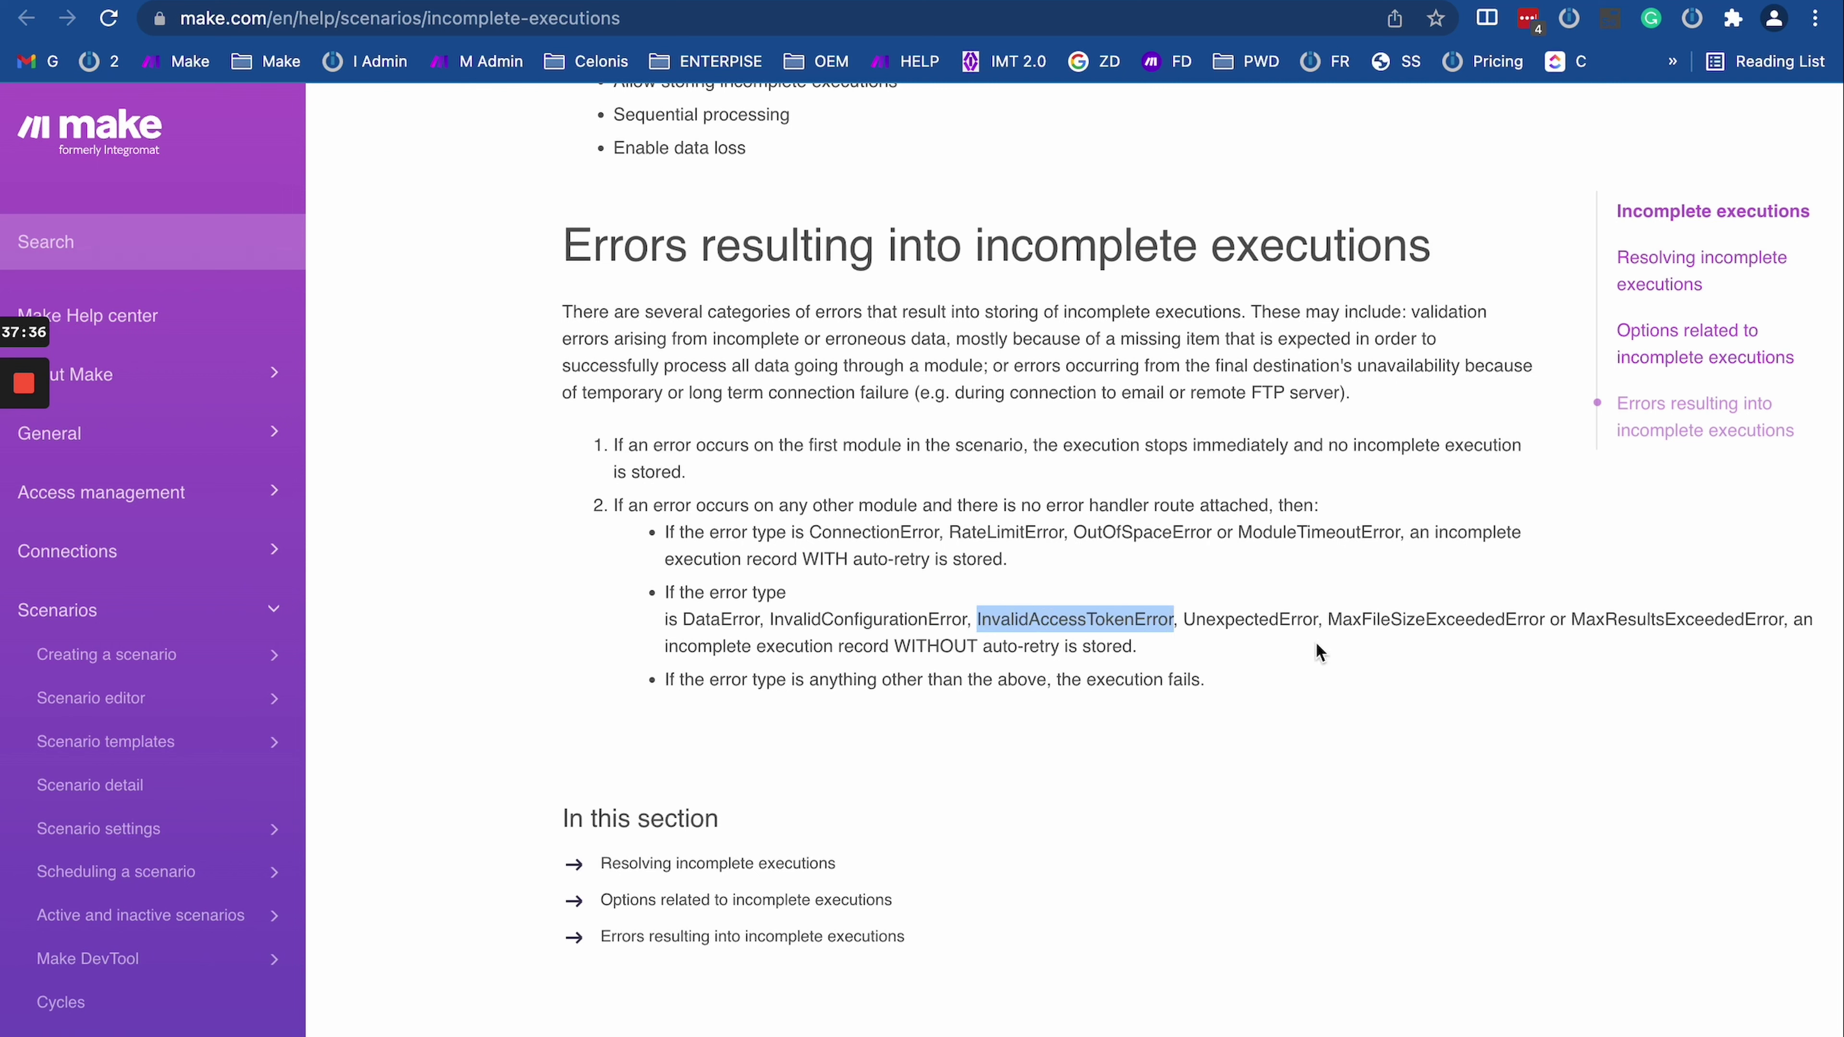
drag(647, 594, 1059, 645)
drag(892, 608, 658, 593)
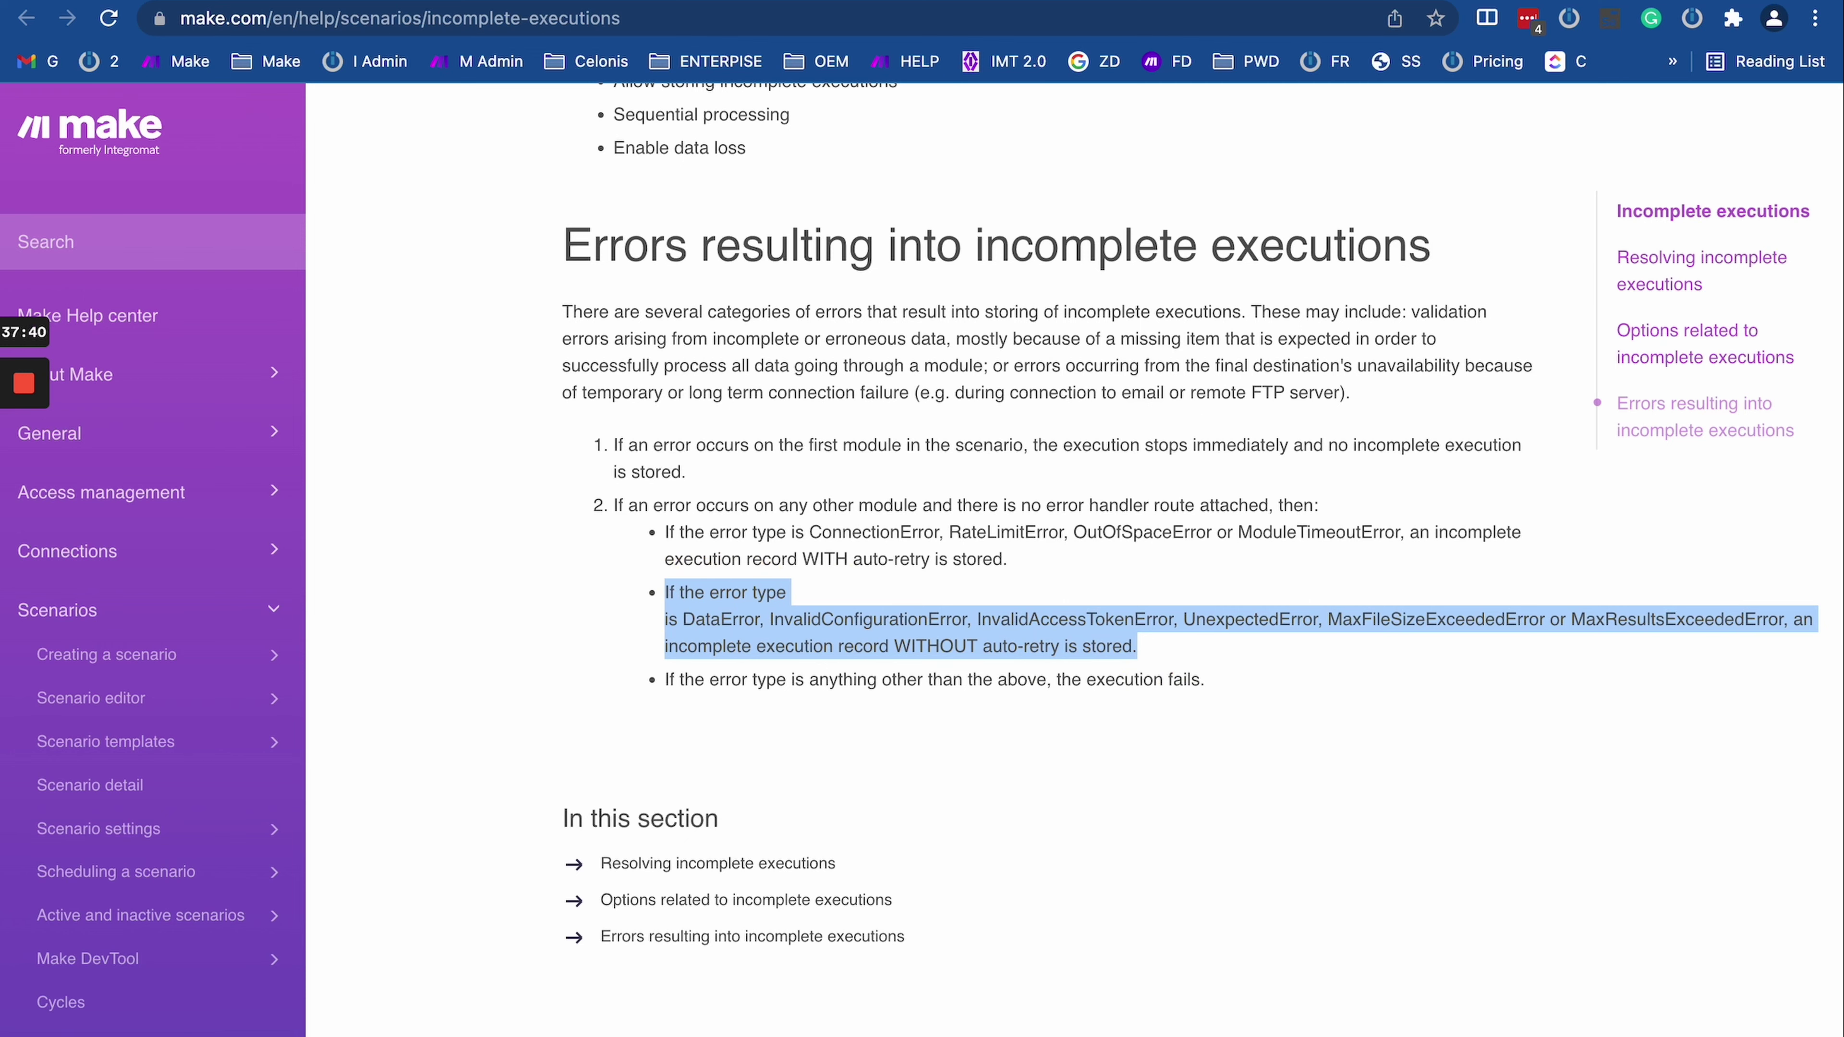
key(ctrl+Tab)
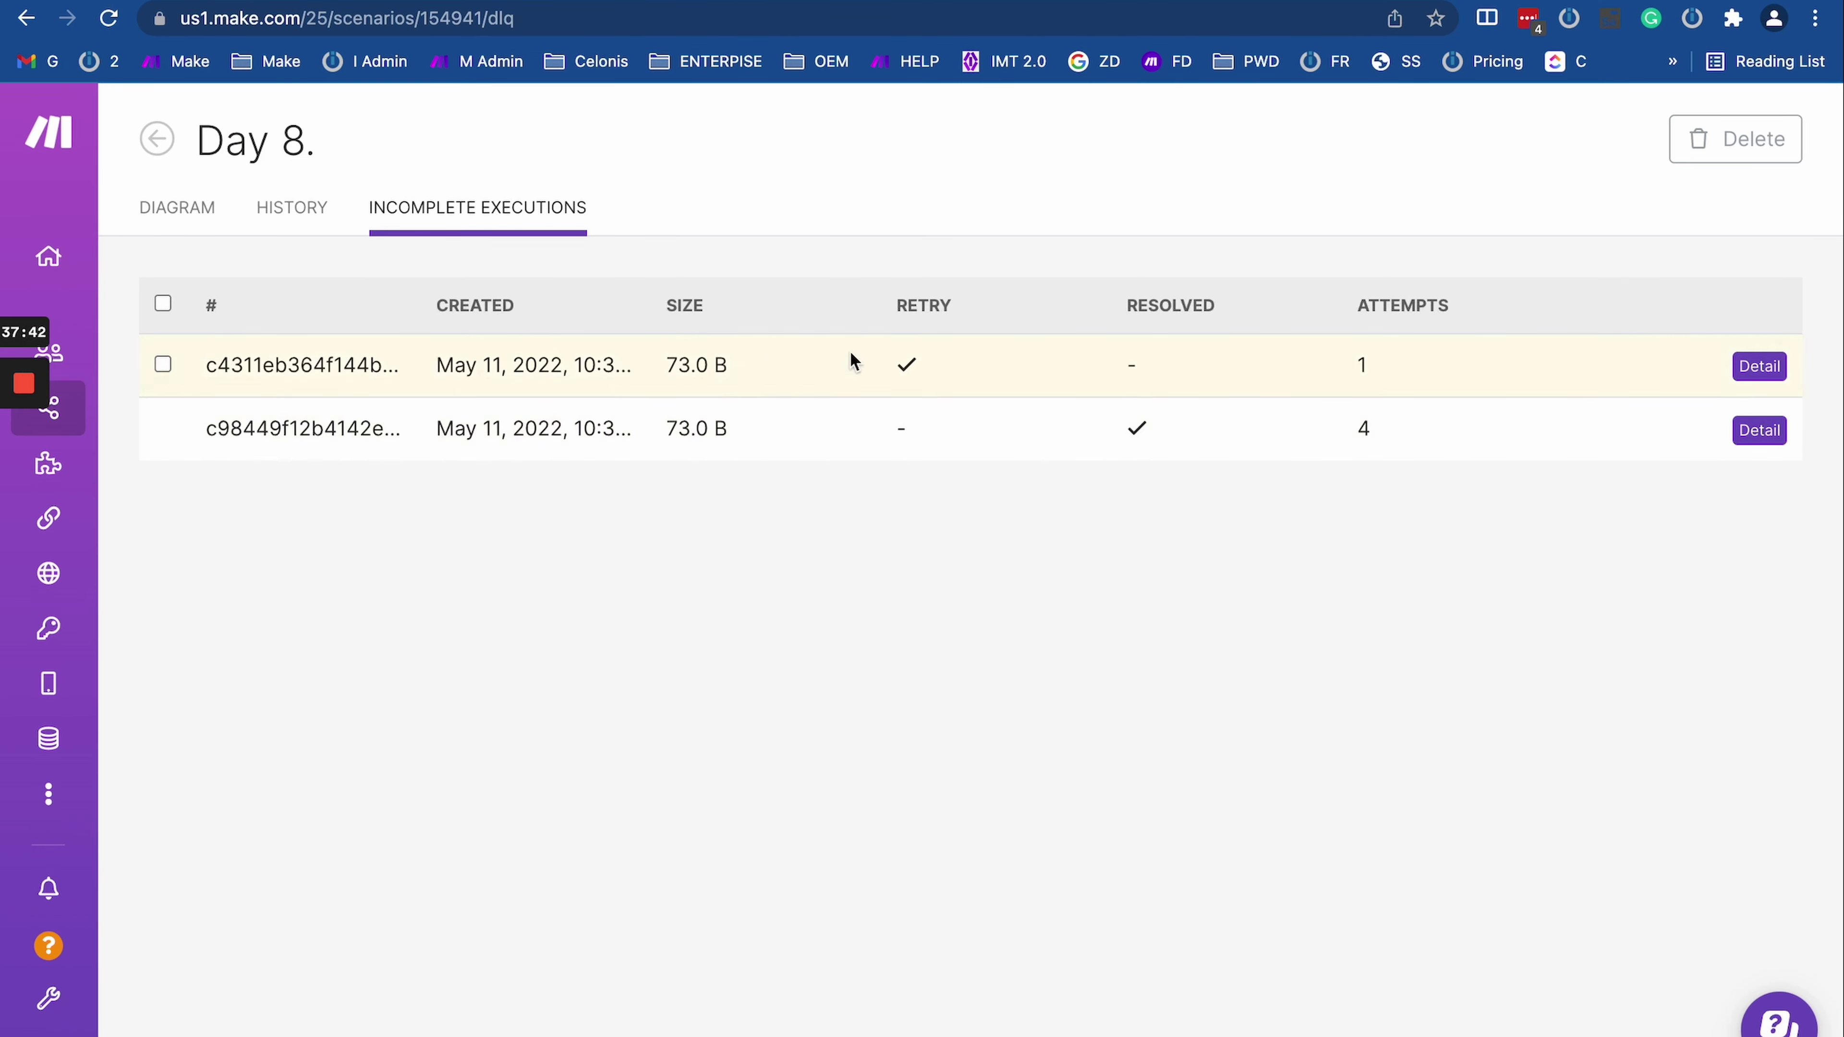
Step: Toggle select-all and reload Day 8's incomplete executions, briefly checking the OAuth Server webhook response settings
click(163, 303)
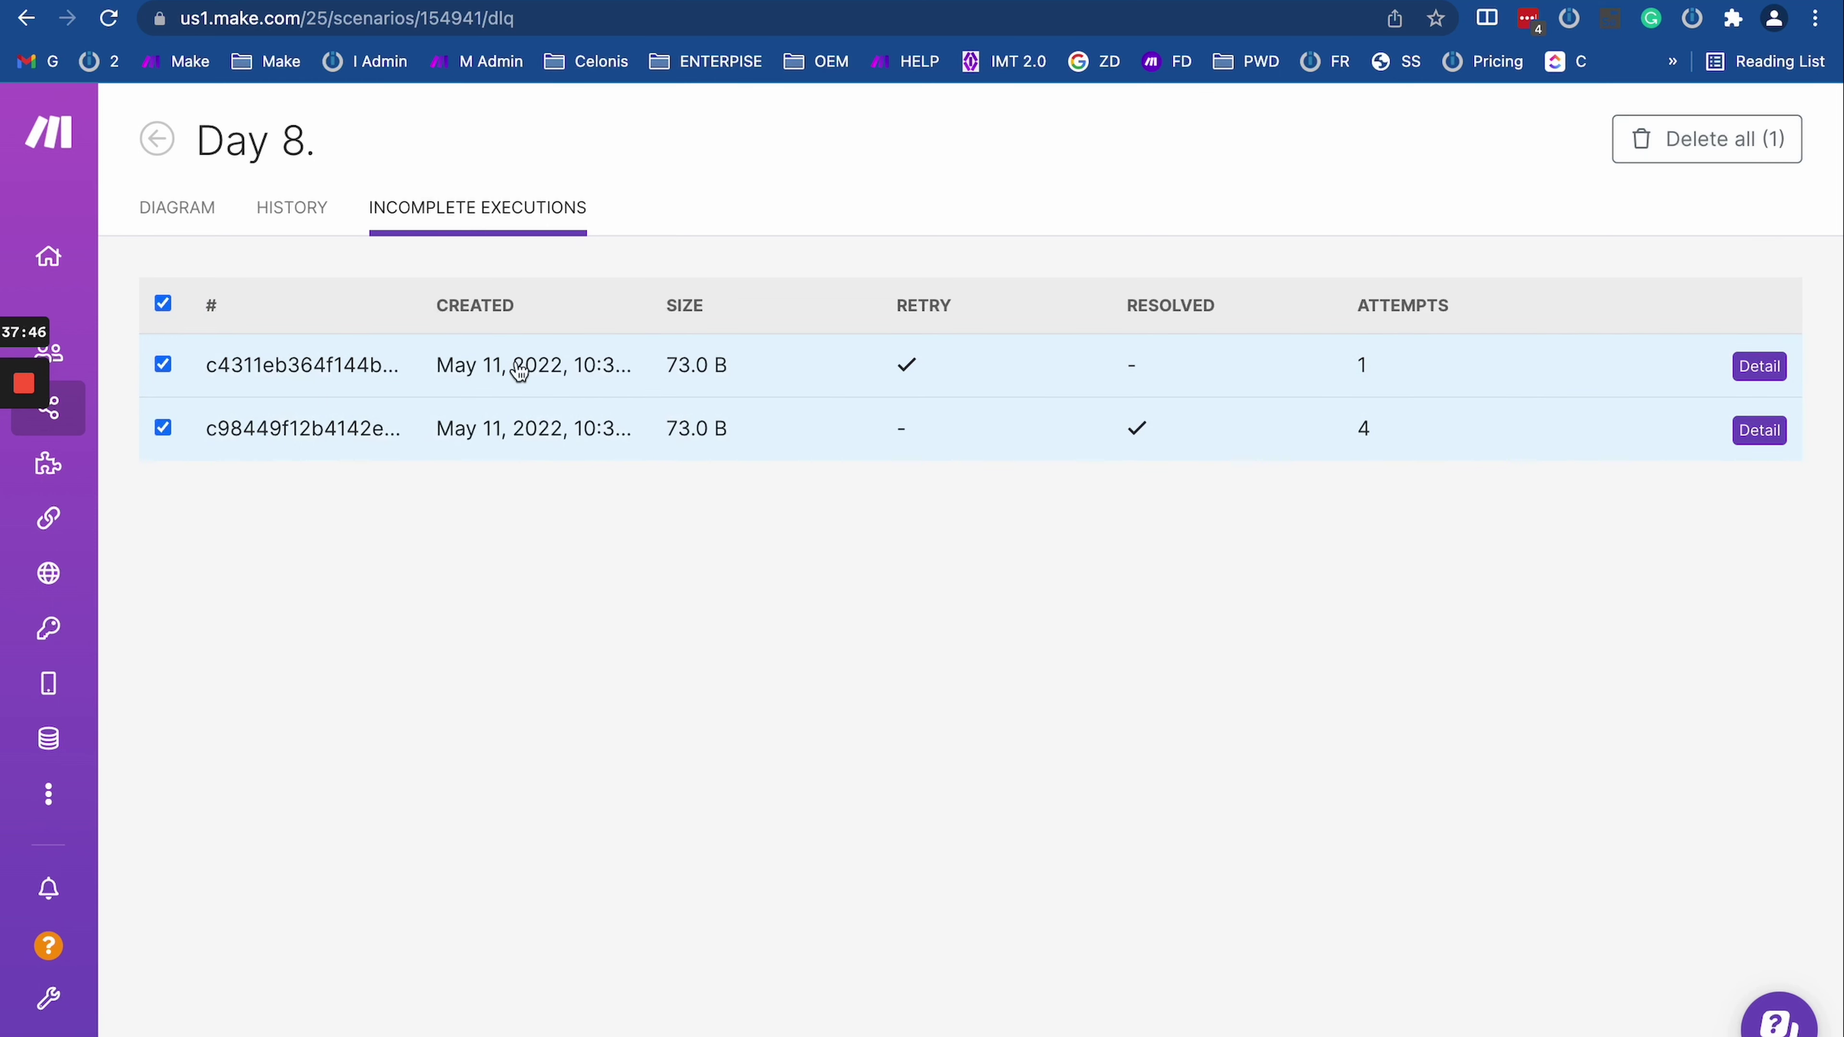
click(163, 305)
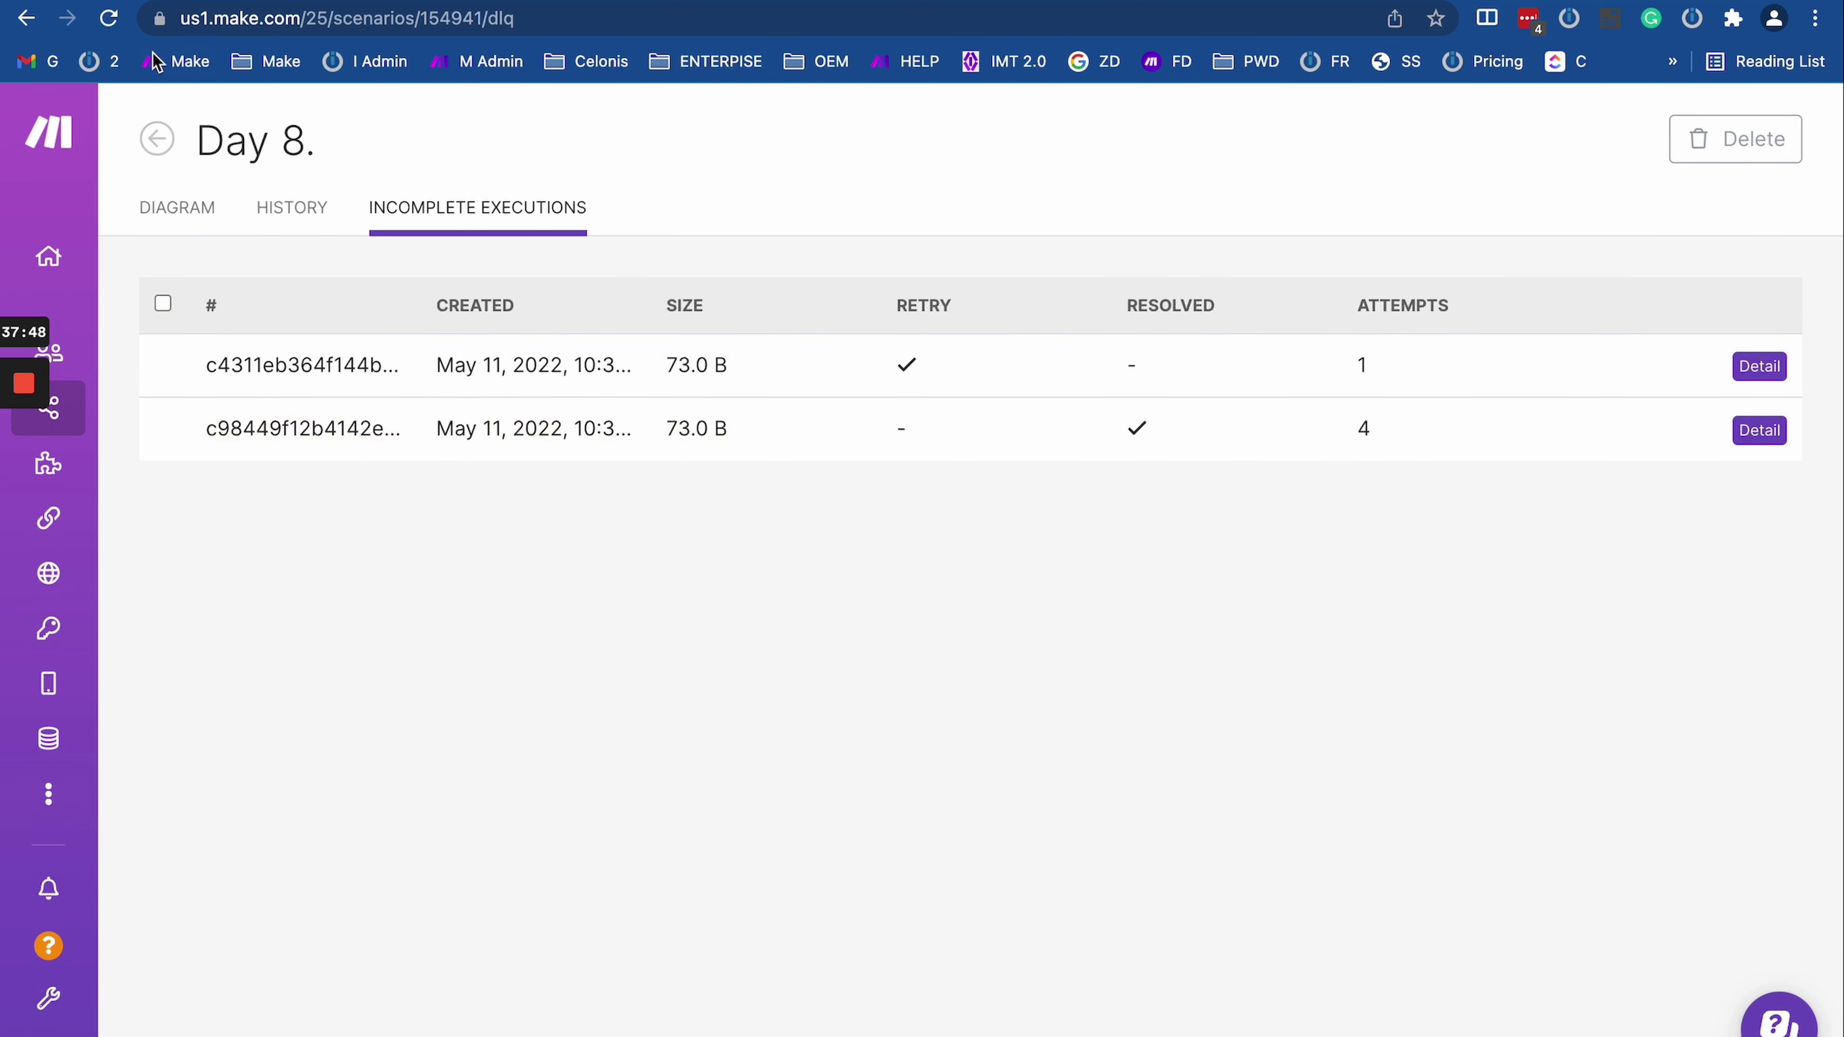
click(109, 18)
key(ctrl+Tab)
click(584, 525)
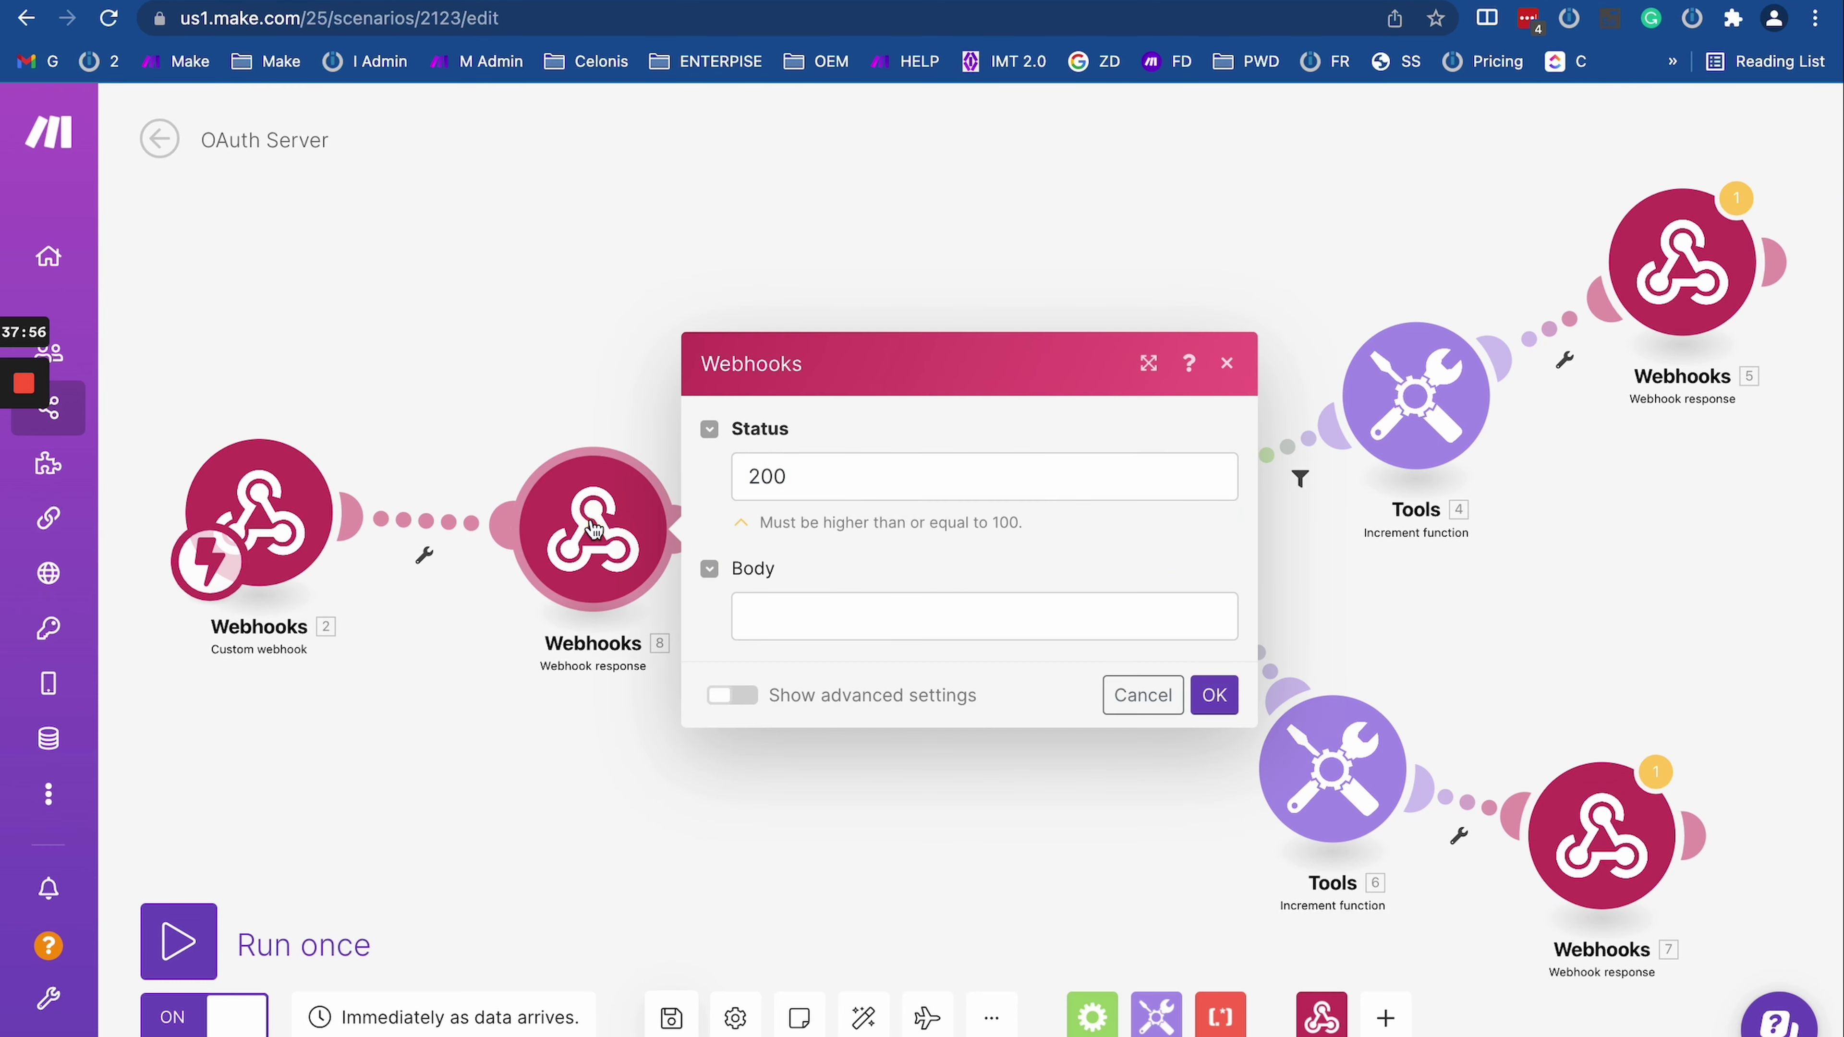
key(ctrl+shift+Tab)
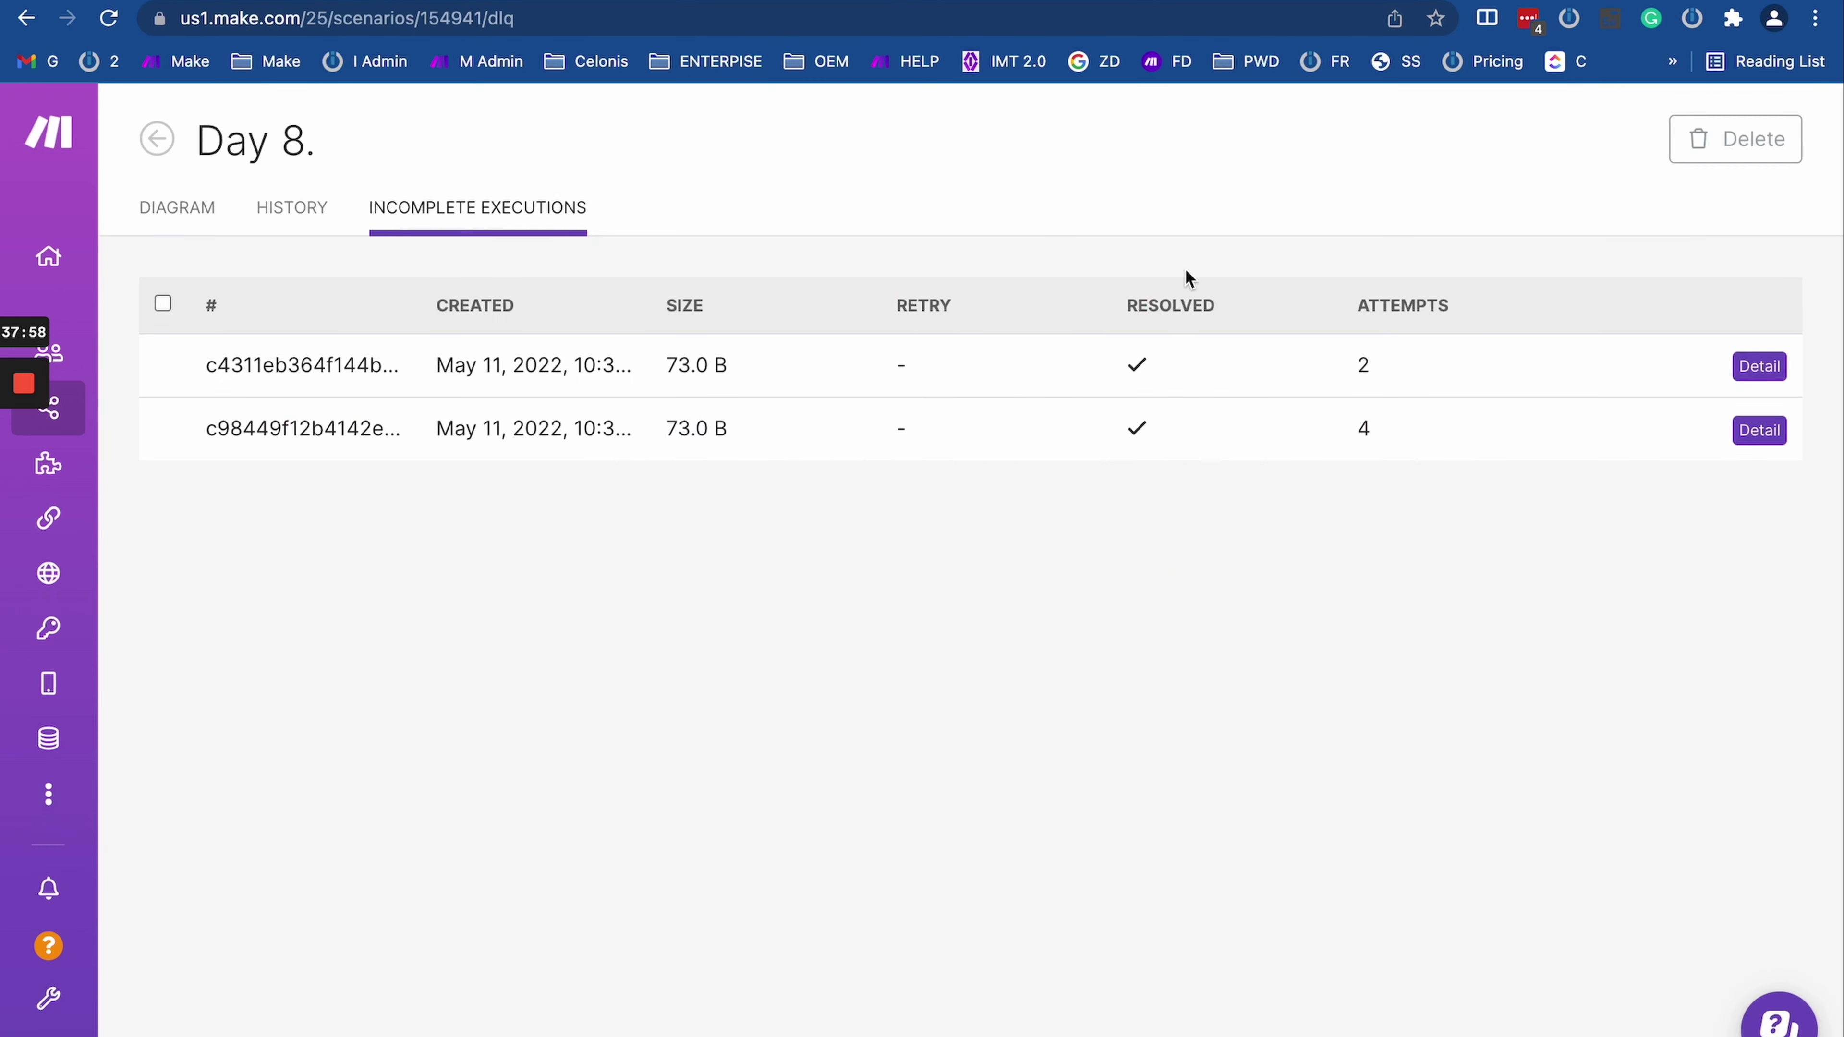
Step: Open the successful 10:39 PM attempt's log and review the HTTP operation's input and output
click(1759, 366)
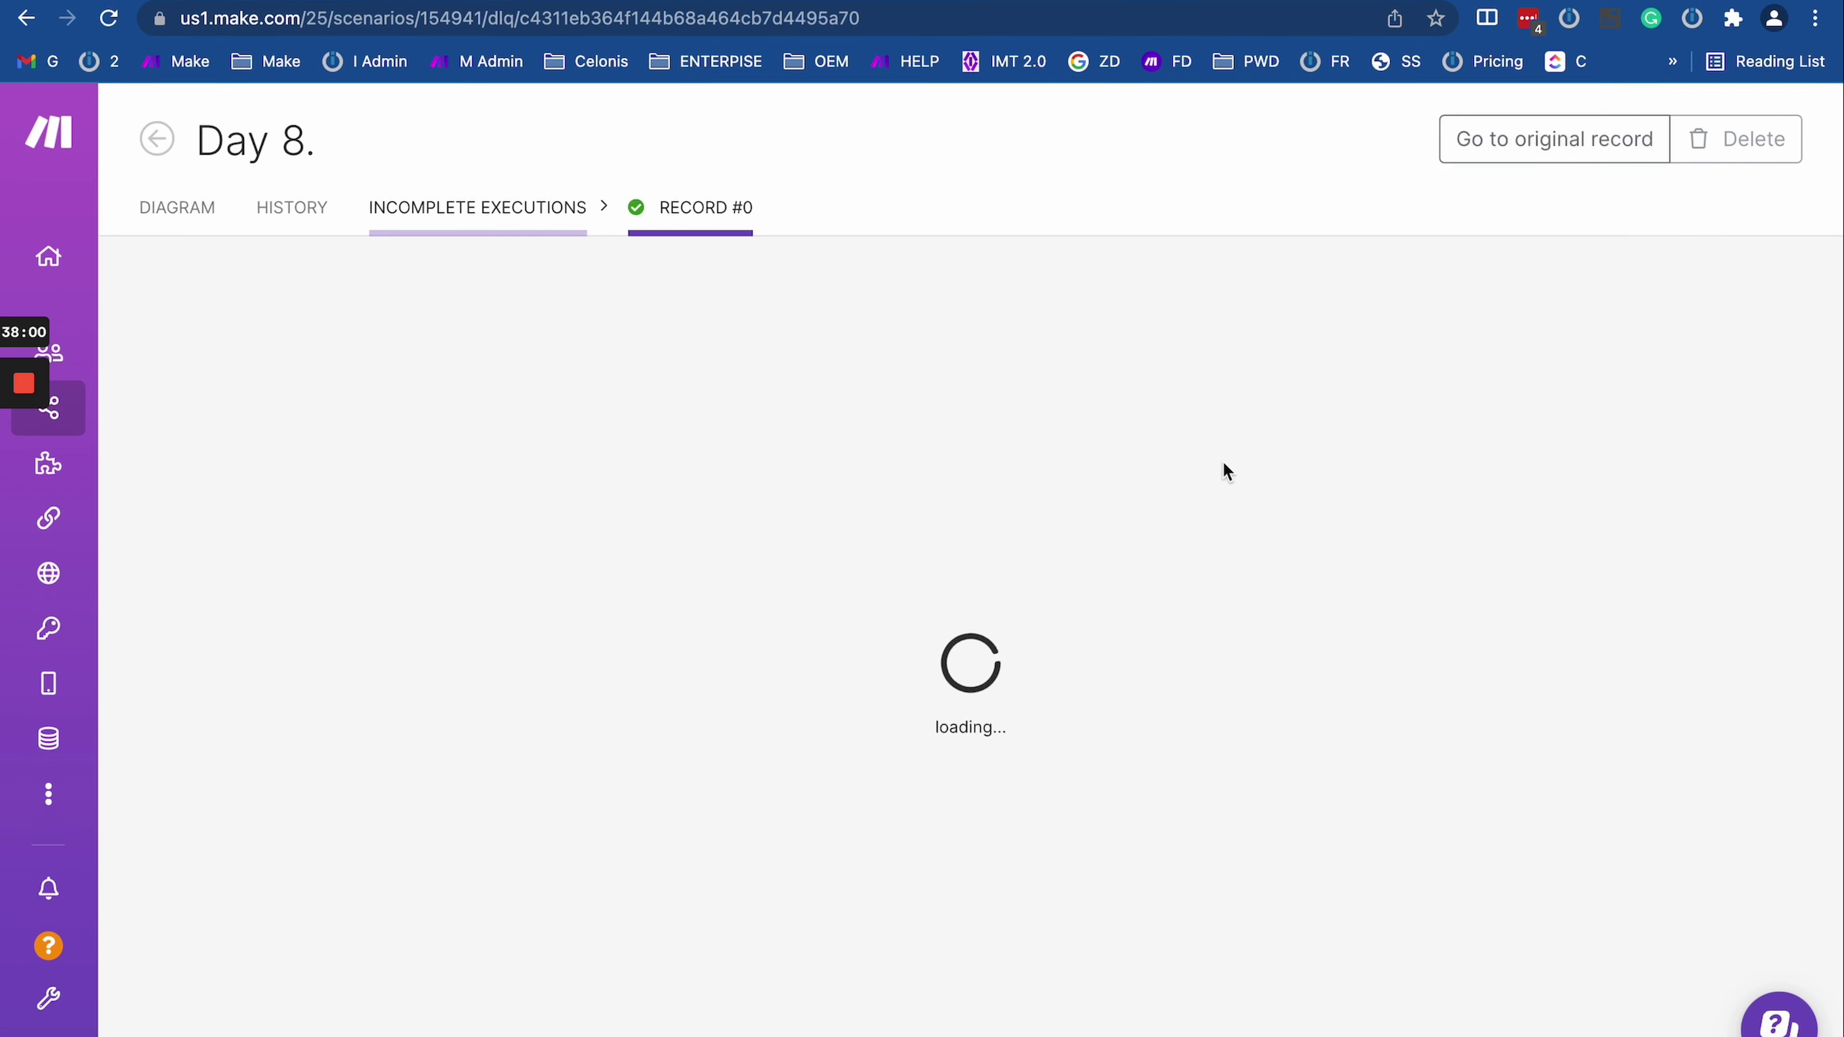
click(1800, 398)
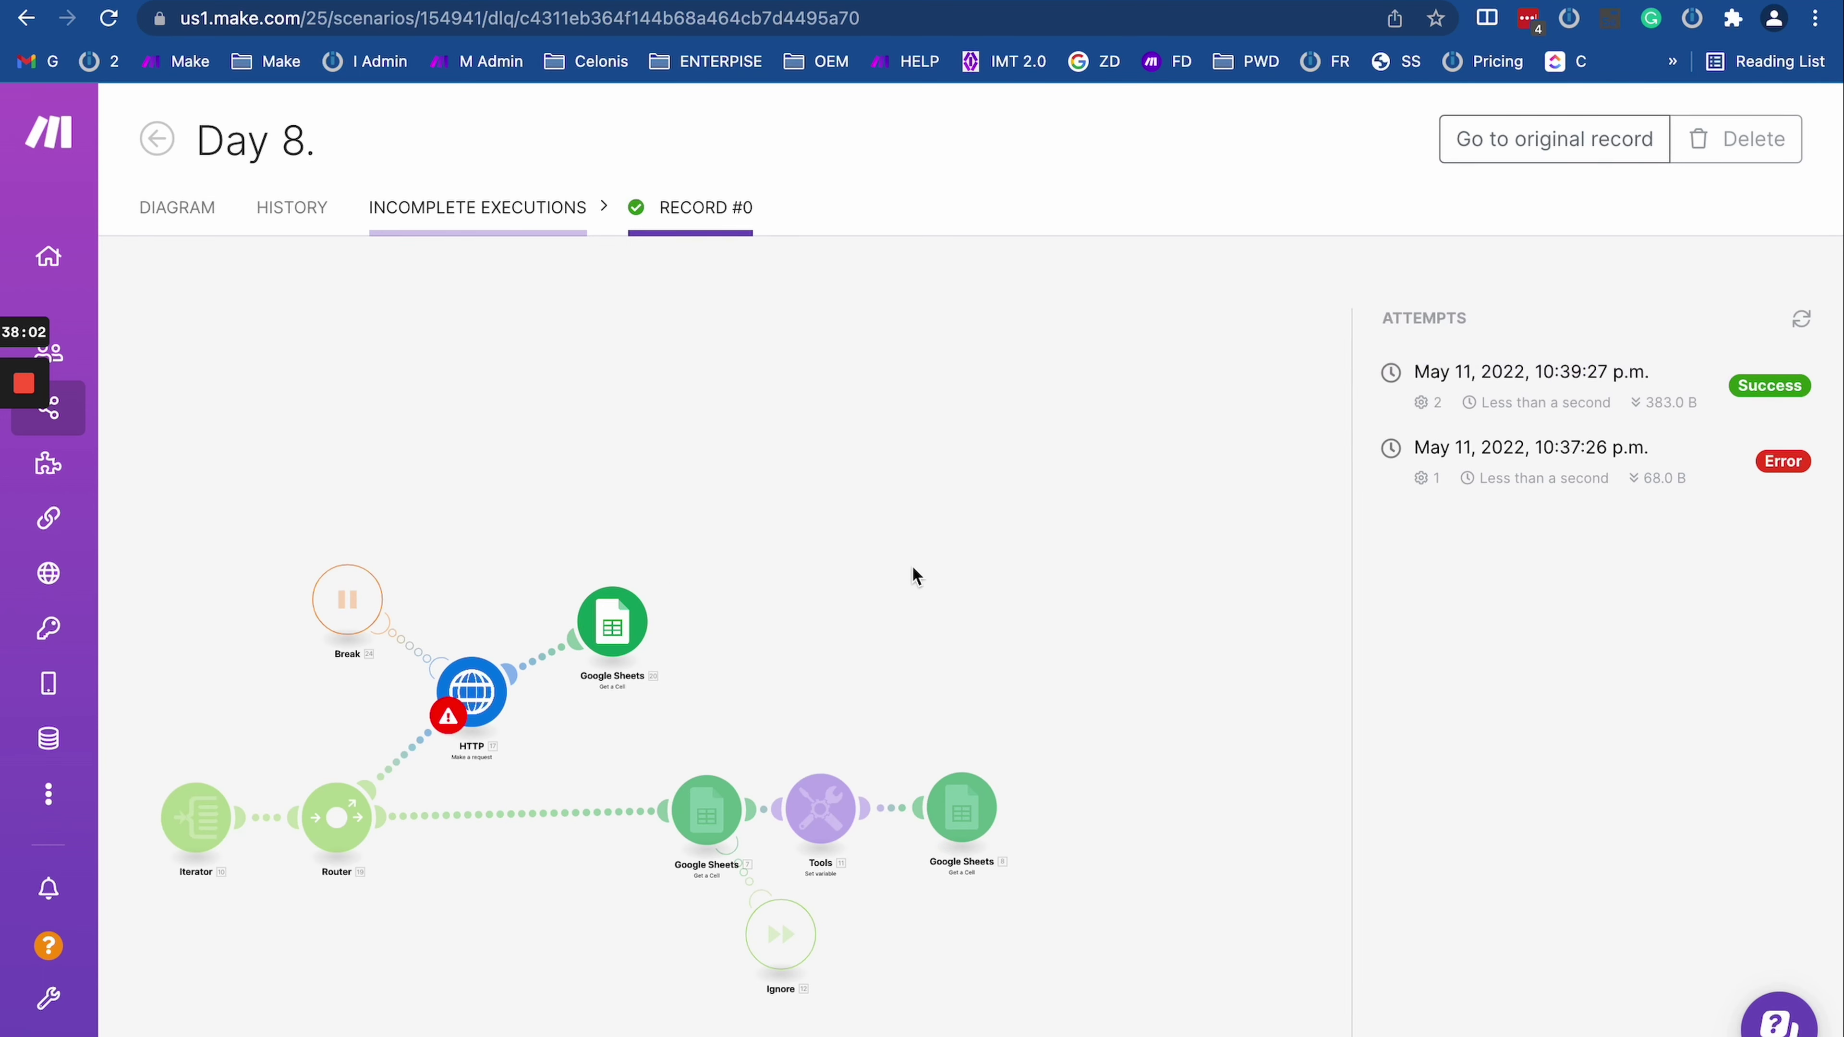
click(1616, 390)
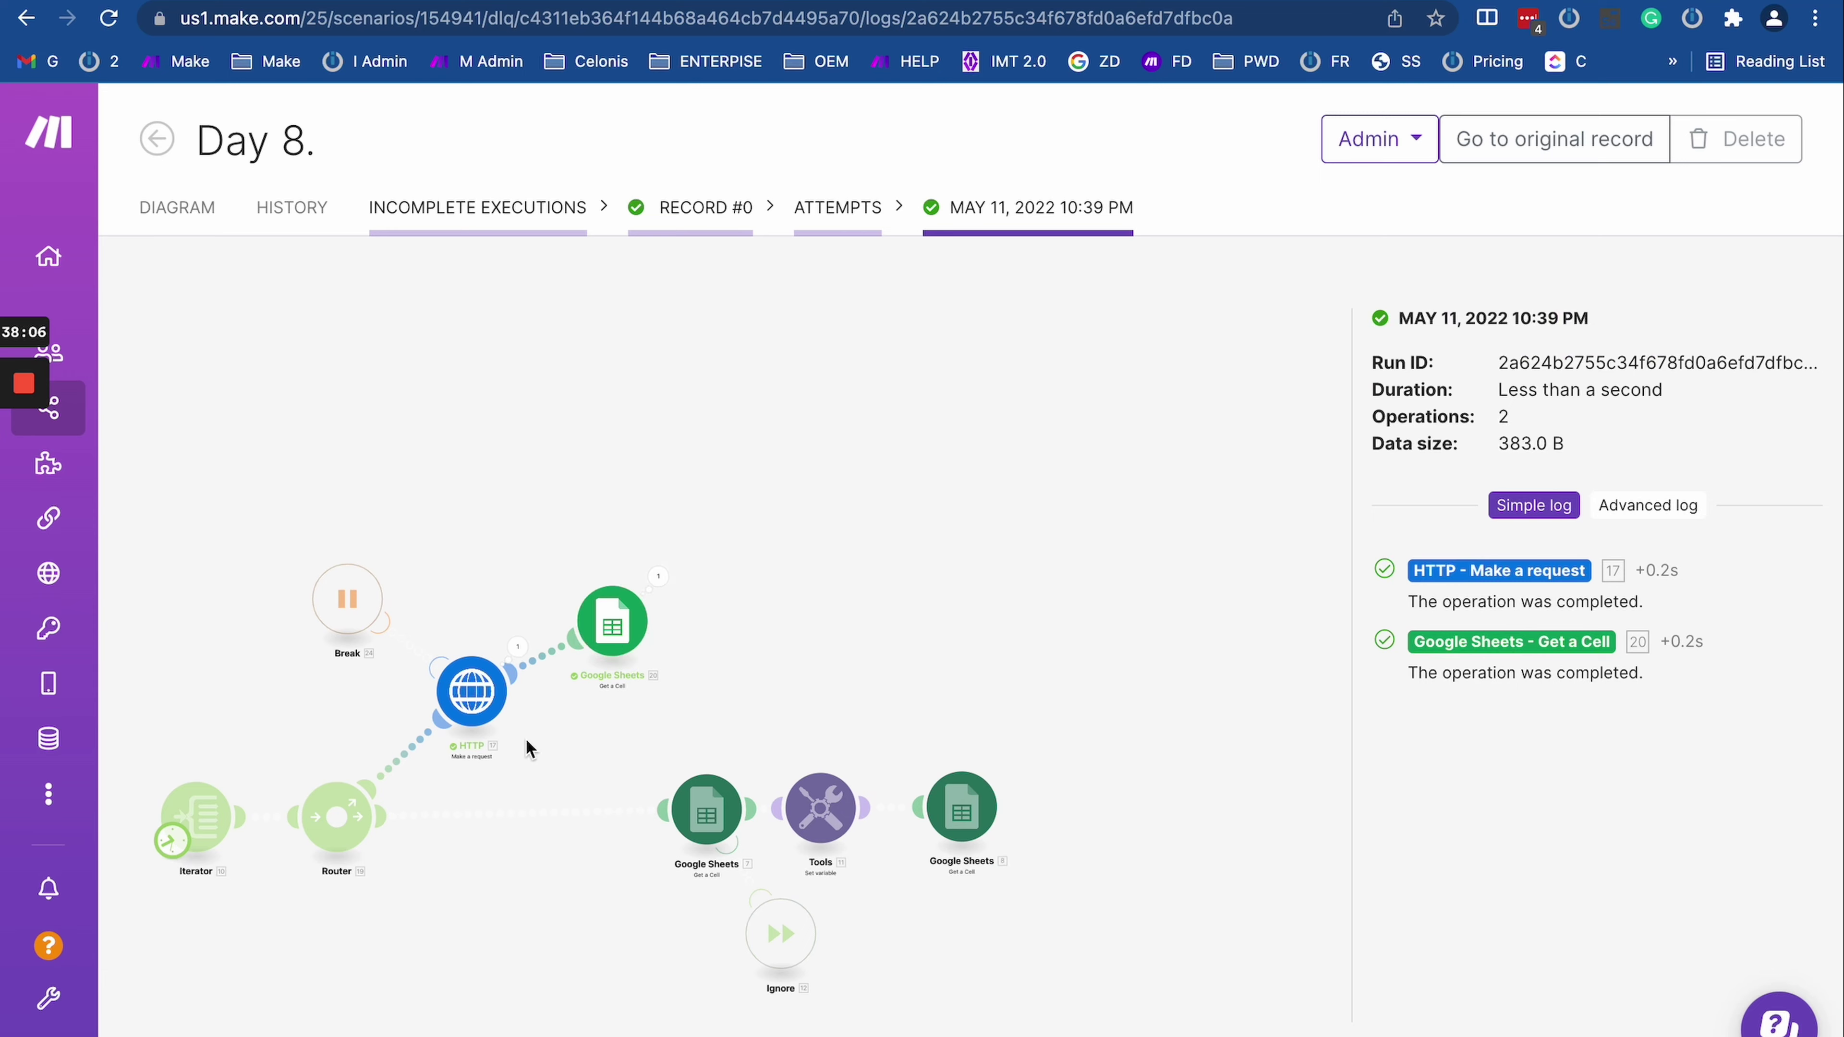
drag(578, 740, 708, 701)
click(1026, 625)
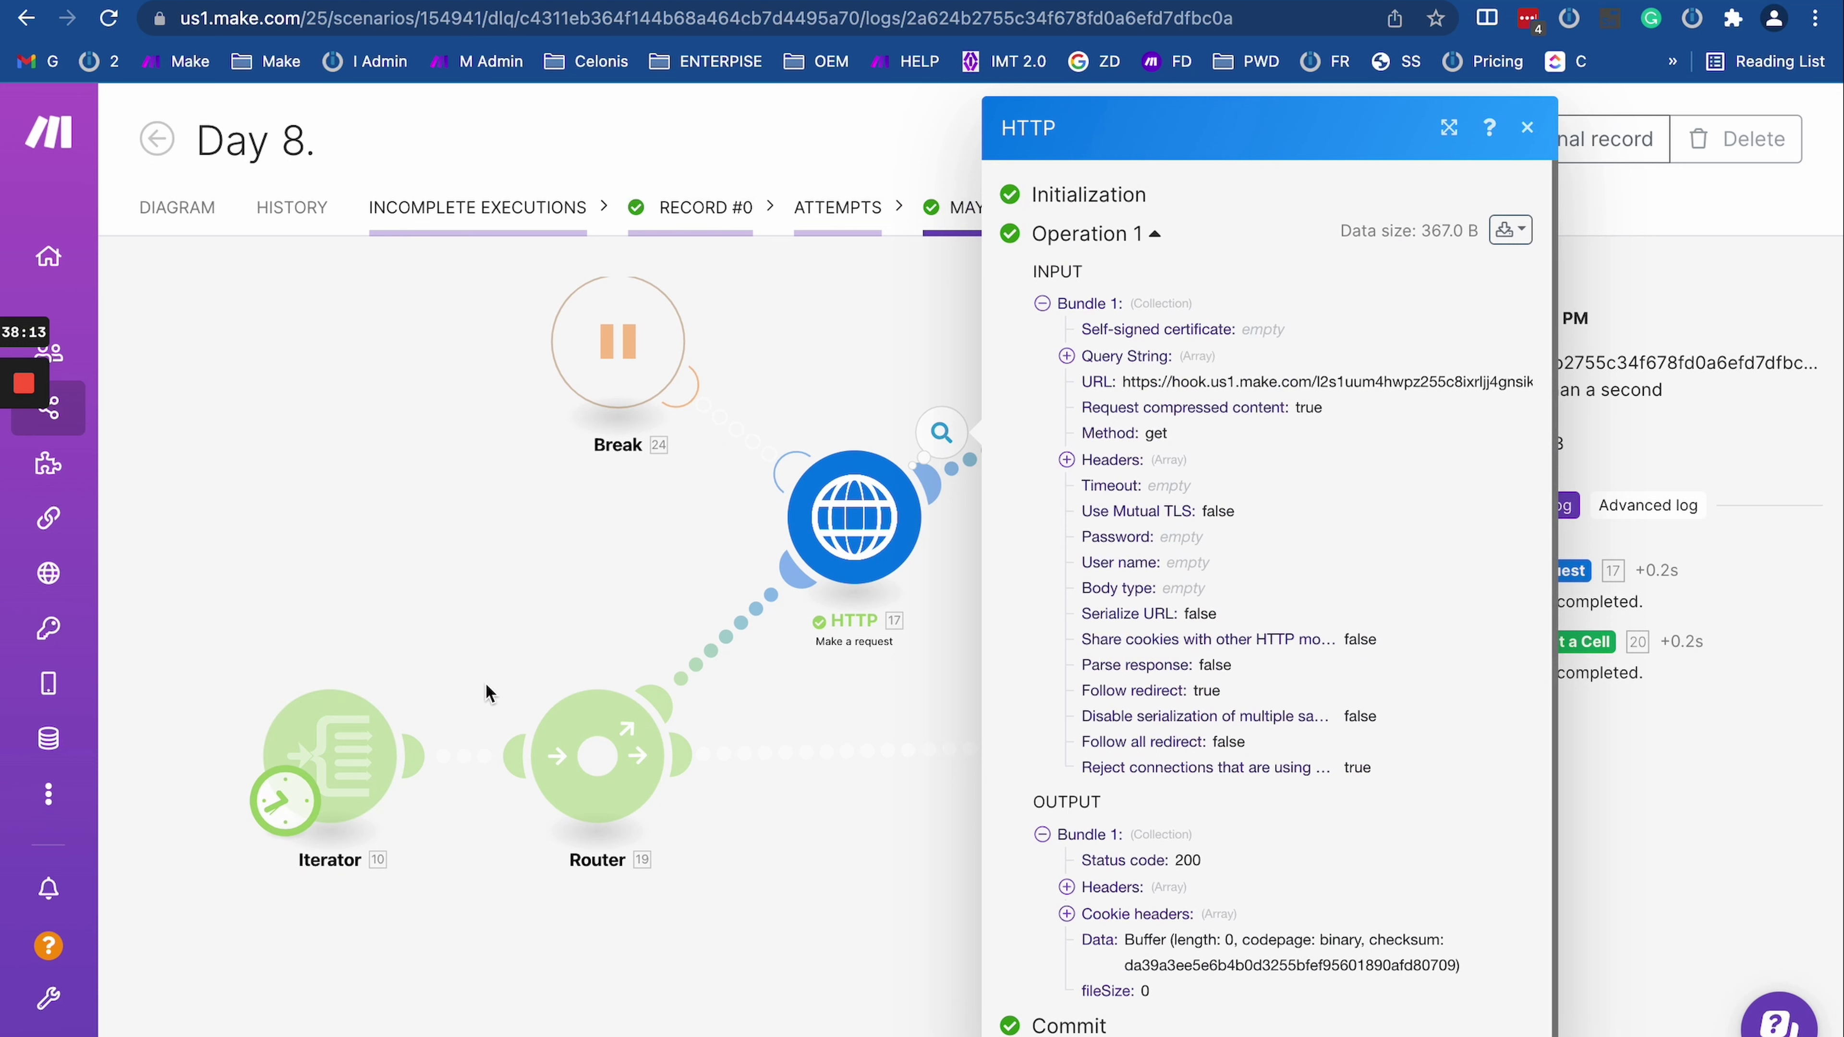
click(618, 516)
Step: Inspect the mappings of the Iterator and Google Sheets modules
click(338, 763)
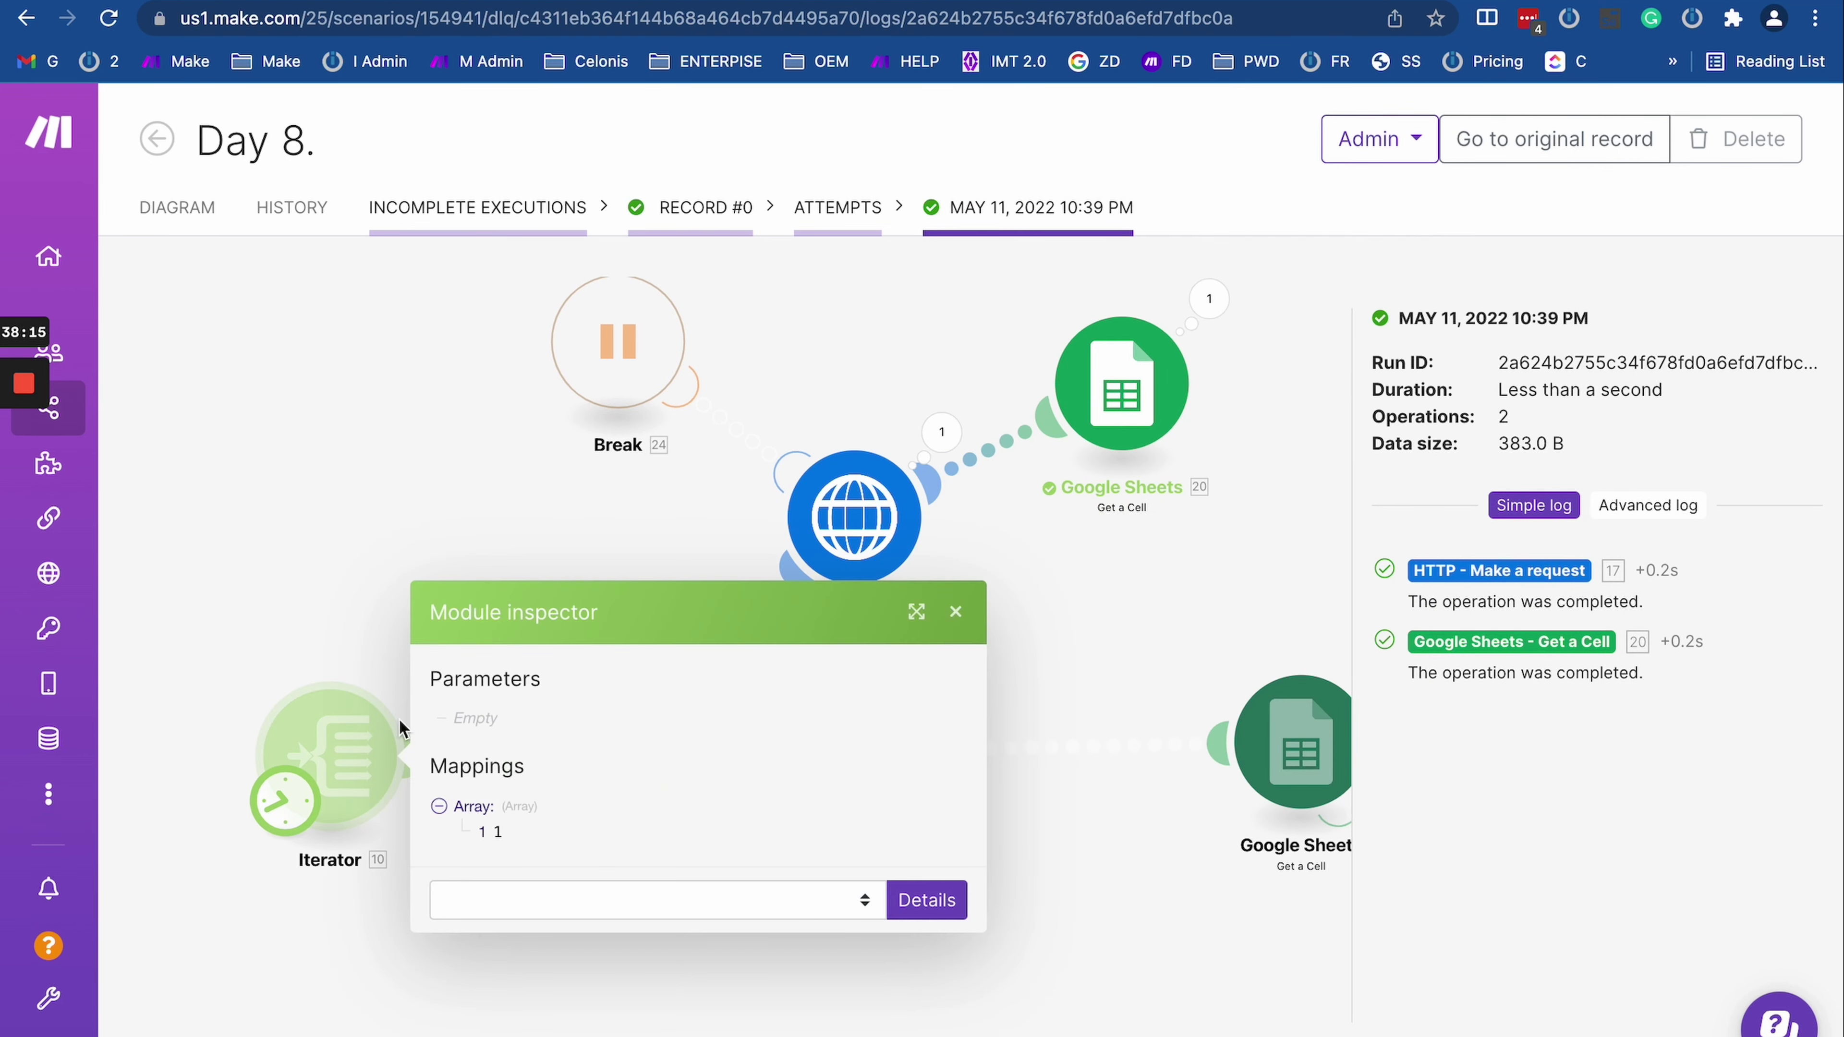
click(535, 459)
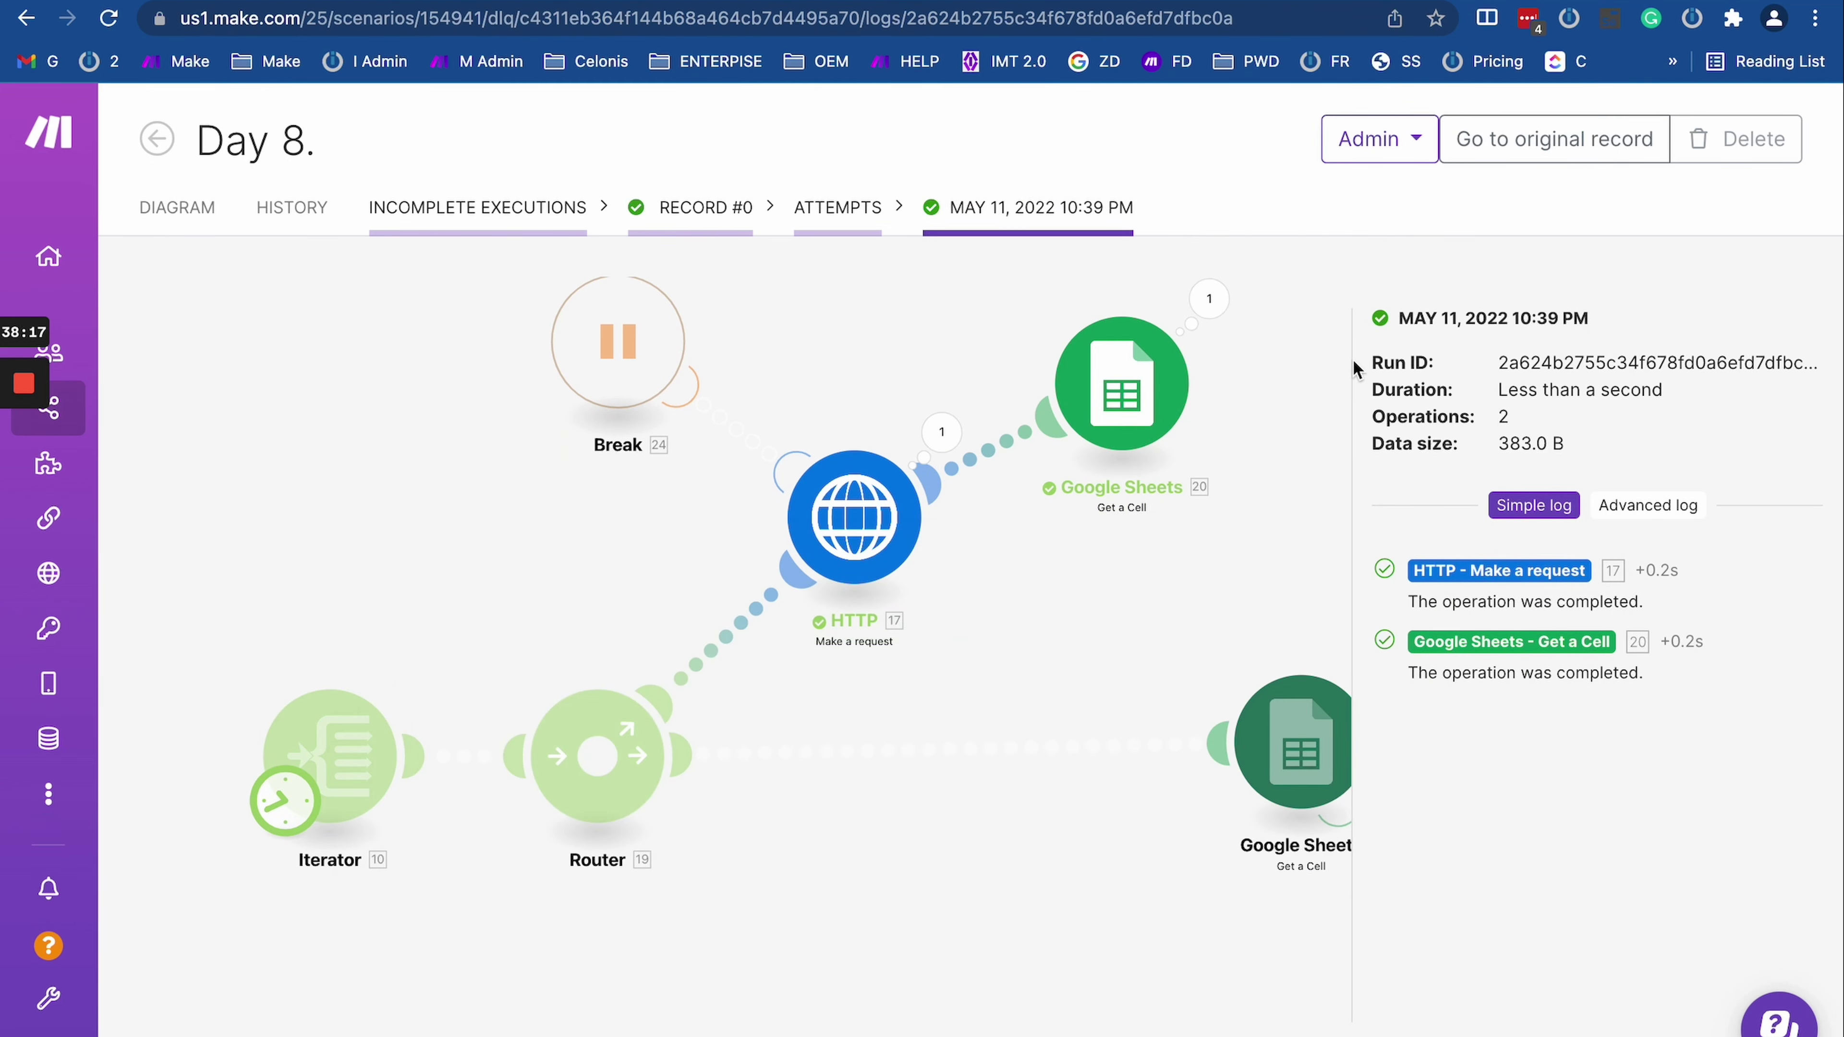
click(1205, 298)
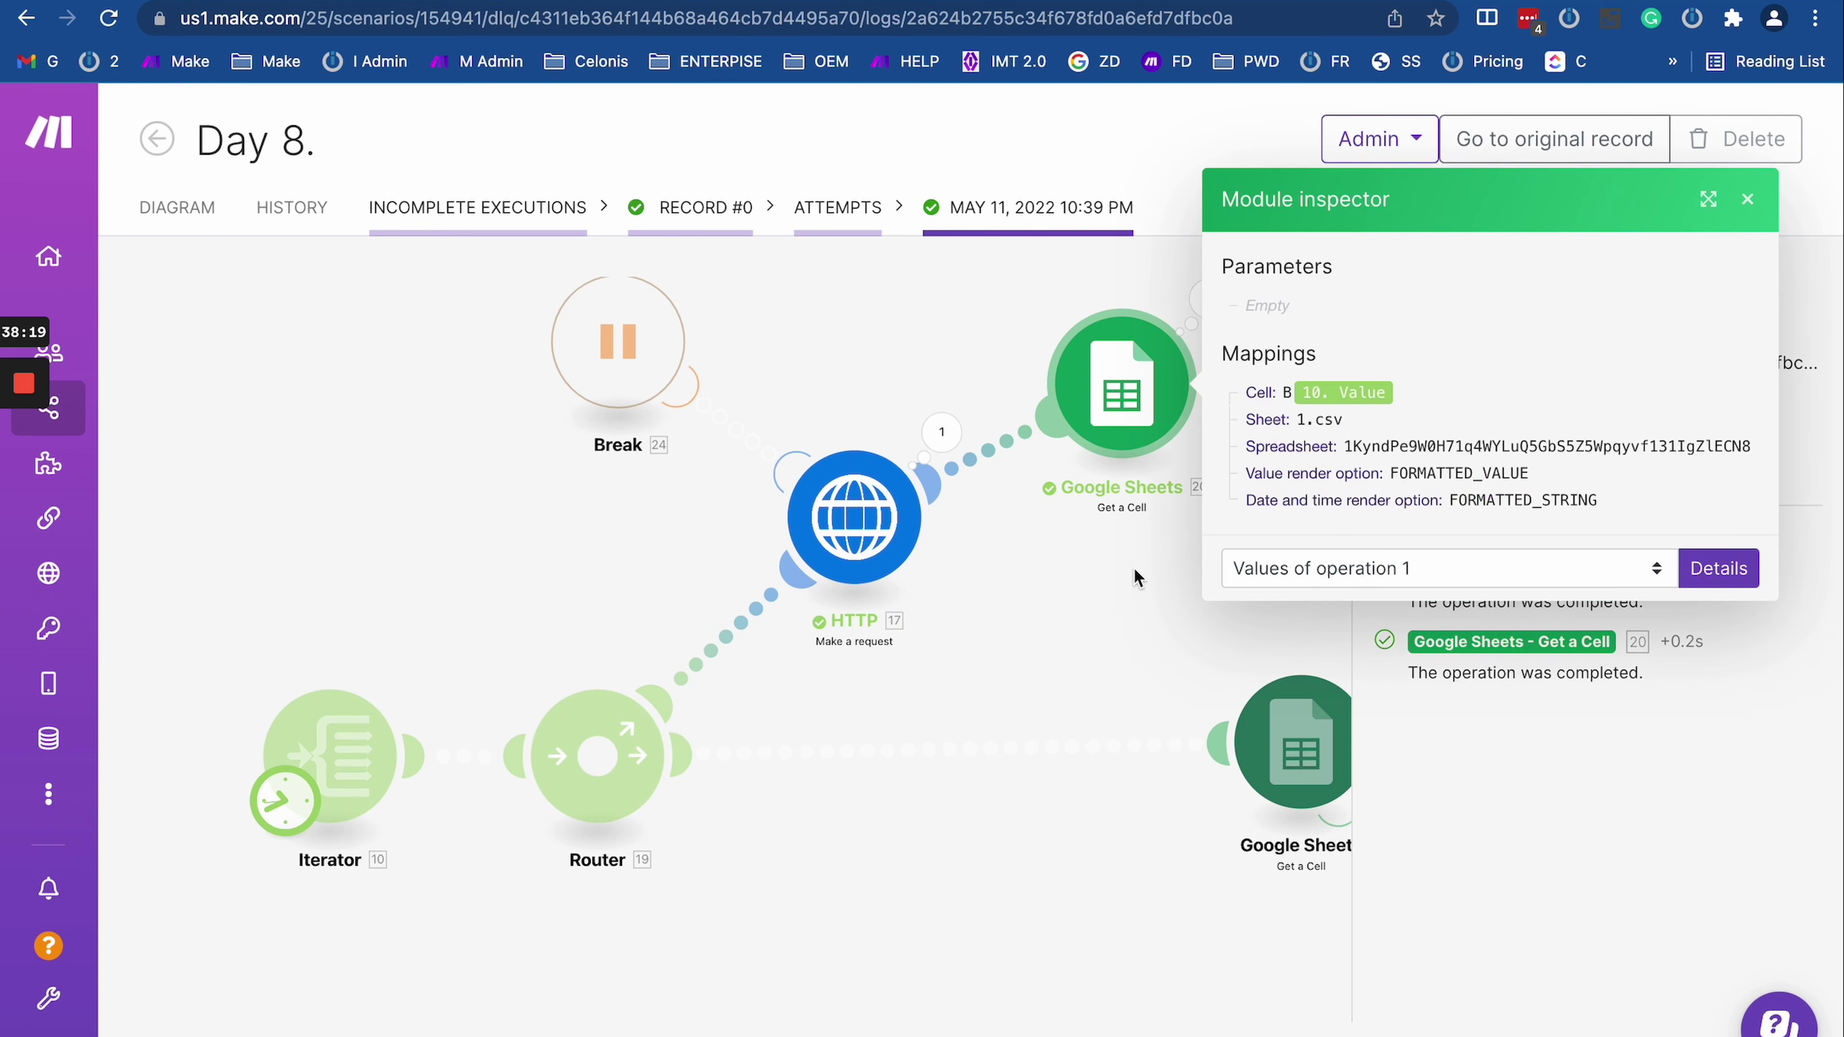
click(715, 312)
Step: Check the Google Sheets operation bundles, confirming it read cell B1 and returned Value 1
click(933, 299)
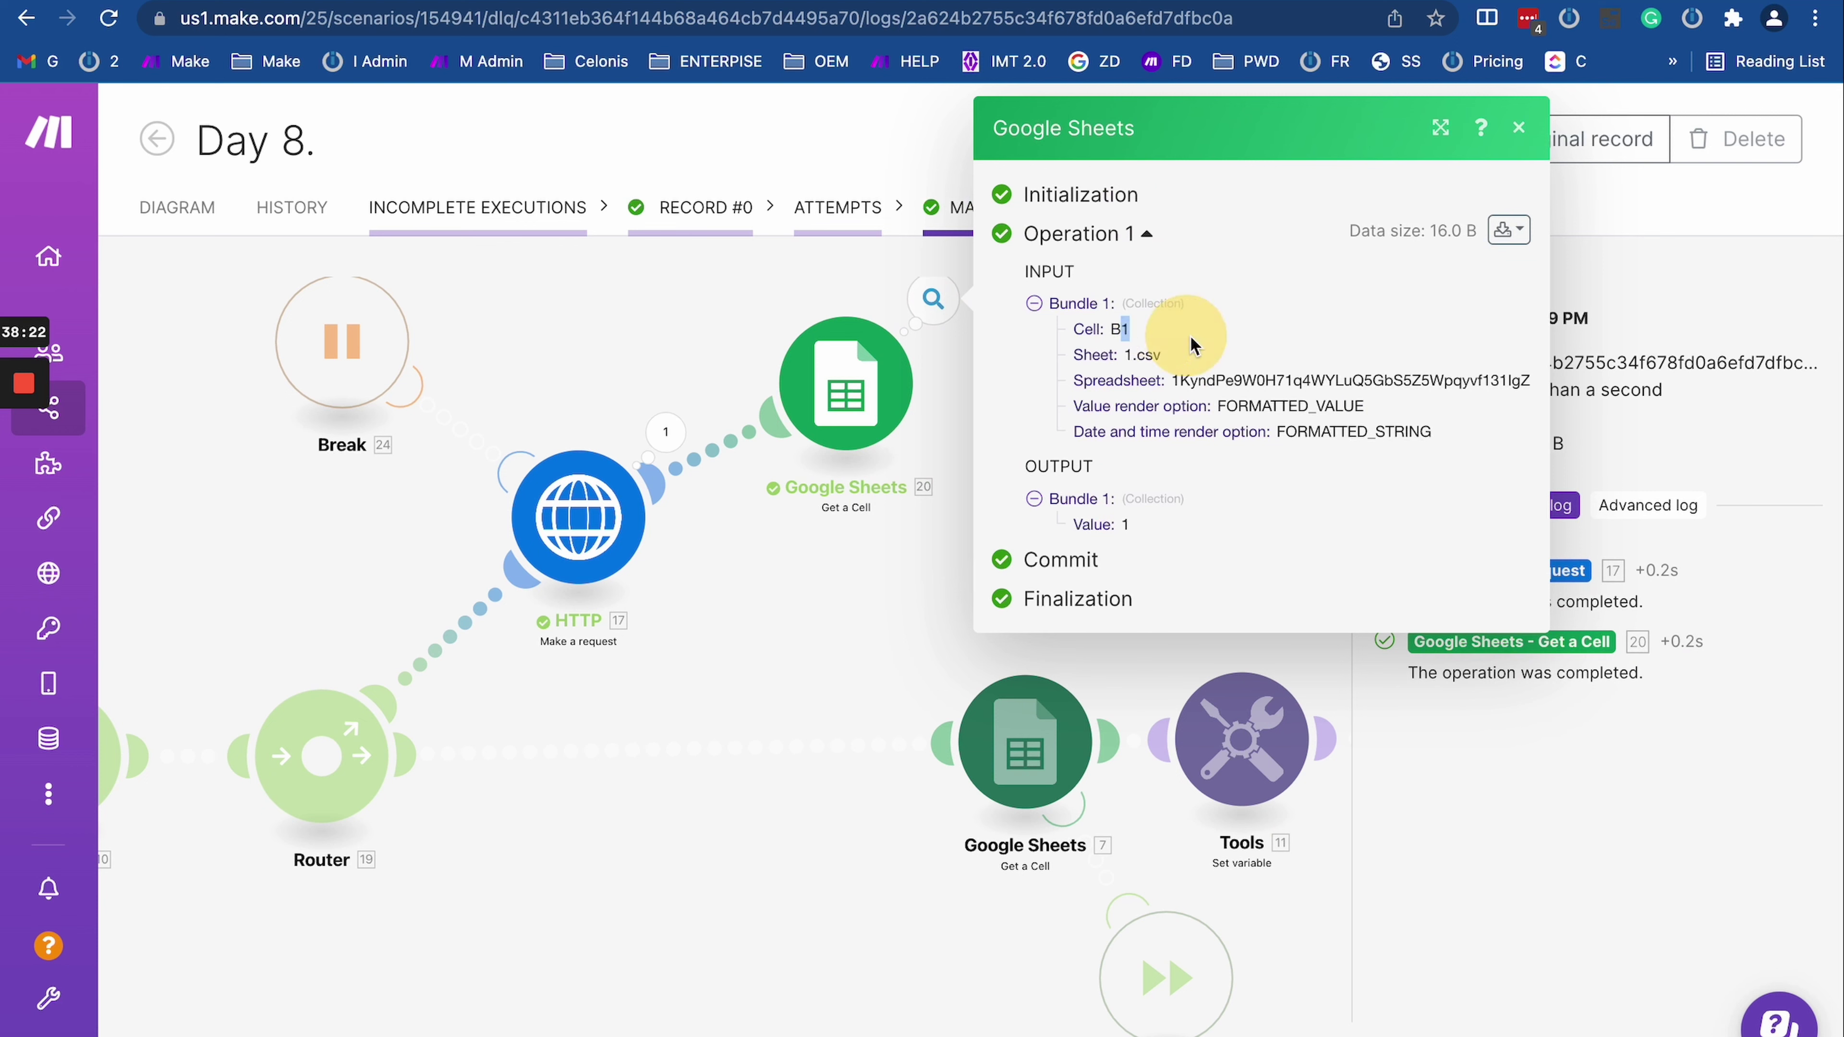
click(846, 396)
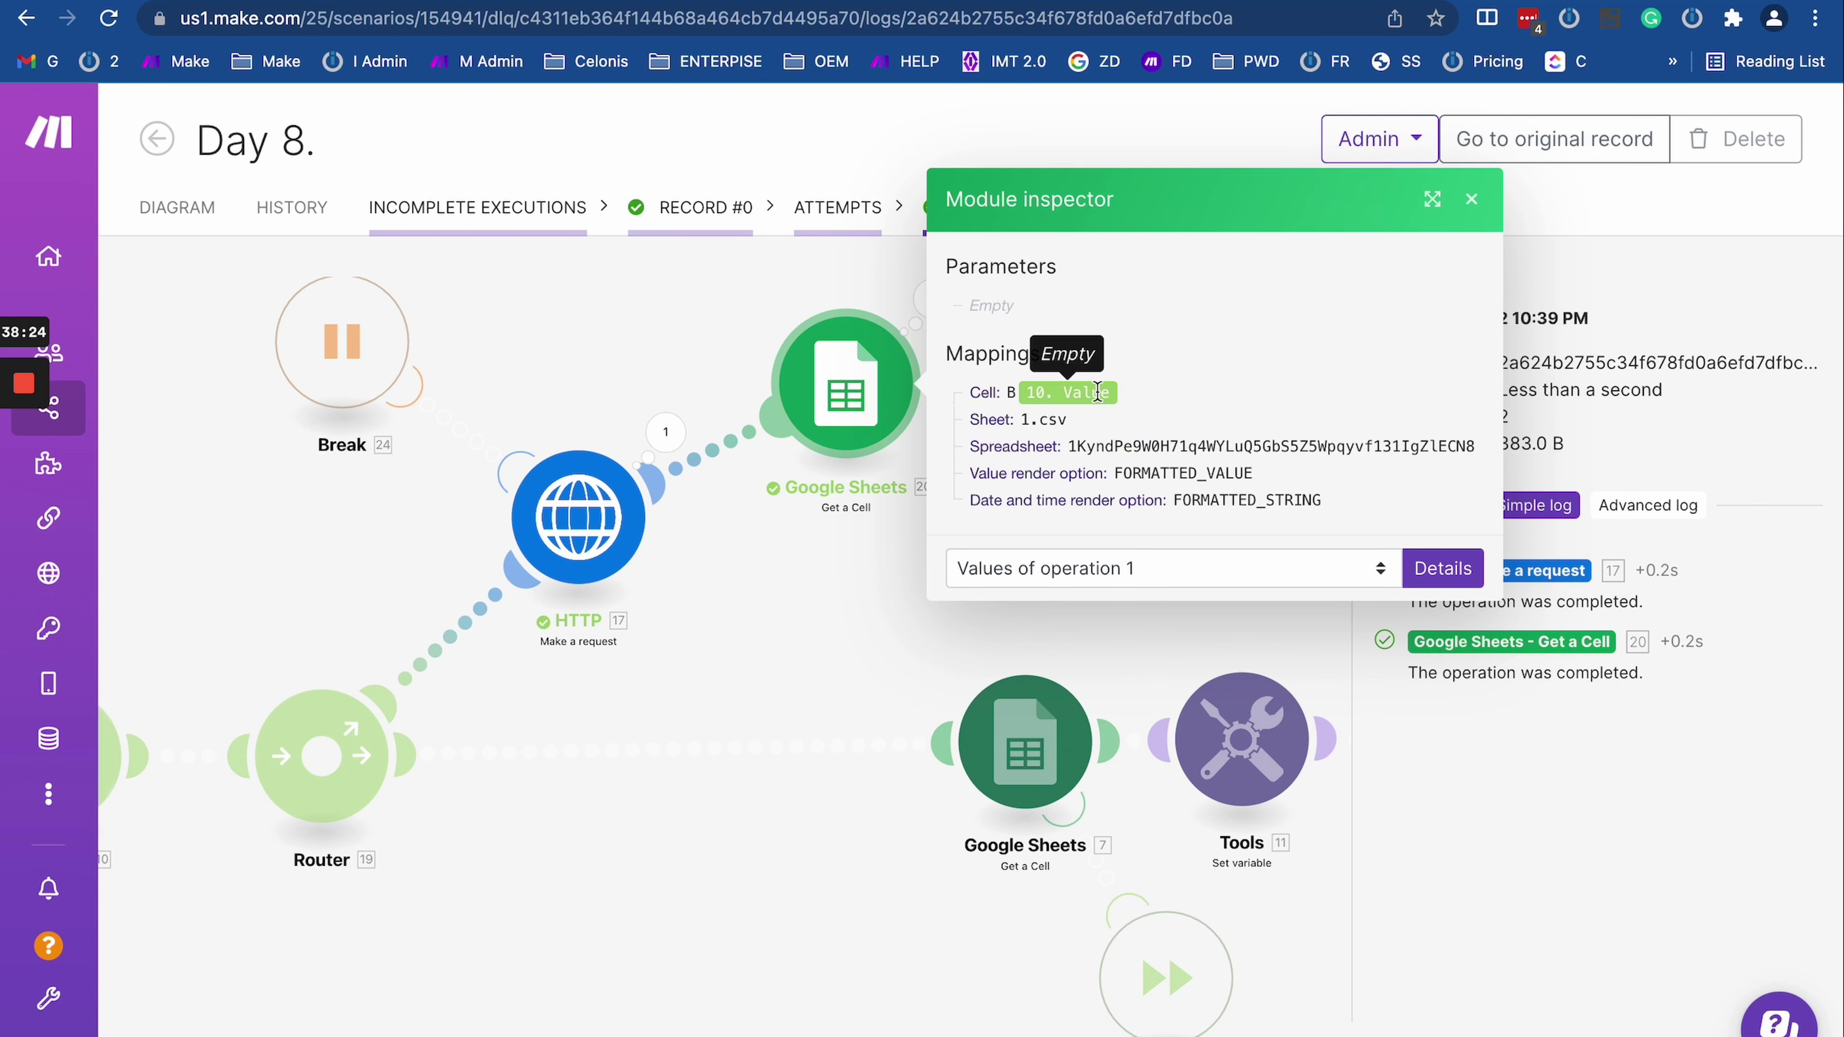
click(930, 308)
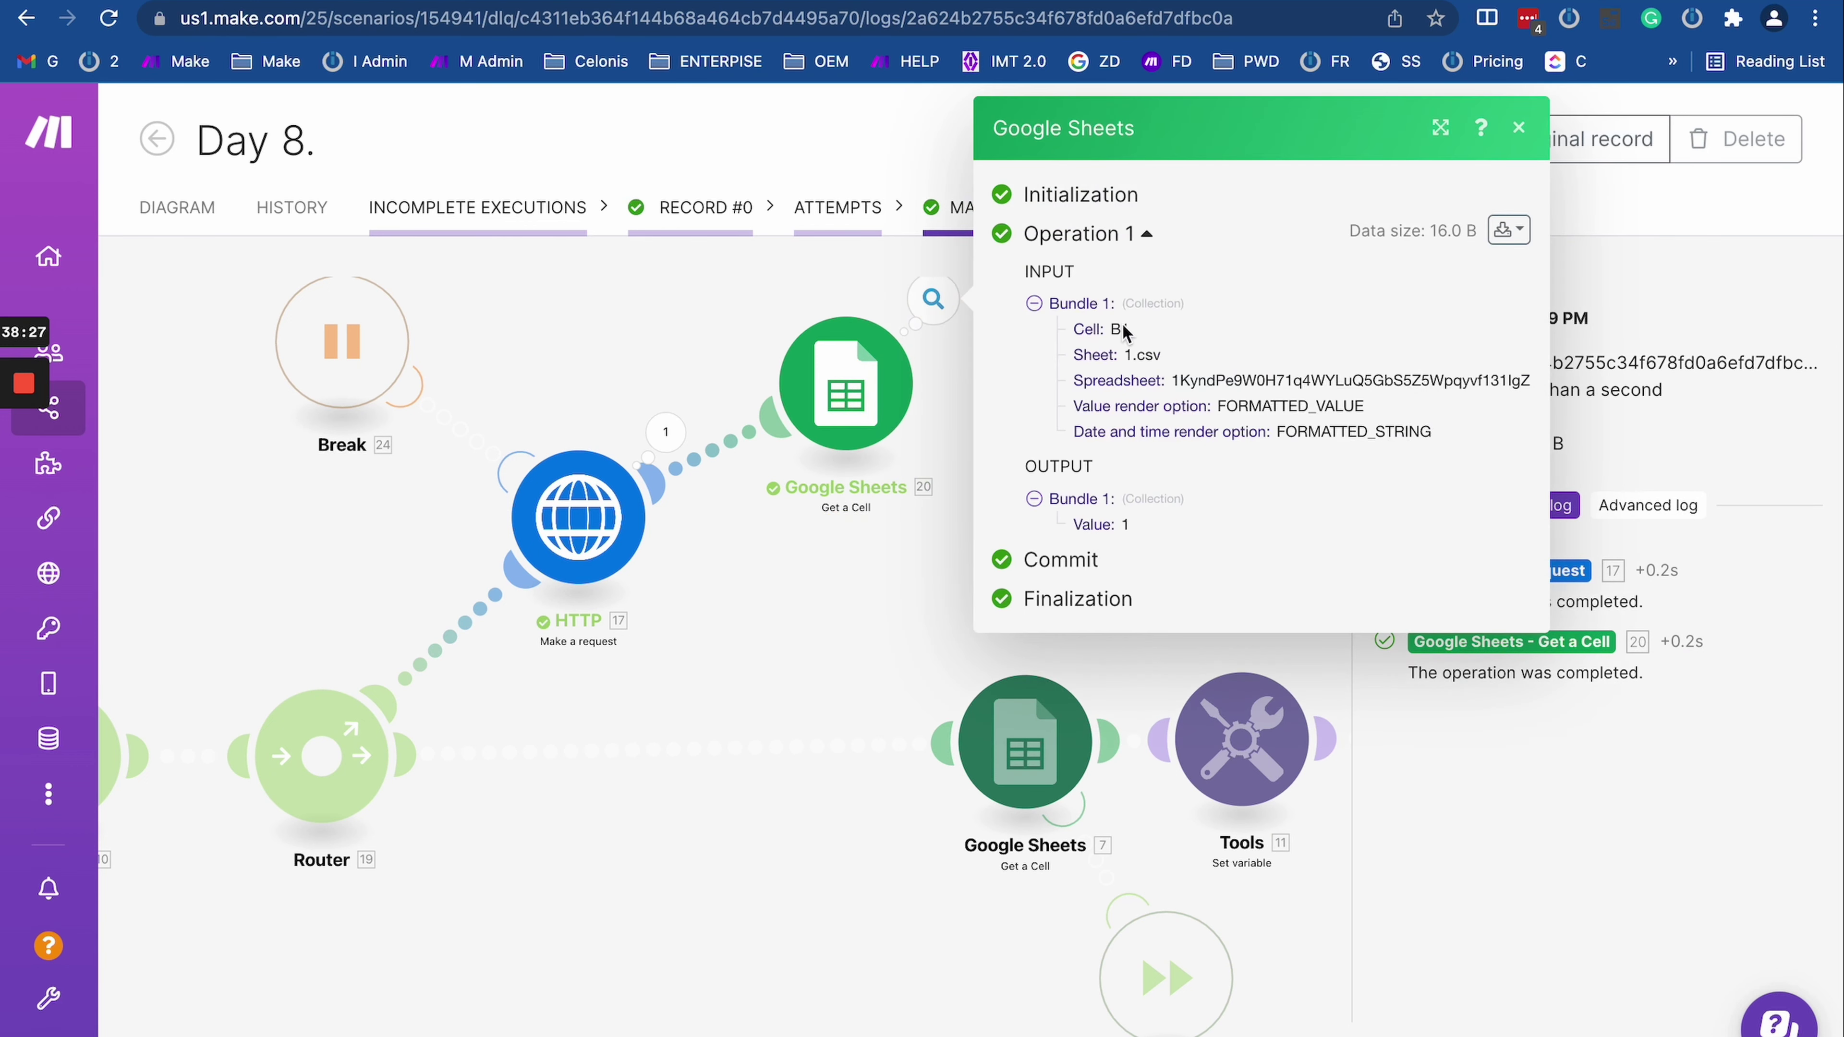
drag(1108, 332, 1215, 337)
click(1121, 319)
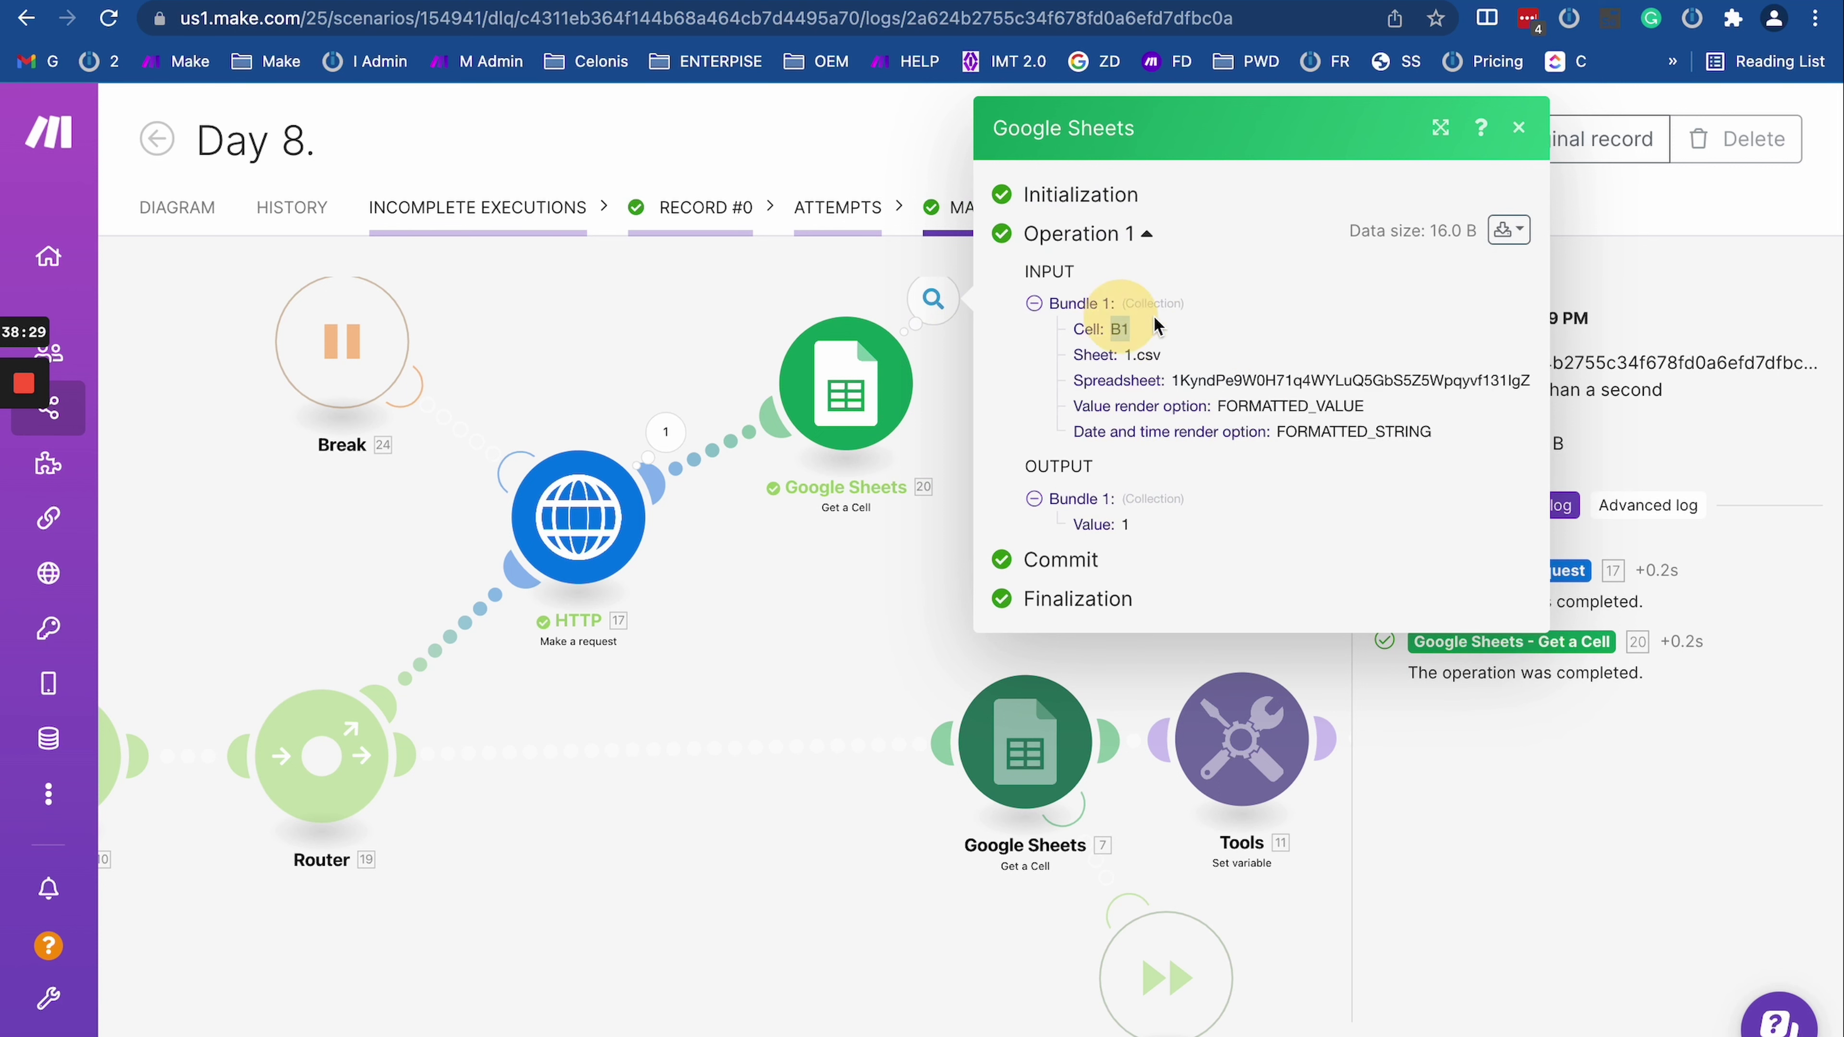
click(790, 646)
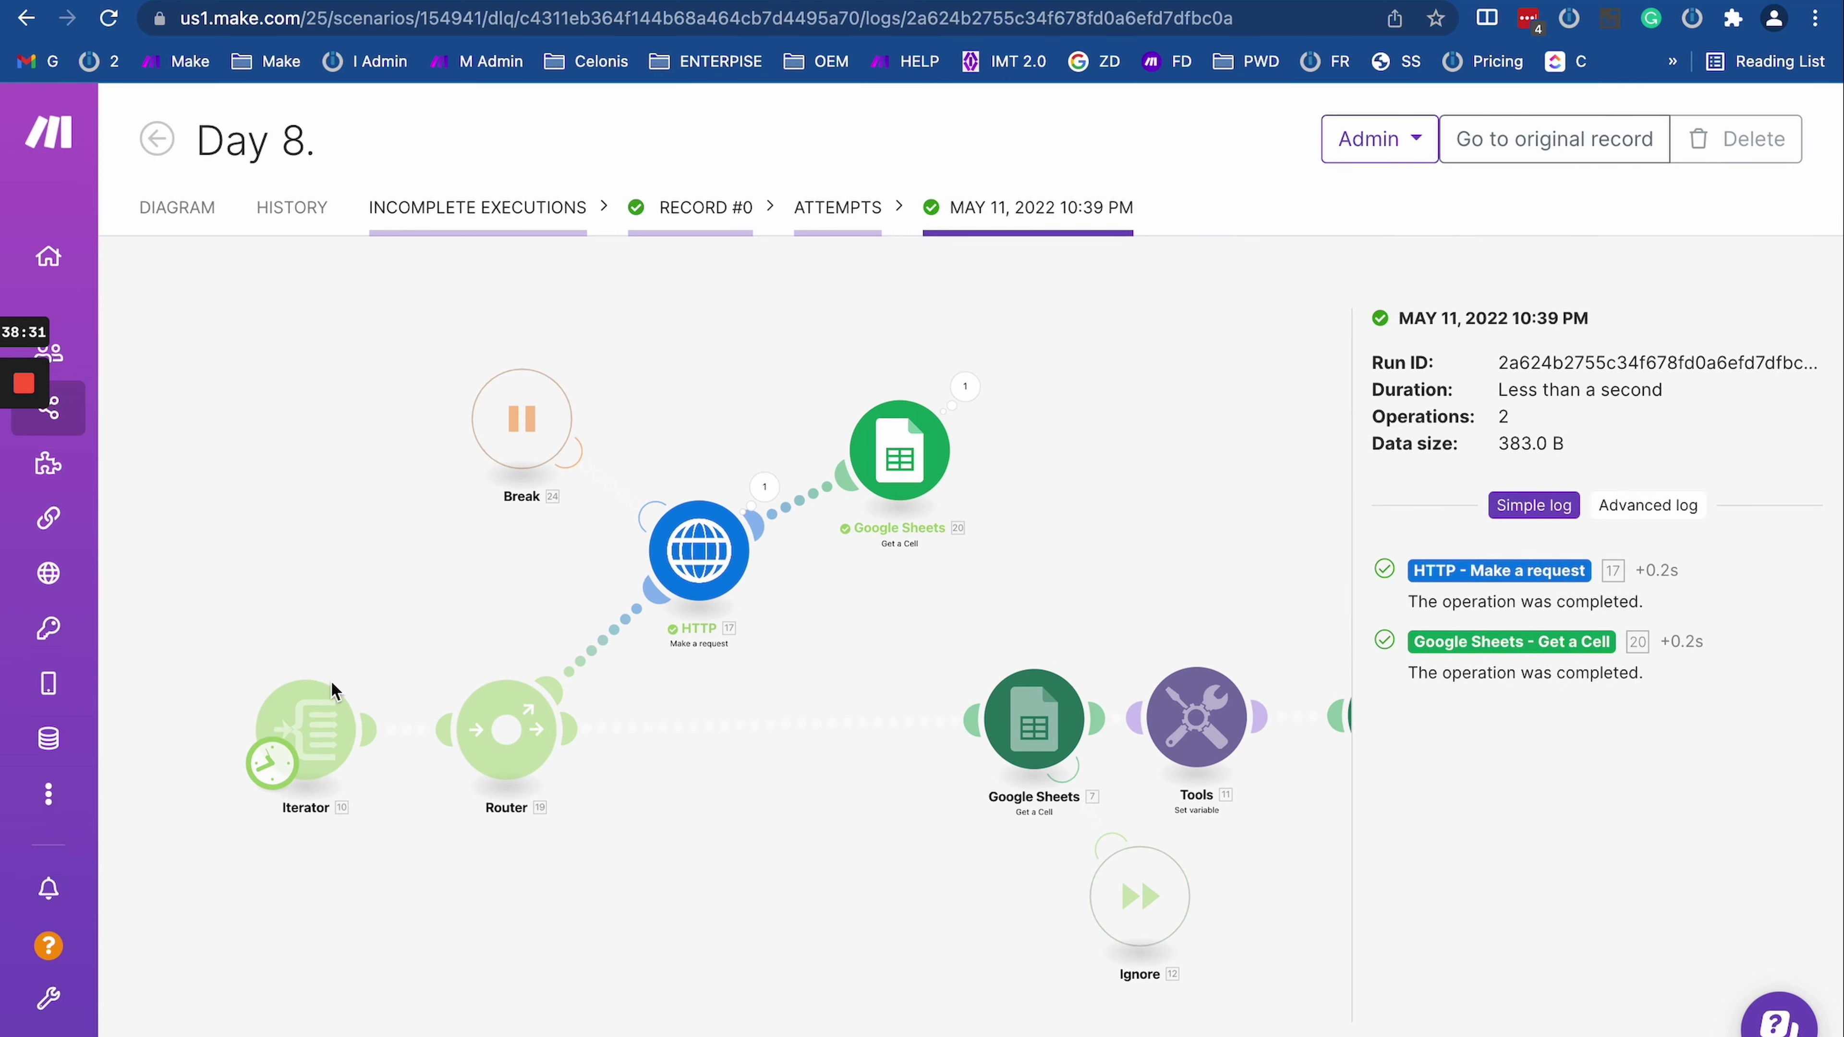
click(887, 425)
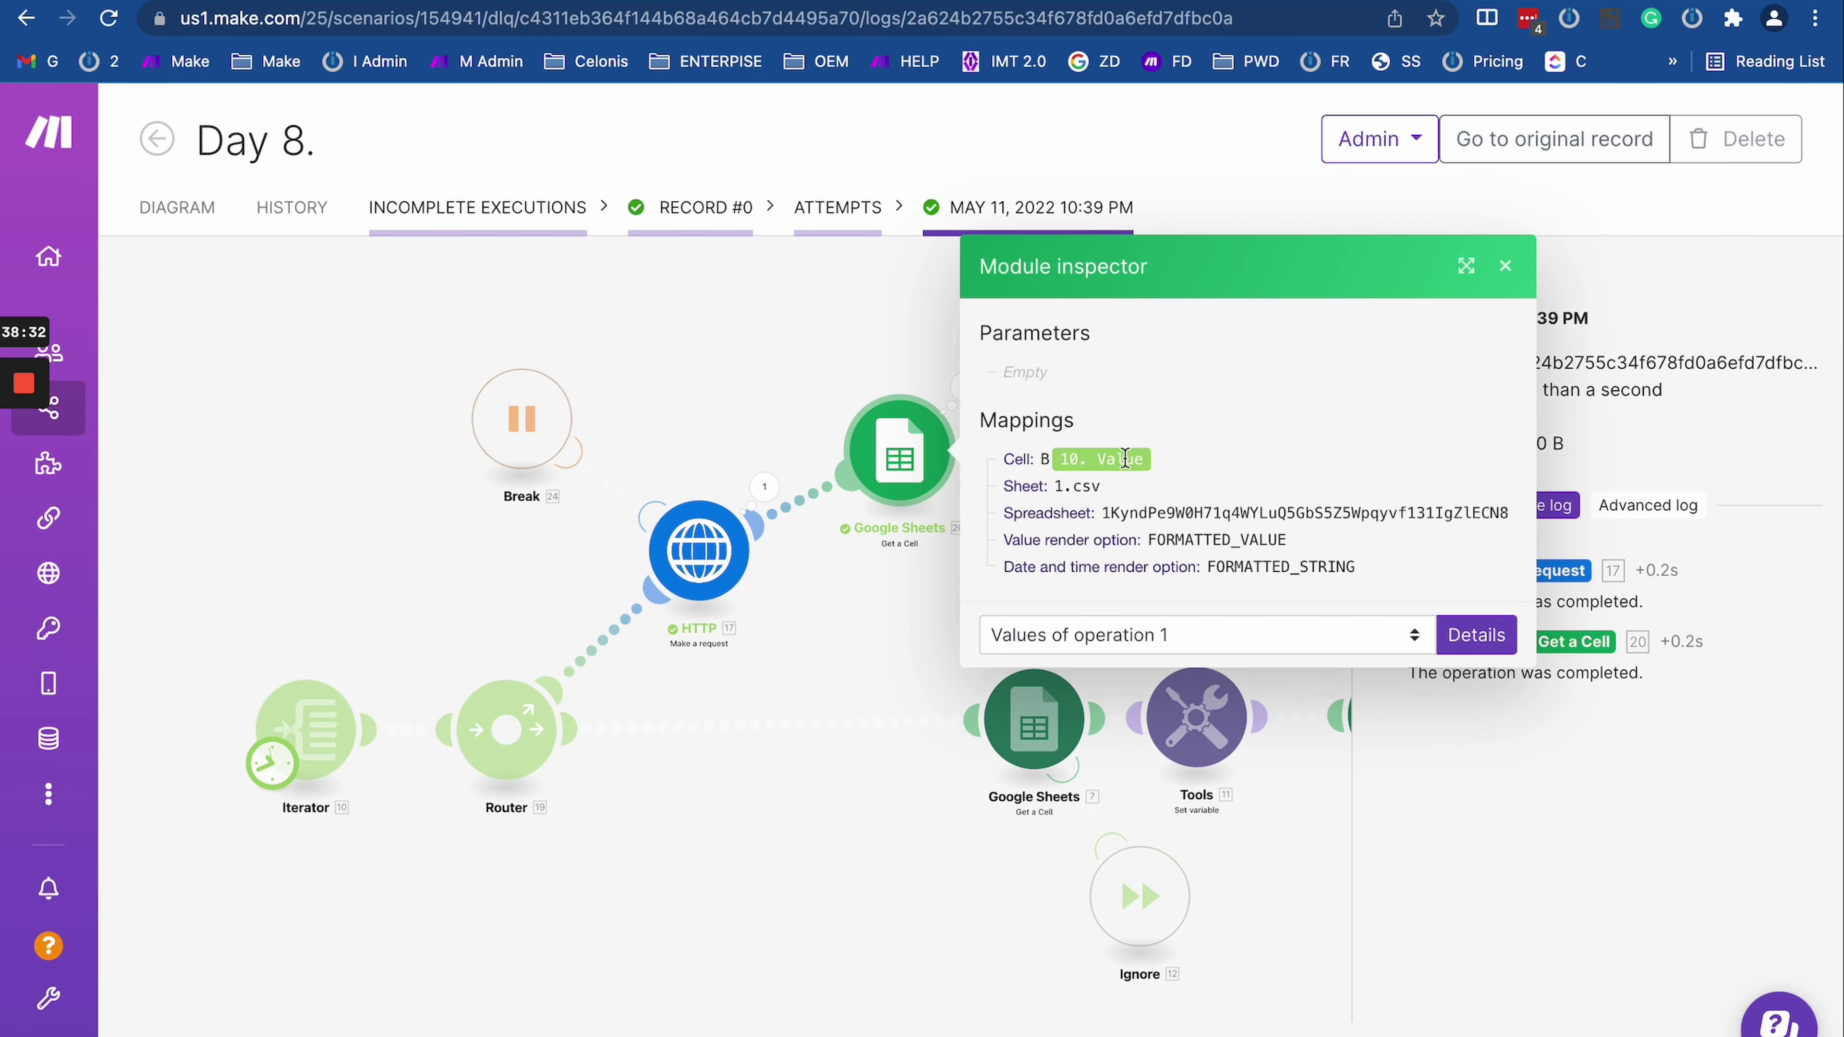
click(177, 208)
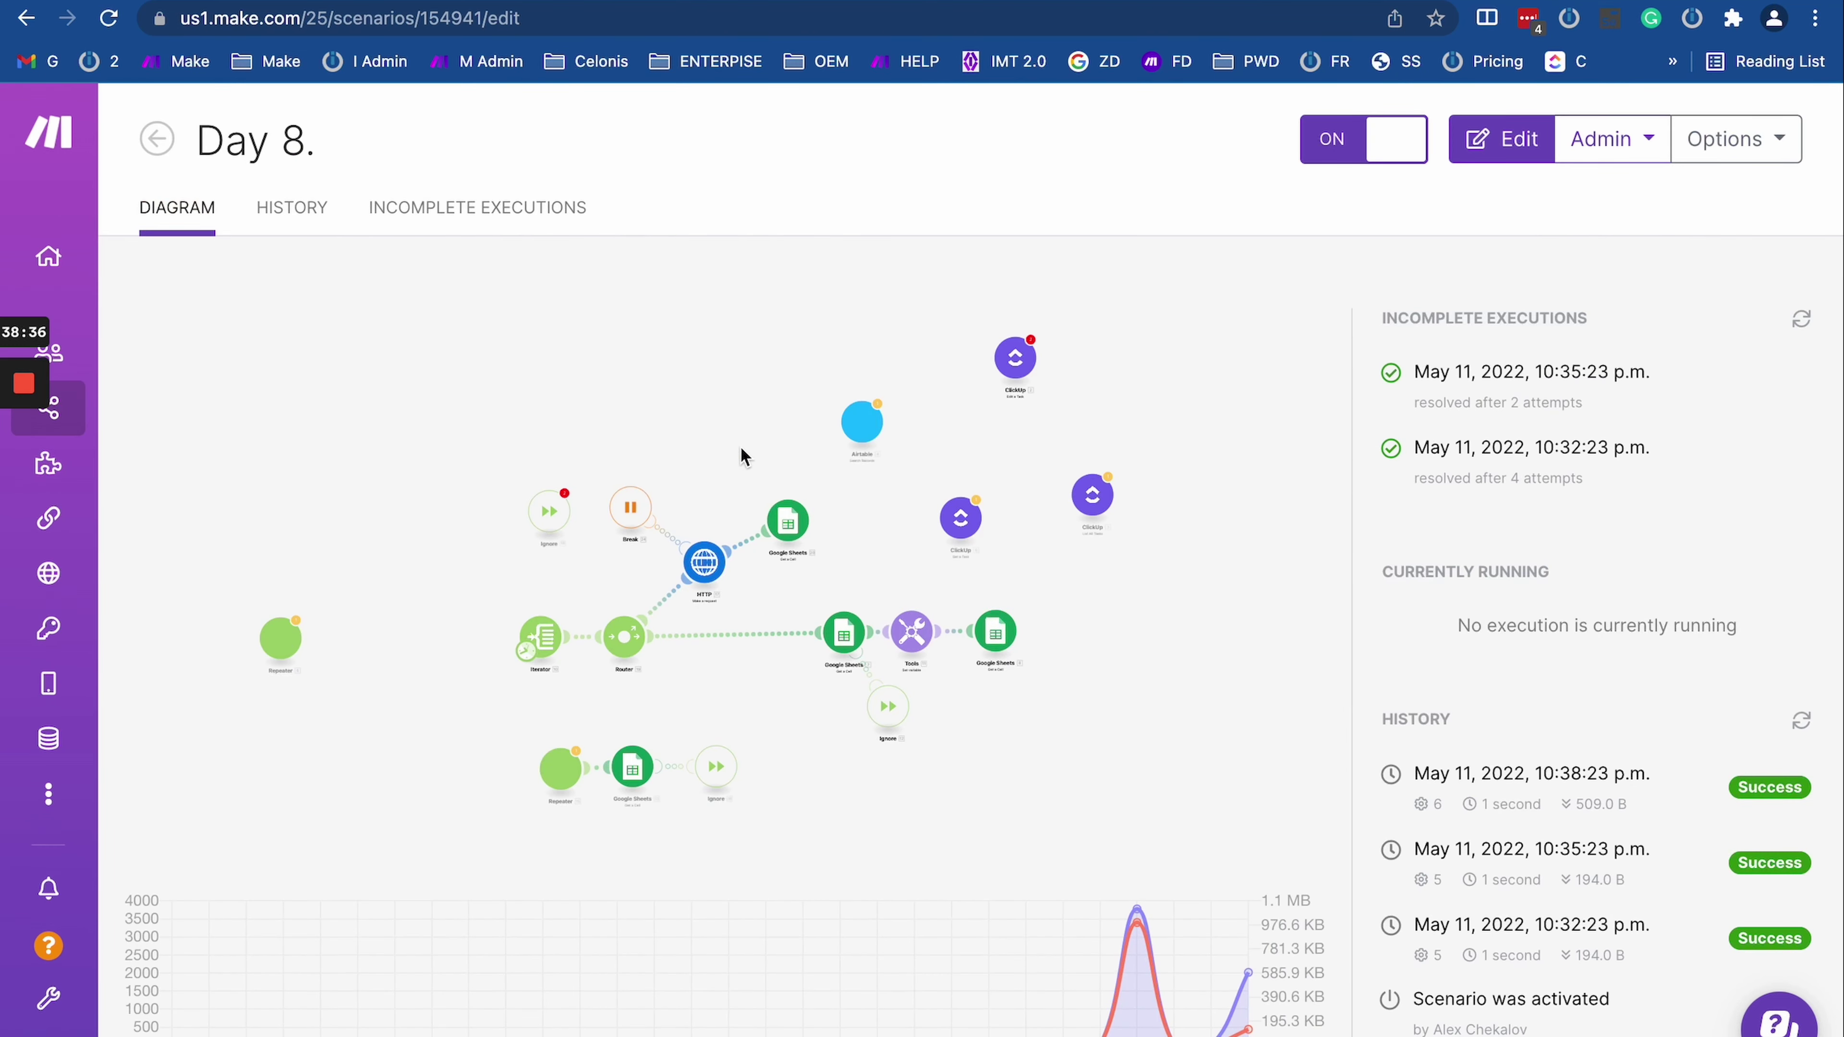
click(1076, 500)
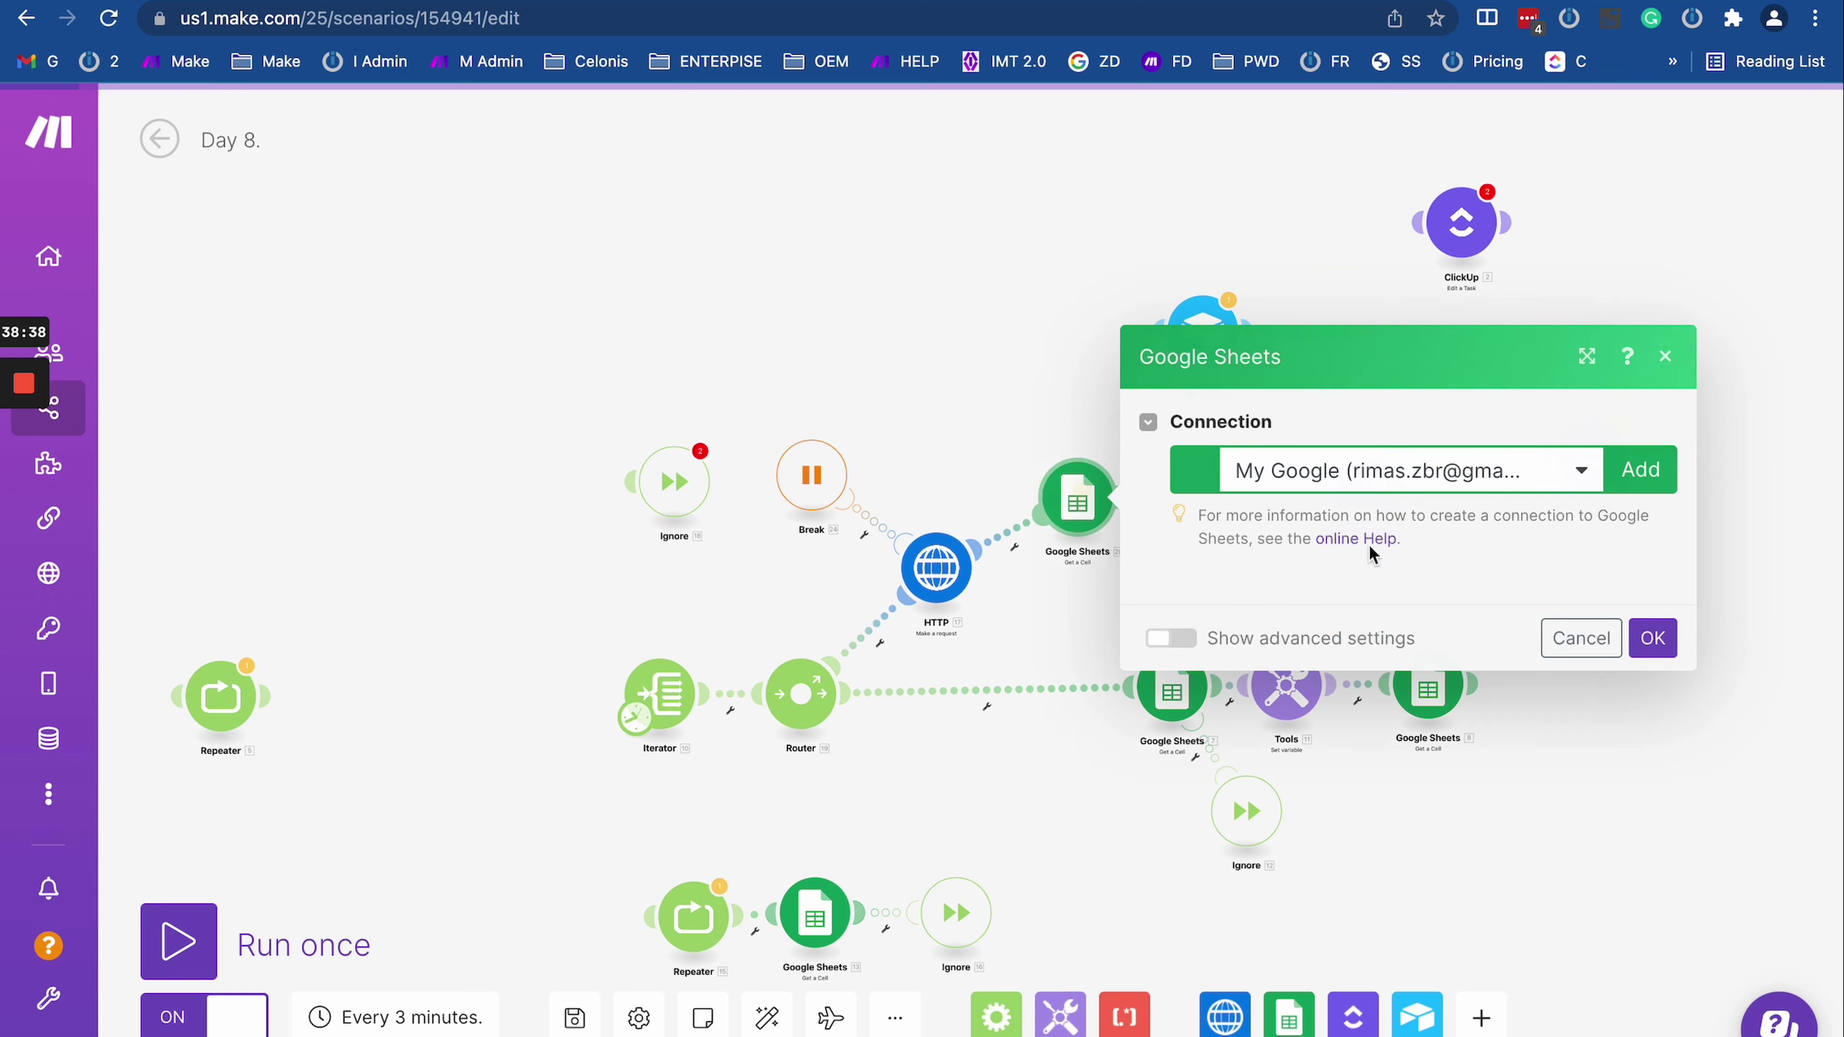
click(26, 18)
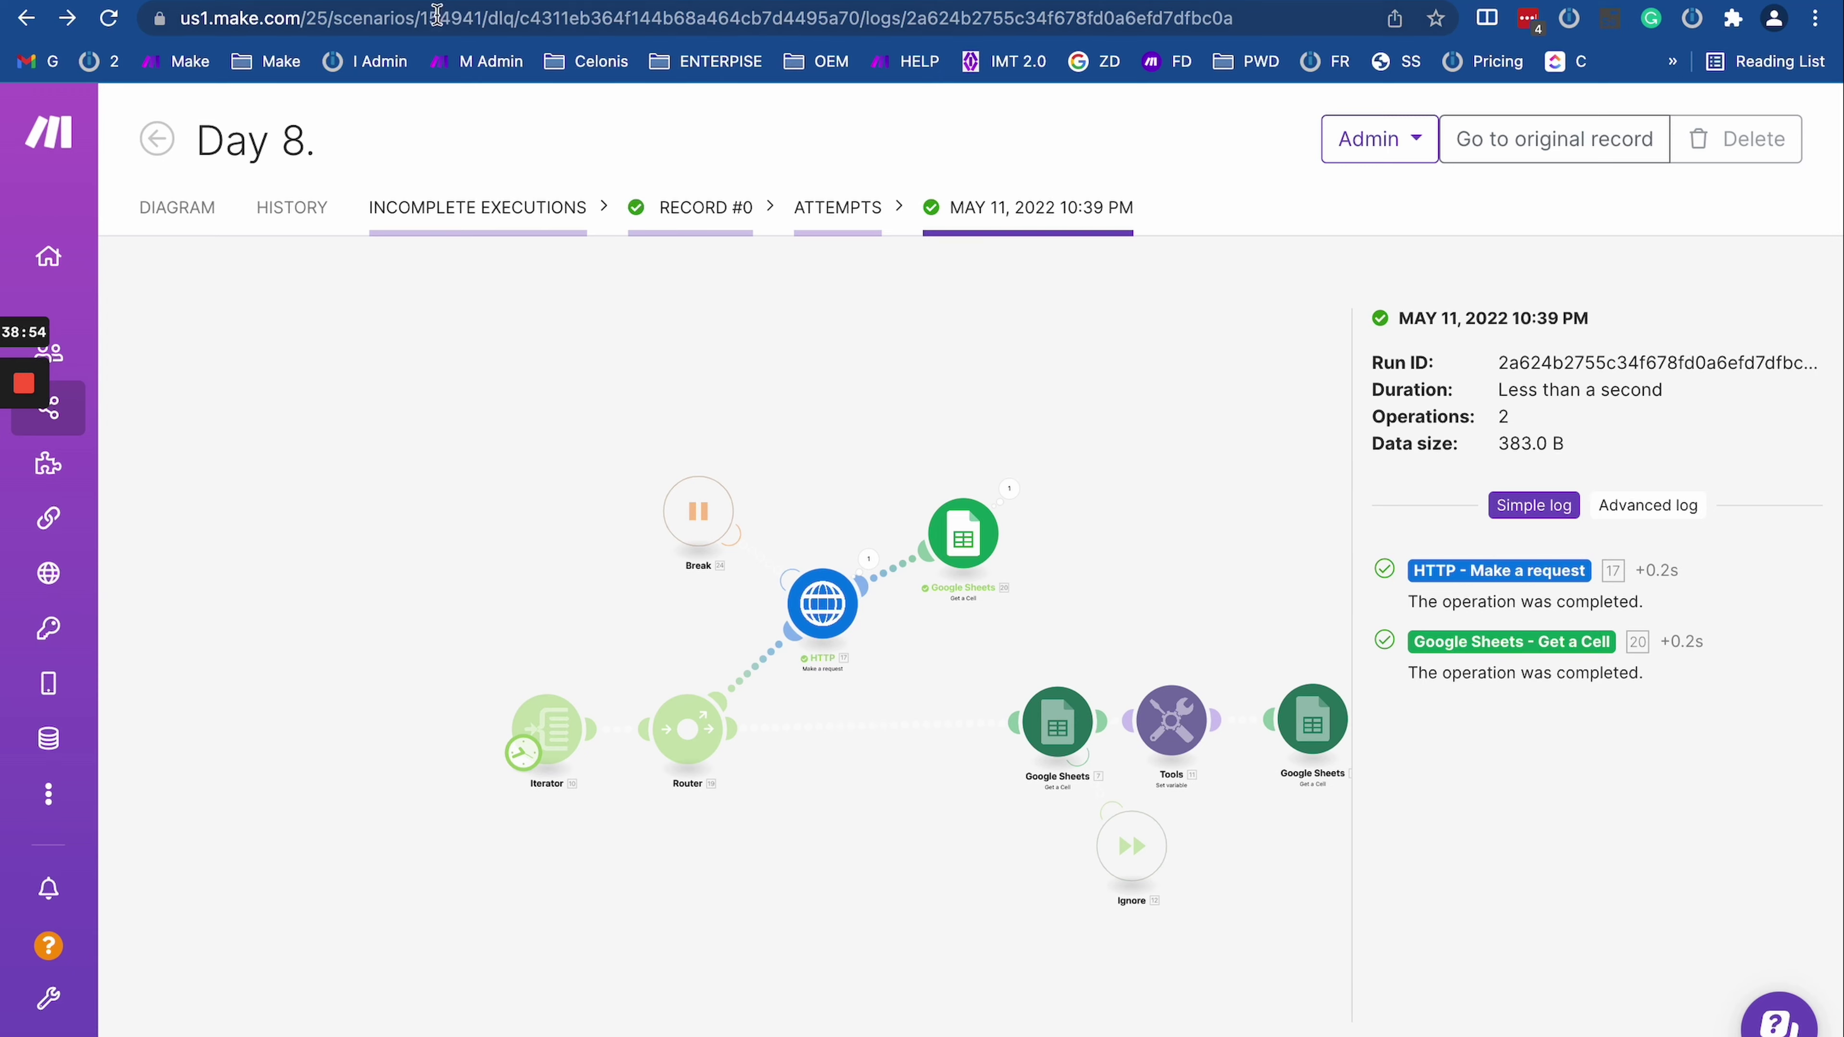
Step: On the Directives for error handling page, locate the Commit row and highlight its success status sentence
key(ctrl+Tab)
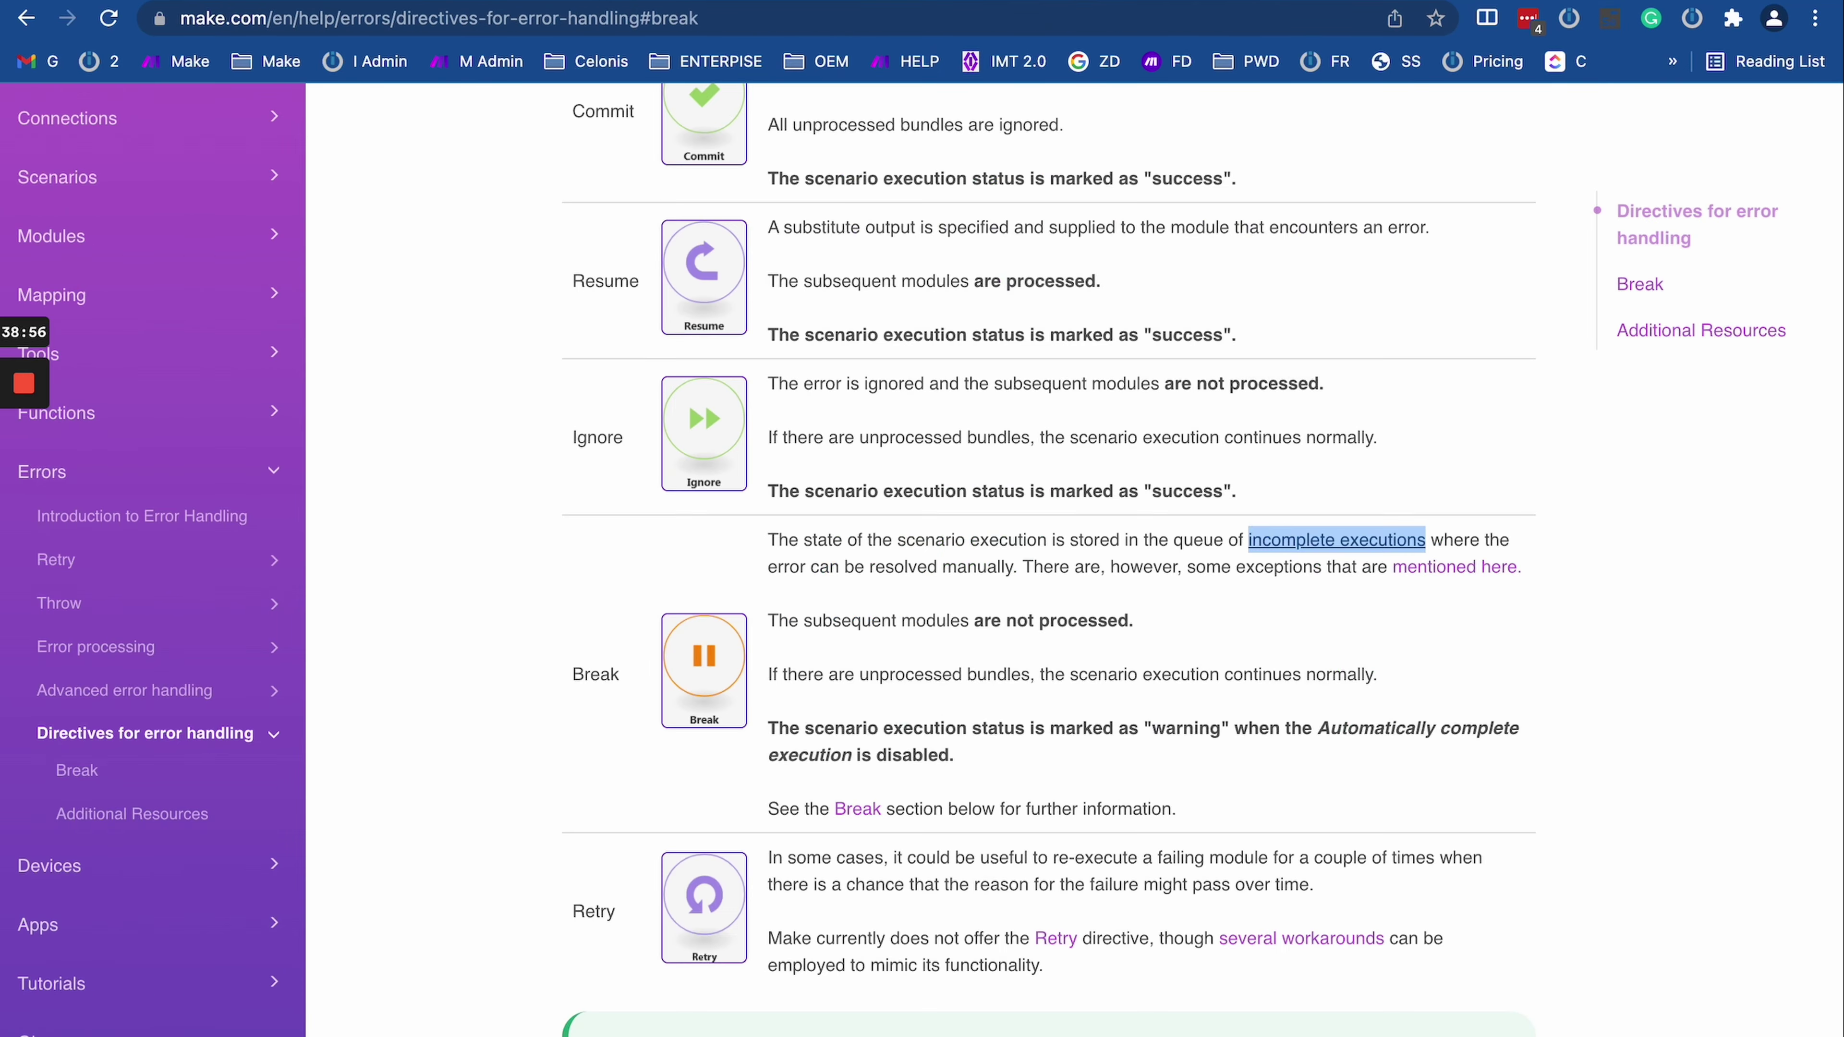
scroll(882, 748, up, 7)
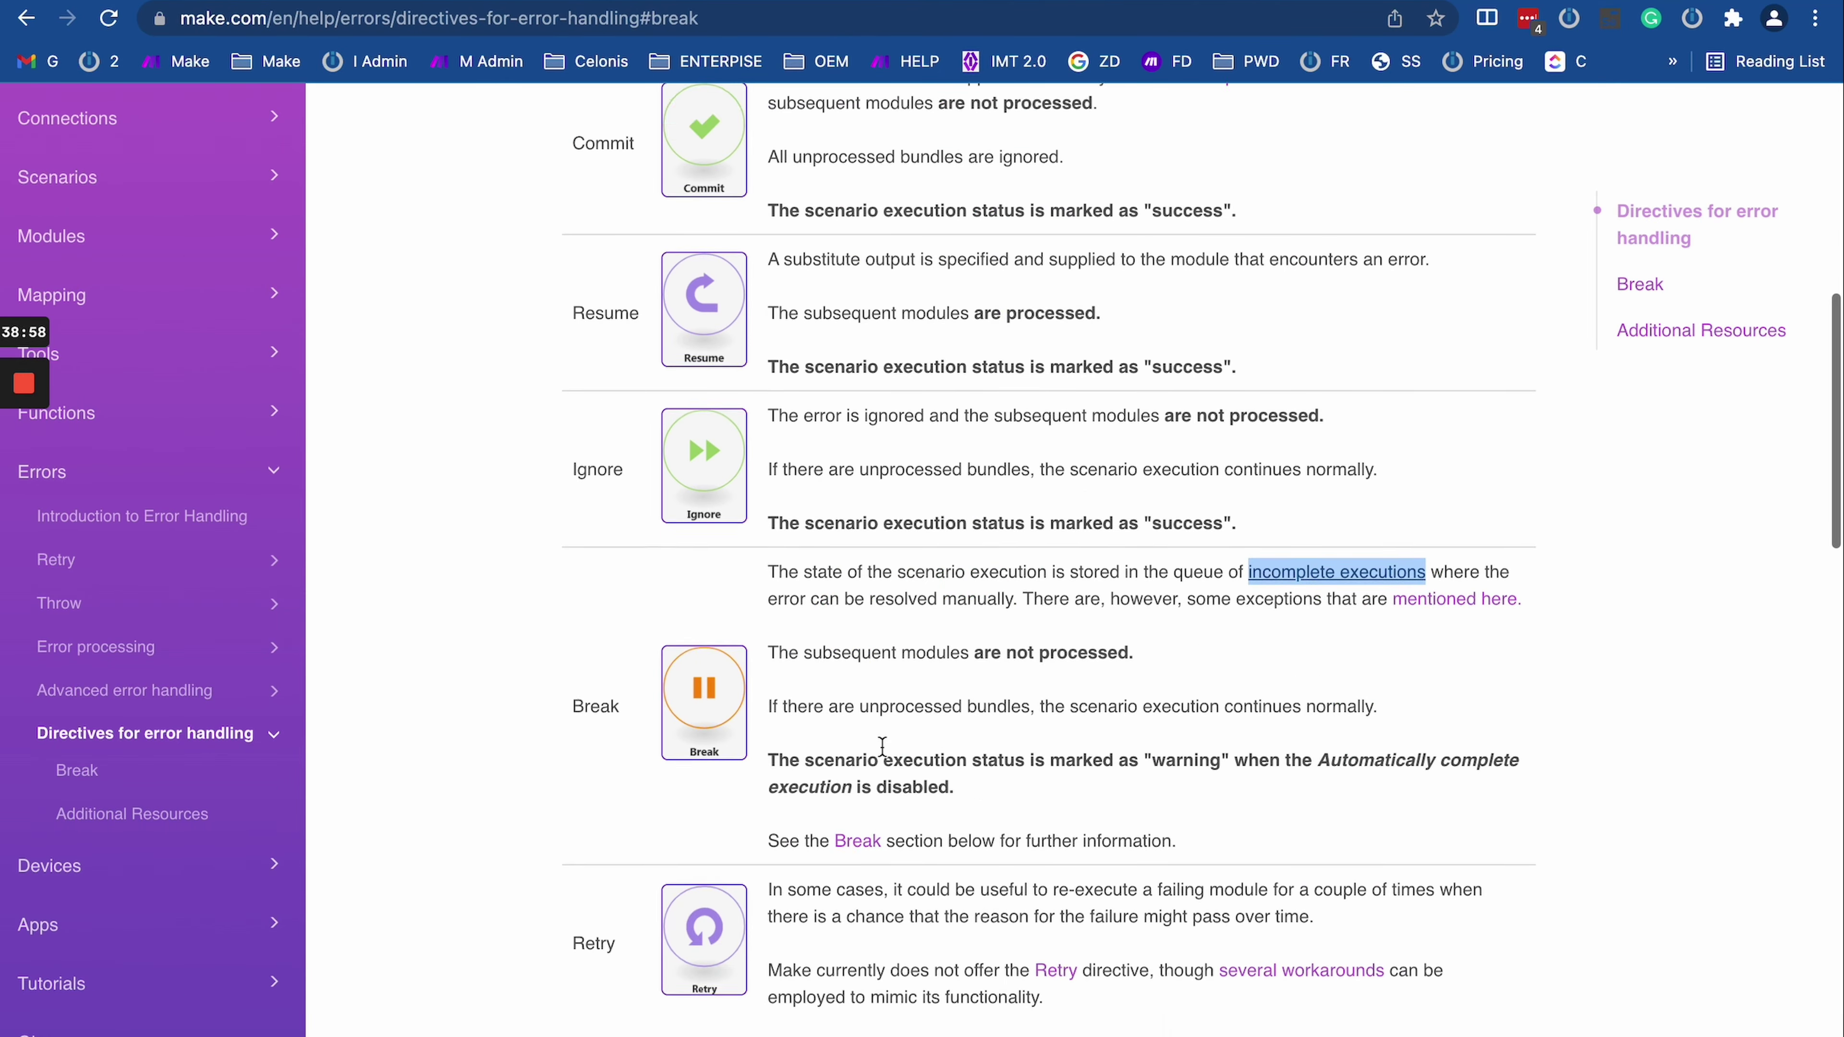
scroll(884, 754, down, 4)
scroll(884, 755, down, 5)
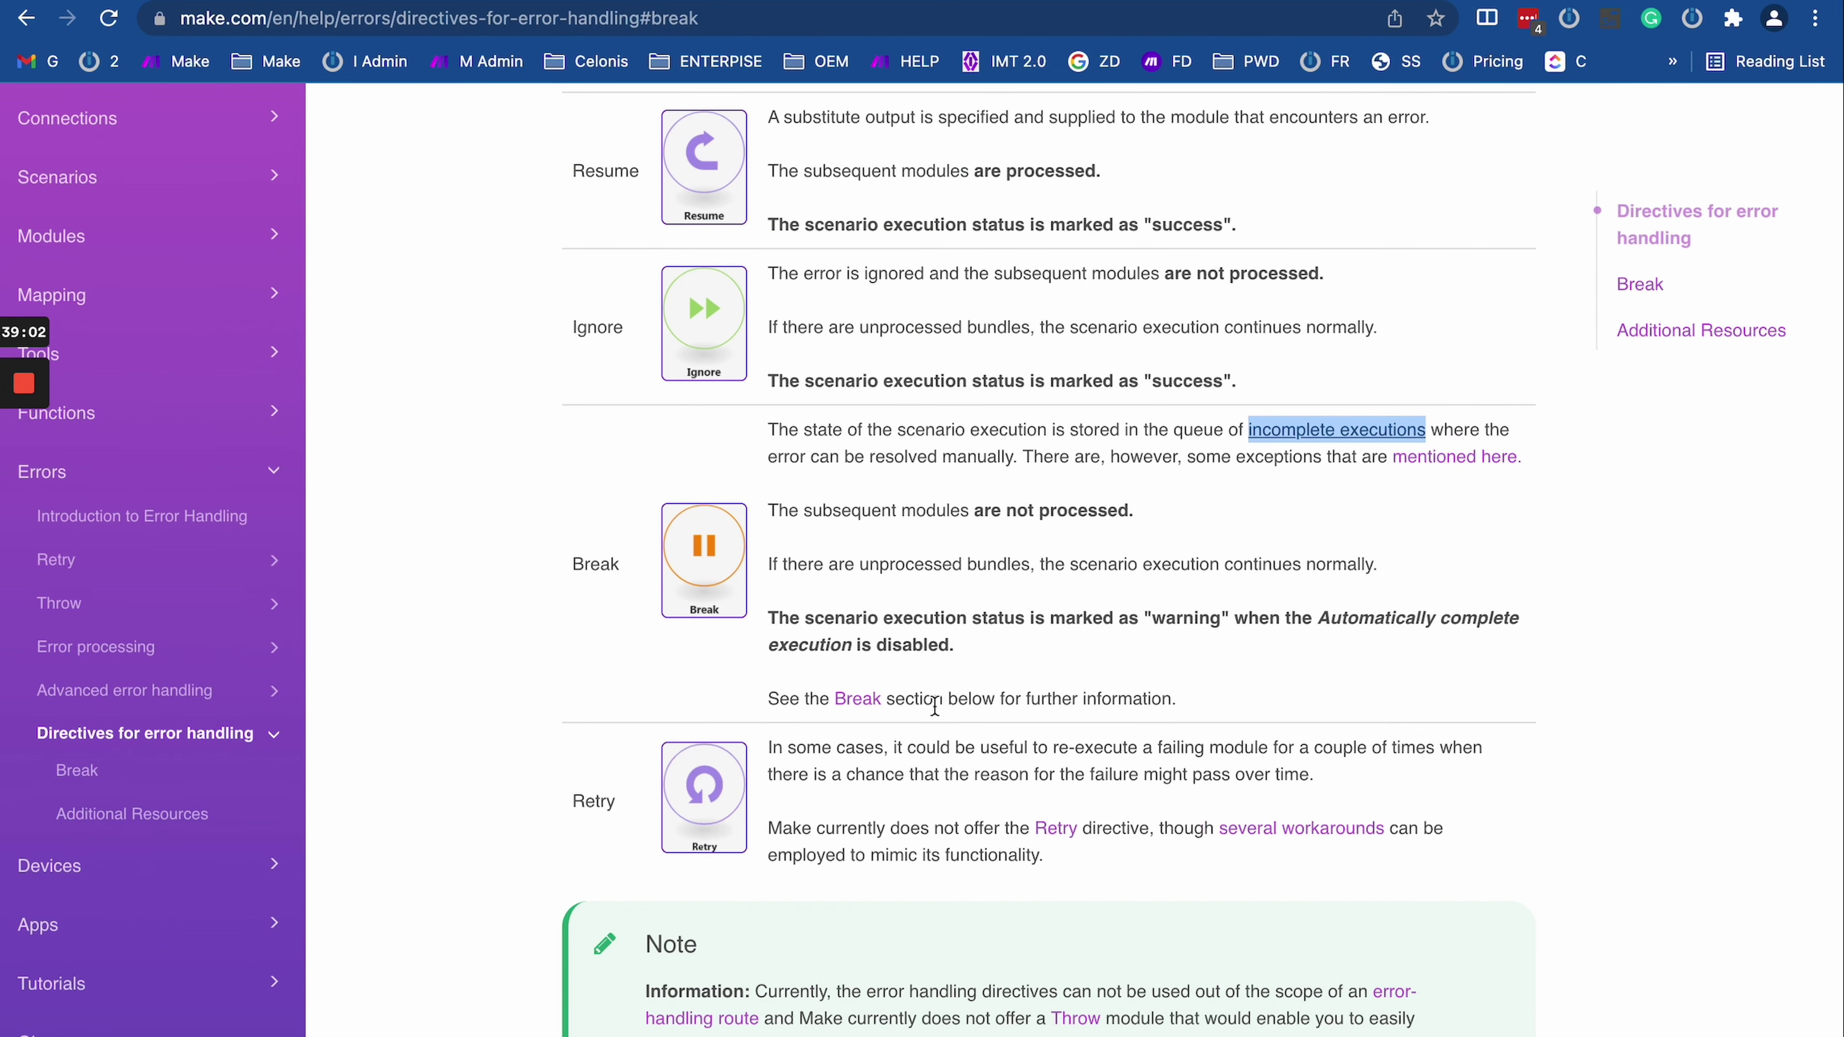
scroll(974, 836, down, 9)
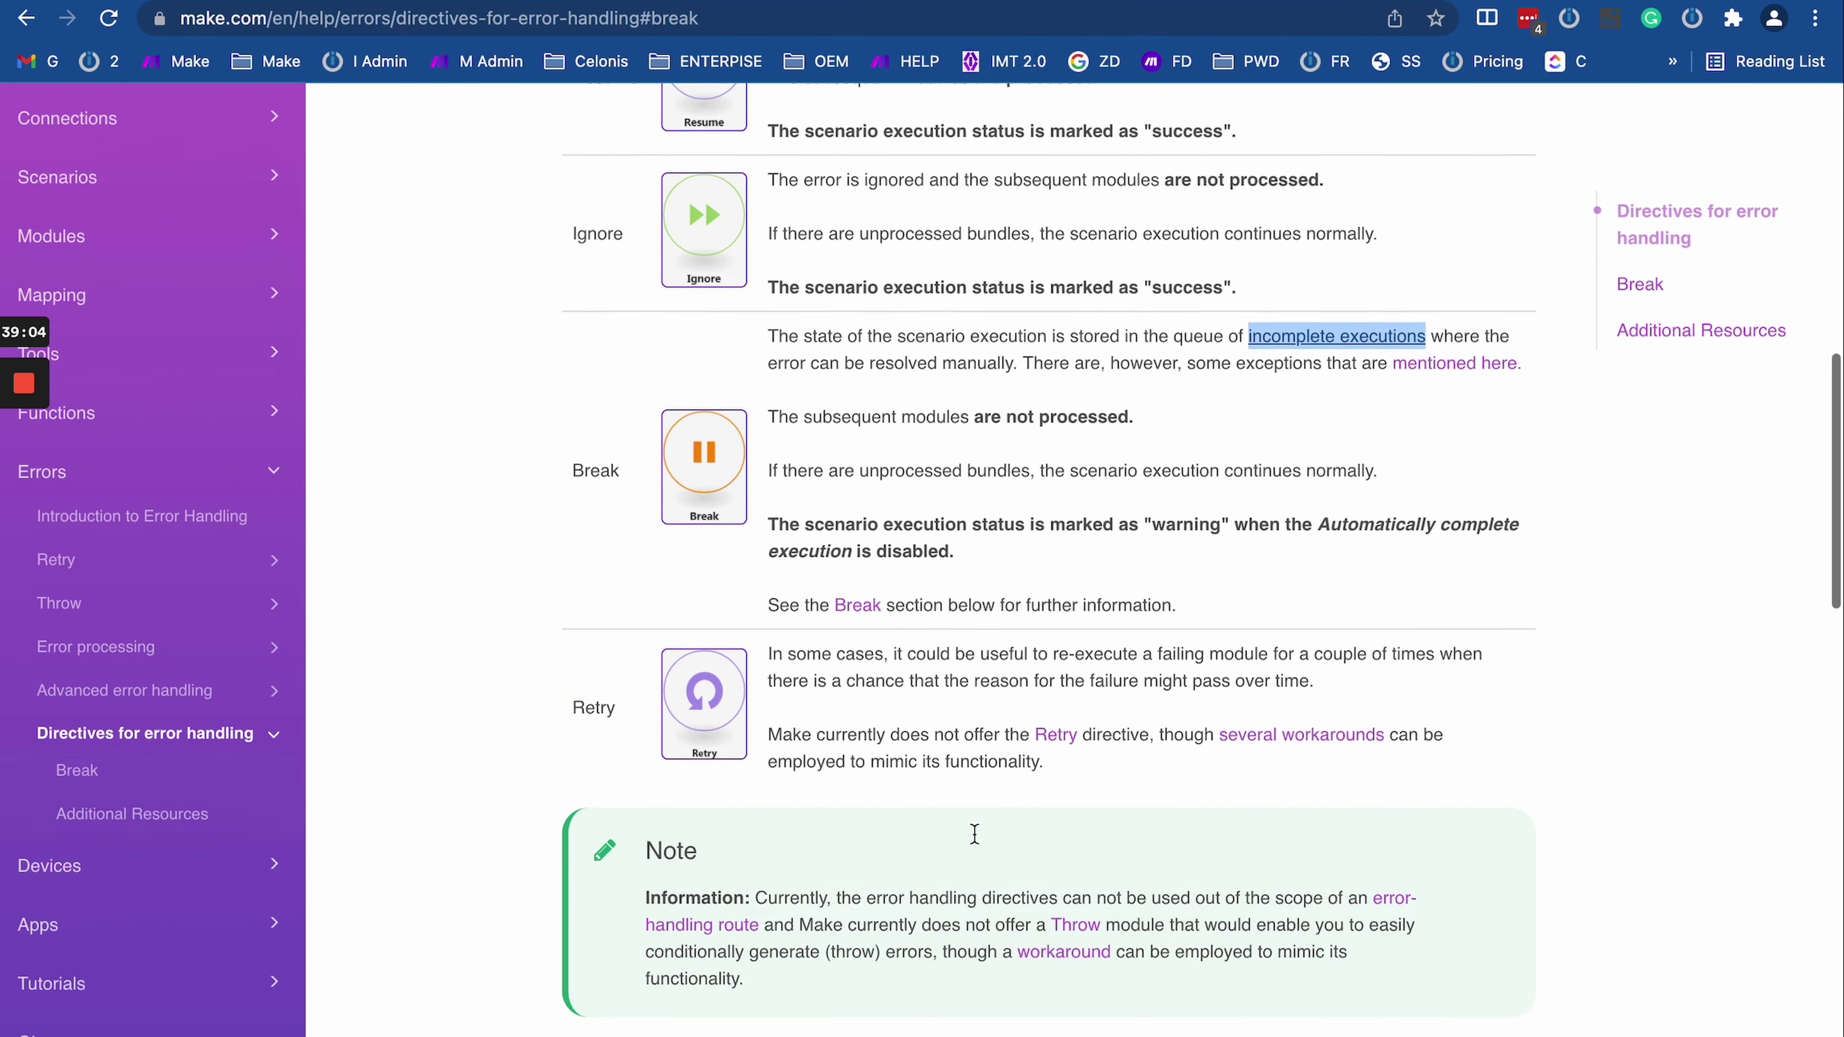
scroll(1009, 586, up, 3)
scroll(1008, 586, up, 2)
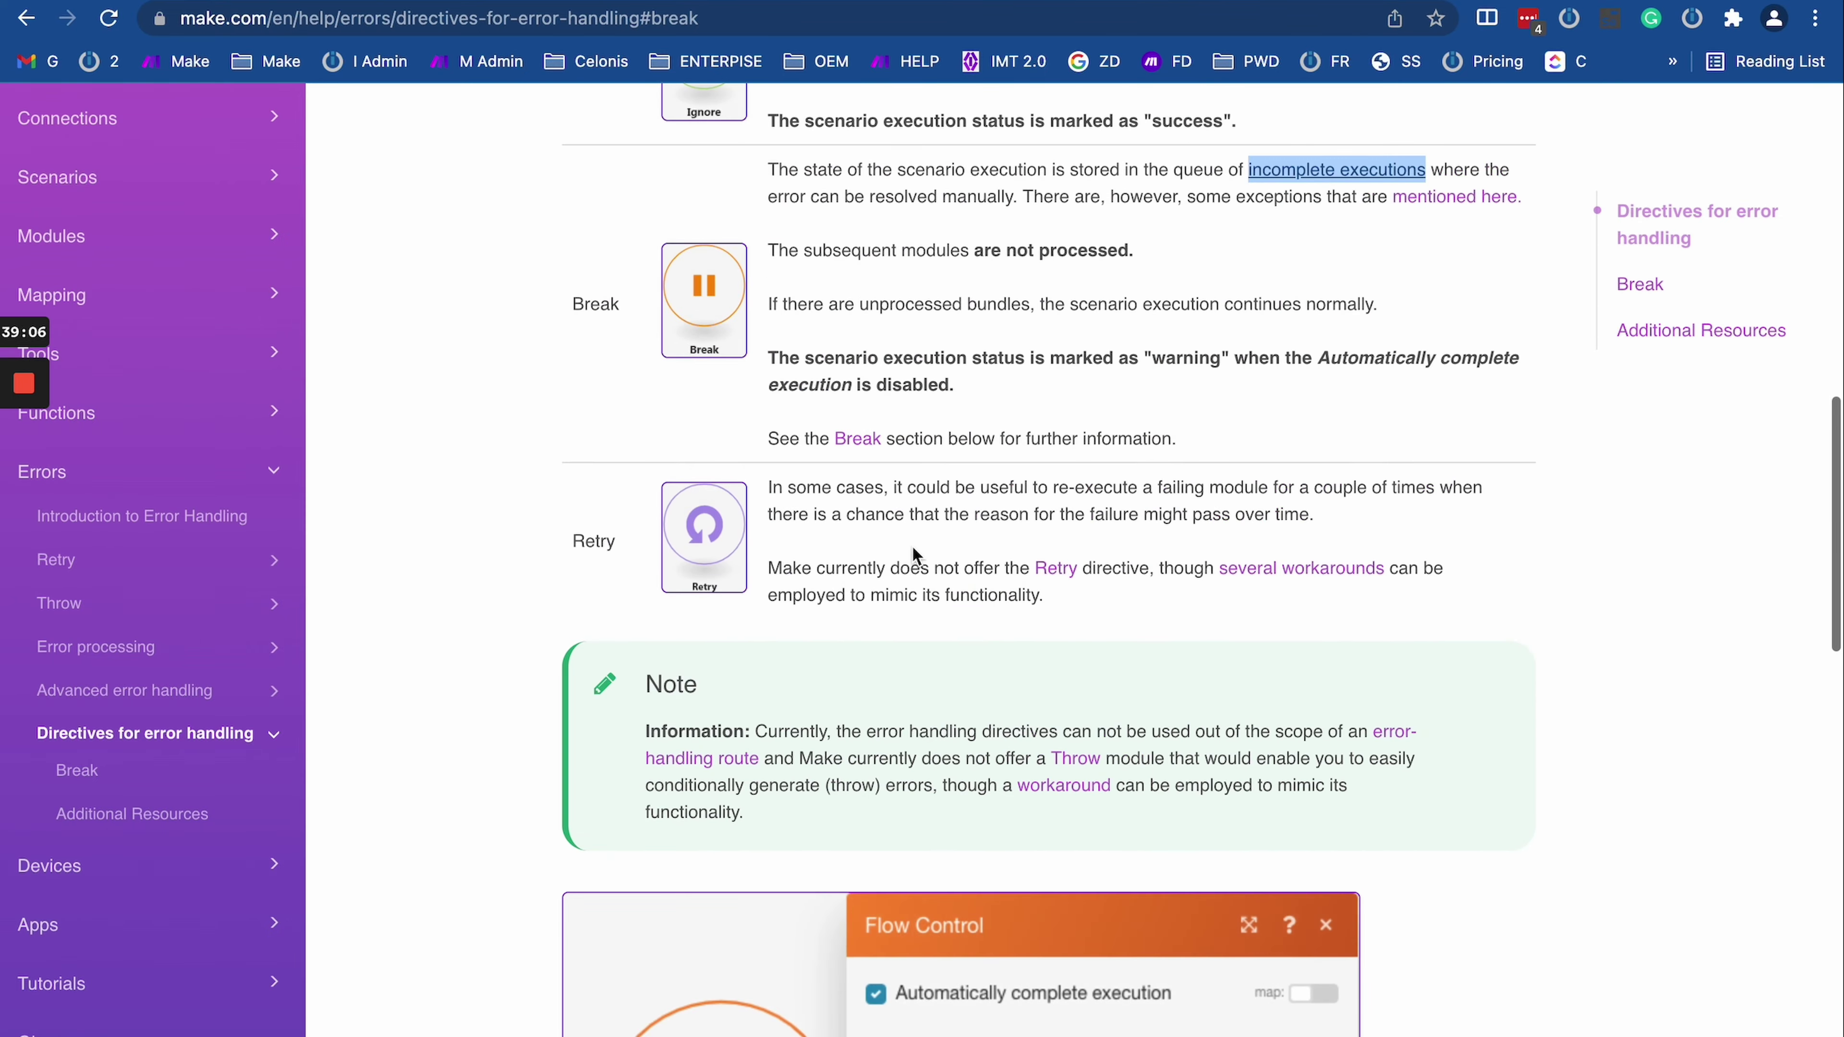
scroll(1009, 586, down, 10)
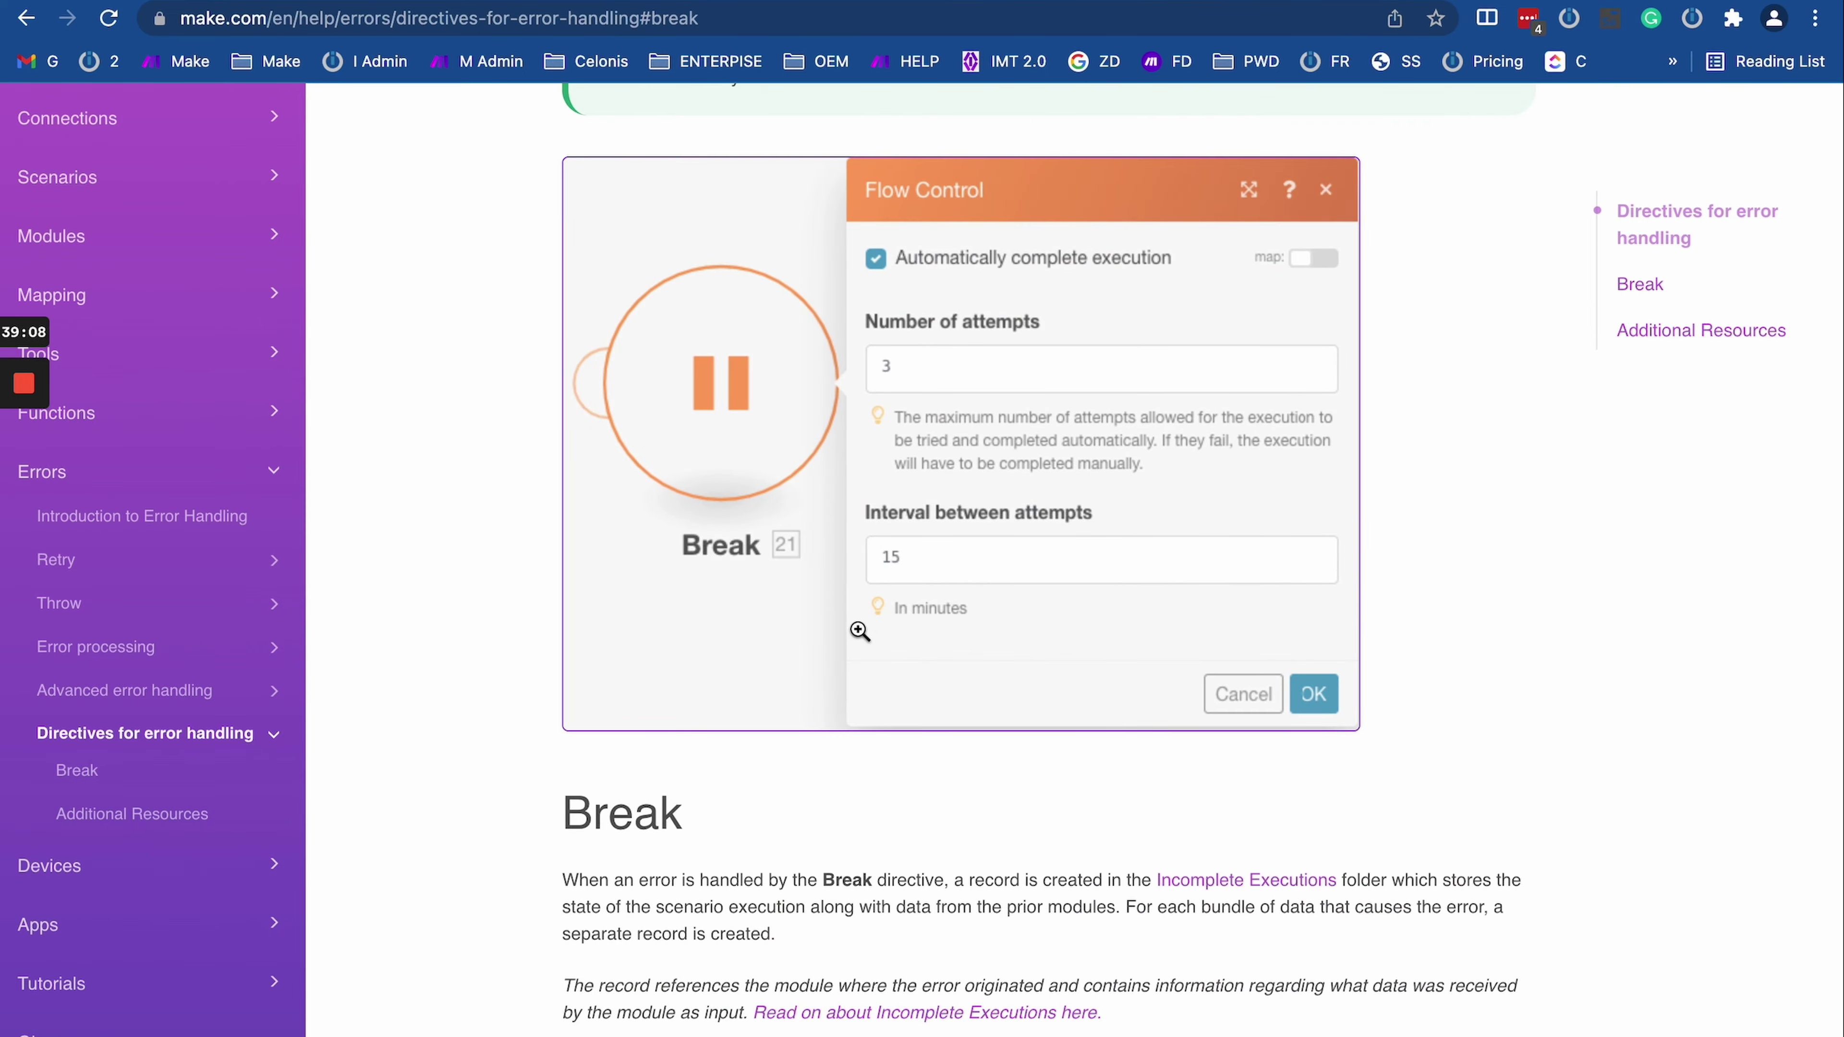
scroll(859, 631, up, 20)
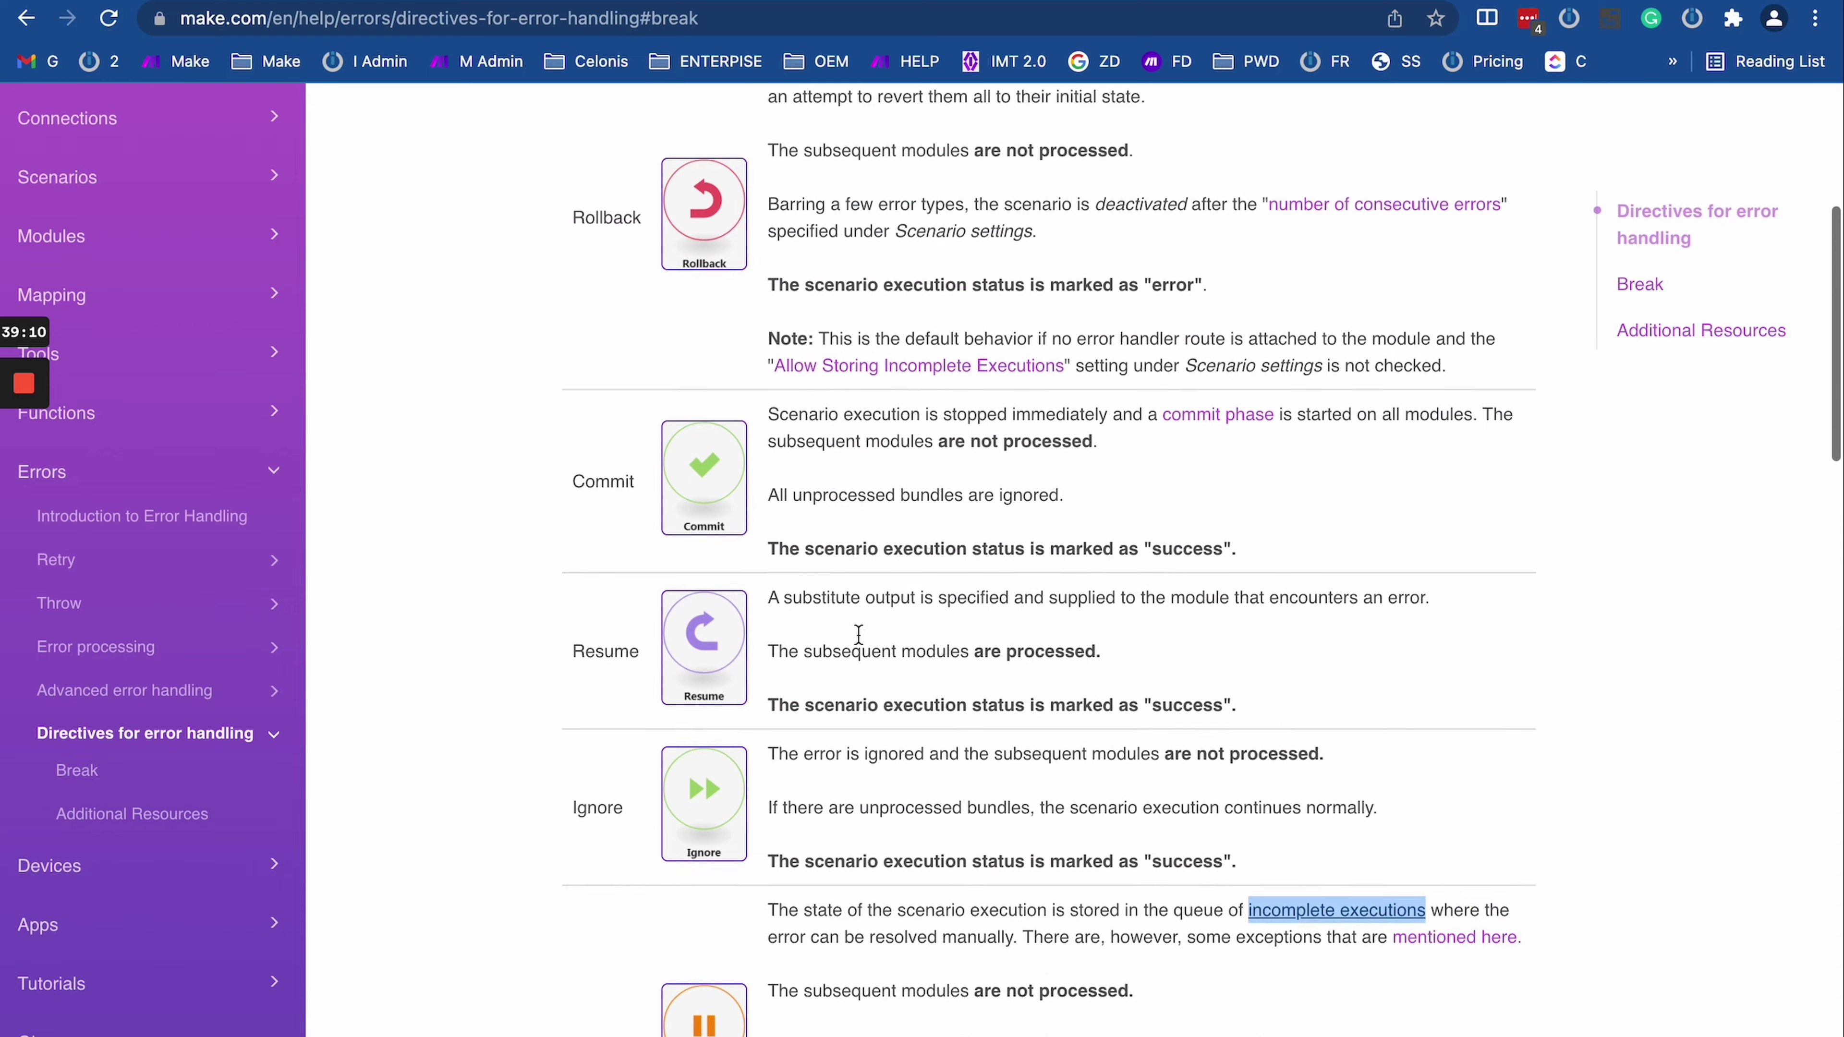
scroll(858, 634, up, 3)
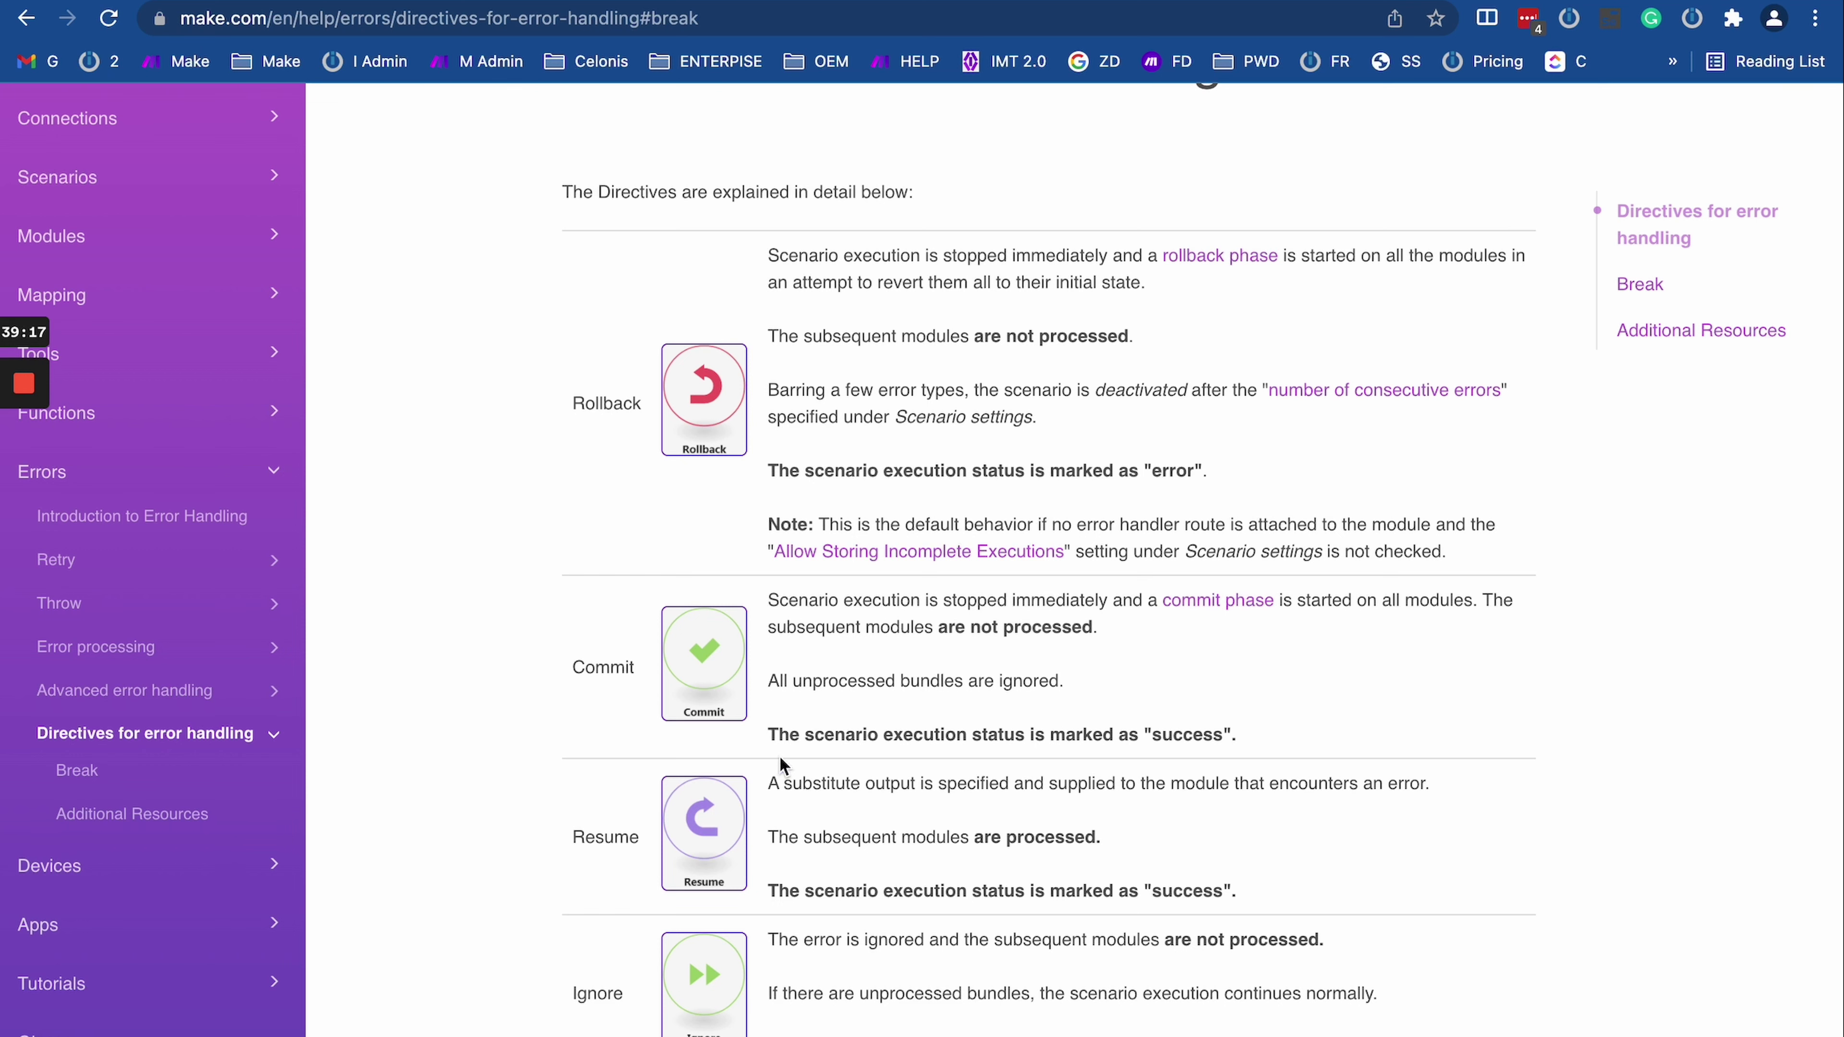
mouse_move(1234, 734)
mouse_down()
mouse_move(1165, 726)
mouse_move(807, 577)
mouse_move(1227, 683)
mouse_move(1249, 728)
mouse_up()
click(1249, 728)
Step: Highlight the Commit description's commit-phase and 'subsequent modules not processed' sentences, then return to the Day 8 log
scroll(1165, 672, up, 1)
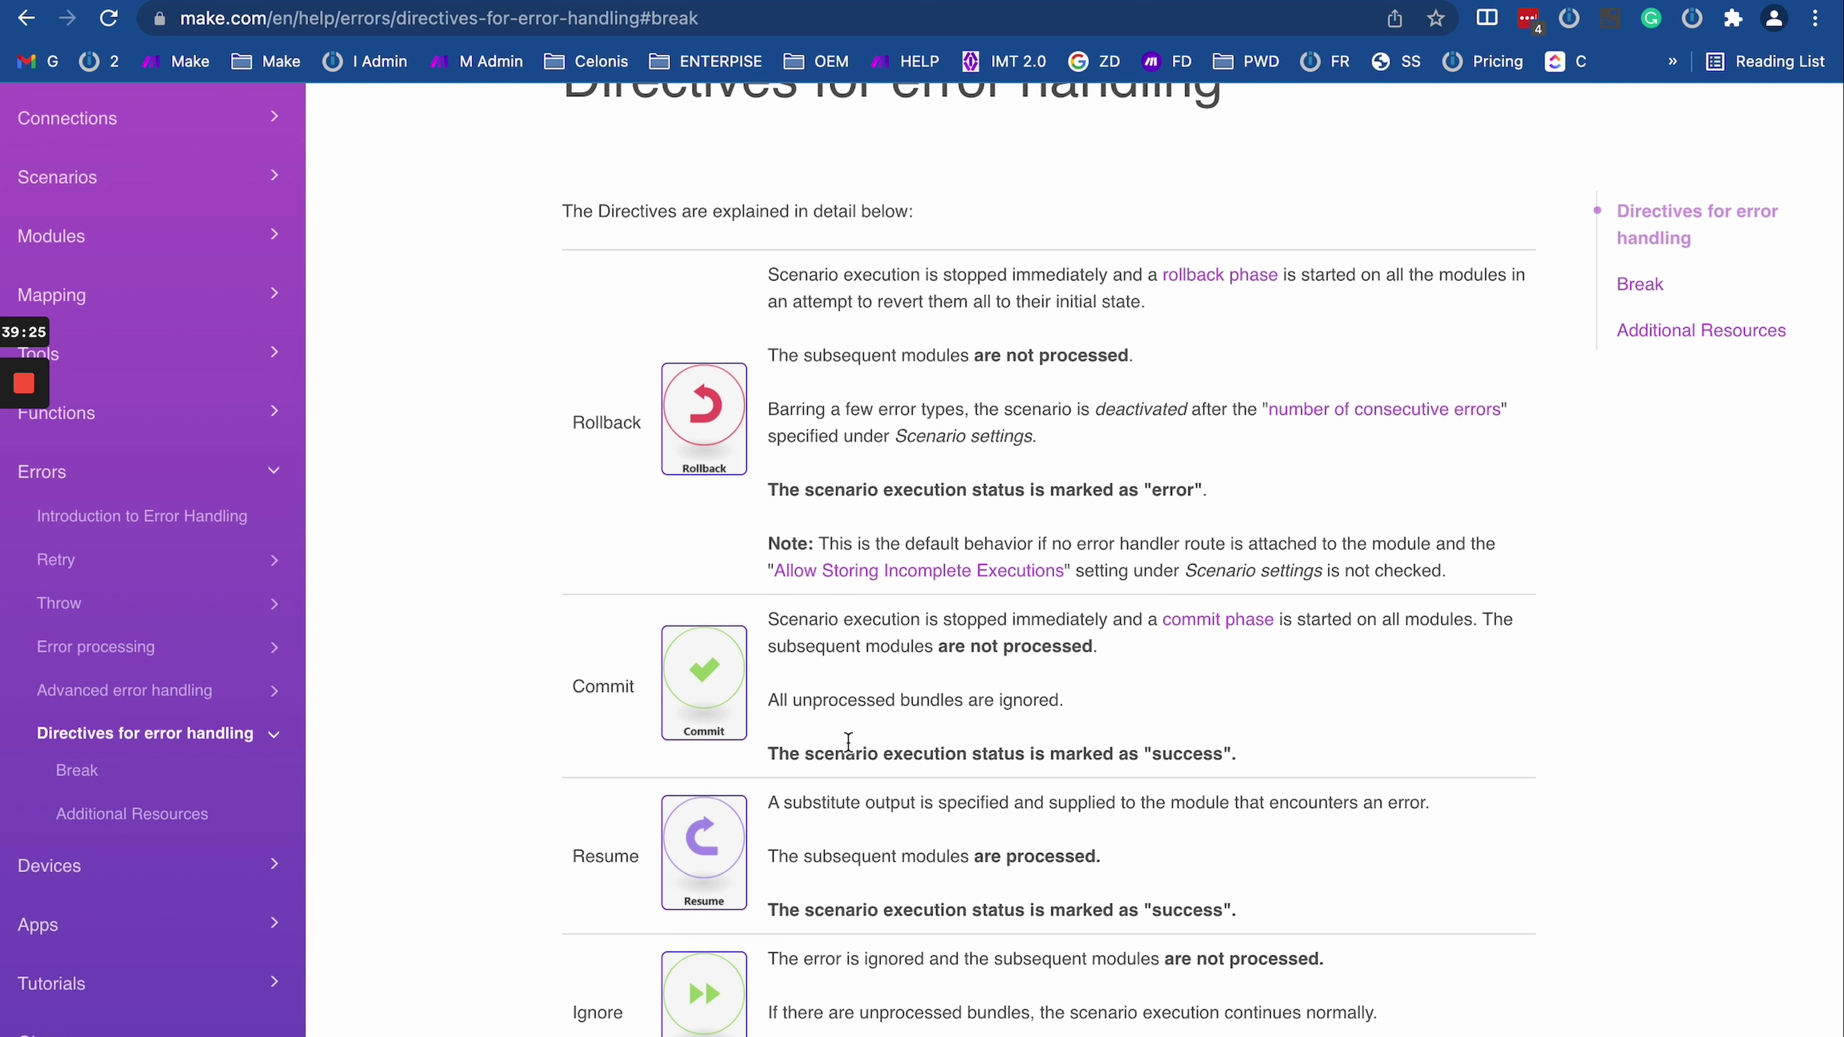
drag(768, 621, 1121, 625)
click(1122, 625)
mouse_move(1113, 622)
mouse_down()
mouse_move(1408, 612)
mouse_move(1132, 650)
mouse_move(1113, 622)
mouse_up()
click(1467, 621)
click(1363, 676)
drag(786, 645, 1127, 659)
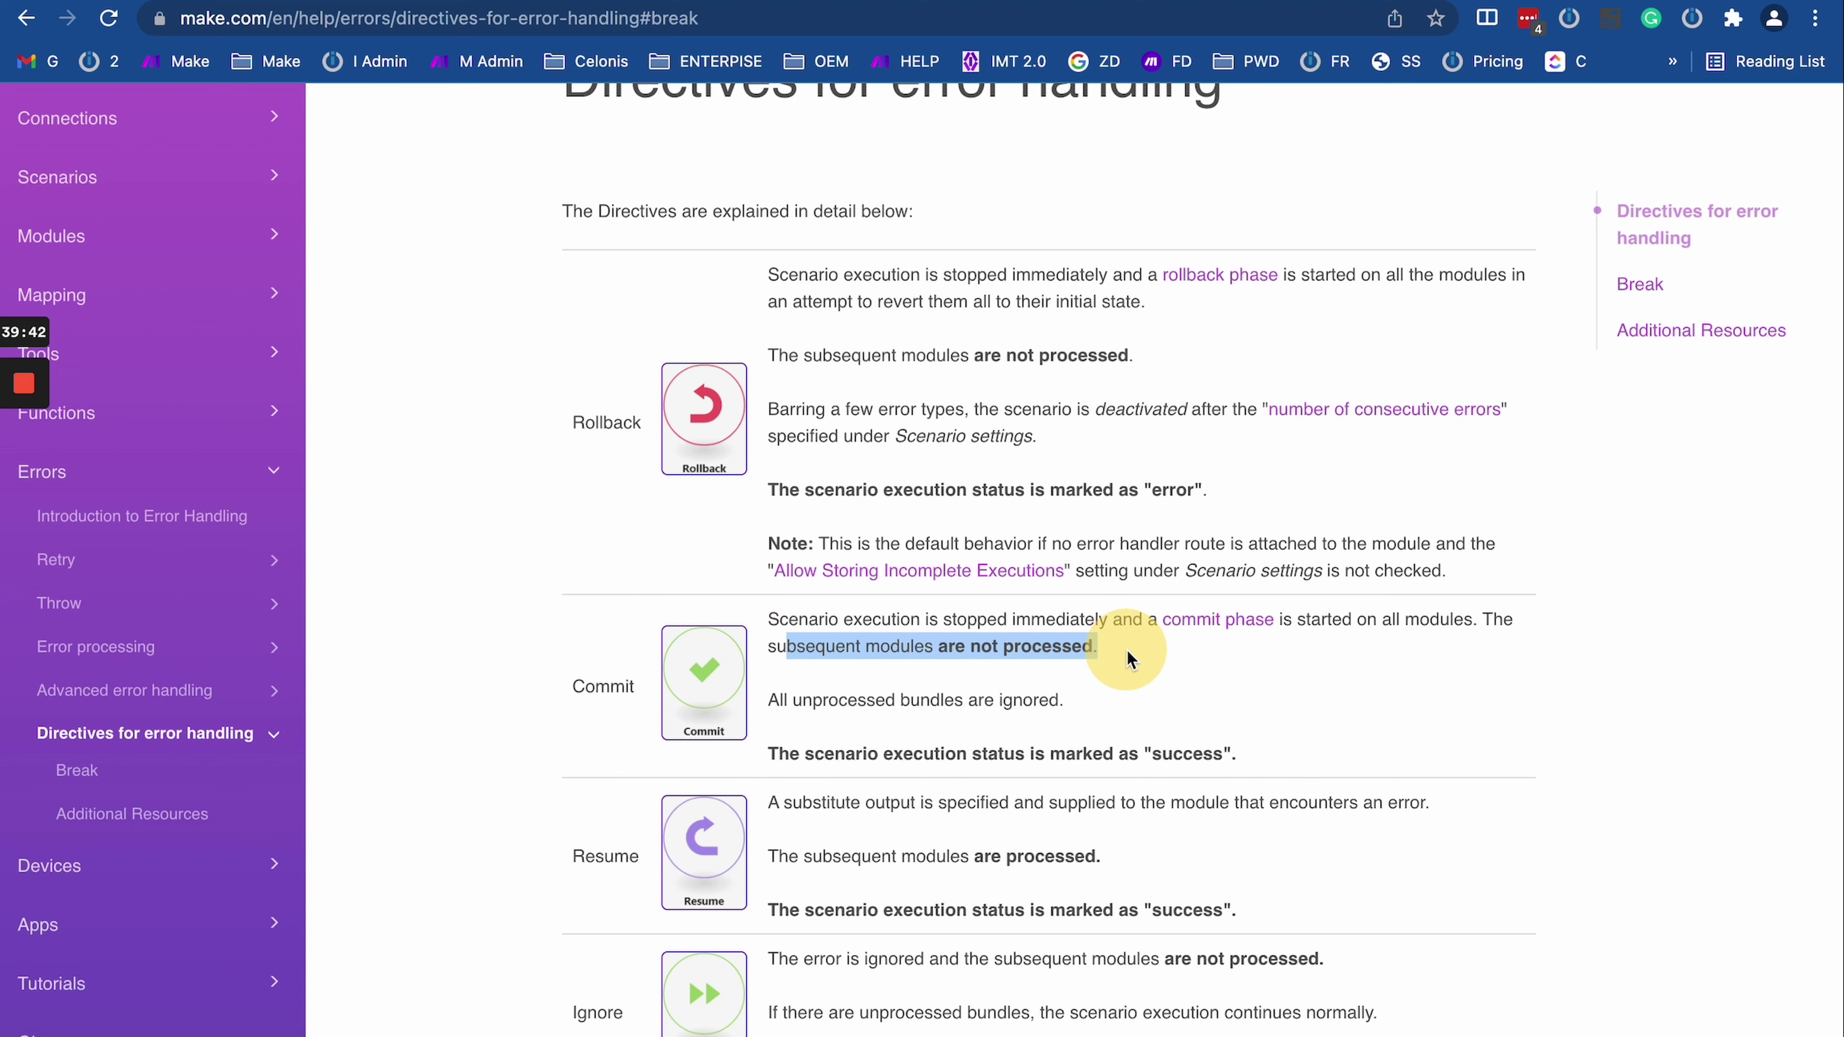
click(139, 3)
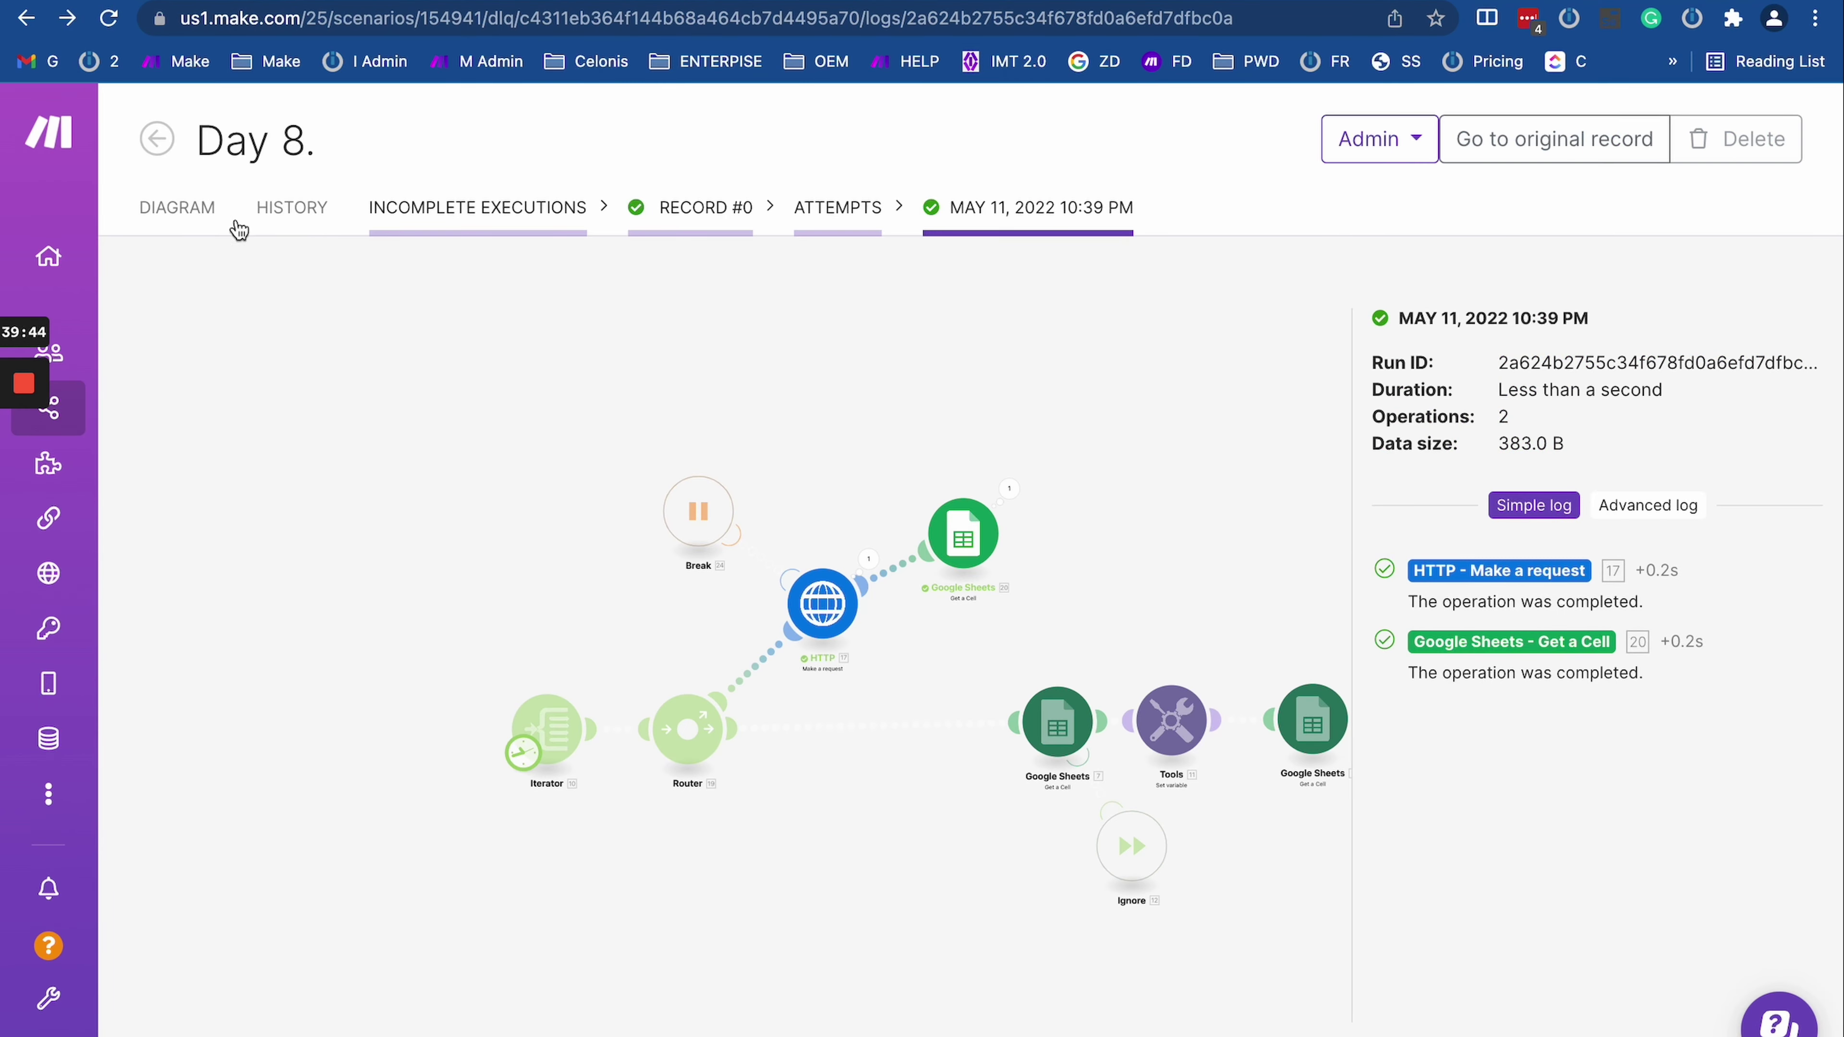
Step: Open the Day 8 run history and view the 10:26 PM run's log
click(283, 209)
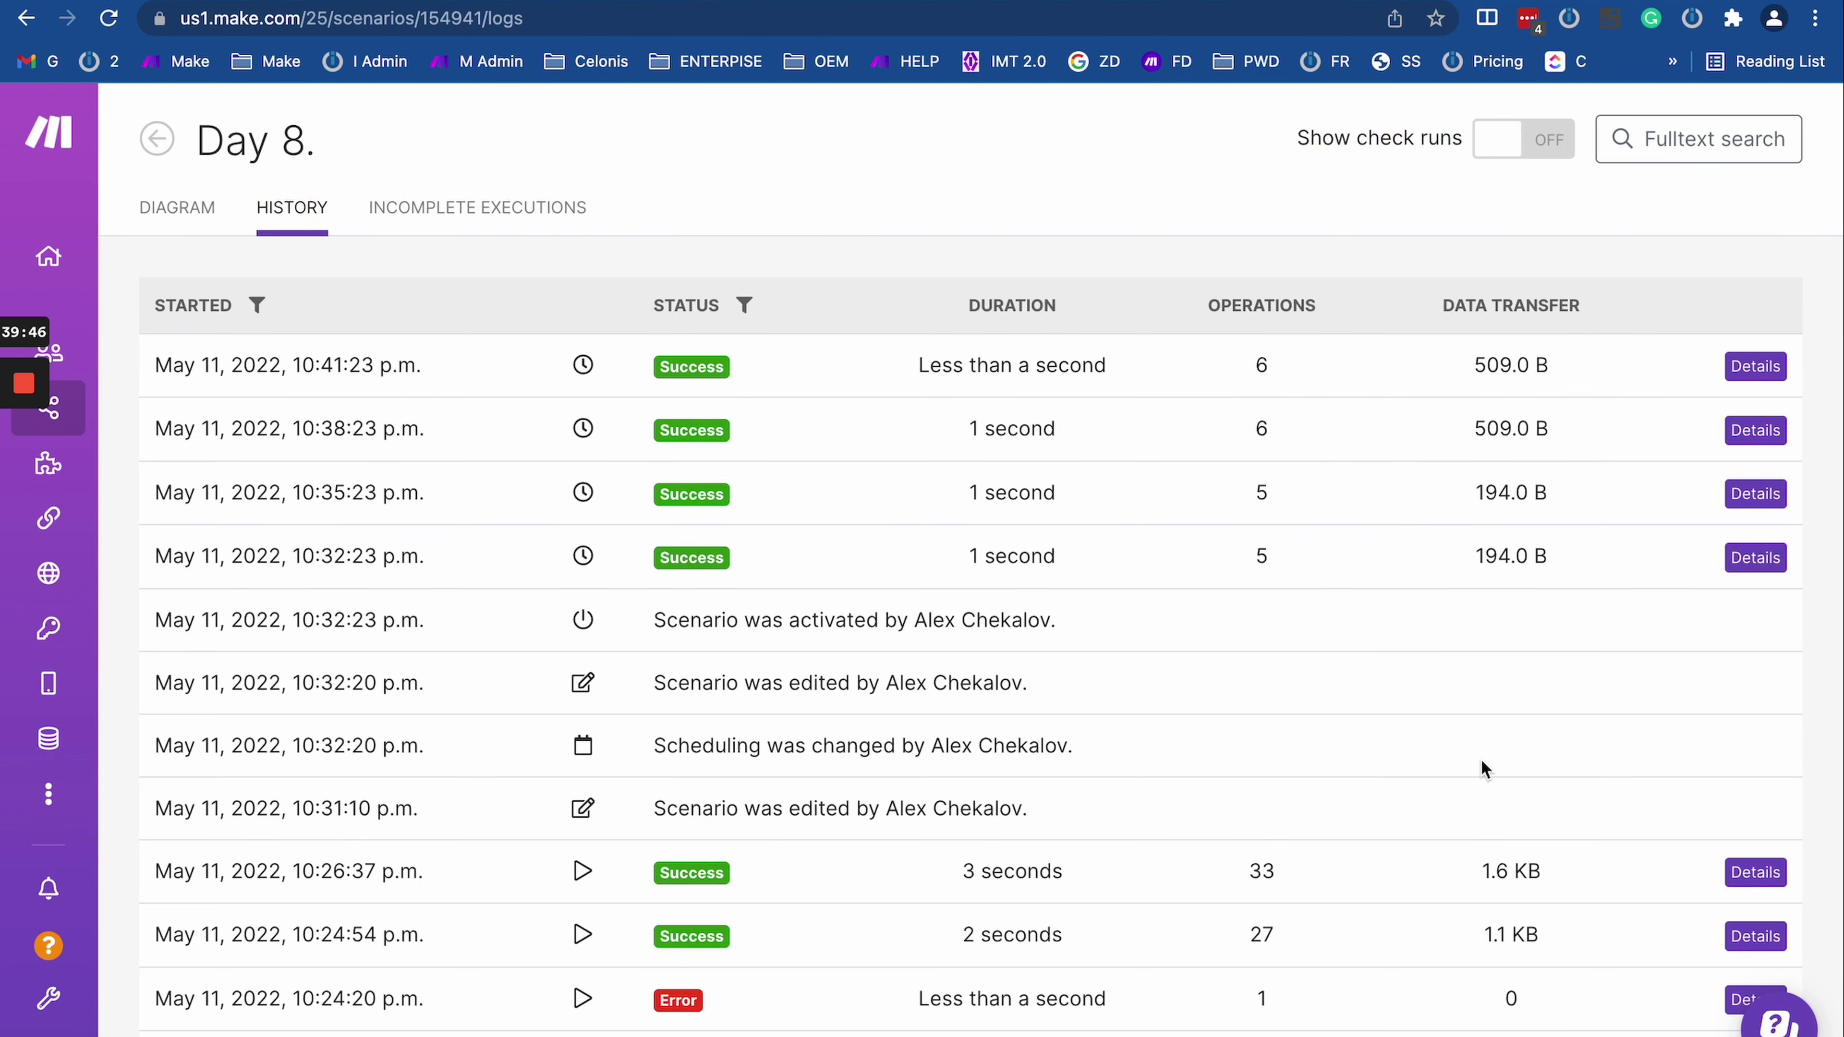
scroll(1543, 889, down, 5)
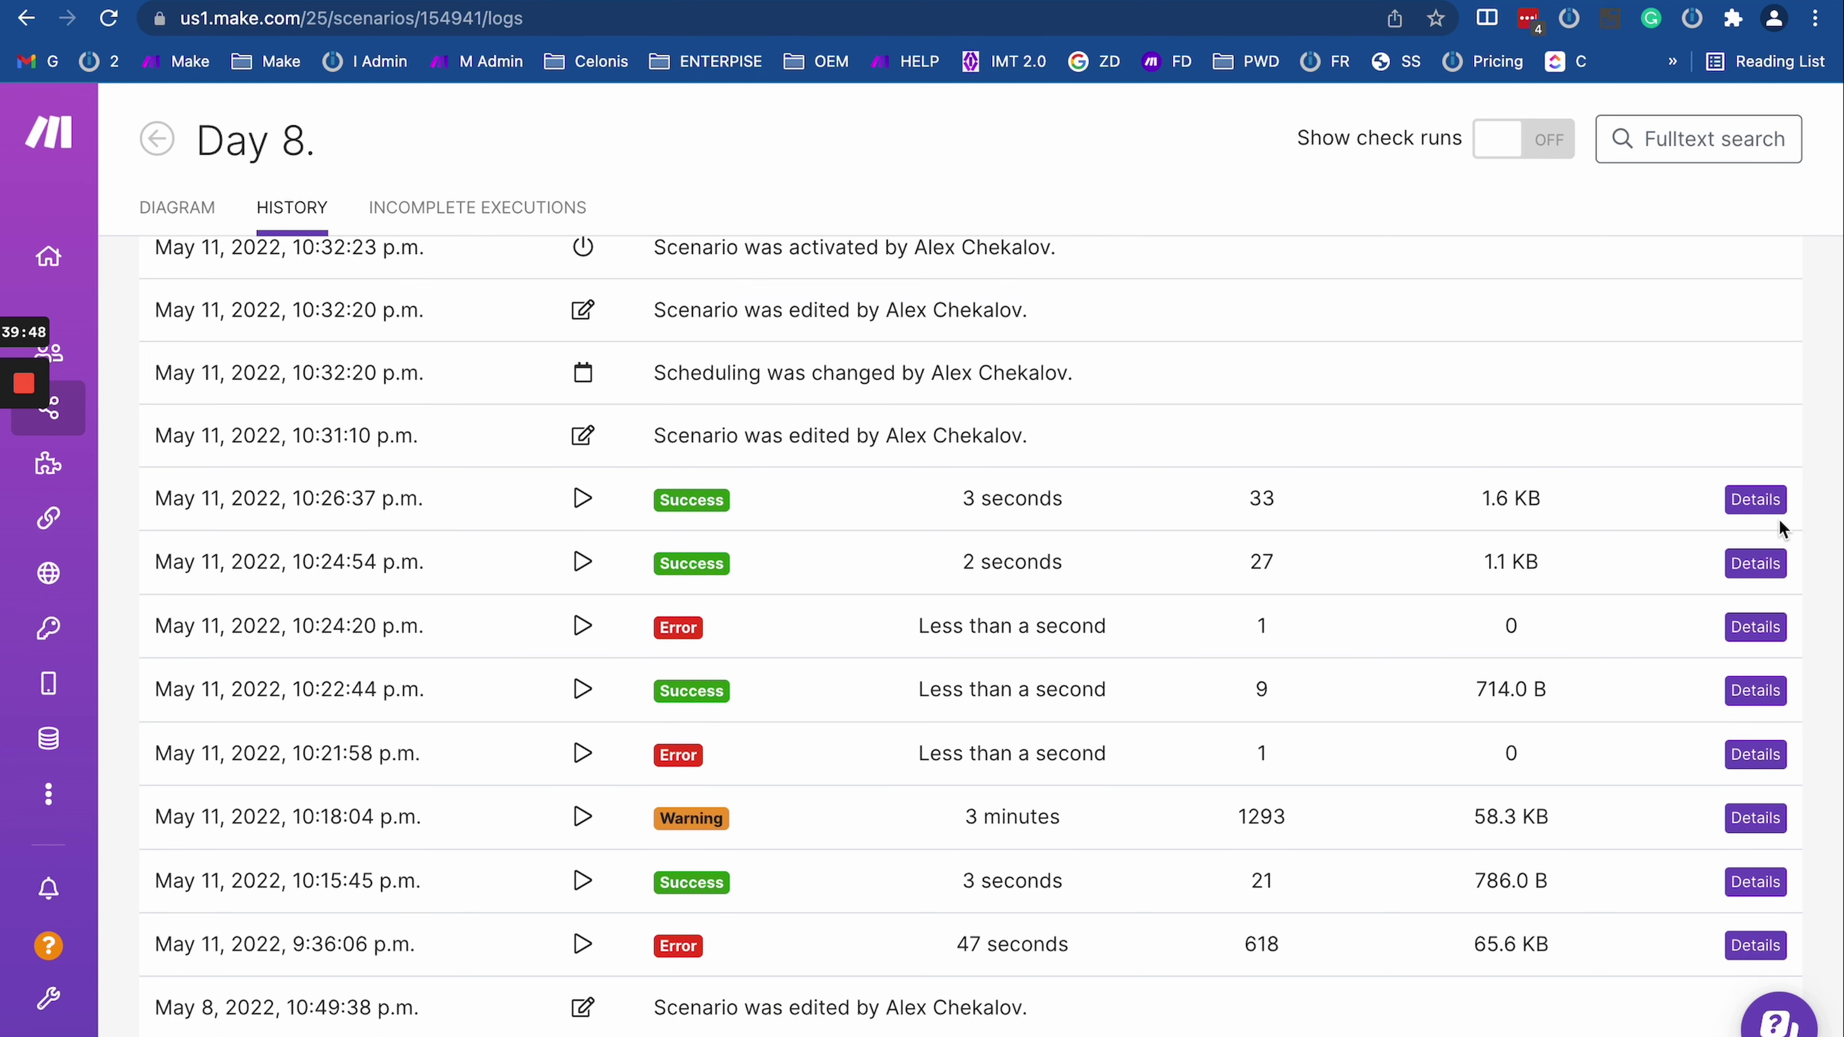
click(1756, 499)
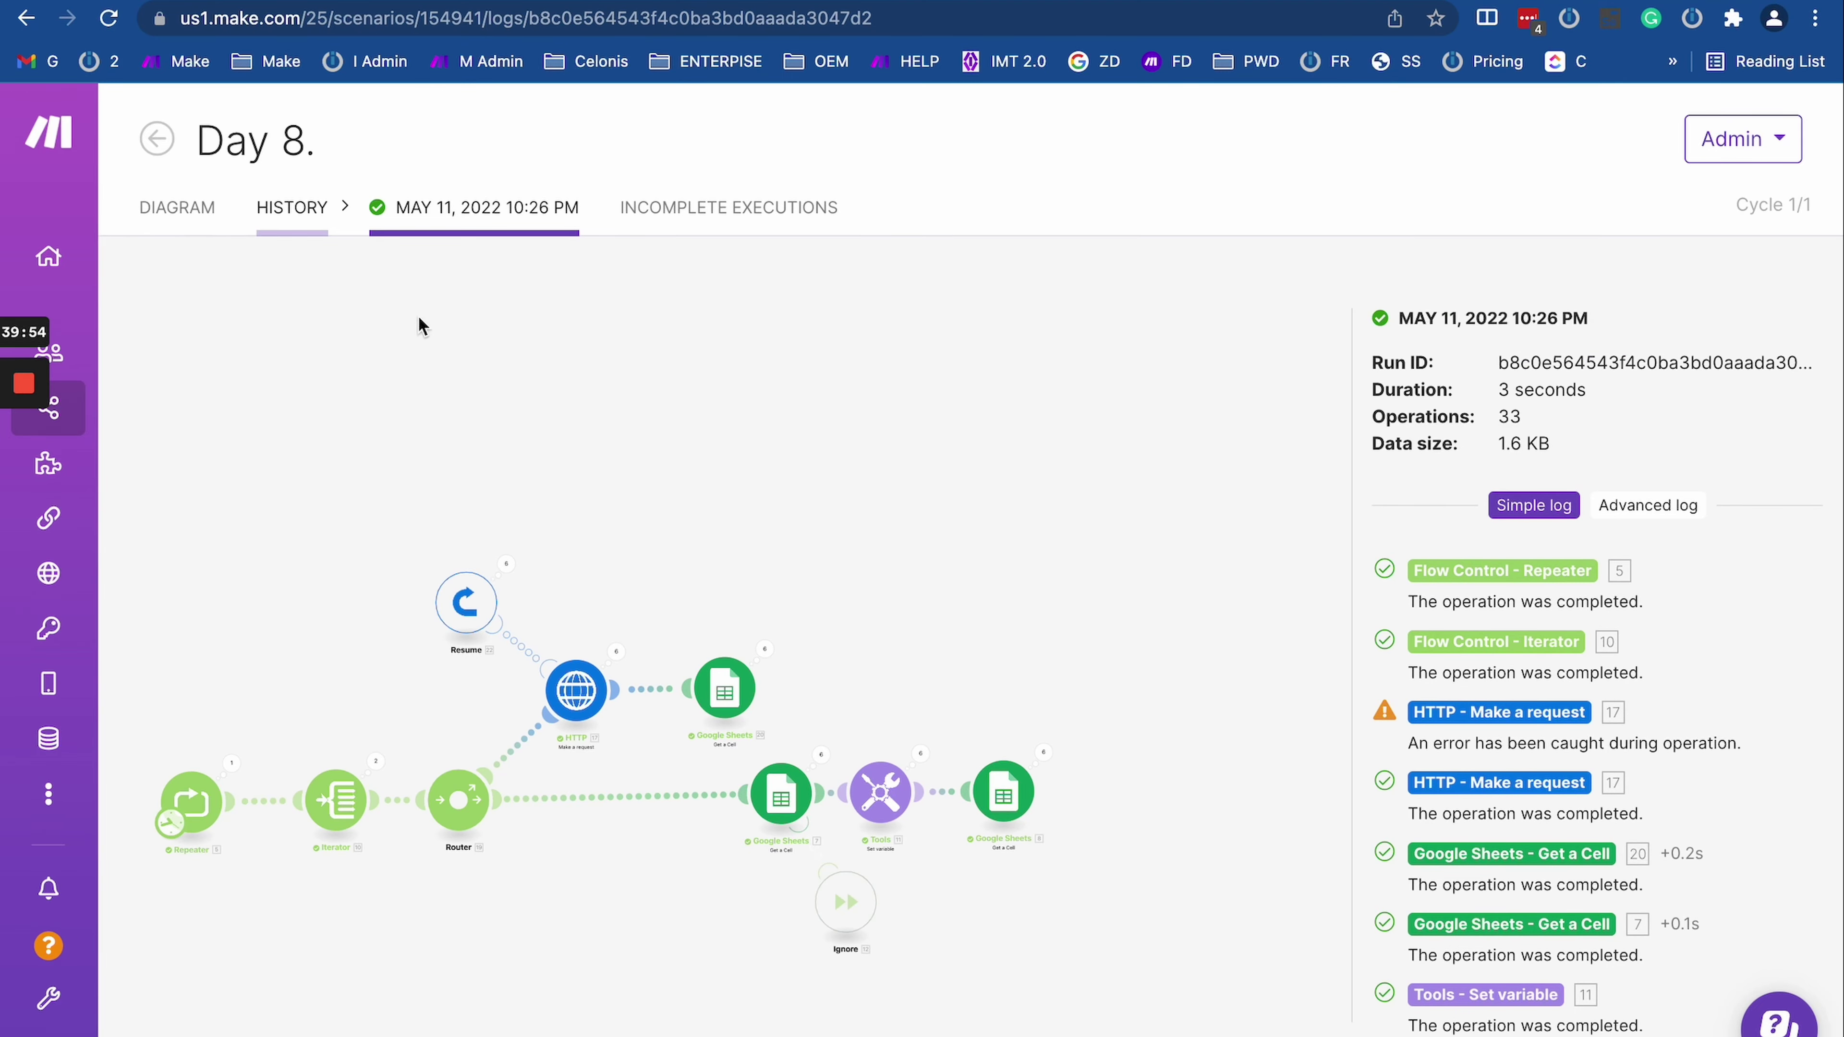
click(26, 17)
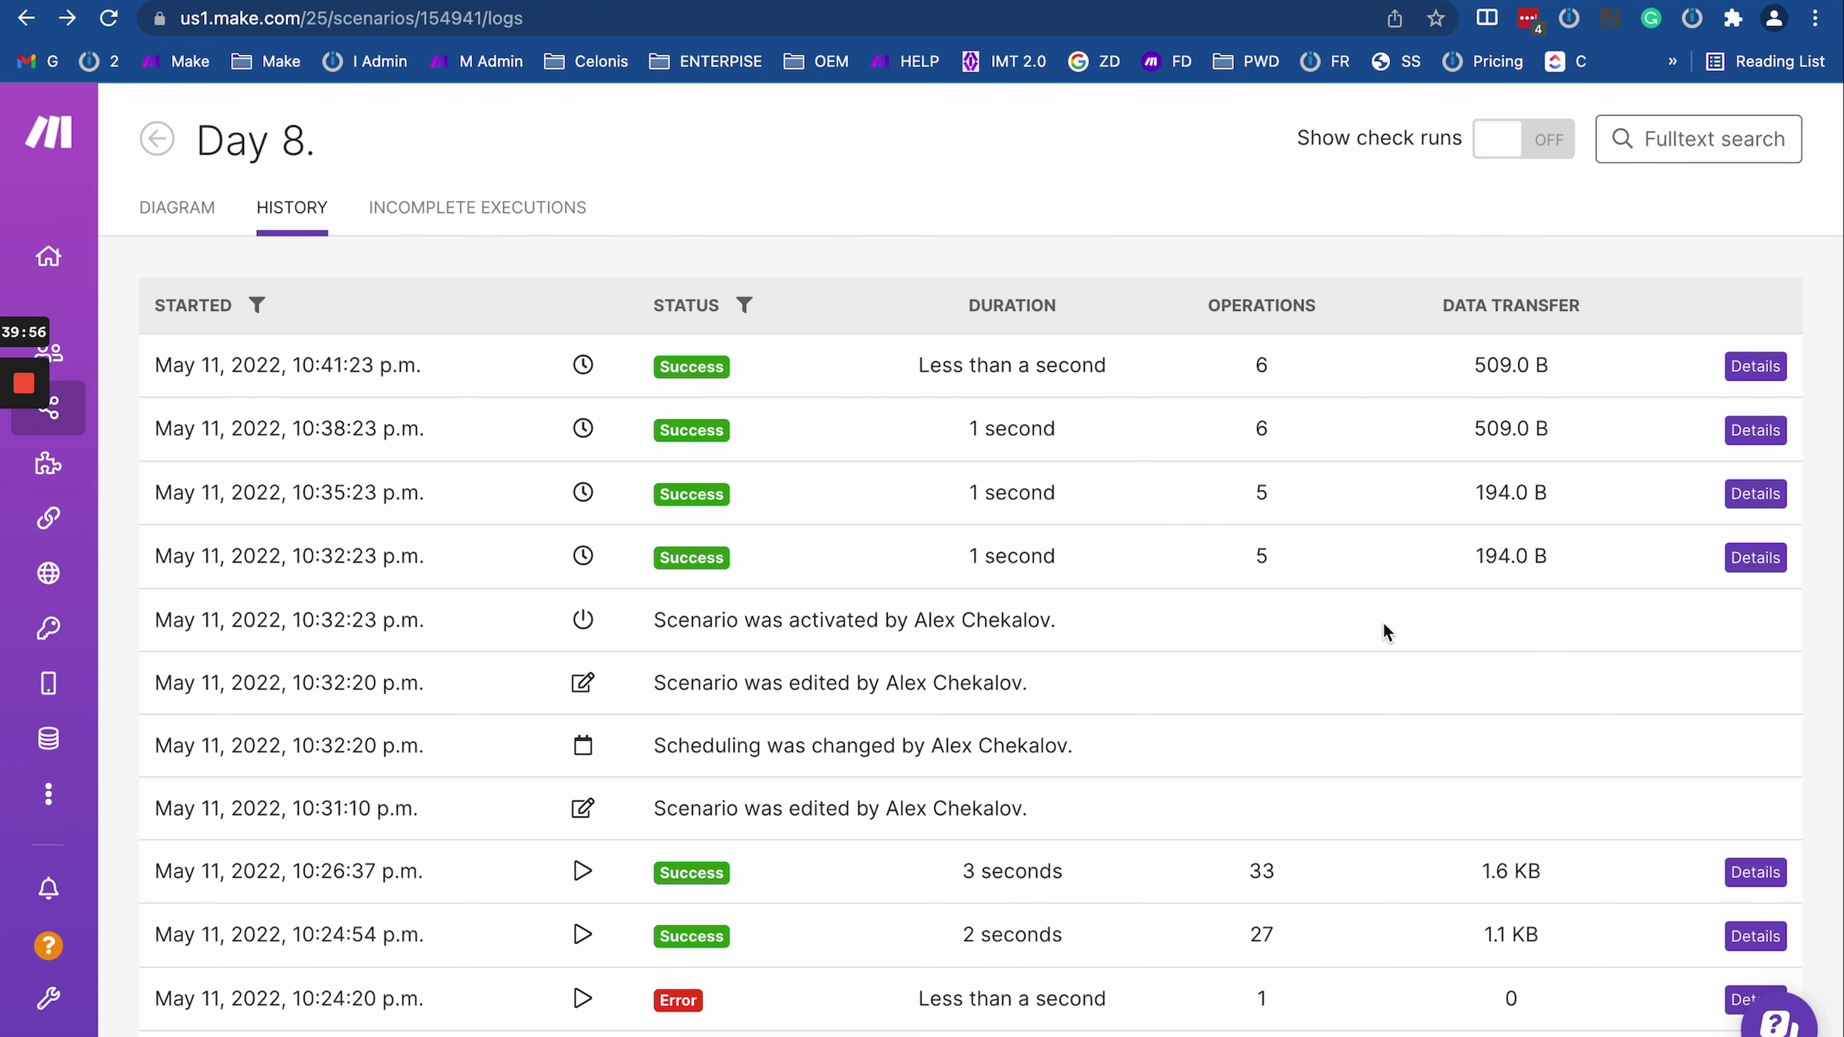
Step: Open the 10:24 PM run's log, then go back to the error-handling directives page
scroll(1647, 918, down, 2)
click(1755, 788)
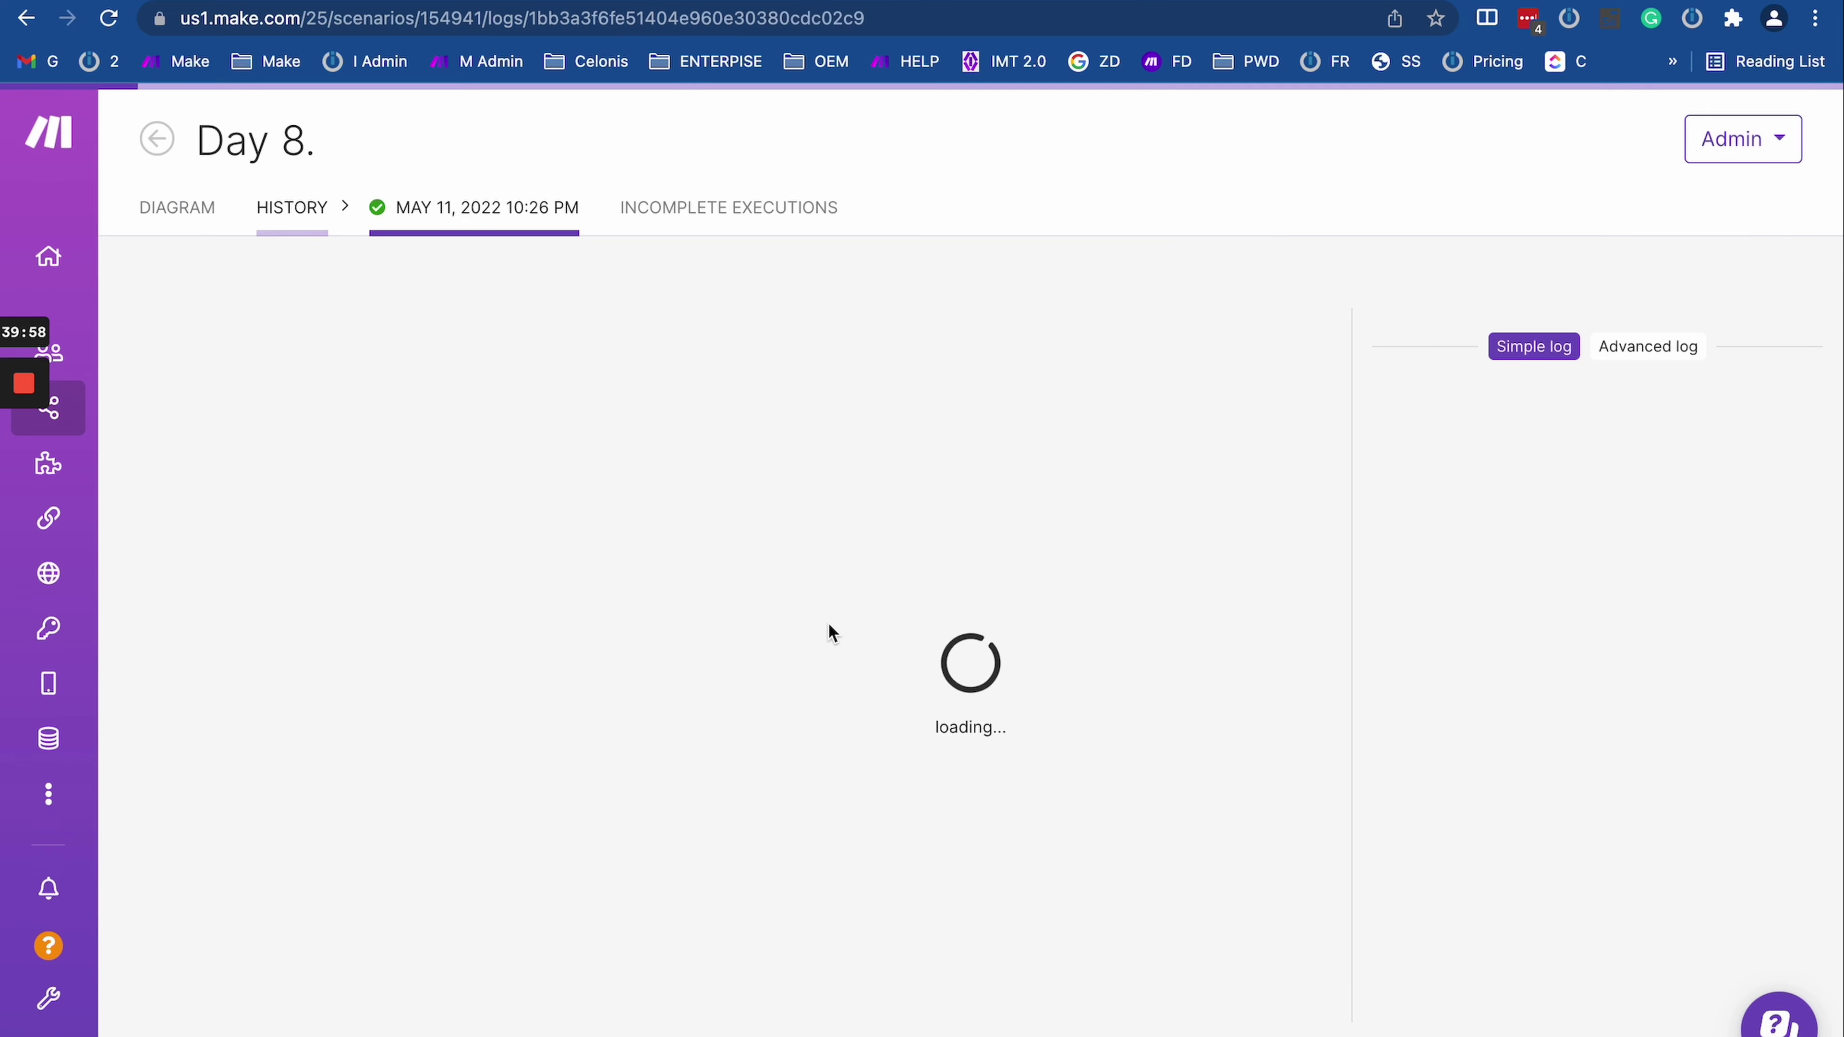
scroll(420, 733, up, 5)
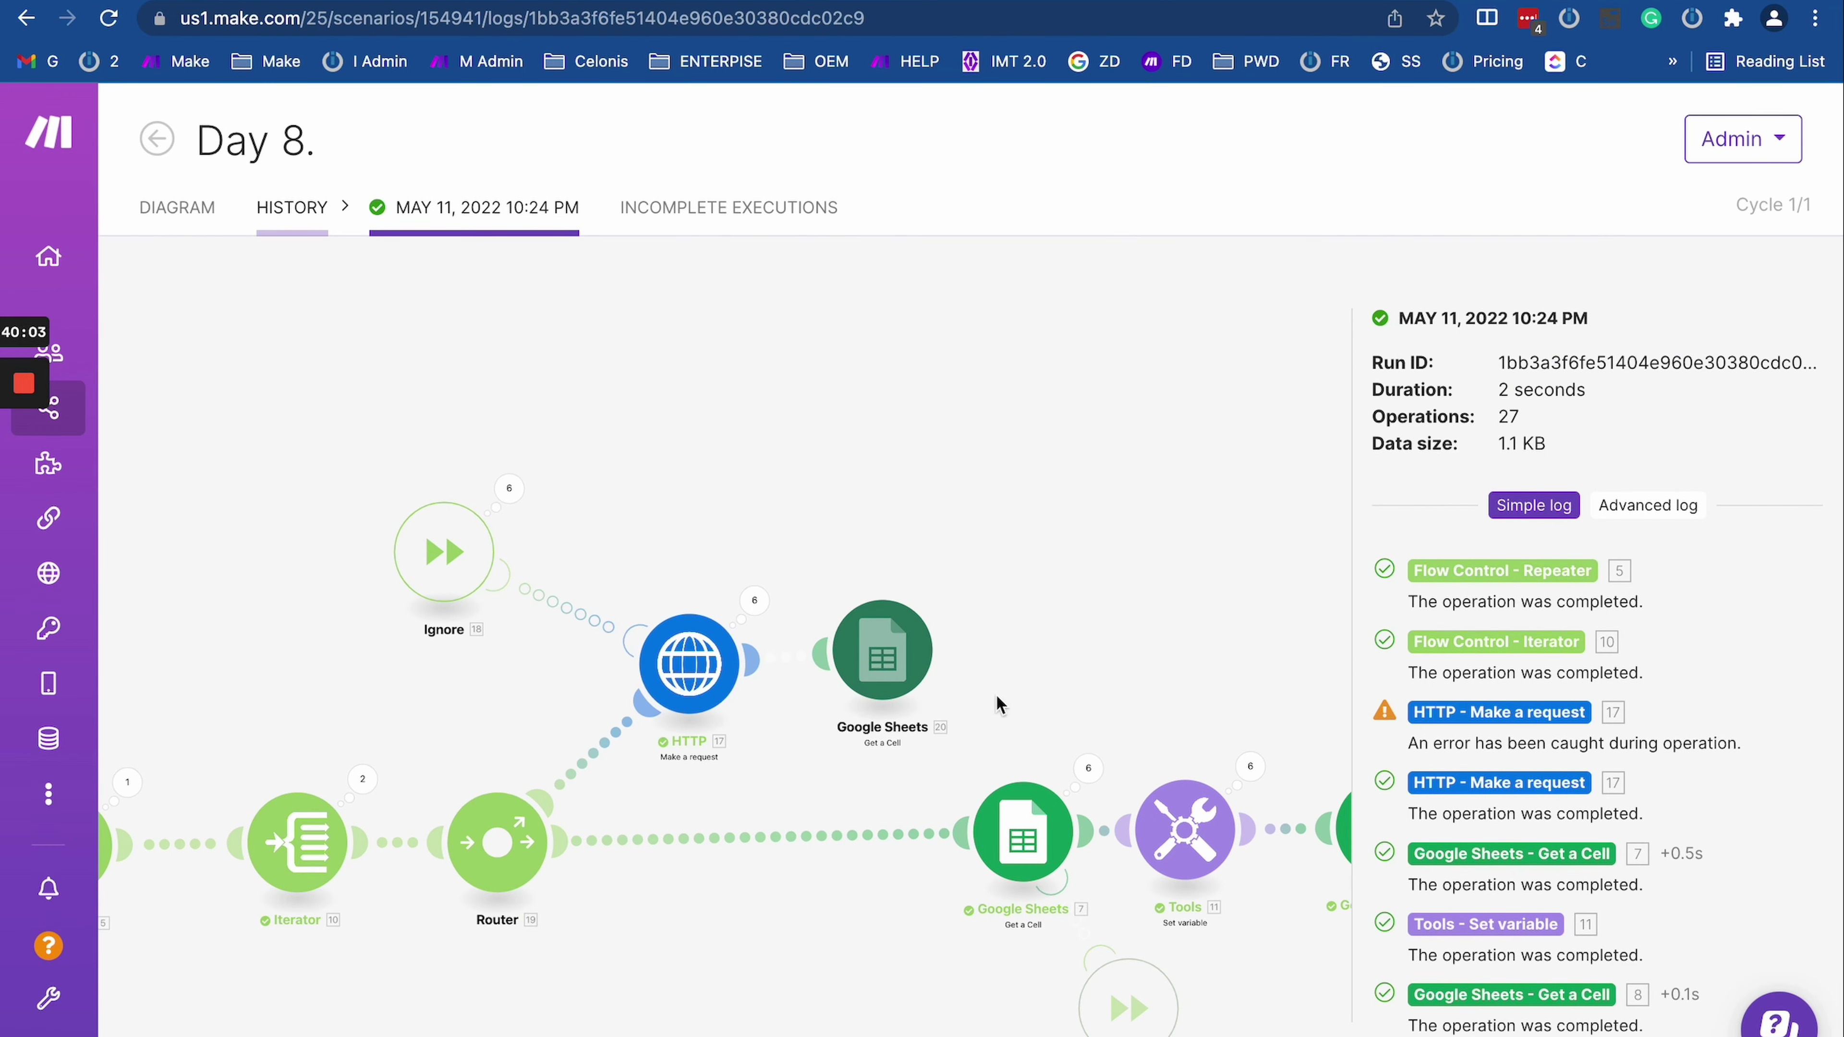
scroll(863, 786, down, 2)
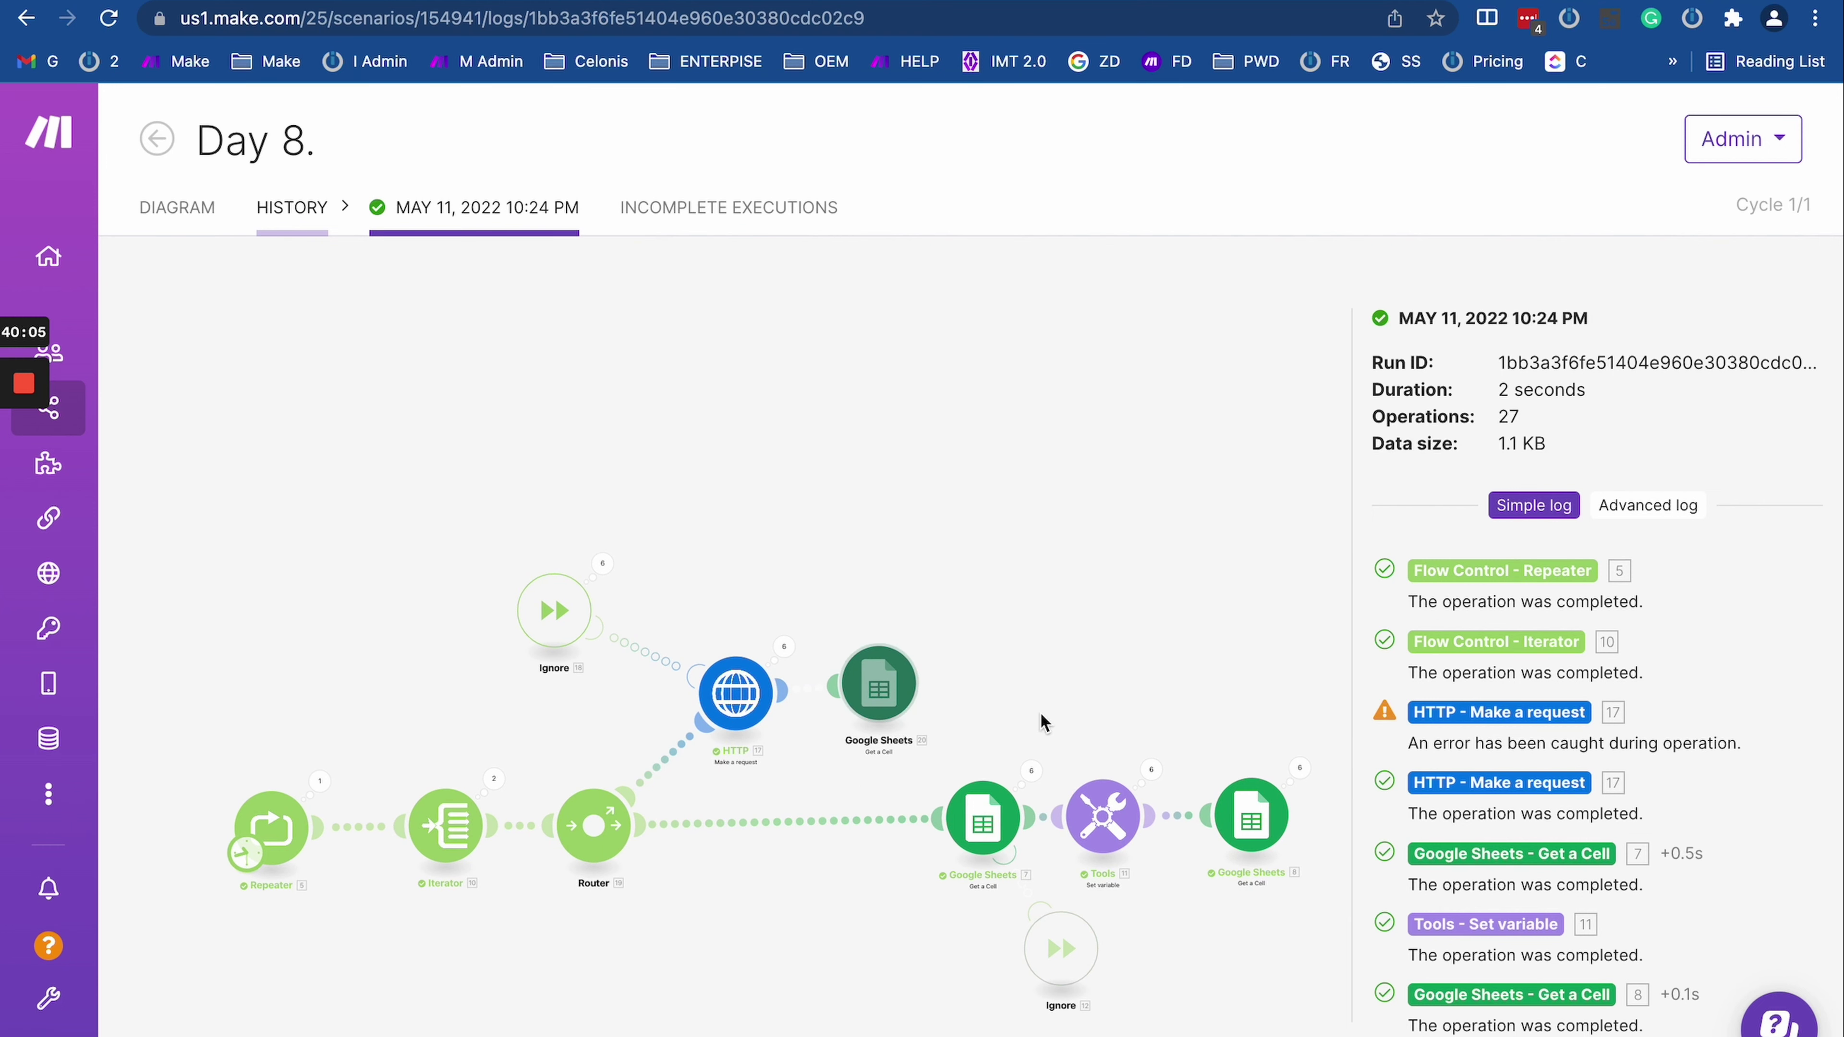
key(ctrl+Tab)
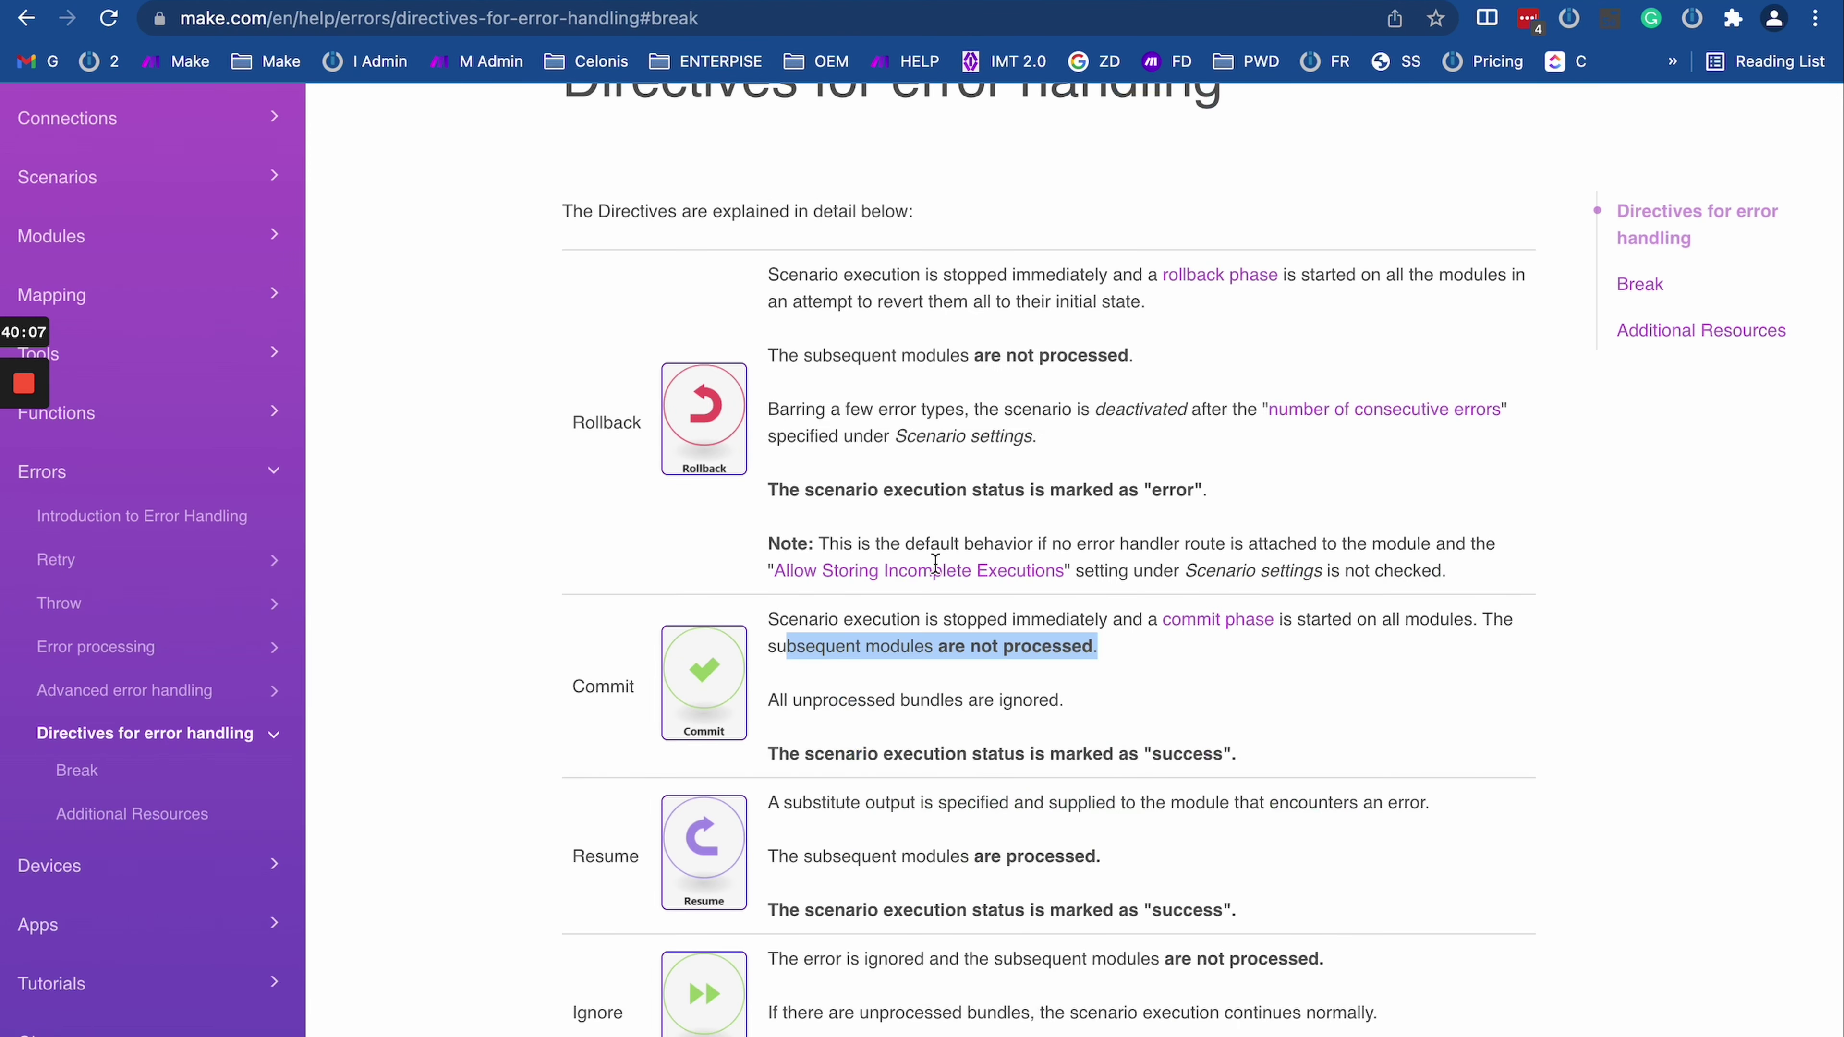
Step: Highlight the Commit row's success status and first description sentence, comparing them against the 10:24 PM run log
click(1099, 730)
drag(768, 754, 1350, 755)
key(ctrl+shift+Tab)
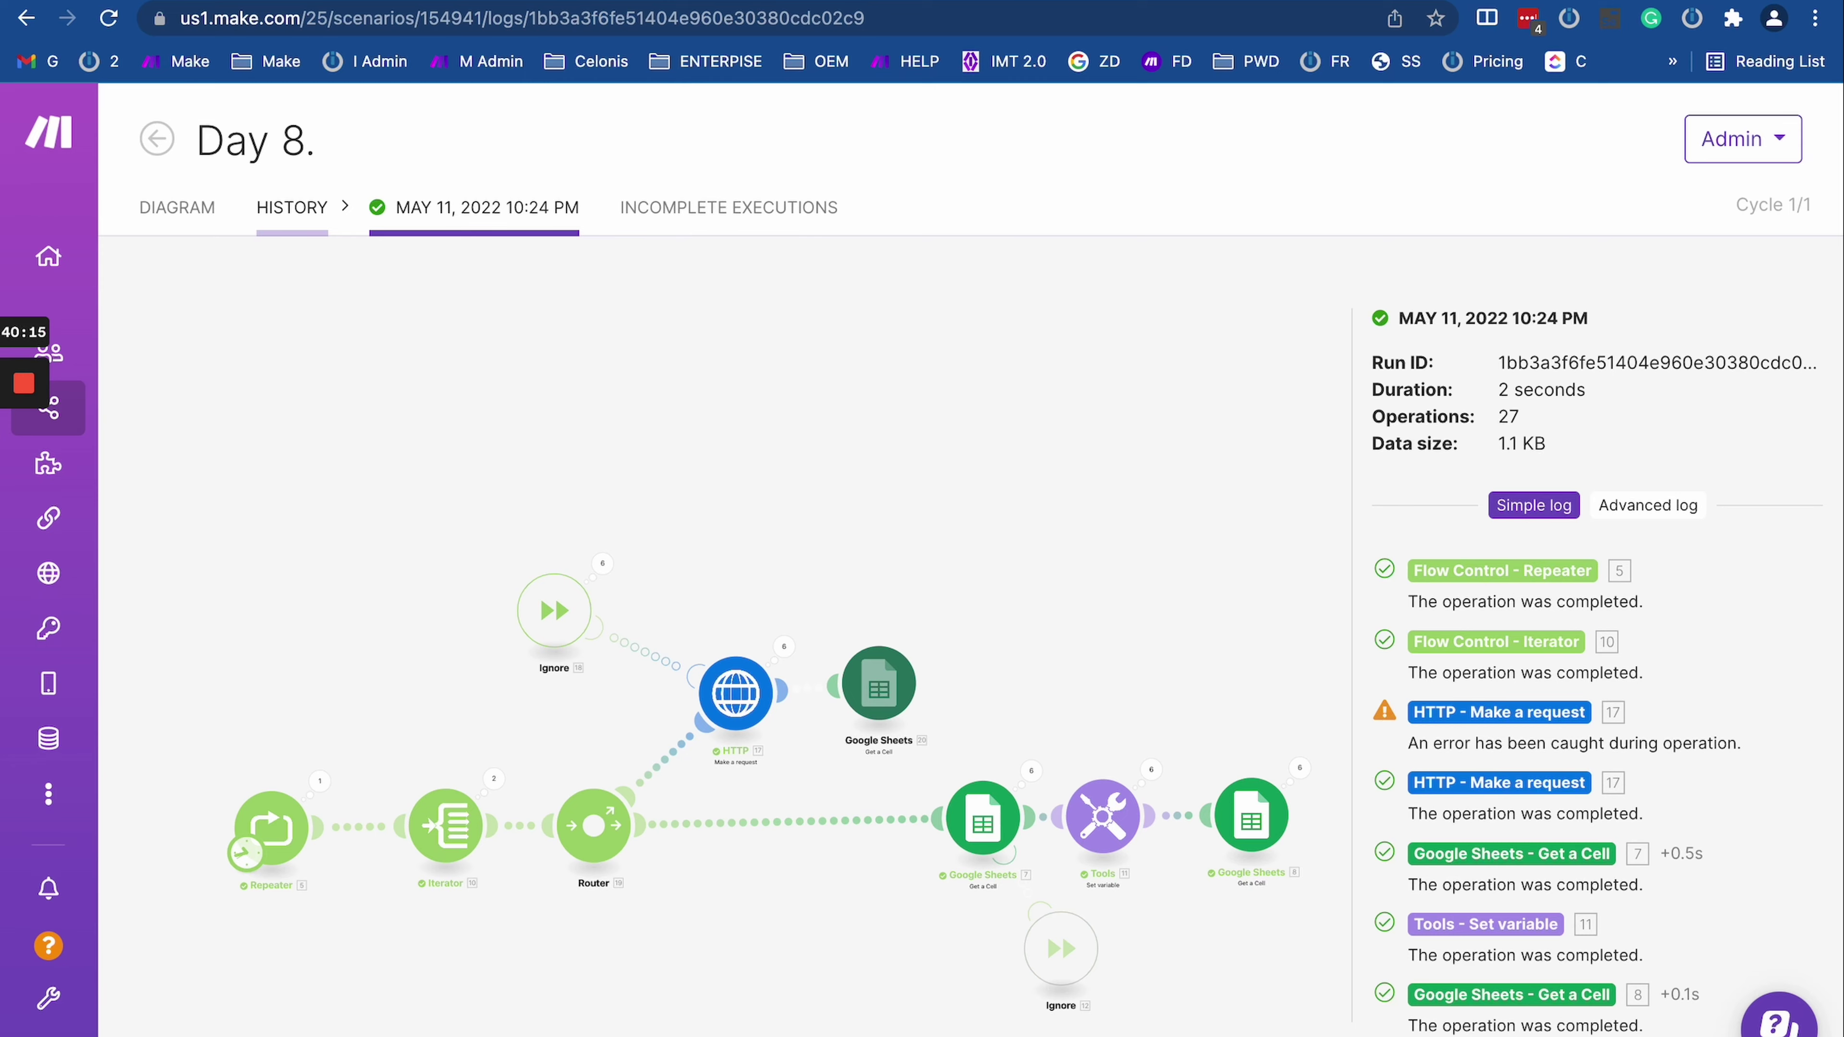
key(ctrl+Tab)
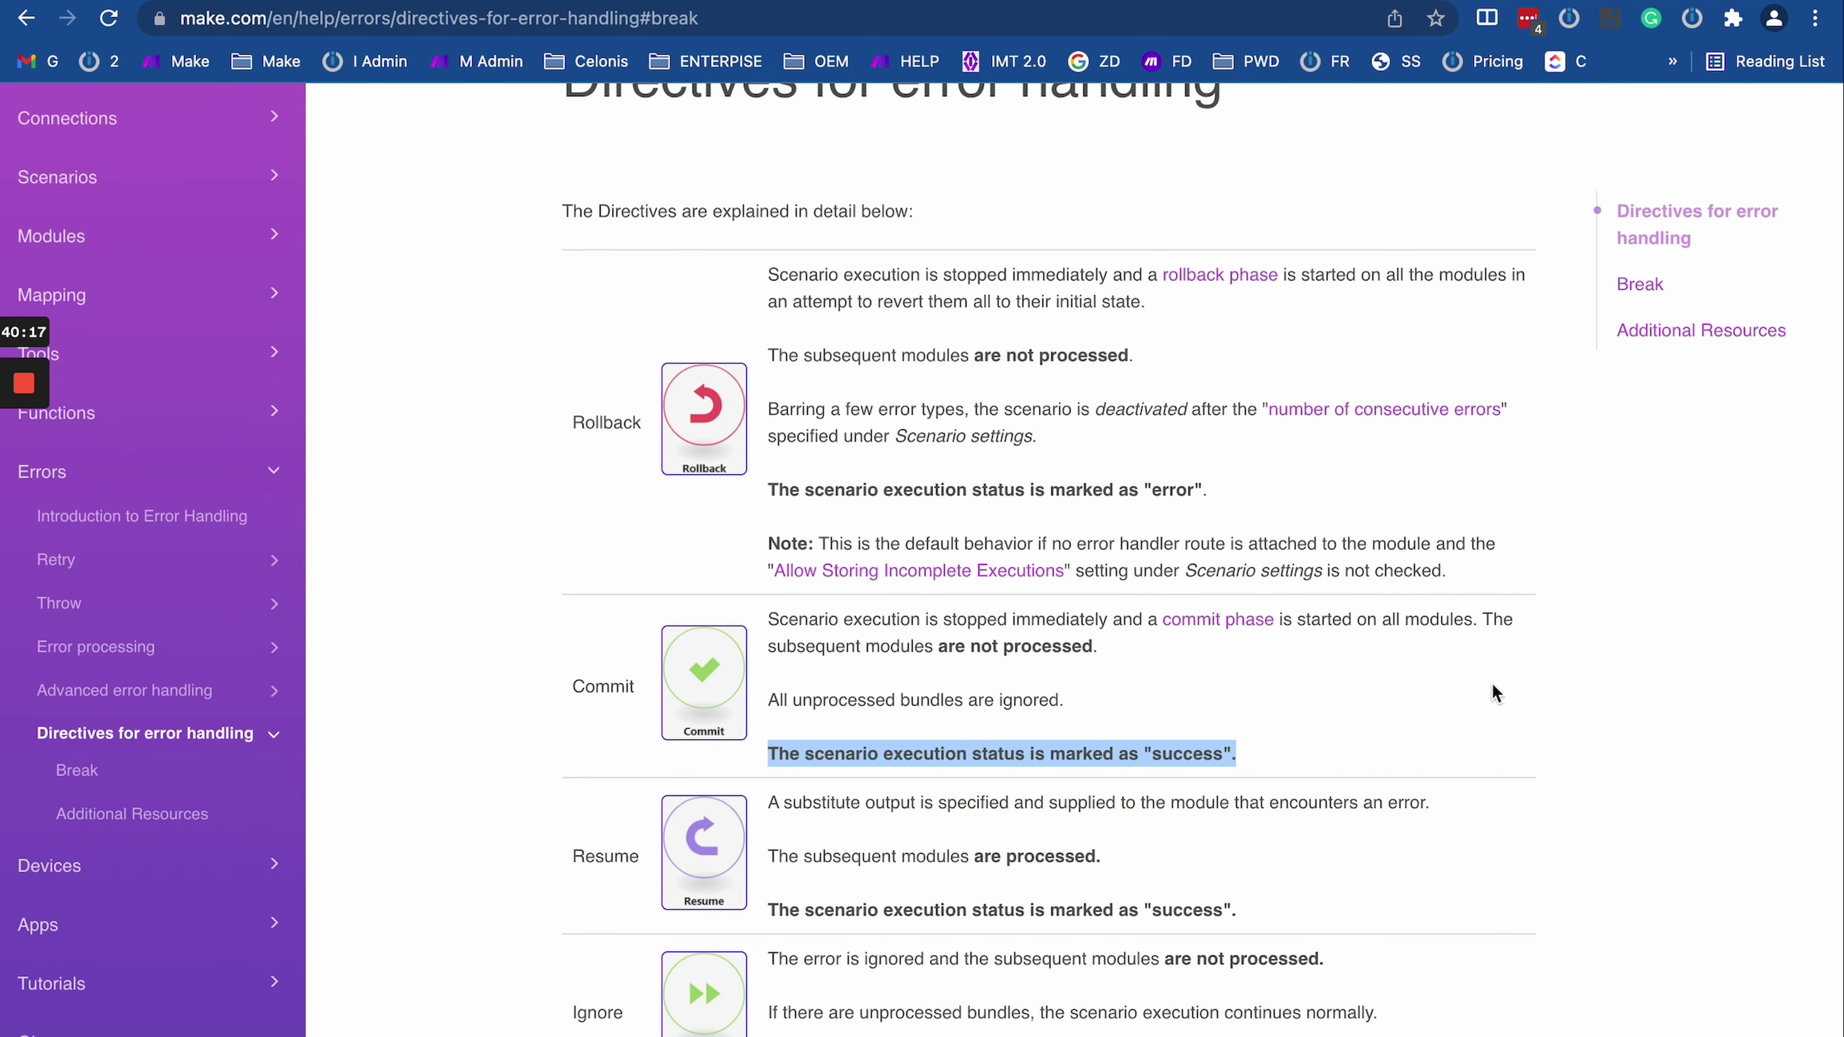
click(884, 696)
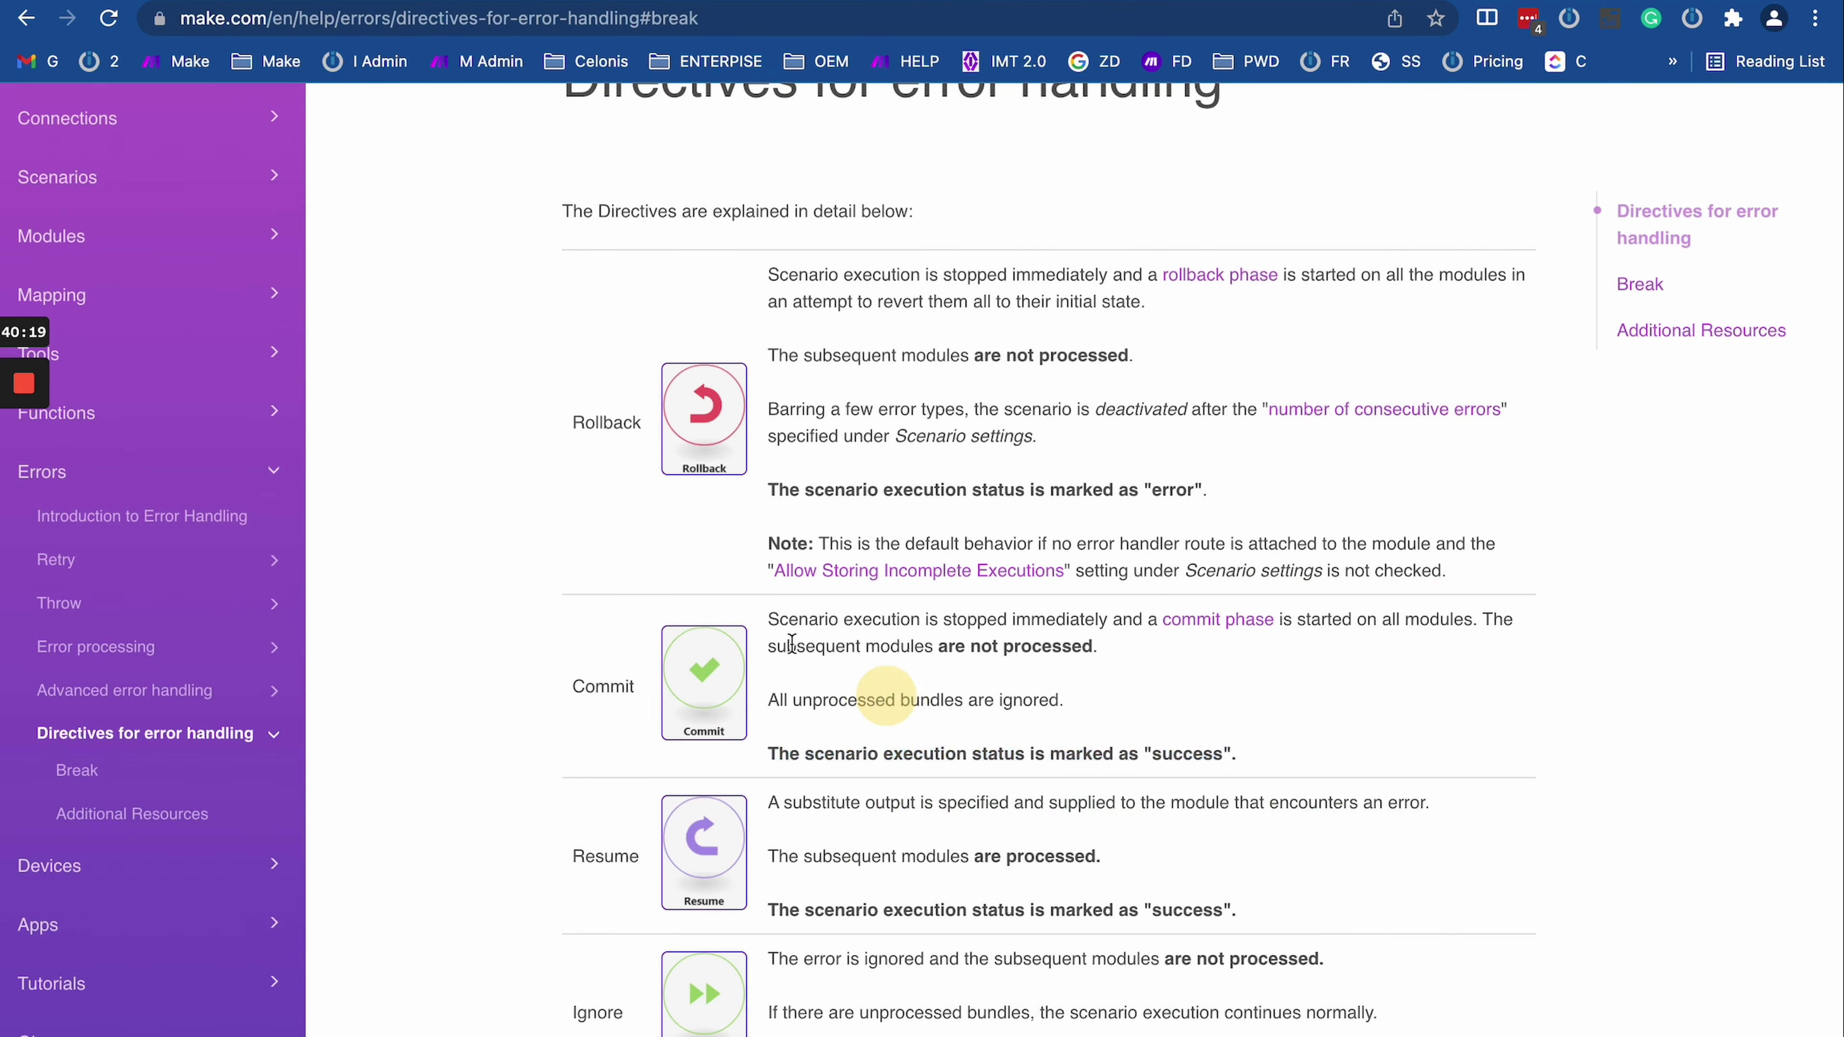
drag(768, 623, 1479, 624)
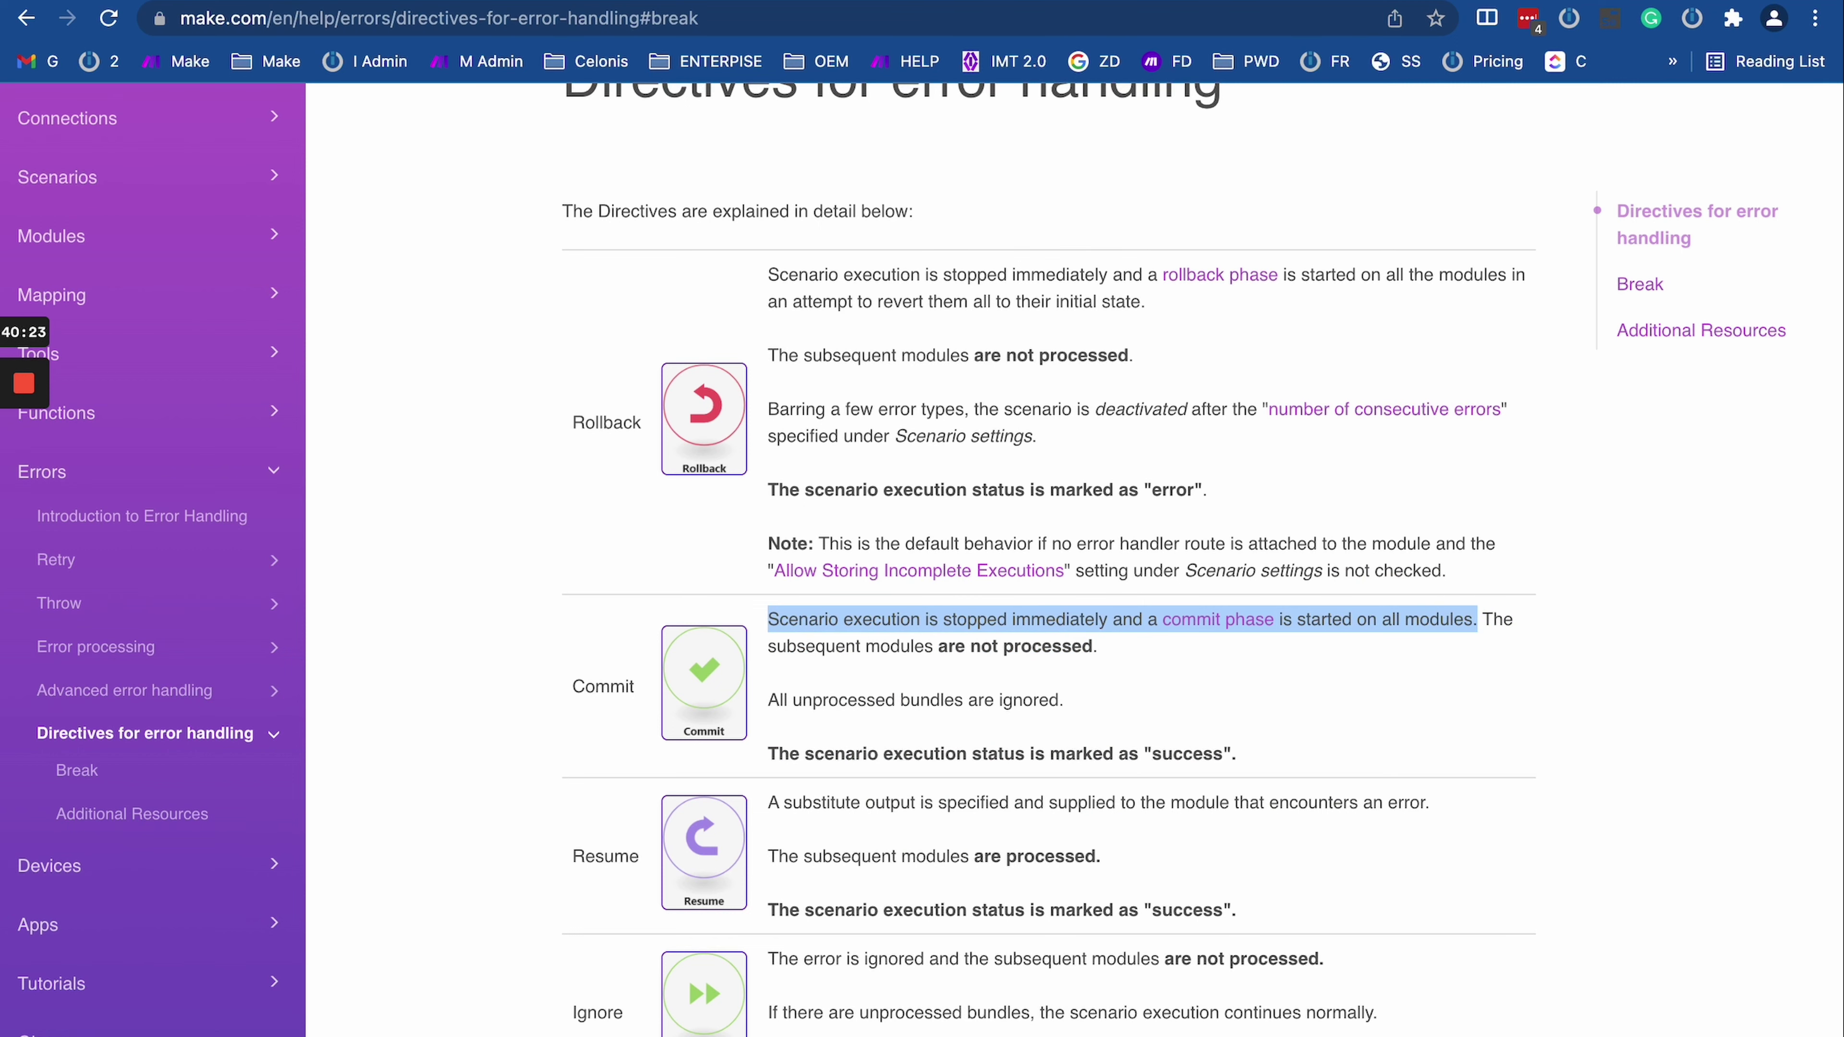
key(ctrl+shift+Tab)
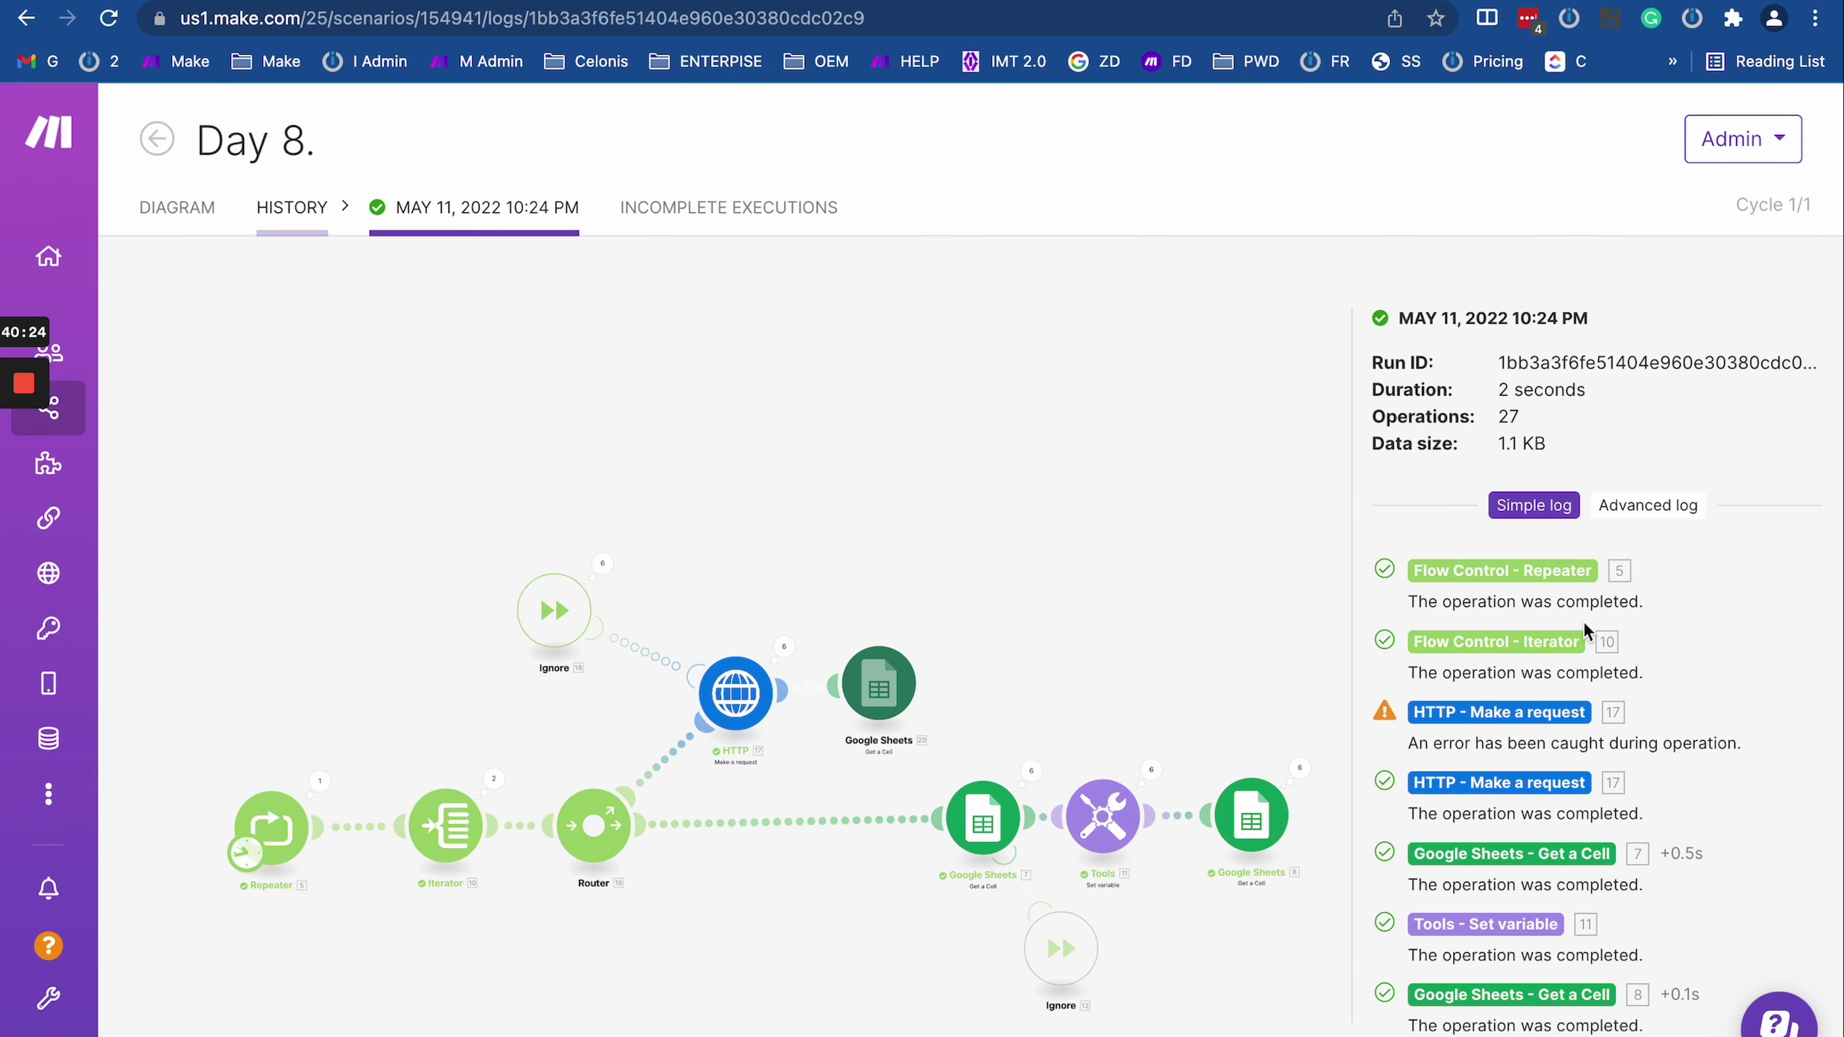
Step: Switch the 10:24 PM run log to Advanced log to show each module's initialization entries
click(1664, 517)
scroll(1553, 854, down, 10)
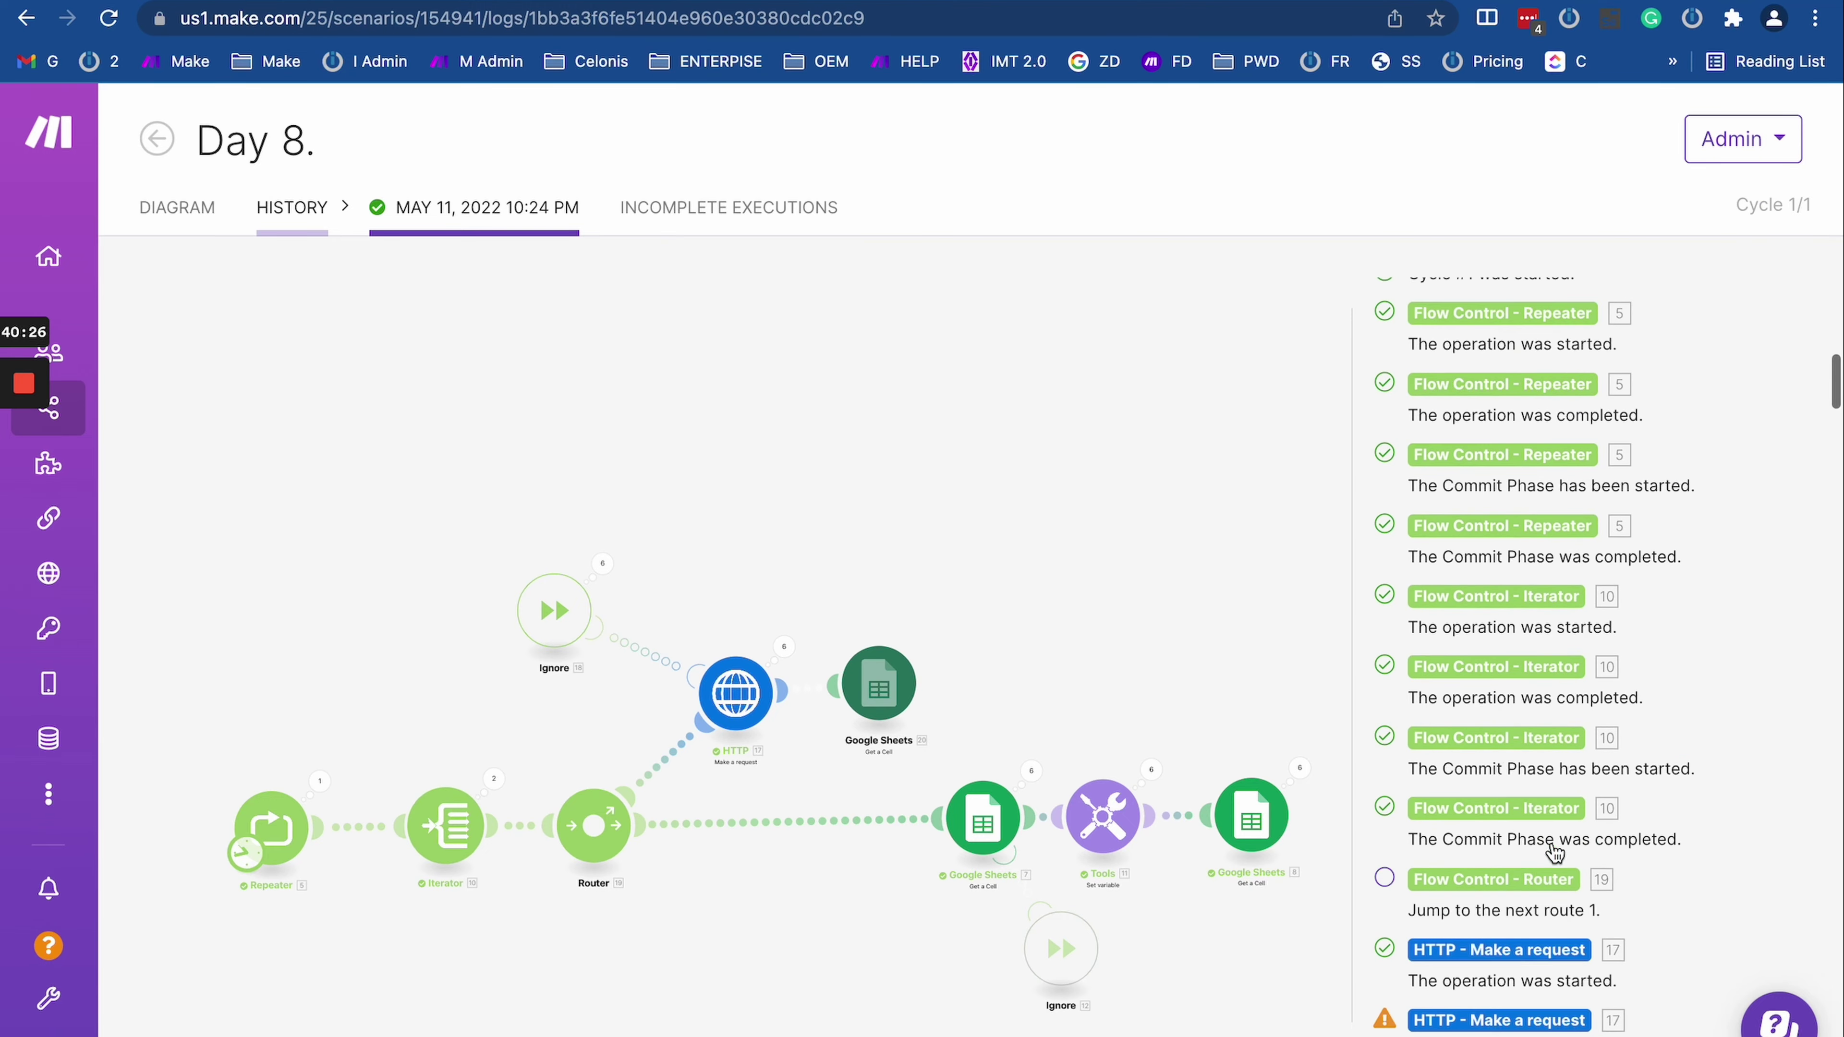
scroll(1554, 853, down, 3)
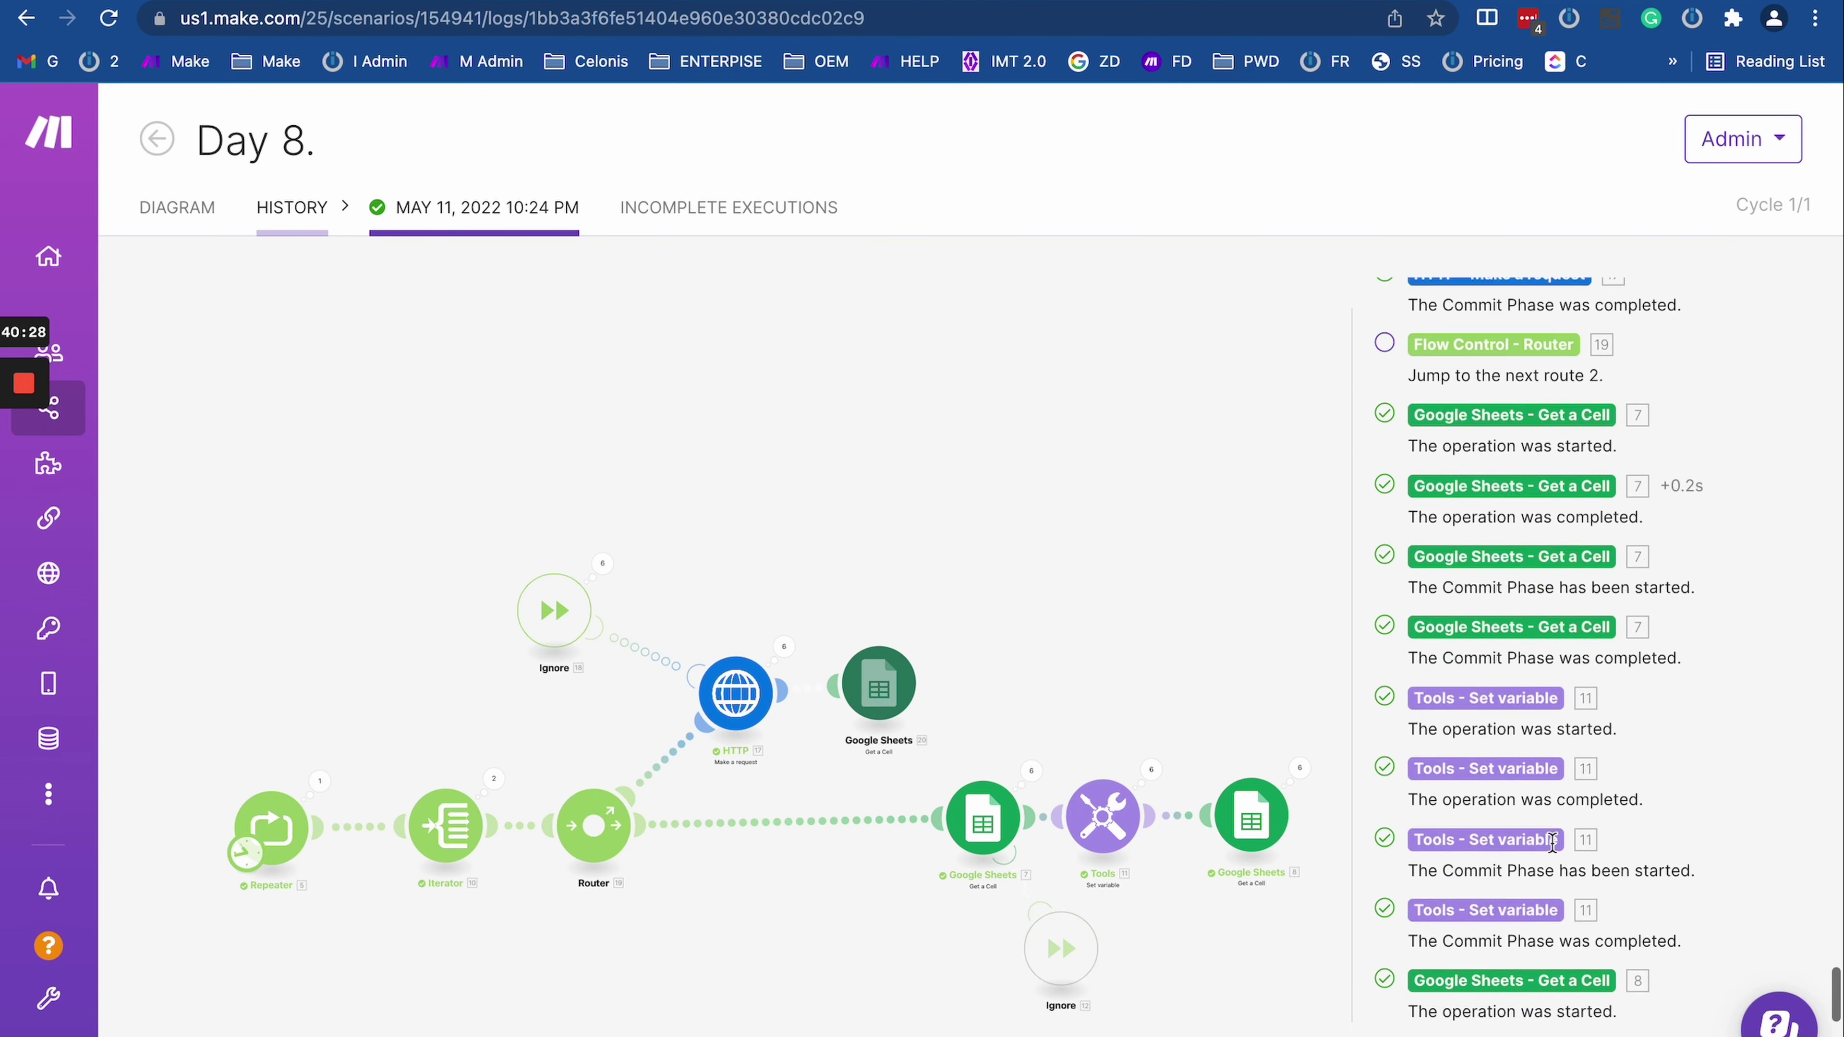
scroll(1552, 841, up, 10)
click(1533, 507)
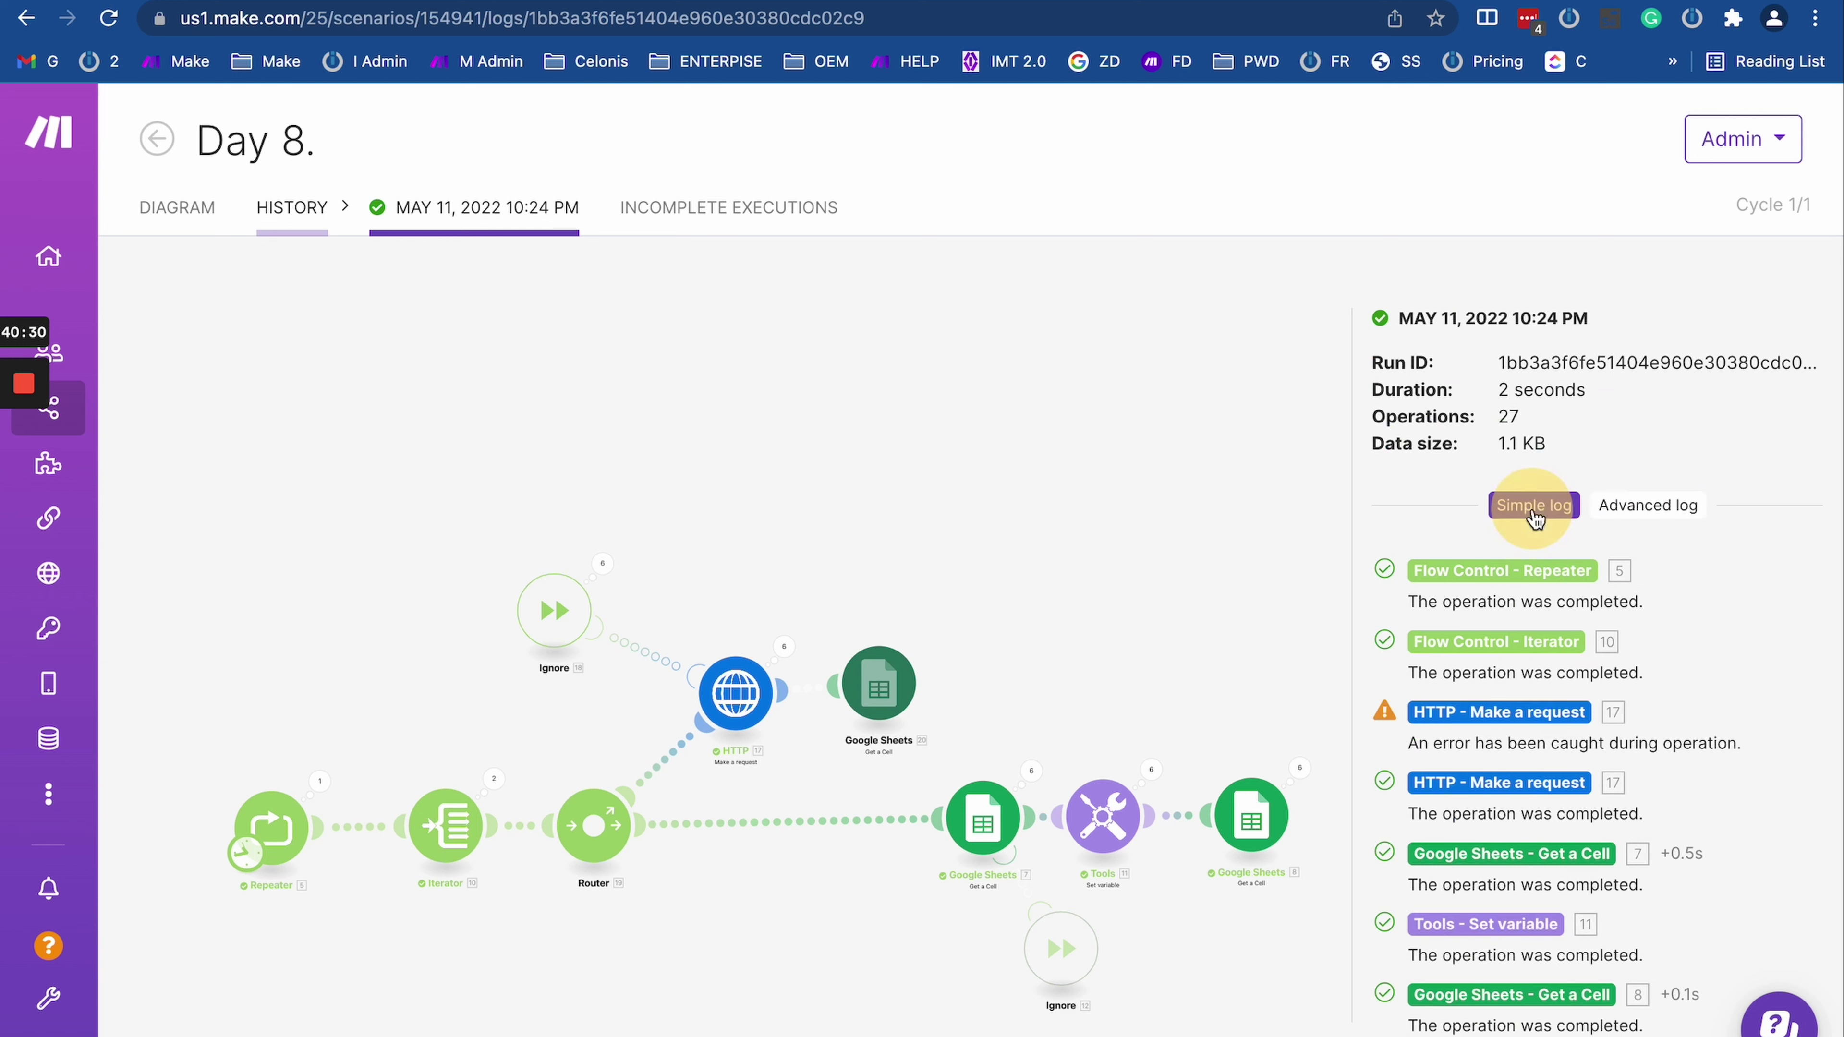
click(1617, 509)
click(1645, 509)
click(1645, 507)
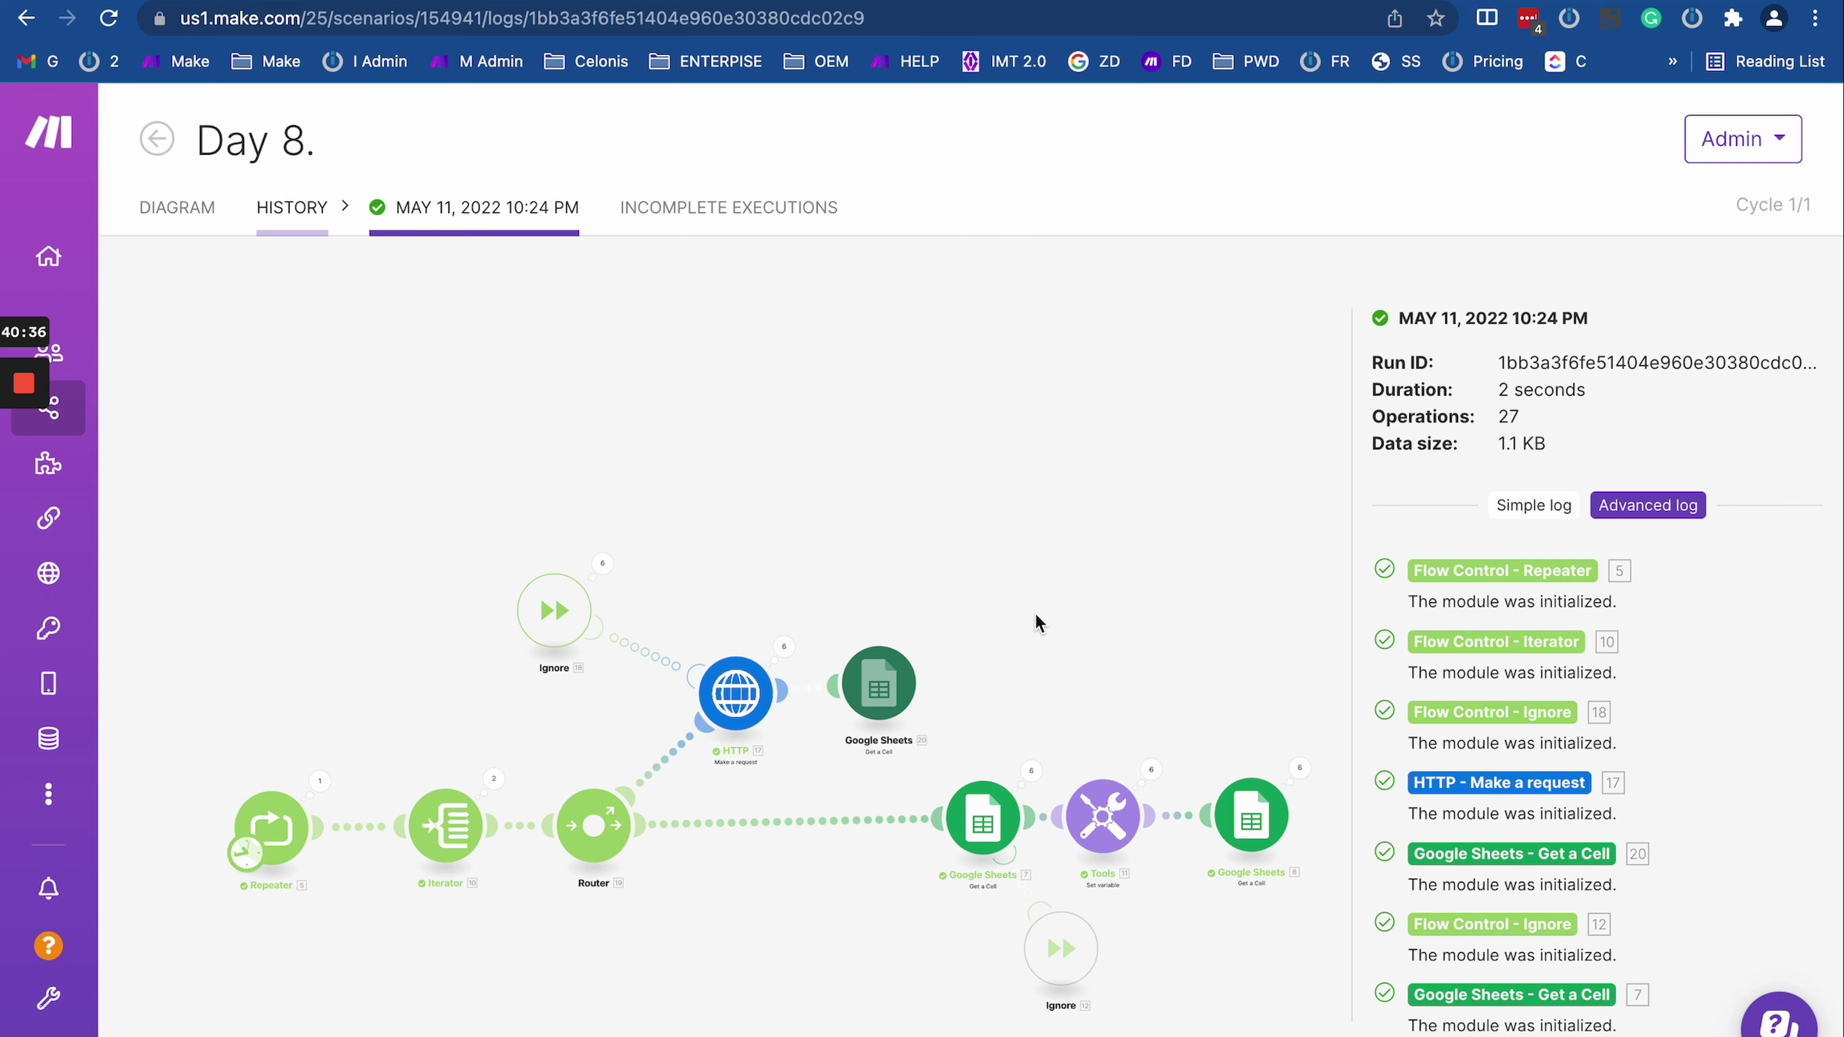
scroll(1035, 612, down, 2)
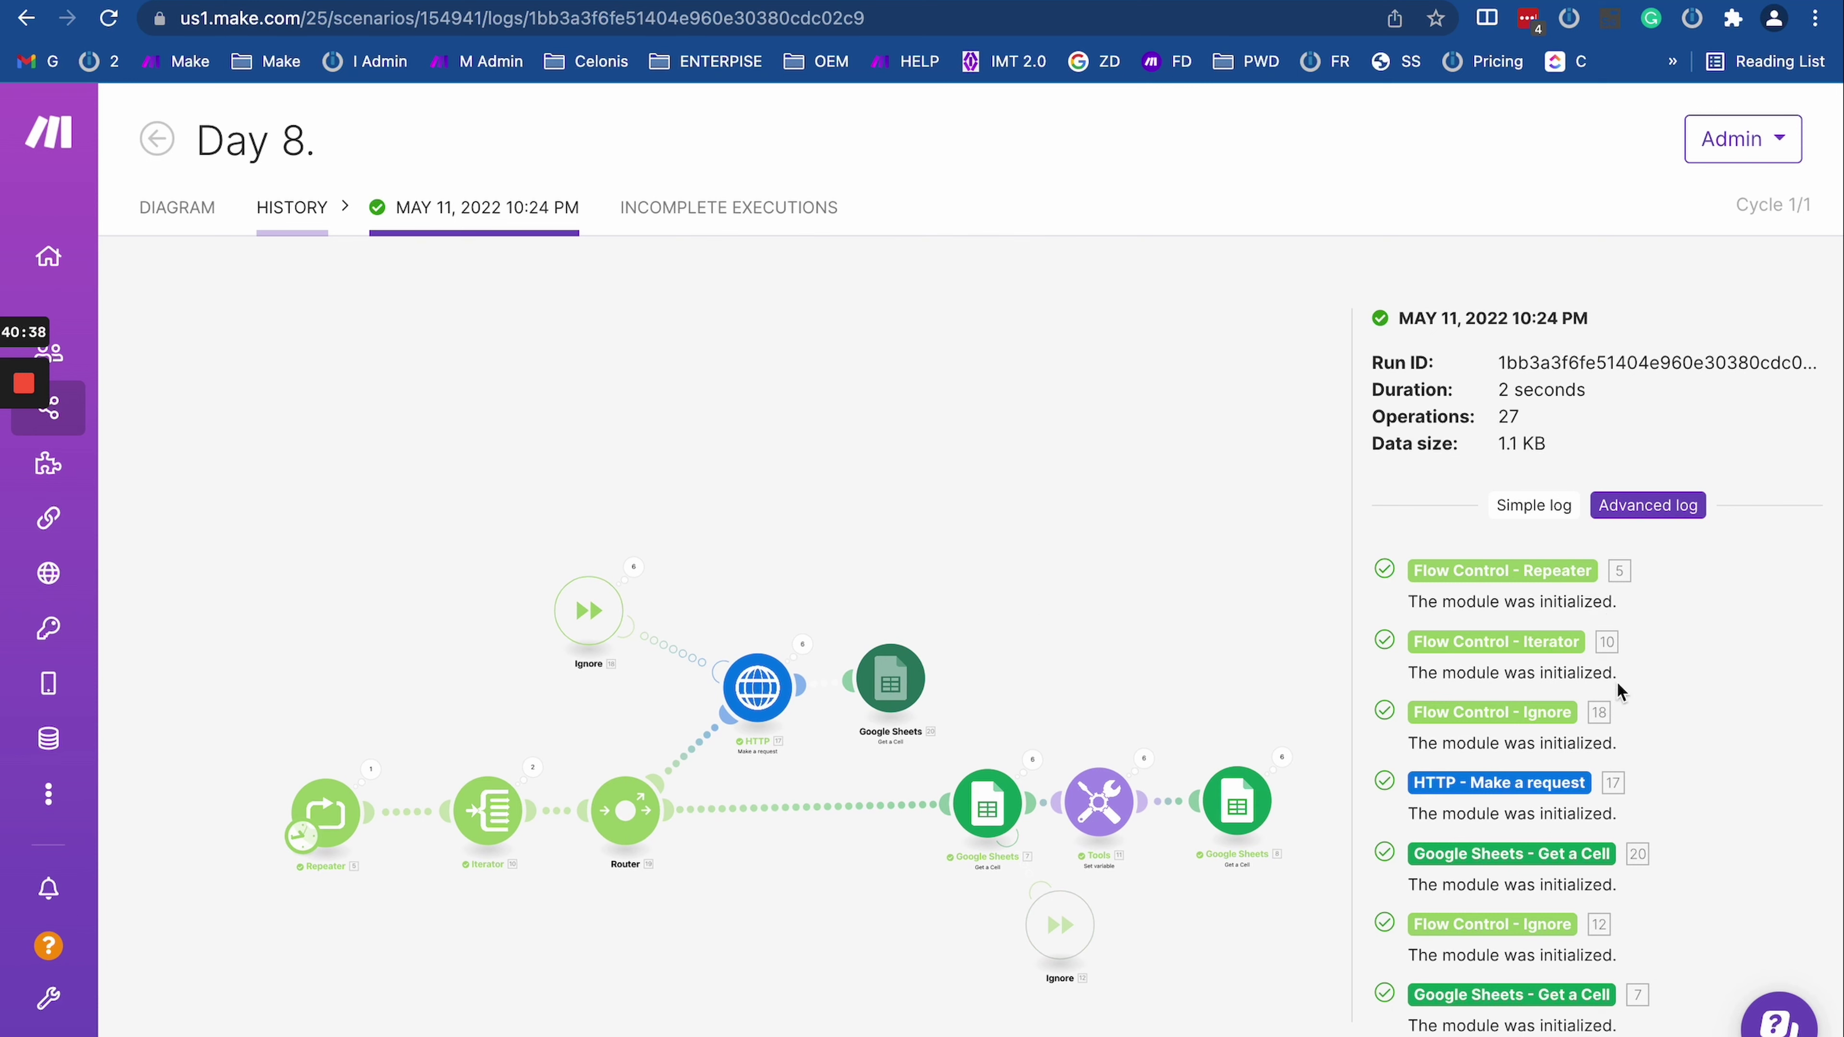
scroll(1621, 706, down, 3)
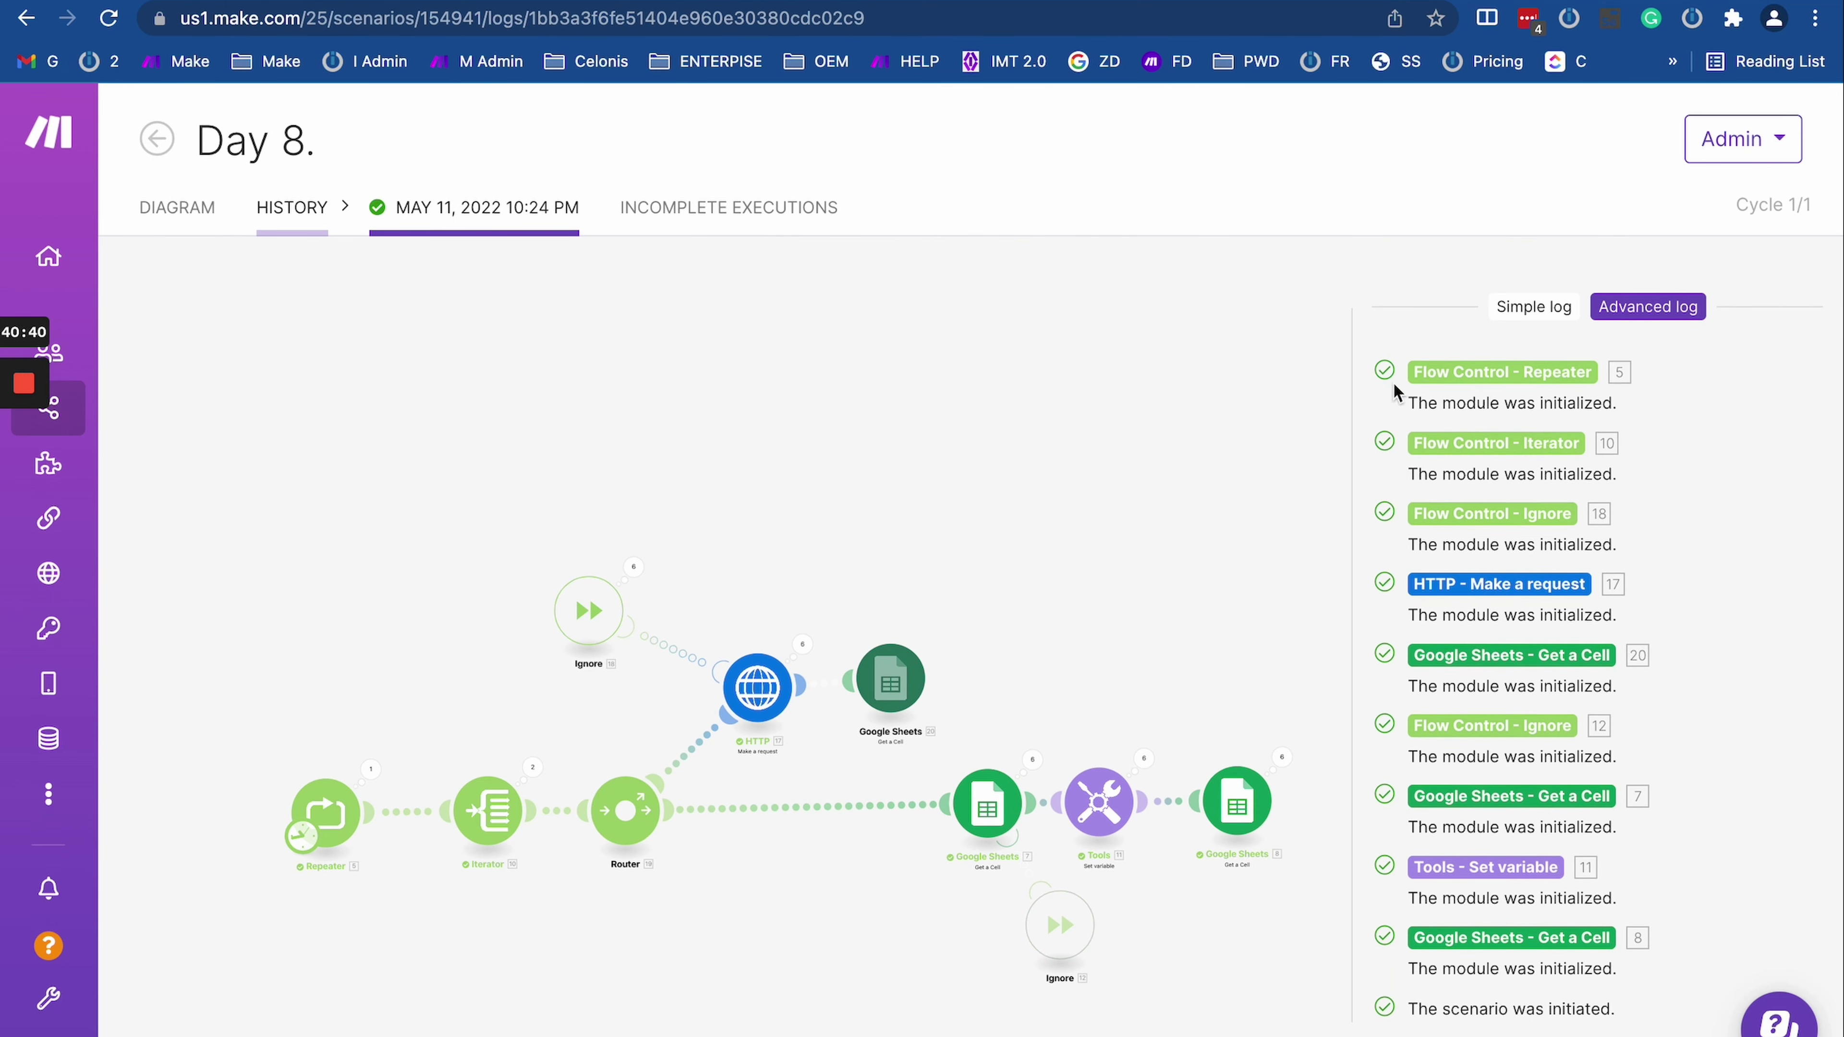
drag(1393, 382, 359, 692)
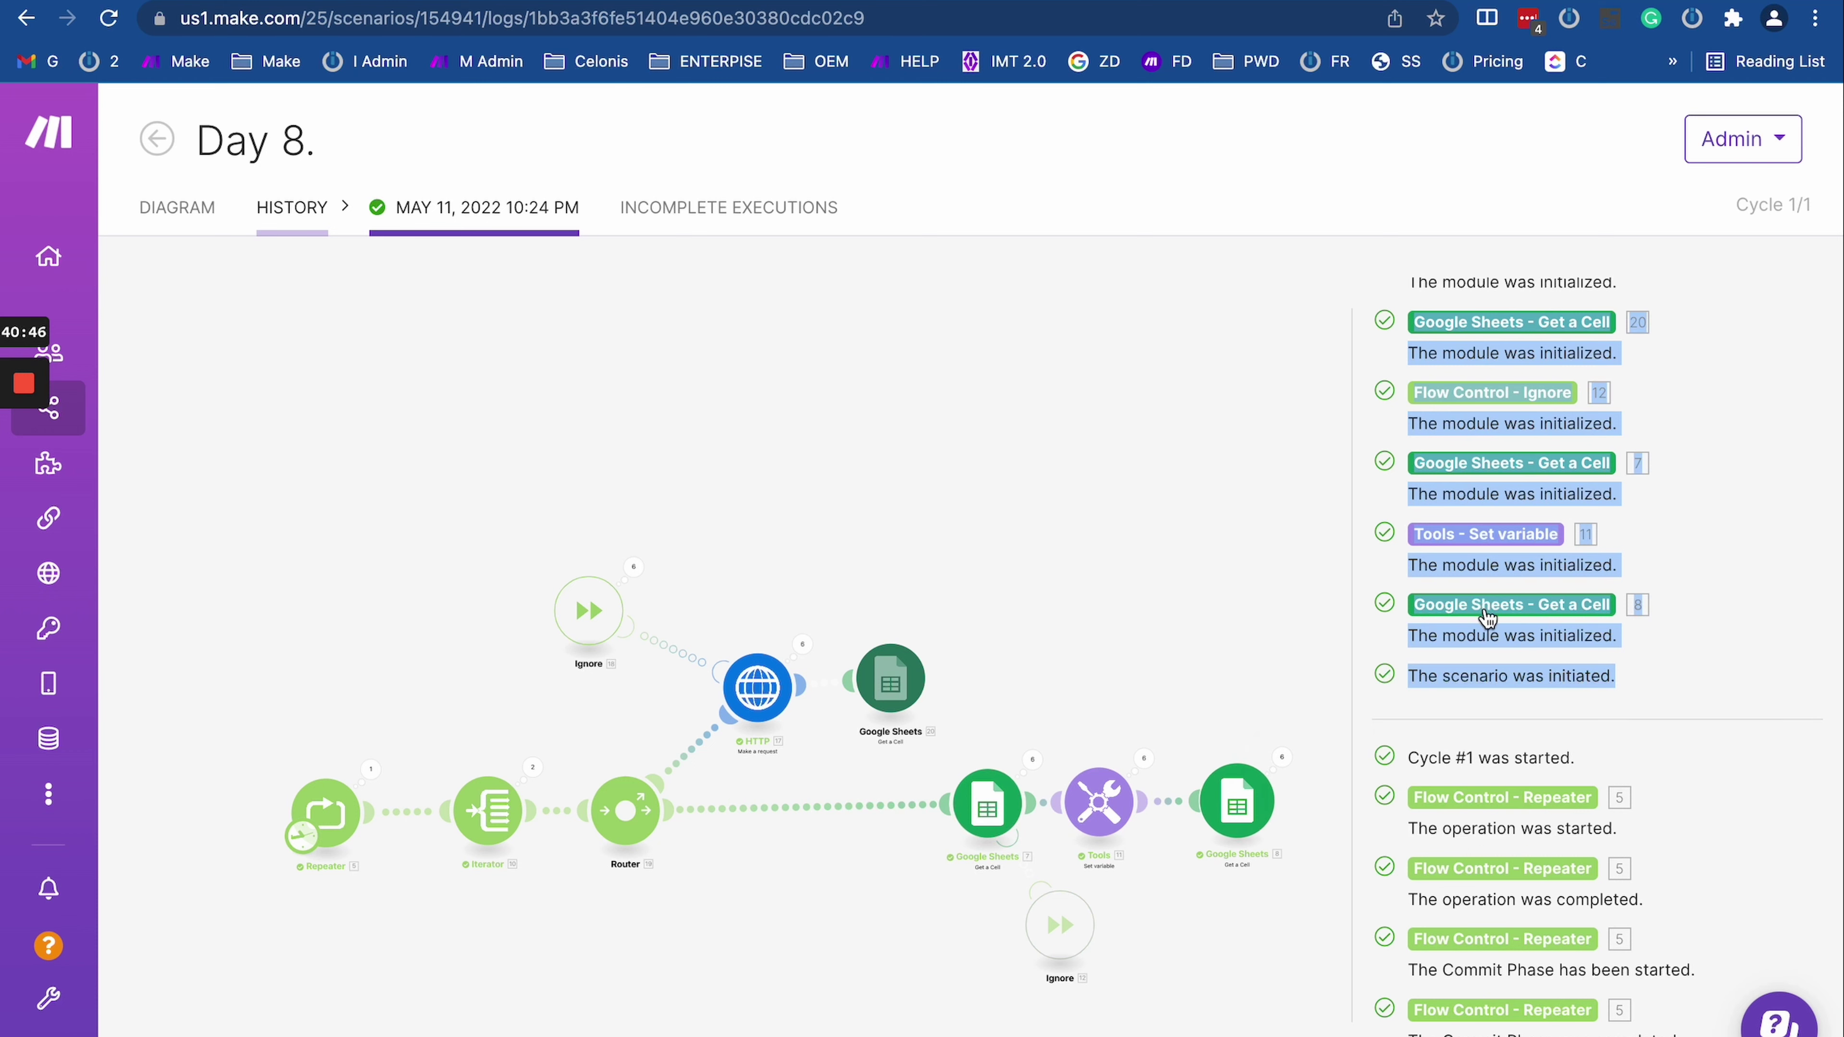
Step: Check the Google Sheets module's six operations and highlight the Cycle #1 log lines
click(1281, 756)
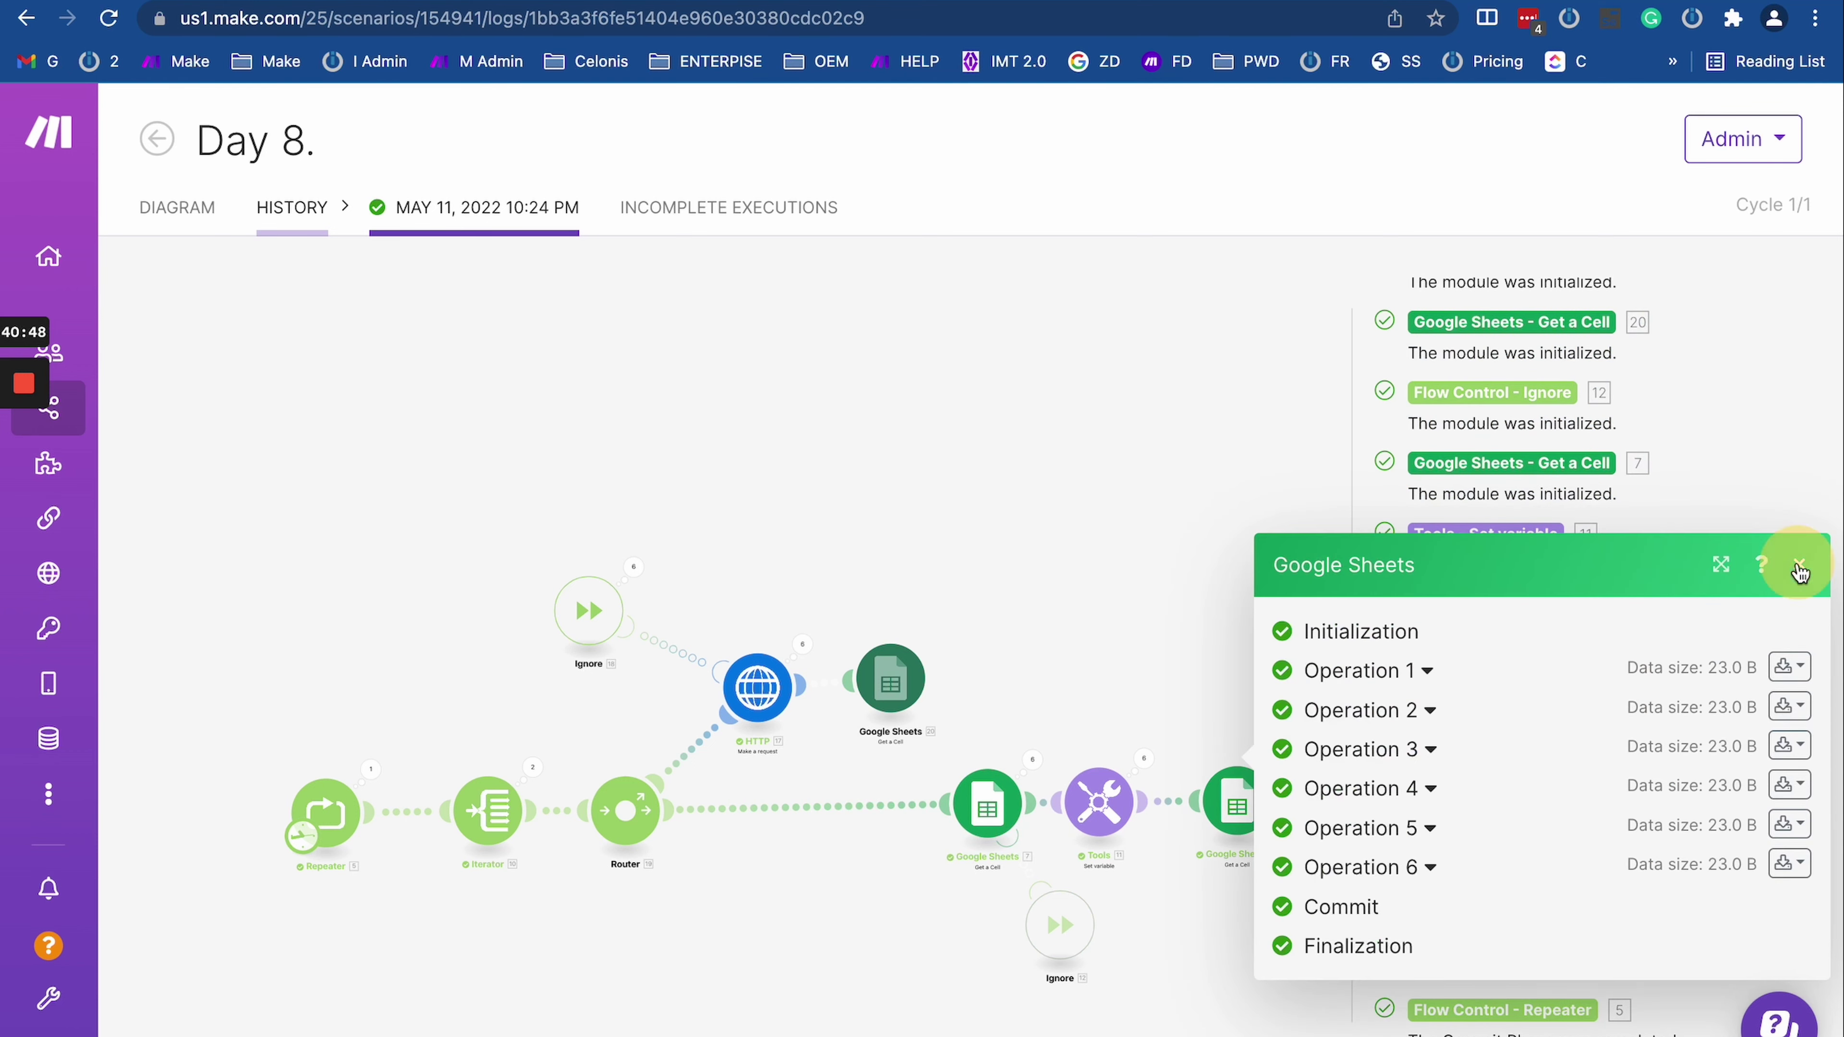
click(1797, 567)
scroll(1506, 868, down, 4)
drag(1410, 470, 1423, 327)
click(1640, 948)
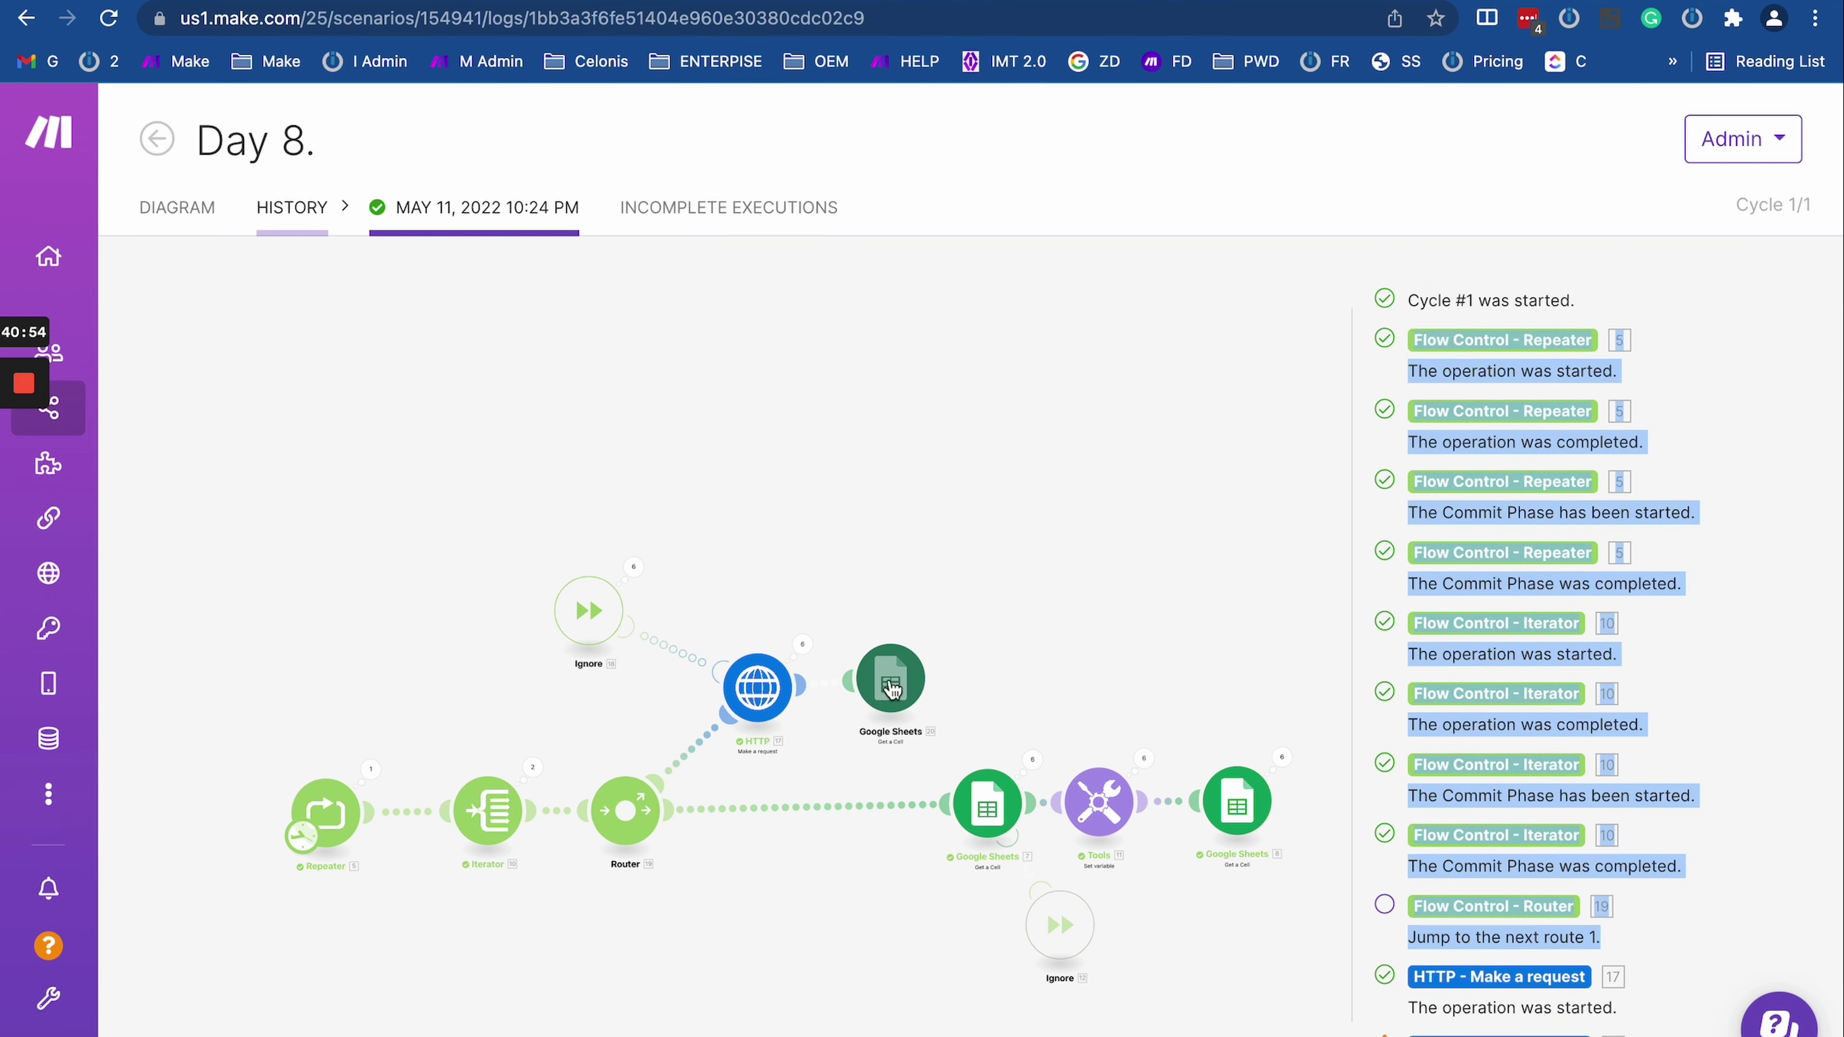
click(1698, 876)
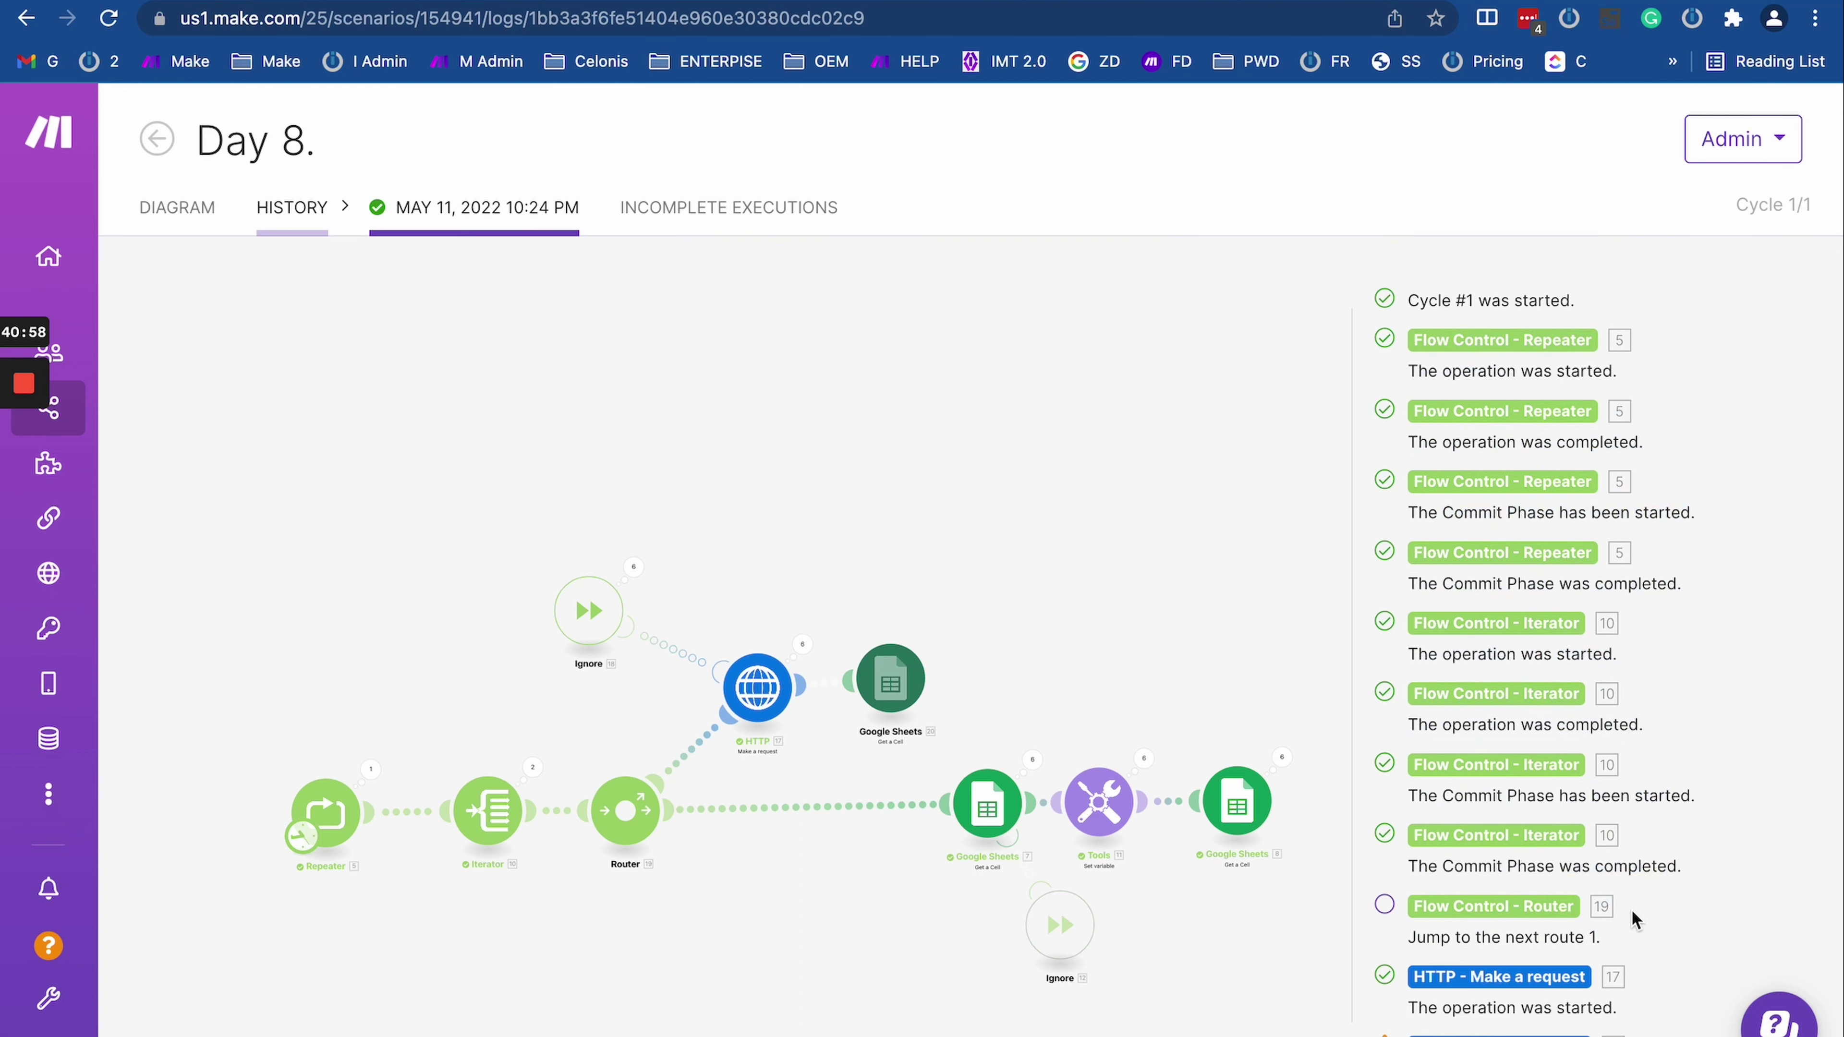
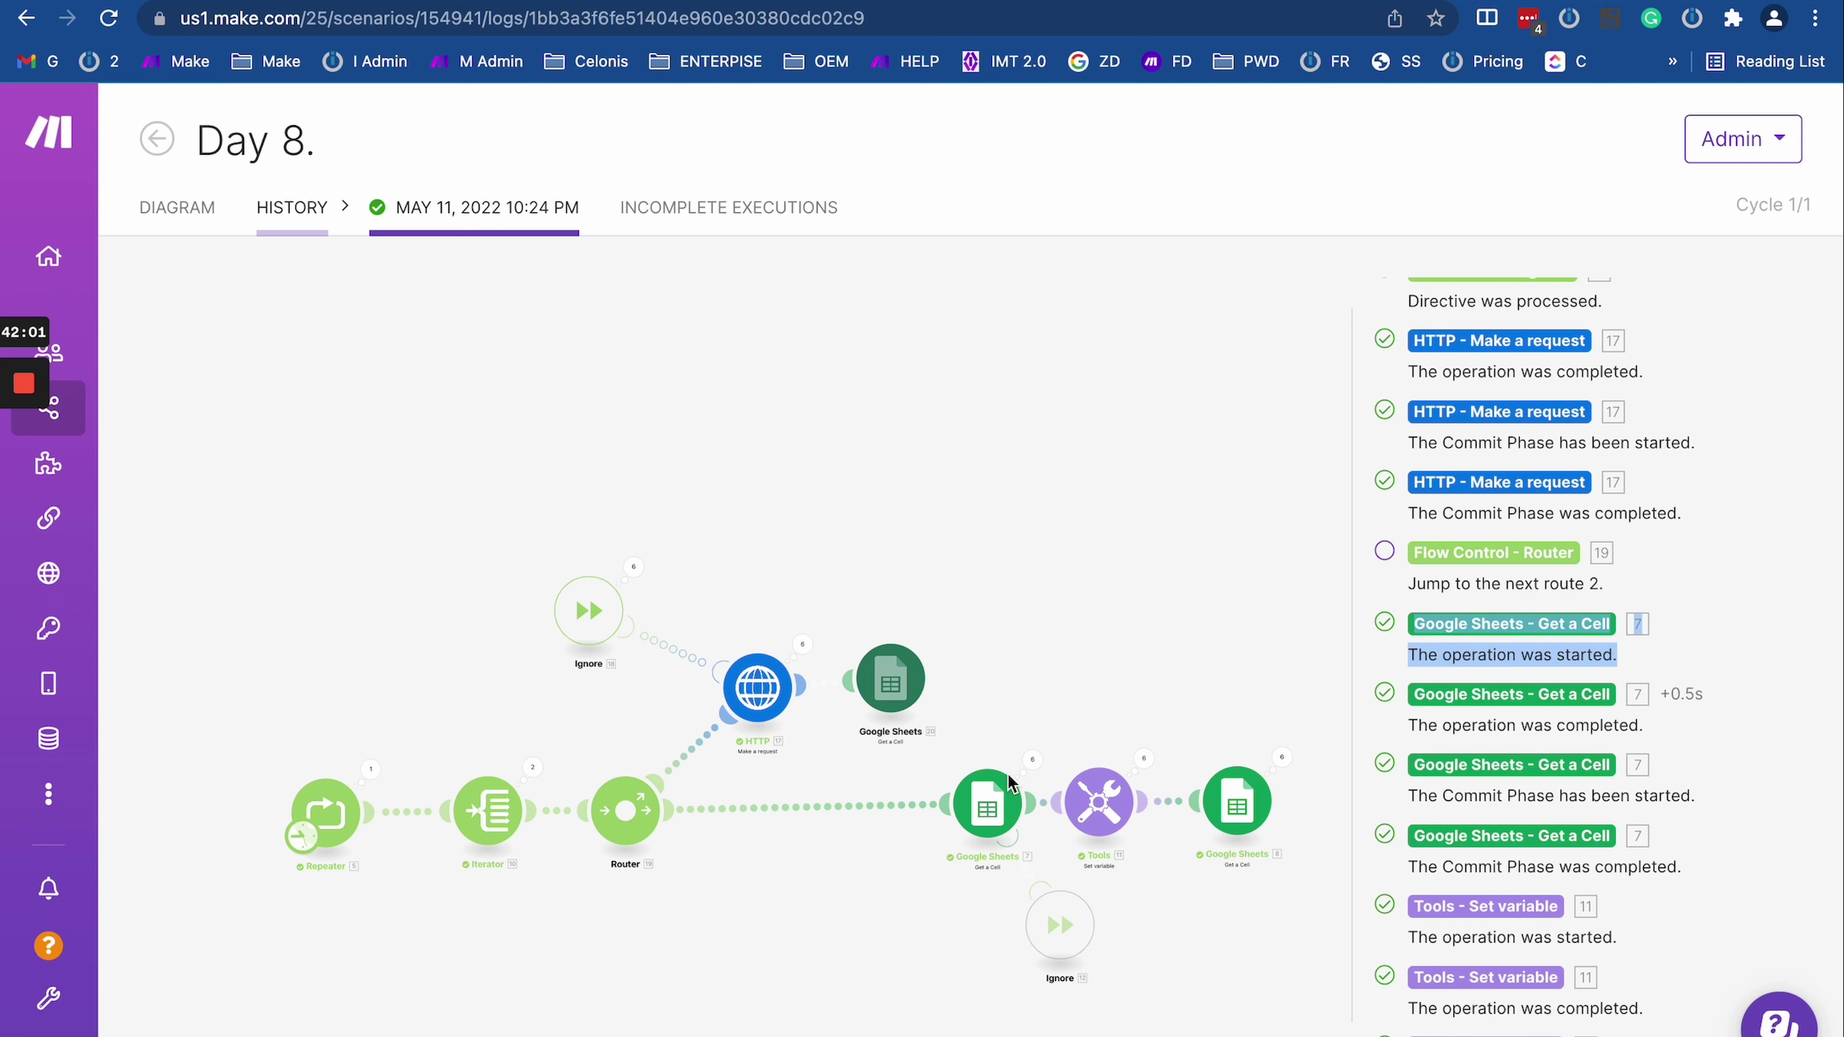
Step: Clear the run log selection and switch to the Wikipedia HTTP status codes page
click(1469, 667)
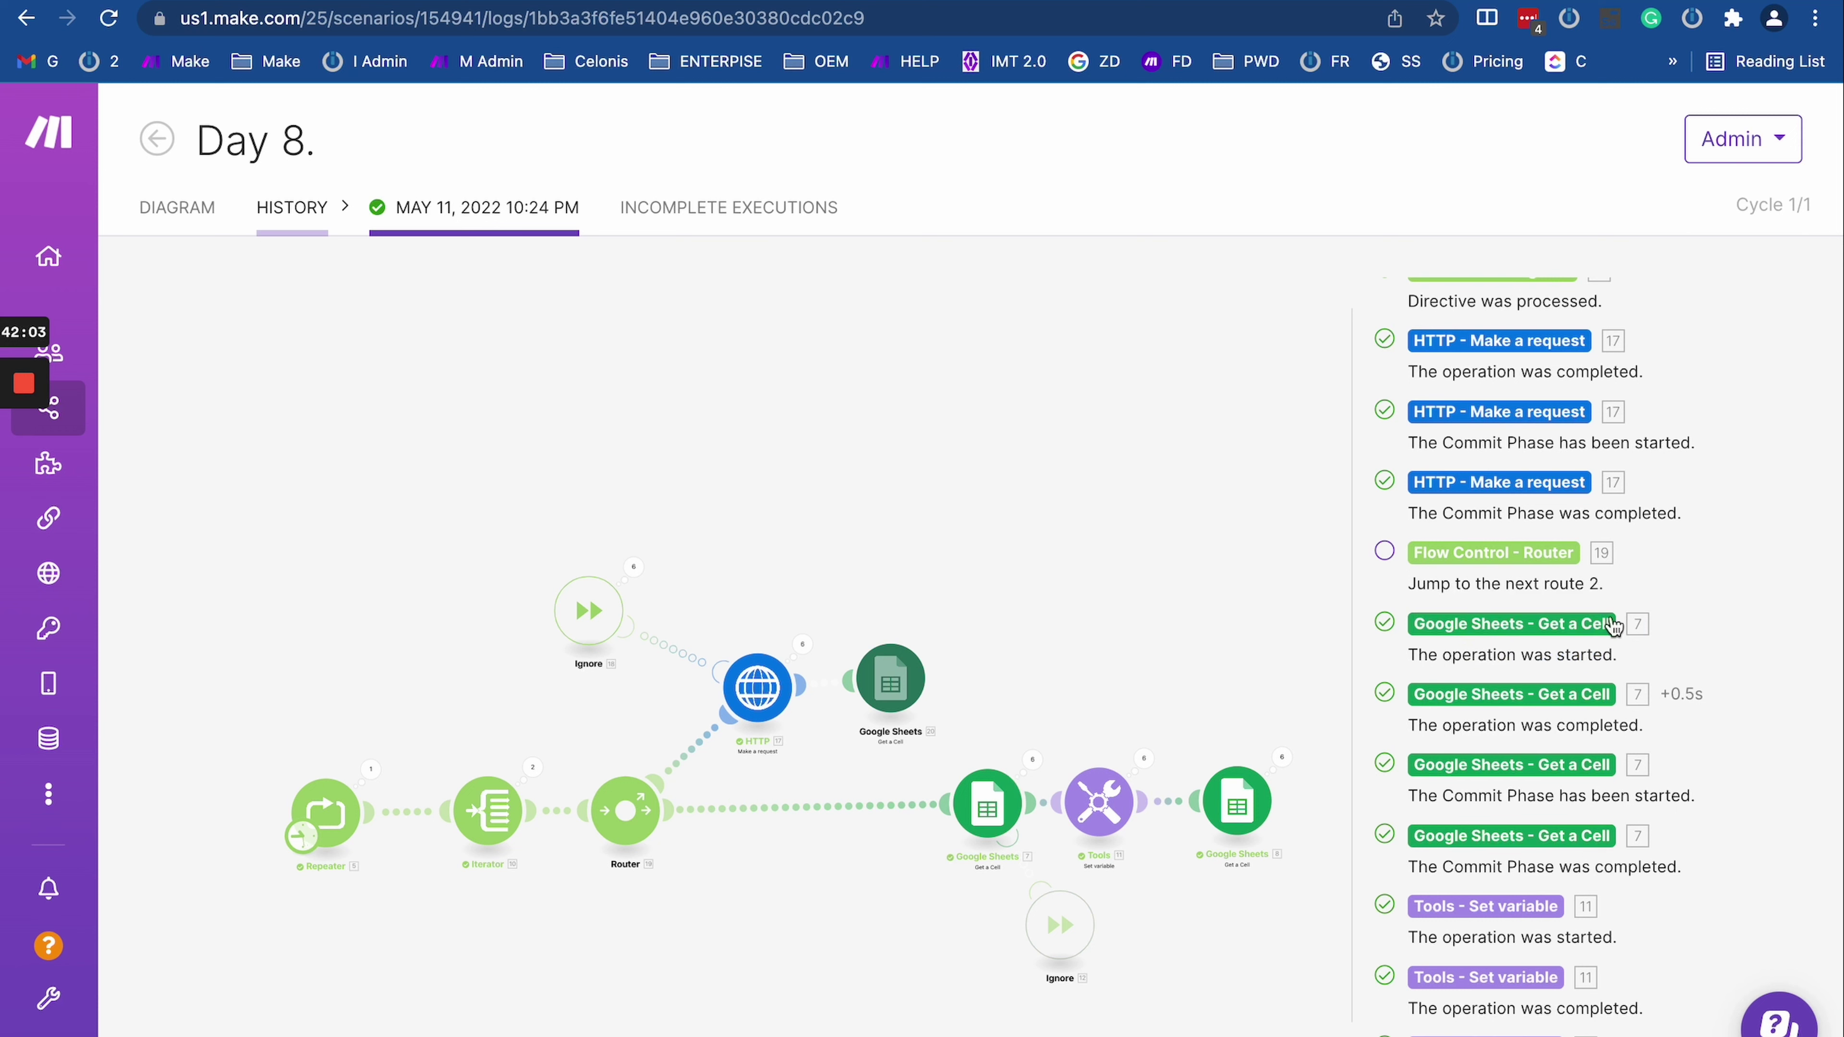
right_click(203, 205)
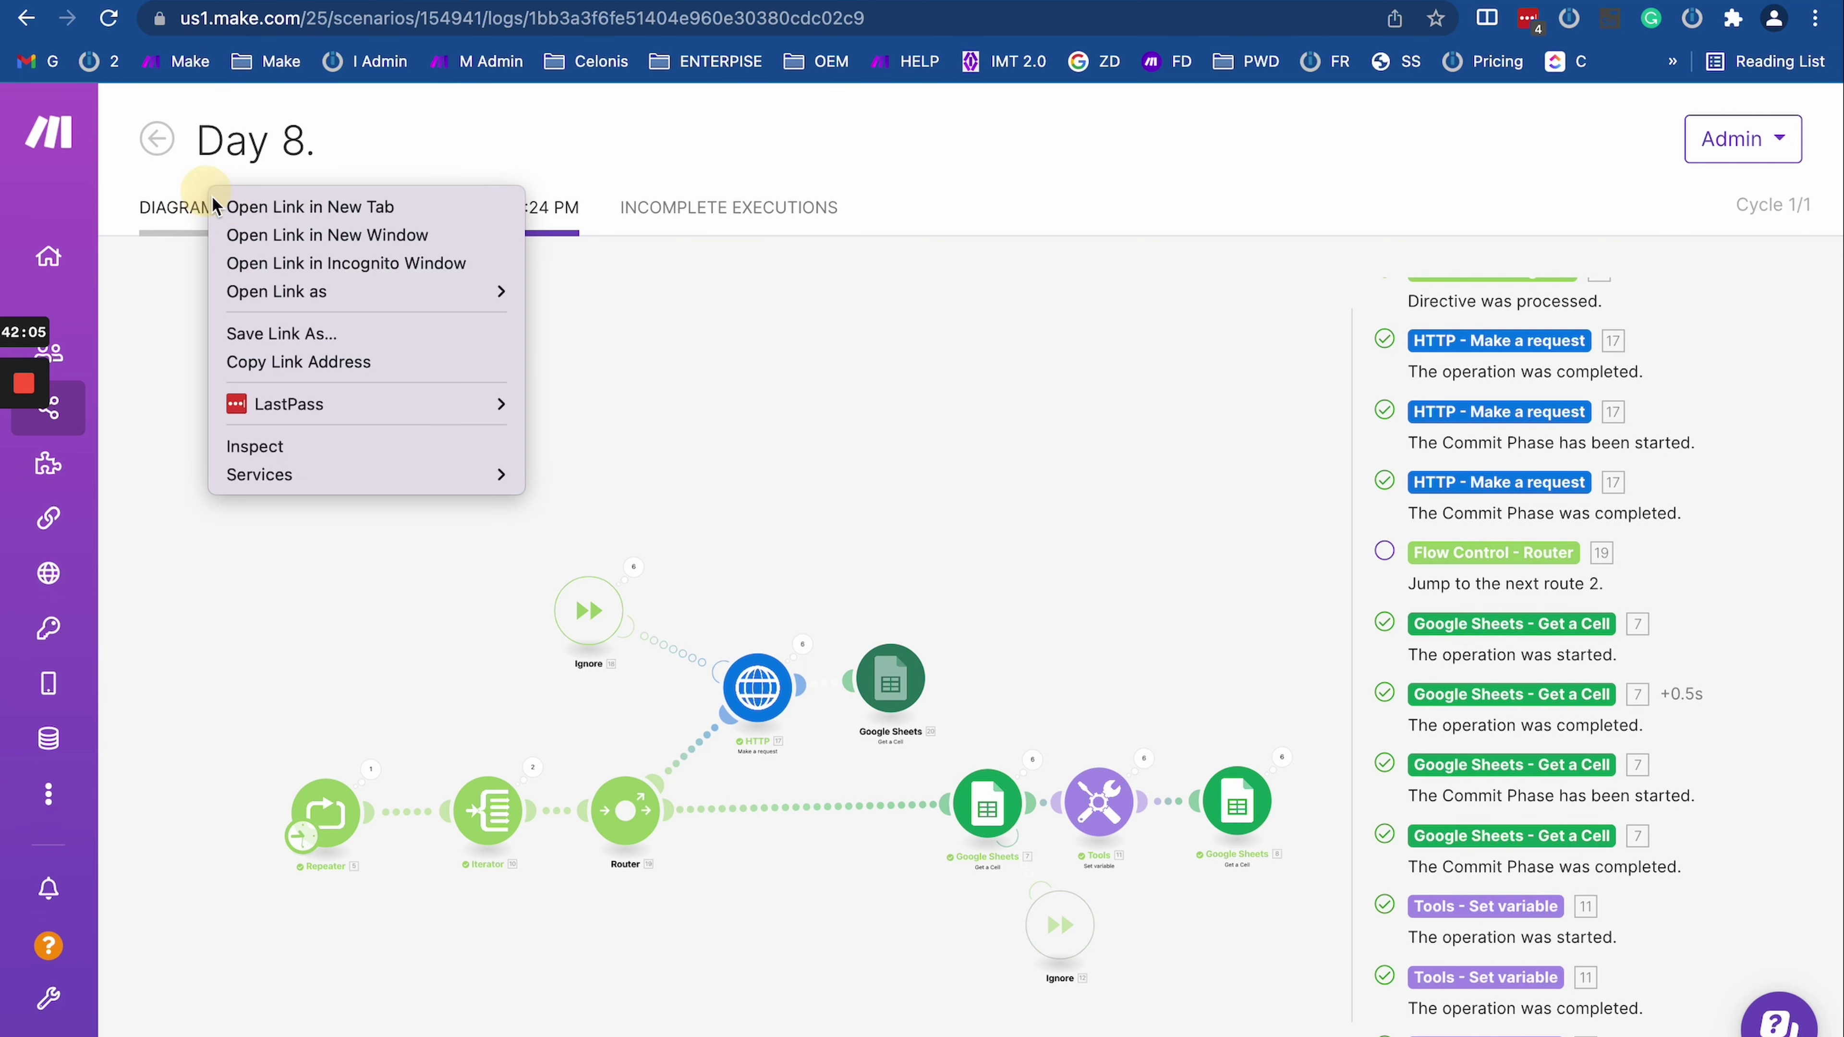
click(240, 218)
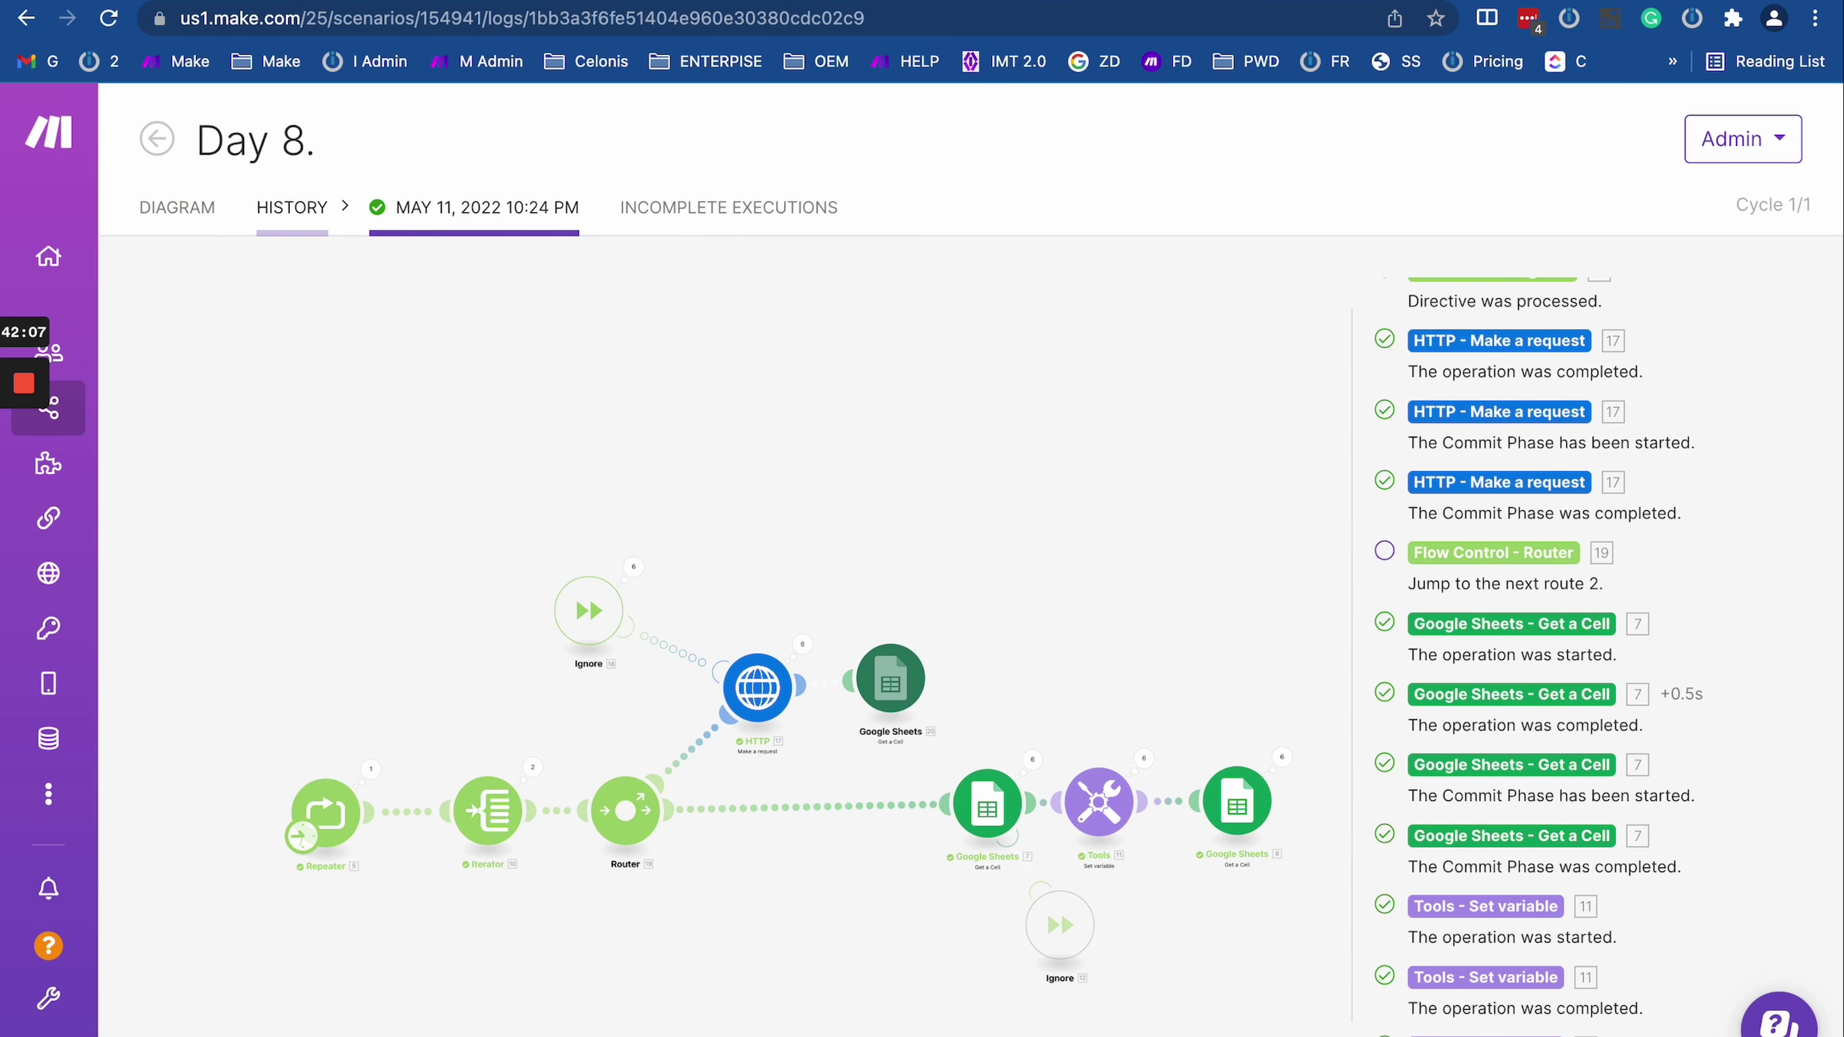
key(ctrl+Tab)
Step: Search Google for 'acid programming' from the address bar
right_click(639, 229)
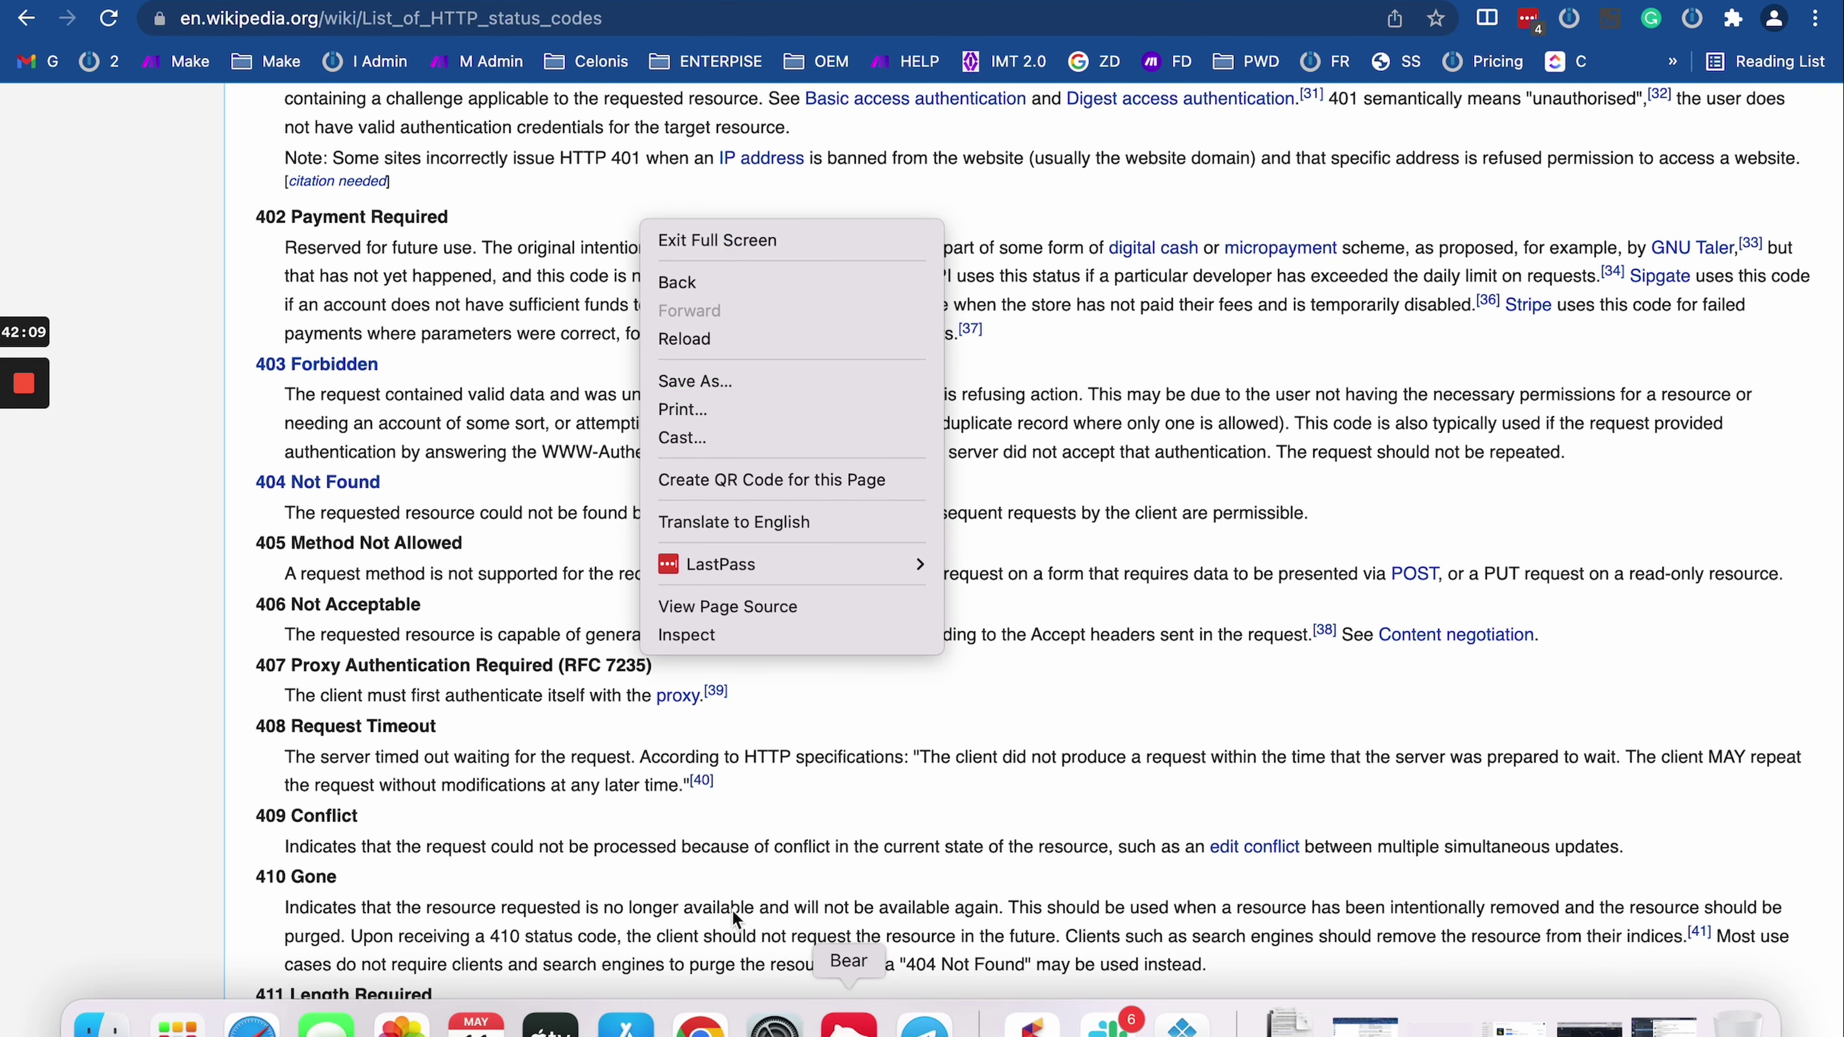
click(471, 32)
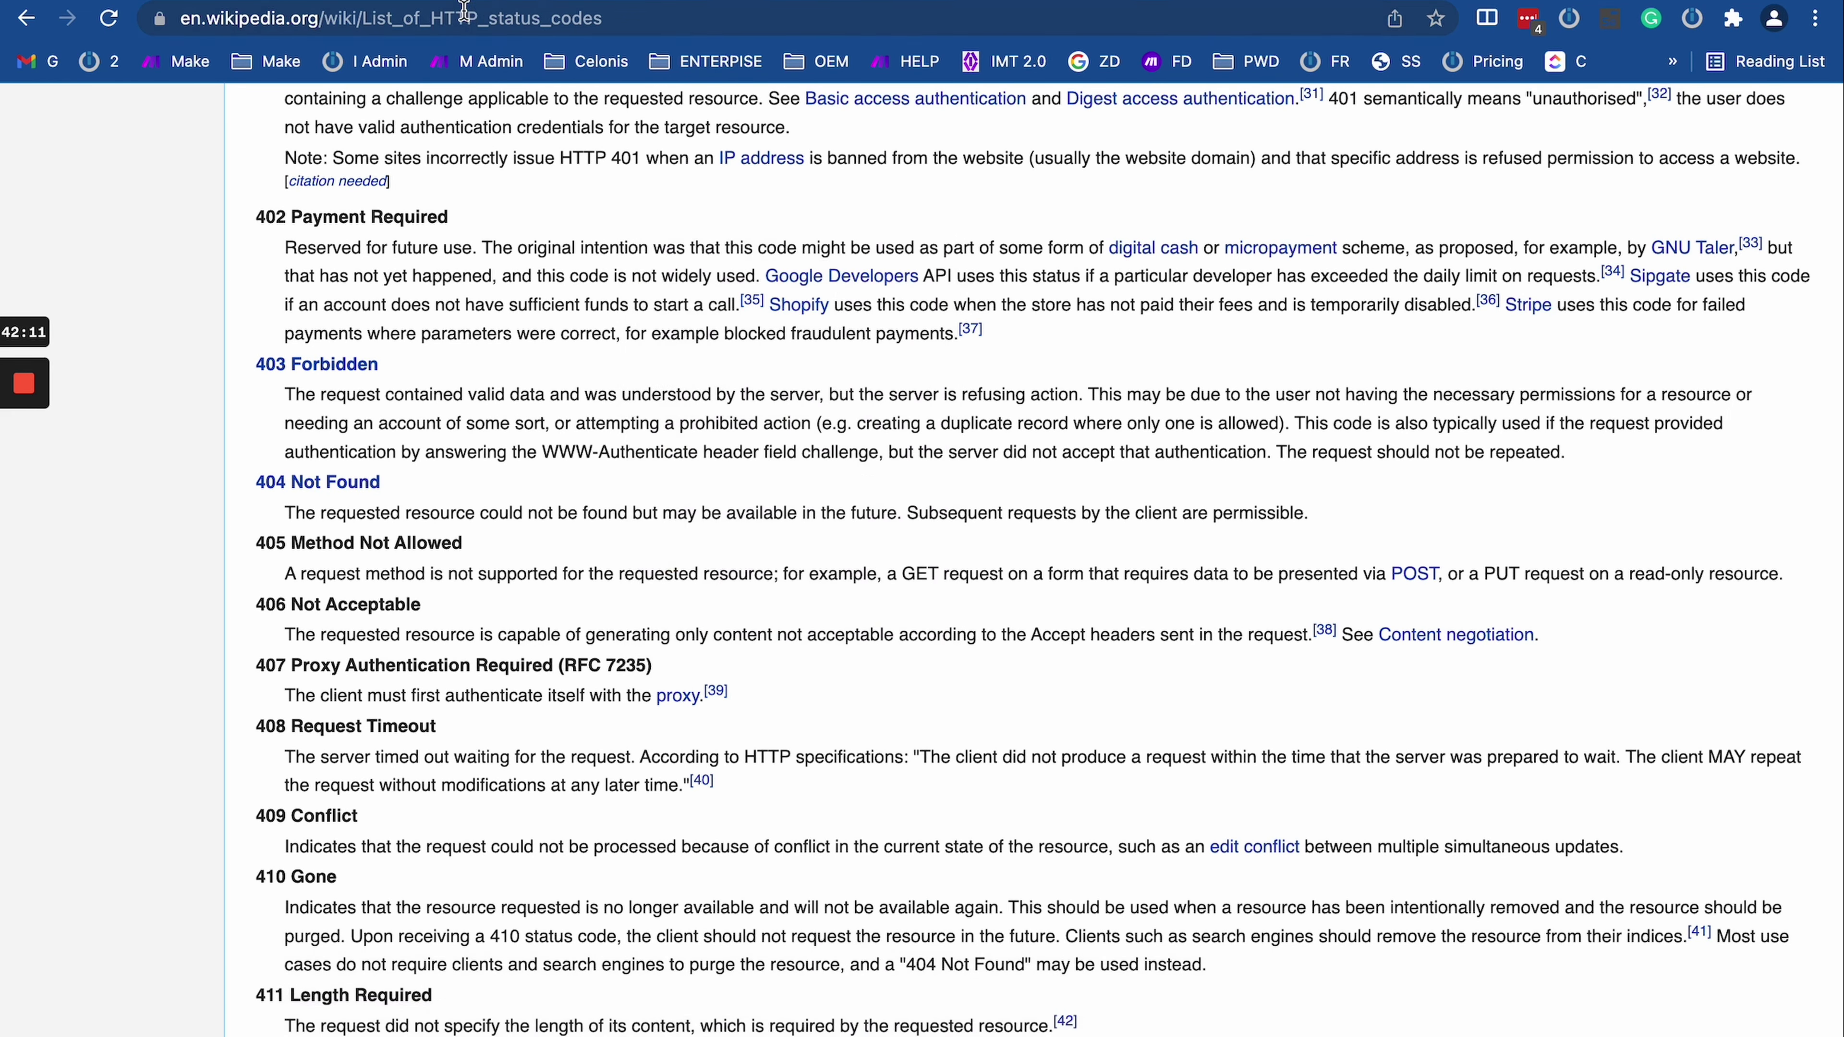
click(465, 16)
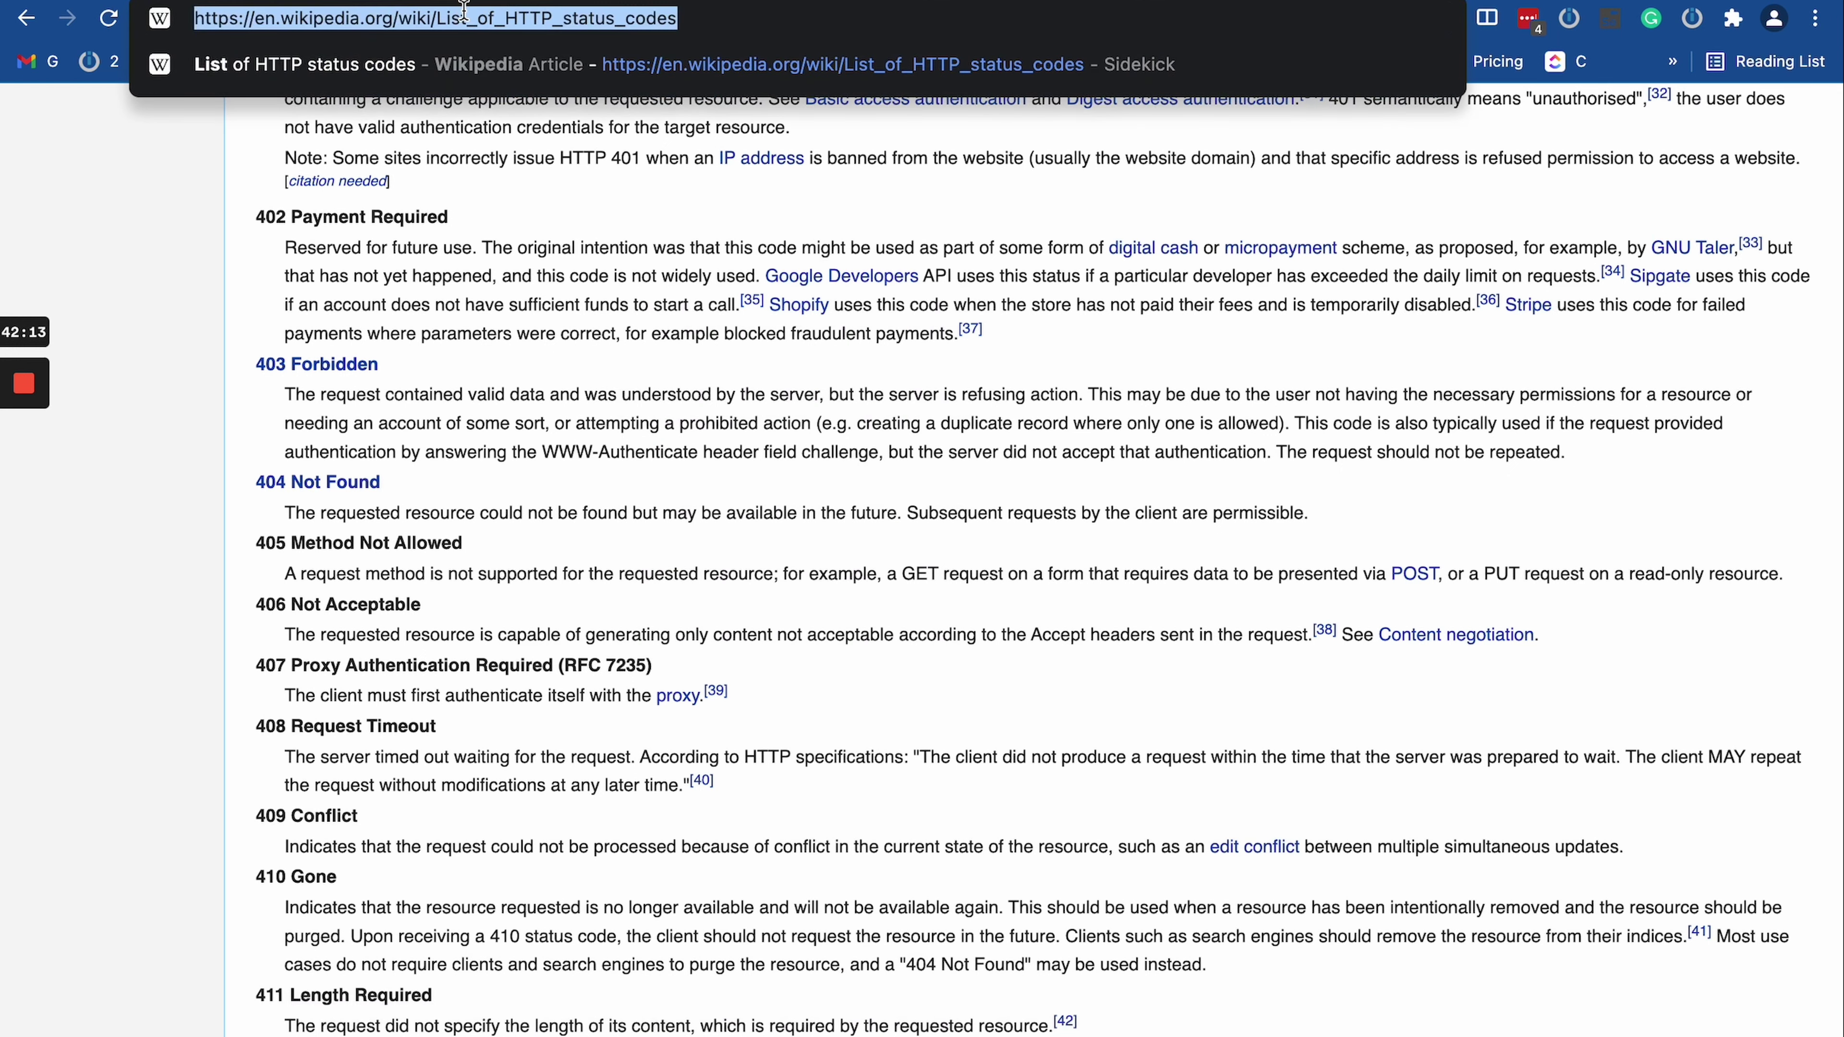
text(acid pro)
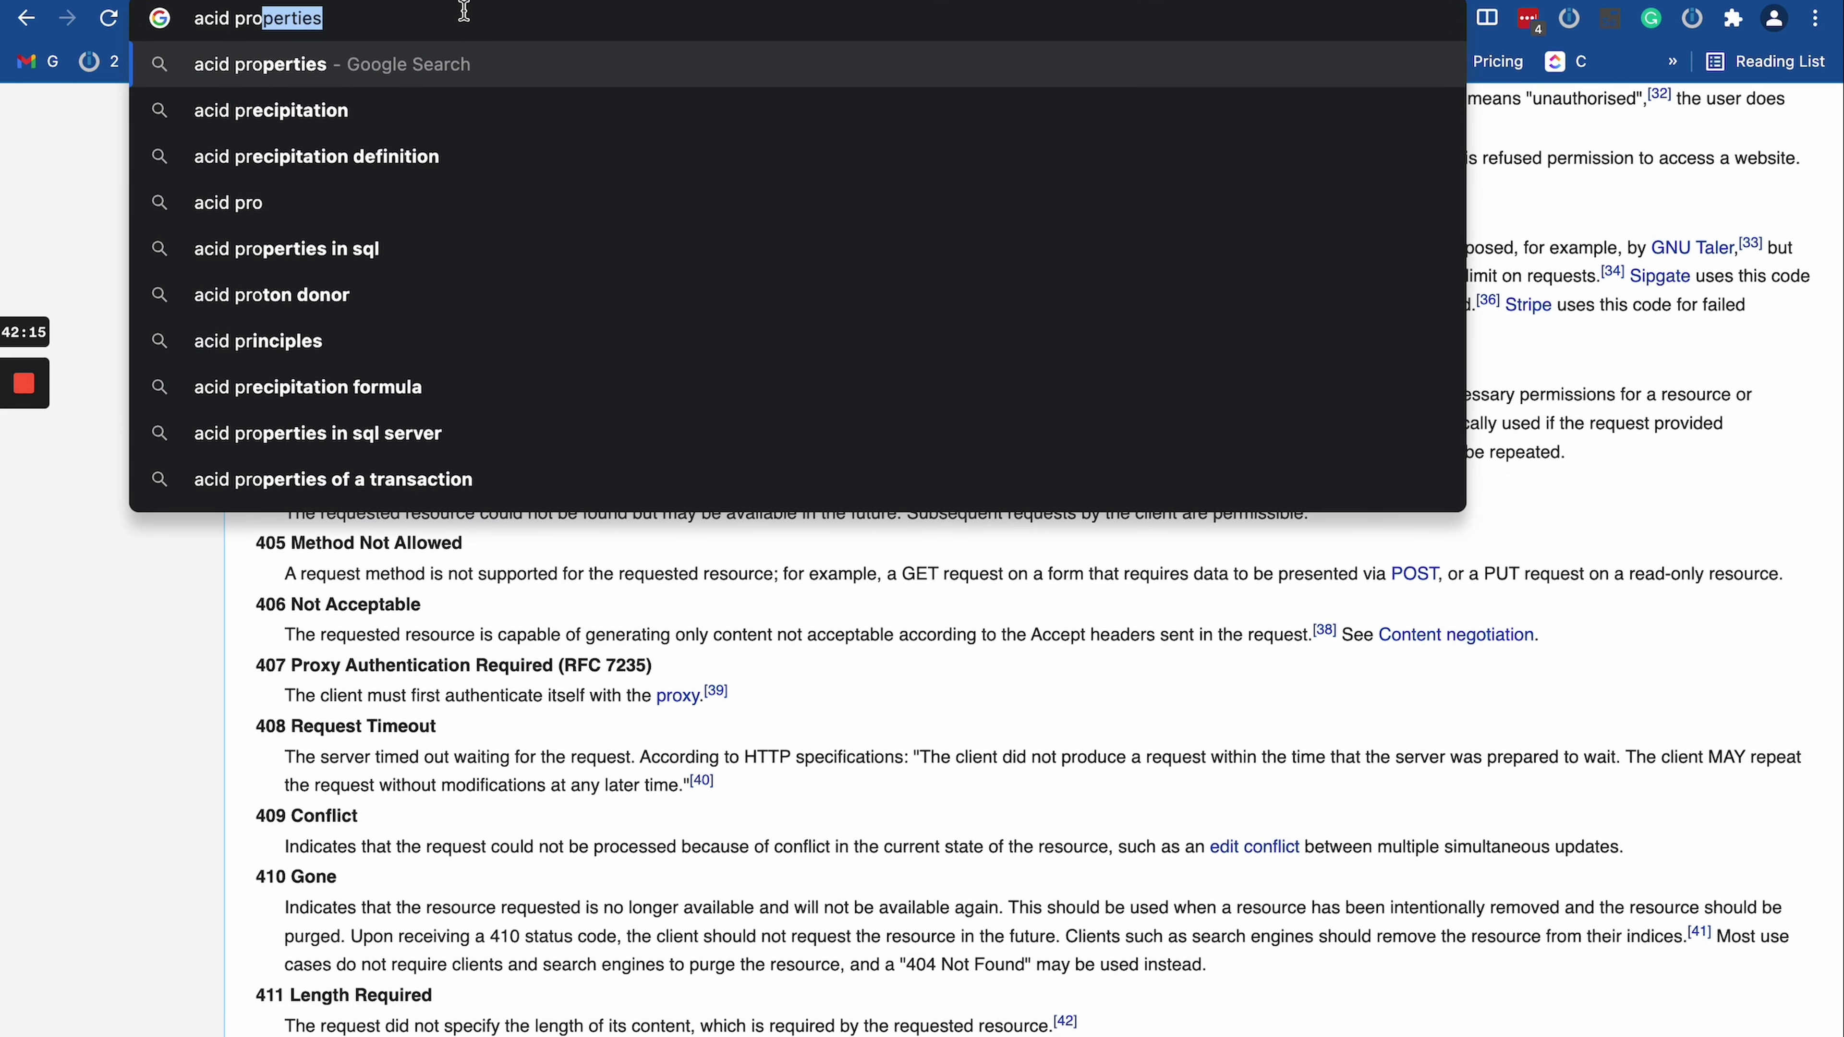
text(gr)
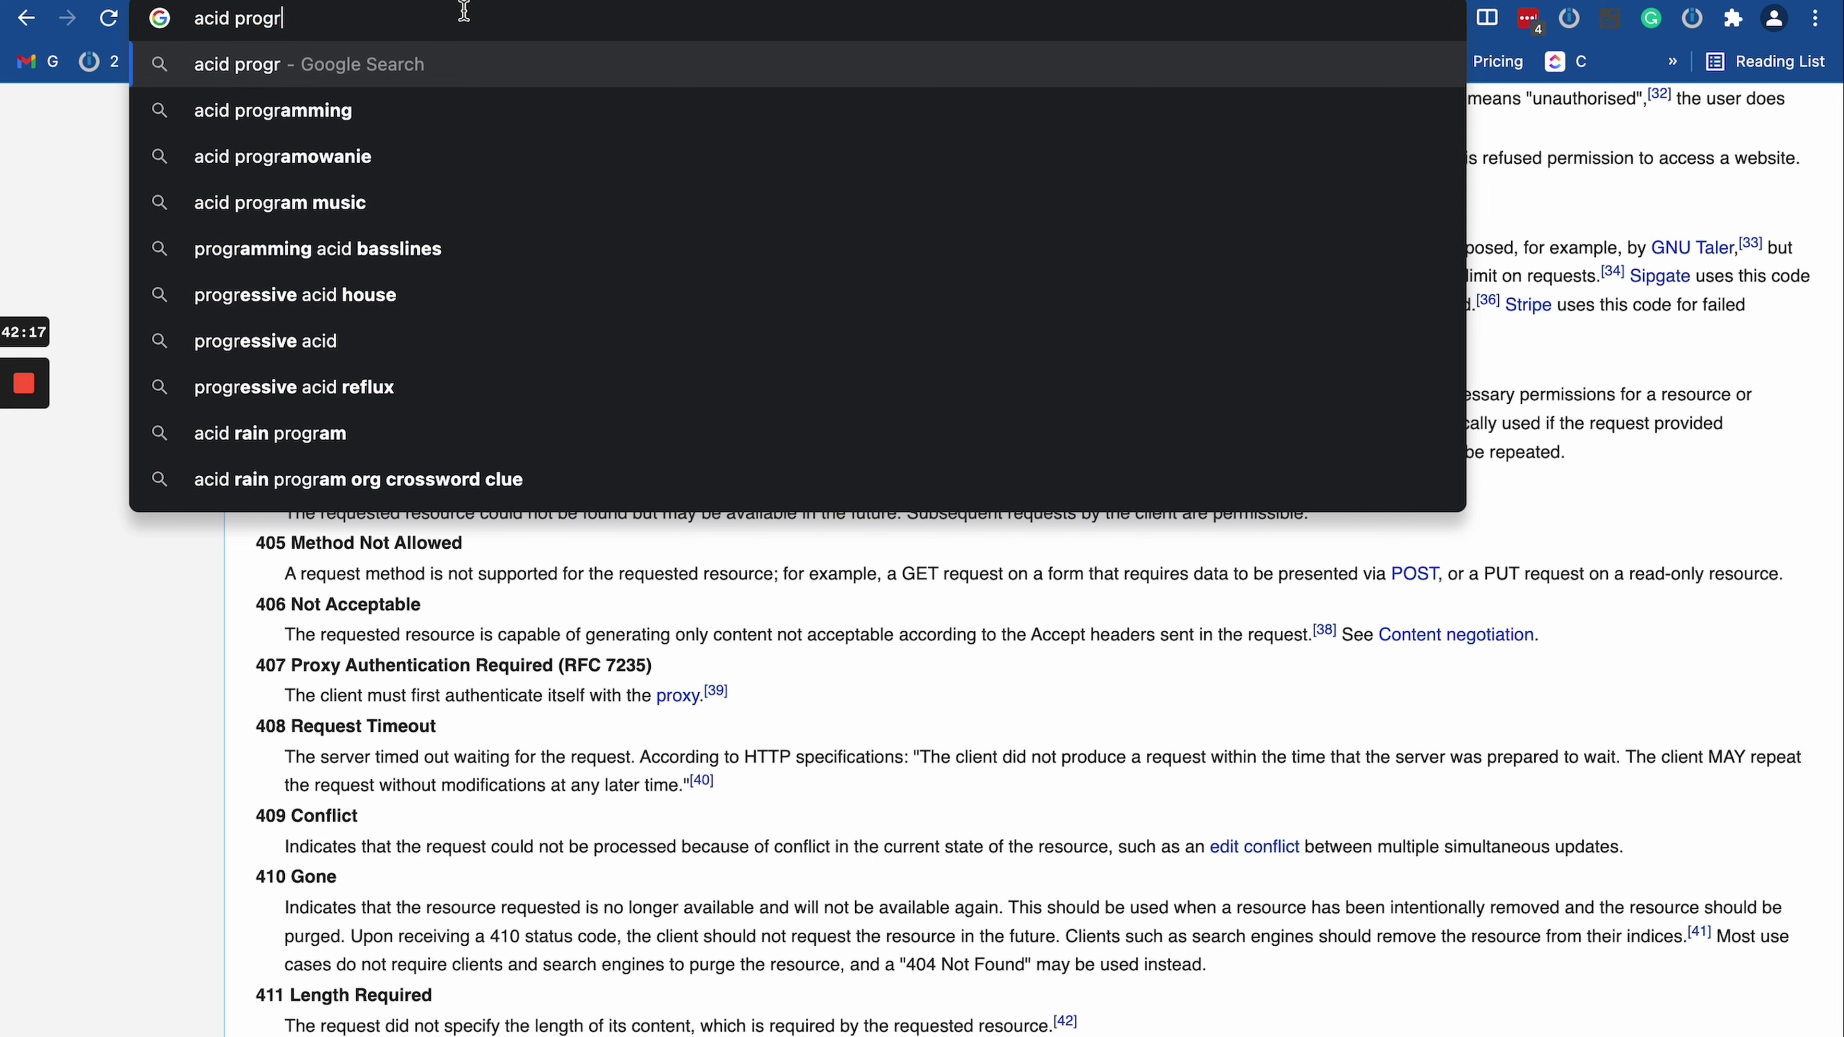
key(Down)
key(Return)
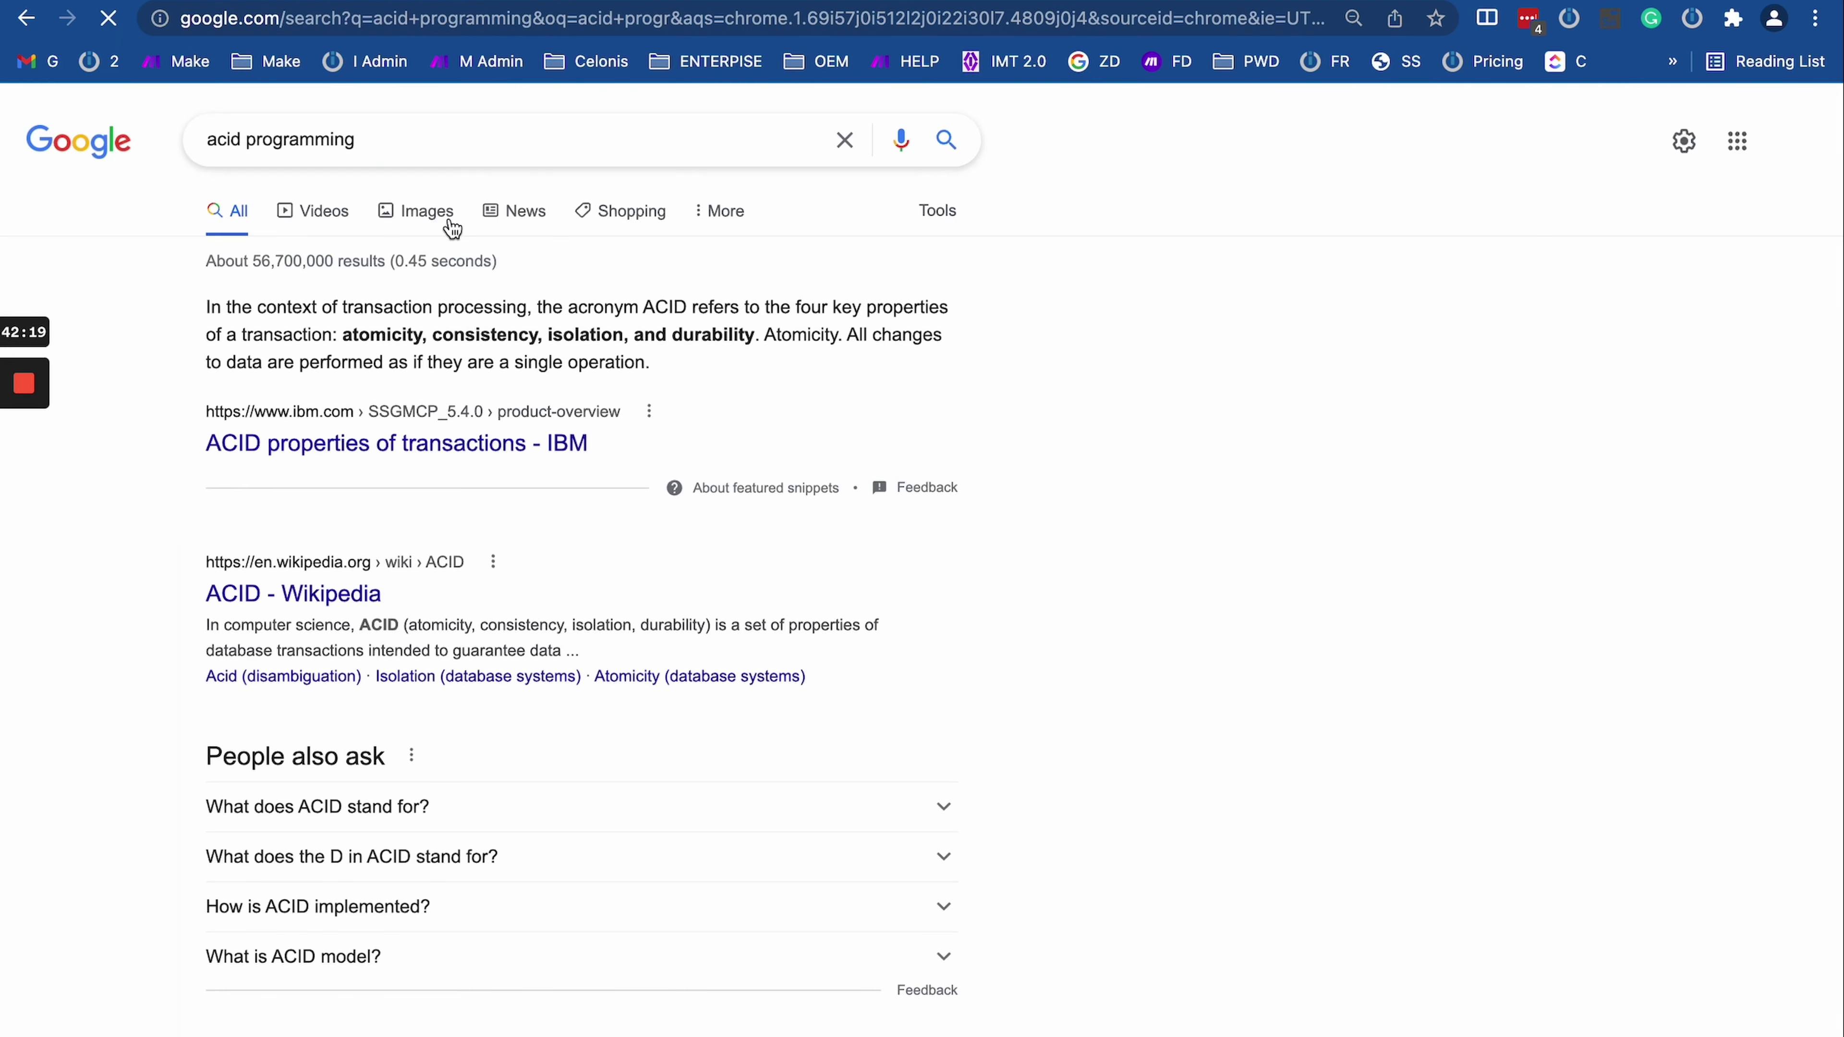
Step: Open the ACID Wikipedia article, highlight its opening text, and return to Make
click(332, 600)
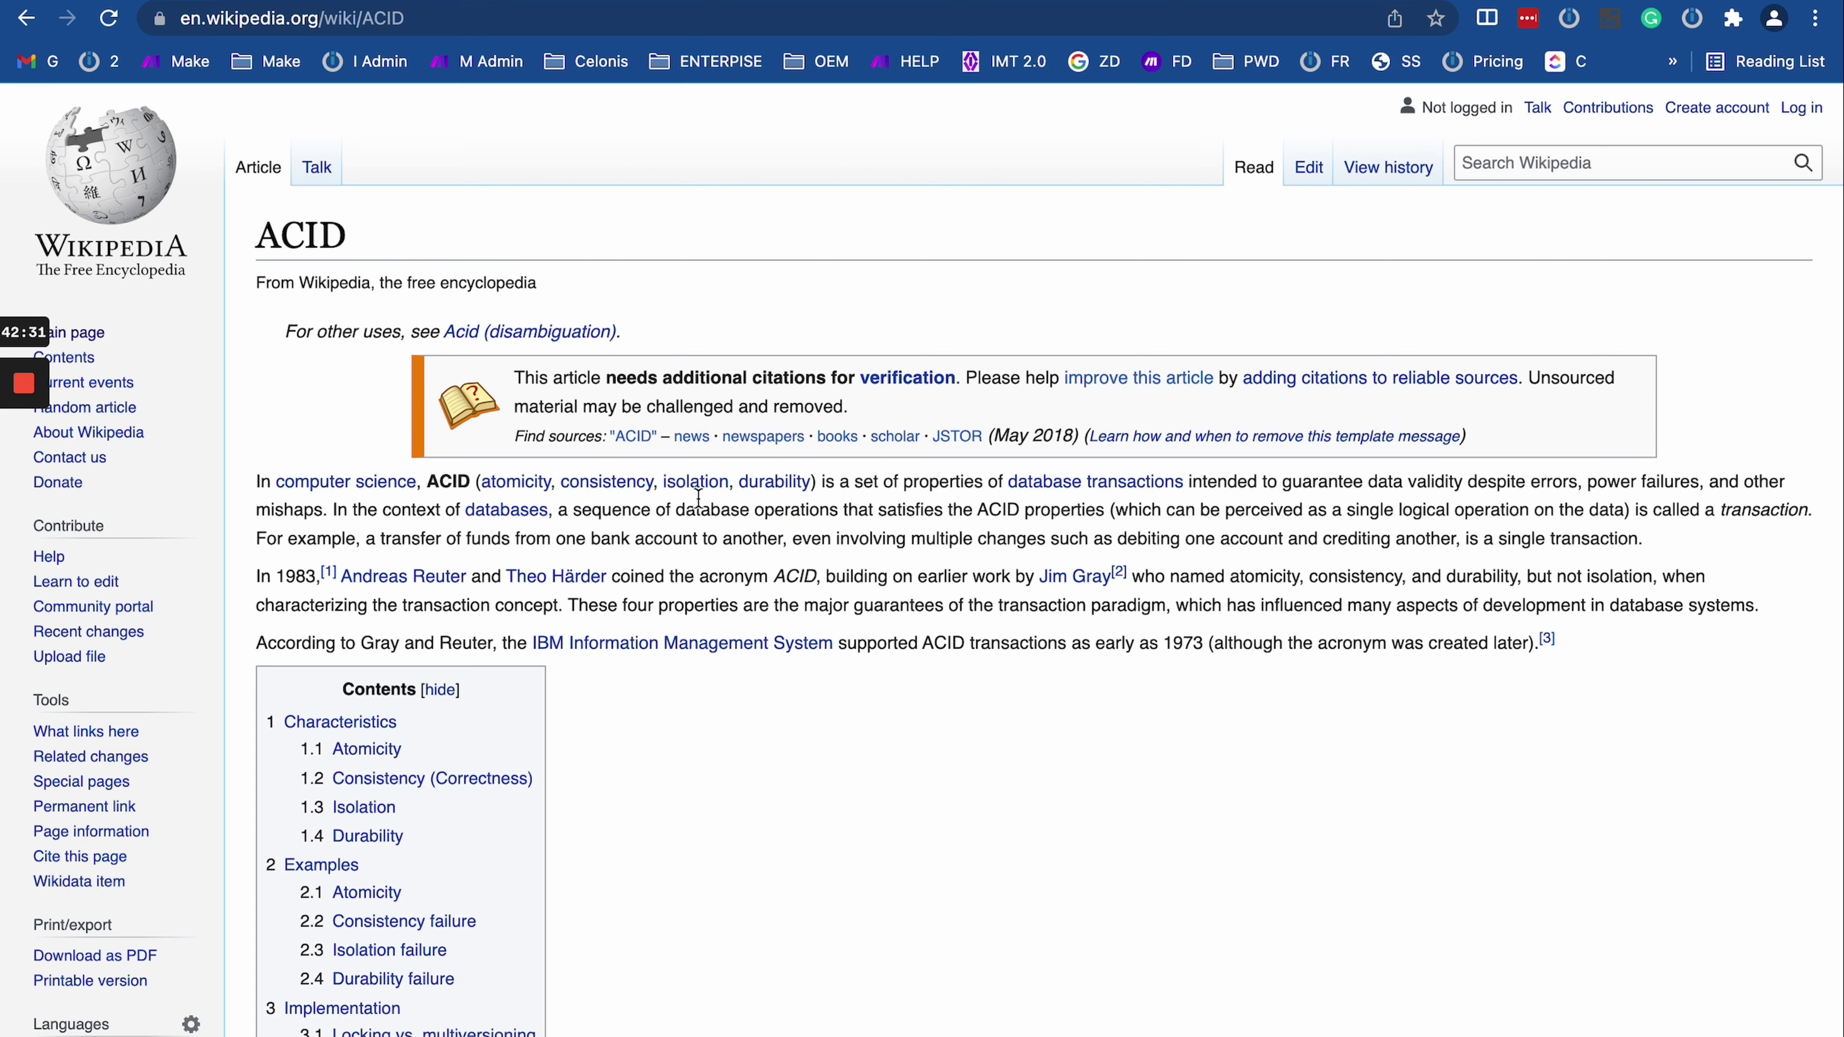
drag(837, 482, 341, 456)
click(309, 1)
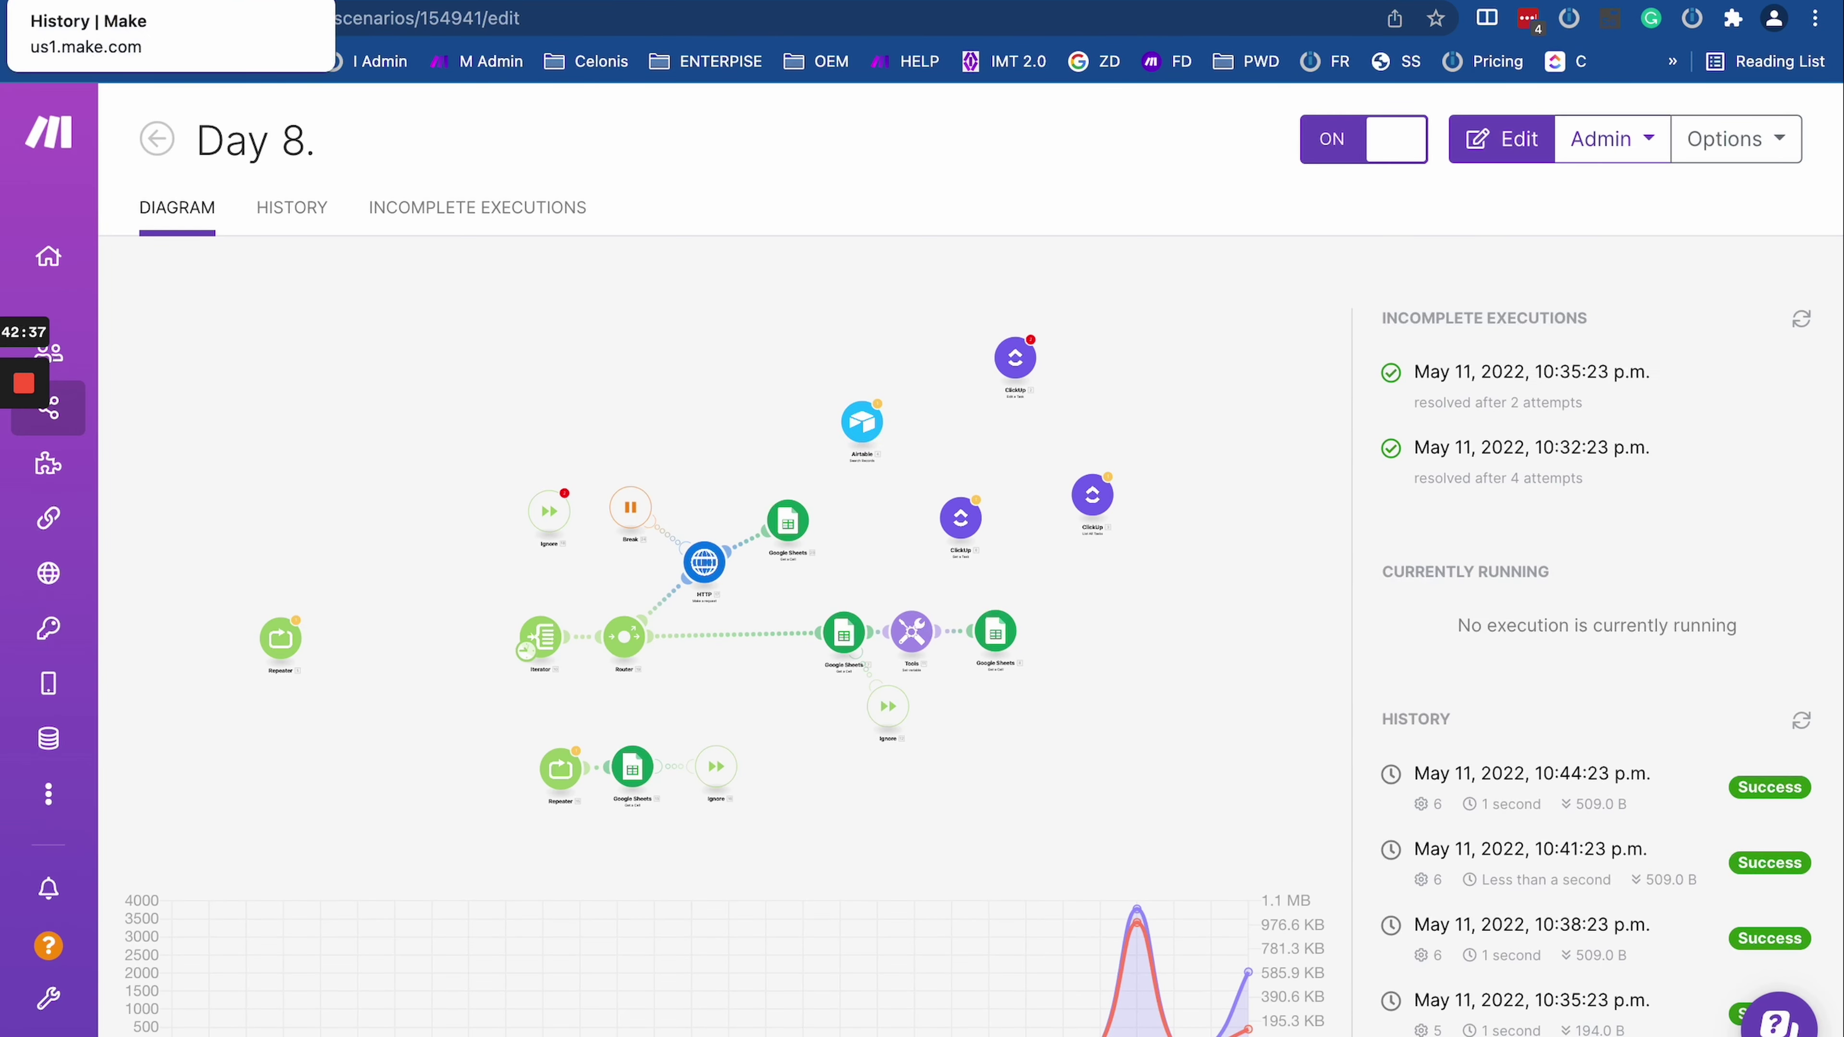
Step: Return to the 10:24 PM run's execution log and scroll through its entries
click(215, 2)
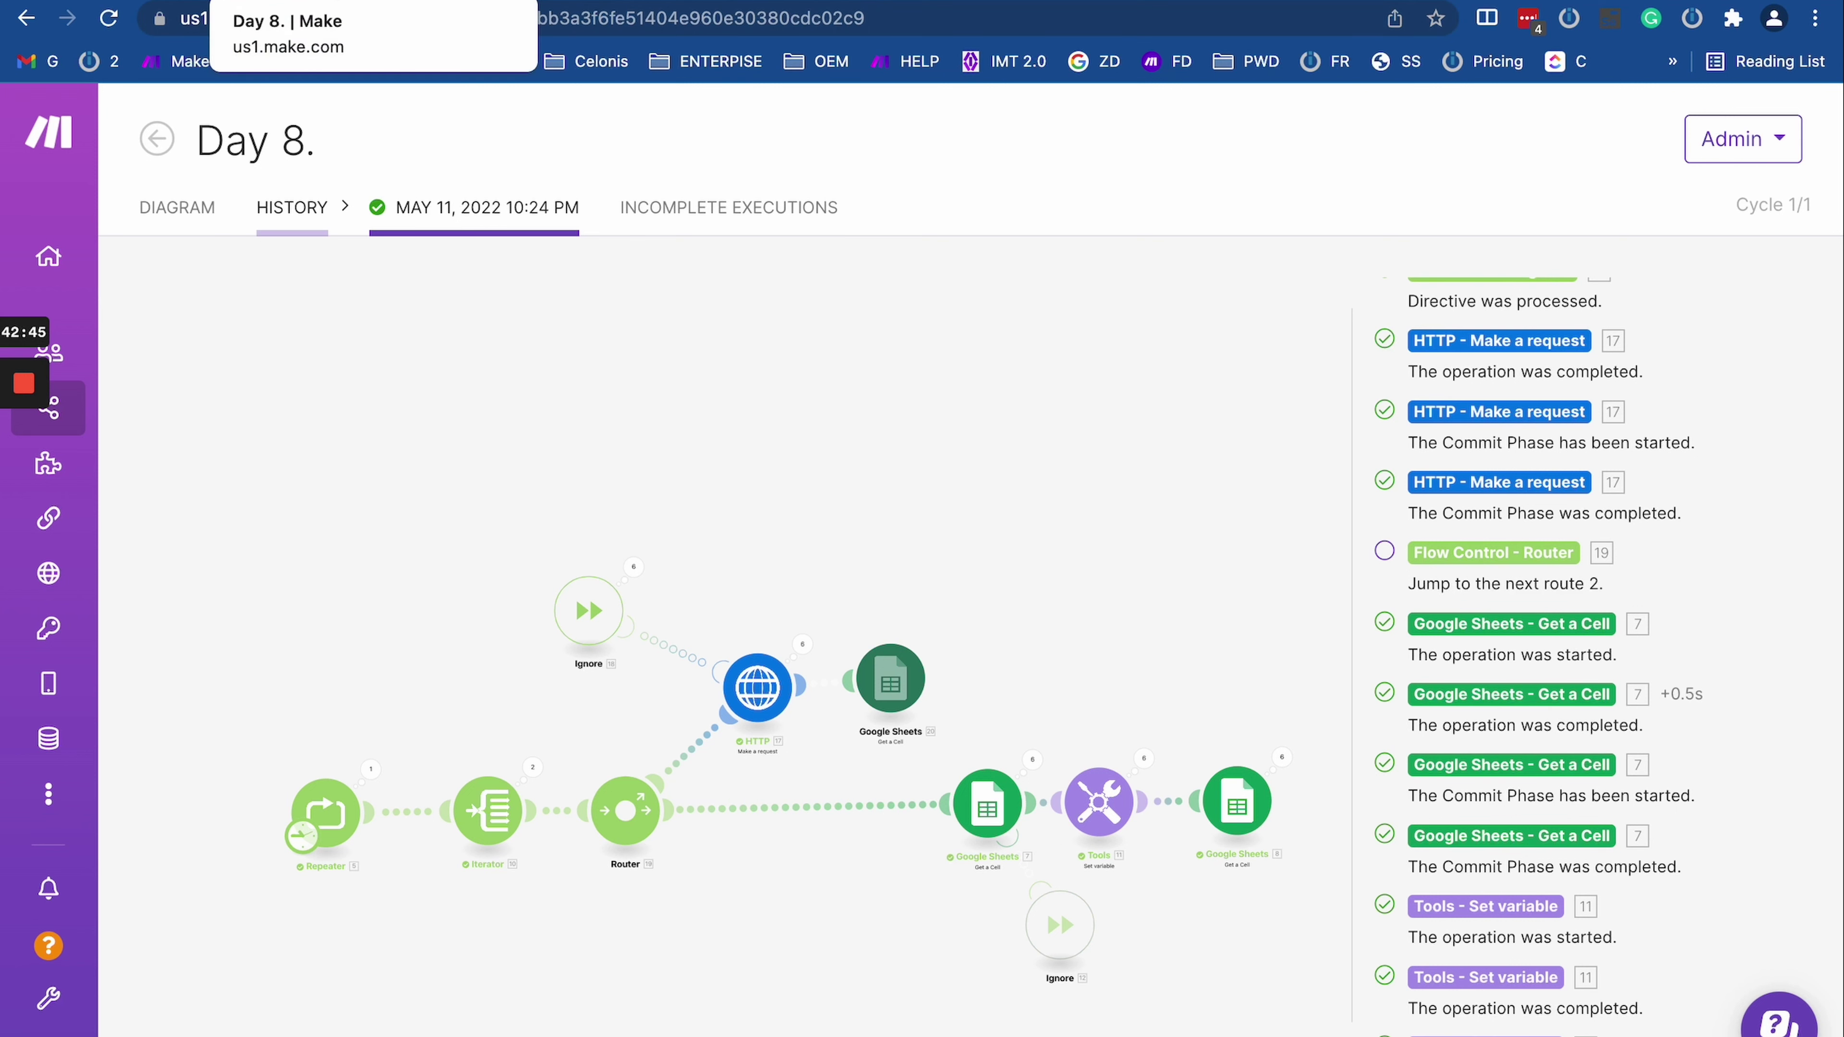
click(276, 1)
click(214, 2)
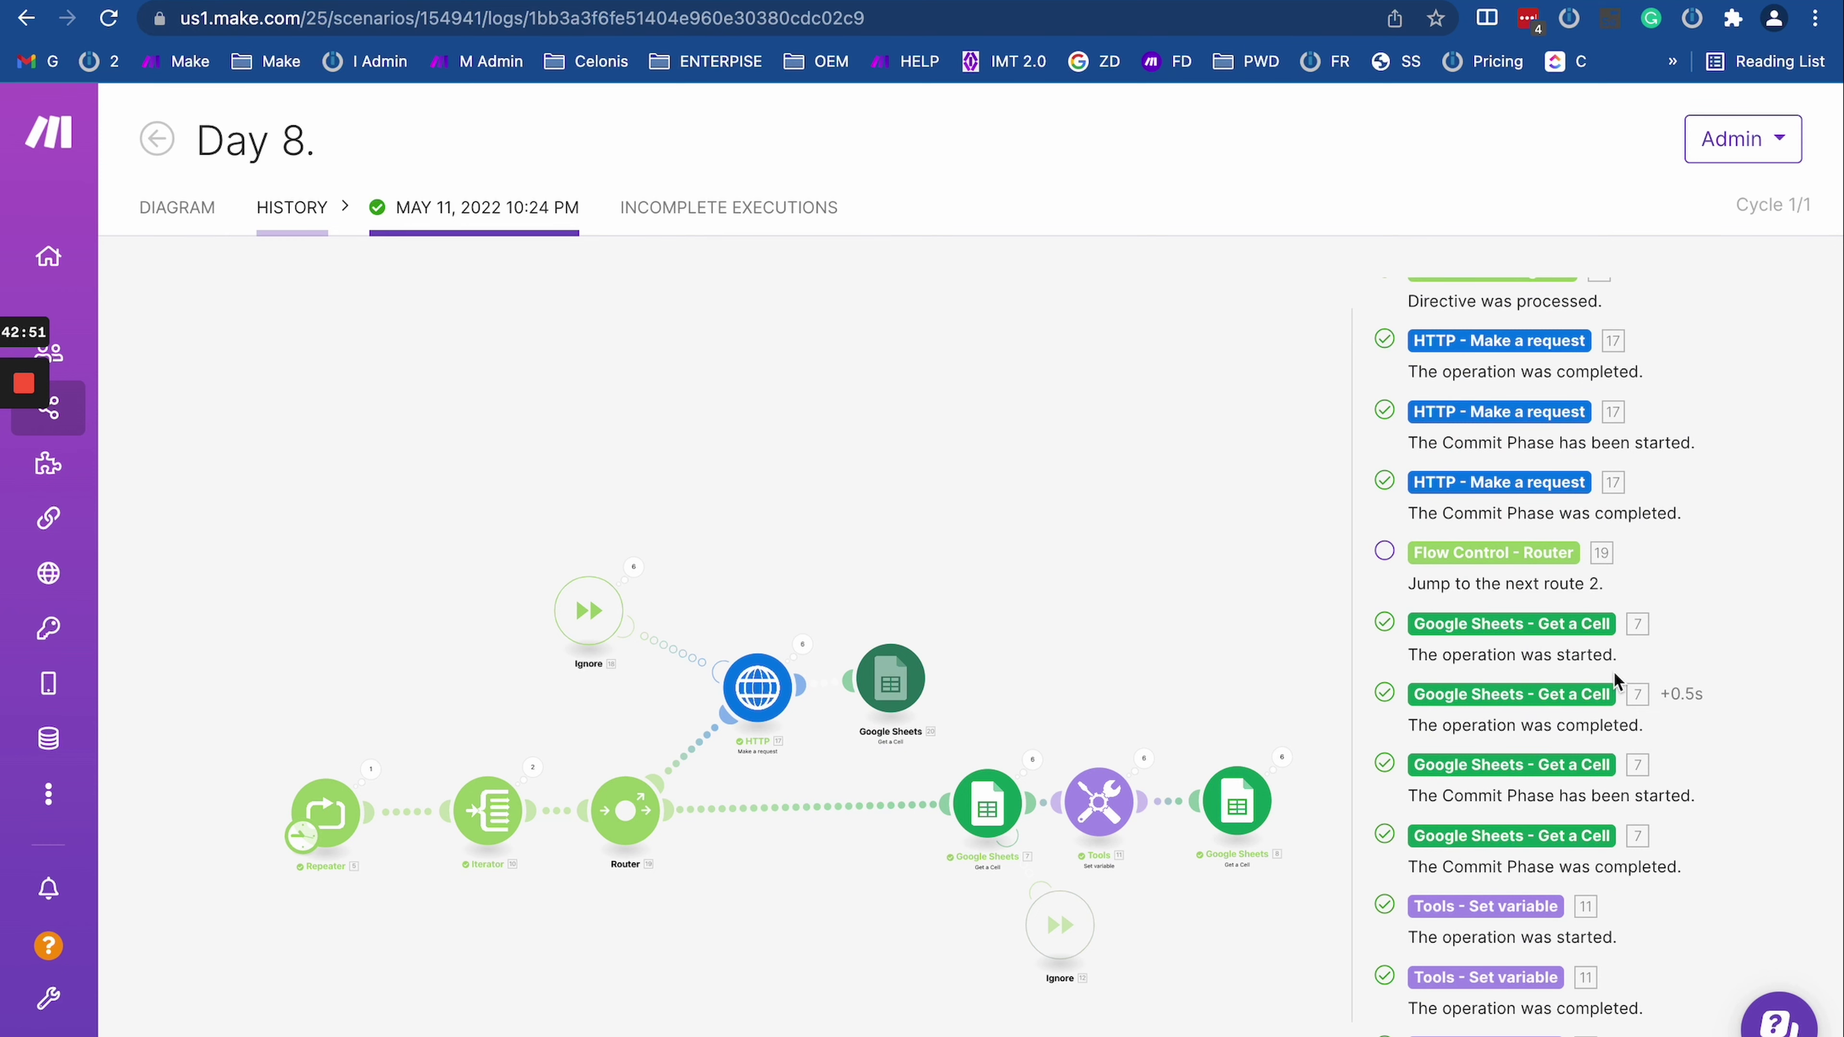
scroll(1683, 796, down, 10)
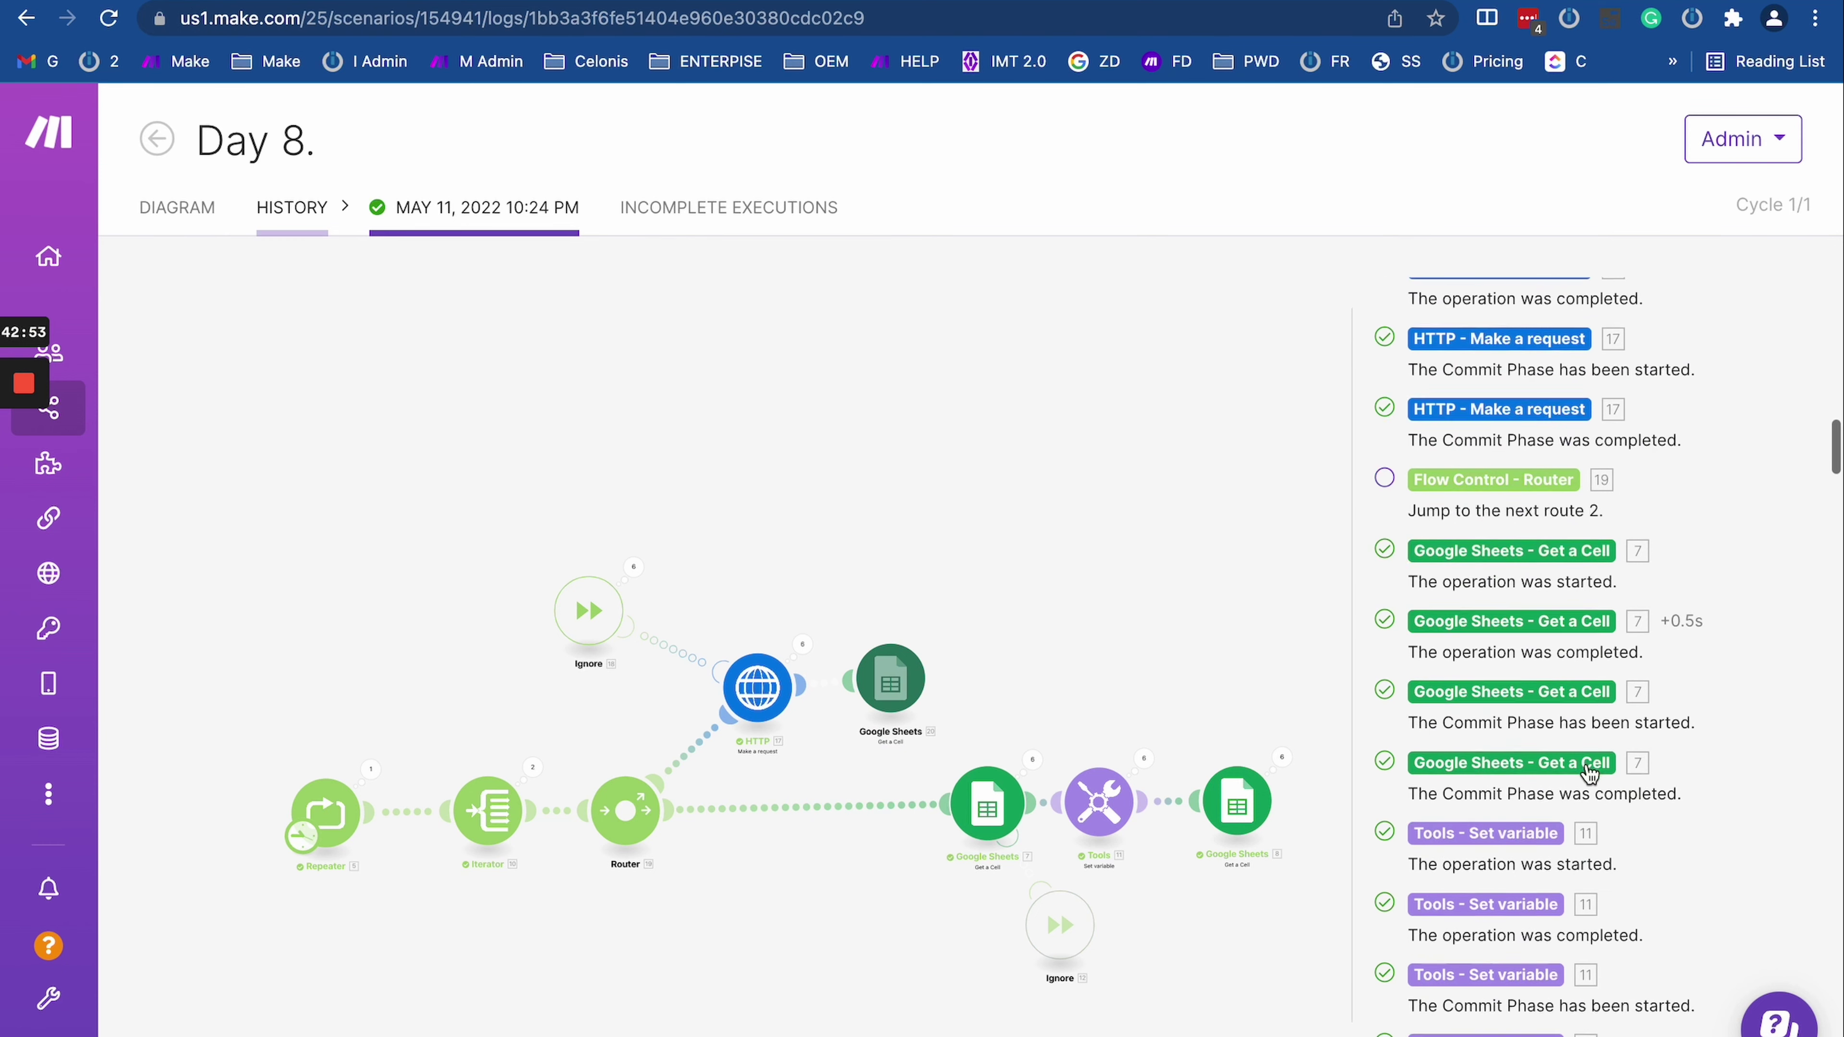
scroll(1586, 764, up, 6)
scroll(1586, 763, up, 10)
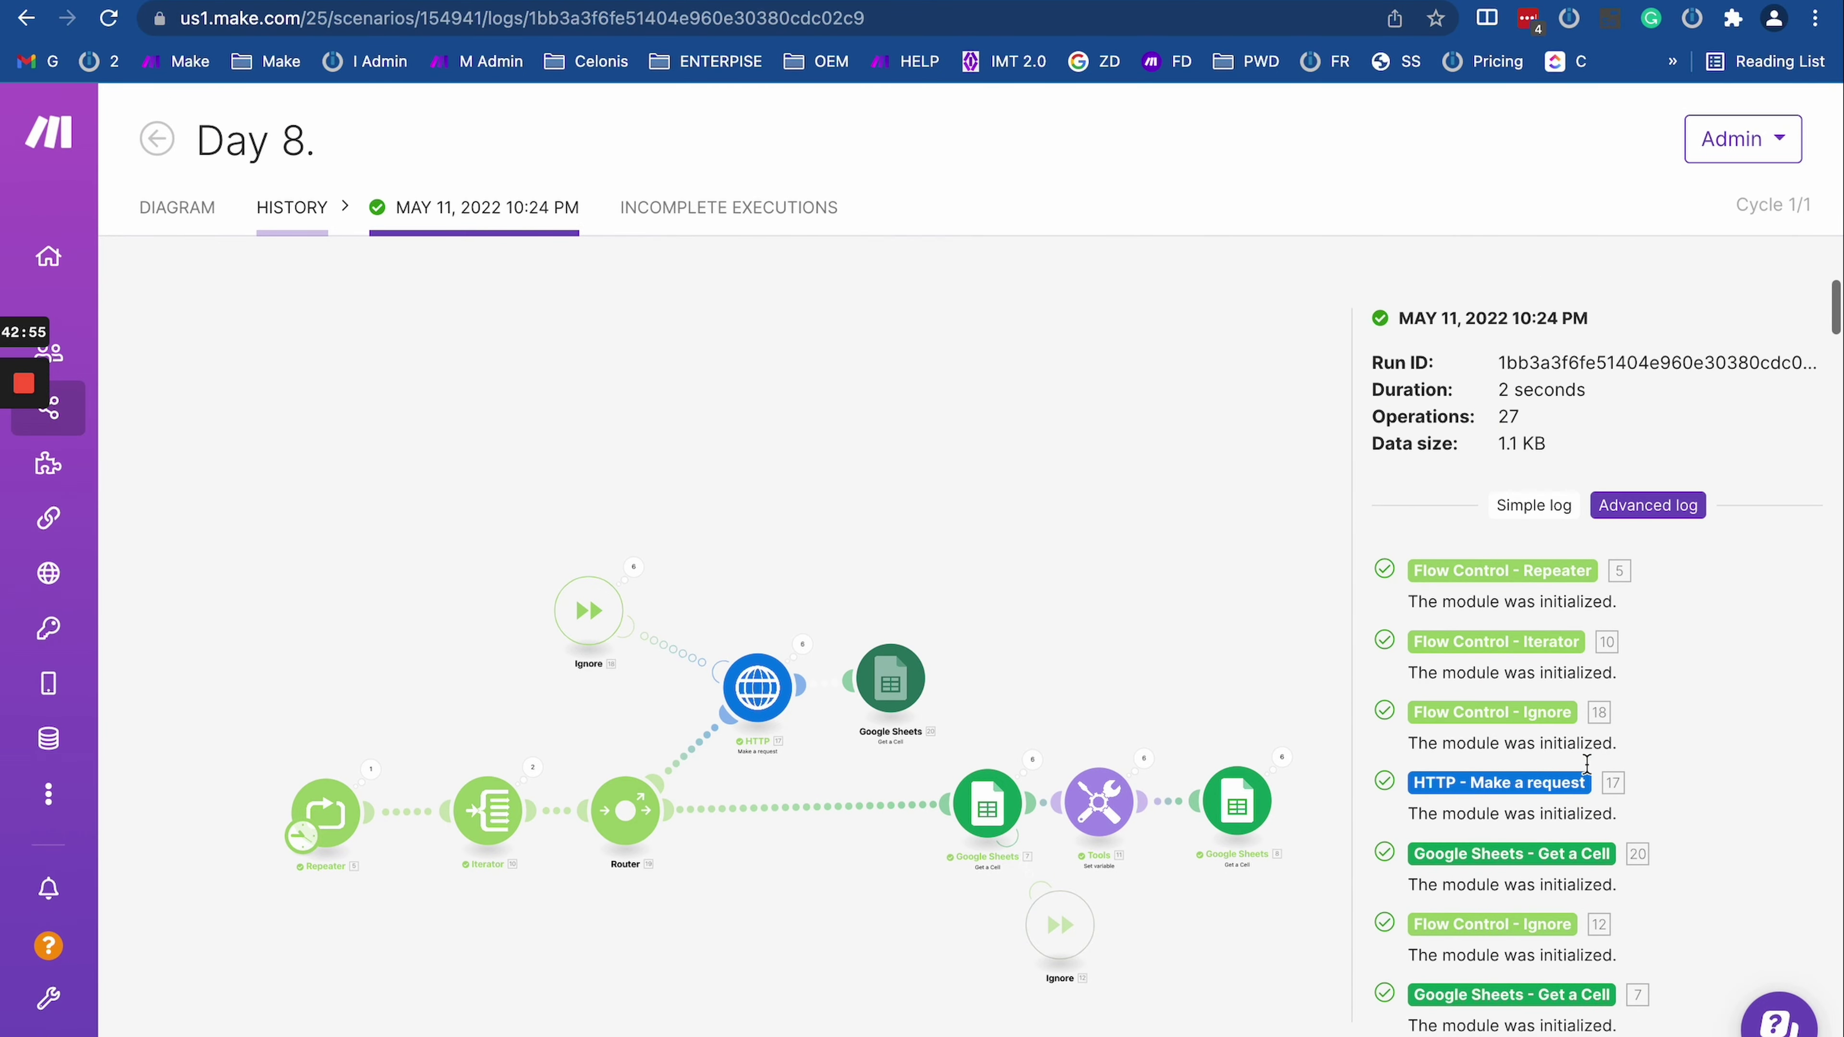
scroll(1586, 763, down, 5)
scroll(1496, 710, down, 8)
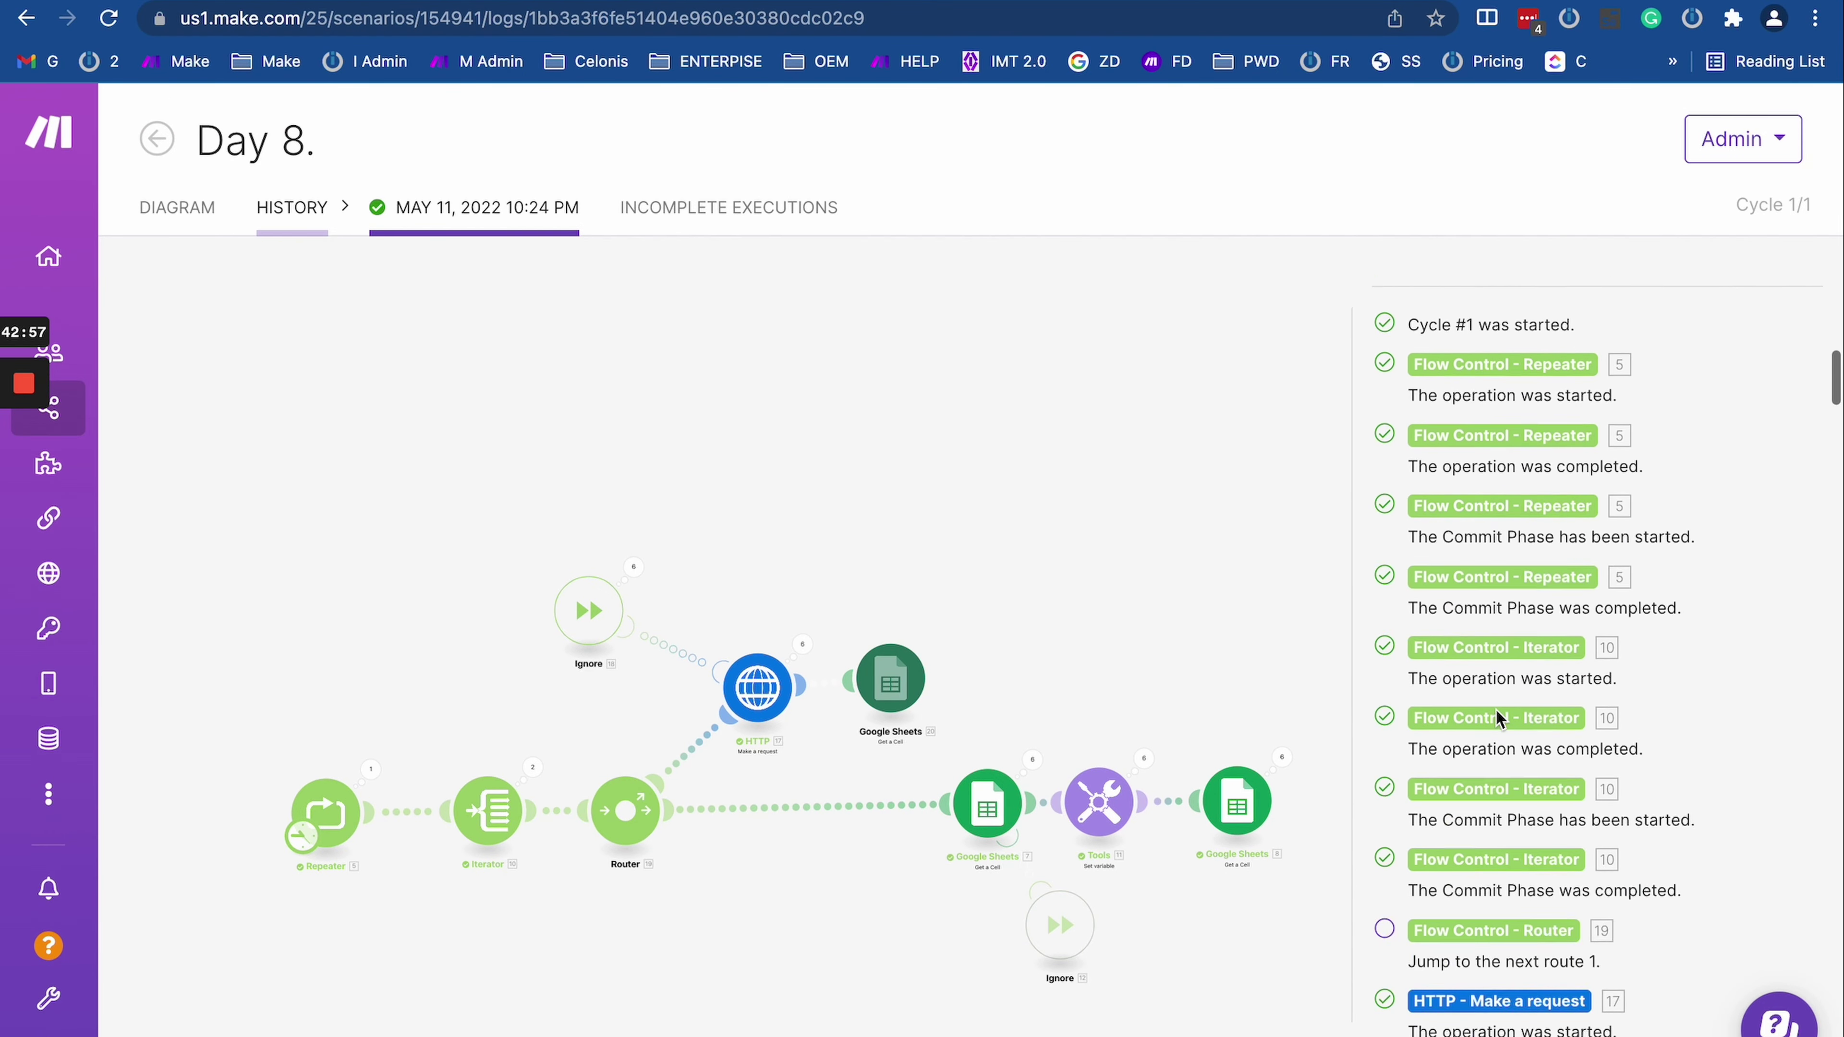
scroll(1515, 668, up, 10)
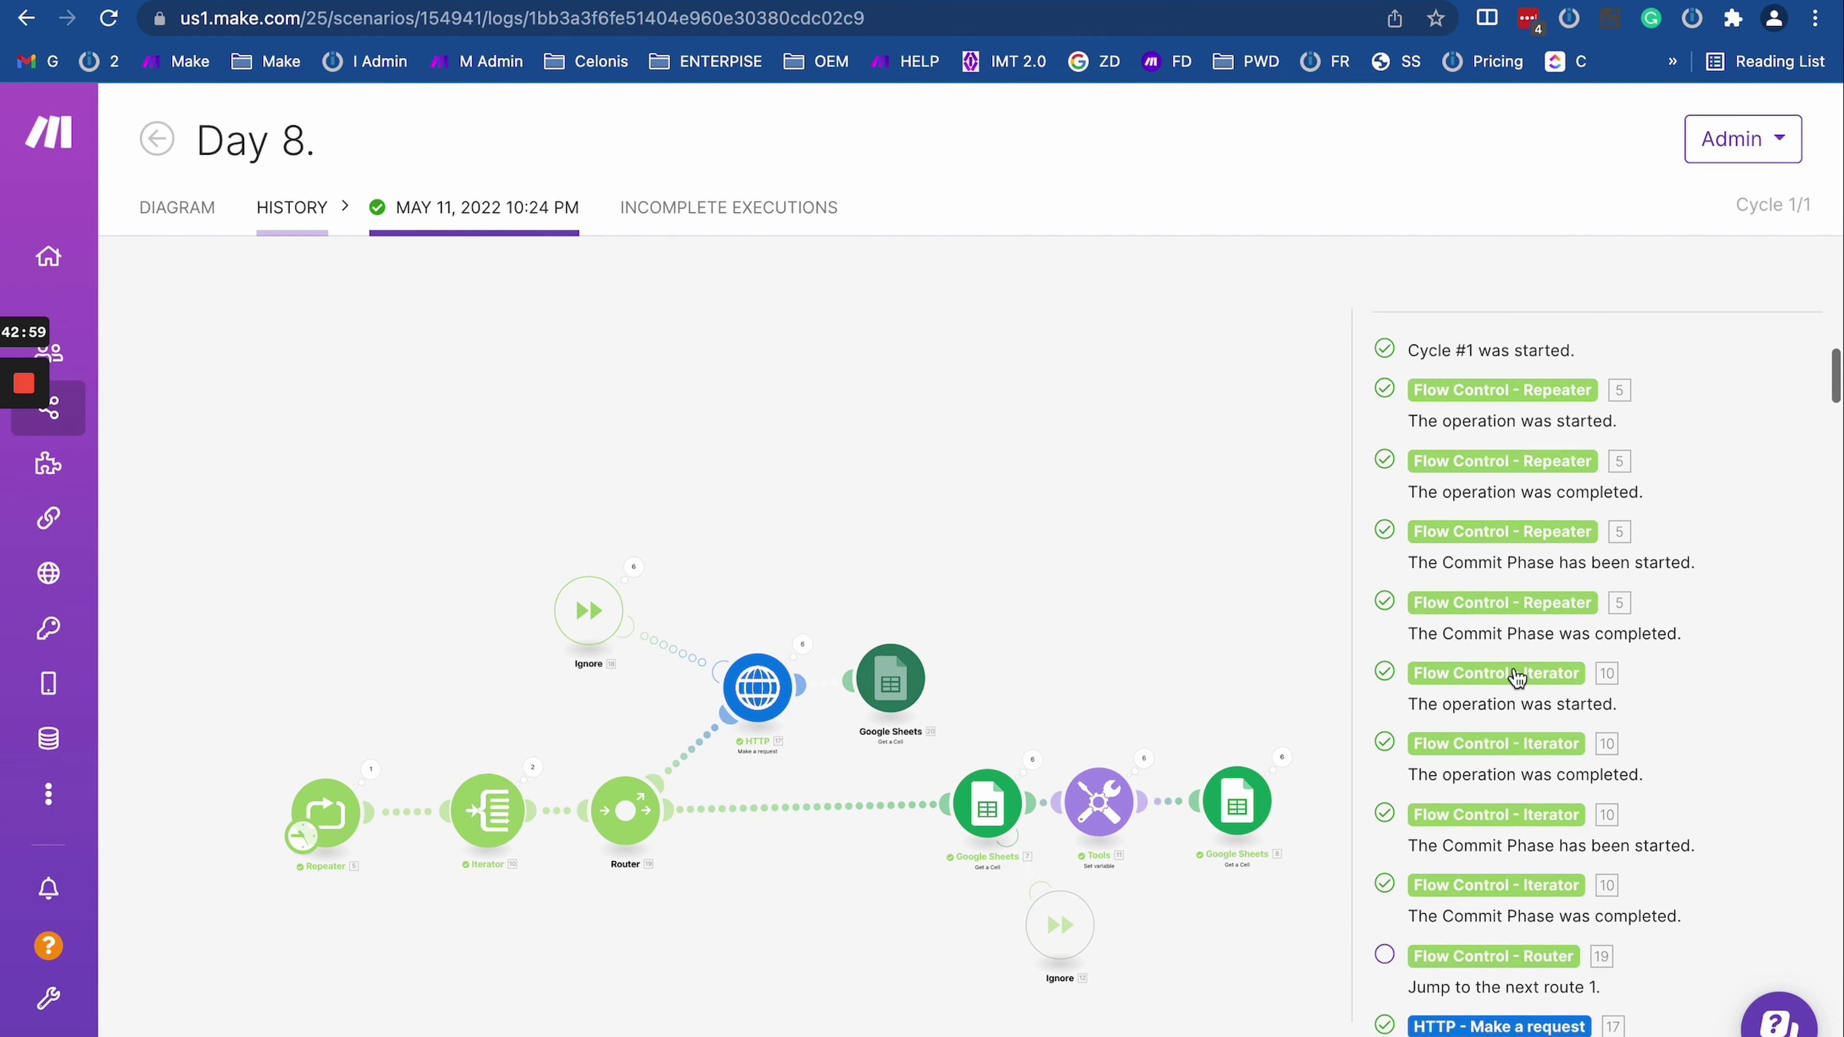
scroll(1560, 675, down, 3)
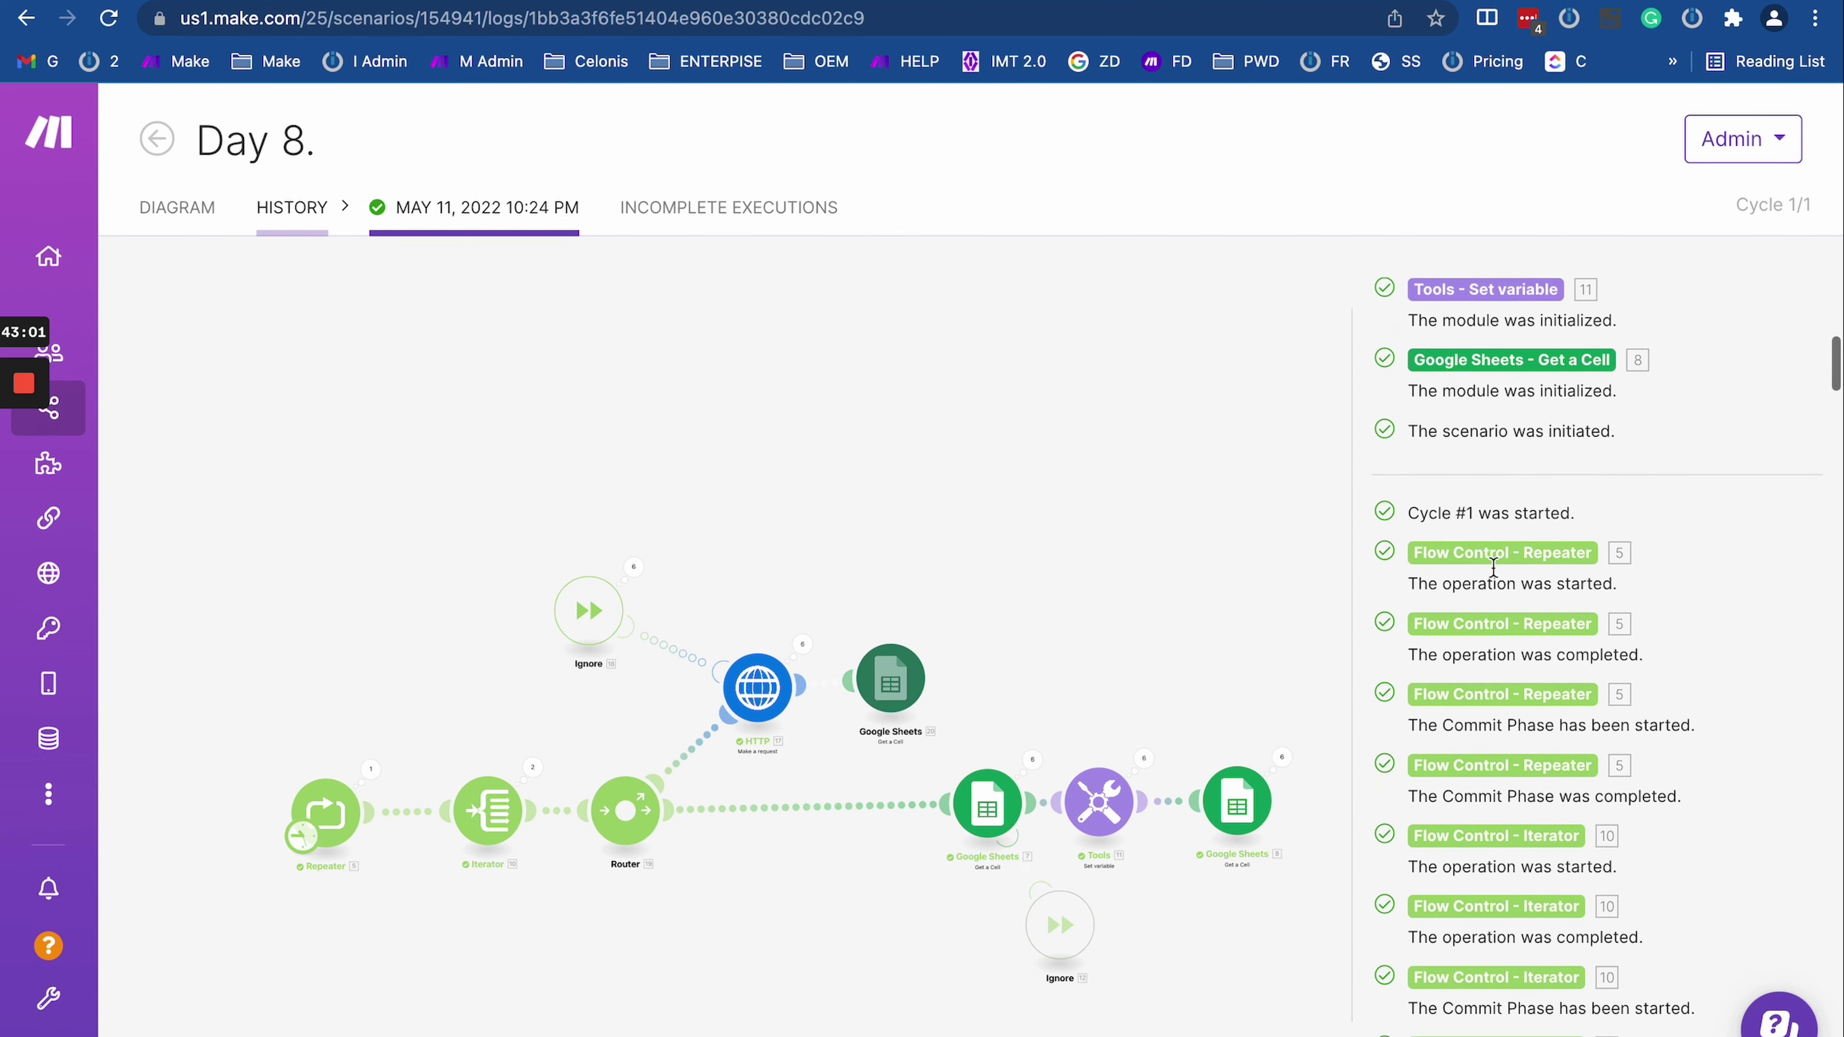
scroll(1512, 727, down, 12)
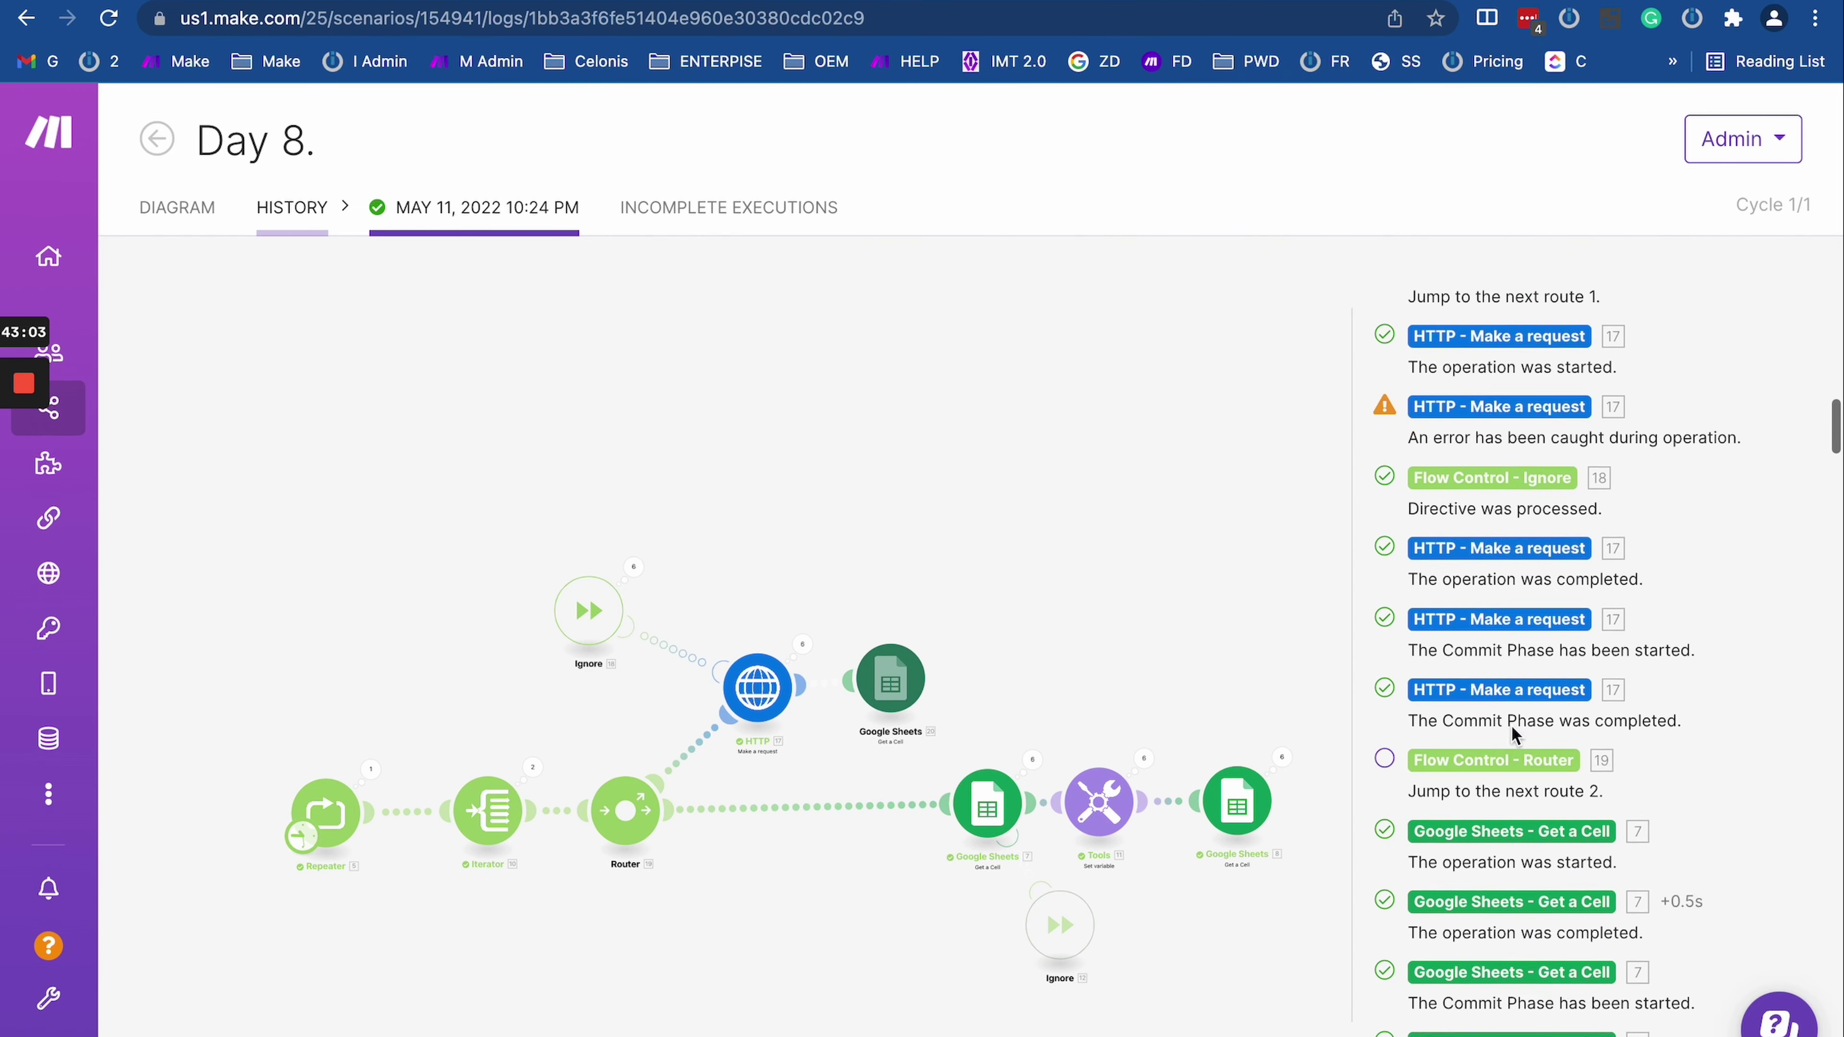
scroll(1515, 735, down, 10)
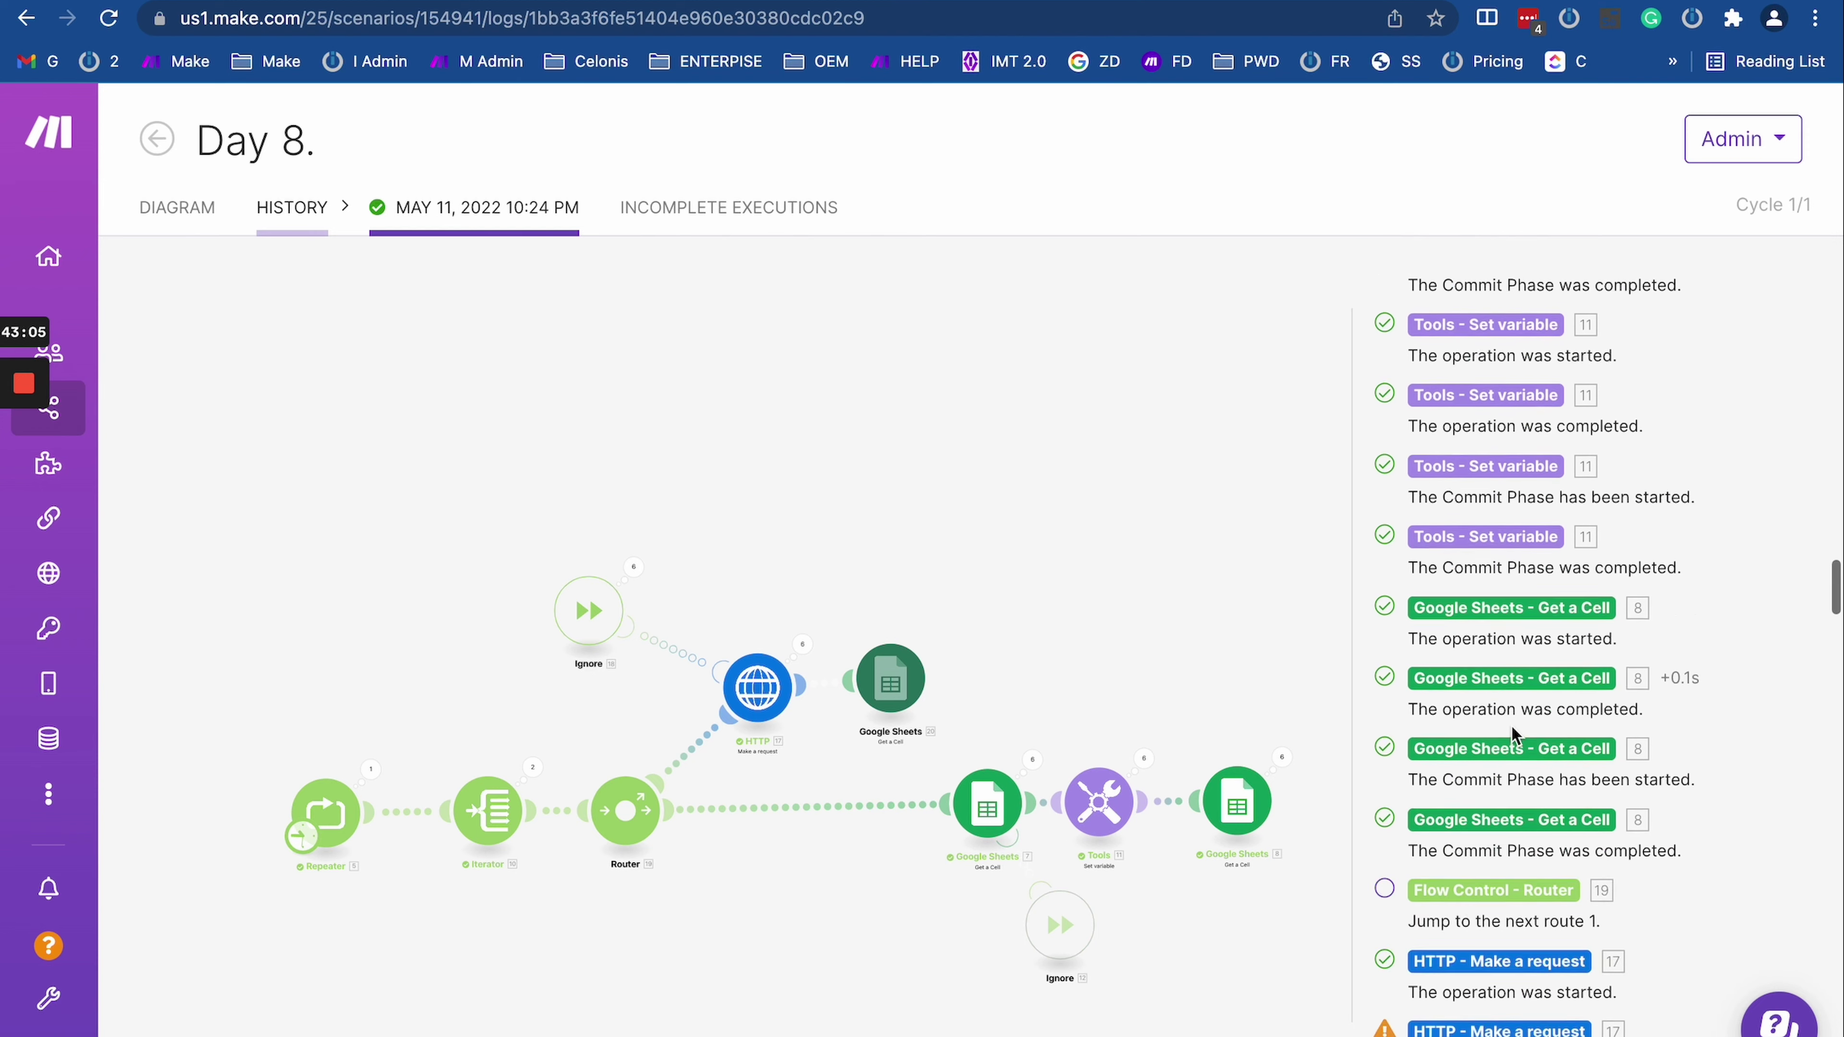
scroll(1512, 726, down, 5)
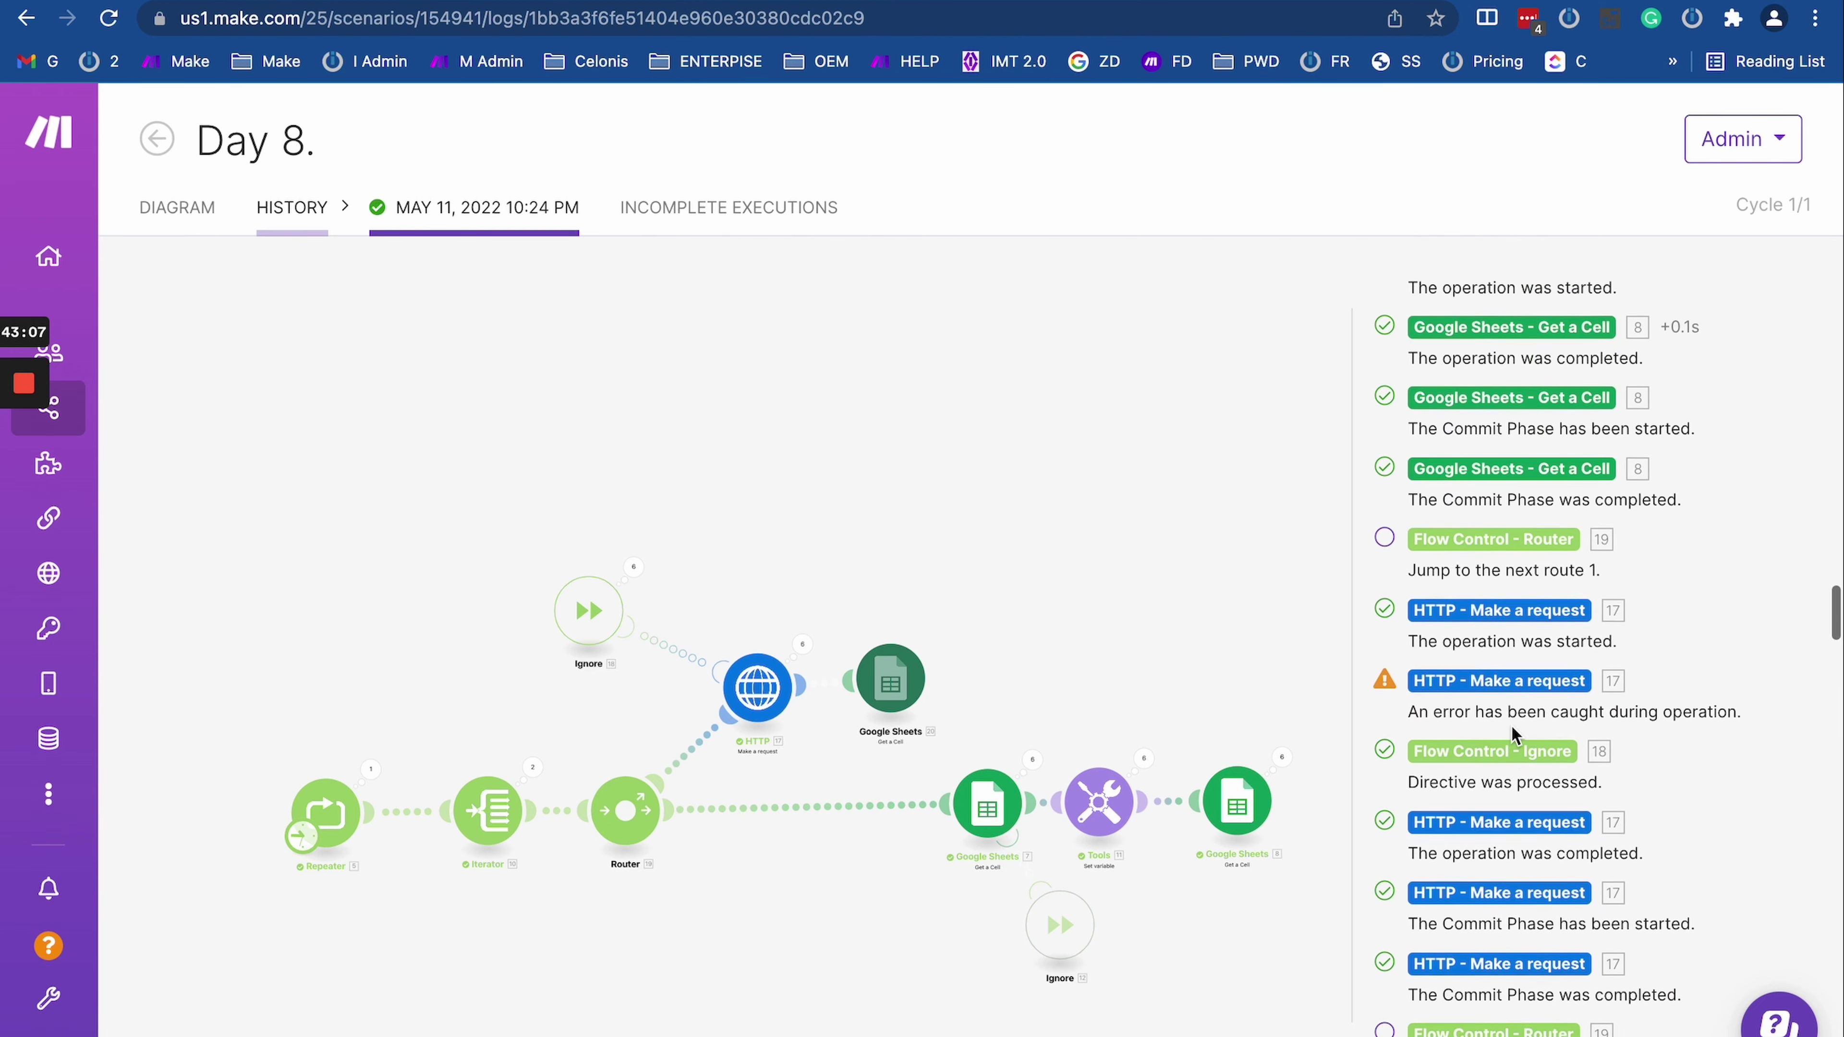
scroll(1512, 727, down, 2)
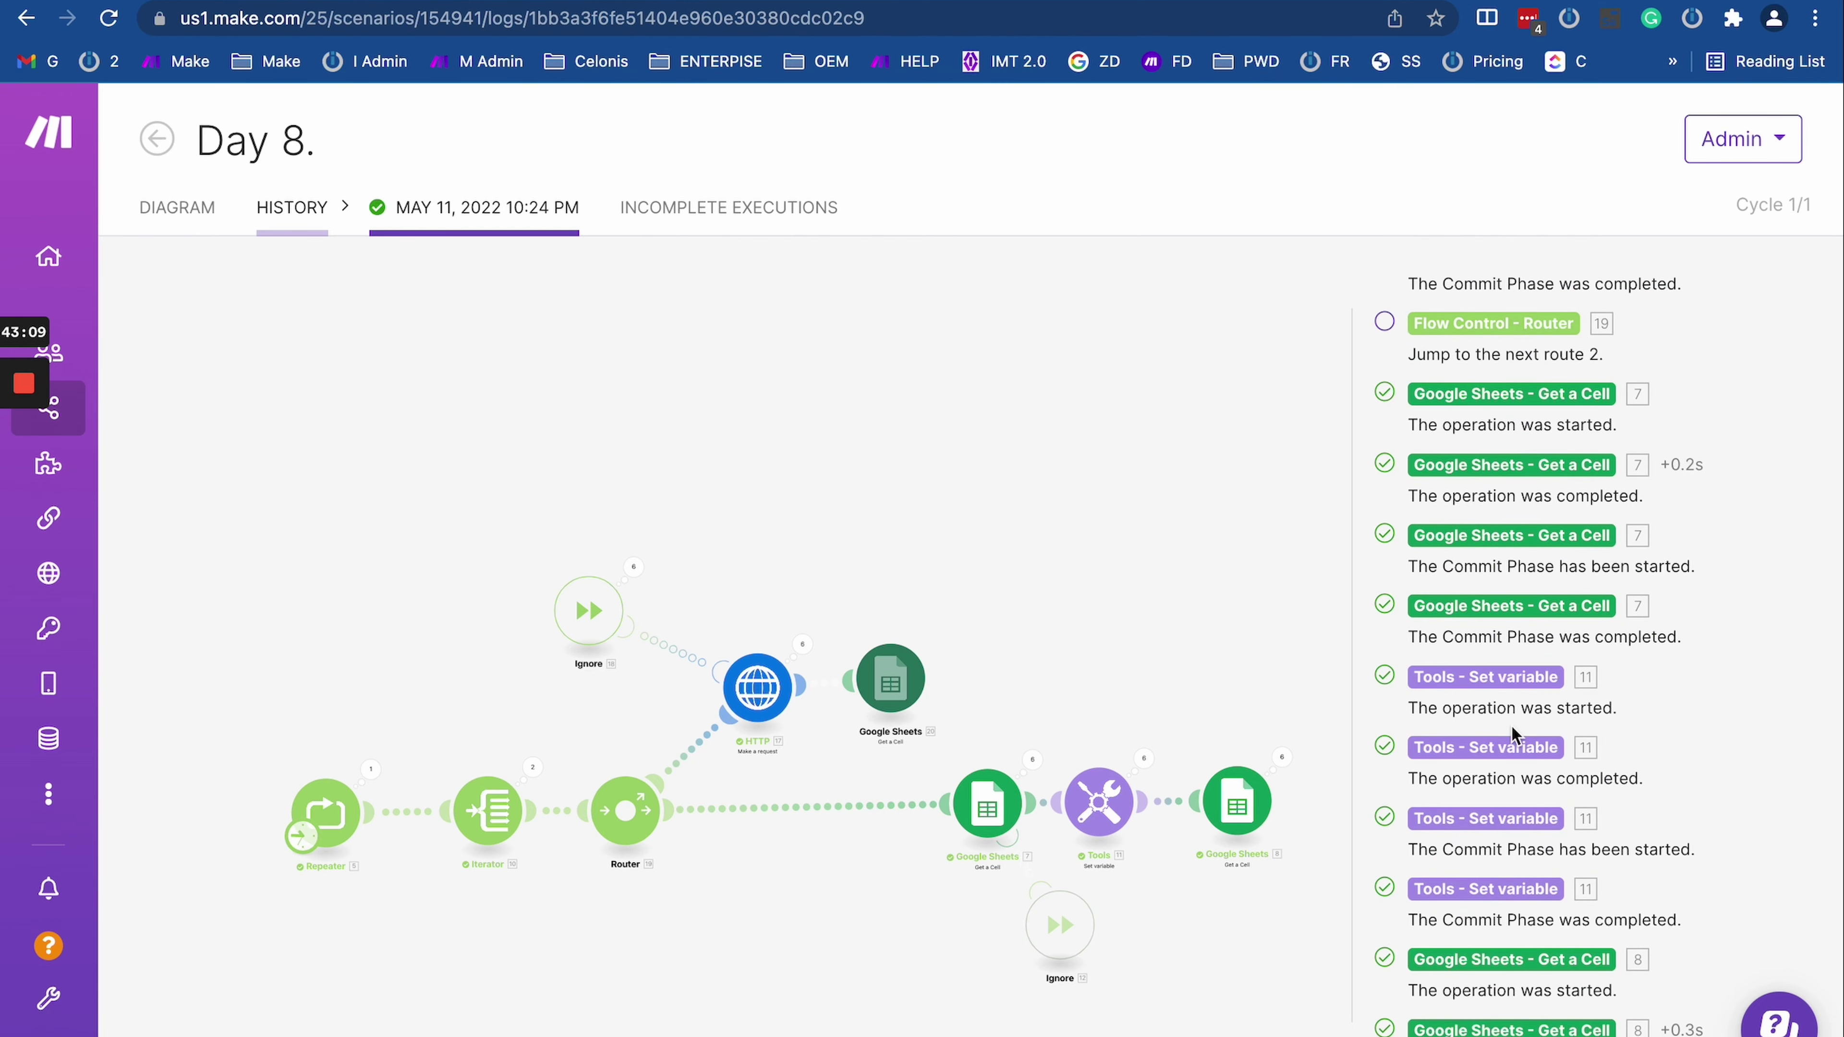
scroll(1512, 730, down, 6)
scroll(1512, 730, up, 6)
scroll(1512, 730, down, 2)
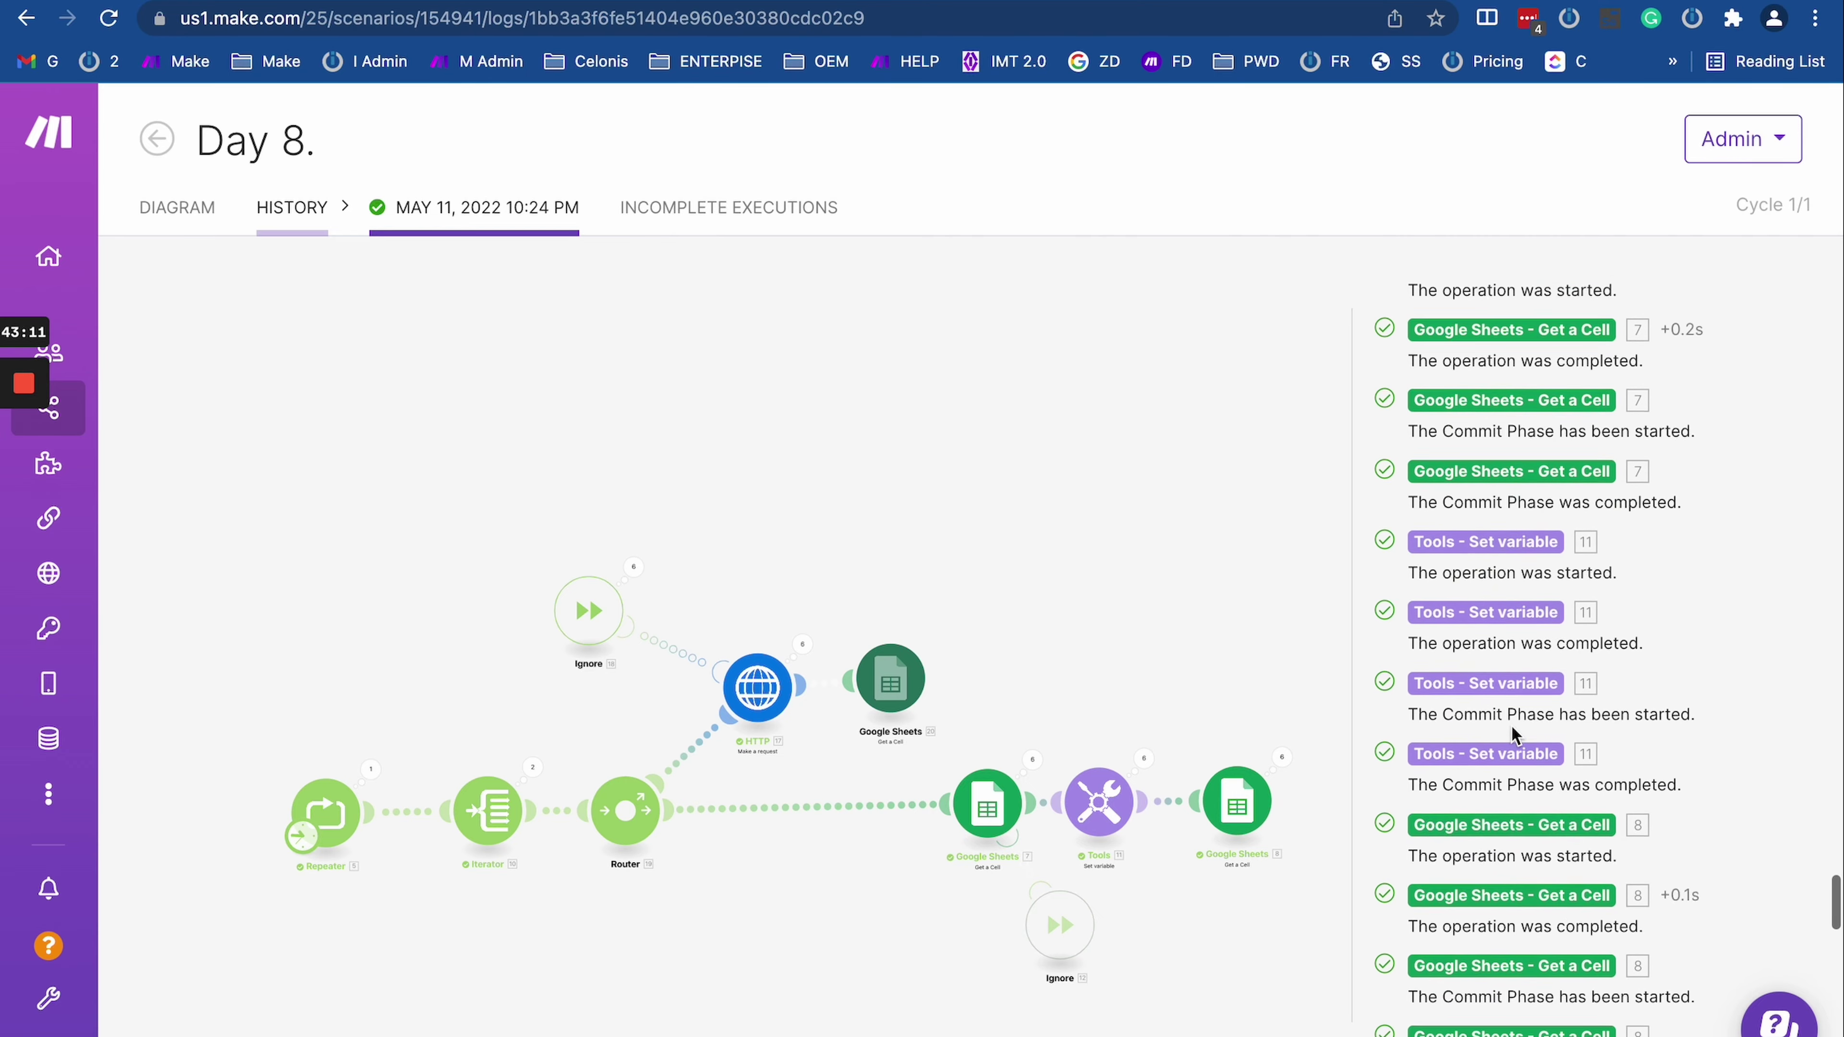
scroll(1512, 734, up, 12)
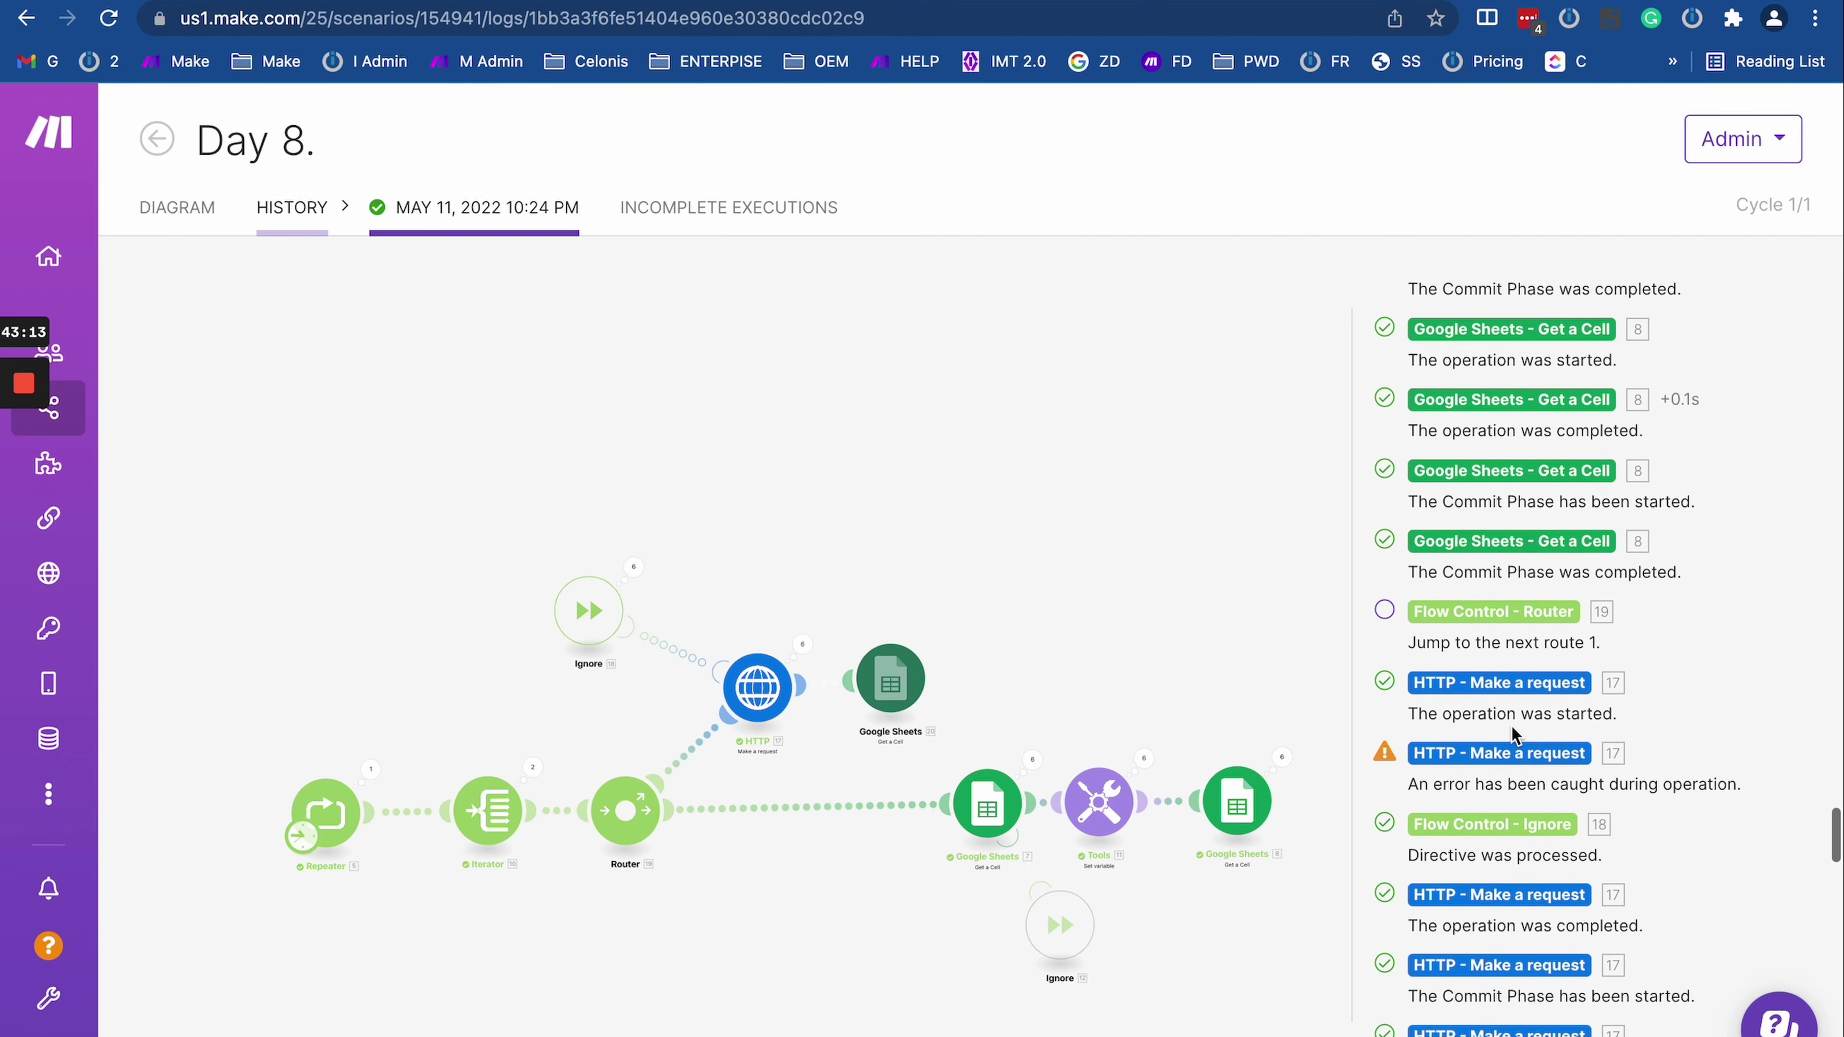
scroll(1514, 734, down, 15)
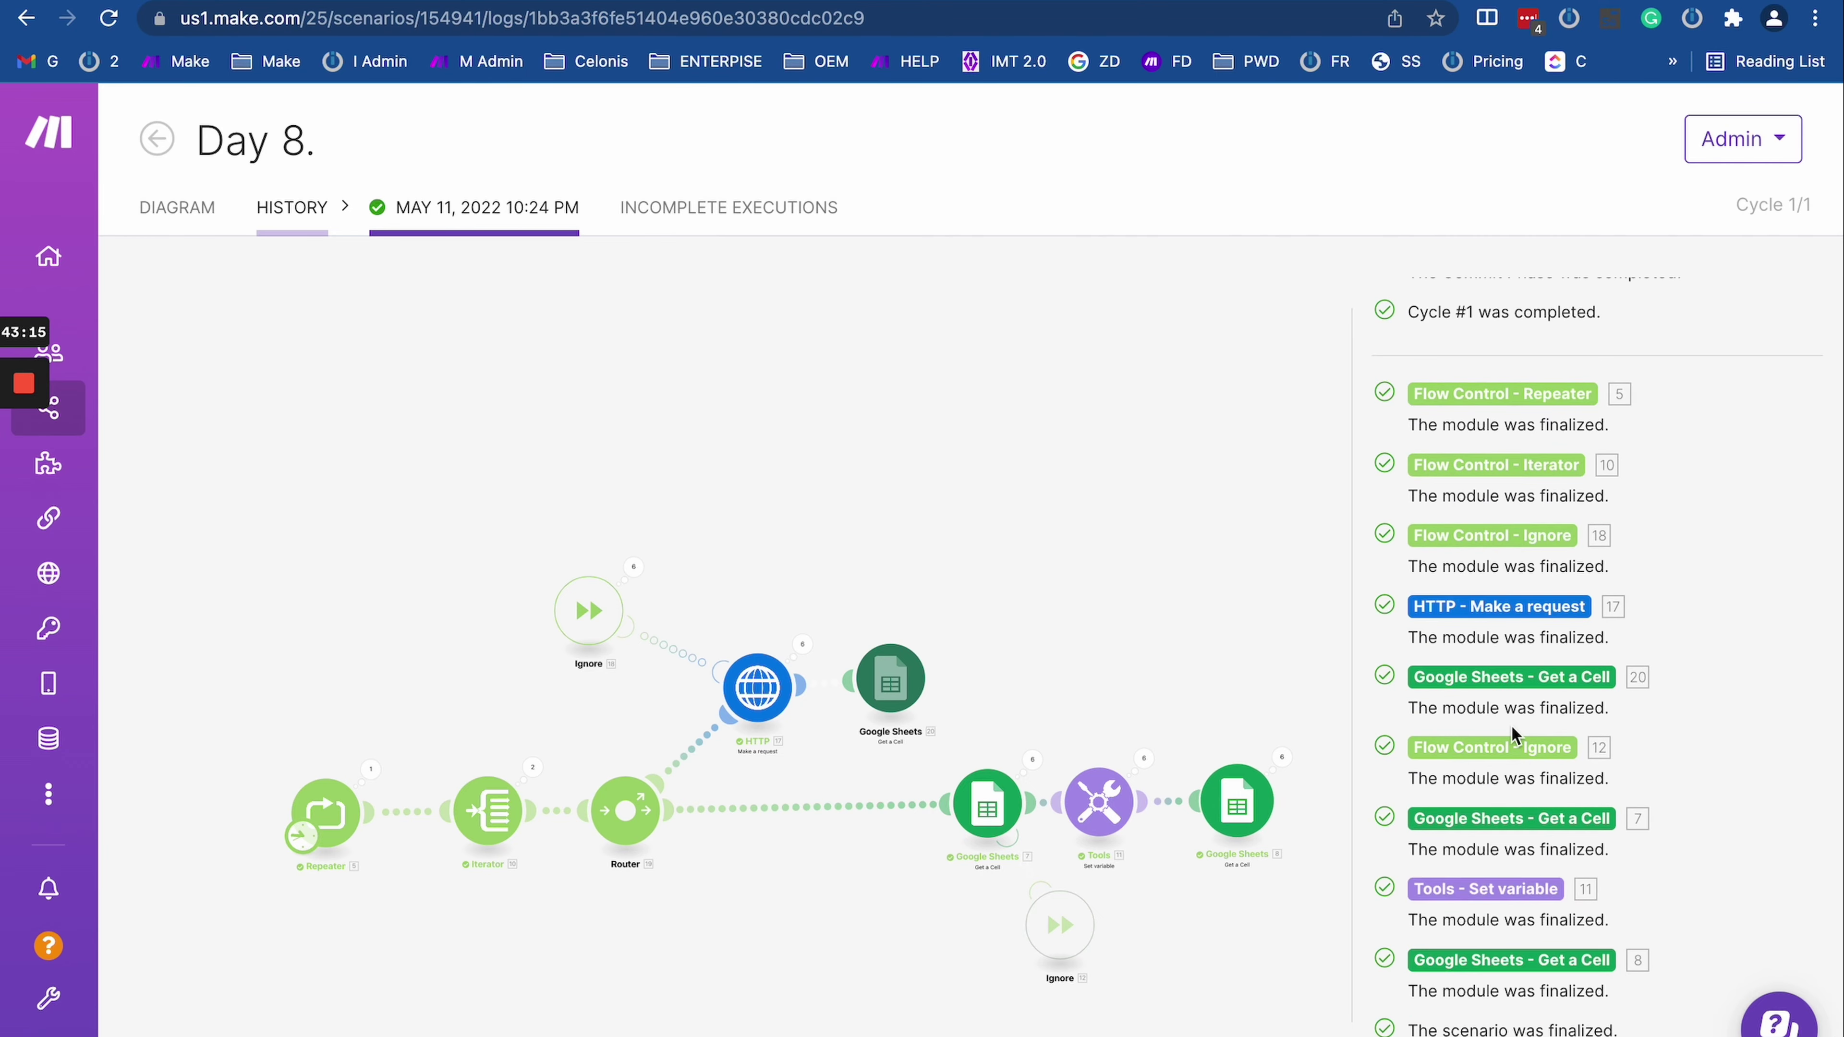
scroll(1512, 734, up, 5)
scroll(1512, 730, down, 2)
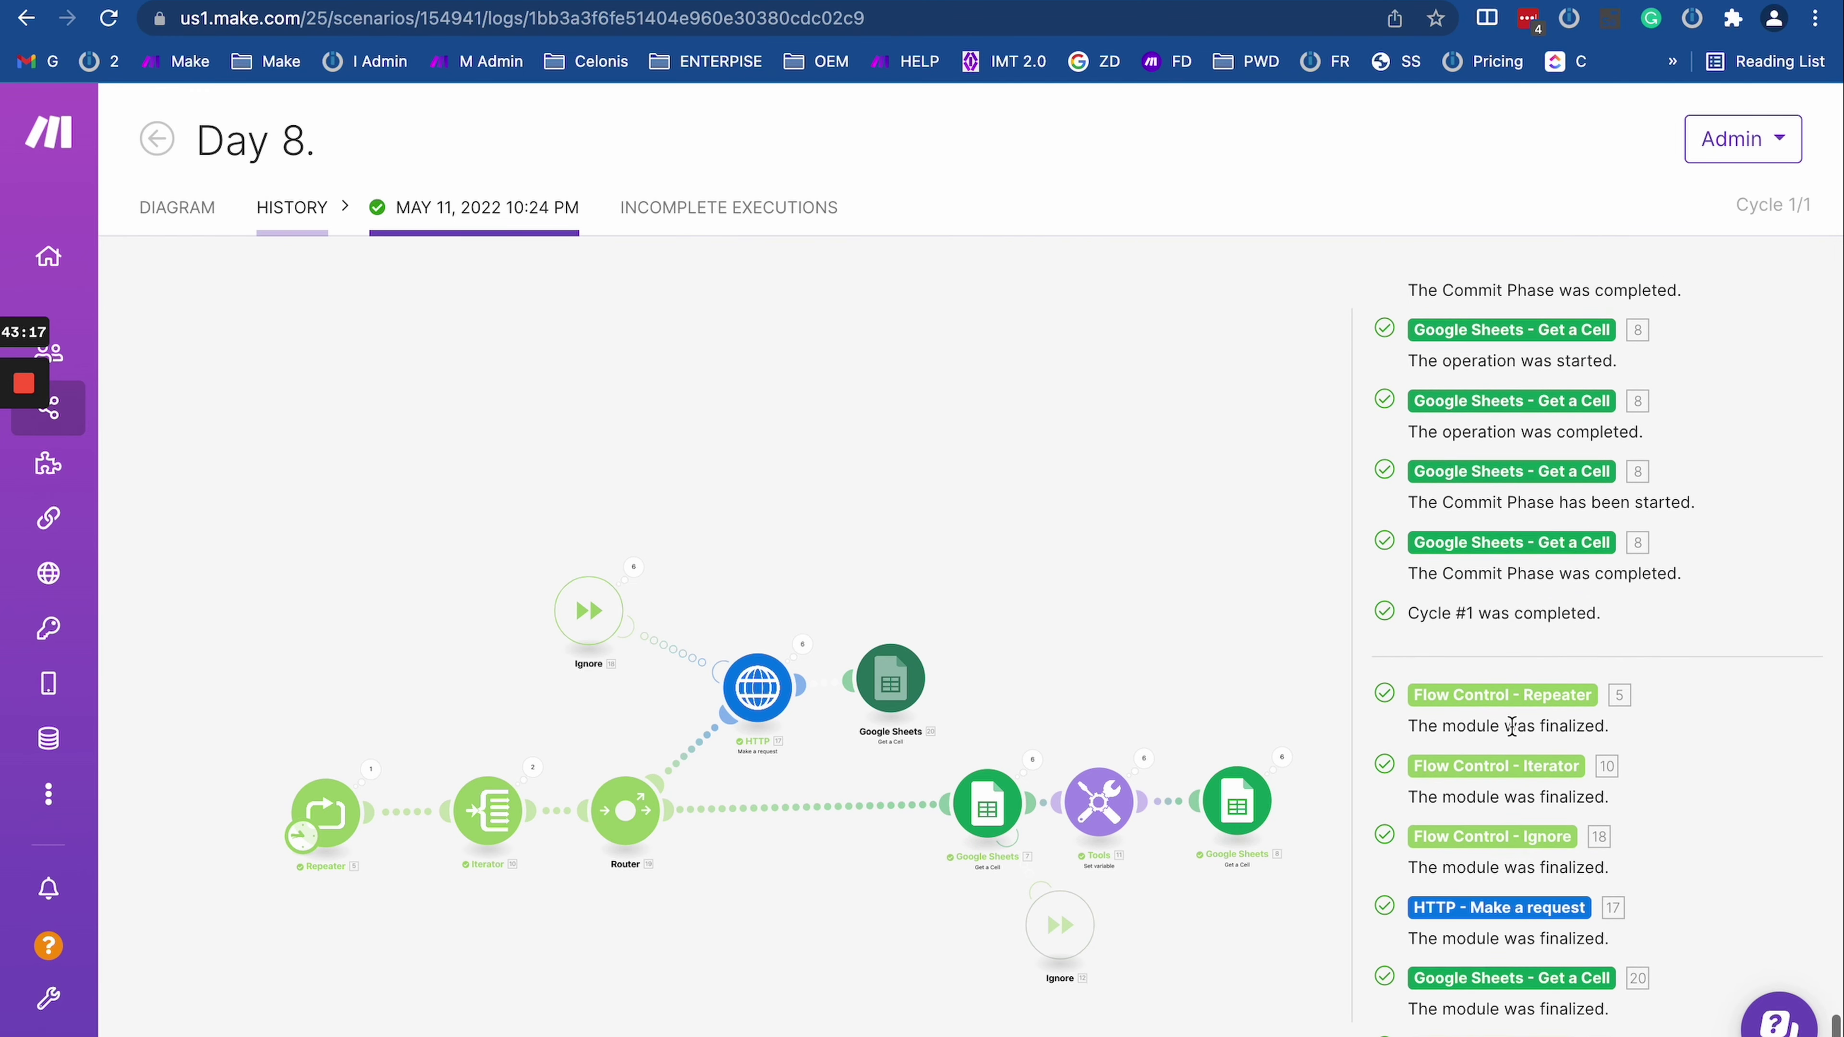
scroll(1513, 726, down, 3)
Step: Select the module finalization entries through 'scenario finalized', including the Repeater entry
drag(1440, 543, 1610, 835)
scroll(1605, 930, down, 2)
drag(1618, 1030, 1487, 515)
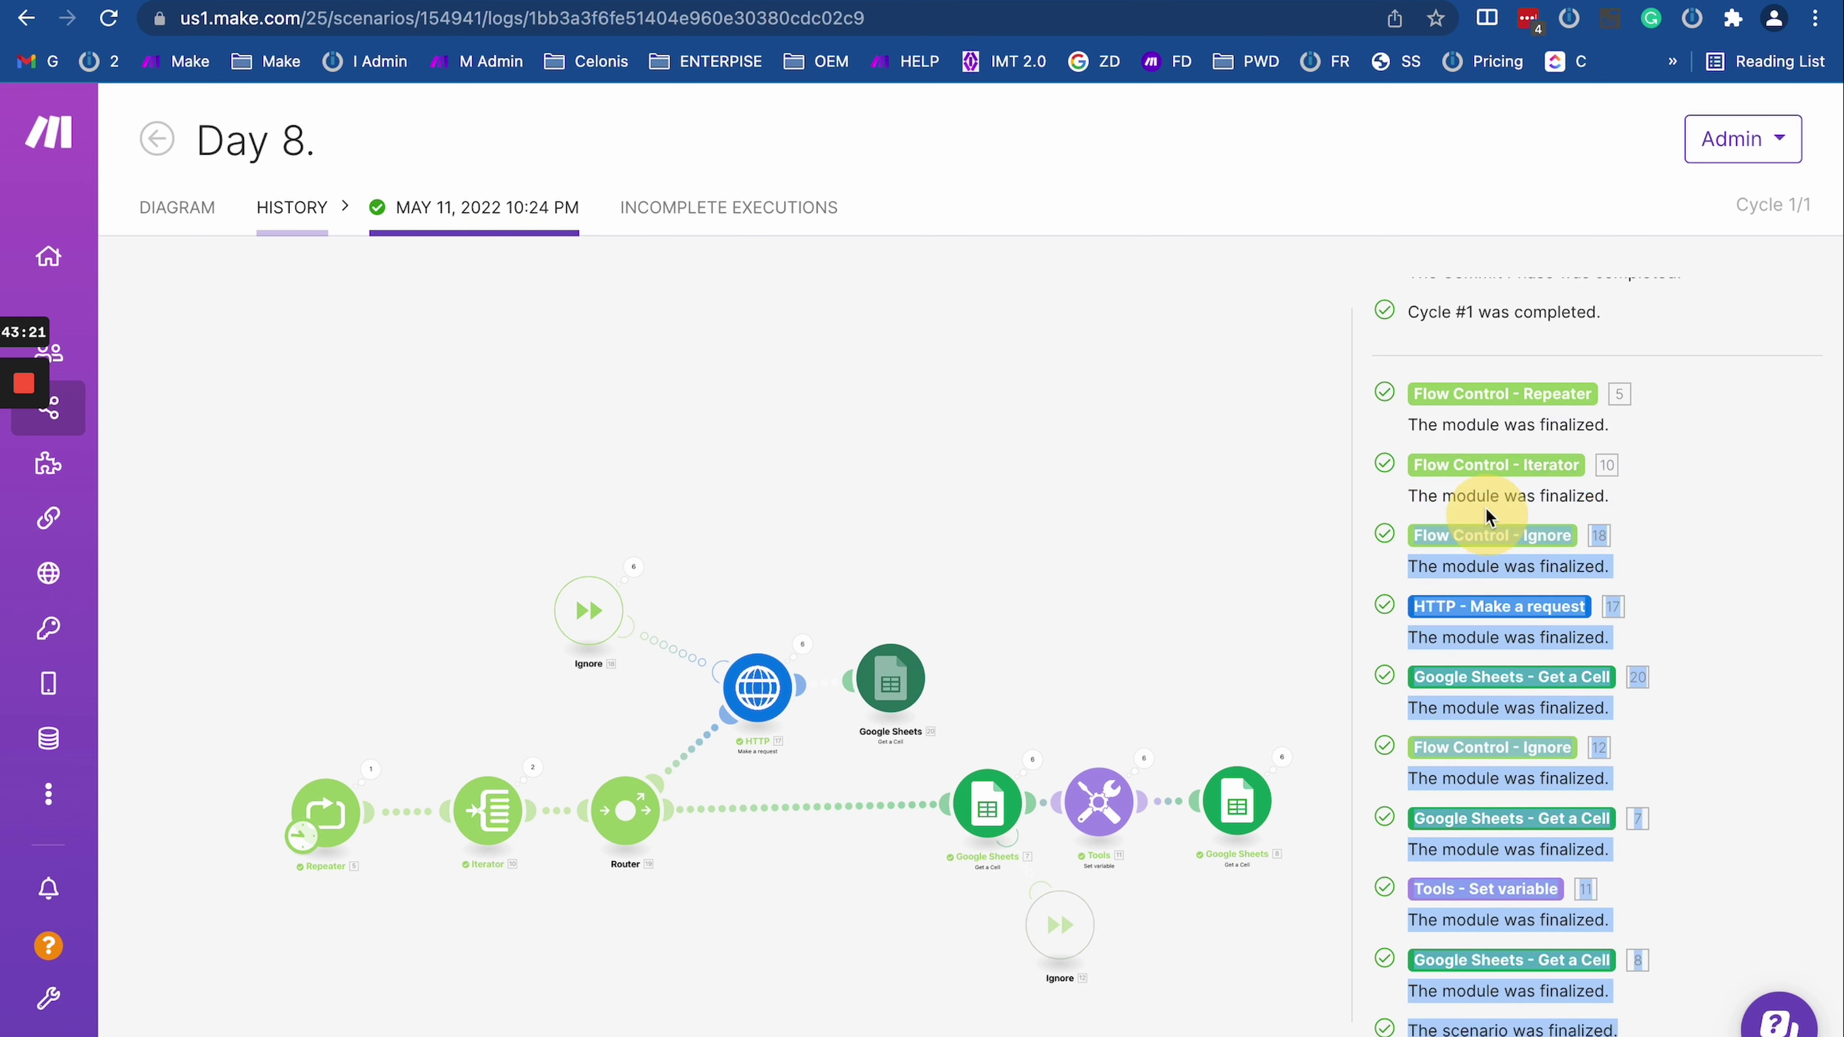
drag(1442, 412, 1404, 384)
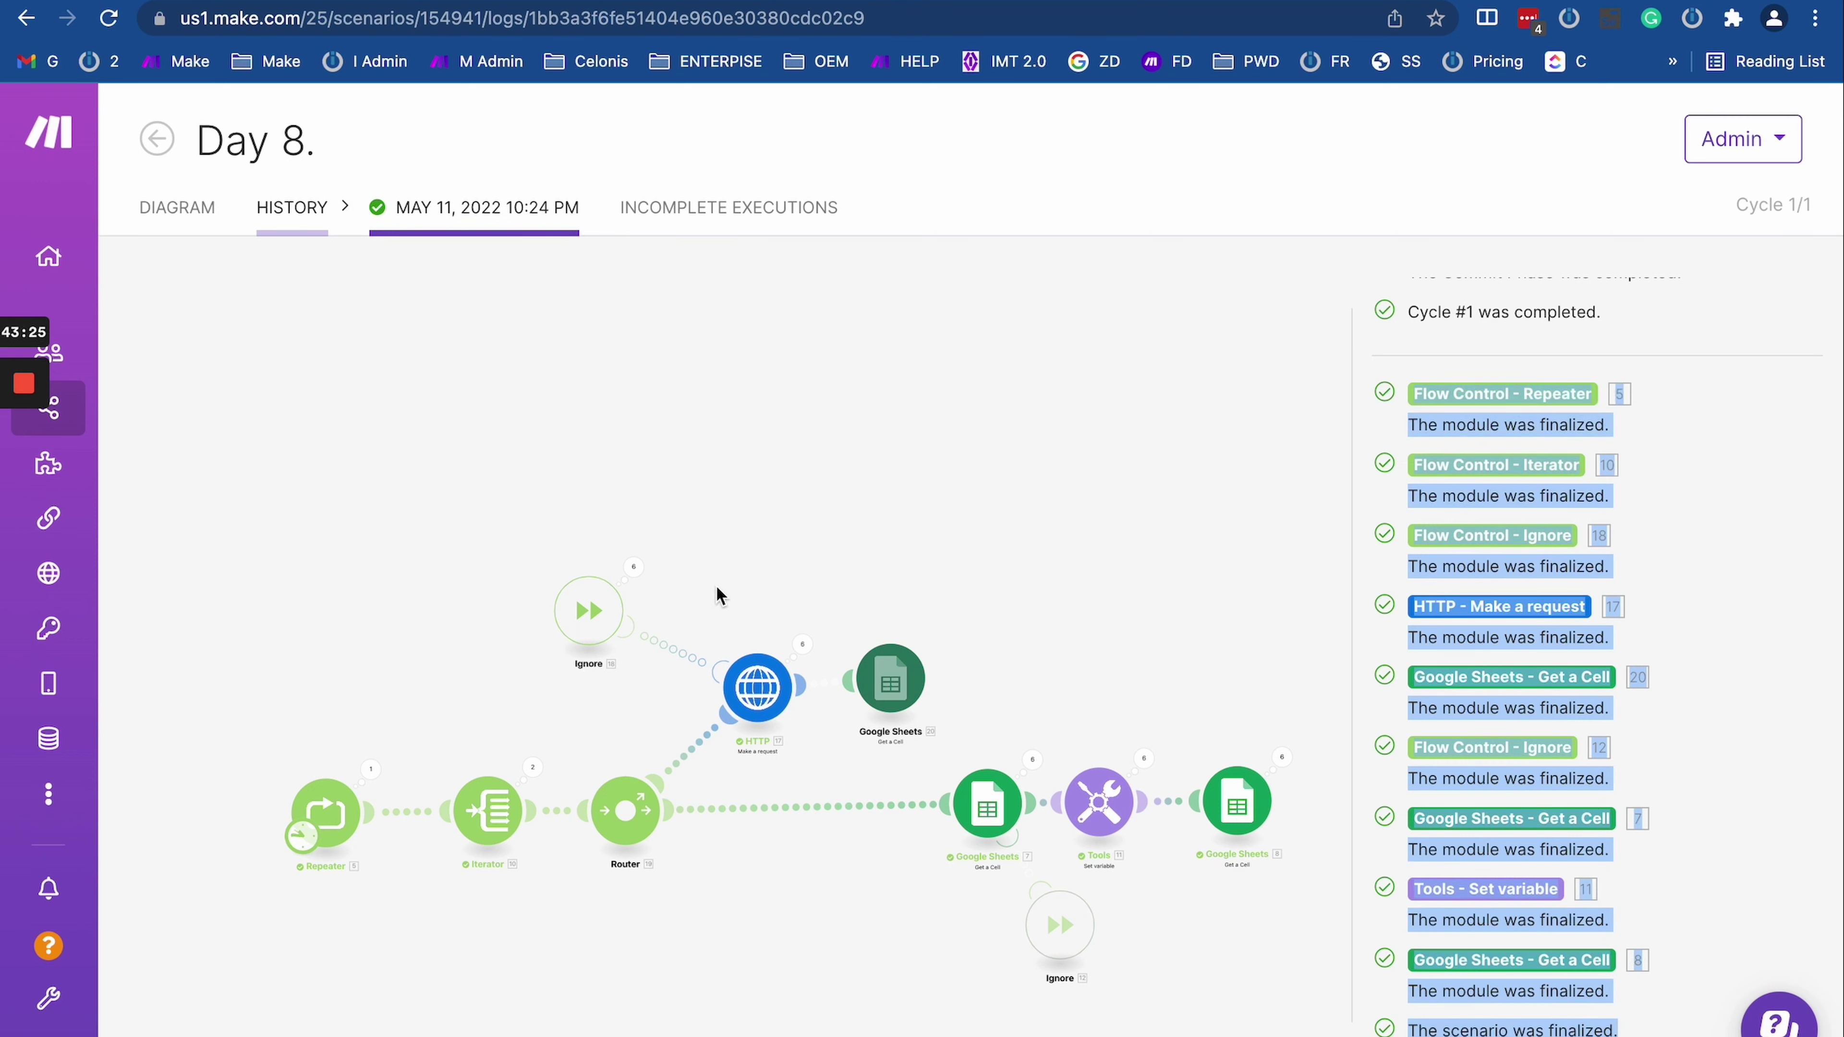
scroll(1691, 305, up, 12)
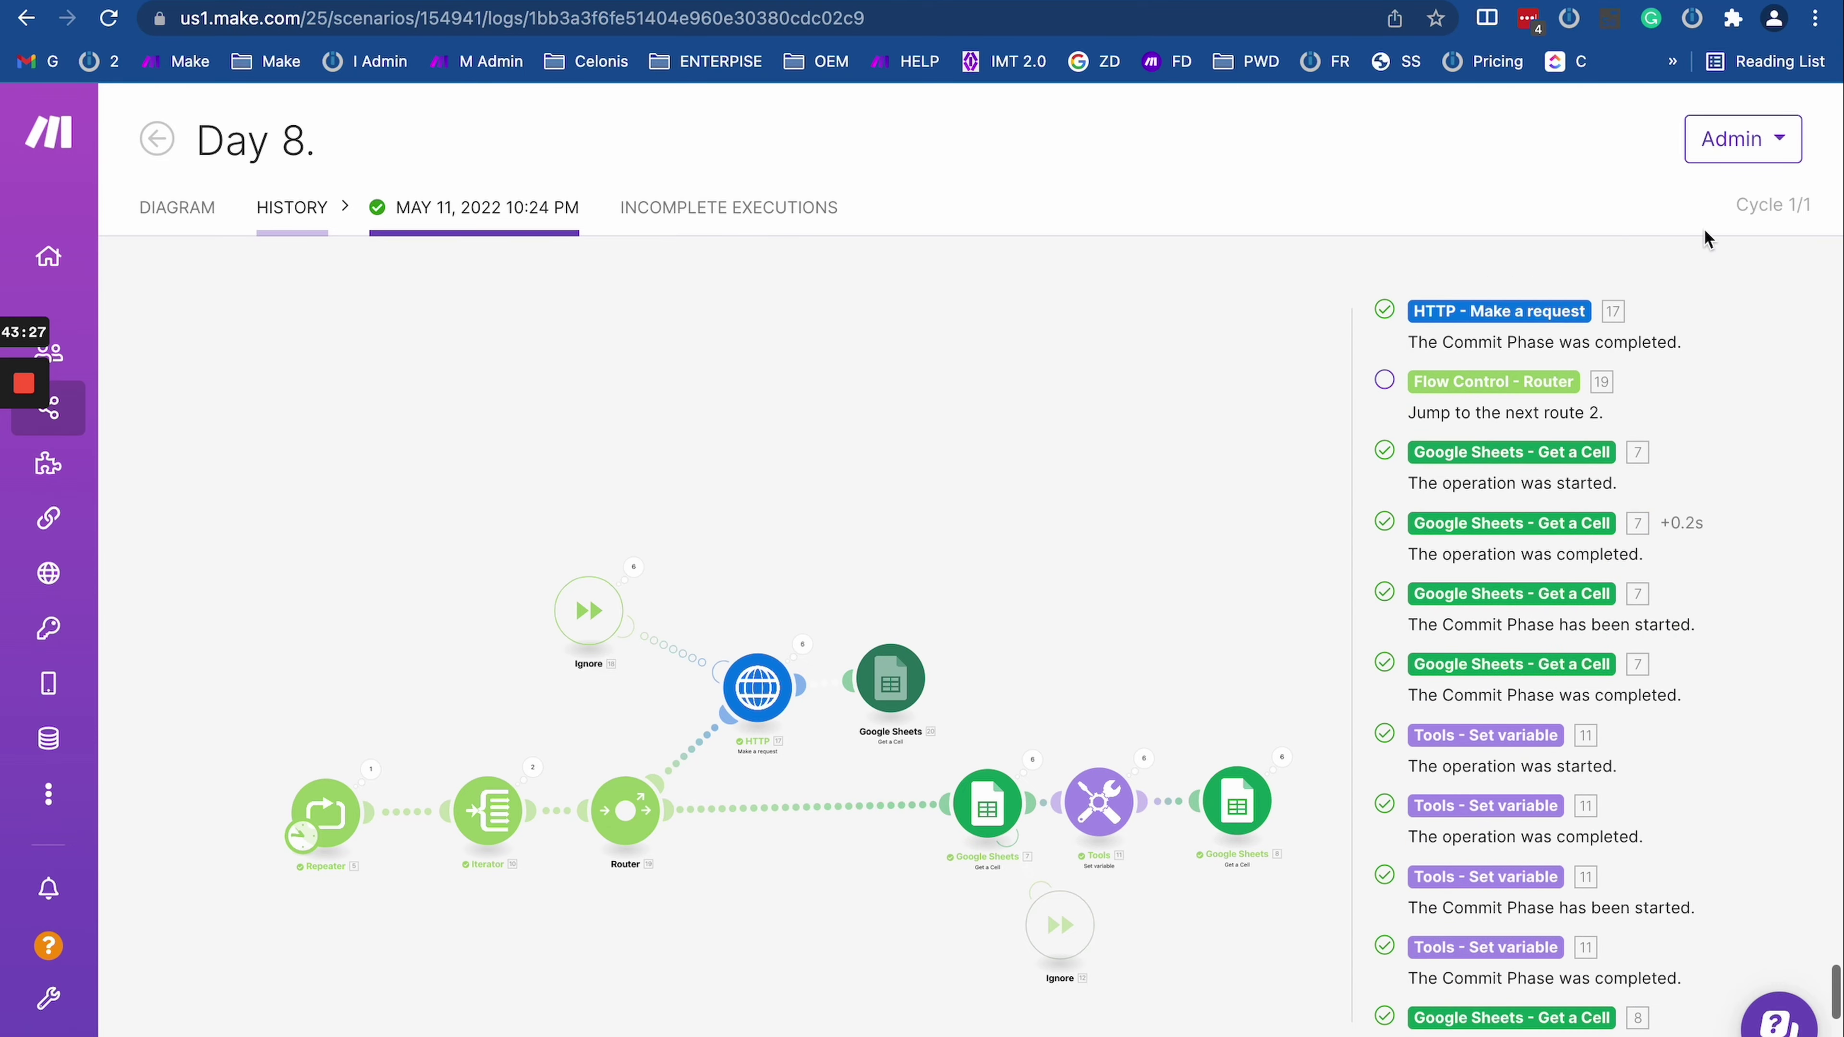
scroll(1530, 829, up, 15)
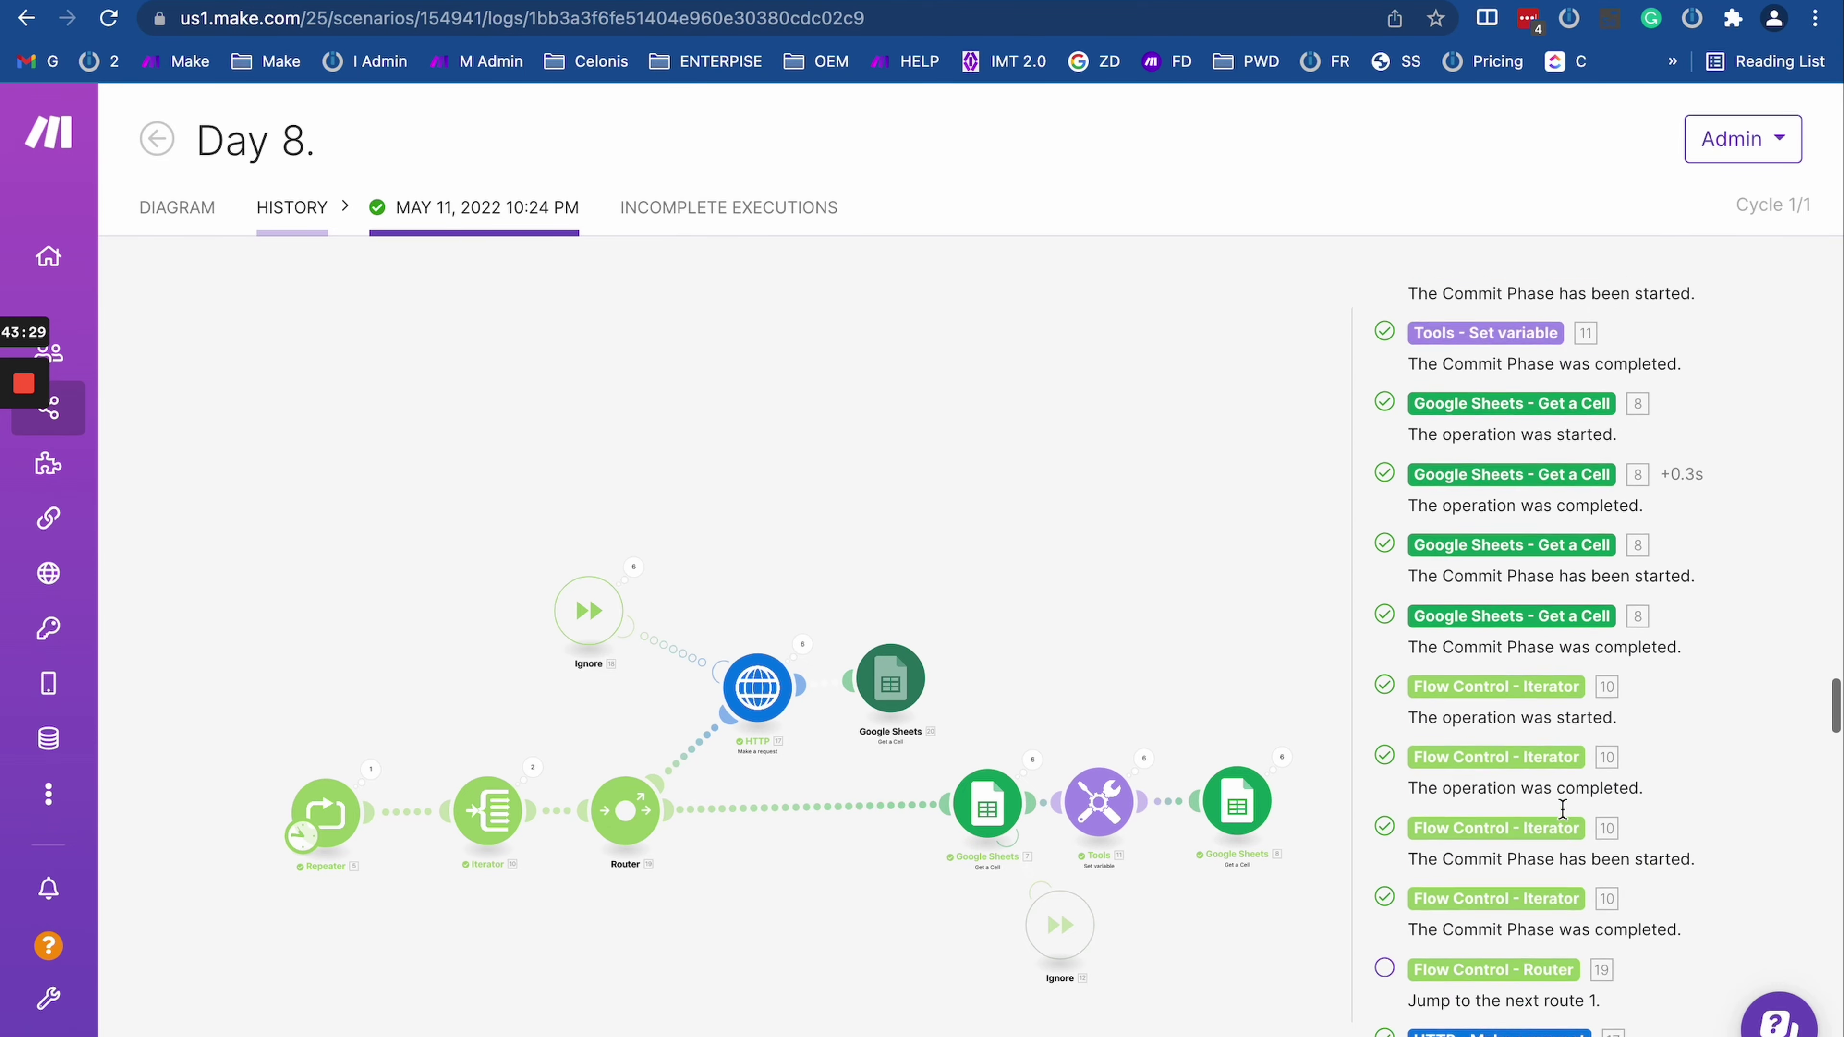
scroll(1562, 818, up, 5)
scroll(1563, 818, down, 20)
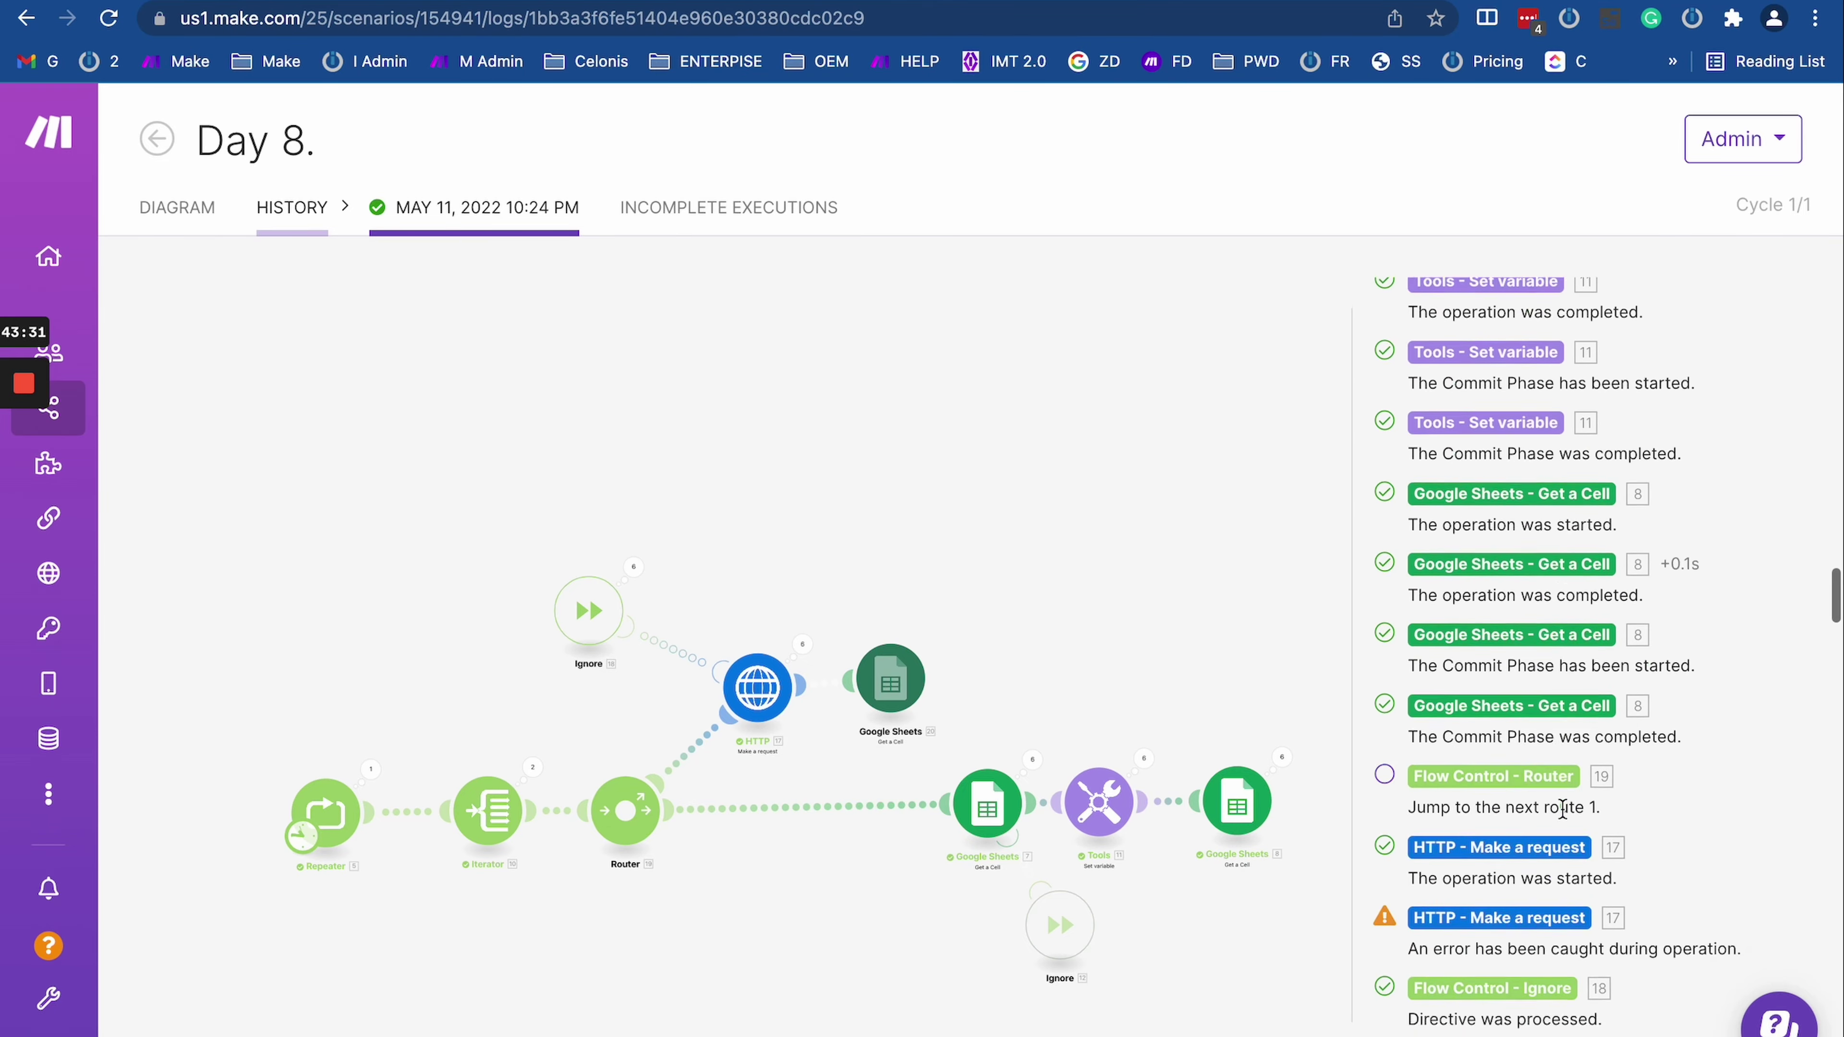
scroll(1564, 817, up, 20)
scroll(1481, 763, down, 15)
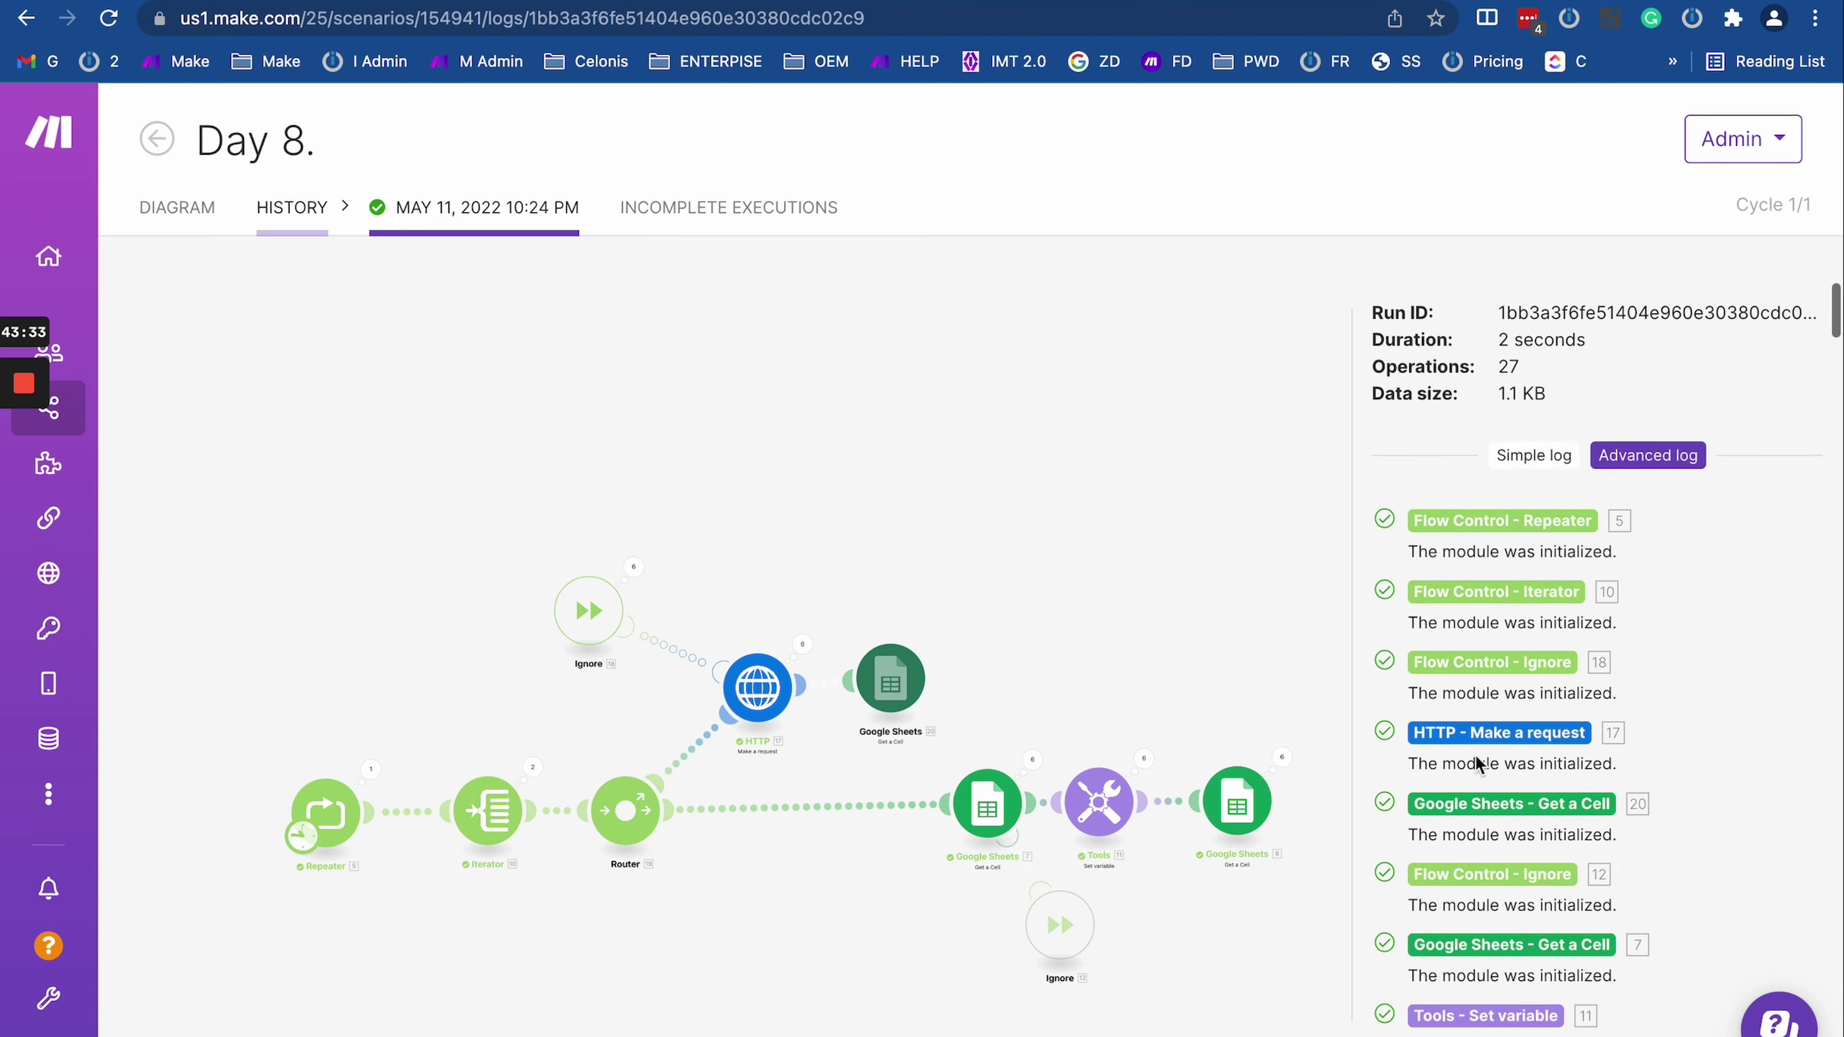
scroll(1478, 766, down, 20)
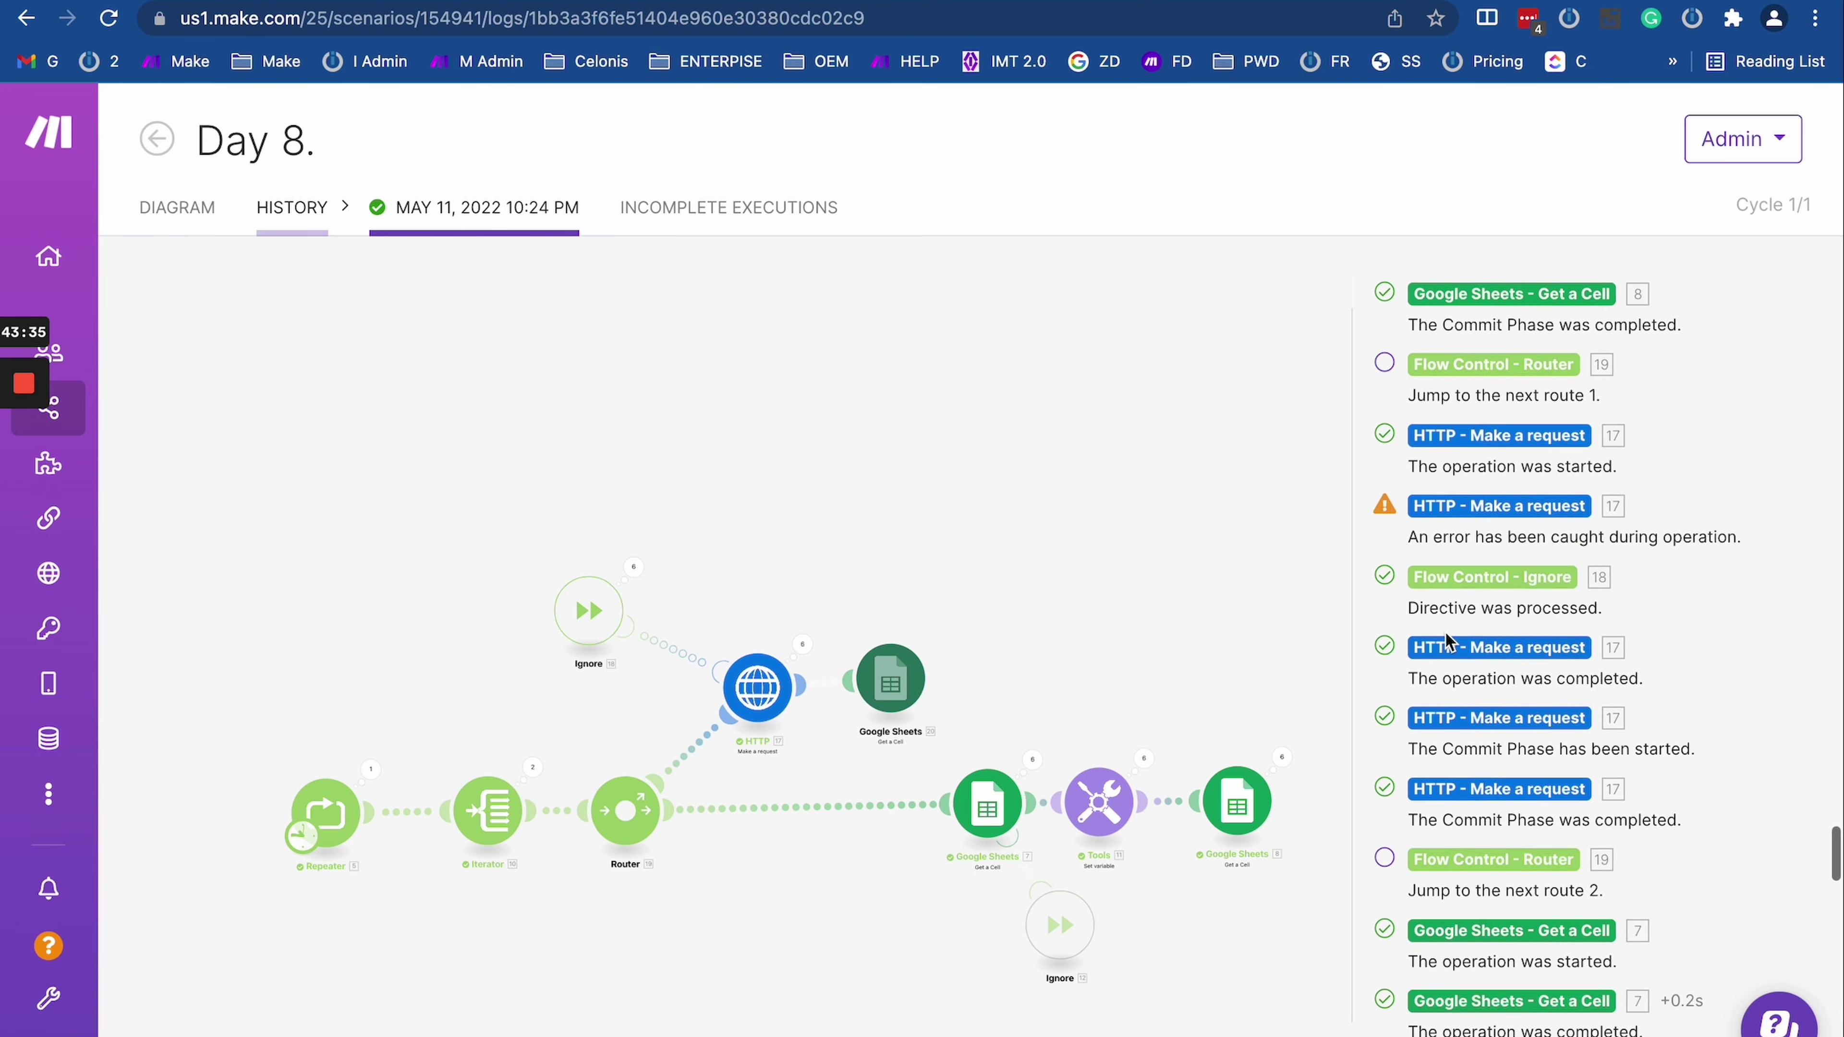
Step: Select the log text from Cycle #1 completion onward, then step back and forward between diagram and log
triple_click(1442, 625)
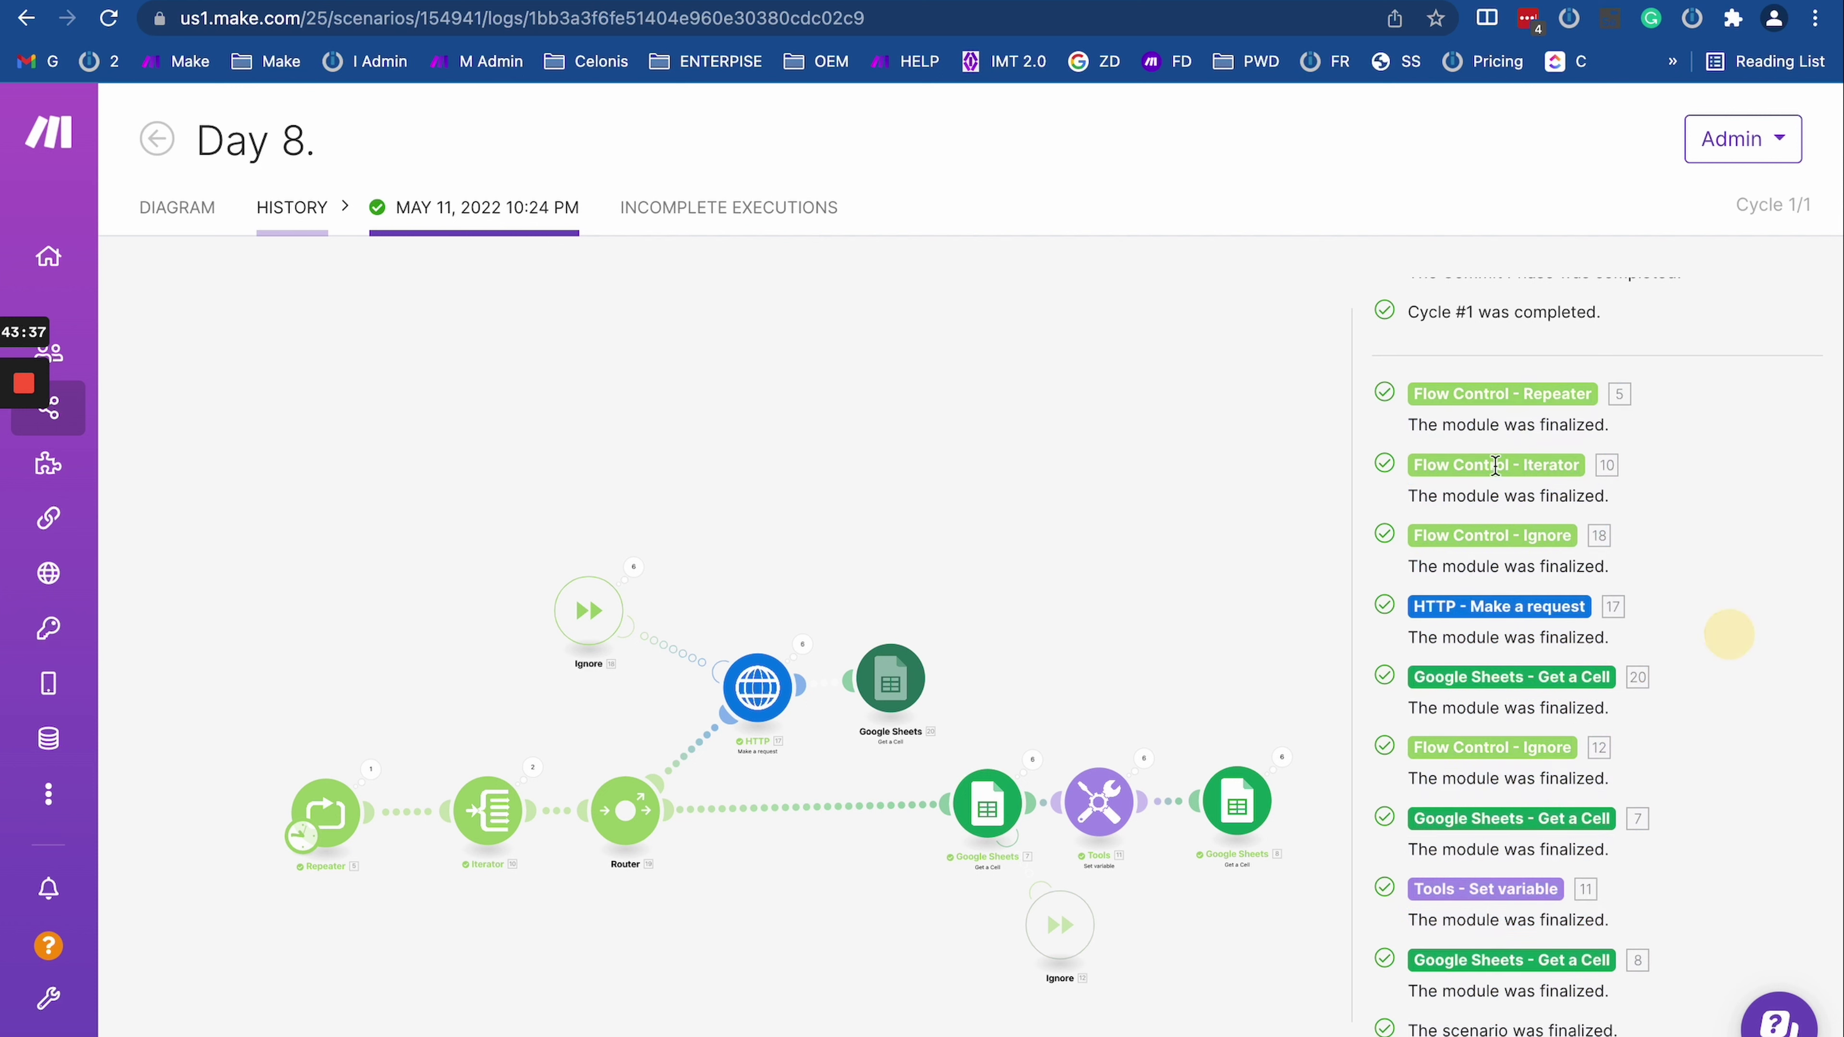
drag(1383, 320, 1648, 1032)
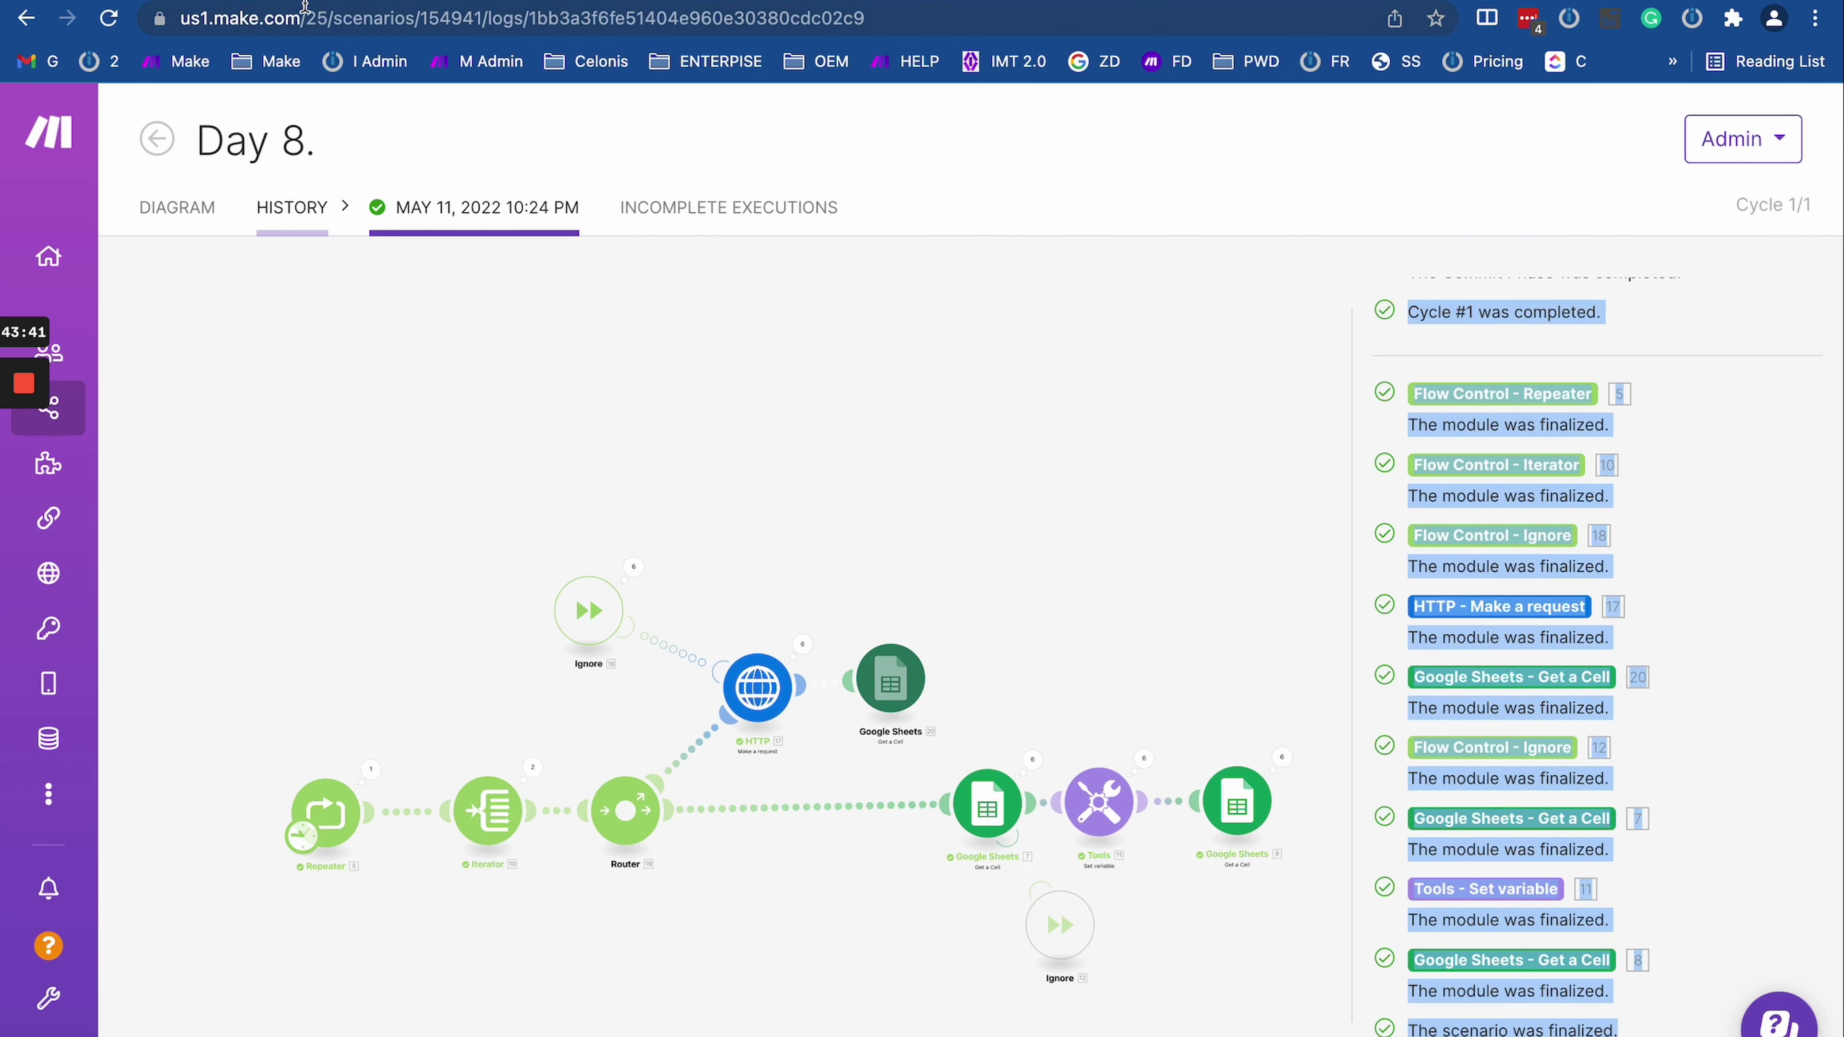
key(alt+Left)
key(alt+Right)
Step: Open the Day 8 scenario in the editor and place a new empty module on the canvas
click(177, 207)
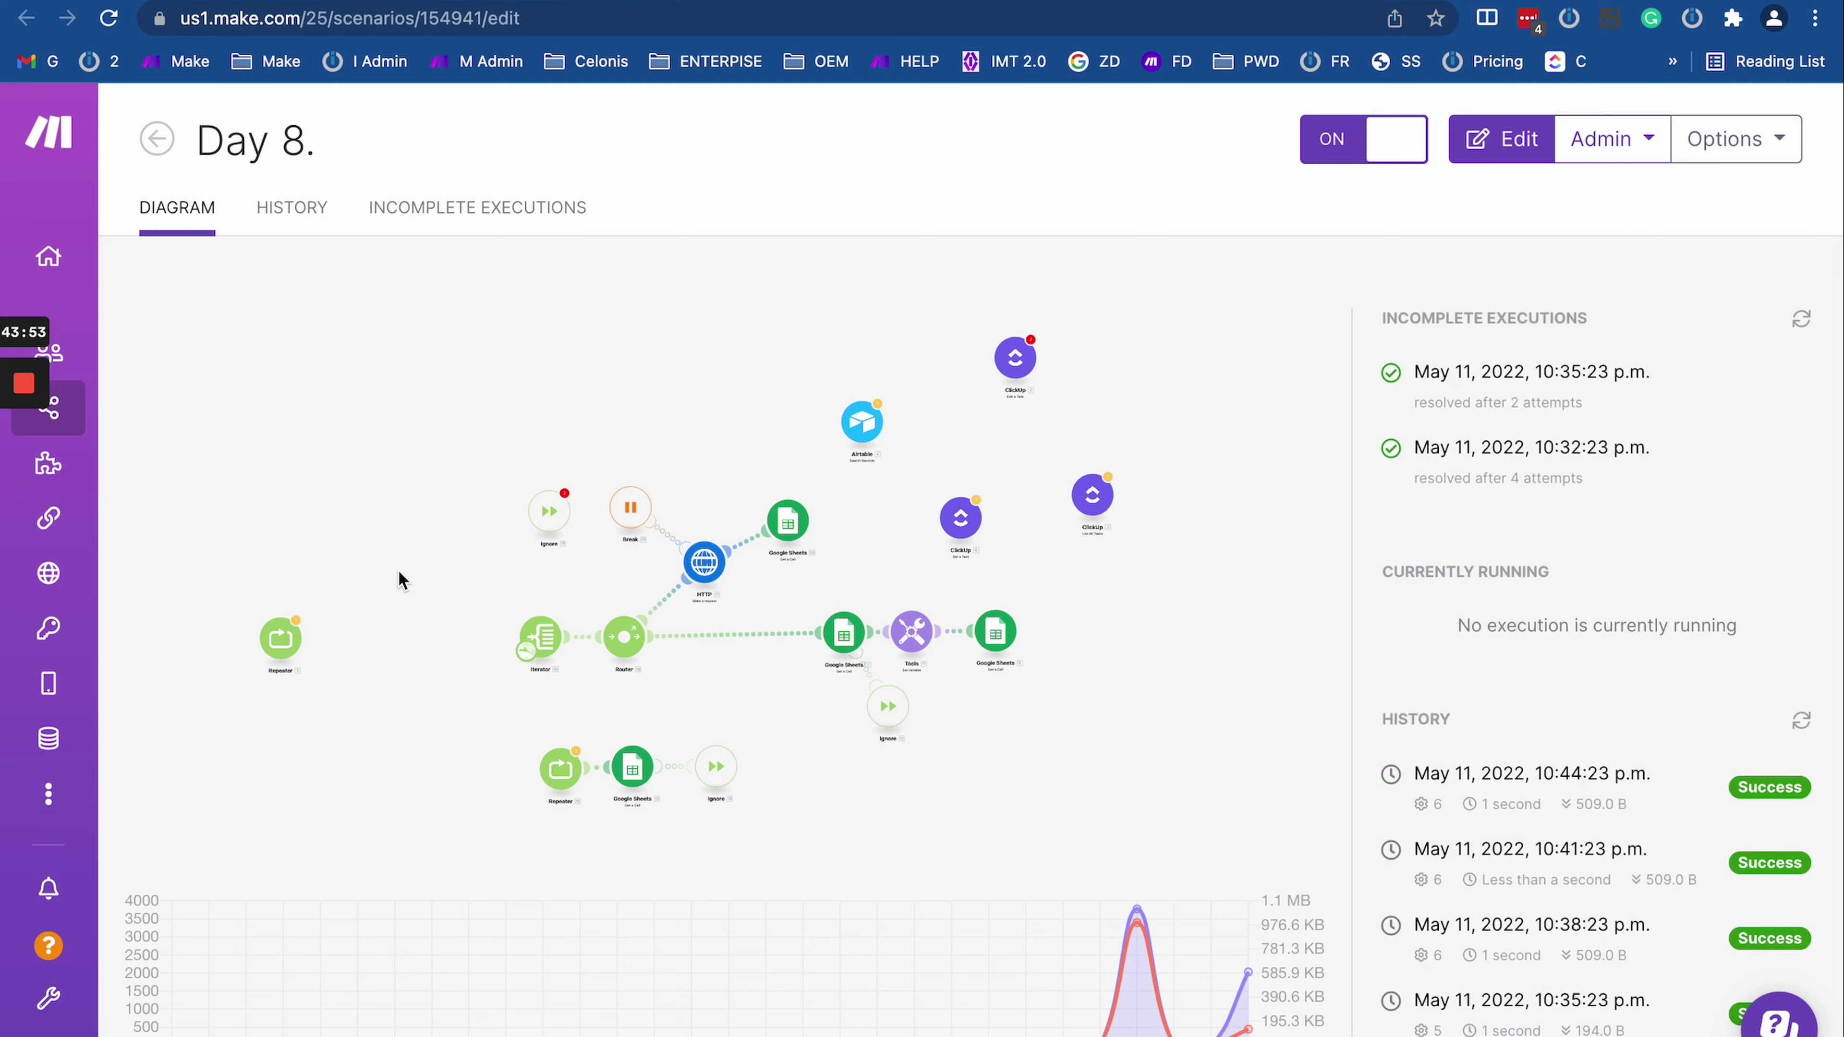
click(461, 575)
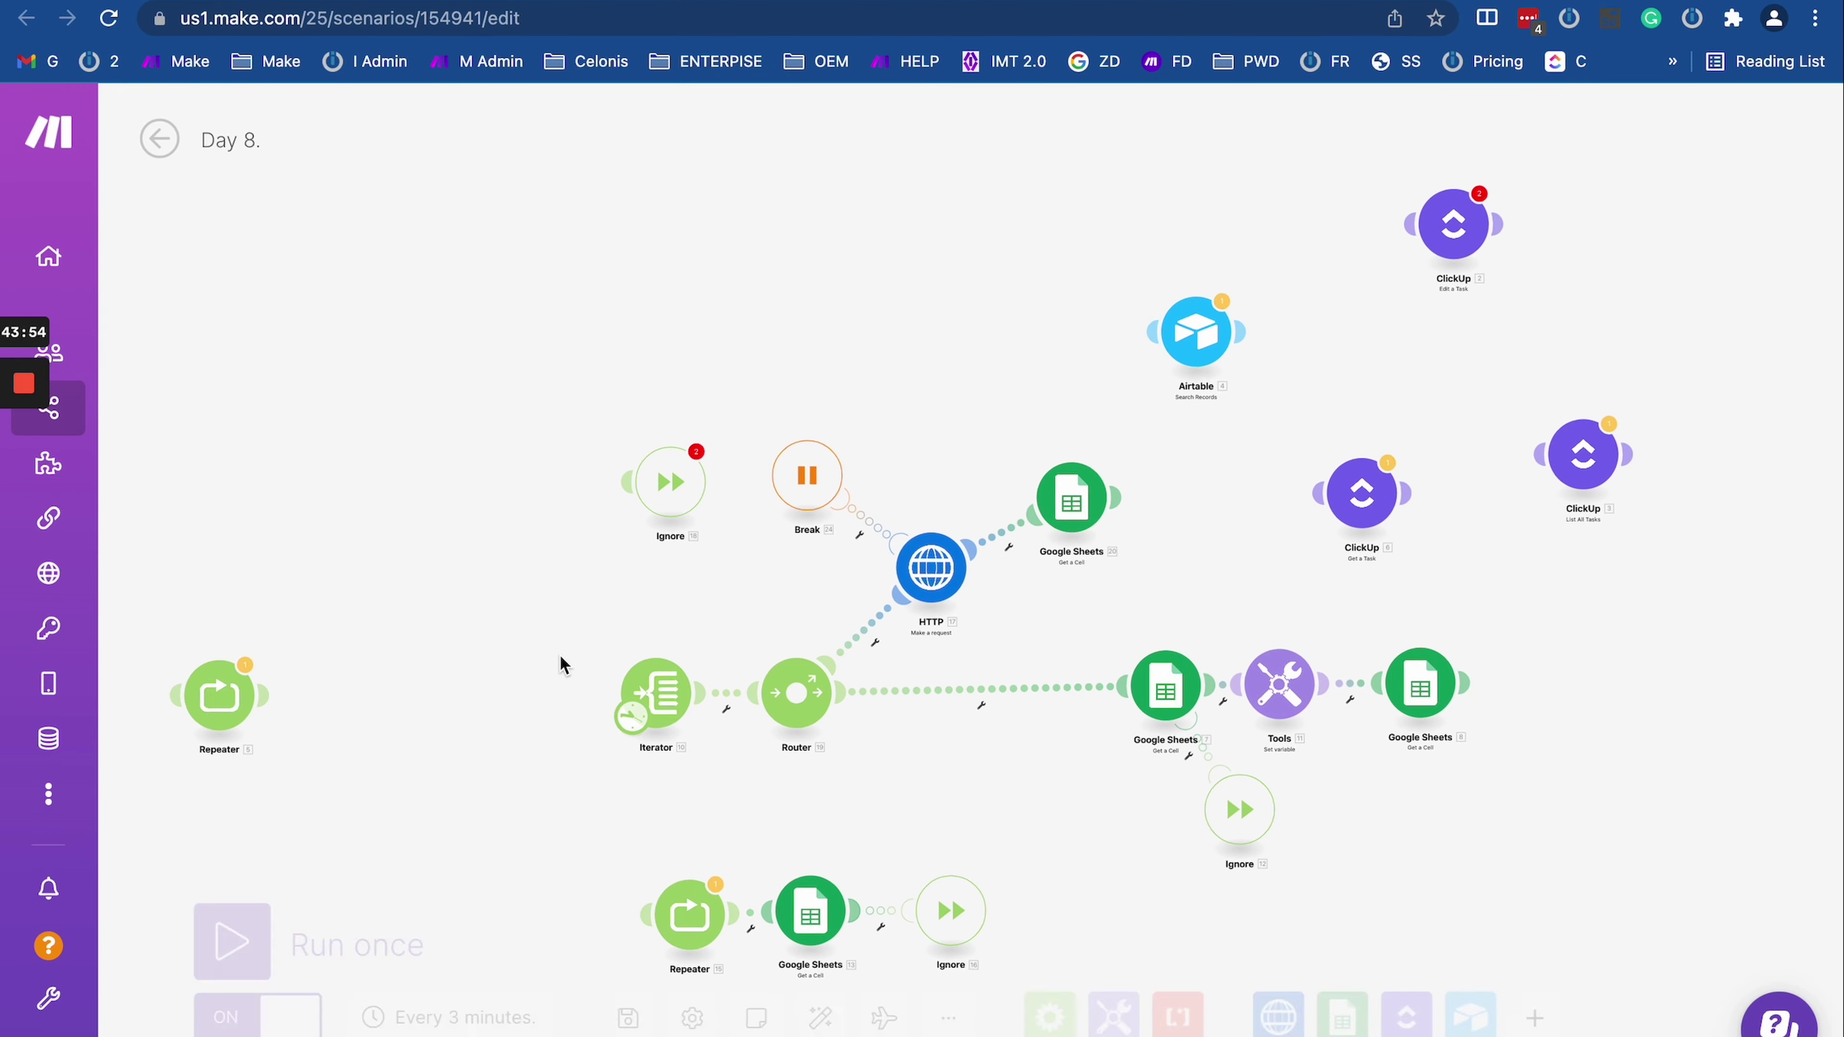
right_click(527, 380)
click(606, 400)
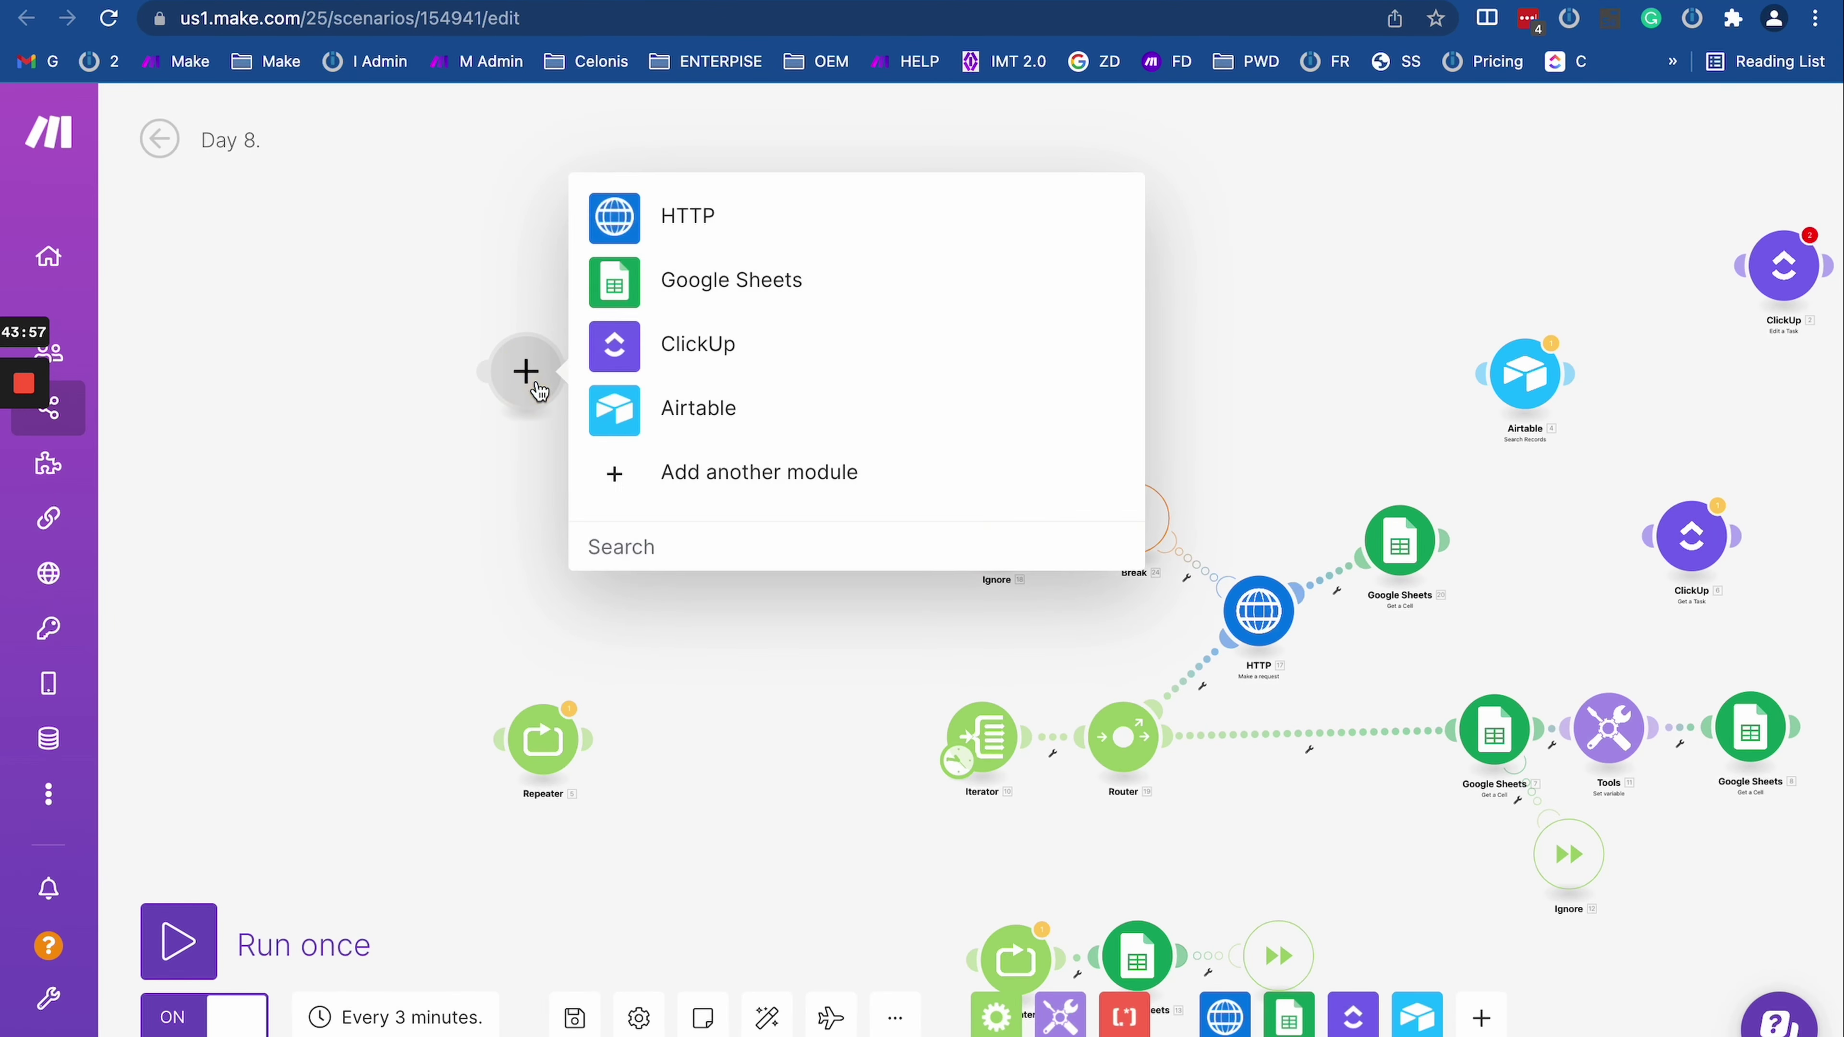
Step: Make the new module a Data store 'Add/replace a record', leaving it unconnected
click(536, 386)
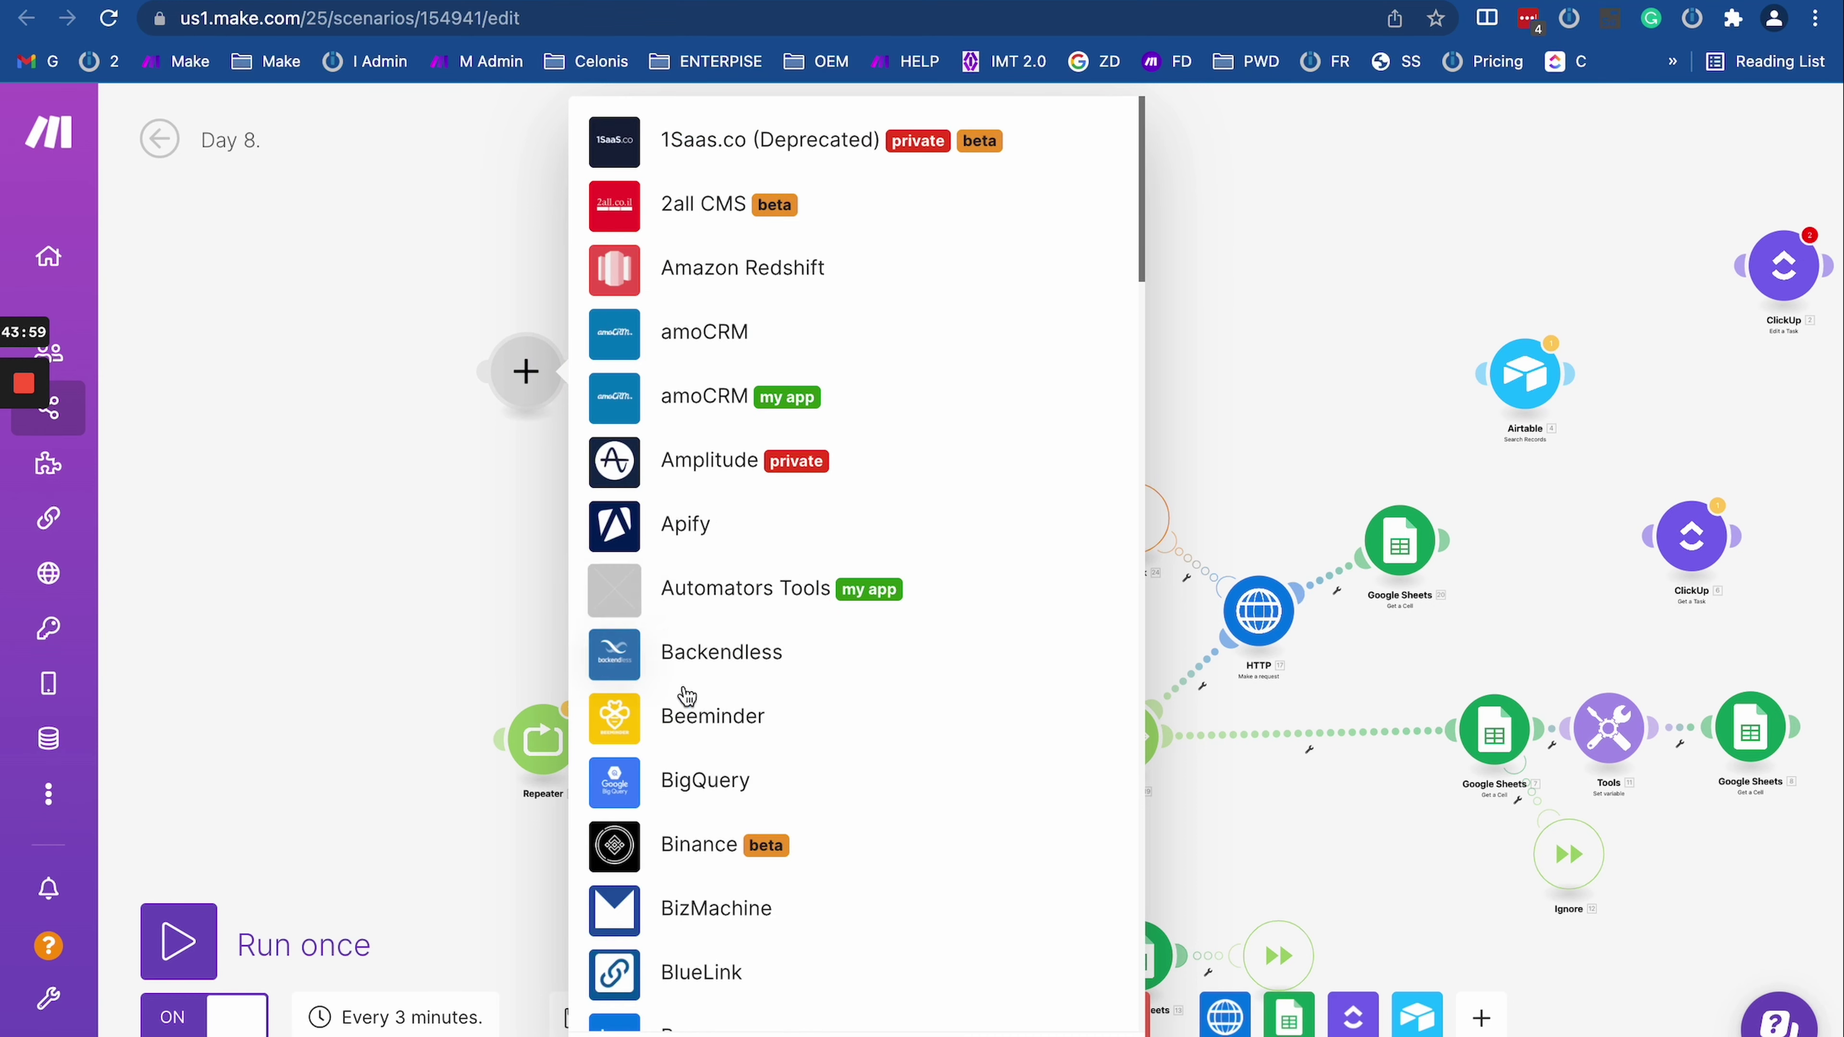
scroll(686, 696, down, 20)
scroll(698, 713, up, 15)
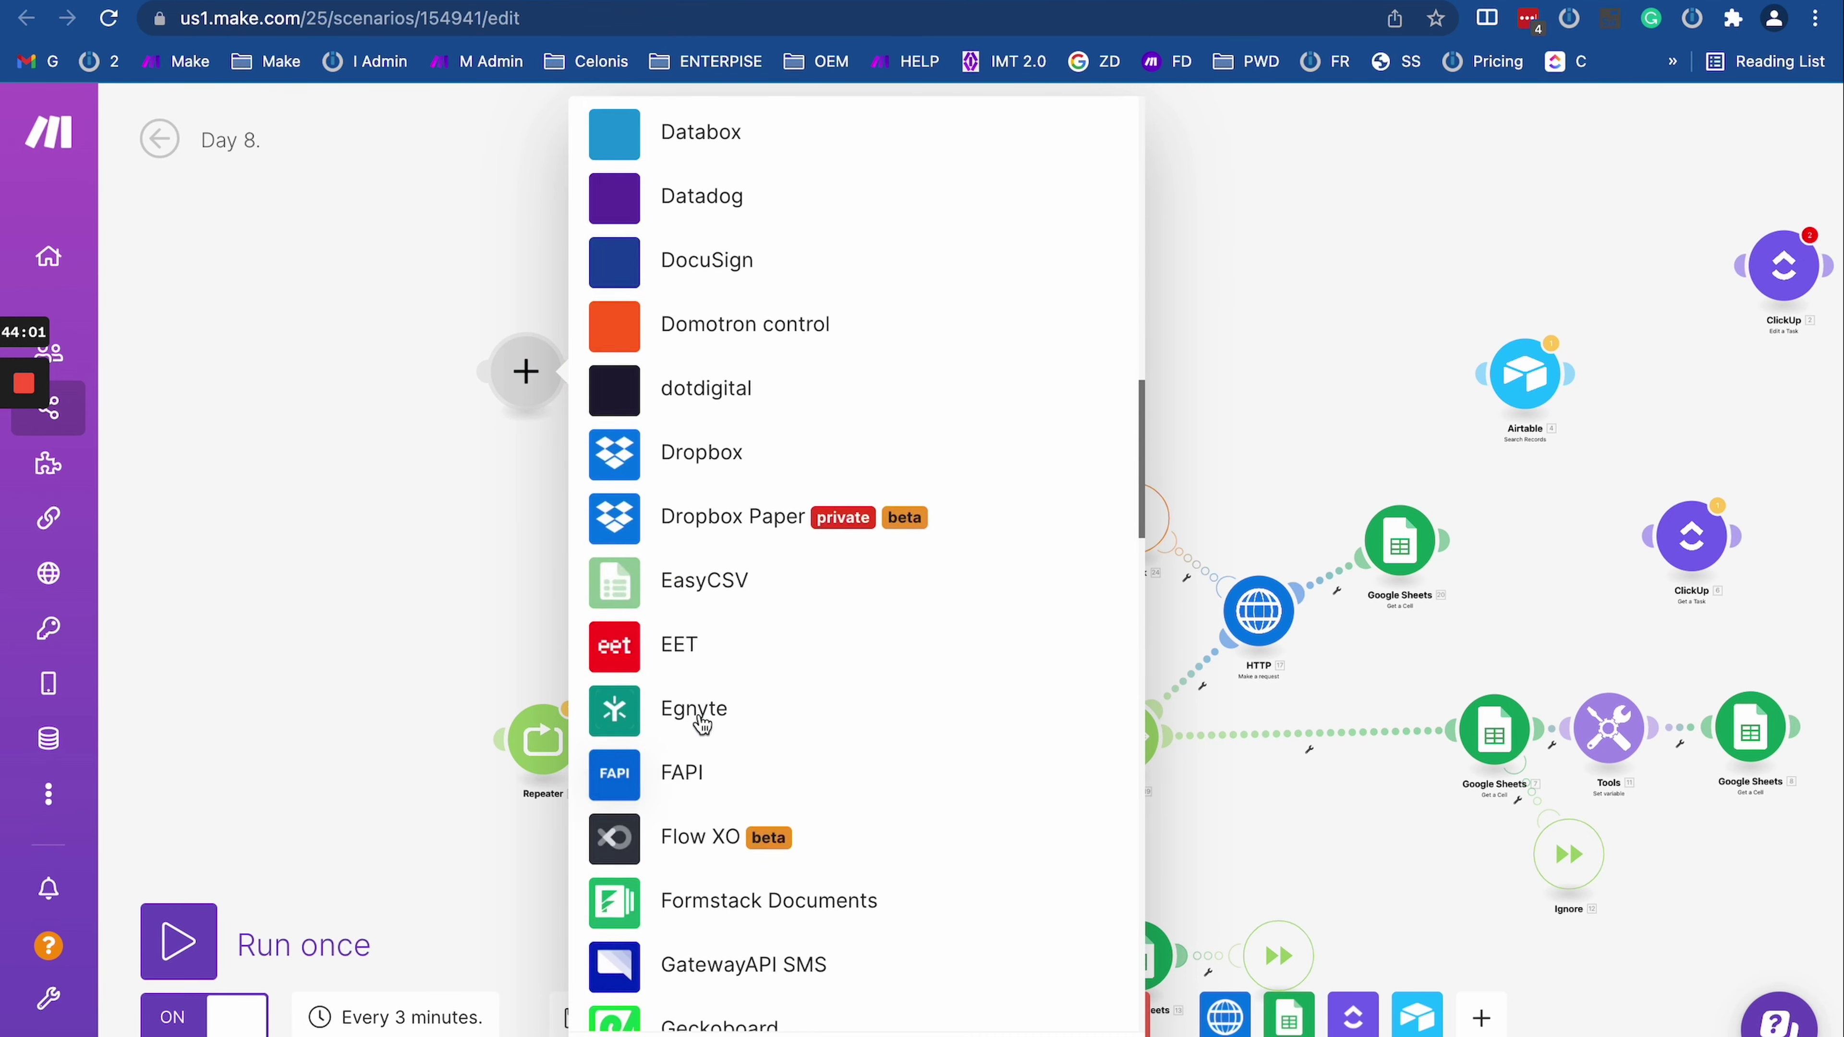
scroll(701, 722, up, 10)
scroll(701, 723, down, 15)
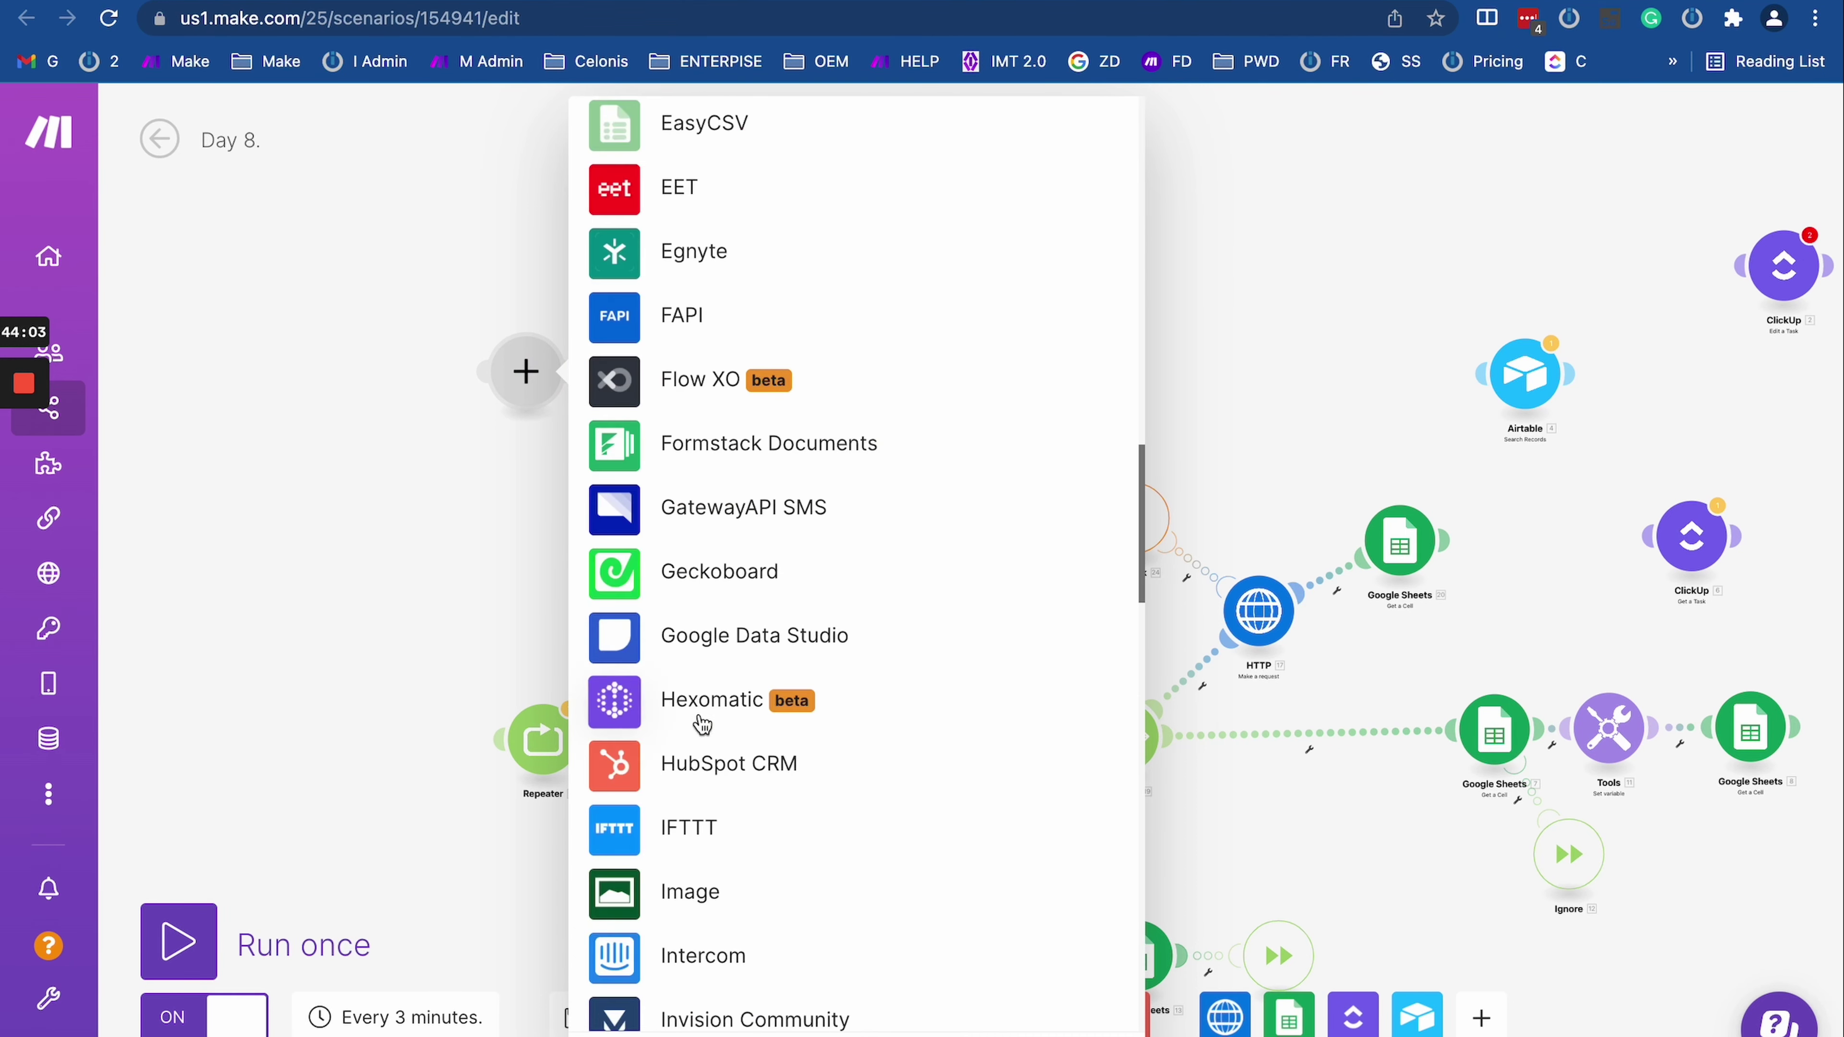
scroll(701, 722, down, 15)
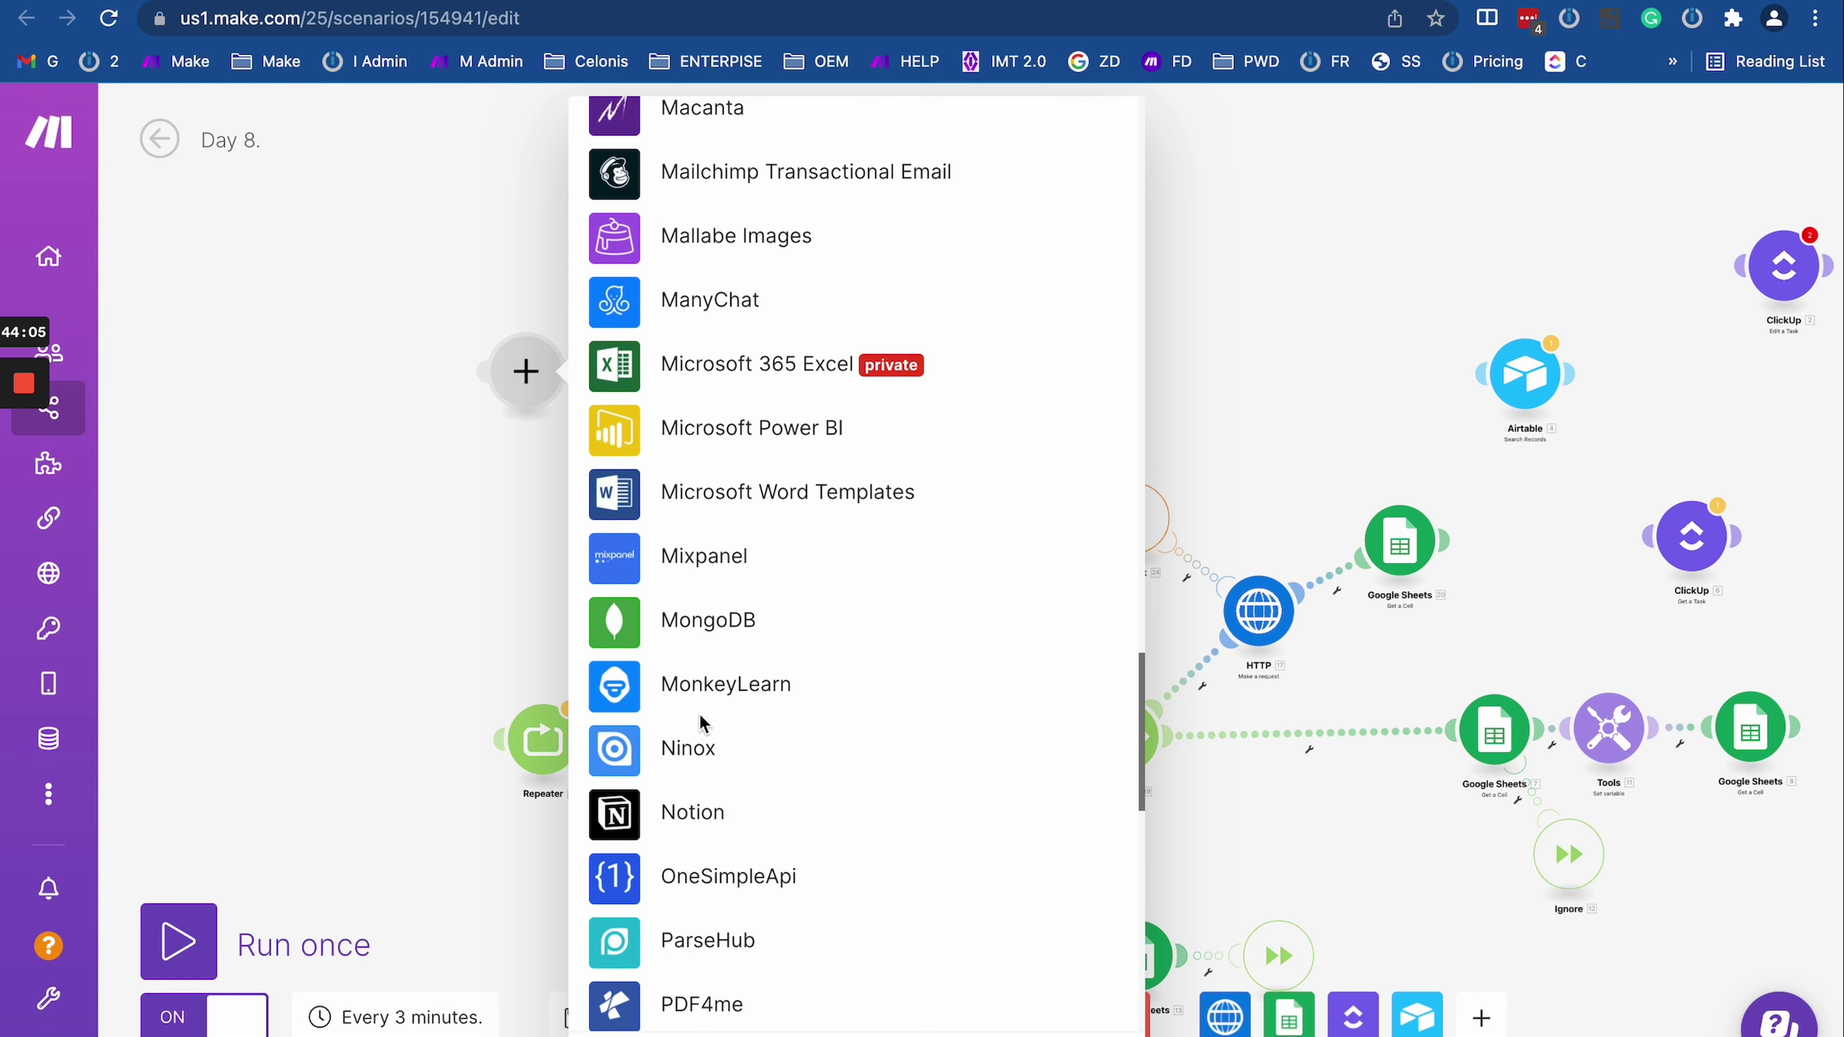
scroll(699, 713, up, 20)
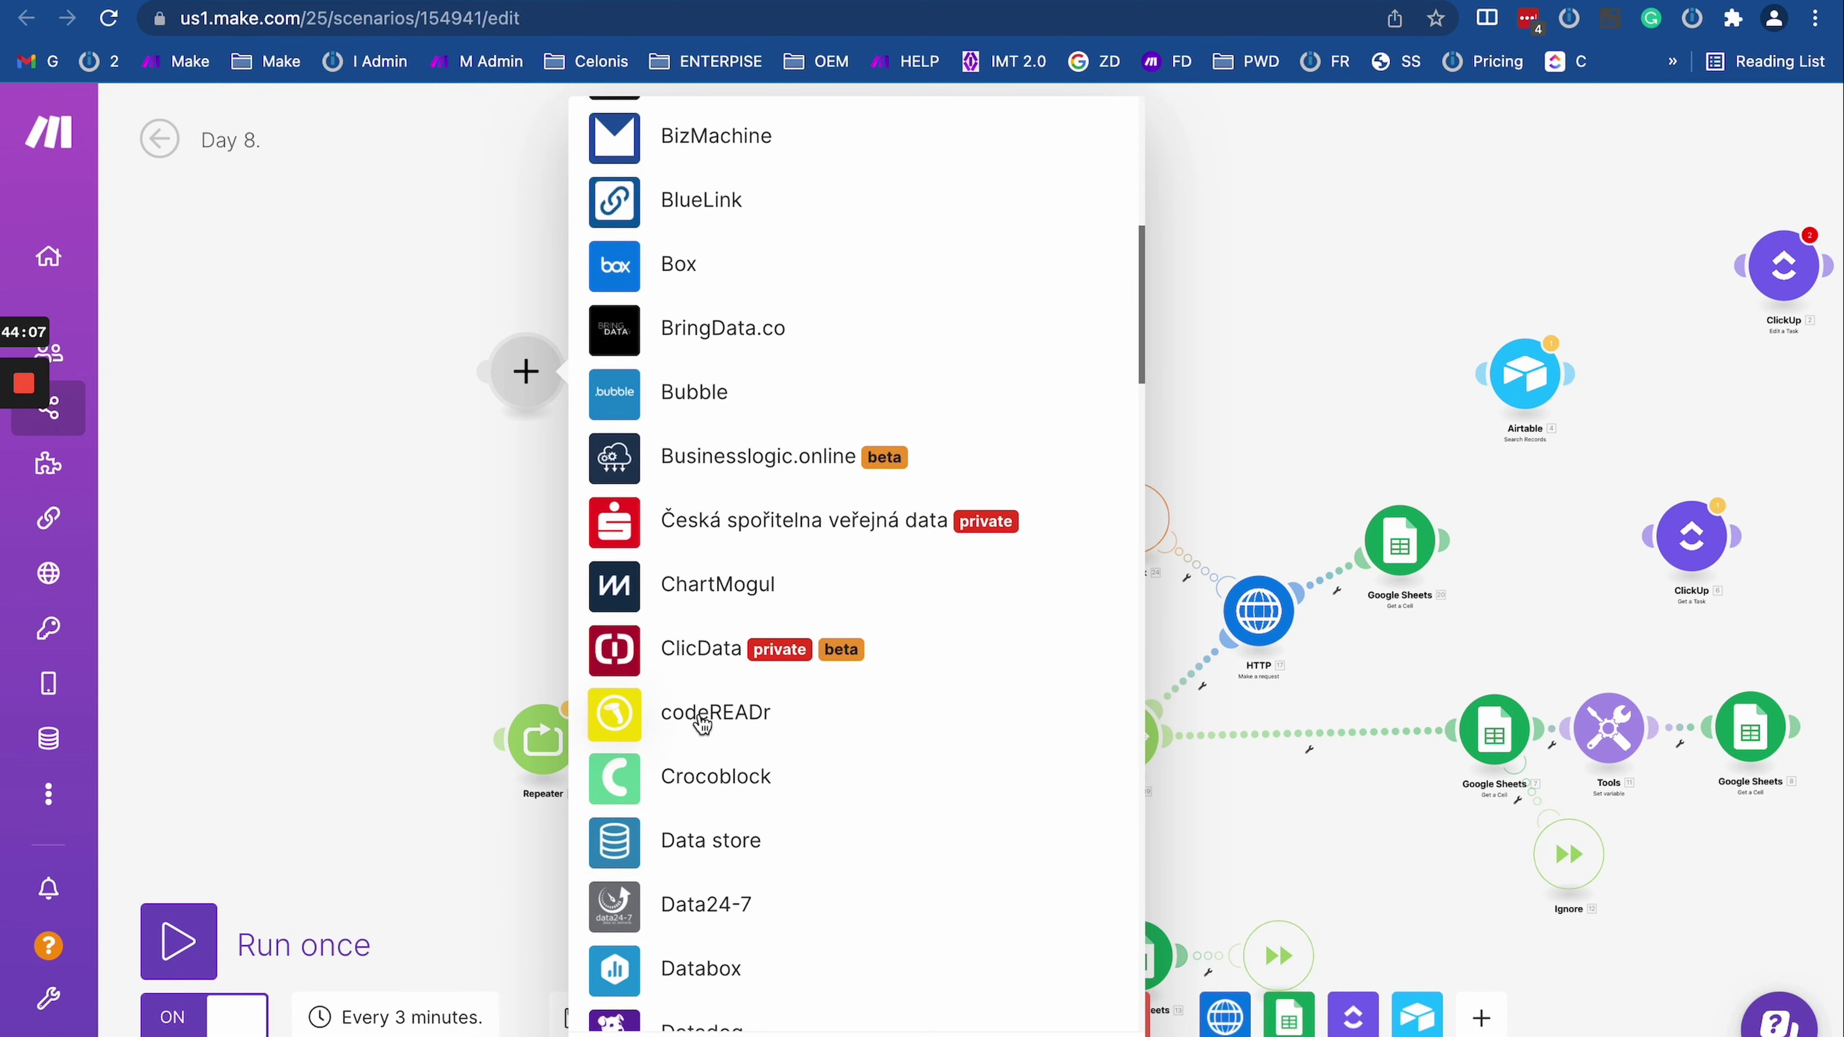
scroll(701, 722, down, 4)
click(719, 552)
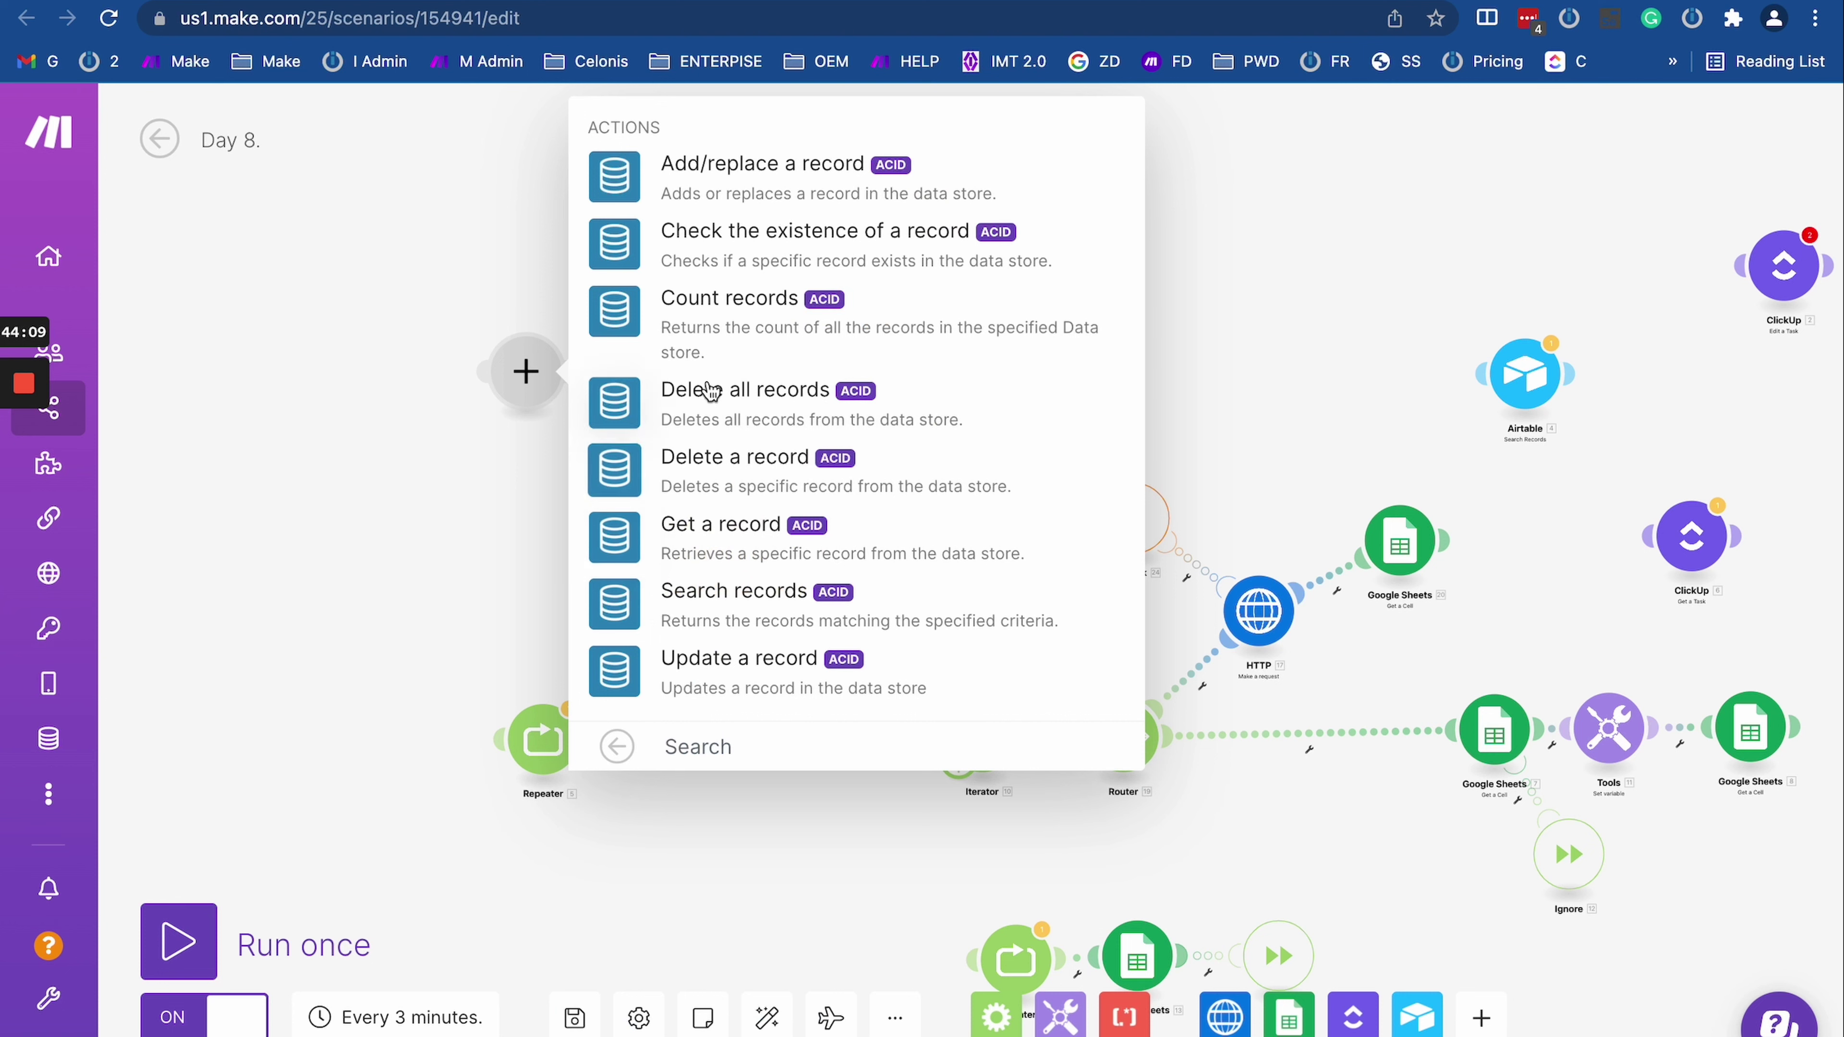
click(702, 174)
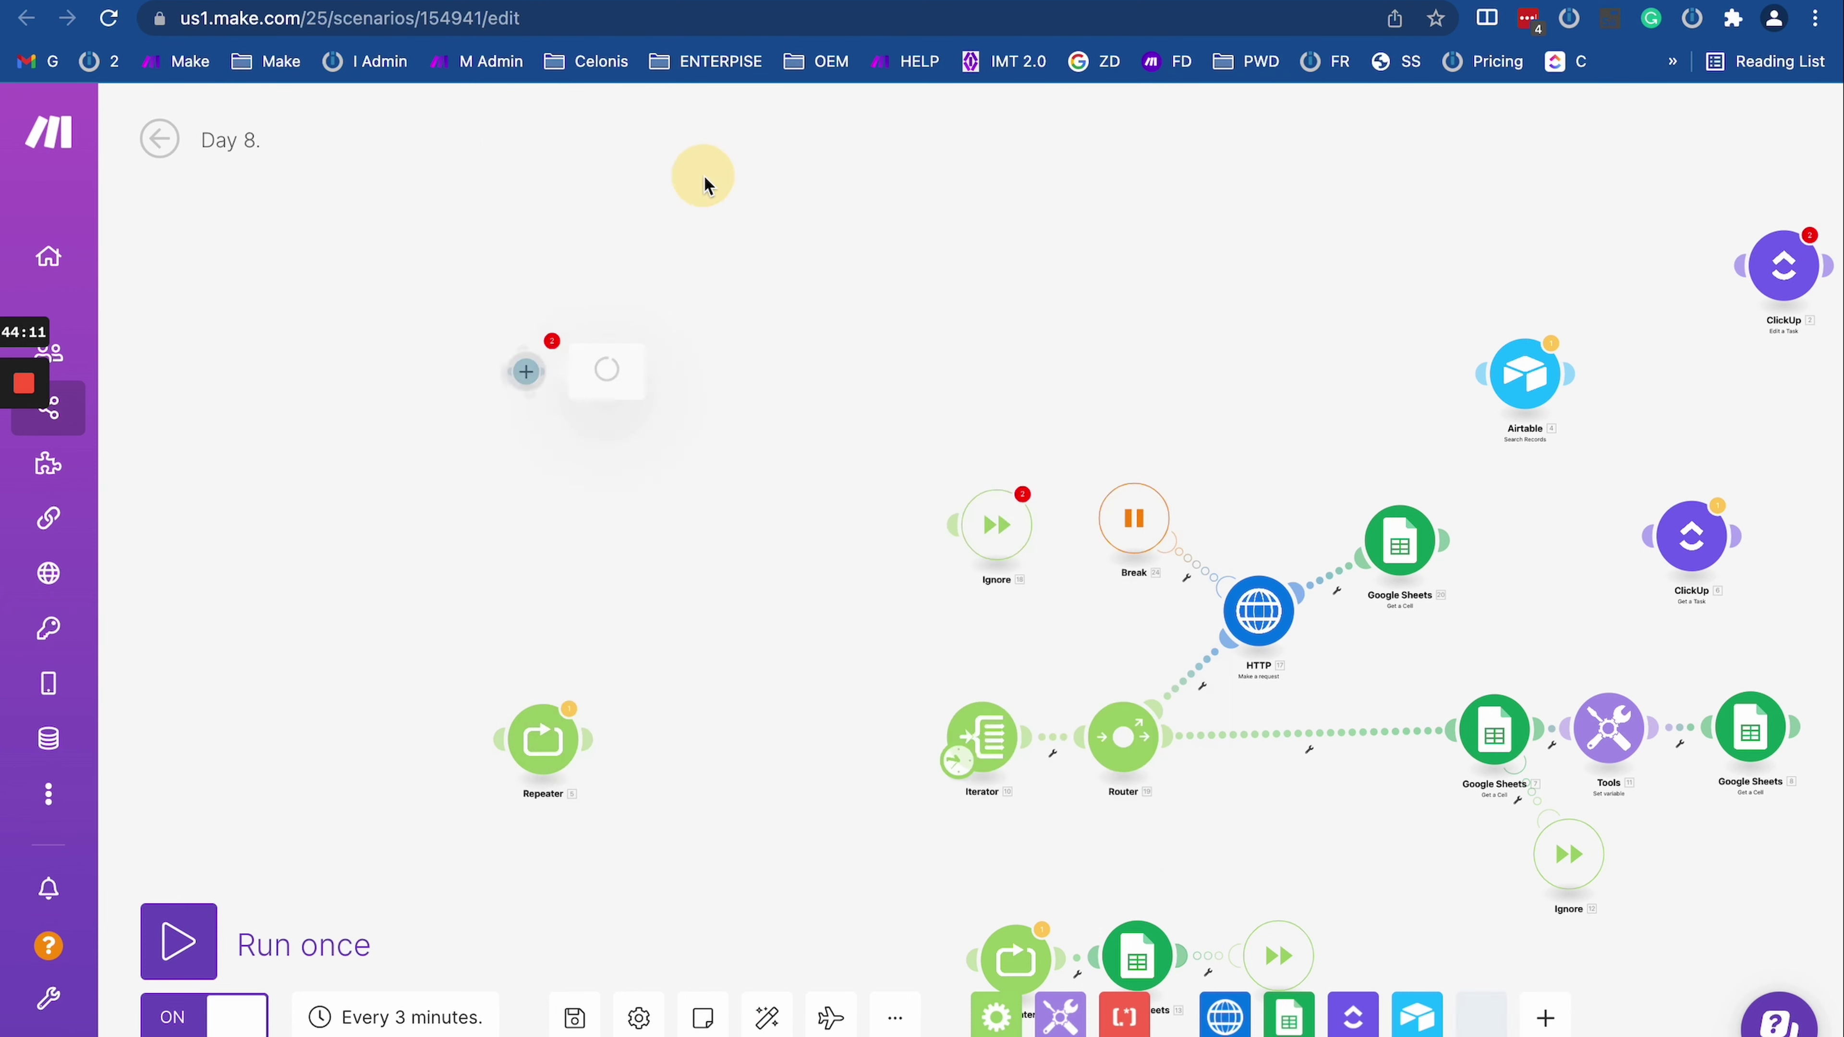
click(745, 647)
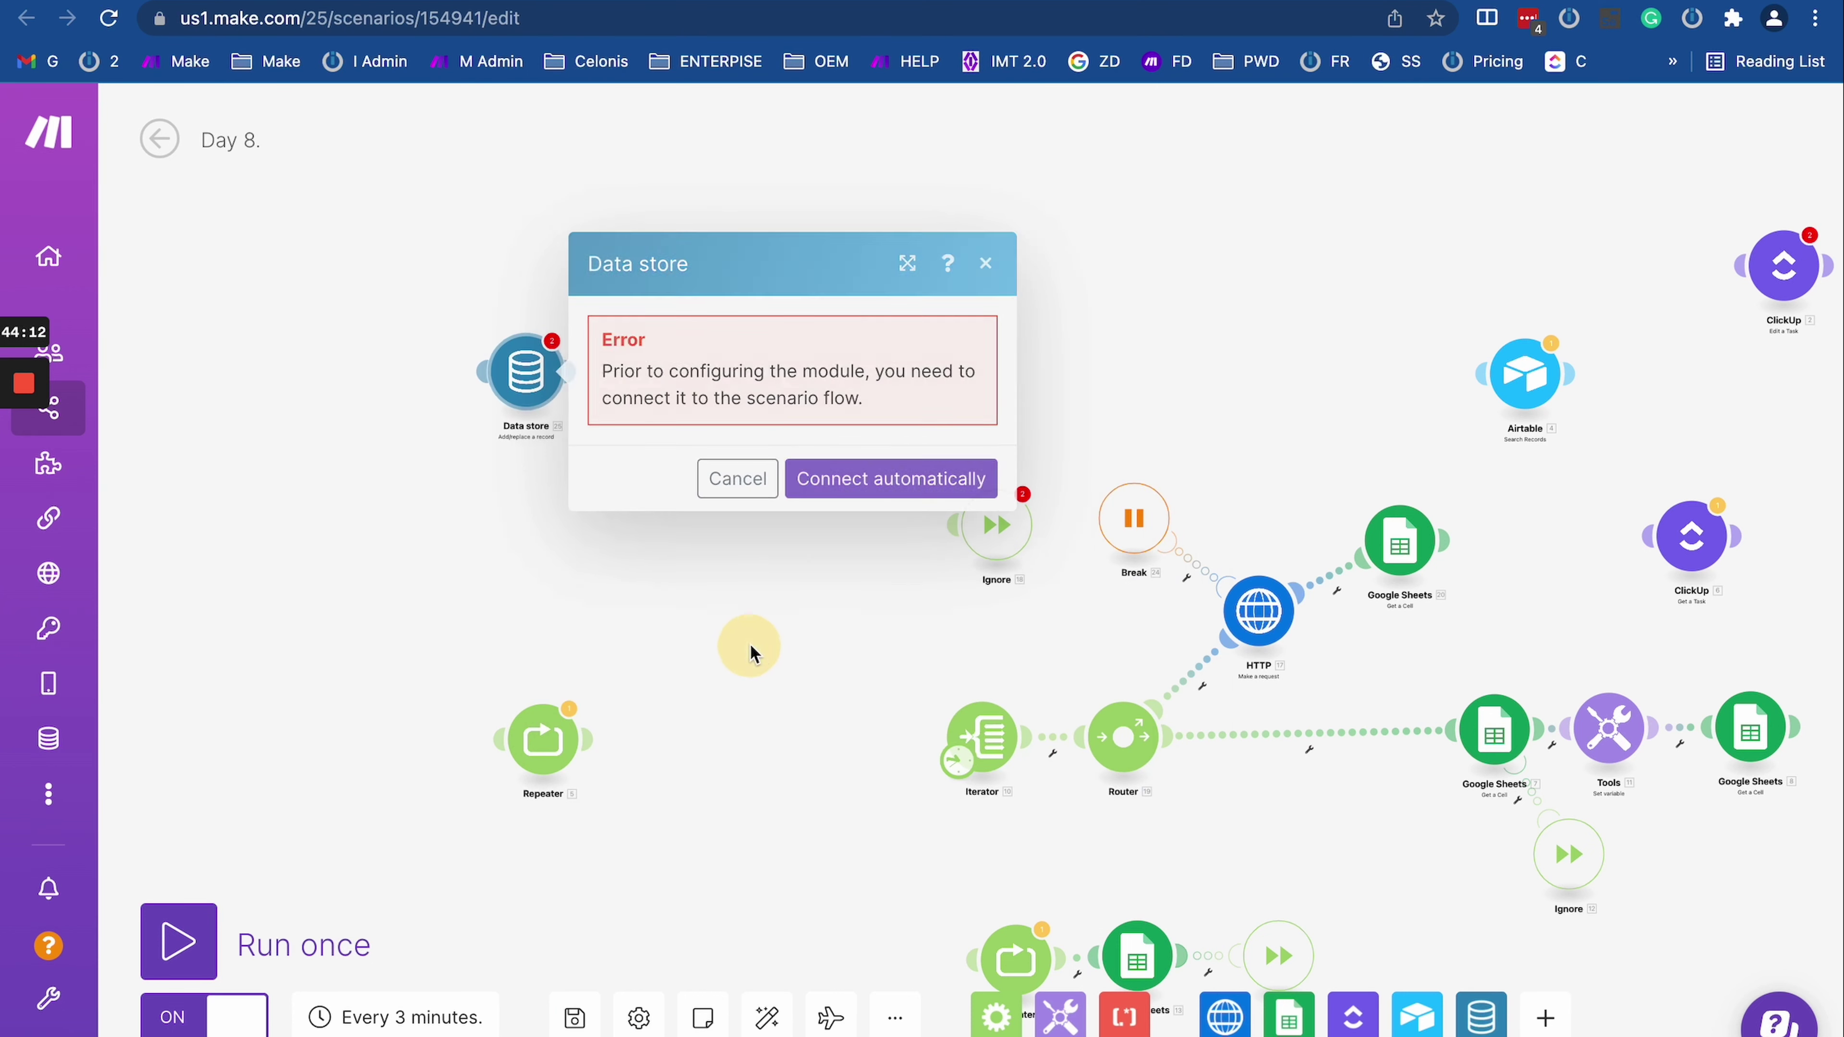
Step: Pan the canvas and bring up the Data store actions list in the toolbar
click(1470, 1024)
drag(1366, 823, 947, 823)
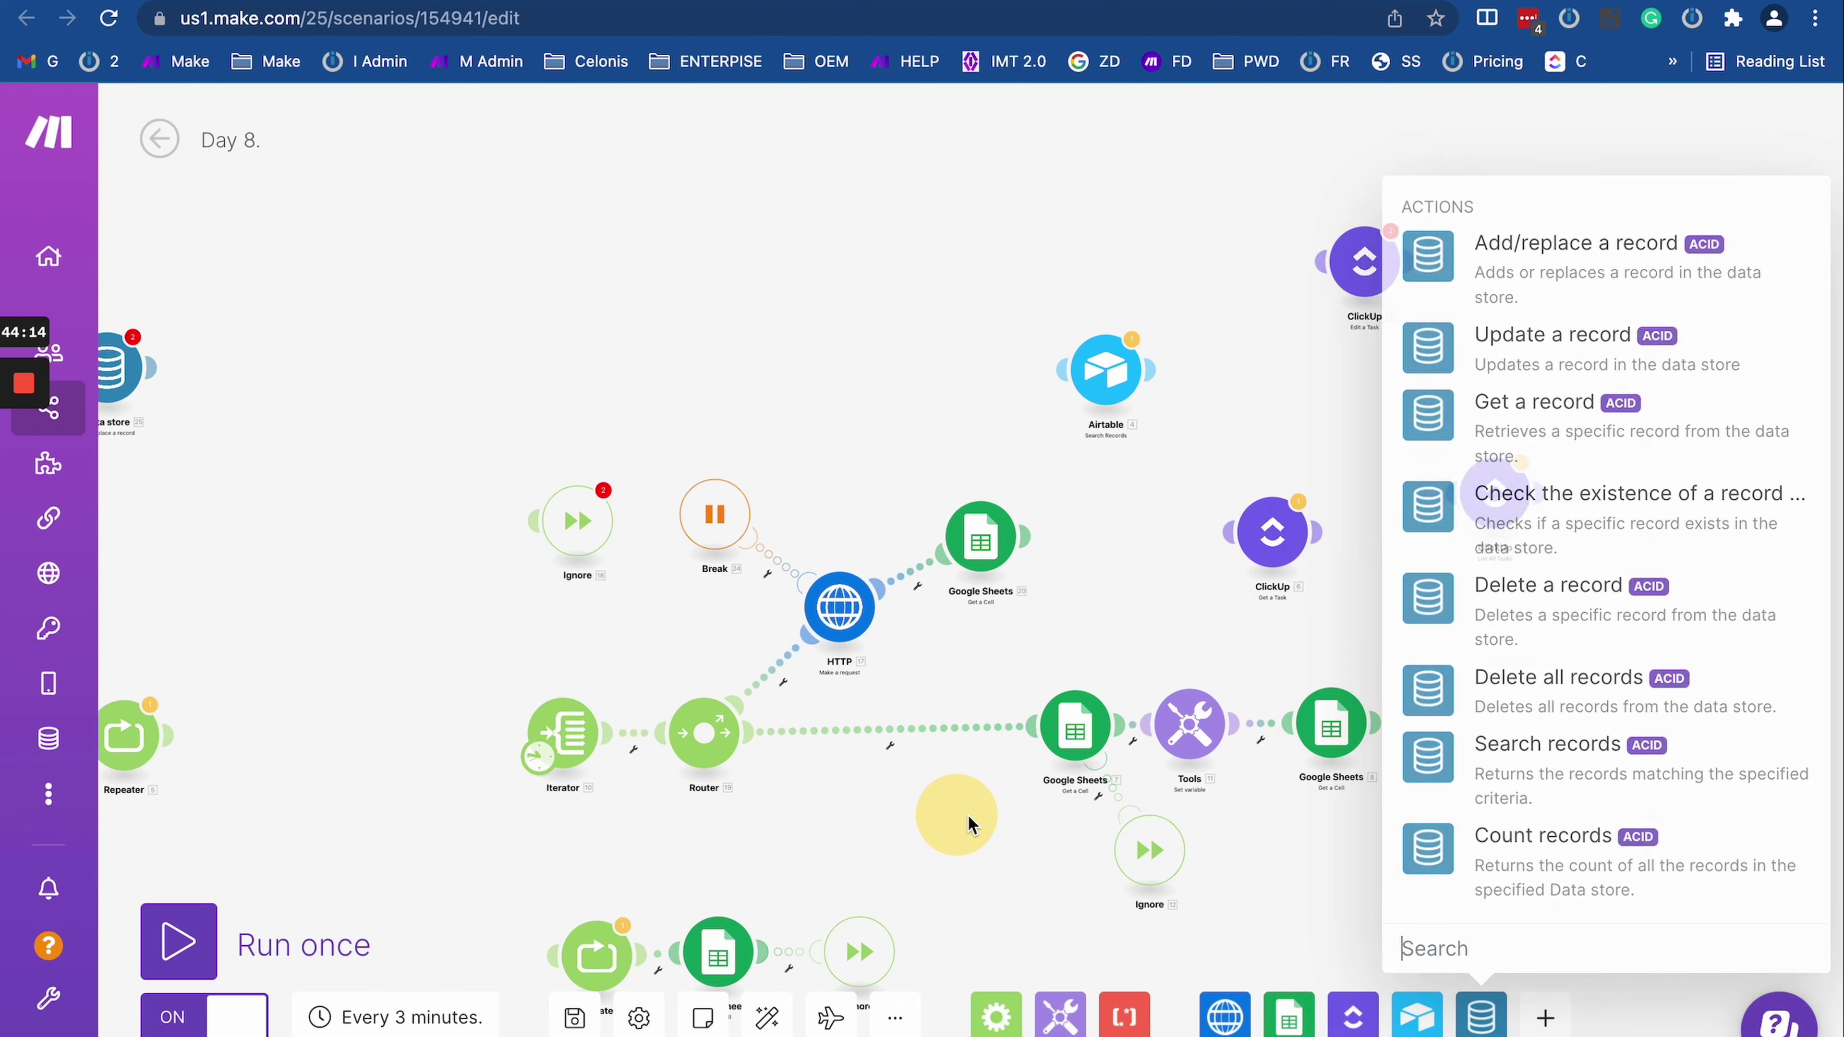
click(1482, 1020)
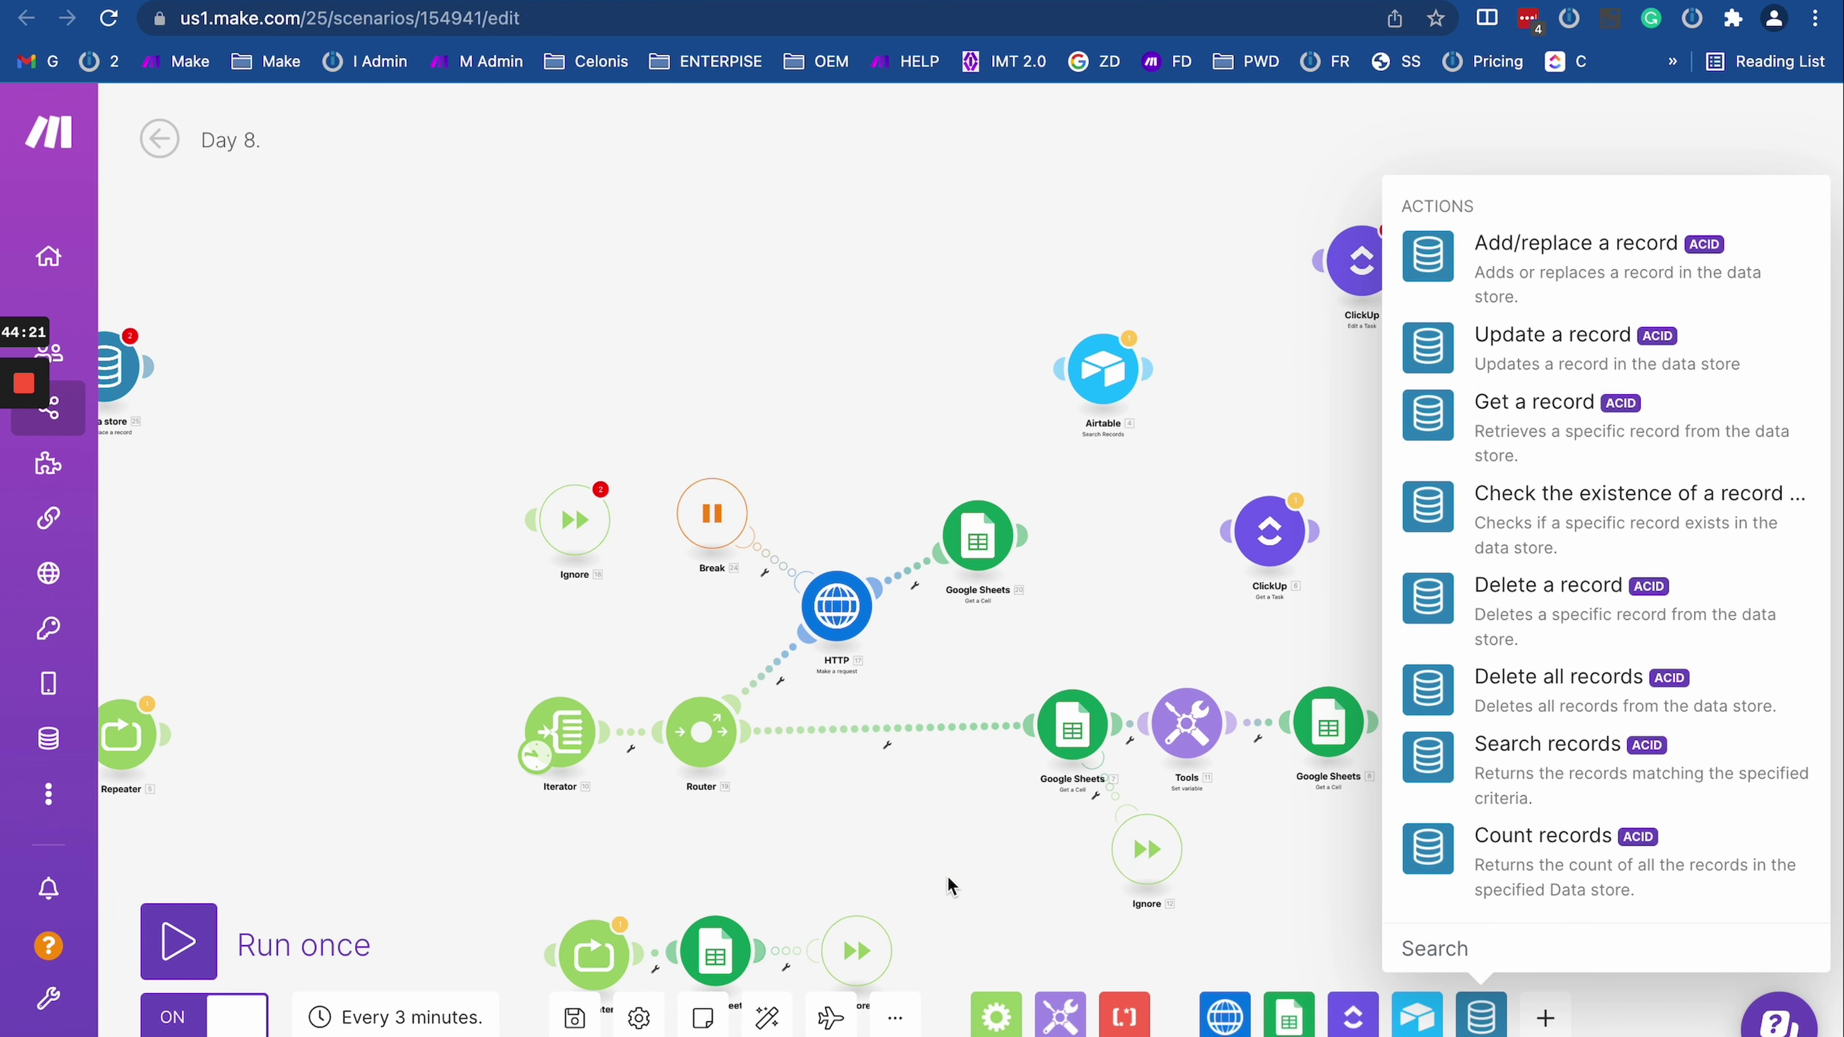
Step: Add a Google Sheets 'Watch Rows' module from the toolbar beside the Data store module
drag(949, 886, 1790, 872)
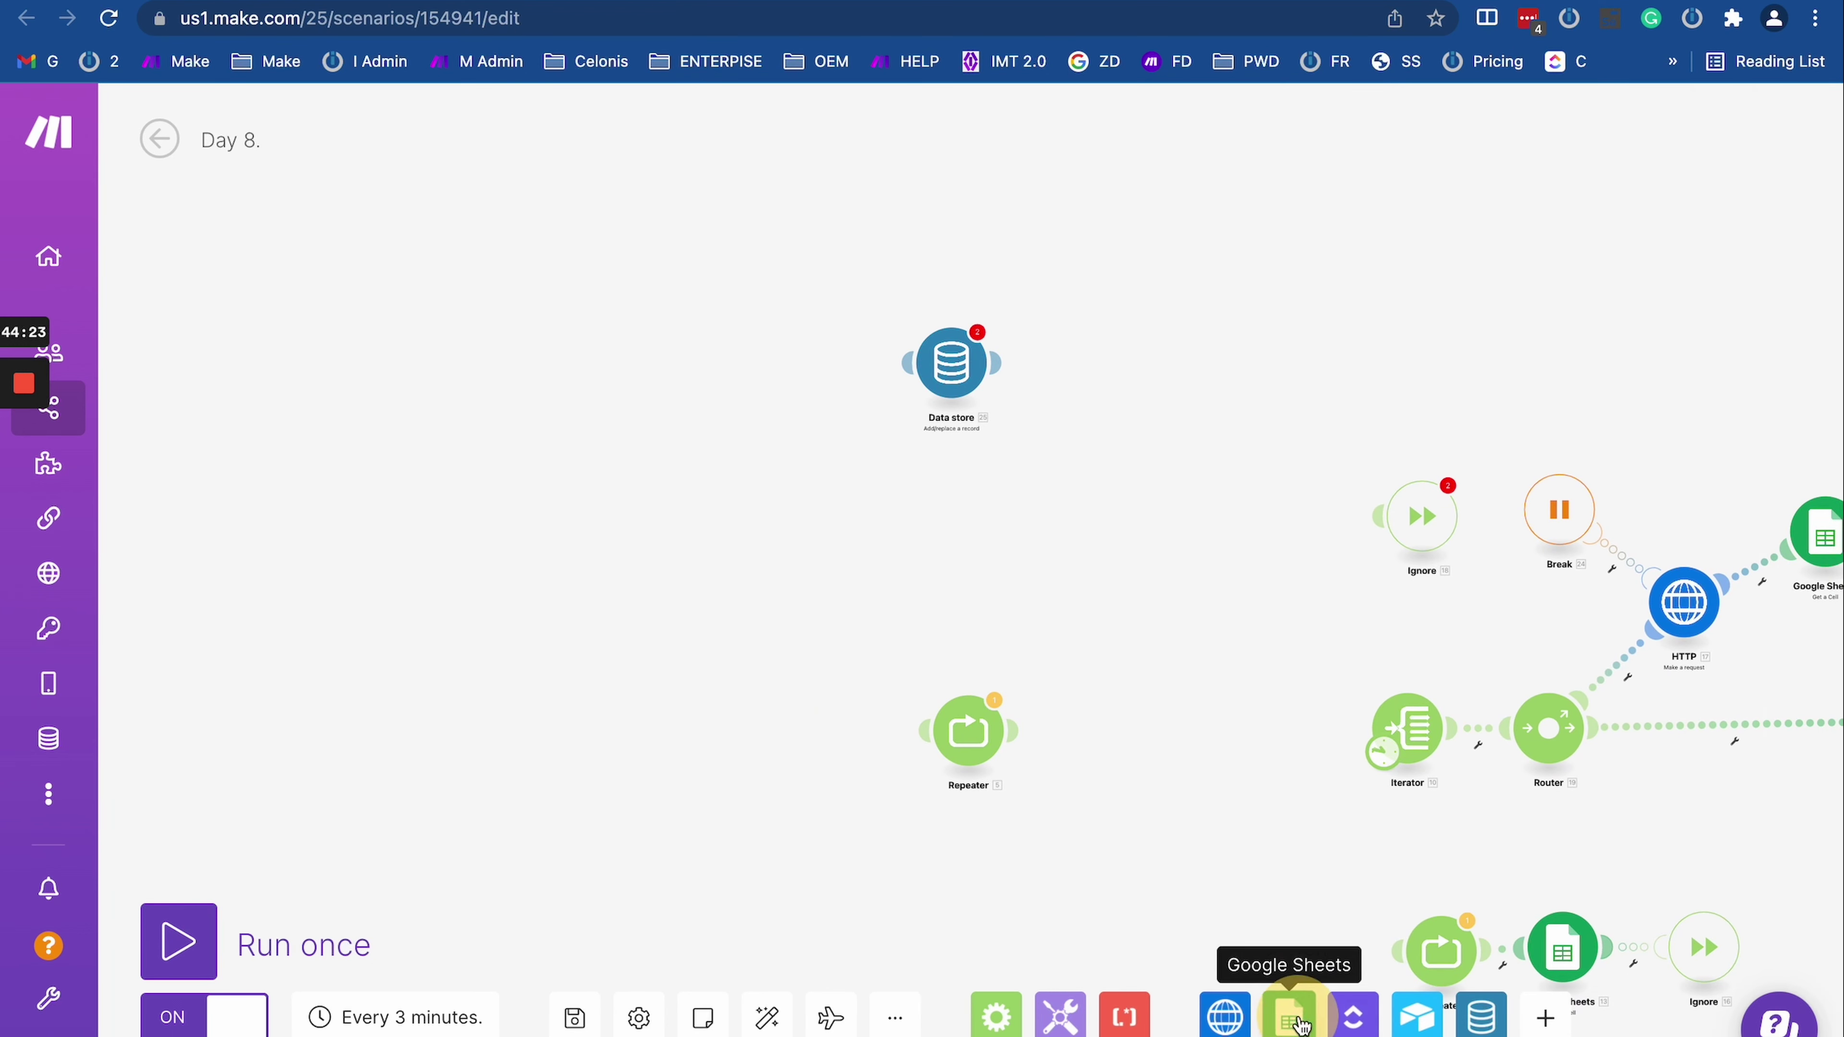
click(1296, 1021)
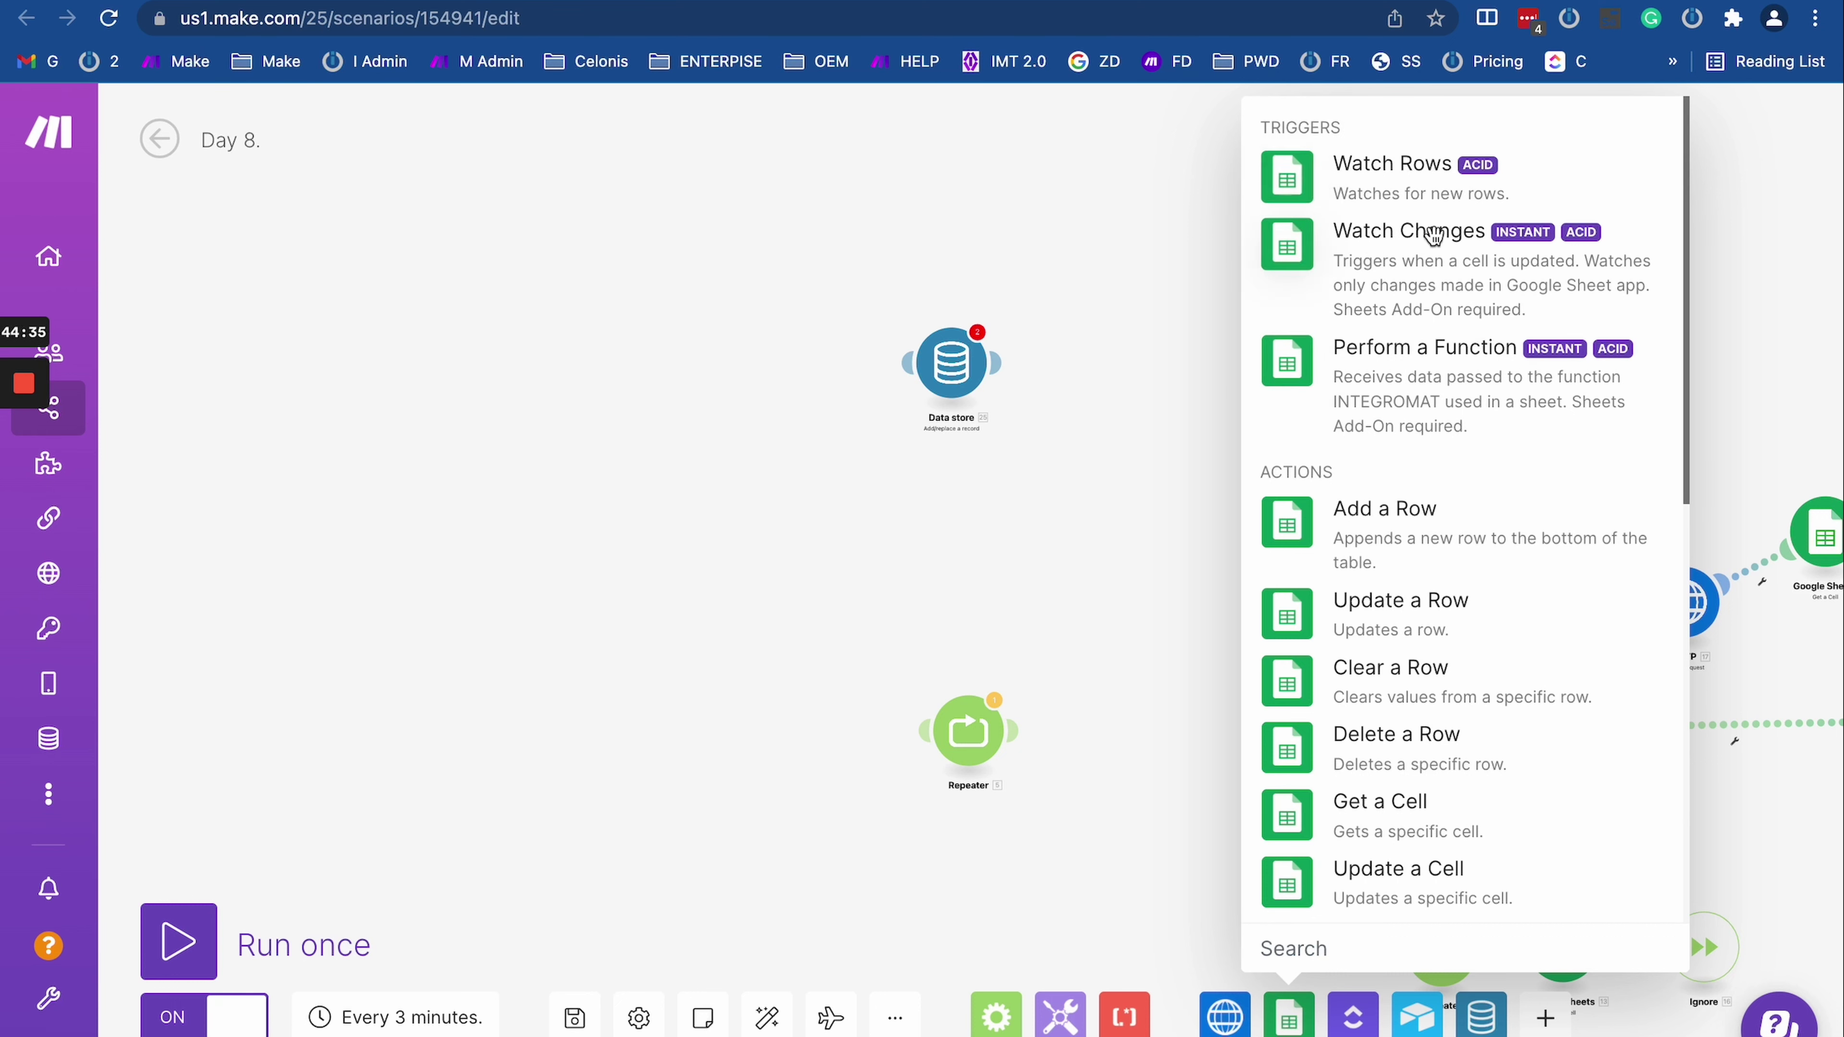
click(1399, 190)
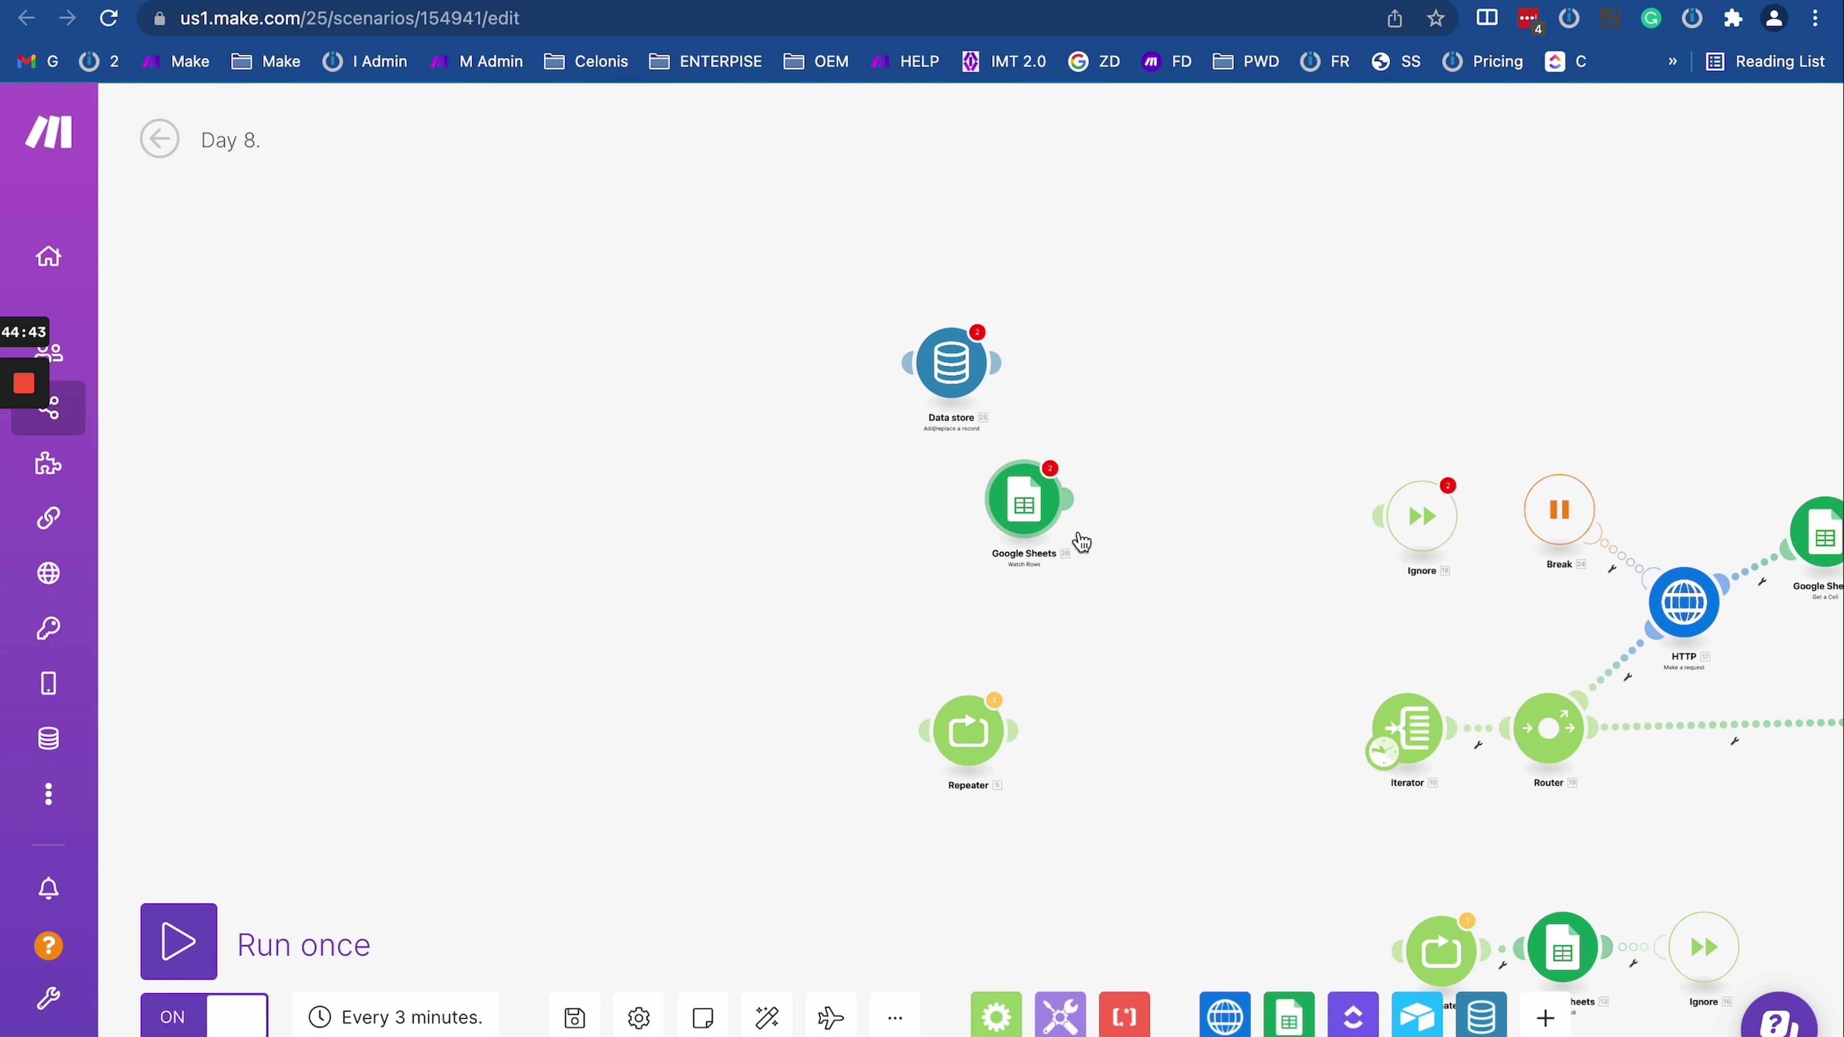
click(1282, 1019)
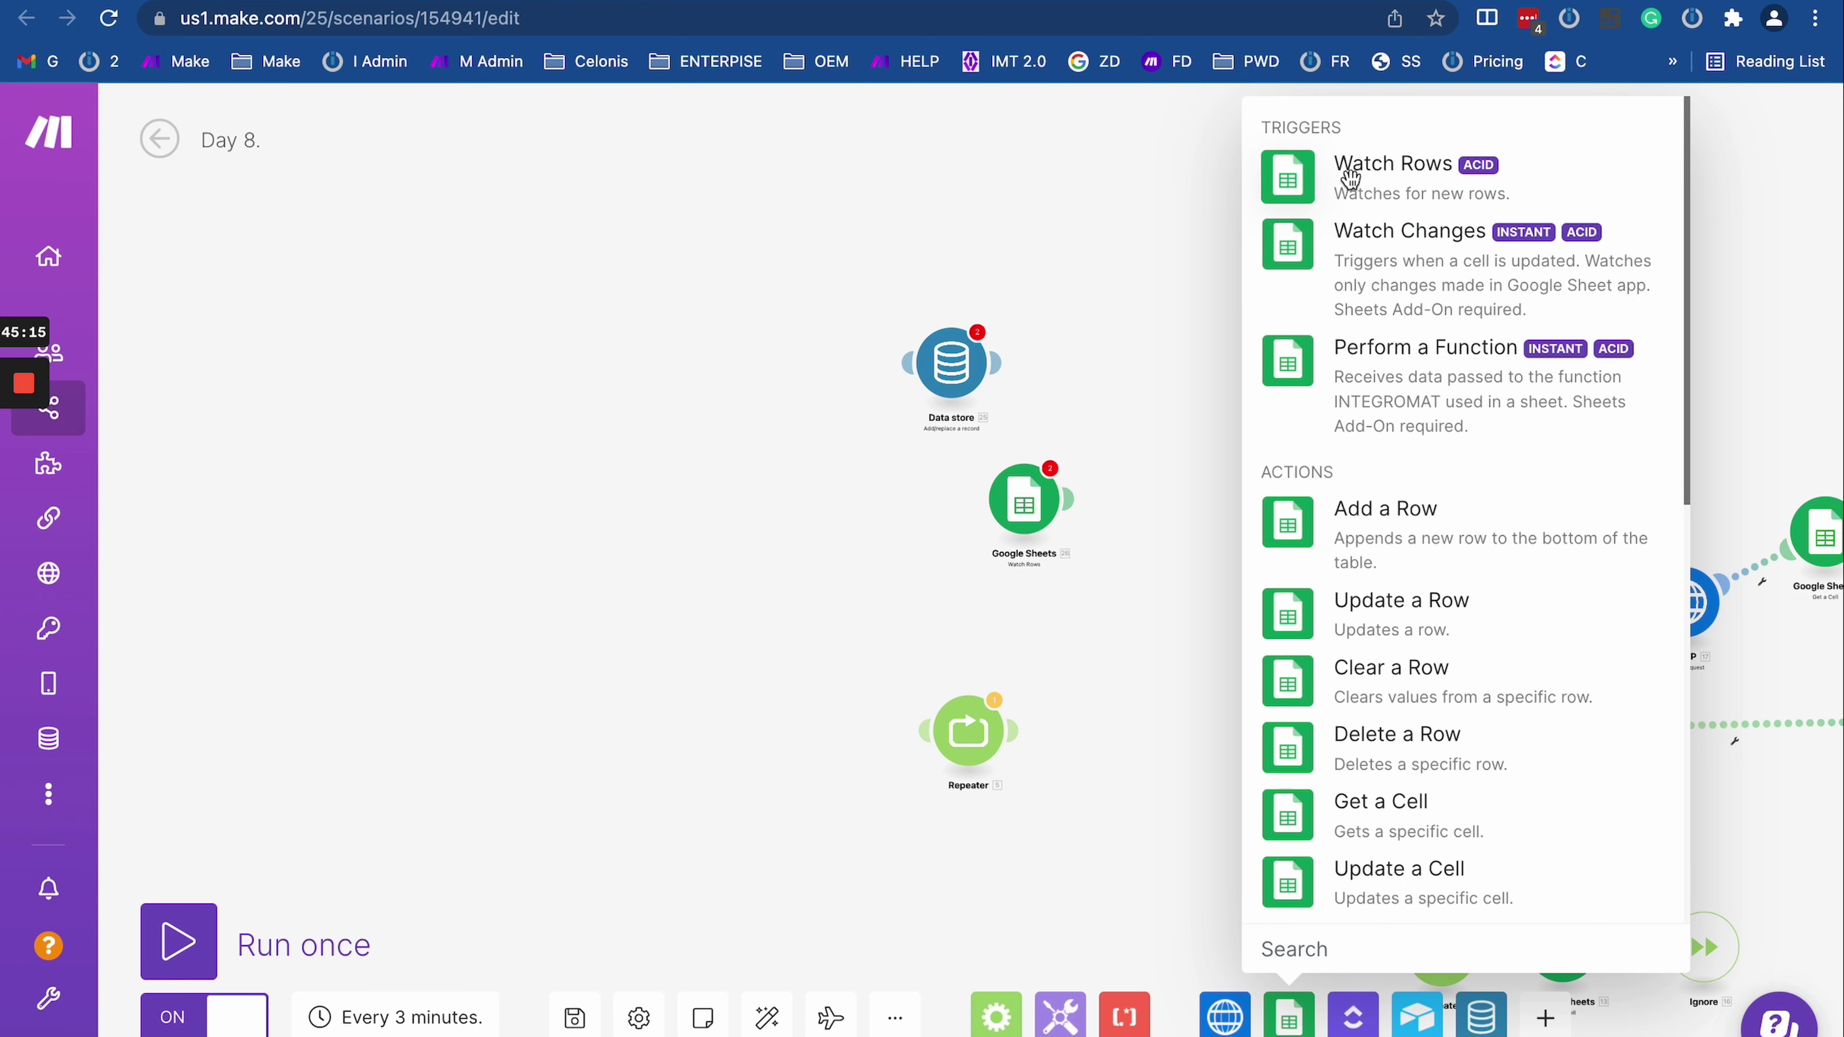
click(1084, 466)
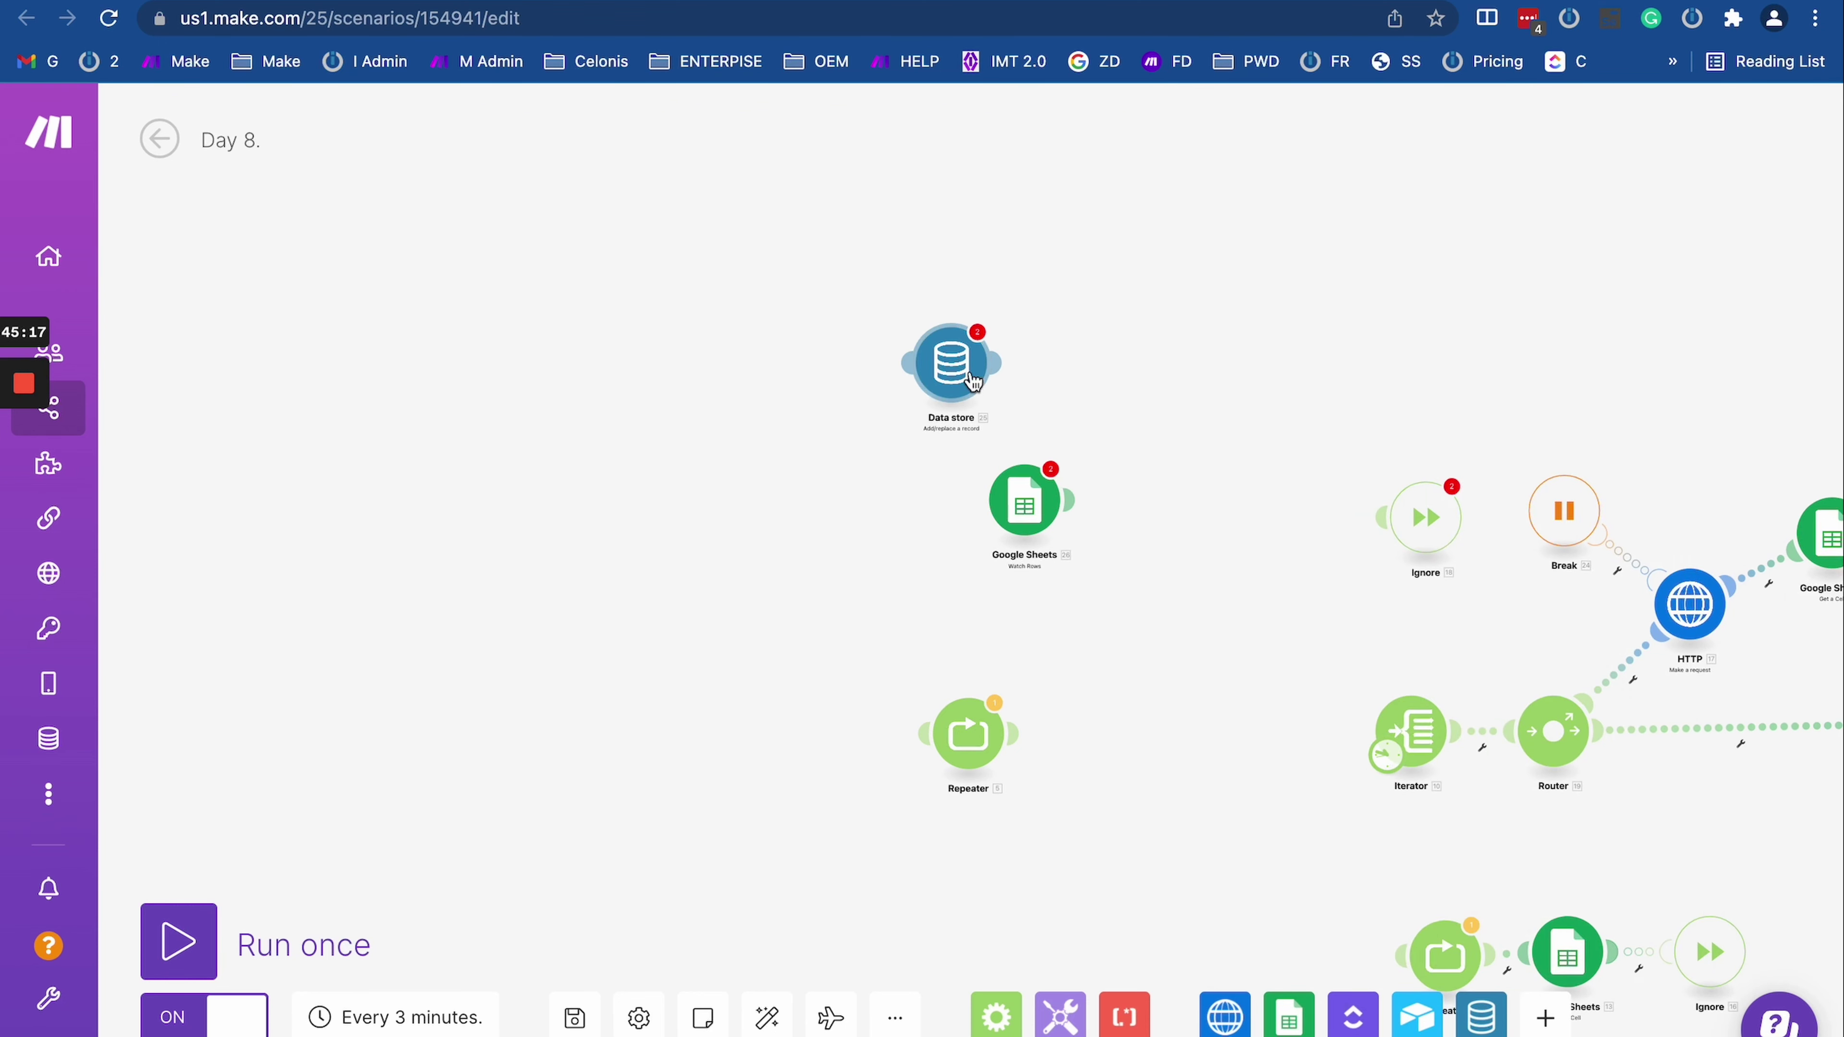
scroll(958, 370, up, 5)
scroll(898, 454, down, 5)
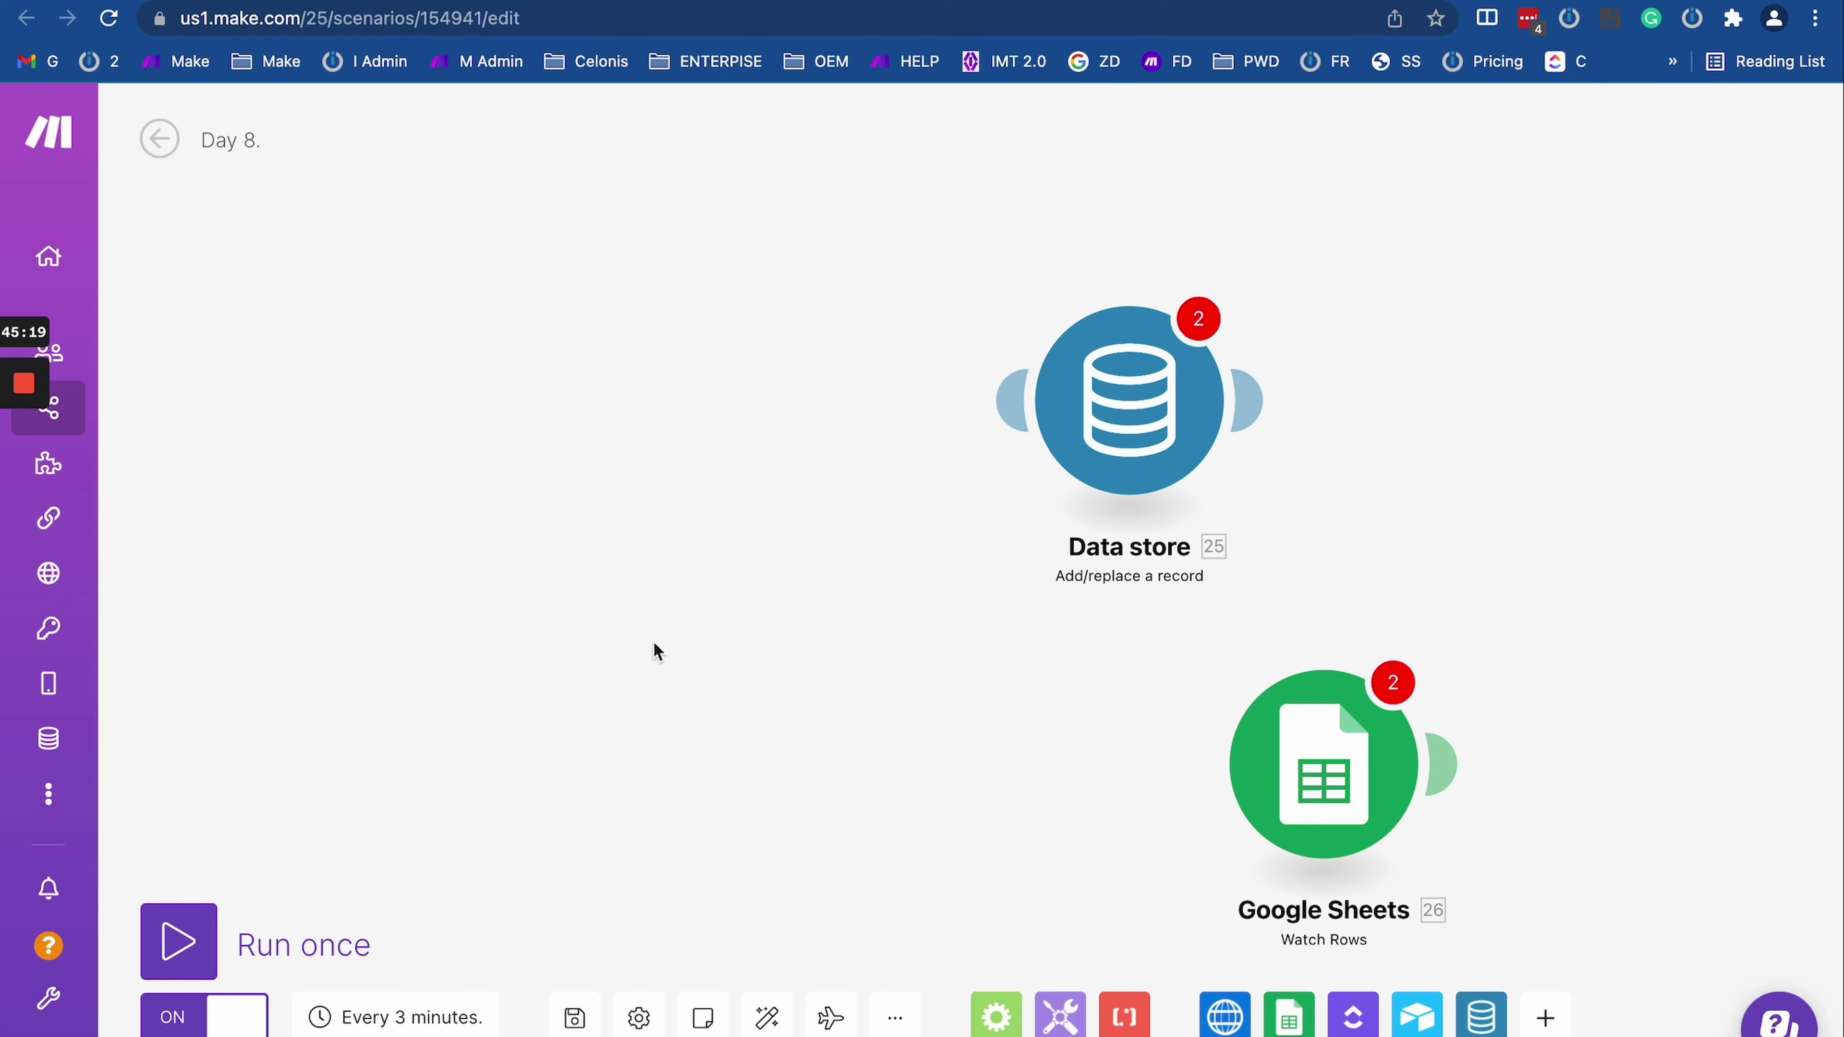
Step: Create a new MySQL 'Insert row into a table' module on the canvas
right_click(603, 651)
click(613, 651)
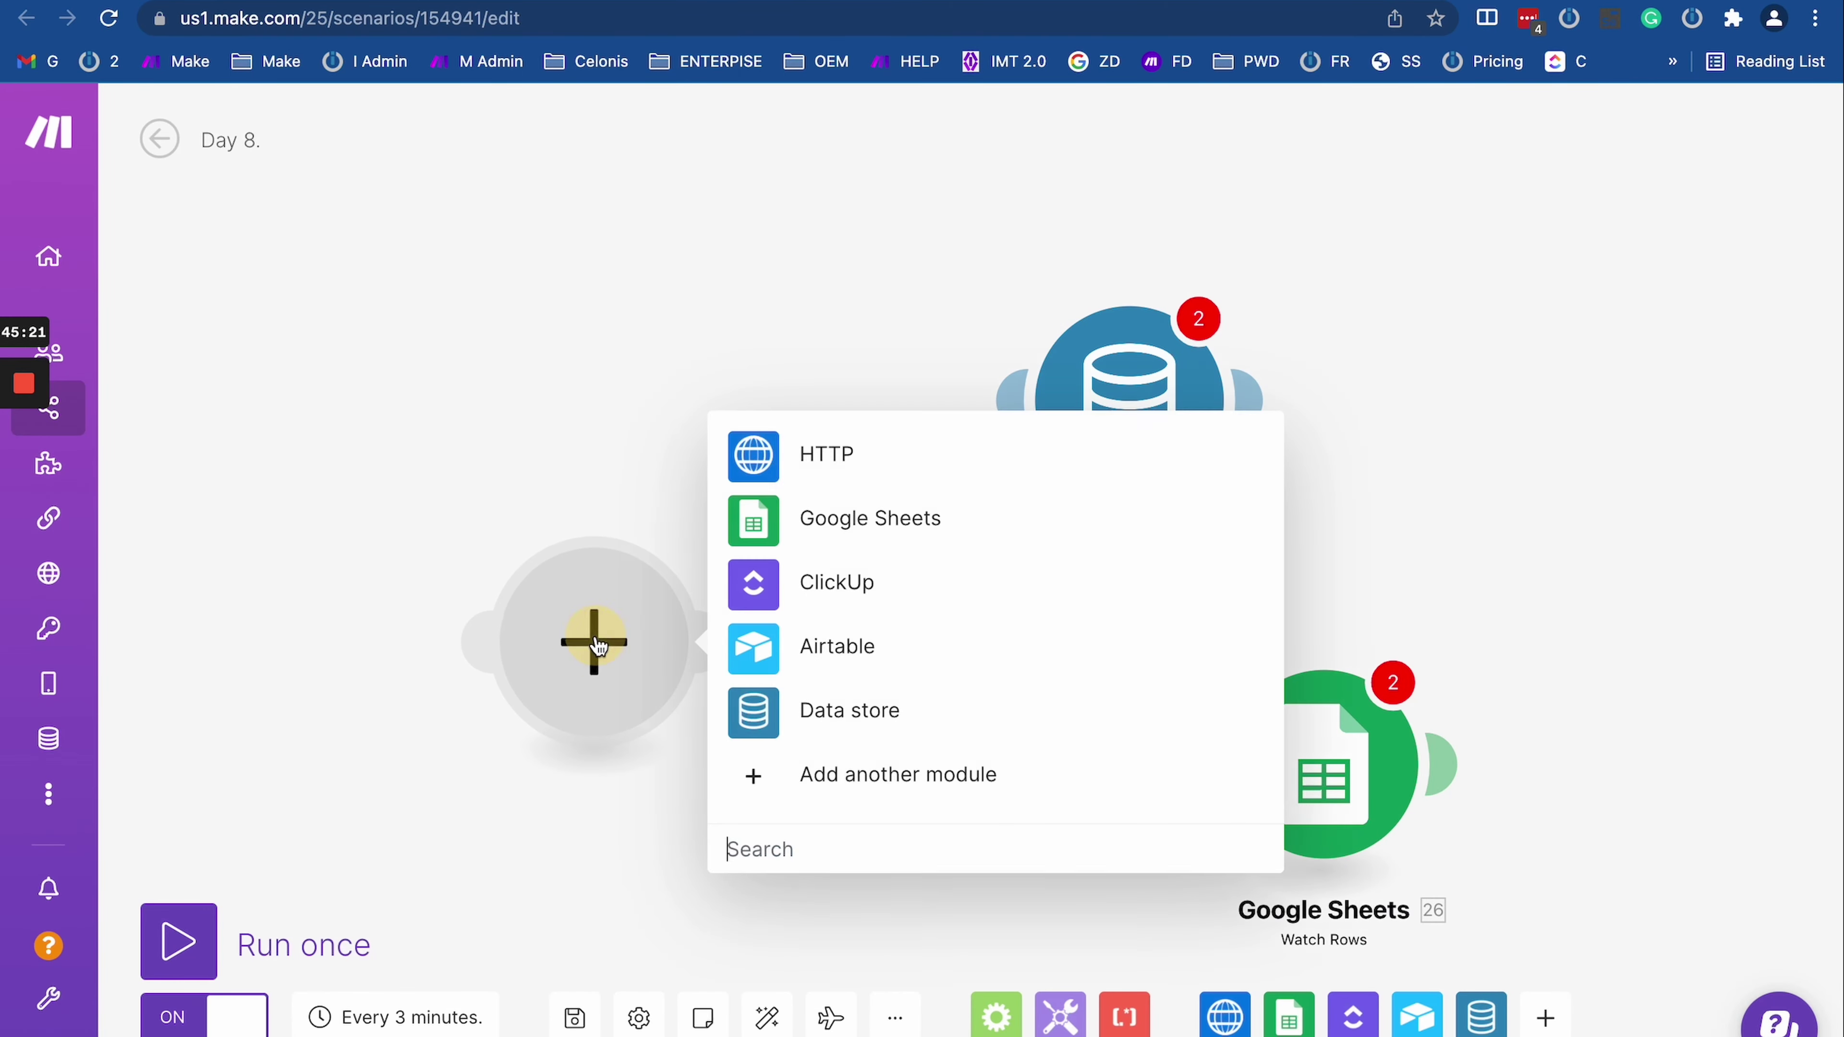
click(835, 769)
scroll(995, 581, down, 10)
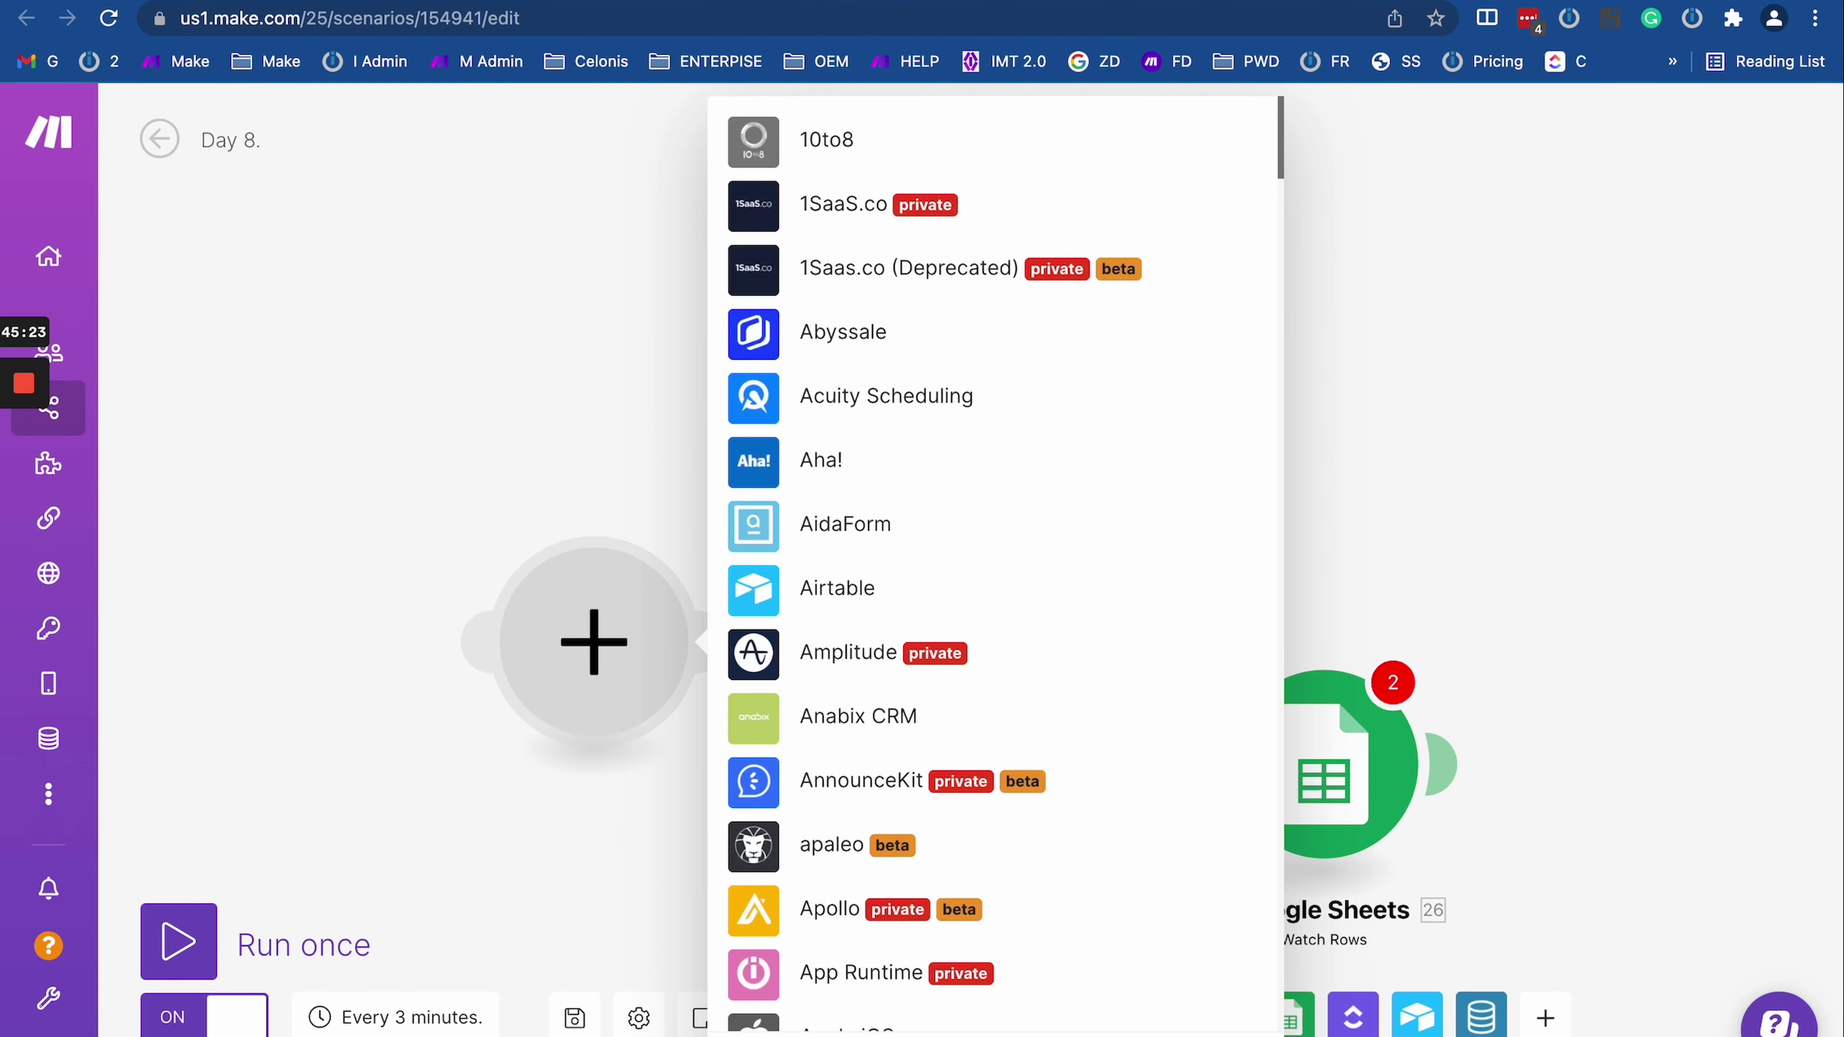
text(mys)
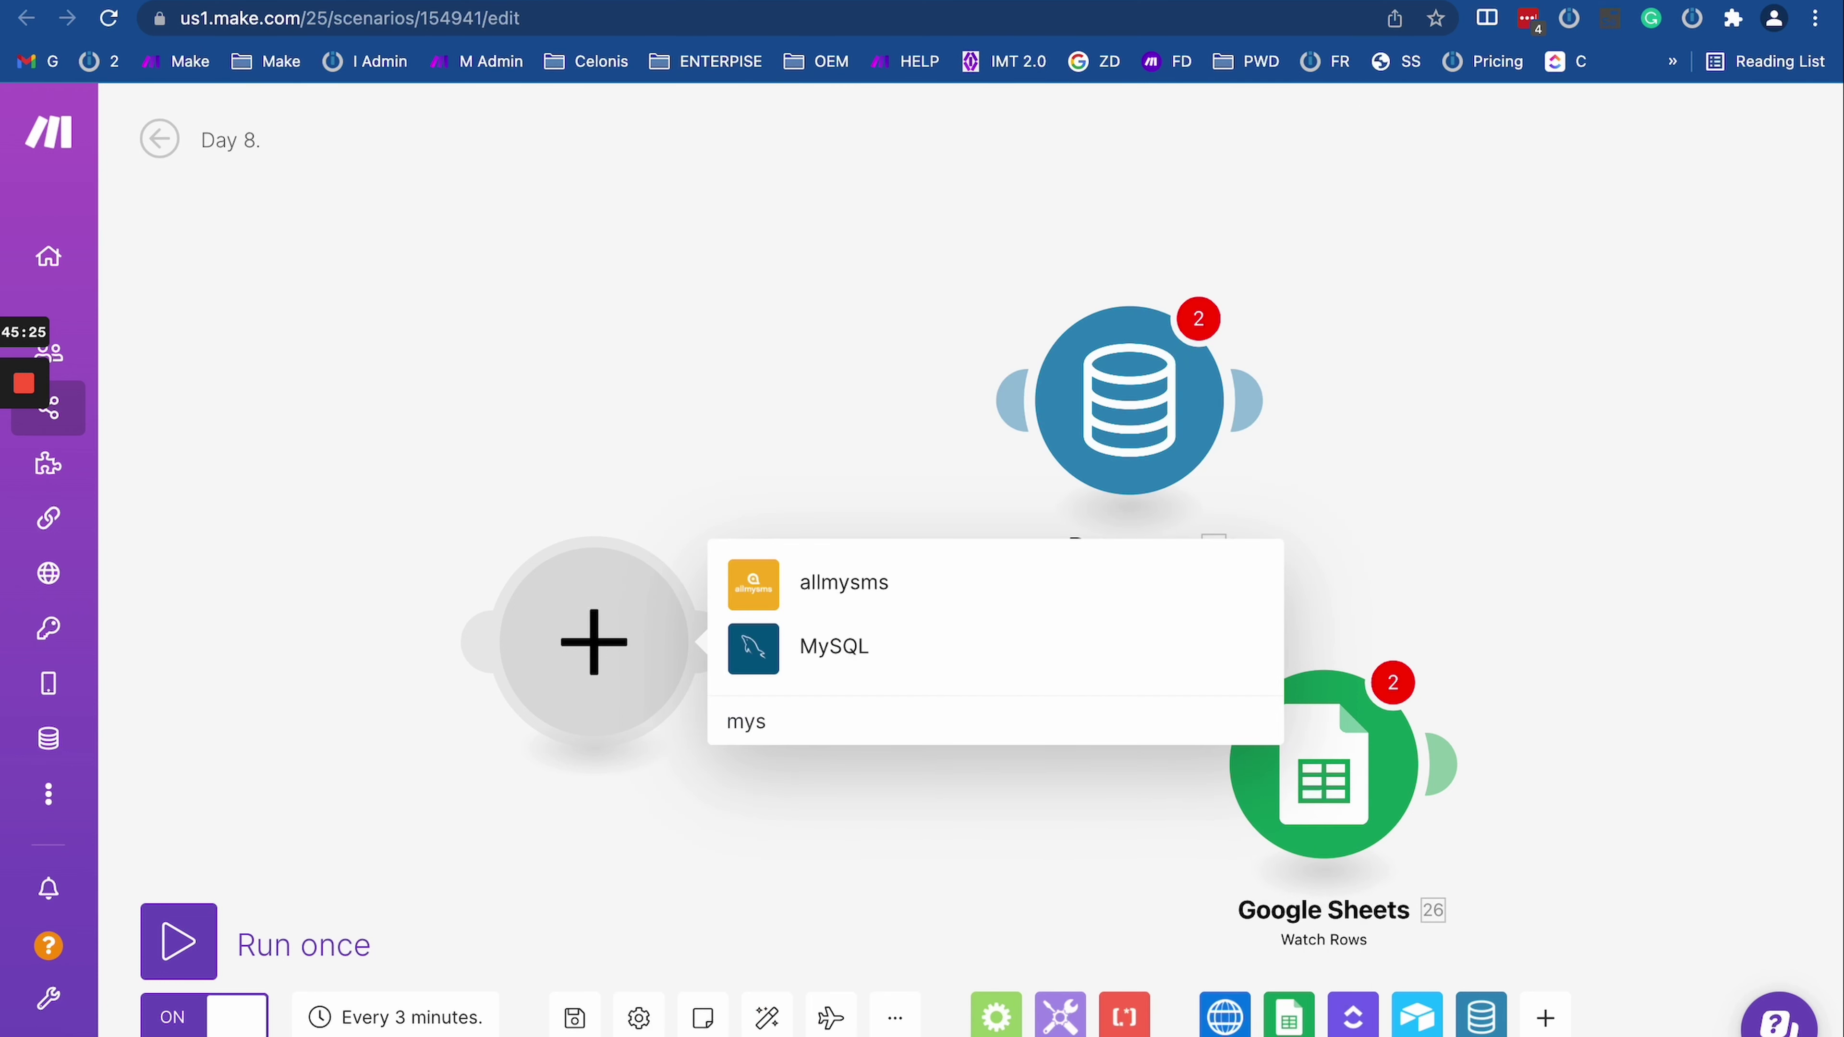
click(827, 649)
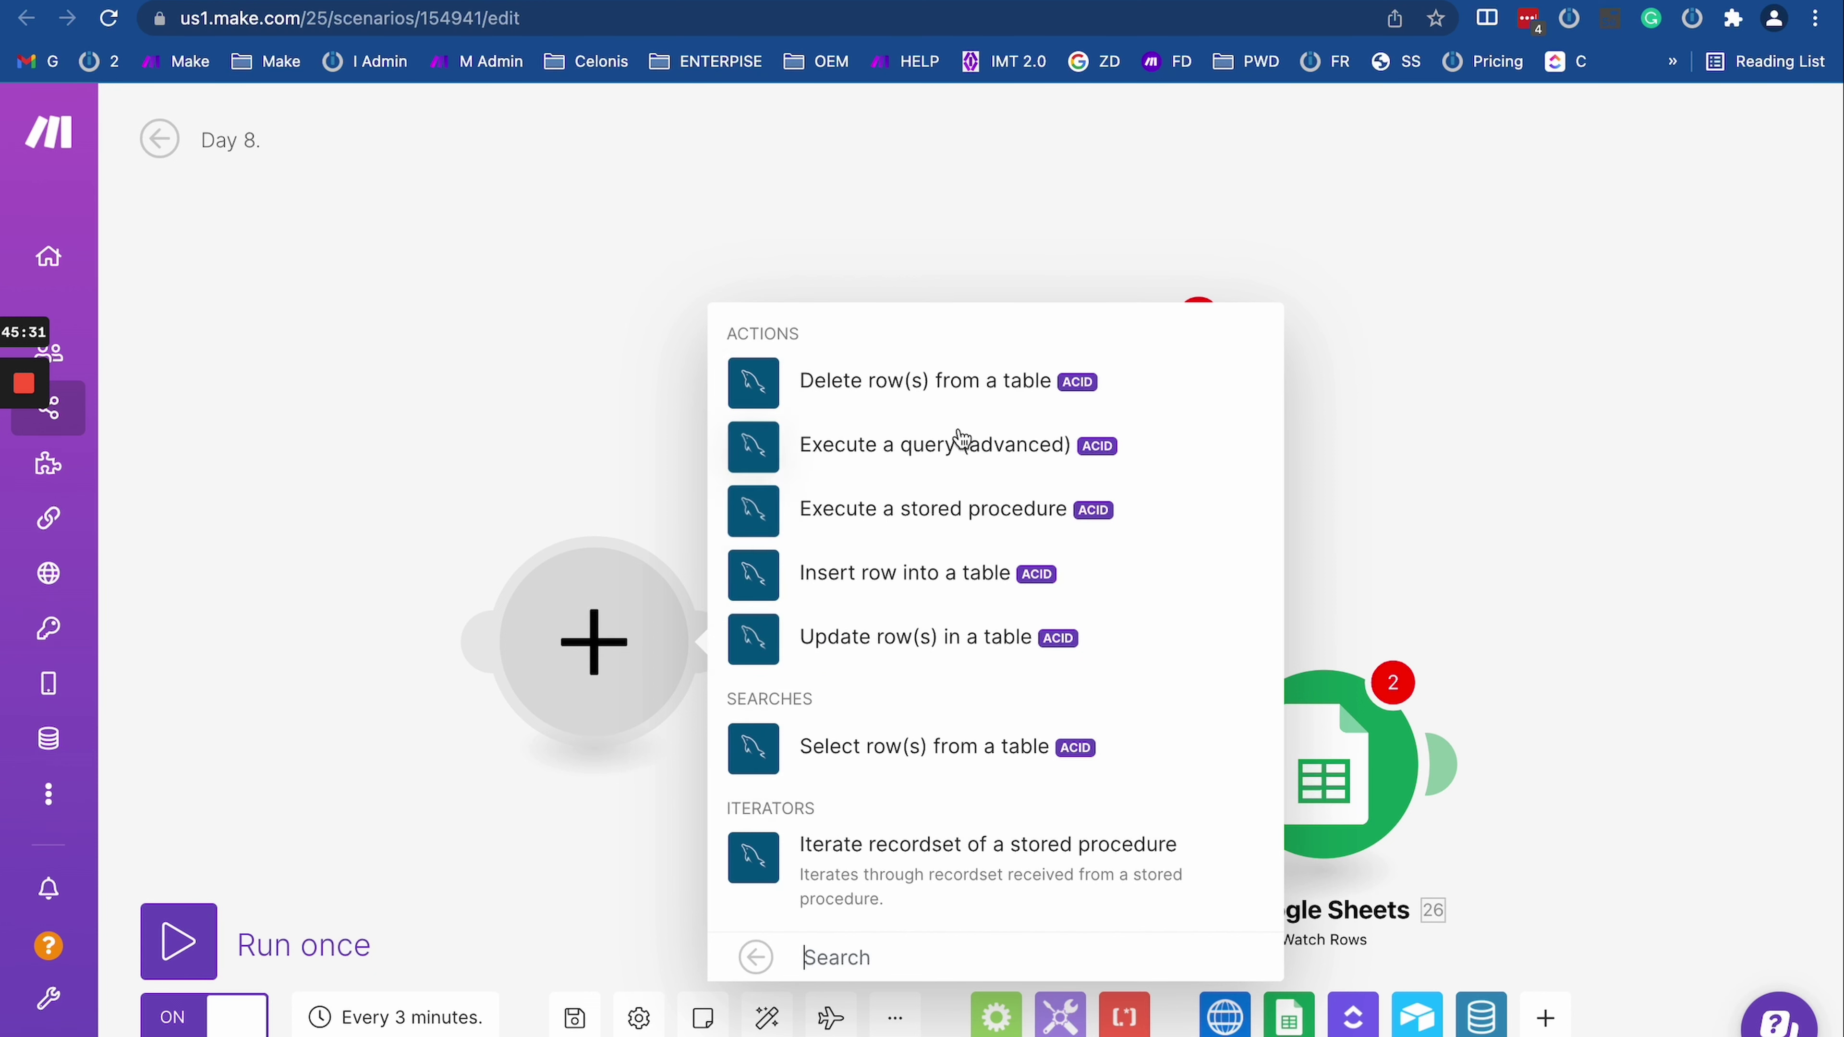
click(898, 577)
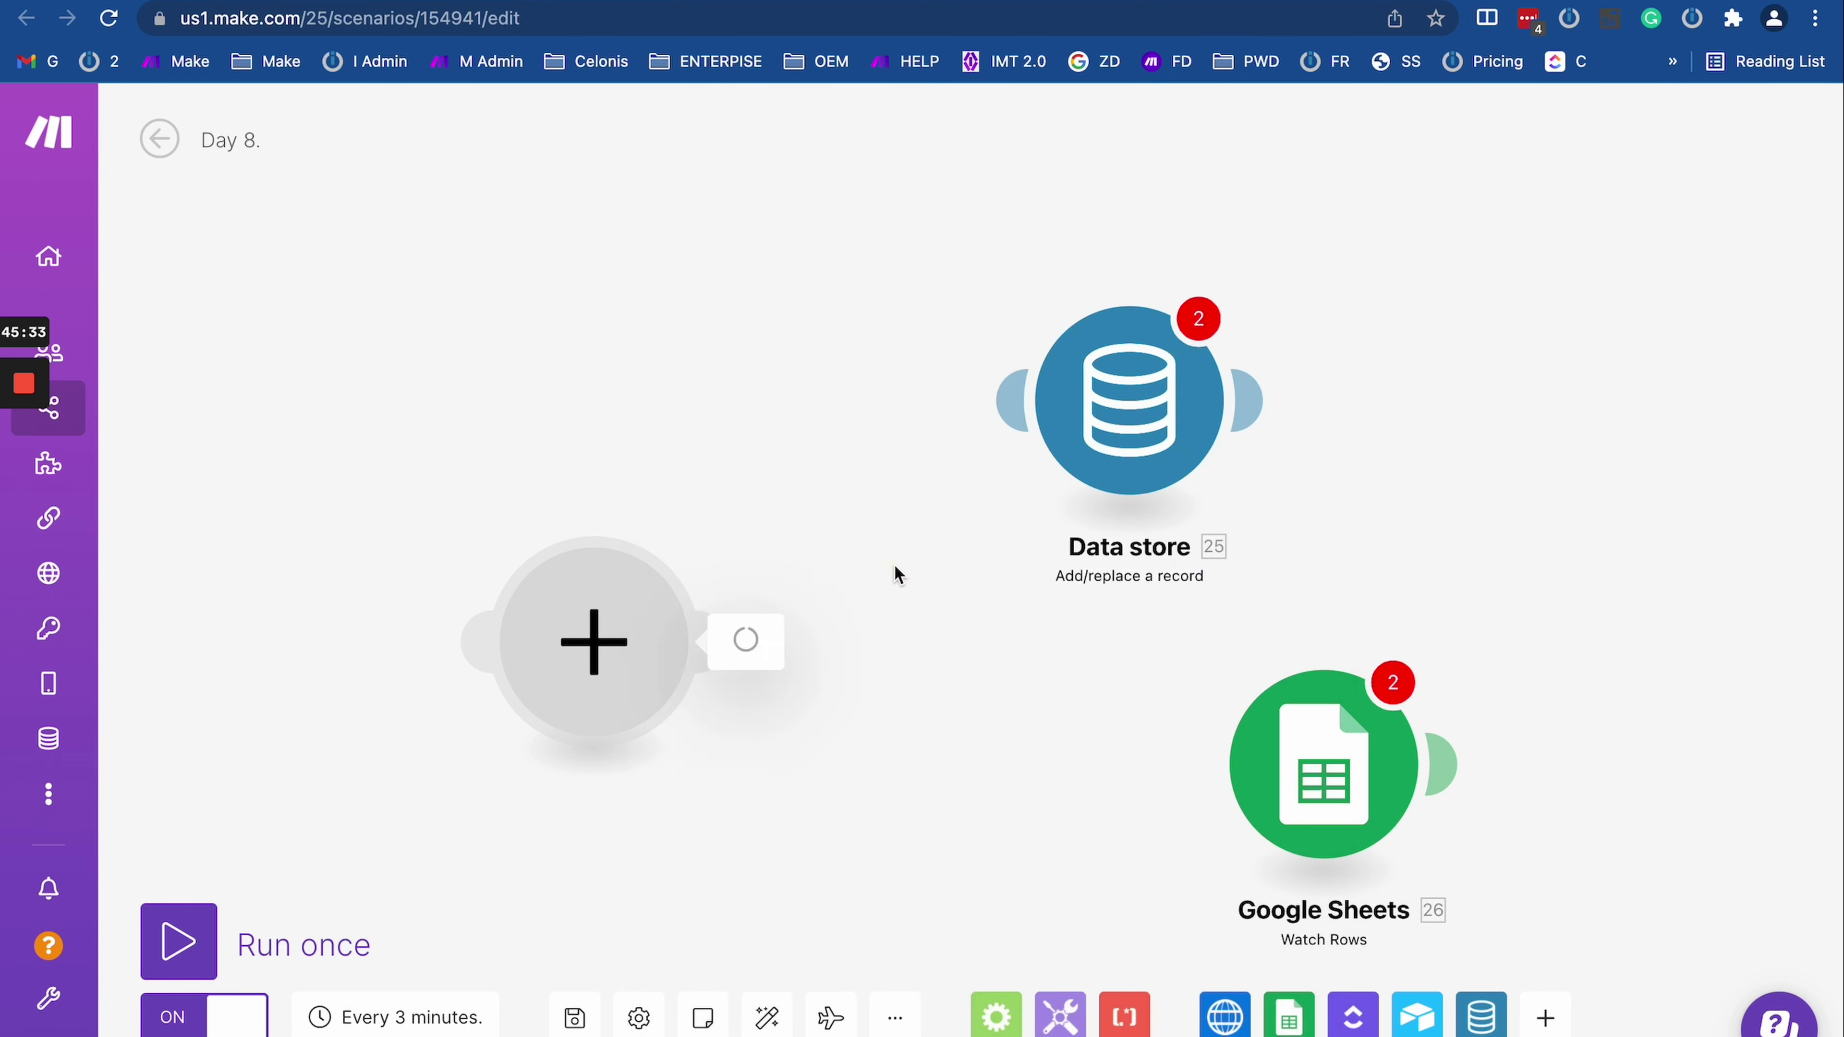
drag(574, 654, 1594, 554)
click(1630, 292)
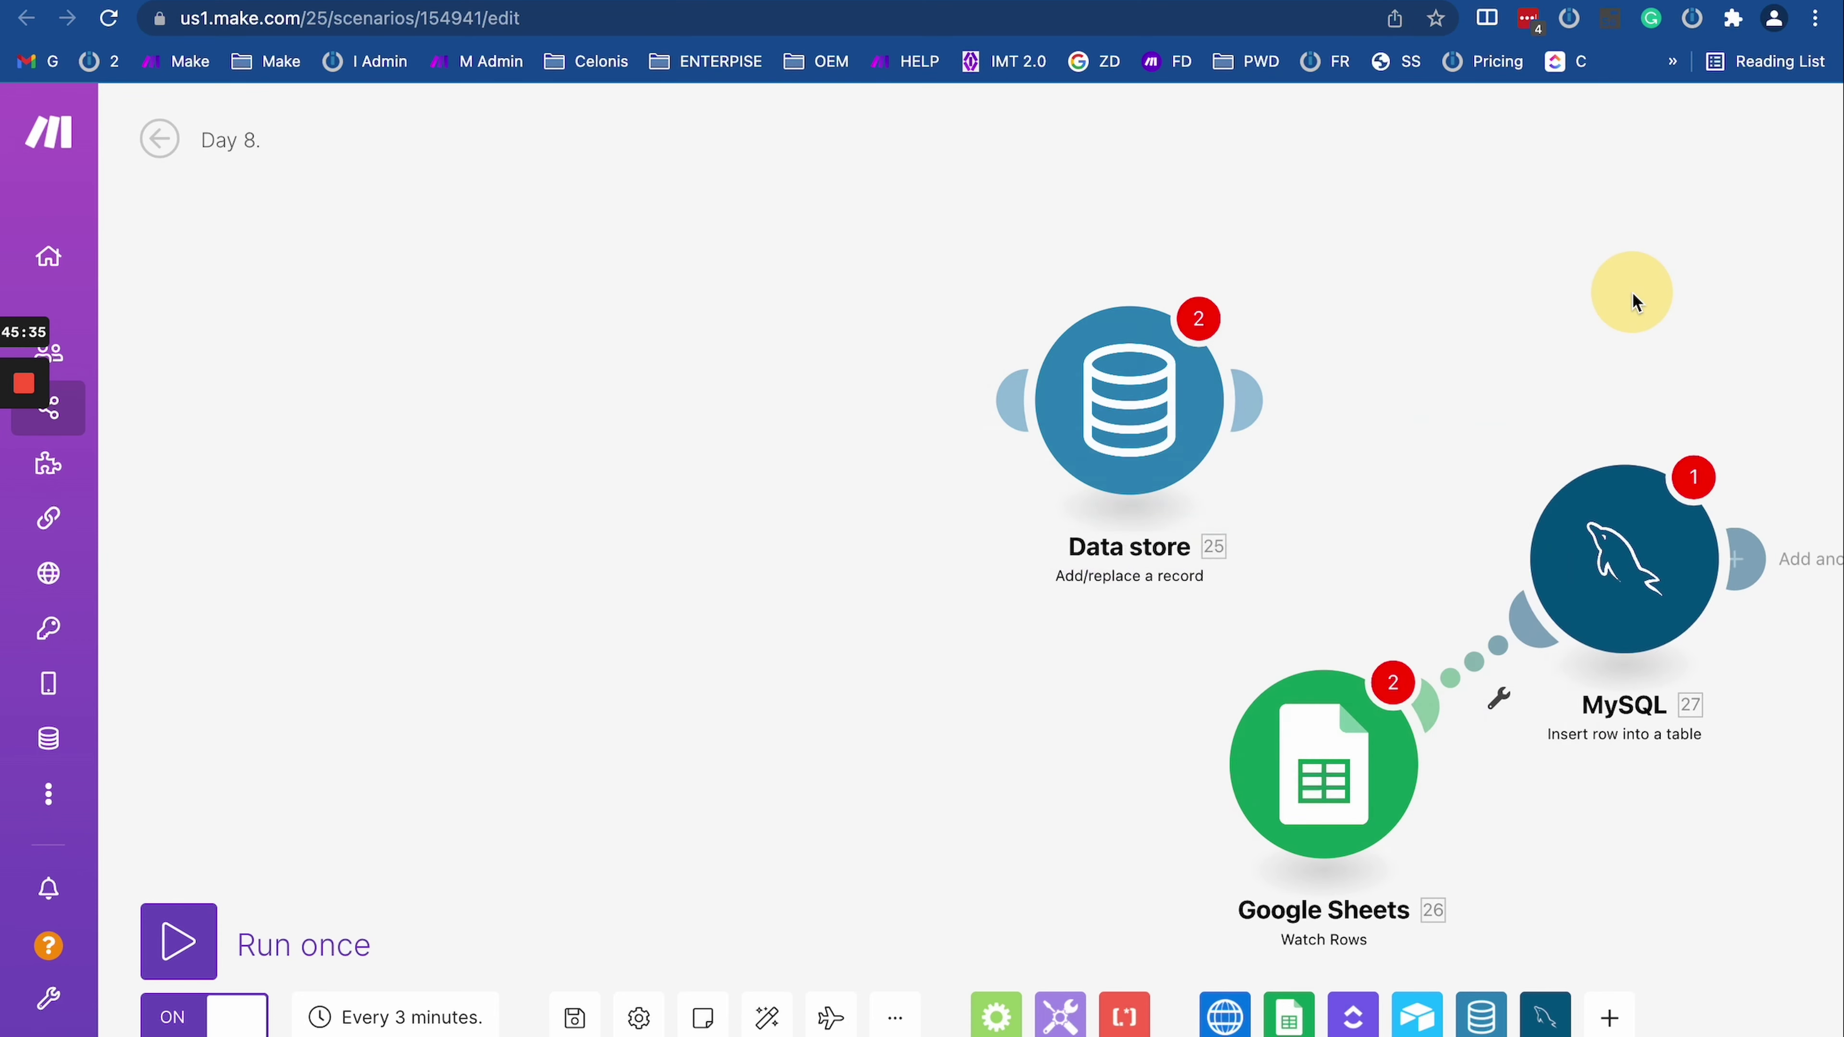
Step: Unlink MySQL from Google Sheets and drop it between Router and Get a Cell
scroll(1551, 296, down, 3)
drag(1552, 296, 1224, 289)
scroll(1224, 289, down, 3)
drag(1045, 371, 1495, 414)
right_click(1384, 429)
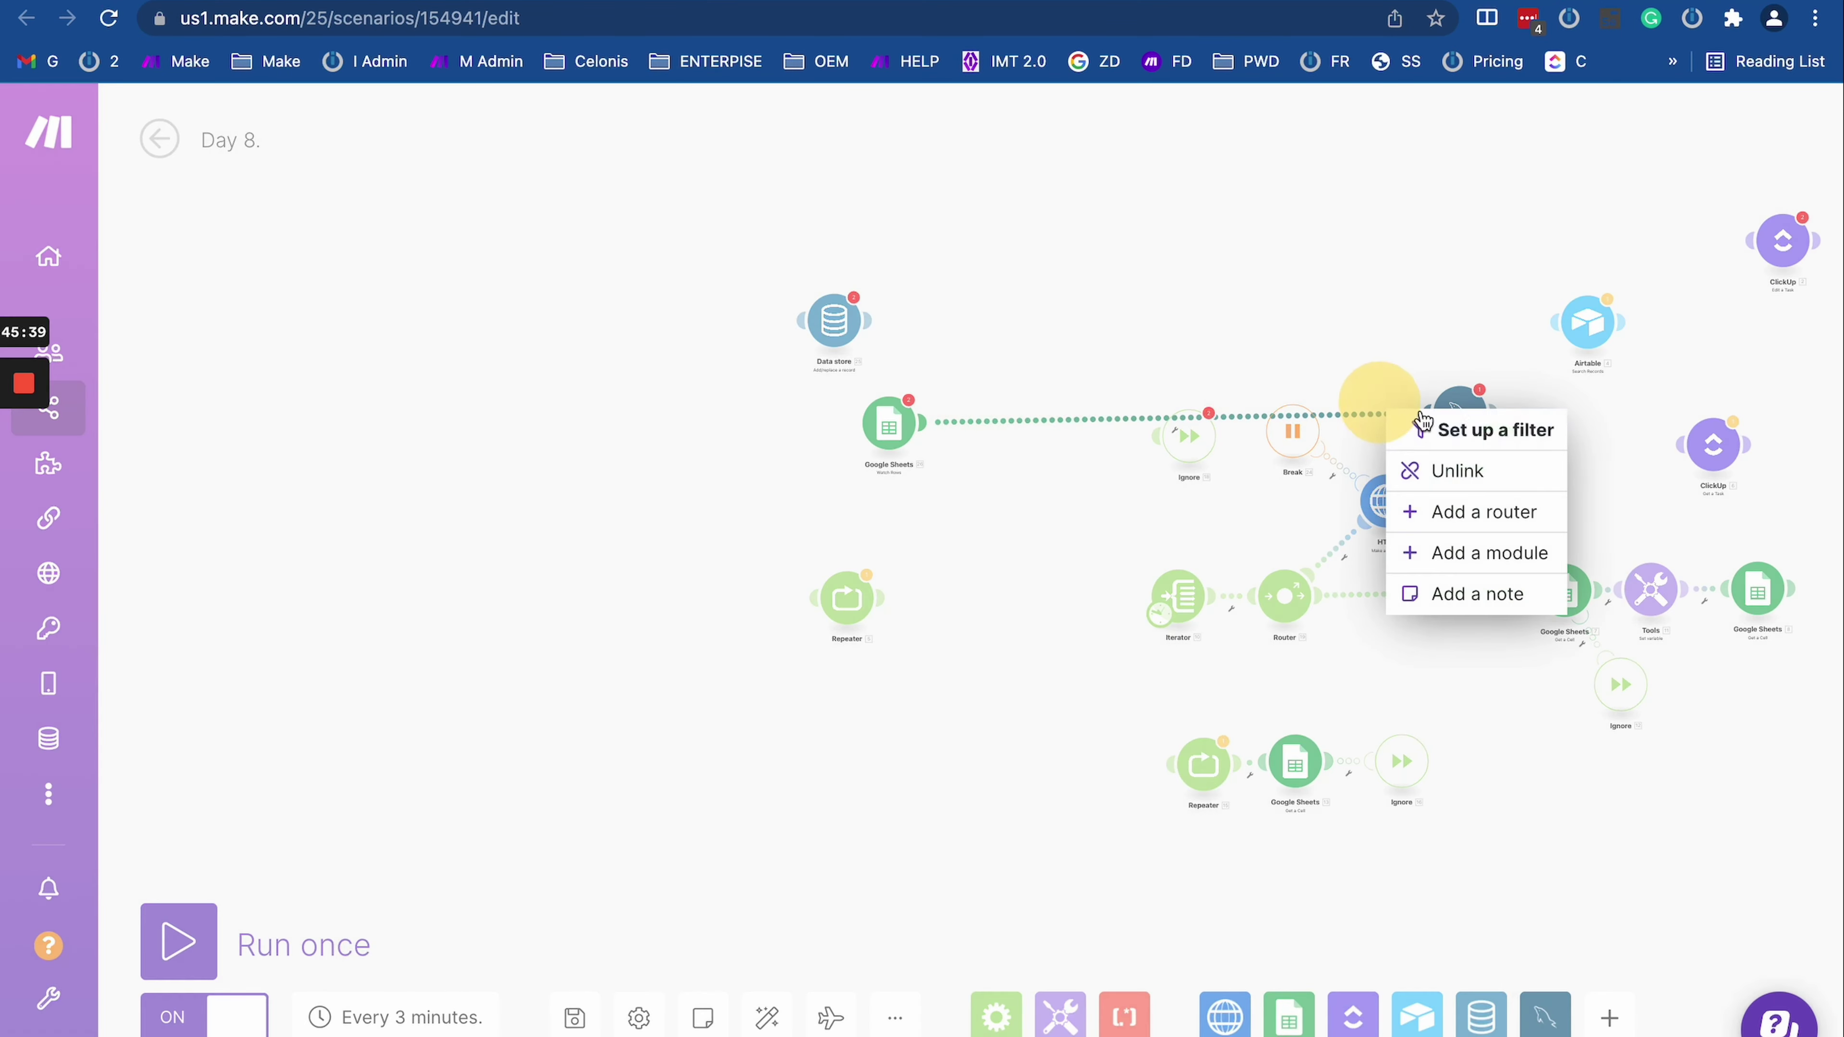
click(1430, 338)
right_click(1376, 423)
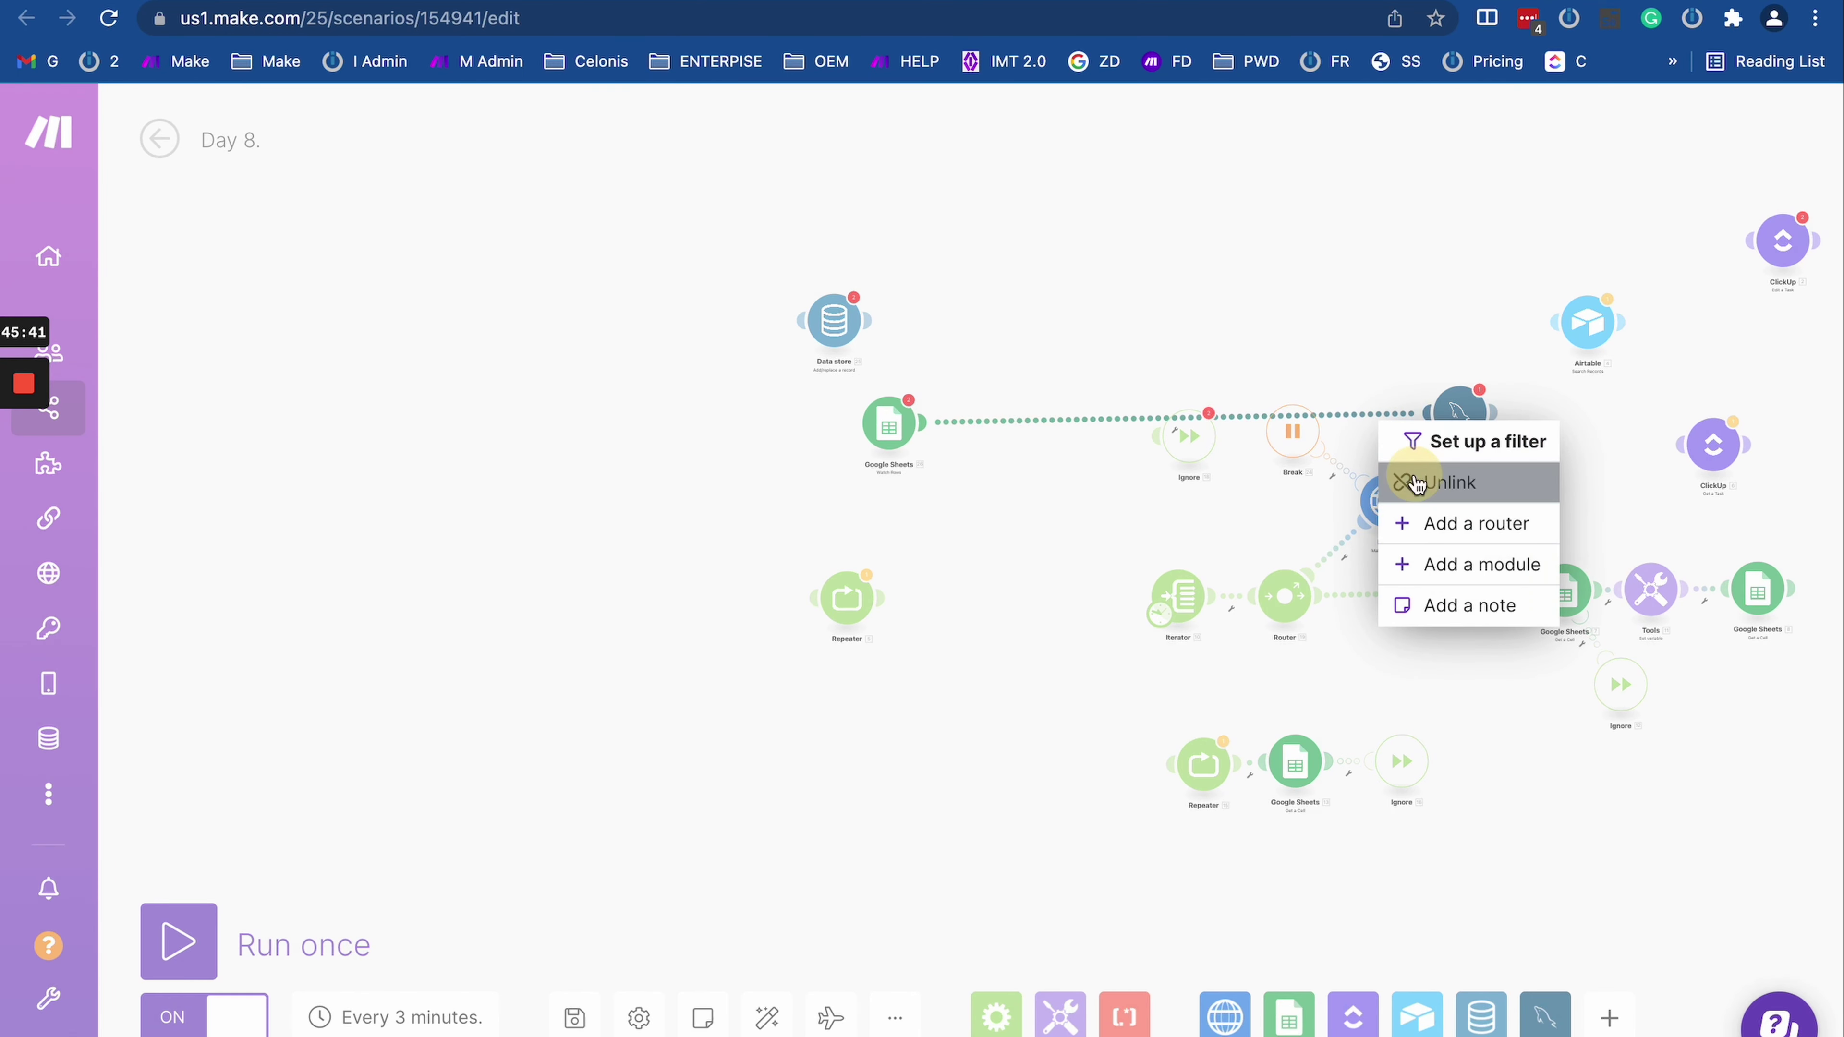
click(1437, 477)
drag(1452, 418, 1423, 596)
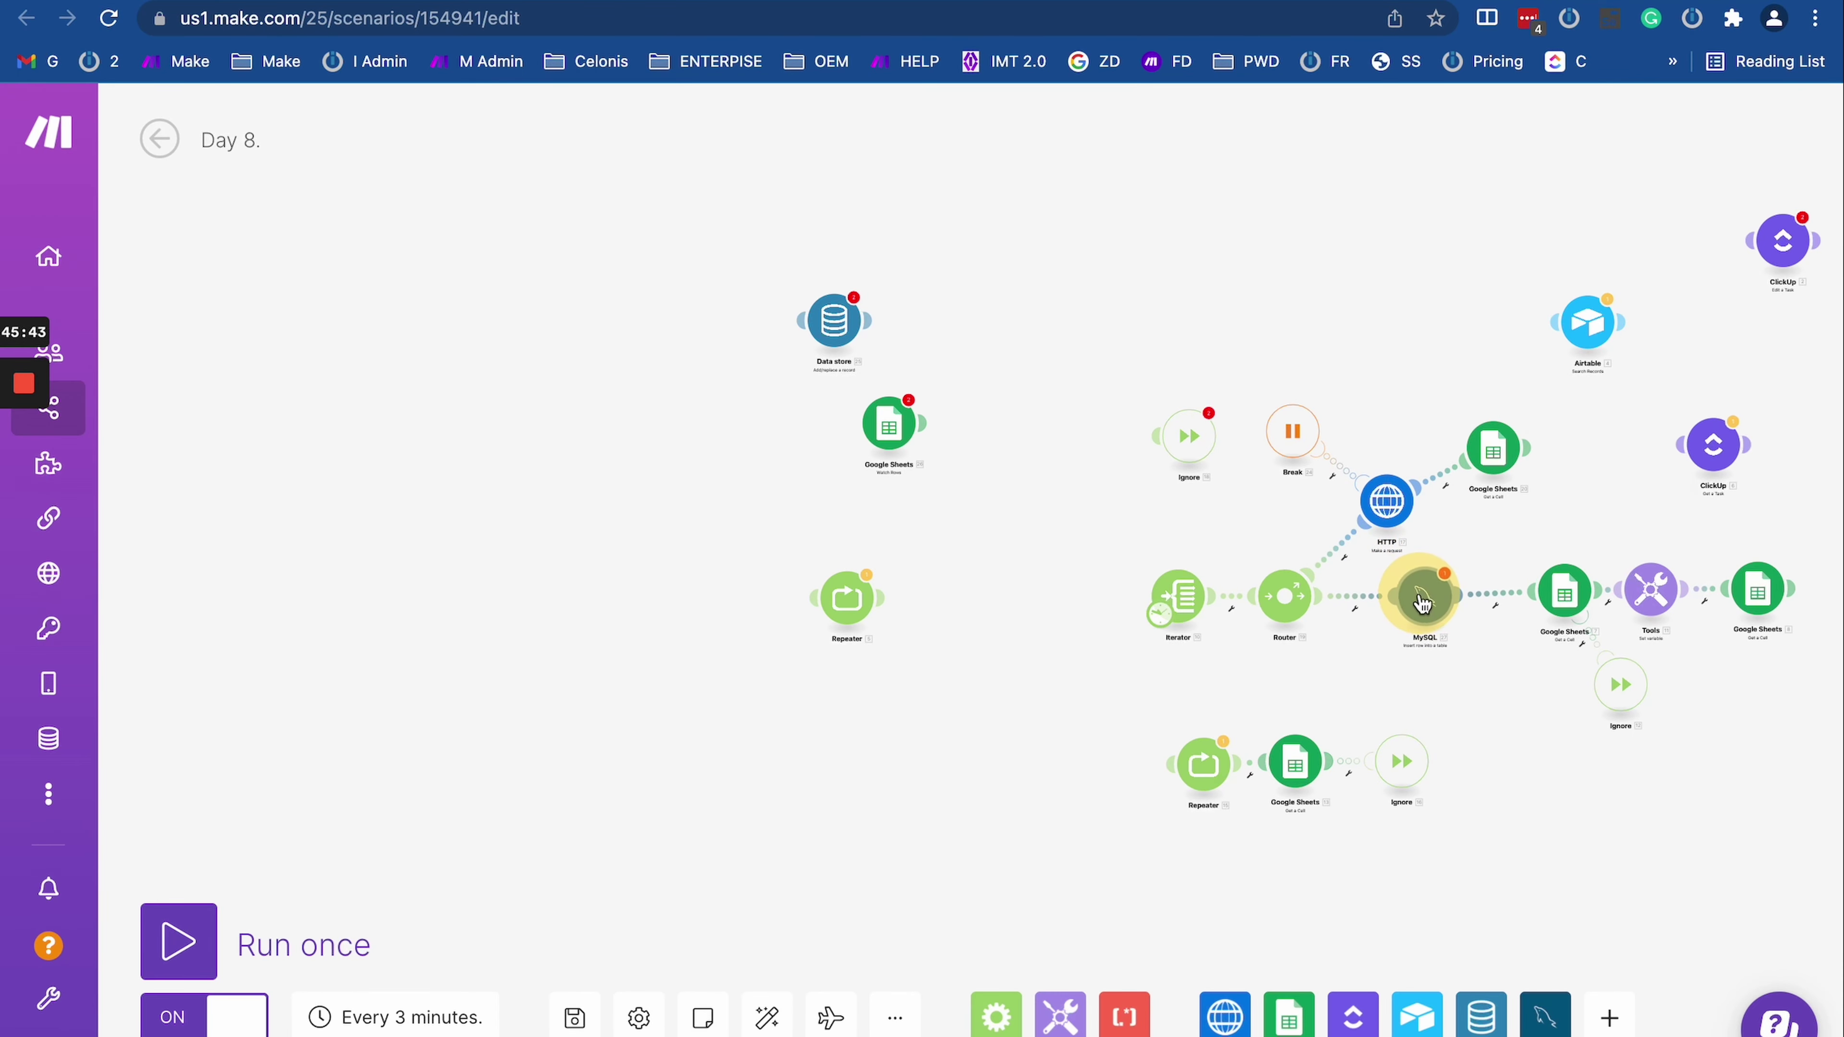
drag(1270, 712, 754, 725)
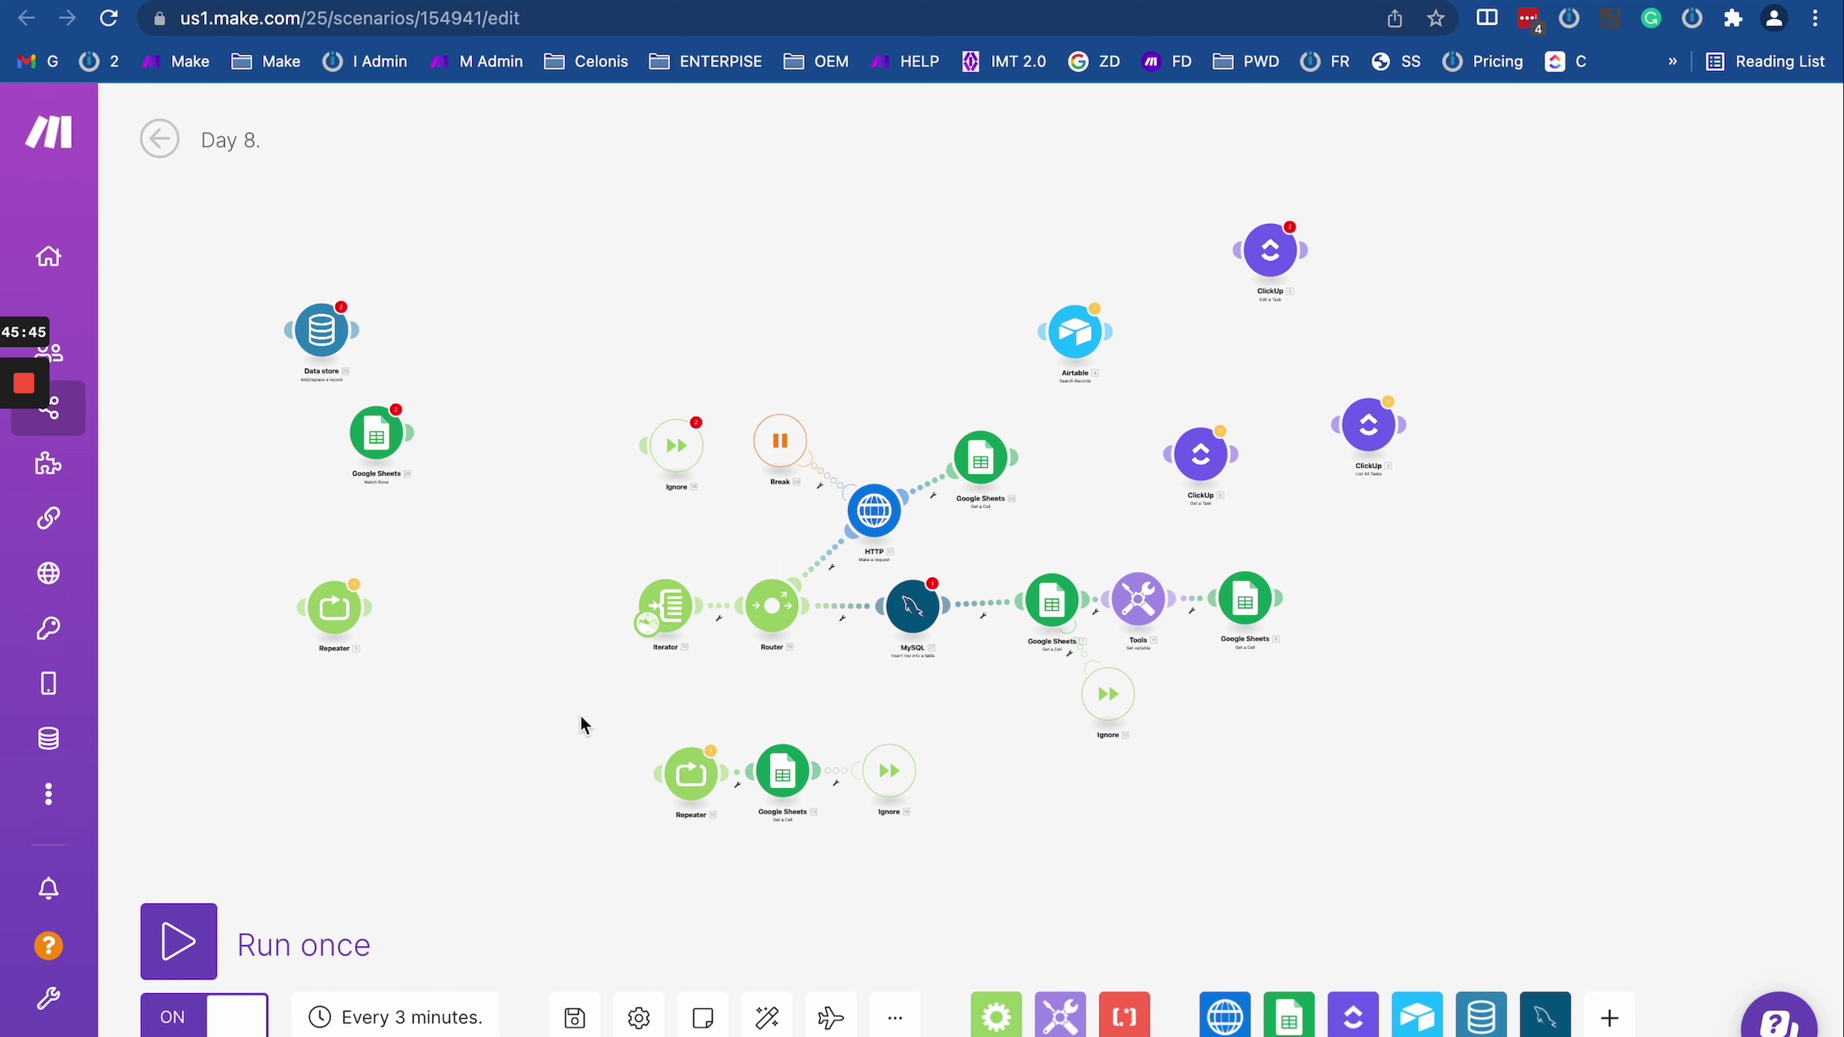
Step: Attach a Commit directive as the MySQL module's error-handler route
scroll(1135, 653, up, 3)
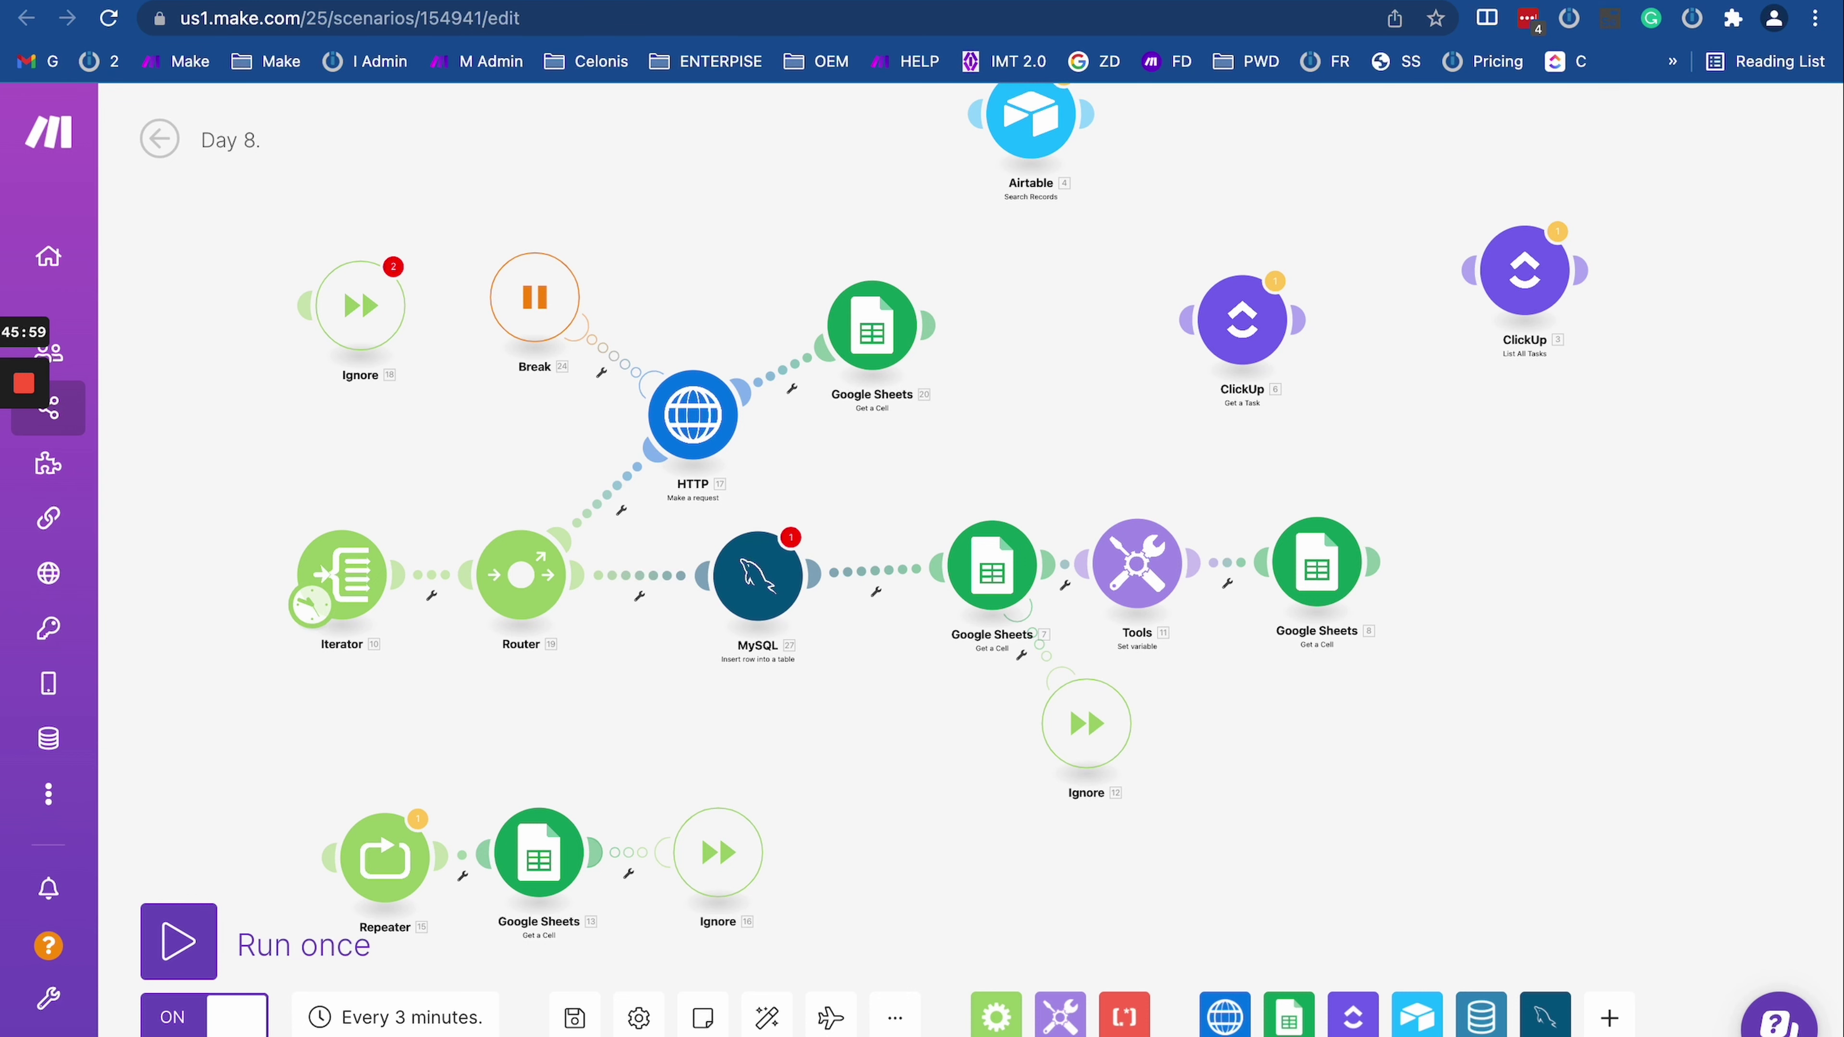
right_click(752, 580)
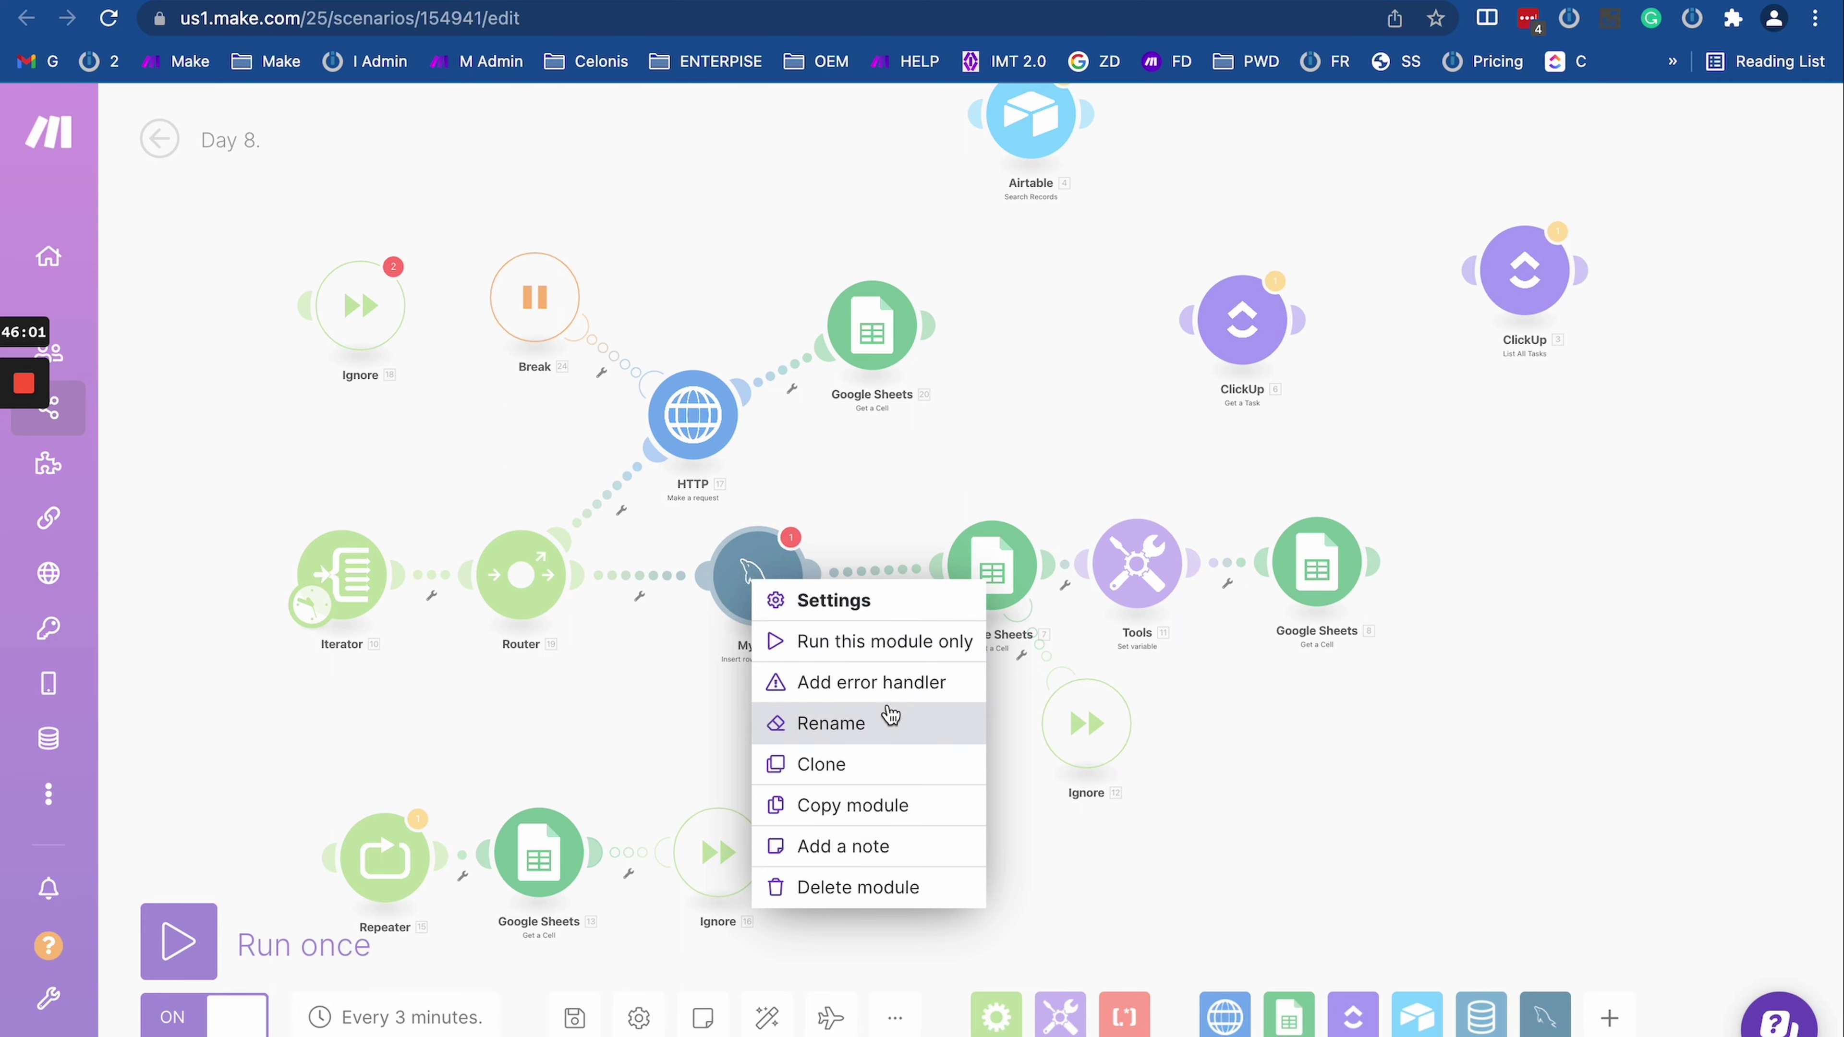
click(872, 683)
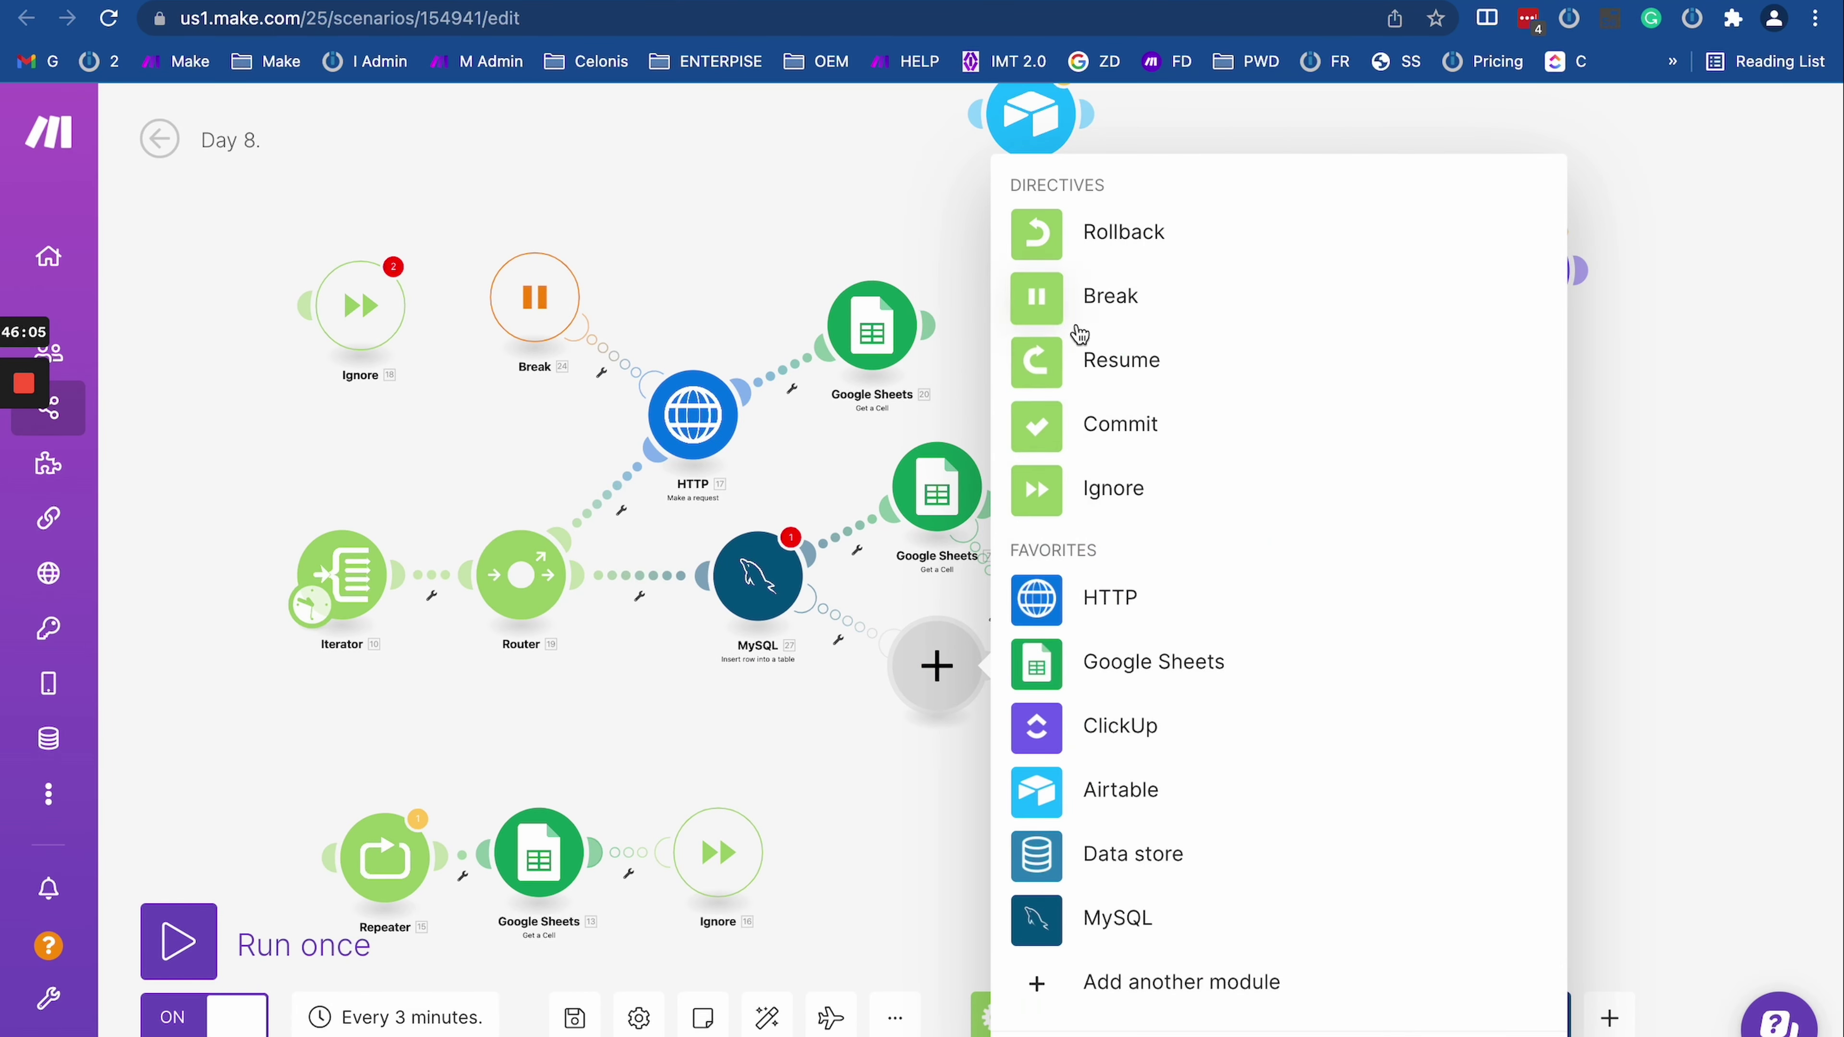
click(1082, 424)
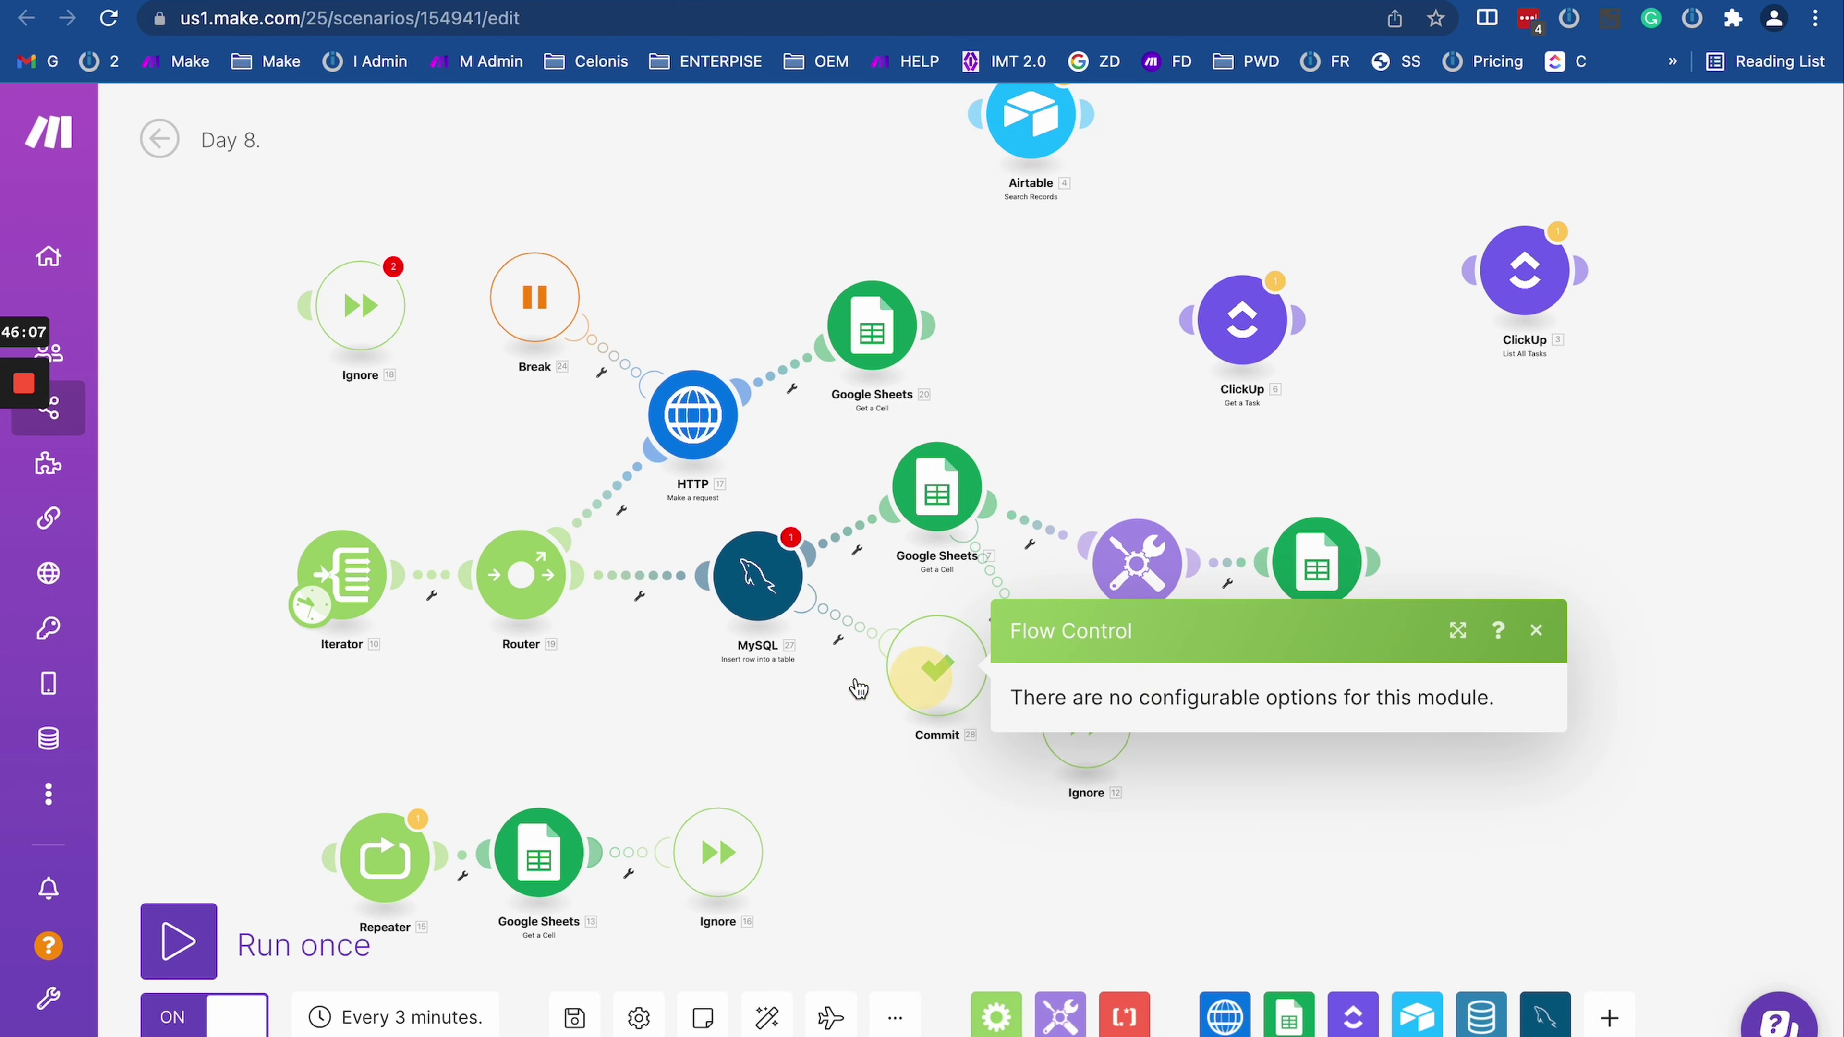
scroll(691, 679, up, 5)
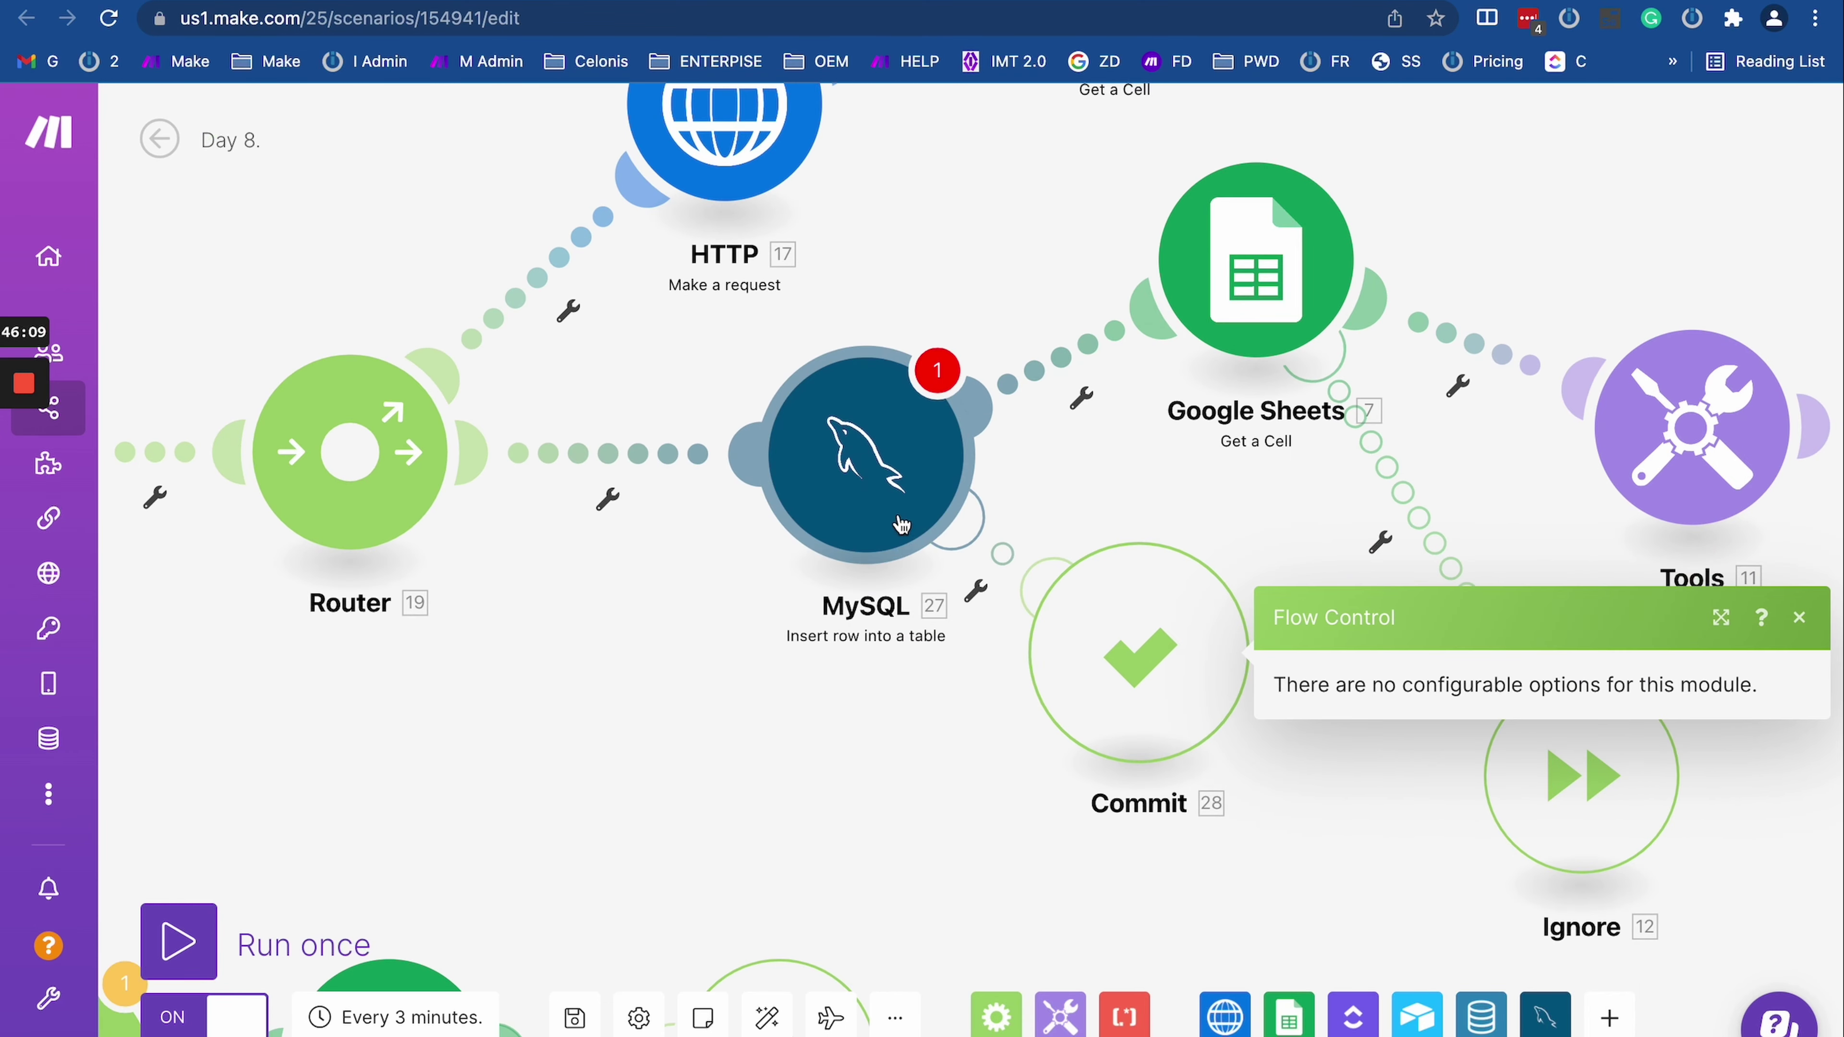
scroll(889, 509, down, 3)
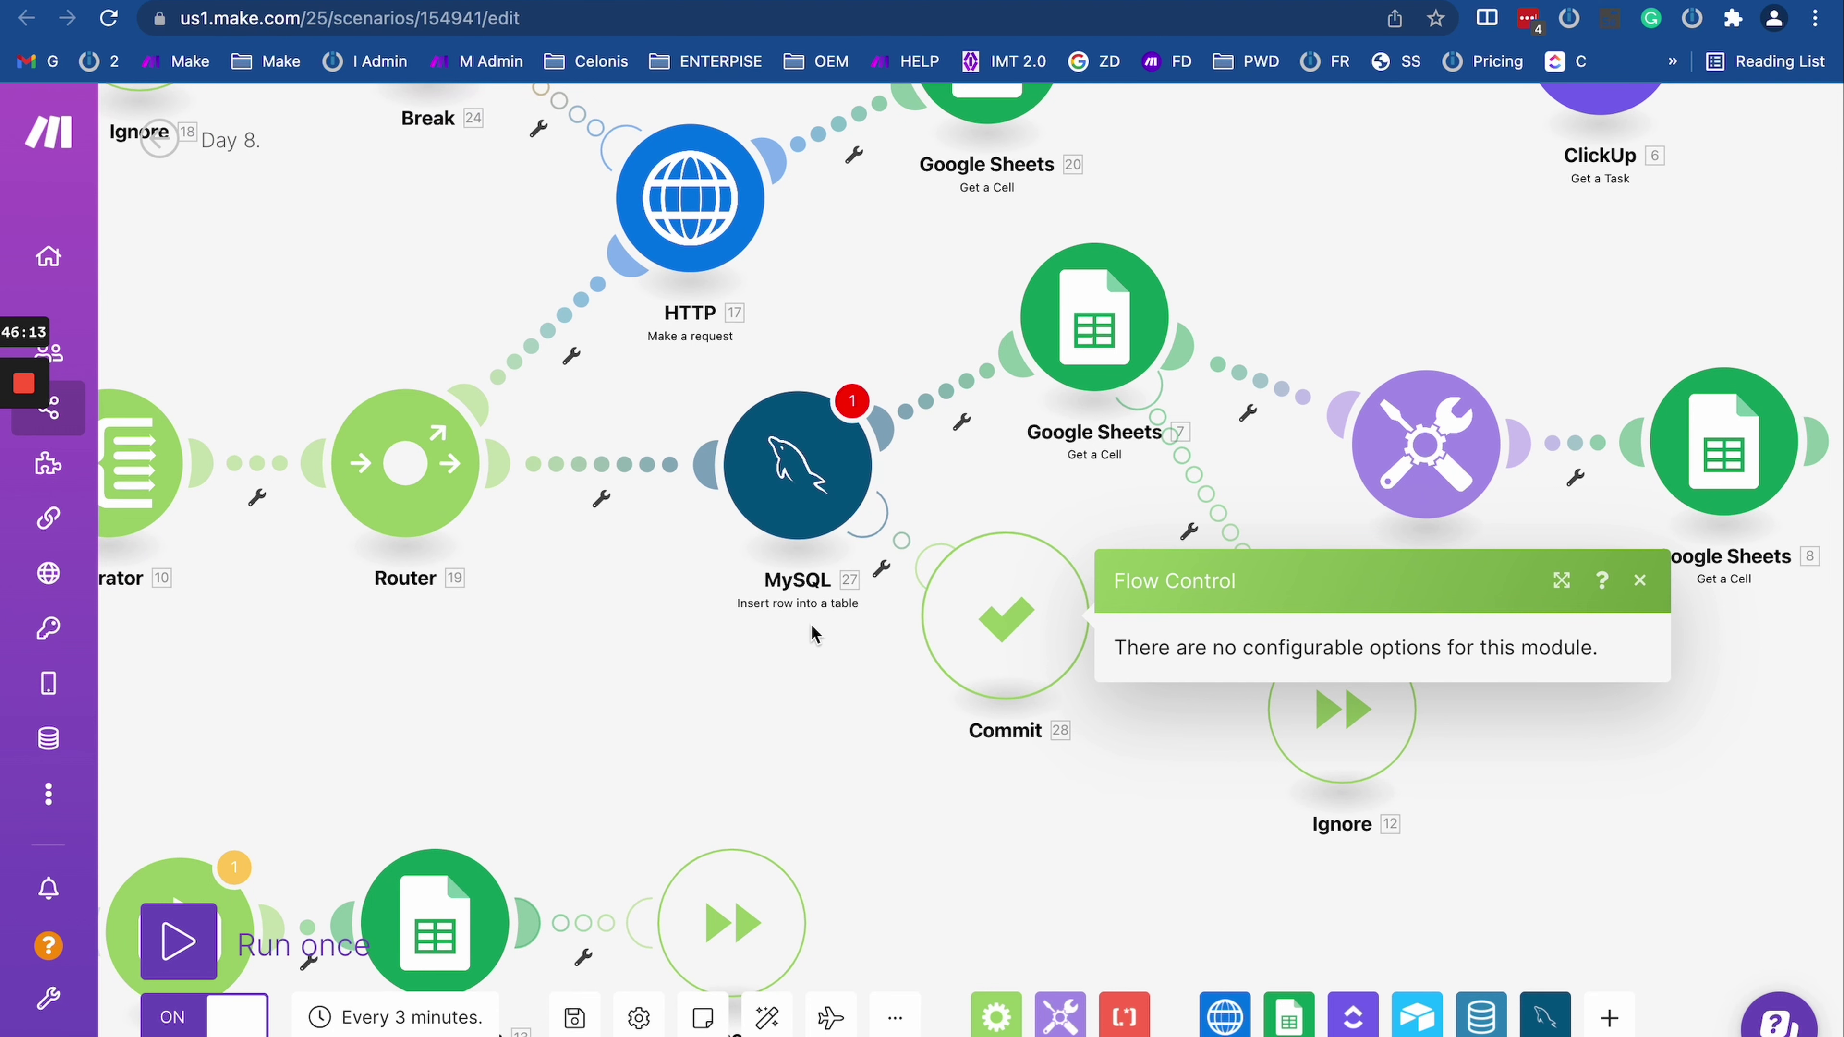
scroll(811, 624, down, 5)
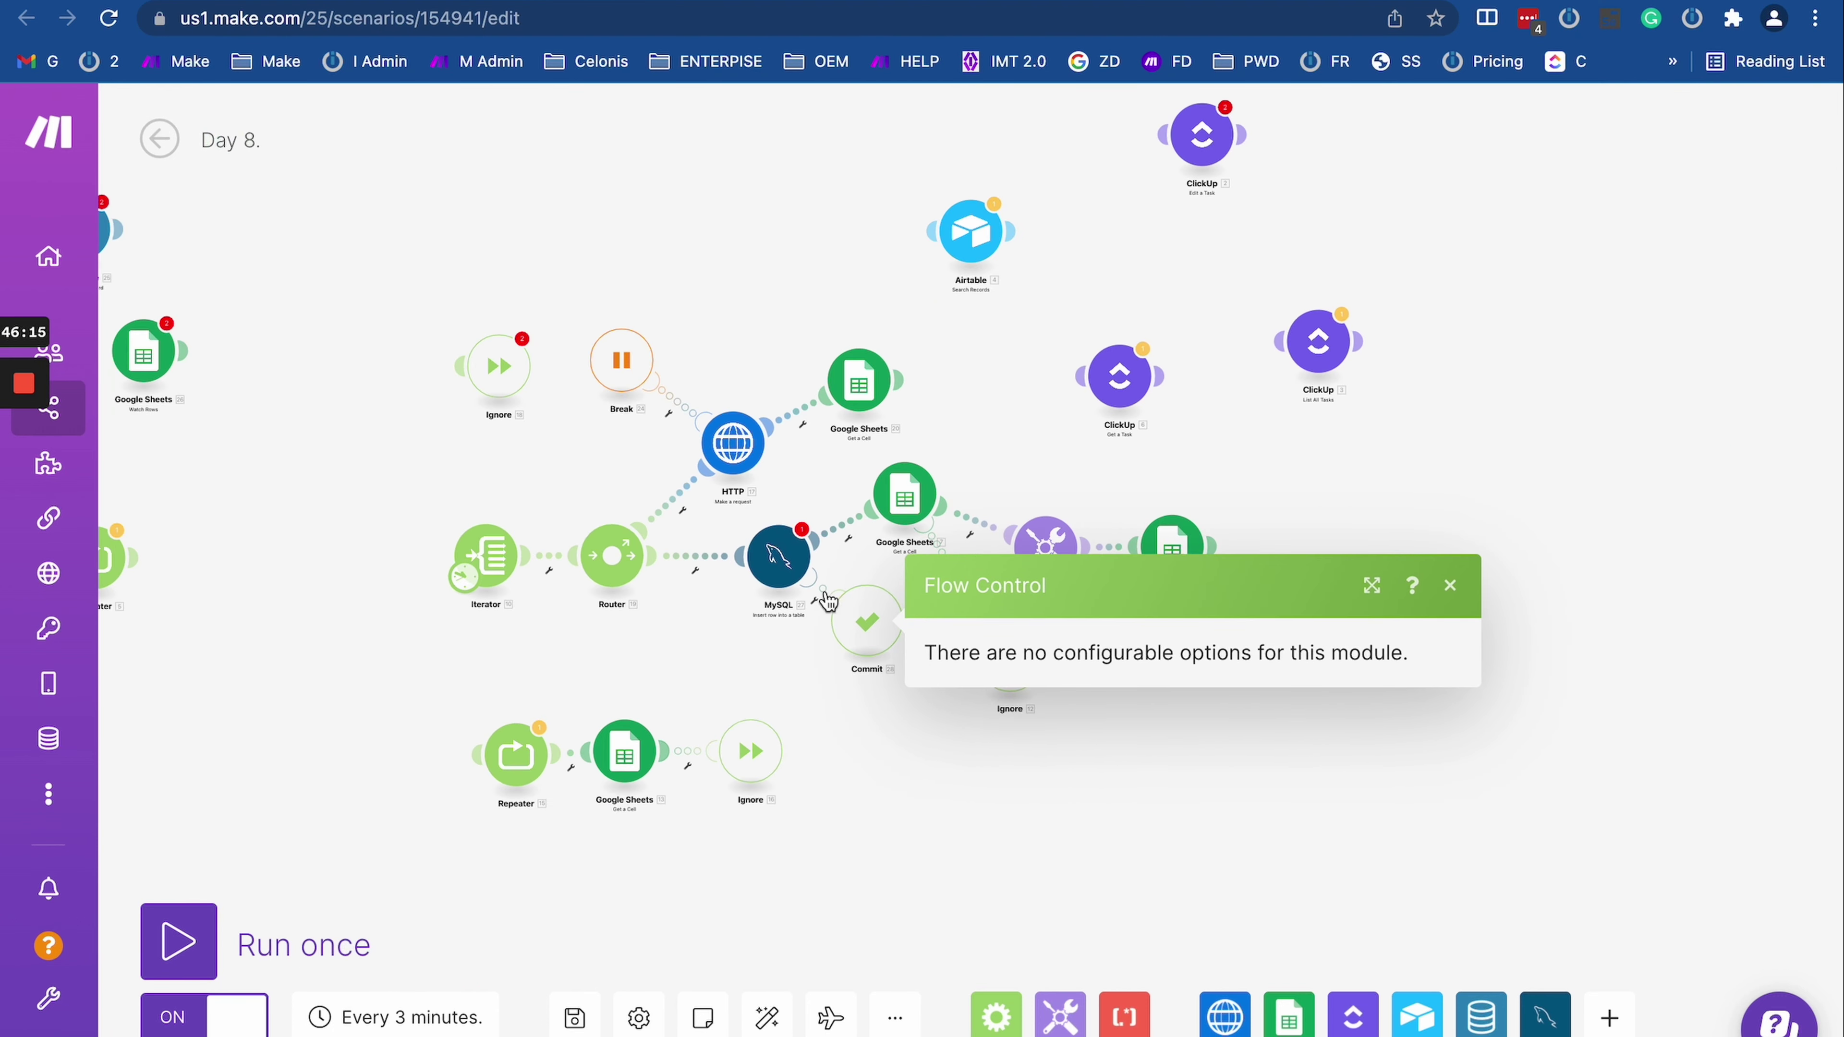
scroll(826, 592, up, 5)
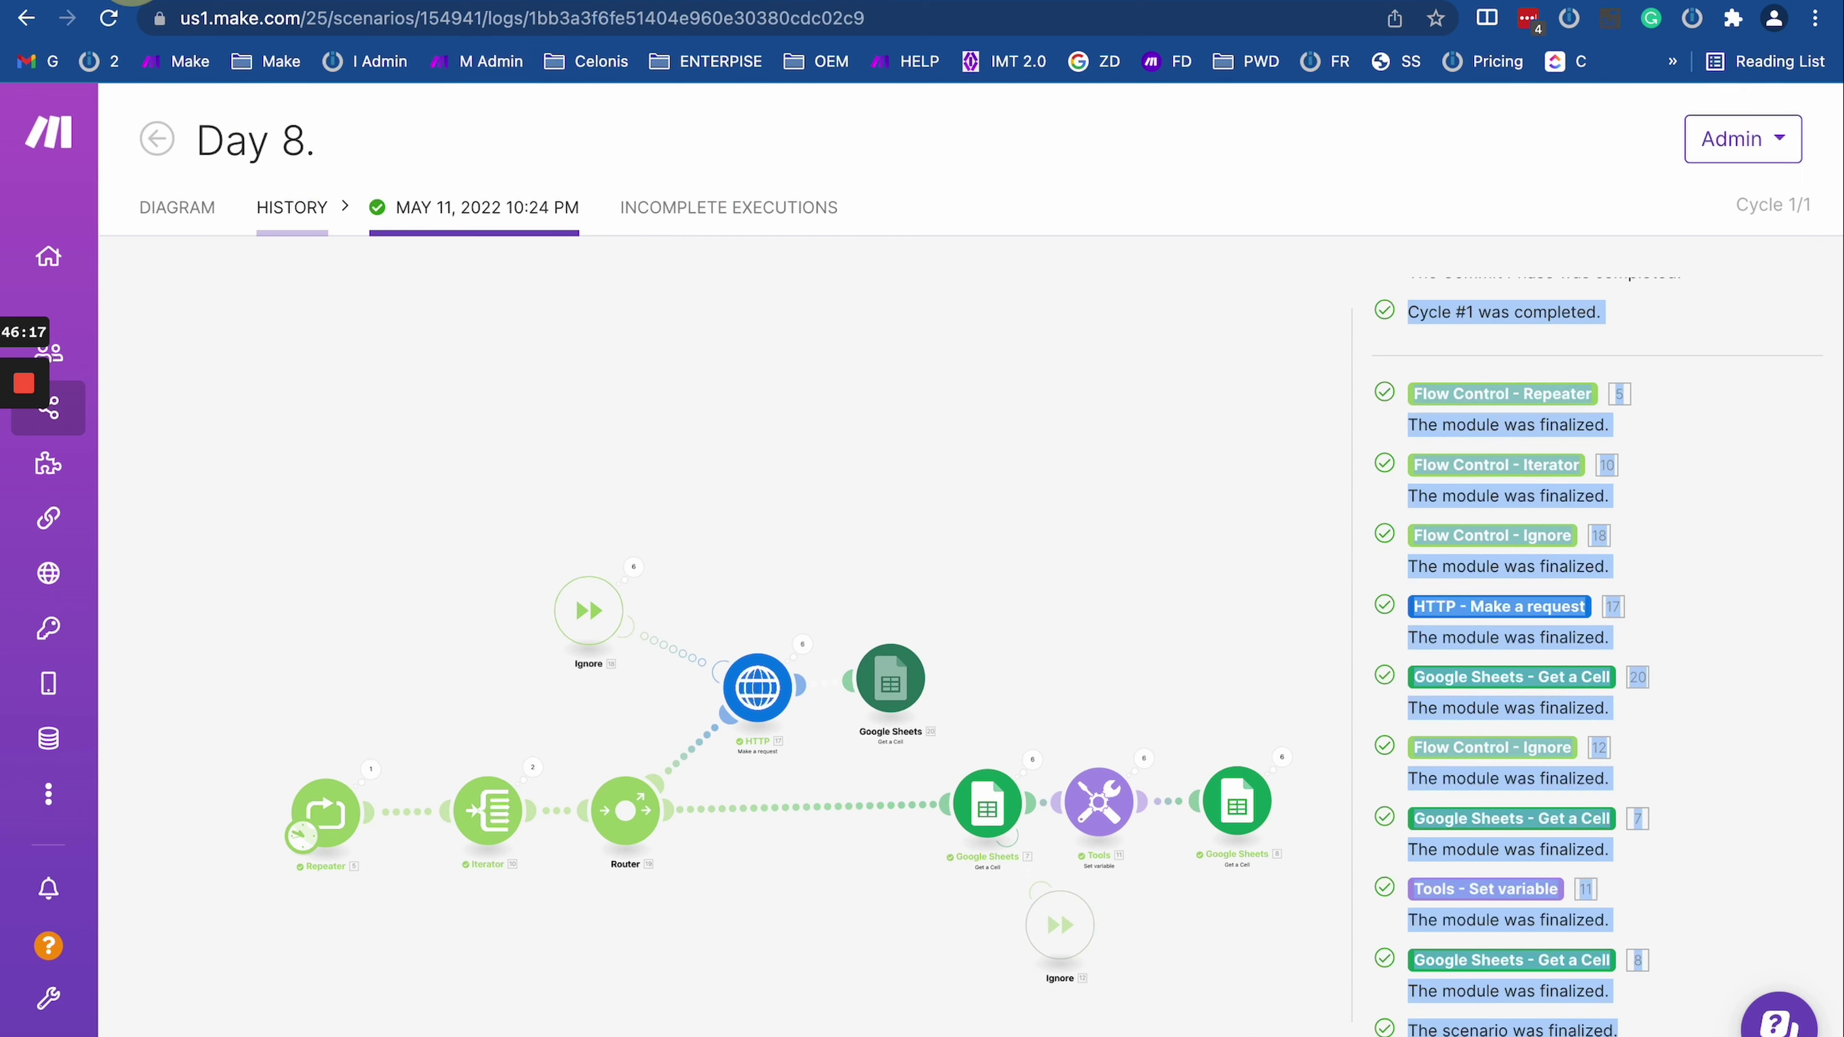
Step: Zoom around the HTTP module in the run log view
scroll(793, 694, up, 3)
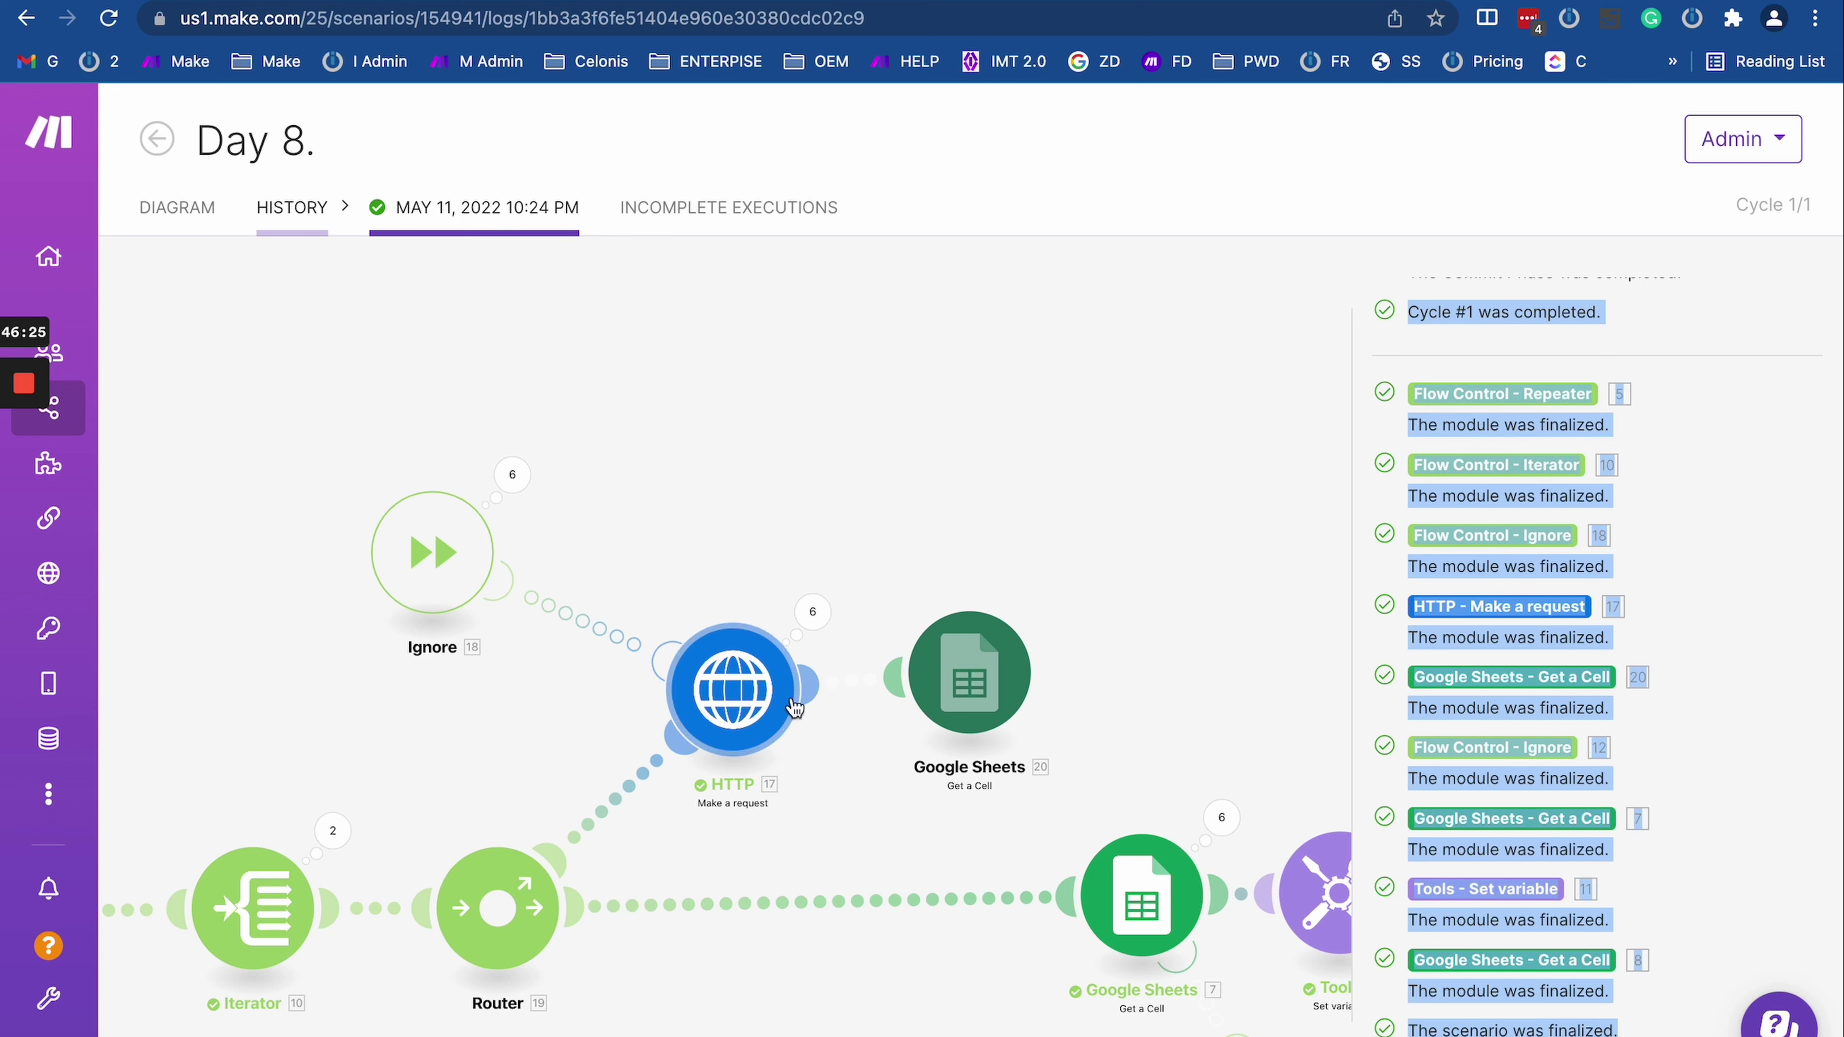
scroll(798, 712, down, 2)
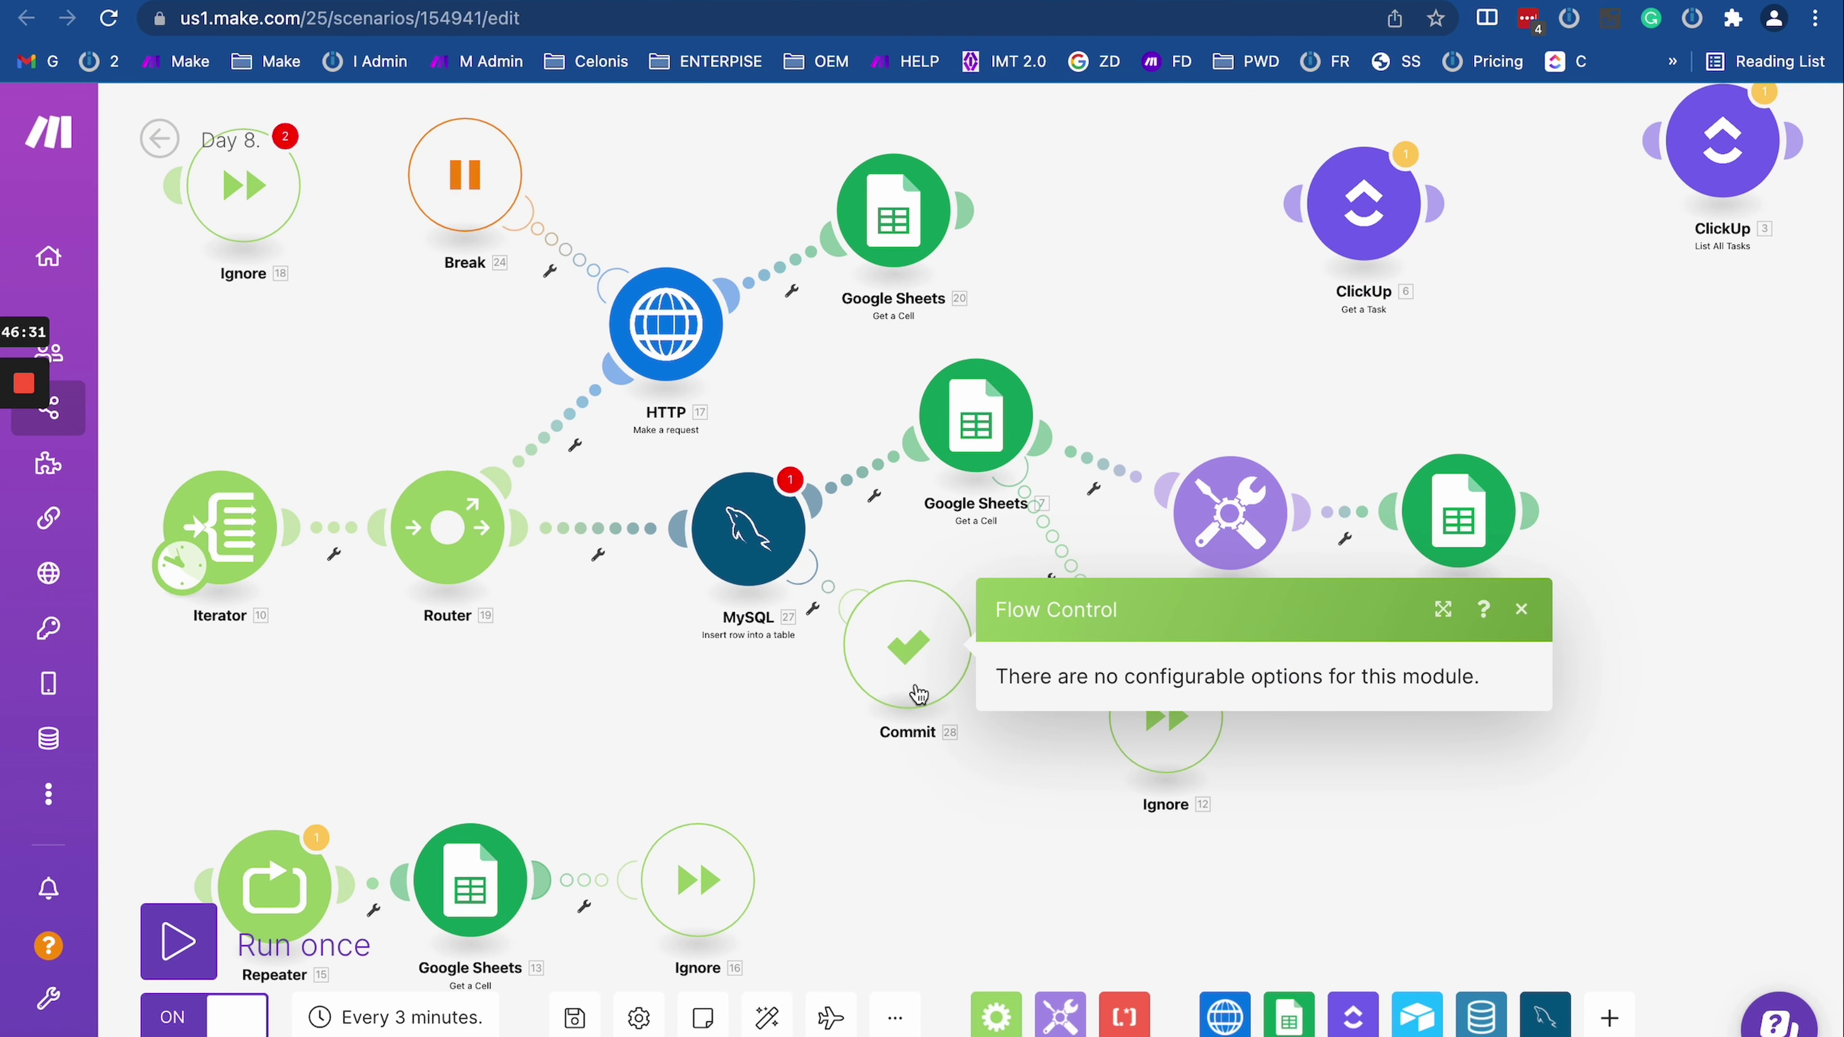
Step: Delete the Commit error handler from the MySQL module
drag(838, 778, 1096, 770)
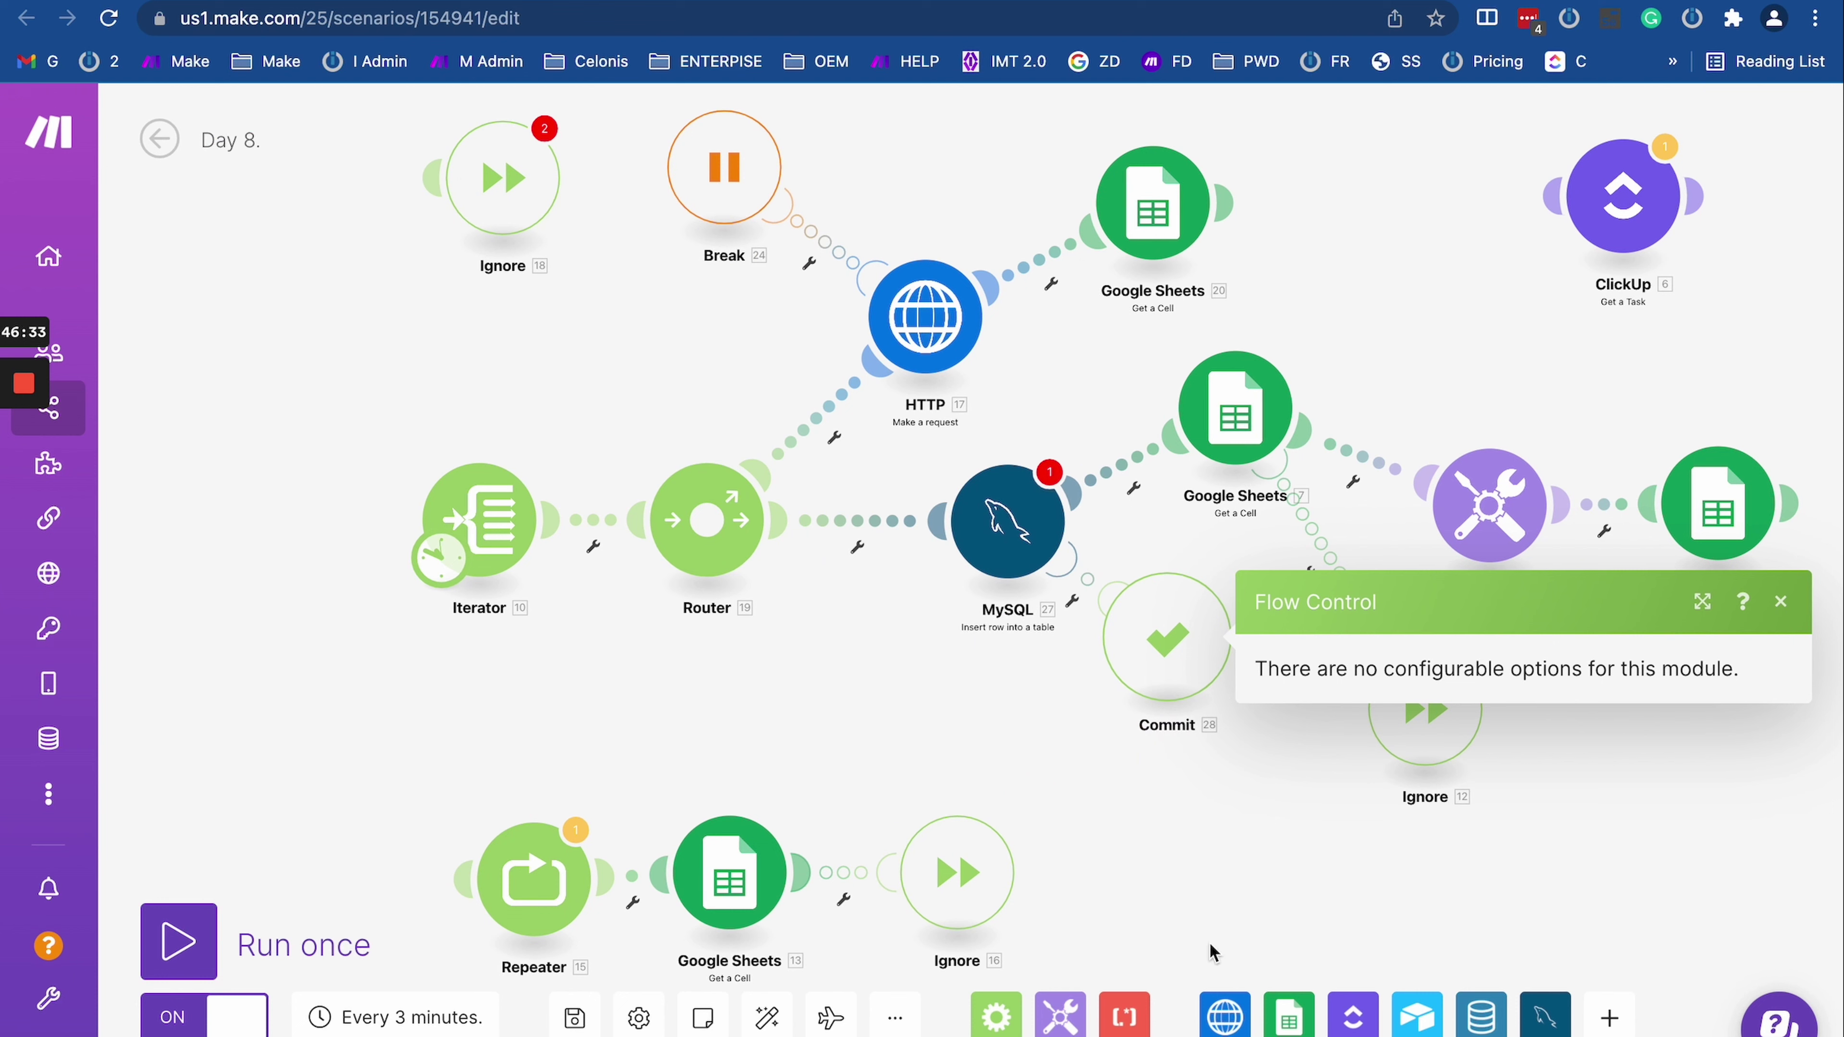
right_click(1182, 640)
click(1234, 822)
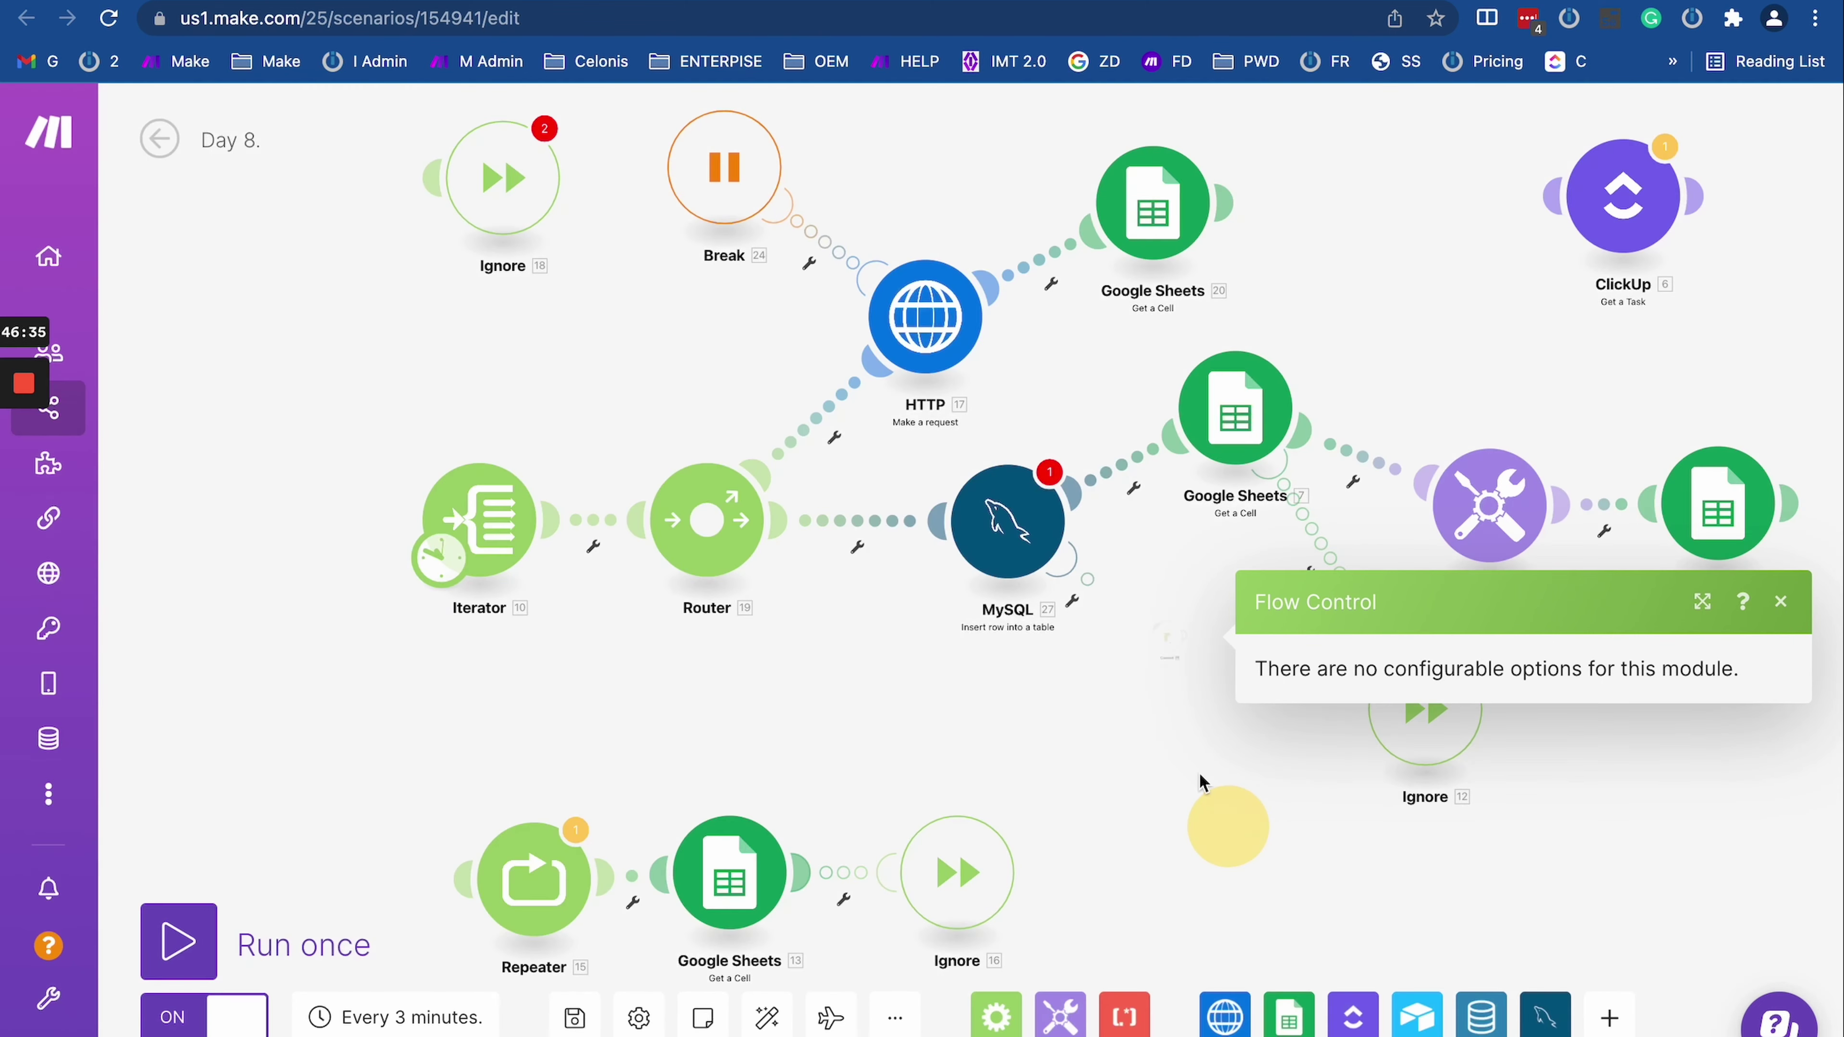
Step: Add a Rollback directive as MySQL's error handler, check the run history, then close its settings
right_click(1006, 502)
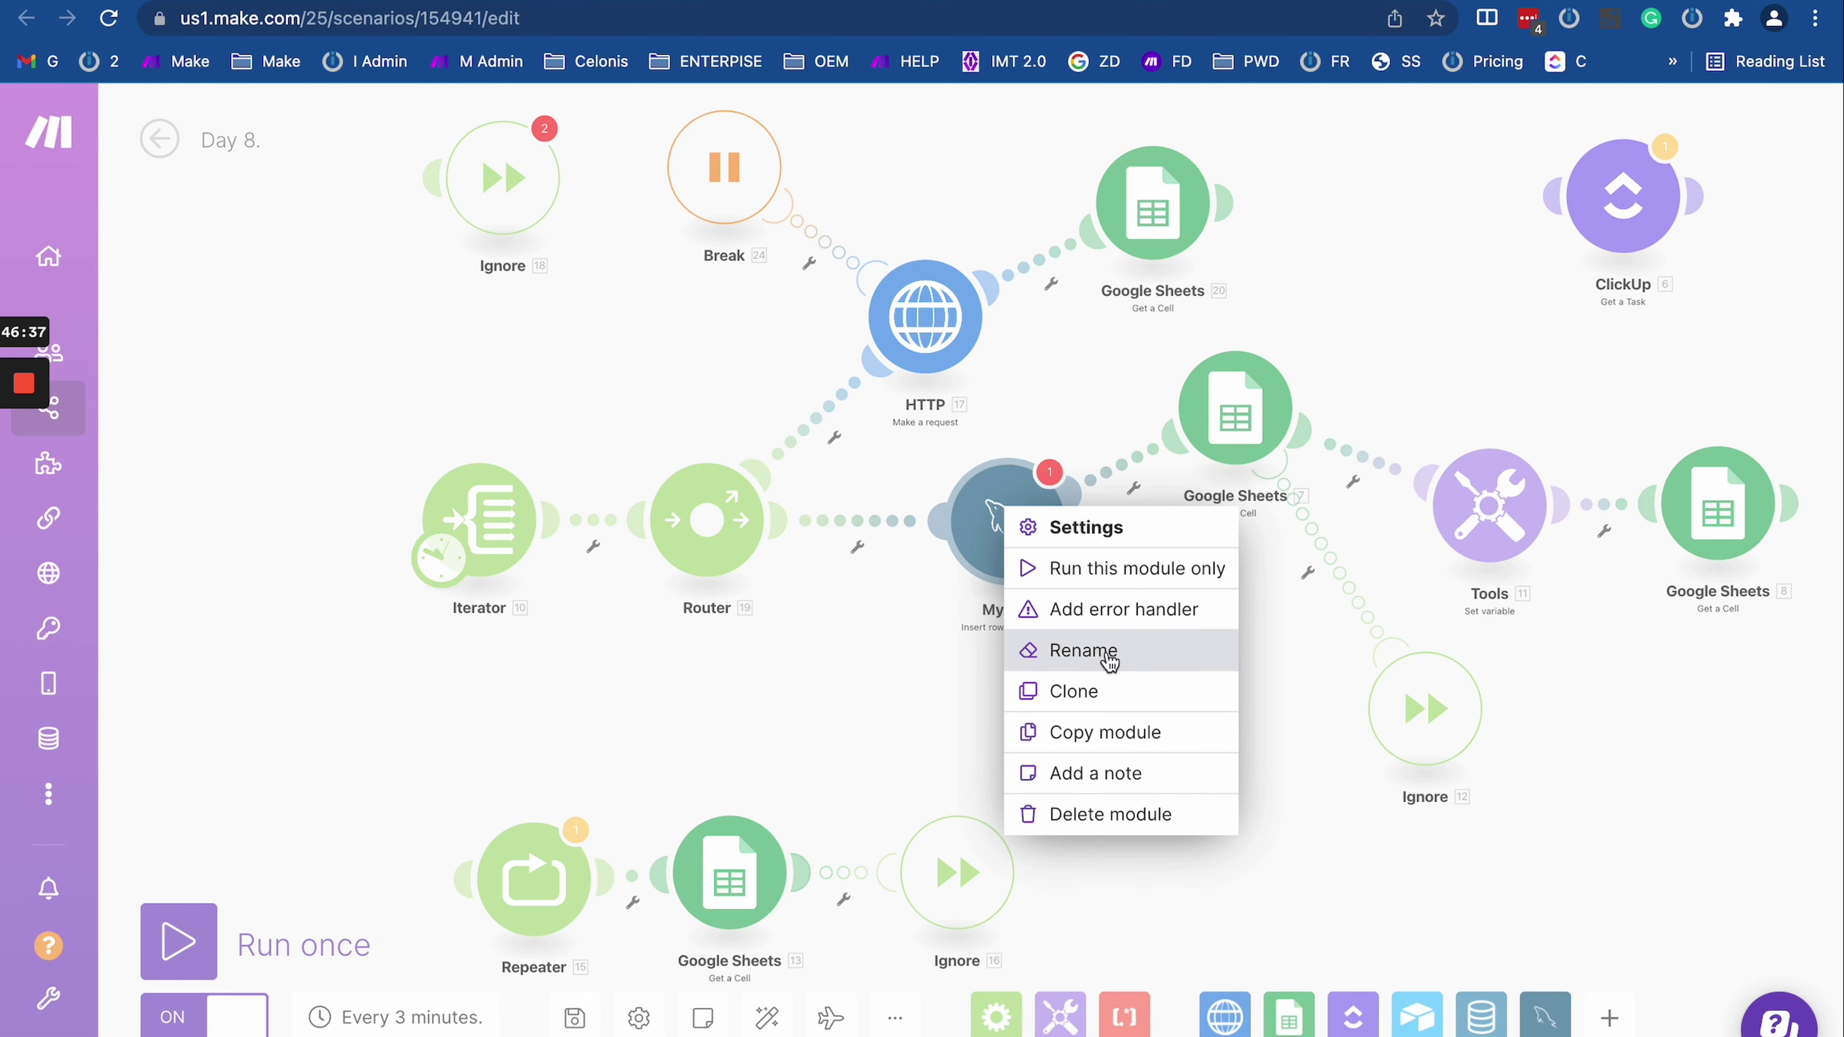
click(1115, 613)
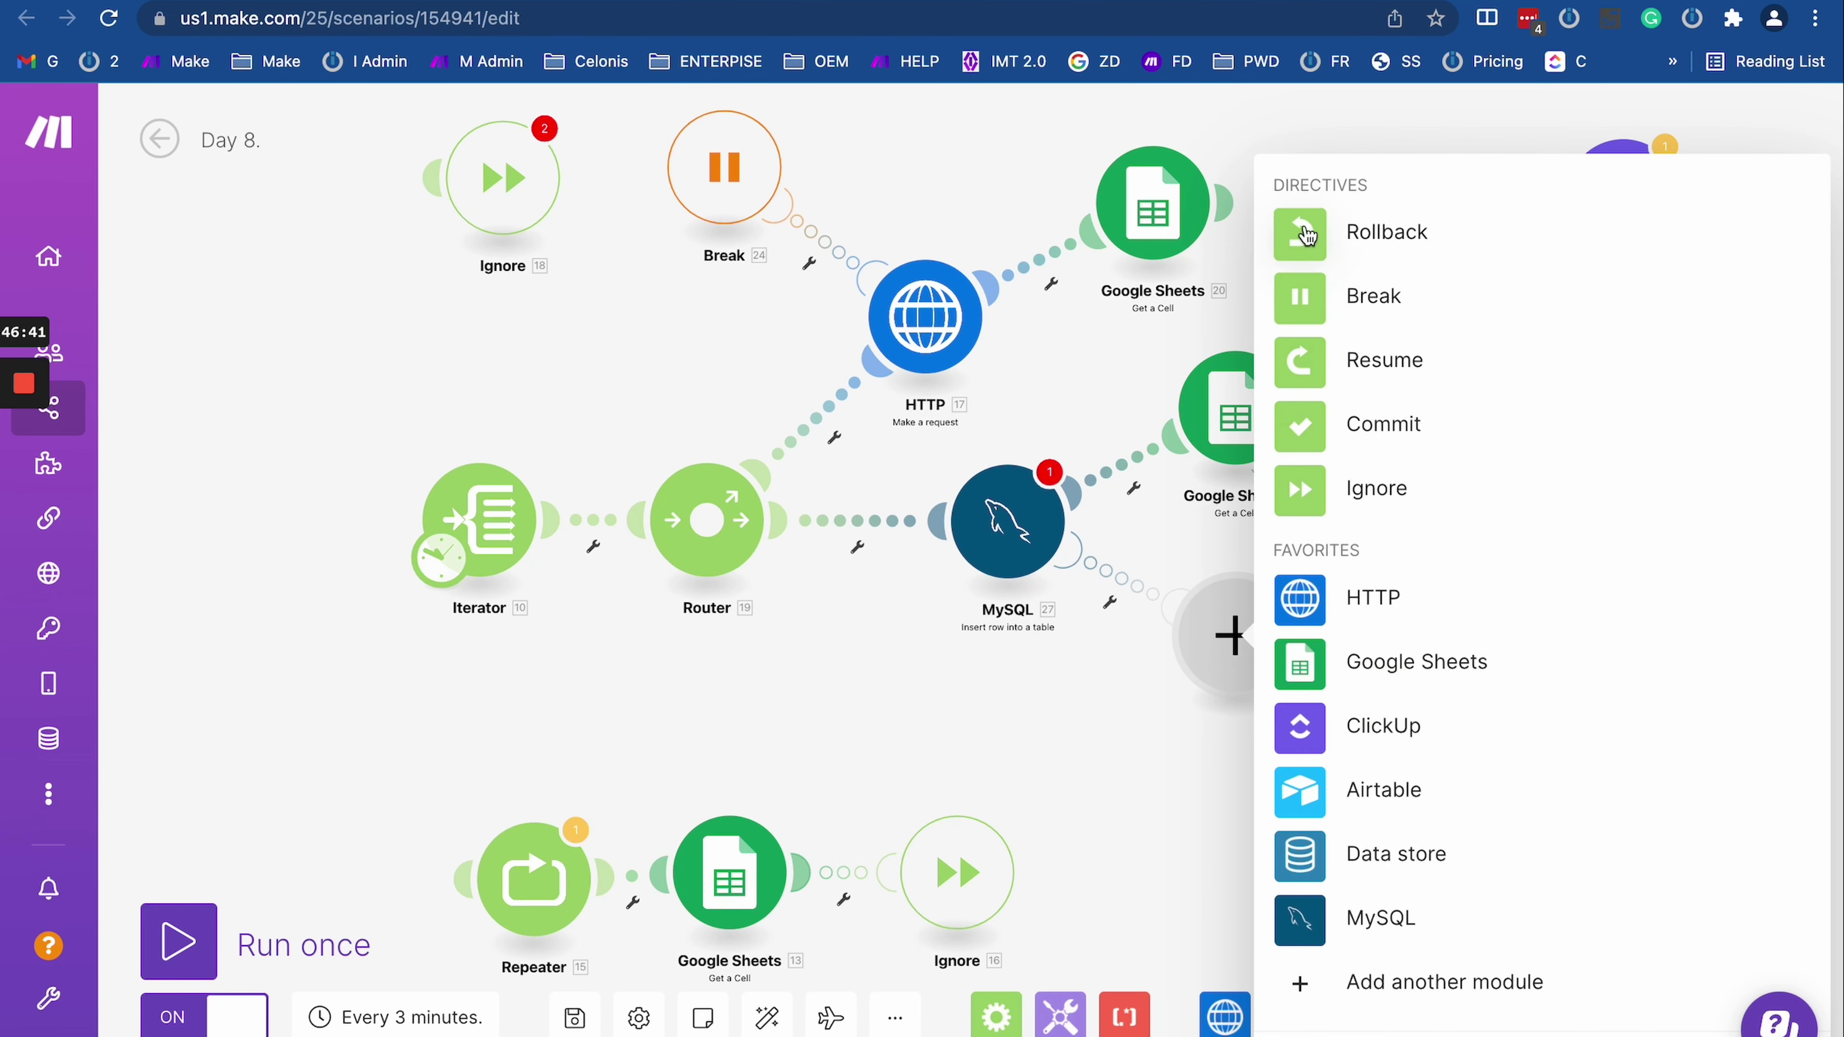
click(1343, 247)
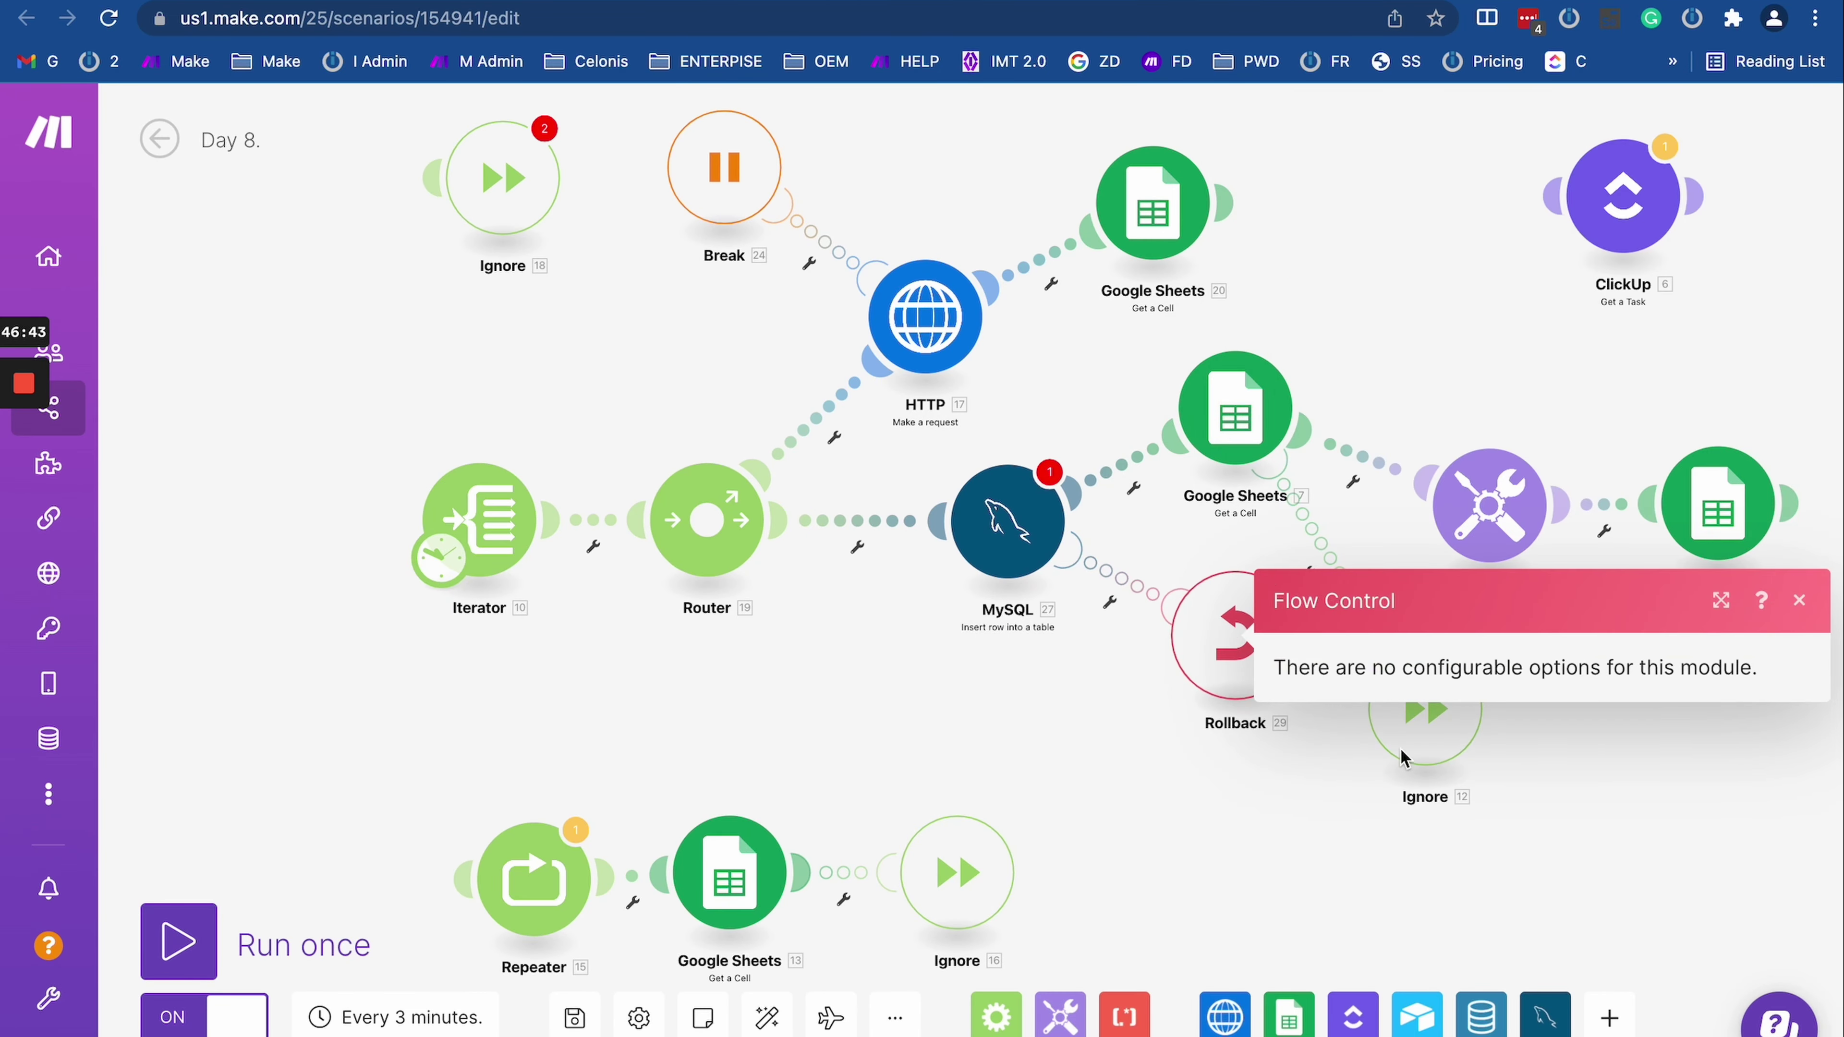
triple_click(1329, 664)
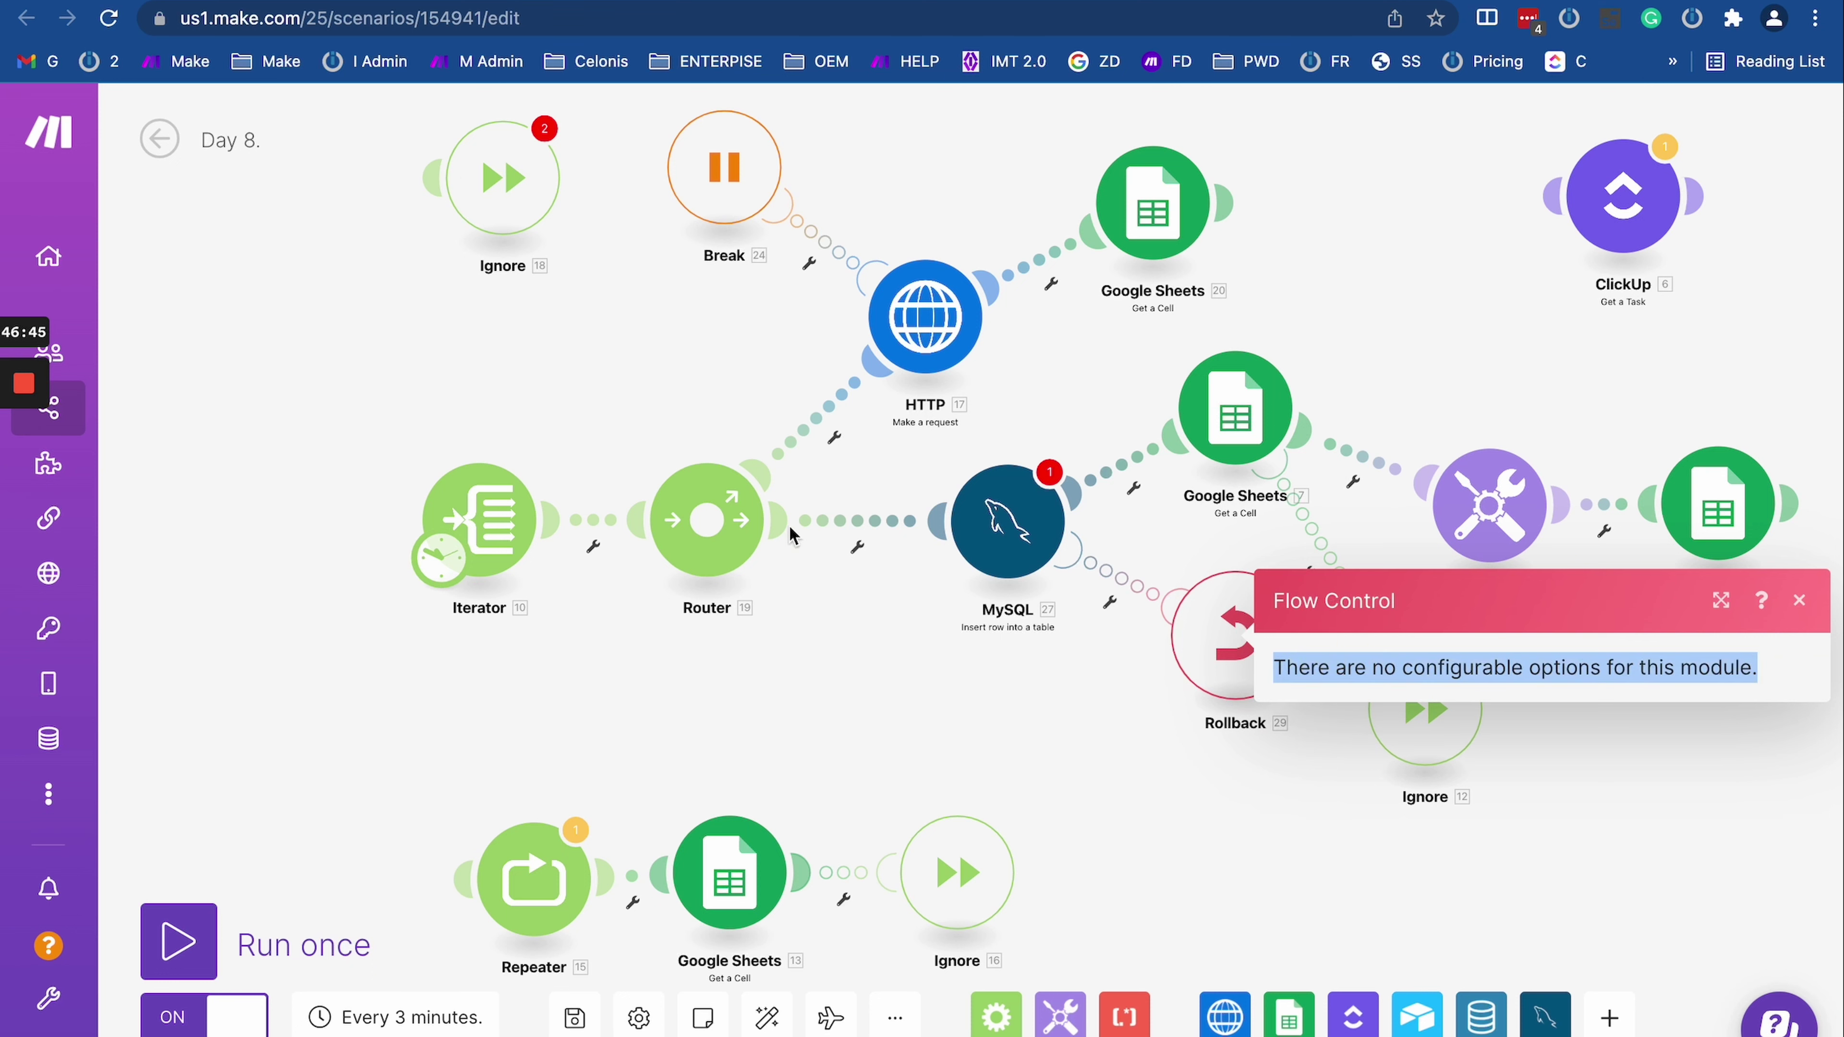
scroll(875, 719, down, 4)
scroll(875, 719, up, 3)
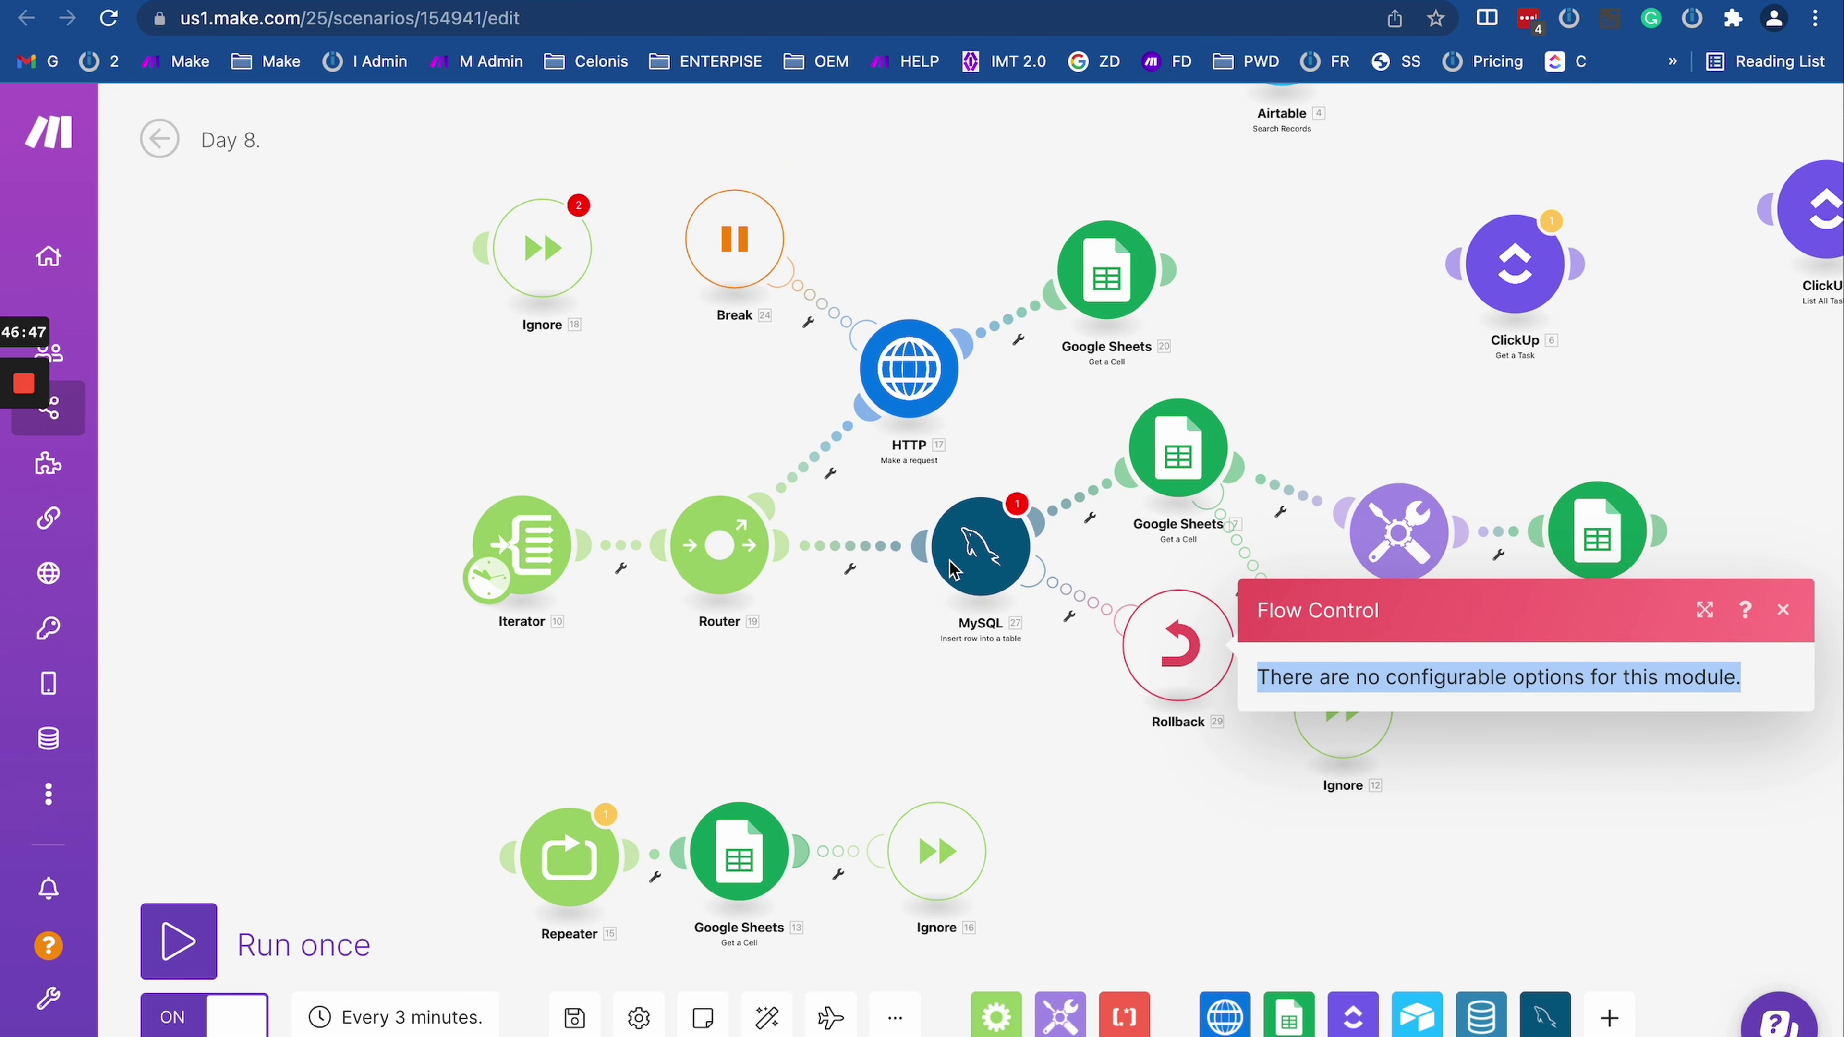
key(super+bracketright)
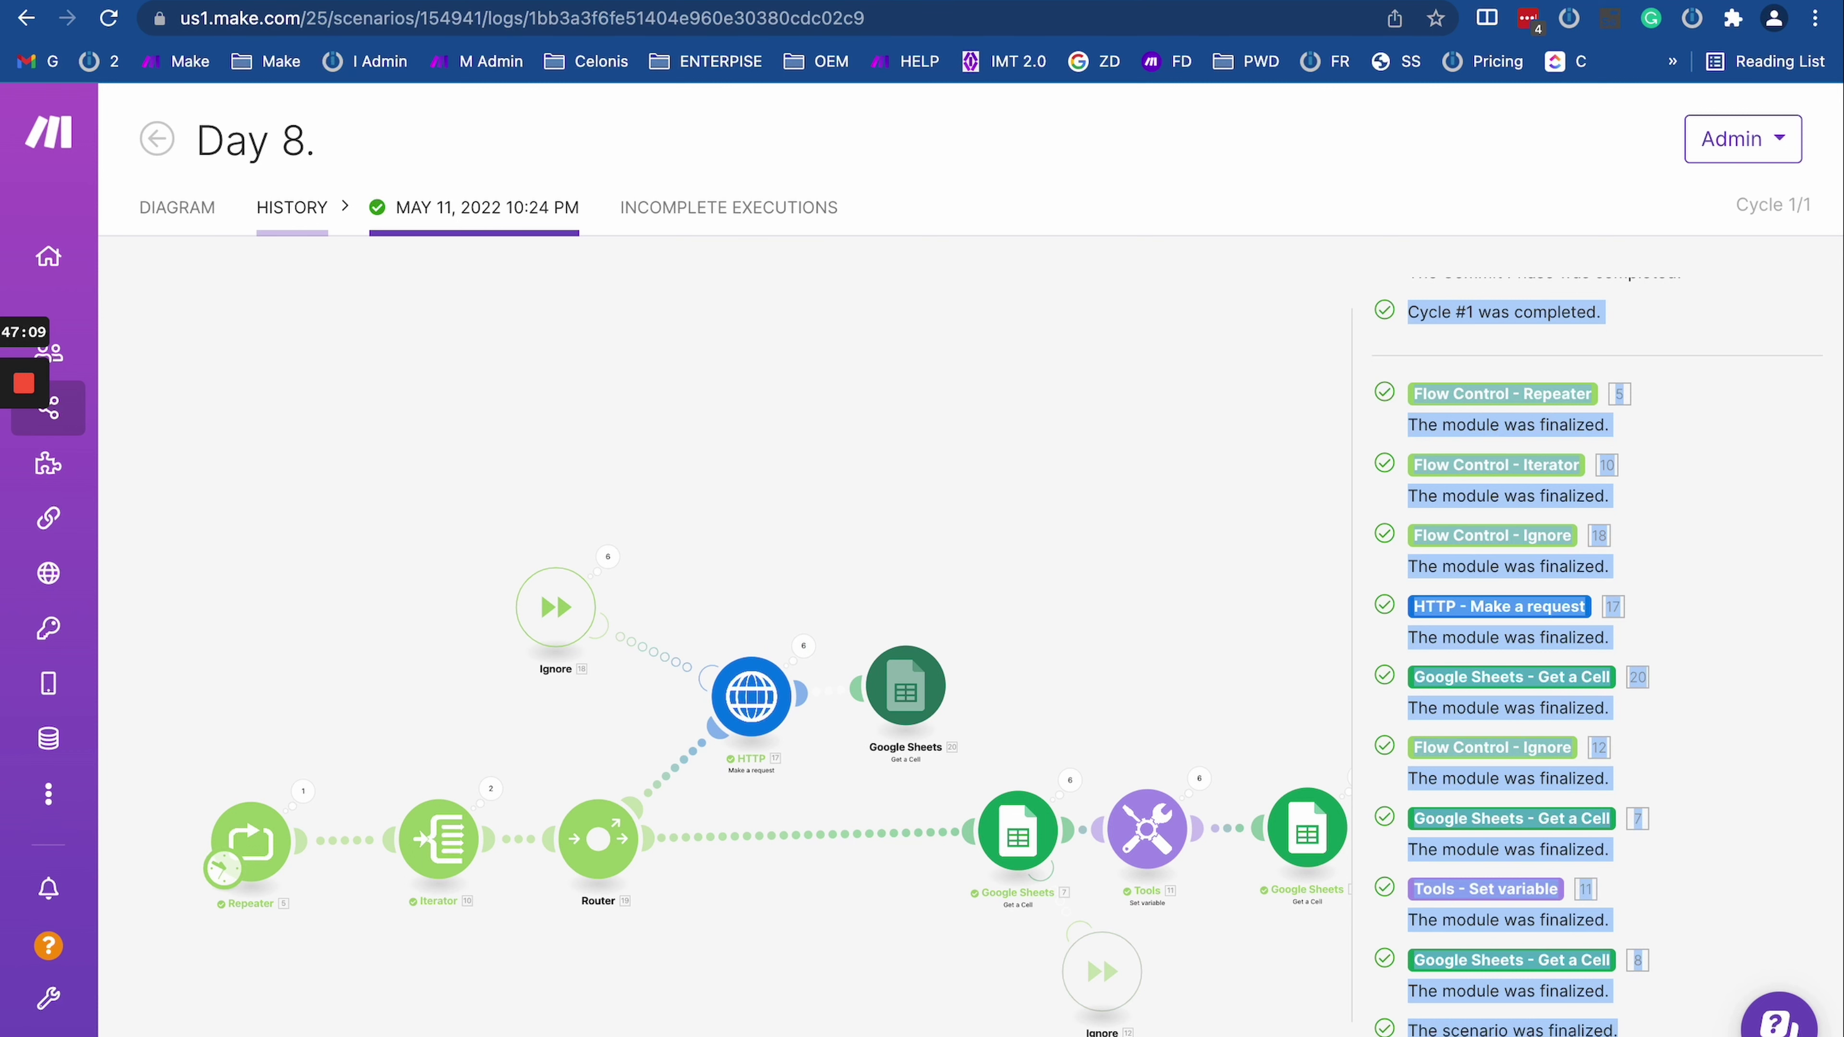
click(218, 1)
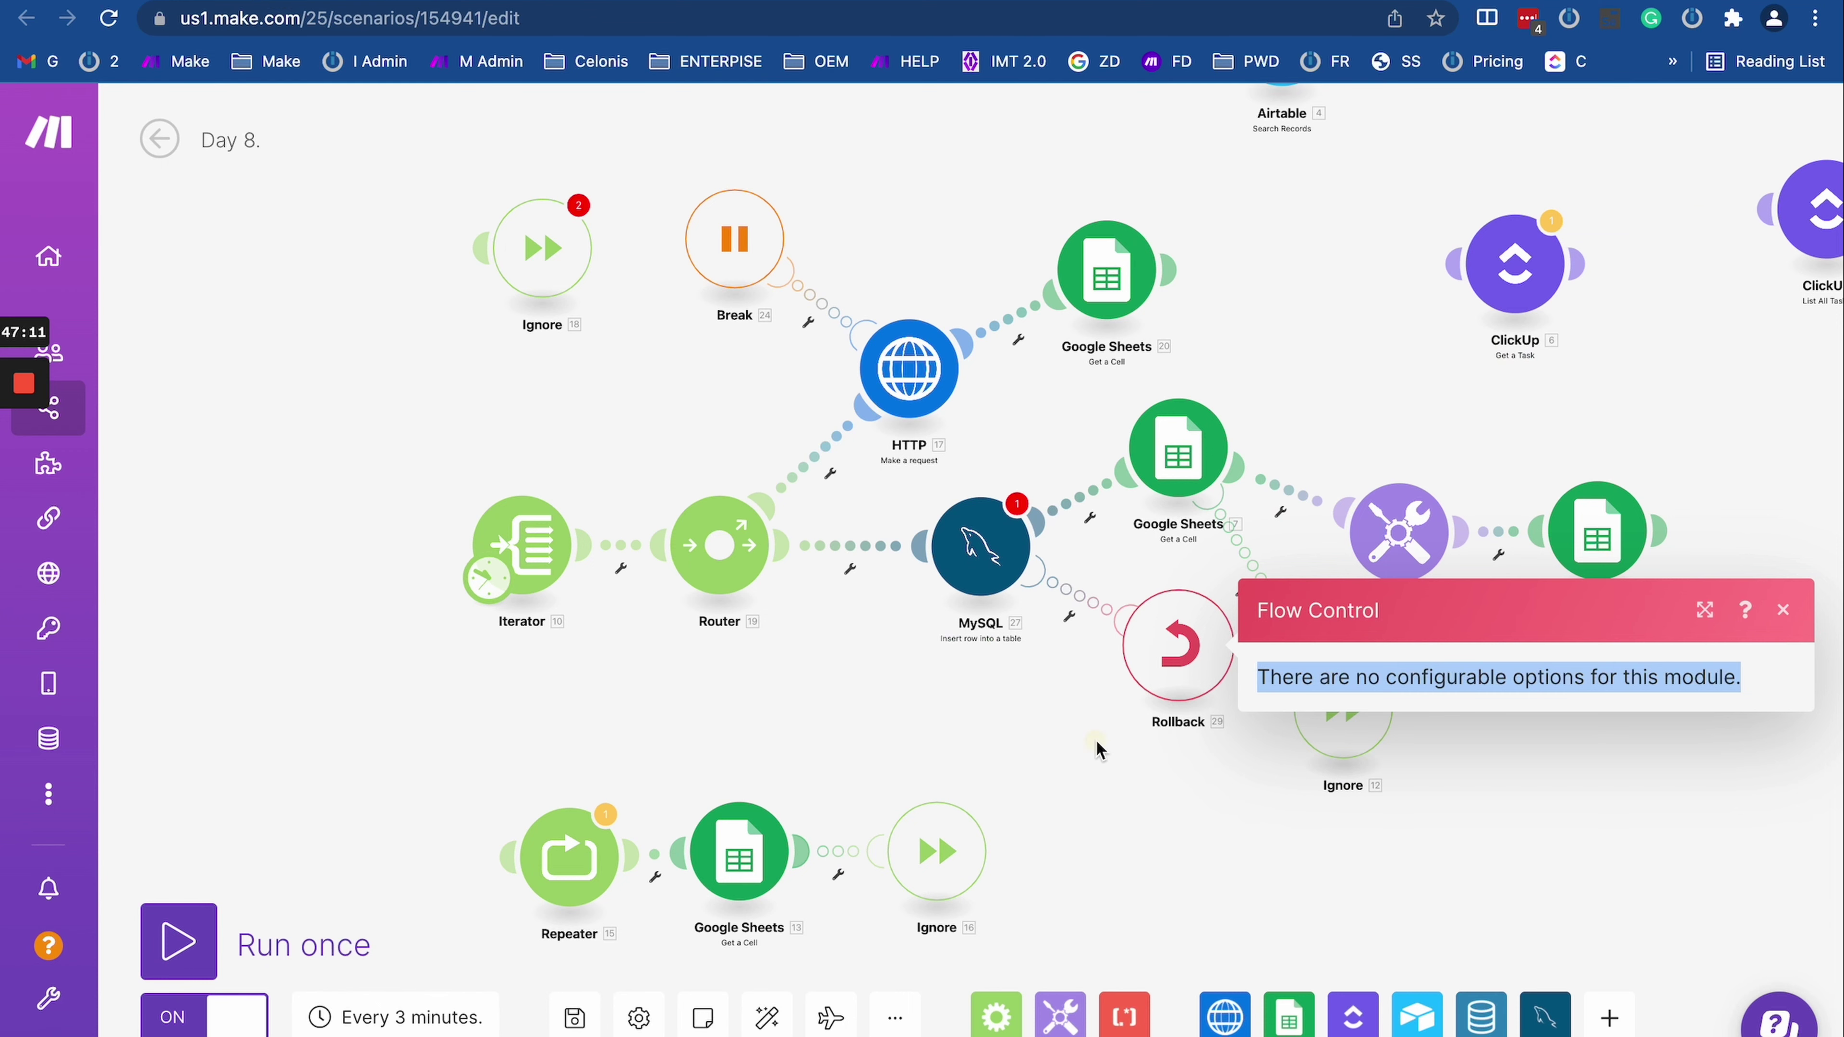
click(1098, 750)
Step: Delete the Rollback error handler and set the scenario's Auto commit setting to No
right_click(1176, 661)
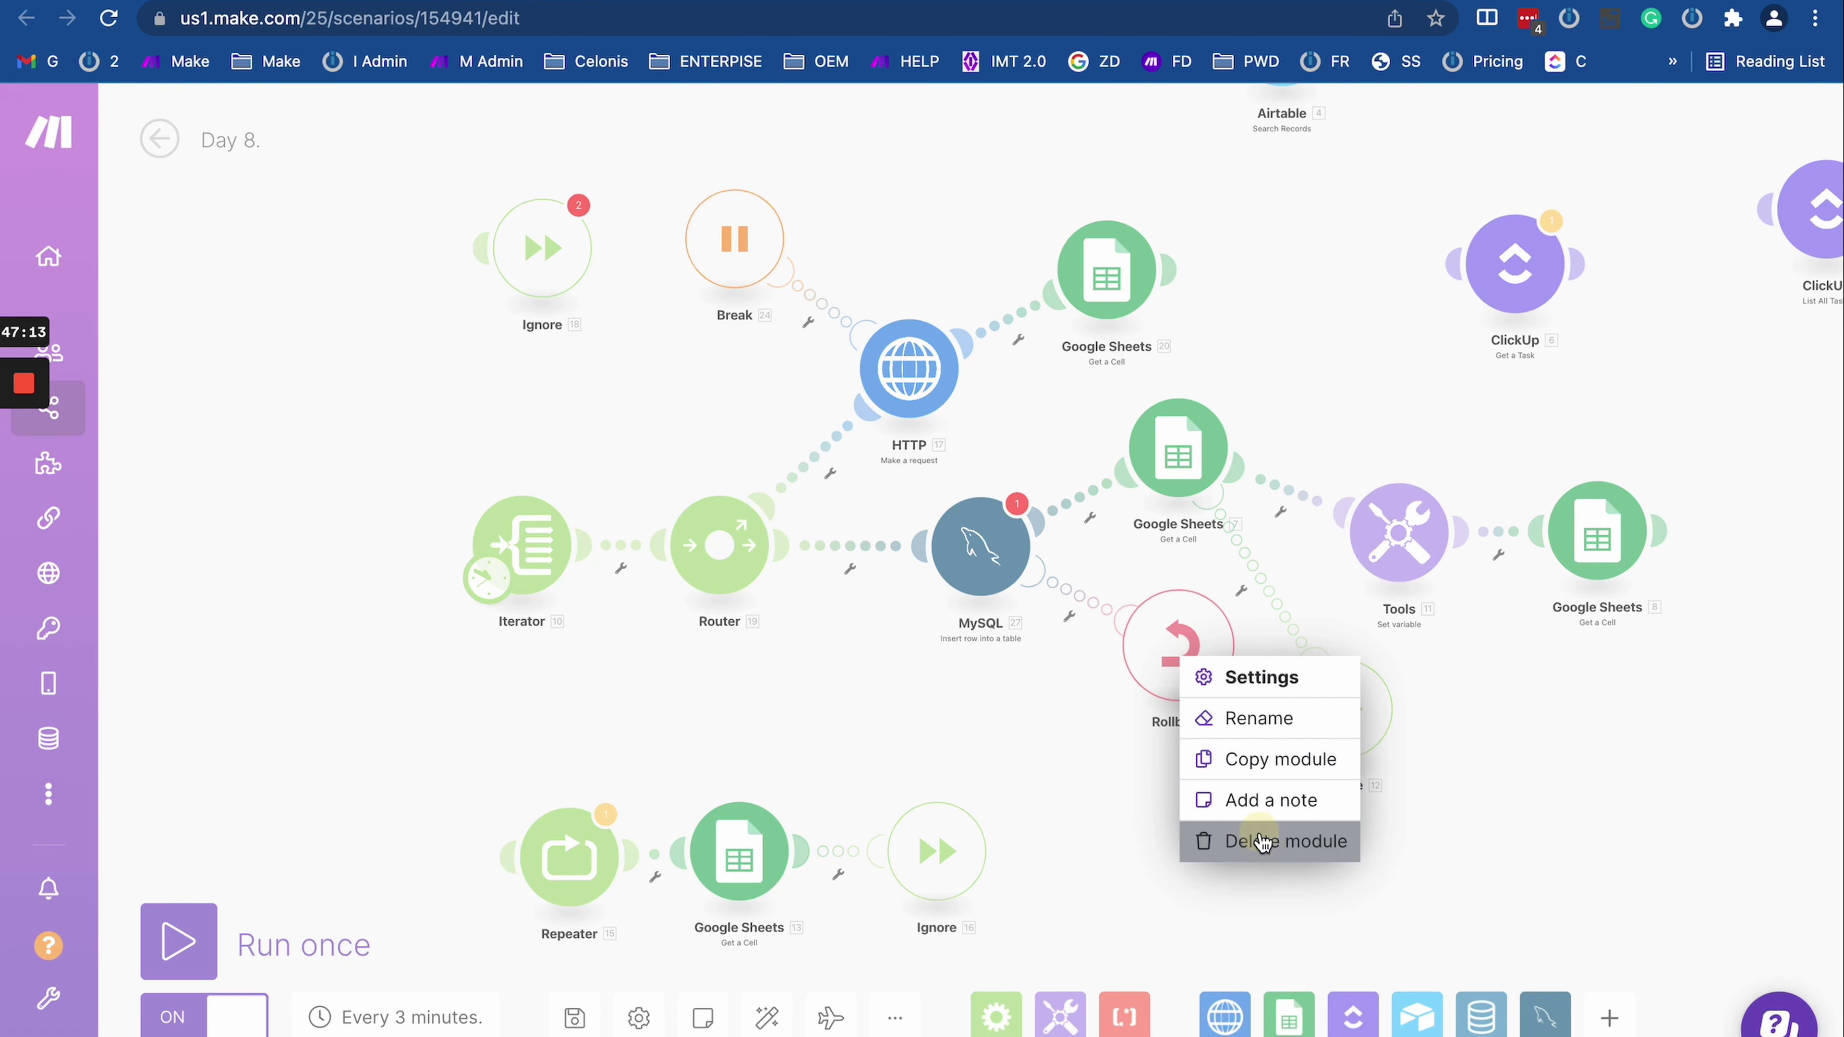
click(1235, 842)
click(636, 1018)
scroll(645, 651, down, 5)
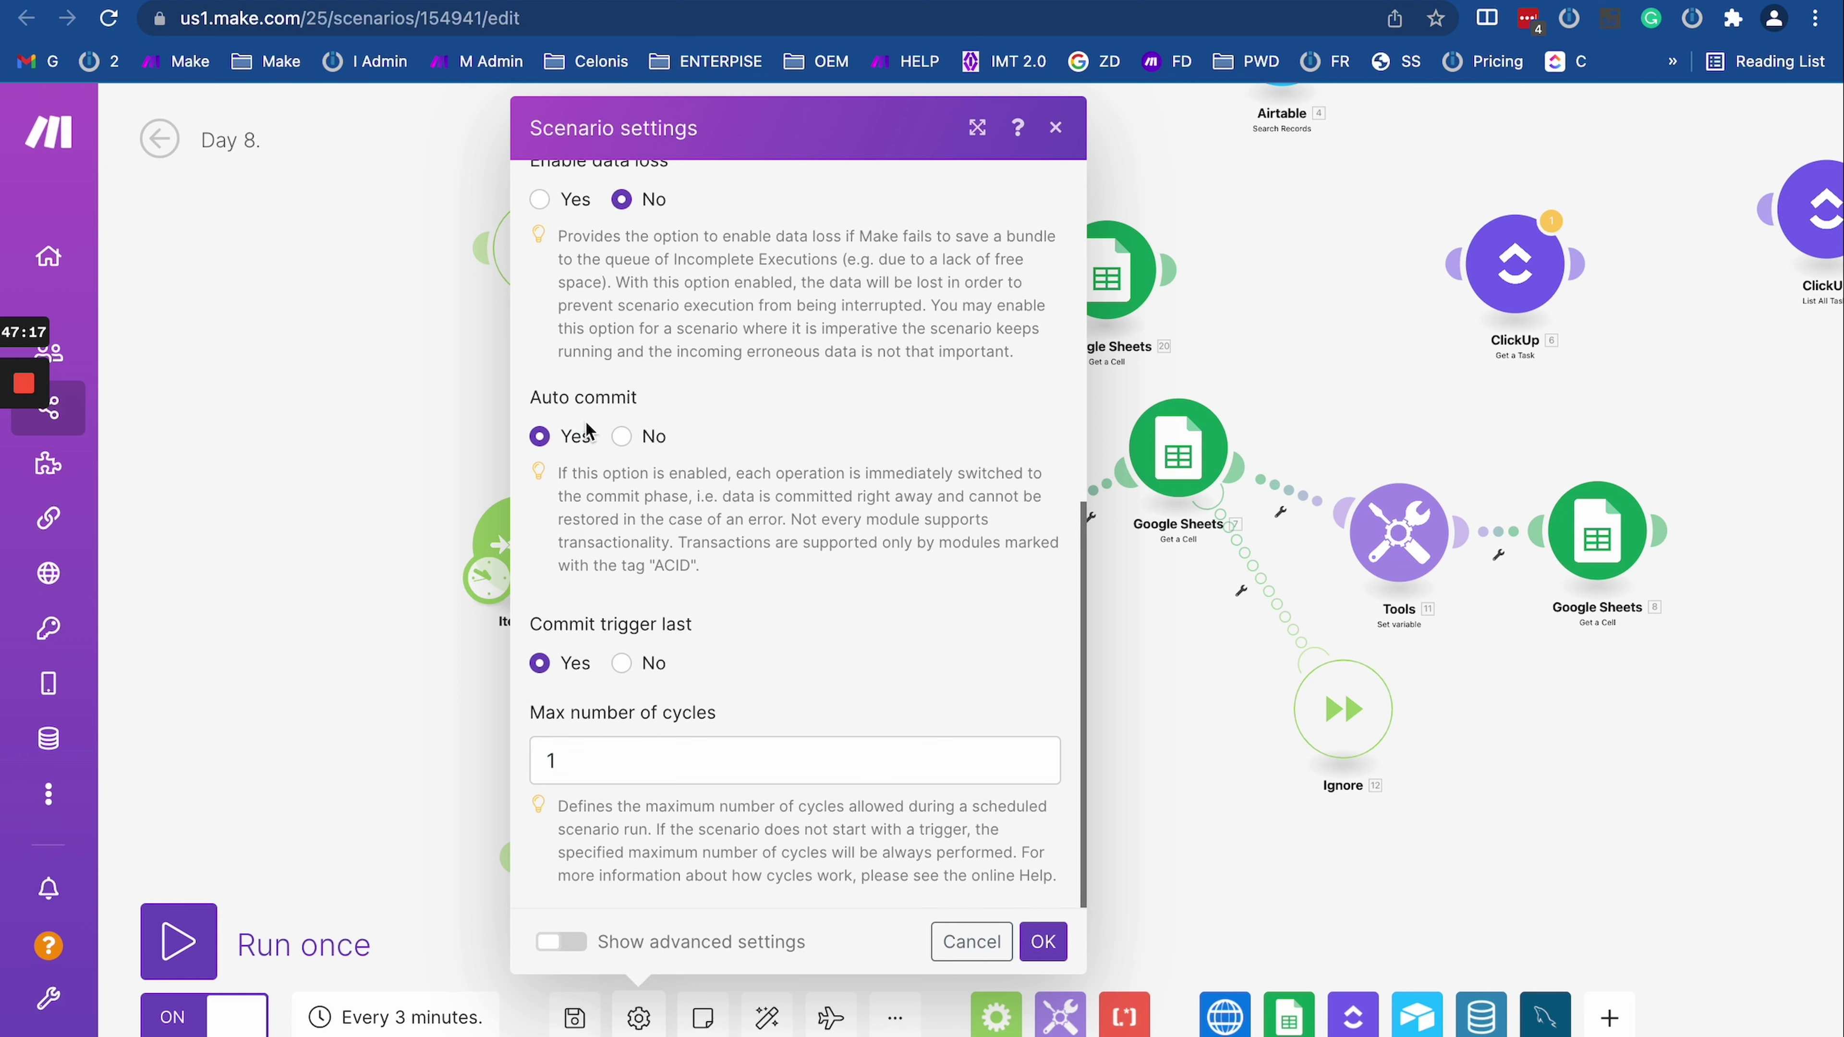
scroll(587, 429, up, 2)
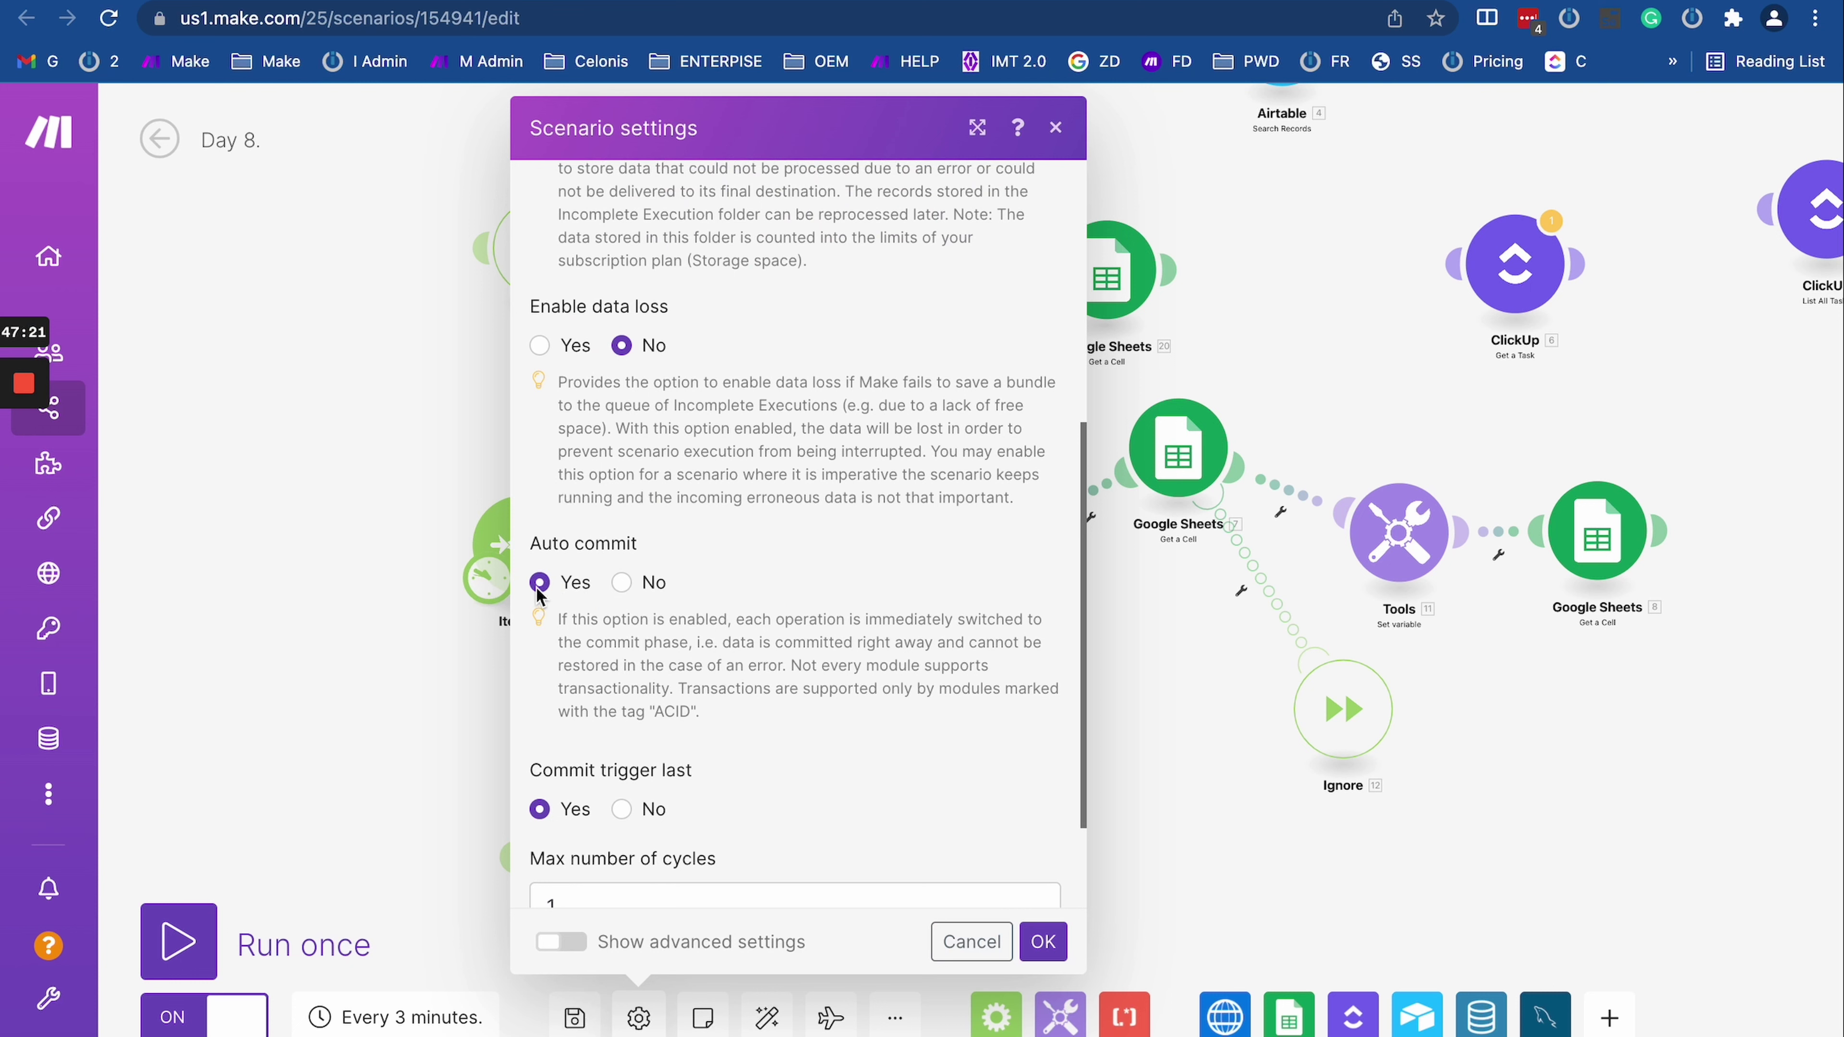
click(624, 582)
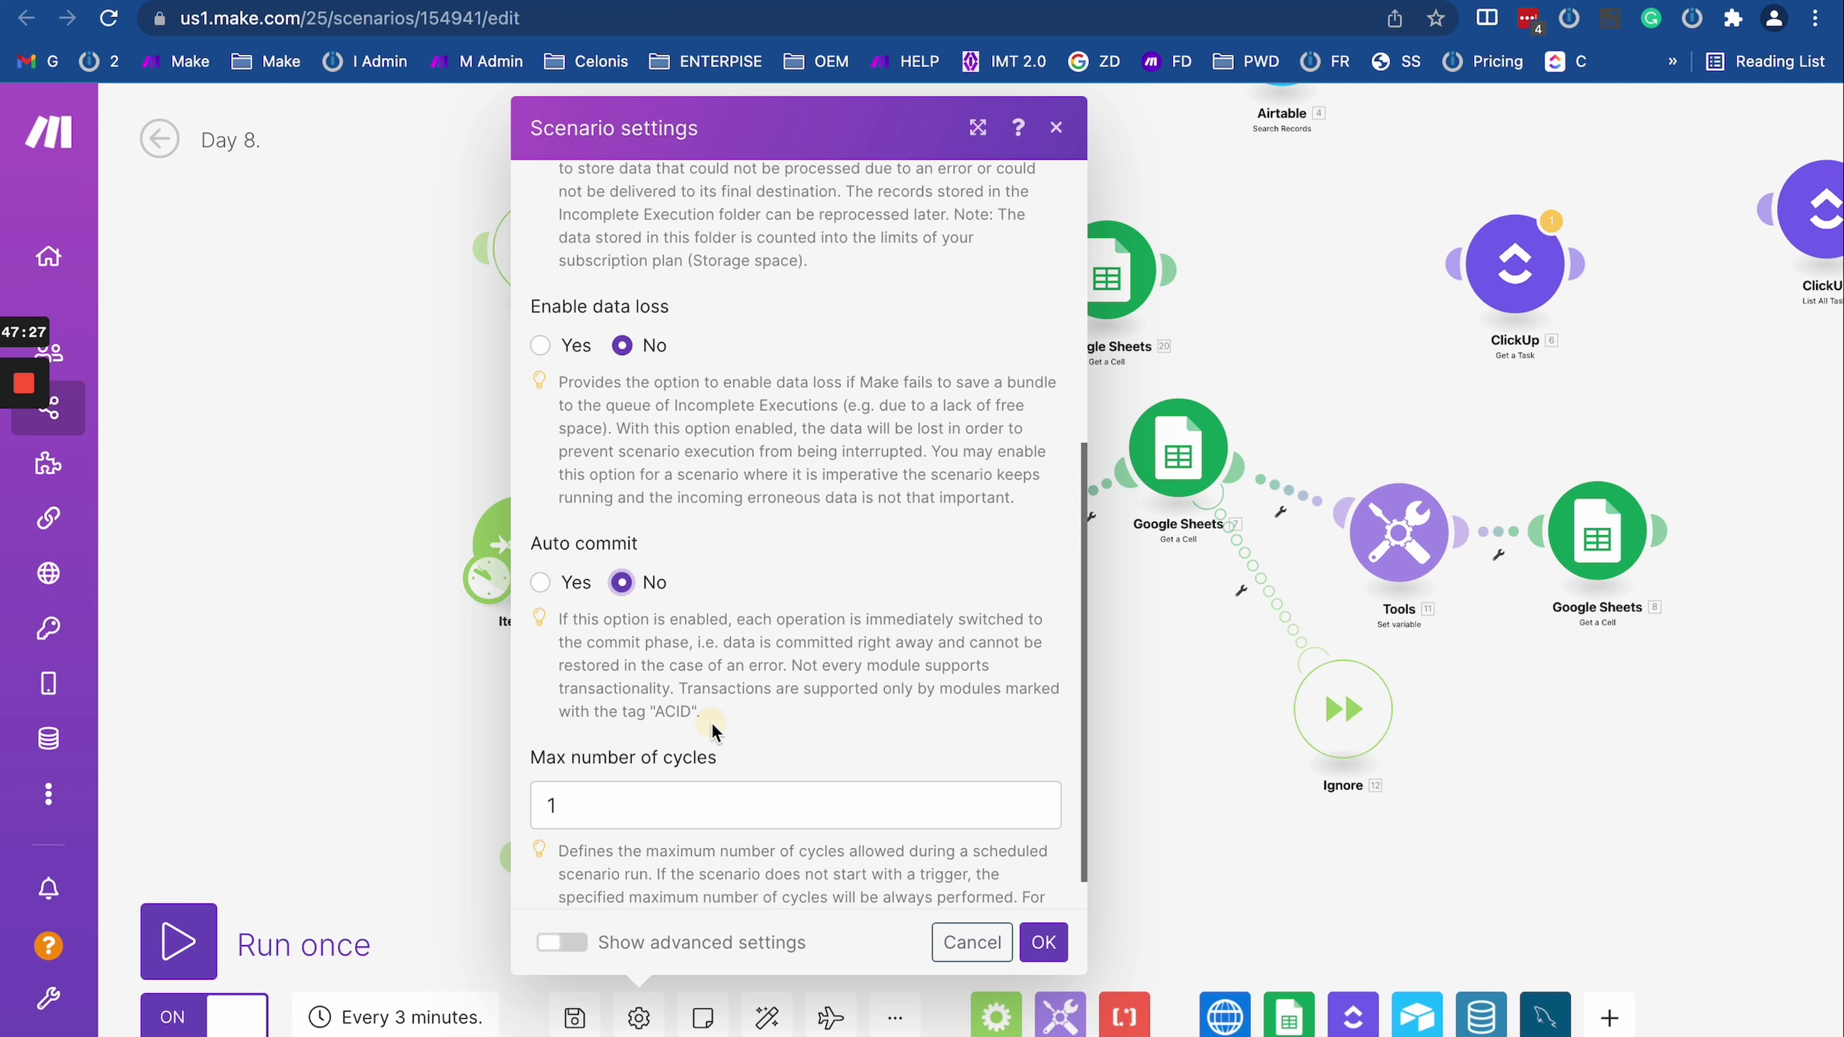
Step: Highlight the Auto commit description, then close the scenario settings
drag(712, 730, 559, 617)
click(610, 656)
click(638, 658)
triple_click(639, 657)
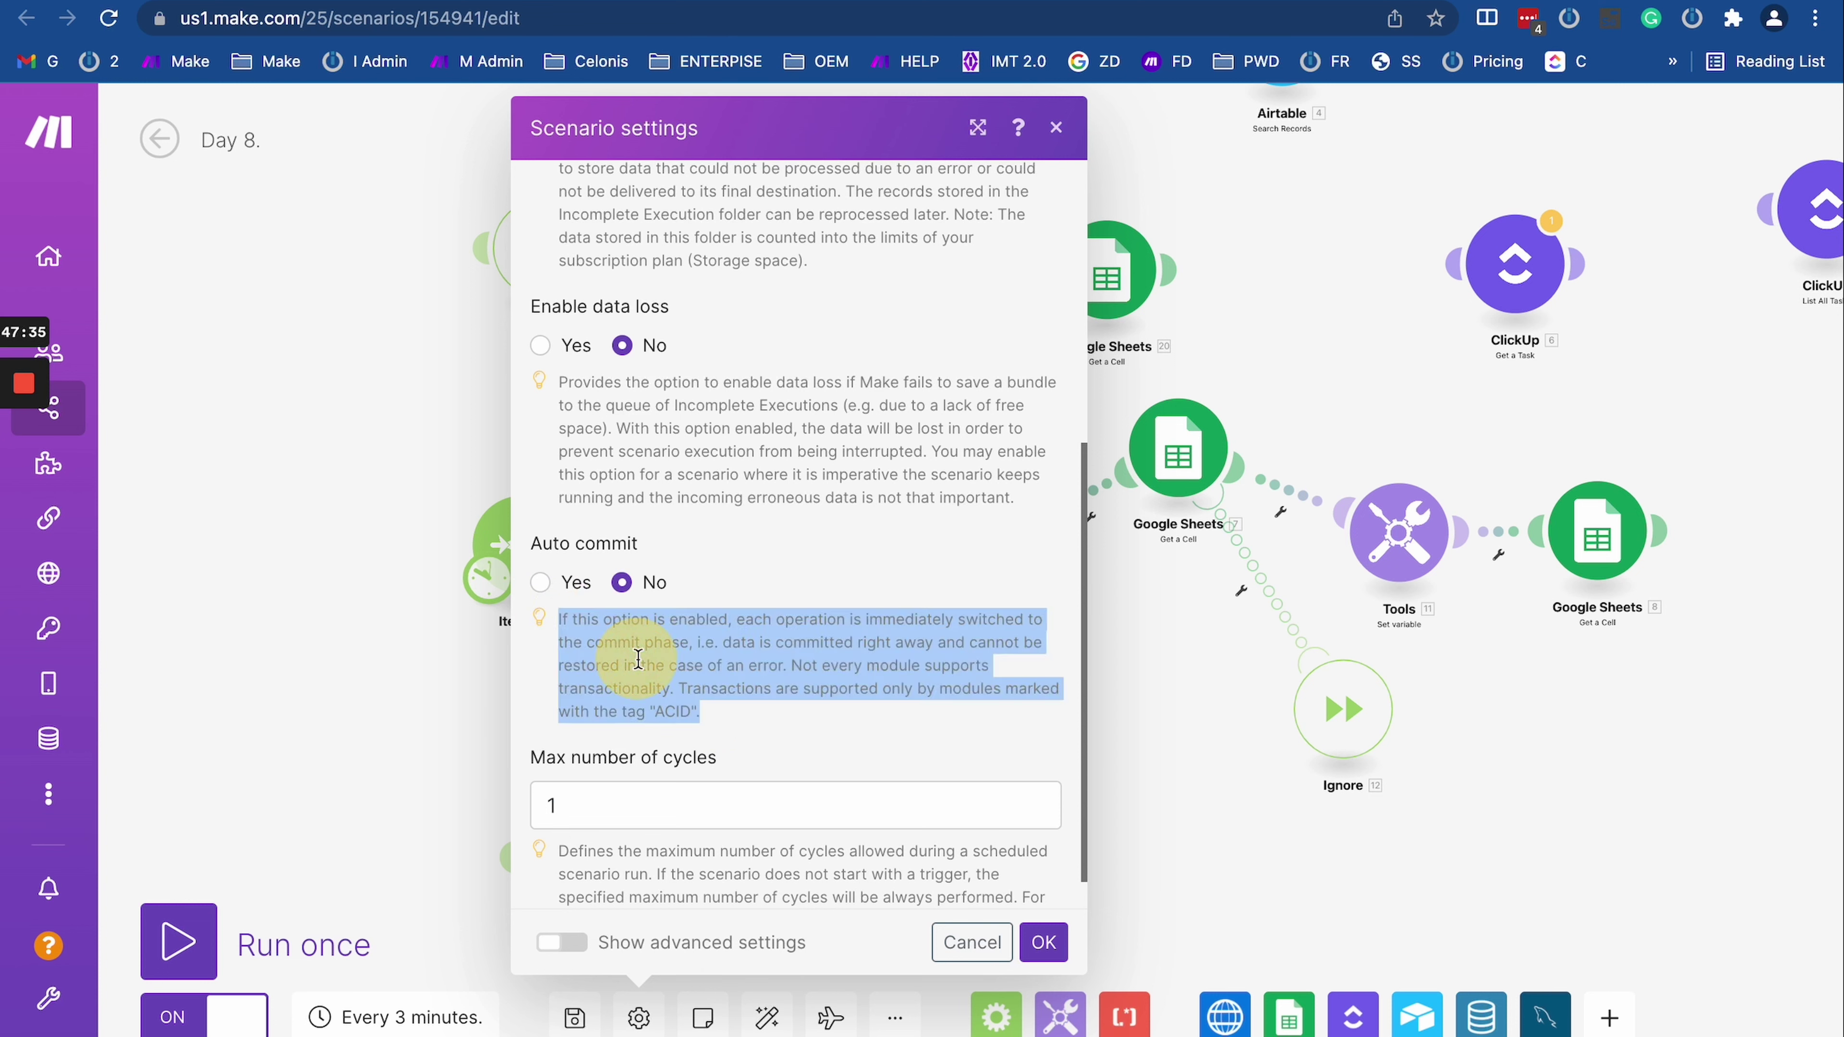
click(638, 658)
triple_click(632, 654)
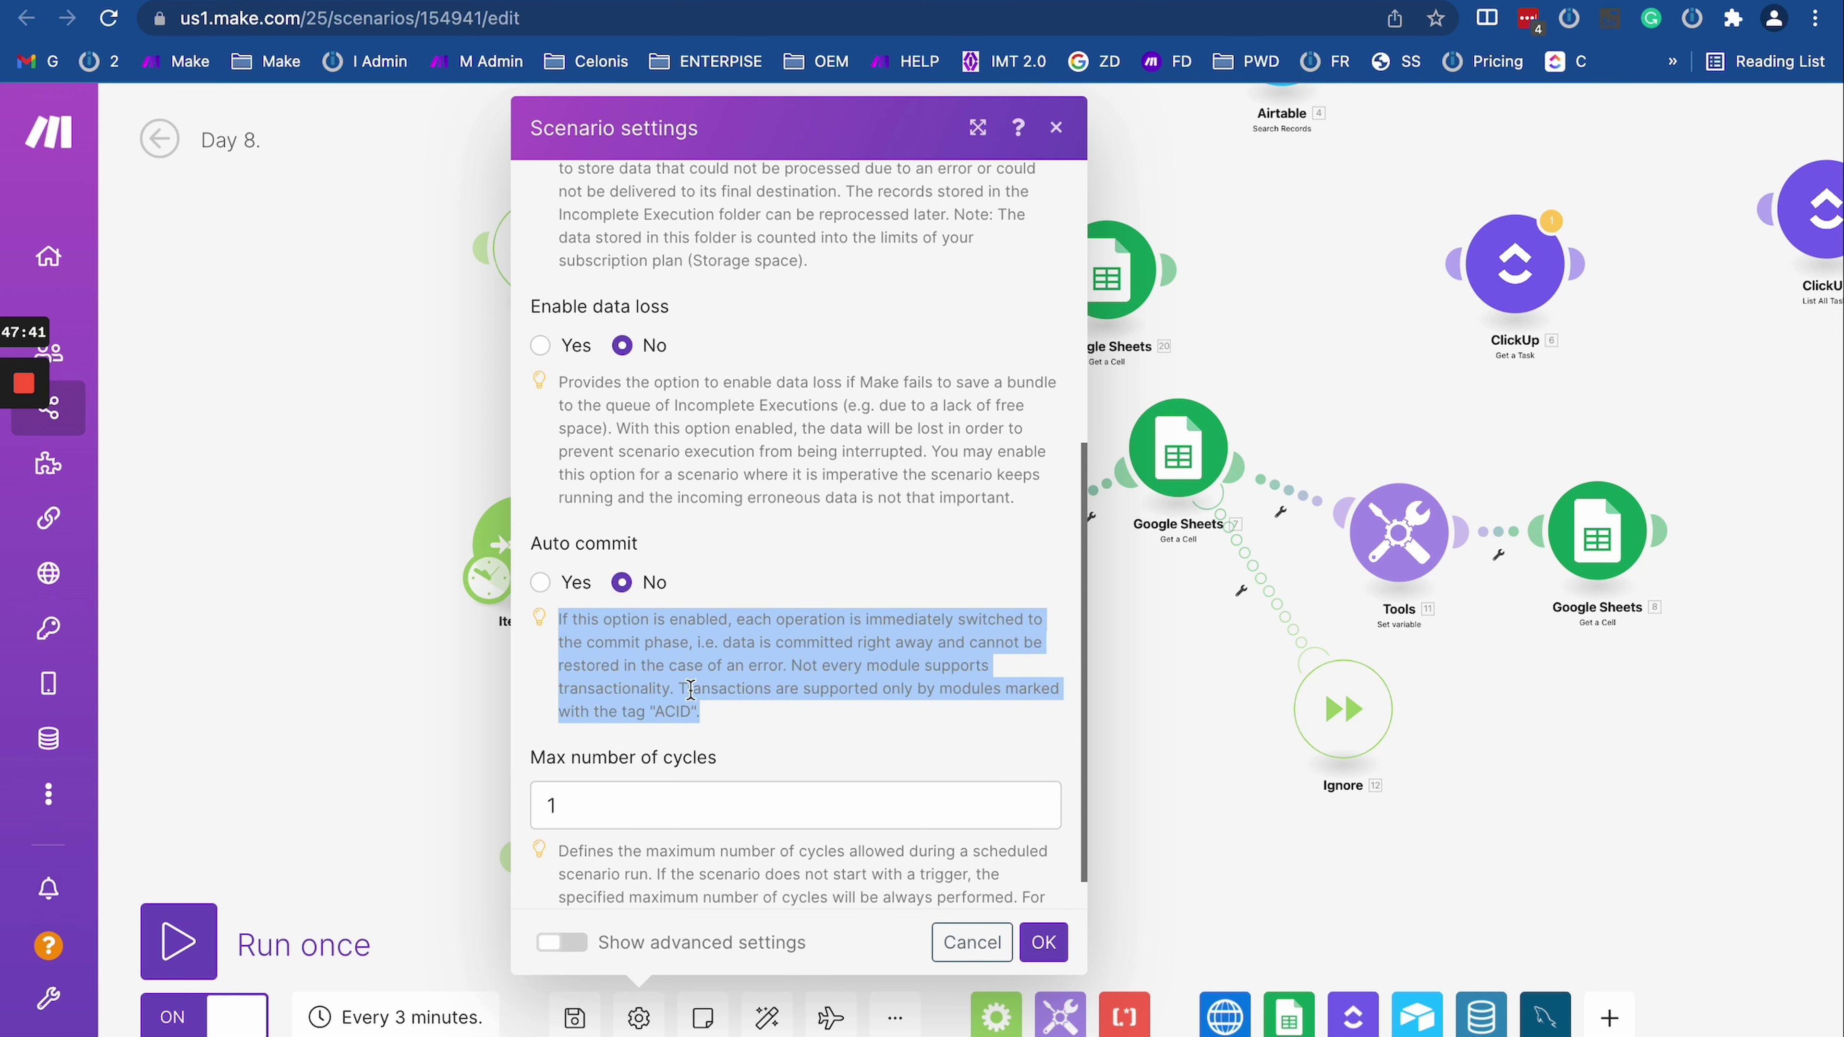
click(1147, 649)
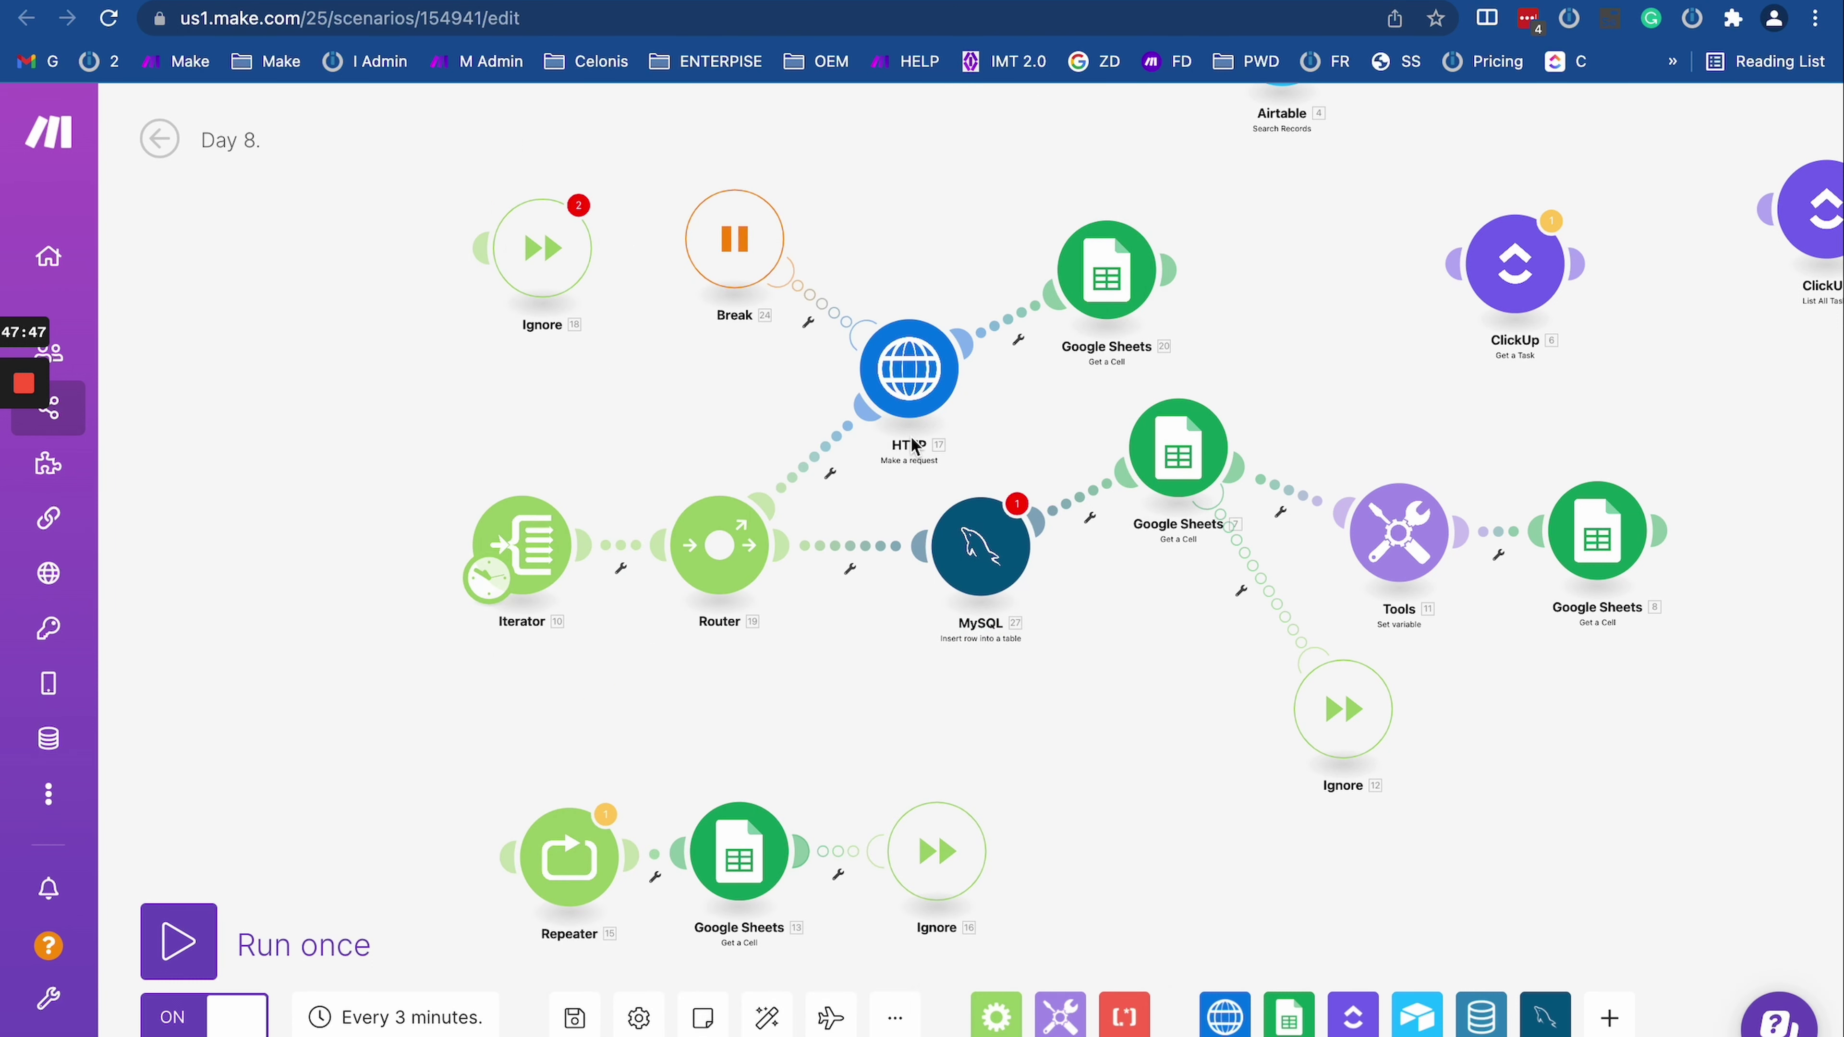
Step: Delete the top Ignore module and the MySQL module so the Router feeds Google Sheets directly
right_click(549, 250)
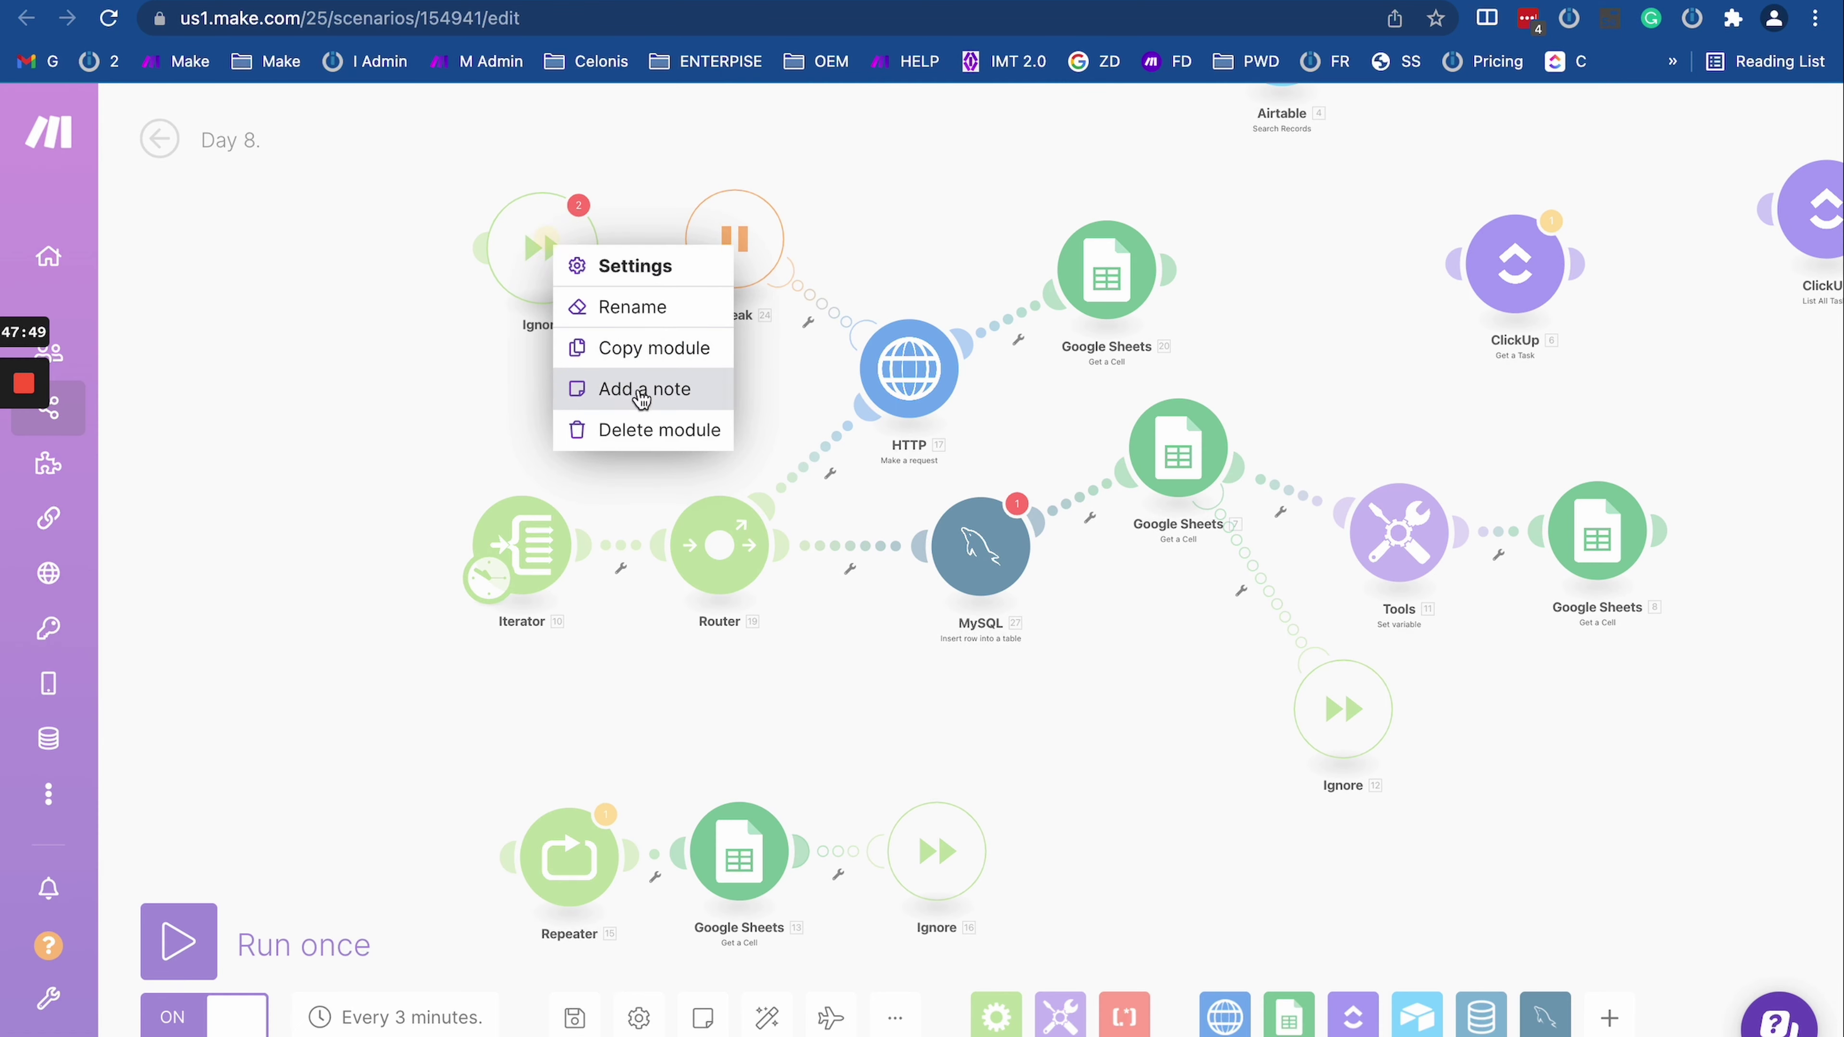
click(638, 428)
drag(633, 332, 444, 416)
scroll(442, 408, down, 2)
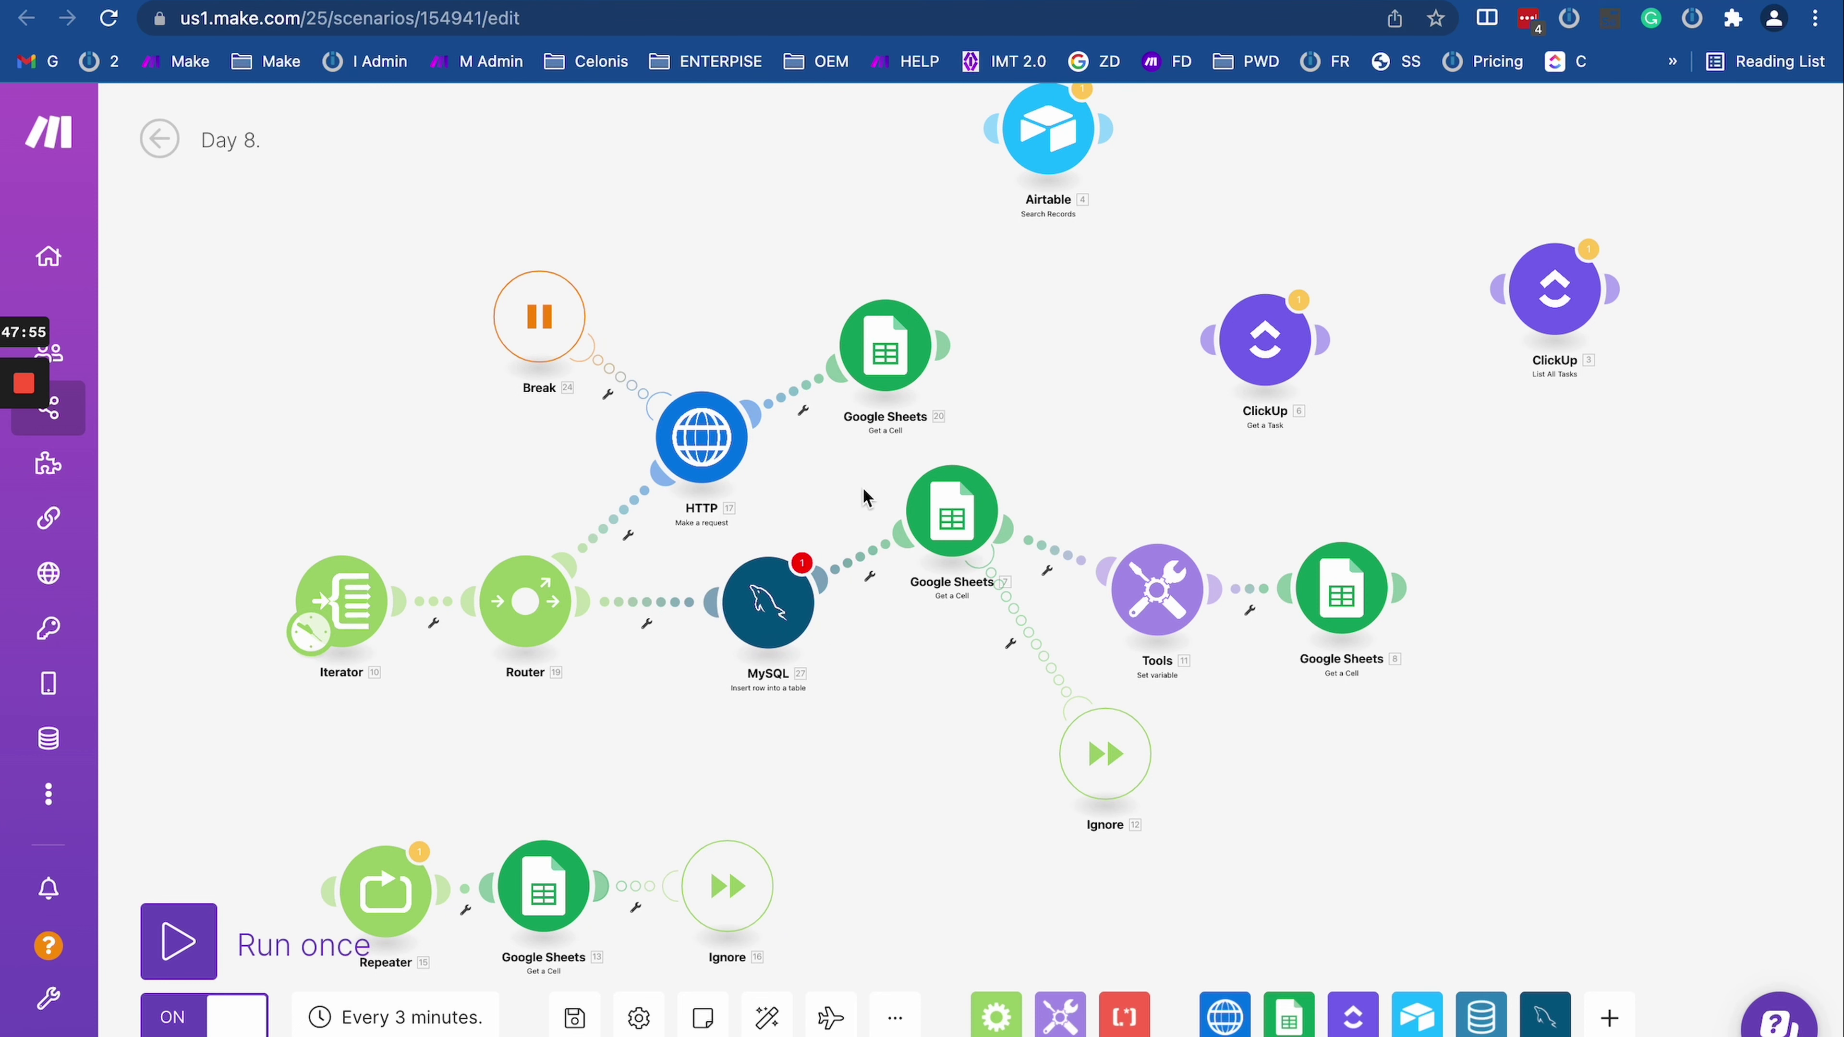
drag(952, 512, 959, 598)
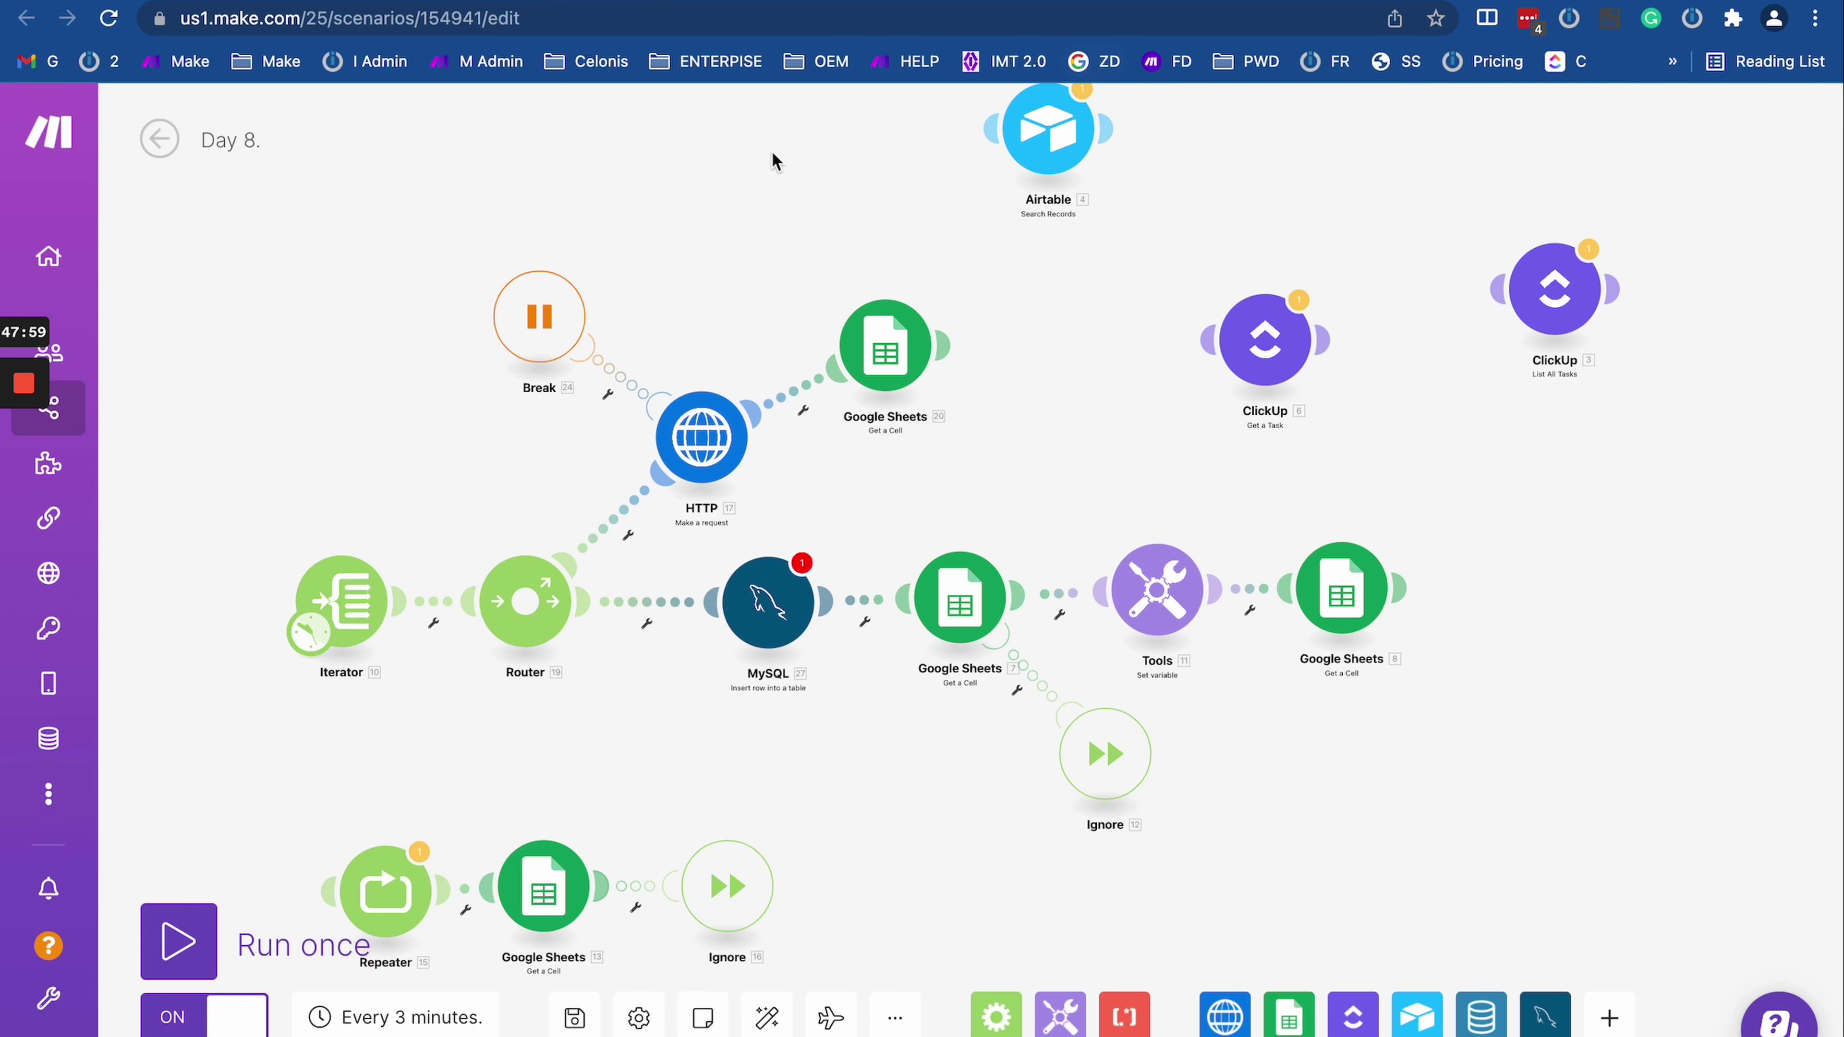
scroll(704, 271, down, 5)
scroll(704, 270, up, 3)
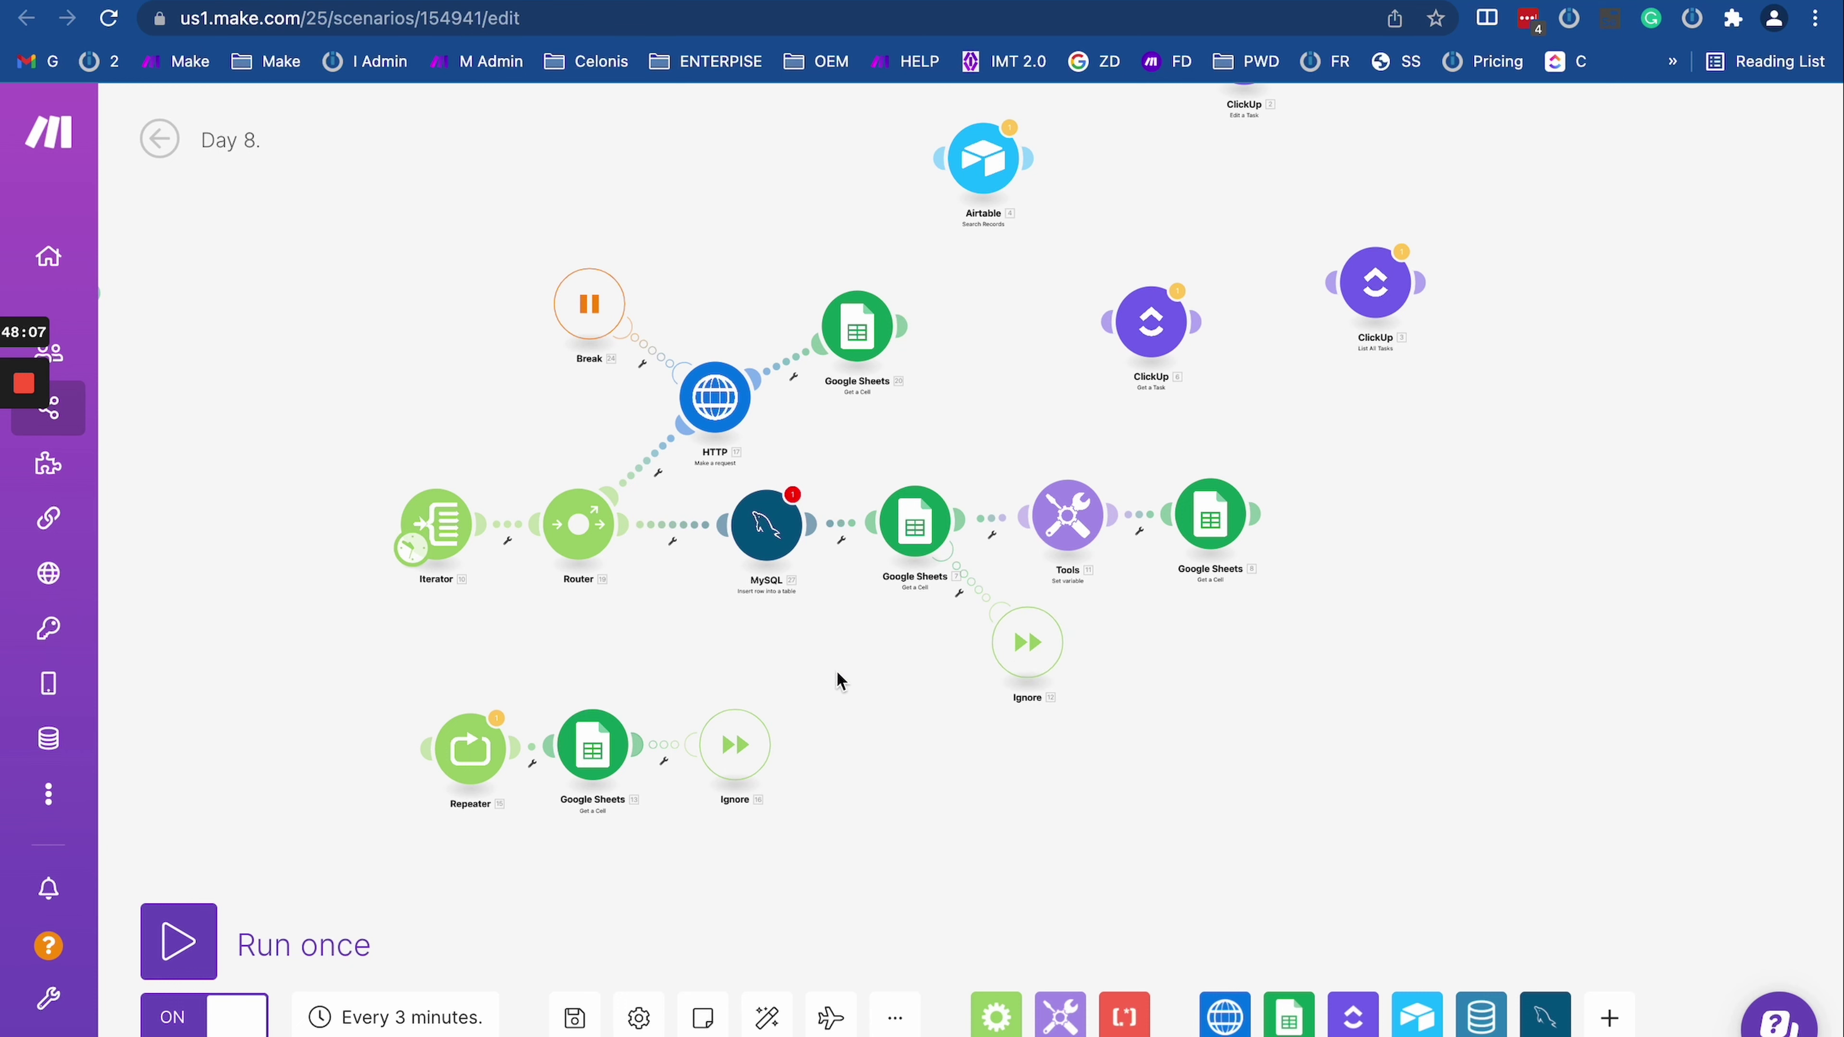
drag(836, 670, 1051, 652)
right_click(981, 529)
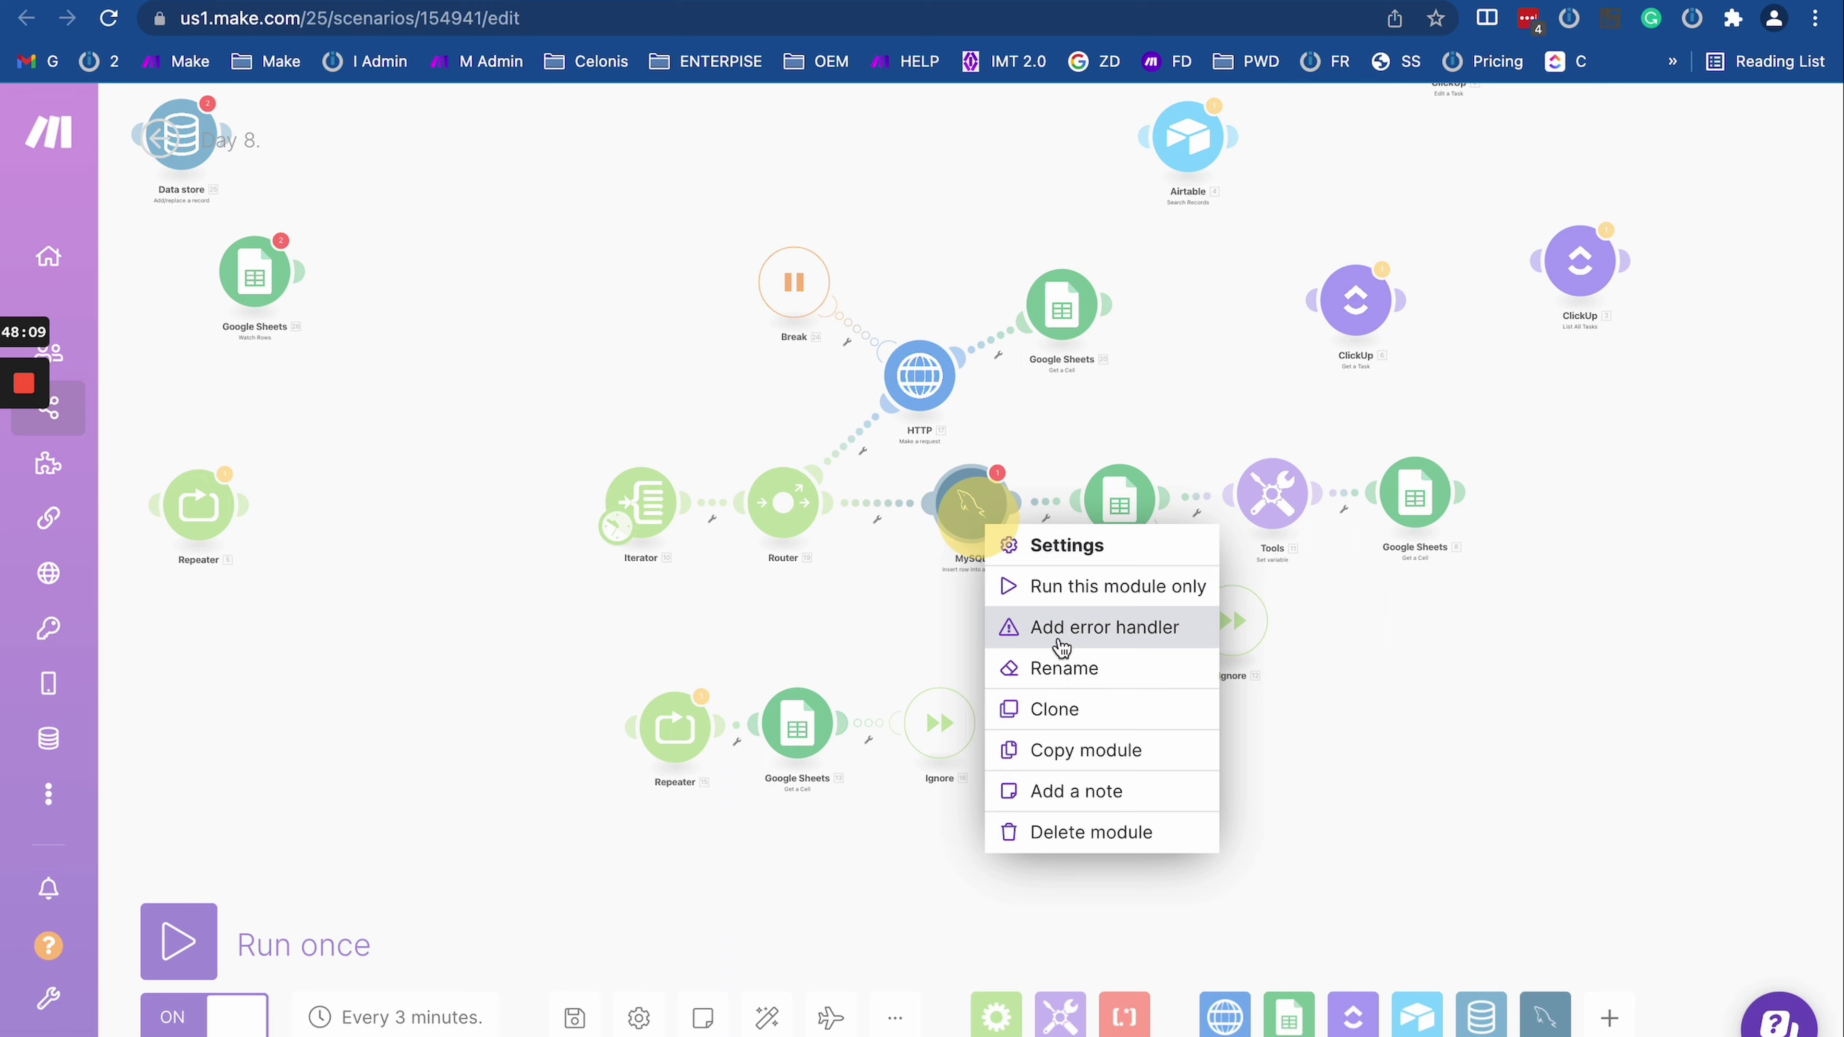
click(1078, 832)
Step: Shift the bottom Ignore module and move the Break module closer to HTTP
drag(936, 718, 908, 770)
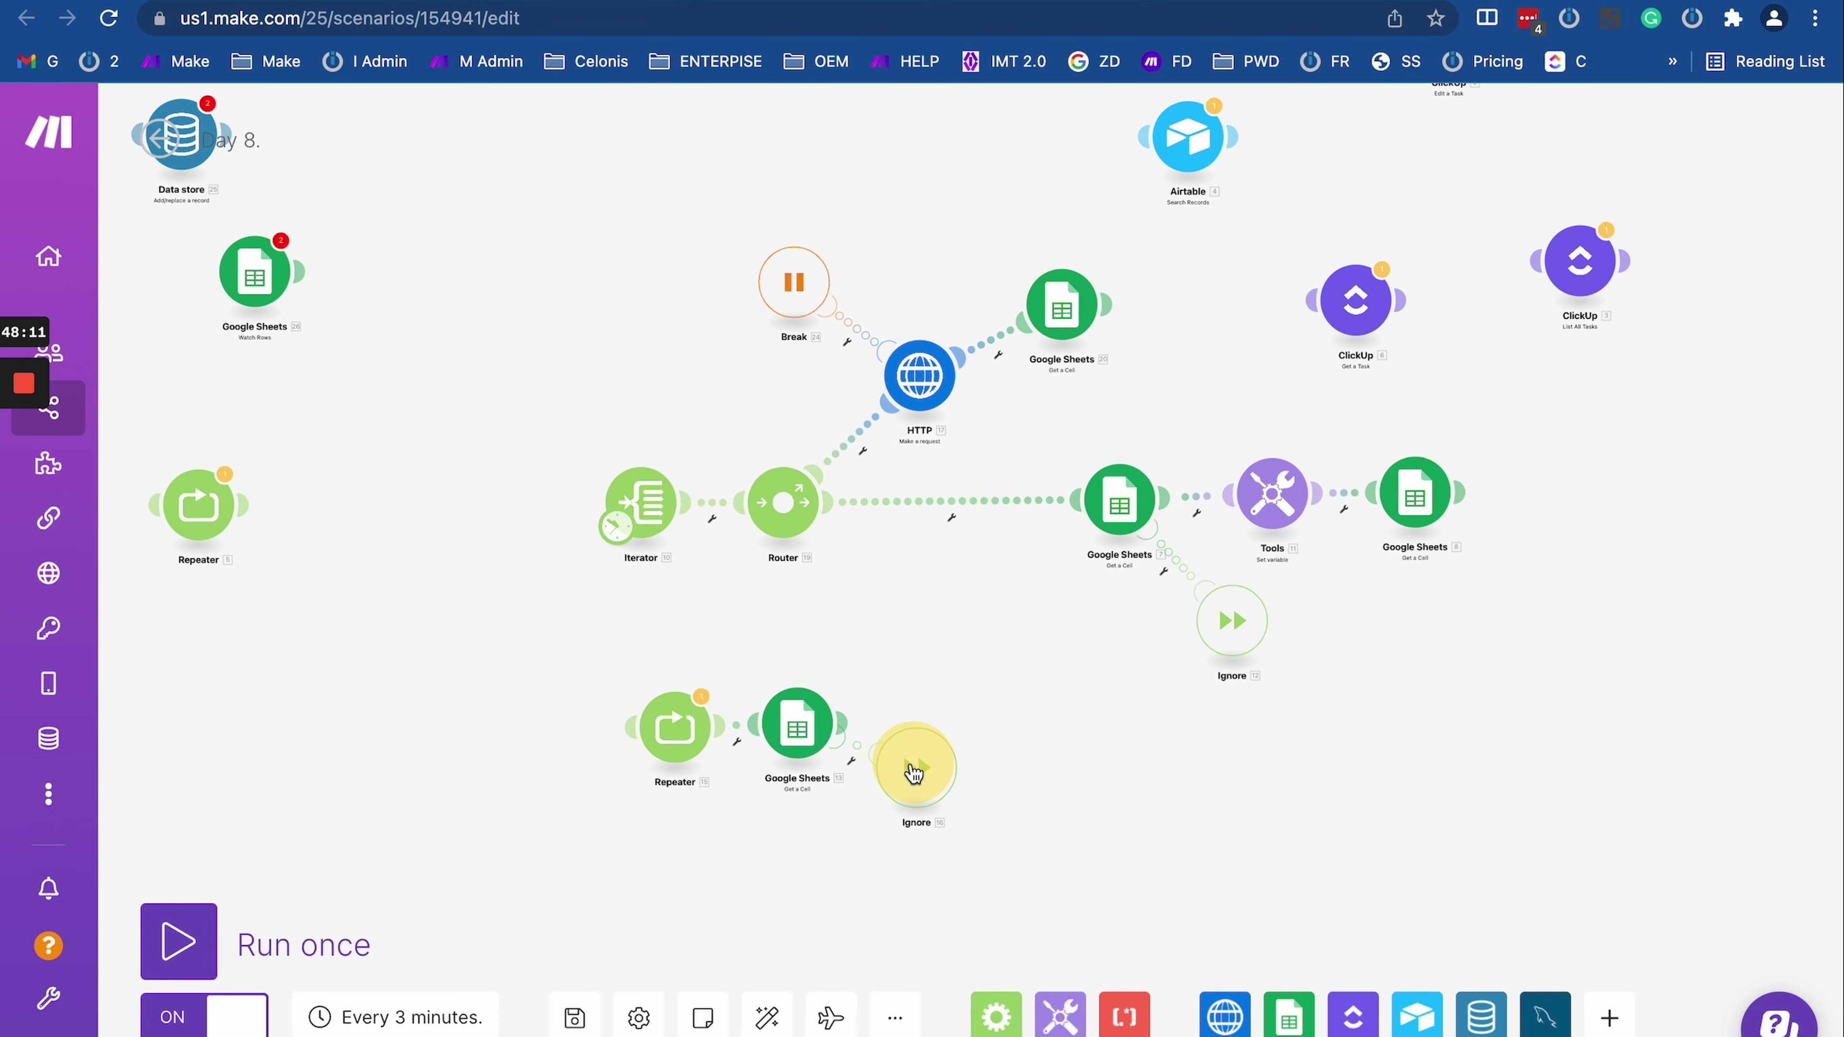
drag(755, 398, 1060, 683)
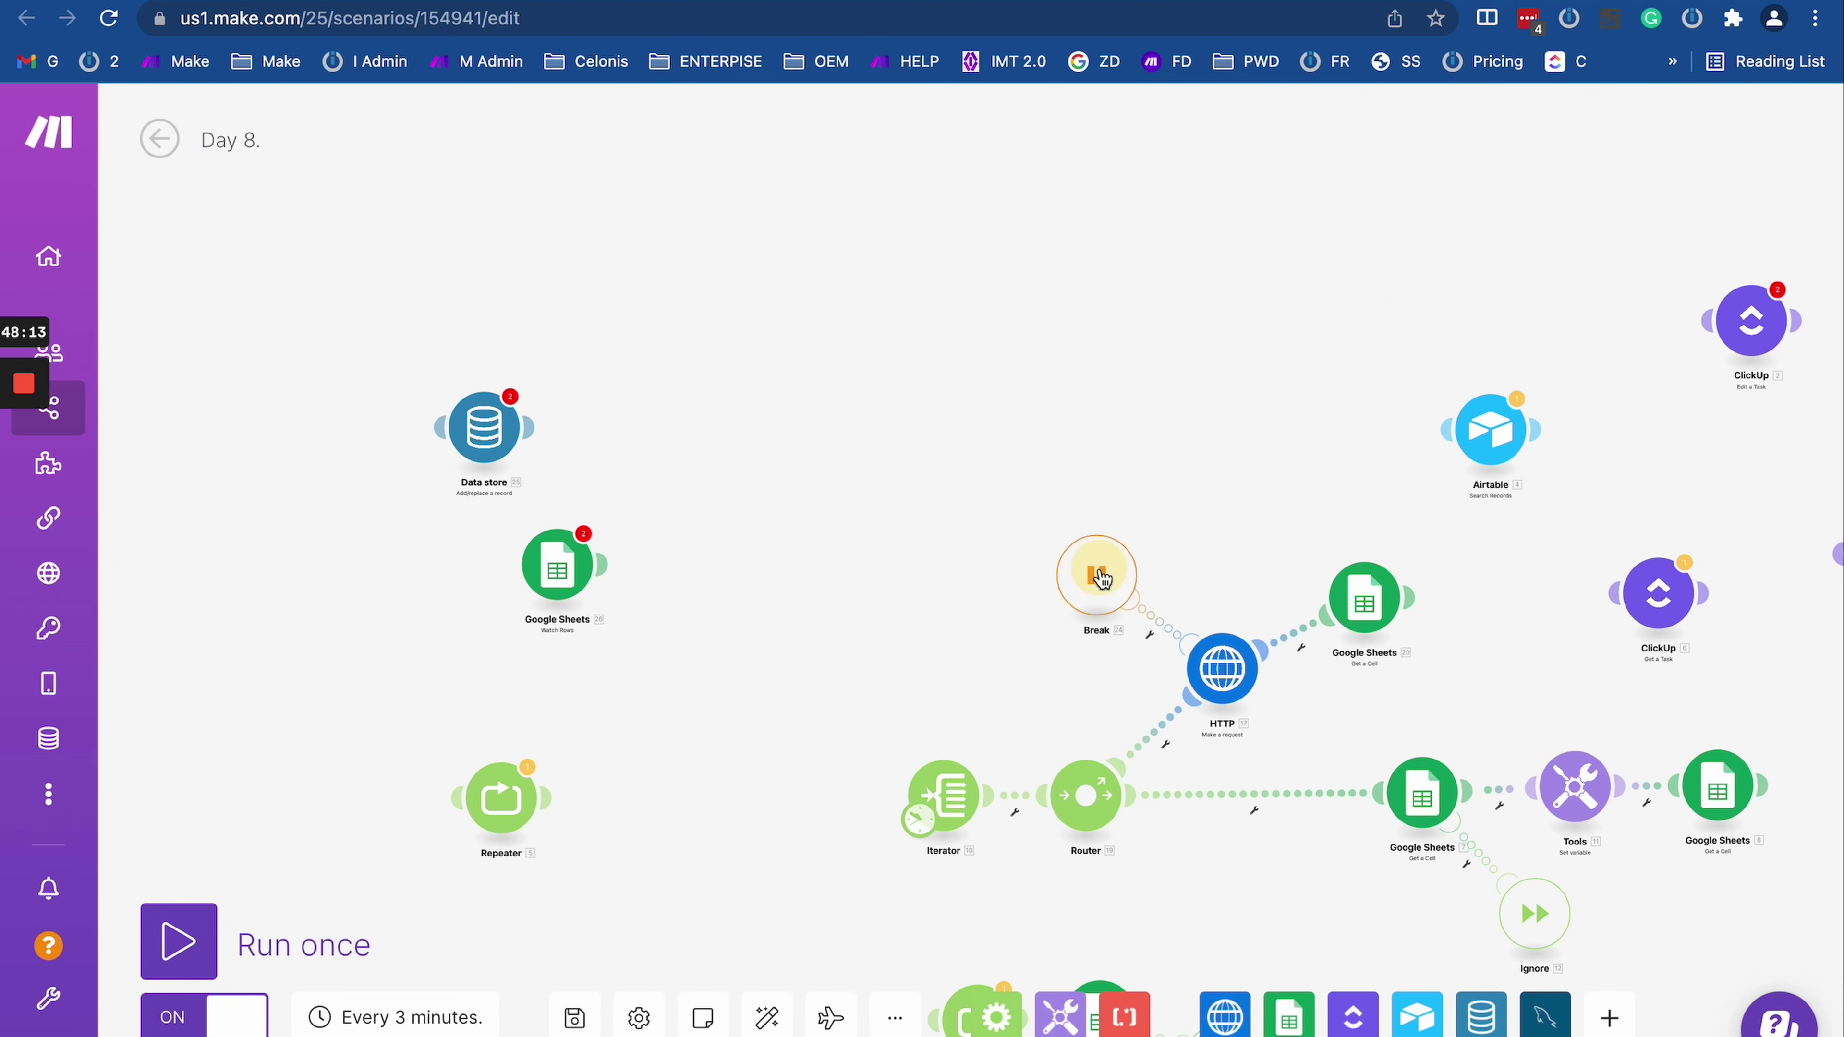
drag(1095, 576, 964, 409)
drag(1242, 478, 1045, 455)
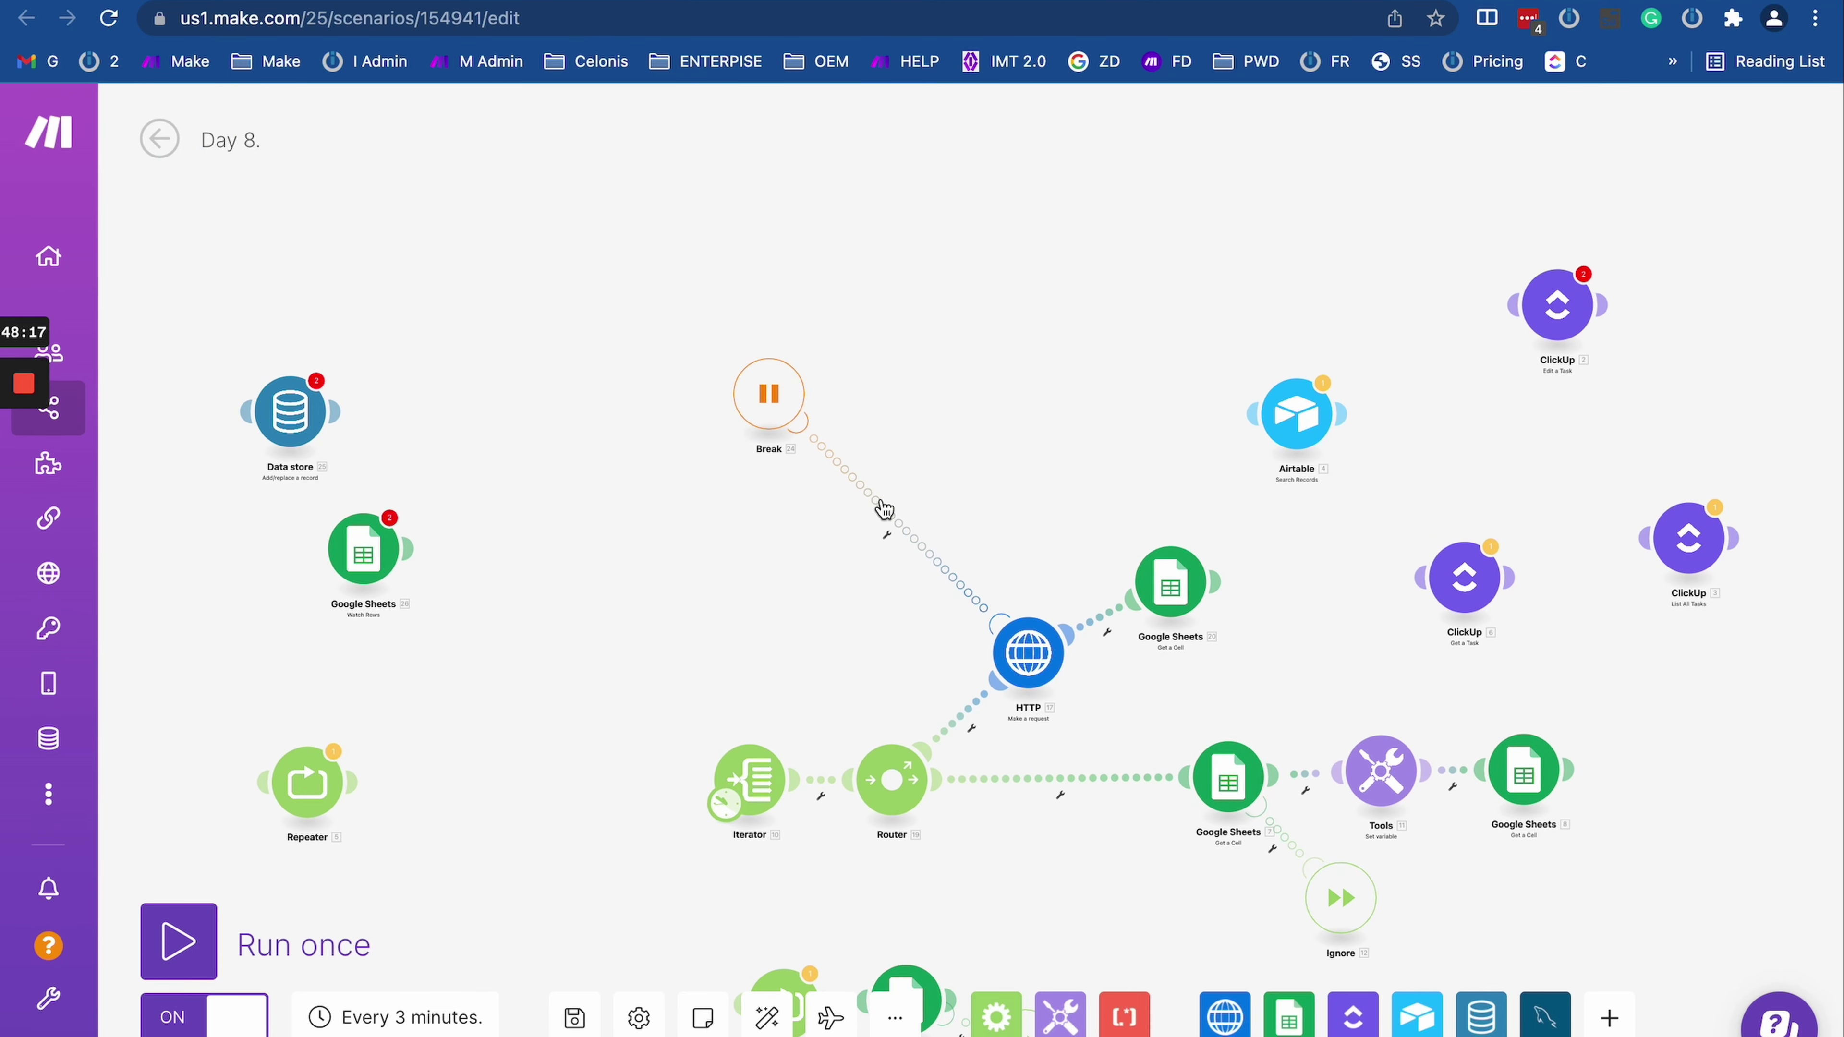
drag(664, 662, 470, 408)
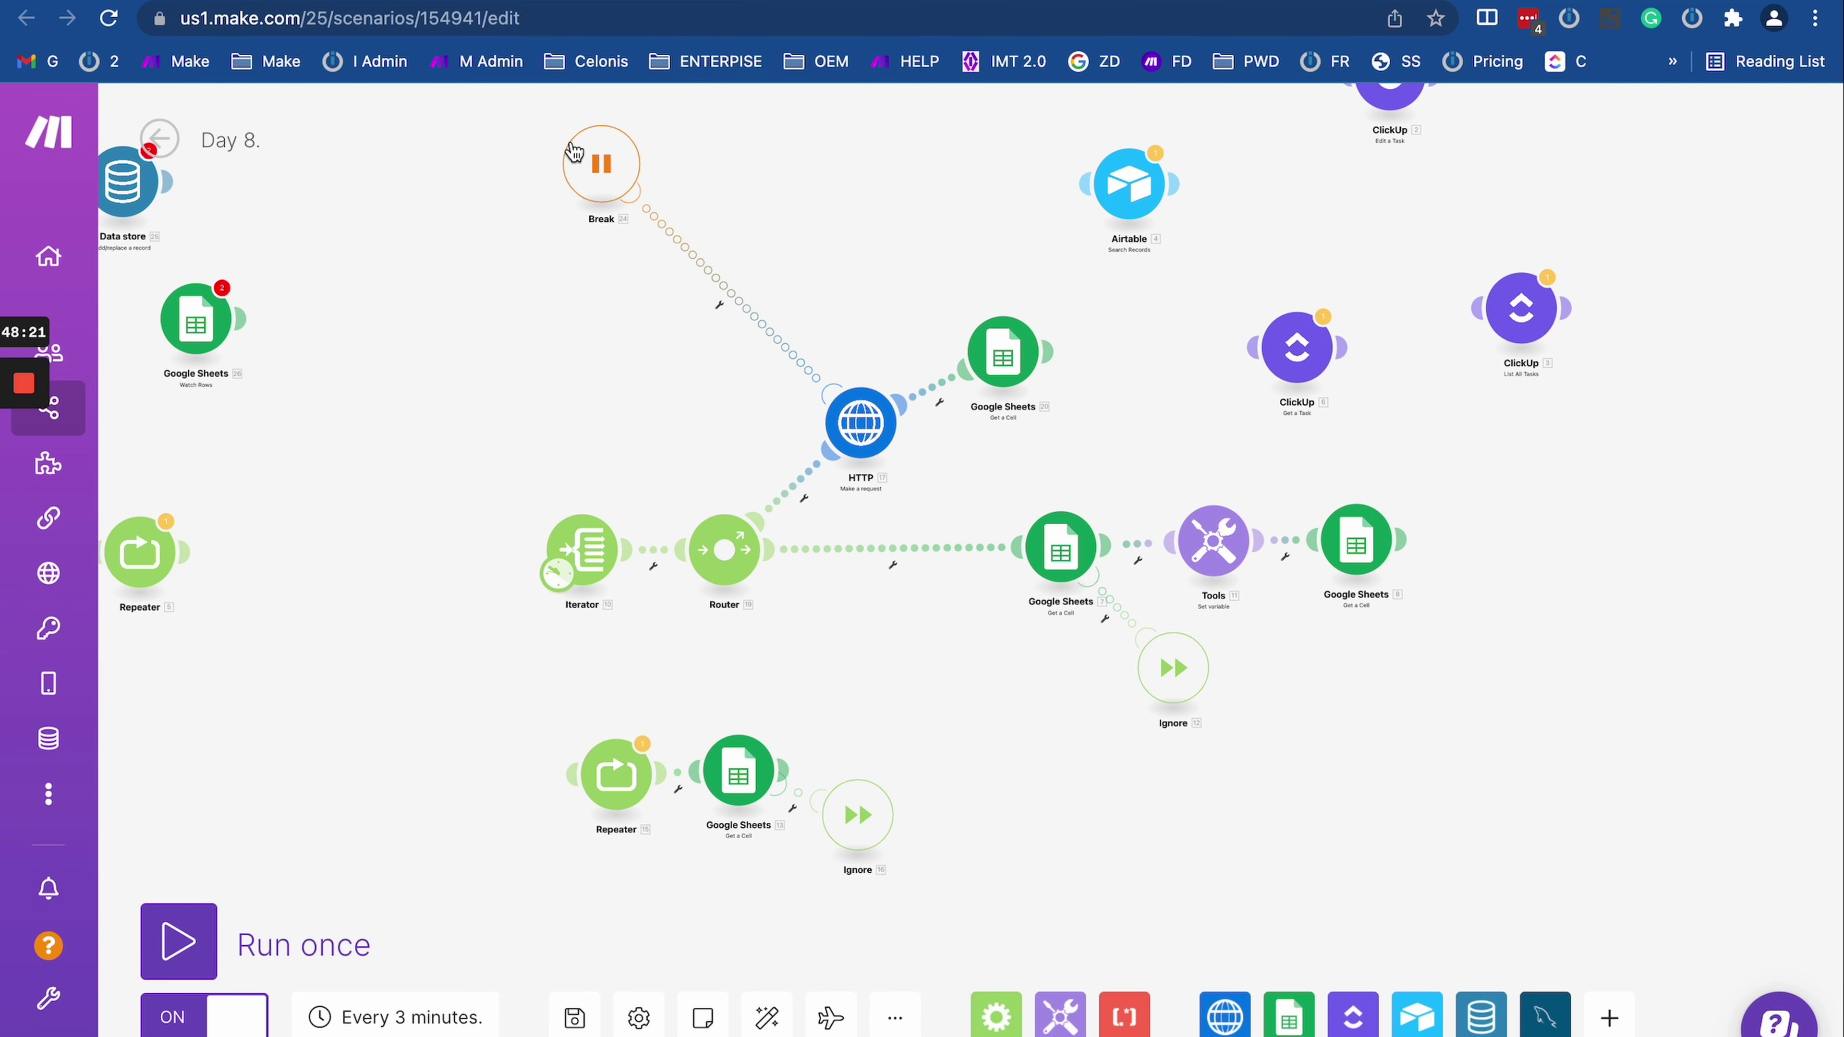
drag(602, 164, 669, 226)
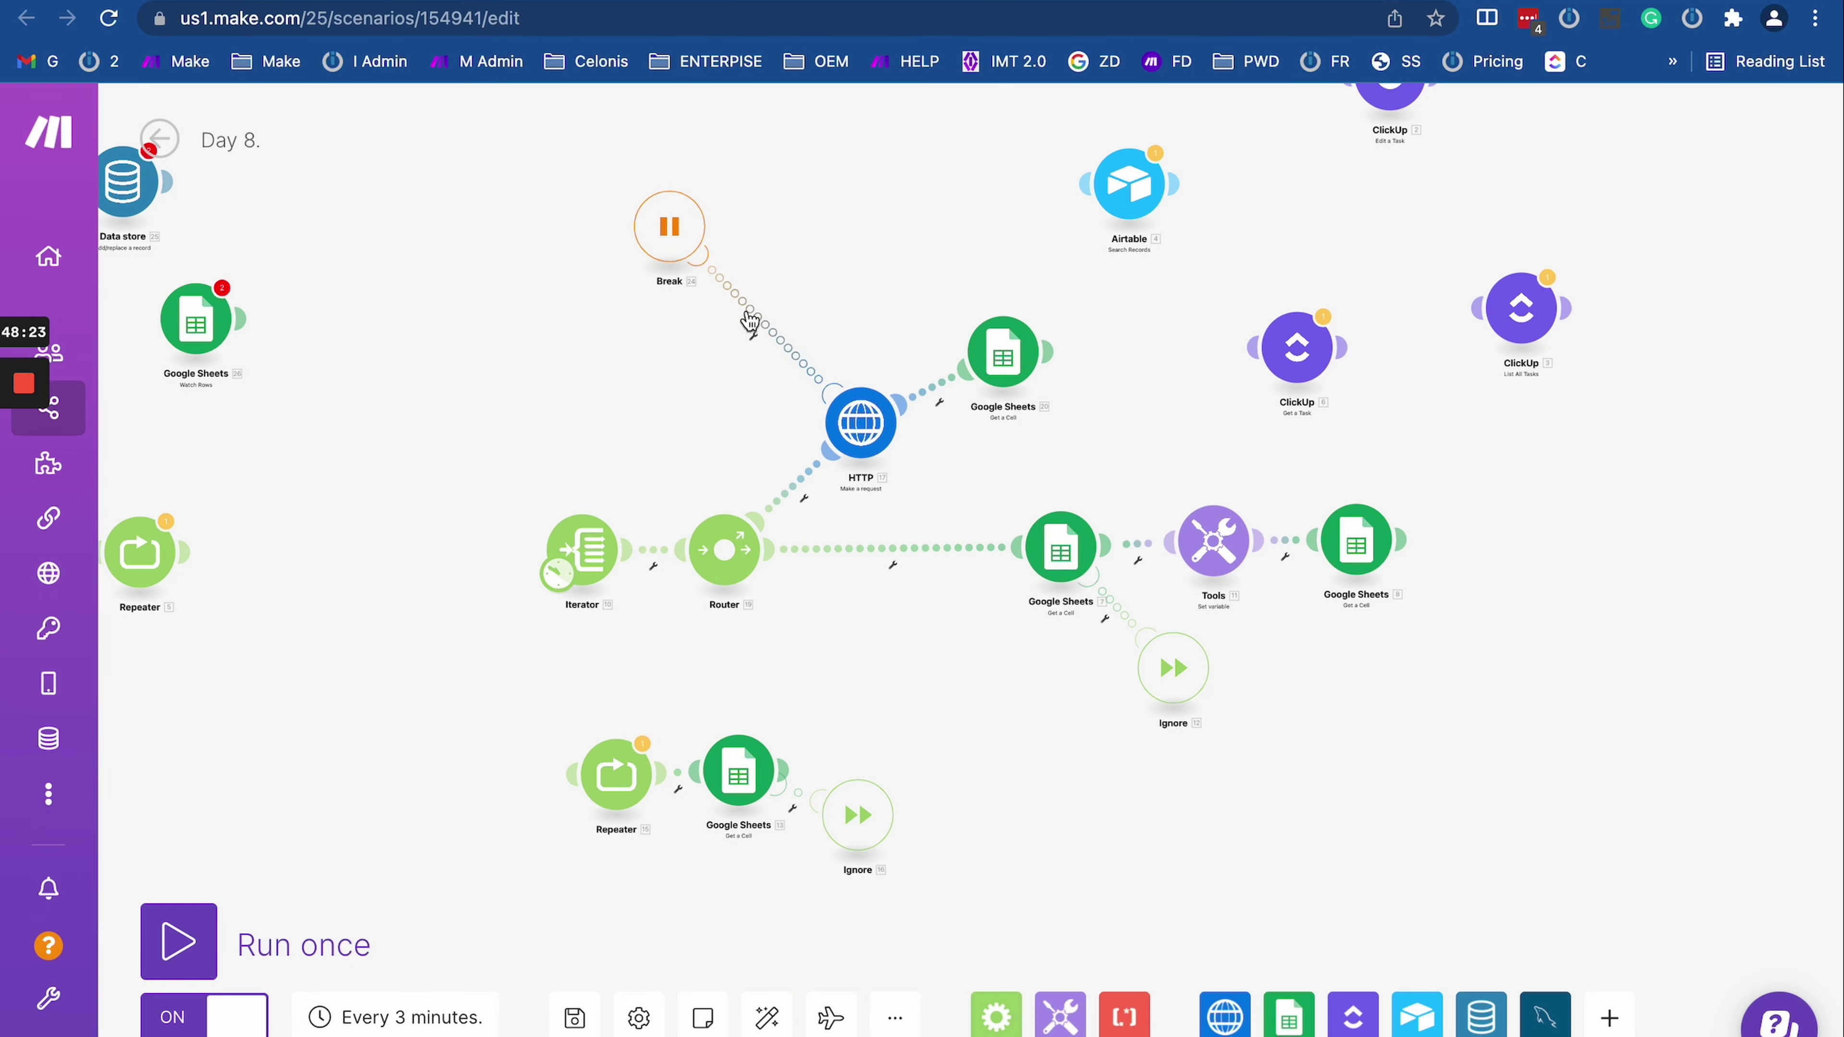
Step: Insert a Google Sheets Add a Row module on the Break–HTTP link with a spreadsheet chosen, then open a new tab
click(1289, 1016)
drag(1383, 563, 741, 329)
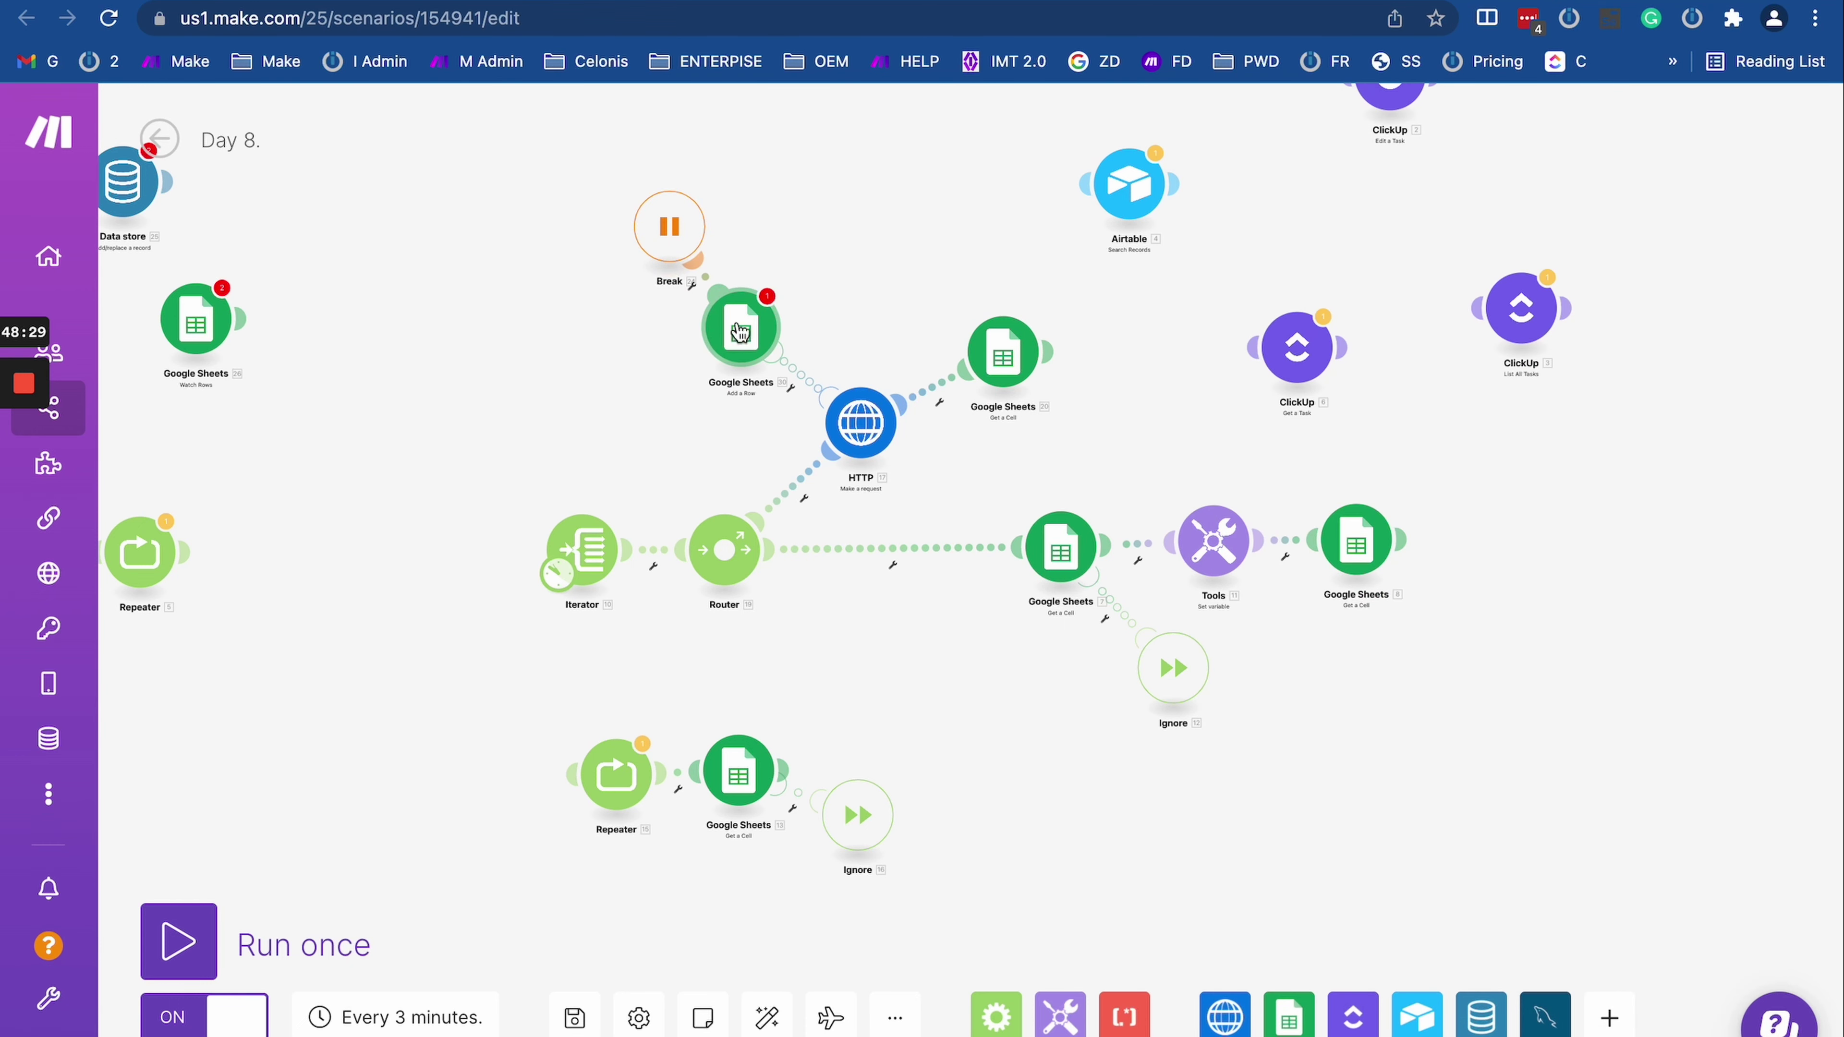
click(735, 329)
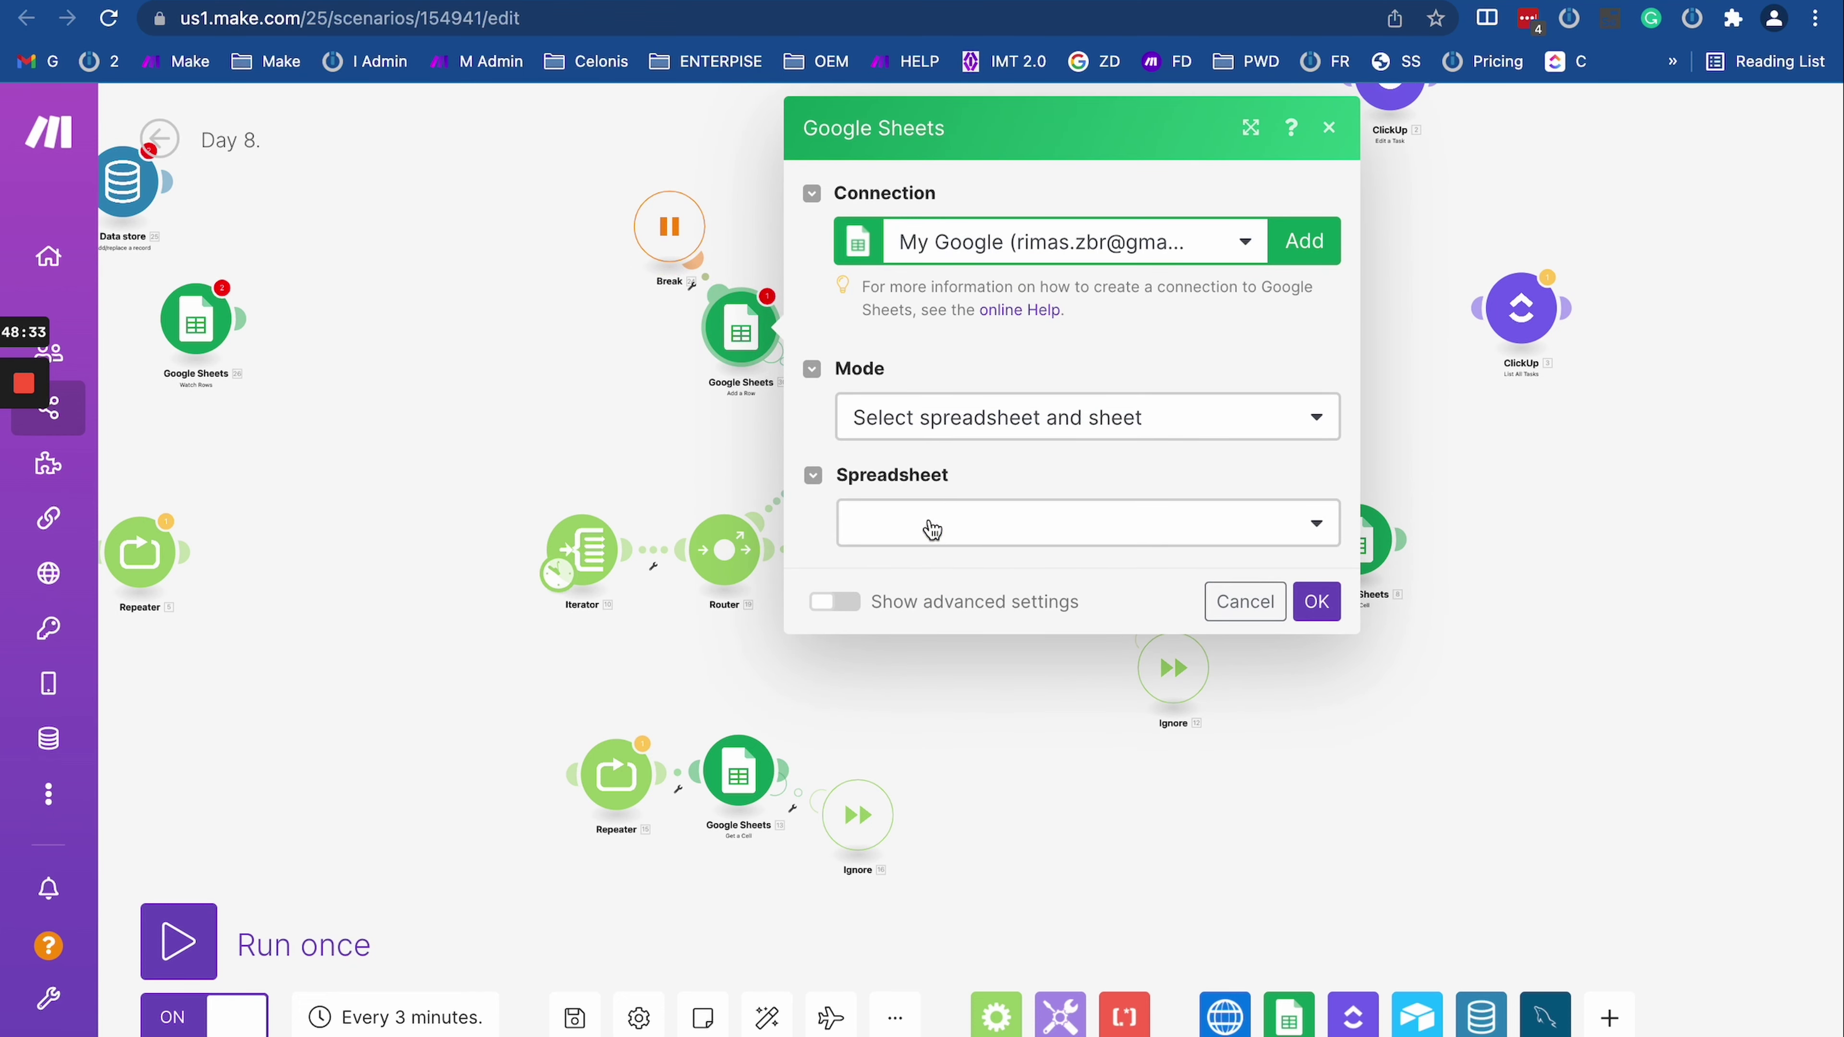
click(932, 529)
click(904, 625)
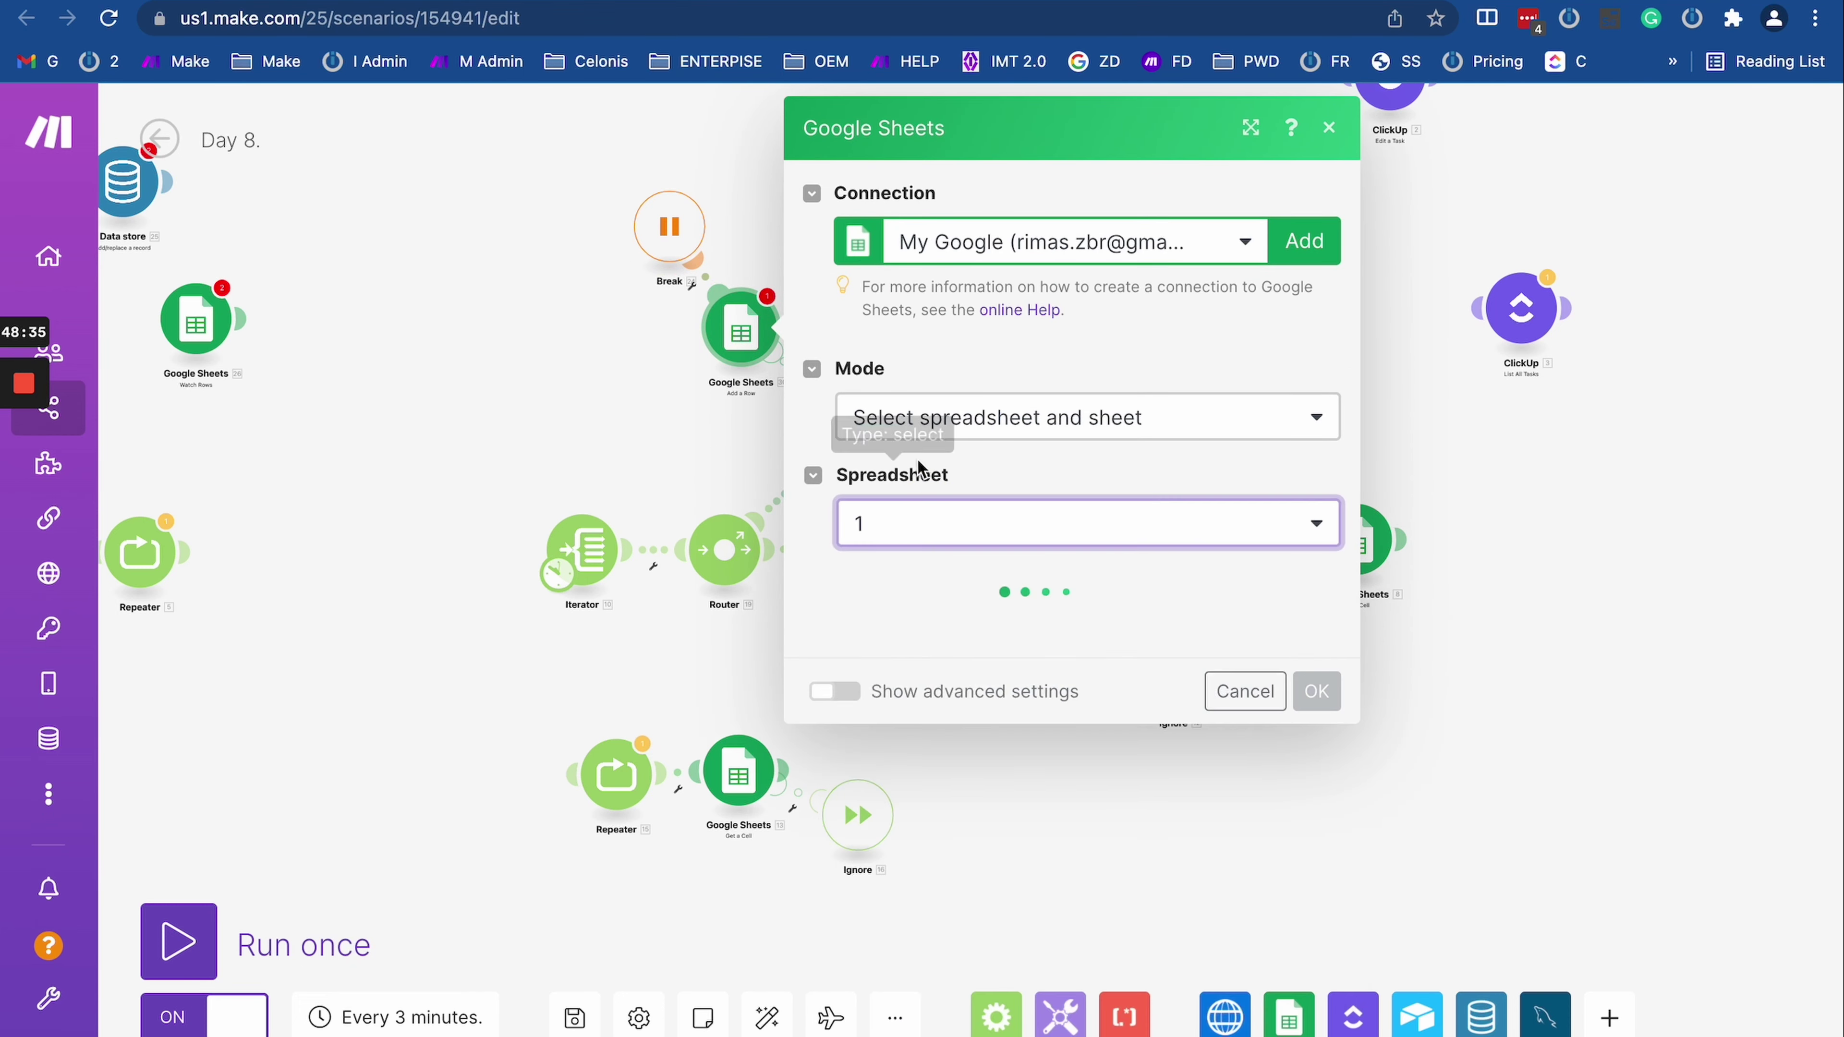
click(650, 436)
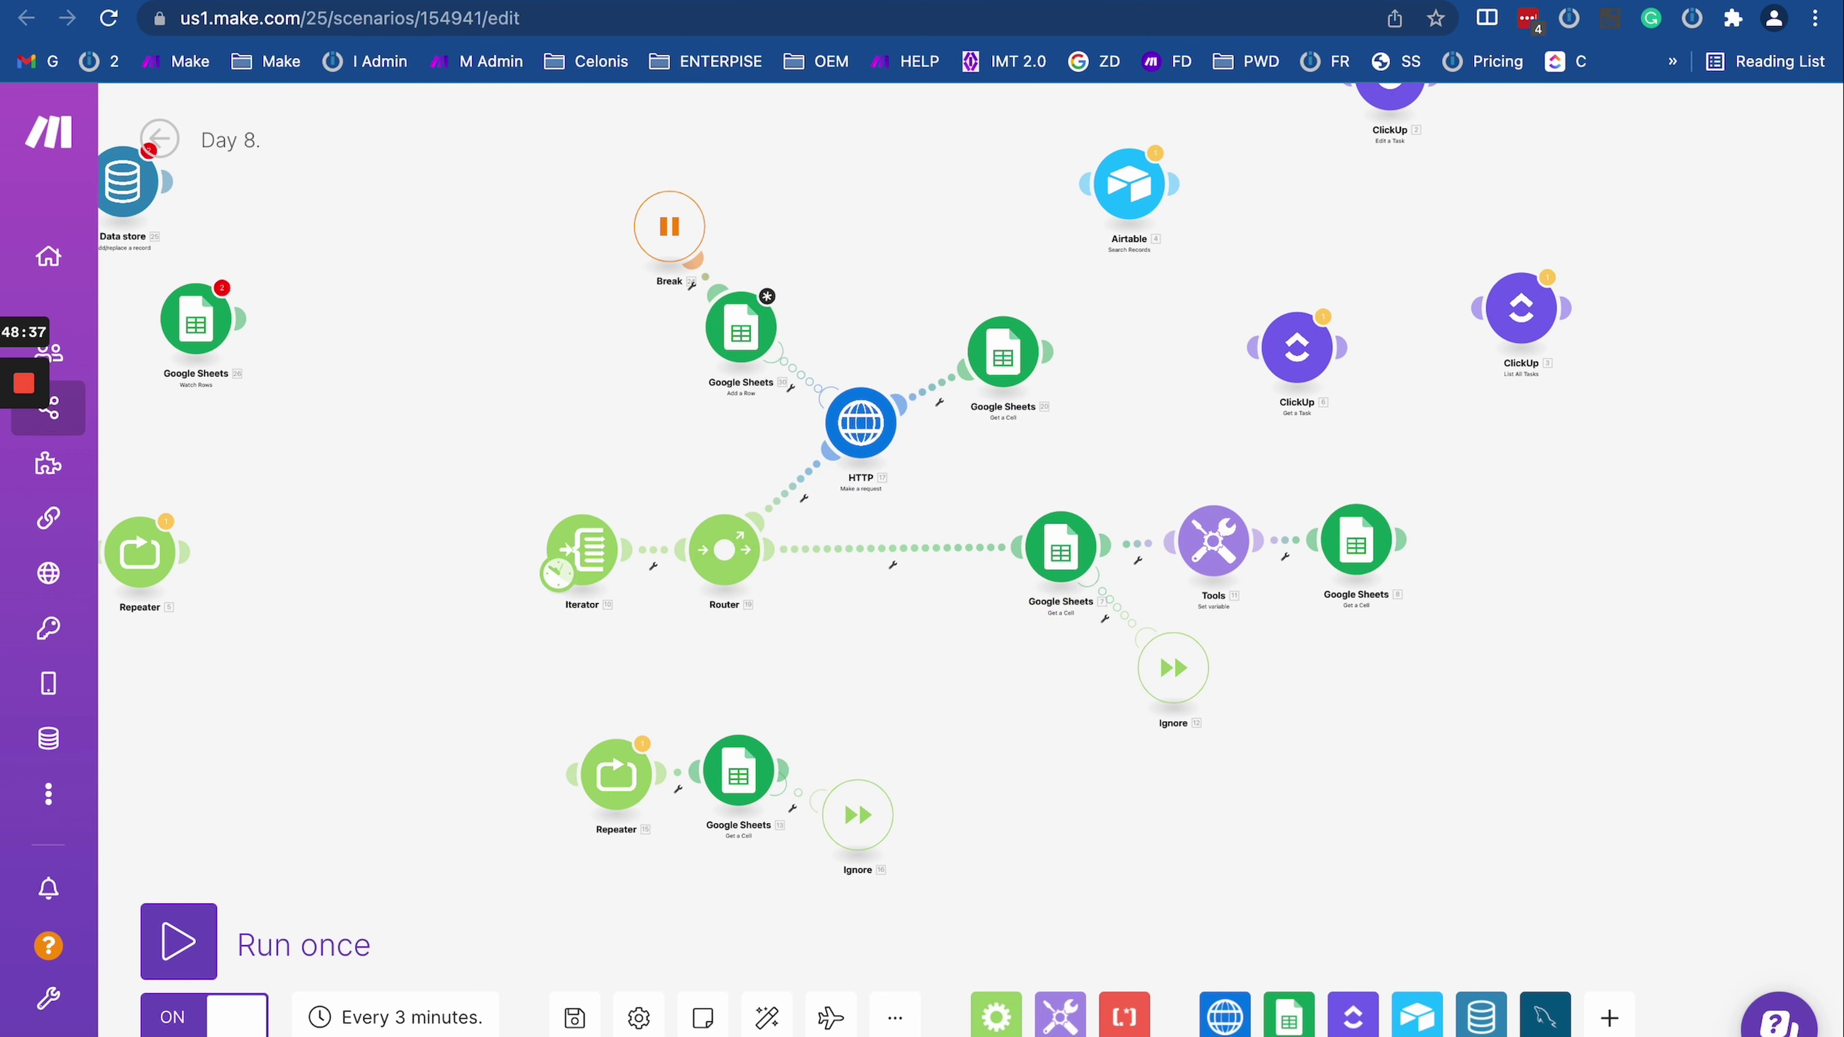
key(super+t)
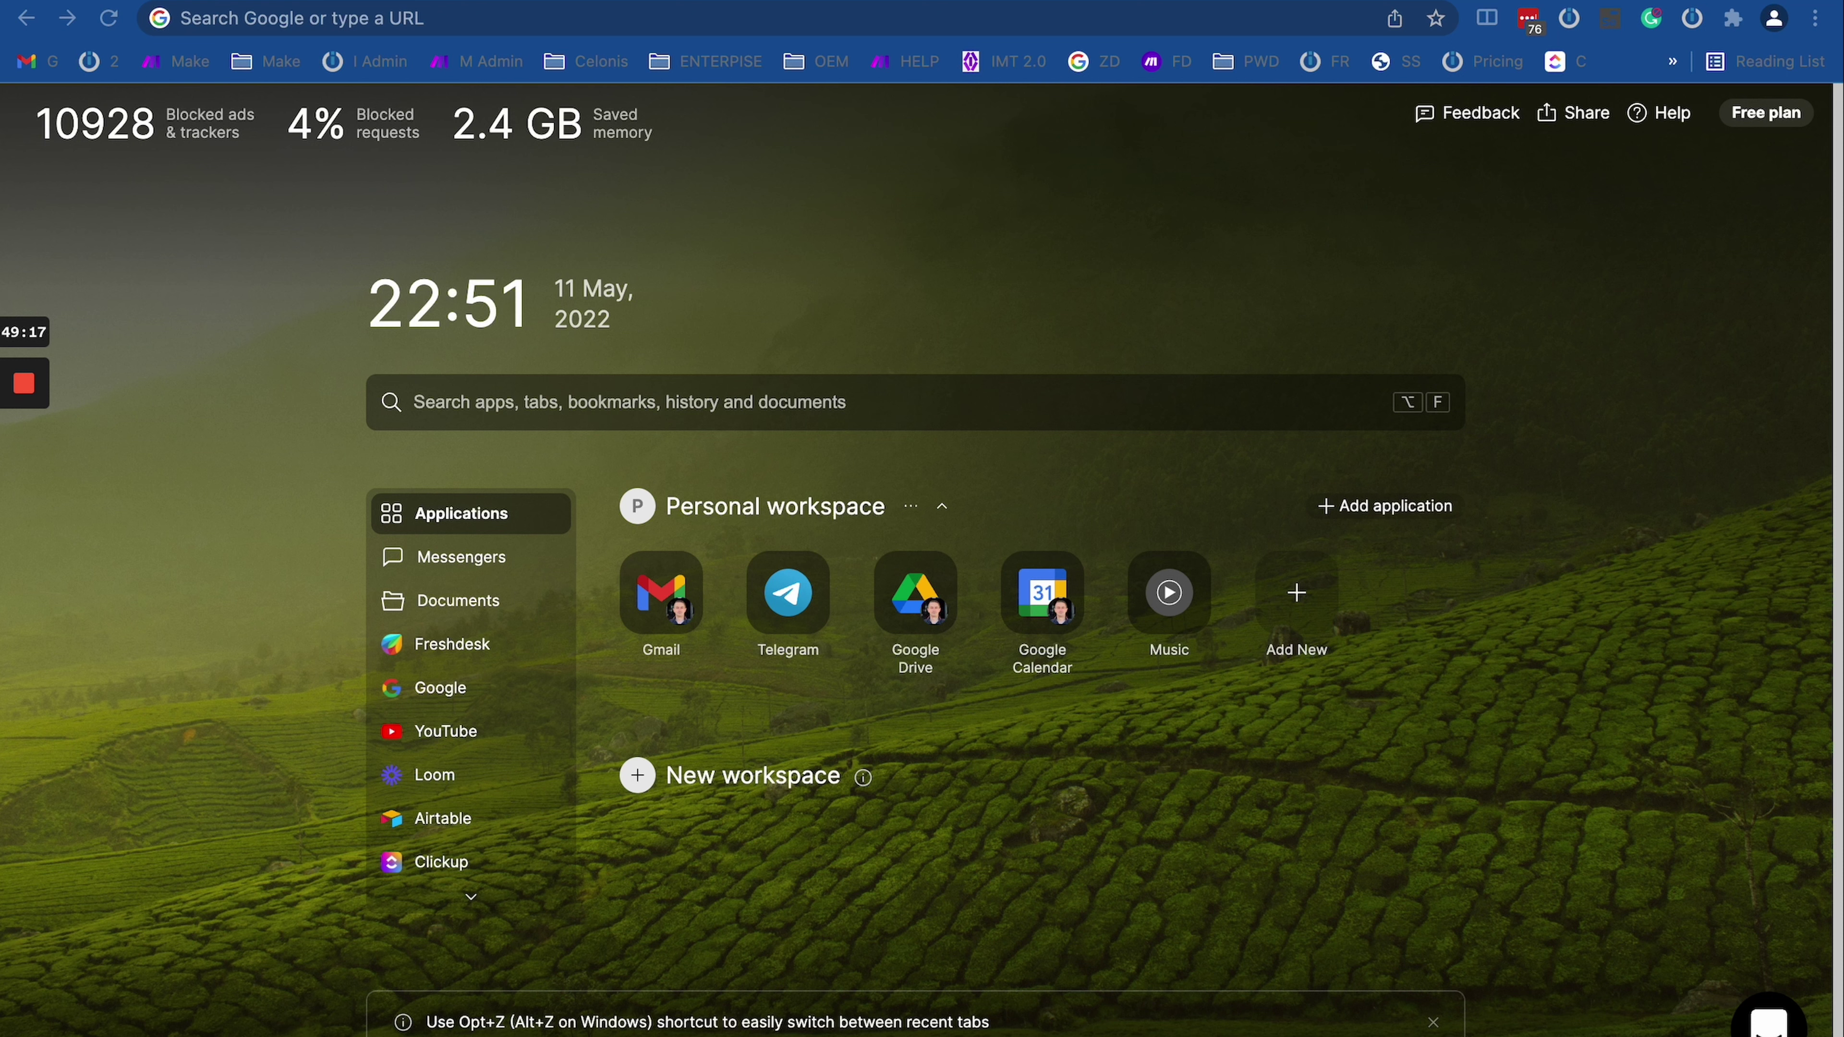
key(super+grave)
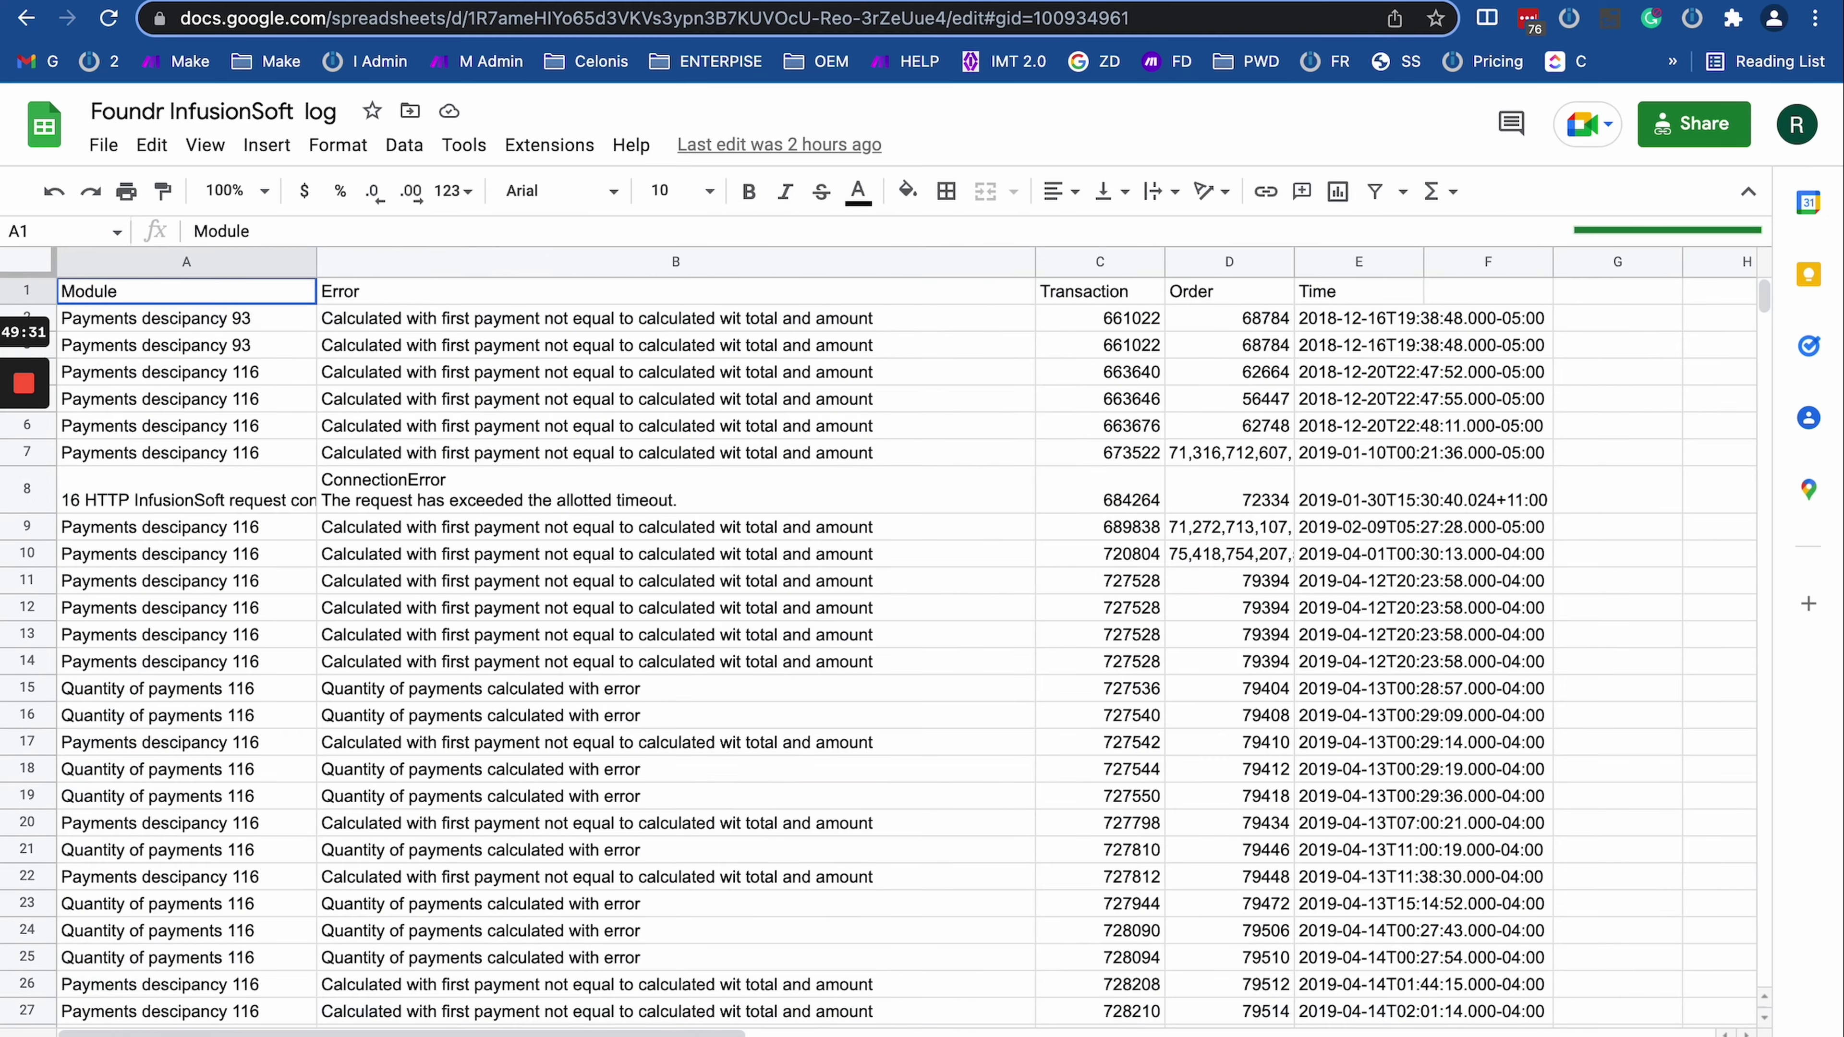
scroll(816, 798, right, 10)
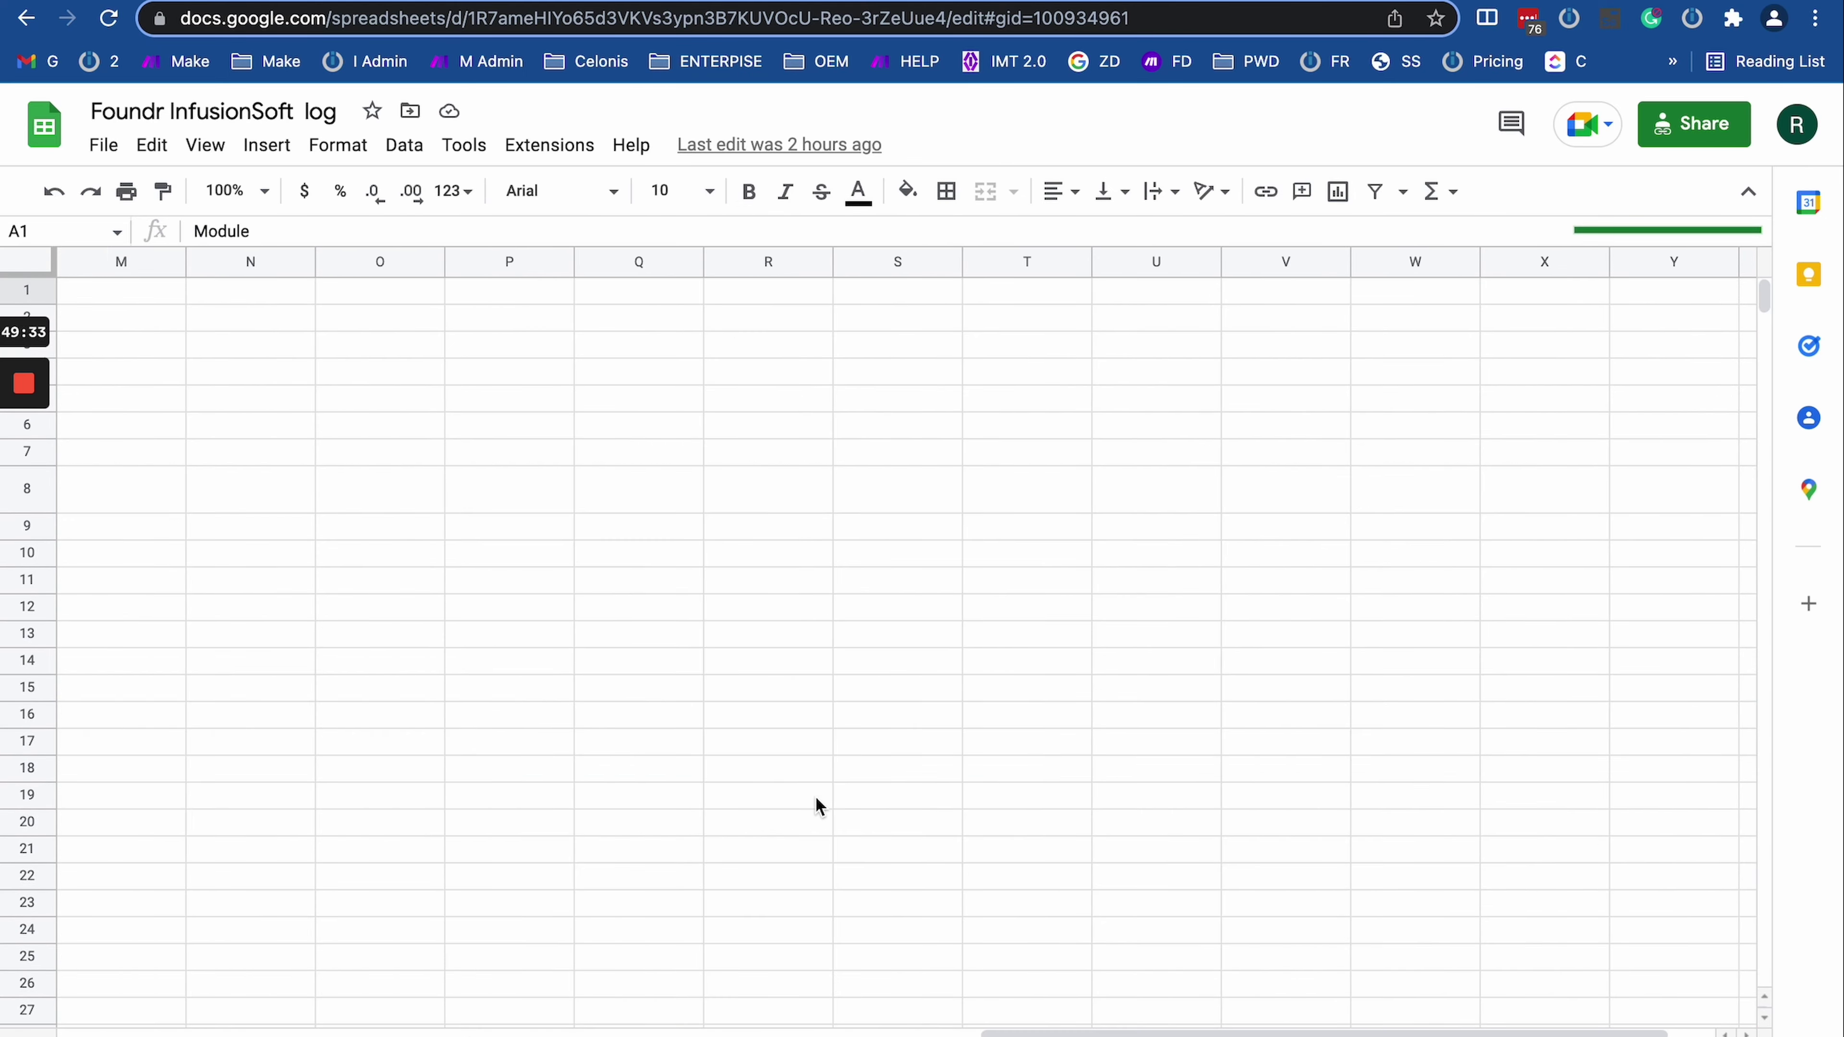
scroll(816, 798, left, 10)
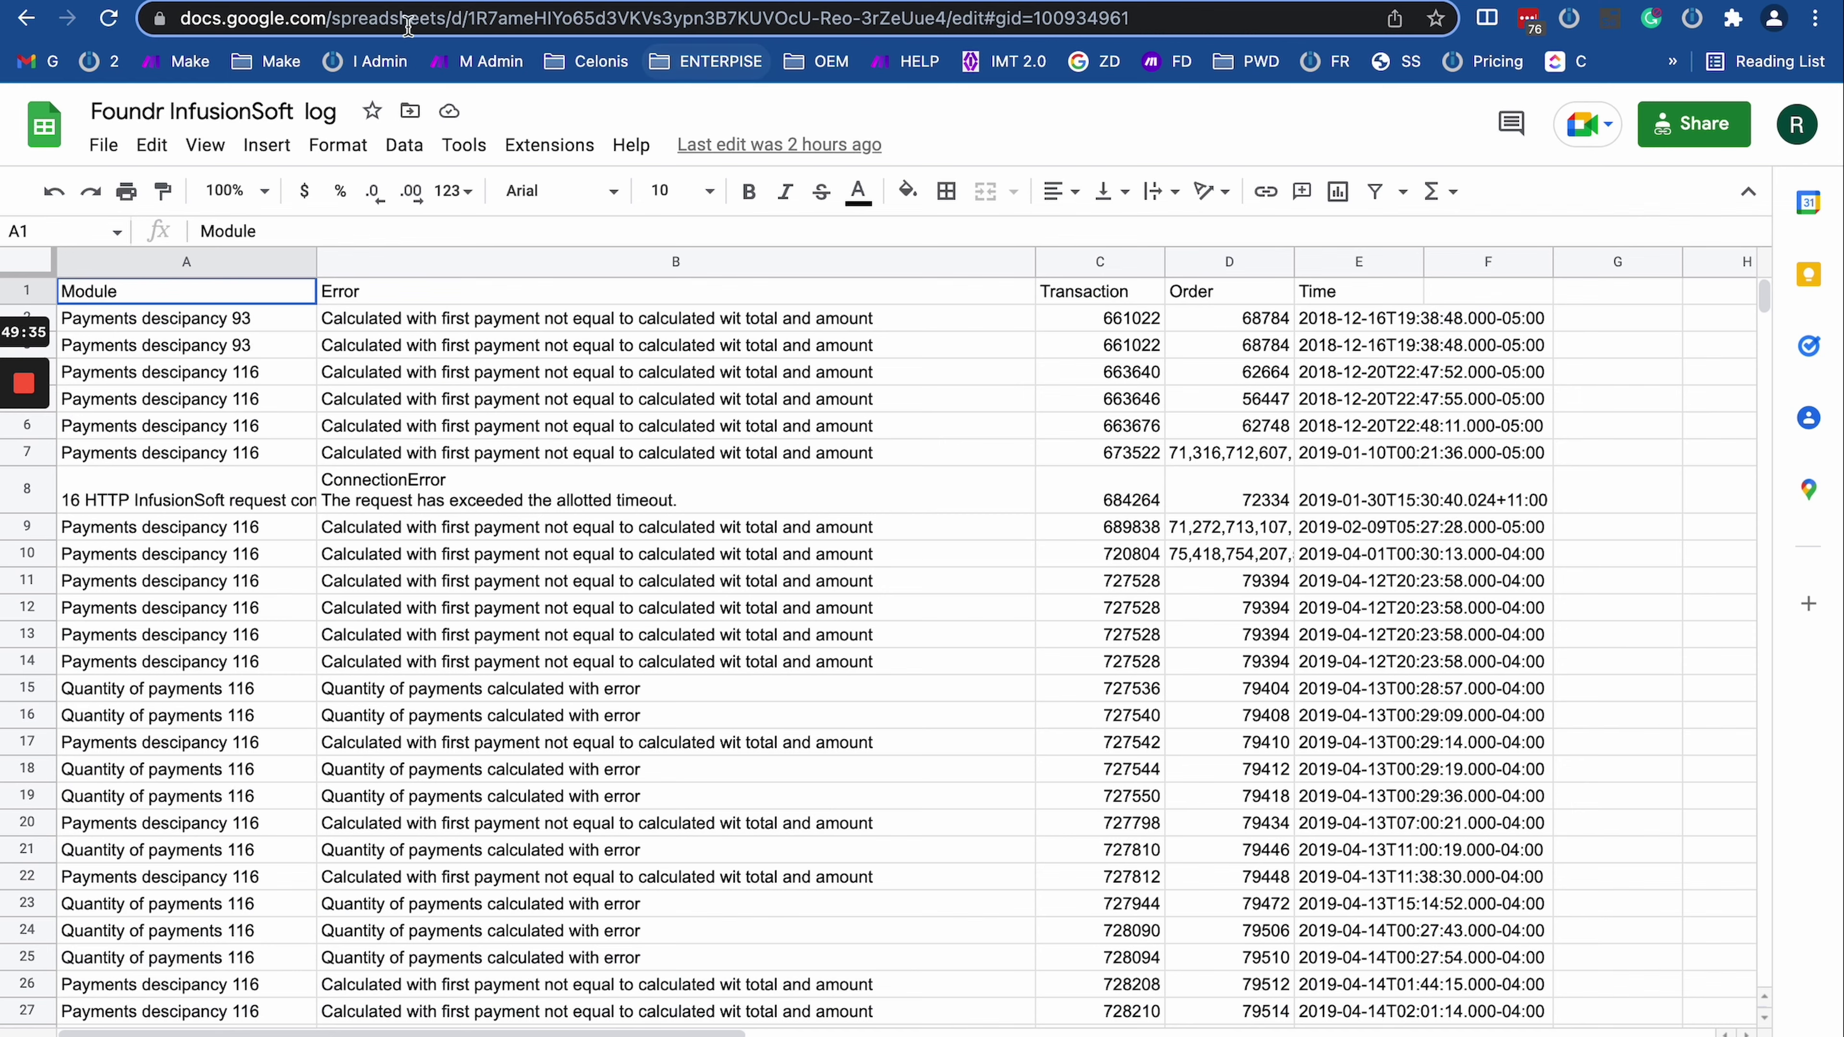
click(620, 1030)
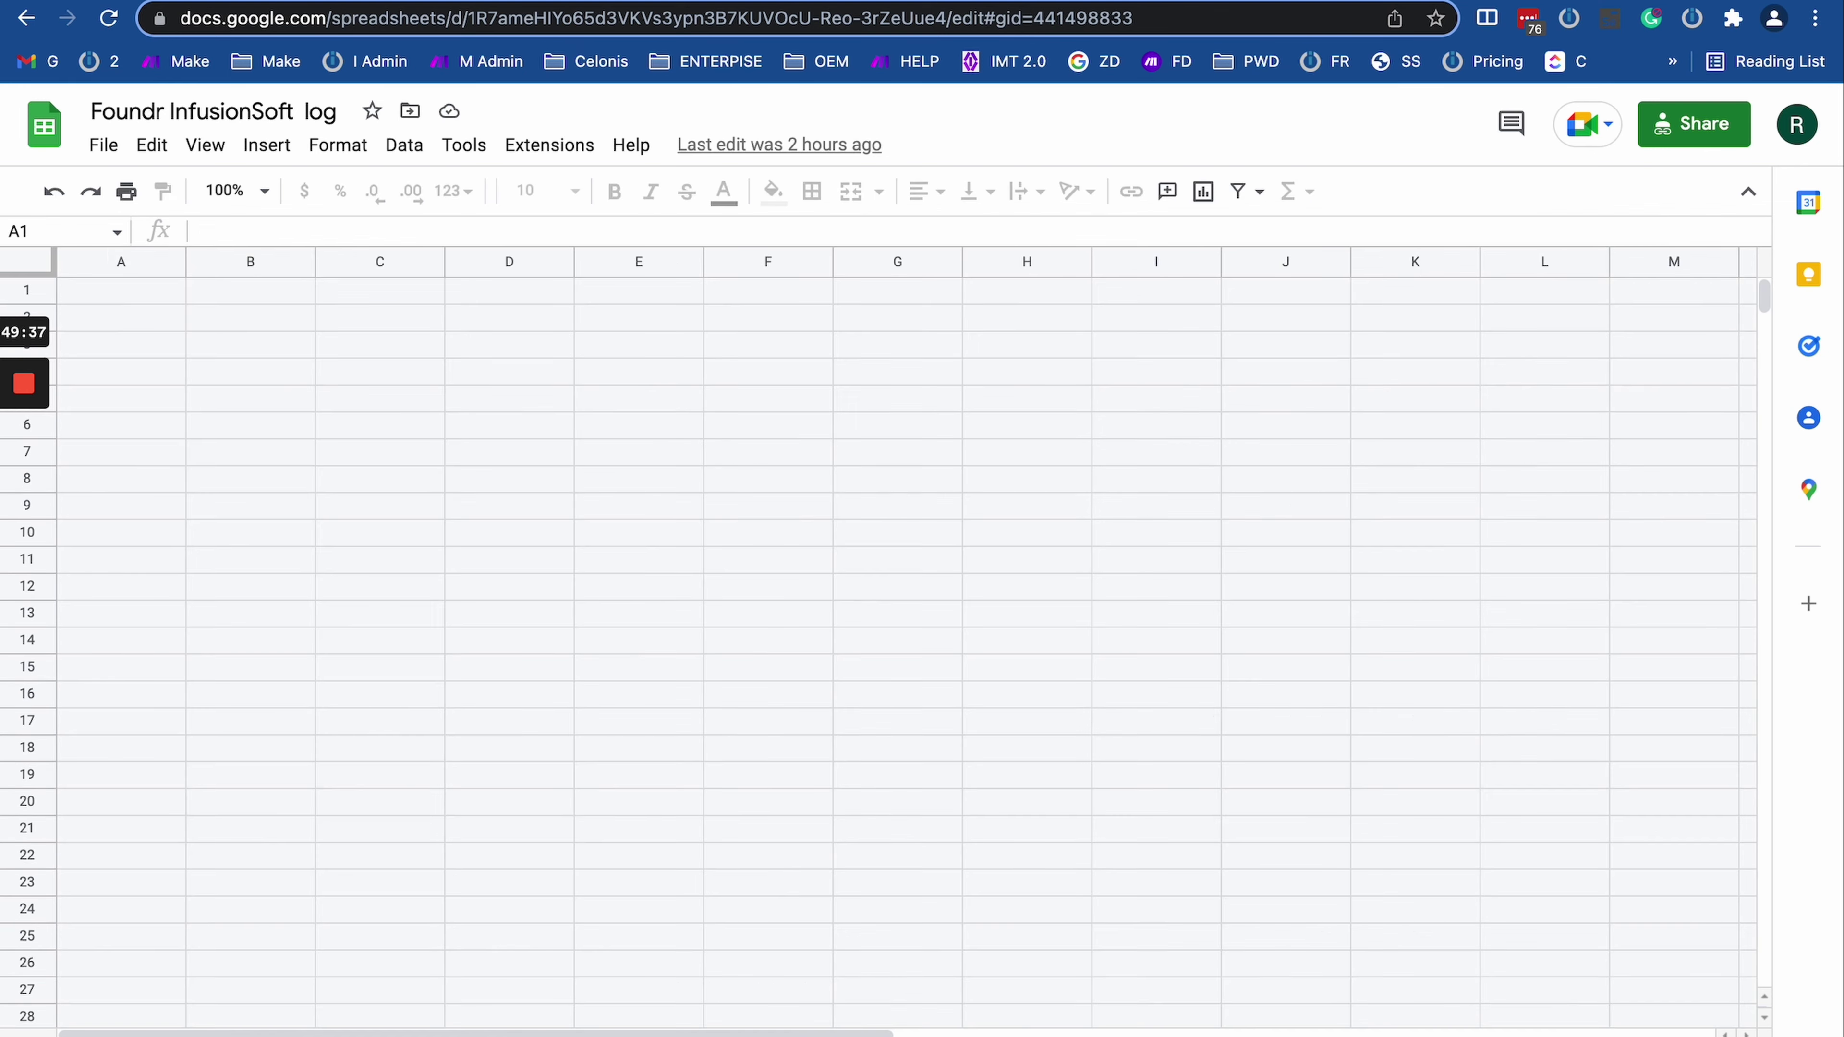
scroll(826, 881, right, 10)
scroll(826, 880, left, 10)
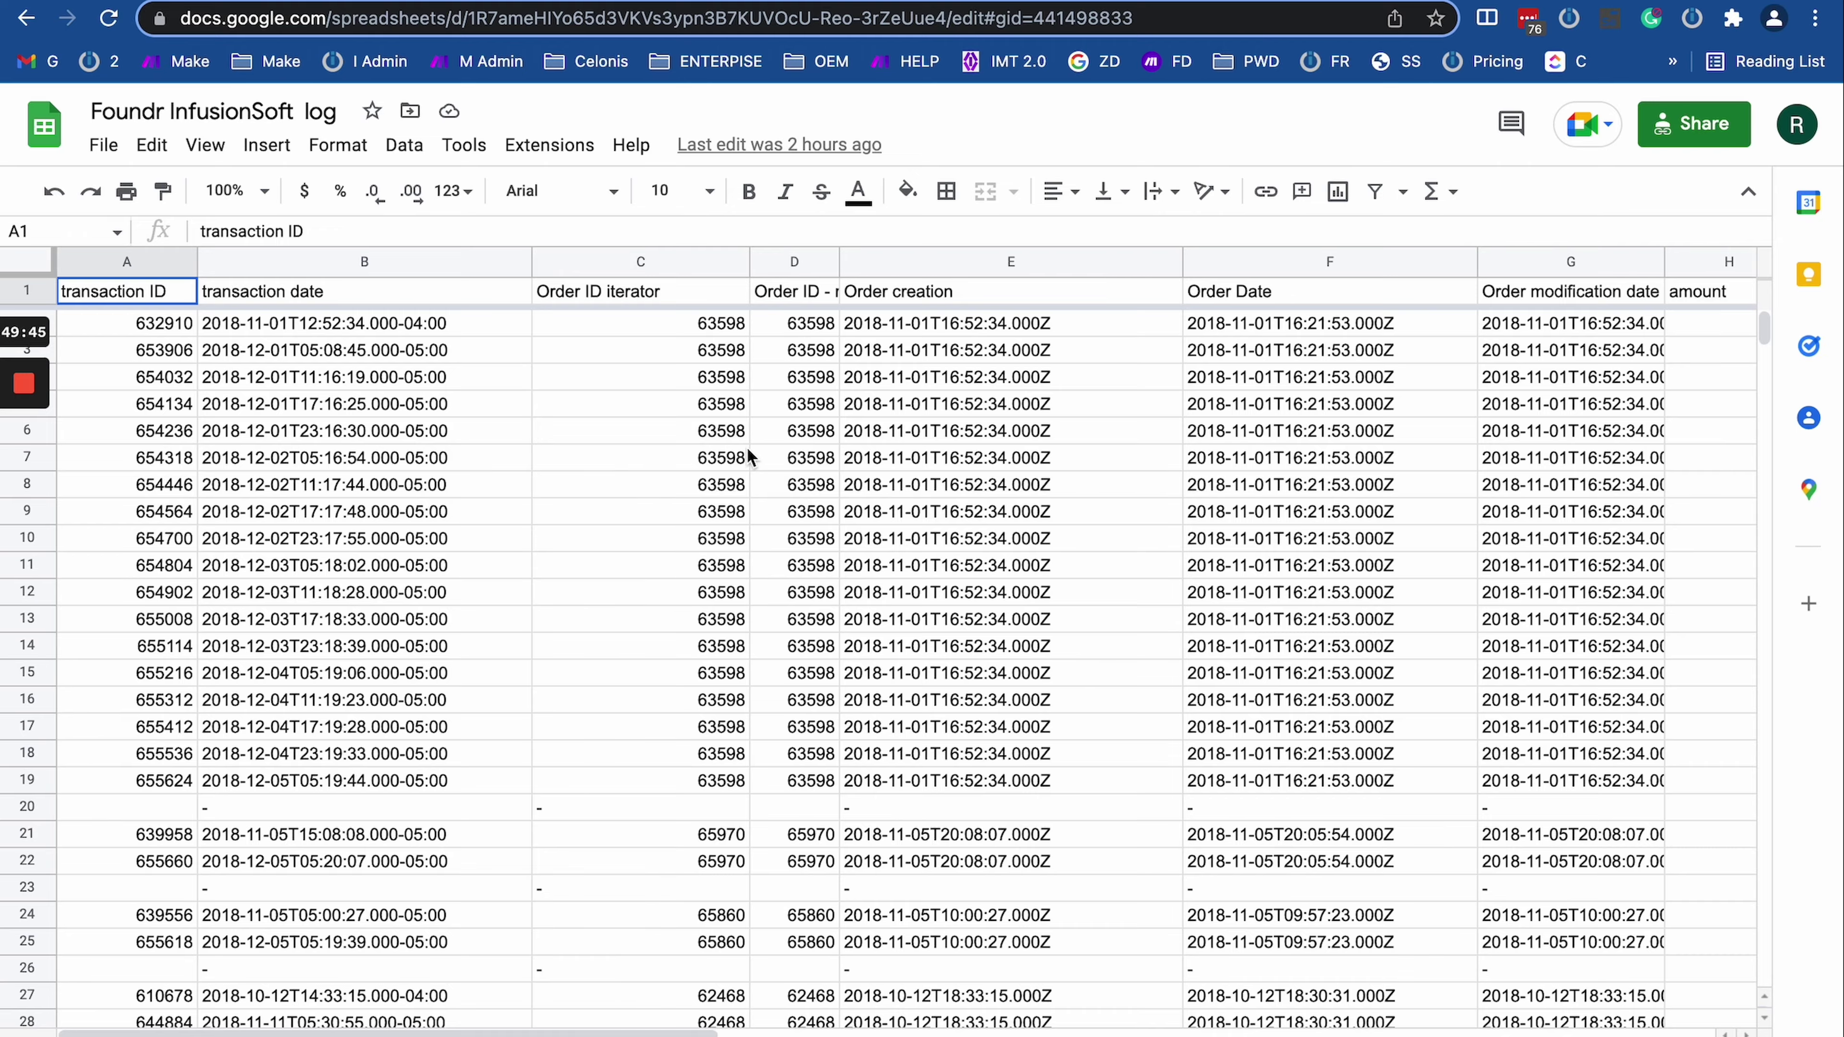
key(super+t)
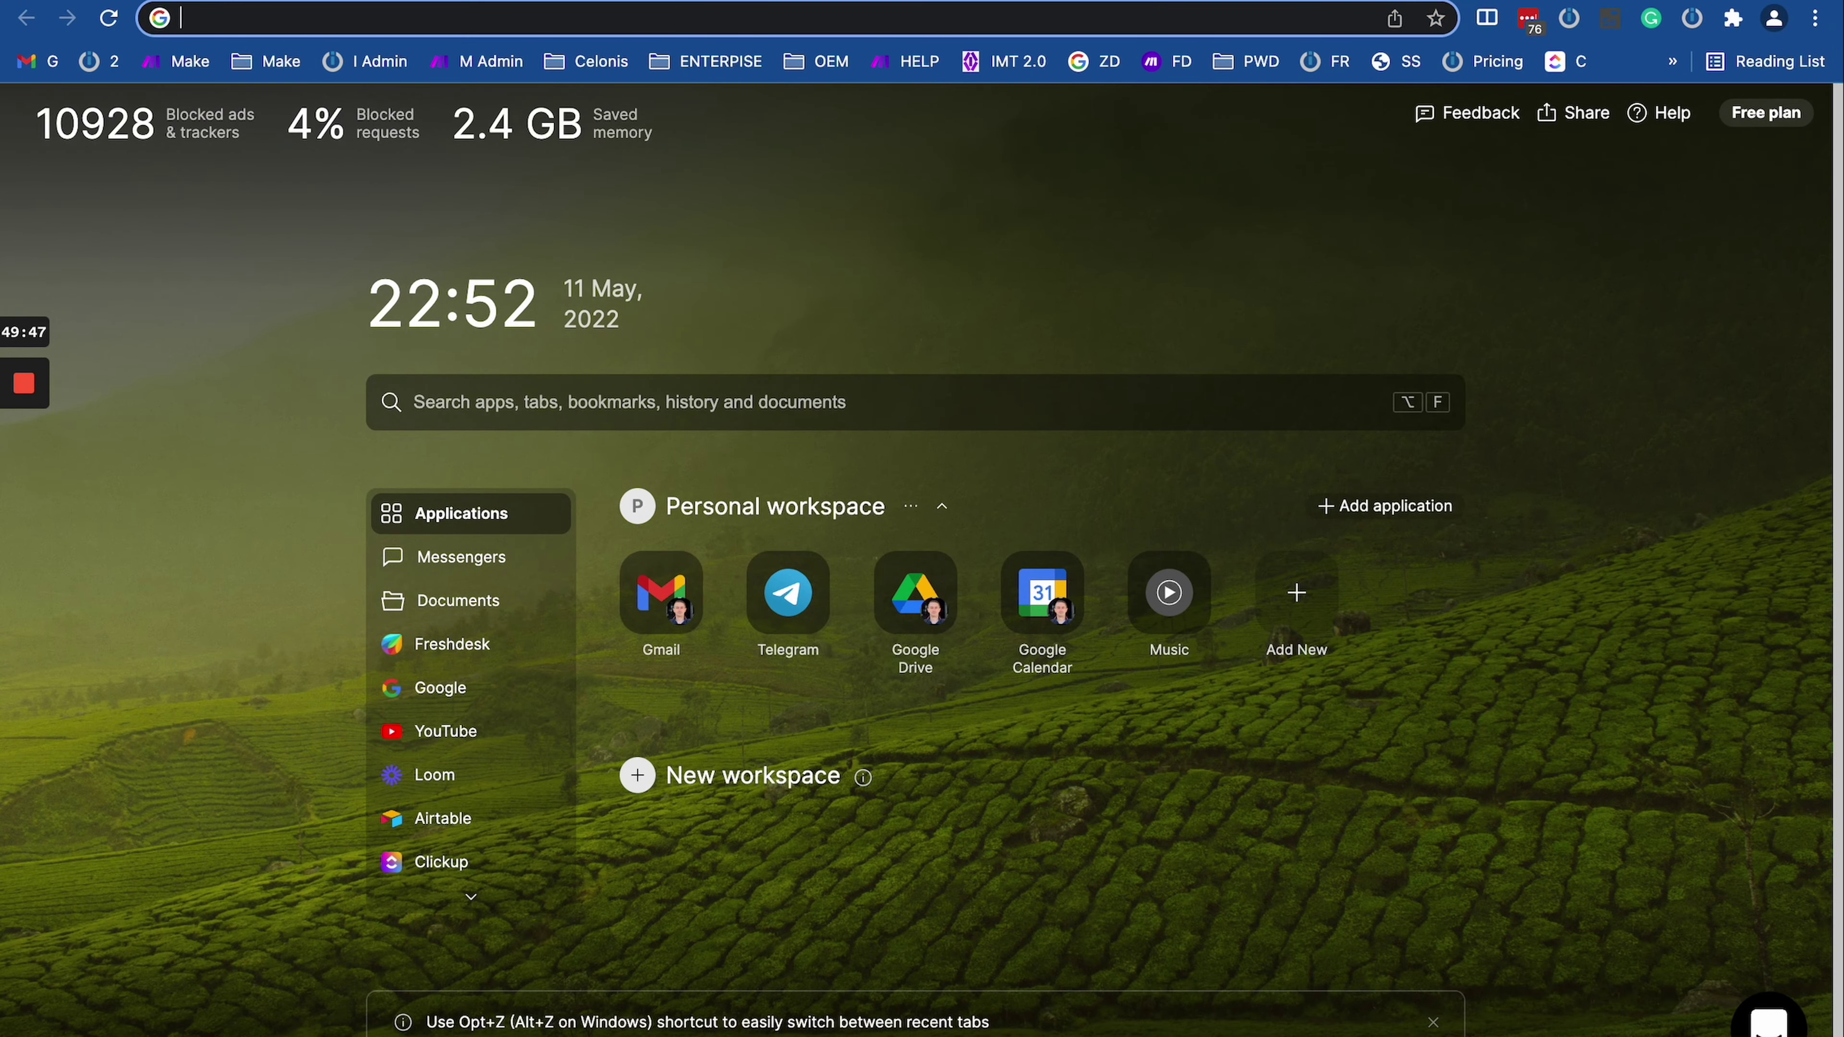
click(1269, 4)
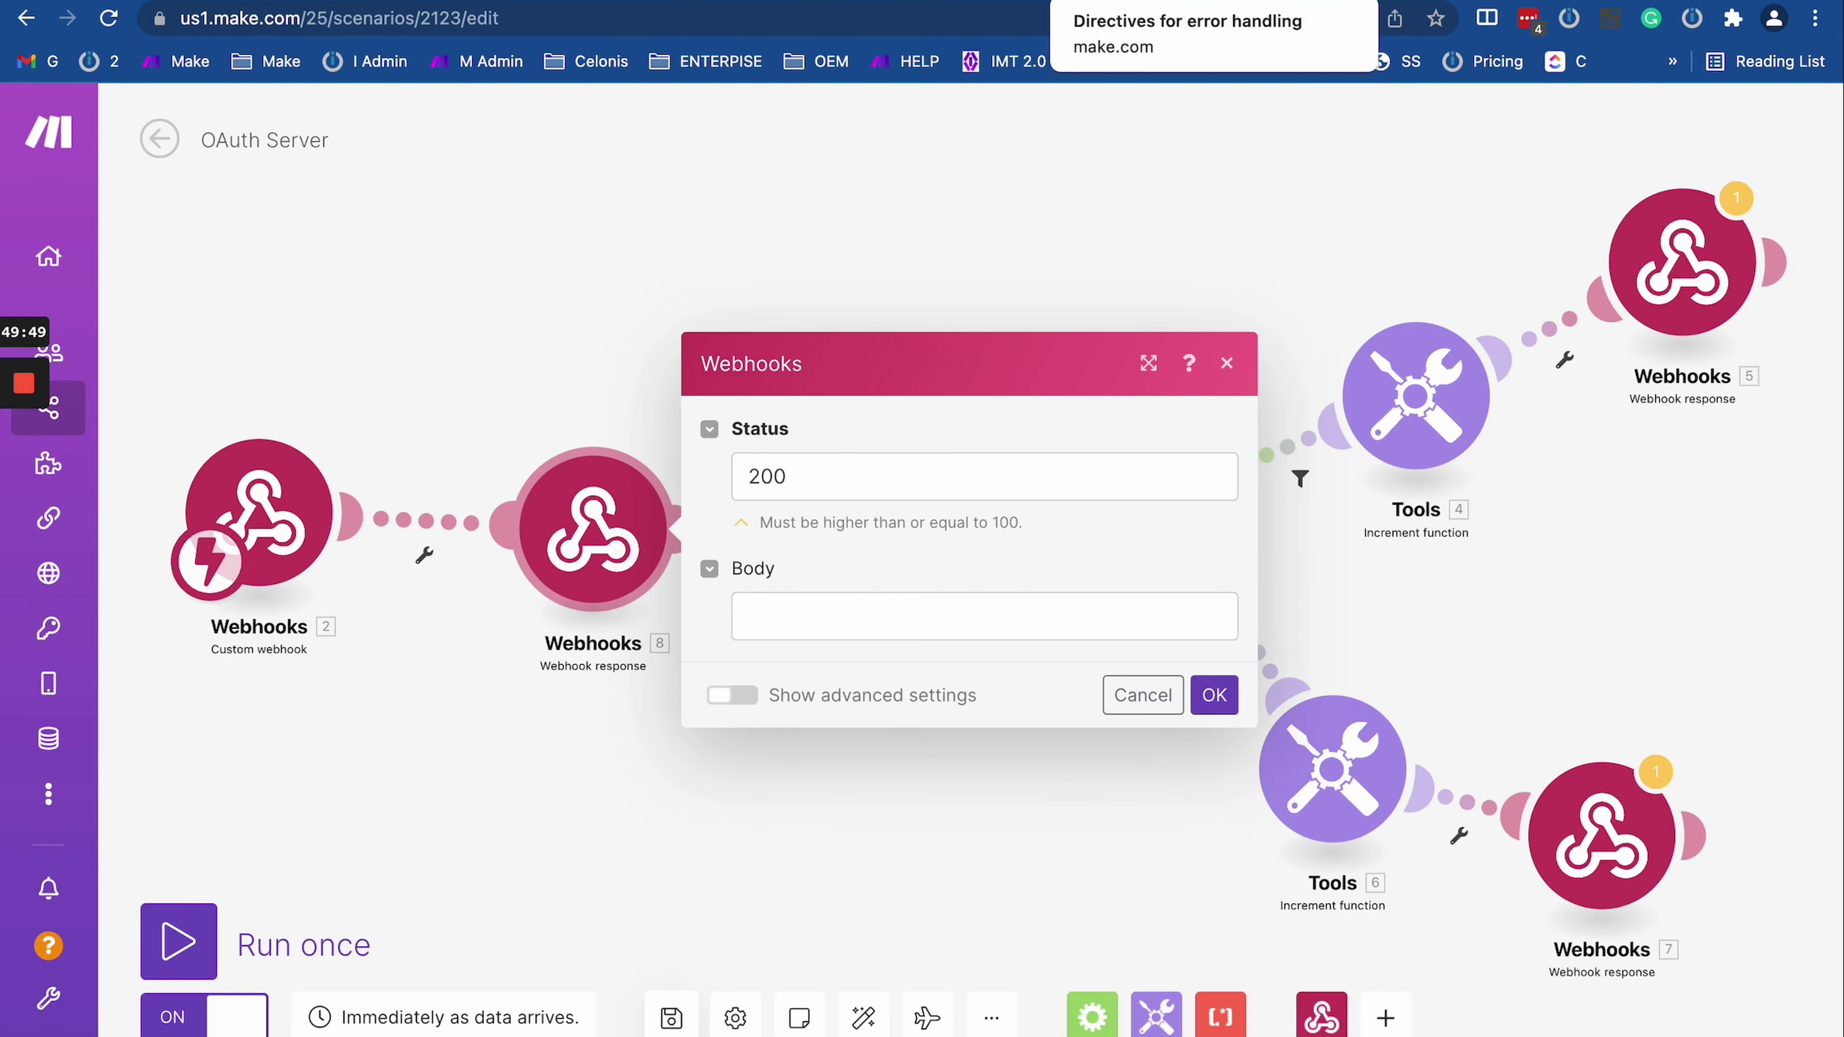
Step: Return from the error-handling help page and shift Break further left of the Add a Row module
click(1242, 4)
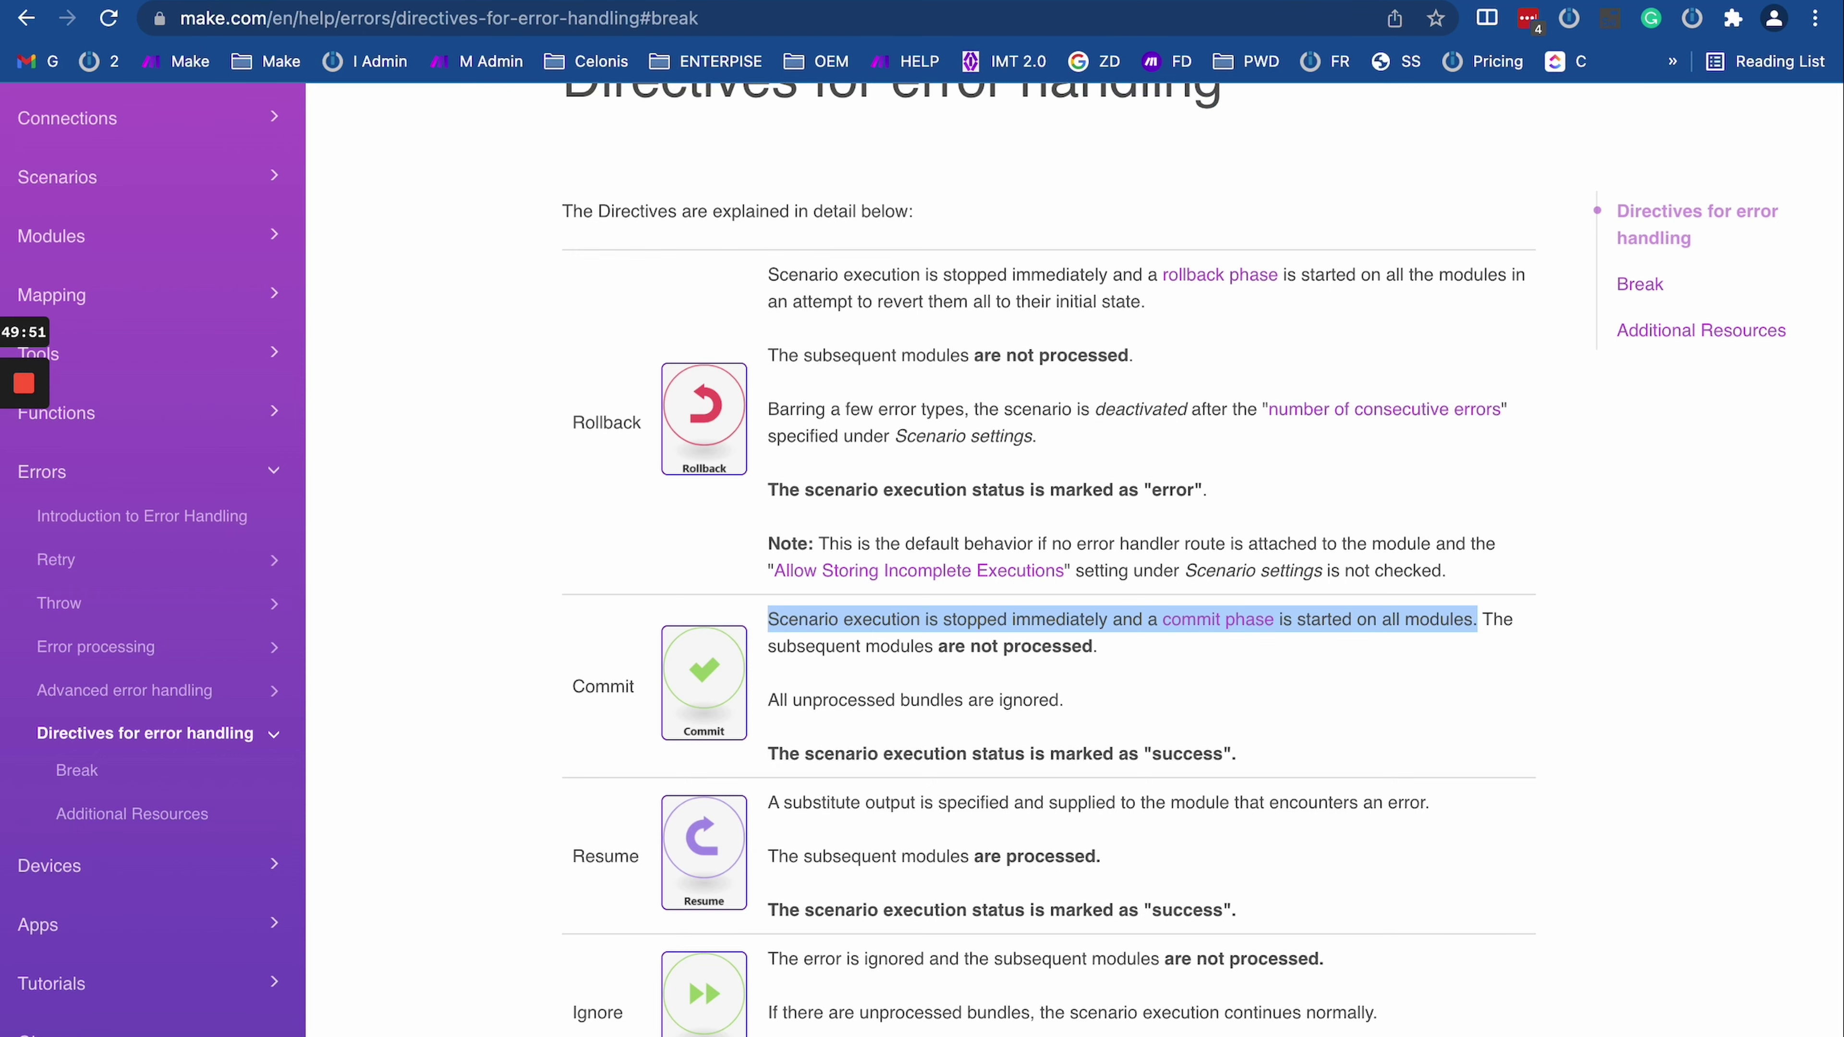
click(210, 2)
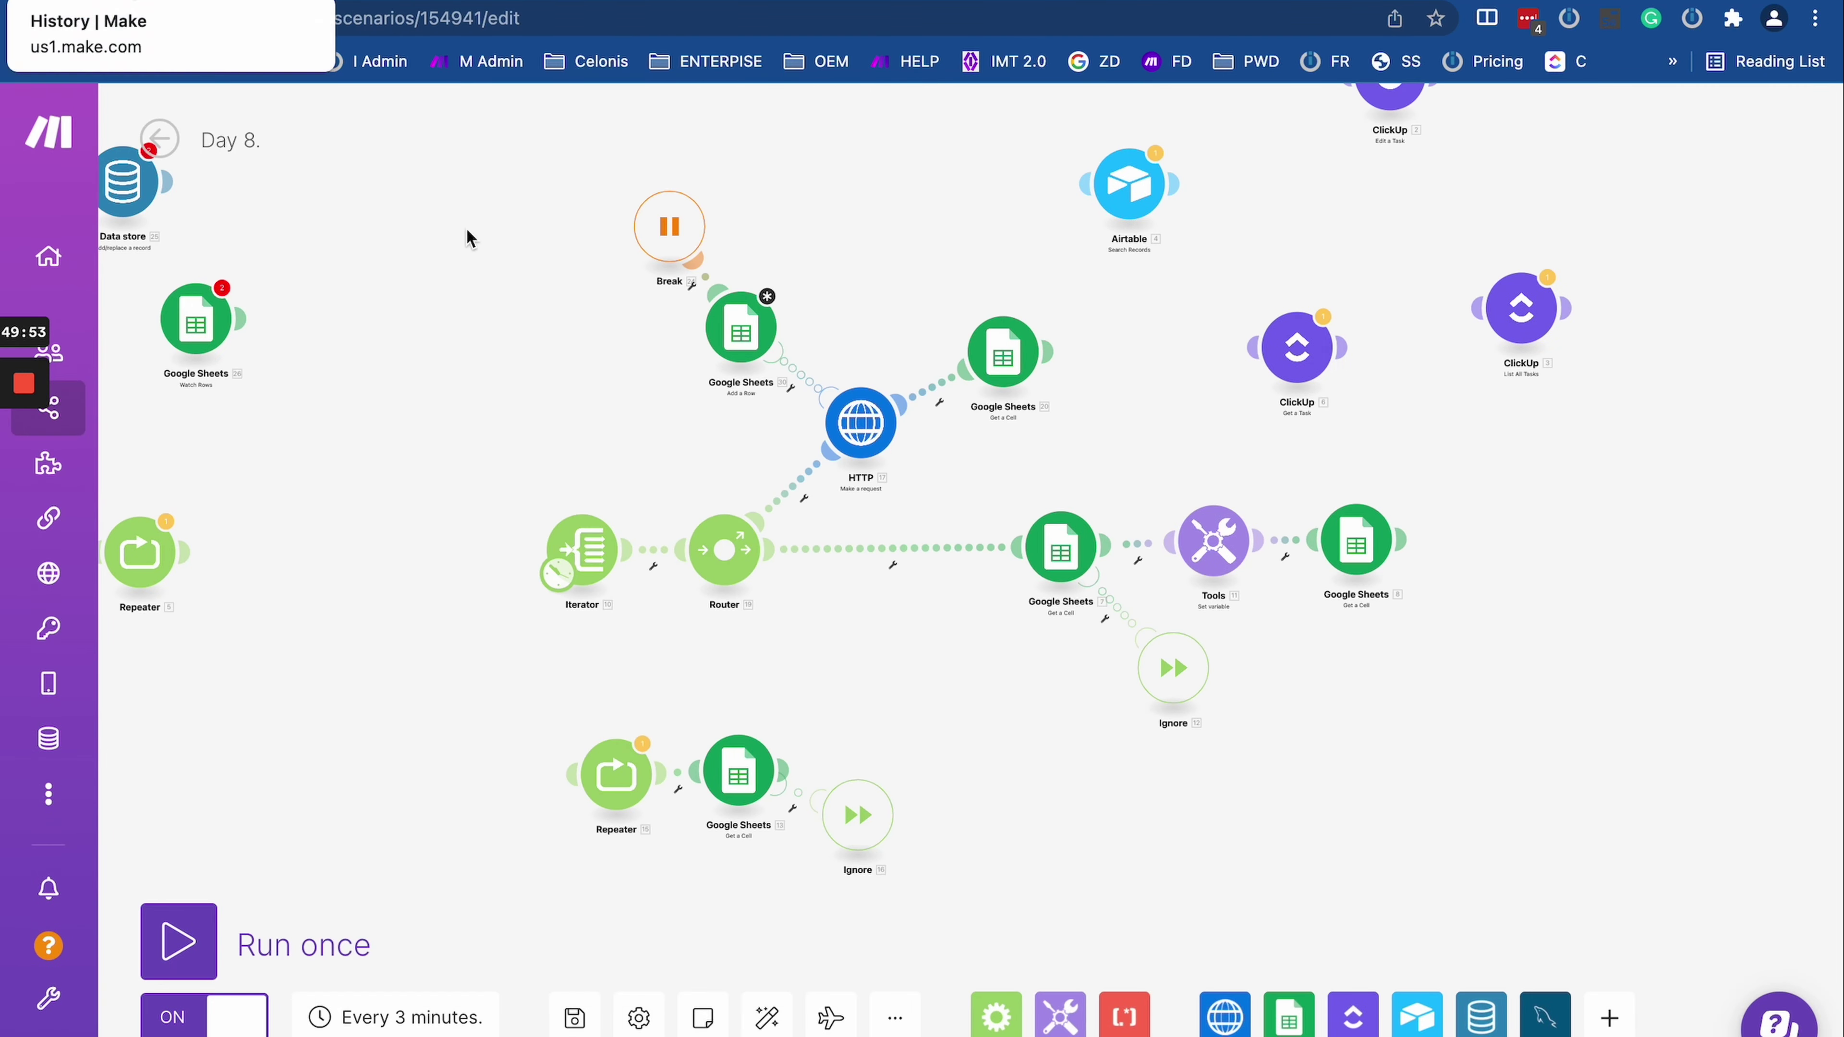
scroll(581, 298, up, 3)
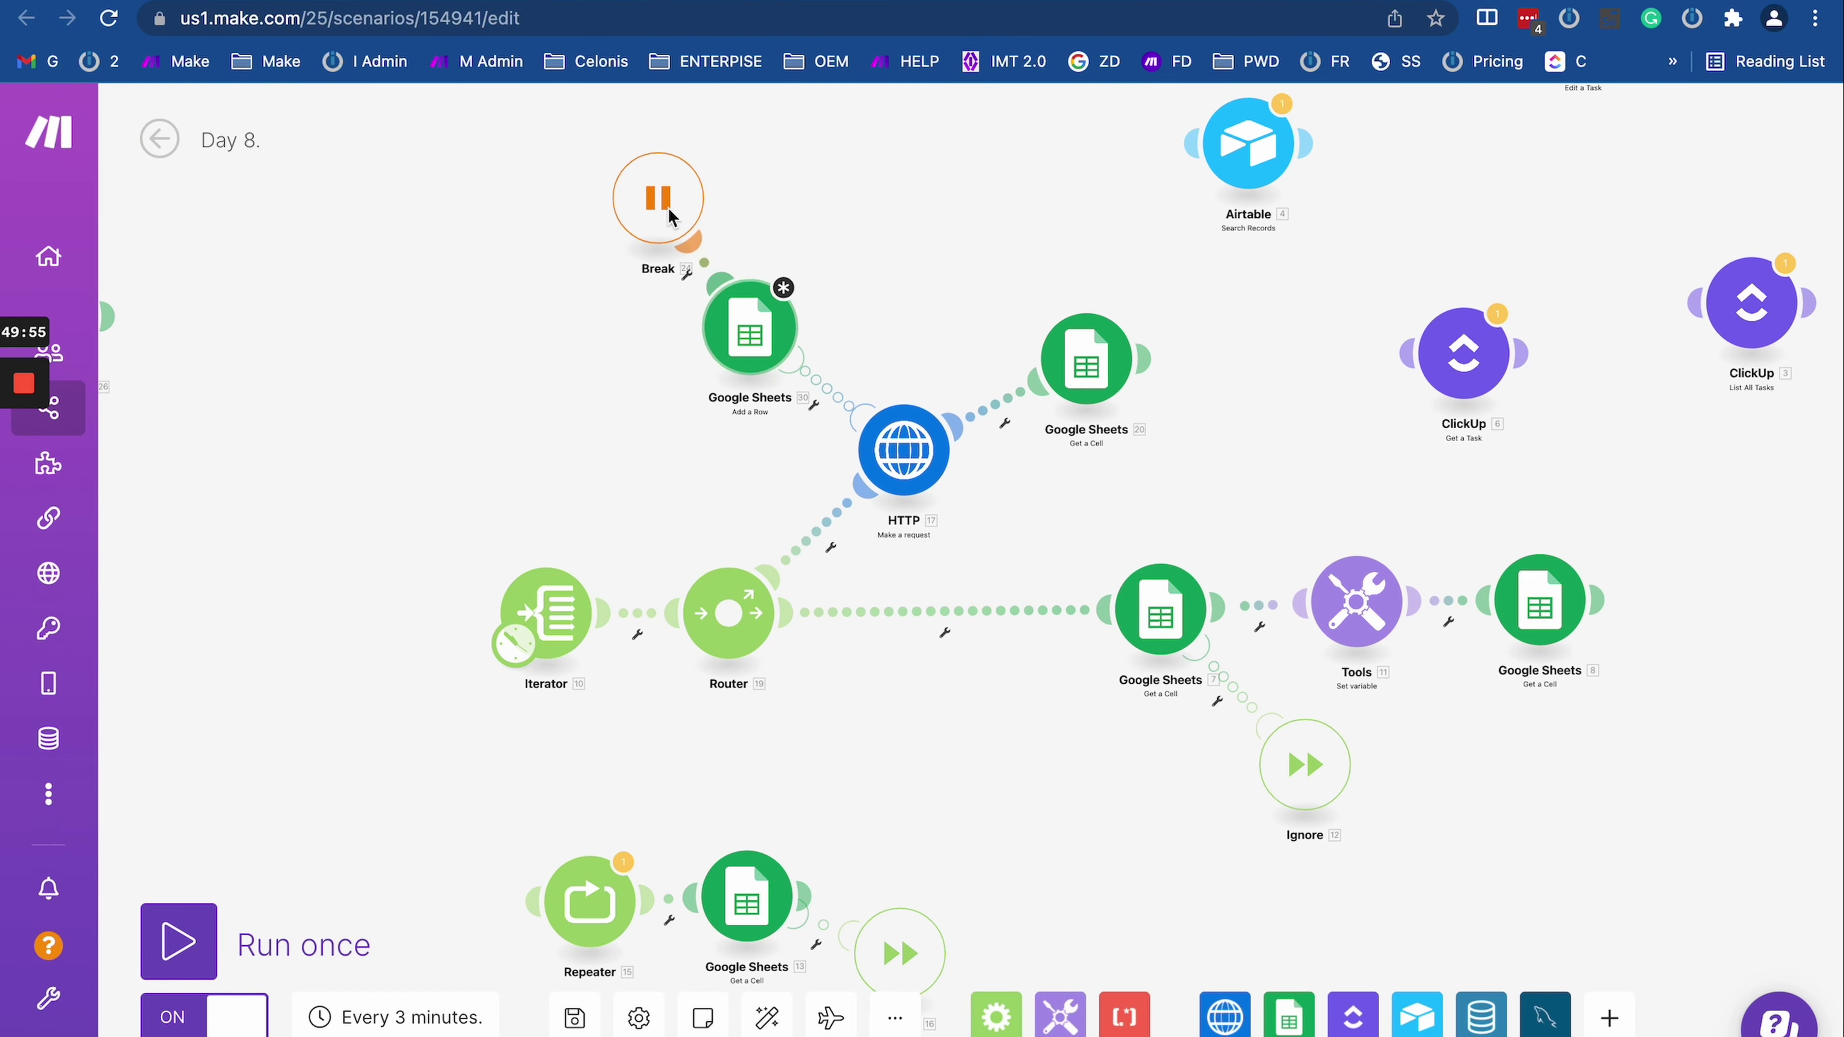
drag(613, 278, 550, 357)
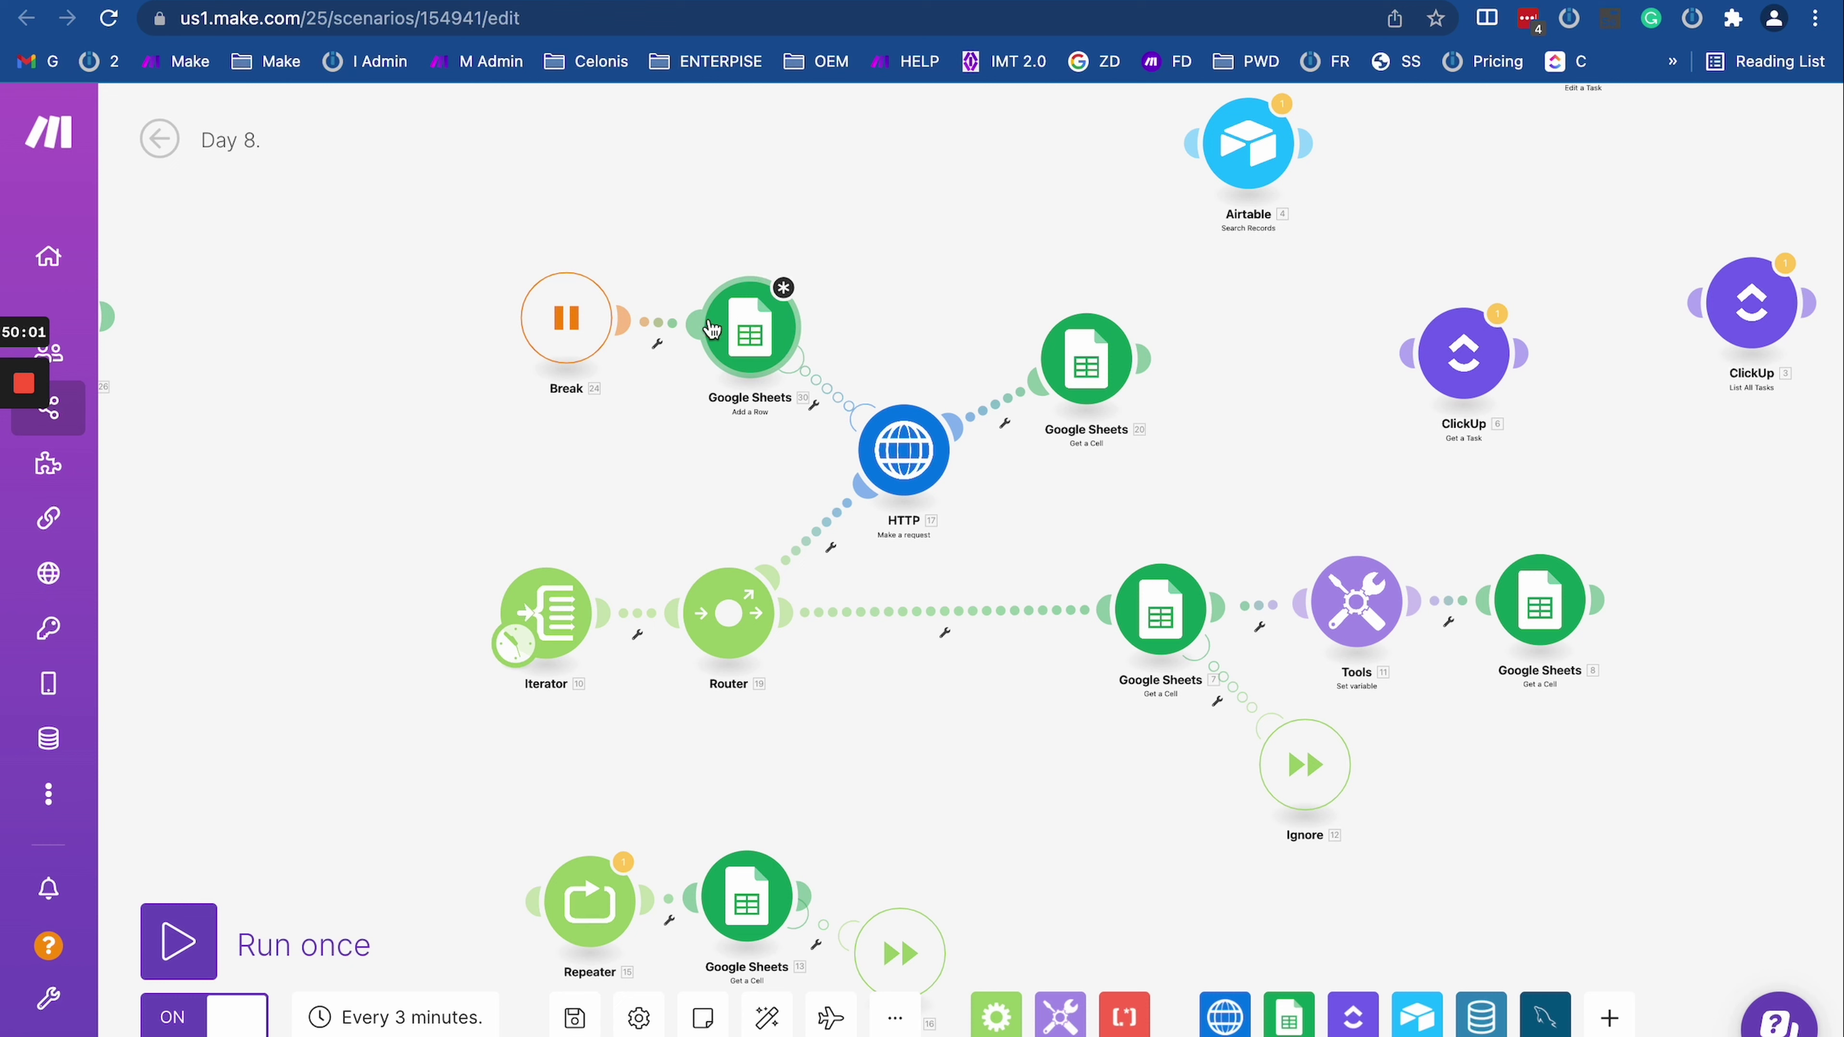
drag(573, 317, 423, 313)
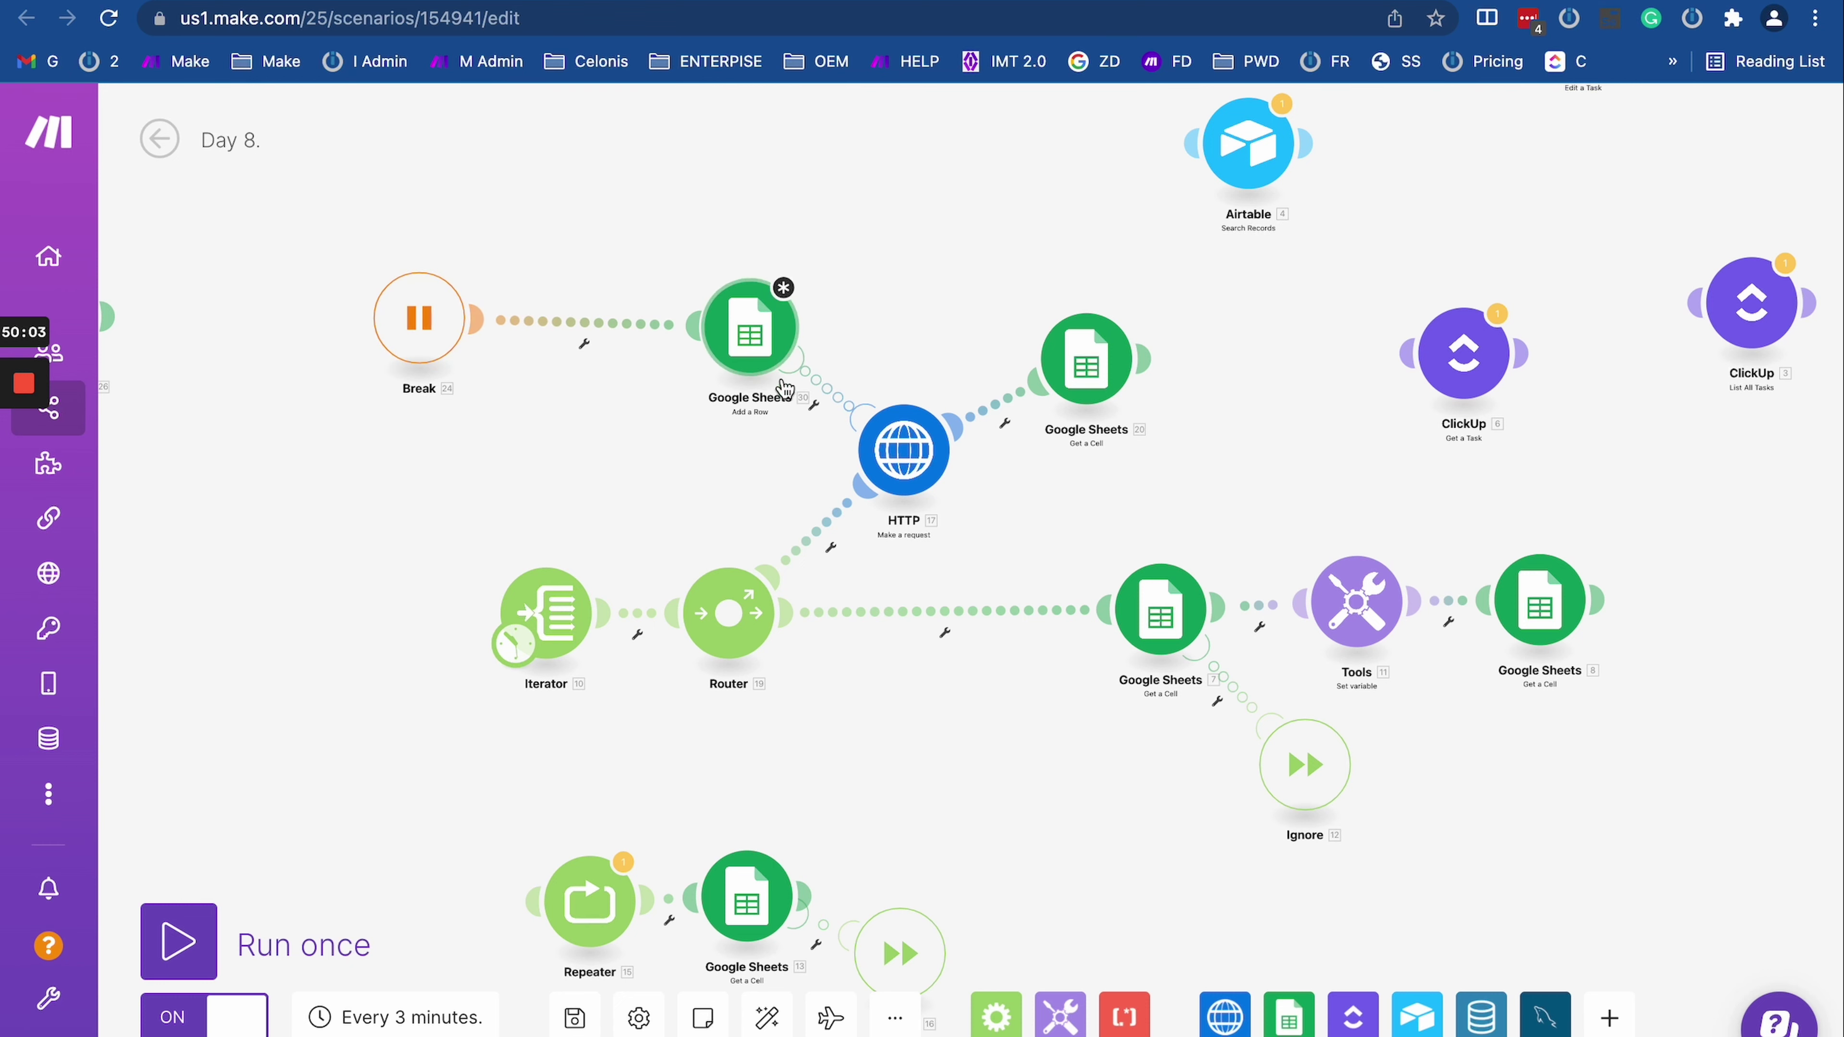
scroll(762, 403, up, 2)
scroll(762, 403, up, 3)
scroll(734, 363, down, 3)
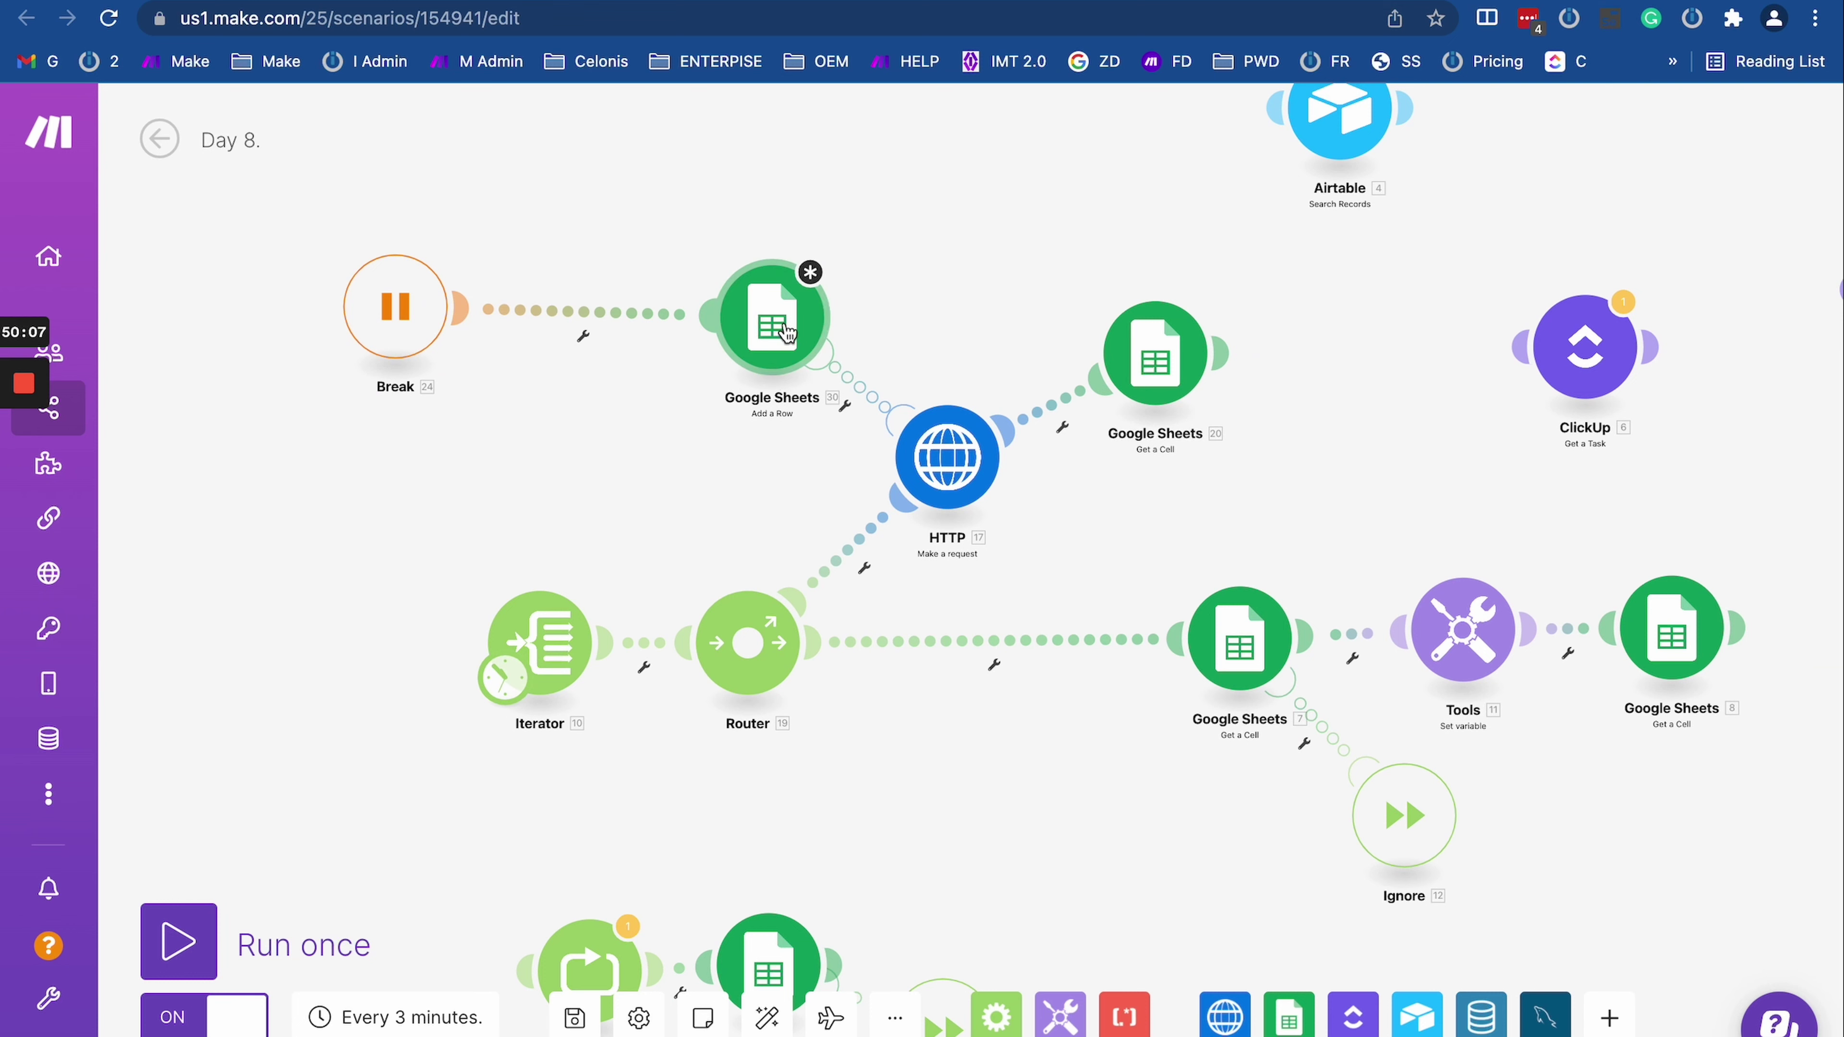
Step: Insert an Email 'Send an Email' module before the Break handler and arrange the two side by side
click(575, 310)
click(701, 462)
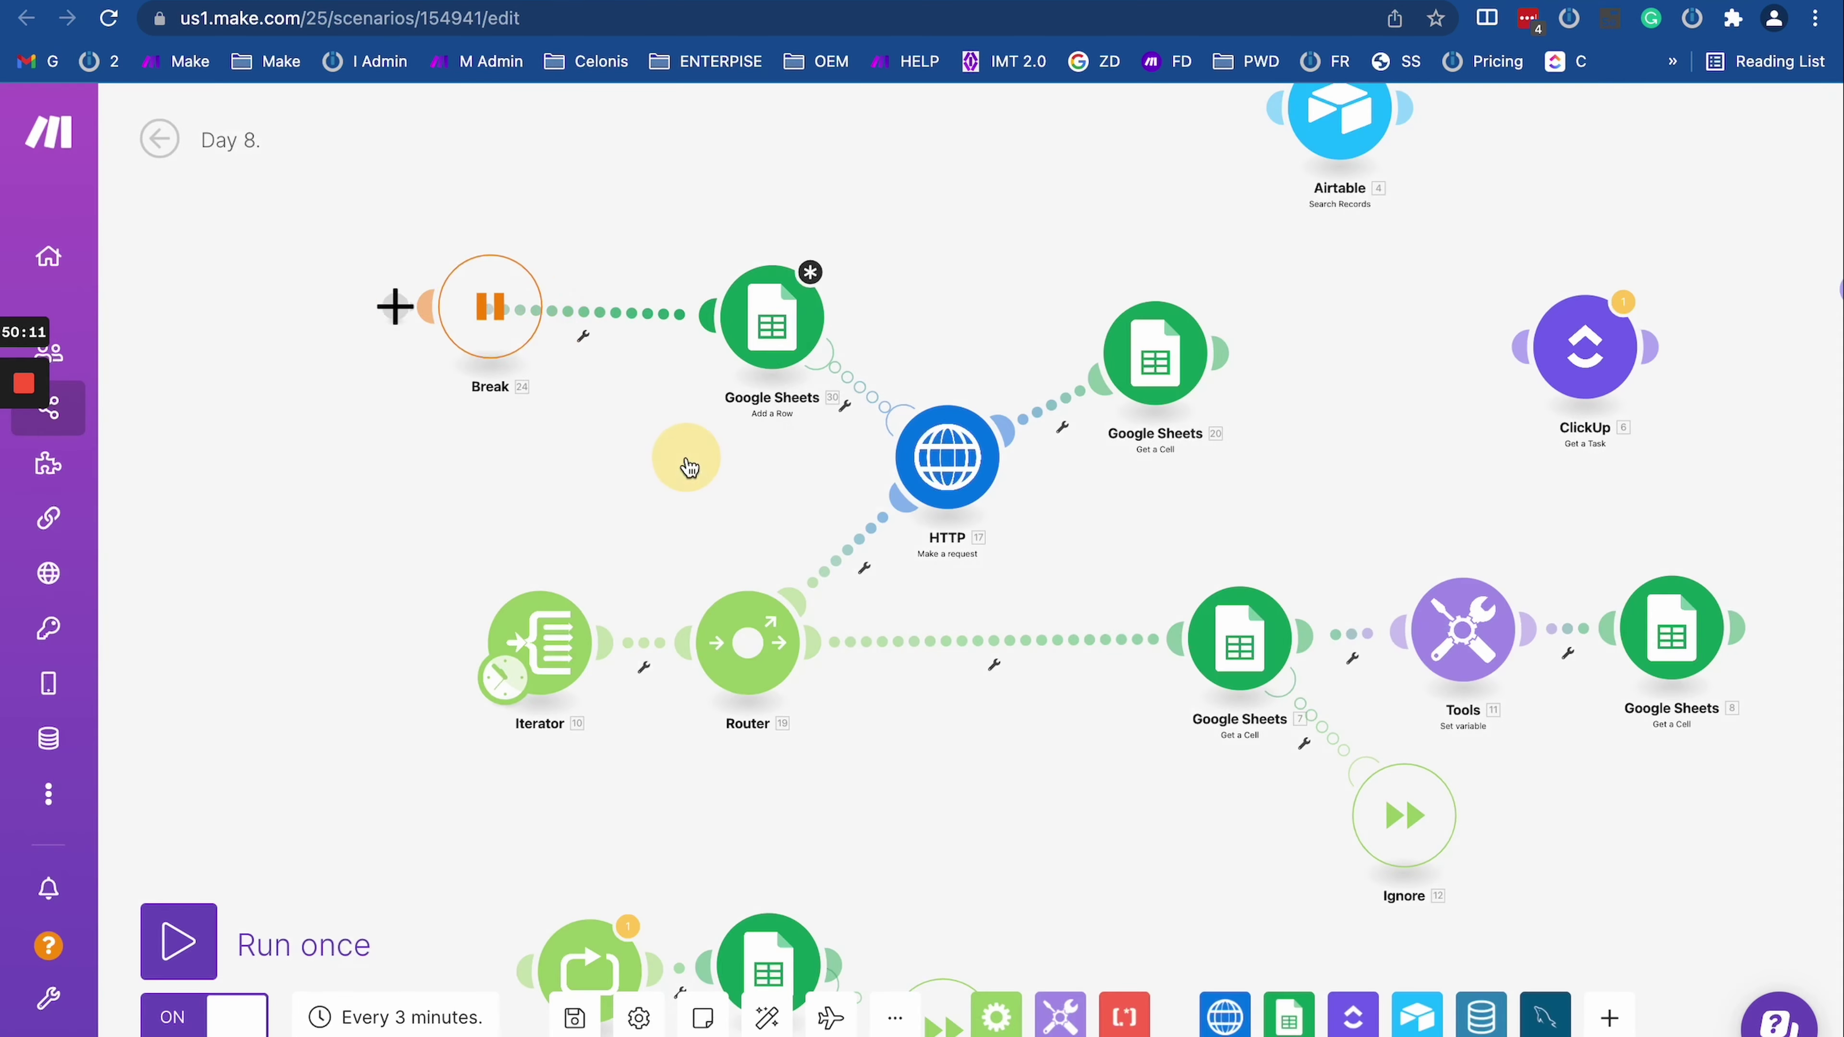
text(email)
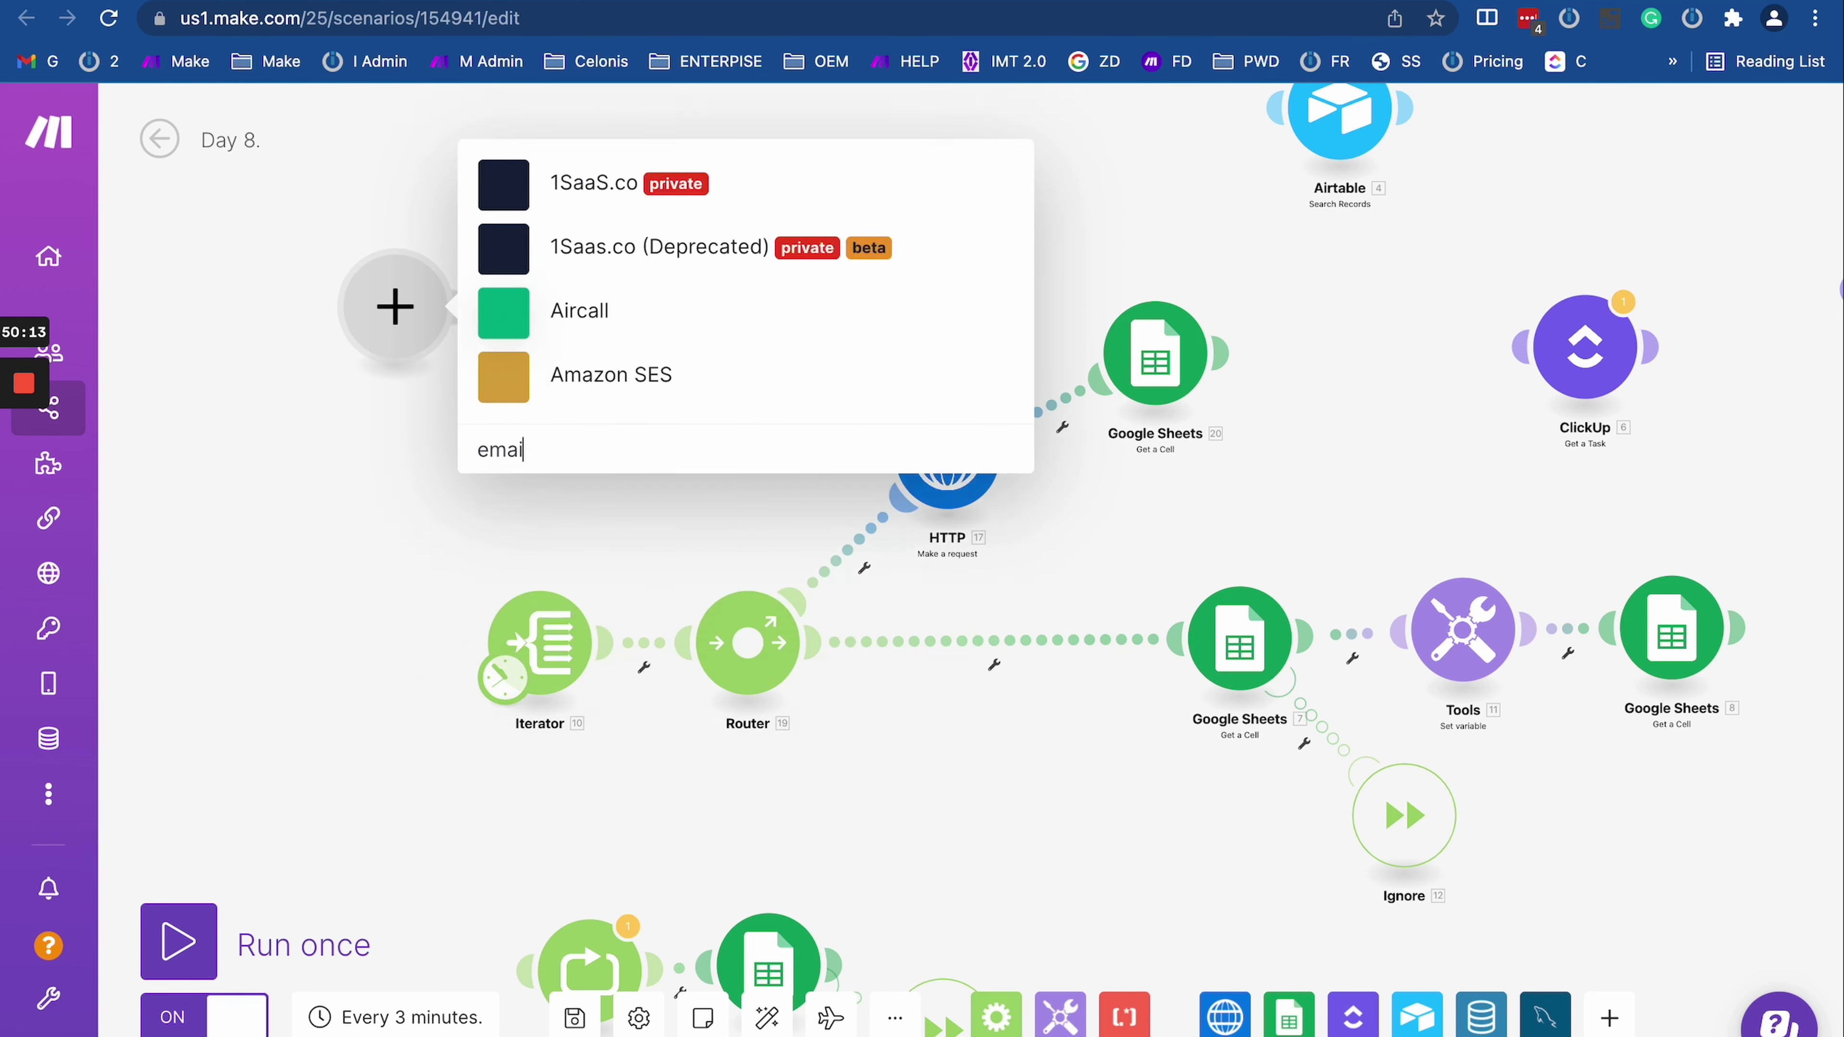
scroll(508, 723, down, 1)
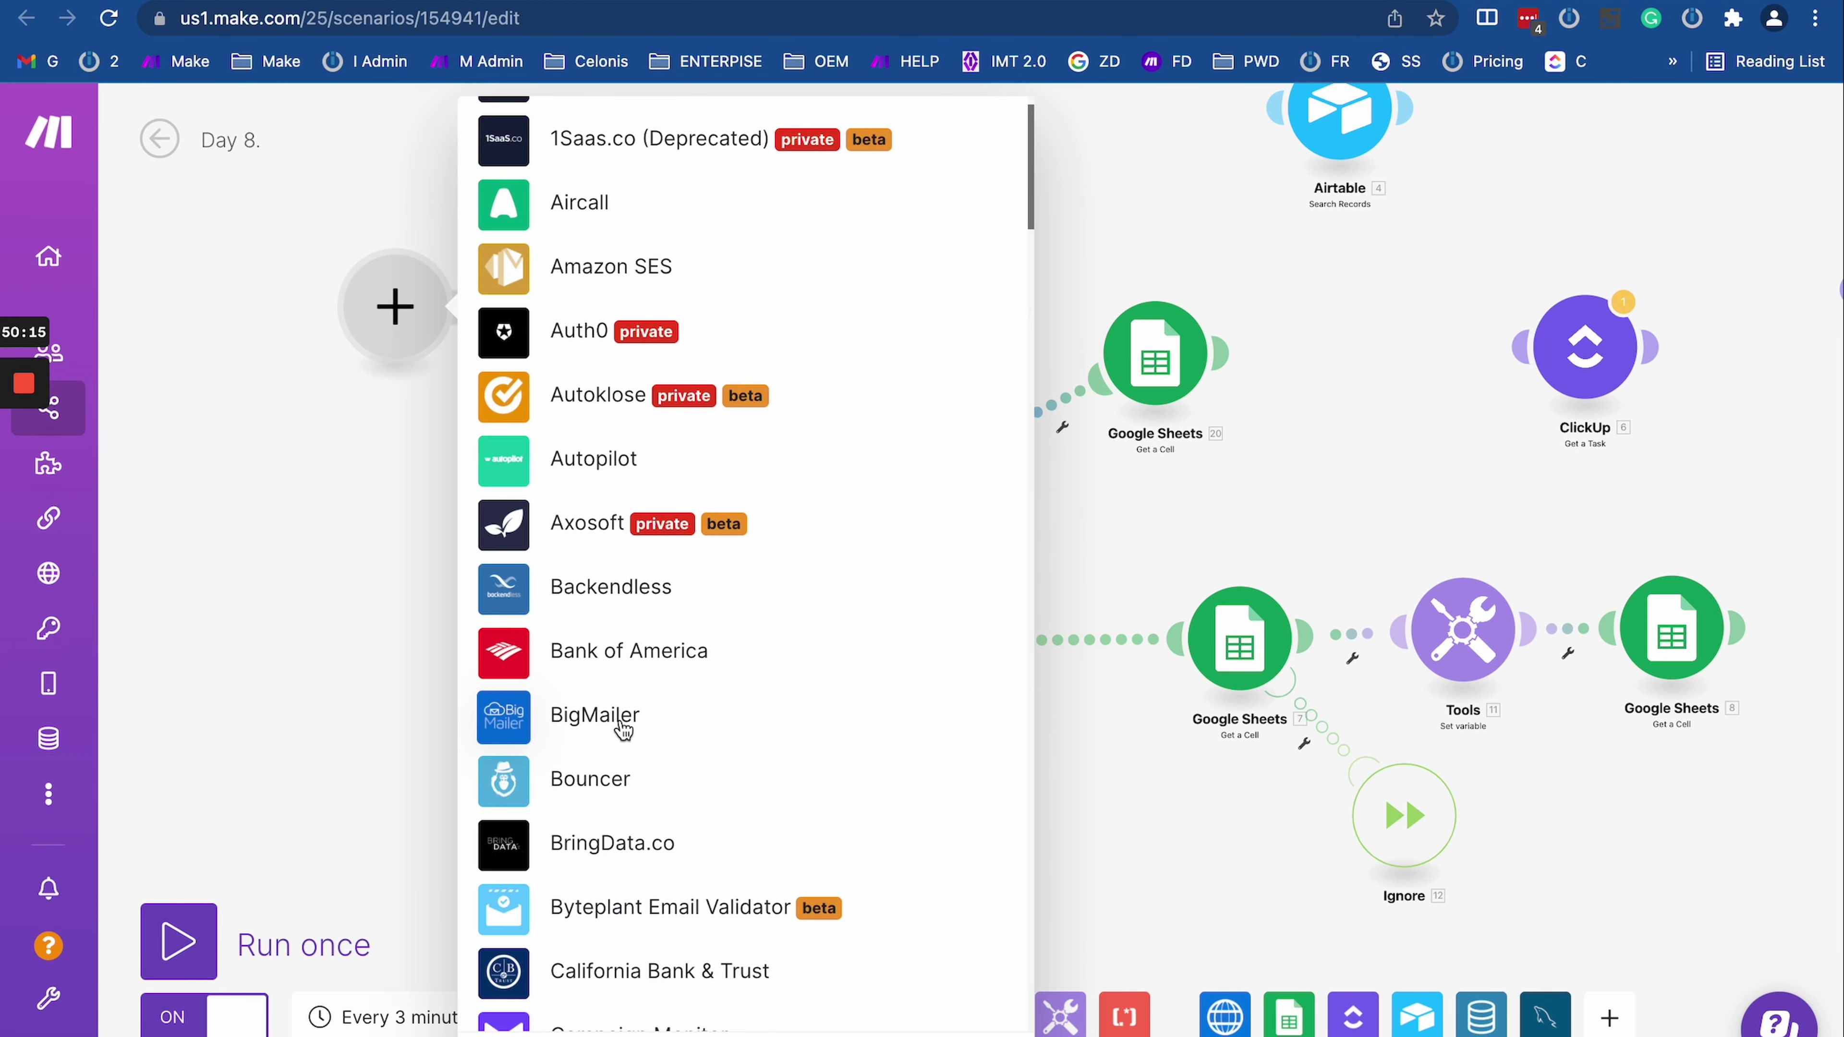
scroll(623, 726, down, 10)
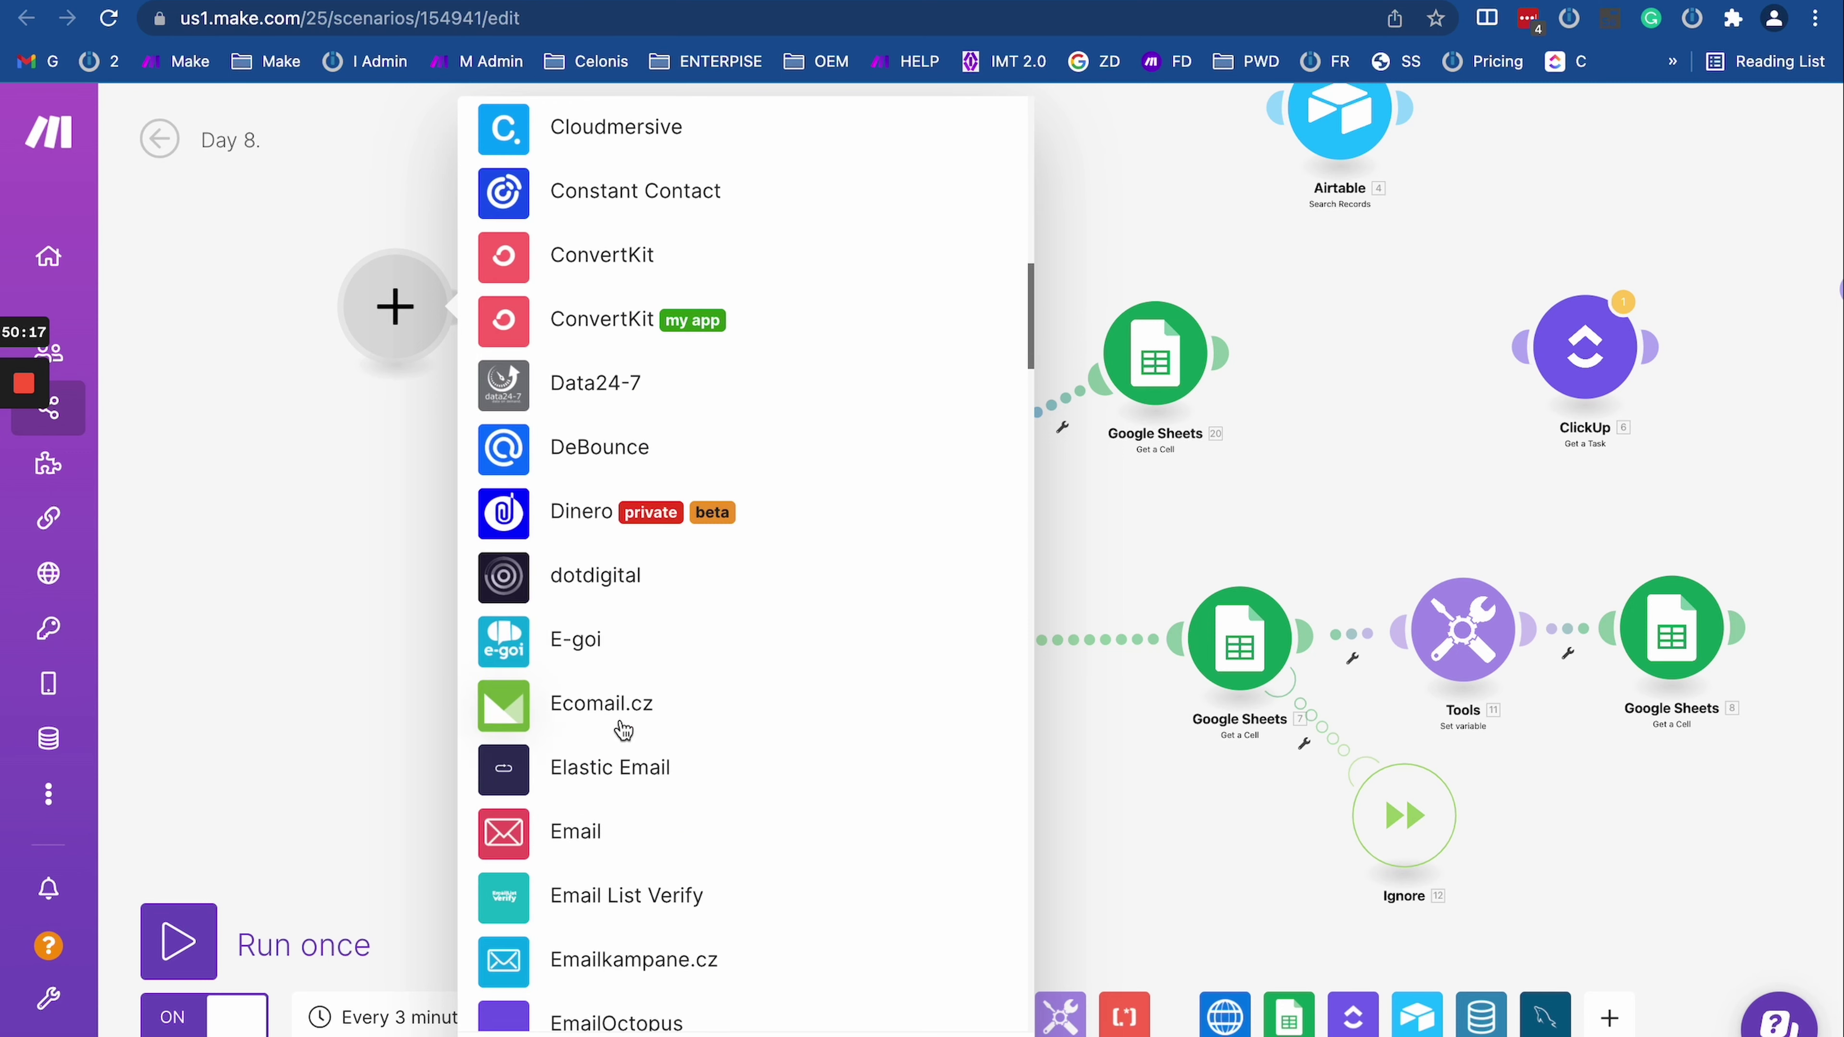
click(580, 832)
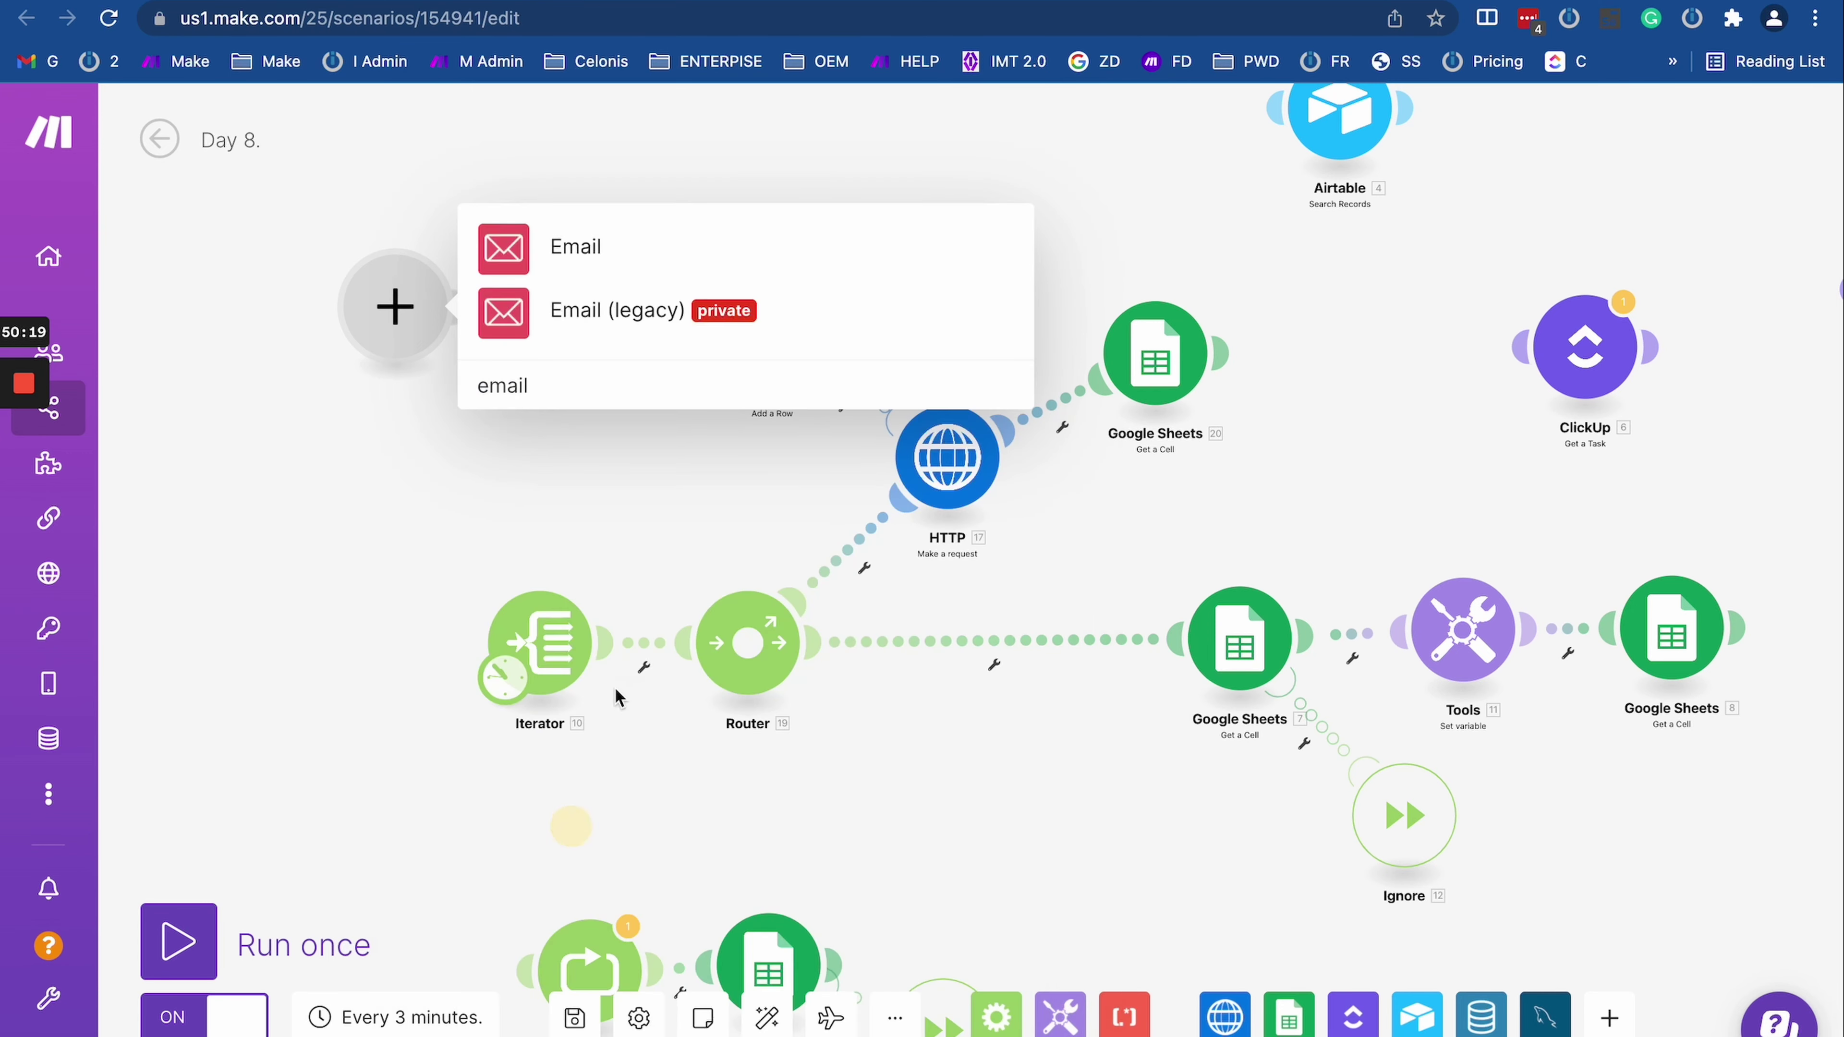
click(638, 251)
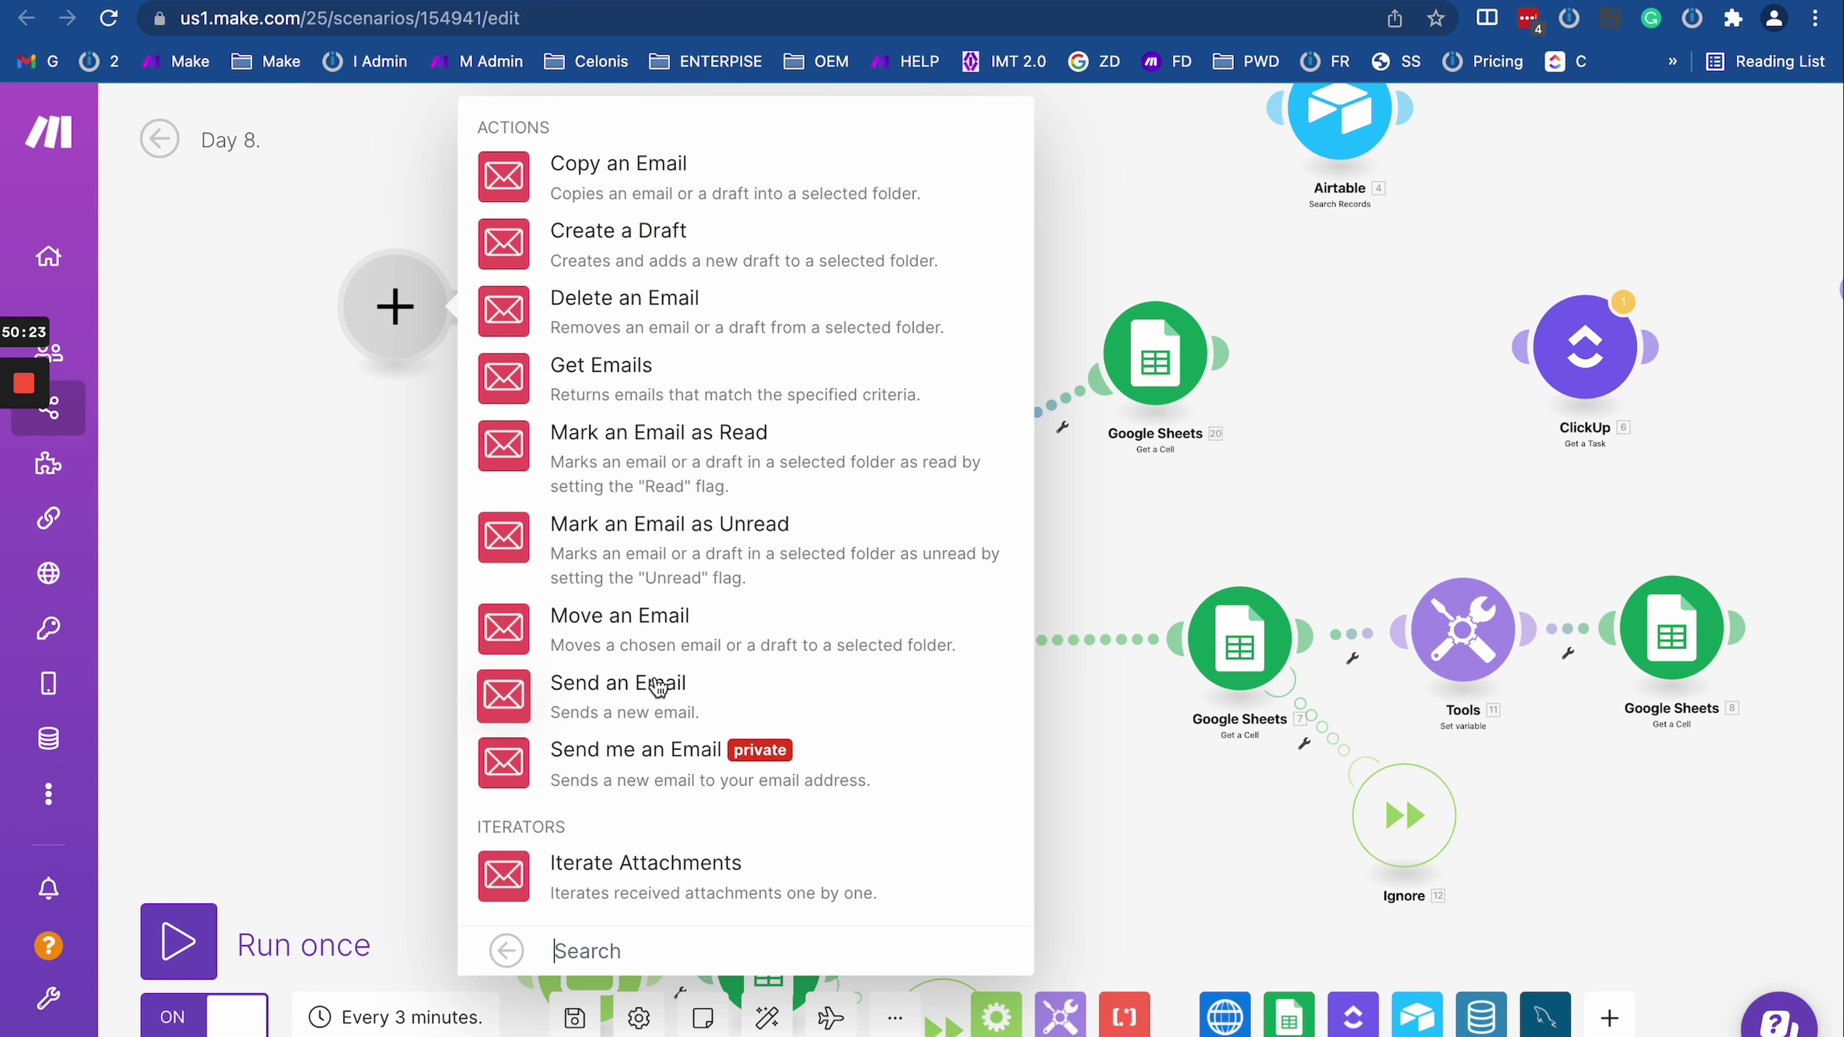
click(656, 694)
key(Escape)
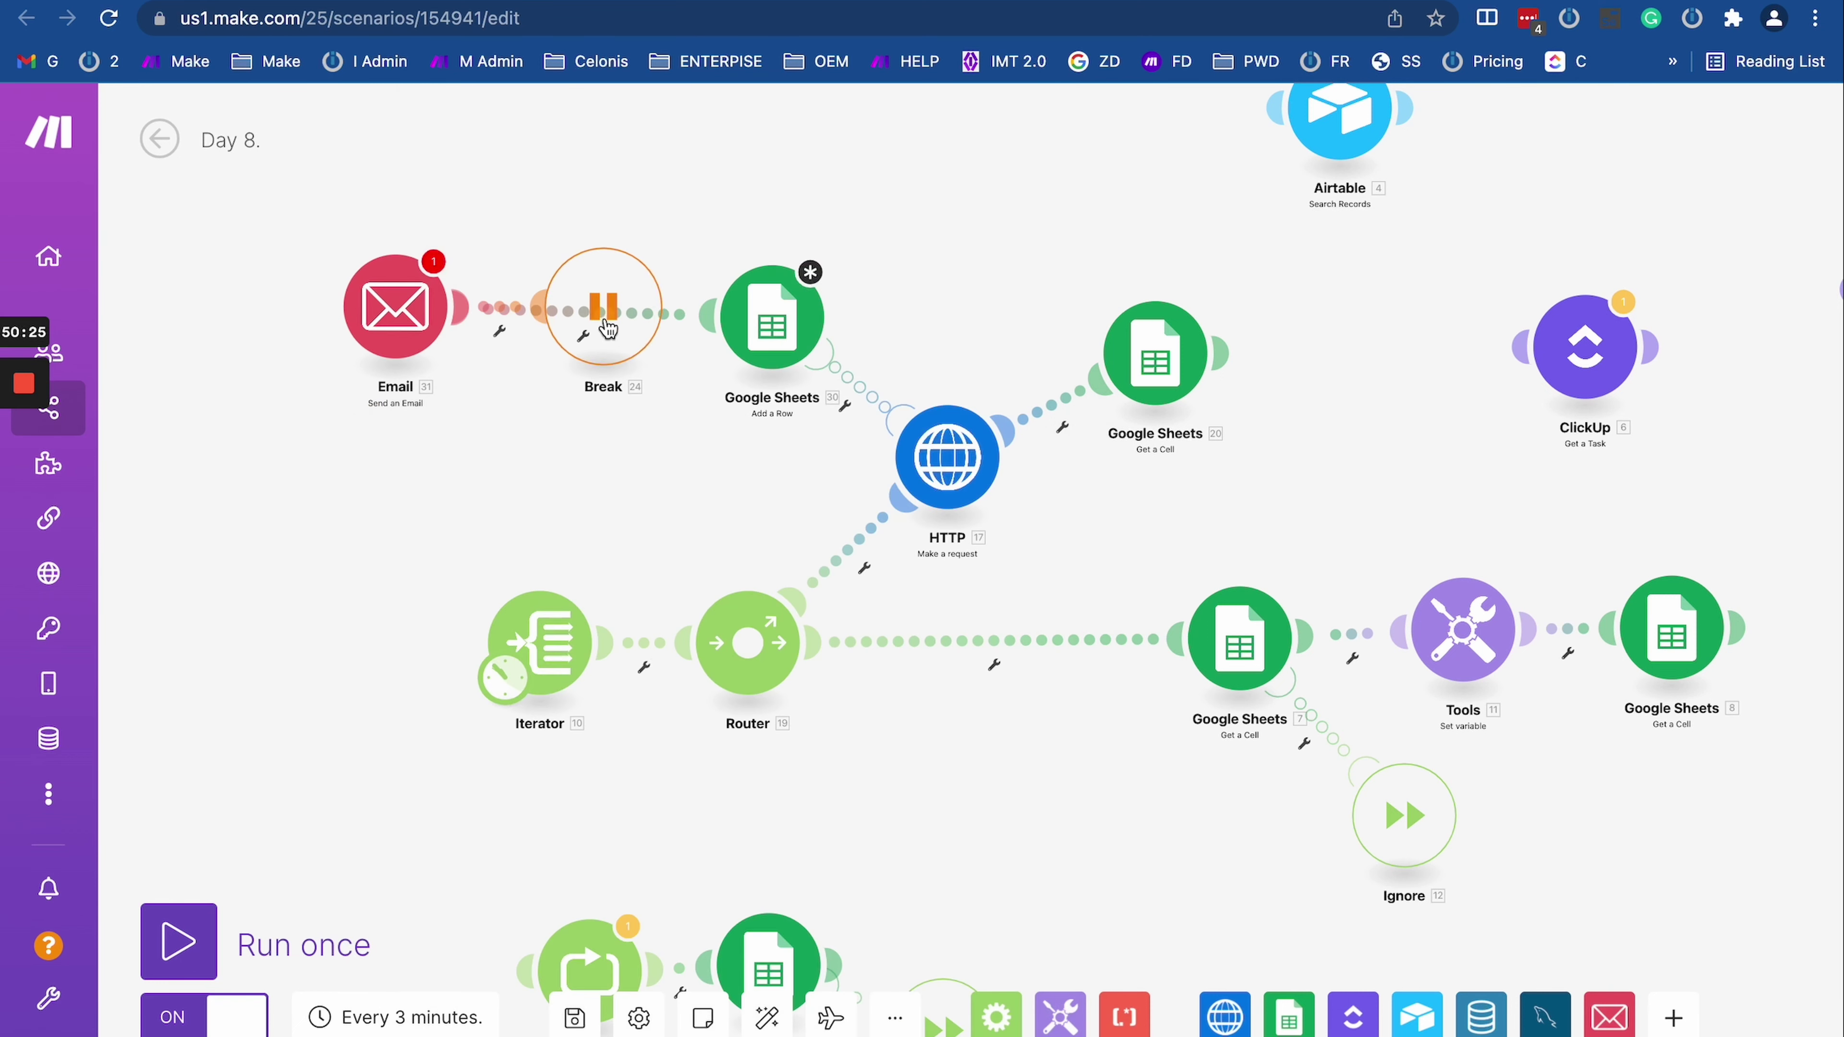
drag(602, 309, 297, 456)
drag(410, 279, 605, 305)
Step: Map the HTTP error Type and Message into the email subject
click(591, 331)
scroll(802, 671, down, 2)
click(799, 643)
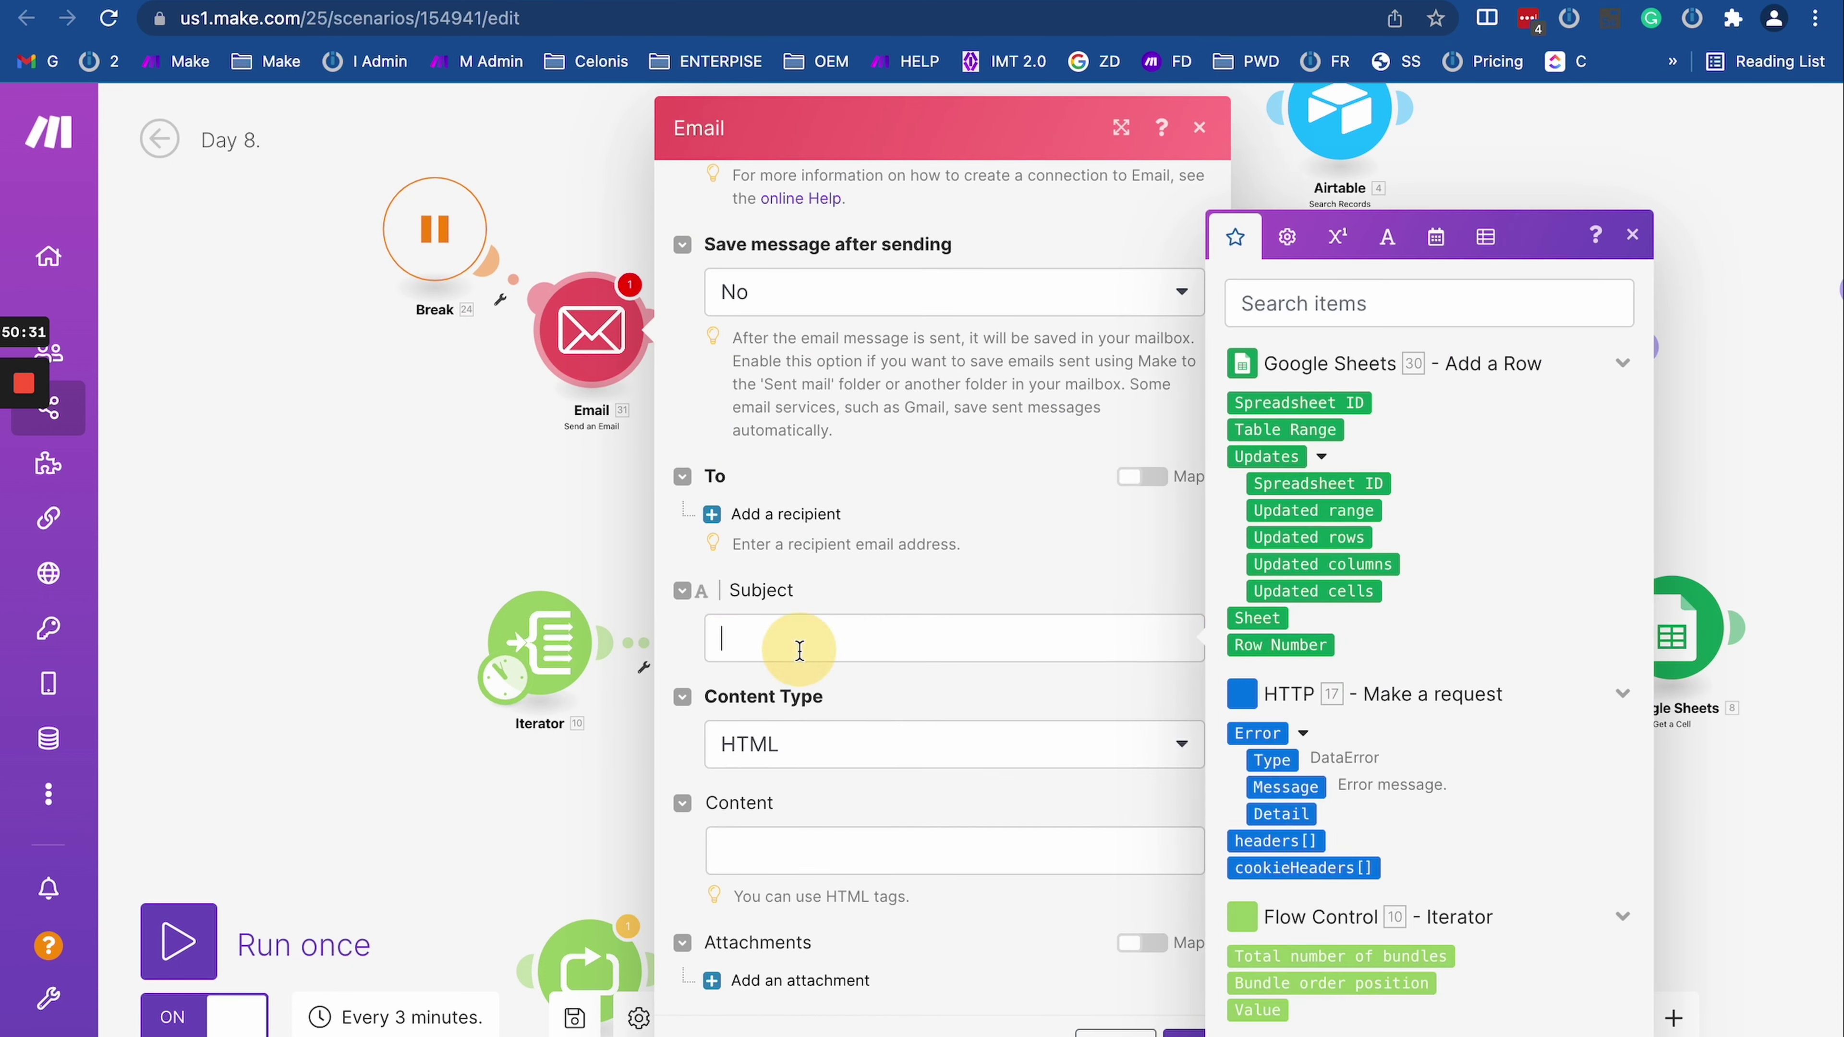
click(1271, 760)
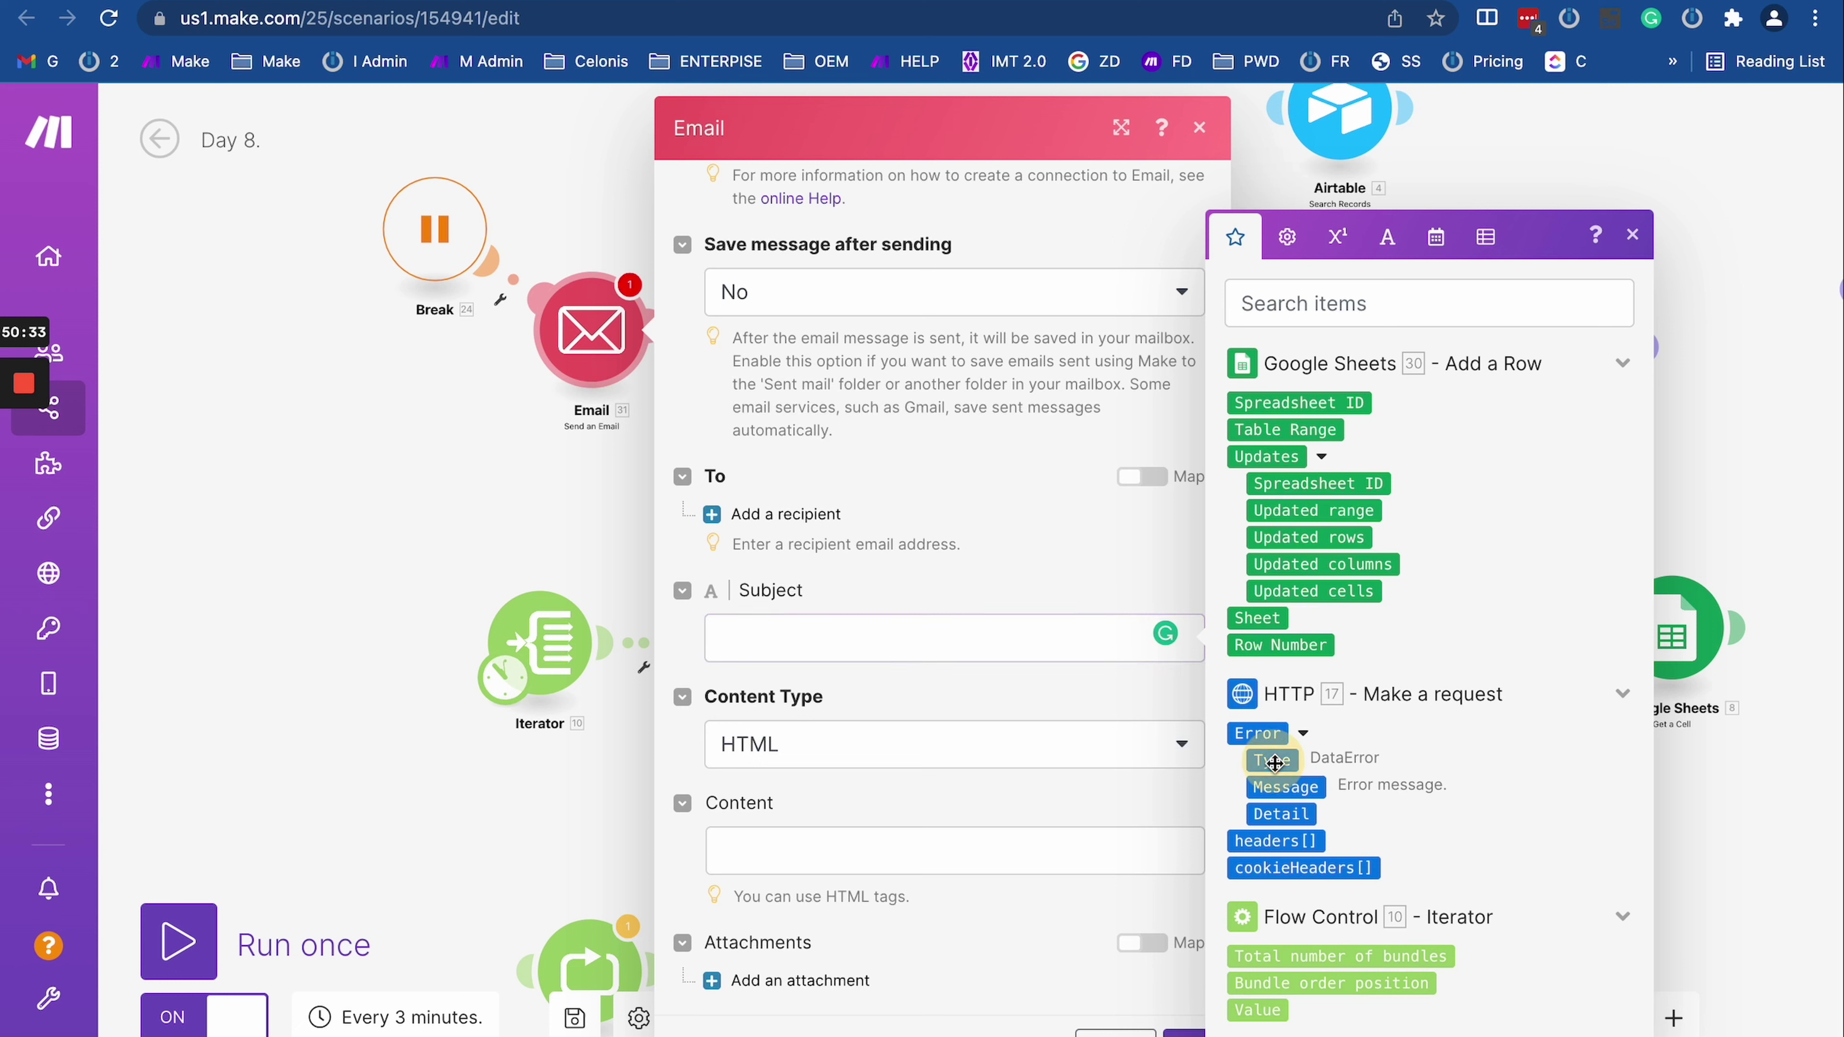
click(1311, 797)
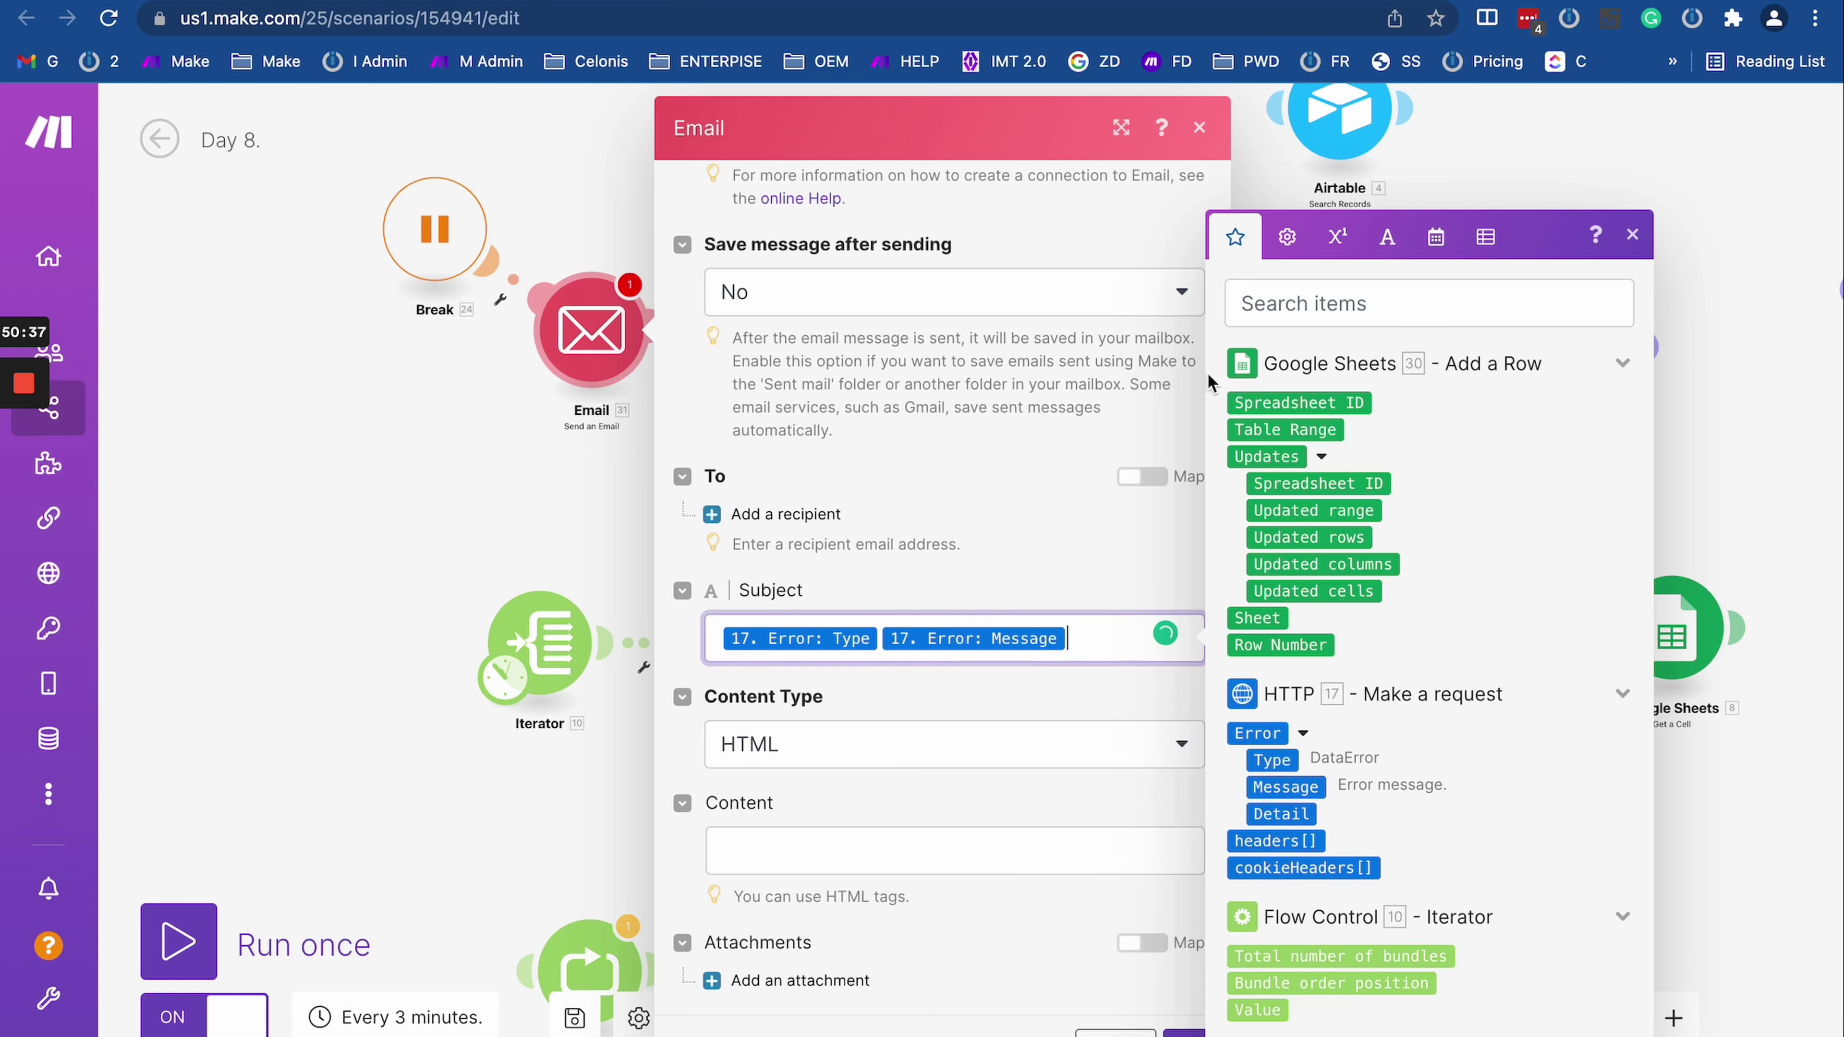
Step: Begin the email body with 'Scenario' followed by the pasted scenario web address
click(512, 18)
double_click(564, 18)
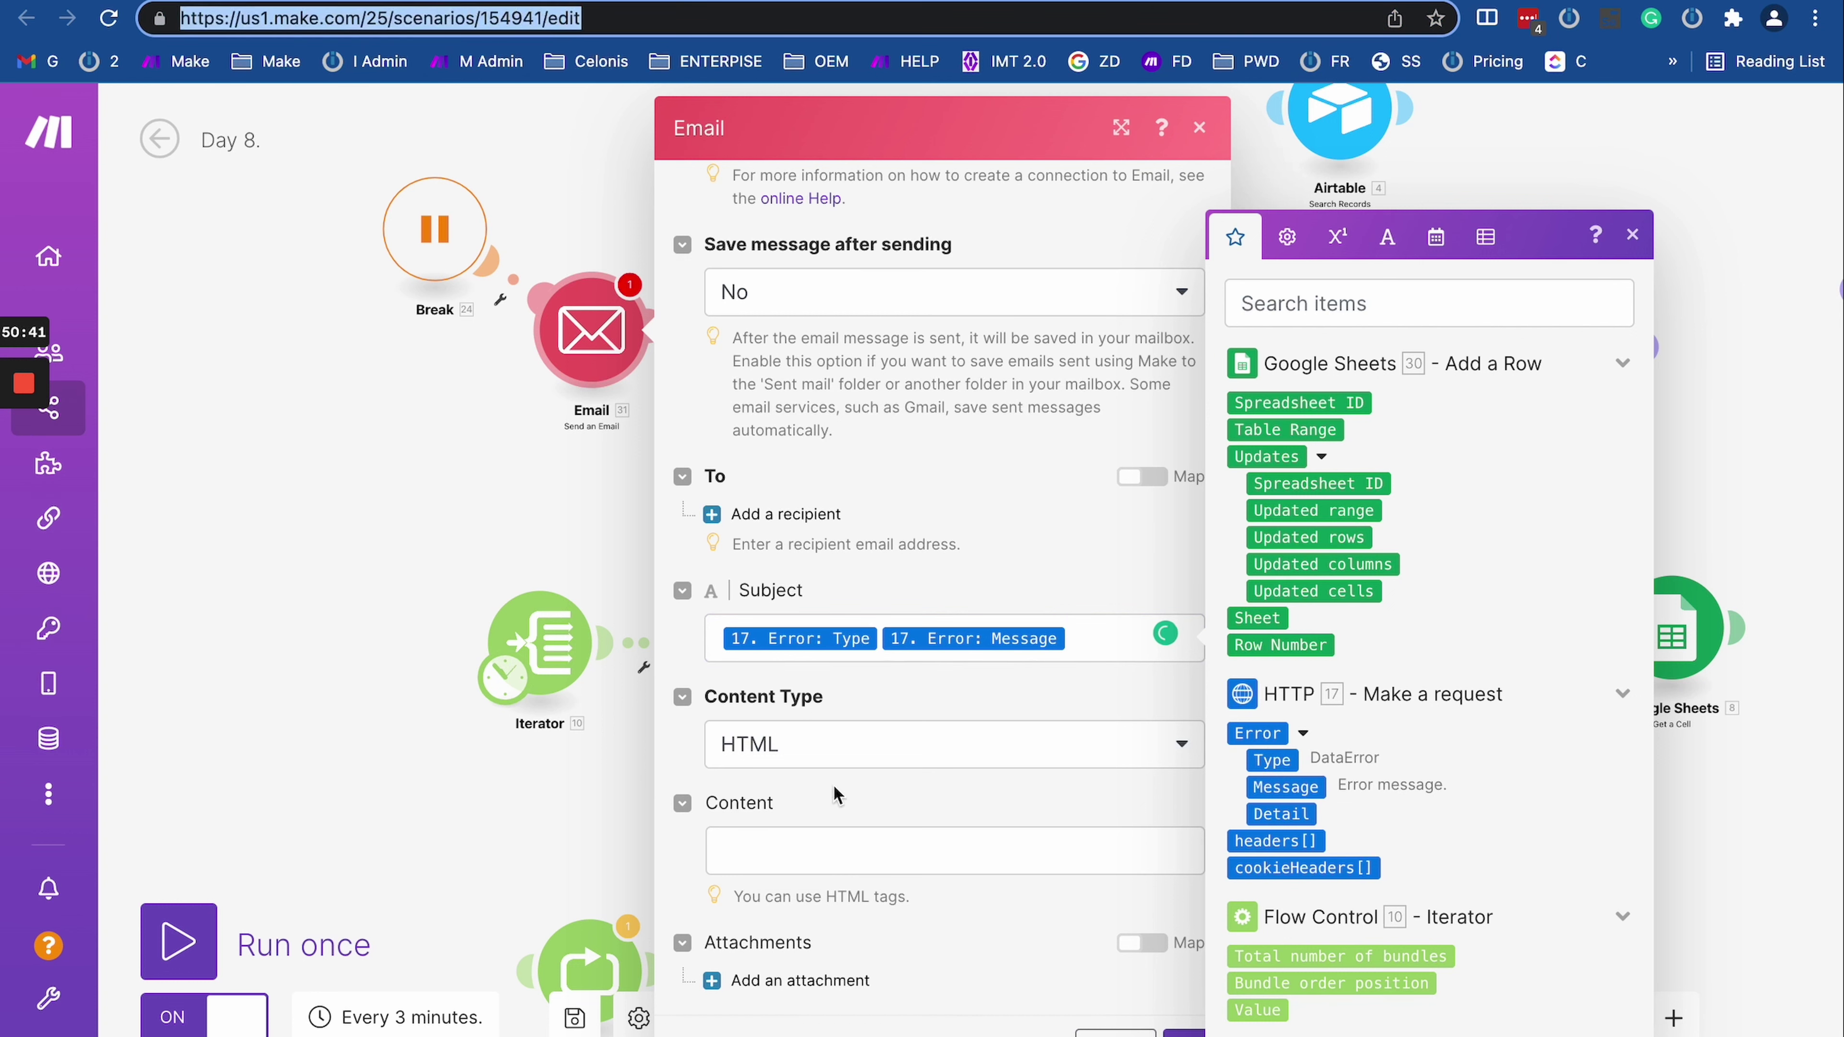
click(818, 839)
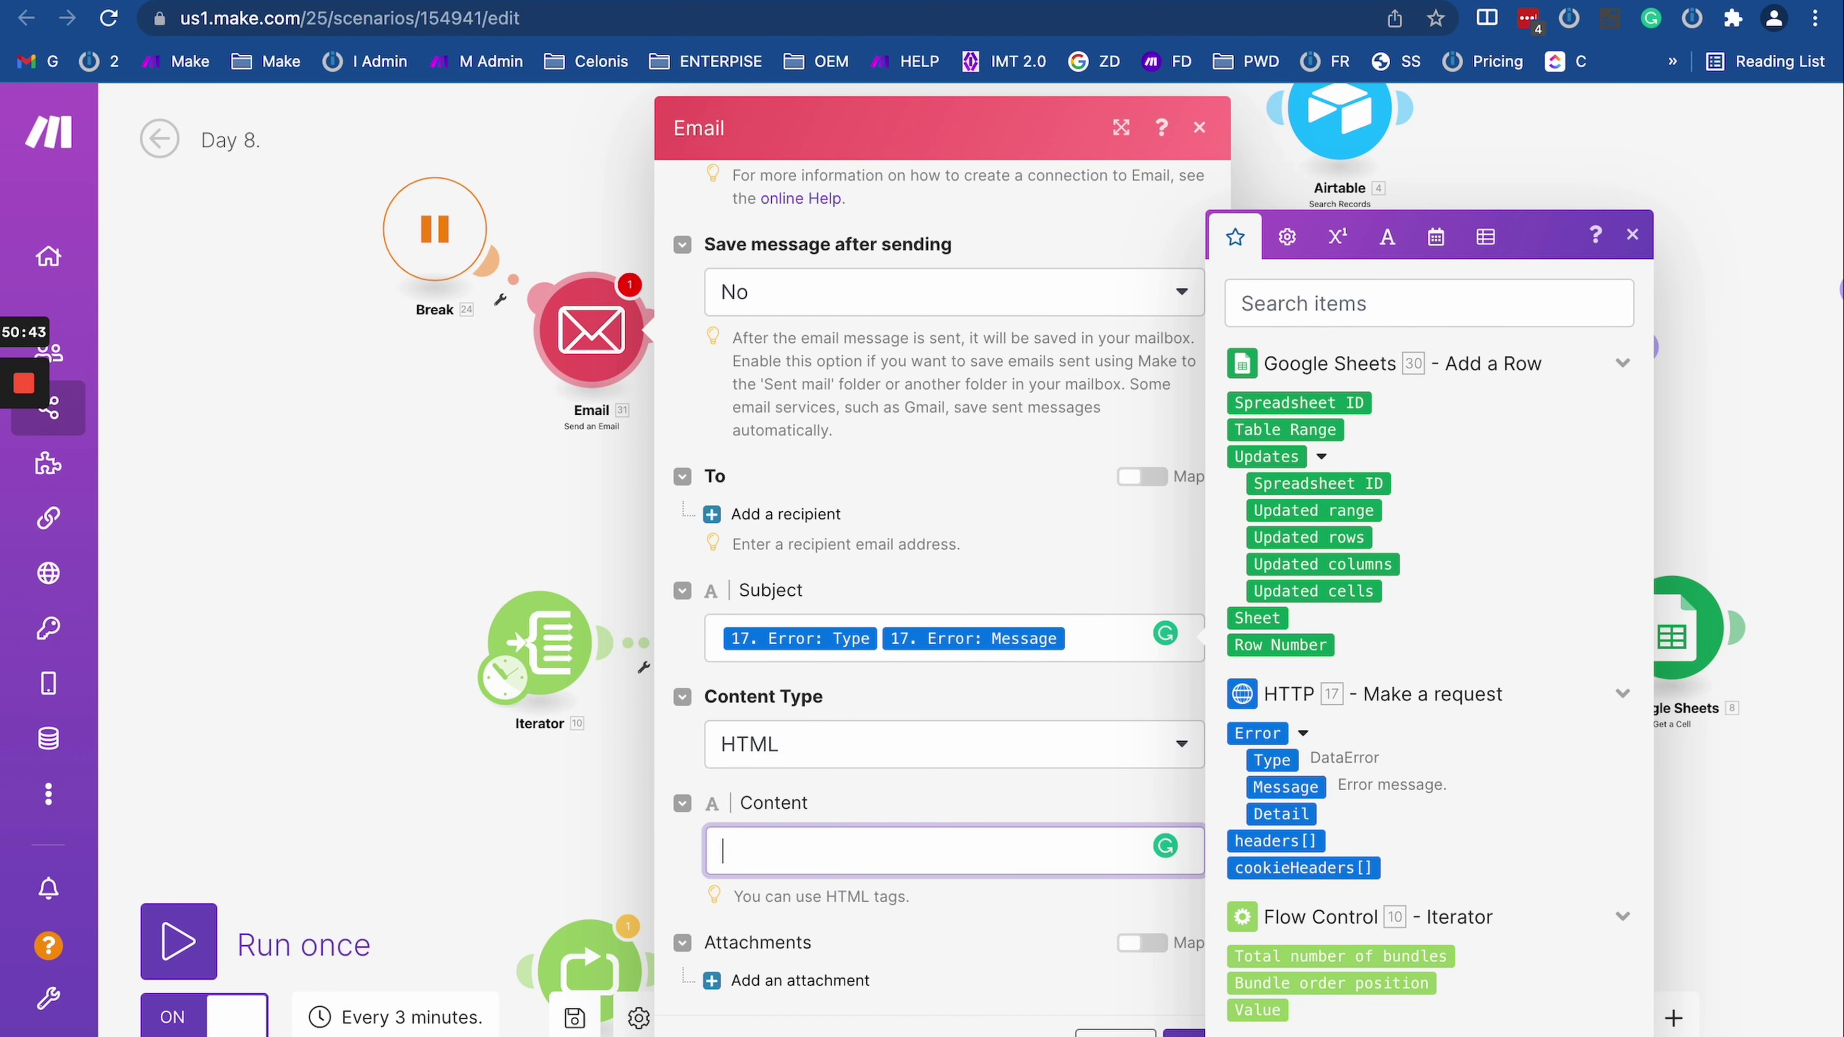
text(Ss)
key(BackSpace)
key(BackSpace)
text(ss)
key(BackSpace)
text(cenario)
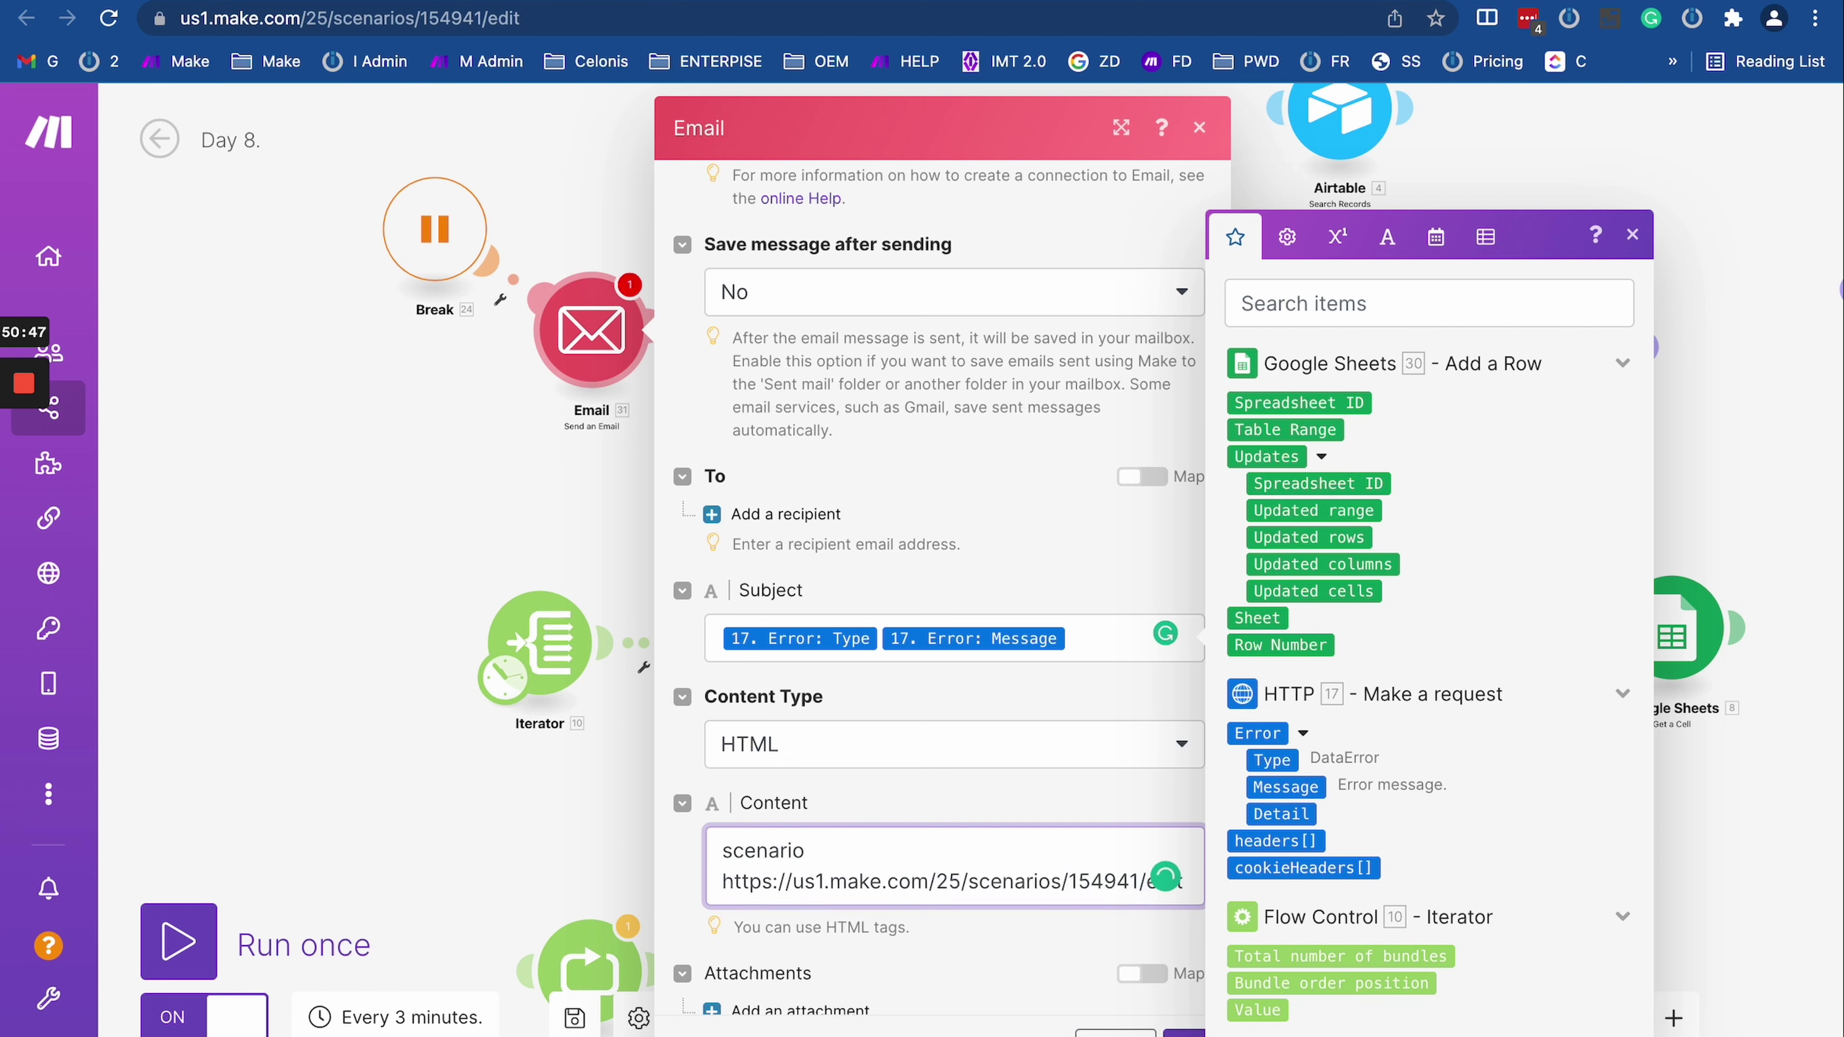
Step: Rewrite the address line as an <a href="..."> tag around the scenario URL
double_click(726, 881)
triple_click(726, 881)
key(super+c)
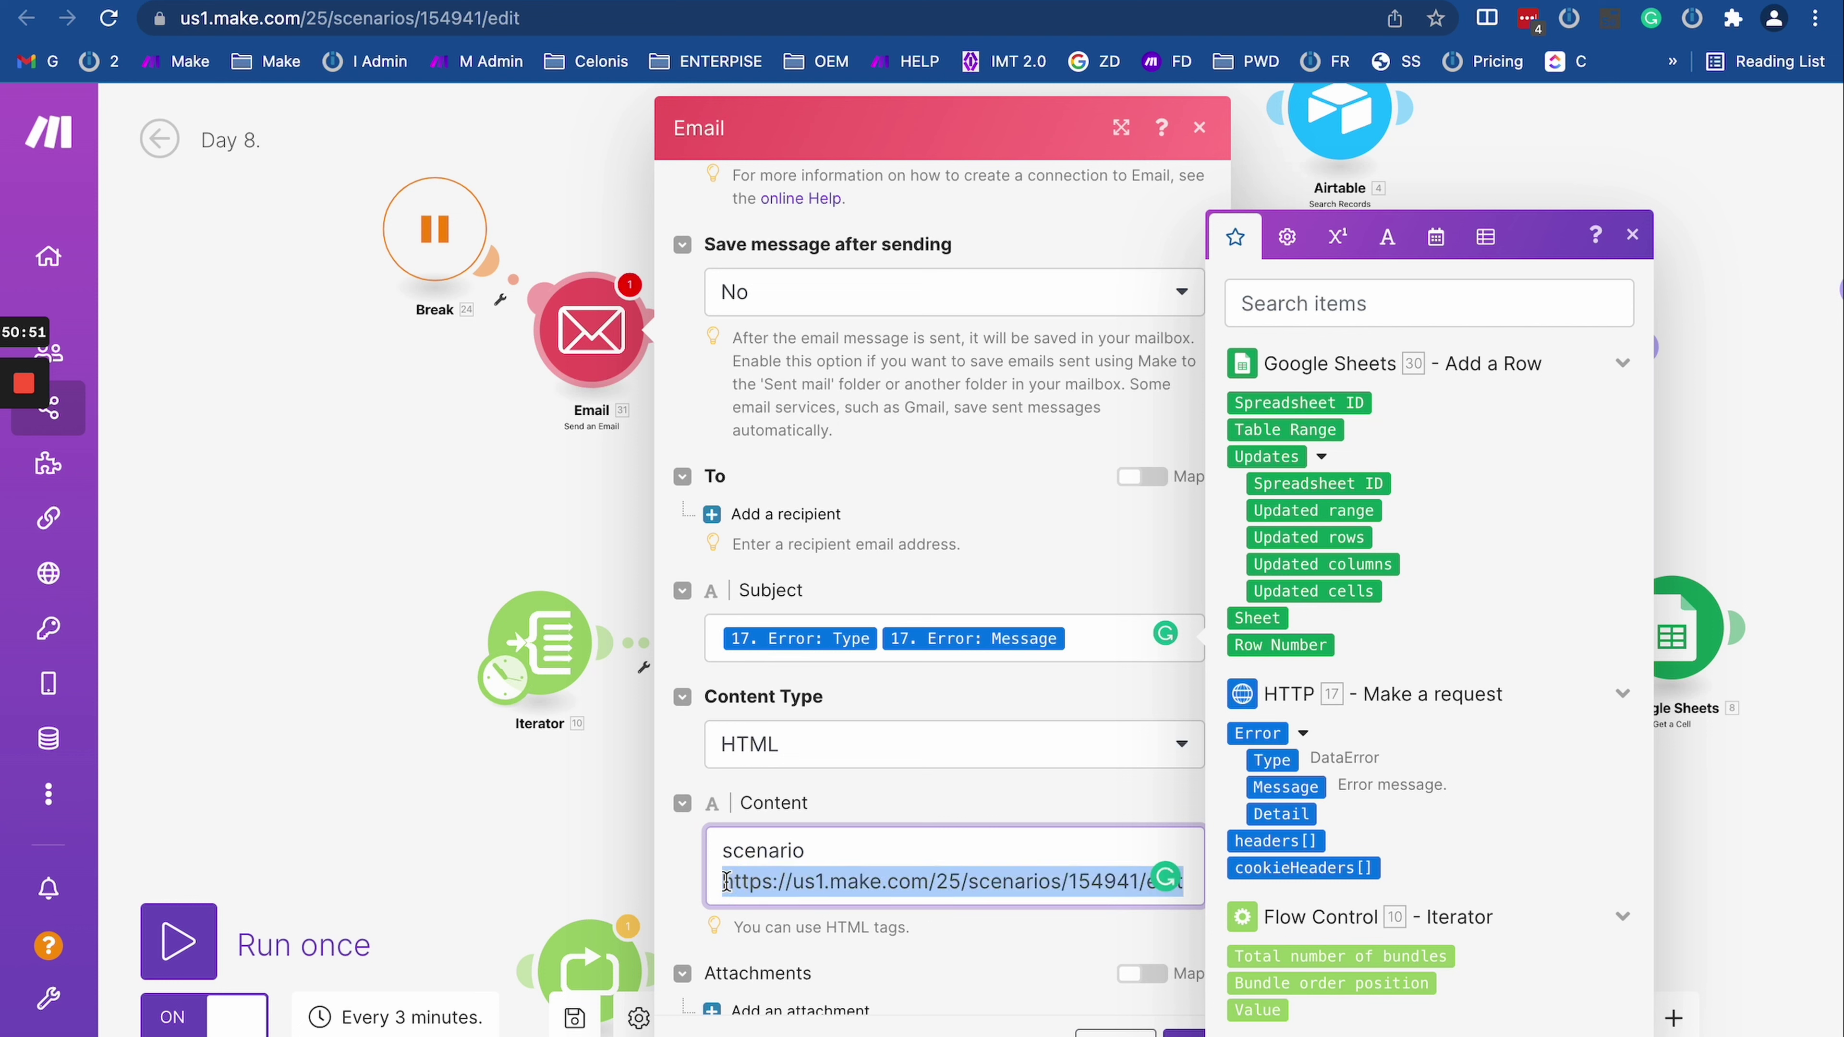
text(<a)
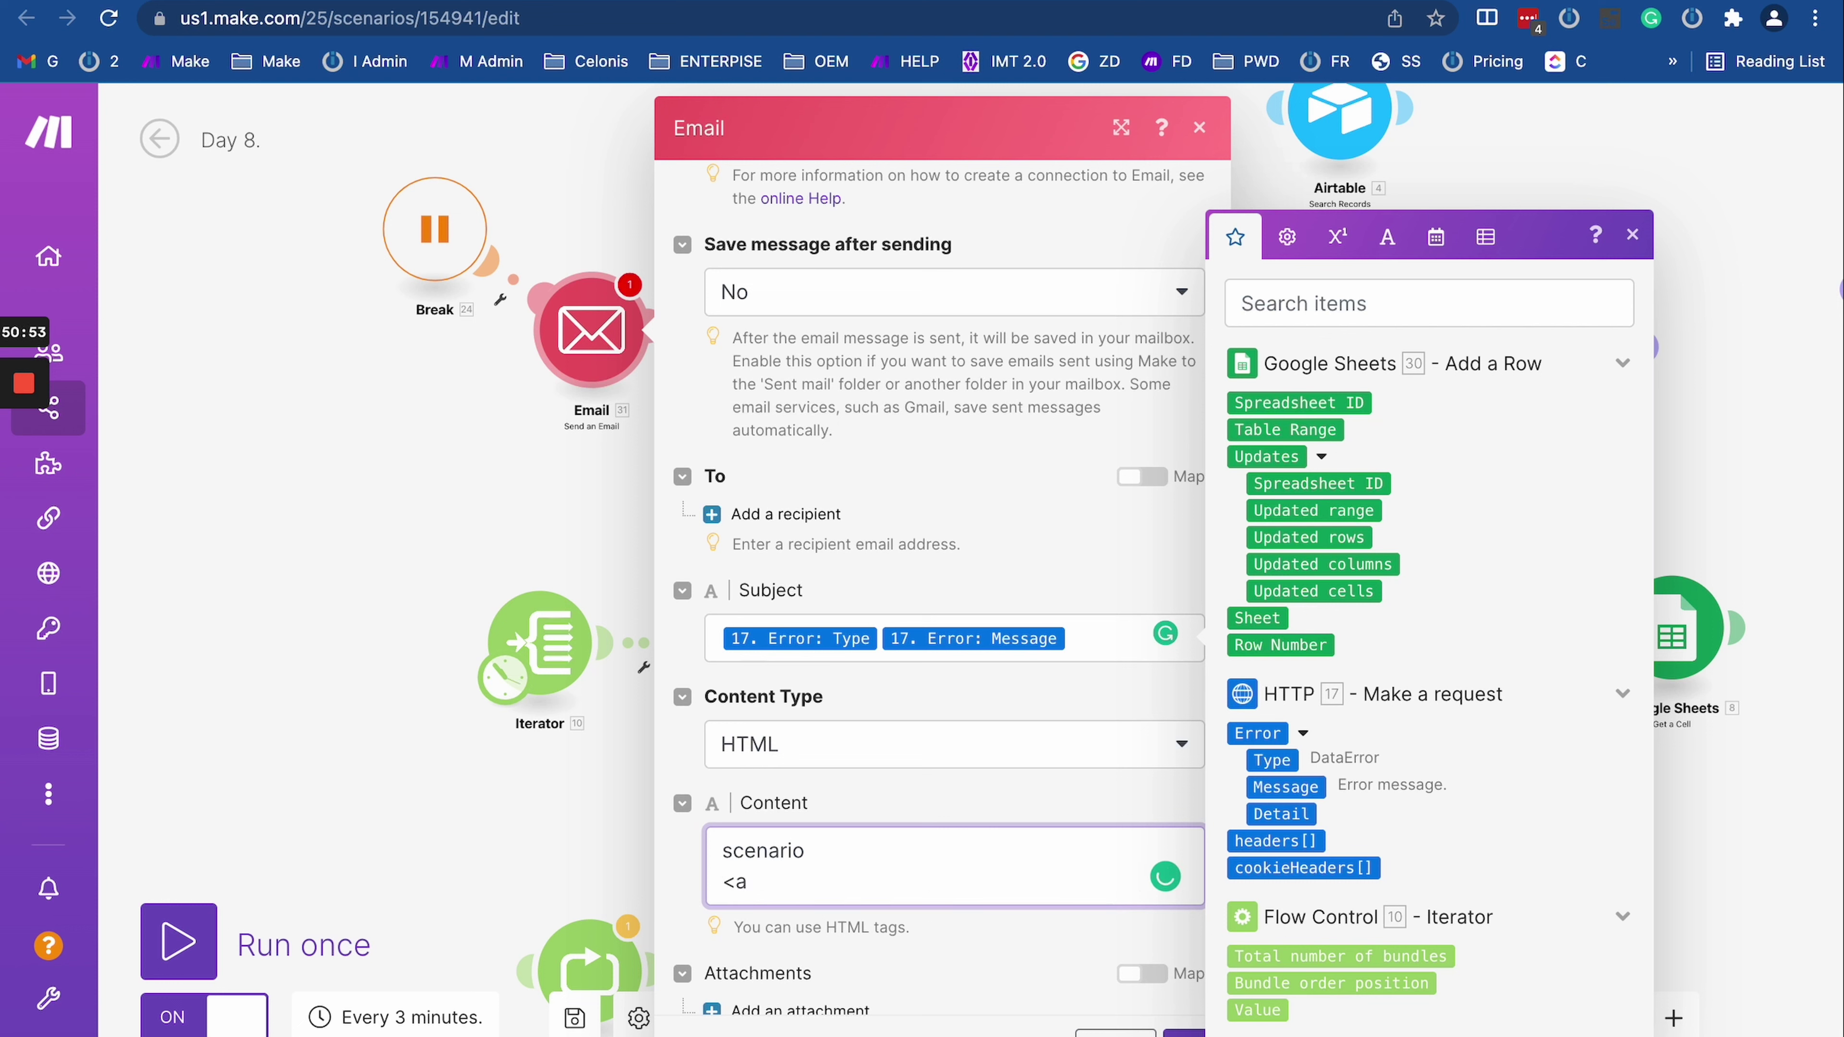
text( href="")
key(super+v)
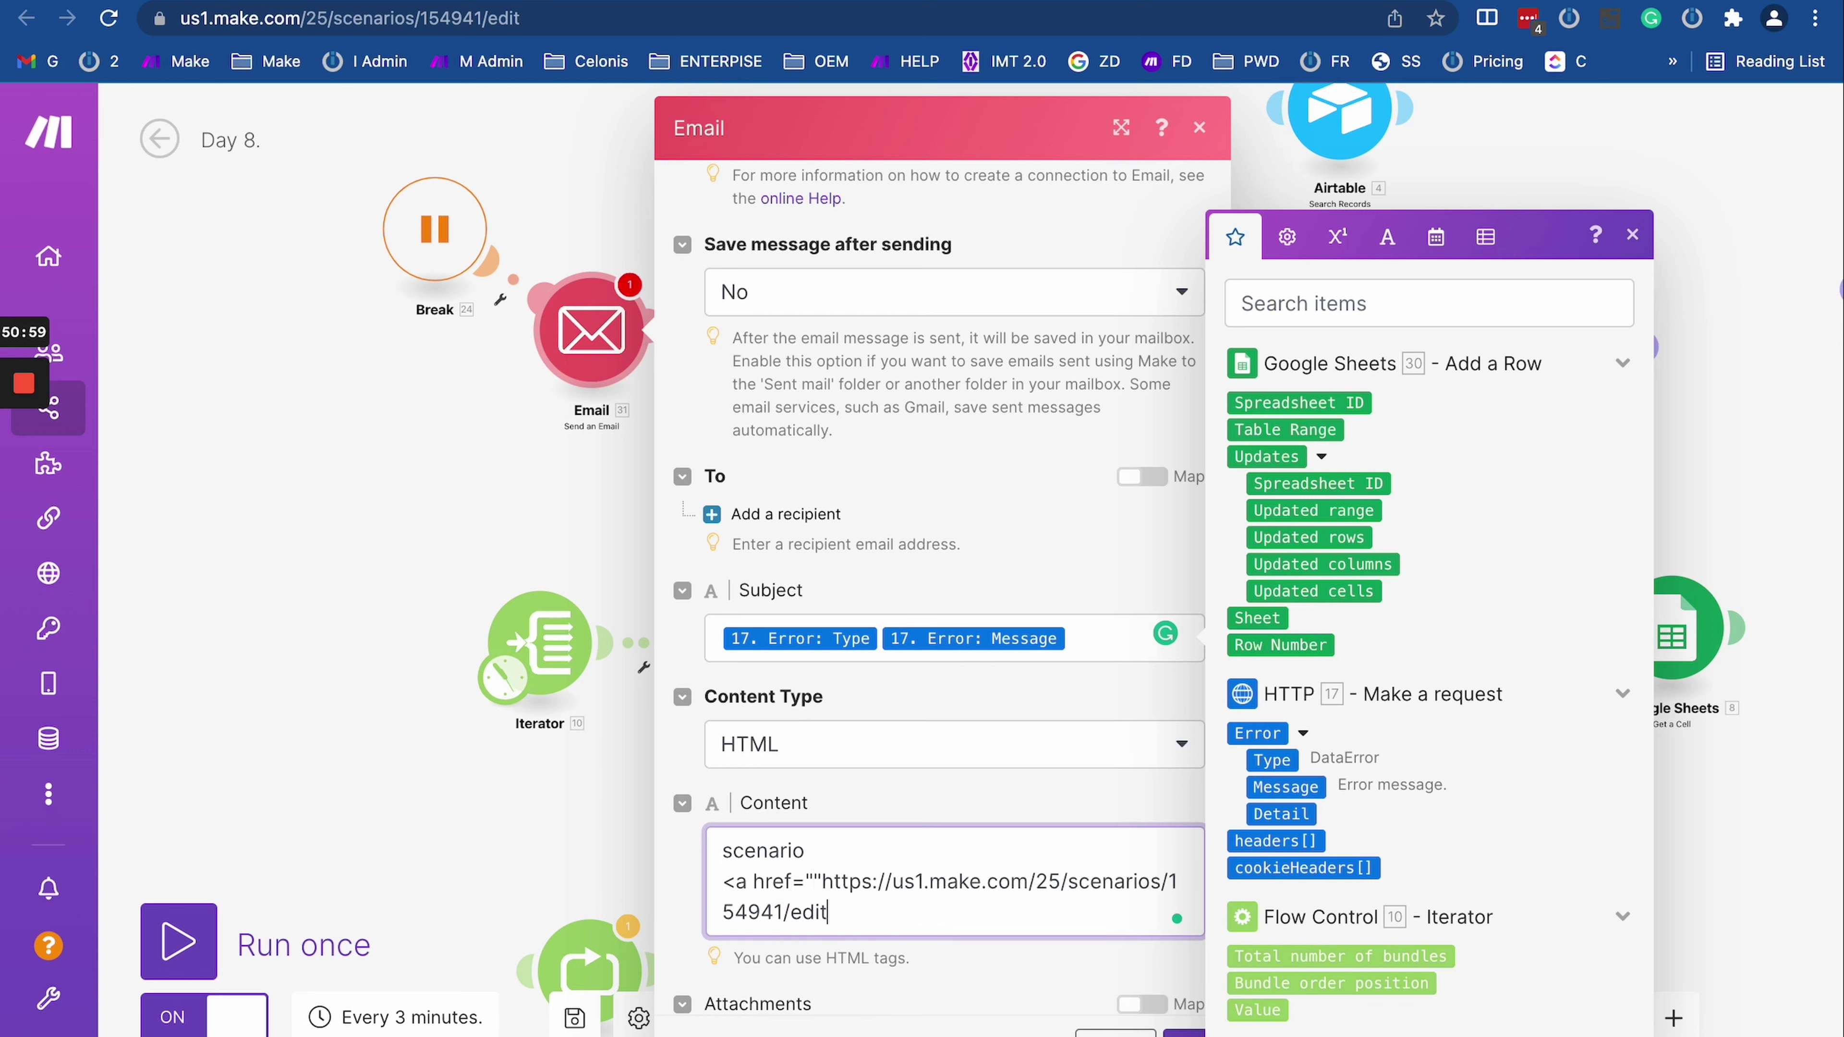
key(super+z)
key(super+v)
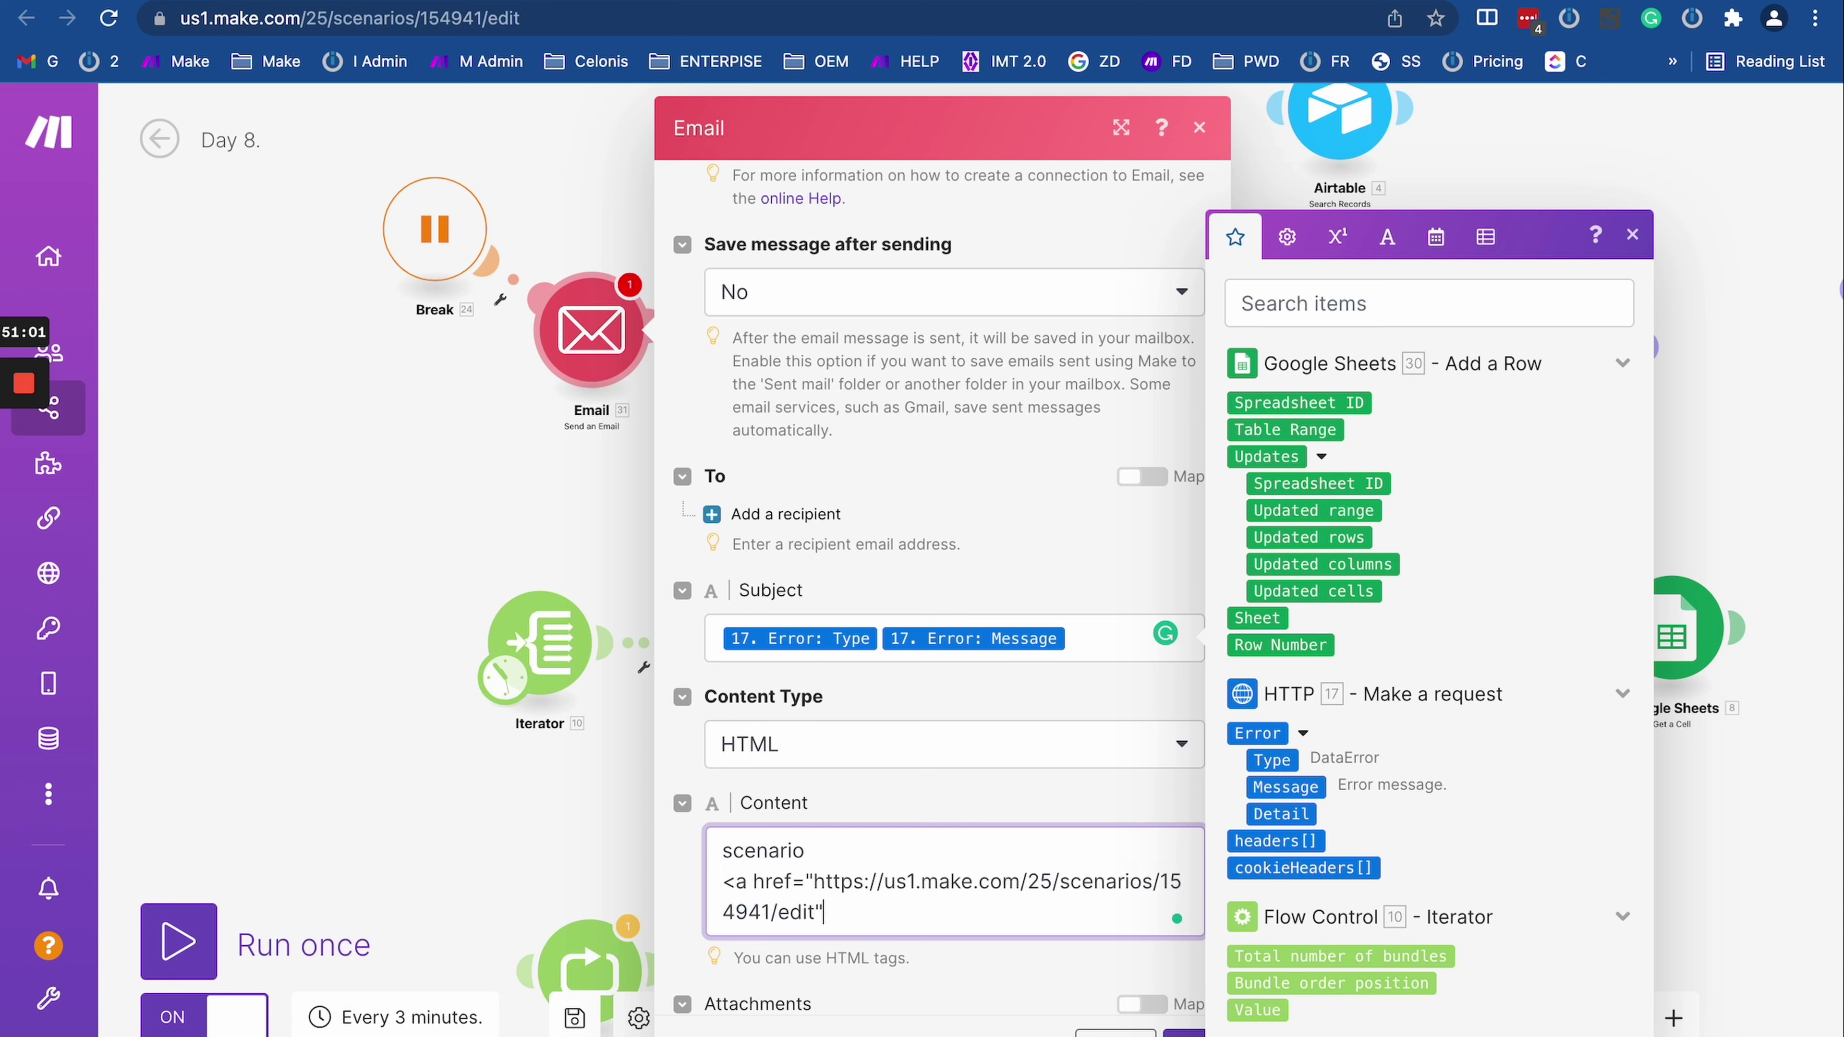
text(>)
Step: Use the copied scenario name 'Day 8.' as the link text, closing with <a>
click(246, 138)
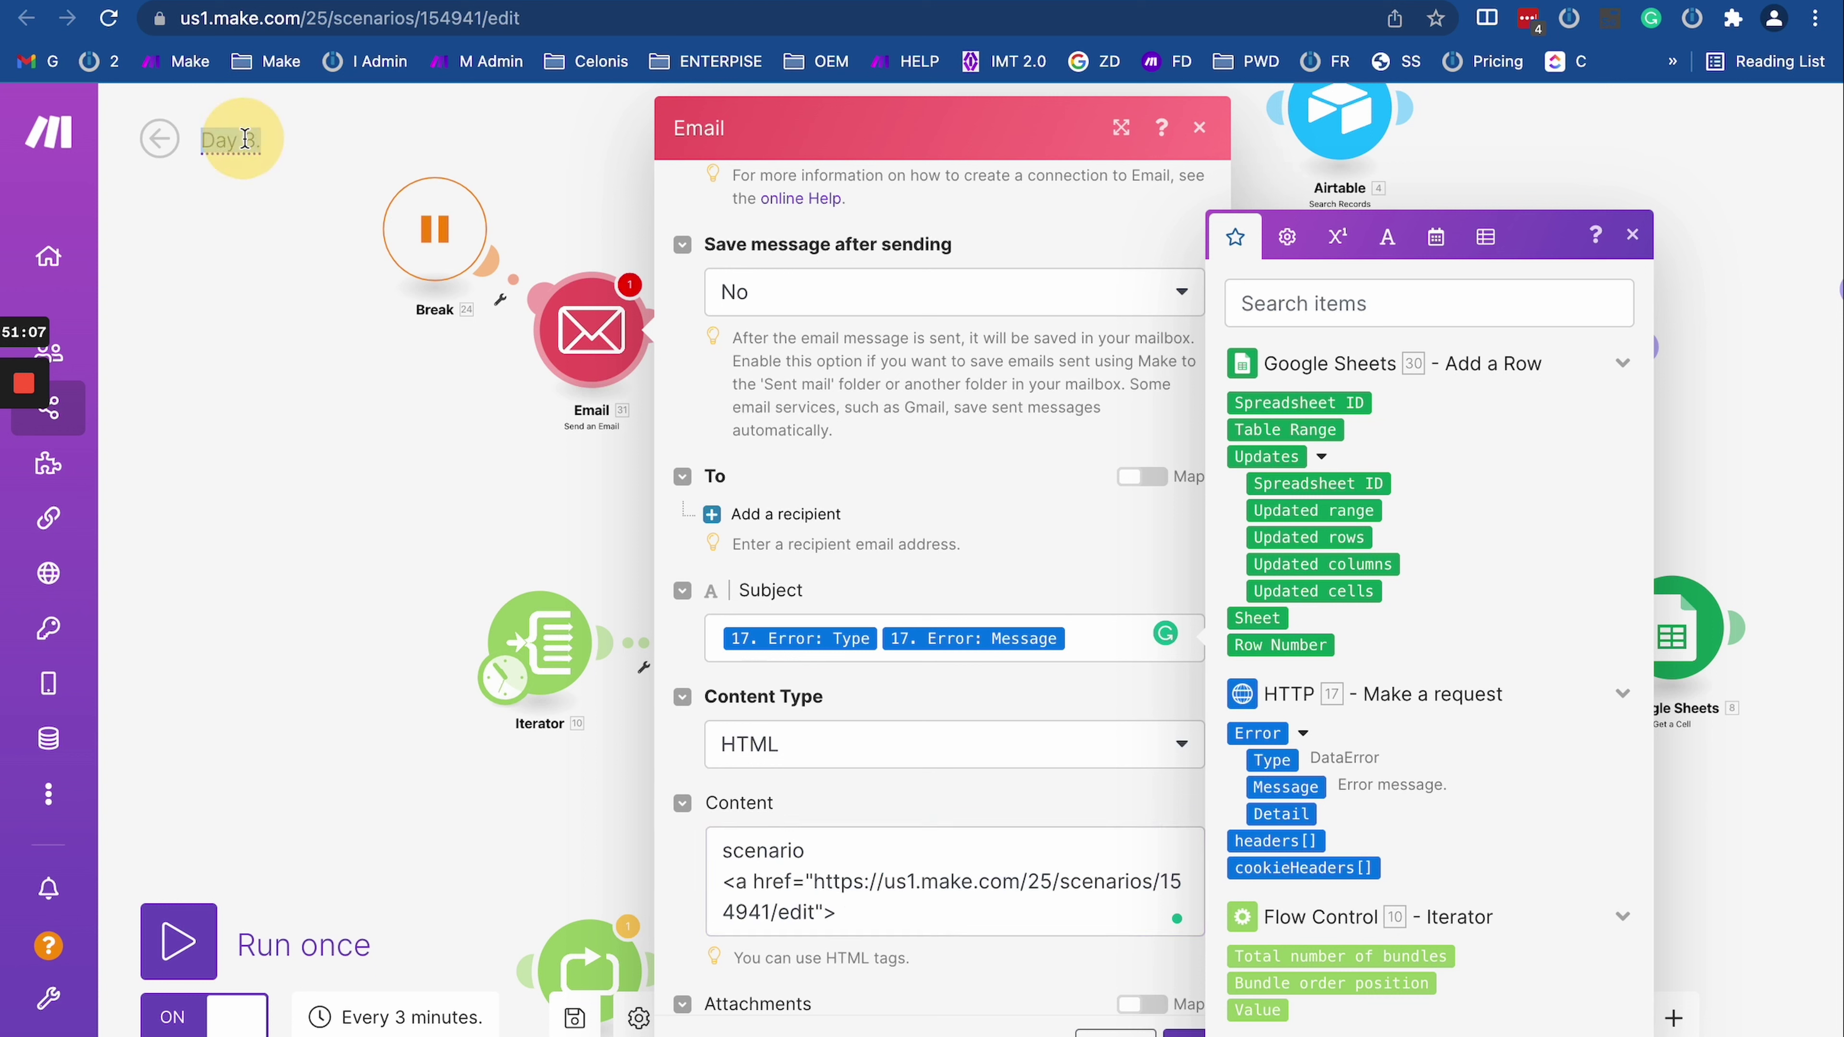
key(super+c)
click(871, 929)
key(super+v)
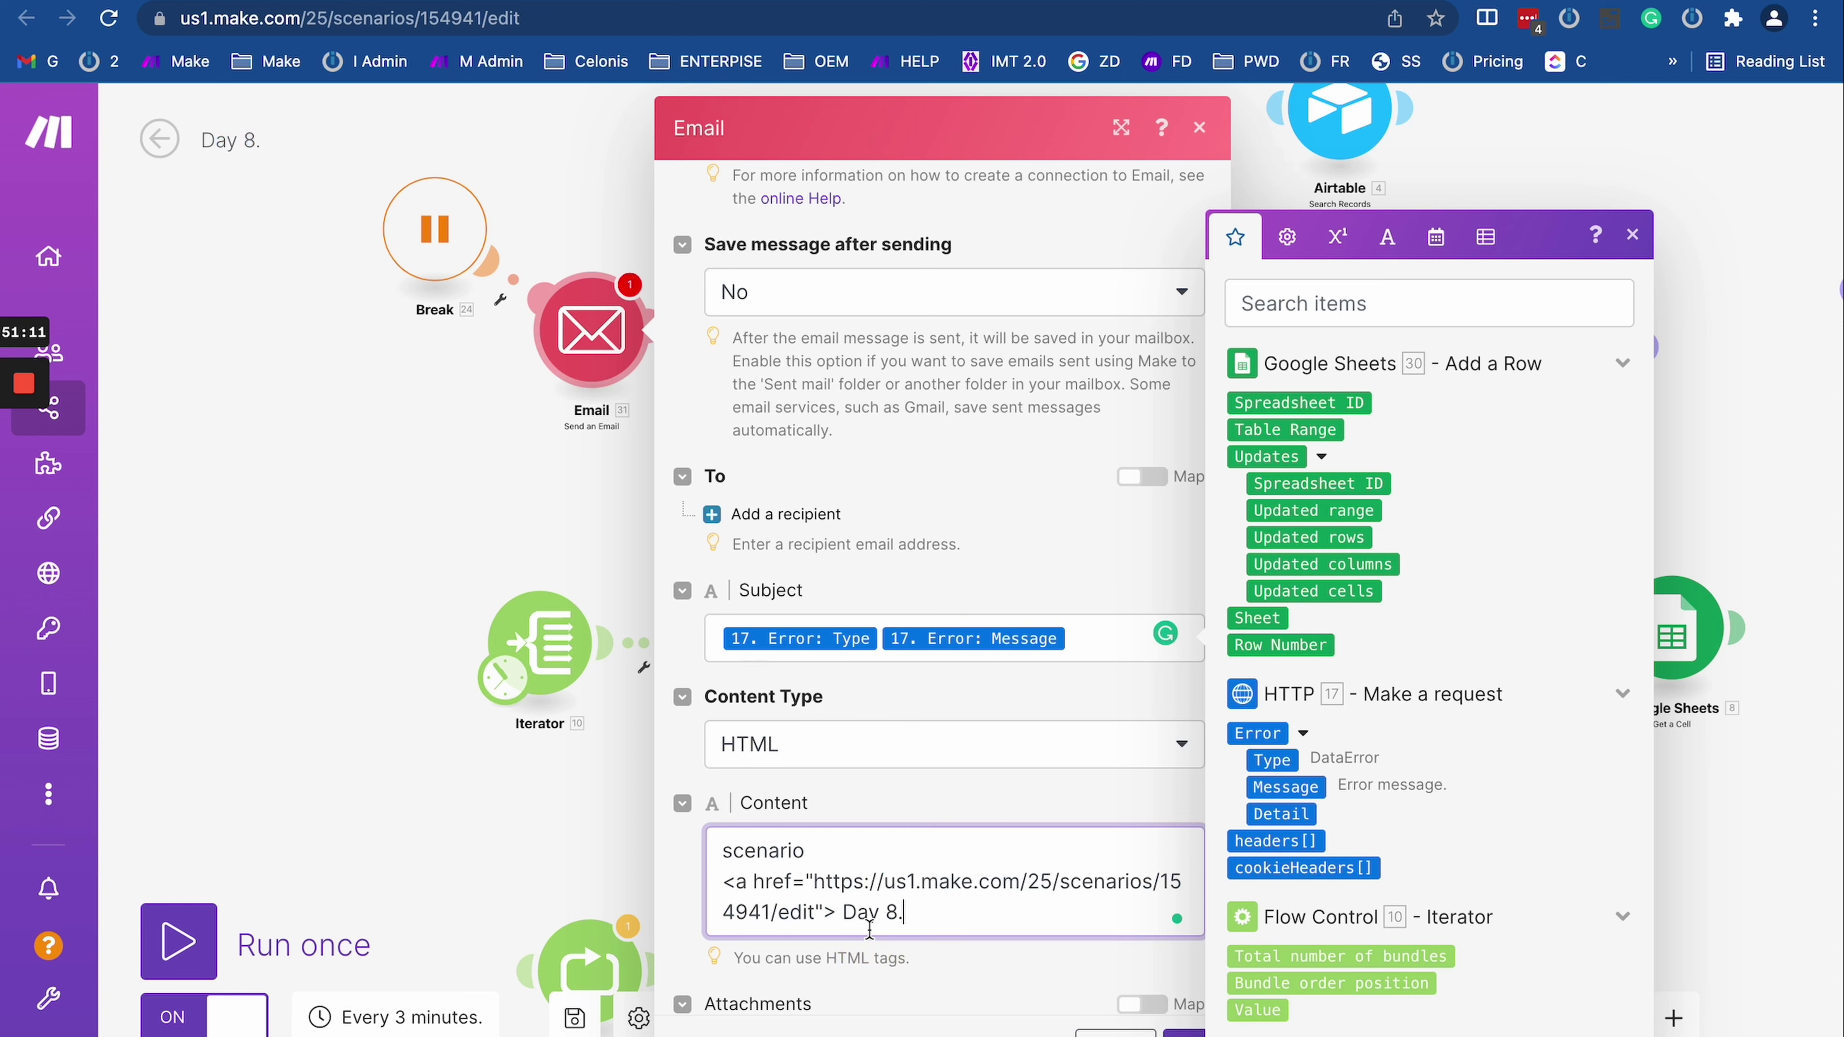
text(<a>)
drag(988, 913, 719, 881)
click(1017, 911)
Step: Add body lines 'findesh with the' and 'details', each followed by the HTTP error Type
key(Return)
key(Return)
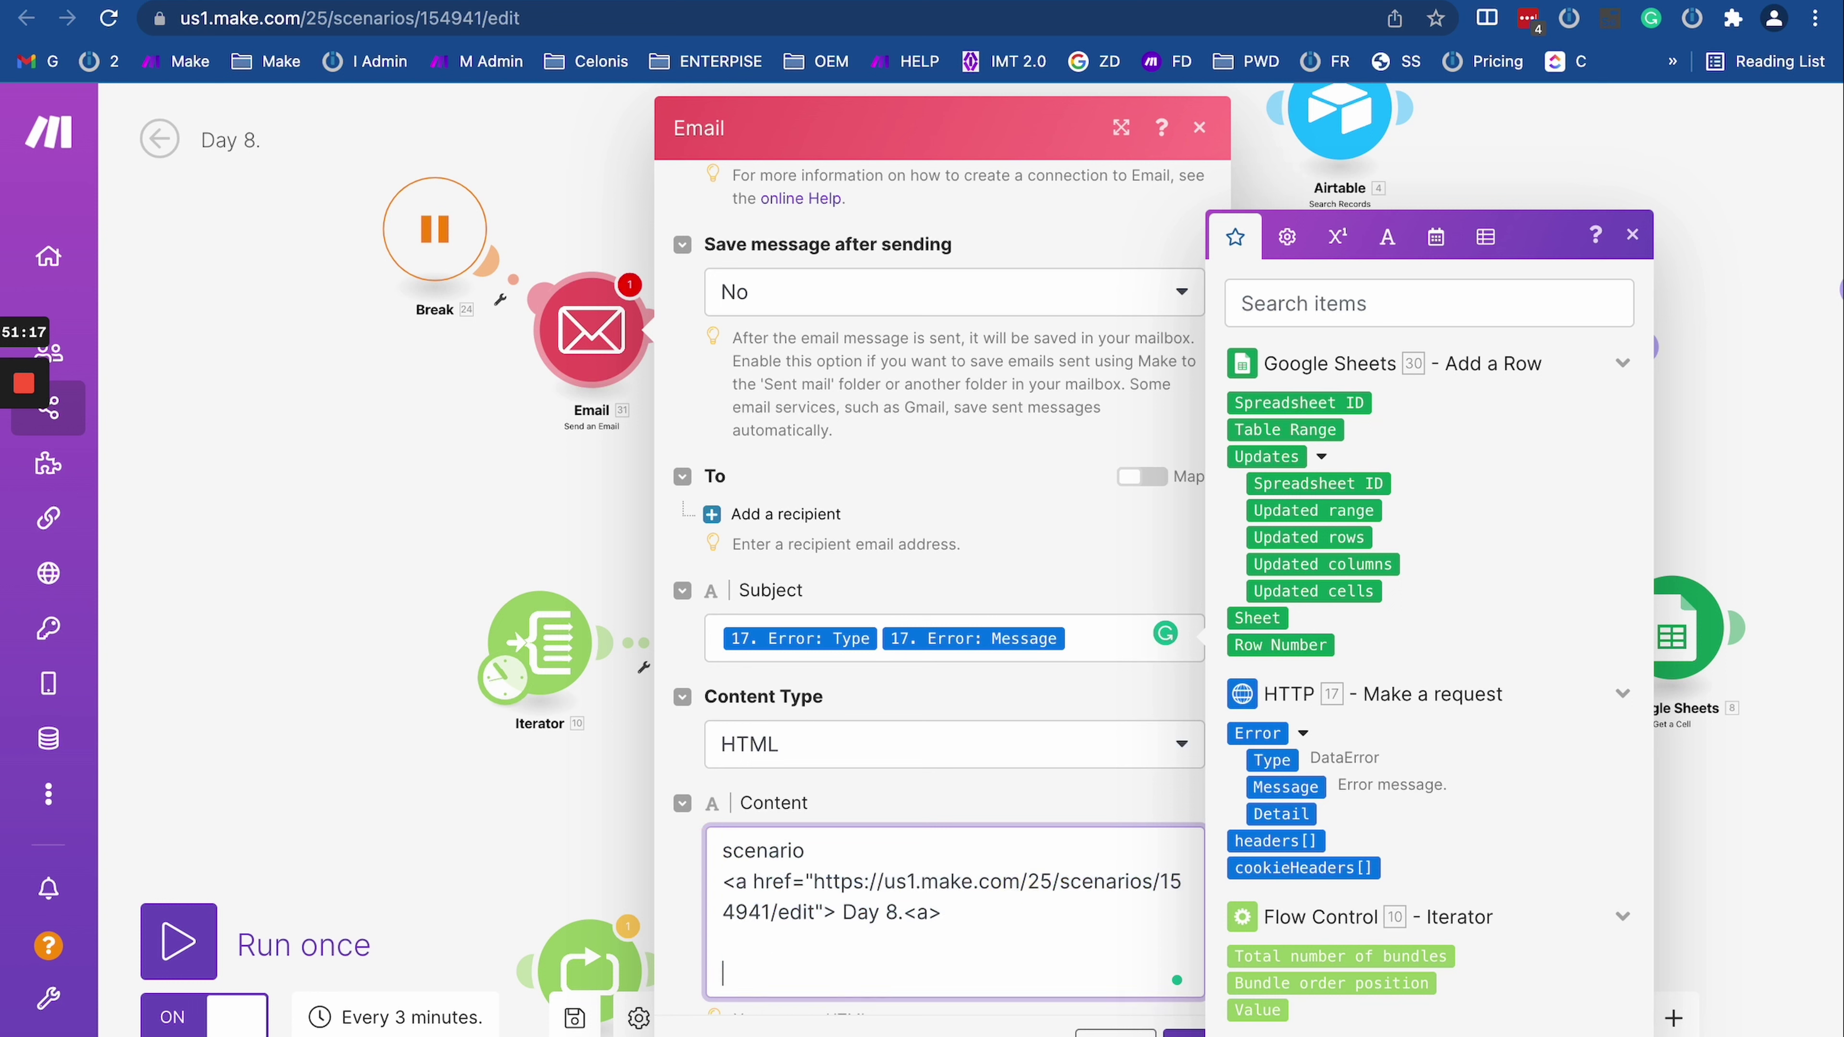
text(findesh with the)
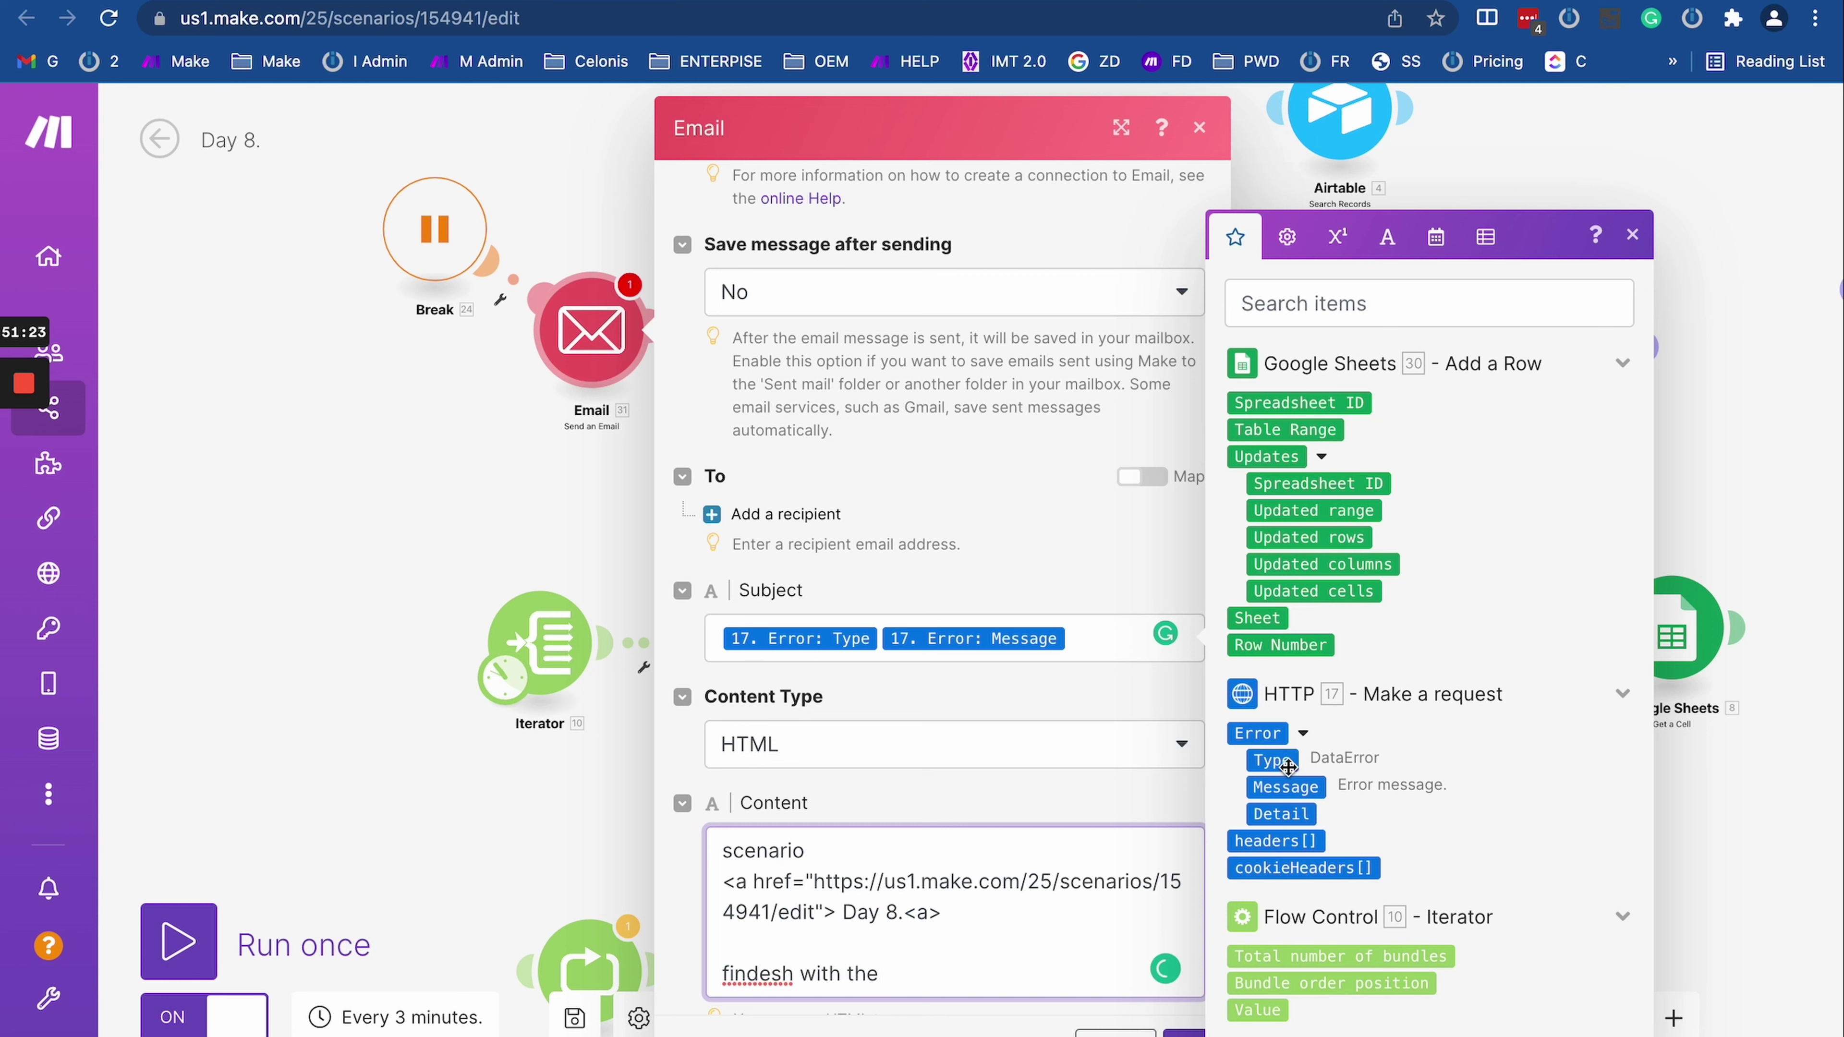
drag(1304, 786, 1307, 786)
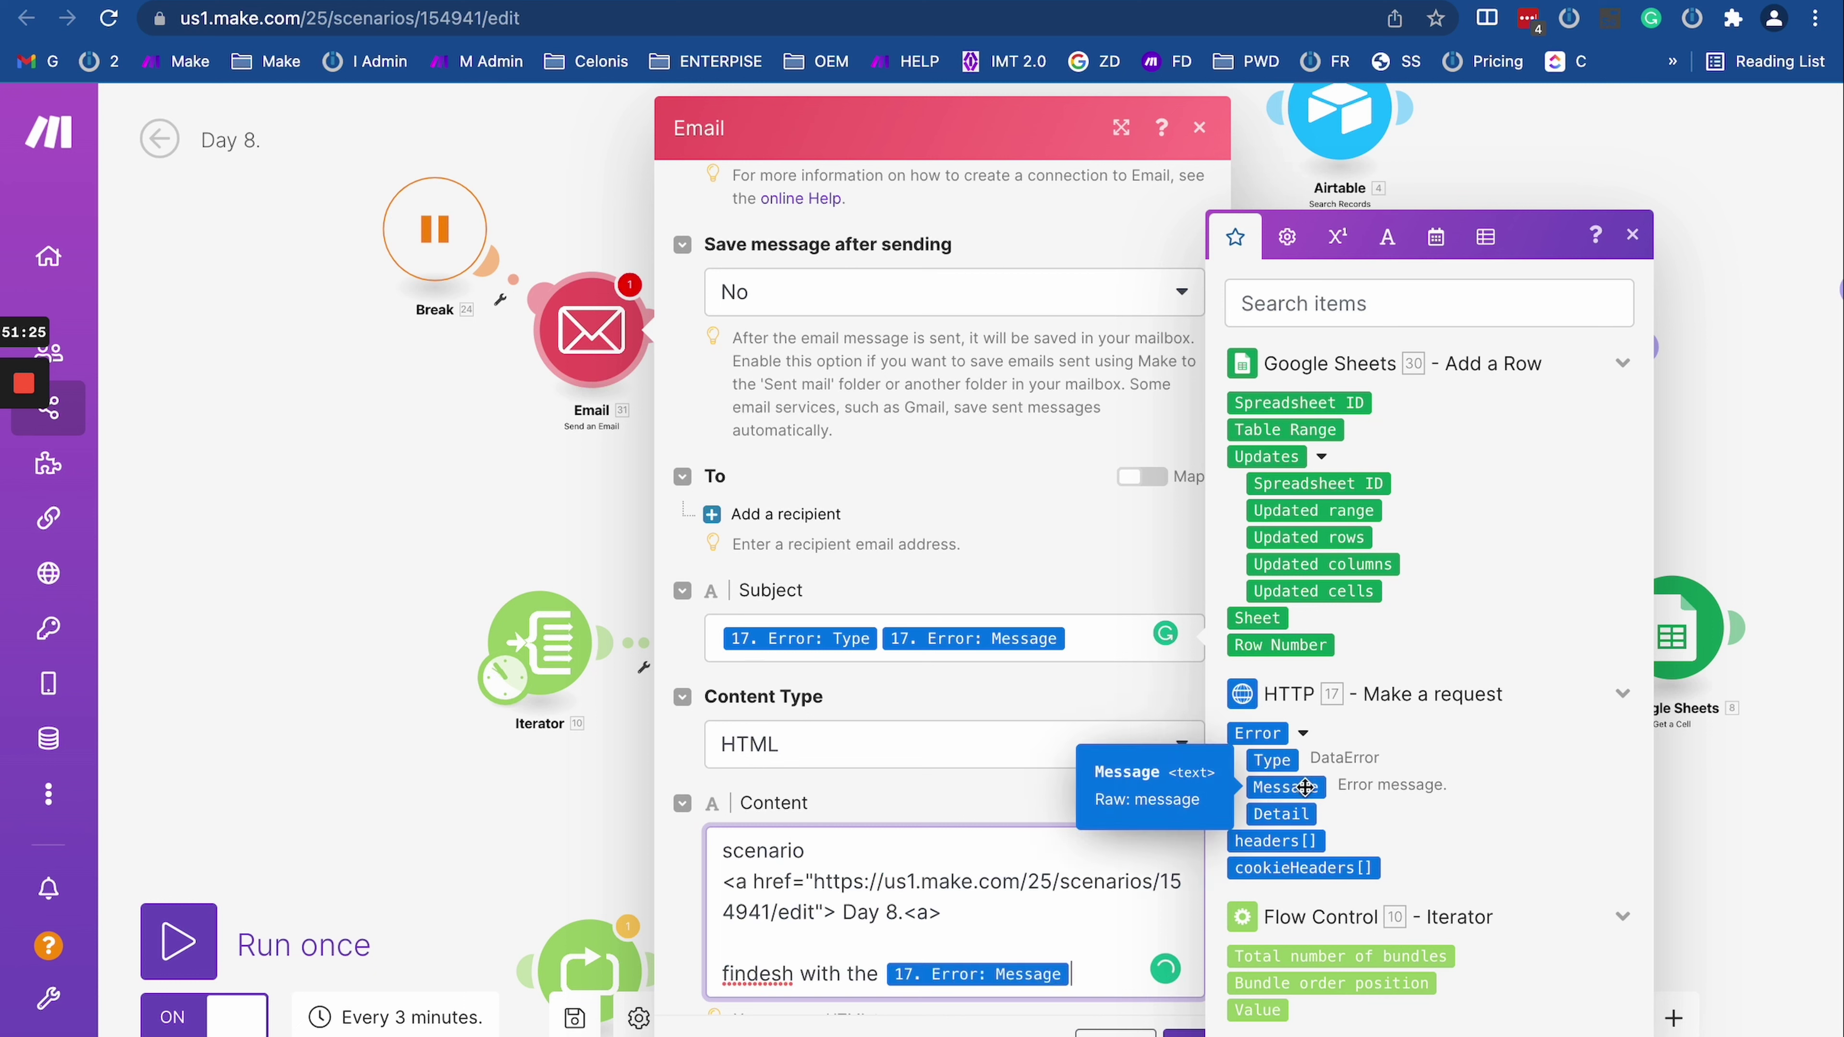
key(BackSpace)
click(1282, 758)
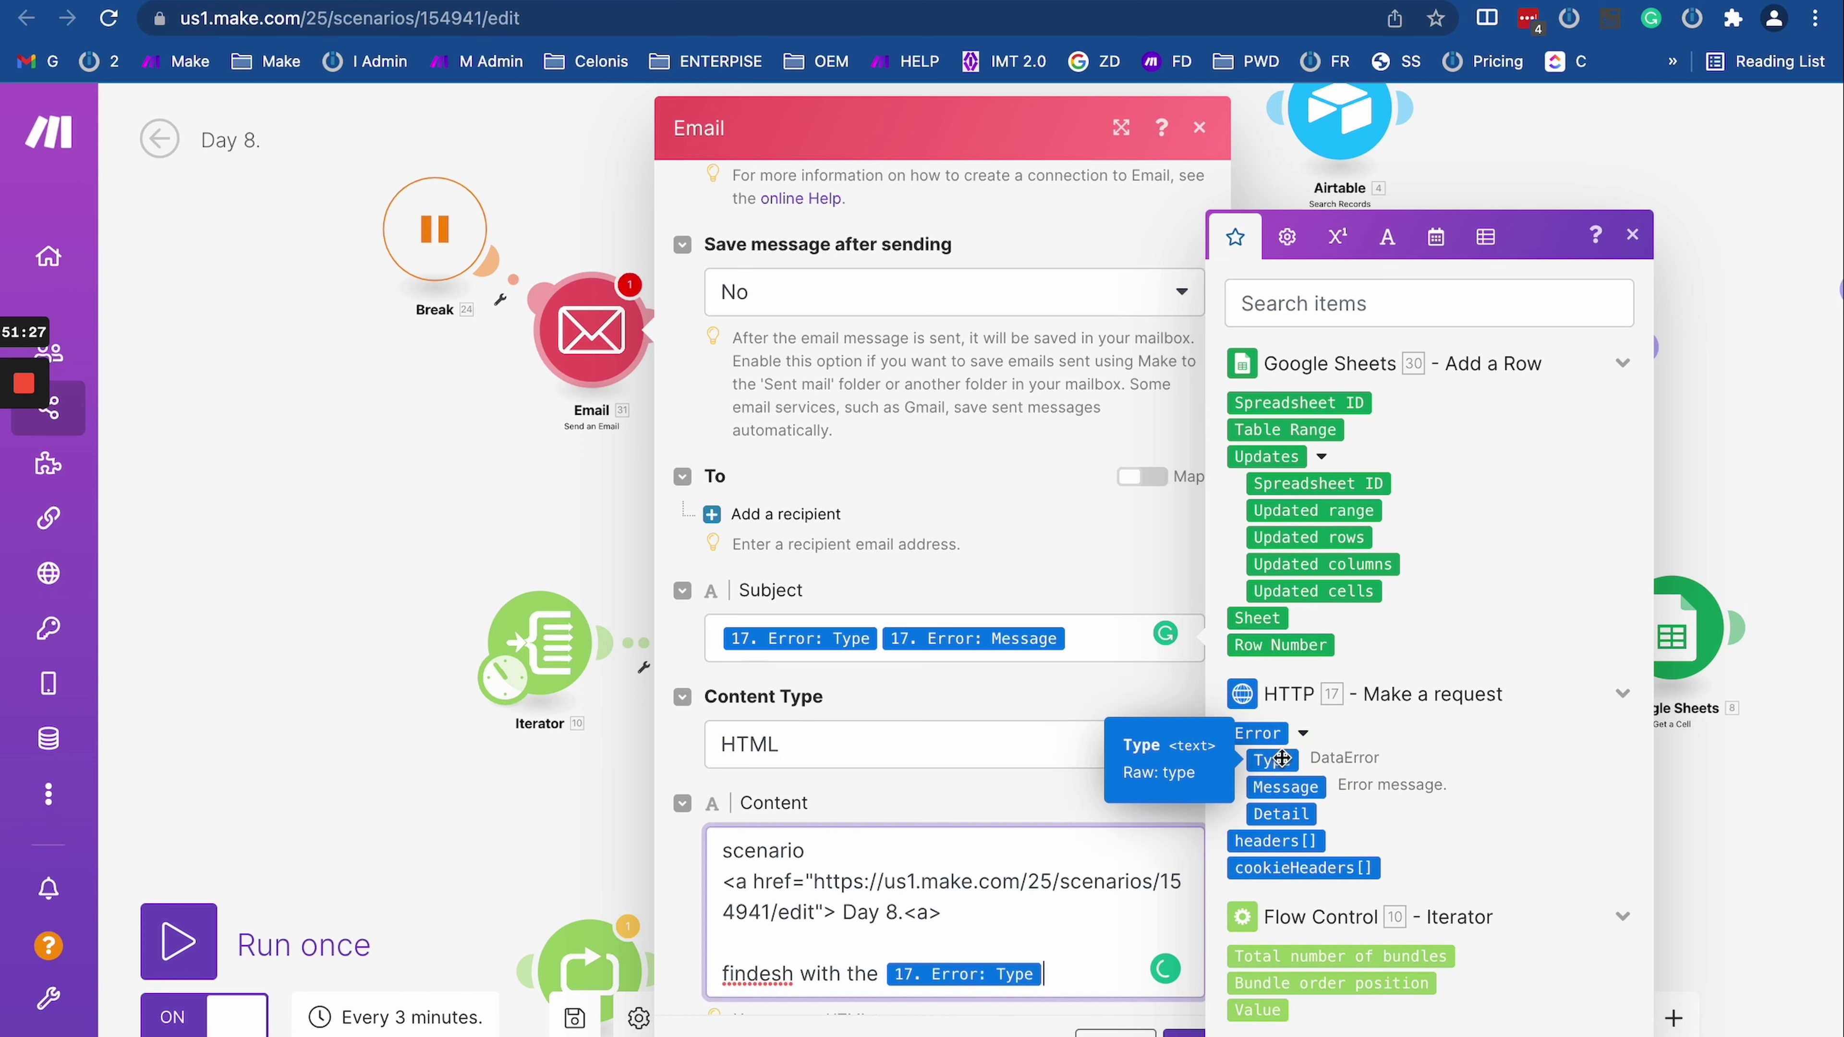
key(Return)
key(Return)
text(details)
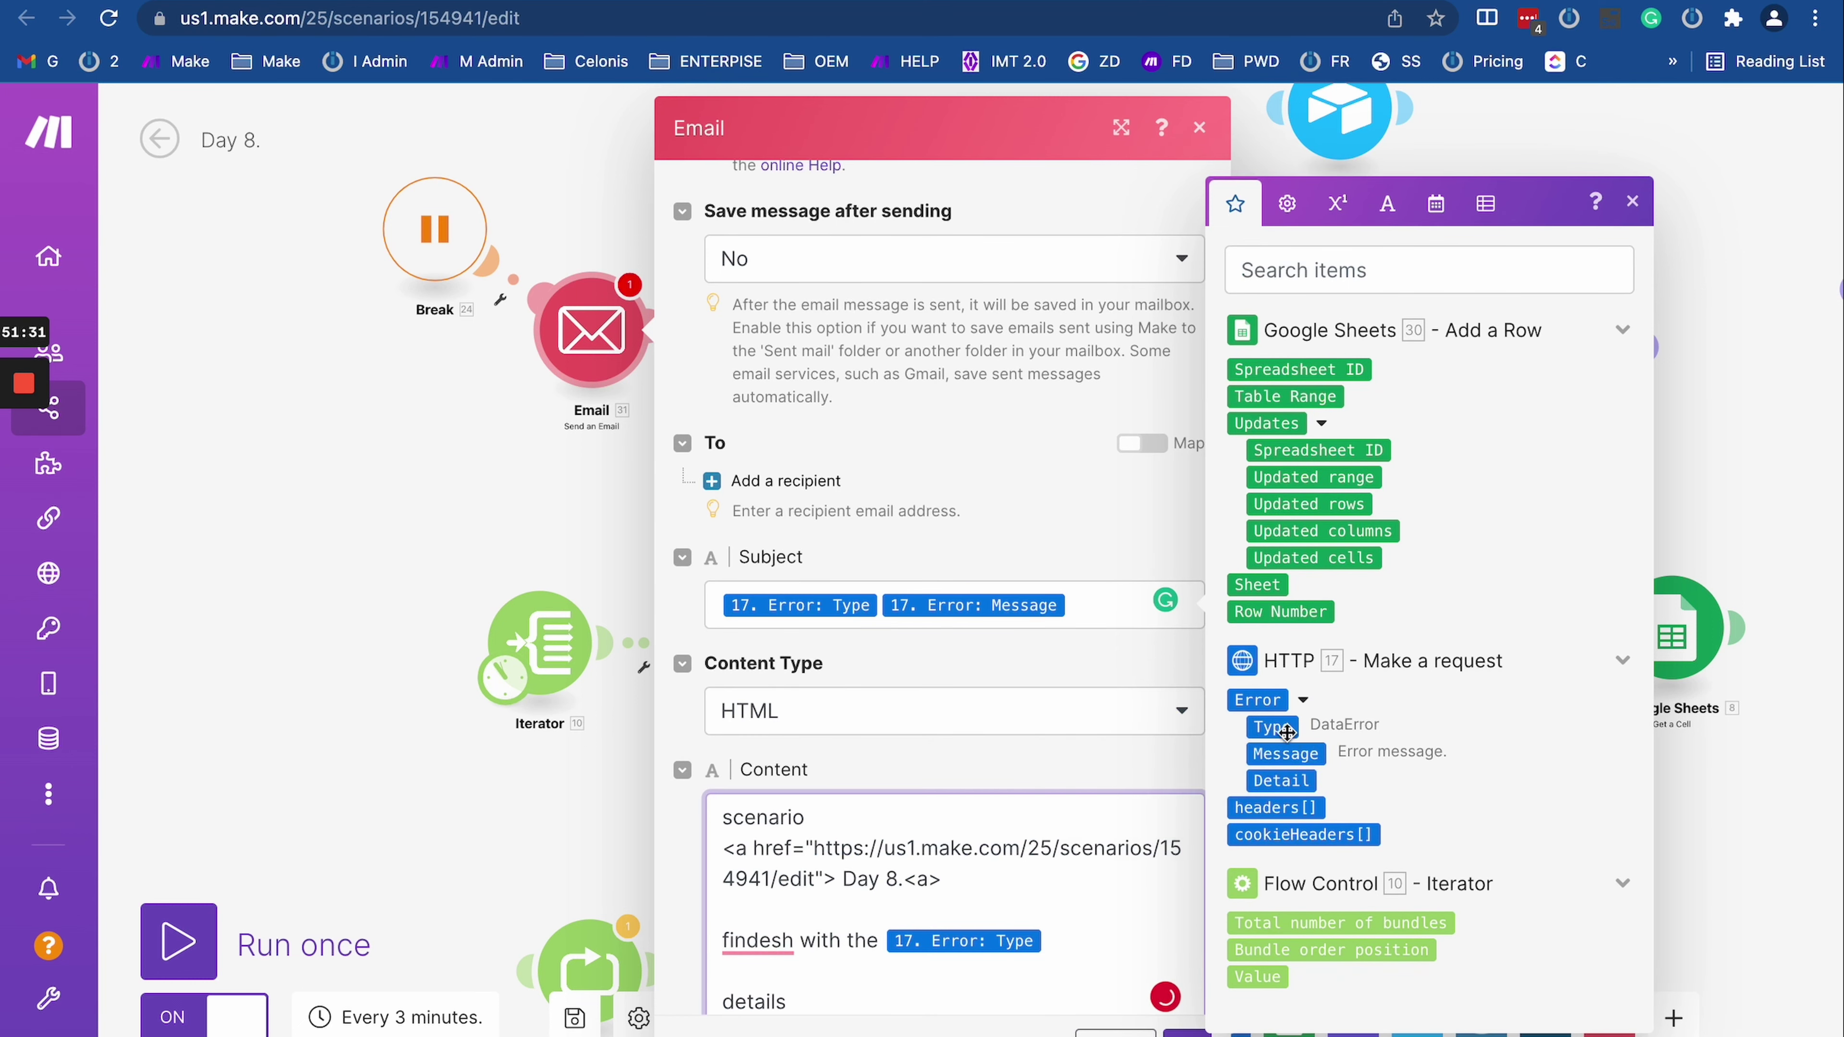
click(1272, 727)
scroll(887, 940, down, 2)
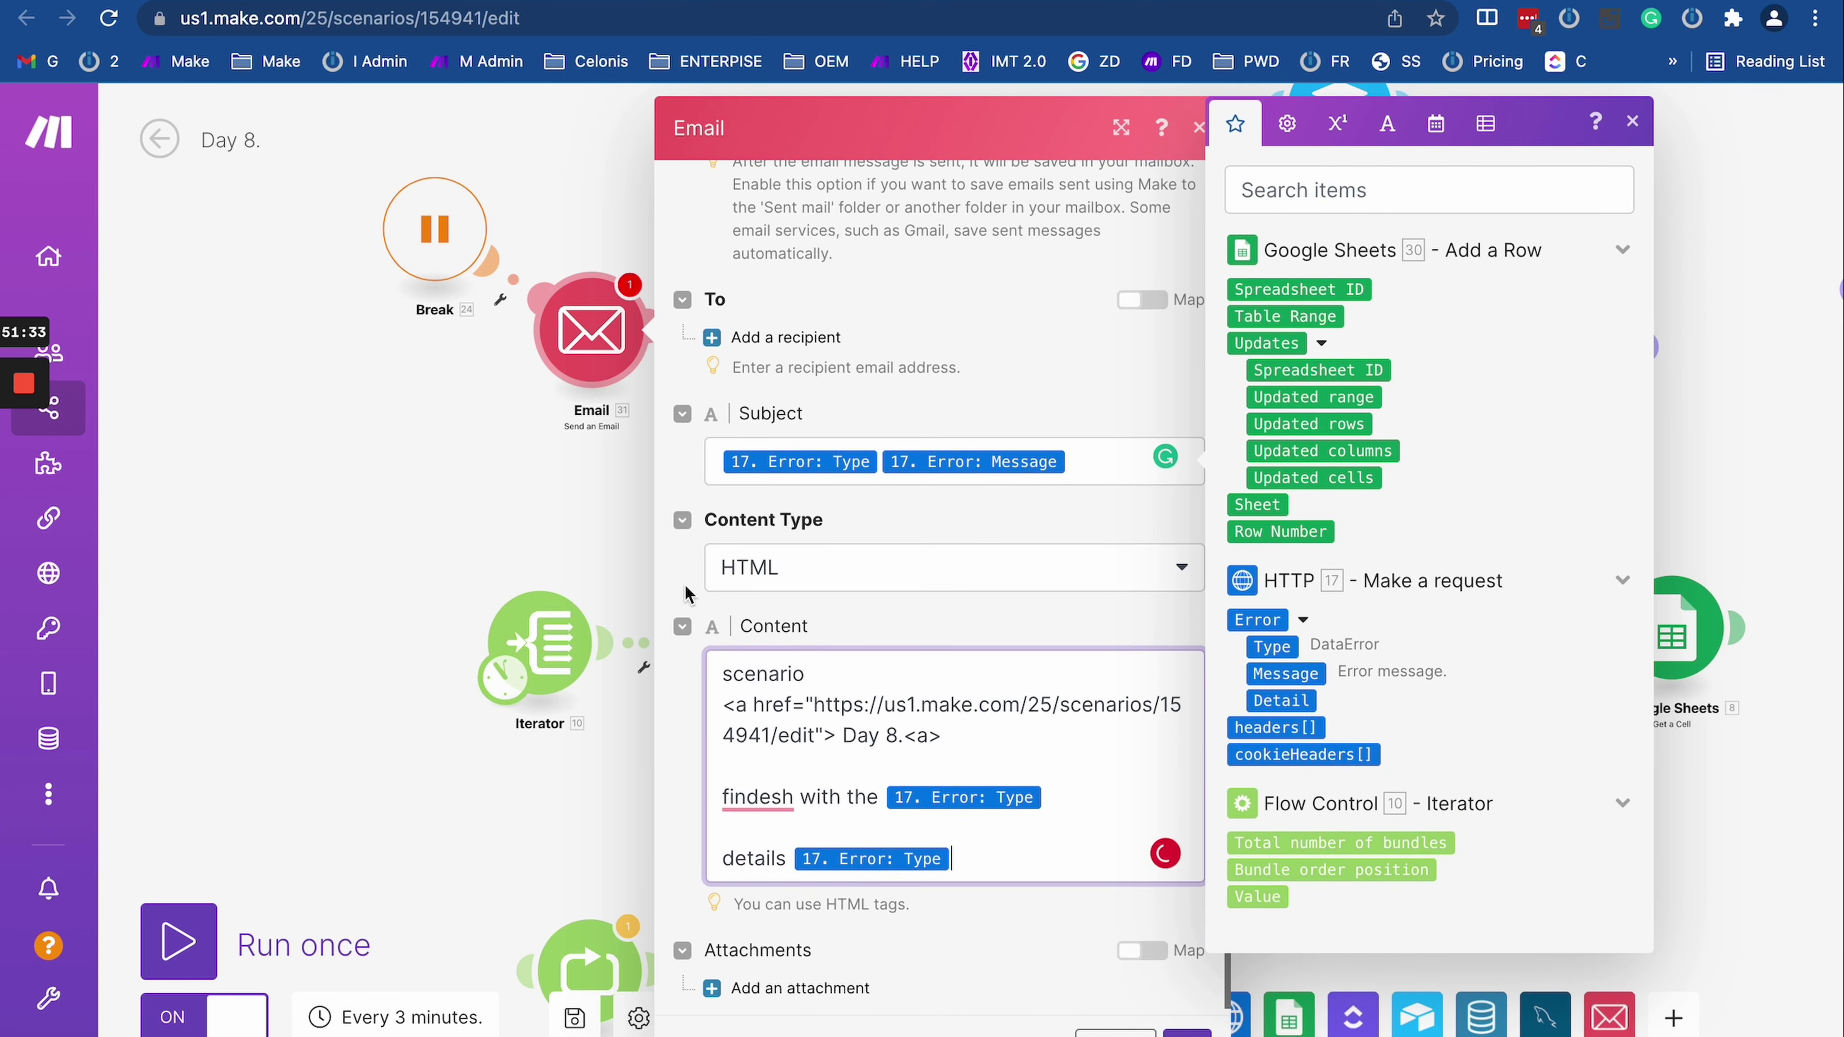
Step: Enter the recipient's e-mail address in Email address 1 and confirm the Email settings
click(1178, 1023)
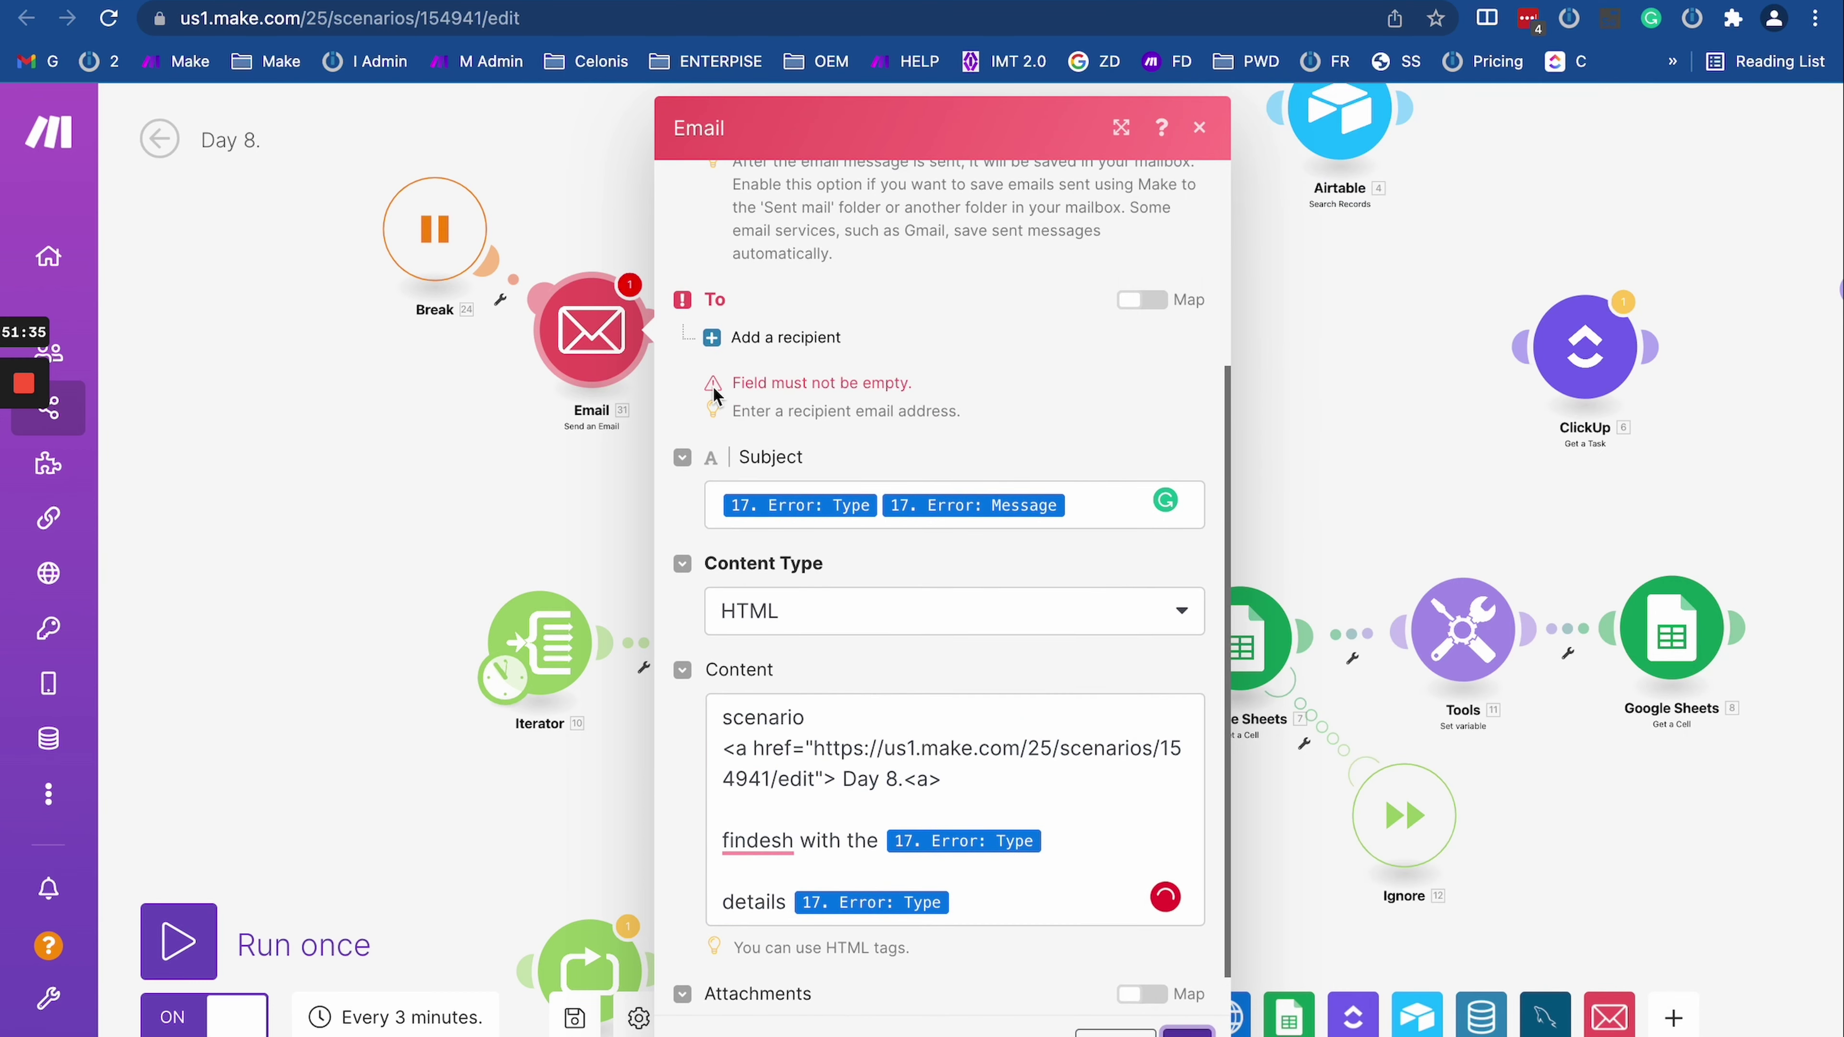
click(785, 343)
click(831, 388)
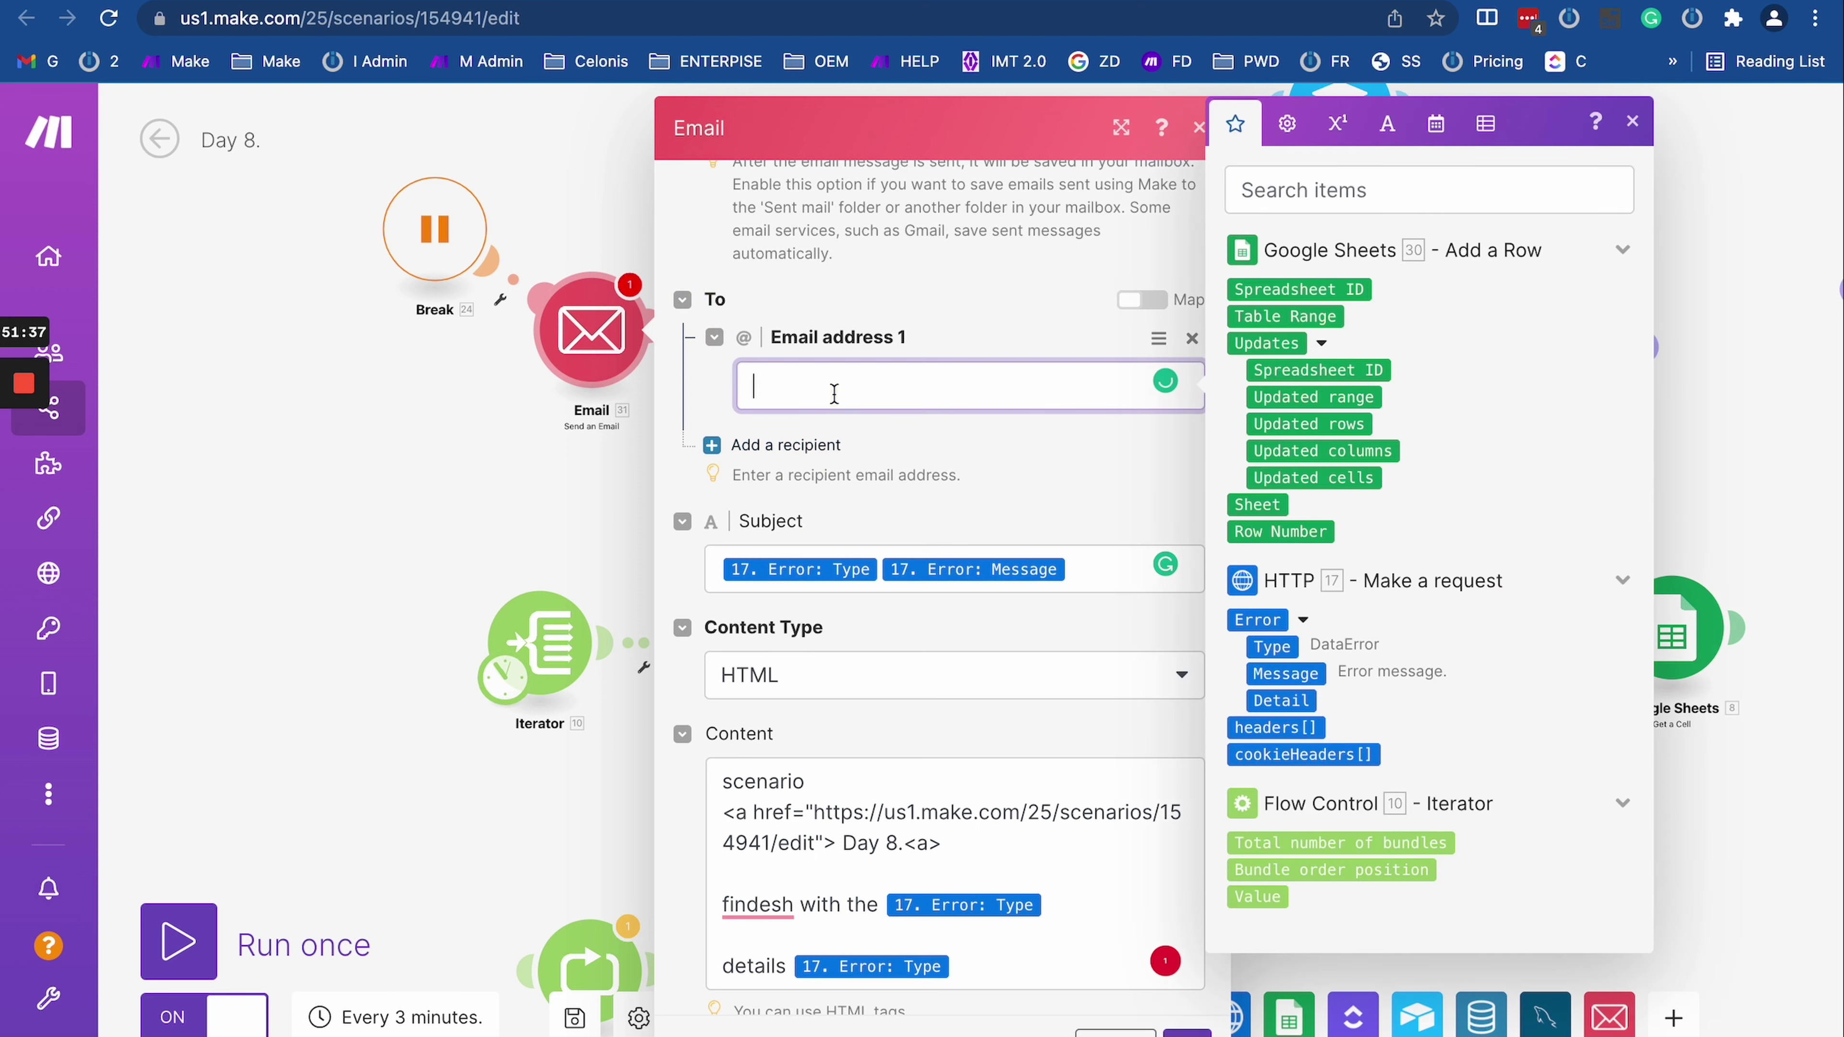
key(BackSpace)
key(BackSpace)
key(BackSpace)
click(1187, 1033)
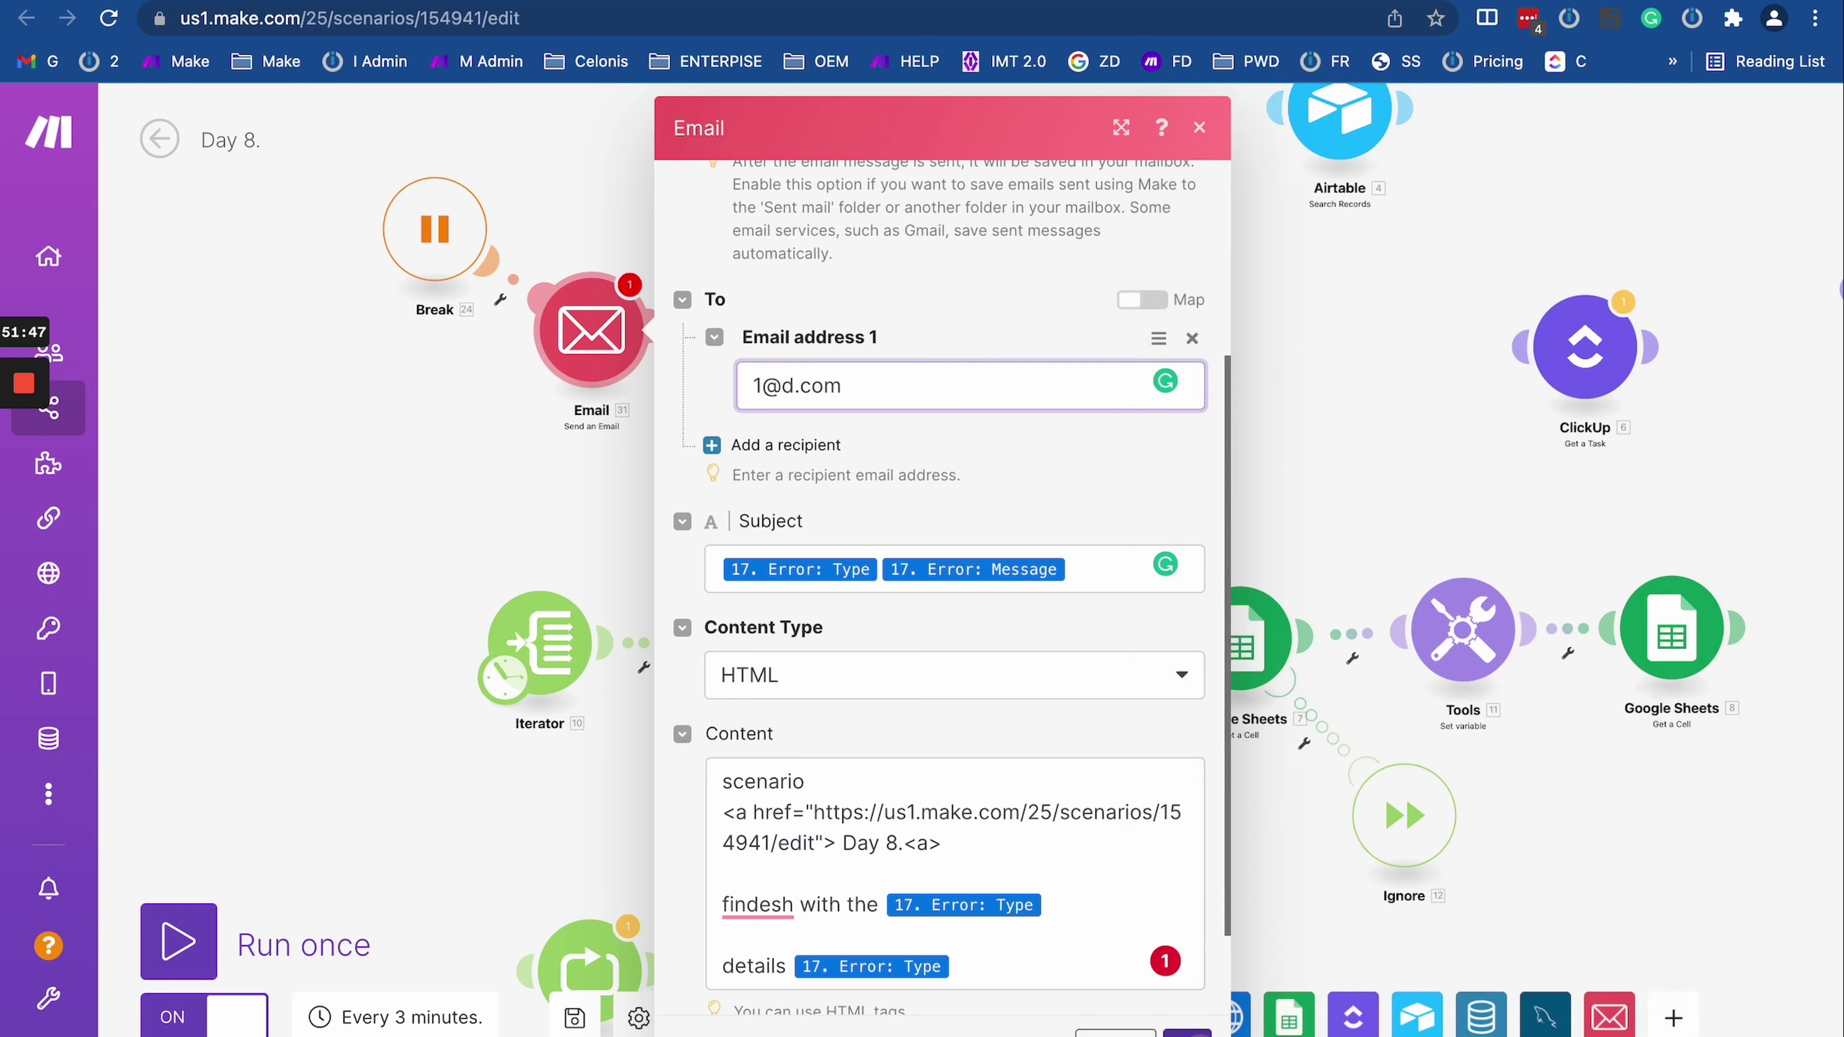
Step: Nudge the Add a Row module lower and switch to the InfusionSoft log spreadsheet
drag(827, 342, 826, 356)
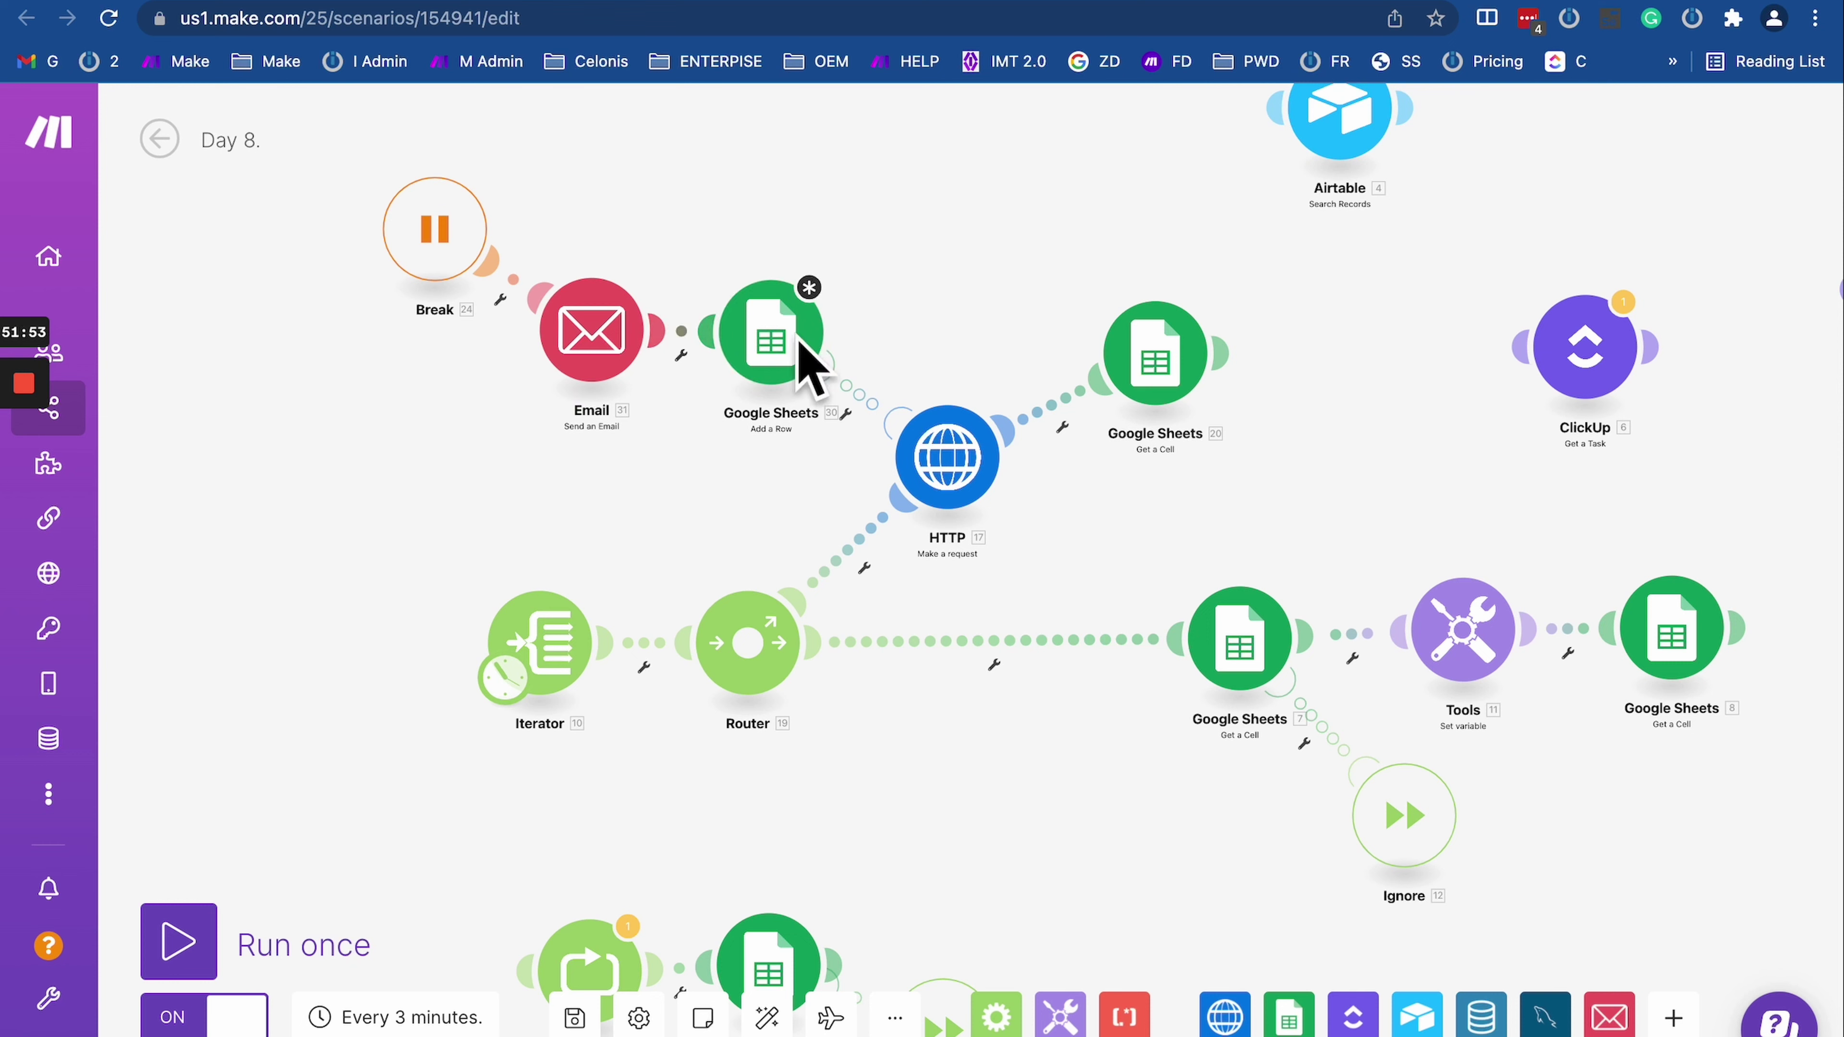
click(569, 335)
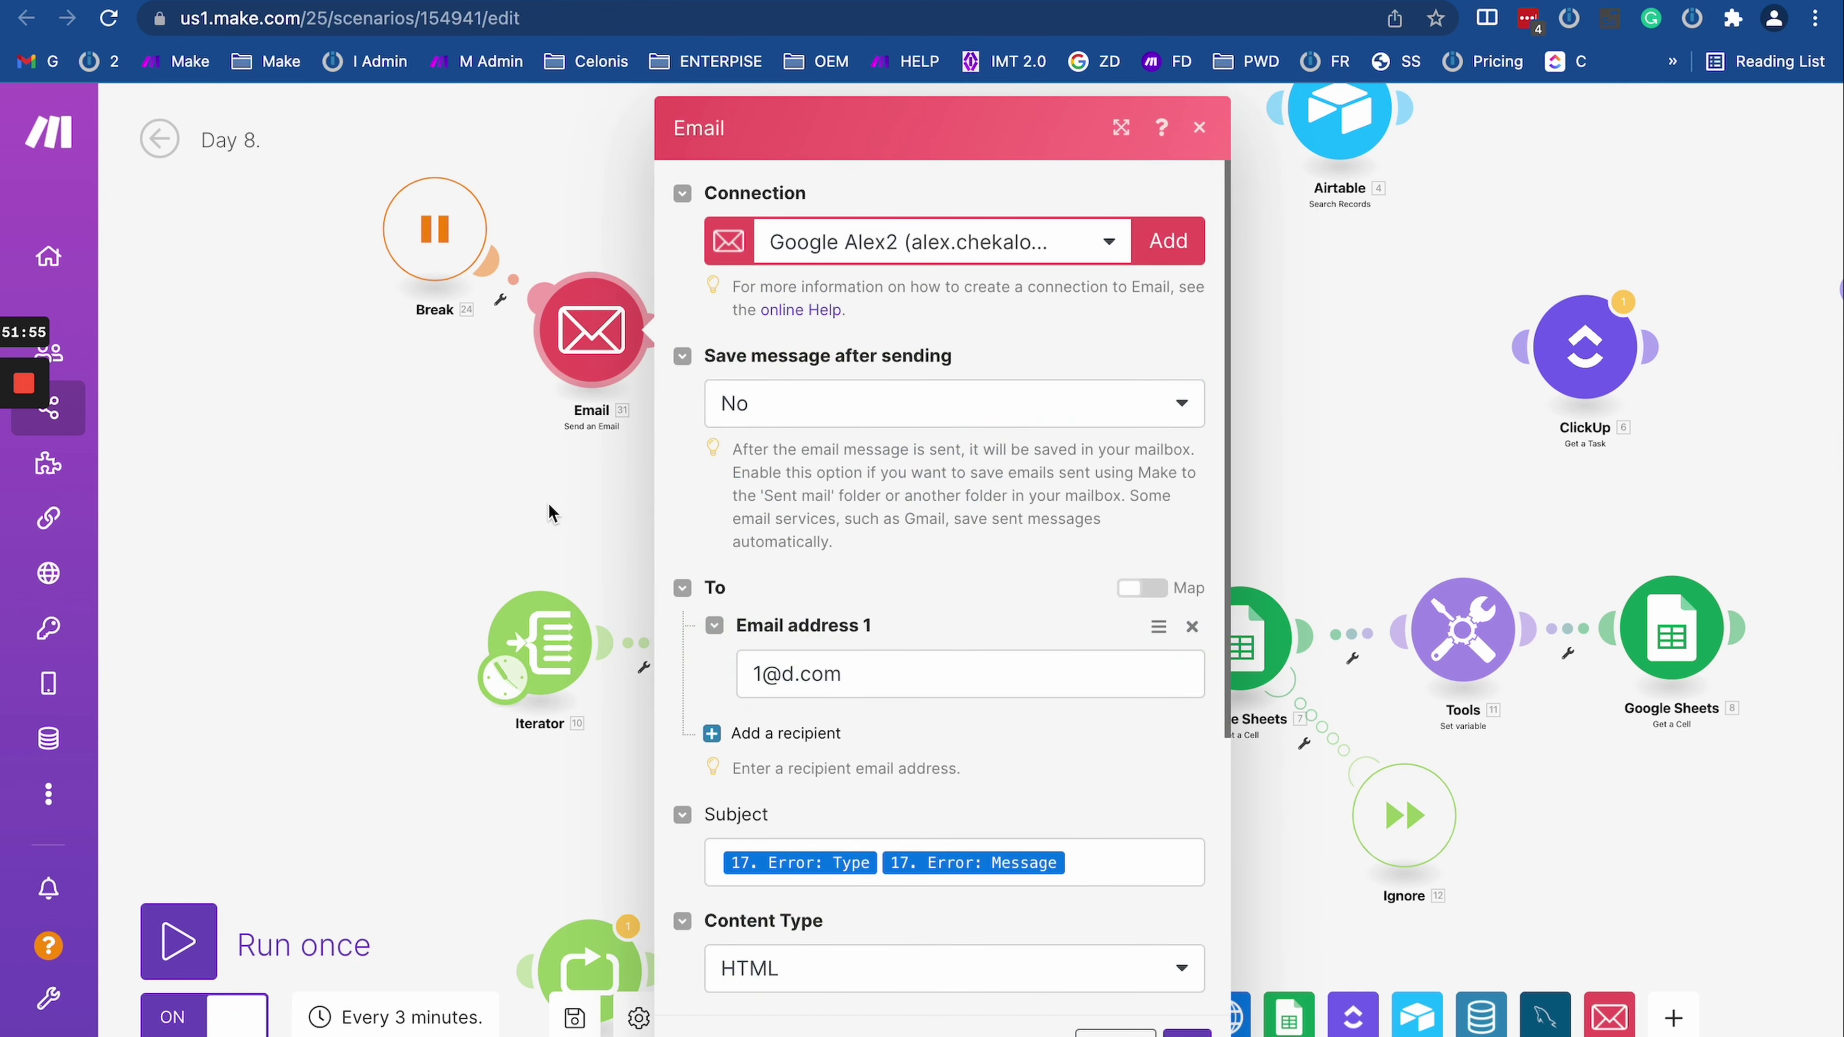
click(532, 488)
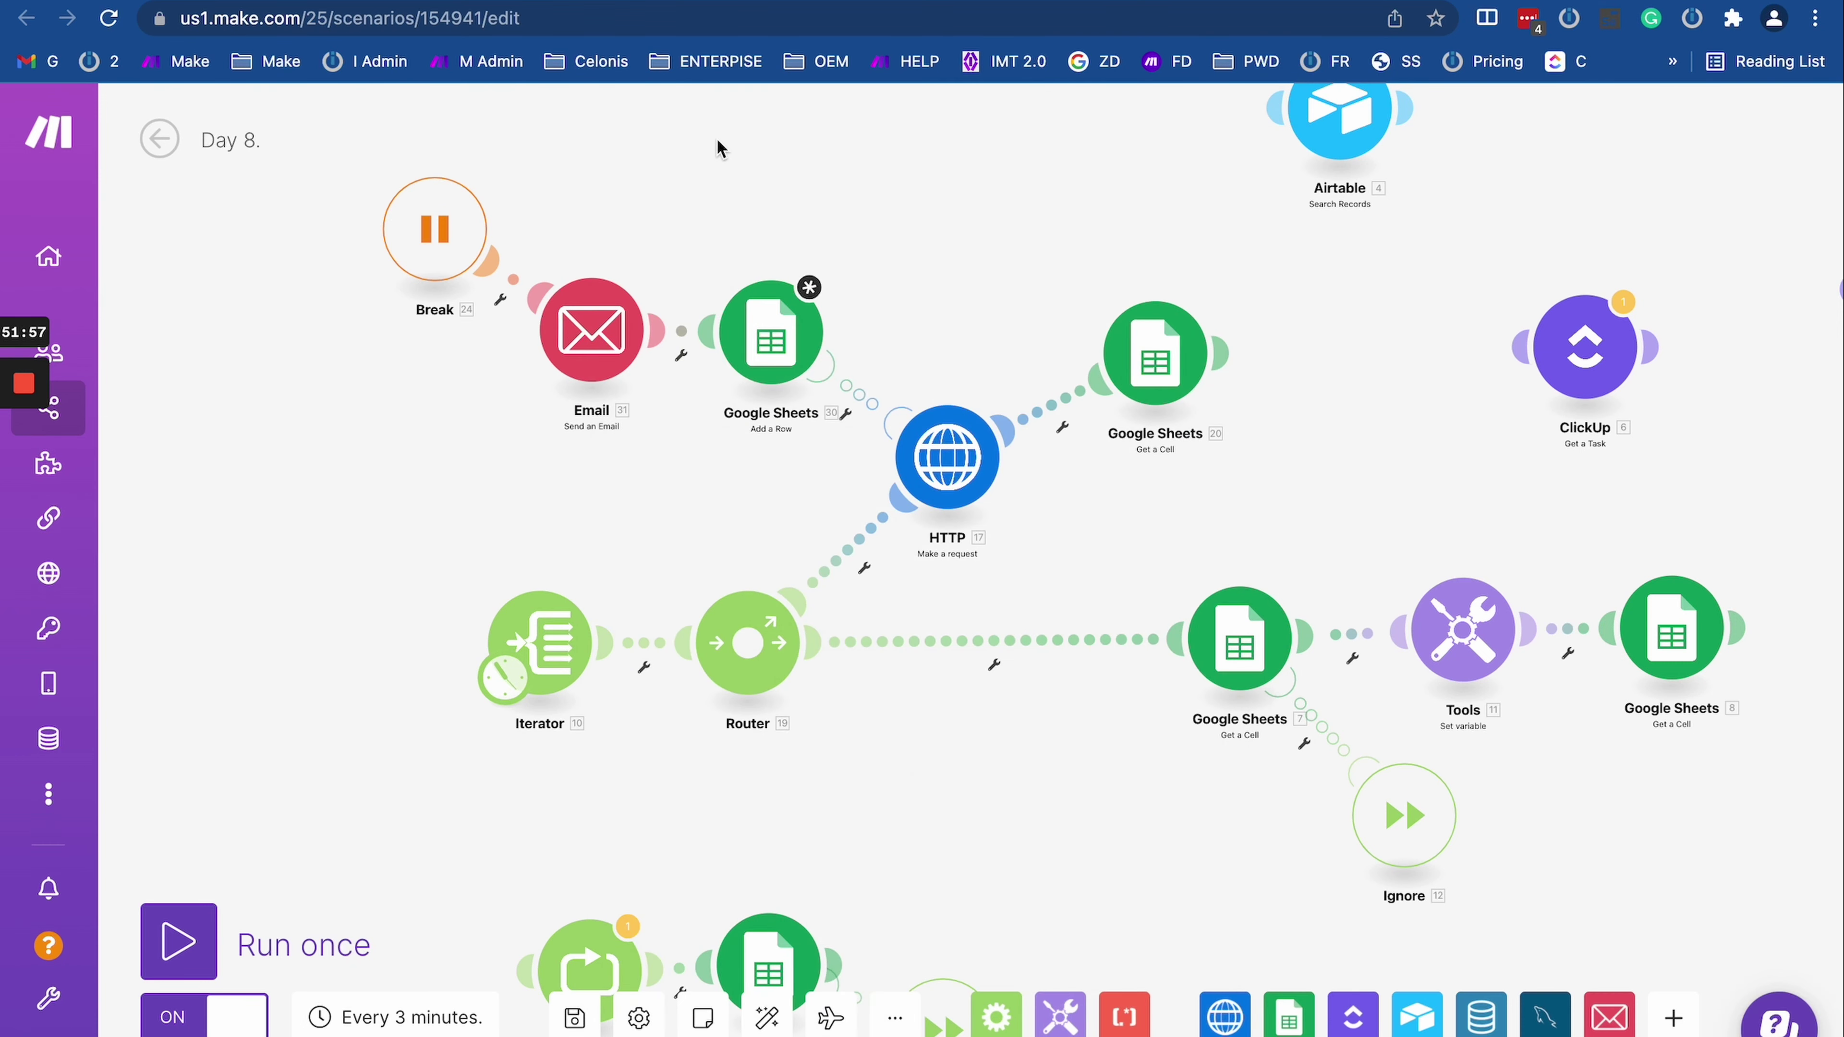
key(ctrl+Right)
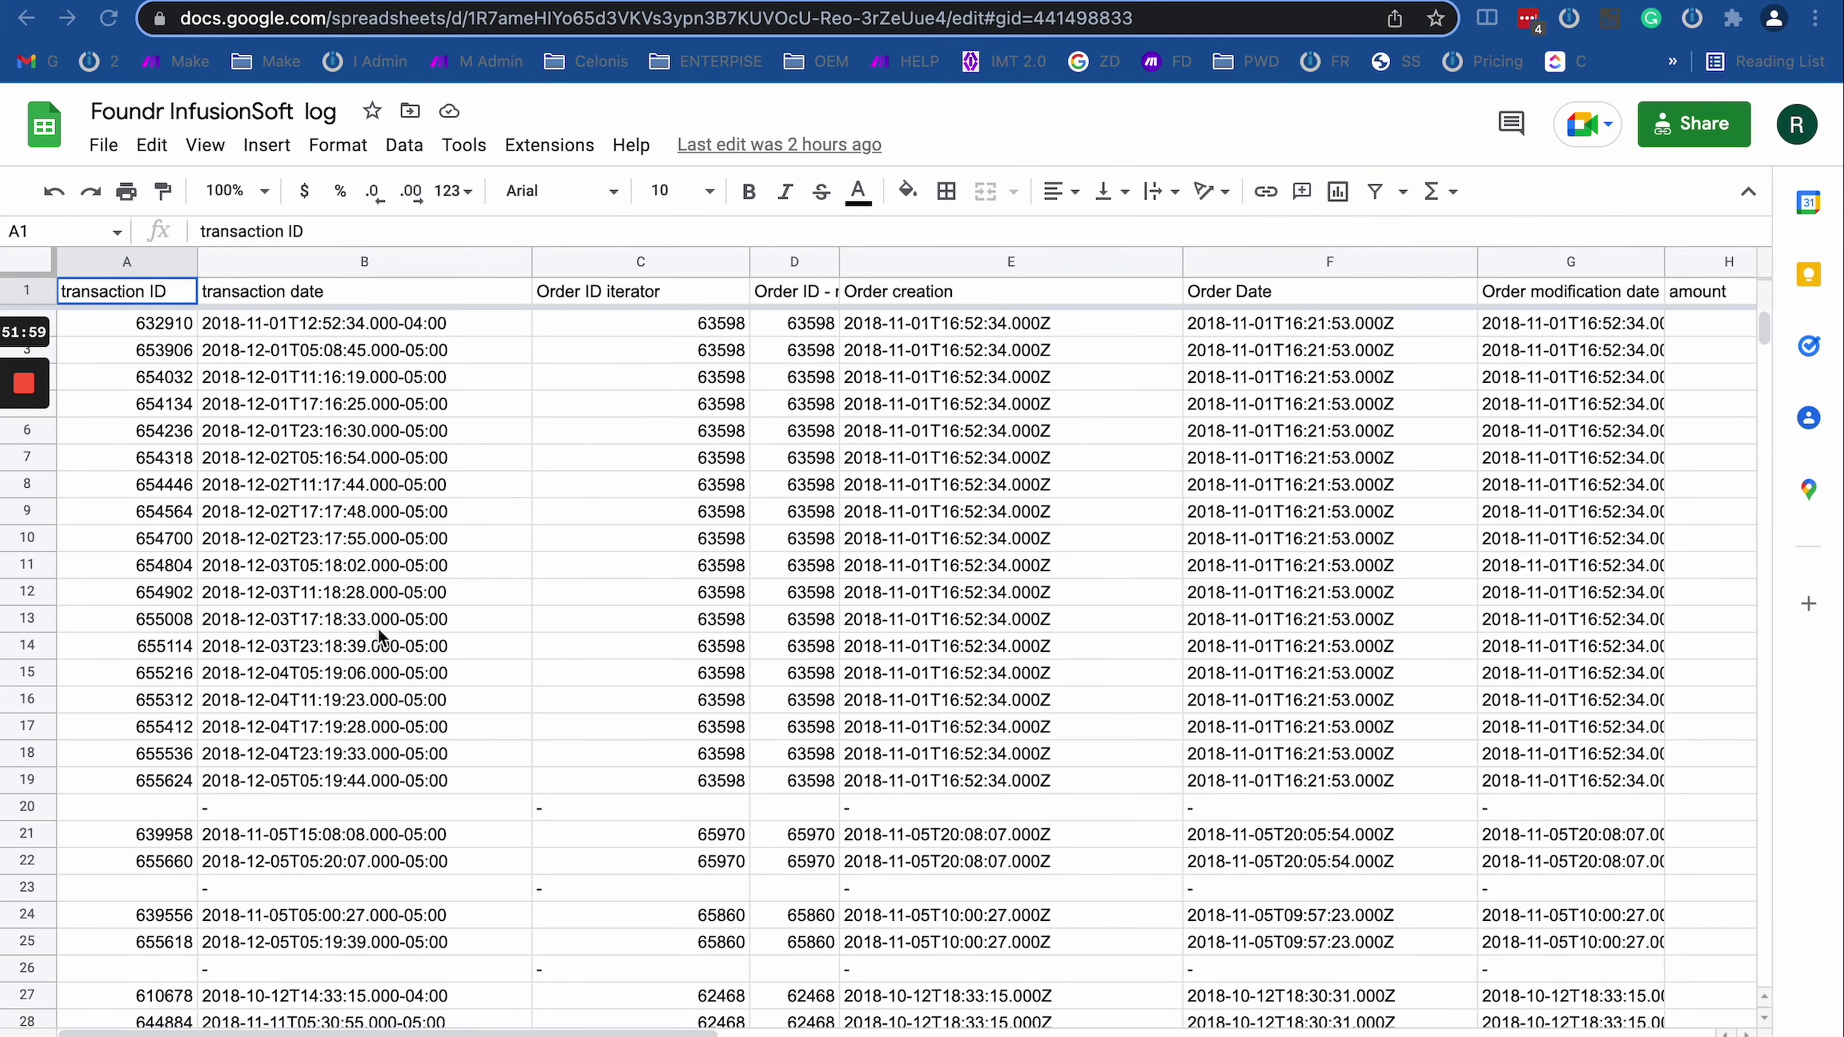
Step: Inspect the log's transaction rows, selecting cells A11, A16, E16, F17 and E17
click(143, 570)
click(156, 698)
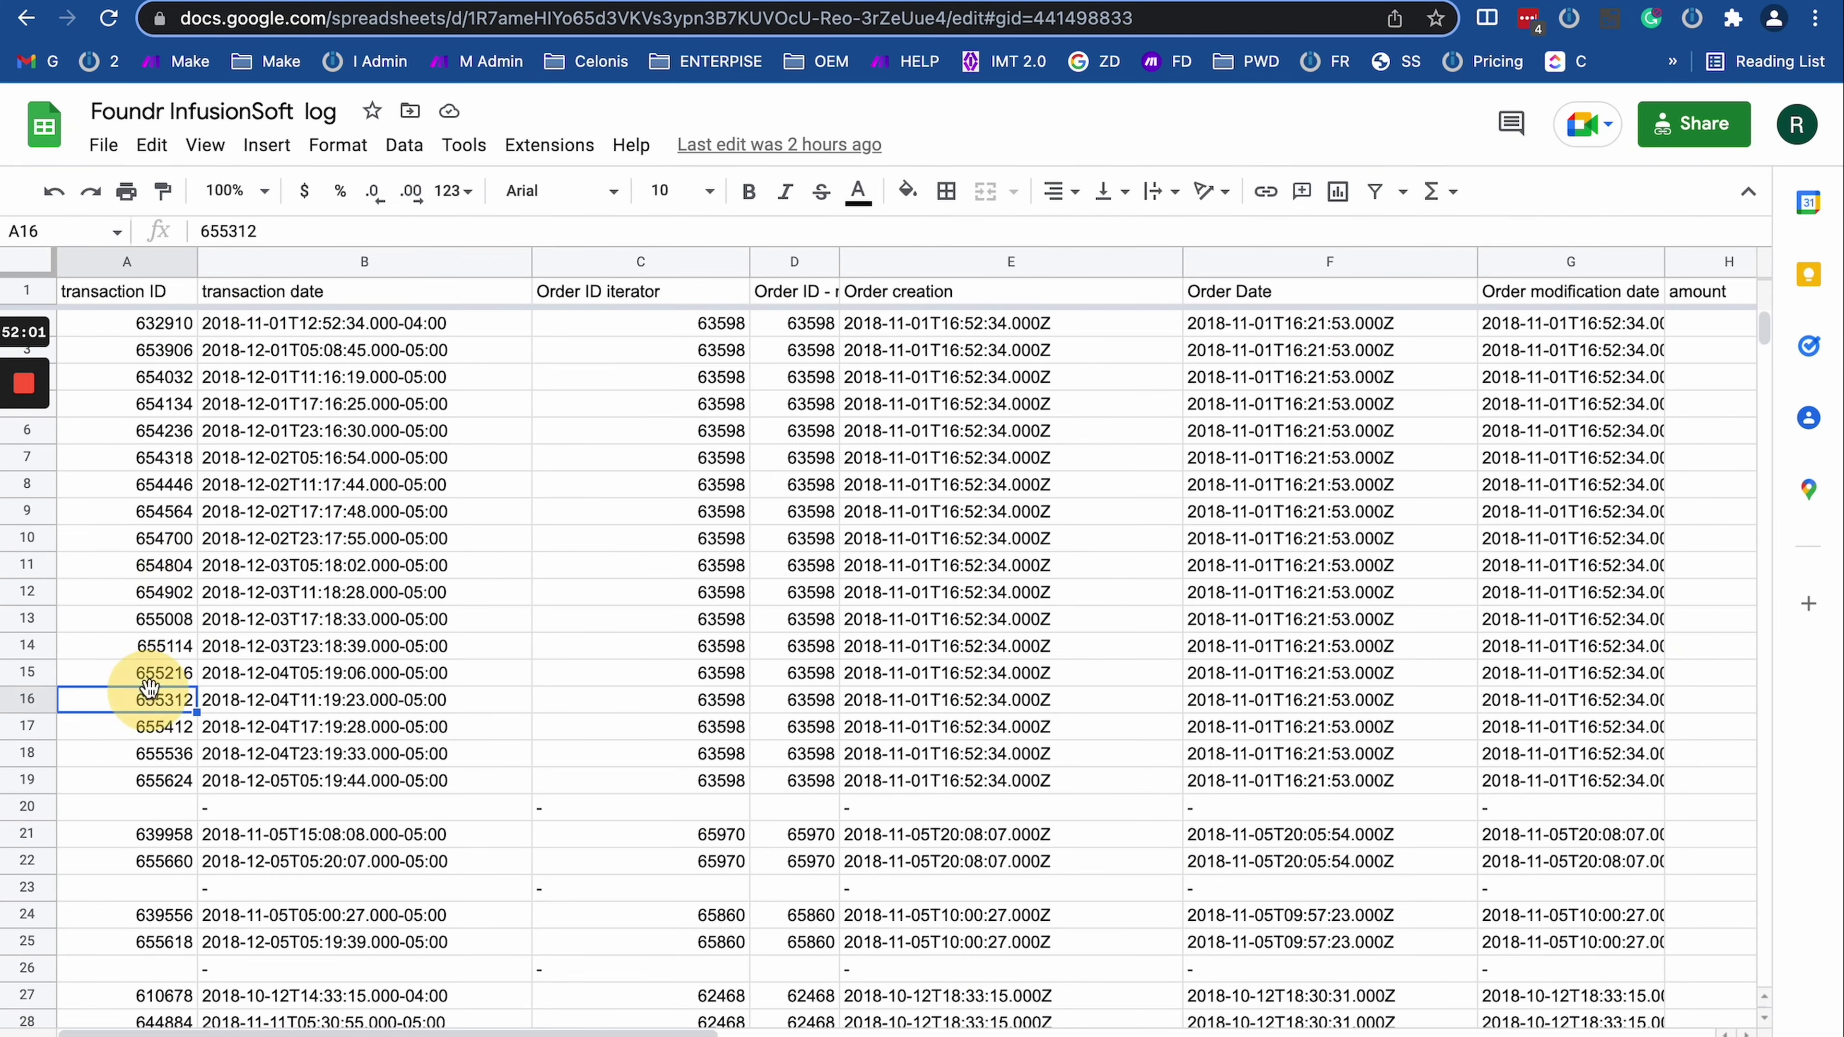
click(884, 700)
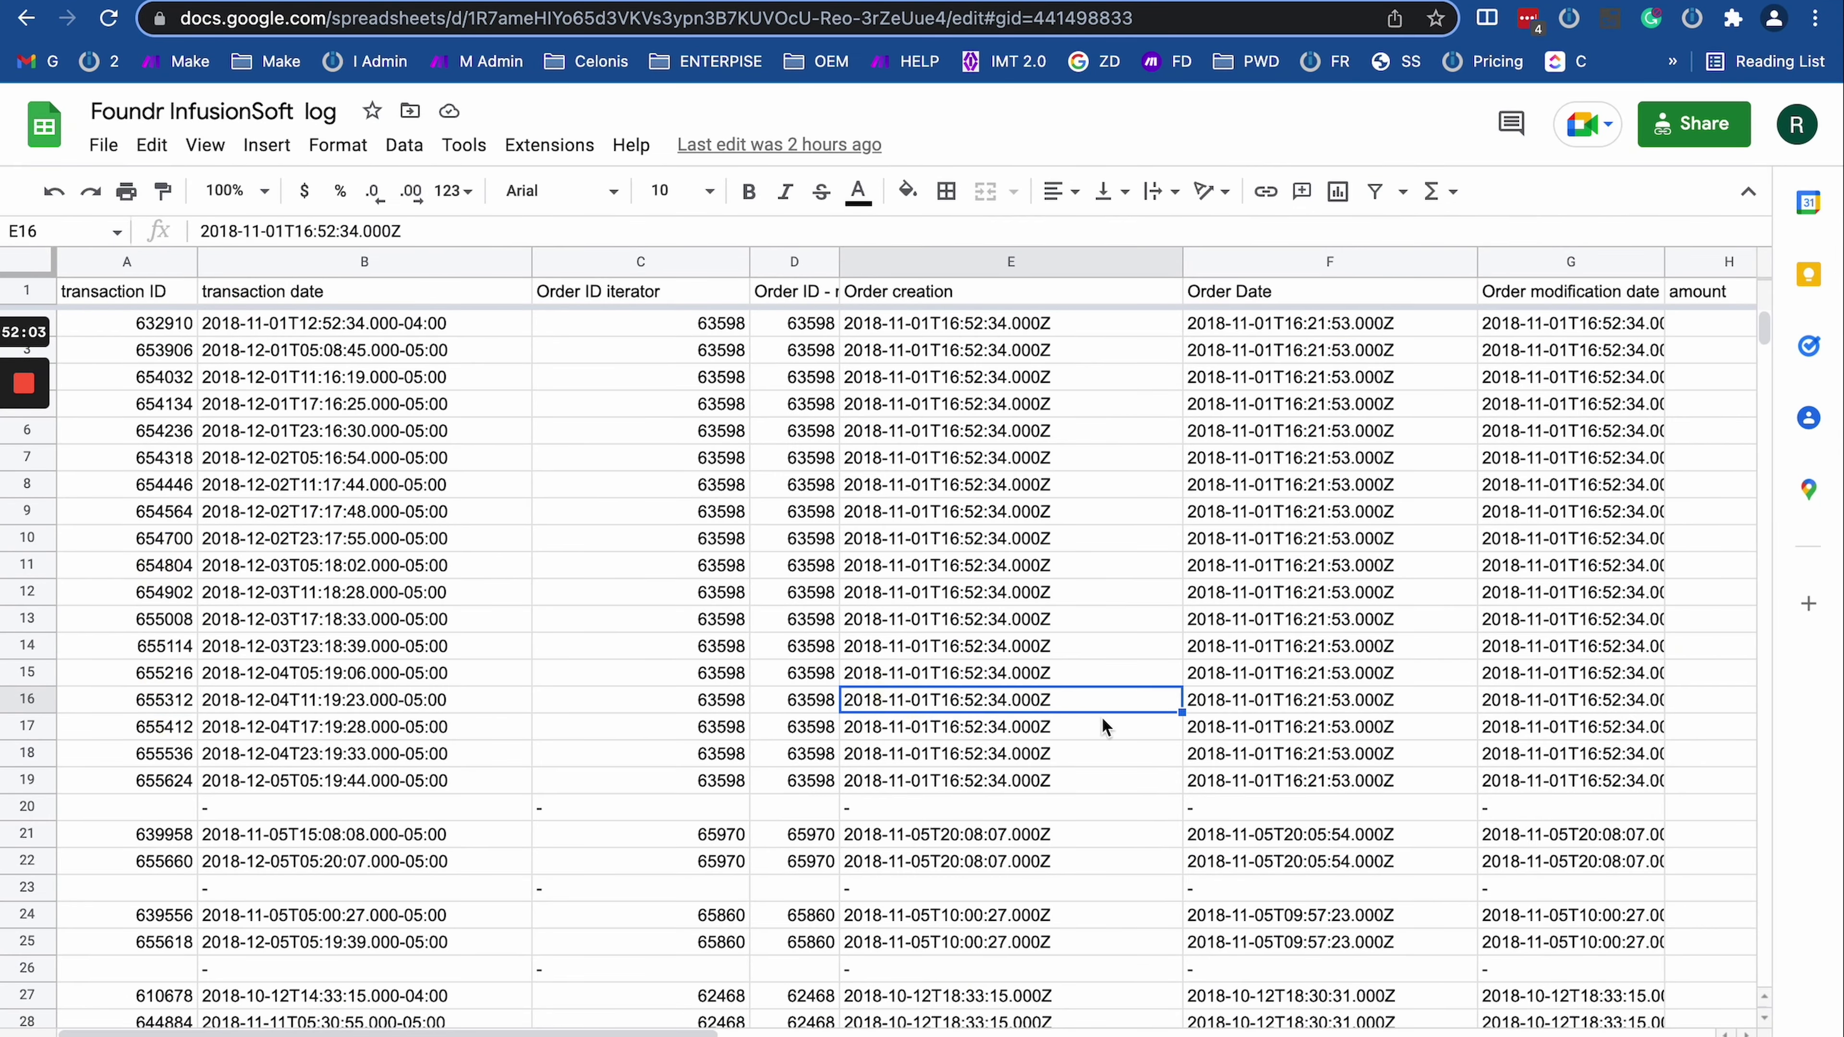
click(1351, 728)
scroll(1352, 734, right, 1)
scroll(1352, 734, right, 5)
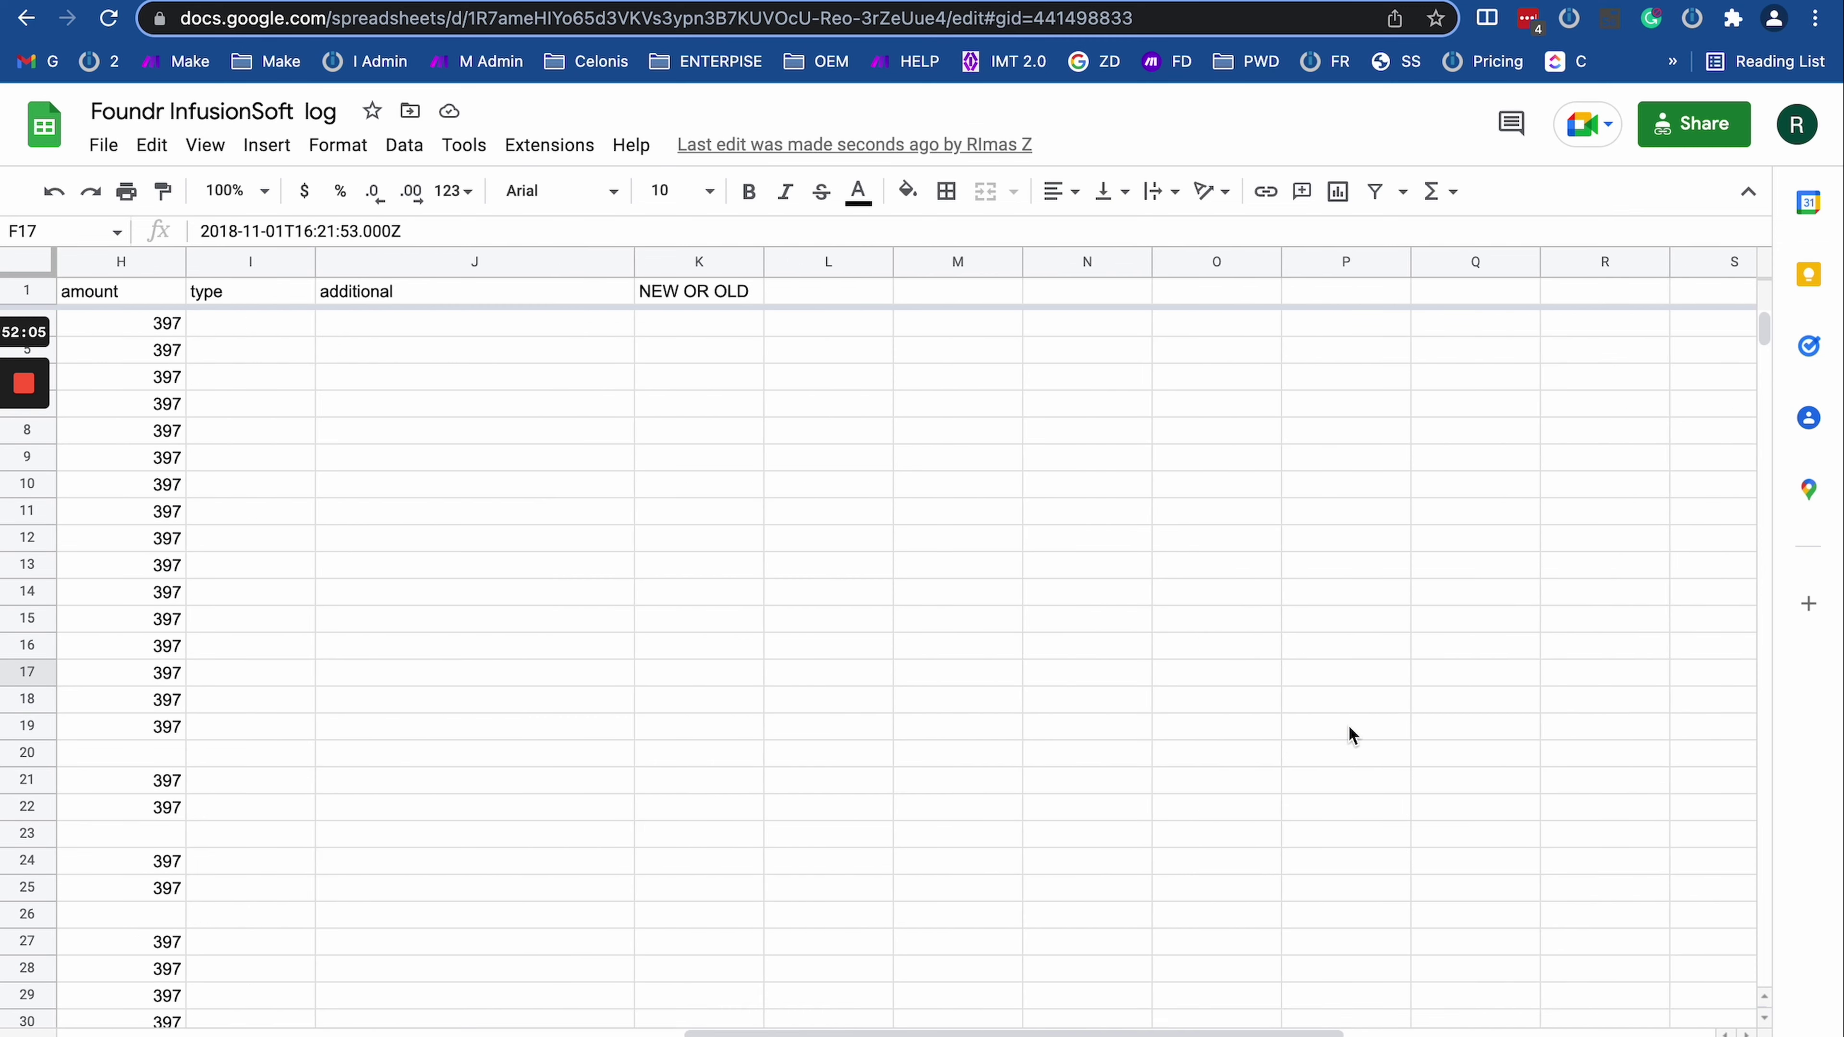
scroll(1350, 734, left, 7)
click(899, 685)
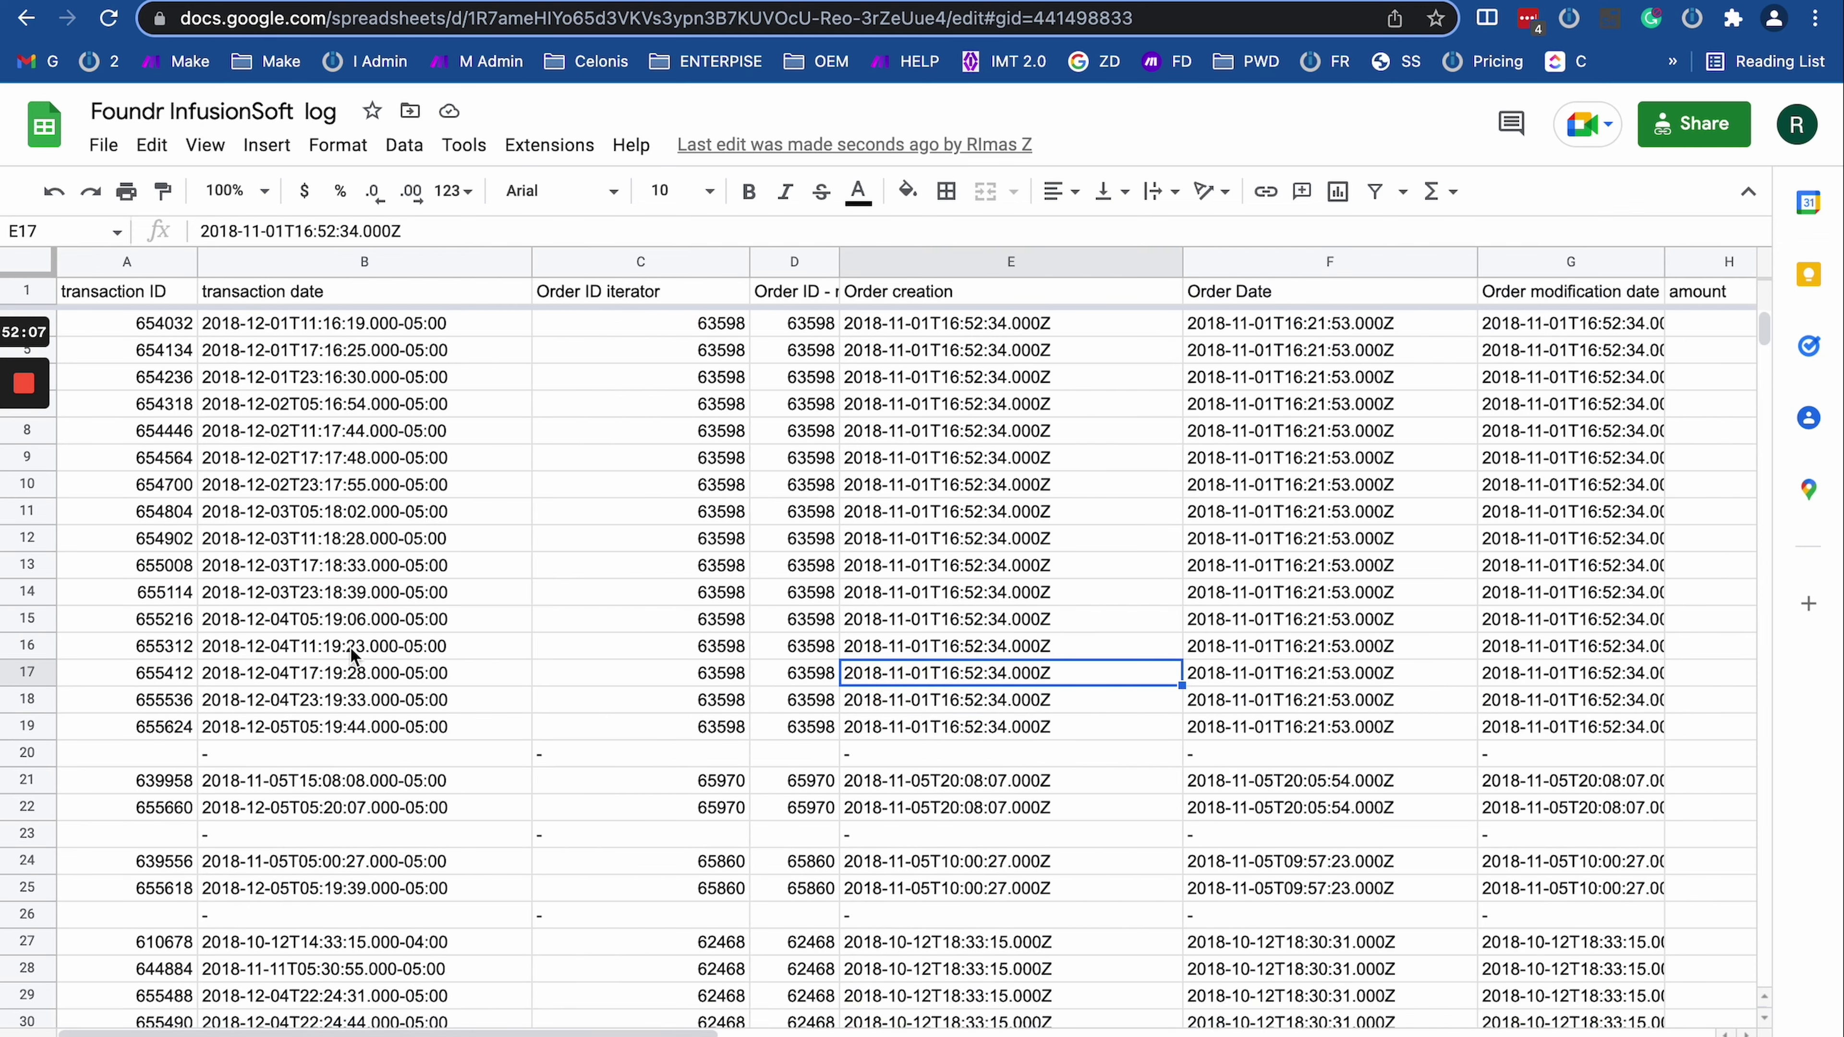
scroll(328, 676, right, 6)
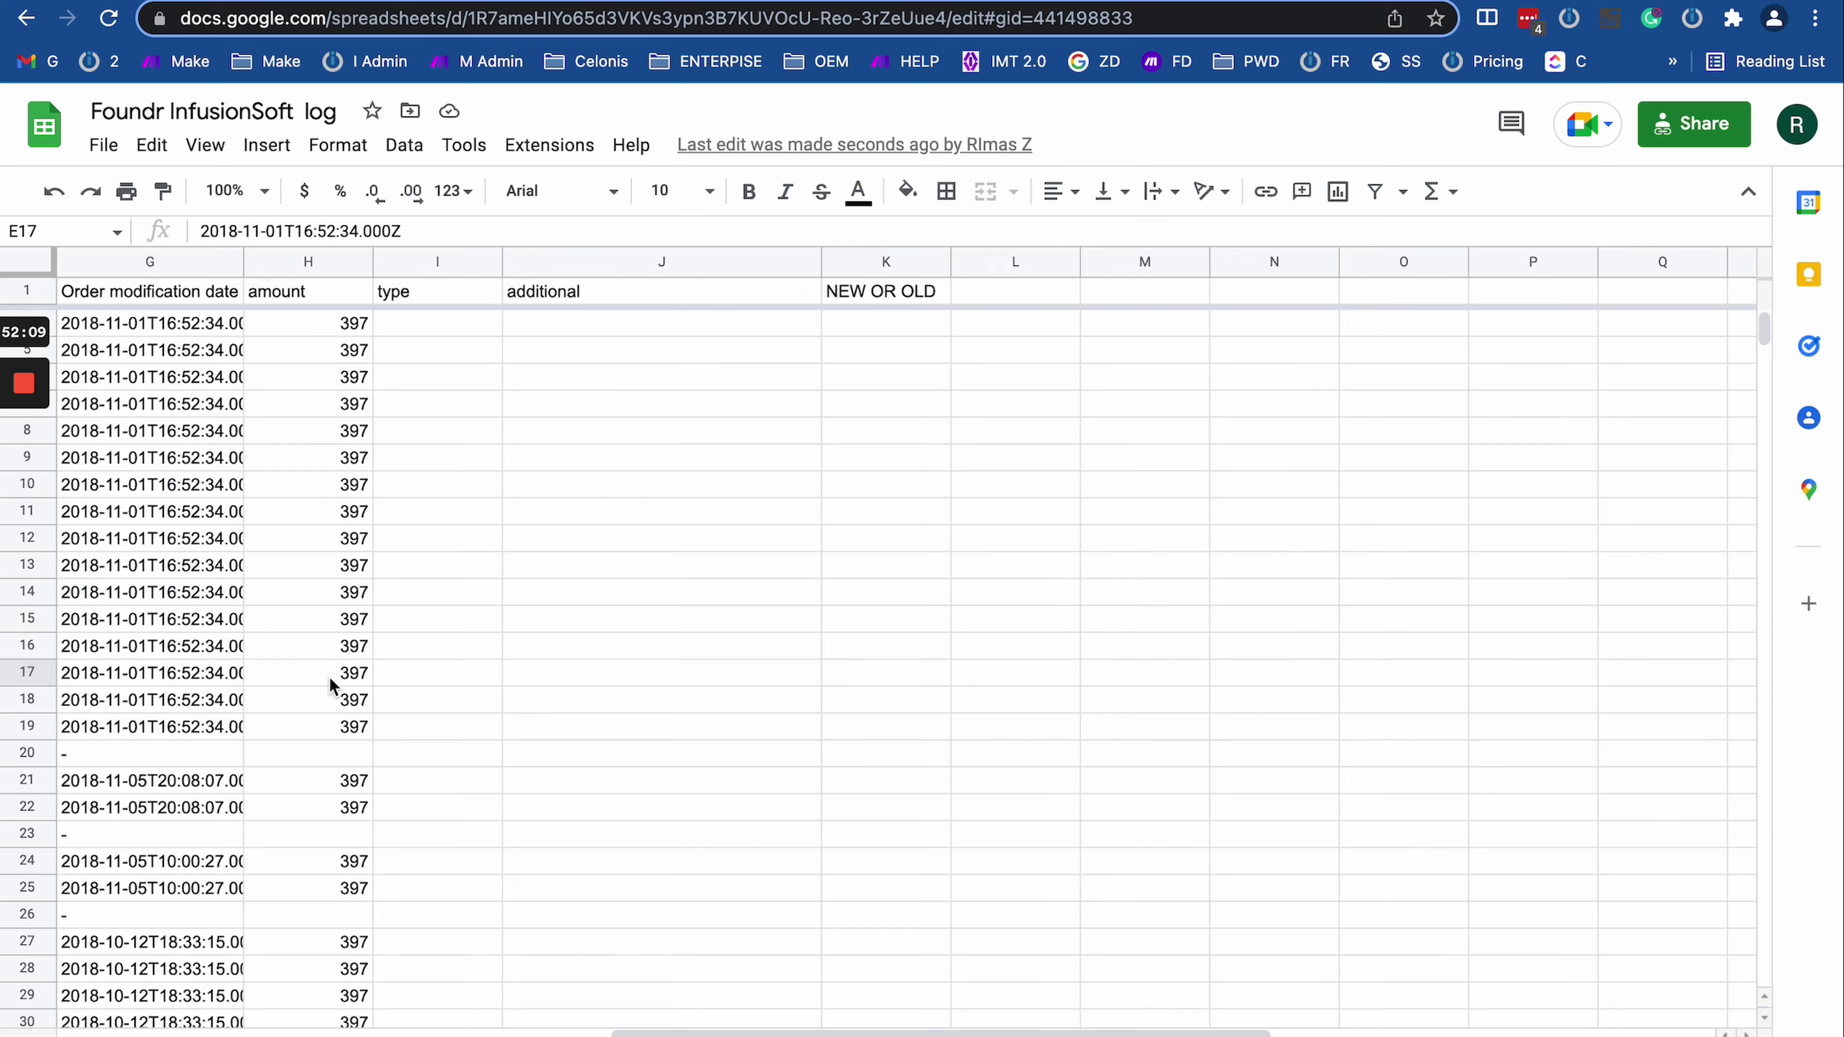
scroll(328, 676, left, 6)
scroll(328, 676, down, 20)
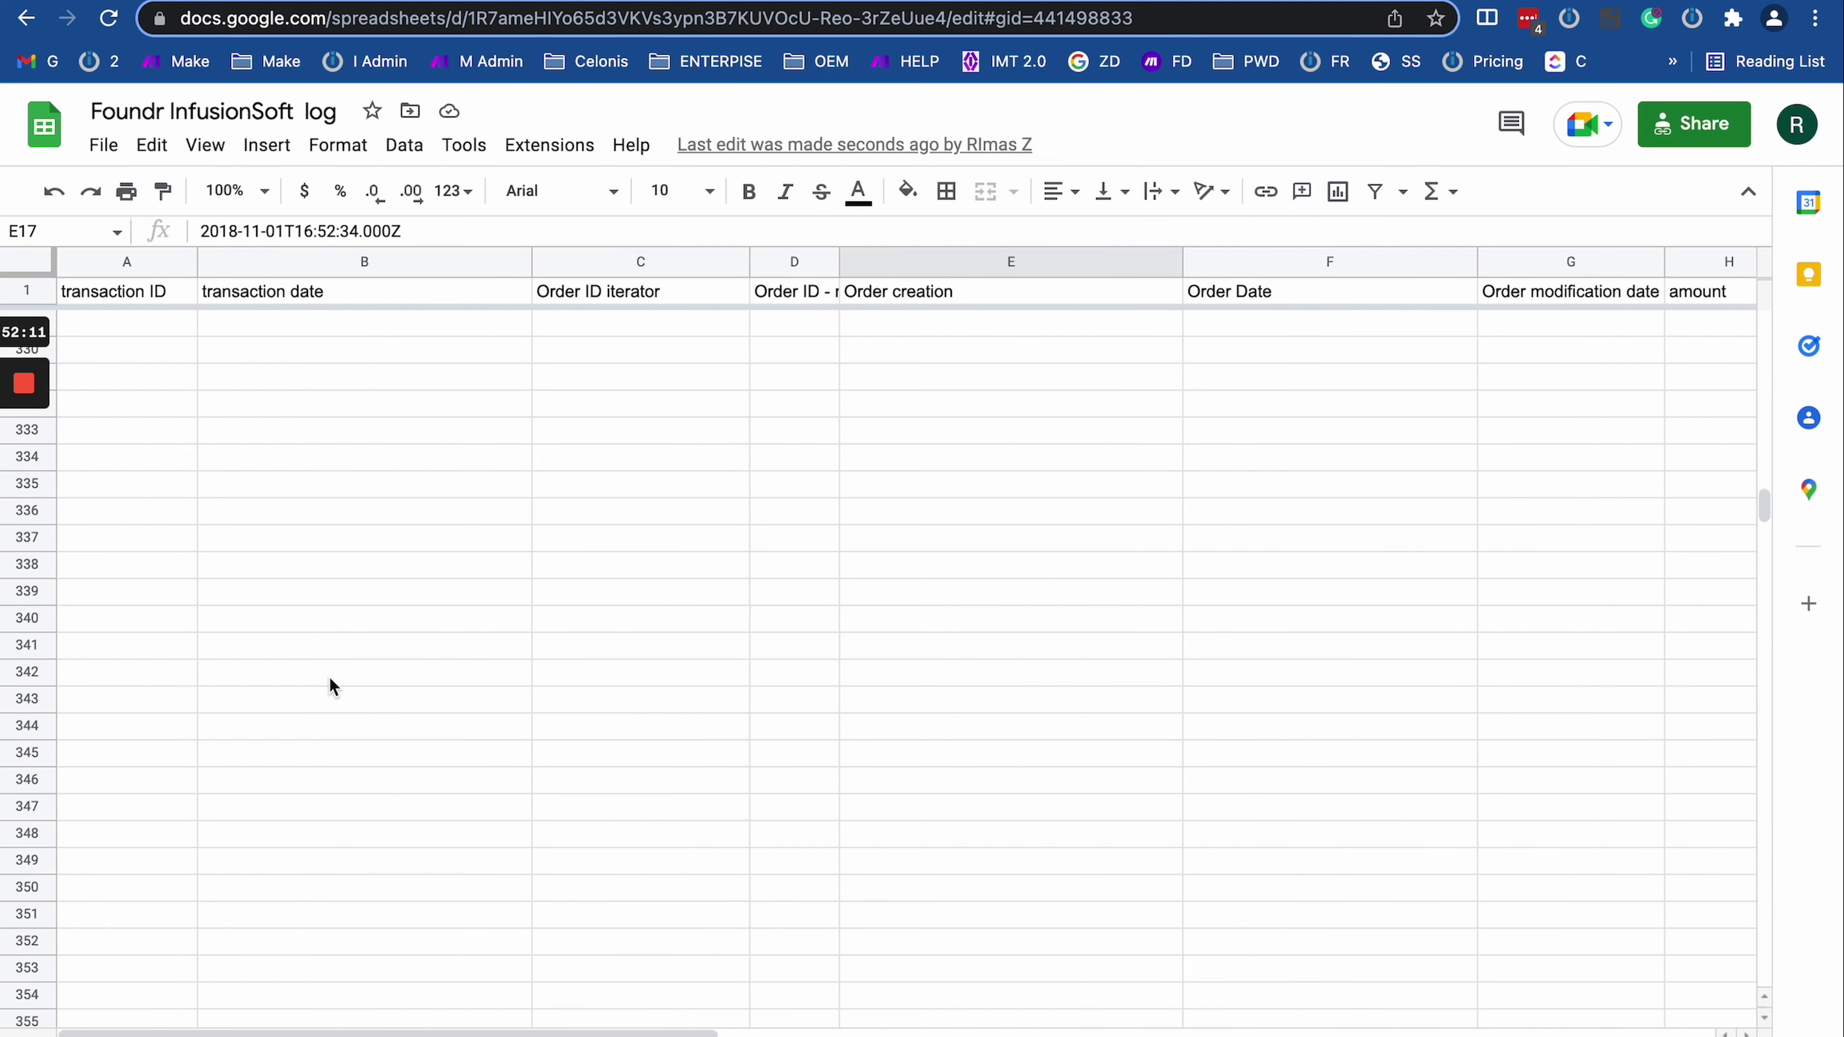
scroll(328, 676, up, 20)
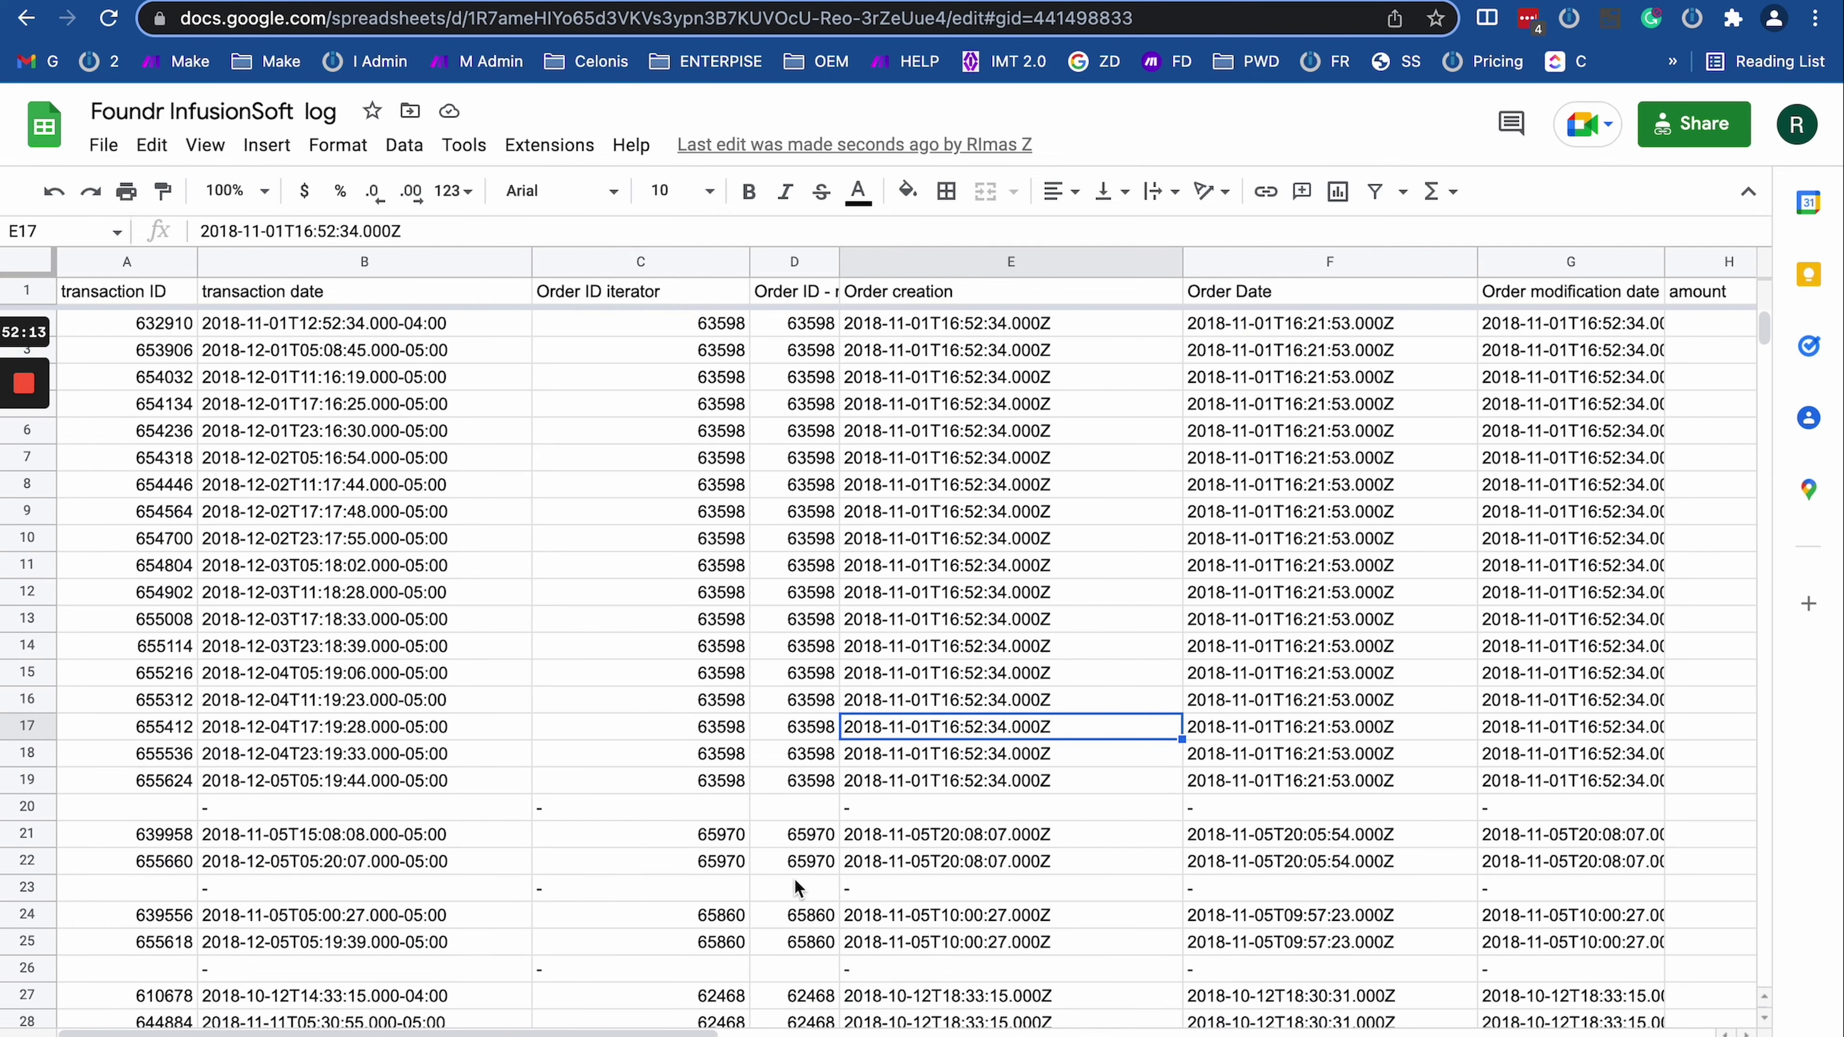
scroll(798, 891, down, 16)
Step: Flip through the other log sheets including Module/Error, select A139:D141, then return to Make
key(ctrl+shift+Page_Down)
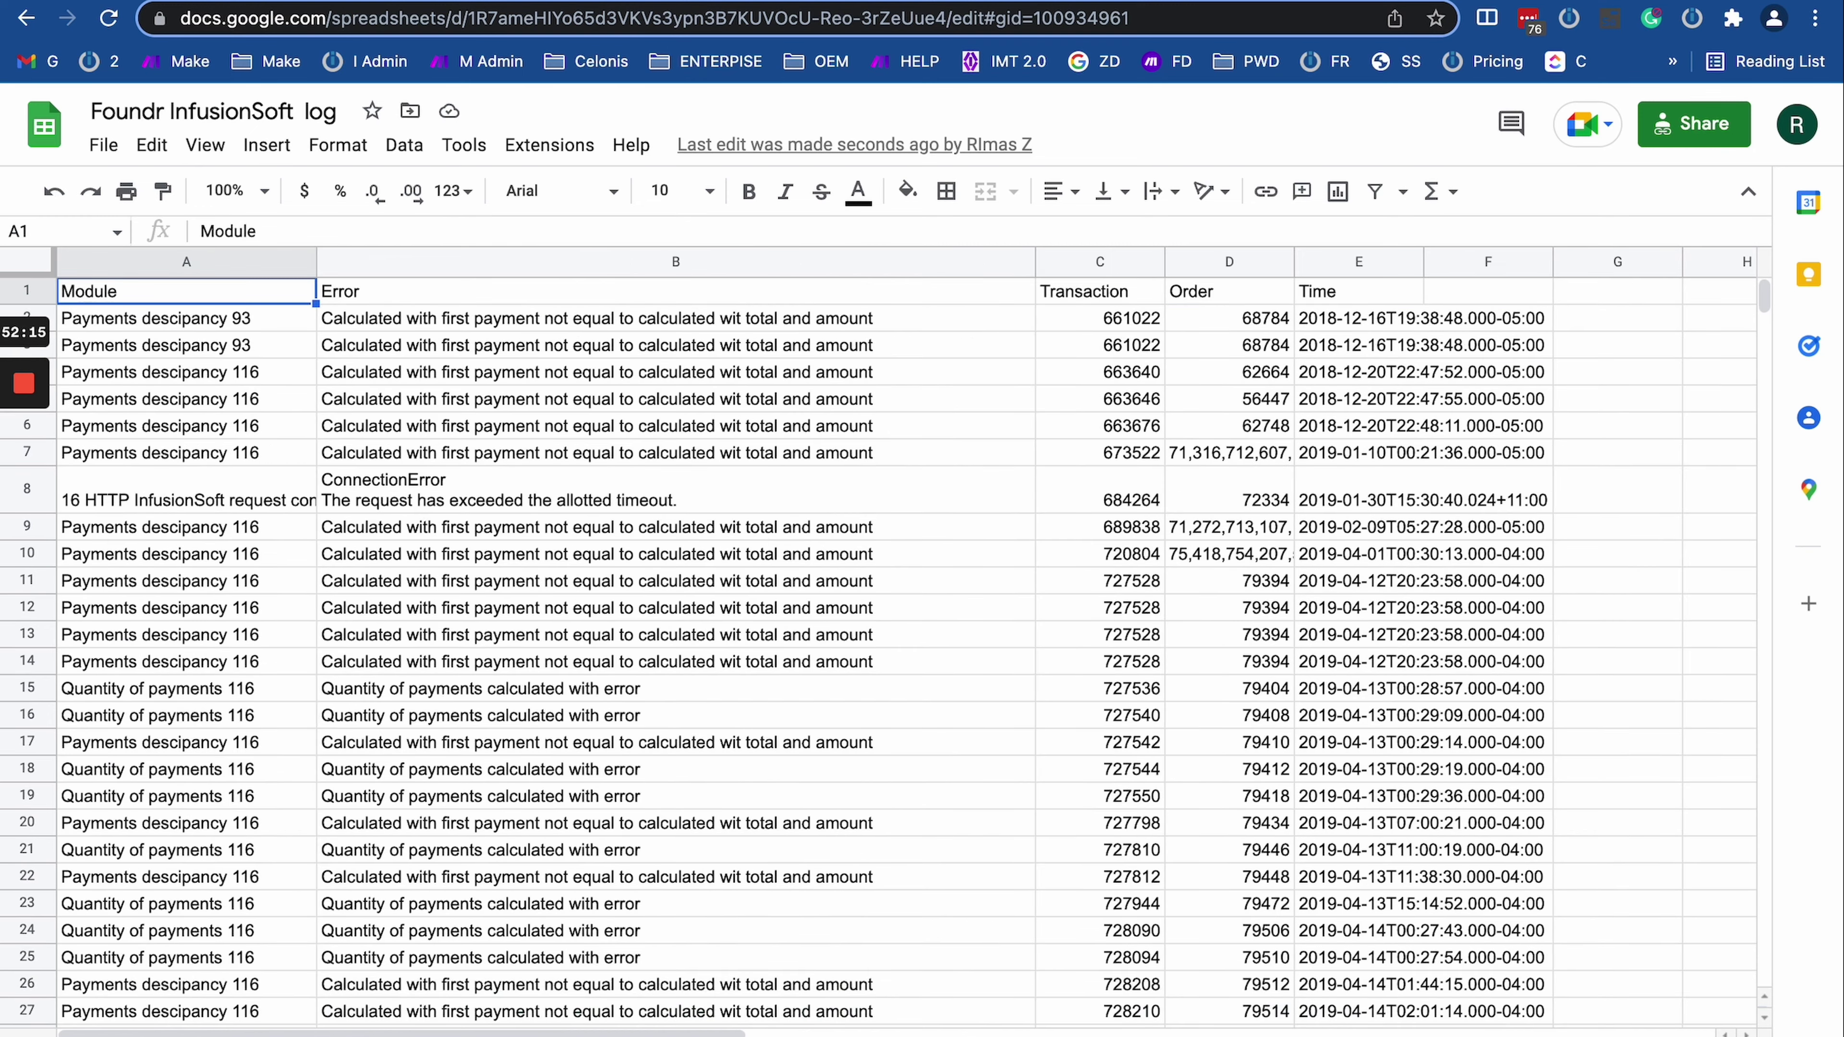
key(ctrl+shift+Page_Down)
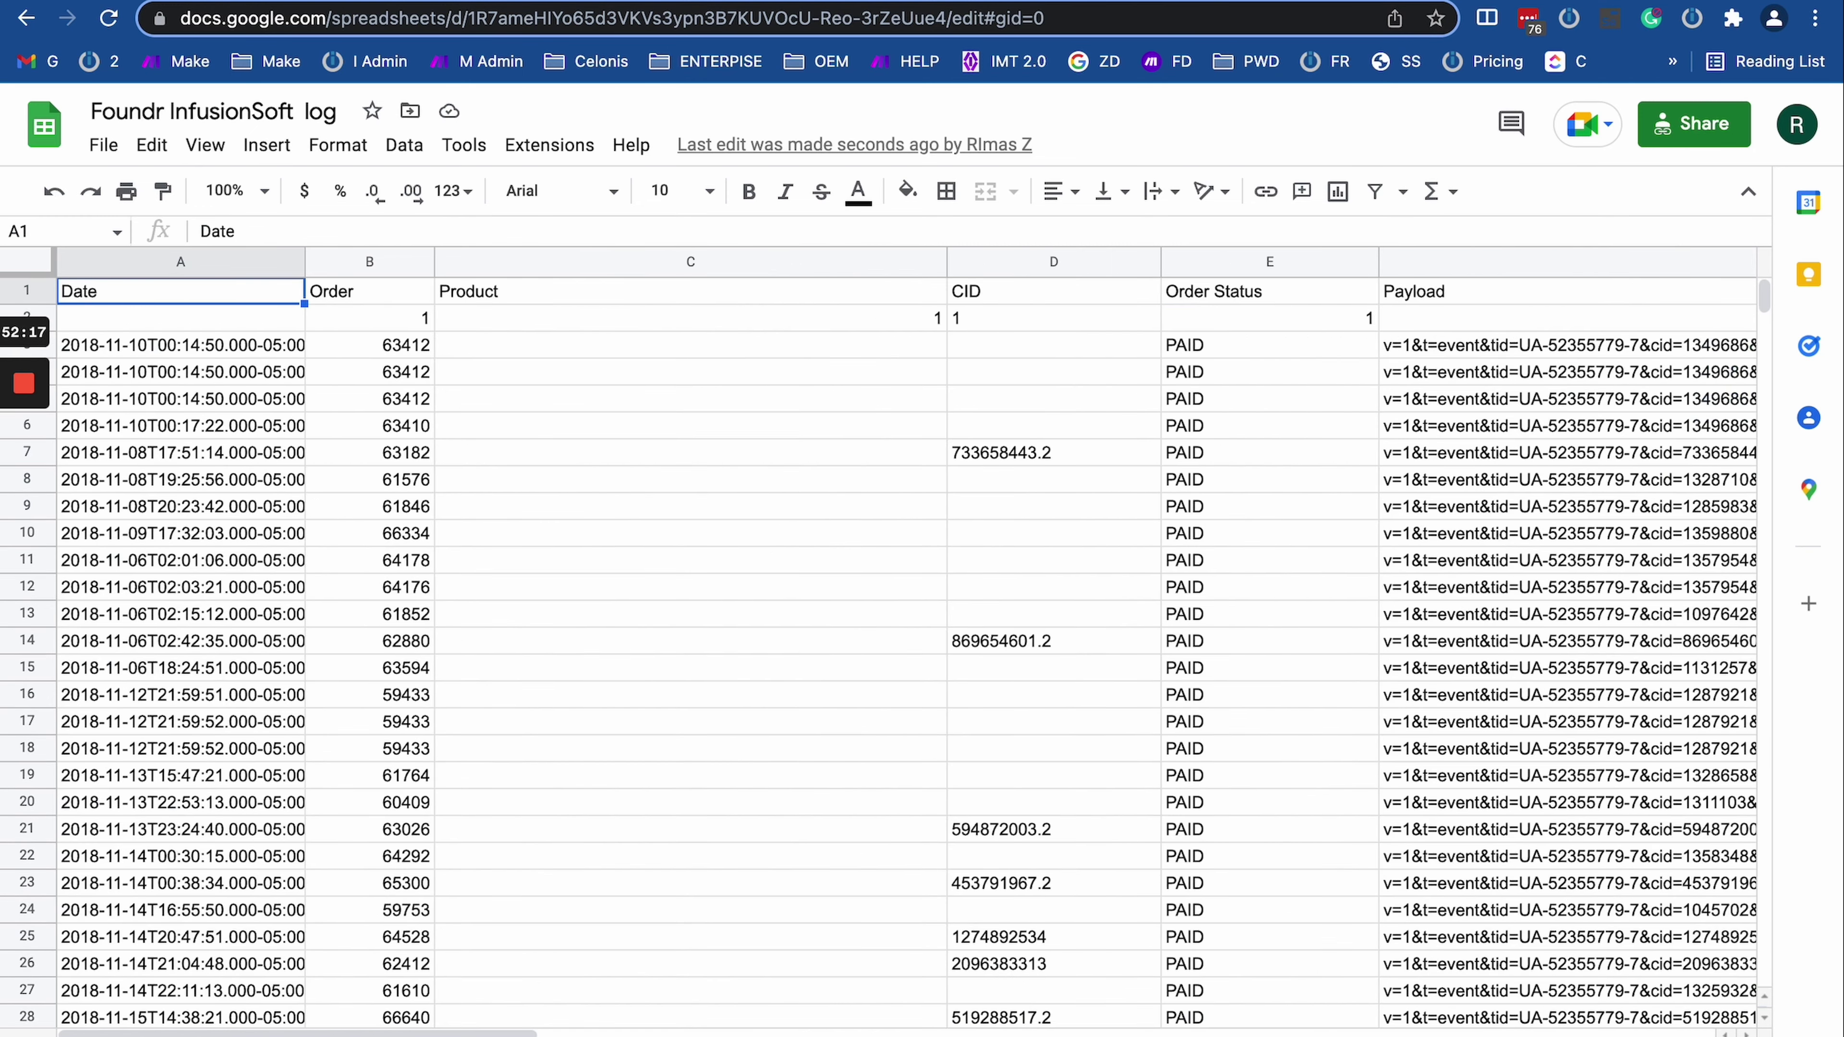
key(ctrl+shift+Page_Down)
key(ctrl+shift+Page_Down)
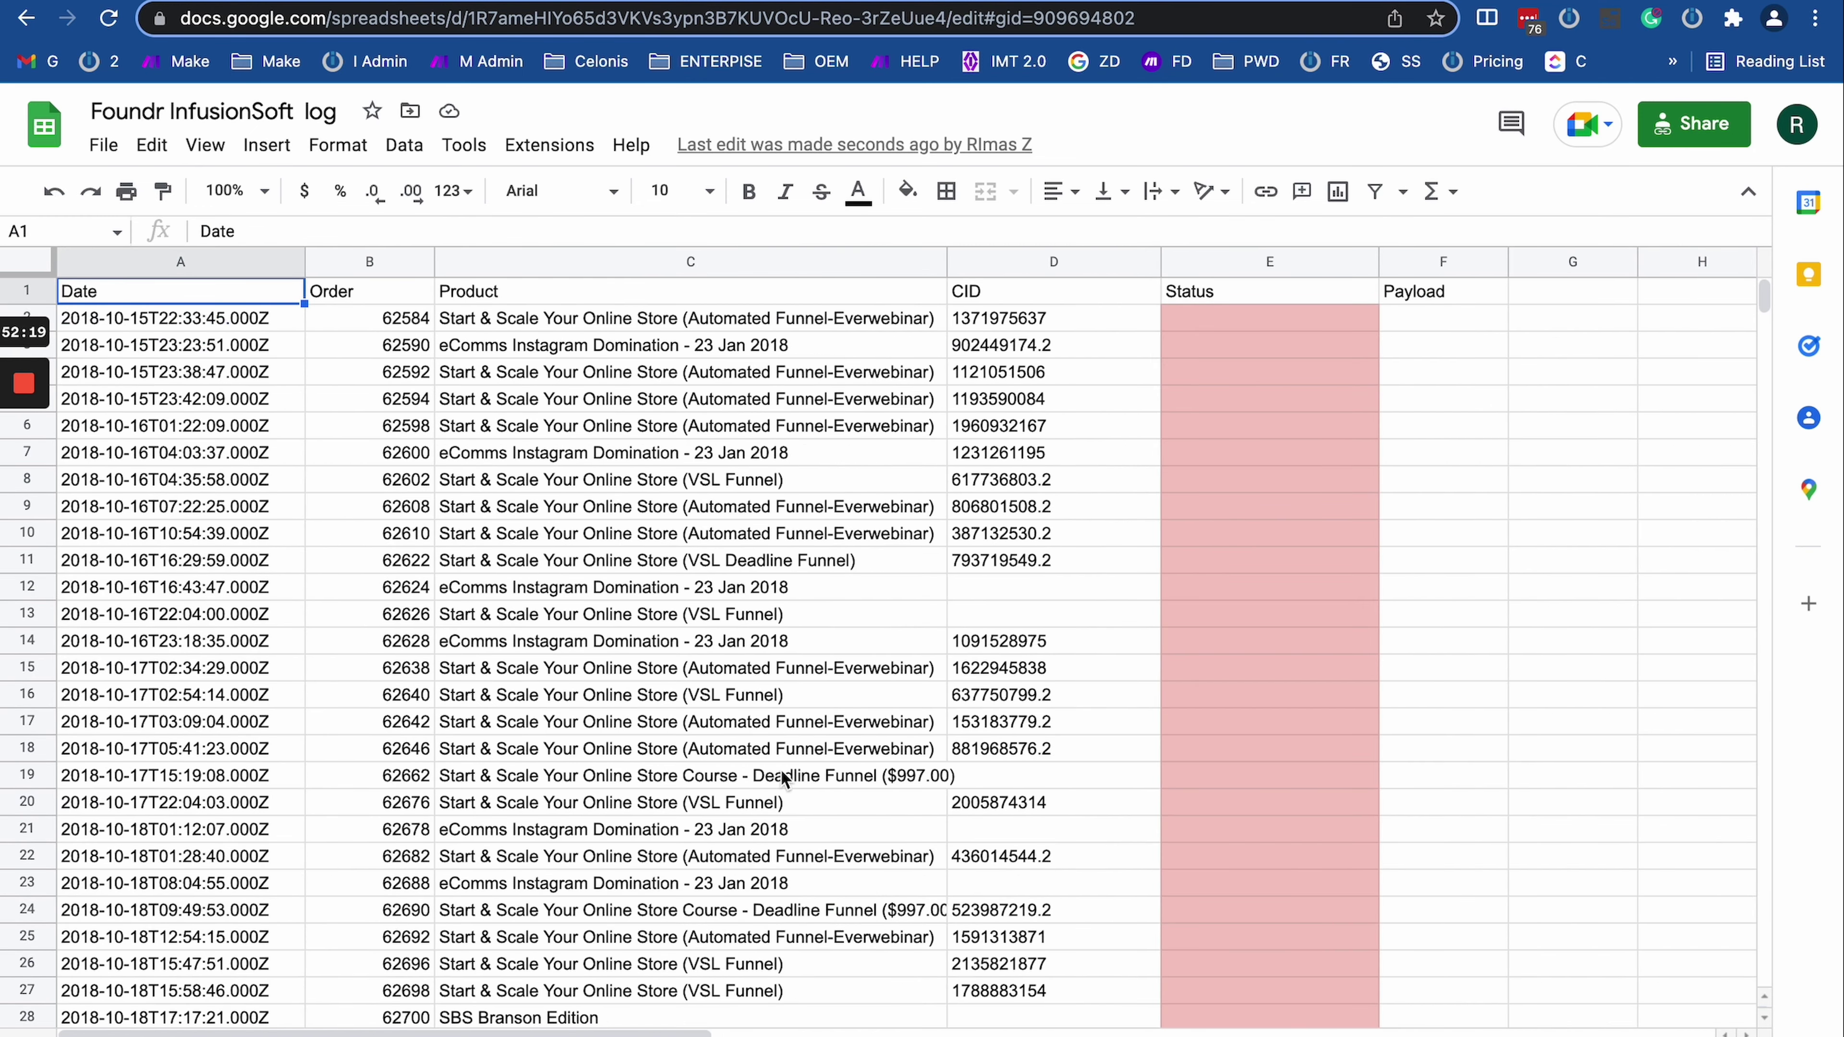
scroll(1320, 817, down, 3)
scroll(1320, 817, down, 20)
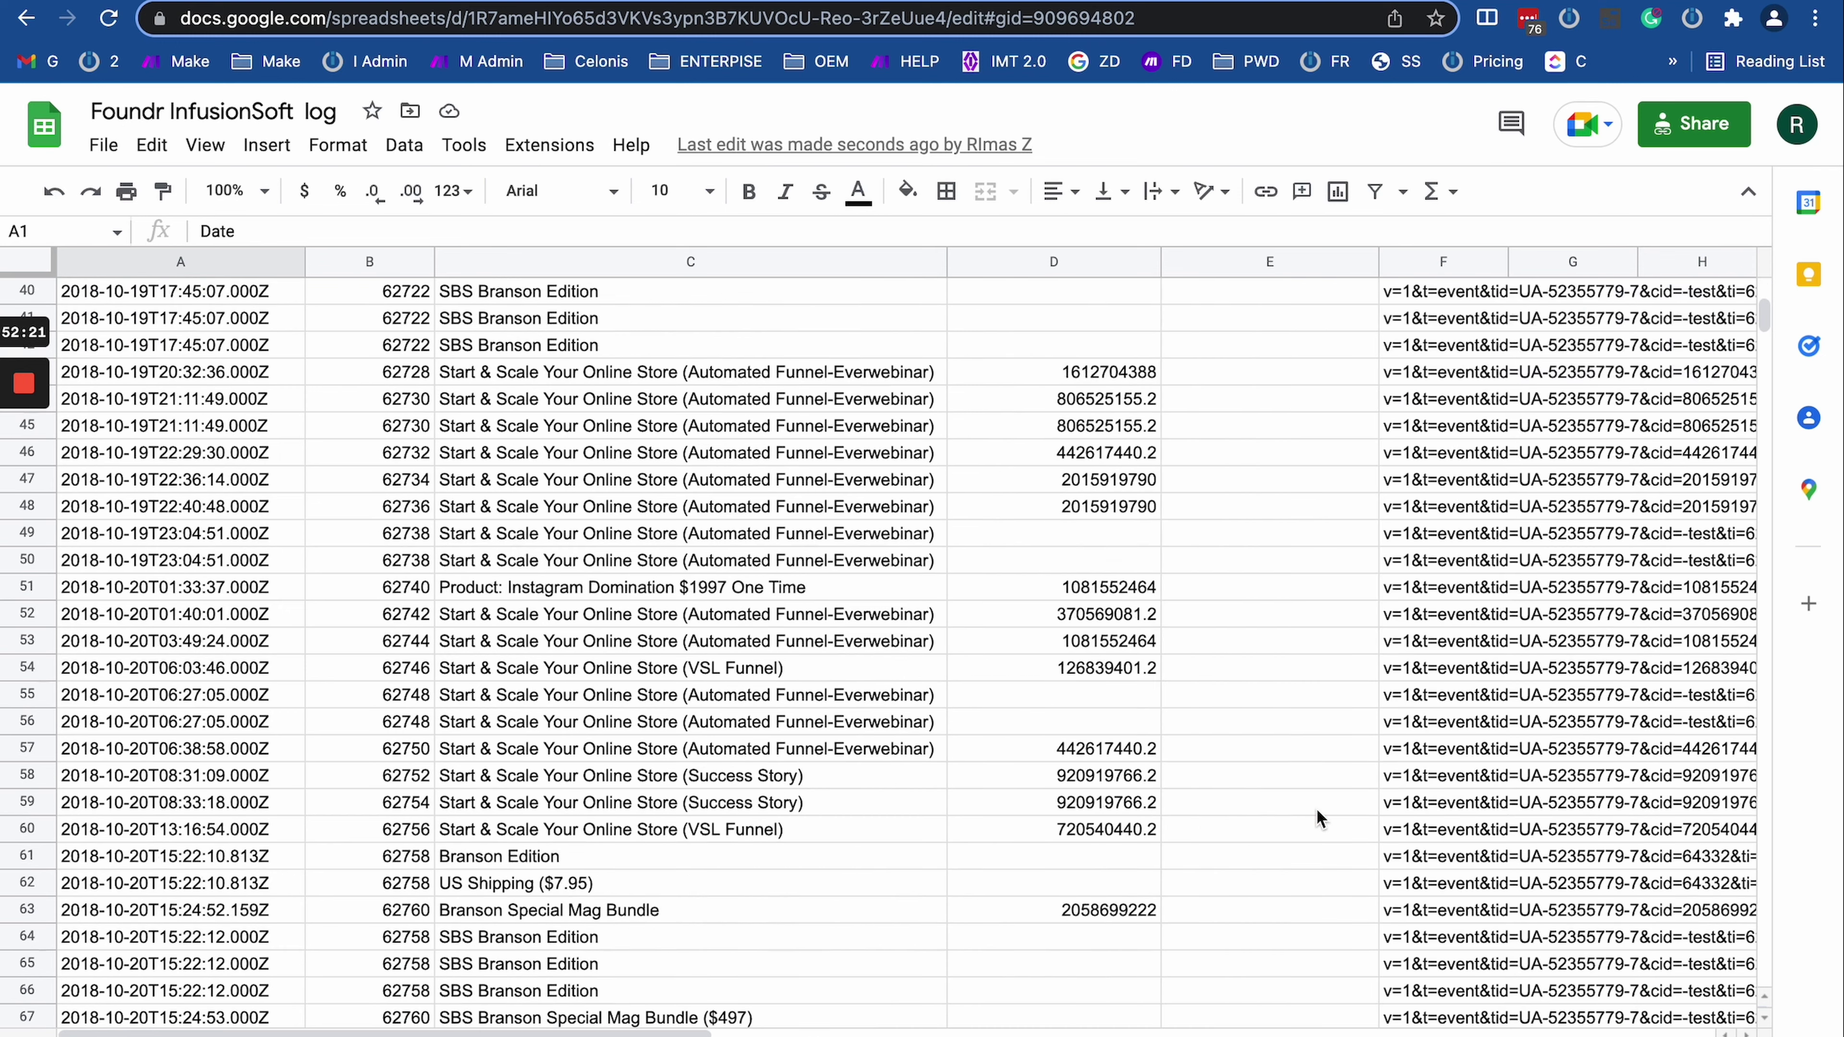
drag(168, 648, 976, 690)
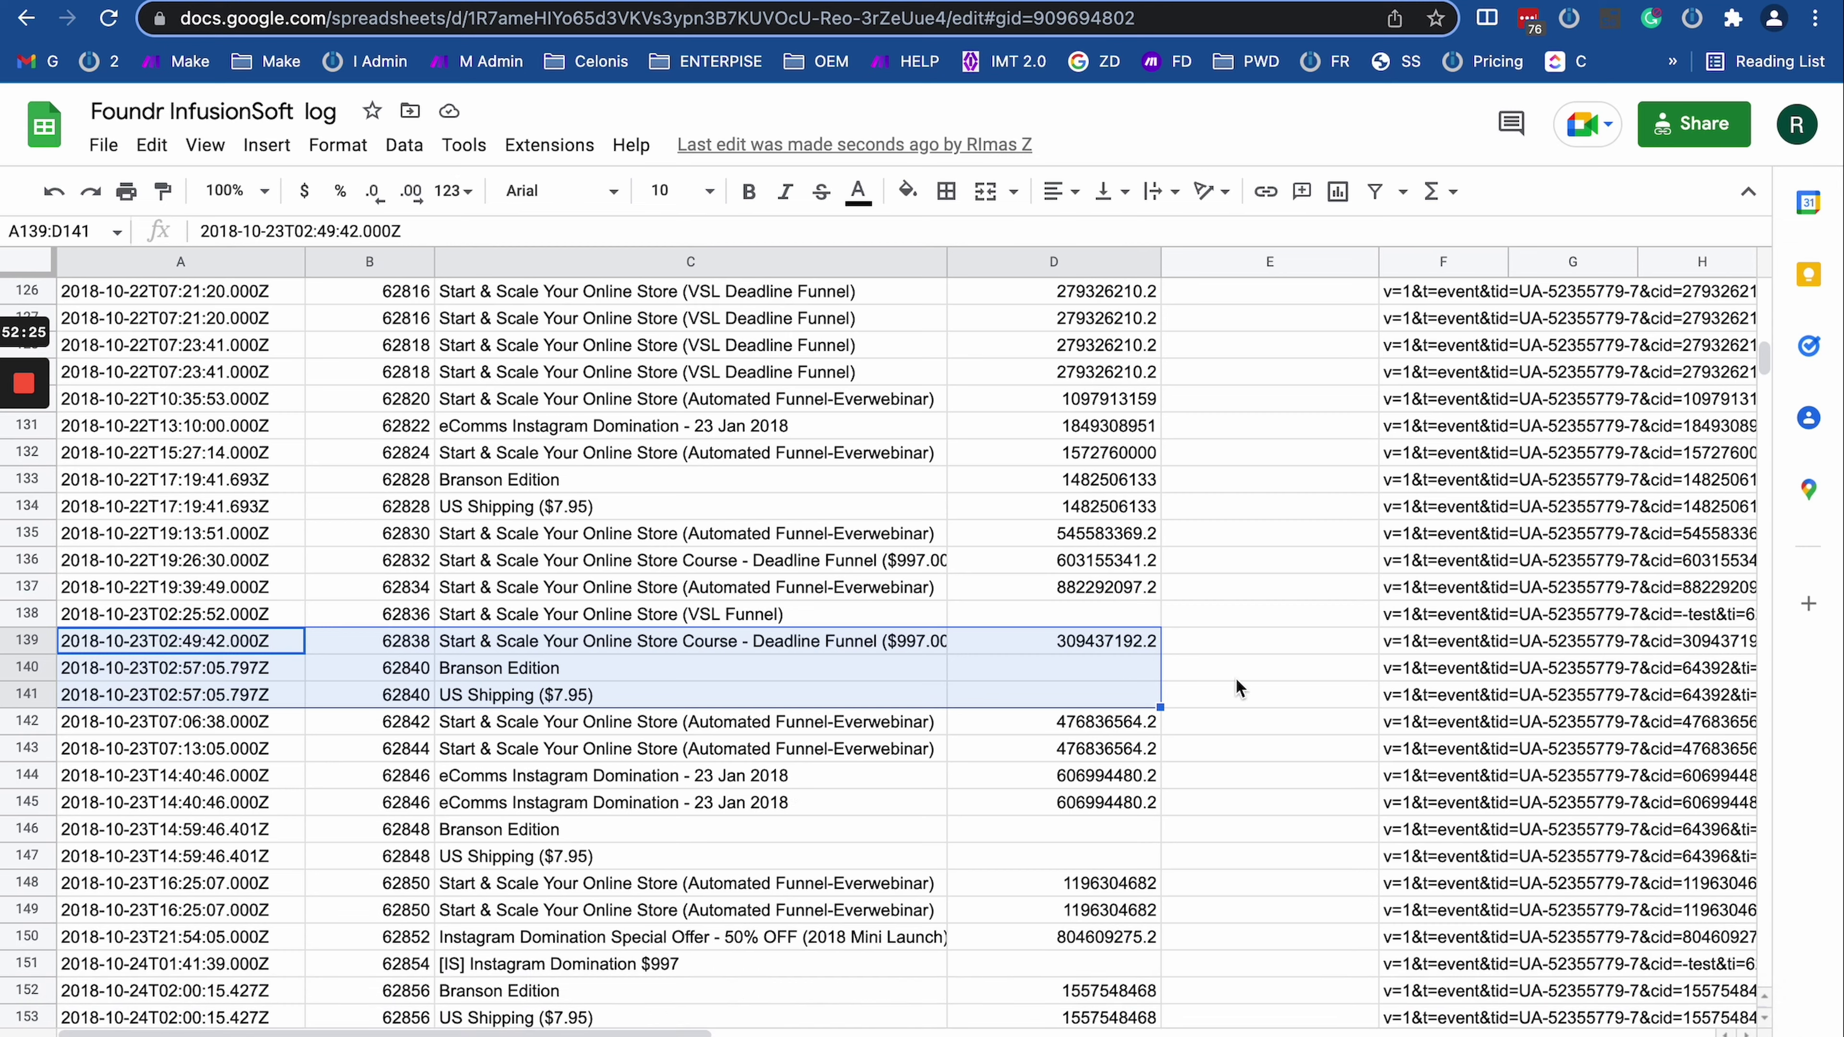
scroll(1121, 683, down, 10)
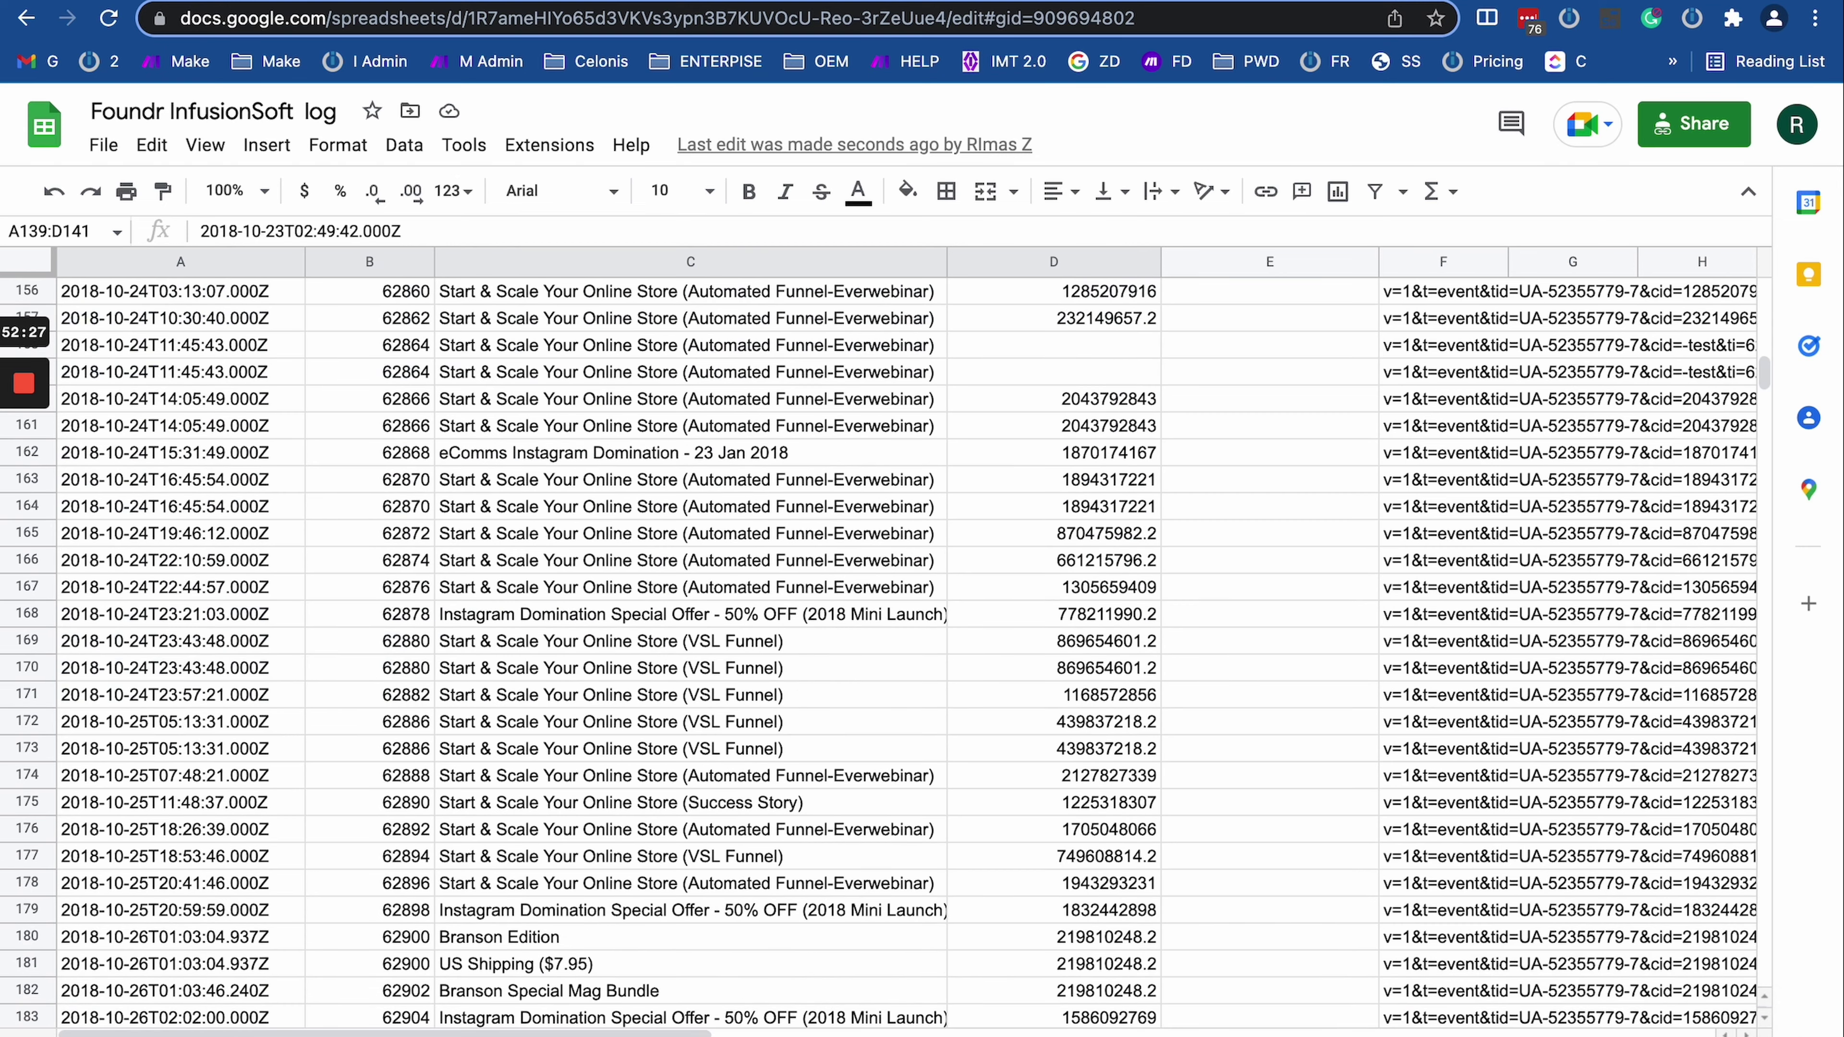
key(alt+Down)
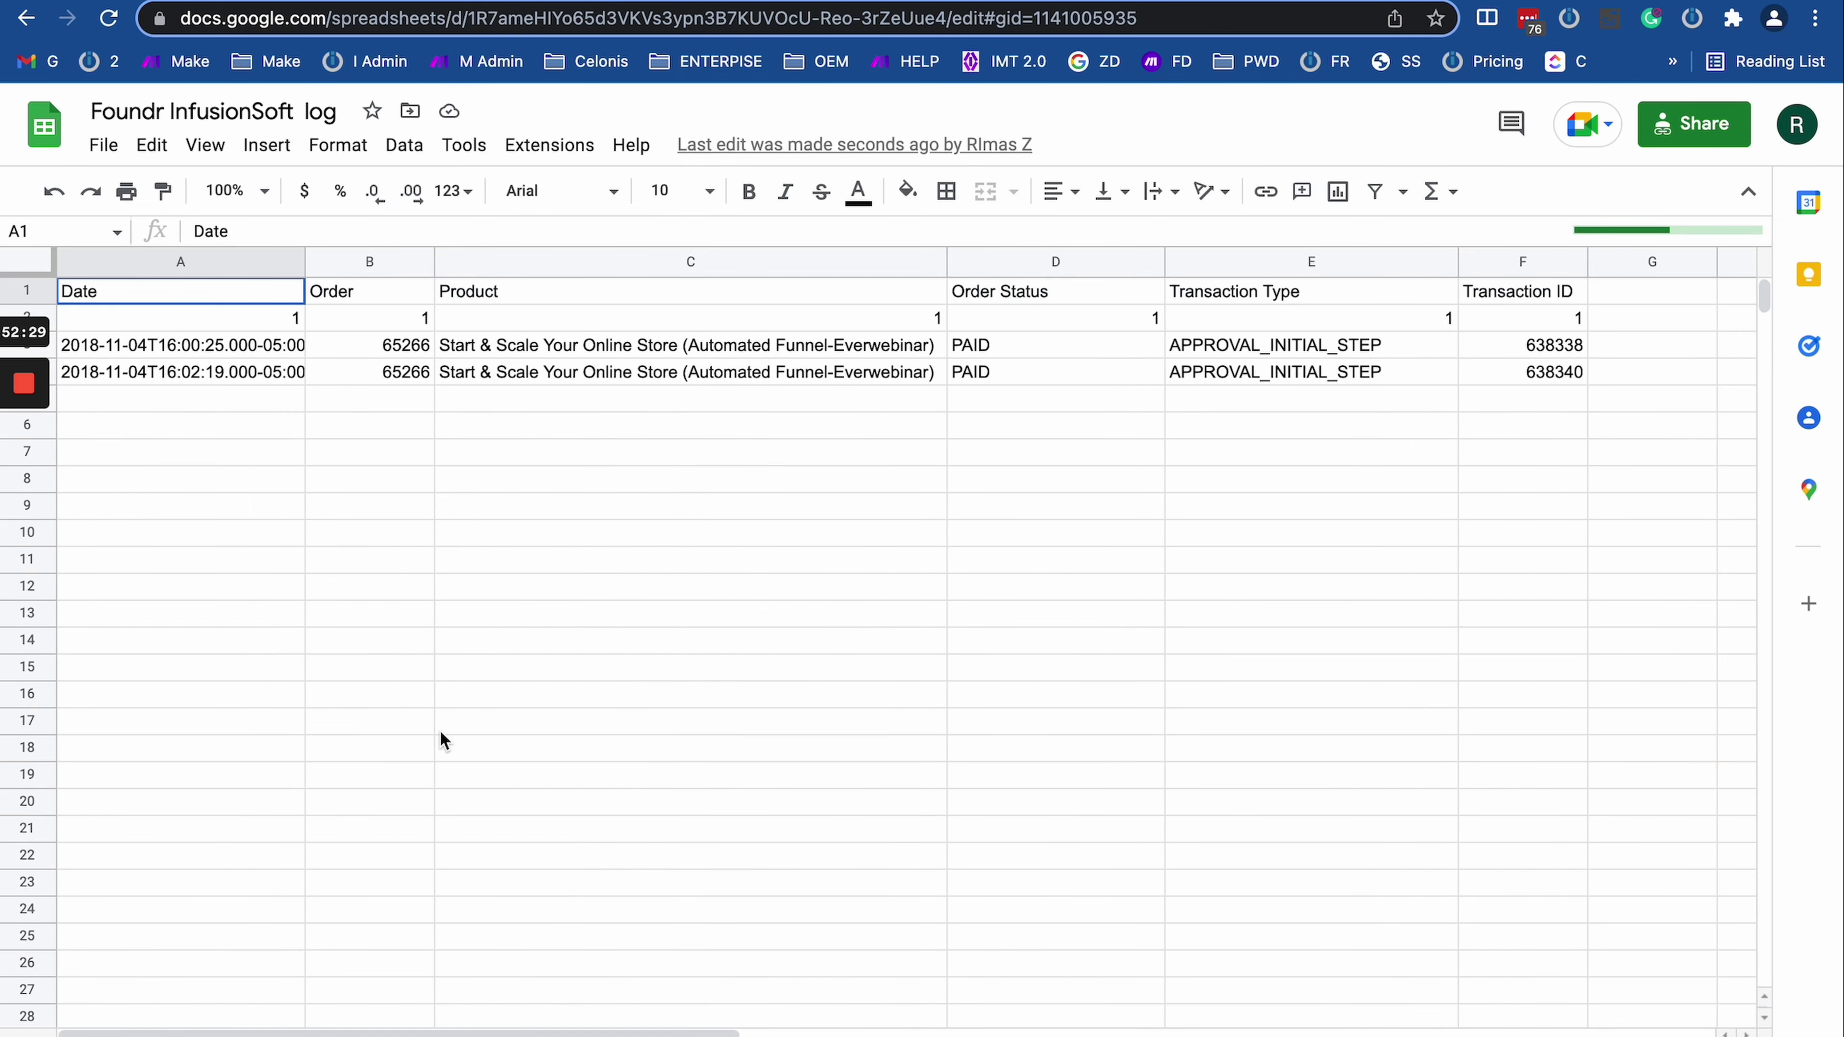
key(alt+Down)
key(alt+Down)
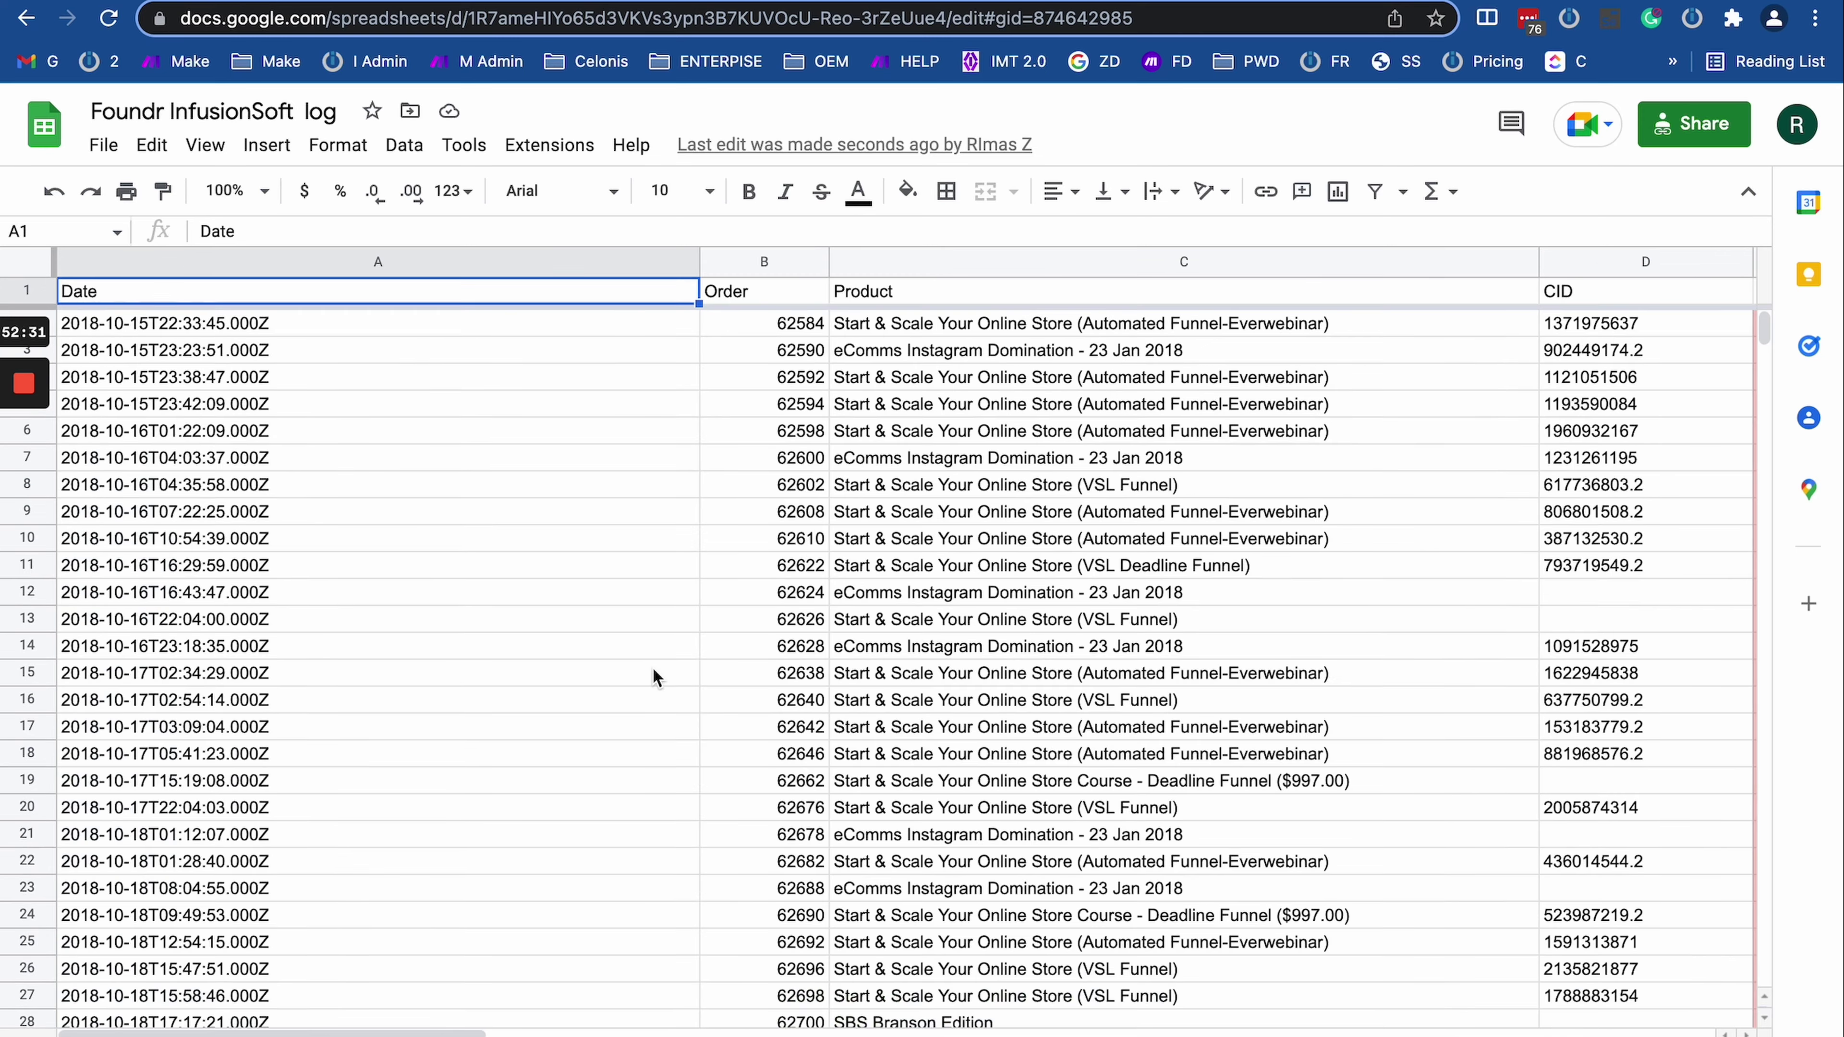
key(ctrl+Tab)
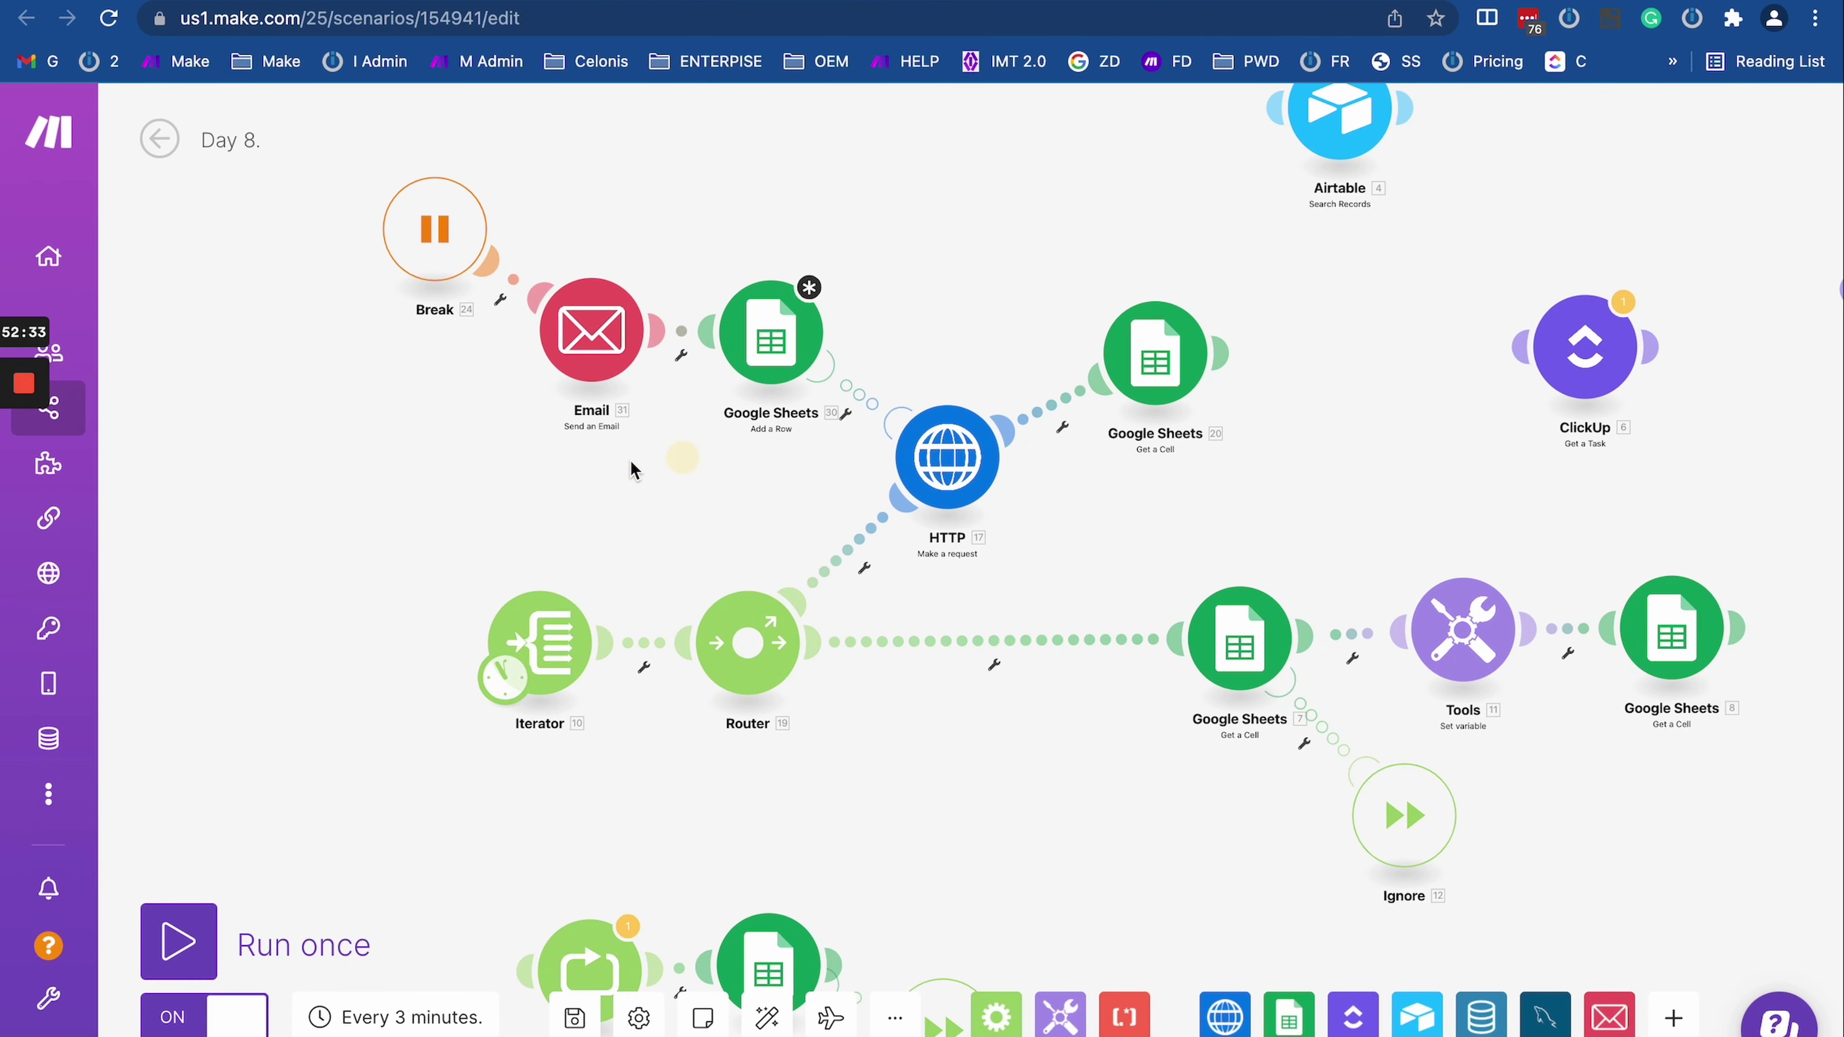
Step: Zoom out the Day 8 canvas and switch to the Integromat scenario window
scroll(701, 481, down, 5)
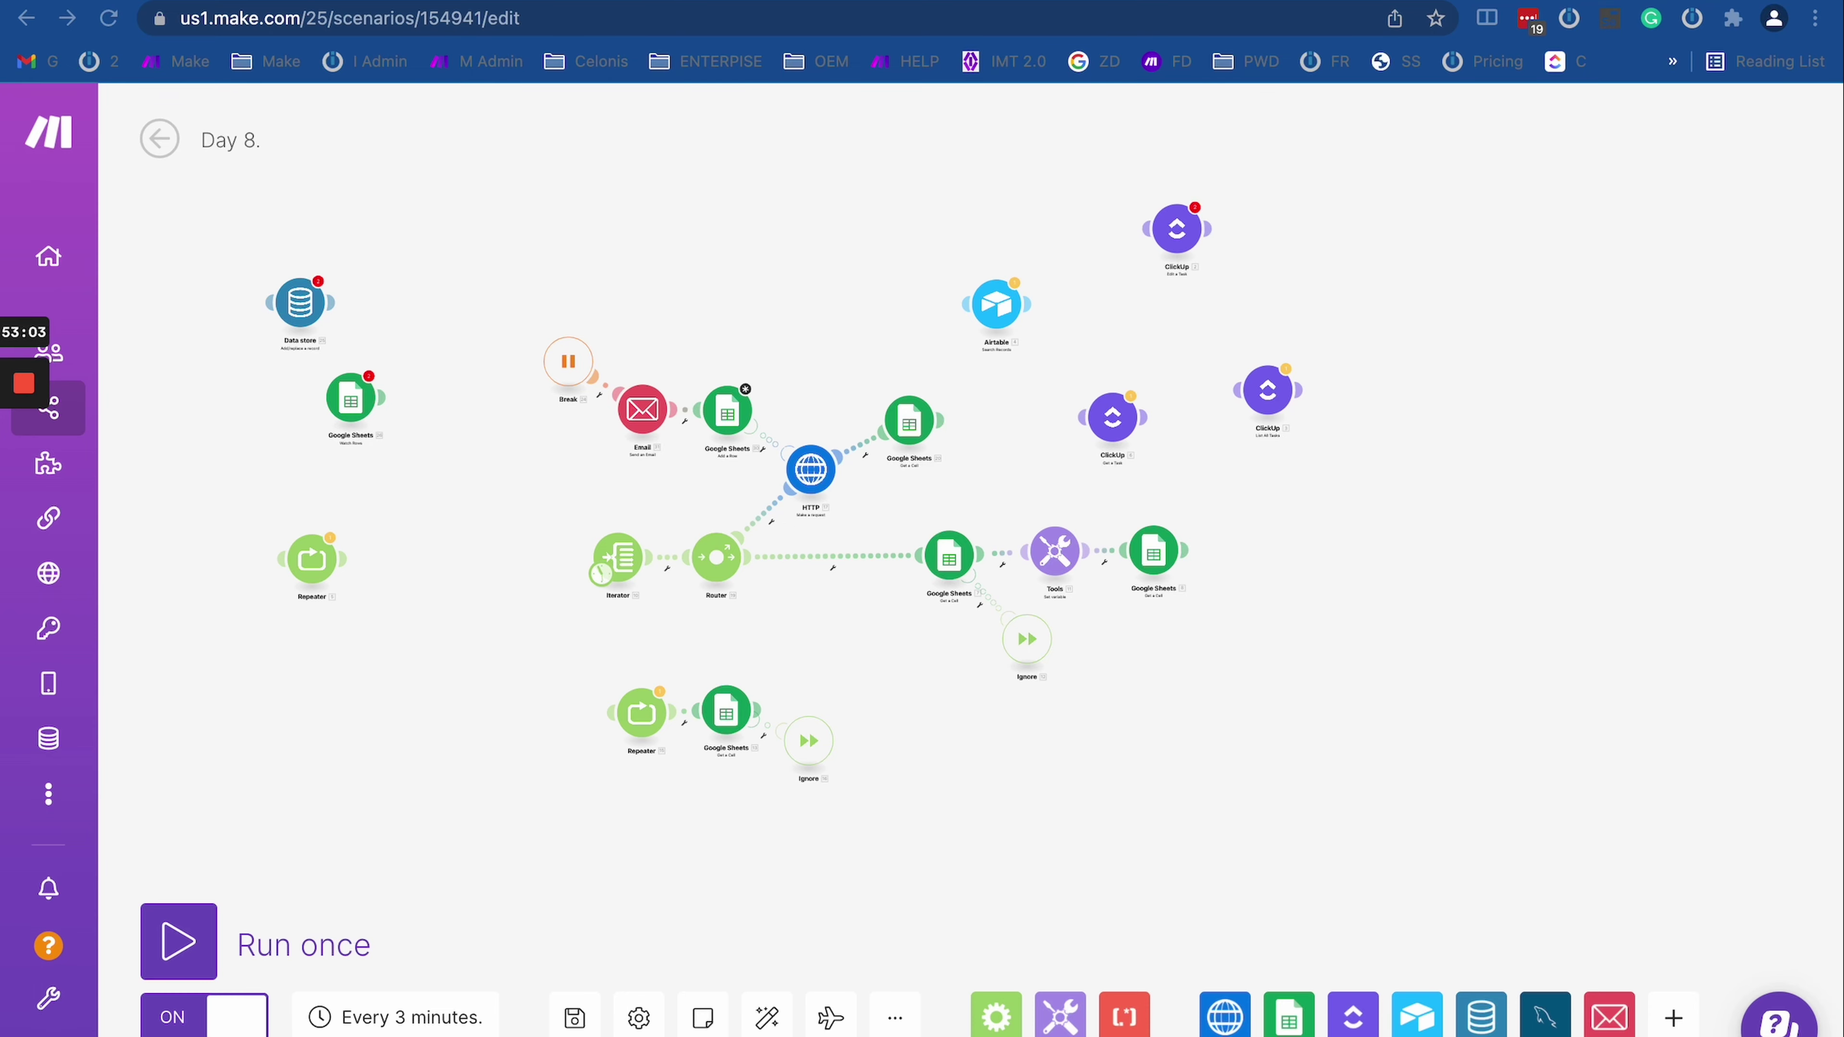
key(super+grave)
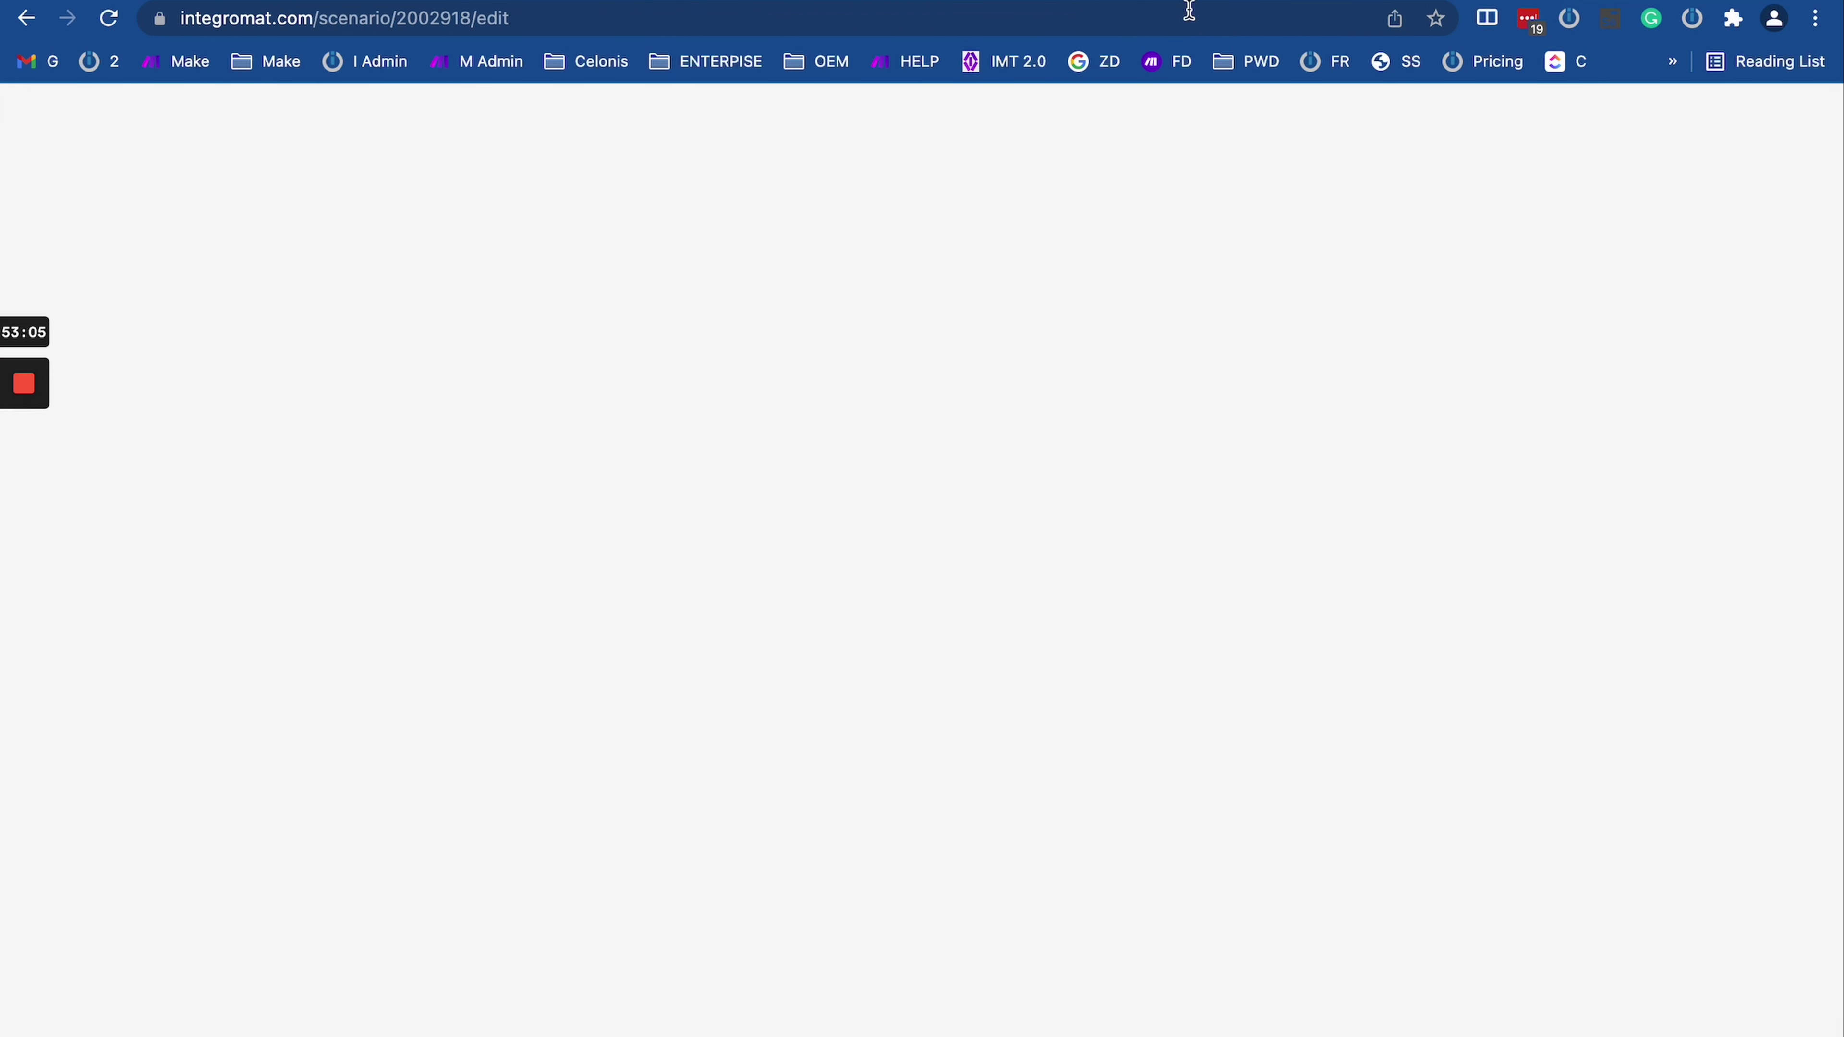
Step: Open the Pipedrive Lead Updates - FreshBooks scenario and pan around its multi-branch flow
click(245, 458)
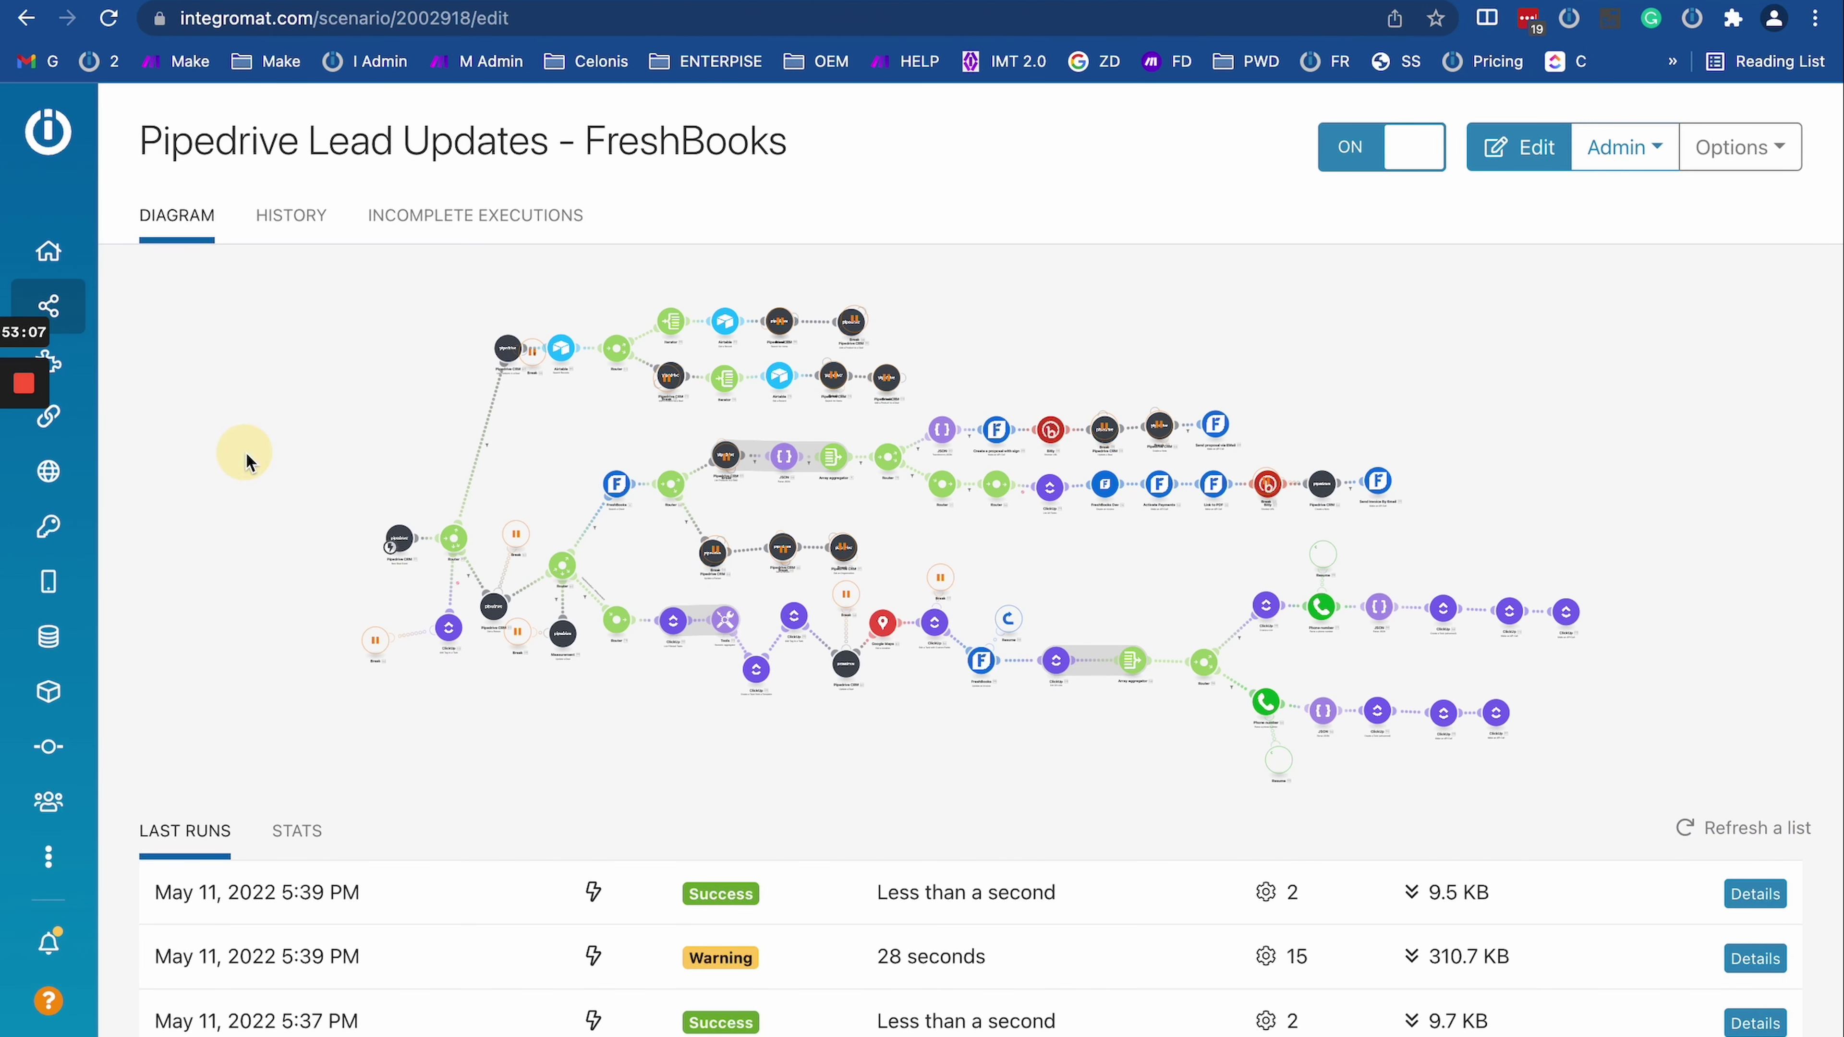
drag(466, 773, 719, 775)
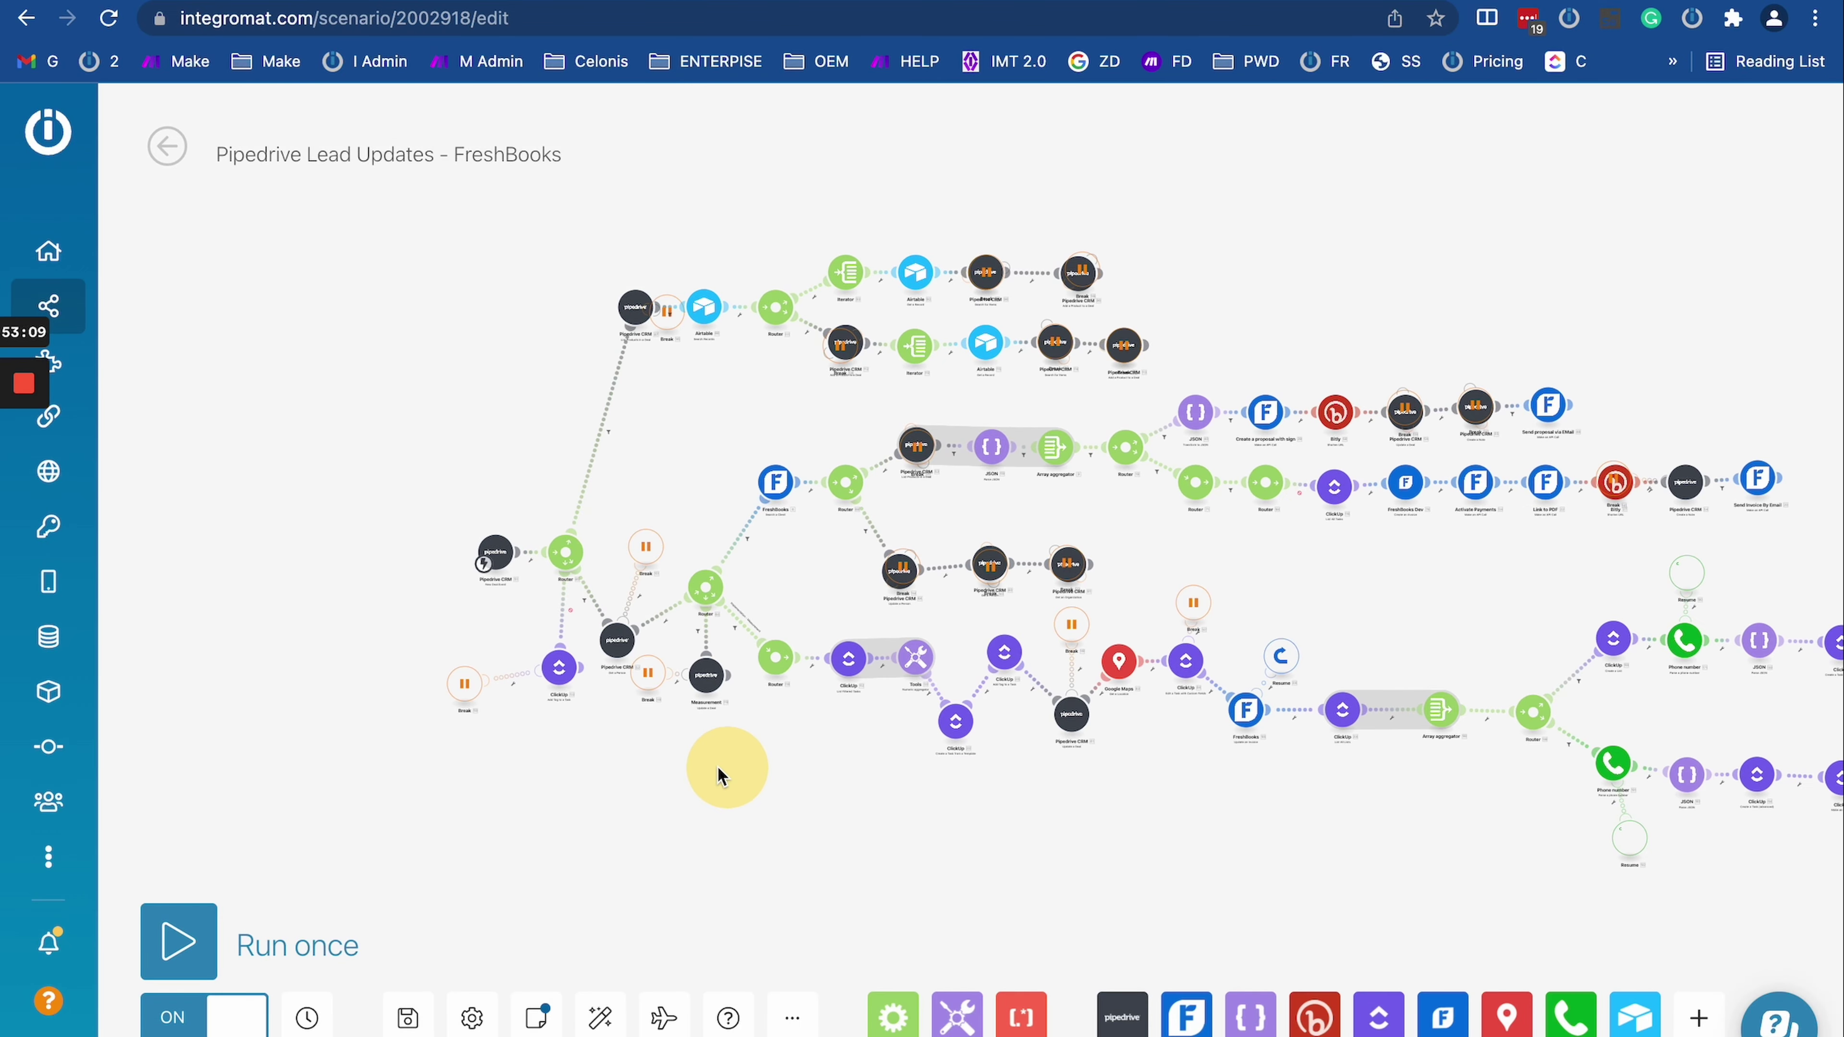
scroll(601, 763, up, 2)
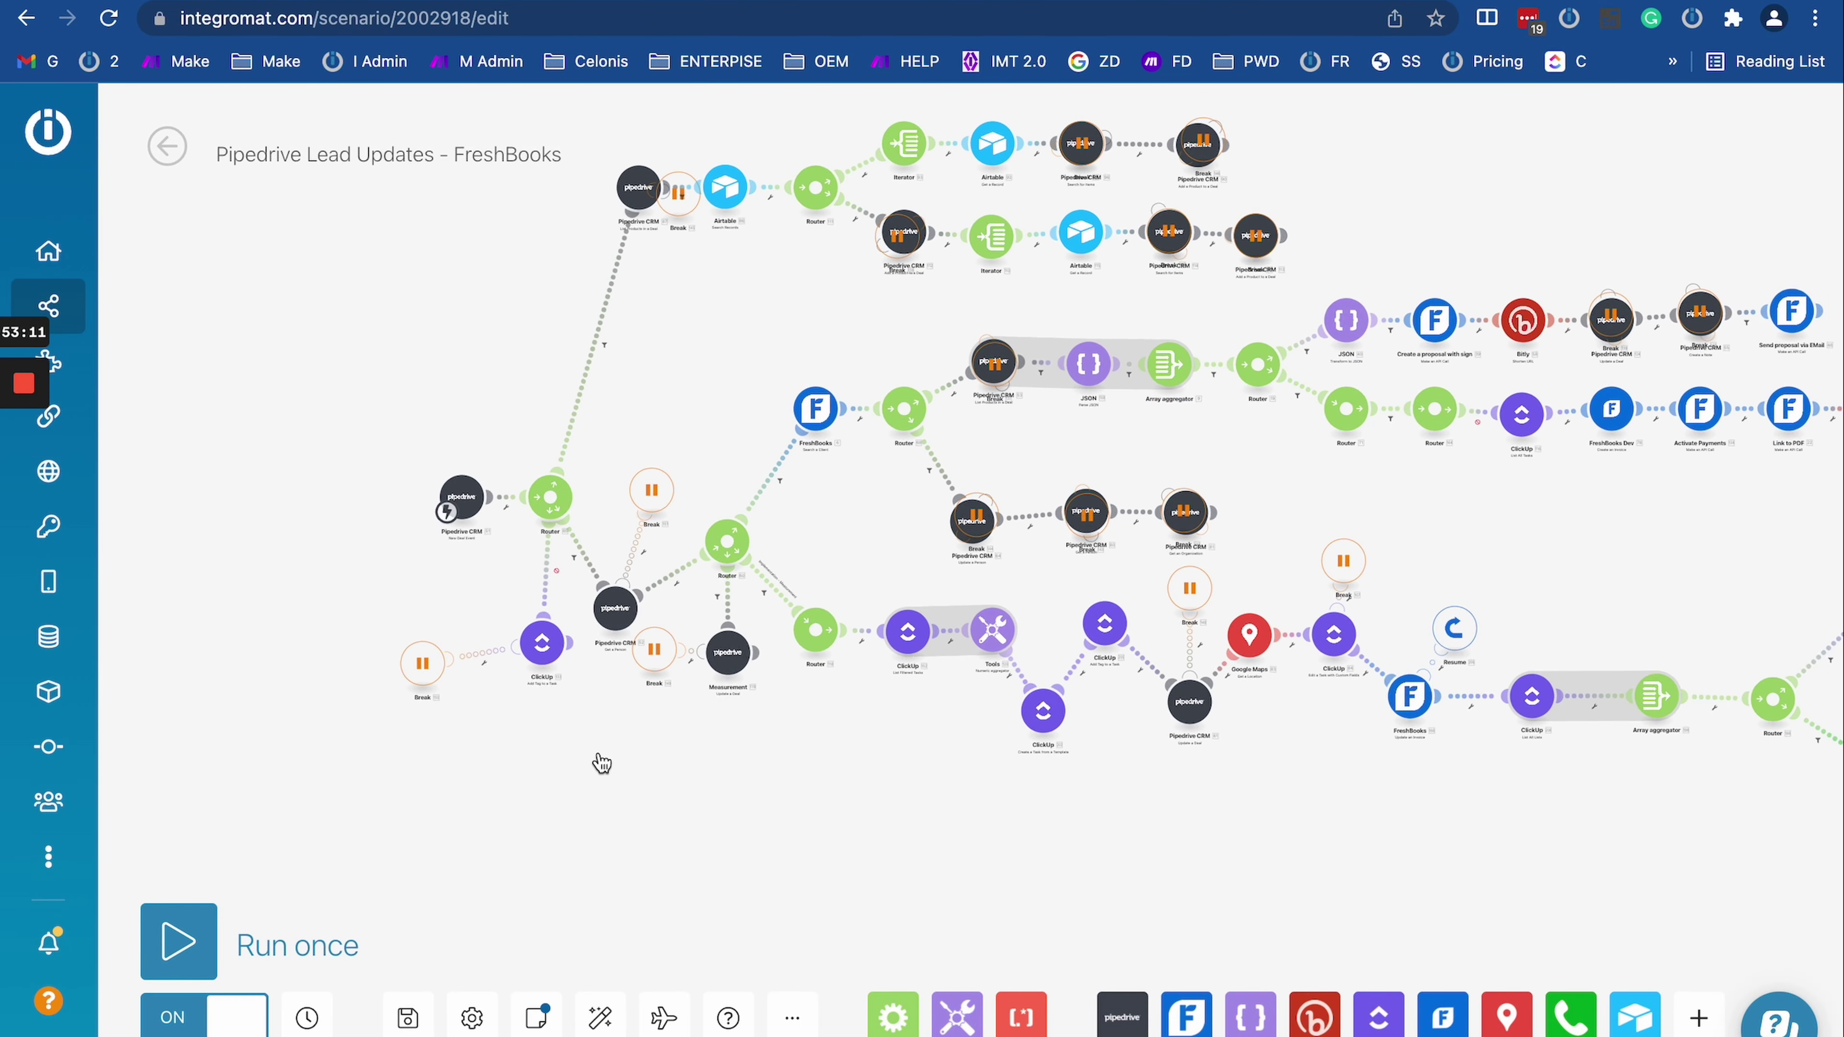
drag(823, 795, 613, 741)
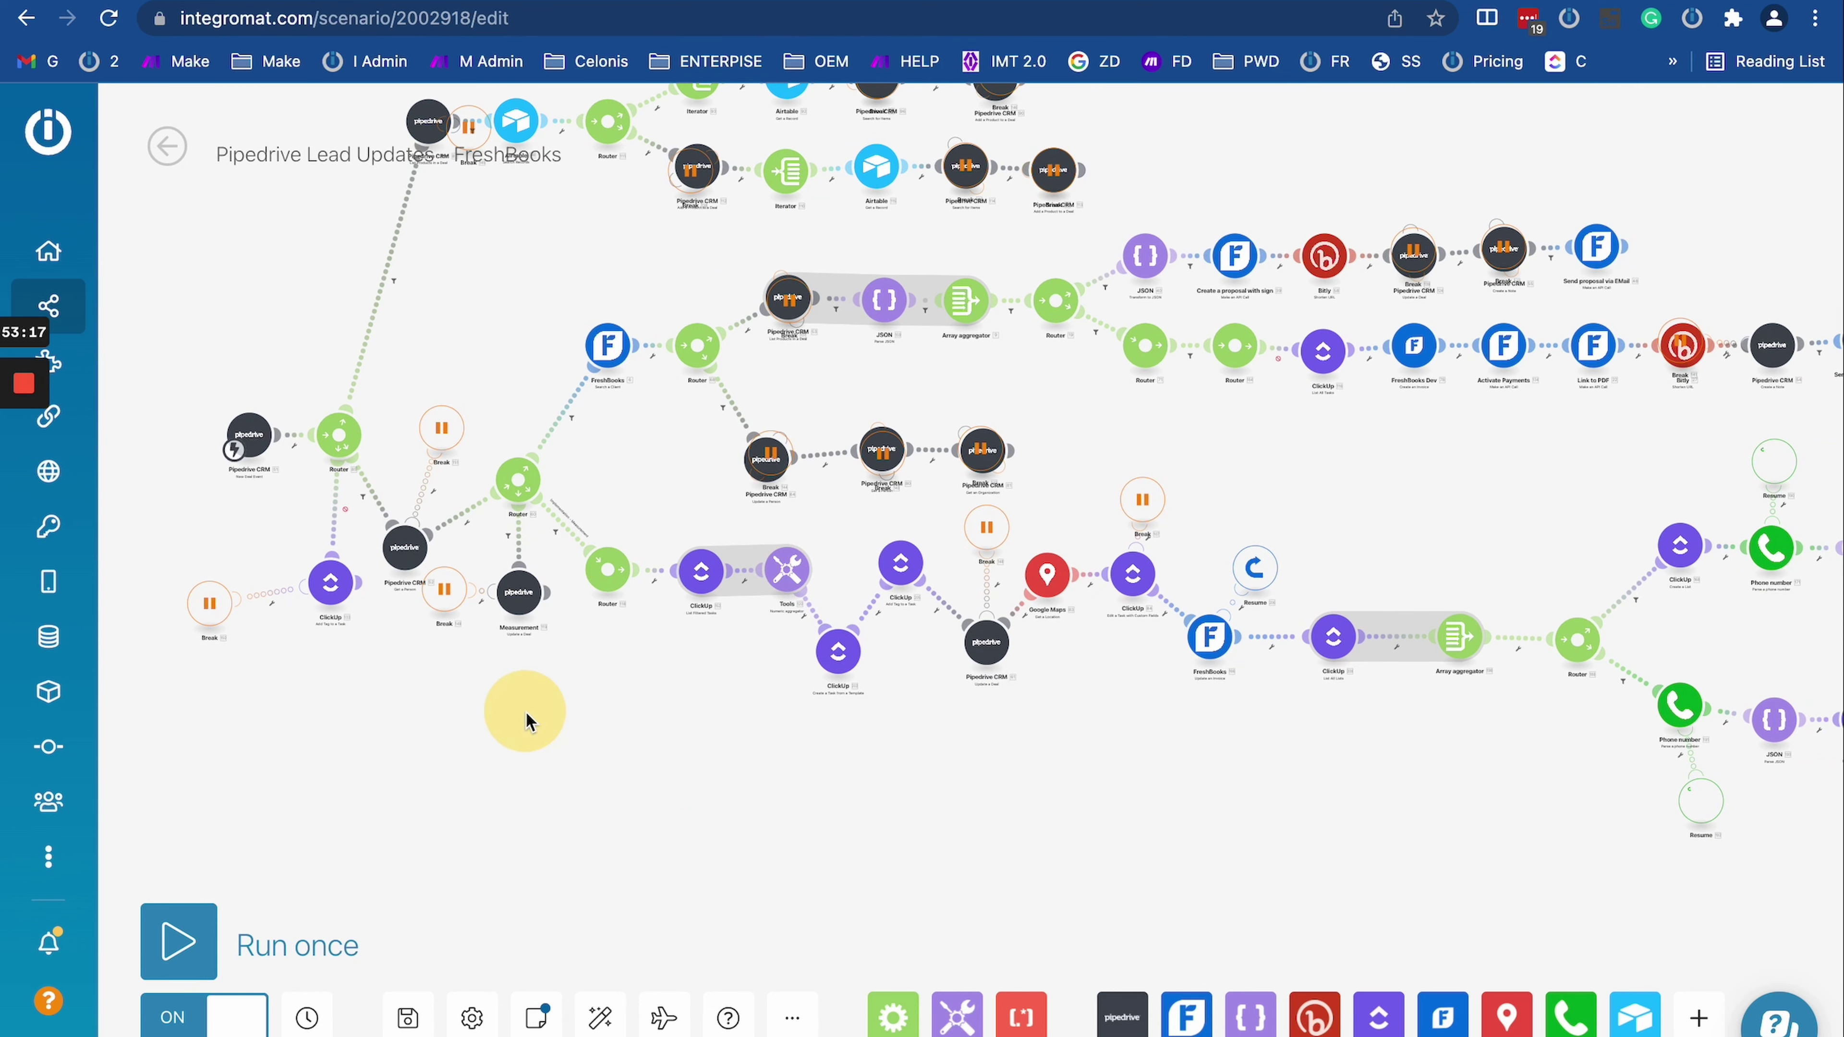
scroll(529, 721, down, 1)
mouse_move(774, 729)
mouse_down()
mouse_move(685, 755)
mouse_move(791, 738)
mouse_up()
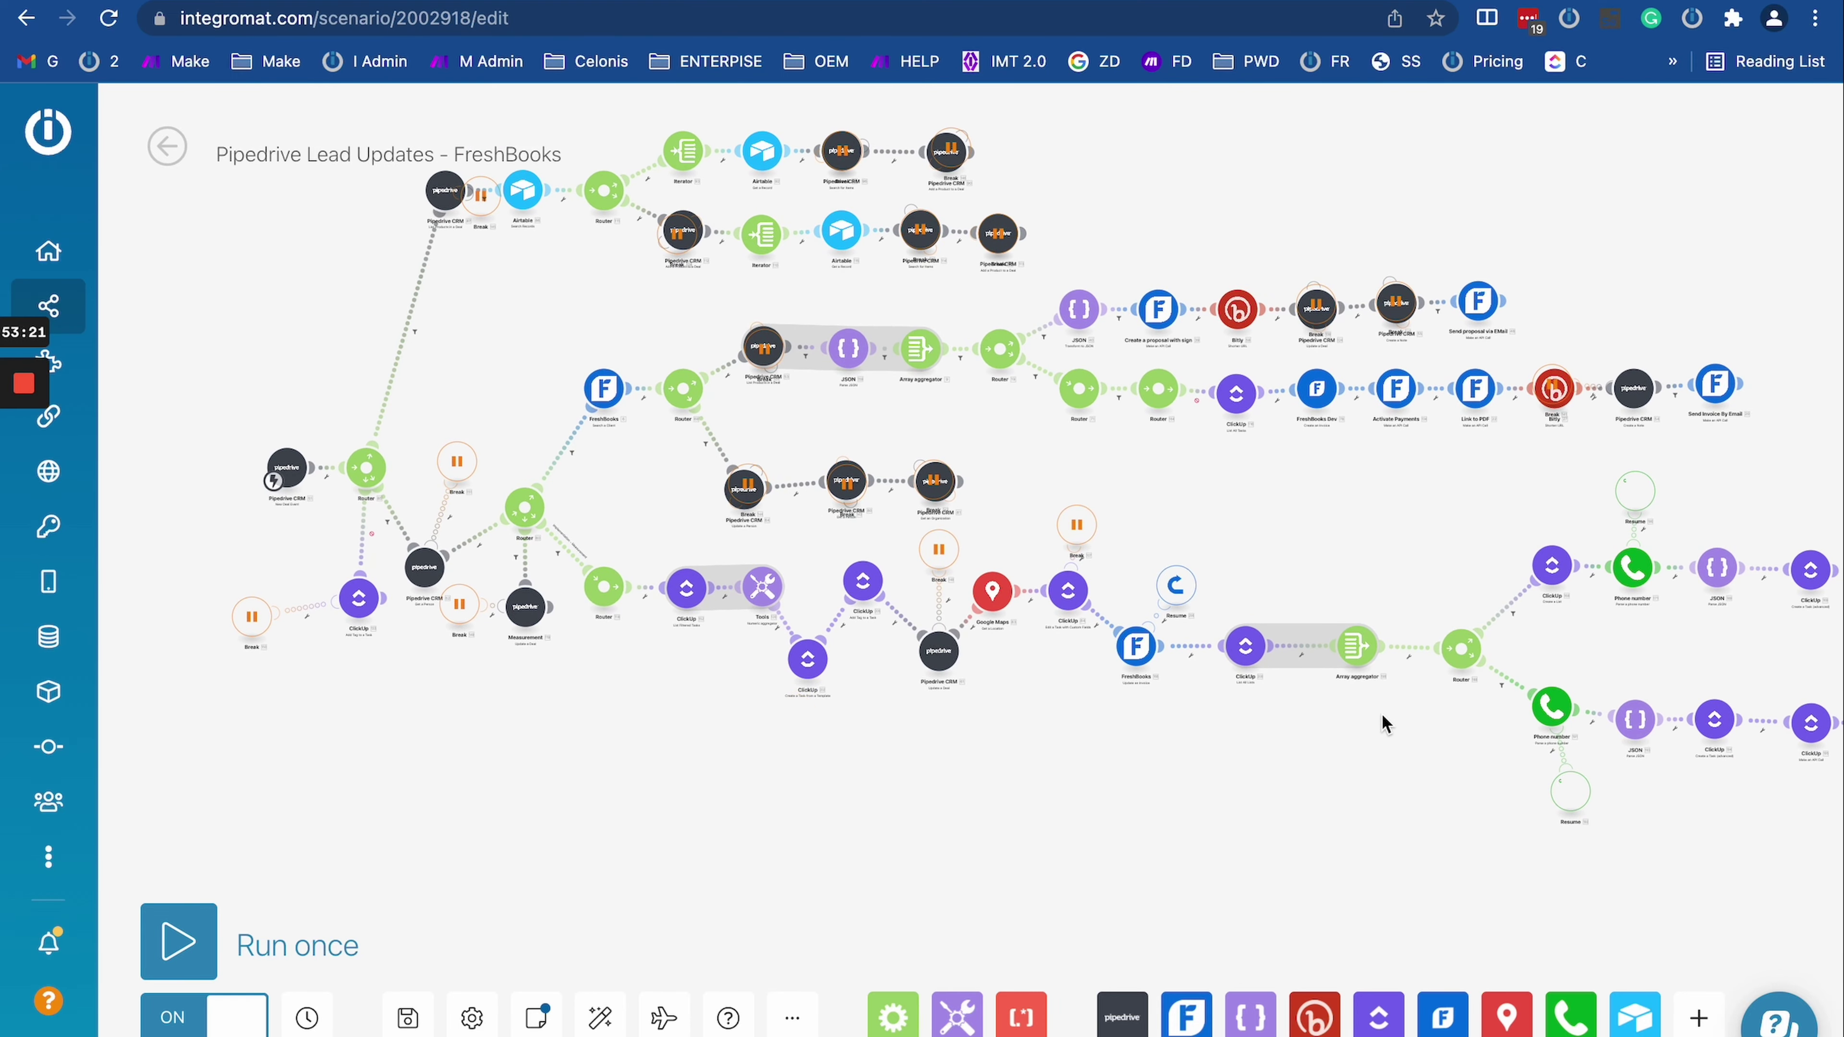
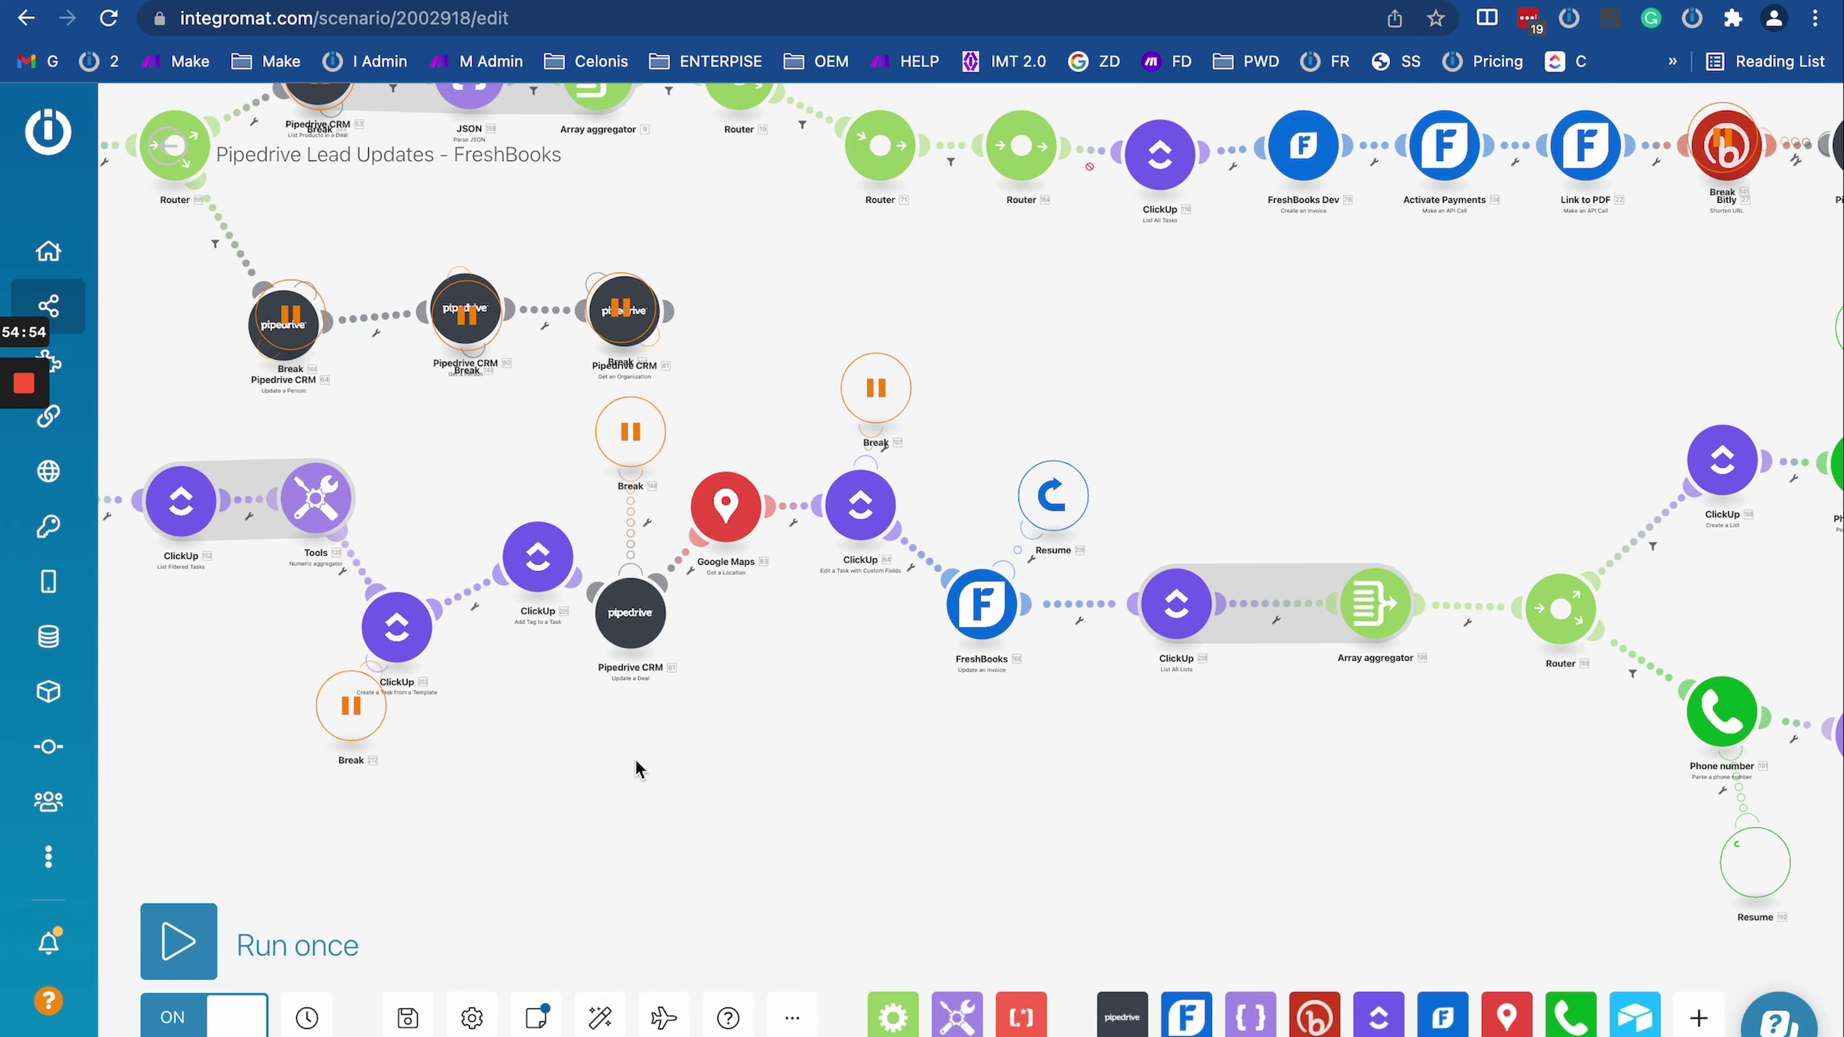
Step: Pan and zoom across the scenario's branches to bring the Pipedrive CRM modules and Router into view
drag(638, 771, 907, 827)
scroll(661, 788, down, 3)
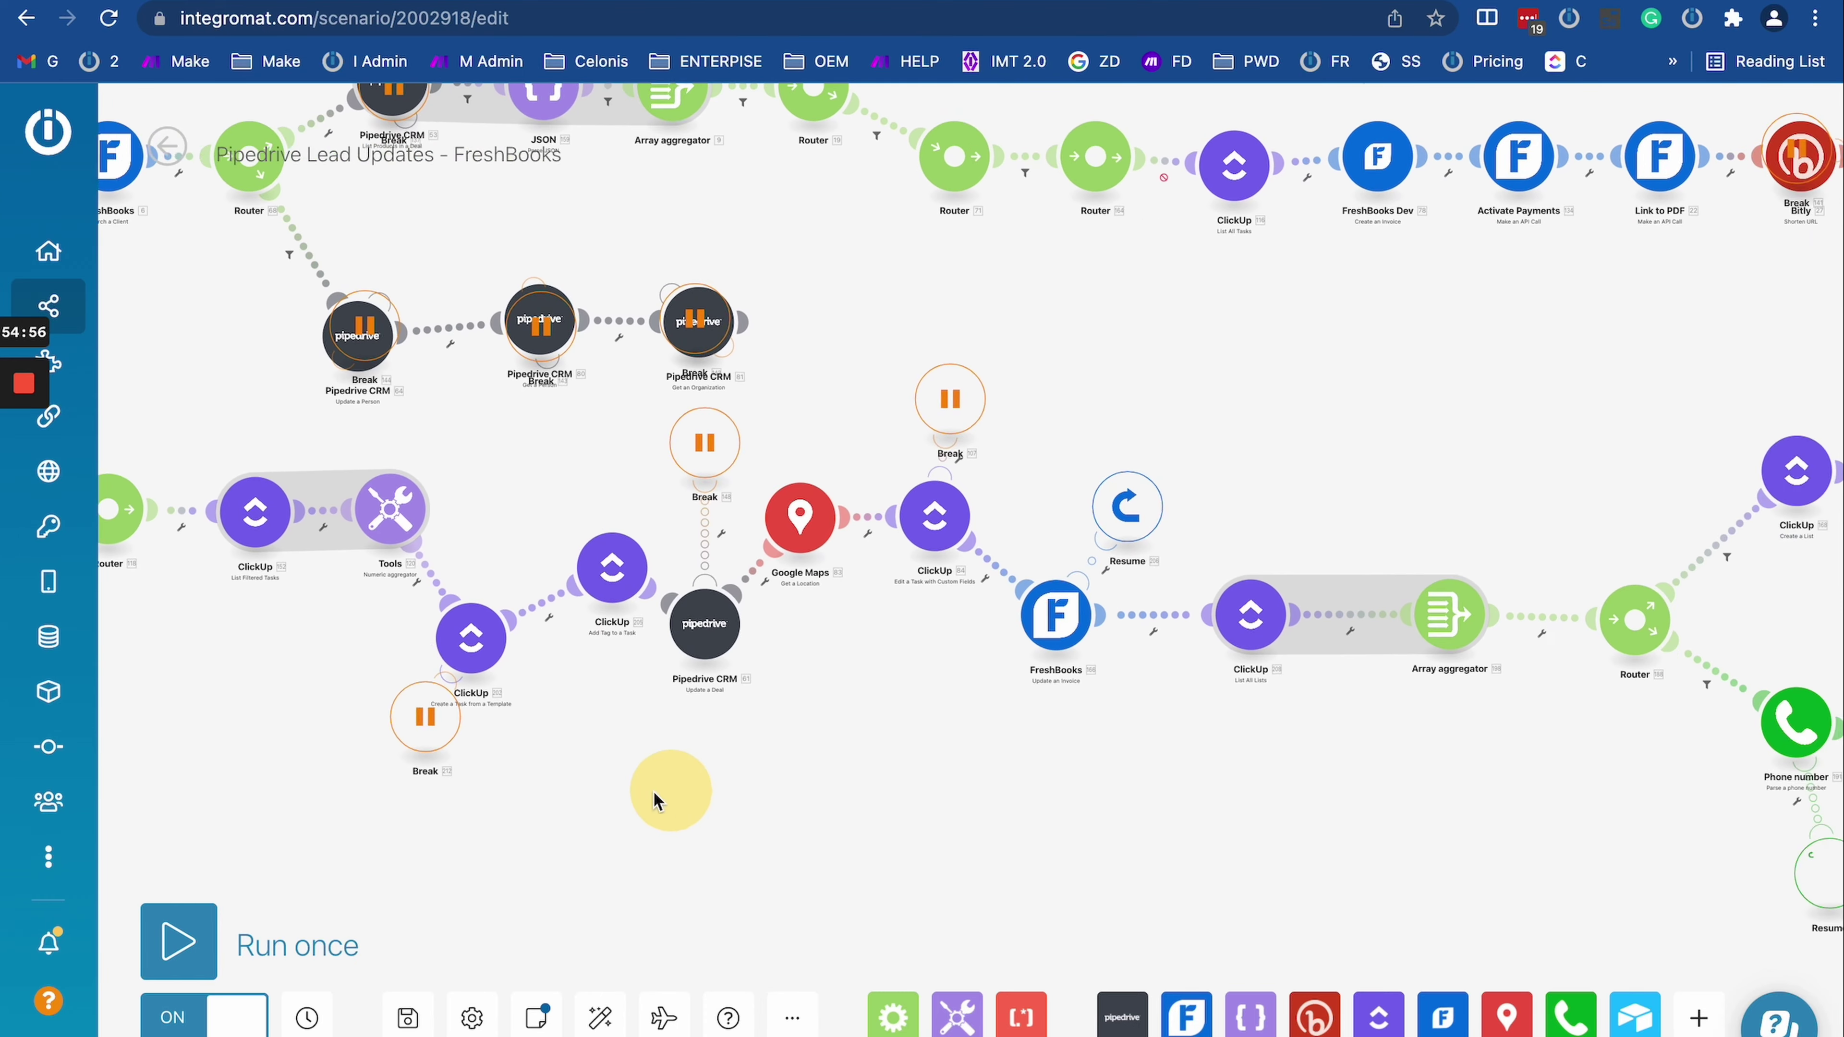
scroll(715, 799, down, 5)
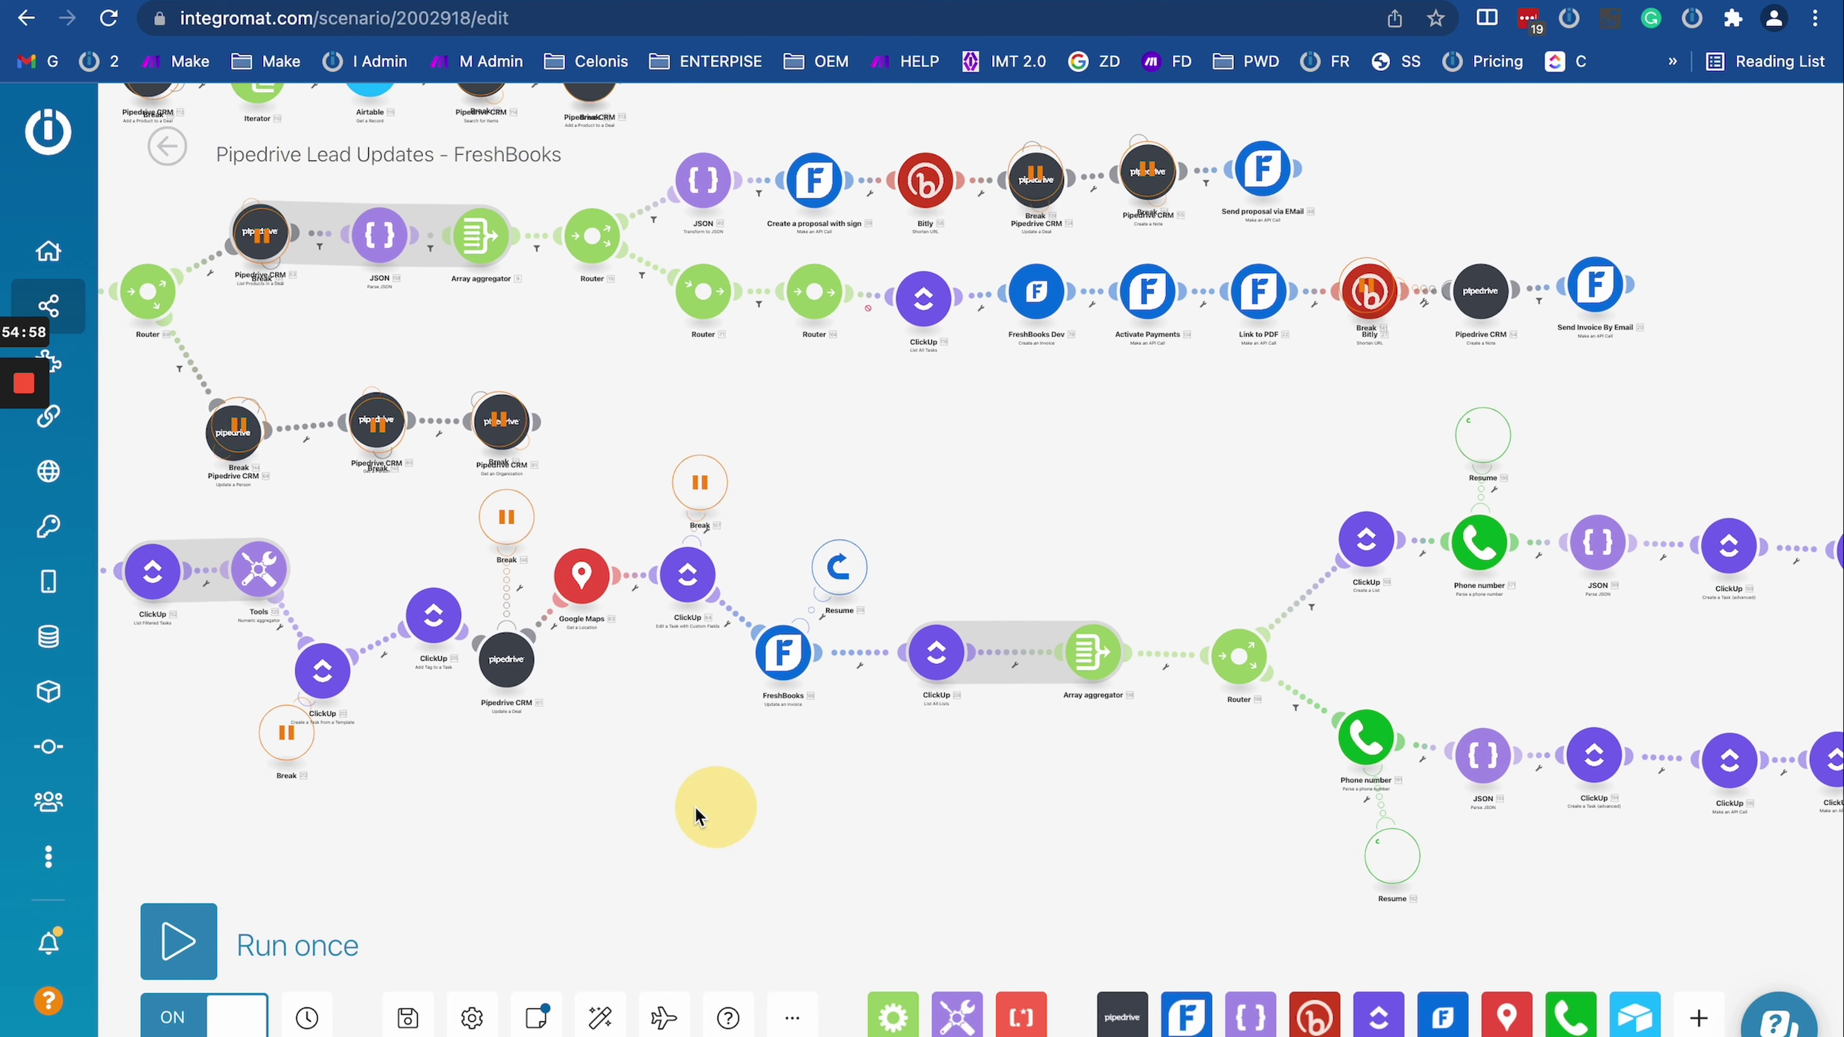
scroll(792, 795, up, 3)
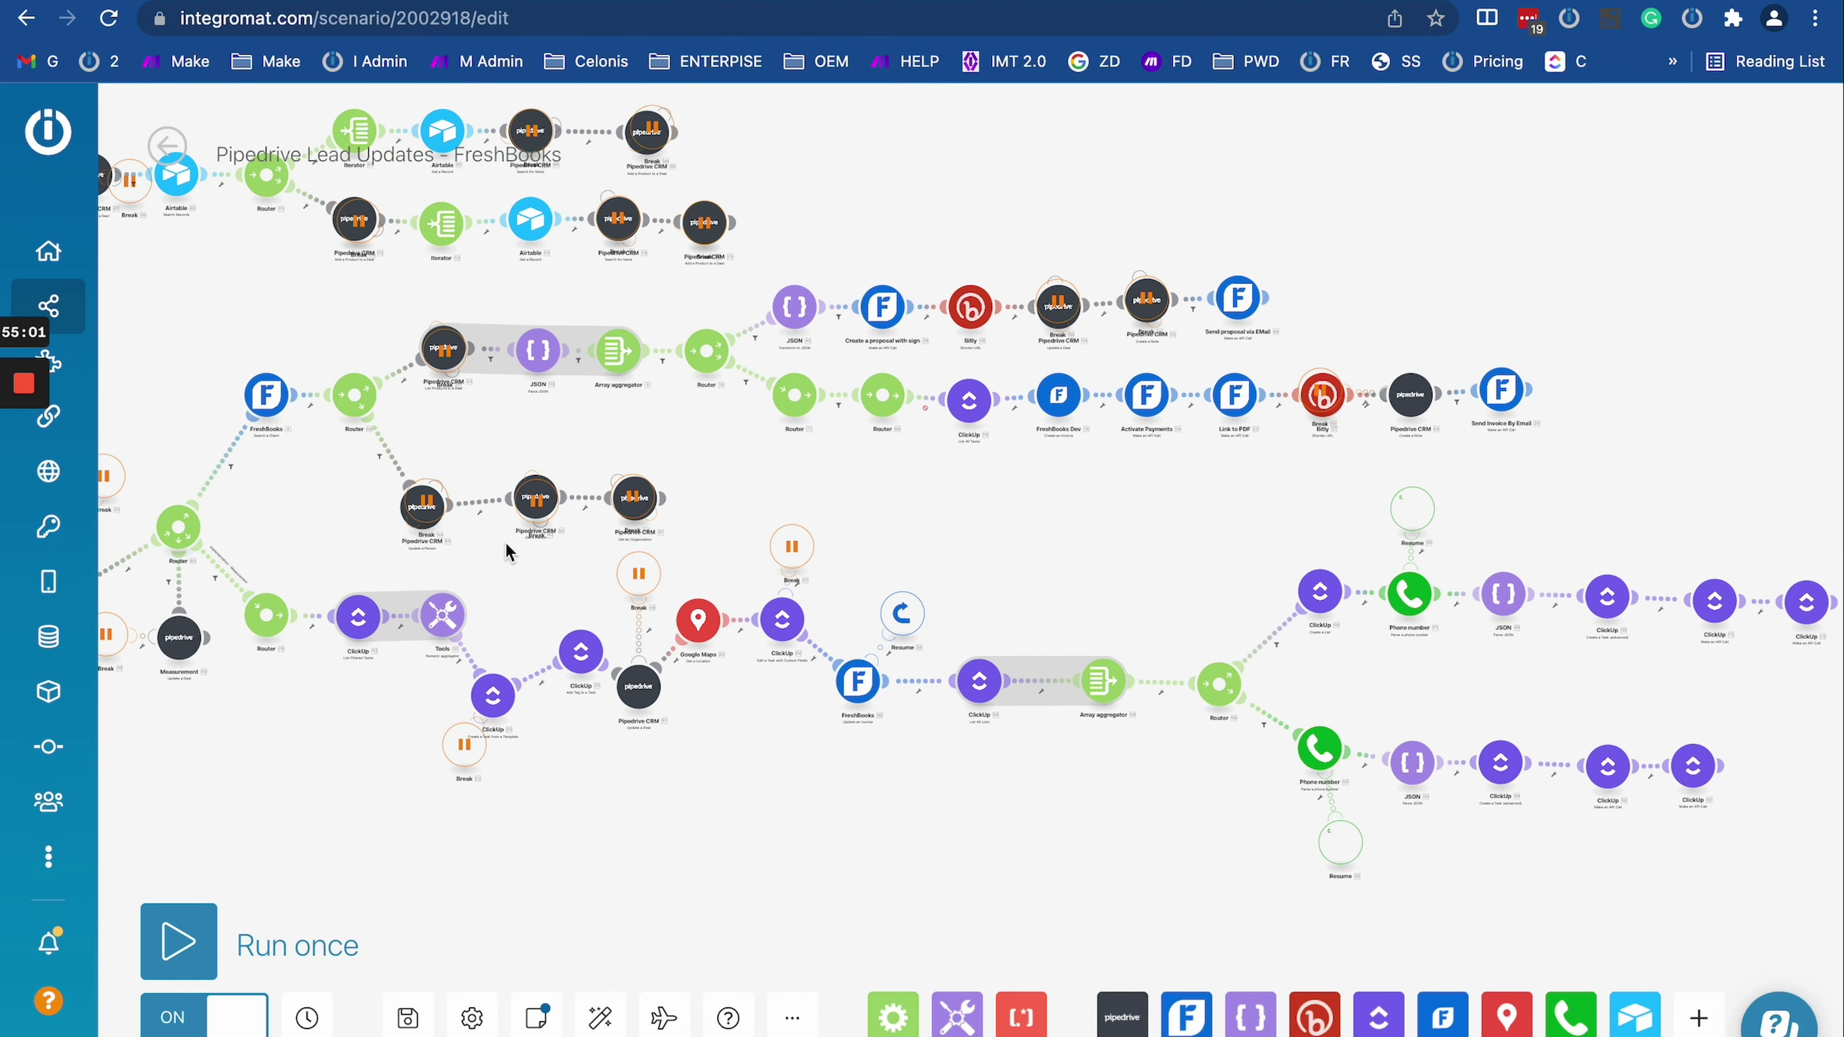
drag(291, 476, 753, 693)
drag(688, 588, 384, 443)
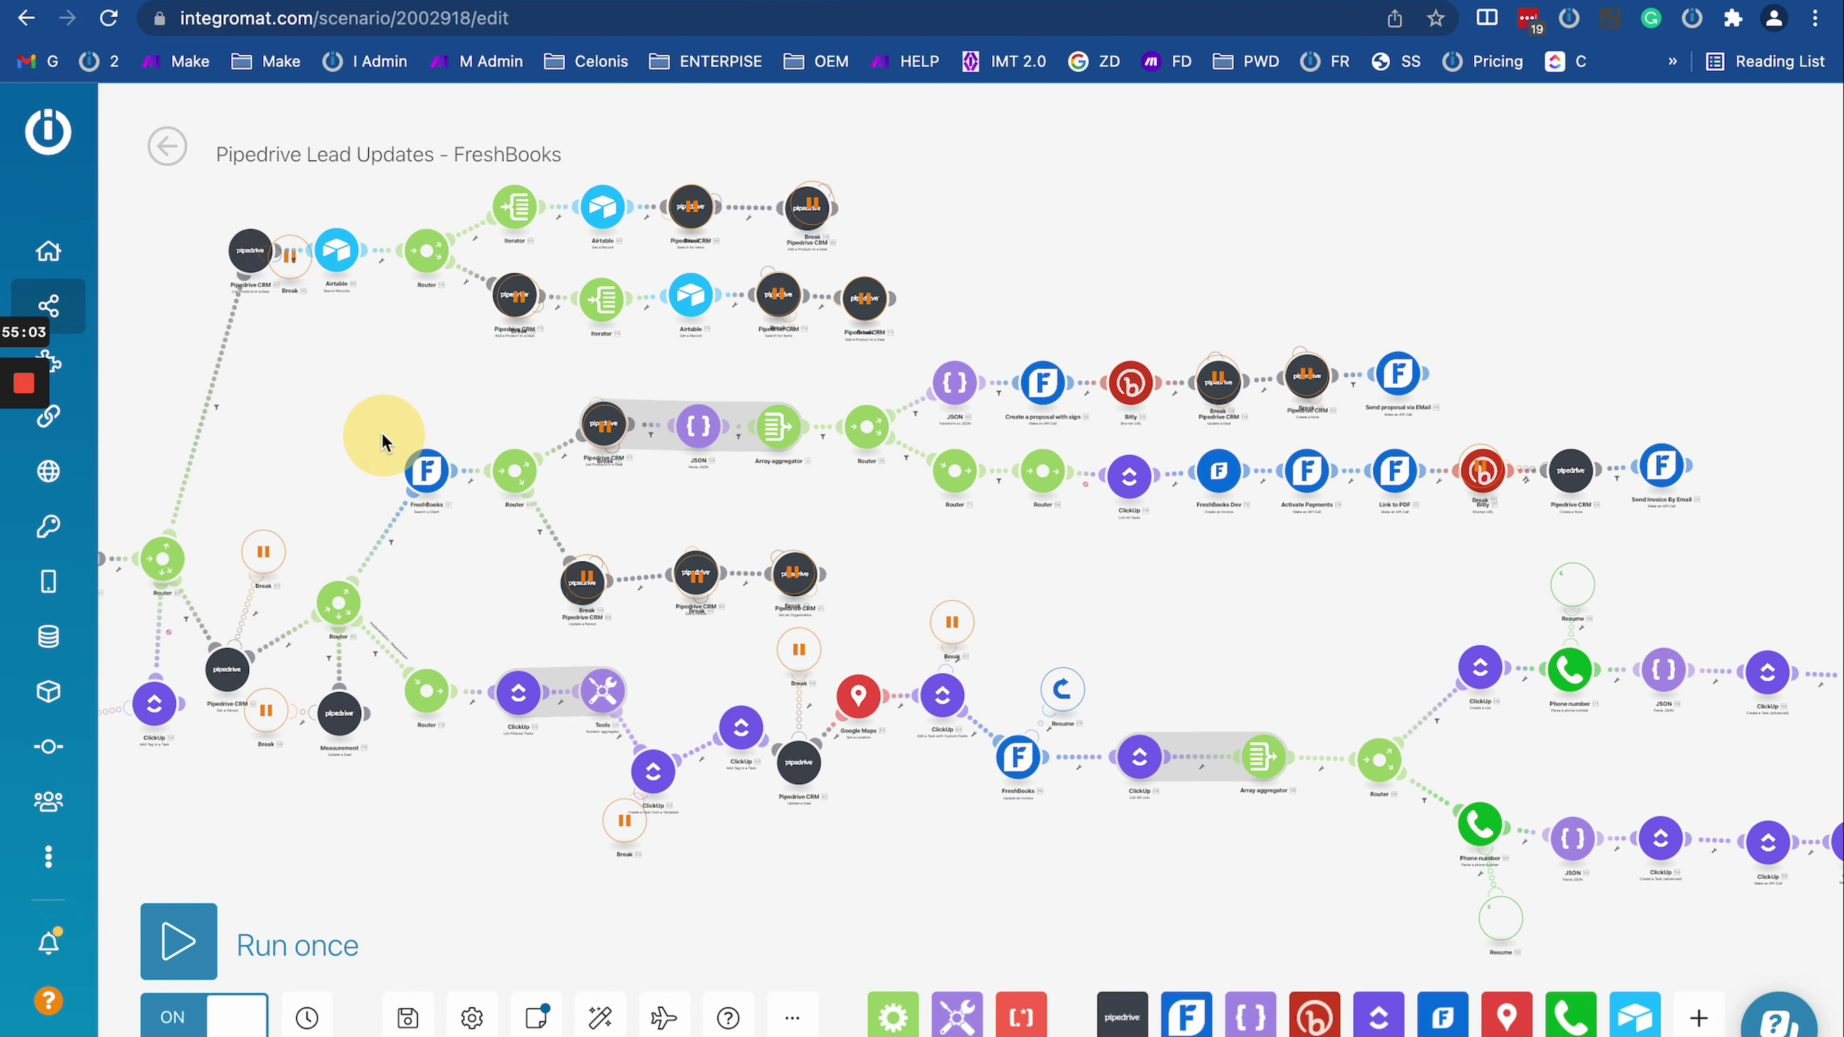
drag(930, 898, 679, 704)
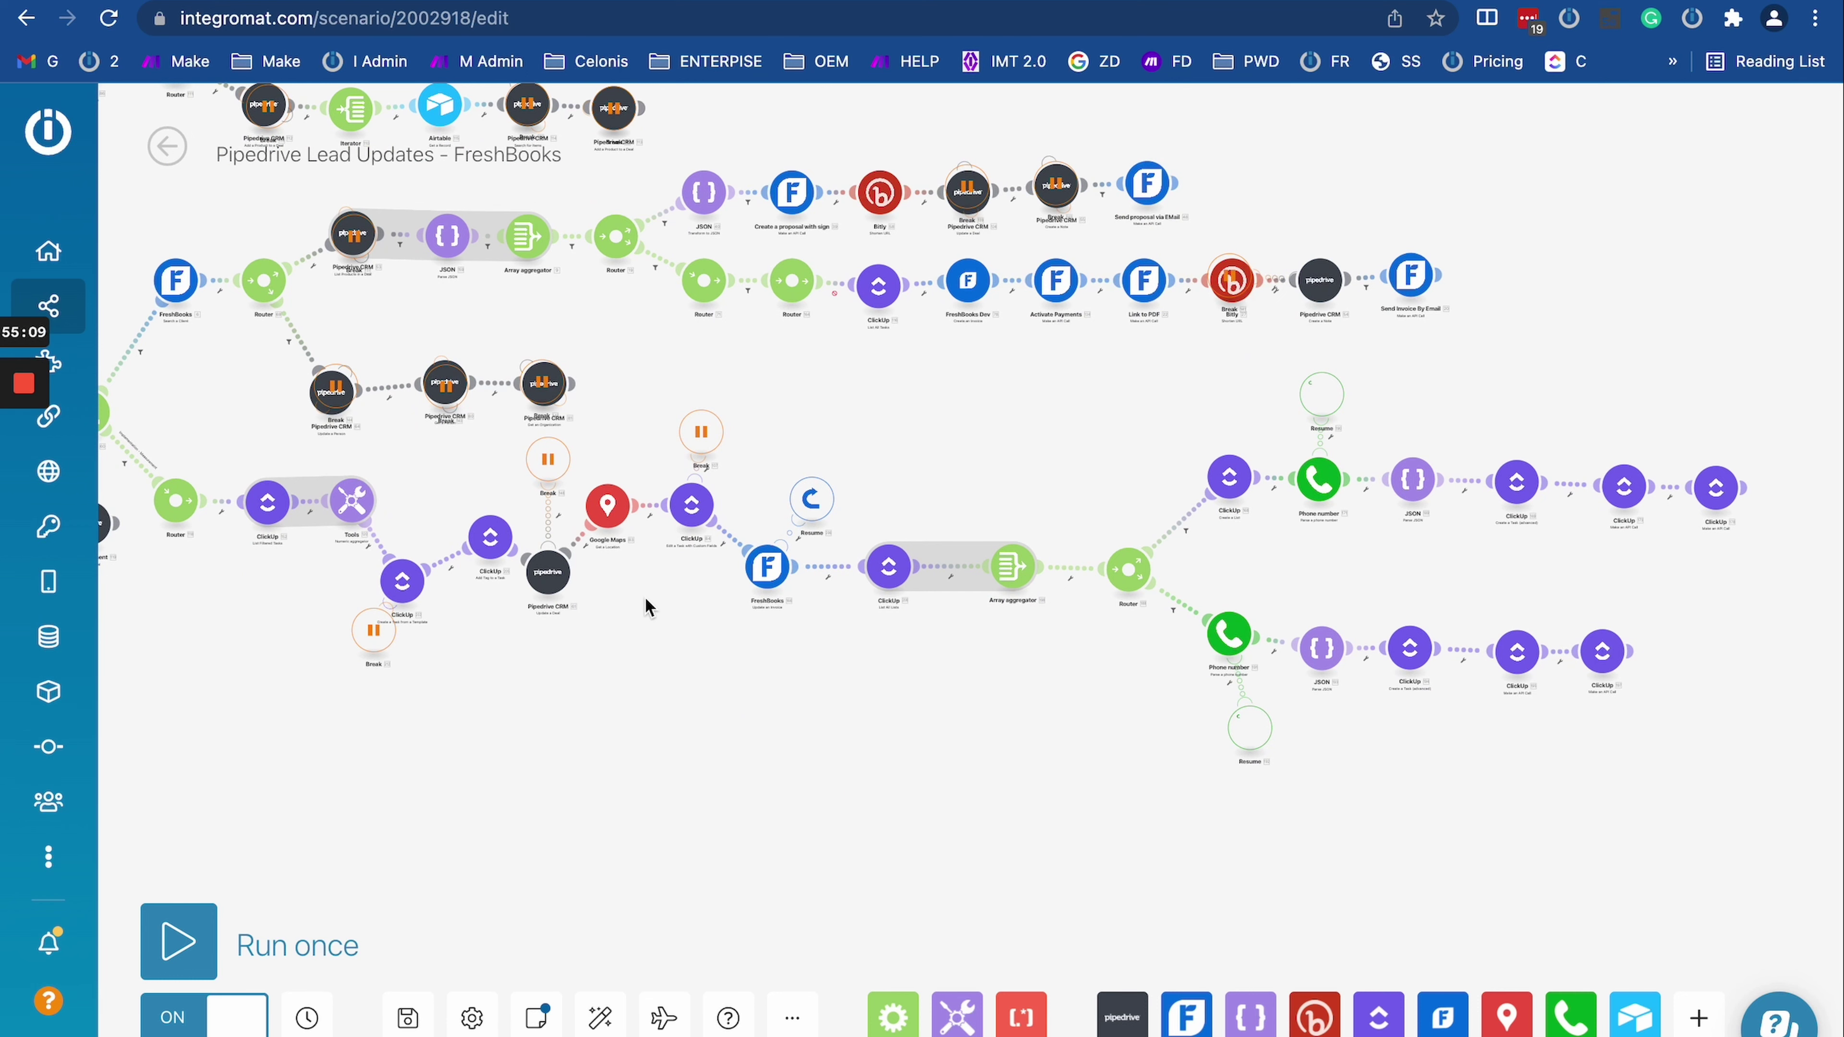
drag(279, 585, 602, 638)
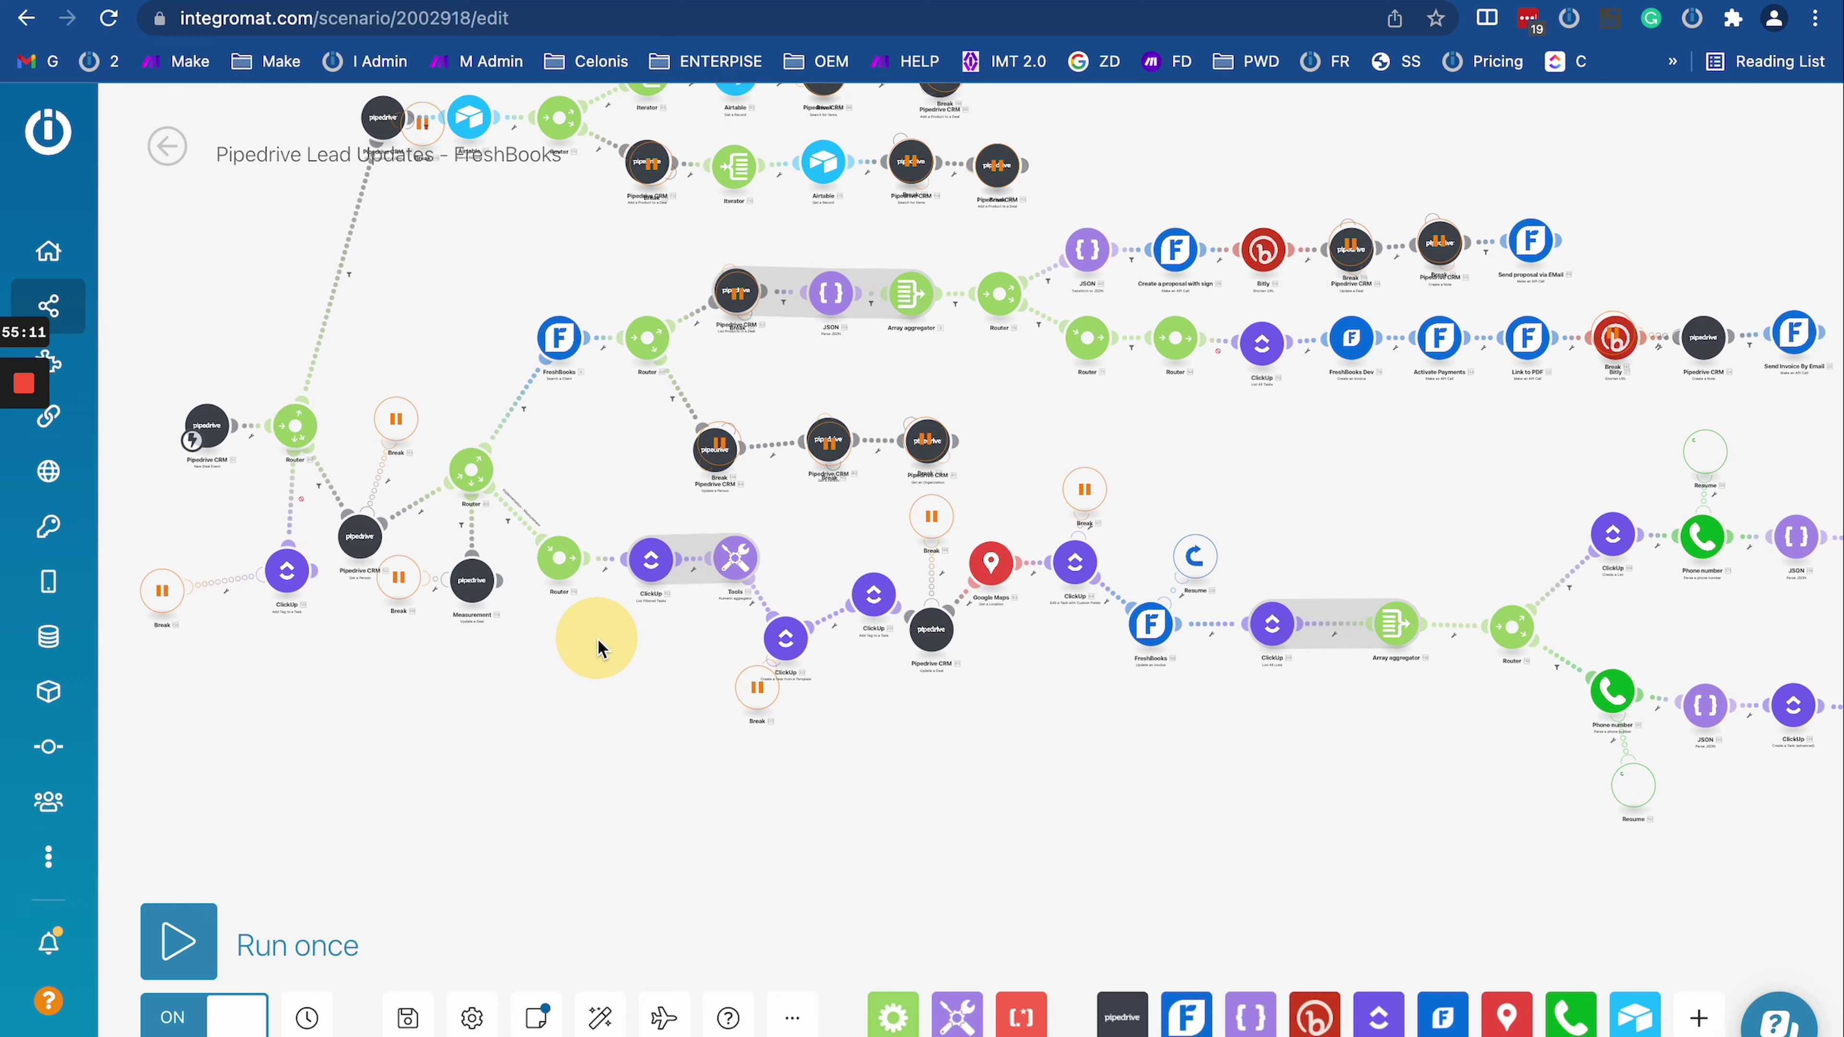
scroll(1187, 633, up, 5)
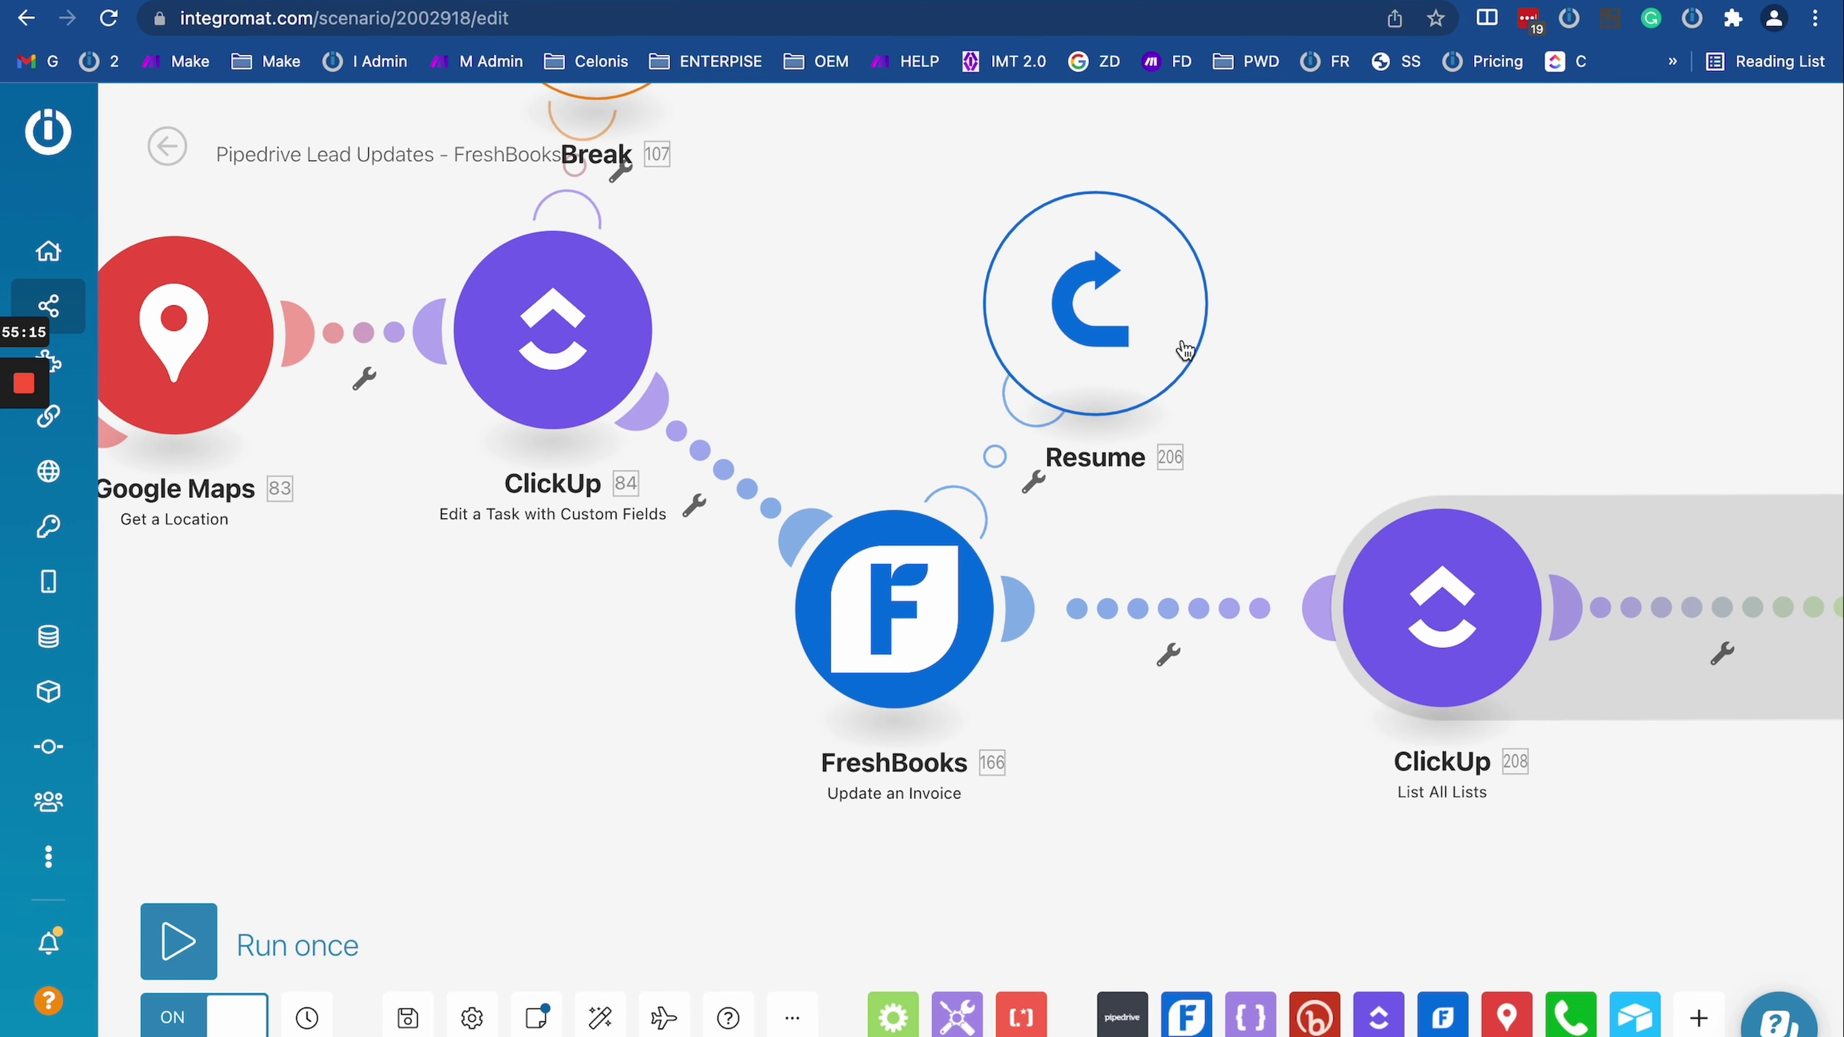
scroll(1074, 465, down, 3)
drag(913, 351, 868, 548)
drag(573, 828, 711, 828)
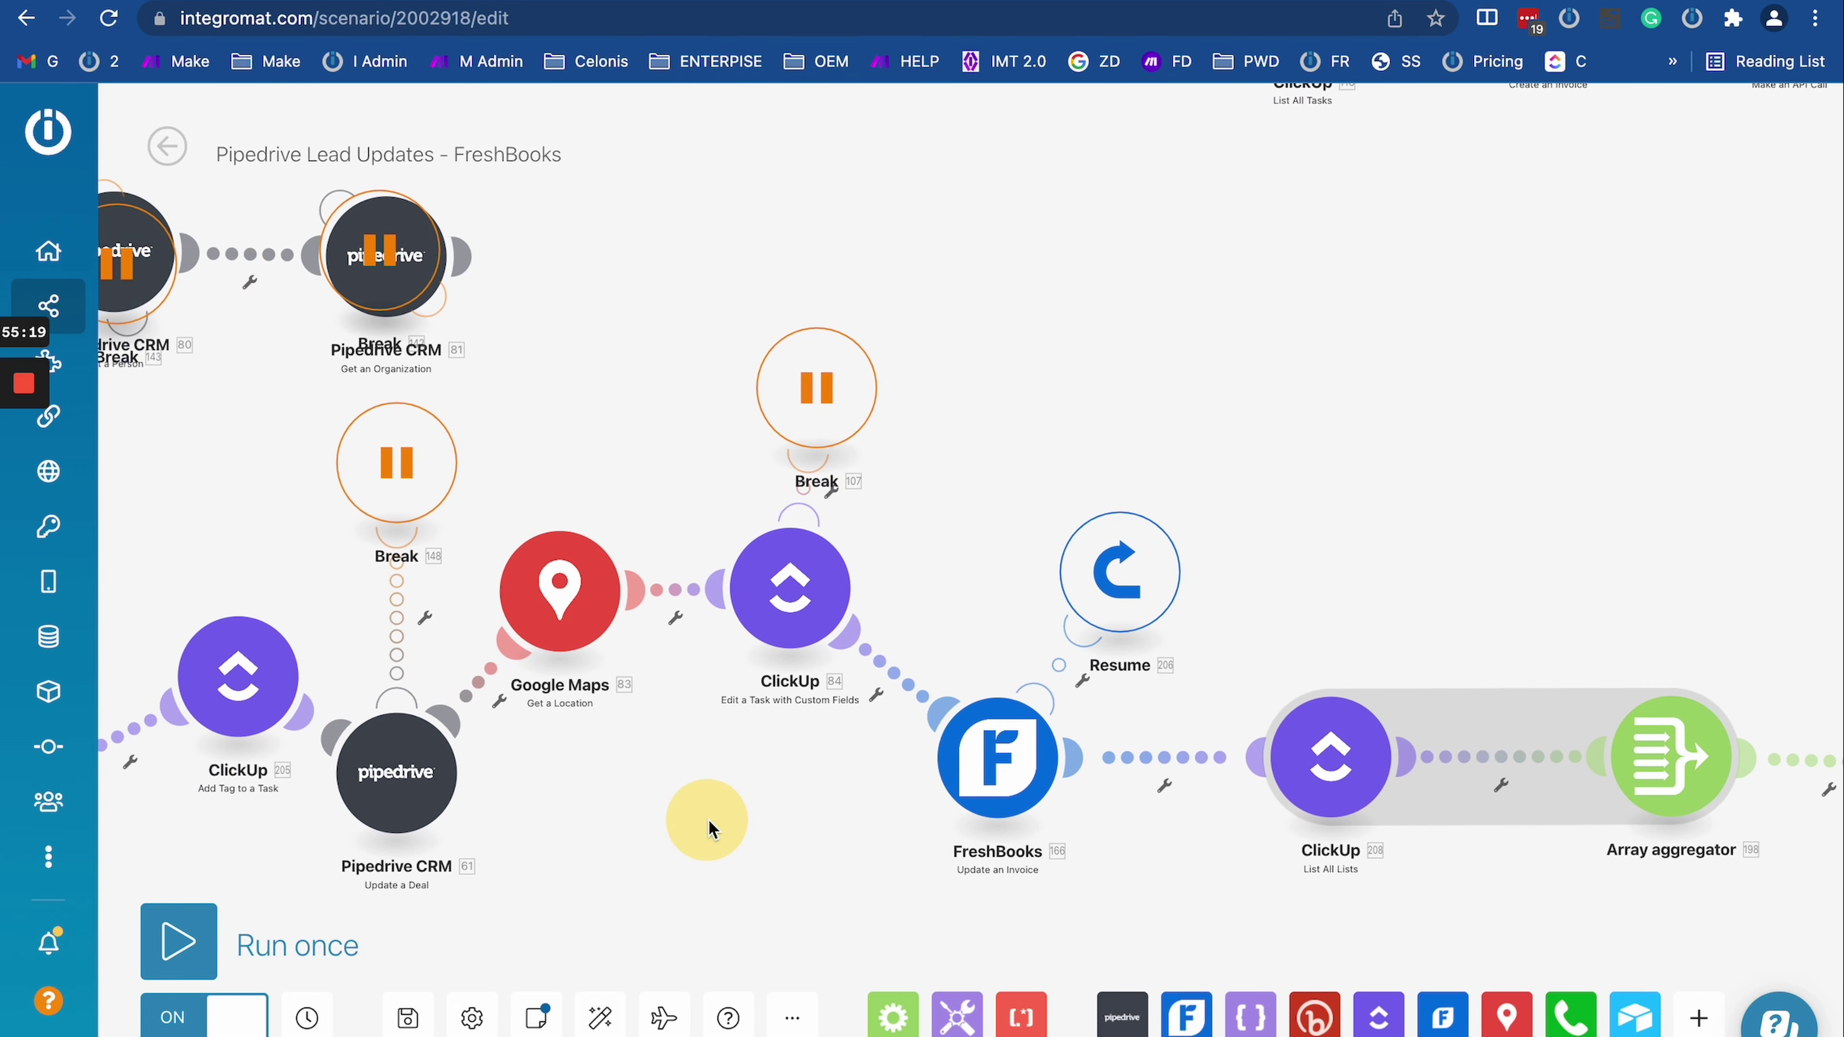
drag(1031, 850, 733, 693)
Step: Inspect the FreshBooks Update an Invoice module's settings and center its Resume error handler route
click(659, 592)
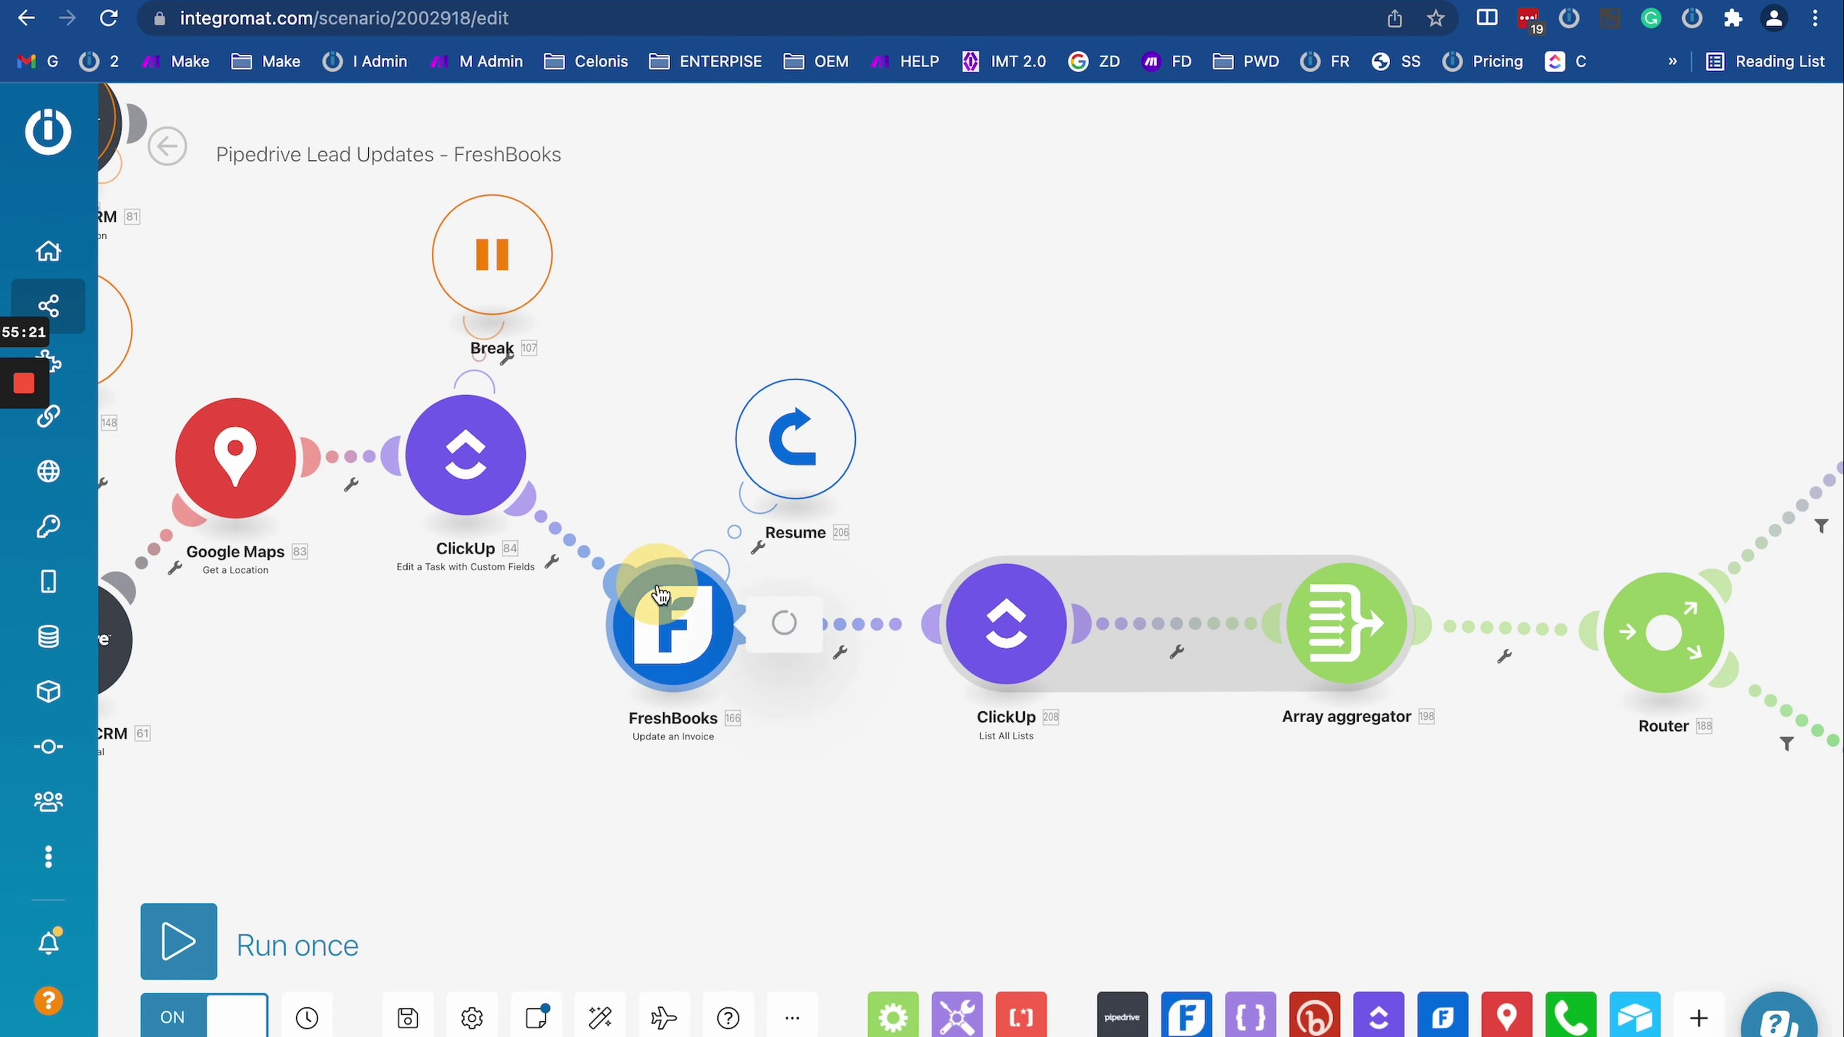
click(381, 722)
scroll(383, 725, down, 5)
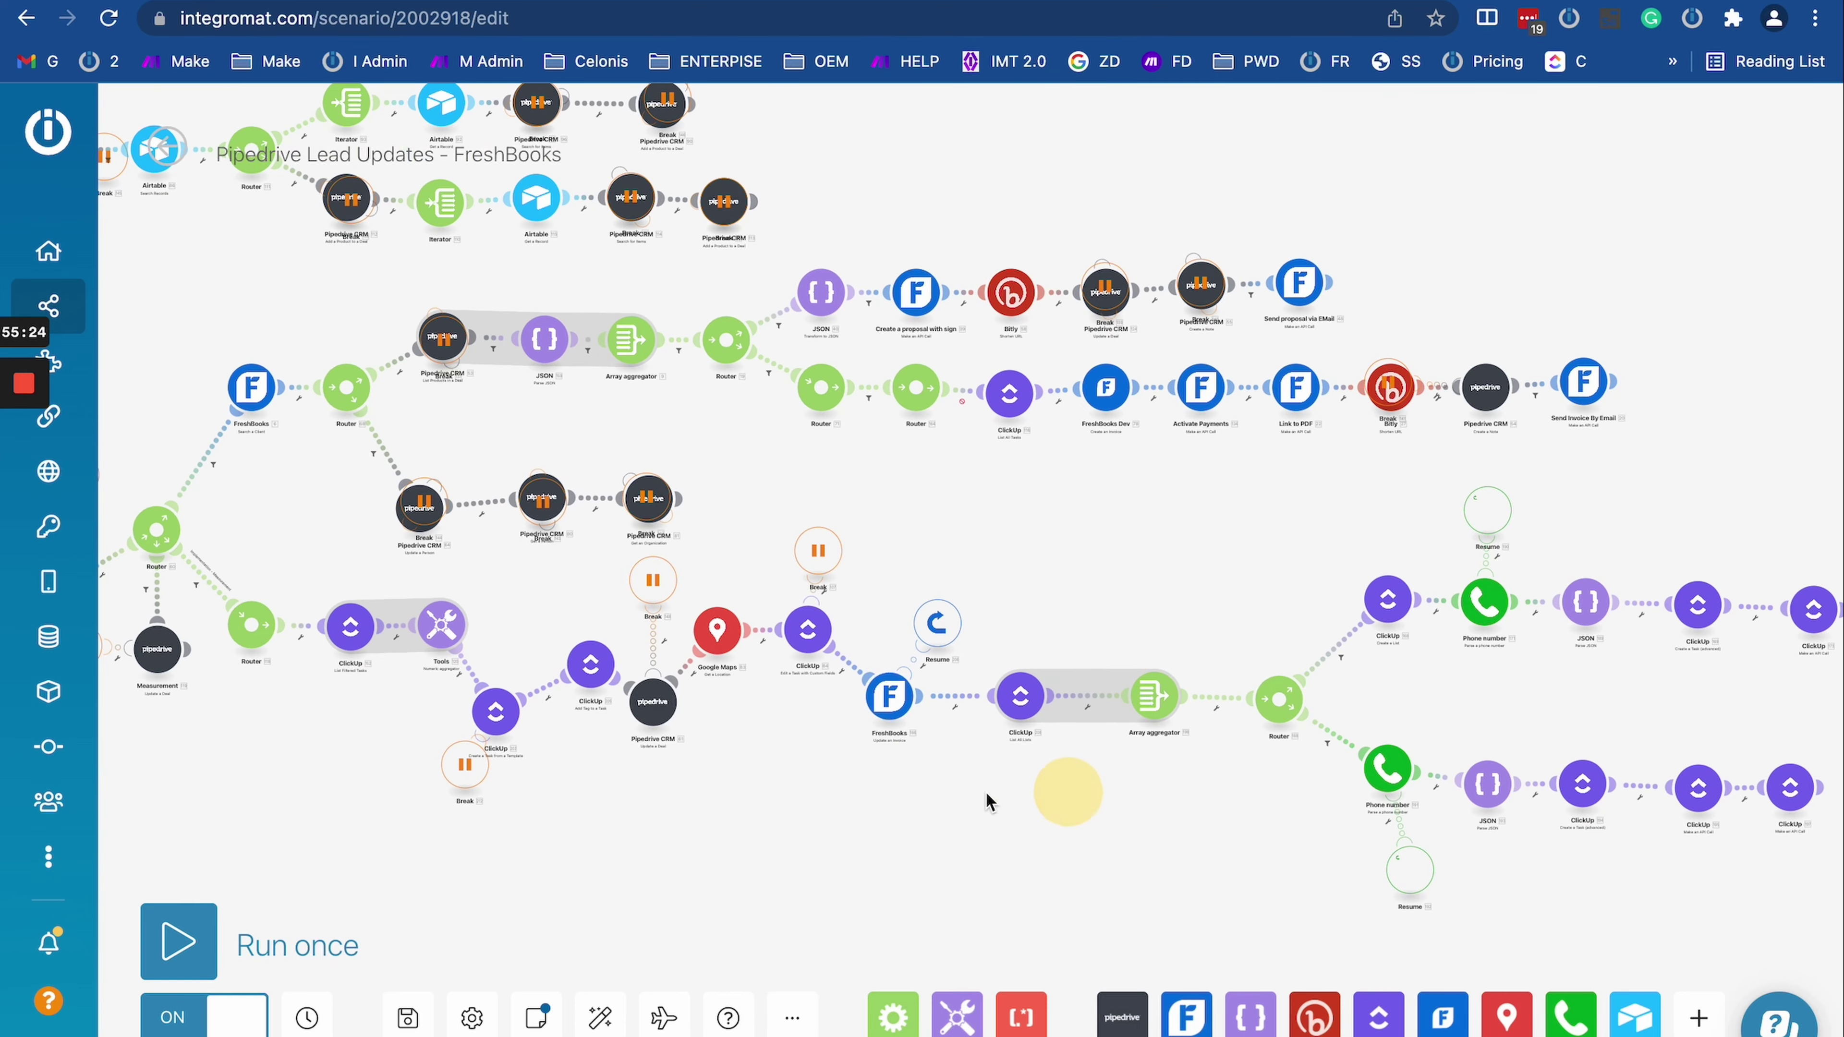
drag(1067, 792, 675, 739)
scroll(499, 679, up, 5)
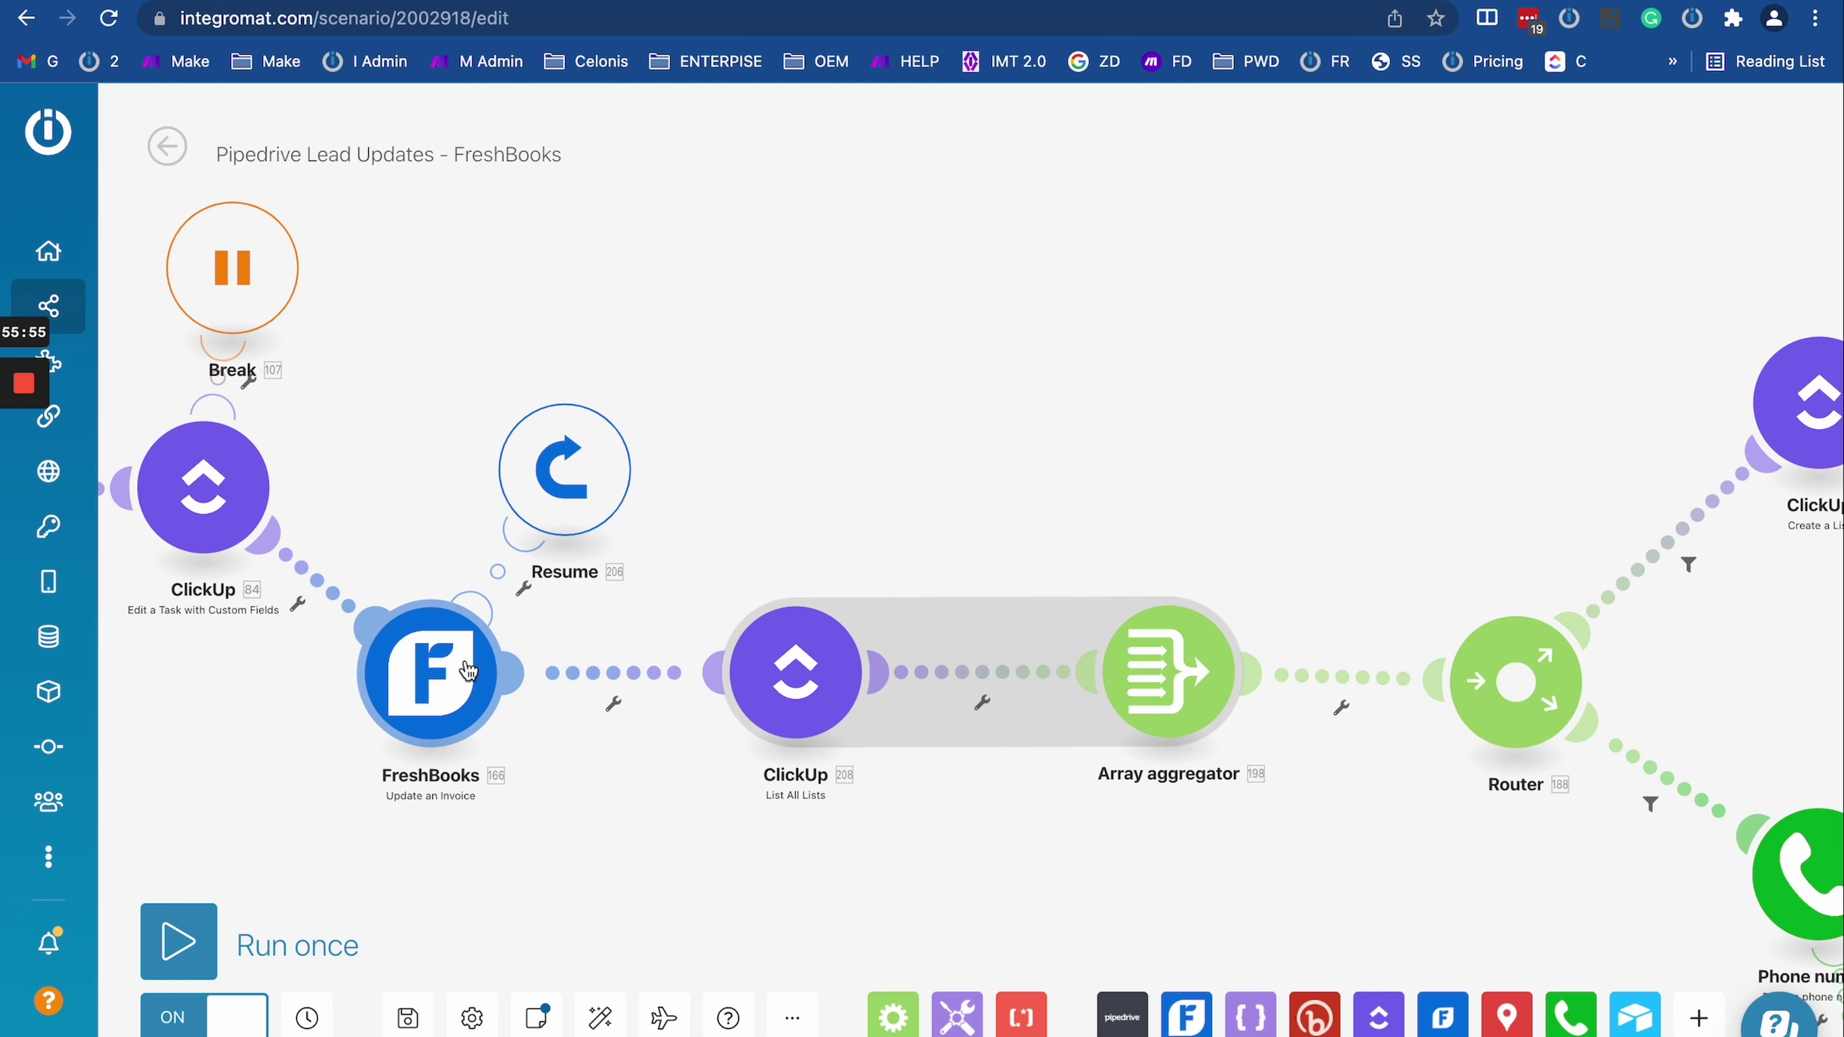
scroll(470, 676, down, 3)
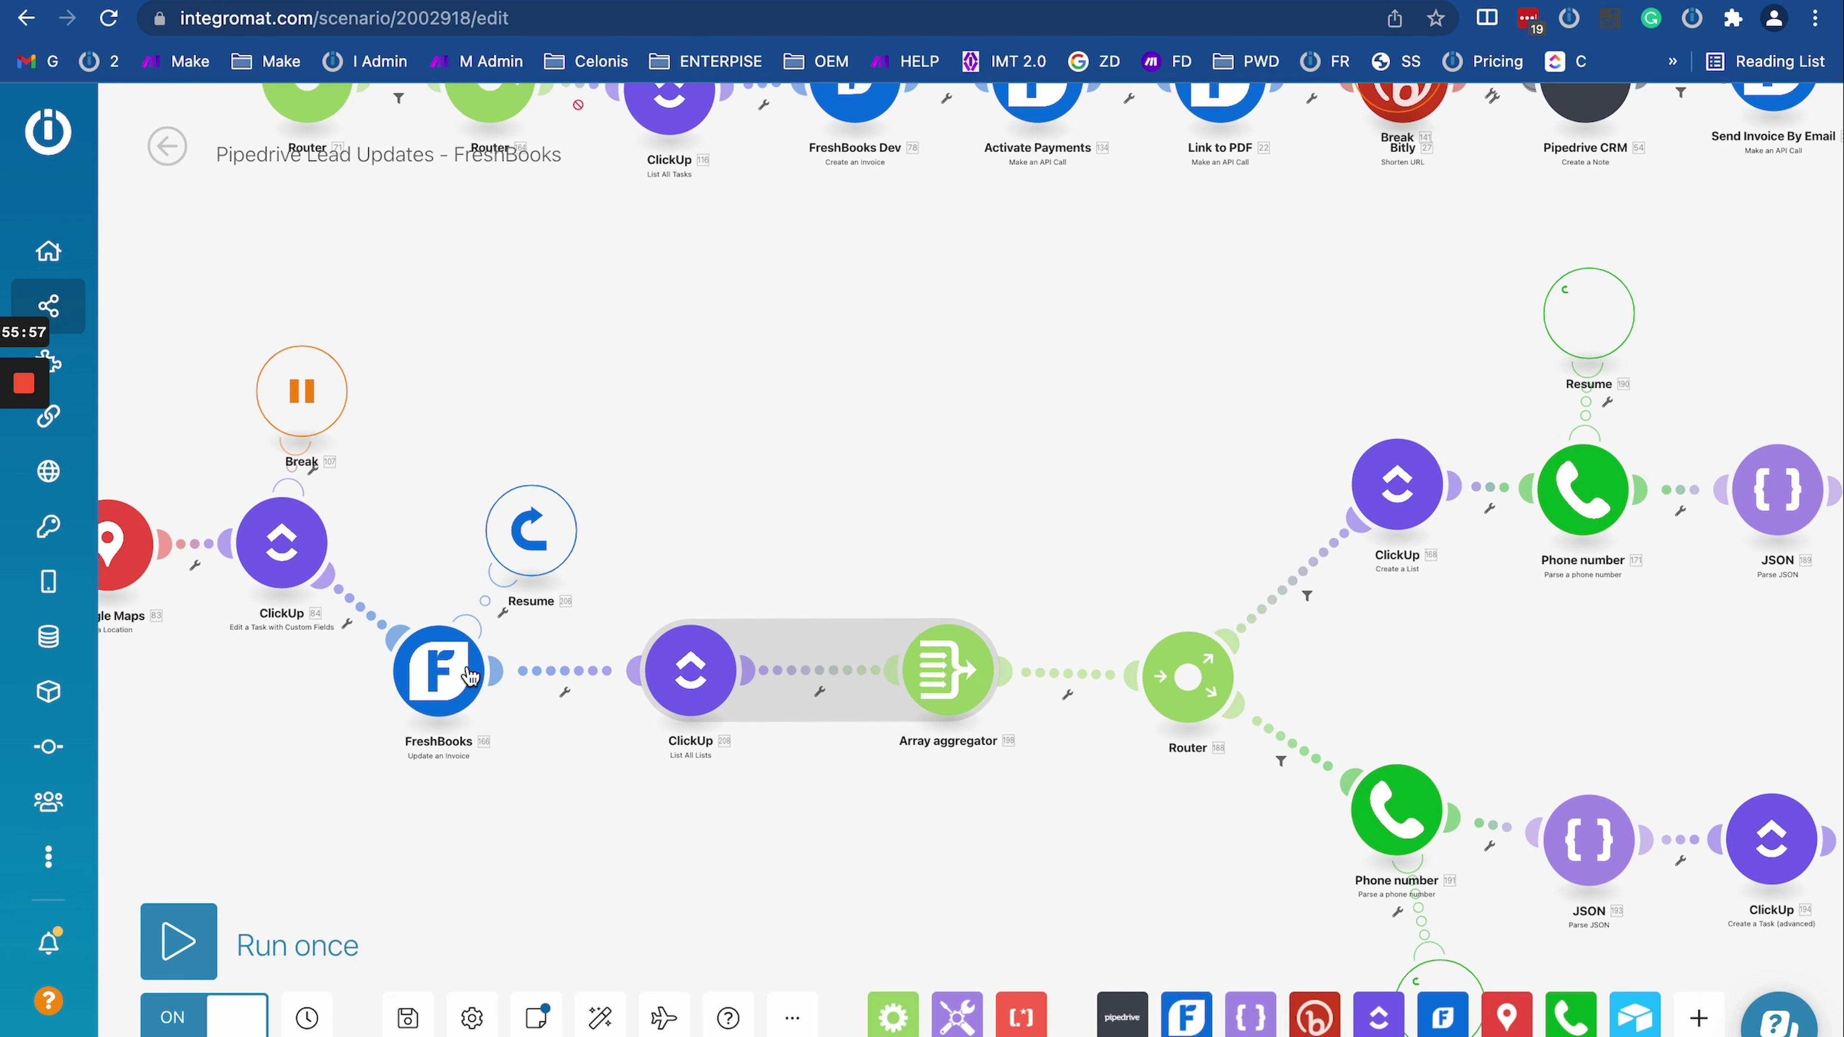
scroll(537, 786, down, 6)
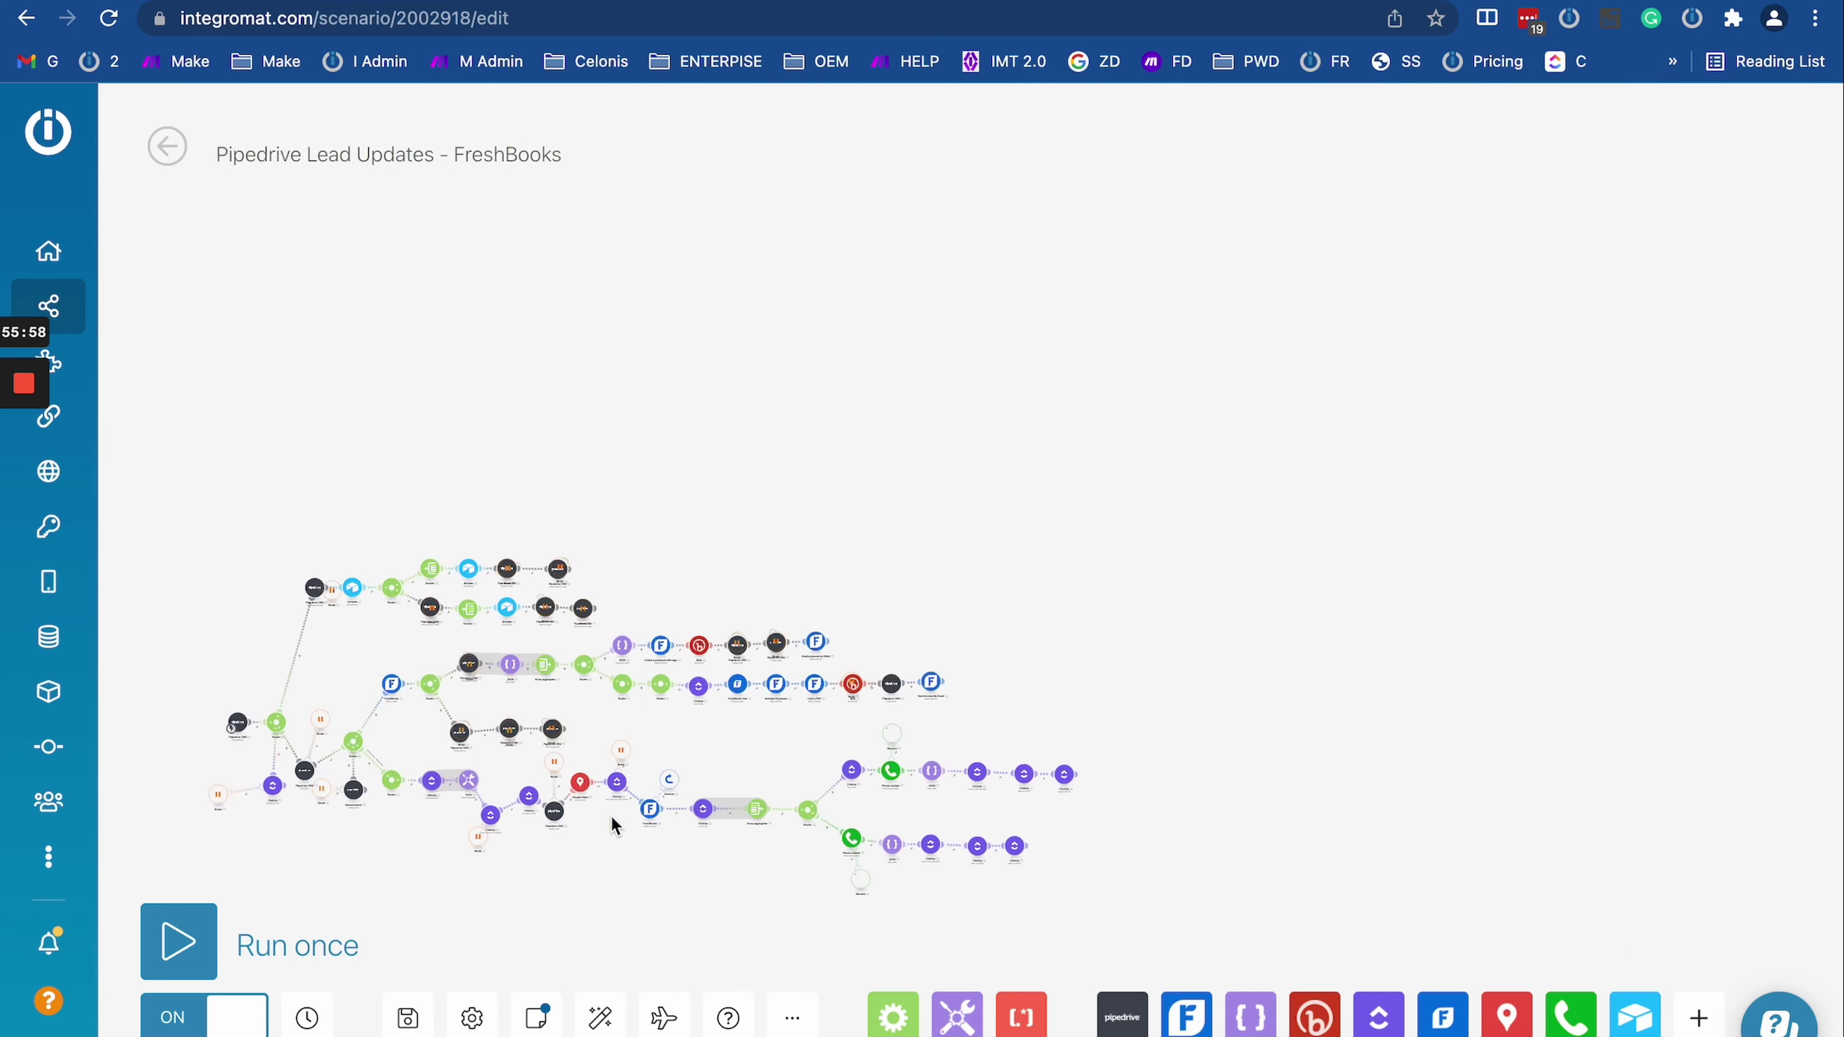
scroll(718, 852, up, 3)
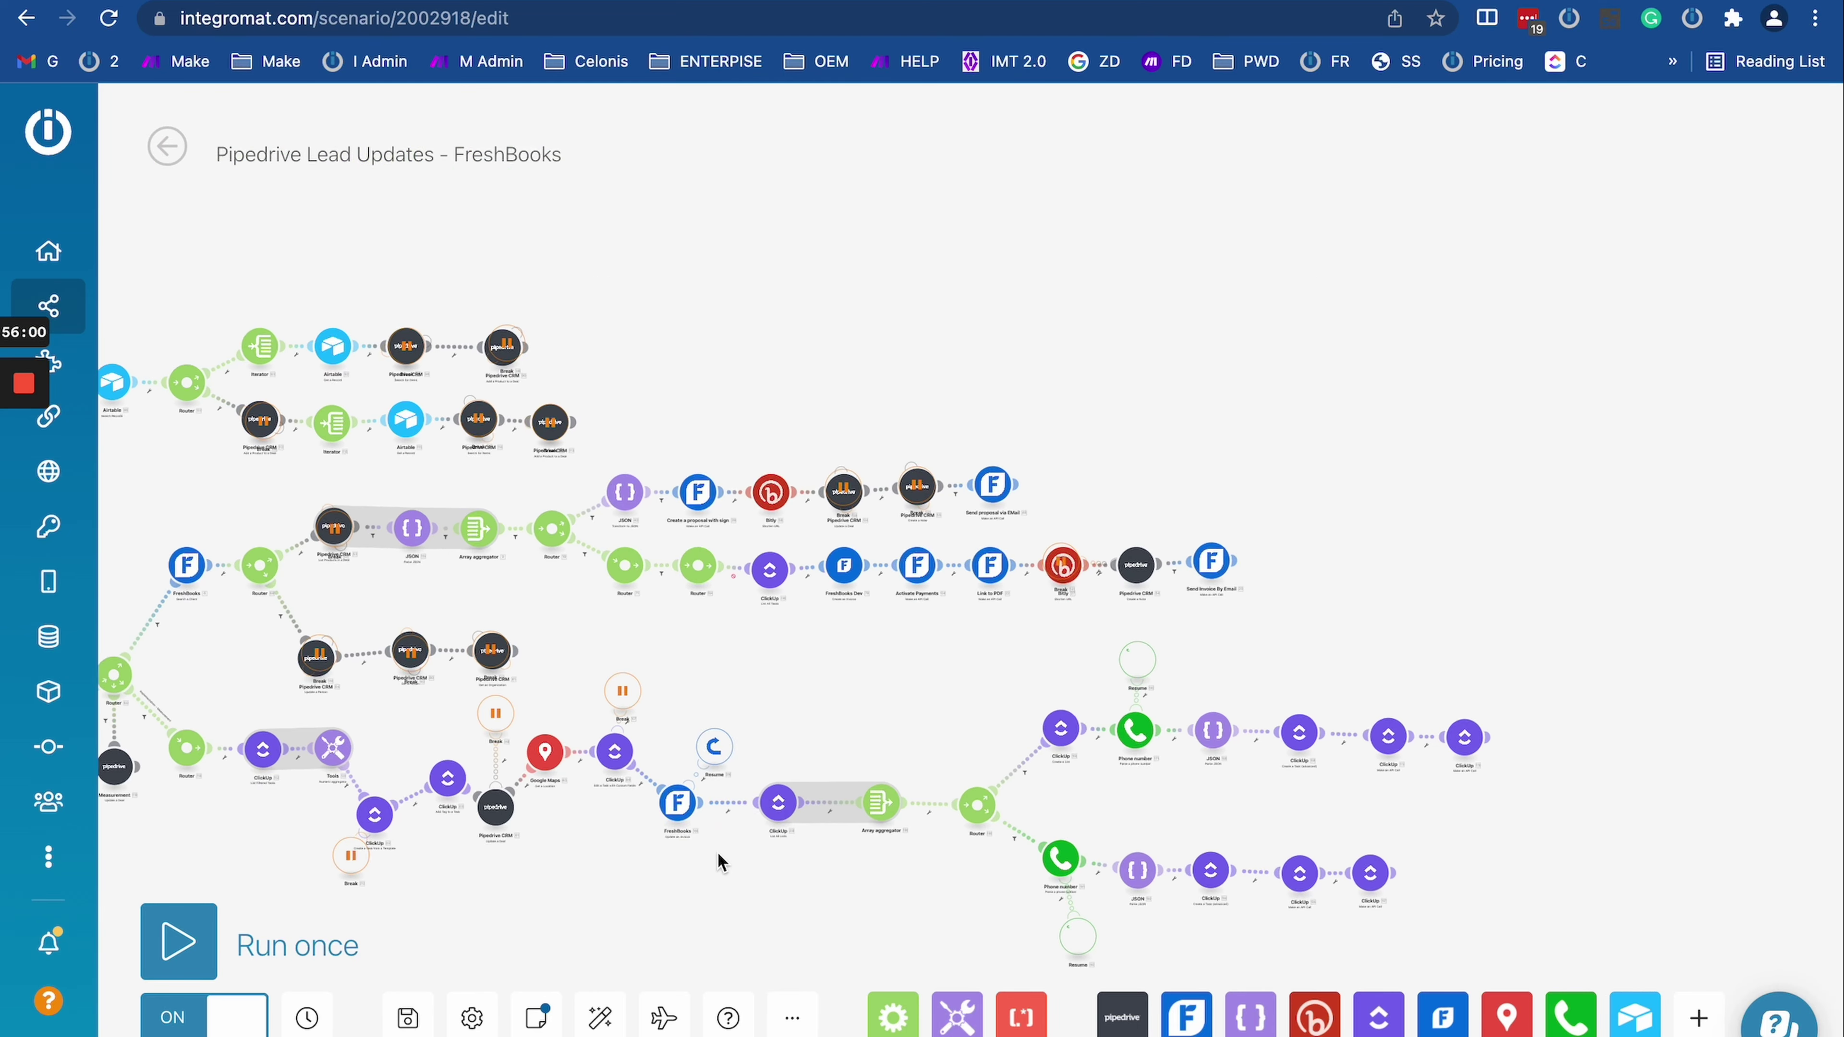
drag(738, 844, 502, 745)
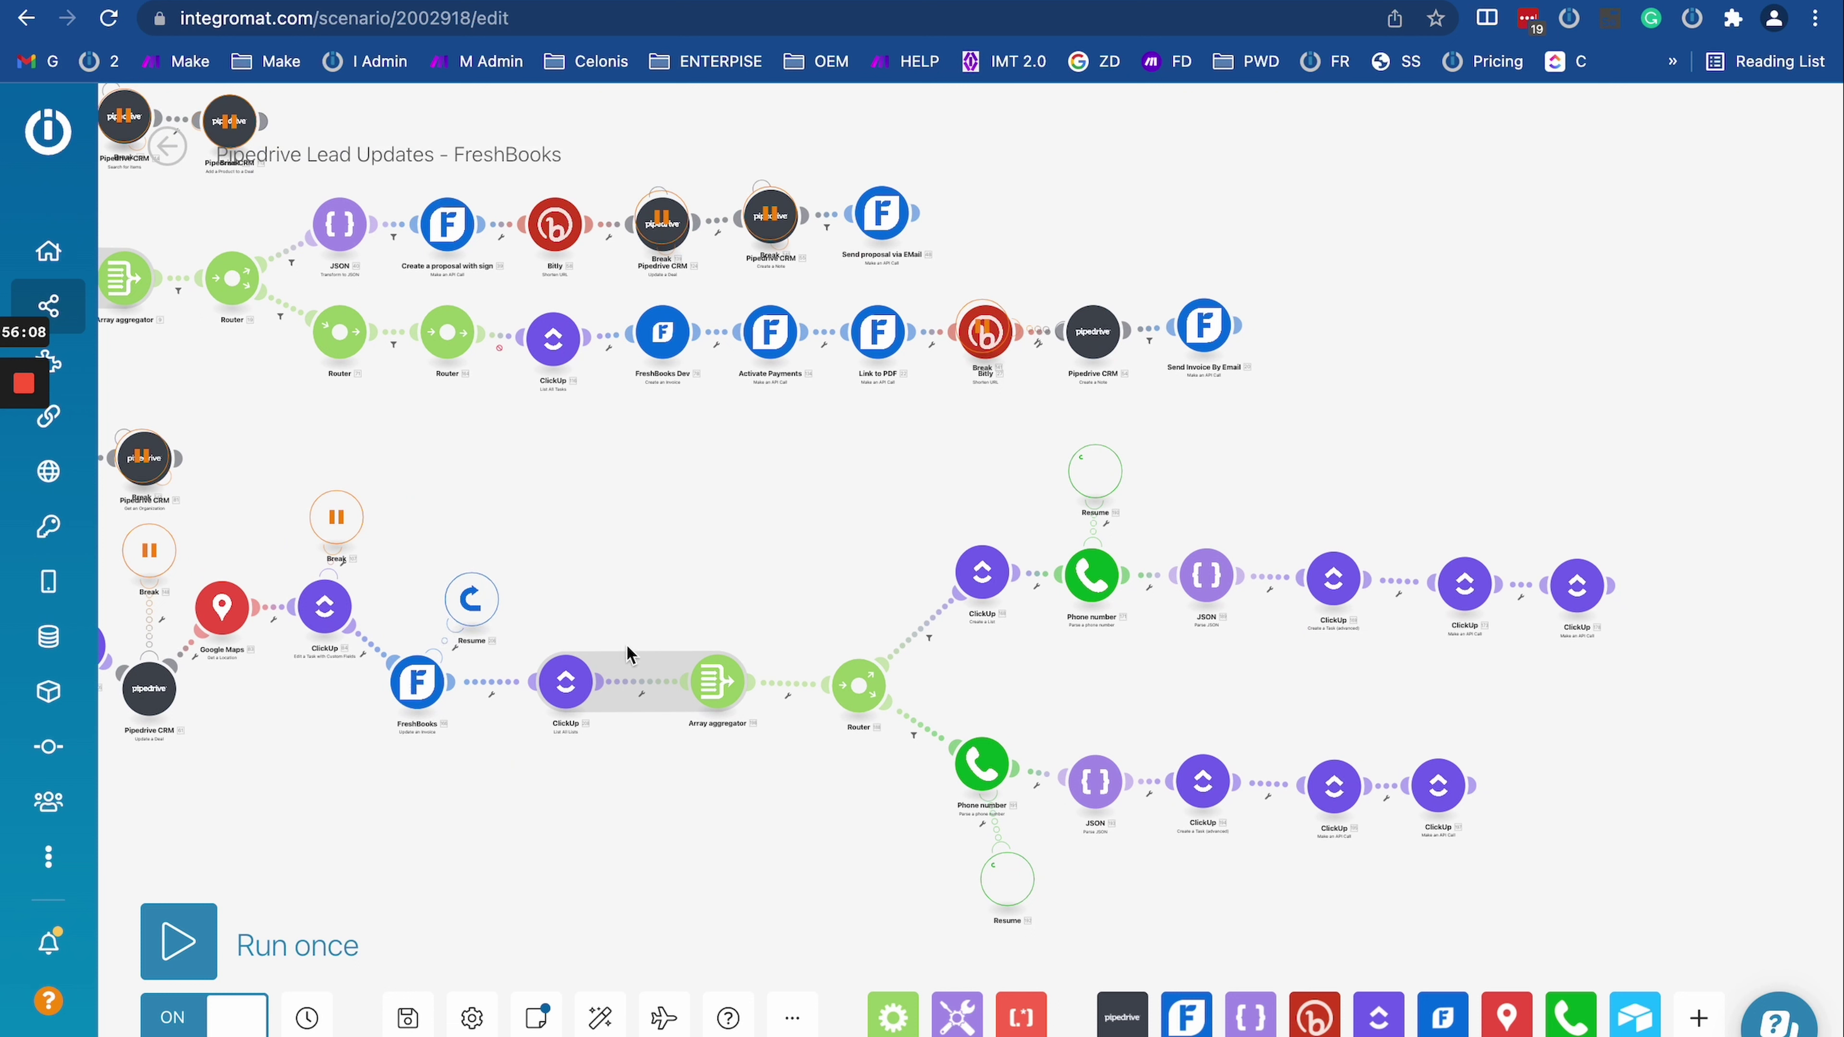
scroll(1402, 577, up, 5)
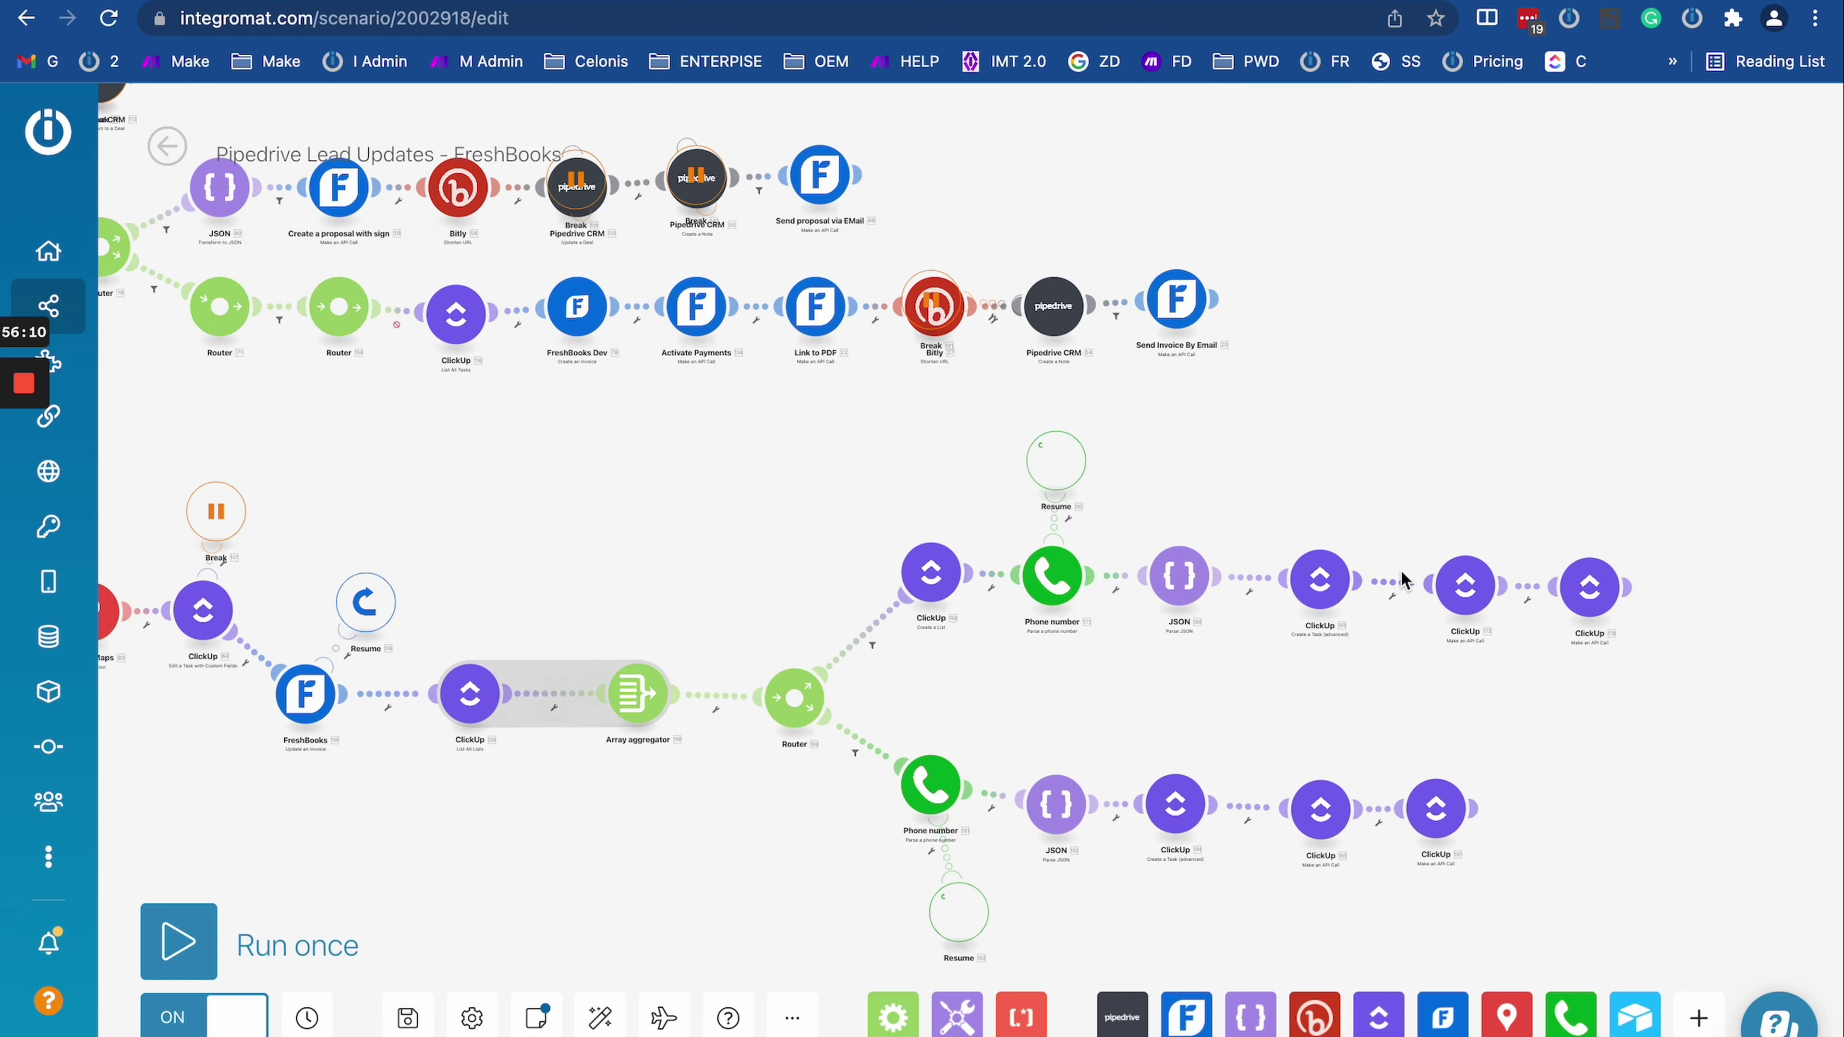
Step: Check the Phone number branch's Resume handler settings and bring the Router branches into view
click(498, 312)
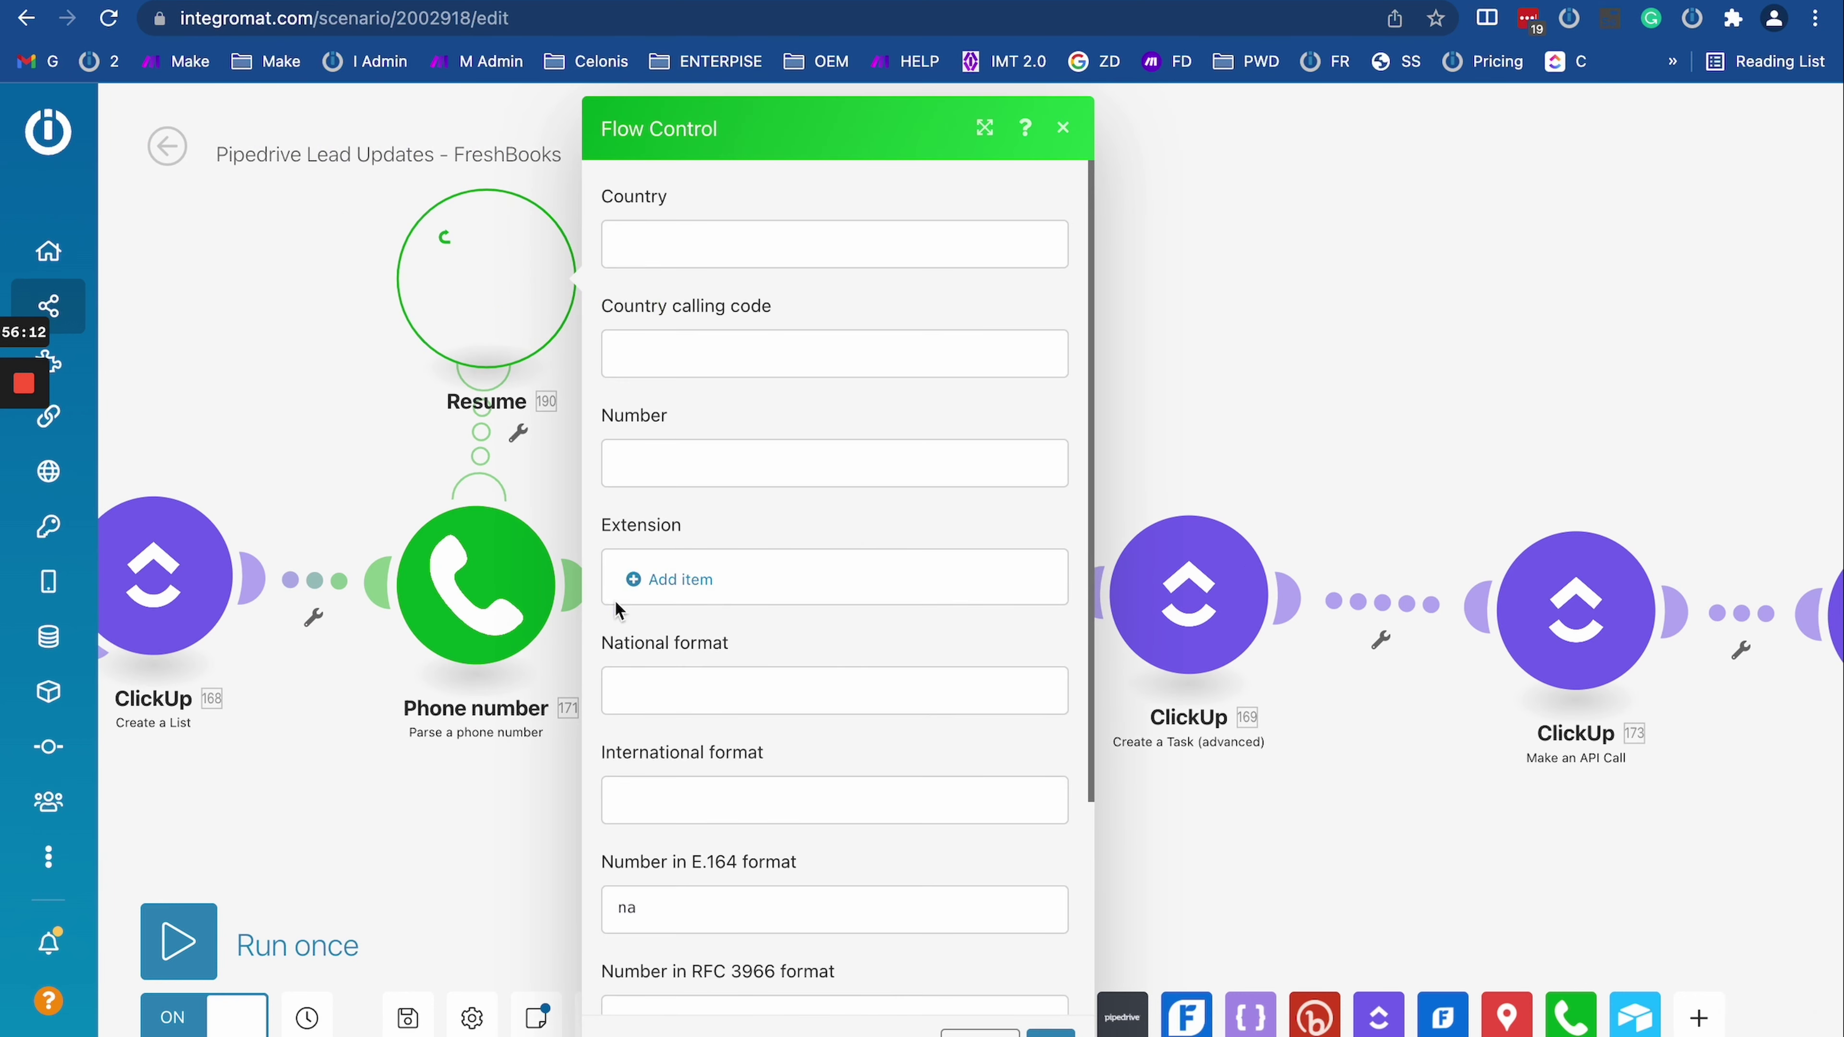
scroll(737, 646, down, 5)
drag(438, 717, 769, 672)
drag(675, 736, 1453, 732)
scroll(1454, 735, down, 5)
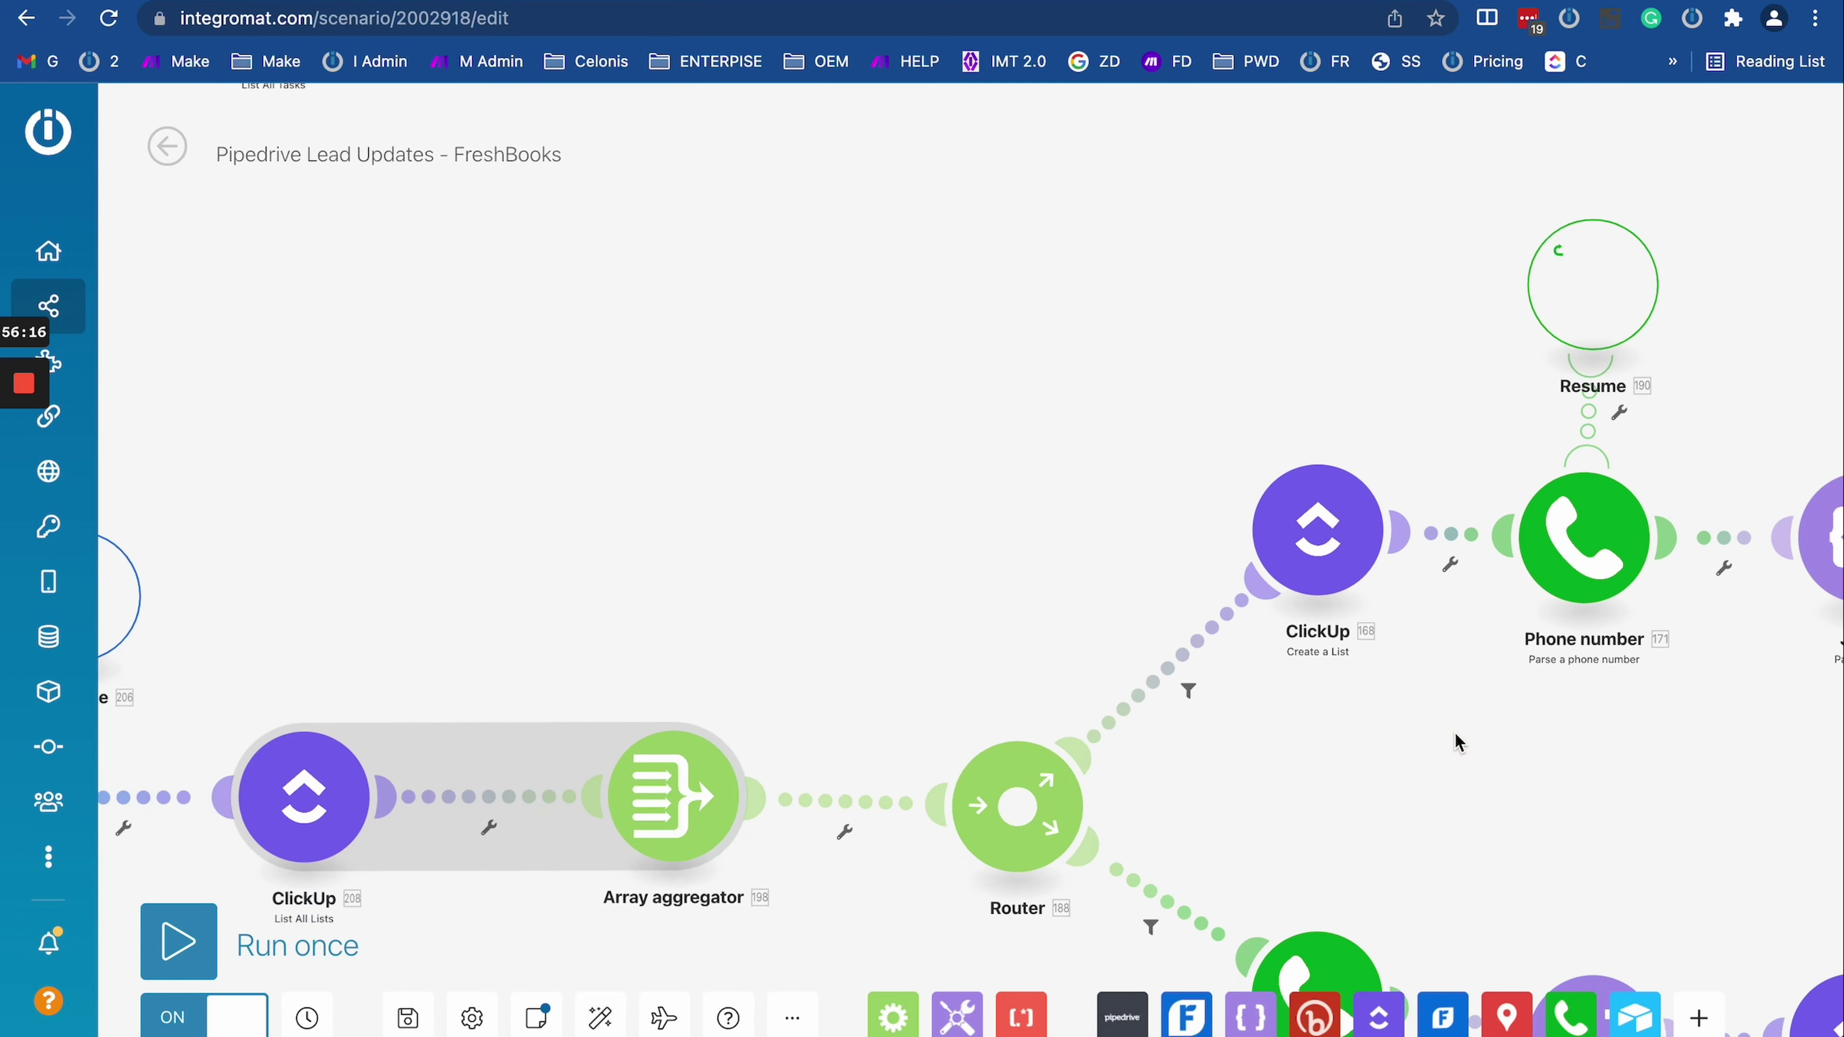
scroll(1147, 705, up, 5)
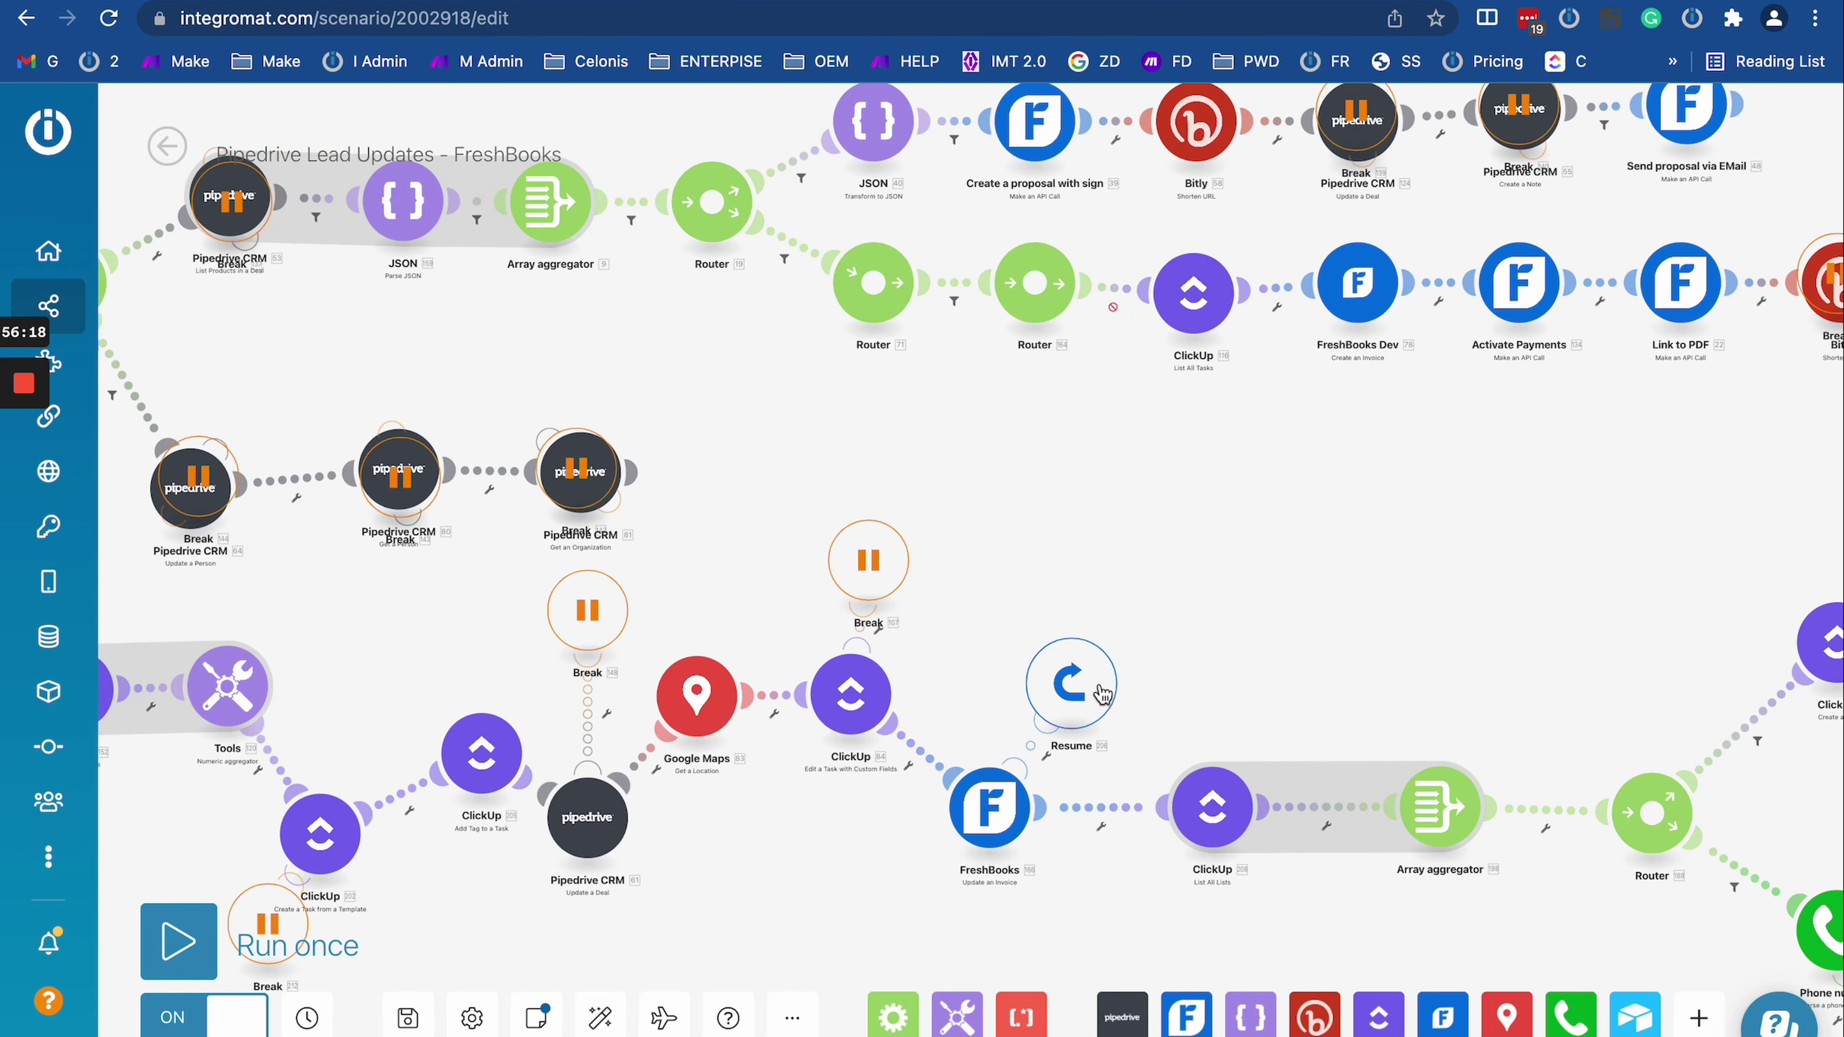
Step: Check the FreshBooks Resume handler's settings, then go to the Make scenario's run log
click(1071, 684)
scroll(1333, 804, down, 5)
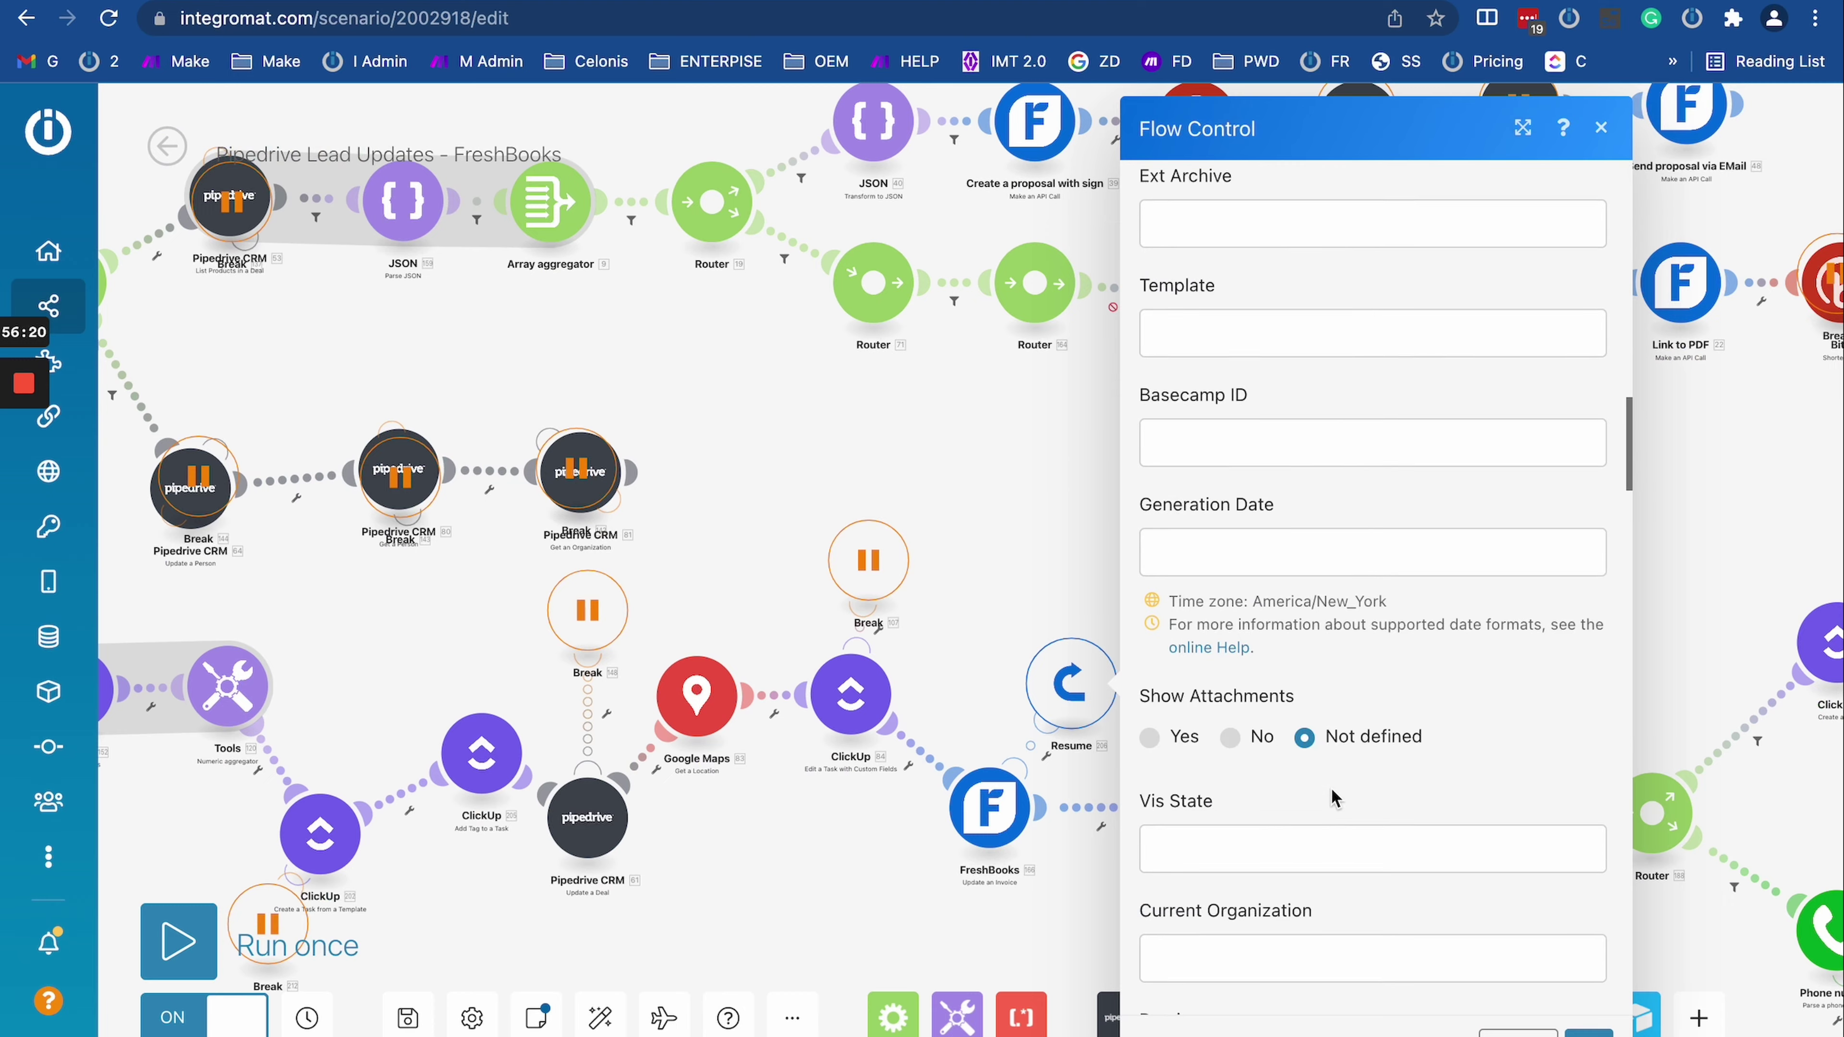
click(1036, 439)
key(ctrl+Tab)
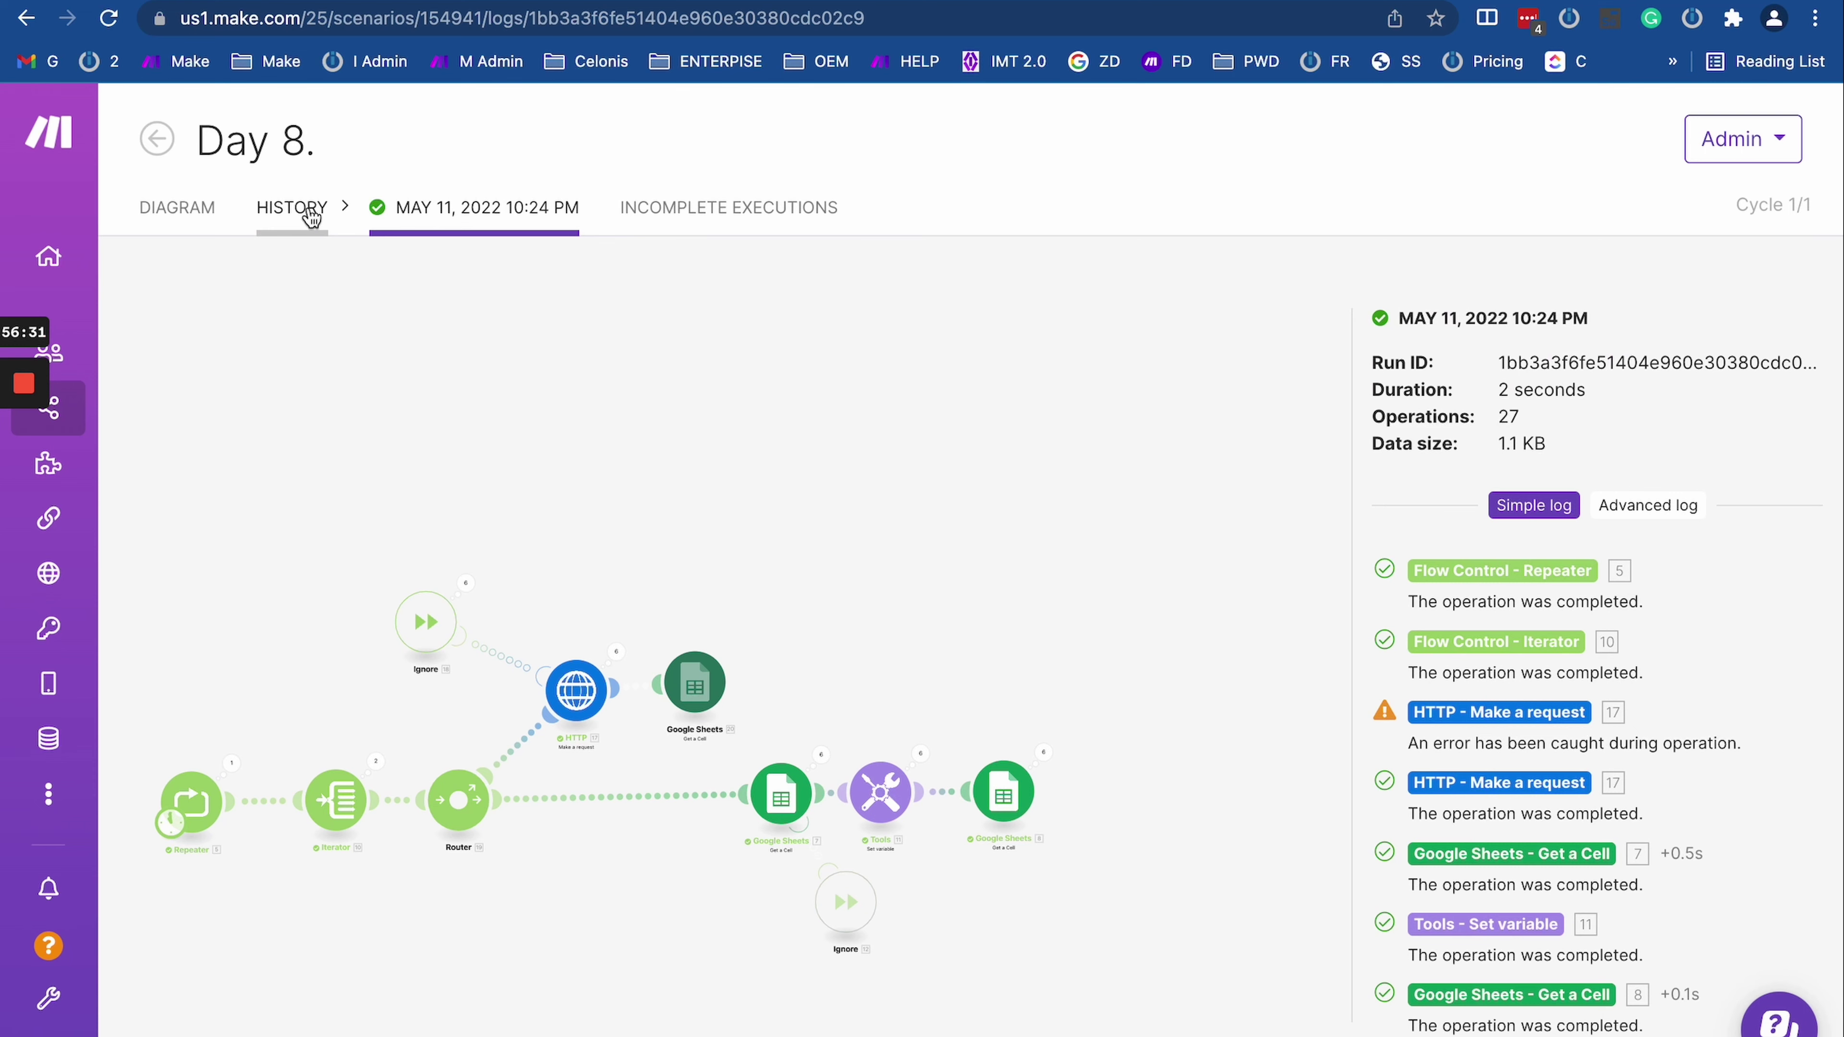
Step: Review the Day 8 run history and the 10:26:37 run's details, then return to Integromat
click(311, 216)
scroll(1319, 842, down, 5)
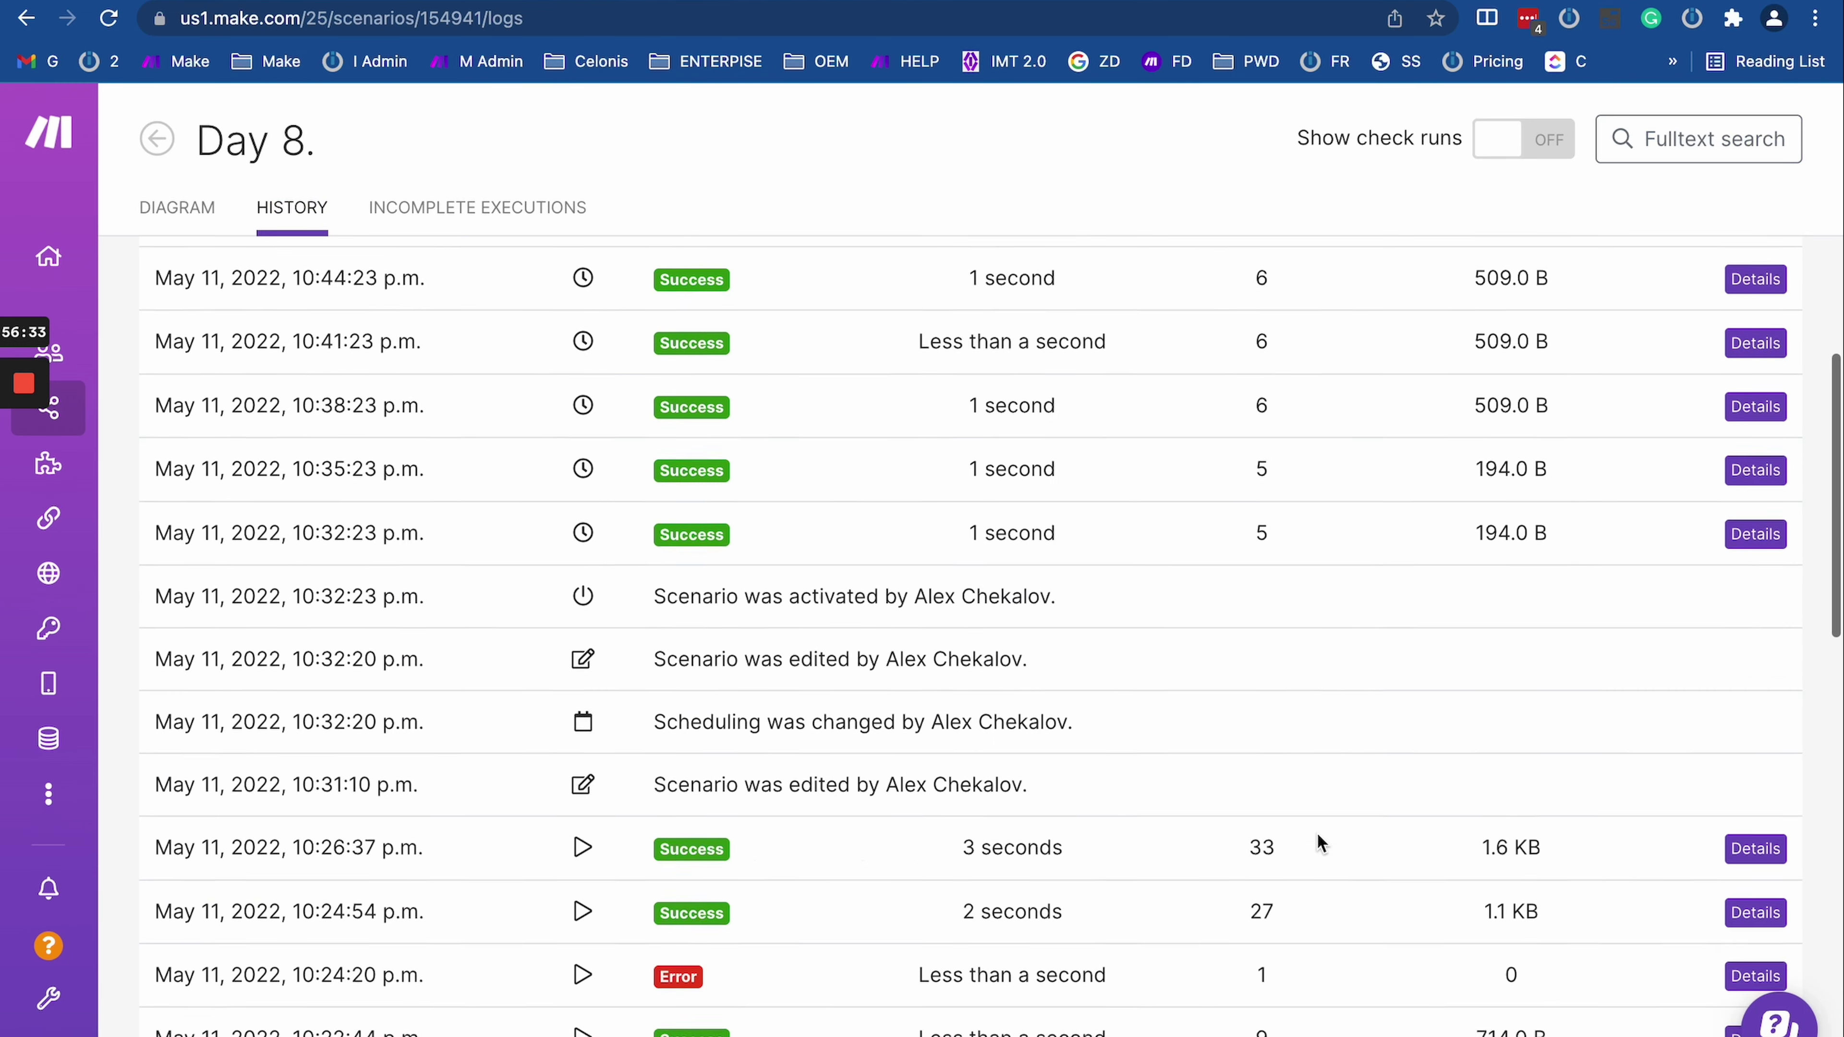
scroll(1319, 843, down, 5)
click(1757, 541)
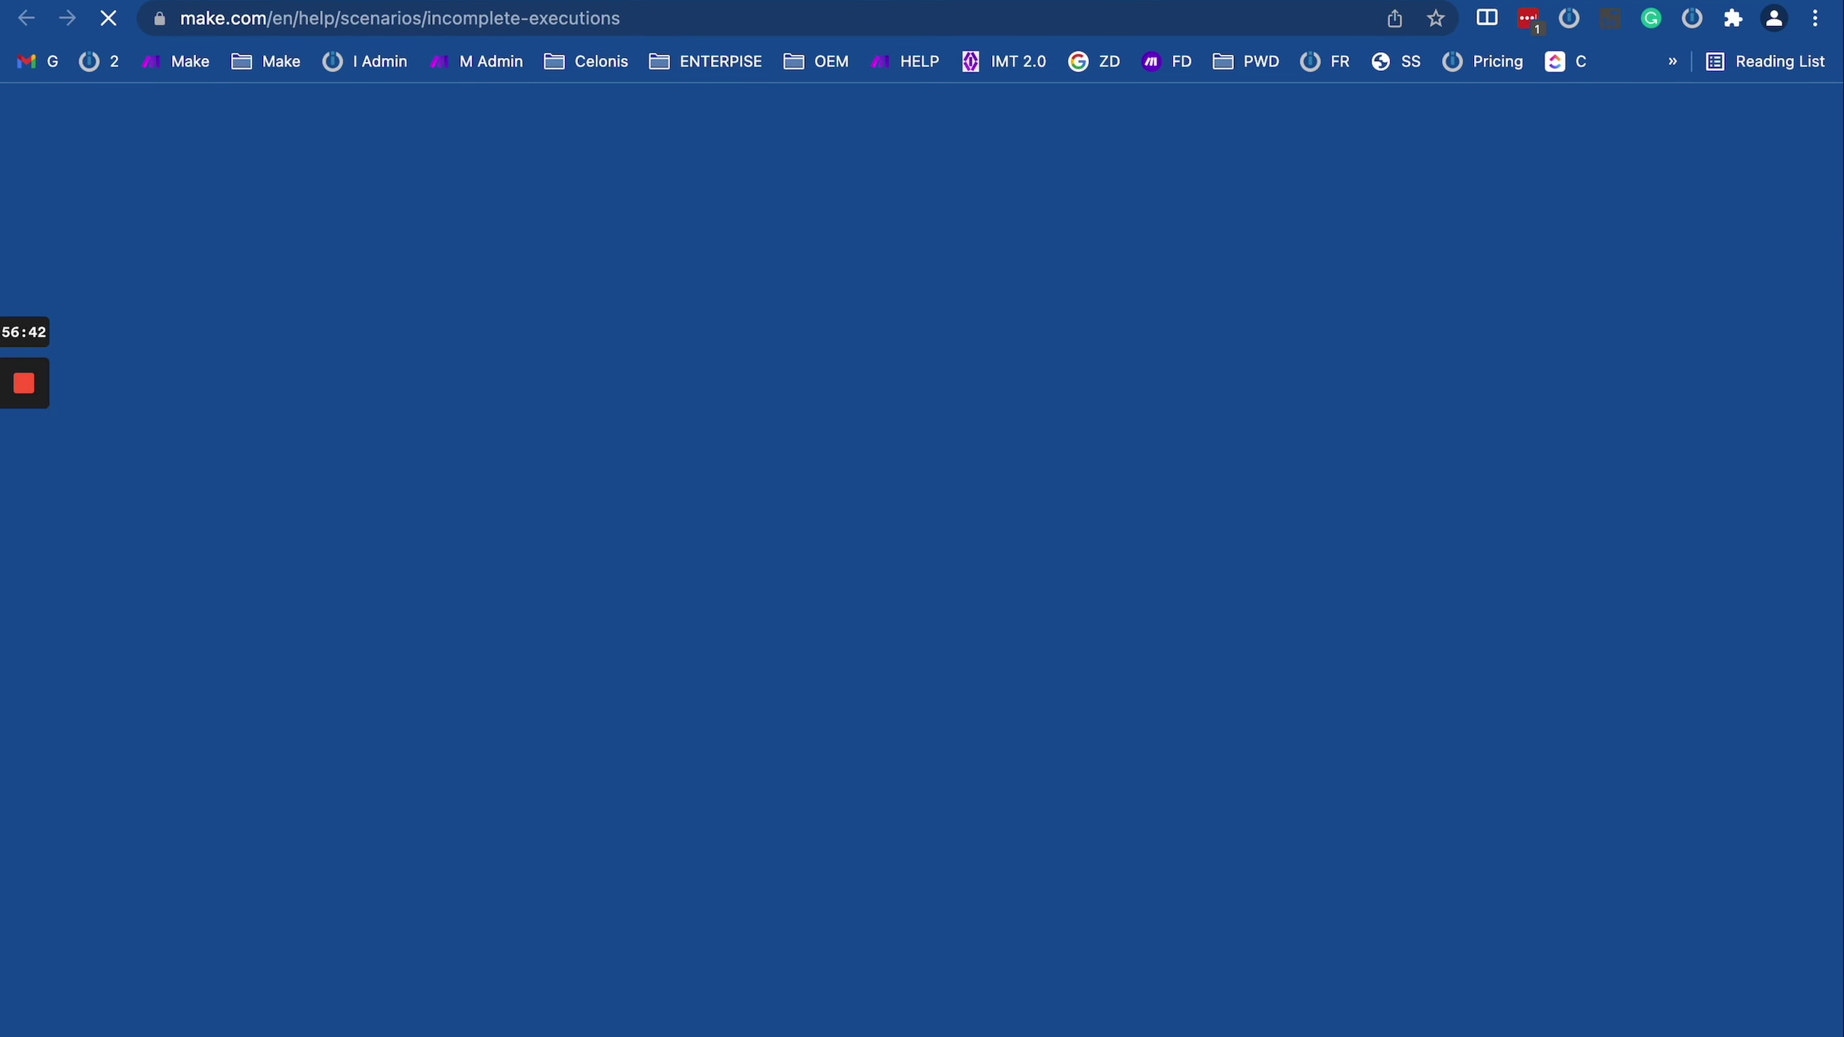
key(super+w)
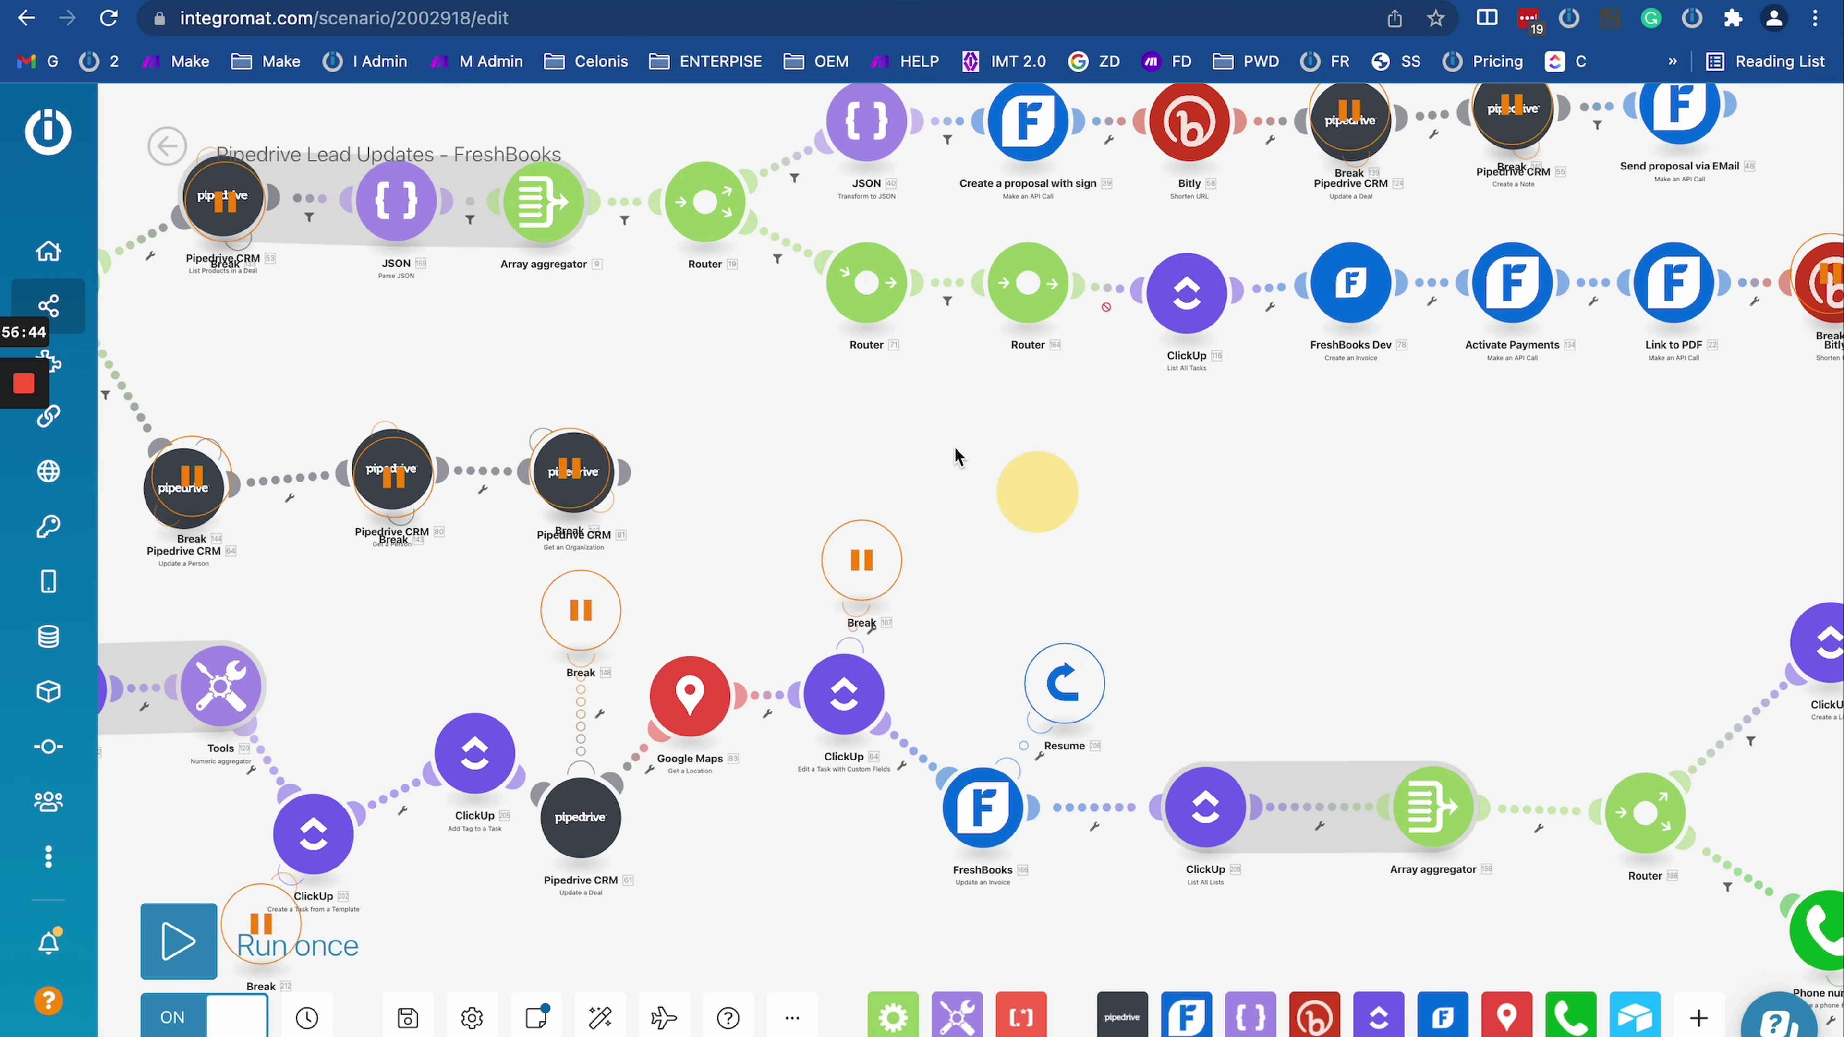
drag(955, 458, 647, 297)
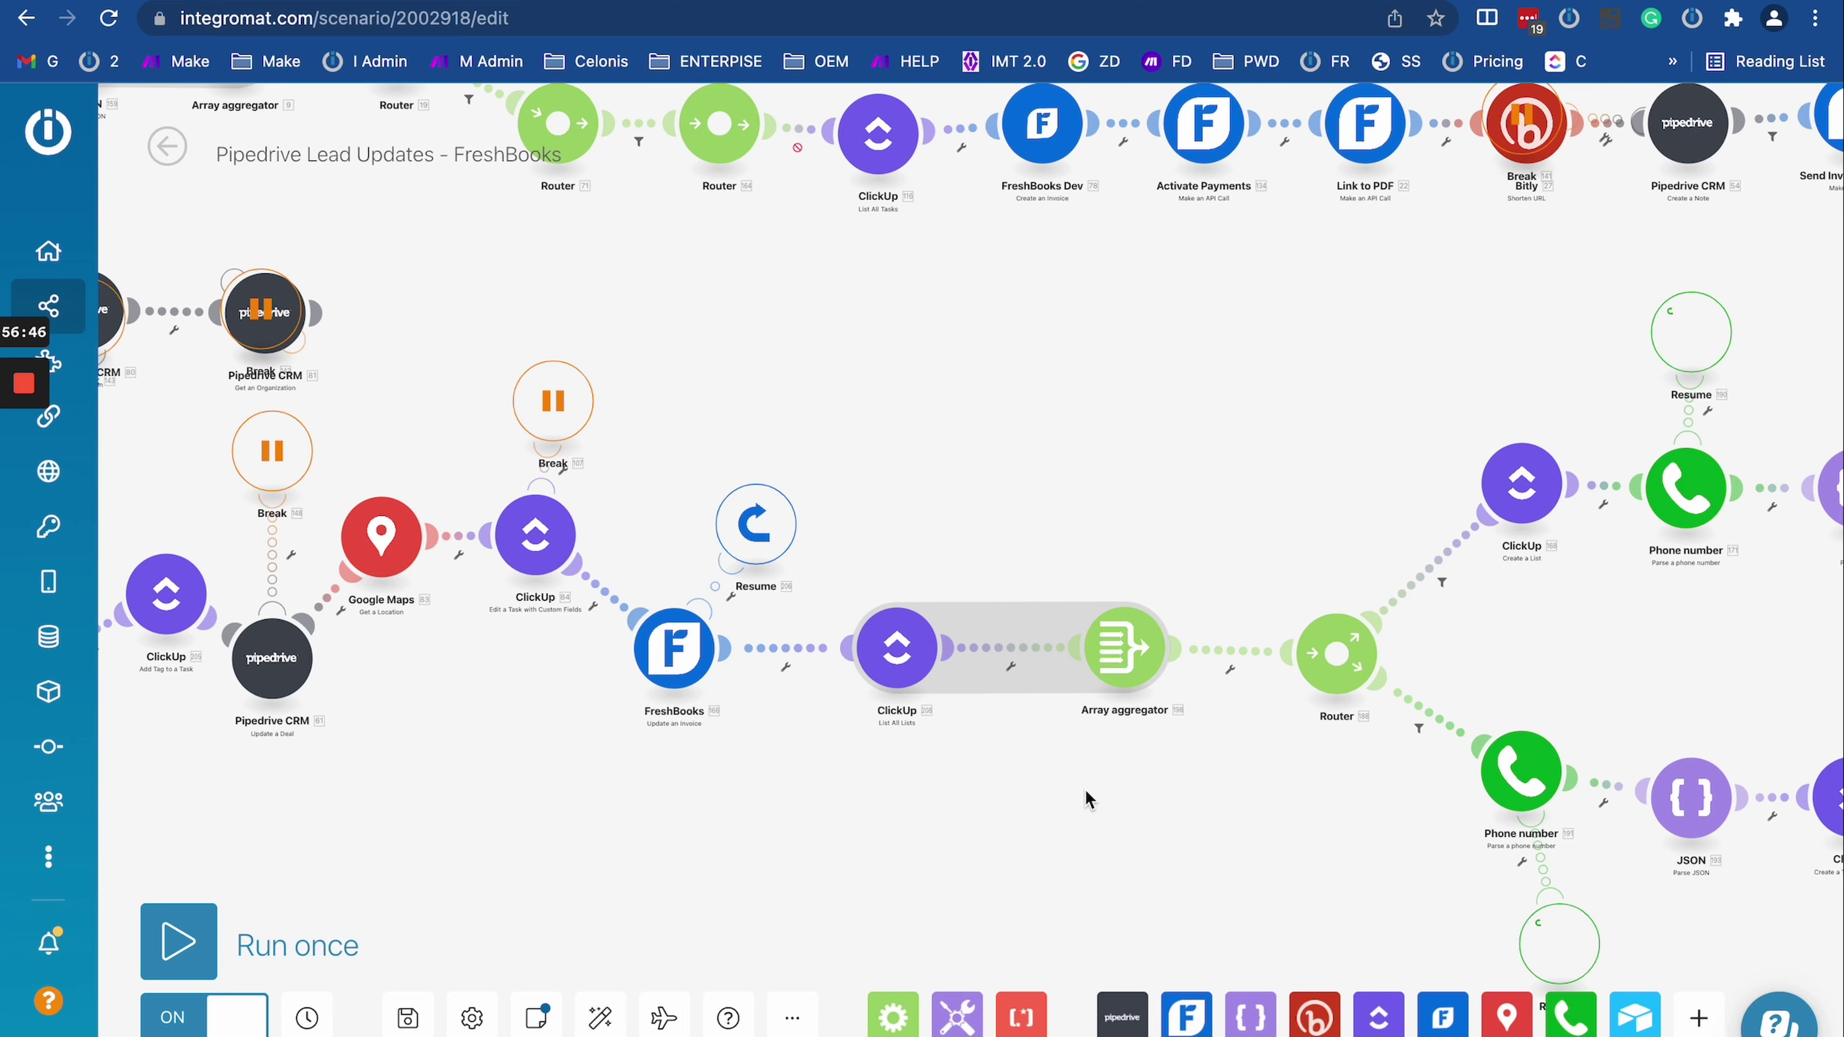
drag(1087, 799, 724, 790)
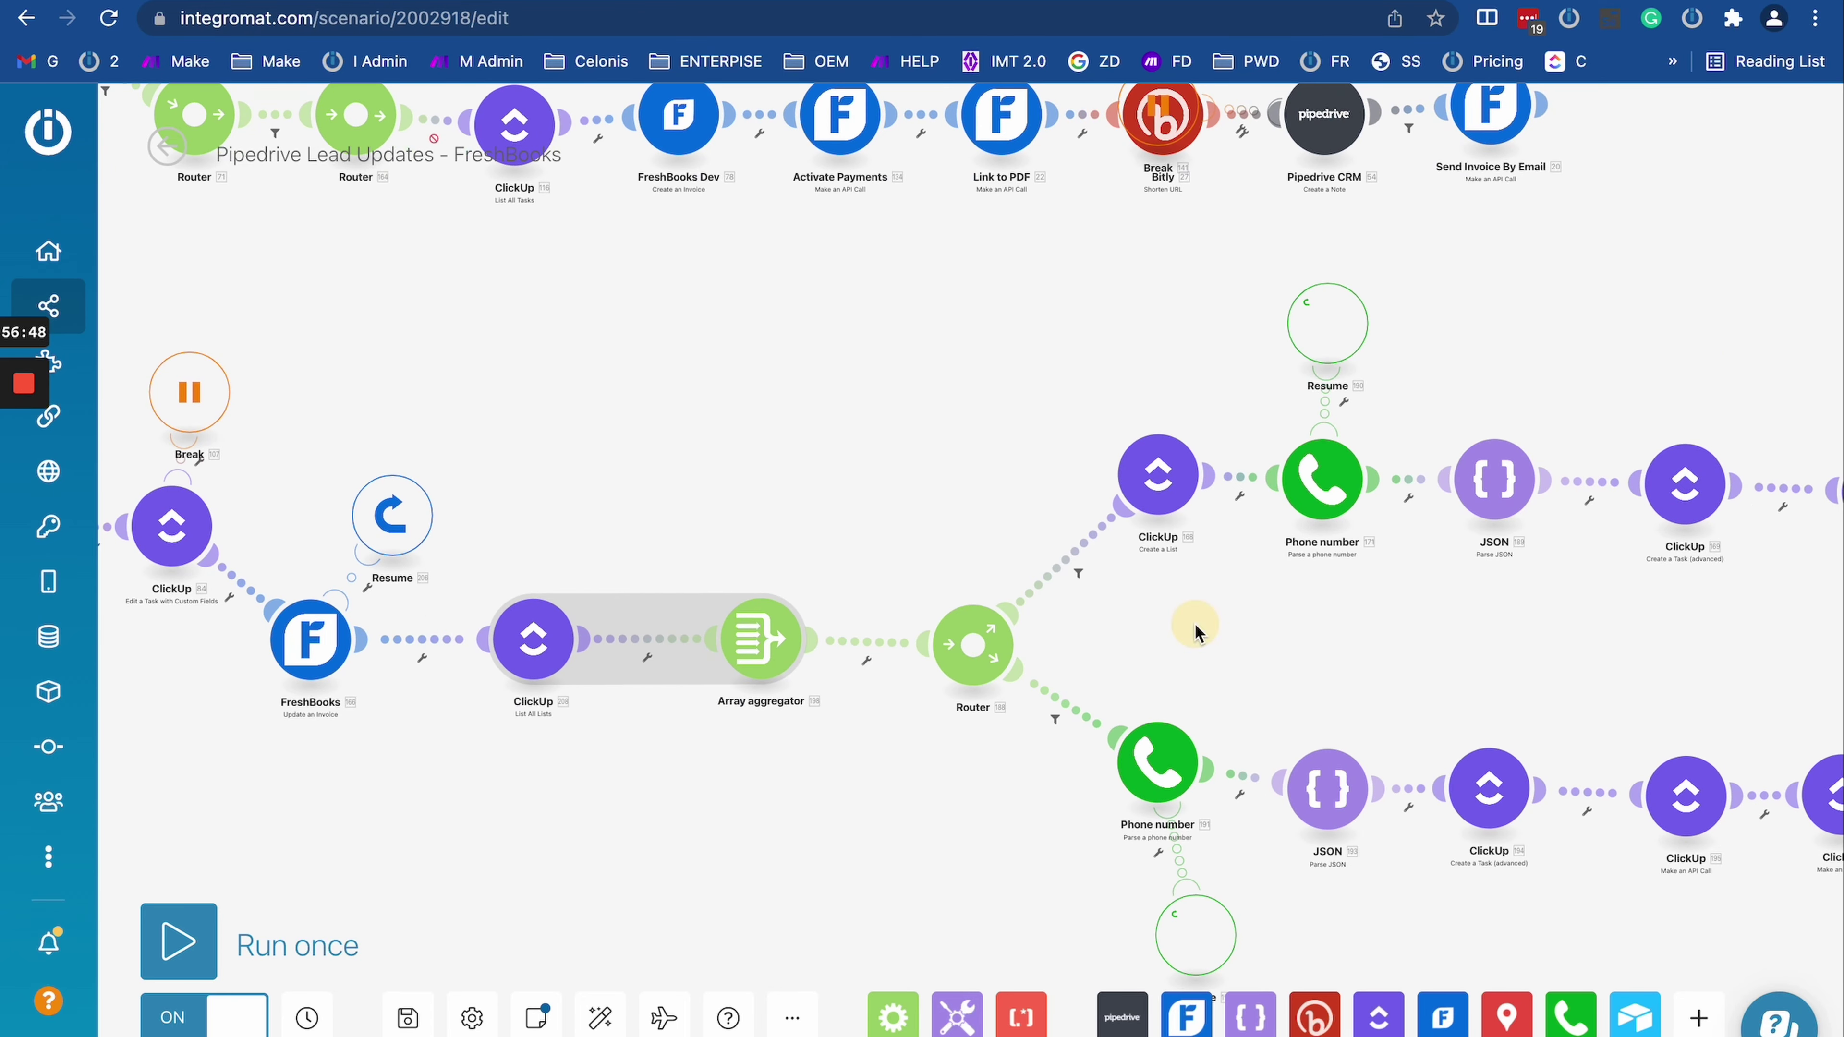
drag(1194, 632, 603, 544)
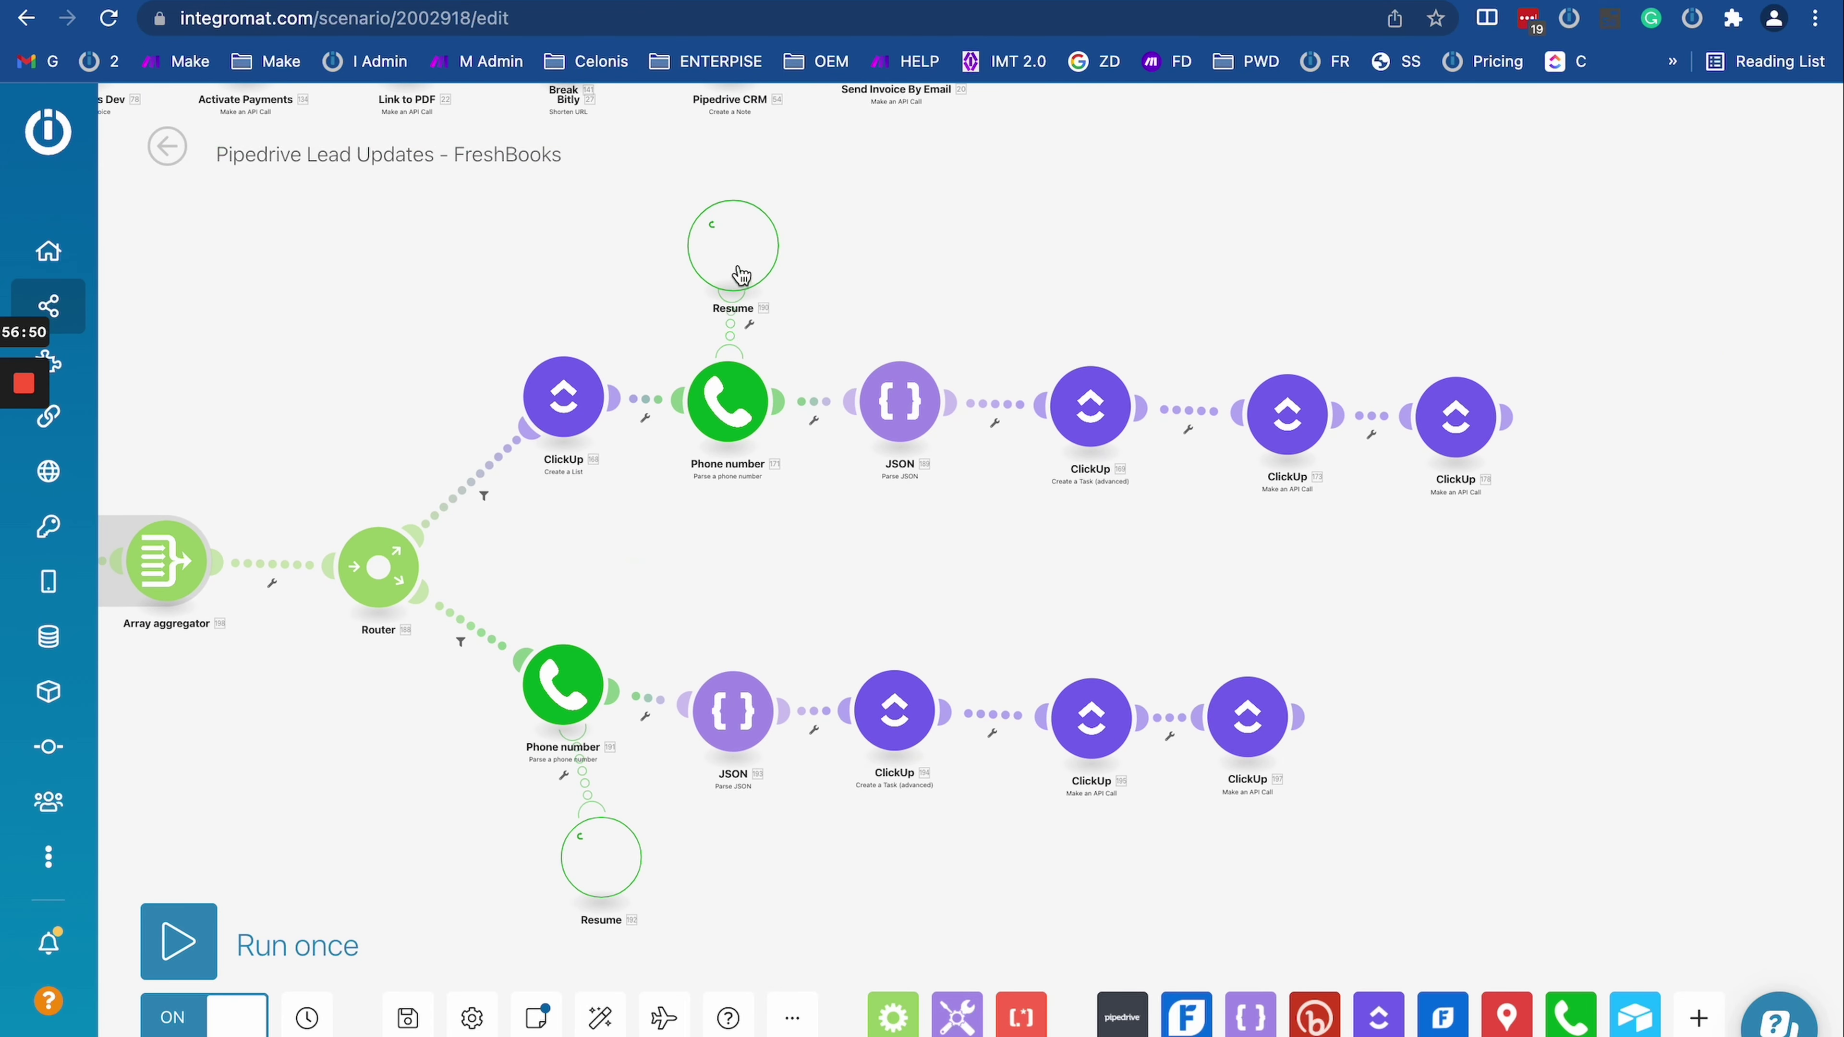
scroll(733, 418, up, 5)
drag(932, 541, 927, 871)
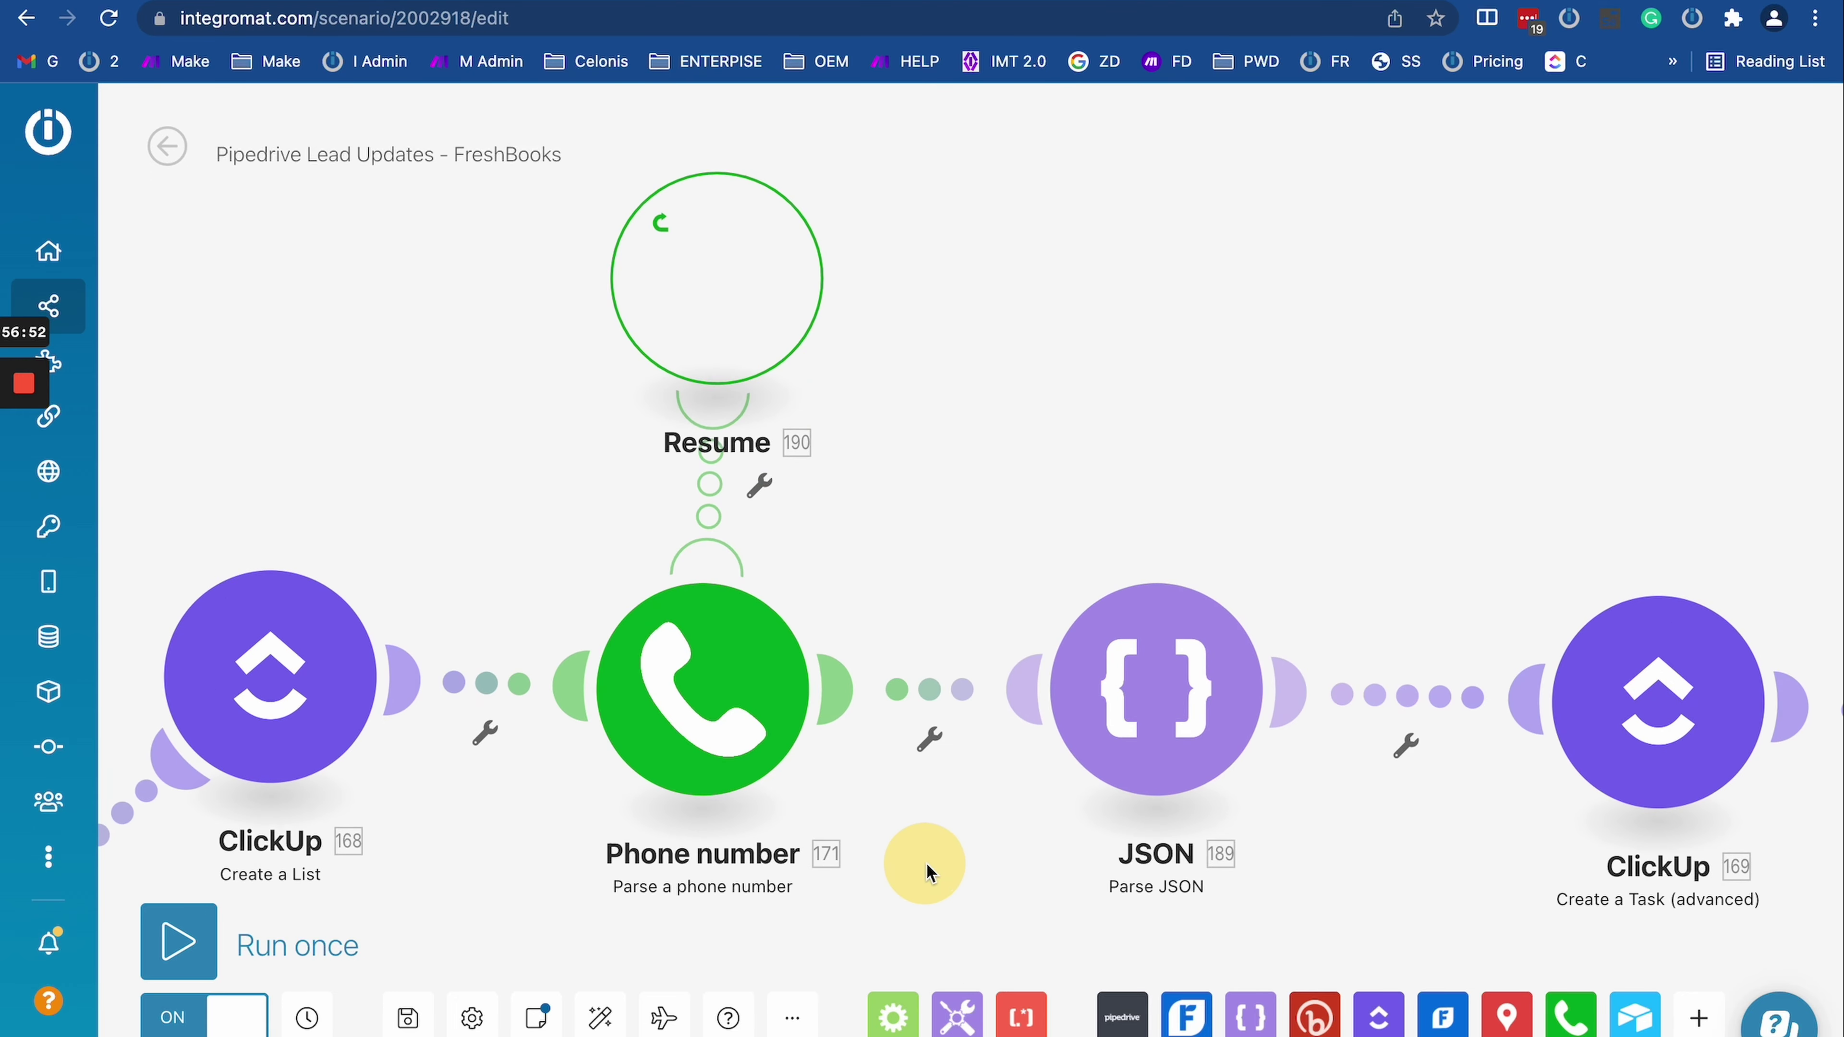
click(708, 309)
scroll(934, 631, down, 3)
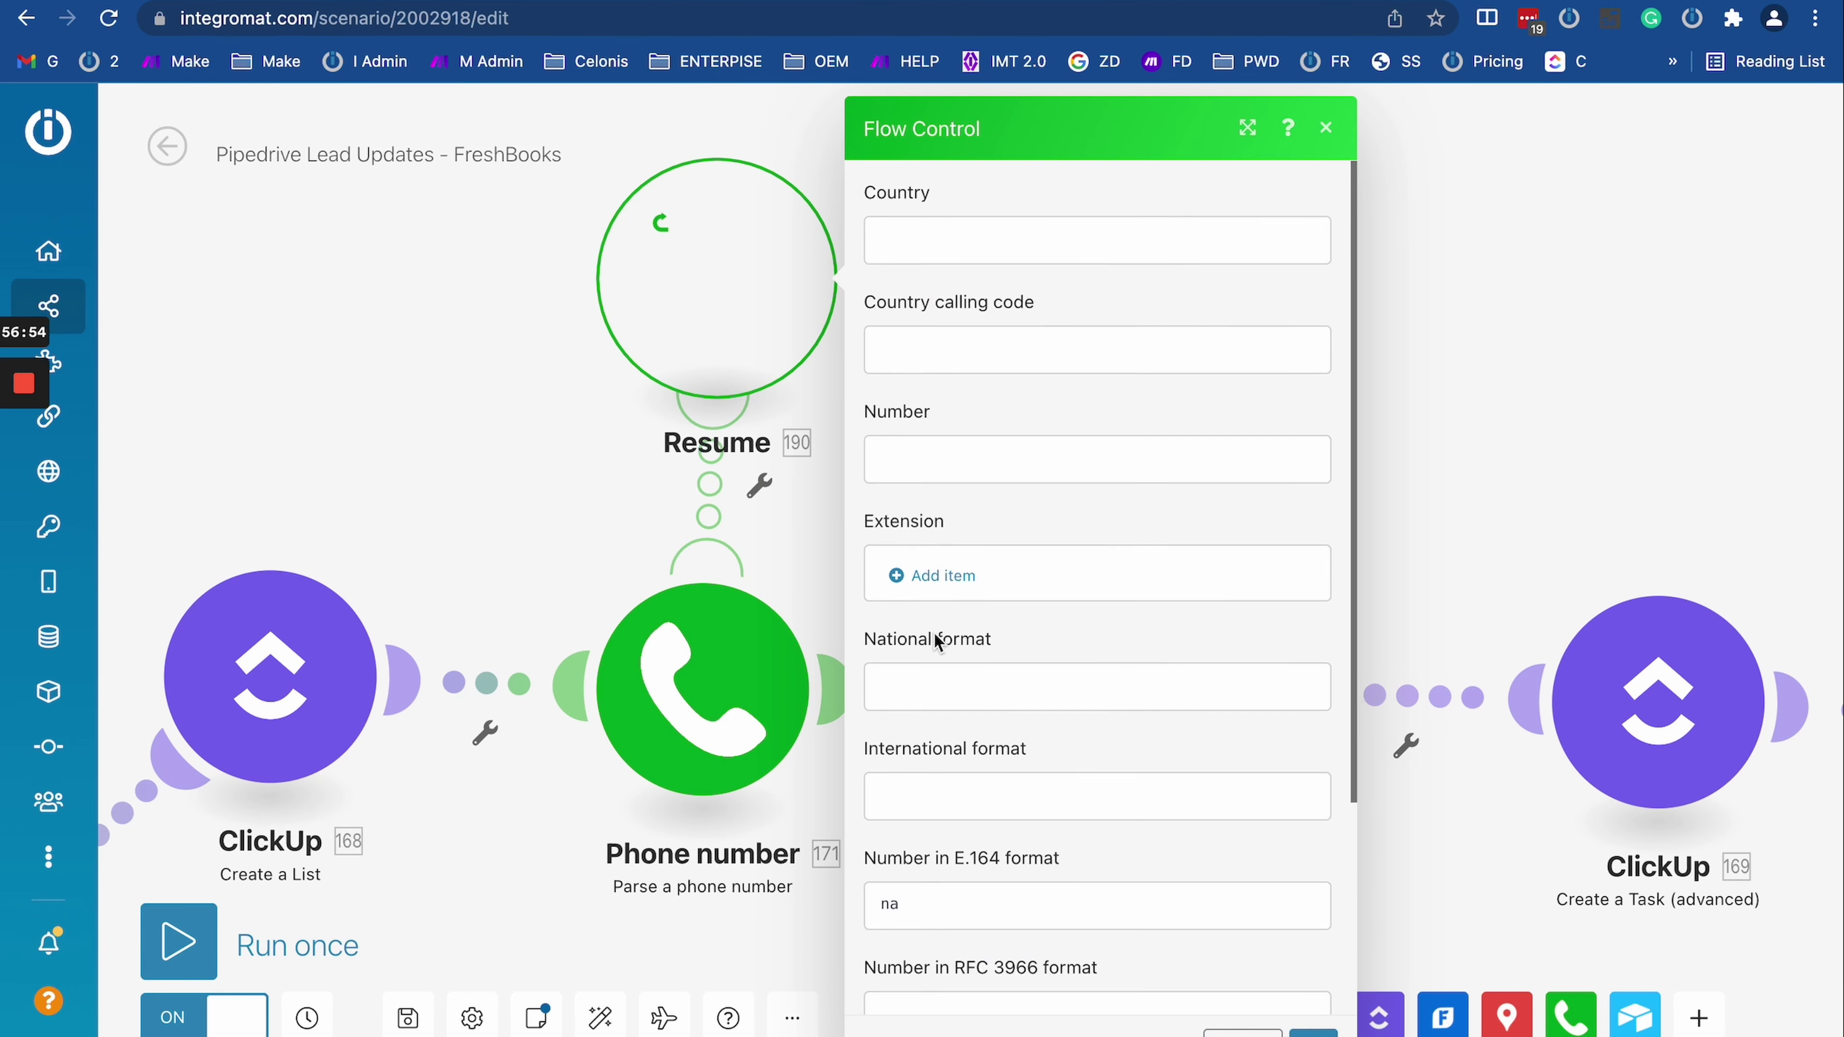
click(774, 628)
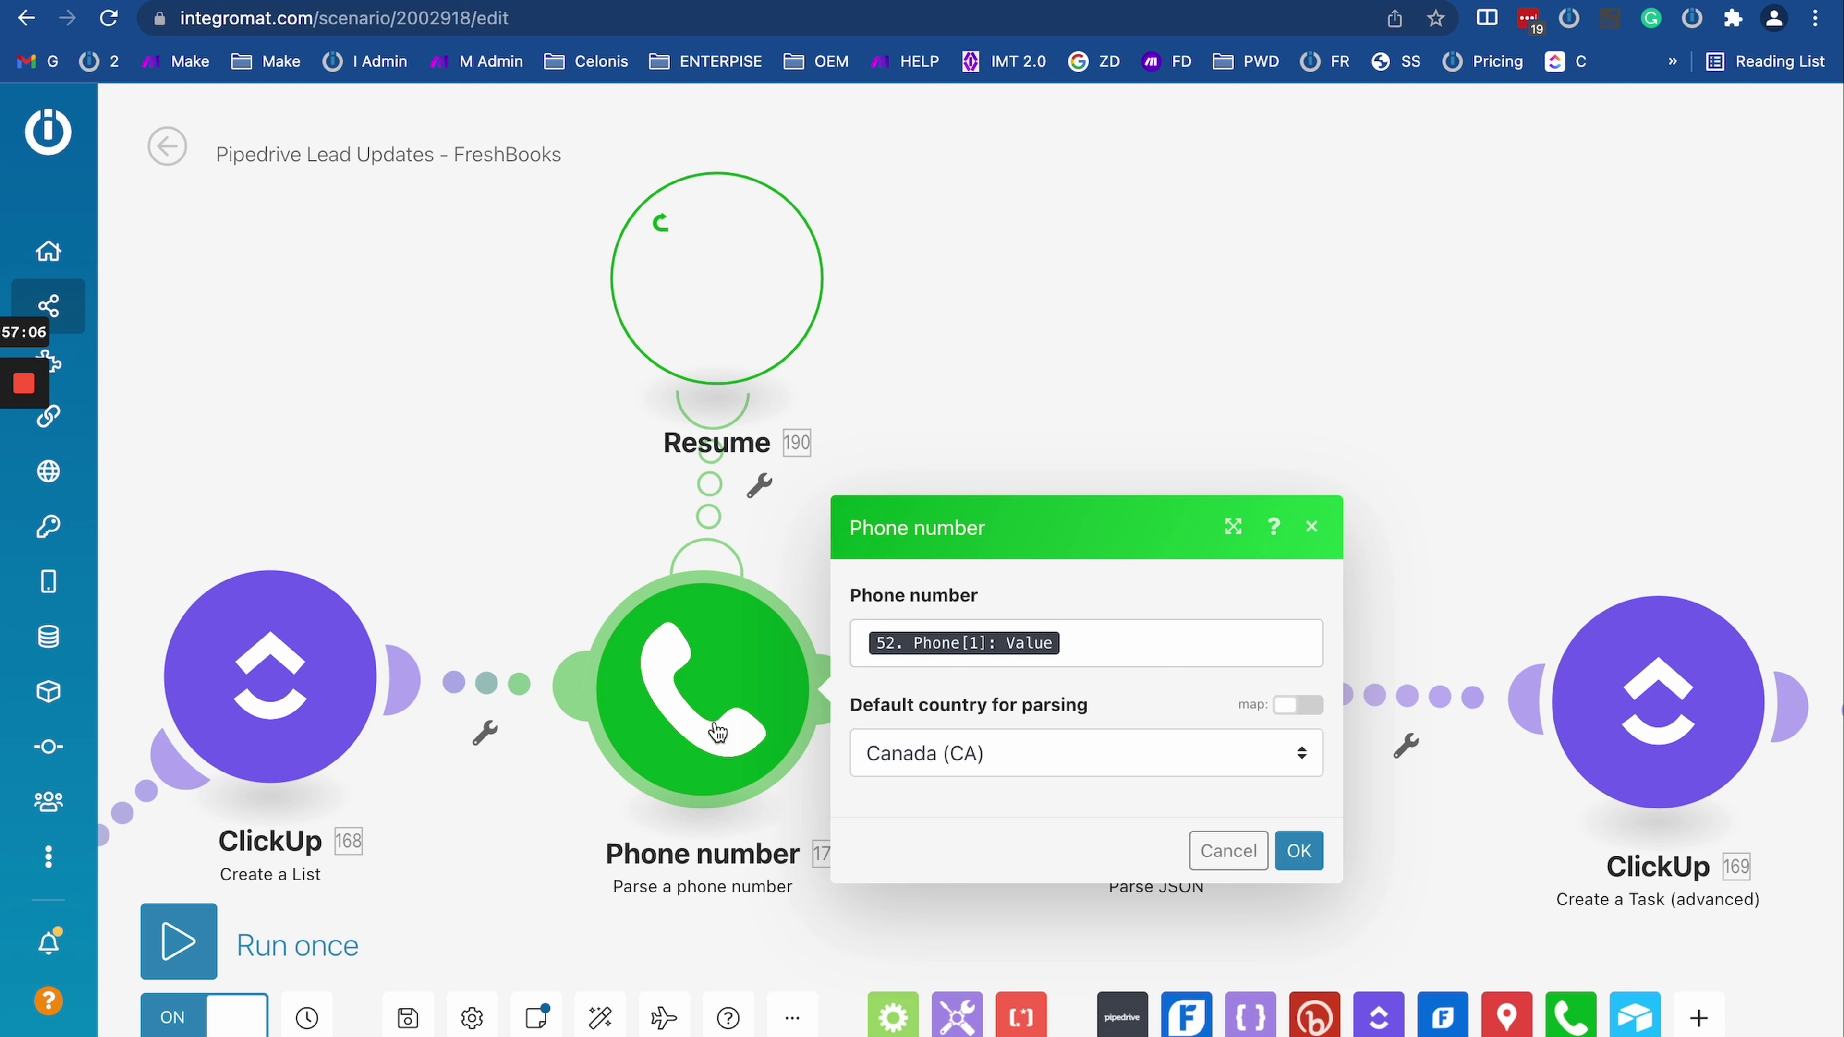
click(796, 568)
scroll(800, 574, down, 5)
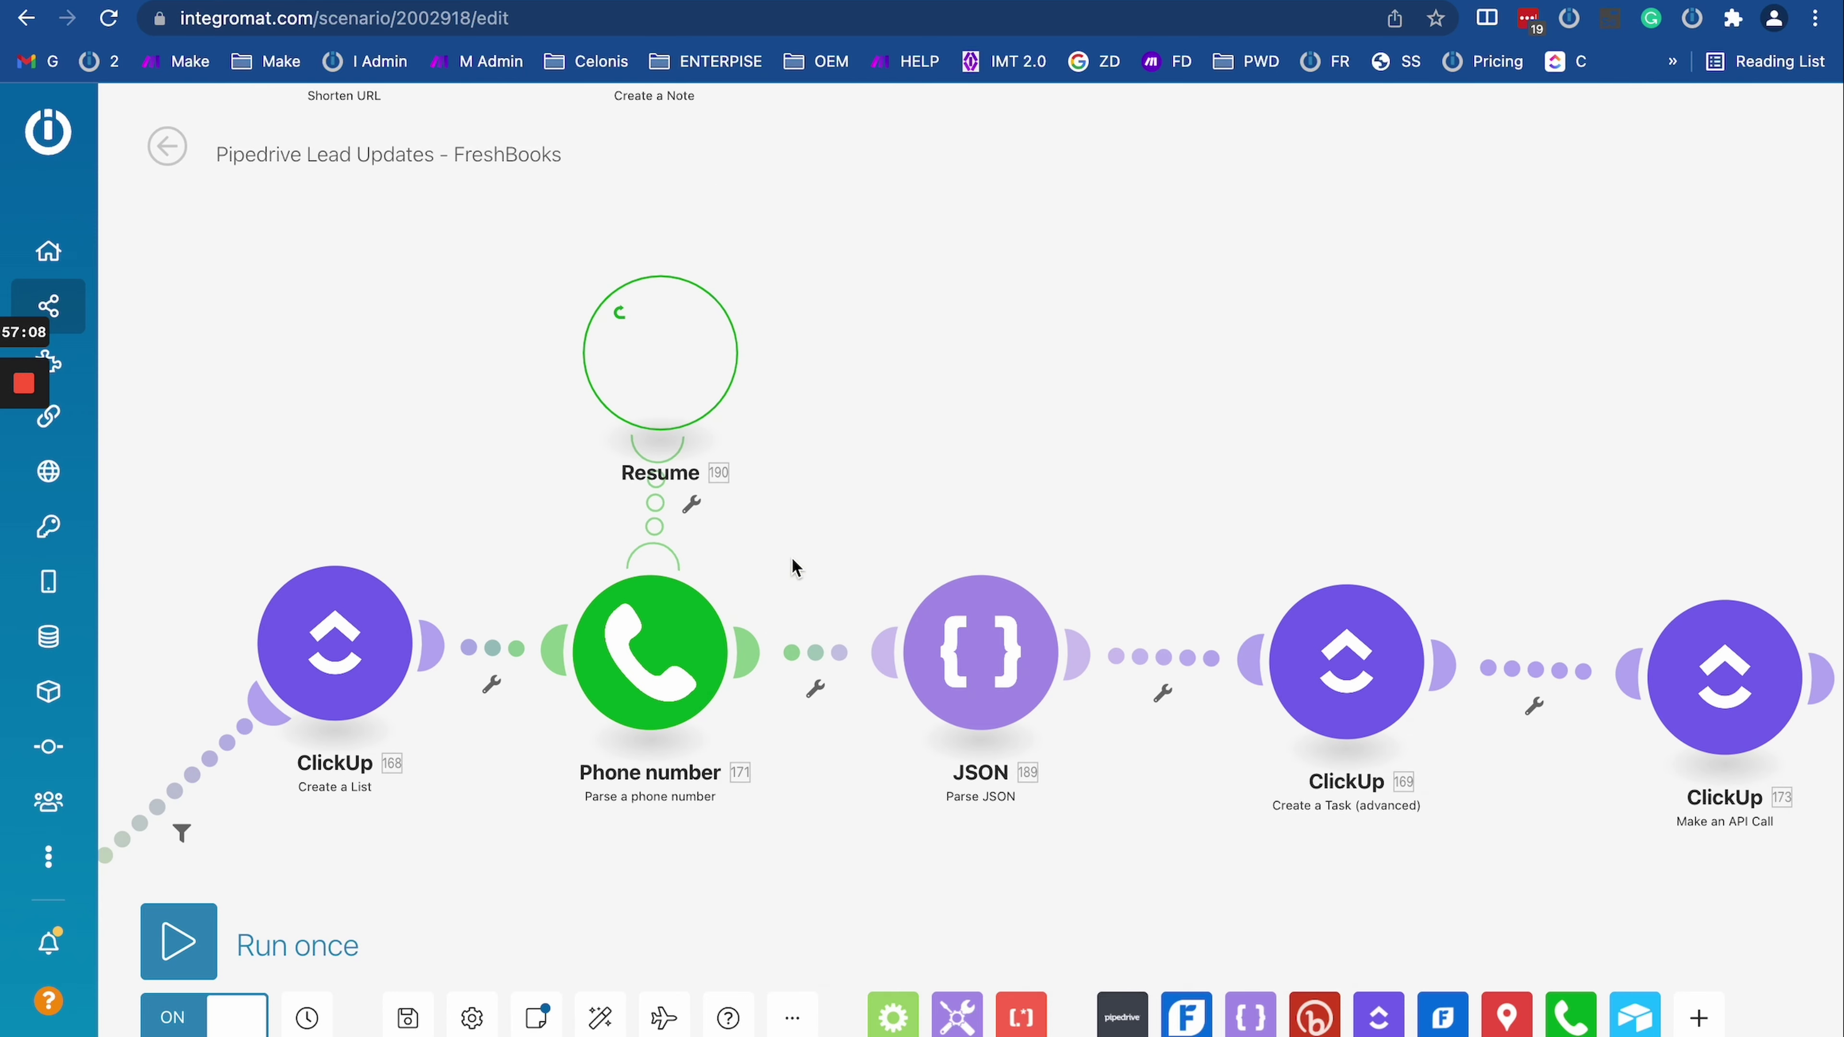
scroll(799, 572, down, 2)
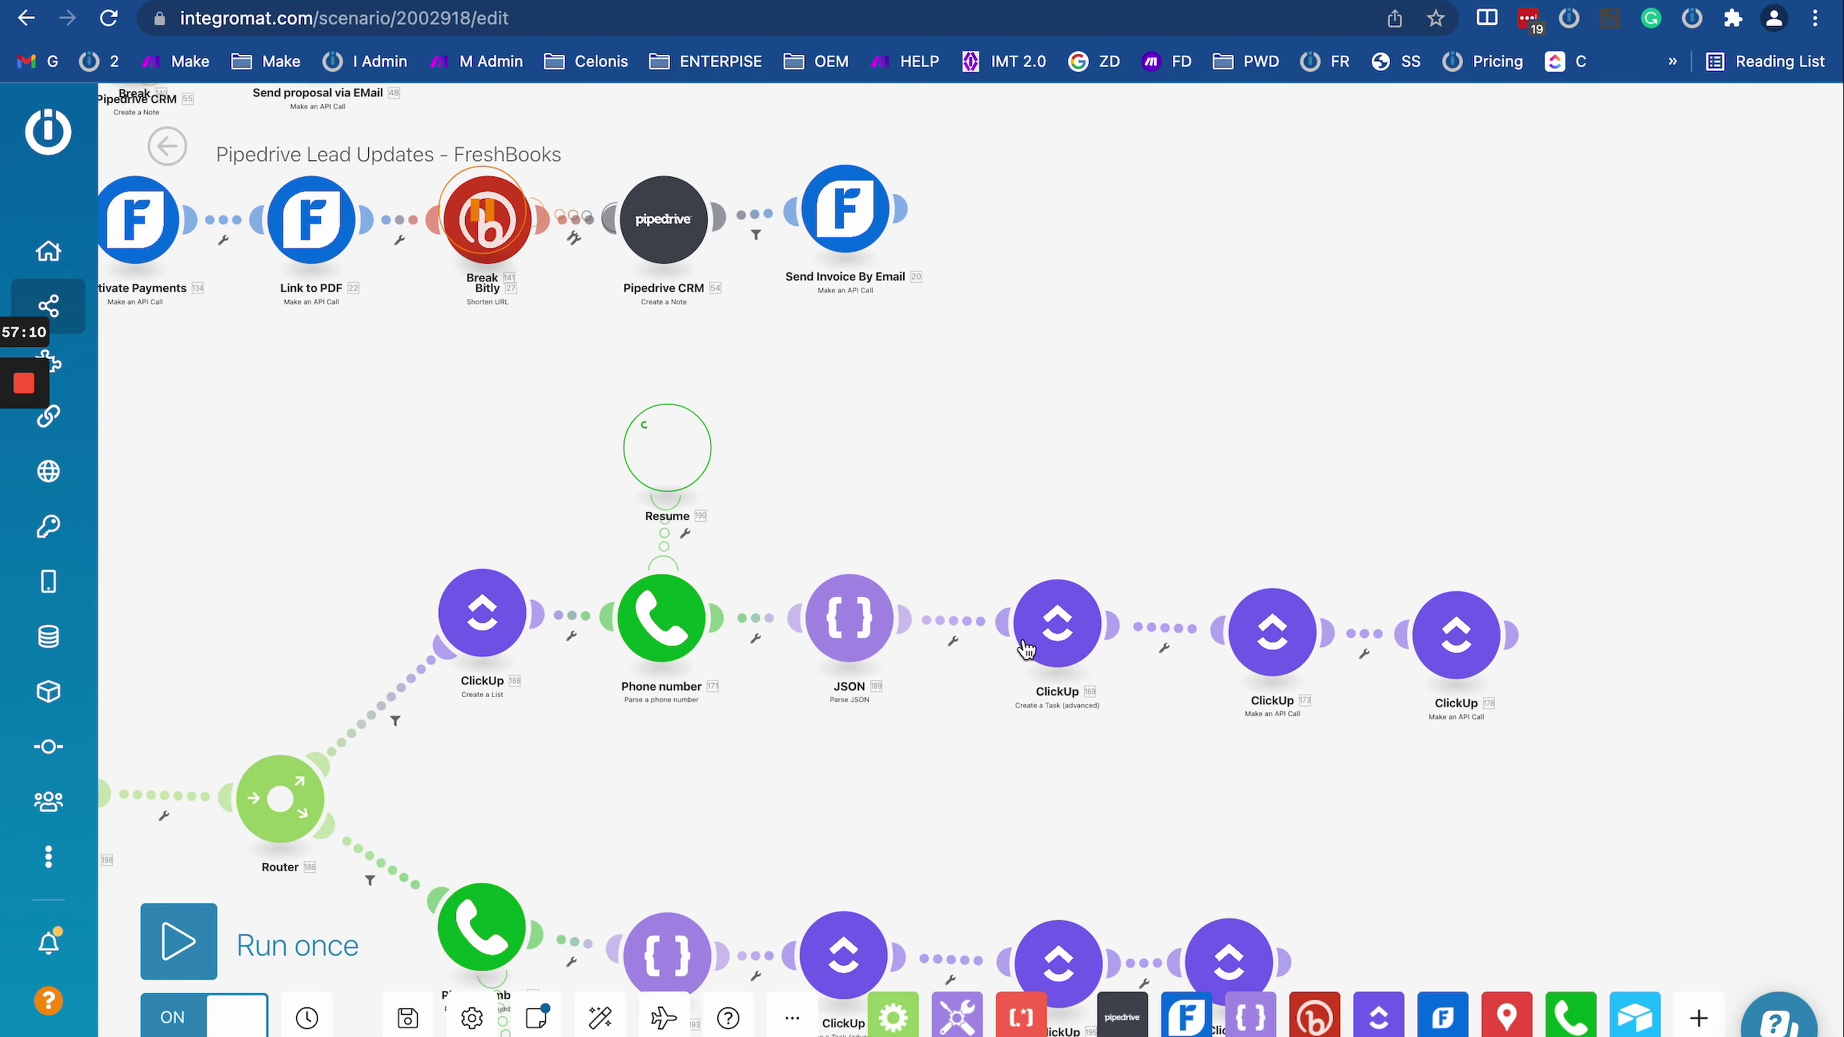
drag(1059, 828, 844, 689)
scroll(884, 631, up, 5)
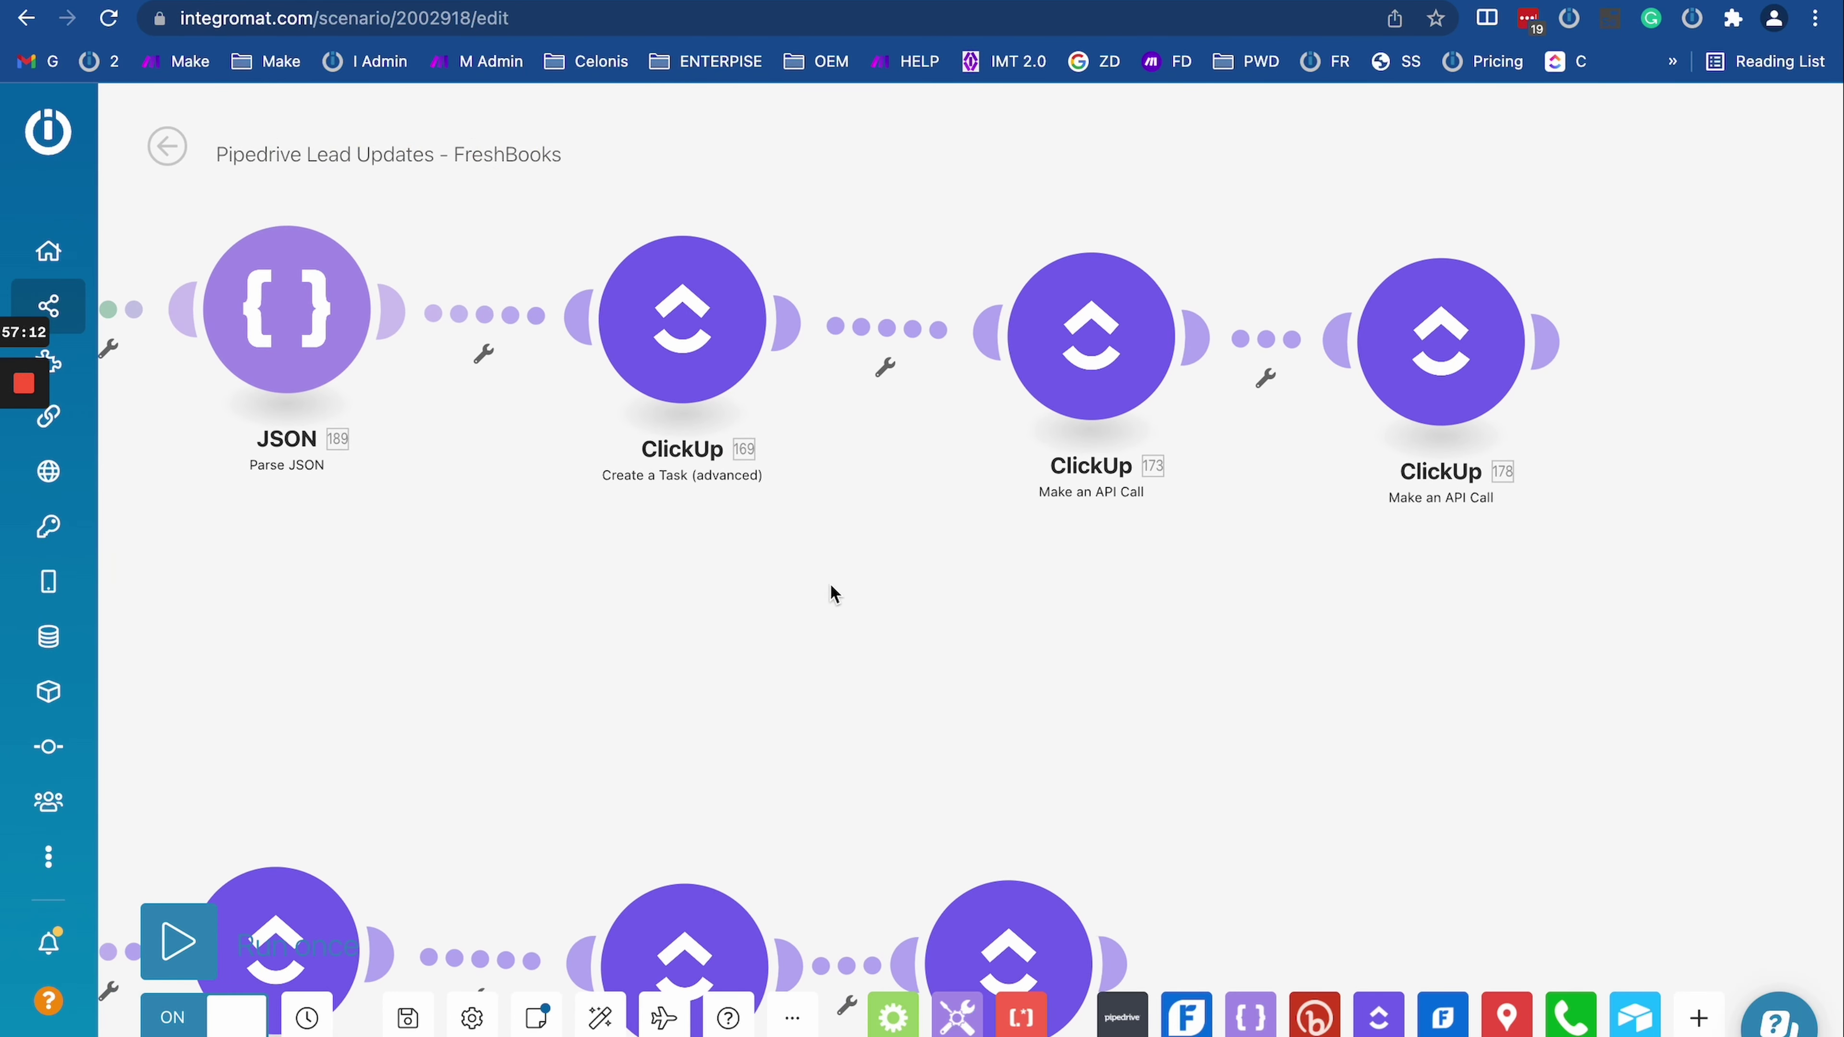
drag(887, 609, 1170, 748)
scroll(1170, 748, down, 2)
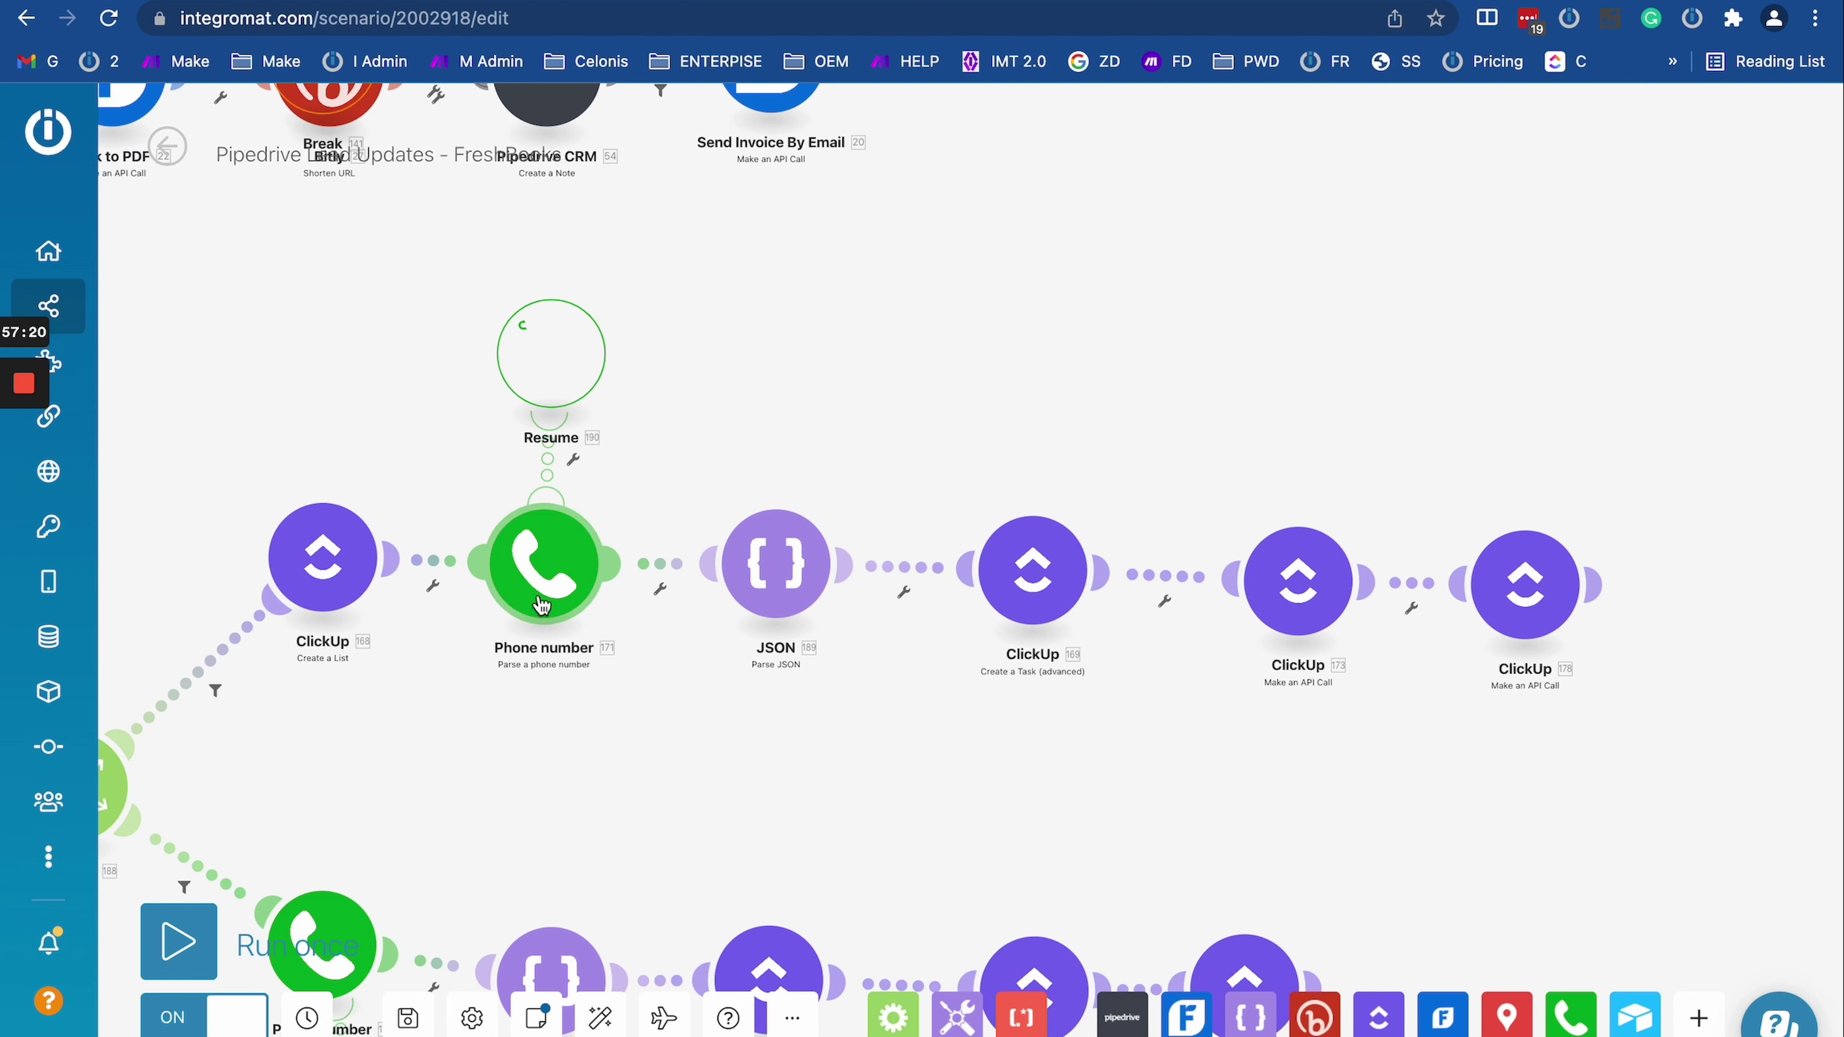
click(534, 575)
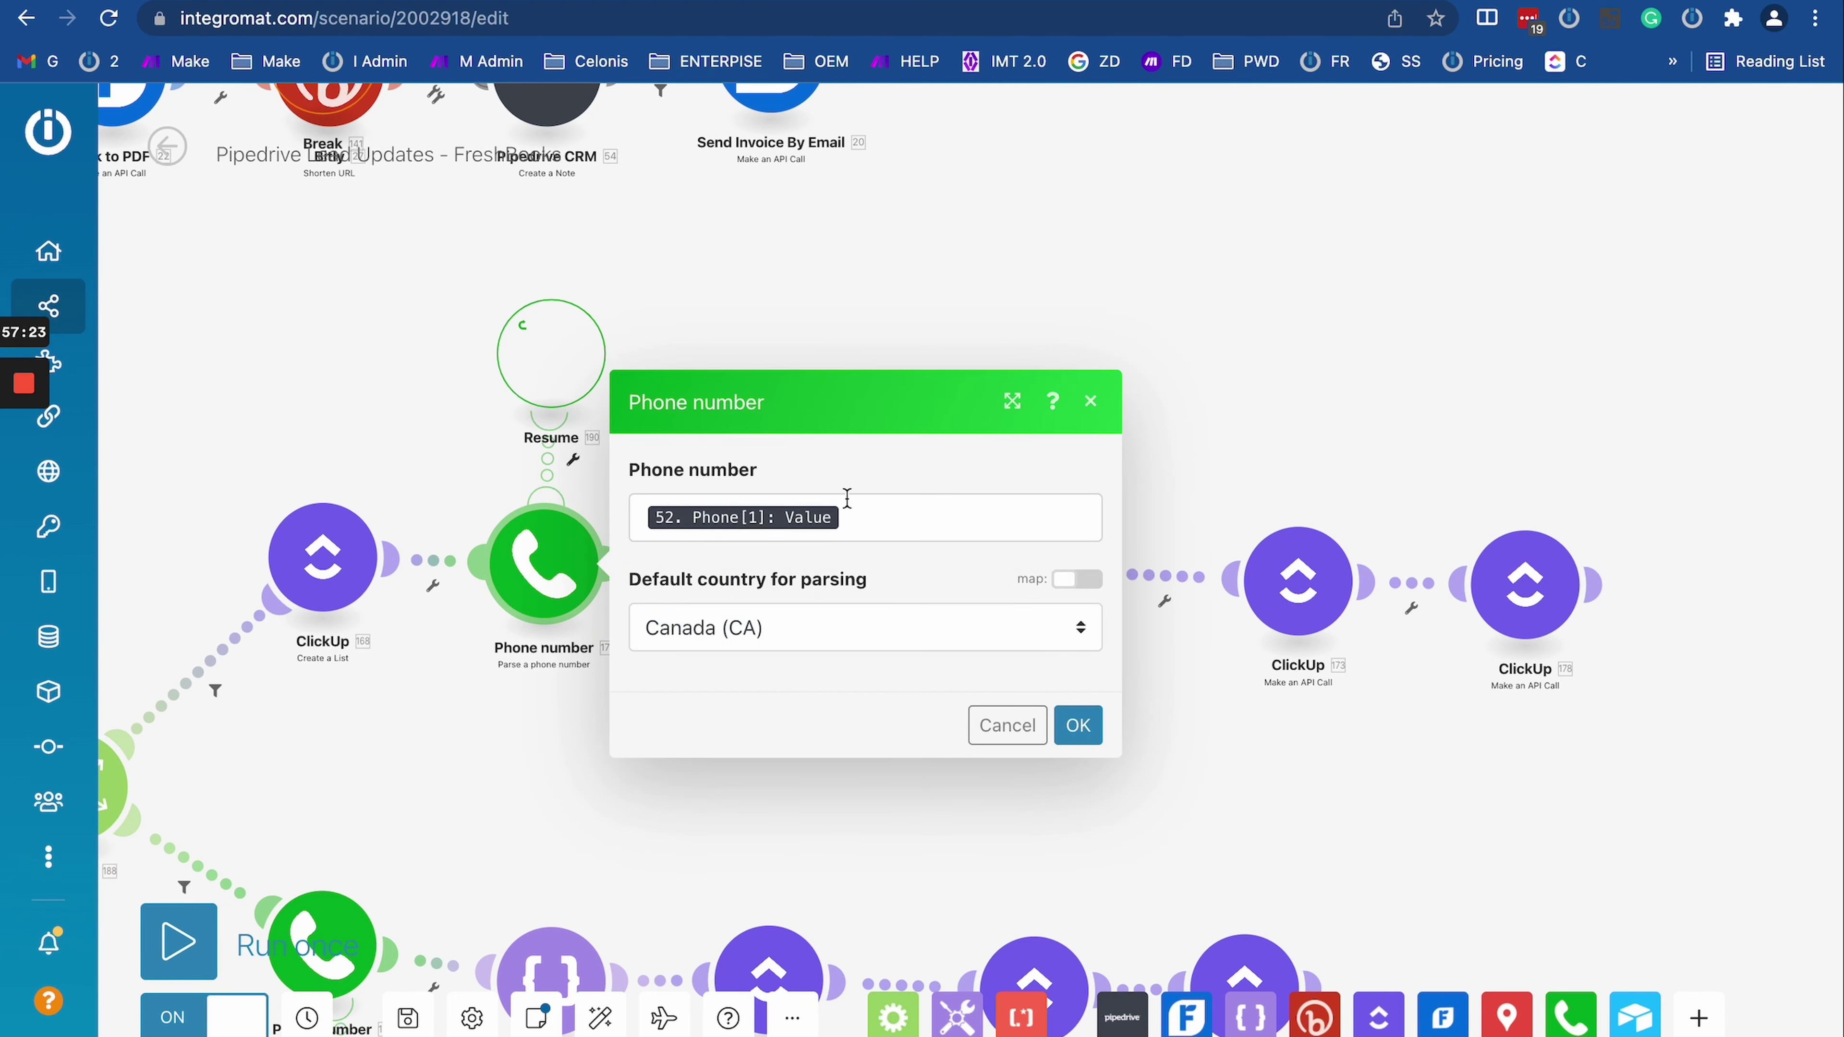
click(567, 354)
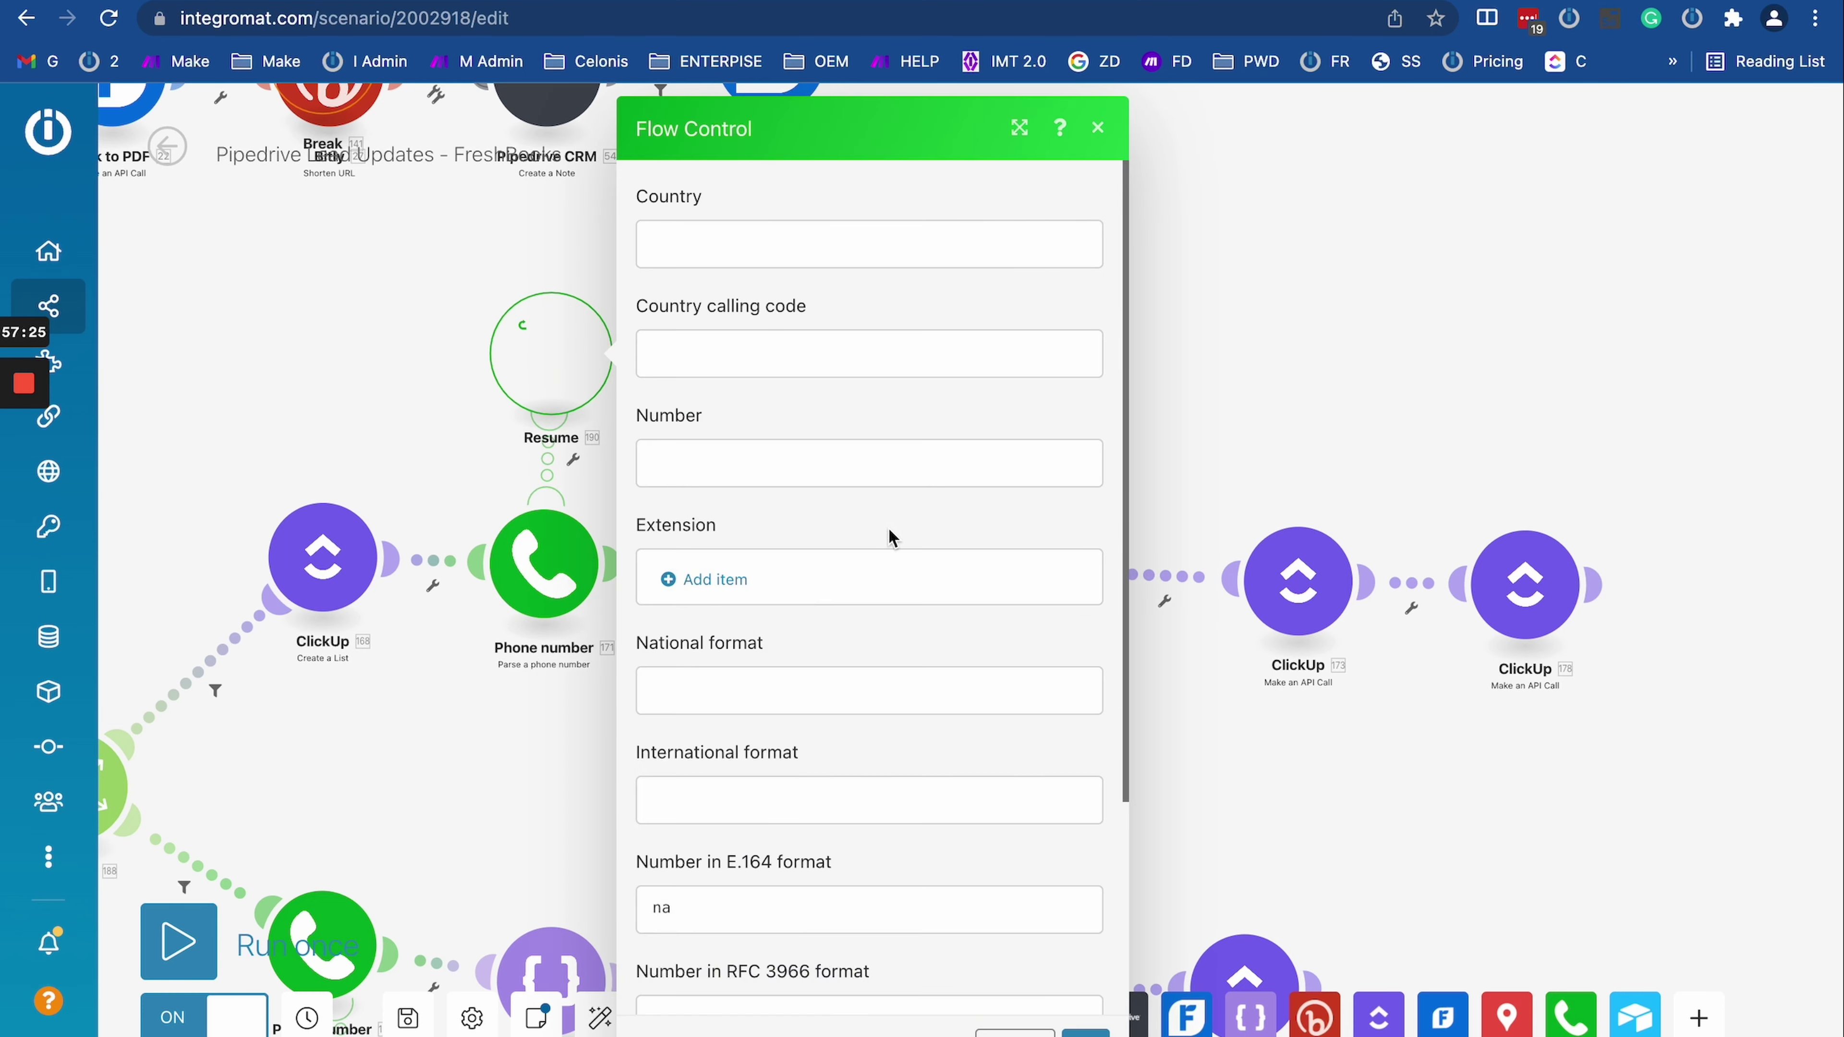
scroll(887, 537, down, 4)
double_click(661, 627)
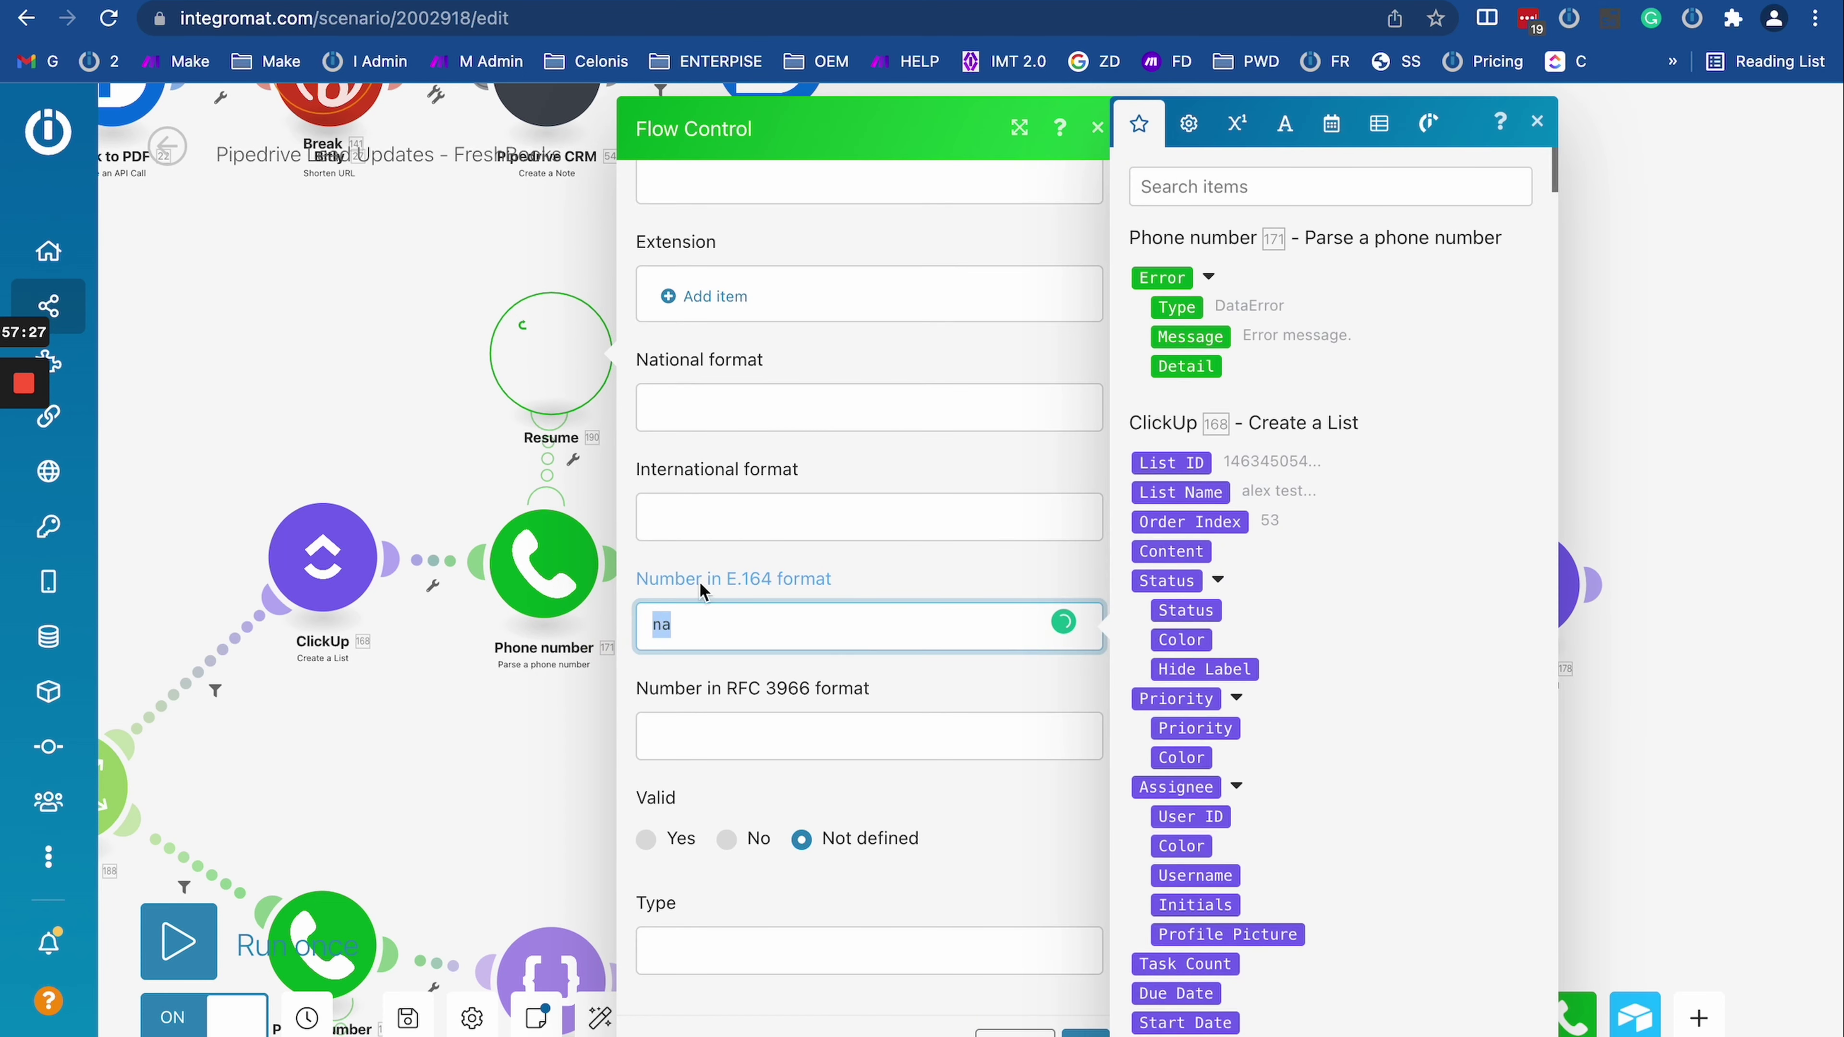
click(516, 749)
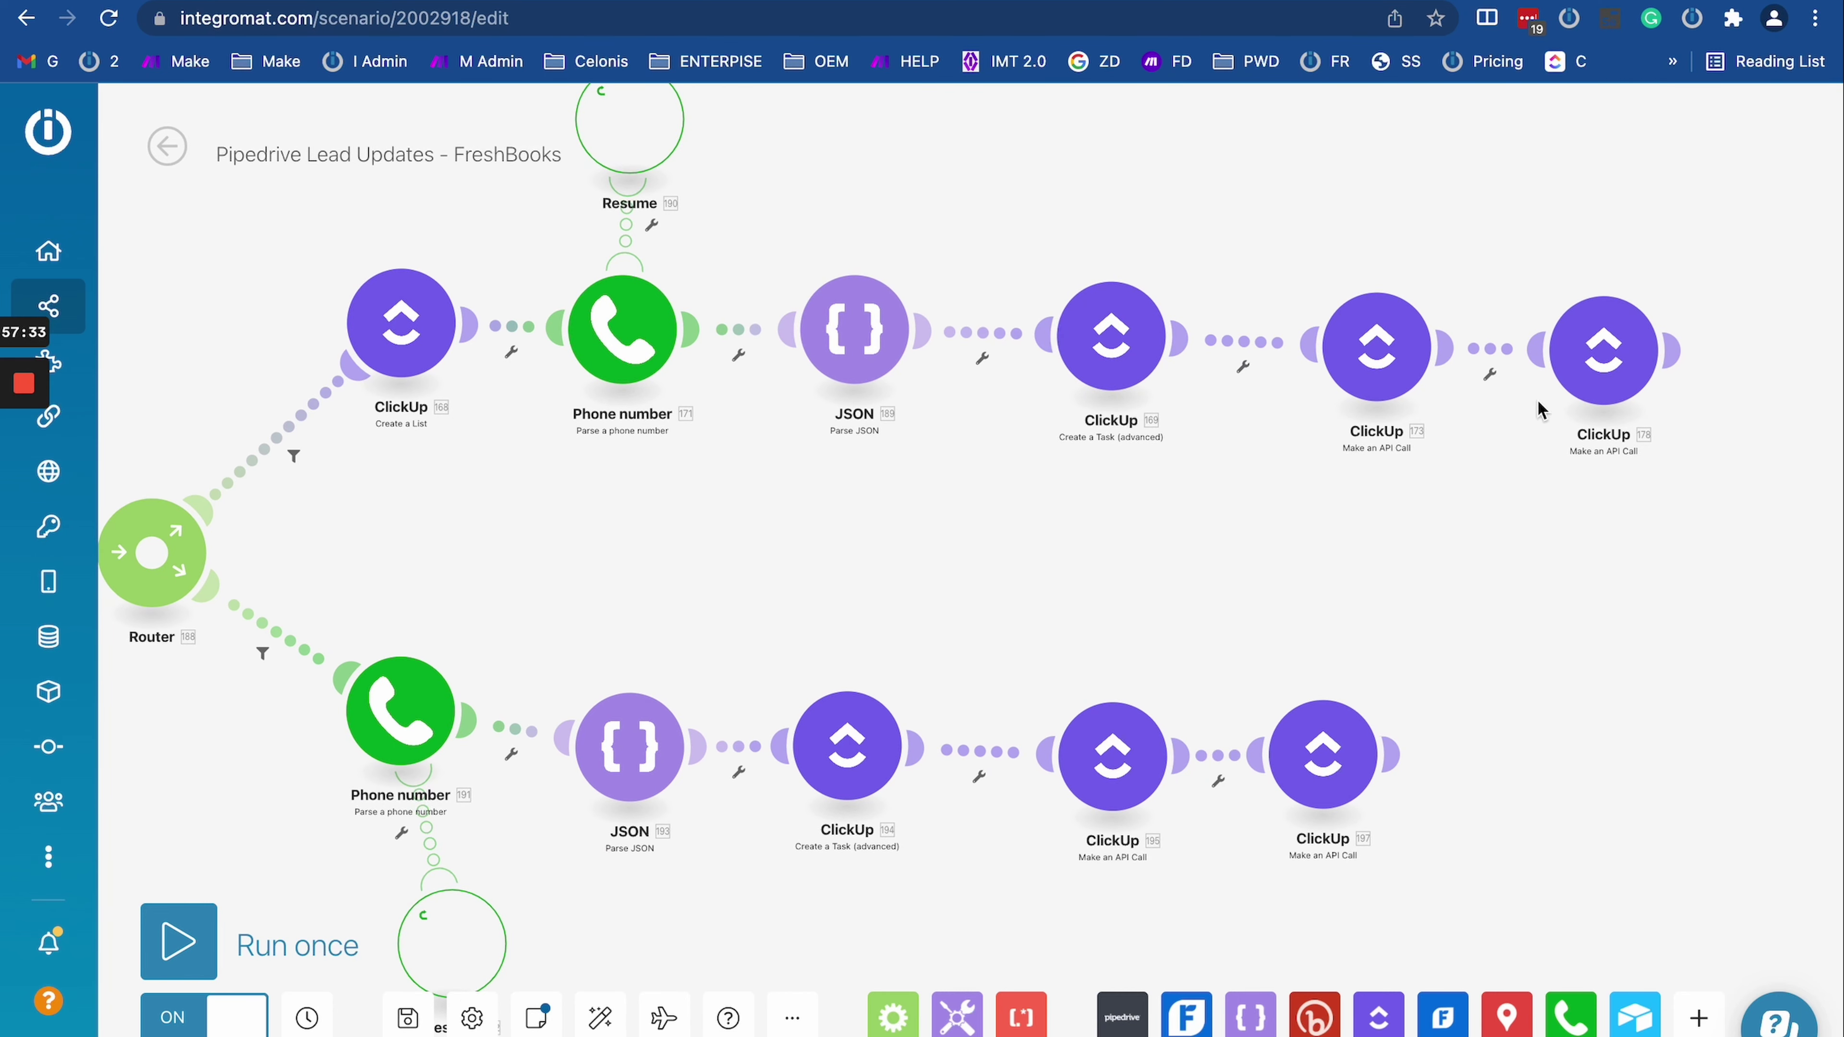
drag(569, 906, 597, 728)
click(483, 767)
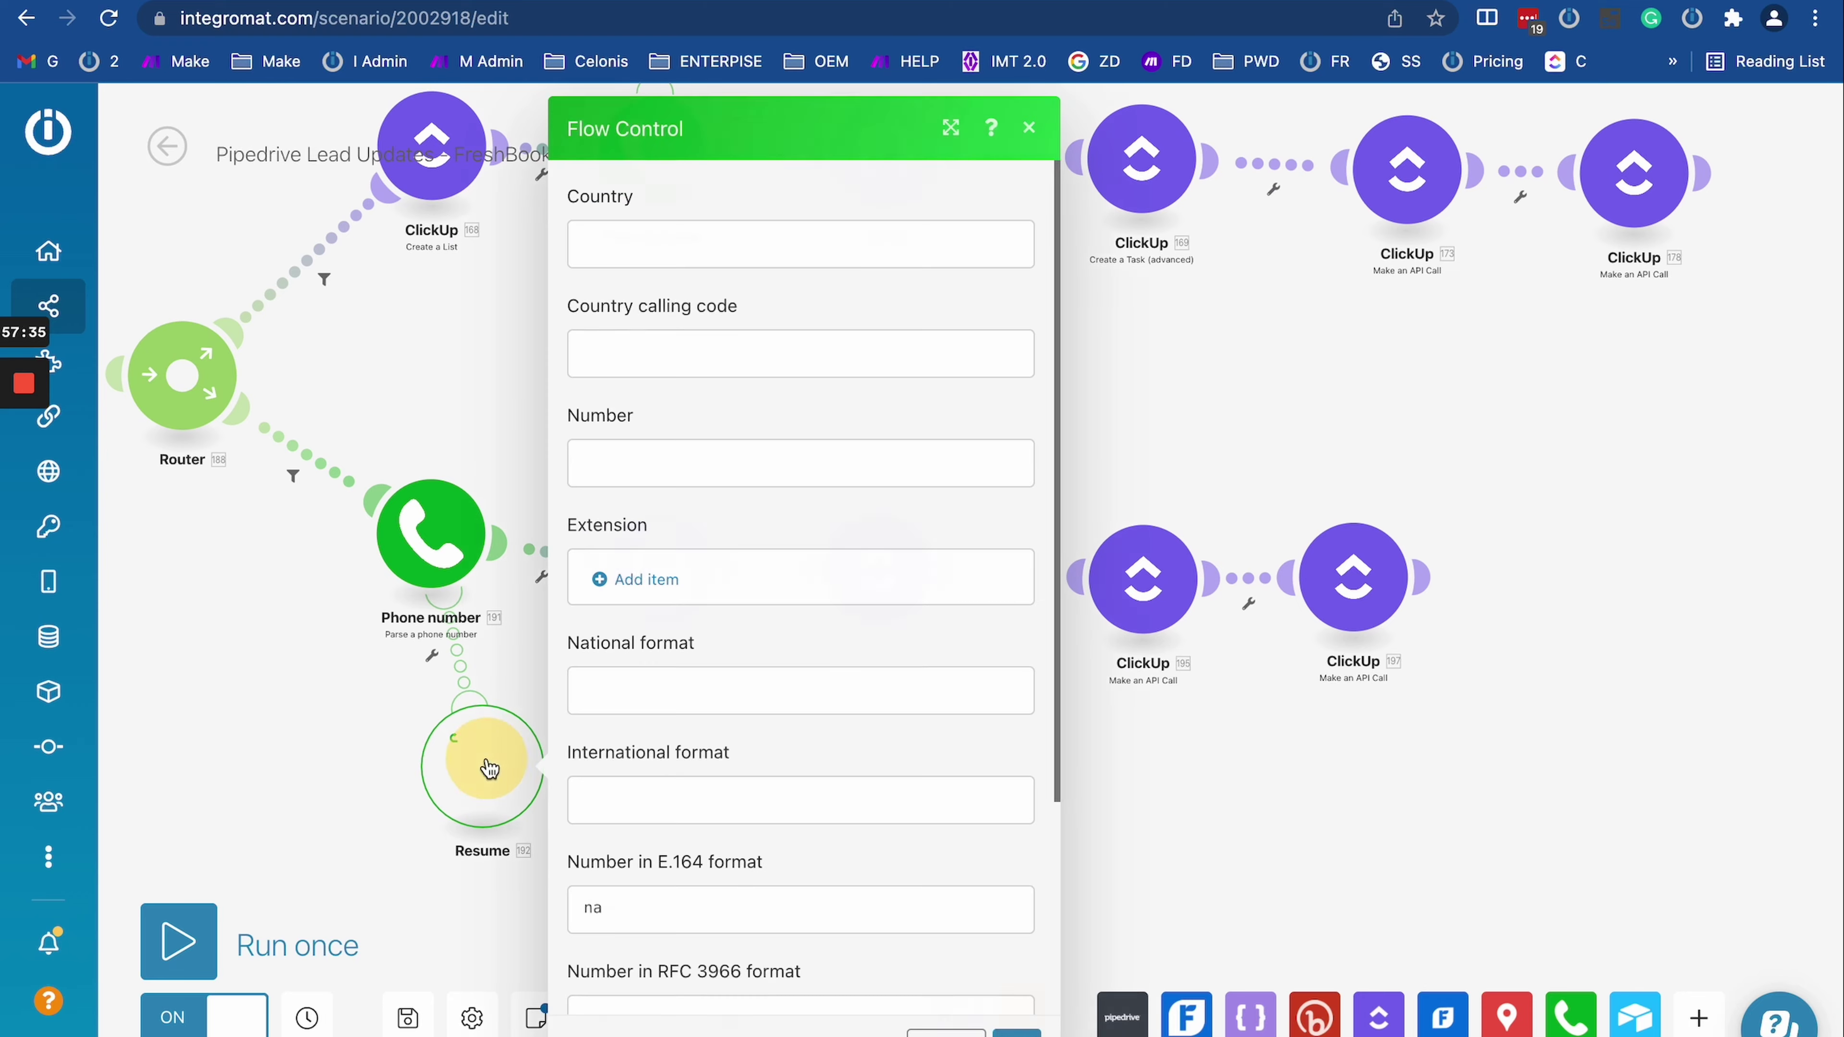
click(313, 698)
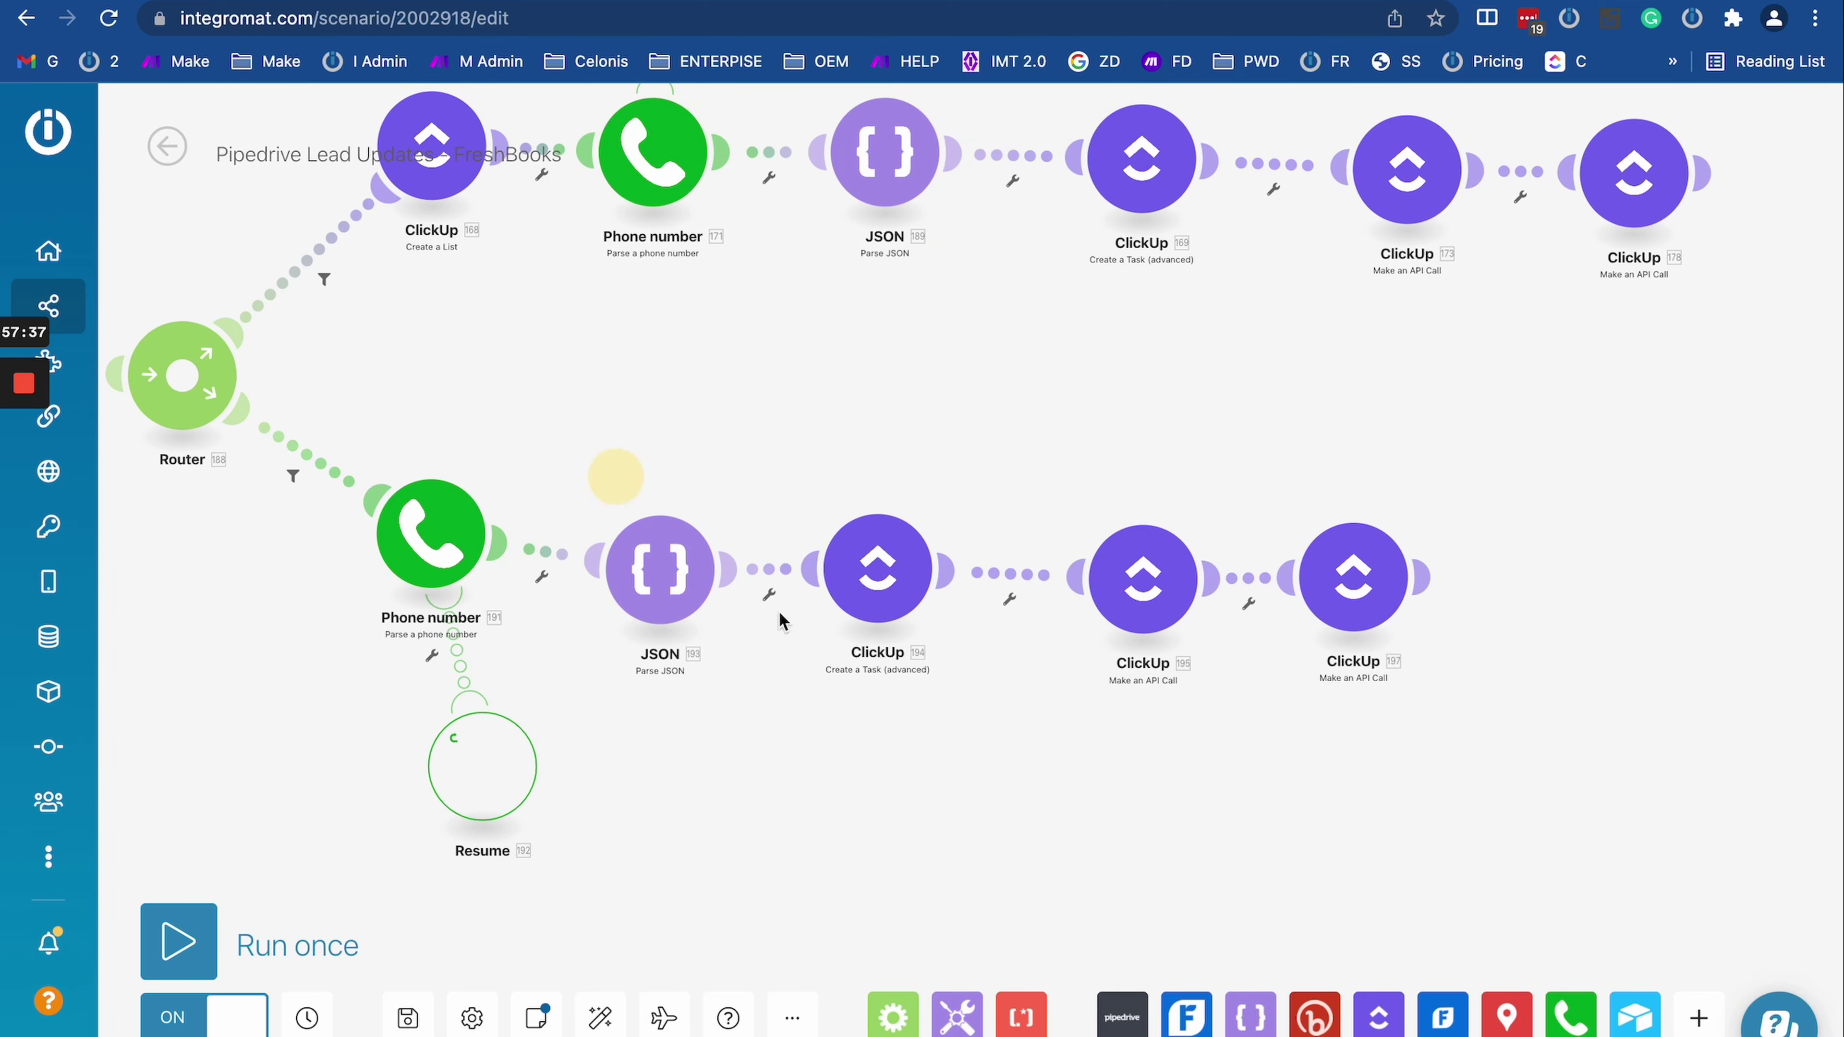
drag(617, 481, 959, 753)
scroll(959, 754, down, 5)
Step: Zoom out the FreshBooks scenario and open the Outgoing emails Seller status change scenario
scroll(659, 618, up, 5)
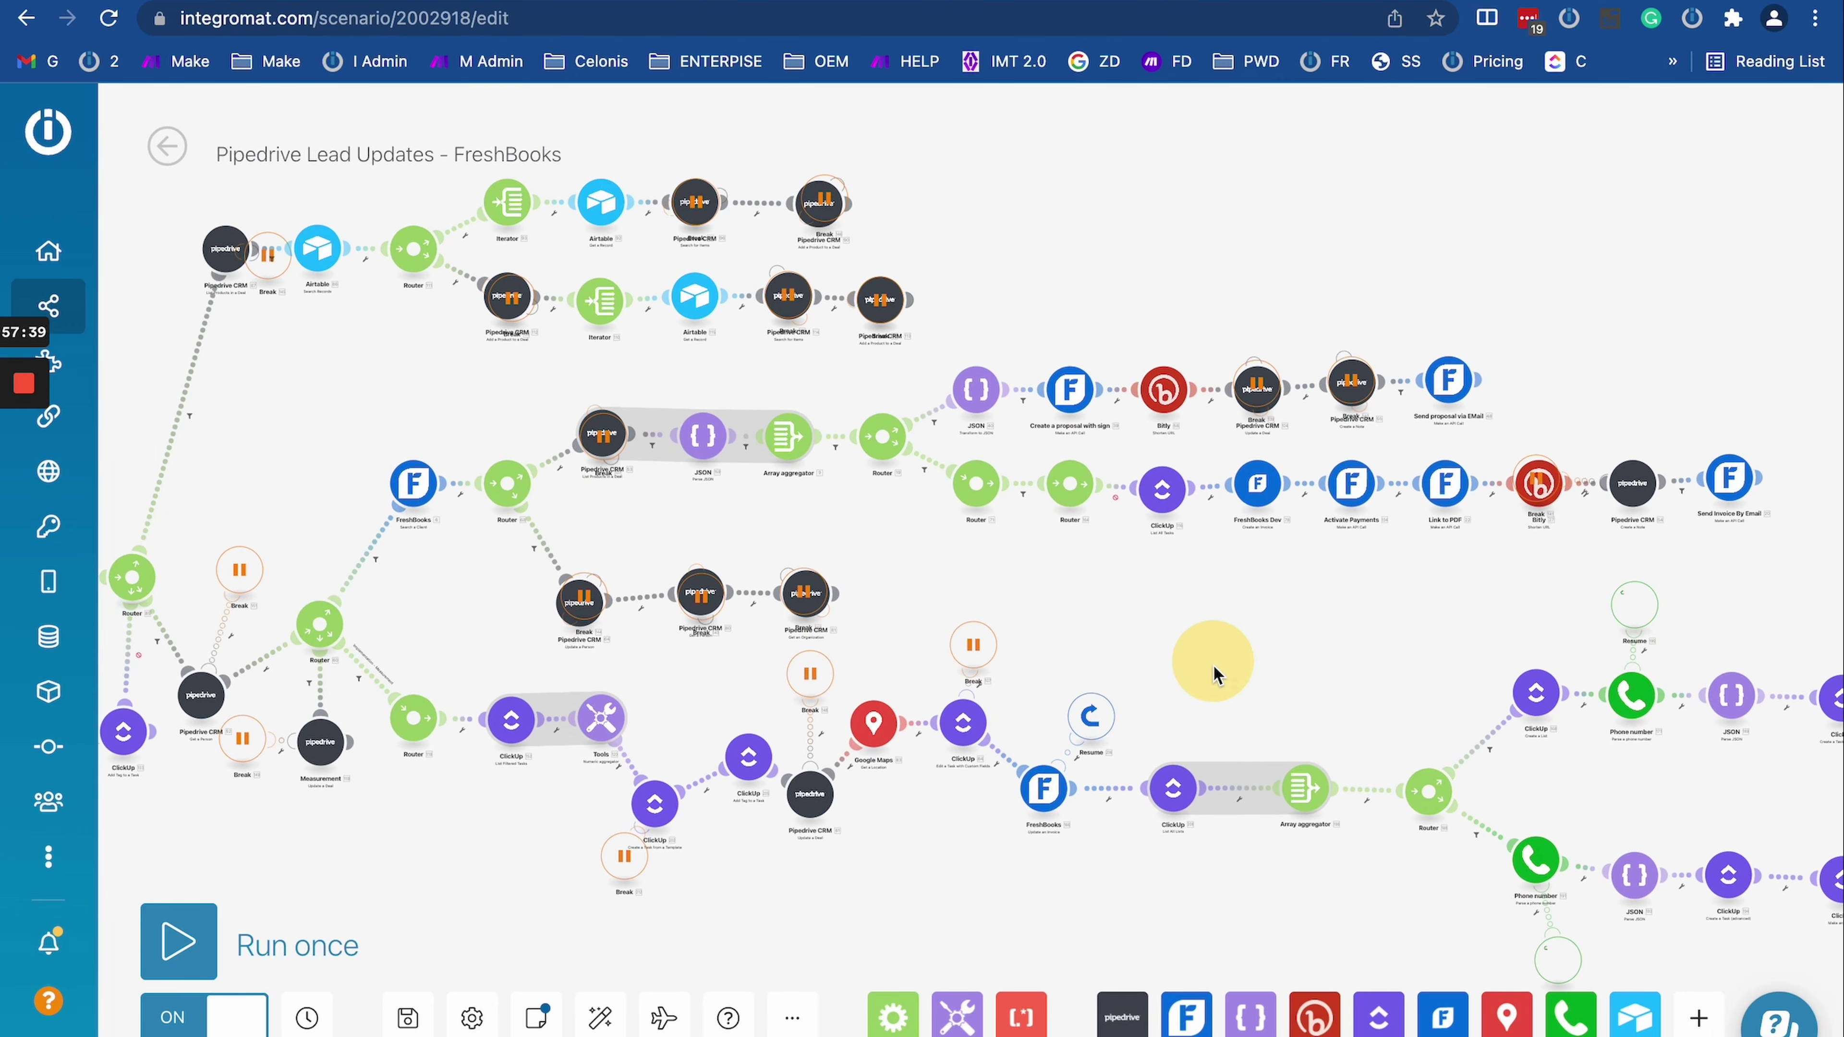
scroll(1161, 653, down, 4)
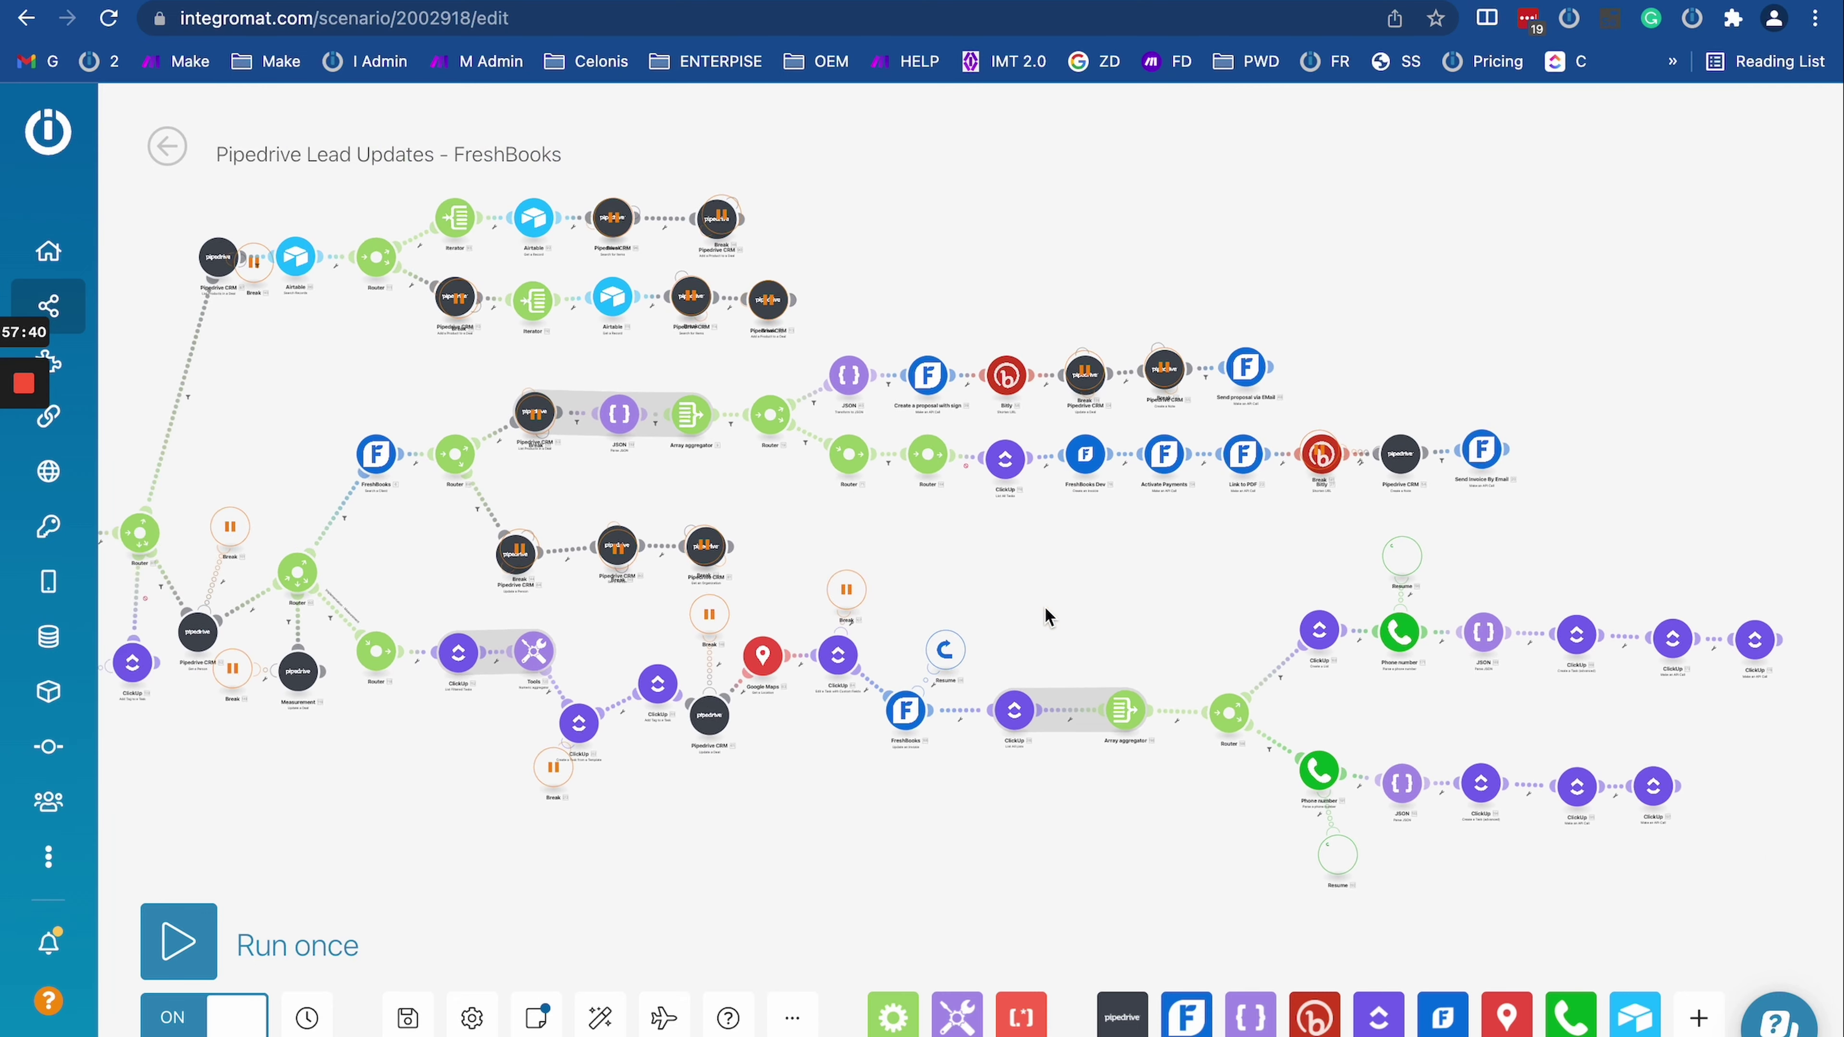
scroll(916, 626, up, 2)
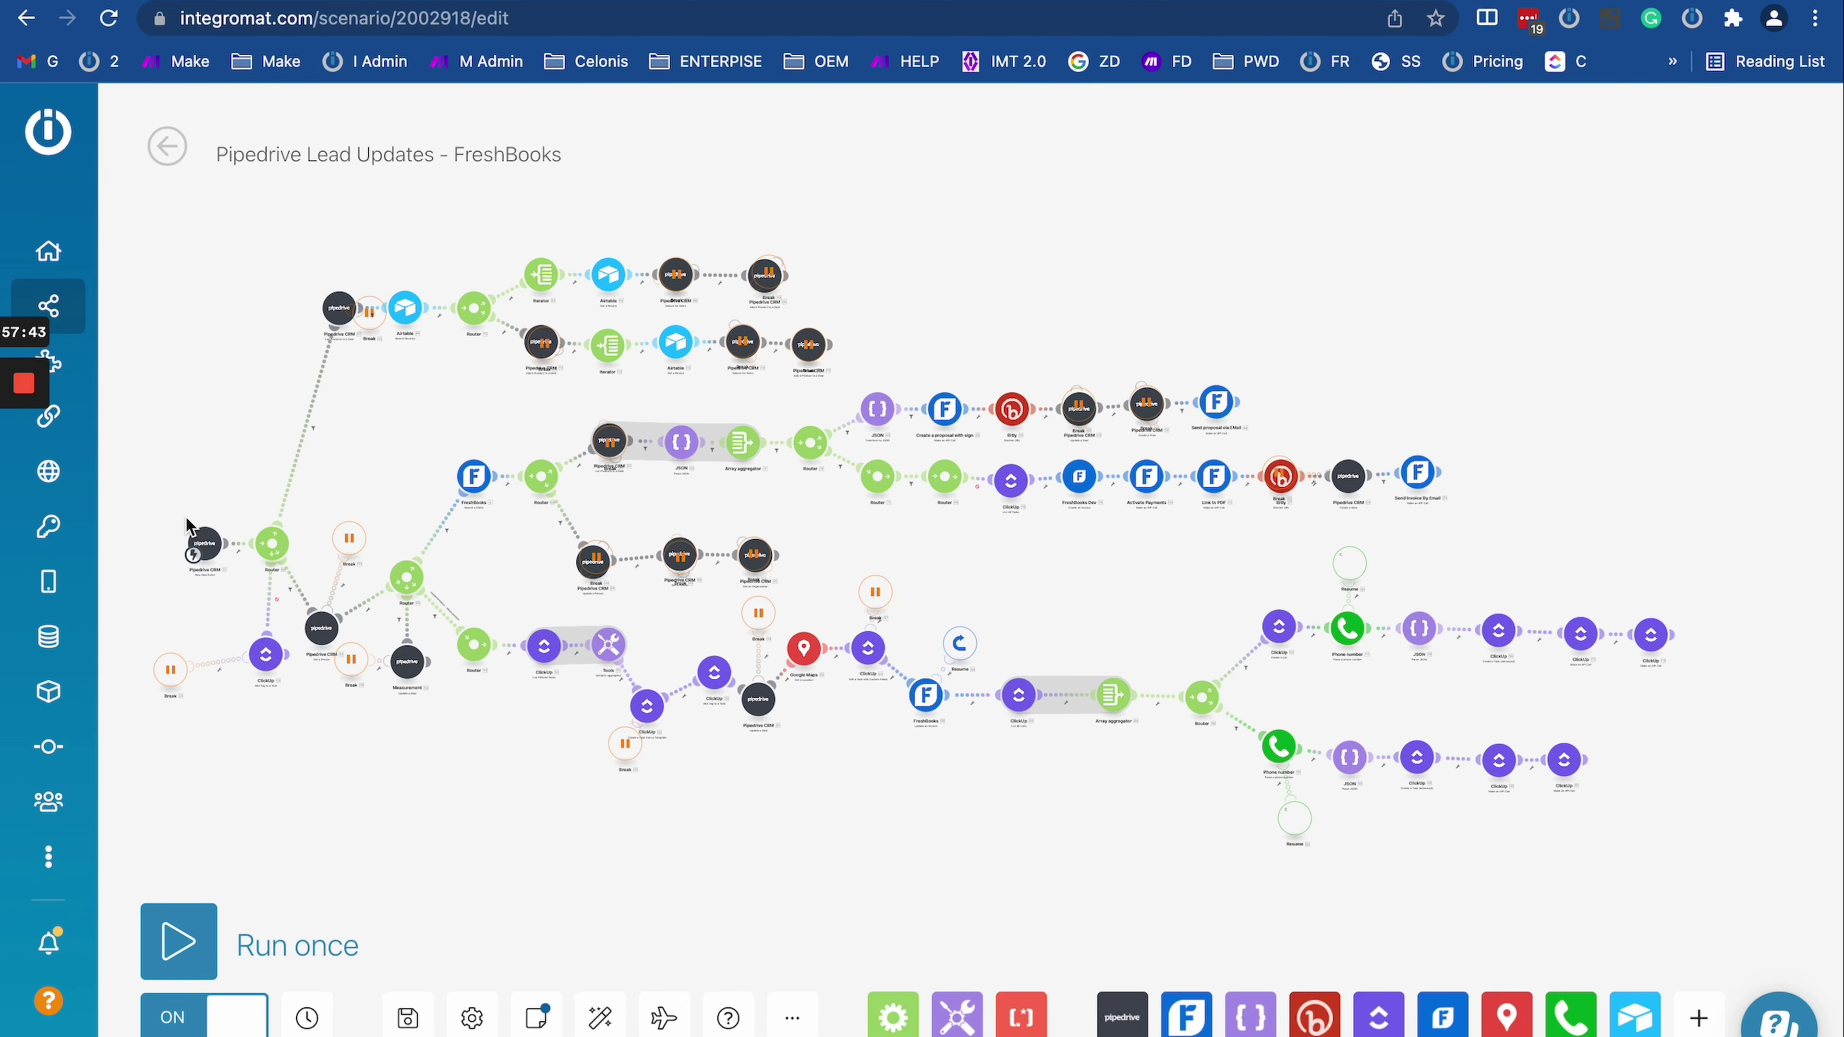
mouse_move(29, 486)
mouse_move(29, 385)
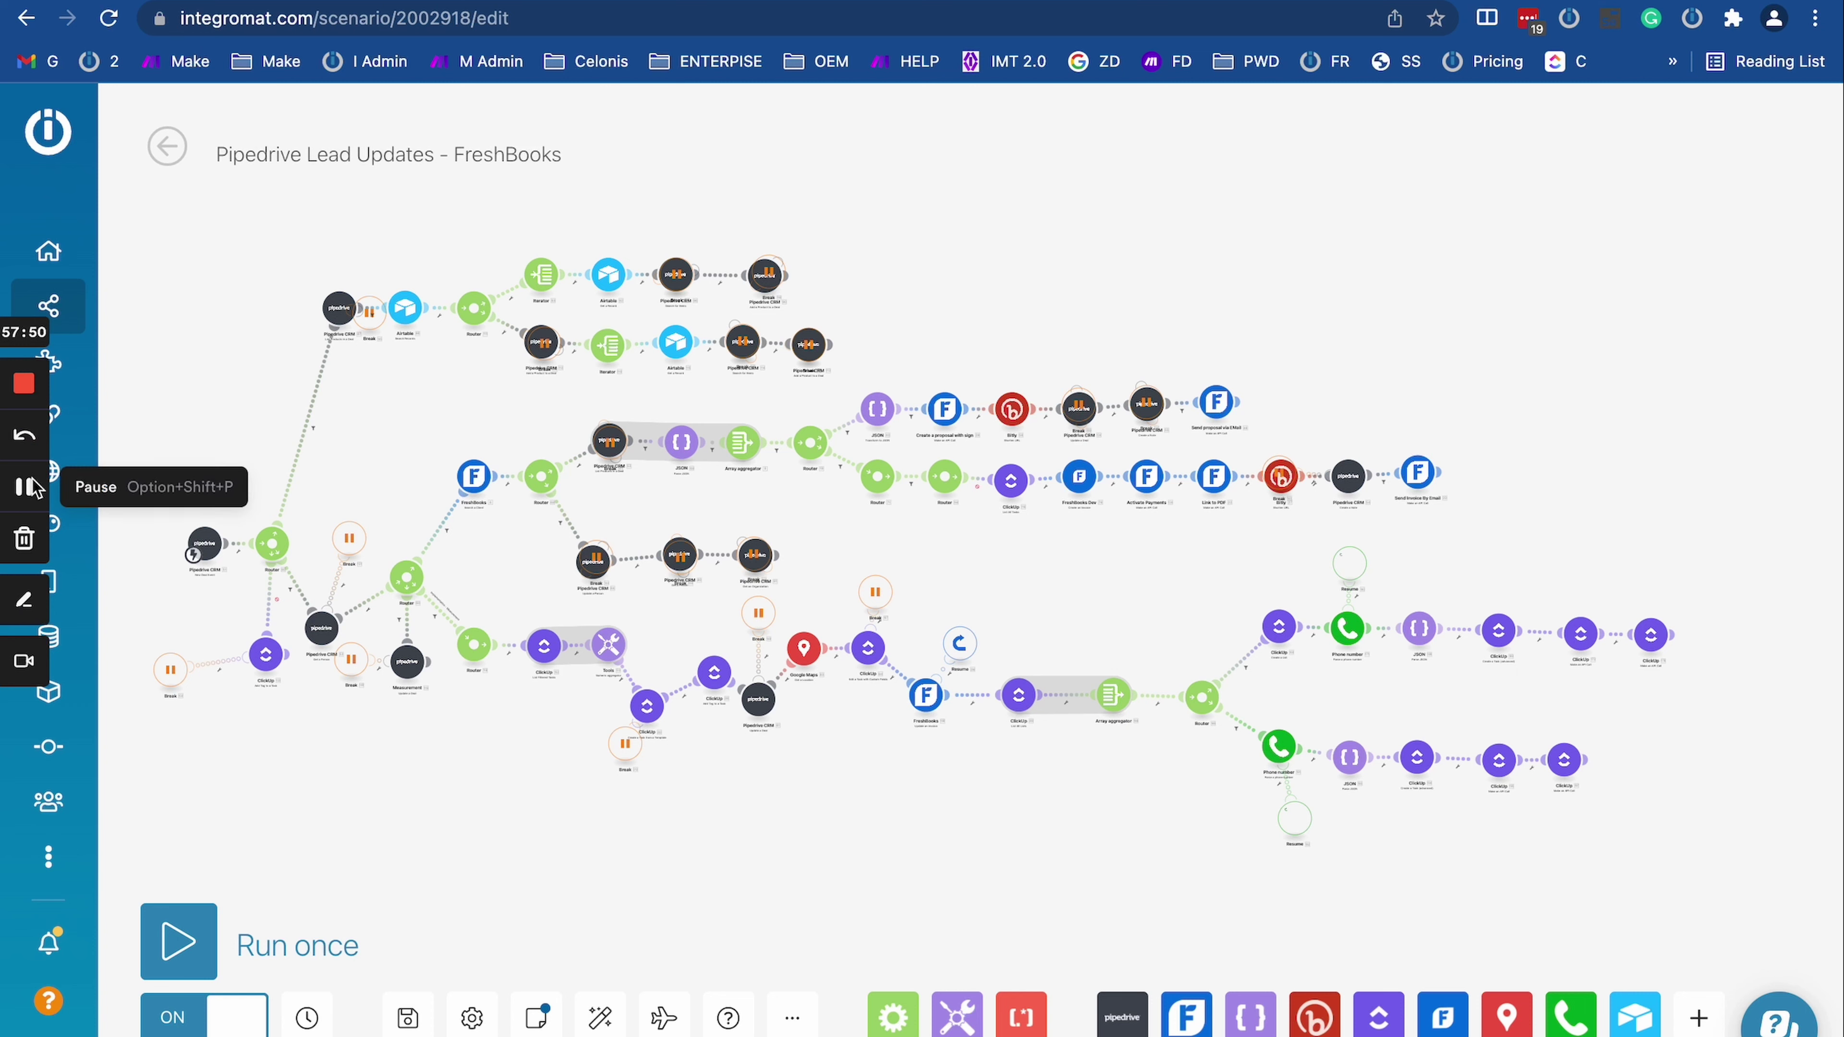
click(35, 488)
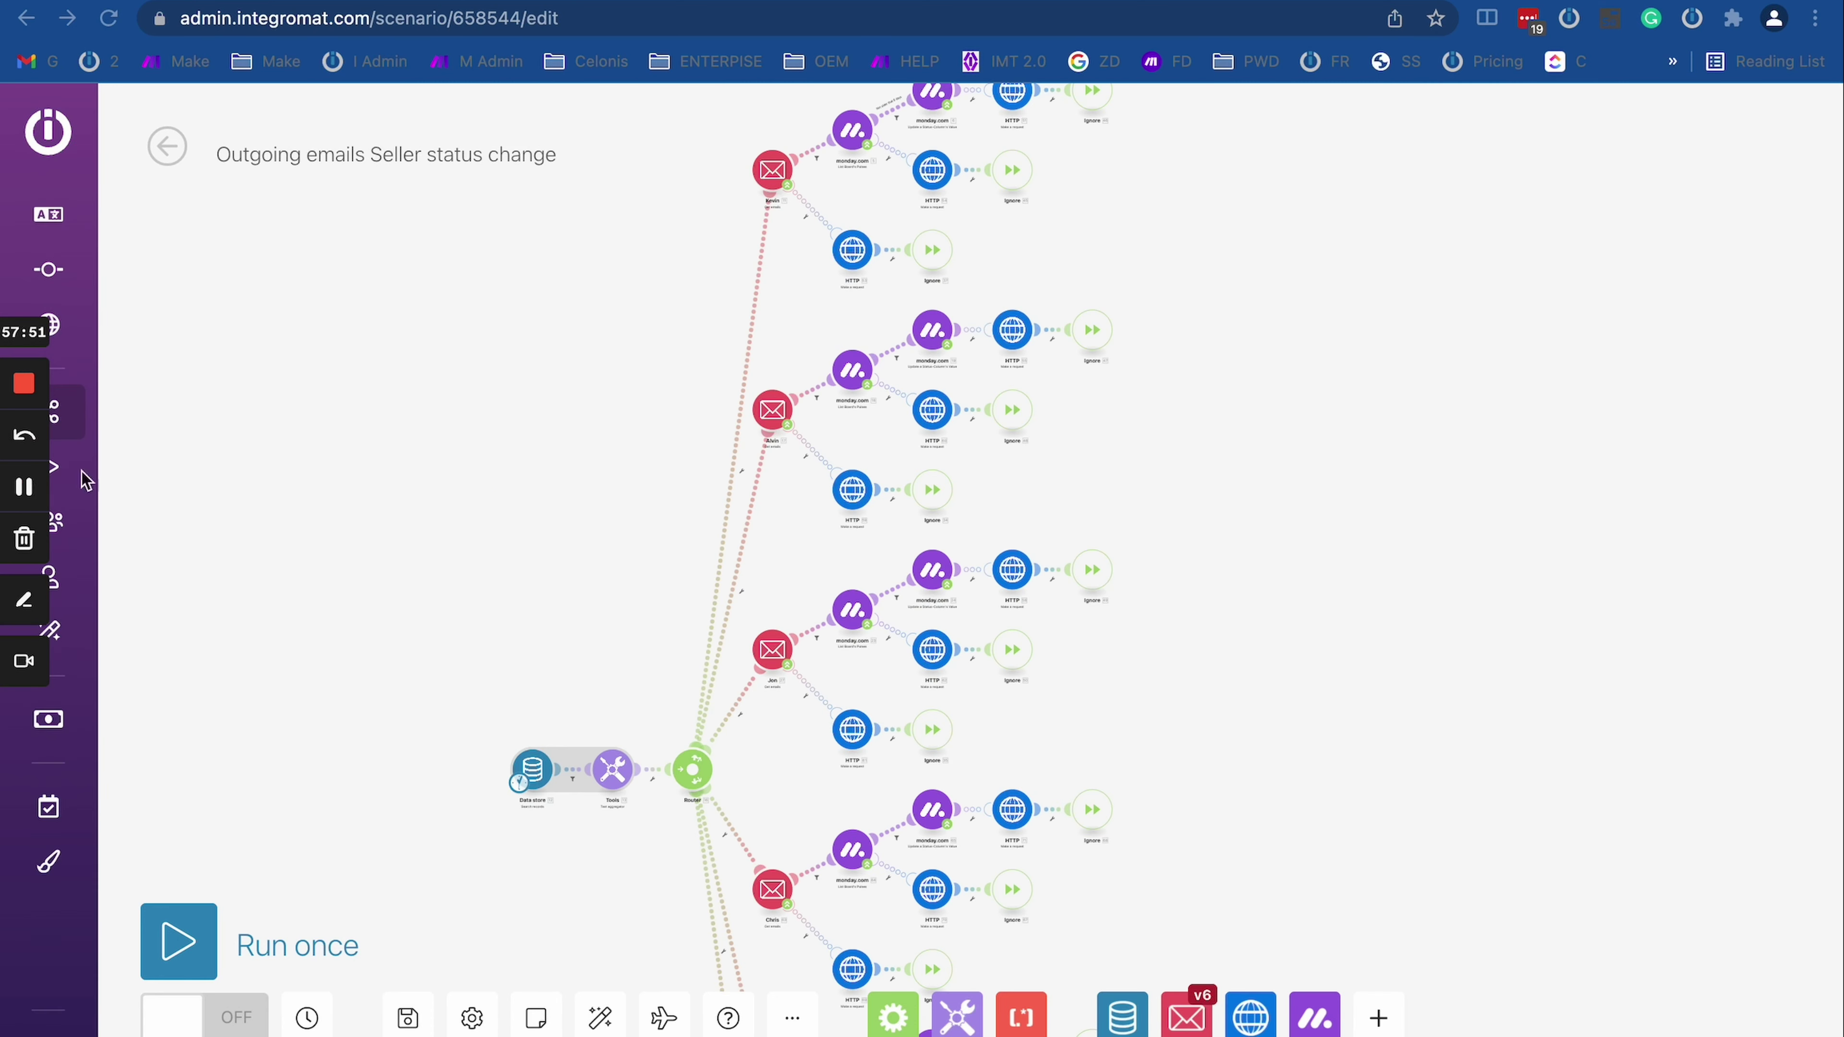
click(526, 447)
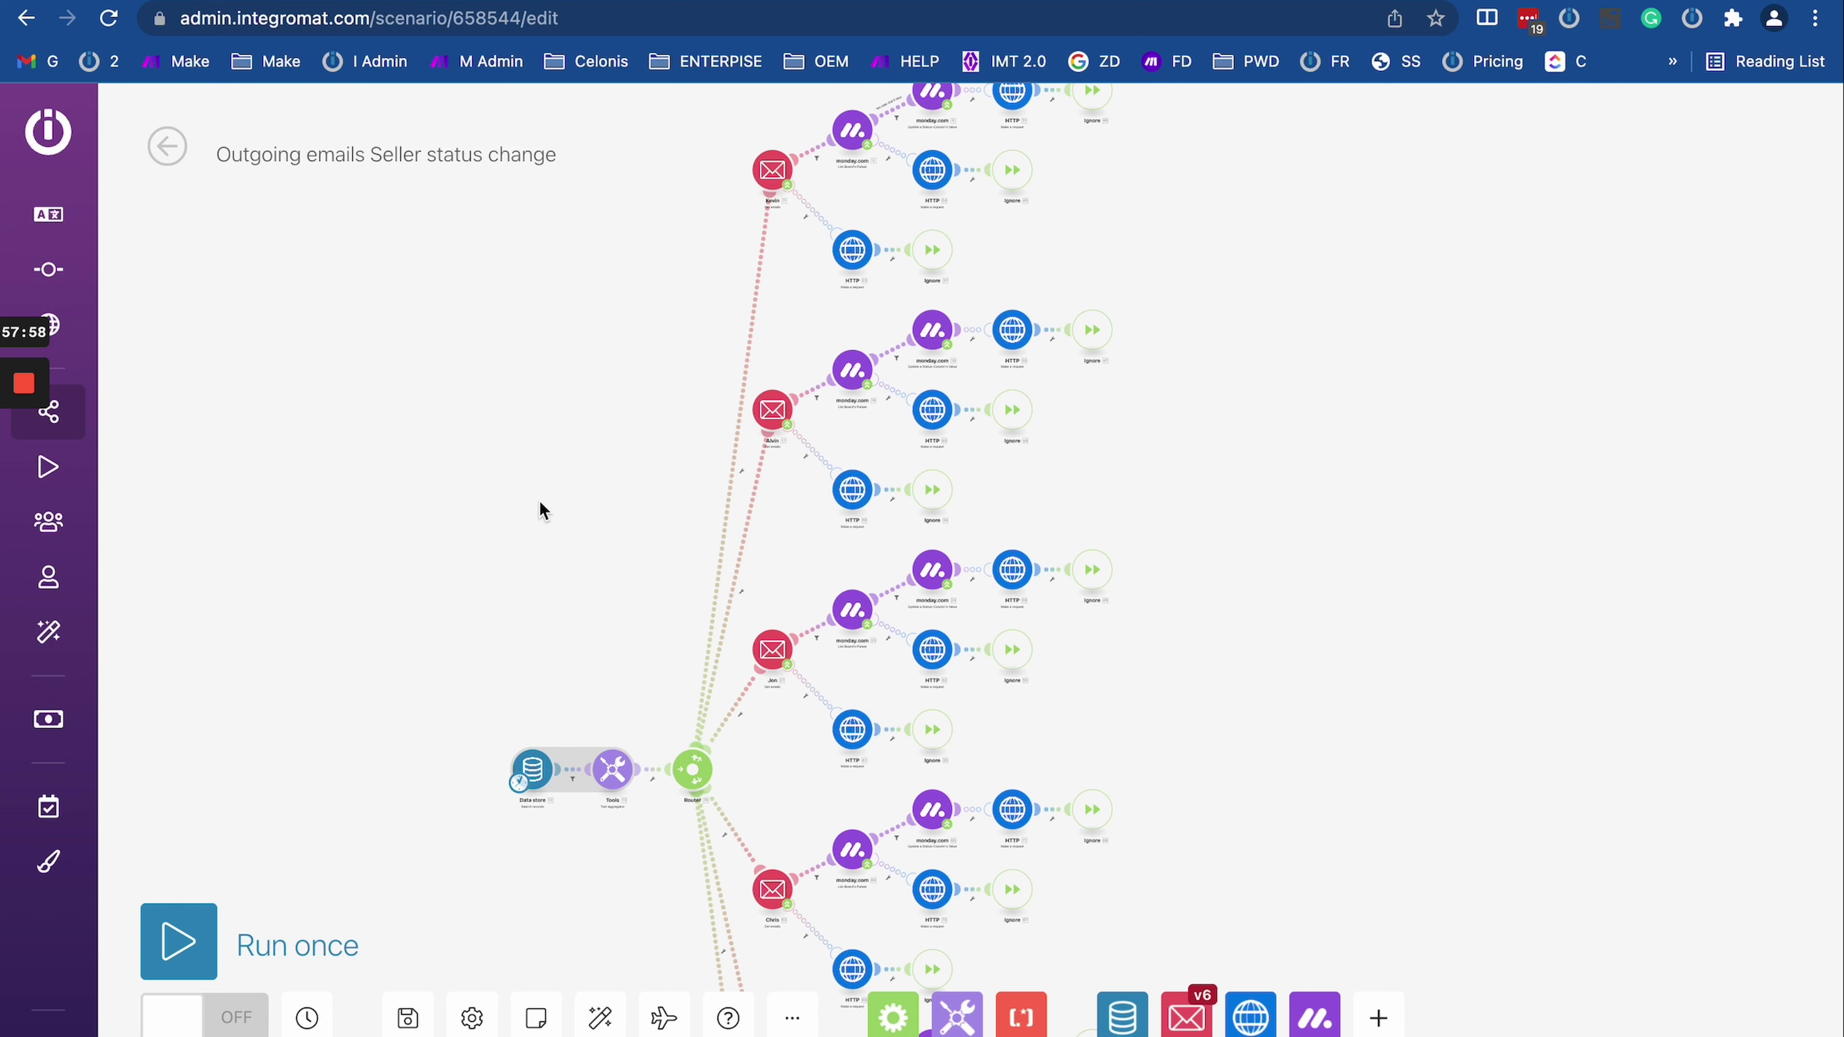
scroll(599, 458, up, 1)
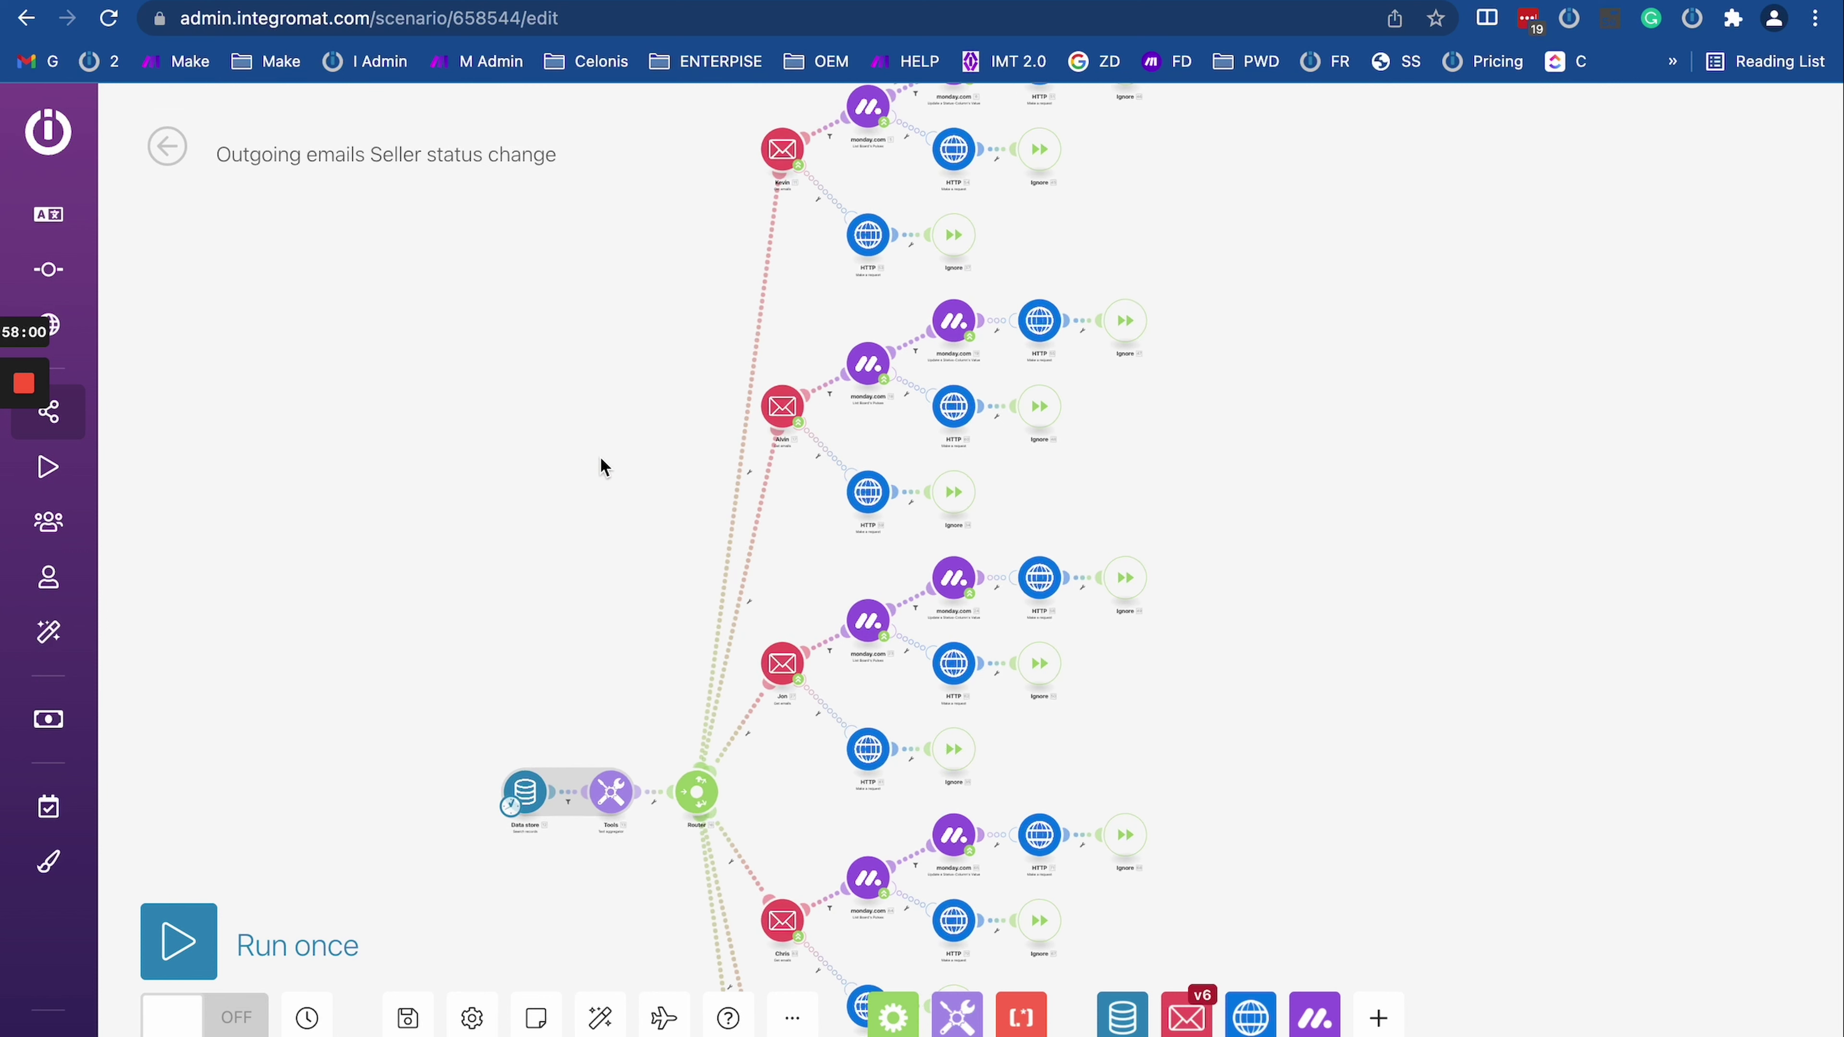
drag(607, 462, 527, 356)
scroll(527, 356, up, 2)
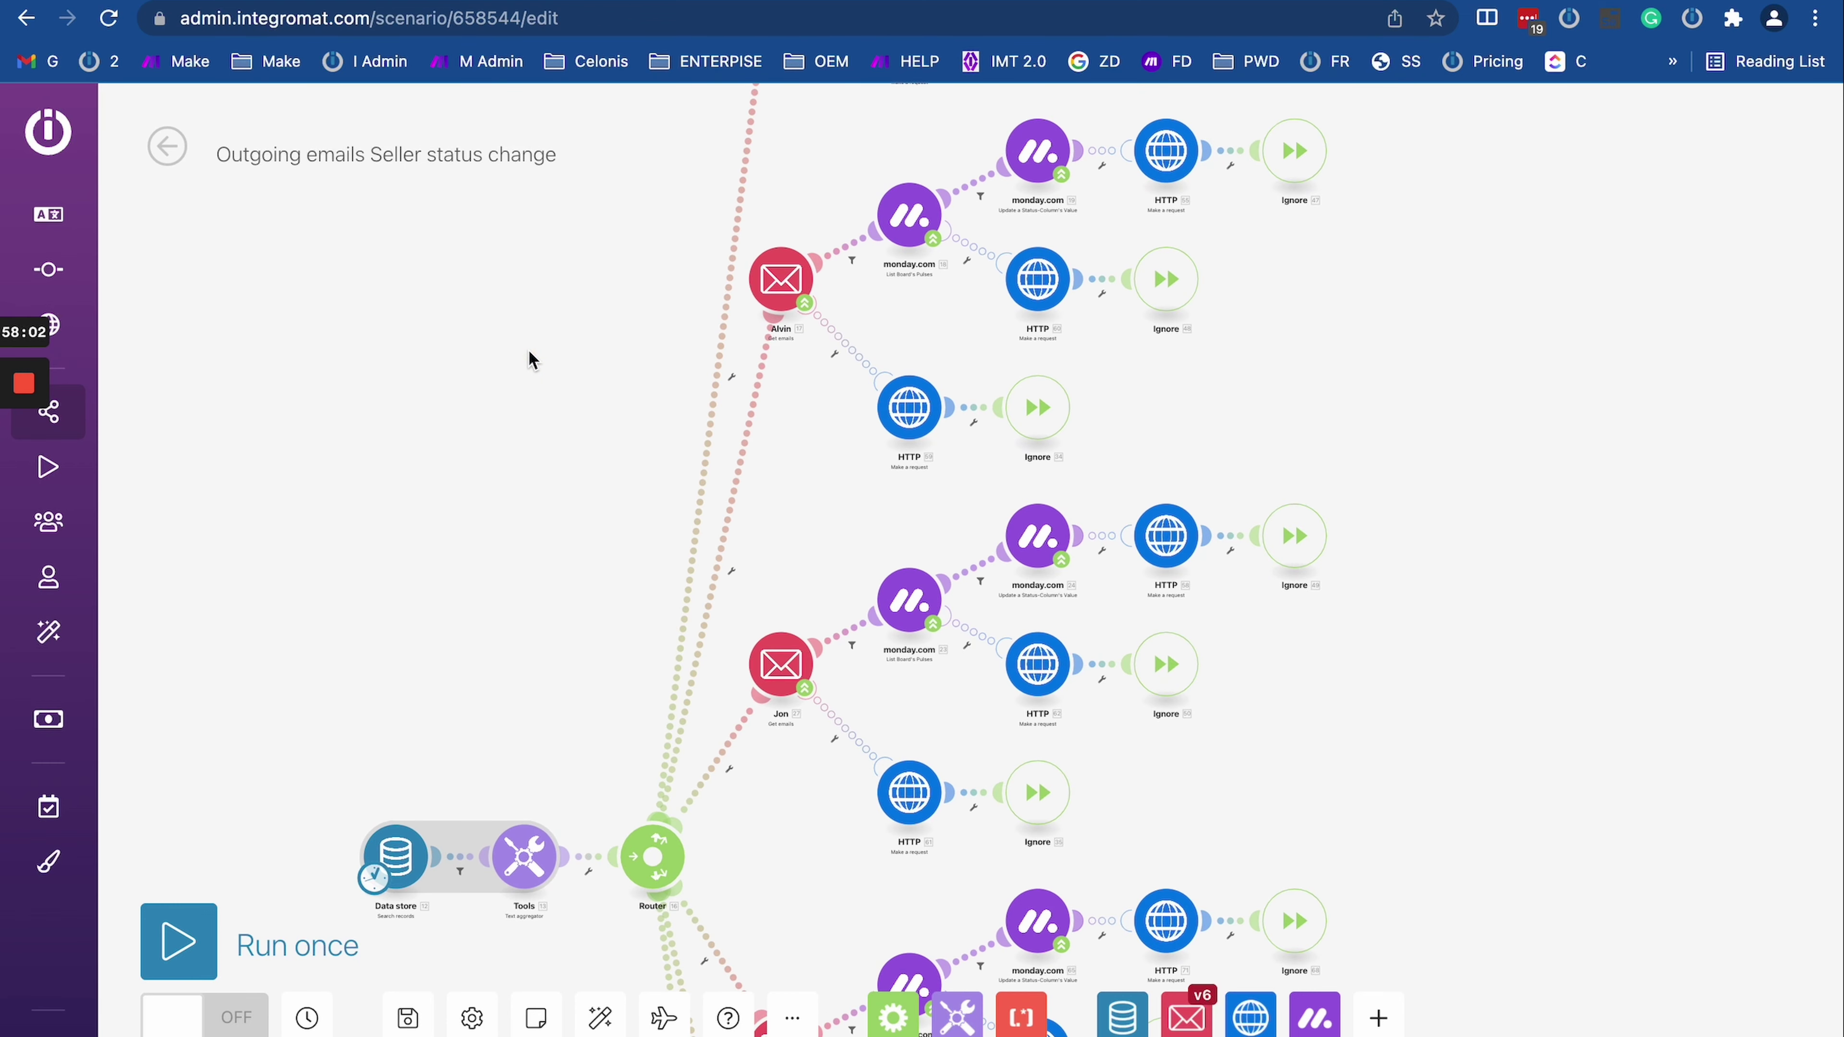
drag(1366, 382, 1314, 561)
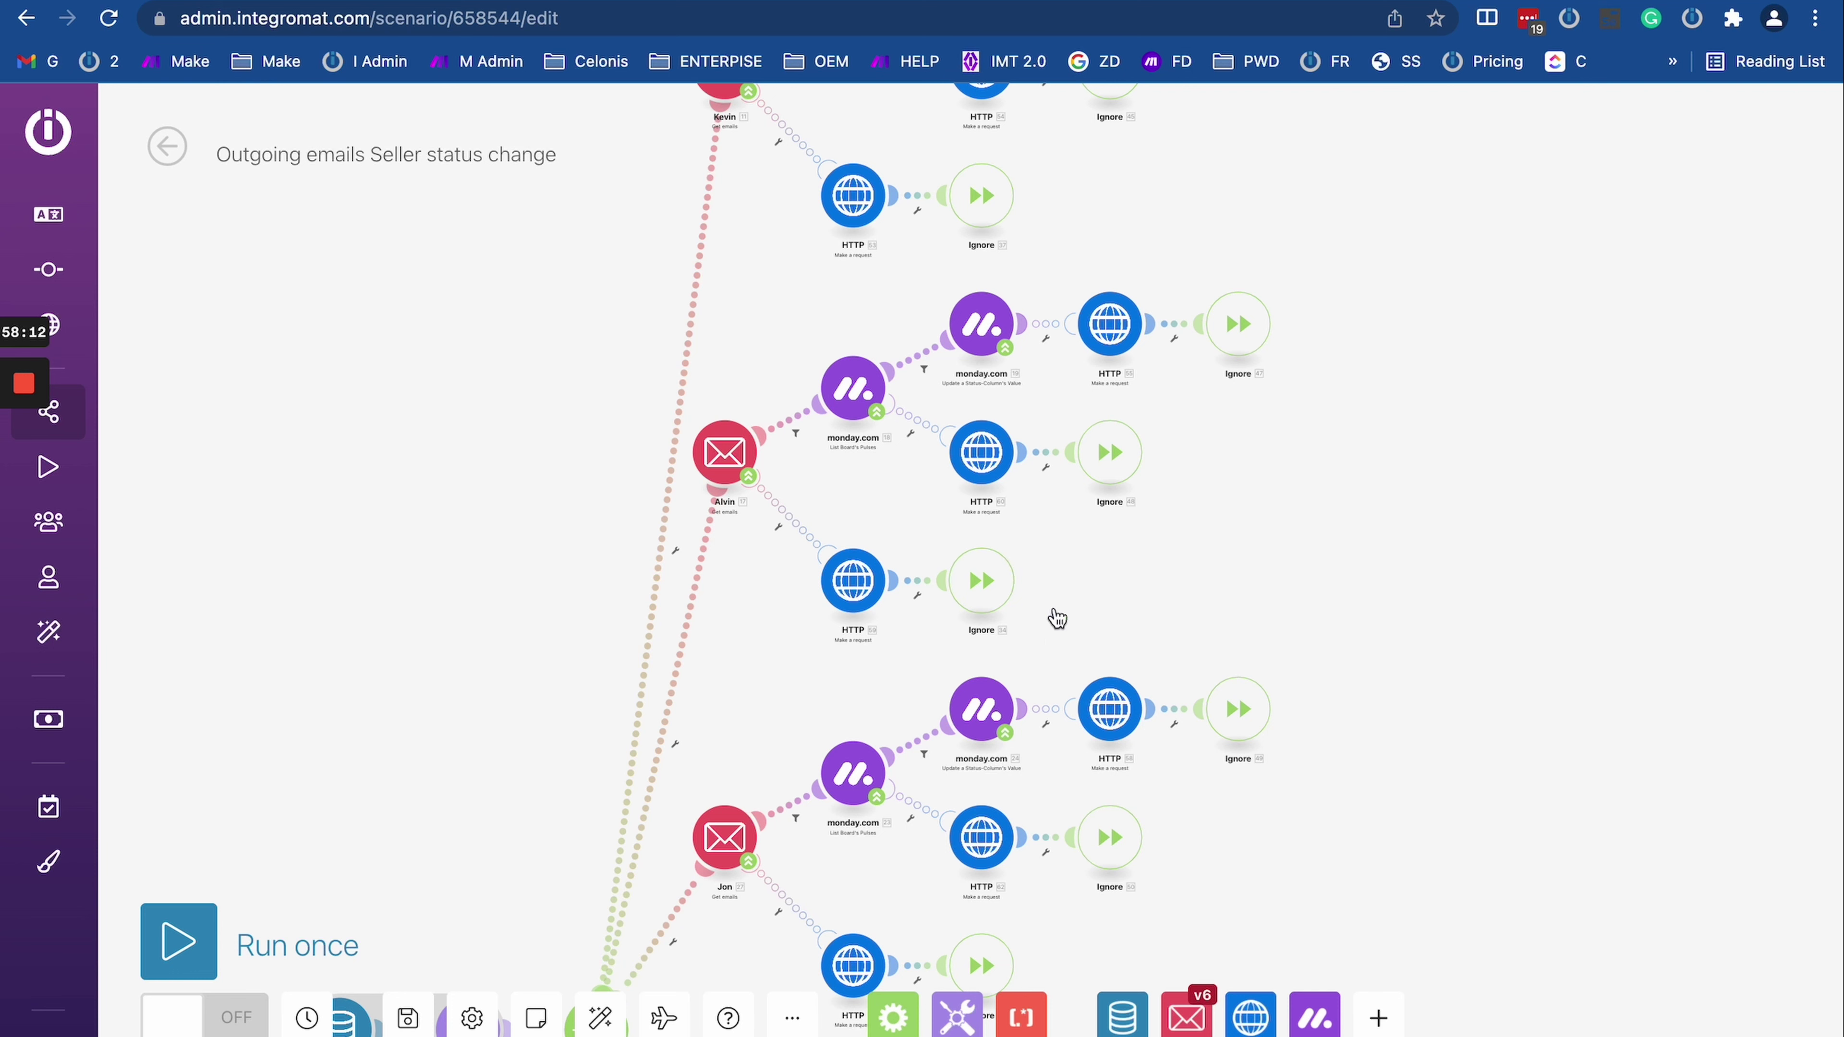
scroll(1401, 504, down, 2)
scroll(1193, 617, down, 5)
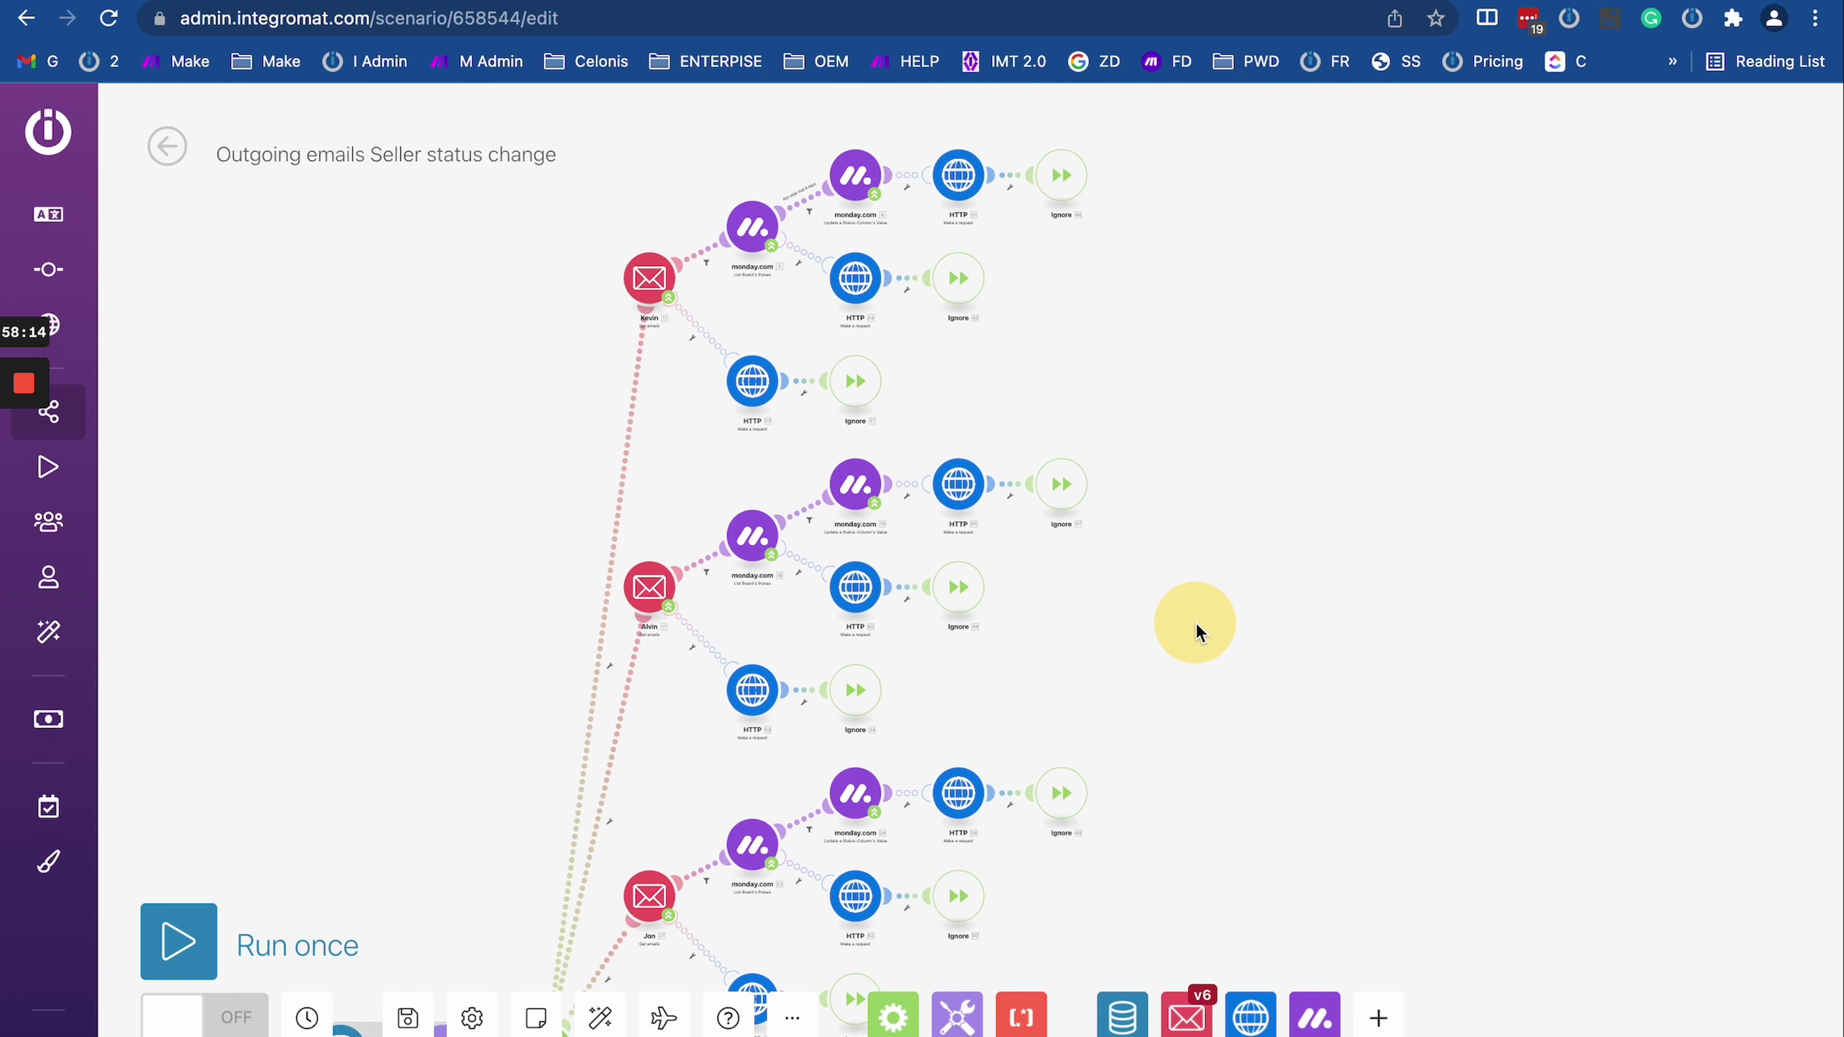
drag(1203, 639, 1054, 335)
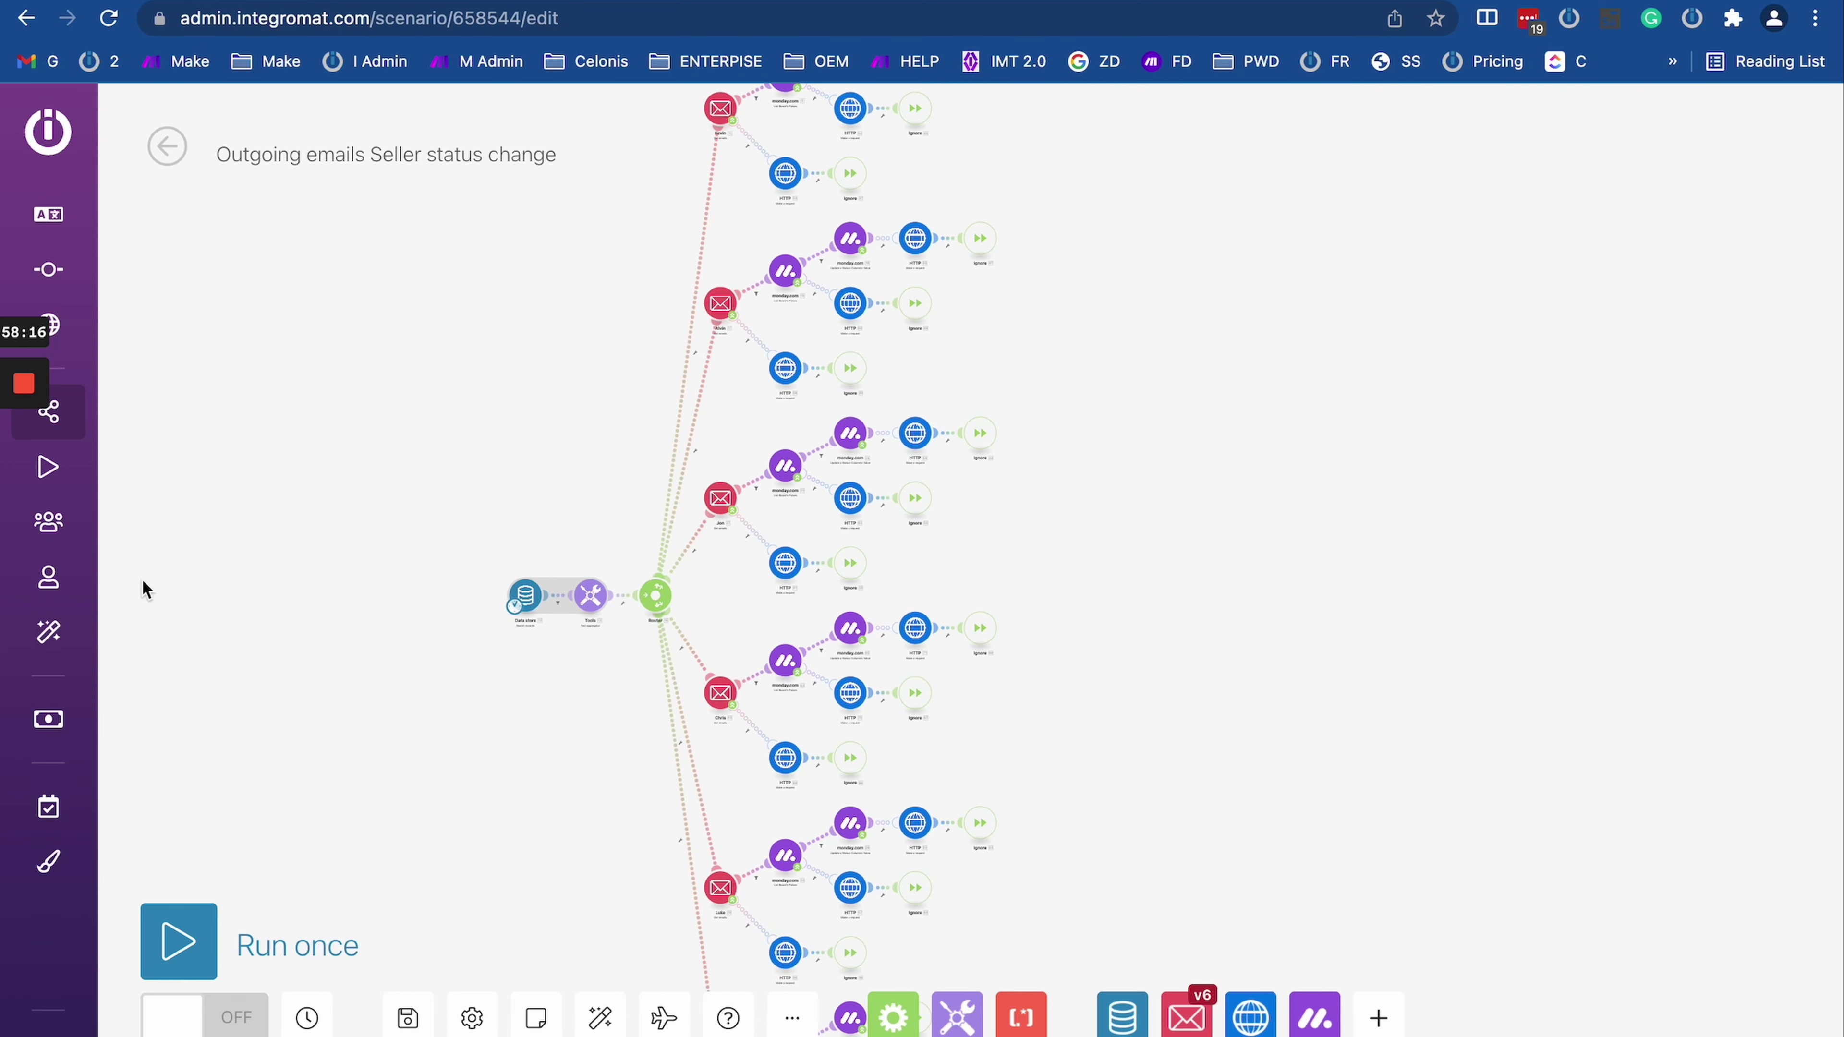
drag(505, 418, 467, 543)
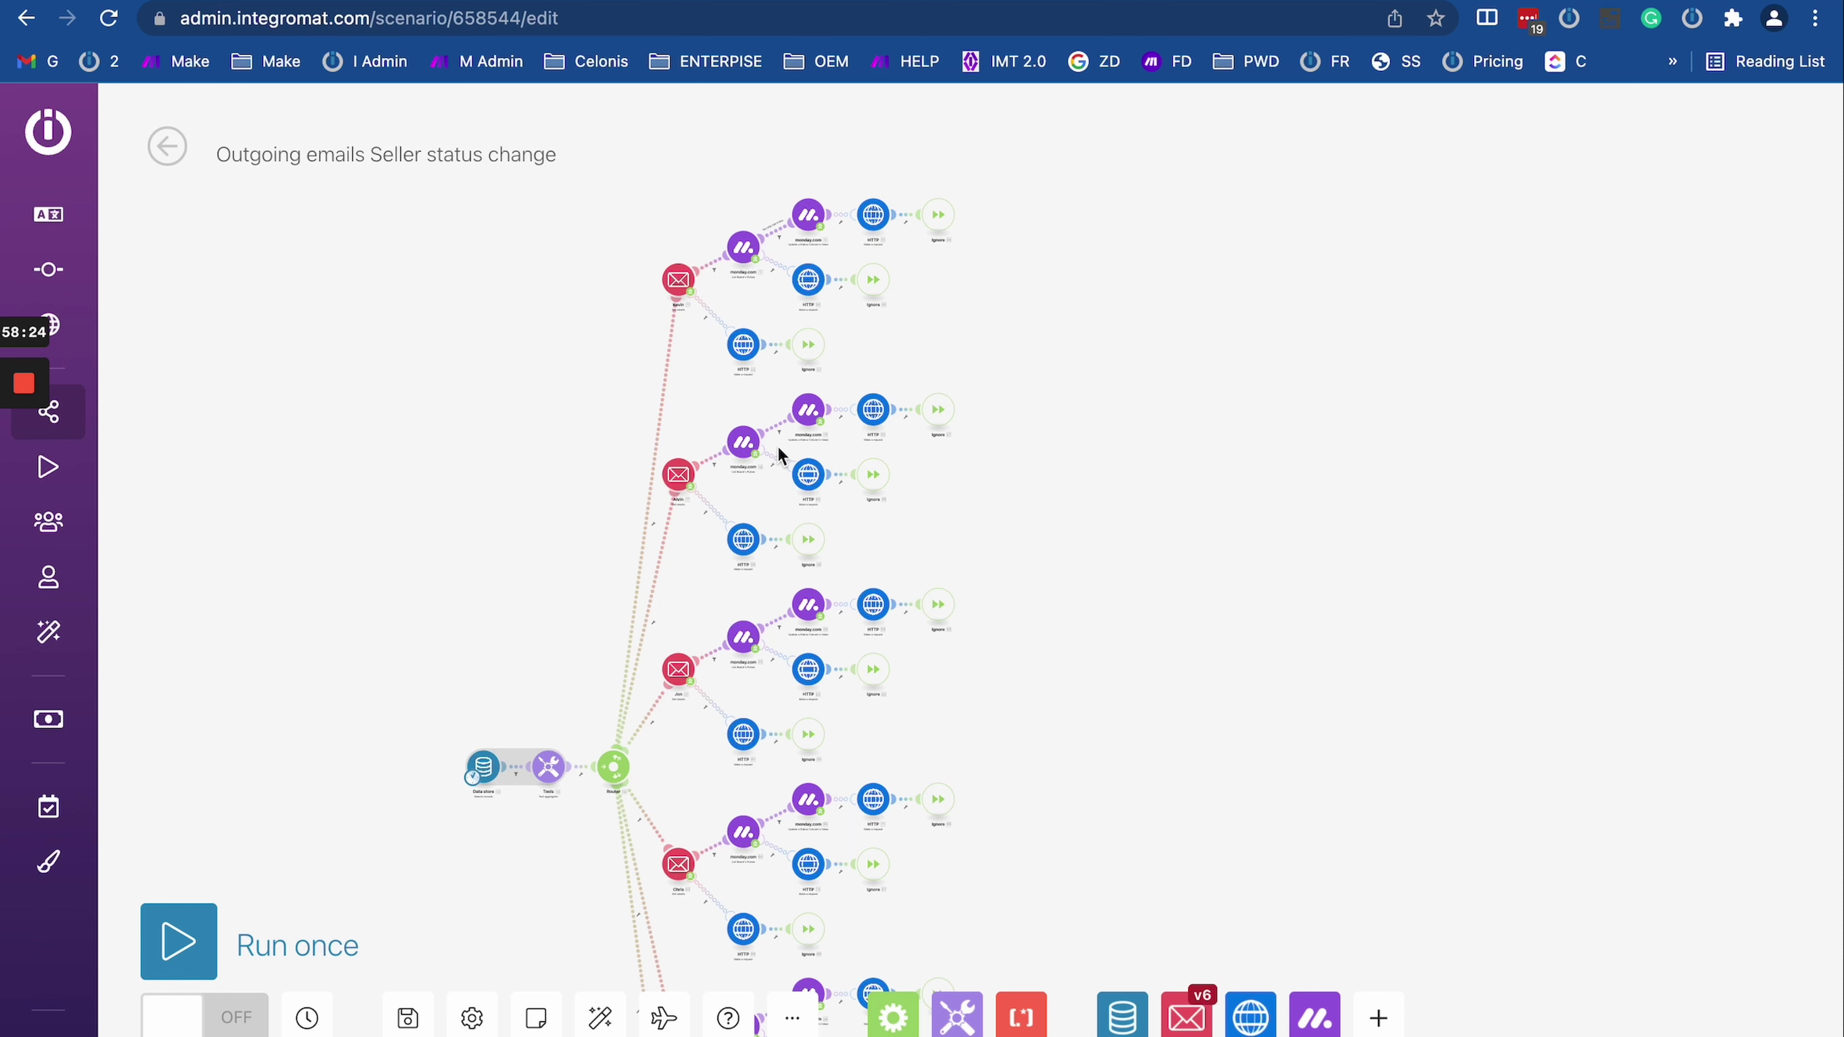
scroll(779, 455, up, 5)
drag(650, 330, 638, 411)
scroll(640, 412, down, 3)
drag(432, 515, 442, 691)
scroll(732, 486, up, 5)
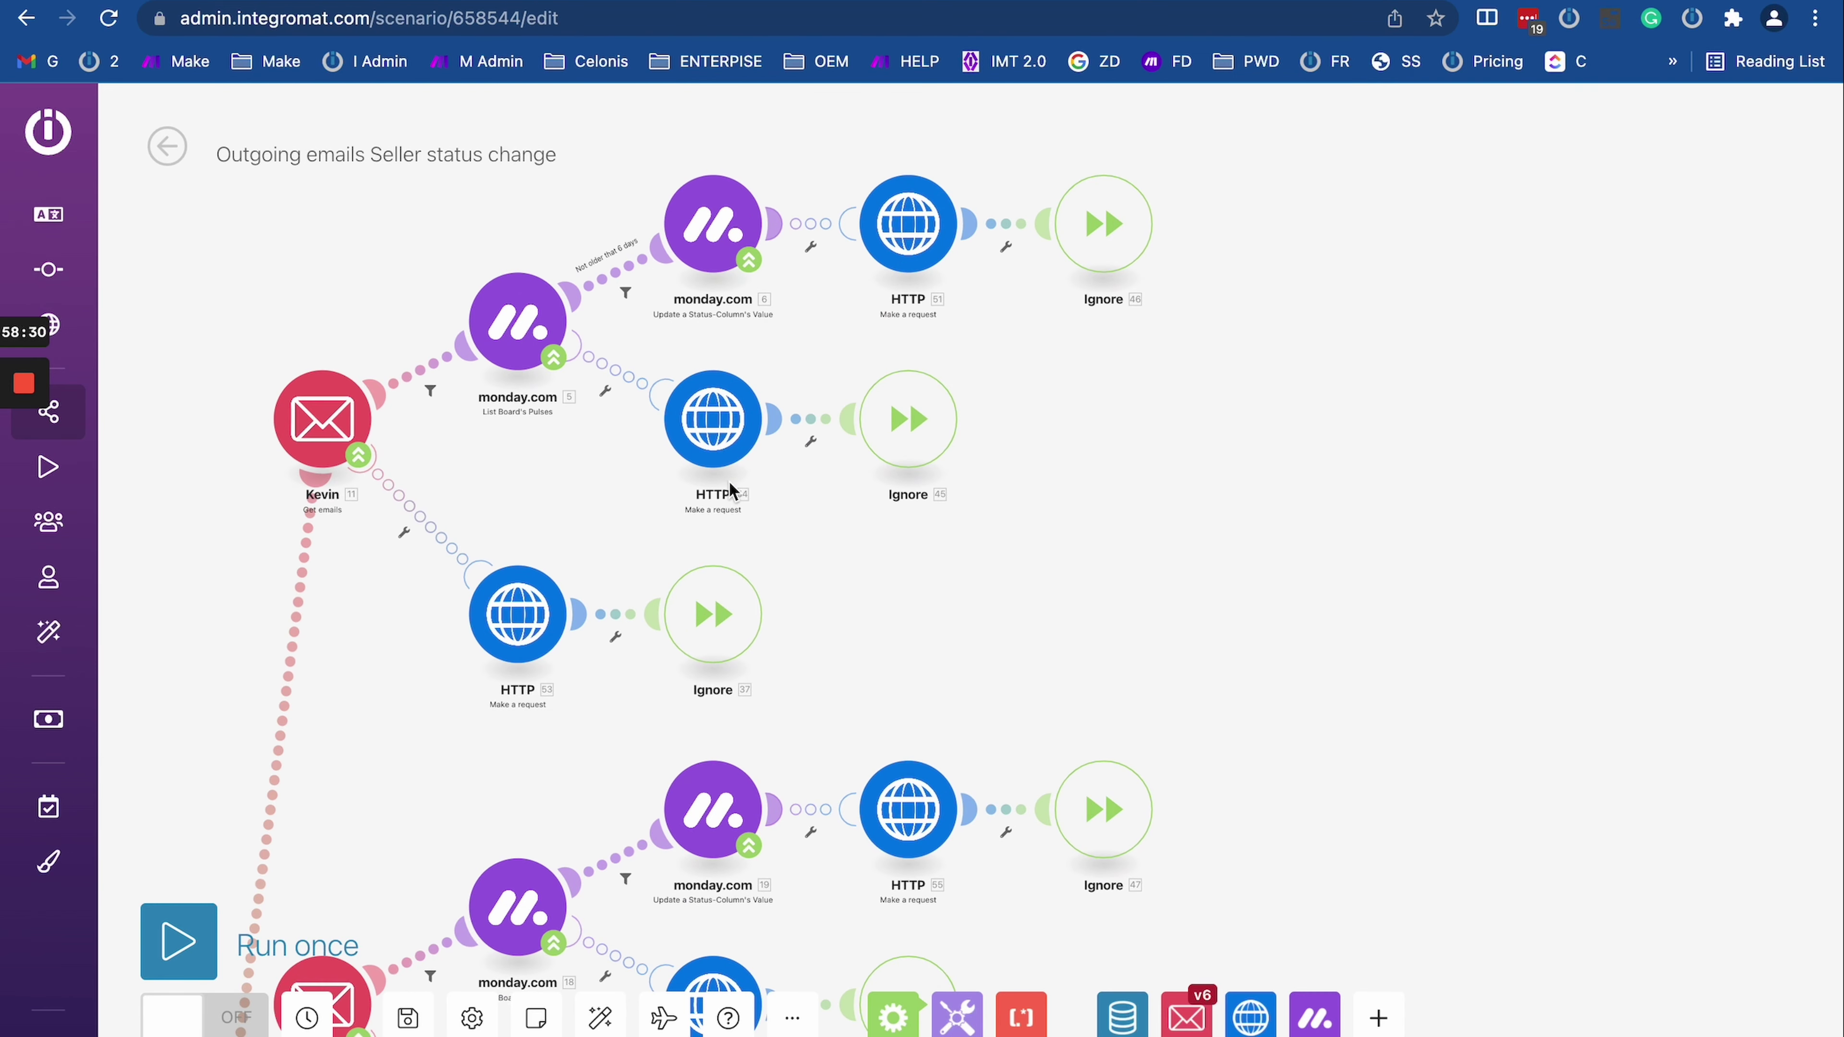
drag(1062, 504, 1009, 597)
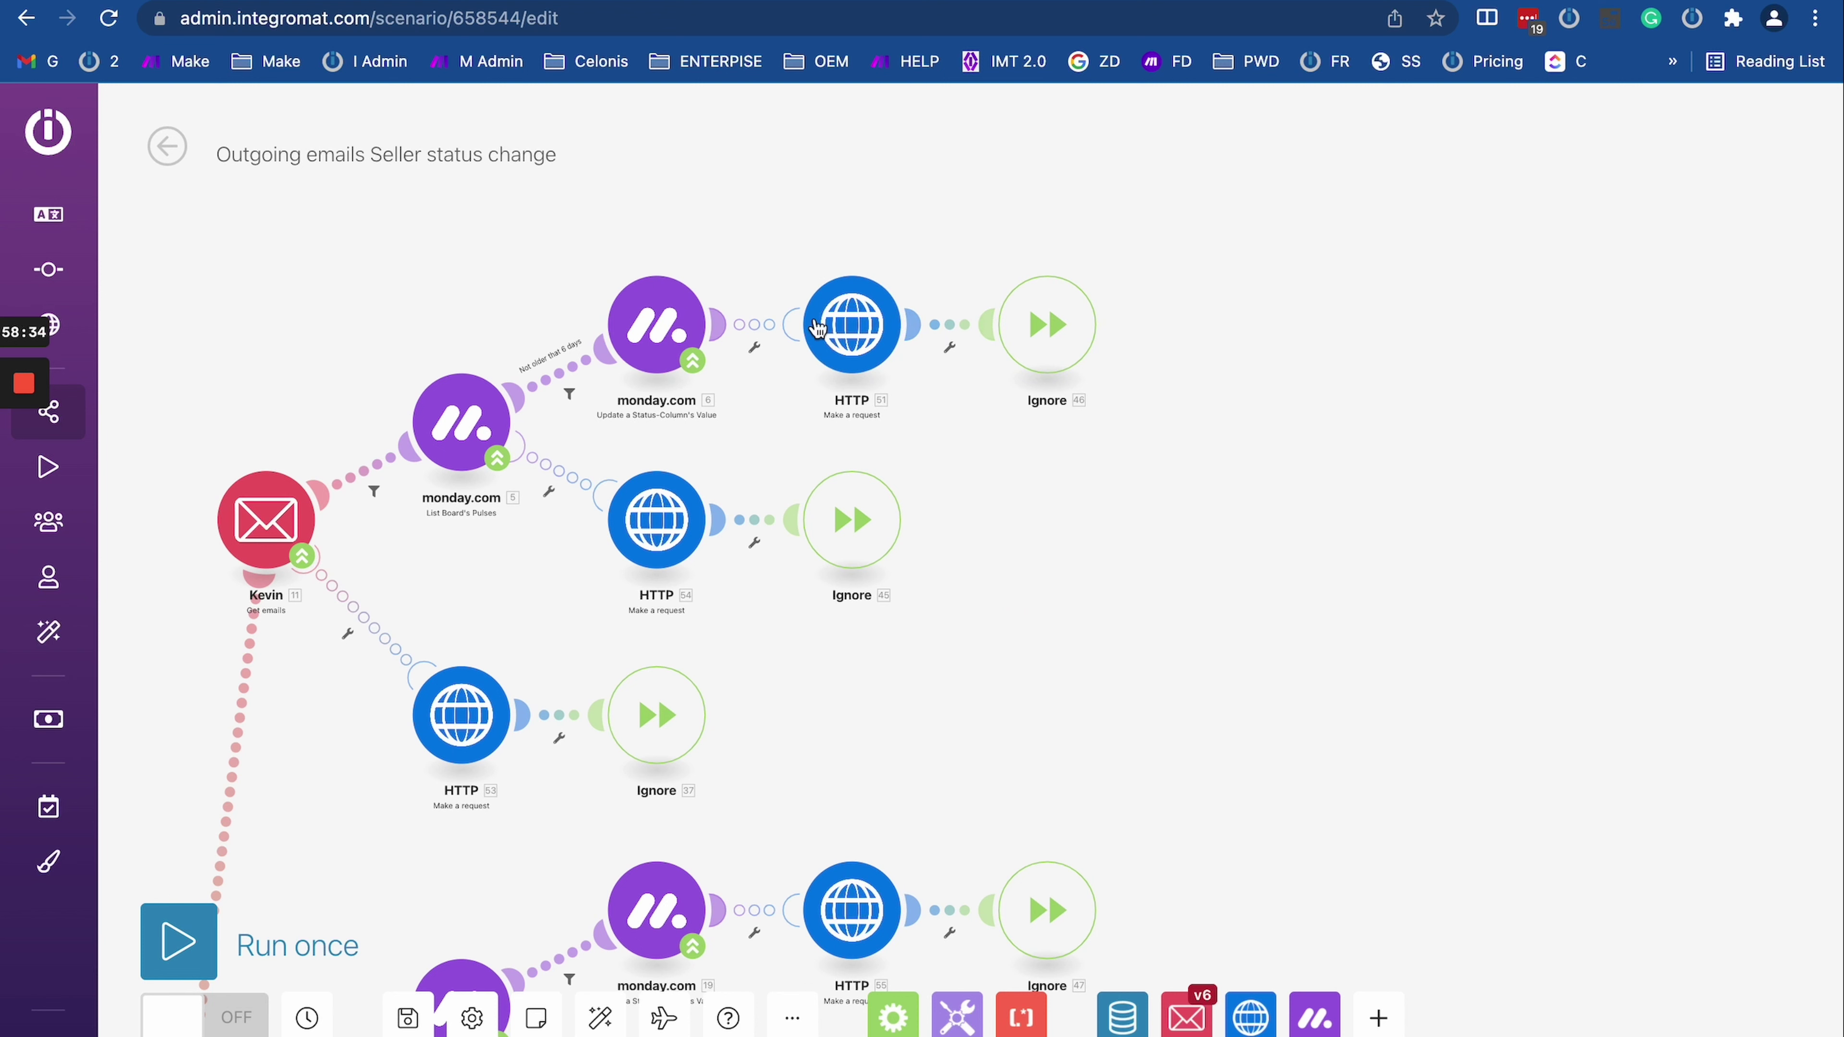
click(999, 595)
scroll(1083, 628, down, 10)
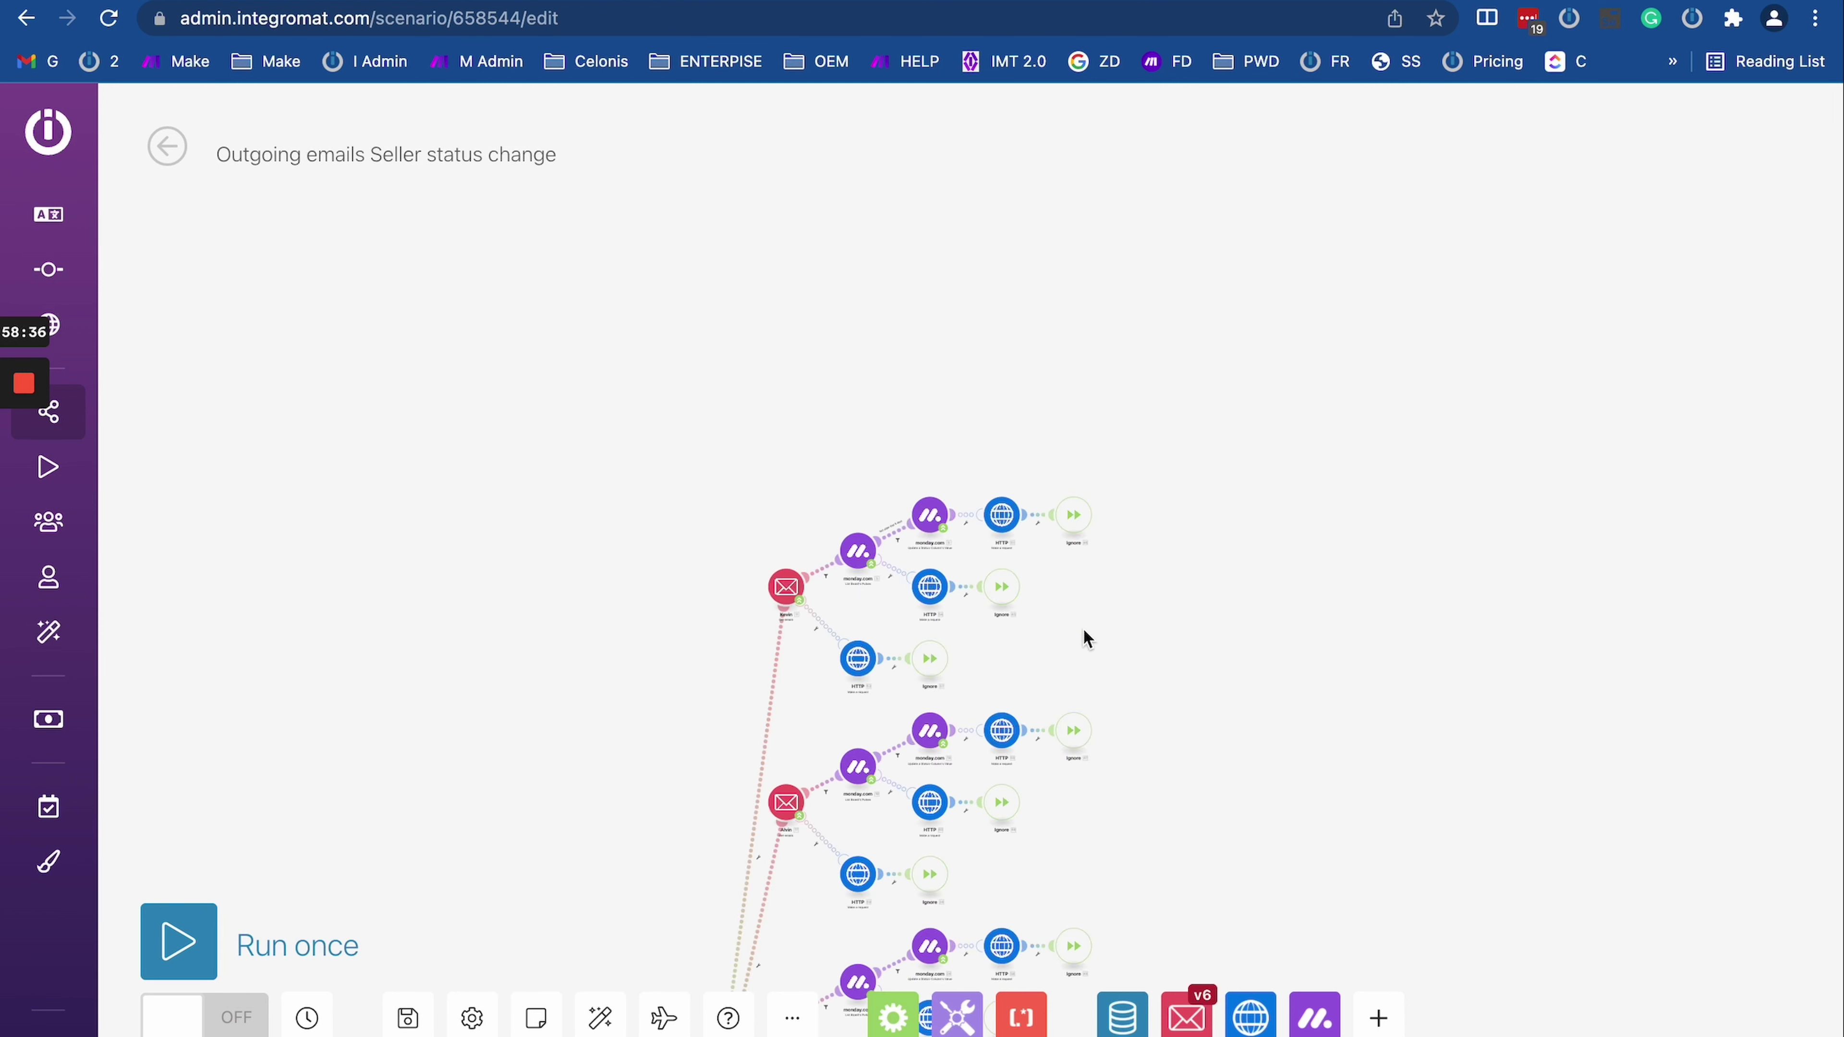
click(669, 434)
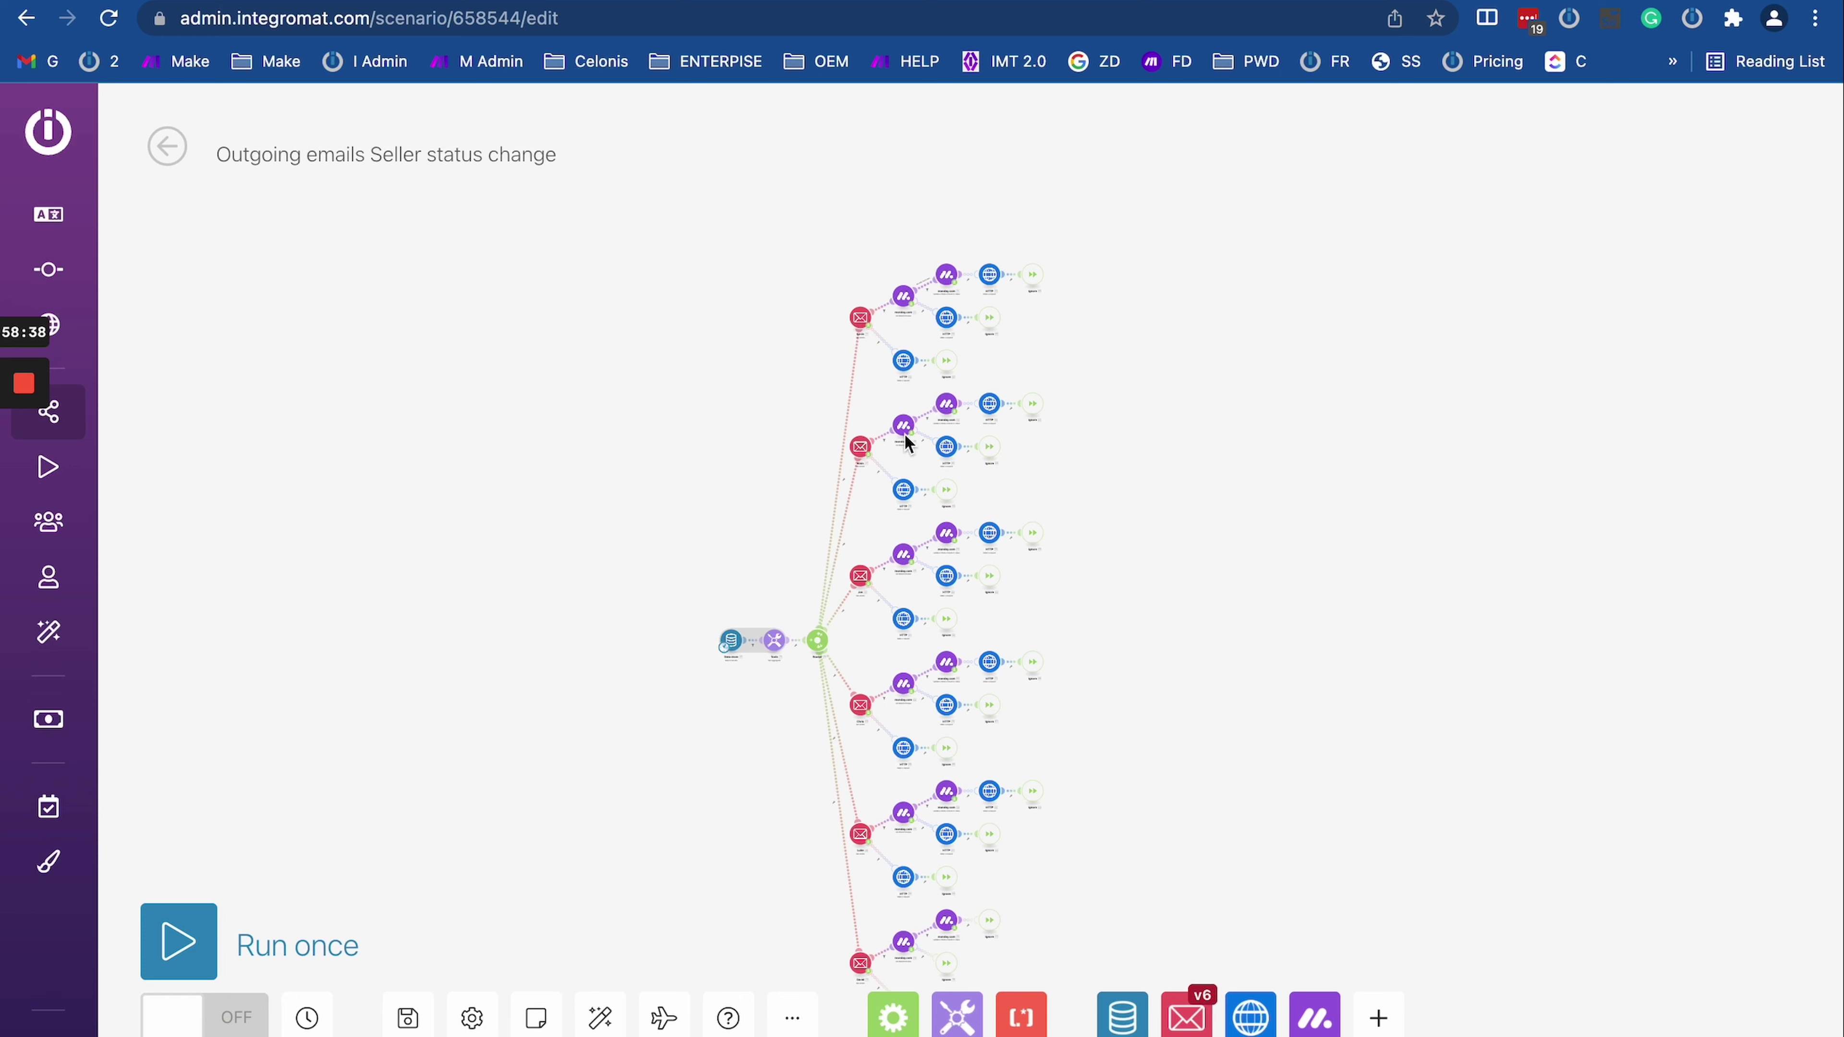
scroll(966, 270, up, 5)
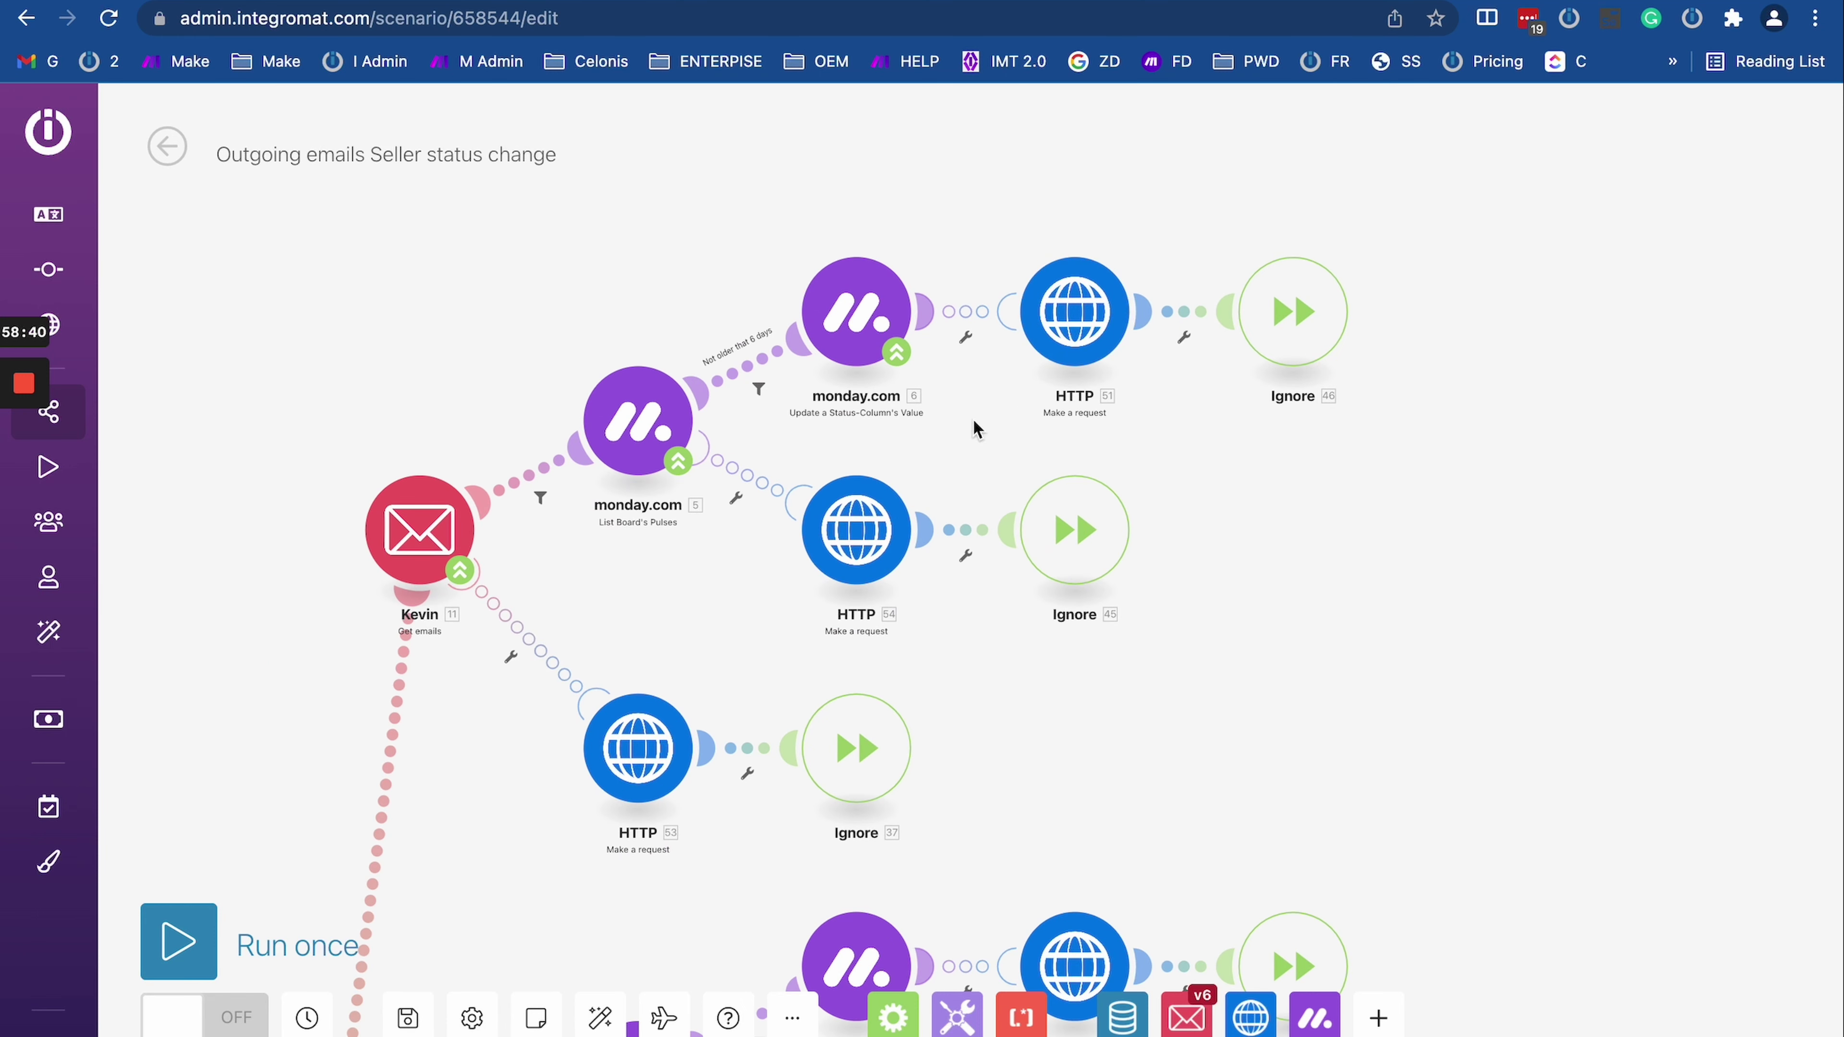
drag(973, 427, 777, 437)
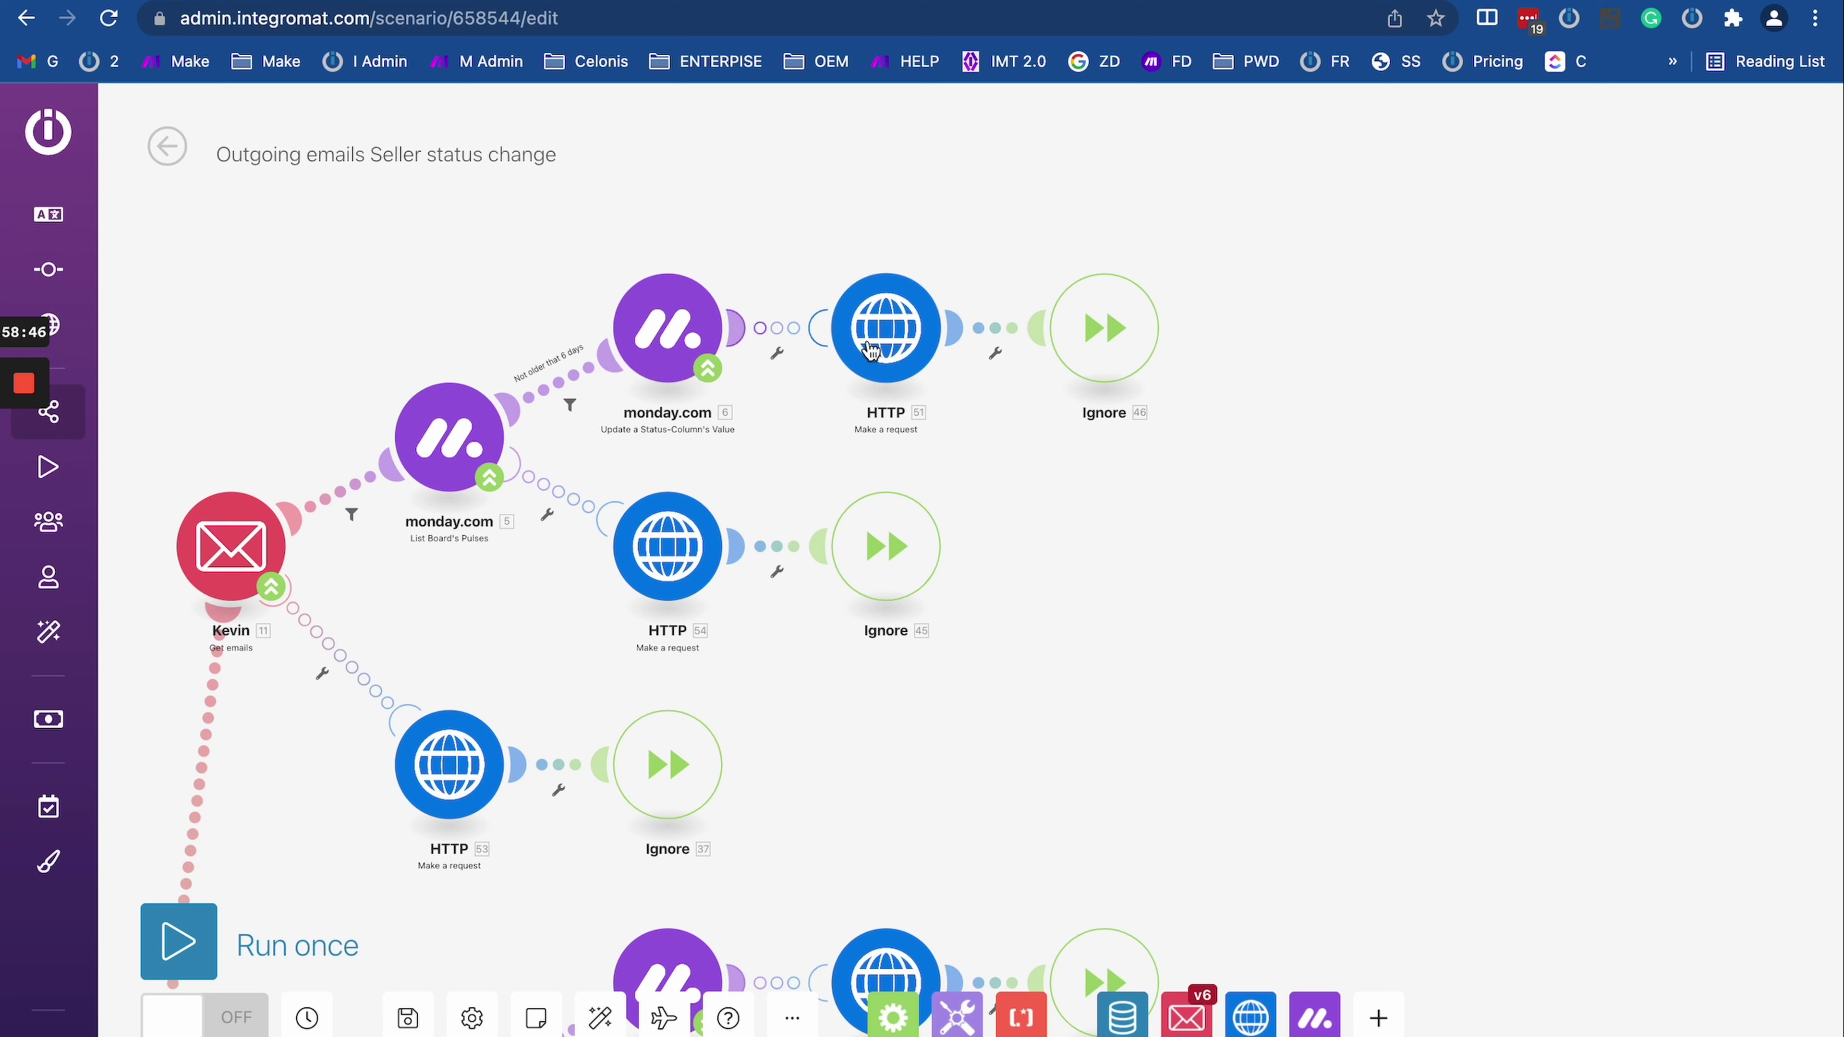
Step: Check HTTP module 51's request details, then go to the Buyer status change backup 2 scenario
click(875, 349)
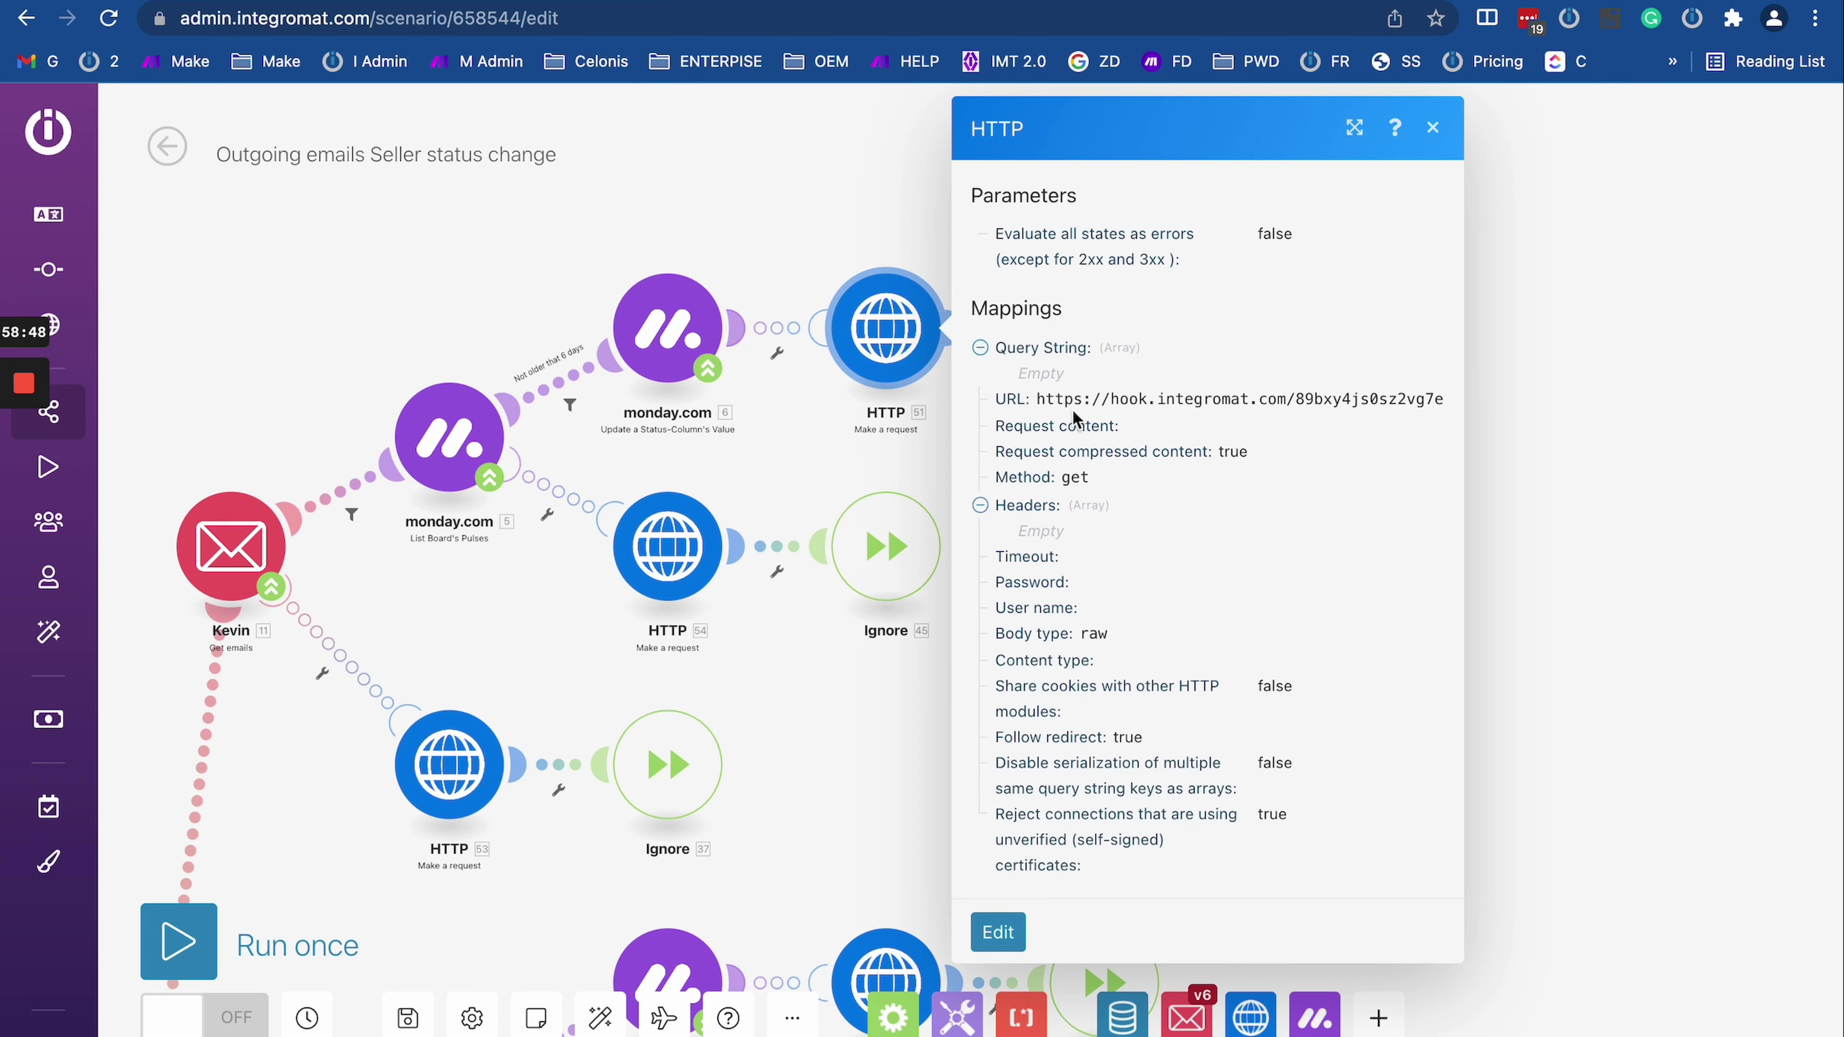
click(777, 432)
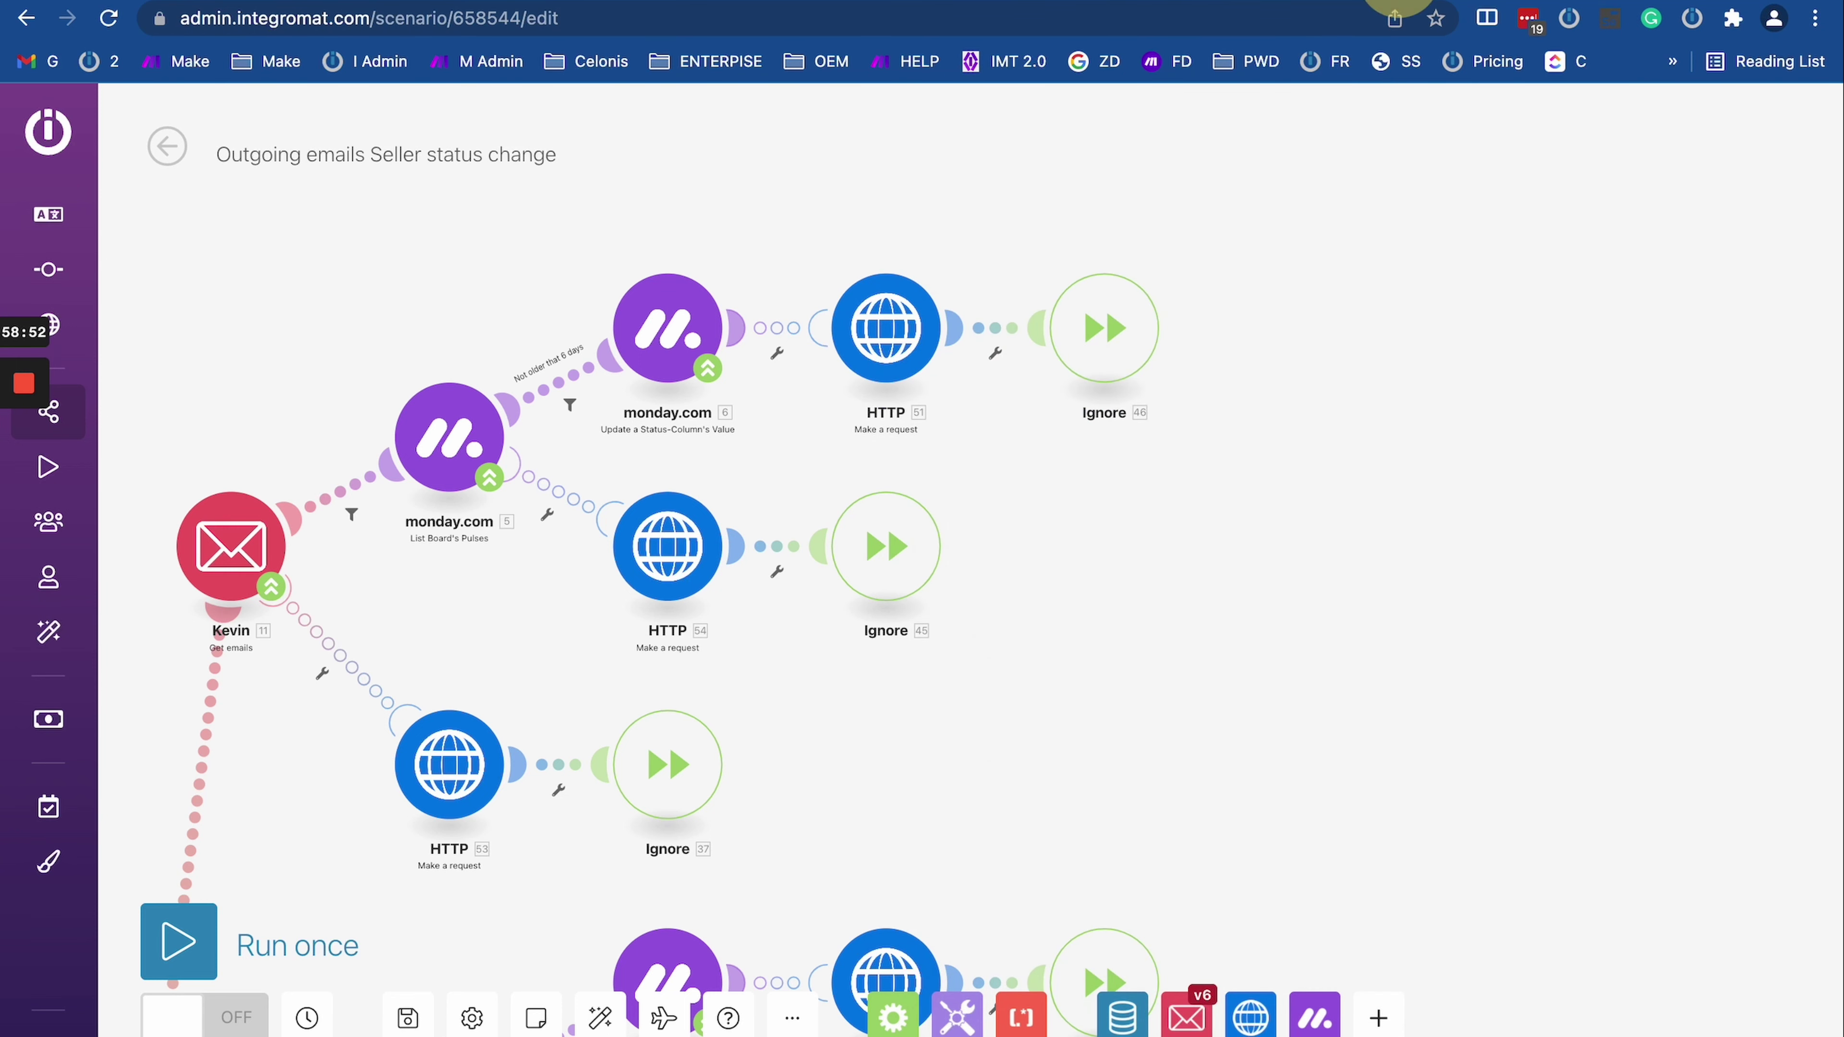
key(ctrl+Tab)
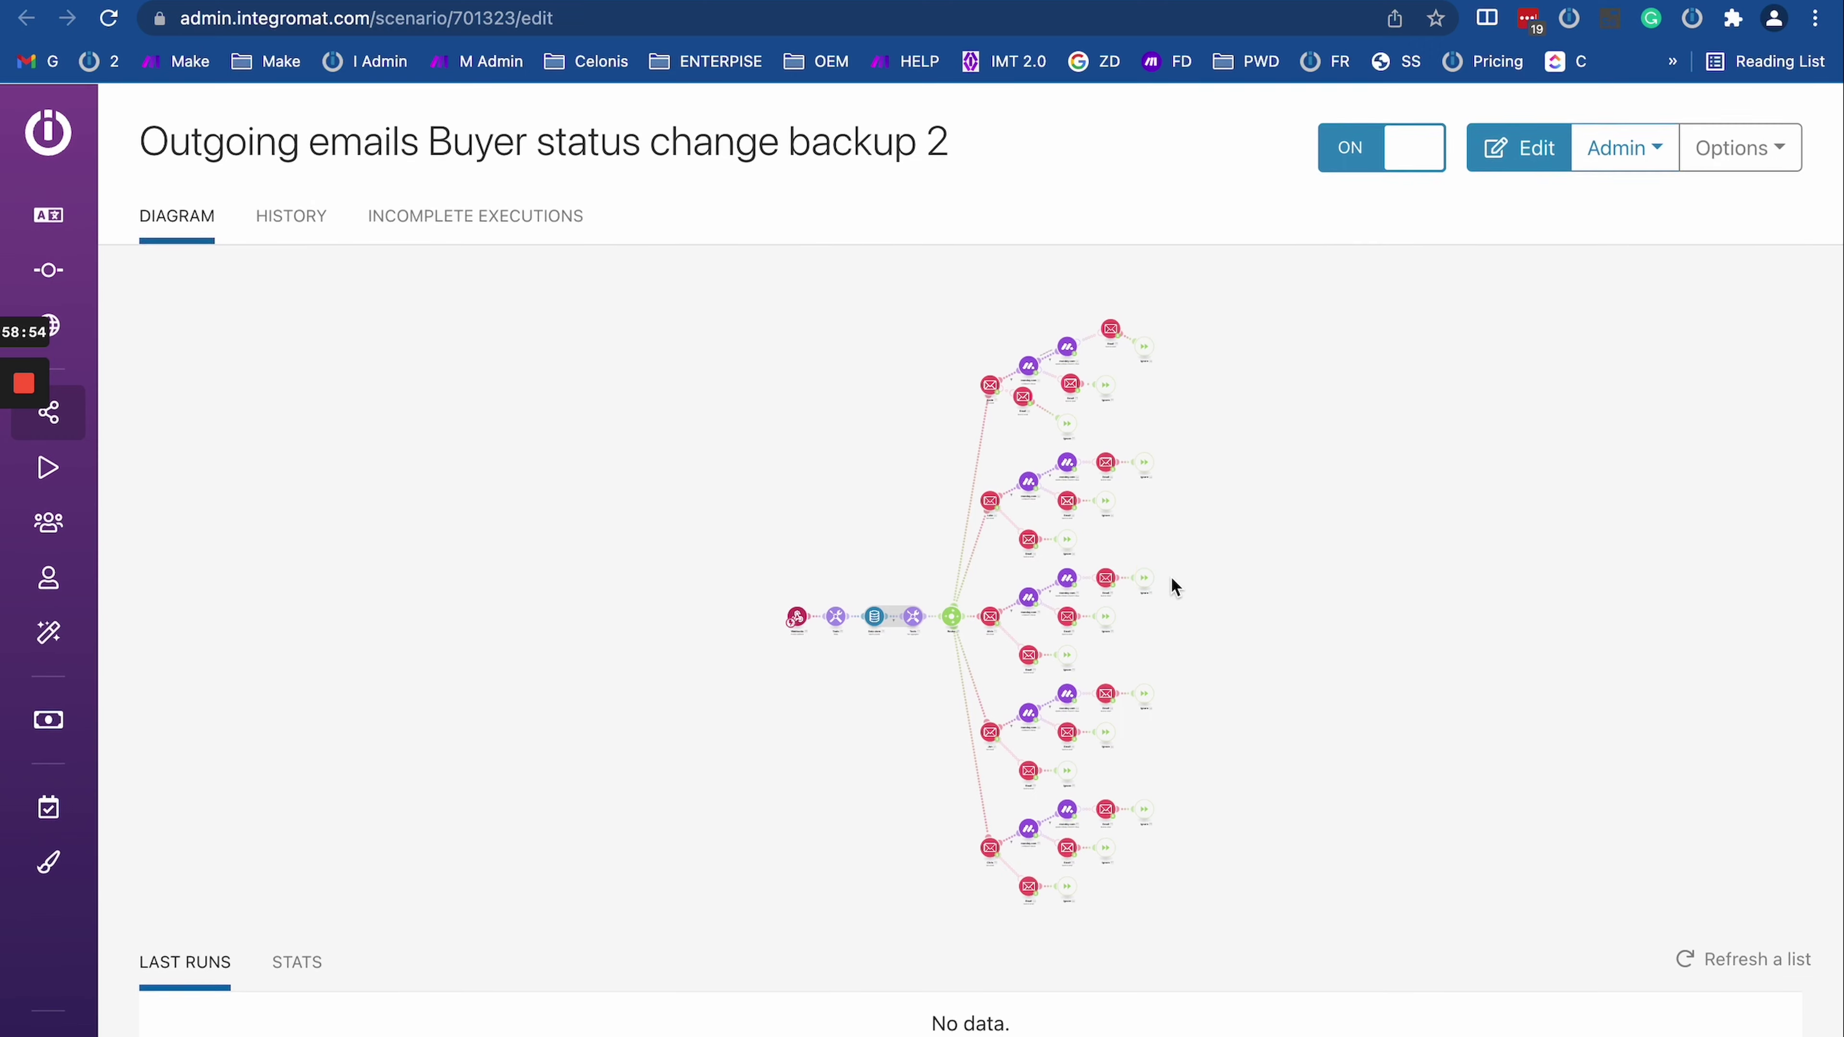
Step: Open backup 2's diagram in the editor and pan and zoom around its Router branches
click(1173, 584)
drag(973, 521, 774, 527)
scroll(782, 531, down, 3)
drag(415, 502, 416, 650)
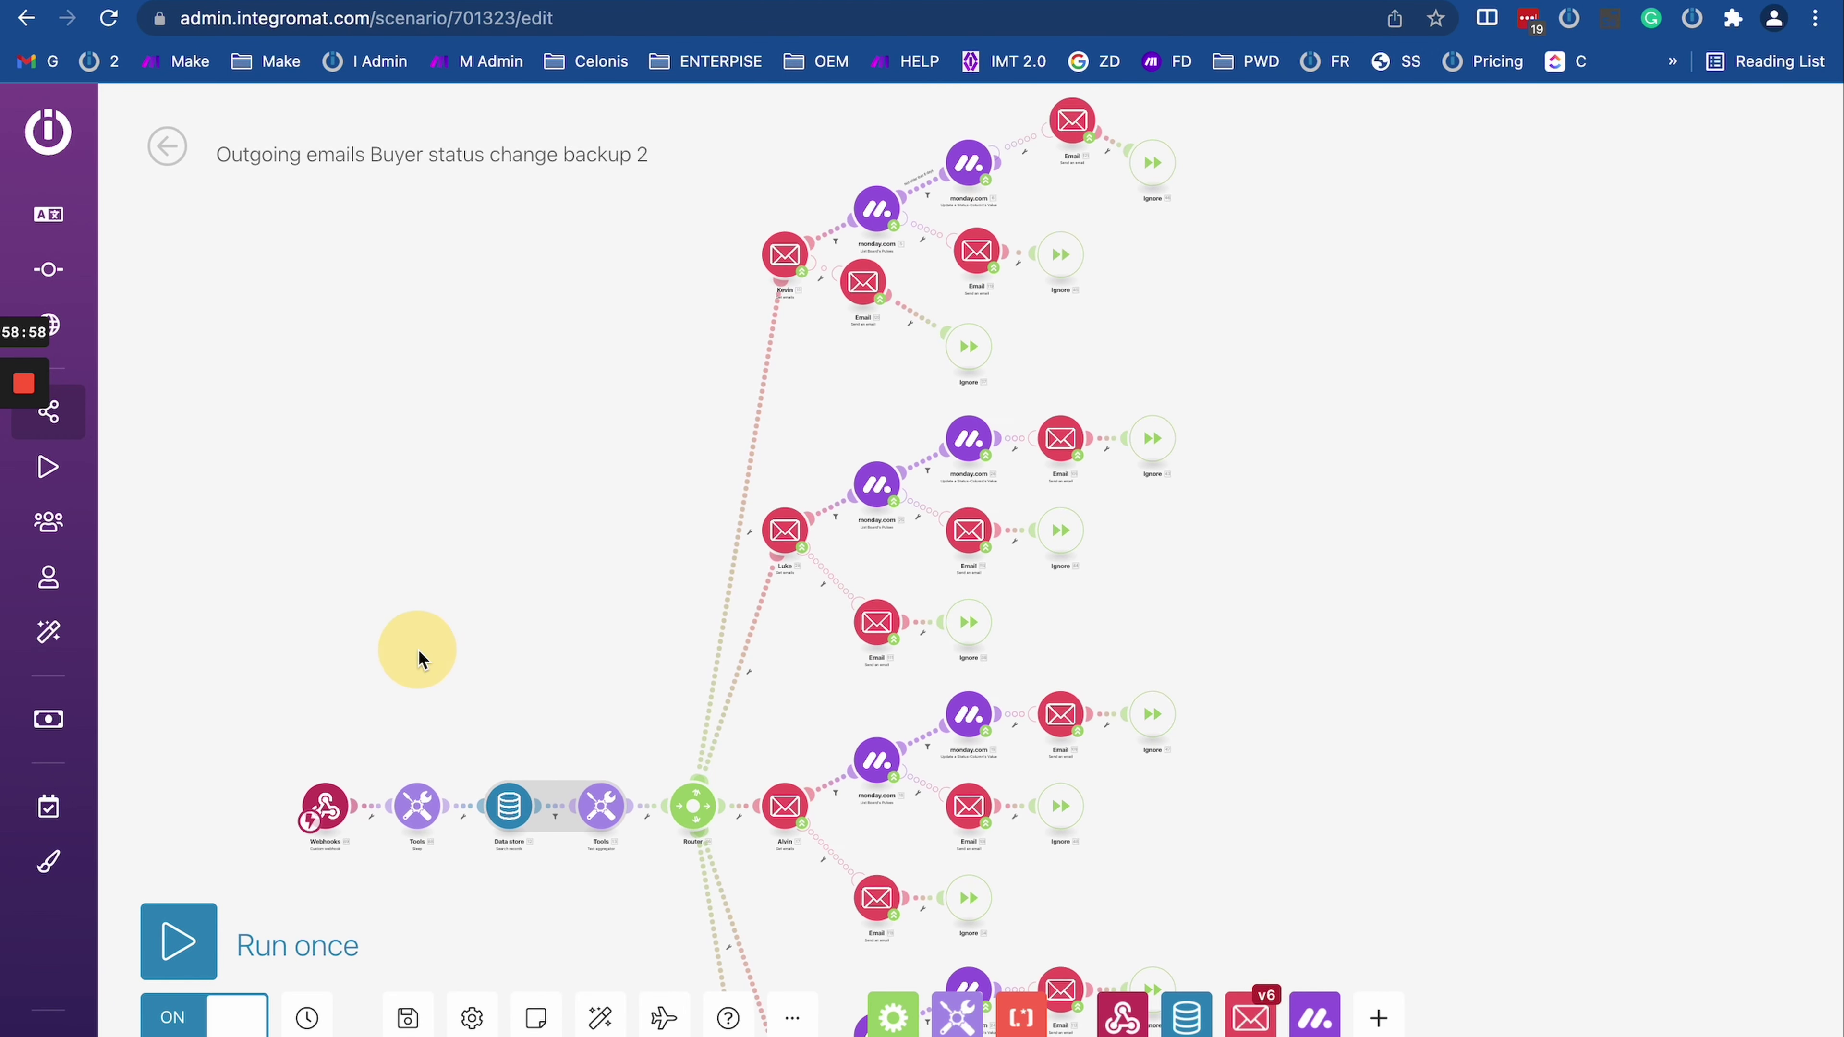
scroll(420, 653, down, 3)
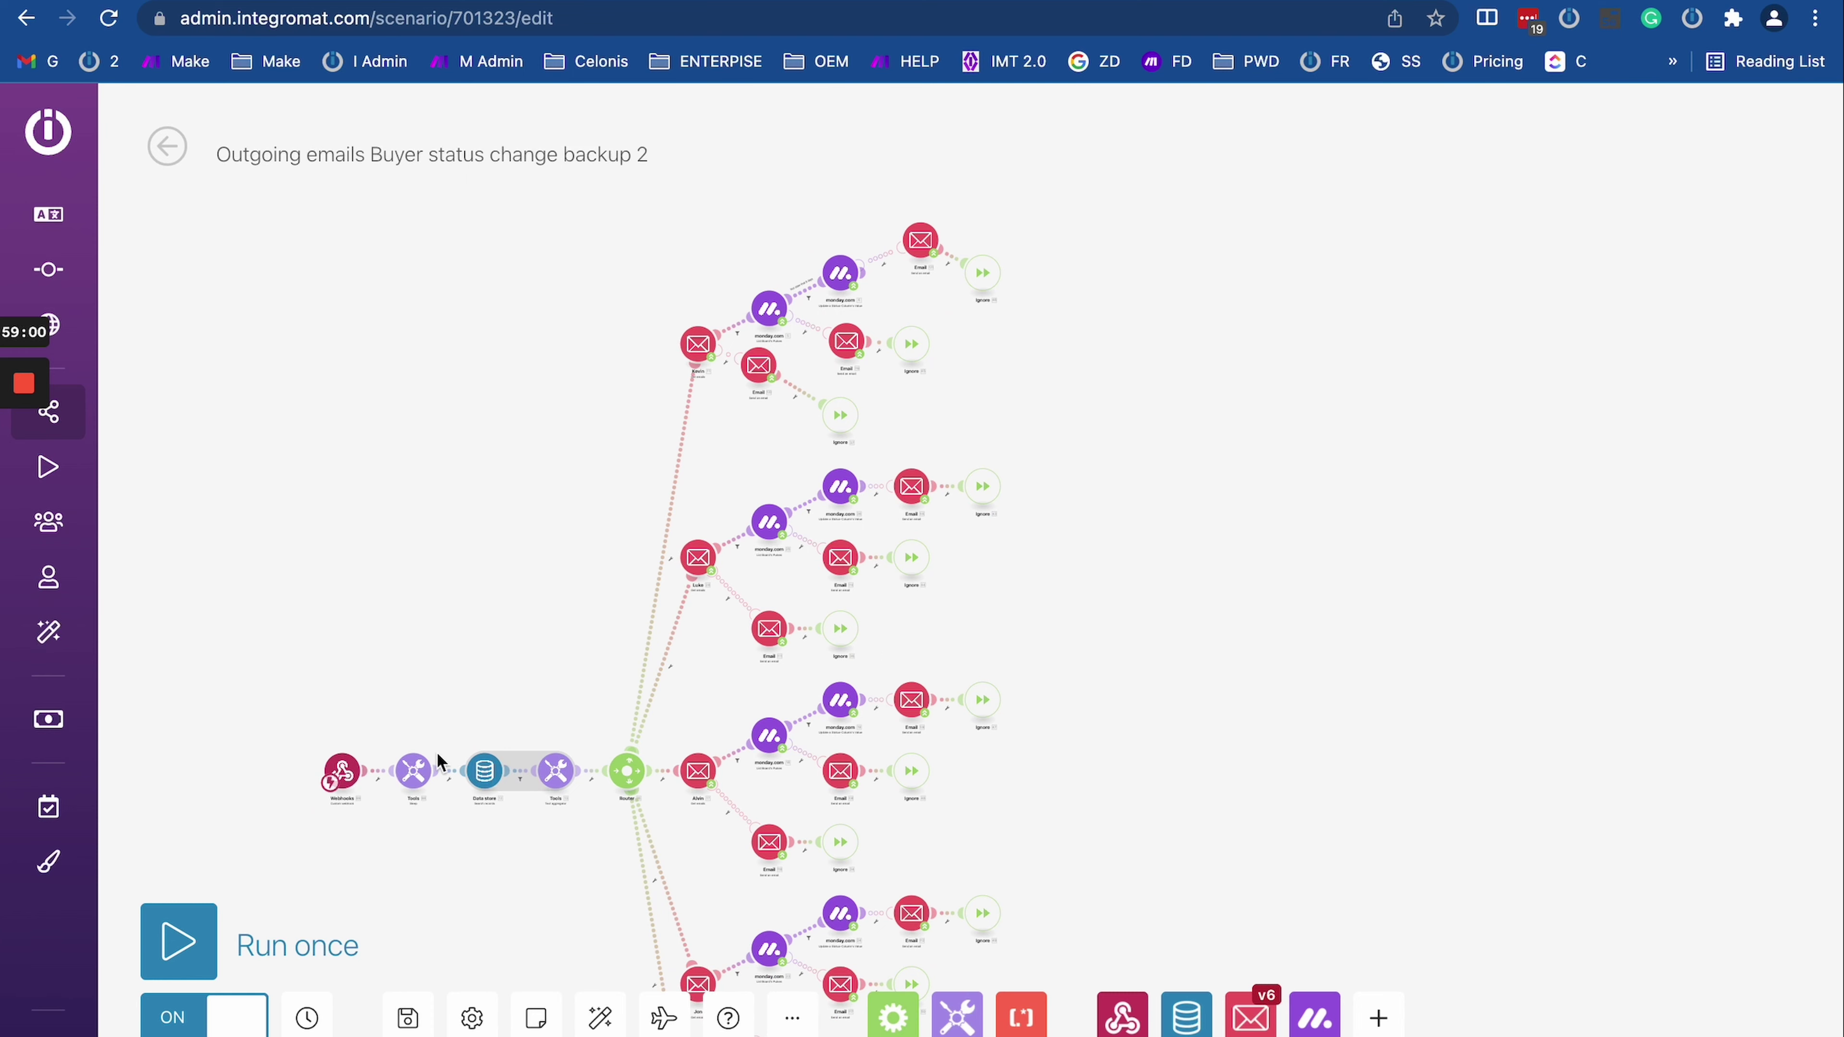
scroll(526, 767, up, 3)
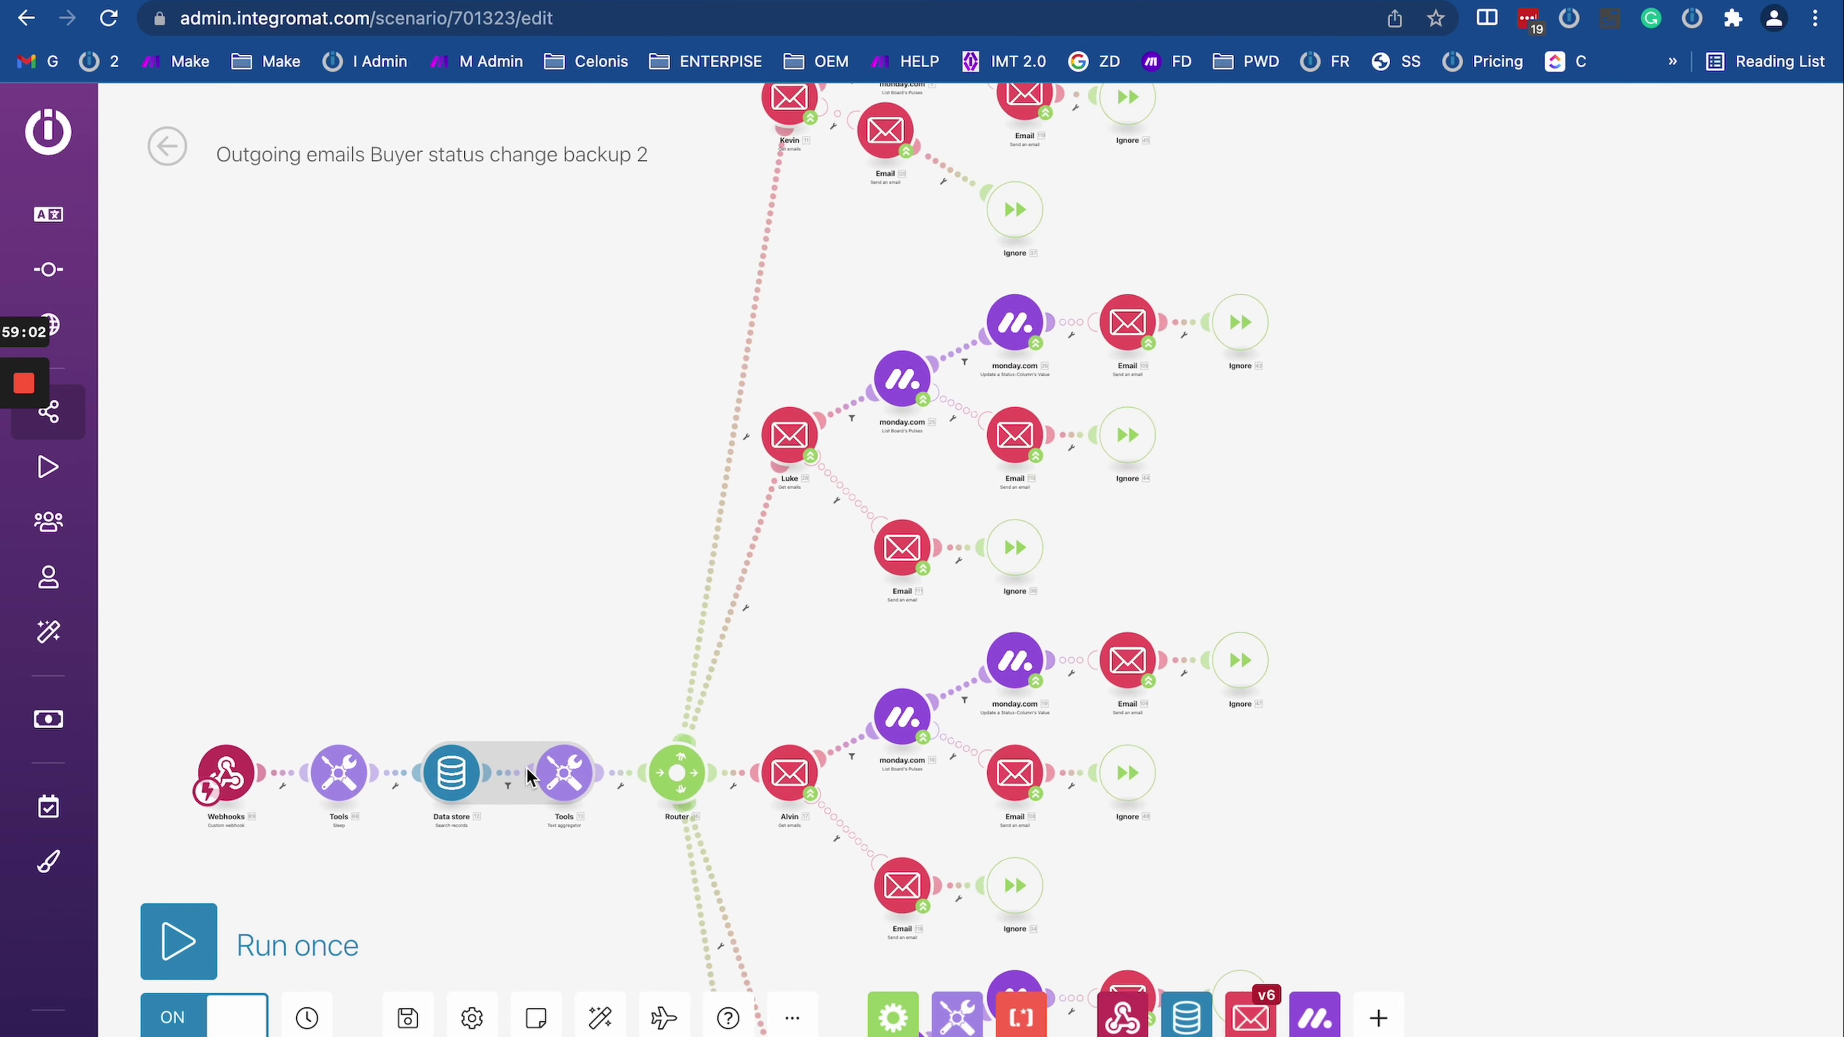
scroll(525, 767, down, 2)
scroll(526, 767, up, 2)
mouse_move(487, 589)
mouse_down()
mouse_move(432, 680)
mouse_move(552, 473)
mouse_up()
scroll(432, 682, down, 2)
scroll(432, 683, up, 1)
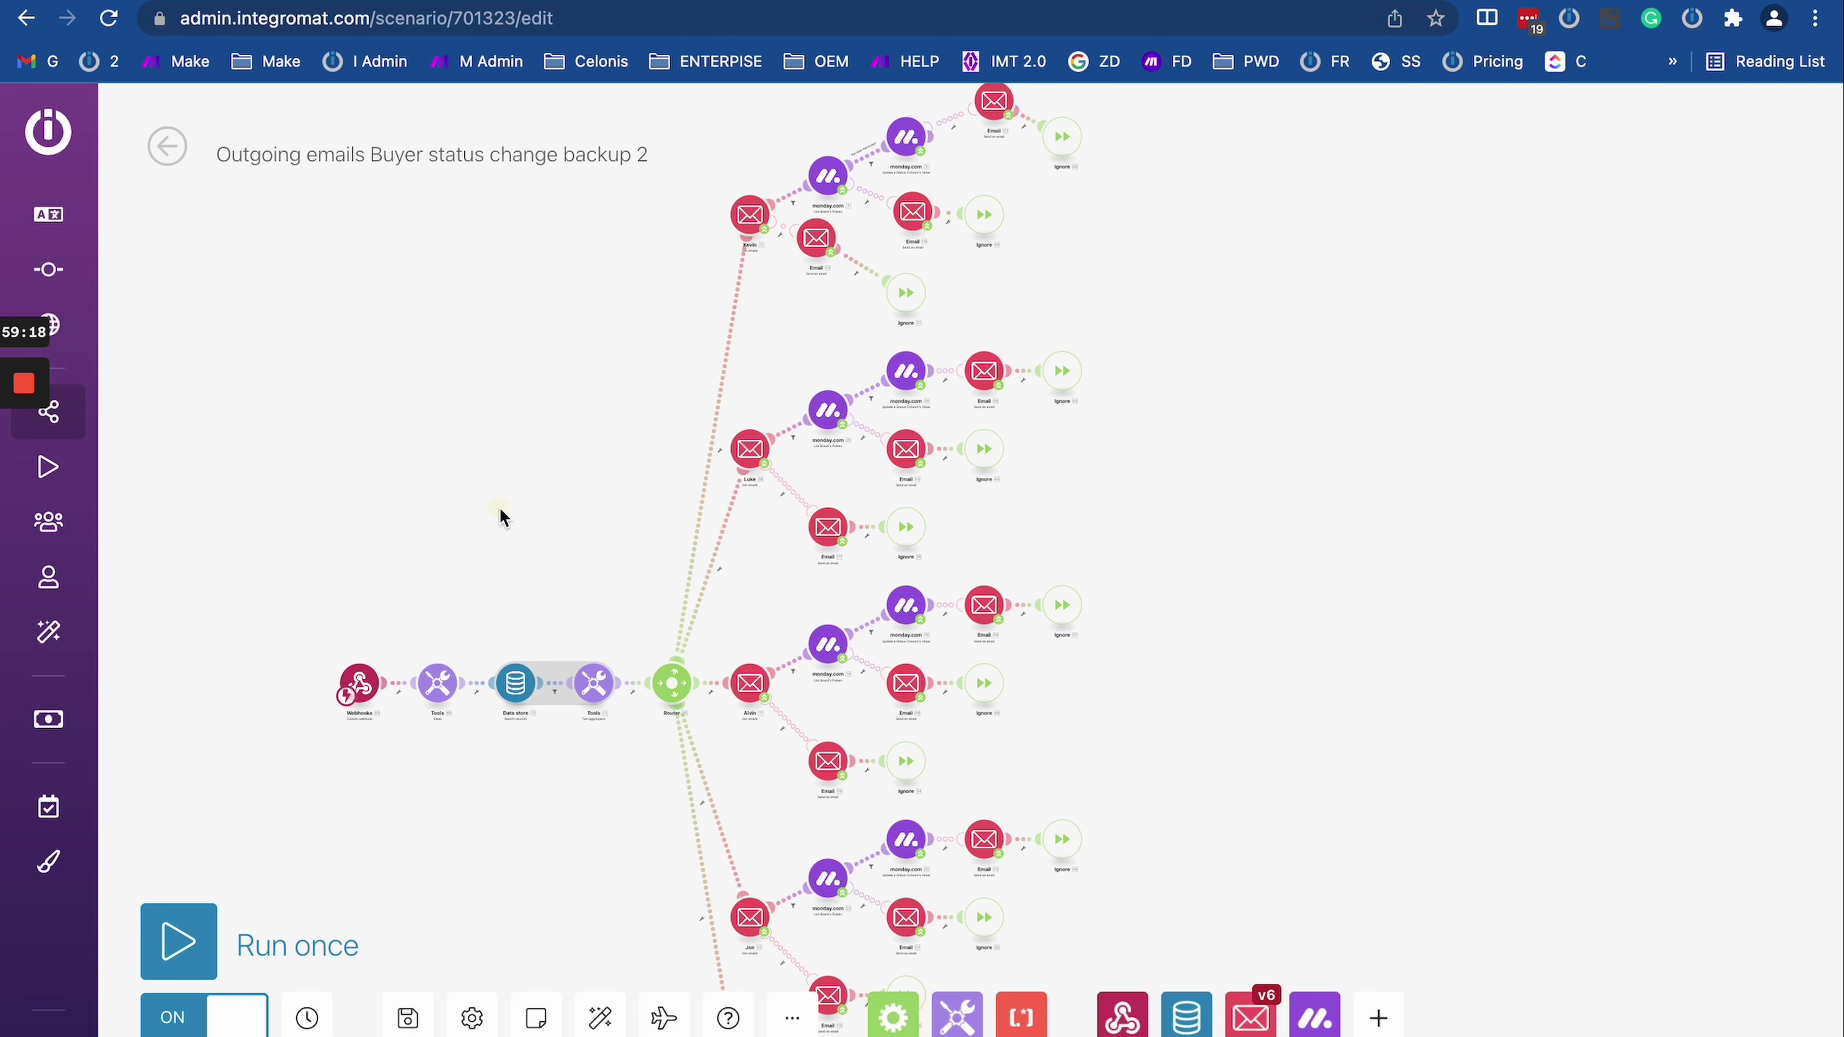
Step: Center backup 2's email branches, then go to the backup 1 scenario
drag(501, 517, 498, 609)
mouse_move(656, 167)
mouse_down()
mouse_move(310, 168)
mouse_move(682, 154)
mouse_up()
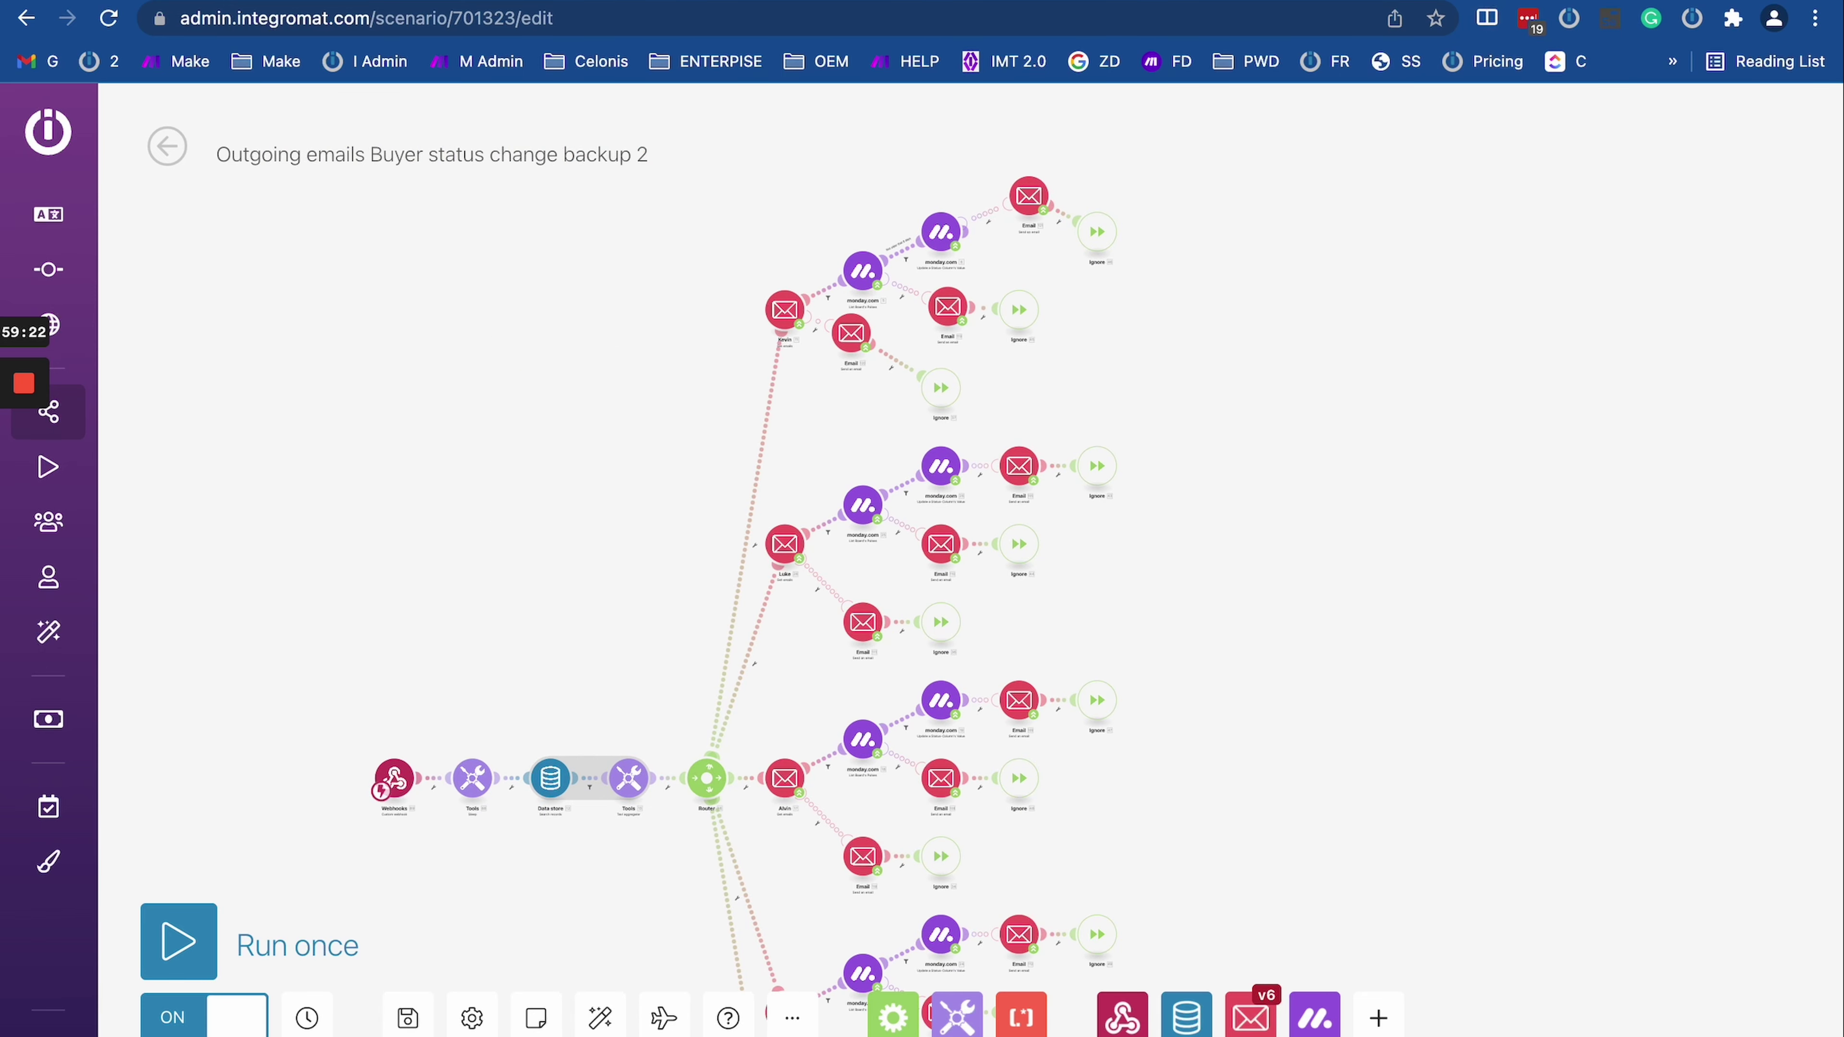
click(1343, 7)
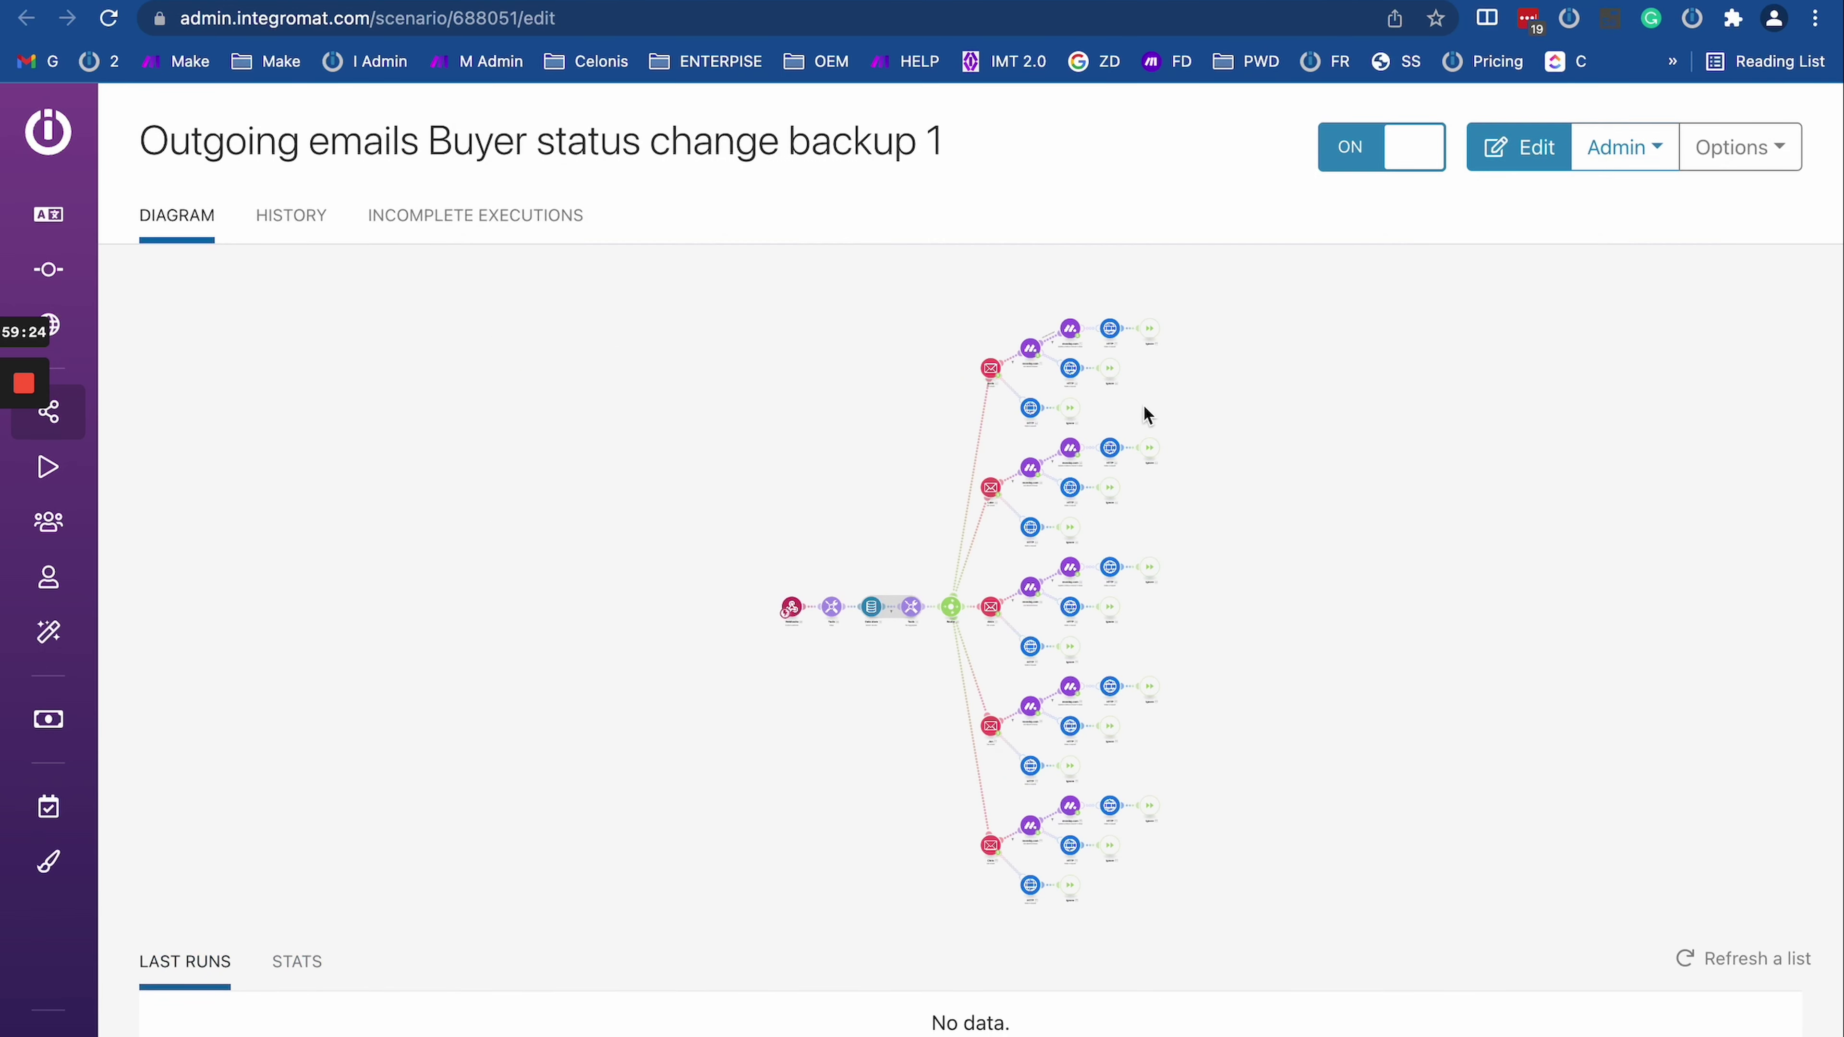
Step: Open backup 1's diagram and view an HTTP module's GET request to a webhook URL
click(1298, 396)
scroll(1234, 414, up, 5)
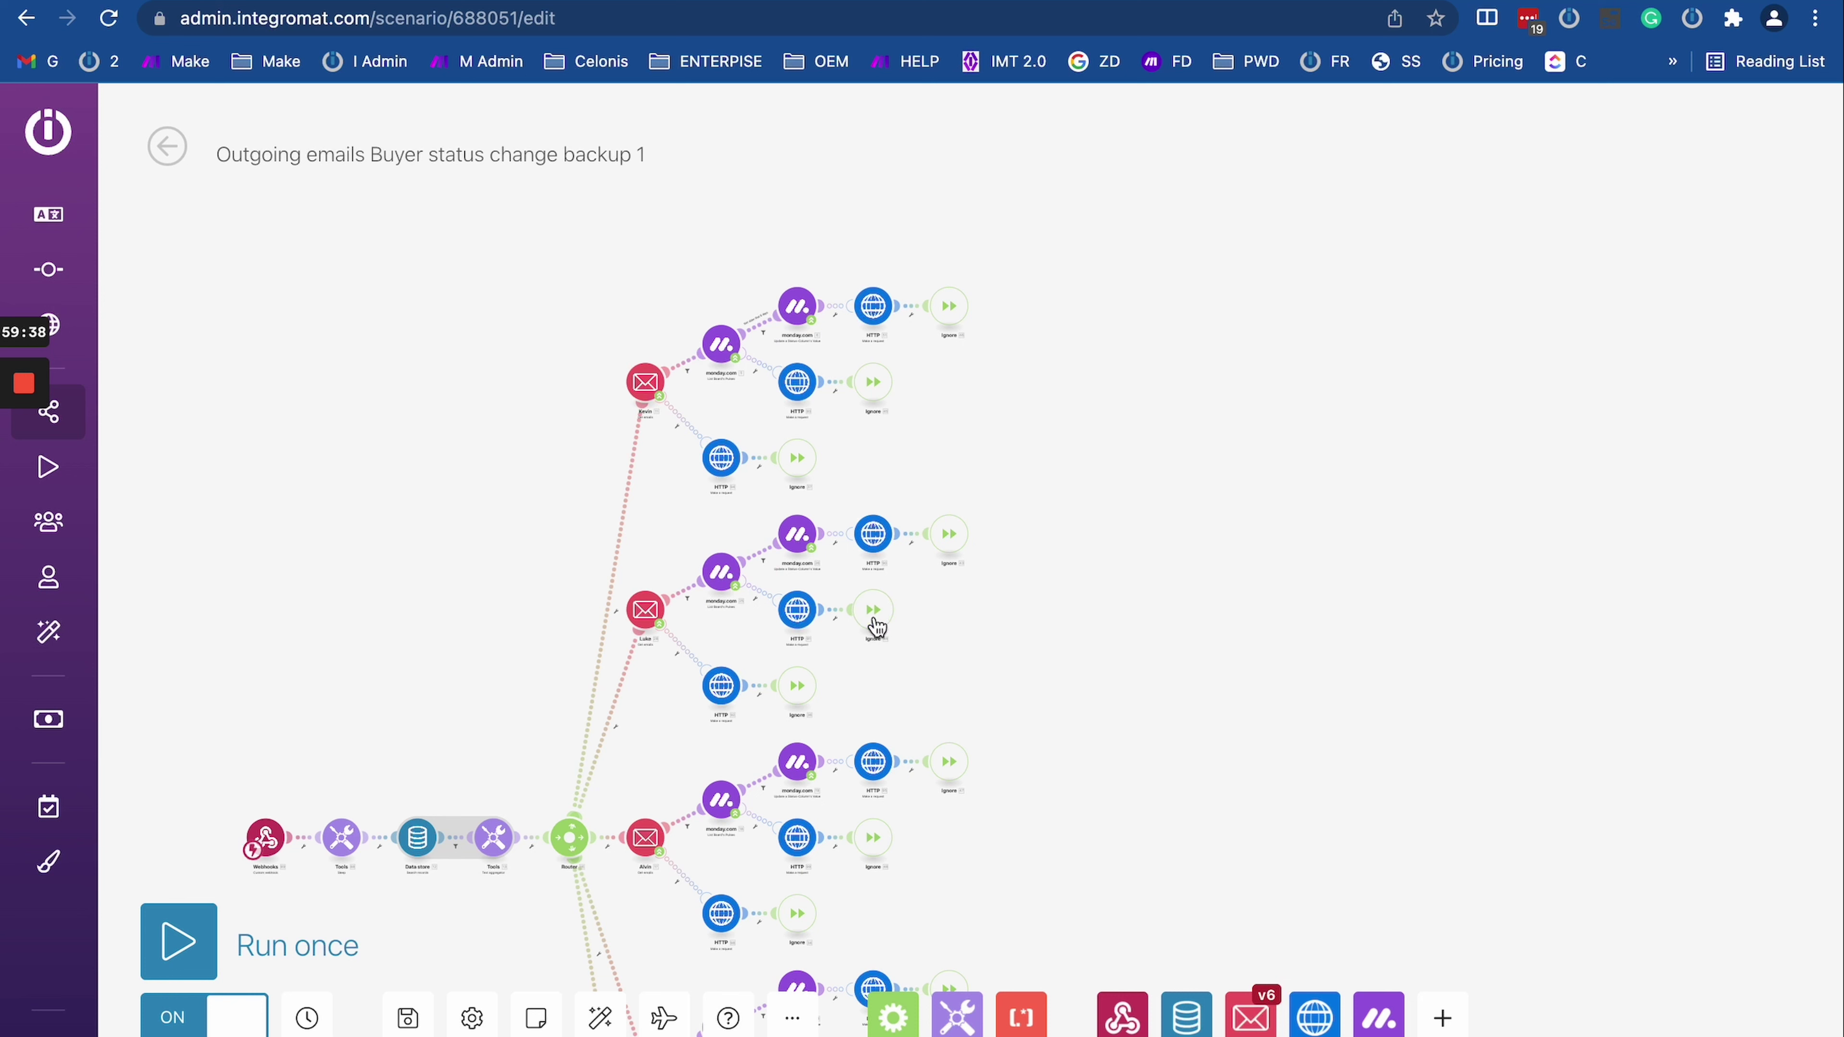
click(798, 612)
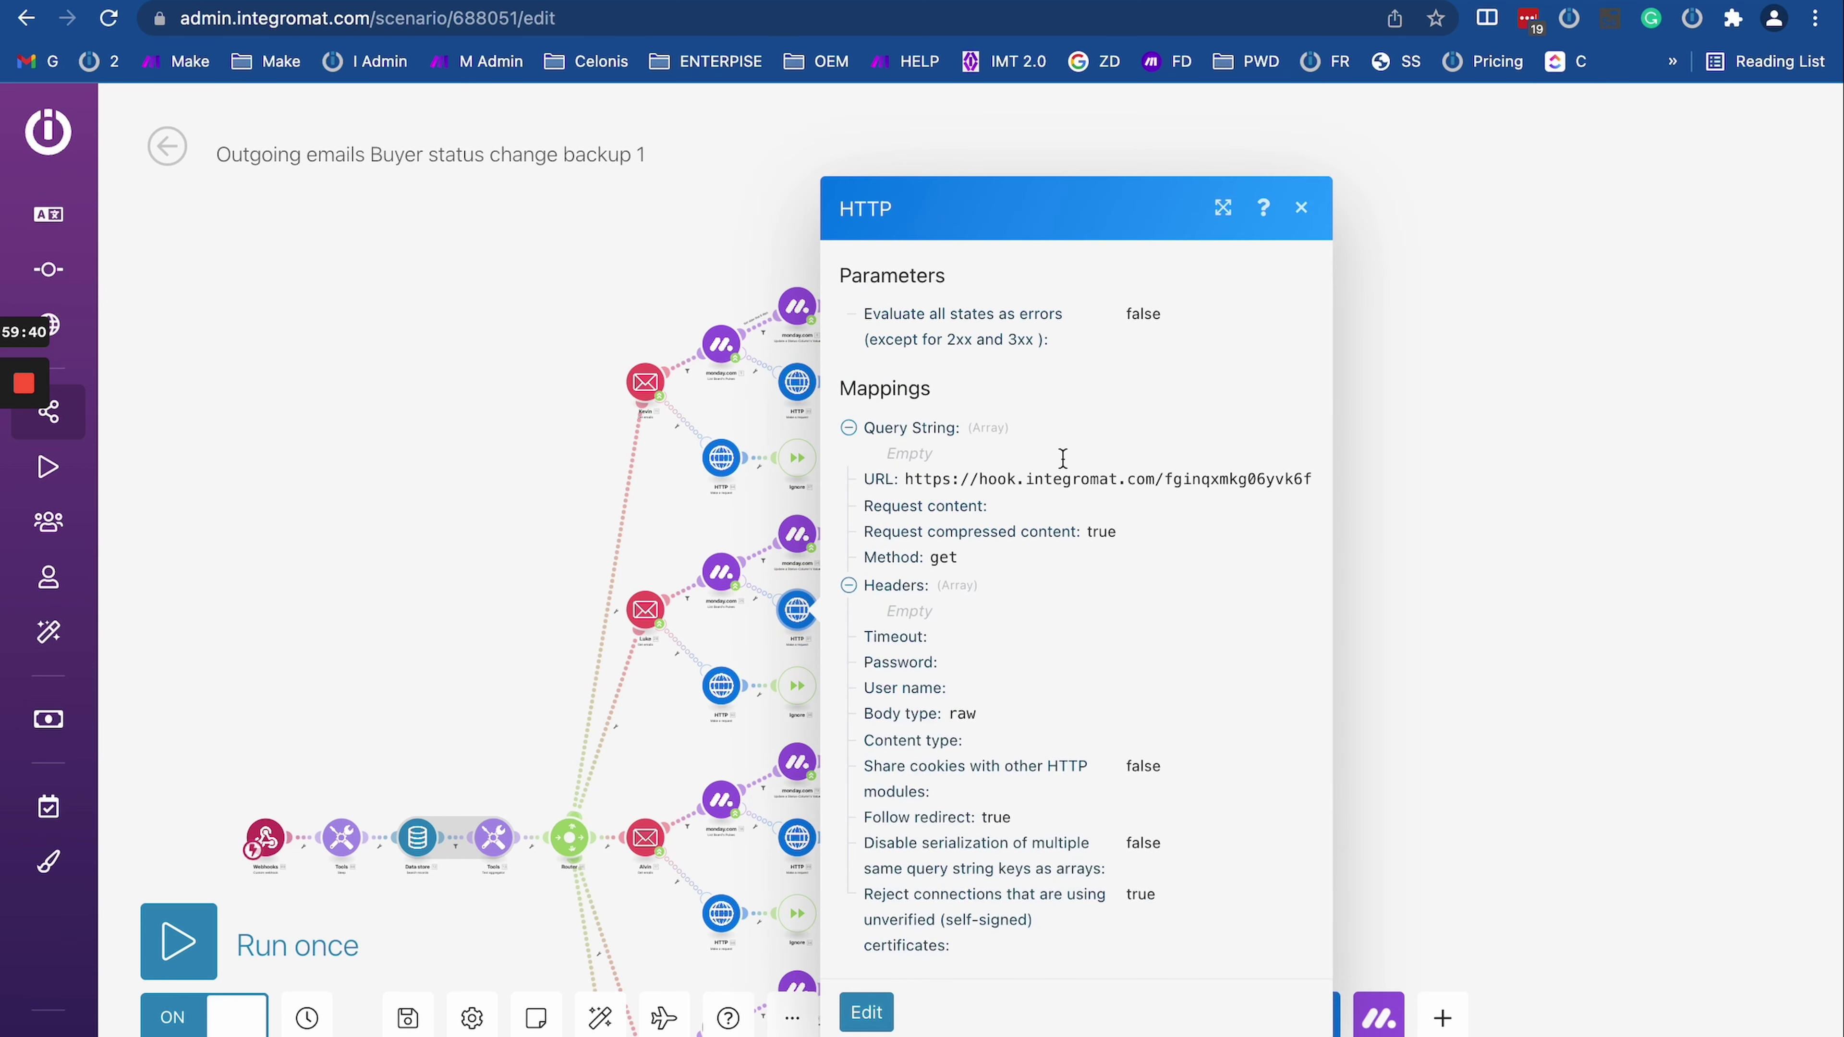
Step: Return to backup 2 and pan and zoom across its Router and email branches
key(ctrl+Tab)
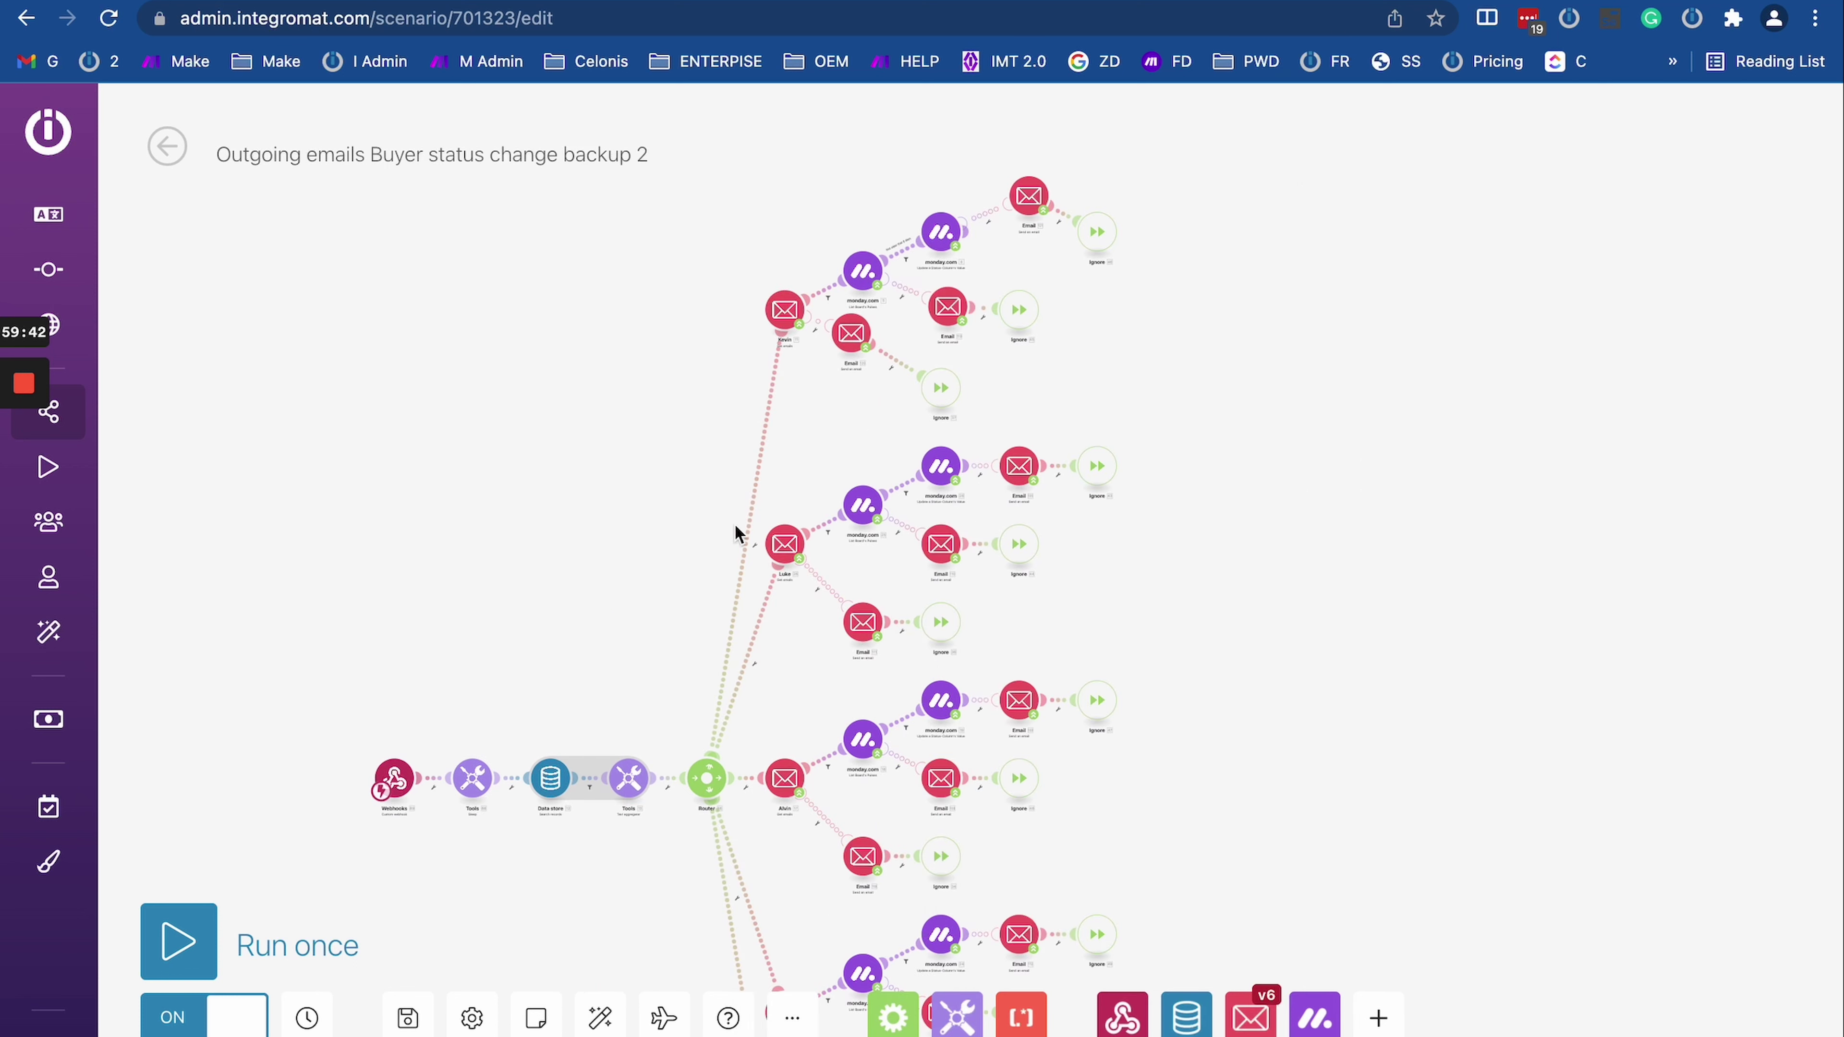
drag(776, 679, 741, 556)
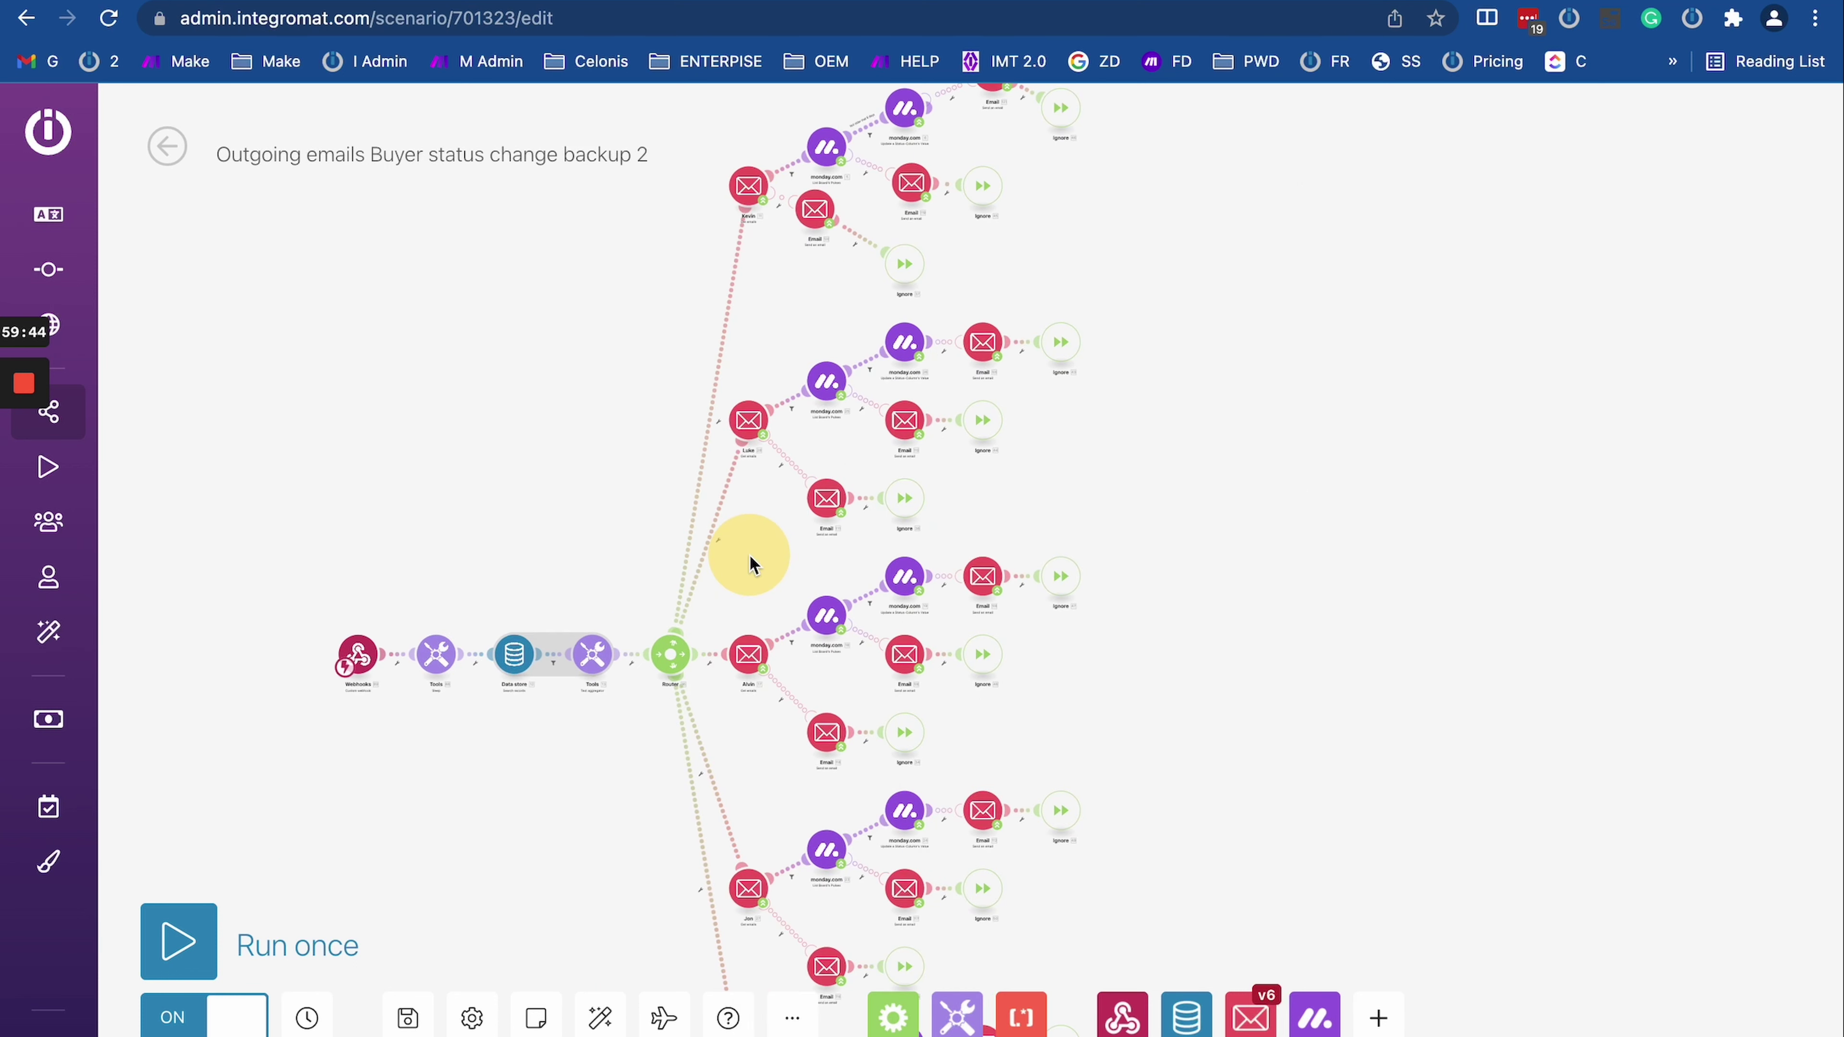
drag(1062, 235, 937, 400)
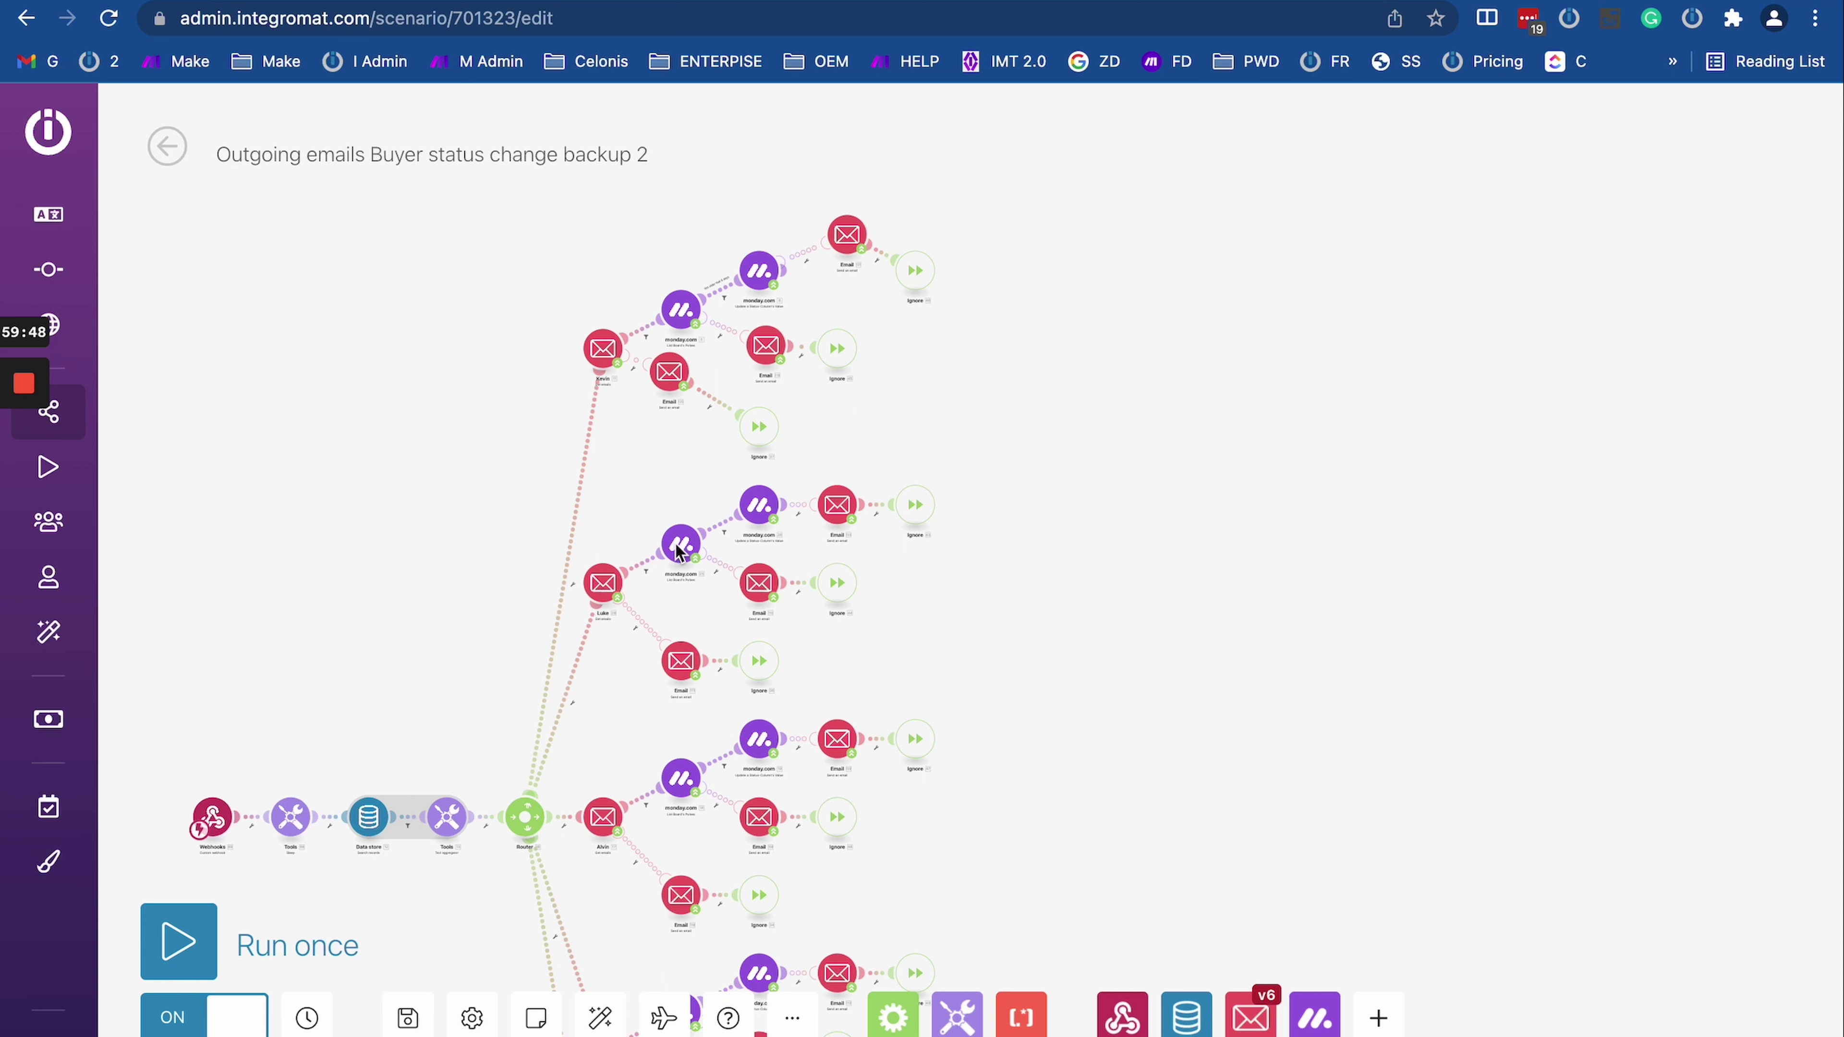
drag(639, 719, 699, 533)
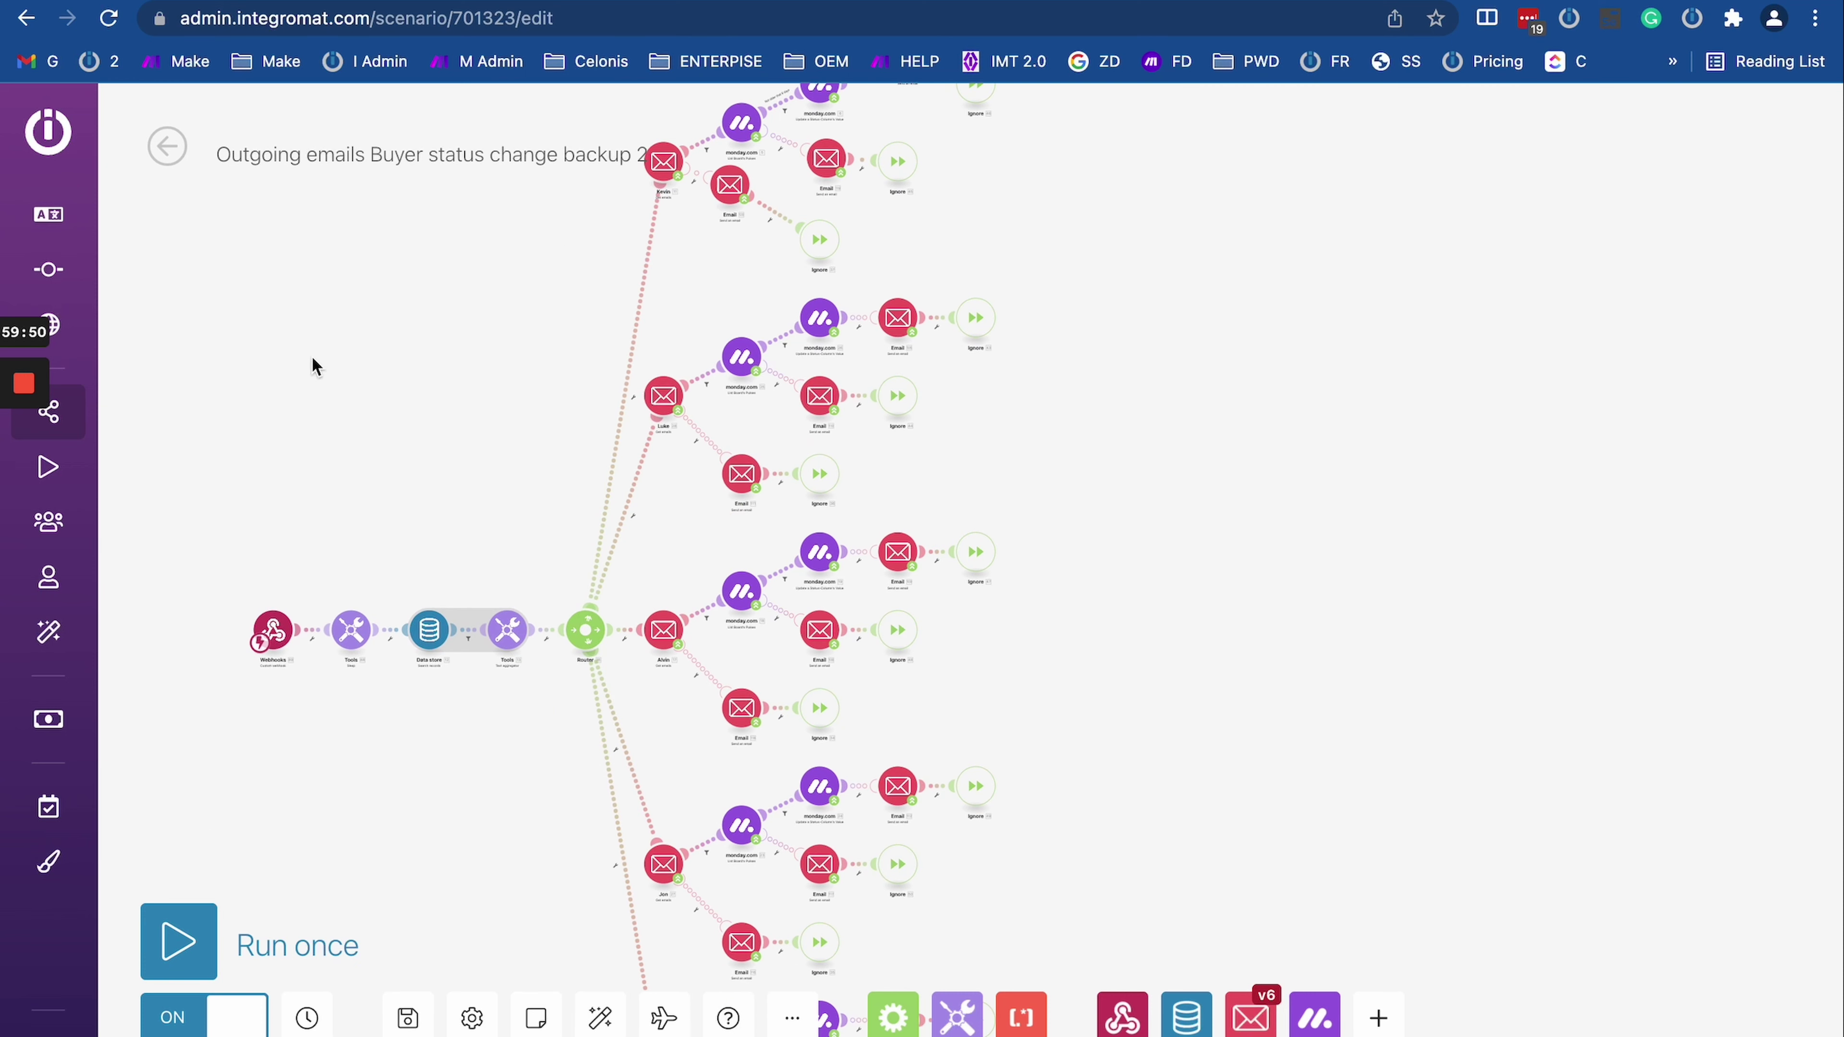
drag(527, 326, 671, 355)
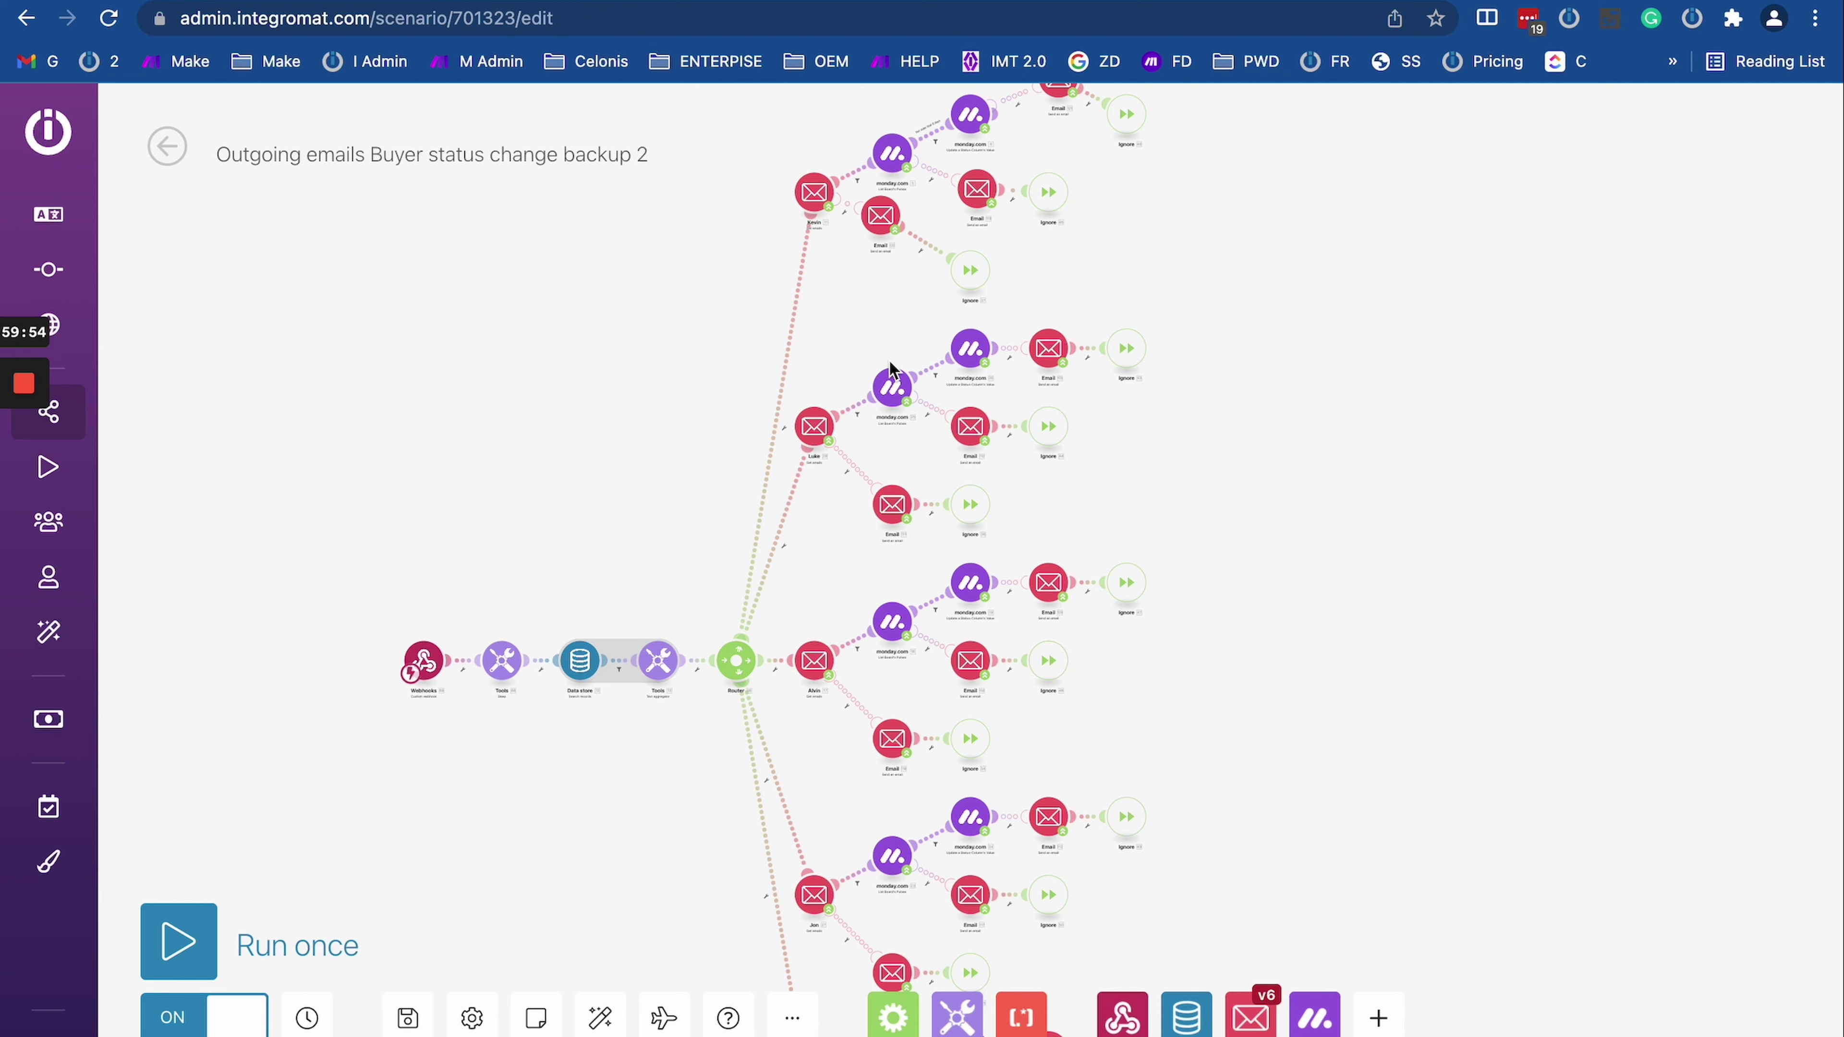
scroll(891, 374, up, 5)
scroll(888, 395, down, 4)
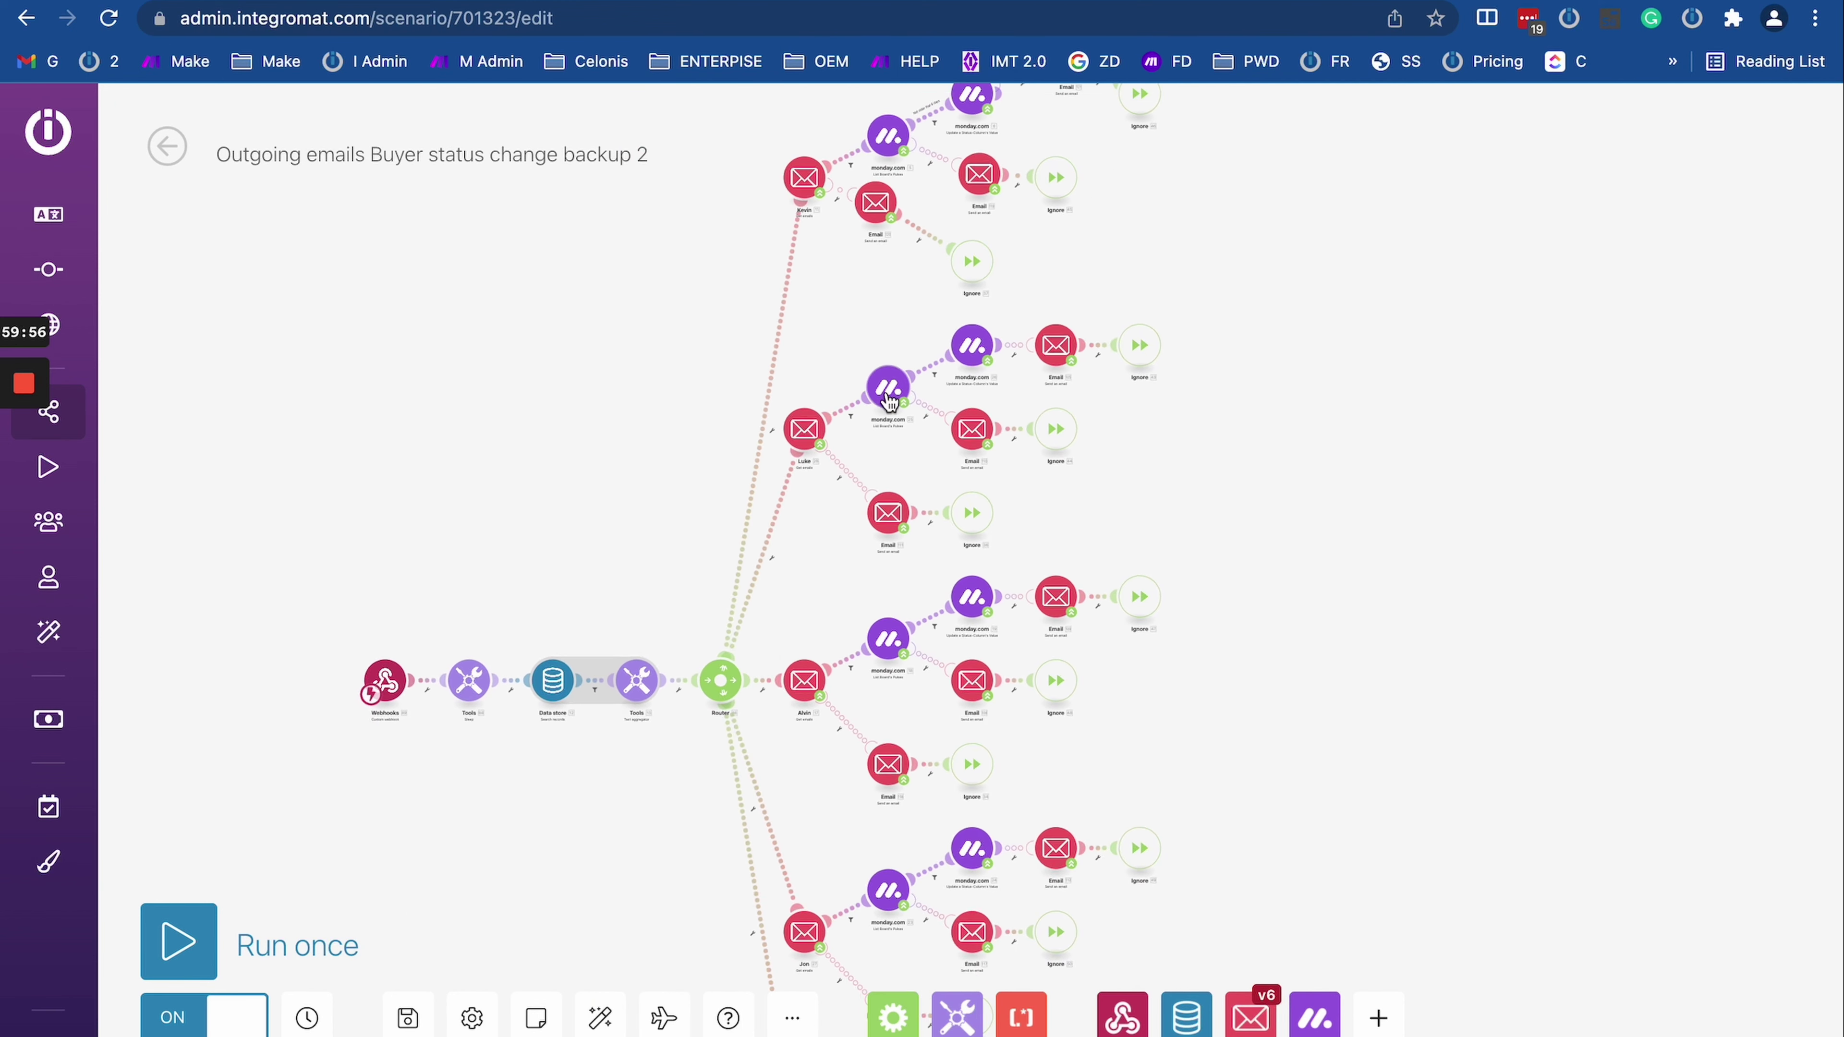
scroll(889, 398, down, 1)
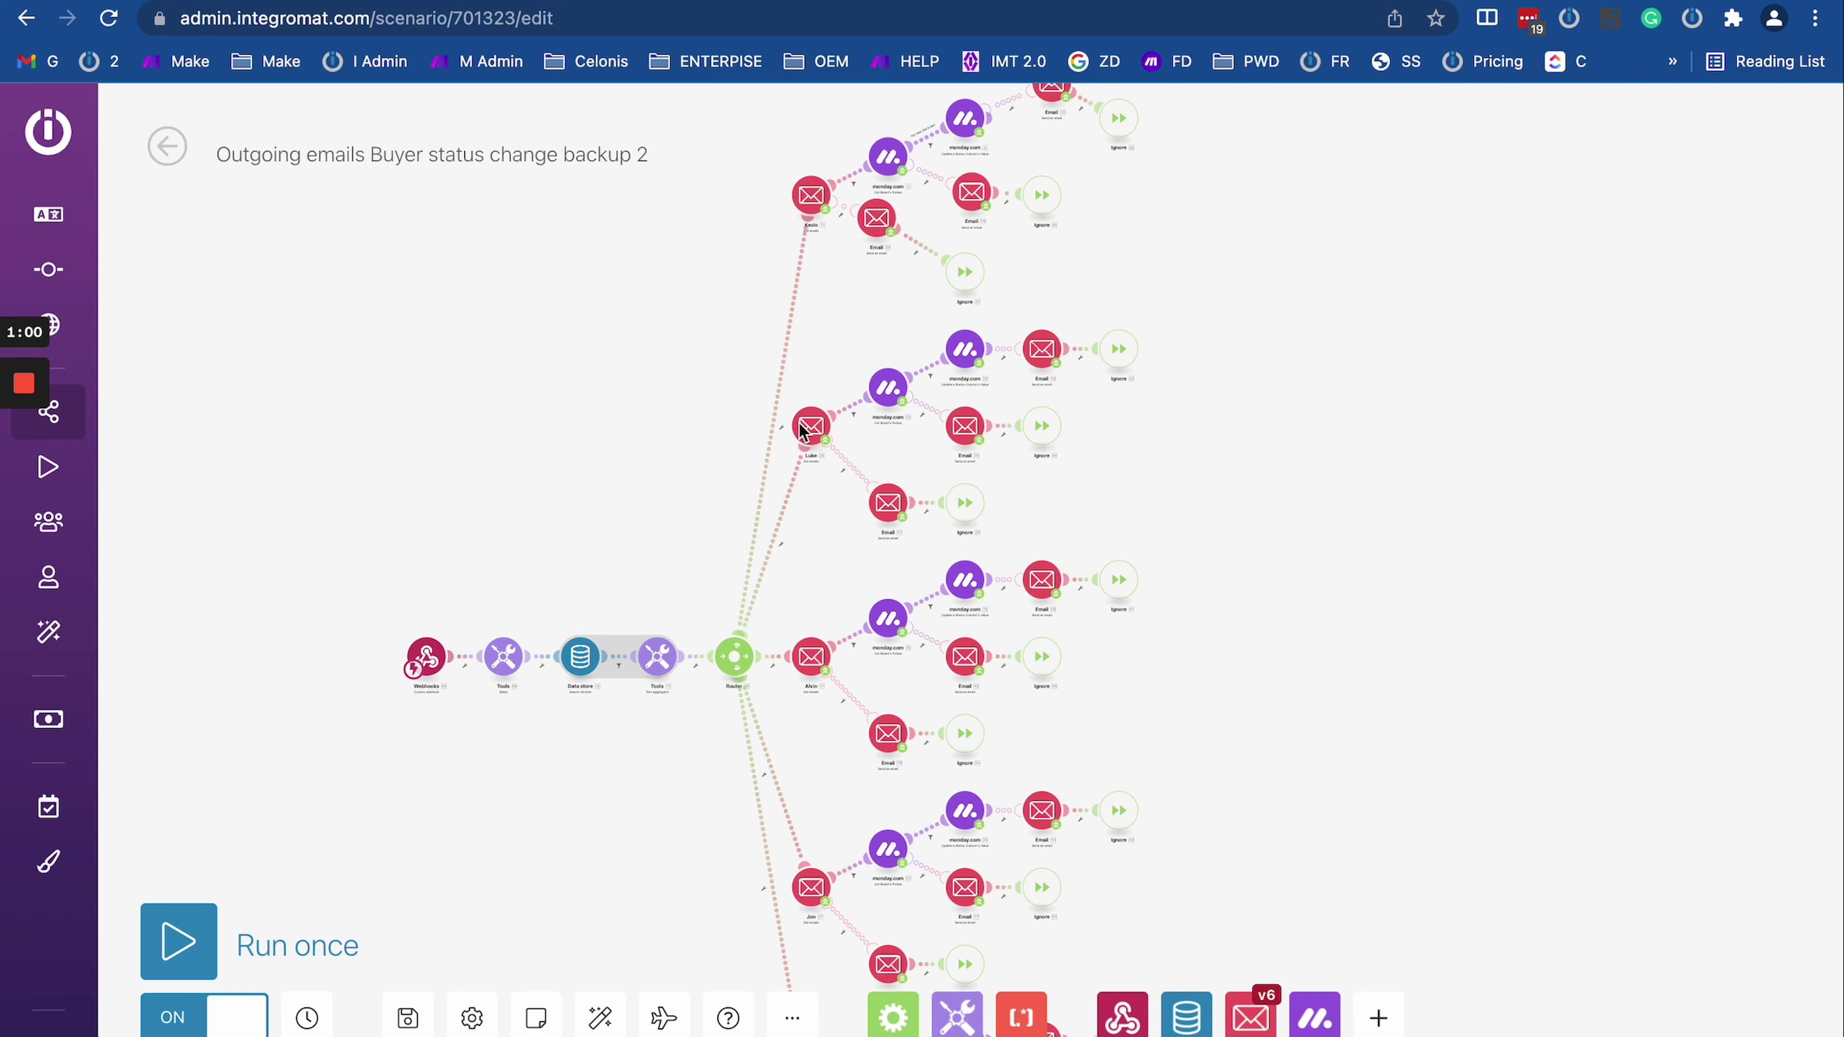
drag(544, 456, 541, 314)
scroll(541, 313, down, 3)
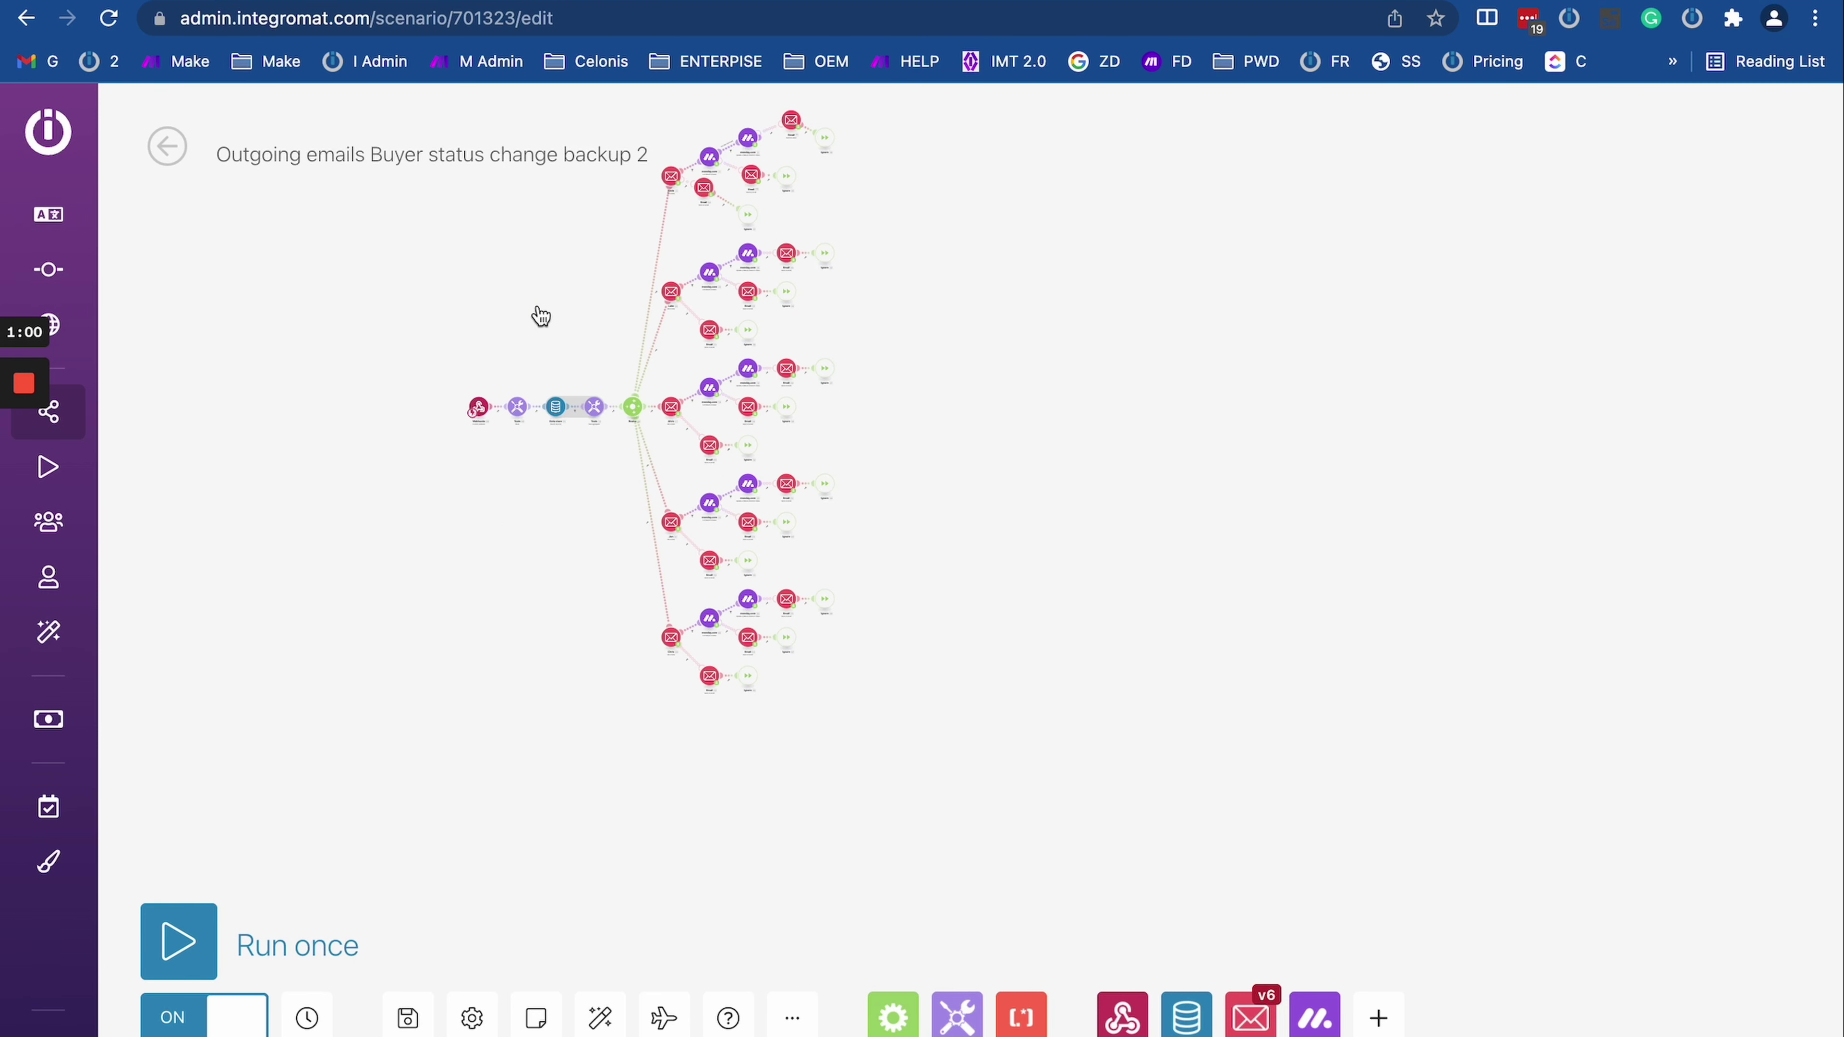
scroll(541, 314, up, 5)
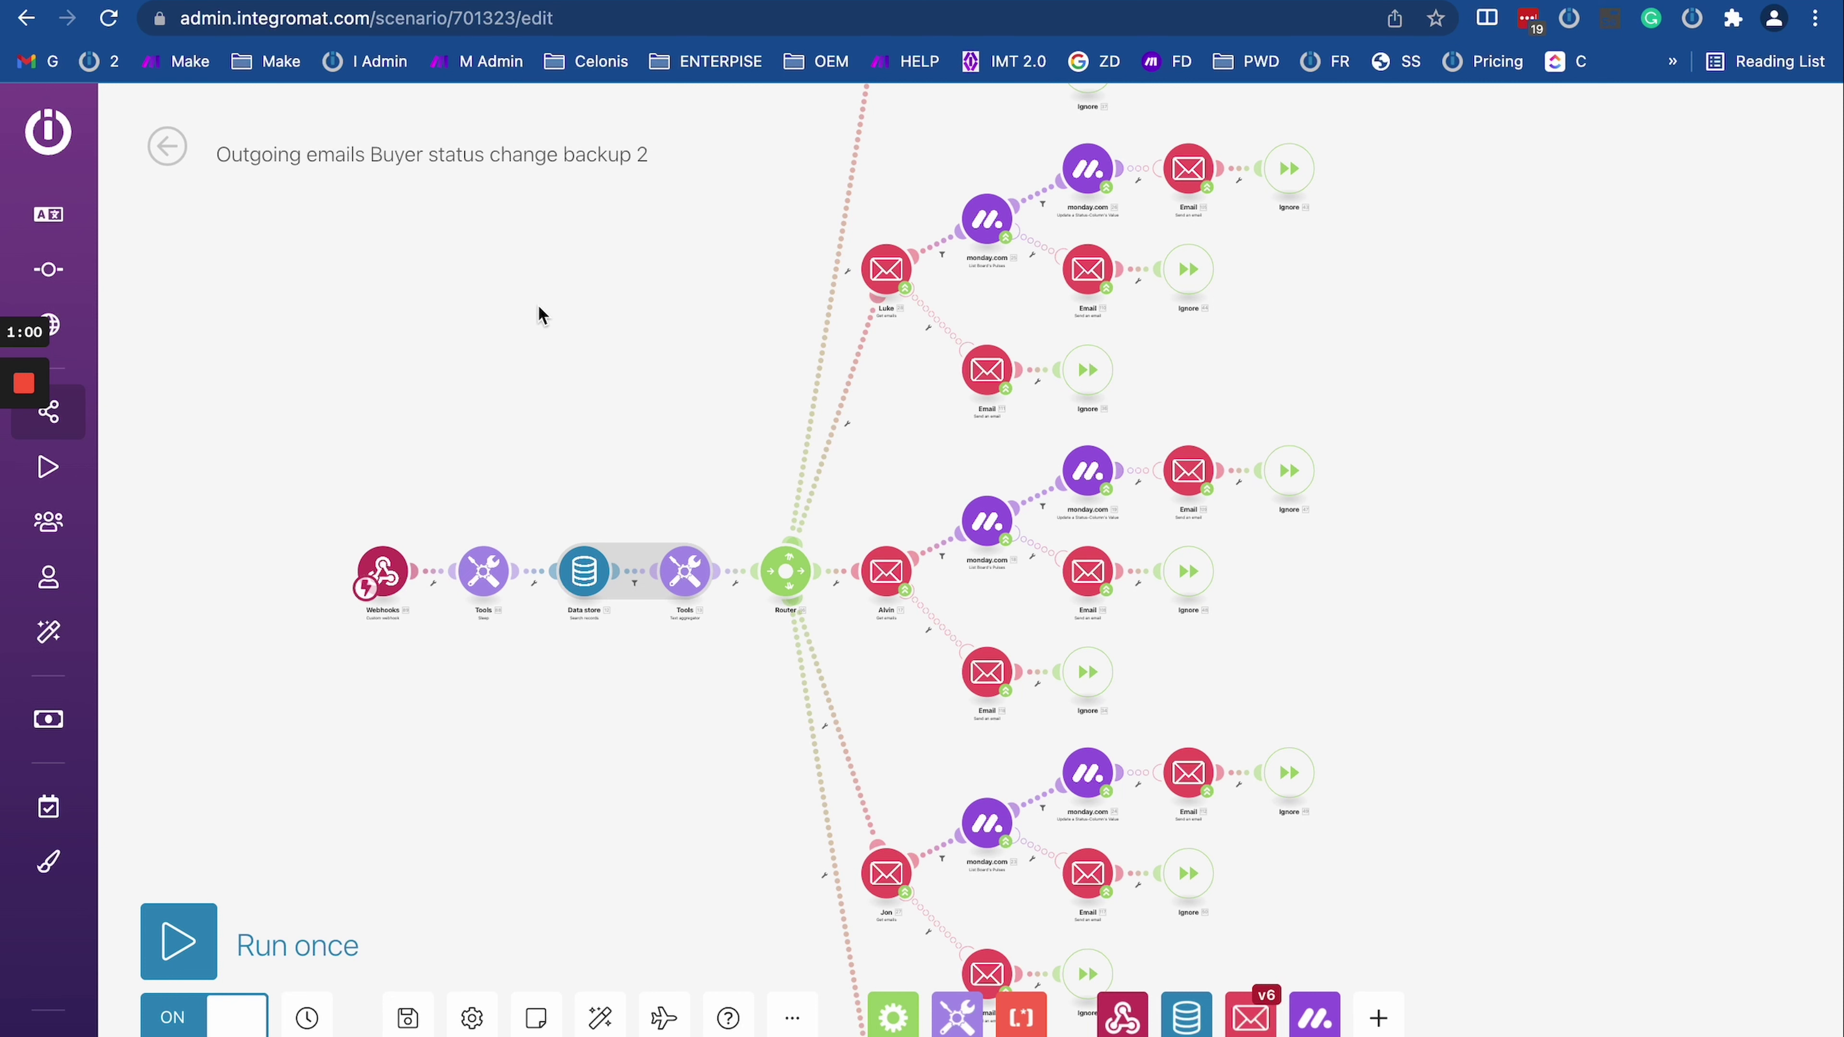
scroll(541, 314, down, 2)
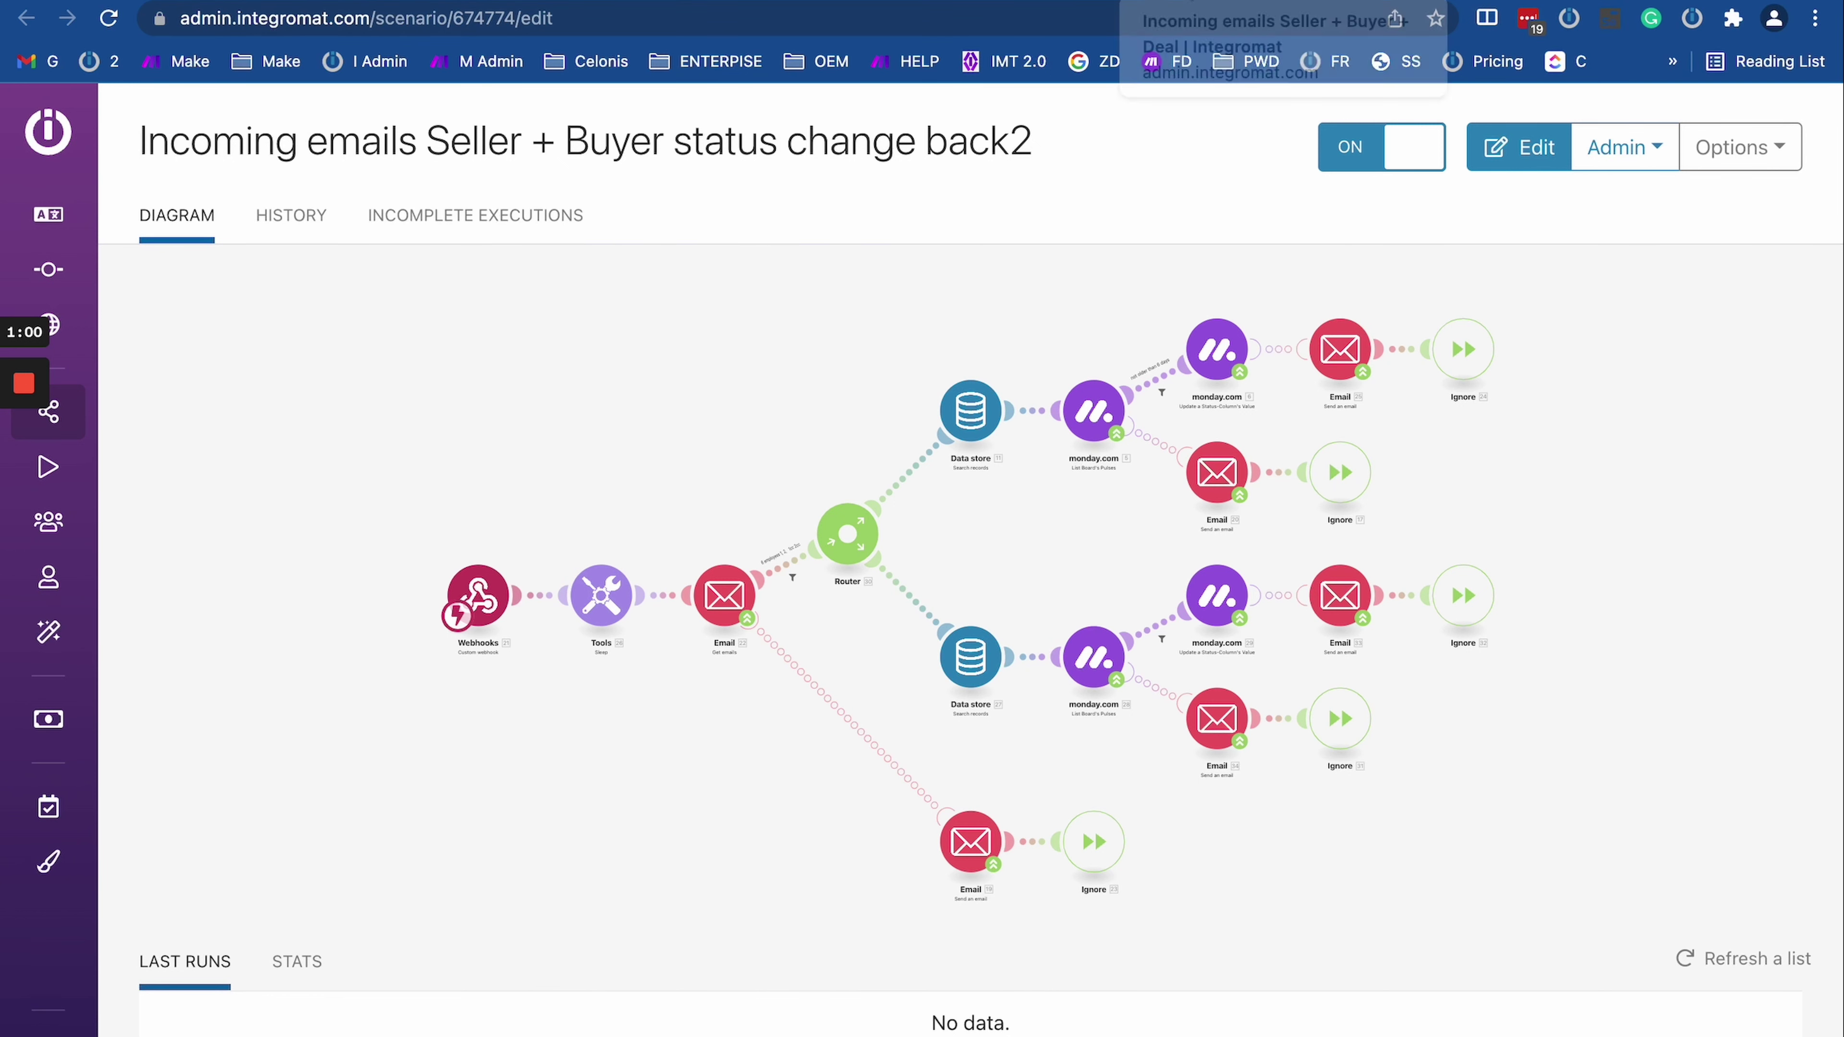
Step: Cycle between the Incoming emails Seller + Buyer + Deal, back1 and back2 scenarios
click(1211, 2)
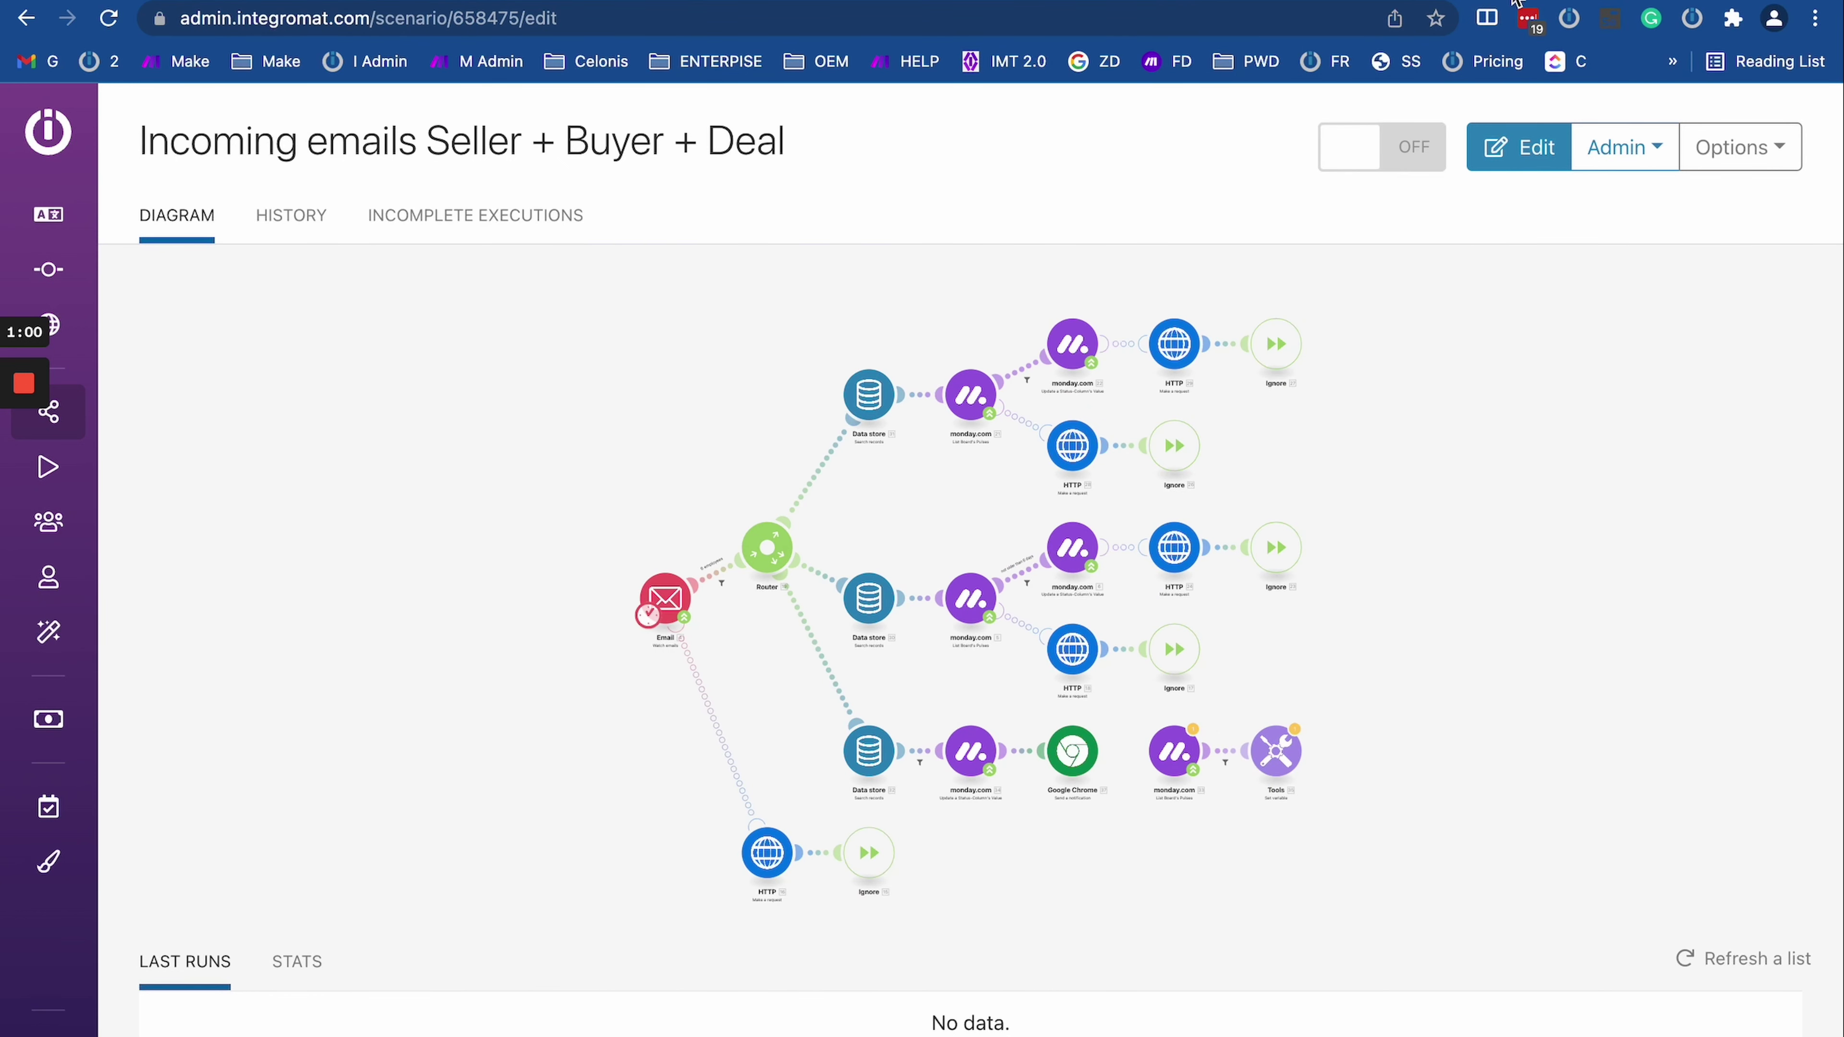
click(1510, 1)
click(1408, 1)
click(1510, 1)
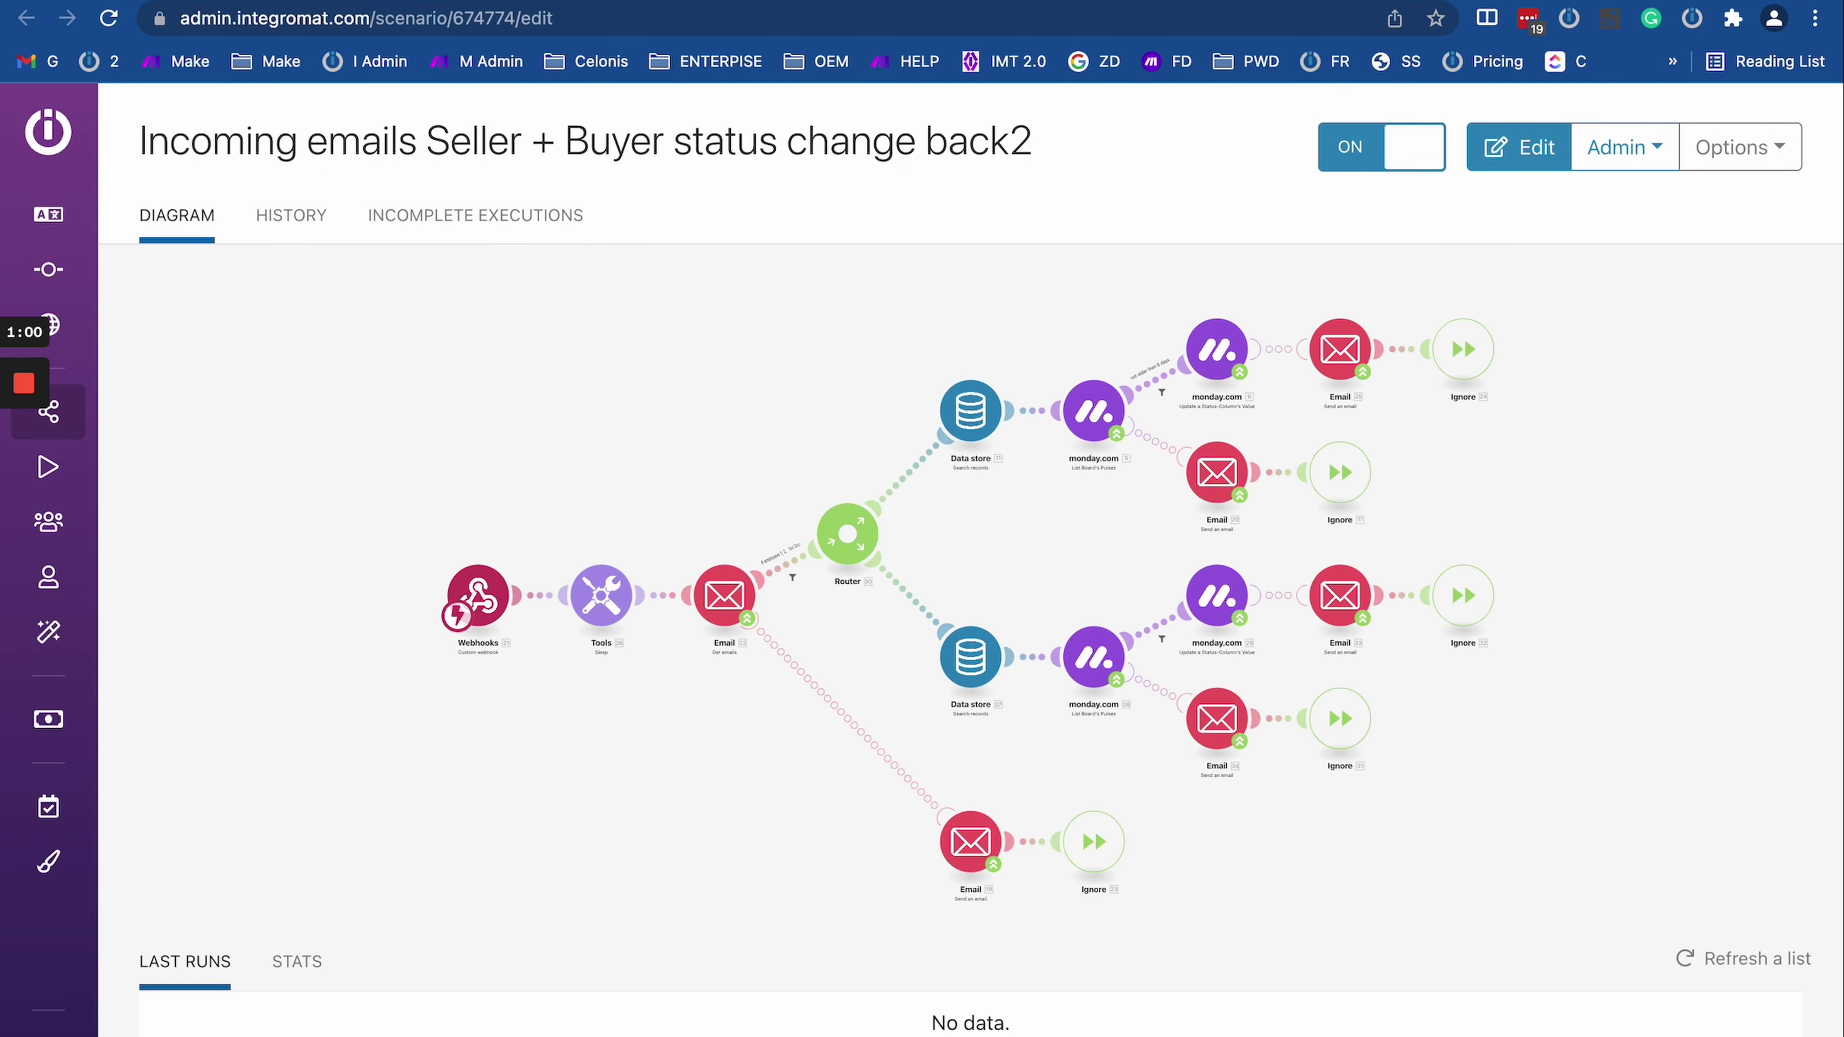
key(ctrl+Tab)
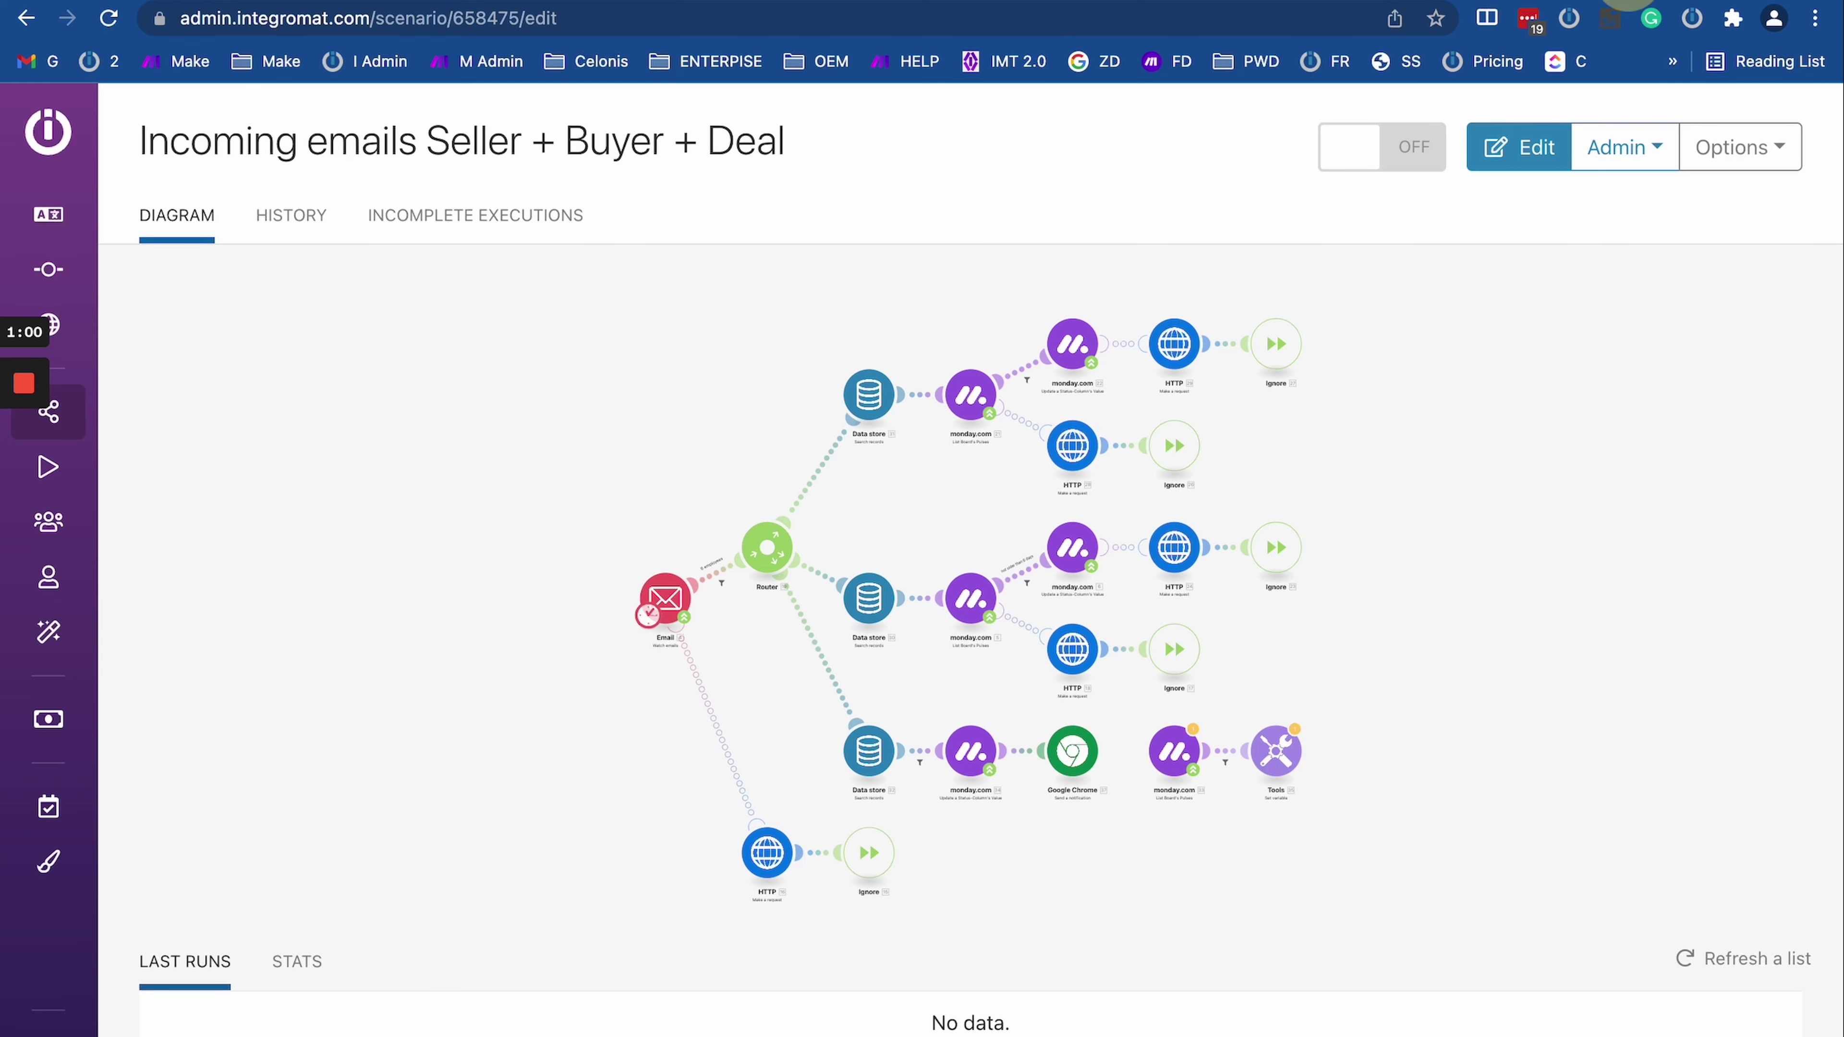
key(ctrl+Tab)
key(ctrl+Tab)
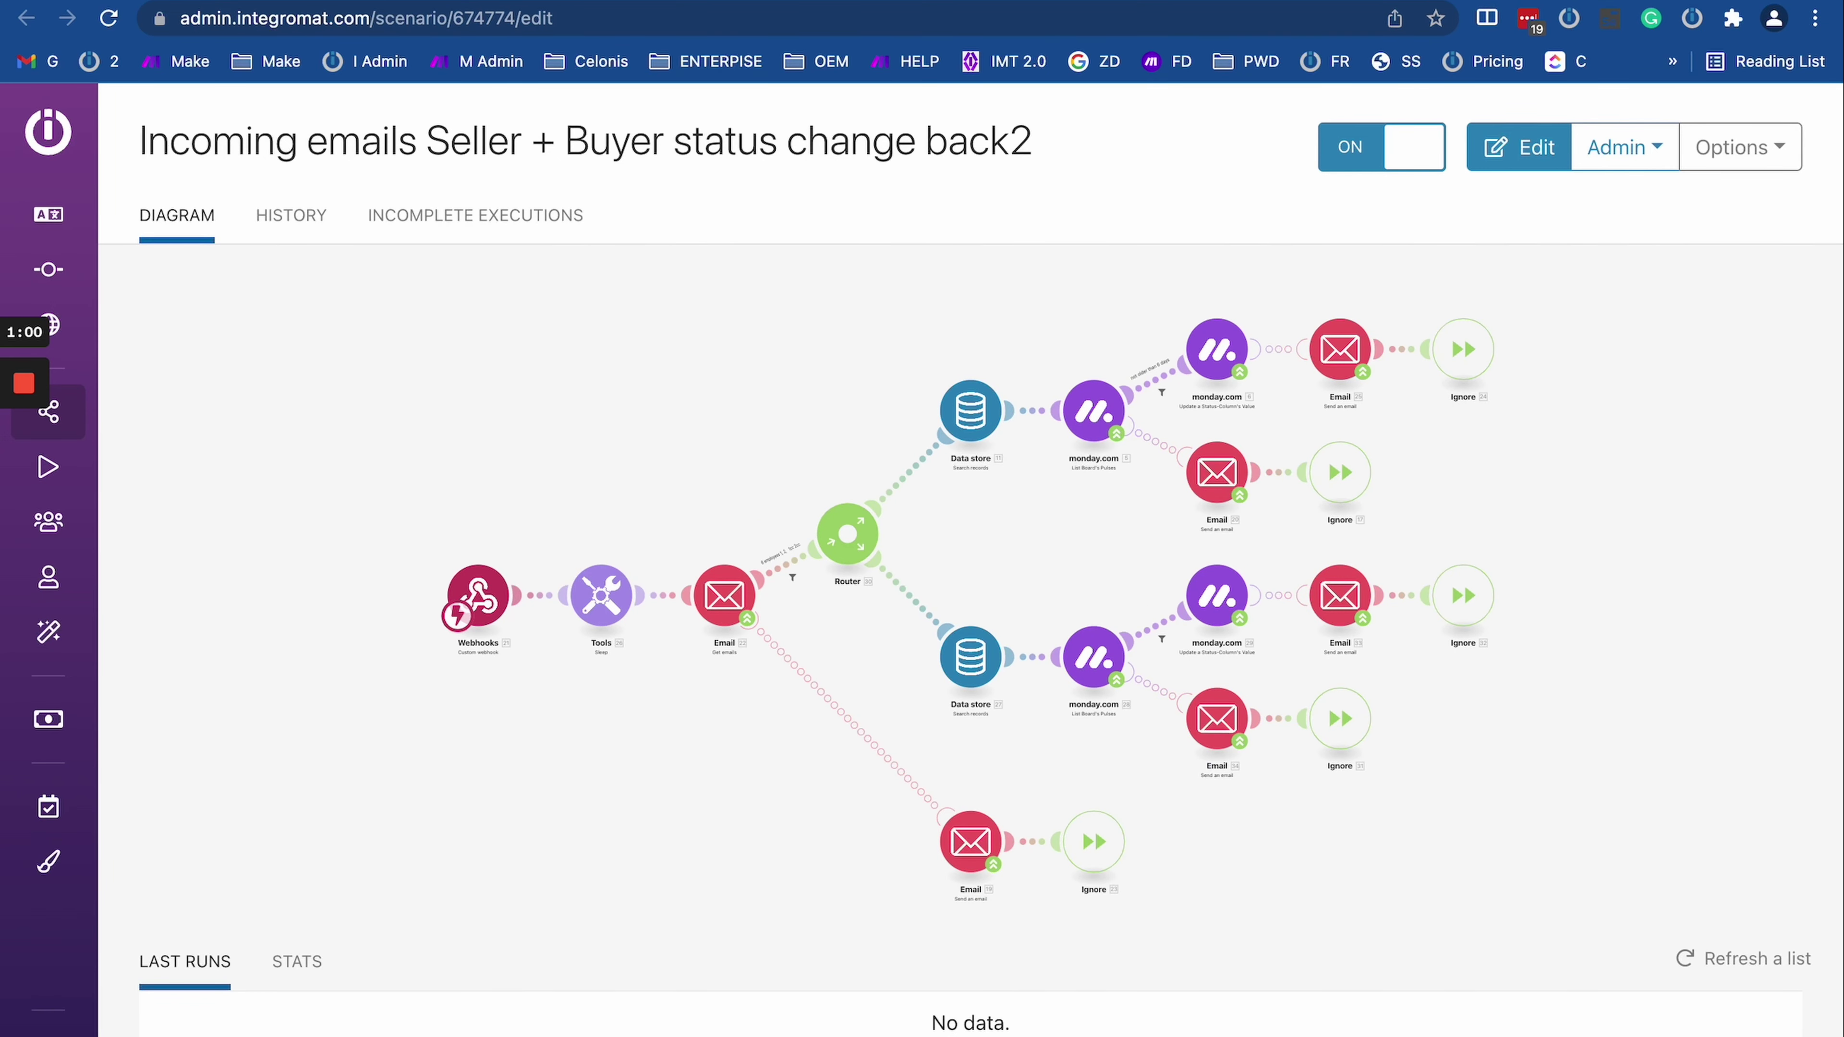
key(ctrl+Tab)
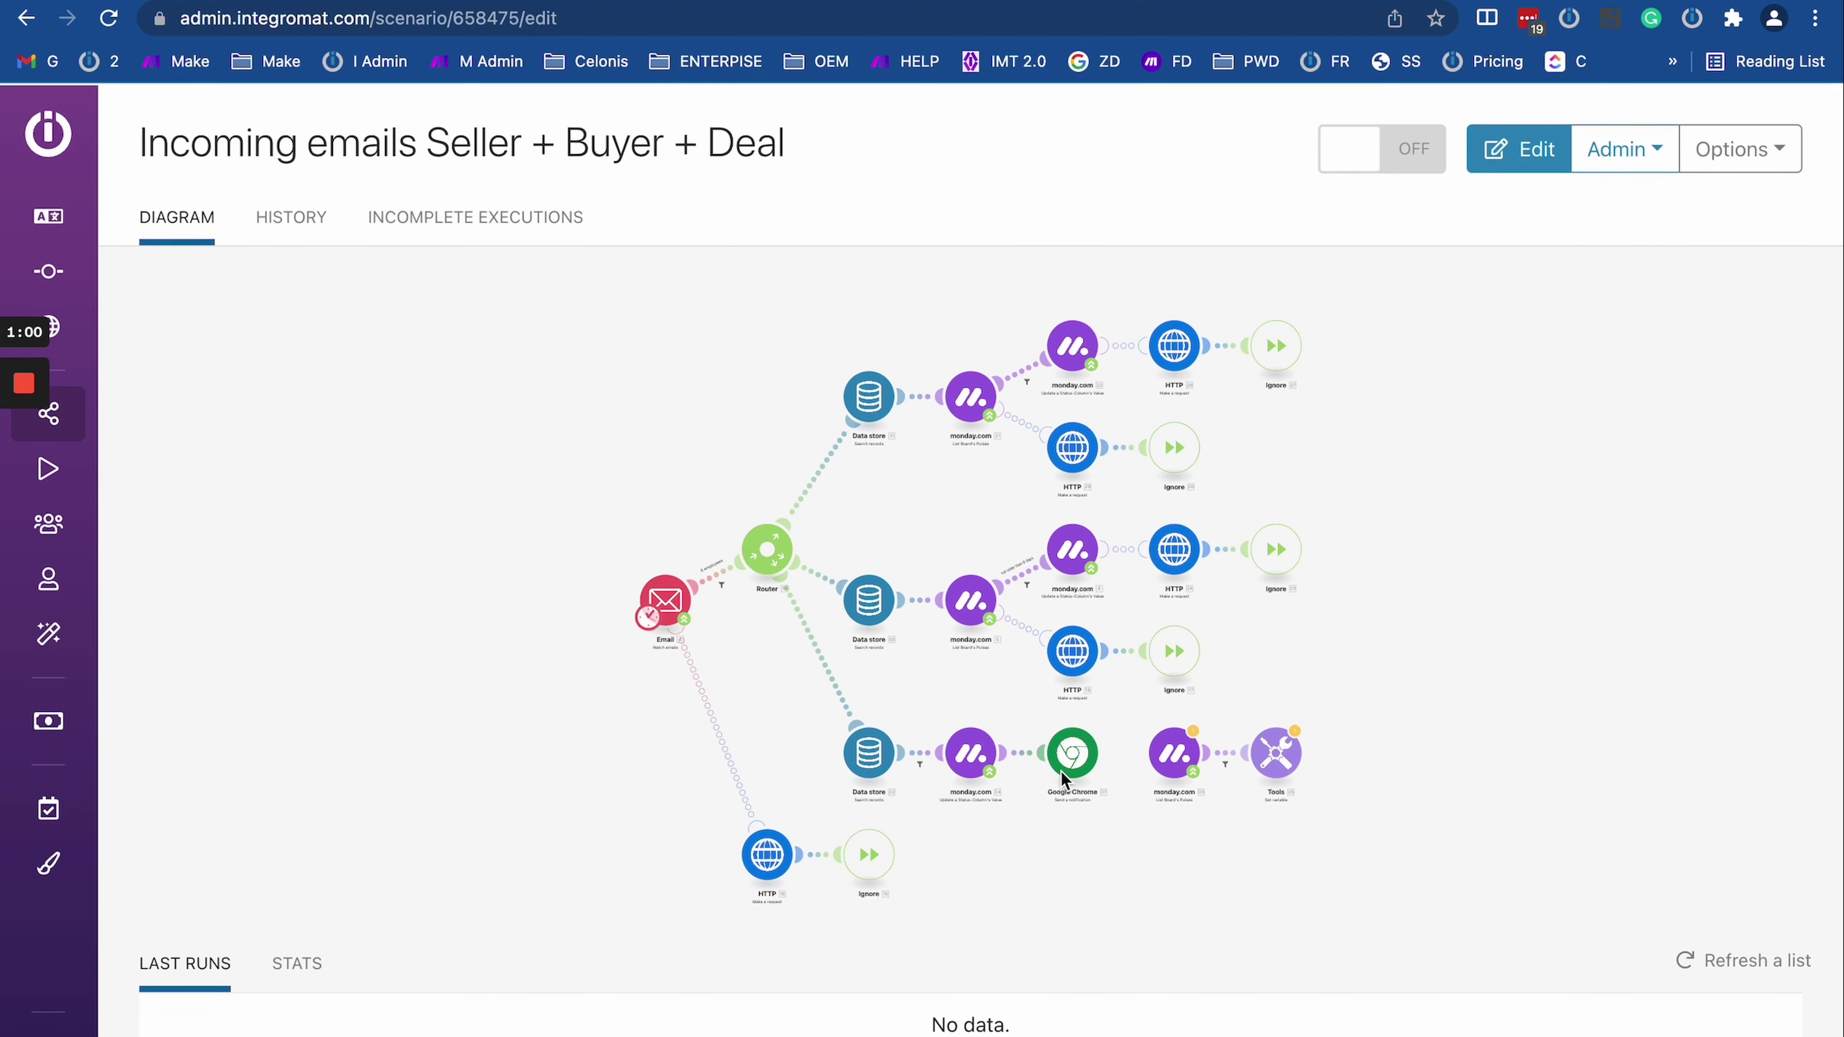
Step: Inspect the Google Chrome notification module's settings and recipient details, cancelling without changes
scroll(1065, 607, up, 5)
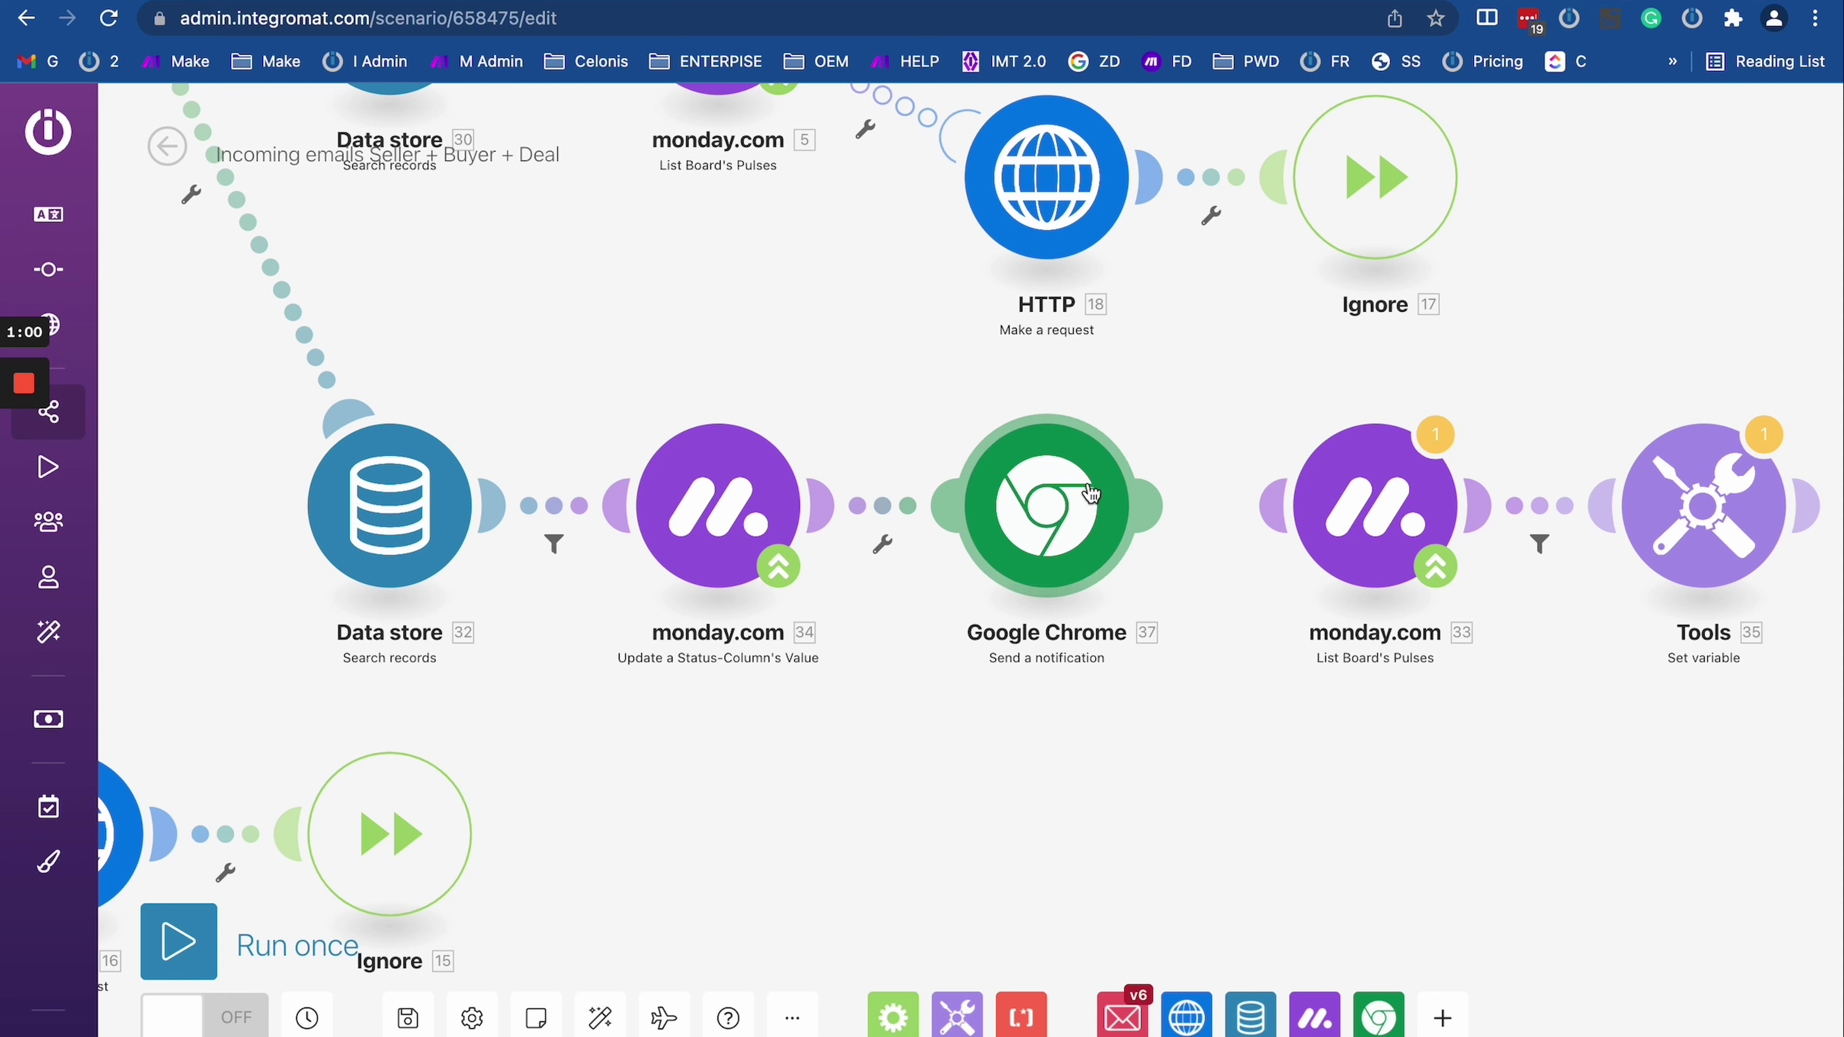
click(1060, 509)
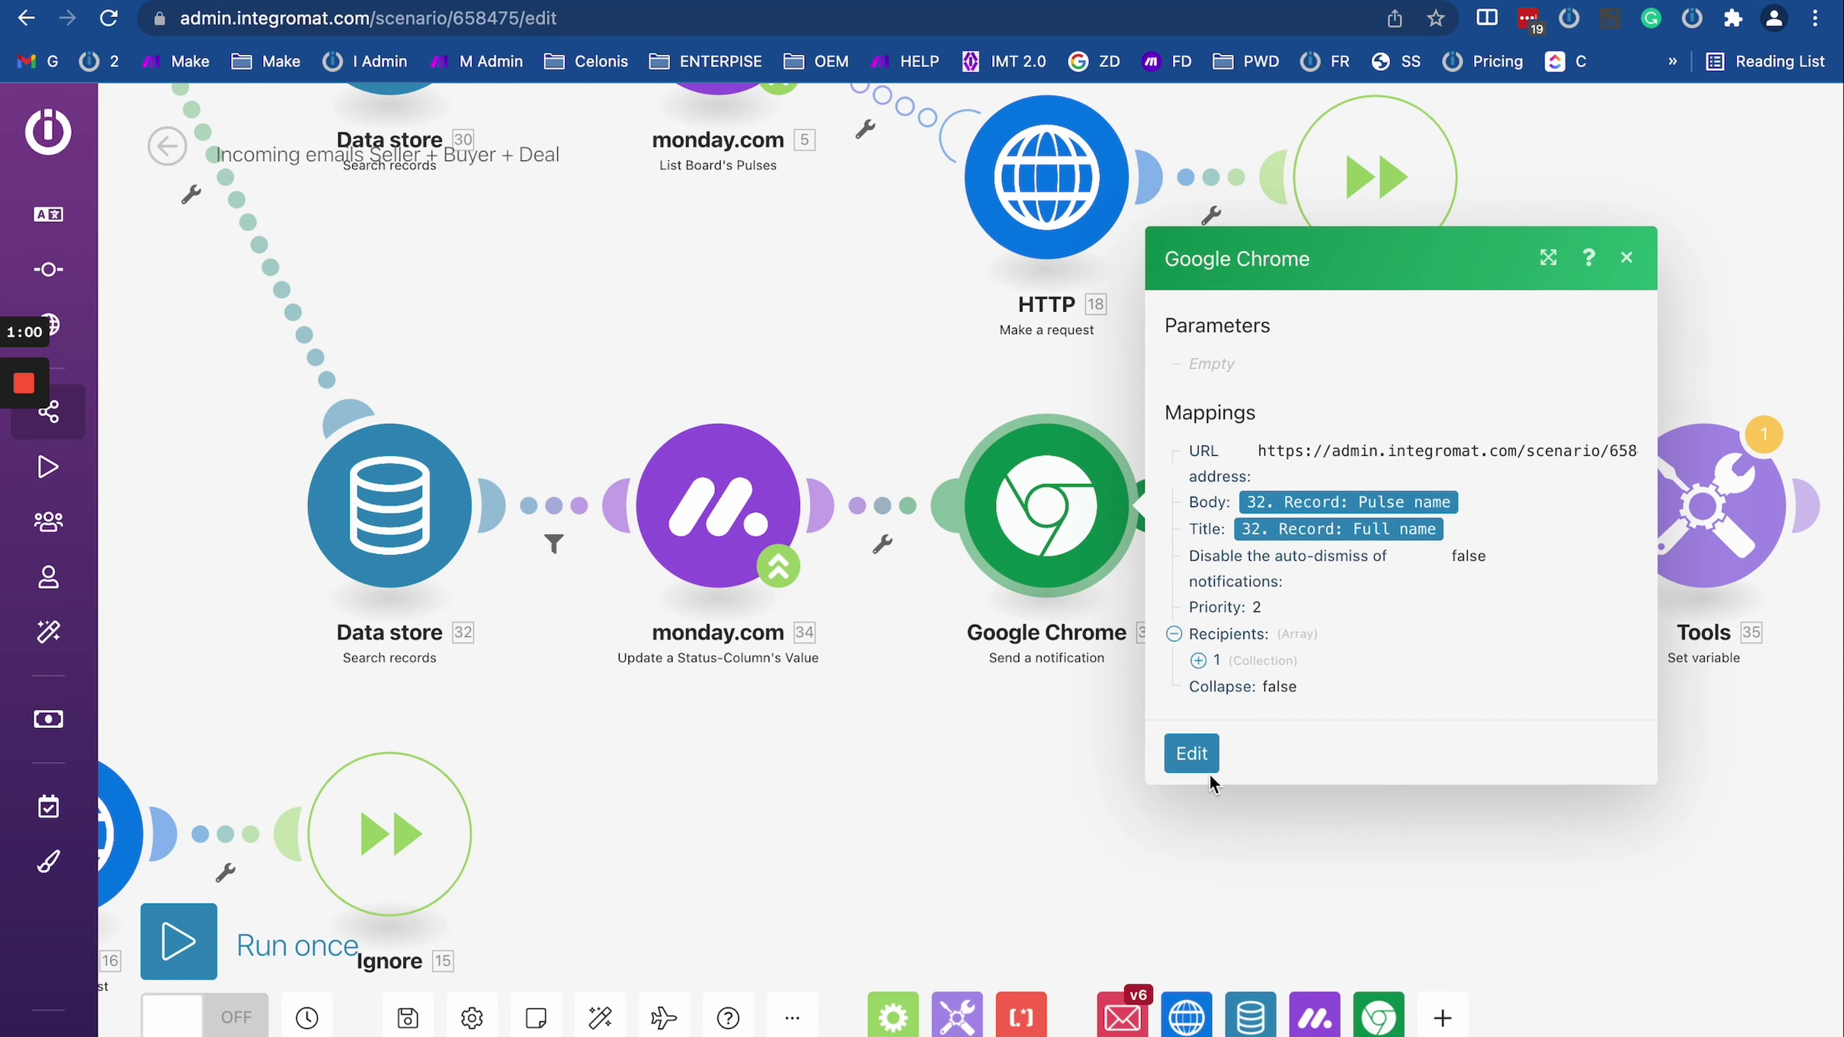
click(1192, 753)
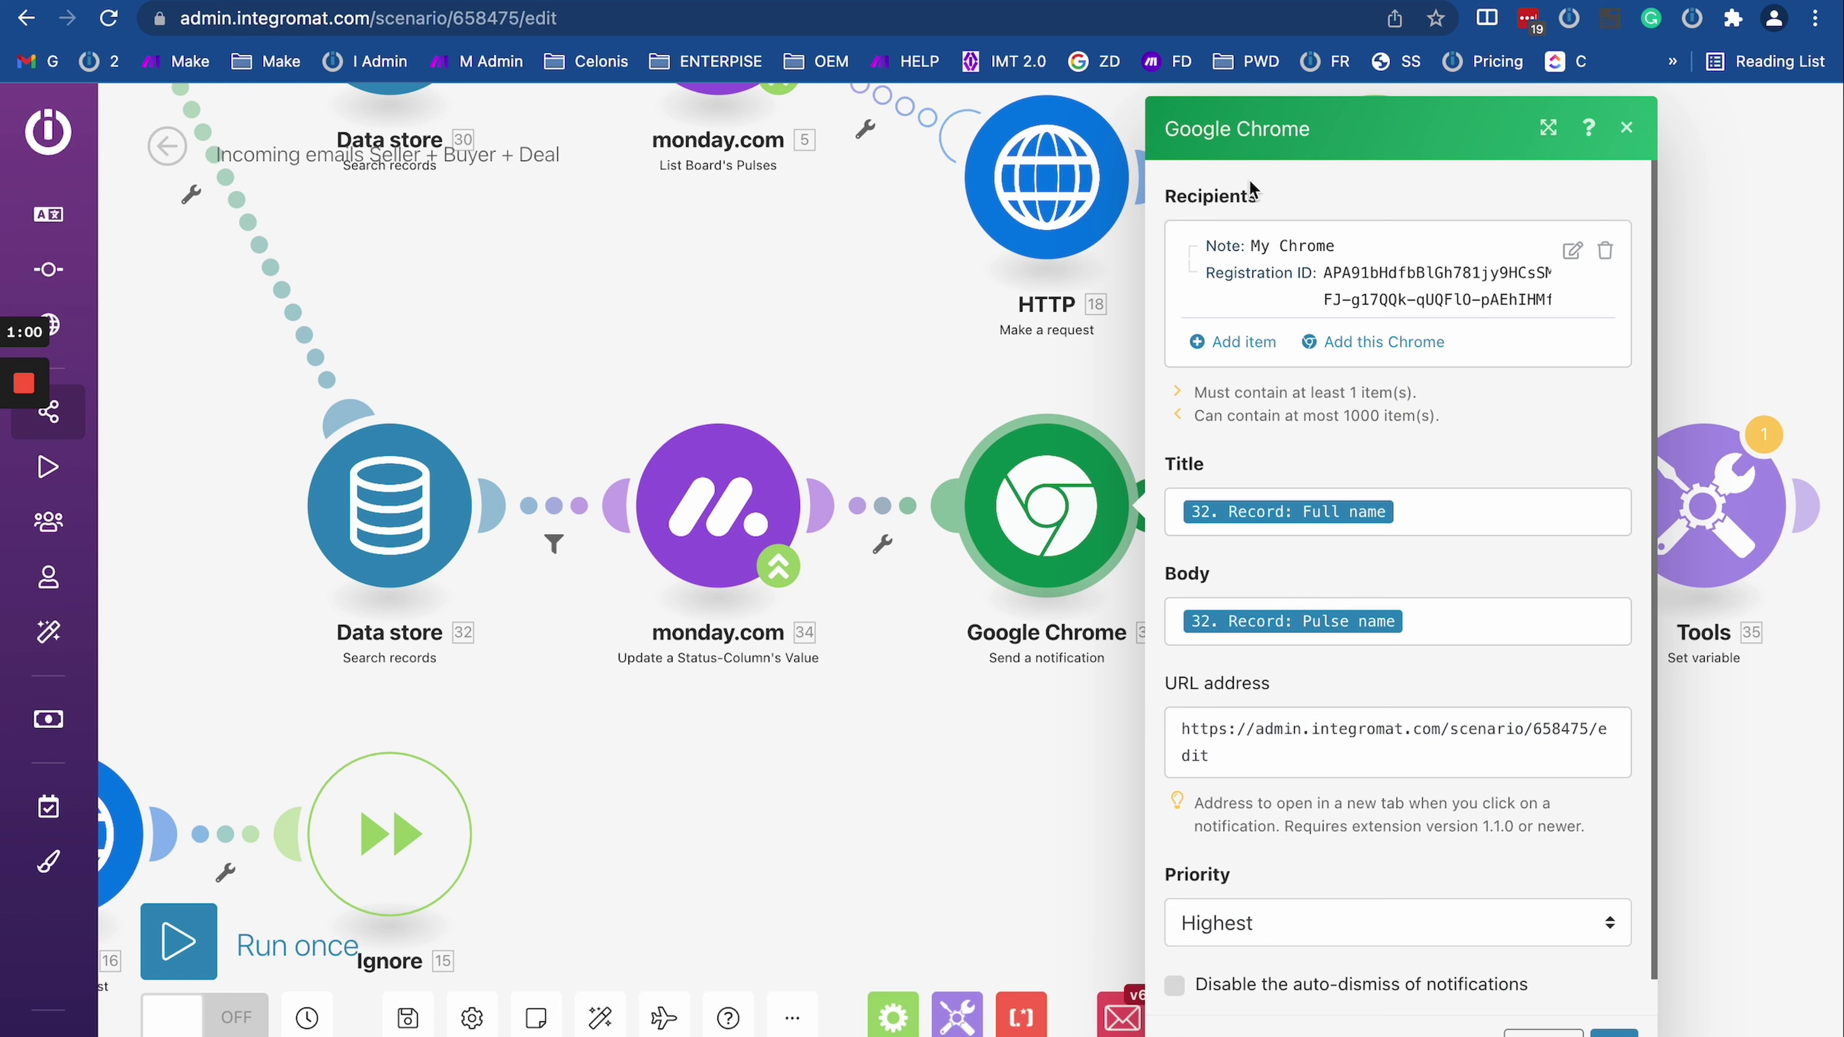
click(1568, 252)
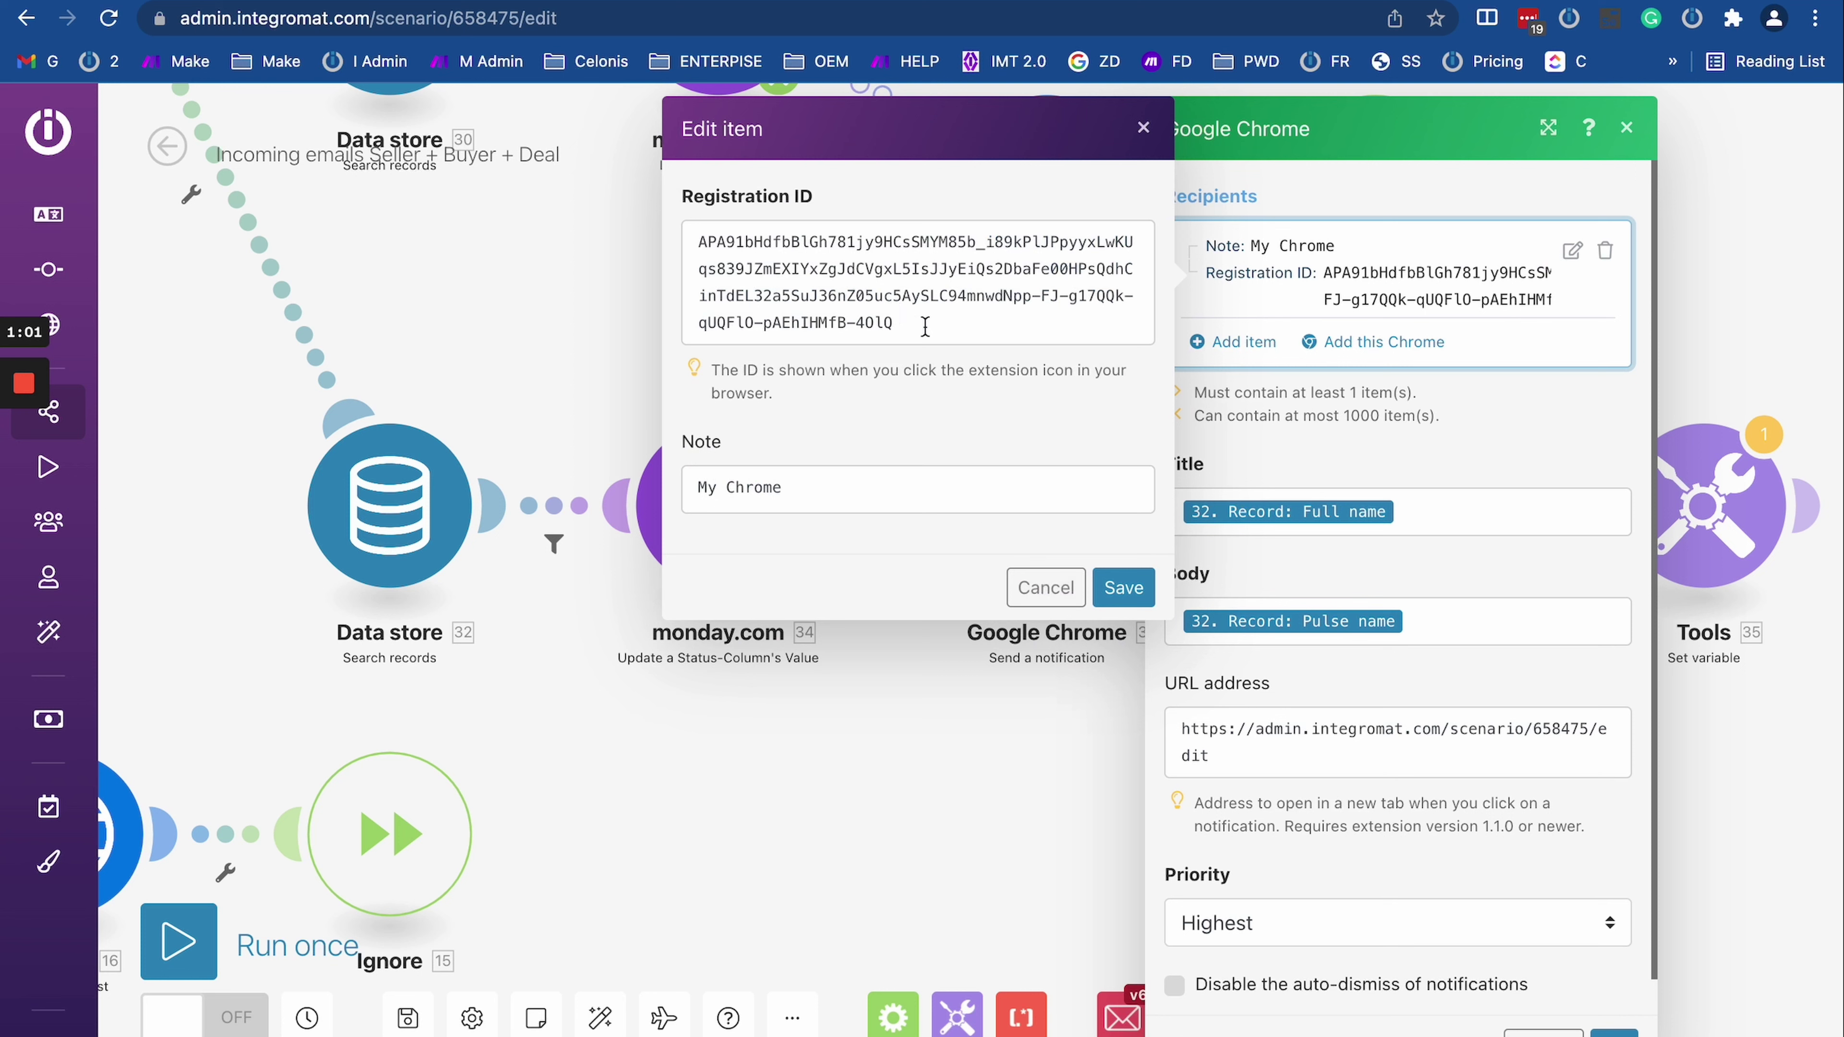
click(1045, 587)
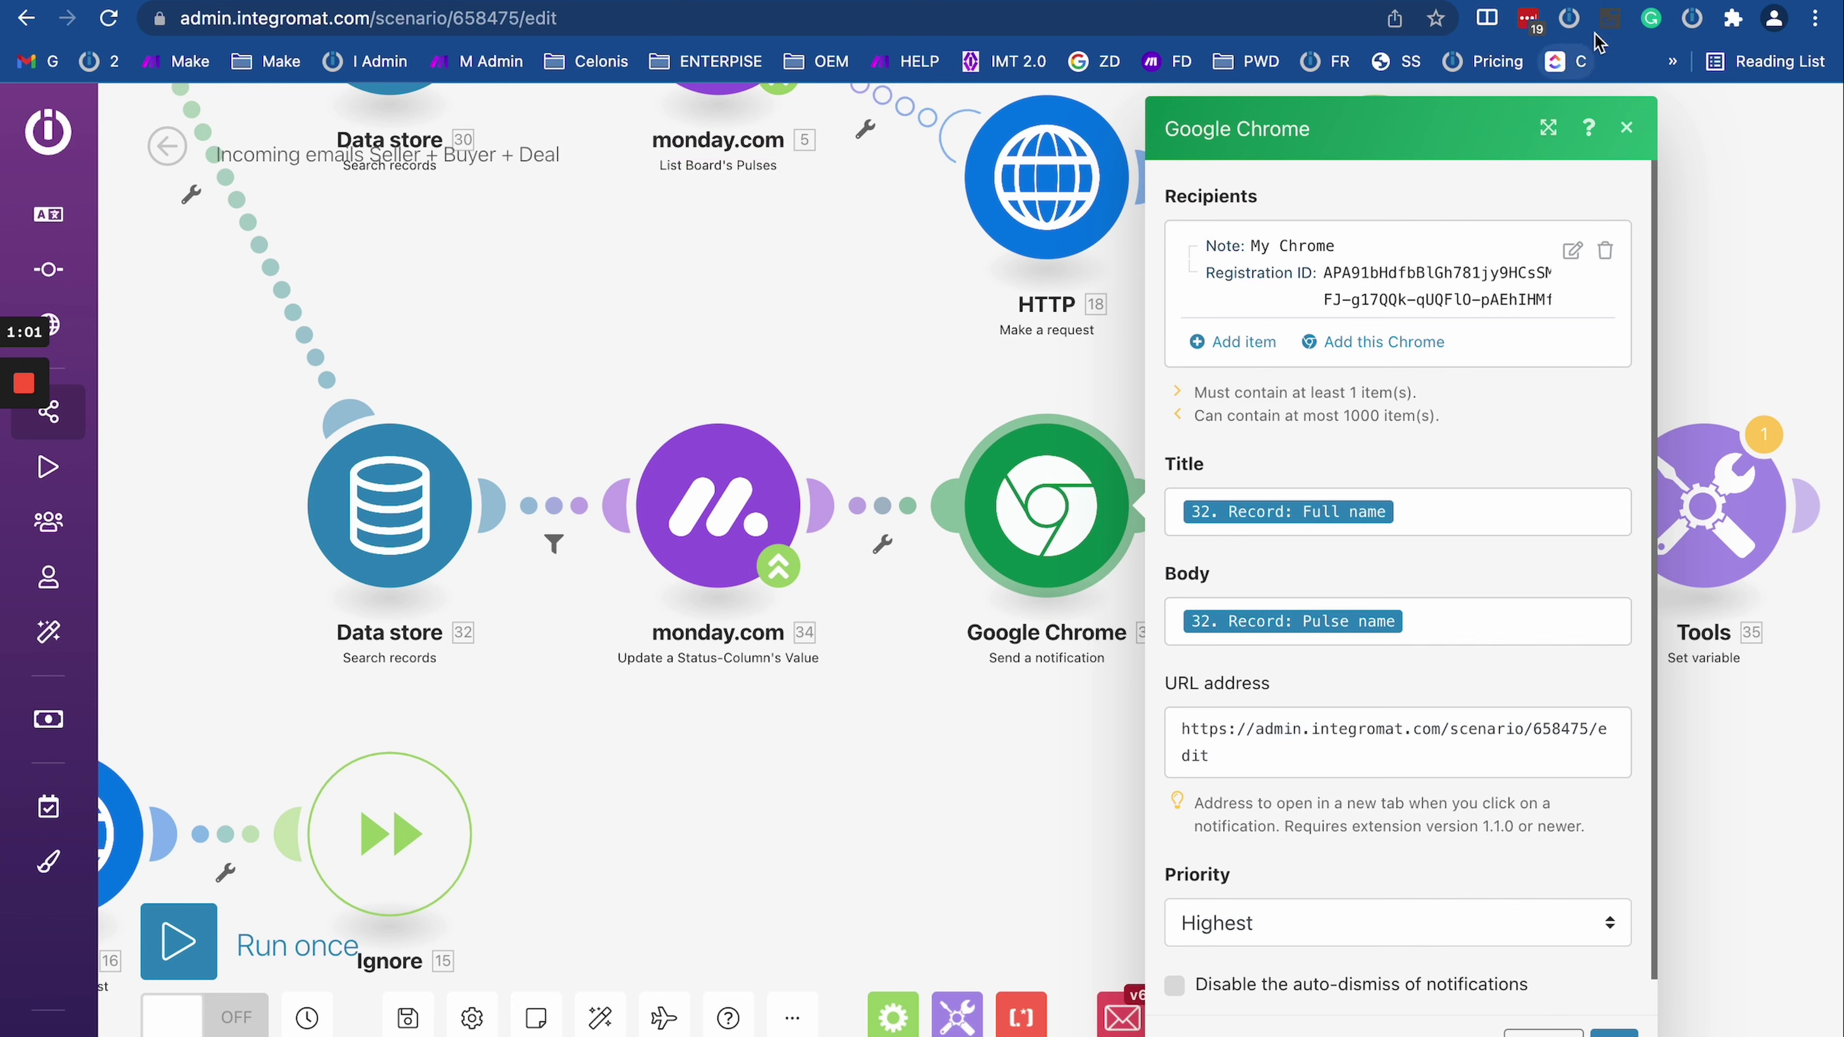
click(871, 267)
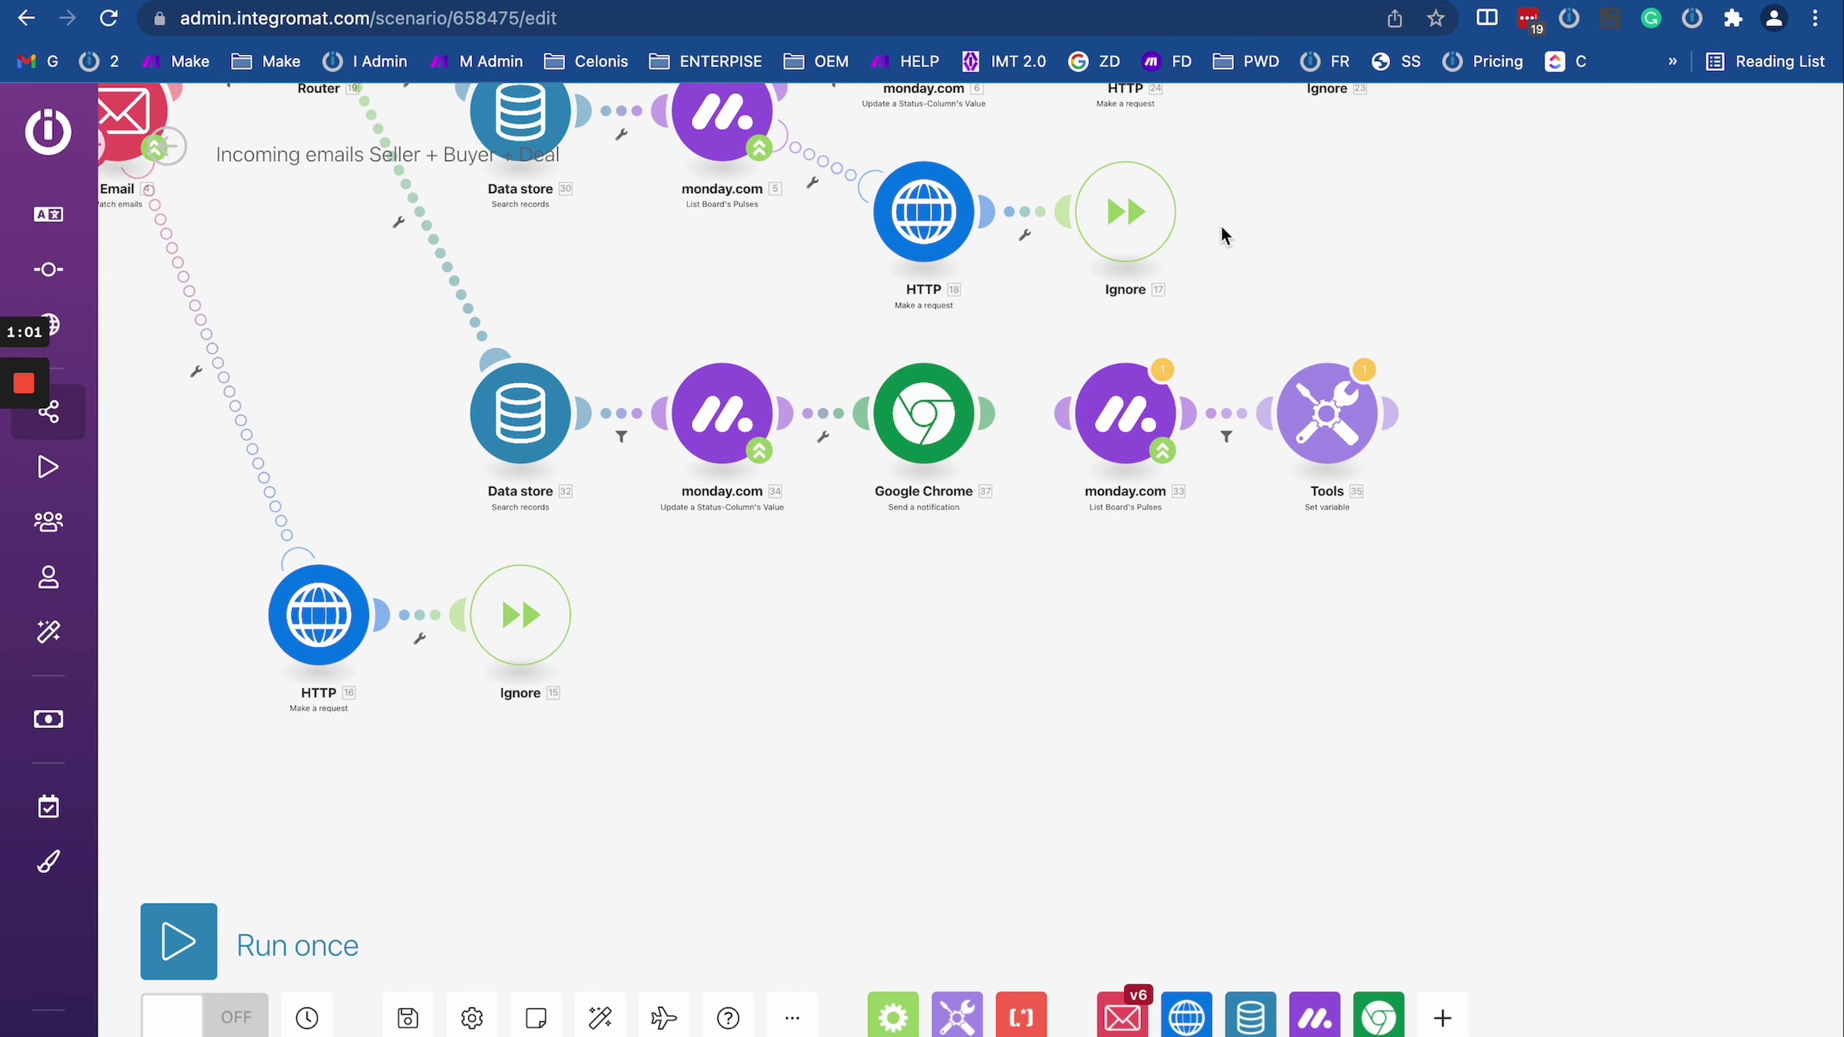
Step: Pan the scenario canvas to look over the whole flow
scroll(1488, 287, down, 5)
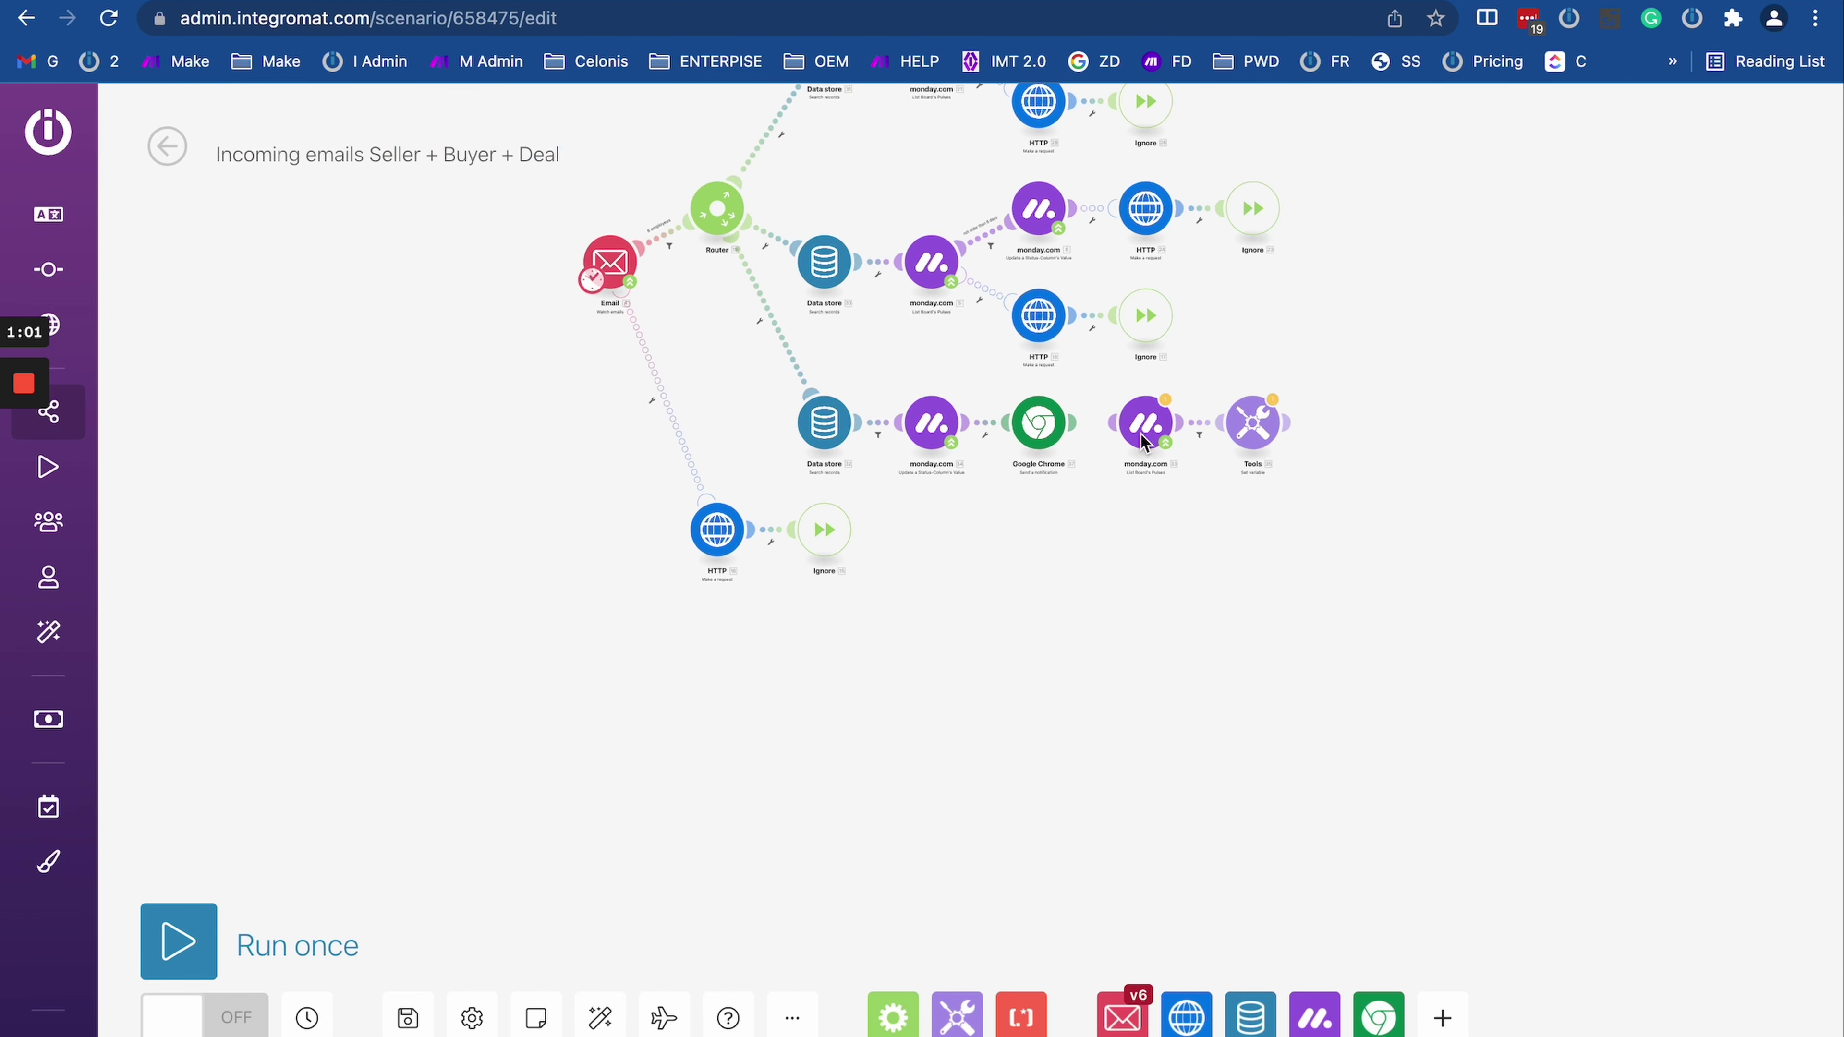
scroll(1140, 432, up, 3)
click(1300, 735)
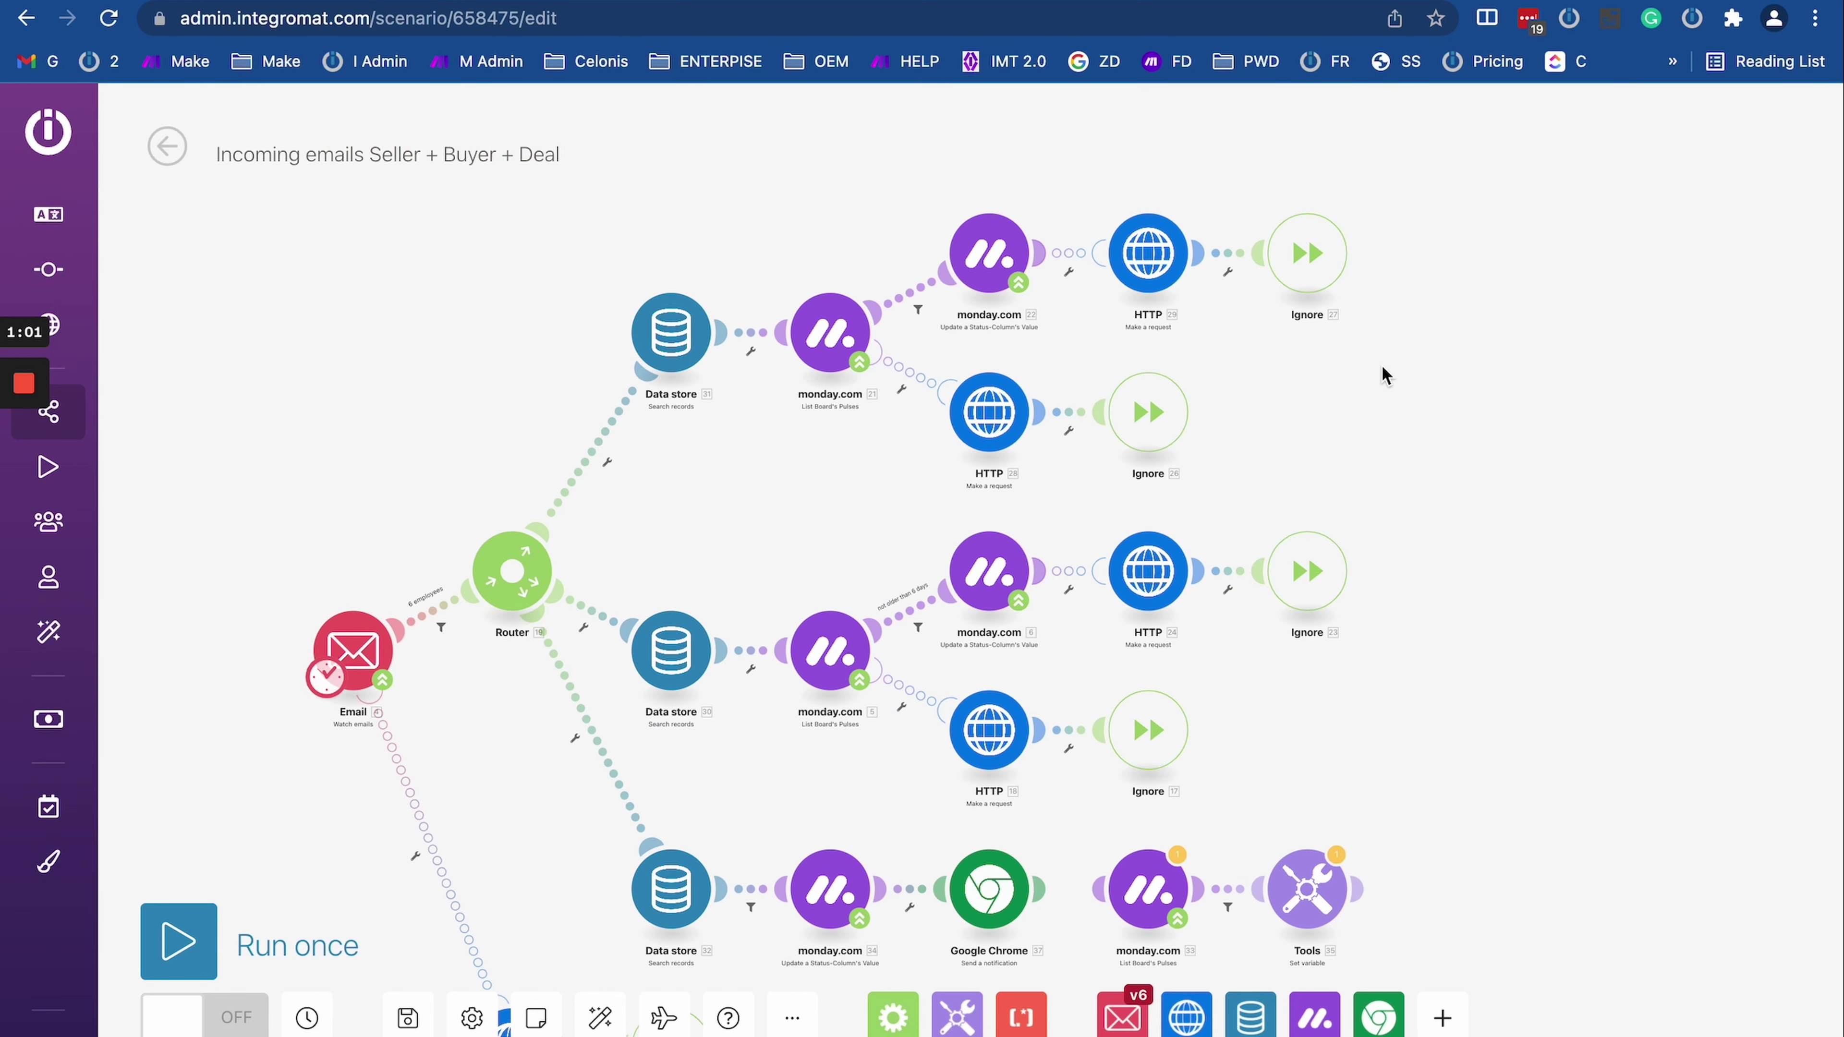
scroll(1383, 376, left, 1)
drag(752, 481, 719, 436)
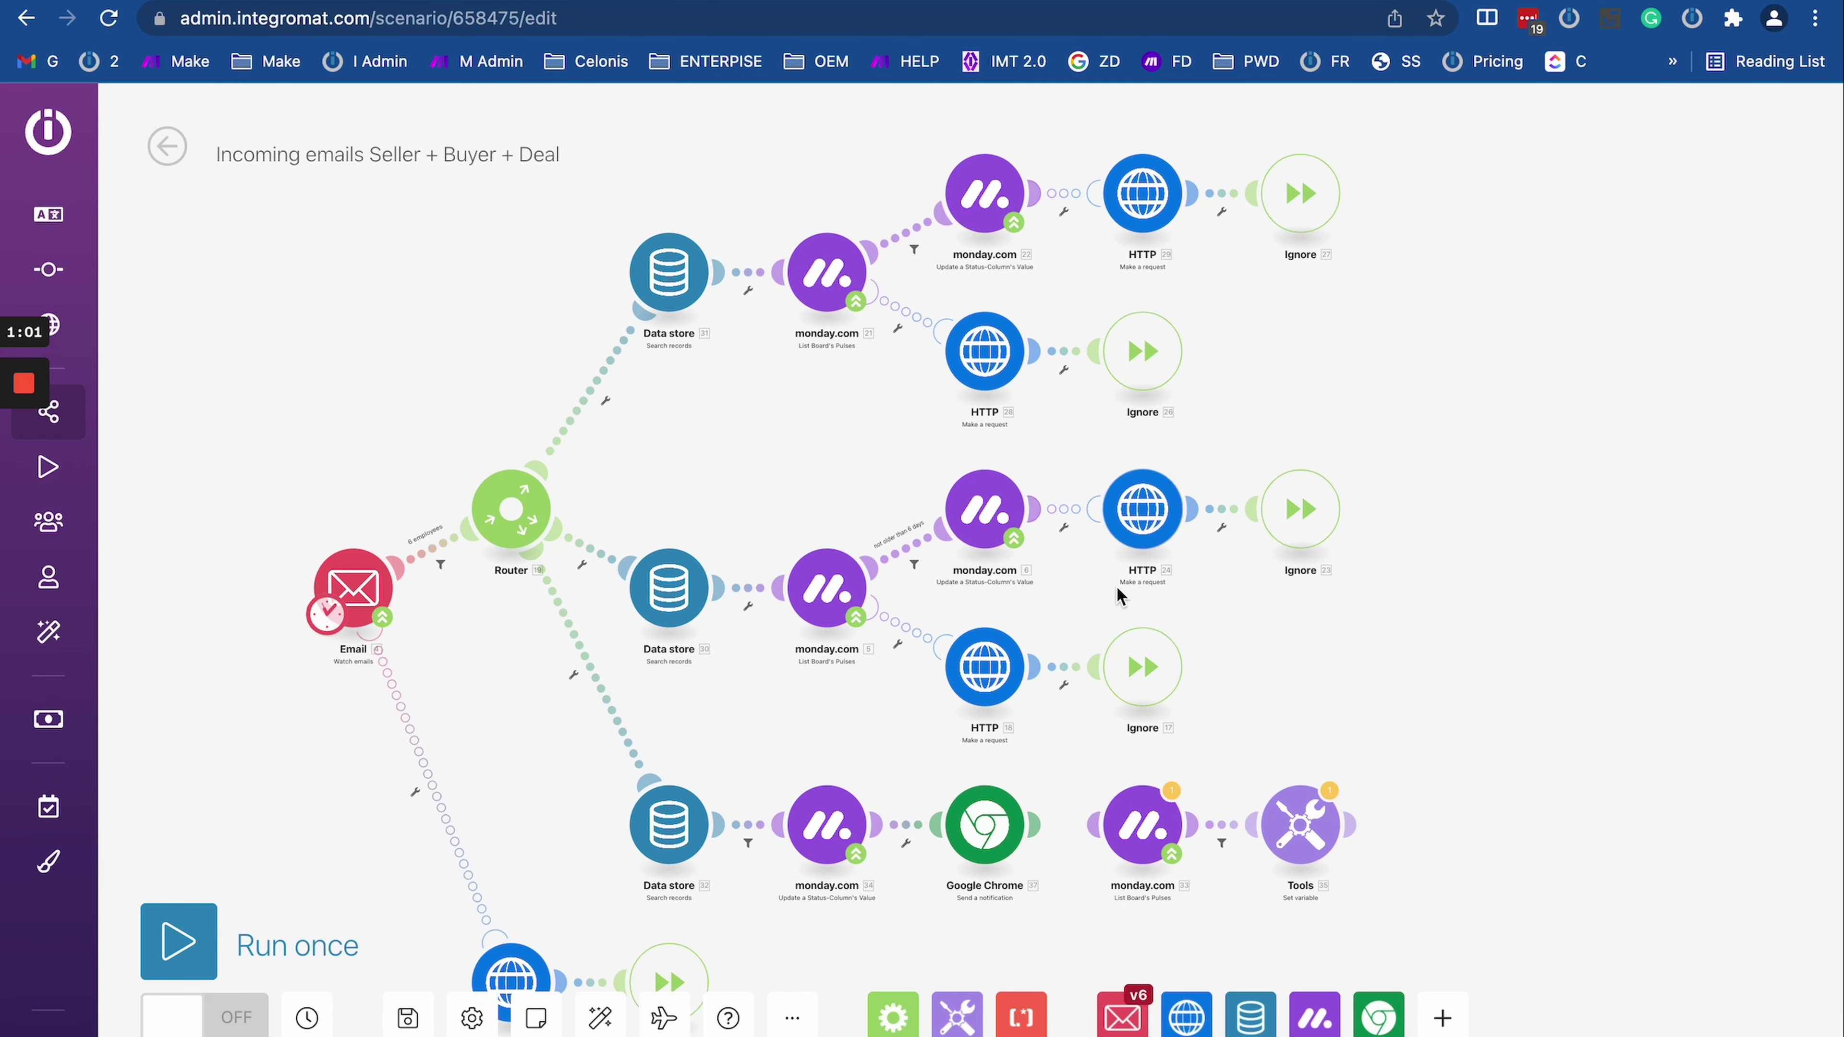
scroll(1057, 599, down, 1)
drag(1057, 599, 1118, 735)
scroll(1118, 736, up, 2)
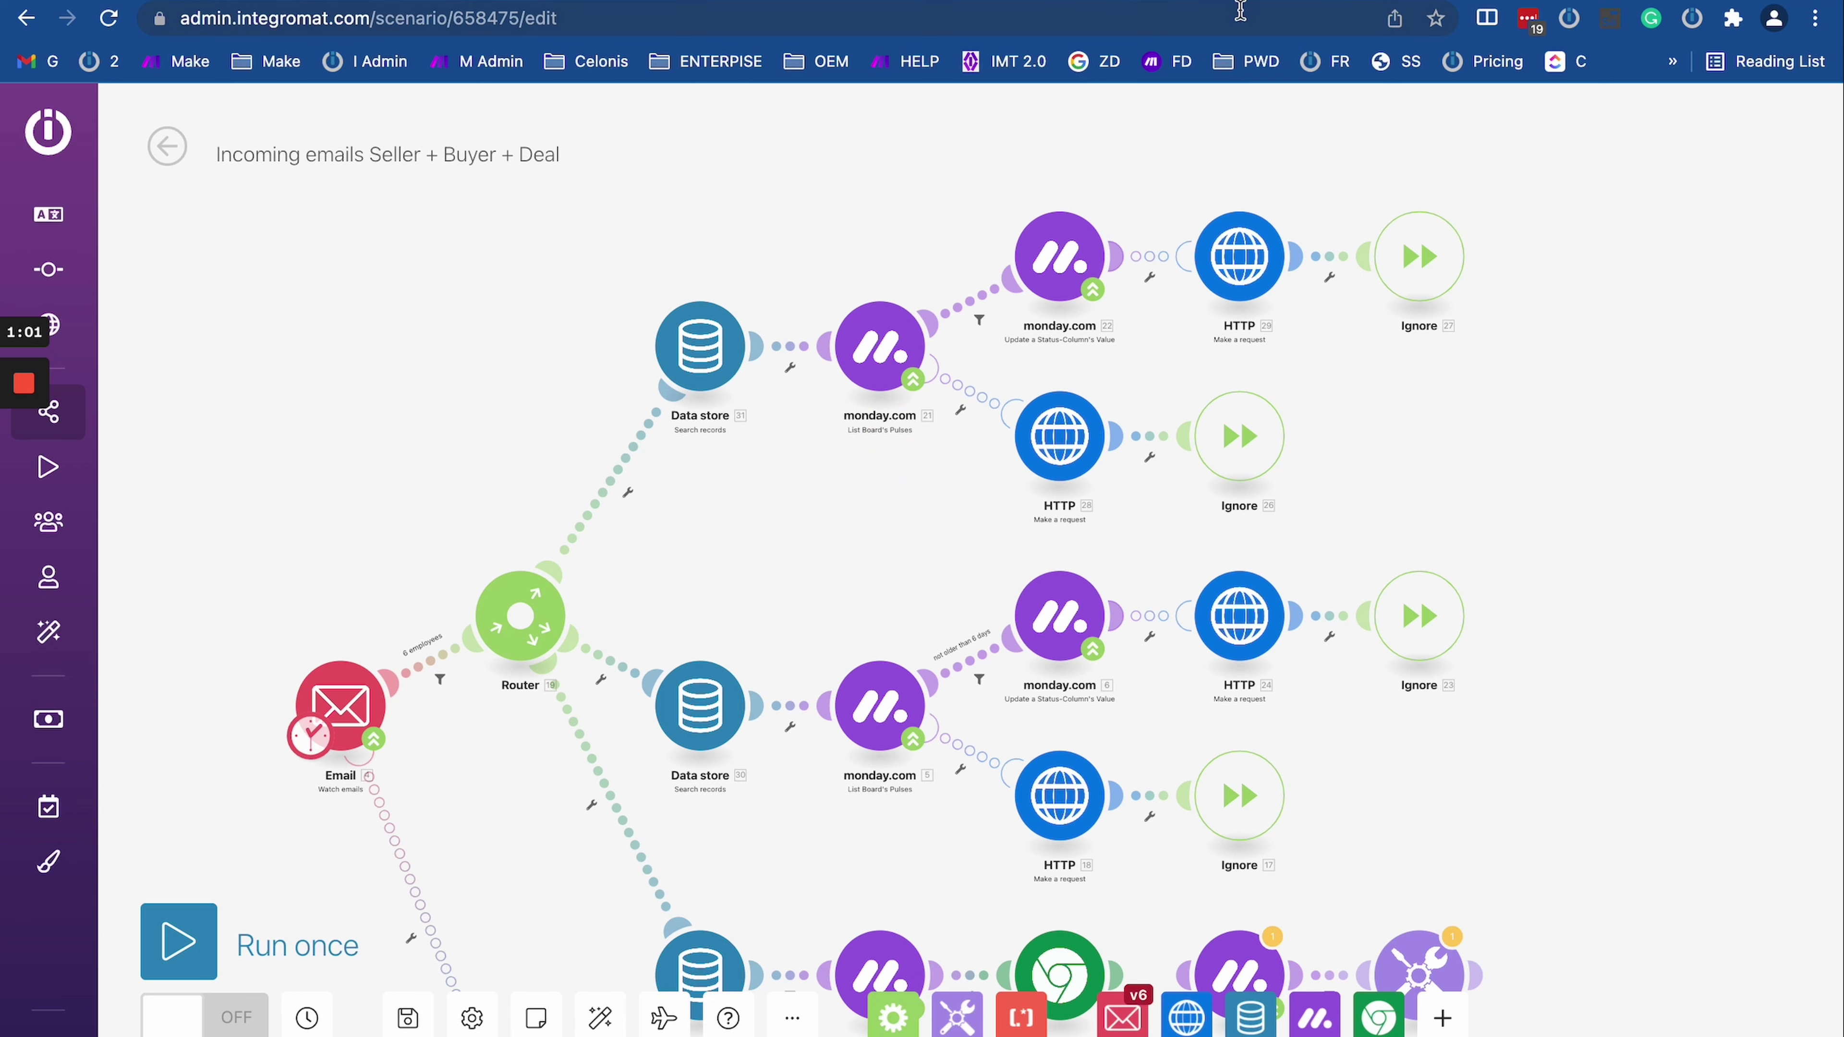
Step: Close the browser tabs to the right of the current one, discarding unsaved changes
right_click(959, 2)
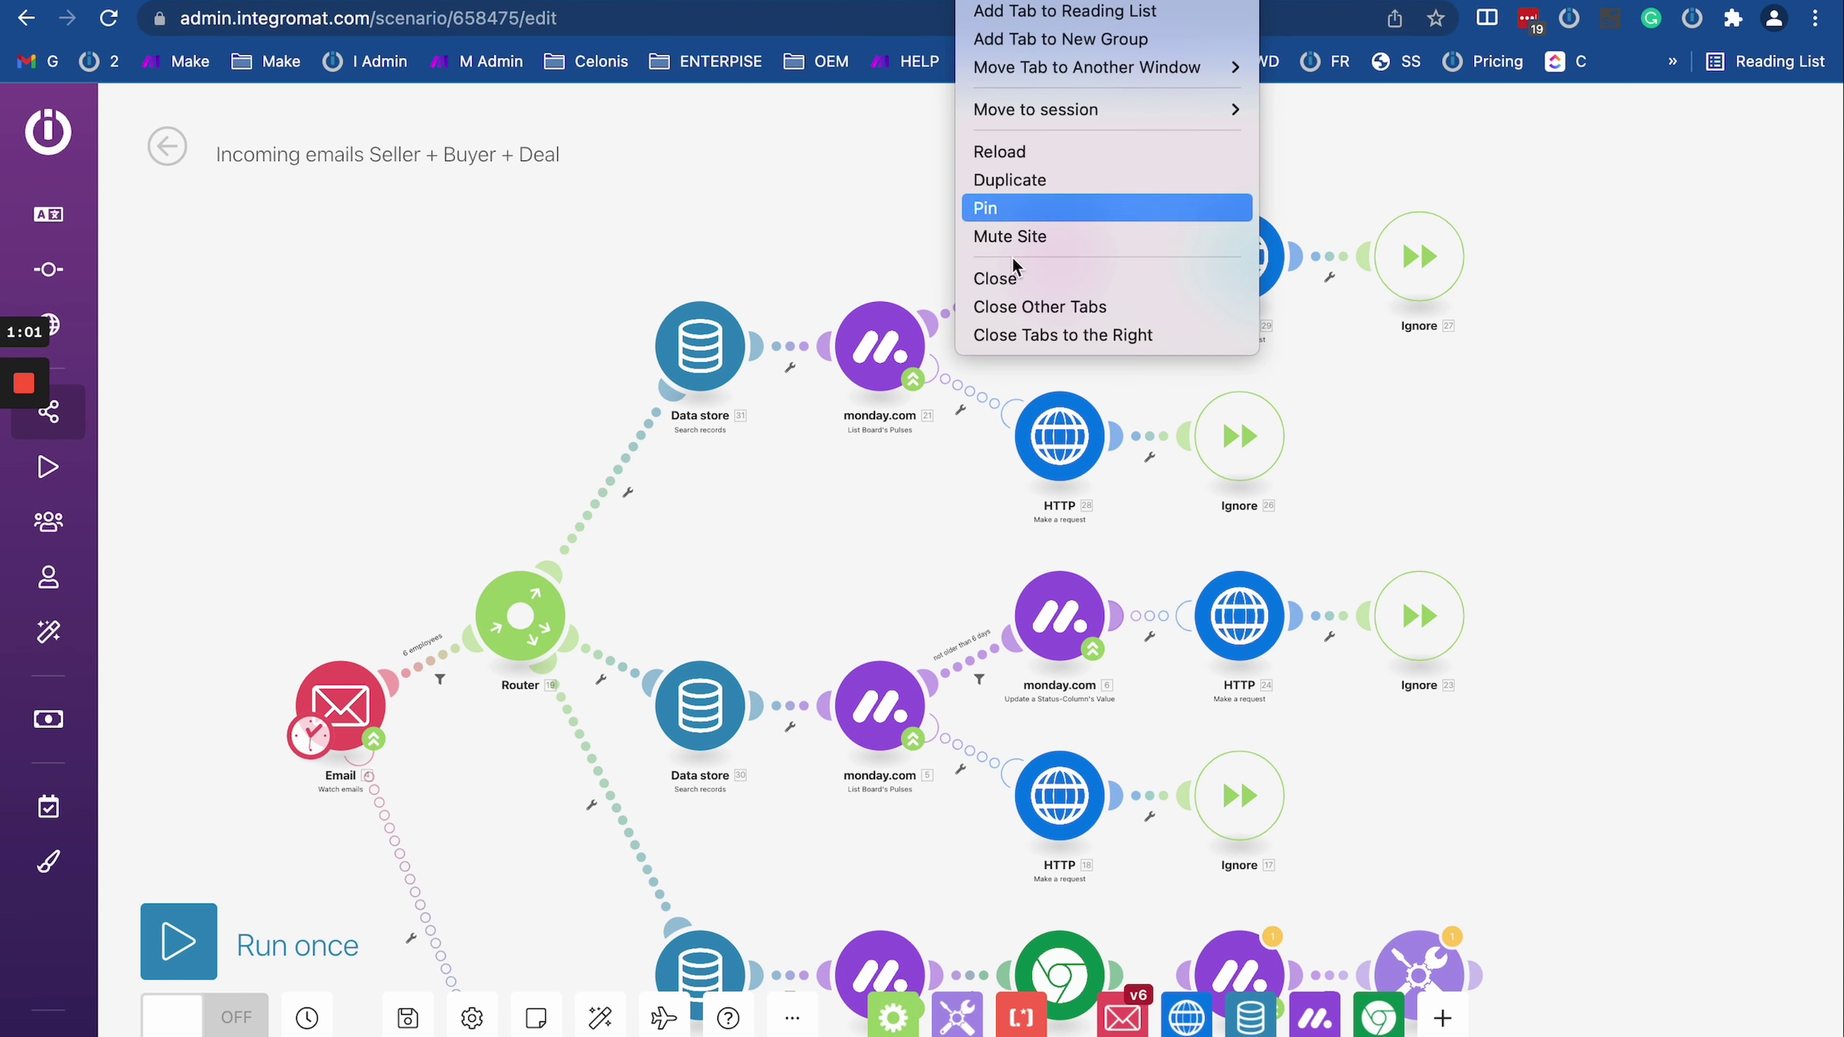
click(1016, 338)
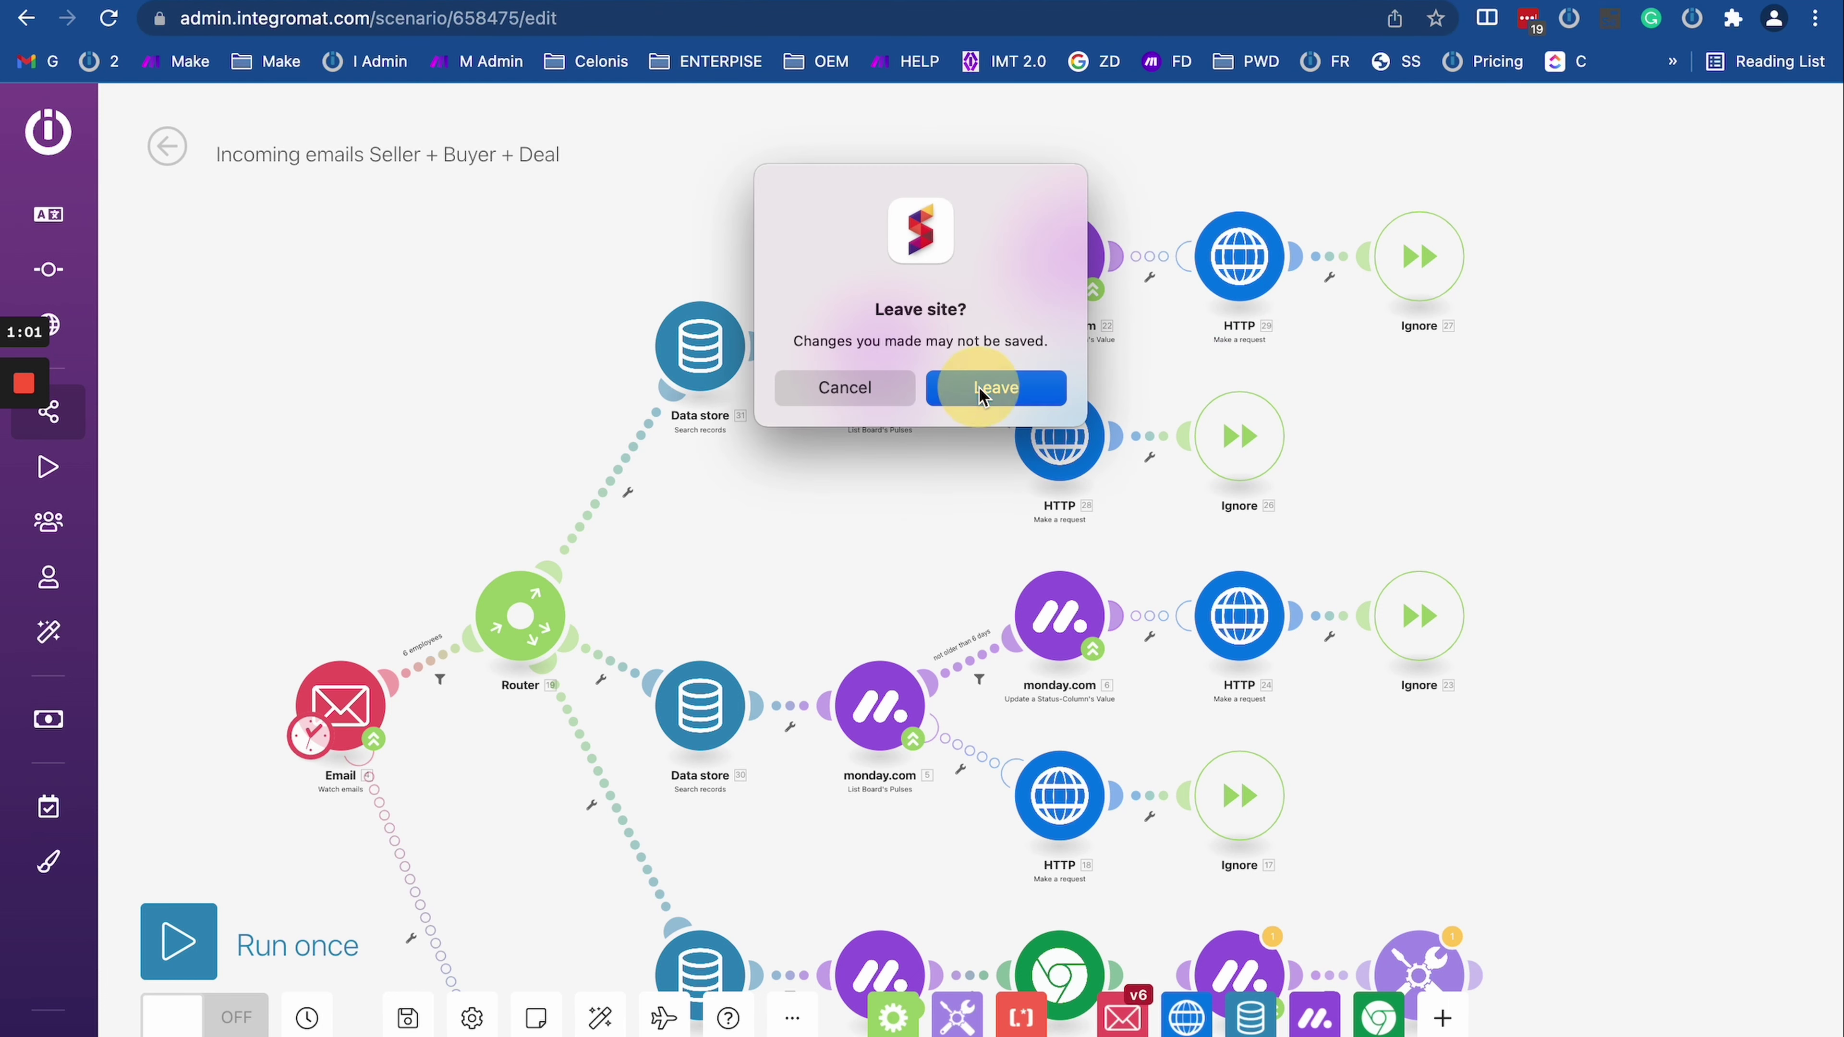
click(978, 387)
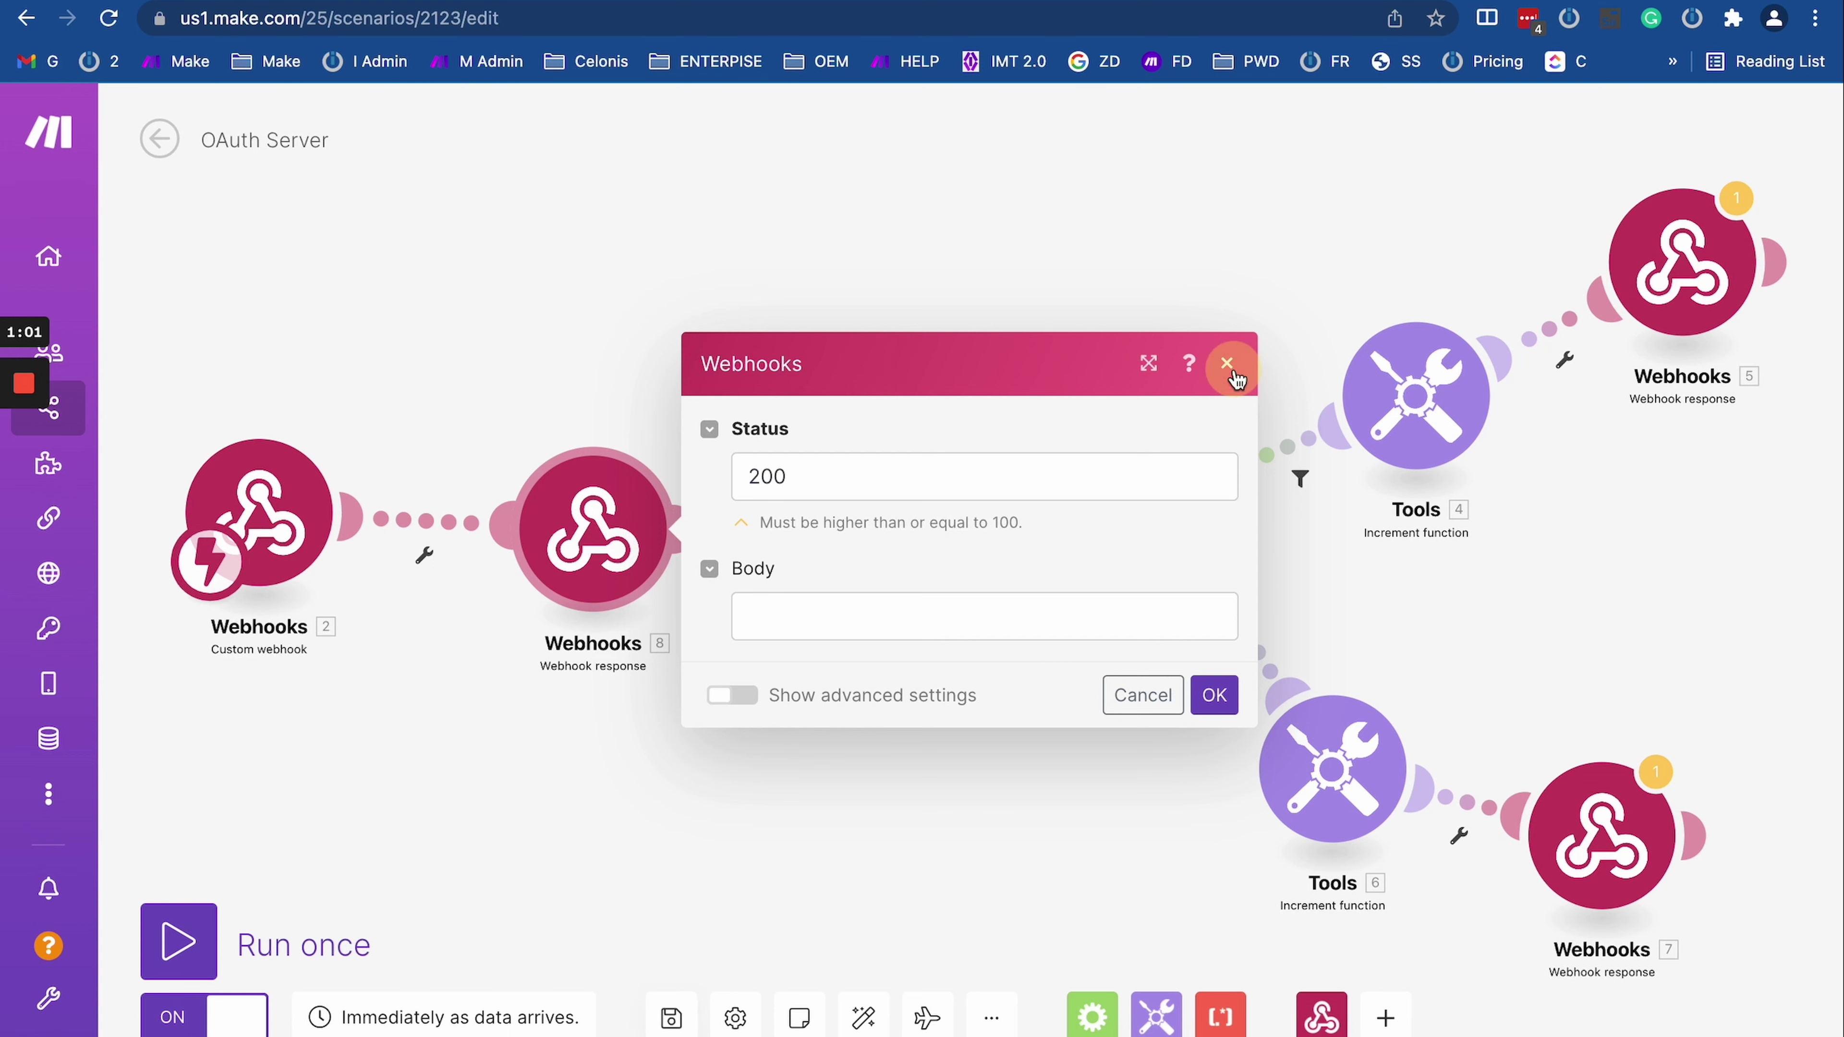